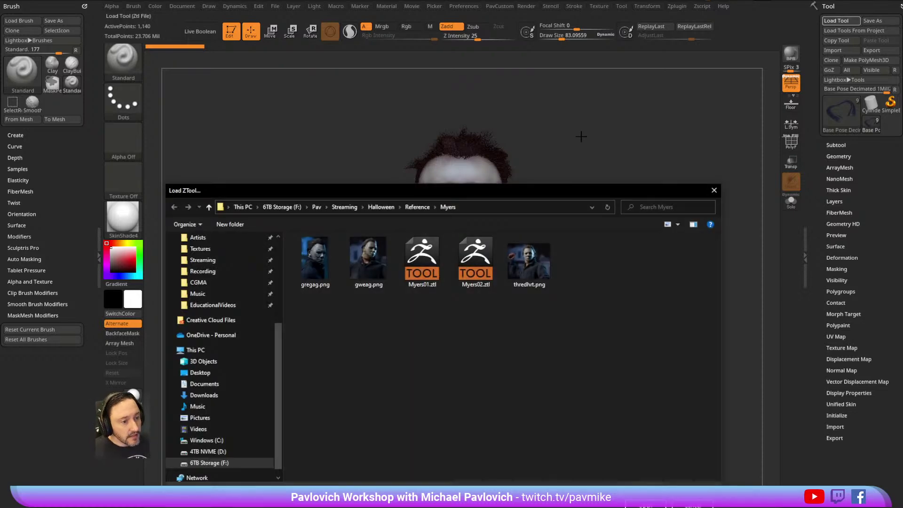
Dismiss the tool loading dialog and compare the Myers and Voorhees tools, ending on the Myers bust.
{"action": "left_click", "coordinate": [417, 207]}
{"action": "key", "text": "Escape"}
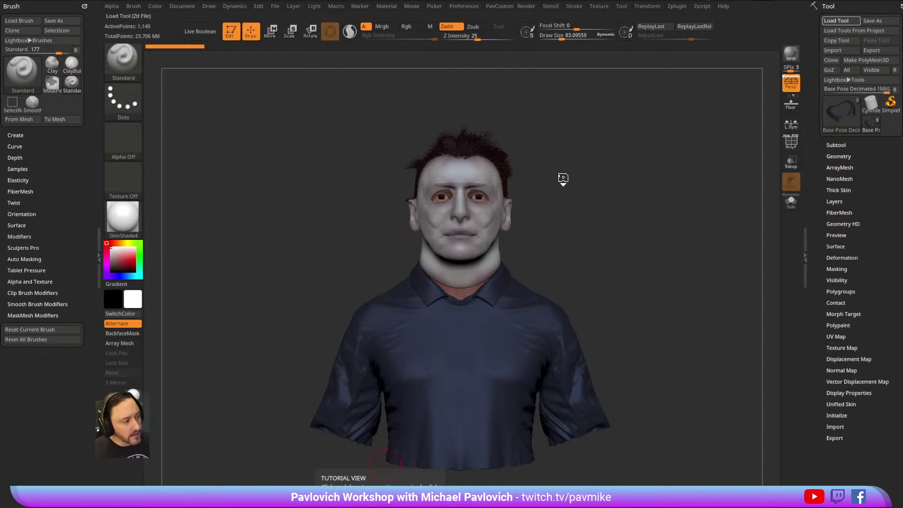
{"action": "left_click_drag", "start_coordinate": [626, 180], "coordinate": [579, 200]}
{"action": "left_click", "coordinate": [870, 123]}
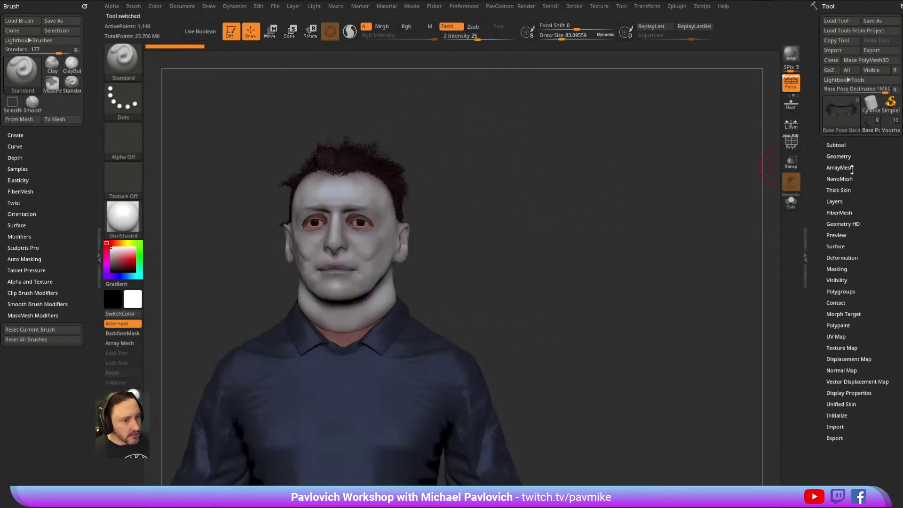
{"action": "left_click", "coordinate": [890, 130]}
{"action": "left_click", "coordinate": [874, 125]}
Turn off perspective display for the Myers bust.
{"action": "left_click_drag", "start_coordinate": [679, 181], "coordinate": [749, 149], "text": "alt"}
{"action": "left_click", "coordinate": [790, 85]}
{"action": "left_click_drag", "start_coordinate": [747, 113], "coordinate": [701, 179]}
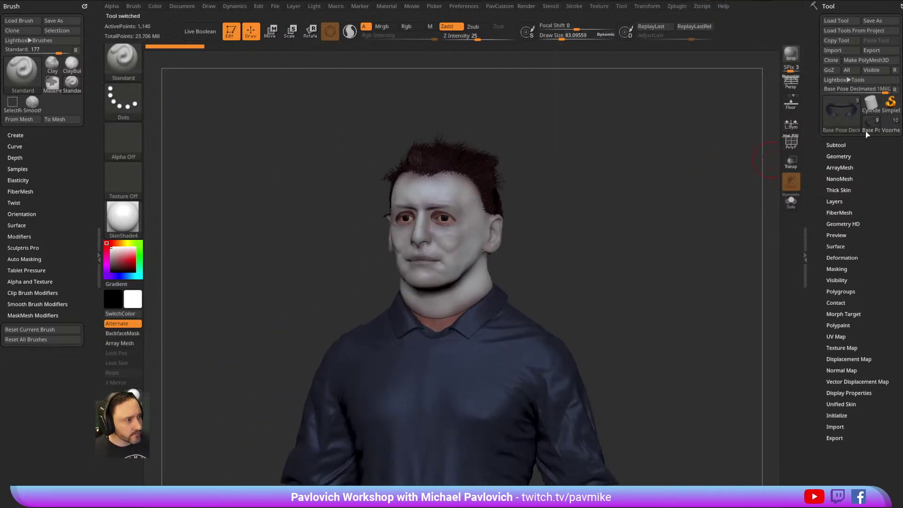
Switch to the Voorhees tool and delete all of its subtools.
{"action": "left_click", "coordinate": [889, 126]}
{"action": "left_click", "coordinate": [836, 145]}
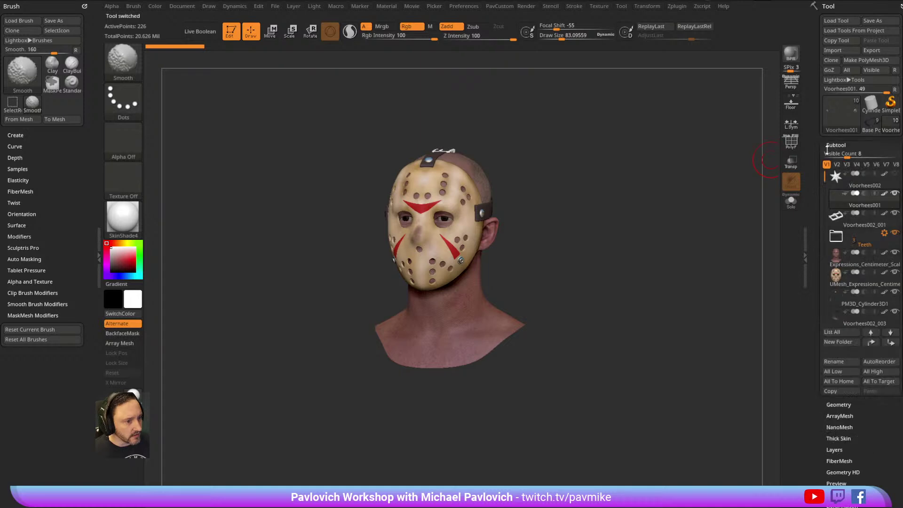
{"action": "left_click", "coordinate": [870, 357]}
{"action": "left_click", "coordinate": [752, 377]}
{"action": "left_click_drag", "start_coordinate": [835, 66], "coordinate": [836, 137]}
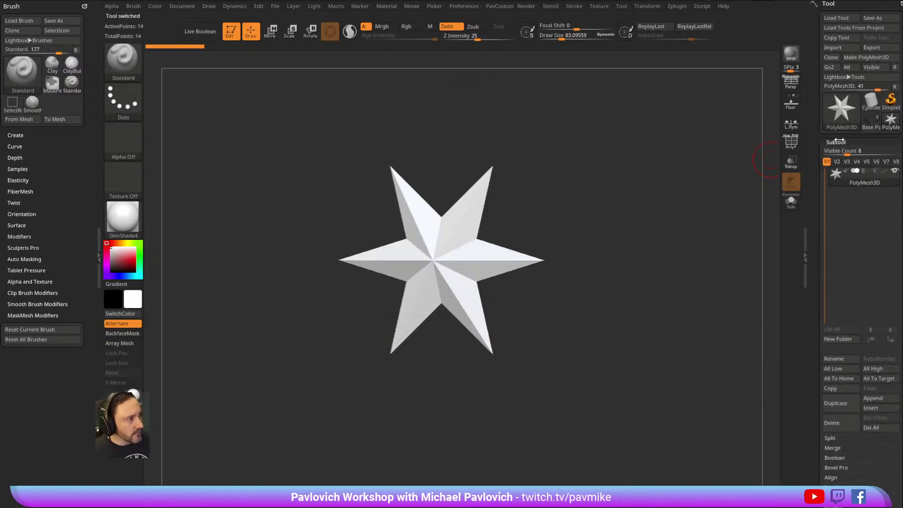
In the Myers tool, delete the white mask, the Fibers12 hair and the shirt collar subtools.
{"action": "left_click", "coordinate": [870, 123]}
{"action": "left_click_drag", "start_coordinate": [612, 207], "coordinate": [646, 210], "text": "alt"}
{"action": "left_click", "coordinate": [500, 202], "text": "alt"}
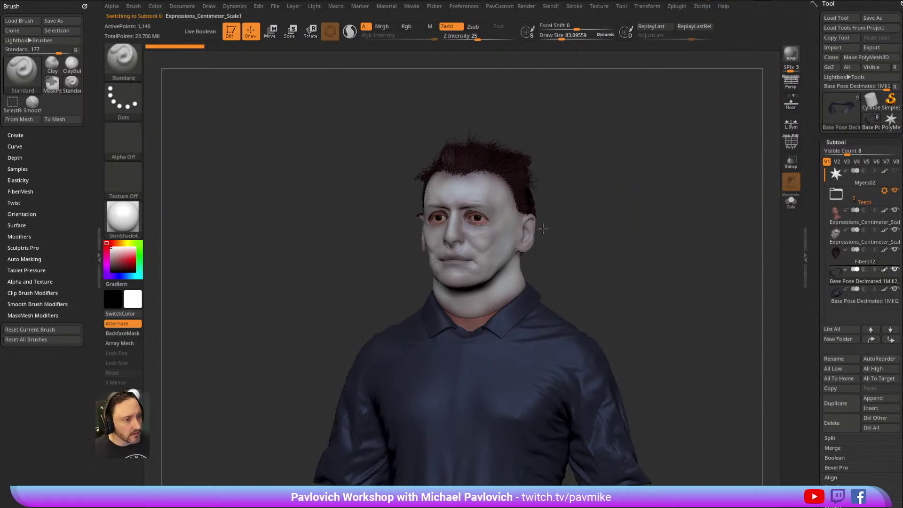
{"action": "scroll", "coordinate": [813, 234], "scroll_direction": "down", "scroll_amount": 1}
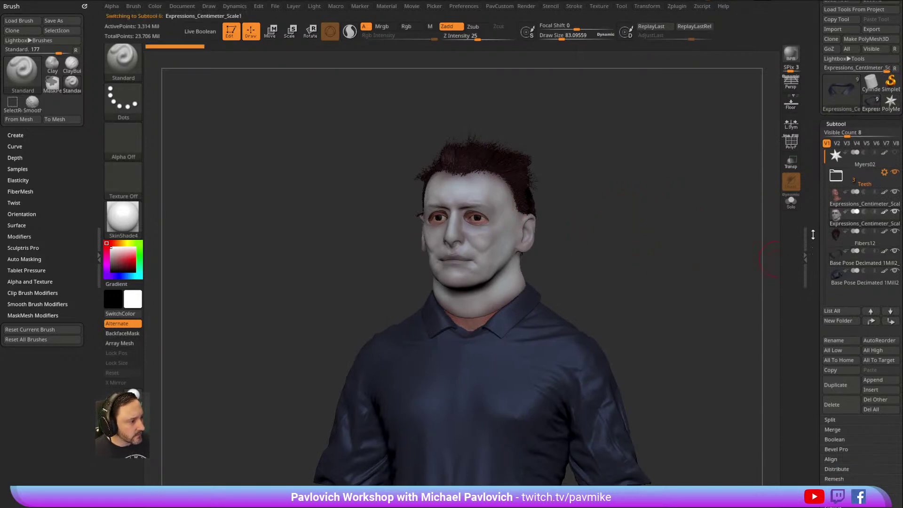
{"action": "left_click", "coordinate": [834, 403]}
{"action": "key", "text": "Return"}
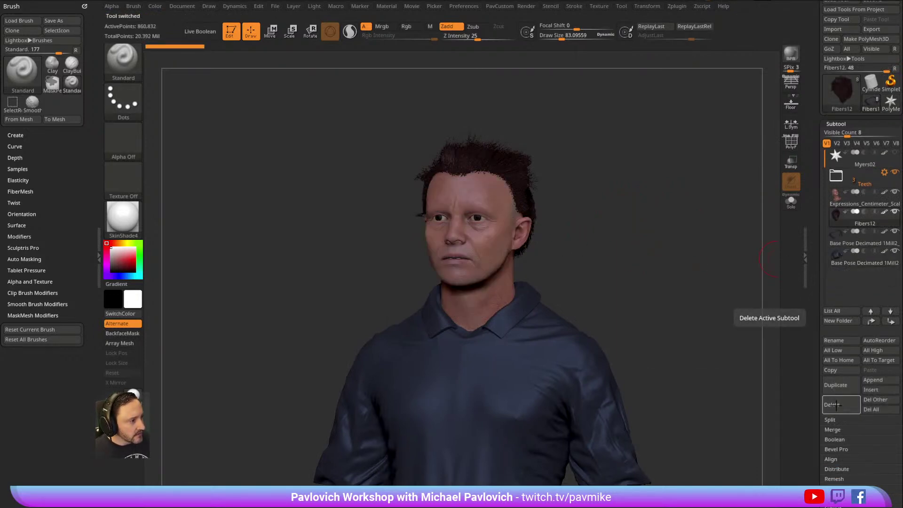
{"action": "left_click", "coordinate": [836, 408]}
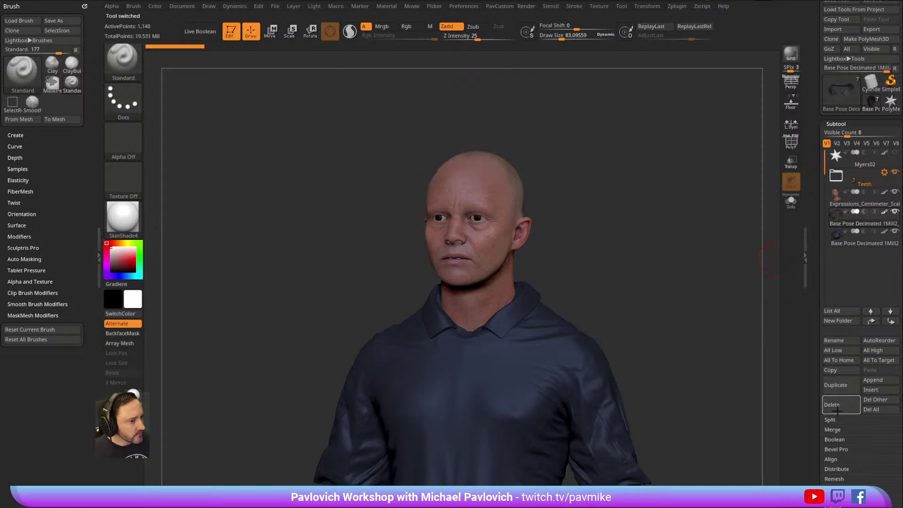
{"action": "left_click", "coordinate": [837, 411]}
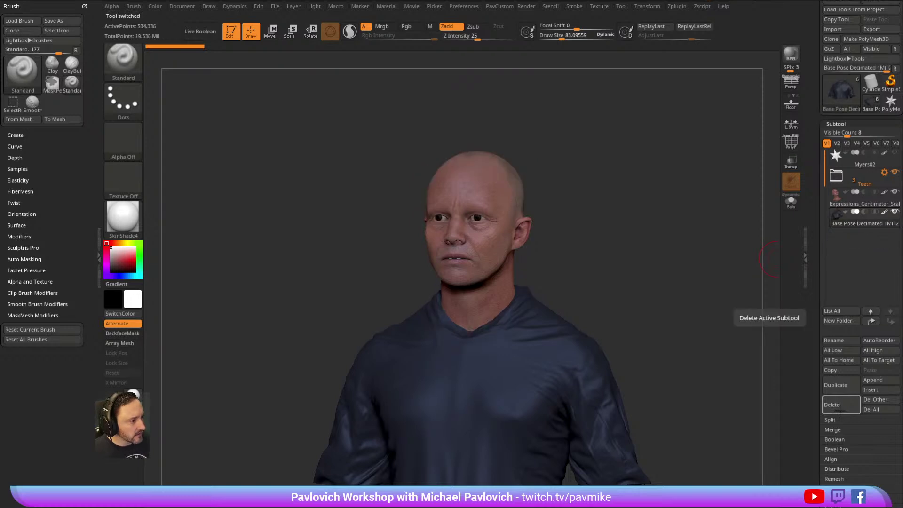
Make the Expressions_Centimeter_Scale head the active subtool and reduce the brush draw size to about 38.
{"action": "mouse_move", "coordinate": [705, 343]}
{"action": "left_mouse_down"}
{"action": "mouse_move", "coordinate": [624, 214]}
{"action": "mouse_move", "coordinate": [649, 210]}
{"action": "mouse_move", "coordinate": [687, 227]}
{"action": "mouse_move", "coordinate": [716, 206]}
{"action": "mouse_move", "coordinate": [629, 196]}
{"action": "mouse_move", "coordinate": [647, 218]}
{"action": "mouse_move", "coordinate": [636, 218]}
{"action": "left_mouse_up"}
{"action": "key", "text": "s"}
{"action": "mouse_move", "coordinate": [634, 210]}
{"action": "left_mouse_down", "text": "alt"}
{"action": "mouse_move", "coordinate": [651, 231]}
{"action": "mouse_move", "coordinate": [639, 229]}
{"action": "left_mouse_up", "text": "alt"}
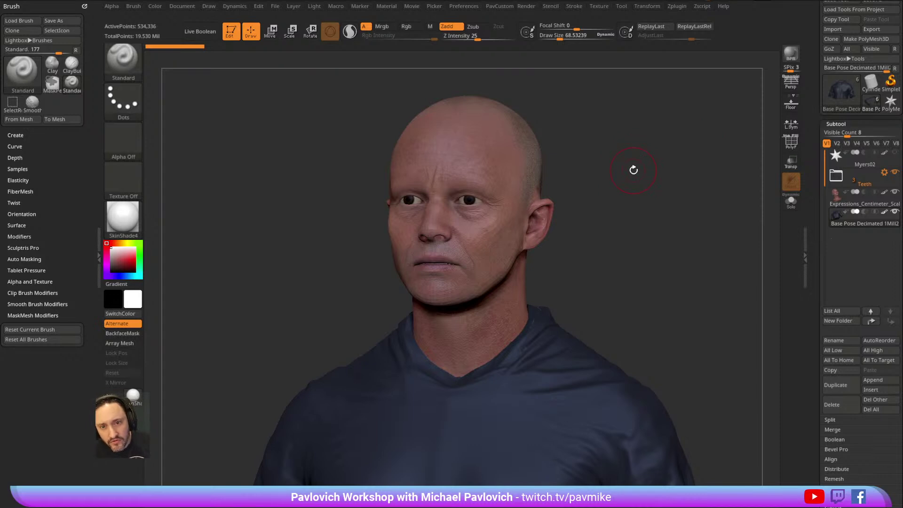
{"action": "left_click_drag", "start_coordinate": [665, 139], "coordinate": [653, 167], "text": "shift"}
{"action": "key", "text": "s"}
{"action": "left_click_drag", "start_coordinate": [614, 203], "coordinate": [595, 201]}
{"action": "left_click", "coordinate": [842, 198]}
{"action": "left_click_drag", "start_coordinate": [726, 216], "coordinate": [683, 219]}
{"action": "key", "text": "s"}
{"action": "key", "text": "bracketleft"}
{"action": "key", "text": "bracketleft"}
{"action": "key", "text": "bracketleft"}
{"action": "key", "text": "bracketleft"}
{"action": "key", "text": "bracketleft"}
{"action": "key", "text": "bracketleft"}
{"action": "key", "text": "bracketleft"}
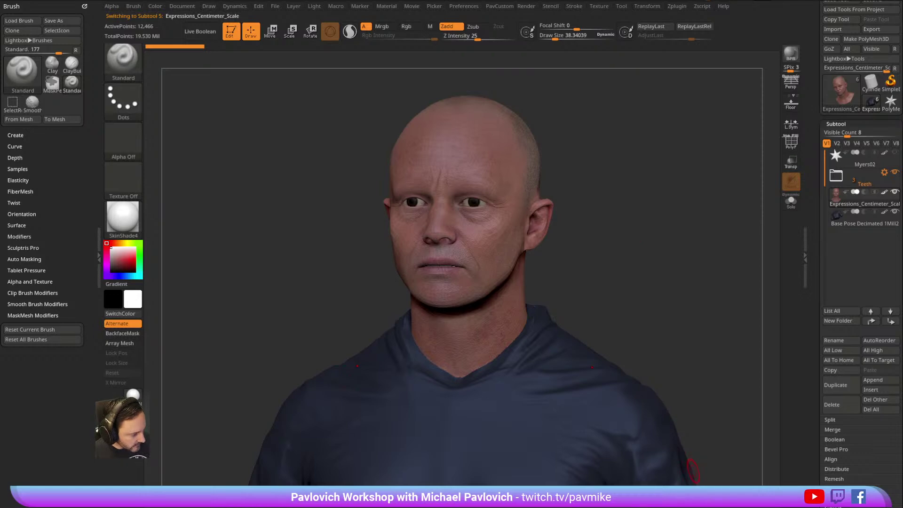
Switch to the browser and look through the artwork and web address of the open ArtStation portfolio.
{"action": "key", "text": "alt+Tab"}
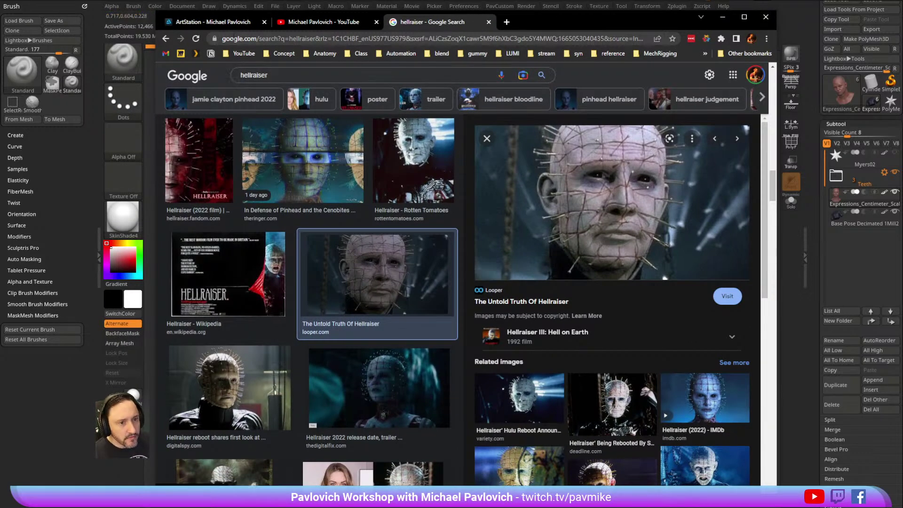
{"action": "left_click", "coordinate": [213, 22]}
{"action": "scroll", "coordinate": [382, 240], "scroll_direction": "down", "scroll_amount": 8}
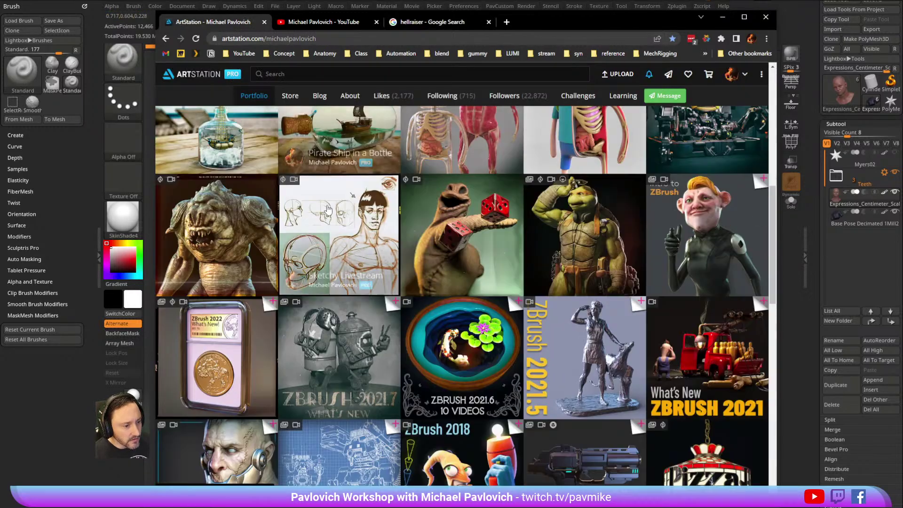
{"action": "scroll", "coordinate": [400, 244], "scroll_direction": "down", "scroll_amount": 7}
{"action": "scroll", "coordinate": [404, 242], "scroll_direction": "up", "scroll_amount": 6}
{"action": "scroll", "coordinate": [404, 239], "scroll_direction": "up", "scroll_amount": 3}
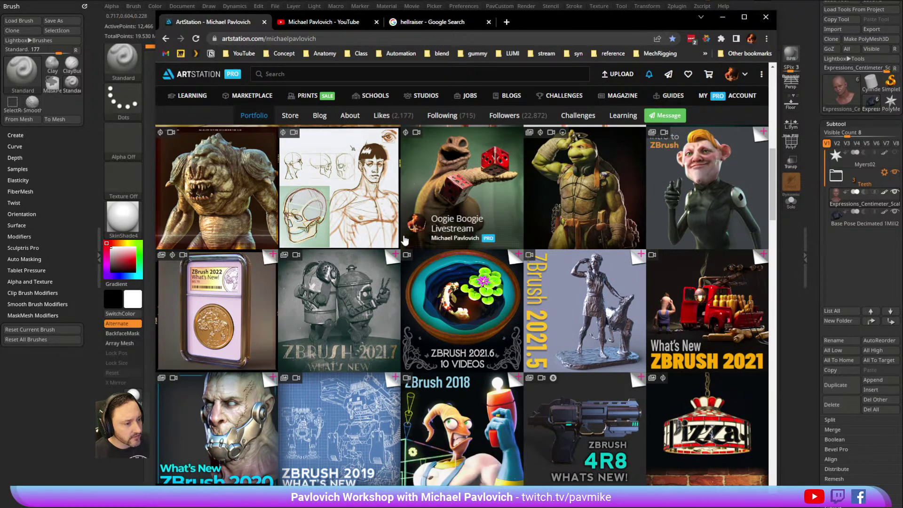
{"action": "scroll", "coordinate": [405, 240], "scroll_direction": "down", "scroll_amount": 4}
{"action": "scroll", "coordinate": [406, 239], "scroll_direction": "up", "scroll_amount": 3}
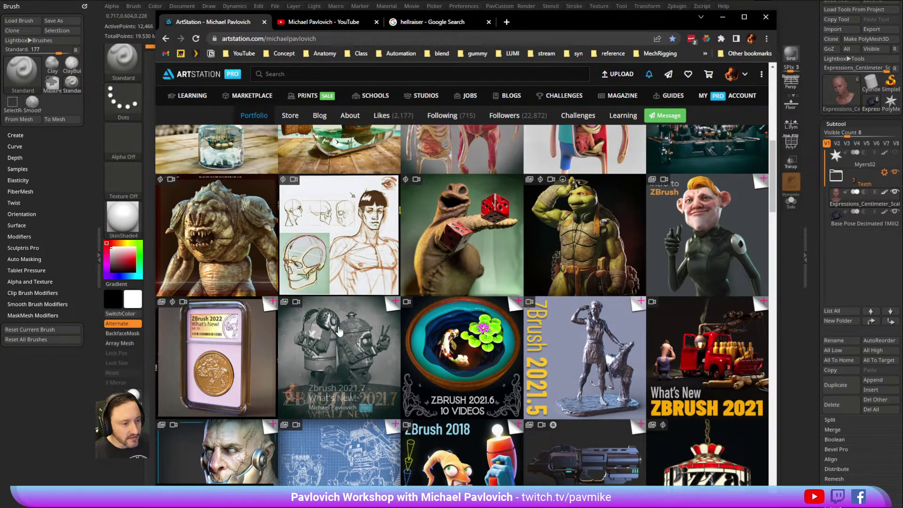
{"action": "left_click", "coordinate": [330, 40]}
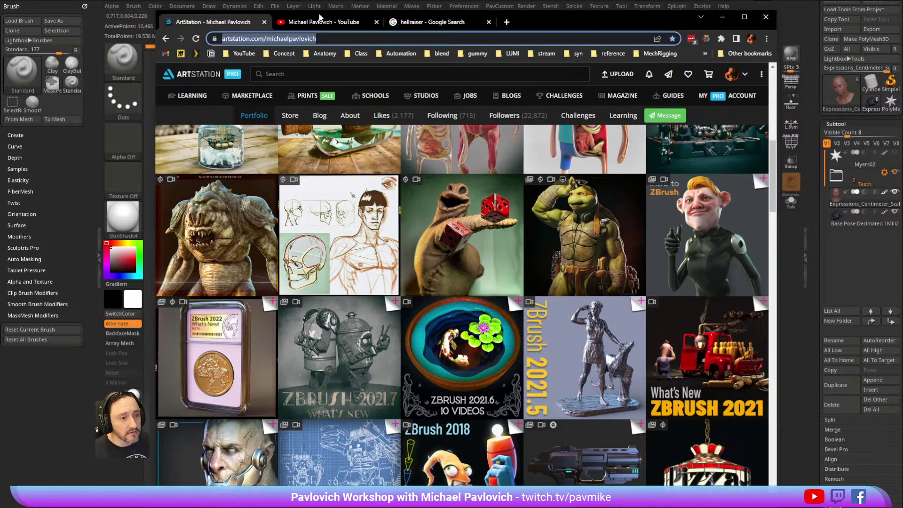
Browse the created playlists on the artist's YouTube channel for ZBrush tutorials and livestream episodes.
{"action": "left_click", "coordinate": [304, 22]}
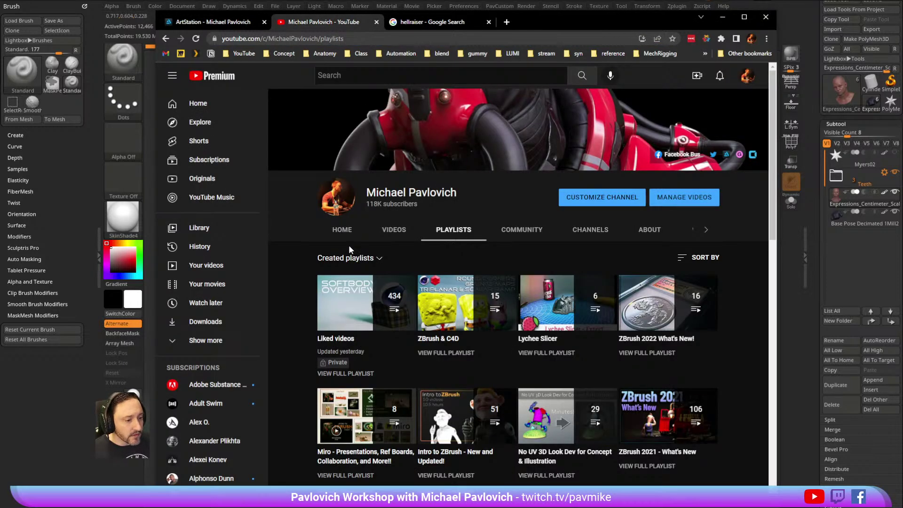
{"action": "scroll", "coordinate": [363, 244], "scroll_direction": "down", "scroll_amount": 4}
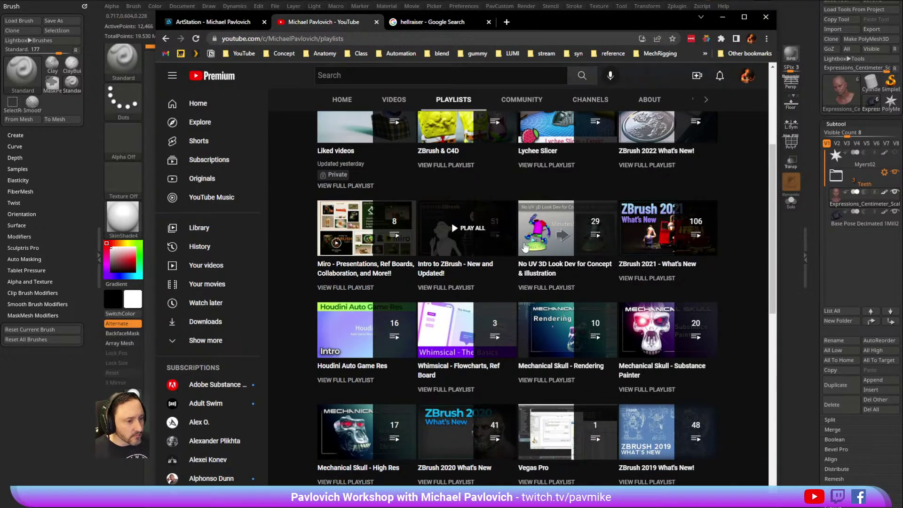
{"action": "scroll", "coordinate": [507, 251], "scroll_direction": "down", "scroll_amount": 7}
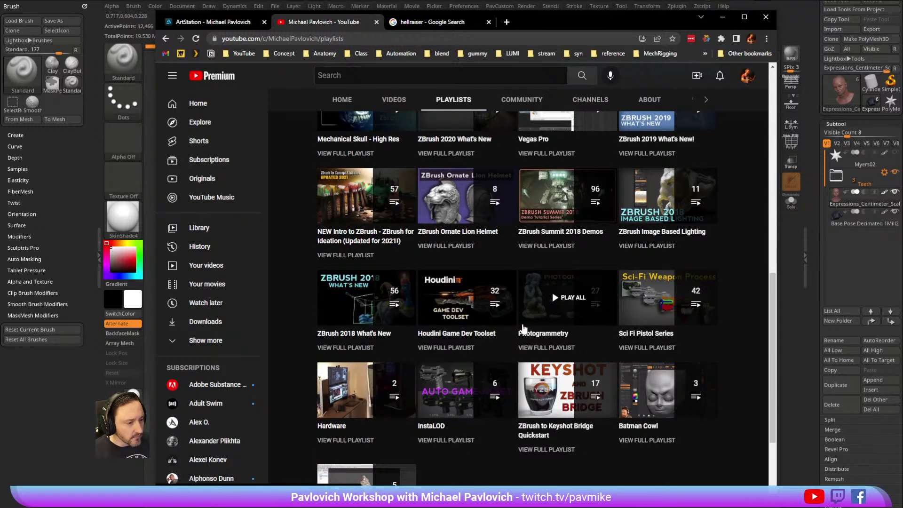
{"action": "scroll", "coordinate": [523, 328], "scroll_direction": "down", "scroll_amount": 1}
{"action": "scroll", "coordinate": [523, 328], "scroll_direction": "up", "scroll_amount": 7}
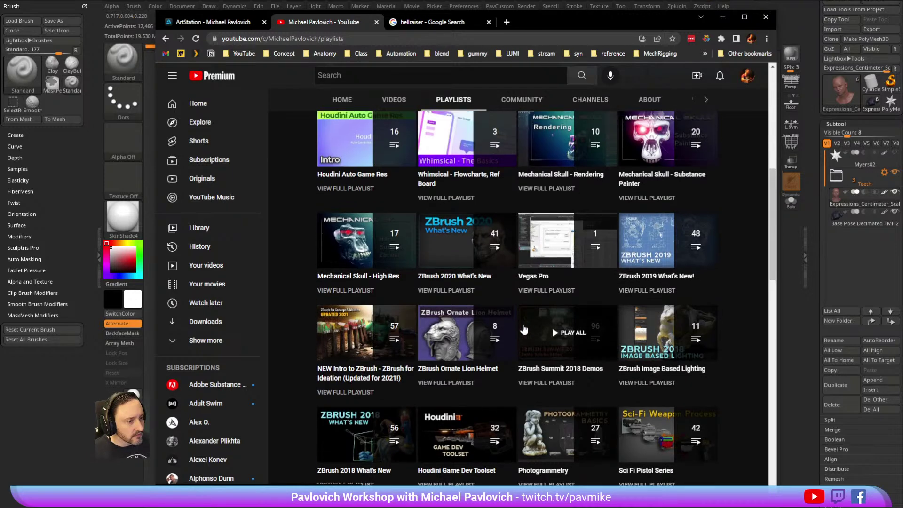
{"action": "scroll", "coordinate": [523, 328], "scroll_direction": "up", "scroll_amount": 4}
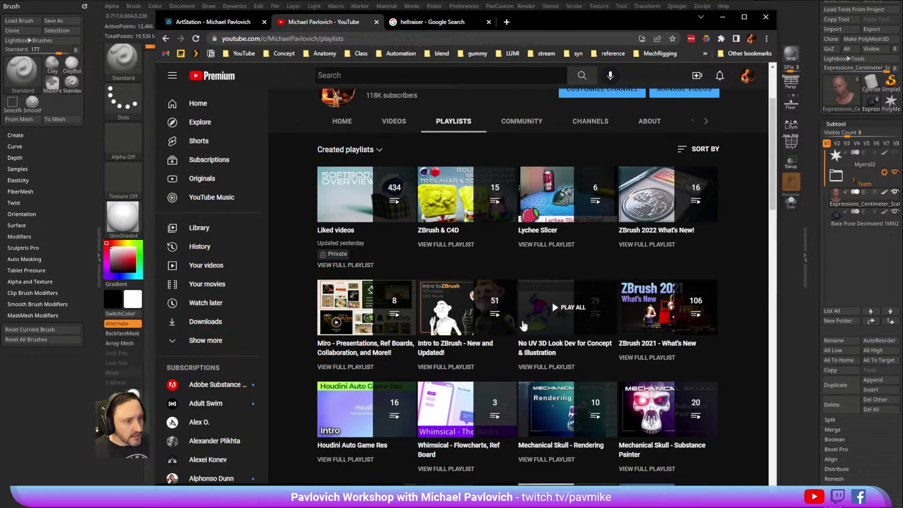
{"action": "scroll", "coordinate": [524, 325], "scroll_direction": "down", "scroll_amount": 11}
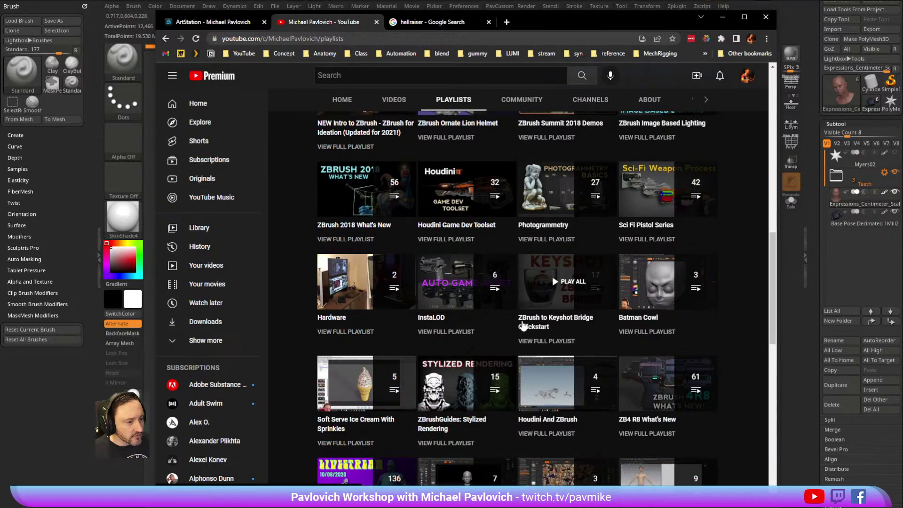
{"action": "scroll", "coordinate": [523, 325], "scroll_direction": "down", "scroll_amount": 3}
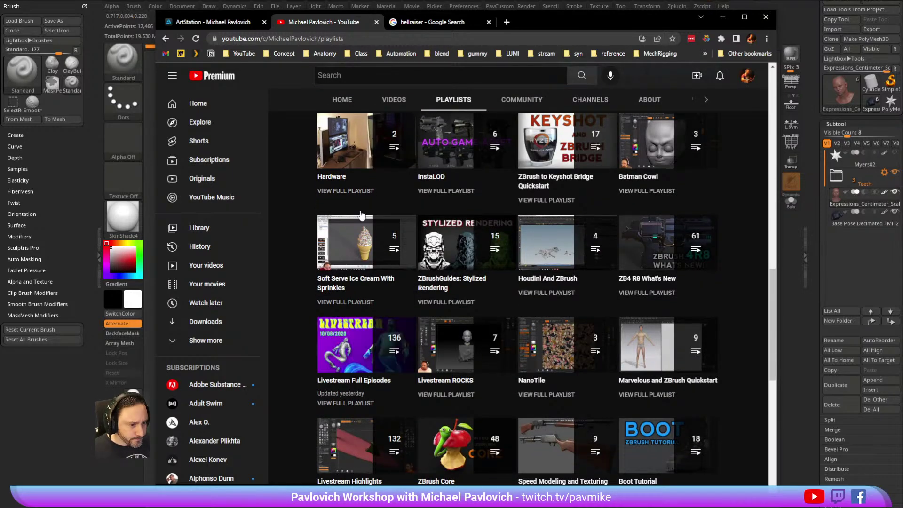
{"action": "left_click", "coordinate": [362, 38]}
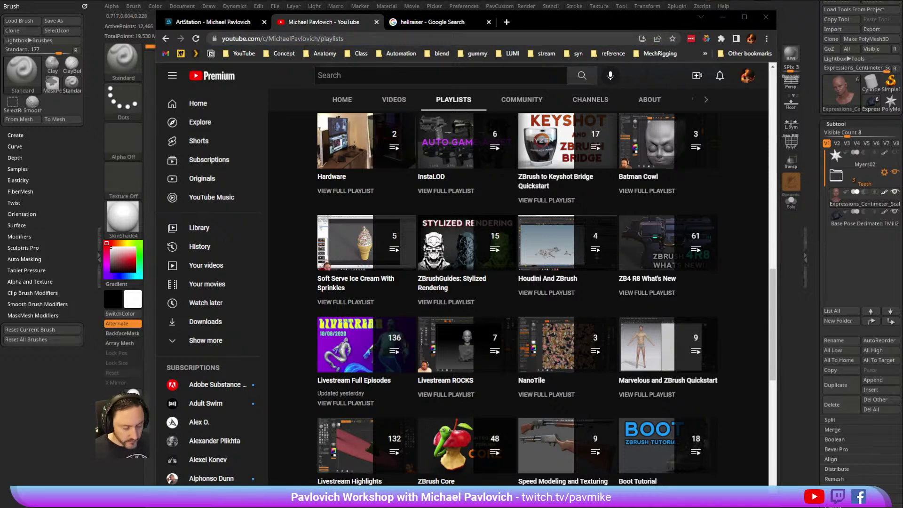
Return to ZBrush and open the layer settings of the head subtool.
{"action": "left_click_drag", "start_coordinate": [524, 28], "coordinate": [694, 471]}
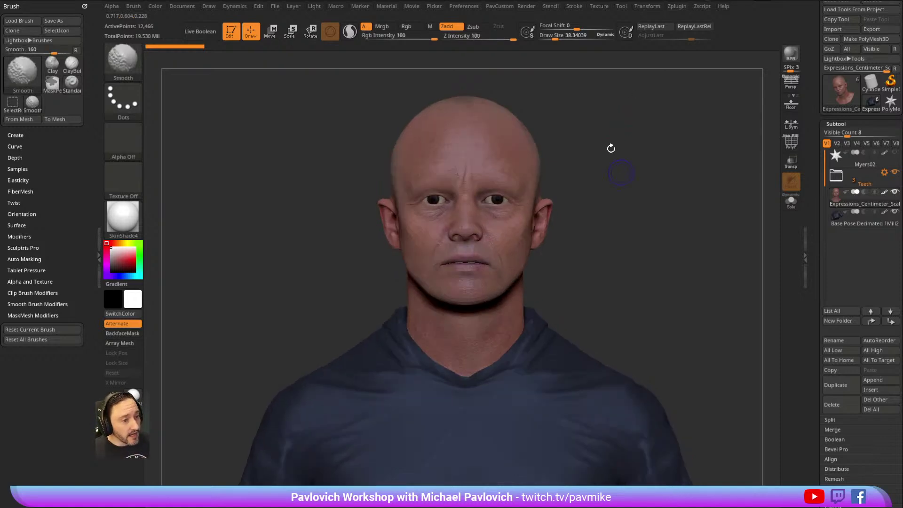
{"action": "left_click_drag", "start_coordinate": [598, 146], "coordinate": [598, 195]}
{"action": "left_click_drag", "start_coordinate": [818, 188], "coordinate": [825, 93]}
{"action": "key", "text": "shift"}
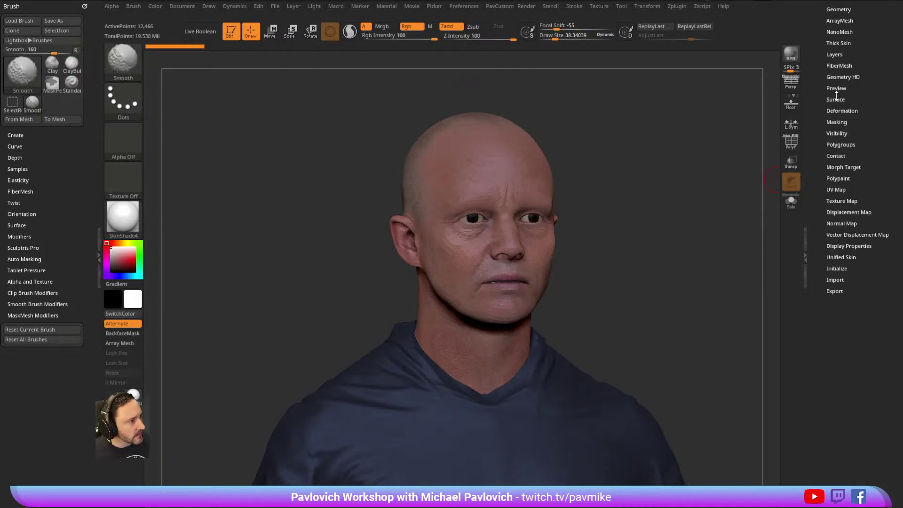
{"action": "left_click", "coordinate": [836, 56]}
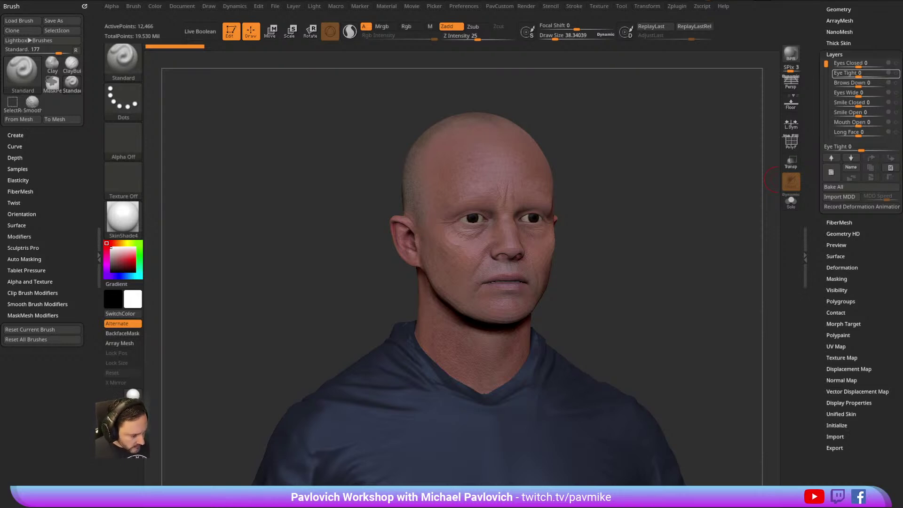
View the Free - Multi Expression Basemesh page of 3D Scan Store in the browser, then return to ZBrush.
{"action": "left_click_drag", "start_coordinate": [577, 31], "coordinate": [642, 30]}
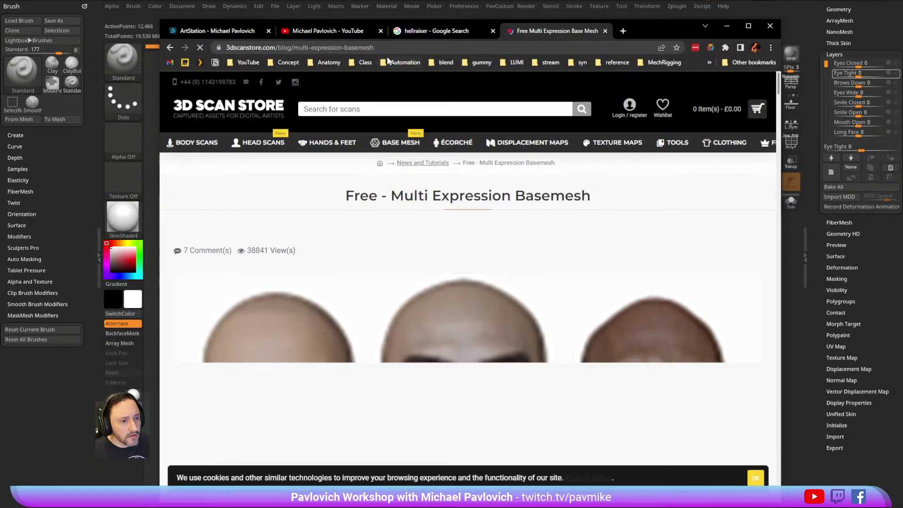
{"action": "left_click", "coordinate": [353, 49]}
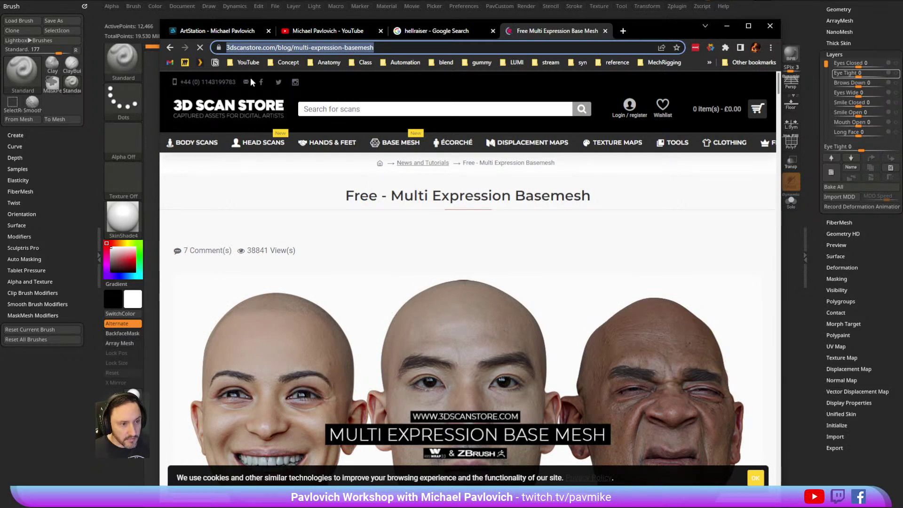
{"action": "key", "text": "alt+Tab"}
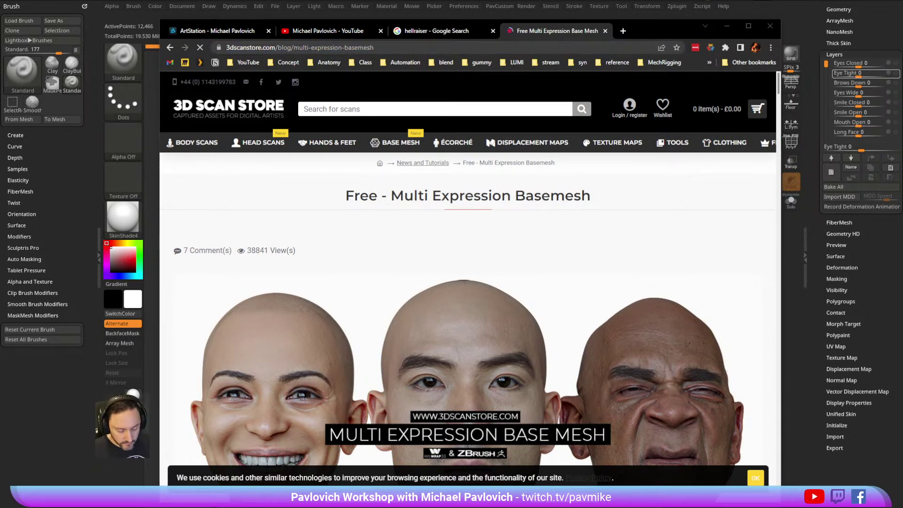
{"action": "left_click", "coordinate": [726, 27]}
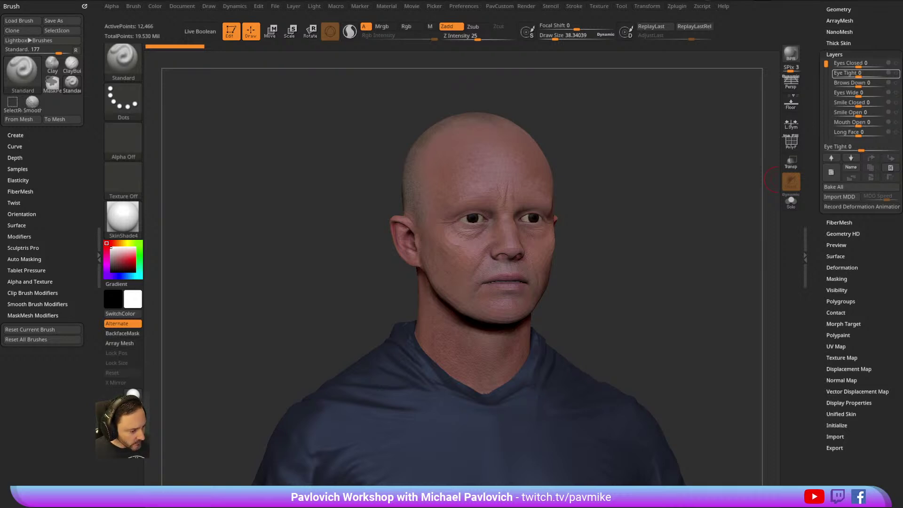
Select the head's Snarl expression layer and set its intensity to 0.
{"action": "left_click_drag", "start_coordinate": [726, 193], "coordinate": [489, 202]}
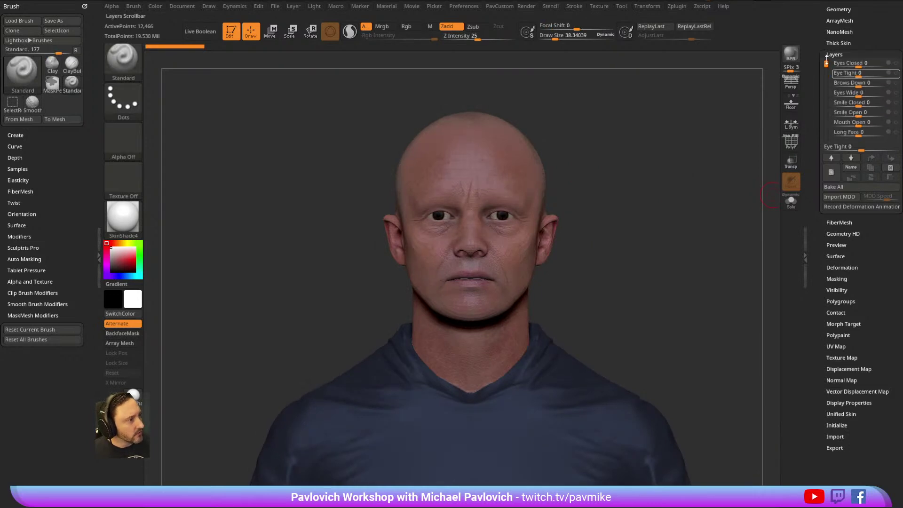
{"action": "left_click_drag", "start_coordinate": [826, 67], "coordinate": [866, 106]}
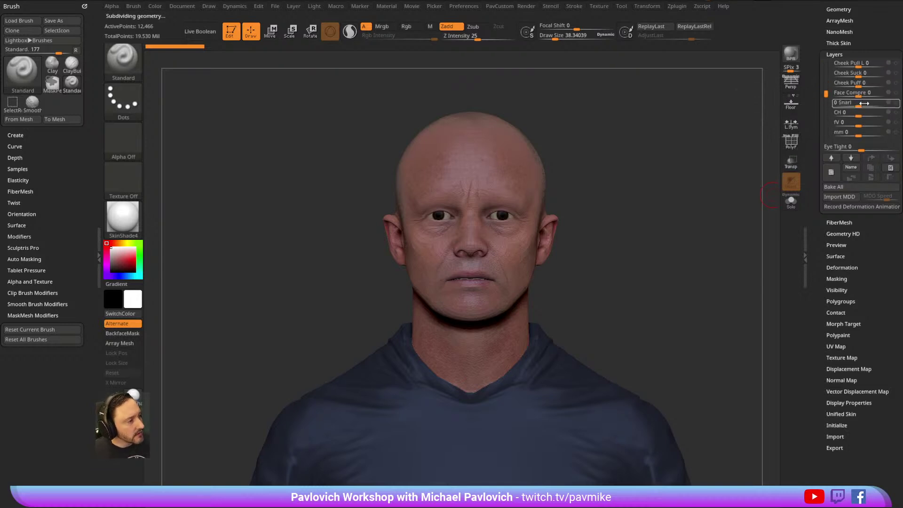
{"action": "mouse_move", "coordinate": [858, 109]}
{"action": "left_mouse_down"}
{"action": "mouse_move", "coordinate": [875, 111]}
{"action": "mouse_move", "coordinate": [849, 108]}
{"action": "mouse_move", "coordinate": [860, 104]}
{"action": "left_mouse_up"}
{"action": "type", "text": "0"}
{"action": "key", "text": "Return"}
{"action": "left_click_drag", "start_coordinate": [646, 173], "coordinate": [625, 172]}
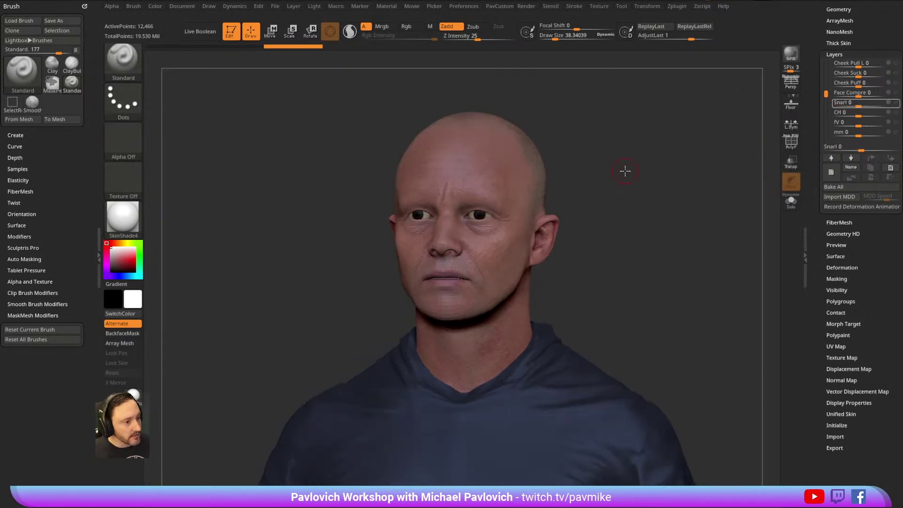
Turn off the head's texture map and switch the material to StartupMaterial.
{"action": "key", "text": "shift"}
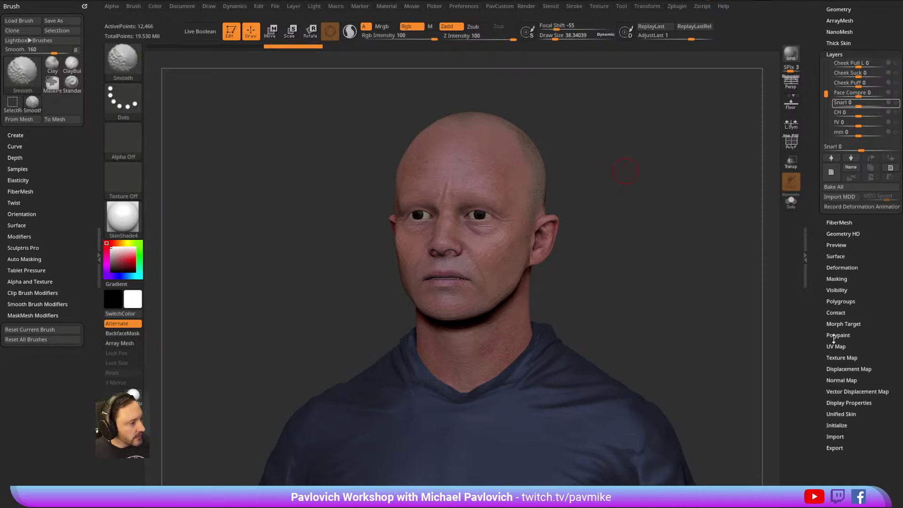
{"action": "left_click", "coordinate": [836, 358]}
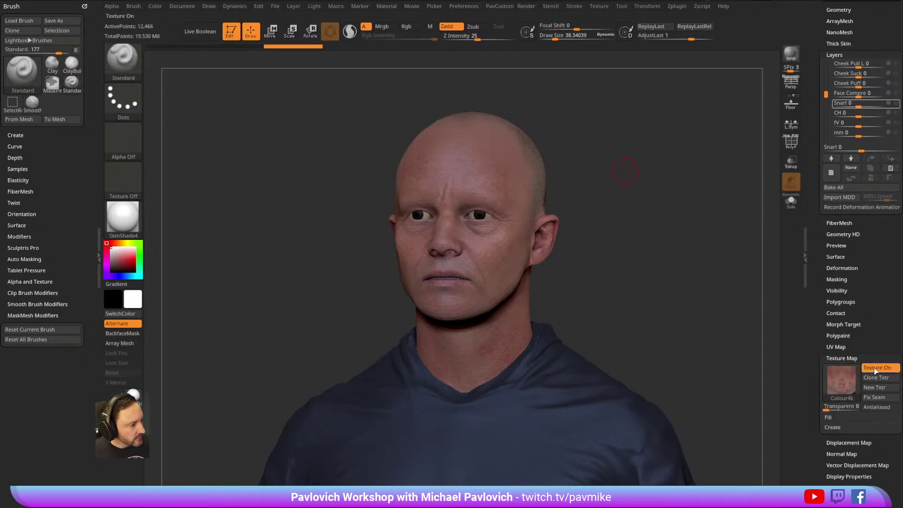
{"action": "left_click", "coordinate": [873, 368]}
{"action": "left_click", "coordinate": [837, 358]}
{"action": "left_click_drag", "start_coordinate": [649, 252], "coordinate": [661, 219], "text": "shift"}
{"action": "left_click", "coordinate": [107, 217]}
{"action": "left_click", "coordinate": [215, 234]}
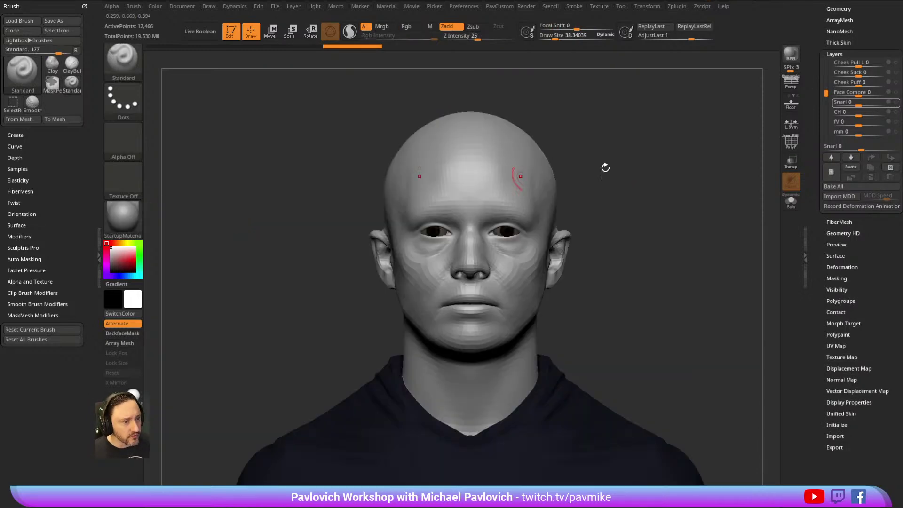
Hide every subtool except the expressions head and check the contents of the Teeth folder.
{"action": "left_click_drag", "start_coordinate": [810, 126], "coordinate": [828, 195]}
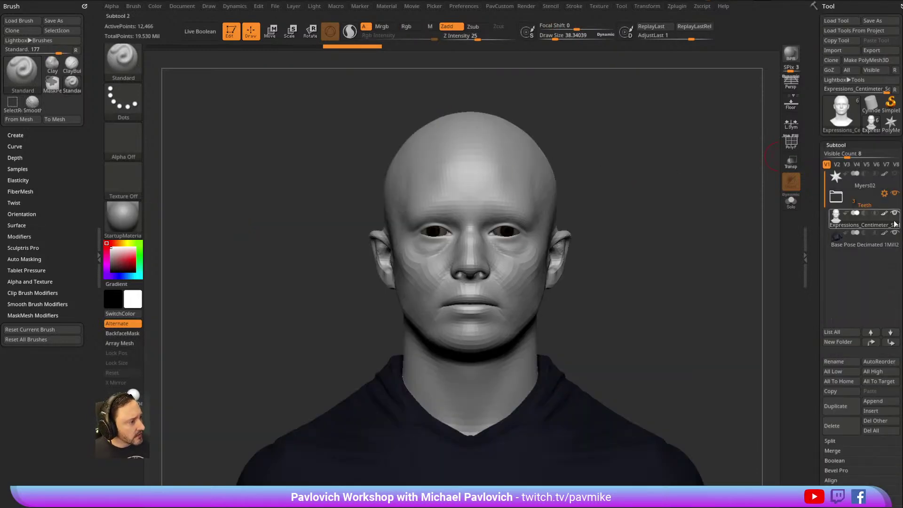
{"action": "left_click", "coordinate": [895, 217], "text": "shift"}
{"action": "left_click", "coordinate": [895, 214], "text": "shift"}
{"action": "left_click", "coordinate": [895, 213], "text": "shift"}
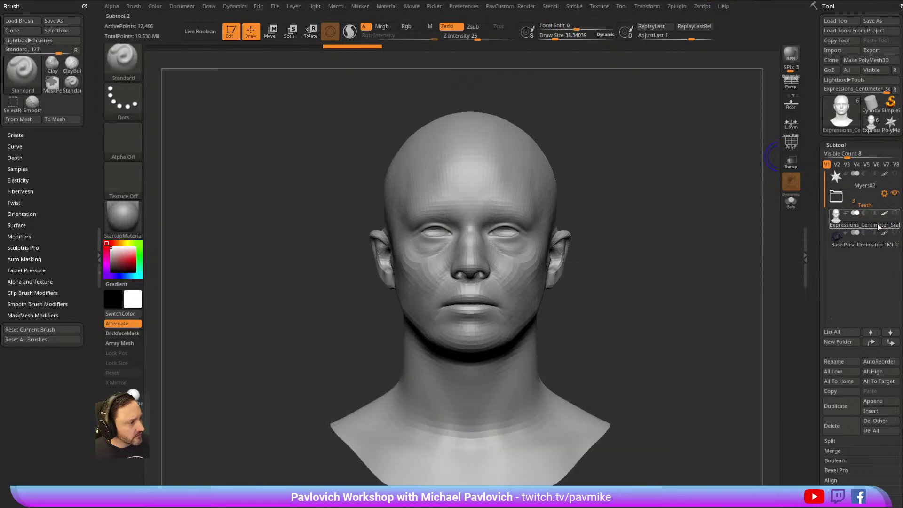
{"action": "left_click_drag", "start_coordinate": [638, 195], "coordinate": [663, 203]}
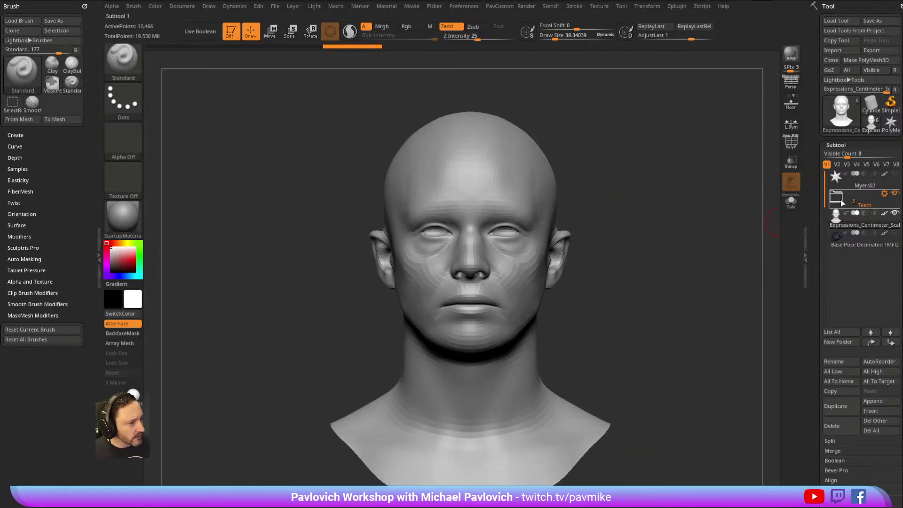
{"action": "left_click", "coordinate": [837, 197]}
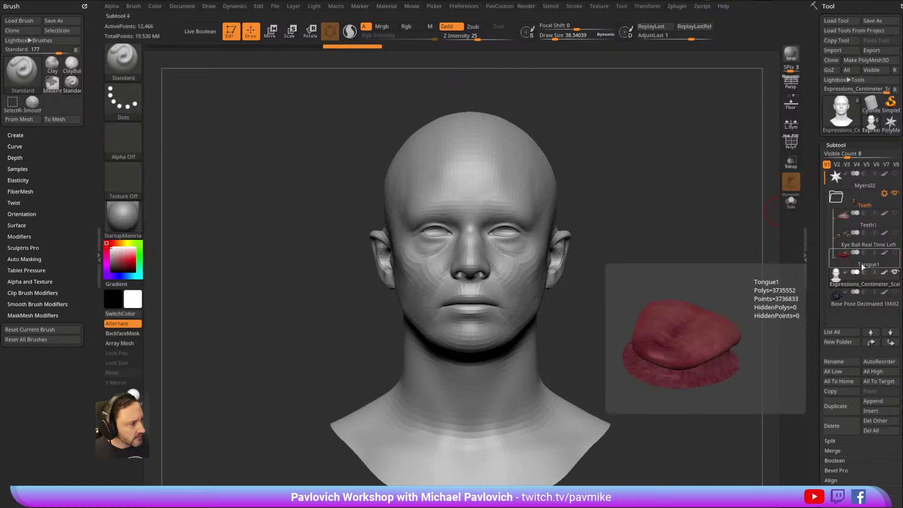
{"action": "left_click", "coordinate": [840, 204]}
Smooth out the lumps on the back of the skull.
{"action": "mouse_move", "coordinate": [699, 202]}
{"action": "left_mouse_down"}
{"action": "mouse_move", "coordinate": [600, 196]}
{"action": "mouse_move", "coordinate": [733, 186]}
{"action": "mouse_move", "coordinate": [744, 163]}
{"action": "mouse_move", "coordinate": [685, 151]}
{"action": "left_mouse_up"}
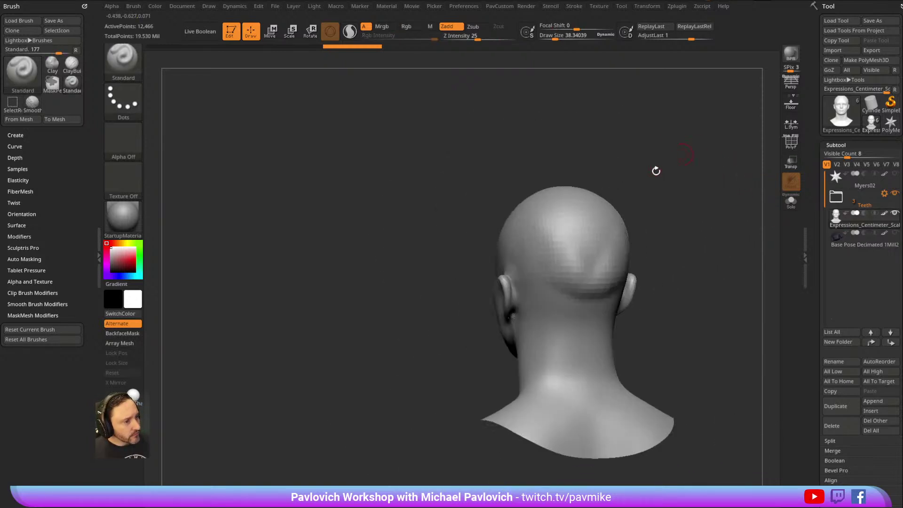
{"action": "mouse_move", "coordinate": [576, 248]}
{"action": "left_mouse_down", "text": "shift"}
{"action": "mouse_move", "coordinate": [594, 268]}
{"action": "mouse_move", "coordinate": [609, 259]}
{"action": "left_mouse_up", "text": "shift"}
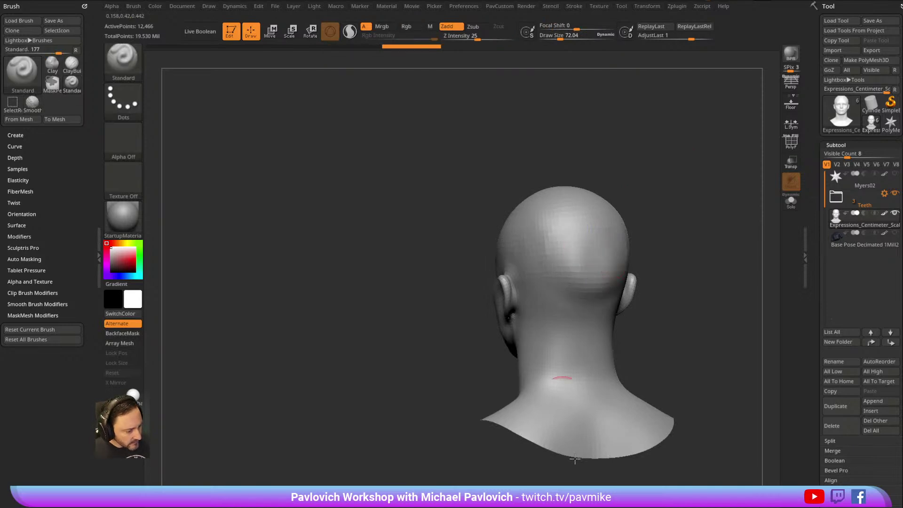
Switch to the browser, examine Pinhead reference photos in the Hellraiser image results, and return to ZBrush.
{"action": "left_click_drag", "start_coordinate": [583, 507], "coordinate": [538, 46]}
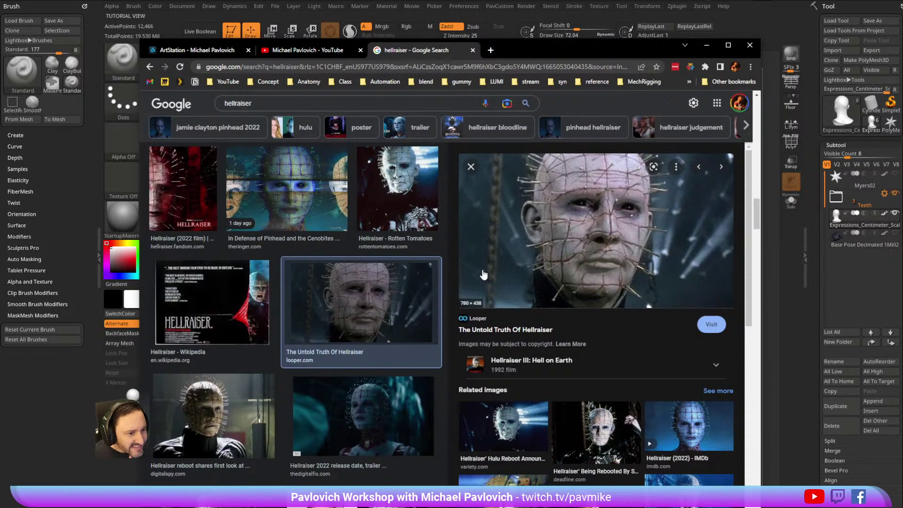
{"action": "scroll", "coordinate": [332, 278], "scroll_direction": "down", "scroll_amount": 6}
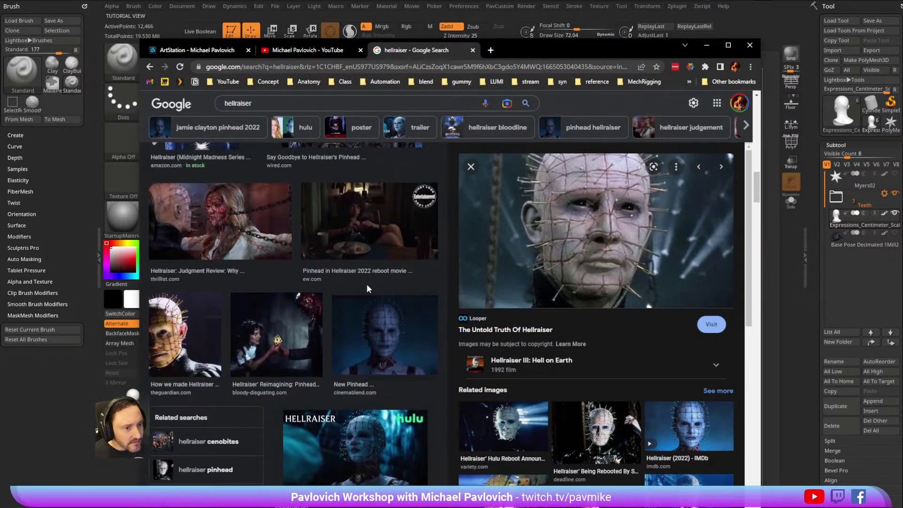
{"action": "scroll", "coordinate": [332, 278], "scroll_direction": "up", "scroll_amount": 5}
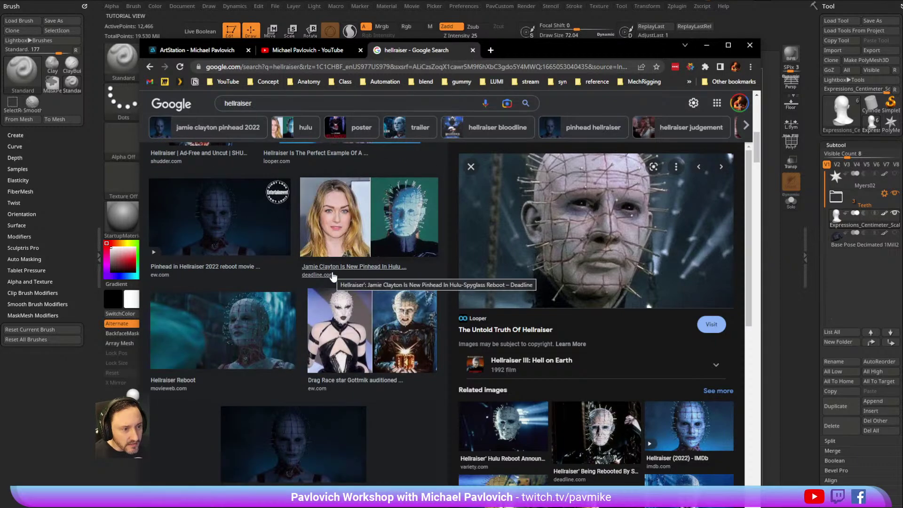
{"action": "left_click", "coordinate": [400, 231]}
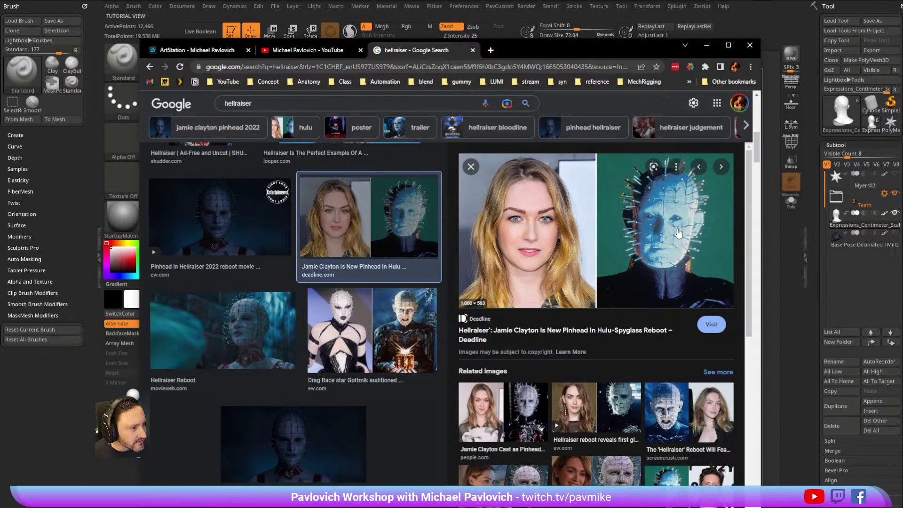
{"action": "scroll", "coordinate": [403, 263], "scroll_direction": "down", "scroll_amount": 6}
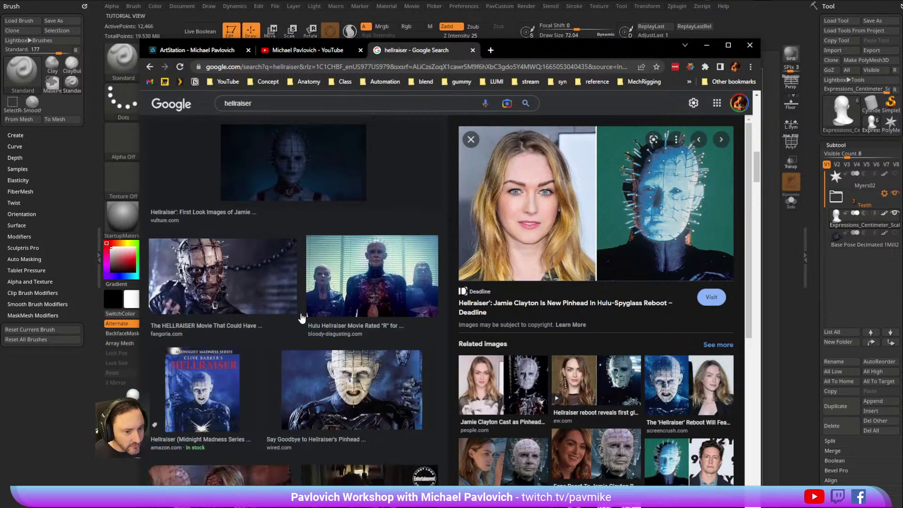
{"action": "scroll", "coordinate": [301, 312], "scroll_direction": "down", "scroll_amount": 1}
{"action": "left_click", "coordinate": [350, 311]}
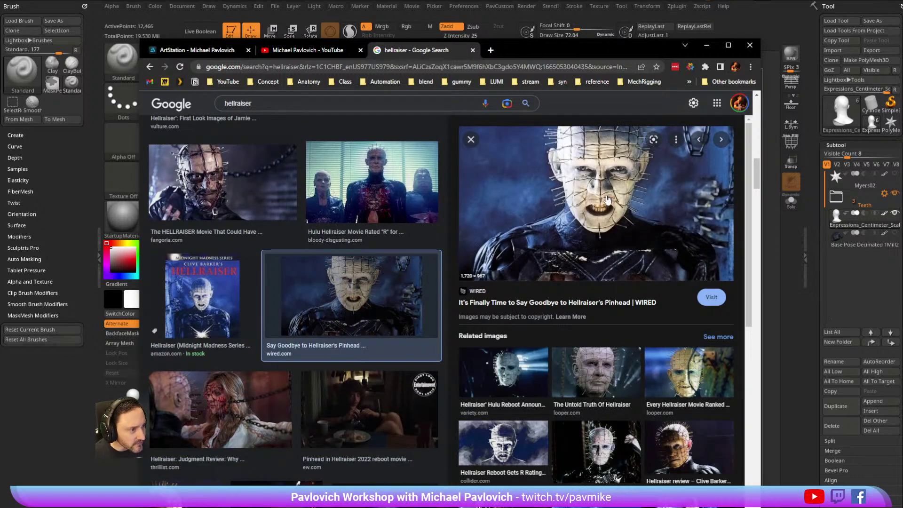
{"action": "scroll", "coordinate": [277, 242], "scroll_direction": "down", "scroll_amount": 8}
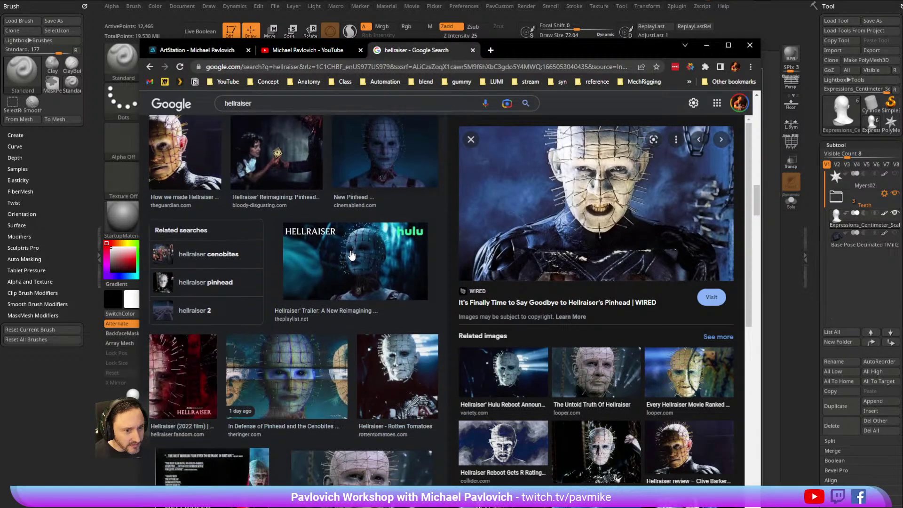
{"action": "left_click", "coordinate": [207, 175]}
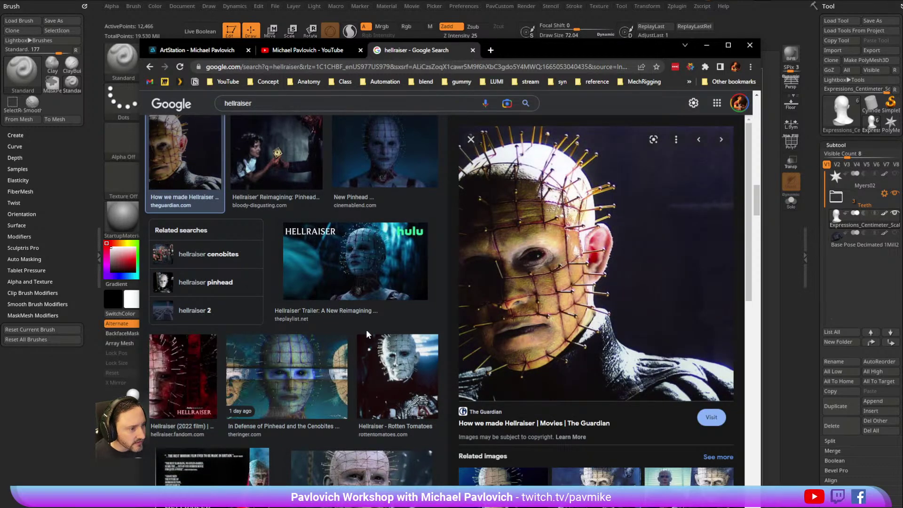
{"action": "scroll", "coordinate": [319, 258], "scroll_direction": "down", "scroll_amount": 4}
{"action": "left_click", "coordinate": [326, 302]}
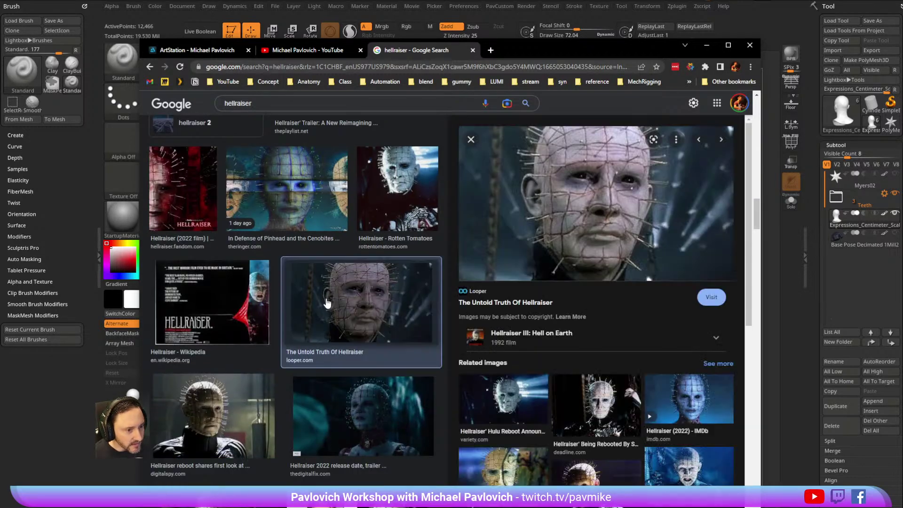
{"action": "left_click_drag", "start_coordinate": [534, 46], "coordinate": [902, 46]}
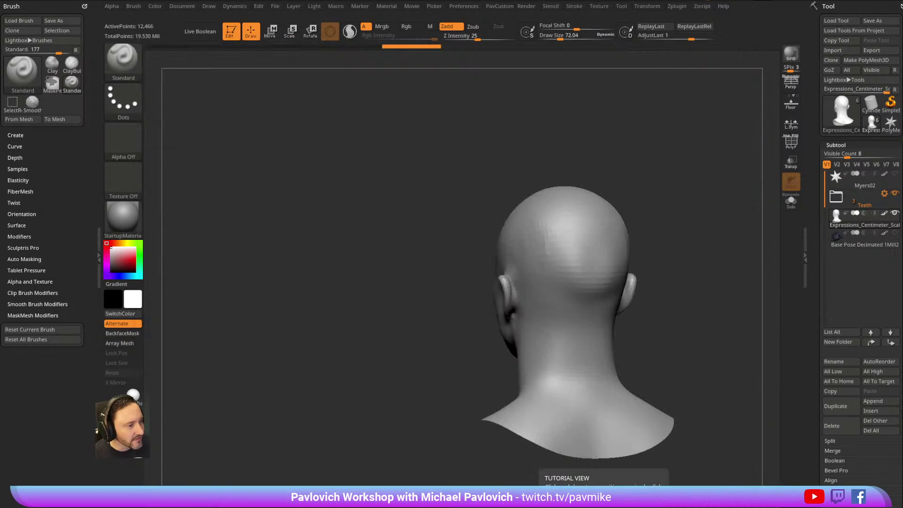
Open the head's geometry settings and raise it to subdivision level 2.
{"action": "left_click_drag", "start_coordinate": [619, 134], "coordinate": [676, 138]}
{"action": "scroll", "coordinate": [842, 203], "scroll_direction": "down", "scroll_amount": 6}
{"action": "key", "text": "shift"}
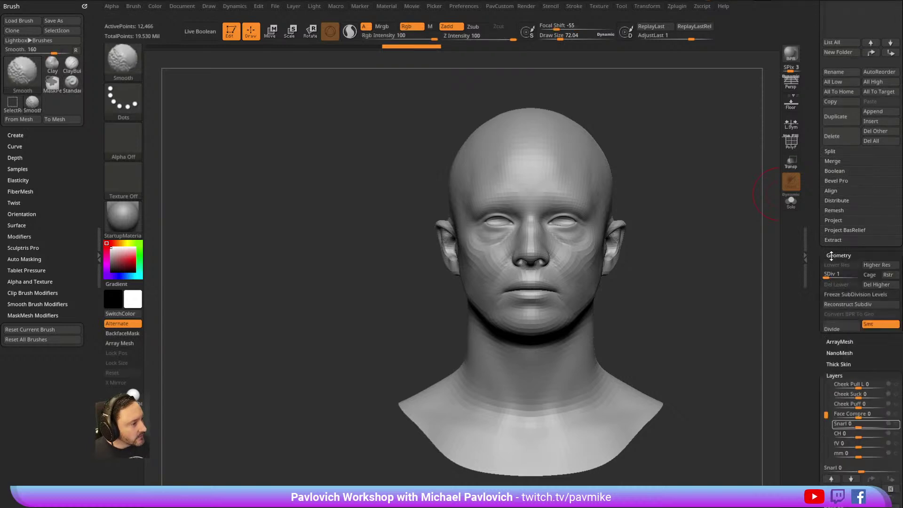
{"action": "left_click", "coordinate": [832, 255]}
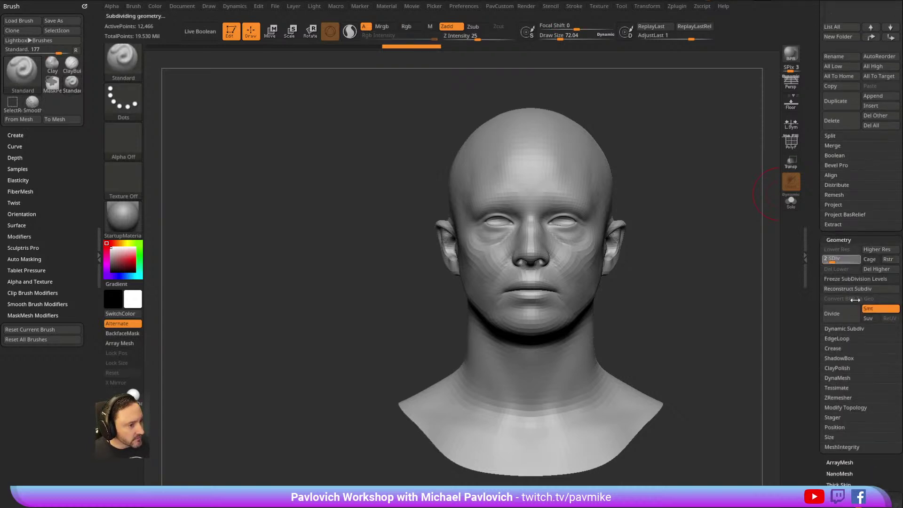
{"action": "mouse_move", "coordinate": [703, 201]}
{"action": "left_mouse_down"}
{"action": "mouse_move", "coordinate": [674, 181]}
{"action": "mouse_move", "coordinate": [476, 190]}
{"action": "left_mouse_up"}
{"action": "key", "text": "shift"}
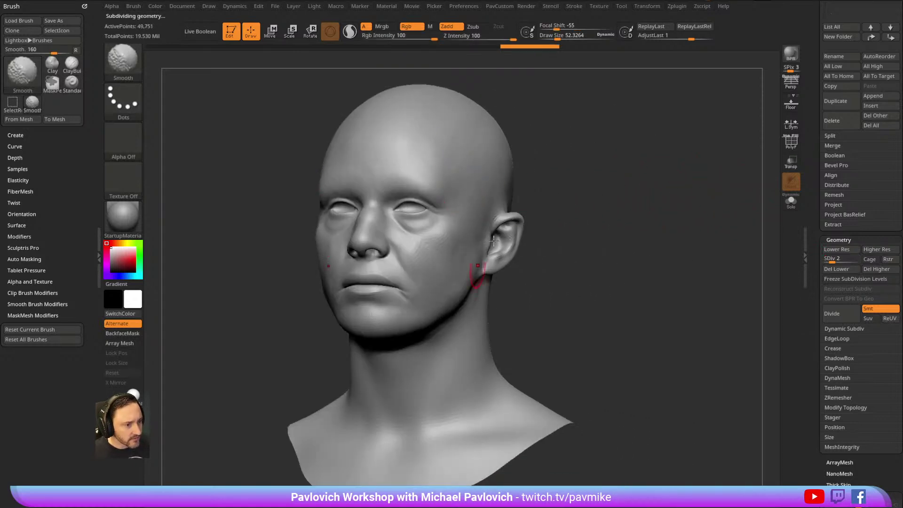
Set the Smooth brush's Z Intensity to 42 and open the smooth brush modifiers.
{"action": "mouse_move", "coordinate": [586, 184]}
{"action": "left_mouse_down"}
{"action": "mouse_move", "coordinate": [687, 167]}
{"action": "mouse_move", "coordinate": [627, 204]}
{"action": "left_mouse_up"}
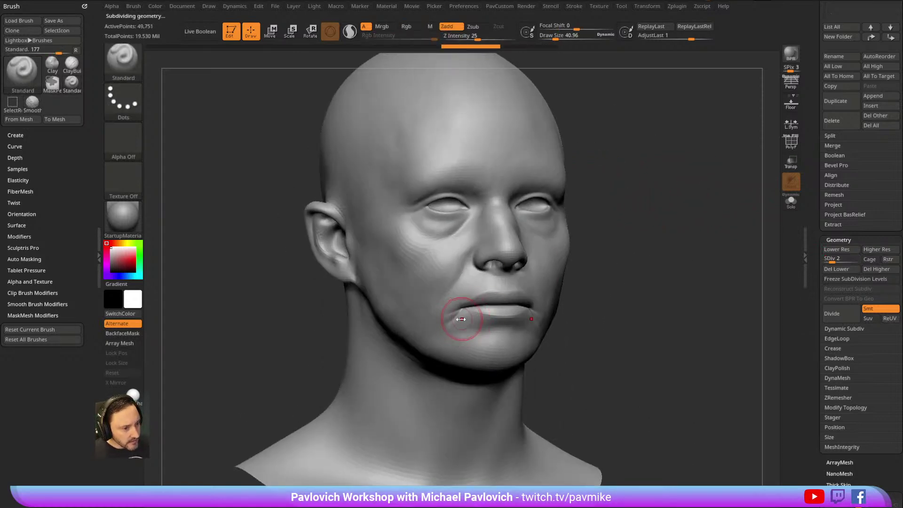
{"action": "key", "text": "shift"}
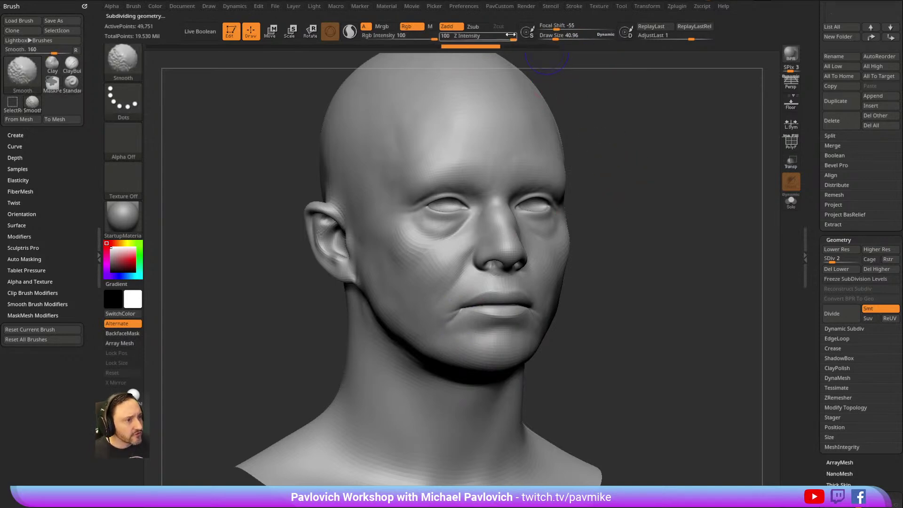
{"action": "left_click_drag", "start_coordinate": [594, 177], "coordinate": [596, 165], "text": "alt"}
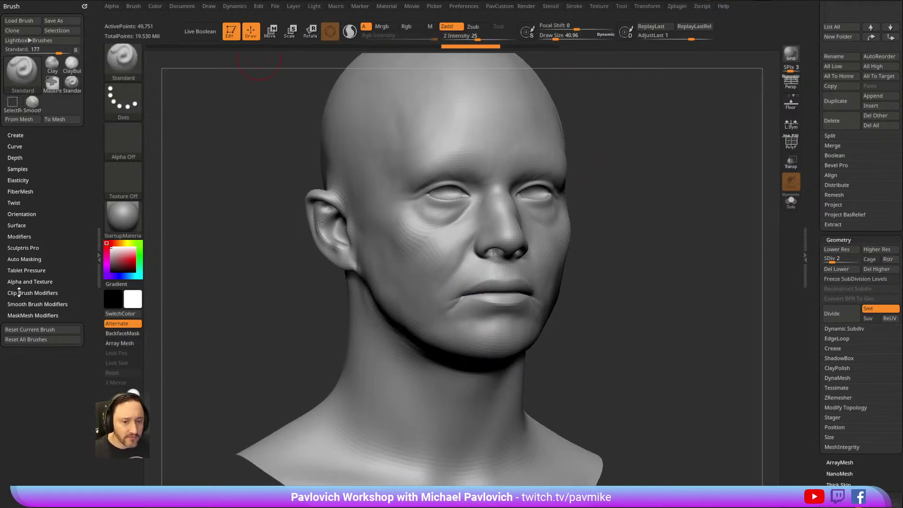
{"action": "key", "text": "shift"}
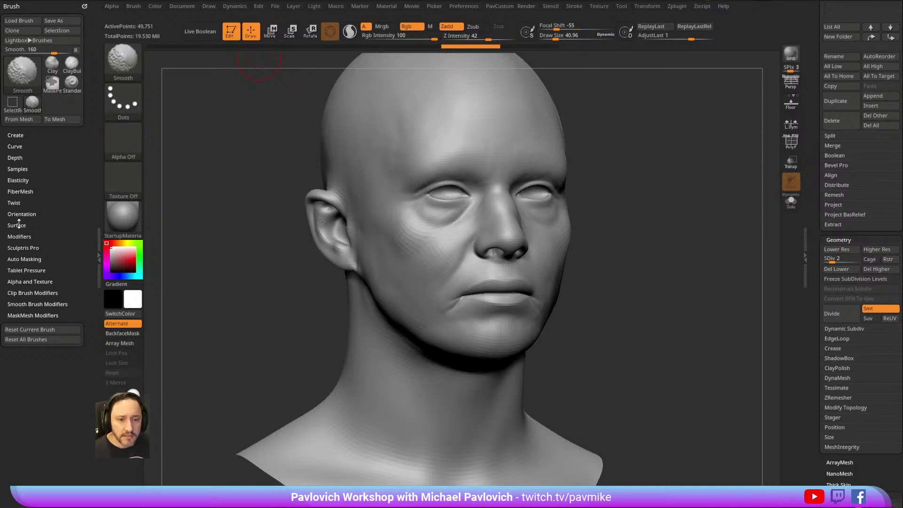
{"action": "left_click", "coordinate": [30, 303]}
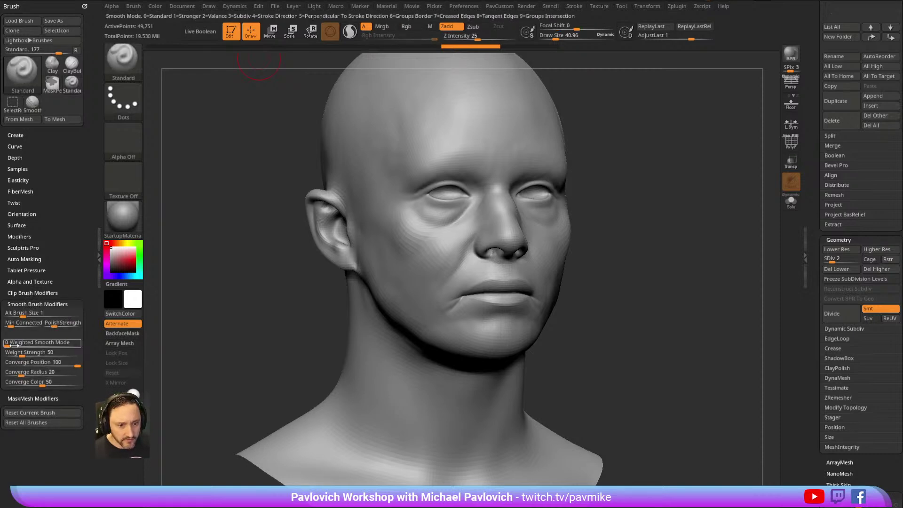
Smooth the head's cheeks, neck, skull and nose bridge to soften the leftover facial detail.
{"action": "left_click_drag", "start_coordinate": [618, 226], "coordinate": [620, 220]}
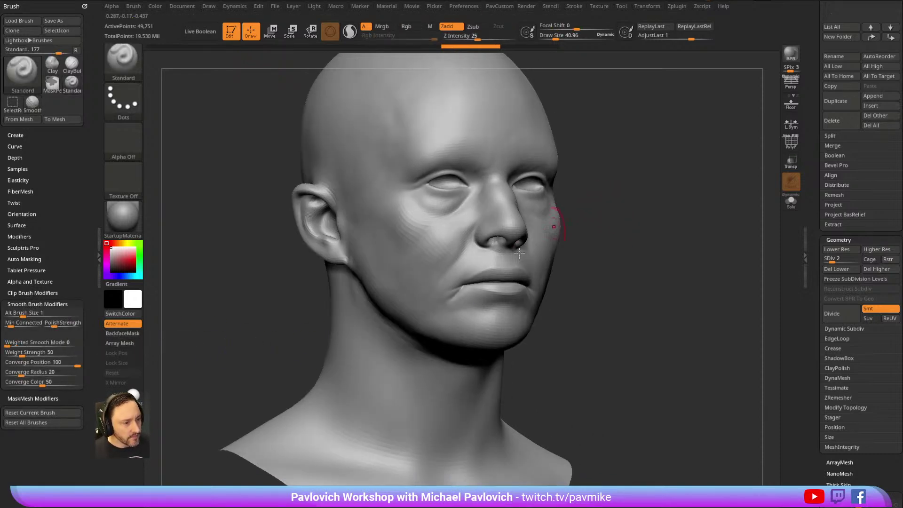
{"action": "left_click_drag", "start_coordinate": [587, 261], "coordinate": [658, 261]}
{"action": "left_click_drag", "start_coordinate": [353, 287], "coordinate": [363, 347], "text": "shift"}
{"action": "left_click_drag", "start_coordinate": [608, 256], "coordinate": [513, 258]}
{"action": "left_click_drag", "start_coordinate": [396, 257], "coordinate": [330, 249], "text": "shift"}
{"action": "left_click_drag", "start_coordinate": [651, 178], "coordinate": [541, 165]}
{"action": "left_click_drag", "start_coordinate": [484, 169], "coordinate": [505, 245], "text": "shift"}
{"action": "mouse_move", "coordinate": [655, 198]}
{"action": "left_mouse_down"}
{"action": "mouse_move", "coordinate": [532, 210]}
{"action": "mouse_move", "coordinate": [667, 168]}
{"action": "left_mouse_up"}
{"action": "left_click_drag", "start_coordinate": [474, 266], "coordinate": [470, 296], "text": "shift"}
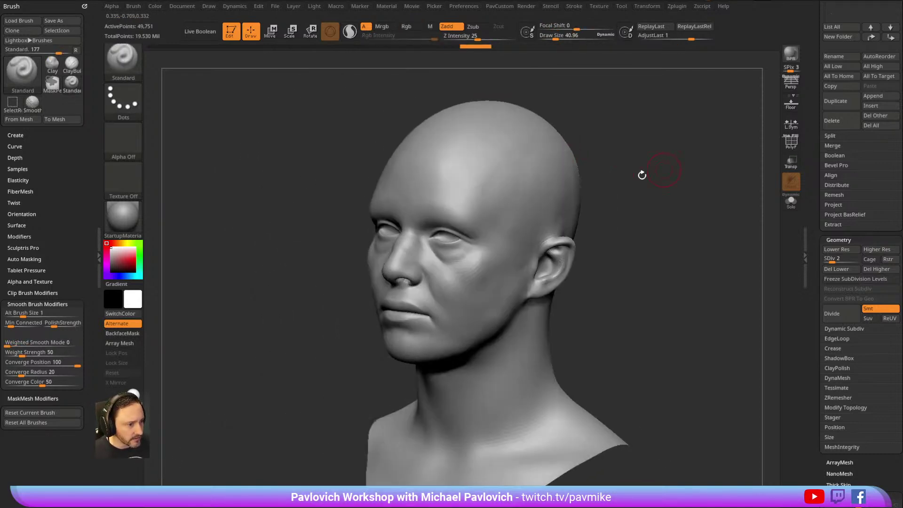
{"action": "left_click_drag", "start_coordinate": [593, 263], "coordinate": [677, 259], "text": "shift"}
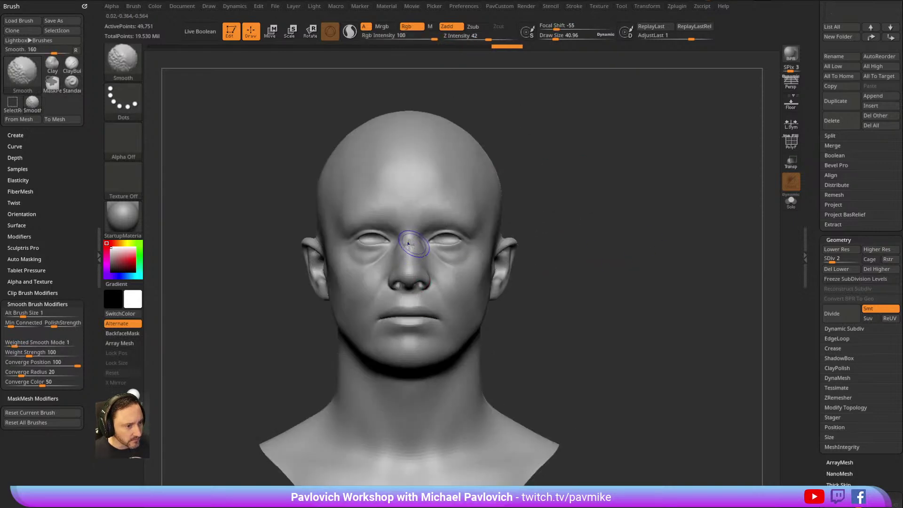
{"action": "left_click_drag", "start_coordinate": [409, 241], "coordinate": [415, 254], "text": "shift"}
Switch to the Move brush and nudge the shape of the nose bridge between the eyes.
{"action": "mouse_move", "coordinate": [593, 181]}
{"action": "left_mouse_down", "text": "alt"}
{"action": "mouse_move", "coordinate": [655, 171]}
{"action": "mouse_move", "coordinate": [667, 147]}
{"action": "mouse_move", "coordinate": [643, 166]}
{"action": "mouse_move", "coordinate": [683, 149]}
{"action": "mouse_move", "coordinate": [672, 174]}
{"action": "left_mouse_up", "text": "alt"}
{"action": "key", "text": "s"}
{"action": "key", "text": "b"}
{"action": "key", "text": "m"}
{"action": "key", "text": "v"}
{"action": "left_click_drag", "start_coordinate": [691, 133], "coordinate": [687, 136]}
{"action": "key", "text": "2"}
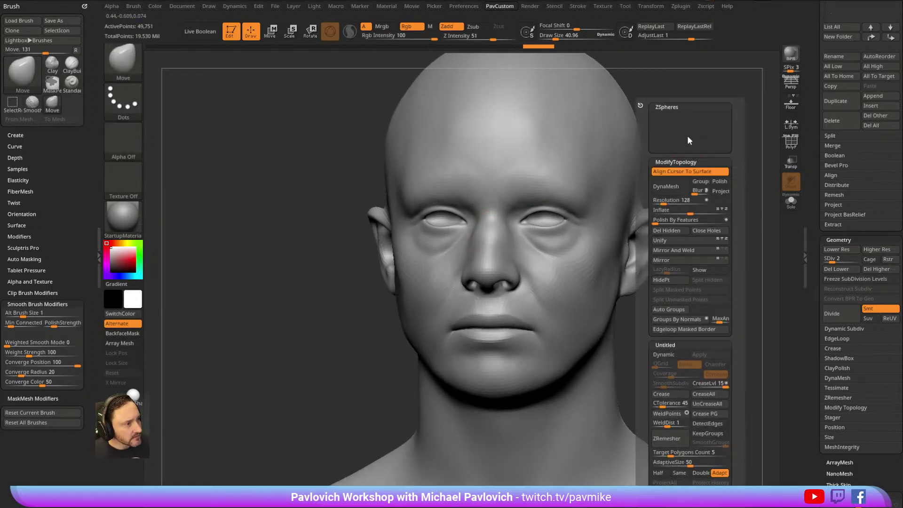
{"action": "left_click", "coordinate": [686, 111]}
{"action": "right_click_drag", "start_coordinate": [627, 117], "coordinate": [661, 120]}
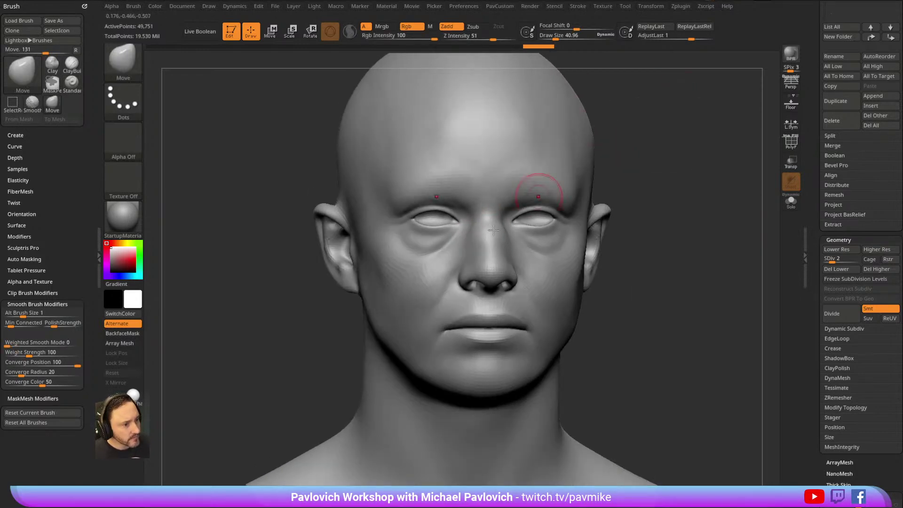
{"action": "left_click_drag", "start_coordinate": [473, 238], "coordinate": [471, 233]}
{"action": "left_click_drag", "start_coordinate": [630, 186], "coordinate": [581, 228]}
{"action": "mouse_move", "coordinate": [412, 329]}
{"action": "right_mouse_down", "text": "alt"}
{"action": "mouse_move", "coordinate": [383, 309]}
{"action": "mouse_move", "coordinate": [390, 329]}
{"action": "right_mouse_up", "text": "alt"}
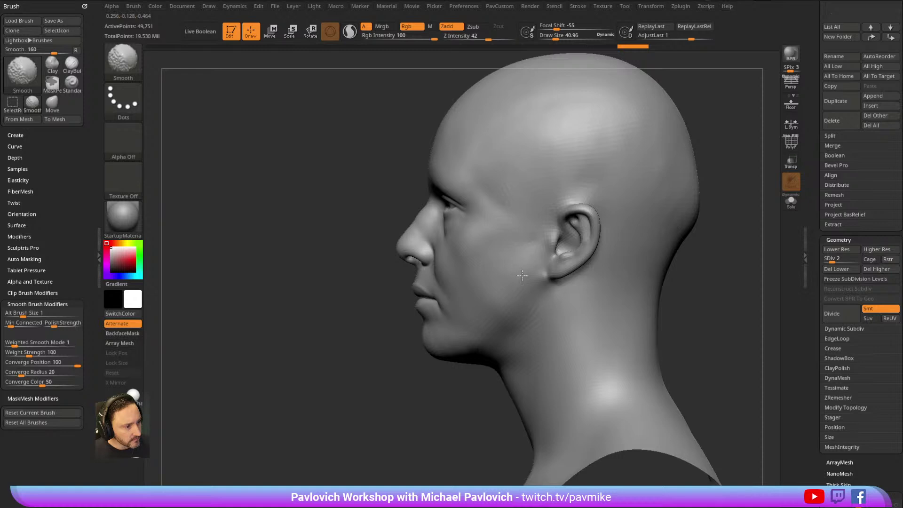
Smooth the jawline and cheek below the ear.
{"action": "left_click_drag", "start_coordinate": [504, 304], "coordinate": [518, 269], "text": "shift"}
{"action": "left_click_drag", "start_coordinate": [339, 357], "coordinate": [429, 334]}
{"action": "mouse_move", "coordinate": [613, 189]}
{"action": "left_mouse_down"}
{"action": "mouse_move", "coordinate": [667, 188]}
{"action": "mouse_move", "coordinate": [550, 168]}
{"action": "left_mouse_up"}
{"action": "key", "text": "shift"}
{"action": "key", "text": "shift"}
{"action": "mouse_move", "coordinate": [625, 153]}
{"action": "left_mouse_down", "text": "shift"}
{"action": "mouse_move", "coordinate": [657, 141]}
{"action": "mouse_move", "coordinate": [685, 149]}
{"action": "mouse_move", "coordinate": [673, 127]}
{"action": "mouse_move", "coordinate": [631, 141]}
{"action": "left_mouse_up", "text": "shift"}
Select the ClayBuildup brush for sculpting on the head.
{"action": "key", "text": "2"}
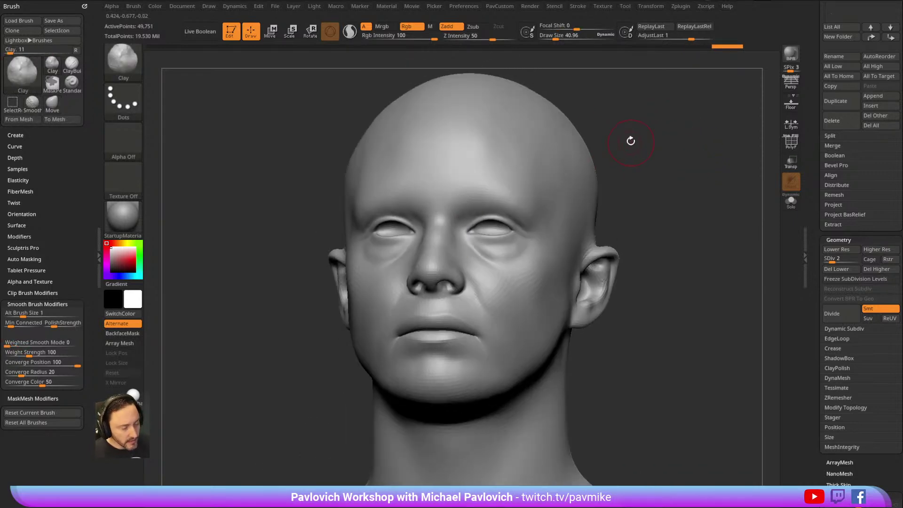
{"action": "key", "text": "b"}
{"action": "key", "text": "c"}
{"action": "key", "text": "b"}
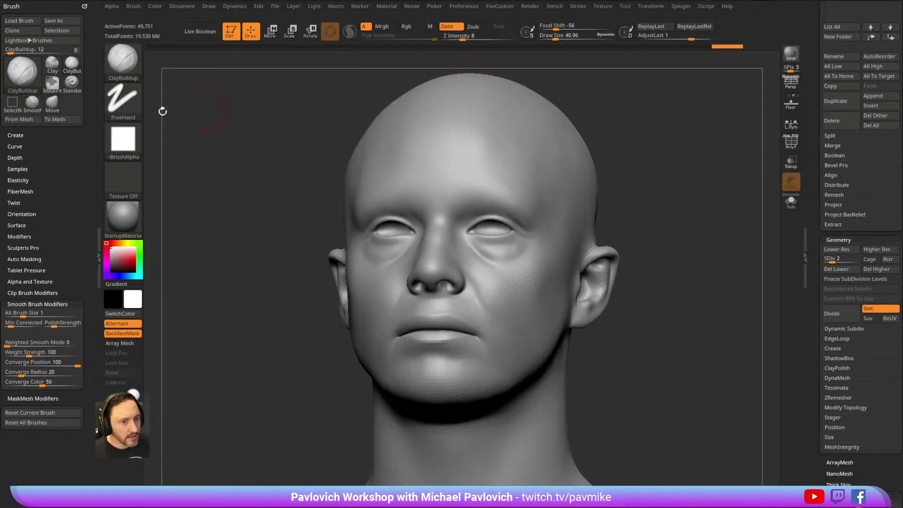
Lower the brush's Z Intensity to 6, then build up the brow ridge above both eyes and smooth it.
{"action": "left_click_drag", "start_coordinate": [463, 37], "coordinate": [459, 37]}
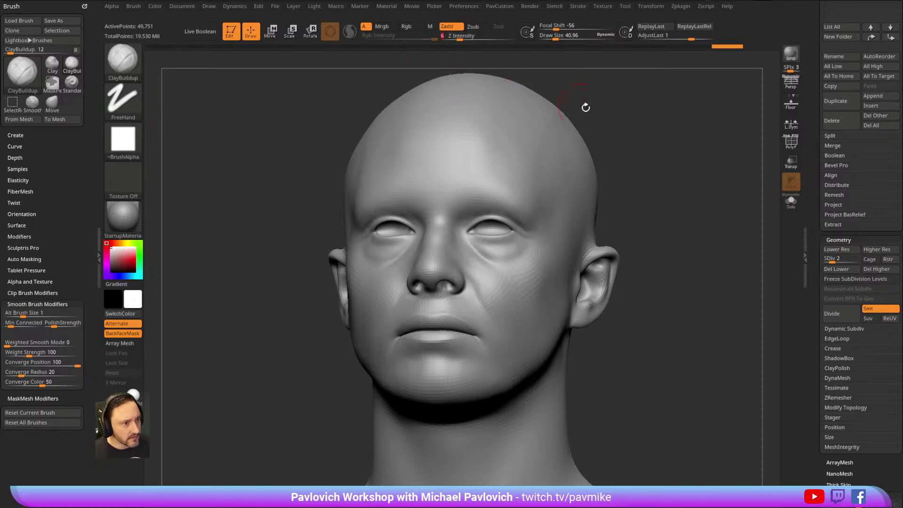
{"action": "left_click_drag", "start_coordinate": [569, 97], "coordinate": [579, 80]}
{"action": "key", "text": "bracketleft"}
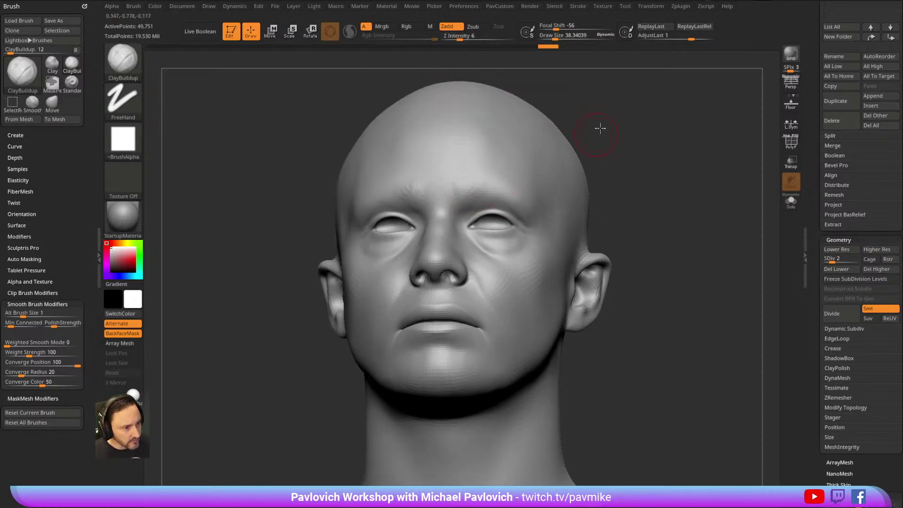
{"action": "left_click_drag", "start_coordinate": [596, 135], "coordinate": [463, 177]}
{"action": "left_click_drag", "start_coordinate": [603, 127], "coordinate": [494, 186]}
{"action": "key", "text": "bracketleft"}
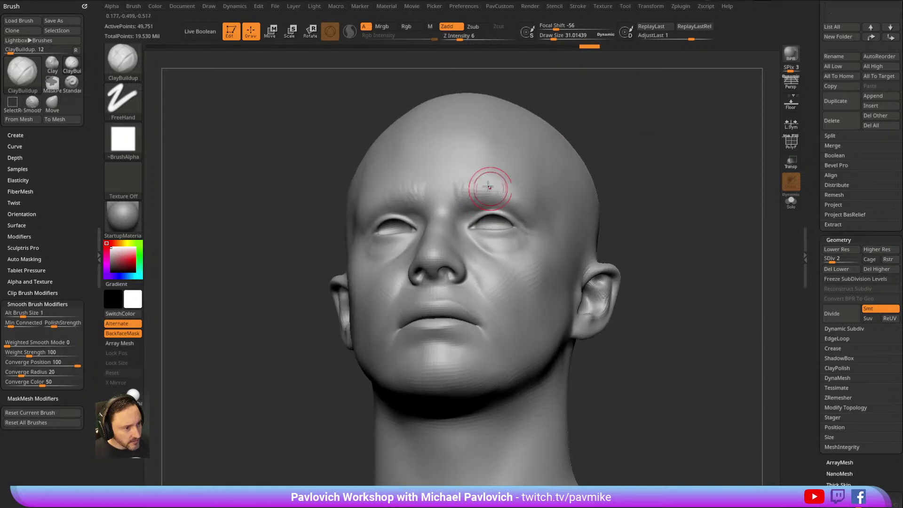
{"action": "left_click_drag", "start_coordinate": [599, 112], "coordinate": [470, 170]}
{"action": "key", "text": "shift"}
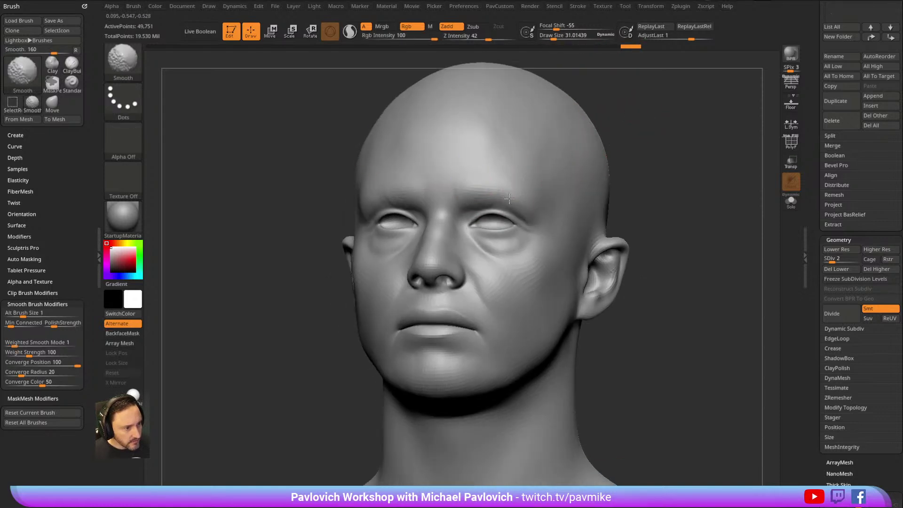
Switch to the Clay brush and refine the volume of the inner brow ridge.
{"action": "key", "text": "b"}
{"action": "key", "text": "c"}
{"action": "key", "text": "l"}
{"action": "left_click_drag", "start_coordinate": [583, 148], "coordinate": [677, 134]}
{"action": "left_click_drag", "start_coordinate": [468, 192], "coordinate": [460, 185]}
{"action": "left_click_drag", "start_coordinate": [587, 174], "coordinate": [514, 193]}
{"action": "right_click_drag", "start_coordinate": [586, 137], "coordinate": [679, 152]}
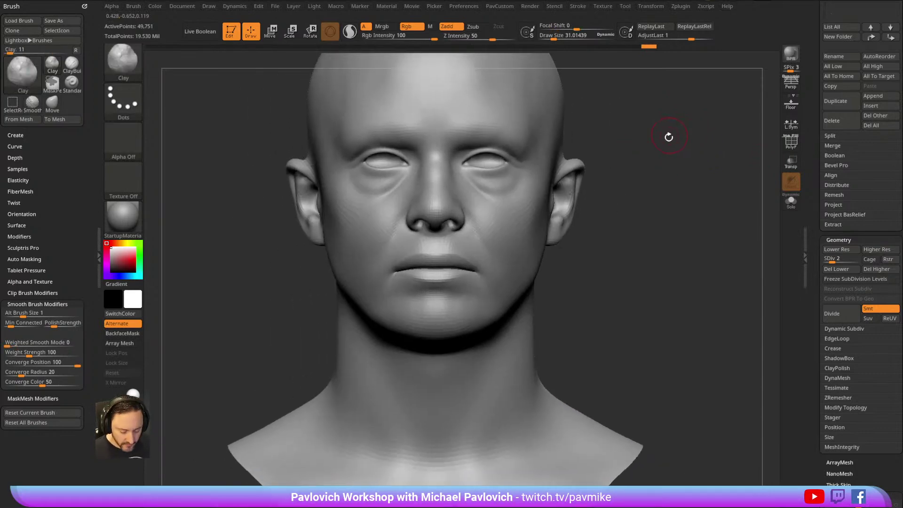
Switch to the Pinch brush, reduce its draw size to about 79, and tighten the line between the lips.
{"action": "key", "text": "b"}
{"action": "key", "text": "p"}
{"action": "key", "text": "i"}
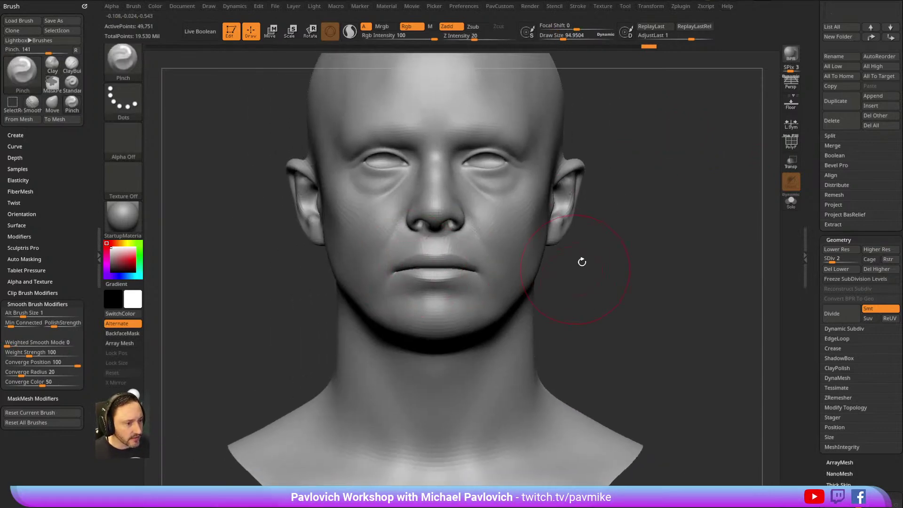
{"action": "key", "text": "ctrl"}
{"action": "key", "text": "["}
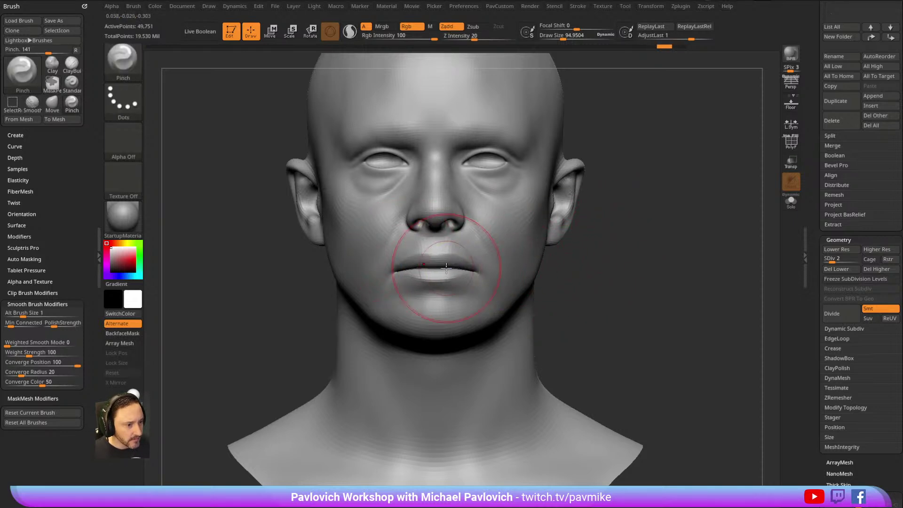
{"action": "mouse_move", "coordinate": [428, 265]}
{"action": "left_mouse_down"}
{"action": "mouse_move", "coordinate": [512, 274]}
{"action": "mouse_move", "coordinate": [431, 266]}
{"action": "left_mouse_up"}
{"action": "right_click_drag", "start_coordinate": [602, 245], "coordinate": [691, 241]}
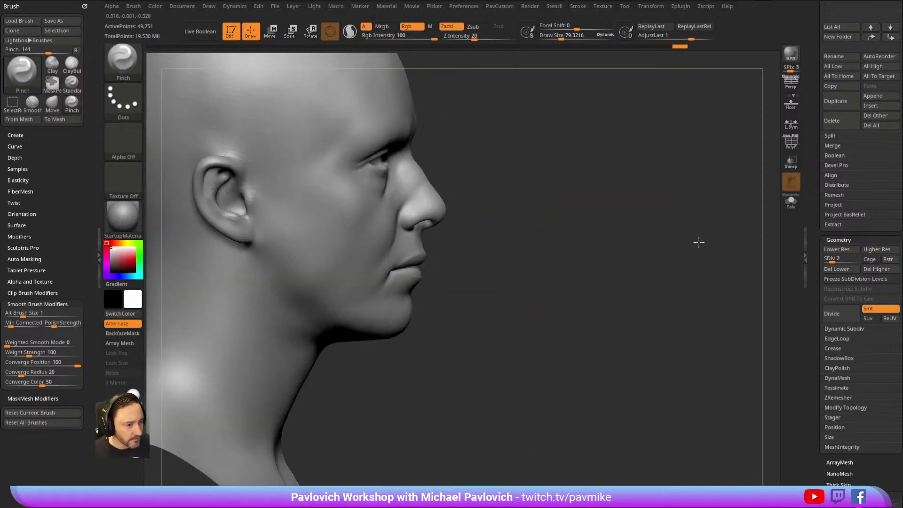
{"action": "mouse_move", "coordinate": [573, 216]}
{"action": "right_mouse_down"}
{"action": "mouse_move", "coordinate": [614, 177]}
{"action": "mouse_move", "coordinate": [593, 217]}
{"action": "mouse_move", "coordinate": [668, 195]}
{"action": "mouse_move", "coordinate": [633, 195]}
{"action": "mouse_move", "coordinate": [658, 235]}
{"action": "mouse_move", "coordinate": [657, 210]}
{"action": "right_mouse_up"}
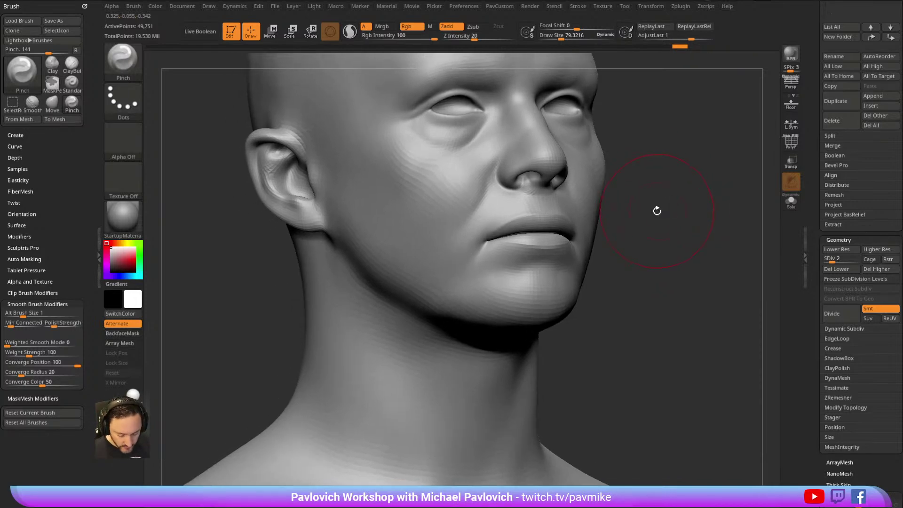
Select the Clay brush at a draw size of about 41 and check the Pinhead reference photo in the browser.
{"action": "key", "text": "b"}
{"action": "key", "text": "c"}
{"action": "key", "text": "l"}
{"action": "key", "text": "["}
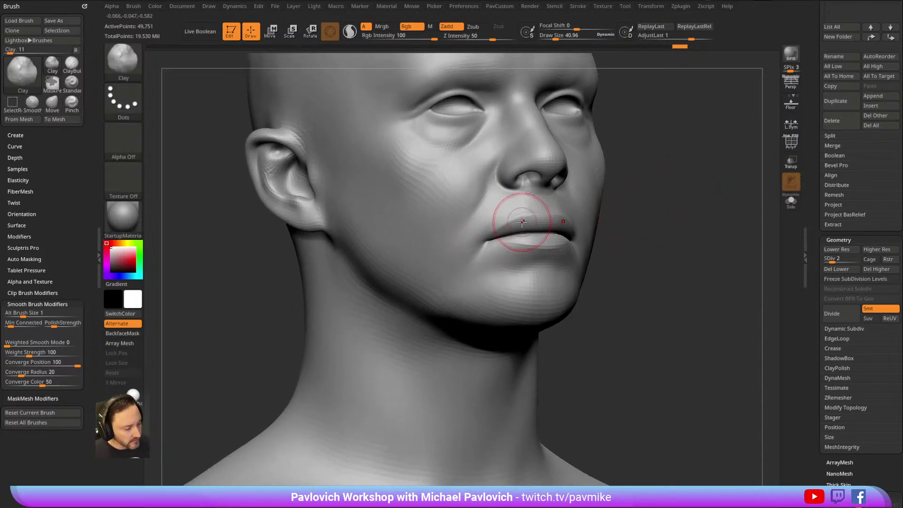
{"action": "left_click_drag", "start_coordinate": [0, 94], "coordinate": [92, 52]}
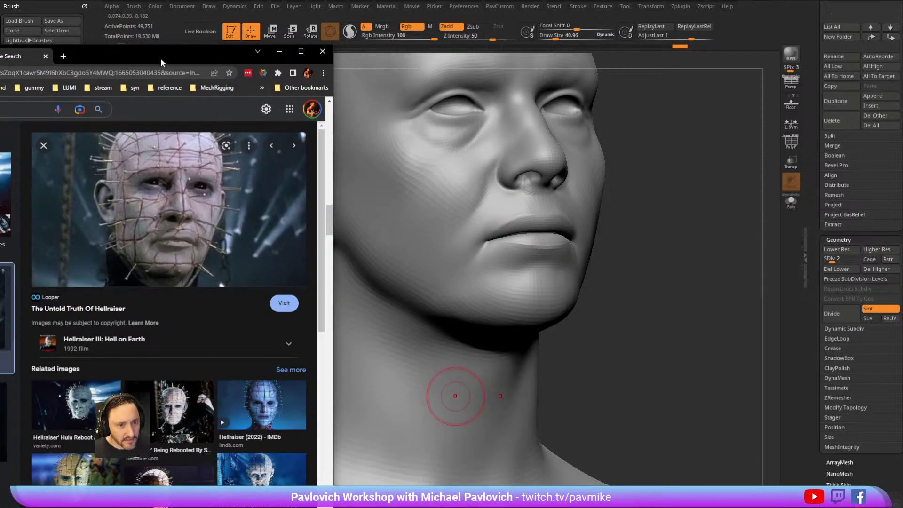
{"action": "left_click_drag", "start_coordinate": [161, 63], "coordinate": [0, 63]}
Reduce the Clay brush's draw size to about 27 and sculpt the lips, mouth corners and chin.
{"action": "mouse_move", "coordinate": [626, 122]}
{"action": "left_mouse_down"}
{"action": "mouse_move", "coordinate": [691, 216]}
{"action": "mouse_move", "coordinate": [679, 197]}
{"action": "mouse_move", "coordinate": [706, 202]}
{"action": "mouse_move", "coordinate": [701, 189]}
{"action": "mouse_move", "coordinate": [580, 197]}
{"action": "left_mouse_up"}
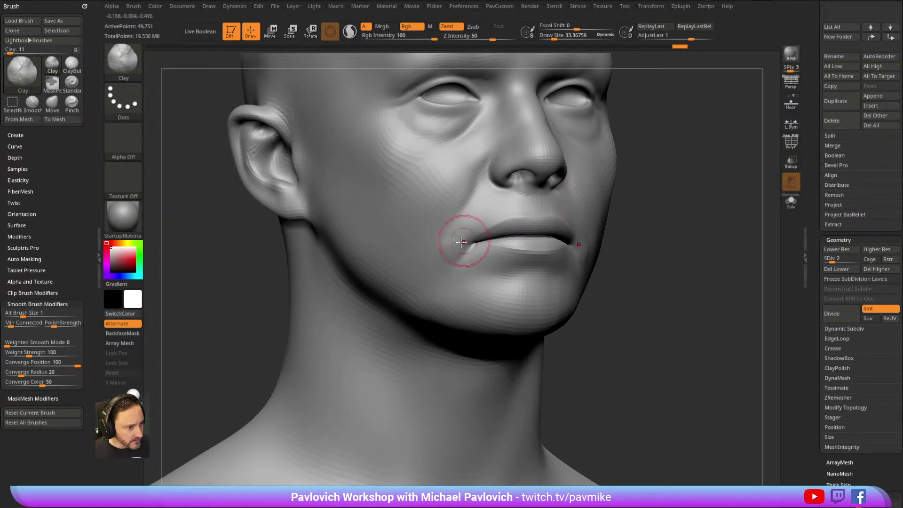
{"action": "mouse_move", "coordinate": [681, 182]}
{"action": "left_mouse_down"}
{"action": "mouse_move", "coordinate": [697, 202]}
{"action": "mouse_move", "coordinate": [687, 195]}
{"action": "mouse_move", "coordinate": [473, 256]}
{"action": "mouse_move", "coordinate": [616, 192]}
{"action": "left_mouse_up"}
{"action": "key", "text": "shift"}
{"action": "key", "text": "s"}
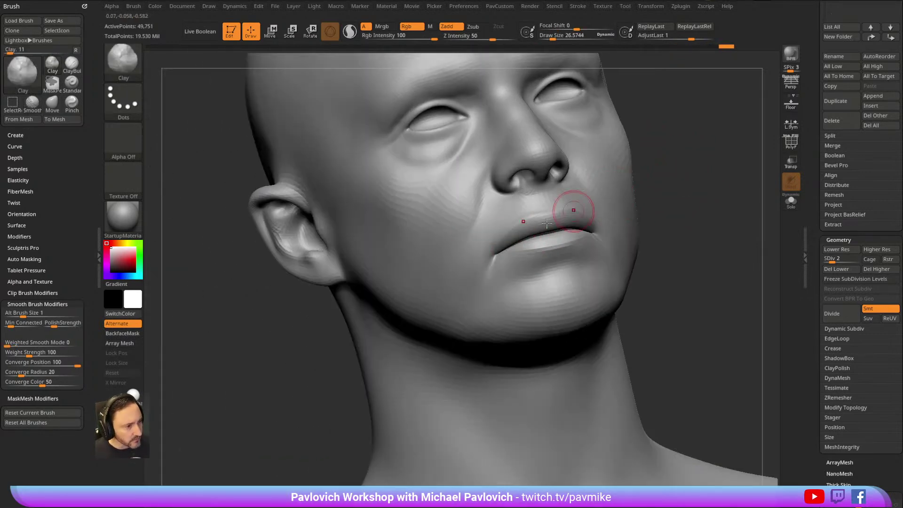
{"action": "mouse_move", "coordinate": [691, 200]}
{"action": "left_mouse_down"}
{"action": "mouse_move", "coordinate": [667, 170]}
{"action": "mouse_move", "coordinate": [723, 180]}
{"action": "mouse_move", "coordinate": [567, 243]}
{"action": "left_mouse_up"}
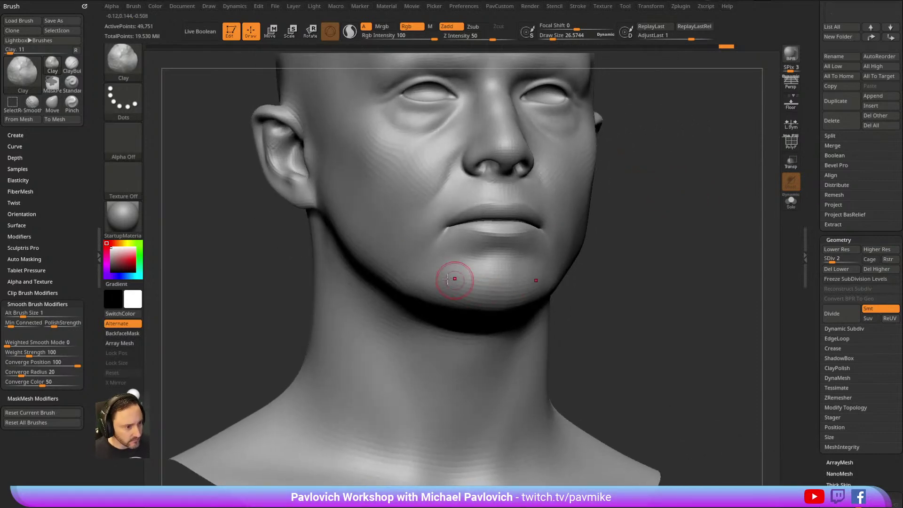
{"action": "mouse_move", "coordinate": [632, 254]}
{"action": "left_mouse_down"}
{"action": "mouse_move", "coordinate": [472, 278]}
{"action": "mouse_move", "coordinate": [556, 298]}
{"action": "left_mouse_up"}
{"action": "left_click_drag", "start_coordinate": [685, 256], "coordinate": [538, 294]}
Switch to the MoveAccu brush and reshape the mouth corners and lips, reducing the draw size to about 46.
{"action": "mouse_move", "coordinate": [709, 242]}
{"action": "left_mouse_down"}
{"action": "mouse_move", "coordinate": [655, 196]}
{"action": "mouse_move", "coordinate": [663, 211]}
{"action": "mouse_move", "coordinate": [699, 221]}
{"action": "left_mouse_up"}
{"action": "key", "text": "2"}
{"action": "key", "text": "s"}
{"action": "left_click_drag", "start_coordinate": [426, 262], "coordinate": [446, 262]}
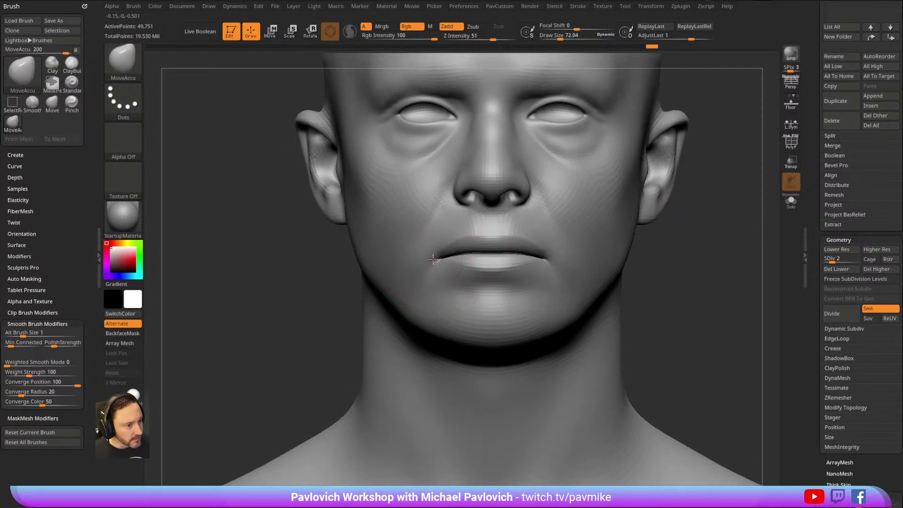
{"action": "left_click_drag", "start_coordinate": [336, 303], "coordinate": [426, 264]}
{"action": "left_click_drag", "start_coordinate": [610, 227], "coordinate": [504, 244]}
{"action": "left_click_drag", "start_coordinate": [606, 227], "coordinate": [488, 247]}
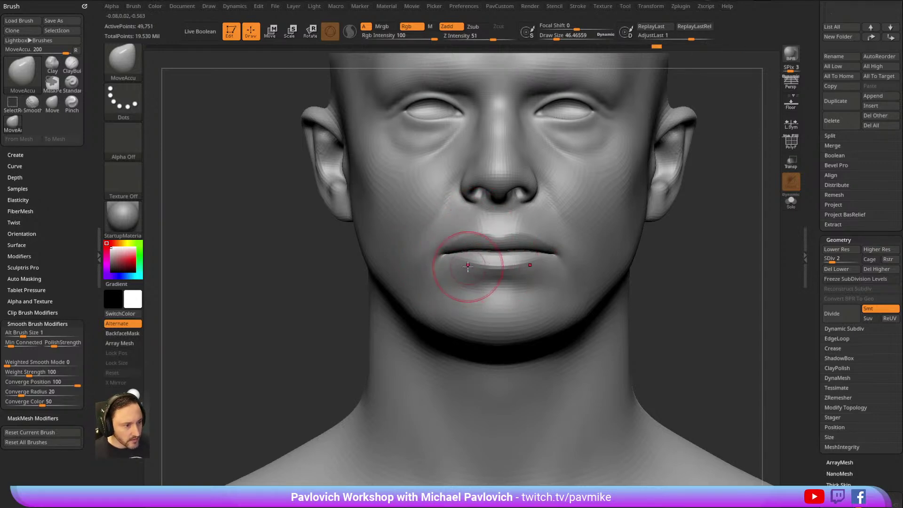
{"action": "left_click_drag", "start_coordinate": [710, 225], "coordinate": [706, 235]}
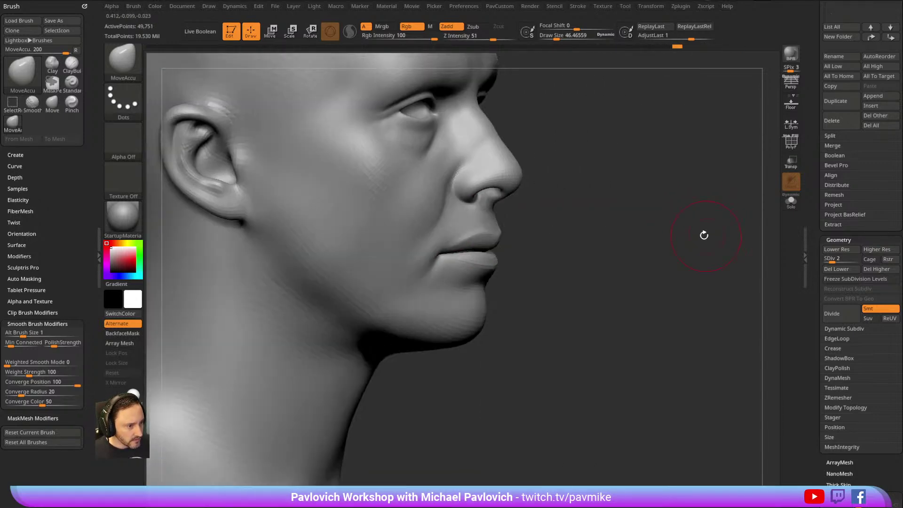
Return to the Clay brush and build up and smooth the forms around the mouth corners.
{"action": "mouse_move", "coordinate": [569, 240]}
{"action": "left_mouse_down"}
{"action": "mouse_move", "coordinate": [639, 219]}
{"action": "mouse_move", "coordinate": [594, 239]}
{"action": "left_mouse_up"}
{"action": "key", "text": "b"}
{"action": "key", "text": "c"}
{"action": "key", "text": "l"}
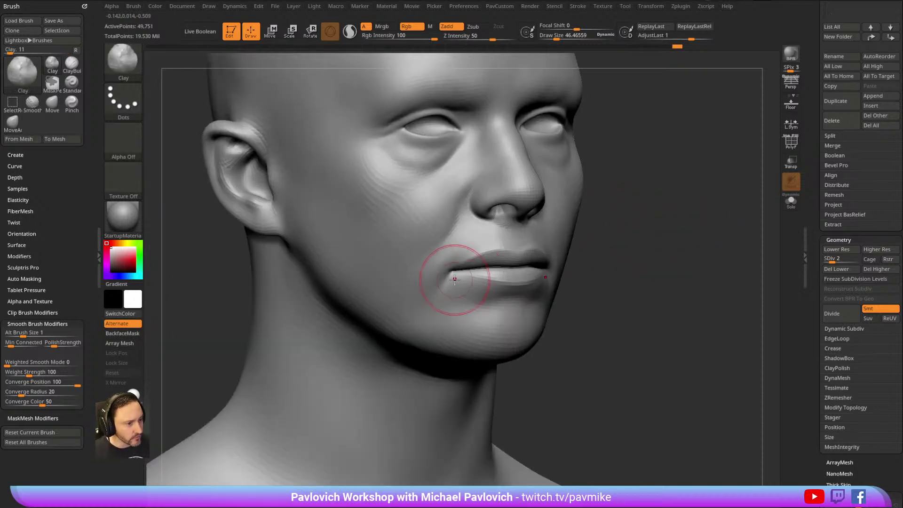
{"action": "left_click_drag", "start_coordinate": [658, 223], "coordinate": [584, 226]}
{"action": "left_click_drag", "start_coordinate": [496, 251], "coordinate": [472, 270], "text": "shift"}
{"action": "mouse_move", "coordinate": [345, 355]}
{"action": "left_mouse_down", "text": "shift"}
{"action": "mouse_move", "coordinate": [636, 262]}
{"action": "mouse_move", "coordinate": [695, 233]}
{"action": "mouse_move", "coordinate": [714, 252]}
{"action": "mouse_move", "coordinate": [690, 258]}
{"action": "mouse_move", "coordinate": [723, 258]}
{"action": "mouse_move", "coordinate": [740, 299]}
{"action": "mouse_move", "coordinate": [627, 226]}
{"action": "mouse_move", "coordinate": [606, 231]}
{"action": "left_mouse_up", "text": "shift"}
Enlarge the Clay brush to about 59 and sculpt the cheekbones, smoothing them into the surrounding cheek.
{"action": "left_click_drag", "start_coordinate": [412, 243], "coordinate": [395, 246]}
{"action": "key", "text": "s"}
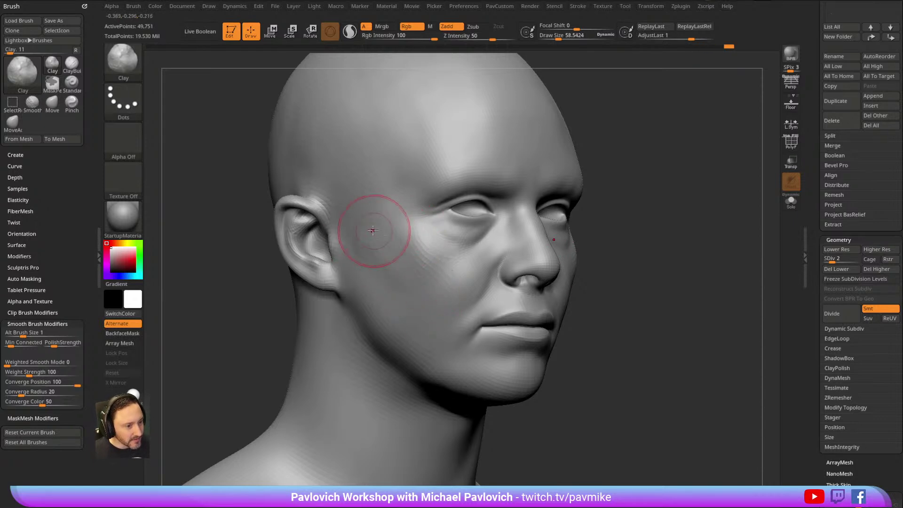
{"action": "left_click_drag", "start_coordinate": [403, 249], "coordinate": [419, 222], "text": "shift"}
{"action": "left_click_drag", "start_coordinate": [726, 214], "coordinate": [625, 209]}
{"action": "left_click_drag", "start_coordinate": [548, 241], "coordinate": [530, 286], "text": "shift"}
{"action": "left_click_drag", "start_coordinate": [675, 149], "coordinate": [721, 141]}
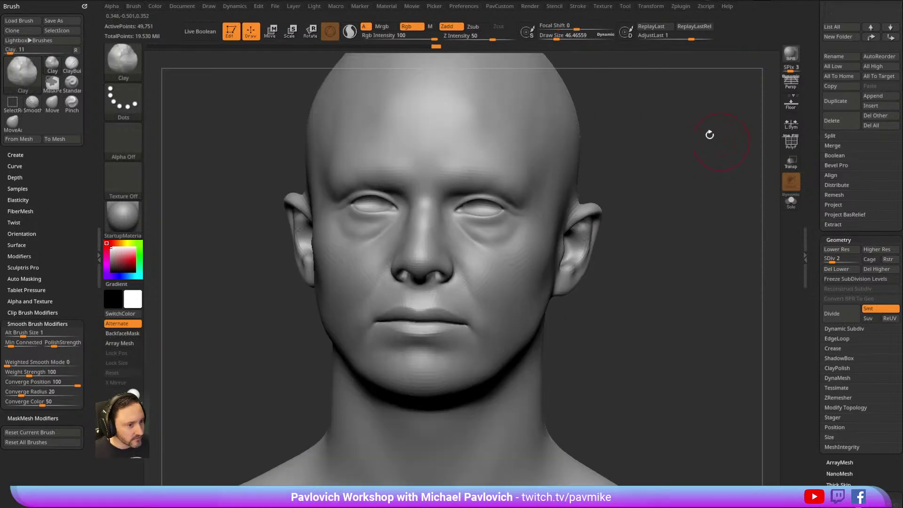
Sculpt and smooth the under-eye bags and upper cheeks, reducing the Clay brush's draw size to about 19.
{"action": "mouse_move", "coordinate": [672, 153]}
{"action": "right_mouse_down"}
{"action": "mouse_move", "coordinate": [691, 145]}
{"action": "mouse_move", "coordinate": [601, 203]}
{"action": "right_mouse_up"}
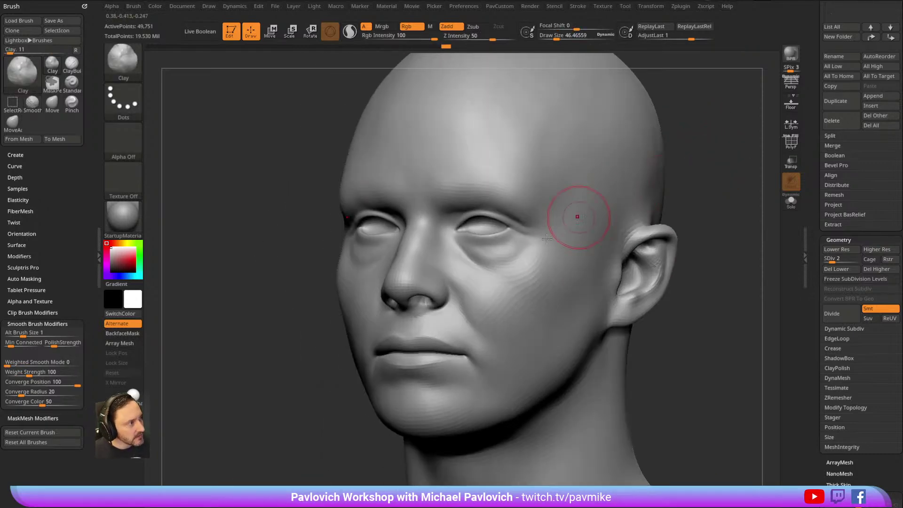
{"action": "key", "text": "s"}
{"action": "left_click_drag", "start_coordinate": [488, 269], "coordinate": [497, 262], "text": "shift"}
{"action": "key", "text": "s"}
{"action": "left_click_drag", "start_coordinate": [496, 262], "coordinate": [481, 258]}
{"action": "key", "text": "s"}
{"action": "key", "text": "shift"}
{"action": "mouse_move", "coordinate": [516, 242]}
{"action": "right_mouse_down"}
{"action": "mouse_move", "coordinate": [722, 147]}
{"action": "mouse_move", "coordinate": [687, 157]}
{"action": "mouse_move", "coordinate": [738, 147]}
{"action": "mouse_move", "coordinate": [729, 86]}
{"action": "mouse_move", "coordinate": [724, 118]}
{"action": "right_mouse_up"}
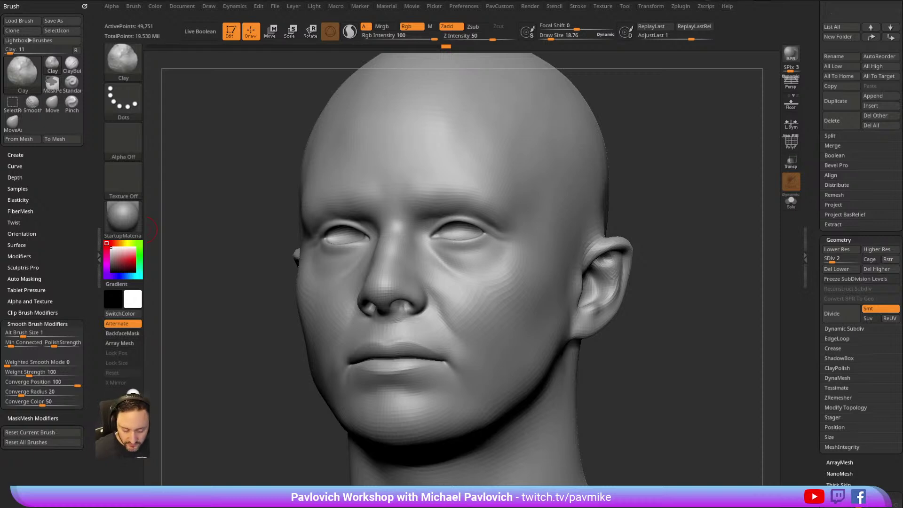
{"action": "right_click_drag", "start_coordinate": [697, 128], "coordinate": [703, 116]}
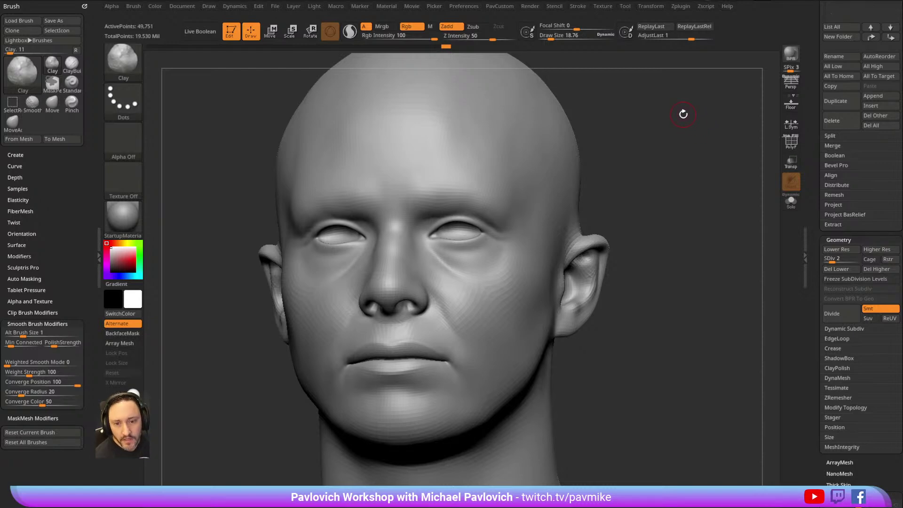
Preview the head in perspective and examine the camera's 50 mm focal length setting.
{"action": "right_click_drag", "start_coordinate": [688, 124], "coordinate": [710, 140], "text": "ctrl"}
{"action": "left_click", "coordinate": [791, 84]}
{"action": "right_click_drag", "start_coordinate": [638, 145], "coordinate": [722, 179], "text": "alt"}
{"action": "right_click_drag", "start_coordinate": [701, 150], "coordinate": [548, 92]}
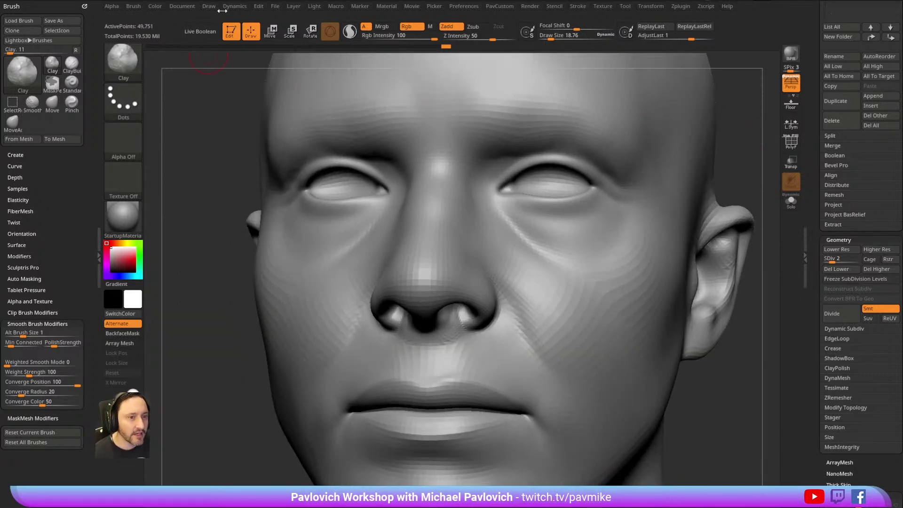
{"action": "left_click", "coordinate": [210, 6]}
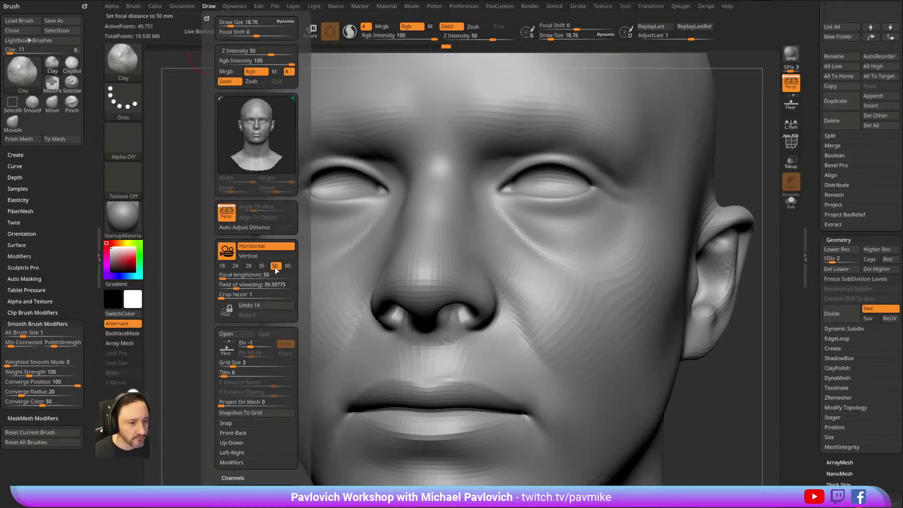
{"action": "left_click", "coordinate": [791, 83]}
{"action": "mouse_move", "coordinate": [724, 139]}
{"action": "right_mouse_down", "text": "ctrl"}
{"action": "mouse_move", "coordinate": [690, 95]}
{"action": "mouse_move", "coordinate": [724, 151]}
{"action": "mouse_move", "coordinate": [701, 149]}
{"action": "mouse_move", "coordinate": [716, 155]}
{"action": "mouse_move", "coordinate": [689, 164]}
{"action": "right_mouse_up", "text": "ctrl"}
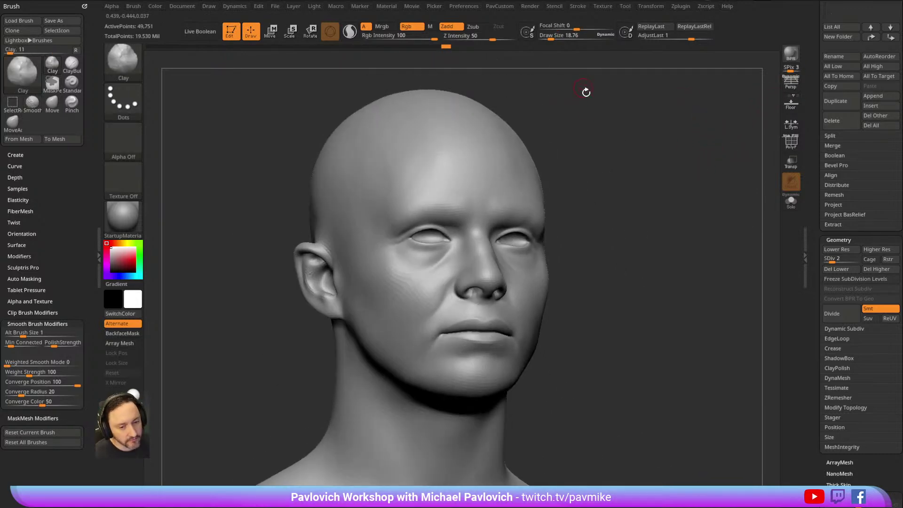
Look at the Ref Switcher plugin and return the head to a front view.
{"action": "left_click", "coordinate": [680, 8]}
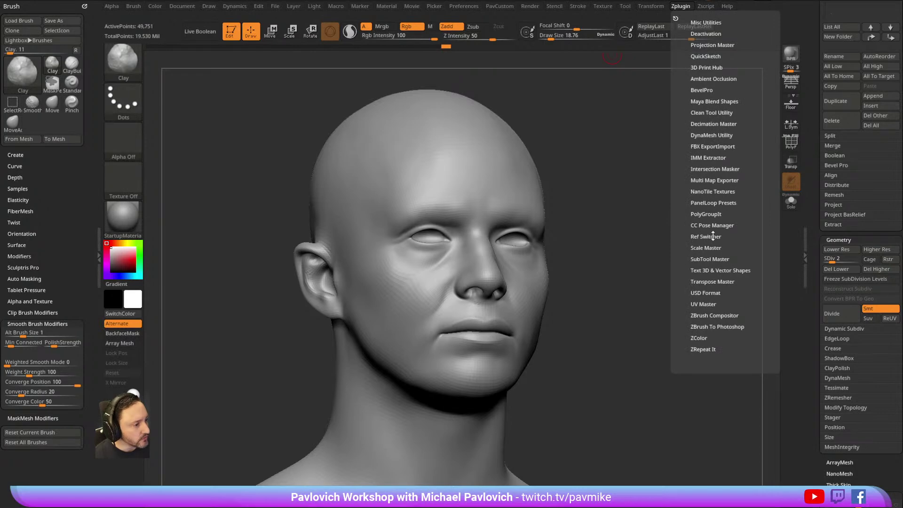
{"action": "left_click", "coordinate": [704, 237]}
{"action": "left_click_drag", "start_coordinate": [598, 211], "coordinate": [695, 172]}
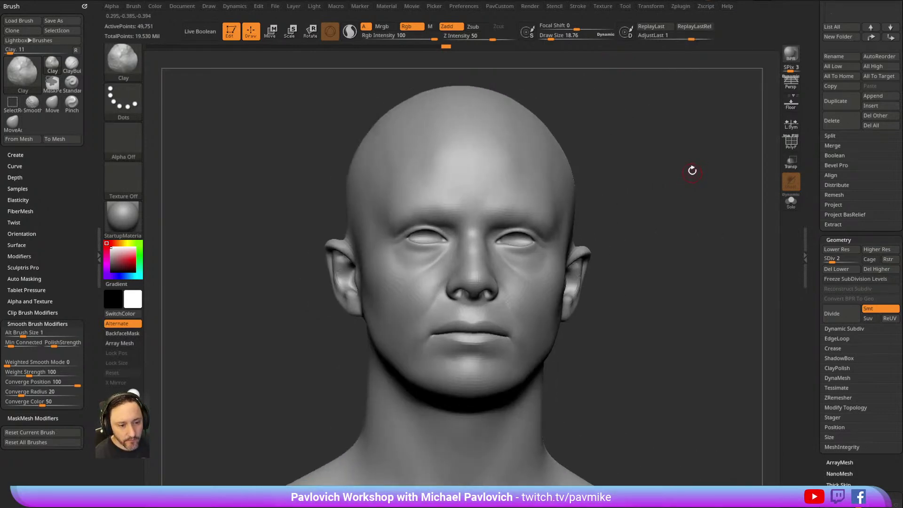
Import the Pinhead reference photo as a texture.
{"action": "left_click", "coordinate": [600, 7]}
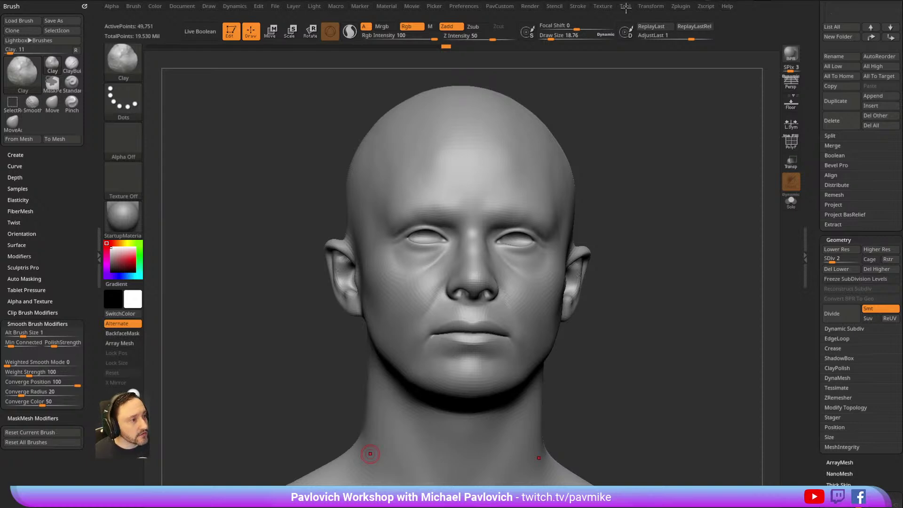
{"action": "left_click", "coordinate": [604, 7]}
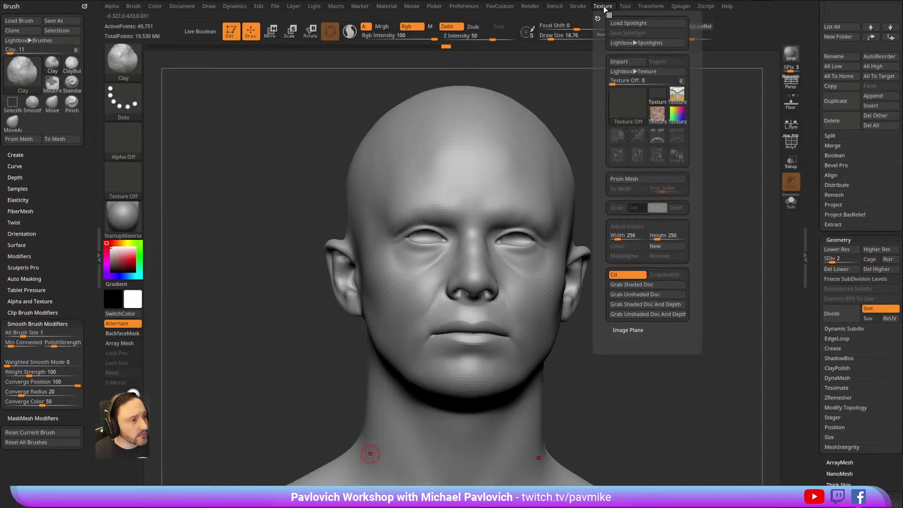
{"action": "left_click", "coordinate": [631, 61]}
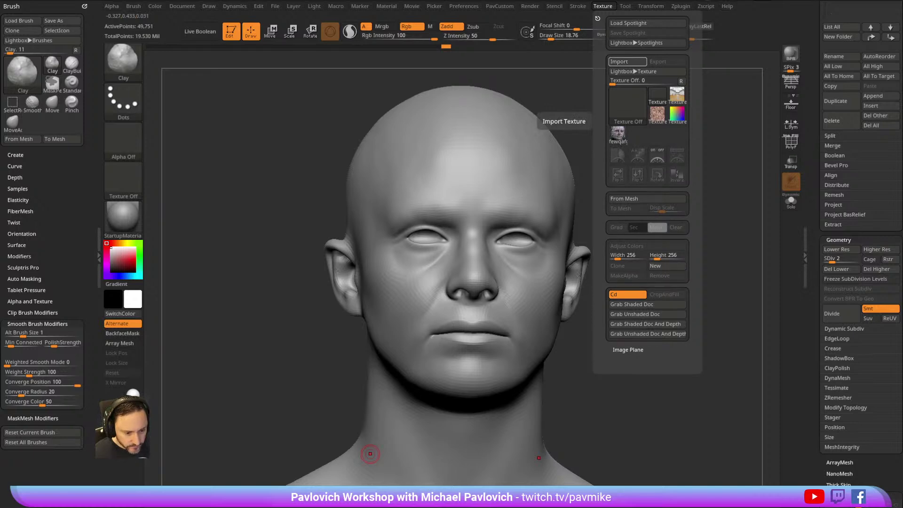
Add the imported Pinhead photo to Spotlight and enlarge it to overlay the head, adjusting the Spotlight Radius.
{"action": "left_click", "coordinate": [618, 133]}
{"action": "left_click", "coordinate": [677, 162]}
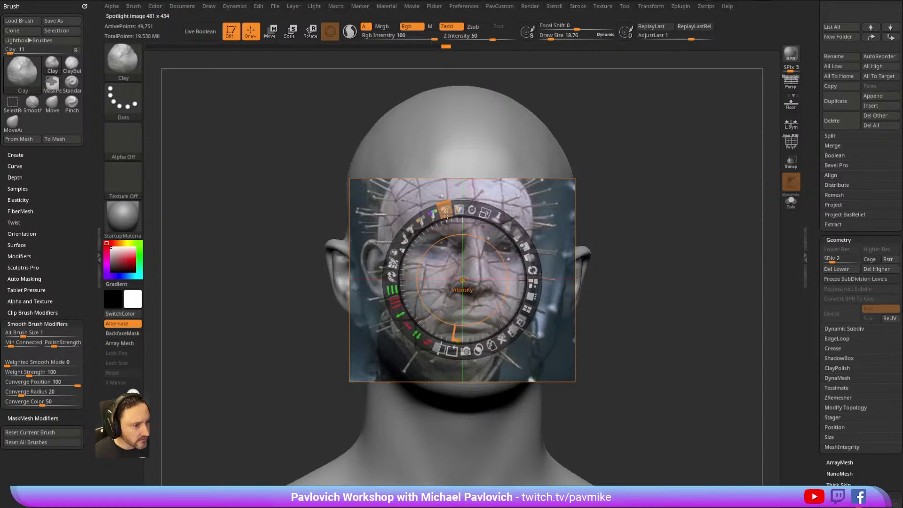
{"action": "left_click_drag", "start_coordinate": [500, 218], "coordinate": [504, 219]}
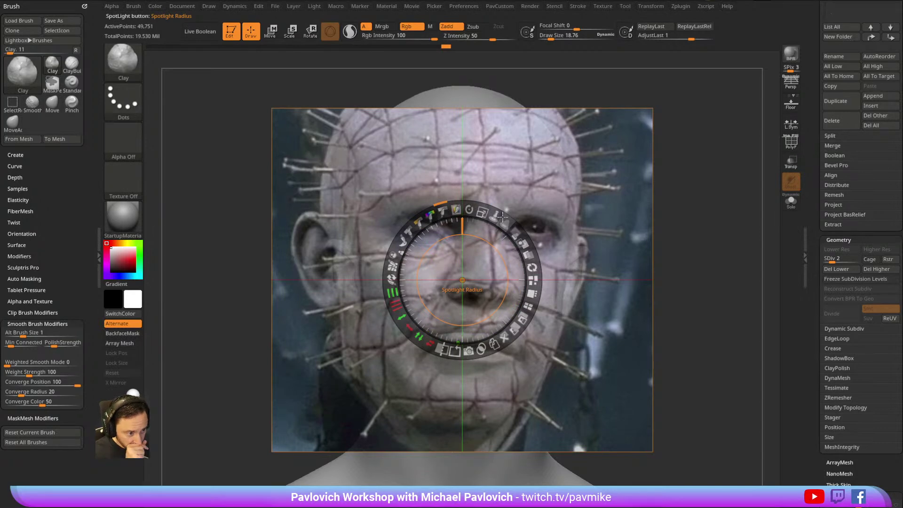
{"action": "left_click_drag", "start_coordinate": [520, 228], "coordinate": [494, 216]}
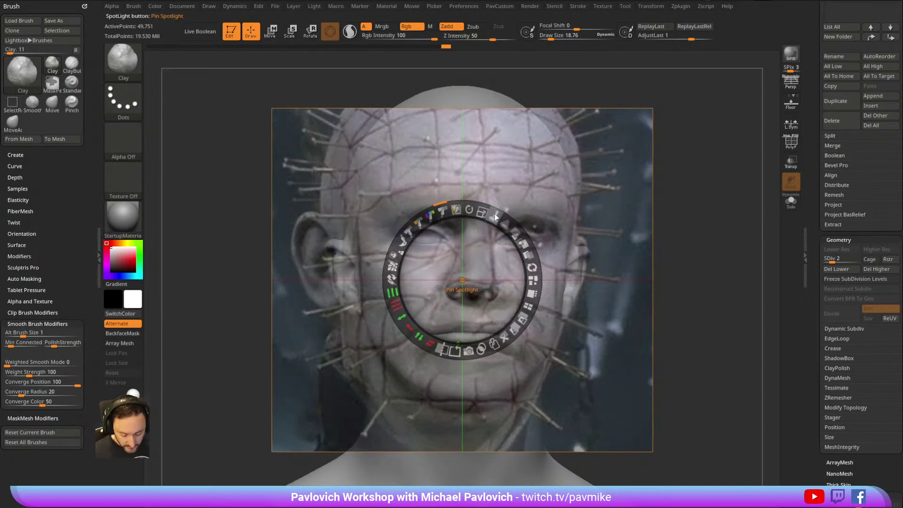
Leave Spotlight editing, turn on perspective and orient the head to match the angle of the Pinhead photo.
{"action": "key", "text": "z"}
{"action": "left_click_drag", "start_coordinate": [713, 134], "coordinate": [742, 167]}
{"action": "key", "text": "p"}
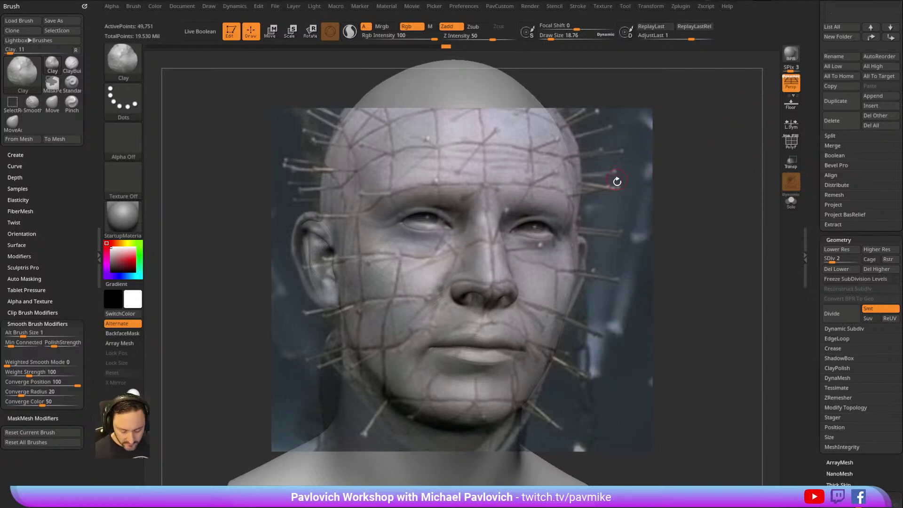
Scale the Pinhead photo down in Spotlight, refit the head to it and hide the overlay.
{"action": "key", "text": "shift+z"}
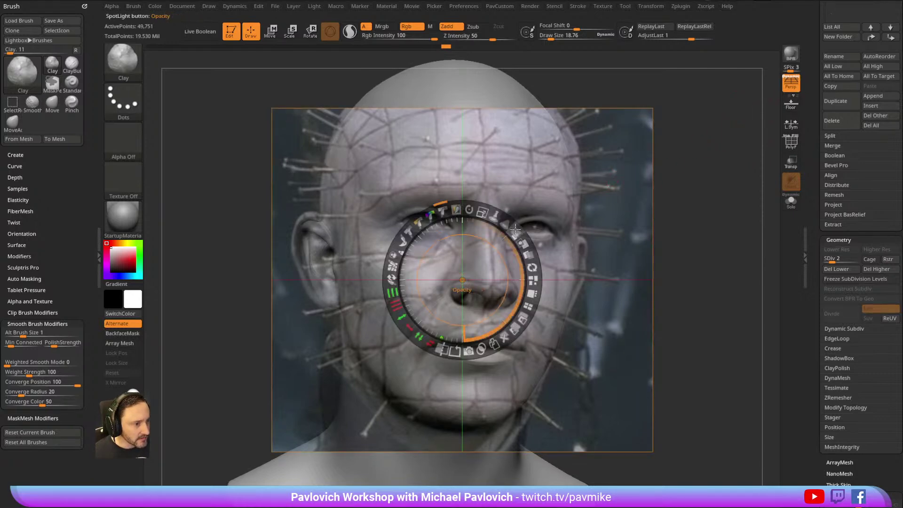
{"action": "left_click_drag", "start_coordinate": [484, 210], "coordinate": [452, 209]}
{"action": "key", "text": "z"}
{"action": "mouse_move", "coordinate": [650, 165]}
{"action": "left_mouse_down"}
{"action": "mouse_move", "coordinate": [644, 155]}
{"action": "mouse_move", "coordinate": [636, 162]}
{"action": "mouse_move", "coordinate": [669, 189]}
{"action": "mouse_move", "coordinate": [658, 199]}
{"action": "left_mouse_up"}
{"action": "key", "text": "z"}
{"action": "key", "text": "shift+z"}
Compare the head with perspective on and off from several angles and sizes, leaving perspective on.
{"action": "mouse_move", "coordinate": [701, 134]}
{"action": "left_mouse_down", "text": "alt"}
{"action": "mouse_move", "coordinate": [711, 203]}
{"action": "mouse_move", "coordinate": [713, 153]}
{"action": "mouse_move", "coordinate": [784, 141]}
{"action": "mouse_move", "coordinate": [741, 145]}
{"action": "mouse_move", "coordinate": [667, 99]}
{"action": "mouse_move", "coordinate": [707, 149]}
{"action": "mouse_move", "coordinate": [704, 177]}
{"action": "left_mouse_up", "text": "alt"}
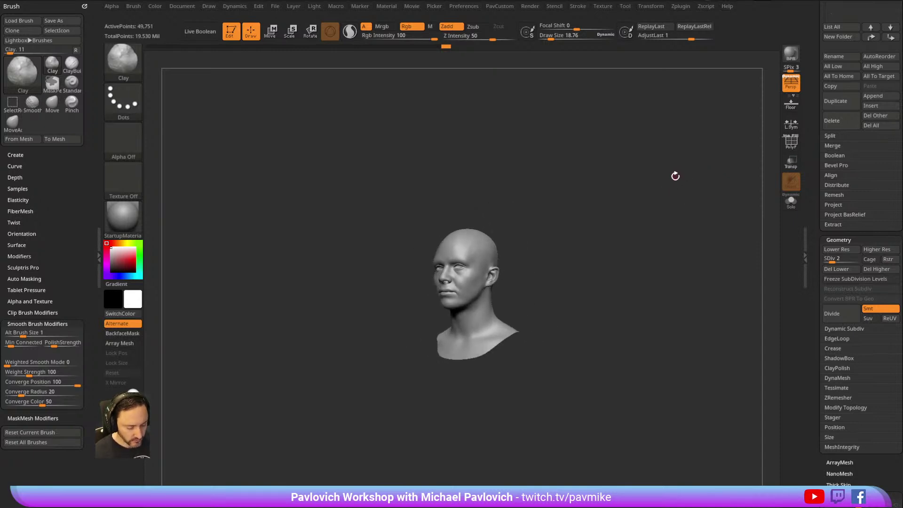
{"action": "left_click_drag", "start_coordinate": [642, 179], "coordinate": [643, 181]}
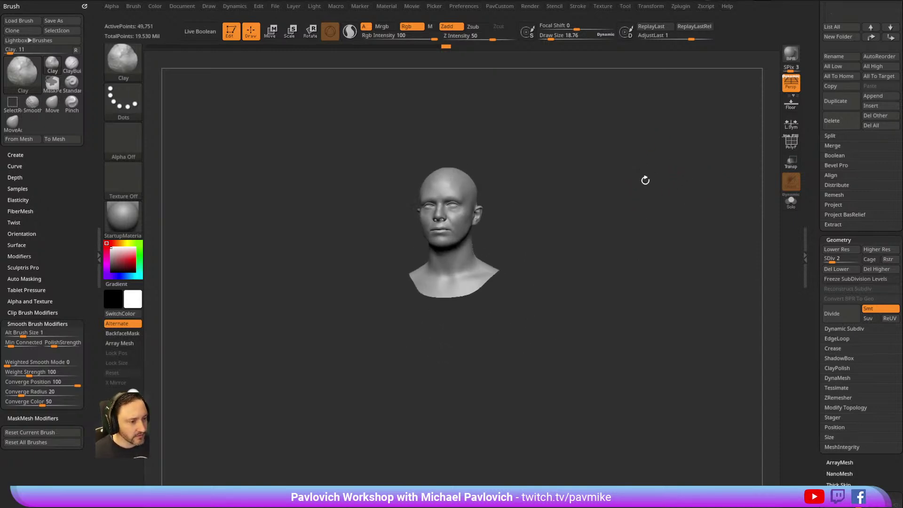
{"action": "left_click_drag", "start_coordinate": [657, 216], "coordinate": [749, 185], "text": "alt"}
{"action": "left_click_drag", "start_coordinate": [743, 139], "coordinate": [658, 152]}
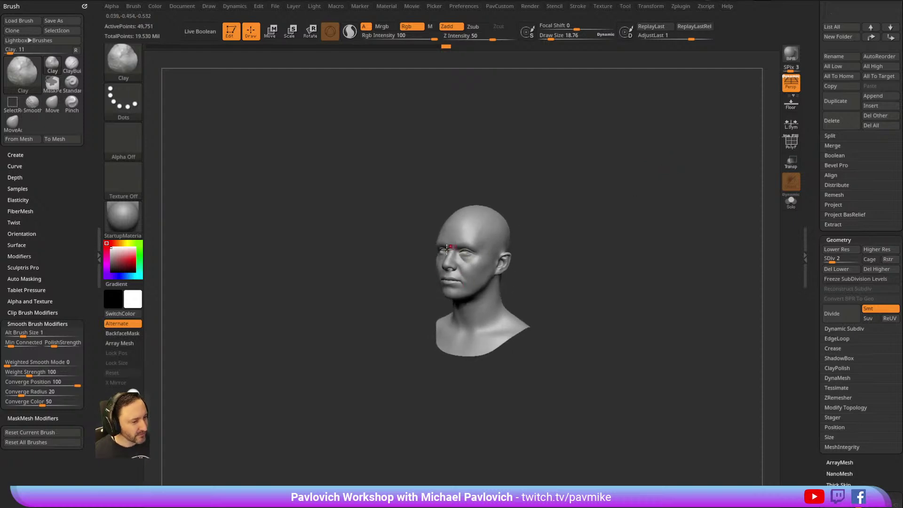
{"action": "key", "text": "f"}
{"action": "left_click", "coordinate": [791, 86]}
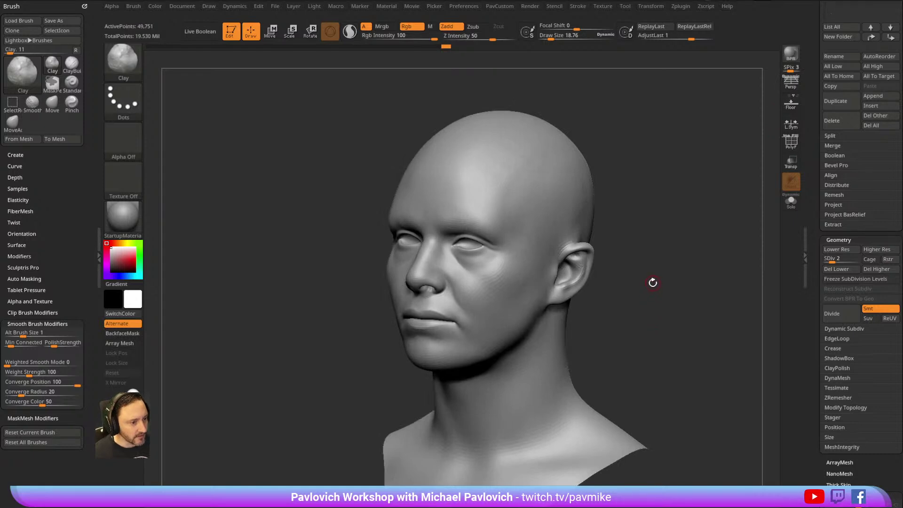
{"action": "mouse_move", "coordinate": [643, 286]}
{"action": "left_mouse_down"}
{"action": "mouse_move", "coordinate": [691, 218]}
{"action": "mouse_move", "coordinate": [607, 297]}
{"action": "mouse_move", "coordinate": [631, 168]}
{"action": "mouse_move", "coordinate": [599, 175]}
{"action": "mouse_move", "coordinate": [627, 179]}
{"action": "mouse_move", "coordinate": [645, 144]}
{"action": "mouse_move", "coordinate": [540, 178]}
{"action": "left_mouse_up"}
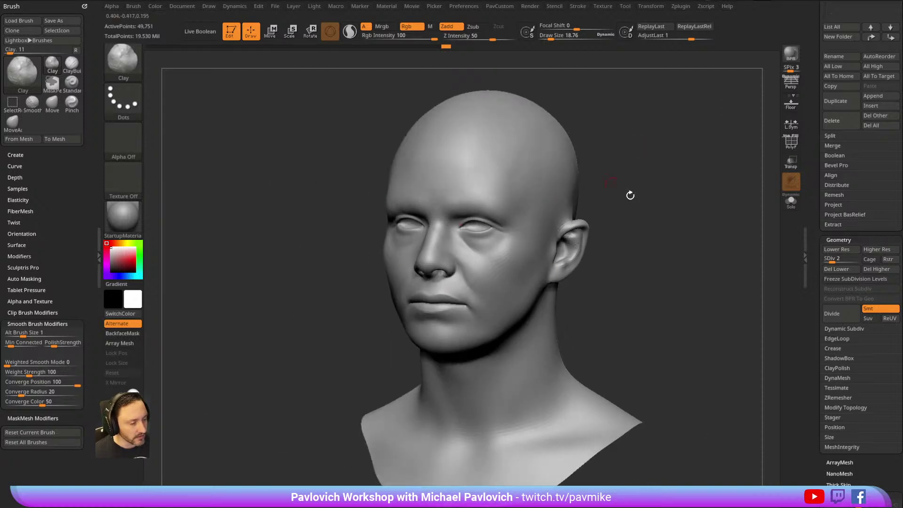
{"action": "left_click", "coordinate": [793, 83]}
{"action": "left_click", "coordinate": [791, 82]}
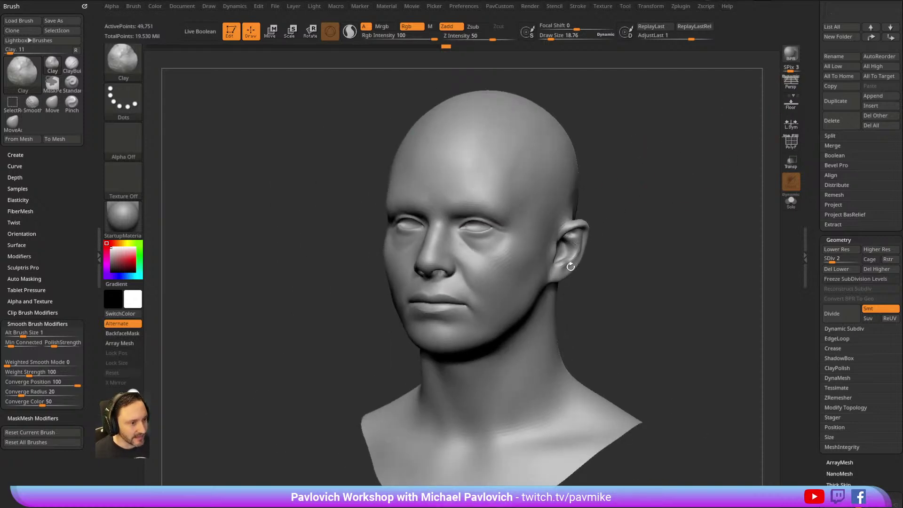
{"action": "left_click", "coordinate": [791, 82]}
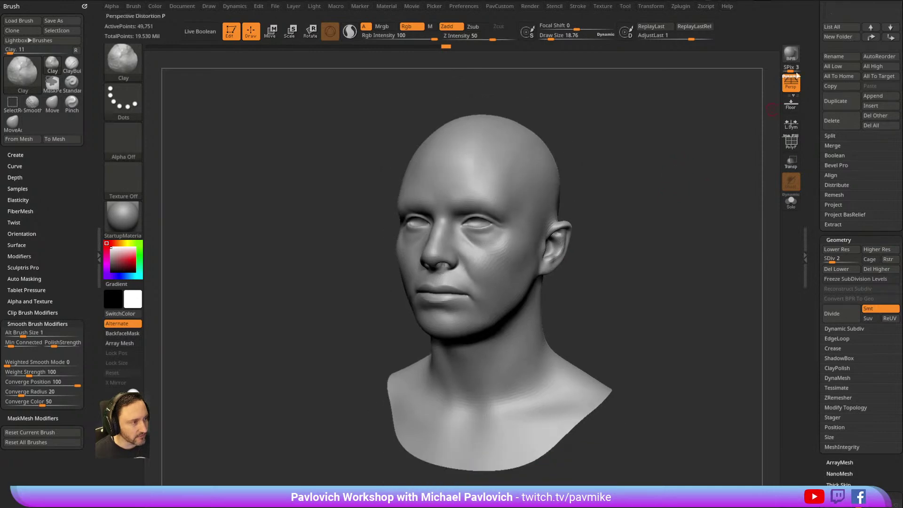
{"action": "left_click_drag", "start_coordinate": [657, 154], "coordinate": [693, 158]}
Show the Pinhead photo again, scale it down slightly and line the head up with the face in it.
{"action": "key", "text": "shift+z"}
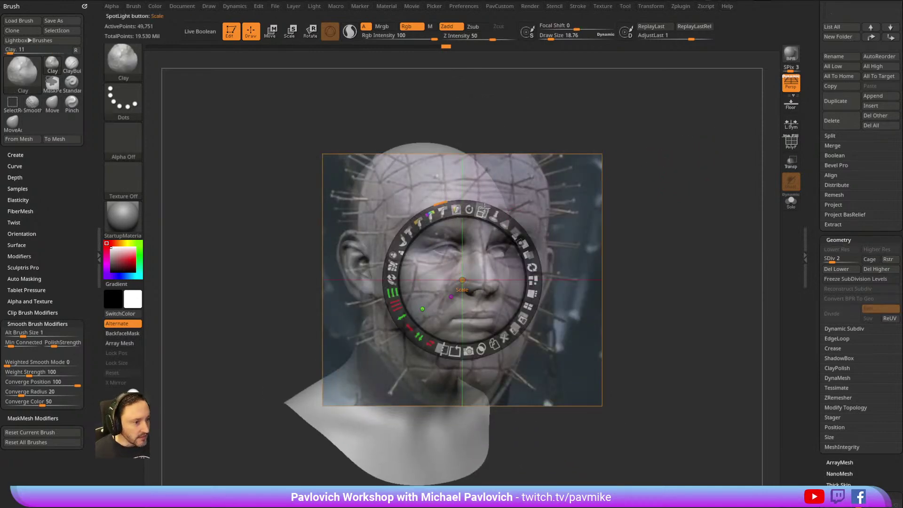
{"action": "left_click_drag", "start_coordinate": [482, 212], "coordinate": [471, 209]}
{"action": "key", "text": "z"}
{"action": "left_click_drag", "start_coordinate": [687, 151], "coordinate": [695, 179]}
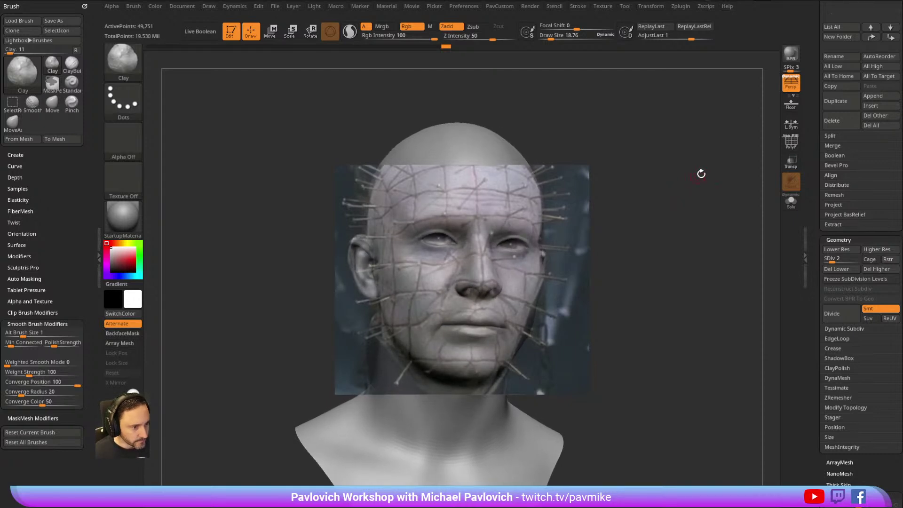
Switch to the MoveAccuCurve brush with a draw size of about 130 to adjust the mouth area against the photo.
{"action": "key", "text": "b"}
{"action": "key", "text": "m"}
{"action": "key", "text": "a"}
{"action": "key", "text": "s"}
{"action": "left_click_drag", "start_coordinate": [447, 312], "coordinate": [463, 312]}
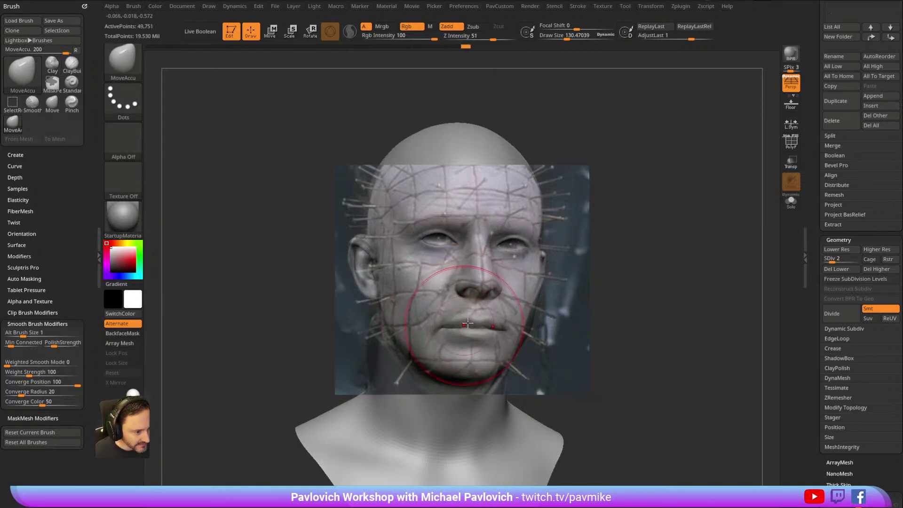
Move the Spotlight dial away from the face and adjust the photo's opacity.
{"action": "key", "text": "shift+z"}
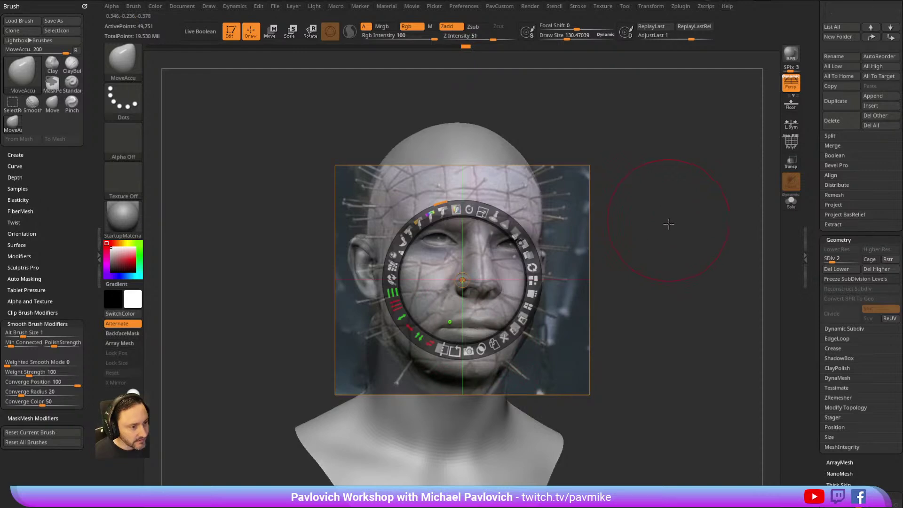
{"action": "left_click_drag", "start_coordinate": [468, 274], "coordinate": [696, 207]}
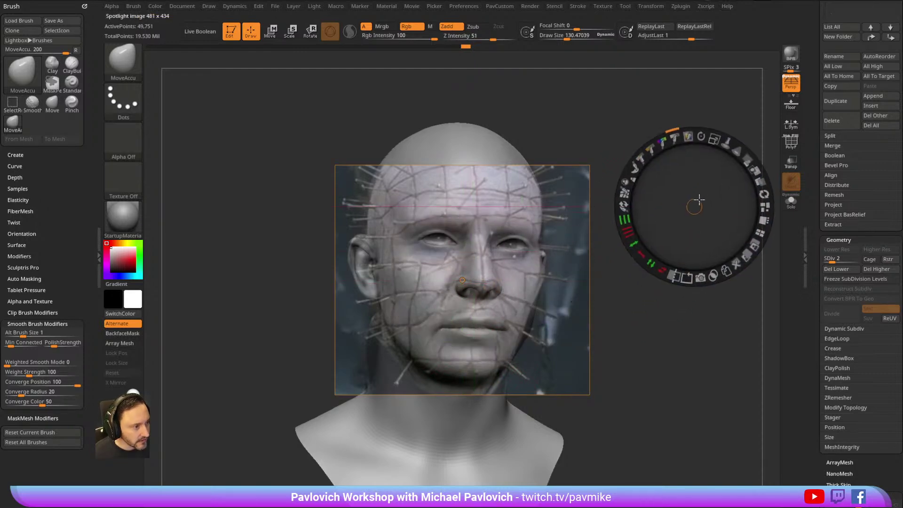
{"action": "left_click_drag", "start_coordinate": [750, 155], "coordinate": [727, 168]}
{"action": "key", "text": "z"}
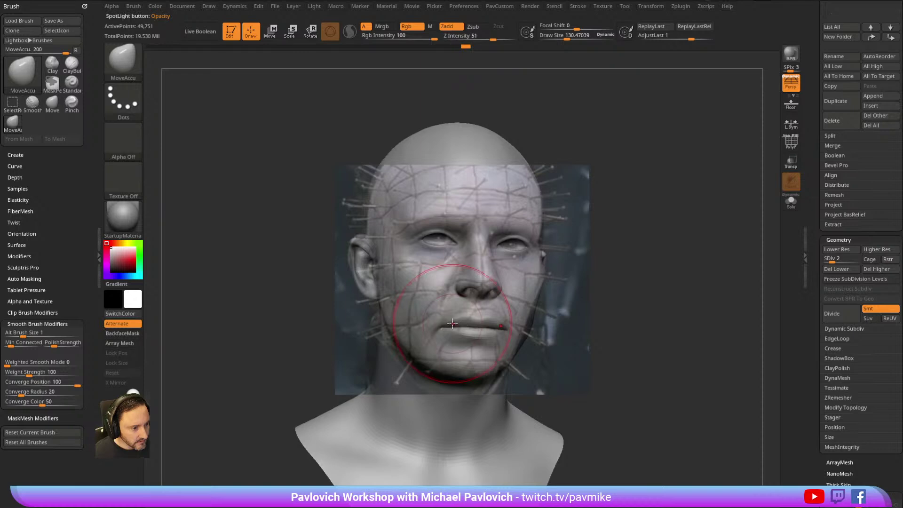
Vary the photo's opacity to compare it with the sculpt while nudging the facial features to match.
{"action": "key", "text": "z"}
{"action": "left_click_drag", "start_coordinate": [737, 150], "coordinate": [723, 185]}
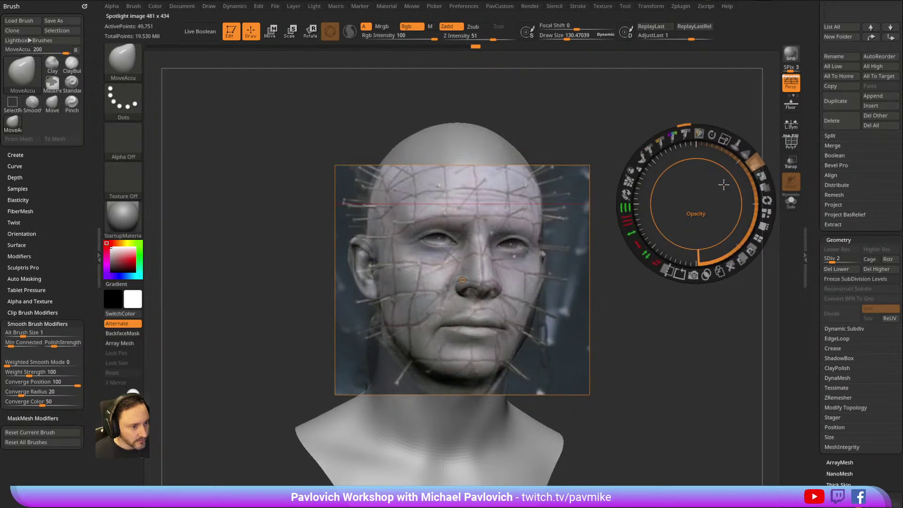
{"action": "key", "text": "z"}
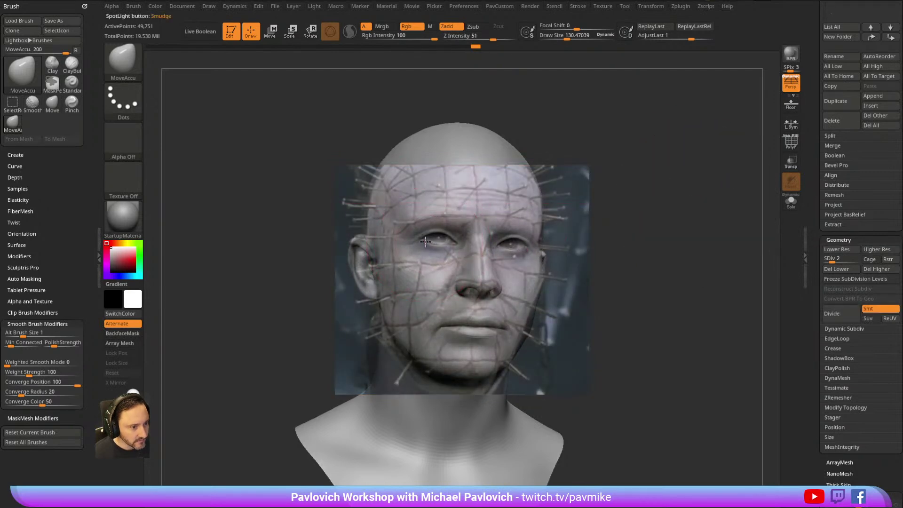
{"action": "key", "text": "z"}
{"action": "mouse_move", "coordinate": [745, 159]}
{"action": "left_mouse_down"}
{"action": "mouse_move", "coordinate": [752, 175]}
{"action": "mouse_move", "coordinate": [748, 164]}
{"action": "mouse_move", "coordinate": [738, 200]}
{"action": "mouse_move", "coordinate": [748, 180]}
{"action": "mouse_move", "coordinate": [730, 173]}
{"action": "mouse_move", "coordinate": [736, 183]}
{"action": "left_mouse_up"}
{"action": "key", "text": "z"}
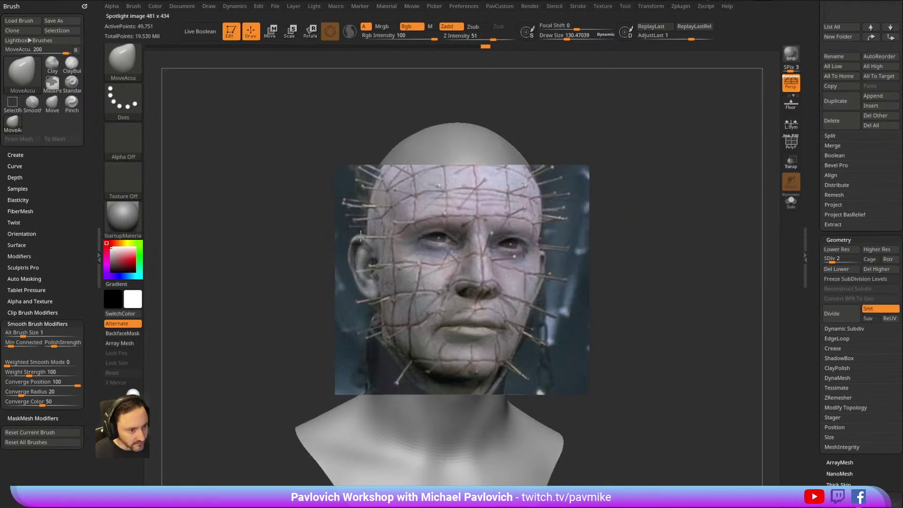
{"action": "key", "text": "z"}
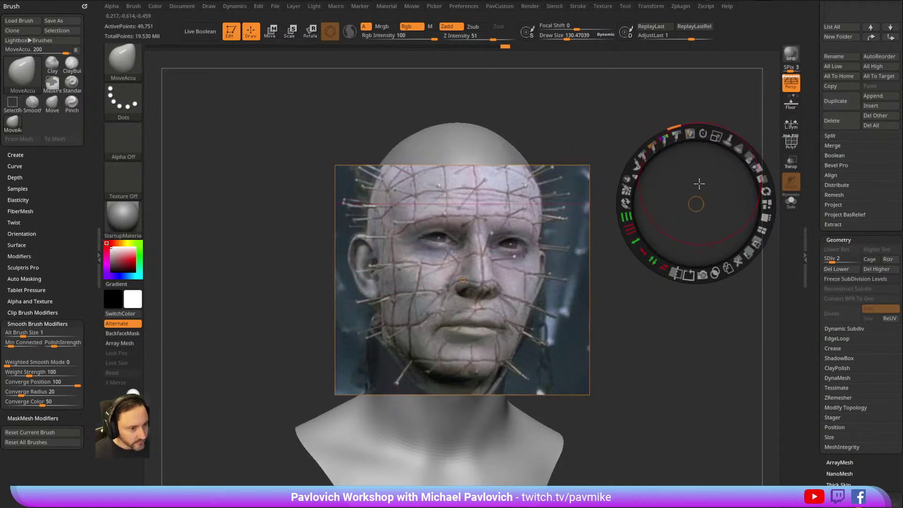
{"action": "left_click_drag", "start_coordinate": [744, 158], "coordinate": [721, 188]}
{"action": "key", "text": "z"}
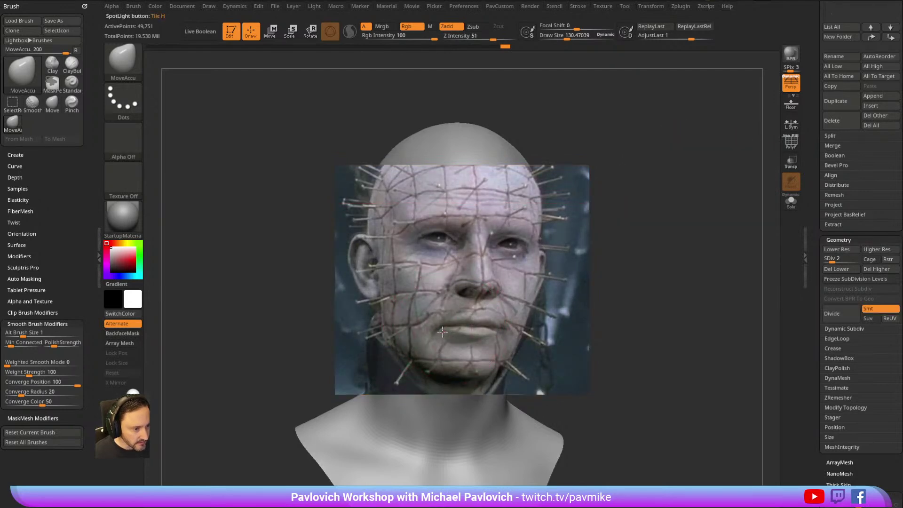
Make the photo more transparent again and fine-tune the head's orientation beneath it.
{"action": "key", "text": "z"}
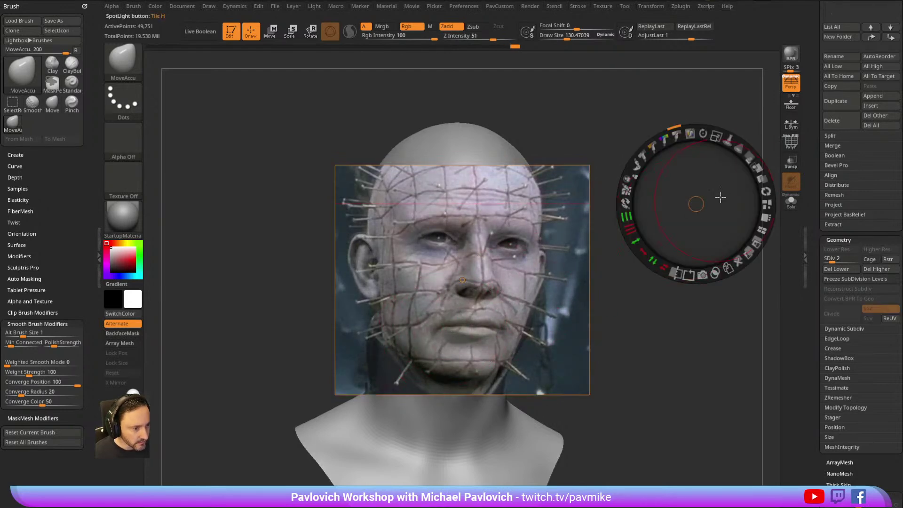
{"action": "mouse_move", "coordinate": [740, 159]}
{"action": "left_mouse_down"}
{"action": "mouse_move", "coordinate": [744, 181]}
{"action": "mouse_move", "coordinate": [733, 198]}
{"action": "mouse_move", "coordinate": [739, 175]}
{"action": "mouse_move", "coordinate": [731, 204]}
{"action": "mouse_move", "coordinate": [730, 160]}
{"action": "left_mouse_up"}
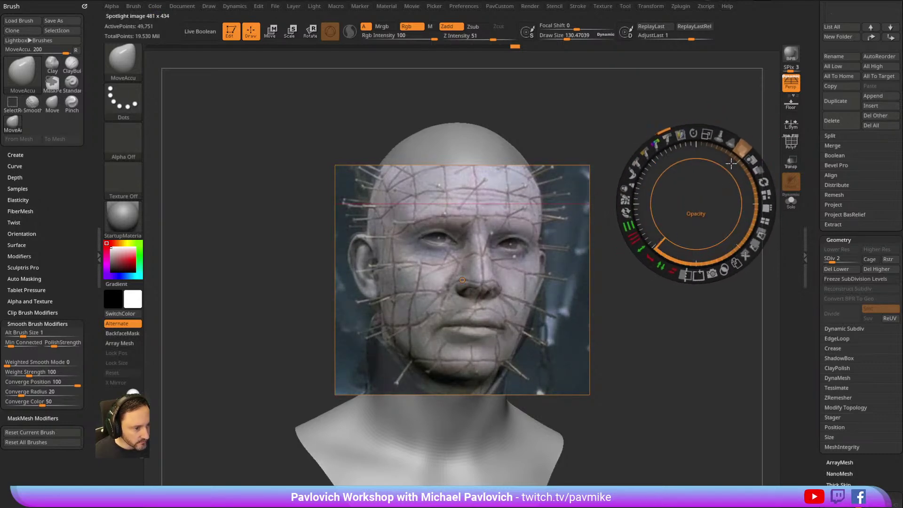
{"action": "key", "text": "z"}
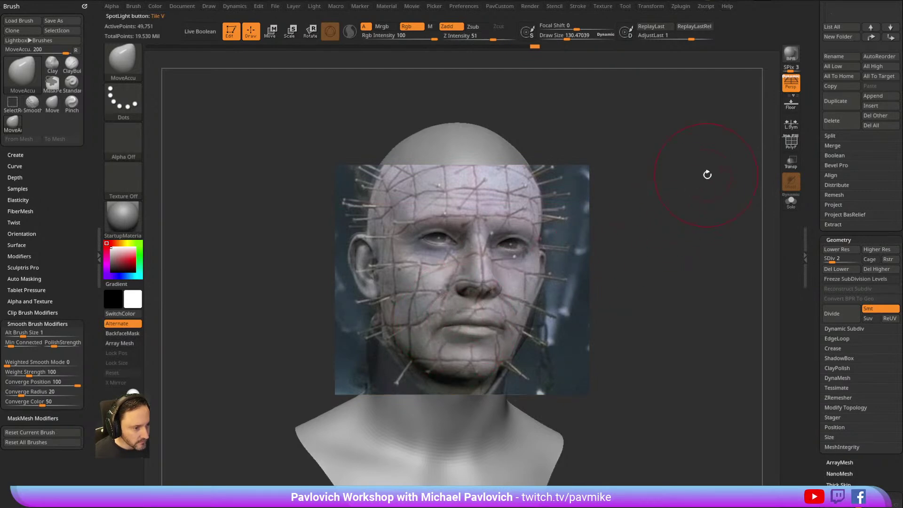
{"action": "key", "text": "z"}
{"action": "left_click_drag", "start_coordinate": [753, 192], "coordinate": [728, 171]}
{"action": "key", "text": "z"}
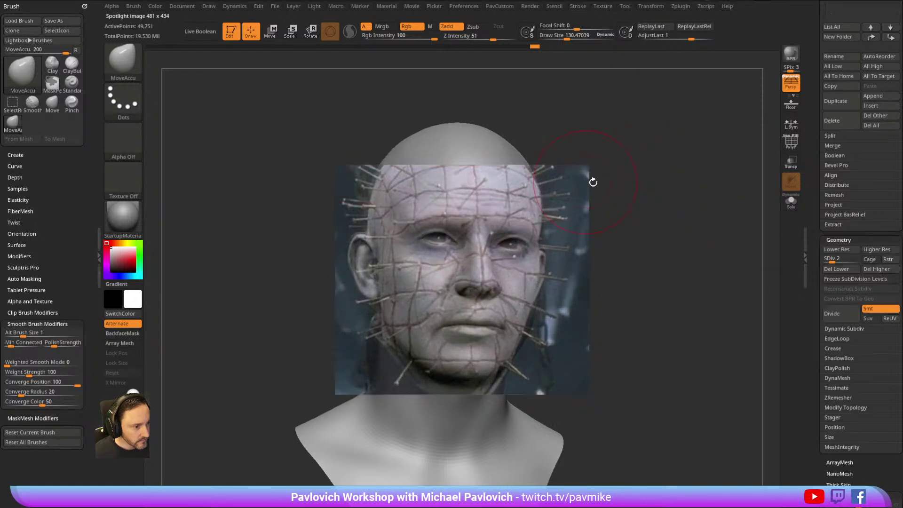
{"action": "mouse_move", "coordinate": [674, 182]}
{"action": "left_mouse_down"}
{"action": "mouse_move", "coordinate": [678, 173]}
{"action": "mouse_move", "coordinate": [682, 198]}
{"action": "mouse_move", "coordinate": [671, 165]}
{"action": "mouse_move", "coordinate": [676, 204]}
{"action": "mouse_move", "coordinate": [671, 167]}
{"action": "mouse_move", "coordinate": [672, 178]}
{"action": "left_mouse_up"}
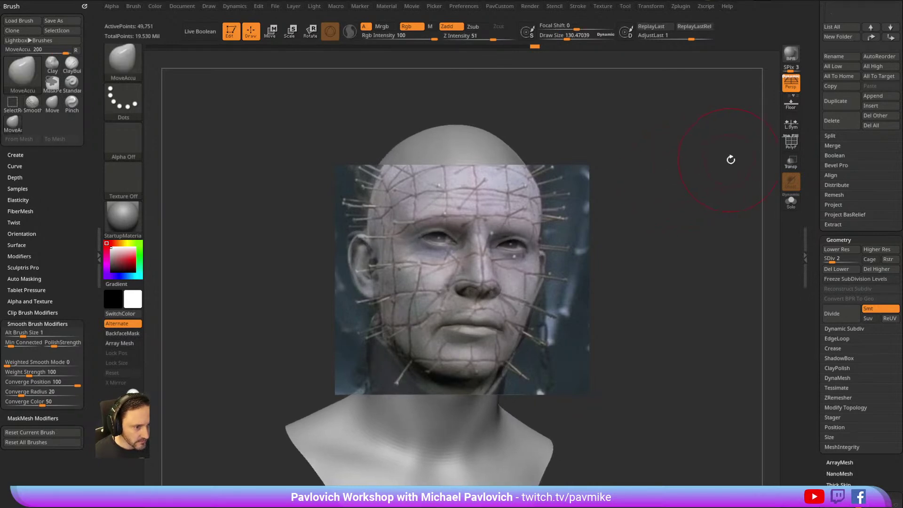
{"action": "key", "text": "z"}
{"action": "key", "text": "z"}
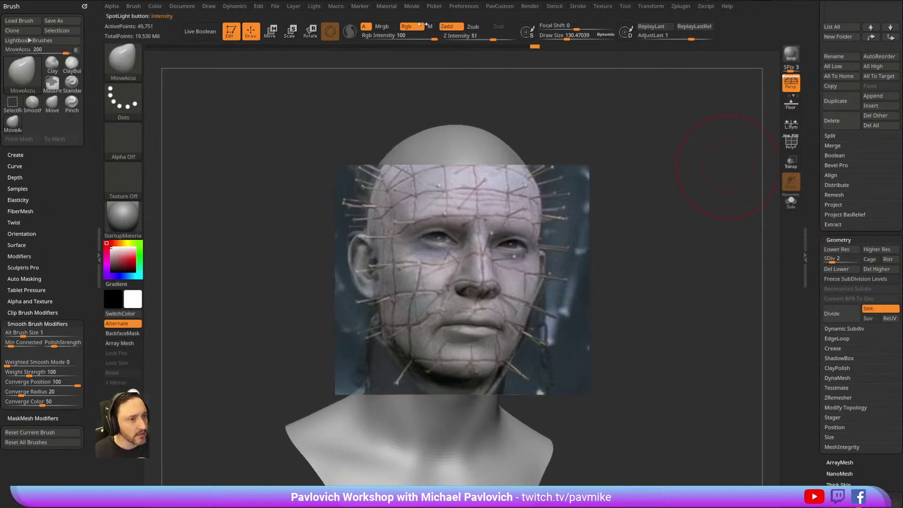
Show the movie timeline above the canvas and hide it again.
{"action": "left_click", "coordinate": [412, 8]}
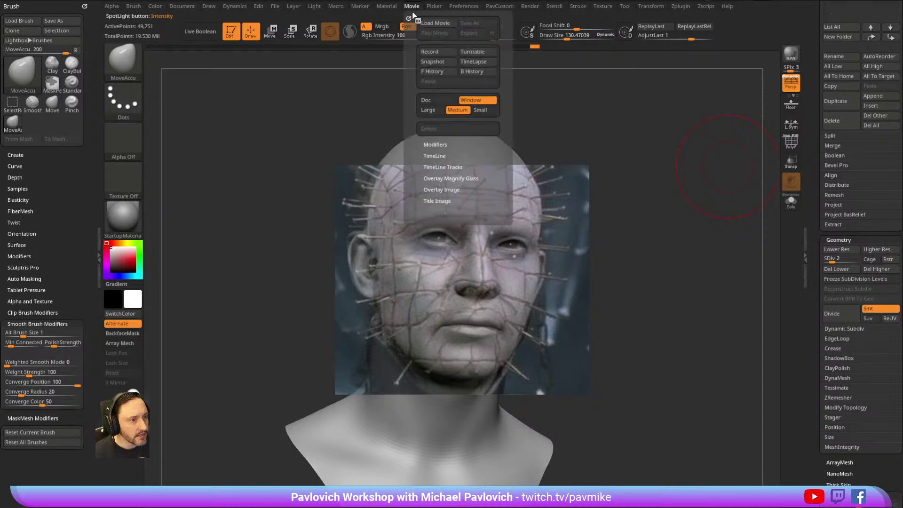
{"action": "left_click", "coordinate": [431, 157]}
{"action": "left_click", "coordinate": [432, 174]}
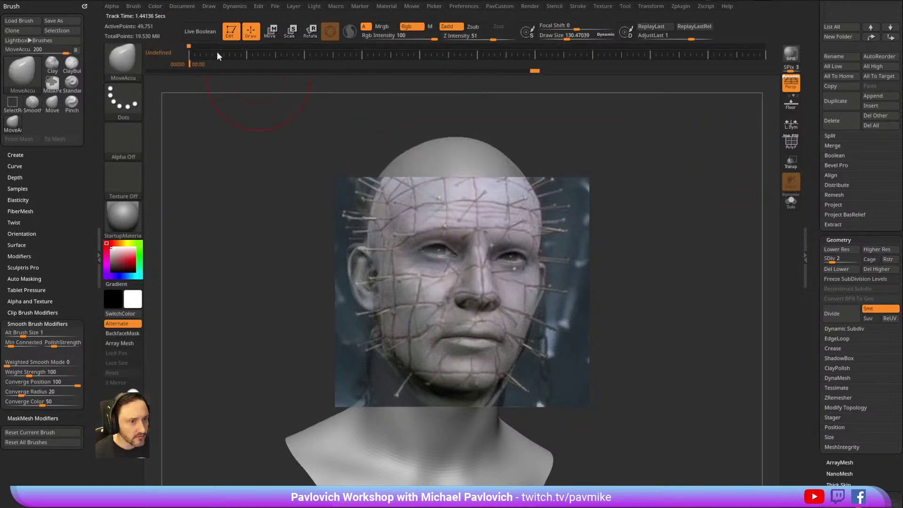
{"action": "left_click", "coordinate": [411, 8]}
{"action": "left_click", "coordinate": [437, 171]}
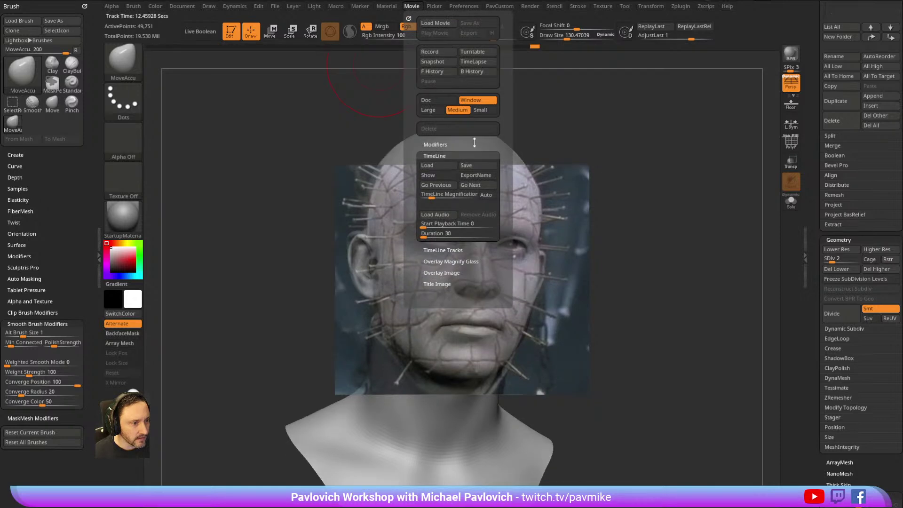
Move the Spotlight dial off the face, adjust the photo overlay and hide Spotlight to reveal the sculpt.
{"action": "left_click_drag", "start_coordinate": [671, 194], "coordinate": [663, 171]}
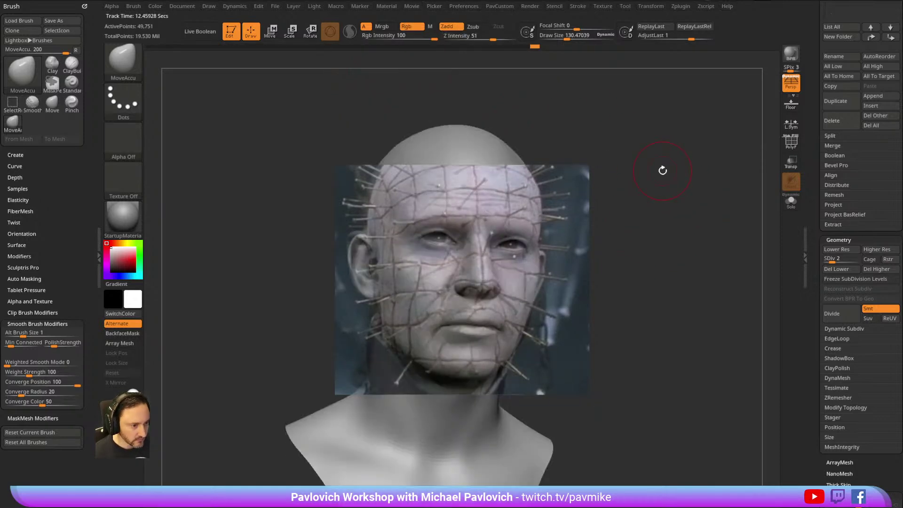
{"action": "key", "text": "shift+z"}
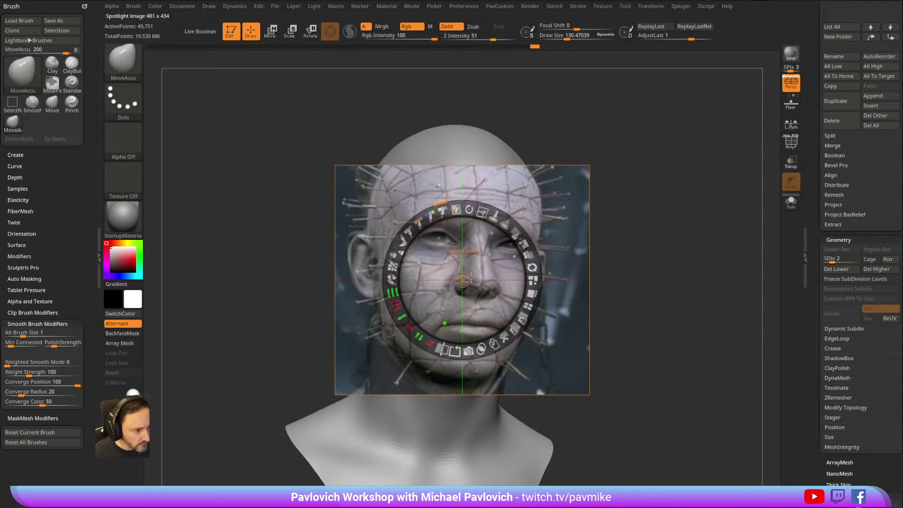
{"action": "left_click_drag", "start_coordinate": [465, 275], "coordinate": [675, 217]}
{"action": "mouse_move", "coordinate": [724, 174]}
{"action": "left_mouse_down"}
{"action": "mouse_move", "coordinate": [742, 221]}
{"action": "mouse_move", "coordinate": [726, 181]}
{"action": "mouse_move", "coordinate": [724, 254]}
{"action": "mouse_move", "coordinate": [727, 179]}
{"action": "mouse_move", "coordinate": [741, 225]}
{"action": "mouse_move", "coordinate": [721, 175]}
{"action": "mouse_move", "coordinate": [726, 183]}
{"action": "left_mouse_up"}
{"action": "key", "text": "z"}
{"action": "key", "text": "shift+z"}
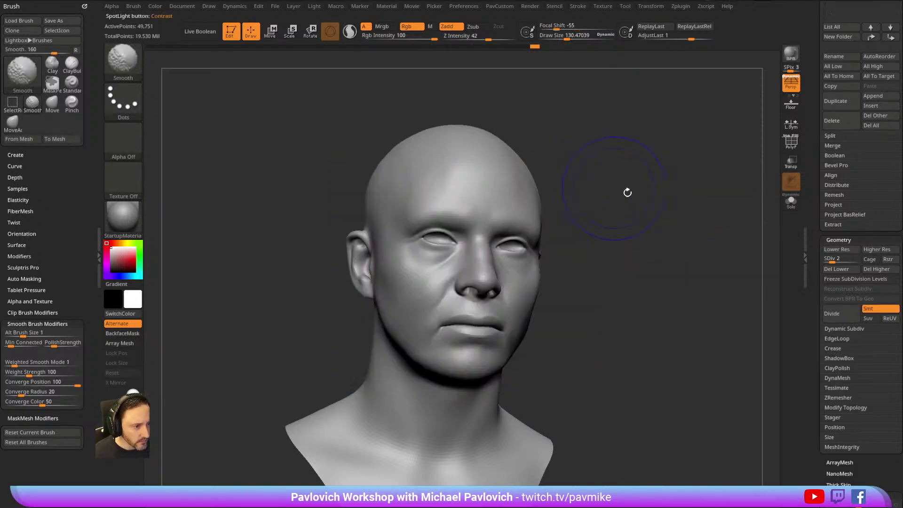
Turn off perspective and switch to the Standard brush with a draw size of about 58 to work around the mouth.
{"action": "key", "text": "1"}
{"action": "left_click_drag", "start_coordinate": [687, 160], "coordinate": [661, 166], "text": "shift"}
{"action": "left_click", "coordinate": [790, 85]}
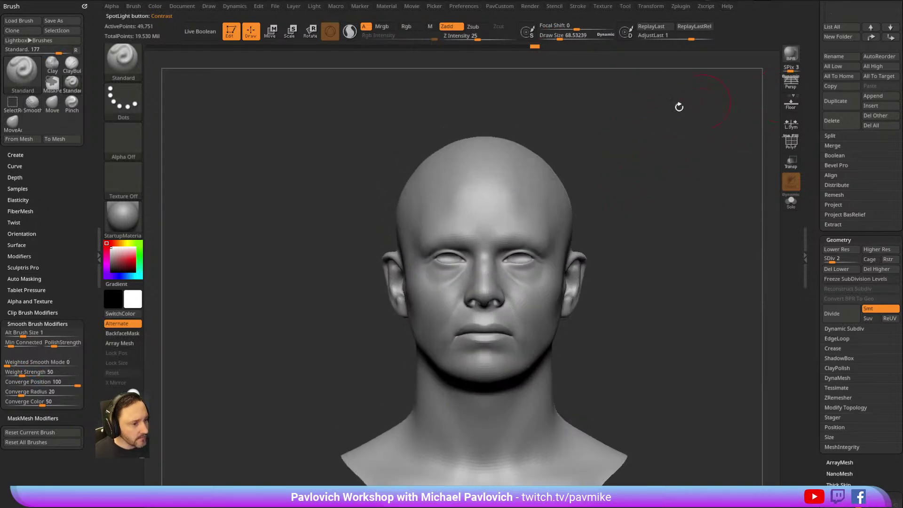
{"action": "key", "text": "bracketleft"}
{"action": "left_click_drag", "start_coordinate": [643, 137], "coordinate": [698, 149], "text": "alt"}
{"action": "key", "text": "bracketright"}
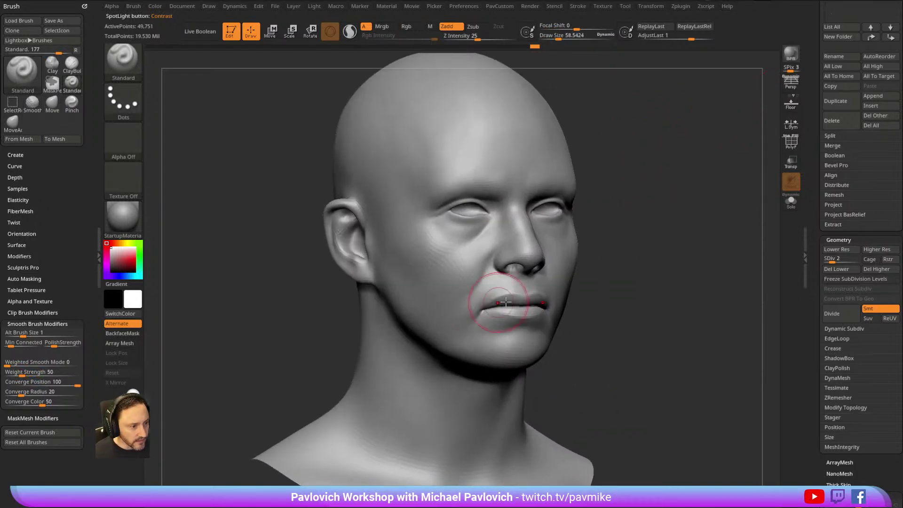
{"action": "left_click_drag", "start_coordinate": [651, 264], "coordinate": [683, 274], "text": "alt"}
Switch to the Move brush and collapse the Smooth Brush Modifiers settings.
{"action": "key", "text": "b"}
{"action": "key", "text": "m"}
{"action": "key", "text": "v"}
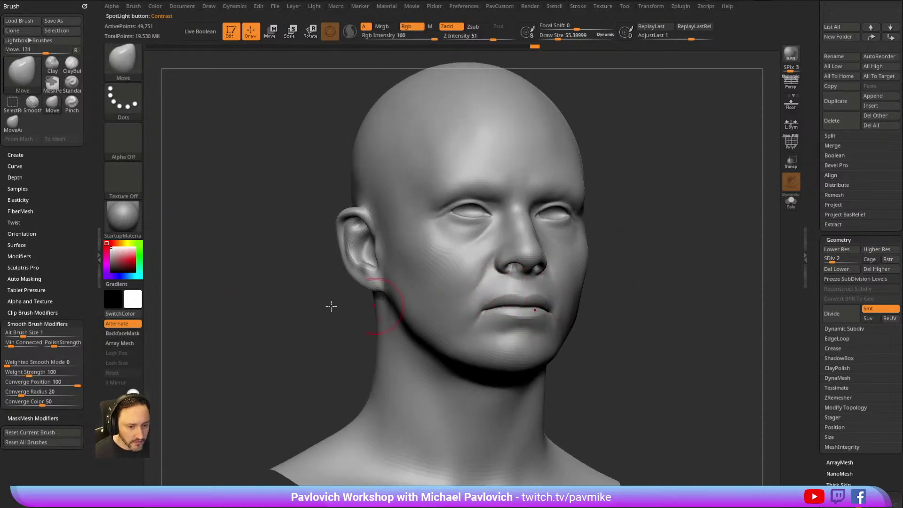
{"action": "key", "text": "shift"}
{"action": "left_click", "coordinate": [45, 325]}
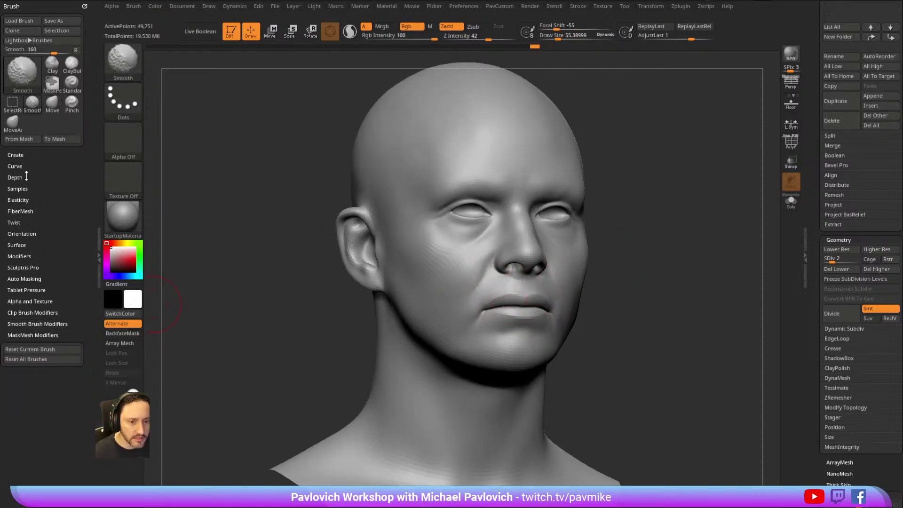
Turn on topological auto masking for the Move brush with a range of 1.5.
{"action": "left_click", "coordinate": [19, 256]}
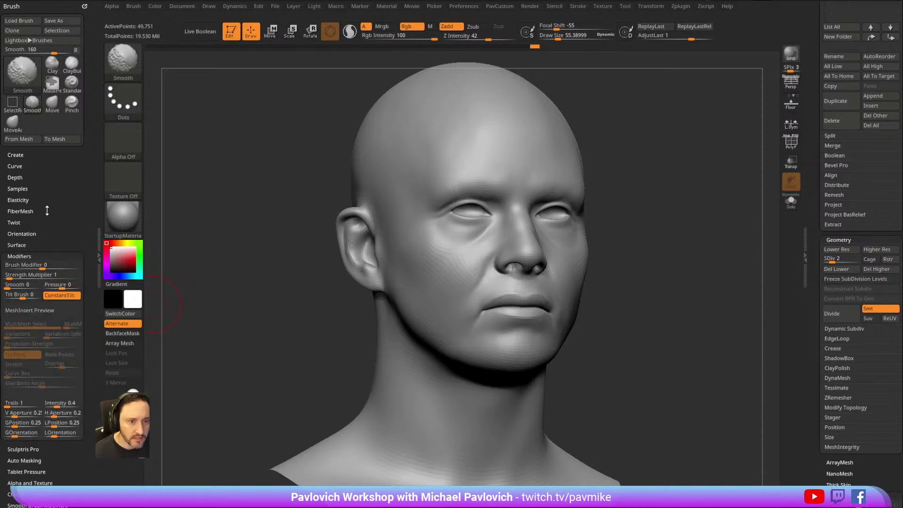
{"action": "left_click", "coordinate": [20, 256]}
{"action": "left_click", "coordinate": [22, 279]}
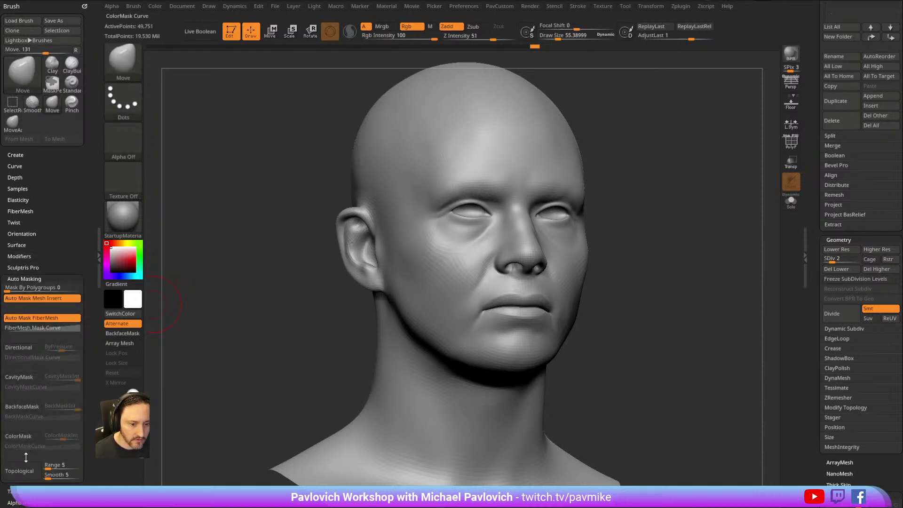
{"action": "left_click", "coordinate": [19, 471]}
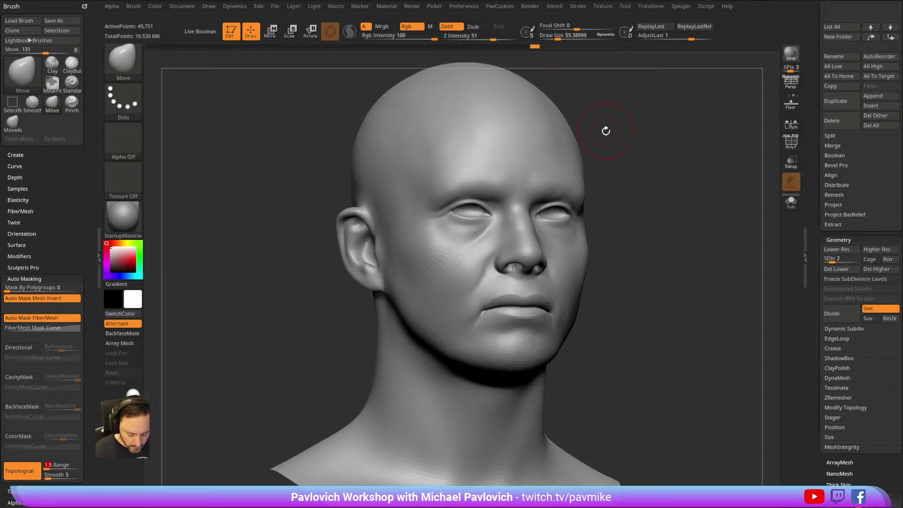
Look up the Move Topological brush among the brushes starting with M.
{"action": "key", "text": "b"}
{"action": "key", "text": "m"}
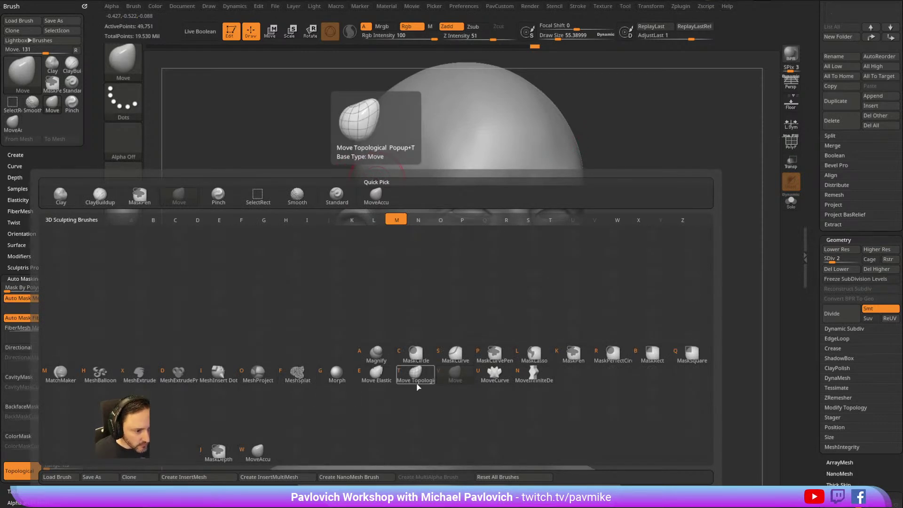
{"action": "left_click", "coordinate": [412, 367]}
Switch to the MoveAccu brush with a draw size of about 49 and turn on its topological auto masking.
{"action": "mouse_move", "coordinate": [661, 242]}
{"action": "left_mouse_down"}
{"action": "mouse_move", "coordinate": [688, 189]}
{"action": "mouse_move", "coordinate": [674, 208]}
{"action": "mouse_move", "coordinate": [645, 202]}
{"action": "mouse_move", "coordinate": [675, 202]}
{"action": "mouse_move", "coordinate": [672, 175]}
{"action": "mouse_move", "coordinate": [669, 195]}
{"action": "mouse_move", "coordinate": [654, 188]}
{"action": "left_mouse_up"}
{"action": "key", "text": "2"}
{"action": "key", "text": "["}
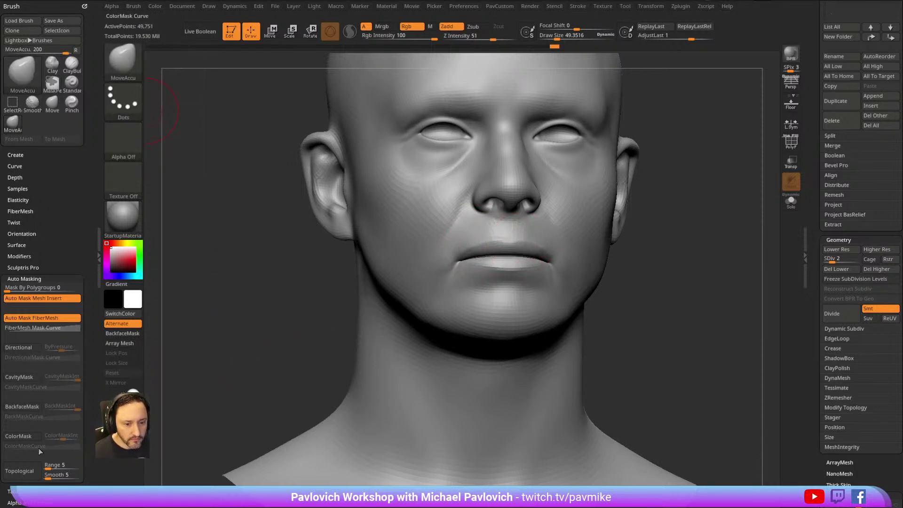
{"action": "left_click_drag", "start_coordinate": [675, 201], "coordinate": [671, 193], "text": "alt"}
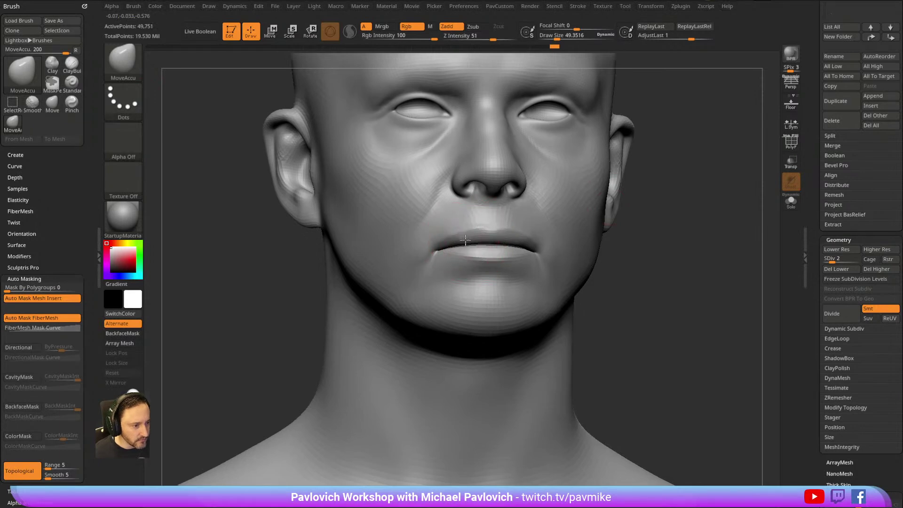
Reshape the upper lip and the line of the mouth with MoveAccu, reducing the draw size to about 36.
{"action": "left_click", "coordinate": [14, 166], "text": "shift"}
{"action": "left_click", "coordinate": [14, 166], "text": "shift"}
{"action": "mouse_move", "coordinate": [660, 205]}
{"action": "left_mouse_down", "text": "alt"}
{"action": "mouse_move", "coordinate": [655, 193]}
{"action": "mouse_move", "coordinate": [674, 193]}
{"action": "left_mouse_up", "text": "alt"}
{"action": "key", "text": "s"}
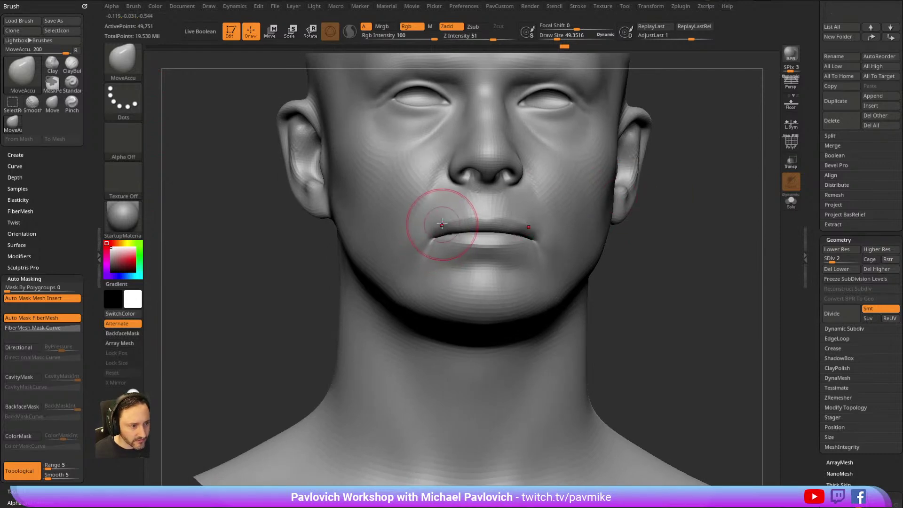
{"action": "mouse_move", "coordinate": [698, 211]}
{"action": "left_mouse_down"}
{"action": "mouse_move", "coordinate": [674, 184]}
{"action": "mouse_move", "coordinate": [654, 188]}
{"action": "left_mouse_up"}
{"action": "key", "text": "s"}
{"action": "left_click_drag", "start_coordinate": [520, 211], "coordinate": [517, 211]}
{"action": "left_click_drag", "start_coordinate": [565, 178], "coordinate": [474, 220]}
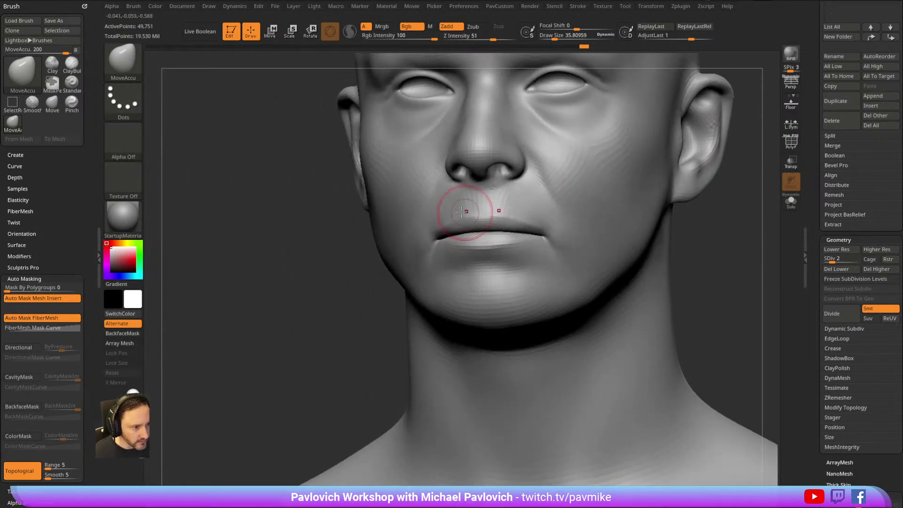
Refine the outline of the lips and mouth corners from several angles, raising the draw size to about 41.
{"action": "left_click_drag", "start_coordinate": [283, 264], "coordinate": [373, 285]}
{"action": "mouse_move", "coordinate": [622, 187]}
{"action": "left_mouse_down"}
{"action": "mouse_move", "coordinate": [476, 229]}
{"action": "mouse_move", "coordinate": [472, 213]}
{"action": "left_mouse_up"}
{"action": "left_click_drag", "start_coordinate": [616, 181], "coordinate": [458, 218]}
{"action": "left_click_drag", "start_coordinate": [282, 301], "coordinate": [423, 277]}
{"action": "mouse_move", "coordinate": [679, 184]}
{"action": "left_mouse_down"}
{"action": "mouse_move", "coordinate": [681, 193]}
{"action": "mouse_move", "coordinate": [588, 221]}
{"action": "left_mouse_up"}
{"action": "key", "text": "bracketright"}
{"action": "key", "text": "bracketright"}
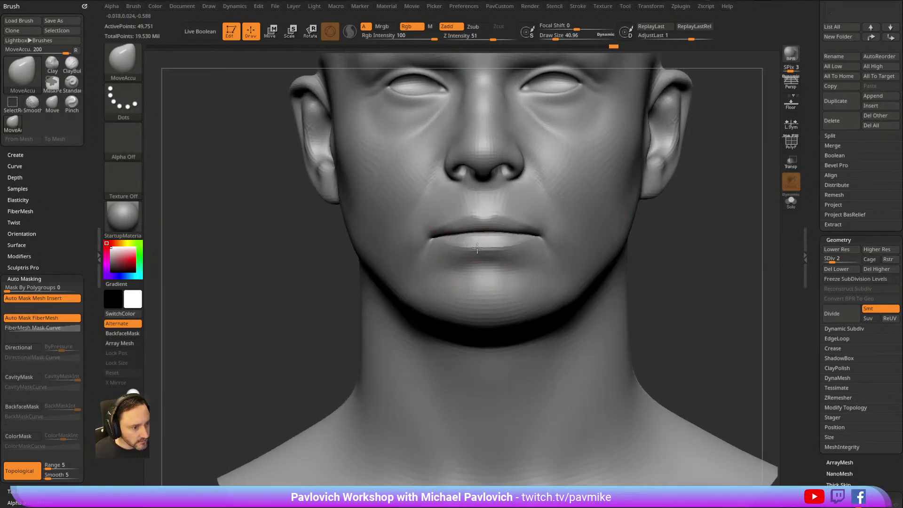
Carve the mouth corners and the nasolabial folds with the Dam_Standard_02 brush at a draw size of about 150.
{"action": "mouse_move", "coordinate": [709, 196]}
{"action": "left_mouse_down"}
{"action": "mouse_move", "coordinate": [690, 199]}
{"action": "mouse_move", "coordinate": [665, 185]}
{"action": "mouse_move", "coordinate": [682, 181]}
{"action": "left_mouse_up"}
{"action": "key", "text": "b"}
{"action": "key", "text": "d"}
{"action": "key", "text": "s"}
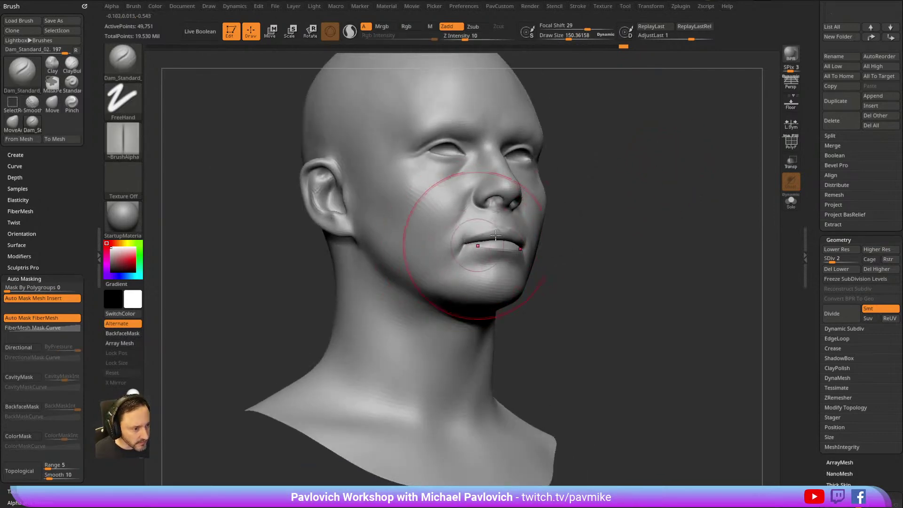
{"action": "left_click_drag", "start_coordinate": [589, 218], "coordinate": [567, 225]}
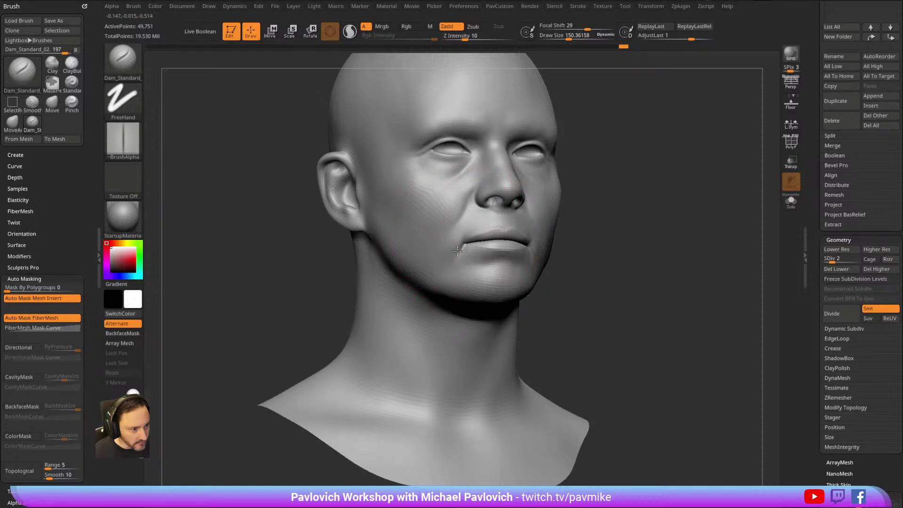
{"action": "left_click_drag", "start_coordinate": [599, 215], "coordinate": [559, 196]}
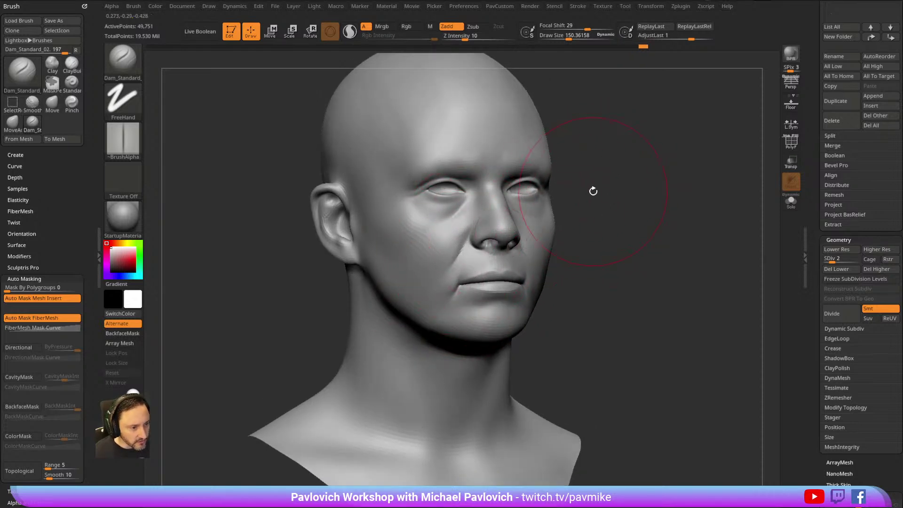
{"action": "left_click_drag", "start_coordinate": [628, 196], "coordinate": [503, 252]}
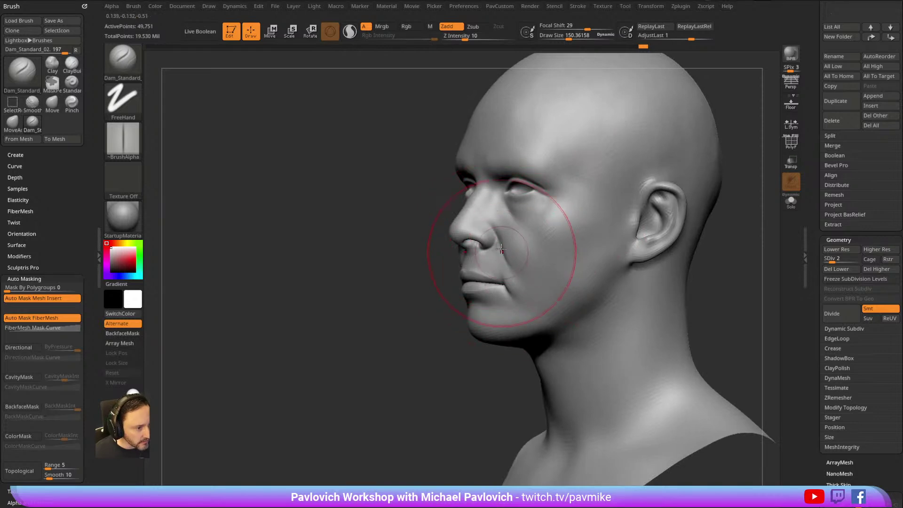
{"action": "right_click_drag", "start_coordinate": [509, 270], "coordinate": [450, 261]}
{"action": "left_click_drag", "start_coordinate": [567, 184], "coordinate": [407, 157]}
Carve the creases running down from the inner eye corners, using a draw size of about 121.
{"action": "mouse_move", "coordinate": [631, 192]}
{"action": "left_mouse_down"}
{"action": "mouse_move", "coordinate": [660, 170]}
{"action": "mouse_move", "coordinate": [609, 162]}
{"action": "mouse_move", "coordinate": [649, 196]}
{"action": "mouse_move", "coordinate": [659, 188]}
{"action": "mouse_move", "coordinate": [615, 192]}
{"action": "mouse_move", "coordinate": [616, 202]}
{"action": "mouse_move", "coordinate": [715, 179]}
{"action": "mouse_move", "coordinate": [650, 166]}
{"action": "left_mouse_up"}
{"action": "key", "text": "s"}
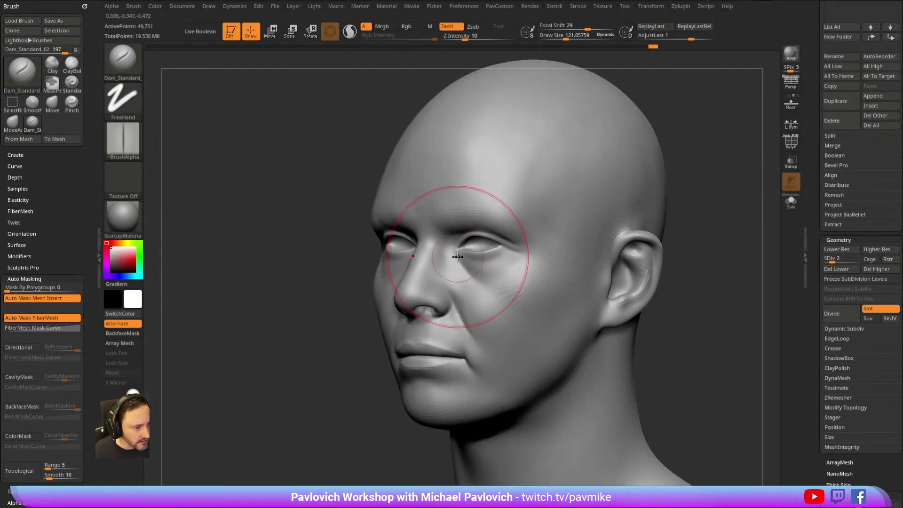
{"action": "left_click_drag", "start_coordinate": [263, 330], "coordinate": [606, 187]}
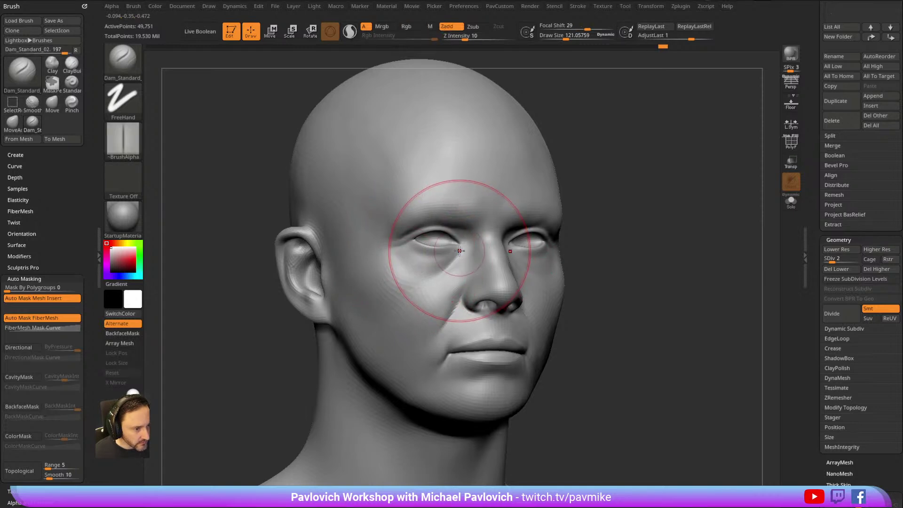
Cut in the area just below the lower eyelids with the Clay brush at a draw size of about 29.
{"action": "key", "text": "b"}
{"action": "key", "text": "c"}
{"action": "key", "text": "l"}
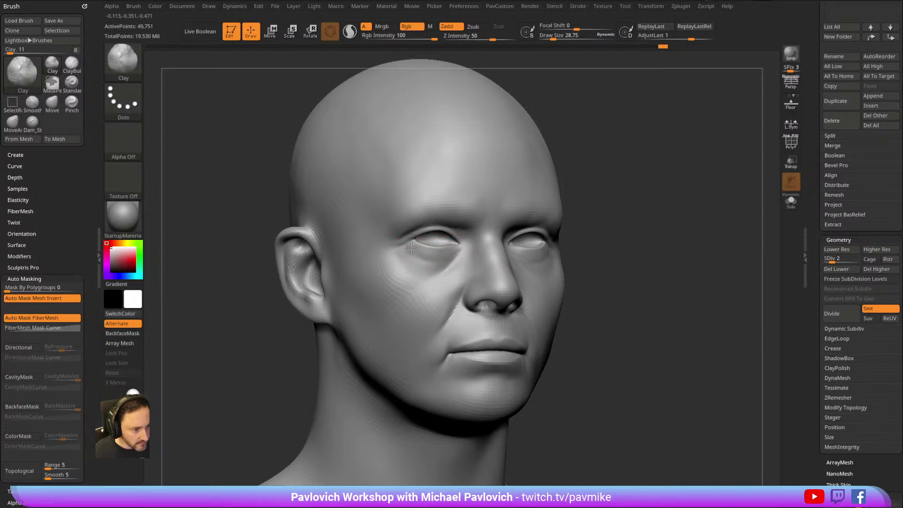
{"action": "left_click_drag", "start_coordinate": [414, 254], "coordinate": [451, 253], "text": "alt"}
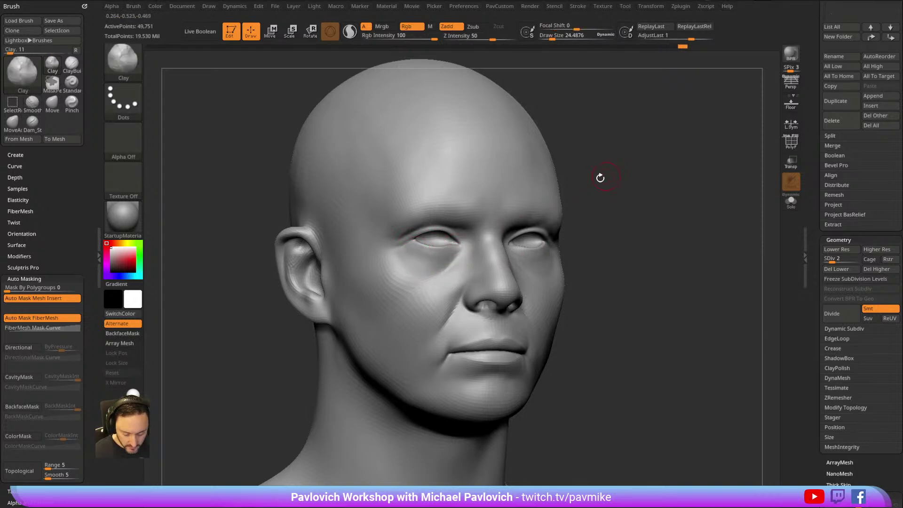
Carve the creases under the lower eyelids with the Dam_Standard_02 brush at a draw size of about 126.
{"action": "key", "text": "b"}
{"action": "key", "text": "d"}
{"action": "key", "text": "s"}
{"action": "left_click_drag", "start_coordinate": [630, 192], "coordinate": [510, 201]}
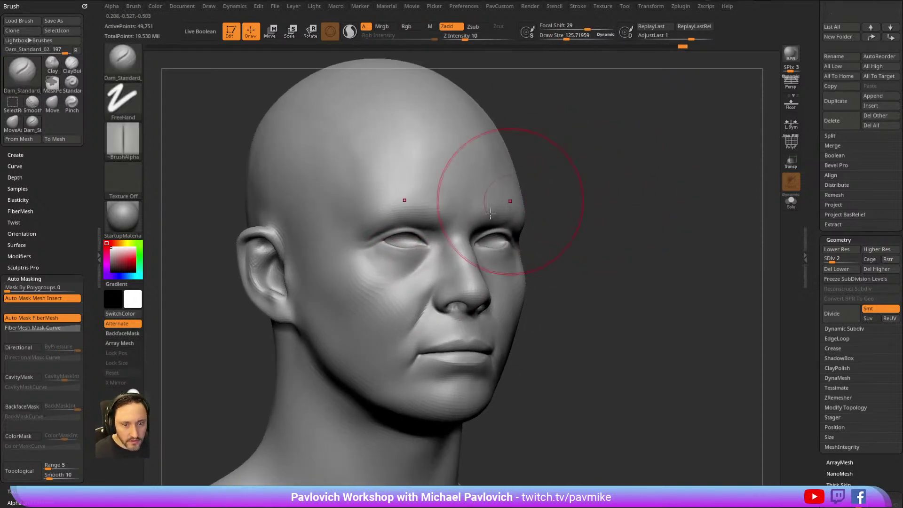
{"action": "left_click_drag", "start_coordinate": [376, 249], "coordinate": [423, 255]}
{"action": "left_click_drag", "start_coordinate": [567, 180], "coordinate": [589, 183]}
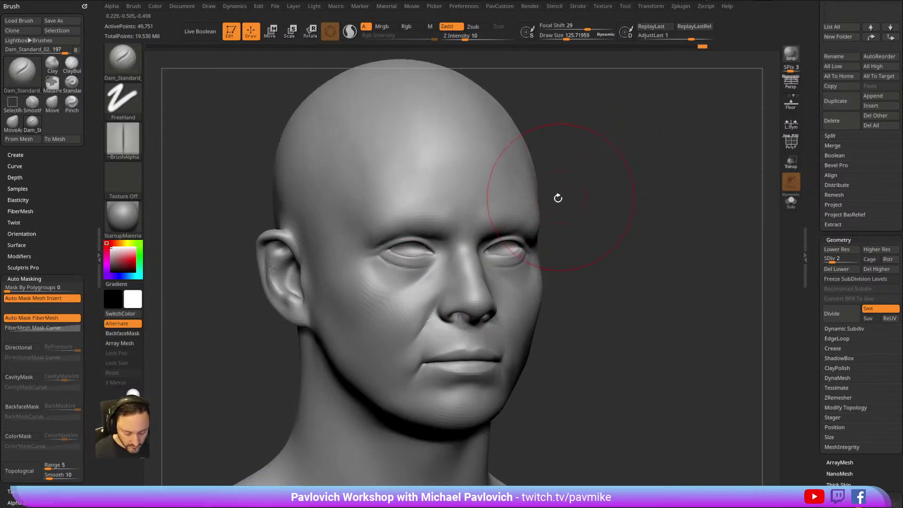
Work the area beneath the eye bags with the Clay brush at a draw size of about 46.
{"action": "key", "text": "b"}
{"action": "key", "text": "c"}
{"action": "key", "text": "l"}
{"action": "key", "text": "s"}
{"action": "left_click_drag", "start_coordinate": [395, 279], "coordinate": [386, 279]}
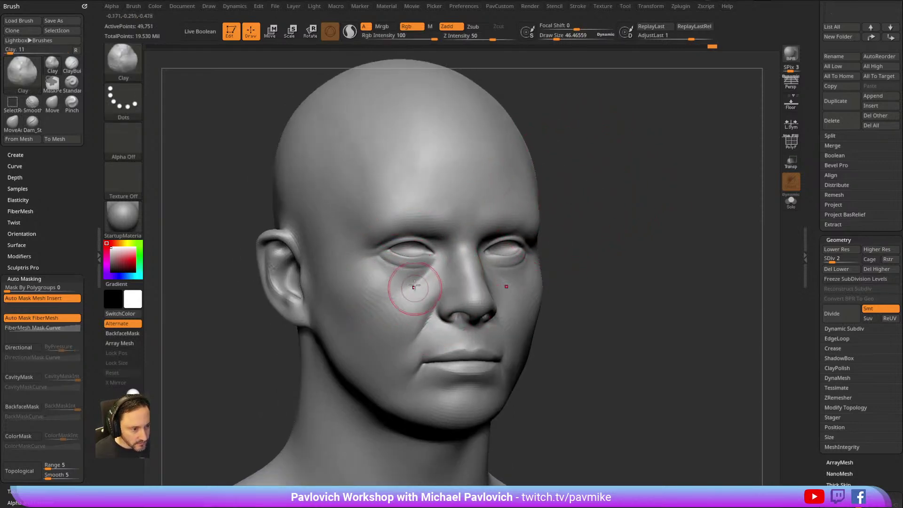
Refine the eye bags and upper cheeks on both sides with Clay at a draw size of about 31, undoing one stroke.
{"action": "left_click_drag", "start_coordinate": [599, 235], "coordinate": [552, 234]}
{"action": "key", "text": "s"}
{"action": "left_click_drag", "start_coordinate": [523, 278], "coordinate": [506, 285]}
{"action": "mouse_move", "coordinate": [668, 226]}
{"action": "left_mouse_down"}
{"action": "mouse_move", "coordinate": [715, 135]}
{"action": "mouse_move", "coordinate": [626, 226]}
{"action": "left_mouse_up"}
{"action": "key", "text": "s"}
{"action": "left_click_drag", "start_coordinate": [496, 286], "coordinate": [507, 291]}
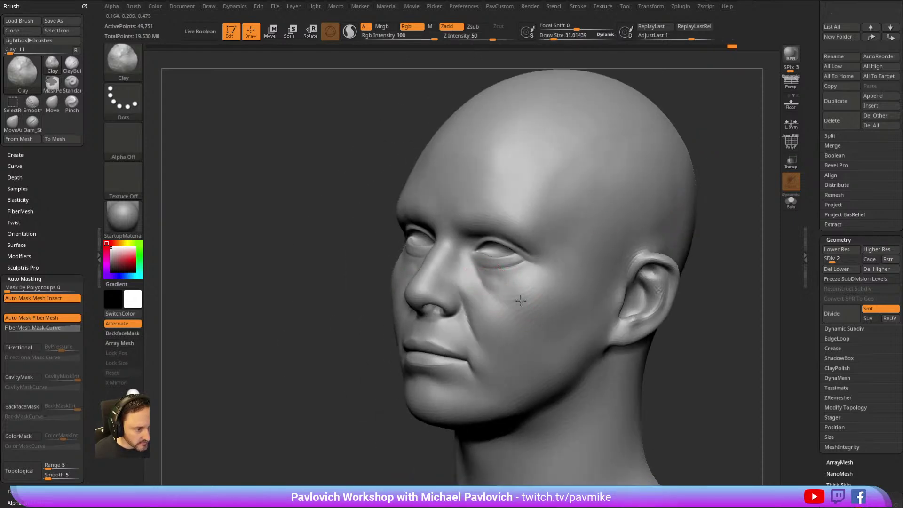
{"action": "key", "text": "ctrl+z"}
{"action": "left_click_drag", "start_coordinate": [357, 268], "coordinate": [453, 267]}
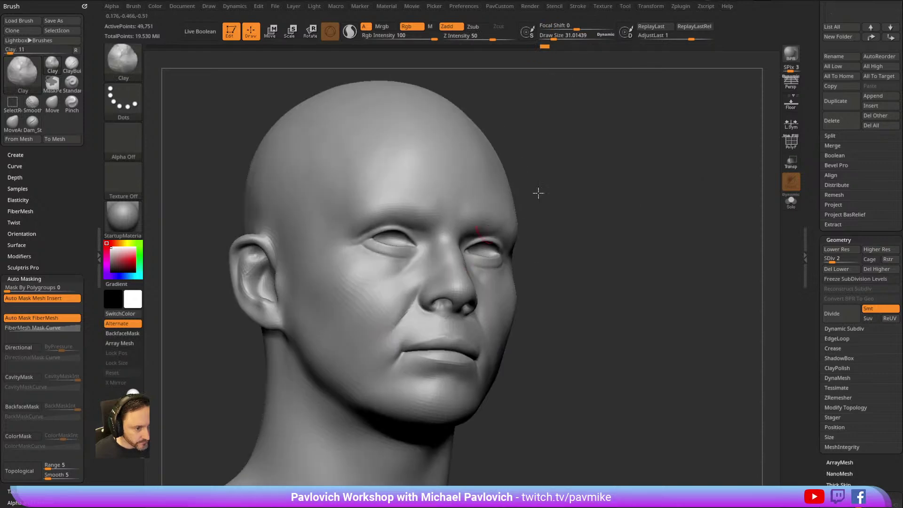
{"action": "left_click_drag", "start_coordinate": [563, 176], "coordinate": [521, 190]}
{"action": "left_click_drag", "start_coordinate": [430, 265], "coordinate": [399, 252], "text": "alt"}
Carve the first horizontal wrinkles above the brows with the Dam_Standard_02 brush at a draw size of about 140.
{"action": "mouse_move", "coordinate": [576, 192]}
{"action": "left_mouse_down"}
{"action": "mouse_move", "coordinate": [721, 192]}
{"action": "mouse_move", "coordinate": [728, 201]}
{"action": "mouse_move", "coordinate": [471, 262]}
{"action": "mouse_move", "coordinate": [499, 261]}
{"action": "mouse_move", "coordinate": [475, 270]}
{"action": "left_mouse_up"}
{"action": "right_click_drag", "start_coordinate": [475, 270], "coordinate": [534, 177], "text": "shift"}
{"action": "mouse_move", "coordinate": [665, 122]}
{"action": "left_mouse_down", "text": "alt"}
{"action": "mouse_move", "coordinate": [669, 165]}
{"action": "mouse_move", "coordinate": [672, 113]}
{"action": "left_mouse_up", "text": "alt"}
{"action": "key", "text": "b"}
{"action": "key", "text": "d"}
{"action": "key", "text": "s"}
{"action": "key", "text": "s"}
{"action": "left_click_drag", "start_coordinate": [444, 228], "coordinate": [458, 227]}
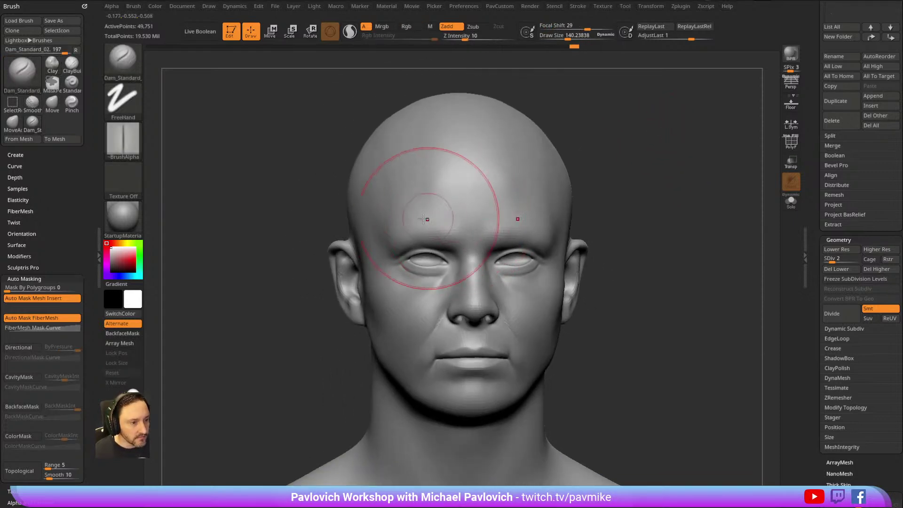
{"action": "right_click_drag", "start_coordinate": [421, 232], "coordinate": [423, 221]}
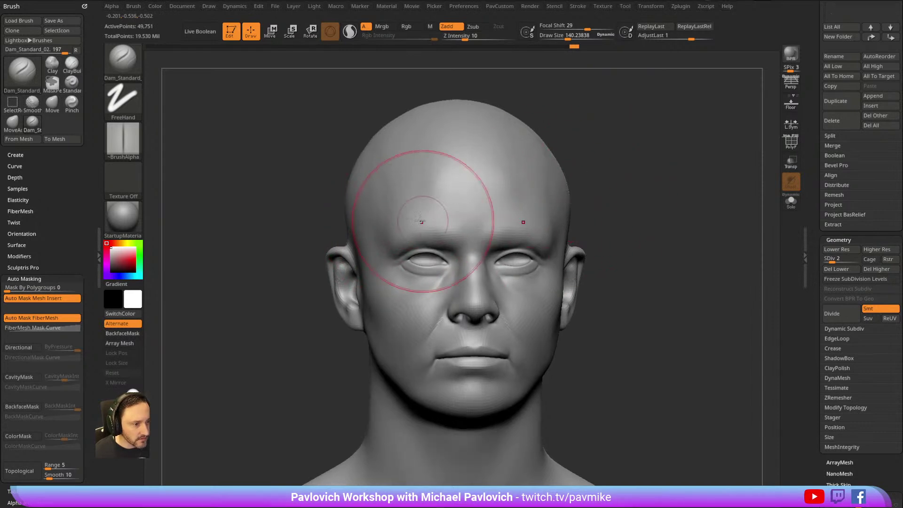
{"action": "left_click_drag", "start_coordinate": [610, 190], "coordinate": [427, 201]}
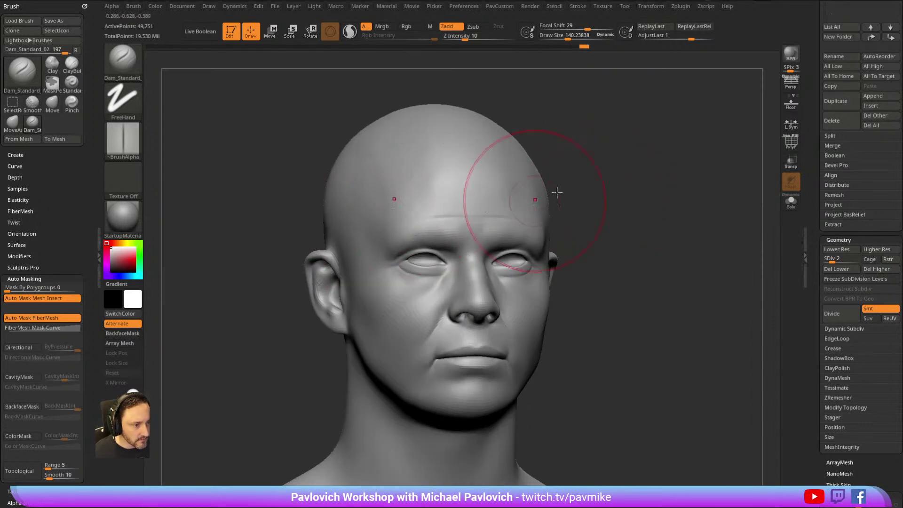
Add finer forehead wrinkles with a draw size of about 103 and check them from the side.
{"action": "left_click_drag", "start_coordinate": [558, 179], "coordinate": [433, 191], "text": "shift"}
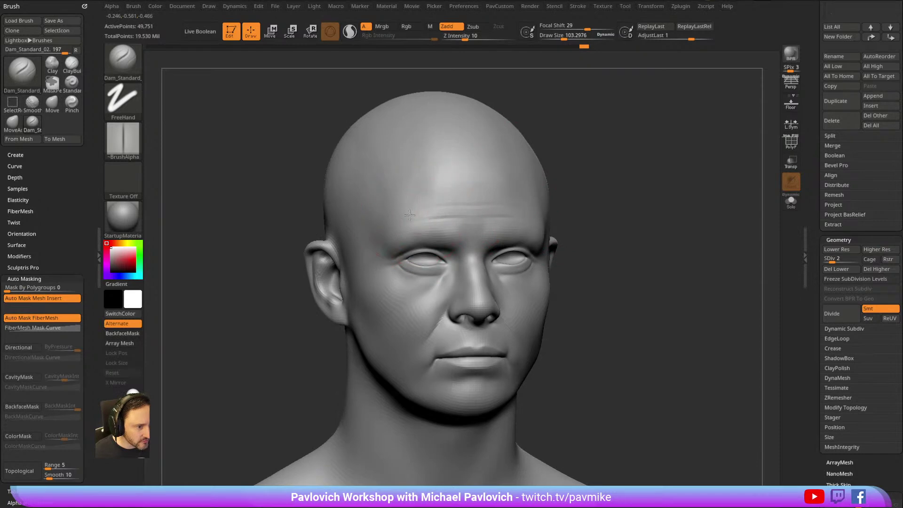
{"action": "left_click_drag", "start_coordinate": [563, 179], "coordinate": [463, 182]}
{"action": "left_click_drag", "start_coordinate": [434, 113], "coordinate": [538, 183]}
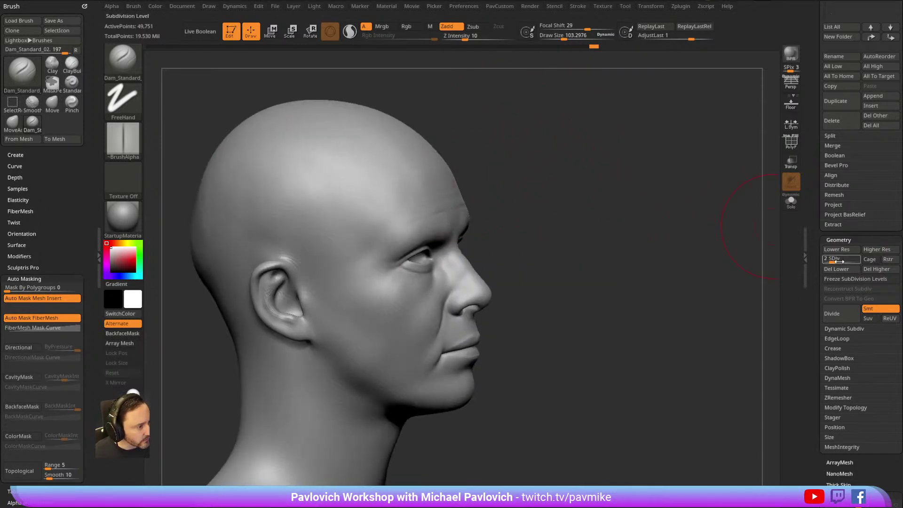
Raise the head to subdivision level 3 and sharpen the forehead wrinkles.
{"action": "left_click_drag", "start_coordinate": [597, 153], "coordinate": [418, 220]}
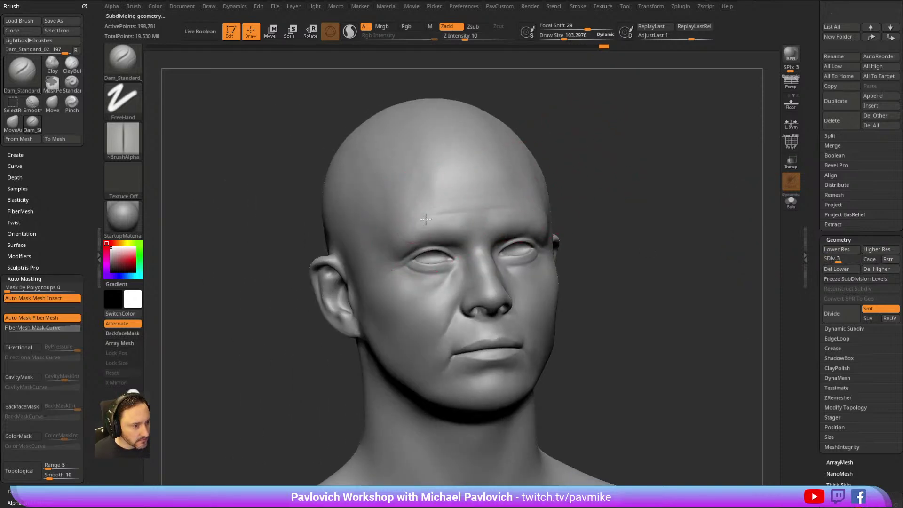
{"action": "left_click_drag", "start_coordinate": [580, 177], "coordinate": [408, 216]}
{"action": "left_click_drag", "start_coordinate": [531, 185], "coordinate": [429, 206]}
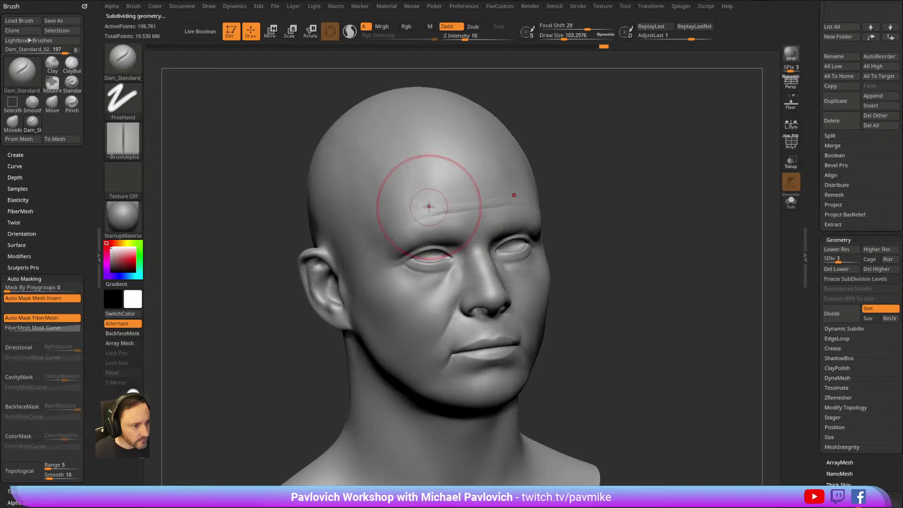
{"action": "left_click_drag", "start_coordinate": [498, 191], "coordinate": [426, 203]}
Deepen the creases beneath the eyes with Dam_Standard_02 at a draw size of about 121.
{"action": "left_click_drag", "start_coordinate": [583, 186], "coordinate": [665, 139]}
{"action": "key", "text": "s"}
{"action": "left_click_drag", "start_coordinate": [419, 267], "coordinate": [405, 267]}
{"action": "key", "text": "bracketright"}
{"action": "key", "text": "bracketright"}
{"action": "key", "text": "bracketright"}
{"action": "key", "text": "bracketright"}
{"action": "key", "text": "ctrl"}
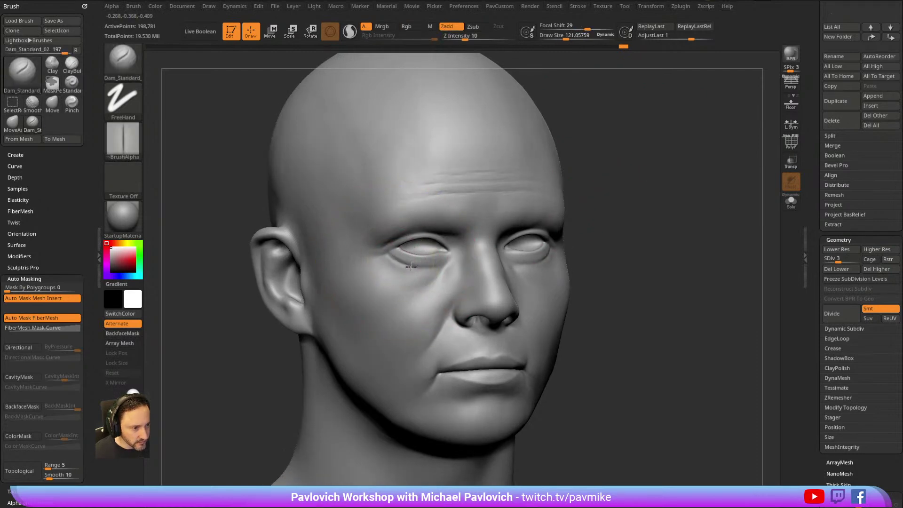
Sharpen the lower eyelid lines and outer eye corners with draw sizes of about 38 and 55.
{"action": "left_click_drag", "start_coordinate": [634, 198], "coordinate": [635, 182]}
{"action": "key", "text": "s"}
{"action": "left_click_drag", "start_coordinate": [635, 181], "coordinate": [616, 181]}
{"action": "mouse_move", "coordinate": [650, 165]}
{"action": "left_mouse_down"}
{"action": "mouse_move", "coordinate": [707, 179]}
{"action": "mouse_move", "coordinate": [678, 180]}
{"action": "left_mouse_up"}
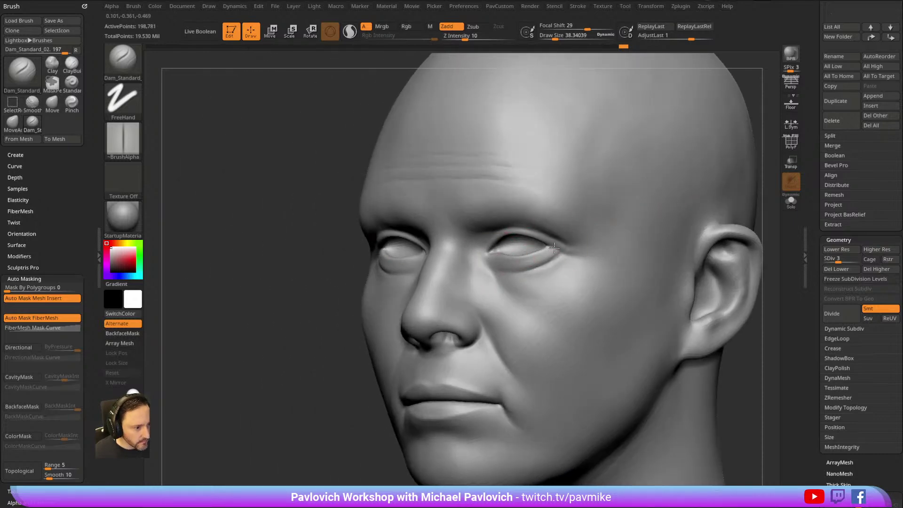
{"action": "left_click_drag", "start_coordinate": [341, 339], "coordinate": [507, 268]}
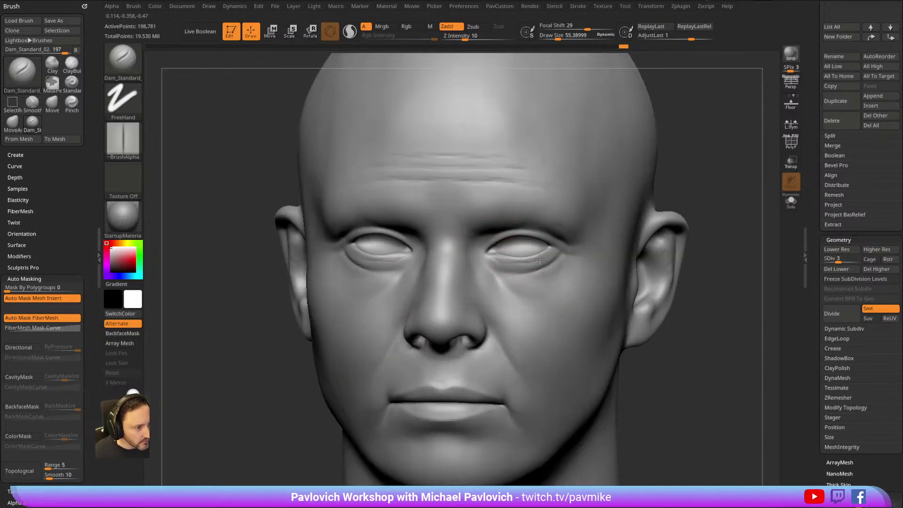
Carve the inner eye corners on both sides with the Dam_Standard_02 brush.
{"action": "left_click_drag", "start_coordinate": [697, 186], "coordinate": [588, 203]}
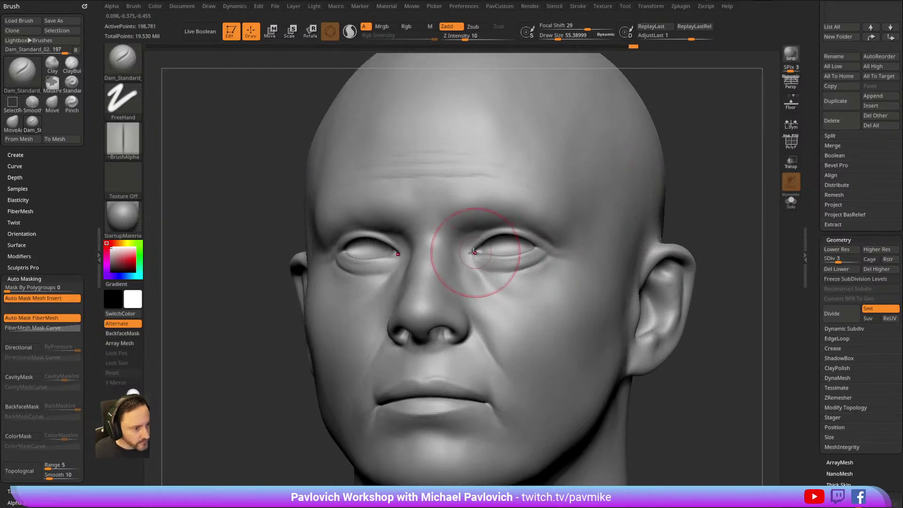
{"action": "left_click_drag", "start_coordinate": [672, 168], "coordinate": [694, 167]}
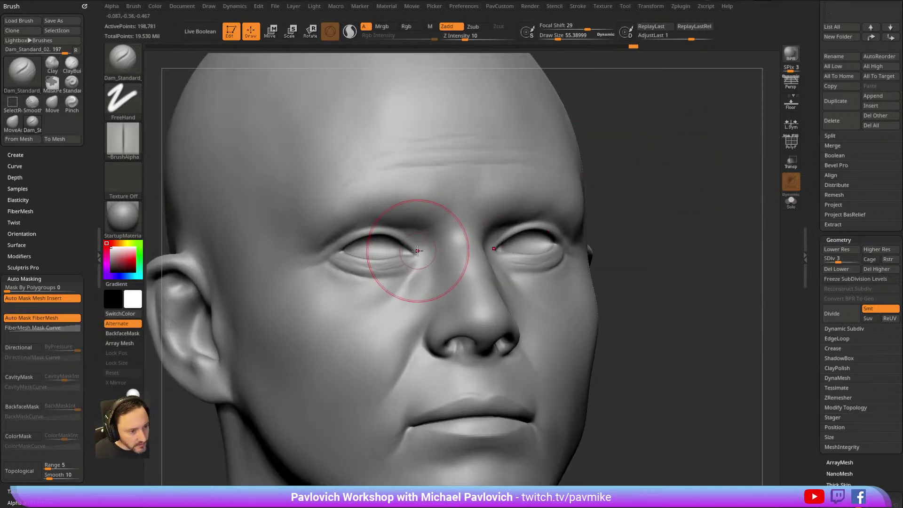
Select the Dam Standard brush and define the edges and creases of the upper eyelids, adjusting the draw size.
{"action": "key", "text": "b"}
{"action": "key", "text": "d"}
{"action": "key", "text": "s"}
{"action": "left_click_drag", "start_coordinate": [664, 139], "coordinate": [666, 155], "text": "alt"}
{"action": "key", "text": "s"}
{"action": "mouse_move", "coordinate": [387, 261]}
{"action": "left_mouse_down"}
{"action": "mouse_move", "coordinate": [376, 261]}
{"action": "mouse_move", "coordinate": [385, 248]}
{"action": "left_mouse_up"}
{"action": "key", "text": "s"}
Refine the eyelid creases with the Dam_Standard_02 brush at a draw size of about 69.
{"action": "mouse_move", "coordinate": [629, 165]}
{"action": "left_mouse_down"}
{"action": "mouse_move", "coordinate": [675, 151]}
{"action": "mouse_move", "coordinate": [647, 167]}
{"action": "mouse_move", "coordinate": [590, 162]}
{"action": "mouse_move", "coordinate": [647, 169]}
{"action": "mouse_move", "coordinate": [651, 161]}
{"action": "left_mouse_up"}
{"action": "mouse_move", "coordinate": [705, 134]}
{"action": "left_mouse_down"}
{"action": "mouse_move", "coordinate": [682, 132]}
{"action": "mouse_move", "coordinate": [701, 133]}
{"action": "mouse_move", "coordinate": [682, 148]}
{"action": "left_mouse_up"}
{"action": "key", "text": "3"}
{"action": "mouse_move", "coordinate": [682, 147]}
{"action": "left_mouse_down", "text": "alt"}
{"action": "mouse_move", "coordinate": [693, 113]}
{"action": "mouse_move", "coordinate": [696, 124]}
{"action": "mouse_move", "coordinate": [660, 148]}
{"action": "mouse_move", "coordinate": [675, 144]}
{"action": "mouse_move", "coordinate": [625, 120]}
{"action": "left_mouse_up", "text": "alt"}
{"action": "key", "text": "s"}
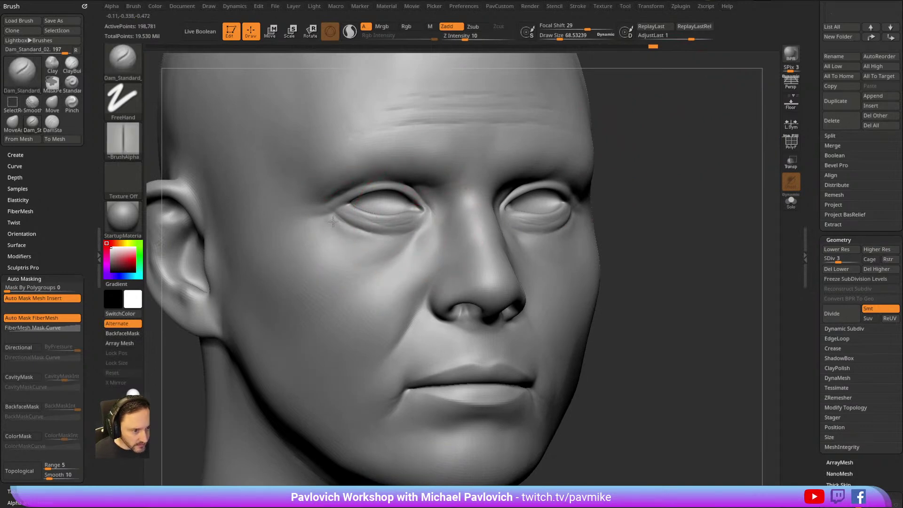
Carve fine creases beneath the eyes with the DamStandard brush, reducing the draw size to about 36 and 22.
{"action": "key", "text": "ctrl+3"}
{"action": "key", "text": "["}
{"action": "key", "text": "["}
{"action": "key", "text": "["}
{"action": "left_click_drag", "start_coordinate": [364, 236], "coordinate": [387, 235]}
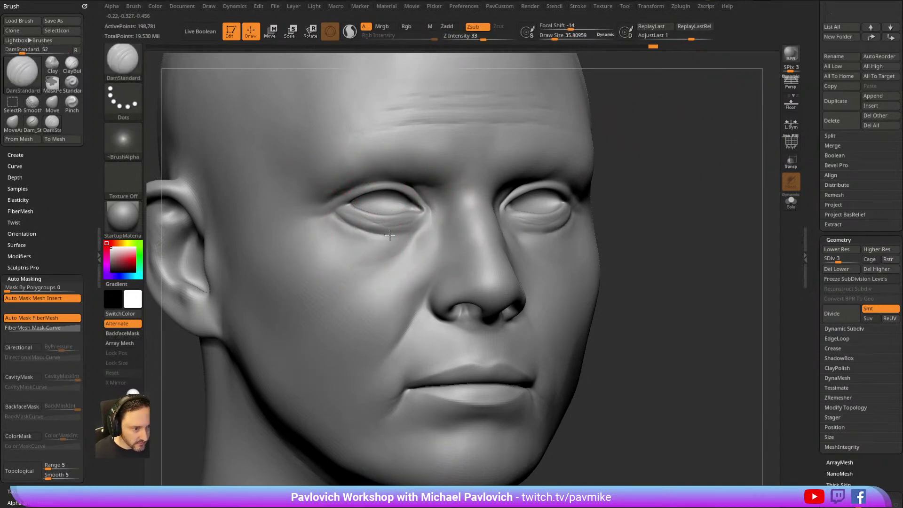
{"action": "key", "text": "["}
{"action": "key", "text": "["}
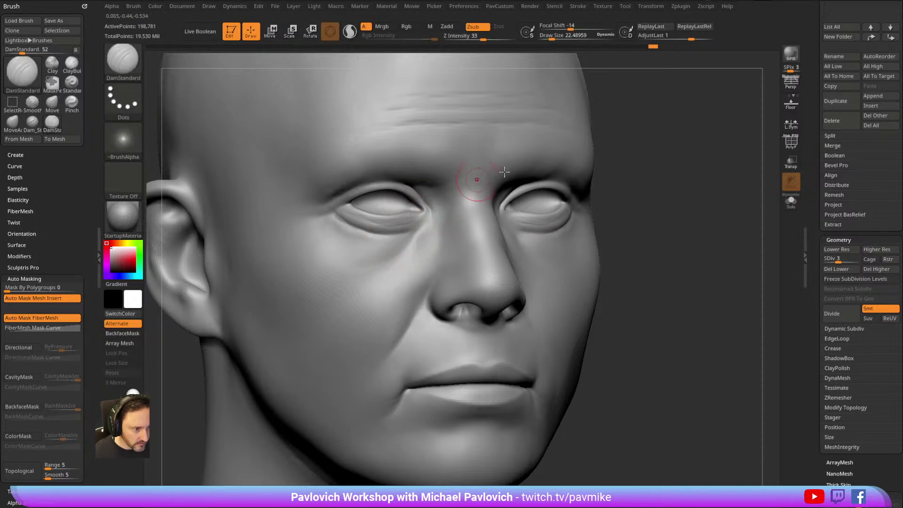
Add fine skin lines from beneath the eye down the cheek with the Orb_Cracks brush at a draw size of about 22.
{"action": "left_click_drag", "start_coordinate": [659, 167], "coordinate": [662, 151], "text": "alt"}
{"action": "key", "text": "ctrl+4"}
{"action": "left_click_drag", "start_coordinate": [387, 222], "coordinate": [350, 266]}
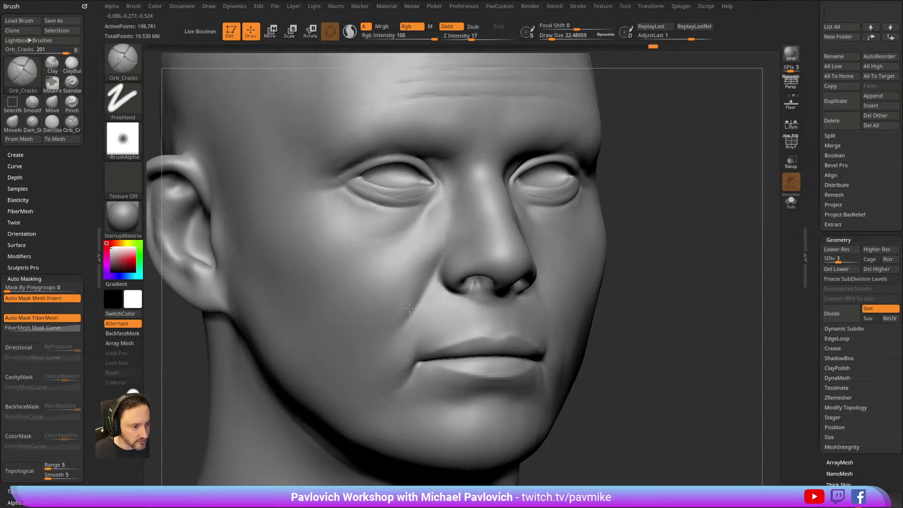
Deepen the nasolabial fold from the nostril towards the mouth corner with Dam_Standard_02 at a draw size of about 135.
{"action": "mouse_move", "coordinate": [661, 224]}
{"action": "left_mouse_down"}
{"action": "mouse_move", "coordinate": [693, 193]}
{"action": "mouse_move", "coordinate": [696, 172]}
{"action": "mouse_move", "coordinate": [695, 182]}
{"action": "left_mouse_up"}
{"action": "key", "text": "shift+3"}
{"action": "key", "text": "s"}
{"action": "left_click_drag", "start_coordinate": [426, 247], "coordinate": [440, 246]}
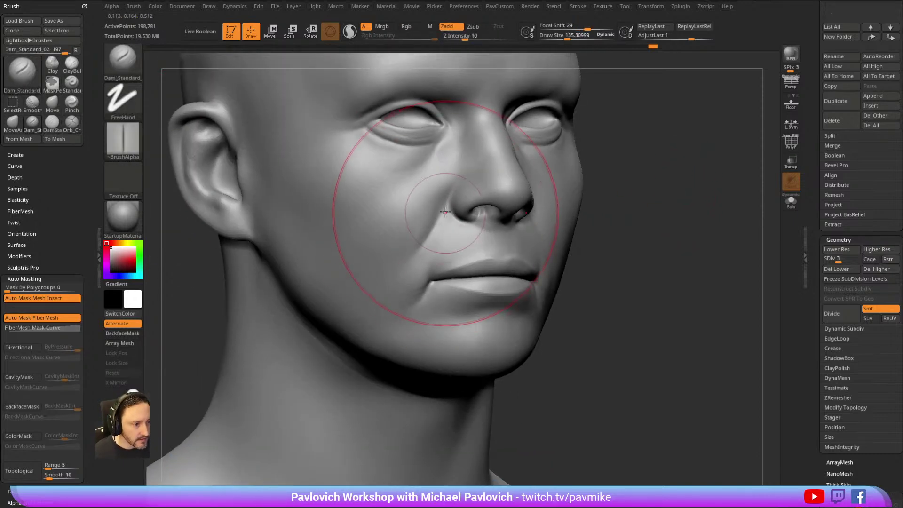
{"action": "mouse_move", "coordinate": [600, 164]}
{"action": "left_mouse_down"}
{"action": "mouse_move", "coordinate": [638, 158]}
{"action": "mouse_move", "coordinate": [600, 167]}
{"action": "mouse_move", "coordinate": [575, 162]}
{"action": "left_mouse_up"}
{"action": "left_click_drag", "start_coordinate": [452, 184], "coordinate": [400, 273]}
{"action": "mouse_move", "coordinate": [641, 207]}
{"action": "left_mouse_down", "text": "alt"}
{"action": "mouse_move", "coordinate": [634, 182]}
{"action": "mouse_move", "coordinate": [588, 183]}
{"action": "left_mouse_up", "text": "alt"}
Sharpen the crease beside the nostril with Dam_Standard_02 at a draw size of about 24.
{"action": "key", "text": "s"}
{"action": "mouse_move", "coordinate": [569, 214]}
{"action": "left_mouse_down"}
{"action": "mouse_move", "coordinate": [540, 215]}
{"action": "mouse_move", "coordinate": [536, 225]}
{"action": "mouse_move", "coordinate": [528, 212]}
{"action": "mouse_move", "coordinate": [532, 238]}
{"action": "mouse_move", "coordinate": [531, 221]}
{"action": "left_mouse_up"}
{"action": "key", "text": "s"}
{"action": "mouse_move", "coordinate": [736, 224]}
{"action": "left_mouse_down"}
{"action": "mouse_move", "coordinate": [429, 218]}
{"action": "mouse_move", "coordinate": [452, 191]}
{"action": "left_mouse_up"}
{"action": "key", "text": "shift"}
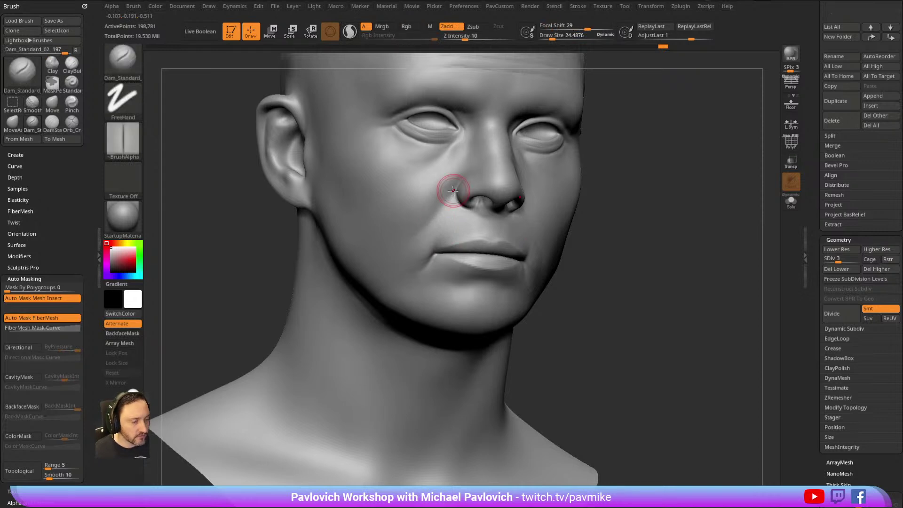
Undo the last change and smooth the fold beside the mouth corner.
{"action": "left_click_drag", "start_coordinate": [652, 165], "coordinate": [601, 129]}
{"action": "key", "text": "ctrl+z"}
{"action": "key", "text": "shift"}
{"action": "mouse_move", "coordinate": [595, 169]}
{"action": "left_mouse_down"}
{"action": "mouse_move", "coordinate": [621, 171]}
{"action": "mouse_move", "coordinate": [607, 186]}
{"action": "left_mouse_up"}
{"action": "left_click_drag", "start_coordinate": [425, 251], "coordinate": [414, 265], "text": "shift"}
Try to build up the cheek beside the mouth corner with the Clay brush at a draw size of about 21.
{"action": "left_click_drag", "start_coordinate": [719, 175], "coordinate": [646, 179]}
{"action": "mouse_move", "coordinate": [667, 253]}
{"action": "left_mouse_down"}
{"action": "mouse_move", "coordinate": [673, 212]}
{"action": "mouse_move", "coordinate": [651, 199]}
{"action": "mouse_move", "coordinate": [655, 208]}
{"action": "mouse_move", "coordinate": [685, 186]}
{"action": "mouse_move", "coordinate": [337, 338]}
{"action": "mouse_move", "coordinate": [344, 348]}
{"action": "mouse_move", "coordinate": [484, 286]}
{"action": "left_mouse_up"}
{"action": "key", "text": "b"}
{"action": "key", "text": "c"}
{"action": "key", "text": "l"}
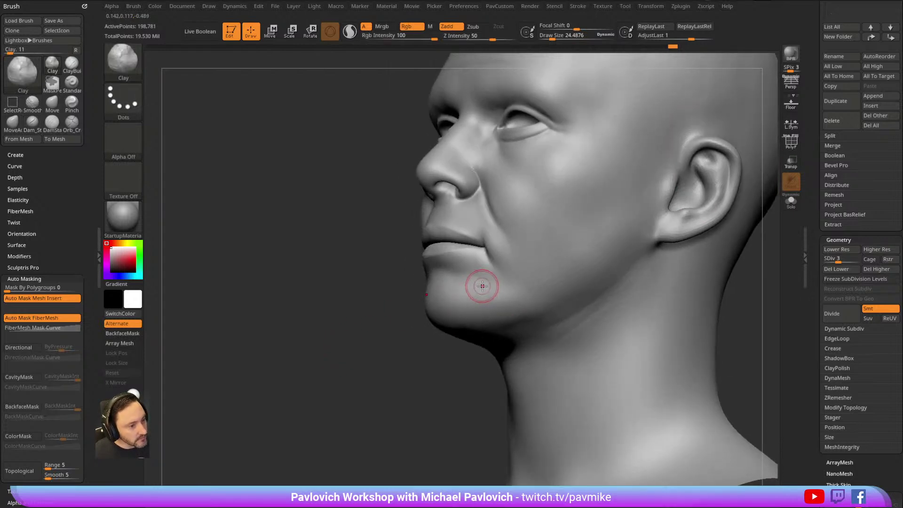
{"action": "key", "text": "bracketleft"}
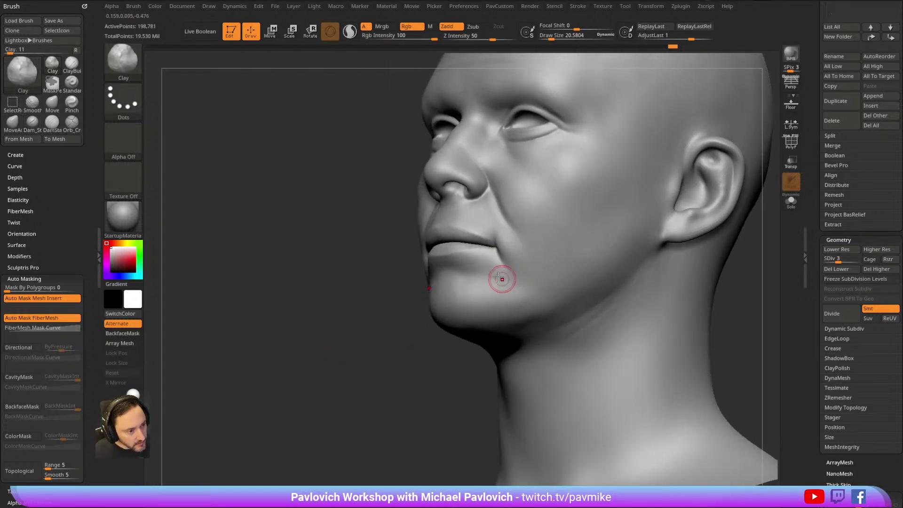
{"action": "left_click_drag", "start_coordinate": [514, 281], "coordinate": [536, 257]}
{"action": "key", "text": "ctrl+z"}
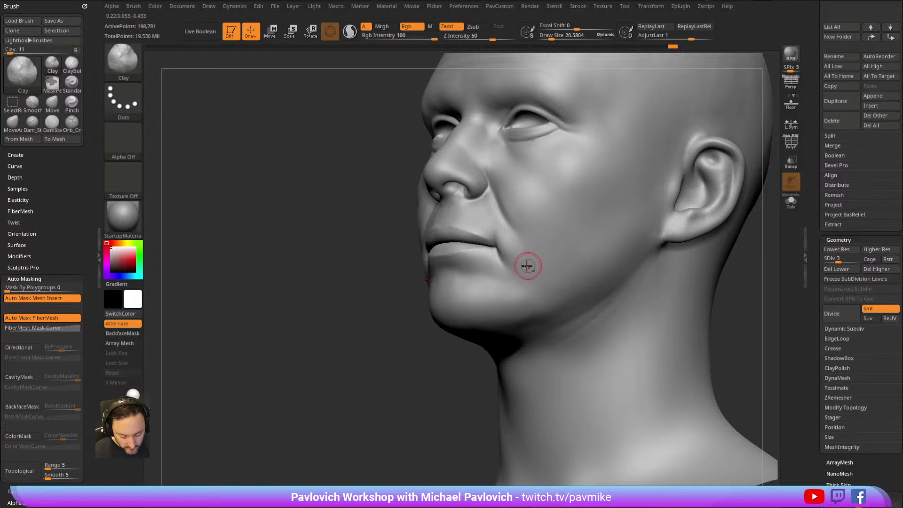
Build up the area below the mouth corners and the chin with ClayBuildup at Z Intensity 3 and draw size about 33.
{"action": "key", "text": "b"}
{"action": "key", "text": "c"}
{"action": "key", "text": "b"}
{"action": "key", "text": "bracketright"}
{"action": "key", "text": "bracketright"}
{"action": "left_click", "coordinate": [455, 38]}
{"action": "key", "text": "Return"}
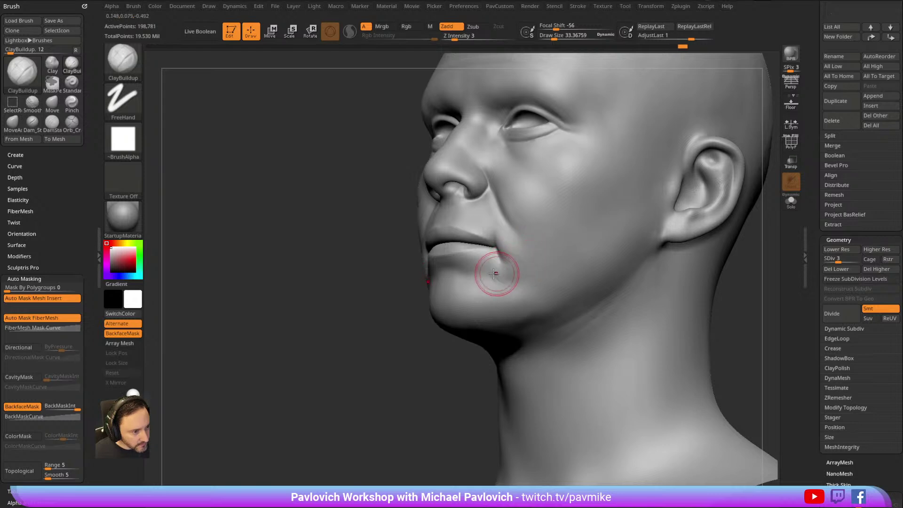
{"action": "mouse_move", "coordinate": [423, 326]}
{"action": "left_mouse_down"}
{"action": "mouse_move", "coordinate": [623, 214]}
{"action": "mouse_move", "coordinate": [617, 207]}
{"action": "mouse_move", "coordinate": [432, 302]}
{"action": "left_mouse_up"}
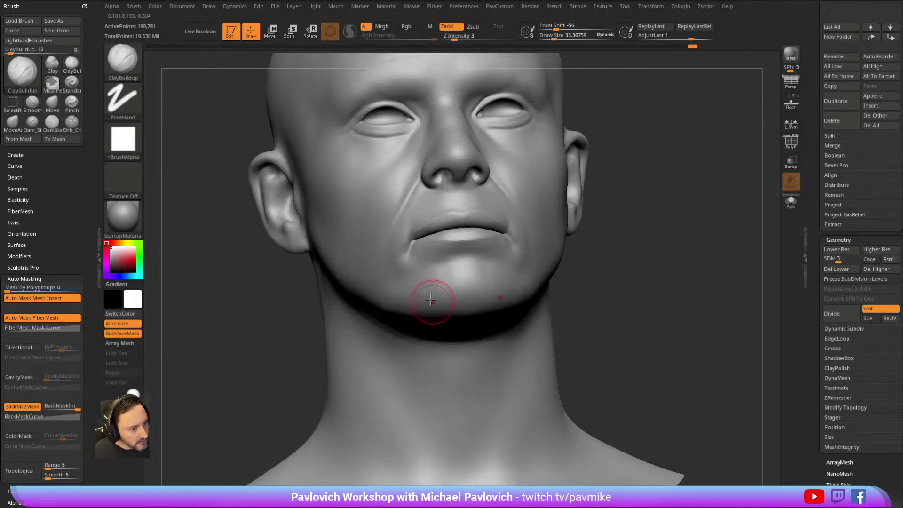
Shape the chin and the underside of the jaw with ClayBuildup, smoothing the strokes.
{"action": "left_click_drag", "start_coordinate": [621, 242], "coordinate": [621, 187]}
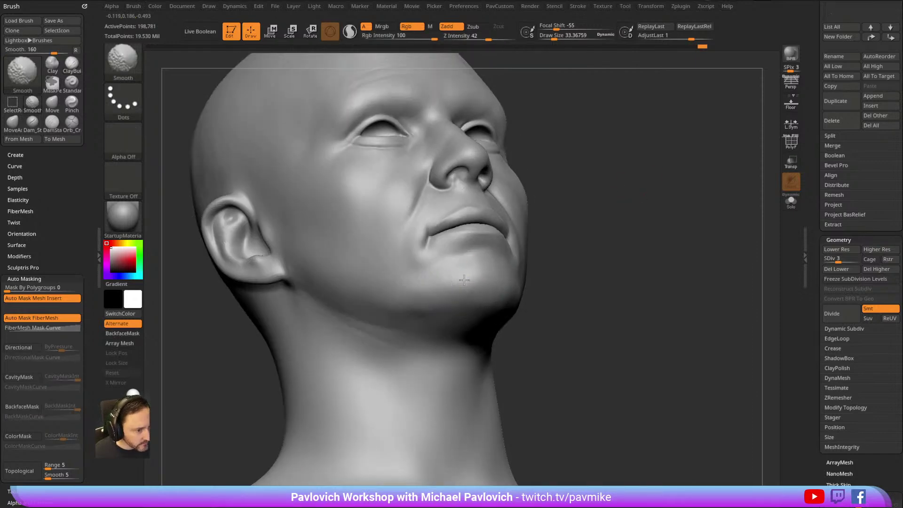
{"action": "left_click_drag", "start_coordinate": [581, 263], "coordinate": [413, 298]}
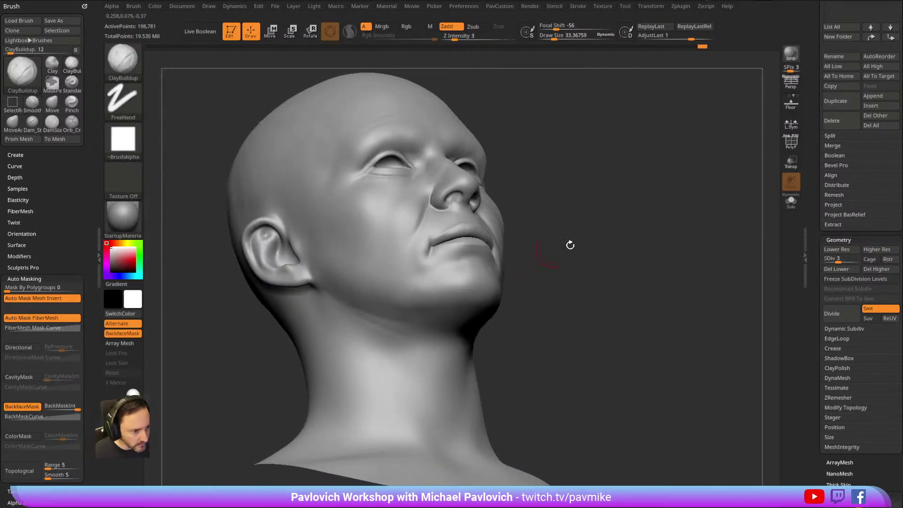
{"action": "left_click_drag", "start_coordinate": [542, 254], "coordinate": [597, 256]}
{"action": "mouse_move", "coordinate": [649, 235]}
{"action": "left_mouse_down"}
{"action": "mouse_move", "coordinate": [681, 214]}
{"action": "mouse_move", "coordinate": [687, 195]}
{"action": "mouse_move", "coordinate": [427, 299]}
{"action": "left_mouse_up"}
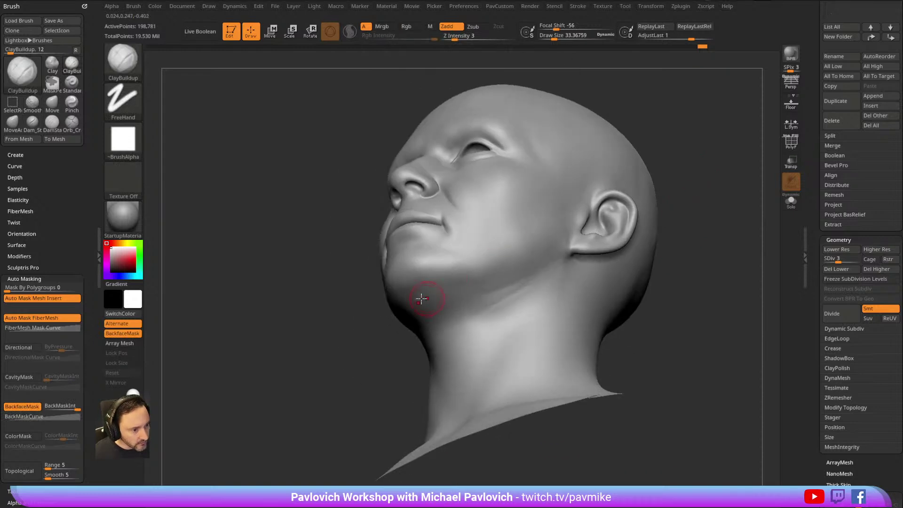
{"action": "mouse_move", "coordinate": [448, 301]}
{"action": "right_mouse_down"}
{"action": "mouse_move", "coordinate": [418, 308]}
{"action": "mouse_move", "coordinate": [427, 295]}
{"action": "right_mouse_up"}
{"action": "key", "text": "shift"}
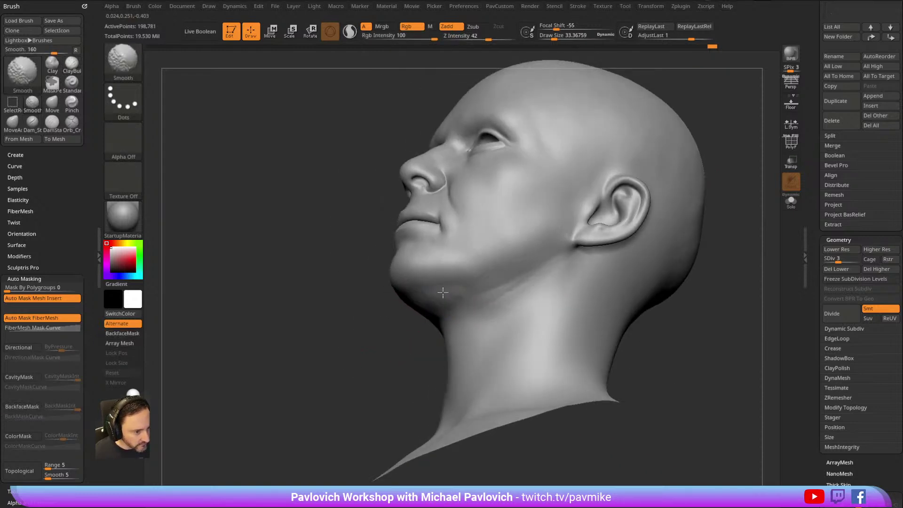
{"action": "mouse_move", "coordinate": [494, 296]}
{"action": "right_mouse_down"}
{"action": "mouse_move", "coordinate": [629, 221]}
{"action": "mouse_move", "coordinate": [484, 258]}
{"action": "right_mouse_up"}
{"action": "key", "text": "shift"}
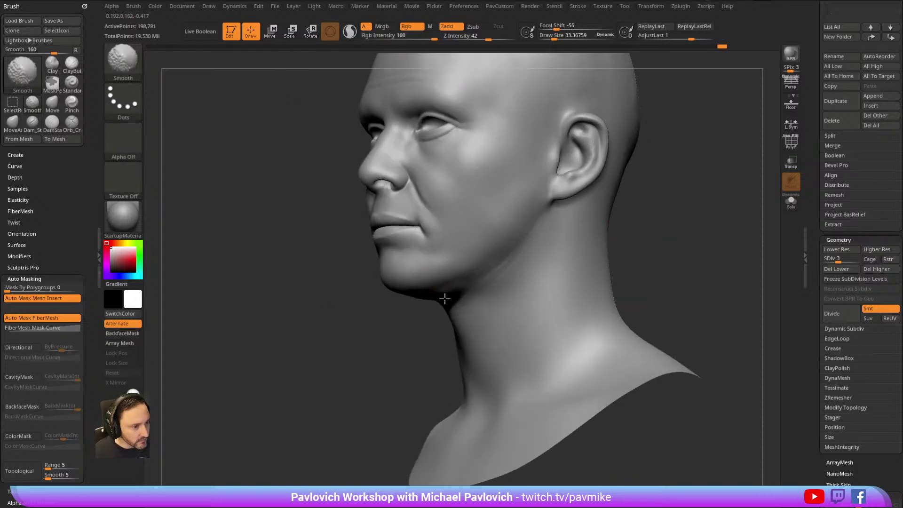
{"action": "mouse_move", "coordinate": [620, 194]}
{"action": "right_mouse_down"}
{"action": "mouse_move", "coordinate": [696, 218]}
{"action": "mouse_move", "coordinate": [675, 214]}
{"action": "mouse_move", "coordinate": [691, 214]}
{"action": "mouse_move", "coordinate": [685, 202]}
{"action": "right_mouse_up"}
Reshape the ears with the Move brush, using draw sizes of about 59 and 49.
{"action": "key", "text": "b"}
{"action": "key", "text": "m"}
{"action": "key", "text": "v"}
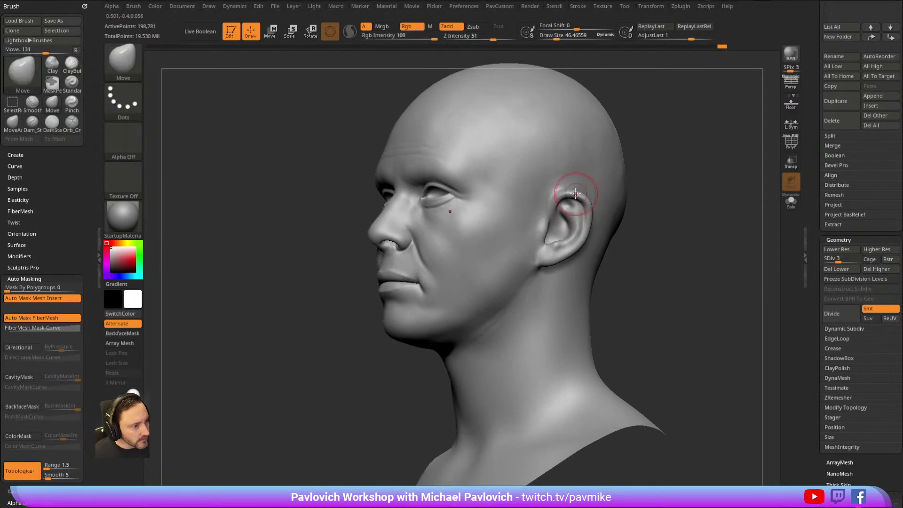
{"action": "key", "text": "bracketleft"}
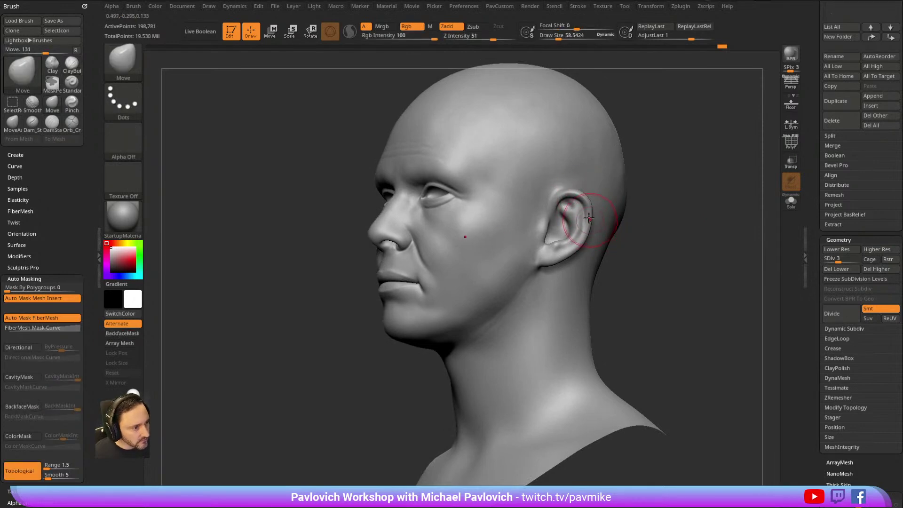
{"action": "mouse_move", "coordinate": [632, 216]}
{"action": "right_mouse_down"}
{"action": "mouse_move", "coordinate": [655, 212]}
{"action": "mouse_move", "coordinate": [681, 185]}
{"action": "mouse_move", "coordinate": [586, 223]}
{"action": "right_mouse_up"}
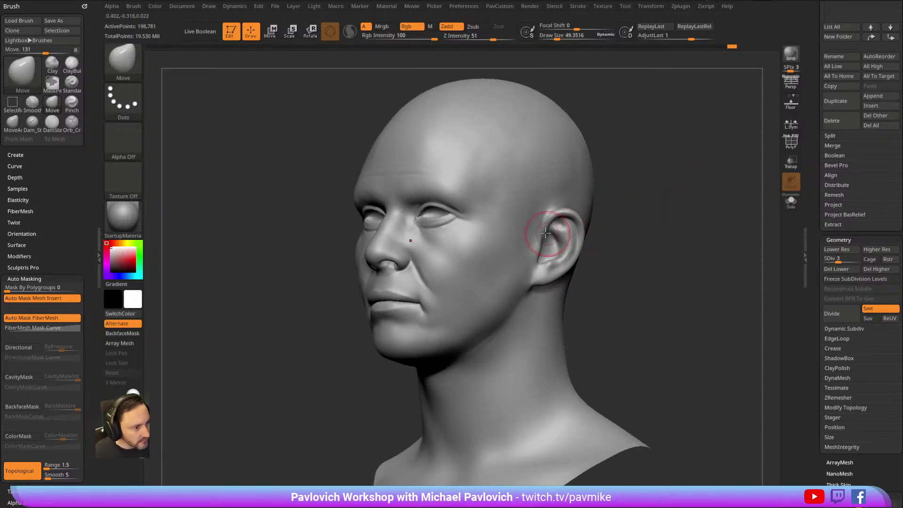
{"action": "right_click_drag", "start_coordinate": [643, 210], "coordinate": [548, 241]}
{"action": "key", "text": "bracketright"}
Build up the area under the chin and jaw with ClayBuildup at draw sizes of about 76 and 72.
{"action": "mouse_move", "coordinate": [684, 170]}
{"action": "right_mouse_down"}
{"action": "mouse_move", "coordinate": [697, 185]}
{"action": "mouse_move", "coordinate": [693, 151]}
{"action": "mouse_move", "coordinate": [659, 159]}
{"action": "mouse_move", "coordinate": [659, 136]}
{"action": "right_mouse_up"}
{"action": "key", "text": "2"}
{"action": "right_click_drag", "start_coordinate": [518, 231], "coordinate": [514, 234]}
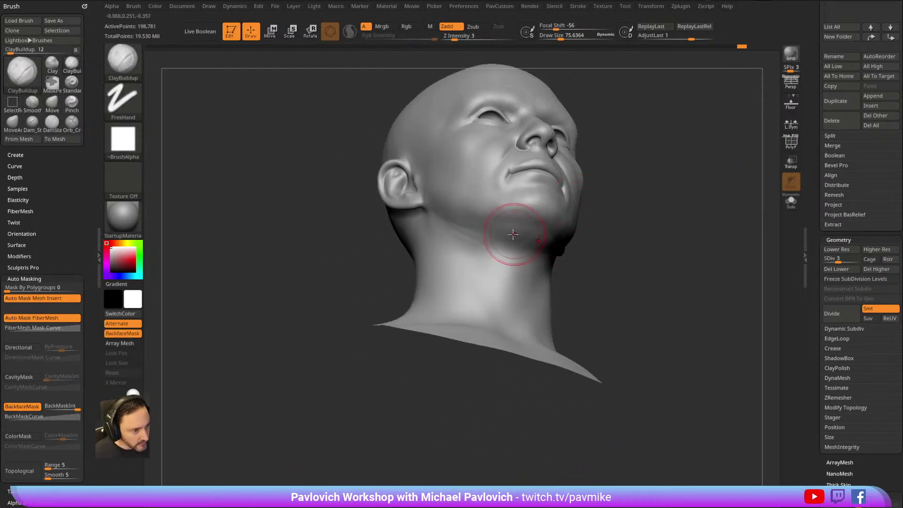
{"action": "mouse_move", "coordinate": [604, 222]}
{"action": "right_mouse_down"}
{"action": "mouse_move", "coordinate": [566, 185]}
{"action": "mouse_move", "coordinate": [620, 188]}
{"action": "mouse_move", "coordinate": [691, 209]}
{"action": "mouse_move", "coordinate": [730, 195]}
{"action": "mouse_move", "coordinate": [705, 210]}
{"action": "mouse_move", "coordinate": [502, 229]}
{"action": "right_mouse_up"}
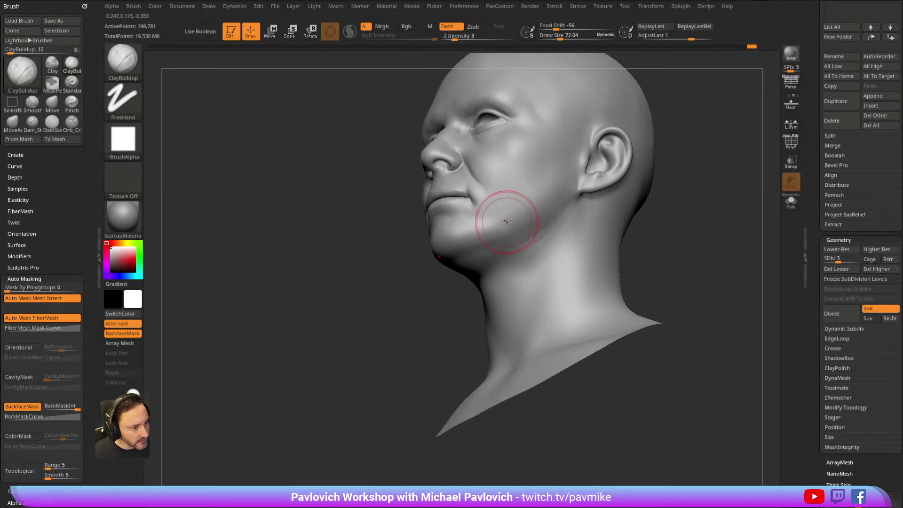
Add volume along the jawline and lower cheeks with ClayBuildup at a draw size of about 55.
{"action": "right_click_drag", "start_coordinate": [686, 190], "coordinate": [515, 224]}
{"action": "key", "text": "s"}
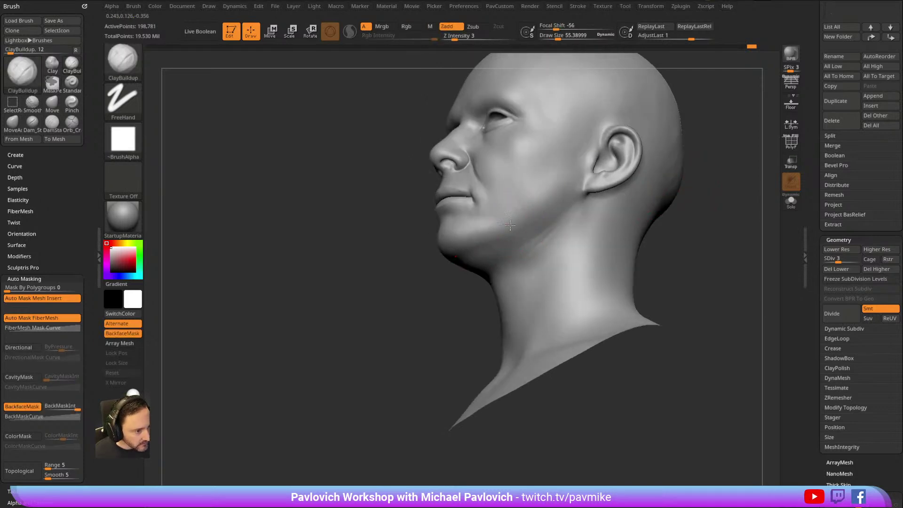
{"action": "right_click_drag", "start_coordinate": [438, 294], "coordinate": [553, 178]}
{"action": "mouse_move", "coordinate": [562, 230]}
{"action": "right_mouse_down"}
{"action": "mouse_move", "coordinate": [587, 252]}
{"action": "mouse_move", "coordinate": [553, 228]}
{"action": "right_mouse_up"}
{"action": "right_click_drag", "start_coordinate": [663, 202], "coordinate": [558, 211]}
{"action": "right_click_drag", "start_coordinate": [717, 186], "coordinate": [526, 214]}
Smooth the jawline, lower cheeks and upper neck on both sides.
{"action": "key", "text": "shift"}
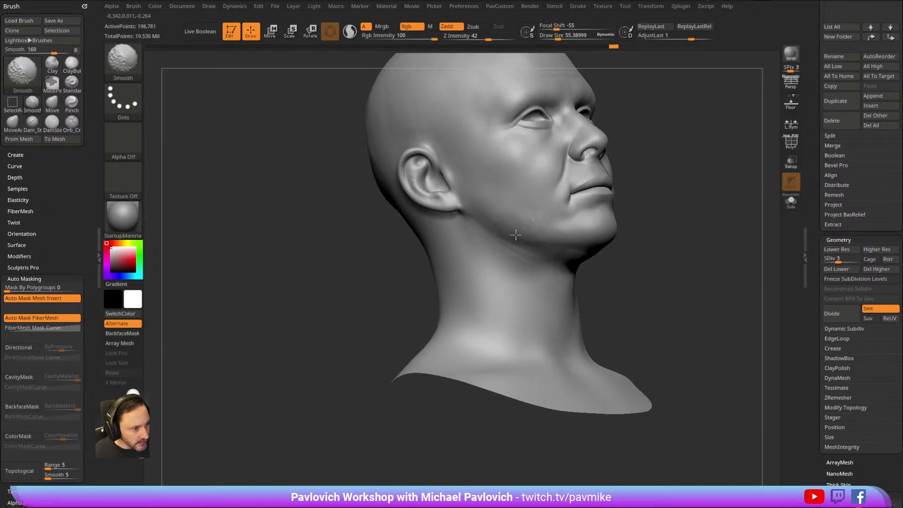
{"action": "right_click_drag", "start_coordinate": [580, 263], "coordinate": [586, 256]}
{"action": "key", "text": "shift"}
{"action": "mouse_move", "coordinate": [737, 195]}
{"action": "right_mouse_down"}
{"action": "mouse_move", "coordinate": [687, 221]}
{"action": "mouse_move", "coordinate": [489, 240]}
{"action": "right_mouse_up"}
{"action": "key", "text": "shift"}
{"action": "mouse_move", "coordinate": [663, 157]}
{"action": "right_mouse_down", "text": "shift"}
{"action": "mouse_move", "coordinate": [690, 177]}
{"action": "mouse_move", "coordinate": [376, 226]}
{"action": "right_mouse_up", "text": "shift"}
Refine the inner ear with the Standard brush at a draw size of about 29 and smooth it.
{"action": "key", "text": "b"}
{"action": "key", "text": "s"}
{"action": "key", "text": "t"}
{"action": "mouse_move", "coordinate": [578, 160]}
{"action": "right_mouse_down"}
{"action": "mouse_move", "coordinate": [659, 147]}
{"action": "mouse_move", "coordinate": [657, 128]}
{"action": "mouse_move", "coordinate": [388, 223]}
{"action": "right_mouse_up"}
{"action": "key", "text": "s"}
{"action": "left_click_drag", "start_coordinate": [388, 223], "coordinate": [379, 222]}
{"action": "key", "text": "shift"}
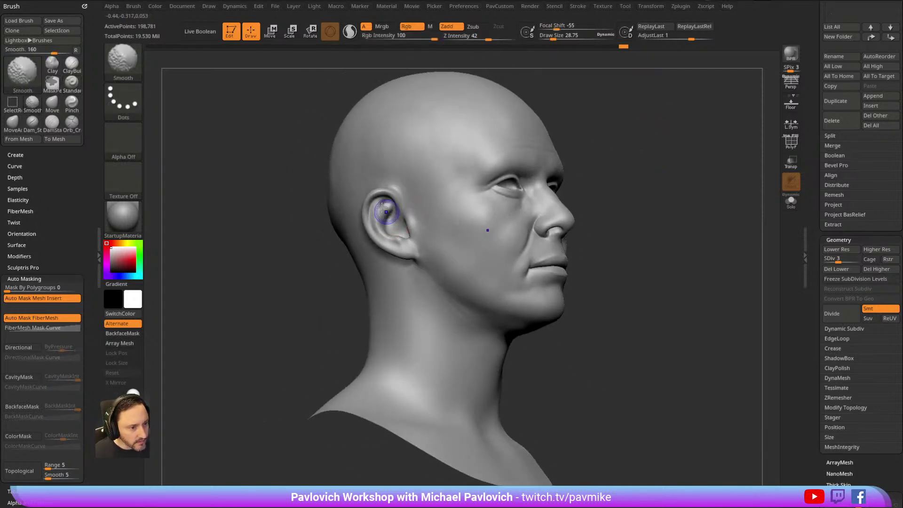
Turn on the head's displacement map.
{"action": "right_click_drag", "start_coordinate": [462, 204], "coordinate": [675, 115]}
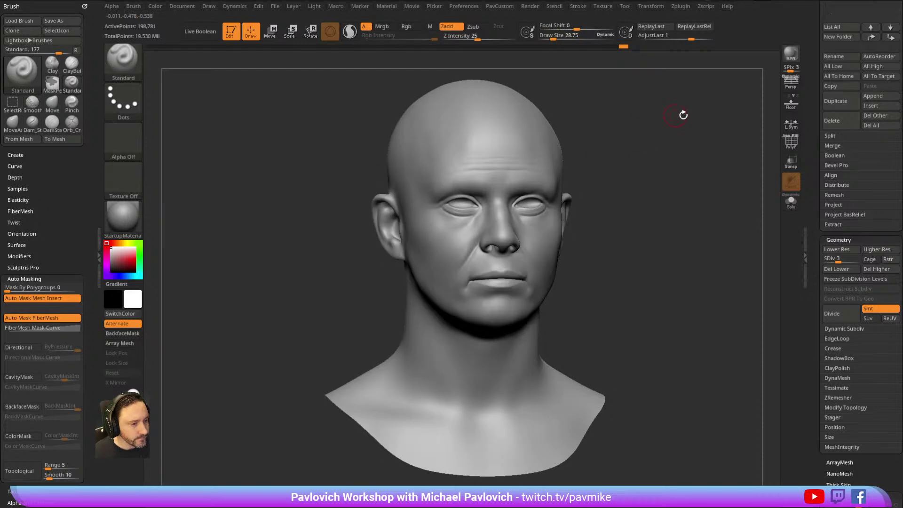
{"action": "right_click_drag", "start_coordinate": [703, 200], "coordinate": [541, 230]}
{"action": "right_click_drag", "start_coordinate": [657, 143], "coordinate": [668, 159]}
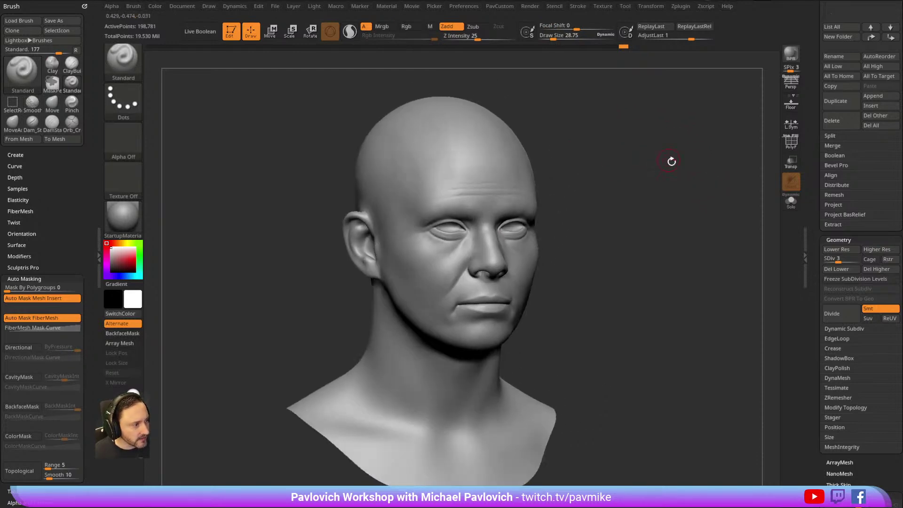
{"action": "left_click_drag", "start_coordinate": [816, 267], "coordinate": [812, 182]}
{"action": "scroll", "coordinate": [823, 211], "scroll_direction": "down", "scroll_amount": 6}
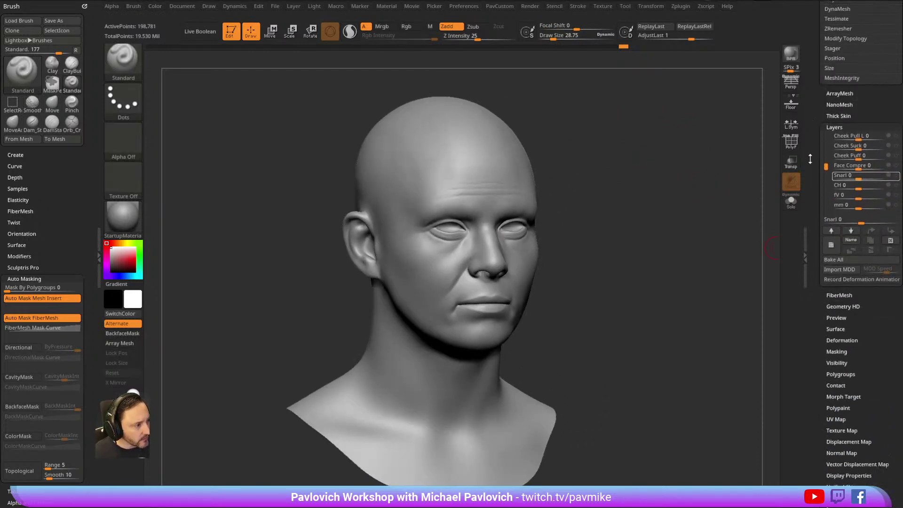
{"action": "key", "text": "shift"}
{"action": "left_click", "coordinate": [833, 265]}
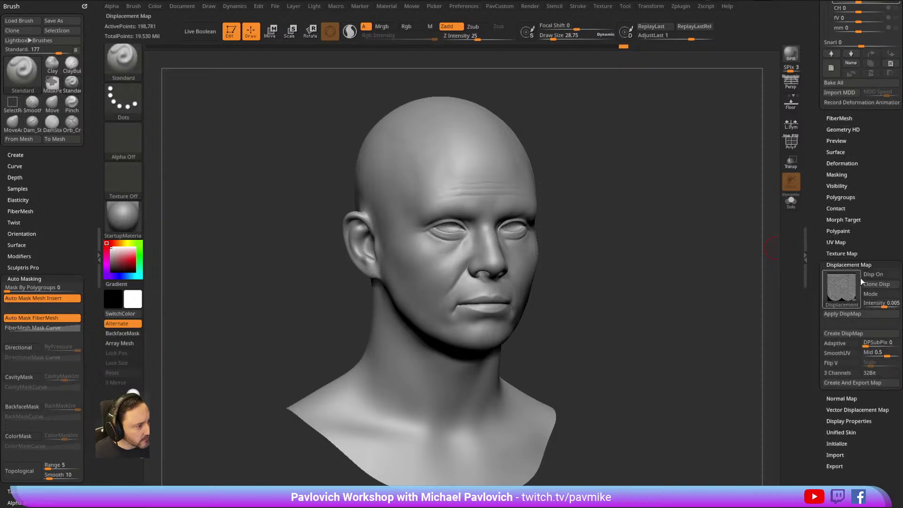
{"action": "left_click", "coordinate": [880, 274]}
Turn on the Colour4k texture map for the head and open the texture picker.
{"action": "right_click_drag", "start_coordinate": [719, 244], "coordinate": [835, 253]}
{"action": "left_click", "coordinate": [841, 254]}
{"action": "left_click", "coordinate": [848, 278]}
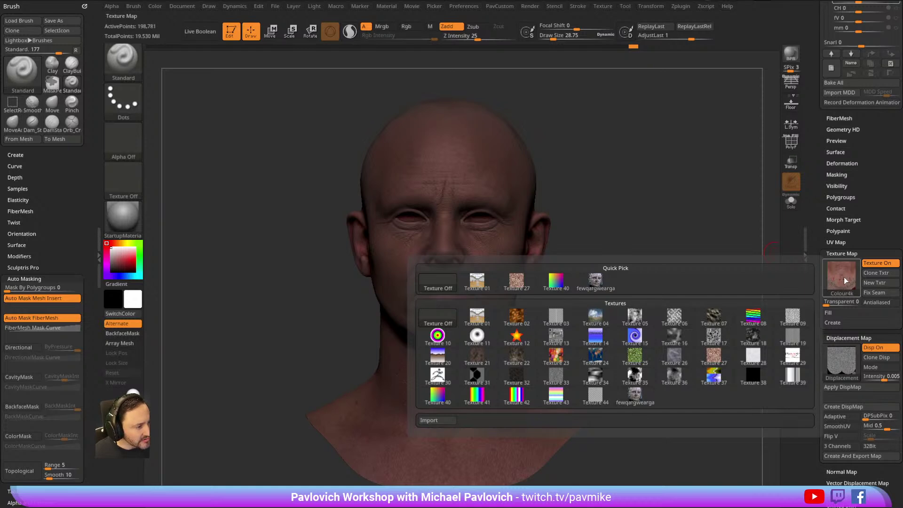
{"action": "key", "text": "shift"}
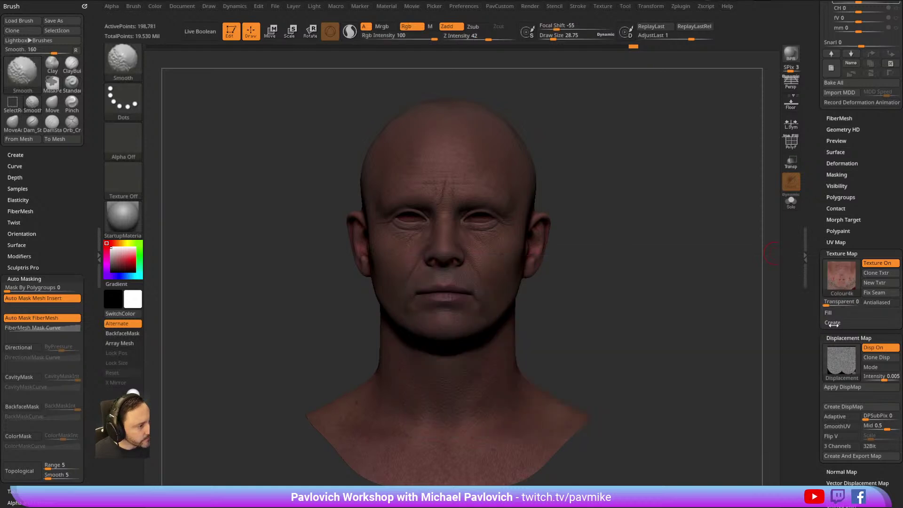
{"action": "left_click", "coordinate": [833, 322]}
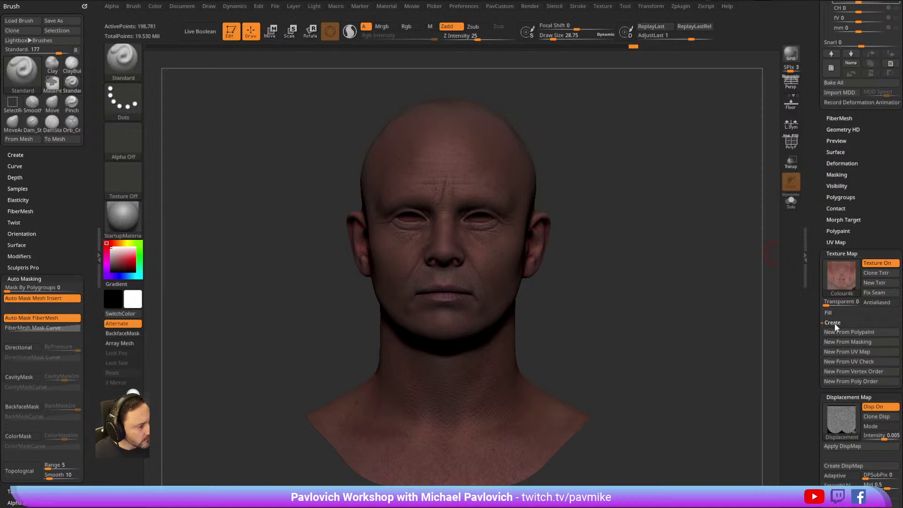
{"action": "left_click", "coordinate": [829, 312]}
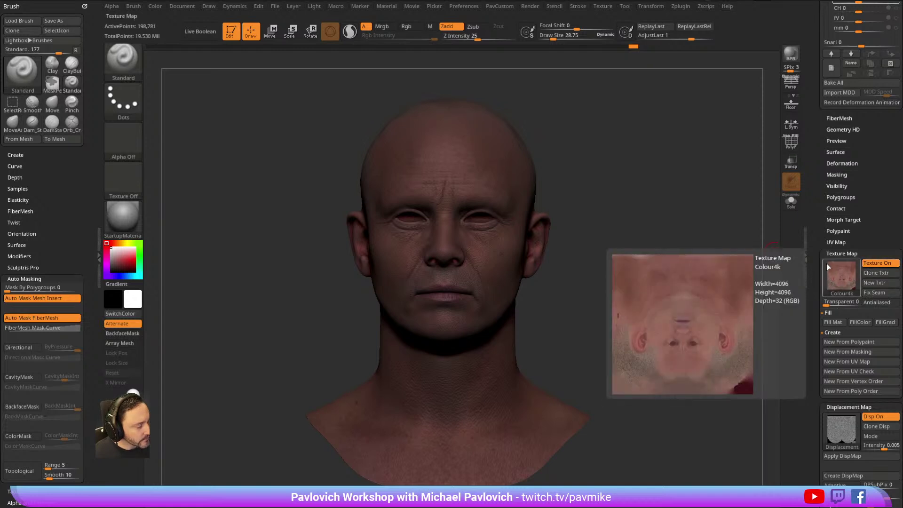
{"action": "left_click", "coordinate": [839, 277]}
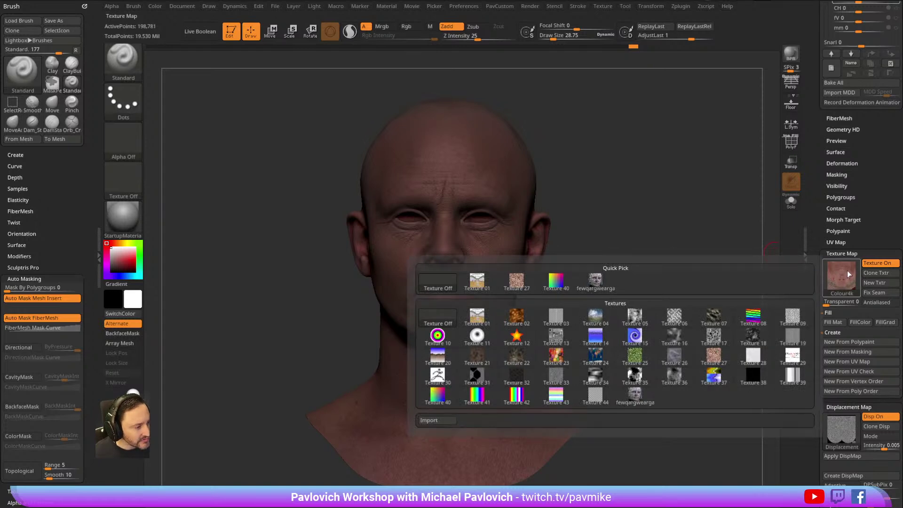
{"action": "left_click", "coordinate": [602, 7]}
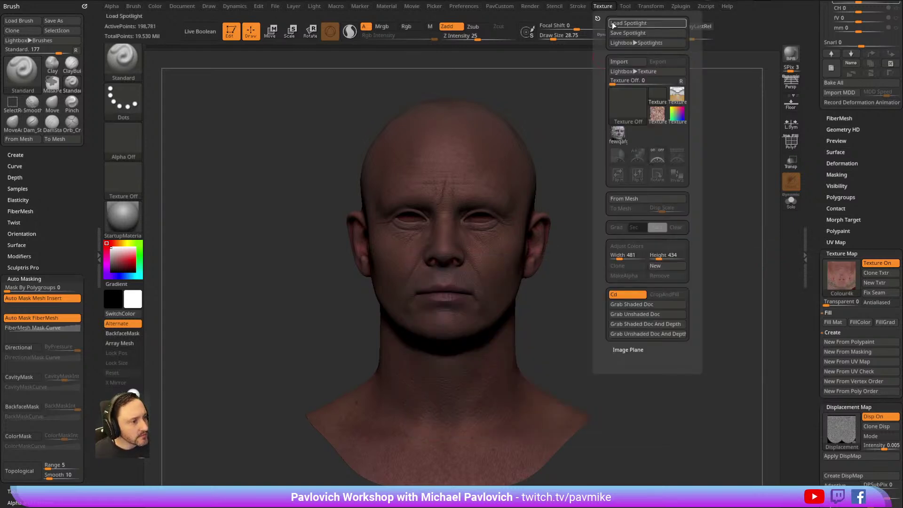
{"action": "mouse_move", "coordinate": [623, 106]}
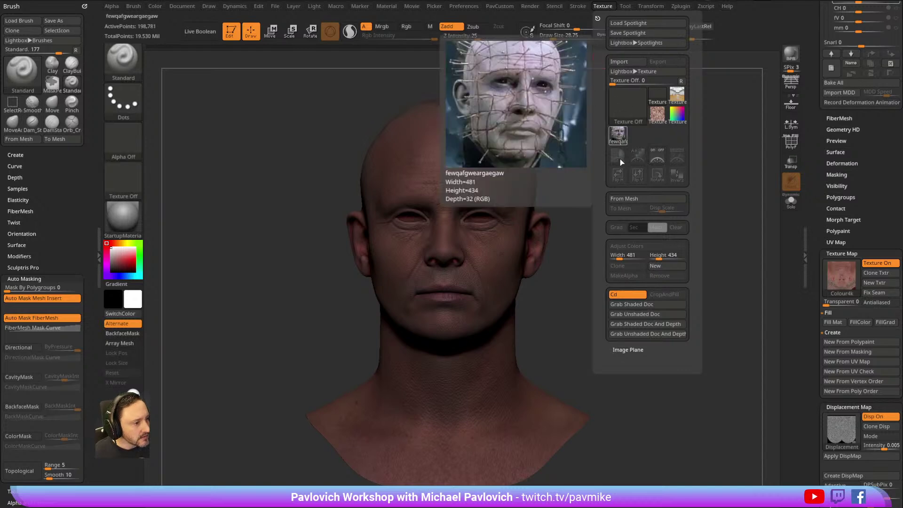
Switch the head's material to SkinShade4 and set the brush draw size to about 36.
{"action": "left_click_drag", "start_coordinate": [720, 201], "coordinate": [683, 185]}
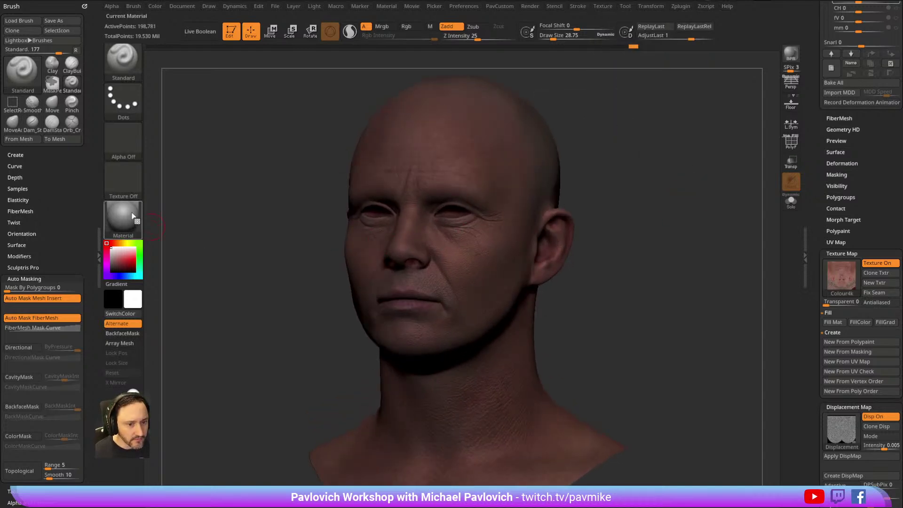
{"action": "left_click", "coordinate": [132, 216]}
{"action": "left_click", "coordinate": [650, 398]}
{"action": "mouse_move", "coordinate": [627, 123]}
{"action": "left_mouse_down"}
{"action": "mouse_move", "coordinate": [715, 153]}
{"action": "mouse_move", "coordinate": [704, 144]}
{"action": "mouse_move", "coordinate": [705, 165]}
{"action": "mouse_move", "coordinate": [669, 173]}
{"action": "left_mouse_up"}
{"action": "key", "text": "s"}
{"action": "mouse_move", "coordinate": [668, 173]}
{"action": "left_mouse_down"}
{"action": "mouse_move", "coordinate": [644, 174]}
{"action": "mouse_move", "coordinate": [694, 187]}
{"action": "mouse_move", "coordinate": [649, 188]}
{"action": "left_mouse_up"}
Clone the head's Colour4k texture map into the texture library and select the copy there.
{"action": "left_click", "coordinate": [602, 6]}
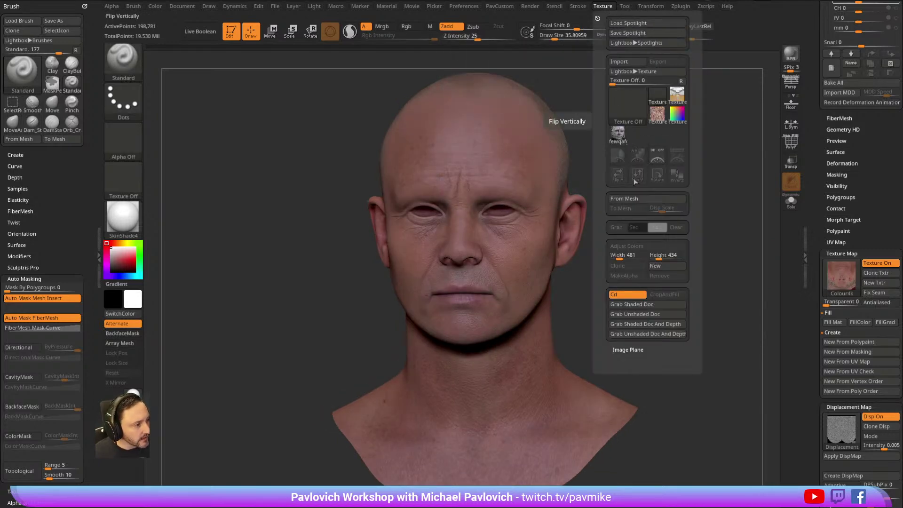
{"action": "left_click", "coordinate": [877, 273]}
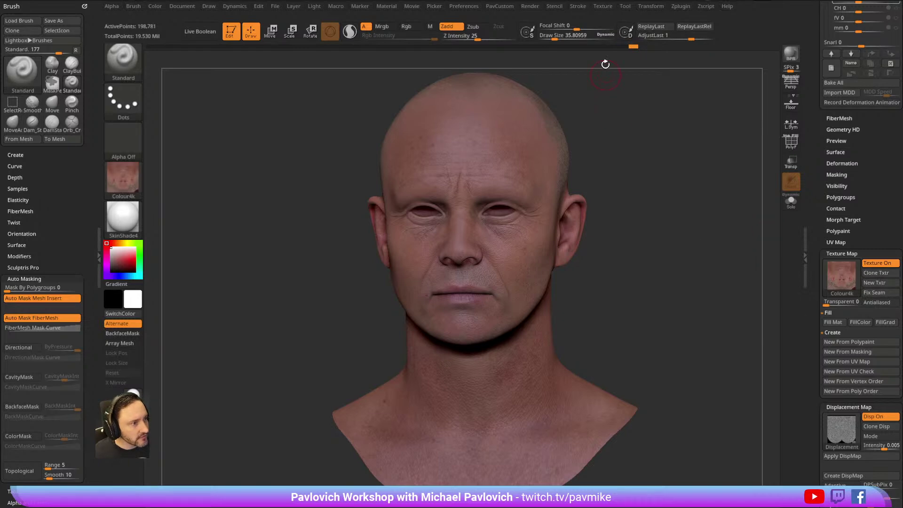
{"action": "left_click", "coordinate": [133, 176]}
{"action": "left_click", "coordinate": [174, 184]}
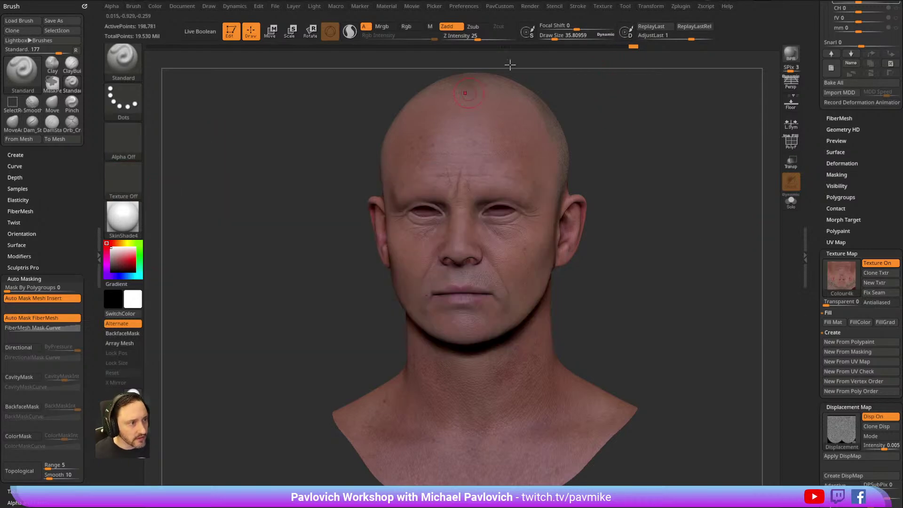
{"action": "left_click", "coordinate": [603, 7]}
{"action": "left_click", "coordinate": [637, 133]}
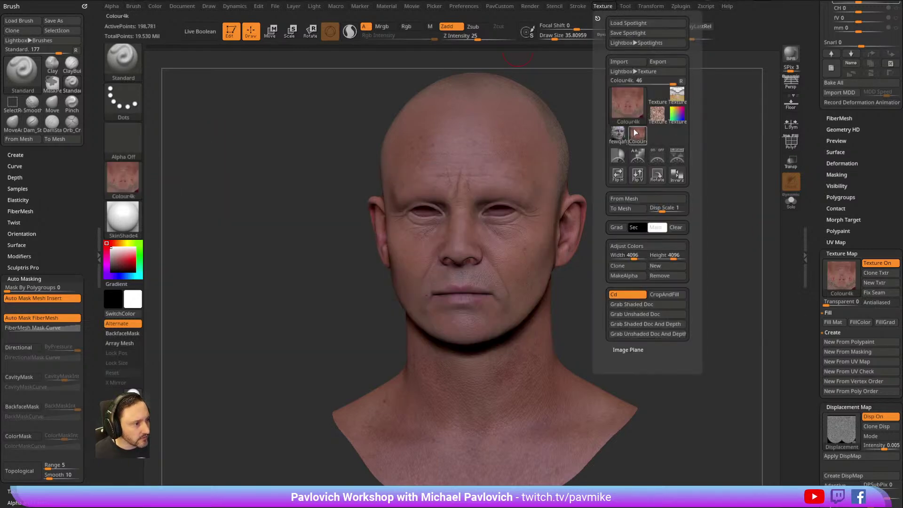
Start adjusting the cloned Colour4k texture's colours with an RGB intensity of about 0.046 and HSV saturation of about -0.59.
{"action": "left_click", "coordinate": [645, 248]}
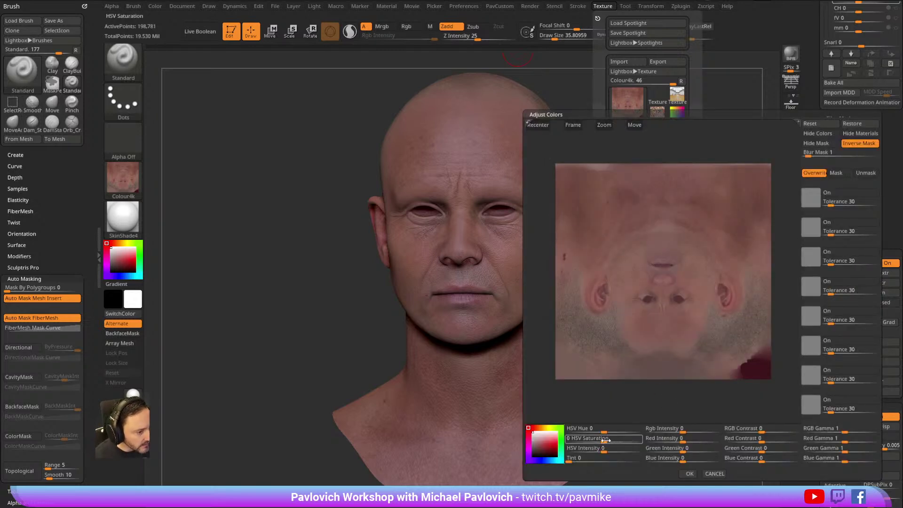
{"action": "left_click", "coordinate": [682, 430]}
{"action": "left_click_drag", "start_coordinate": [670, 433], "coordinate": [689, 433]}
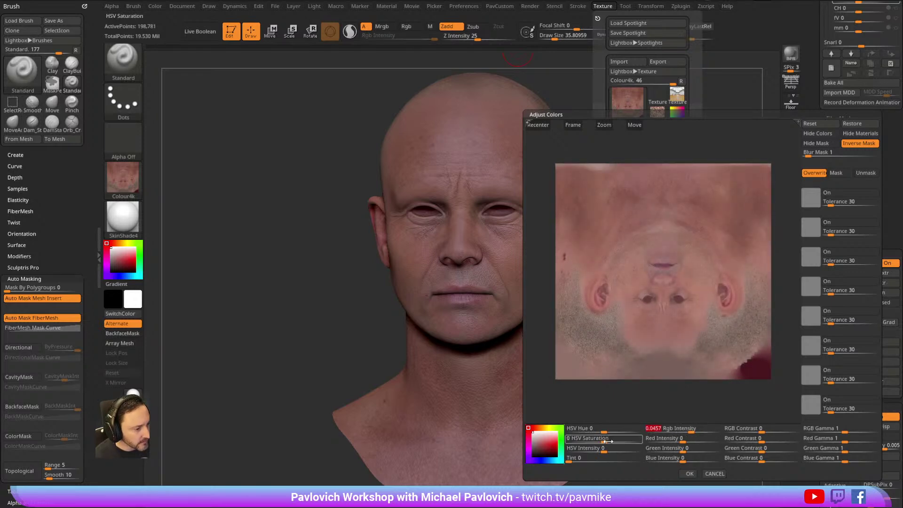
{"action": "left_click_drag", "start_coordinate": [610, 442], "coordinate": [580, 442]}
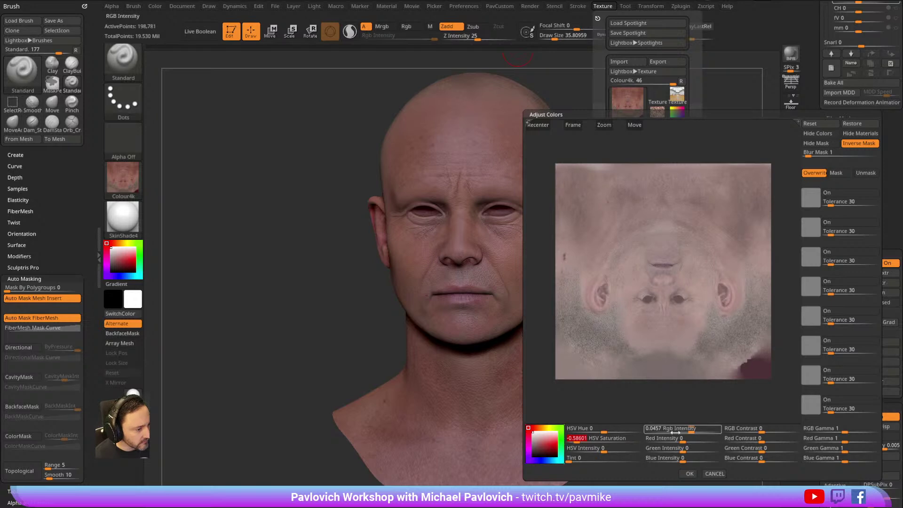
Set the cloned texture's HSV hue to 0.5 and HSV saturation to about -0.67, and apply the colour adjustment.
{"action": "left_click_drag", "start_coordinate": [609, 431], "coordinate": [609, 430]}
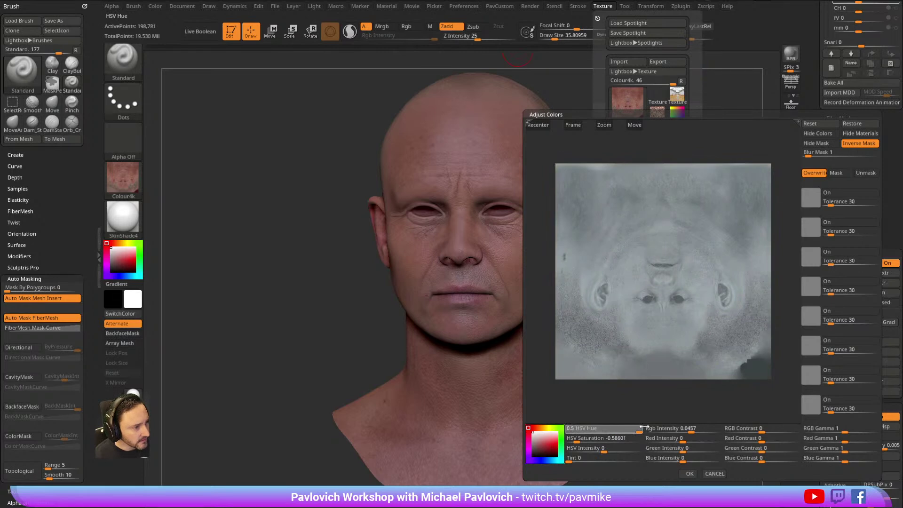
{"action": "left_click_drag", "start_coordinate": [574, 440], "coordinate": [571, 441]}
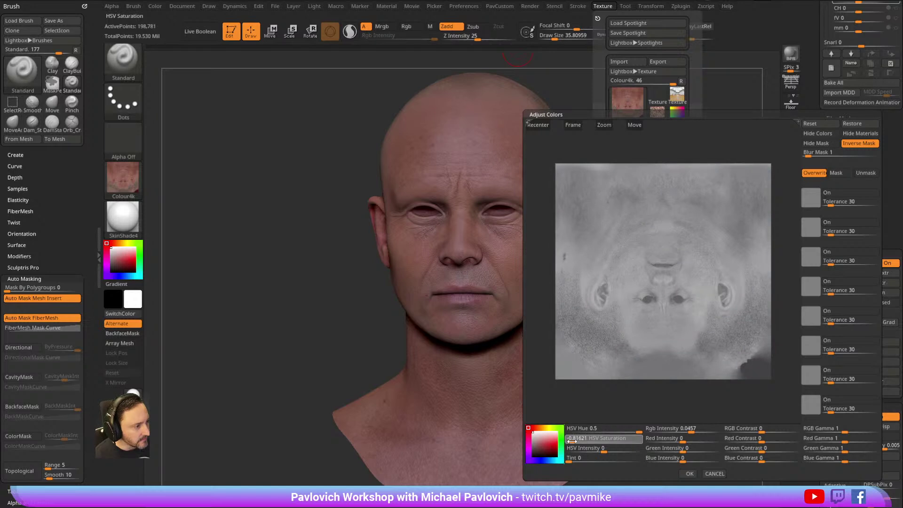
{"action": "left_click", "coordinate": [571, 440]}
{"action": "left_click", "coordinate": [572, 440]}
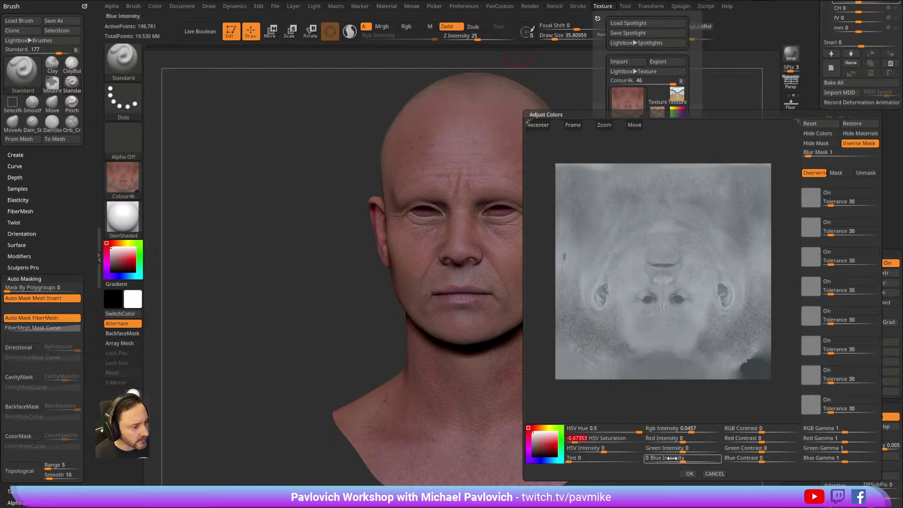
{"action": "left_click", "coordinate": [687, 473]}
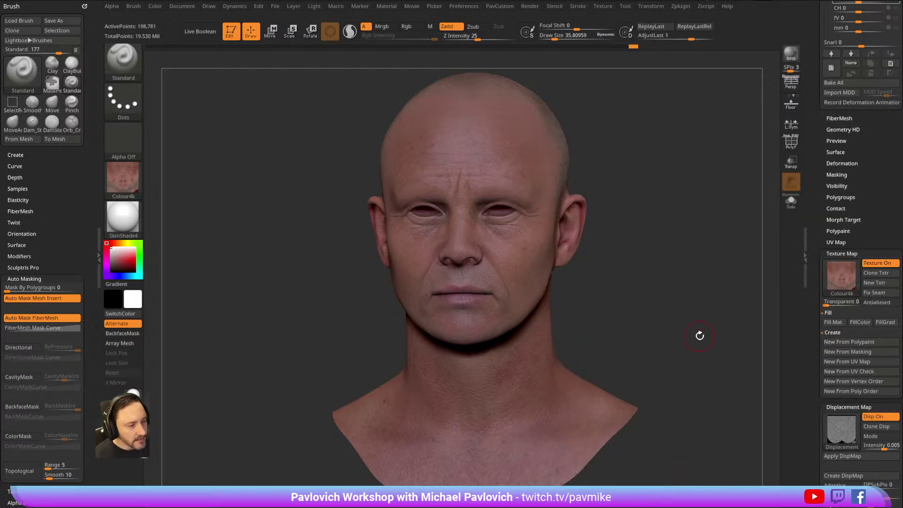
Assign the recoloured Colour4k texture to the head's texture map and set the draw size to about 33.
{"action": "left_click", "coordinate": [843, 286]}
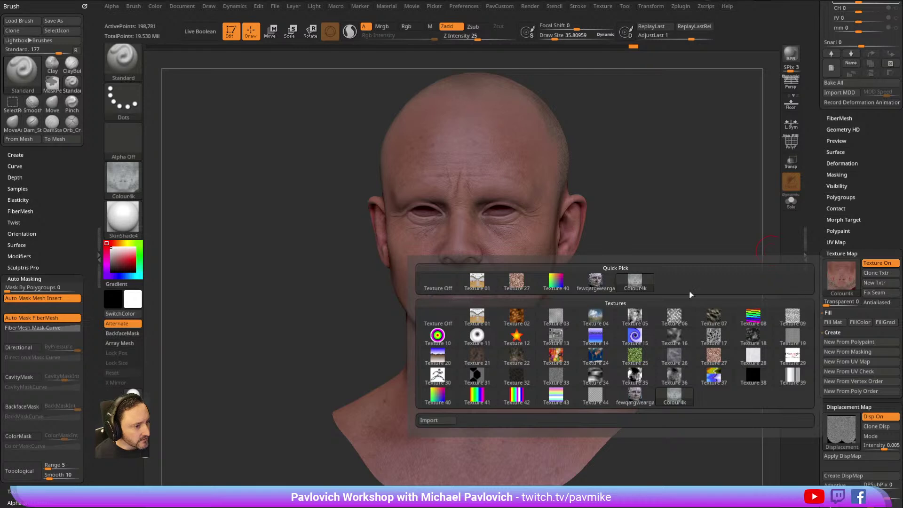
{"action": "left_click", "coordinate": [635, 281]}
{"action": "left_click_drag", "start_coordinate": [684, 133], "coordinate": [683, 154]}
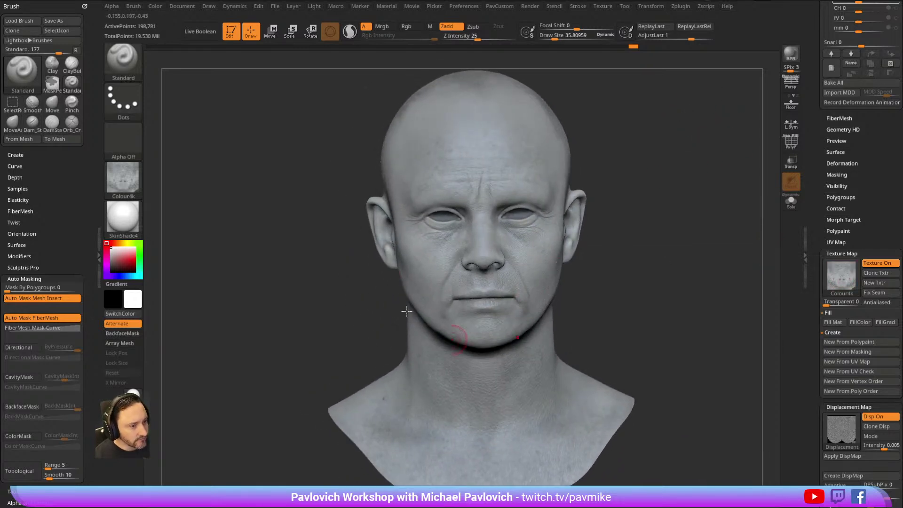
{"action": "mouse_move", "coordinate": [583, 178]}
{"action": "left_mouse_down"}
{"action": "mouse_move", "coordinate": [644, 183]}
{"action": "mouse_move", "coordinate": [636, 144]}
{"action": "mouse_move", "coordinate": [610, 139]}
{"action": "mouse_move", "coordinate": [647, 161]}
{"action": "mouse_move", "coordinate": [631, 184]}
{"action": "left_mouse_up"}
{"action": "key", "text": "s"}
{"action": "left_click_drag", "start_coordinate": [656, 183], "coordinate": [541, 222]}
{"action": "left_click_drag", "start_coordinate": [604, 197], "coordinate": [648, 183]}
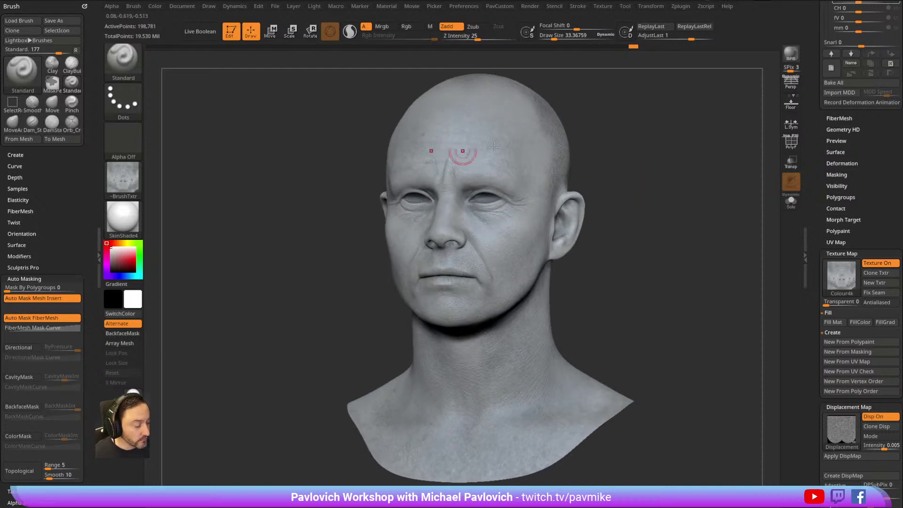
Raise the head to subdivision level 6.
{"action": "left_click", "coordinate": [837, 231]}
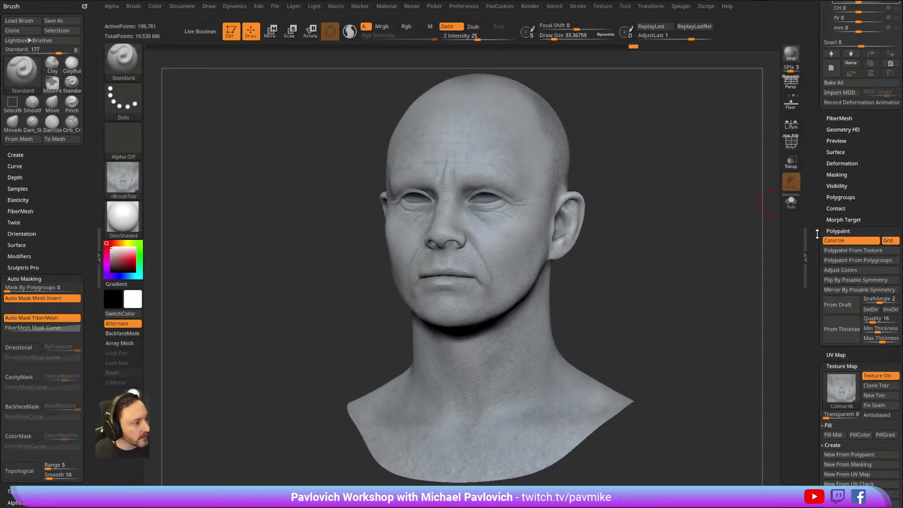
{"action": "left_click_drag", "start_coordinate": [821, 137], "coordinate": [843, 210]}
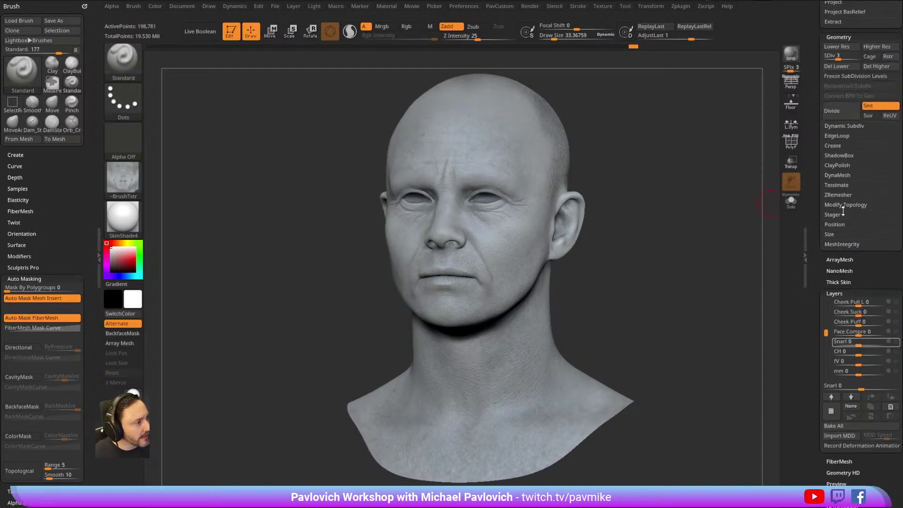
{"action": "left_click", "coordinate": [848, 56]}
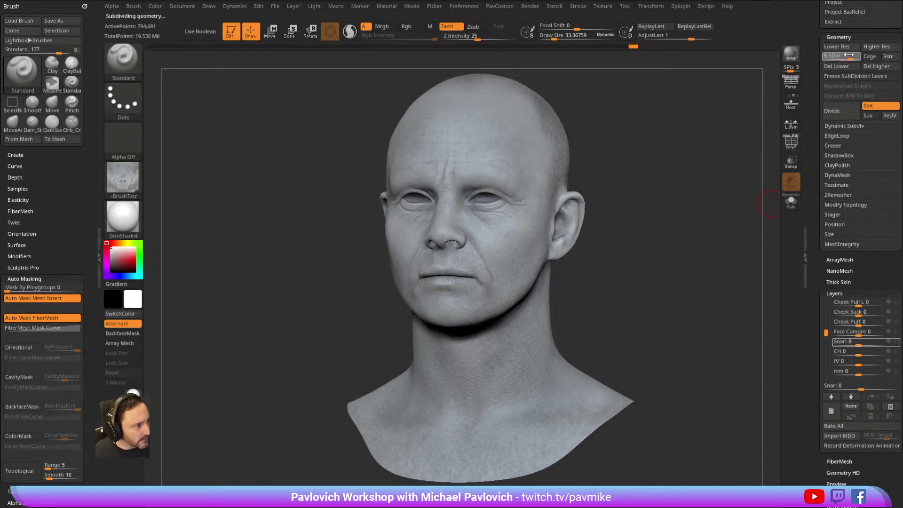
{"action": "left_click", "coordinate": [857, 56]}
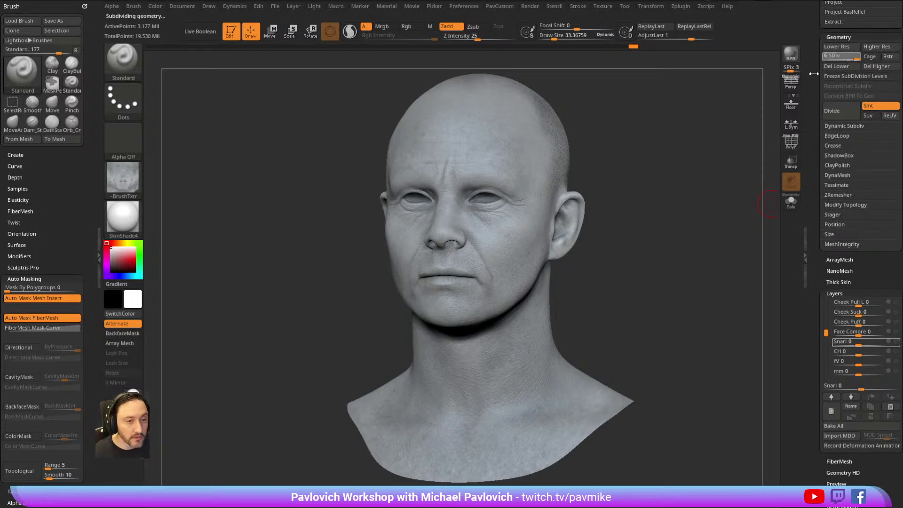
{"action": "left_click", "coordinate": [858, 56]}
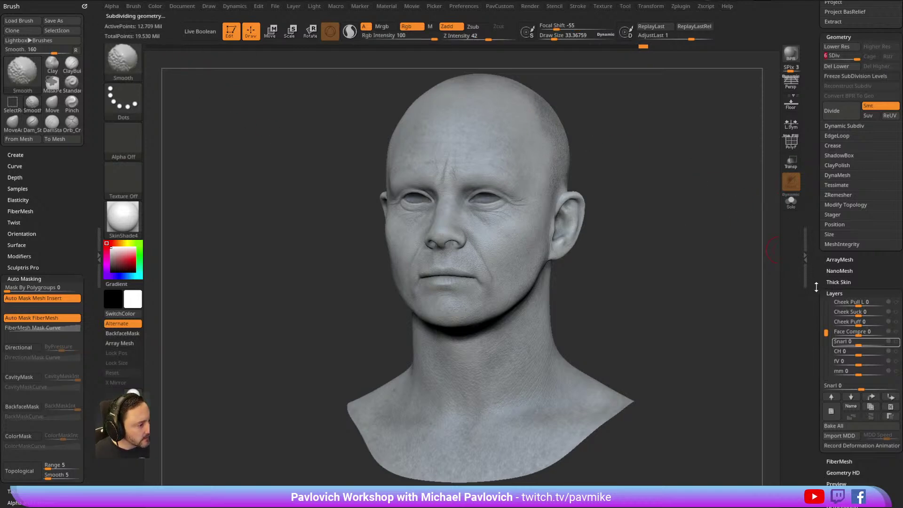
Turn on Rgb drawing and convert the head's recoloured texture map to polypaint.
{"action": "left_click_drag", "start_coordinate": [823, 289], "coordinate": [818, 272]}
{"action": "left_click", "coordinate": [835, 276]}
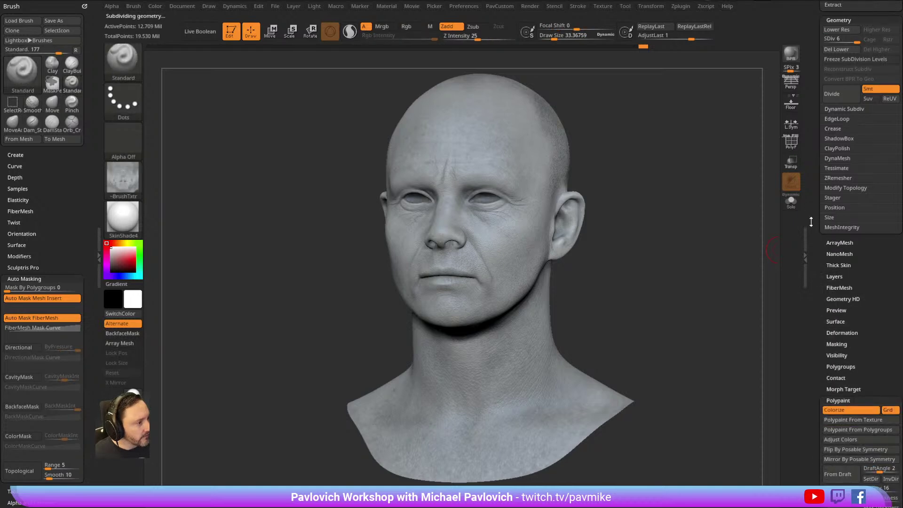
{"action": "left_click_drag", "start_coordinate": [813, 419], "coordinate": [828, 192]}
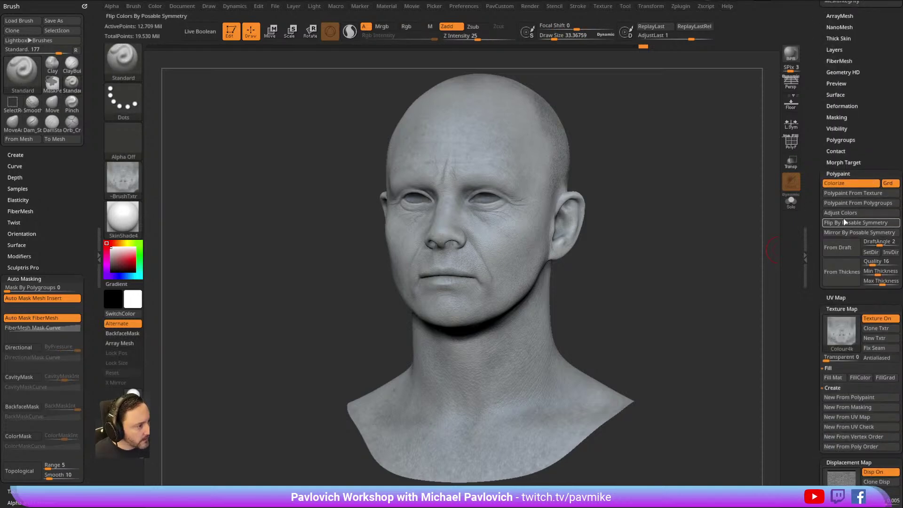
{"action": "left_click", "coordinate": [842, 190]}
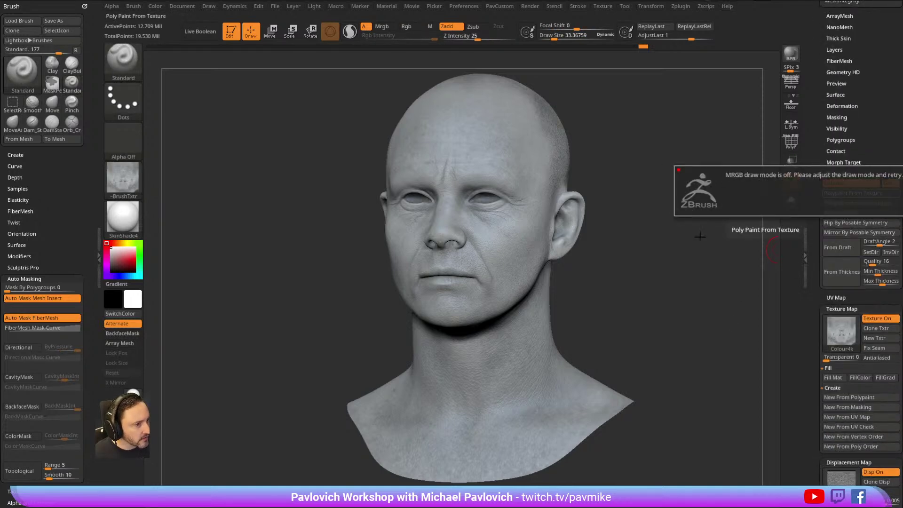
{"action": "left_click", "coordinate": [406, 26]}
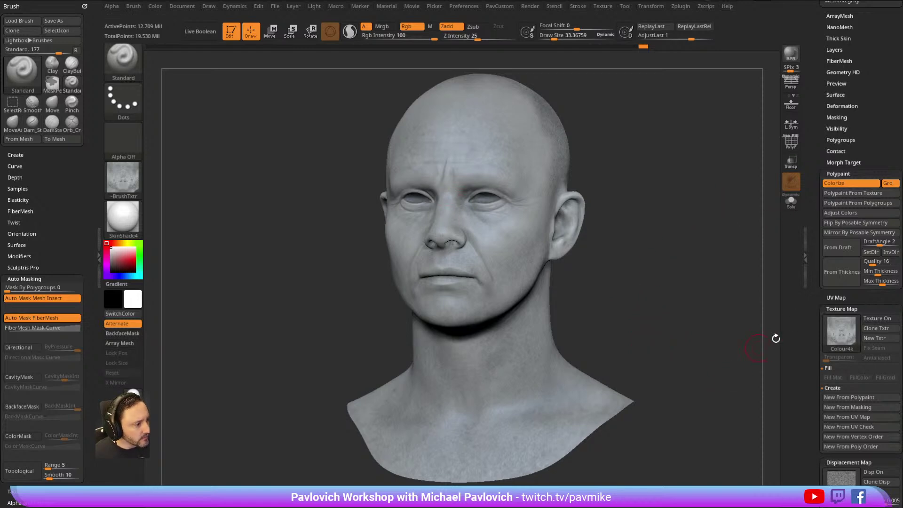
Clear the Colour4k texture from the head's texture map and open the list of available textures for it.
{"action": "left_click", "coordinate": [840, 309], "text": "shift"}
{"action": "left_click", "coordinate": [840, 308]}
{"action": "left_click", "coordinate": [842, 330]}
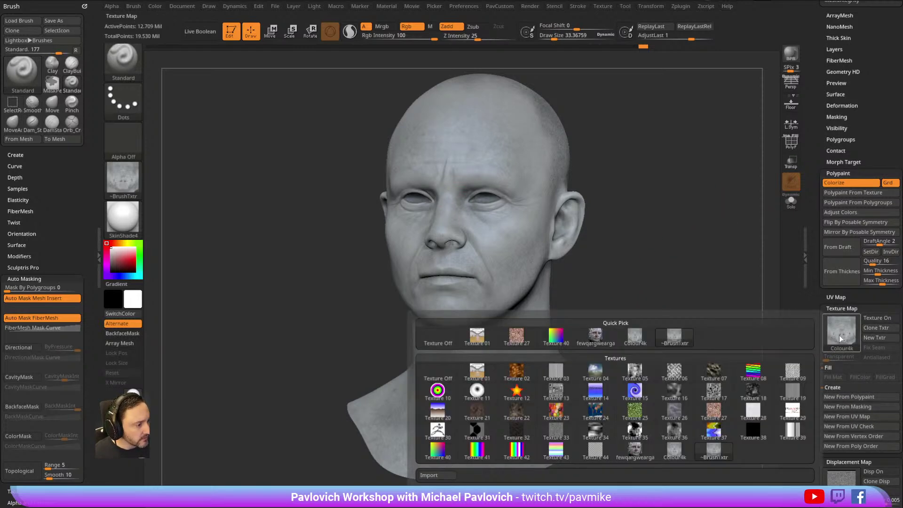
{"action": "left_click", "coordinate": [848, 462]}
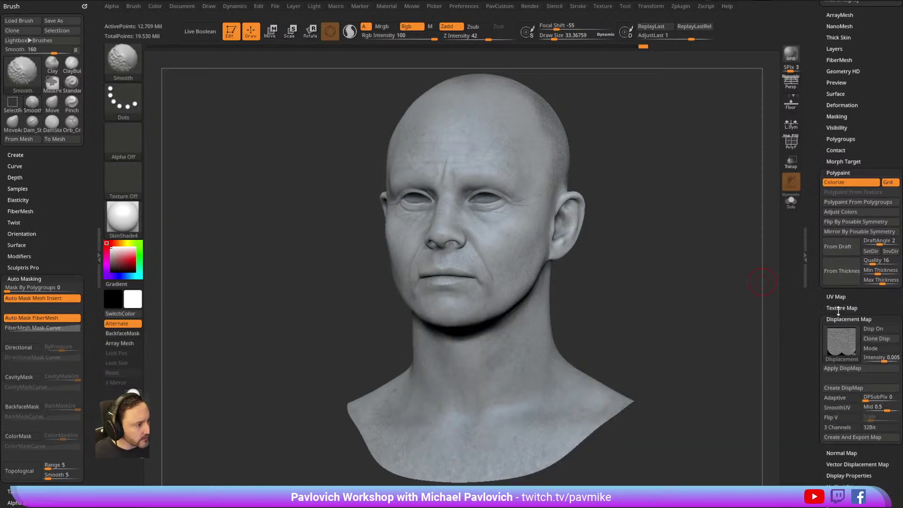
{"action": "left_click", "coordinate": [846, 308]}
{"action": "left_click", "coordinate": [847, 332]}
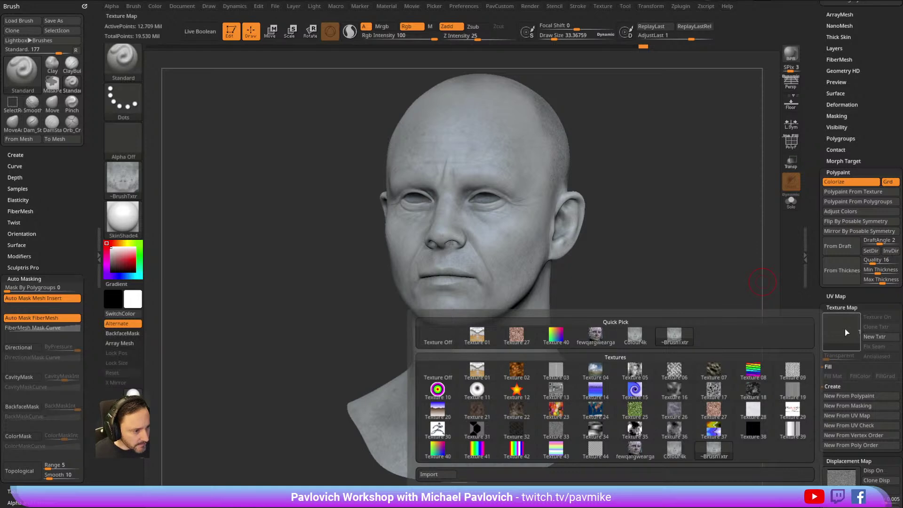
{"action": "mouse_move", "coordinate": [676, 343]}
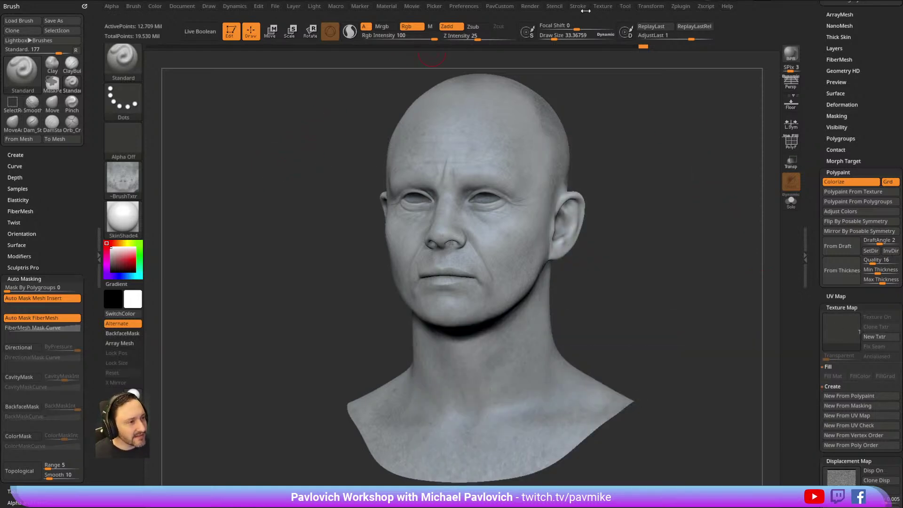
Import the White texture and assign it to the head's texture map.
{"action": "left_click", "coordinate": [604, 7]}
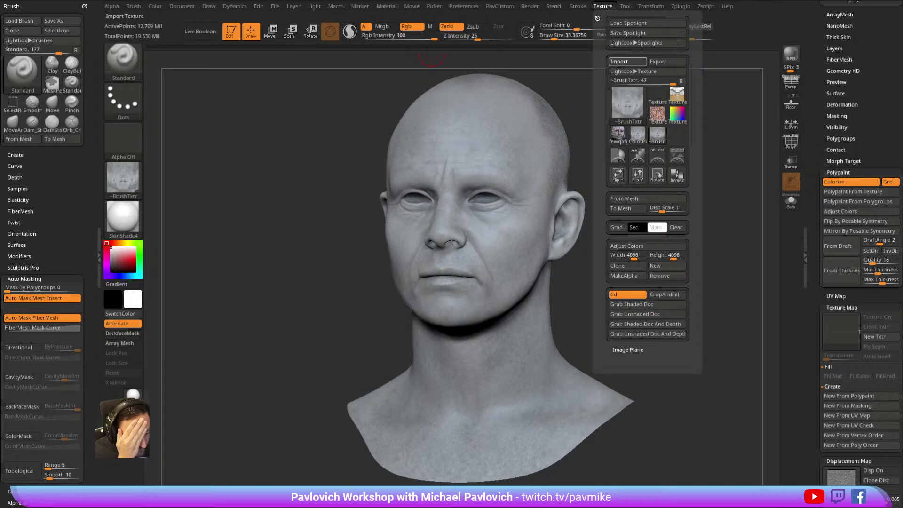
{"action": "left_click", "coordinate": [608, 5]}
{"action": "left_click", "coordinate": [828, 318]}
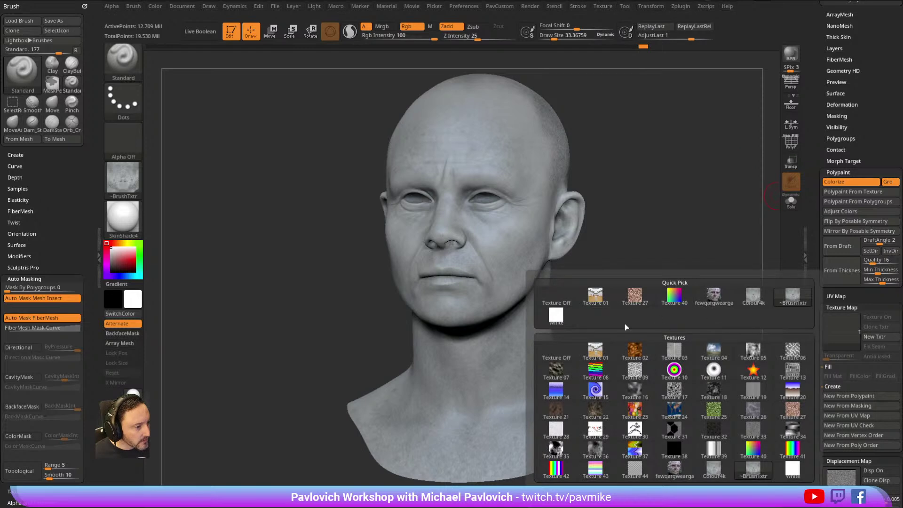
{"action": "left_click", "coordinate": [556, 315]}
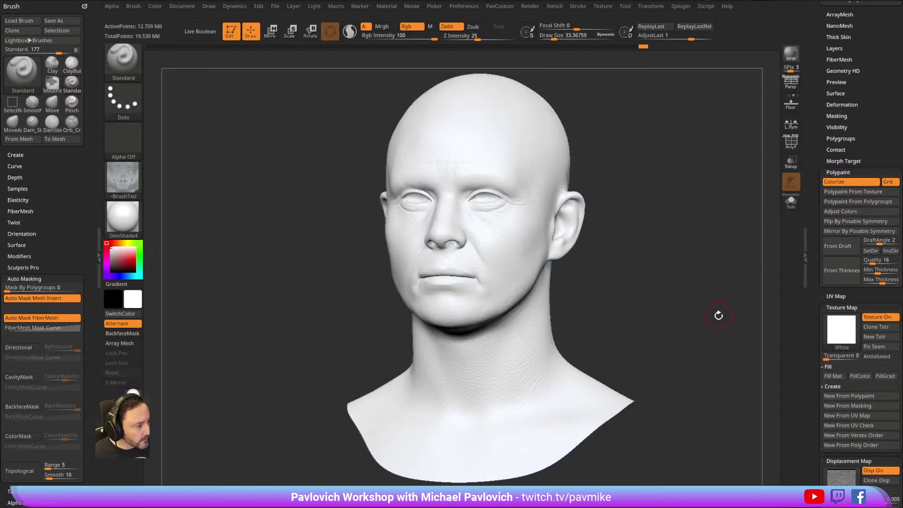
Preview the head's displacement map with the StartupMaterial applied.
{"action": "left_click_drag", "start_coordinate": [811, 326], "coordinate": [812, 228]}
{"action": "left_click_drag", "start_coordinate": [599, 155], "coordinate": [715, 177]}
{"action": "left_click", "coordinate": [126, 216]}
{"action": "left_click", "coordinate": [176, 229]}
{"action": "mouse_move", "coordinate": [860, 226]}
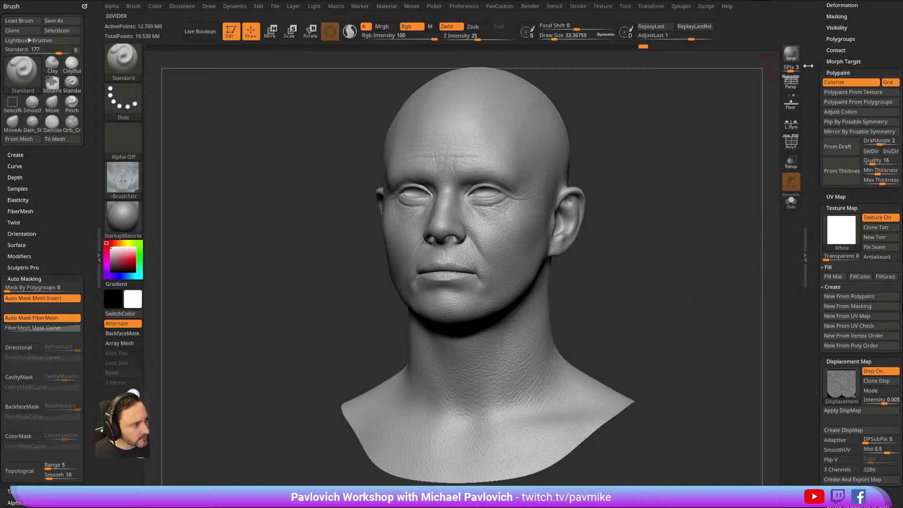
Turn off the display of the head's displacement map and texture map.
{"action": "left_click_drag", "start_coordinate": [817, 72], "coordinate": [818, 140]}
{"action": "scroll", "coordinate": [811, 147], "scroll_direction": "down", "scroll_amount": 2}
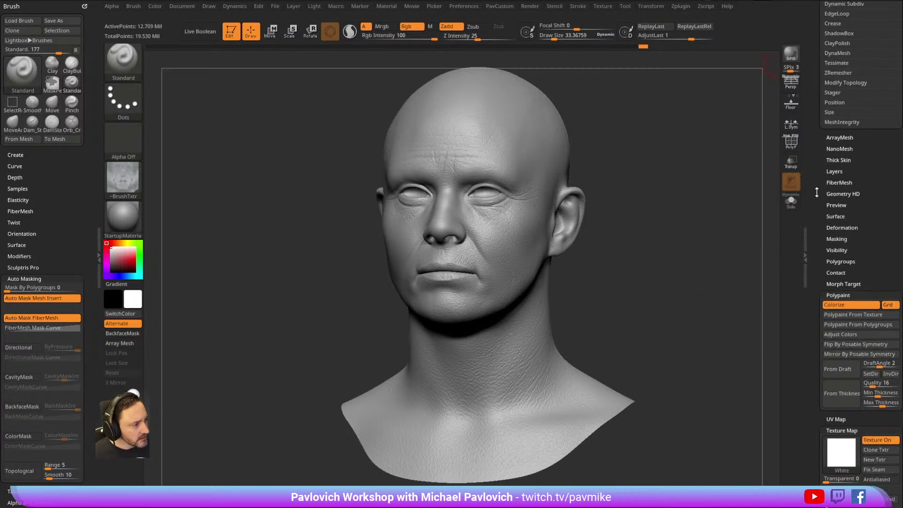
{"action": "scroll", "coordinate": [816, 288], "scroll_direction": "down", "scroll_amount": 1}
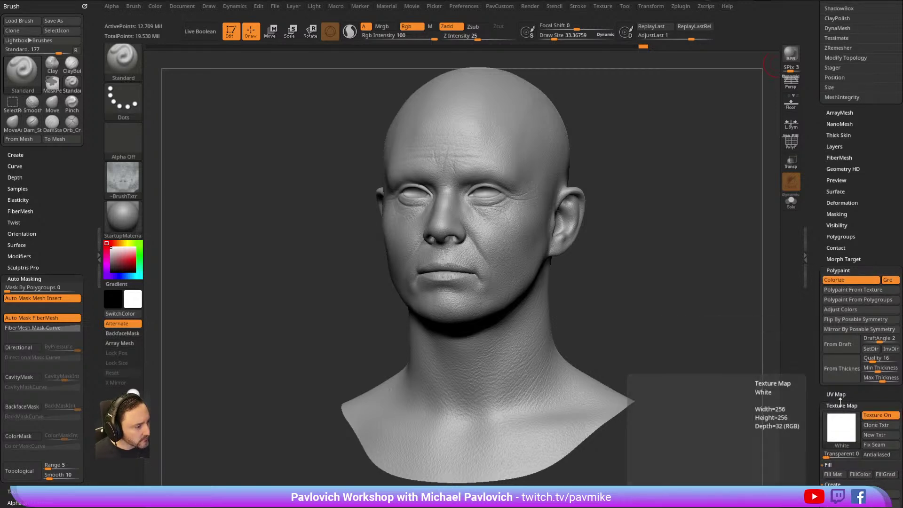
{"action": "scroll", "coordinate": [813, 317], "scroll_direction": "down", "scroll_amount": 9}
{"action": "left_click", "coordinate": [880, 342]}
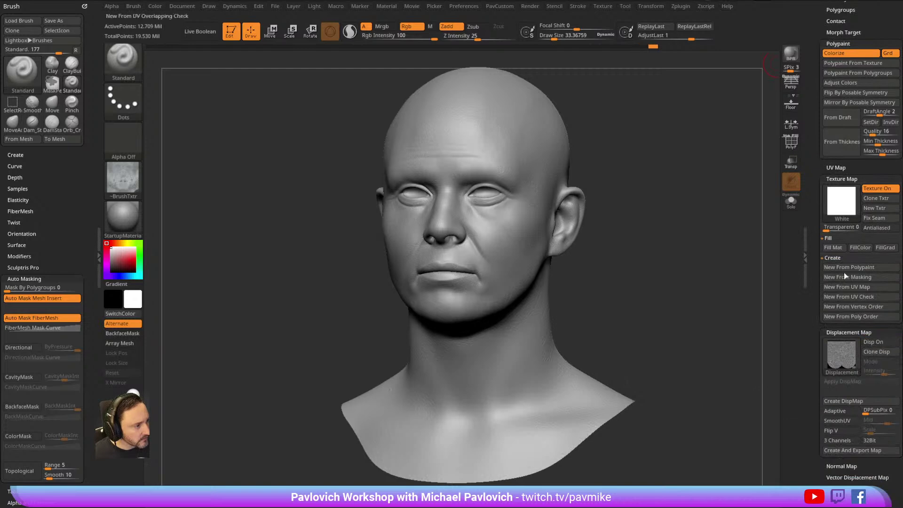
{"action": "left_click", "coordinate": [876, 189]}
{"action": "scroll", "coordinate": [815, 239], "scroll_direction": "up", "scroll_amount": 7}
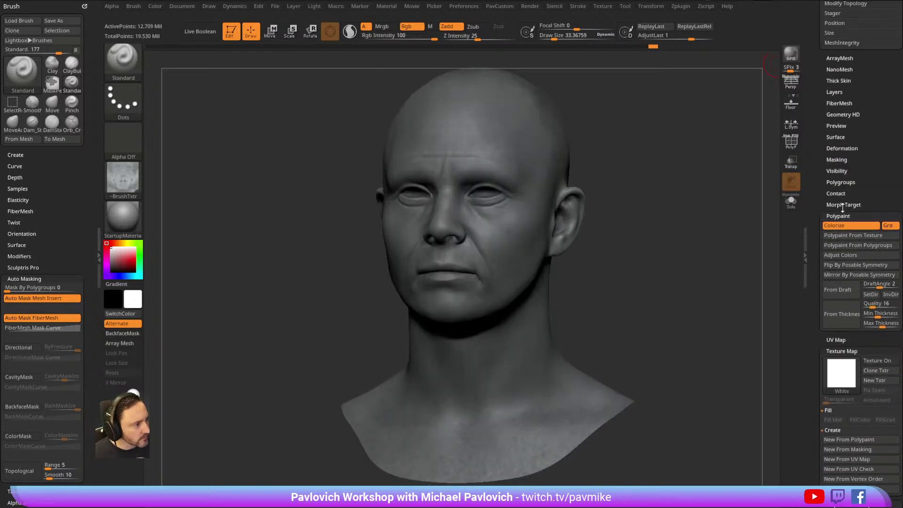
Apply the SkinShade4 material to the head and set the brush texture to Texture Off.
{"action": "left_click", "coordinate": [132, 209]}
{"action": "left_click", "coordinate": [648, 372]}
{"action": "left_click", "coordinate": [132, 179]}
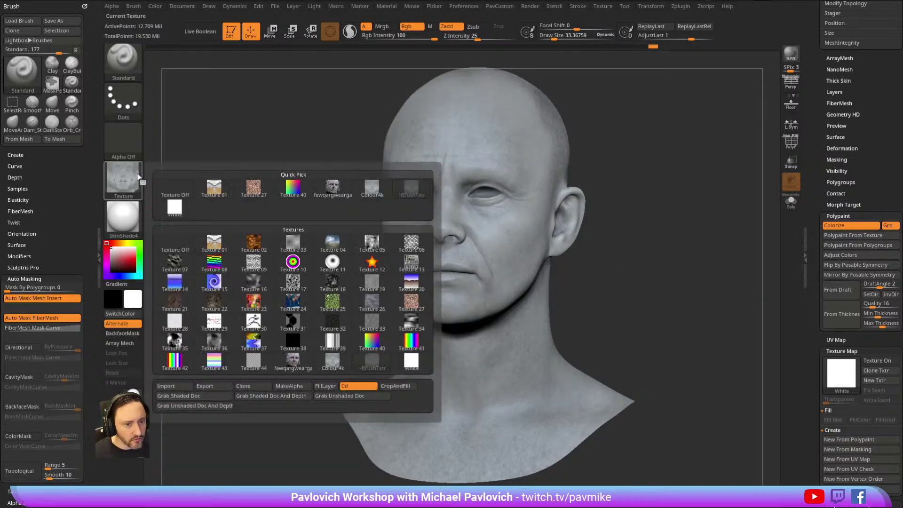
{"action": "left_click_drag", "start_coordinate": [227, 175], "coordinate": [155, 168], "text": "shift"}
{"action": "left_click", "coordinate": [123, 179]}
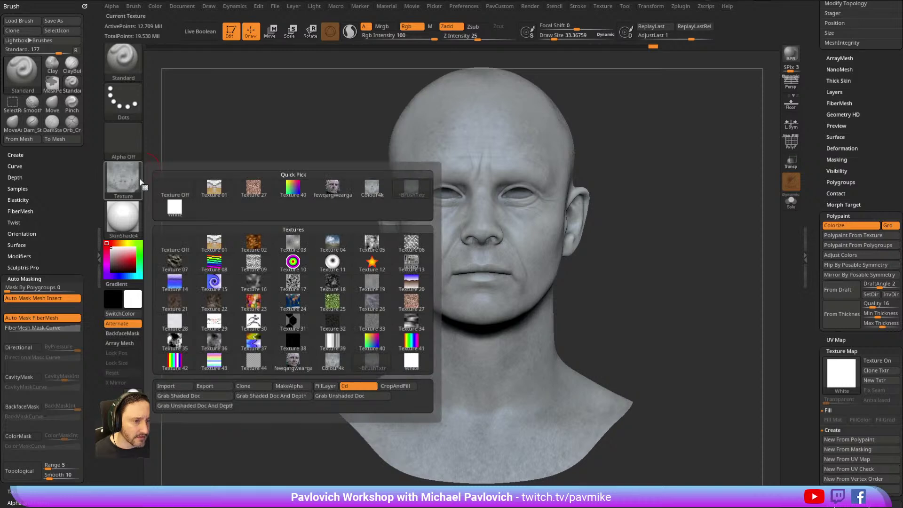
{"action": "left_click", "coordinate": [174, 188]}
Choose the XTractor brush and sample the bare skin's detail and colour above the temple on the side of the head.
{"action": "left_click_drag", "start_coordinate": [705, 160], "coordinate": [691, 235], "text": "alt"}
{"action": "left_click_drag", "start_coordinate": [695, 134], "coordinate": [718, 135]}
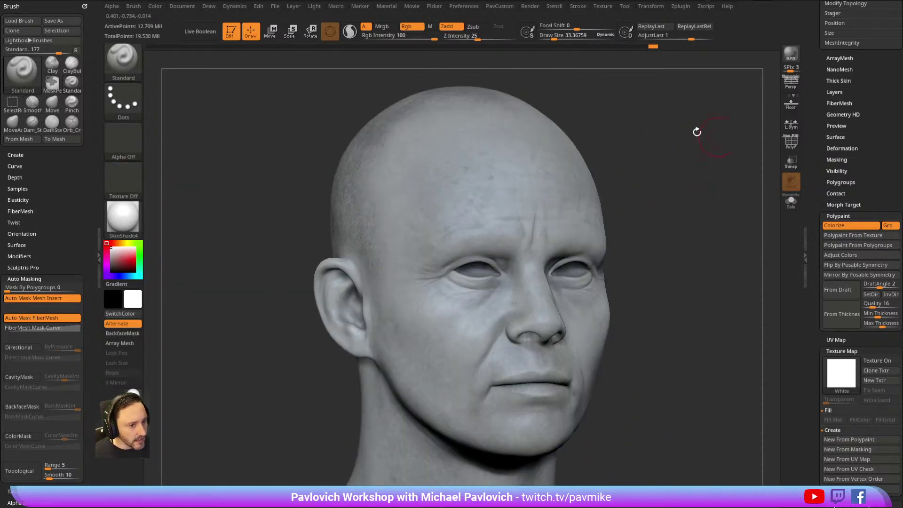
{"action": "left_click_drag", "start_coordinate": [598, 117], "coordinate": [687, 156]}
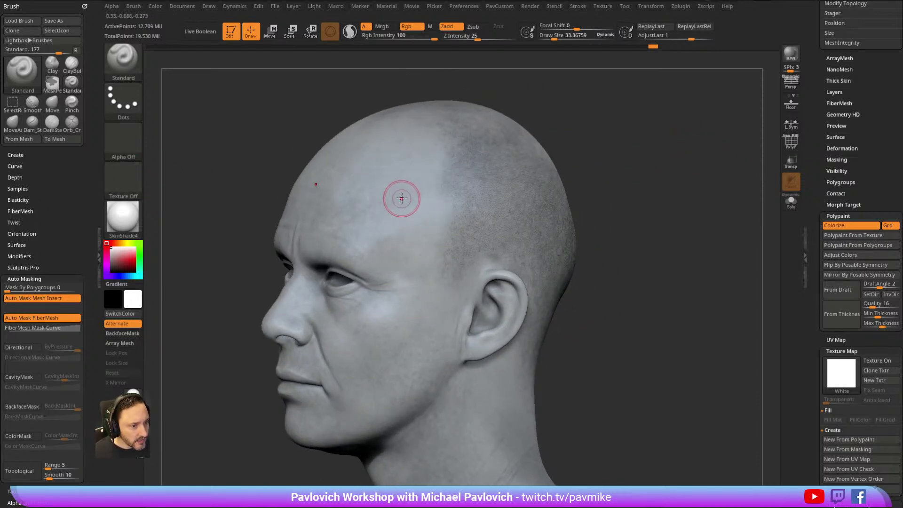
{"action": "mouse_move", "coordinate": [630, 144]}
{"action": "left_mouse_down"}
{"action": "mouse_move", "coordinate": [652, 145]}
{"action": "mouse_move", "coordinate": [659, 91]}
{"action": "left_mouse_up"}
{"action": "key", "text": "ctrl"}
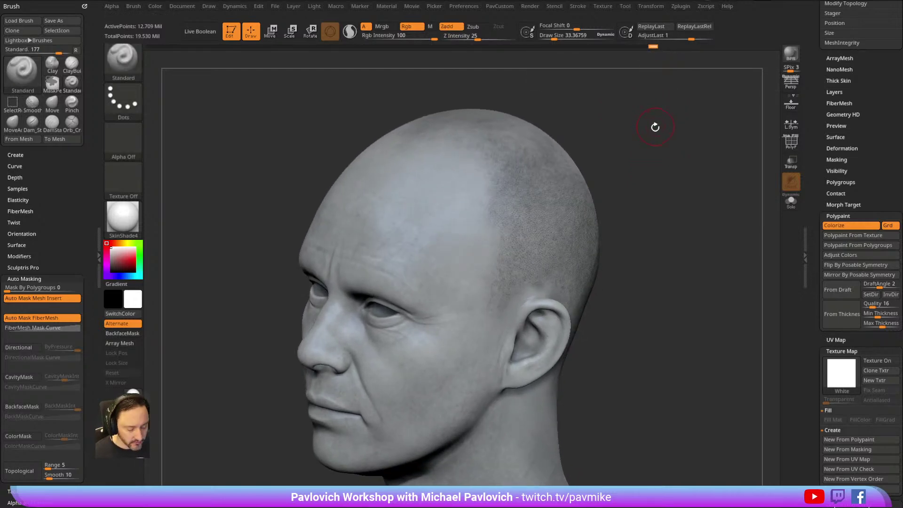
{"action": "key", "text": "b"}
{"action": "key", "text": "x"}
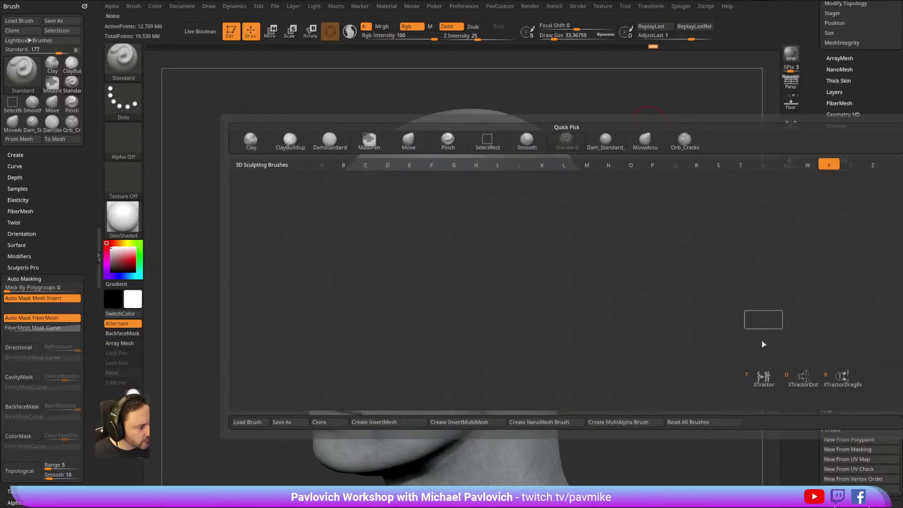
{"action": "left_click", "coordinate": [763, 378]}
{"action": "mouse_move", "coordinate": [769, 354]}
{"action": "left_mouse_down"}
{"action": "mouse_move", "coordinate": [661, 151]}
{"action": "mouse_move", "coordinate": [453, 182]}
{"action": "left_mouse_up"}
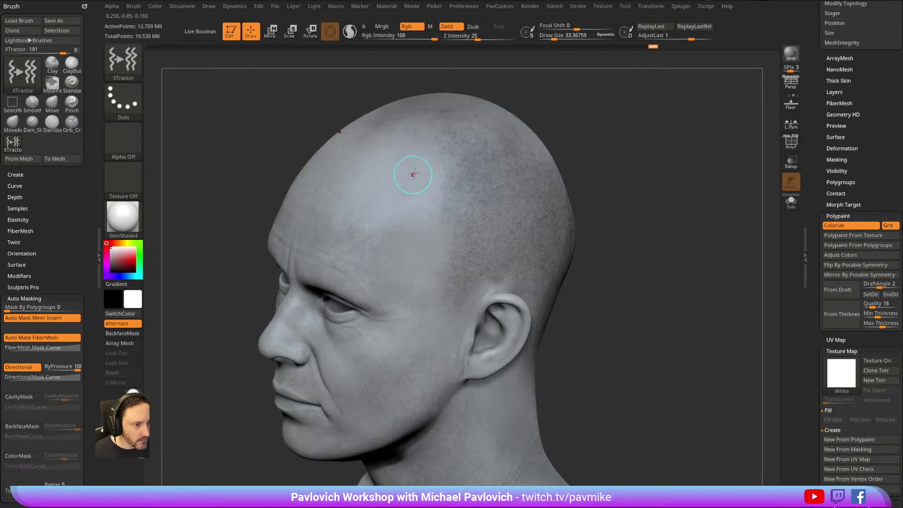
{"action": "left_click_drag", "start_coordinate": [393, 206], "coordinate": [389, 213]}
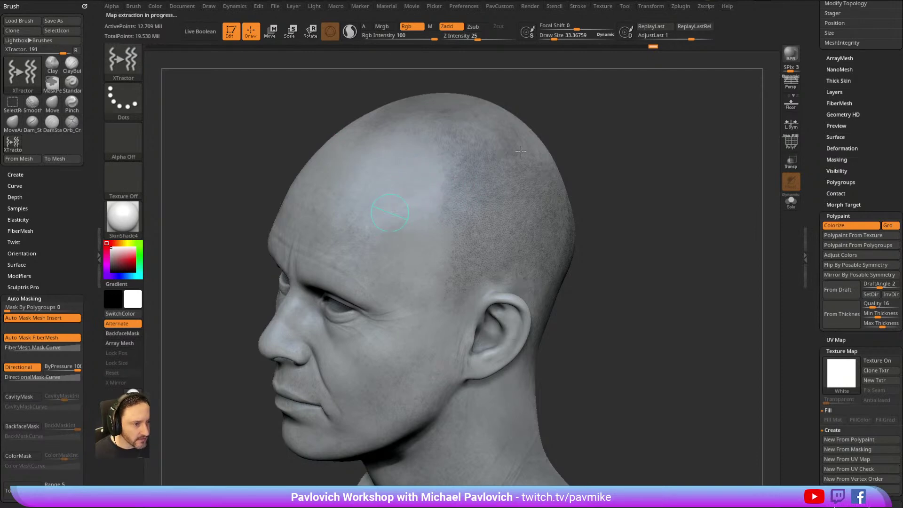
Turn off Zadd, set the draw size to about 49, and paint the sampled skin over the stubble along the side hairline.
{"action": "left_click_drag", "start_coordinate": [663, 139], "coordinate": [633, 128]}
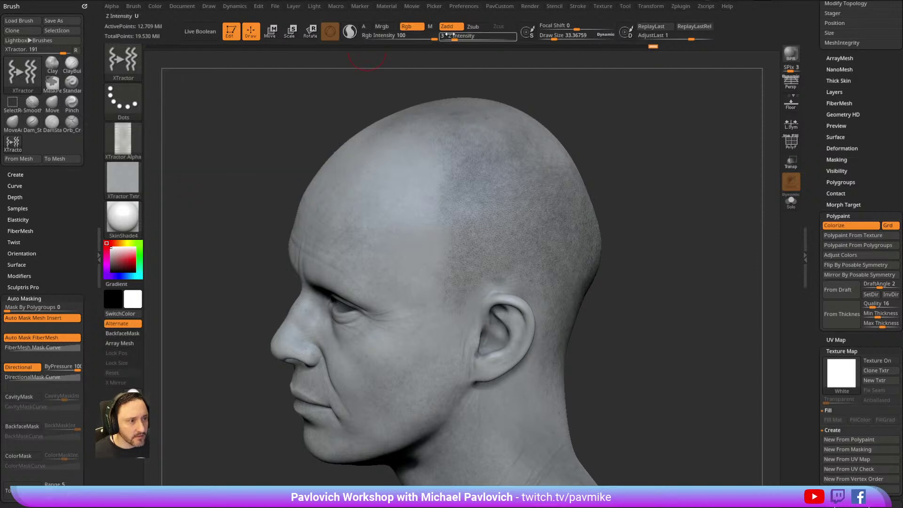
{"action": "left_click", "coordinate": [448, 28]}
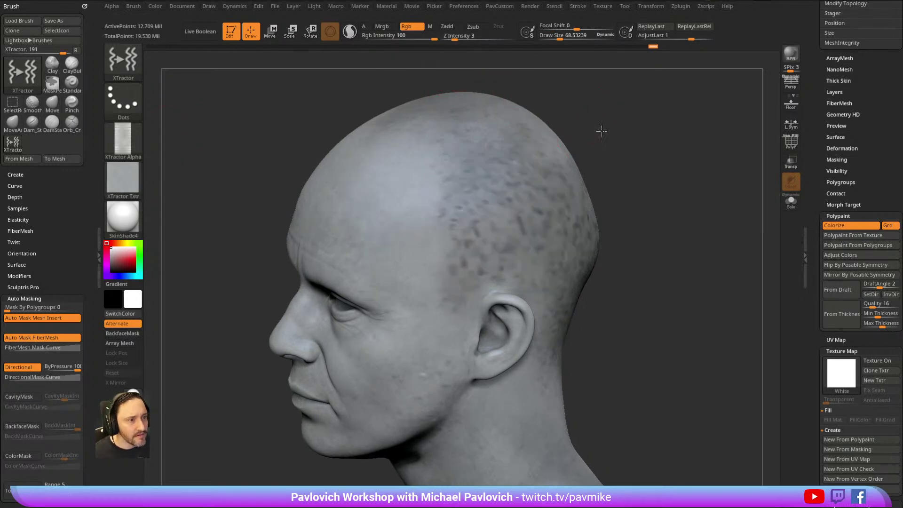
{"action": "mouse_move", "coordinate": [615, 127]}
{"action": "left_mouse_down"}
{"action": "mouse_move", "coordinate": [627, 134]}
{"action": "mouse_move", "coordinate": [593, 123]}
{"action": "left_mouse_up"}
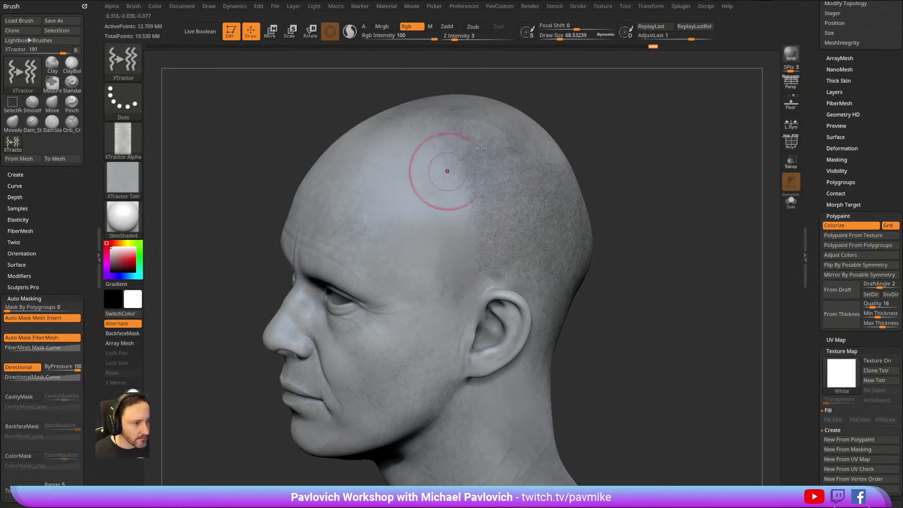
{"action": "right_click_drag", "start_coordinate": [448, 171], "coordinate": [514, 177]}
{"action": "mouse_move", "coordinate": [484, 188]}
{"action": "left_mouse_down"}
{"action": "mouse_move", "coordinate": [477, 183]}
{"action": "mouse_move", "coordinate": [474, 203]}
{"action": "left_mouse_up"}
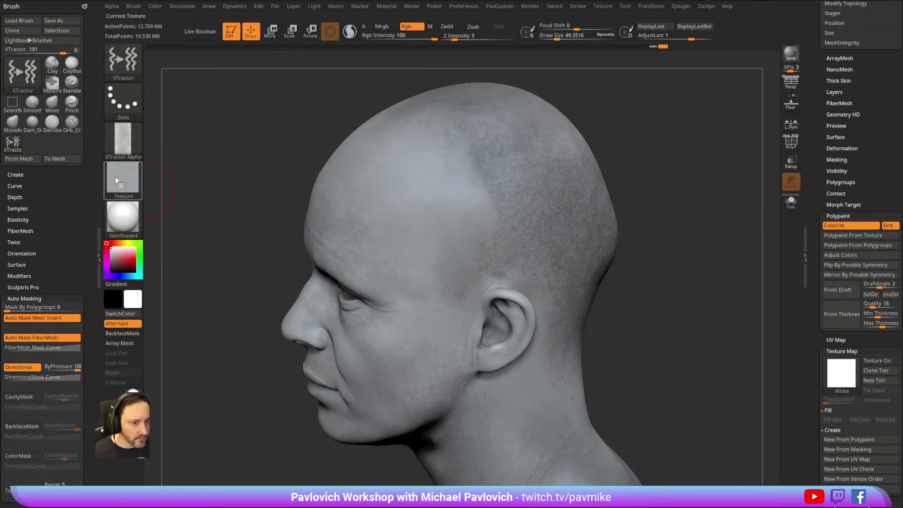
Paint the sampled skin over more of the stubble on the upper side of the head above the ear.
{"action": "mouse_move", "coordinate": [122, 180]}
{"action": "mouse_move", "coordinate": [654, 113]}
{"action": "right_mouse_down"}
{"action": "mouse_move", "coordinate": [639, 139]}
{"action": "mouse_move", "coordinate": [630, 134]}
{"action": "right_mouse_up"}
{"action": "mouse_move", "coordinate": [442, 155]}
{"action": "left_mouse_down"}
{"action": "mouse_move", "coordinate": [464, 185]}
{"action": "mouse_move", "coordinate": [482, 149]}
{"action": "mouse_move", "coordinate": [526, 197]}
{"action": "left_mouse_up"}
{"action": "mouse_move", "coordinate": [671, 169]}
{"action": "right_mouse_down"}
{"action": "mouse_move", "coordinate": [694, 145]}
{"action": "mouse_move", "coordinate": [667, 170]}
{"action": "right_mouse_up"}
{"action": "mouse_move", "coordinate": [394, 216]}
{"action": "left_mouse_down"}
{"action": "mouse_move", "coordinate": [376, 251]}
{"action": "mouse_move", "coordinate": [440, 228]}
{"action": "mouse_move", "coordinate": [446, 238]}
{"action": "left_mouse_up"}
{"action": "left_click_drag", "start_coordinate": [578, 192], "coordinate": [609, 151]}
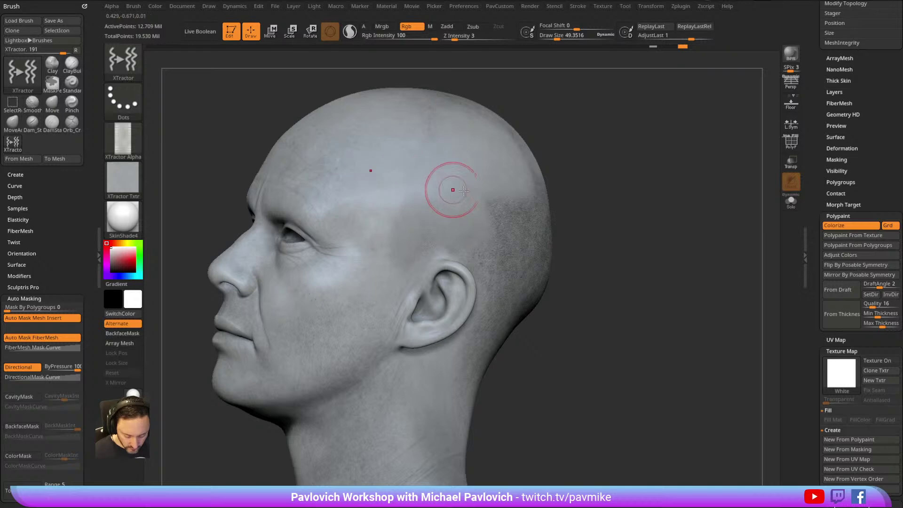
Choose the XTractorDragRect brush and sample the skin's detail and colour between the temple and the ear.
{"action": "key", "text": "b"}
{"action": "key", "text": "x"}
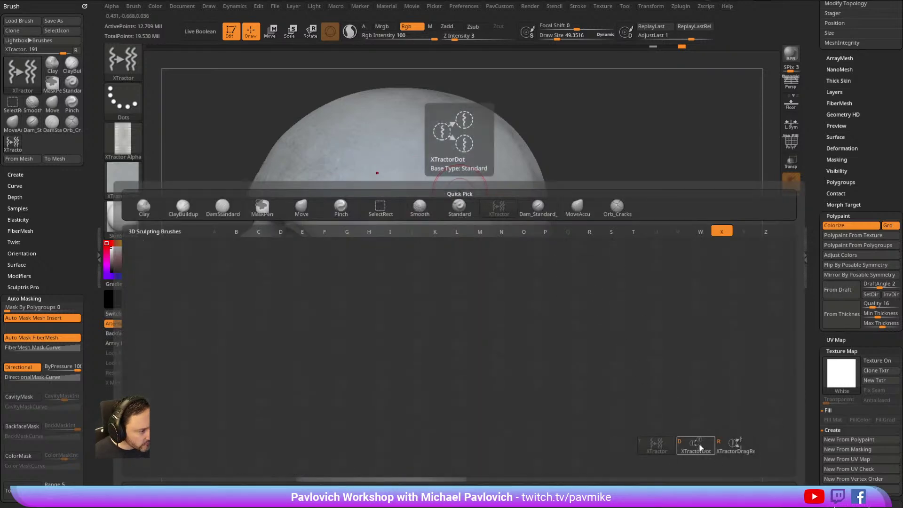
{"action": "left_click", "coordinate": [735, 446]}
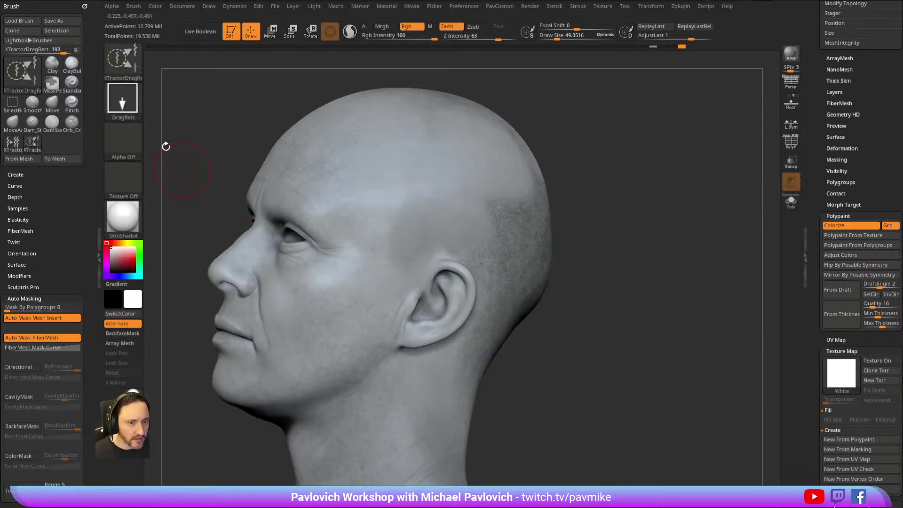
{"action": "mouse_move", "coordinate": [550, 92]}
{"action": "left_mouse_down"}
{"action": "mouse_move", "coordinate": [566, 108]}
{"action": "mouse_move", "coordinate": [445, 151]}
{"action": "left_mouse_up"}
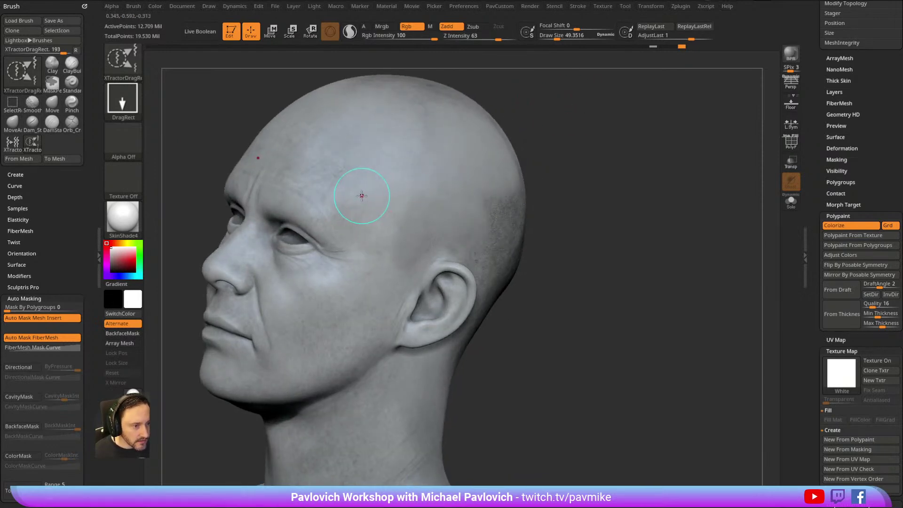
{"action": "left_click_drag", "start_coordinate": [387, 214], "coordinate": [390, 217]}
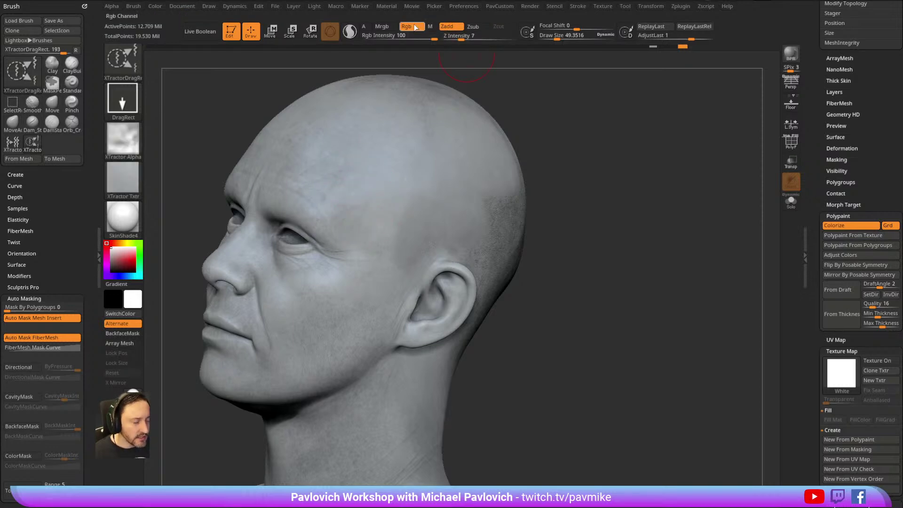
Turn off Zadd and stamp the sampled skin over the stubble above and behind the ear.
{"action": "left_click", "coordinate": [447, 27]}
{"action": "left_click_drag", "start_coordinate": [638, 145], "coordinate": [578, 165]}
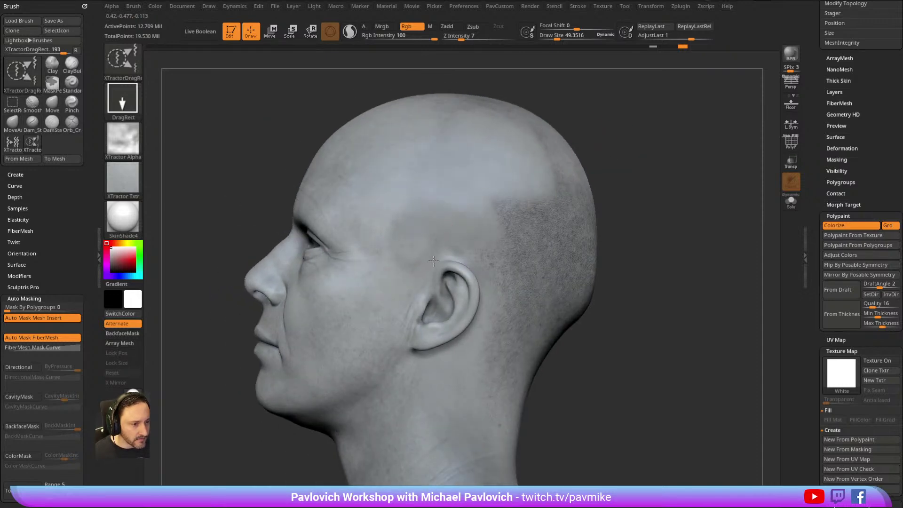
{"action": "mouse_move", "coordinate": [433, 201]}
{"action": "left_mouse_down"}
{"action": "mouse_move", "coordinate": [459, 227]}
{"action": "mouse_move", "coordinate": [454, 176]}
{"action": "left_mouse_up"}
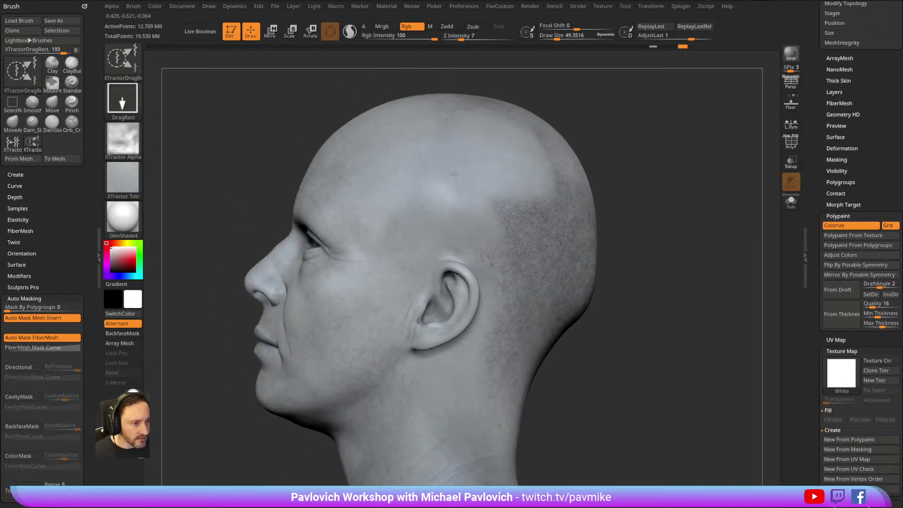
{"action": "left_click_drag", "start_coordinate": [469, 230], "coordinate": [469, 241]}
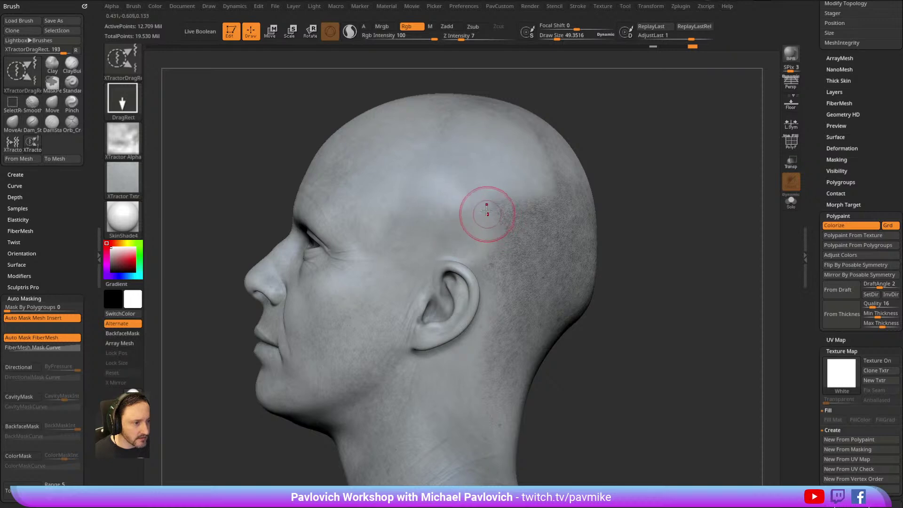
{"action": "left_click_drag", "start_coordinate": [635, 160], "coordinate": [502, 211]}
{"action": "left_click_drag", "start_coordinate": [623, 173], "coordinate": [429, 165]}
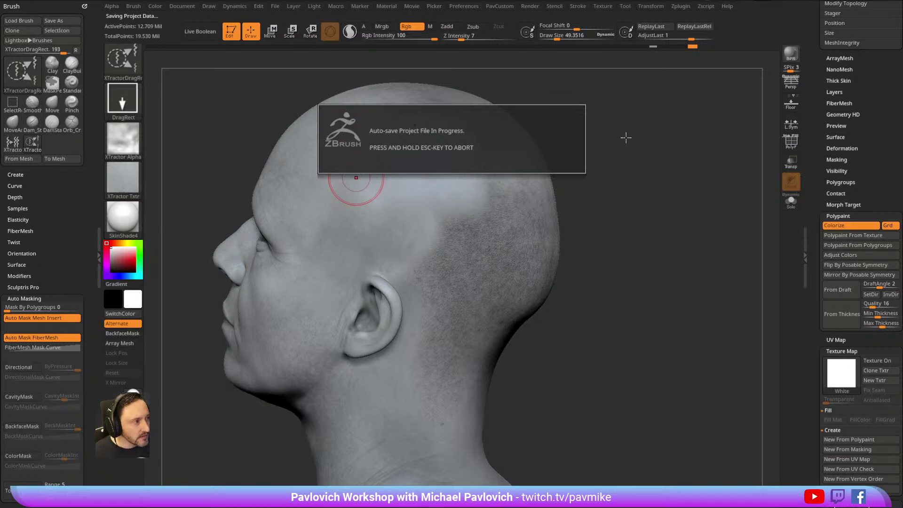
Switch from the XTractorDragRect brush to the XTractor brush.
{"action": "key", "text": "b"}
{"action": "key", "text": "x"}
{"action": "key", "text": "d"}
{"action": "left_click_drag", "start_coordinate": [632, 144], "coordinate": [627, 144]}
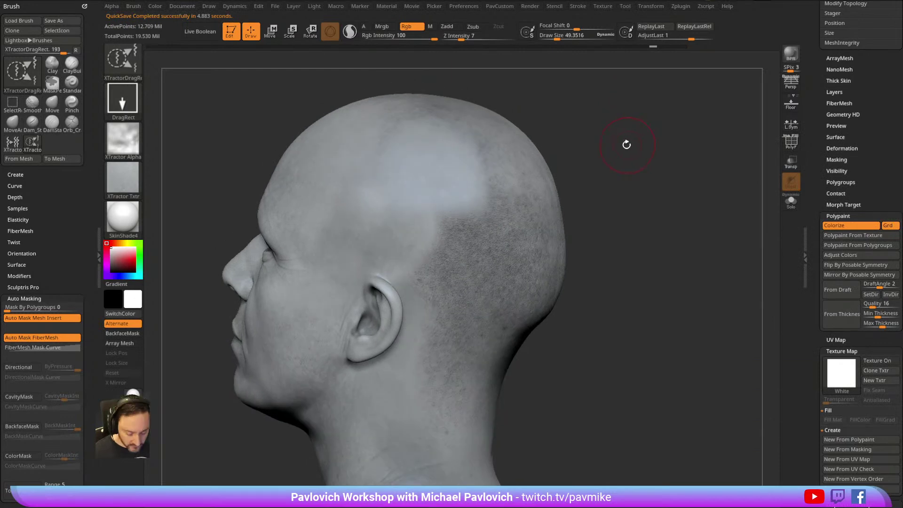
{"action": "key", "text": "b"}
{"action": "key", "text": "x"}
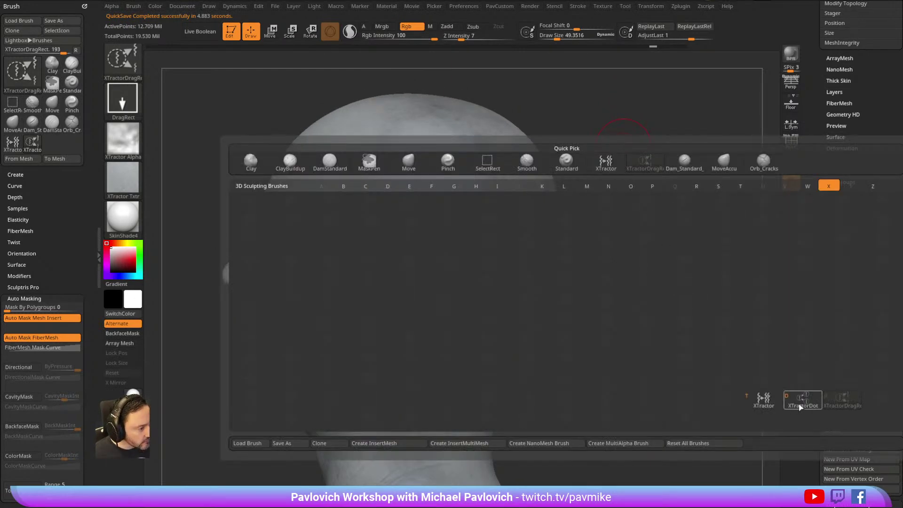
{"action": "left_click", "coordinate": [763, 399]}
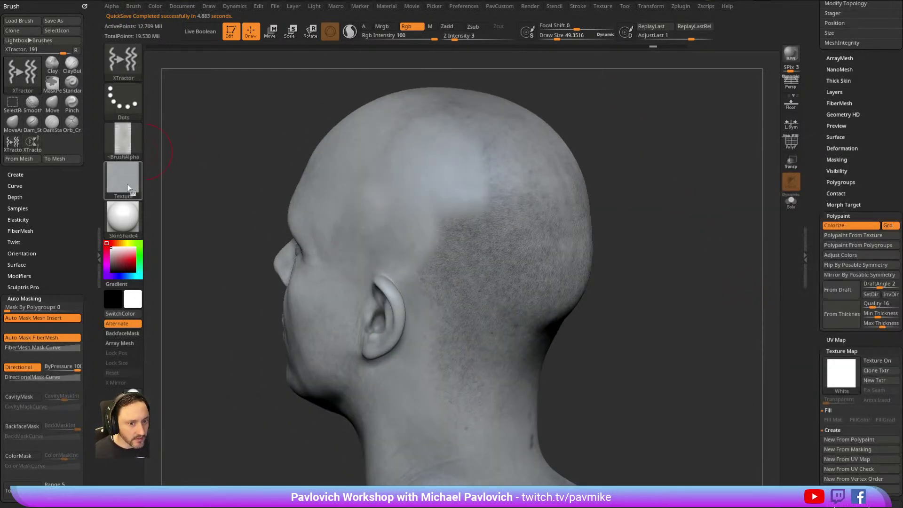
Paint the sampled skin over the stubble behind and above the left ear with the XTractor brush.
{"action": "left_click_drag", "start_coordinate": [445, 218], "coordinate": [472, 242]}
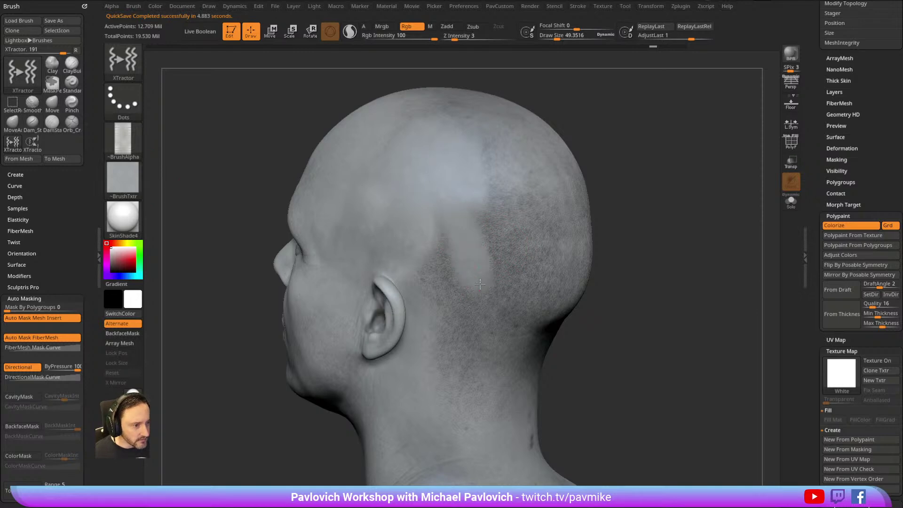
{"action": "left_click_drag", "start_coordinate": [474, 198], "coordinate": [501, 296]}
{"action": "left_click_drag", "start_coordinate": [512, 210], "coordinate": [516, 311]}
{"action": "right_click_drag", "start_coordinate": [516, 323], "coordinate": [474, 256]}
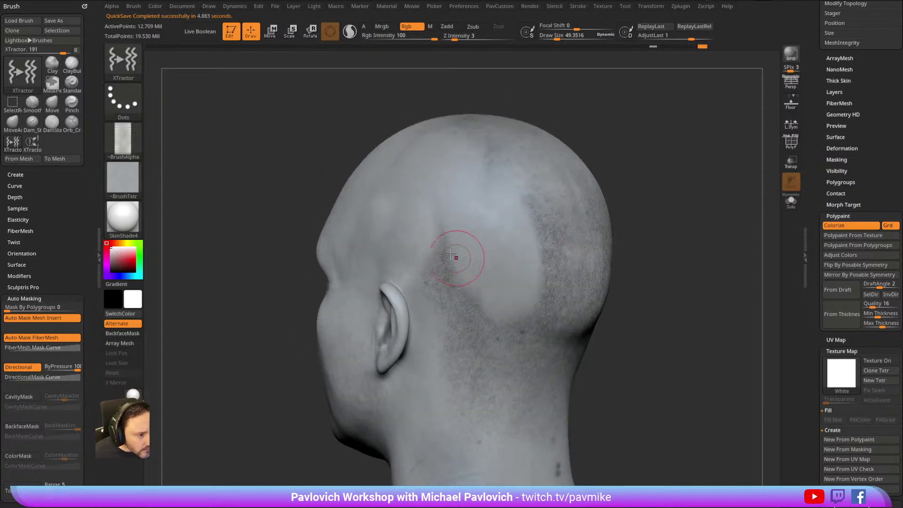
{"action": "left_click_drag", "start_coordinate": [455, 214], "coordinate": [470, 312]}
{"action": "mouse_move", "coordinate": [428, 271]}
{"action": "left_mouse_down"}
{"action": "mouse_move", "coordinate": [484, 320]}
{"action": "mouse_move", "coordinate": [517, 329]}
{"action": "left_mouse_up"}
Extend the sampled skin over the stubble from behind the left ear onto the left half of the back of the head.
{"action": "mouse_move", "coordinate": [671, 251]}
{"action": "right_mouse_down", "text": "alt"}
{"action": "mouse_move", "coordinate": [653, 210]}
{"action": "mouse_move", "coordinate": [565, 197]}
{"action": "right_mouse_up", "text": "alt"}
{"action": "mouse_move", "coordinate": [437, 258]}
{"action": "left_mouse_down"}
{"action": "mouse_move", "coordinate": [491, 329]}
{"action": "mouse_move", "coordinate": [526, 264]}
{"action": "left_mouse_up"}
{"action": "mouse_move", "coordinate": [654, 146]}
{"action": "right_mouse_down", "text": "alt"}
{"action": "mouse_move", "coordinate": [665, 157]}
{"action": "mouse_move", "coordinate": [659, 202]}
{"action": "right_mouse_up", "text": "alt"}
{"action": "left_click_drag", "start_coordinate": [455, 157], "coordinate": [494, 238]}
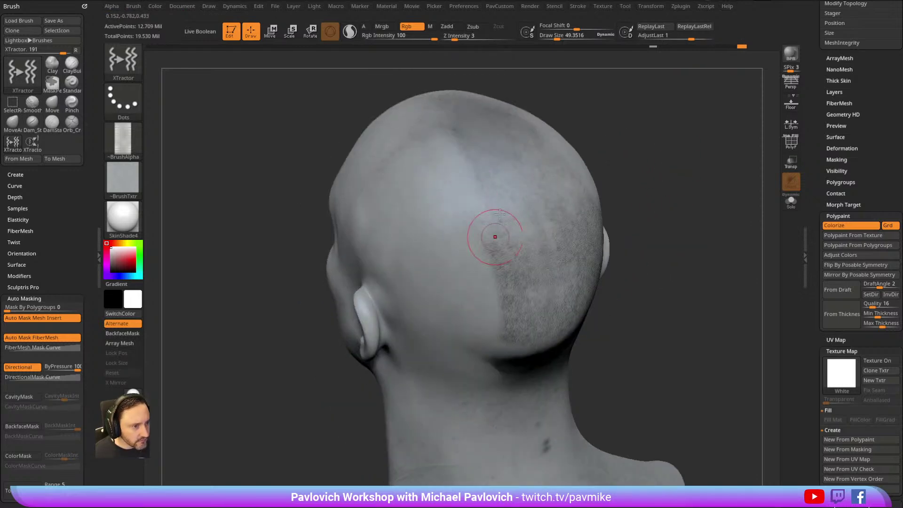
Paint the sampled skin over the dark patches on the crown of the head.
{"action": "right_click_drag", "start_coordinate": [615, 157], "coordinate": [514, 157]}
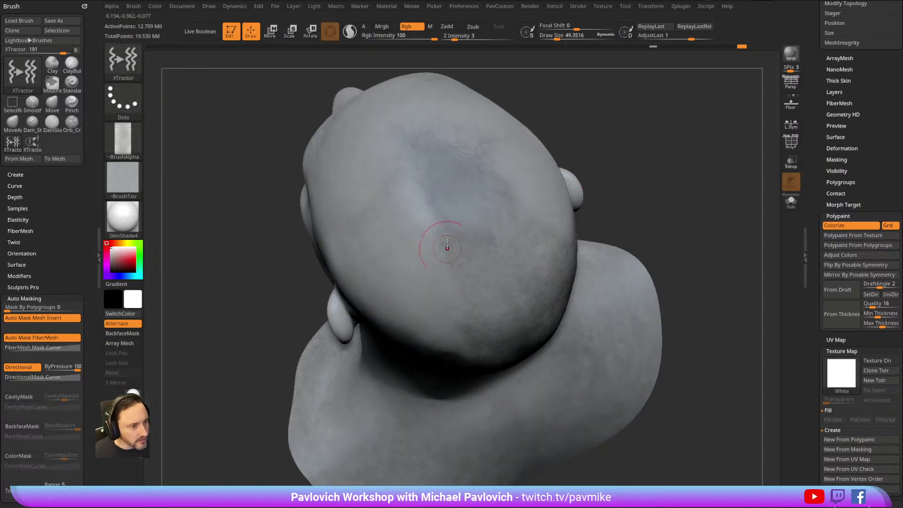
{"action": "right_click_drag", "start_coordinate": [409, 161], "coordinate": [369, 187]}
{"action": "mouse_move", "coordinate": [347, 179]}
{"action": "left_mouse_down"}
{"action": "mouse_move", "coordinate": [381, 170]}
{"action": "mouse_move", "coordinate": [415, 191]}
{"action": "left_mouse_up"}
{"action": "left_click_drag", "start_coordinate": [417, 131], "coordinate": [432, 200]}
{"action": "left_click_drag", "start_coordinate": [437, 153], "coordinate": [455, 207]}
Paint the sampled skin from the crown down over the upper back of the head.
{"action": "right_click_drag", "start_coordinate": [590, 160], "coordinate": [474, 181]}
{"action": "left_click_drag", "start_coordinate": [446, 207], "coordinate": [415, 274]}
{"action": "left_click_drag", "start_coordinate": [400, 207], "coordinate": [400, 304]}
{"action": "left_click_drag", "start_coordinate": [431, 210], "coordinate": [436, 287]}
{"action": "left_click_drag", "start_coordinate": [449, 209], "coordinate": [459, 298]}
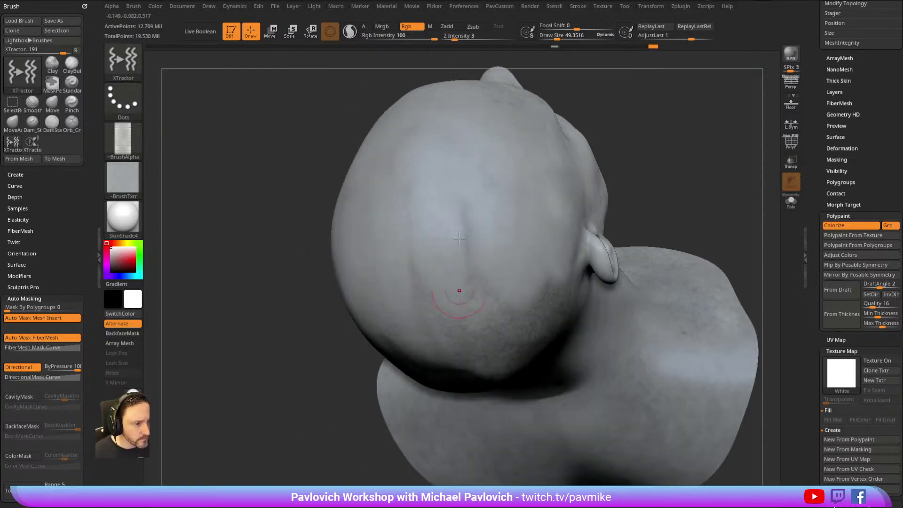
Paint over the stubble on the right half of the back of the head, towards the right ear.
{"action": "right_click_drag", "start_coordinate": [675, 90], "coordinate": [541, 159]}
{"action": "mouse_move", "coordinate": [394, 170]}
{"action": "left_mouse_down"}
{"action": "mouse_move", "coordinate": [402, 263]}
{"action": "mouse_move", "coordinate": [364, 310]}
{"action": "mouse_move", "coordinate": [391, 249]}
{"action": "mouse_move", "coordinate": [428, 223]}
{"action": "left_mouse_up"}
{"action": "right_click_drag", "start_coordinate": [621, 150], "coordinate": [527, 189]}
{"action": "left_click_drag", "start_coordinate": [425, 218], "coordinate": [433, 286]}
{"action": "mouse_move", "coordinate": [444, 207]}
{"action": "left_mouse_down"}
{"action": "mouse_move", "coordinate": [452, 294]}
{"action": "mouse_move", "coordinate": [471, 299]}
{"action": "left_mouse_up"}
{"action": "left_click_drag", "start_coordinate": [486, 221], "coordinate": [489, 306]}
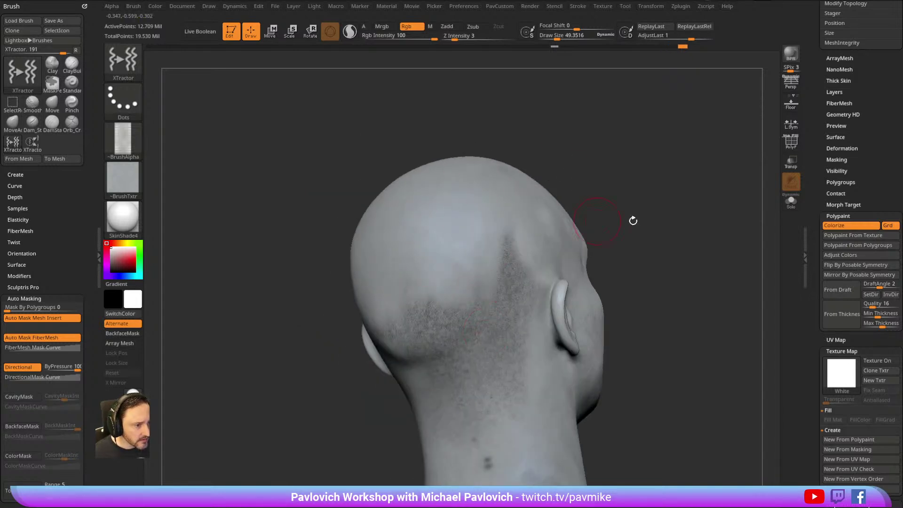
Paint the sampled skin over the remaining stubble above and behind the right ear.
{"action": "right_click_drag", "start_coordinate": [605, 220], "coordinate": [599, 184]}
{"action": "left_click_drag", "start_coordinate": [484, 202], "coordinate": [494, 261]}
{"action": "right_click_drag", "start_coordinate": [651, 170], "coordinate": [641, 118]}
{"action": "mouse_move", "coordinate": [490, 176]}
{"action": "left_mouse_down"}
{"action": "mouse_move", "coordinate": [483, 268]}
{"action": "mouse_move", "coordinate": [494, 279]}
{"action": "left_mouse_up"}
{"action": "right_click_drag", "start_coordinate": [611, 141], "coordinate": [689, 155]}
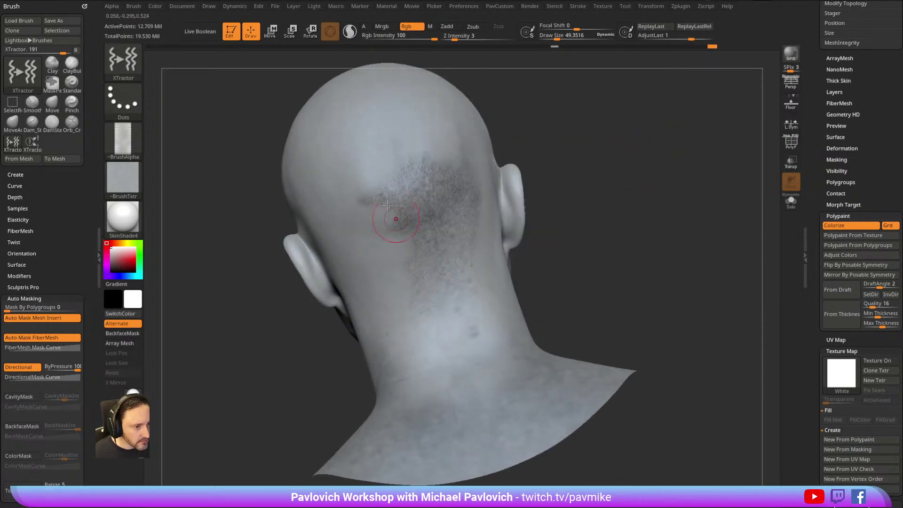
Cover the last stubble on the lower back of the head and the nape behind the right ear.
{"action": "mouse_move", "coordinate": [437, 157]}
{"action": "right_mouse_down"}
{"action": "mouse_move", "coordinate": [557, 140]}
{"action": "mouse_move", "coordinate": [477, 151]}
{"action": "right_mouse_up"}
{"action": "mouse_move", "coordinate": [471, 153]}
{"action": "left_mouse_down"}
{"action": "mouse_move", "coordinate": [455, 202]}
{"action": "mouse_move", "coordinate": [480, 242]}
{"action": "left_mouse_up"}
{"action": "right_click_drag", "start_coordinate": [539, 148], "coordinate": [566, 143]}
{"action": "mouse_move", "coordinate": [420, 223]}
{"action": "left_mouse_down"}
{"action": "mouse_move", "coordinate": [458, 275]}
{"action": "mouse_move", "coordinate": [486, 230]}
{"action": "left_mouse_up"}
{"action": "mouse_move", "coordinate": [554, 188]}
{"action": "right_mouse_down"}
{"action": "mouse_move", "coordinate": [606, 177]}
{"action": "mouse_move", "coordinate": [601, 159]}
{"action": "mouse_move", "coordinate": [609, 167]}
{"action": "mouse_move", "coordinate": [663, 121]}
{"action": "mouse_move", "coordinate": [706, 103]}
{"action": "mouse_move", "coordinate": [639, 151]}
{"action": "mouse_move", "coordinate": [663, 167]}
{"action": "mouse_move", "coordinate": [331, 203]}
{"action": "right_mouse_up"}
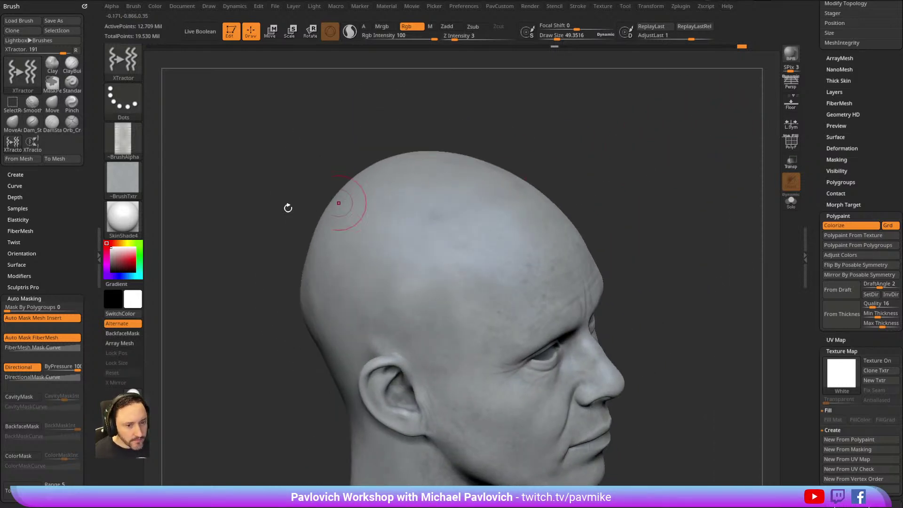
Choose the XTractorDragRect brush and sample the skin's detail and colour on the left side of the forehead.
{"action": "key", "text": "b"}
{"action": "key", "text": "x"}
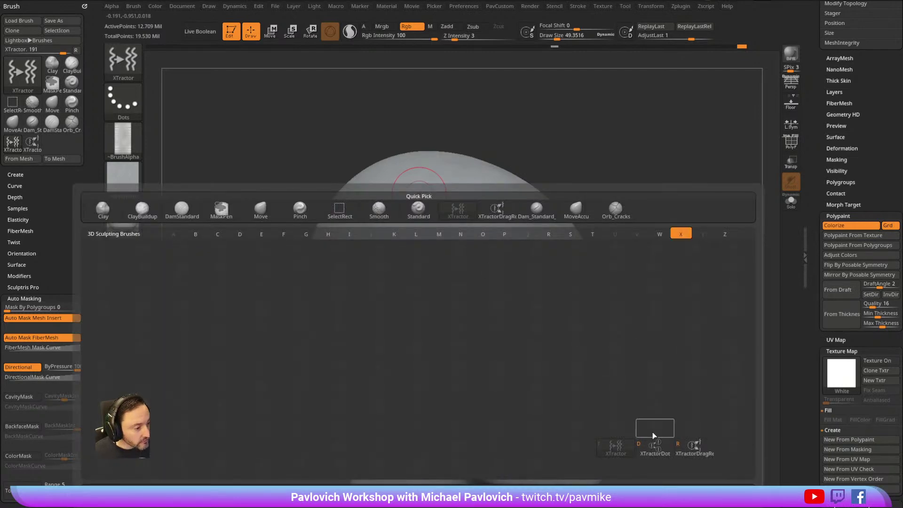
{"action": "key", "text": "r"}
{"action": "right_click_drag", "start_coordinate": [584, 145], "coordinate": [527, 188]}
{"action": "right_click_drag", "start_coordinate": [588, 193], "coordinate": [578, 155]}
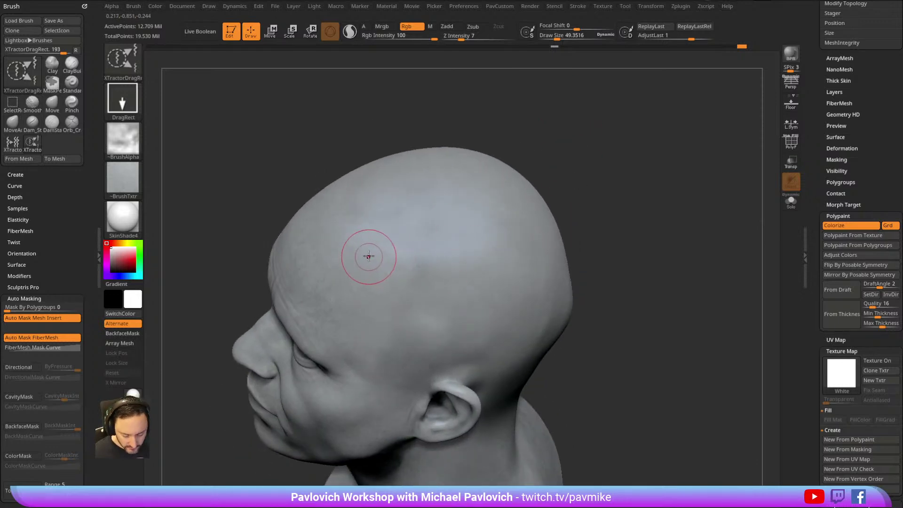
{"action": "left_click_drag", "start_coordinate": [392, 272], "coordinate": [389, 284]}
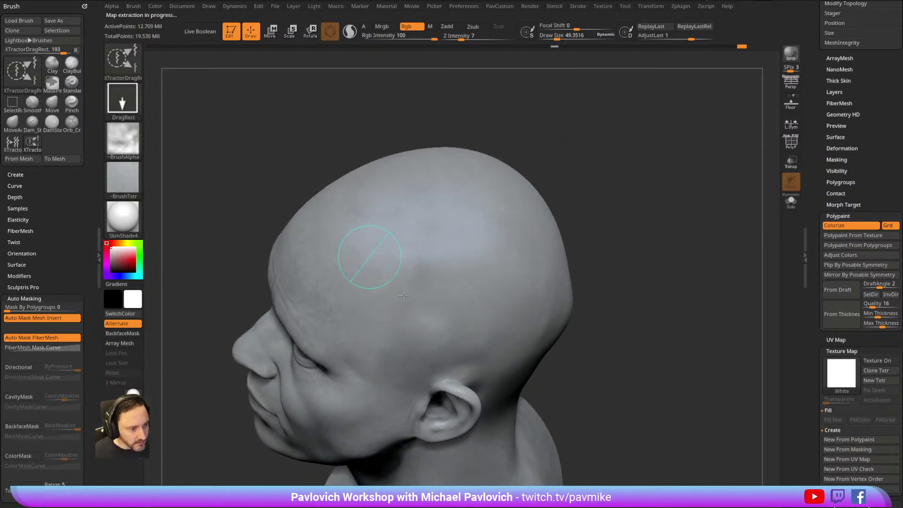
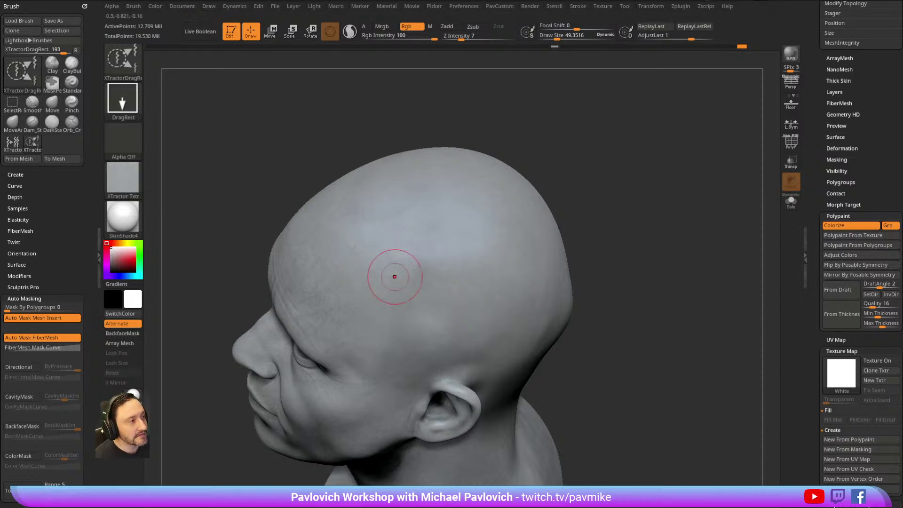
Adjust the colours of the newest XTractor texture, raising its RGB intensity to about 0.008.
{"action": "mouse_move", "coordinate": [672, 186]}
{"action": "left_mouse_down"}
{"action": "mouse_move", "coordinate": [659, 120]}
{"action": "mouse_move", "coordinate": [627, 193]}
{"action": "mouse_move", "coordinate": [605, 167]}
{"action": "mouse_move", "coordinate": [668, 153]}
{"action": "mouse_move", "coordinate": [658, 162]}
{"action": "left_mouse_up"}
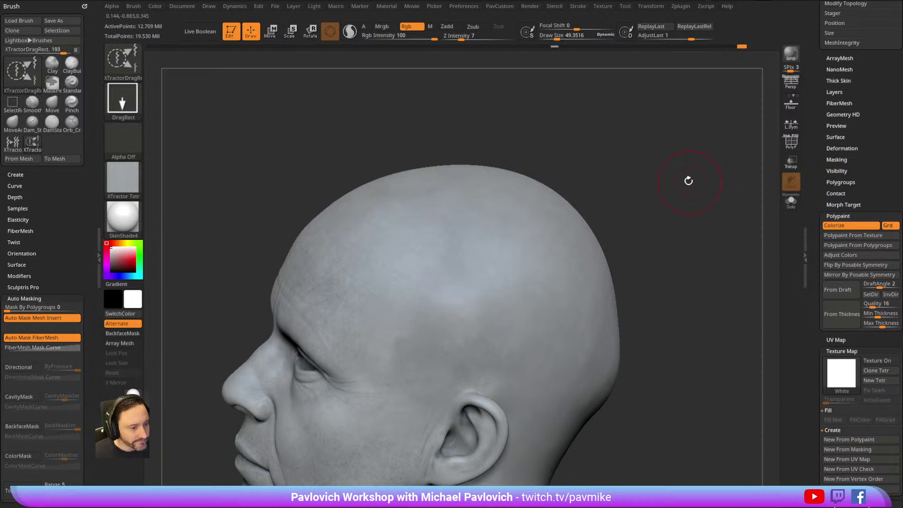
{"action": "left_click_drag", "start_coordinate": [690, 181], "coordinate": [692, 184]}
{"action": "key", "text": "ctrl"}
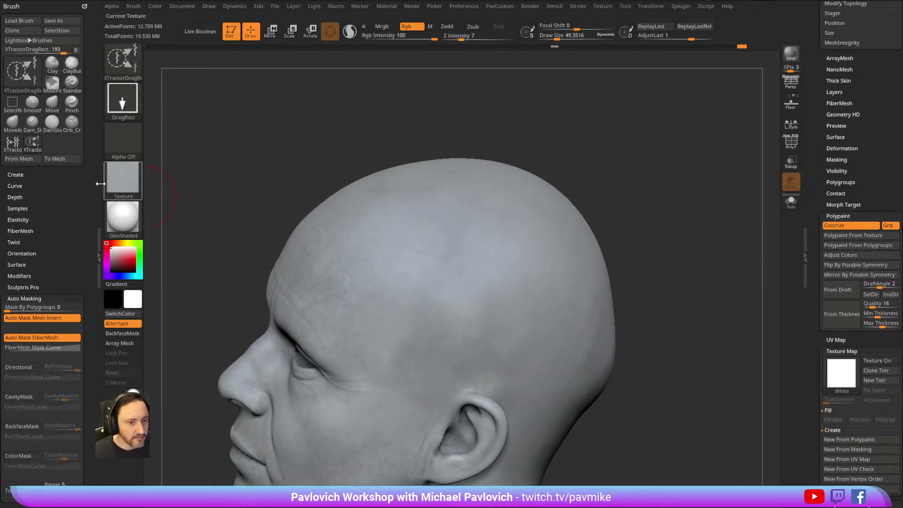
{"action": "left_click", "coordinate": [126, 177]}
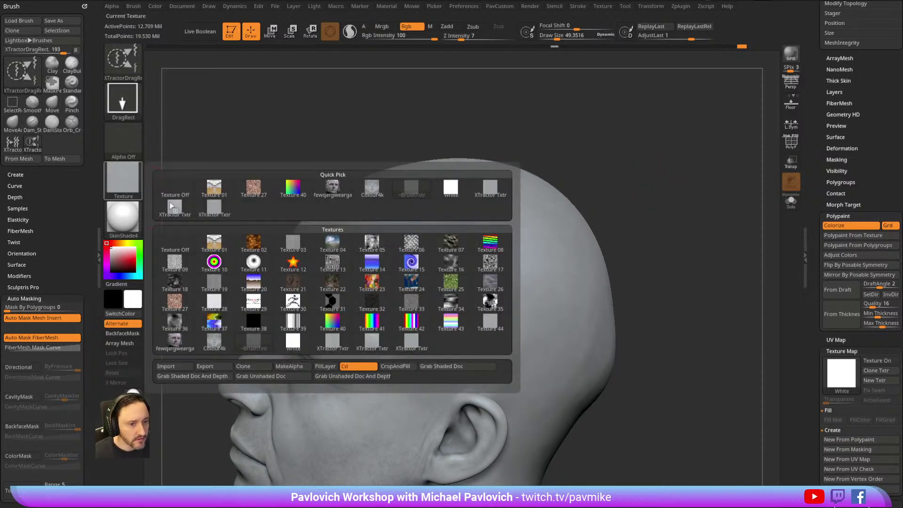
{"action": "left_click", "coordinate": [602, 6]}
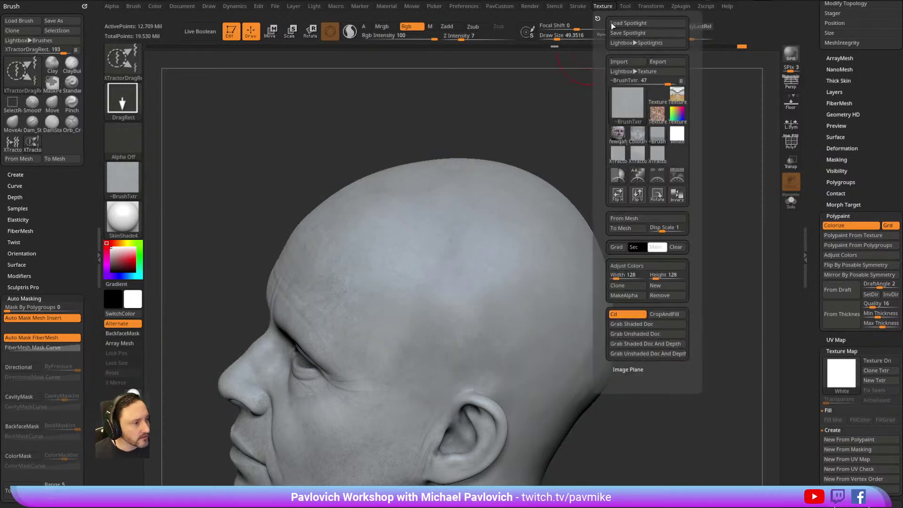
{"action": "left_click", "coordinate": [660, 162]}
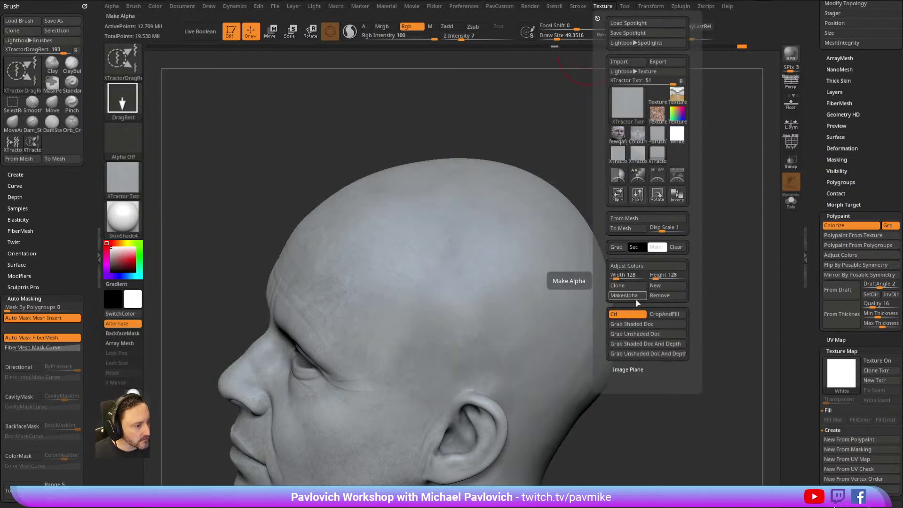
{"action": "left_click", "coordinate": [646, 266]}
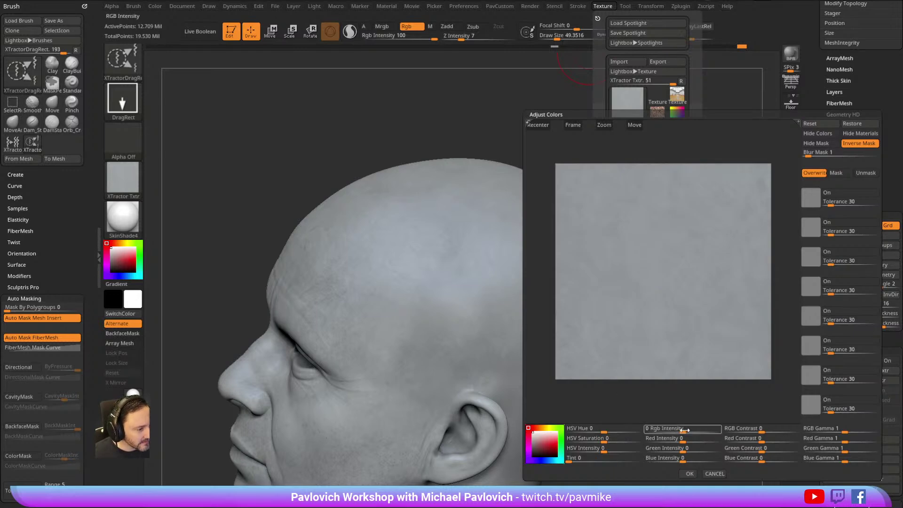
{"action": "left_click_drag", "start_coordinate": [684, 429], "coordinate": [686, 429]}
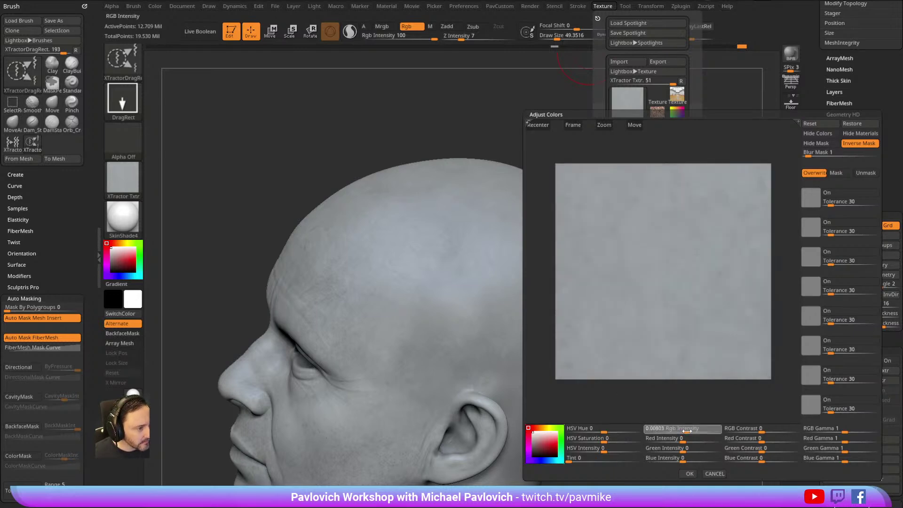
{"action": "left_click", "coordinate": [689, 473]}
Compare the two latest XTractor textures on the brush and keep the colour-adjusted one selected.
{"action": "left_click", "coordinate": [123, 178]}
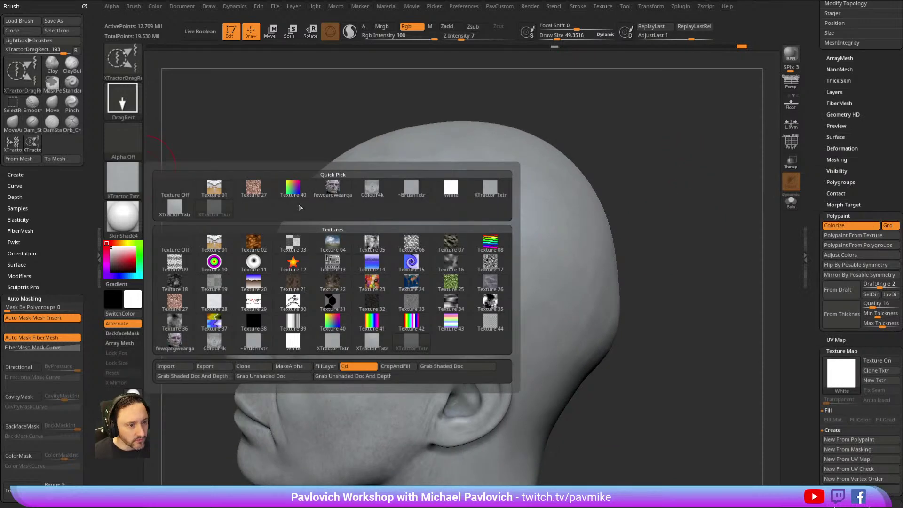
{"action": "left_click", "coordinate": [221, 206]}
{"action": "left_click", "coordinate": [135, 183]}
{"action": "left_click", "coordinate": [166, 205]}
{"action": "left_click", "coordinate": [136, 183]}
{"action": "left_click", "coordinate": [222, 208]}
Examine the painted skin on the sides, back and front of the head for leftover stubble.
{"action": "left_click_drag", "start_coordinate": [647, 171], "coordinate": [626, 173]}
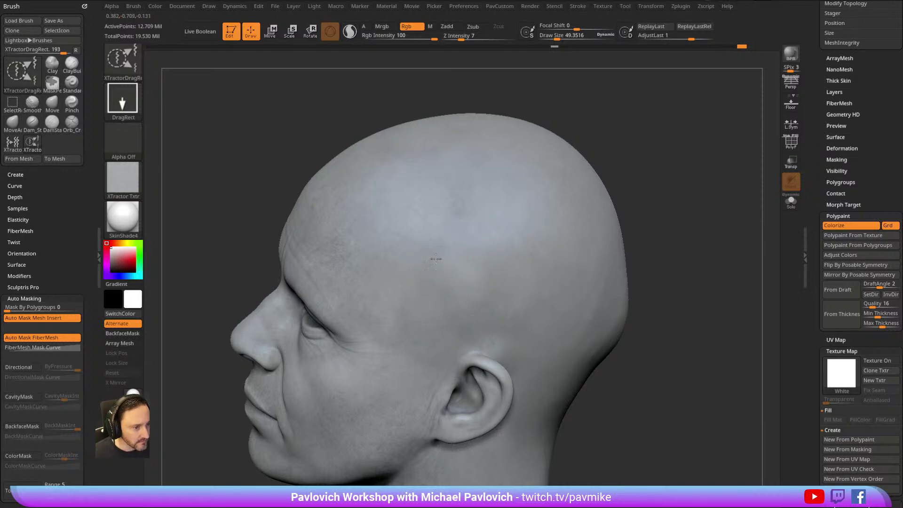
{"action": "right_click_drag", "start_coordinate": [435, 234], "coordinate": [477, 207]}
{"action": "mouse_move", "coordinate": [611, 137]}
{"action": "right_mouse_down"}
{"action": "mouse_move", "coordinate": [679, 174]}
{"action": "mouse_move", "coordinate": [451, 212]}
{"action": "mouse_move", "coordinate": [623, 111]}
{"action": "mouse_move", "coordinate": [584, 166]}
{"action": "mouse_move", "coordinate": [467, 219]}
{"action": "mouse_move", "coordinate": [629, 163]}
{"action": "mouse_move", "coordinate": [380, 254]}
{"action": "right_mouse_up"}
{"action": "mouse_move", "coordinate": [336, 236]}
{"action": "right_mouse_down", "text": "ctrl"}
{"action": "mouse_move", "coordinate": [546, 132]}
{"action": "mouse_move", "coordinate": [419, 228]}
{"action": "right_mouse_up", "text": "ctrl"}
{"action": "mouse_move", "coordinate": [340, 303]}
{"action": "right_mouse_down"}
{"action": "mouse_move", "coordinate": [522, 189]}
{"action": "mouse_move", "coordinate": [520, 169]}
{"action": "mouse_move", "coordinate": [316, 292]}
{"action": "right_mouse_up"}
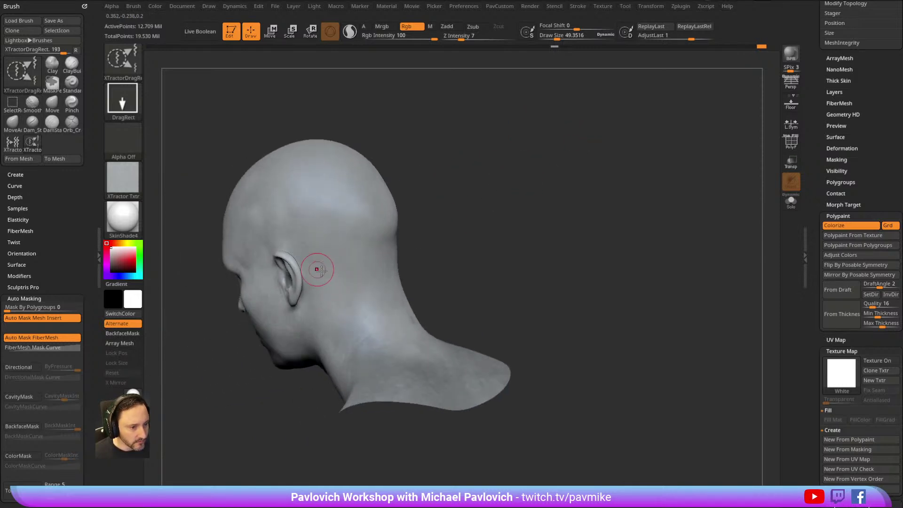
{"action": "right_click_drag", "start_coordinate": [375, 280], "coordinate": [402, 239]}
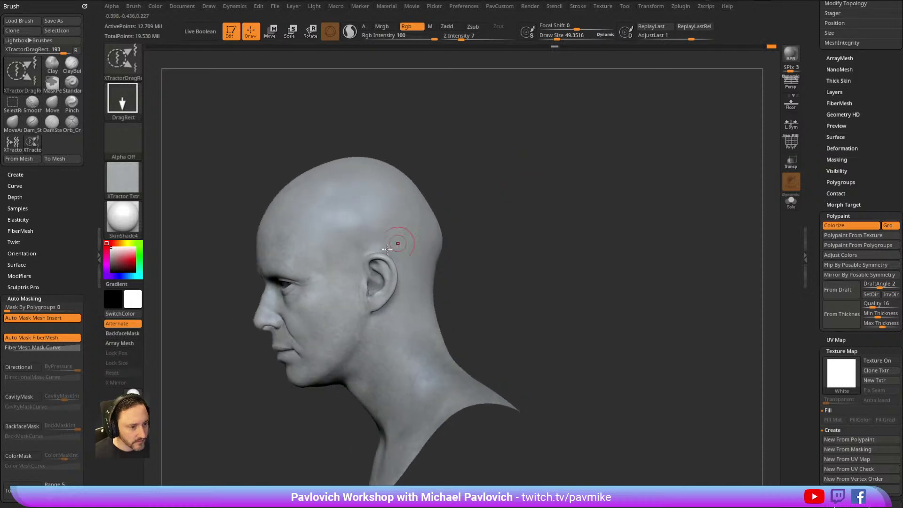
{"action": "right_click_drag", "start_coordinate": [459, 207], "coordinate": [371, 214]}
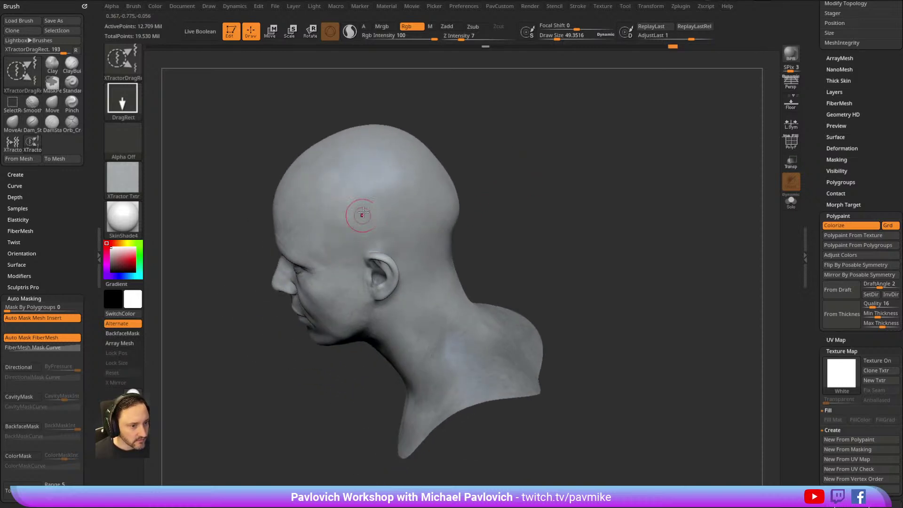
{"action": "right_click_drag", "start_coordinate": [347, 182], "coordinate": [552, 141]}
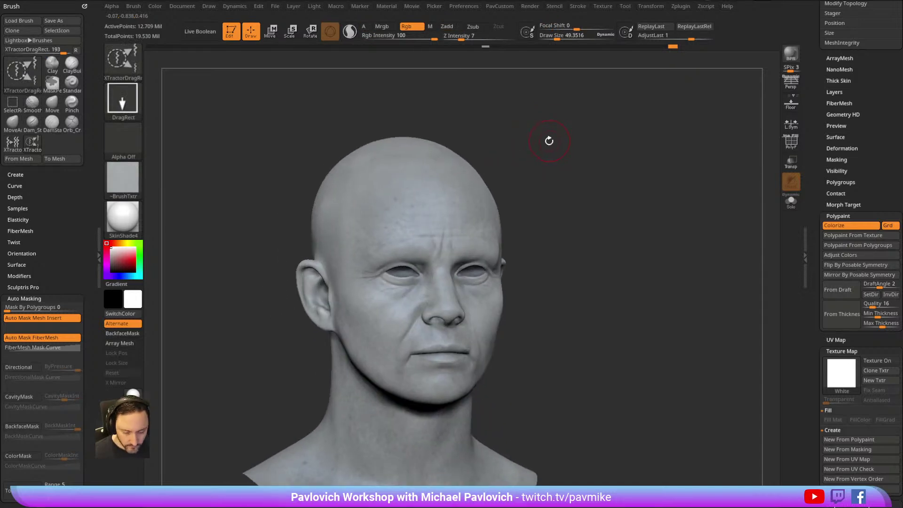
Choose the Standard brush with the speckled Alpha 23 and lower the RGB intensity to 27.
{"action": "key", "text": "b"}
{"action": "key", "text": "s"}
{"action": "key", "text": "t"}
{"action": "left_click", "coordinate": [123, 181]}
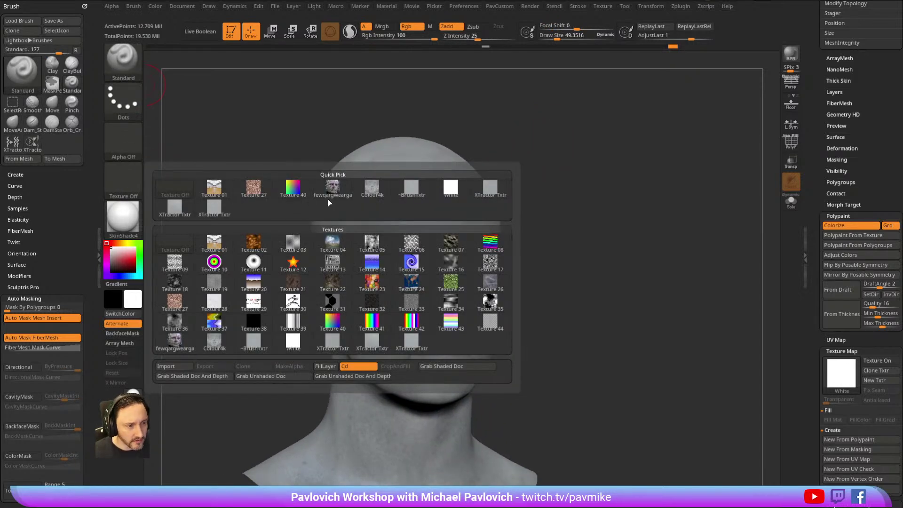
{"action": "left_click", "coordinate": [124, 141]}
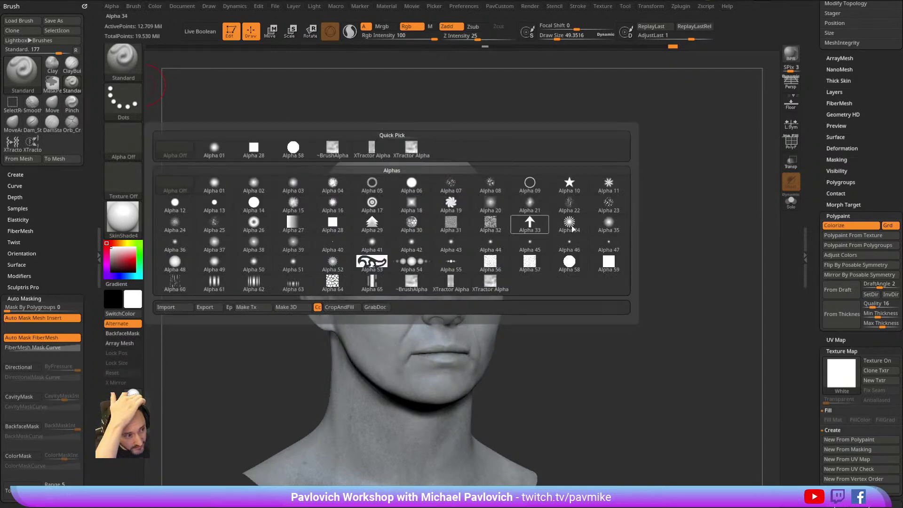
{"action": "left_click", "coordinate": [607, 208]}
{"action": "right_click_drag", "start_coordinate": [573, 158], "coordinate": [619, 155], "text": "ctrl"}
{"action": "left_click", "coordinate": [400, 39]}
{"action": "left_click_drag", "start_coordinate": [543, 137], "coordinate": [525, 102]}
{"action": "key", "text": "b"}
{"action": "key", "text": "p"}
{"action": "key", "text": "a"}
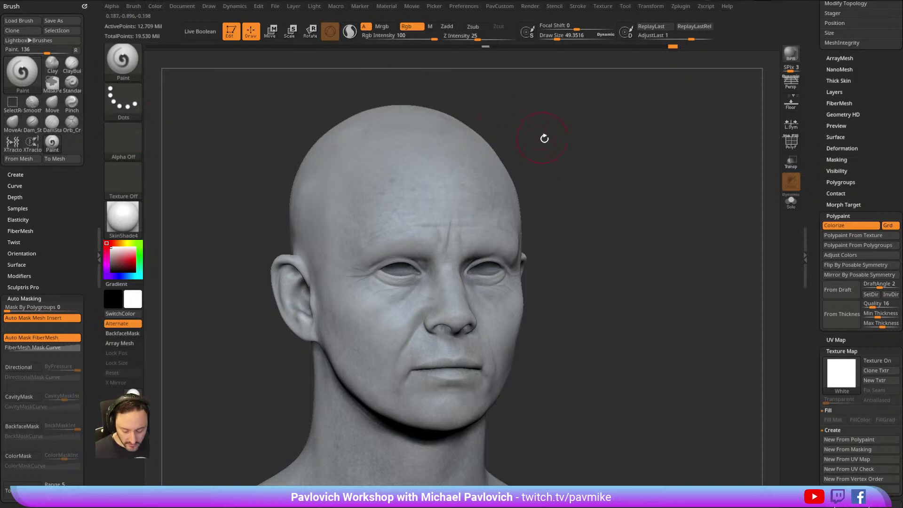
{"action": "key", "text": "b"}
{"action": "key", "text": "s"}
{"action": "key", "text": "t"}
Reduce the draw size to about 19 and pick up the skin colour from the right temple area.
{"action": "mouse_move", "coordinate": [606, 178]}
{"action": "left_mouse_down"}
{"action": "mouse_move", "coordinate": [591, 121]}
{"action": "mouse_move", "coordinate": [620, 151]}
{"action": "mouse_move", "coordinate": [529, 167]}
{"action": "left_mouse_up"}
{"action": "key", "text": "s"}
{"action": "left_click_drag", "start_coordinate": [355, 210], "coordinate": [348, 210]}
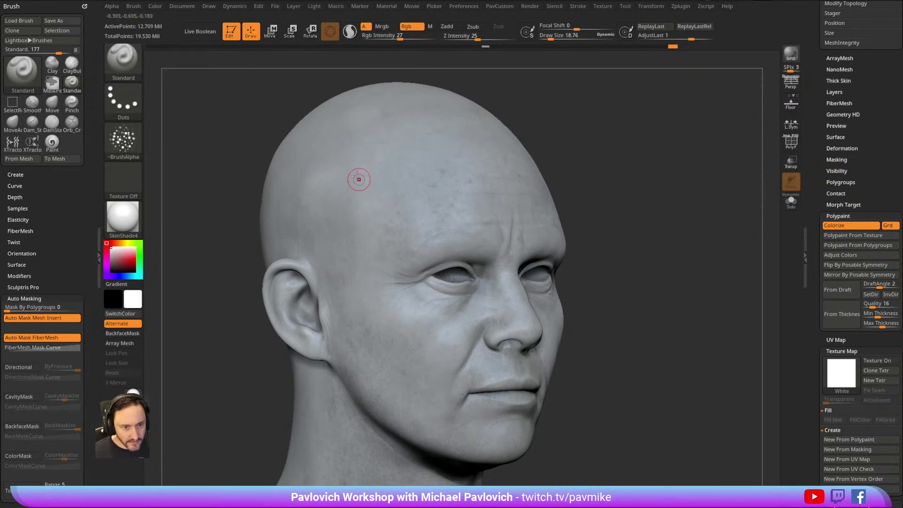
{"action": "key", "text": "c"}
Paint the sampled skin colour over the dark blotches on the forehead, using a draw size of about 49.
{"action": "left_click_drag", "start_coordinate": [560, 148], "coordinate": [595, 145]}
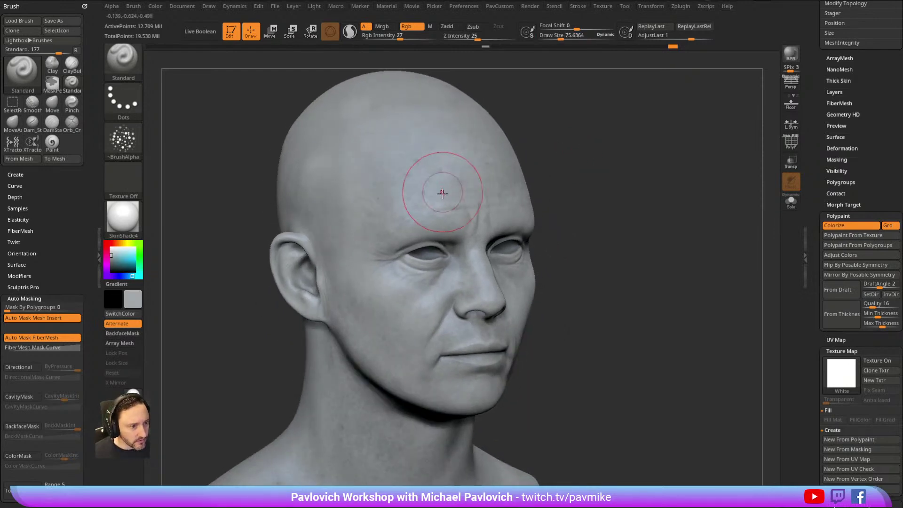
{"action": "left_click_drag", "start_coordinate": [538, 147], "coordinate": [532, 149]}
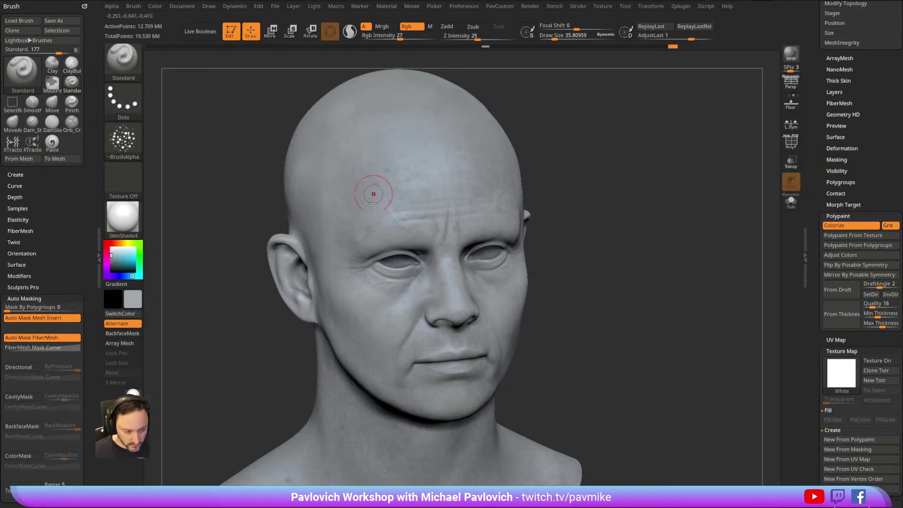
{"action": "key", "text": "s"}
{"action": "left_click_drag", "start_coordinate": [388, 199], "coordinate": [361, 229]}
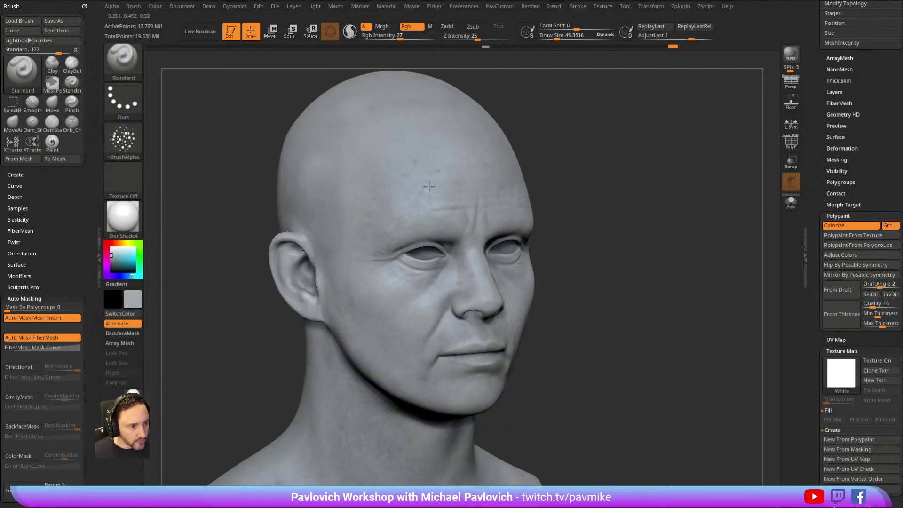
Raise the LazyRadius slightly in the Standard brush's Lazy Mouse stroke settings.
{"action": "left_click_drag", "start_coordinate": [554, 154], "coordinate": [585, 162]}
{"action": "key", "text": "2"}
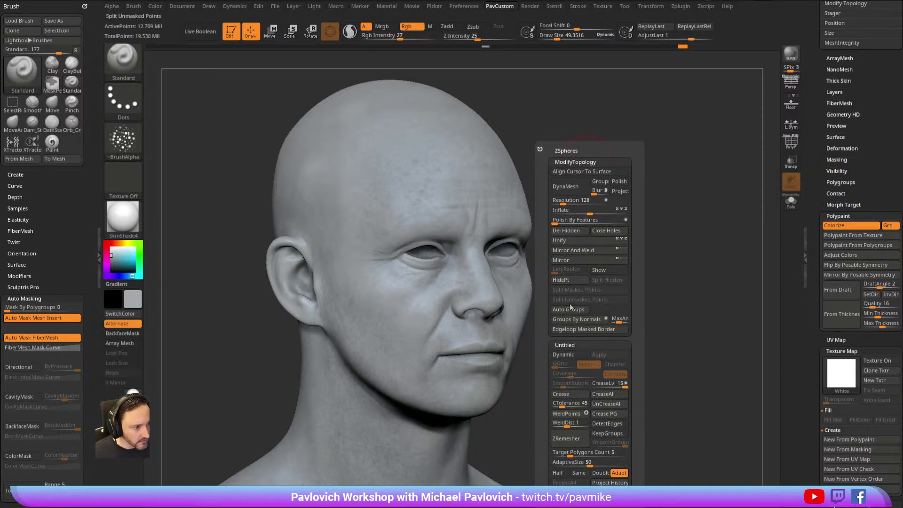
{"action": "left_click", "coordinate": [582, 7]}
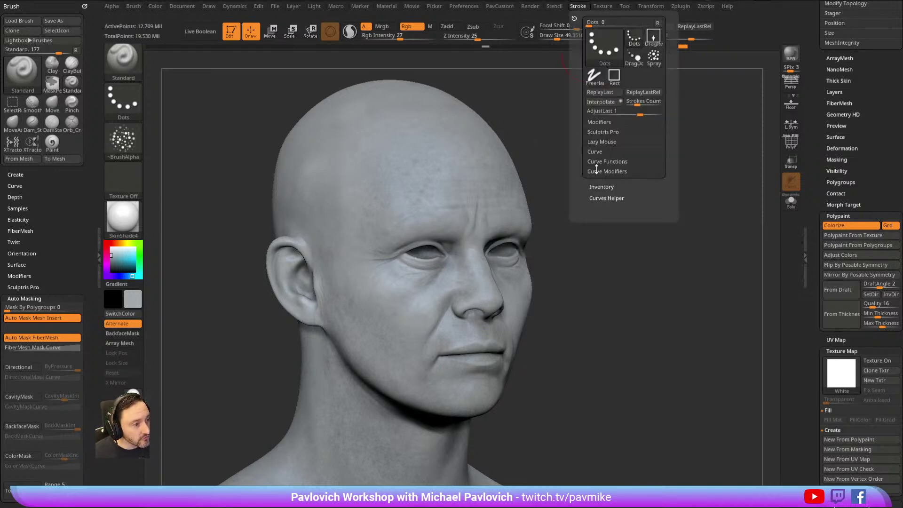
{"action": "left_click", "coordinate": [600, 141]}
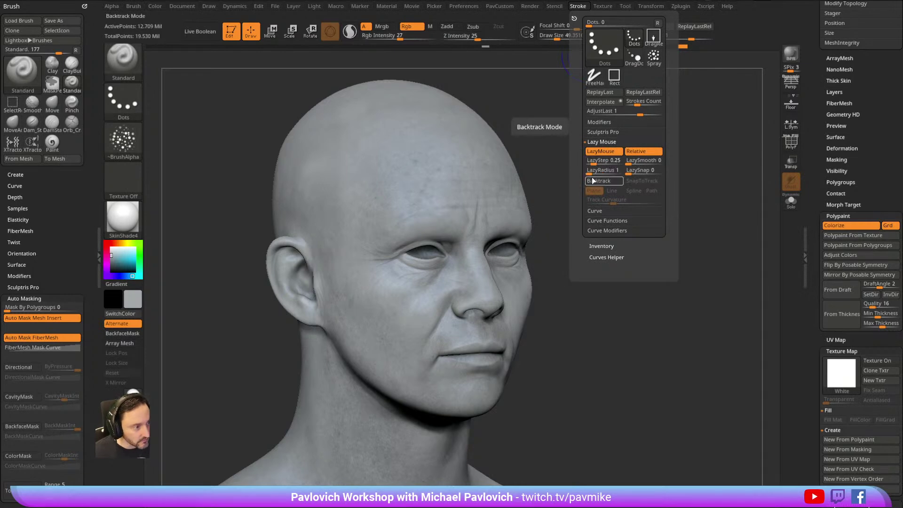
{"action": "left_click_drag", "start_coordinate": [590, 172], "coordinate": [593, 172]}
Raise the RGB intensity to 44 and blend the blotches on the forehead and right temple with speckled skin colour.
{"action": "left_click_drag", "start_coordinate": [403, 151], "coordinate": [403, 171]}
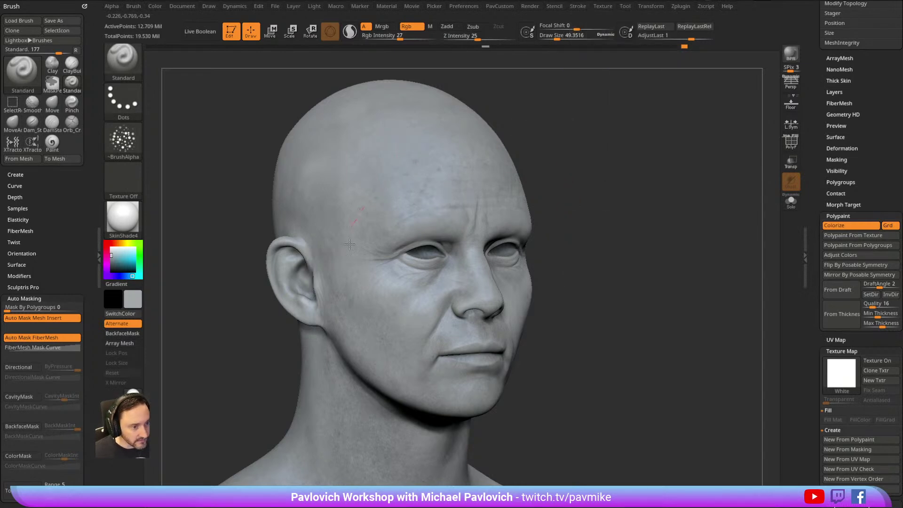
{"action": "left_click_drag", "start_coordinate": [592, 140], "coordinate": [618, 148]}
{"action": "left_click_drag", "start_coordinate": [405, 38], "coordinate": [411, 38]}
{"action": "left_click_drag", "start_coordinate": [508, 101], "coordinate": [506, 116]}
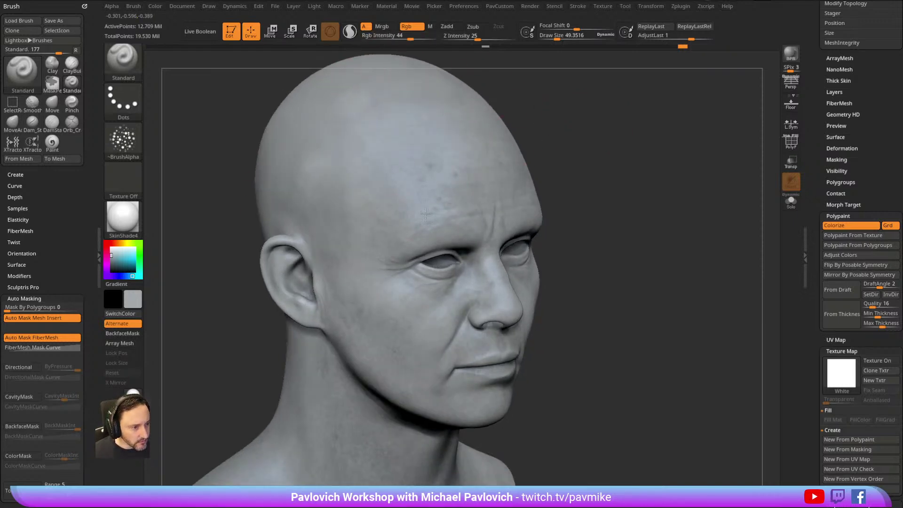
{"action": "right_click_drag", "start_coordinate": [402, 237], "coordinate": [421, 161]}
{"action": "left_click_drag", "start_coordinate": [584, 156], "coordinate": [576, 96], "text": "alt"}
{"action": "right_click_drag", "start_coordinate": [607, 175], "coordinate": [363, 258]}
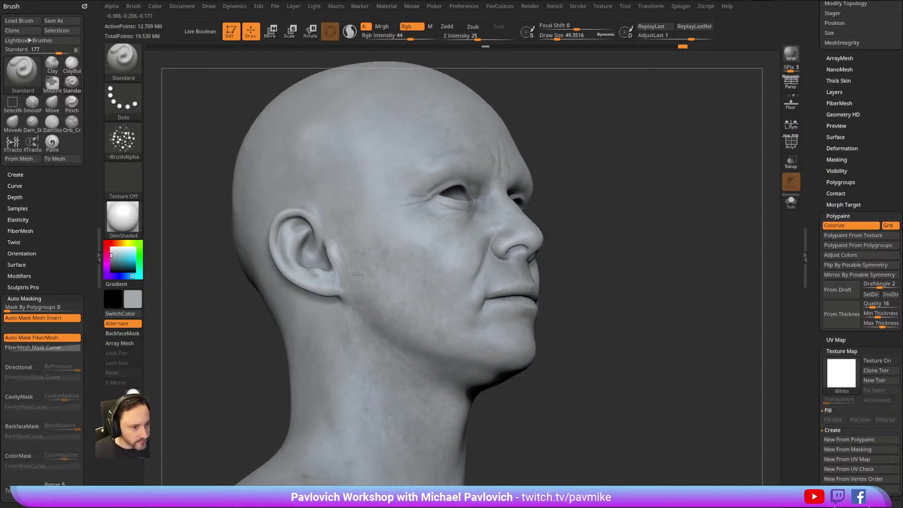
Blend the right cheek, jaw and upper neck with speckled skin colour, enlarging the draw size to about 135.
{"action": "right_click_drag", "start_coordinate": [426, 254], "coordinate": [475, 192]}
{"action": "right_click_drag", "start_coordinate": [622, 148], "coordinate": [436, 200], "text": "alt"}
{"action": "right_click_drag", "start_coordinate": [573, 187], "coordinate": [592, 165]}
{"action": "right_click_drag", "start_coordinate": [480, 244], "coordinate": [541, 234]}
{"action": "key", "text": "s"}
{"action": "left_click_drag", "start_coordinate": [435, 288], "coordinate": [427, 289]}
{"action": "left_click_drag", "start_coordinate": [400, 313], "coordinate": [451, 303]}
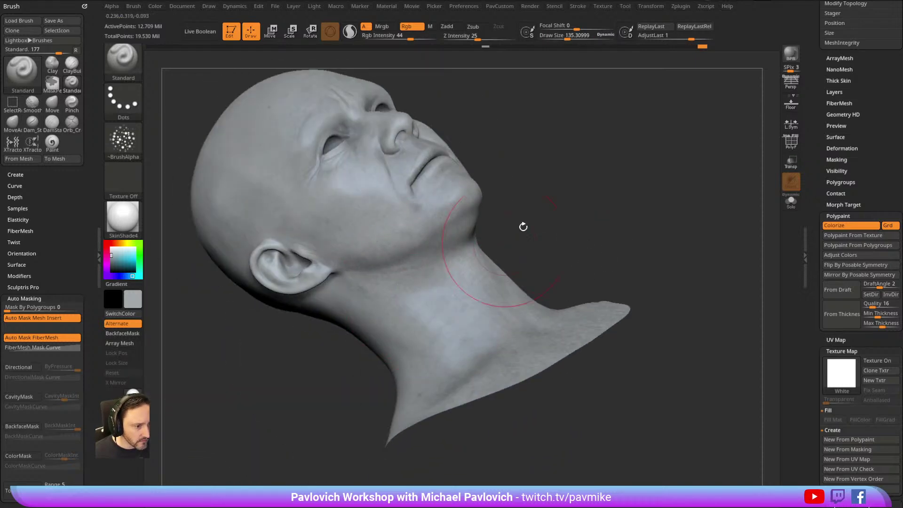
Paint speckled skin colour over the neck, collarbones and upper chest, using a draw size of about 69.
{"action": "right_click_drag", "start_coordinate": [500, 249], "coordinate": [487, 305]}
{"action": "key", "text": "bracketleft"}
{"action": "left_click_drag", "start_coordinate": [476, 300], "coordinate": [471, 345]}
{"action": "right_click_drag", "start_coordinate": [552, 228], "coordinate": [534, 287]}
{"action": "key", "text": "bracketright"}
{"action": "left_click_drag", "start_coordinate": [484, 346], "coordinate": [422, 412]}
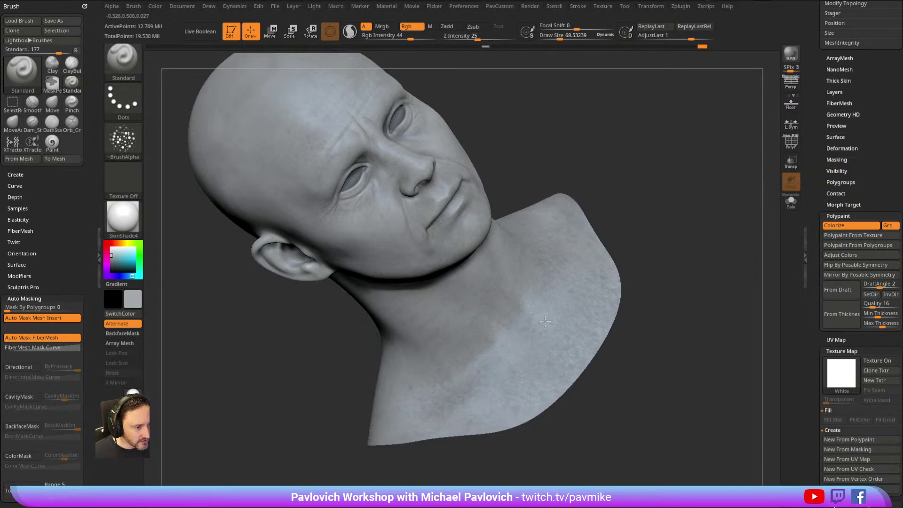
{"action": "right_click_drag", "start_coordinate": [501, 253], "coordinate": [426, 259]}
{"action": "right_click_drag", "start_coordinate": [487, 259], "coordinate": [444, 270]}
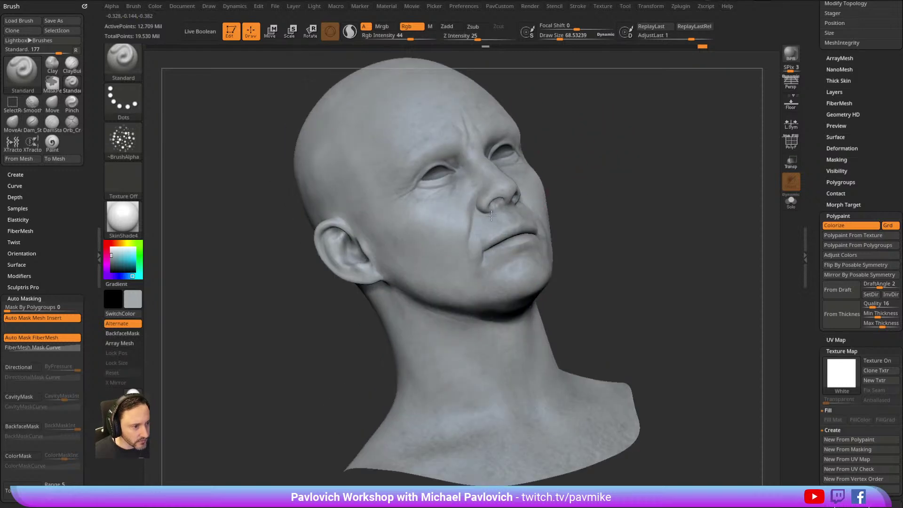
Blend remaining blemishes on the face, side of the head and right shoulder with draw sizes of about 59 to 79.
{"action": "right_click_drag", "start_coordinate": [484, 216], "coordinate": [476, 225]}
{"action": "right_click_drag", "start_coordinate": [467, 193], "coordinate": [499, 164]}
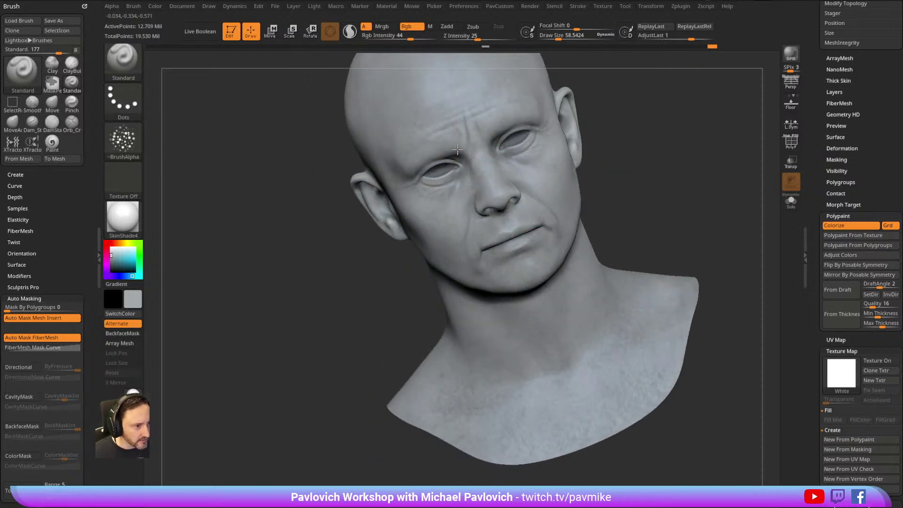
{"action": "right_click_drag", "start_coordinate": [479, 91], "coordinate": [430, 193]}
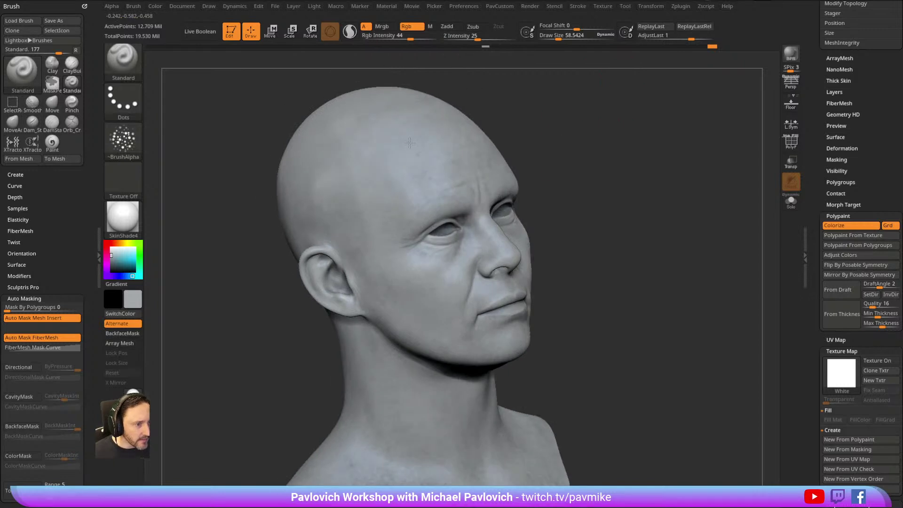
{"action": "right_click_drag", "start_coordinate": [401, 166], "coordinate": [399, 159]}
{"action": "right_click_drag", "start_coordinate": [487, 115], "coordinate": [330, 246]}
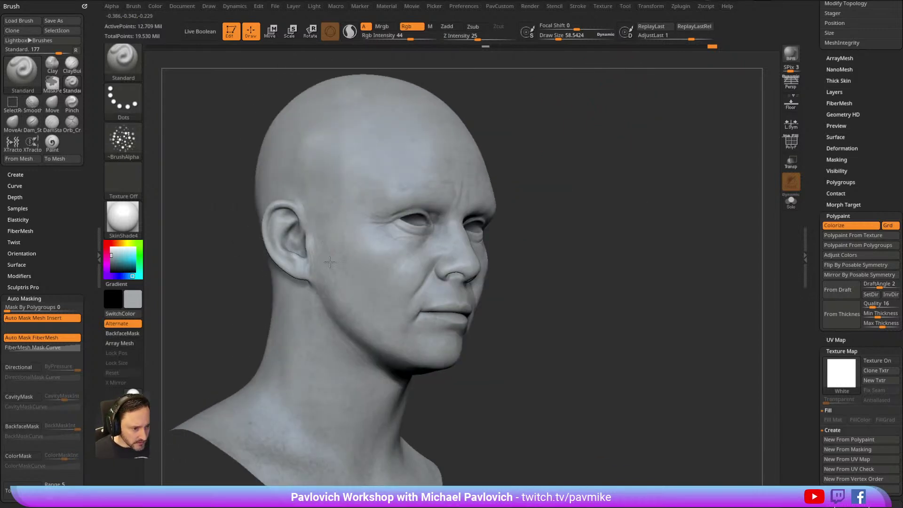
{"action": "right_click_drag", "start_coordinate": [368, 283], "coordinate": [551, 194]}
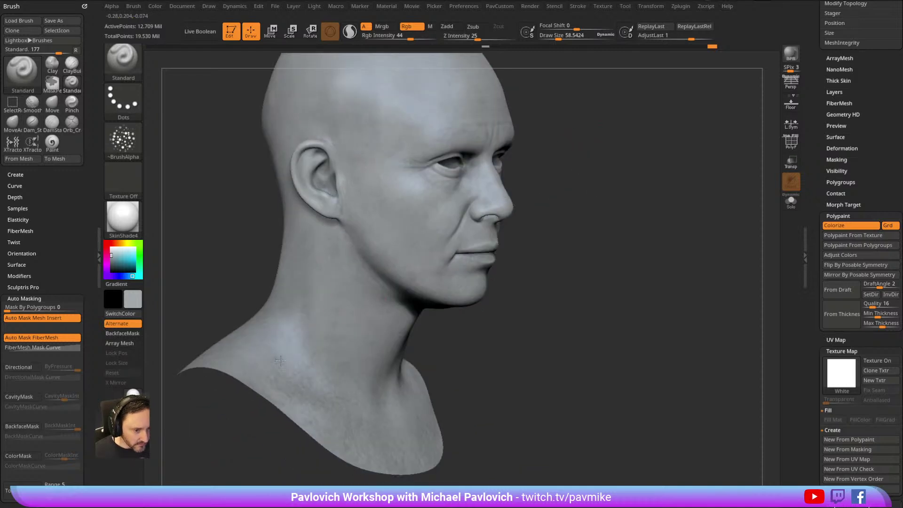
{"action": "right_click_drag", "start_coordinate": [329, 379], "coordinate": [312, 395]}
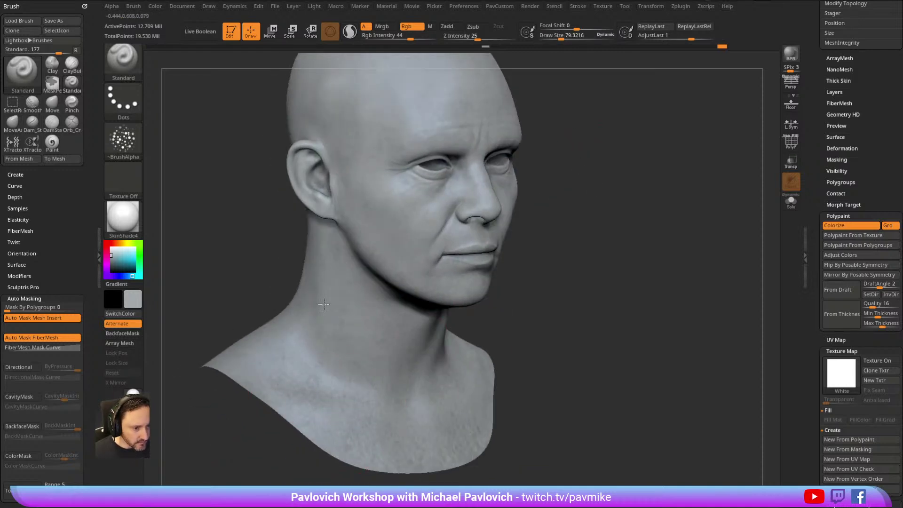
Reduce the draw size to about 29 for close painting on the face.
{"action": "right_click_drag", "start_coordinate": [343, 253], "coordinate": [615, 154], "text": "shift"}
{"action": "key", "text": "s"}
{"action": "left_click_drag", "start_coordinate": [614, 153], "coordinate": [609, 154]}
{"action": "mouse_move", "coordinate": [611, 154]}
{"action": "right_mouse_down", "text": "ctrl"}
{"action": "mouse_move", "coordinate": [663, 201]}
{"action": "mouse_move", "coordinate": [447, 182]}
{"action": "right_mouse_up", "text": "ctrl"}
{"action": "right_click_drag", "start_coordinate": [611, 202], "coordinate": [644, 211]}
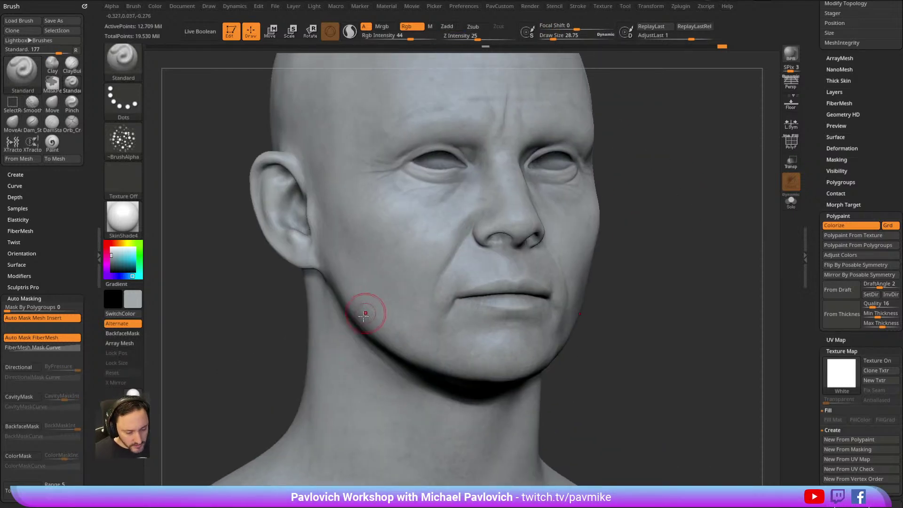
Switch to the browser to study the skin shading in the Pinhead reference photo, then return to the head in ZBrush.
{"action": "left_click_drag", "start_coordinate": [0, 193], "coordinate": [147, 38]}
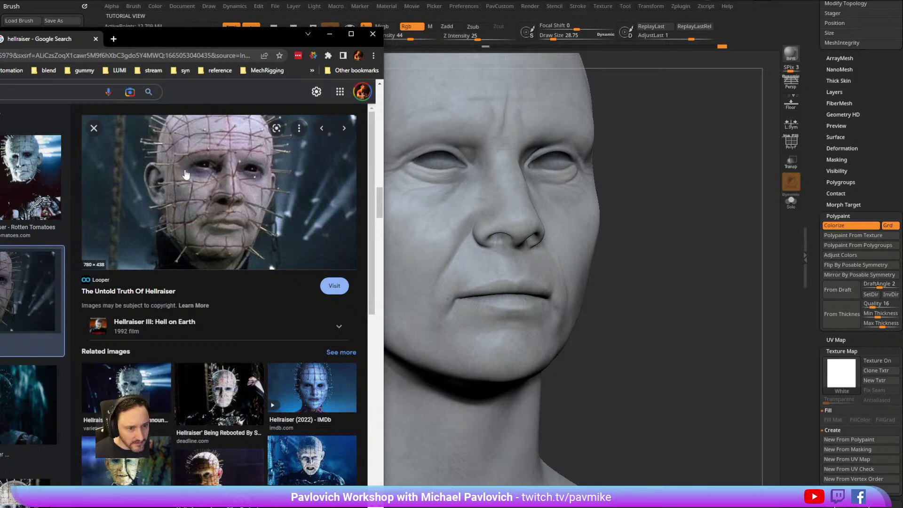
{"action": "key", "text": "alt+Tab"}
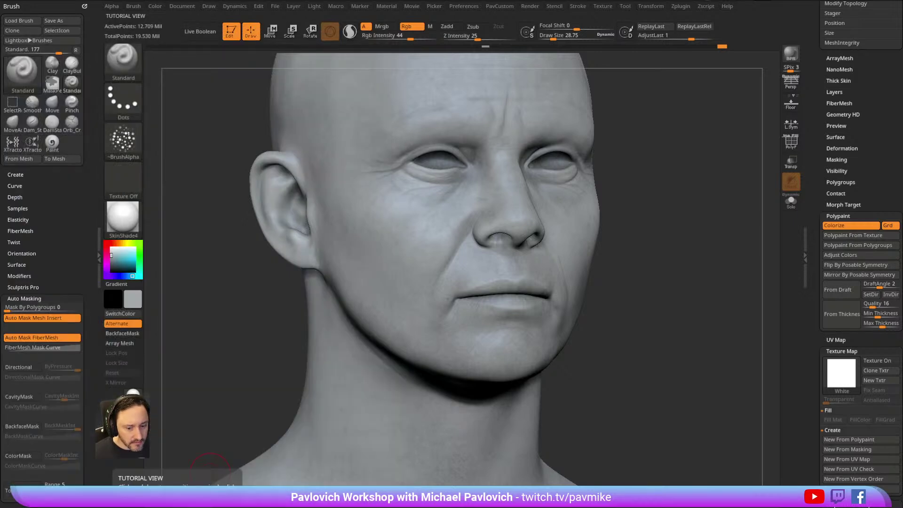
{"action": "mouse_move", "coordinate": [663, 121]}
{"action": "left_mouse_down"}
{"action": "mouse_move", "coordinate": [659, 141]}
{"action": "mouse_move", "coordinate": [668, 145]}
{"action": "mouse_move", "coordinate": [627, 115]}
{"action": "left_mouse_up"}
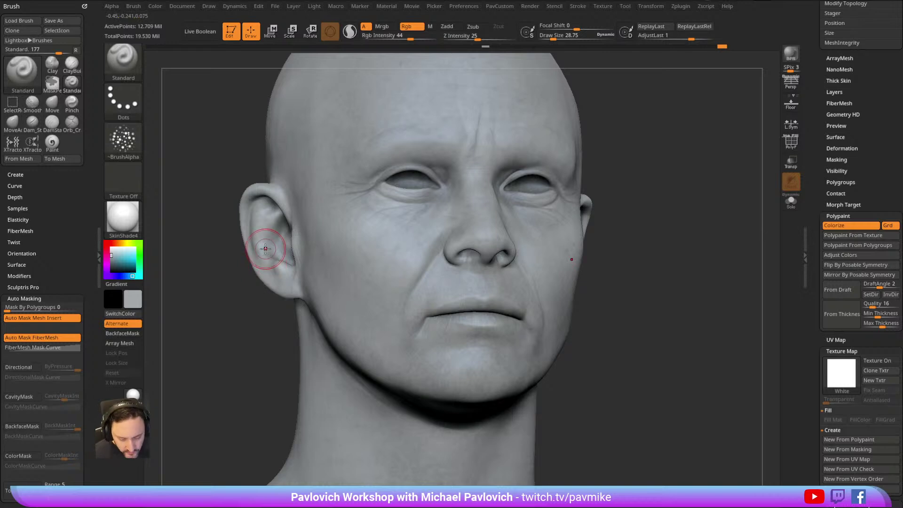
Choose a darker grey-teal paint colour and set the draw size to about 46 for tinting beneath the eyes.
{"action": "left_click", "coordinate": [115, 262]}
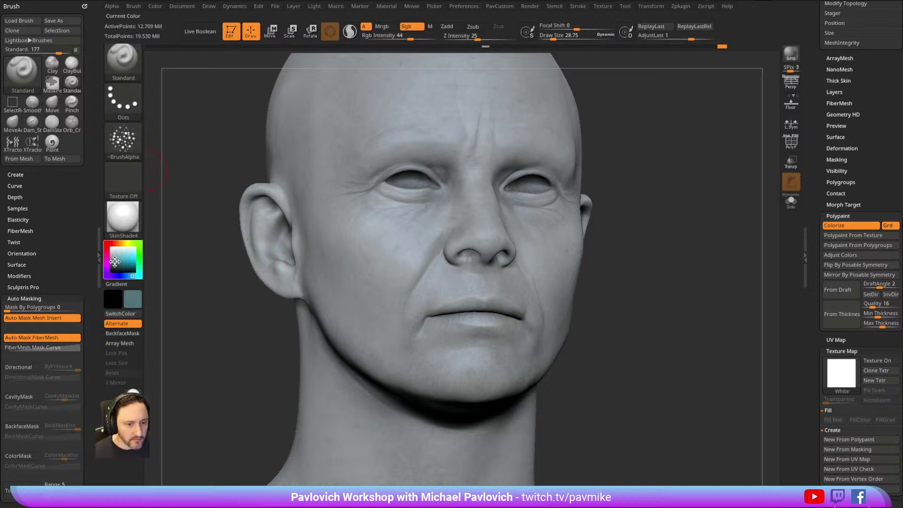
{"action": "left_click_drag", "start_coordinate": [677, 131], "coordinate": [687, 163], "text": "alt"}
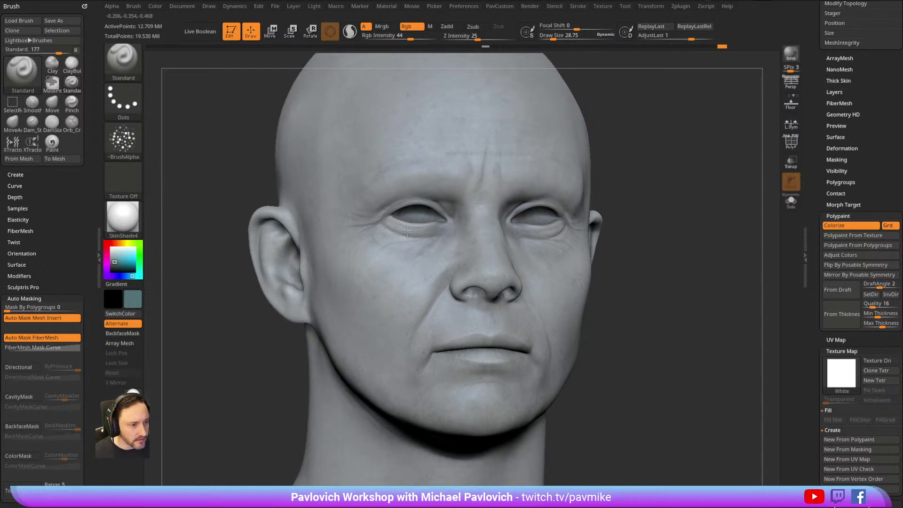
{"action": "left_click_drag", "start_coordinate": [611, 174], "coordinate": [627, 162]}
{"action": "key", "text": "s"}
{"action": "left_click_drag", "start_coordinate": [399, 240], "coordinate": [403, 240]}
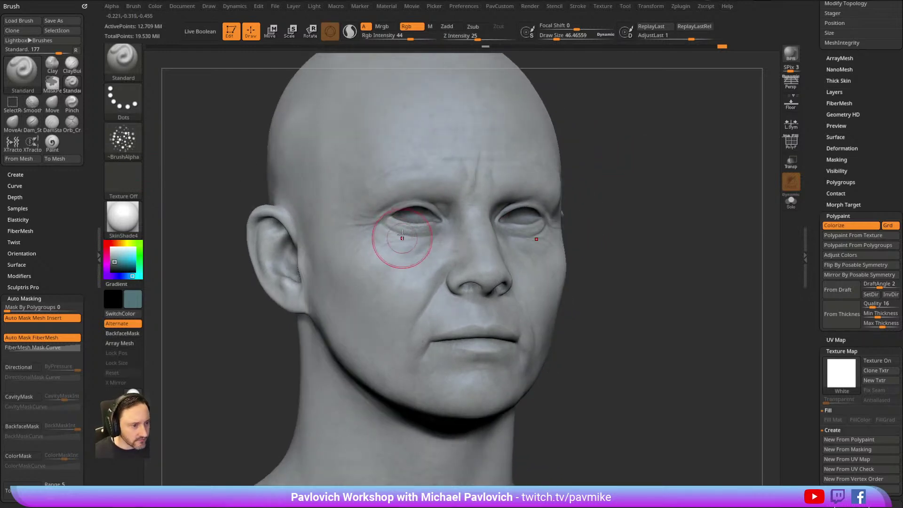
Paint the grey-teal tint around the eye sockets and the inner corners beside the nose bridge.
{"action": "left_click_drag", "start_coordinate": [654, 169], "coordinate": [599, 159]}
{"action": "mouse_move", "coordinate": [565, 207]}
{"action": "right_mouse_down"}
{"action": "mouse_move", "coordinate": [443, 213]}
{"action": "mouse_move", "coordinate": [517, 169]}
{"action": "right_mouse_up"}
{"action": "left_click_drag", "start_coordinate": [606, 144], "coordinate": [555, 156]}
{"action": "left_click_drag", "start_coordinate": [642, 174], "coordinate": [574, 186]}
{"action": "mouse_move", "coordinate": [686, 138]}
{"action": "right_mouse_down"}
{"action": "mouse_move", "coordinate": [597, 141]}
{"action": "mouse_move", "coordinate": [639, 133]}
{"action": "mouse_move", "coordinate": [526, 183]}
{"action": "right_mouse_up"}
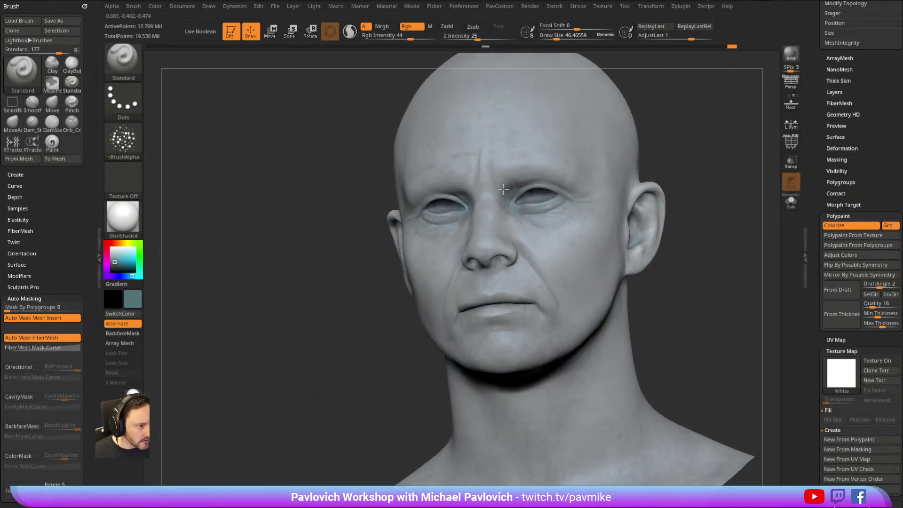
{"action": "right_click_drag", "start_coordinate": [647, 159], "coordinate": [527, 176]}
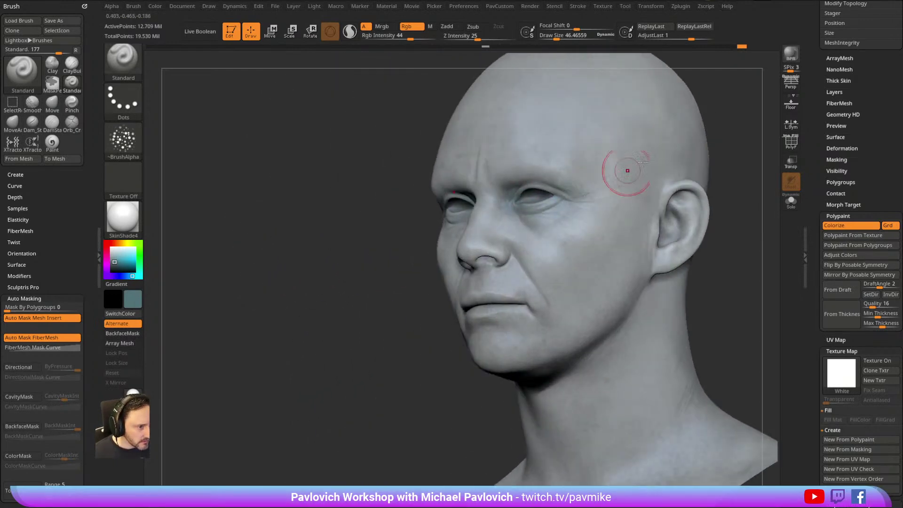
{"action": "right_click_drag", "start_coordinate": [614, 183], "coordinate": [707, 121]}
Paint the grey-teal tint below the eyes, along the sides of the nose and over the lips.
{"action": "right_click_drag", "start_coordinate": [455, 225], "coordinate": [419, 245]}
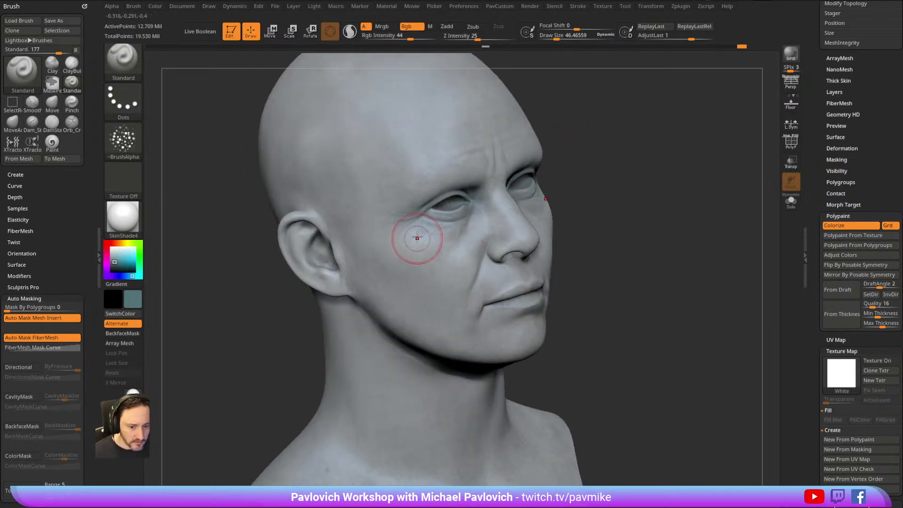
{"action": "mouse_move", "coordinate": [500, 226]}
{"action": "right_mouse_down"}
{"action": "mouse_move", "coordinate": [615, 177]}
{"action": "mouse_move", "coordinate": [485, 210]}
{"action": "right_mouse_up"}
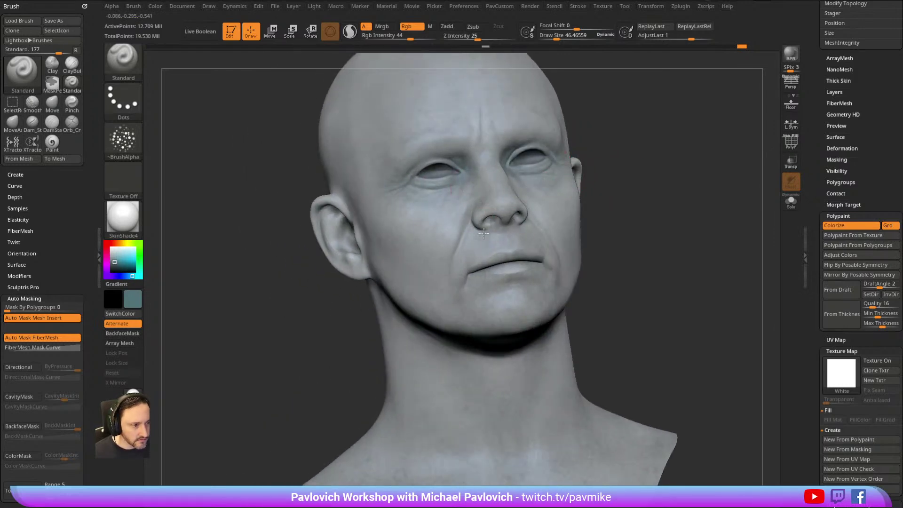
{"action": "right_click_drag", "start_coordinate": [583, 152], "coordinate": [473, 214]}
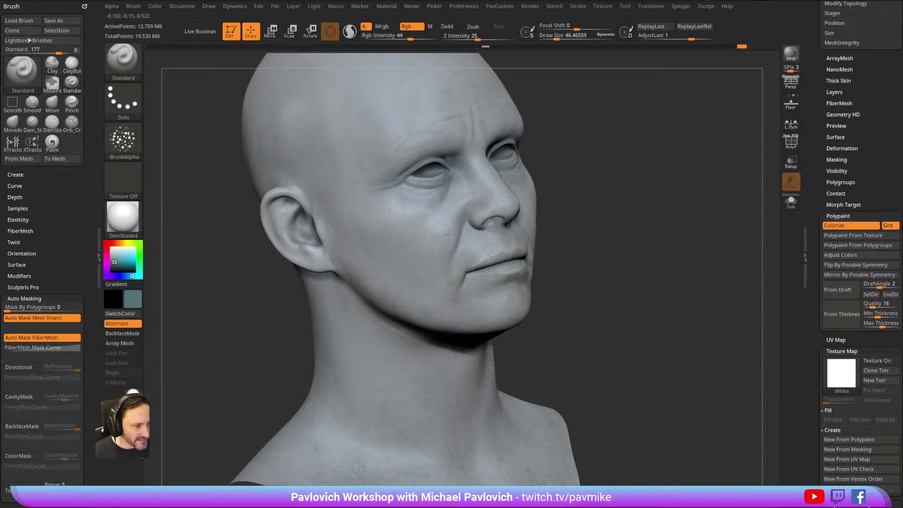
{"action": "mouse_move", "coordinate": [447, 268]}
{"action": "right_mouse_down"}
{"action": "mouse_move", "coordinate": [580, 192]}
{"action": "mouse_move", "coordinate": [436, 255]}
{"action": "right_mouse_up"}
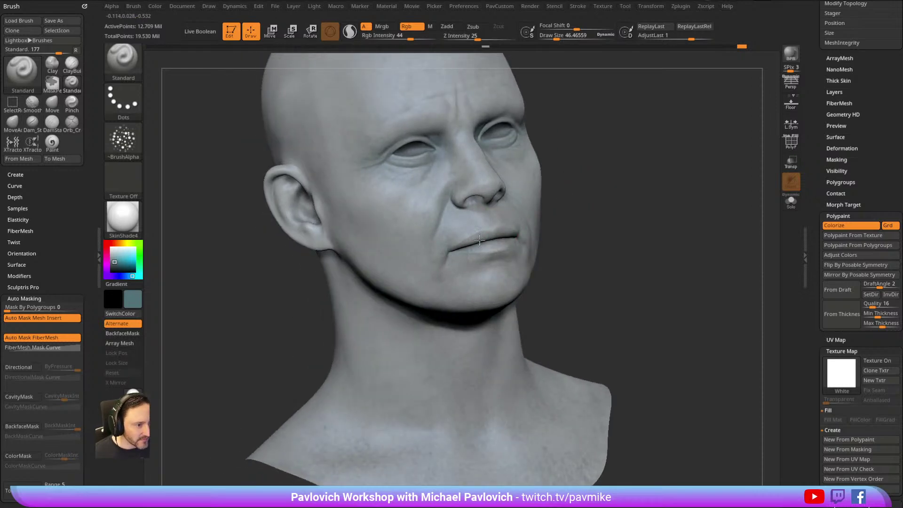
{"action": "right_click_drag", "start_coordinate": [509, 236], "coordinate": [540, 171]}
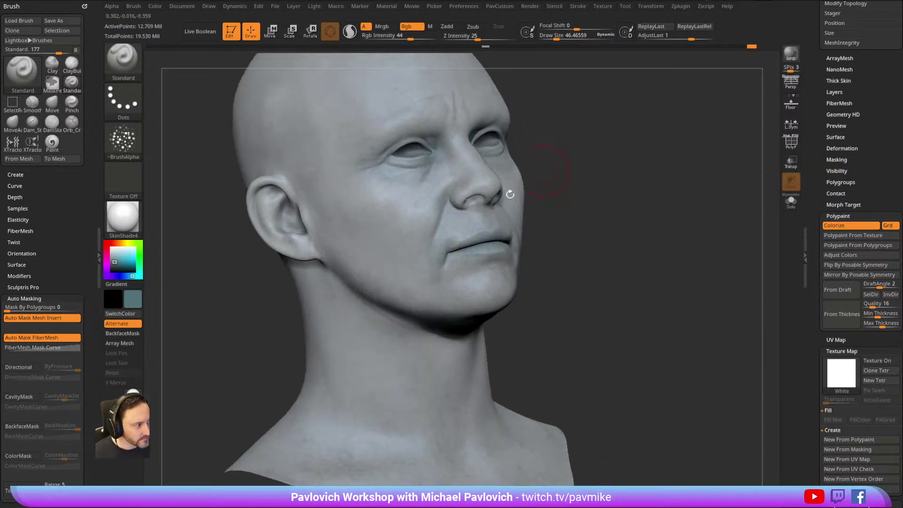
Build up the grey-teal tint around the eyes and along the folds between the nose and cheeks.
{"action": "mouse_move", "coordinate": [519, 222]}
{"action": "right_mouse_down"}
{"action": "mouse_move", "coordinate": [463, 231]}
{"action": "mouse_move", "coordinate": [582, 169]}
{"action": "mouse_move", "coordinate": [439, 202]}
{"action": "mouse_move", "coordinate": [633, 113]}
{"action": "mouse_move", "coordinate": [637, 137]}
{"action": "mouse_move", "coordinate": [651, 125]}
{"action": "mouse_move", "coordinate": [591, 171]}
{"action": "right_mouse_up"}
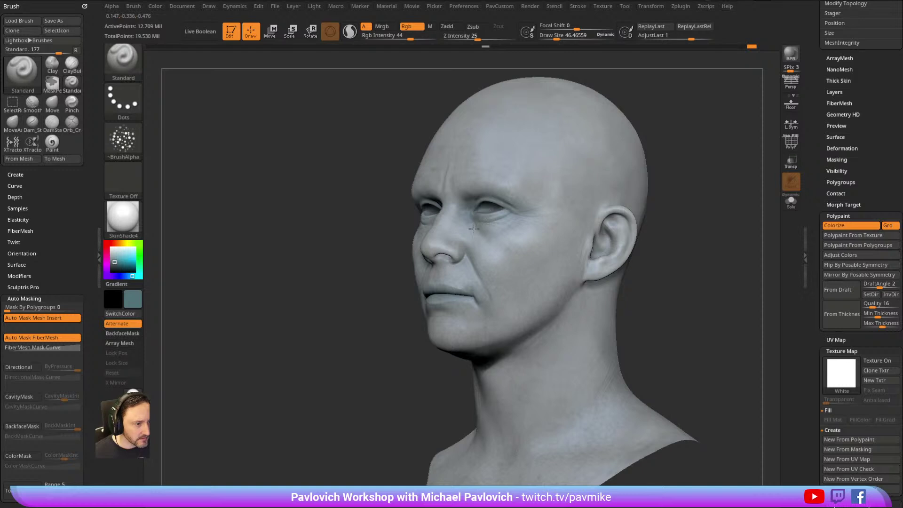
{"action": "right_click_drag", "start_coordinate": [663, 140], "coordinate": [709, 141]}
{"action": "mouse_move", "coordinate": [422, 222]}
{"action": "left_mouse_down"}
{"action": "mouse_move", "coordinate": [397, 207]}
{"action": "mouse_move", "coordinate": [458, 197]}
{"action": "left_mouse_up"}
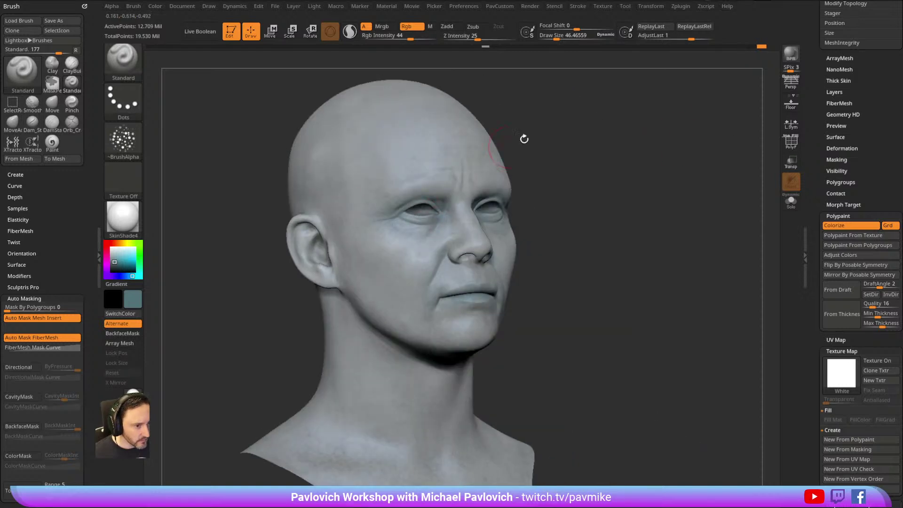
{"action": "right_click_drag", "start_coordinate": [508, 147], "coordinate": [489, 141]}
{"action": "right_click_drag", "start_coordinate": [502, 183], "coordinate": [433, 223]}
{"action": "mouse_move", "coordinate": [583, 178]}
{"action": "right_mouse_down", "text": "alt"}
{"action": "mouse_move", "coordinate": [588, 163]}
{"action": "mouse_move", "coordinate": [522, 188]}
{"action": "mouse_move", "coordinate": [503, 171]}
{"action": "right_mouse_up", "text": "alt"}
Set the draw size to about 44 and paint the grey-teal tint over the brow and forehead creases.
{"action": "key", "text": "bracketright"}
{"action": "key", "text": "bracketright"}
{"action": "key", "text": "bracketright"}
{"action": "key", "text": "bracketright"}
{"action": "key", "text": "bracketleft"}
{"action": "key", "text": "bracketleft"}
{"action": "key", "text": "bracketleft"}
{"action": "key", "text": "bracketleft"}
{"action": "key", "text": "bracketleft"}
{"action": "key", "text": "bracketleft"}
{"action": "right_click_drag", "start_coordinate": [518, 123], "coordinate": [466, 97]}
{"action": "mouse_move", "coordinate": [466, 97]}
{"action": "right_mouse_down", "text": "alt"}
{"action": "mouse_move", "coordinate": [563, 167]}
{"action": "mouse_move", "coordinate": [577, 137]}
{"action": "right_mouse_up", "text": "alt"}
{"action": "key", "text": "s"}
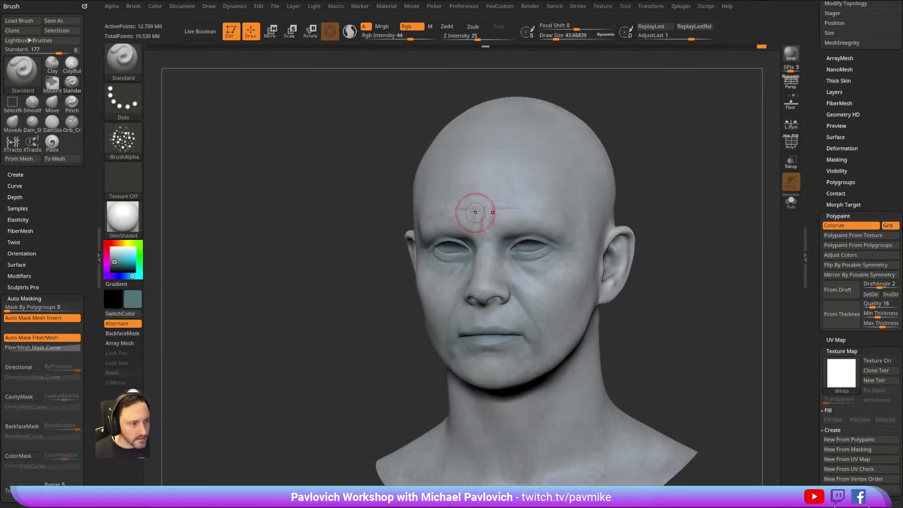
{"action": "left_click_drag", "start_coordinate": [471, 212], "coordinate": [474, 211]}
{"action": "right_click_drag", "start_coordinate": [546, 155], "coordinate": [607, 131]}
{"action": "mouse_move", "coordinate": [528, 207]}
{"action": "right_mouse_down"}
{"action": "mouse_move", "coordinate": [633, 117]}
{"action": "mouse_move", "coordinate": [641, 127]}
{"action": "mouse_move", "coordinate": [540, 177]}
{"action": "right_mouse_up"}
Reduce the draw size to about 29 for finer tinting of the face.
{"action": "key", "text": "b"}
{"action": "key", "text": "d"}
{"action": "key", "text": "s"}
{"action": "key", "text": "bracketleft"}
{"action": "key", "text": "bracketleft"}
{"action": "right_click_drag", "start_coordinate": [478, 215], "coordinate": [579, 182]}
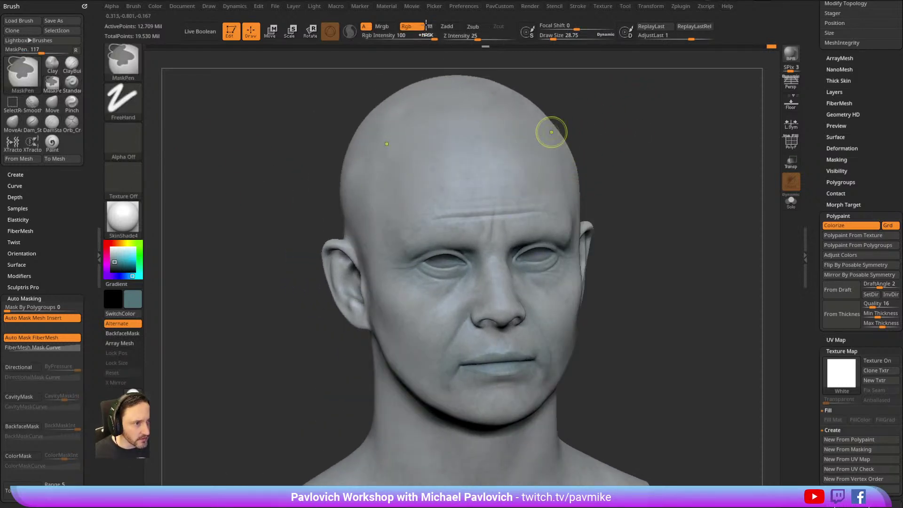
Try a colour-only stroke over the forehead creases with the DamStandard brush, then undo it.
{"action": "left_click", "coordinate": [472, 28]}
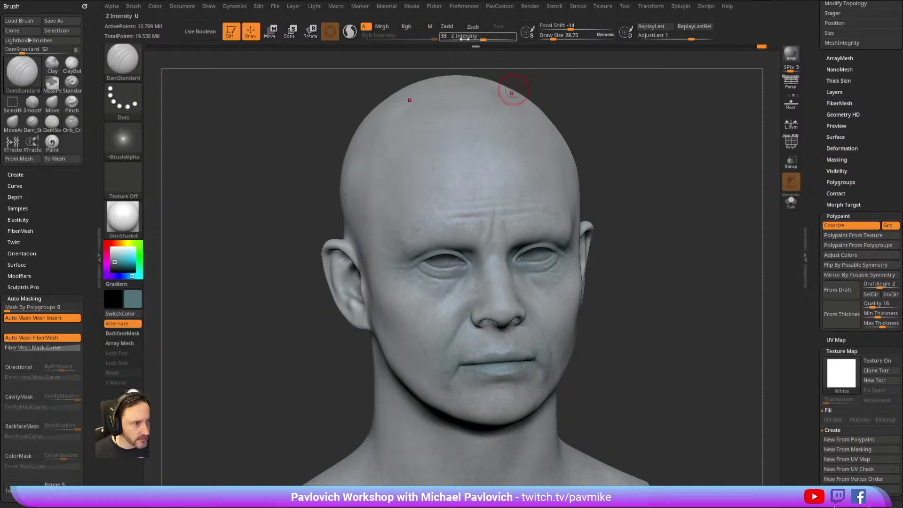
{"action": "left_click", "coordinate": [405, 27]}
{"action": "right_click_drag", "start_coordinate": [569, 161], "coordinate": [556, 165]}
{"action": "left_click_drag", "start_coordinate": [416, 225], "coordinate": [490, 217]}
{"action": "mouse_move", "coordinate": [574, 191]}
{"action": "right_mouse_down"}
{"action": "mouse_move", "coordinate": [649, 167]}
{"action": "mouse_move", "coordinate": [505, 147]}
{"action": "right_mouse_up"}
{"action": "key", "text": "ctrl+z"}
Try tinting the forehead creases grey-teal with the Dam_Standard_02 brush at a draw size of about 150, then undo the tint.
{"action": "key", "text": "s"}
{"action": "left_click", "coordinate": [468, 245]}
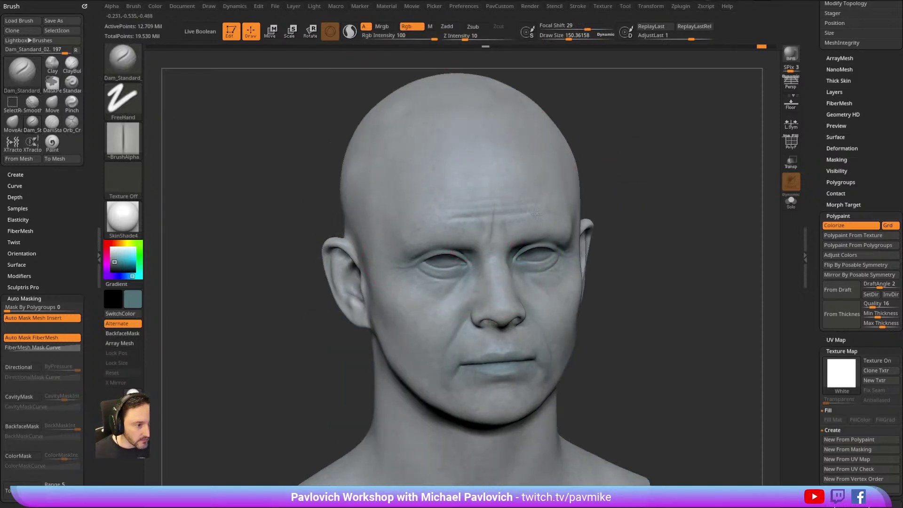
{"action": "right_click_drag", "start_coordinate": [590, 188], "coordinate": [595, 194]}
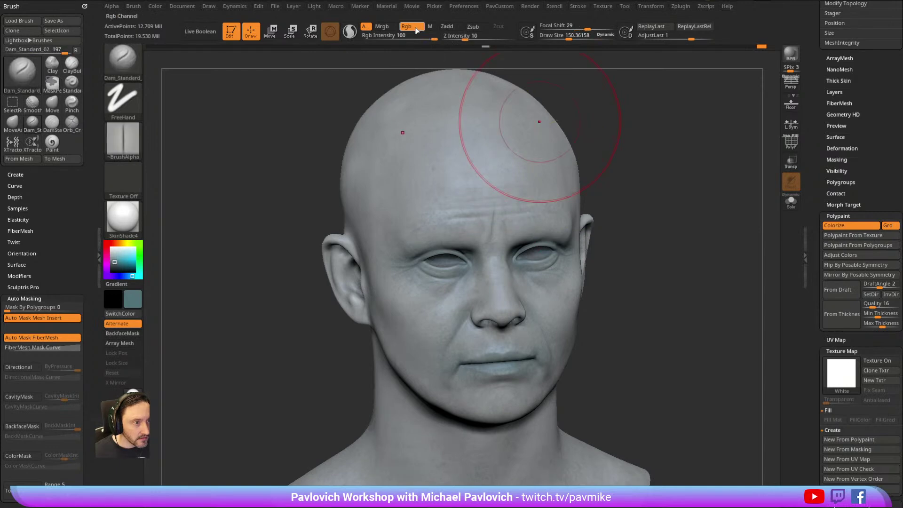
{"action": "left_click_drag", "start_coordinate": [649, 143], "coordinate": [622, 134]}
{"action": "mouse_move", "coordinate": [446, 205]}
{"action": "left_mouse_down"}
{"action": "mouse_move", "coordinate": [499, 207]}
{"action": "mouse_move", "coordinate": [423, 202]}
{"action": "mouse_move", "coordinate": [541, 193]}
{"action": "left_mouse_up"}
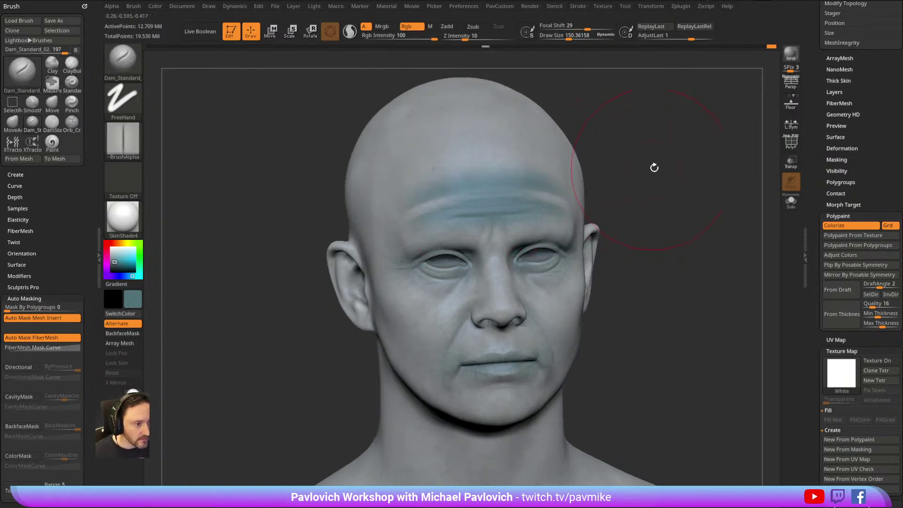
{"action": "left_click_drag", "start_coordinate": [652, 169], "coordinate": [640, 166]}
{"action": "key", "text": "ctrl"}
{"action": "key", "text": "ctrl+z"}
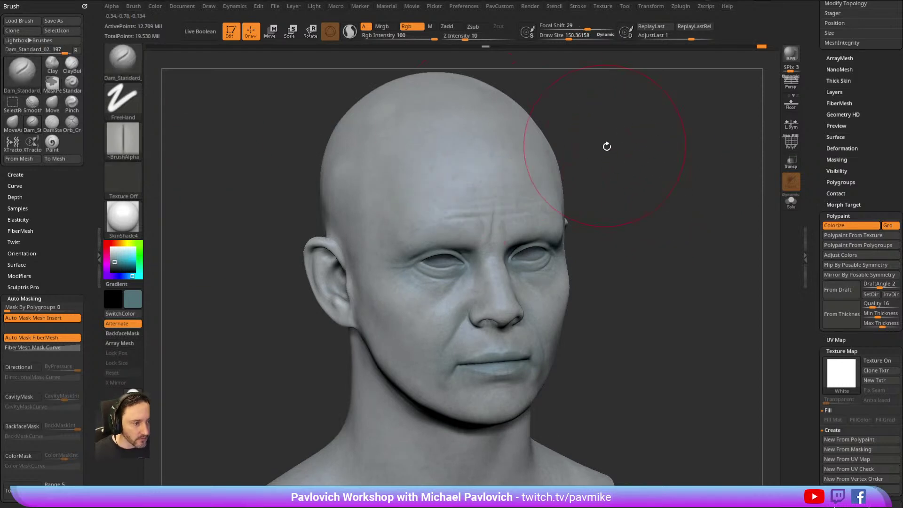
Try a dark secondary-colour stroke across the forehead creases at a draw size of about 161, then undo it.
{"action": "left_click_drag", "start_coordinate": [617, 154], "coordinate": [635, 155]}
{"action": "key", "text": "bracketright"}
{"action": "left_click_drag", "start_coordinate": [442, 214], "coordinate": [573, 209], "text": "alt"}
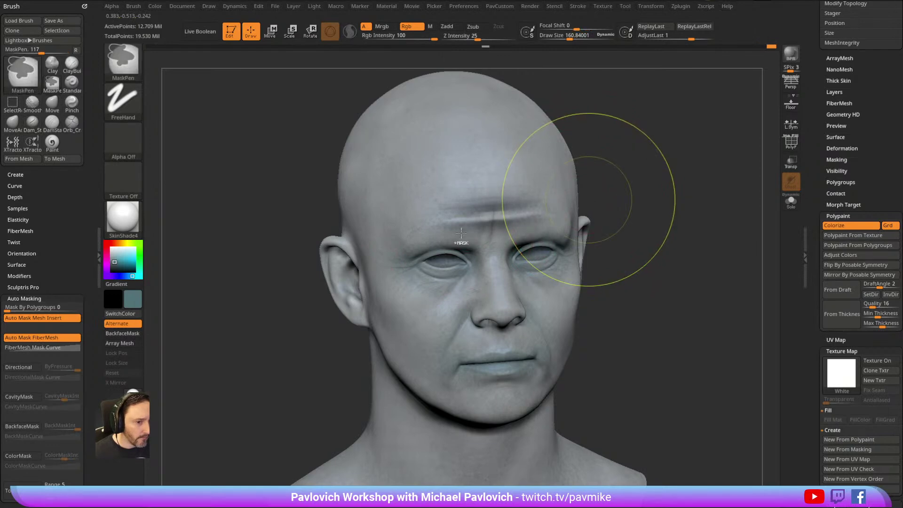
{"action": "key", "text": "ctrl+z"}
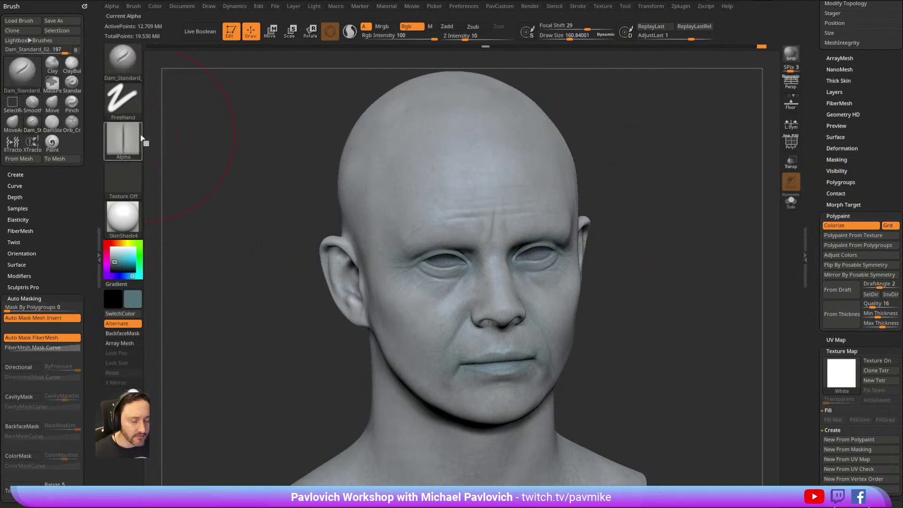
Set the draw size to about 22 and the Rgb intensity to 13, and paint faint tint into the forehead creases with DamStandard.
{"action": "key", "text": "2"}
{"action": "key", "text": "s"}
{"action": "mouse_move", "coordinate": [489, 224]}
{"action": "left_mouse_down"}
{"action": "mouse_move", "coordinate": [473, 223]}
{"action": "mouse_move", "coordinate": [483, 217]}
{"action": "left_mouse_up"}
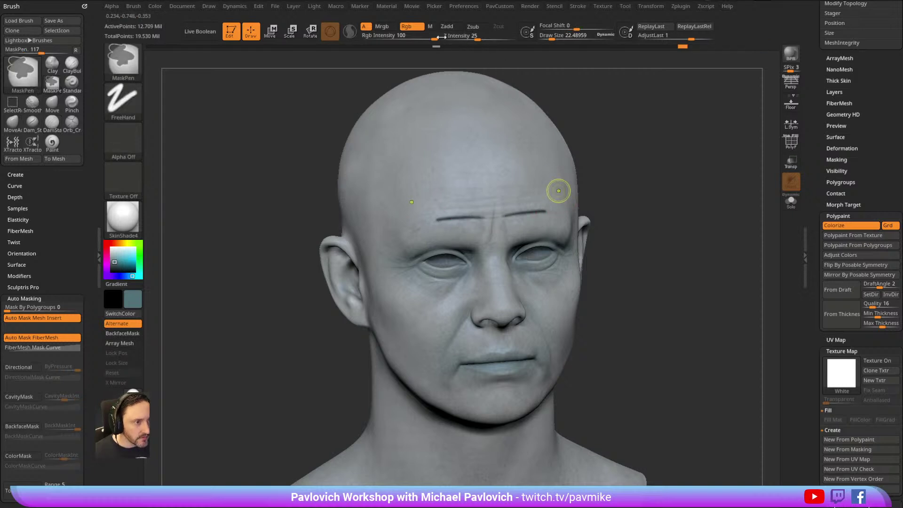
{"action": "left_click", "coordinate": [416, 36]}
{"action": "type", "text": "13"}
{"action": "key", "text": "ctrl+z"}
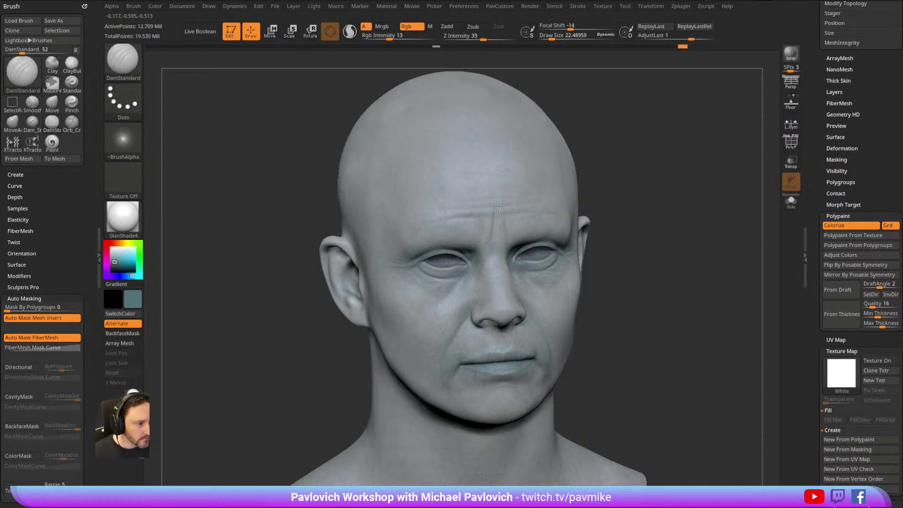
{"action": "left_click_drag", "start_coordinate": [588, 153], "coordinate": [410, 219]}
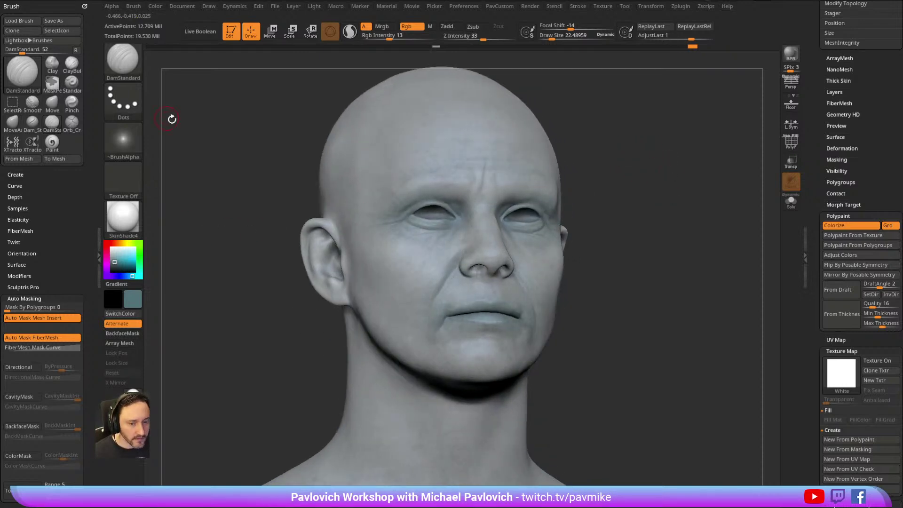
Switch to the Standard brush and give it Alpha 06.
{"action": "key", "text": "b"}
{"action": "key", "text": "s"}
{"action": "key", "text": "t"}
{"action": "left_click", "coordinate": [123, 140]}
{"action": "left_click", "coordinate": [416, 184]}
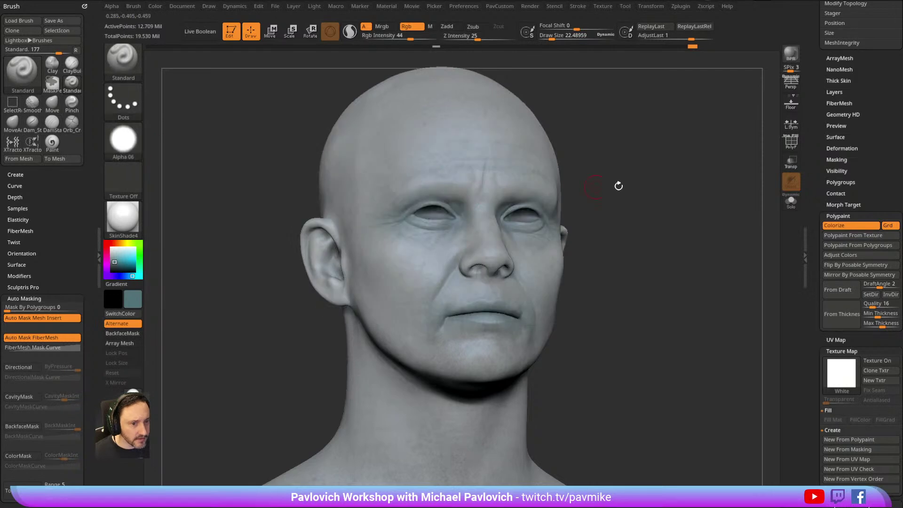
{"action": "left_click_drag", "start_coordinate": [588, 185], "coordinate": [661, 175]}
{"action": "left_click_drag", "start_coordinate": [606, 169], "coordinate": [623, 178]}
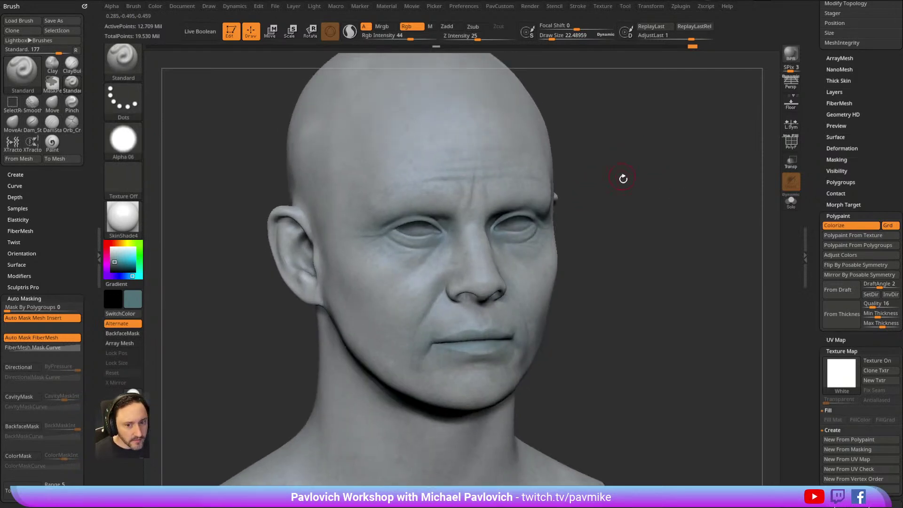
Sample the grey-teal tint from the face and touch up the facial tinting with it.
{"action": "key", "text": "c"}
{"action": "left_click_drag", "start_coordinate": [124, 257], "coordinate": [114, 261]}
{"action": "left_click_drag", "start_coordinate": [629, 153], "coordinate": [476, 197]}
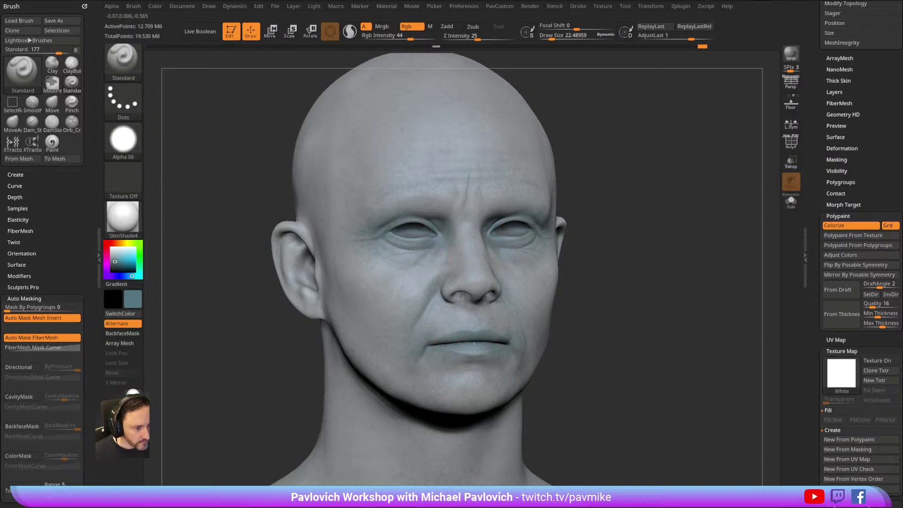
{"action": "left_click_drag", "start_coordinate": [589, 266], "coordinate": [605, 203]}
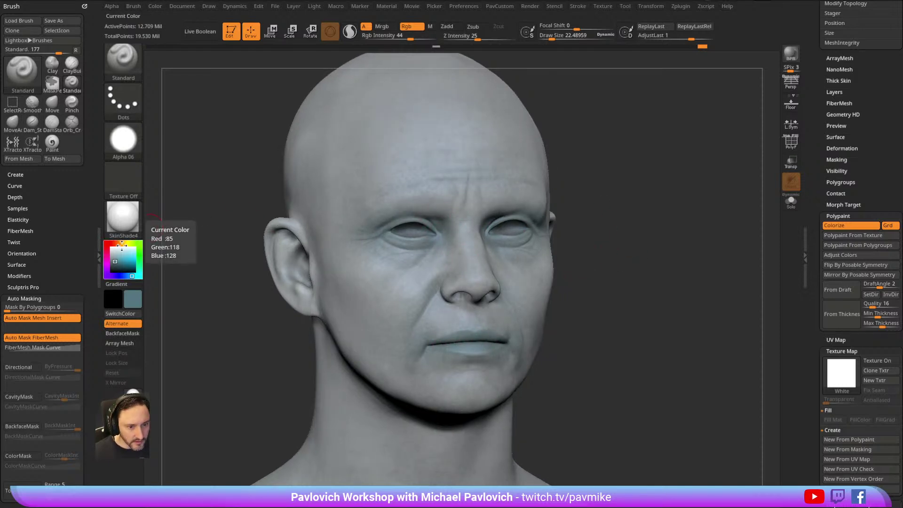
Choose a muted purple paint colour and set the Standard brush to the speckled Alpha 23.
{"action": "left_click", "coordinate": [116, 277]}
{"action": "left_click_drag", "start_coordinate": [116, 262], "coordinate": [116, 260]}
{"action": "right_click_drag", "start_coordinate": [490, 152], "coordinate": [415, 237]}
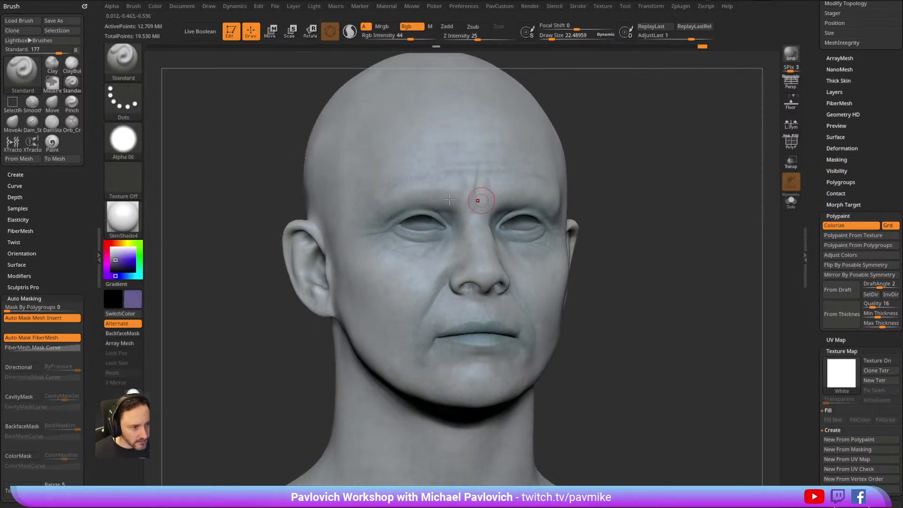
{"action": "left_click", "coordinate": [123, 139]}
{"action": "left_click", "coordinate": [606, 203]}
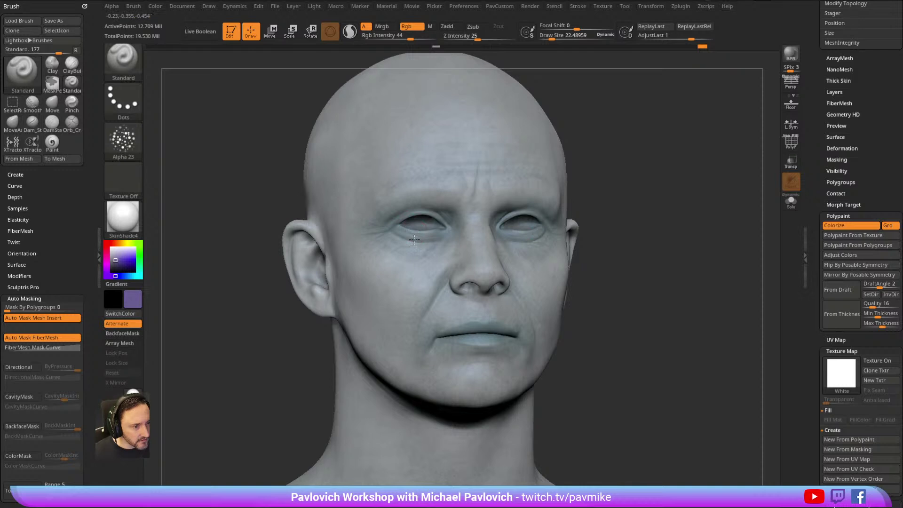
Set the draw size to about 46 and paint muted purple around the inner corners of the eyes.
{"action": "left_click_drag", "start_coordinate": [572, 155], "coordinate": [607, 147]}
{"action": "key", "text": "s"}
{"action": "left_click_drag", "start_coordinate": [425, 238], "coordinate": [398, 229]}
{"action": "key", "text": "ctrl"}
{"action": "key", "text": "s"}
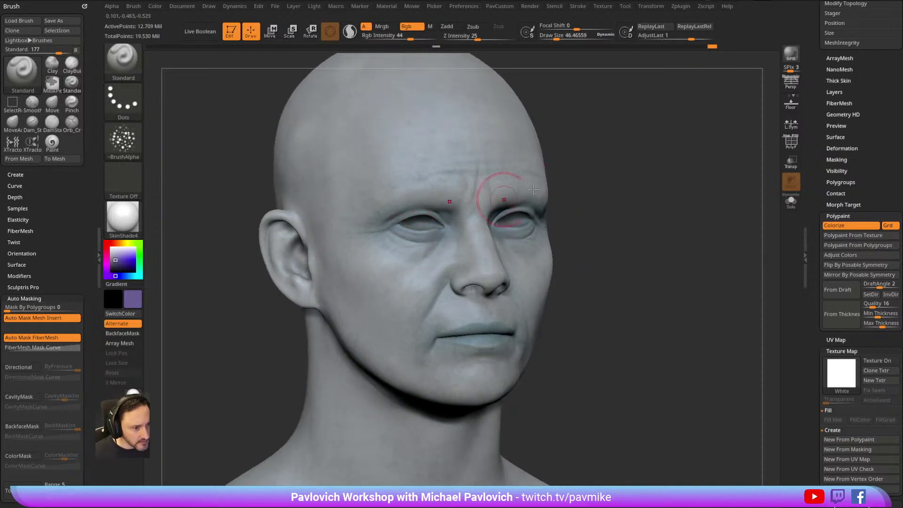
{"action": "left_click_drag", "start_coordinate": [572, 158], "coordinate": [545, 155]}
{"action": "left_click_drag", "start_coordinate": [615, 126], "coordinate": [580, 132]}
{"action": "left_click_drag", "start_coordinate": [443, 223], "coordinate": [444, 221]}
Try tinting the nose muted purple, then undo those strokes.
{"action": "left_click_drag", "start_coordinate": [576, 125], "coordinate": [614, 132]}
{"action": "mouse_move", "coordinate": [595, 183]}
{"action": "left_mouse_down"}
{"action": "mouse_move", "coordinate": [583, 136]}
{"action": "mouse_move", "coordinate": [597, 155]}
{"action": "mouse_move", "coordinate": [469, 252]}
{"action": "left_mouse_up"}
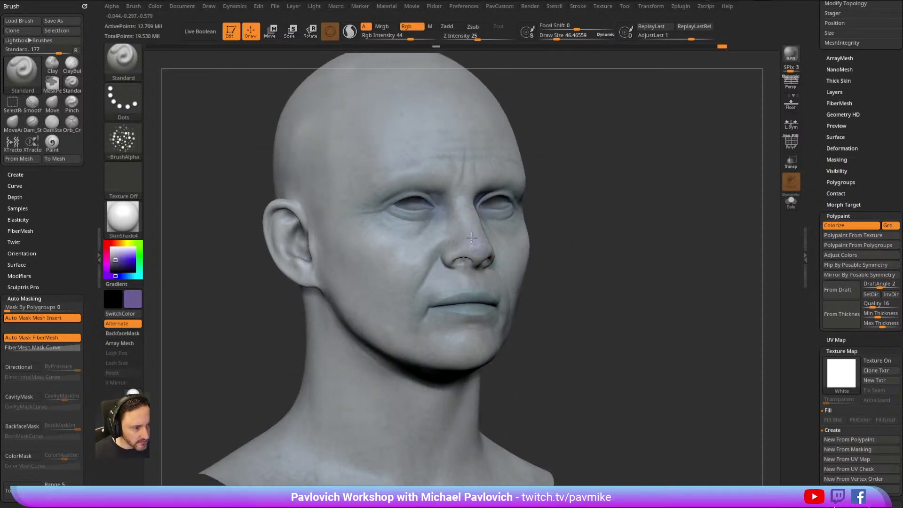
{"action": "left_click_drag", "start_coordinate": [600, 192], "coordinate": [546, 183]}
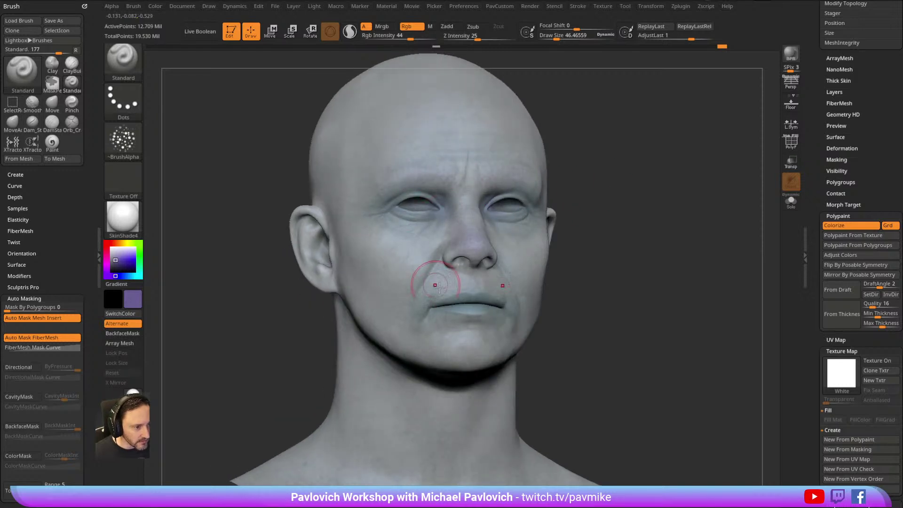
{"action": "key", "text": "ctrl"}
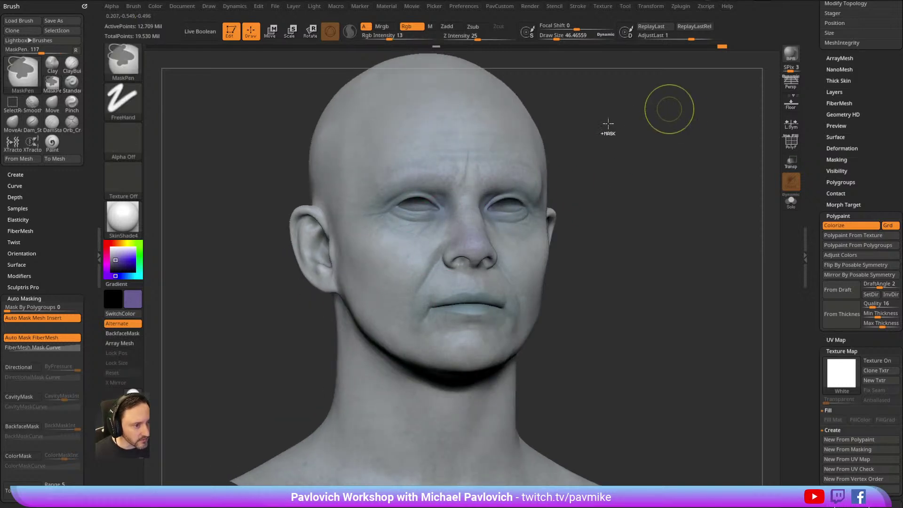
{"action": "left_click_drag", "start_coordinate": [621, 112], "coordinate": [639, 123]}
{"action": "key", "text": "ctrl"}
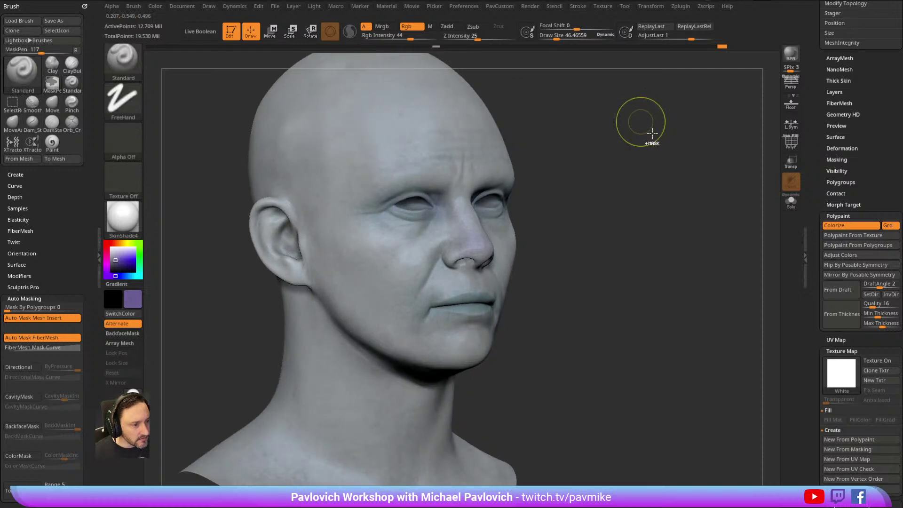
{"action": "key", "text": "ctrl+z"}
{"action": "key", "text": "ctrl+z"}
{"action": "key", "text": "ctrl+z"}
{"action": "key", "text": "ctrl+z"}
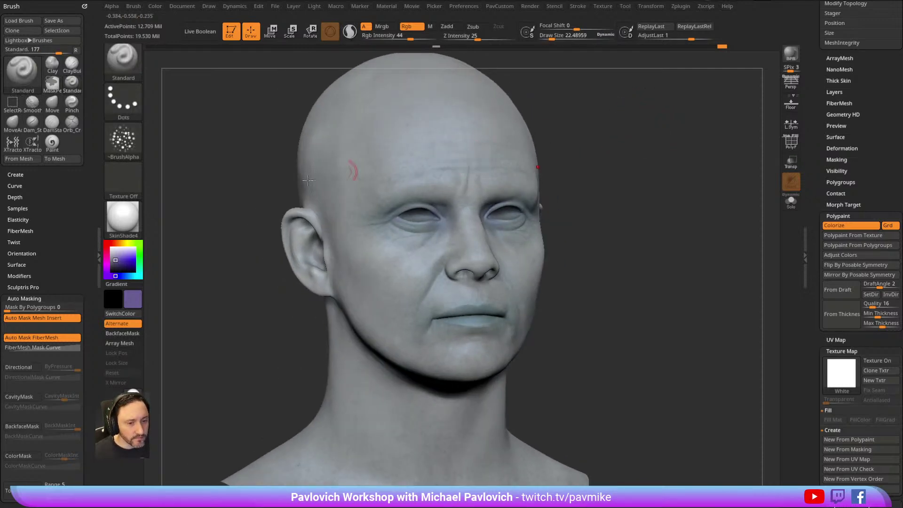
Change the paint colour to a very pale blue-grey.
{"action": "left_click_drag", "start_coordinate": [116, 259], "coordinate": [112, 251]}
{"action": "left_click", "coordinate": [131, 276]}
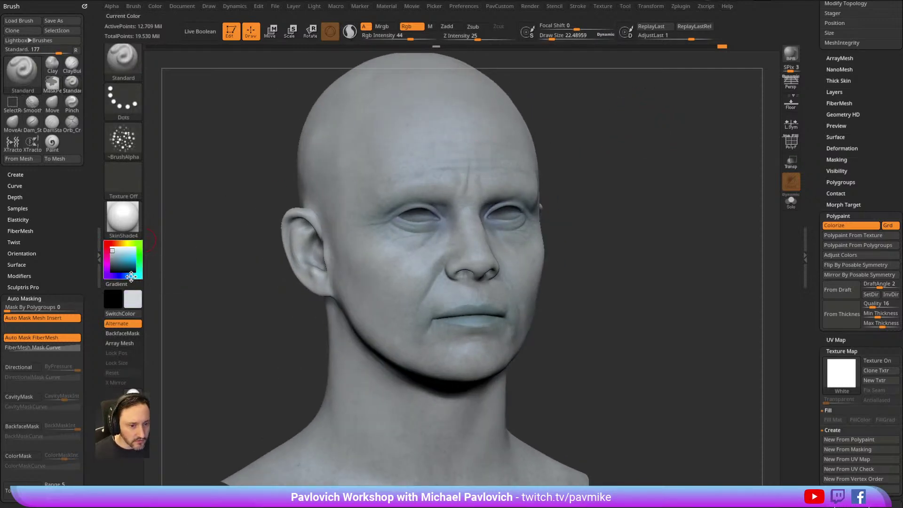
{"action": "left_click", "coordinate": [112, 251]}
Set the draw size to about 52 and paint pale speckled highlights over the cheeks and the area below the eyes.
{"action": "mouse_move", "coordinate": [568, 133]}
{"action": "left_mouse_down", "text": "alt"}
{"action": "mouse_move", "coordinate": [569, 101]}
{"action": "mouse_move", "coordinate": [594, 103]}
{"action": "left_mouse_up", "text": "alt"}
{"action": "left_click_drag", "start_coordinate": [570, 176], "coordinate": [598, 146], "text": "alt"}
{"action": "key", "text": "s"}
{"action": "left_click_drag", "start_coordinate": [407, 235], "coordinate": [413, 236]}
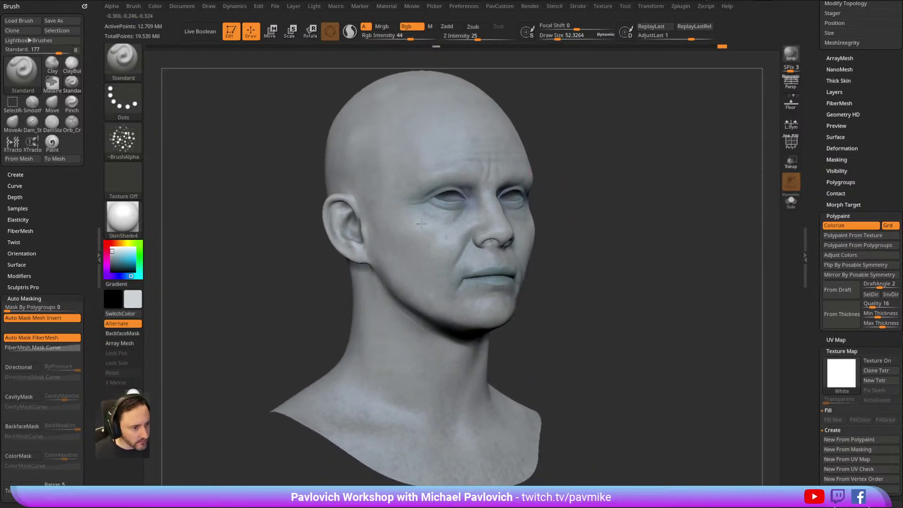
{"action": "mouse_move", "coordinate": [533, 157]}
{"action": "left_mouse_down"}
{"action": "mouse_move", "coordinate": [401, 223]}
{"action": "mouse_move", "coordinate": [429, 246]}
{"action": "mouse_move", "coordinate": [454, 240]}
{"action": "left_mouse_up"}
{"action": "left_click_drag", "start_coordinate": [552, 194], "coordinate": [531, 197]}
{"action": "left_click_drag", "start_coordinate": [458, 244], "coordinate": [467, 230]}
{"action": "right_click_drag", "start_coordinate": [467, 231], "coordinate": [492, 211]}
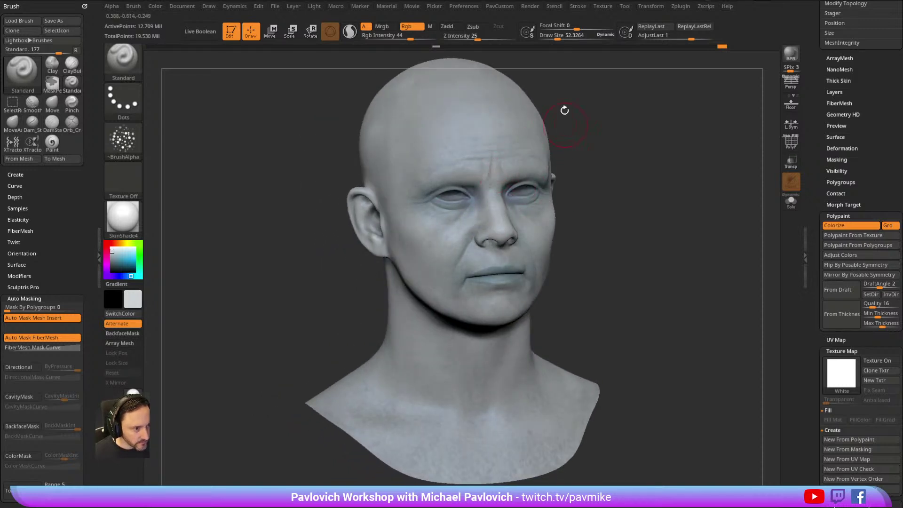
Set the draw size to about 46 and paint pale speckled highlights over the forehead and beside the eyes.
{"action": "left_click_drag", "start_coordinate": [566, 124], "coordinate": [472, 161]}
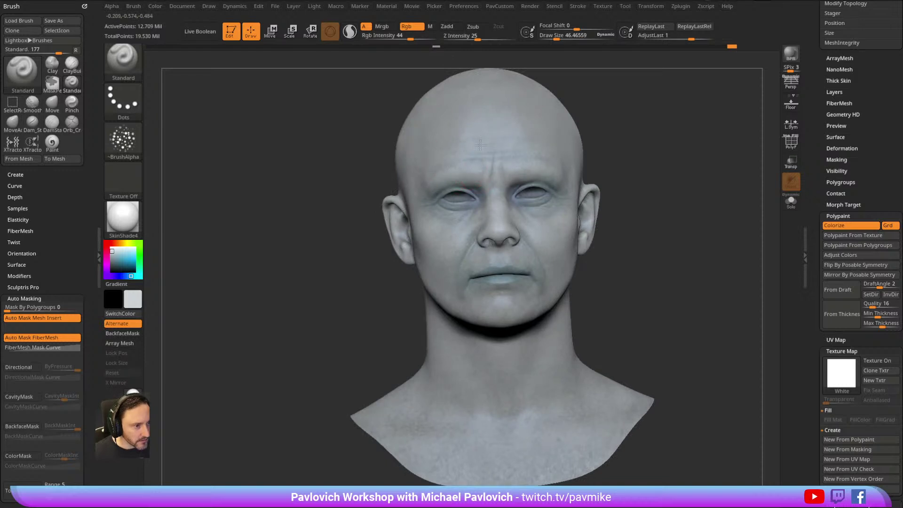
{"action": "right_click_drag", "start_coordinate": [490, 147], "coordinate": [487, 127]}
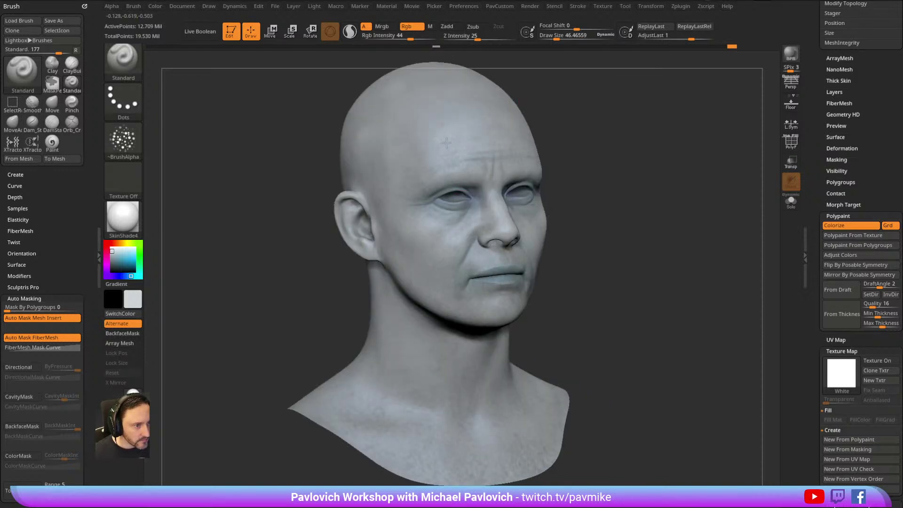
{"action": "right_click_drag", "start_coordinate": [549, 115], "coordinate": [480, 137]}
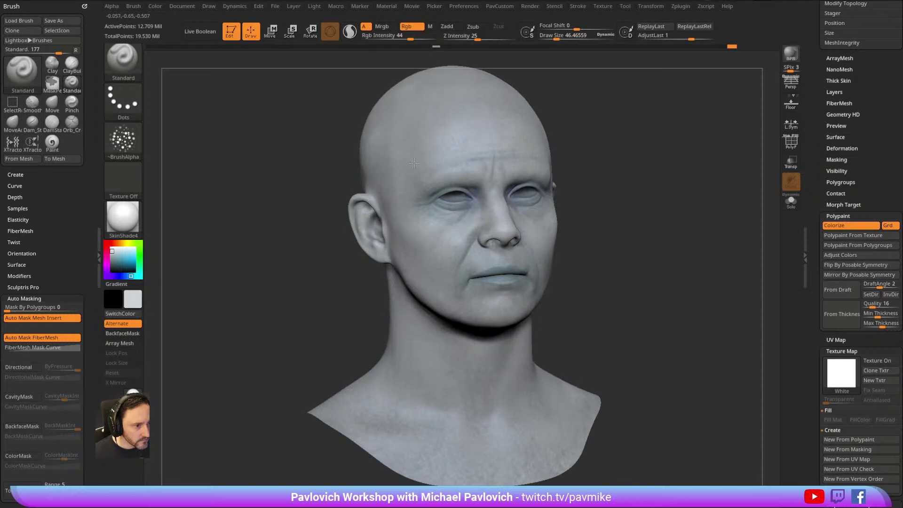
{"action": "right_click_drag", "start_coordinate": [481, 94], "coordinate": [428, 179]}
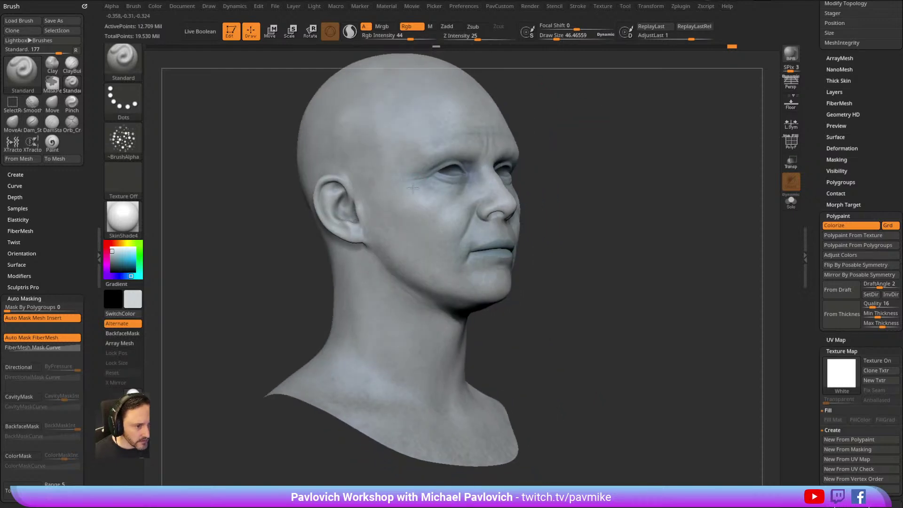
Paint the pale blue-grey tone over the cheek, mouth and jaw of the head at RGB intensity 44.
{"action": "right_click_drag", "start_coordinate": [435, 226], "coordinate": [454, 232]}
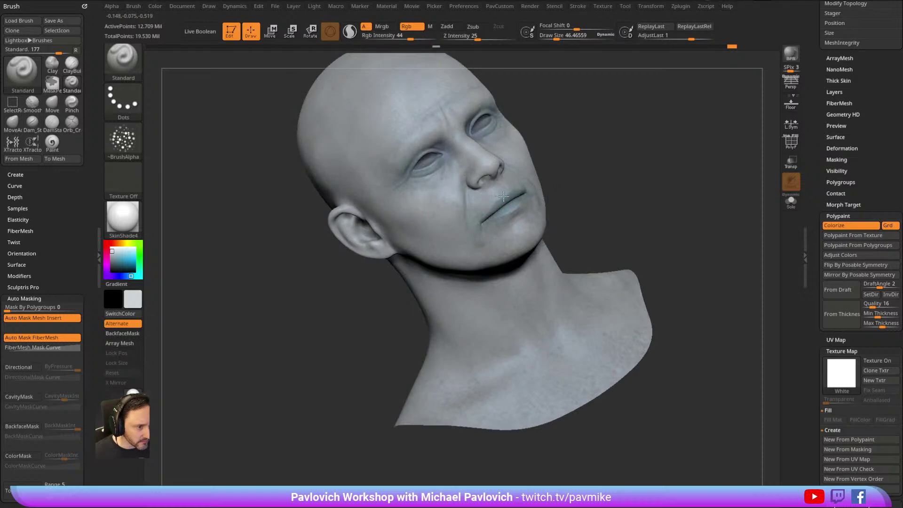
{"action": "right_click_drag", "start_coordinate": [500, 195], "coordinate": [551, 201]}
{"action": "mouse_move", "coordinate": [496, 245]}
{"action": "right_mouse_down"}
{"action": "mouse_move", "coordinate": [644, 147]}
{"action": "mouse_move", "coordinate": [588, 186]}
{"action": "right_mouse_up"}
{"action": "right_click_drag", "start_coordinate": [521, 203], "coordinate": [477, 225]}
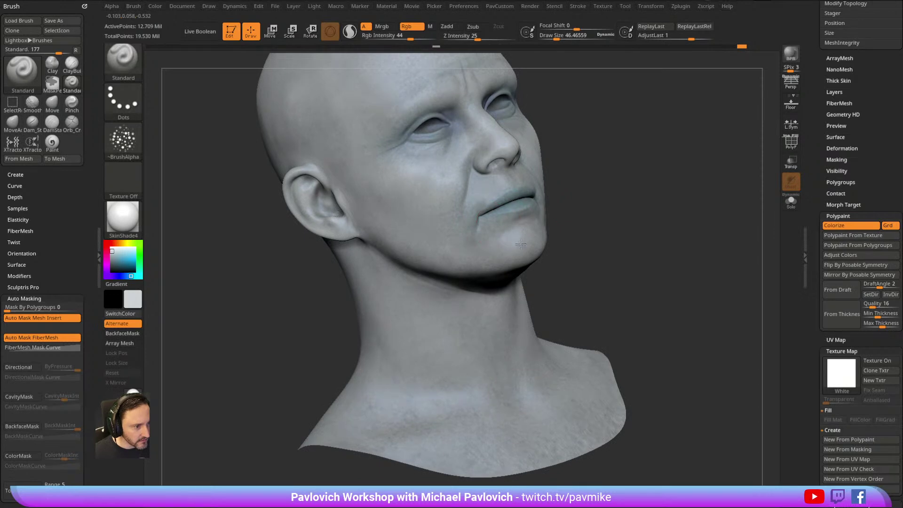
{"action": "mouse_move", "coordinate": [604, 218]}
{"action": "right_mouse_down", "text": "ctrl"}
{"action": "mouse_move", "coordinate": [429, 288]}
{"action": "mouse_move", "coordinate": [593, 196]}
{"action": "right_mouse_up", "text": "ctrl"}
Set the draw size to about 62 and paint the pale blue-grey tone over the neck and under the jaw.
{"action": "key", "text": "s"}
{"action": "left_click_drag", "start_coordinate": [438, 291], "coordinate": [443, 291]}
{"action": "left_click_drag", "start_coordinate": [562, 230], "coordinate": [402, 276]}
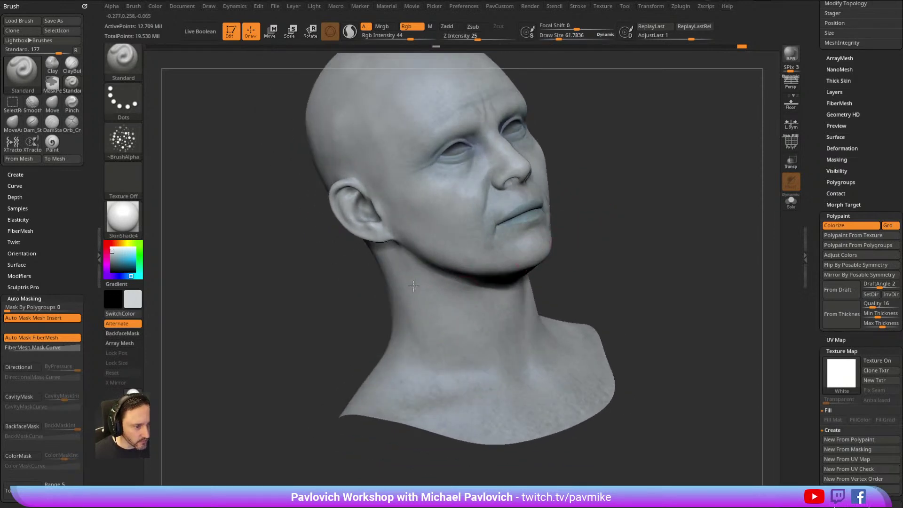
{"action": "left_click_drag", "start_coordinate": [475, 363], "coordinate": [616, 208]}
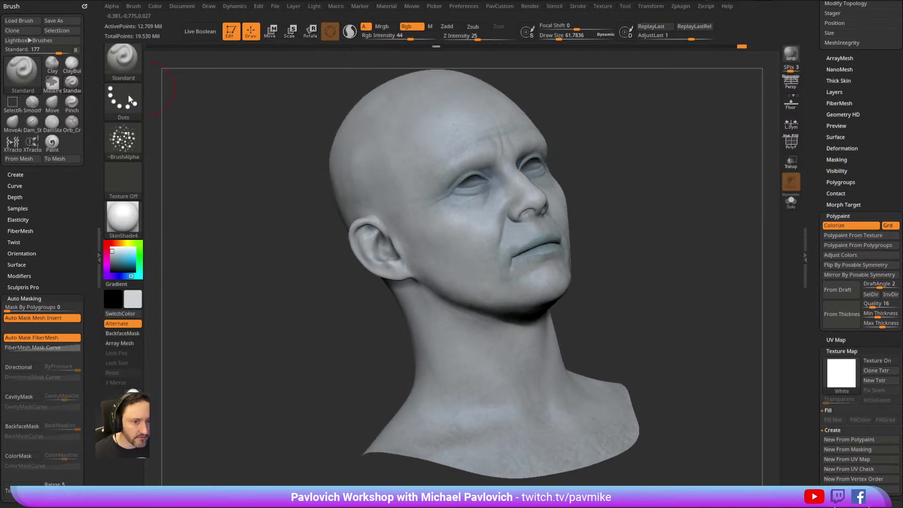
Keep the Dots stroke and paint the pale blue-grey tone over the nose, cheek and forehead.
{"action": "left_click", "coordinate": [123, 140]}
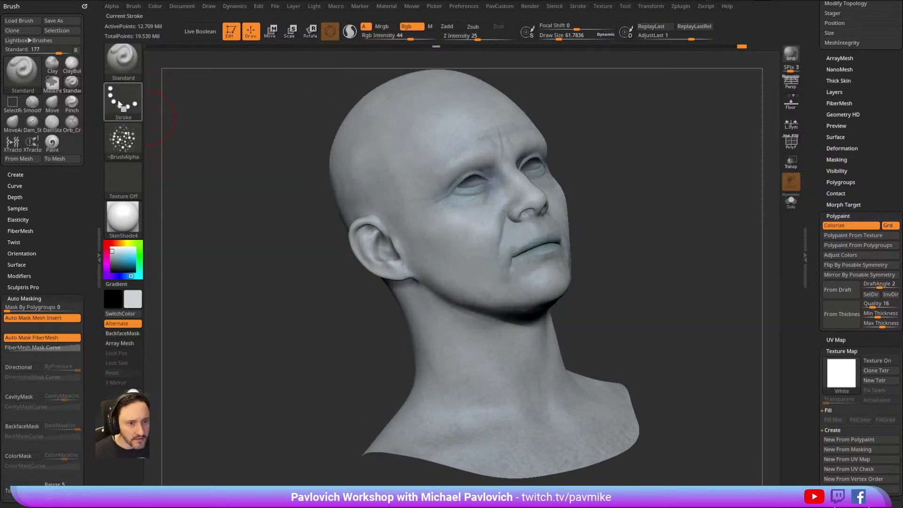
{"action": "left_click", "coordinate": [129, 99]}
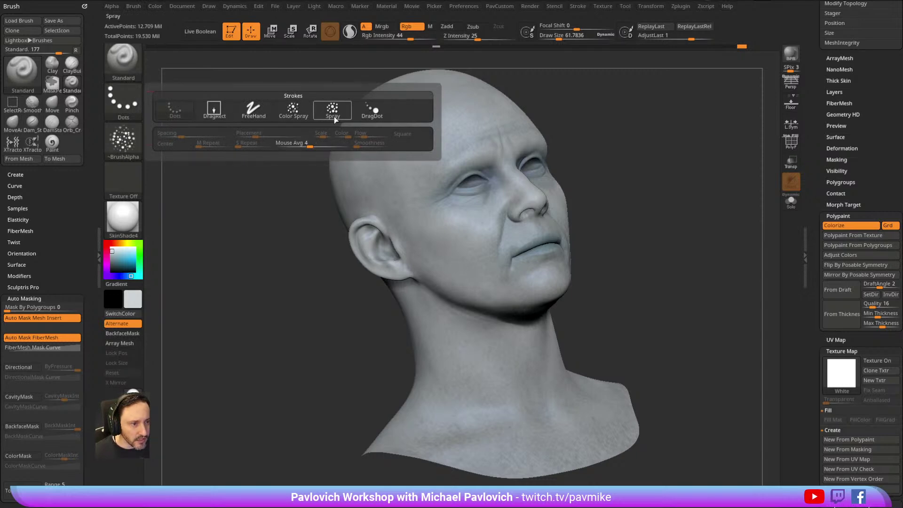
{"action": "left_click_drag", "start_coordinate": [563, 167], "coordinate": [524, 190]}
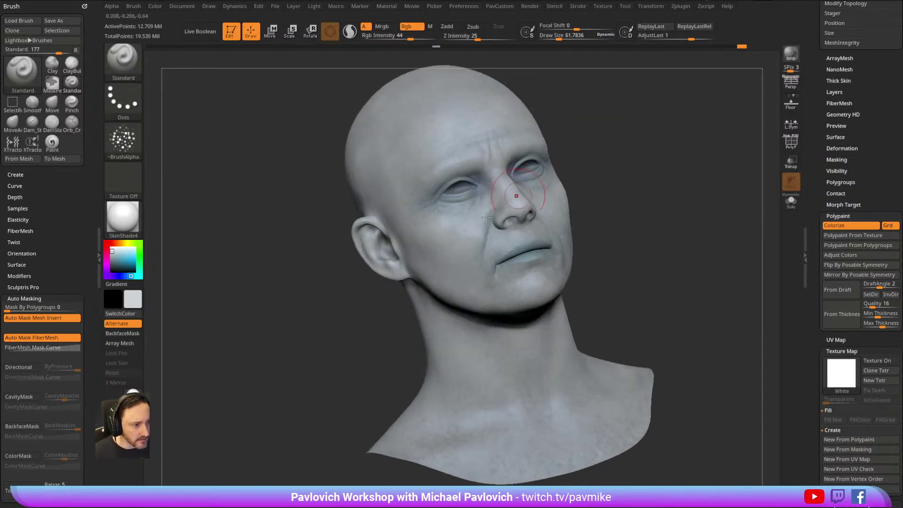
{"action": "left_click_drag", "start_coordinate": [471, 241], "coordinate": [538, 123]}
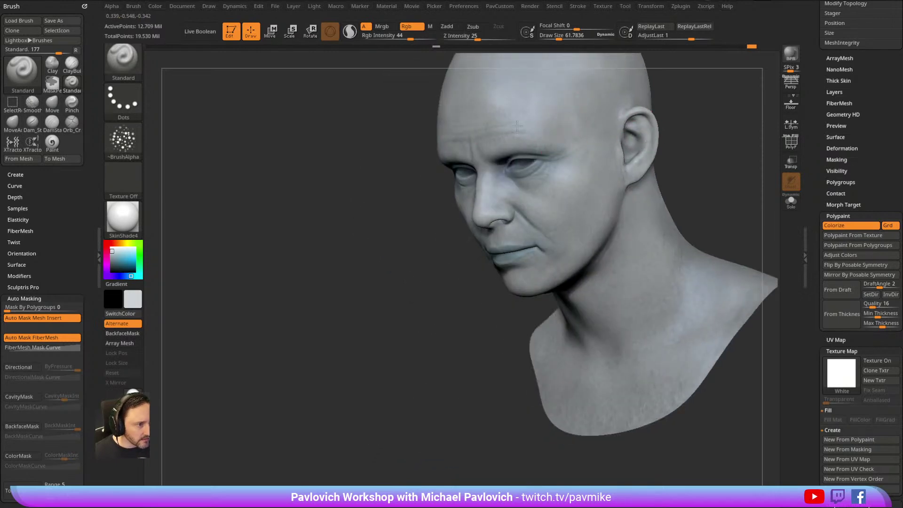
{"action": "mouse_move", "coordinate": [708, 105]}
{"action": "left_mouse_down"}
{"action": "mouse_move", "coordinate": [749, 85]}
{"action": "mouse_move", "coordinate": [701, 111]}
{"action": "left_mouse_up"}
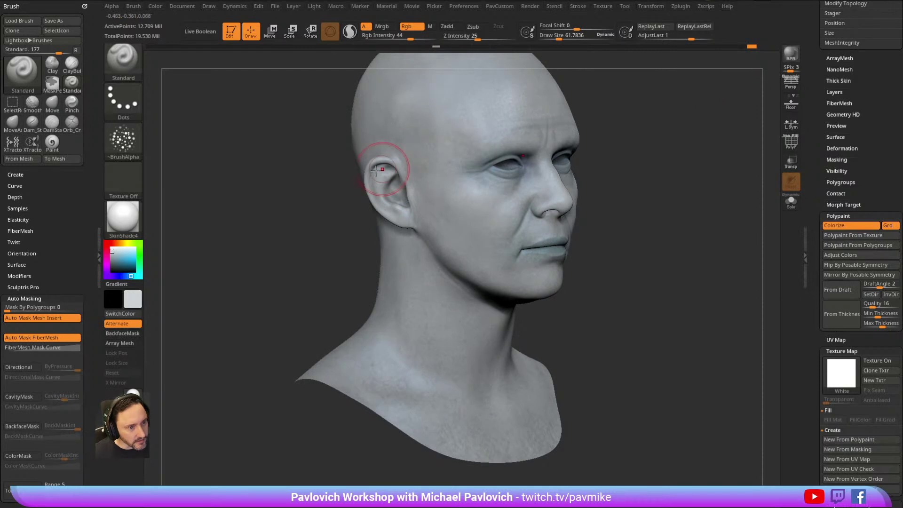
Paint the pale blue-grey tone around the ear, the temple and the side of the face.
{"action": "mouse_move", "coordinate": [620, 156]}
{"action": "left_mouse_down", "text": "alt"}
{"action": "mouse_move", "coordinate": [617, 135]}
{"action": "mouse_move", "coordinate": [640, 135]}
{"action": "left_mouse_up", "text": "alt"}
{"action": "left_click_drag", "start_coordinate": [463, 183], "coordinate": [435, 131]}
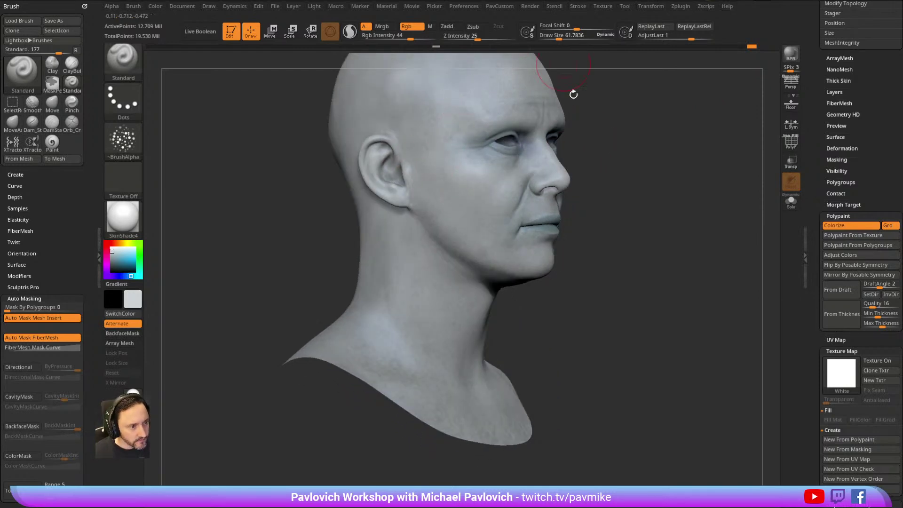
{"action": "left_click_drag", "start_coordinate": [563, 64], "coordinate": [459, 157]}
{"action": "left_click_drag", "start_coordinate": [583, 129], "coordinate": [448, 238]}
{"action": "left_click_drag", "start_coordinate": [642, 143], "coordinate": [599, 127]}
Set the paint color to a muted dusty pink and tint the nose and inner cheeks.
{"action": "left_click", "coordinate": [107, 244]}
{"action": "left_click_drag", "start_coordinate": [116, 261], "coordinate": [113, 257]}
{"action": "mouse_move", "coordinate": [551, 183]}
{"action": "left_mouse_down", "text": "alt"}
{"action": "mouse_move", "coordinate": [532, 150]}
{"action": "mouse_move", "coordinate": [585, 165]}
{"action": "mouse_move", "coordinate": [472, 203]}
{"action": "left_mouse_up", "text": "alt"}
{"action": "mouse_move", "coordinate": [583, 154]}
{"action": "left_mouse_down"}
{"action": "mouse_move", "coordinate": [640, 164]}
{"action": "mouse_move", "coordinate": [546, 170]}
{"action": "mouse_move", "coordinate": [579, 138]}
{"action": "mouse_move", "coordinate": [568, 149]}
{"action": "left_mouse_up"}
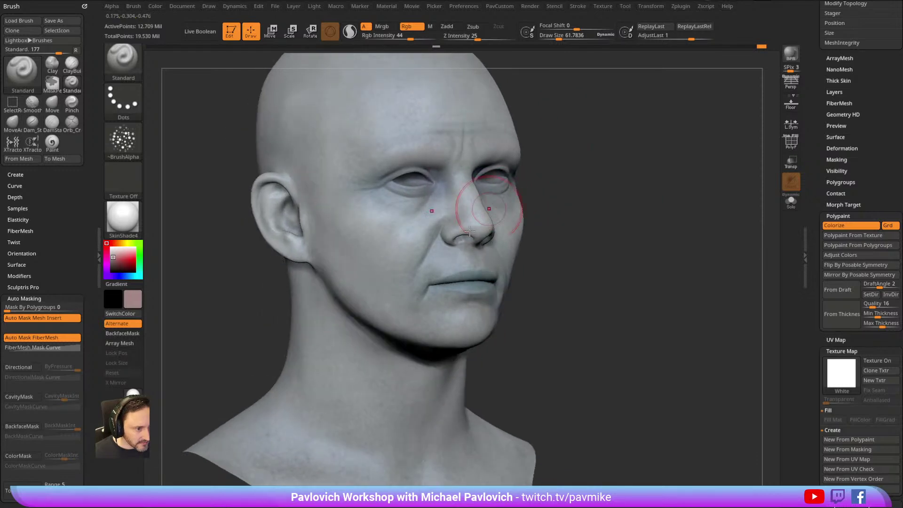
{"action": "left_click_drag", "start_coordinate": [550, 228], "coordinate": [562, 185], "text": "alt"}
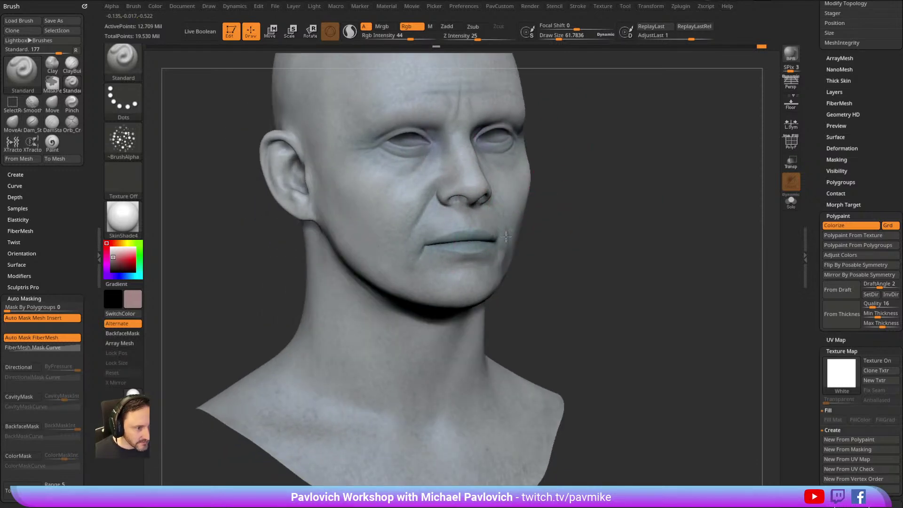
Build up the dusty pink tint around the mouth and across the cheek.
{"action": "left_click_drag", "start_coordinate": [598, 221], "coordinate": [550, 207]}
{"action": "left_click_drag", "start_coordinate": [449, 256], "coordinate": [474, 250]}
{"action": "left_click_drag", "start_coordinate": [584, 212], "coordinate": [557, 188]}
{"action": "left_click_drag", "start_coordinate": [390, 230], "coordinate": [379, 240]}
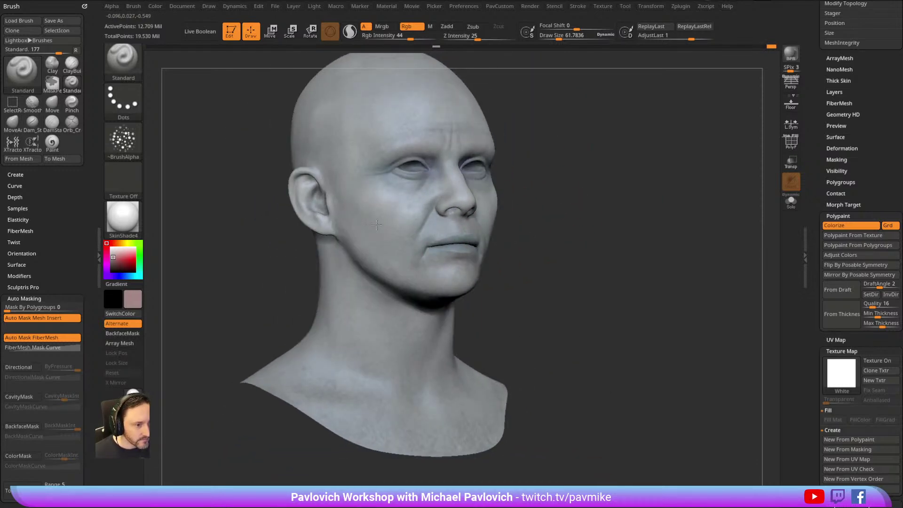
{"action": "left_click_drag", "start_coordinate": [529, 146], "coordinate": [484, 171]}
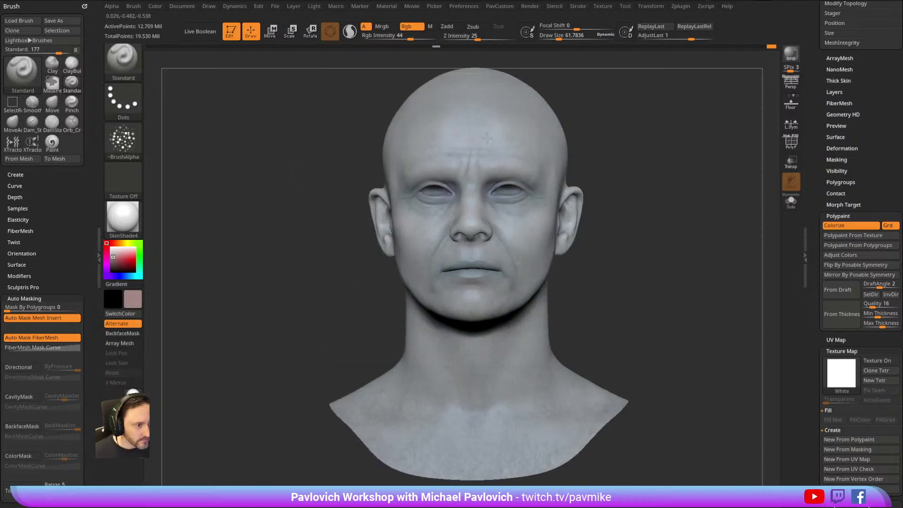
Turn the brush alpha off, set the paint color to light grey and reduce the draw size to about 38.
{"action": "left_click_drag", "start_coordinate": [581, 104], "coordinate": [191, 125]}
{"action": "left_click", "coordinate": [124, 140]}
{"action": "left_click", "coordinate": [187, 161]}
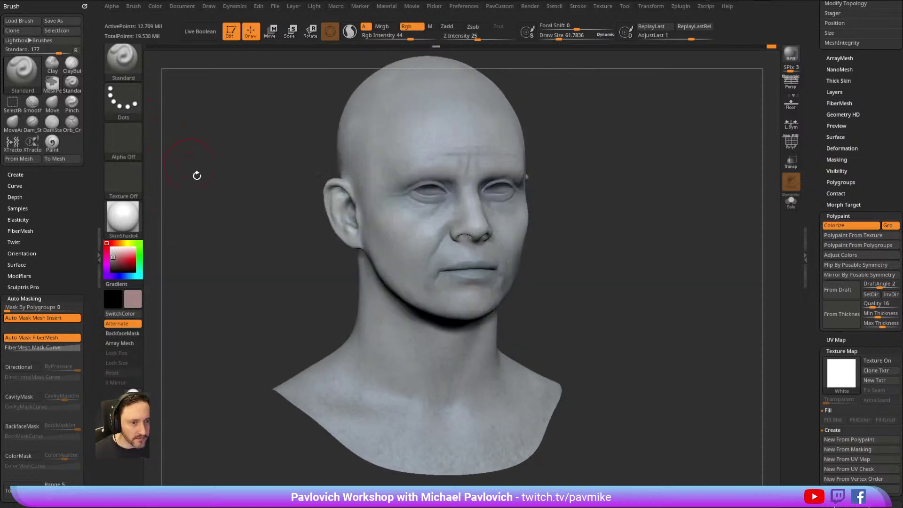
{"action": "left_click_drag", "start_coordinate": [118, 256], "coordinate": [111, 251]}
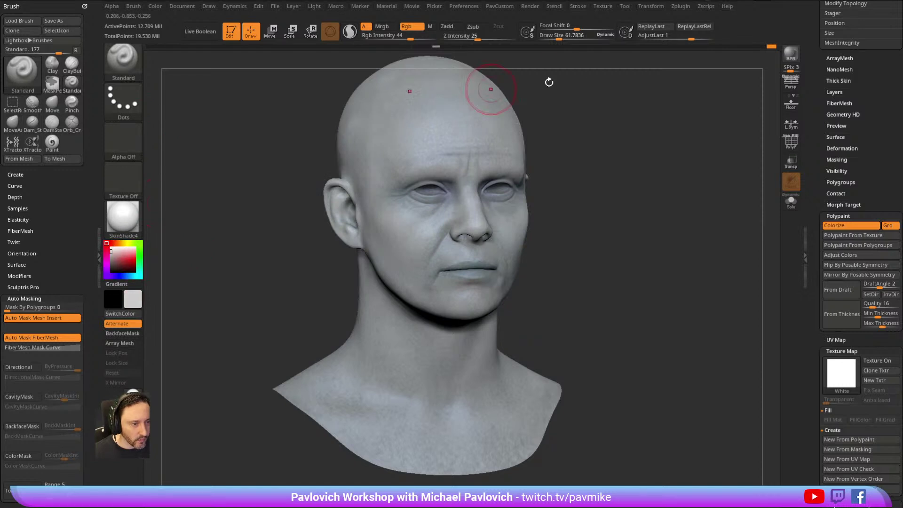
{"action": "right_click_drag", "start_coordinate": [476, 89], "coordinate": [466, 119], "text": "alt"}
{"action": "right_click_drag", "start_coordinate": [383, 201], "coordinate": [504, 167]}
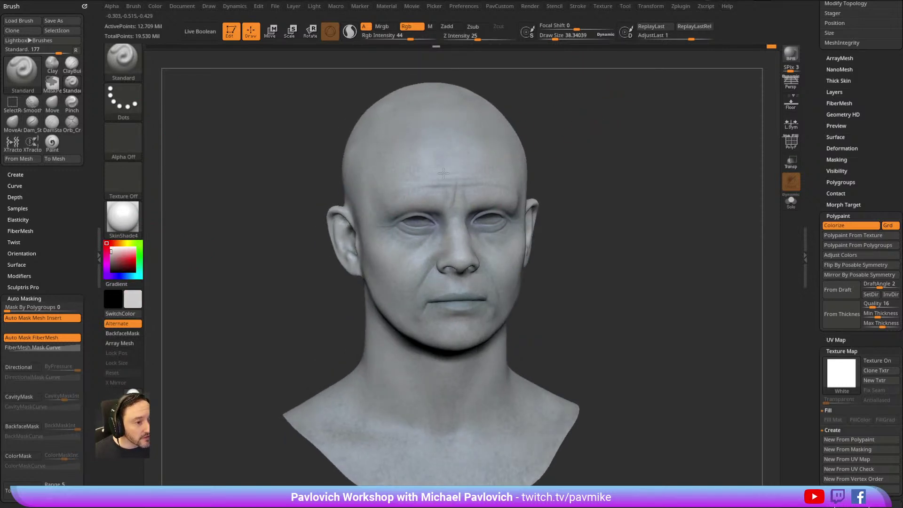
{"action": "key", "text": "ctrl"}
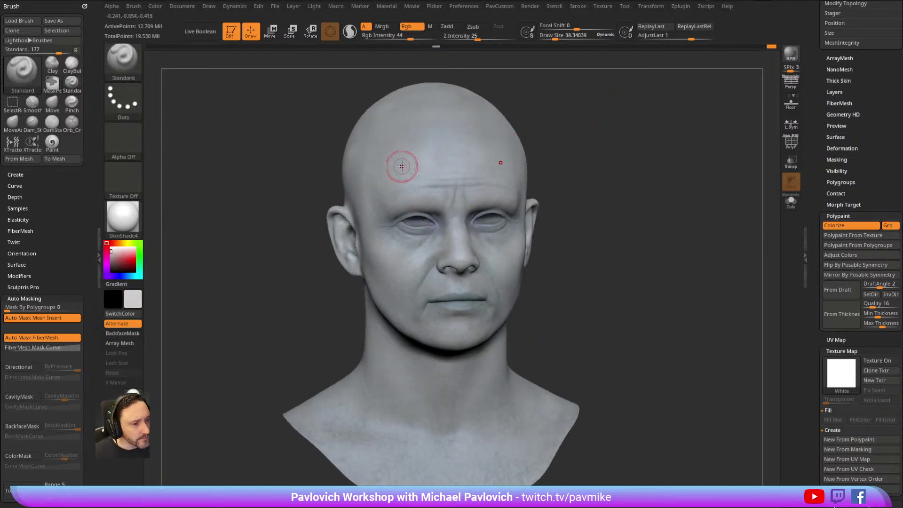
Set the draw size to about 87 and paint light grey over the forehead, back of the head and neck.
{"action": "right_click_drag", "start_coordinate": [448, 161], "coordinate": [544, 126]}
{"action": "right_click_drag", "start_coordinate": [429, 129], "coordinate": [377, 117]}
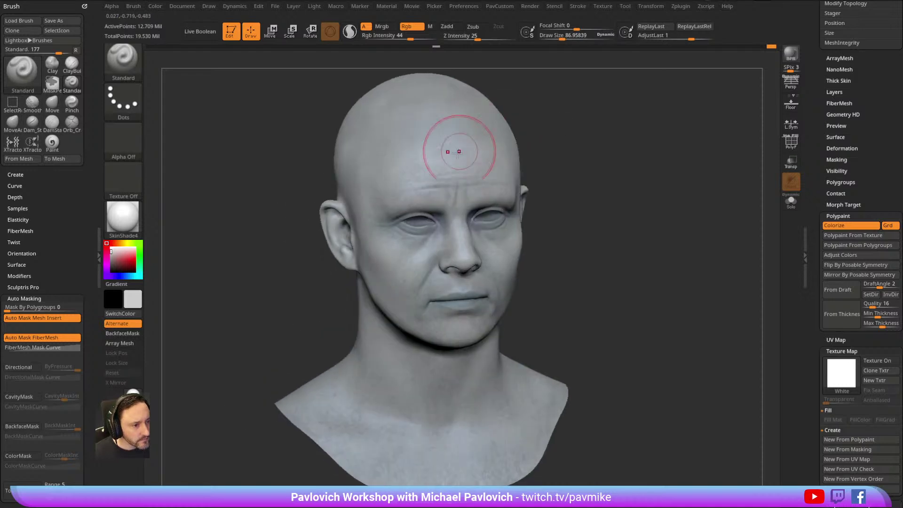
{"action": "right_click_drag", "start_coordinate": [424, 132], "coordinate": [376, 137]}
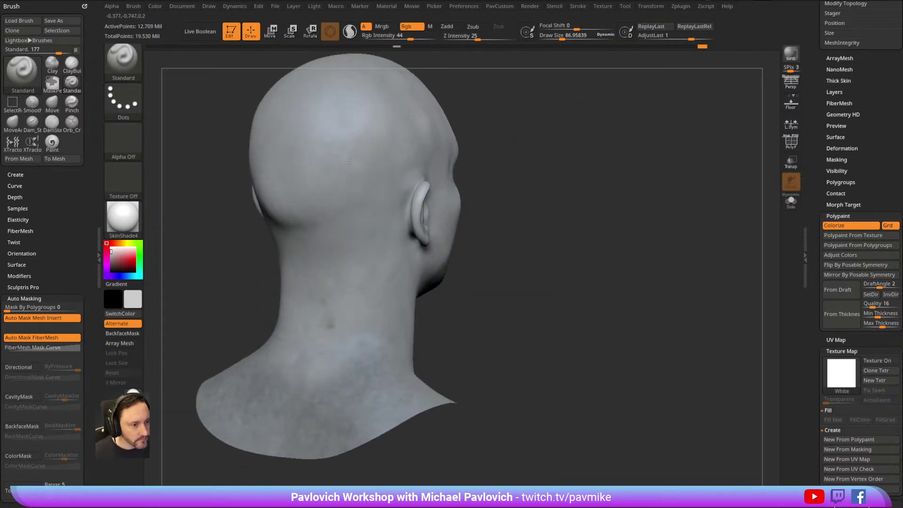
{"action": "right_click_drag", "start_coordinate": [501, 280], "coordinate": [431, 281]}
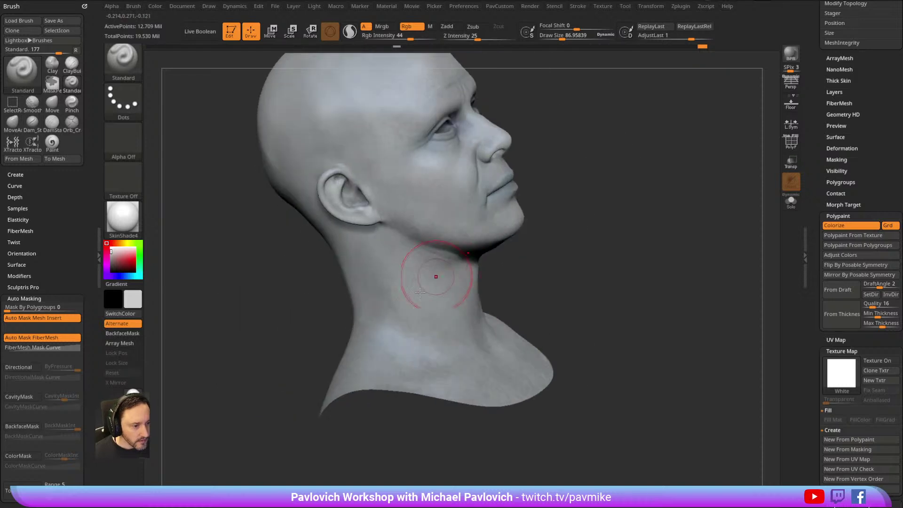
{"action": "right_click_drag", "start_coordinate": [594, 204], "coordinate": [464, 222]}
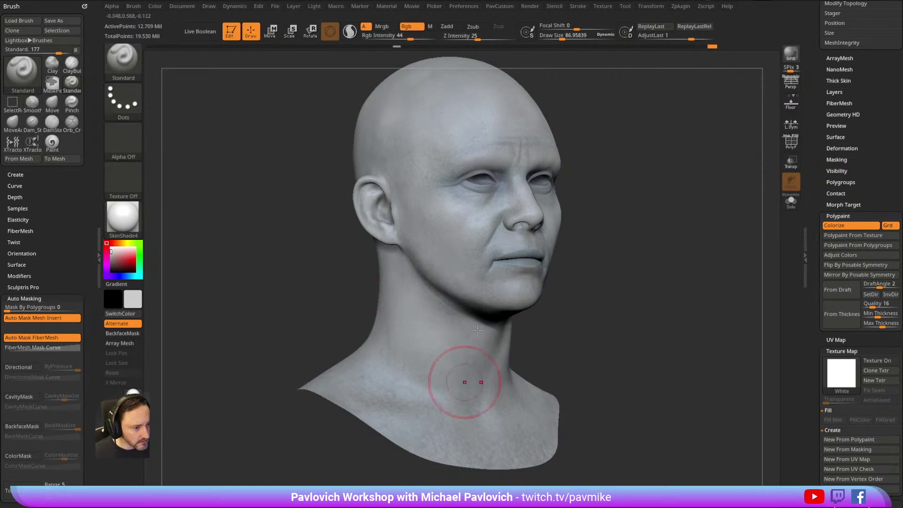
Set the draw size to about 52 and paint light grey over the throat and lower neck.
{"action": "key", "text": "ctrl+shift+z"}
{"action": "key", "text": "s"}
{"action": "left_click_drag", "start_coordinate": [441, 356], "coordinate": [435, 356]}
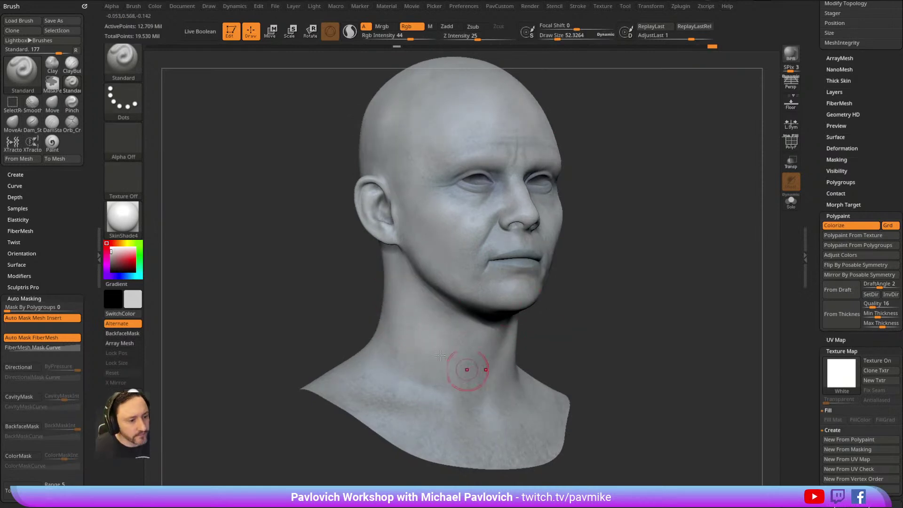
{"action": "left_click_drag", "start_coordinate": [606, 233], "coordinate": [611, 228]}
{"action": "left_click_drag", "start_coordinate": [444, 240], "coordinate": [438, 264]}
{"action": "mouse_move", "coordinate": [611, 165]}
{"action": "left_mouse_down", "text": "alt"}
{"action": "mouse_move", "coordinate": [595, 188]}
{"action": "mouse_move", "coordinate": [603, 204]}
{"action": "left_mouse_up", "text": "alt"}
Set the draw size to about 55 and paint light grey over the forehead, cheeks and center of the face.
{"action": "key", "text": "s"}
{"action": "left_click_drag", "start_coordinate": [444, 228], "coordinate": [441, 229]}
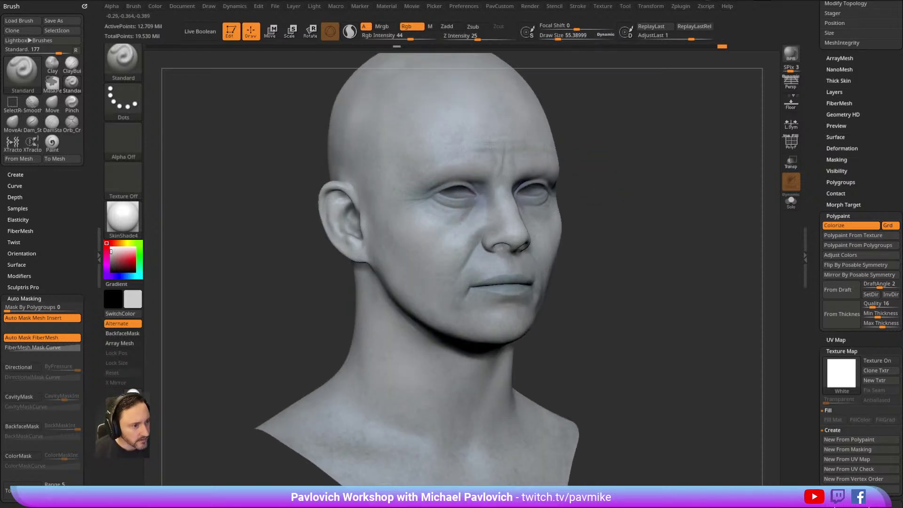
{"action": "left_click_drag", "start_coordinate": [611, 136], "coordinate": [562, 155]}
{"action": "left_click_drag", "start_coordinate": [423, 197], "coordinate": [392, 192]}
{"action": "left_click_drag", "start_coordinate": [572, 131], "coordinate": [450, 155]}
{"action": "left_click_drag", "start_coordinate": [563, 120], "coordinate": [484, 177]}
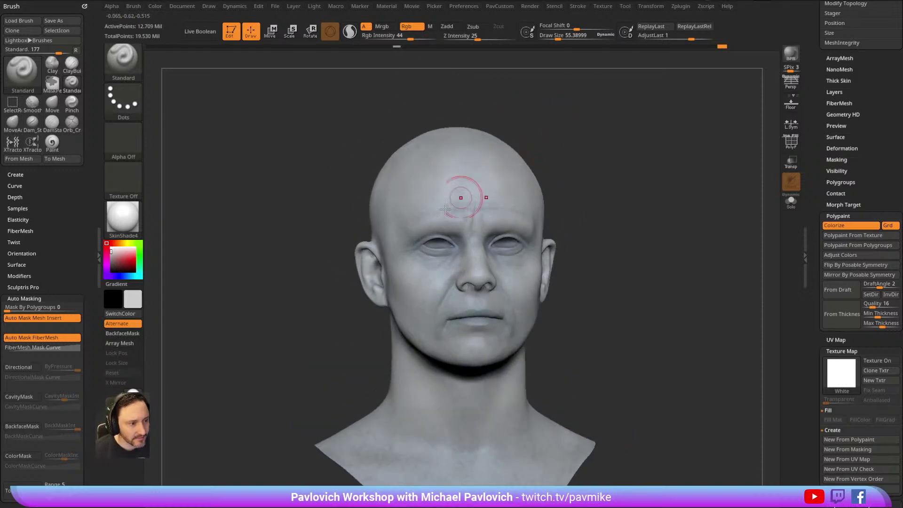
{"action": "left_click_drag", "start_coordinate": [602, 257], "coordinate": [460, 281]}
{"action": "left_click_drag", "start_coordinate": [306, 263], "coordinate": [283, 244]}
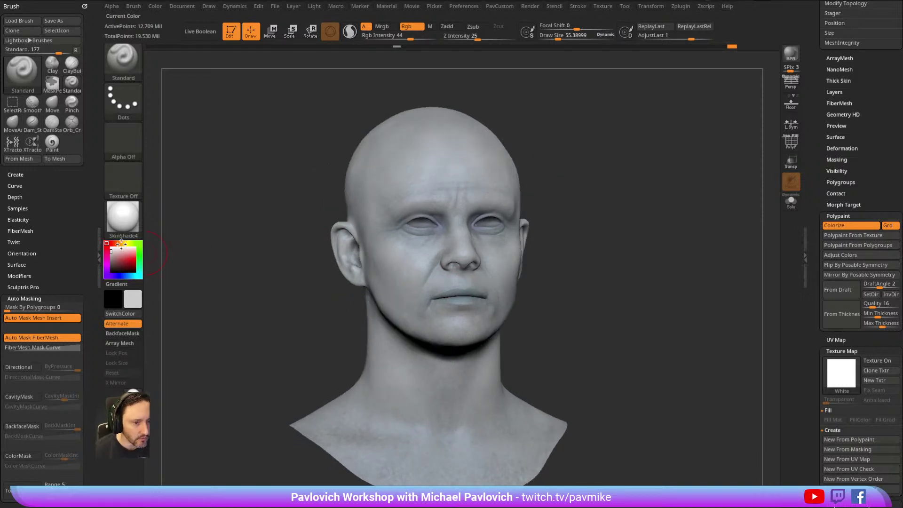
Set the paint color to a pale beige and paint it over the forehead, brow and upper head.
{"action": "left_click", "coordinate": [121, 243]}
{"action": "left_click", "coordinate": [115, 252]}
{"action": "left_click_drag", "start_coordinate": [267, 158], "coordinate": [264, 182]}
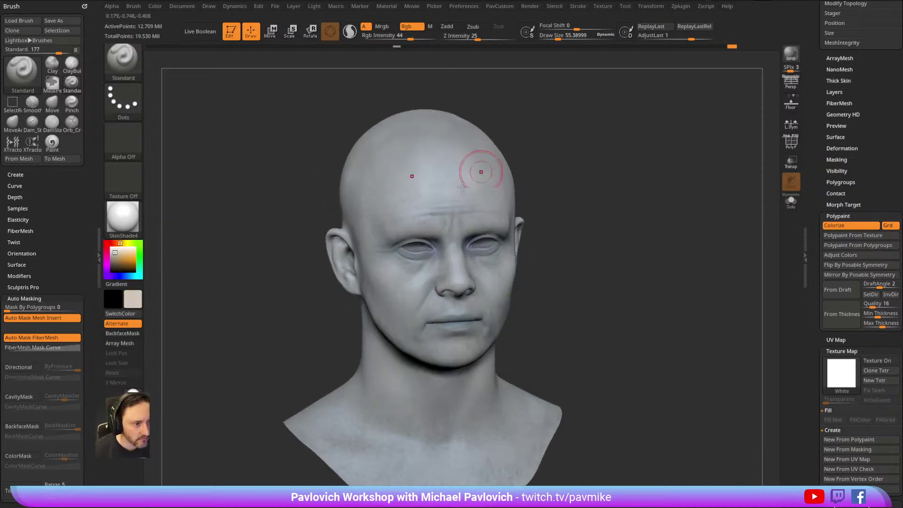
{"action": "left_click_drag", "start_coordinate": [523, 124], "coordinate": [445, 168]}
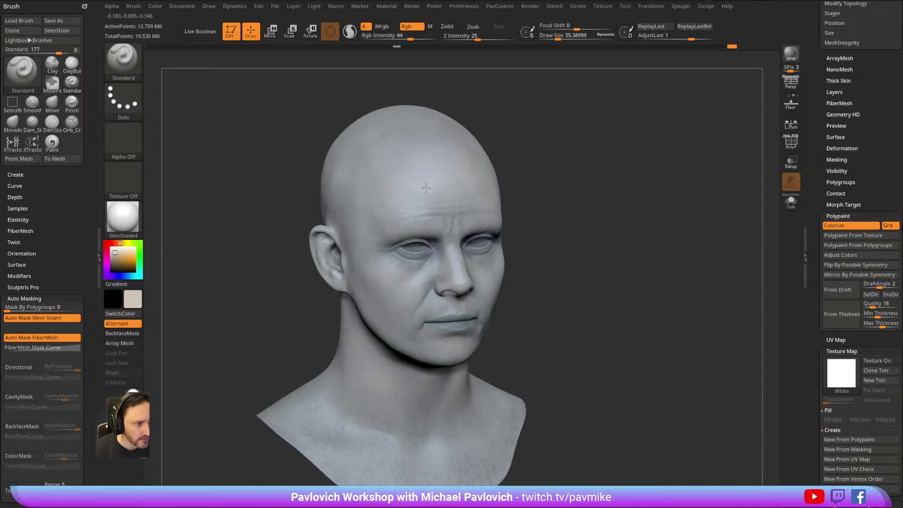
{"action": "right_click_drag", "start_coordinate": [471, 161], "coordinate": [459, 174]}
{"action": "right_click_drag", "start_coordinate": [440, 207], "coordinate": [483, 212]}
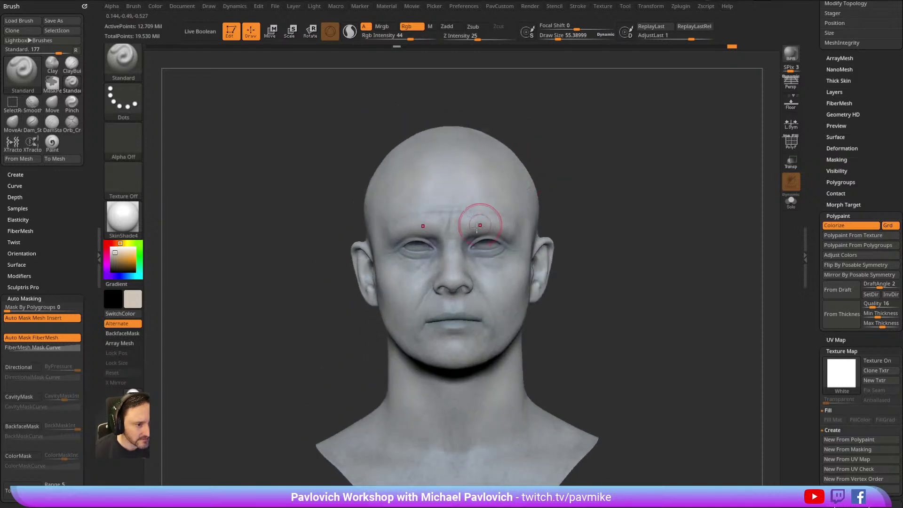
{"action": "left_click_drag", "start_coordinate": [534, 124], "coordinate": [567, 120]}
{"action": "mouse_move", "coordinate": [405, 153]}
{"action": "right_mouse_down"}
{"action": "mouse_move", "coordinate": [566, 135]}
{"action": "mouse_move", "coordinate": [384, 187]}
{"action": "right_mouse_up"}
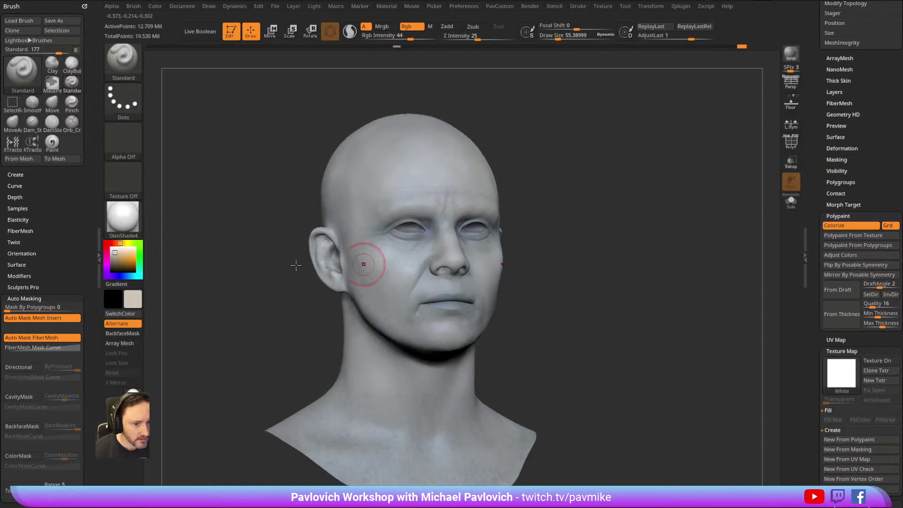
Set the paint color to a pale pink and tint the nose and cheeks.
{"action": "left_click", "coordinate": [107, 243]}
{"action": "right_click_drag", "start_coordinate": [238, 209], "coordinate": [221, 197]}
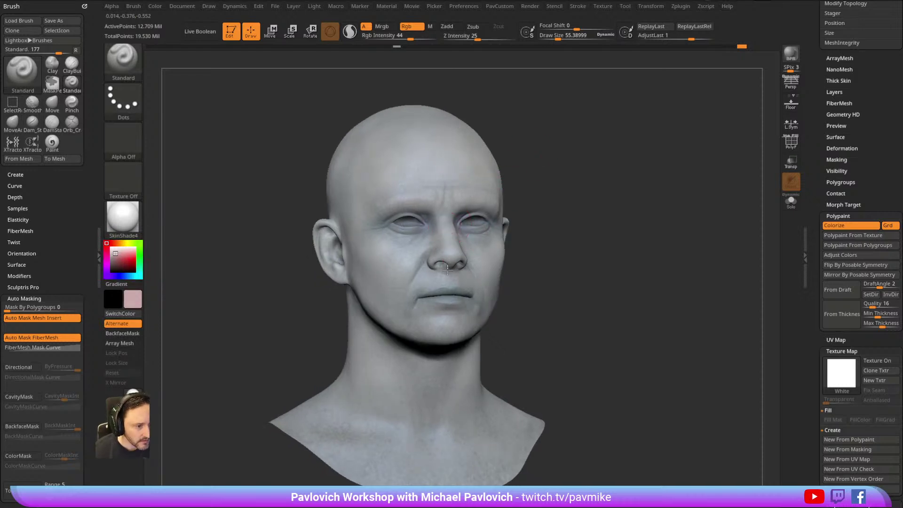
{"action": "right_click_drag", "start_coordinate": [433, 266], "coordinate": [438, 253]}
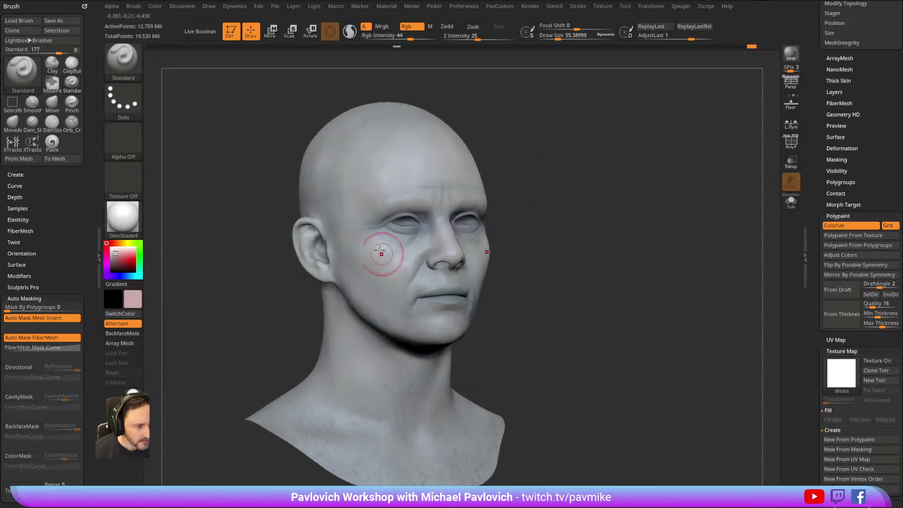
{"action": "mouse_move", "coordinate": [544, 201]}
{"action": "right_mouse_down"}
{"action": "mouse_move", "coordinate": [429, 238]}
{"action": "mouse_move", "coordinate": [357, 226]}
{"action": "right_mouse_up"}
Set the paint color to a pale mauve and the draw size to about 87, and tint the jaw and chin area.
{"action": "right_click_drag", "start_coordinate": [471, 268], "coordinate": [599, 173]}
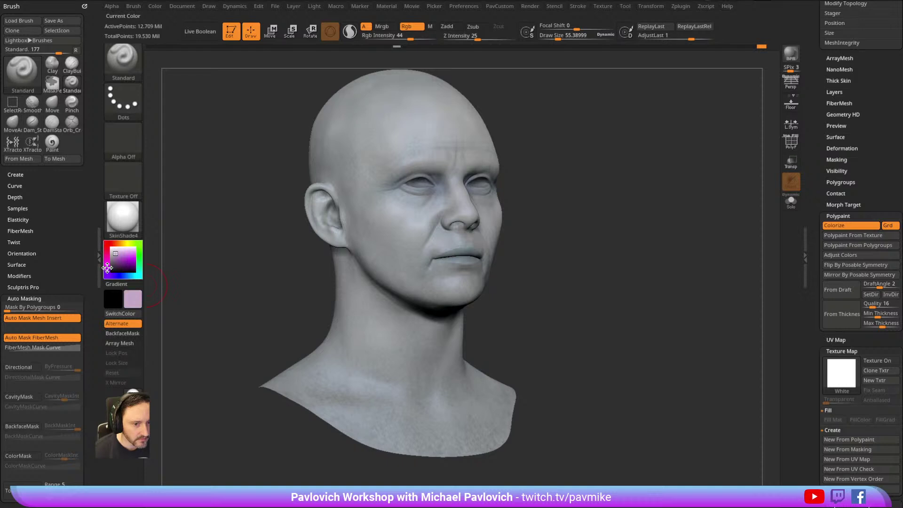
{"action": "mouse_move", "coordinate": [541, 174]}
{"action": "right_mouse_down"}
{"action": "mouse_move", "coordinate": [562, 151]}
{"action": "mouse_move", "coordinate": [649, 141]}
{"action": "right_mouse_up"}
{"action": "key", "text": "bracketright"}
{"action": "left_click_drag", "start_coordinate": [374, 257], "coordinate": [393, 261]}
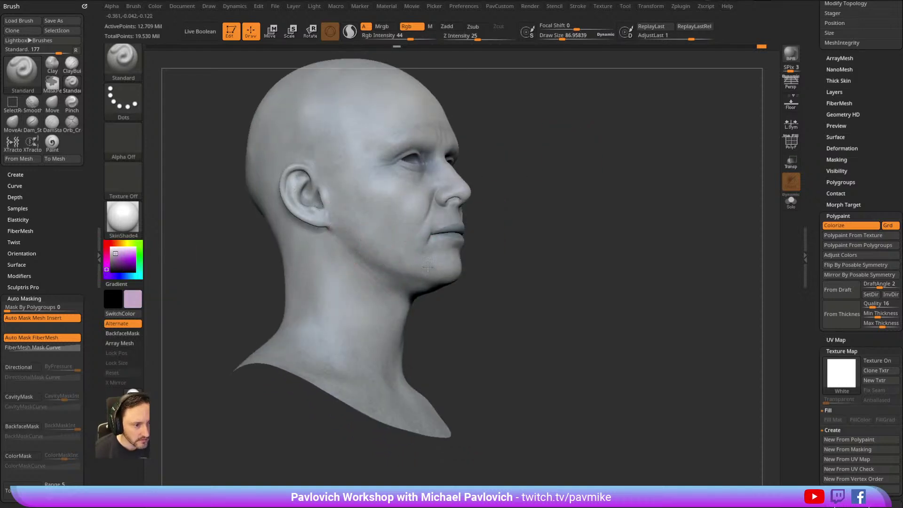
{"action": "right_click_drag", "start_coordinate": [495, 243], "coordinate": [449, 254]}
{"action": "key", "text": "ctrl"}
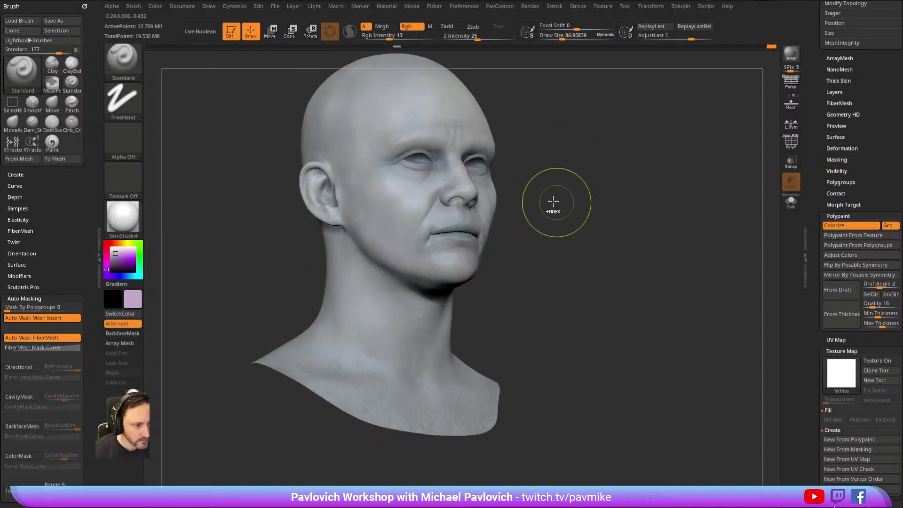
Tint the side of the neck with the pale mauve paint.
{"action": "right_click_drag", "start_coordinate": [550, 195], "coordinate": [421, 247]}
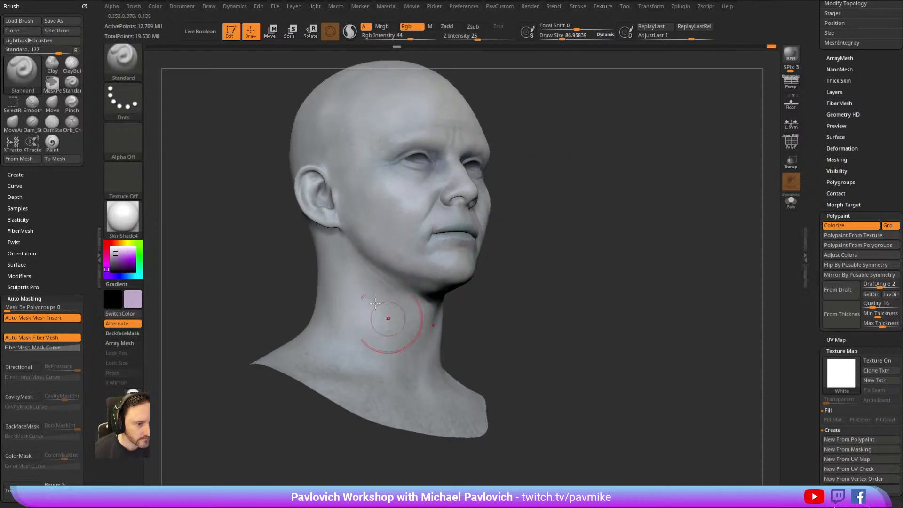
{"action": "right_click_drag", "start_coordinate": [403, 346], "coordinate": [517, 264]}
{"action": "right_click_drag", "start_coordinate": [454, 220], "coordinate": [596, 171]}
Set the paint color to a near-white pink, paint the cheeks, and set the draw size to about 52 for the area below the eyes.
{"action": "left_click", "coordinate": [112, 250]}
{"action": "right_click_drag", "start_coordinate": [252, 181], "coordinate": [353, 262]}
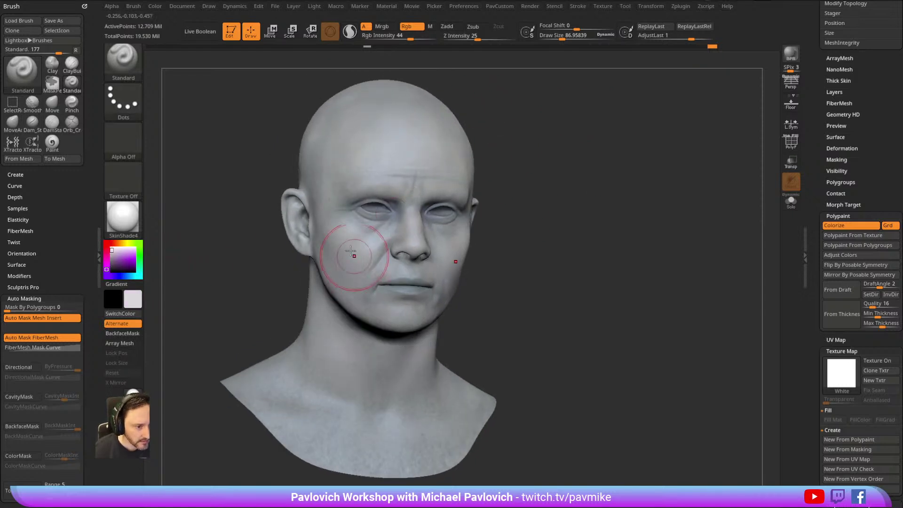
{"action": "right_click_drag", "start_coordinate": [439, 229], "coordinate": [419, 254]}
{"action": "key", "text": "s"}
{"action": "left_click_drag", "start_coordinate": [419, 257], "coordinate": [408, 257]}
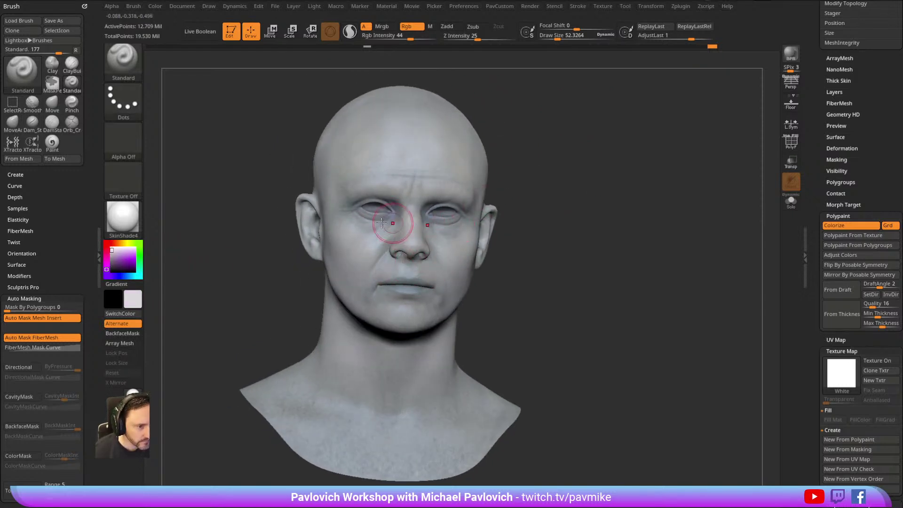
Set the paint color to a pale blue and the draw size to about 19, and tint the lips.
{"action": "mouse_move", "coordinate": [567, 160]}
{"action": "right_mouse_down"}
{"action": "mouse_move", "coordinate": [625, 154]}
{"action": "mouse_move", "coordinate": [655, 167]}
{"action": "mouse_move", "coordinate": [626, 164]}
{"action": "mouse_move", "coordinate": [675, 180]}
{"action": "mouse_move", "coordinate": [660, 174]}
{"action": "right_mouse_up"}
{"action": "left_click", "coordinate": [120, 276]}
{"action": "left_click", "coordinate": [125, 275]}
{"action": "left_click_drag", "start_coordinate": [116, 260], "coordinate": [115, 254]}
{"action": "right_click_drag", "start_coordinate": [589, 161], "coordinate": [494, 212]}
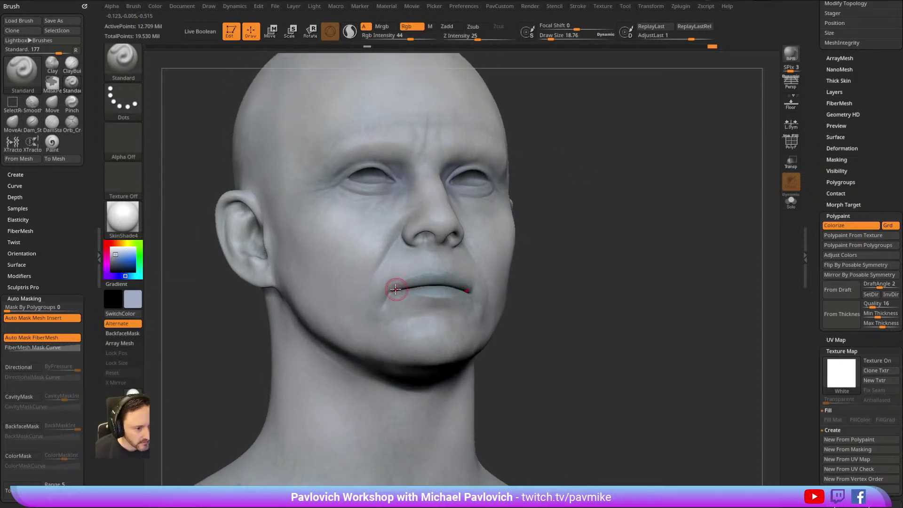
{"action": "right_click_drag", "start_coordinate": [466, 253], "coordinate": [552, 212]}
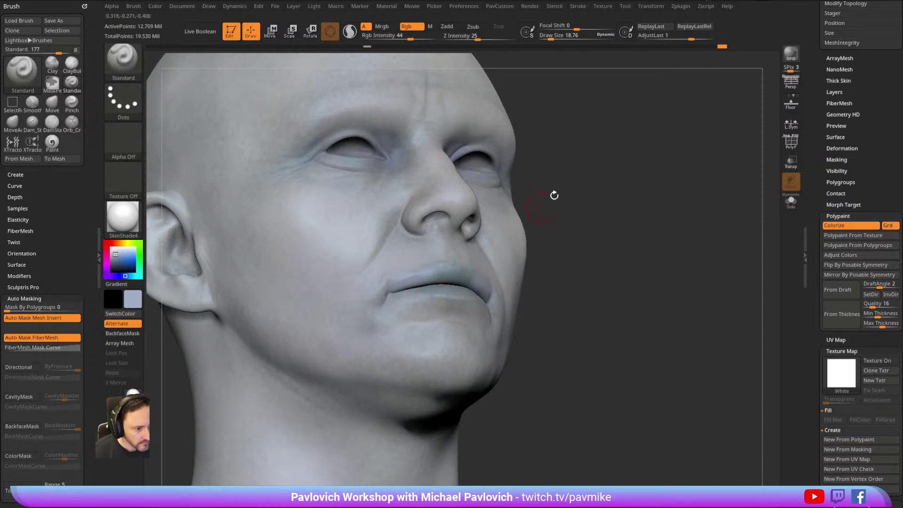
Set the paint color to a medium slate blue and deepen the tint along the lips and mouth corners.
{"action": "left_click_drag", "start_coordinate": [115, 257], "coordinate": [116, 259]}
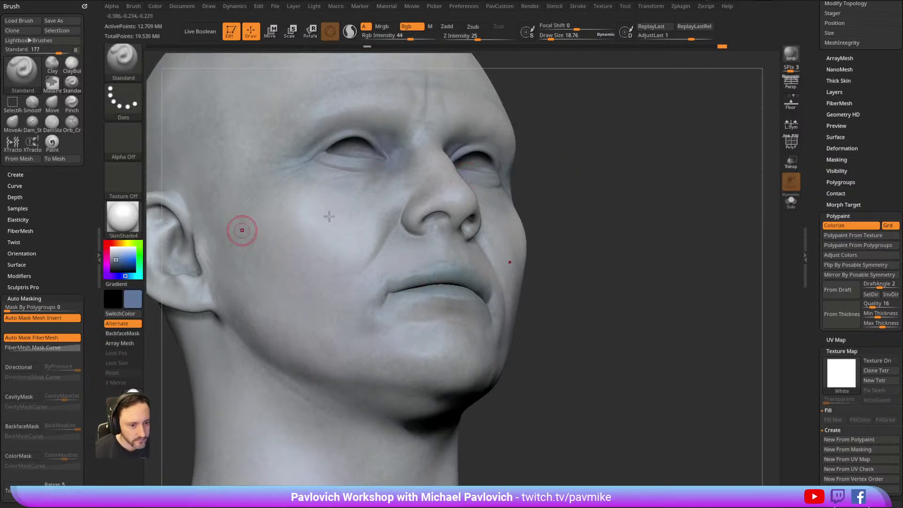
{"action": "right_click_drag", "start_coordinate": [447, 284], "coordinate": [427, 296]}
{"action": "right_click_drag", "start_coordinate": [526, 225], "coordinate": [522, 235]}
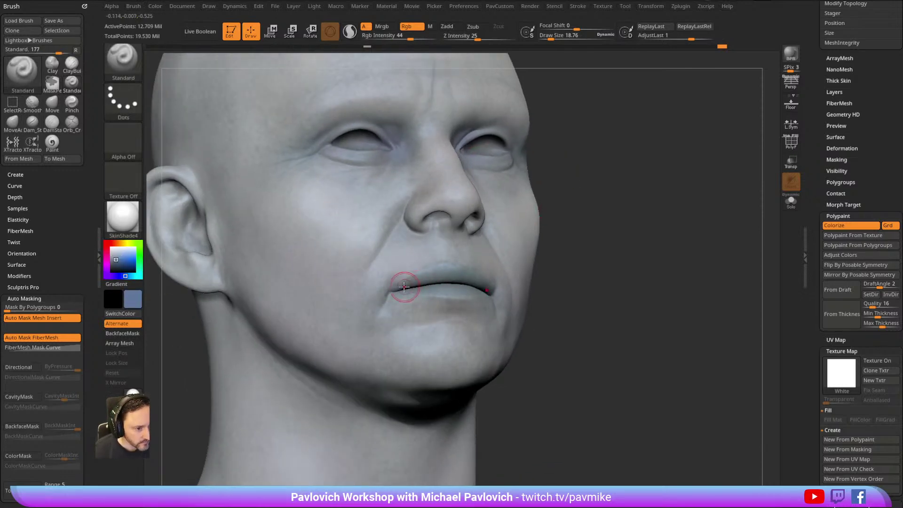
{"action": "left_click_drag", "start_coordinate": [414, 284], "coordinate": [388, 316]}
{"action": "right_click_drag", "start_coordinate": [550, 219], "coordinate": [575, 233]}
{"action": "key", "text": "s"}
{"action": "right_click_drag", "start_coordinate": [521, 259], "coordinate": [422, 284]}
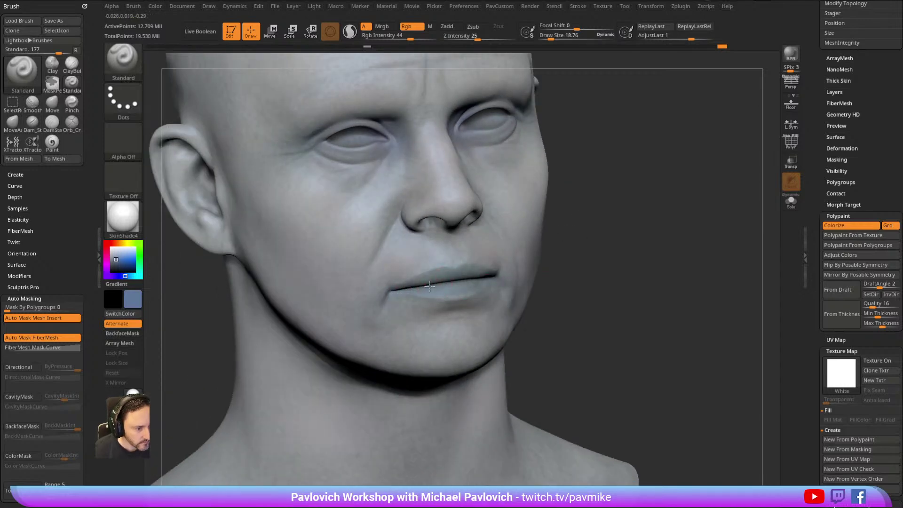
{"action": "right_click_drag", "start_coordinate": [572, 240], "coordinate": [540, 192]}
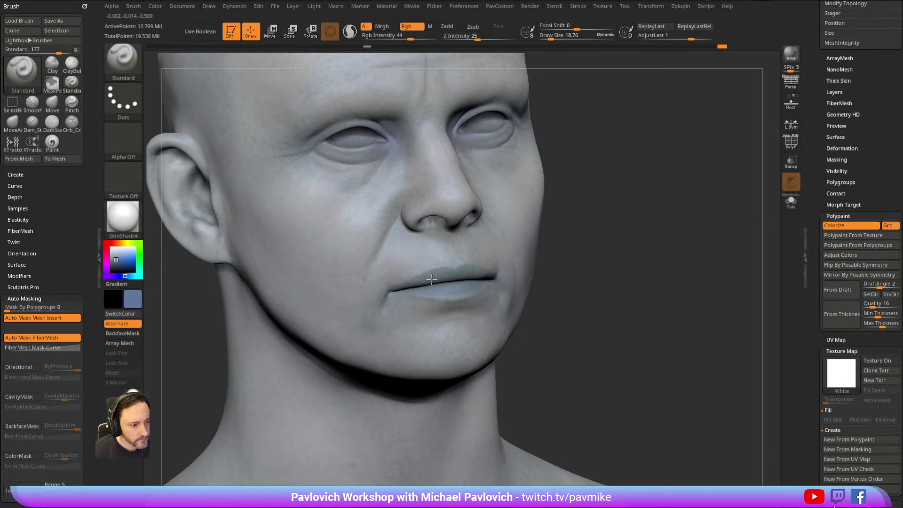
Set the paint color to a darker slate blue and shade around the eyelids and eye corners.
{"action": "mouse_move", "coordinate": [509, 265]}
{"action": "right_mouse_down"}
{"action": "mouse_move", "coordinate": [600, 216]}
{"action": "mouse_move", "coordinate": [486, 234]}
{"action": "mouse_move", "coordinate": [573, 180]}
{"action": "mouse_move", "coordinate": [573, 157]}
{"action": "mouse_move", "coordinate": [626, 146]}
{"action": "mouse_move", "coordinate": [340, 203]}
{"action": "right_mouse_up"}
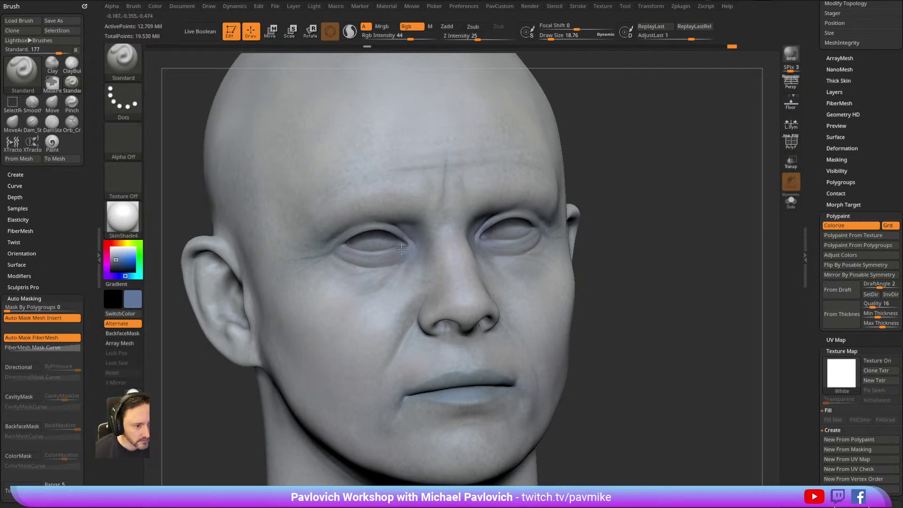
{"action": "left_click", "coordinate": [117, 262]}
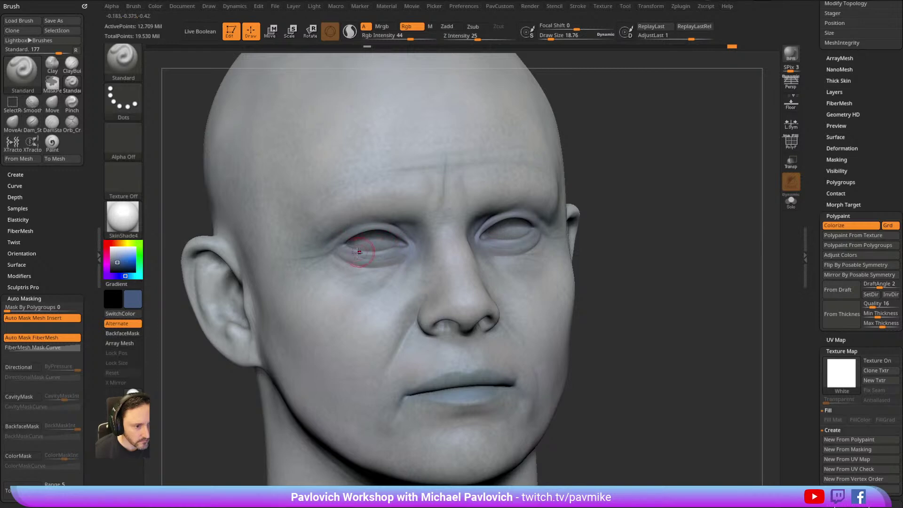
{"action": "mouse_move", "coordinate": [418, 257]}
{"action": "right_mouse_down"}
{"action": "mouse_move", "coordinate": [652, 185]}
{"action": "mouse_move", "coordinate": [358, 198]}
{"action": "right_mouse_up"}
Set the paint color to a dark navy and darken the inside of the nostrils.
{"action": "left_click_drag", "start_coordinate": [117, 263], "coordinate": [115, 268]}
{"action": "right_click_drag", "start_coordinate": [432, 176], "coordinate": [582, 137]}
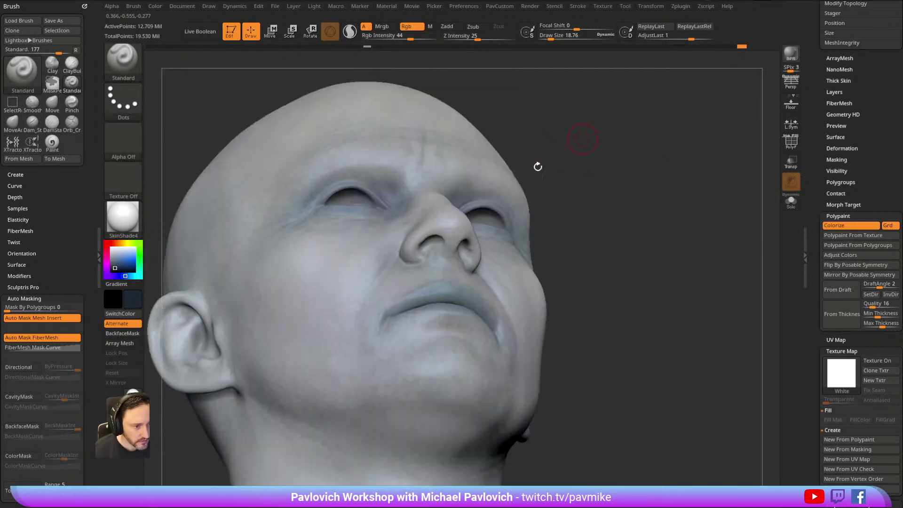
{"action": "left_click_drag", "start_coordinate": [434, 237], "coordinate": [434, 241]}
{"action": "mouse_move", "coordinate": [574, 187]}
{"action": "right_mouse_down"}
{"action": "mouse_move", "coordinate": [575, 168]}
{"action": "mouse_move", "coordinate": [427, 240]}
{"action": "right_mouse_up"}
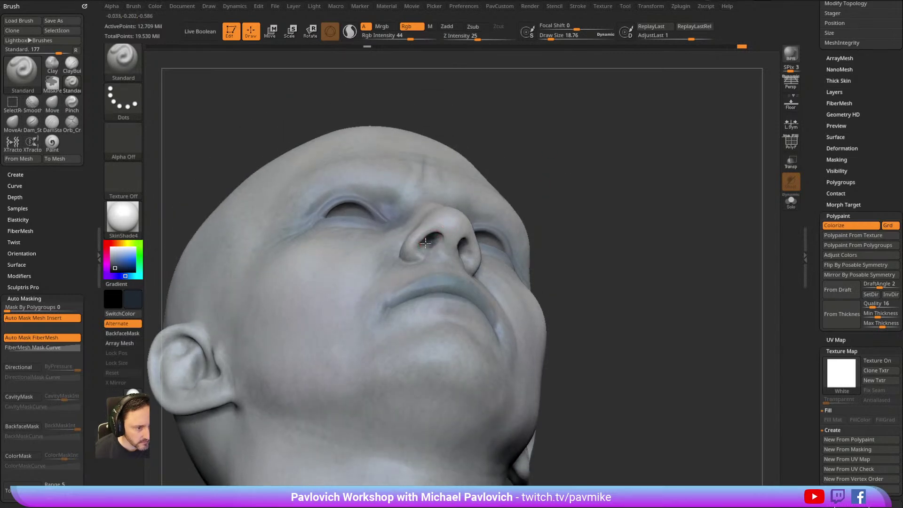
Show the whole head from the front and save the tool to disk.
{"action": "right_click_drag", "start_coordinate": [492, 214], "coordinate": [696, 159], "text": "ctrl"}
{"action": "right_click_drag", "start_coordinate": [689, 196], "coordinate": [736, 155], "text": "shift"}
{"action": "left_click_drag", "start_coordinate": [819, 92], "coordinate": [819, 423]}
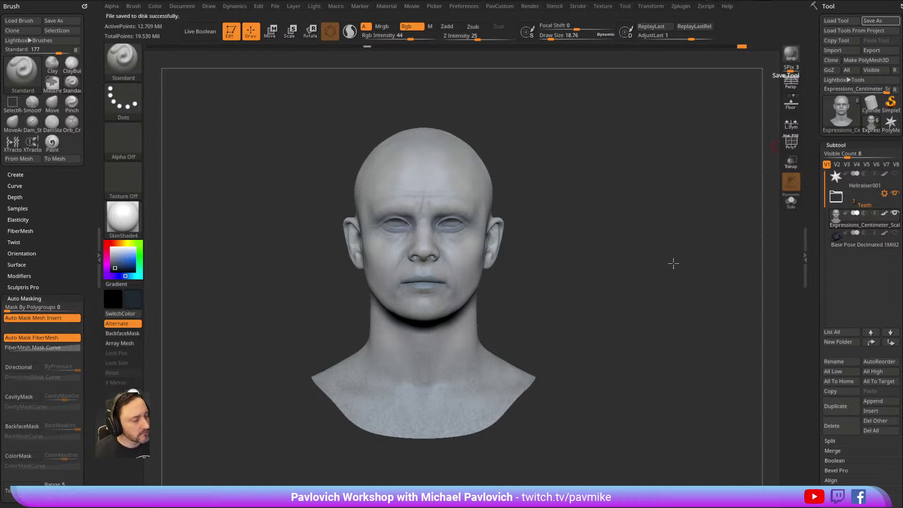
{"action": "left_click_drag", "start_coordinate": [659, 109], "coordinate": [677, 104]}
Switch to the Cylinder3D tool, convert it to a PolyMesh3D, set the color to white and show its polyframe.
{"action": "left_click", "coordinate": [871, 103]}
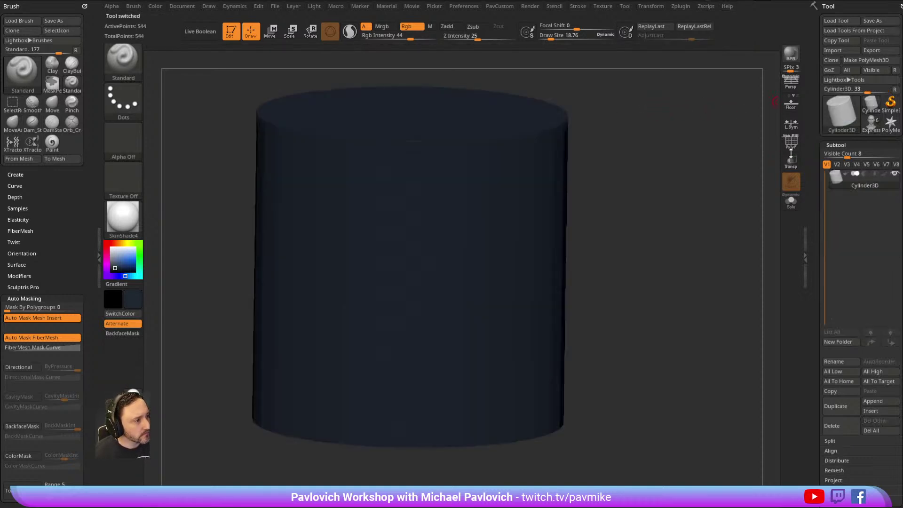
{"action": "left_click", "coordinate": [866, 61]}
{"action": "left_click_drag", "start_coordinate": [120, 257], "coordinate": [109, 235]}
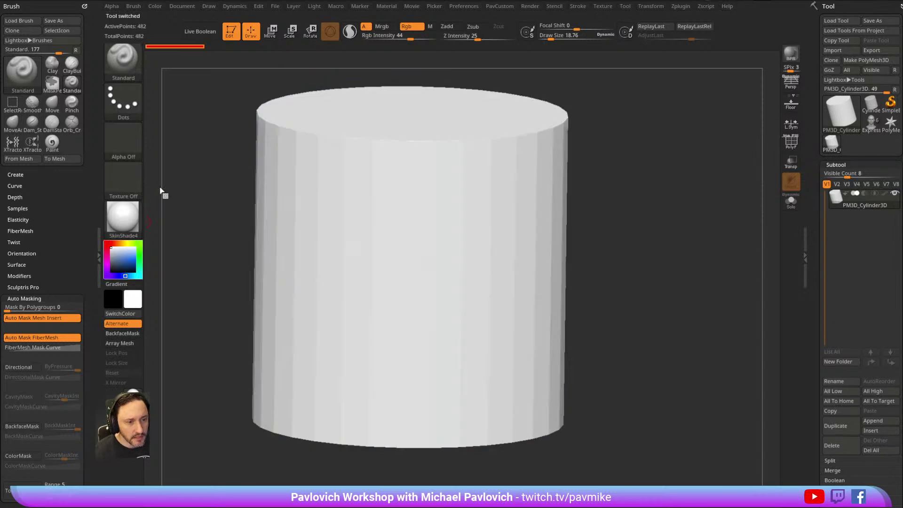
{"action": "left_click_drag", "start_coordinate": [672, 117], "coordinate": [747, 125]}
{"action": "key", "text": "shift+f"}
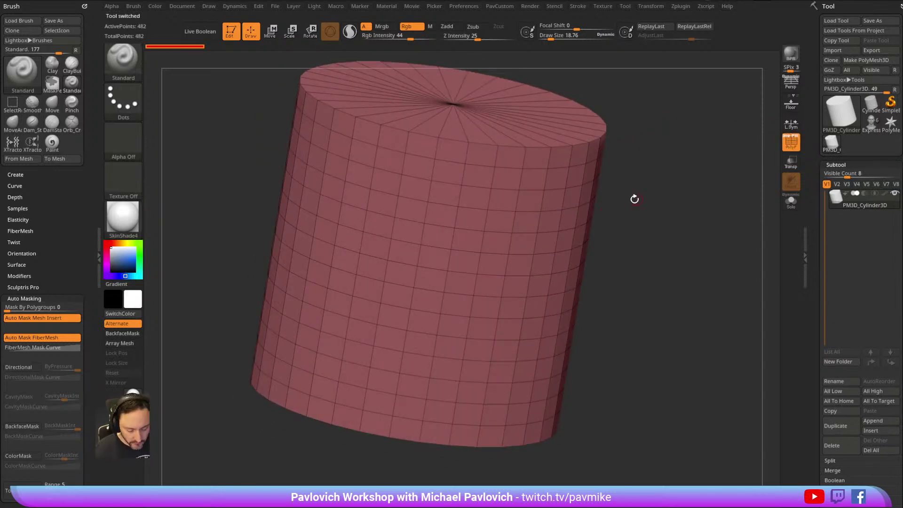
Choose the ZM_Slice brush and slice a bent line down across the cylinder's side.
{"action": "key", "text": "b"}
{"action": "left_click", "coordinate": [642, 472]}
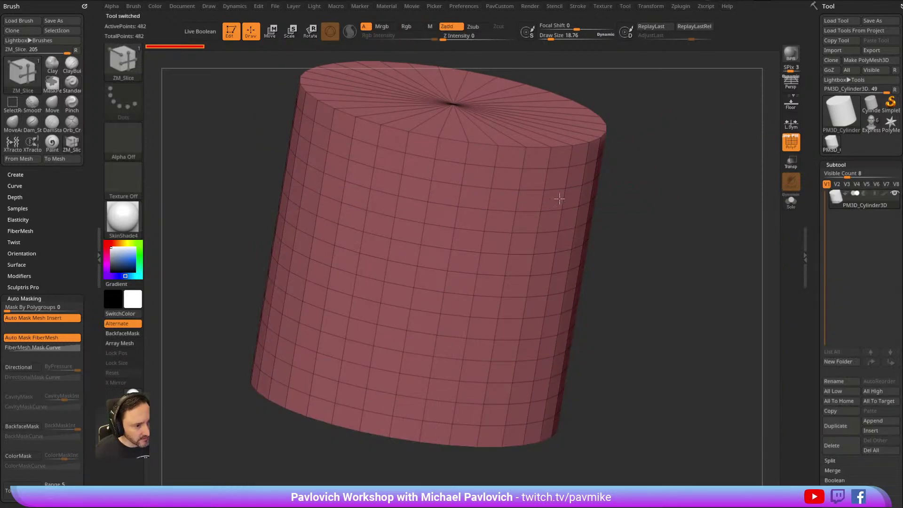
{"action": "left_click", "coordinate": [440, 203]}
{"action": "left_click", "coordinate": [438, 226]}
{"action": "left_click", "coordinate": [453, 238]}
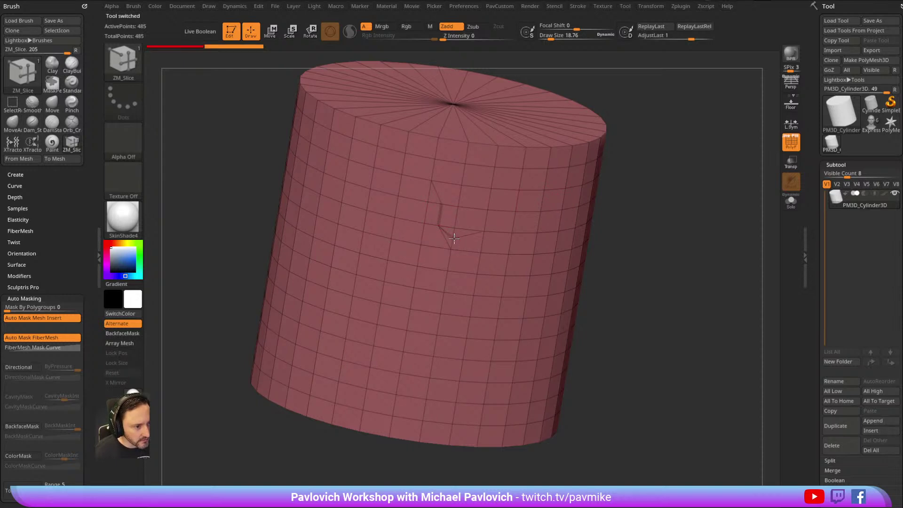
{"action": "left_click", "coordinate": [481, 252]}
{"action": "left_click", "coordinate": [506, 276]}
{"action": "left_click_drag", "start_coordinate": [682, 254], "coordinate": [639, 238]}
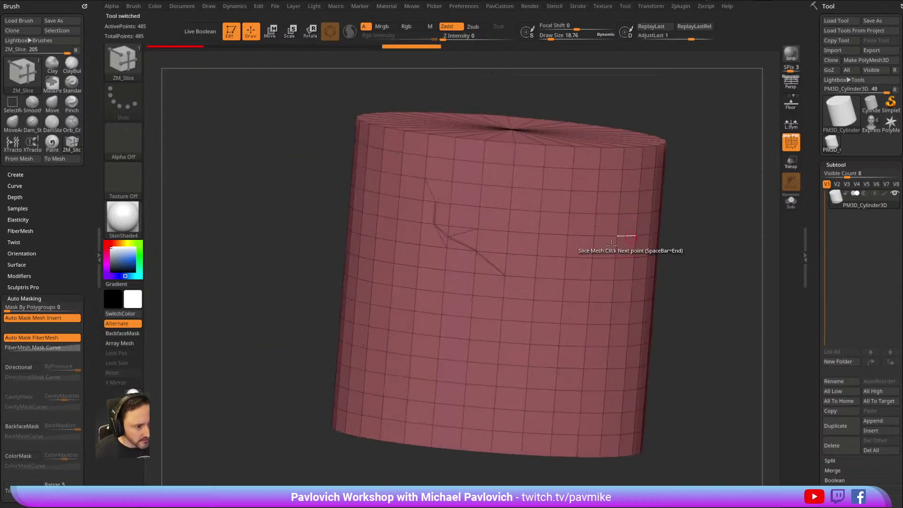
Continue the slice around the bottom and back up to its start, closing a kidney-shaped outline on the cylinder.
{"action": "left_click", "coordinate": [504, 298]}
{"action": "left_click_drag", "start_coordinate": [376, 459], "coordinate": [424, 457]}
{"action": "left_click", "coordinate": [473, 317]}
{"action": "left_click", "coordinate": [414, 311]}
{"action": "left_click", "coordinate": [387, 284]}
{"action": "left_click", "coordinate": [362, 237]}
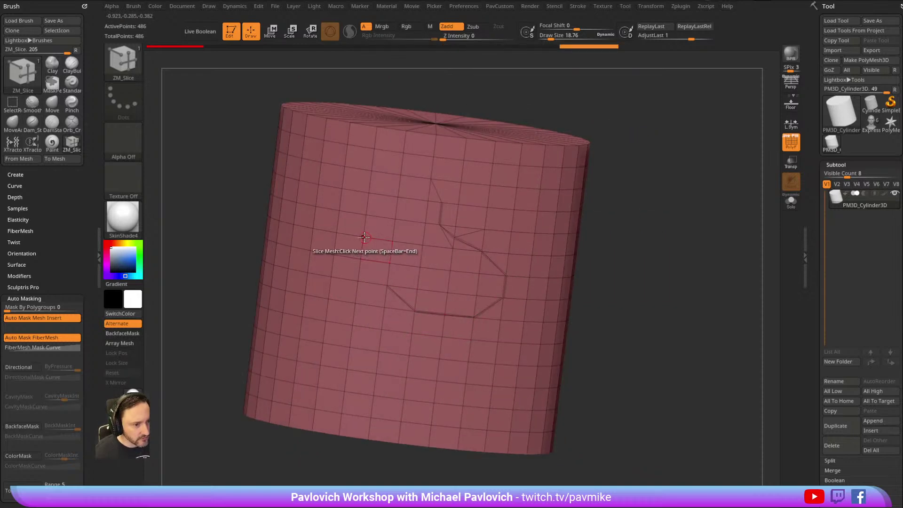
{"action": "key", "text": "space"}
{"action": "left_click", "coordinate": [385, 194]}
{"action": "left_click", "coordinate": [401, 176]}
{"action": "left_click", "coordinate": [431, 179]}
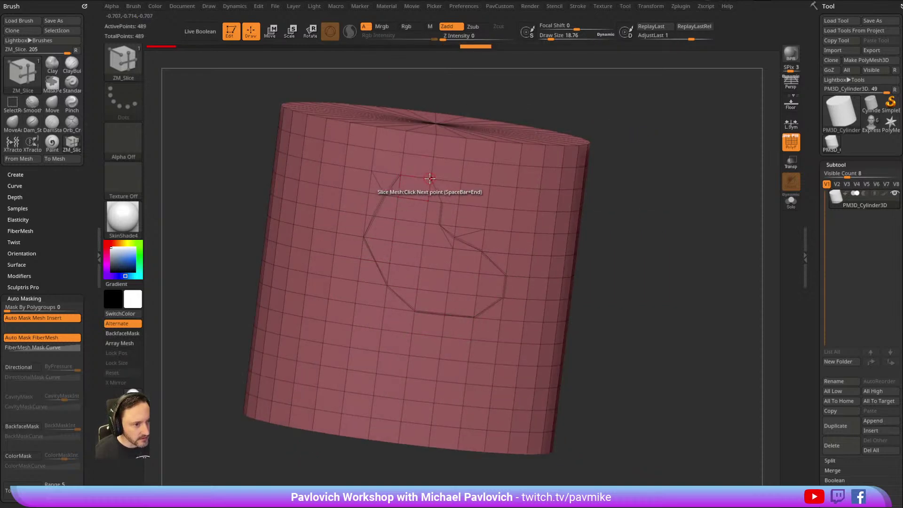
{"action": "left_click", "coordinate": [442, 199]}
{"action": "key", "text": "space"}
Assign the area inside the sliced outline its own polygroup.
{"action": "left_click_drag", "start_coordinate": [684, 186], "coordinate": [544, 246]}
{"action": "left_click_drag", "start_coordinate": [668, 198], "coordinate": [645, 167]}
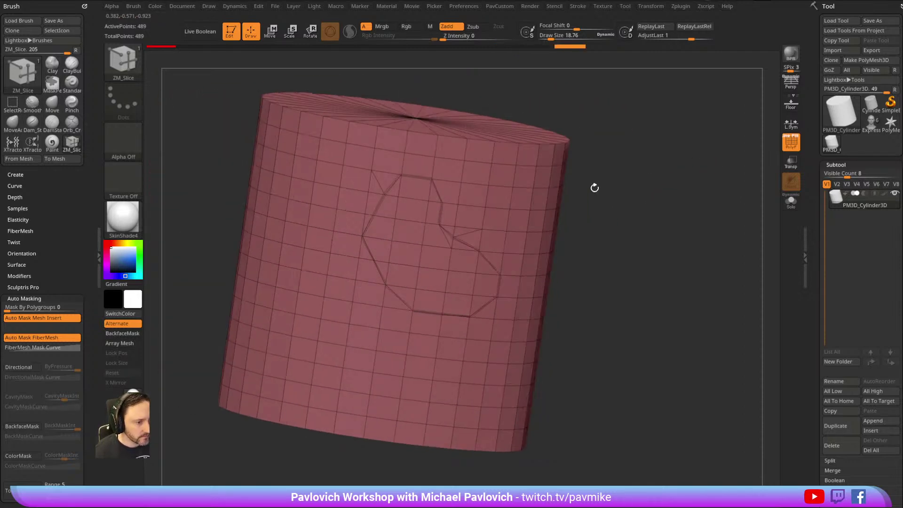
{"action": "left_click", "coordinate": [452, 245]}
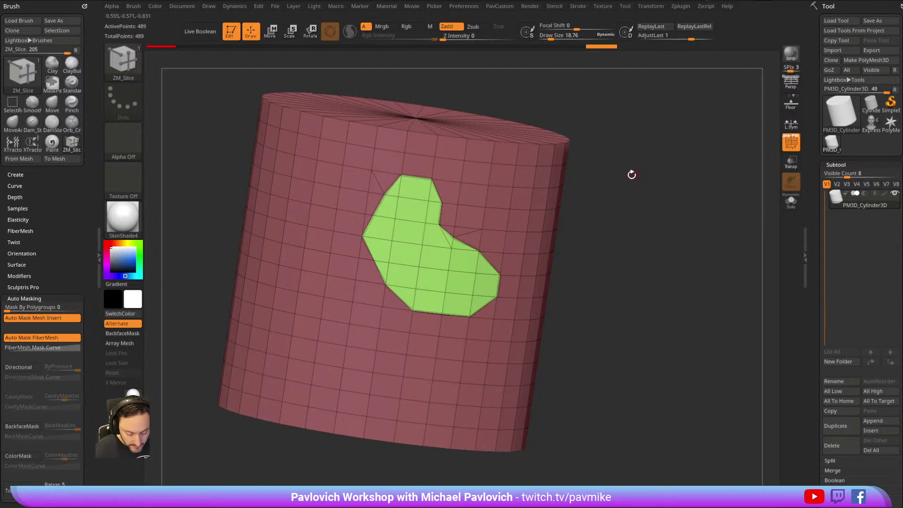
Browse the ZModeler brush folder in Lightbox for topology brushes.
{"action": "key", "text": "comma"}
{"action": "left_click", "coordinate": [254, 59]}
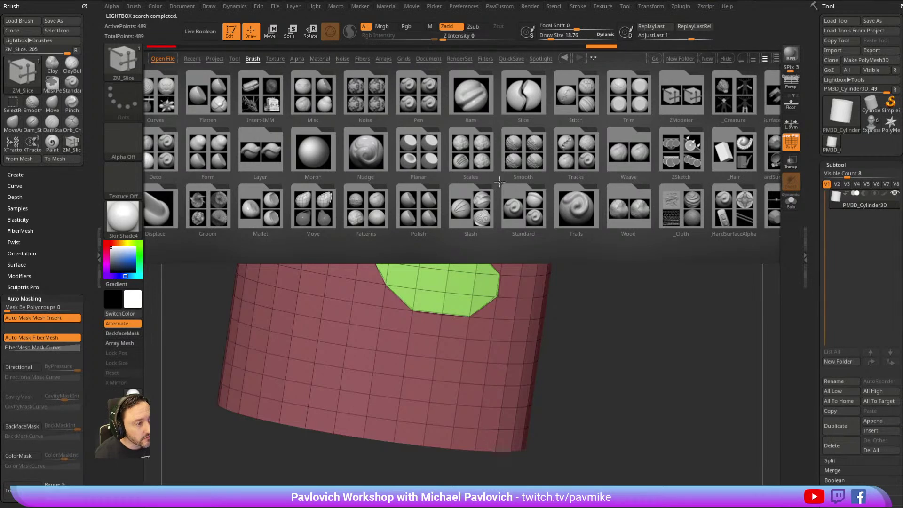
{"action": "left_click", "coordinate": [670, 95]}
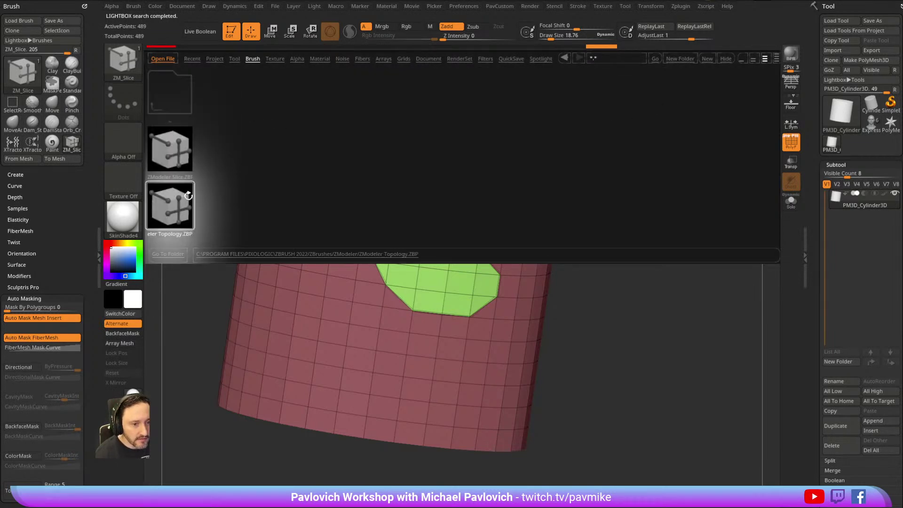
{"action": "key", "text": "comma"}
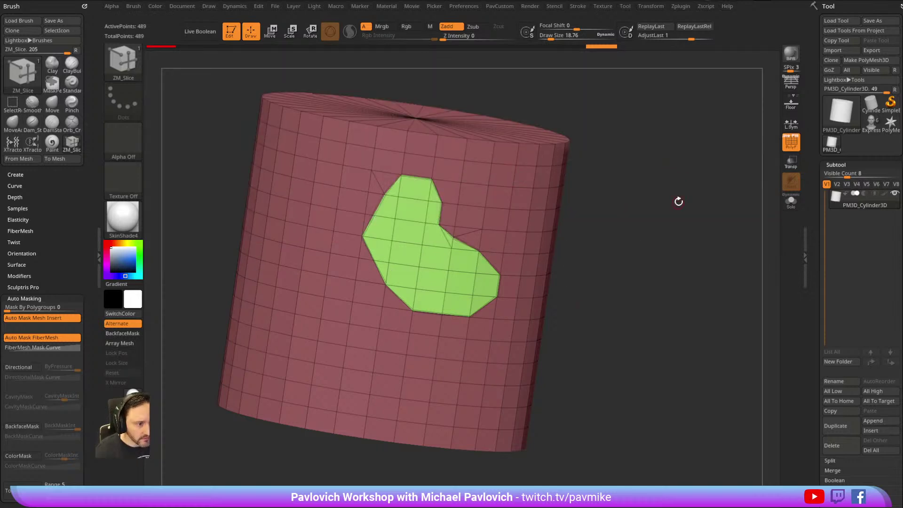
Choose the ZM_Topology brush and inspect its edge options over the sliced cylinder.
{"action": "left_click_drag", "start_coordinate": [678, 202], "coordinate": [642, 180]}
{"action": "key", "text": "b"}
{"action": "left_click", "coordinate": [683, 468]}
{"action": "left_click_drag", "start_coordinate": [683, 468], "coordinate": [671, 193]}
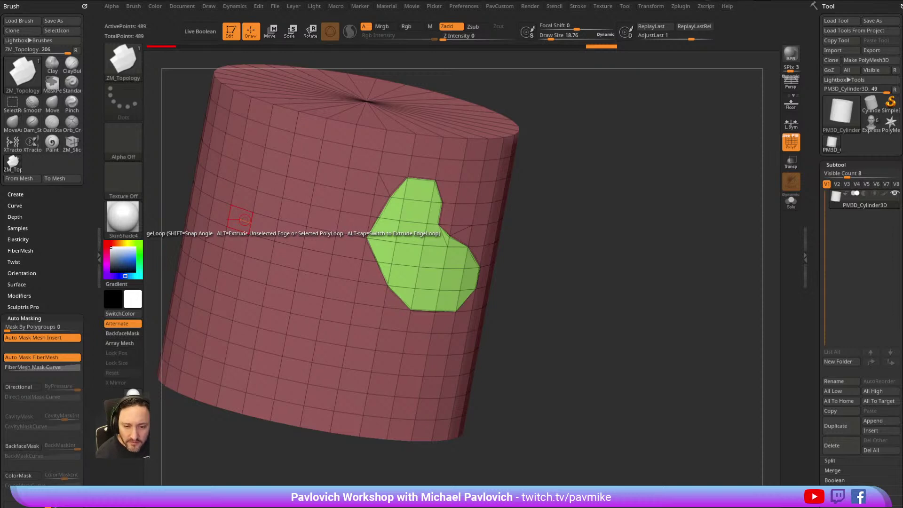
{"action": "left_click_drag", "start_coordinate": [634, 282], "coordinate": [617, 262]}
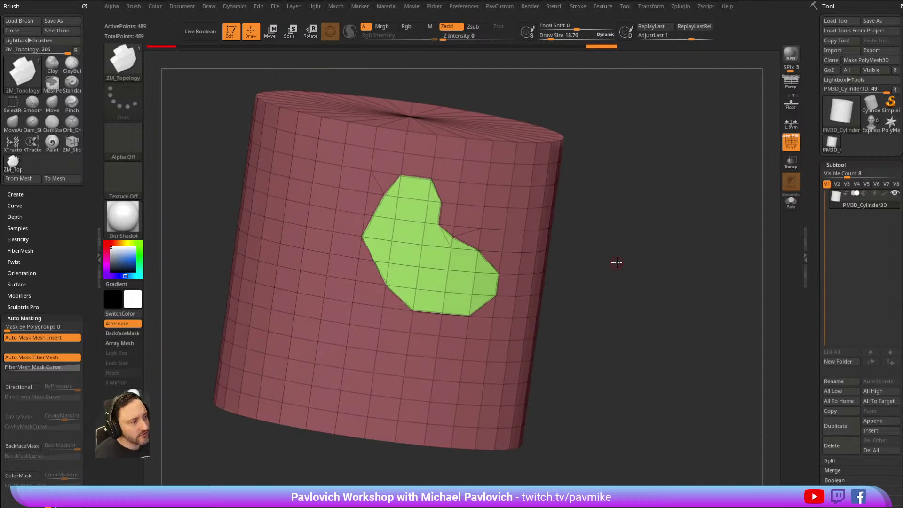
Switch back to the sculpted head tool and hide its polyframe.
{"action": "left_click", "coordinate": [871, 123]}
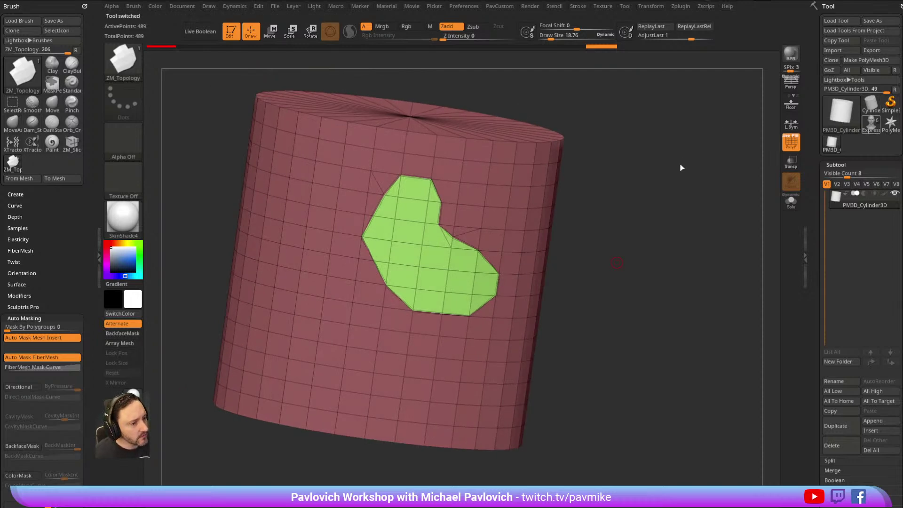
{"action": "left_click_drag", "start_coordinate": [673, 141], "coordinate": [695, 146], "text": "shift"}
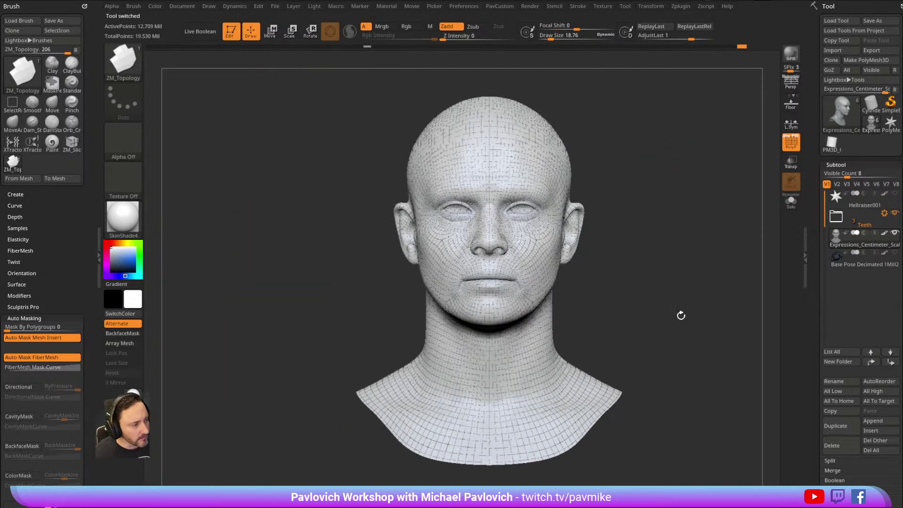
{"action": "left_click", "coordinate": [884, 233]}
{"action": "left_click", "coordinate": [884, 234]}
{"action": "mouse_move", "coordinate": [737, 261]}
{"action": "left_mouse_down", "text": "alt"}
{"action": "mouse_move", "coordinate": [724, 248]}
{"action": "mouse_move", "coordinate": [732, 255]}
{"action": "left_mouse_up", "text": "alt"}
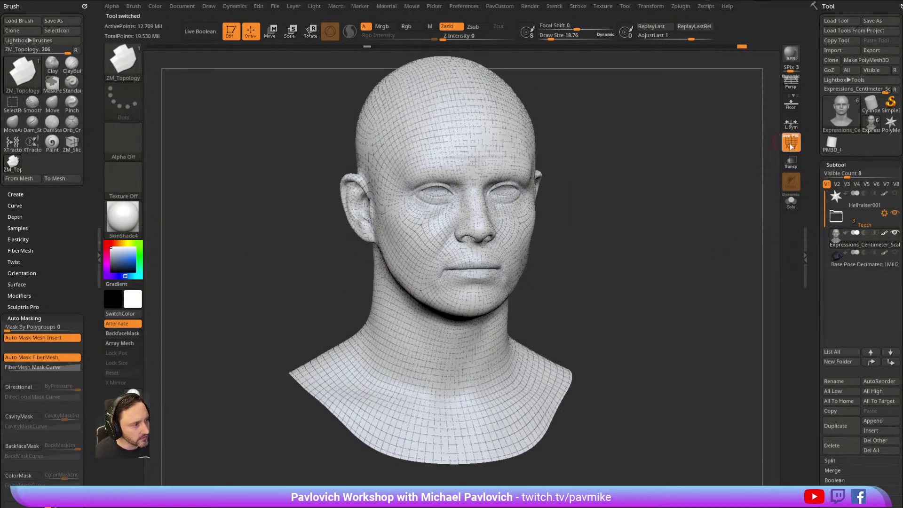
{"action": "left_click", "coordinate": [791, 141]}
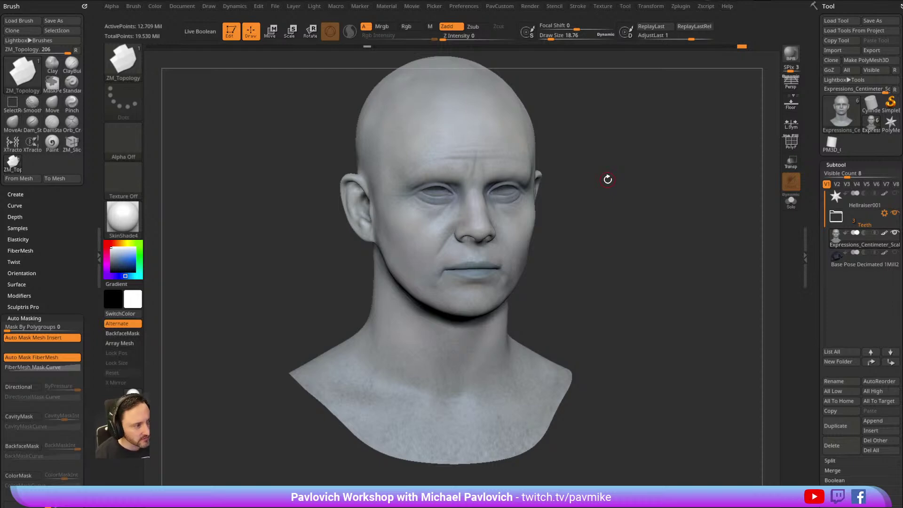
{"action": "scroll", "coordinate": [815, 248], "scroll_direction": "down", "scroll_amount": 10}
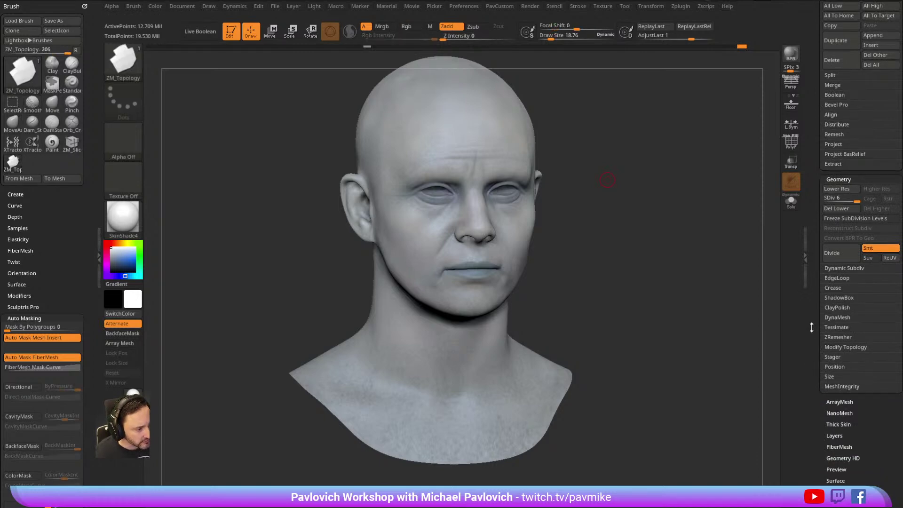
{"action": "scroll", "coordinate": [811, 330], "scroll_direction": "up", "scroll_amount": 10}
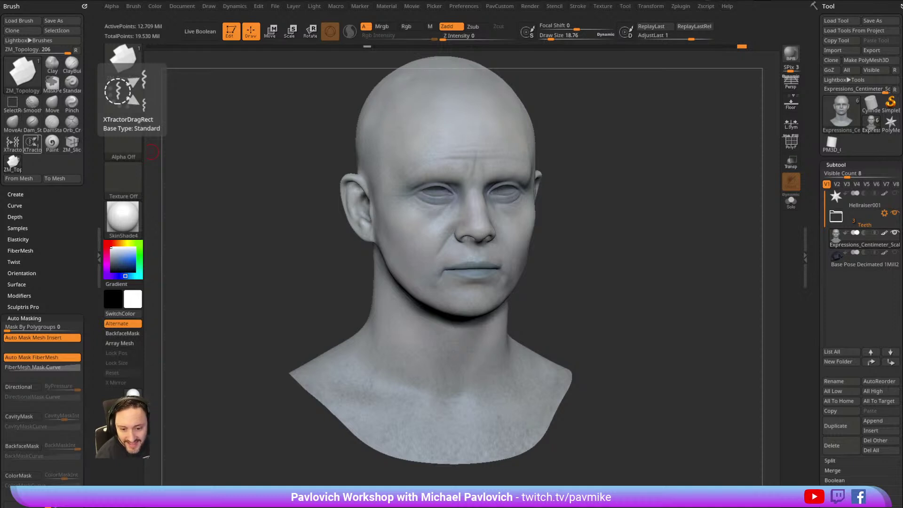
Try a DamStandard stroke down the side of the head's forehead and undo it.
{"action": "mouse_move", "coordinate": [678, 176]}
{"action": "left_mouse_down"}
{"action": "mouse_move", "coordinate": [657, 155]}
{"action": "mouse_move", "coordinate": [647, 107]}
{"action": "mouse_move", "coordinate": [651, 151]}
{"action": "left_mouse_up"}
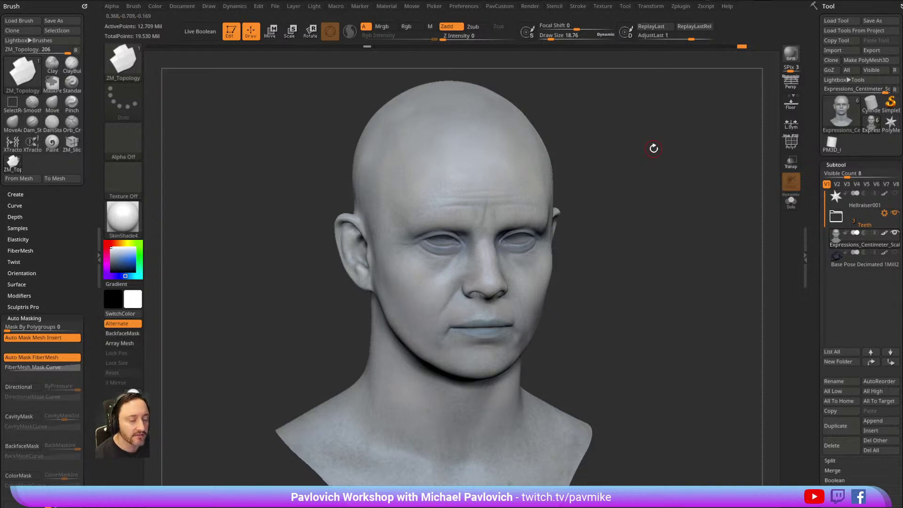
{"action": "mouse_move", "coordinate": [654, 148]}
{"action": "left_mouse_down"}
{"action": "mouse_move", "coordinate": [621, 125]}
{"action": "mouse_move", "coordinate": [652, 145]}
{"action": "left_mouse_up"}
{"action": "key", "text": "b"}
{"action": "key", "text": "d"}
{"action": "key", "text": "s"}
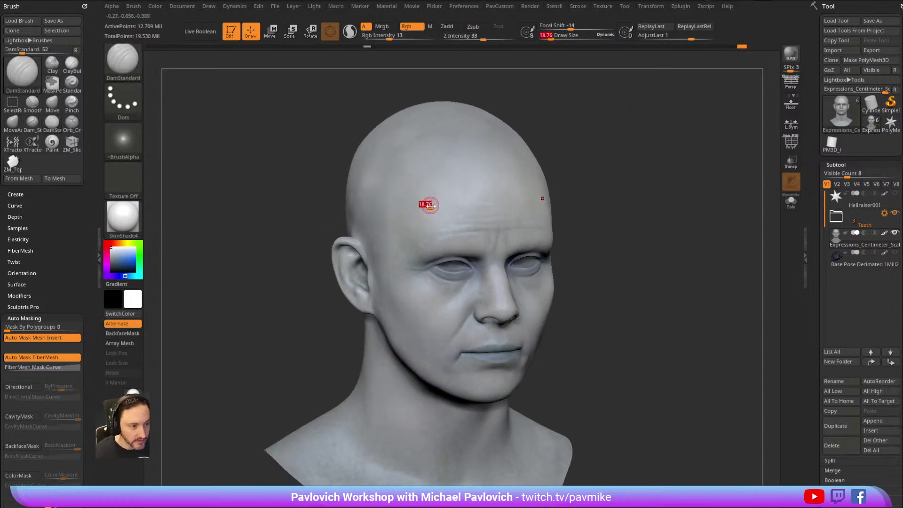
{"action": "key", "text": "ctrl"}
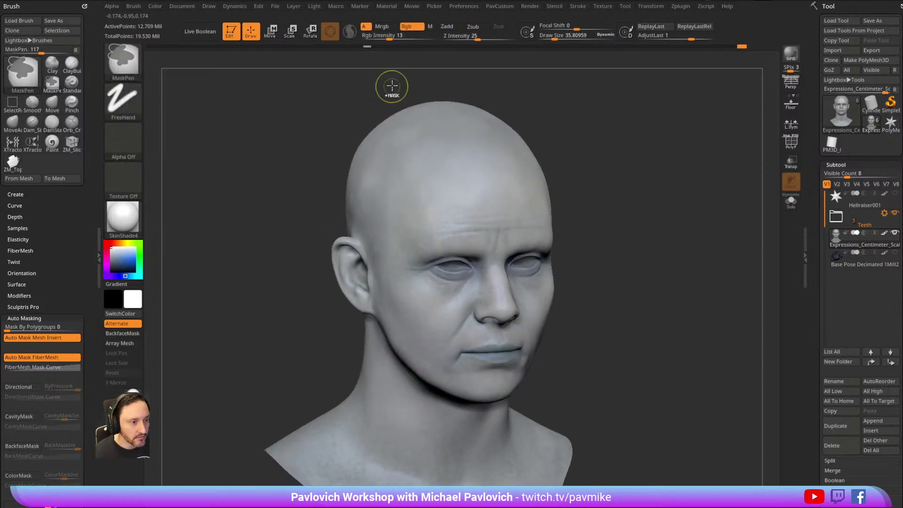
{"action": "left_click_drag", "start_coordinate": [396, 157], "coordinate": [434, 252]}
{"action": "key", "text": "ctrl+z"}
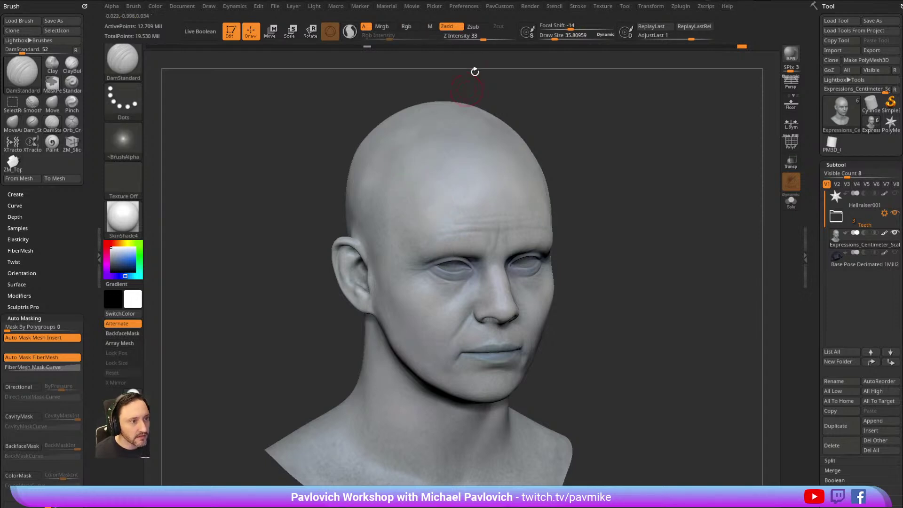
Switch DamStandard to Zsub, try carving grooves down the side of the forehead, and undo them.
{"action": "left_click", "coordinate": [475, 28]}
{"action": "left_click_drag", "start_coordinate": [415, 159], "coordinate": [442, 244]}
{"action": "left_click_drag", "start_coordinate": [369, 140], "coordinate": [411, 245]}
{"action": "key", "text": "ctrl"}
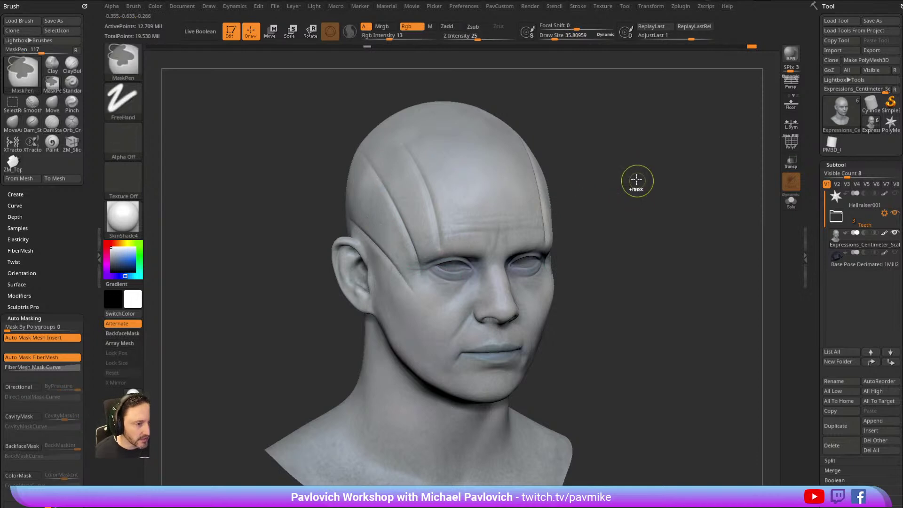
{"action": "key", "text": "ctrl+z"}
{"action": "key", "text": "ctrl+z"}
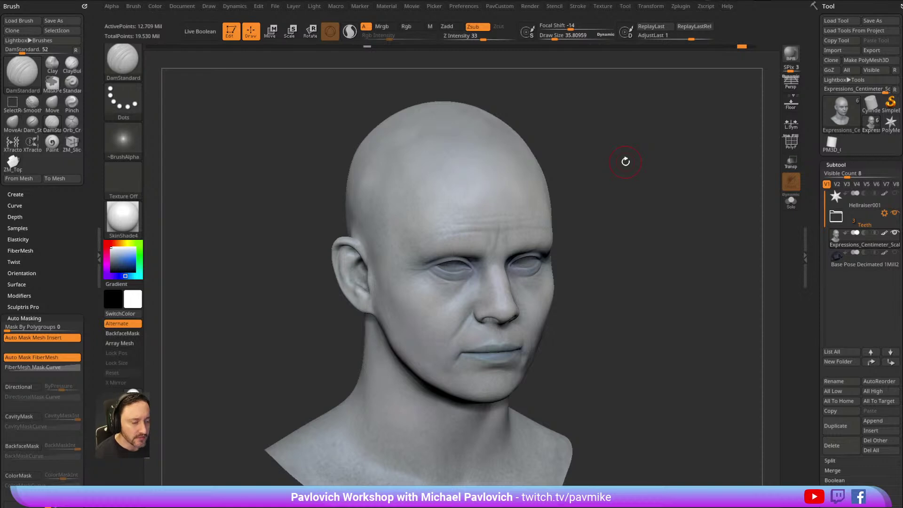
Duplicate the sculpted head subtool and hide the original, leaving only the copy visible.
{"action": "left_click_drag", "start_coordinate": [625, 162], "coordinate": [784, 218]}
{"action": "scroll", "coordinate": [835, 282], "scroll_direction": "down", "scroll_amount": 4}
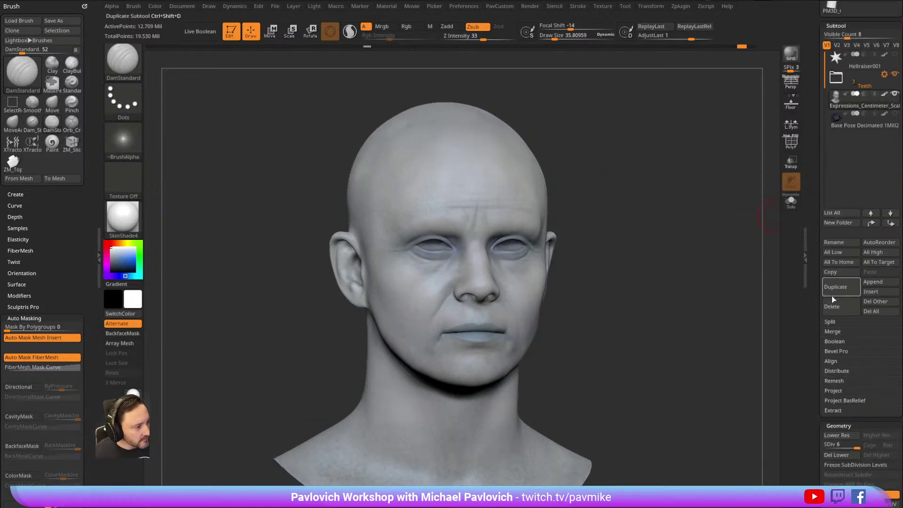
{"action": "left_click", "coordinate": [835, 293]}
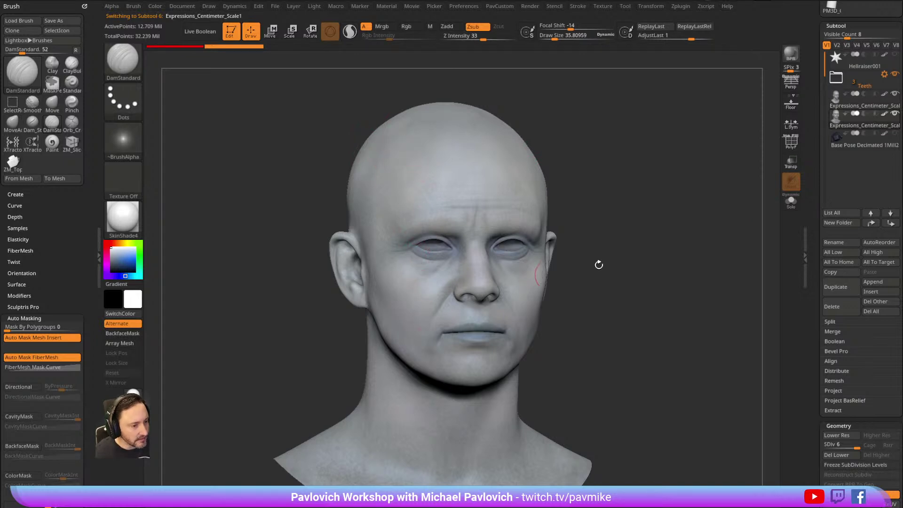
{"action": "left_click_drag", "start_coordinate": [564, 268], "coordinate": [634, 234]}
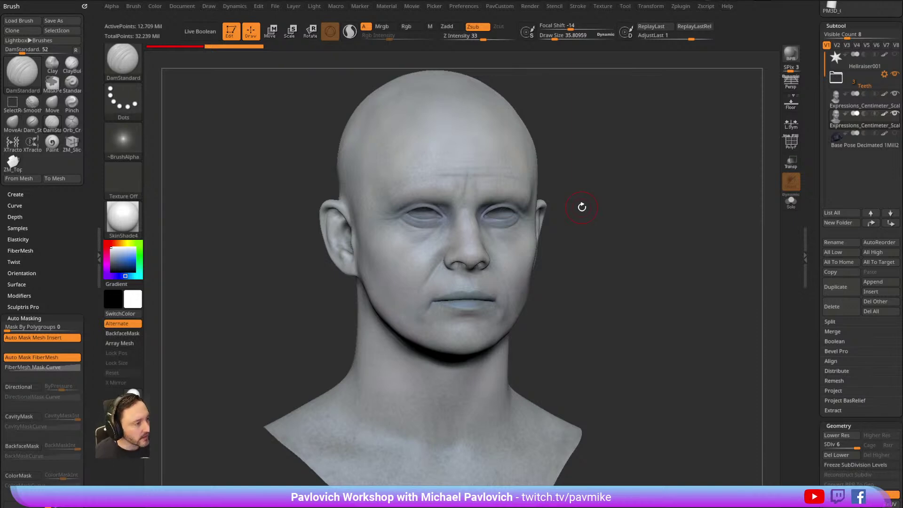
{"action": "key", "text": "shift"}
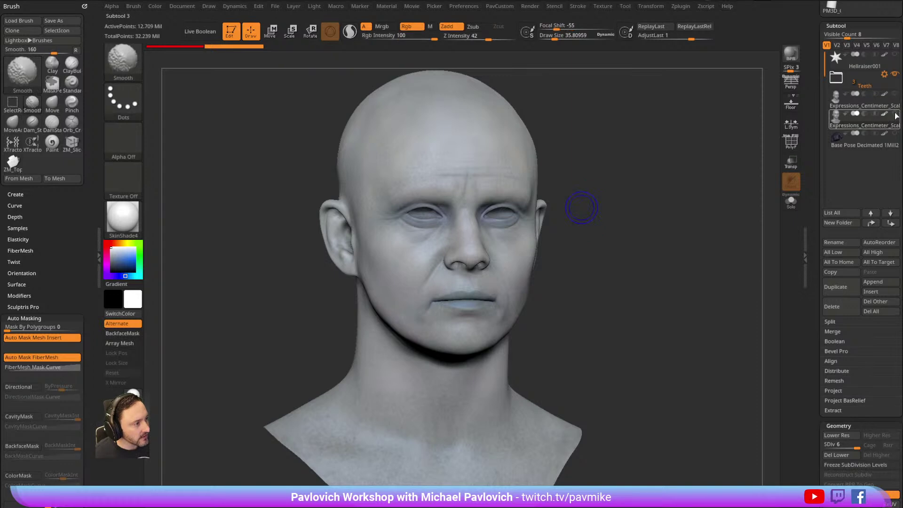
Lower the duplicated head to subdivision level 5 and delete its higher level.
{"action": "left_click_drag", "start_coordinate": [814, 228], "coordinate": [823, 153]}
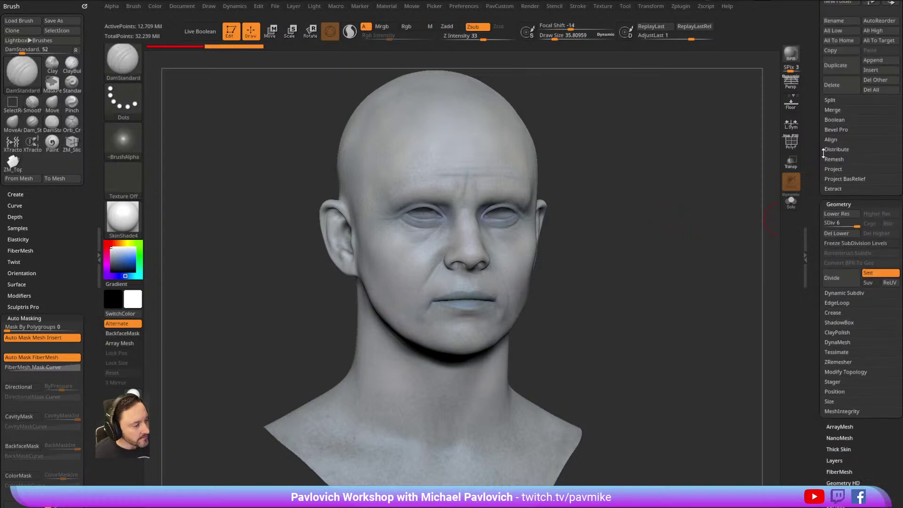
{"action": "left_click_drag", "start_coordinate": [857, 225], "coordinate": [850, 223]}
{"action": "left_click_drag", "start_coordinate": [669, 120], "coordinate": [771, 192], "text": "alt"}
{"action": "left_click_drag", "start_coordinate": [725, 208], "coordinate": [711, 178]}
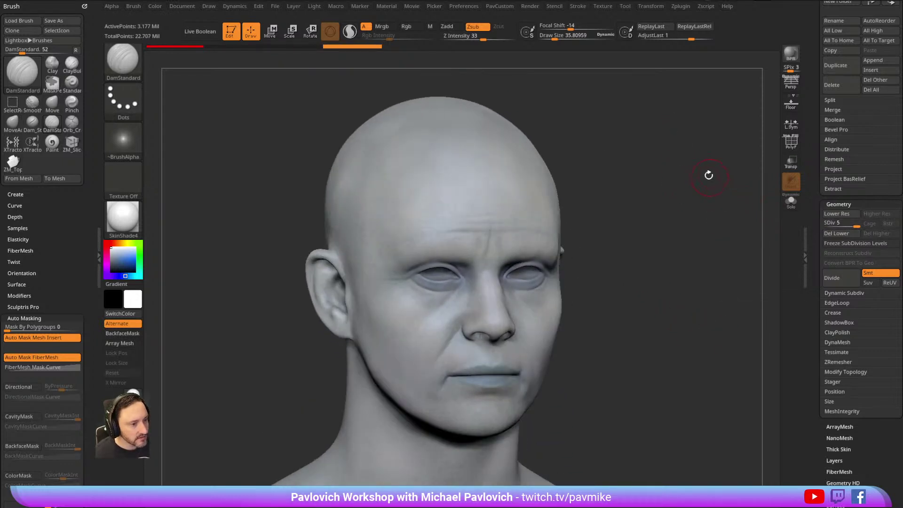
Turn off the duplicate head's polypaint display and assign it StartupMaterial.
{"action": "scroll", "coordinate": [860, 235], "scroll_direction": "up", "scroll_amount": 5}
{"action": "left_click", "coordinate": [883, 220]}
{"action": "left_click_drag", "start_coordinate": [644, 213], "coordinate": [673, 196], "text": "alt"}
{"action": "left_click", "coordinate": [125, 218]}
{"action": "left_click", "coordinate": [175, 228]}
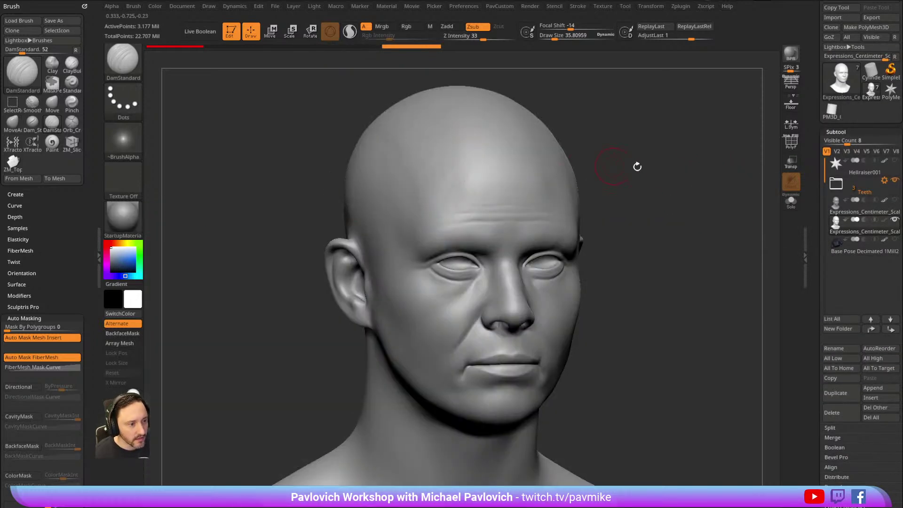
Show the Spotlight reference face over the head, align the view with it, and turn perspective on.
{"action": "left_click_drag", "start_coordinate": [601, 165], "coordinate": [667, 165], "text": "alt"}
{"action": "key", "text": "shift+z"}
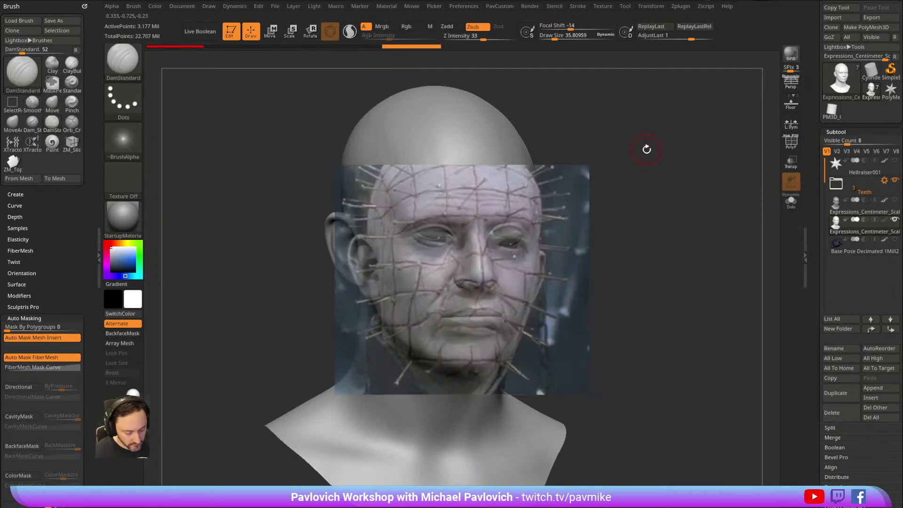
{"action": "key", "text": "p"}
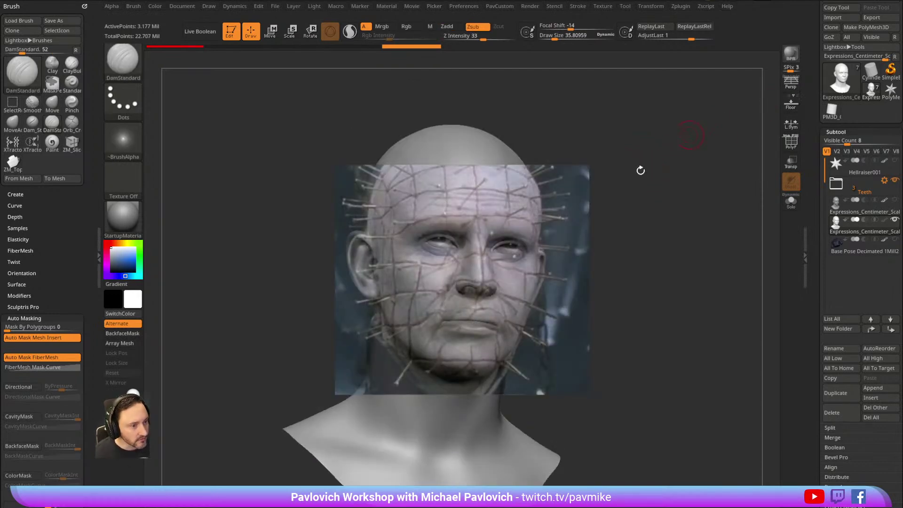
{"action": "left_click", "coordinate": [793, 87]}
Choose the Standard brush, set its RGB intensity to 100, and enable Spotlight Projection for it.
{"action": "key", "text": "s"}
{"action": "key", "text": "b"}
{"action": "key", "text": "s"}
{"action": "key", "text": "t"}
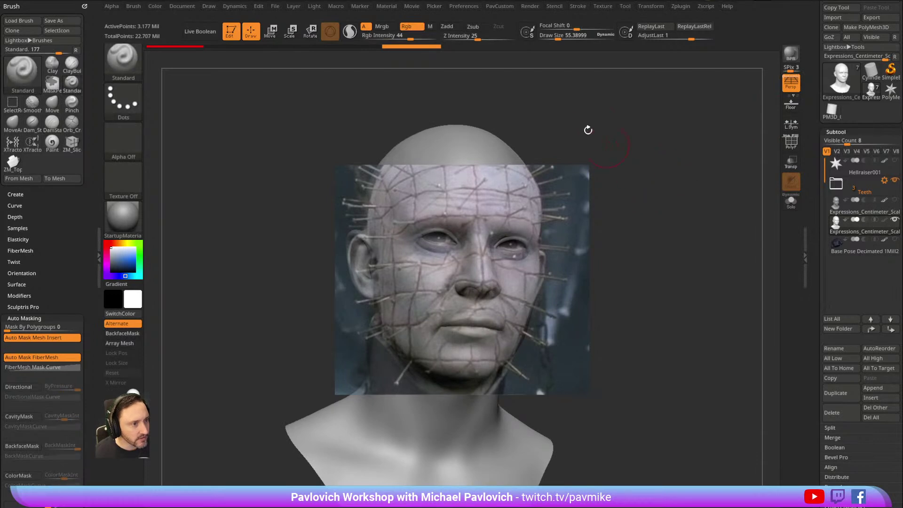
{"action": "left_click_drag", "start_coordinate": [408, 36], "coordinate": [439, 38]}
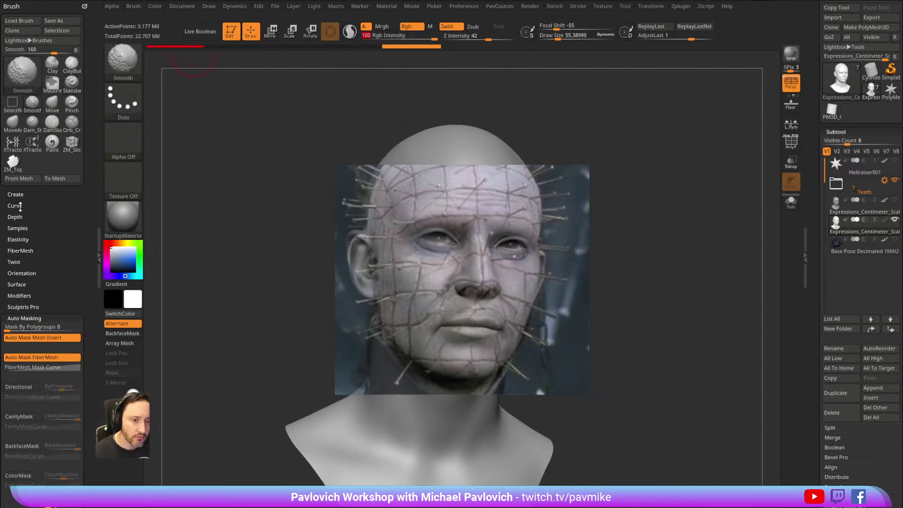
{"action": "left_click", "coordinate": [17, 228]}
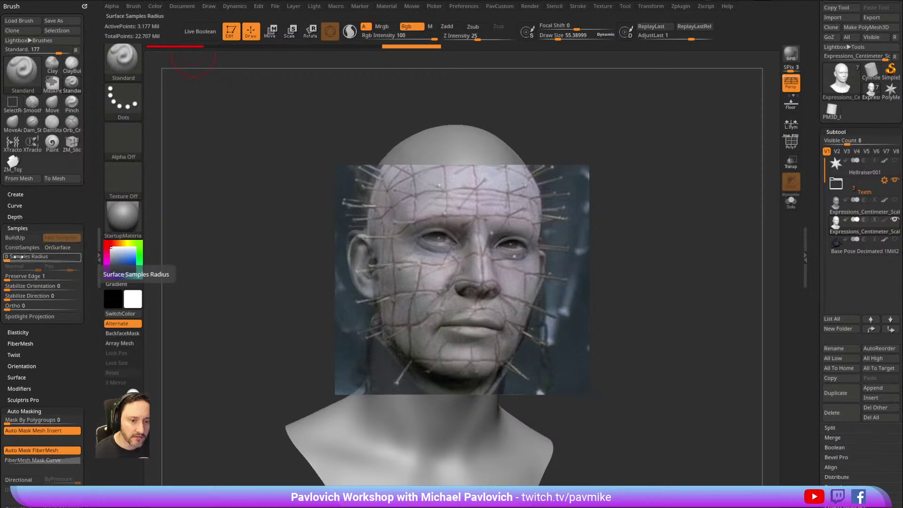
{"action": "left_click", "coordinate": [29, 317]}
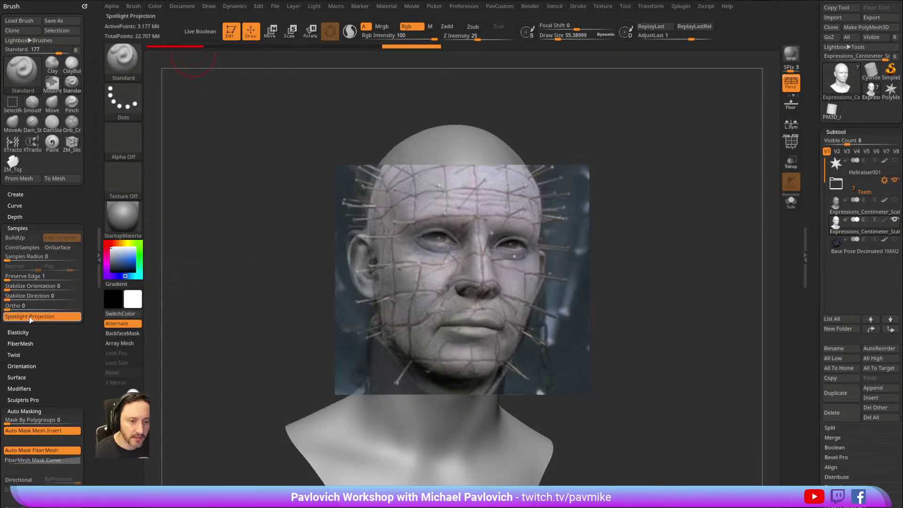
Project the reference face's colours onto the front of the head with the Standard brush and hide Spotlight.
{"action": "key", "text": "bracketleft"}
{"action": "mouse_move", "coordinate": [469, 208]}
{"action": "left_mouse_down"}
{"action": "mouse_move", "coordinate": [480, 203]}
{"action": "mouse_move", "coordinate": [371, 193]}
{"action": "mouse_move", "coordinate": [360, 286]}
{"action": "mouse_move", "coordinate": [472, 295]}
{"action": "mouse_move", "coordinate": [468, 357]}
{"action": "mouse_move", "coordinate": [498, 358]}
{"action": "mouse_move", "coordinate": [415, 295]}
{"action": "mouse_move", "coordinate": [386, 250]}
{"action": "left_mouse_up"}
{"action": "key", "text": "bracketleft"}
{"action": "key", "text": "bracketleft"}
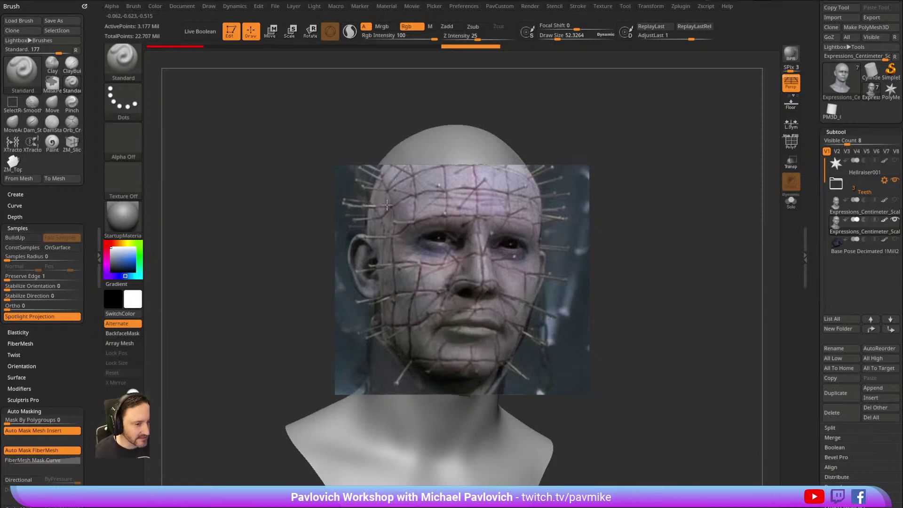
{"action": "key", "text": "shift+z"}
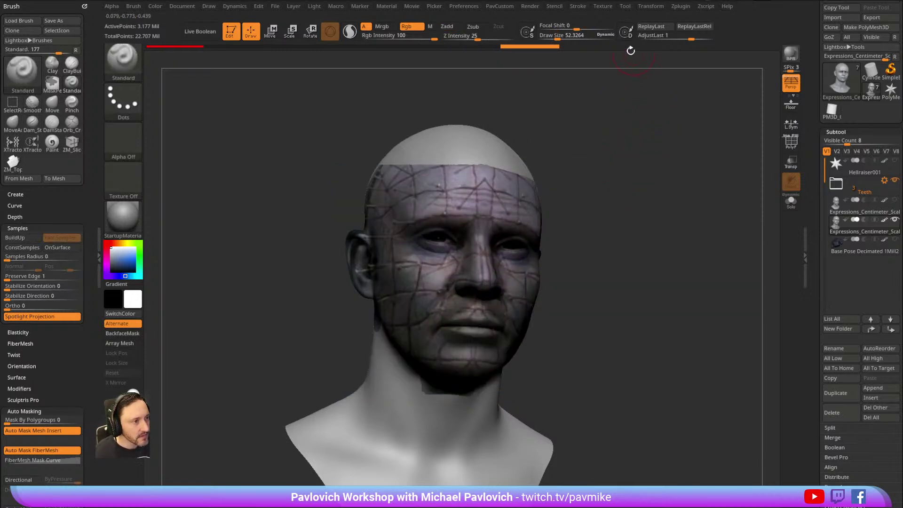
Reselect StartupMaterial and adjust the render settings to soften how the projected colours display on the head.
{"action": "left_click_drag", "start_coordinate": [592, 115], "coordinate": [602, 137]}
{"action": "left_click", "coordinate": [133, 223]}
{"action": "left_click", "coordinate": [165, 173]}
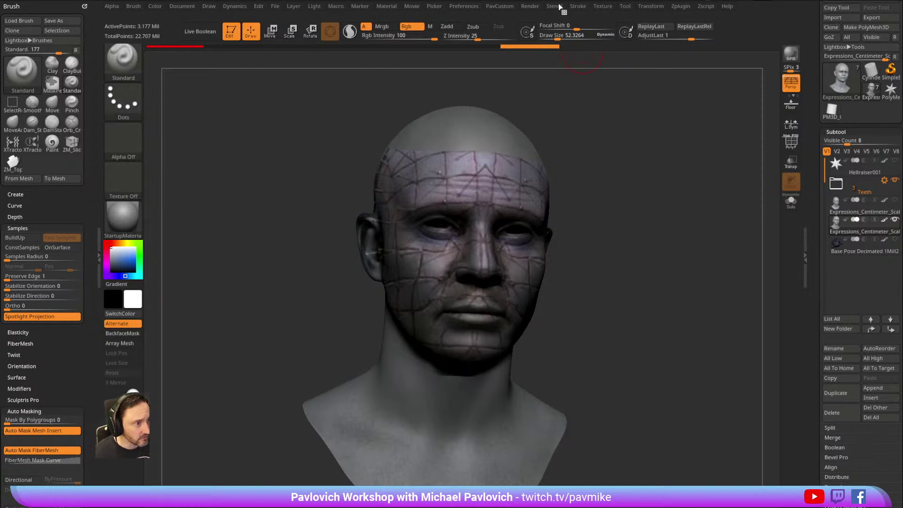
{"action": "left_click", "coordinate": [530, 7]}
{"action": "left_click_drag", "start_coordinate": [540, 101], "coordinate": [672, 139]}
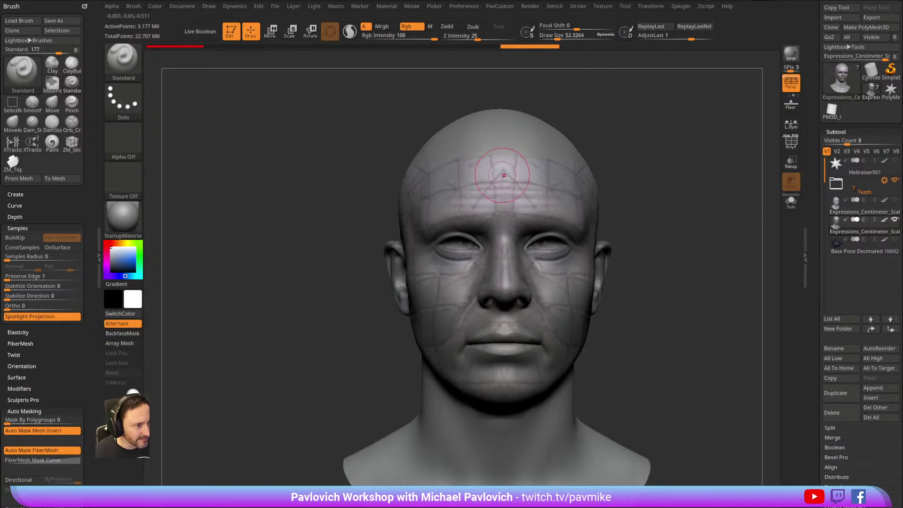
Reduce the brush draw size to about 4.6 and turn perspective off.
{"action": "mouse_move", "coordinate": [638, 109]}
{"action": "left_mouse_down", "text": "alt"}
{"action": "mouse_move", "coordinate": [643, 119]}
{"action": "mouse_move", "coordinate": [631, 120]}
{"action": "mouse_move", "coordinate": [642, 119]}
{"action": "mouse_move", "coordinate": [636, 102]}
{"action": "left_mouse_up", "text": "alt"}
{"action": "key", "text": "s"}
{"action": "key", "text": "s"}
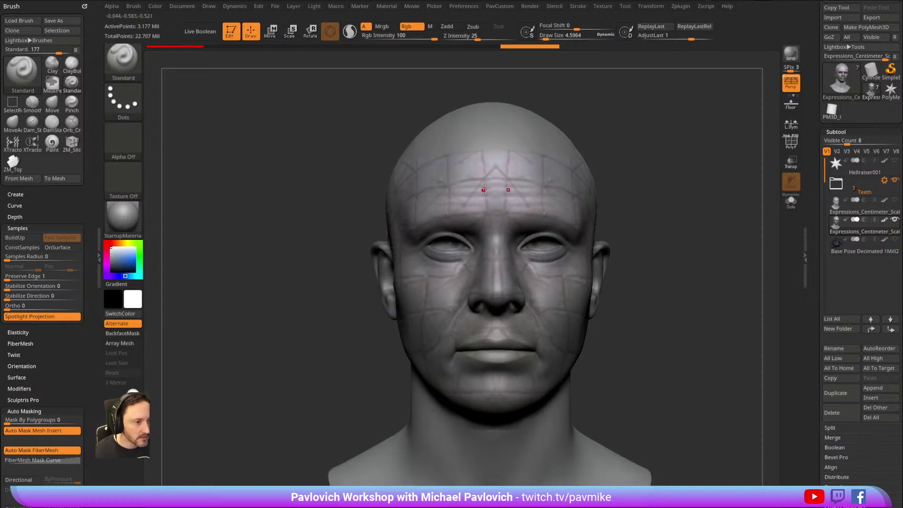
{"action": "left_click_drag", "start_coordinate": [654, 135], "coordinate": [638, 134]}
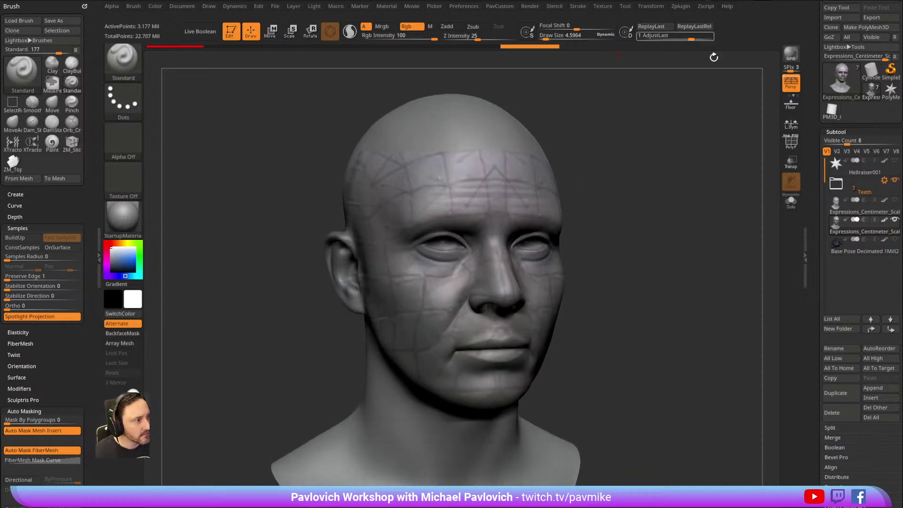
{"action": "key", "text": "p"}
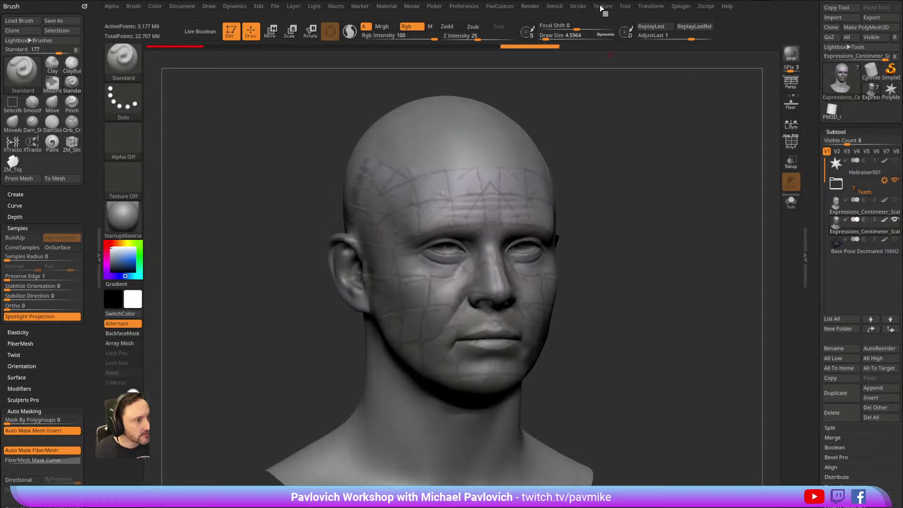
Fade the projected face colours by filling the head with white at RGB intensity 35.
{"action": "left_click", "coordinate": [532, 10]}
{"action": "mouse_move", "coordinate": [547, 102]}
{"action": "left_mouse_down"}
{"action": "mouse_move", "coordinate": [576, 102]}
{"action": "mouse_move", "coordinate": [521, 101]}
{"action": "left_mouse_up"}
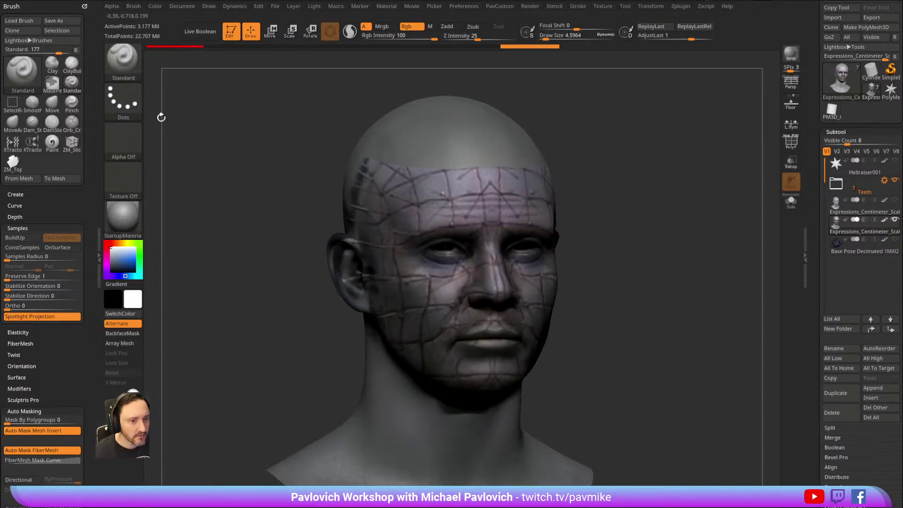
{"action": "left_click_drag", "start_coordinate": [429, 34], "coordinate": [404, 36]}
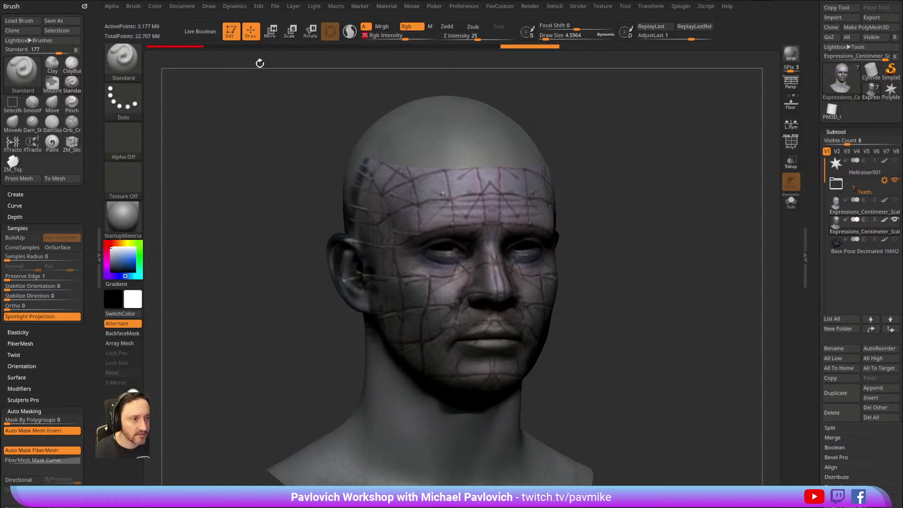
{"action": "left_click", "coordinate": [154, 6]}
{"action": "left_click", "coordinate": [176, 187]}
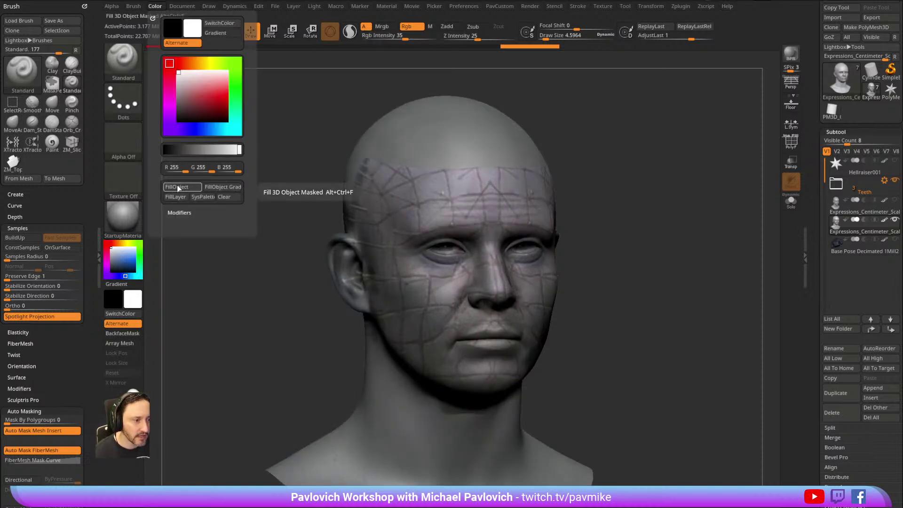
{"action": "left_click", "coordinate": [176, 187]}
{"action": "mouse_move", "coordinate": [633, 149]}
{"action": "left_mouse_down", "text": "alt"}
{"action": "mouse_move", "coordinate": [646, 165]}
{"action": "mouse_move", "coordinate": [641, 173]}
{"action": "mouse_move", "coordinate": [649, 151]}
{"action": "left_mouse_up", "text": "alt"}
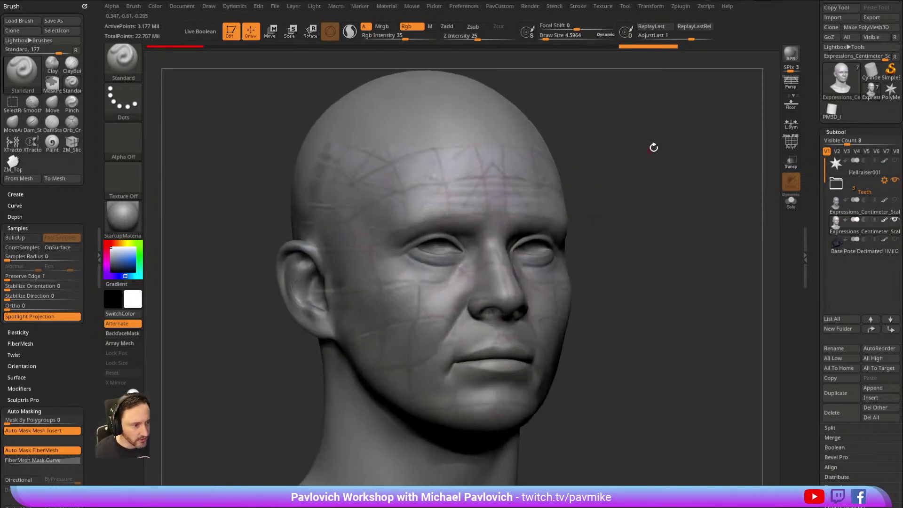
Pick a dark red paint colour for marking the cut lines on the head.
{"action": "left_click", "coordinate": [107, 244]}
{"action": "left_click_drag", "start_coordinate": [126, 258], "coordinate": [124, 269]}
{"action": "left_click_drag", "start_coordinate": [596, 127], "coordinate": [641, 162], "text": "alt"}
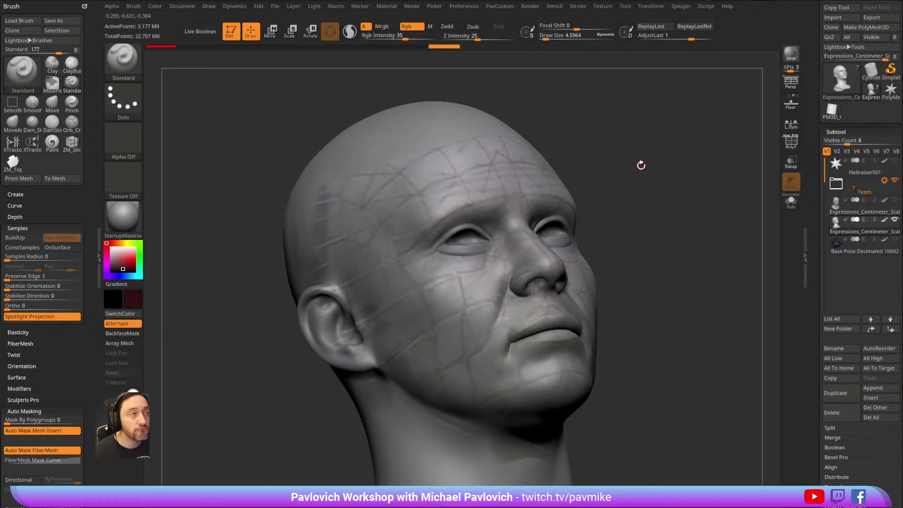
Paint a dark red cut line along the brow ridge, running from the outer eyebrow to the middle of the forehead.
{"action": "left_click_drag", "start_coordinate": [644, 162], "coordinate": [667, 110]}
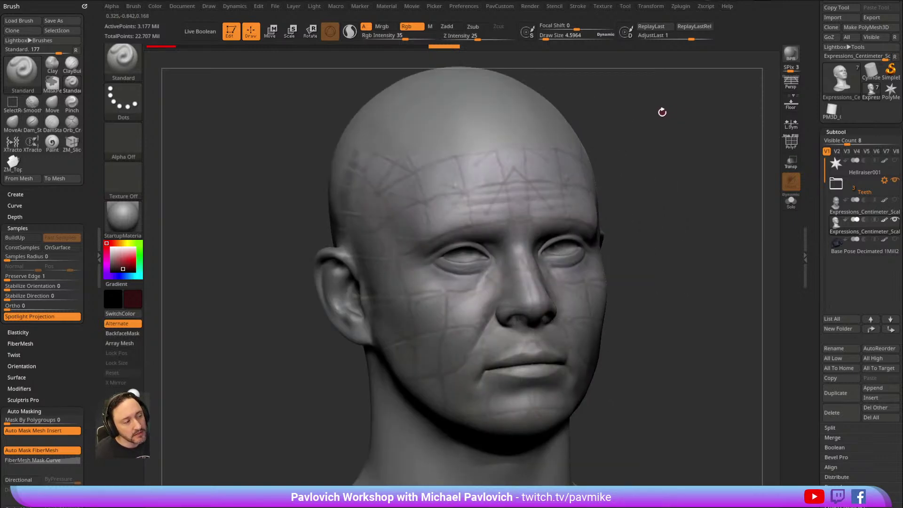
{"action": "mouse_move", "coordinate": [653, 145]}
{"action": "left_mouse_down"}
{"action": "mouse_move", "coordinate": [681, 105]}
{"action": "mouse_move", "coordinate": [668, 151]}
{"action": "left_mouse_up"}
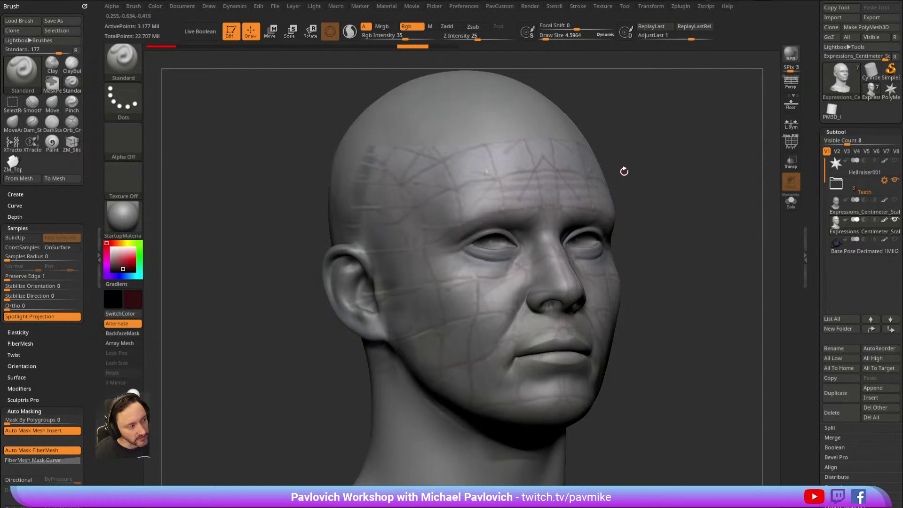
{"action": "mouse_move", "coordinate": [677, 143]}
{"action": "left_mouse_down"}
{"action": "mouse_move", "coordinate": [673, 122]}
{"action": "mouse_move", "coordinate": [685, 175]}
{"action": "mouse_move", "coordinate": [661, 147]}
{"action": "mouse_move", "coordinate": [558, 166]}
{"action": "left_mouse_up"}
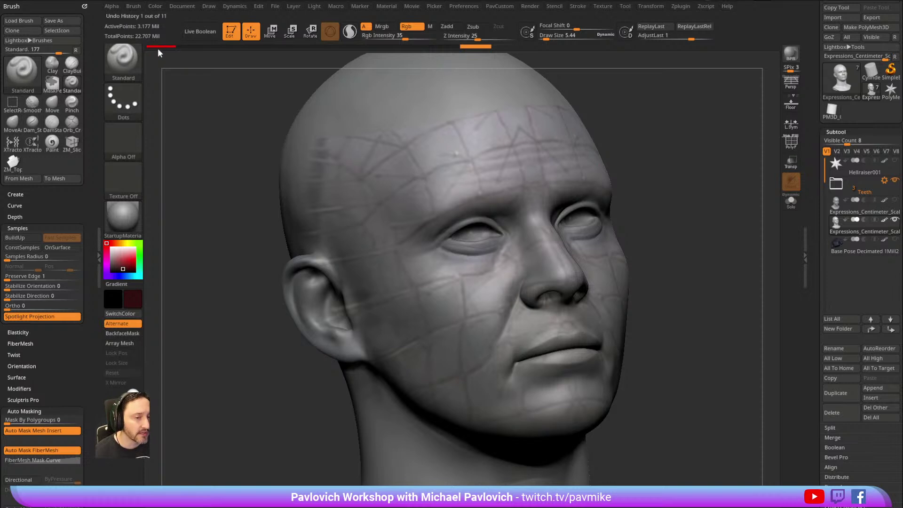
{"action": "key", "text": "ctrl"}
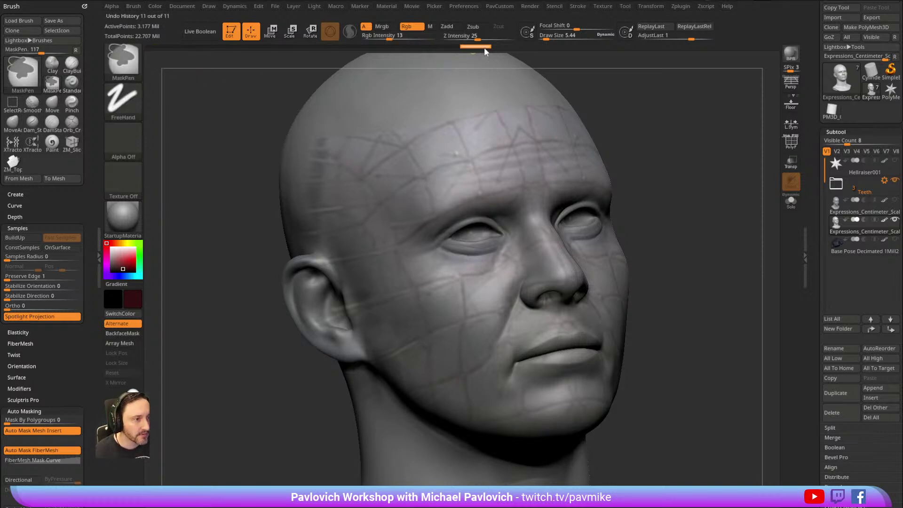
{"action": "left_click_drag", "start_coordinate": [677, 174], "coordinate": [657, 158]}
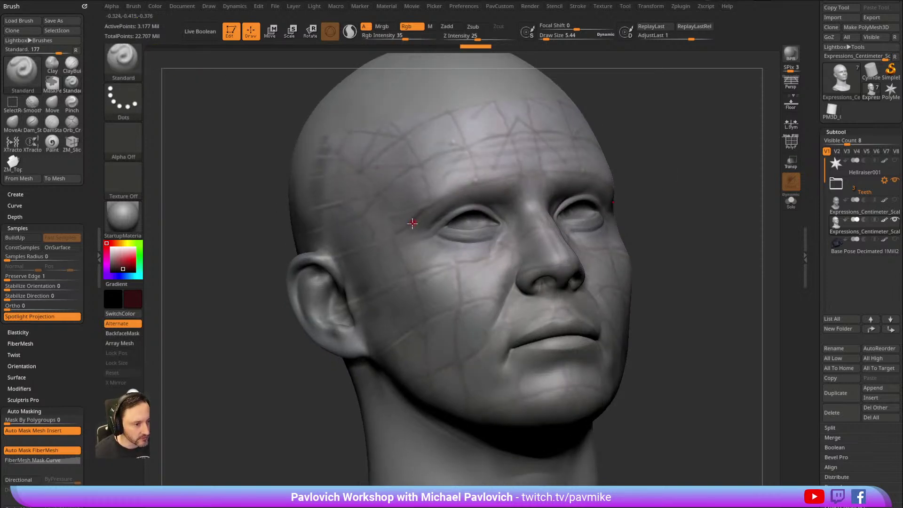
{"action": "left_click_drag", "start_coordinate": [438, 201], "coordinate": [549, 166]}
Reduce the draw size to about 3.2 and paint a straight centre line from the upper forehead down the nose to the upper lip.
{"action": "mouse_move", "coordinate": [677, 141]}
{"action": "right_mouse_down"}
{"action": "mouse_move", "coordinate": [730, 83]}
{"action": "mouse_move", "coordinate": [720, 123]}
{"action": "right_mouse_up"}
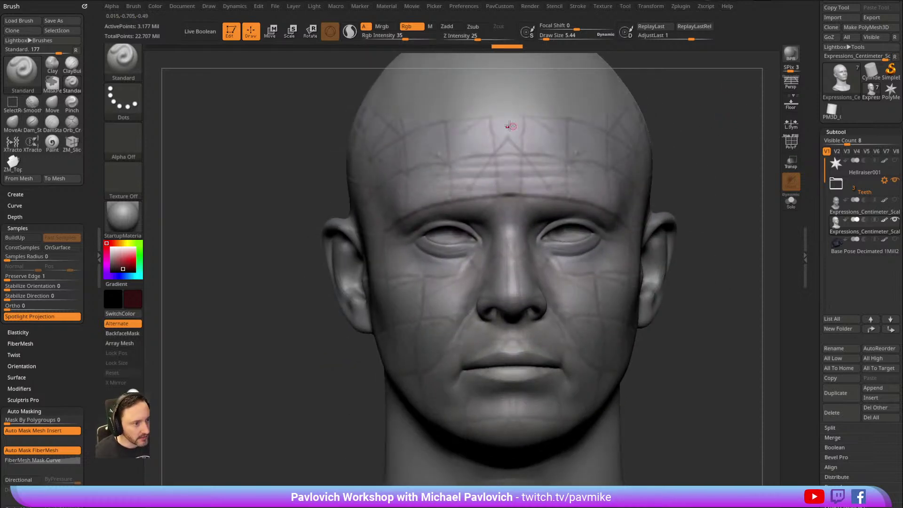
{"action": "right_click_drag", "start_coordinate": [682, 101], "coordinate": [680, 87], "text": "shift"}
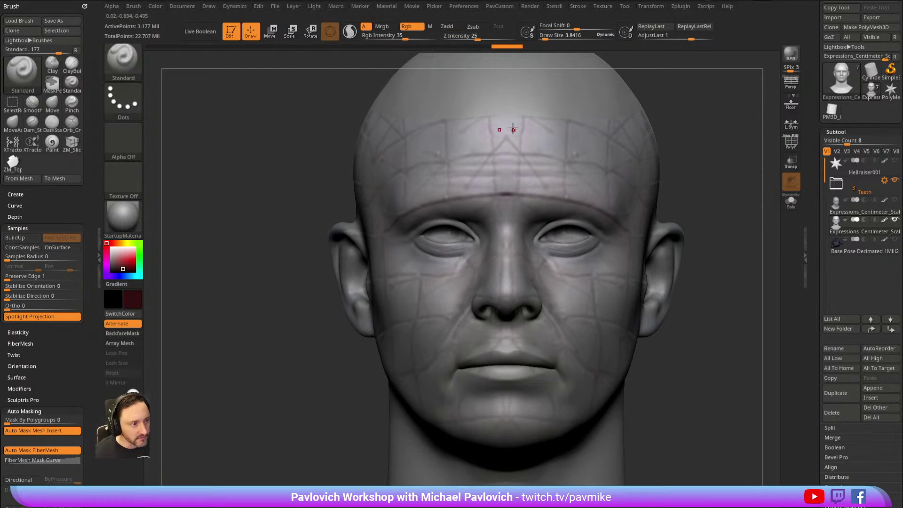
{"action": "key", "text": "["}
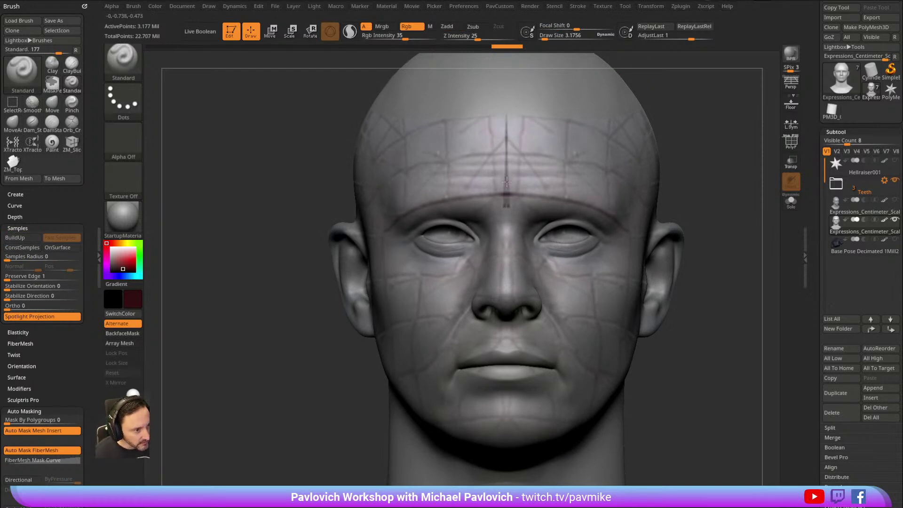
{"action": "left_click_drag", "start_coordinate": [507, 177], "coordinate": [507, 116], "text": "shift"}
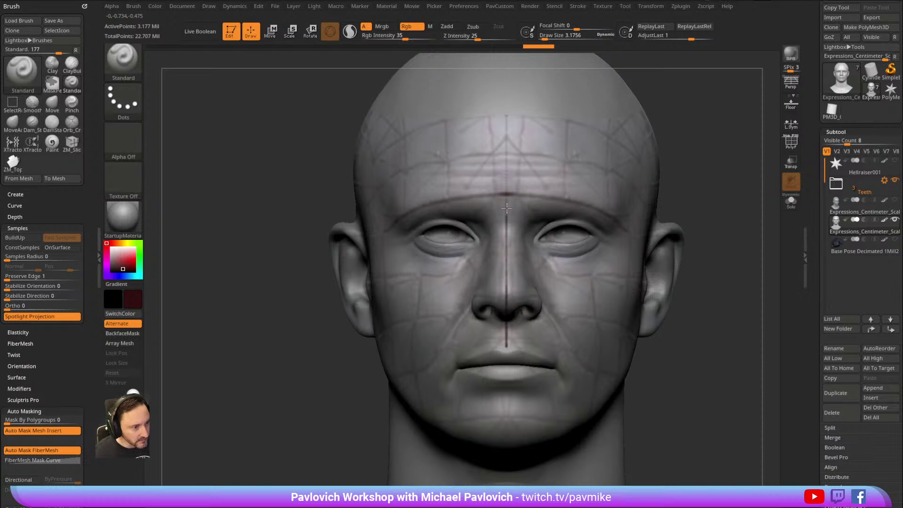
{"action": "left_click_drag", "start_coordinate": [506, 163], "coordinate": [513, 98]}
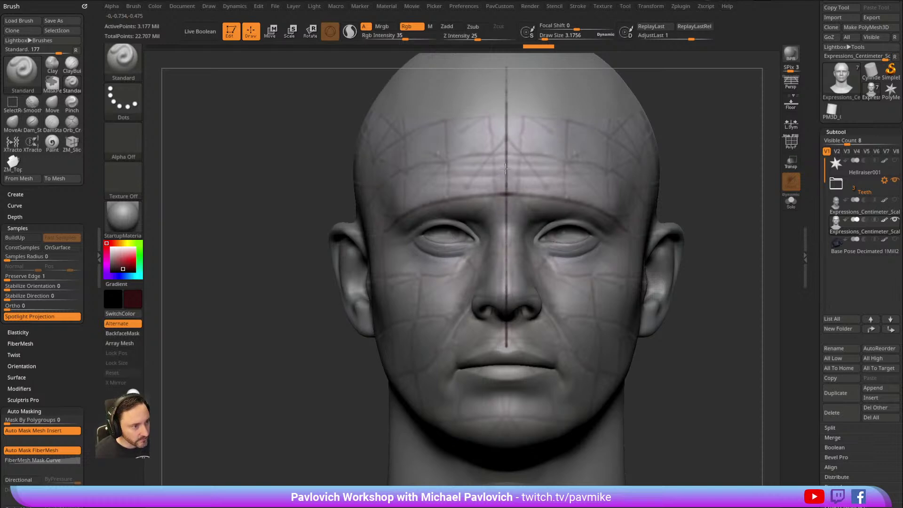
Paint a cut line from the nose bridge across the side of the nose and under the eye onto the cheek.
{"action": "left_click_drag", "start_coordinate": [674, 173], "coordinate": [694, 131]}
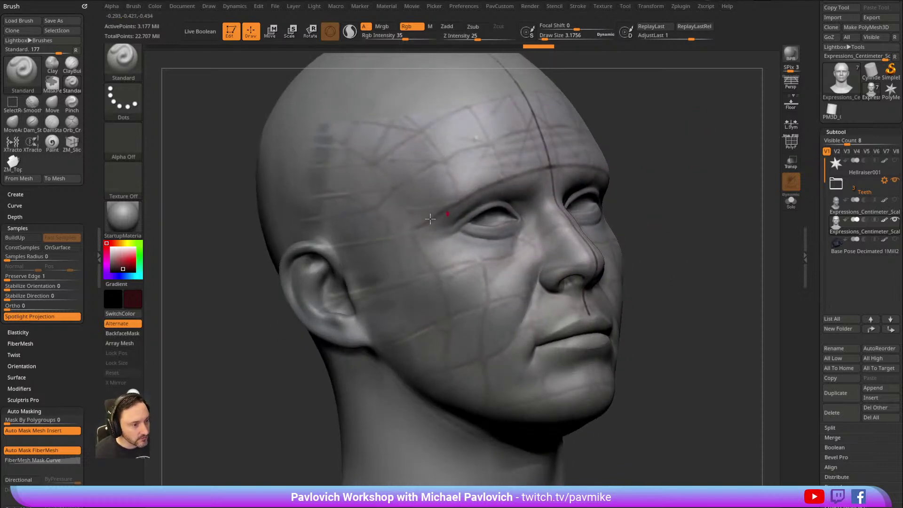
{"action": "left_click_drag", "start_coordinate": [630, 170], "coordinate": [695, 150]}
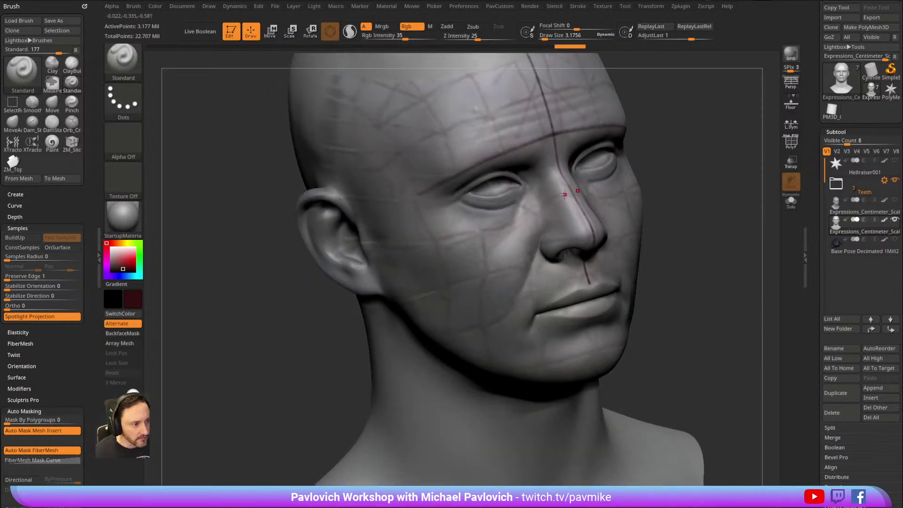
{"action": "left_click_drag", "start_coordinate": [544, 203], "coordinate": [574, 189]}
{"action": "right_click_drag", "start_coordinate": [557, 198], "coordinate": [573, 197]}
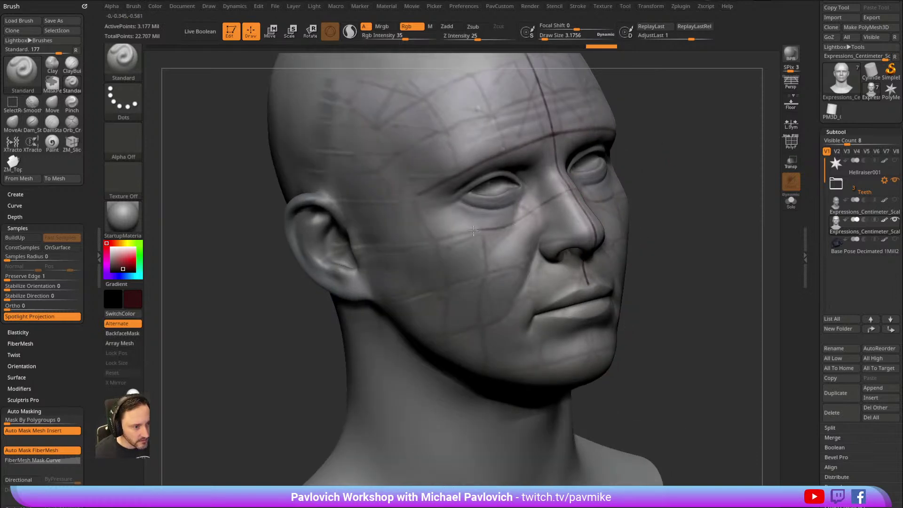
Try to paint a vertical cut line down the cheek below the eye.
{"action": "left_click_drag", "start_coordinate": [663, 157], "coordinate": [706, 179]}
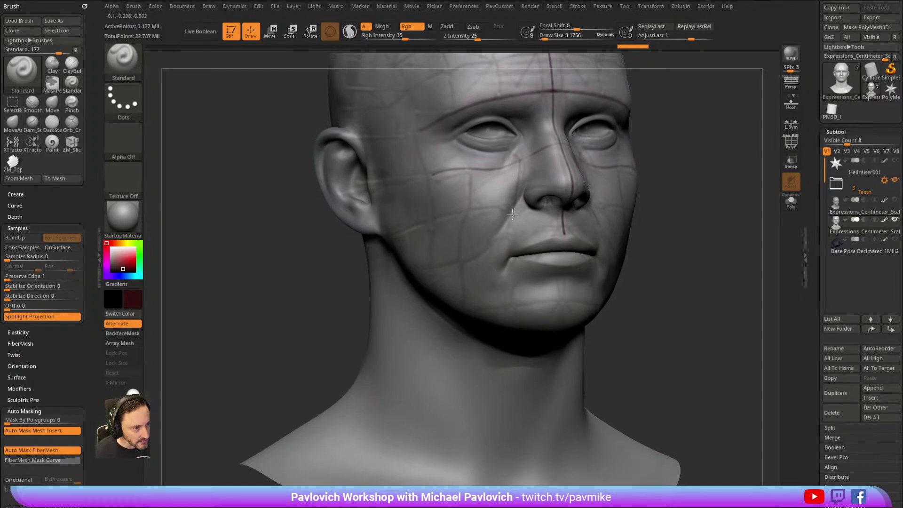
{"action": "left_click_drag", "start_coordinate": [513, 211], "coordinate": [512, 223]}
{"action": "left_click_drag", "start_coordinate": [644, 143], "coordinate": [664, 141]}
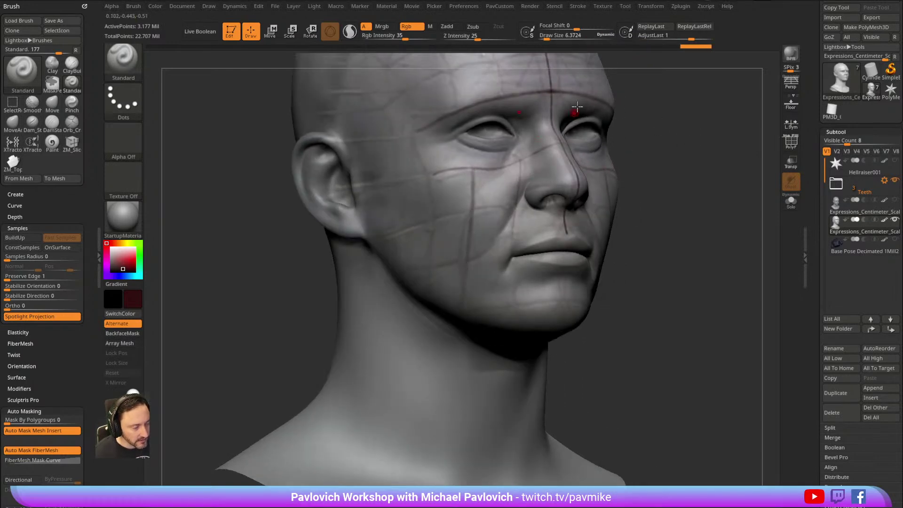
Give the brush a solid round alpha, reduce its draw size to about 3.8 and set RGB intensity to 71.
{"action": "left_click_drag", "start_coordinate": [406, 38], "coordinate": [436, 37]}
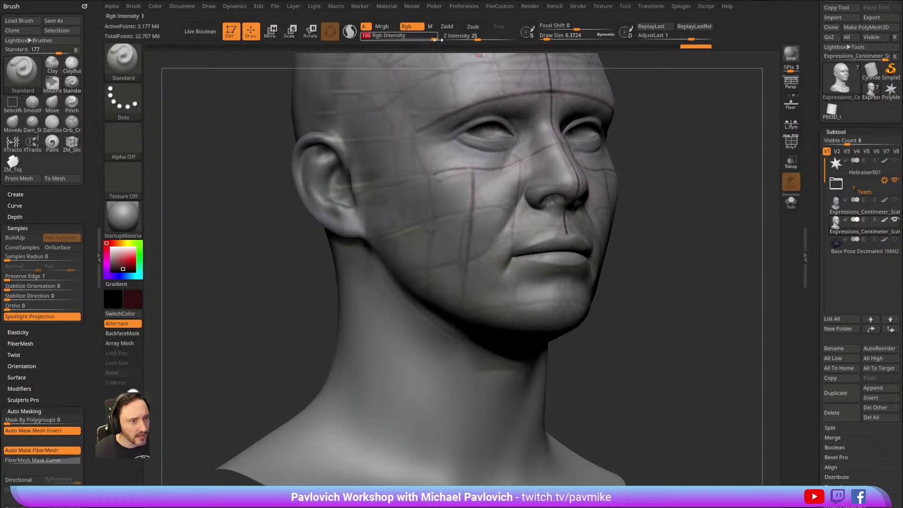
{"action": "left_click", "coordinate": [124, 141]}
{"action": "left_click", "coordinate": [411, 185]}
{"action": "key", "text": "bracketleft"}
{"action": "left_click_drag", "start_coordinate": [473, 170], "coordinate": [473, 199]}
{"action": "key", "text": "ctrl+z"}
{"action": "left_click_drag", "start_coordinate": [404, 41], "coordinate": [394, 41]}
Paint vertical cut lines down the cheek and beside the nose, plus a line running over the upper lip onto the cheek.
{"action": "left_click_drag", "start_coordinate": [473, 181], "coordinate": [472, 219]}
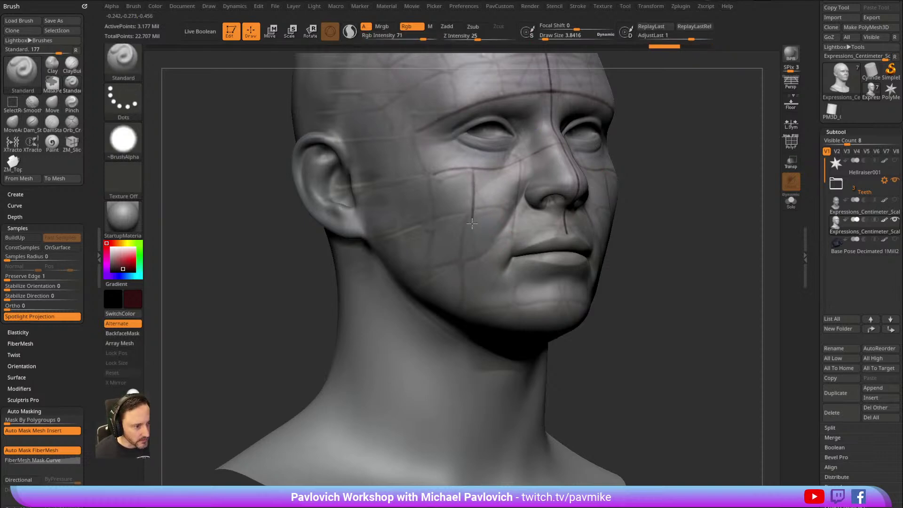
{"action": "left_click_drag", "start_coordinate": [467, 272], "coordinate": [464, 297]}
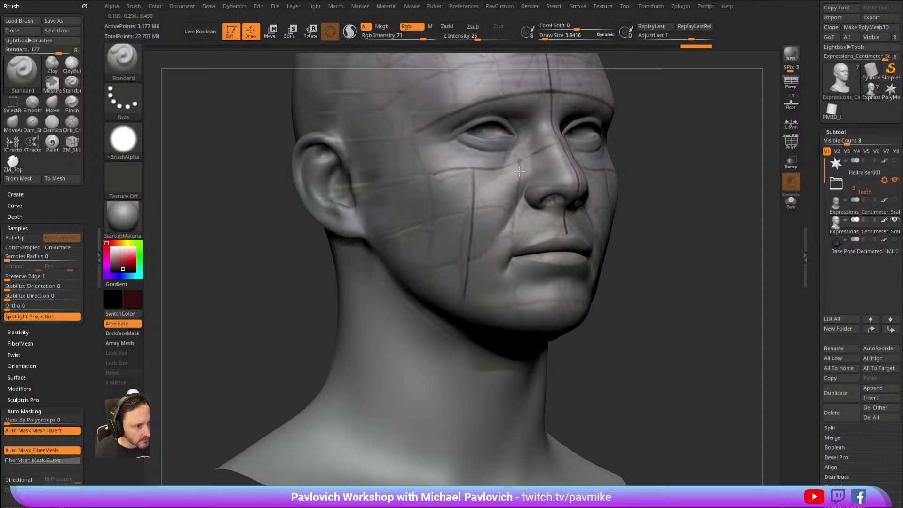
{"action": "mouse_move", "coordinate": [691, 178]}
{"action": "left_mouse_down"}
{"action": "mouse_move", "coordinate": [690, 166]}
{"action": "mouse_move", "coordinate": [710, 172]}
{"action": "mouse_move", "coordinate": [534, 222]}
{"action": "mouse_move", "coordinate": [585, 206]}
{"action": "left_mouse_up"}
{"action": "mouse_move", "coordinate": [720, 188]}
{"action": "left_mouse_down"}
{"action": "mouse_move", "coordinate": [693, 141]}
{"action": "mouse_move", "coordinate": [698, 166]}
{"action": "mouse_move", "coordinate": [685, 185]}
{"action": "mouse_move", "coordinate": [710, 195]}
{"action": "mouse_move", "coordinate": [681, 193]}
{"action": "mouse_move", "coordinate": [700, 189]}
{"action": "mouse_move", "coordinate": [676, 202]}
{"action": "mouse_move", "coordinate": [658, 179]}
{"action": "mouse_move", "coordinate": [619, 196]}
{"action": "mouse_move", "coordinate": [728, 181]}
{"action": "mouse_move", "coordinate": [677, 195]}
{"action": "mouse_move", "coordinate": [684, 176]}
{"action": "mouse_move", "coordinate": [692, 192]}
{"action": "mouse_move", "coordinate": [692, 182]}
{"action": "left_mouse_up"}
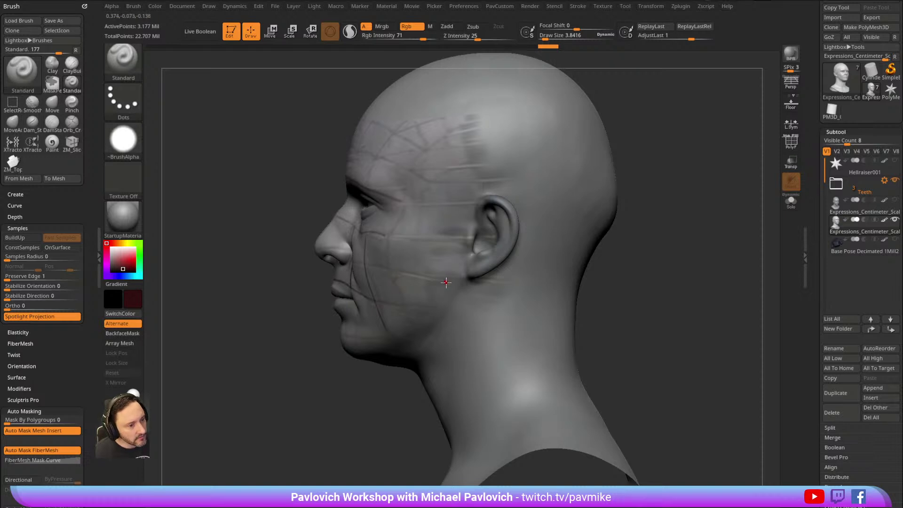
Paint a curved cut line in front of the ear and over its top.
{"action": "key", "text": "ctrl"}
{"action": "left_click_drag", "start_coordinate": [449, 229], "coordinate": [482, 183]}
{"action": "mouse_move", "coordinate": [693, 188]}
{"action": "left_mouse_down"}
{"action": "mouse_move", "coordinate": [701, 188]}
{"action": "mouse_move", "coordinate": [680, 187]}
{"action": "mouse_move", "coordinate": [691, 183]}
{"action": "left_mouse_up"}
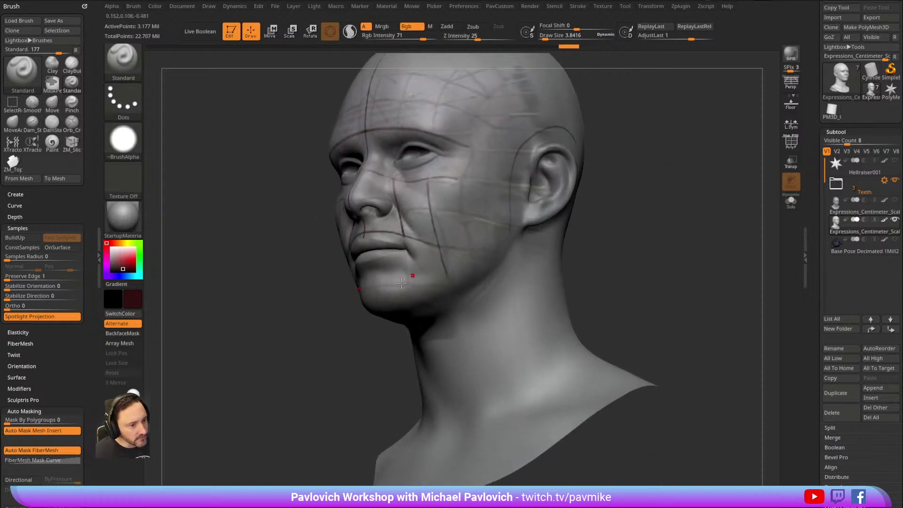
Paint a cut line along the jaw from the chin back to the ear line.
{"action": "mouse_move", "coordinate": [380, 302]}
{"action": "left_mouse_down"}
{"action": "mouse_move", "coordinate": [363, 343]}
{"action": "mouse_move", "coordinate": [408, 297]}
{"action": "mouse_move", "coordinate": [462, 274]}
{"action": "left_mouse_up"}
{"action": "left_click_drag", "start_coordinate": [557, 221], "coordinate": [619, 209]}
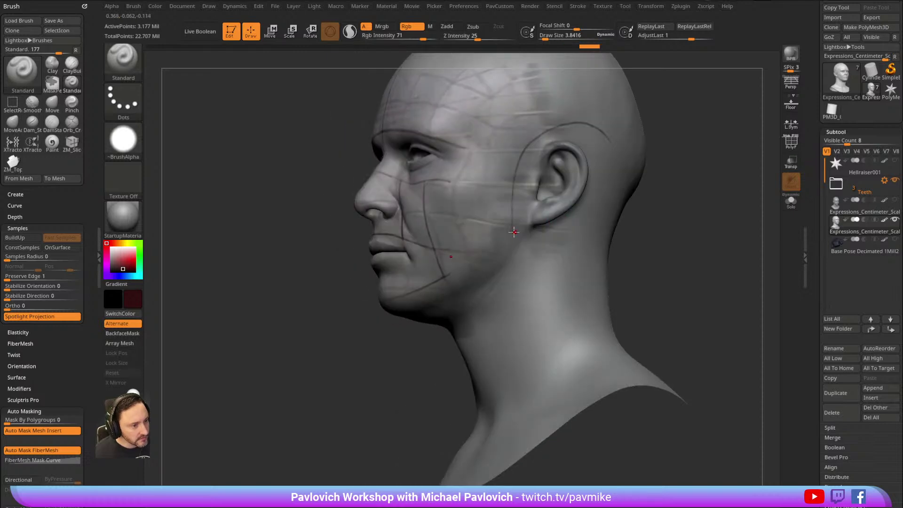
{"action": "left_click_drag", "start_coordinate": [354, 353], "coordinate": [386, 275]}
{"action": "left_click_drag", "start_coordinate": [645, 222], "coordinate": [536, 194]}
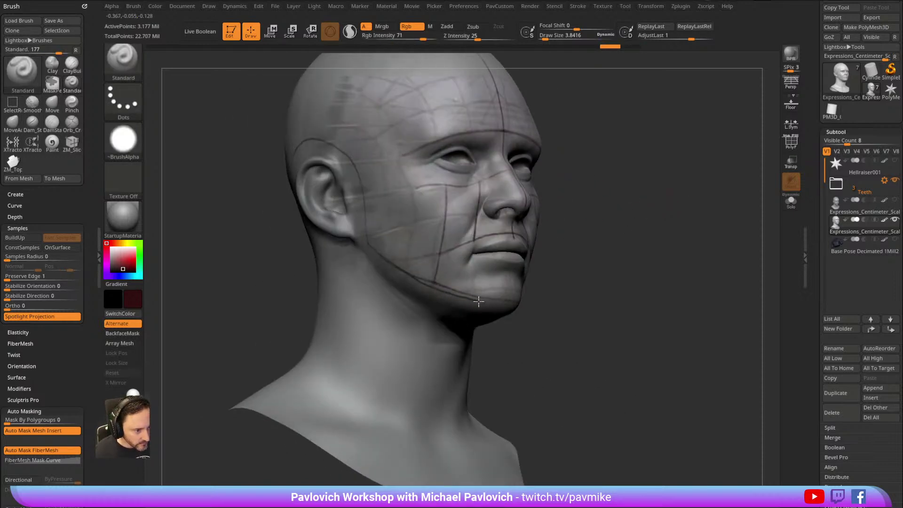
Sample the light skin colour, enlarge the brush to about 12.4 and paint out the stray line above the jaw cut.
{"action": "left_click_drag", "start_coordinate": [588, 263], "coordinate": [605, 256]}
{"action": "key", "text": "c"}
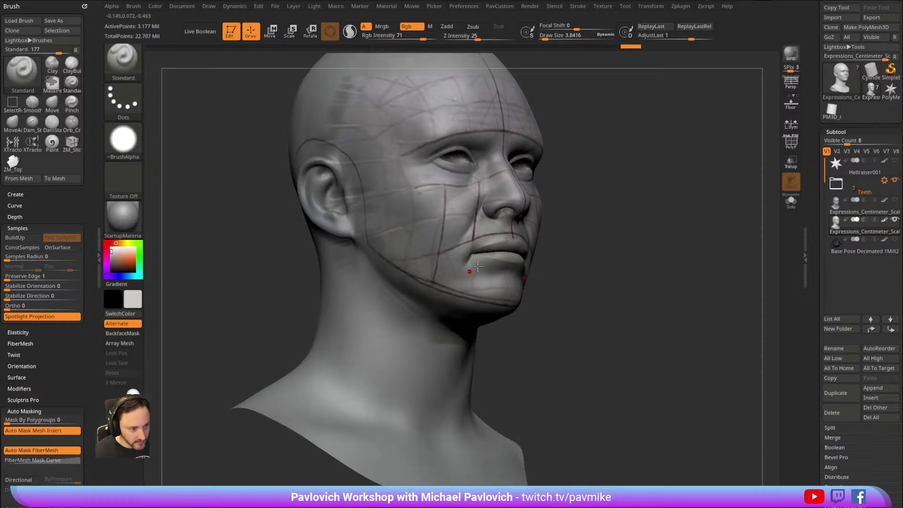
{"action": "right_click_drag", "start_coordinate": [464, 272], "coordinate": [424, 280], "text": "ctrl"}
{"action": "key", "text": "bracketright"}
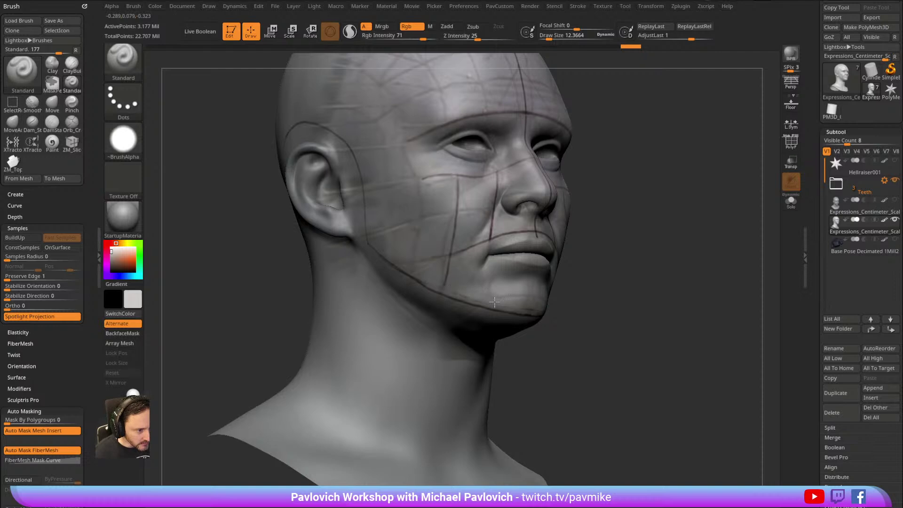
Pick a dark red, reduce the draw size to about 3.8 and paint vertical cut lines up the forehead from the brow.
{"action": "left_click", "coordinate": [115, 269]}
{"action": "mouse_move", "coordinate": [667, 133]}
{"action": "left_mouse_down", "text": "alt"}
{"action": "mouse_move", "coordinate": [655, 165]}
{"action": "mouse_move", "coordinate": [633, 159]}
{"action": "mouse_move", "coordinate": [721, 139]}
{"action": "mouse_move", "coordinate": [633, 154]}
{"action": "left_mouse_up", "text": "alt"}
{"action": "key", "text": "bracketleft"}
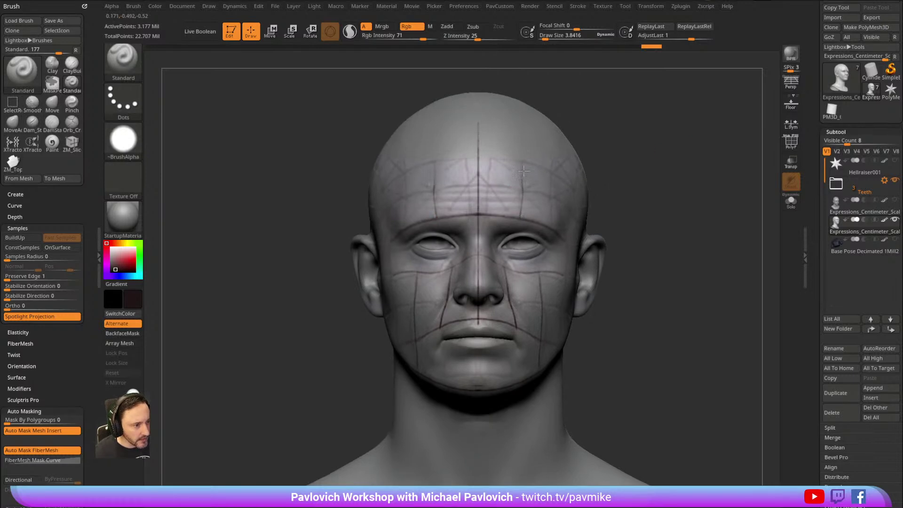
{"action": "left_click_drag", "start_coordinate": [593, 129], "coordinate": [642, 134]}
{"action": "left_click_drag", "start_coordinate": [436, 188], "coordinate": [444, 215]}
{"action": "right_click_drag", "start_coordinate": [506, 161], "coordinate": [517, 159]}
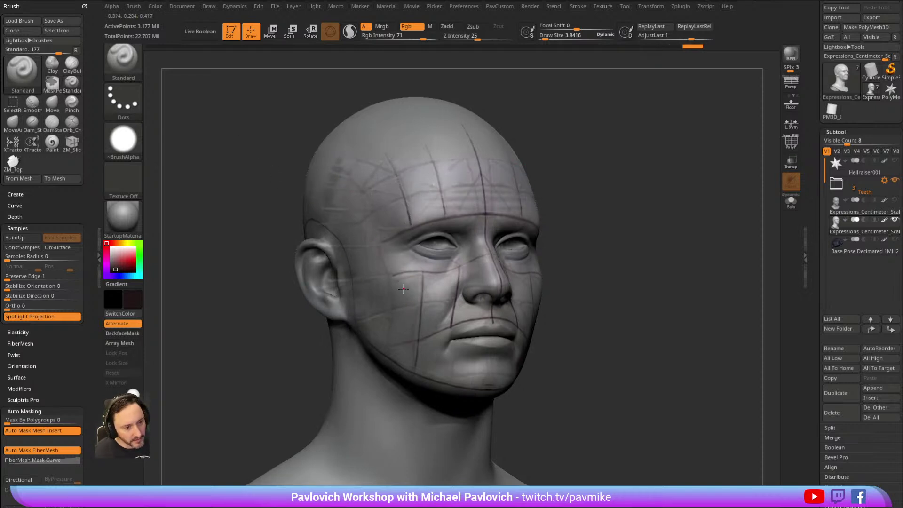
{"action": "left_click_drag", "start_coordinate": [618, 161], "coordinate": [622, 159]}
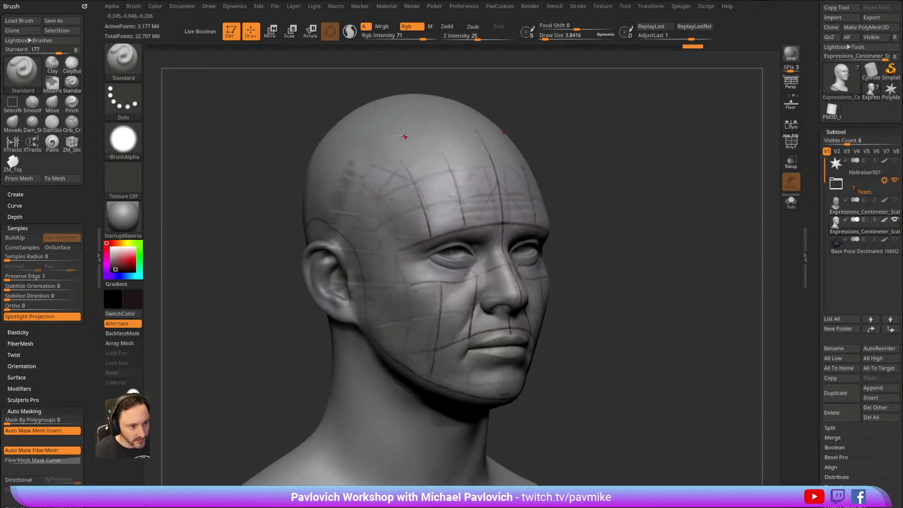
Sample the light skin colour and, at a draw size of about 61.8, paint out the smeared projection on the temples, ears, cheeks and neck.
{"action": "key", "text": "c"}
{"action": "left_click_drag", "start_coordinate": [357, 165], "coordinate": [357, 180]}
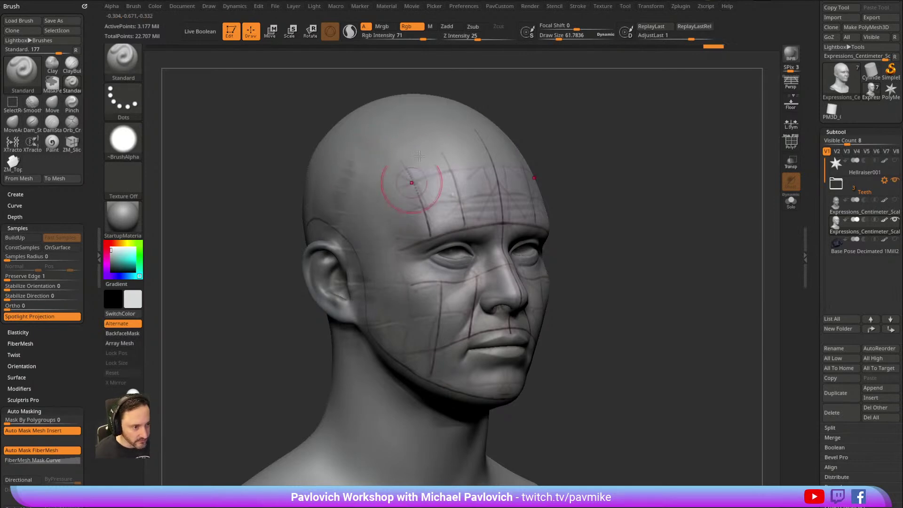
{"action": "left_click_drag", "start_coordinate": [584, 151], "coordinate": [580, 151]}
{"action": "left_click_drag", "start_coordinate": [414, 291], "coordinate": [378, 221]}
{"action": "mouse_move", "coordinate": [257, 181]}
{"action": "left_mouse_down"}
{"action": "mouse_move", "coordinate": [324, 167]}
{"action": "mouse_move", "coordinate": [346, 141]}
{"action": "left_mouse_up"}
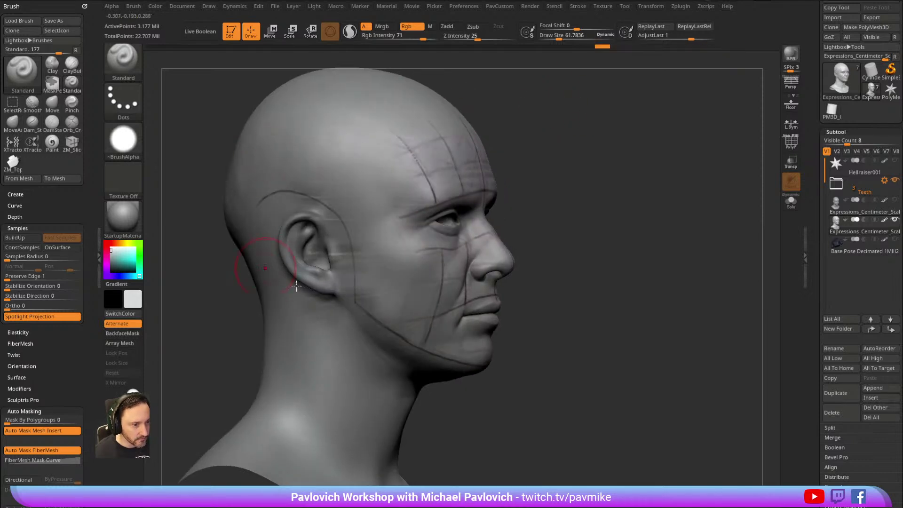
{"action": "left_click_drag", "start_coordinate": [335, 276], "coordinate": [383, 286]}
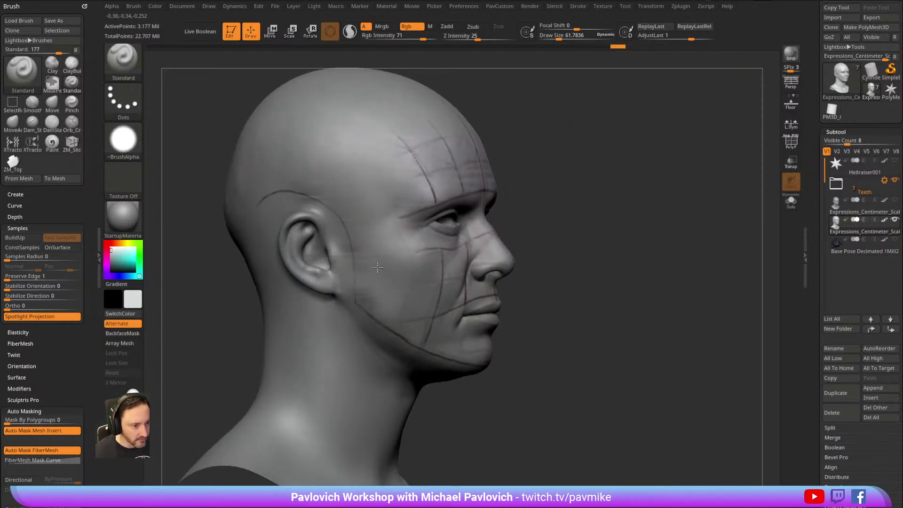
{"action": "mouse_move", "coordinate": [379, 243]}
{"action": "left_mouse_down"}
{"action": "mouse_move", "coordinate": [651, 203]}
{"action": "mouse_move", "coordinate": [556, 151]}
{"action": "left_mouse_up"}
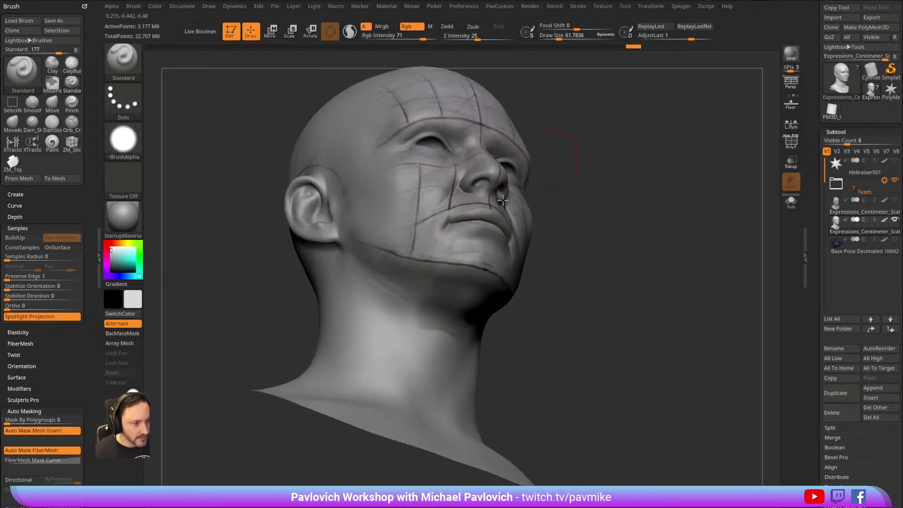
{"action": "mouse_move", "coordinate": [509, 299]}
{"action": "left_mouse_down"}
{"action": "mouse_move", "coordinate": [608, 234]}
{"action": "mouse_move", "coordinate": [560, 215]}
{"action": "left_mouse_up"}
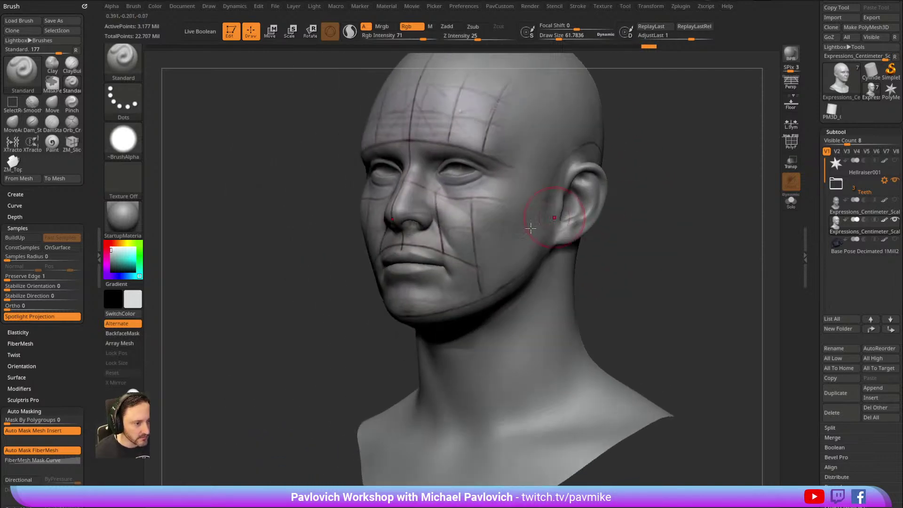
{"action": "left_click_drag", "start_coordinate": [621, 134], "coordinate": [689, 126], "text": "shift"}
{"action": "key", "text": "ctrl+shift+z"}
Pick a dark red paint colour again and reduce the draw size to about 9.7.
{"action": "mouse_move", "coordinate": [588, 133]}
{"action": "left_mouse_down"}
{"action": "mouse_move", "coordinate": [606, 118]}
{"action": "mouse_move", "coordinate": [620, 129]}
{"action": "mouse_move", "coordinate": [596, 143]}
{"action": "left_mouse_up"}
{"action": "left_click", "coordinate": [106, 243]}
{"action": "left_click_drag", "start_coordinate": [116, 265], "coordinate": [113, 269]}
{"action": "left_click_drag", "start_coordinate": [581, 277], "coordinate": [550, 276]}
{"action": "key", "text": "["}
{"action": "mouse_move", "coordinate": [677, 155]}
{"action": "left_mouse_down"}
{"action": "mouse_move", "coordinate": [549, 190]}
{"action": "mouse_move", "coordinate": [700, 187]}
{"action": "mouse_move", "coordinate": [686, 195]}
{"action": "left_mouse_up"}
{"action": "mouse_move", "coordinate": [411, 330]}
{"action": "left_mouse_down", "text": "alt"}
{"action": "mouse_move", "coordinate": [352, 352]}
{"action": "mouse_move", "coordinate": [313, 420]}
{"action": "left_mouse_up", "text": "alt"}
{"action": "key", "text": "s"}
{"action": "left_click_drag", "start_coordinate": [577, 183], "coordinate": [541, 188]}
{"action": "key", "text": "s"}
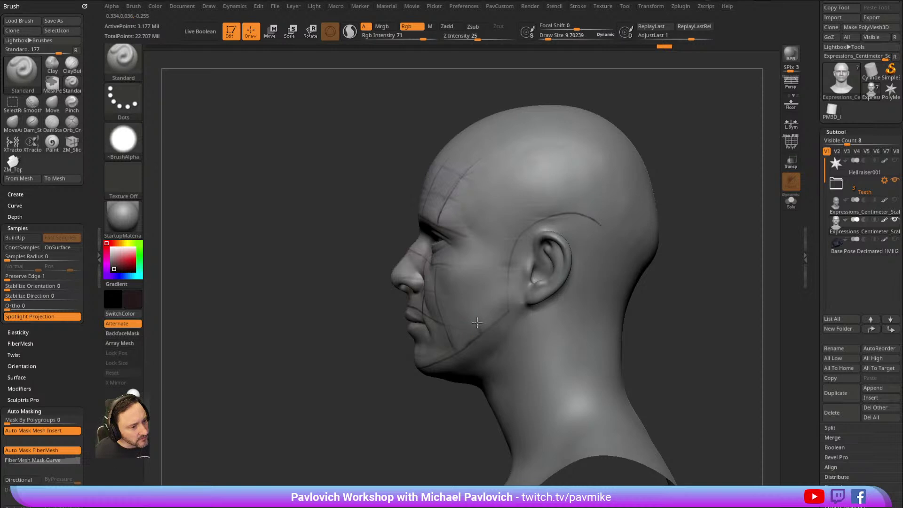
Paint a long curved cut line from the jaw past the temple and back over the side of the skull, at draw size about 7.4.
{"action": "left_click_drag", "start_coordinate": [483, 243], "coordinate": [474, 310]}
{"action": "key", "text": "ctrl+z"}
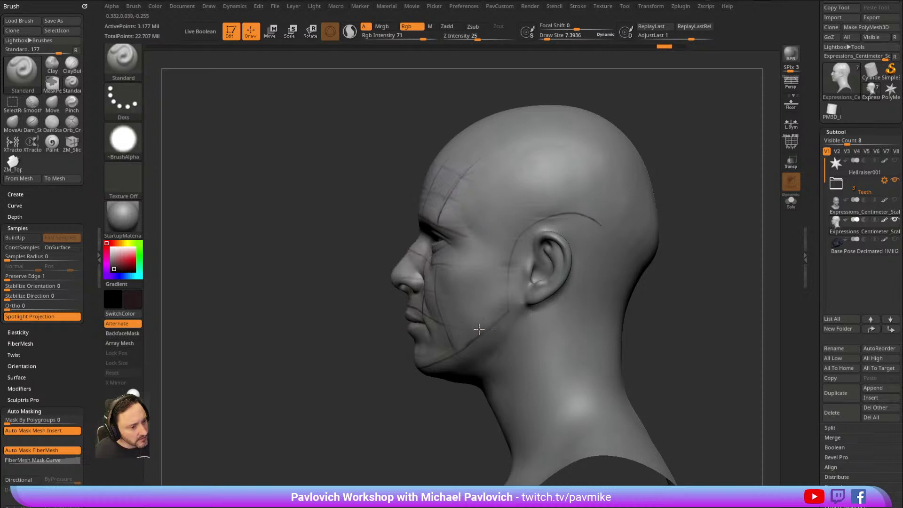
{"action": "left_click_drag", "start_coordinate": [470, 279], "coordinate": [479, 219]}
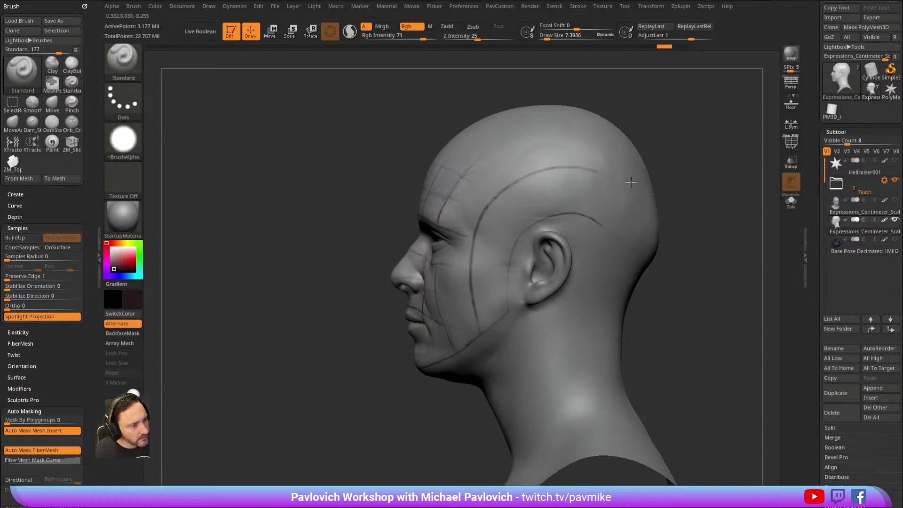
Turn on LazyMouse and repaint the curved cut line from the jaw past the temple over the side of the skull.
{"action": "left_click_drag", "start_coordinate": [675, 133], "coordinate": [580, 175]}
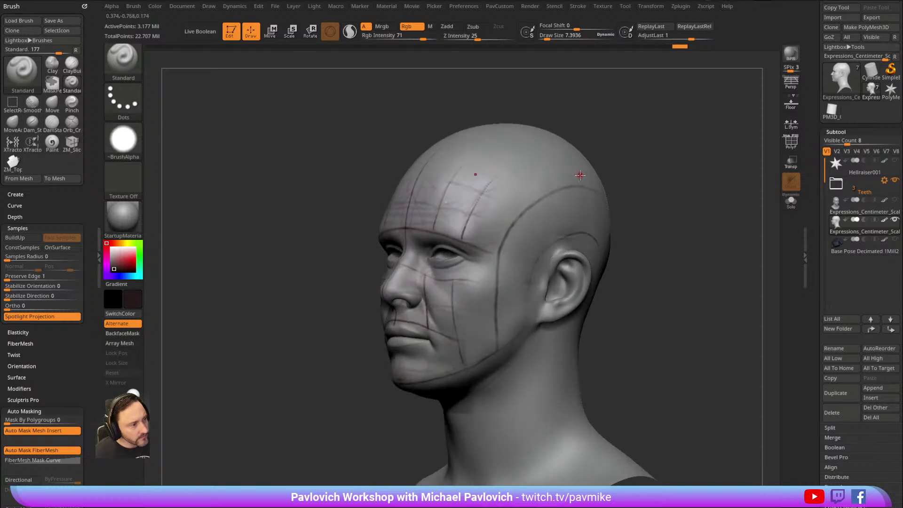
{"action": "left_click_drag", "start_coordinate": [629, 193], "coordinate": [541, 212]}
{"action": "key", "text": "ctrl+z"}
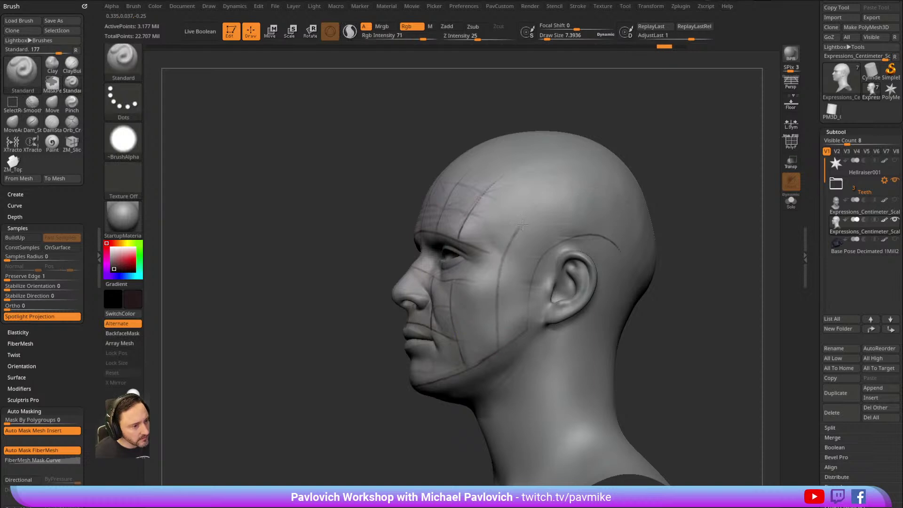
{"action": "left_click", "coordinate": [578, 6]}
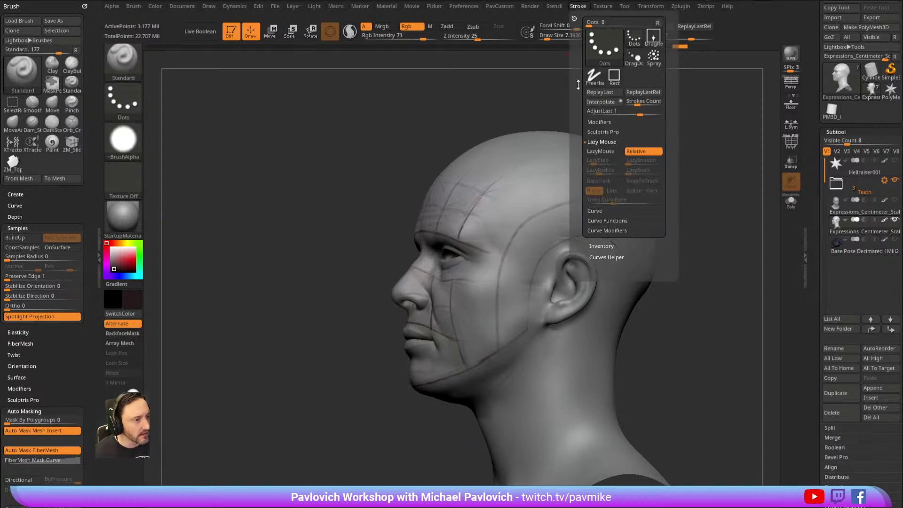
{"action": "left_click", "coordinate": [600, 151]}
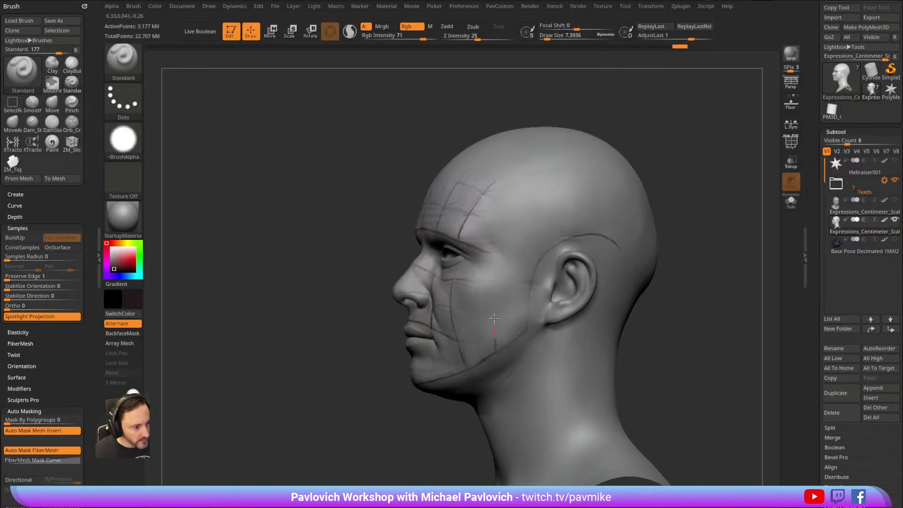
{"action": "left_click_drag", "start_coordinate": [661, 227], "coordinate": [672, 184]}
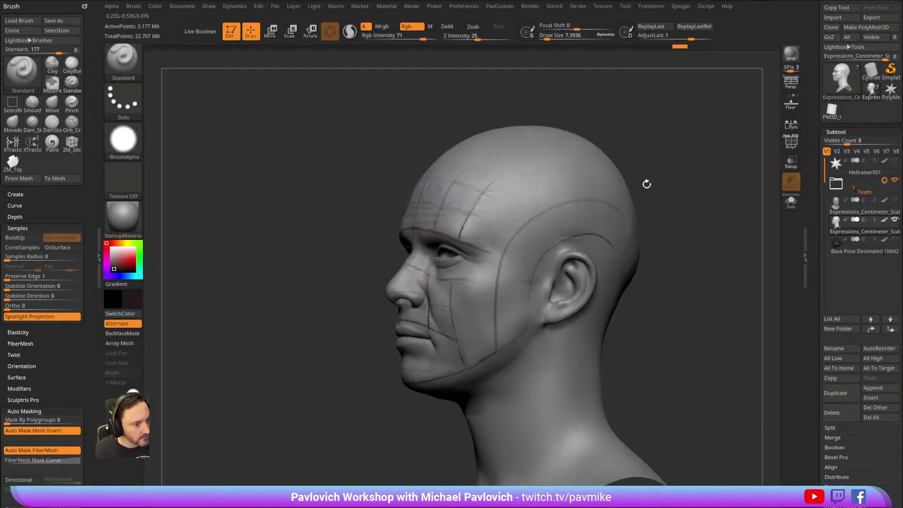
Extend the outer forehead line back over the skull and darken the vertical lines beside the nose, on the cheek and at the temple.
{"action": "left_click_drag", "start_coordinate": [622, 166], "coordinate": [546, 181]}
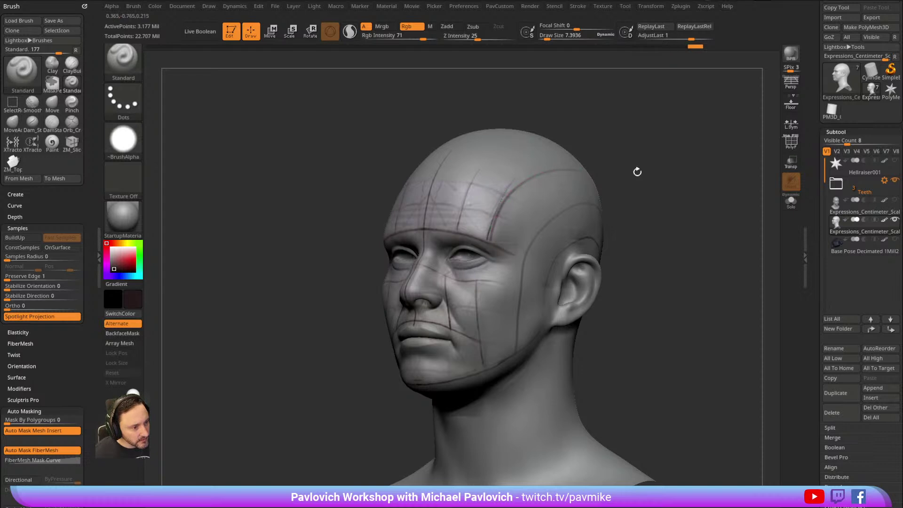
{"action": "left_click_drag", "start_coordinate": [614, 175], "coordinate": [474, 279]}
{"action": "mouse_move", "coordinate": [633, 164]}
{"action": "left_mouse_down"}
{"action": "mouse_move", "coordinate": [644, 155]}
{"action": "mouse_move", "coordinate": [633, 161]}
{"action": "left_mouse_up"}
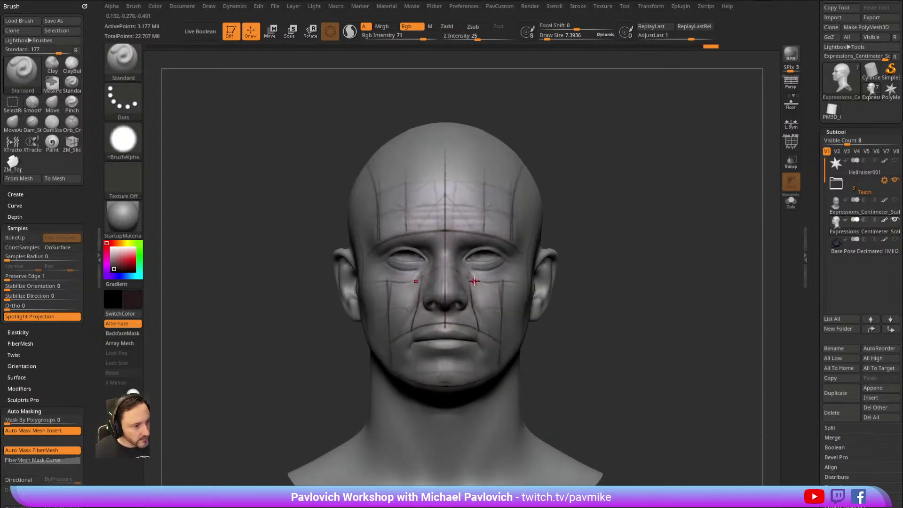
{"action": "left_click_drag", "start_coordinate": [553, 234], "coordinate": [679, 170]}
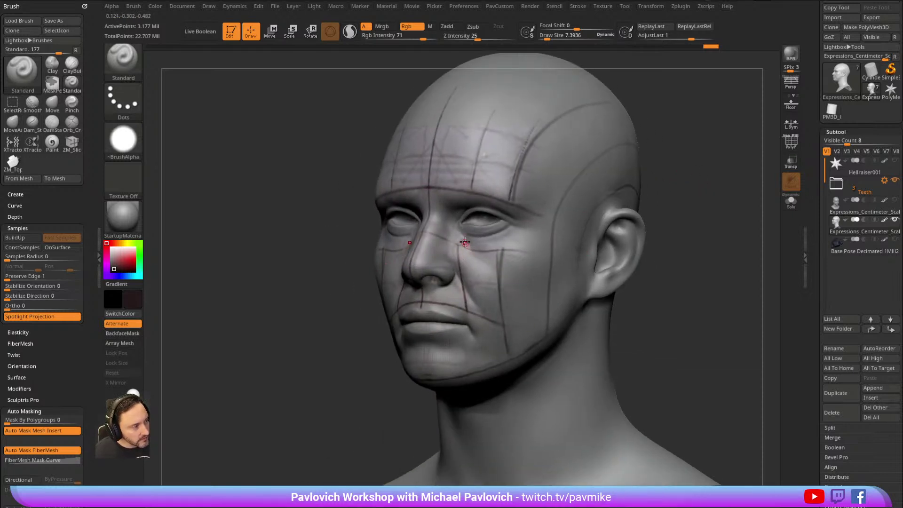
{"action": "left_click_drag", "start_coordinate": [667, 178], "coordinate": [543, 257]}
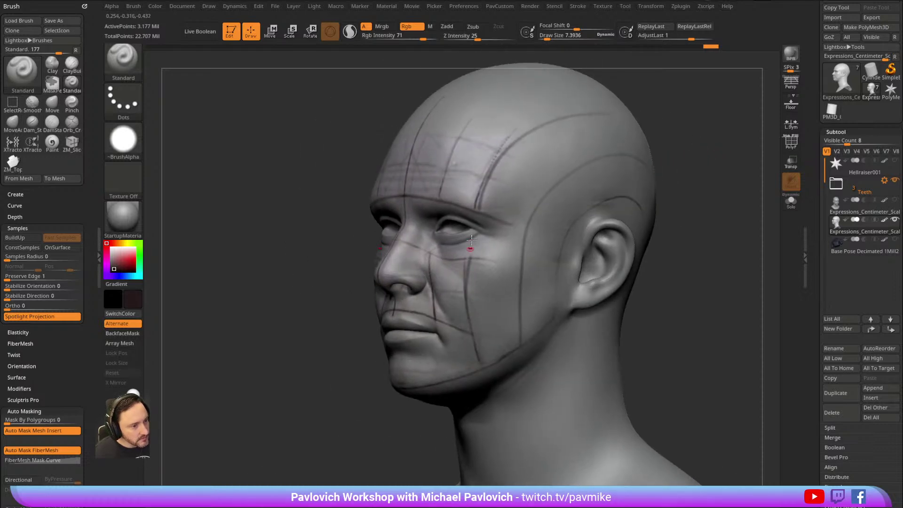
{"action": "left_click_drag", "start_coordinate": [604, 121], "coordinate": [639, 130]}
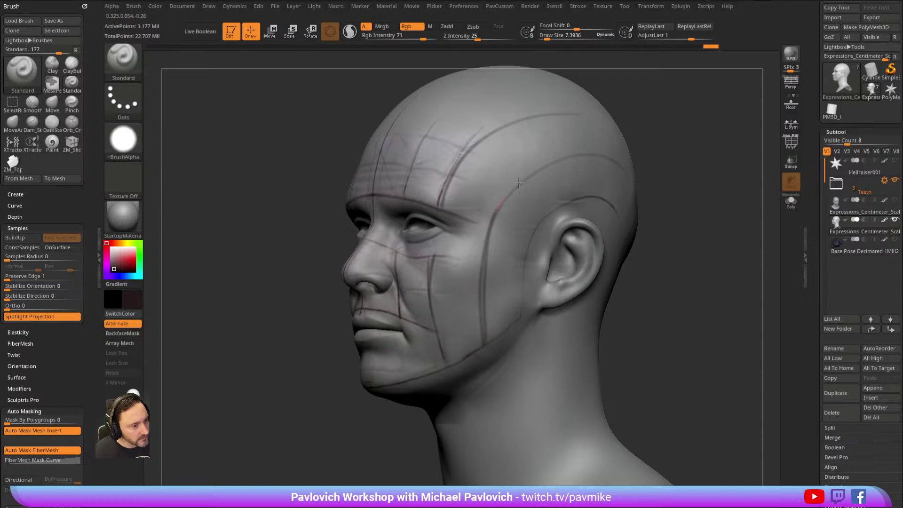
Sample the light skin colour, thin the darkened temple curve down to the jaw, and pick the dark red again.
{"action": "key", "text": "c"}
{"action": "left_click_drag", "start_coordinate": [493, 228], "coordinate": [484, 331]}
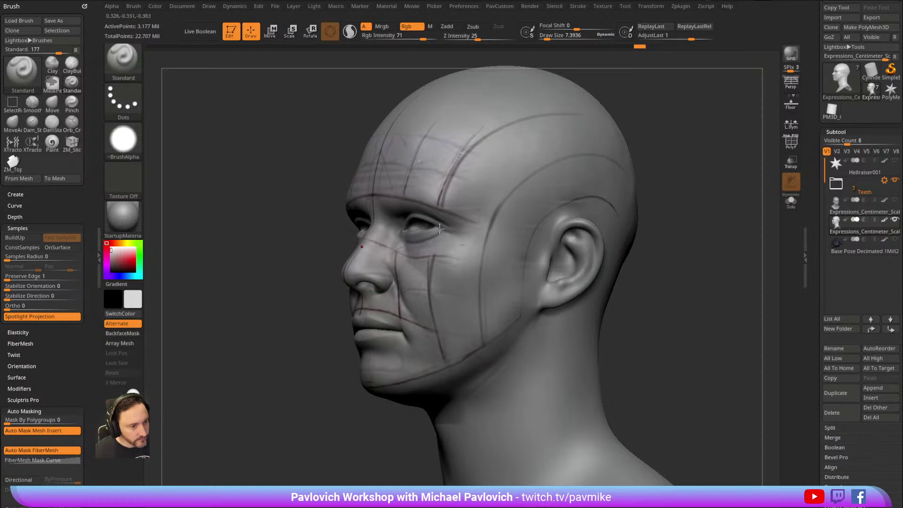
{"action": "left_click", "coordinate": [113, 269]}
Paint horizontal cut lines across the forehead above the brow, reaching outward to the curved temple line.
{"action": "mouse_move", "coordinate": [676, 105]}
{"action": "left_mouse_down"}
{"action": "mouse_move", "coordinate": [605, 115]}
{"action": "mouse_move", "coordinate": [681, 135]}
{"action": "mouse_move", "coordinate": [563, 168]}
{"action": "left_mouse_up"}
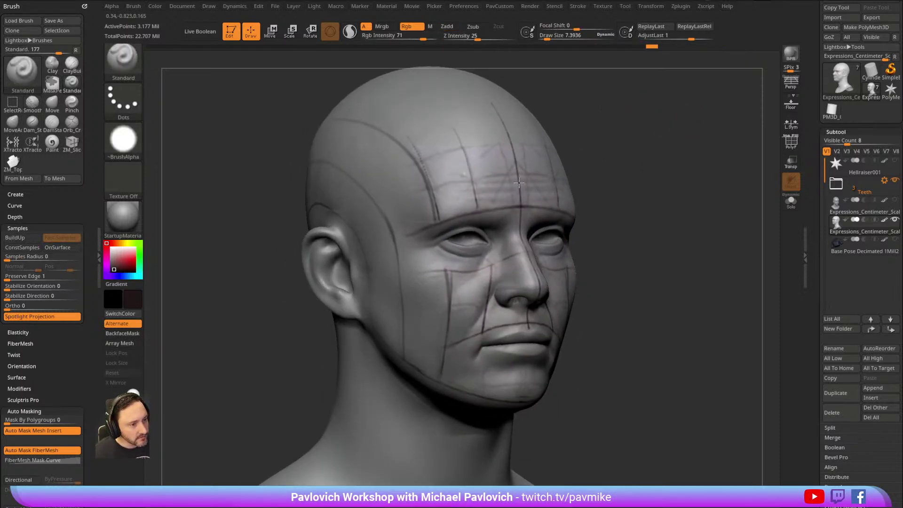
{"action": "mouse_move", "coordinate": [383, 215]}
{"action": "left_mouse_down"}
{"action": "mouse_move", "coordinate": [470, 178]}
{"action": "mouse_move", "coordinate": [562, 175]}
{"action": "left_mouse_up"}
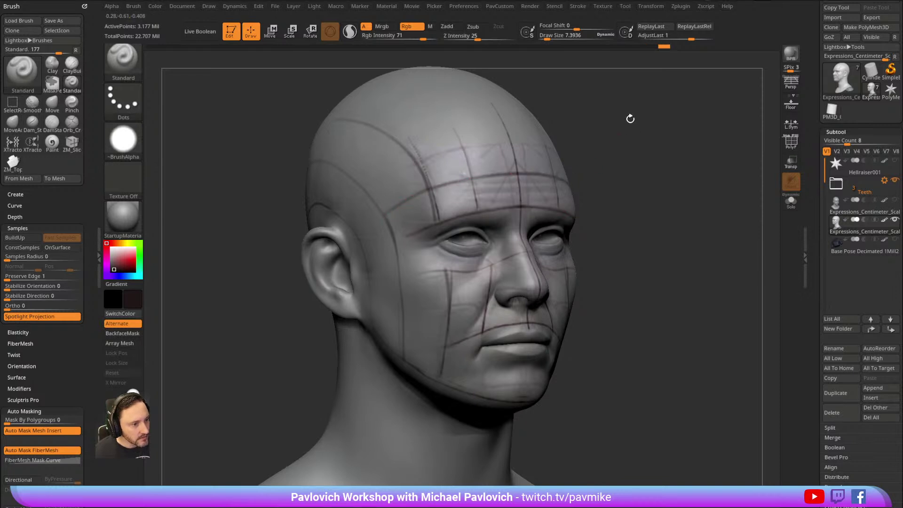
{"action": "left_click_drag", "start_coordinate": [628, 120], "coordinate": [607, 136]}
{"action": "left_click_drag", "start_coordinate": [429, 201], "coordinate": [564, 174]}
Paint further crosswise cut lines over the crown, running from the curved side line up to the top of the head.
{"action": "mouse_move", "coordinate": [607, 158]}
{"action": "left_mouse_down"}
{"action": "mouse_move", "coordinate": [667, 149]}
{"action": "mouse_move", "coordinate": [623, 134]}
{"action": "mouse_move", "coordinate": [661, 133]}
{"action": "mouse_move", "coordinate": [641, 125]}
{"action": "mouse_move", "coordinate": [574, 127]}
{"action": "left_mouse_up"}
{"action": "left_click_drag", "start_coordinate": [448, 211], "coordinate": [489, 182]}
{"action": "left_click_drag", "start_coordinate": [552, 147], "coordinate": [564, 162]}
{"action": "left_click_drag", "start_coordinate": [390, 236], "coordinate": [435, 140]}
{"action": "mouse_move", "coordinate": [504, 121]}
{"action": "left_mouse_down"}
{"action": "mouse_move", "coordinate": [594, 142]}
{"action": "mouse_move", "coordinate": [605, 134]}
{"action": "mouse_move", "coordinate": [583, 106]}
{"action": "mouse_move", "coordinate": [560, 123]}
{"action": "left_mouse_up"}
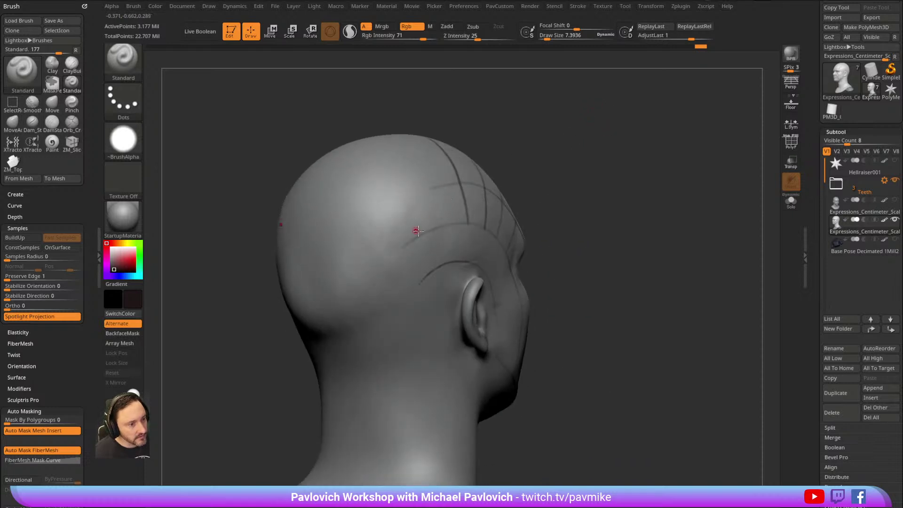
{"action": "mouse_move", "coordinate": [526, 151]}
{"action": "left_mouse_down"}
{"action": "mouse_move", "coordinate": [546, 141]}
{"action": "mouse_move", "coordinate": [461, 137]}
{"action": "mouse_move", "coordinate": [439, 256]}
{"action": "left_mouse_up"}
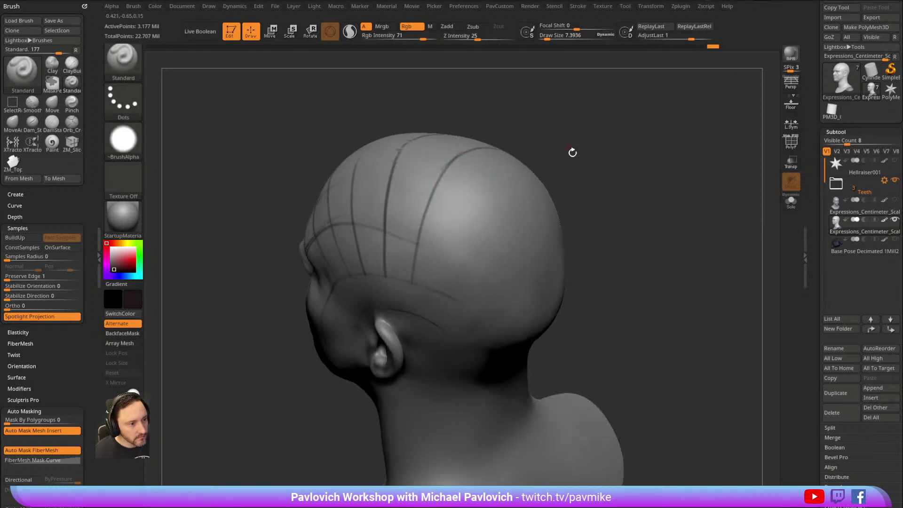
Continue the crosswise cut lines over the back of the skull behind the ear.
{"action": "left_click_drag", "start_coordinate": [568, 145], "coordinate": [444, 297]}
{"action": "left_click_drag", "start_coordinate": [555, 169], "coordinate": [455, 261]}
{"action": "left_click_drag", "start_coordinate": [560, 188], "coordinate": [614, 157]}
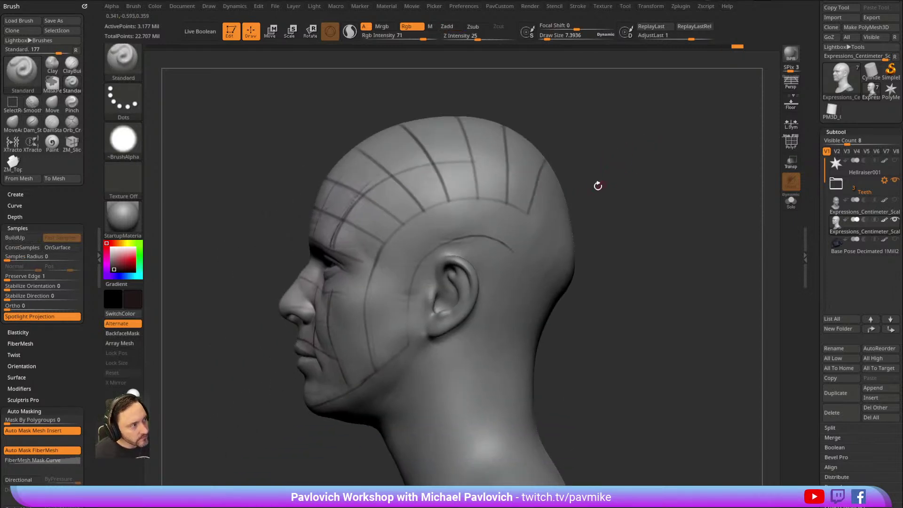
{"action": "left_click_drag", "start_coordinate": [509, 261], "coordinate": [511, 226]}
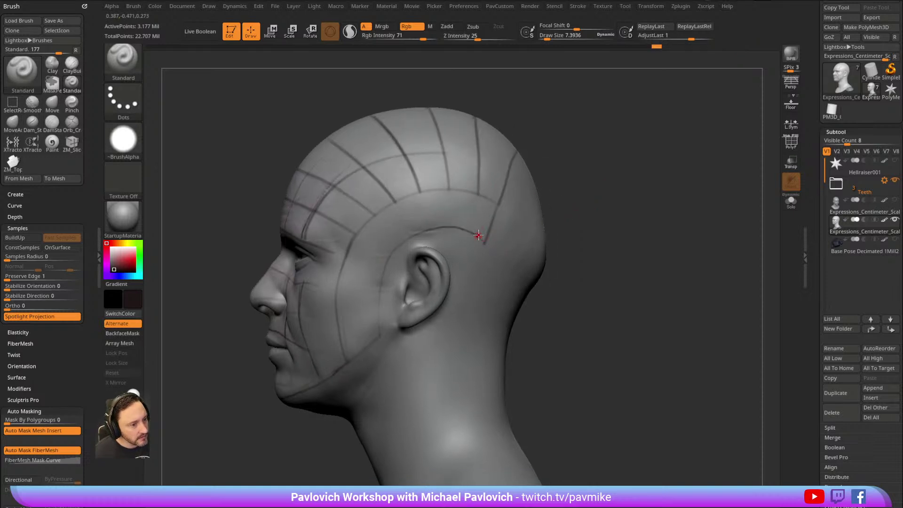
Paint the lowest crosswise lines around the back of the skull and extend the ear and side curves back to meet them.
{"action": "left_click_drag", "start_coordinate": [594, 223], "coordinate": [526, 248]}
{"action": "left_click_drag", "start_coordinate": [561, 203], "coordinate": [659, 181]}
{"action": "key", "text": "ctrl+z"}
{"action": "left_click_drag", "start_coordinate": [525, 226], "coordinate": [590, 185]}
{"action": "left_click_drag", "start_coordinate": [699, 153], "coordinate": [673, 142]}
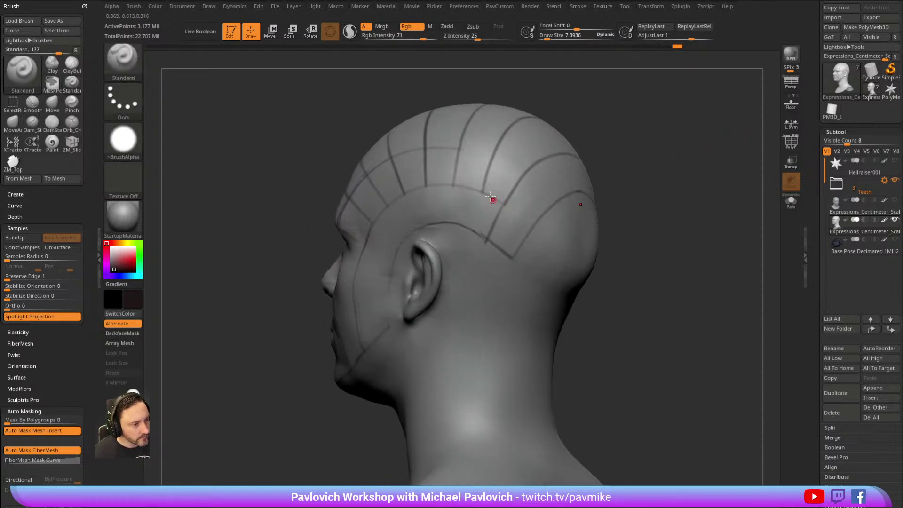
{"action": "left_click_drag", "start_coordinate": [521, 216], "coordinate": [539, 231]}
{"action": "left_click_drag", "start_coordinate": [629, 145], "coordinate": [647, 153]}
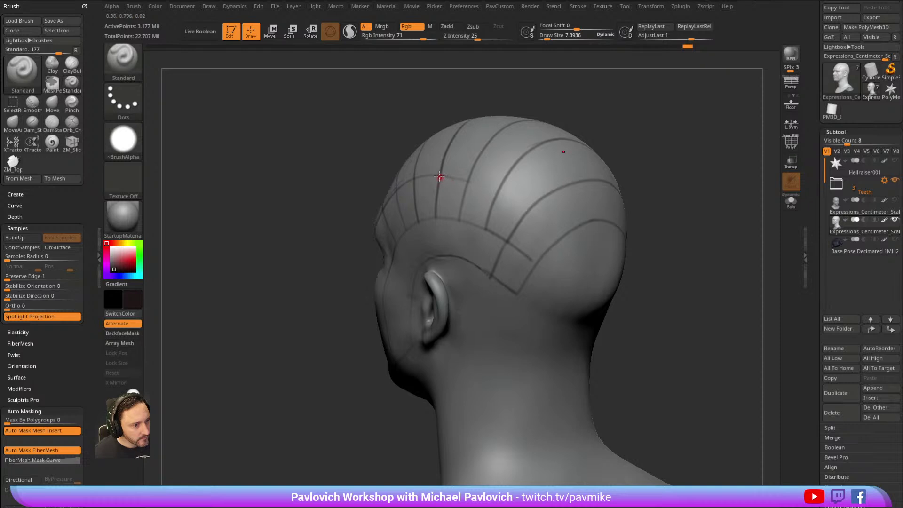
Paint the lengthwise centre line and the lines beside it over the top of the skull.
{"action": "mouse_move", "coordinate": [659, 198]}
{"action": "left_mouse_down"}
{"action": "mouse_move", "coordinate": [692, 157]}
{"action": "mouse_move", "coordinate": [643, 158]}
{"action": "mouse_move", "coordinate": [357, 244]}
{"action": "mouse_move", "coordinate": [574, 118]}
{"action": "mouse_move", "coordinate": [556, 141]}
{"action": "mouse_move", "coordinate": [566, 198]}
{"action": "mouse_move", "coordinate": [618, 96]}
{"action": "mouse_move", "coordinate": [589, 148]}
{"action": "left_mouse_up"}
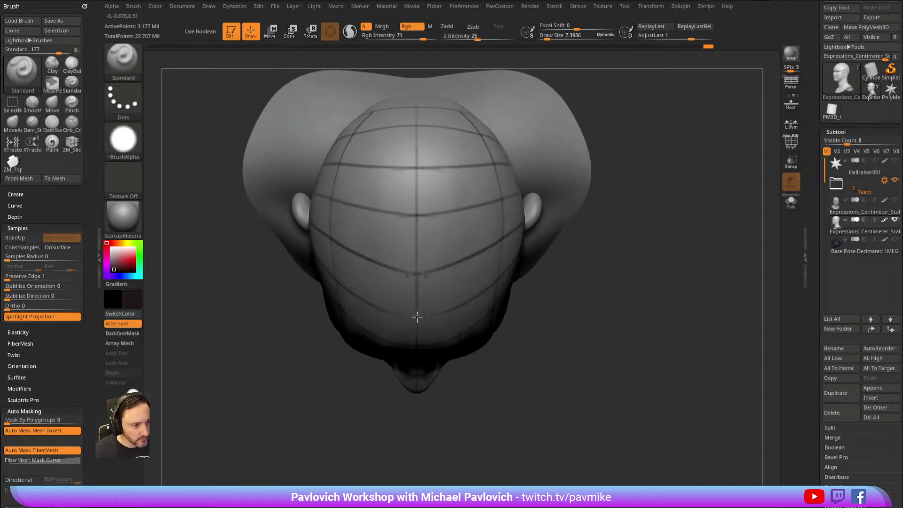
{"action": "left_click_drag", "start_coordinate": [623, 133], "coordinate": [508, 159]}
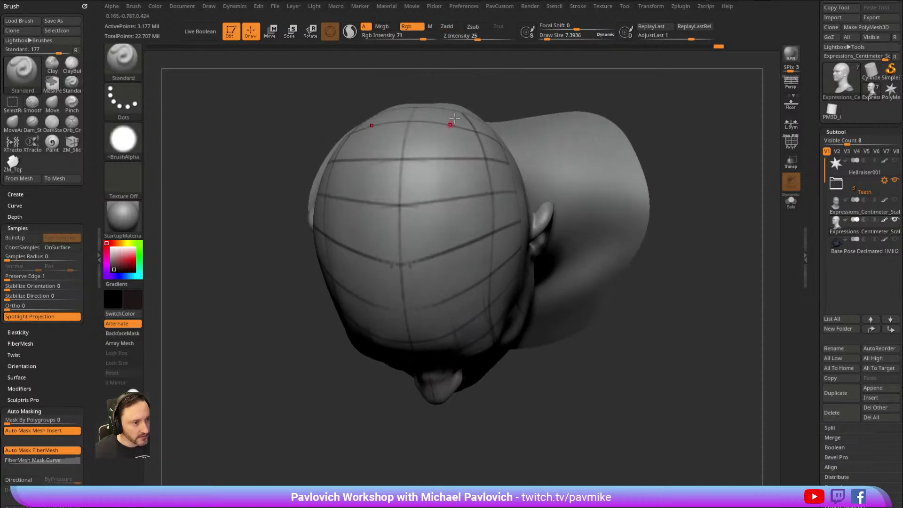
{"action": "left_click_drag", "start_coordinate": [677, 142], "coordinate": [630, 127]}
{"action": "left_click_drag", "start_coordinate": [352, 202], "coordinate": [362, 186]}
Carry the lengthwise forehead lines back across the crown through the crosswise cuts.
{"action": "right_click_drag", "start_coordinate": [365, 122], "coordinate": [369, 207]}
{"action": "right_click_drag", "start_coordinate": [428, 137], "coordinate": [502, 162]}
{"action": "left_click_drag", "start_coordinate": [353, 247], "coordinate": [444, 192]}
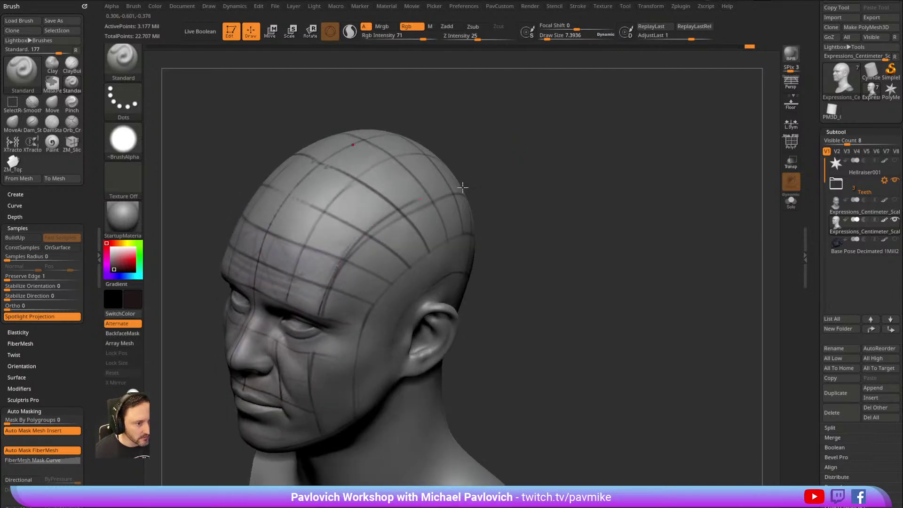
{"action": "right_click_drag", "start_coordinate": [444, 192], "coordinate": [421, 202]}
{"action": "left_click_drag", "start_coordinate": [385, 220], "coordinate": [492, 182]}
{"action": "mouse_move", "coordinate": [493, 182]}
{"action": "right_mouse_down"}
{"action": "mouse_move", "coordinate": [604, 151]}
{"action": "mouse_move", "coordinate": [569, 136]}
{"action": "right_mouse_up"}
Extend the crosswise skull lines down to the curve around the ear.
{"action": "mouse_move", "coordinate": [389, 281]}
{"action": "right_mouse_down"}
{"action": "mouse_move", "coordinate": [681, 101]}
{"action": "mouse_move", "coordinate": [719, 117]}
{"action": "mouse_move", "coordinate": [684, 103]}
{"action": "mouse_move", "coordinate": [691, 103]}
{"action": "mouse_move", "coordinate": [649, 107]}
{"action": "mouse_move", "coordinate": [709, 105]}
{"action": "mouse_move", "coordinate": [647, 108]}
{"action": "mouse_move", "coordinate": [651, 135]}
{"action": "mouse_move", "coordinate": [626, 141]}
{"action": "right_mouse_up"}
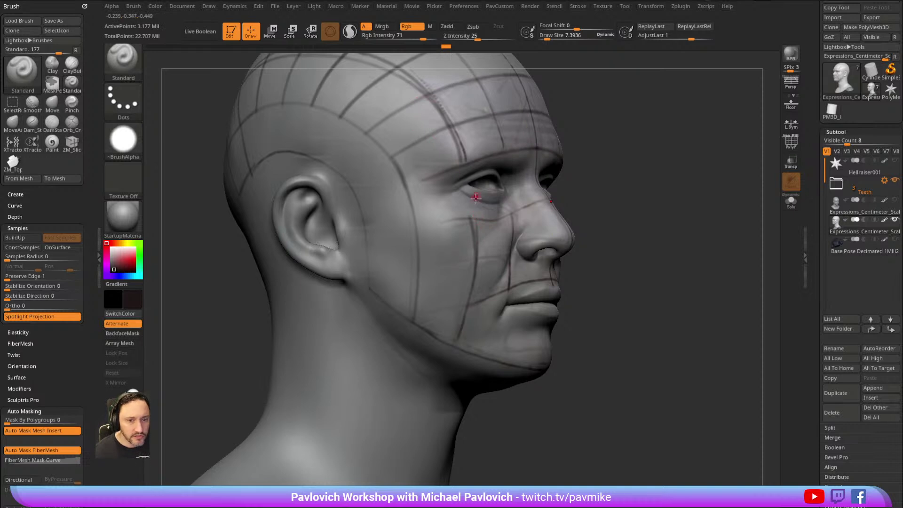
{"action": "right_click_drag", "start_coordinate": [573, 101], "coordinate": [621, 101]}
{"action": "left_click_drag", "start_coordinate": [342, 134], "coordinate": [341, 188]}
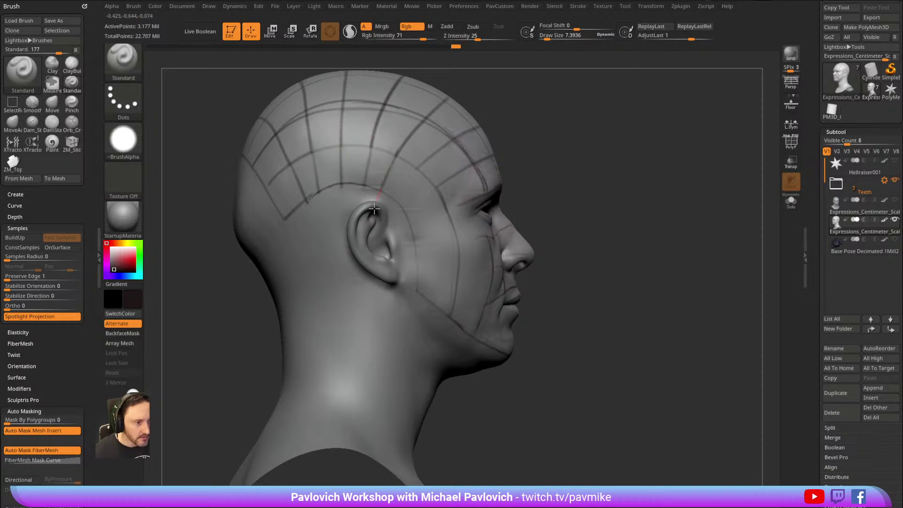
{"action": "right_click_drag", "start_coordinate": [488, 192], "coordinate": [498, 197]}
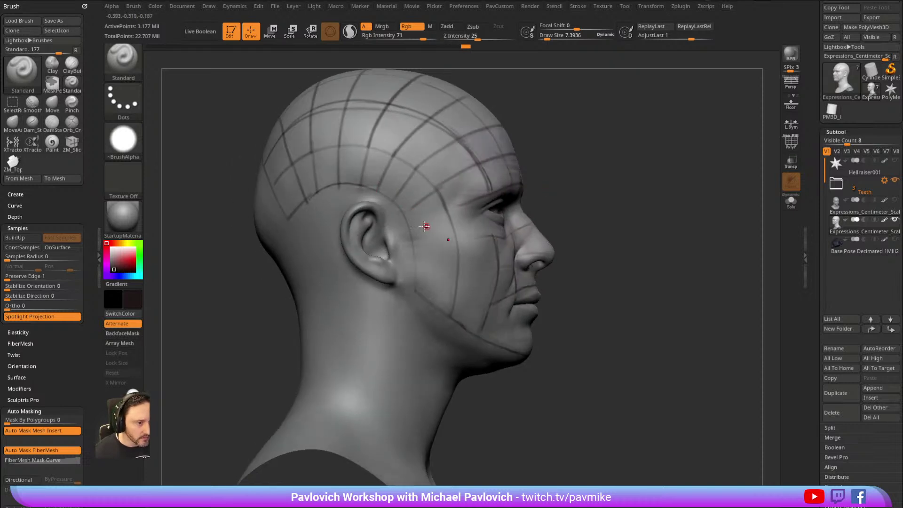
{"action": "right_click_drag", "start_coordinate": [563, 171], "coordinate": [536, 165]}
Paint horizontal cut lines across the cheek from the side of the face to the ear and jaw.
{"action": "left_click_drag", "start_coordinate": [604, 188], "coordinate": [522, 198]}
{"action": "left_click_drag", "start_coordinate": [328, 323], "coordinate": [376, 318]}
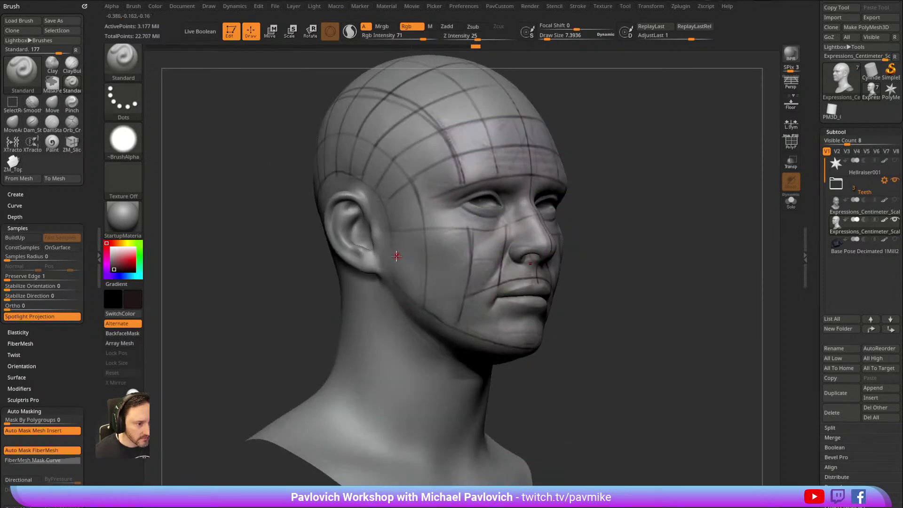
{"action": "right_click_drag", "start_coordinate": [514, 255], "coordinate": [641, 158]}
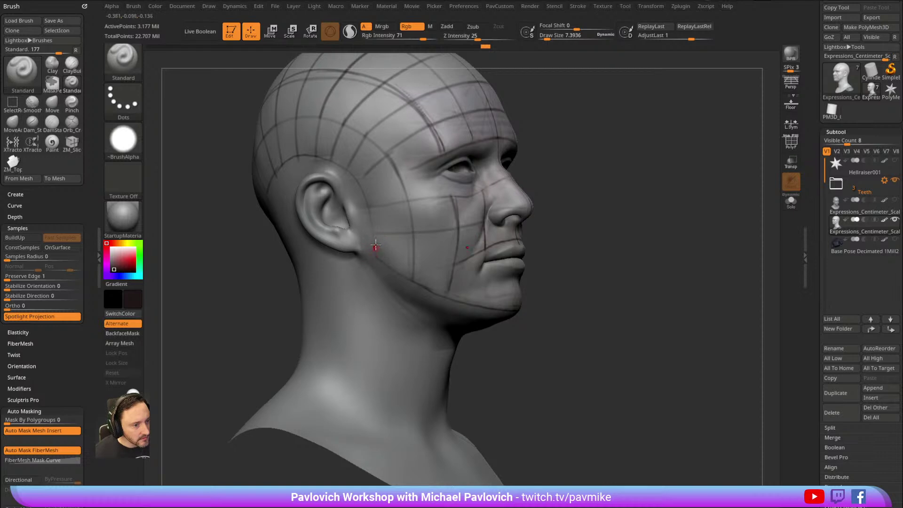
{"action": "right_click_drag", "start_coordinate": [373, 232], "coordinate": [404, 251]}
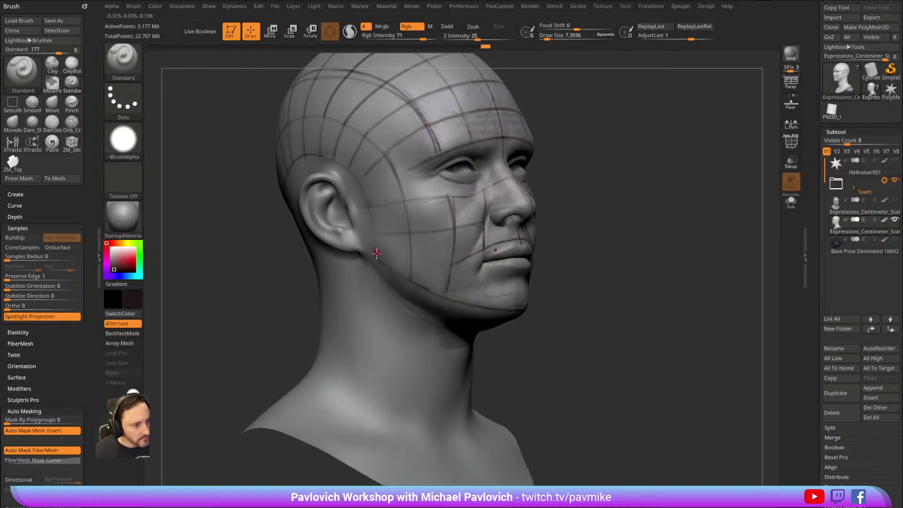
{"action": "right_click_drag", "start_coordinate": [529, 222], "coordinate": [550, 166]}
{"action": "left_click_drag", "start_coordinate": [452, 234], "coordinate": [473, 214]}
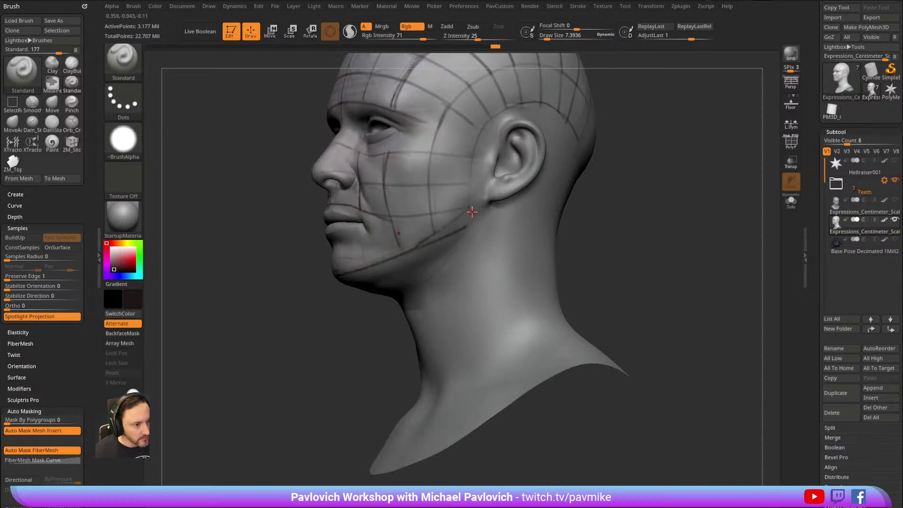
Finish the jawline cut below the ear and paint vertical lines from the mouth down over the chin.
{"action": "right_click_drag", "start_coordinate": [477, 215], "coordinate": [619, 135]}
{"action": "left_click_drag", "start_coordinate": [468, 234], "coordinate": [460, 254]}
{"action": "right_click_drag", "start_coordinate": [607, 221], "coordinate": [540, 217]}
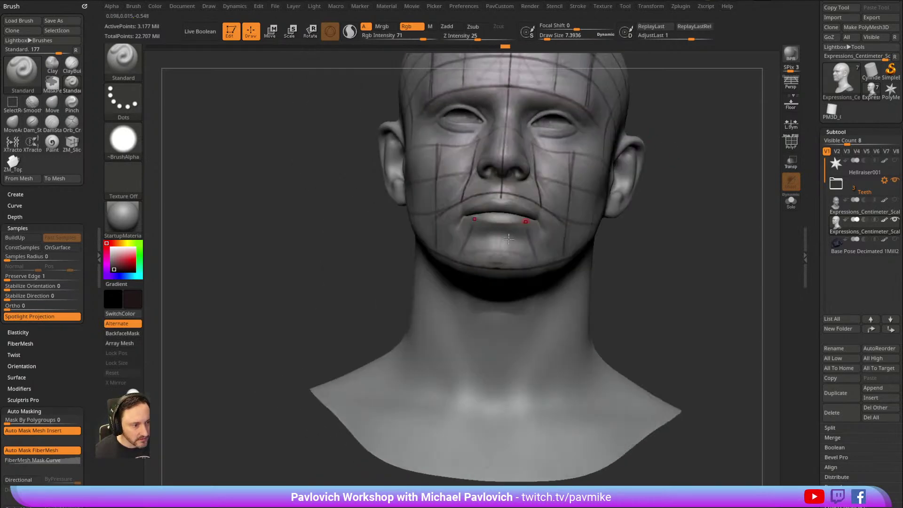
{"action": "left_click_drag", "start_coordinate": [499, 231], "coordinate": [497, 279]}
{"action": "right_click_drag", "start_coordinate": [649, 210], "coordinate": [529, 235]}
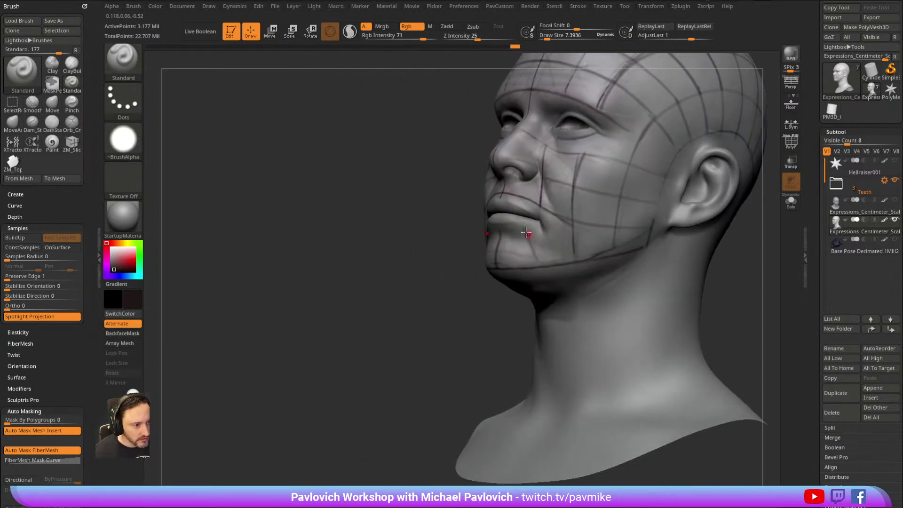
Paint the remaining lengthwise lines down the back of the skull to the lowest crosswise cut.
{"action": "right_click_drag", "start_coordinate": [480, 287], "coordinate": [609, 197]}
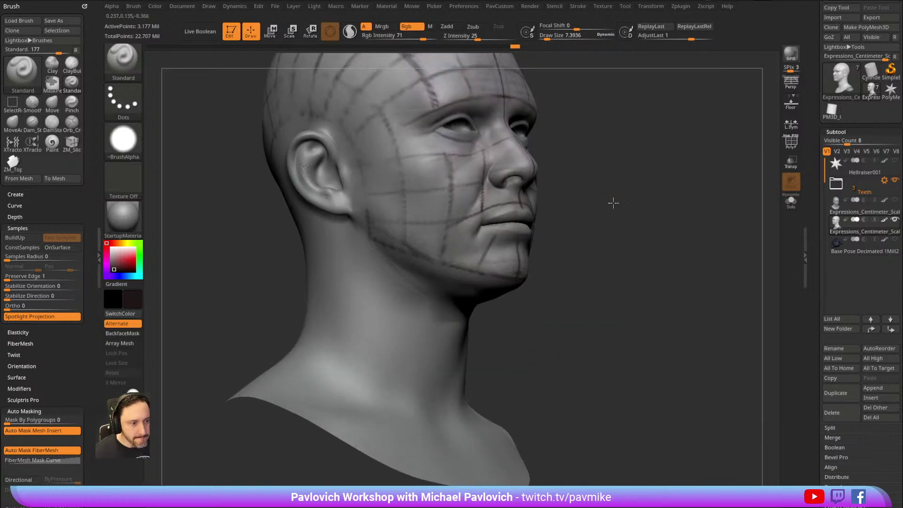
{"action": "mouse_move", "coordinate": [442, 269]}
{"action": "right_mouse_down"}
{"action": "mouse_move", "coordinate": [705, 72]}
{"action": "mouse_move", "coordinate": [693, 148]}
{"action": "mouse_move", "coordinate": [653, 101]}
{"action": "mouse_move", "coordinate": [604, 113]}
{"action": "mouse_move", "coordinate": [619, 121]}
{"action": "mouse_move", "coordinate": [621, 97]}
{"action": "mouse_move", "coordinate": [644, 160]}
{"action": "mouse_move", "coordinate": [623, 133]}
{"action": "mouse_move", "coordinate": [647, 119]}
{"action": "mouse_move", "coordinate": [616, 160]}
{"action": "right_mouse_up"}
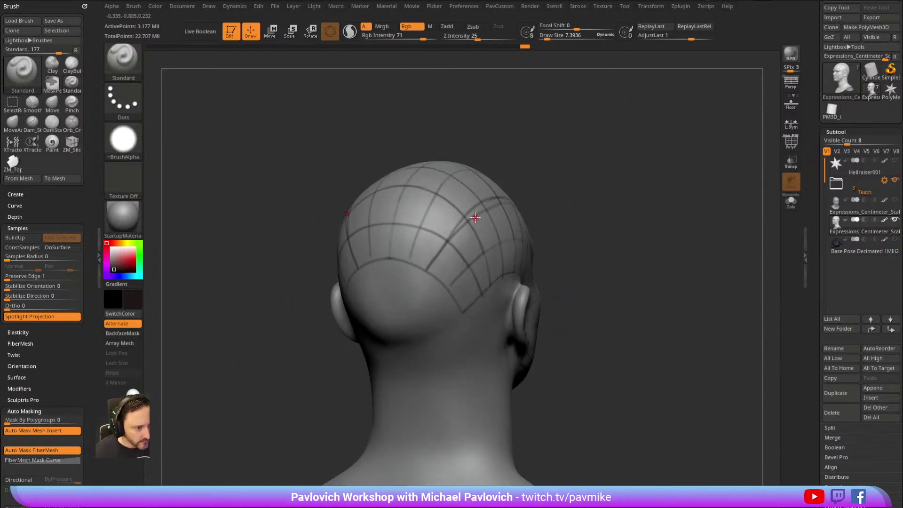
{"action": "mouse_move", "coordinate": [432, 285]}
{"action": "right_mouse_down"}
{"action": "mouse_move", "coordinate": [580, 169]}
{"action": "mouse_move", "coordinate": [435, 217]}
{"action": "right_mouse_up"}
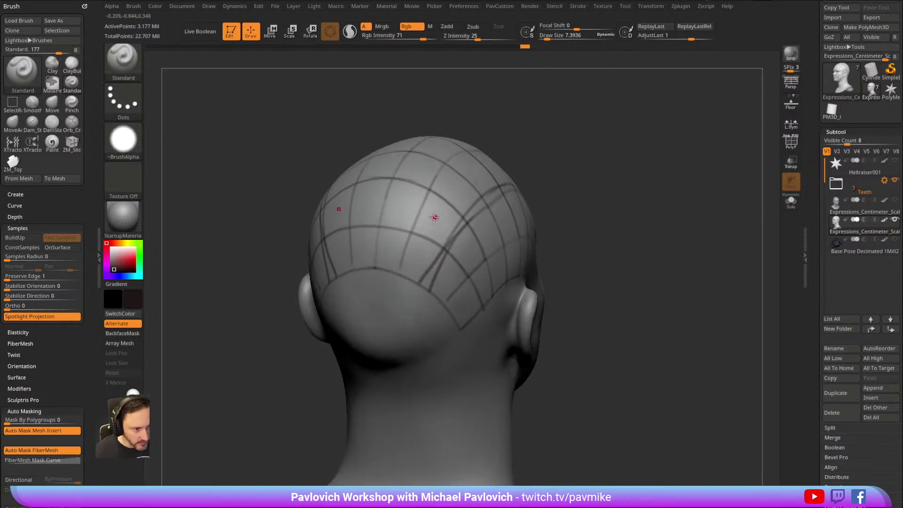
Sample the light skin grey and paint out the stray diagonal line on the back of the skull with a larger brush.
{"action": "key", "text": "c"}
{"action": "key", "text": "s"}
{"action": "left_click_drag", "start_coordinate": [430, 251], "coordinate": [436, 250]}
{"action": "mouse_move", "coordinate": [537, 166]}
{"action": "right_mouse_down"}
{"action": "mouse_move", "coordinate": [433, 255]}
{"action": "mouse_move", "coordinate": [465, 230]}
{"action": "right_mouse_up"}
{"action": "right_click_drag", "start_coordinate": [582, 132], "coordinate": [610, 150]}
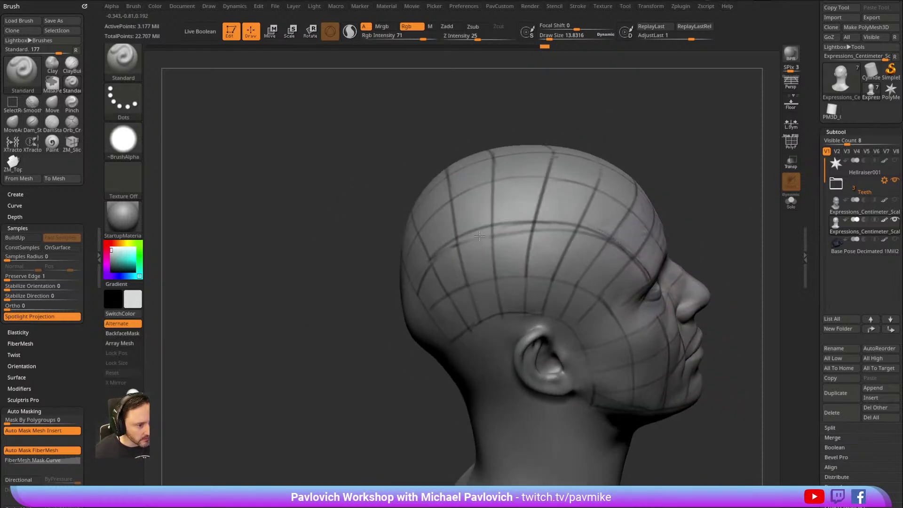
Clean up stray cut-line edges around the side of the skull, forehead and cheek with the light grey.
{"action": "mouse_move", "coordinate": [630, 142]}
{"action": "left_mouse_down"}
{"action": "mouse_move", "coordinate": [683, 100]}
{"action": "mouse_move", "coordinate": [691, 159]}
{"action": "mouse_move", "coordinate": [635, 142]}
{"action": "left_mouse_up"}
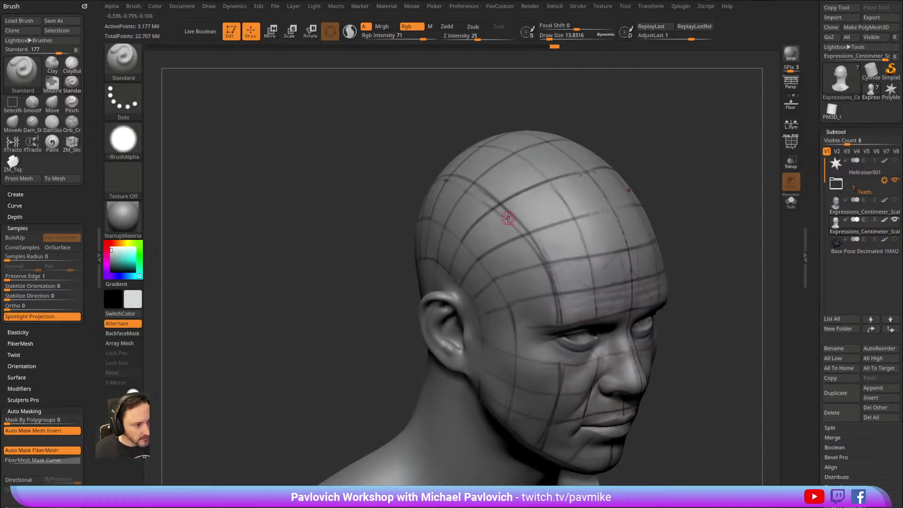
{"action": "left_click_drag", "start_coordinate": [666, 167], "coordinate": [566, 170]}
{"action": "left_click_drag", "start_coordinate": [704, 140], "coordinate": [653, 120]}
{"action": "left_click_drag", "start_coordinate": [638, 192], "coordinate": [655, 185]}
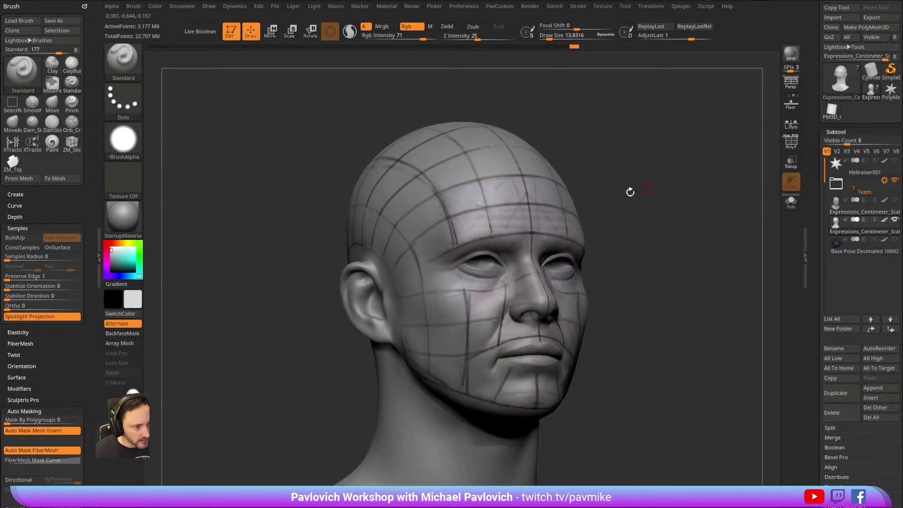
{"action": "left_click_drag", "start_coordinate": [595, 169], "coordinate": [476, 282]}
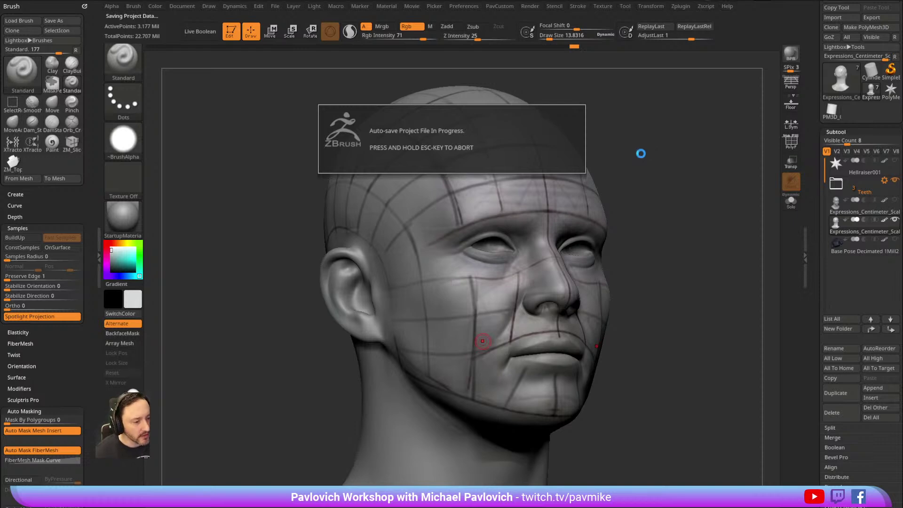
{"action": "left_click_drag", "start_coordinate": [639, 151], "coordinate": [564, 246]}
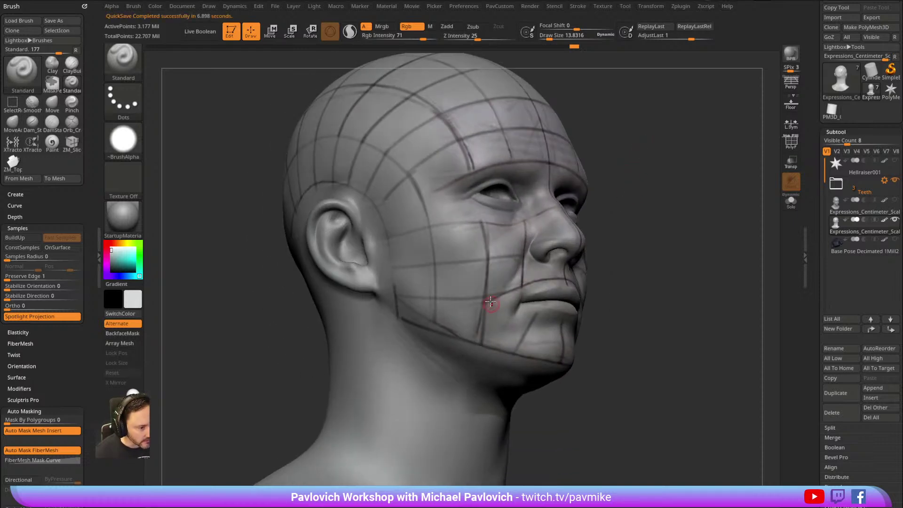
{"action": "mouse_move", "coordinate": [668, 282]}
{"action": "left_mouse_down"}
{"action": "mouse_move", "coordinate": [695, 207]}
{"action": "mouse_move", "coordinate": [715, 196]}
{"action": "mouse_move", "coordinate": [695, 208]}
{"action": "mouse_move", "coordinate": [709, 222]}
{"action": "mouse_move", "coordinate": [738, 149]}
{"action": "mouse_move", "coordinate": [691, 173]}
{"action": "mouse_move", "coordinate": [685, 157]}
{"action": "mouse_move", "coordinate": [668, 170]}
{"action": "left_mouse_up"}
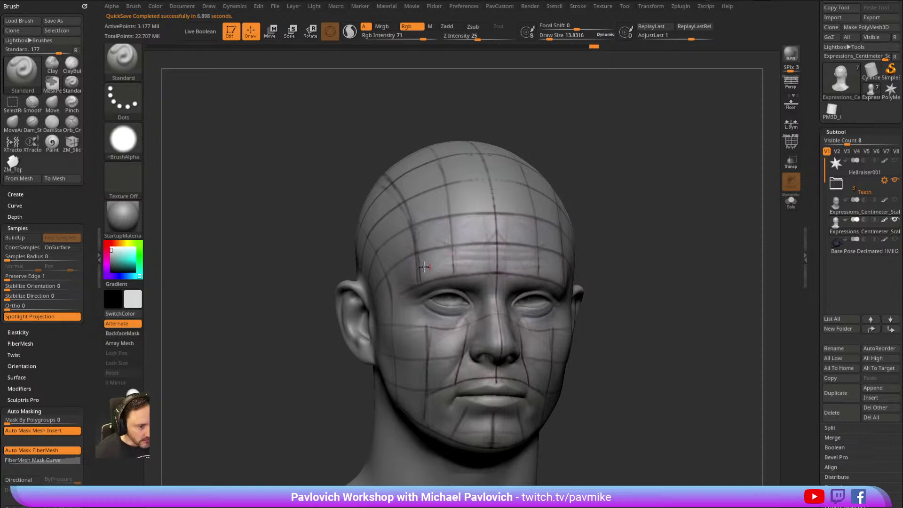
{"action": "mouse_move", "coordinate": [408, 191]}
{"action": "right_mouse_down"}
{"action": "mouse_move", "coordinate": [381, 191]}
{"action": "mouse_move", "coordinate": [610, 105]}
{"action": "mouse_move", "coordinate": [429, 201]}
{"action": "right_mouse_up"}
{"action": "mouse_move", "coordinate": [530, 106]}
{"action": "right_mouse_down"}
{"action": "mouse_move", "coordinate": [621, 120]}
{"action": "mouse_move", "coordinate": [590, 129]}
{"action": "mouse_move", "coordinate": [412, 252]}
{"action": "right_mouse_up"}
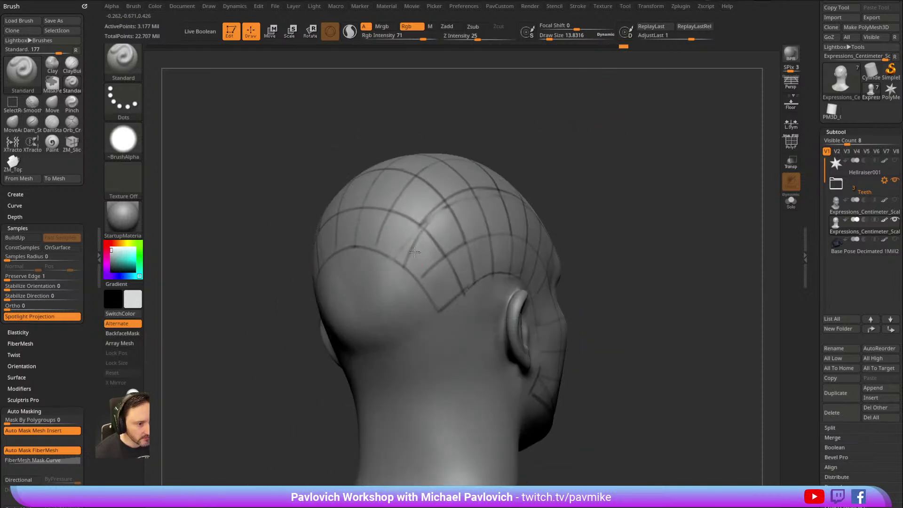
{"action": "right_click_drag", "start_coordinate": [496, 160], "coordinate": [525, 151]}
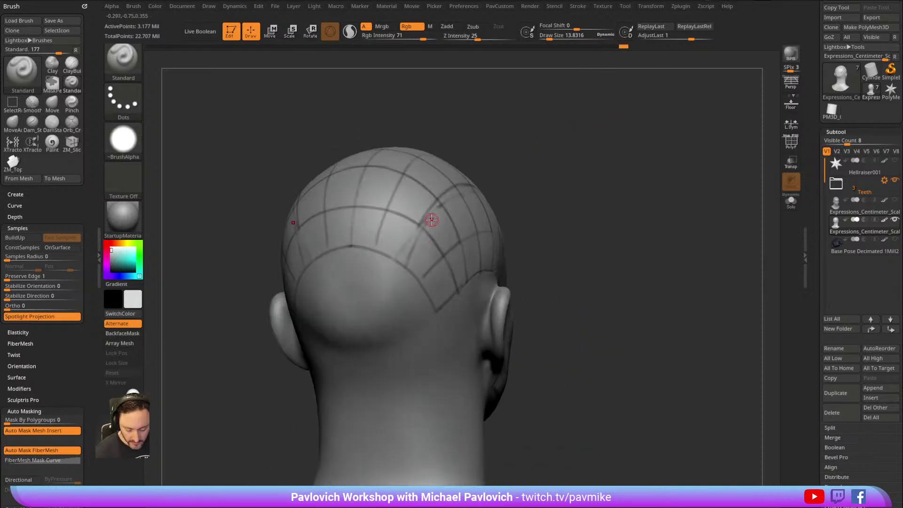
Choose a dark red and a draw size of about 8.5, and retouch the lengthwise line at the back of the skull, undoing an unwanted stroke.
{"action": "left_click", "coordinate": [113, 270]}
{"action": "left_click", "coordinate": [106, 244]}
{"action": "right_click_drag", "start_coordinate": [488, 128], "coordinate": [467, 143]}
{"action": "key", "text": "bracketleft"}
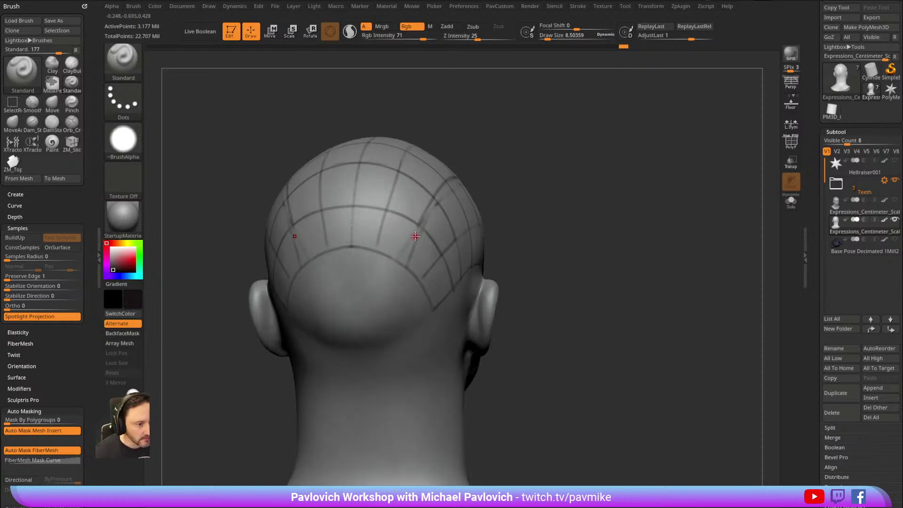
{"action": "left_click_drag", "start_coordinate": [421, 222], "coordinate": [408, 265]}
{"action": "key", "text": "ctrl+z"}
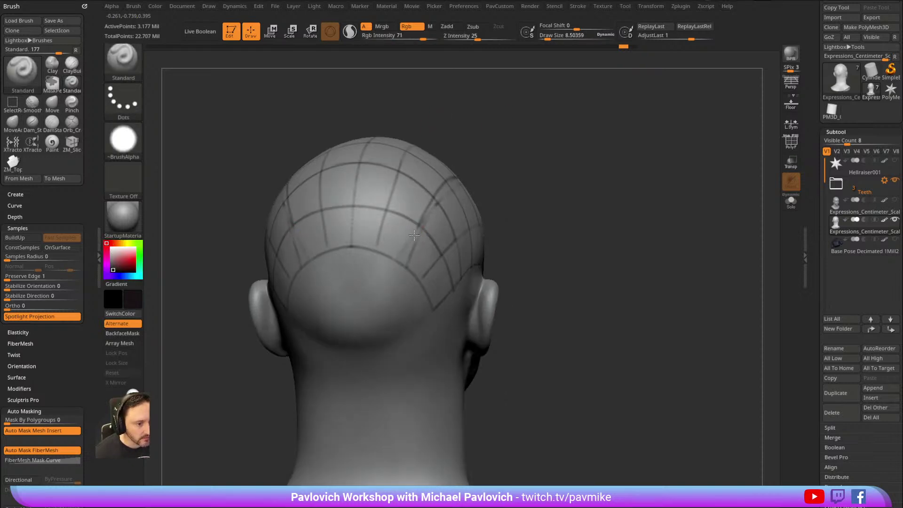
Darken the vertical cut line below the corner of the mouth and sample the light skin grey.
{"action": "right_click_drag", "start_coordinate": [572, 155], "coordinate": [484, 220]}
{"action": "left_click_drag", "start_coordinate": [468, 258], "coordinate": [463, 274]}
{"action": "key", "text": "c"}
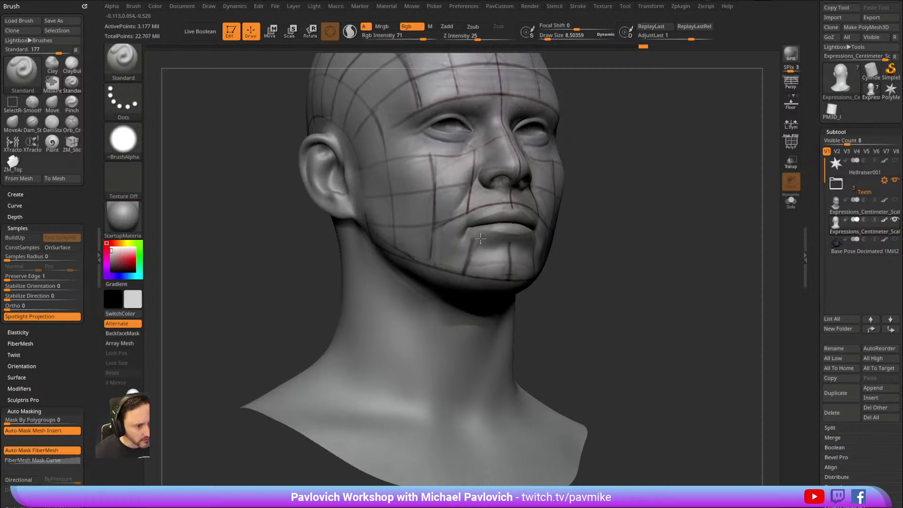
{"action": "right_click_drag", "start_coordinate": [633, 163], "coordinate": [650, 175], "text": "shift"}
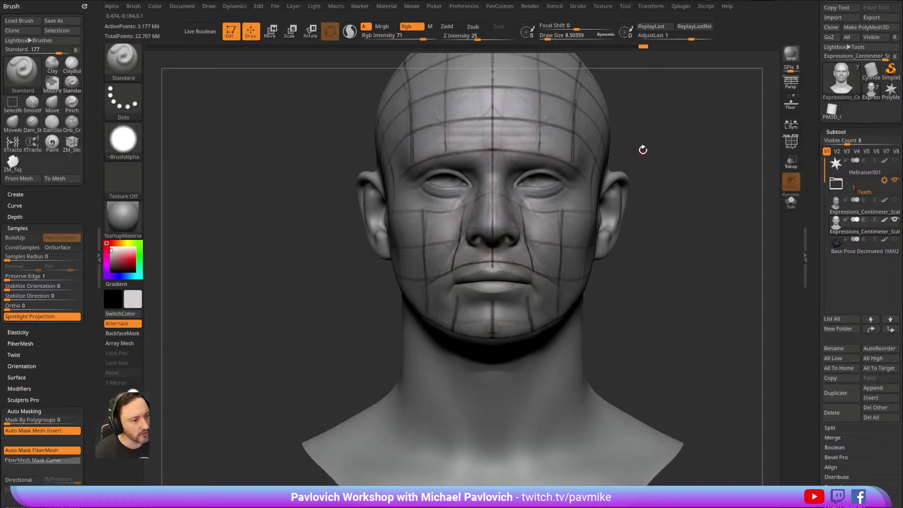
{"action": "right_click_drag", "start_coordinate": [620, 88], "coordinate": [658, 147]}
{"action": "right_click_drag", "start_coordinate": [590, 155], "coordinate": [623, 147], "text": "alt"}
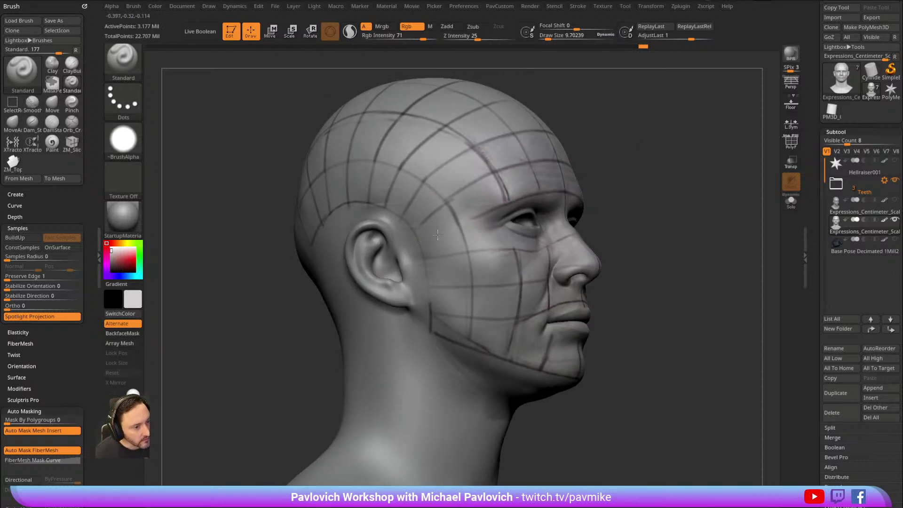
Choose a dark red and touch up the cut lines across the temple and above the ear with a smaller brush.
{"action": "left_click", "coordinate": [116, 267]}
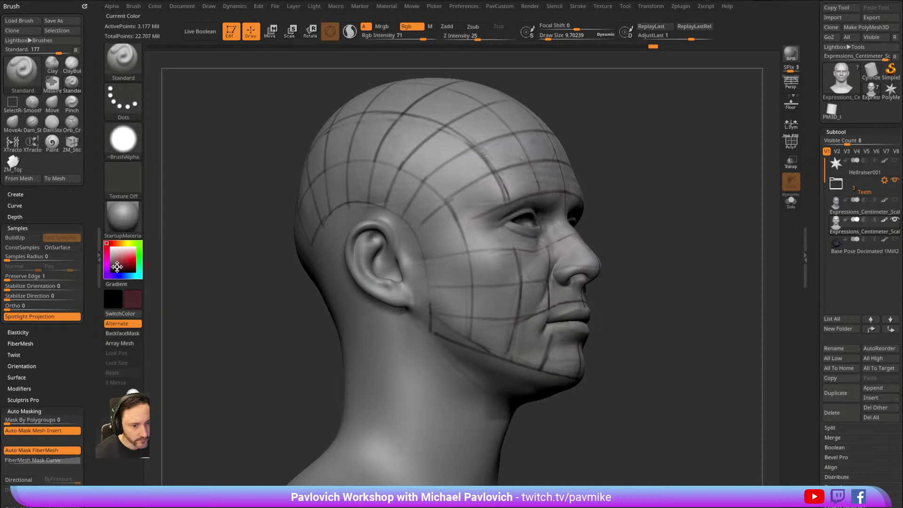
{"action": "right_click_drag", "start_coordinate": [357, 200], "coordinate": [451, 231]}
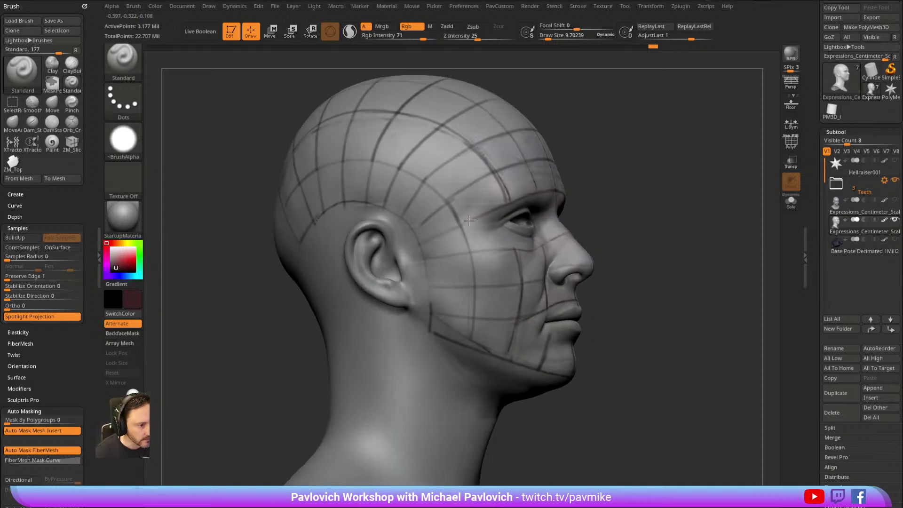
{"action": "right_click_drag", "start_coordinate": [598, 157], "coordinate": [429, 214]}
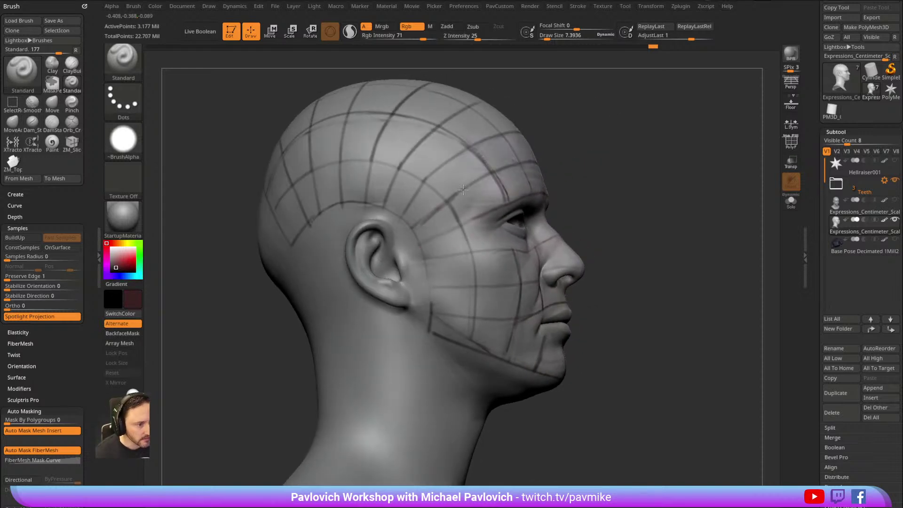
{"action": "right_click_drag", "start_coordinate": [543, 98], "coordinate": [410, 223]}
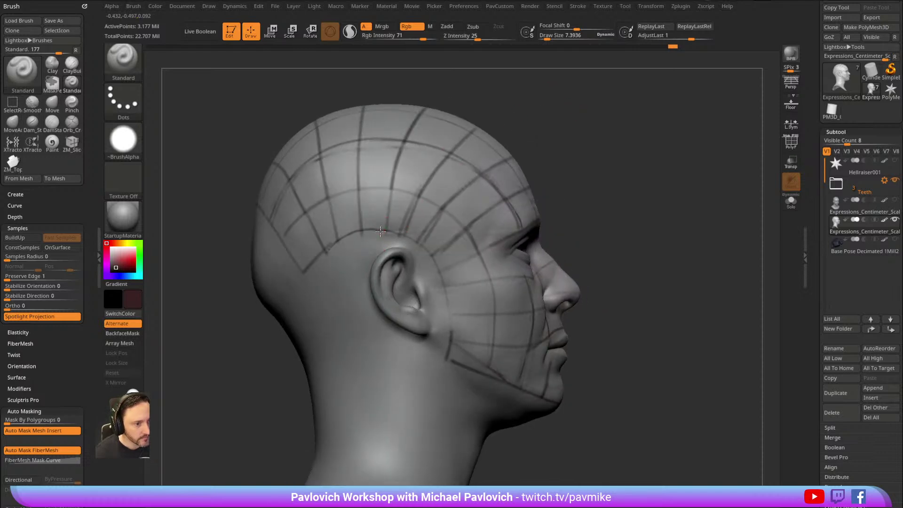
{"action": "right_click_drag", "start_coordinate": [402, 152], "coordinate": [437, 158]}
Sample the light grey and tidy the overlapping cut lines above the ear and along the jaw.
{"action": "key", "text": "c"}
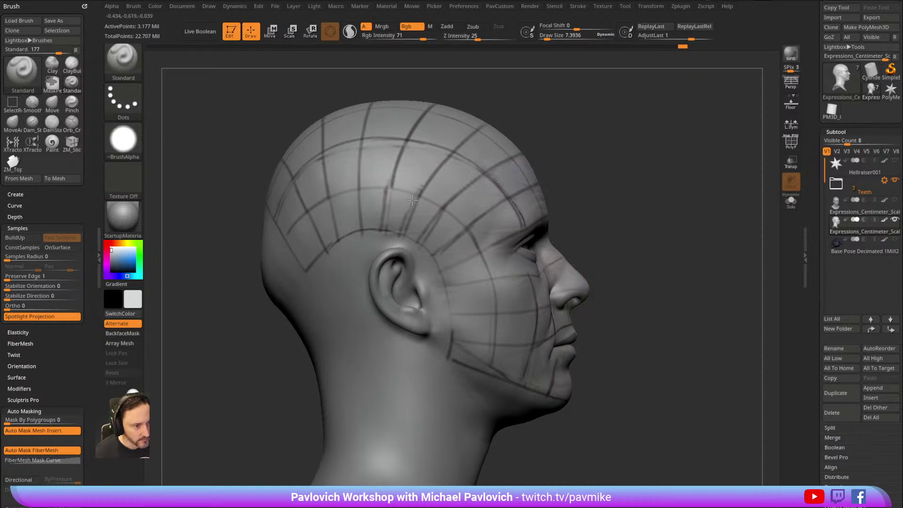
{"action": "mouse_move", "coordinate": [448, 252]}
{"action": "right_mouse_down"}
{"action": "mouse_move", "coordinate": [608, 195]}
{"action": "mouse_move", "coordinate": [458, 255]}
{"action": "right_mouse_up"}
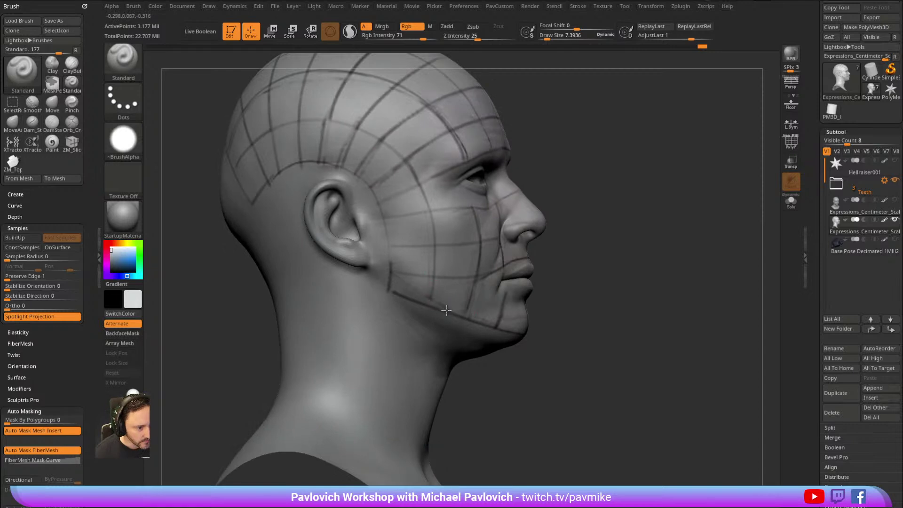
{"action": "right_click_drag", "start_coordinate": [521, 248], "coordinate": [573, 137]}
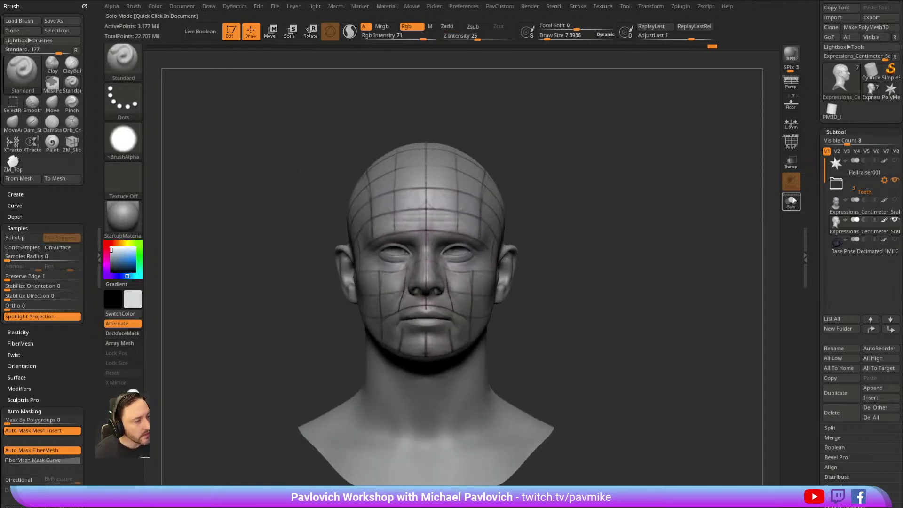
Fade the painted grid by filling the whole head with white at an RGB intensity of 26.
{"action": "right_click_drag", "start_coordinate": [583, 93], "coordinate": [601, 126]}
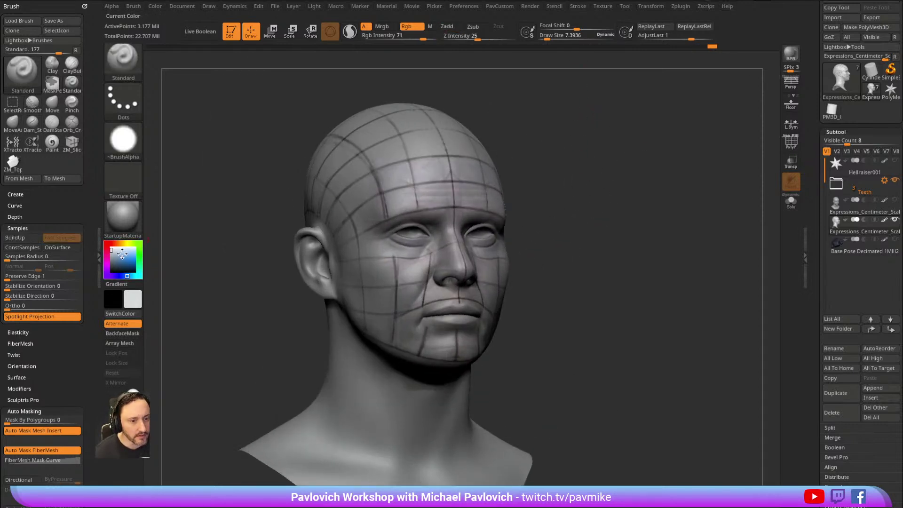
{"action": "left_click", "coordinate": [156, 6]}
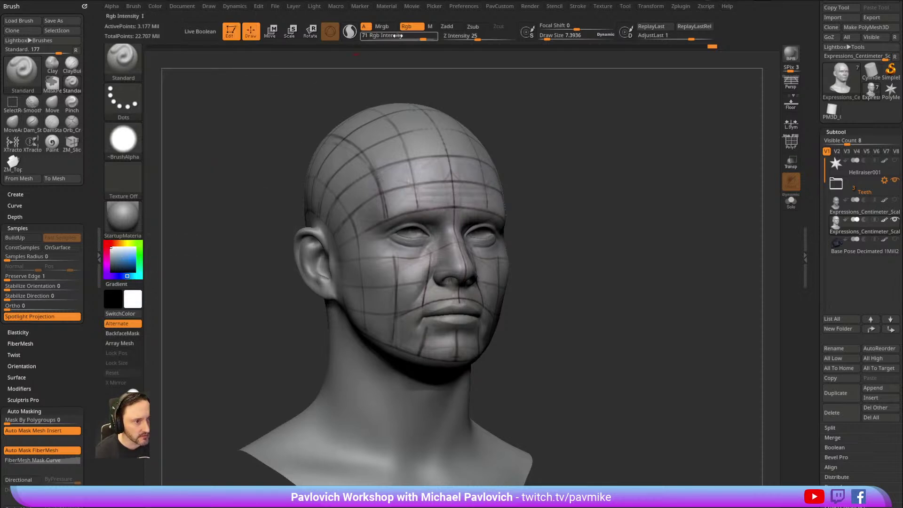
{"action": "left_click", "coordinate": [155, 6]}
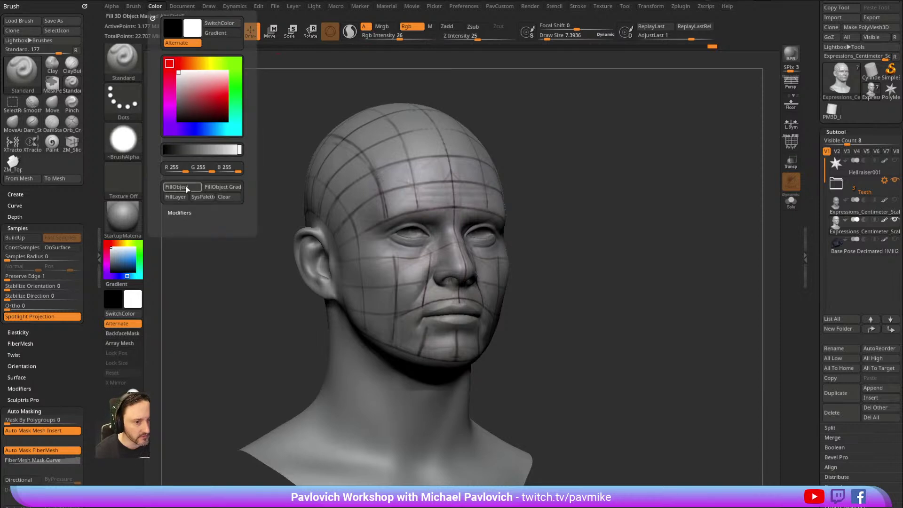
{"action": "left_click", "coordinate": [187, 188]}
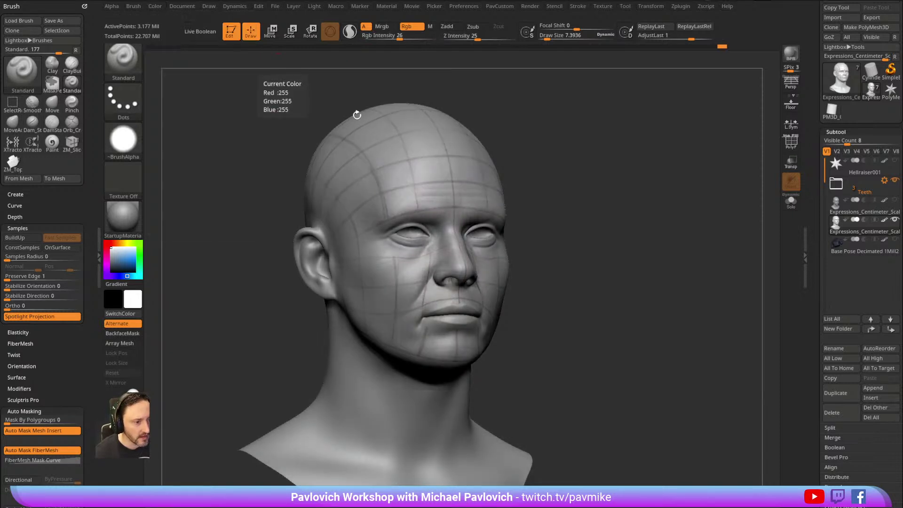
{"action": "left_click_drag", "start_coordinate": [497, 164], "coordinate": [590, 126]}
{"action": "left_click_drag", "start_coordinate": [550, 154], "coordinate": [437, 226]}
{"action": "left_click_drag", "start_coordinate": [669, 174], "coordinate": [637, 122]}
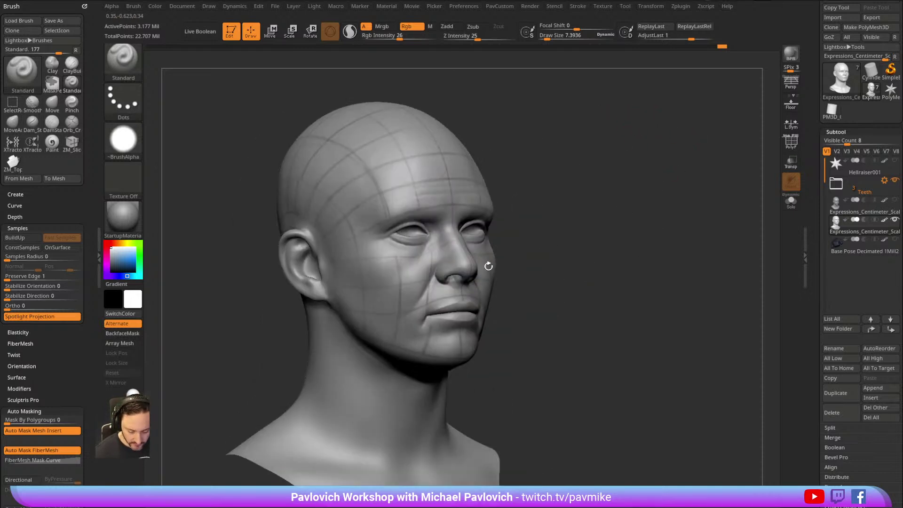
Switch to the Dam_Standard brush with Zadd on and Rgb painting off.
{"action": "left_click_drag", "start_coordinate": [592, 155], "coordinate": [592, 152]}
{"action": "key", "text": "b"}
{"action": "key", "text": "d"}
{"action": "key", "text": "s"}
{"action": "left_click", "coordinate": [445, 26]}
{"action": "left_click", "coordinate": [410, 26]}
{"action": "left_click_drag", "start_coordinate": [574, 123], "coordinate": [591, 150]}
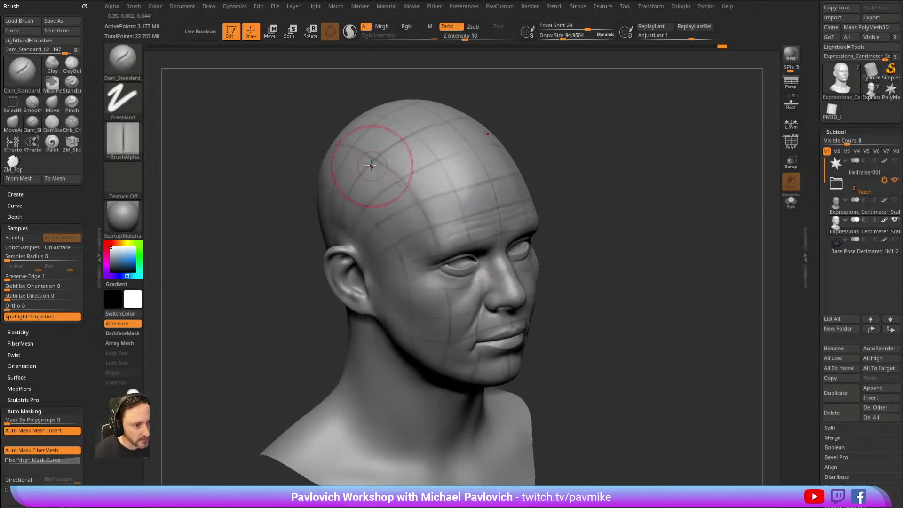
Try carving a groove along the lengthwise guide line on the side of the skull.
{"action": "left_click_drag", "start_coordinate": [362, 153], "coordinate": [380, 164]}
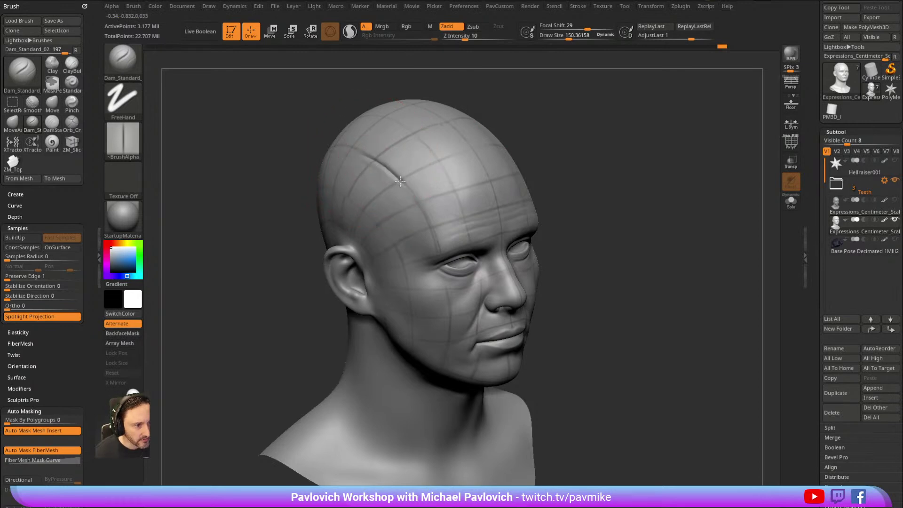
{"action": "mouse_move", "coordinate": [651, 139]}
{"action": "left_mouse_down"}
{"action": "mouse_move", "coordinate": [633, 125]}
{"action": "mouse_move", "coordinate": [583, 127]}
{"action": "left_mouse_up"}
{"action": "key", "text": "ctrl+z"}
Turn on LazyMouse for the brush and test a groove from the brow up over the skull.
{"action": "left_click", "coordinate": [578, 6]}
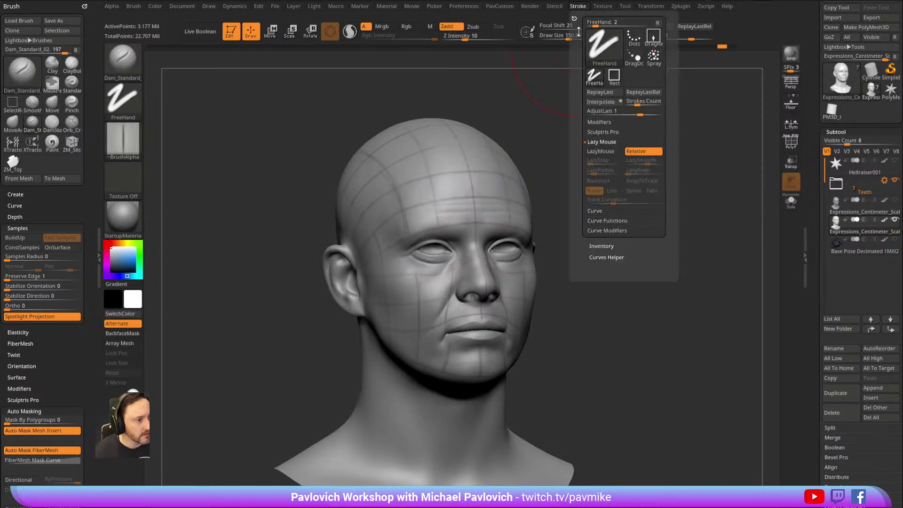
{"action": "left_click", "coordinate": [601, 149]}
{"action": "left_click_drag", "start_coordinate": [550, 149], "coordinate": [426, 192]}
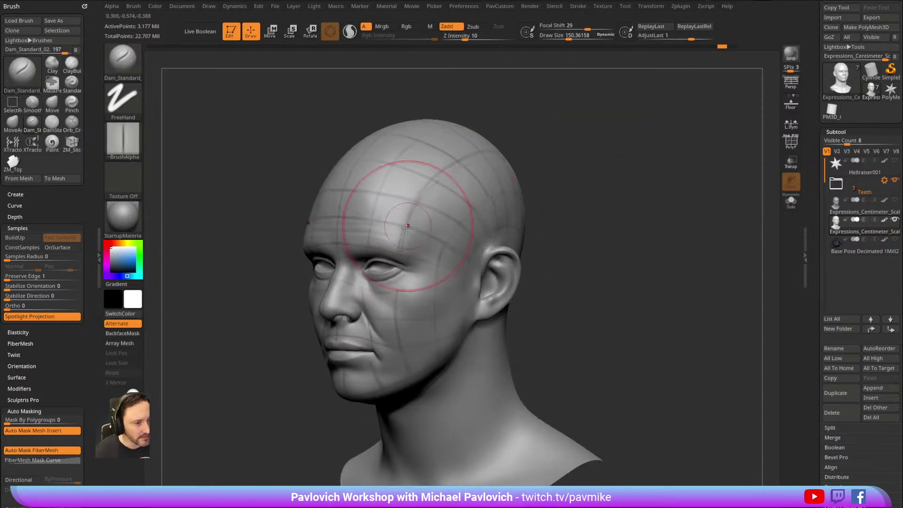
{"action": "mouse_move", "coordinate": [400, 257]}
{"action": "left_mouse_down"}
{"action": "mouse_move", "coordinate": [406, 220]}
{"action": "mouse_move", "coordinate": [452, 164]}
{"action": "left_mouse_up"}
{"action": "mouse_move", "coordinate": [583, 96]}
{"action": "left_mouse_down"}
{"action": "mouse_move", "coordinate": [587, 136]}
{"action": "mouse_move", "coordinate": [576, 121]}
{"action": "mouse_move", "coordinate": [564, 141]}
{"action": "left_mouse_up"}
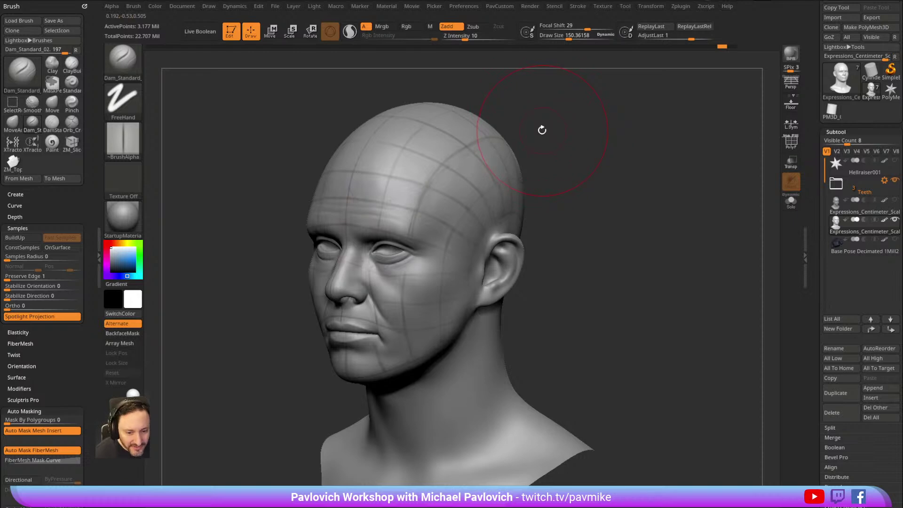
{"action": "mouse_move", "coordinate": [539, 114]}
{"action": "left_mouse_down"}
{"action": "mouse_move", "coordinate": [530, 132]}
{"action": "mouse_move", "coordinate": [554, 144]}
{"action": "left_mouse_up"}
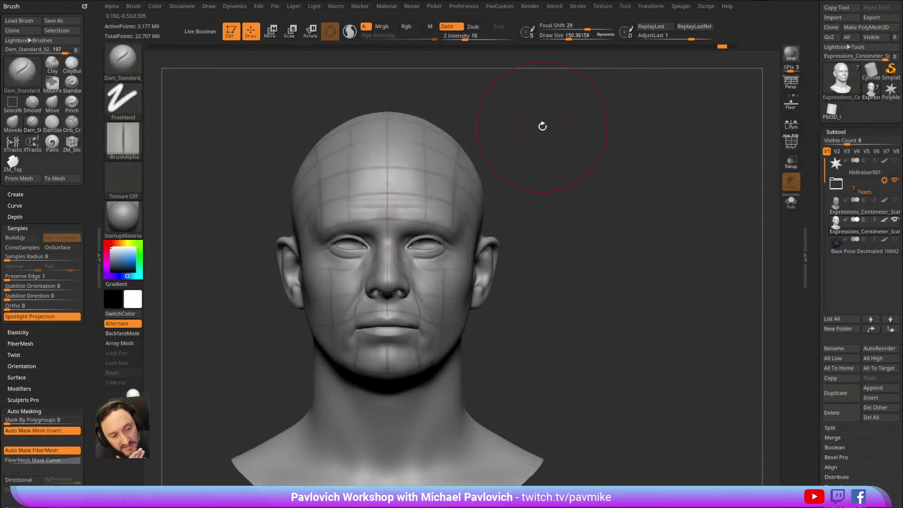
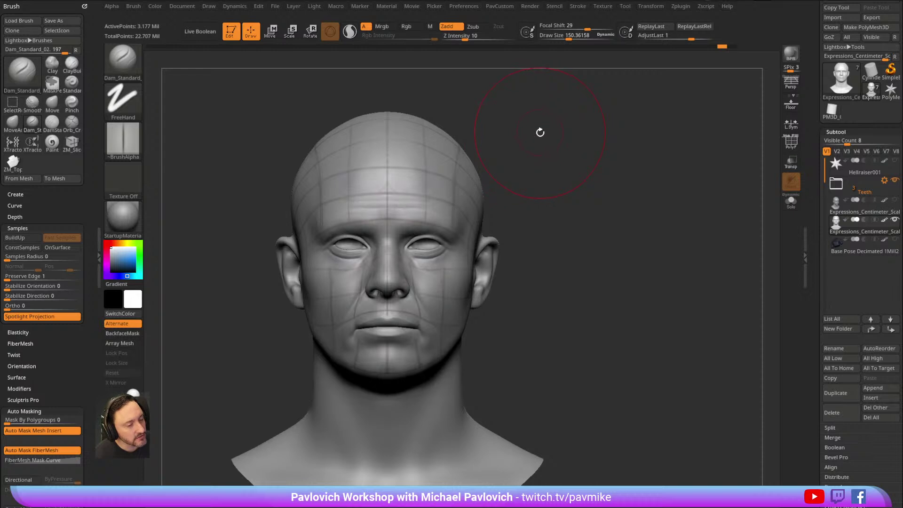
Try carving a groove along the guide line from the temple to the outer brow.
{"action": "mouse_move", "coordinate": [617, 170]}
{"action": "left_mouse_down"}
{"action": "mouse_move", "coordinate": [610, 131]}
{"action": "mouse_move", "coordinate": [609, 146]}
{"action": "mouse_move", "coordinate": [638, 129]}
{"action": "mouse_move", "coordinate": [598, 94]}
{"action": "mouse_move", "coordinate": [603, 137]}
{"action": "mouse_move", "coordinate": [607, 123]}
{"action": "mouse_move", "coordinate": [628, 123]}
{"action": "left_mouse_up"}
{"action": "right_click_drag", "start_coordinate": [439, 208], "coordinate": [484, 186]}
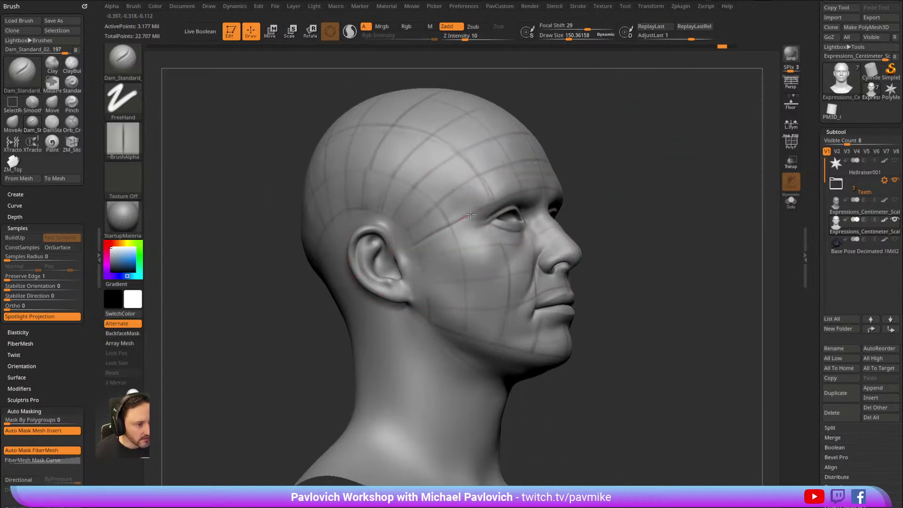
{"action": "left_click_drag", "start_coordinate": [556, 180], "coordinate": [628, 165]}
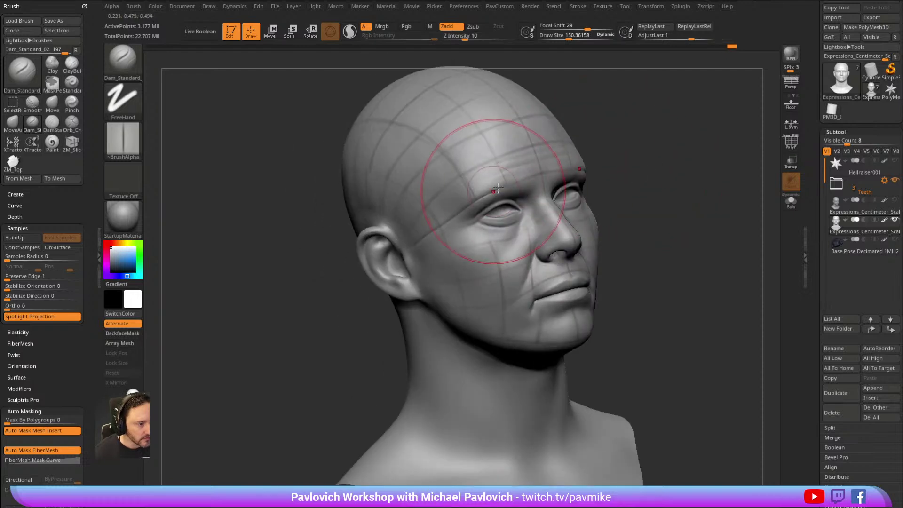
Bake all the expression layers of the duplicated head.
{"action": "scroll", "coordinate": [808, 113], "scroll_direction": "down", "scroll_amount": 10}
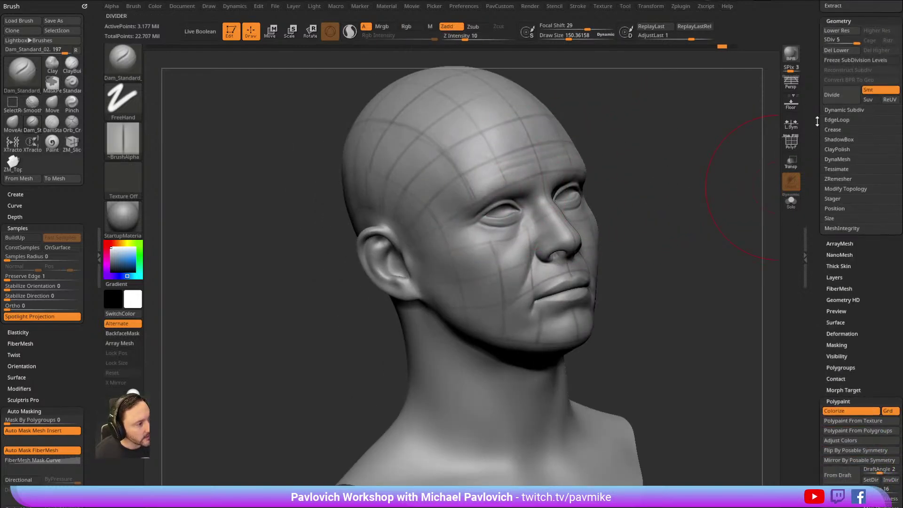
{"action": "left_click_drag", "start_coordinate": [822, 240], "coordinate": [822, 221]}
{"action": "left_click", "coordinate": [833, 257]}
{"action": "left_click_drag", "start_coordinate": [823, 282], "coordinate": [824, 107]}
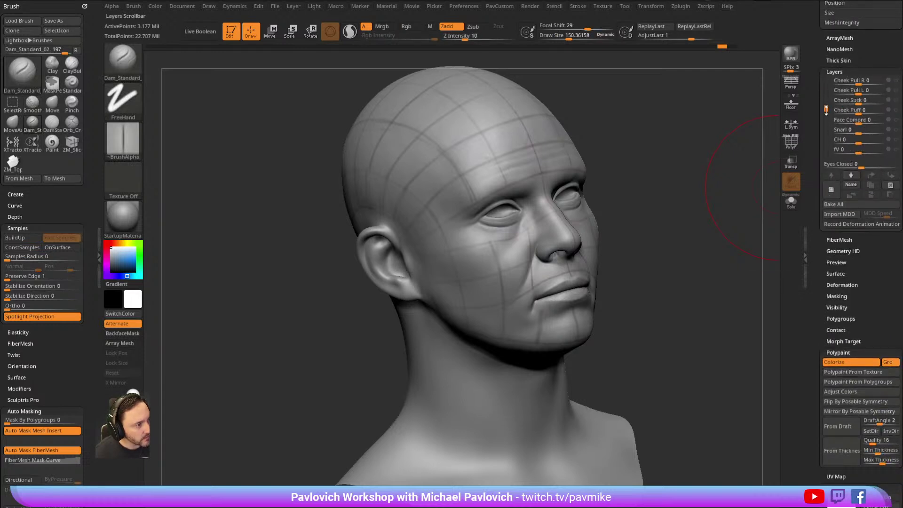
{"action": "left_click", "coordinate": [831, 189]}
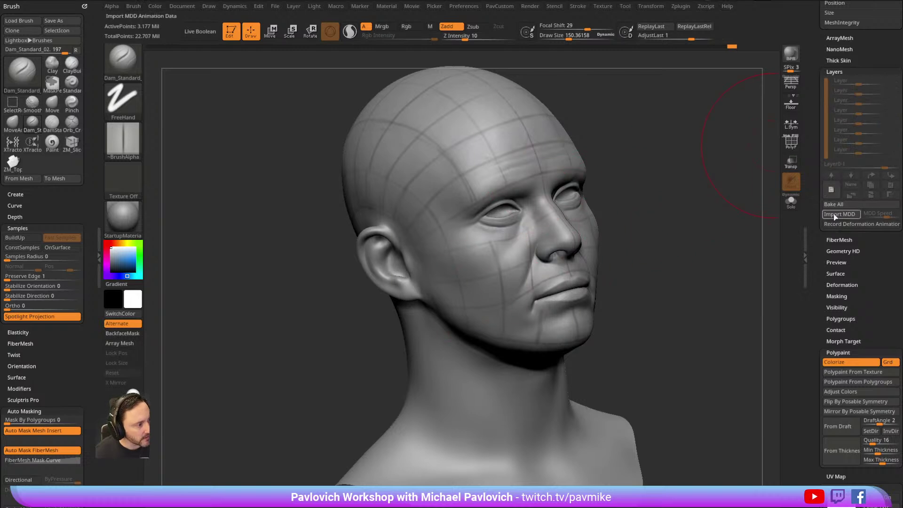
Store a morph target for the duplicated head.
{"action": "mouse_move", "coordinate": [818, 186]}
{"action": "left_mouse_down"}
{"action": "mouse_move", "coordinate": [811, 157]}
{"action": "mouse_move", "coordinate": [818, 129]}
{"action": "left_mouse_up"}
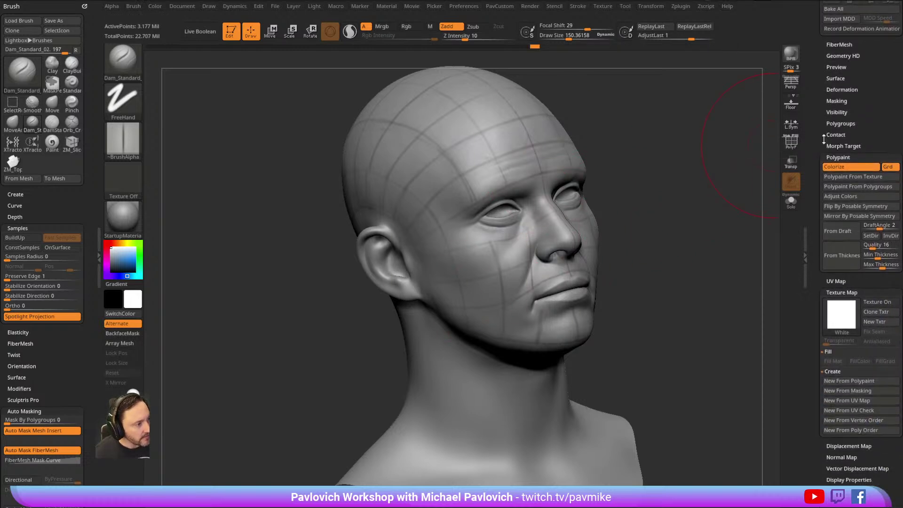
{"action": "left_click", "coordinate": [836, 157], "text": "shift"}
{"action": "left_click", "coordinate": [839, 146]}
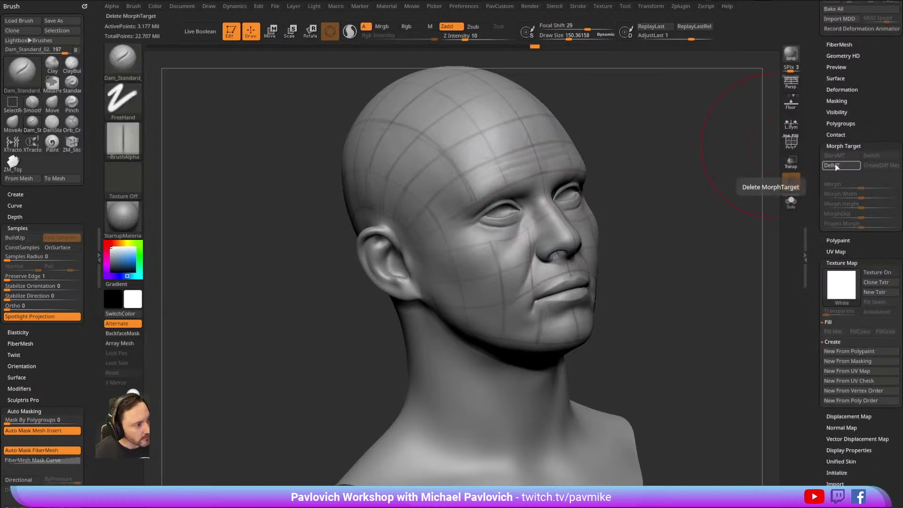
{"action": "left_click_drag", "start_coordinate": [814, 113], "coordinate": [814, 120]}
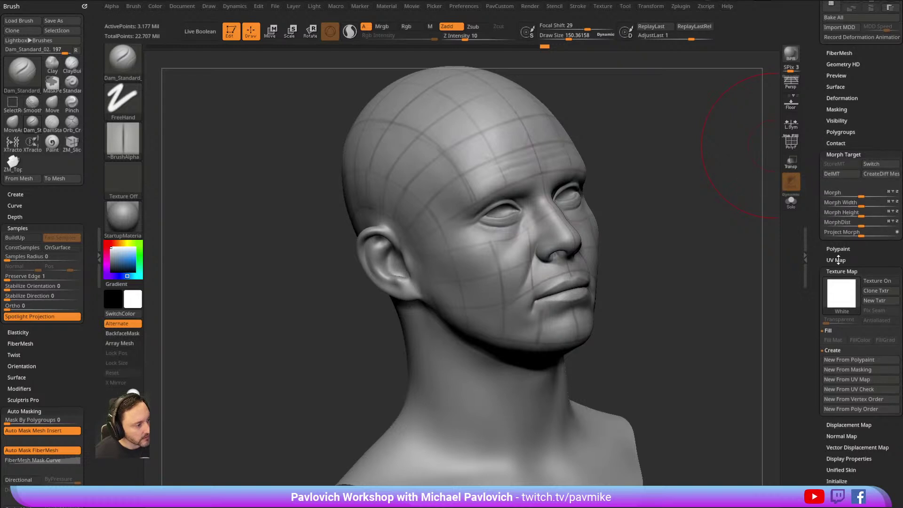
{"action": "left_click", "coordinate": [836, 270], "text": "shift"}
{"action": "left_click_drag", "start_coordinate": [810, 168], "coordinate": [811, 301]}
Carve grooves from the temple across the forehead along the brow guide line and the guide line above it.
{"action": "mouse_move", "coordinate": [633, 157]}
{"action": "left_mouse_down"}
{"action": "mouse_move", "coordinate": [616, 129]}
{"action": "mouse_move", "coordinate": [626, 134]}
{"action": "left_mouse_up"}
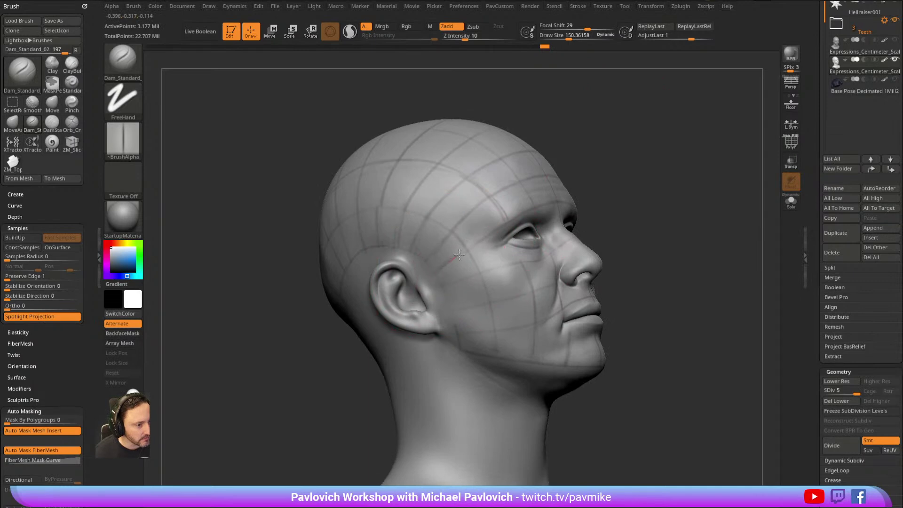
{"action": "left_click_drag", "start_coordinate": [608, 178], "coordinate": [443, 238]}
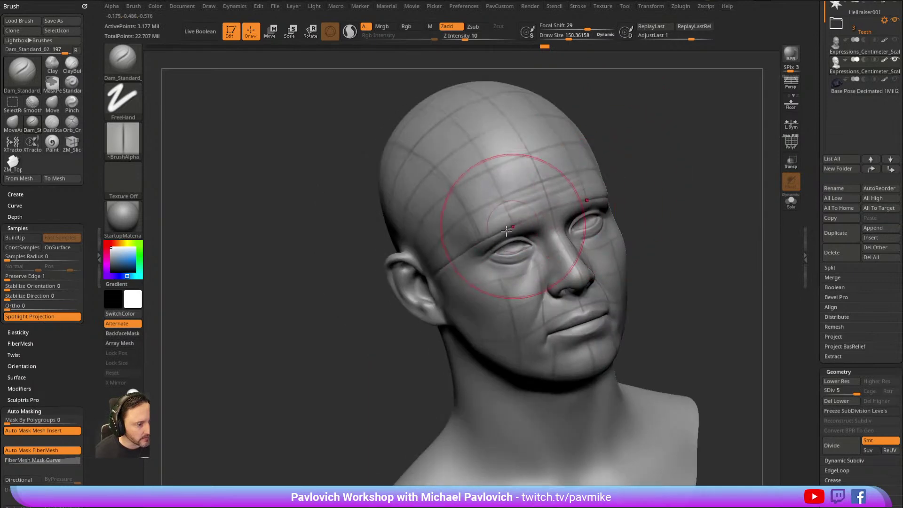
{"action": "mouse_move", "coordinate": [635, 179]}
{"action": "left_mouse_down"}
{"action": "mouse_move", "coordinate": [699, 143]}
{"action": "mouse_move", "coordinate": [610, 153]}
{"action": "left_mouse_up"}
{"action": "left_click_drag", "start_coordinate": [409, 266], "coordinate": [506, 204]}
{"action": "left_click_drag", "start_coordinate": [591, 170], "coordinate": [467, 177]}
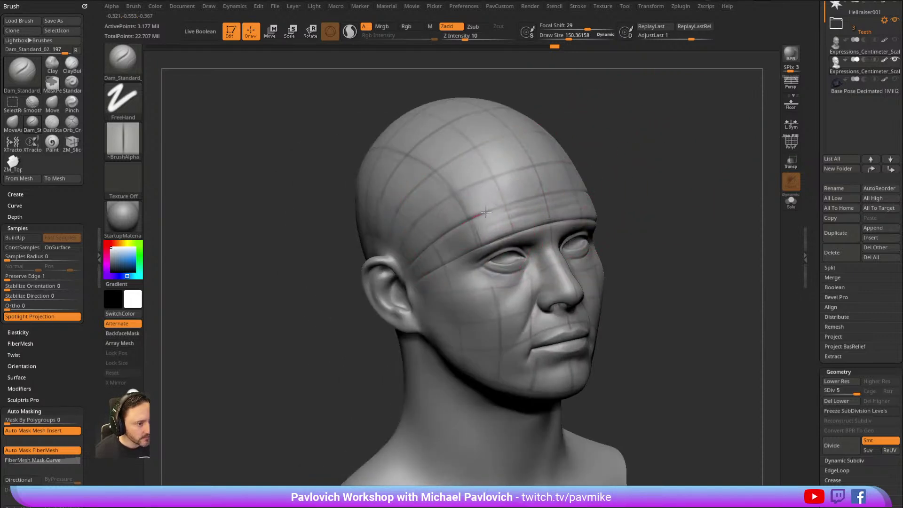
{"action": "mouse_move", "coordinate": [637, 139]}
{"action": "left_mouse_down"}
{"action": "mouse_move", "coordinate": [649, 141]}
{"action": "mouse_move", "coordinate": [641, 157]}
{"action": "mouse_move", "coordinate": [519, 218]}
{"action": "left_mouse_up"}
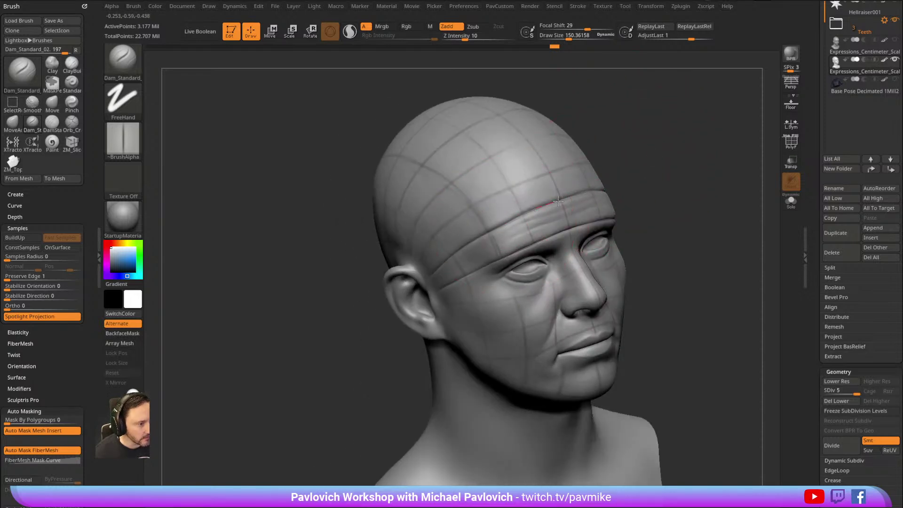
Carve the third groove from above the ear across the upper forehead along its guide line.
{"action": "left_click_drag", "start_coordinate": [606, 143], "coordinate": [627, 147]}
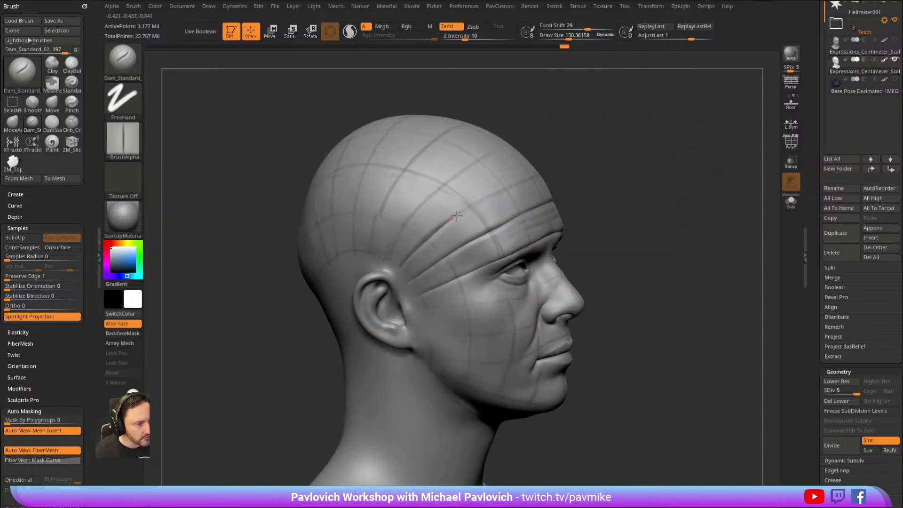
{"action": "left_click_drag", "start_coordinate": [546, 161], "coordinate": [512, 167]}
{"action": "mouse_move", "coordinate": [620, 141]}
{"action": "left_mouse_down"}
{"action": "mouse_move", "coordinate": [641, 137]}
{"action": "mouse_move", "coordinate": [644, 169]}
{"action": "left_mouse_up"}
{"action": "key", "text": "ctrl"}
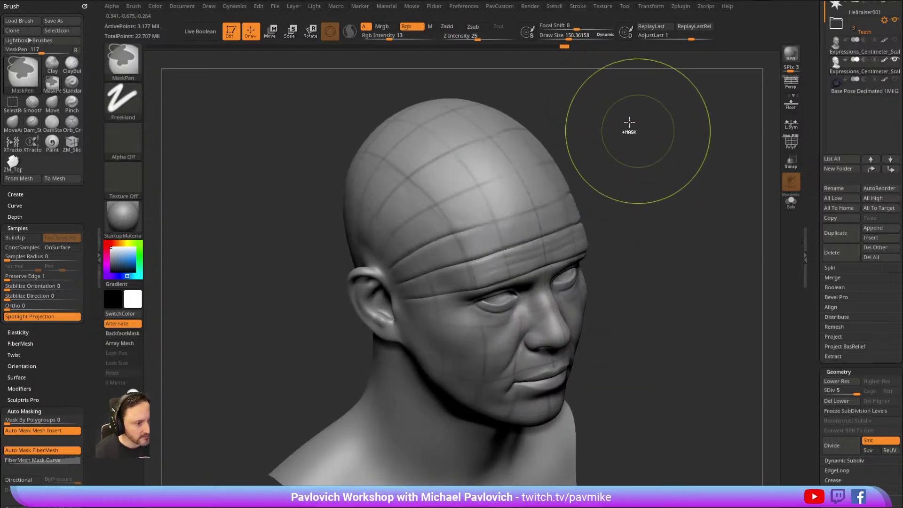
{"action": "left_click_drag", "start_coordinate": [618, 125], "coordinate": [413, 222]}
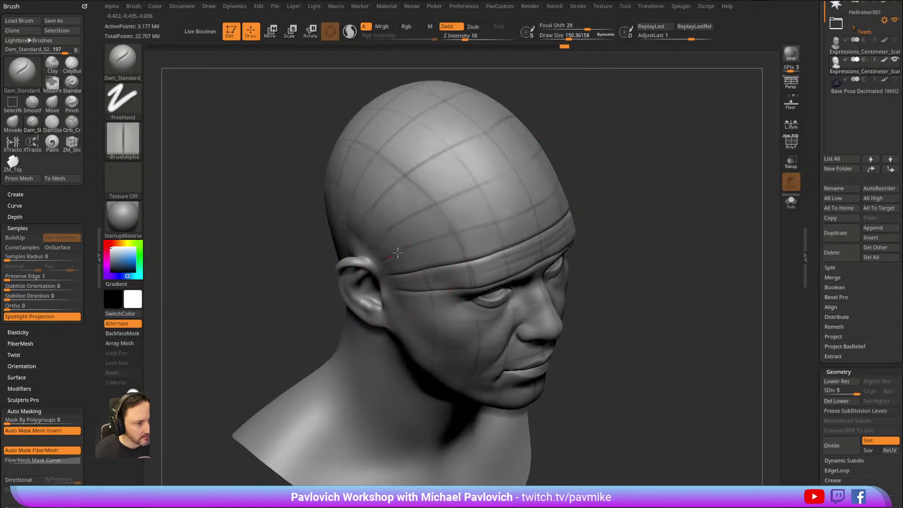
{"action": "left_click_drag", "start_coordinate": [528, 193], "coordinate": [545, 182]}
{"action": "left_click_drag", "start_coordinate": [594, 153], "coordinate": [584, 157]}
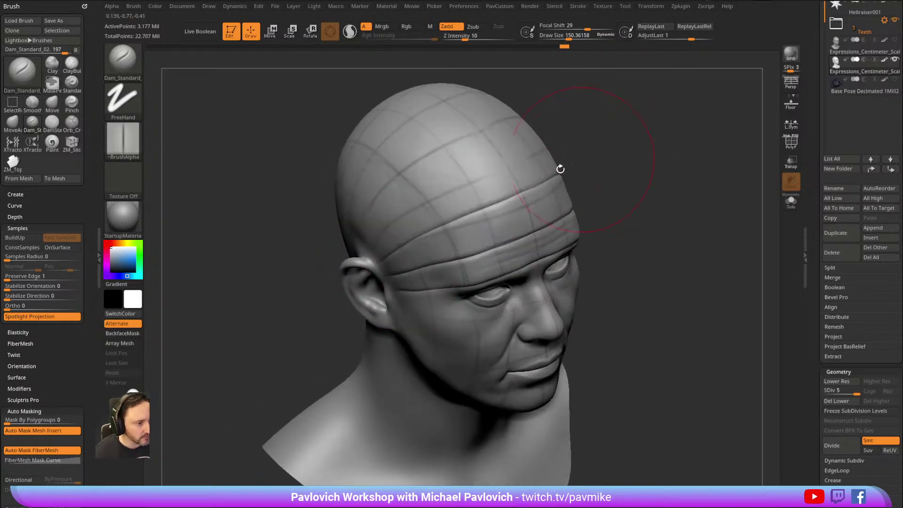
Carve the fourth and fifth grooves from above the ear over the front of the crown along the guide lines.
{"action": "left_click_drag", "start_coordinate": [415, 239], "coordinate": [447, 224]}
{"action": "mouse_move", "coordinate": [630, 141]}
{"action": "left_mouse_down"}
{"action": "mouse_move", "coordinate": [645, 135]}
{"action": "mouse_move", "coordinate": [355, 256]}
{"action": "left_mouse_up"}
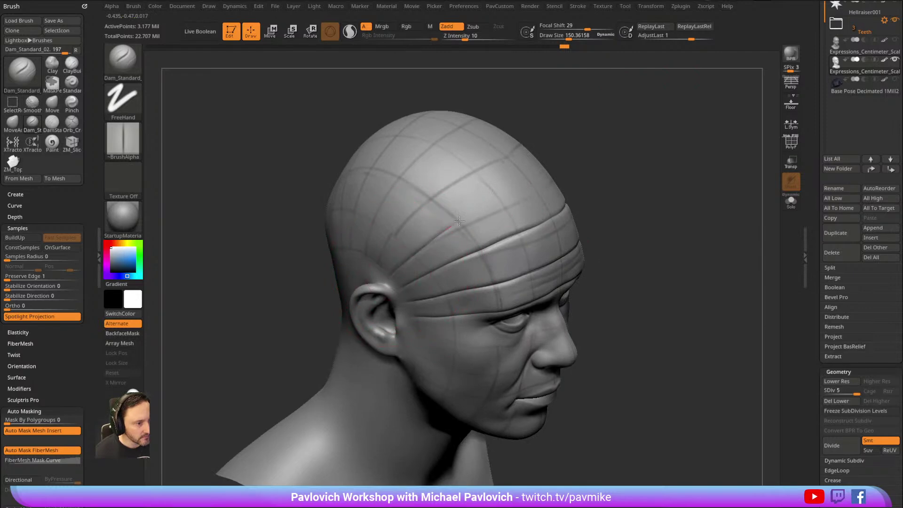
{"action": "left_click_drag", "start_coordinate": [595, 137], "coordinate": [399, 178]}
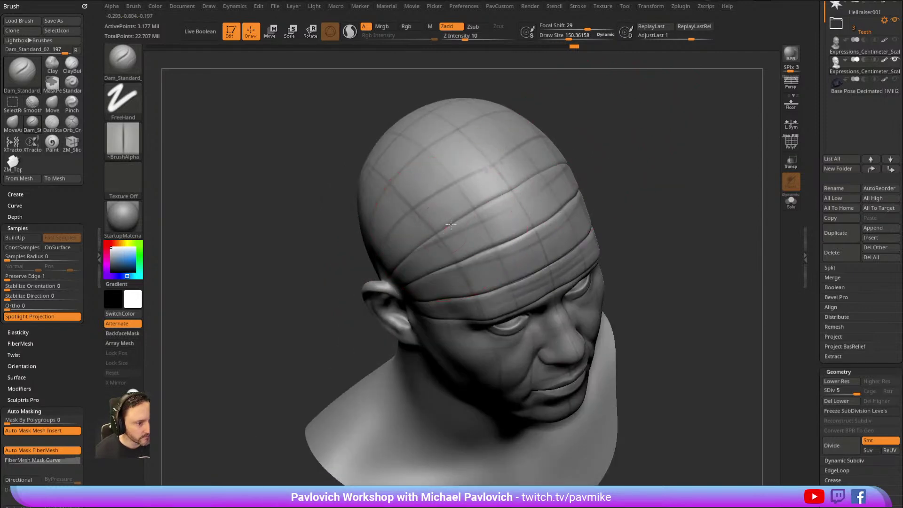
{"action": "mouse_move", "coordinate": [601, 135]}
{"action": "left_mouse_down"}
{"action": "mouse_move", "coordinate": [610, 153]}
{"action": "mouse_move", "coordinate": [383, 165]}
{"action": "left_mouse_up"}
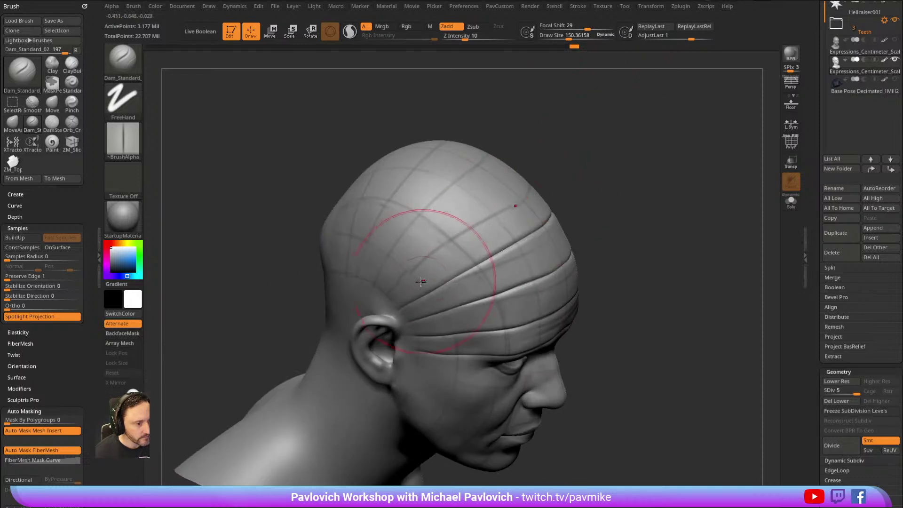
{"action": "left_click_drag", "start_coordinate": [577, 145], "coordinate": [459, 235]}
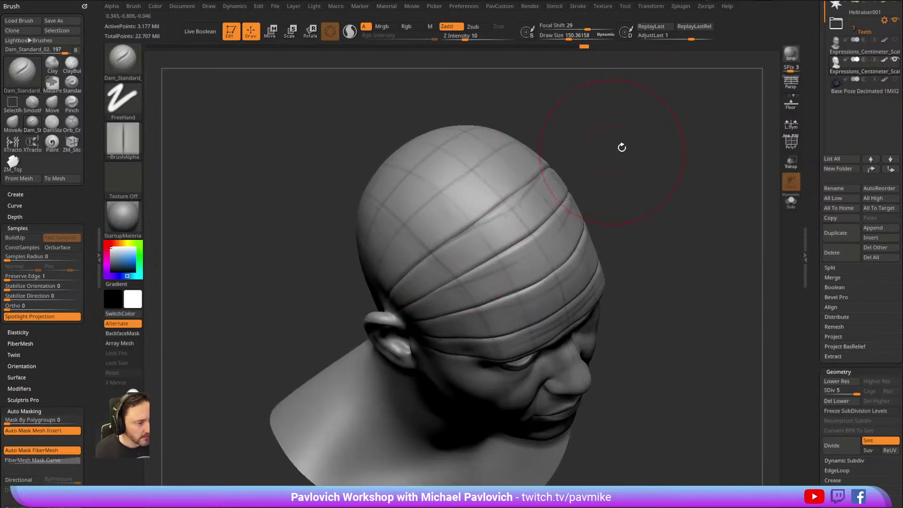
{"action": "left_click_drag", "start_coordinate": [610, 151], "coordinate": [621, 151]}
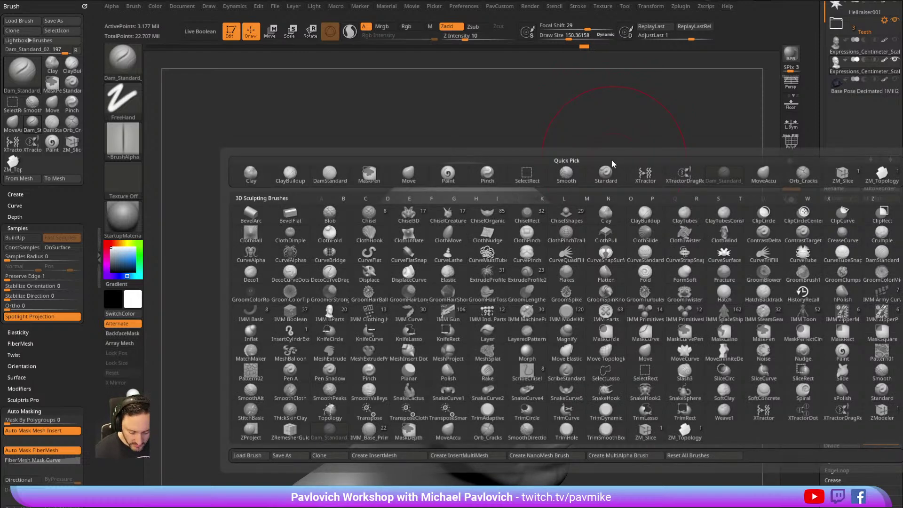
Try test cuts on the side of the skull with the Chisel brush, and undo them.
{"action": "key", "text": "c"}
{"action": "left_click", "coordinate": [366, 222]}
{"action": "mouse_move", "coordinate": [600, 141]}
{"action": "left_mouse_down"}
{"action": "mouse_move", "coordinate": [617, 131]}
{"action": "mouse_move", "coordinate": [555, 184]}
{"action": "left_mouse_up"}
{"action": "mouse_move", "coordinate": [388, 303]}
{"action": "left_mouse_down"}
{"action": "mouse_move", "coordinate": [441, 226]}
{"action": "mouse_move", "coordinate": [430, 225]}
{"action": "left_mouse_up"}
{"action": "key", "text": "ctrl+z"}
{"action": "key", "text": "s"}
{"action": "left_click_drag", "start_coordinate": [404, 259], "coordinate": [457, 203]}
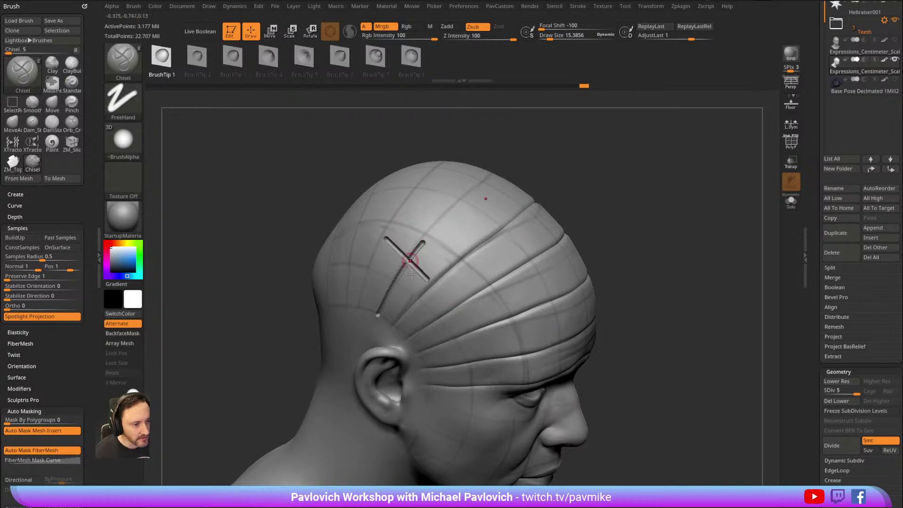
{"action": "left_click_drag", "start_coordinate": [636, 216], "coordinate": [635, 200]}
{"action": "key", "text": "ctrl+z"}
{"action": "key", "text": "ctrl+z"}
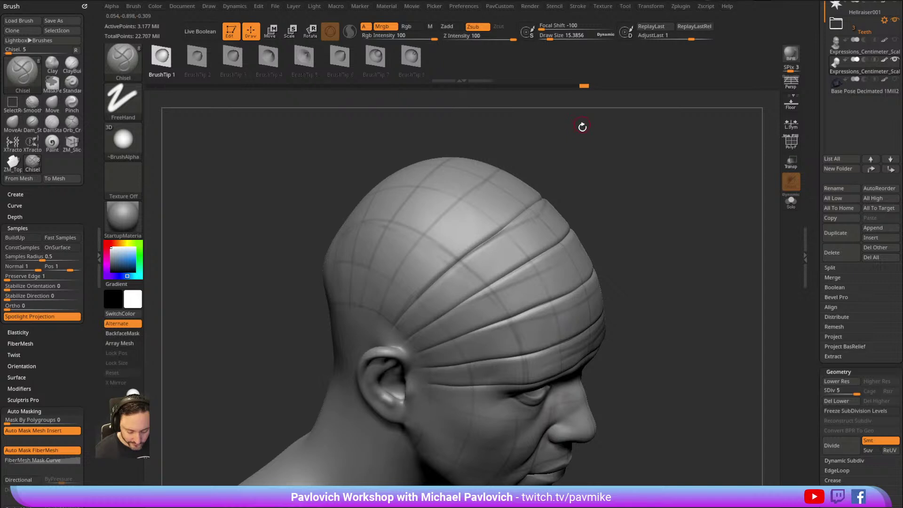
Switch back to the Dam_Standard brush and reduce its draw size to about 121.
{"action": "key", "text": "3"}
{"action": "left_click_drag", "start_coordinate": [573, 155], "coordinate": [558, 188]}
{"action": "right_click_drag", "start_coordinate": [500, 224], "coordinate": [469, 251]}
{"action": "left_click_drag", "start_coordinate": [452, 235], "coordinate": [476, 250]}
{"action": "left_click_drag", "start_coordinate": [515, 285], "coordinate": [522, 292]}
{"action": "left_click_drag", "start_coordinate": [531, 117], "coordinate": [554, 165]}
{"action": "key", "text": "ctrl+z"}
{"action": "left_click_drag", "start_coordinate": [558, 132], "coordinate": [599, 158], "text": "alt"}
{"action": "key", "text": "s"}
{"action": "left_click_drag", "start_coordinate": [453, 279], "coordinate": [459, 279]}
Carve the next groove from above the ear over the top of the crown along its guide line.
{"action": "left_click_drag", "start_coordinate": [412, 325], "coordinate": [415, 321]}
{"action": "left_click_drag", "start_coordinate": [479, 234], "coordinate": [500, 205]}
{"action": "left_click_drag", "start_coordinate": [527, 150], "coordinate": [562, 167]}
{"action": "key", "text": "ctrl+z"}
{"action": "left_click_drag", "start_coordinate": [410, 324], "coordinate": [487, 220]}
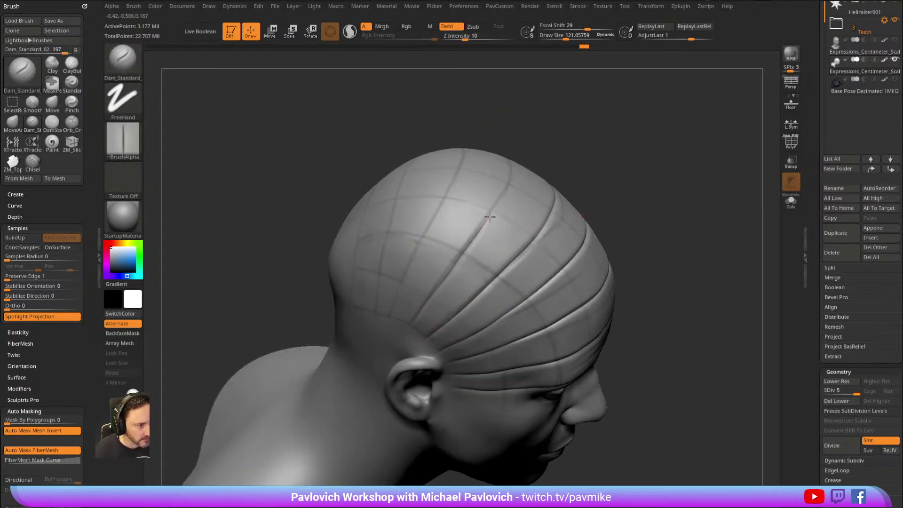
{"action": "left_click_drag", "start_coordinate": [553, 120], "coordinate": [551, 156]}
{"action": "left_click_drag", "start_coordinate": [446, 257], "coordinate": [465, 234]}
{"action": "mouse_move", "coordinate": [498, 185]}
{"action": "left_mouse_down"}
{"action": "mouse_move", "coordinate": [520, 156]}
{"action": "mouse_move", "coordinate": [510, 175]}
{"action": "left_mouse_up"}
{"action": "key", "text": "ctrl+z"}
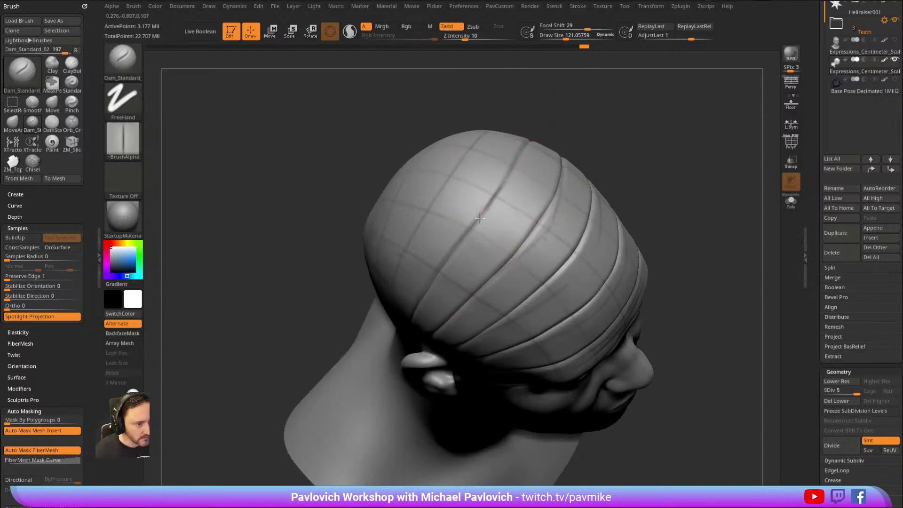
Carve grooves from behind the ear over the rear of the crown along the guide lines.
{"action": "mouse_move", "coordinate": [583, 115]}
{"action": "left_mouse_down"}
{"action": "mouse_move", "coordinate": [544, 155]}
{"action": "mouse_move", "coordinate": [520, 136]}
{"action": "mouse_move", "coordinate": [484, 205]}
{"action": "left_mouse_up"}
{"action": "right_click_drag", "start_coordinate": [483, 204], "coordinate": [512, 153]}
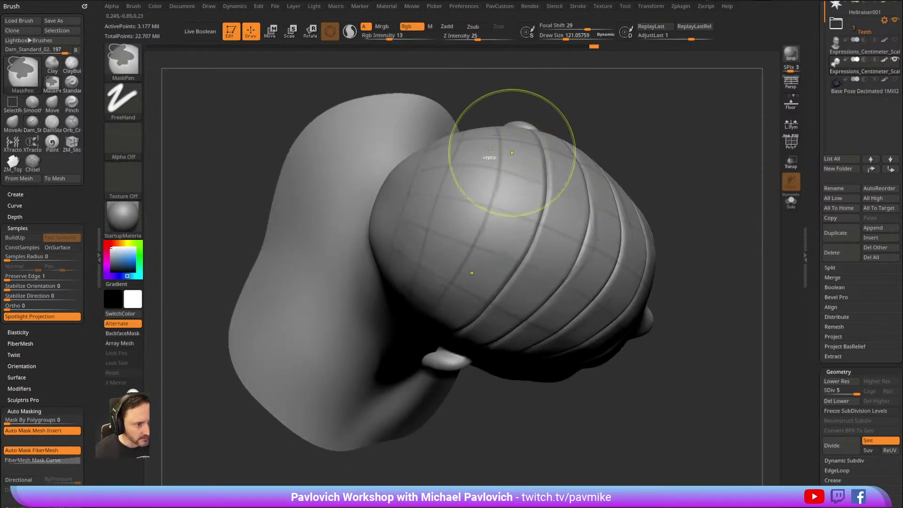
{"action": "left_click_drag", "start_coordinate": [494, 130], "coordinate": [494, 171]}
{"action": "mouse_move", "coordinate": [602, 143]}
{"action": "left_mouse_down"}
{"action": "mouse_move", "coordinate": [659, 86]}
{"action": "mouse_move", "coordinate": [712, 101]}
{"action": "mouse_move", "coordinate": [690, 86]}
{"action": "mouse_move", "coordinate": [667, 131]}
{"action": "mouse_move", "coordinate": [557, 175]}
{"action": "mouse_move", "coordinate": [588, 167]}
{"action": "mouse_move", "coordinate": [594, 186]}
{"action": "left_mouse_up"}
{"action": "key", "text": "ctrl+z"}
{"action": "left_click_drag", "start_coordinate": [434, 287], "coordinate": [455, 267]}
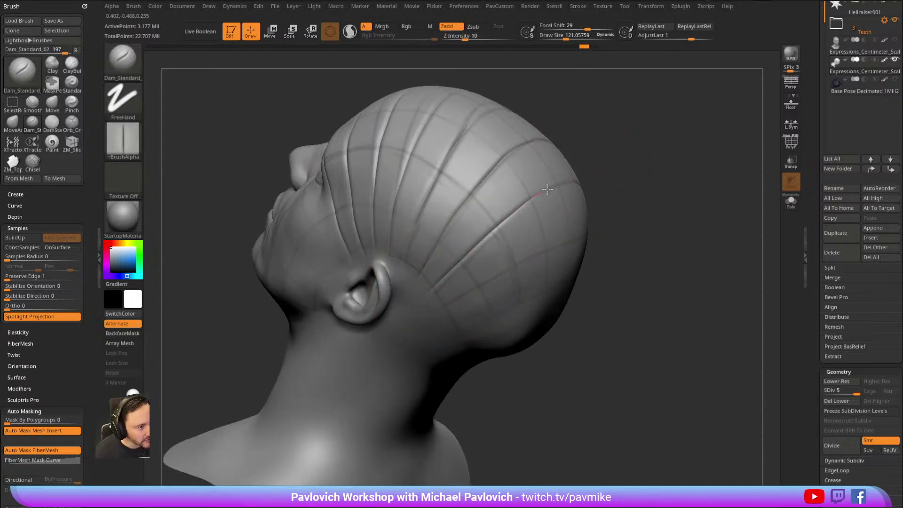
{"action": "left_click_drag", "start_coordinate": [607, 160], "coordinate": [624, 162]}
Carve the lowest grooves around the back of the skull along the guide lines behind the ear.
{"action": "left_click_drag", "start_coordinate": [686, 162], "coordinate": [632, 153]}
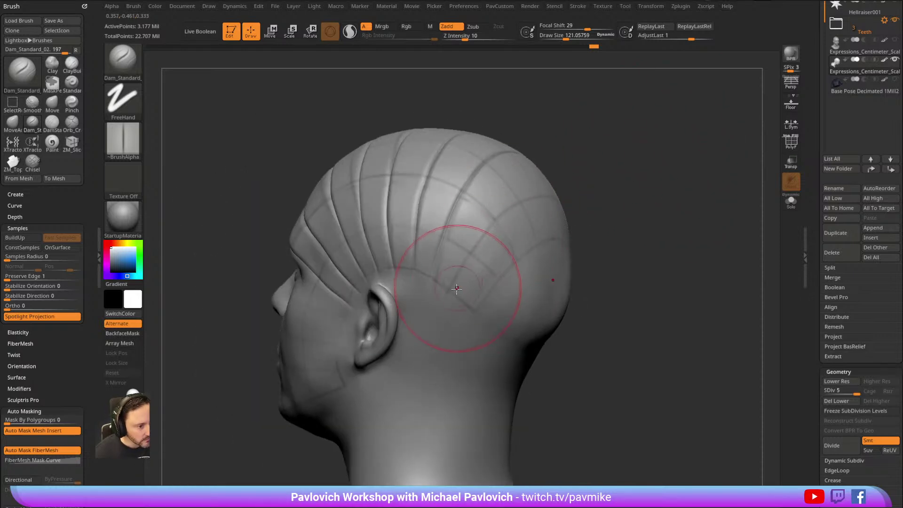
{"action": "mouse_move", "coordinate": [571, 170]}
{"action": "left_mouse_down"}
{"action": "mouse_move", "coordinate": [548, 203]}
{"action": "mouse_move", "coordinate": [579, 187]}
{"action": "left_mouse_up"}
{"action": "mouse_move", "coordinate": [633, 174]}
{"action": "left_mouse_down"}
{"action": "mouse_move", "coordinate": [659, 153]}
{"action": "mouse_move", "coordinate": [645, 162]}
{"action": "left_mouse_up"}
{"action": "left_click_drag", "start_coordinate": [454, 297], "coordinate": [474, 270]}
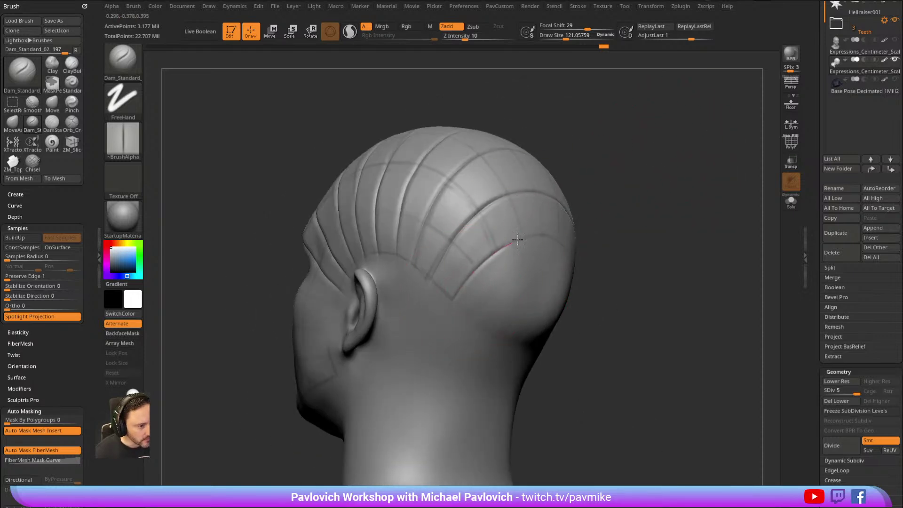
{"action": "left_click_drag", "start_coordinate": [618, 208], "coordinate": [413, 238]}
{"action": "mouse_move", "coordinate": [498, 247]}
{"action": "left_mouse_down"}
{"action": "mouse_move", "coordinate": [512, 243]}
{"action": "mouse_move", "coordinate": [499, 247]}
{"action": "left_mouse_up"}
Carve the border groove arching over the ear and down in front of it to the jaw corner.
{"action": "left_click_drag", "start_coordinate": [635, 165], "coordinate": [738, 141]}
{"action": "mouse_move", "coordinate": [574, 173]}
{"action": "left_mouse_down"}
{"action": "mouse_move", "coordinate": [678, 140]}
{"action": "mouse_move", "coordinate": [570, 168]}
{"action": "mouse_move", "coordinate": [671, 258]}
{"action": "mouse_move", "coordinate": [635, 133]}
{"action": "mouse_move", "coordinate": [688, 129]}
{"action": "mouse_move", "coordinate": [633, 131]}
{"action": "left_mouse_up"}
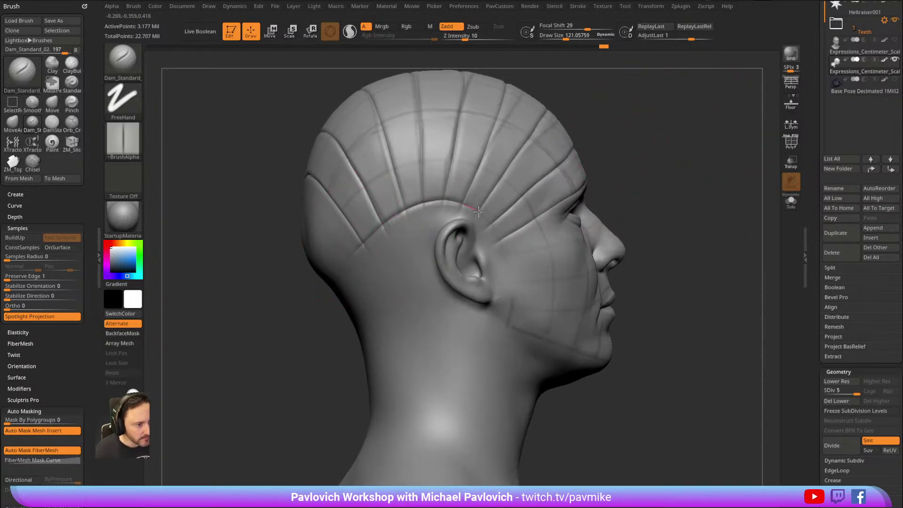
{"action": "left_click_drag", "start_coordinate": [510, 309], "coordinate": [504, 331]}
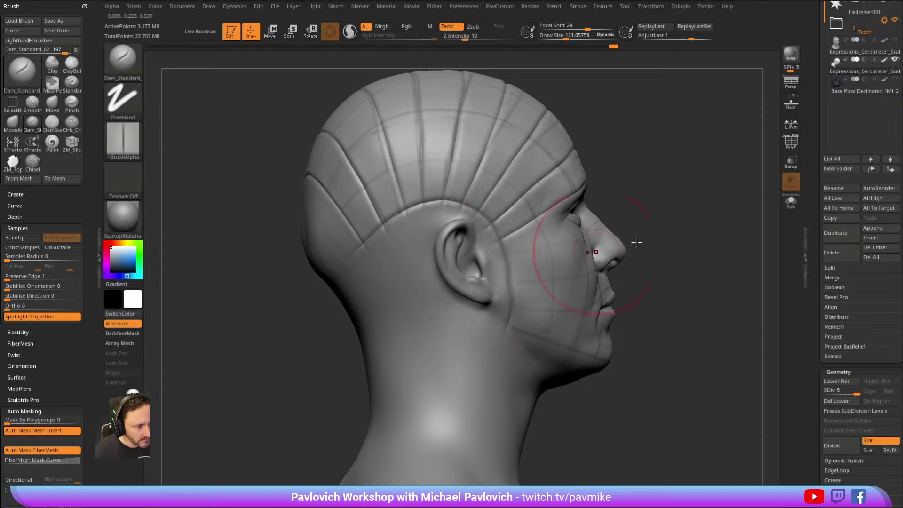
Carve the groove along the jawline from below the ear to the chin.
{"action": "left_click_drag", "start_coordinate": [649, 189], "coordinate": [593, 178]}
{"action": "right_click_drag", "start_coordinate": [387, 252], "coordinate": [412, 246]}
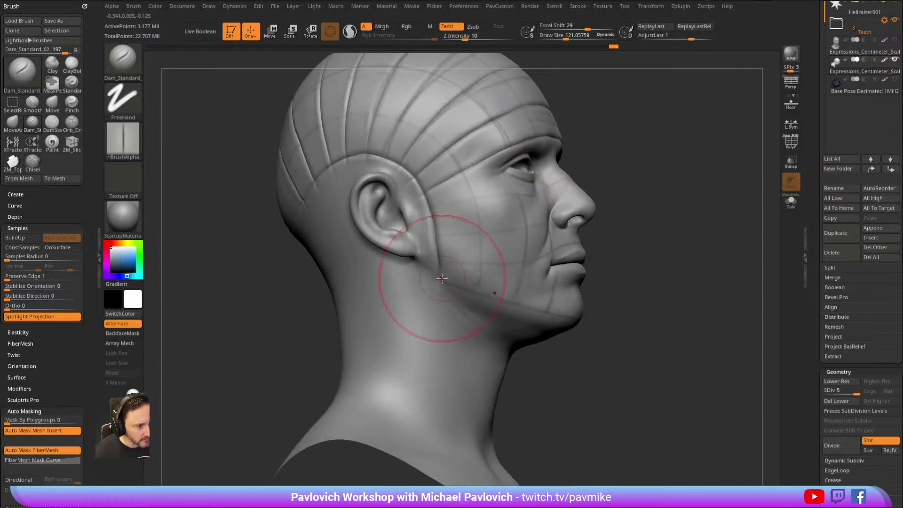
{"action": "left_click_drag", "start_coordinate": [435, 275], "coordinate": [486, 294]}
{"action": "mouse_move", "coordinate": [656, 299]}
{"action": "left_mouse_down"}
{"action": "mouse_move", "coordinate": [647, 303]}
{"action": "mouse_move", "coordinate": [683, 275]}
{"action": "mouse_move", "coordinate": [675, 249]}
{"action": "mouse_move", "coordinate": [685, 200]}
{"action": "mouse_move", "coordinate": [658, 201]}
{"action": "left_mouse_up"}
Carve a straight groove down the centre line from the top of the skull over the nose and lips to the chin.
{"action": "mouse_move", "coordinate": [649, 111]}
{"action": "left_mouse_down", "text": "shift"}
{"action": "mouse_move", "coordinate": [667, 100]}
{"action": "mouse_move", "coordinate": [667, 170]}
{"action": "left_mouse_up", "text": "shift"}
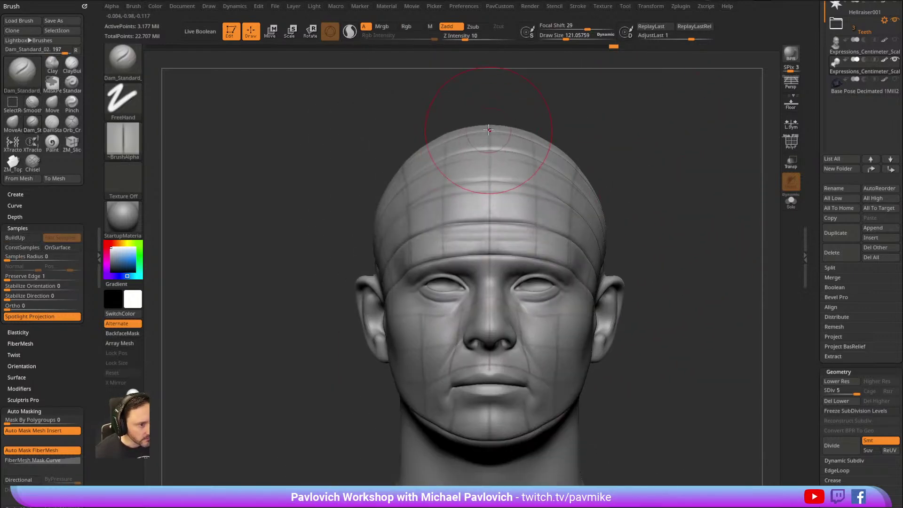
{"action": "left_click_drag", "start_coordinate": [494, 290], "coordinate": [486, 333]}
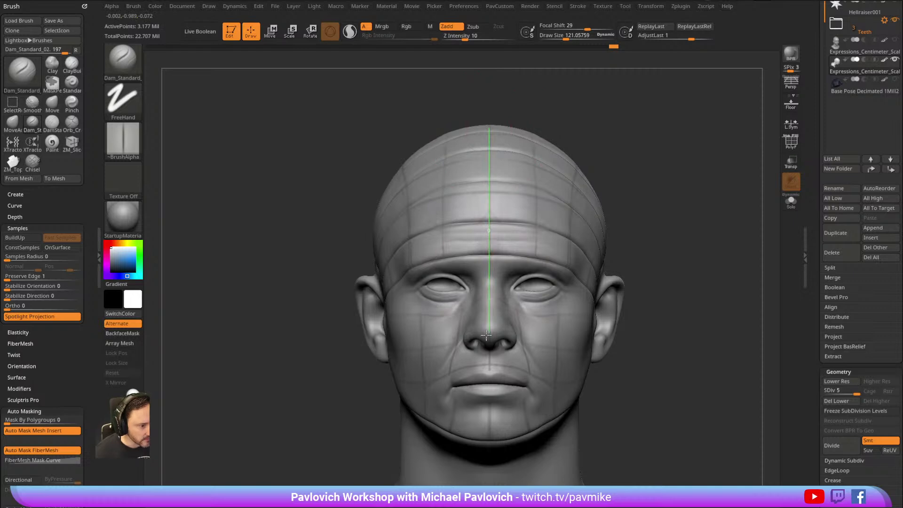
{"action": "mouse_move", "coordinate": [648, 158]}
{"action": "left_mouse_down"}
{"action": "mouse_move", "coordinate": [651, 176]}
{"action": "mouse_move", "coordinate": [685, 126]}
{"action": "mouse_move", "coordinate": [698, 124]}
{"action": "mouse_move", "coordinate": [677, 211]}
{"action": "left_mouse_up"}
{"action": "left_click_drag", "start_coordinate": [487, 130], "coordinate": [486, 152]}
{"action": "left_click_drag", "start_coordinate": [489, 304], "coordinate": [485, 382]}
{"action": "mouse_move", "coordinate": [695, 222]}
{"action": "left_mouse_down"}
{"action": "mouse_move", "coordinate": [709, 151]}
{"action": "mouse_move", "coordinate": [701, 171]}
{"action": "mouse_move", "coordinate": [646, 127]}
{"action": "left_mouse_up"}
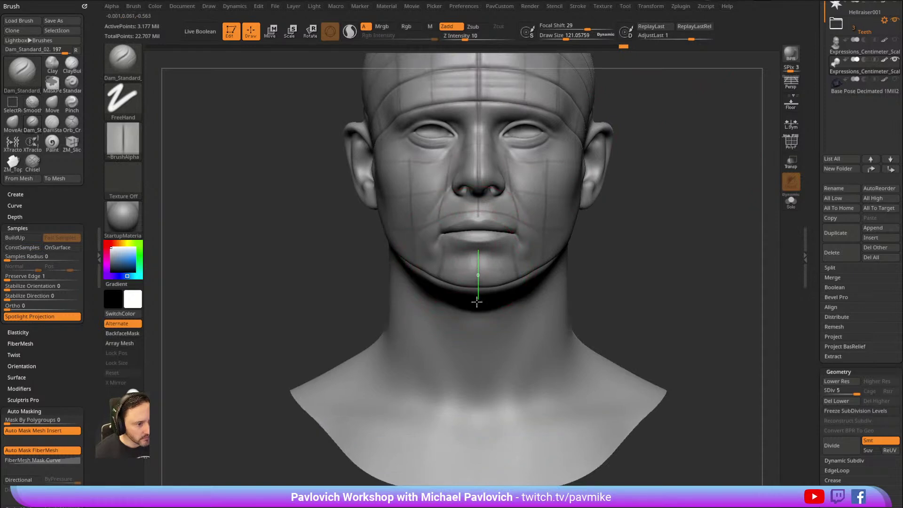
{"action": "left_click_drag", "start_coordinate": [479, 247], "coordinate": [477, 265], "text": "shift"}
Carve the short chin groove from below the mouth corner to the jawline, with the draw size reduced to about 99.
{"action": "key", "text": "["}
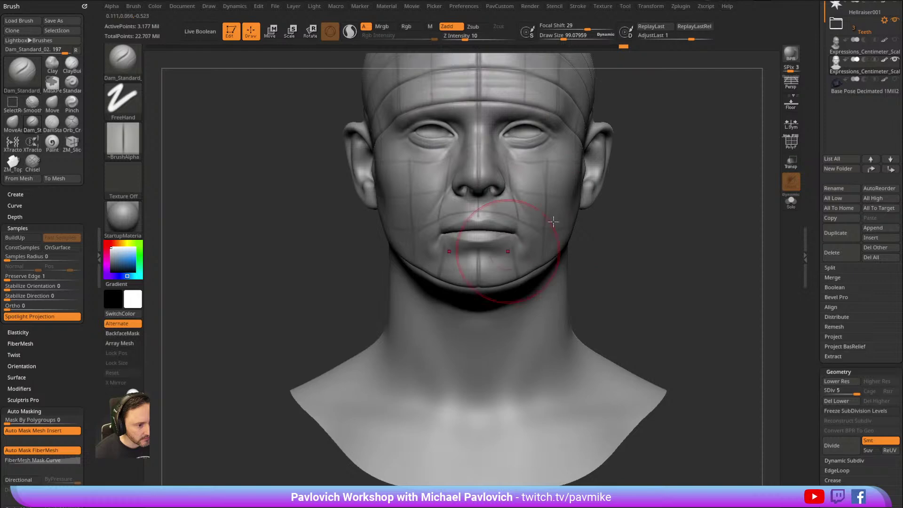
{"action": "right_click_drag", "start_coordinate": [507, 251], "coordinate": [501, 207]}
{"action": "right_click_drag", "start_coordinate": [536, 240], "coordinate": [451, 245]}
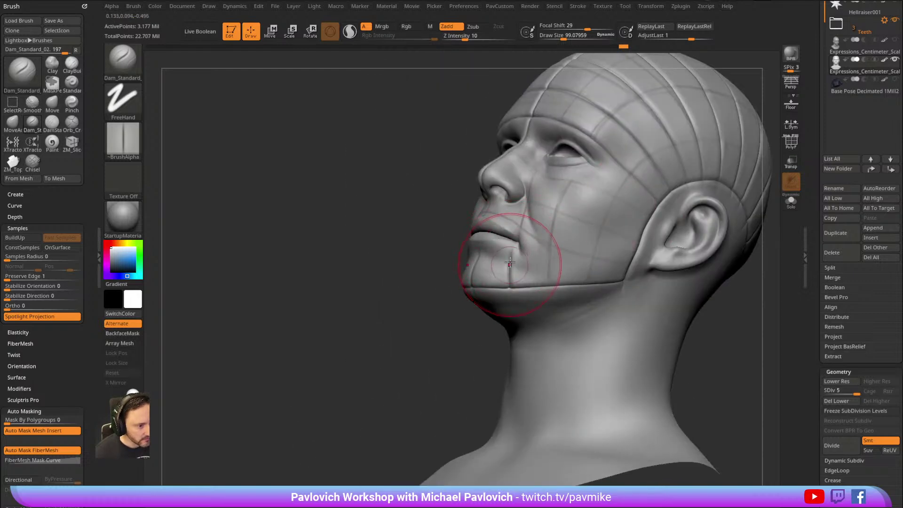
{"action": "mouse_move", "coordinate": [510, 294]}
{"action": "right_mouse_down"}
{"action": "mouse_move", "coordinate": [469, 348]}
{"action": "mouse_move", "coordinate": [660, 183]}
{"action": "mouse_move", "coordinate": [427, 202]}
{"action": "right_mouse_up"}
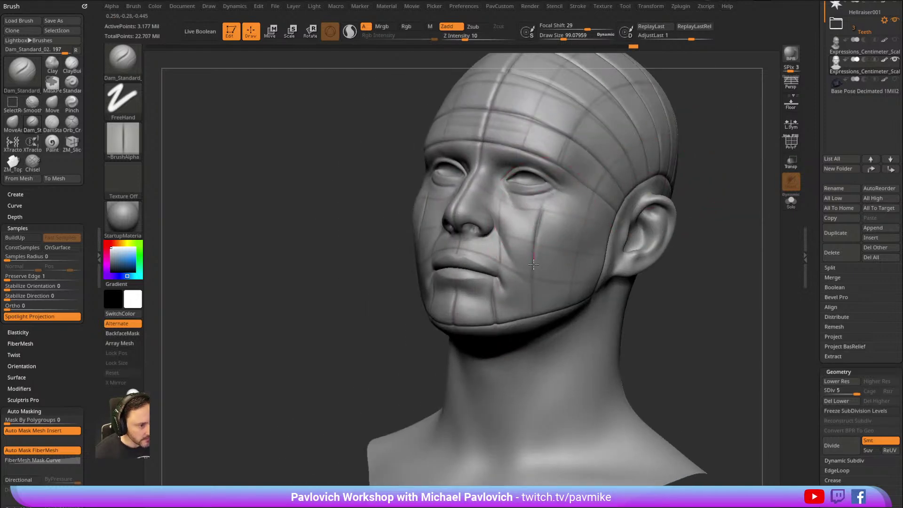
Carve the vertical cheek groove from below the eye down to the jawline, undoing and redrawing the stroke where it strays.
{"action": "right_click_drag", "start_coordinate": [530, 303], "coordinate": [485, 296]}
{"action": "key", "text": "ctrl+z"}
{"action": "right_click_drag", "start_coordinate": [395, 283], "coordinate": [443, 287]}
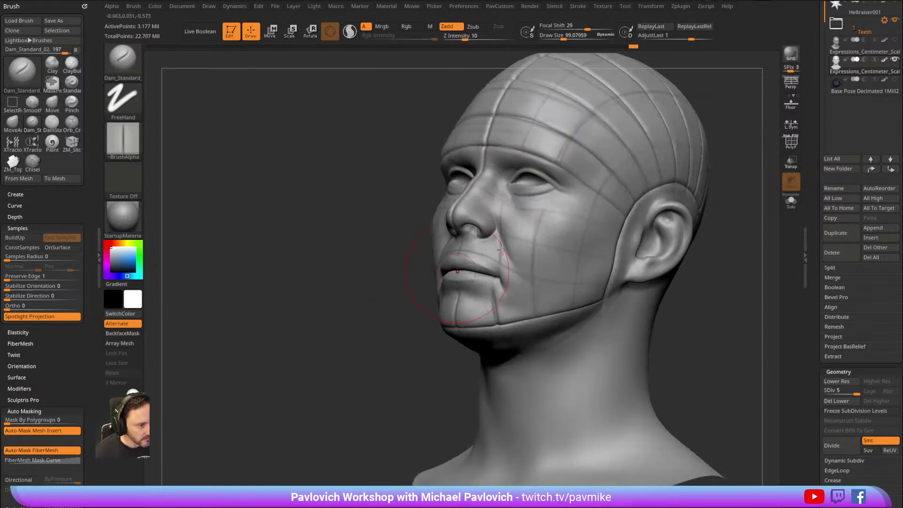
{"action": "left_click_drag", "start_coordinate": [541, 211], "coordinate": [534, 275]}
{"action": "key", "text": "ctrl+z"}
{"action": "left_click_drag", "start_coordinate": [543, 210], "coordinate": [541, 220]}
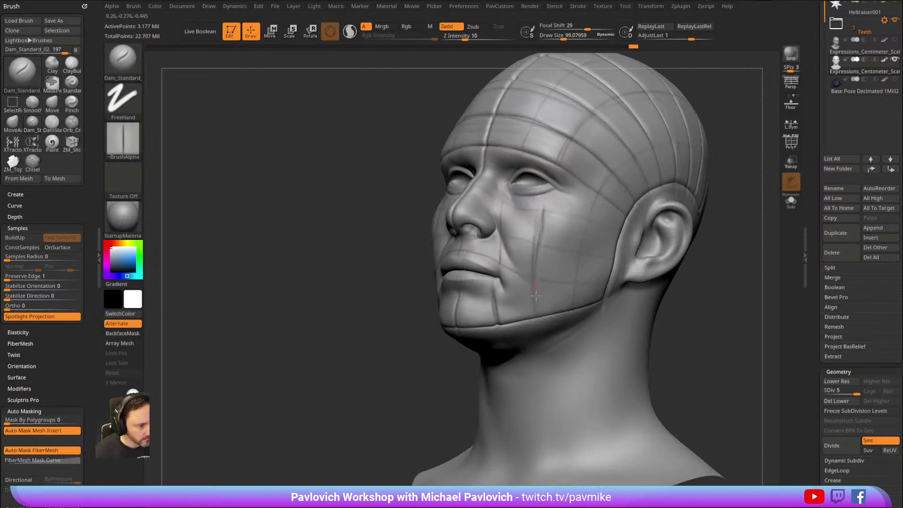
{"action": "left_click_drag", "start_coordinate": [537, 318], "coordinate": [536, 324]}
Carve the two horizontal cheek grooves, from the ear border under the eye to the nose and from the jaw corner to the upper lip.
{"action": "mouse_move", "coordinate": [514, 331]}
{"action": "right_mouse_down"}
{"action": "mouse_move", "coordinate": [639, 159]}
{"action": "mouse_move", "coordinate": [623, 181]}
{"action": "right_mouse_up"}
{"action": "left_click_drag", "start_coordinate": [392, 269], "coordinate": [390, 271]}
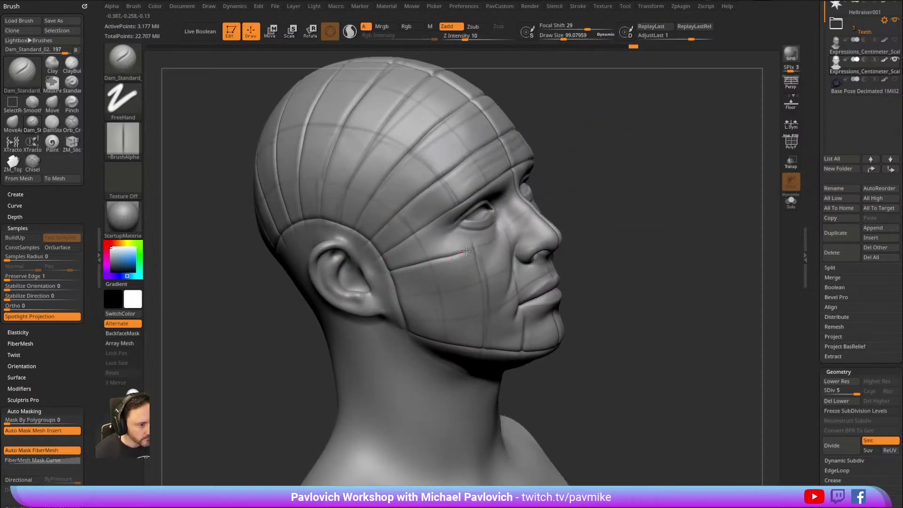
{"action": "right_click_drag", "start_coordinate": [556, 195], "coordinate": [554, 202]}
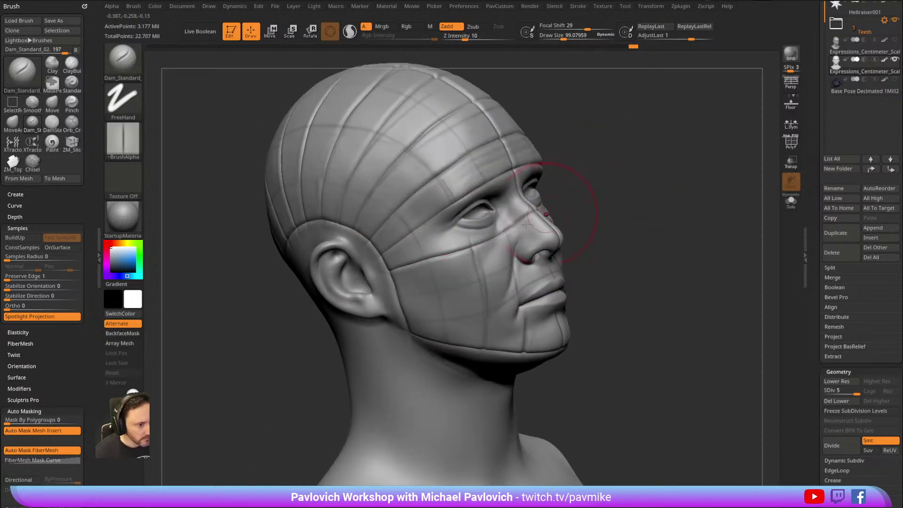
{"action": "right_click_drag", "start_coordinate": [651, 171], "coordinate": [540, 207]}
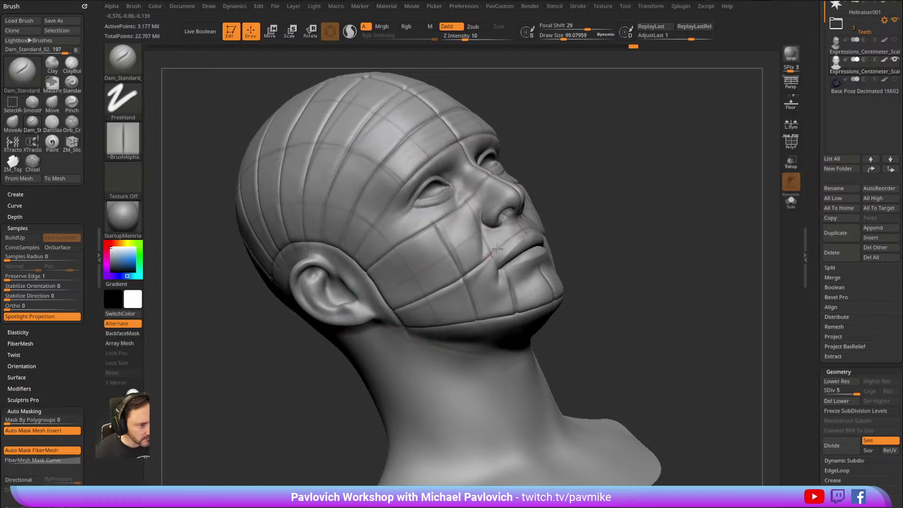
{"action": "left_click_drag", "start_coordinate": [519, 231], "coordinate": [531, 226]}
Reduce the draw size to about 69 and carve the centre-line groove beneath the nose and down the upper lip.
{"action": "mouse_move", "coordinate": [629, 184]}
{"action": "right_mouse_down", "text": "shift"}
{"action": "mouse_move", "coordinate": [647, 177]}
{"action": "mouse_move", "coordinate": [625, 184]}
{"action": "right_mouse_up", "text": "shift"}
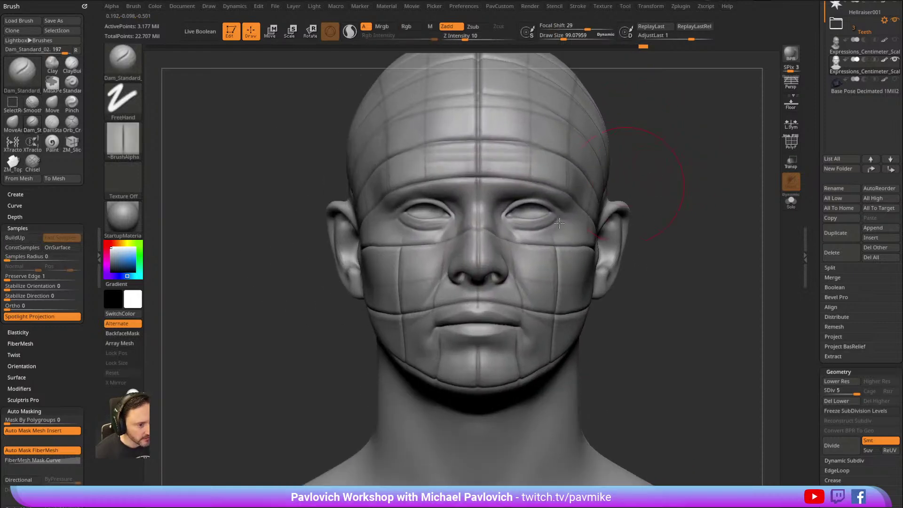
{"action": "right_click_drag", "start_coordinate": [518, 250], "coordinate": [488, 231]}
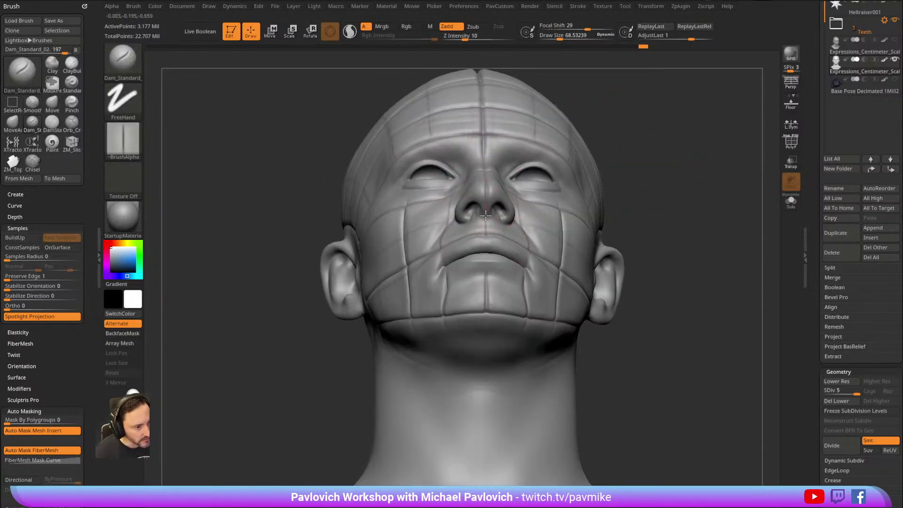
{"action": "right_click_drag", "start_coordinate": [583, 147], "coordinate": [530, 207]}
{"action": "right_click_drag", "start_coordinate": [708, 157], "coordinate": [501, 242]}
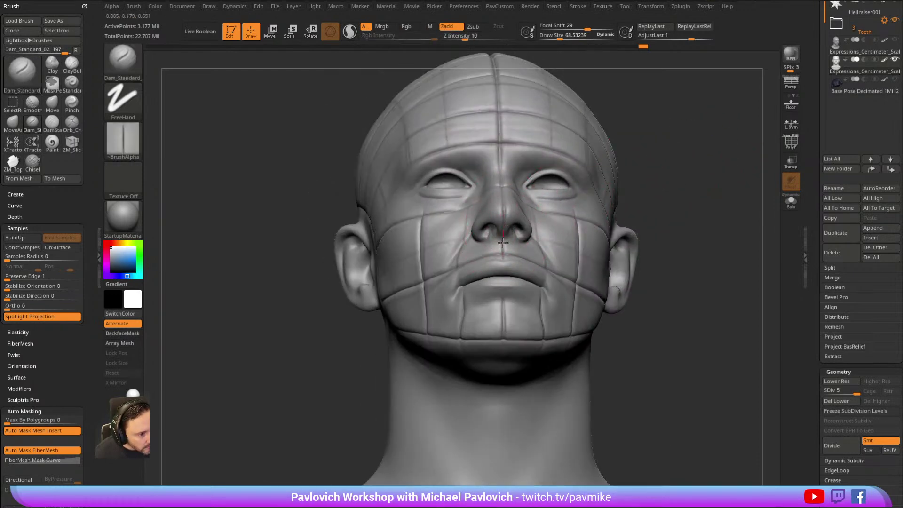
{"action": "right_click_drag", "start_coordinate": [502, 256], "coordinate": [635, 152]}
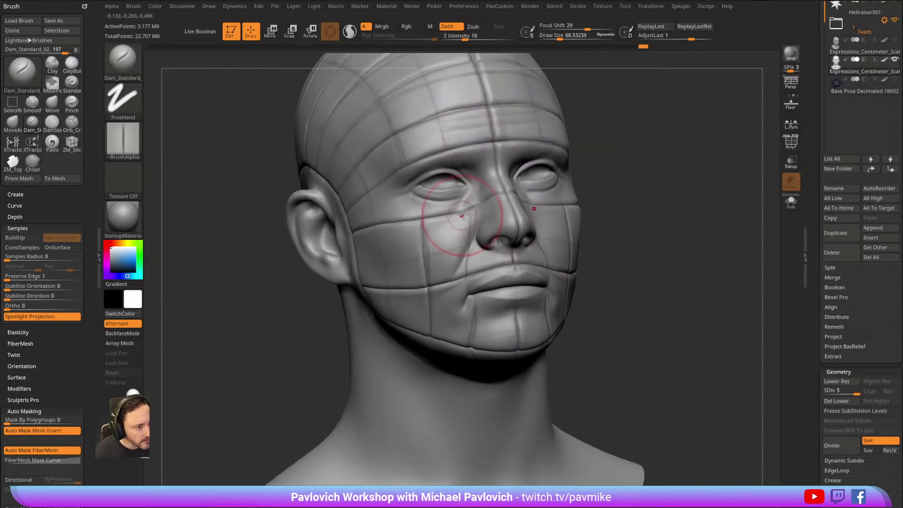
Carve the groove beside the nose from the under-eye line down to the mouth corner, redoing the stray stroke.
{"action": "left_click_drag", "start_coordinate": [468, 273], "coordinate": [468, 275]}
{"action": "key", "text": "ctrl+z"}
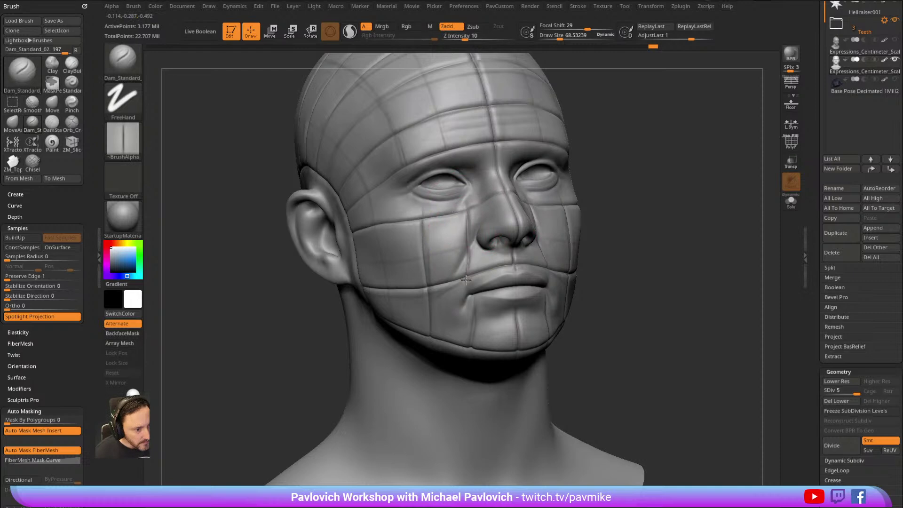
{"action": "left_click_drag", "start_coordinate": [635, 195], "coordinate": [673, 194]}
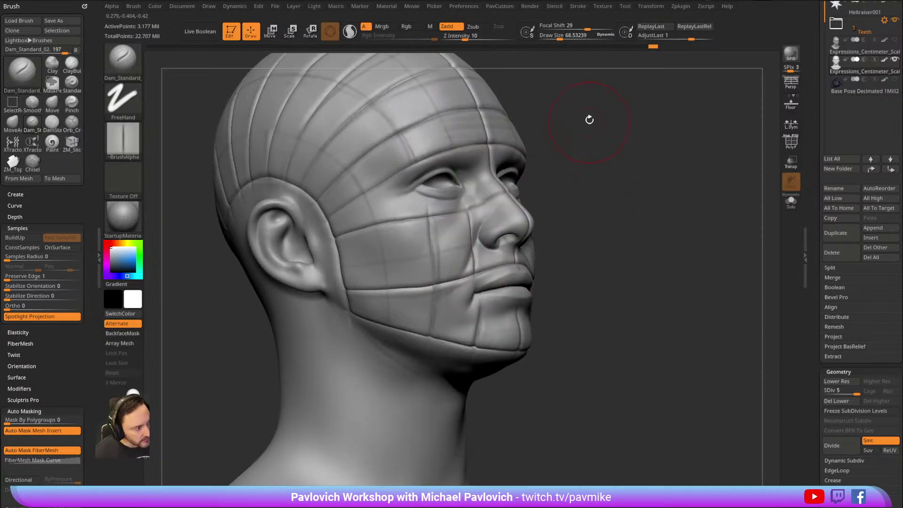
{"action": "left_click_drag", "start_coordinate": [588, 122], "coordinate": [607, 183], "text": "alt"}
Set the draw size to about 121 and carve the first lengthwise groove beside the centre line over the skull to the brow.
{"action": "right_click_drag", "start_coordinate": [607, 183], "coordinate": [459, 268]}
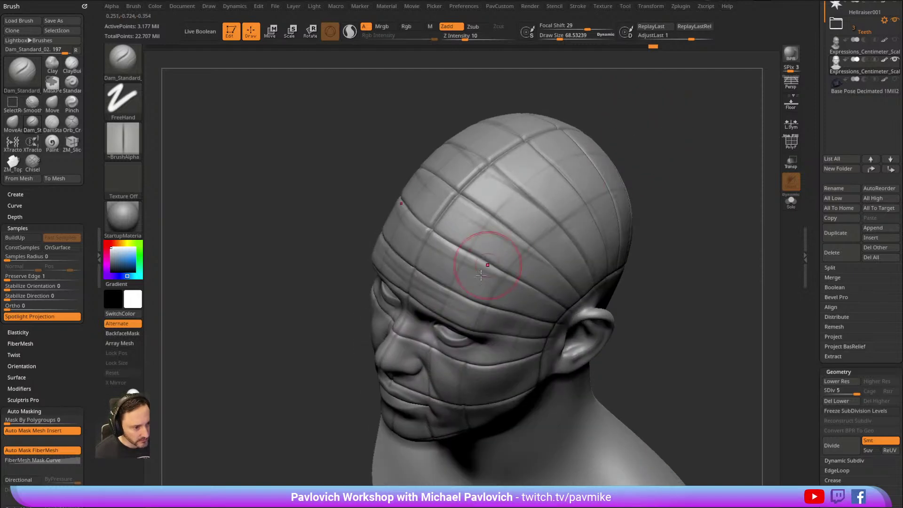
{"action": "key", "text": "]"}
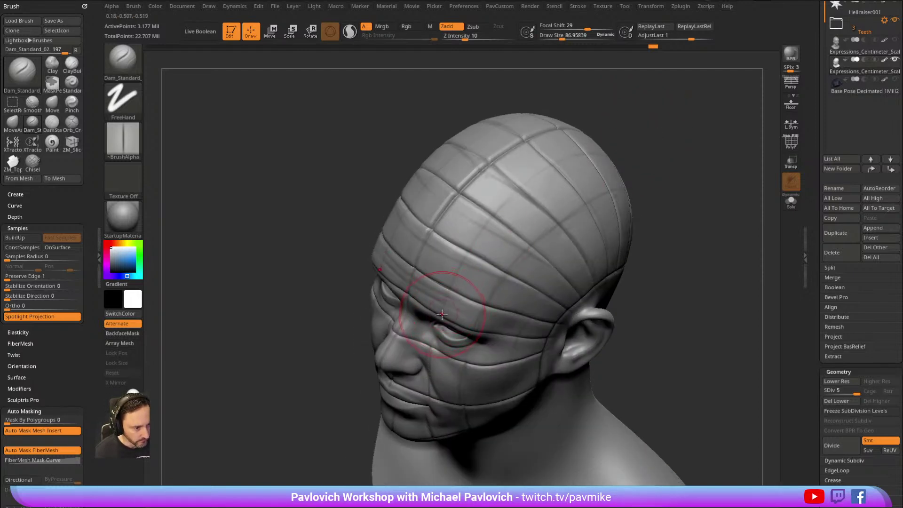
{"action": "mouse_move", "coordinate": [468, 240]}
{"action": "right_mouse_down"}
{"action": "mouse_move", "coordinate": [644, 123]}
{"action": "mouse_move", "coordinate": [632, 137]}
{"action": "right_mouse_up"}
{"action": "key", "text": "s"}
{"action": "left_click_drag", "start_coordinate": [460, 291], "coordinate": [467, 292]}
{"action": "right_click_drag", "start_coordinate": [583, 188], "coordinate": [545, 198]}
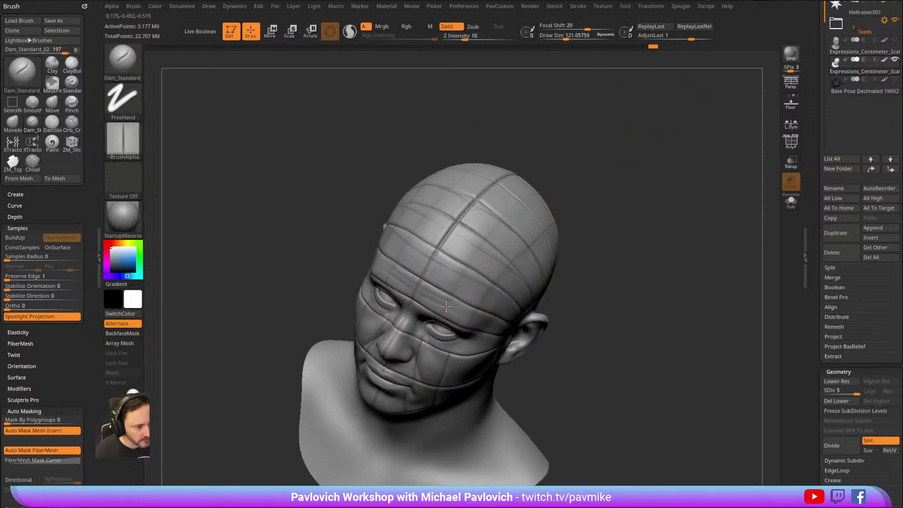
{"action": "mouse_move", "coordinate": [472, 256]}
{"action": "right_mouse_down"}
{"action": "mouse_move", "coordinate": [623, 200]}
{"action": "mouse_move", "coordinate": [601, 113]}
{"action": "mouse_move", "coordinate": [570, 137]}
{"action": "mouse_move", "coordinate": [484, 168]}
{"action": "right_mouse_up"}
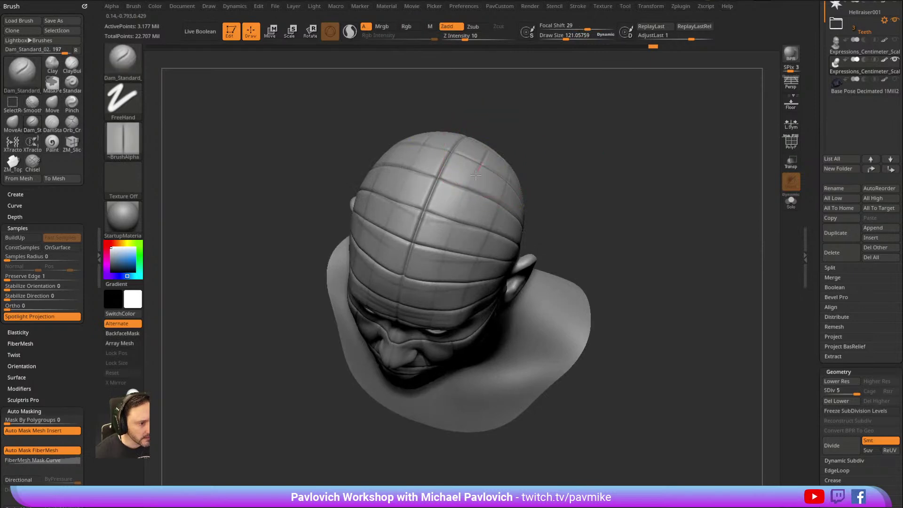
{"action": "right_click_drag", "start_coordinate": [445, 278], "coordinate": [434, 181]}
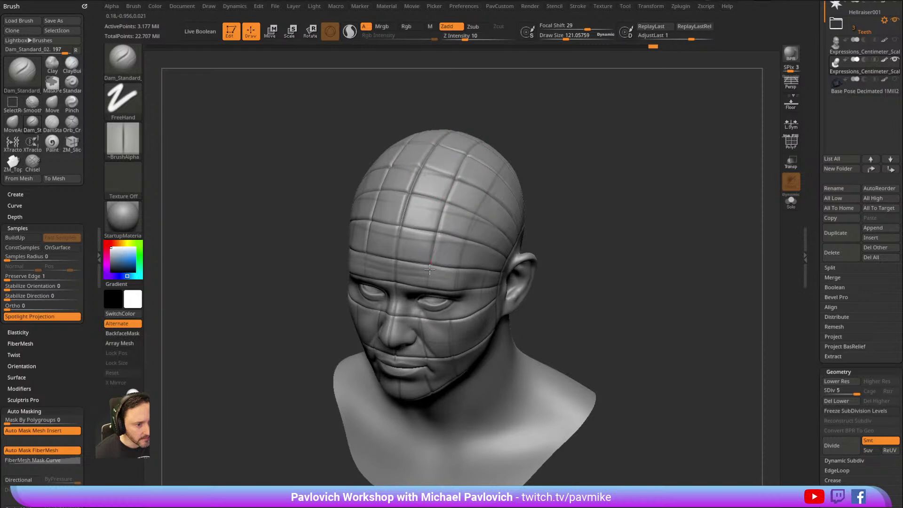
Carve the second lengthwise groove out from the centre line, from the back of the skull over the crown to the forehead.
{"action": "mouse_move", "coordinate": [428, 216]}
{"action": "right_mouse_down"}
{"action": "mouse_move", "coordinate": [546, 188]}
{"action": "mouse_move", "coordinate": [540, 262]}
{"action": "mouse_move", "coordinate": [527, 197]}
{"action": "right_mouse_up"}
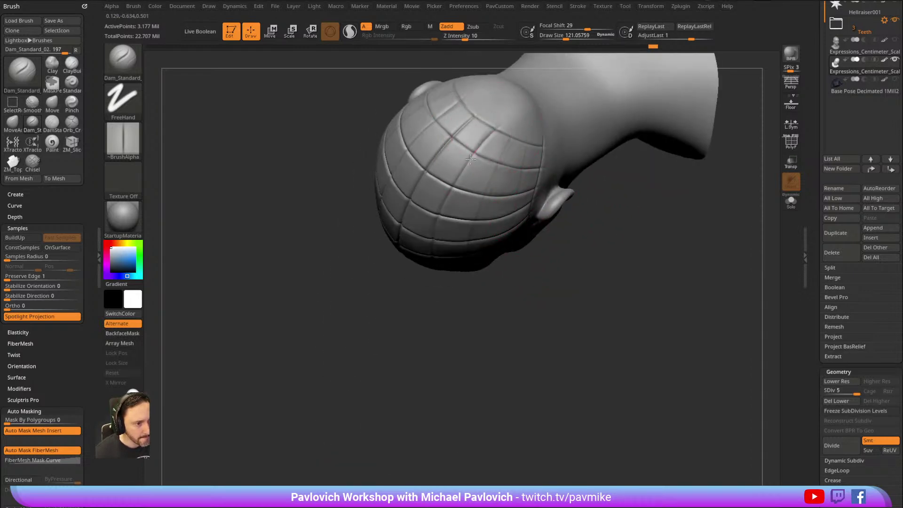
{"action": "right_click_drag", "start_coordinate": [433, 304], "coordinate": [451, 188]}
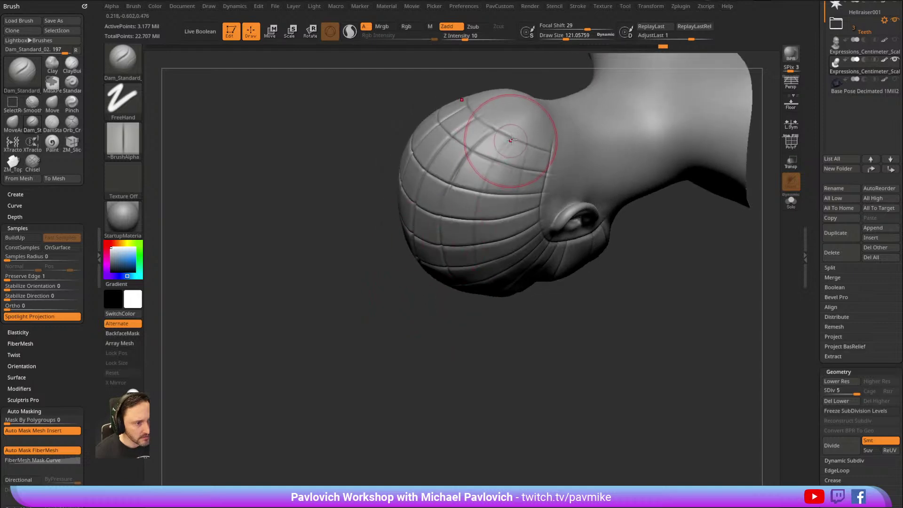
{"action": "mouse_move", "coordinate": [483, 337]}
{"action": "right_mouse_down"}
{"action": "mouse_move", "coordinate": [605, 133]}
{"action": "mouse_move", "coordinate": [609, 101]}
{"action": "mouse_move", "coordinate": [600, 114]}
{"action": "mouse_move", "coordinate": [611, 131]}
{"action": "mouse_move", "coordinate": [602, 127]}
{"action": "right_mouse_up"}
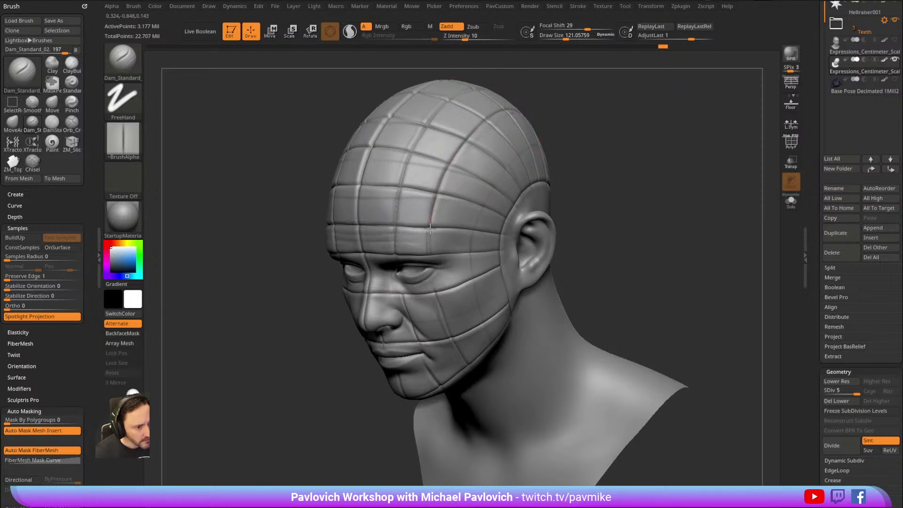
Carve the outermost groove around the side of the skull above the ear, past the temple and down the cheek to the jawline.
{"action": "right_click_drag", "start_coordinate": [502, 150], "coordinate": [620, 139]}
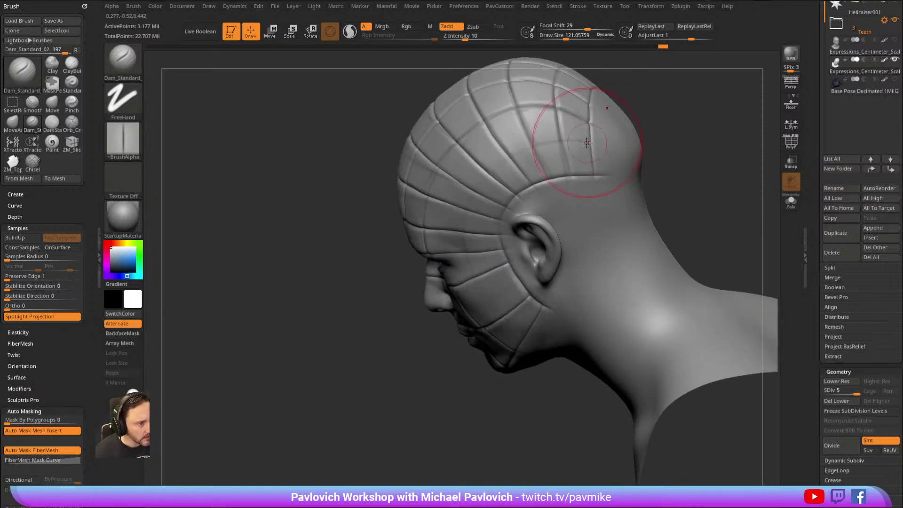
{"action": "left_click_drag", "start_coordinate": [547, 140], "coordinate": [490, 173]}
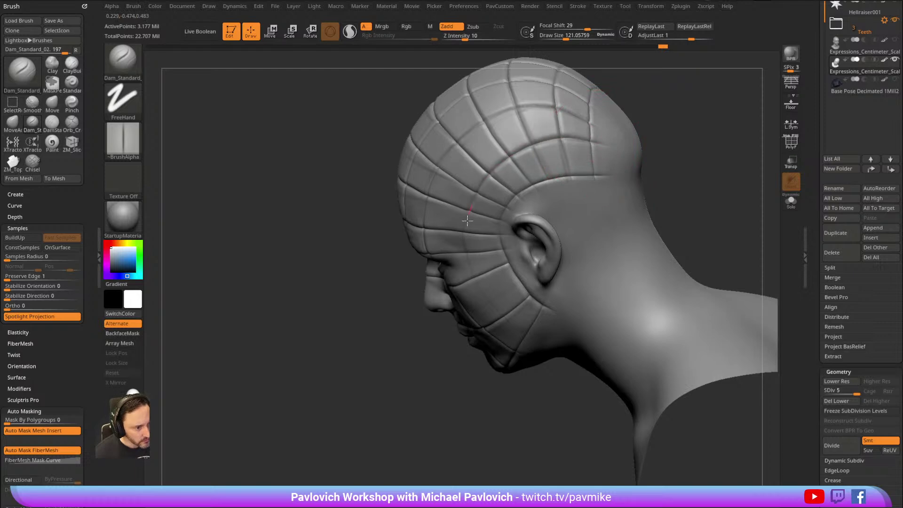
{"action": "left_click_drag", "start_coordinate": [495, 307], "coordinate": [533, 342]}
Reduce the draw size to about 44 and switch to the Morph brush.
{"action": "mouse_move", "coordinate": [494, 428]}
{"action": "right_mouse_down"}
{"action": "mouse_move", "coordinate": [621, 106]}
{"action": "mouse_move", "coordinate": [726, 111]}
{"action": "mouse_move", "coordinate": [641, 157]}
{"action": "mouse_move", "coordinate": [722, 137]}
{"action": "mouse_move", "coordinate": [663, 136]}
{"action": "mouse_move", "coordinate": [715, 145]}
{"action": "mouse_move", "coordinate": [685, 127]}
{"action": "mouse_move", "coordinate": [675, 141]}
{"action": "right_mouse_up"}
{"action": "key", "text": "s"}
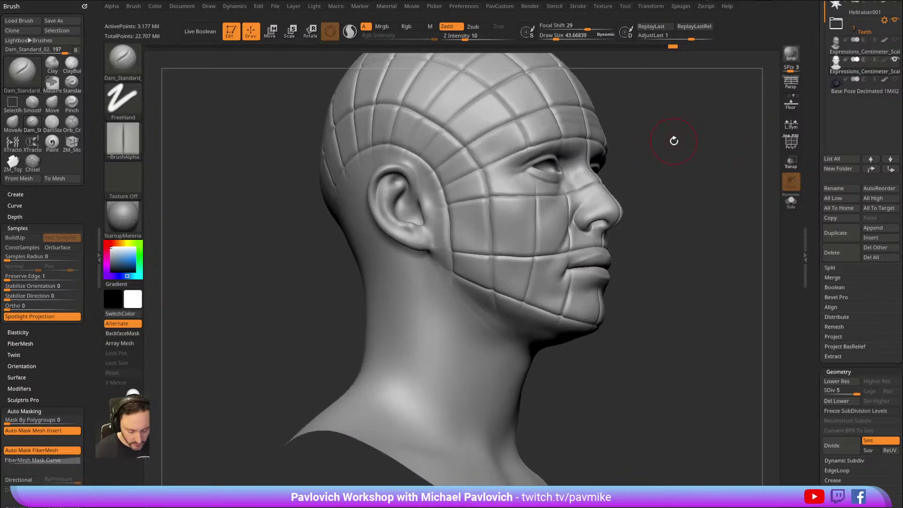
{"action": "key", "text": "b"}
{"action": "key", "text": "m"}
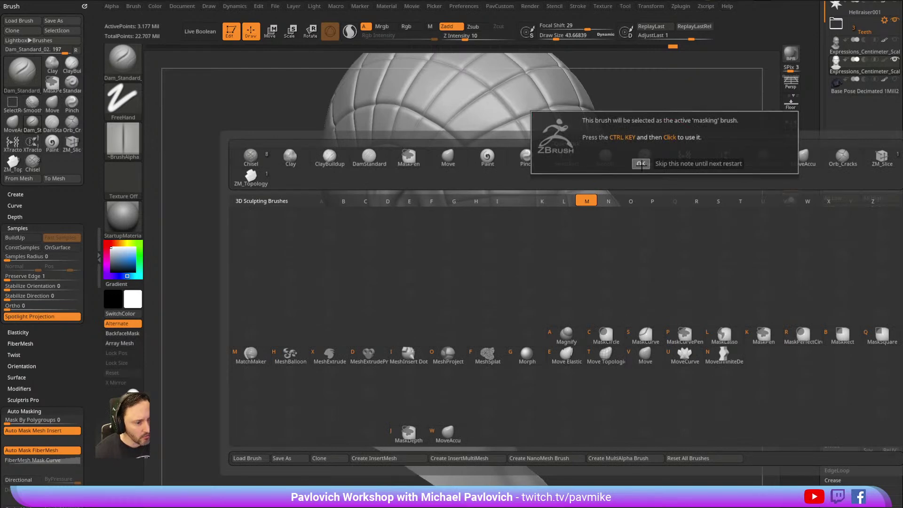
{"action": "left_click", "coordinate": [663, 143]}
{"action": "key", "text": "b"}
{"action": "key", "text": "m"}
{"action": "key", "text": "o"}
Erase the groove overshoots below the jawline and under the chin with the Morph brush at a draw size of about 31.
{"action": "right_click_drag", "start_coordinate": [671, 123], "coordinate": [650, 141], "text": "alt"}
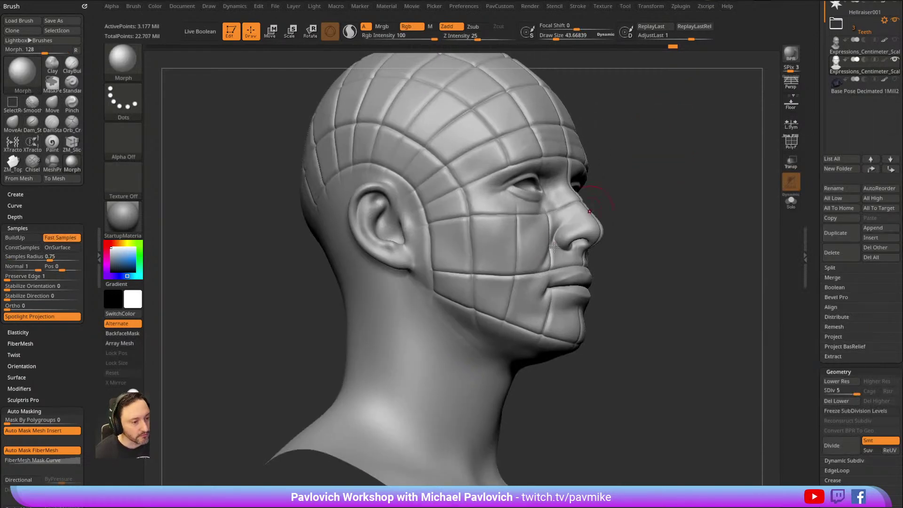
{"action": "right_click_drag", "start_coordinate": [494, 294], "coordinate": [401, 286]}
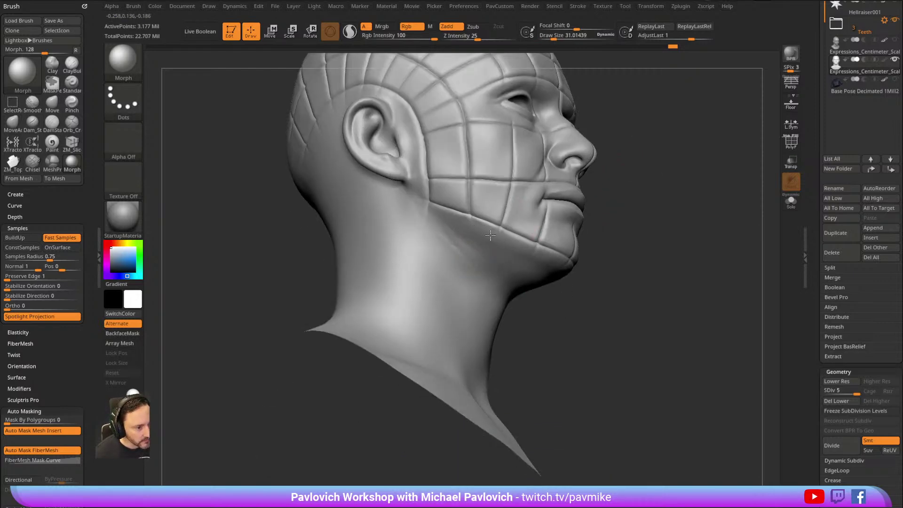
{"action": "right_click_drag", "start_coordinate": [537, 255], "coordinate": [549, 278]}
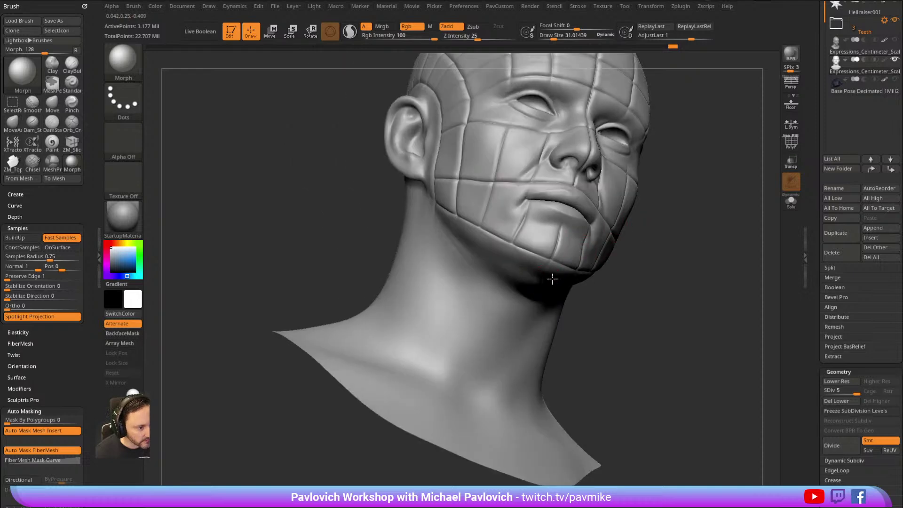
{"action": "mouse_move", "coordinate": [677, 208]}
{"action": "right_mouse_down"}
{"action": "mouse_move", "coordinate": [665, 179]}
{"action": "mouse_move", "coordinate": [527, 220]}
{"action": "right_mouse_up"}
{"action": "mouse_move", "coordinate": [391, 261]}
{"action": "right_mouse_down"}
{"action": "mouse_move", "coordinate": [675, 160]}
{"action": "mouse_move", "coordinate": [511, 220]}
{"action": "mouse_move", "coordinate": [661, 177]}
{"action": "mouse_move", "coordinate": [508, 201]}
{"action": "right_mouse_up"}
{"action": "left_click_drag", "start_coordinate": [546, 232], "coordinate": [513, 229]}
Erase the groove overshoots along the border around the ear and behind the skull with the Morph brush at draw size about 24.
{"action": "mouse_move", "coordinate": [514, 228]}
{"action": "right_mouse_down"}
{"action": "mouse_move", "coordinate": [558, 230]}
{"action": "mouse_move", "coordinate": [663, 121]}
{"action": "mouse_move", "coordinate": [692, 122]}
{"action": "right_mouse_up"}
{"action": "left_click_drag", "start_coordinate": [457, 229], "coordinate": [442, 211]}
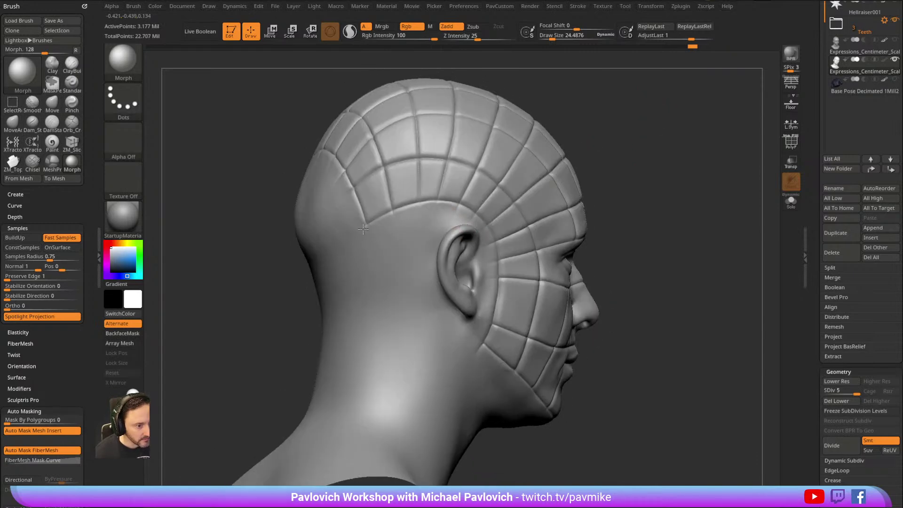
{"action": "right_click_drag", "start_coordinate": [452, 214], "coordinate": [416, 211]}
{"action": "left_click_drag", "start_coordinate": [423, 210], "coordinate": [411, 208]}
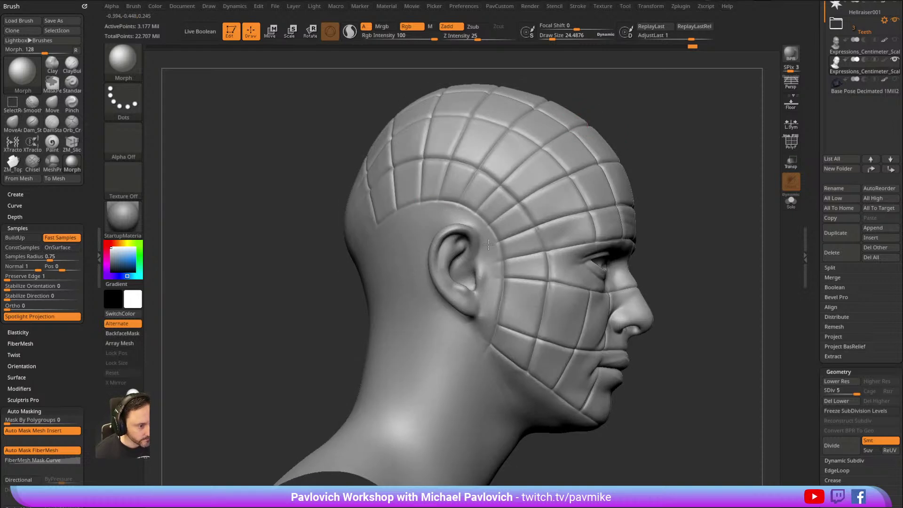
{"action": "right_click_drag", "start_coordinate": [480, 309], "coordinate": [479, 186]}
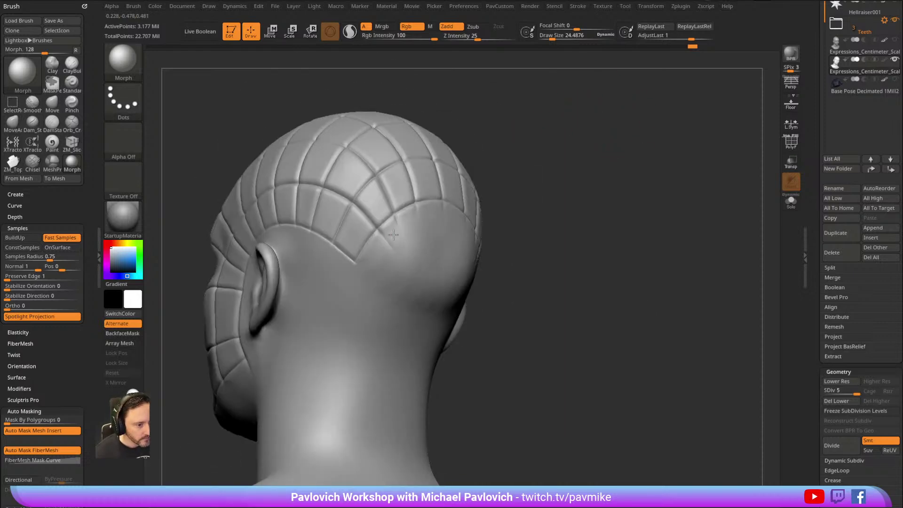
{"action": "right_click_drag", "start_coordinate": [387, 257], "coordinate": [464, 215]}
Clean up the remaining overshoots below the rear skull border and in front of the ear with the Morph brush.
{"action": "left_click_drag", "start_coordinate": [811, 230], "coordinate": [808, 126]}
{"action": "left_click_drag", "start_coordinate": [820, 265], "coordinate": [820, 240]}
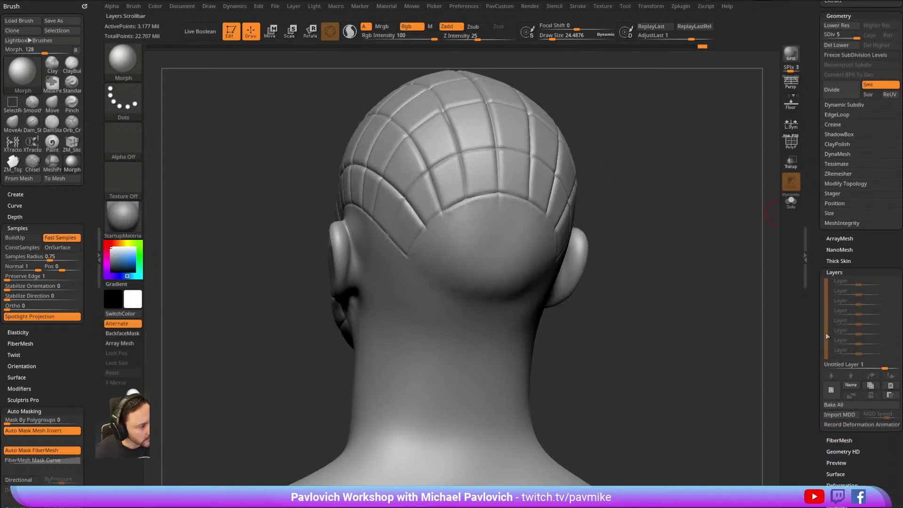
{"action": "right_click_drag", "start_coordinate": [681, 283], "coordinate": [508, 257]}
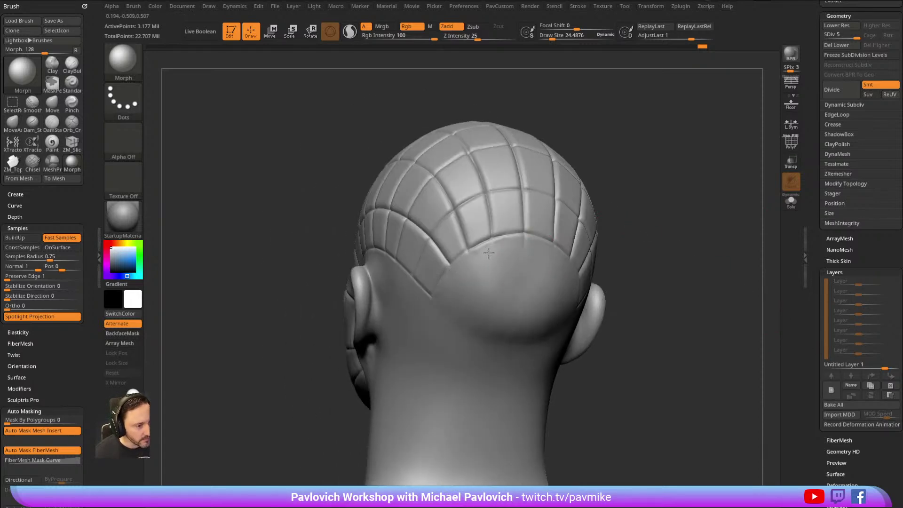
{"action": "right_click_drag", "start_coordinate": [506, 253], "coordinate": [631, 131]}
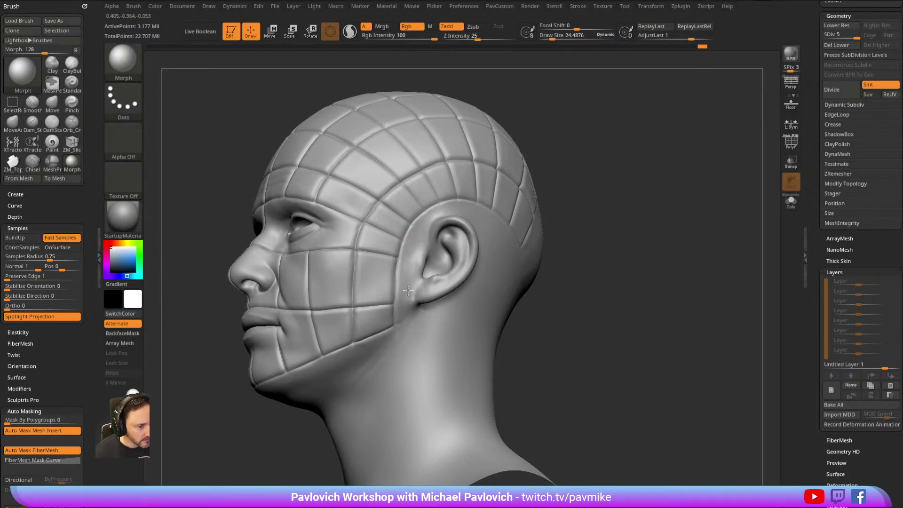
Inspect the cut grid from several angles and compare it with the stored morph target by switching to it and back.
{"action": "mouse_move", "coordinate": [386, 340]}
{"action": "right_mouse_down"}
{"action": "mouse_move", "coordinate": [657, 219]}
{"action": "mouse_move", "coordinate": [422, 306]}
{"action": "right_mouse_up"}
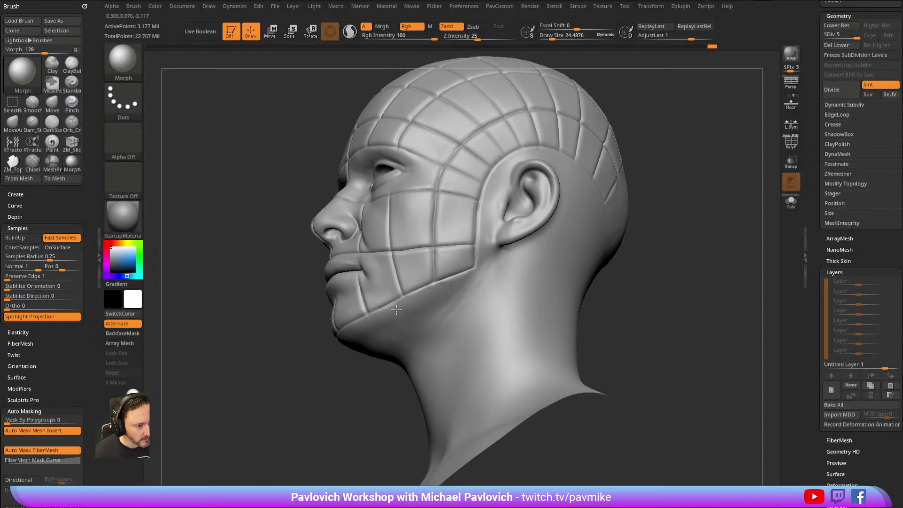
{"action": "mouse_move", "coordinate": [469, 278]}
{"action": "right_mouse_down"}
{"action": "mouse_move", "coordinate": [618, 198]}
{"action": "mouse_move", "coordinate": [694, 309]}
{"action": "mouse_move", "coordinate": [578, 167]}
{"action": "mouse_move", "coordinate": [587, 140]}
{"action": "mouse_move", "coordinate": [602, 171]}
{"action": "mouse_move", "coordinate": [621, 165]}
{"action": "mouse_move", "coordinate": [410, 281]}
{"action": "right_mouse_up"}
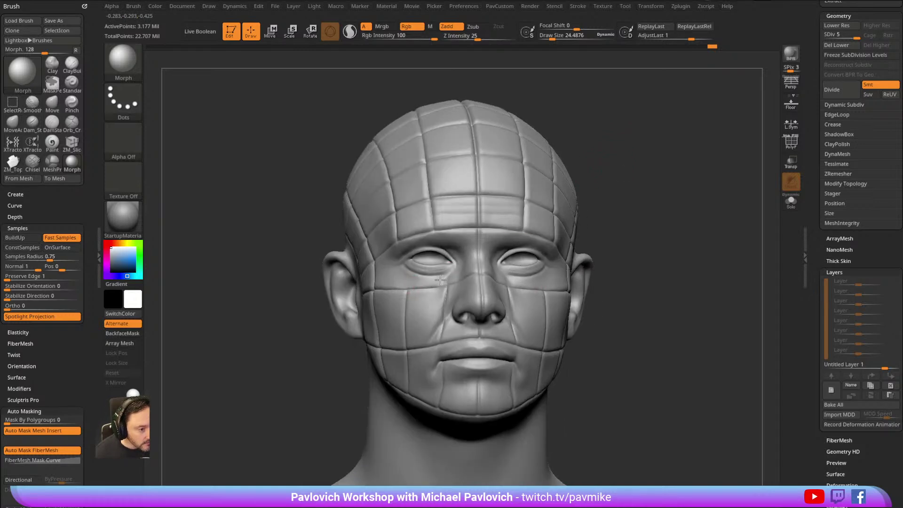
{"action": "mouse_move", "coordinate": [446, 279]}
{"action": "right_mouse_down"}
{"action": "mouse_move", "coordinate": [651, 169]}
{"action": "mouse_move", "coordinate": [534, 119]}
{"action": "mouse_move", "coordinate": [483, 173]}
{"action": "right_mouse_up"}
{"action": "mouse_move", "coordinate": [379, 262]}
{"action": "right_mouse_down"}
{"action": "mouse_move", "coordinate": [595, 157]}
{"action": "mouse_move", "coordinate": [439, 259]}
{"action": "mouse_move", "coordinate": [606, 184]}
{"action": "right_mouse_up"}
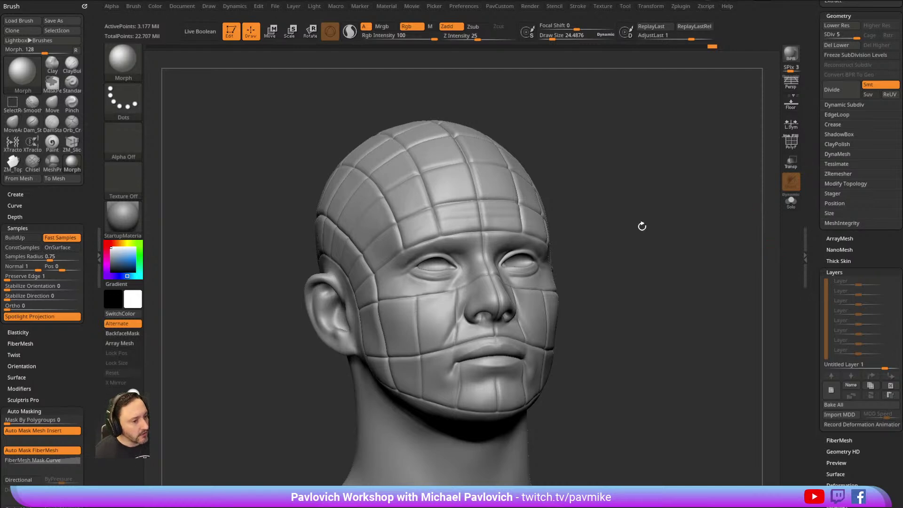
{"action": "left_click_drag", "start_coordinate": [814, 284], "coordinate": [811, 195]}
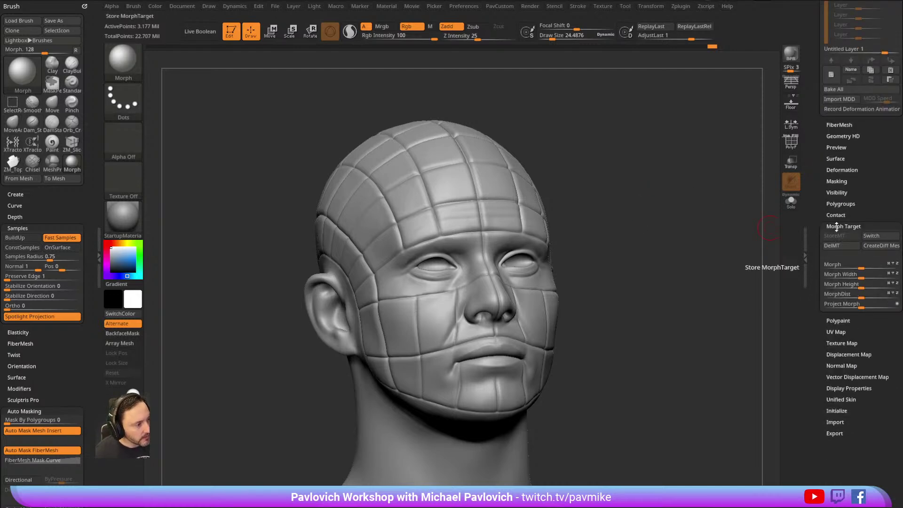
{"action": "left_click", "coordinate": [876, 236]}
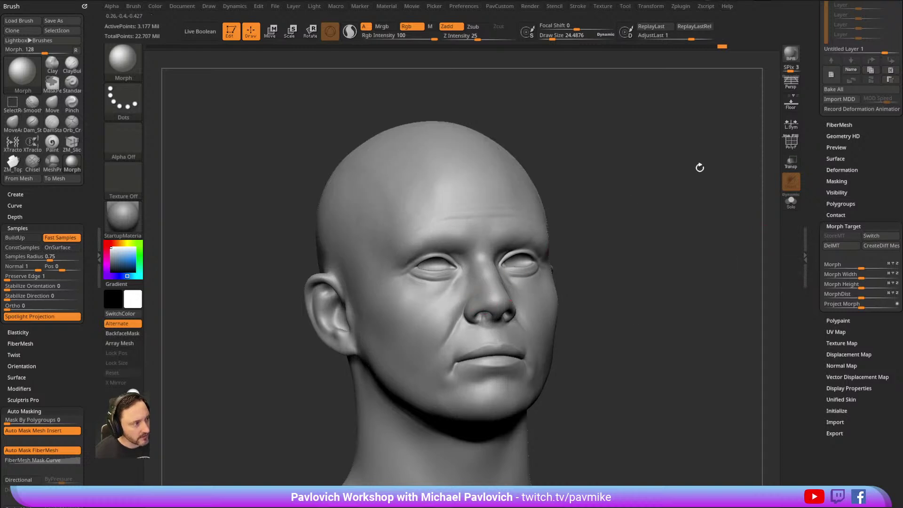
{"action": "left_click_drag", "start_coordinate": [810, 133], "coordinate": [807, 183]}
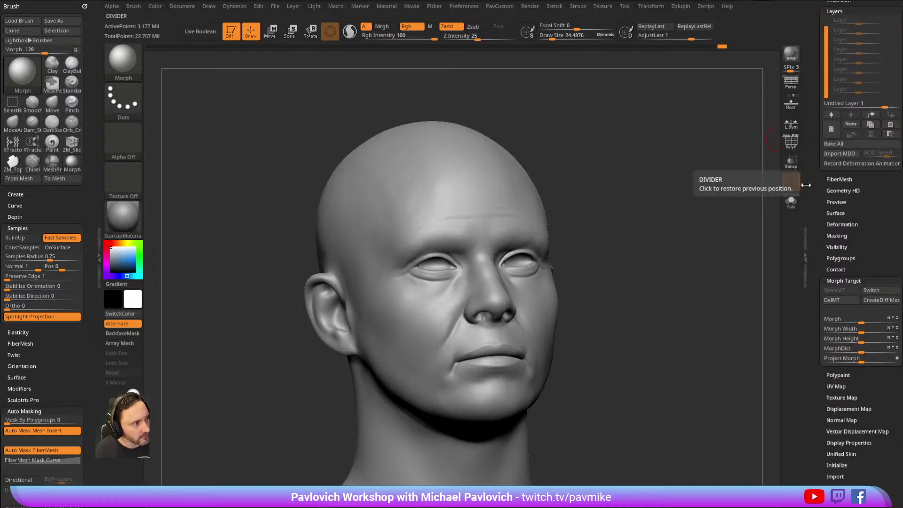
{"action": "left_click_drag", "start_coordinate": [818, 61], "coordinate": [825, 97]}
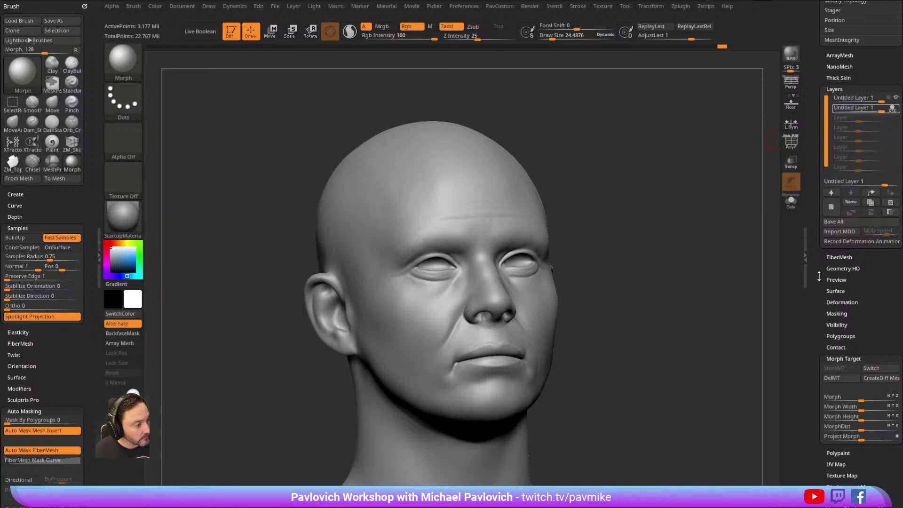
{"action": "left_click", "coordinate": [871, 367]}
Stop recording the groove layer, test its intensity between 0 and 1, and set it to about 0.7.
{"action": "left_click", "coordinate": [892, 109]}
{"action": "mouse_move", "coordinate": [880, 111]}
{"action": "left_mouse_down"}
{"action": "mouse_move", "coordinate": [839, 117]}
{"action": "mouse_move", "coordinate": [887, 115]}
{"action": "left_mouse_up"}
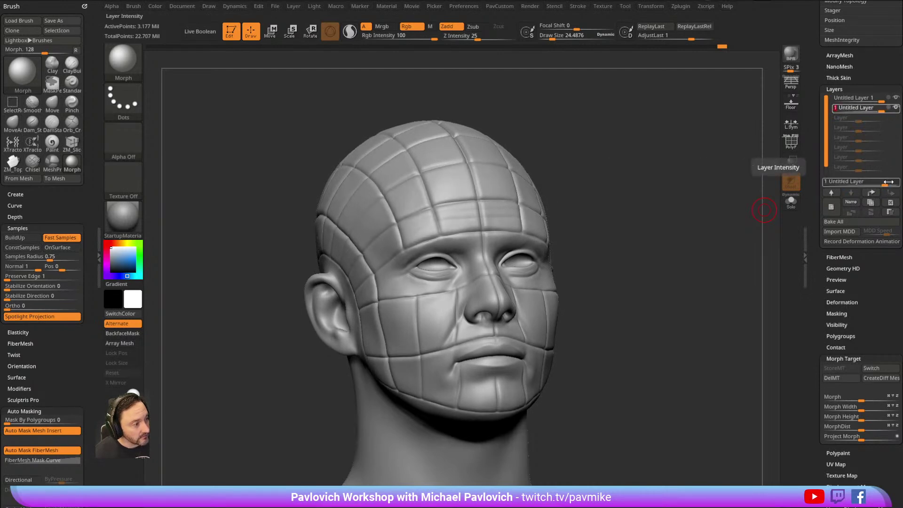
{"action": "left_click_drag", "start_coordinate": [887, 184], "coordinate": [866, 181]}
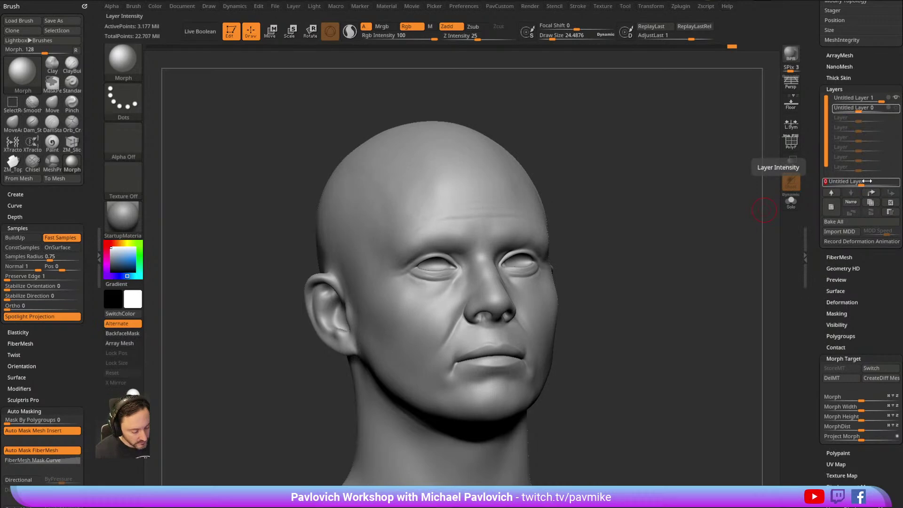
{"action": "left_click", "coordinate": [868, 181]}
{"action": "left_click_drag", "start_coordinate": [733, 214], "coordinate": [670, 218]}
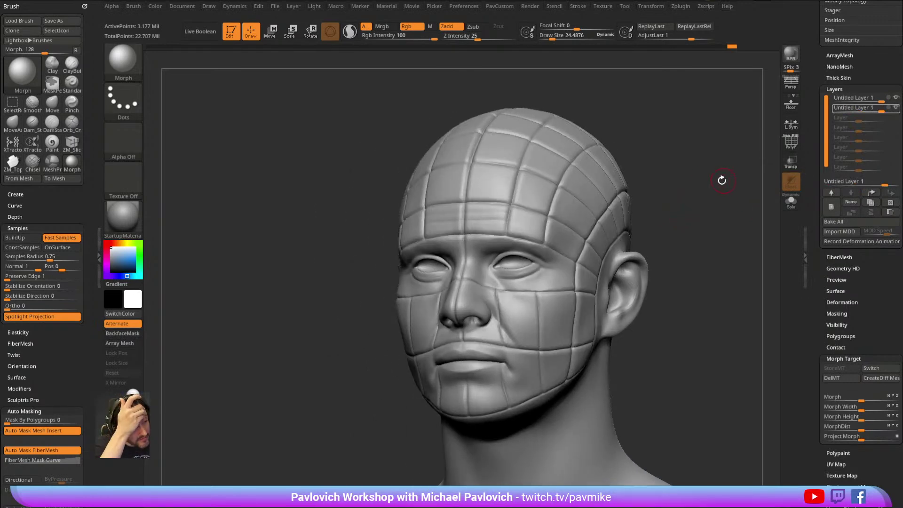
{"action": "left_click_drag", "start_coordinate": [723, 180], "coordinate": [764, 150]}
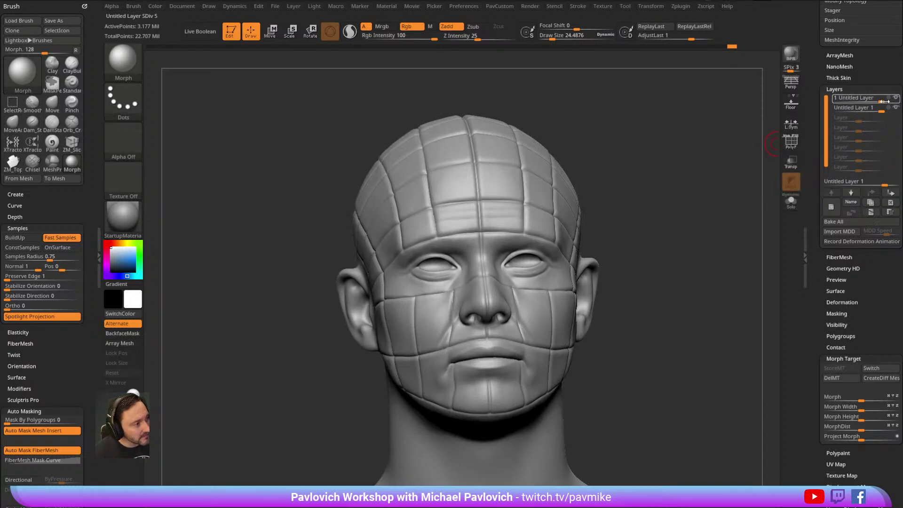
{"action": "left_click_drag", "start_coordinate": [881, 111], "coordinate": [875, 111]}
Switch to the Move brush and try to adjust the side of the face.
{"action": "mouse_move", "coordinate": [673, 197]}
{"action": "left_mouse_down"}
{"action": "mouse_move", "coordinate": [710, 191]}
{"action": "mouse_move", "coordinate": [589, 228]}
{"action": "mouse_move", "coordinate": [631, 207]}
{"action": "mouse_move", "coordinate": [630, 196]}
{"action": "mouse_move", "coordinate": [669, 196]}
{"action": "left_mouse_up"}
{"action": "key", "text": "b"}
{"action": "key", "text": "m"}
{"action": "key", "text": "v"}
{"action": "left_click", "coordinate": [414, 295]}
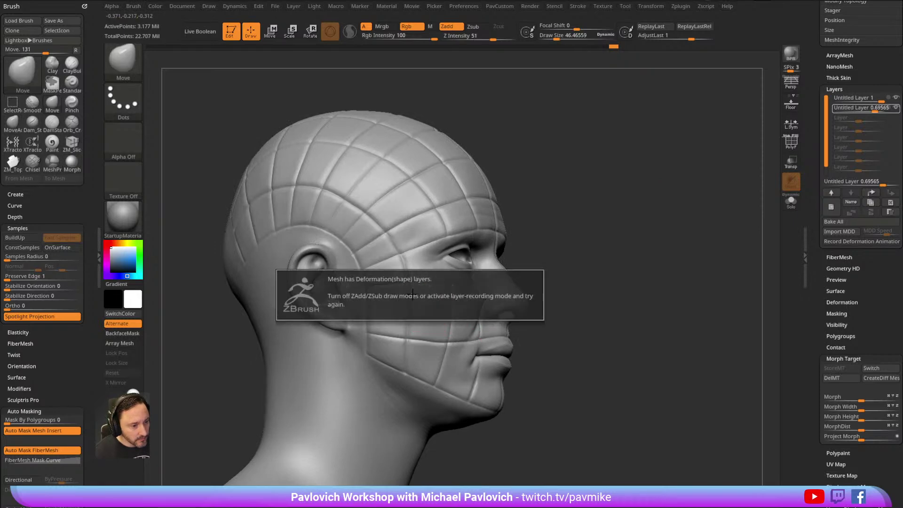
Bake all layers into the grooved head and delete its morph target.
{"action": "left_click", "coordinate": [839, 222]}
{"action": "left_click", "coordinate": [832, 378]}
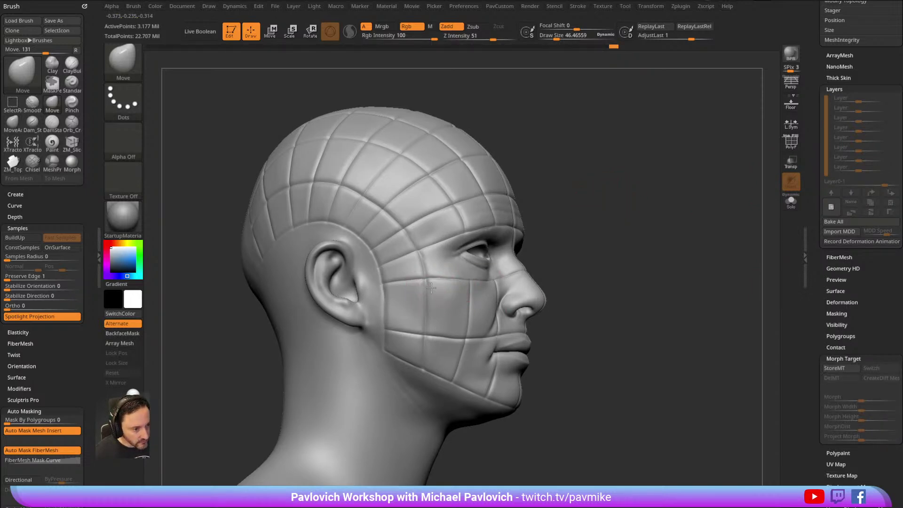
Toggle Topological auto masking for the Move brush, and switch to the Standard brush with the head facing front.
{"action": "scroll", "coordinate": [66, 224], "scroll_direction": "down", "scroll_amount": 8}
{"action": "scroll", "coordinate": [65, 224], "scroll_direction": "down", "scroll_amount": 2}
{"action": "left_click", "coordinate": [19, 360]}
{"action": "mouse_move", "coordinate": [566, 185]}
{"action": "left_mouse_down"}
{"action": "mouse_move", "coordinate": [564, 209]}
{"action": "mouse_move", "coordinate": [663, 169]}
{"action": "mouse_move", "coordinate": [695, 151]}
{"action": "mouse_move", "coordinate": [677, 155]}
{"action": "mouse_move", "coordinate": [697, 125]}
{"action": "mouse_move", "coordinate": [671, 129]}
{"action": "mouse_move", "coordinate": [667, 167]}
{"action": "mouse_move", "coordinate": [613, 169]}
{"action": "left_mouse_up"}
{"action": "key", "text": "b"}
{"action": "key", "text": "s"}
{"action": "key", "text": "t"}
{"action": "key", "text": "s"}
{"action": "left_click_drag", "start_coordinate": [606, 160], "coordinate": [597, 162], "text": "shift"}
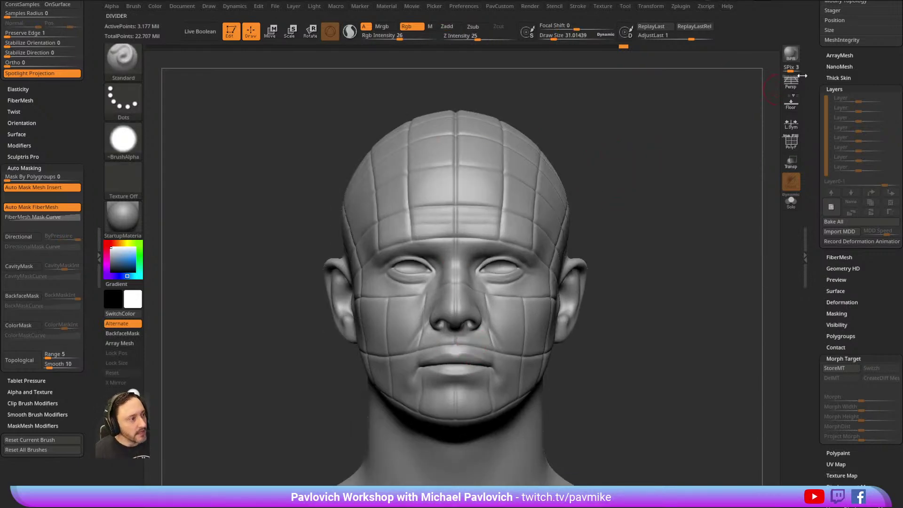
Show the original head with the painted guide lines together with the grooved head and try to pick the ZM_Topology brush.
{"action": "scroll", "coordinate": [876, 185], "scroll_direction": "up", "scroll_amount": 10}
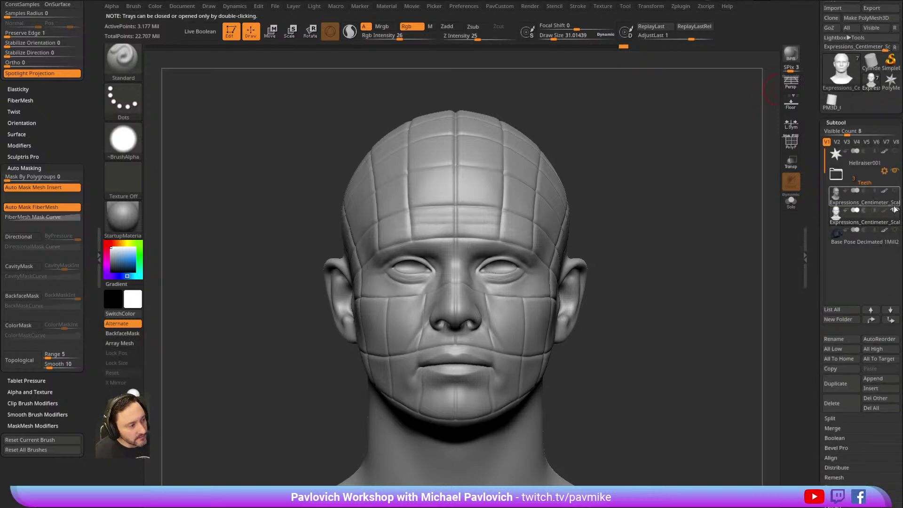
{"action": "left_click", "coordinate": [895, 191]}
{"action": "left_click_drag", "start_coordinate": [678, 229], "coordinate": [733, 197], "text": "alt"}
{"action": "key", "text": "b"}
{"action": "key", "text": "z"}
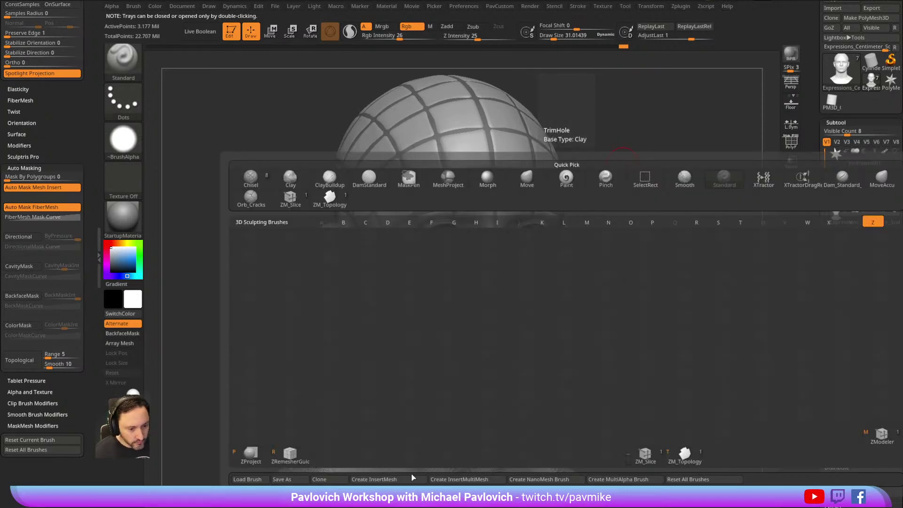
{"action": "left_click", "coordinate": [691, 455]}
{"action": "left_click_drag", "start_coordinate": [675, 161], "coordinate": [769, 163]}
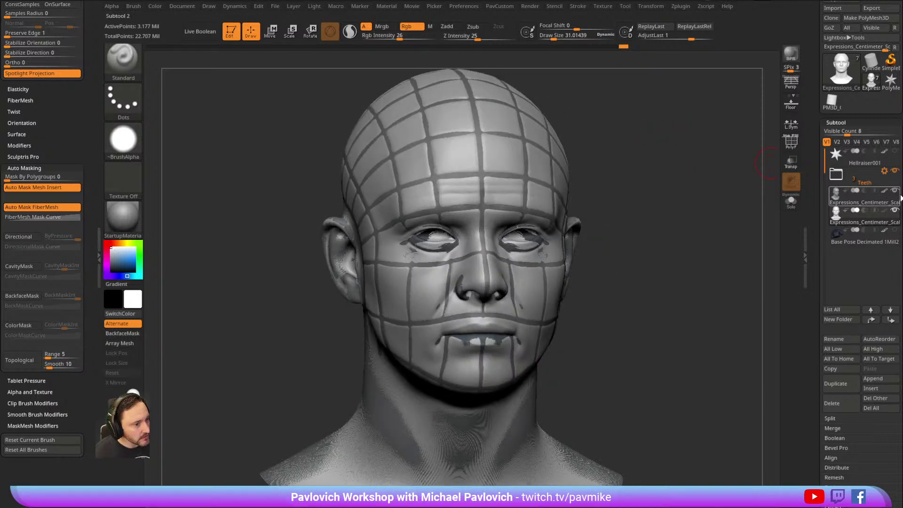
Select the grooved head subtool and mark its latest undo-history state as the history recall source.
{"action": "left_click", "coordinate": [871, 219]}
{"action": "mouse_move", "coordinate": [872, 223]}
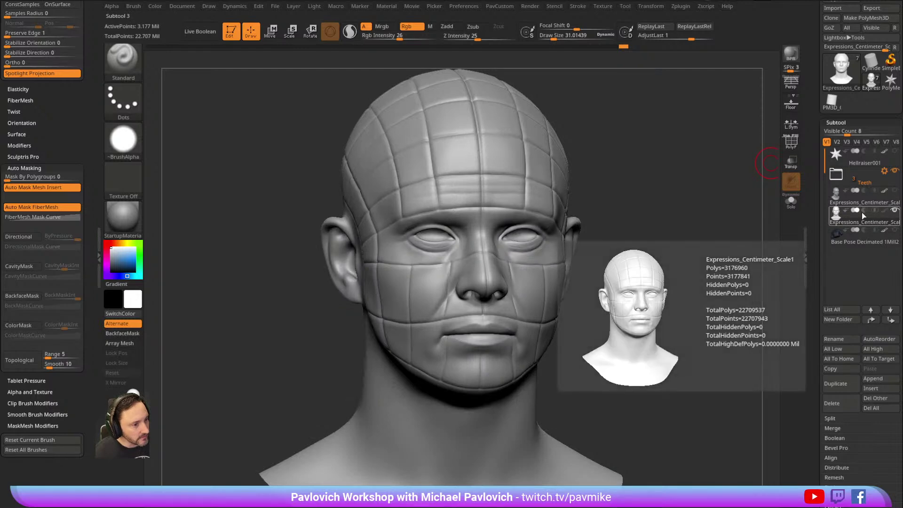
{"action": "key", "text": "ctrl"}
{"action": "left_click", "coordinate": [627, 46], "text": "ctrl"}
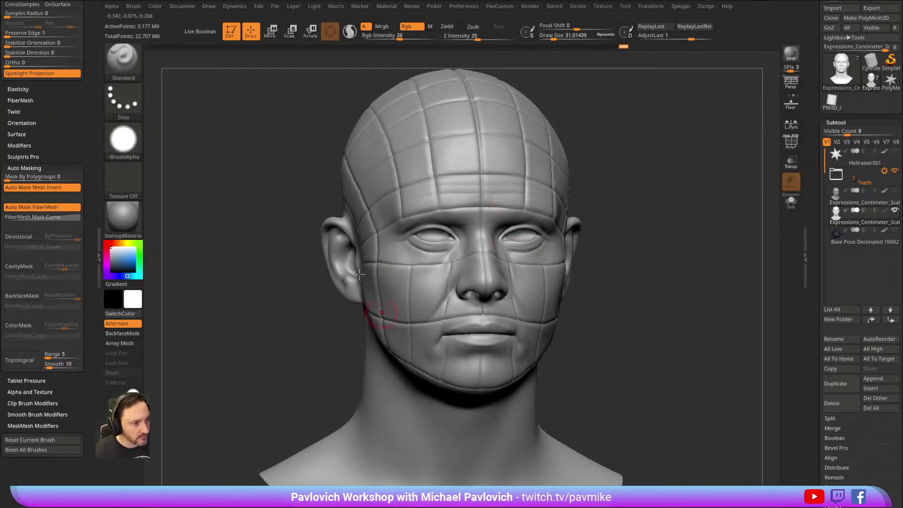
Select the original Expressions_Centimeter_Scale head and isolate it with Solo.
{"action": "left_click", "coordinate": [874, 202]}
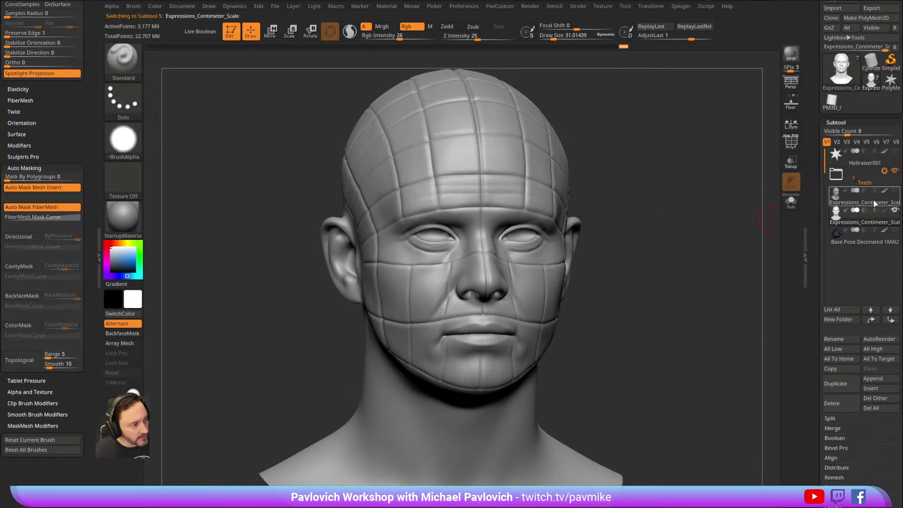
{"action": "left_click_drag", "start_coordinate": [730, 174], "coordinate": [802, 212]}
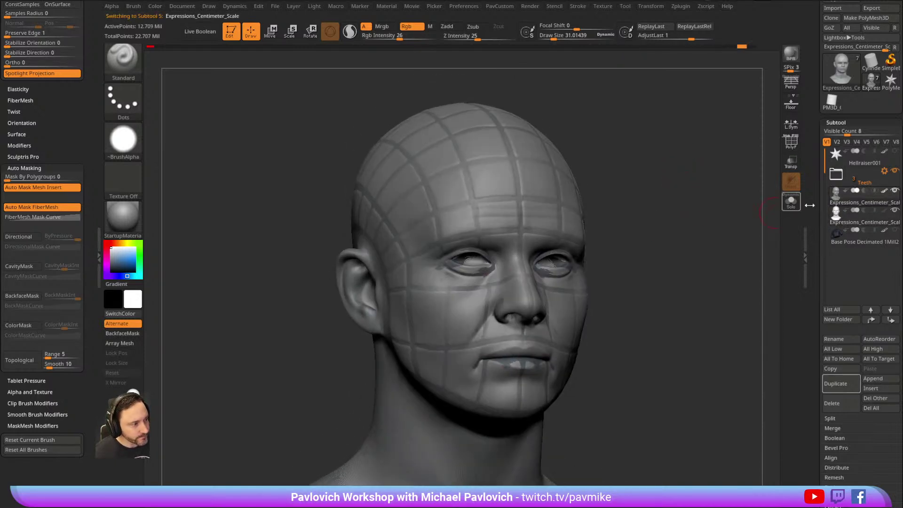
{"action": "left_click", "coordinate": [794, 205]}
{"action": "left_click_drag", "start_coordinate": [698, 269], "coordinate": [667, 186]}
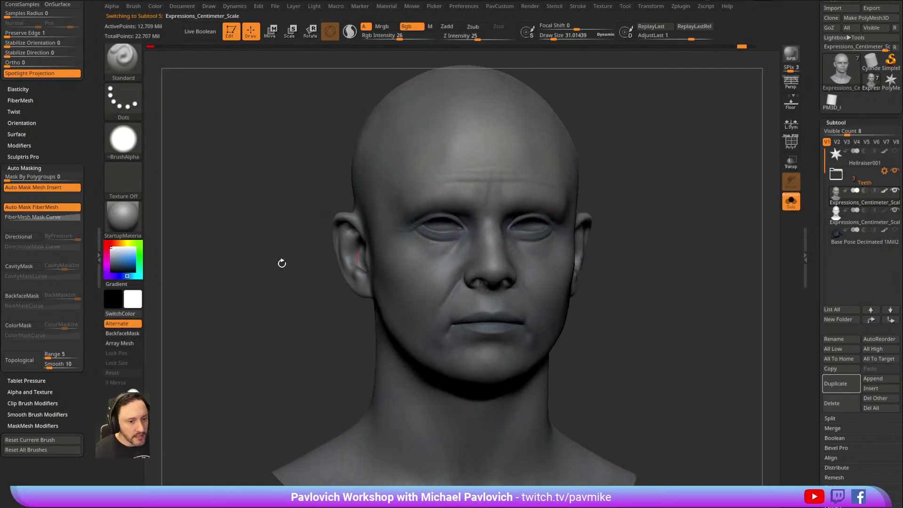
Apply the SkinShade4 material to the original head and switch to the HistoryRecall brush.
{"action": "left_click", "coordinate": [123, 217]}
{"action": "left_click", "coordinate": [647, 377]}
{"action": "mouse_move", "coordinate": [642, 135]}
{"action": "left_mouse_down"}
{"action": "mouse_move", "coordinate": [657, 155]}
{"action": "mouse_move", "coordinate": [455, 185]}
{"action": "left_mouse_up"}
{"action": "key", "text": "b"}
{"action": "key", "text": "h"}
{"action": "key", "text": "r"}
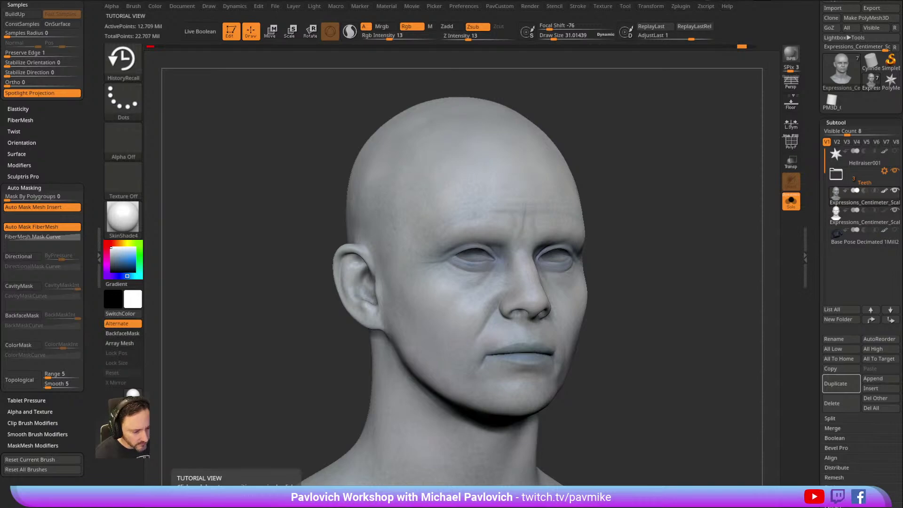
Switch to Chrome, search the YouTube channel for "history recall", look through the videos and move the browser out of view.
{"action": "key", "text": "alt+Tab"}
{"action": "scroll", "coordinate": [466, 159], "scroll_direction": "up", "scroll_amount": 1}
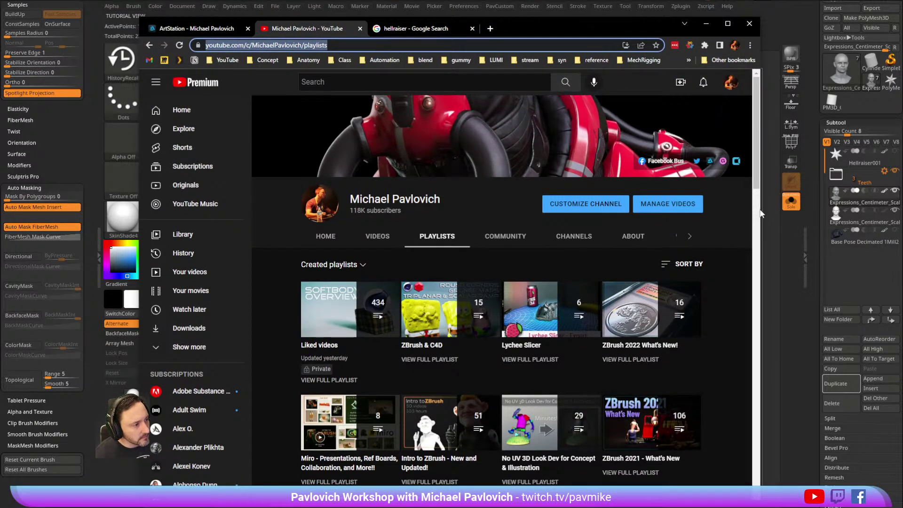
{"action": "left_click_drag", "start_coordinate": [761, 210], "coordinate": [826, 228]}
{"action": "left_click", "coordinate": [663, 247]}
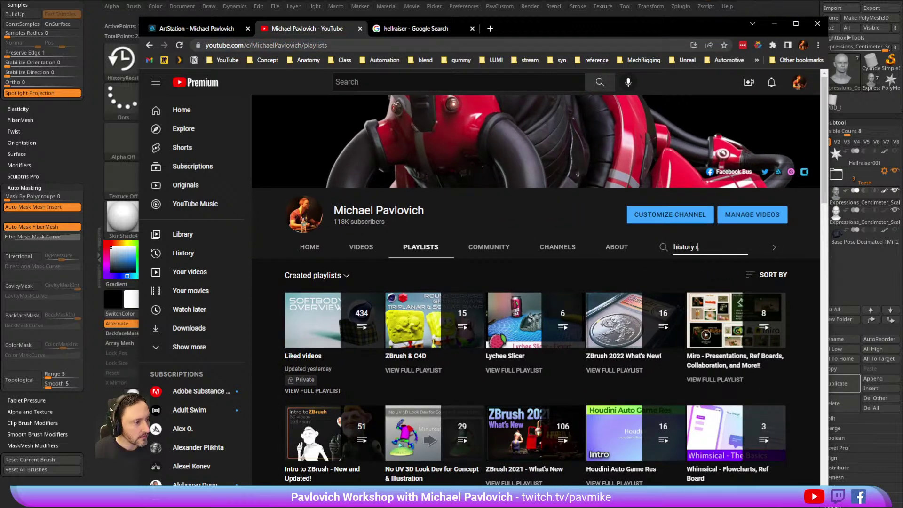
{"action": "key", "text": "Return"}
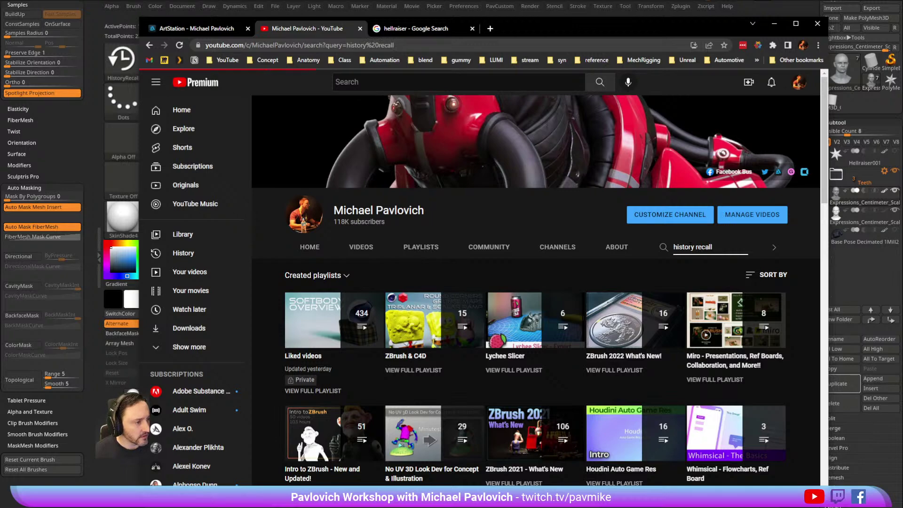
{"action": "scroll", "coordinate": [543, 281], "scroll_direction": "down", "scroll_amount": 2}
{"action": "scroll", "coordinate": [544, 281], "scroll_direction": "down", "scroll_amount": 5}
{"action": "scroll", "coordinate": [540, 282], "scroll_direction": "up", "scroll_amount": 6}
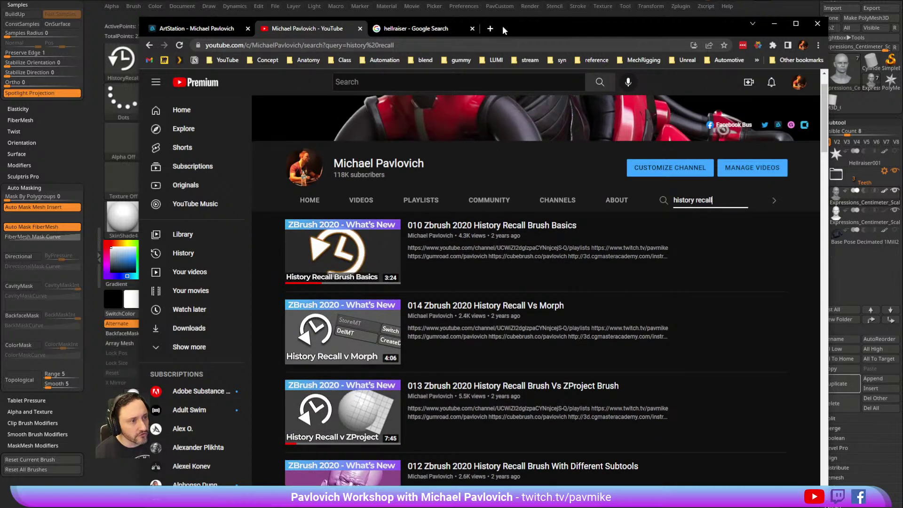
{"action": "left_click_drag", "start_coordinate": [501, 28], "coordinate": [501, 507]}
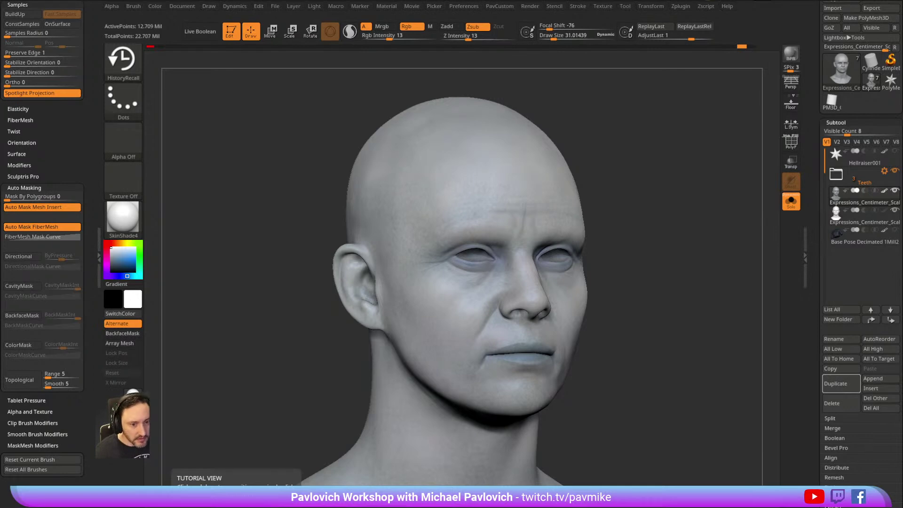
Check the computer's processor details in Task Manager's performance view and close it.
{"action": "key", "text": "ctrl+shift+Escape"}
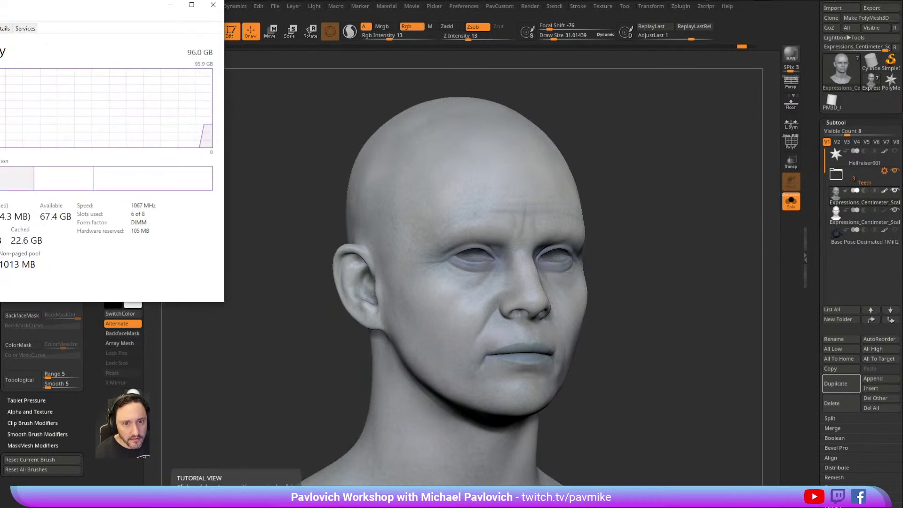
{"action": "left_click", "coordinate": [0, 52]}
{"action": "left_click_drag", "start_coordinate": [113, 4], "coordinate": [179, 102]}
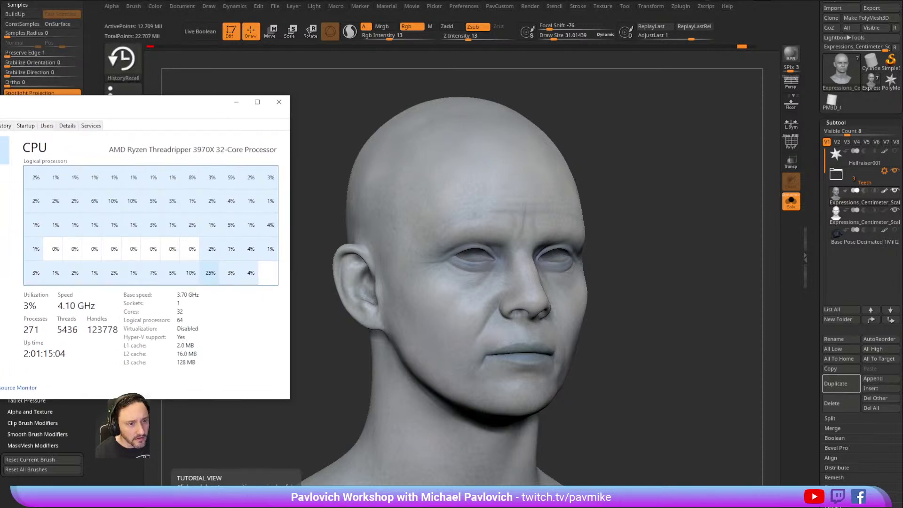
{"action": "left_click", "coordinate": [279, 102]}
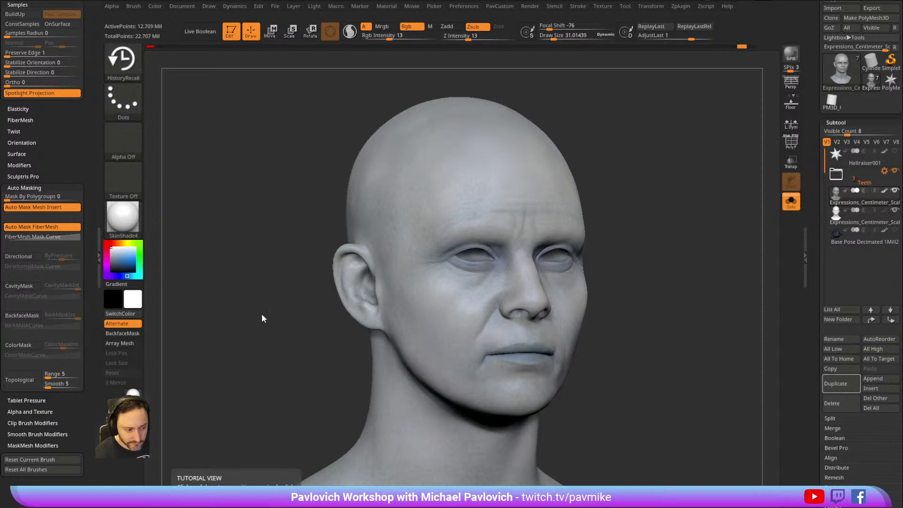
Browse the ArtStation portfolio in Chrome and move the browser out of view.
{"action": "left_click_drag", "start_coordinate": [499, 0], "coordinate": [520, 59]}
{"action": "scroll", "coordinate": [480, 250], "scroll_direction": "up", "scroll_amount": 7}
{"action": "scroll", "coordinate": [479, 241], "scroll_direction": "down", "scroll_amount": 10}
{"action": "scroll", "coordinate": [479, 241], "scroll_direction": "down", "scroll_amount": 20}
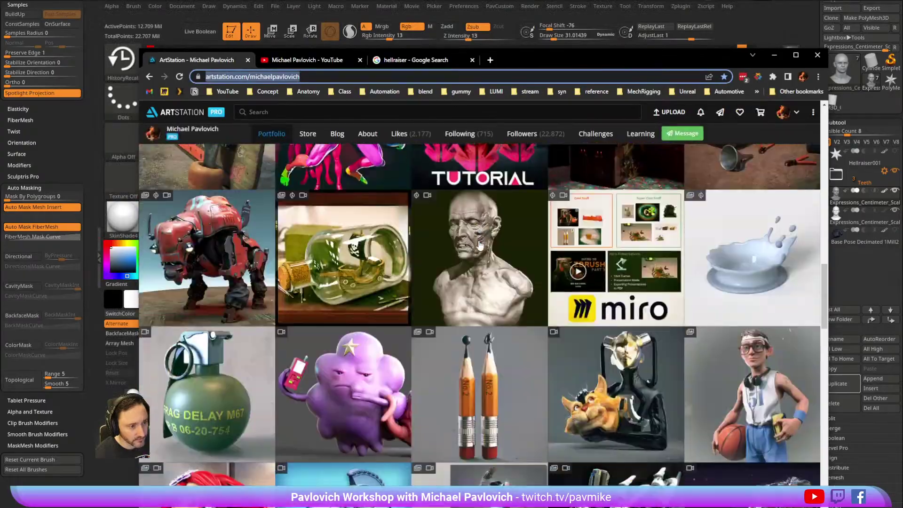
{"action": "scroll", "coordinate": [477, 244], "scroll_direction": "up", "scroll_amount": 9}
{"action": "scroll", "coordinate": [472, 244], "scroll_direction": "up", "scroll_amount": 15}
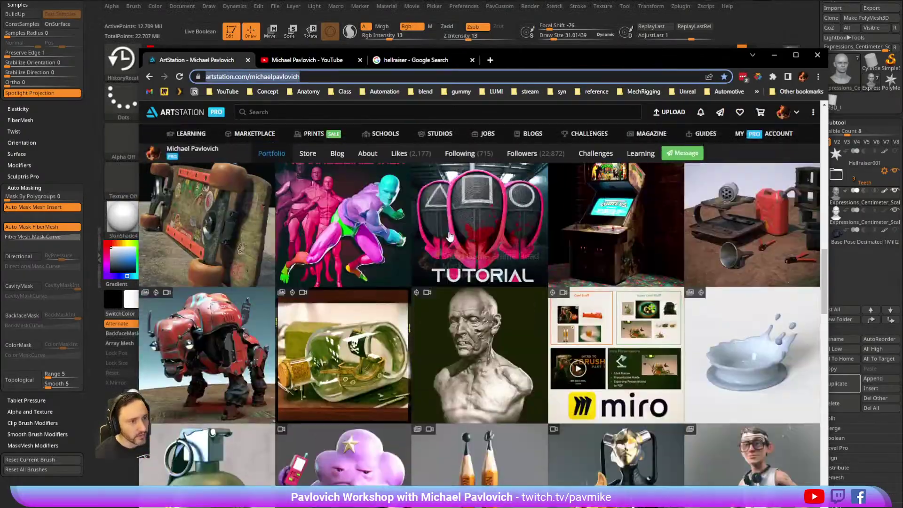
{"action": "scroll", "coordinate": [472, 242], "scroll_direction": "down", "scroll_amount": 7}
{"action": "left_click_drag", "start_coordinate": [529, 64], "coordinate": [588, 507]}
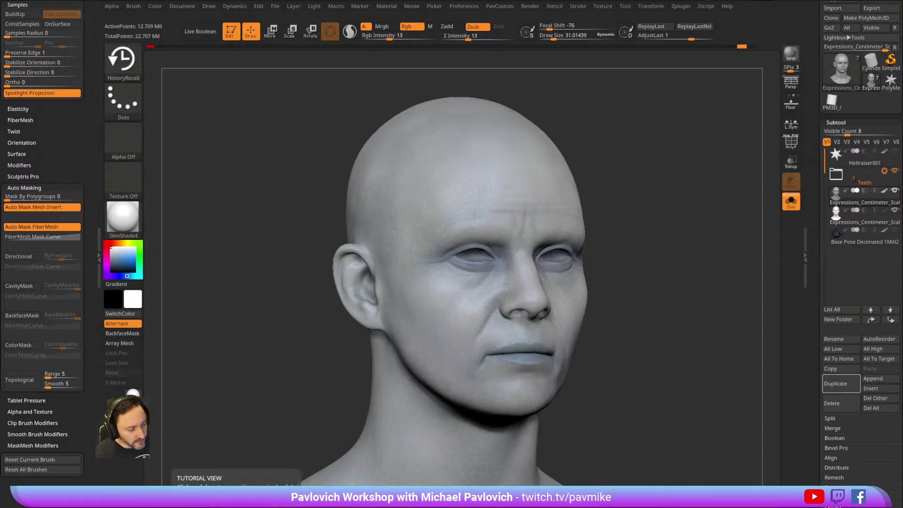
Switch to Chrome and search the YouTube channel for "hard surface zremesh".
{"action": "key", "text": "alt+Tab"}
{"action": "left_click_drag", "start_coordinate": [578, 35], "coordinate": [548, 40]}
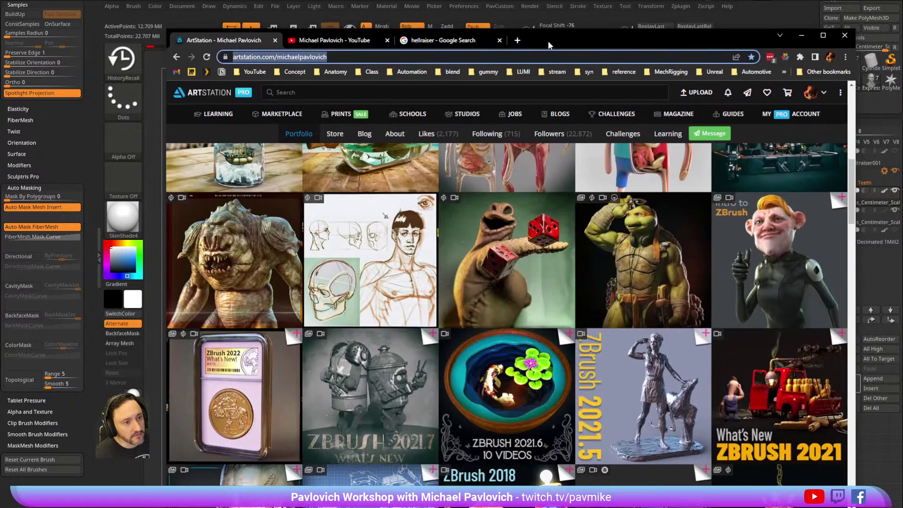
{"action": "left_click", "coordinate": [373, 42]}
{"action": "left_click", "coordinate": [706, 211]}
{"action": "double_click", "coordinate": [681, 212]}
{"action": "left_click_drag", "start_coordinate": [704, 211], "coordinate": [650, 201]}
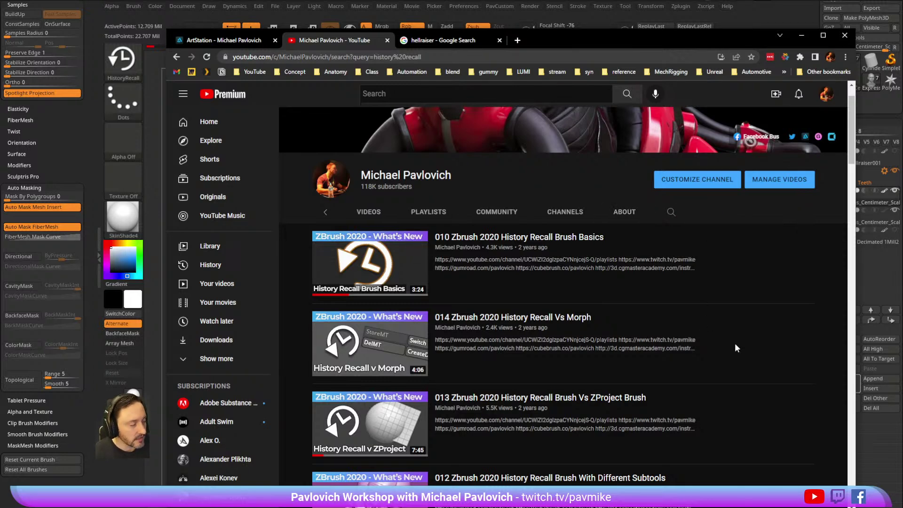
{"action": "left_click", "coordinate": [671, 212]}
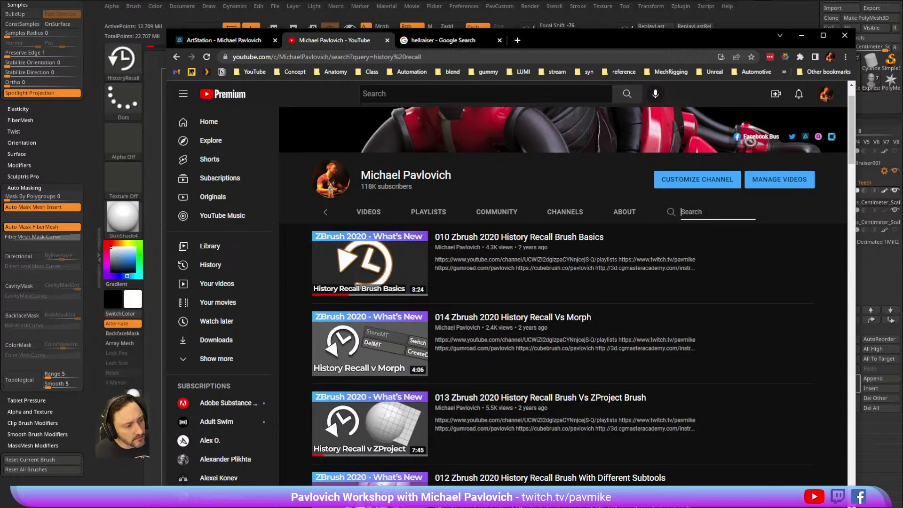
{"action": "type", "text": "s"}
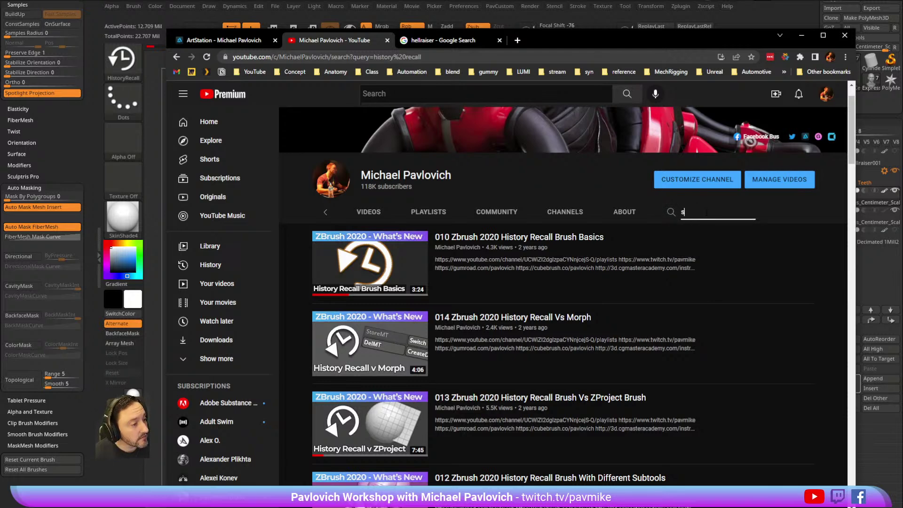
{"action": "key", "text": "BackSpace"}
{"action": "type", "text": "hard surface"}
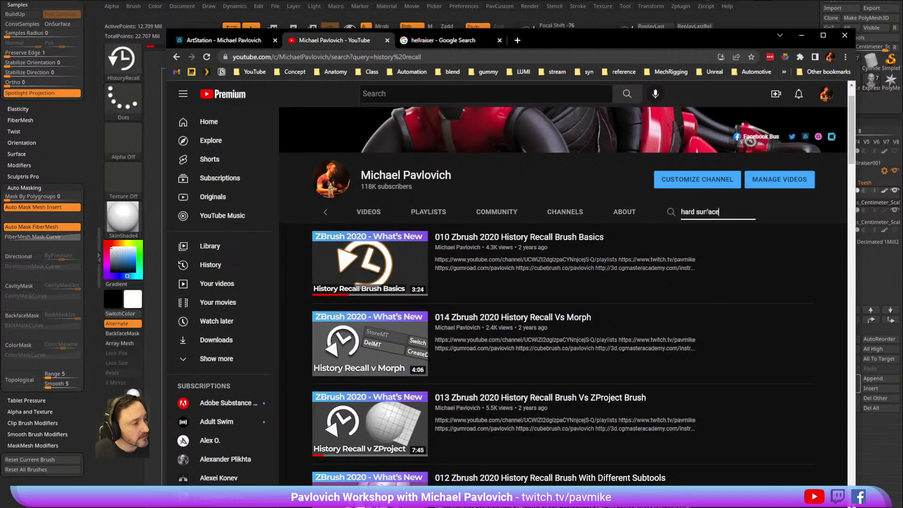
{"action": "type", "text": " zremesh"}
{"action": "key", "text": "Return"}
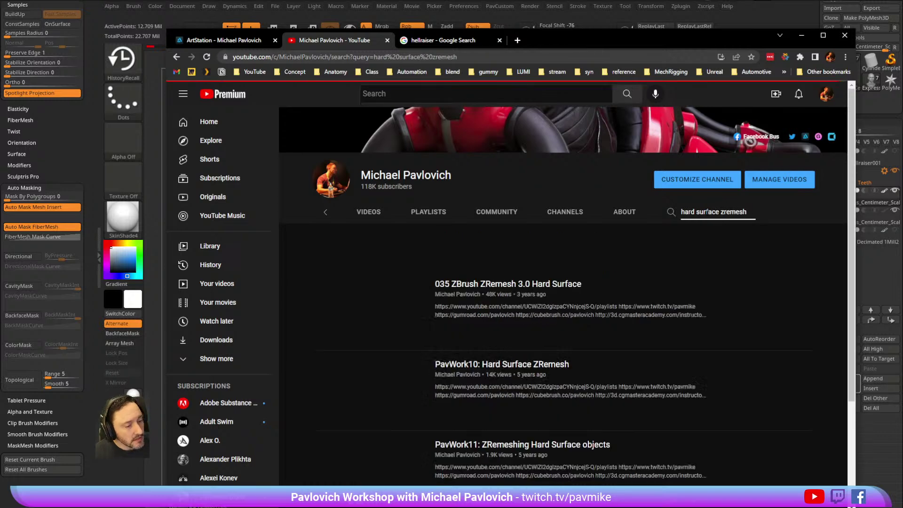
{"action": "mouse_move", "coordinate": [385, 298]}
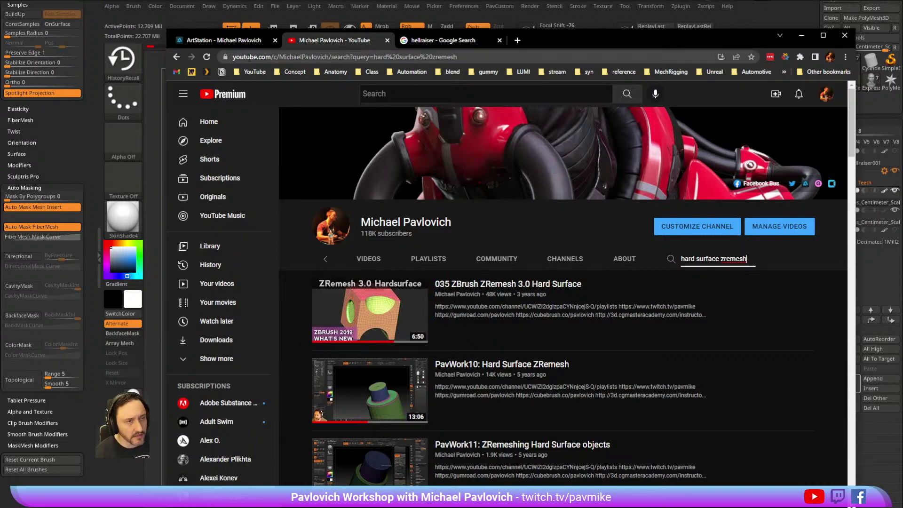
Open the channel's playlists in a new browser tab and start the Scarecrow video from the Livestream Full Episodes playlist.
{"action": "left_click", "coordinate": [218, 40]}
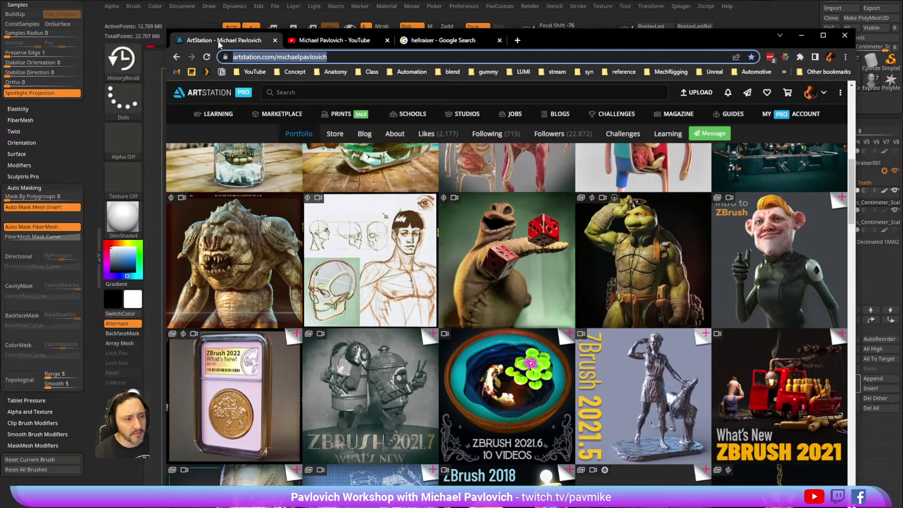
{"action": "left_click", "coordinate": [339, 41]}
{"action": "left_click", "coordinate": [430, 40]}
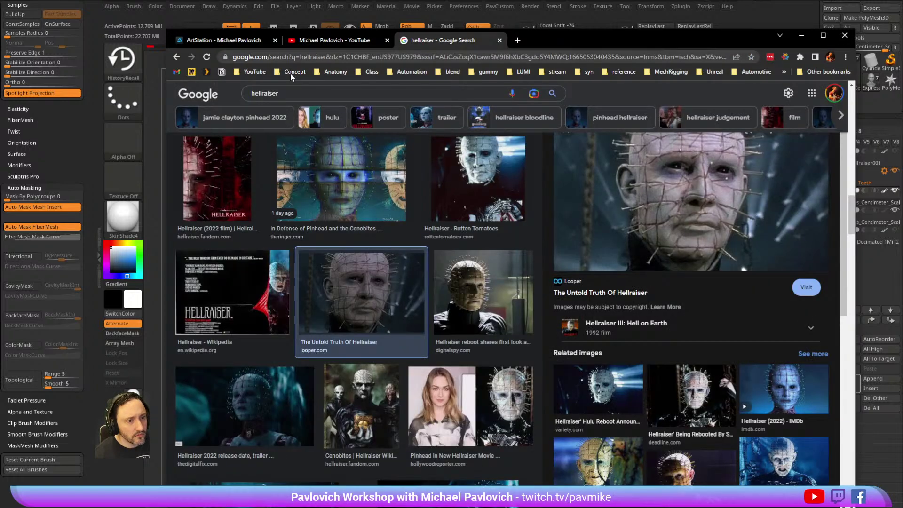
{"action": "left_click", "coordinate": [516, 40]}
{"action": "left_click", "coordinate": [257, 71]}
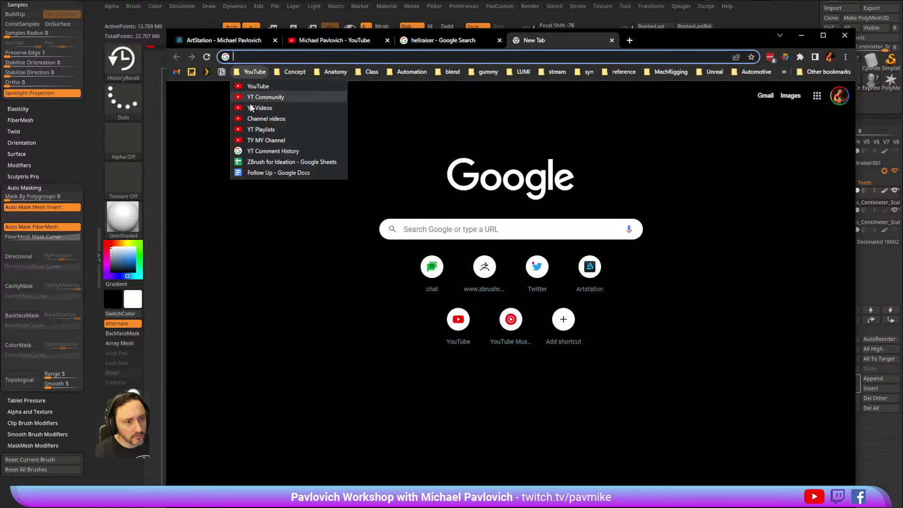
{"action": "left_click", "coordinate": [253, 127]}
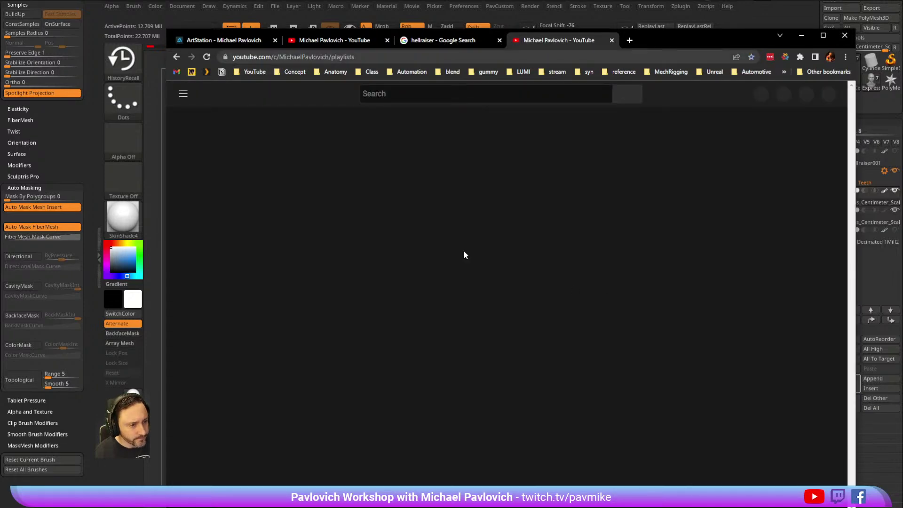
{"action": "scroll", "coordinate": [417, 268], "scroll_direction": "down", "scroll_amount": 10}
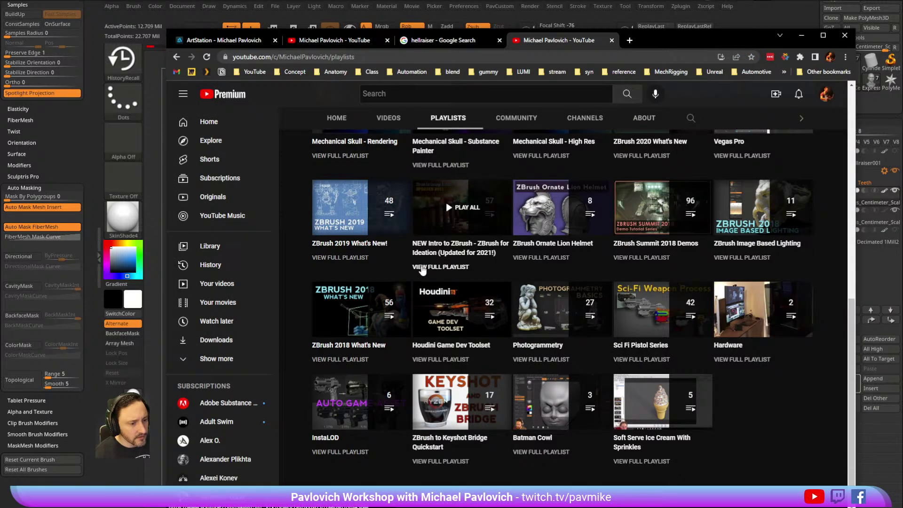
{"action": "scroll", "coordinate": [423, 269], "scroll_direction": "down", "scroll_amount": 5}
{"action": "left_click", "coordinate": [541, 327]}
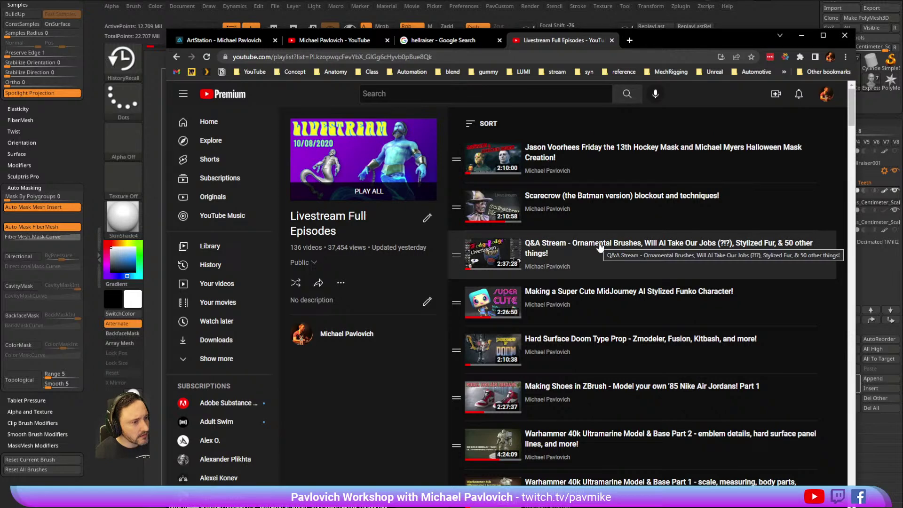
{"action": "left_click", "coordinate": [595, 197]}
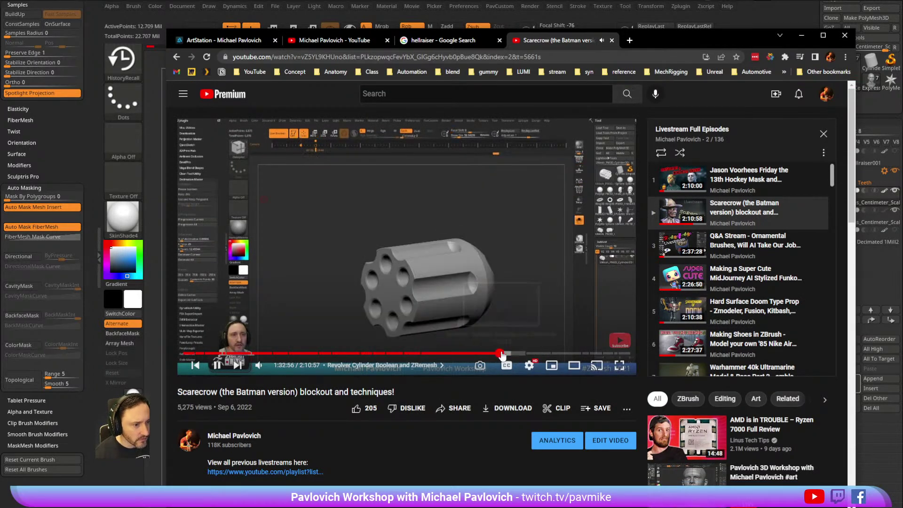
Mute the video, look through the Revolver Cylinder Boolean and ZRemesh chapter and pause at 1:33:39.
{"action": "left_click", "coordinate": [501, 354]}
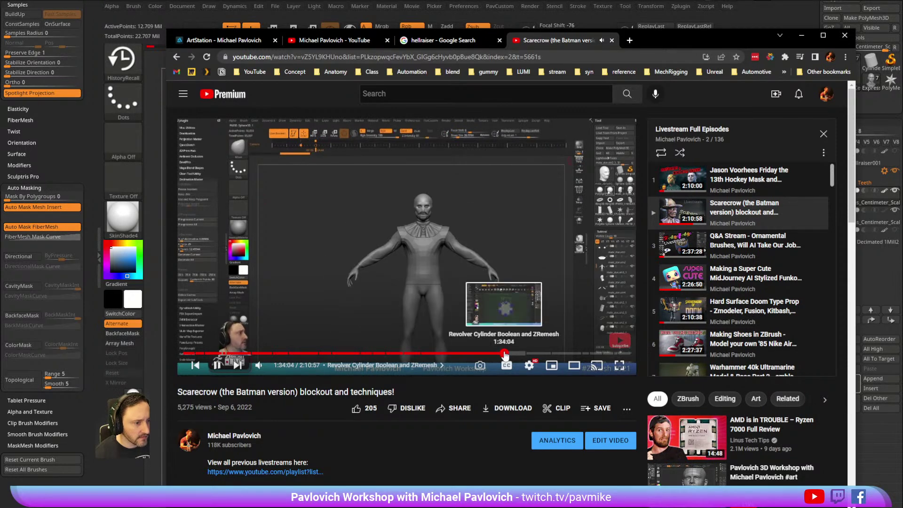
{"action": "left_click", "coordinate": [505, 353]}
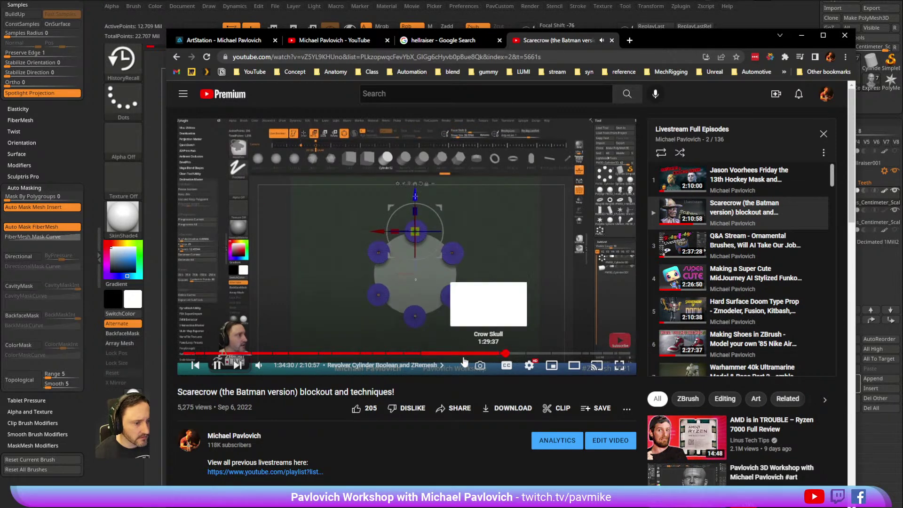
{"action": "left_click", "coordinate": [262, 365]}
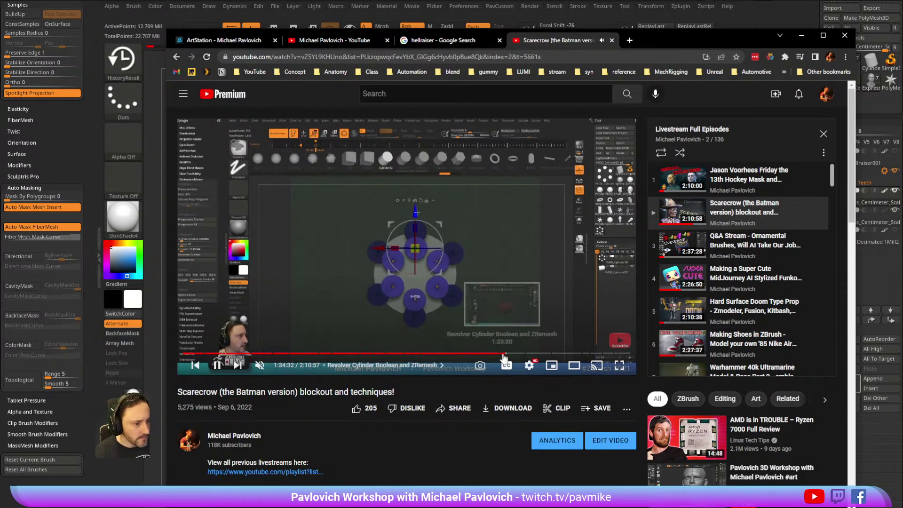
{"action": "left_click", "coordinate": [511, 355]}
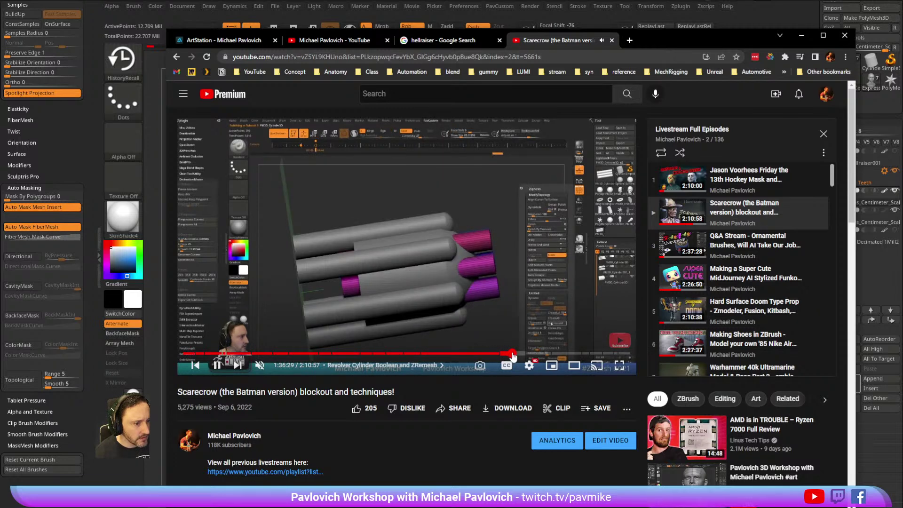
{"action": "left_click", "coordinate": [516, 355]}
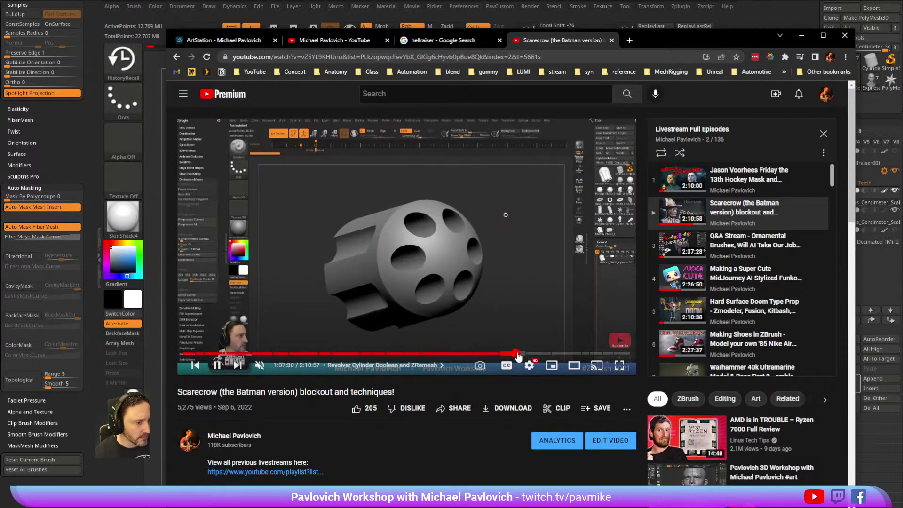
{"action": "left_click", "coordinate": [518, 356]}
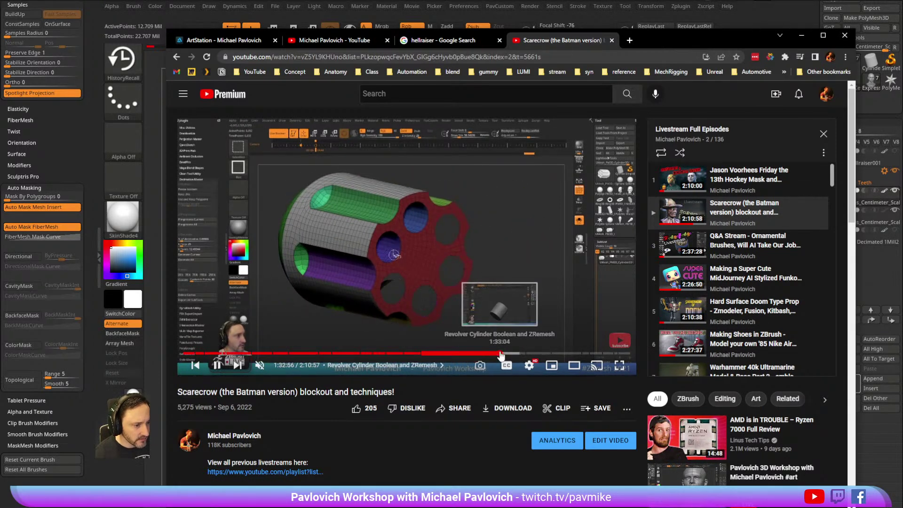
{"action": "left_click", "coordinate": [501, 353]}
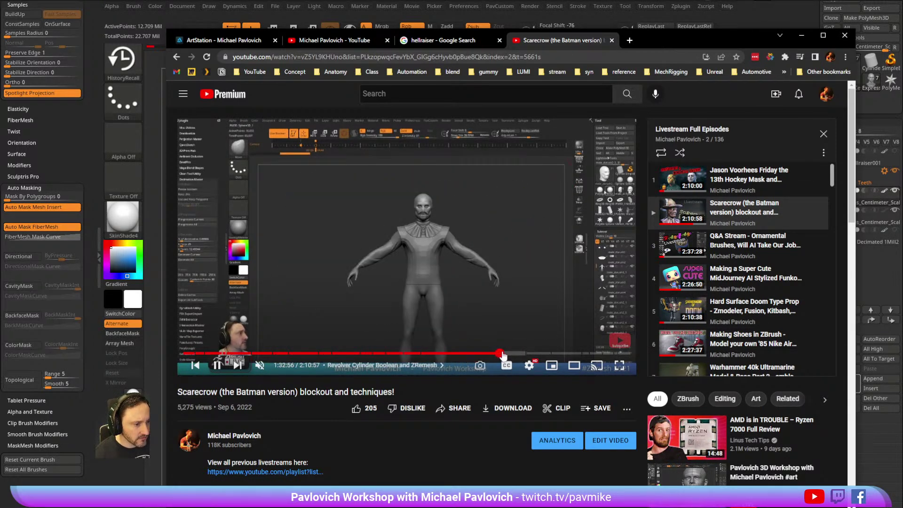
{"action": "left_click", "coordinate": [218, 365]}
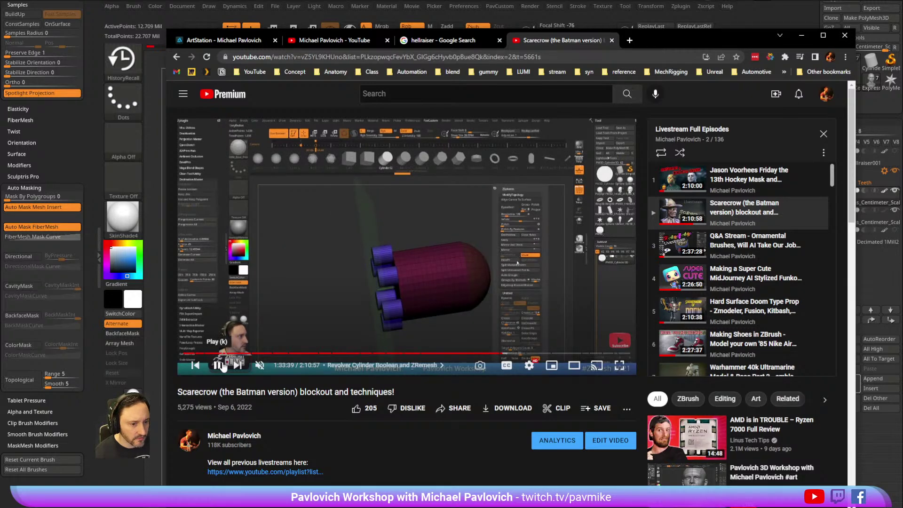
Copy the video's share link with the start time 1:33:39 and move the browser out of view.
{"action": "left_click", "coordinate": [449, 408]}
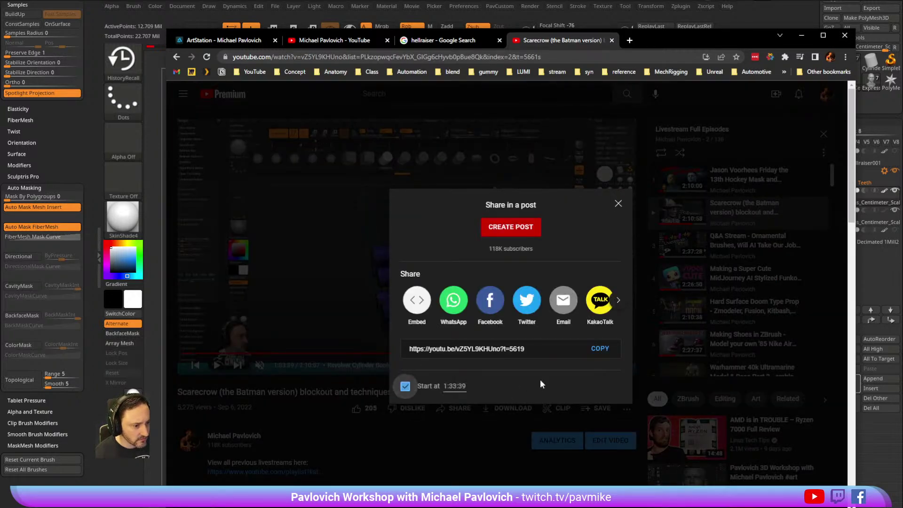
{"action": "left_click", "coordinate": [599, 349]}
{"action": "left_click", "coordinate": [618, 203]}
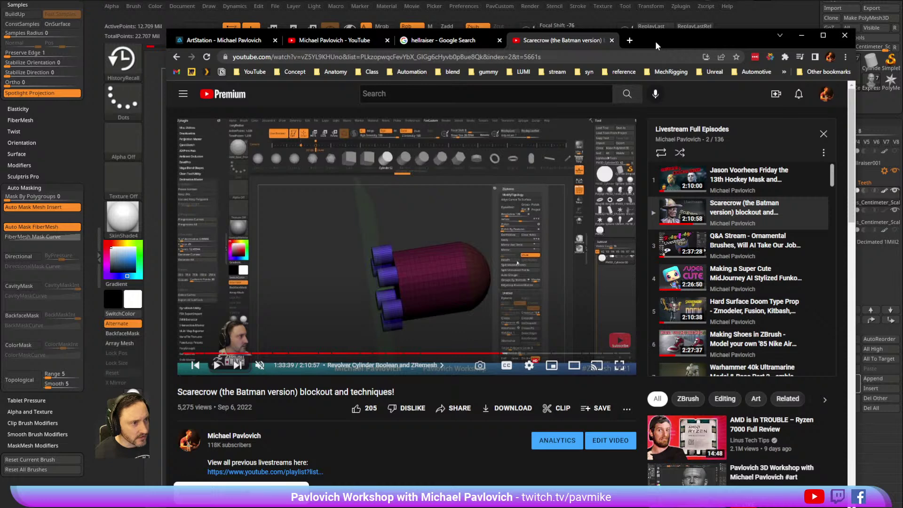
{"action": "left_click_drag", "start_coordinate": [656, 41], "coordinate": [171, 505]}
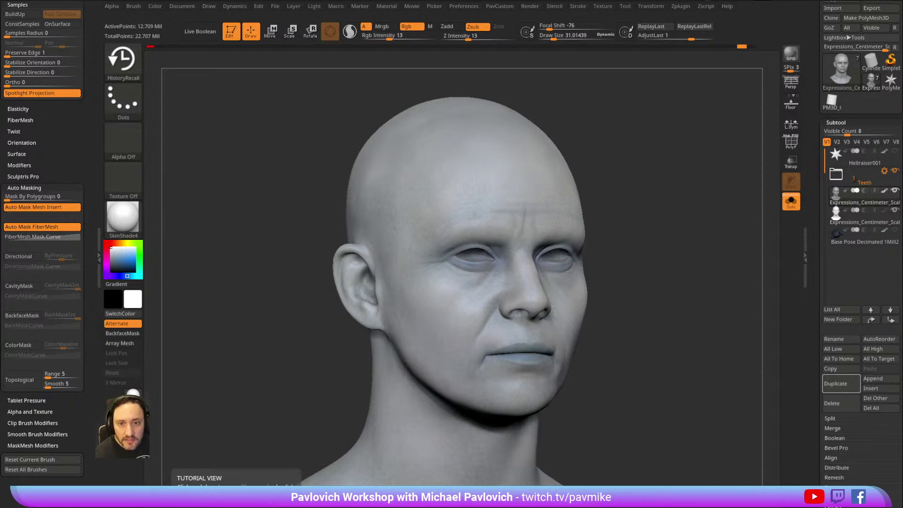
Switch to the Cylinder3D tool in ZBrush and convert it to a PolyMesh3D.
{"action": "left_click_drag", "start_coordinate": [701, 146], "coordinate": [663, 85]}
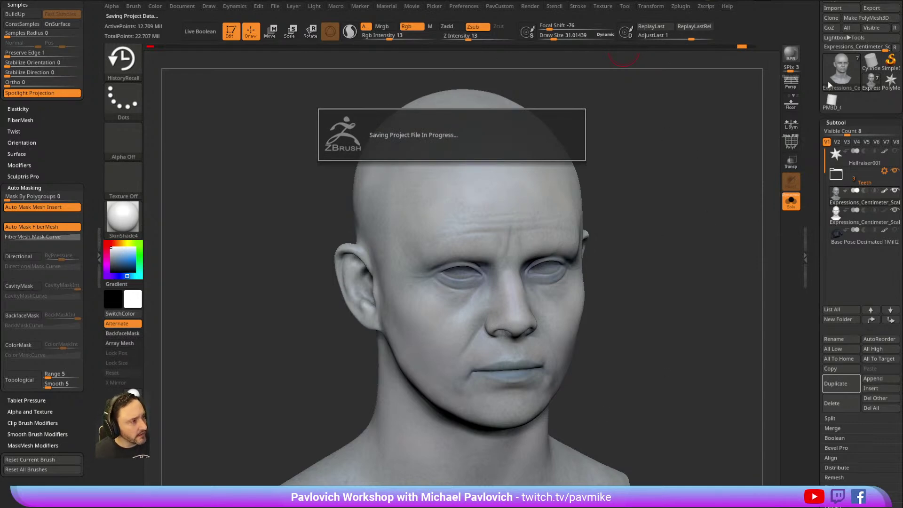
{"action": "left_click", "coordinate": [873, 61]}
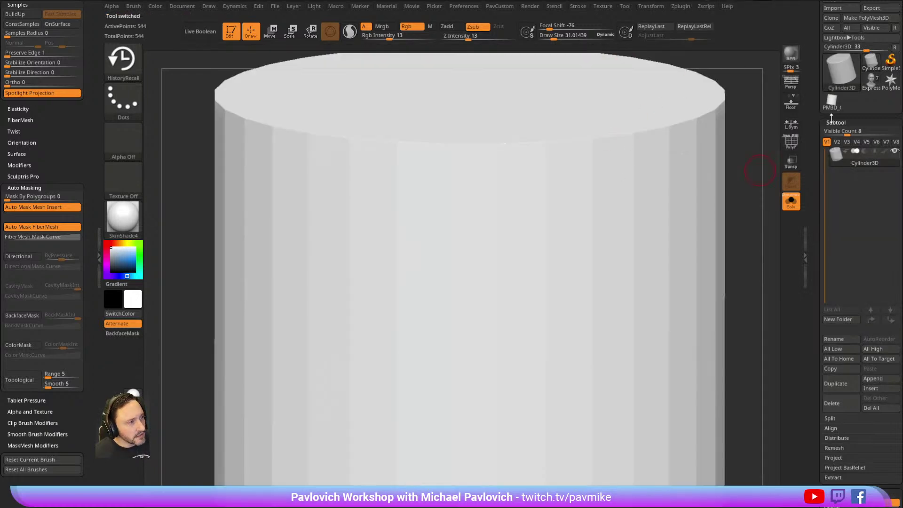
{"action": "left_click", "coordinate": [871, 19]}
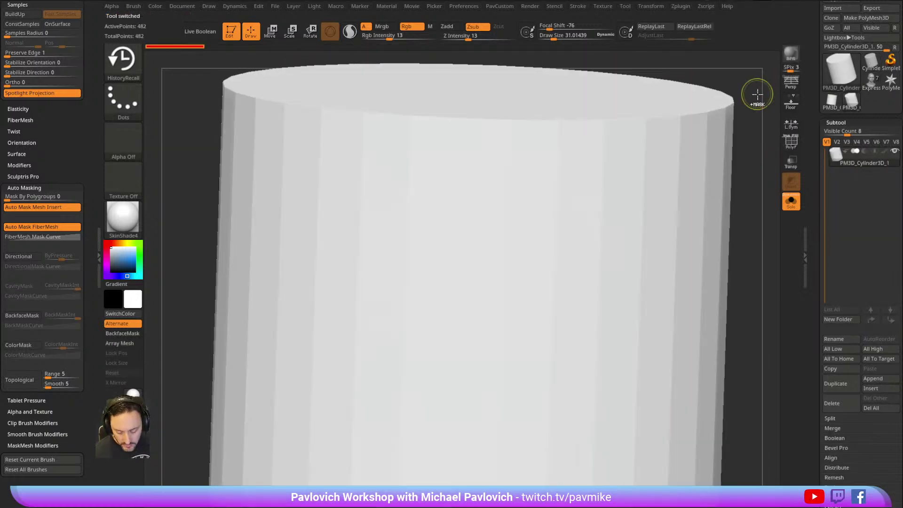
Apply the StartupMaterial to the cylinder and frame it in the view.
{"action": "left_click", "coordinate": [136, 225]}
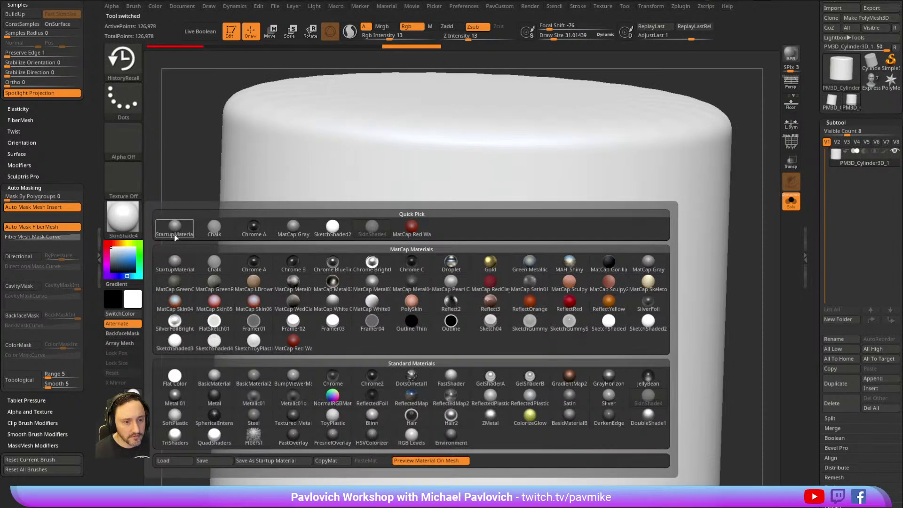
{"action": "left_click", "coordinate": [178, 237]}
{"action": "key", "text": "f"}
{"action": "left_click_drag", "start_coordinate": [732, 80], "coordinate": [681, 117]}
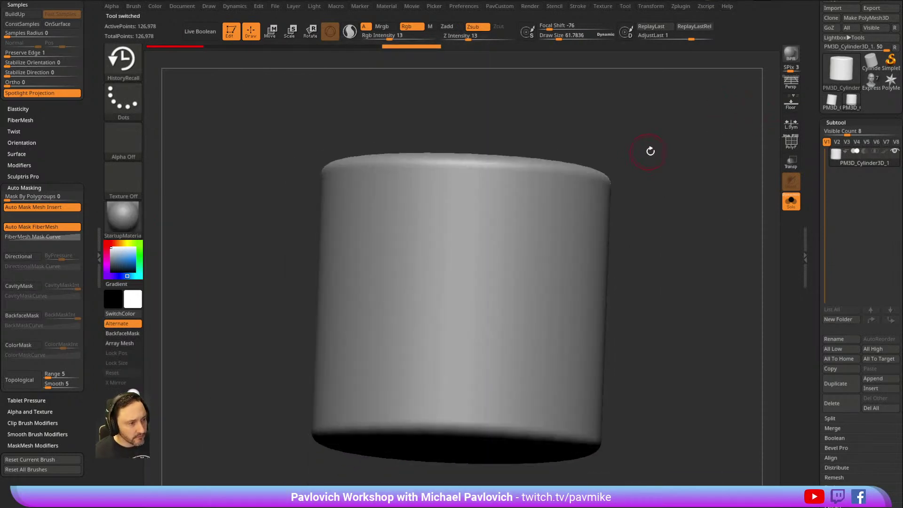
Subdivide the cylinder once more and store a morph target for it.
{"action": "left_click_drag", "start_coordinate": [649, 149], "coordinate": [672, 124]}
{"action": "key", "text": "ctrl+d"}
{"action": "left_click_drag", "start_coordinate": [815, 191], "coordinate": [833, 154]}
{"action": "left_click", "coordinate": [835, 224]}
Select the DamStandard brush for sculpting on the cylinder.
{"action": "mouse_move", "coordinate": [695, 188]}
{"action": "left_mouse_down"}
{"action": "mouse_move", "coordinate": [692, 170]}
{"action": "mouse_move", "coordinate": [699, 185]}
{"action": "mouse_move", "coordinate": [708, 180]}
{"action": "left_mouse_up"}
{"action": "key", "text": "b"}
{"action": "key", "text": "d"}
{"action": "key", "text": "s"}
Try two crossing grooves and a single diagonal groove on the cylinder's side, undoing the strokes.
{"action": "left_click_drag", "start_coordinate": [380, 188], "coordinate": [493, 336]}
{"action": "left_click_drag", "start_coordinate": [705, 227], "coordinate": [606, 232]}
{"action": "mouse_move", "coordinate": [517, 229]}
{"action": "left_mouse_down"}
{"action": "mouse_move", "coordinate": [474, 250]}
{"action": "mouse_move", "coordinate": [378, 322]}
{"action": "left_mouse_up"}
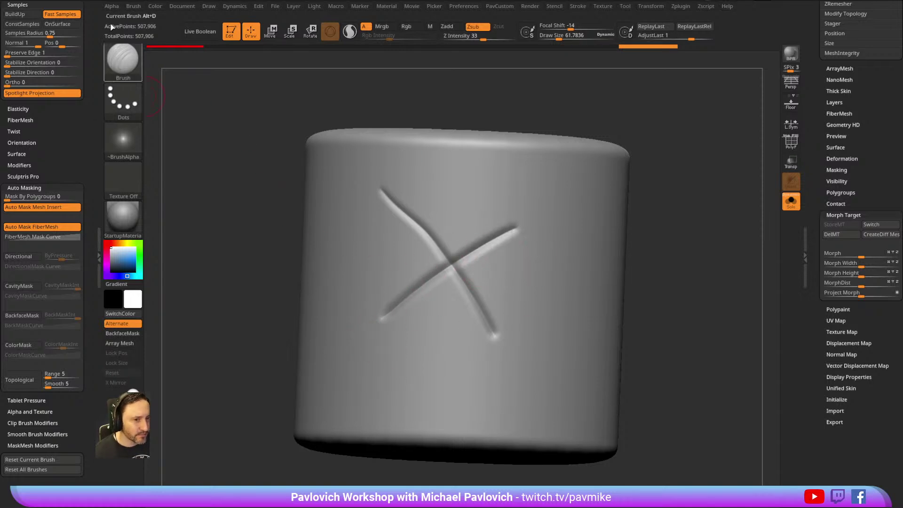
{"action": "mouse_move", "coordinate": [665, 186]}
{"action": "left_mouse_down"}
{"action": "mouse_move", "coordinate": [671, 206]}
{"action": "mouse_move", "coordinate": [682, 181]}
{"action": "left_mouse_up"}
{"action": "key", "text": "ctrl+z"}
{"action": "key", "text": "ctrl+z"}
{"action": "left_click_drag", "start_coordinate": [504, 170], "coordinate": [439, 261]}
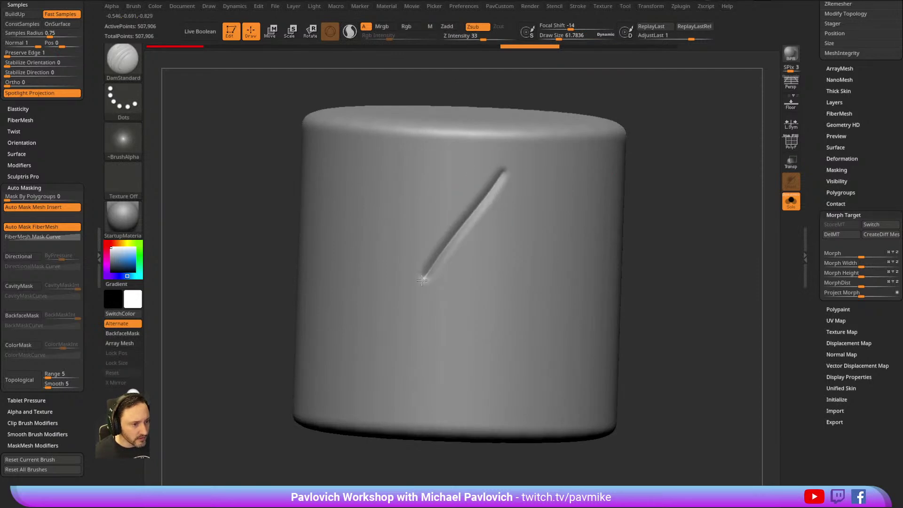
{"action": "key", "text": "ctrl+z"}
Set the DamStandard brush's LazyRadius to 13 in the Lazy Mouse stroke settings.
{"action": "left_click", "coordinate": [578, 6]}
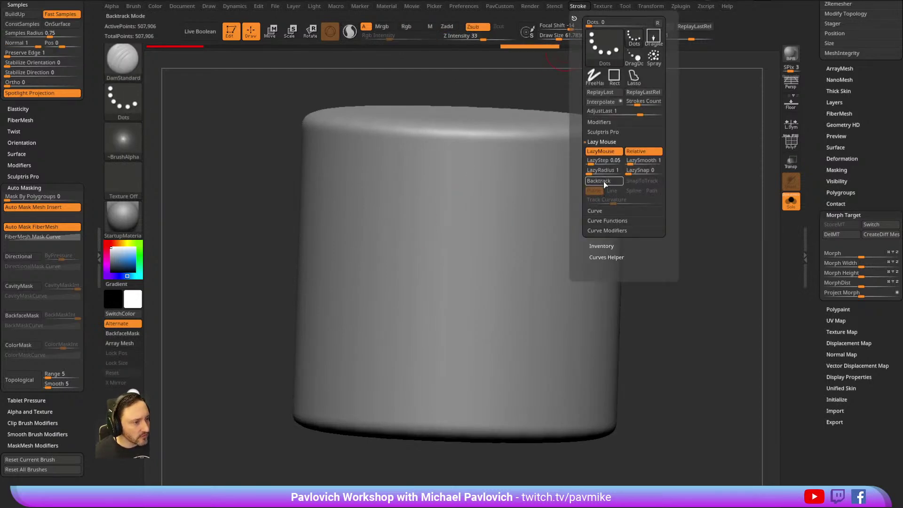
{"action": "left_click_drag", "start_coordinate": [590, 172], "coordinate": [594, 171]}
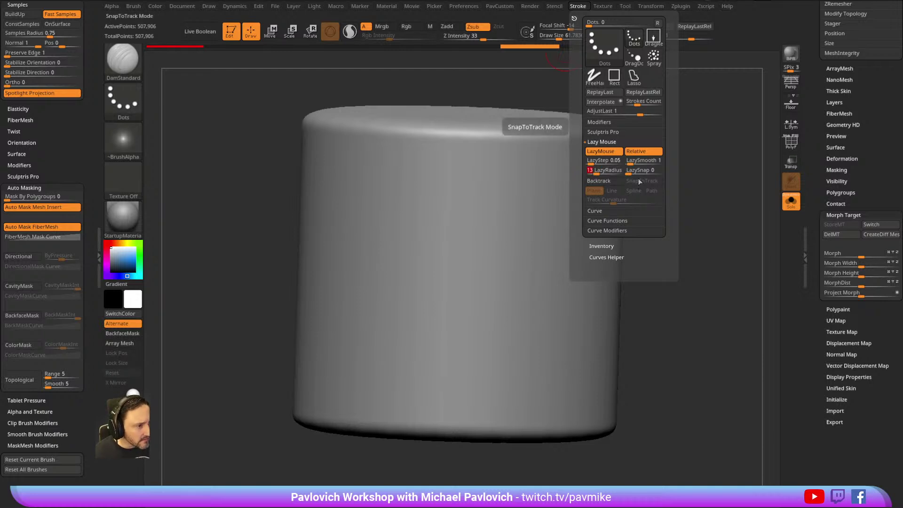
{"action": "key", "text": "shift"}
{"action": "key", "text": "shift"}
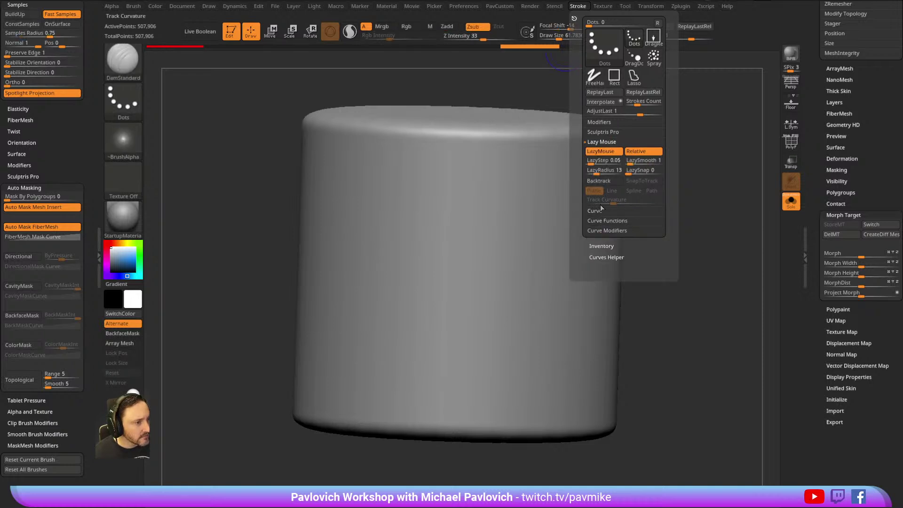
Raise the Lazy Mouse LazySnap value and try three bent and wavy DamStandard grooves on the cylinder's side.
{"action": "left_click", "coordinate": [631, 172]}
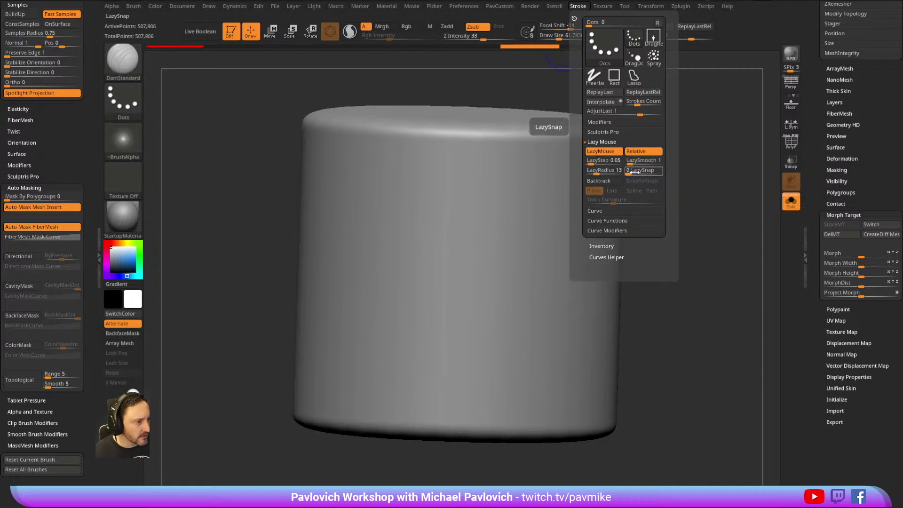
{"action": "left_click_drag", "start_coordinate": [634, 173], "coordinate": [640, 174]}
{"action": "mouse_move", "coordinate": [489, 163]}
{"action": "left_mouse_down"}
{"action": "mouse_move", "coordinate": [415, 267]}
{"action": "mouse_move", "coordinate": [446, 315]}
{"action": "mouse_move", "coordinate": [475, 332]}
{"action": "mouse_move", "coordinate": [408, 378]}
{"action": "left_mouse_up"}
{"action": "mouse_move", "coordinate": [521, 206]}
{"action": "left_mouse_down"}
{"action": "mouse_move", "coordinate": [508, 244]}
{"action": "mouse_move", "coordinate": [517, 303]}
{"action": "mouse_move", "coordinate": [548, 337]}
{"action": "mouse_move", "coordinate": [494, 374]}
{"action": "left_mouse_up"}
{"action": "mouse_move", "coordinate": [509, 319]}
{"action": "right_mouse_down"}
{"action": "mouse_move", "coordinate": [511, 306]}
{"action": "mouse_move", "coordinate": [413, 240]}
{"action": "right_mouse_up"}
{"action": "mouse_move", "coordinate": [412, 181]}
{"action": "left_mouse_down"}
{"action": "mouse_move", "coordinate": [344, 298]}
{"action": "mouse_move", "coordinate": [379, 349]}
{"action": "left_mouse_up"}
{"action": "right_click_drag", "start_coordinate": [666, 236], "coordinate": [637, 232]}
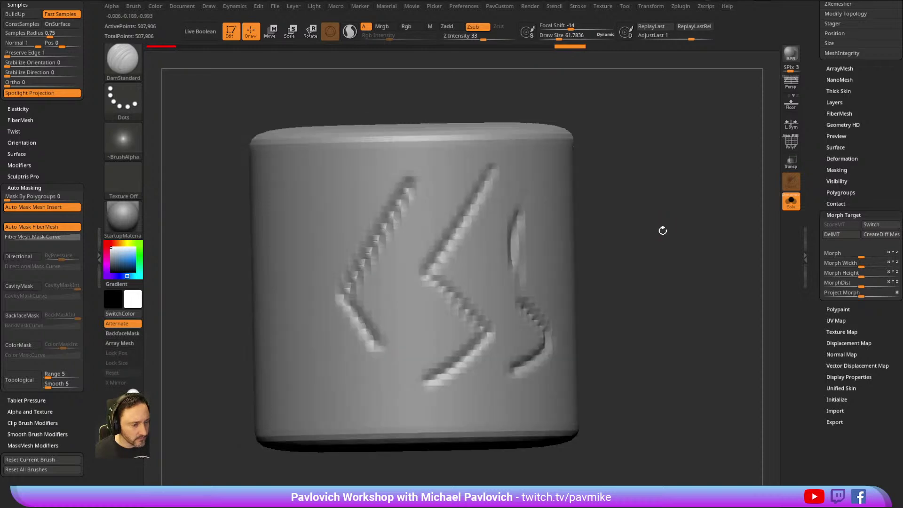
{"action": "right_click_drag", "start_coordinate": [617, 197], "coordinate": [649, 192], "text": "alt"}
Examine the DamStandard brush's Tablet Pressure curves for ZIntensity and Size.
{"action": "left_click_drag", "start_coordinate": [64, 141], "coordinate": [68, 52]}
{"action": "left_click", "coordinate": [24, 267], "text": "shift"}
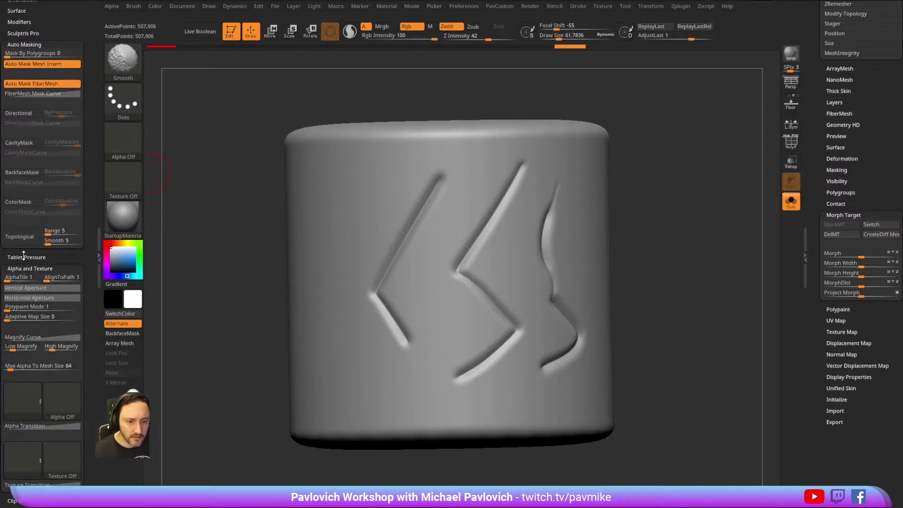
{"action": "left_click", "coordinate": [24, 257], "text": "shift"}
{"action": "left_click", "coordinate": [33, 267]}
{"action": "left_click", "coordinate": [28, 286]}
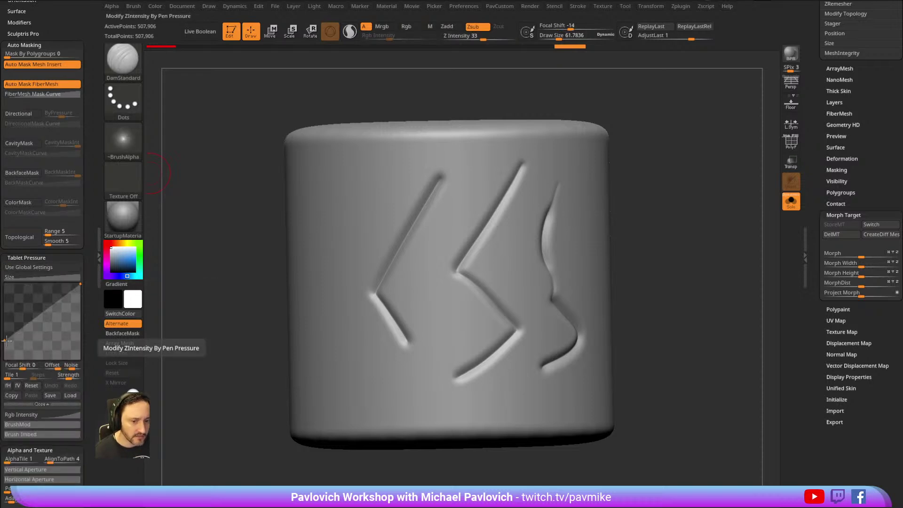
{"action": "left_click", "coordinate": [11, 278]}
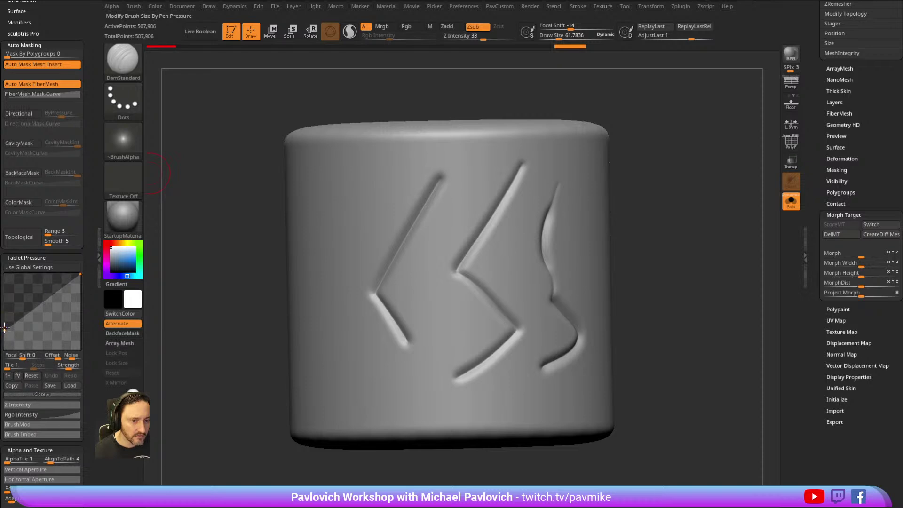
Try a continuous zigzag DamStandard groove beside the existing ones, extending it around the cylinder's side.
{"action": "left_click_drag", "start_coordinate": [364, 179], "coordinate": [327, 252]}
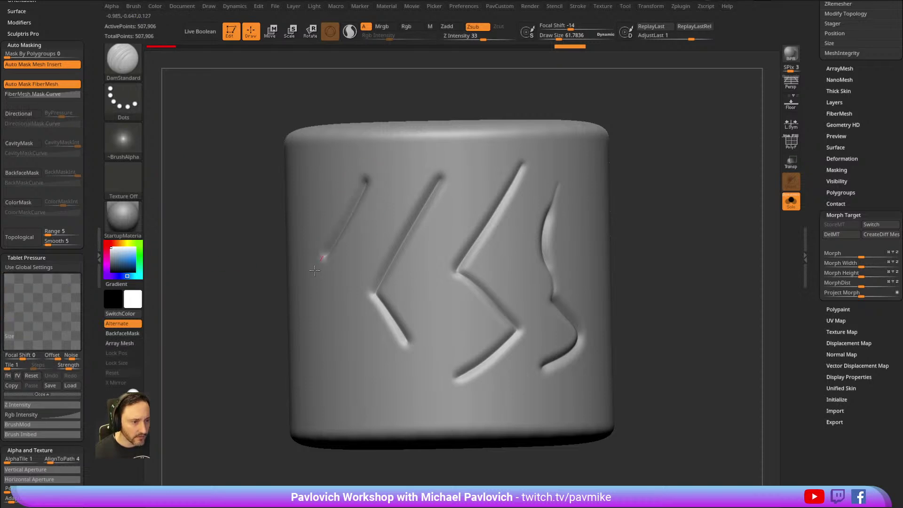
{"action": "left_click_drag", "start_coordinate": [230, 308], "coordinate": [284, 301]}
{"action": "mouse_move", "coordinate": [312, 262]}
{"action": "left_mouse_down"}
{"action": "mouse_move", "coordinate": [343, 314]}
{"action": "mouse_move", "coordinate": [290, 373]}
{"action": "left_mouse_up"}
{"action": "left_click_drag", "start_coordinate": [593, 152], "coordinate": [631, 124]}
{"action": "left_click_drag", "start_coordinate": [349, 334], "coordinate": [266, 246]}
{"action": "mouse_move", "coordinate": [262, 253]}
{"action": "right_mouse_down"}
{"action": "mouse_move", "coordinate": [579, 101]}
{"action": "mouse_move", "coordinate": [597, 125]}
{"action": "mouse_move", "coordinate": [318, 244]}
{"action": "right_mouse_up"}
{"action": "left_click_drag", "start_coordinate": [332, 233], "coordinate": [278, 283]}
{"action": "right_click_drag", "start_coordinate": [580, 203], "coordinate": [654, 176]}
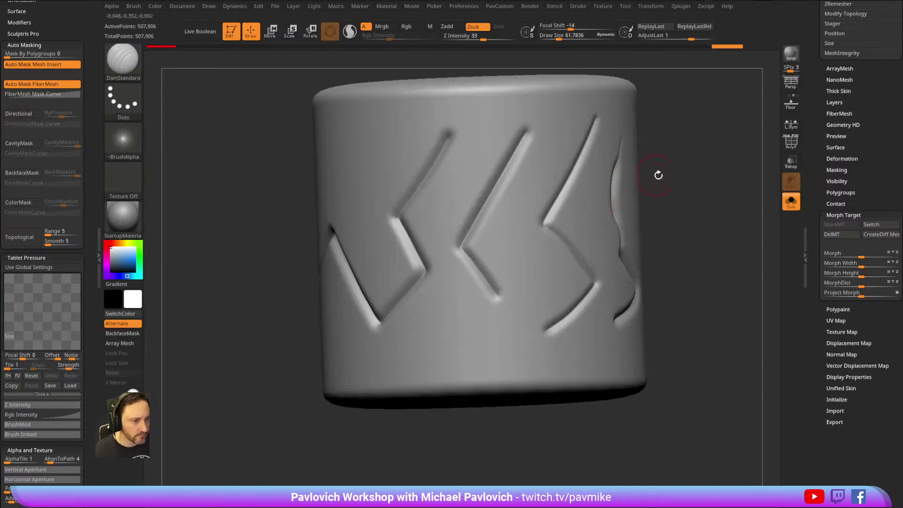
Enable Use Global Settings for the brush's tablet pressure and try a hooked groove between the existing ones.
{"action": "left_click", "coordinate": [28, 266]}
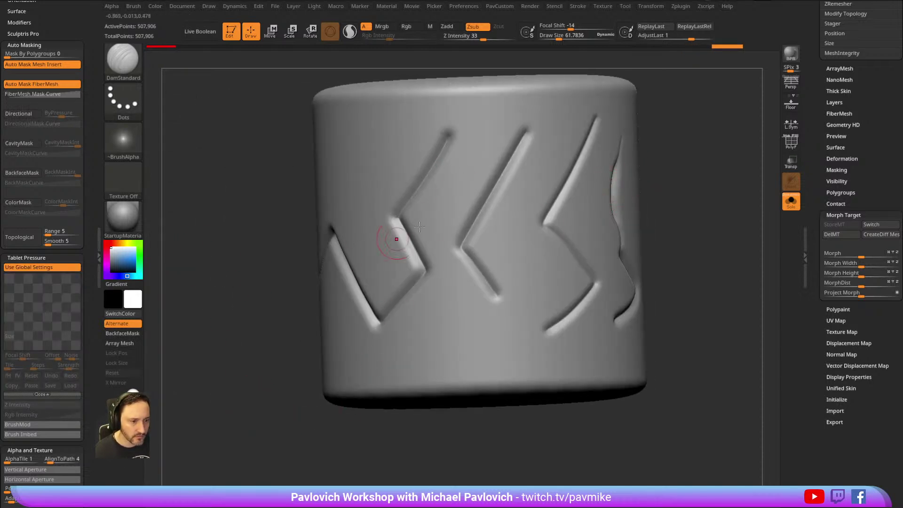
{"action": "mouse_move", "coordinate": [472, 161]}
{"action": "left_mouse_down"}
{"action": "mouse_move", "coordinate": [429, 236]}
{"action": "mouse_move", "coordinate": [470, 348]}
{"action": "mouse_move", "coordinate": [525, 214]}
{"action": "left_mouse_up"}
{"action": "right_click_drag", "start_coordinate": [700, 188], "coordinate": [168, 133], "text": "ctrl"}
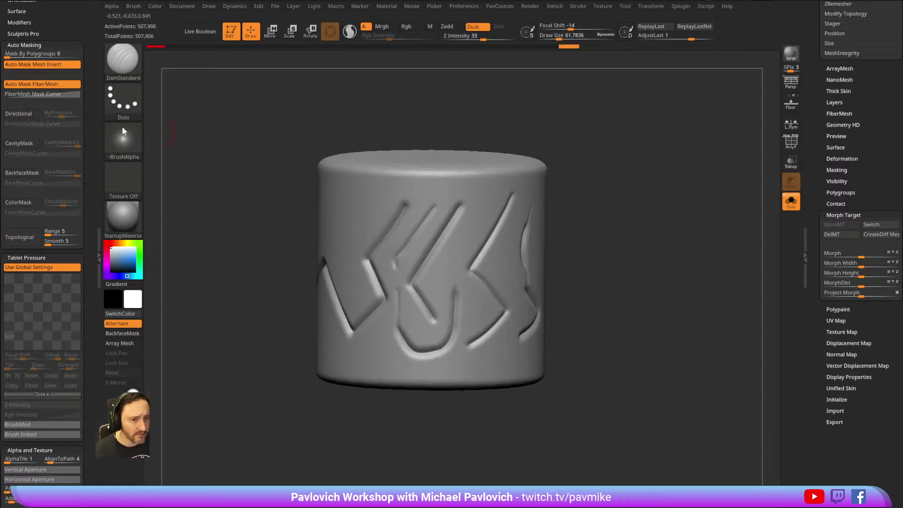
Reset all brushes to their default settings.
{"action": "left_click", "coordinate": [133, 7]}
{"action": "scroll", "coordinate": [160, 152], "scroll_direction": "down", "scroll_amount": 10}
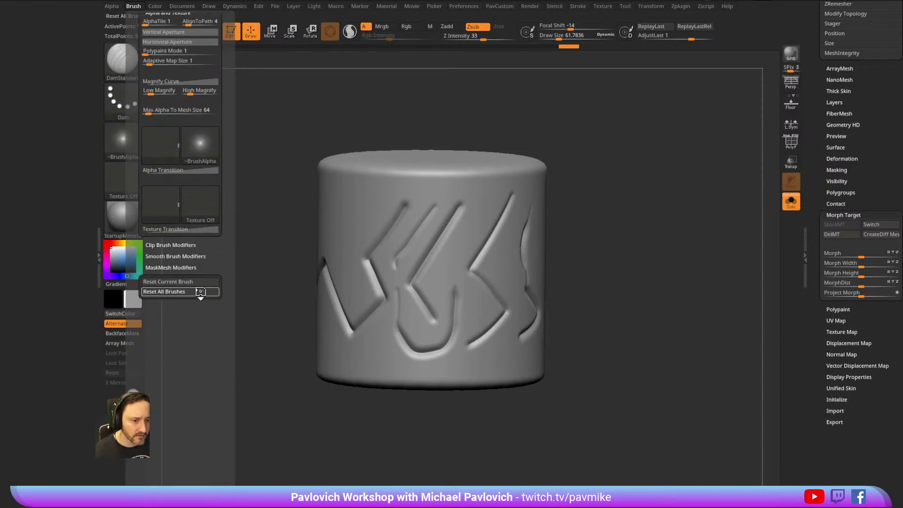
{"action": "left_click", "coordinate": [174, 291]}
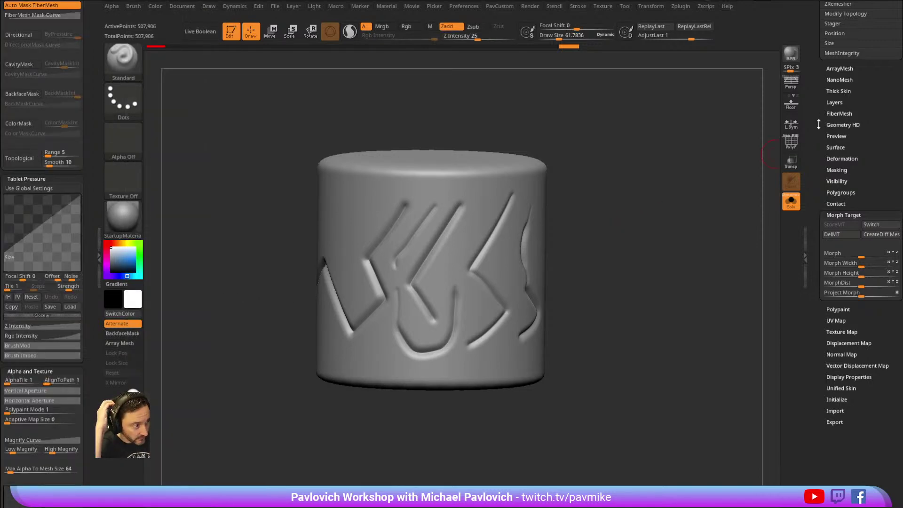
Rewind the cylinder's undo history to its unsubdivided state and make a small Standard brush test stroke.
{"action": "left_click_drag", "start_coordinate": [527, 45], "coordinate": [179, 47]}
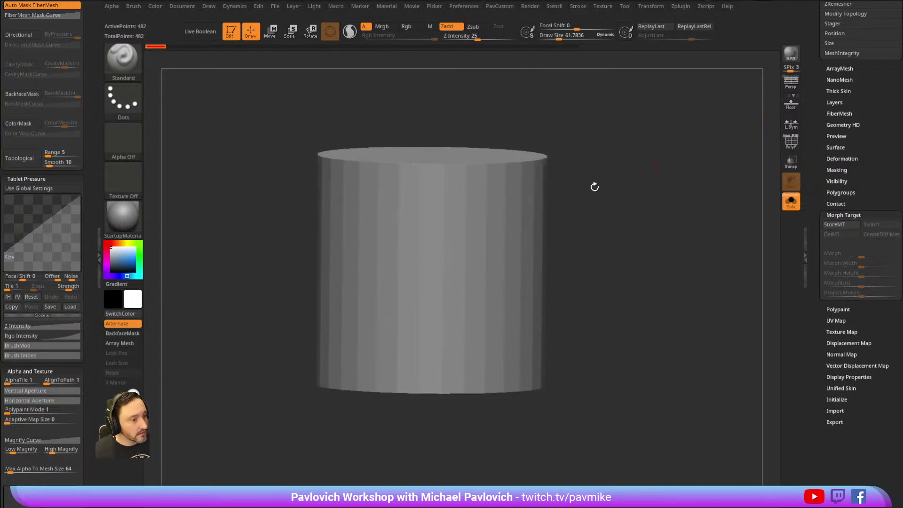
{"action": "left_click", "coordinate": [497, 206]}
{"action": "left_click_drag", "start_coordinate": [566, 196], "coordinate": [642, 173]}
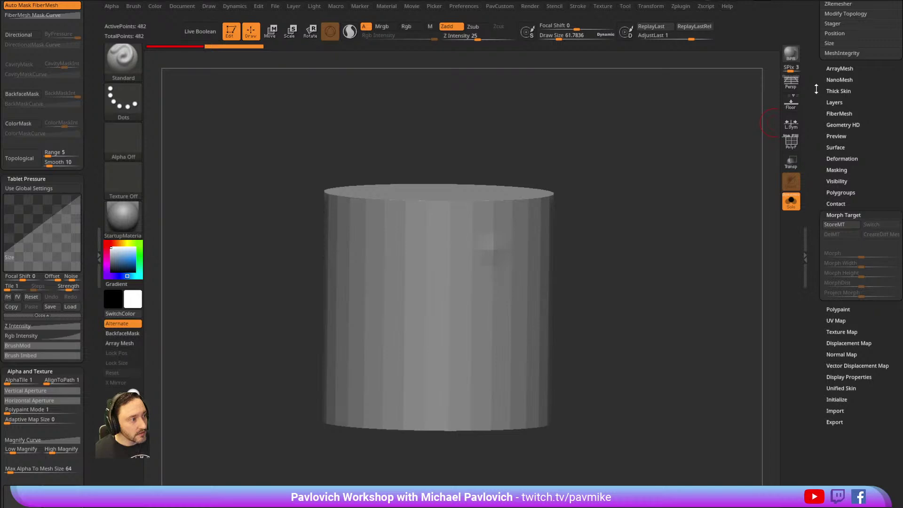
Switch the active tool back to the Expressions_Centimeter_Scale head in a straight front view.
{"action": "left_click_drag", "start_coordinate": [816, 87], "coordinate": [840, 239]}
{"action": "left_click", "coordinate": [873, 129]}
{"action": "mouse_move", "coordinate": [667, 183]}
{"action": "left_mouse_down", "text": "shift"}
{"action": "mouse_move", "coordinate": [647, 187]}
{"action": "mouse_move", "coordinate": [691, 209]}
{"action": "mouse_move", "coordinate": [683, 188]}
{"action": "left_mouse_up", "text": "shift"}
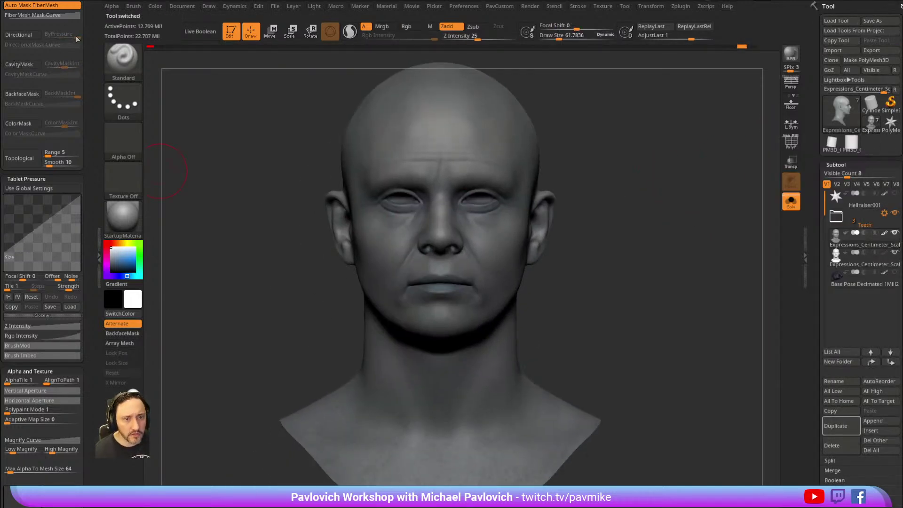
Collapse the brush's Tablet Pressure and Alpha and Texture settings.
{"action": "scroll", "coordinate": [91, 61], "scroll_direction": "up", "scroll_amount": 5}
{"action": "left_click", "coordinate": [28, 275]}
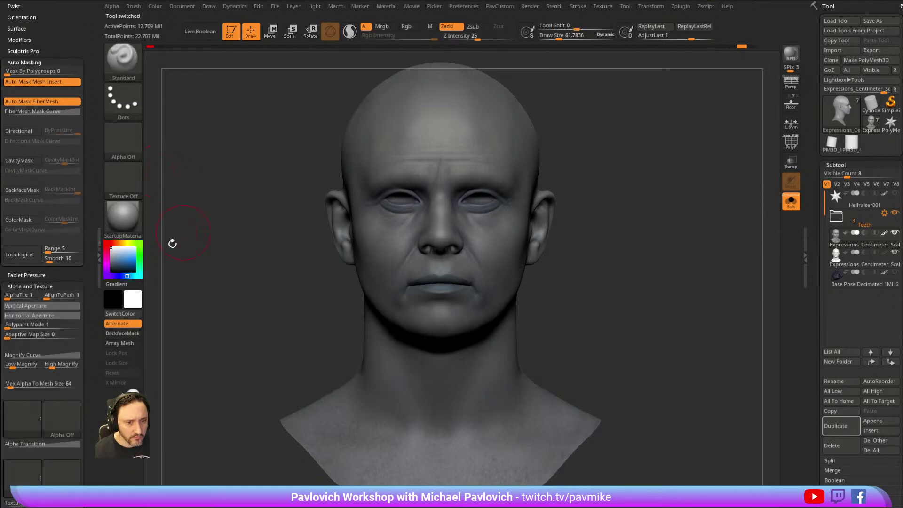
{"action": "left_click", "coordinate": [50, 285]}
Compare the cut-grid Expressions_Centimeter_Scale1 head with the uncut Expressions_Centimeter_Scale head from a three-quarter view.
{"action": "left_click_drag", "start_coordinate": [625, 127], "coordinate": [698, 160]}
{"action": "left_click", "coordinate": [835, 259]}
{"action": "left_click_drag", "start_coordinate": [586, 97], "coordinate": [601, 171], "text": "alt"}
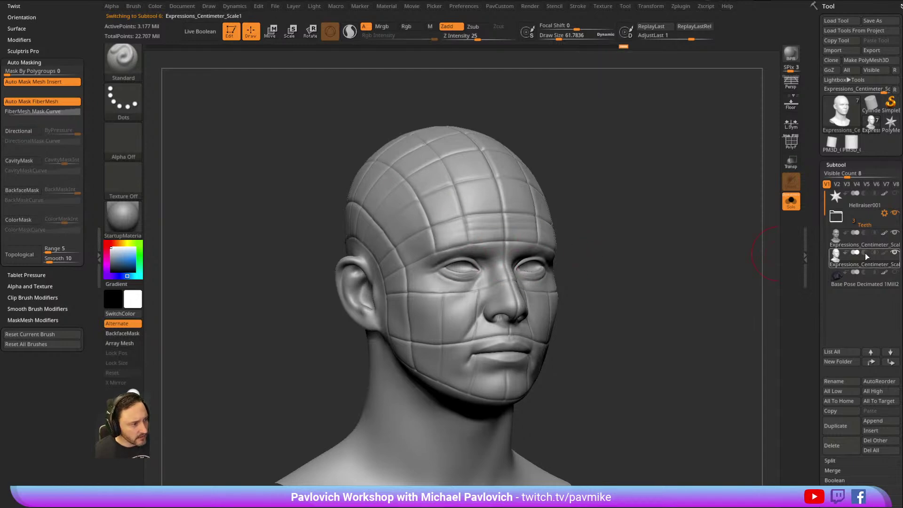
{"action": "left_click_drag", "start_coordinate": [647, 204], "coordinate": [685, 164]}
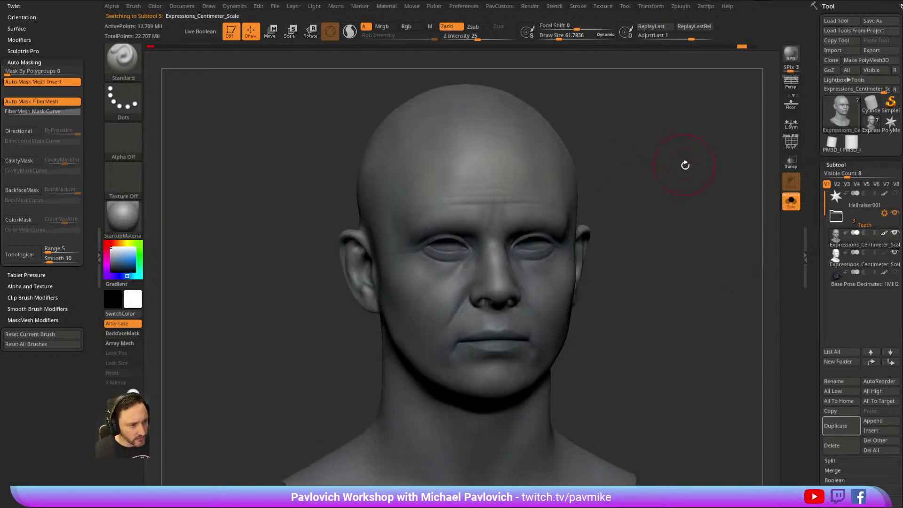
Select the HistoryRecall brush and reduce its draw size to about 31 for the uncut head.
{"action": "key", "text": "b"}
{"action": "key", "text": "h"}
{"action": "key", "text": "r"}
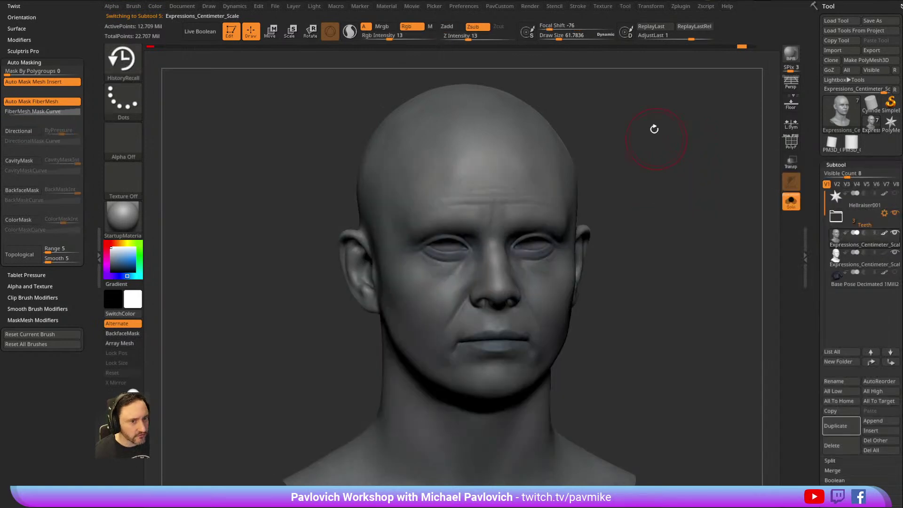
{"action": "left_click_drag", "start_coordinate": [655, 135], "coordinate": [618, 178]}
{"action": "key", "text": "["}
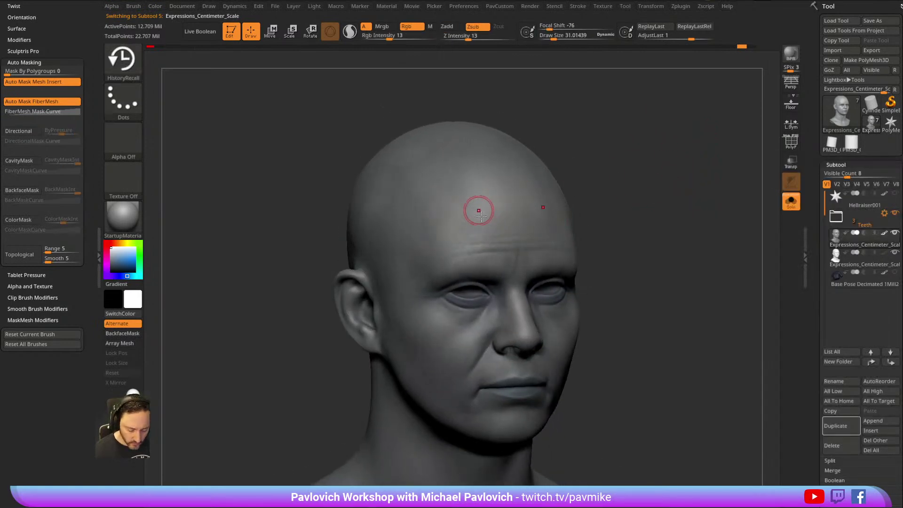
Make the cut-grid Expressions_Centimeter_Scale1 head the active subtool, framed close up from the front.
{"action": "left_click_drag", "start_coordinate": [619, 157], "coordinate": [692, 144]}
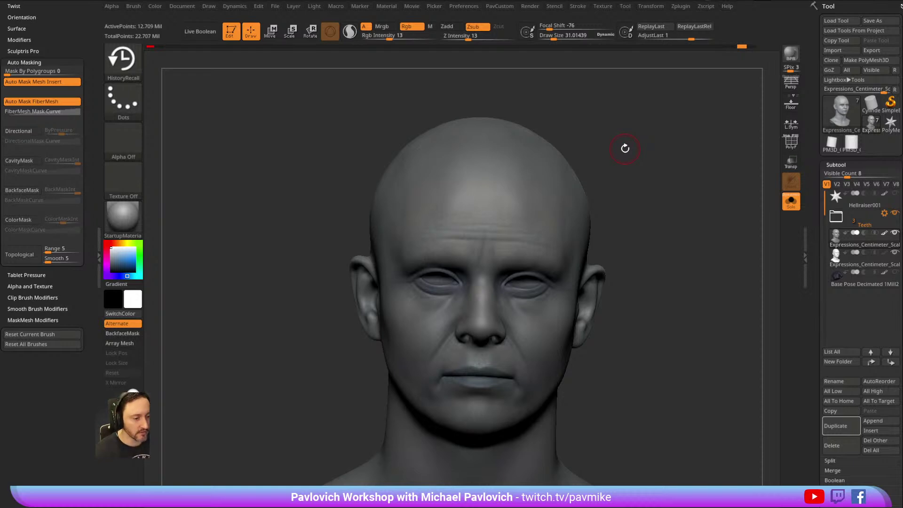
{"action": "left_click_drag", "start_coordinate": [699, 151], "coordinate": [690, 141], "text": "alt"}
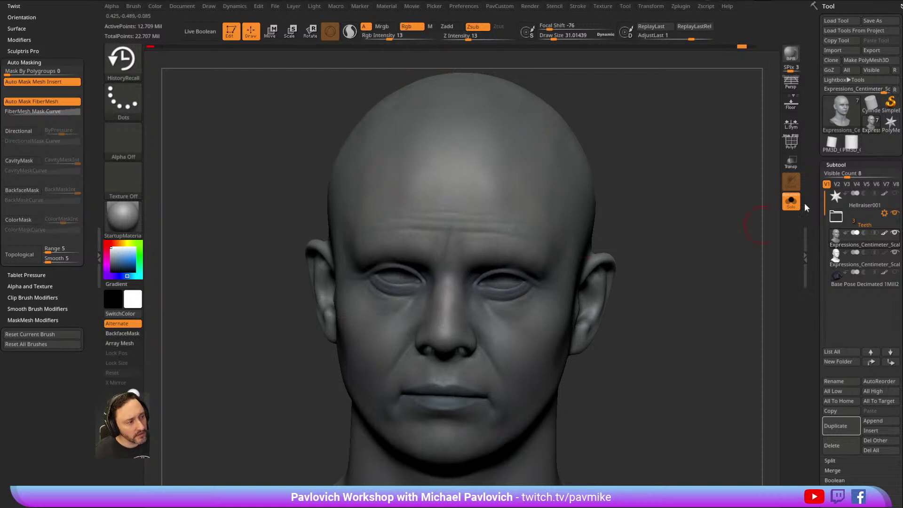
{"action": "left_click", "coordinate": [847, 258]}
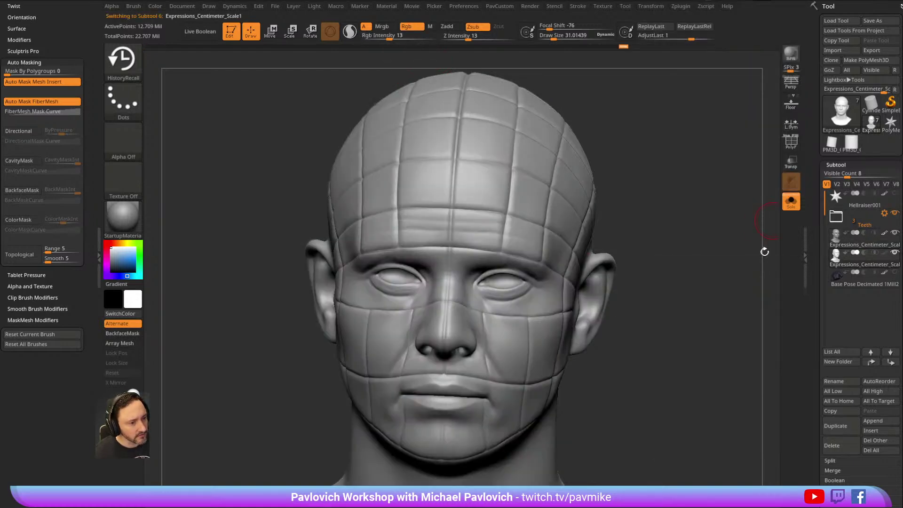
Choose a dark red colour (R 98, G 23, B 23) and fill the panel-grooved head subtool with it.
{"action": "left_click", "coordinate": [122, 242]}
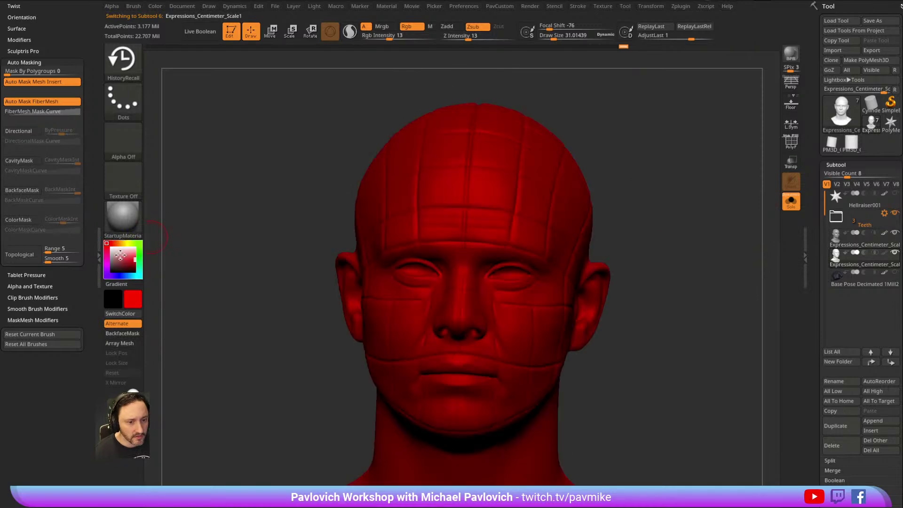
{"action": "left_click", "coordinate": [124, 267]}
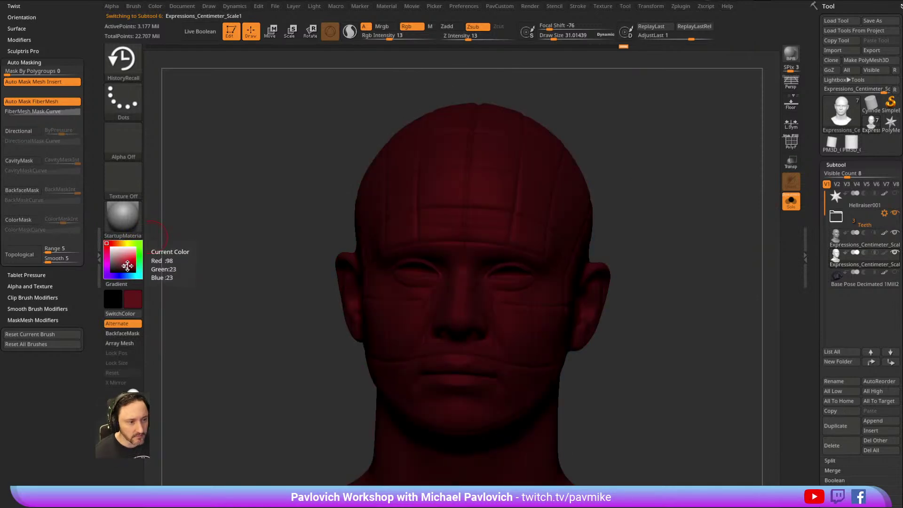
{"action": "left_click", "coordinate": [155, 6]}
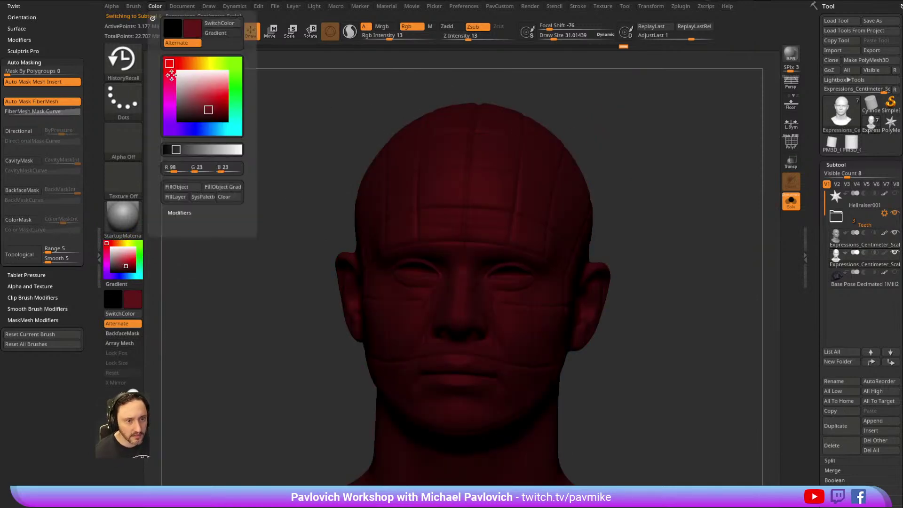
{"action": "left_click", "coordinate": [180, 184]}
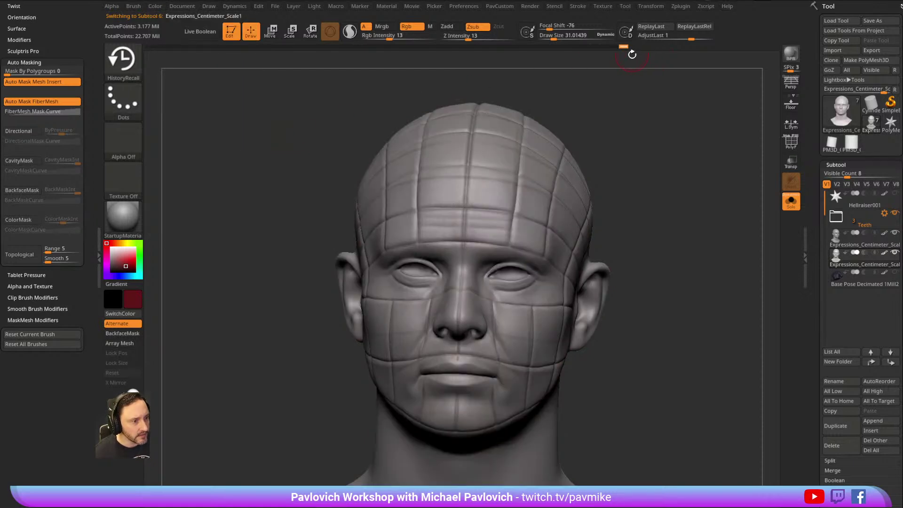
Raise Rgb Intensity to 100 and fill the panel-grooved head again with the dark red colour.
{"action": "left_click_drag", "start_coordinate": [418, 38], "coordinate": [442, 38]}
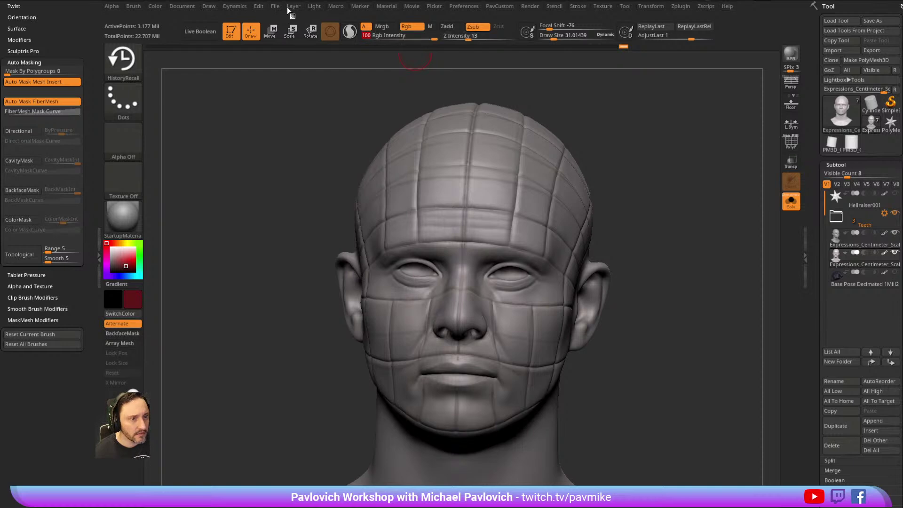
{"action": "left_click", "coordinate": [258, 7]}
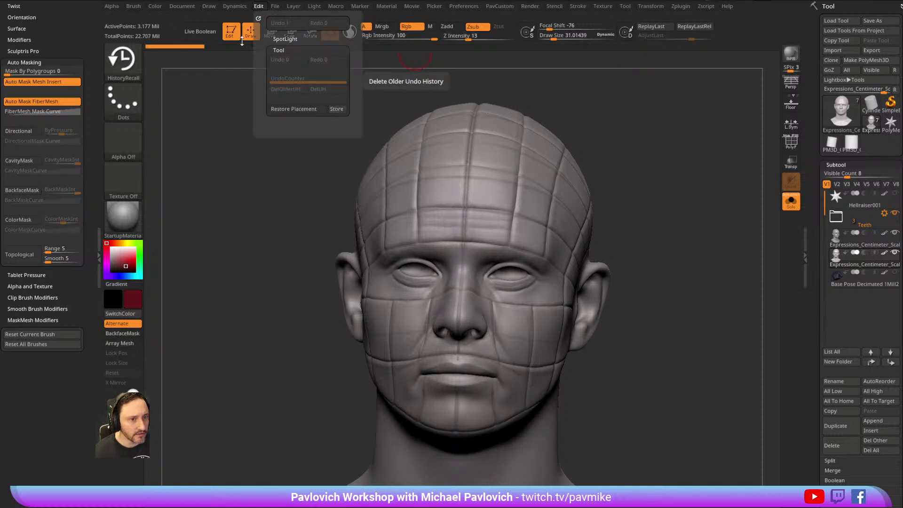
{"action": "left_click", "coordinate": [155, 6]}
{"action": "left_click", "coordinate": [181, 184]}
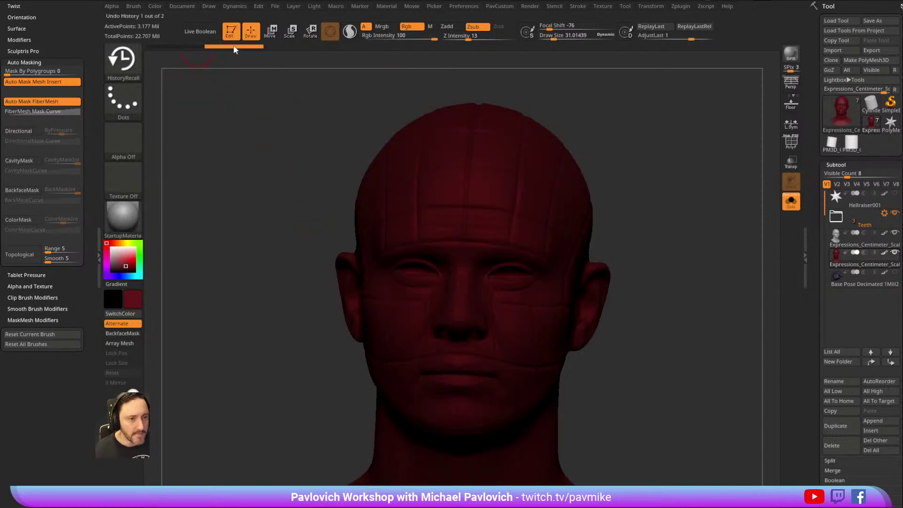
Switch to the plain, ungrooved head subtool.
{"action": "left_click", "coordinate": [844, 251]}
{"action": "left_click_drag", "start_coordinate": [673, 212], "coordinate": [681, 205]}
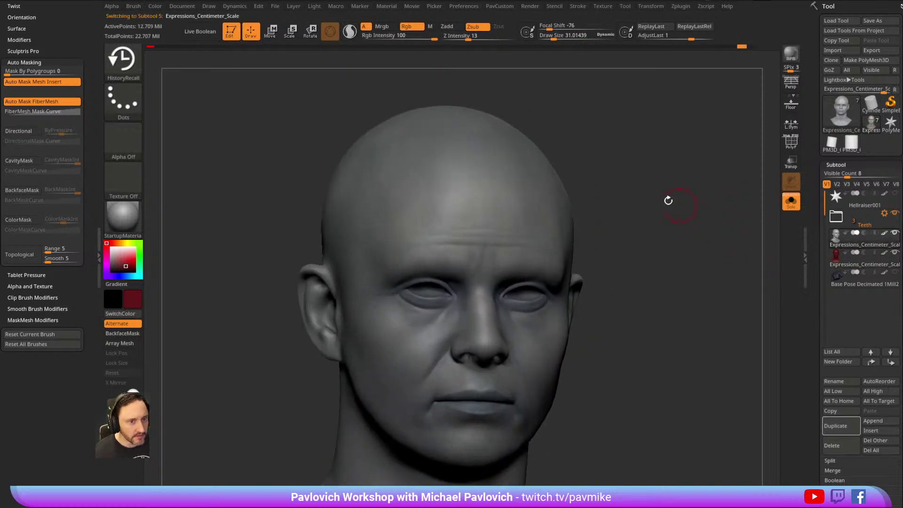
{"action": "left_click_drag", "start_coordinate": [546, 116], "coordinate": [483, 151]}
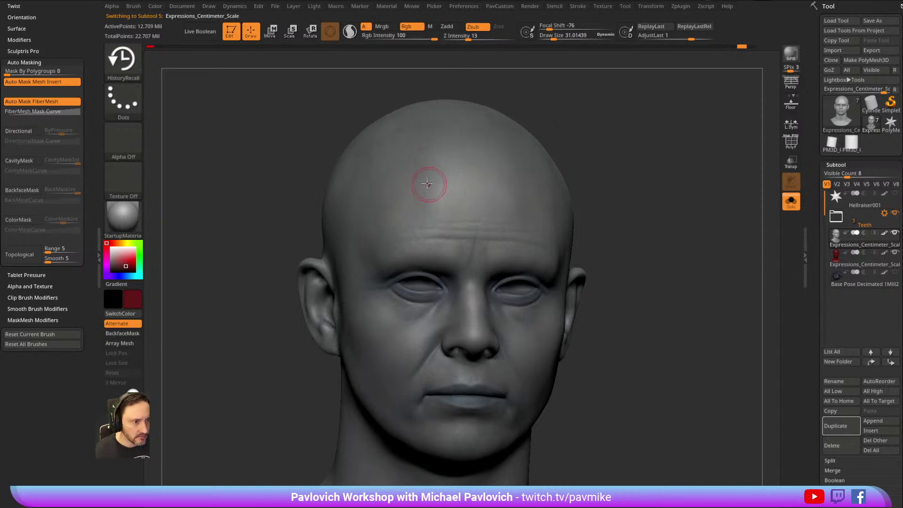
Try recalling the dark red colour and grooves onto the forehead with the HistoryRecall brush, then undo the strokes.
{"action": "mouse_move", "coordinate": [422, 186]}
{"action": "left_mouse_down"}
{"action": "mouse_move", "coordinate": [432, 221]}
{"action": "mouse_move", "coordinate": [409, 221]}
{"action": "mouse_move", "coordinate": [420, 218]}
{"action": "mouse_move", "coordinate": [425, 192]}
{"action": "mouse_move", "coordinate": [447, 224]}
{"action": "mouse_move", "coordinate": [489, 221]}
{"action": "mouse_move", "coordinate": [471, 220]}
{"action": "mouse_move", "coordinate": [357, 151]}
{"action": "left_mouse_up"}
{"action": "left_click_drag", "start_coordinate": [538, 145], "coordinate": [657, 145]}
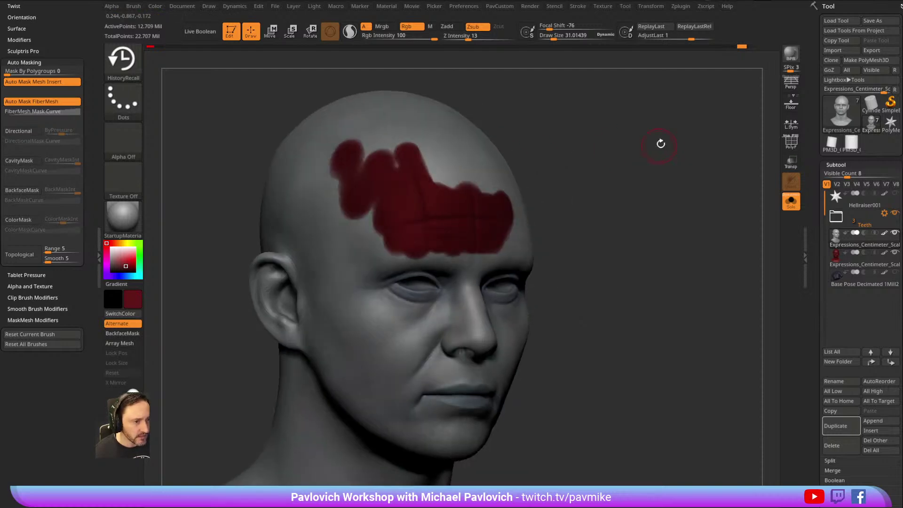
{"action": "key", "text": "ctrl+z"}
{"action": "left_click_drag", "start_coordinate": [623, 118], "coordinate": [508, 162]}
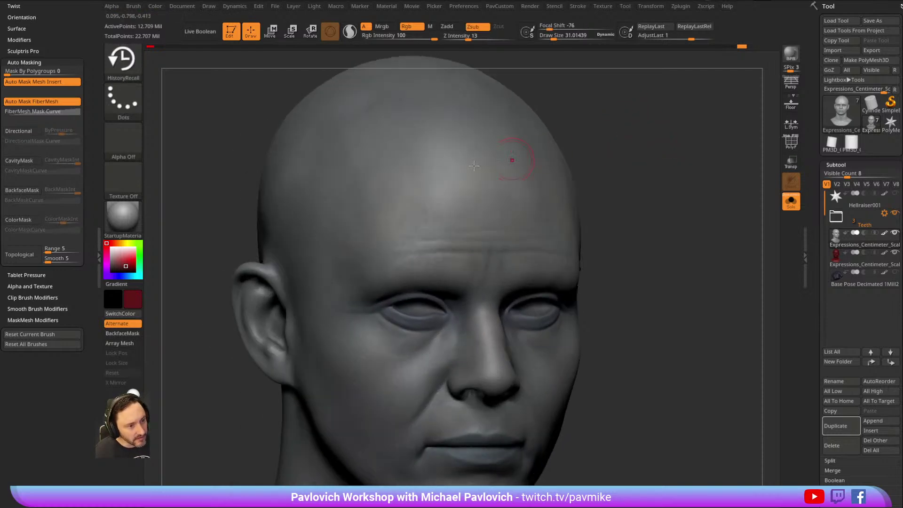
{"action": "mouse_move", "coordinate": [395, 138]}
{"action": "left_mouse_down"}
{"action": "mouse_move", "coordinate": [428, 234]}
{"action": "mouse_move", "coordinate": [432, 223]}
{"action": "left_mouse_up"}
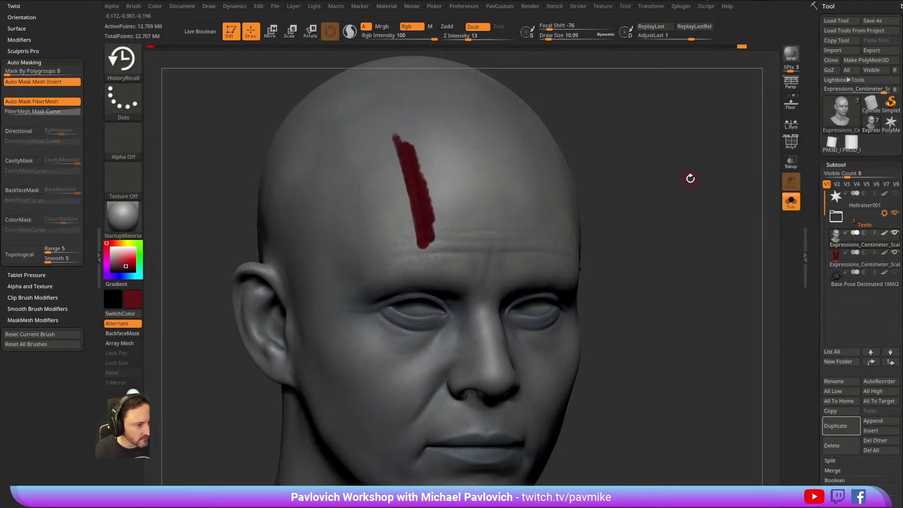
{"action": "key", "text": "ctrl+z"}
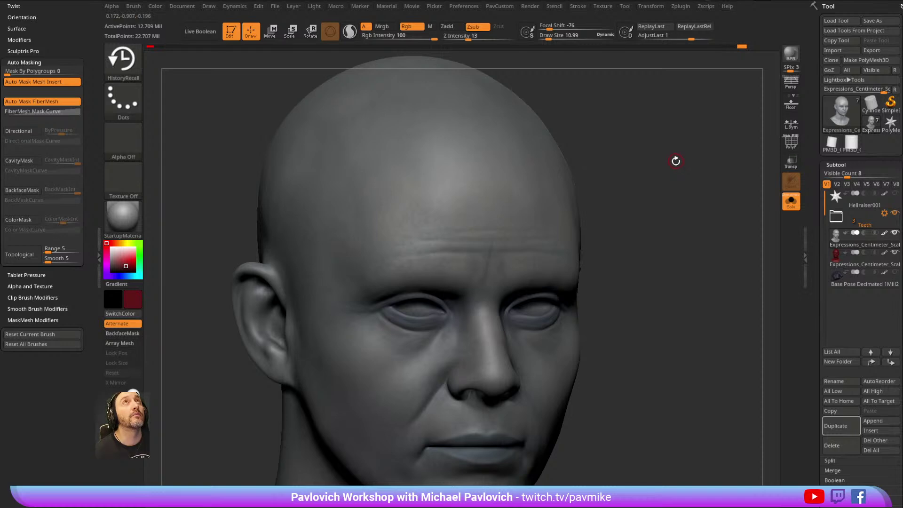
Turn off Rgb painting, enlarge the HistoryRecall brush to about 35.8 and recall a short vertical groove on the forehead.
{"action": "left_click", "coordinate": [406, 26]}
{"action": "left_click_drag", "start_coordinate": [616, 144], "coordinate": [601, 130]}
{"action": "key", "text": "s"}
{"action": "left_click_drag", "start_coordinate": [416, 185], "coordinate": [423, 187]}
{"action": "key", "text": "ctrl"}
{"action": "key", "text": "s"}
{"action": "left_click_drag", "start_coordinate": [419, 177], "coordinate": [423, 190]}
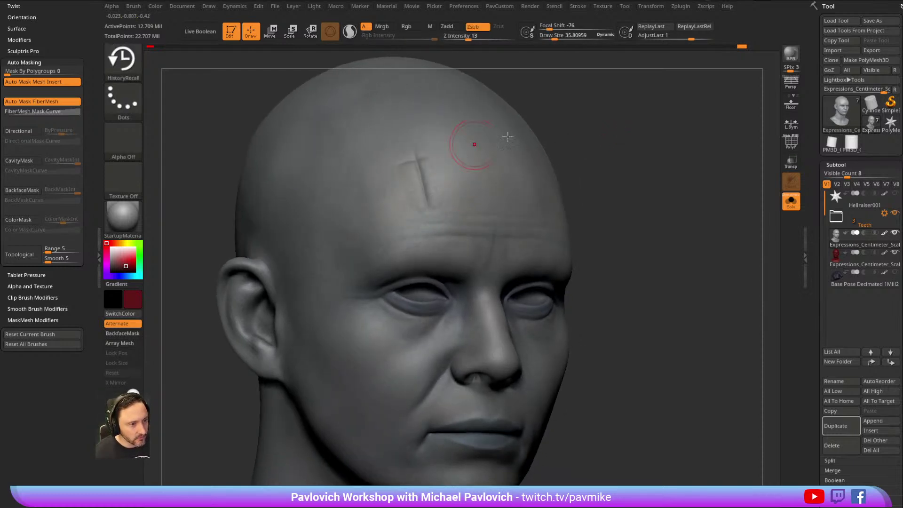
Reduce the draw size to about 26.57 and extend the forehead's vertical groove down to the brow.
{"action": "right_click_drag", "start_coordinate": [470, 146], "coordinate": [471, 143]}
{"action": "key", "text": "s"}
{"action": "left_click_drag", "start_coordinate": [437, 198], "coordinate": [432, 199]}
{"action": "right_click_drag", "start_coordinate": [472, 155], "coordinate": [430, 191]}
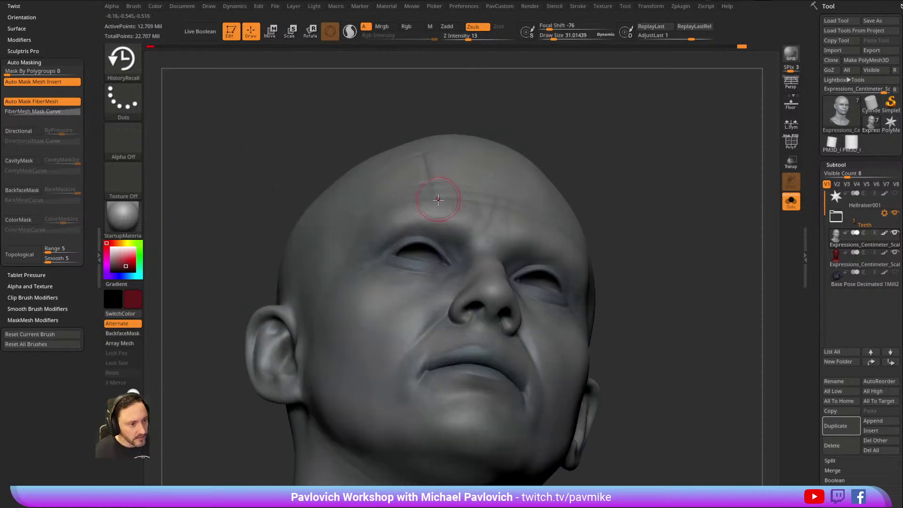
{"action": "right_click_drag", "start_coordinate": [516, 148], "coordinate": [501, 147]}
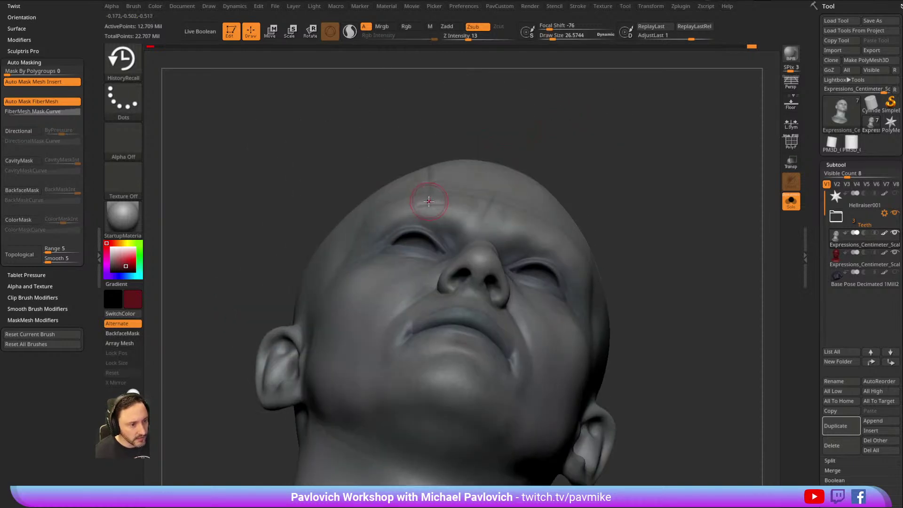
{"action": "right_click_drag", "start_coordinate": [428, 201], "coordinate": [502, 170]}
{"action": "right_click_drag", "start_coordinate": [728, 57], "coordinate": [713, 100], "text": "alt"}
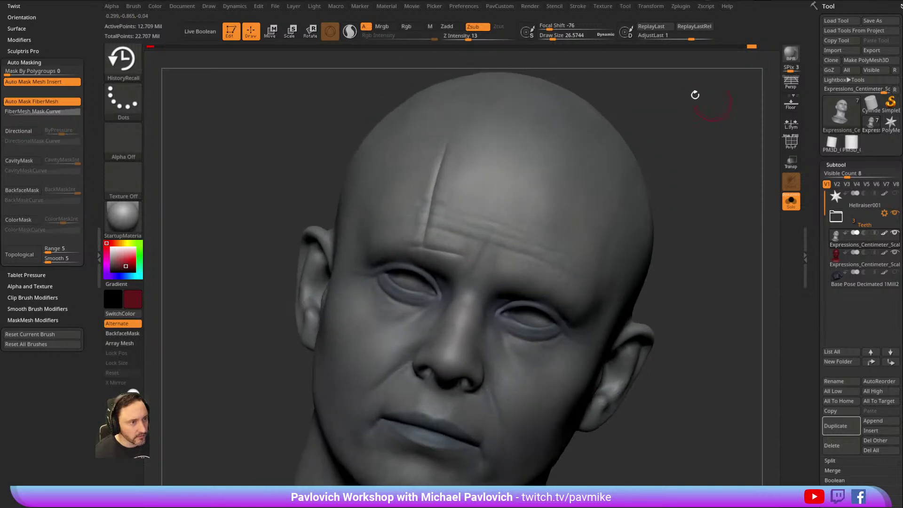
Recall the horizontal groove above the inner brow, from the vertical forehead groove toward the centre of the face.
{"action": "left_click", "coordinate": [450, 28], "text": "shift"}
{"action": "left_click", "coordinate": [449, 28], "text": "shift"}
{"action": "right_click_drag", "start_coordinate": [650, 107], "coordinate": [698, 104], "text": "alt"}
{"action": "left_click_drag", "start_coordinate": [439, 258], "coordinate": [464, 260]}
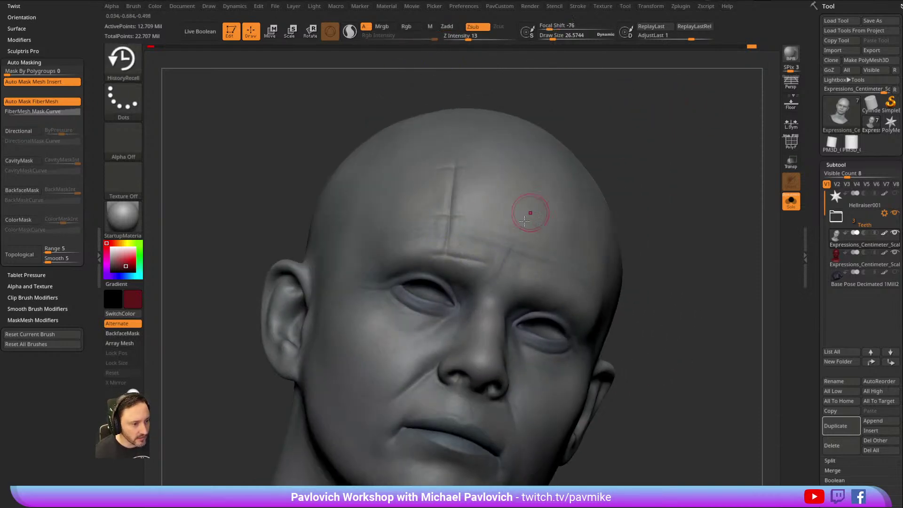
{"action": "right_click_drag", "start_coordinate": [610, 140], "coordinate": [464, 254]}
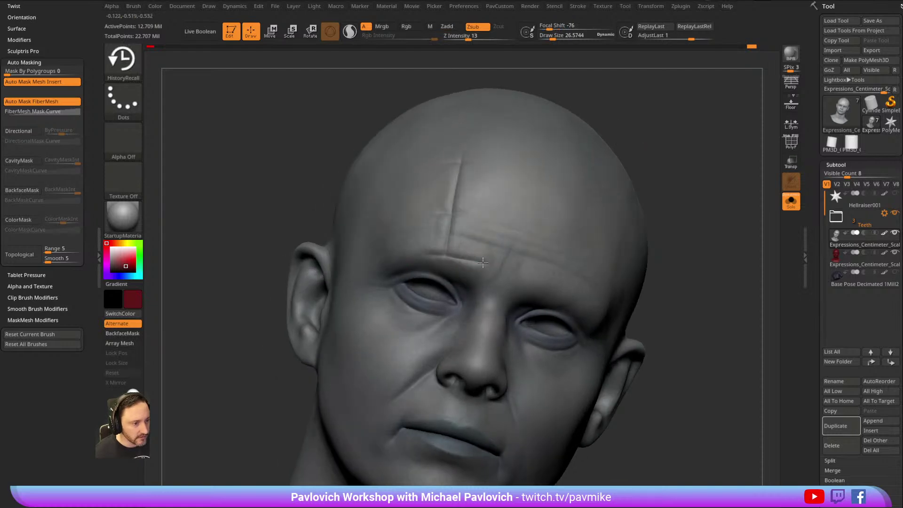
{"action": "mouse_move", "coordinate": [627, 123]}
{"action": "right_mouse_down"}
{"action": "mouse_move", "coordinate": [659, 135]}
{"action": "mouse_move", "coordinate": [502, 254]}
{"action": "mouse_move", "coordinate": [677, 159]}
{"action": "mouse_move", "coordinate": [717, 160]}
{"action": "right_mouse_up"}
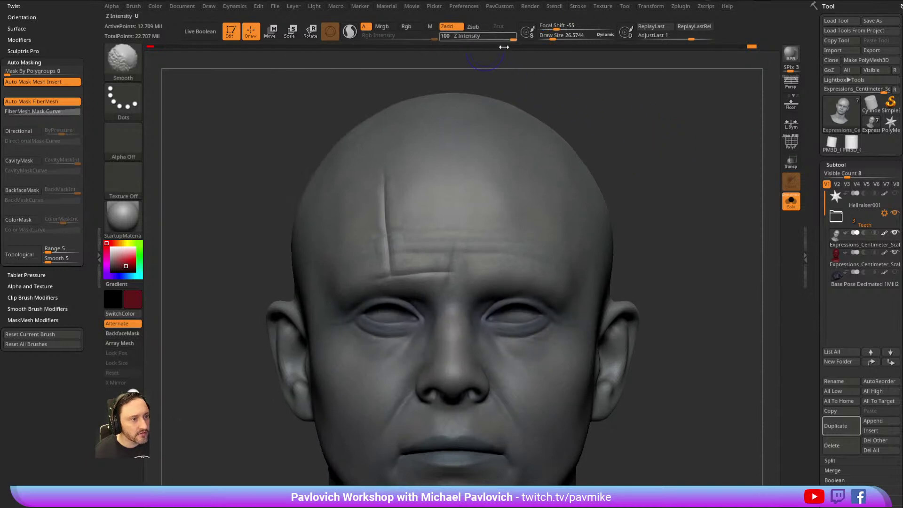
Recall the forehead's central vertical groove and continue the horizontal brow groove above the face's left eye.
{"action": "left_click_drag", "start_coordinate": [635, 140], "coordinate": [635, 124], "text": "alt"}
{"action": "left_click_drag", "start_coordinate": [458, 232], "coordinate": [455, 225]}
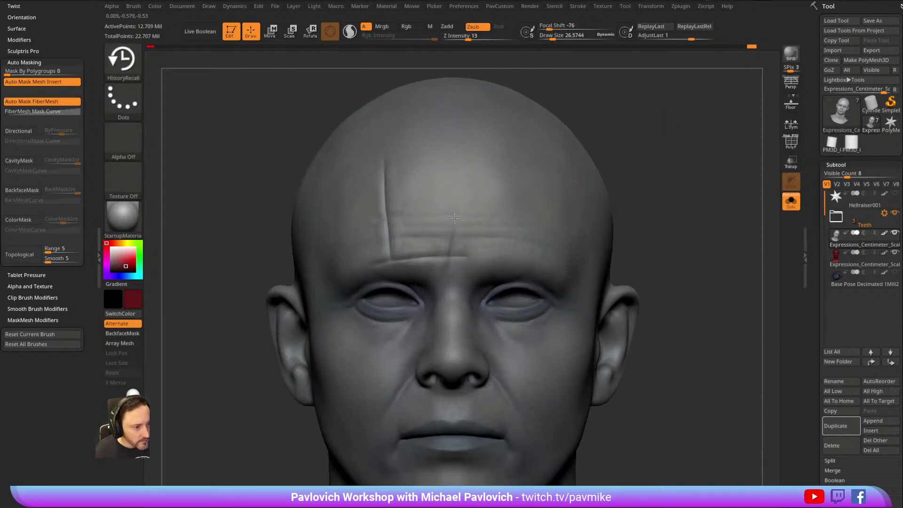
{"action": "left_click_drag", "start_coordinate": [600, 136], "coordinate": [600, 155], "text": "alt"}
{"action": "mouse_move", "coordinate": [455, 170]}
{"action": "right_mouse_down"}
{"action": "mouse_move", "coordinate": [601, 117]}
{"action": "mouse_move", "coordinate": [459, 272]}
{"action": "right_mouse_up"}
{"action": "mouse_move", "coordinate": [489, 135]}
{"action": "right_mouse_down"}
{"action": "mouse_move", "coordinate": [611, 135]}
{"action": "mouse_move", "coordinate": [454, 256]}
{"action": "right_mouse_up"}
{"action": "mouse_move", "coordinate": [474, 145]}
{"action": "right_mouse_down"}
{"action": "mouse_move", "coordinate": [485, 270]}
{"action": "mouse_move", "coordinate": [578, 183]}
{"action": "mouse_move", "coordinate": [440, 268]}
{"action": "mouse_move", "coordinate": [594, 177]}
{"action": "mouse_move", "coordinate": [541, 174]}
{"action": "right_mouse_up"}
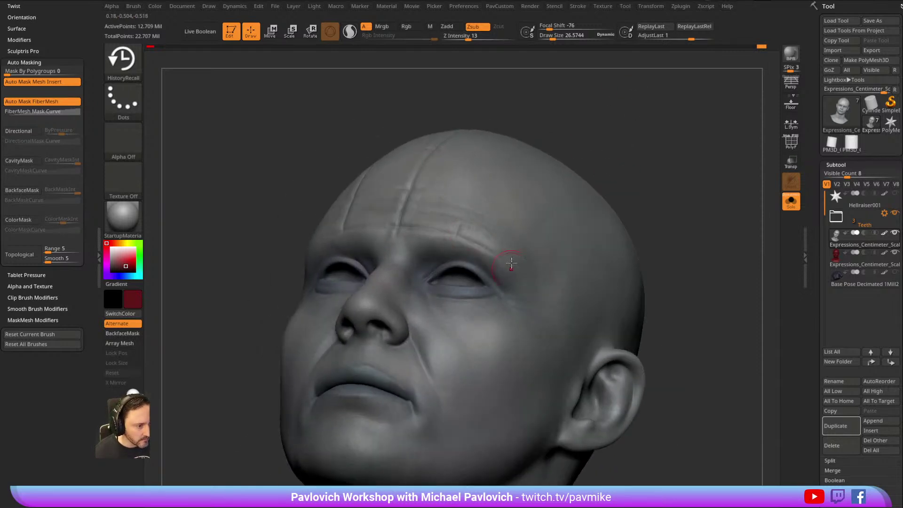
Extend the brow groove outward past both eyes and across the right temple toward the ear.
{"action": "right_click_drag", "start_coordinate": [510, 269], "coordinate": [493, 253]}
{"action": "mouse_move", "coordinate": [574, 209]}
{"action": "right_mouse_down"}
{"action": "mouse_move", "coordinate": [735, 137]}
{"action": "mouse_move", "coordinate": [500, 231]}
{"action": "right_mouse_up"}
{"action": "mouse_move", "coordinate": [518, 263]}
{"action": "right_mouse_down"}
{"action": "mouse_move", "coordinate": [671, 125]}
{"action": "mouse_move", "coordinate": [703, 131]}
{"action": "mouse_move", "coordinate": [501, 169]}
{"action": "right_mouse_up"}
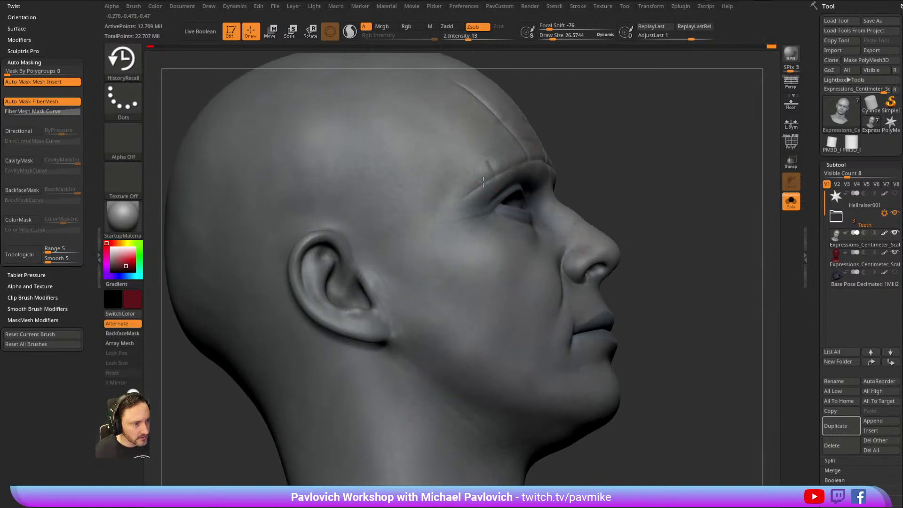
{"action": "right_click_drag", "start_coordinate": [400, 236], "coordinate": [413, 221]}
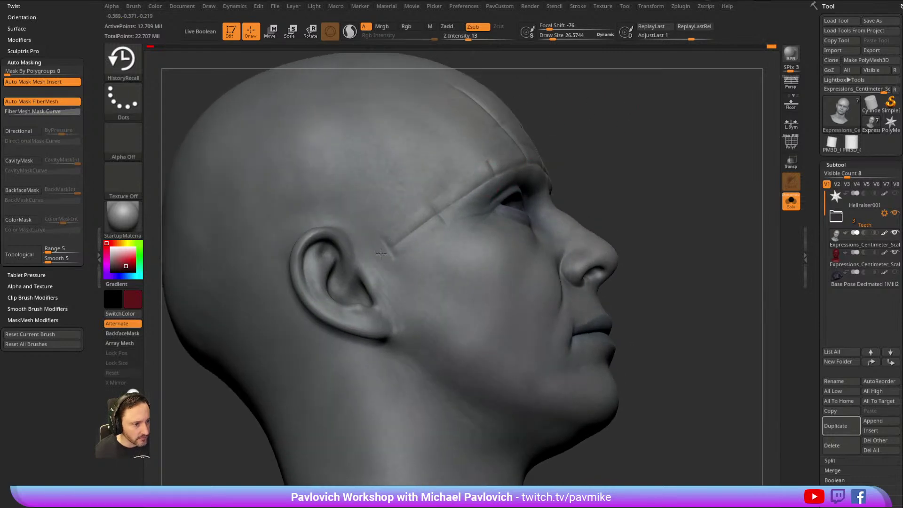
Recall the vertical grooves in front of the right ear and down the right cheek toward the jaw.
{"action": "right_click_drag", "start_coordinate": [413, 267], "coordinate": [388, 242]}
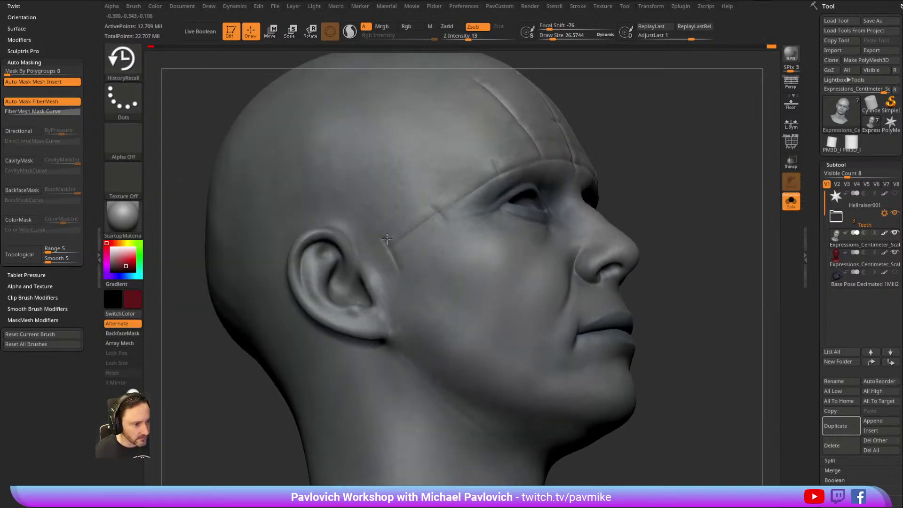
{"action": "mouse_move", "coordinate": [444, 209]}
{"action": "right_mouse_down"}
{"action": "mouse_move", "coordinate": [624, 125]}
{"action": "mouse_move", "coordinate": [413, 205]}
{"action": "right_mouse_up"}
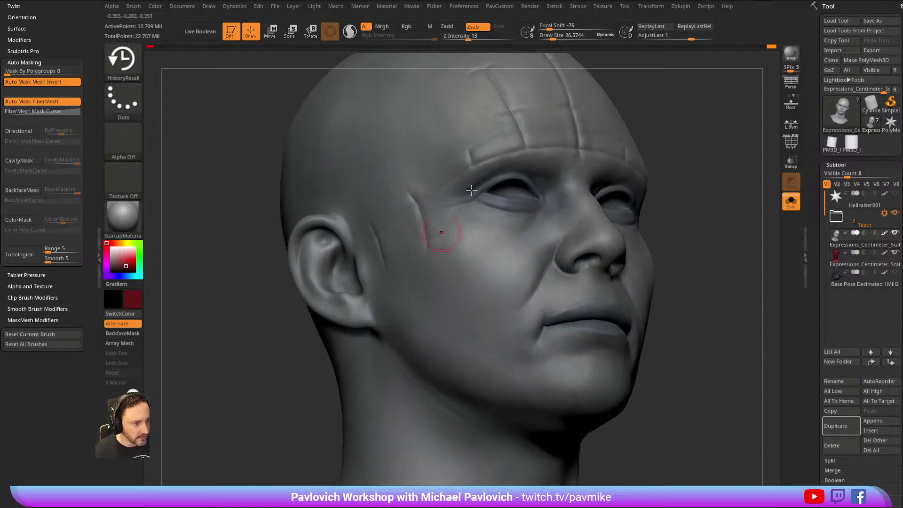
{"action": "right_click_drag", "start_coordinate": [442, 233], "coordinate": [631, 117]}
{"action": "left_click_drag", "start_coordinate": [426, 226], "coordinate": [443, 281]}
{"action": "mouse_move", "coordinate": [443, 281]}
{"action": "right_mouse_down"}
{"action": "mouse_move", "coordinate": [589, 157]}
{"action": "mouse_move", "coordinate": [442, 272]}
{"action": "mouse_move", "coordinate": [474, 228]}
{"action": "right_mouse_up"}
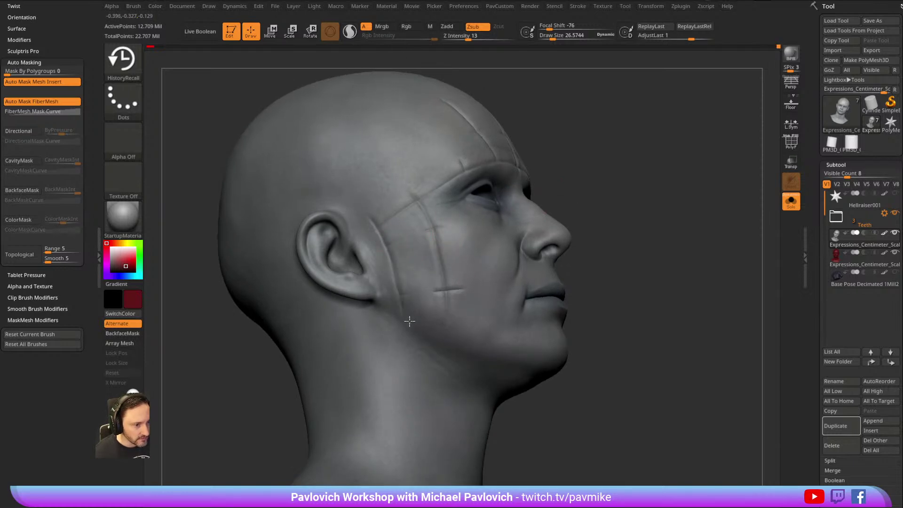
Recall the horizontal groove across the right cheek toward the upper lip, using a draw size of 28.75 near the mouth.
{"action": "right_click_drag", "start_coordinate": [530, 226], "coordinate": [533, 195]}
{"action": "right_click_drag", "start_coordinate": [441, 269], "coordinate": [470, 282]}
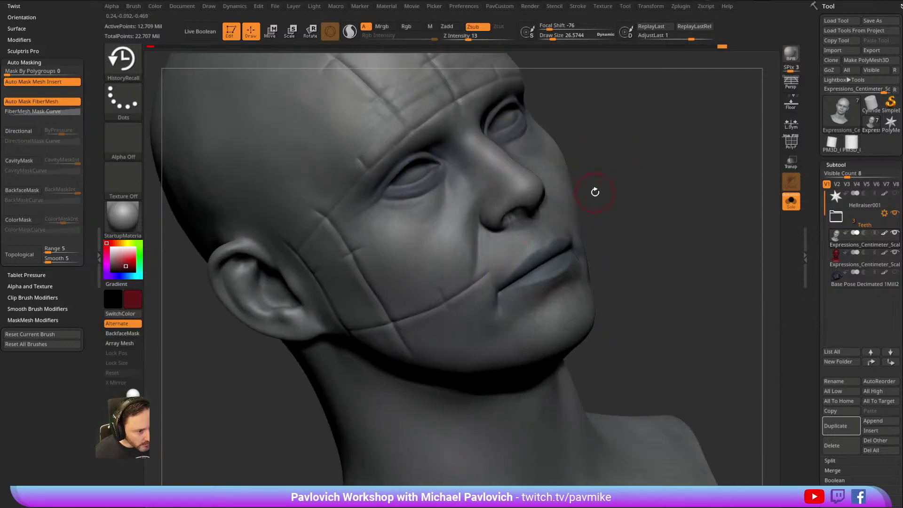
{"action": "right_click_drag", "start_coordinate": [594, 193], "coordinate": [571, 204]}
{"action": "left_click_drag", "start_coordinate": [484, 269], "coordinate": [504, 258]}
{"action": "right_click_drag", "start_coordinate": [504, 259], "coordinate": [515, 251]}
{"action": "left_click_drag", "start_coordinate": [495, 266], "coordinate": [510, 253]}
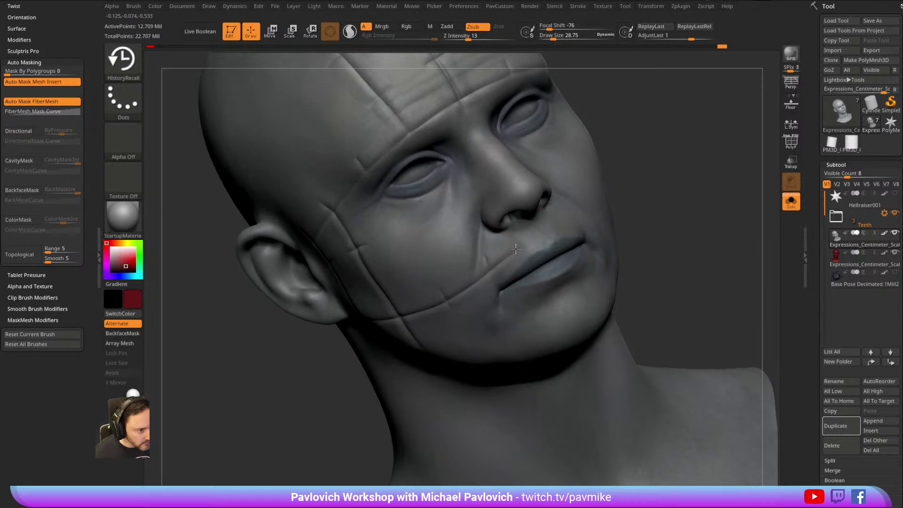
{"action": "right_click_drag", "start_coordinate": [556, 223], "coordinate": [599, 151]}
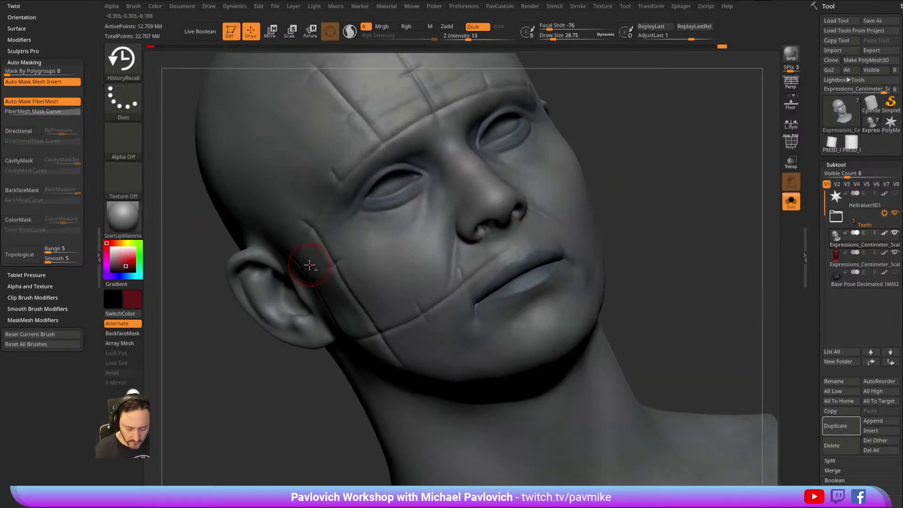
Enable BackfaceMask for the brush and continue the horizontal groove above the upper lip onto the left side.
{"action": "key", "text": "ctrl+b"}
{"action": "left_click_drag", "start_coordinate": [630, 138], "coordinate": [602, 139]}
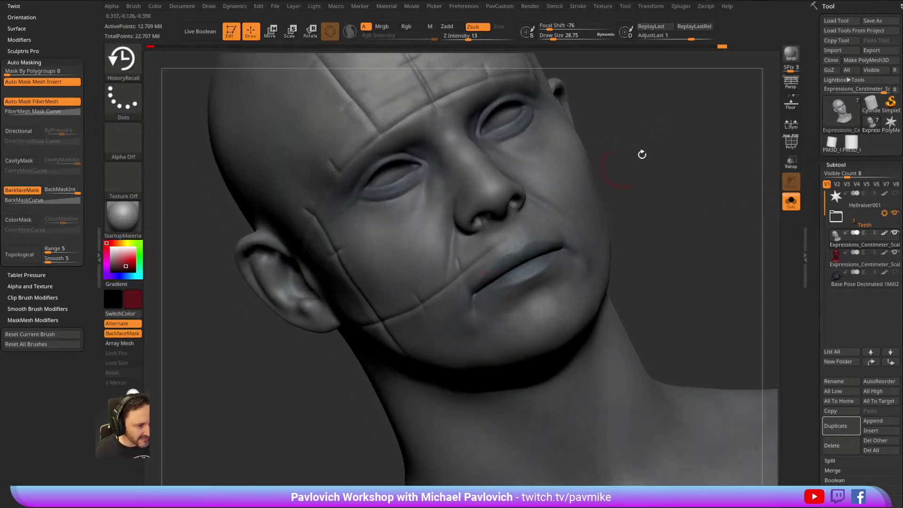
{"action": "right_click_drag", "start_coordinate": [621, 167], "coordinate": [489, 243]}
{"action": "right_click_drag", "start_coordinate": [658, 167], "coordinate": [532, 228]}
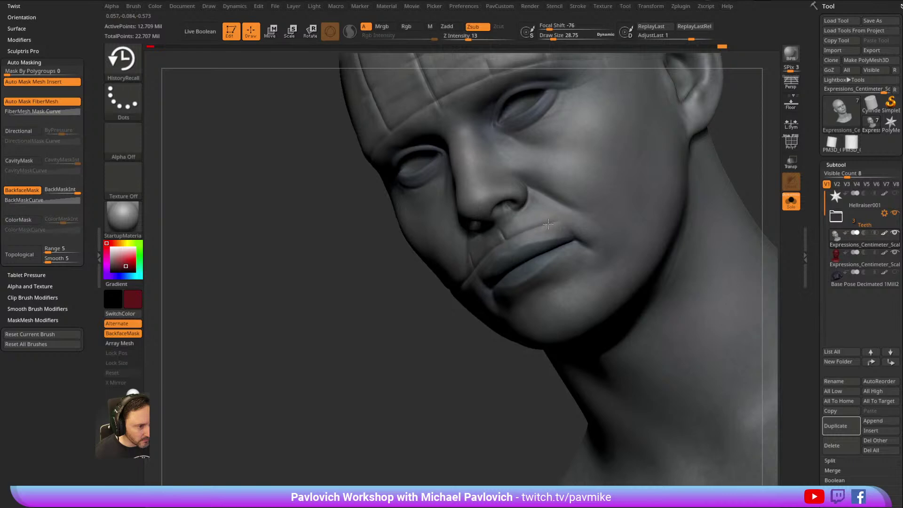
{"action": "left_click_drag", "start_coordinate": [553, 222], "coordinate": [589, 211]}
Recall the groove across the left cheek to the jaw and up in front of the left ear.
{"action": "right_click_drag", "start_coordinate": [504, 262], "coordinate": [383, 369]}
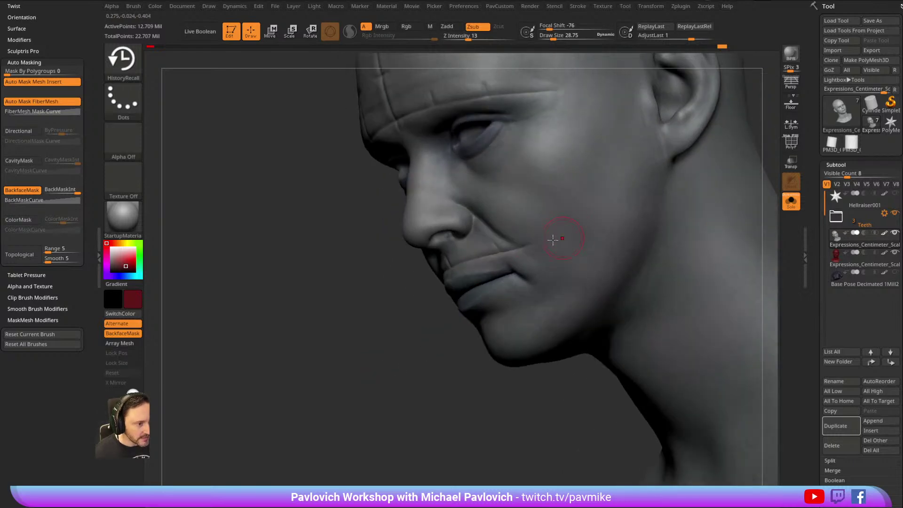
{"action": "right_click_drag", "start_coordinate": [578, 223], "coordinate": [404, 364]}
{"action": "left_click_drag", "start_coordinate": [521, 276], "coordinate": [565, 249]}
{"action": "right_click_drag", "start_coordinate": [564, 249], "coordinate": [358, 367]}
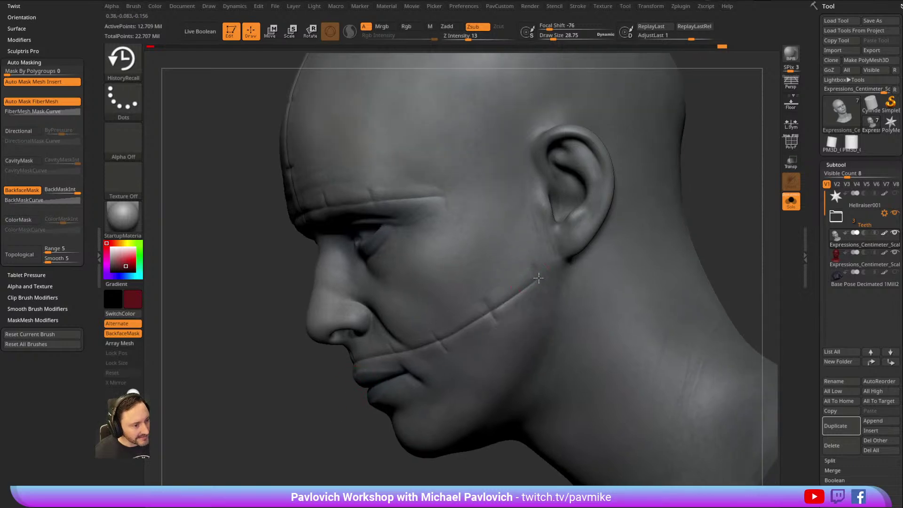
{"action": "mouse_move", "coordinate": [527, 253]}
{"action": "right_mouse_down"}
{"action": "mouse_move", "coordinate": [705, 177]}
{"action": "mouse_move", "coordinate": [704, 143]}
{"action": "mouse_move", "coordinate": [517, 260]}
{"action": "right_mouse_up"}
{"action": "right_click_drag", "start_coordinate": [529, 223], "coordinate": [685, 155]}
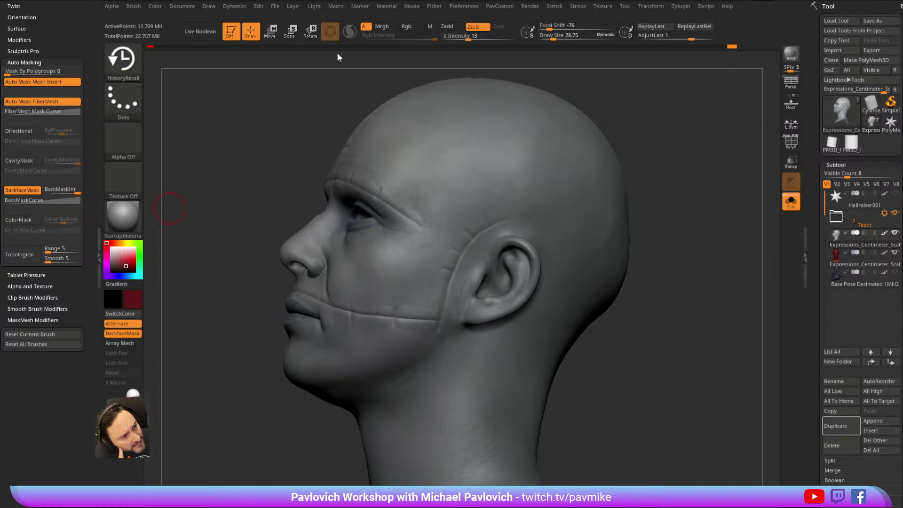
Turn off Solo mode and set the active colour to white for the head being sculpted.
{"action": "left_click_drag", "start_coordinate": [704, 119], "coordinate": [734, 118]}
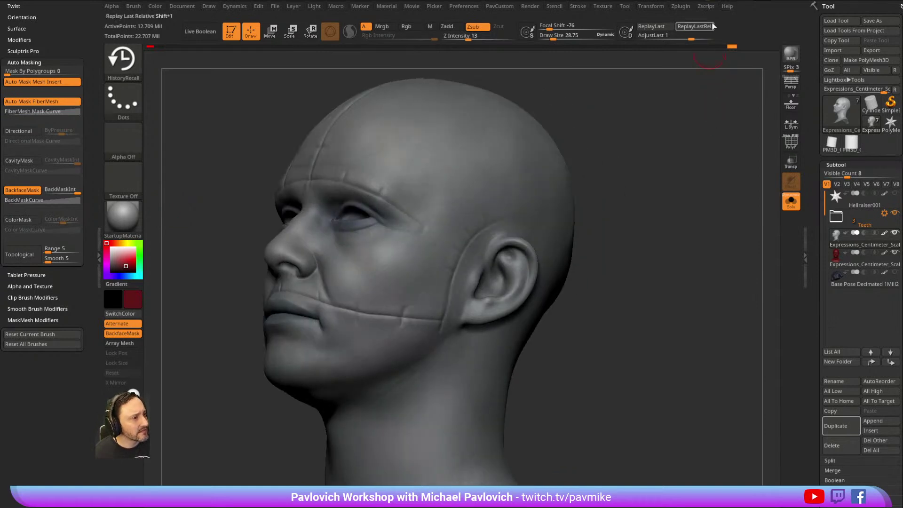
{"action": "left_click", "coordinate": [681, 7]}
{"action": "mouse_move", "coordinate": [657, 8]}
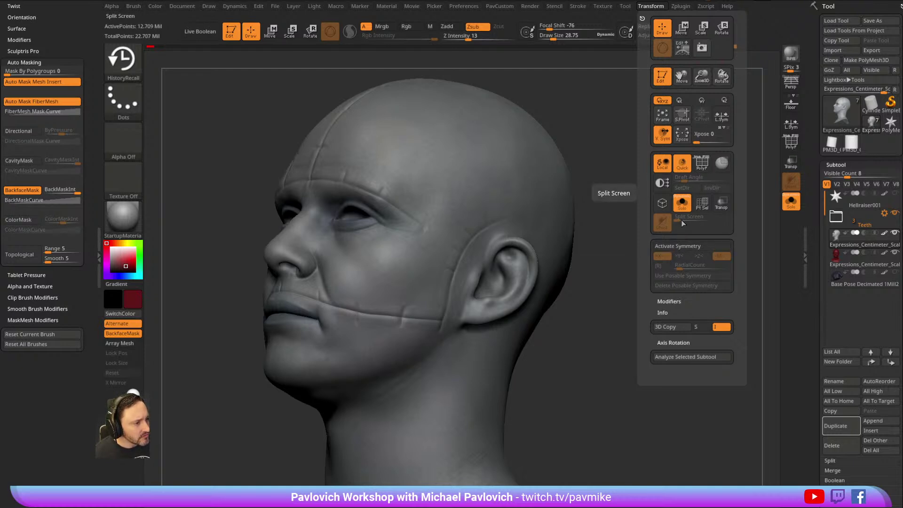
{"action": "left_click", "coordinate": [790, 201]}
{"action": "left_click", "coordinate": [652, 6]}
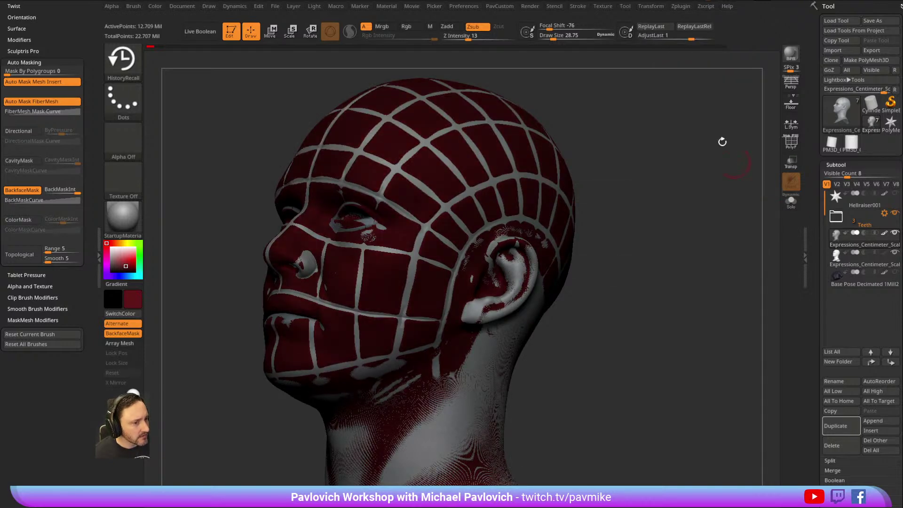
{"action": "left_click", "coordinate": [870, 246]}
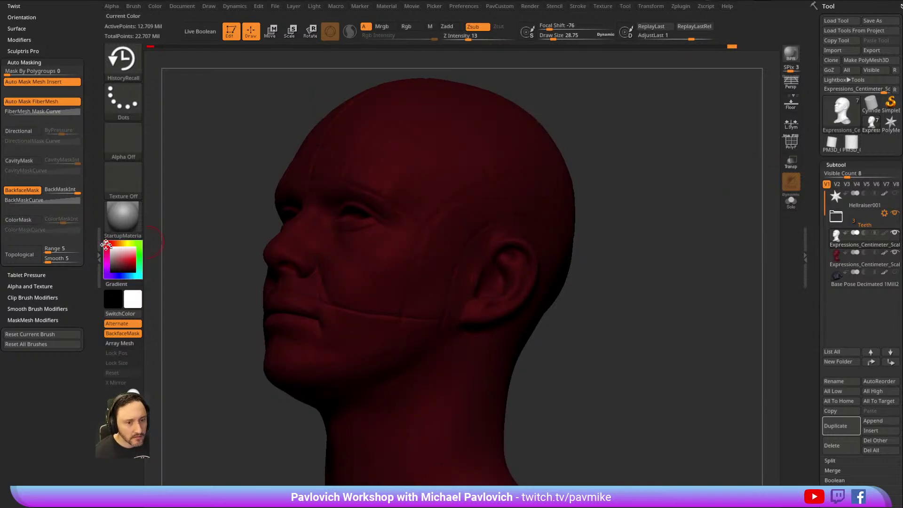
Set Split Screen to 1 and compare the fully grooved head with the partly grooved one.
{"action": "left_click", "coordinate": [653, 6]}
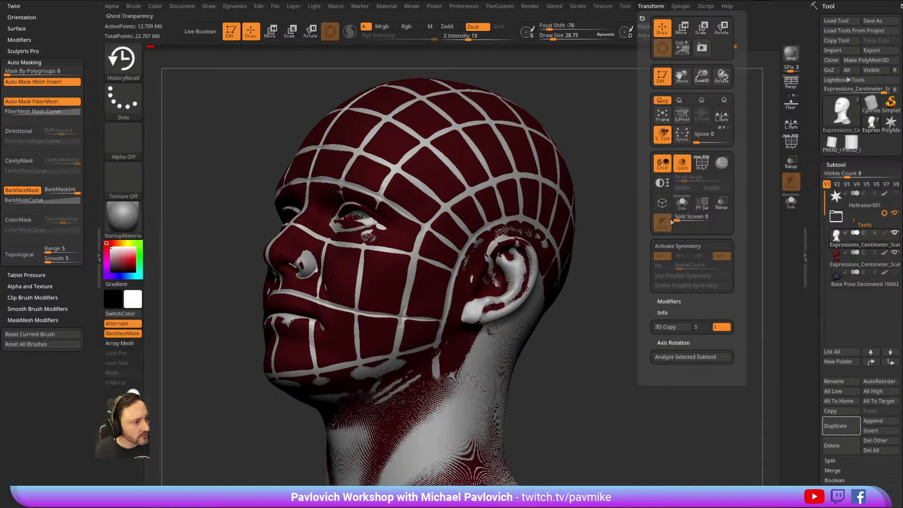
{"action": "left_click", "coordinate": [686, 218]}
{"action": "left_click_drag", "start_coordinate": [625, 211], "coordinate": [707, 111]}
{"action": "left_click_drag", "start_coordinate": [686, 142], "coordinate": [390, 258]}
{"action": "left_click_drag", "start_coordinate": [751, 105], "coordinate": [712, 76]}
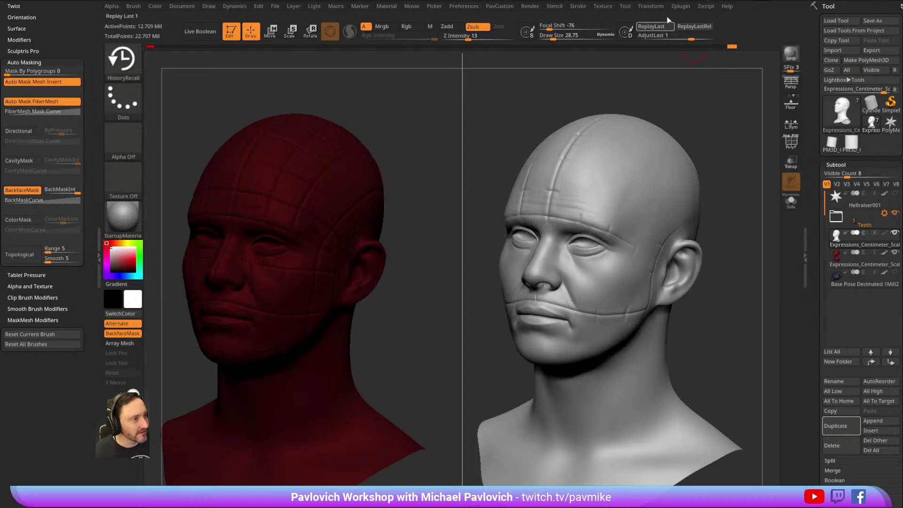
Turn off Split Screen and isolate the partly grooved head with Solo mode.
{"action": "left_click", "coordinate": [681, 6]}
{"action": "left_click", "coordinate": [650, 6]}
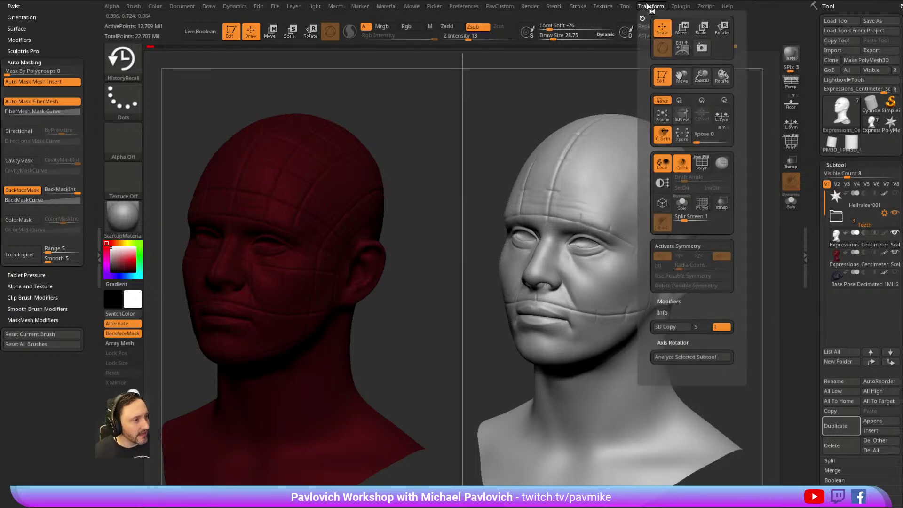
{"action": "left_click", "coordinate": [690, 217]}
{"action": "left_click", "coordinate": [867, 254]}
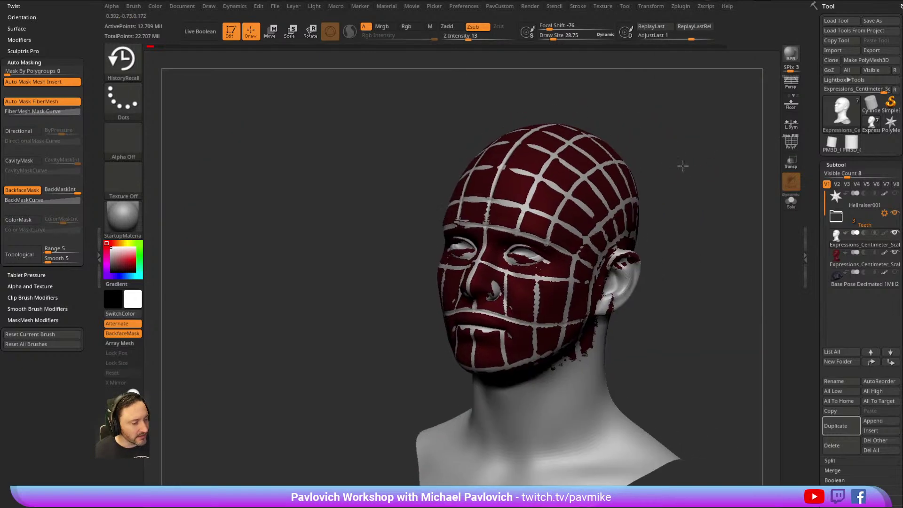
{"action": "left_click", "coordinate": [791, 201]}
Look up the sculpting brushes whose names begin with Z while keeping HistoryRecall as the brush.
{"action": "left_click_drag", "start_coordinate": [719, 188], "coordinate": [580, 199]}
{"action": "left_click_drag", "start_coordinate": [484, 251], "coordinate": [492, 230]}
{"action": "left_click_drag", "start_coordinate": [645, 109], "coordinate": [633, 171], "text": "alt"}
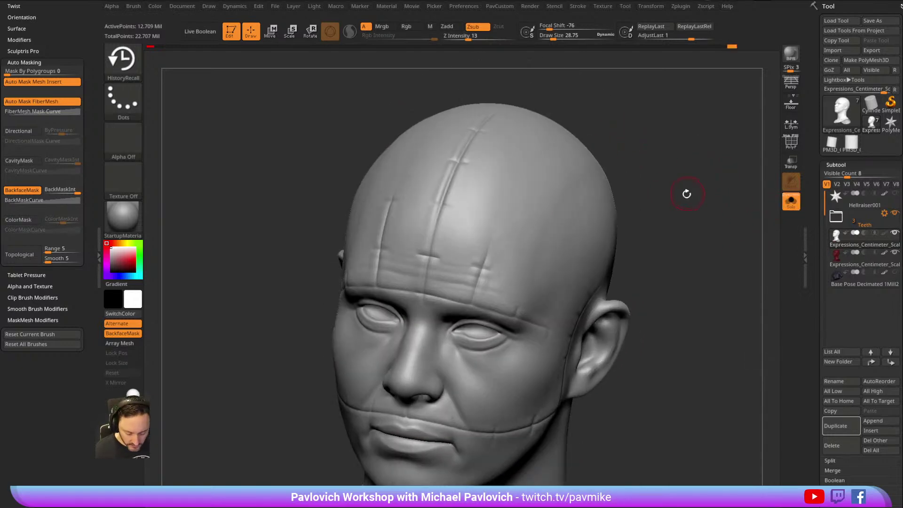
{"action": "key", "text": "b"}
{"action": "key", "text": "z"}
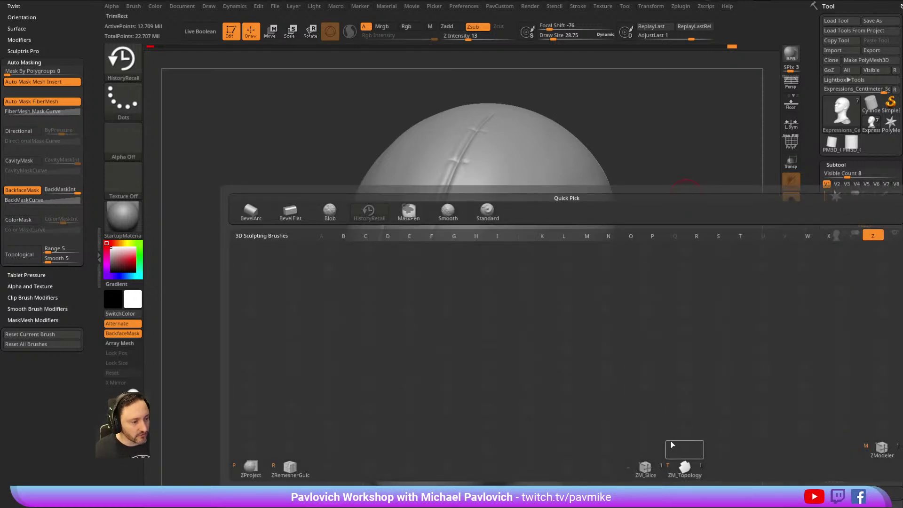
Recall the lengthwise groove above the left eye up the forehead and over the scalp toward the back of the head.
{"action": "mouse_move", "coordinate": [677, 140]}
{"action": "left_mouse_down"}
{"action": "mouse_move", "coordinate": [639, 146]}
{"action": "mouse_move", "coordinate": [639, 165]}
{"action": "left_mouse_up"}
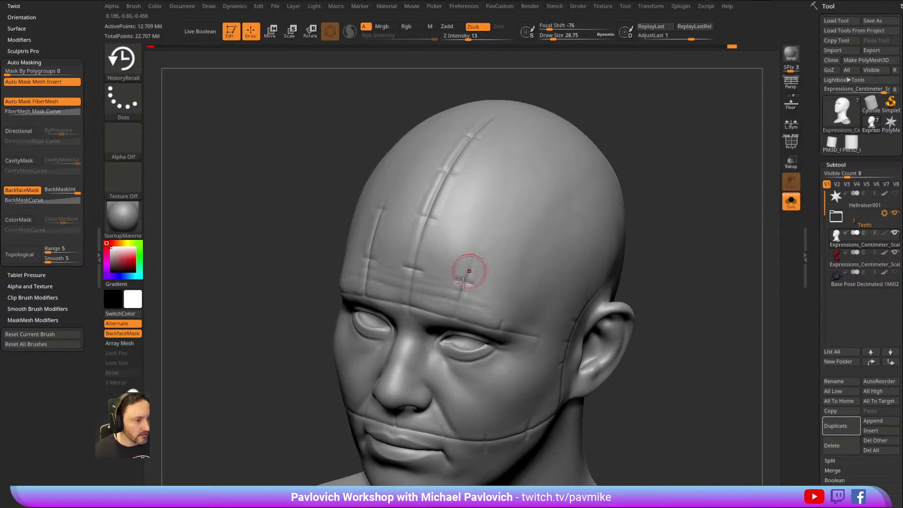
{"action": "right_click_drag", "start_coordinate": [447, 230], "coordinate": [483, 249]}
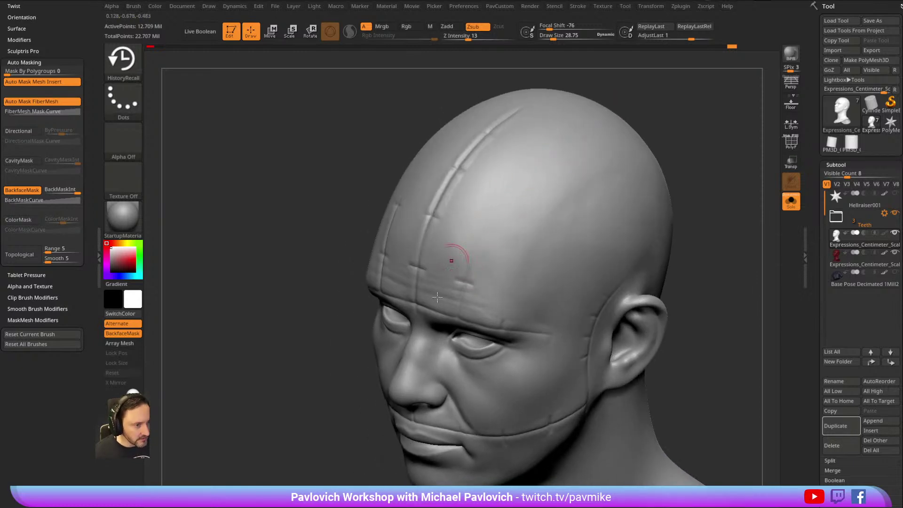
{"action": "left_click_drag", "start_coordinate": [653, 151], "coordinate": [637, 126]}
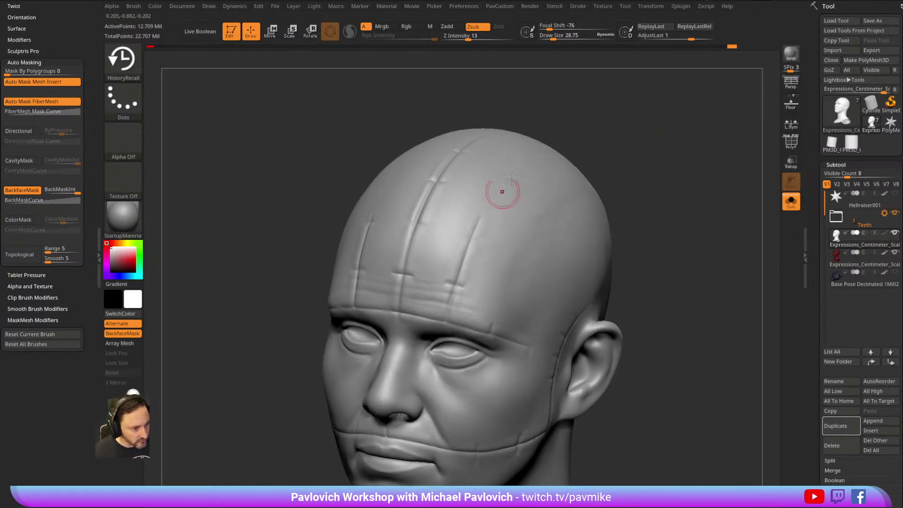
{"action": "right_click_drag", "start_coordinate": [498, 197], "coordinate": [484, 216]}
{"action": "mouse_move", "coordinate": [675, 87]}
{"action": "left_mouse_down"}
{"action": "mouse_move", "coordinate": [641, 123]}
{"action": "mouse_move", "coordinate": [654, 111]}
{"action": "mouse_move", "coordinate": [607, 121]}
{"action": "left_mouse_up"}
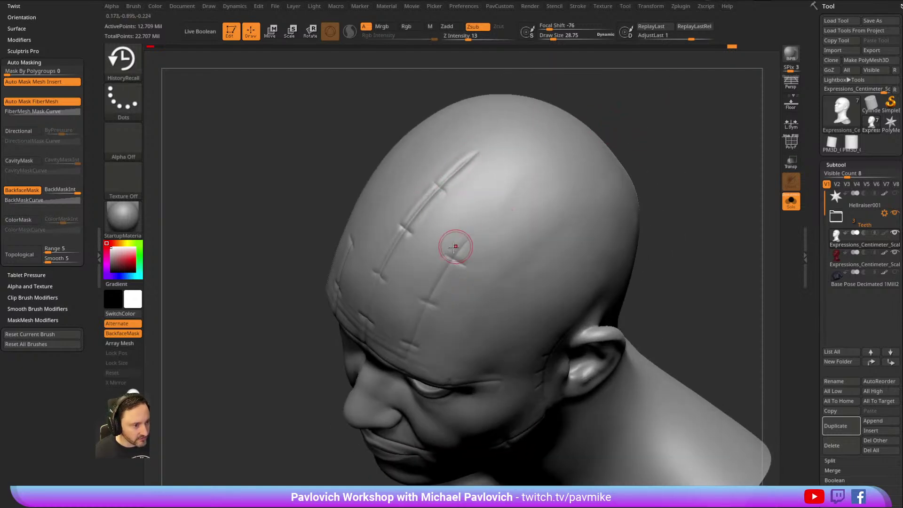
{"action": "mouse_move", "coordinate": [517, 179]}
{"action": "right_mouse_down"}
{"action": "mouse_move", "coordinate": [586, 133]}
{"action": "mouse_move", "coordinate": [454, 236]}
{"action": "right_mouse_up"}
{"action": "mouse_move", "coordinate": [499, 199]}
{"action": "right_mouse_down"}
{"action": "mouse_move", "coordinate": [711, 115]}
{"action": "mouse_move", "coordinate": [715, 157]}
{"action": "mouse_move", "coordinate": [518, 216]}
{"action": "right_mouse_up"}
{"action": "mouse_move", "coordinate": [481, 300]}
{"action": "right_mouse_down"}
{"action": "mouse_move", "coordinate": [615, 135]}
{"action": "mouse_move", "coordinate": [453, 188]}
{"action": "right_mouse_up"}
{"action": "right_click_drag", "start_coordinate": [633, 186], "coordinate": [599, 226]}
Recall two horizontal grooves across the back of the head, with short vertical grooves crossing them.
{"action": "left_click_drag", "start_coordinate": [446, 223], "coordinate": [540, 203]}
{"action": "left_click_drag", "start_coordinate": [538, 182], "coordinate": [538, 205]}
{"action": "left_click_drag", "start_coordinate": [493, 189], "coordinate": [497, 214]}
{"action": "left_click_drag", "start_coordinate": [465, 271], "coordinate": [517, 256]}
{"action": "left_click_drag", "start_coordinate": [501, 246], "coordinate": [504, 266]}
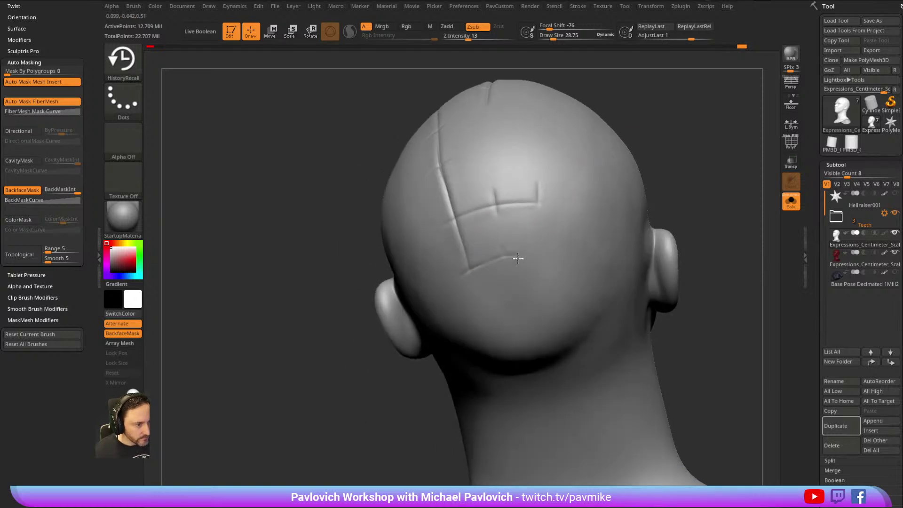
Continue the horizontal rows and vertical cross grooves around the back of the head toward the right ear.
{"action": "mouse_move", "coordinate": [641, 128]}
{"action": "right_mouse_down"}
{"action": "mouse_move", "coordinate": [632, 162]}
{"action": "mouse_move", "coordinate": [599, 171]}
{"action": "right_mouse_up"}
{"action": "mouse_move", "coordinate": [499, 202]}
{"action": "left_mouse_down"}
{"action": "mouse_move", "coordinate": [500, 297]}
{"action": "mouse_move", "coordinate": [534, 305]}
{"action": "left_mouse_up"}
{"action": "left_click_drag", "start_coordinate": [491, 243], "coordinate": [554, 265]}
{"action": "left_click_drag", "start_coordinate": [538, 236], "coordinate": [530, 303]}
{"action": "right_click_drag", "start_coordinate": [643, 172], "coordinate": [509, 277]}
{"action": "left_click_drag", "start_coordinate": [505, 294], "coordinate": [563, 233]}
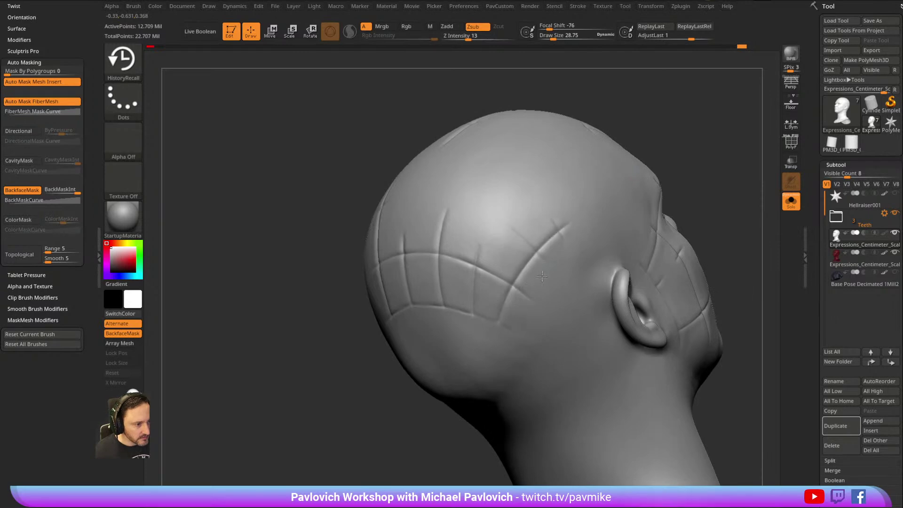
Recall the arched groove above the right ear and carry the grooves over the right temple onto the forehead.
{"action": "right_click_drag", "start_coordinate": [671, 129], "coordinate": [645, 144]}
{"action": "left_click_drag", "start_coordinate": [502, 285], "coordinate": [562, 258]}
{"action": "mouse_move", "coordinate": [672, 108]}
{"action": "right_mouse_down"}
{"action": "mouse_move", "coordinate": [717, 127]}
{"action": "mouse_move", "coordinate": [679, 137]}
{"action": "mouse_move", "coordinate": [658, 112]}
{"action": "right_mouse_up"}
{"action": "left_click_drag", "start_coordinate": [524, 258], "coordinate": [557, 292]}
{"action": "right_click_drag", "start_coordinate": [663, 145], "coordinate": [695, 153]}
{"action": "mouse_move", "coordinate": [550, 276]}
{"action": "left_mouse_down"}
{"action": "mouse_move", "coordinate": [596, 251]}
{"action": "mouse_move", "coordinate": [610, 267]}
{"action": "left_mouse_up"}
{"action": "right_click_drag", "start_coordinate": [675, 156], "coordinate": [615, 189]}
{"action": "left_click_drag", "start_coordinate": [533, 285], "coordinate": [566, 268]}
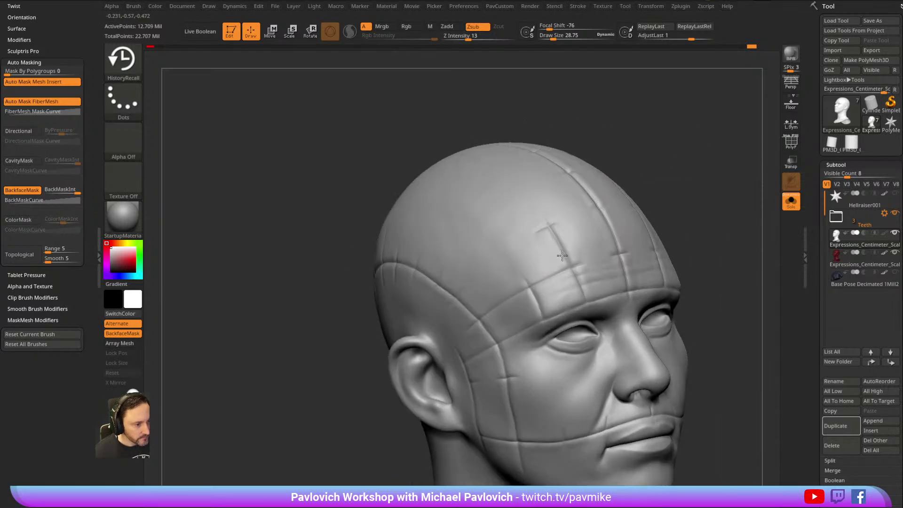
Recall the horizontal grooves across the upper forehead, and switch the head's polypaint display on and off to check it.
{"action": "right_click_drag", "start_coordinate": [668, 146], "coordinate": [652, 198]}
{"action": "left_click_drag", "start_coordinate": [624, 240], "coordinate": [581, 259]}
{"action": "left_click_drag", "start_coordinate": [594, 201], "coordinate": [558, 214]}
{"action": "mouse_move", "coordinate": [672, 140]}
{"action": "right_mouse_down"}
{"action": "mouse_move", "coordinate": [630, 146]}
{"action": "mouse_move", "coordinate": [527, 226]}
{"action": "right_mouse_up"}
{"action": "mouse_move", "coordinate": [701, 154]}
{"action": "right_mouse_down"}
{"action": "mouse_move", "coordinate": [711, 145]}
{"action": "mouse_move", "coordinate": [639, 175]}
{"action": "right_mouse_up"}
{"action": "left_click", "coordinate": [884, 234]}
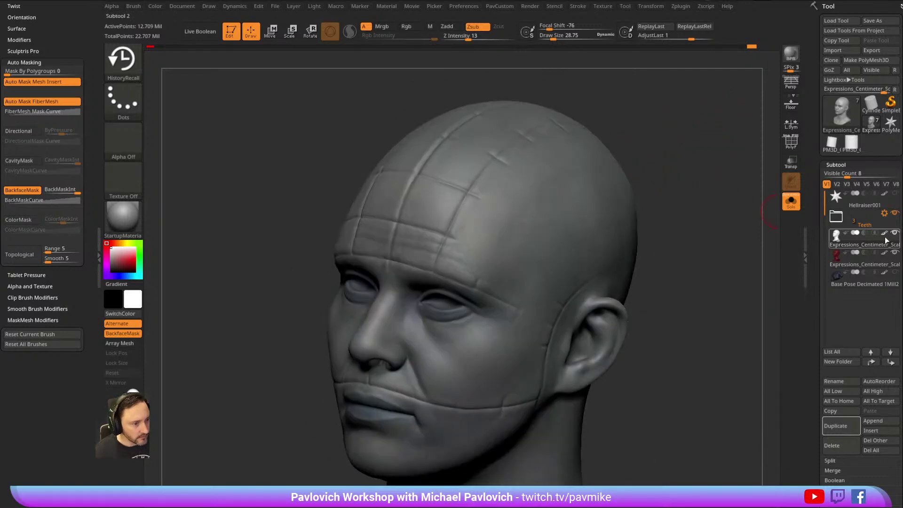
{"action": "left_click", "coordinate": [885, 234]}
Recall the long grooves and their cross lines over the top and upper left side of the scalp.
{"action": "right_click_drag", "start_coordinate": [677, 168], "coordinate": [688, 205], "text": "alt"}
{"action": "mouse_move", "coordinate": [544, 204]}
{"action": "right_mouse_down"}
{"action": "mouse_move", "coordinate": [637, 171]}
{"action": "mouse_move", "coordinate": [455, 285]}
{"action": "mouse_move", "coordinate": [568, 213]}
{"action": "mouse_move", "coordinate": [538, 219]}
{"action": "right_mouse_up"}
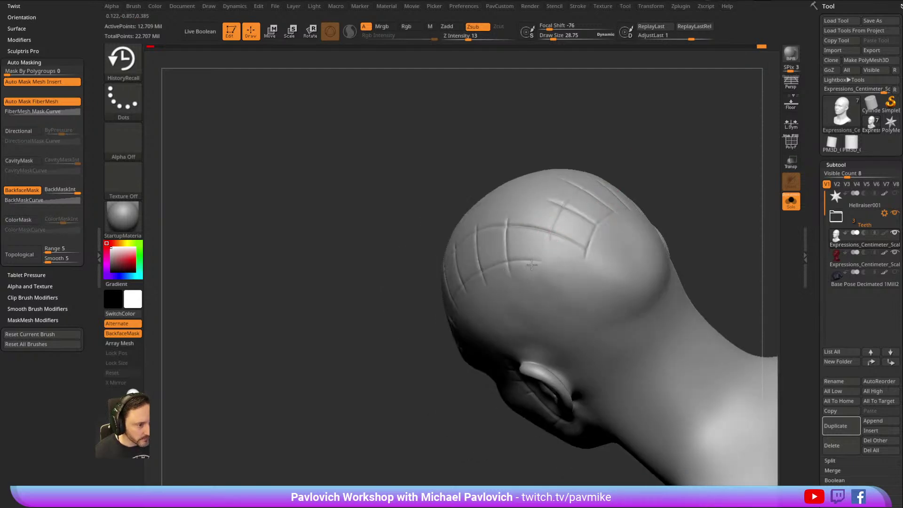
{"action": "right_click_drag", "start_coordinate": [586, 262], "coordinate": [620, 213]}
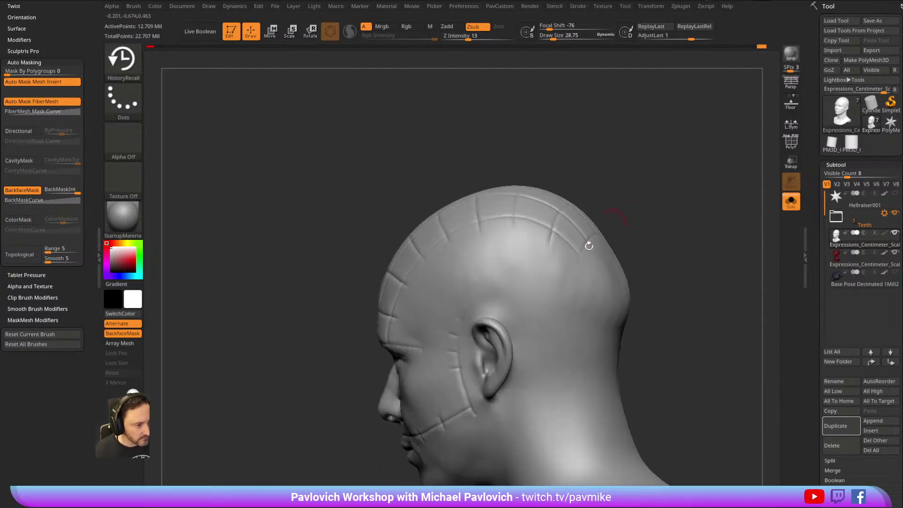
Recall the arched rows and cross grooves above the left ear, extending them forward to the left temple.
{"action": "right_click_drag", "start_coordinate": [575, 269], "coordinate": [665, 203]}
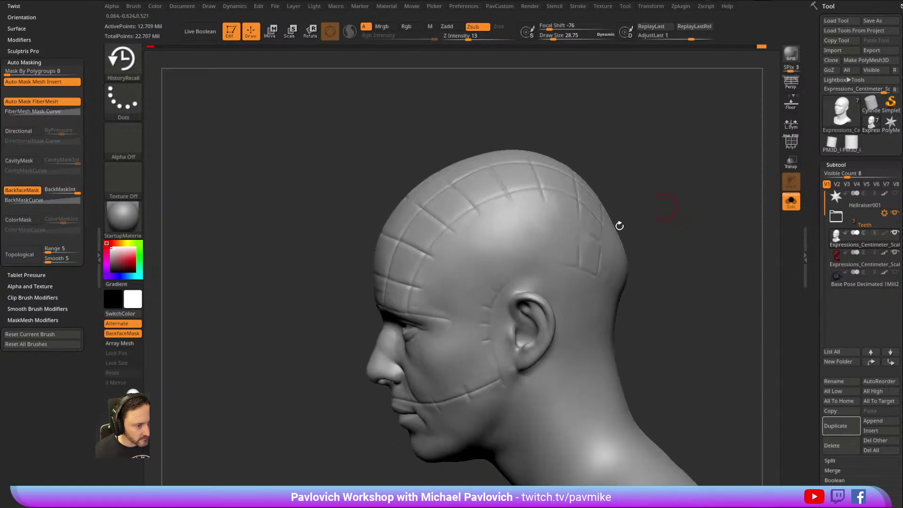
{"action": "right_click_drag", "start_coordinate": [529, 242], "coordinate": [605, 188]}
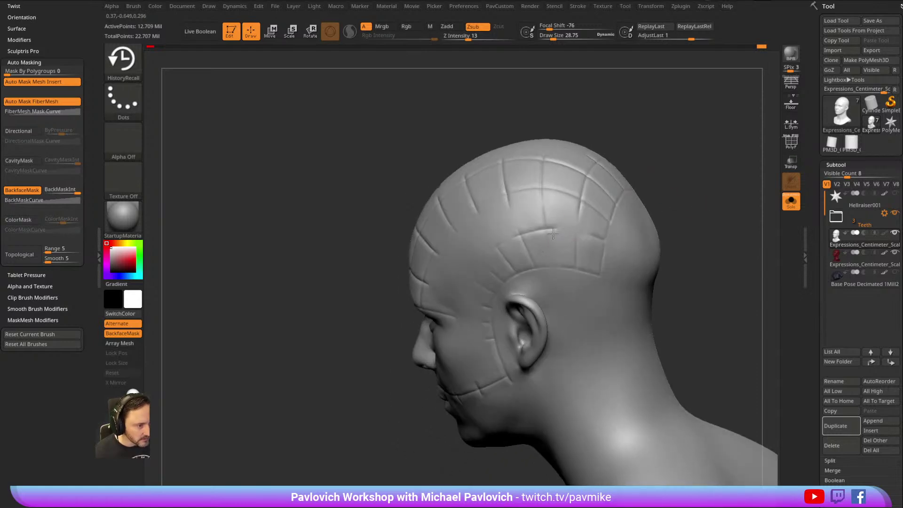
{"action": "right_click_drag", "start_coordinate": [582, 230], "coordinate": [512, 189]}
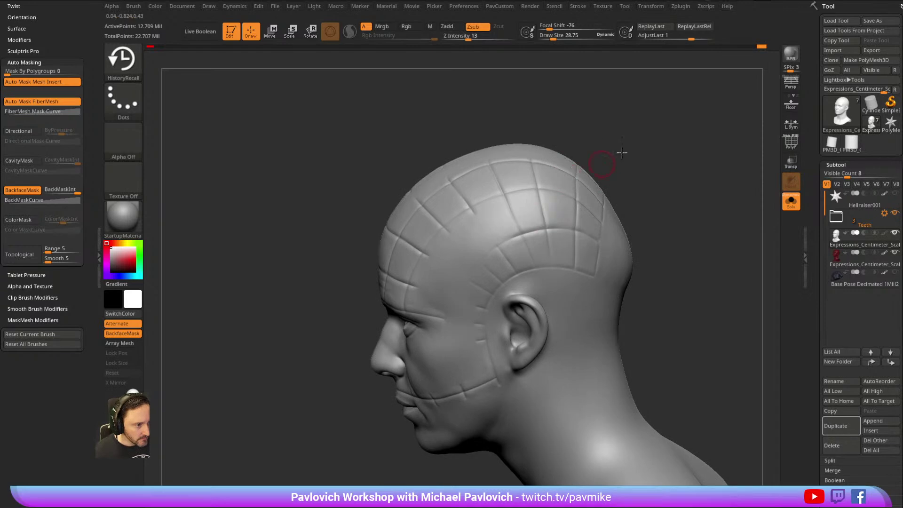
{"action": "right_click_drag", "start_coordinate": [617, 161], "coordinate": [469, 210]}
{"action": "right_click_drag", "start_coordinate": [480, 258], "coordinate": [471, 221]}
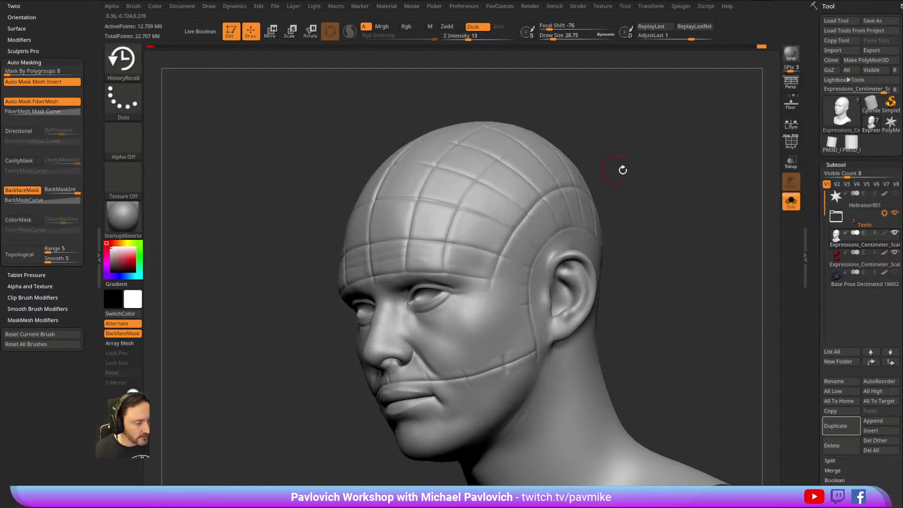
Recall the groove from the left temple down the cheek, the horizontal groove below the left eye and the mid-cheek vertical groove.
{"action": "right_click_drag", "start_coordinate": [548, 174], "coordinate": [506, 240]}
{"action": "right_click_drag", "start_coordinate": [555, 190], "coordinate": [485, 292]}
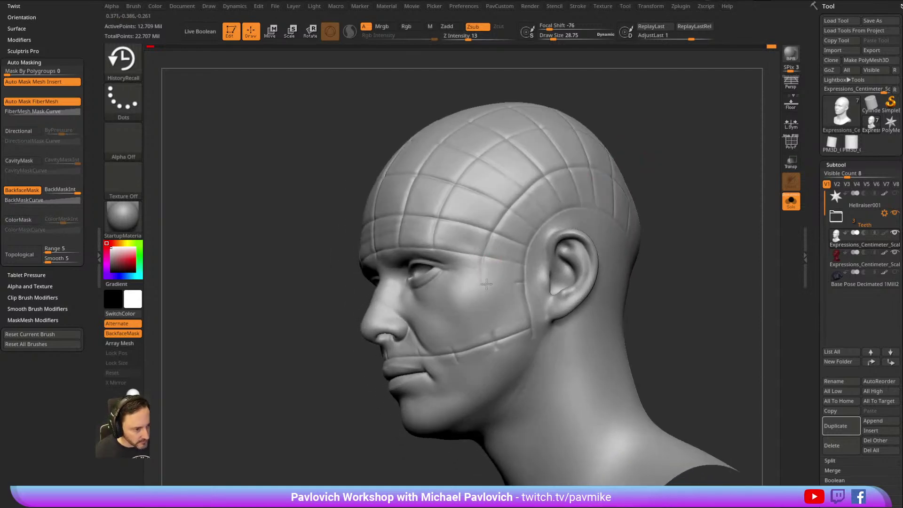
{"action": "right_click_drag", "start_coordinate": [621, 167], "coordinate": [470, 290]}
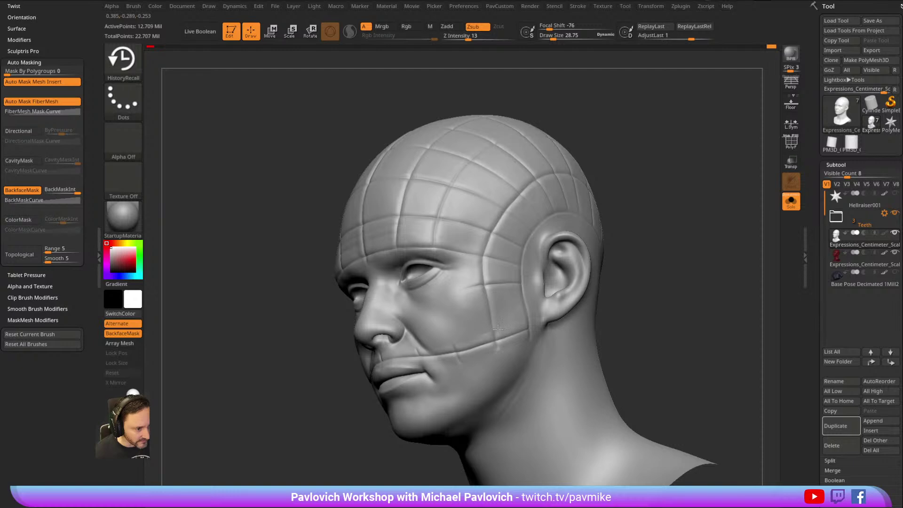
{"action": "right_click_drag", "start_coordinate": [536, 183], "coordinate": [450, 297]}
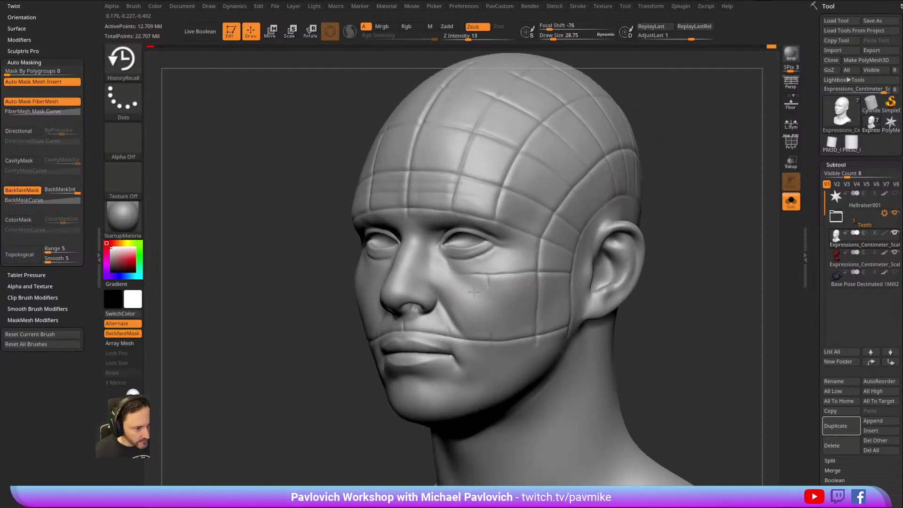
{"action": "right_click_drag", "start_coordinate": [710, 179], "coordinate": [510, 263]}
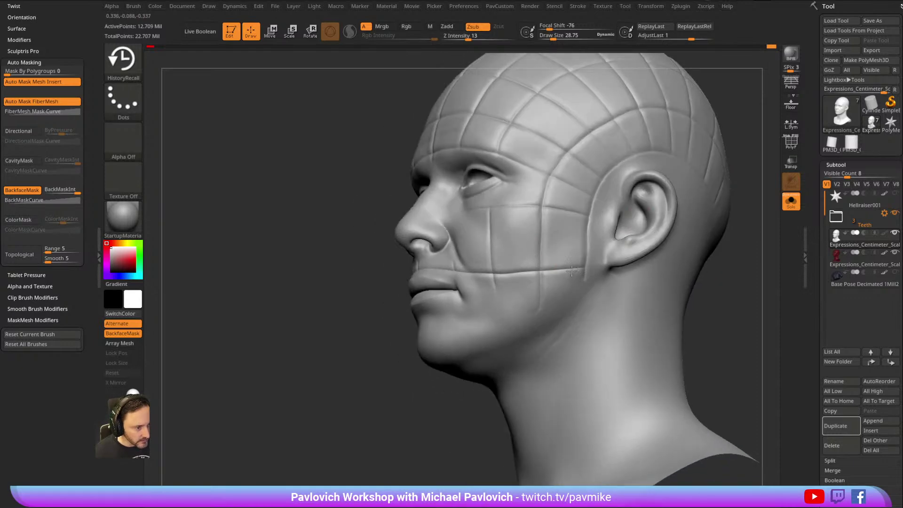
Recall the jawline groove from the left jaw around the chin to the right jaw, including the vertical chin grooves.
{"action": "right_click_drag", "start_coordinate": [441, 417], "coordinate": [553, 271]}
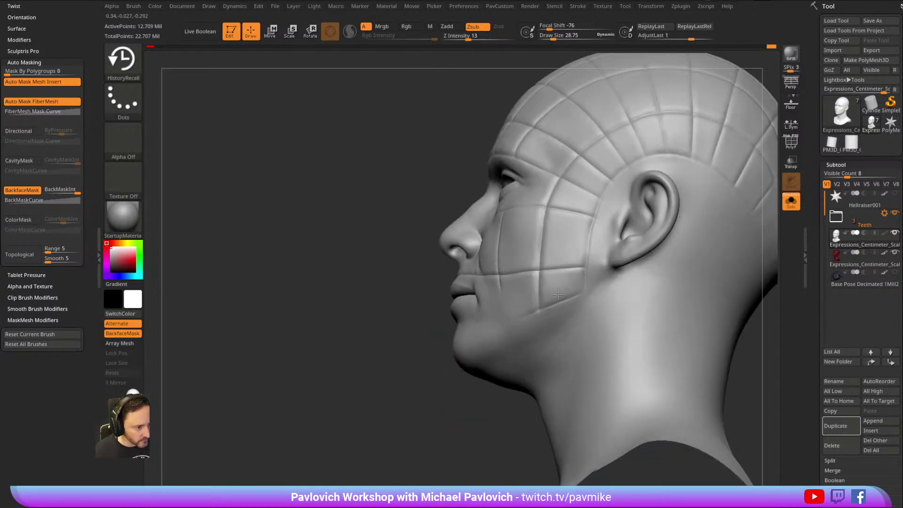
{"action": "right_click_drag", "start_coordinate": [449, 341], "coordinate": [434, 299]}
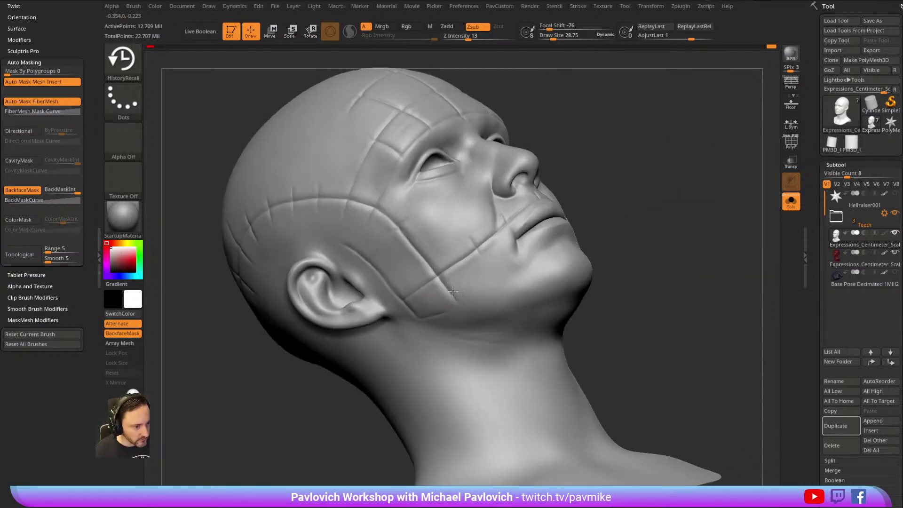
{"action": "right_click_drag", "start_coordinate": [498, 294], "coordinate": [570, 256]}
{"action": "right_click_drag", "start_coordinate": [671, 222], "coordinate": [513, 303]}
{"action": "right_click_drag", "start_coordinate": [607, 262], "coordinate": [713, 237]}
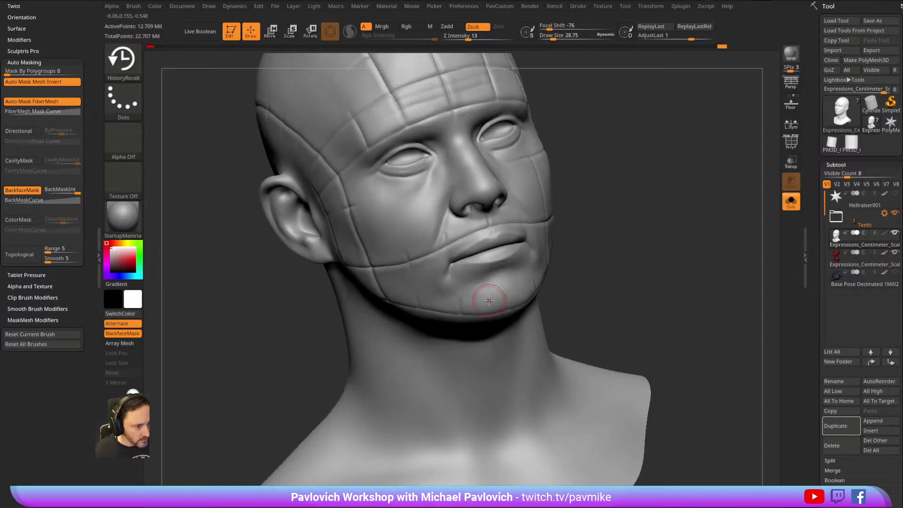
{"action": "right_click_drag", "start_coordinate": [603, 263], "coordinate": [500, 290]}
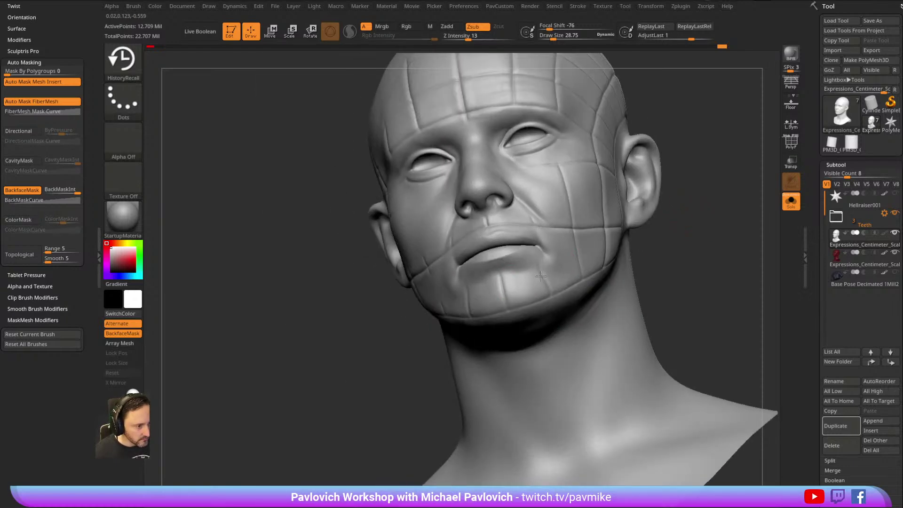
Recall the right cheek's grooves from temple to jaw, including the horizontal groove below the eye and the mid-cheek vertical groove.
{"action": "right_click_drag", "start_coordinate": [580, 250], "coordinate": [448, 237]}
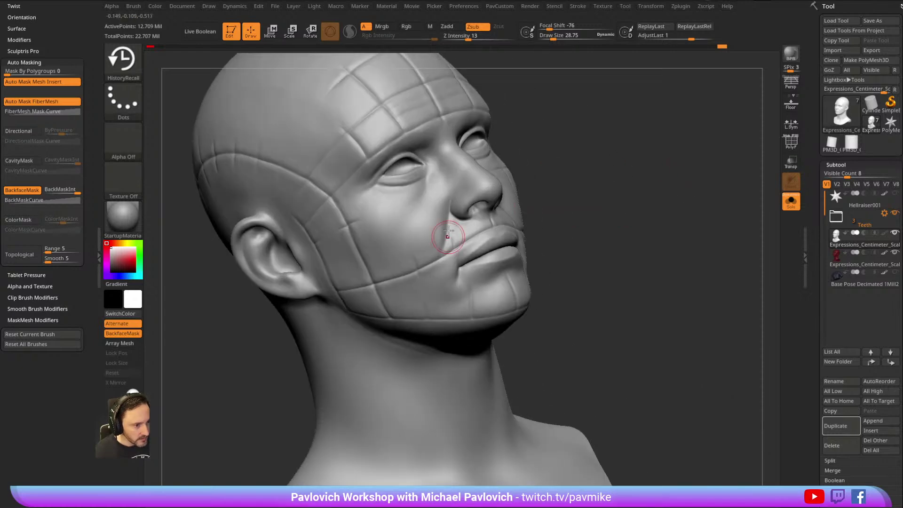
{"action": "right_click_drag", "start_coordinate": [538, 146], "coordinate": [413, 280]}
{"action": "right_click_drag", "start_coordinate": [454, 309], "coordinate": [660, 170]}
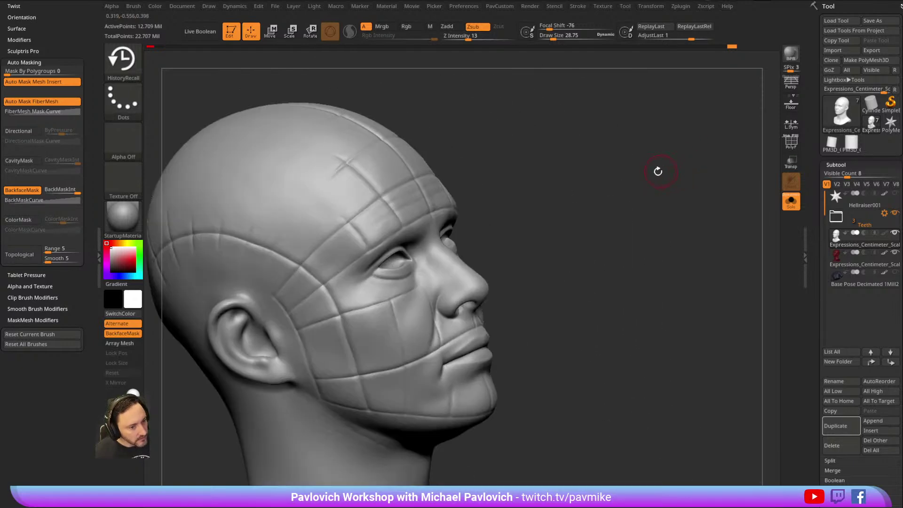
{"action": "mouse_move", "coordinate": [587, 174]}
{"action": "right_mouse_down"}
{"action": "mouse_move", "coordinate": [613, 174]}
{"action": "mouse_move", "coordinate": [437, 284]}
{"action": "mouse_move", "coordinate": [489, 251]}
{"action": "right_mouse_up"}
{"action": "right_click_drag", "start_coordinate": [577, 199], "coordinate": [506, 243]}
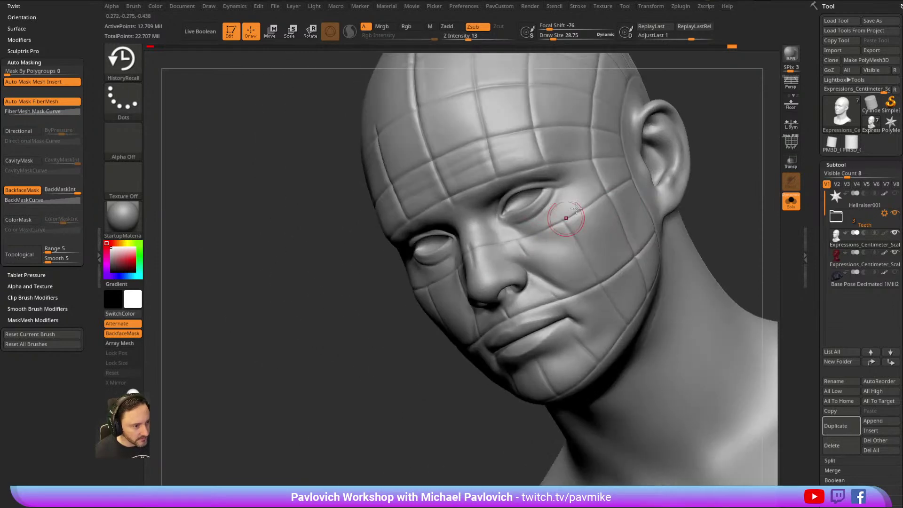
Recall the groove crossing the nose bridge and the grooves running down beside the nose.
{"action": "right_click_drag", "start_coordinate": [565, 218], "coordinate": [596, 169]}
{"action": "mouse_move", "coordinate": [456, 212]}
{"action": "right_mouse_down"}
{"action": "mouse_move", "coordinate": [574, 161]}
{"action": "mouse_move", "coordinate": [555, 178]}
{"action": "right_mouse_up"}
{"action": "mouse_move", "coordinate": [492, 243]}
{"action": "right_mouse_down"}
{"action": "mouse_move", "coordinate": [444, 268]}
{"action": "mouse_move", "coordinate": [531, 198]}
{"action": "mouse_move", "coordinate": [583, 134]}
{"action": "mouse_move", "coordinate": [487, 196]}
{"action": "mouse_move", "coordinate": [464, 153]}
{"action": "mouse_move", "coordinate": [472, 244]}
{"action": "mouse_move", "coordinate": [484, 157]}
{"action": "mouse_move", "coordinate": [447, 254]}
{"action": "mouse_move", "coordinate": [463, 279]}
{"action": "right_mouse_up"}
{"action": "key", "text": "shift"}
{"action": "mouse_move", "coordinate": [602, 104]}
{"action": "right_mouse_down"}
{"action": "mouse_move", "coordinate": [705, 131]}
{"action": "mouse_move", "coordinate": [417, 216]}
{"action": "right_mouse_up"}
{"action": "right_click_drag", "start_coordinate": [545, 188], "coordinate": [581, 93], "text": "ctrl"}
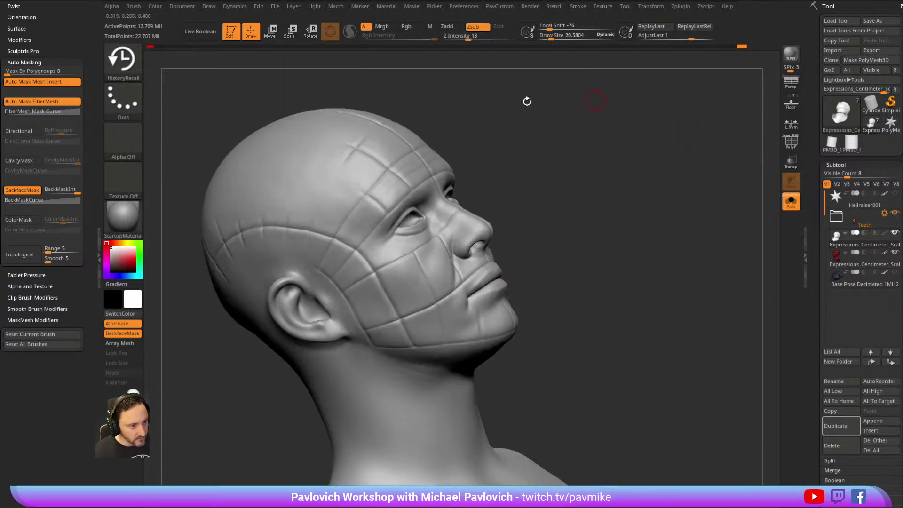
Recall the arched rows and cross grooves over the right side, back and crown of the scalp at draw size about 55.
{"action": "mouse_move", "coordinate": [427, 108]}
{"action": "right_mouse_down"}
{"action": "mouse_move", "coordinate": [416, 254]}
{"action": "mouse_move", "coordinate": [530, 174]}
{"action": "mouse_move", "coordinate": [419, 242]}
{"action": "right_mouse_up"}
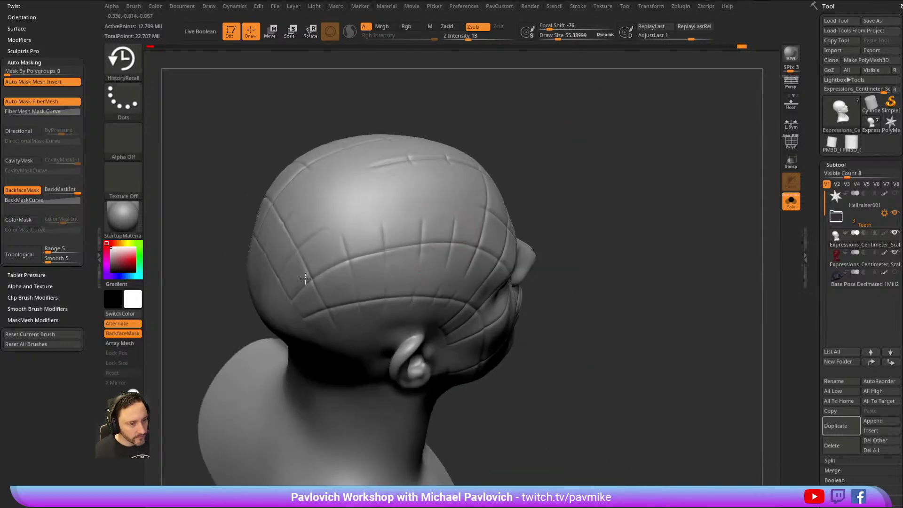
{"action": "right_click_drag", "start_coordinate": [521, 150], "coordinate": [482, 204]}
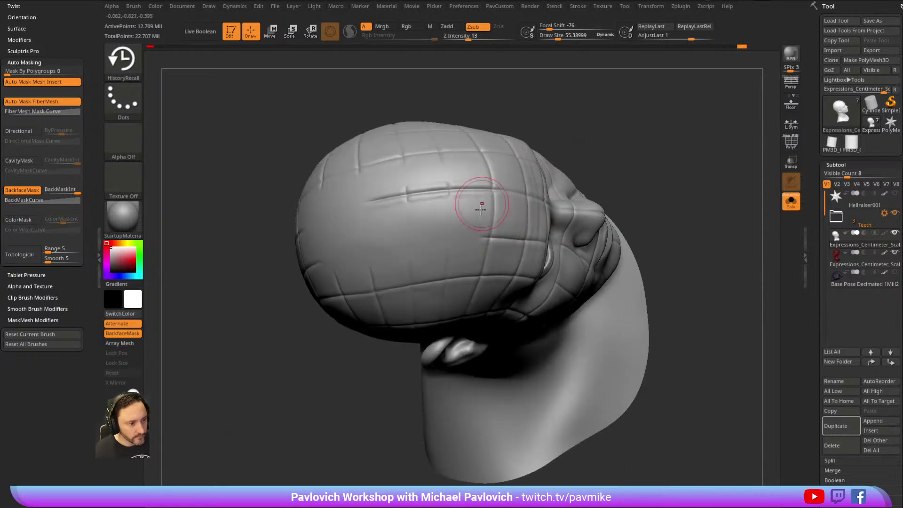
{"action": "right_click_drag", "start_coordinate": [592, 135], "coordinate": [437, 272]}
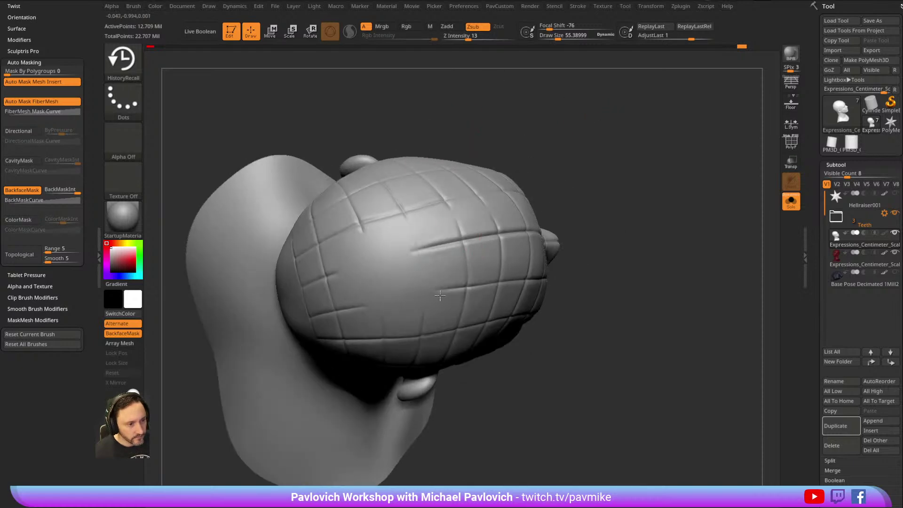
{"action": "mouse_move", "coordinate": [333, 250]}
{"action": "right_mouse_down"}
{"action": "mouse_move", "coordinate": [587, 125]}
{"action": "mouse_move", "coordinate": [582, 145]}
{"action": "mouse_move", "coordinate": [627, 104]}
{"action": "mouse_move", "coordinate": [693, 170]}
{"action": "mouse_move", "coordinate": [671, 121]}
{"action": "mouse_move", "coordinate": [643, 177]}
{"action": "mouse_move", "coordinate": [433, 264]}
{"action": "mouse_move", "coordinate": [454, 273]}
{"action": "mouse_move", "coordinate": [446, 283]}
{"action": "right_mouse_up"}
{"action": "key", "text": "ctrl"}
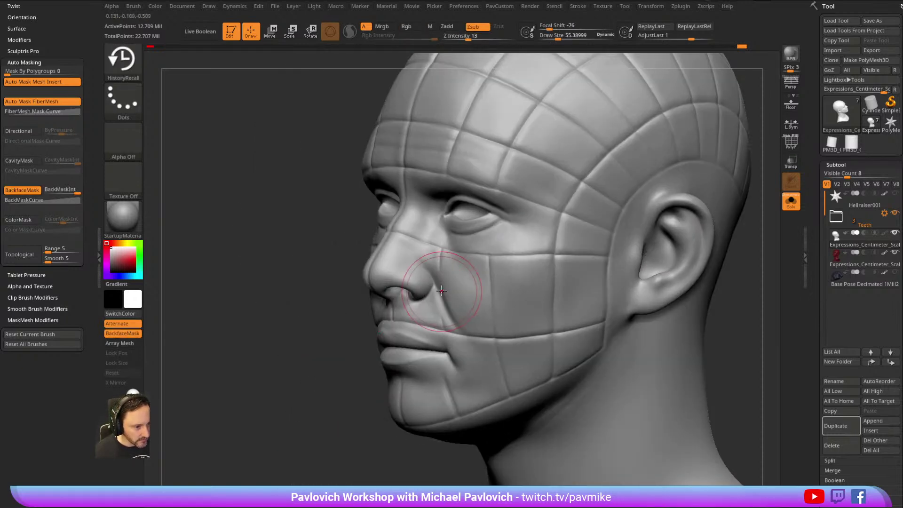
Reselect the HistoryRecall brush and recall the short cross grooves above and behind the right ear at draw size about 38.
{"action": "key", "text": "s"}
{"action": "left_click_drag", "start_coordinate": [446, 278], "coordinate": [438, 271]}
{"action": "right_click_drag", "start_coordinate": [412, 301], "coordinate": [538, 275]}
{"action": "mouse_move", "coordinate": [504, 345]}
{"action": "right_mouse_down"}
{"action": "mouse_move", "coordinate": [631, 169]}
{"action": "mouse_move", "coordinate": [659, 167]}
{"action": "mouse_move", "coordinate": [639, 145]}
{"action": "mouse_move", "coordinate": [659, 140]}
{"action": "right_mouse_up"}
{"action": "key", "text": "b"}
{"action": "key", "text": "d"}
{"action": "key", "text": "s"}
{"action": "key", "text": "b"}
{"action": "key", "text": "h"}
{"action": "key", "text": "r"}
{"action": "mouse_move", "coordinate": [394, 234]}
{"action": "left_mouse_down"}
{"action": "mouse_move", "coordinate": [389, 211]}
{"action": "mouse_move", "coordinate": [418, 198]}
{"action": "left_mouse_up"}
{"action": "right_click_drag", "start_coordinate": [554, 121], "coordinate": [592, 123]}
{"action": "key", "text": "s"}
{"action": "left_click_drag", "start_coordinate": [449, 181], "coordinate": [439, 183]}
{"action": "mouse_move", "coordinate": [609, 134]}
{"action": "right_mouse_down"}
{"action": "mouse_move", "coordinate": [662, 127]}
{"action": "mouse_move", "coordinate": [608, 102]}
{"action": "mouse_move", "coordinate": [405, 175]}
{"action": "right_mouse_up"}
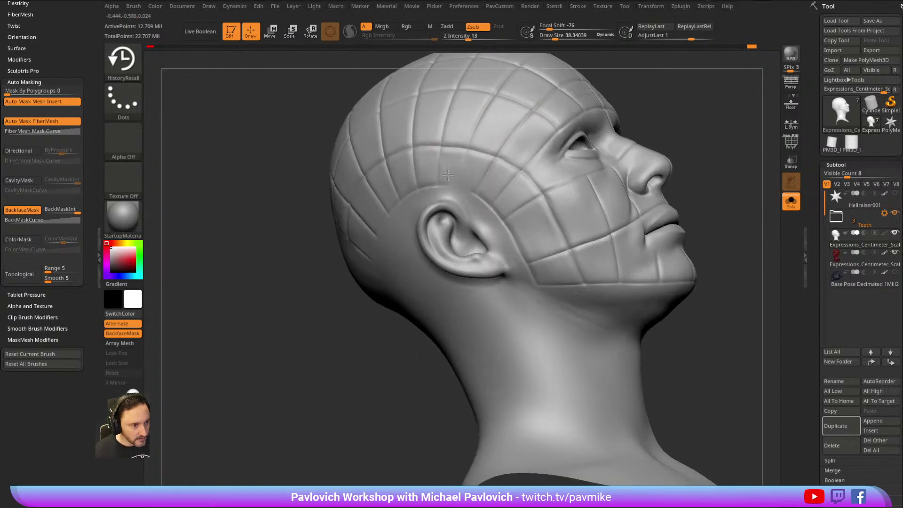
Recall the lowest arched groove and its cross lines around both ears and the back of the head.
{"action": "right_click_drag", "start_coordinate": [457, 146], "coordinate": [407, 191]}
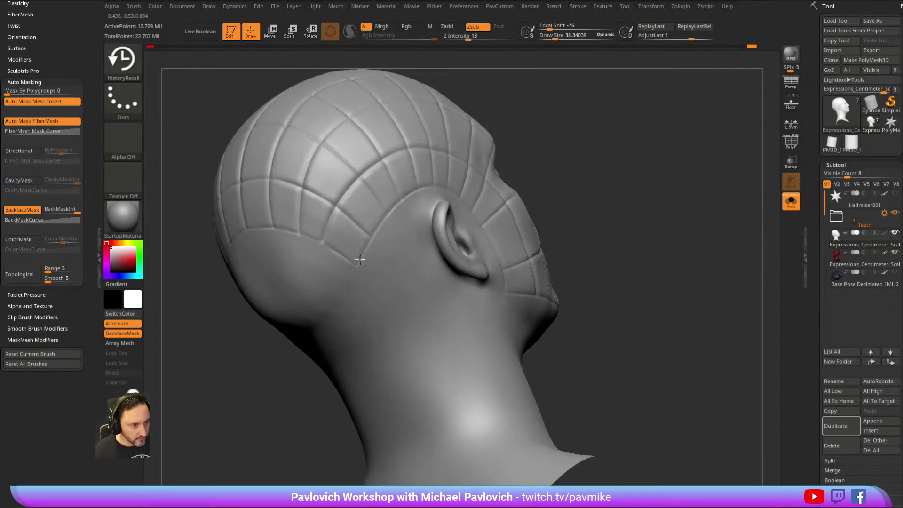
{"action": "right_click_drag", "start_coordinate": [318, 234], "coordinate": [541, 117]}
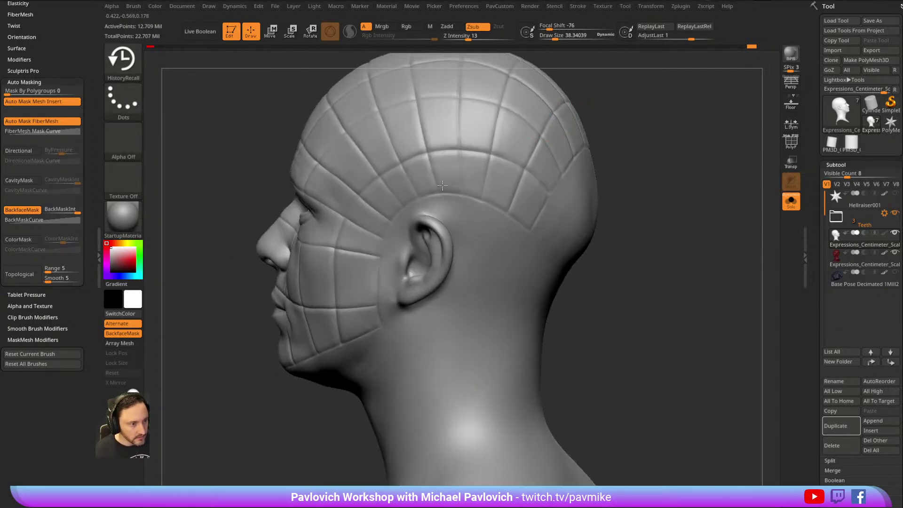
{"action": "right_click_drag", "start_coordinate": [447, 171], "coordinate": [414, 188]}
{"action": "right_click_drag", "start_coordinate": [504, 177], "coordinate": [678, 120]}
Switch to the Dam_Standard brush at draw size 112 and define the vertical groove in front of the right ear.
{"action": "mouse_move", "coordinate": [649, 158]}
{"action": "right_mouse_down", "text": "alt"}
{"action": "mouse_move", "coordinate": [642, 137]}
{"action": "mouse_move", "coordinate": [729, 139]}
{"action": "right_mouse_up", "text": "alt"}
{"action": "key", "text": "s"}
{"action": "left_click_drag", "start_coordinate": [442, 247], "coordinate": [454, 246]}
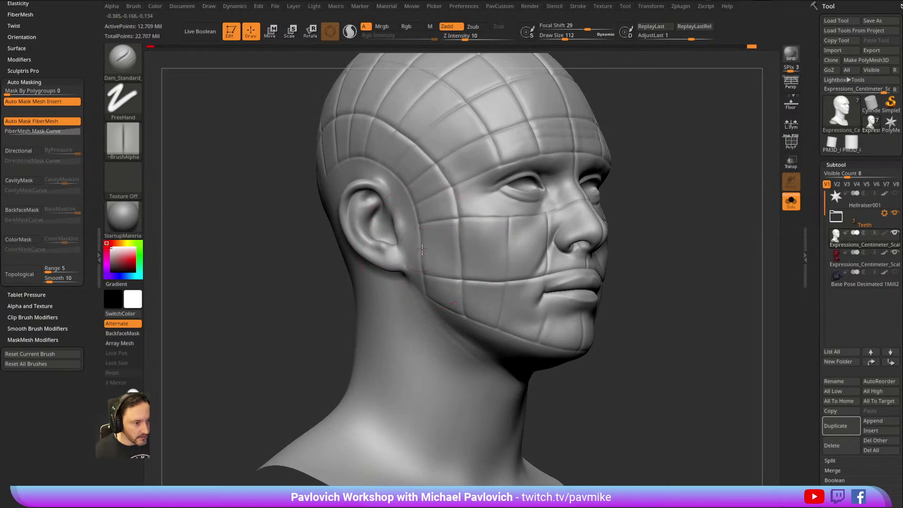
{"action": "mouse_move", "coordinate": [701, 154]}
{"action": "right_mouse_down"}
{"action": "mouse_move", "coordinate": [655, 184]}
{"action": "mouse_move", "coordinate": [596, 168]}
{"action": "mouse_move", "coordinate": [630, 162]}
{"action": "mouse_move", "coordinate": [613, 169]}
{"action": "right_mouse_up"}
{"action": "key", "text": "ctrl"}
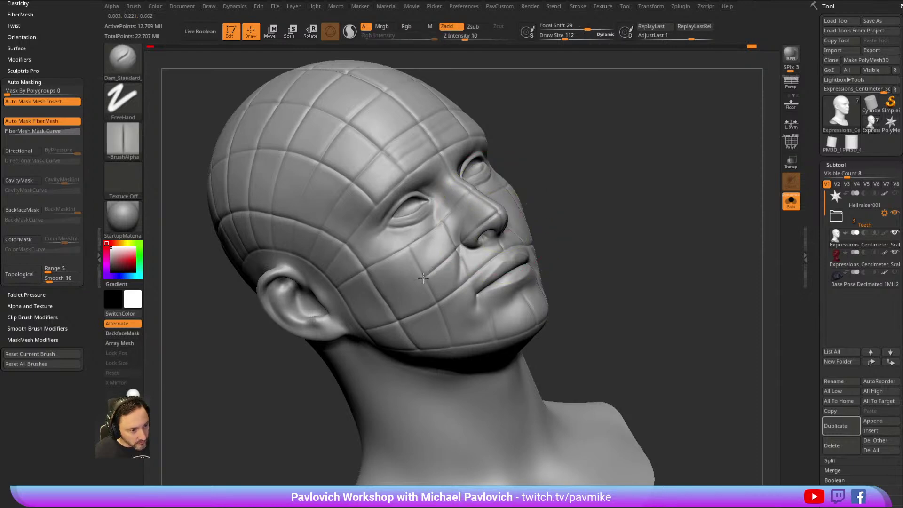
Carve an additional horizontal groove from the nose across the right cheek to the ear, undoing and redrawing the first stroke on the nose.
{"action": "mouse_move", "coordinate": [356, 293]}
{"action": "right_mouse_down"}
{"action": "mouse_move", "coordinate": [470, 221]}
{"action": "mouse_move", "coordinate": [585, 171]}
{"action": "right_mouse_up"}
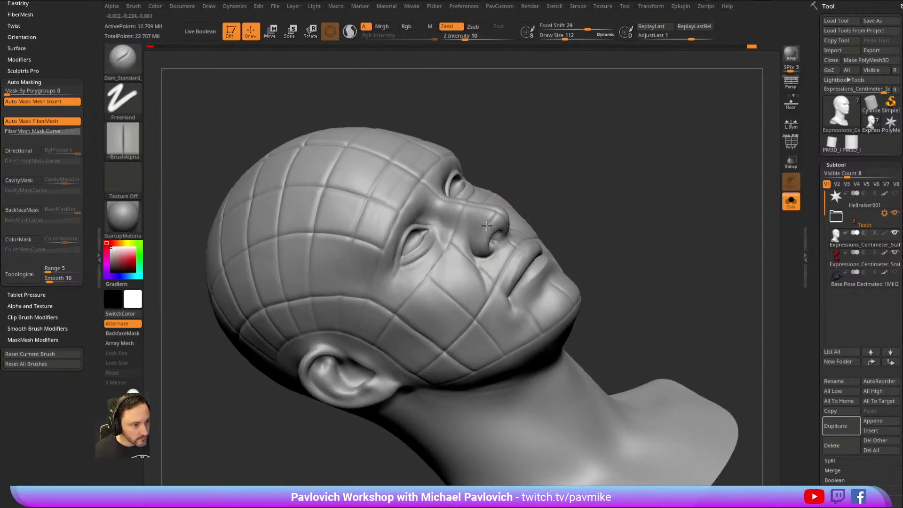
{"action": "key", "text": "ctrl+z"}
{"action": "left_click_drag", "start_coordinate": [501, 214], "coordinate": [489, 228]}
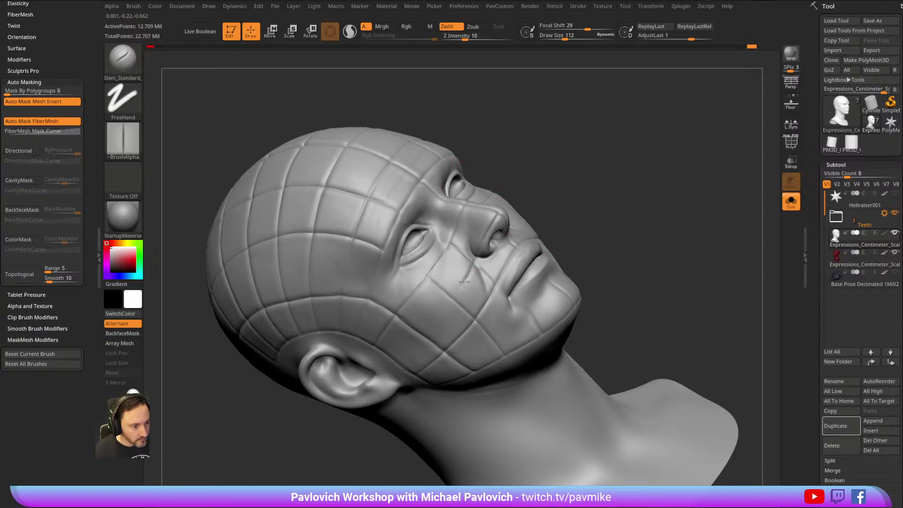
{"action": "left_click_drag", "start_coordinate": [606, 160], "coordinate": [602, 178]}
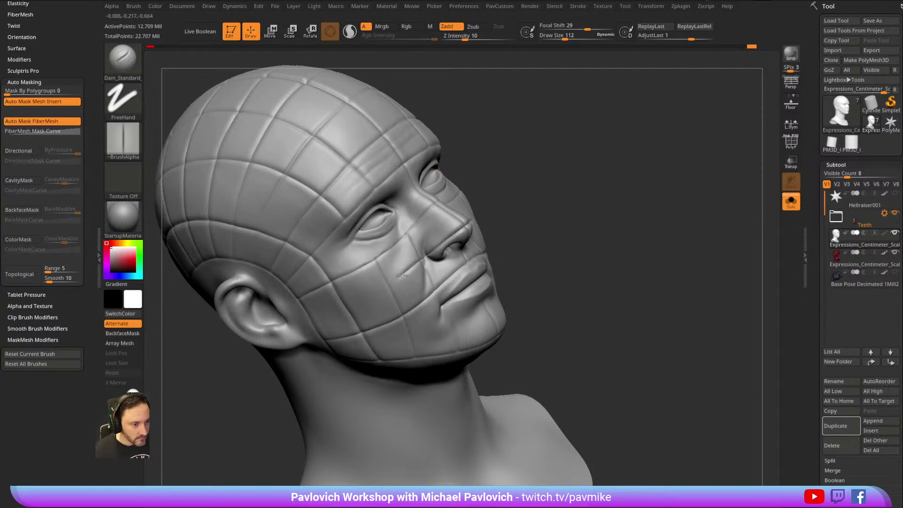
{"action": "mouse_move", "coordinate": [600, 157]}
{"action": "left_mouse_down"}
{"action": "mouse_move", "coordinate": [675, 156]}
{"action": "mouse_move", "coordinate": [625, 184]}
{"action": "mouse_move", "coordinate": [614, 180]}
{"action": "left_mouse_up"}
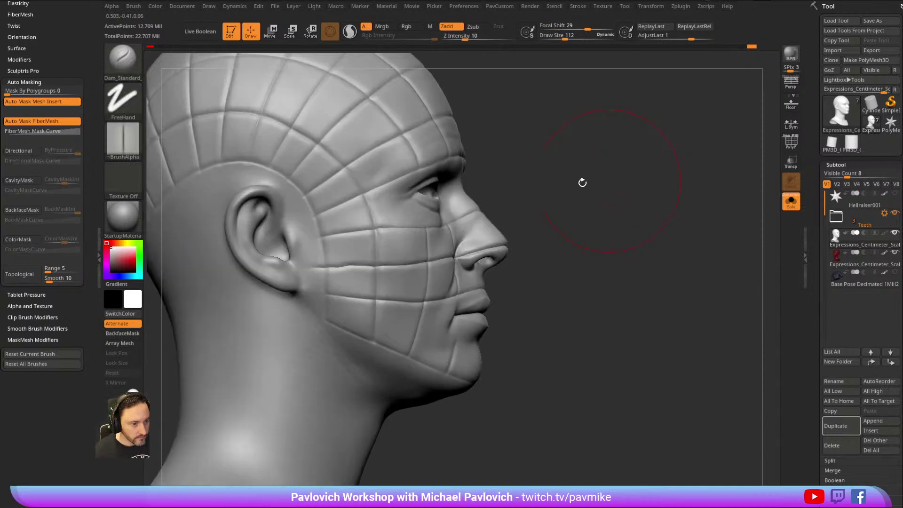
{"action": "key", "text": "1"}
{"action": "left_click_drag", "start_coordinate": [339, 264], "coordinate": [337, 269]}
Clean up the new groove's end in front of the right ear with Clay and Smooth at draw size 18.76.
{"action": "mouse_move", "coordinate": [555, 162]}
{"action": "left_mouse_down", "text": "alt"}
{"action": "mouse_move", "coordinate": [591, 182]}
{"action": "mouse_move", "coordinate": [556, 157]}
{"action": "left_mouse_up", "text": "alt"}
{"action": "key", "text": "2"}
{"action": "key", "text": "s"}
{"action": "left_click_drag", "start_coordinate": [361, 290], "coordinate": [345, 286]}
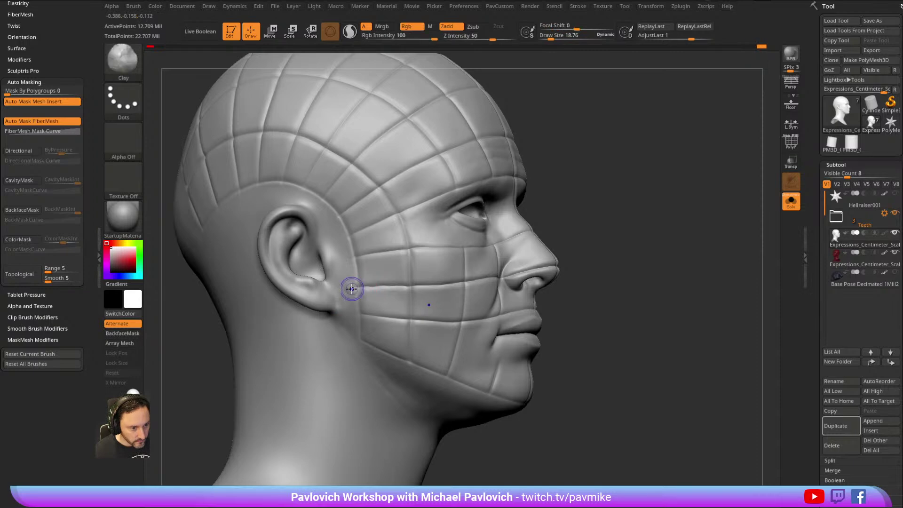
{"action": "key", "text": "shift"}
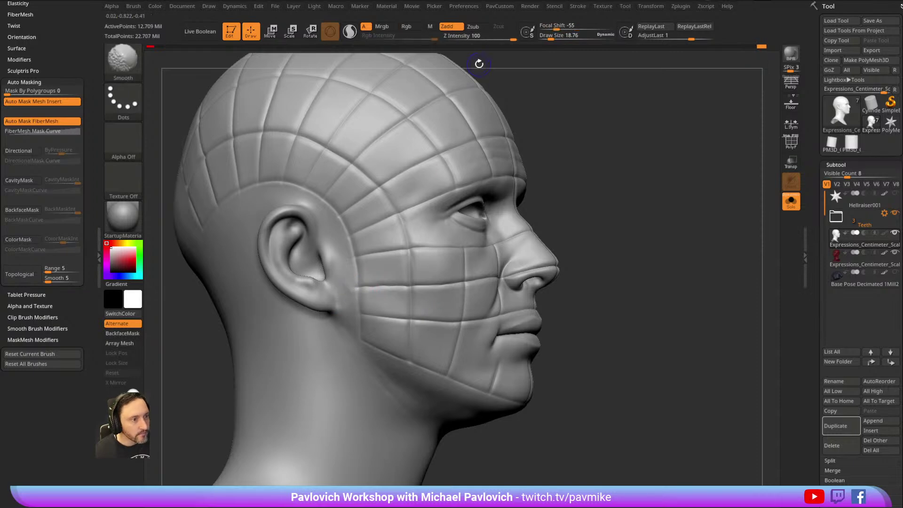
{"action": "scroll", "coordinate": [350, 292], "scroll_direction": "up", "scroll_amount": 1, "text": "shift"}
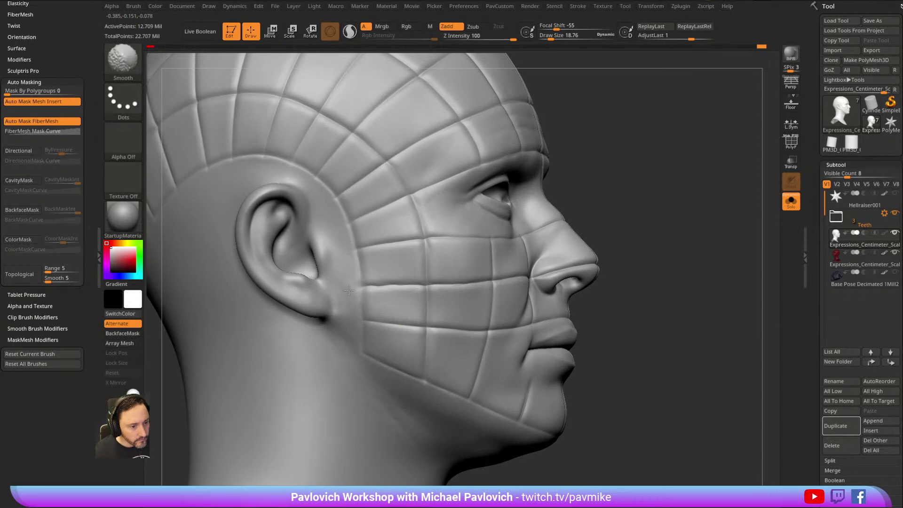
{"action": "left_click_drag", "start_coordinate": [587, 196], "coordinate": [601, 184], "text": "alt"}
{"action": "mouse_move", "coordinate": [601, 184]}
{"action": "left_mouse_down", "text": "shift"}
{"action": "mouse_move", "coordinate": [616, 171]}
{"action": "mouse_move", "coordinate": [692, 185]}
{"action": "mouse_move", "coordinate": [607, 172]}
{"action": "mouse_move", "coordinate": [645, 159]}
{"action": "left_mouse_up", "text": "shift"}
Nudge the new groove beside the right nostril into place with the MoveAccu brush at draw size about 44.
{"action": "key", "text": "b"}
{"action": "key", "text": "m"}
{"action": "key", "text": "v"}
{"action": "key", "text": "s"}
{"action": "left_click", "coordinate": [482, 266]}
{"action": "key", "text": "s"}
{"action": "left_click", "coordinate": [480, 262]}
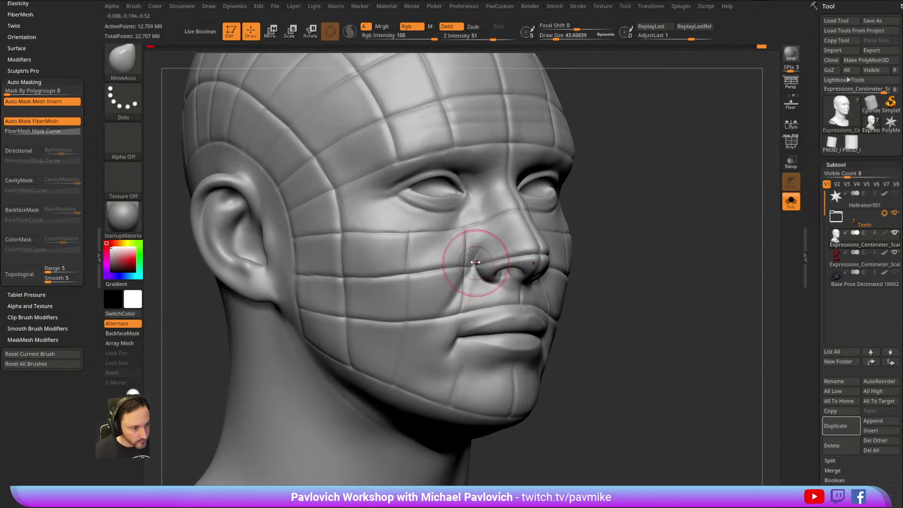
Refine the groove across the tip of the nose with MoveAccu, reducing the draw size to about 22 and about 12.
{"action": "left_click_drag", "start_coordinate": [639, 192], "coordinate": [586, 202]}
{"action": "key", "text": "s"}
{"action": "left_click", "coordinate": [546, 236]}
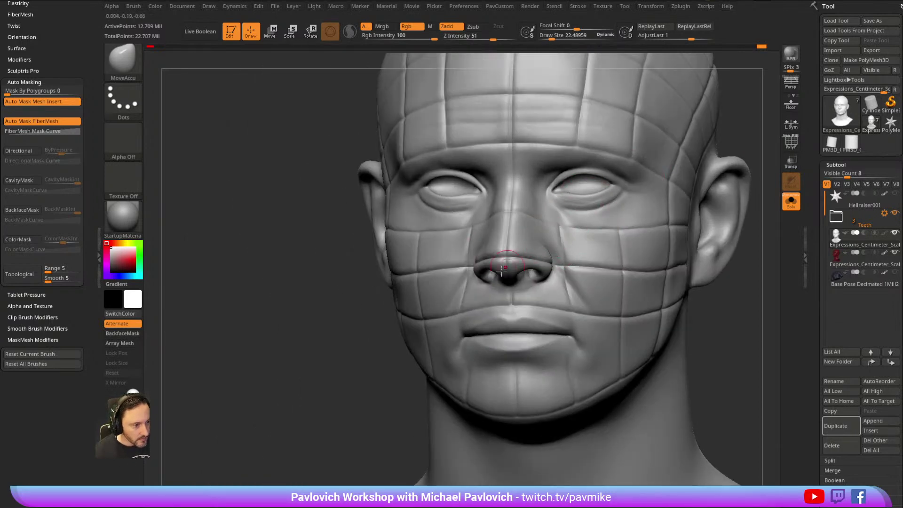
{"action": "left_click_drag", "start_coordinate": [329, 357], "coordinate": [362, 351], "text": "shift"}
{"action": "scroll", "coordinate": [720, 127], "scroll_direction": "down", "scroll_amount": 3}
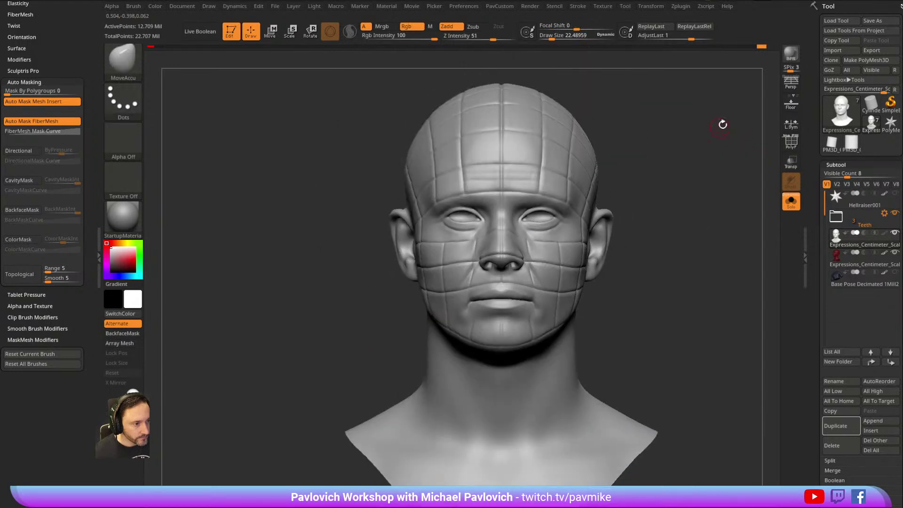
{"action": "mouse_move", "coordinate": [681, 162]}
{"action": "left_mouse_down"}
{"action": "mouse_move", "coordinate": [662, 129]}
{"action": "mouse_move", "coordinate": [649, 161]}
{"action": "mouse_move", "coordinate": [644, 148]}
{"action": "mouse_move", "coordinate": [659, 164]}
{"action": "mouse_move", "coordinate": [639, 128]}
{"action": "mouse_move", "coordinate": [641, 105]}
{"action": "mouse_move", "coordinate": [637, 127]}
{"action": "mouse_move", "coordinate": [666, 126]}
{"action": "left_mouse_up"}
{"action": "key", "text": "s"}
{"action": "left_click", "coordinate": [637, 167]}
Make the Hellraiser001 star subtool active, leave Solo mode and turn on transparency for the other subtools.
{"action": "left_click", "coordinate": [863, 204]}
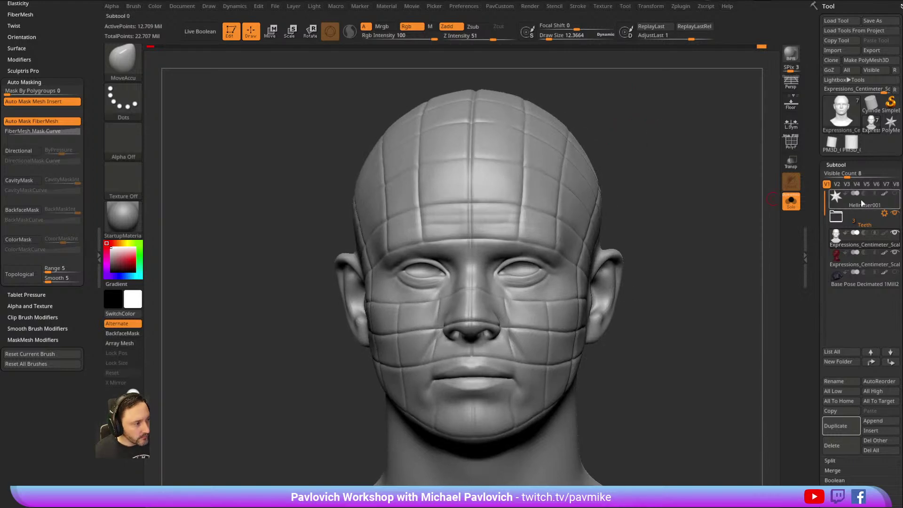
{"action": "left_click_drag", "start_coordinate": [693, 241], "coordinate": [718, 282], "text": "alt"}
{"action": "left_click", "coordinate": [791, 202]}
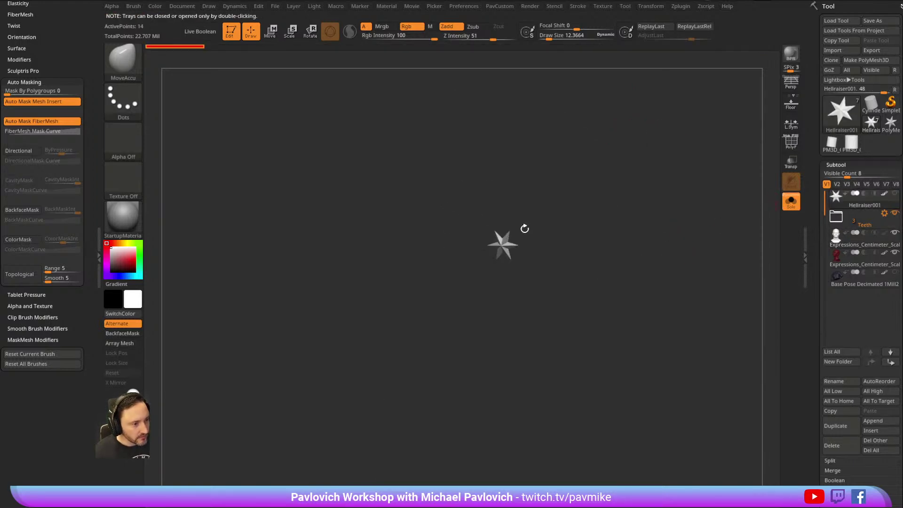
{"action": "left_click", "coordinate": [791, 201]}
{"action": "left_click_drag", "start_coordinate": [637, 223], "coordinate": [706, 199]}
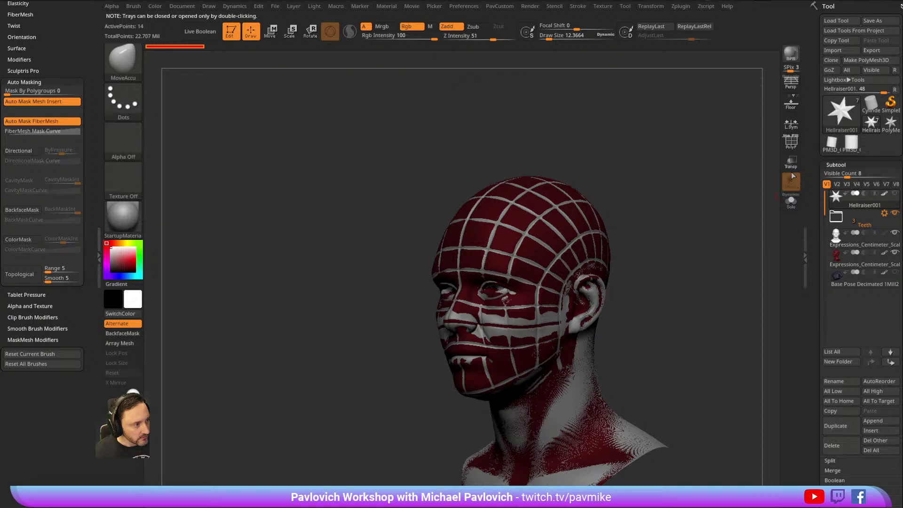
{"action": "left_click", "coordinate": [790, 161]}
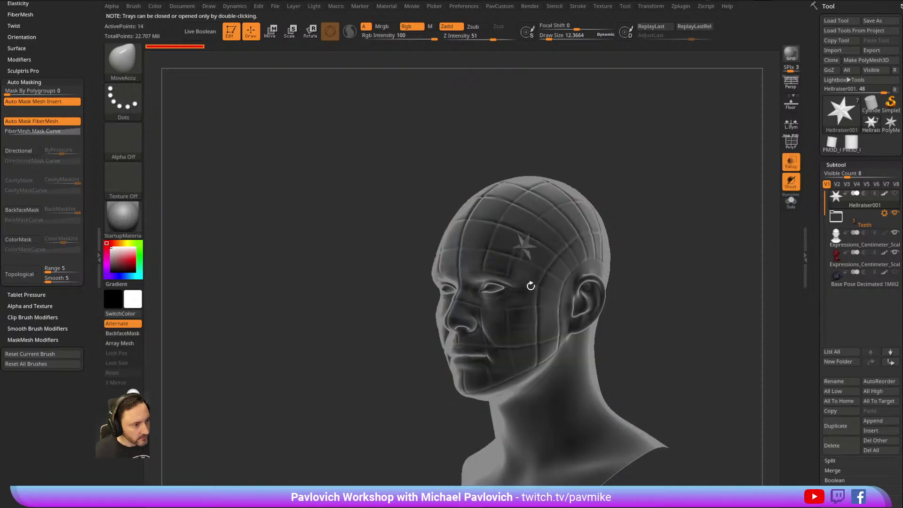
Delete the red head subtool that served as the groove source.
{"action": "left_click", "coordinate": [864, 259]}
{"action": "left_click_drag", "start_coordinate": [667, 231], "coordinate": [713, 290], "text": "shift"}
{"action": "left_click_drag", "start_coordinate": [810, 304], "coordinate": [810, 288]}
{"action": "left_click", "coordinate": [835, 428]}
Make the grooved head the active subtool and check its subdivision levels in the Geometry settings.
{"action": "left_click_drag", "start_coordinate": [667, 206], "coordinate": [505, 245]}
{"action": "left_click", "coordinate": [841, 186]}
{"action": "left_click", "coordinate": [853, 231]}
{"action": "left_click_drag", "start_coordinate": [733, 224], "coordinate": [684, 203]}
{"action": "left_click_drag", "start_coordinate": [684, 203], "coordinate": [818, 57]}
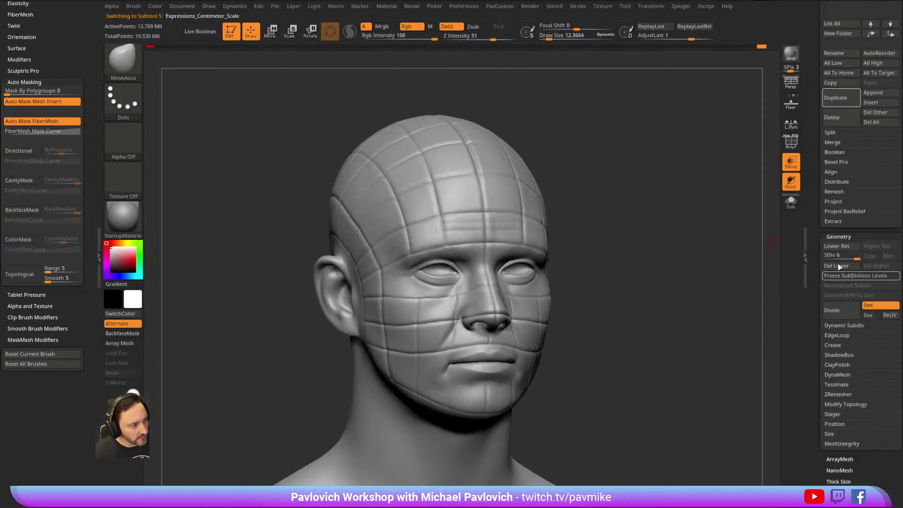
{"action": "scroll", "coordinate": [814, 203], "scroll_direction": "up", "scroll_amount": 8}
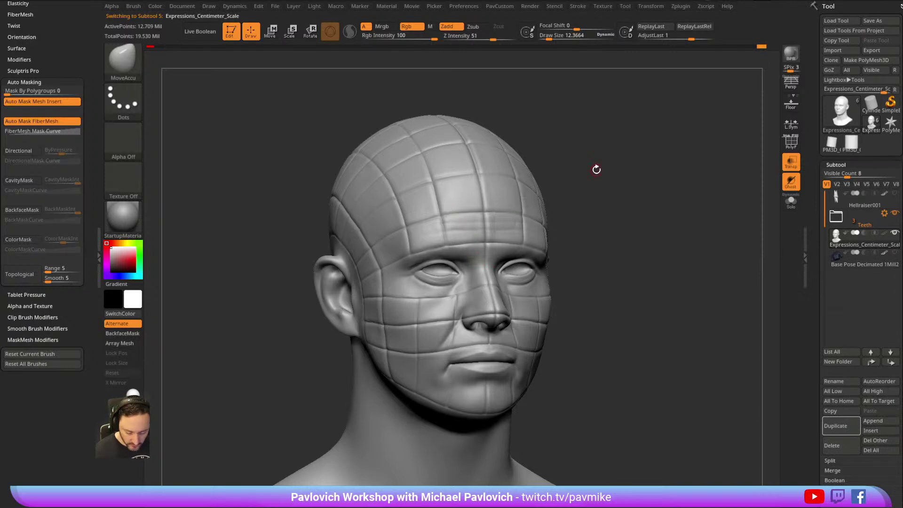
Choose the Plane from the IMM primitives brush and try to insert it on the head.
{"action": "key", "text": "m"}
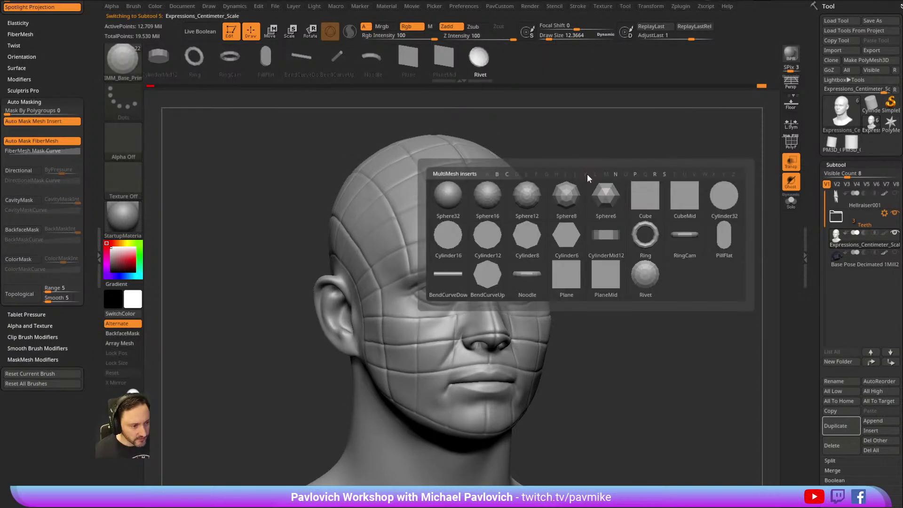
{"action": "left_click", "coordinate": [565, 280]}
{"action": "left_click_drag", "start_coordinate": [642, 158], "coordinate": [673, 174], "text": "alt"}
{"action": "key", "text": "bracketright"}
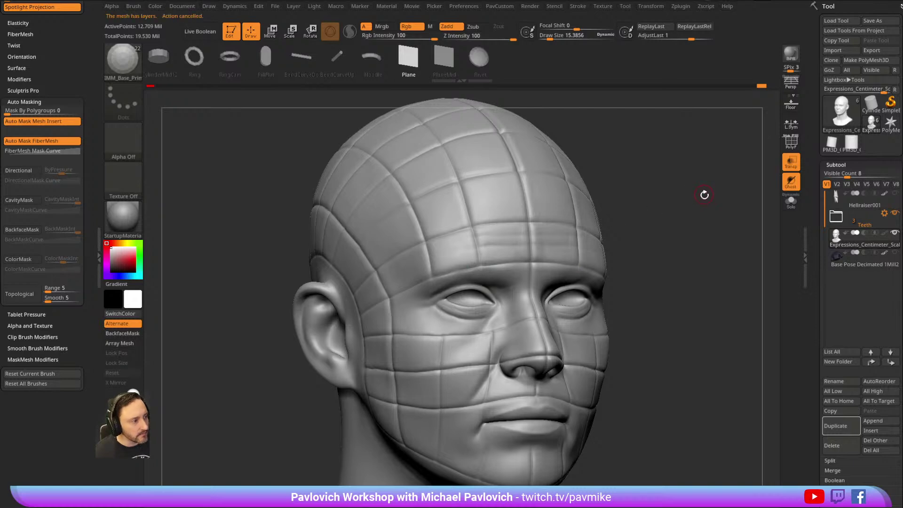
Make Hellraiser001 the active subtool and insert small symmetrical planes on the forehead above both brows.
{"action": "left_click", "coordinate": [870, 202]}
{"action": "mouse_move", "coordinate": [681, 209]}
{"action": "left_mouse_down"}
{"action": "mouse_move", "coordinate": [697, 203]}
{"action": "mouse_move", "coordinate": [492, 285]}
{"action": "left_mouse_up"}
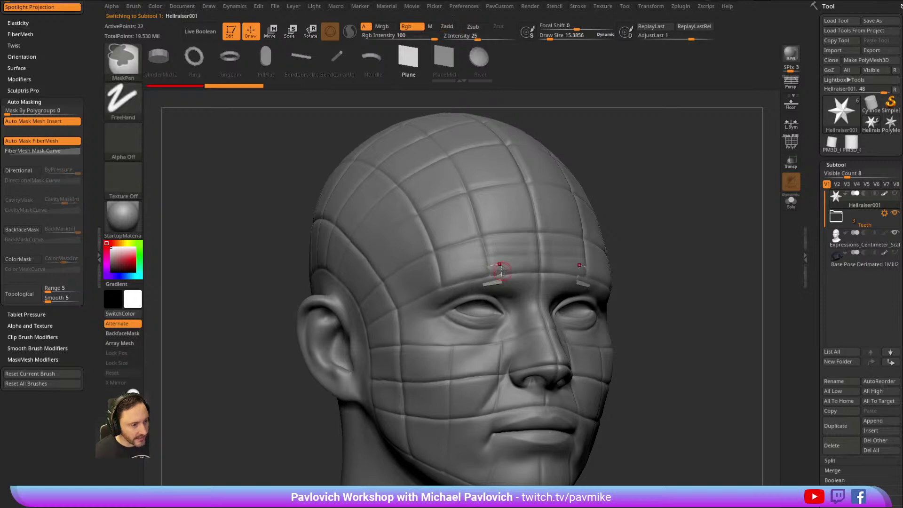
{"action": "left_click_drag", "start_coordinate": [701, 193], "coordinate": [668, 211]}
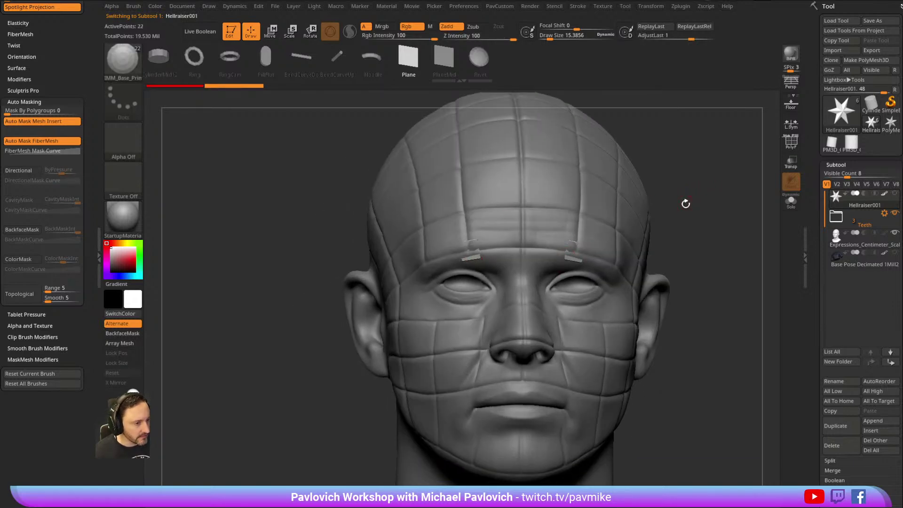
{"action": "left_click_drag", "start_coordinate": [701, 179], "coordinate": [642, 190]}
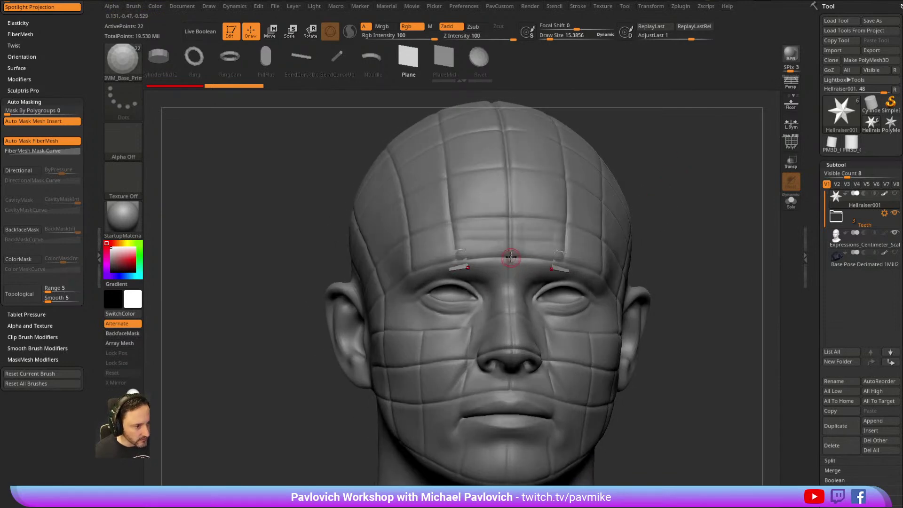
{"action": "left_click_drag", "start_coordinate": [511, 269], "coordinate": [510, 269]}
{"action": "left_click_drag", "start_coordinate": [646, 170], "coordinate": [650, 222], "text": "alt"}
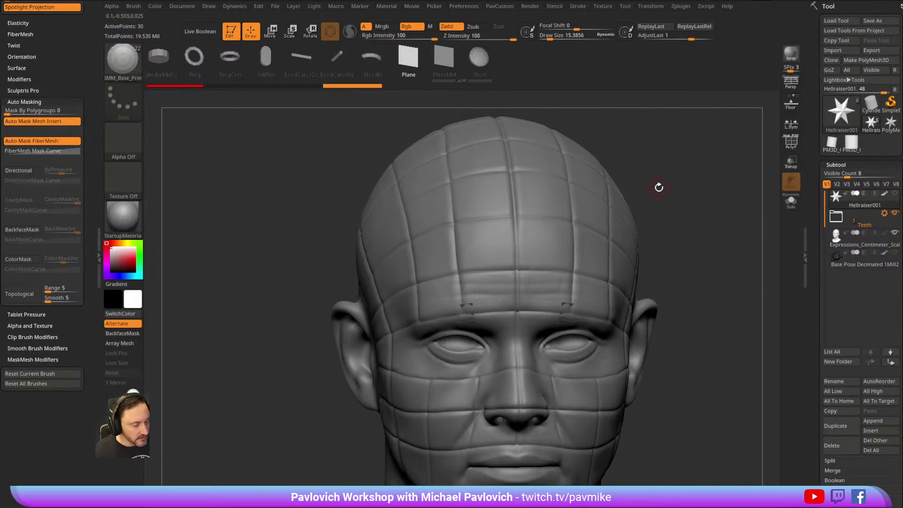
Check the inserted planes against the head surface in transparent mode, with ghosting turned off.
{"action": "left_click", "coordinate": [791, 162]}
{"action": "left_click", "coordinate": [791, 183]}
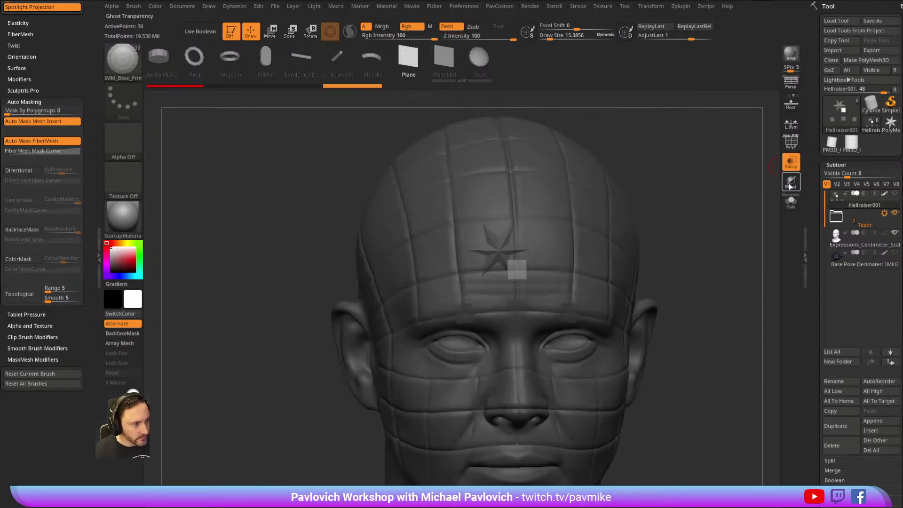
{"action": "mouse_move", "coordinate": [705, 185]}
{"action": "left_mouse_down"}
{"action": "mouse_move", "coordinate": [725, 185]}
{"action": "mouse_move", "coordinate": [494, 271]}
{"action": "left_mouse_up"}
{"action": "left_click_drag", "start_coordinate": [621, 186], "coordinate": [652, 180]}
{"action": "mouse_move", "coordinate": [530, 263]}
{"action": "right_mouse_down"}
{"action": "mouse_move", "coordinate": [529, 271]}
{"action": "mouse_move", "coordinate": [528, 254]}
{"action": "right_mouse_up"}
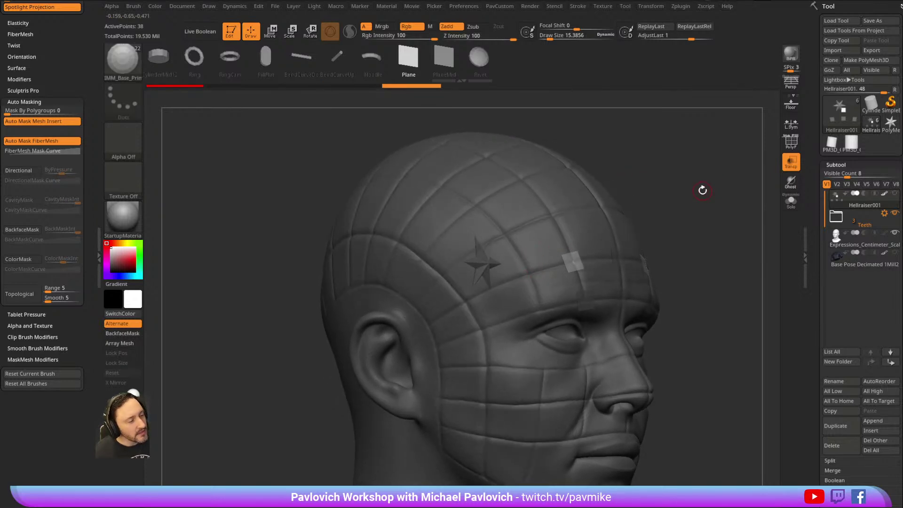
{"action": "left_click", "coordinate": [784, 170]}
{"action": "left_click_drag", "start_coordinate": [674, 190], "coordinate": [627, 170], "text": "alt"}
Undo all the plane insertions on the forehead.
{"action": "key", "text": "ctrl+z"}
{"action": "key", "text": "ctrl+z"}
{"action": "key", "text": "ctrl+z"}
{"action": "key", "text": "ctrl+z"}
{"action": "key", "text": "ctrl+z"}
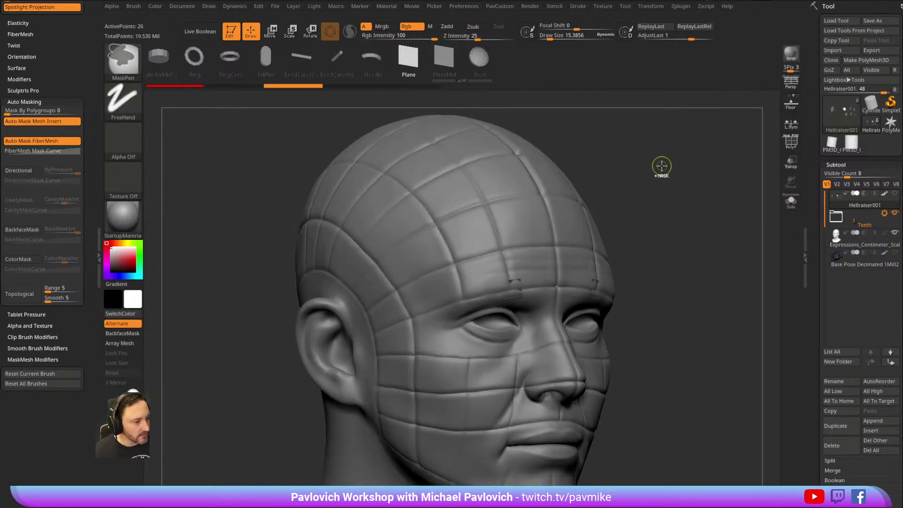
{"action": "left_click_drag", "start_coordinate": [677, 211], "coordinate": [621, 205]}
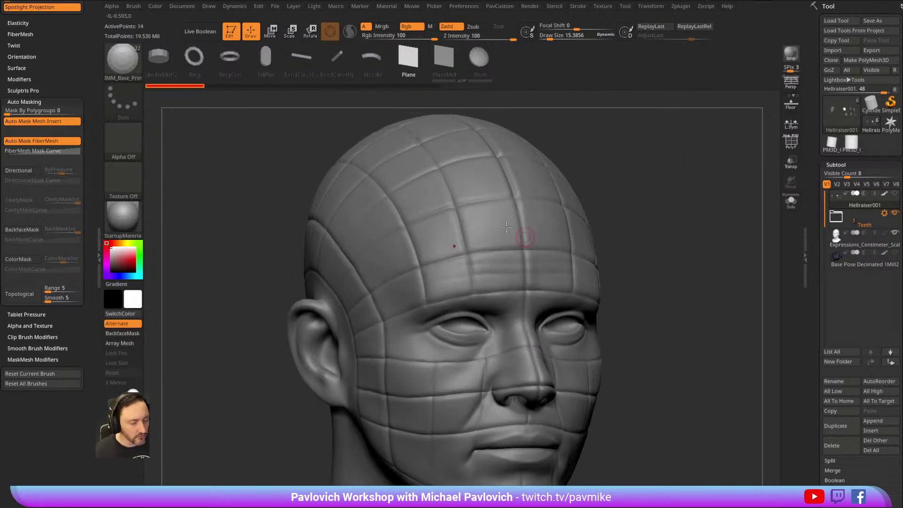
Set the insert brush's depth imbed to 11 so its pieces sit at a different height on the surface.
{"action": "left_click_drag", "start_coordinate": [63, 66], "coordinate": [56, 155]}
{"action": "left_click", "coordinate": [20, 196]}
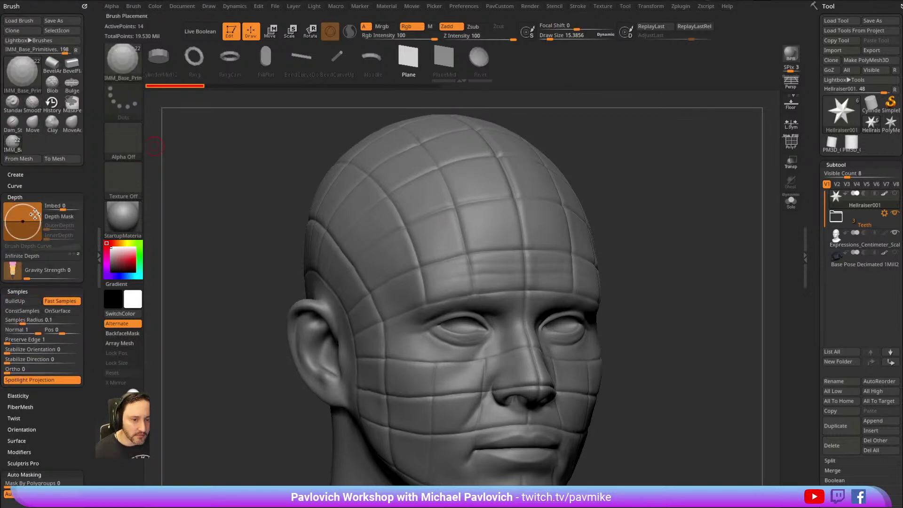
{"action": "left_click_drag", "start_coordinate": [23, 222], "coordinate": [23, 219]}
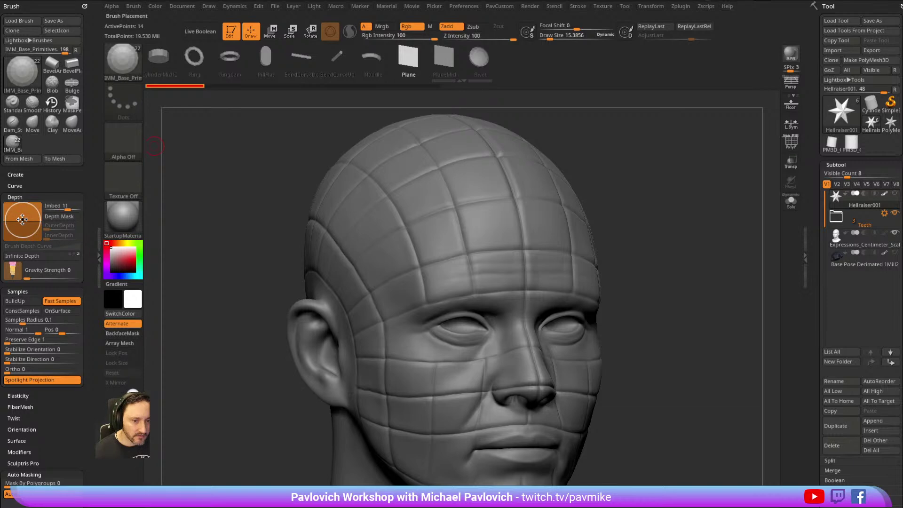
Try inserting symmetrical planes above both brows and on the forehead with the changed imbed depth.
{"action": "left_click_drag", "start_coordinate": [636, 174], "coordinate": [637, 143], "text": "alt"}
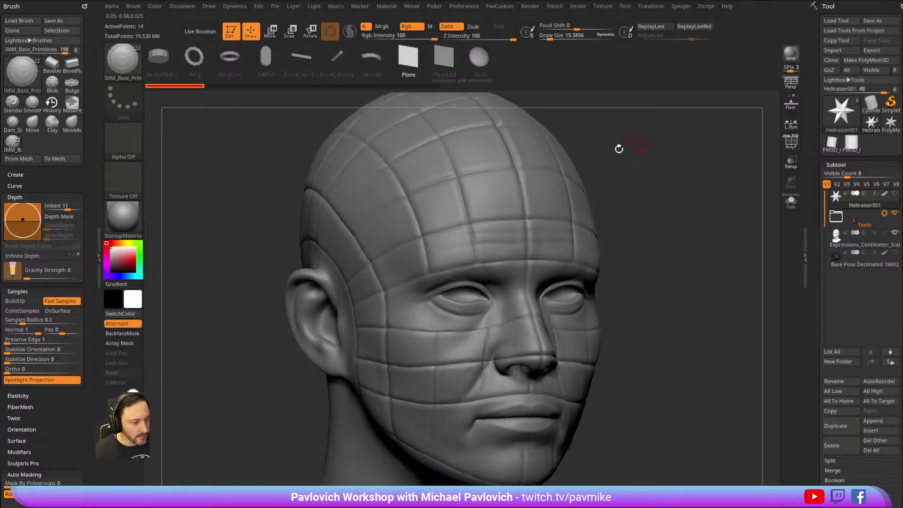
{"action": "left_click_drag", "start_coordinate": [476, 261], "coordinate": [477, 266]}
{"action": "left_click_drag", "start_coordinate": [706, 198], "coordinate": [667, 160]}
{"action": "left_click_drag", "start_coordinate": [484, 229], "coordinate": [496, 227], "text": "ctrl"}
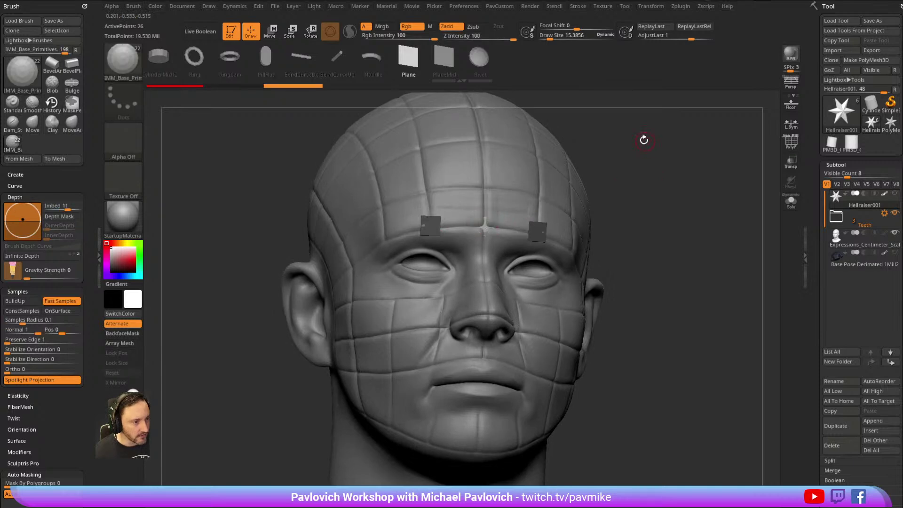
{"action": "left_click_drag", "start_coordinate": [645, 141], "coordinate": [649, 162]}
{"action": "left_click_drag", "start_coordinate": [494, 207], "coordinate": [454, 245]}
{"action": "left_click", "coordinate": [452, 234]}
{"action": "left_click_drag", "start_coordinate": [611, 183], "coordinate": [629, 159]}
Undo the trial planes on the forehead.
{"action": "key", "text": "ctrl"}
{"action": "key", "text": "ctrl+z"}
{"action": "key", "text": "ctrl+z"}
{"action": "key", "text": "ctrl+z"}
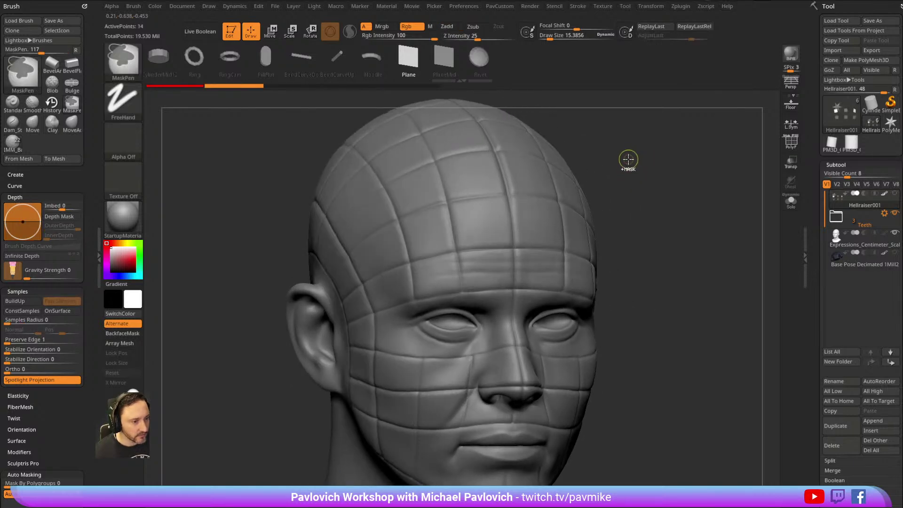
{"action": "key", "text": "ctrl+z"}
Insert small planes at the groove intersections just above the brows and along the forehead's centre line.
{"action": "left_click_drag", "start_coordinate": [670, 163], "coordinate": [657, 140]}
{"action": "left_click", "coordinate": [449, 267]}
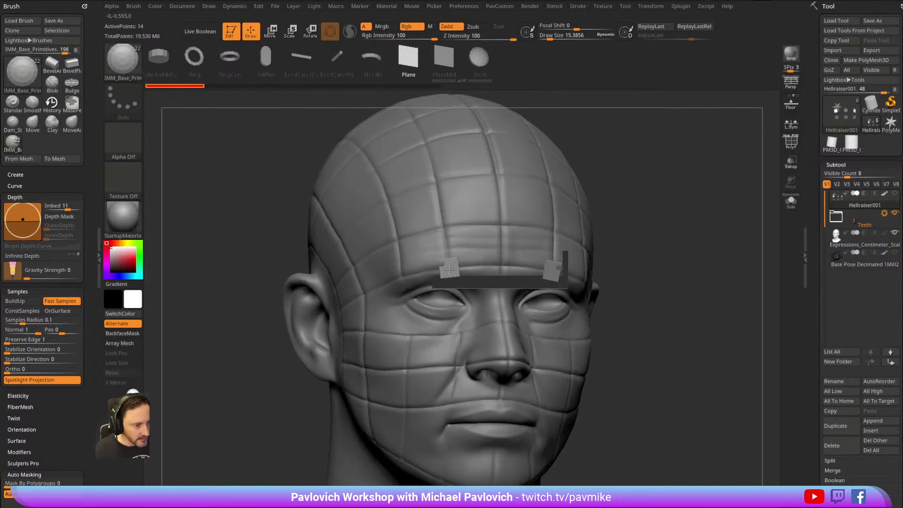
{"action": "left_click", "coordinate": [501, 271]}
{"action": "left_click_drag", "start_coordinate": [621, 169], "coordinate": [625, 207], "text": "alt"}
{"action": "left_click_drag", "start_coordinate": [503, 251], "coordinate": [508, 241]}
{"action": "left_click_drag", "start_coordinate": [626, 188], "coordinate": [668, 188]}
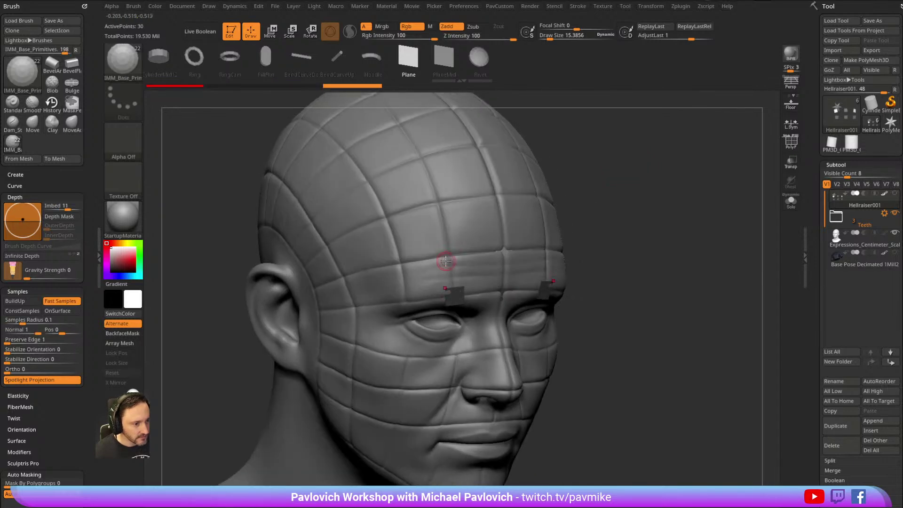
Insert planes at the next groove intersections up the forehead, on both sides and the centre line, and check them in solo mode.
{"action": "left_click", "coordinate": [453, 258]}
{"action": "mouse_move", "coordinate": [452, 258]}
{"action": "right_mouse_down"}
{"action": "mouse_move", "coordinate": [596, 171]}
{"action": "mouse_move", "coordinate": [502, 235]}
{"action": "right_mouse_up"}
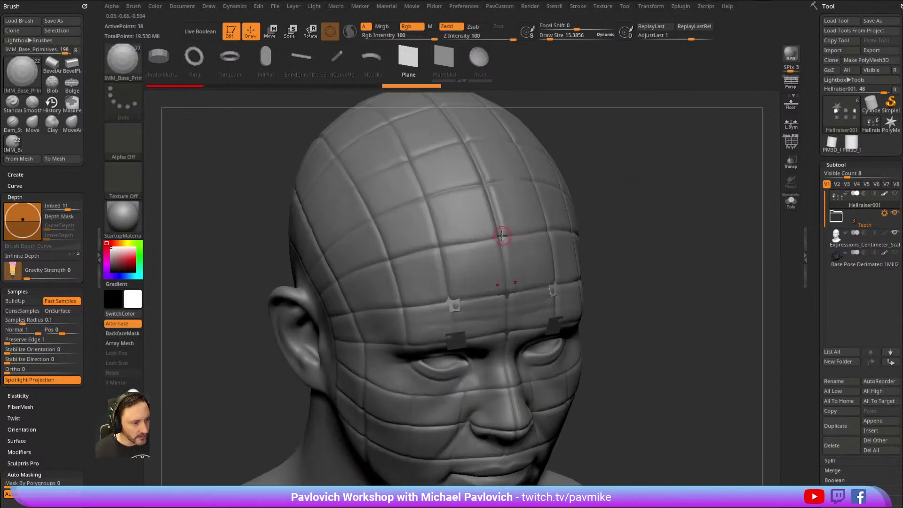
{"action": "left_click", "coordinate": [500, 237]}
{"action": "right_click_drag", "start_coordinate": [594, 184], "coordinate": [440, 256]}
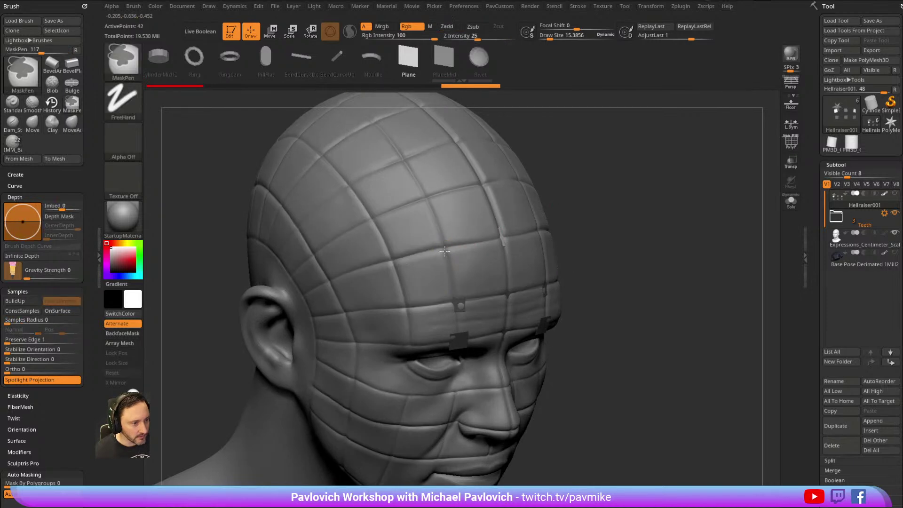
{"action": "left_click", "coordinate": [791, 201]}
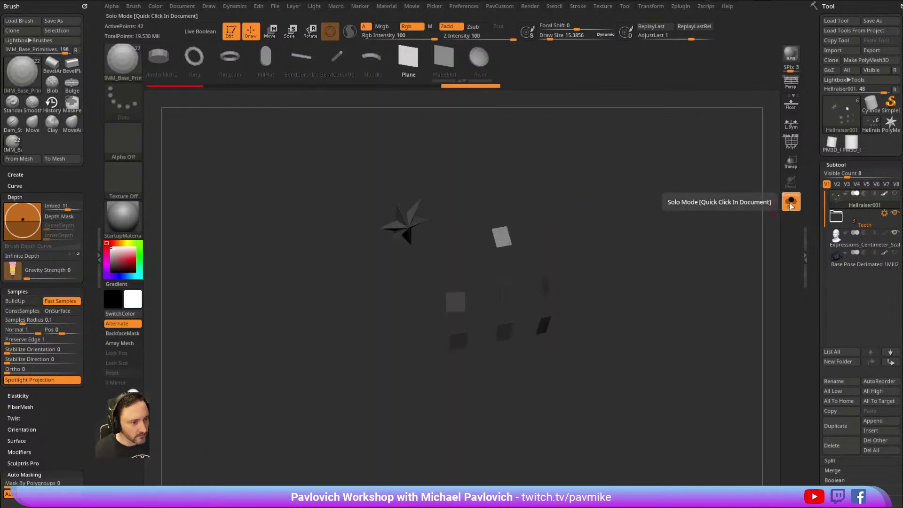
{"action": "left_click", "coordinate": [790, 201]}
{"action": "right_click_drag", "start_coordinate": [709, 190], "coordinate": [445, 251]}
{"action": "left_click", "coordinate": [444, 248]}
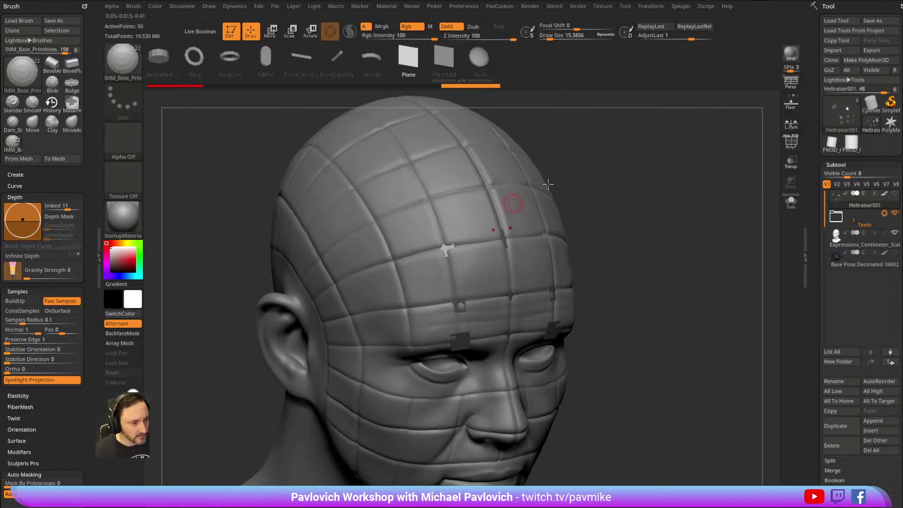
Insert symmetrical planes at the groove intersections on the outer forehead and temples.
{"action": "right_click_drag", "start_coordinate": [484, 201], "coordinate": [618, 161]}
{"action": "right_click_drag", "start_coordinate": [556, 210], "coordinate": [575, 199]}
{"action": "left_click", "coordinate": [459, 262]}
{"action": "left_click", "coordinate": [410, 258]}
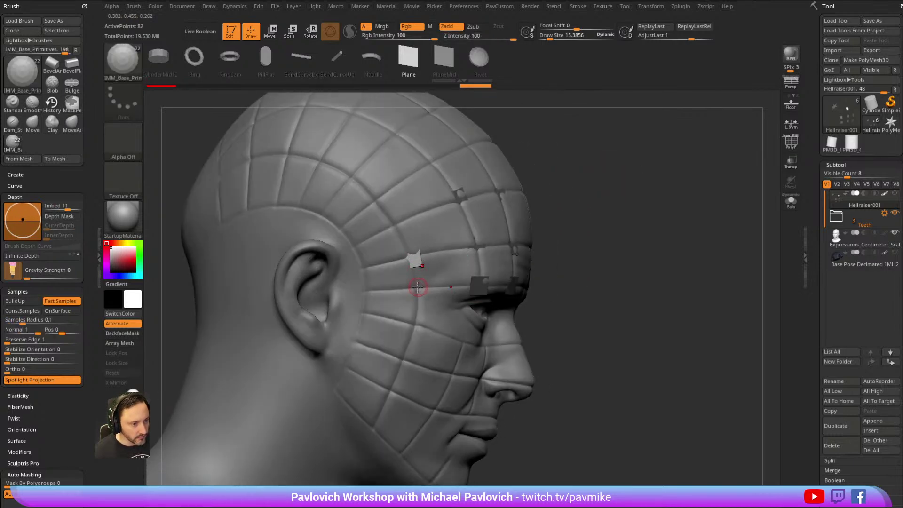
{"action": "left_click", "coordinate": [417, 289]}
{"action": "right_click_drag", "start_coordinate": [417, 289], "coordinate": [540, 225]}
Insert planes at the groove intersections from the temples across the upper forehead to the top of the skull.
{"action": "left_click", "coordinate": [417, 264]}
{"action": "left_click", "coordinate": [457, 229]}
{"action": "left_click", "coordinate": [498, 223]}
{"action": "left_click", "coordinate": [527, 227]}
{"action": "right_click_drag", "start_coordinate": [627, 155], "coordinate": [512, 218]}
{"action": "left_click", "coordinate": [509, 217]}
{"action": "right_click_drag", "start_coordinate": [574, 184], "coordinate": [460, 253]}
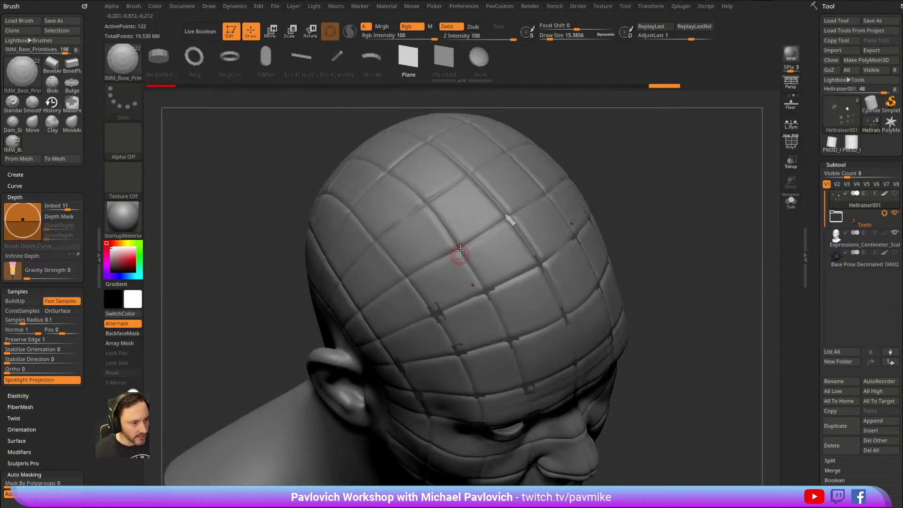
{"action": "left_click", "coordinate": [465, 239]}
Insert symmetrical planes at the groove intersections on the sides of the skull above the ears.
{"action": "right_click_drag", "start_coordinate": [609, 175], "coordinate": [628, 132]}
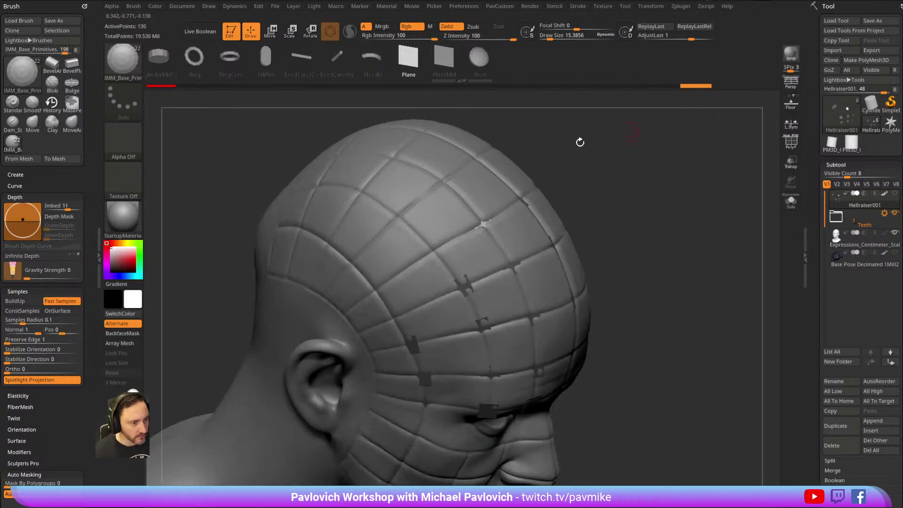
{"action": "left_click", "coordinate": [435, 253]}
{"action": "right_click_drag", "start_coordinate": [592, 183], "coordinate": [430, 267]}
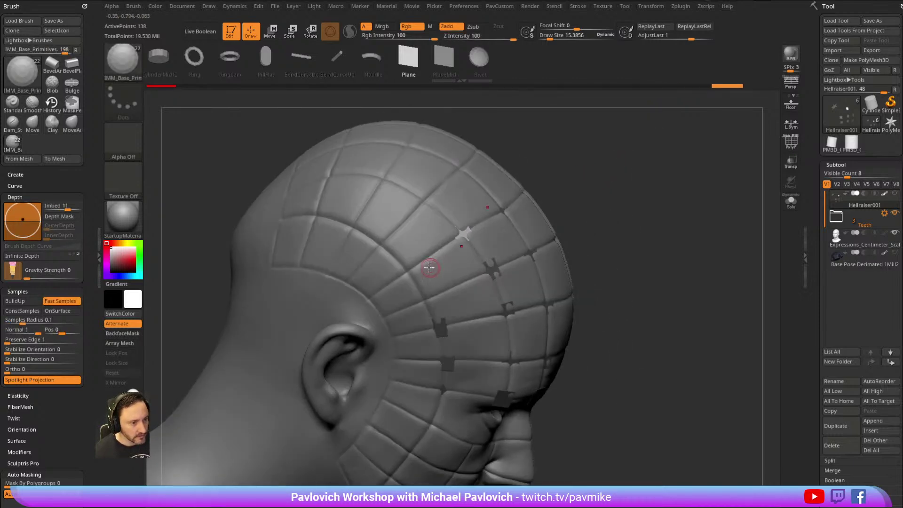
{"action": "left_click", "coordinate": [408, 269]}
{"action": "right_click_drag", "start_coordinate": [583, 185], "coordinate": [390, 281]}
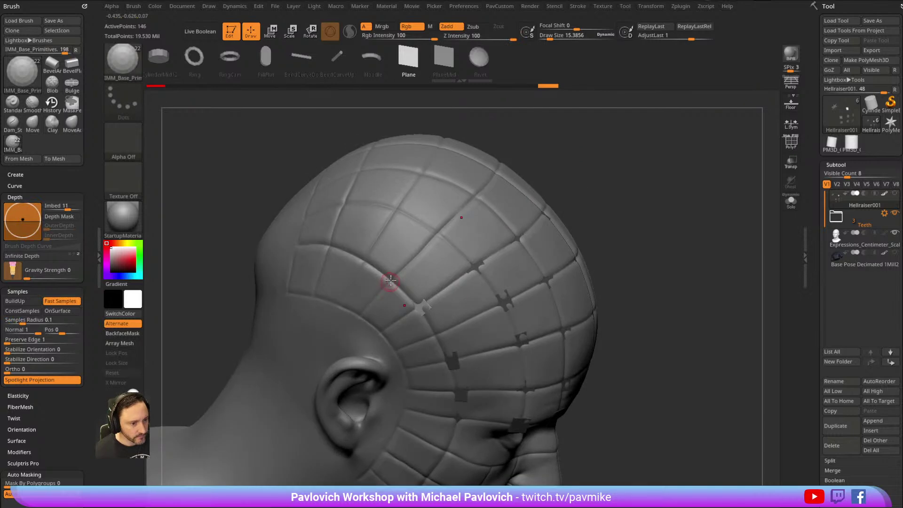
{"action": "left_click", "coordinate": [393, 280]}
{"action": "right_click_drag", "start_coordinate": [583, 158], "coordinate": [611, 181]}
{"action": "left_click", "coordinate": [443, 270]}
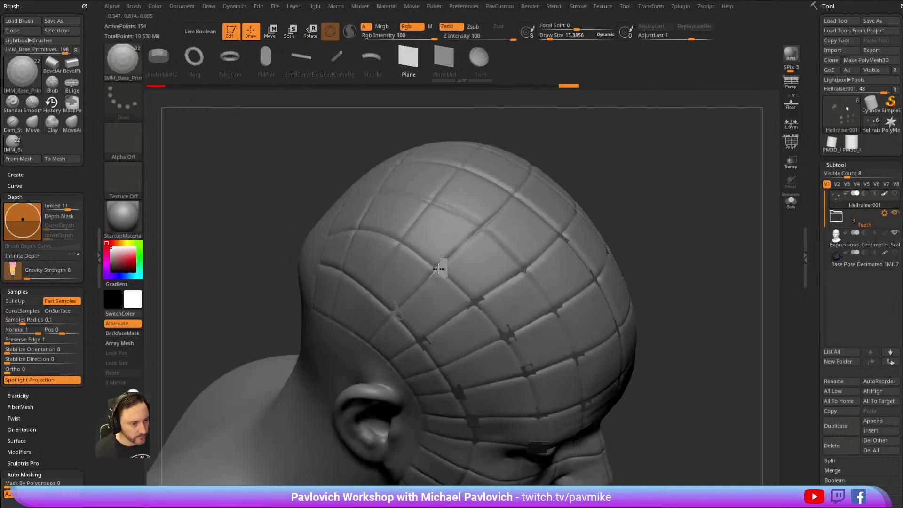
Insert planes at the groove intersections on the crown, undoing and replacing one placement.
{"action": "right_click_drag", "start_coordinate": [582, 151], "coordinate": [486, 227]}
{"action": "left_click", "coordinate": [483, 229]}
{"action": "right_click_drag", "start_coordinate": [619, 141], "coordinate": [621, 188]}
{"action": "left_click", "coordinate": [517, 222]}
{"action": "left_click", "coordinate": [487, 195]}
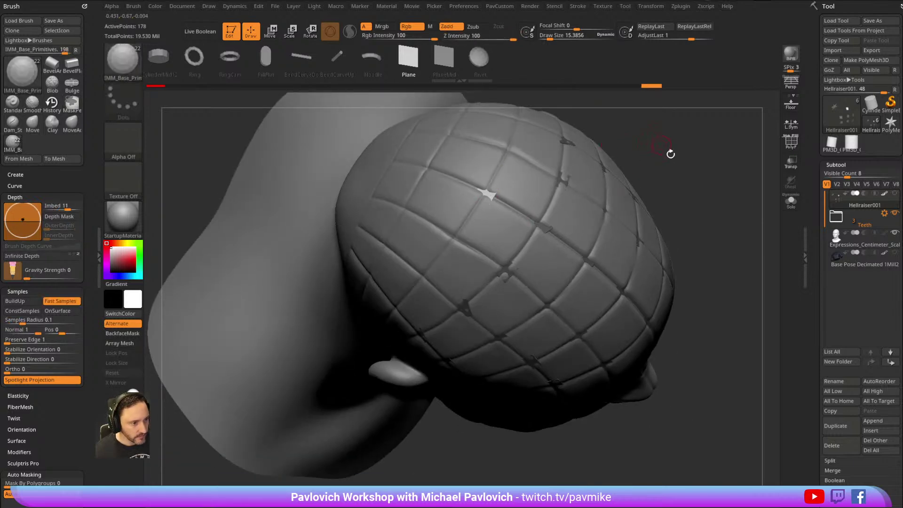
{"action": "right_click_drag", "start_coordinate": [661, 143], "coordinate": [460, 227]}
{"action": "right_click_drag", "start_coordinate": [576, 175], "coordinate": [597, 198]}
{"action": "key", "text": "ctrl+z"}
{"action": "left_click", "coordinate": [476, 223]}
Insert symmetrical planes at the remaining groove intersections toward the back of the head and behind the ears.
{"action": "right_click_drag", "start_coordinate": [520, 183], "coordinate": [535, 155]}
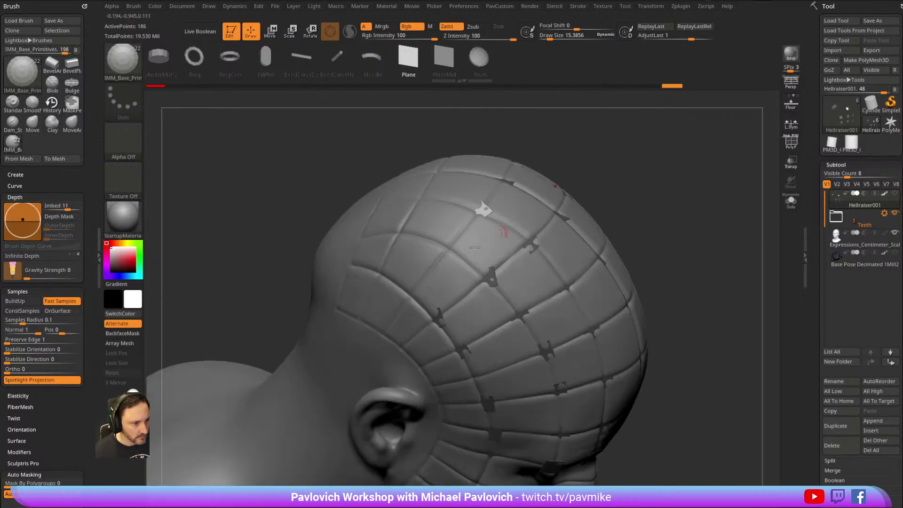
{"action": "left_click", "coordinate": [450, 247]}
{"action": "mouse_move", "coordinate": [630, 180]}
{"action": "right_mouse_down"}
{"action": "mouse_move", "coordinate": [645, 165]}
{"action": "mouse_move", "coordinate": [643, 177]}
{"action": "right_mouse_up"}
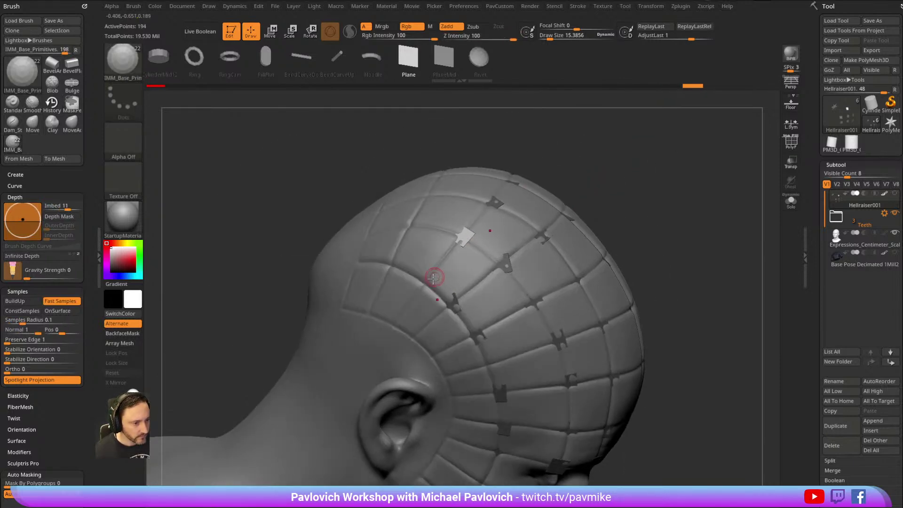
{"action": "left_click", "coordinate": [447, 259]}
{"action": "right_click_drag", "start_coordinate": [447, 258], "coordinate": [773, 244]}
{"action": "left_click", "coordinate": [414, 300]}
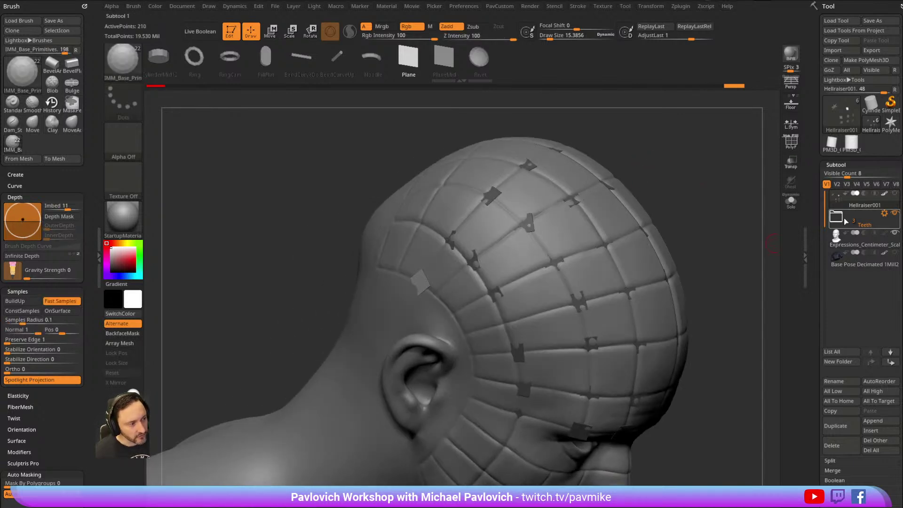
Insert planes at the groove ends around the ear, from behind it down to the jaw.
{"action": "right_click_drag", "start_coordinate": [712, 183], "coordinate": [693, 179]}
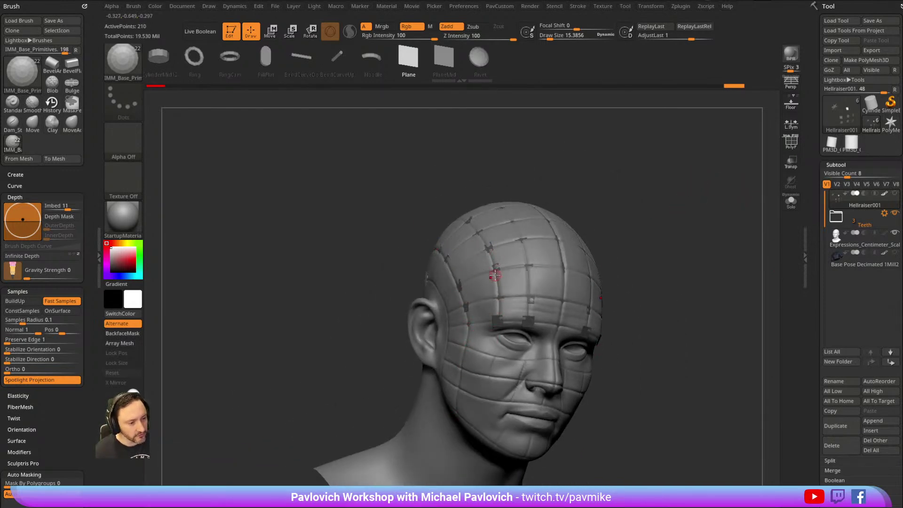
{"action": "right_click_drag", "start_coordinate": [636, 196], "coordinate": [658, 136]}
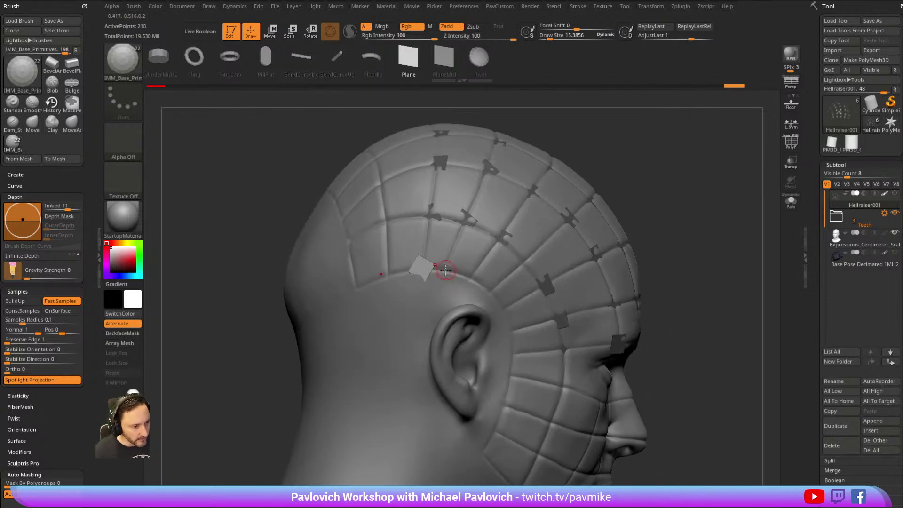
{"action": "right_click_drag", "start_coordinate": [447, 271], "coordinate": [548, 214]}
{"action": "left_click_drag", "start_coordinate": [469, 280], "coordinate": [511, 329]}
{"action": "left_click_drag", "start_coordinate": [716, 221], "coordinate": [692, 151], "text": "alt"}
{"action": "left_click_drag", "start_coordinate": [482, 297], "coordinate": [485, 305]}
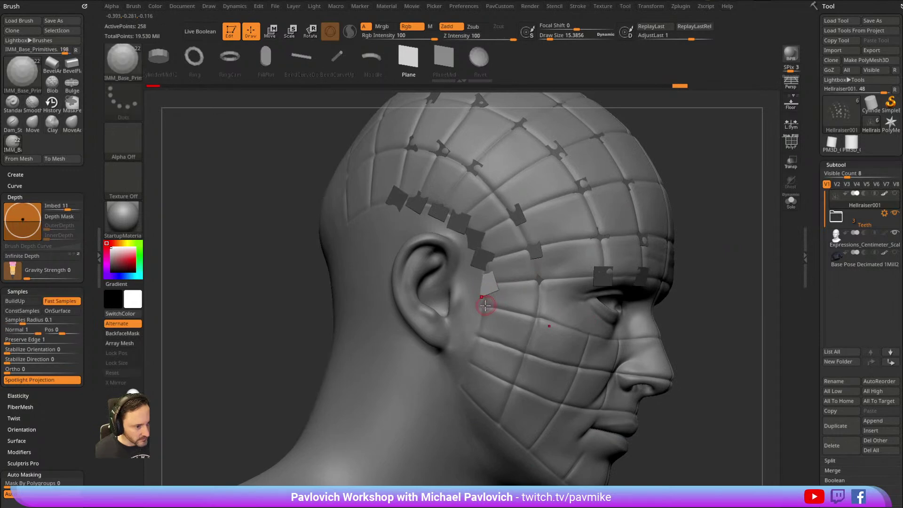
{"action": "left_click_drag", "start_coordinate": [470, 364], "coordinate": [461, 386]}
Insert symmetrical planes at the groove intersections down the side of the cheek to the jawline.
{"action": "left_click_drag", "start_coordinate": [710, 226], "coordinate": [681, 198]}
{"action": "left_click", "coordinate": [506, 280]}
{"action": "left_click", "coordinate": [495, 314]}
{"action": "left_click", "coordinate": [485, 346]}
{"action": "left_click_drag", "start_coordinate": [701, 235], "coordinate": [635, 239]}
{"action": "left_click", "coordinate": [461, 348]}
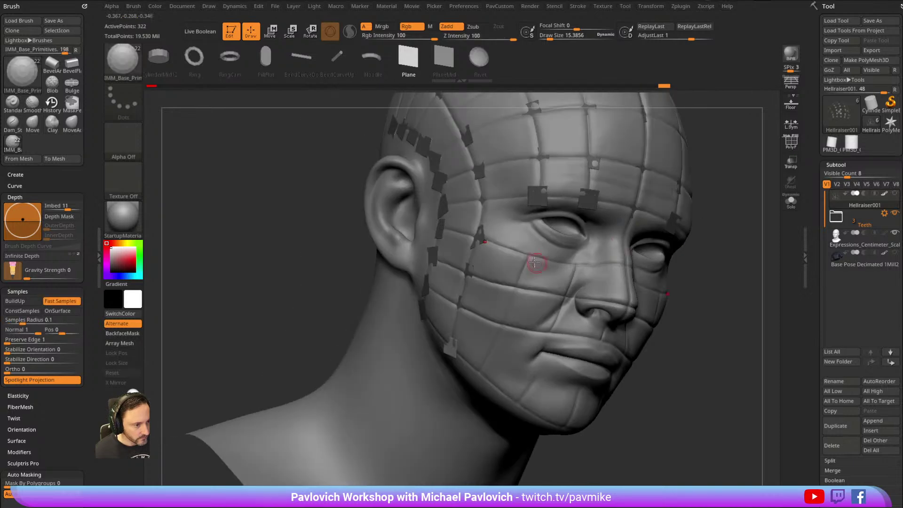
Insert symmetrical planes at the cheek groove intersections under the eyes and beside the nose.
{"action": "left_click", "coordinate": [528, 255]}
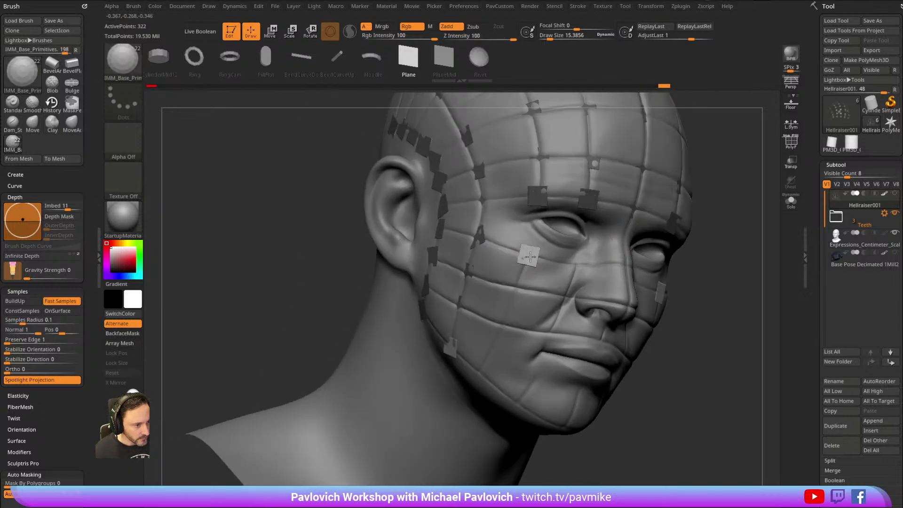
{"action": "left_click", "coordinate": [516, 288]}
{"action": "left_click_drag", "start_coordinate": [724, 203], "coordinate": [611, 177]}
{"action": "left_click", "coordinate": [539, 268]}
{"action": "left_click", "coordinate": [526, 299]}
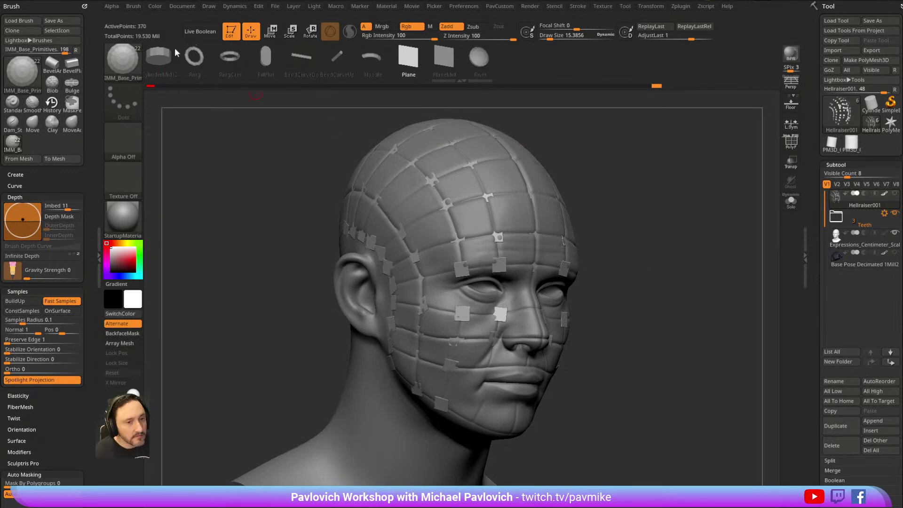
Leave Edit mode, clear the canvas and quick-save the project.
{"action": "left_click", "coordinate": [230, 33]}
{"action": "left_click", "coordinate": [318, 54]}
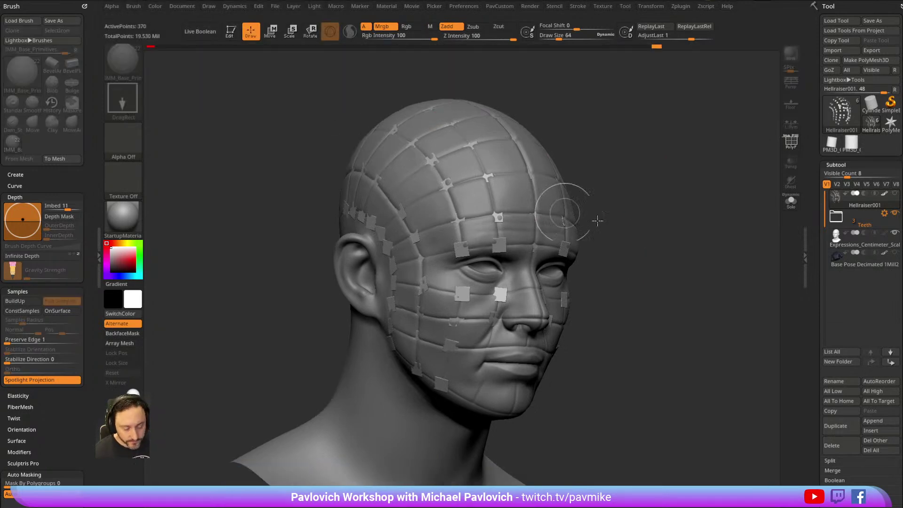
{"action": "key", "text": "ctrl+n"}
{"action": "left_click", "coordinate": [682, 5]}
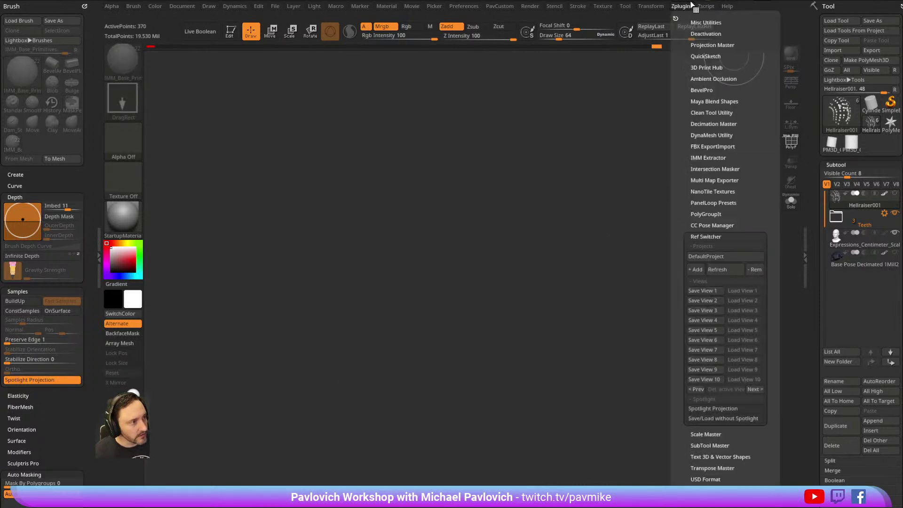
{"action": "key", "text": "ctrl+s"}
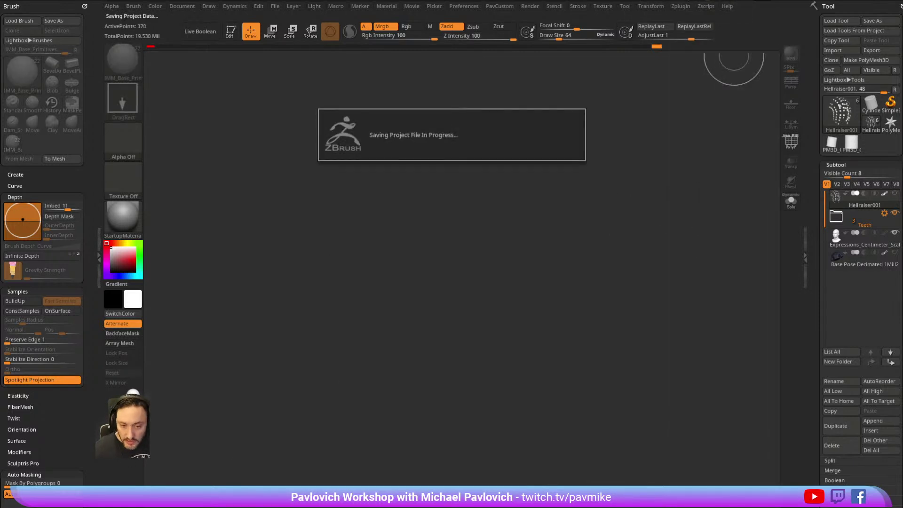
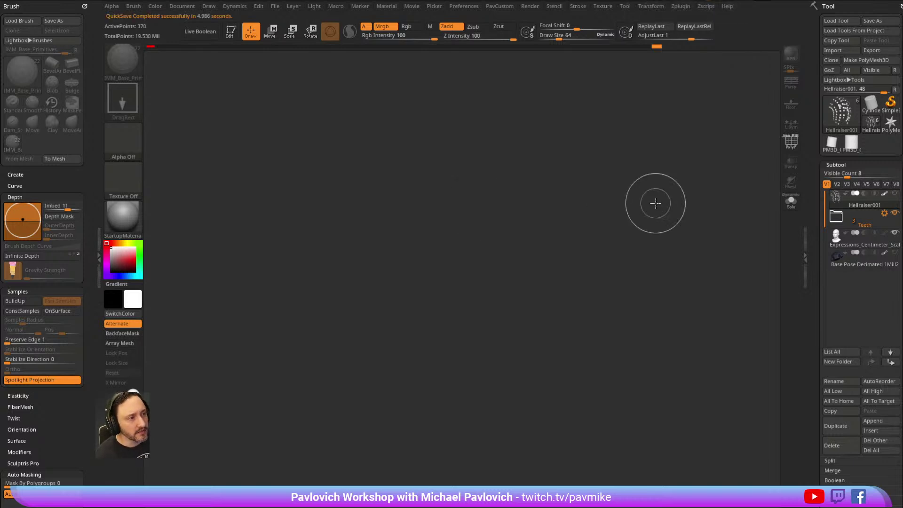
{"action": "left_click_drag", "start_coordinate": [559, 207], "coordinate": [561, 221]}
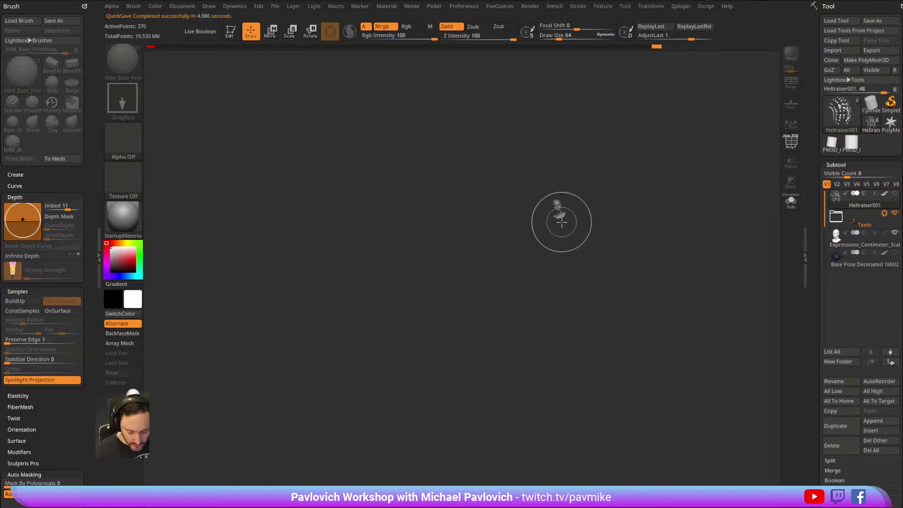
{"action": "key", "text": "d"}
{"action": "left_click", "coordinate": [457, 163]}
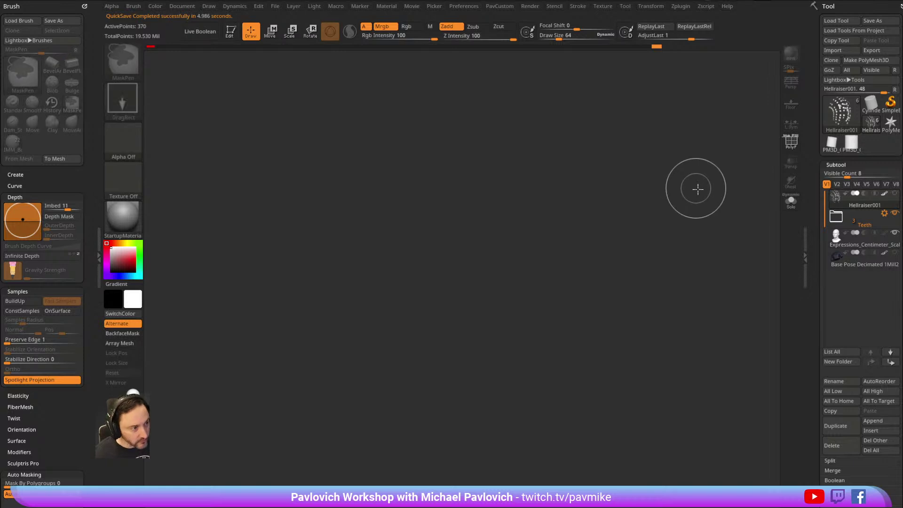
Draw a new Cylinder3D primitive on the empty canvas, make it editable and display its polygon wireframe.
{"action": "mouse_move", "coordinate": [873, 123]}
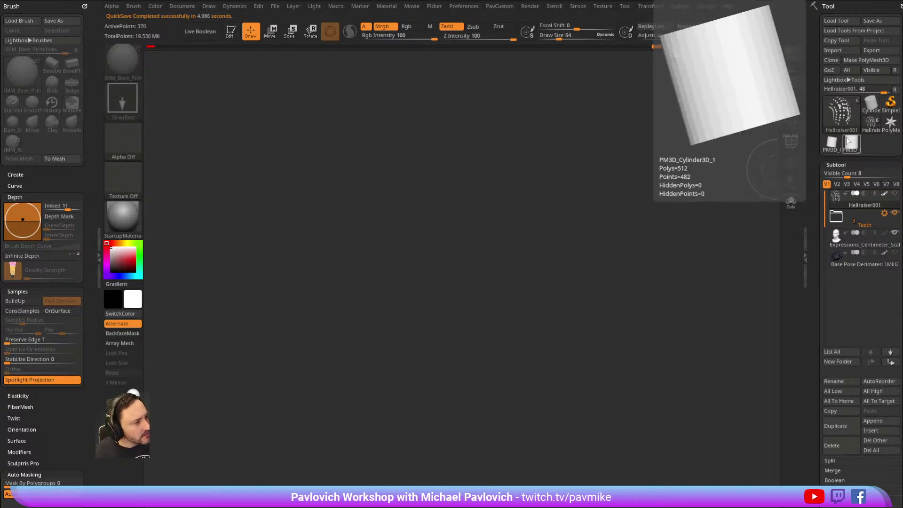
{"action": "left_click", "coordinate": [871, 104]}
{"action": "left_click_drag", "start_coordinate": [414, 304], "coordinate": [459, 369]}
{"action": "left_click", "coordinate": [230, 32]}
{"action": "left_click_drag", "start_coordinate": [488, 169], "coordinate": [611, 221]}
{"action": "left_click", "coordinate": [791, 146]}
Initialize the cylinder with an HDivide of 12 and a VDivide of 4.
{"action": "left_click_drag", "start_coordinate": [823, 216], "coordinate": [823, 92]}
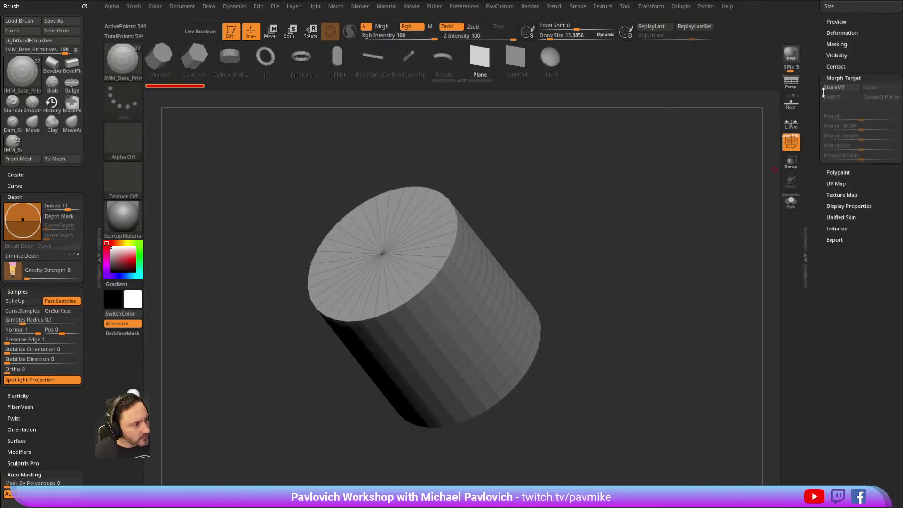
{"action": "left_click", "coordinate": [837, 229]}
{"action": "left_click_drag", "start_coordinate": [837, 269], "coordinate": [831, 269]}
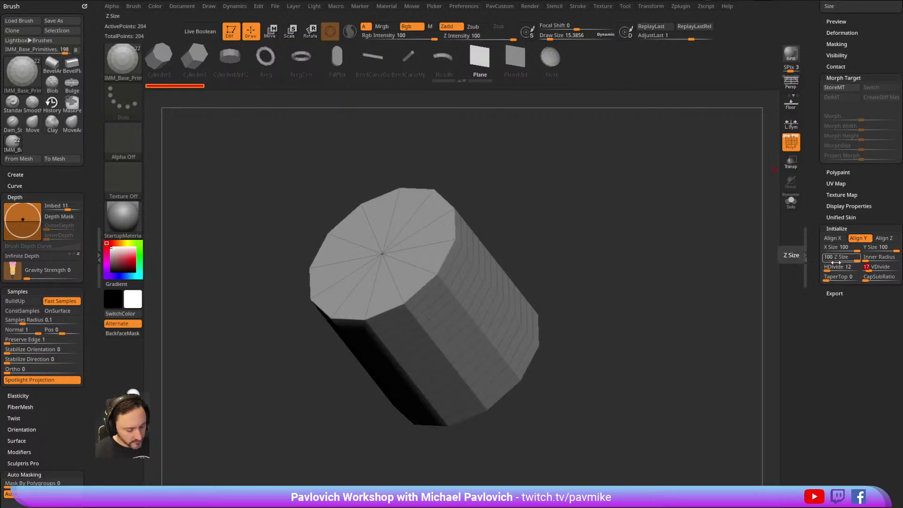
{"action": "type", "text": "4"}
{"action": "key", "text": "Return"}
Convert the cylinder to a PolyMesh3D and flatten it along its axis into a thin disk.
{"action": "left_click_drag", "start_coordinate": [821, 48], "coordinate": [817, 137]}
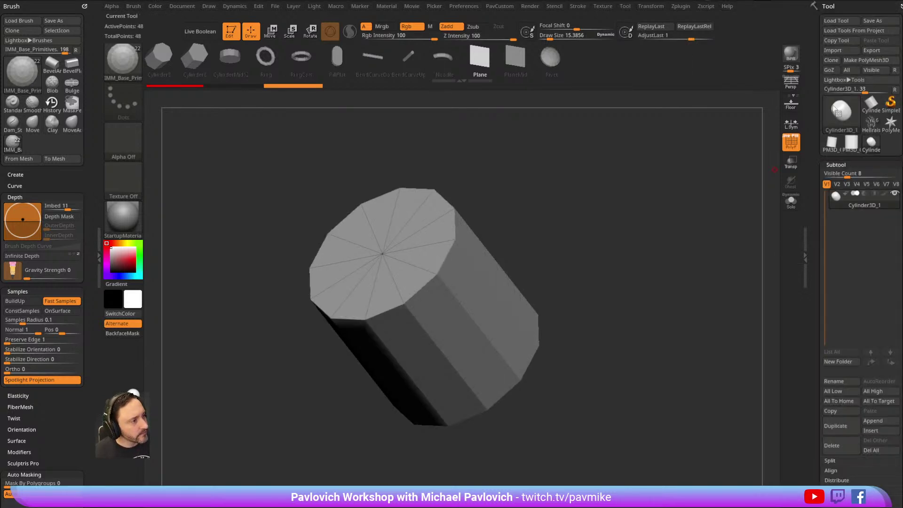
{"action": "left_click", "coordinate": [865, 60]}
{"action": "key", "text": "w"}
{"action": "left_click_drag", "start_coordinate": [520, 194], "coordinate": [559, 142], "text": "shift"}
{"action": "left_click_drag", "start_coordinate": [427, 275], "coordinate": [427, 366]}
Inset both caps of the disk with the ZModeler brush, targeting Flat Island with the Legacy modifier.
{"action": "key", "text": "q"}
{"action": "mouse_move", "coordinate": [566, 255]}
{"action": "left_mouse_down"}
{"action": "mouse_move", "coordinate": [564, 245]}
{"action": "mouse_move", "coordinate": [594, 233]}
{"action": "mouse_move", "coordinate": [586, 222]}
{"action": "mouse_move", "coordinate": [590, 195]}
{"action": "mouse_move", "coordinate": [625, 204]}
{"action": "mouse_move", "coordinate": [610, 222]}
{"action": "mouse_move", "coordinate": [608, 201]}
{"action": "mouse_move", "coordinate": [607, 210]}
{"action": "left_mouse_up"}
{"action": "key", "text": "b"}
{"action": "key", "text": "z"}
{"action": "key", "text": "m"}
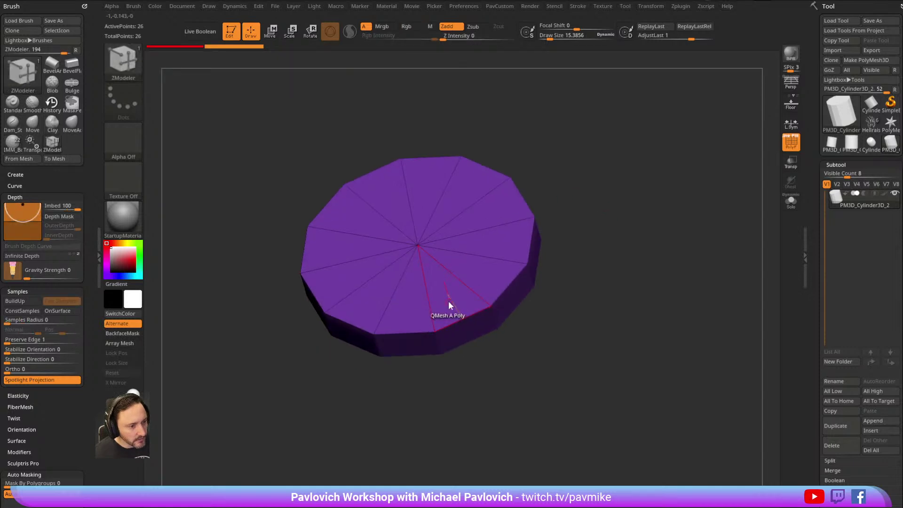
{"action": "key", "text": "space"}
{"action": "left_click", "coordinate": [436, 322]}
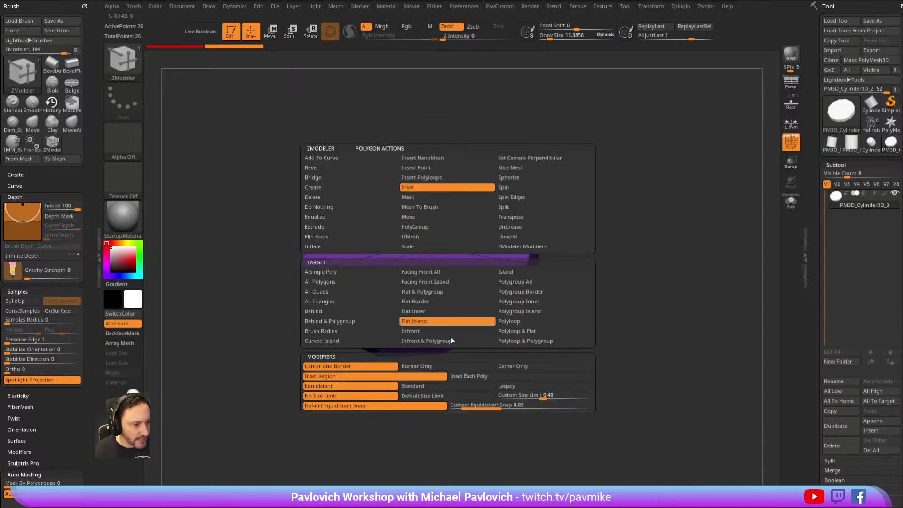
{"action": "key", "text": "space"}
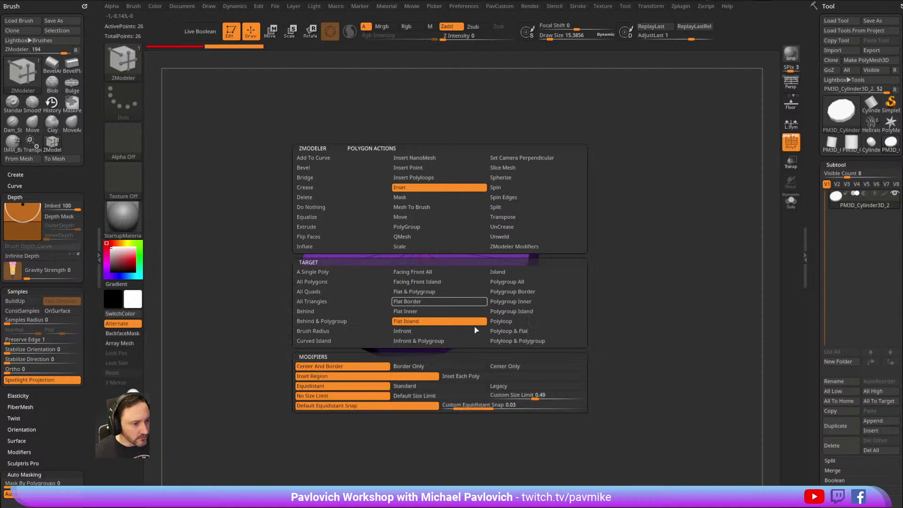
{"action": "left_click", "coordinate": [499, 389]}
{"action": "left_click_drag", "start_coordinate": [419, 241], "coordinate": [453, 326]}
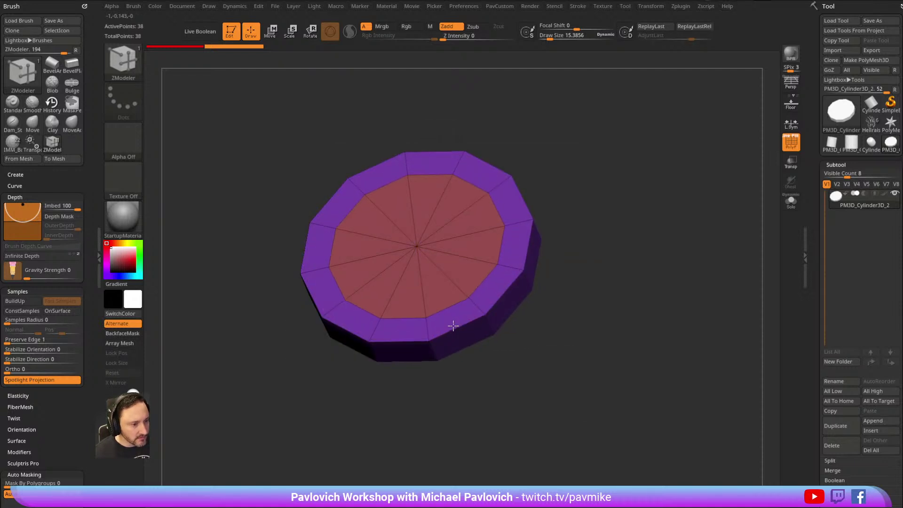
{"action": "left_click_drag", "start_coordinate": [534, 333], "coordinate": [469, 217]}
{"action": "left_click", "coordinate": [452, 327]}
Inset the inner circle of one cap again with the Polygroup Island target to outline a smaller shaft base.
{"action": "left_click_drag", "start_coordinate": [608, 254], "coordinate": [514, 220], "text": "alt"}
{"action": "key", "text": "space"}
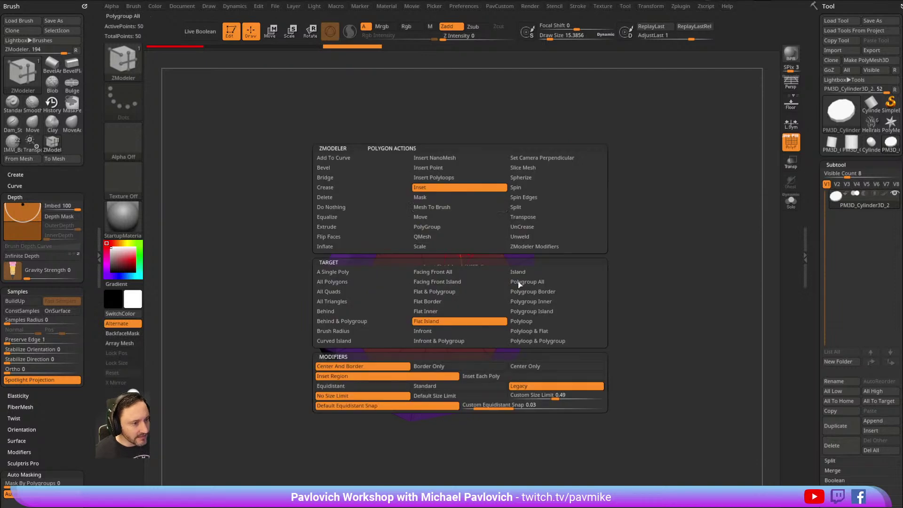
{"action": "left_click", "coordinate": [532, 311]}
{"action": "left_click_drag", "start_coordinate": [474, 268], "coordinate": [436, 295]}
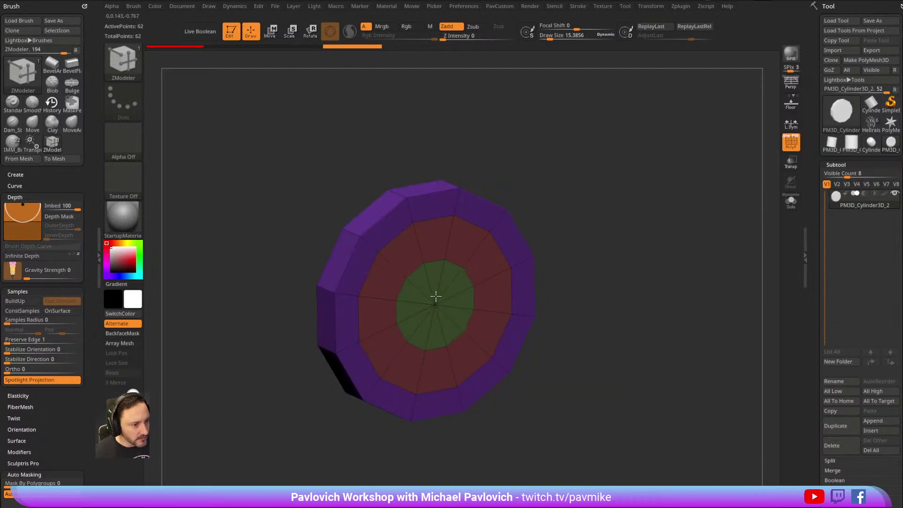
Extrude the small central circle outward using QMesh with the Polygroup Island target.
{"action": "key", "text": "space"}
{"action": "left_click", "coordinate": [435, 237]}
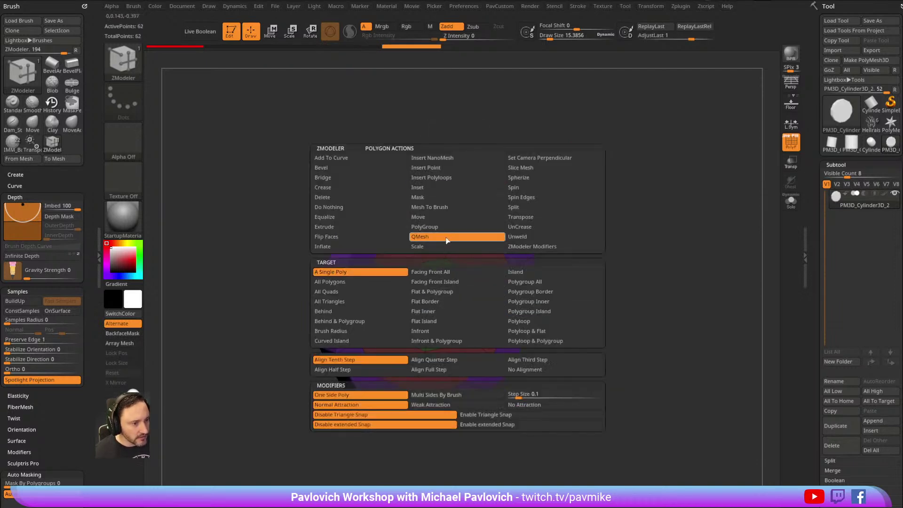
{"action": "left_click", "coordinate": [525, 312]}
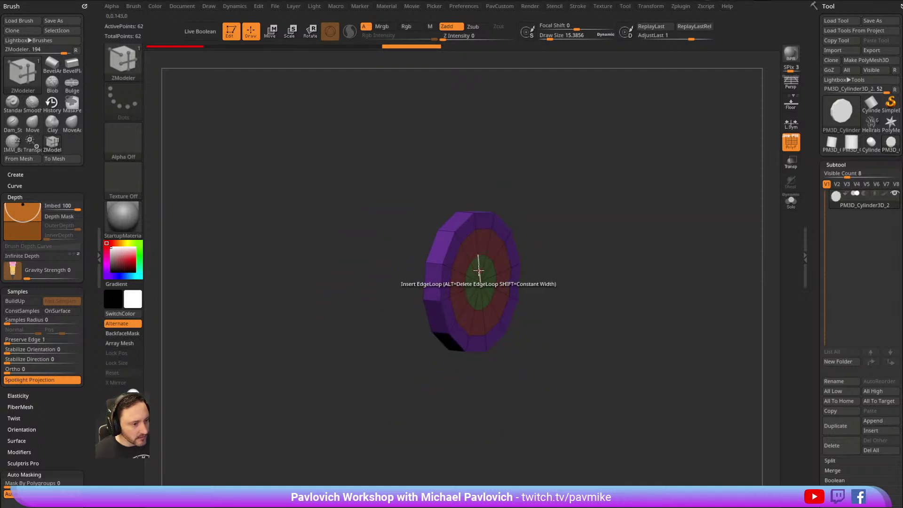
{"action": "left_click_drag", "start_coordinate": [509, 281], "coordinate": [644, 236]}
Mask everything but the end of the extrusion and move that end outward to lengthen the pin's shaft.
{"action": "left_click_drag", "start_coordinate": [589, 275], "coordinate": [414, 379], "text": "ctrl"}
{"action": "left_click", "coordinate": [415, 379], "text": "ctrl"}
{"action": "key", "text": "w"}
{"action": "left_click_drag", "start_coordinate": [477, 124], "coordinate": [477, 203]}
{"action": "mouse_move", "coordinate": [625, 239]}
{"action": "left_mouse_down"}
{"action": "mouse_move", "coordinate": [583, 245]}
{"action": "mouse_move", "coordinate": [608, 197]}
{"action": "mouse_move", "coordinate": [600, 217]}
{"action": "left_mouse_up"}
{"action": "key", "text": "w"}
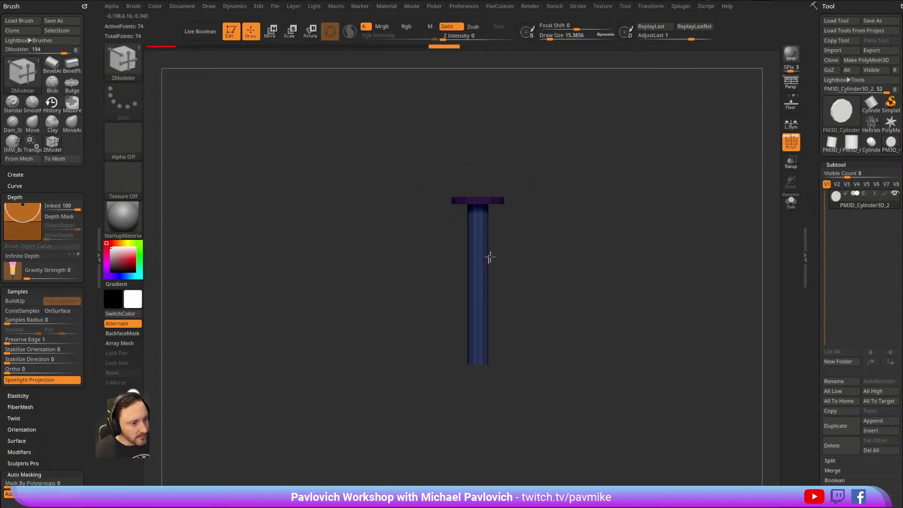
{"action": "left_click_drag", "start_coordinate": [477, 197], "coordinate": [477, 254]}
{"action": "key", "text": "q"}
{"action": "mouse_move", "coordinate": [595, 187]}
{"action": "left_mouse_down"}
{"action": "mouse_move", "coordinate": [566, 234]}
{"action": "mouse_move", "coordinate": [588, 228]}
{"action": "left_mouse_up"}
{"action": "left_click_drag", "start_coordinate": [661, 196], "coordinate": [613, 157]}
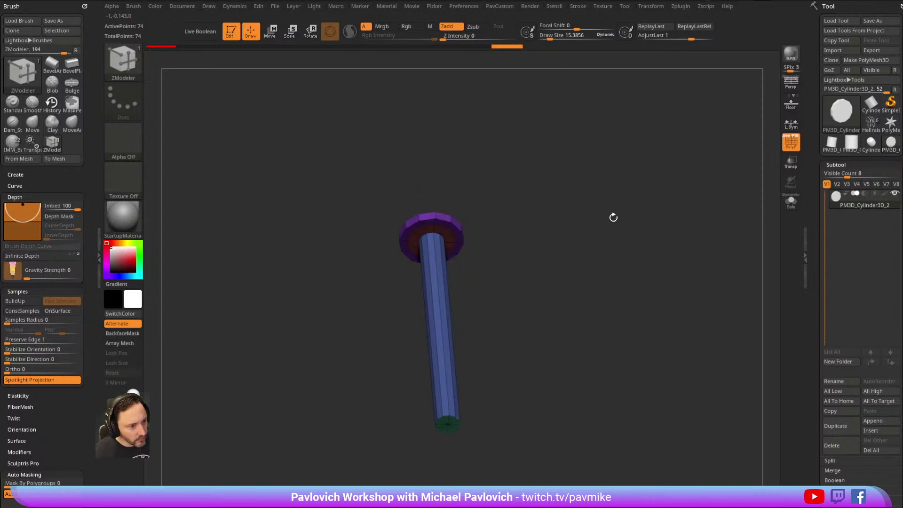
{"action": "key", "text": "2"}
{"action": "left_click", "coordinate": [601, 358]}
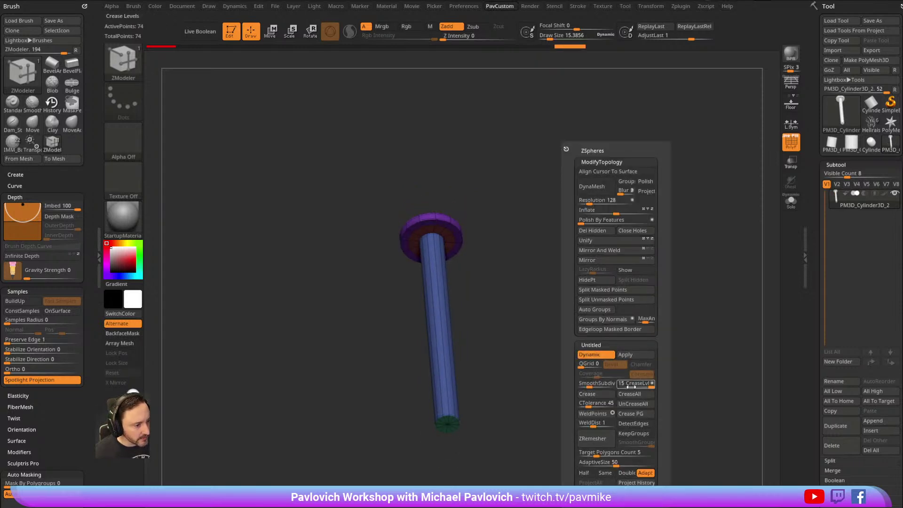
{"action": "left_click", "coordinate": [595, 386]}
Inset the shaft's polygroup with the Polygroup Island target to add support edge loops near both ends.
{"action": "left_click_drag", "start_coordinate": [515, 353], "coordinate": [536, 309], "text": "alt"}
{"action": "left_click_drag", "start_coordinate": [528, 222], "coordinate": [449, 265]}
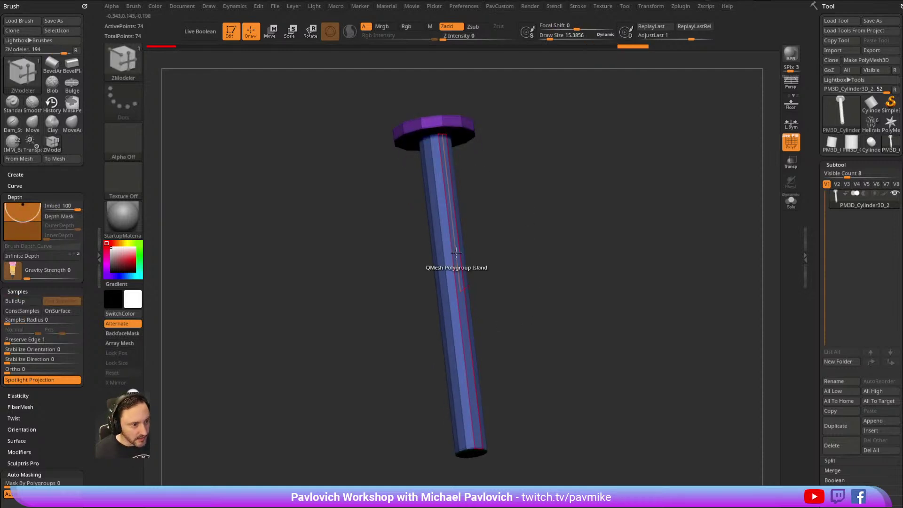
{"action": "key", "text": "space"}
{"action": "left_click", "coordinate": [440, 187]}
{"action": "left_click", "coordinate": [527, 311]}
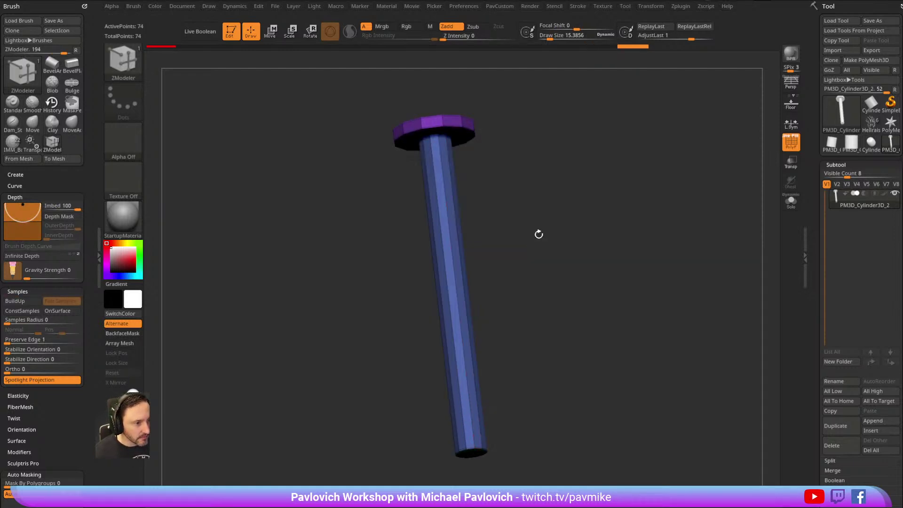
{"action": "left_click_drag", "start_coordinate": [531, 240], "coordinate": [491, 228]}
{"action": "left_click", "coordinate": [456, 251]}
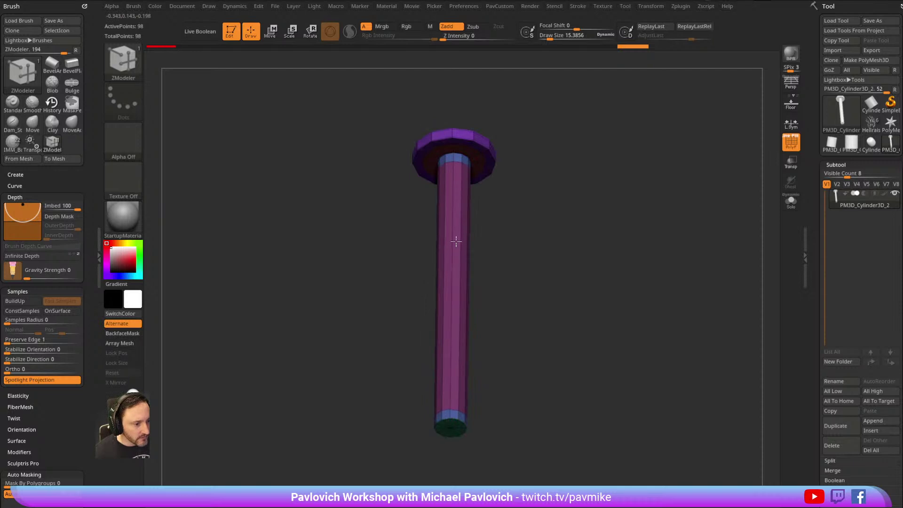
Turn on Dynamic Subdiv for the pin, accept it always, and check the smoothed shape without the wireframe.
{"action": "left_click_drag", "start_coordinate": [593, 154], "coordinate": [614, 185]}
{"action": "key", "text": "d"}
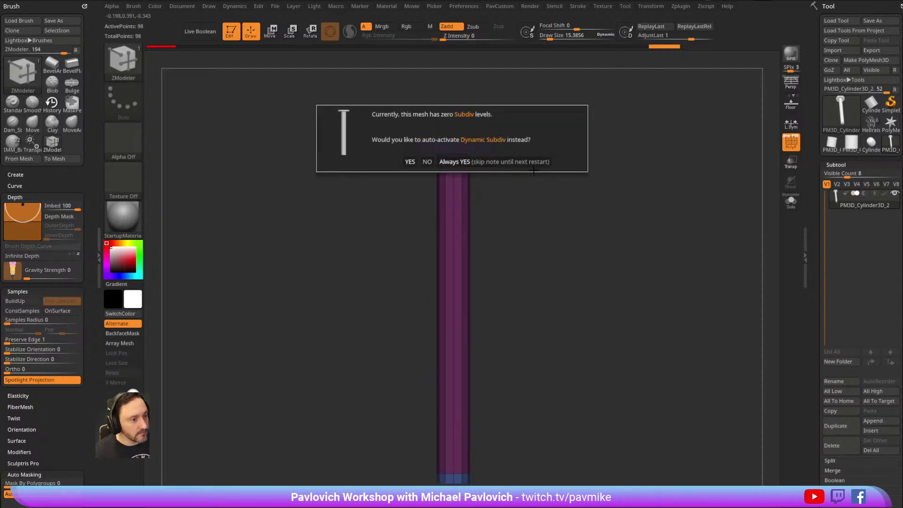
{"action": "left_click", "coordinate": [526, 162]}
{"action": "left_click", "coordinate": [790, 142]}
{"action": "left_click_drag", "start_coordinate": [705, 182], "coordinate": [679, 165], "text": "alt"}
{"action": "left_click_drag", "start_coordinate": [679, 164], "coordinate": [772, 120]}
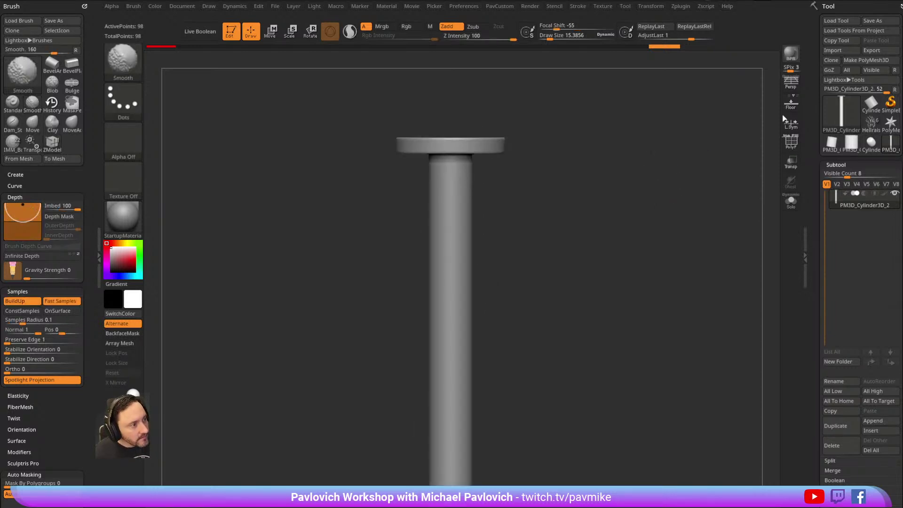
{"action": "left_click", "coordinate": [790, 142]}
Place the gizmo at the centre of the pin's head and scale the pin along its length.
{"action": "mouse_move", "coordinate": [607, 118]}
{"action": "left_mouse_down", "text": "alt"}
{"action": "mouse_move", "coordinate": [634, 174]}
{"action": "mouse_move", "coordinate": [385, 226]}
{"action": "mouse_move", "coordinate": [383, 218]}
{"action": "mouse_move", "coordinate": [589, 206]}
{"action": "left_mouse_up", "text": "alt"}
{"action": "key", "text": "w"}
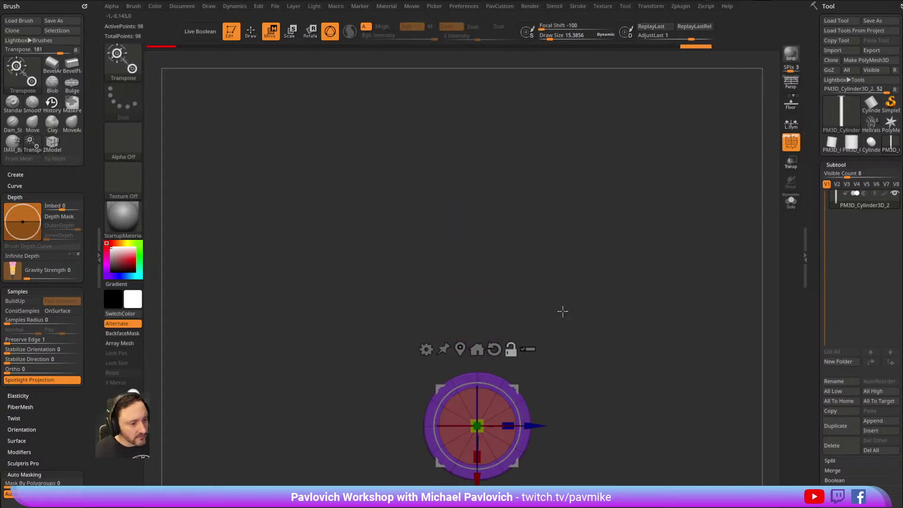
{"action": "left_click_drag", "start_coordinate": [546, 346], "coordinate": [557, 232], "text": "alt"}
{"action": "left_click_drag", "start_coordinate": [523, 282], "coordinate": [381, 412], "text": "alt"}
{"action": "left_click", "coordinate": [487, 314]}
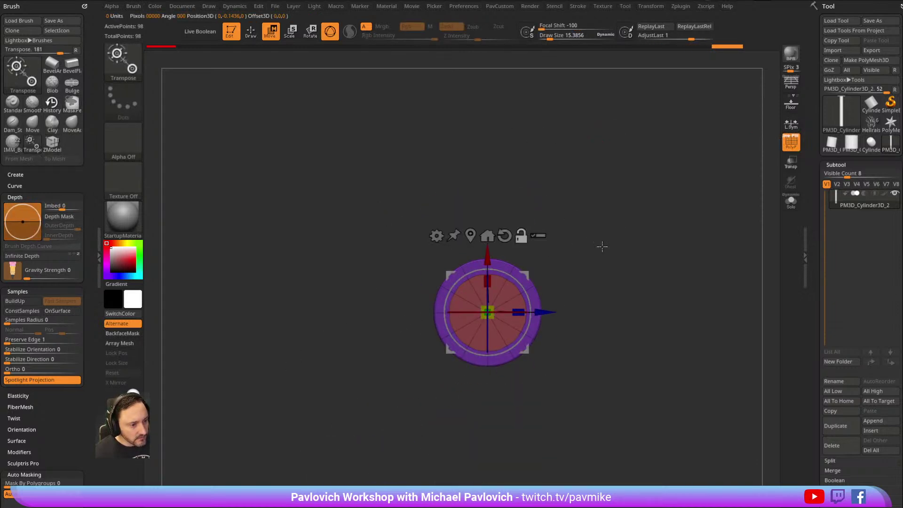
{"action": "left_click_drag", "start_coordinate": [597, 242], "coordinate": [637, 218]}
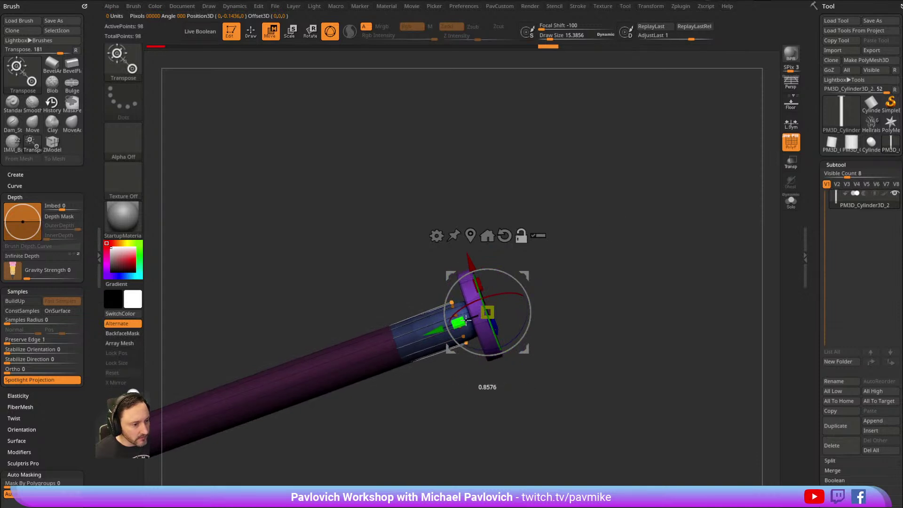
{"action": "mouse_move", "coordinate": [465, 320]}
{"action": "left_mouse_down"}
{"action": "mouse_move", "coordinate": [444, 327]}
{"action": "mouse_move", "coordinate": [455, 321]}
{"action": "left_mouse_up"}
{"action": "left_click", "coordinate": [470, 235]}
{"action": "left_click_drag", "start_coordinate": [589, 247], "coordinate": [619, 247], "text": "shift"}
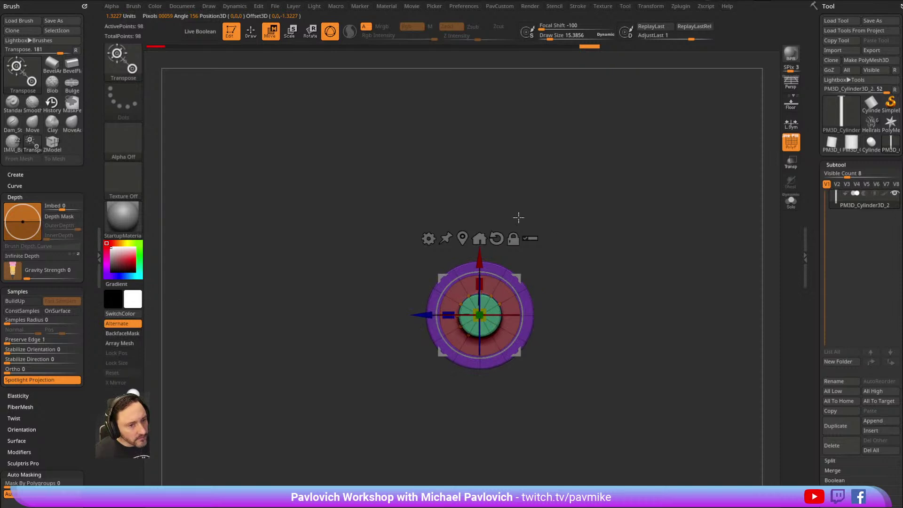
Mask the pin's shaft from its tip end with the MaskCircle brush.
{"action": "key", "text": "ctrl+b"}
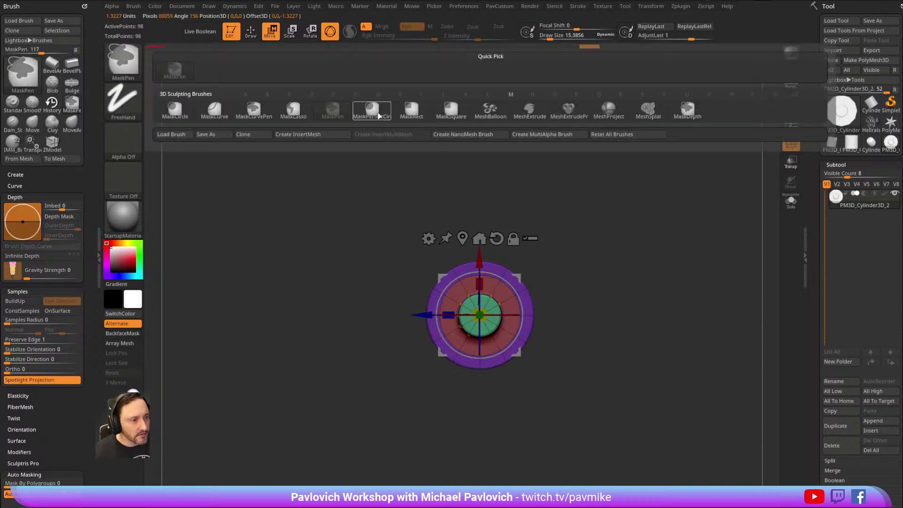
{"action": "left_click", "coordinate": [175, 110]}
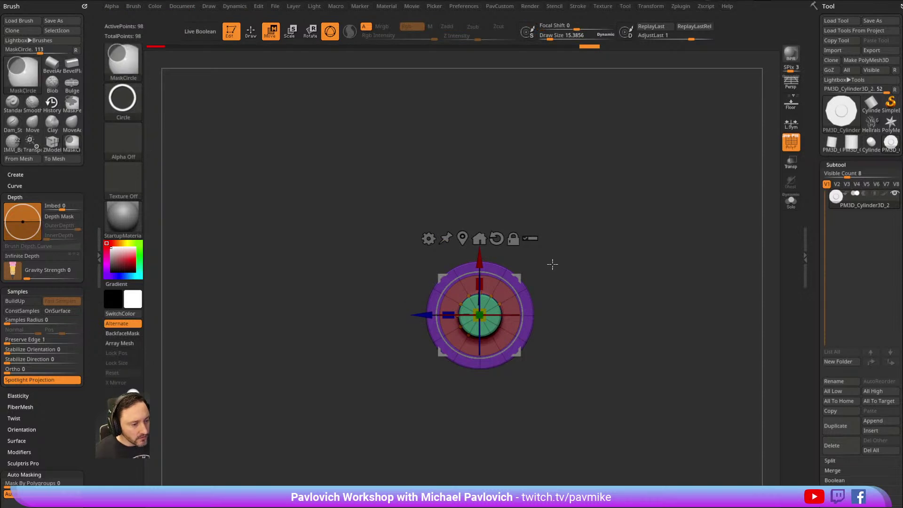
{"action": "left_click_drag", "start_coordinate": [492, 316], "coordinate": [509, 341], "text": "ctrl"}
{"action": "right_click_drag", "start_coordinate": [536, 274], "coordinate": [572, 244]}
{"action": "mouse_move", "coordinate": [474, 308]}
{"action": "left_mouse_down", "text": "alt"}
{"action": "mouse_move", "coordinate": [488, 304]}
{"action": "mouse_move", "coordinate": [482, 309]}
{"action": "left_mouse_up", "text": "alt"}
{"action": "key", "text": "q"}
Undo the last change, face the pin's head straight on and create a new InsertMesh brush from the pin.
{"action": "mouse_move", "coordinate": [641, 223]}
{"action": "right_mouse_down"}
{"action": "mouse_move", "coordinate": [627, 265]}
{"action": "mouse_move", "coordinate": [651, 255]}
{"action": "mouse_move", "coordinate": [611, 198]}
{"action": "right_mouse_up"}
{"action": "right_click_drag", "start_coordinate": [558, 330], "coordinate": [523, 289], "text": "alt"}
{"action": "right_click_drag", "start_coordinate": [608, 259], "coordinate": [620, 147], "text": "alt"}
{"action": "key", "text": "ctrl+z"}
{"action": "right_click_drag", "start_coordinate": [623, 114], "coordinate": [625, 253]}
{"action": "right_click_drag", "start_coordinate": [629, 104], "coordinate": [626, 224], "text": "alt"}
{"action": "key", "text": "b"}
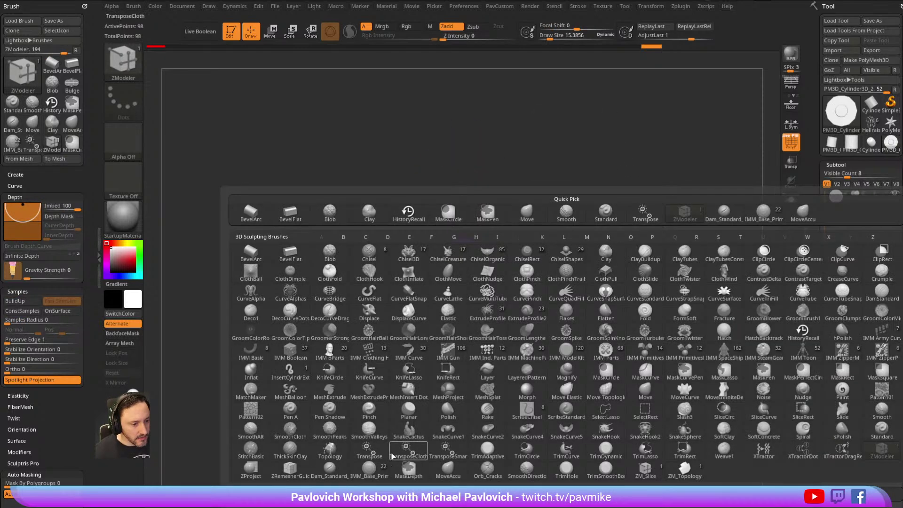
{"action": "left_click", "coordinate": [411, 160]}
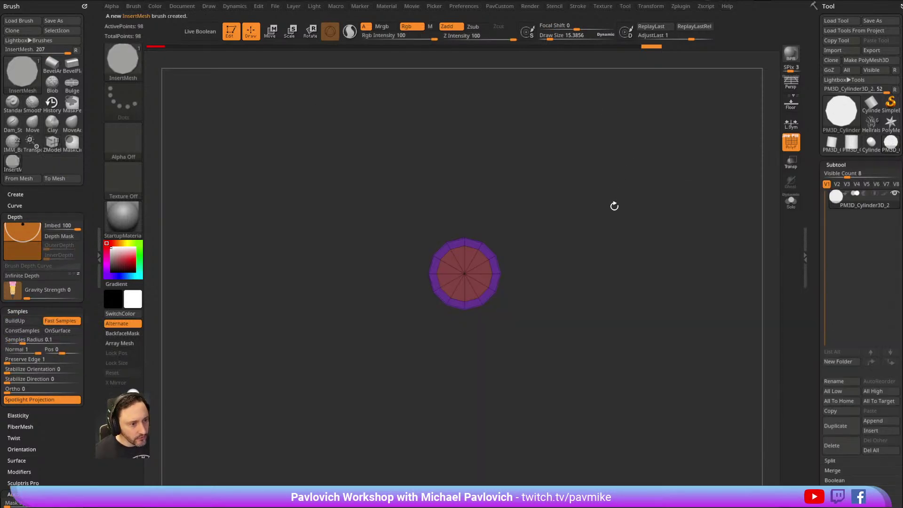
Try inserting the new pin brush on the pin's own head and undo the test insertions.
{"action": "left_click_drag", "start_coordinate": [484, 276], "coordinate": [502, 301]}
{"action": "key", "text": "ctrl+z"}
{"action": "mouse_move", "coordinate": [588, 226]}
{"action": "left_mouse_down"}
{"action": "mouse_move", "coordinate": [665, 178]}
{"action": "mouse_move", "coordinate": [538, 240]}
{"action": "mouse_move", "coordinate": [621, 211]}
{"action": "mouse_move", "coordinate": [593, 227]}
{"action": "mouse_move", "coordinate": [366, 214]}
{"action": "left_mouse_up"}
{"action": "key", "text": "ctrl+z"}
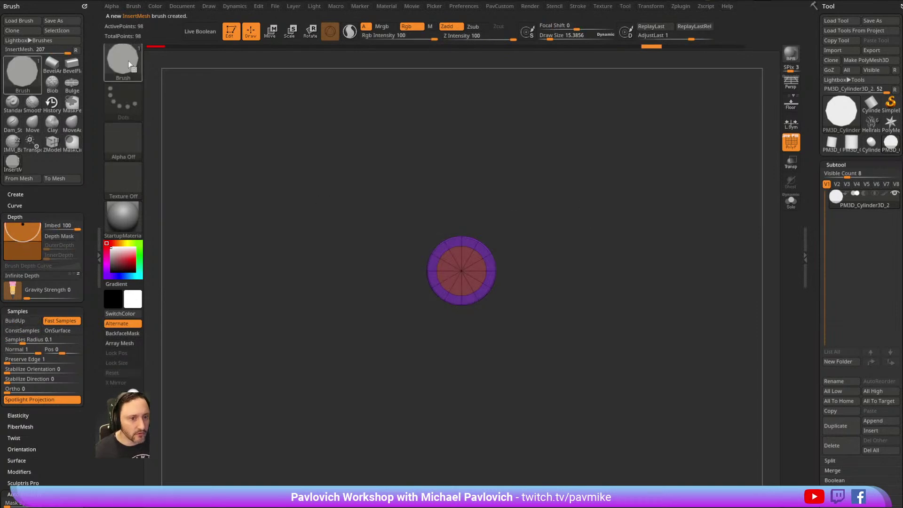
Activate the ZModeler brush and switch back to the Hellraiser head tool with the inserted planes.
{"action": "left_click", "coordinate": [19, 194]}
{"action": "key", "text": "b"}
{"action": "key", "text": "z"}
{"action": "key", "text": "m"}
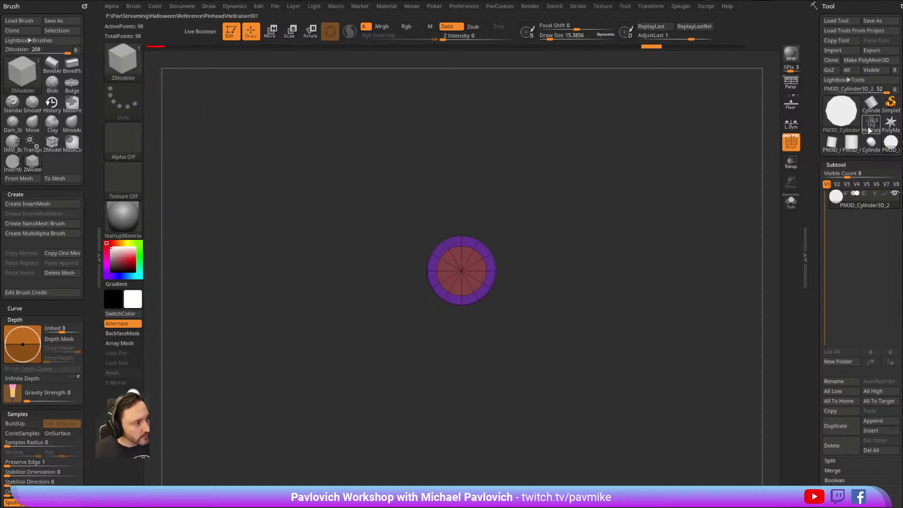
{"action": "left_click", "coordinate": [867, 125]}
Insert the pin as NanoMesh on a brow plane with Polygroup All as the target.
{"action": "right_click_drag", "start_coordinate": [684, 254], "coordinate": [715, 204], "text": "ctrl"}
{"action": "right_click_drag", "start_coordinate": [606, 136], "coordinate": [636, 125], "text": "alt"}
{"action": "key", "text": "space"}
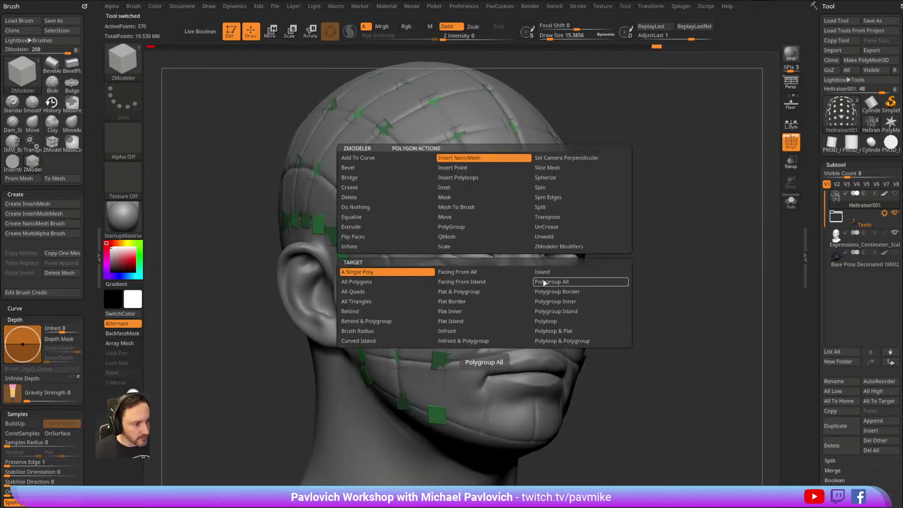
{"action": "left_click", "coordinate": [543, 282]}
{"action": "left_click", "coordinate": [486, 217]}
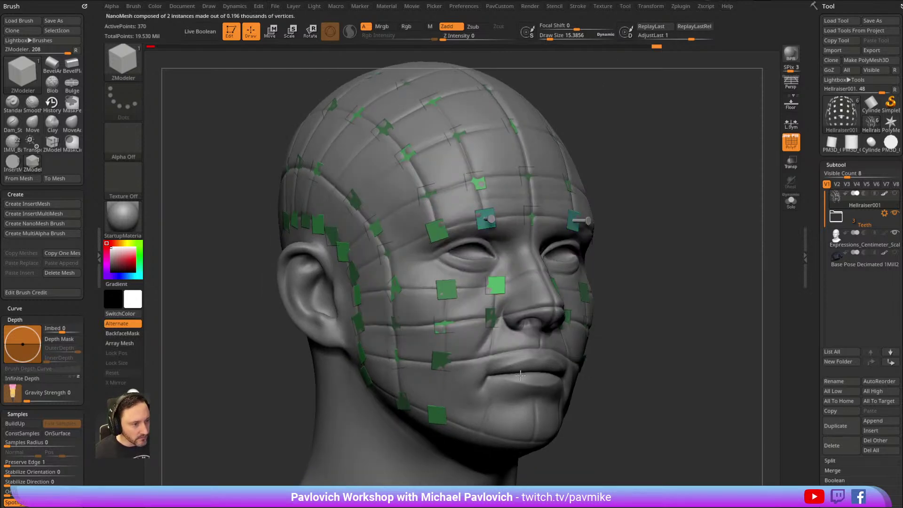
Insert the pin as NanoMesh on every plane of the head using the All Polygons target.
{"action": "key", "text": "space"}
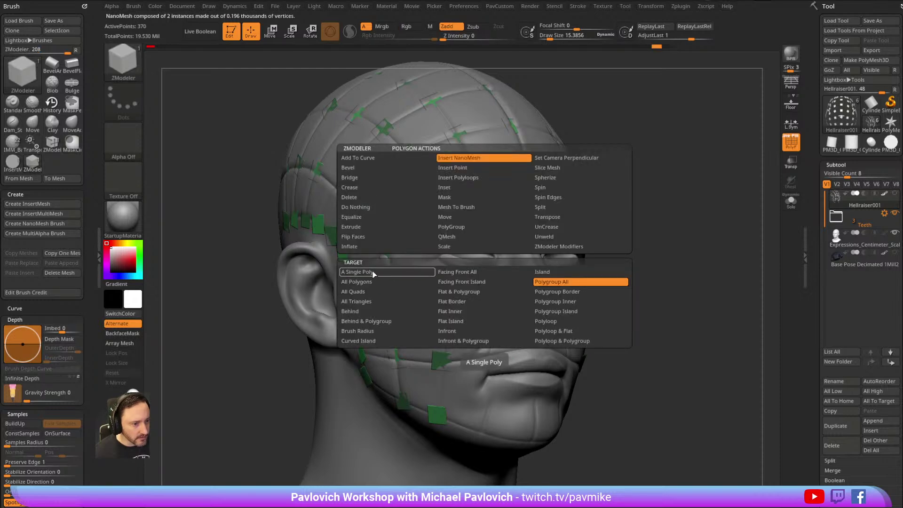
{"action": "left_click", "coordinate": [377, 281]}
{"action": "left_click", "coordinate": [475, 228]}
{"action": "left_click_drag", "start_coordinate": [505, 389], "coordinate": [509, 412]}
{"action": "left_click_drag", "start_coordinate": [668, 192], "coordinate": [542, 218], "text": "alt"}
Set the NanoMesh size of the pins to about 2.03.
{"action": "left_click_drag", "start_coordinate": [819, 223], "coordinate": [813, 89]}
{"action": "left_click", "coordinate": [840, 203], "text": "shift"}
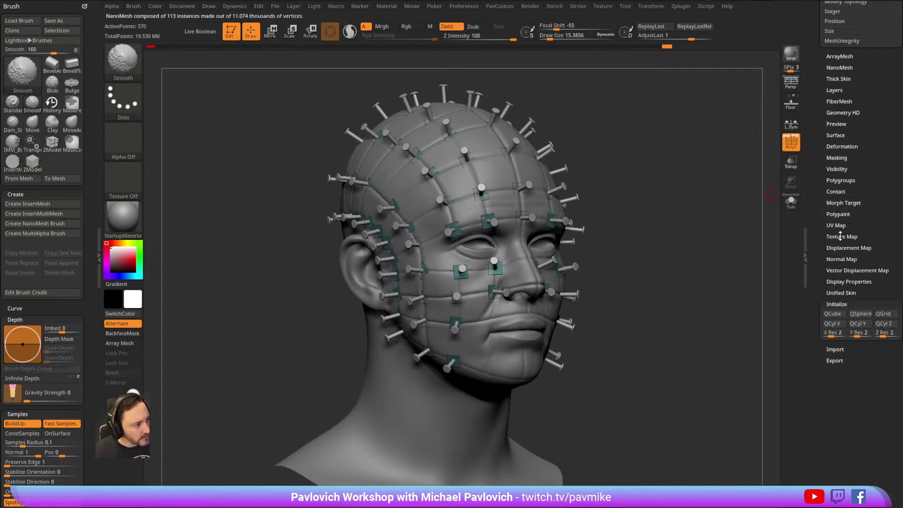
{"action": "left_click", "coordinate": [838, 68]}
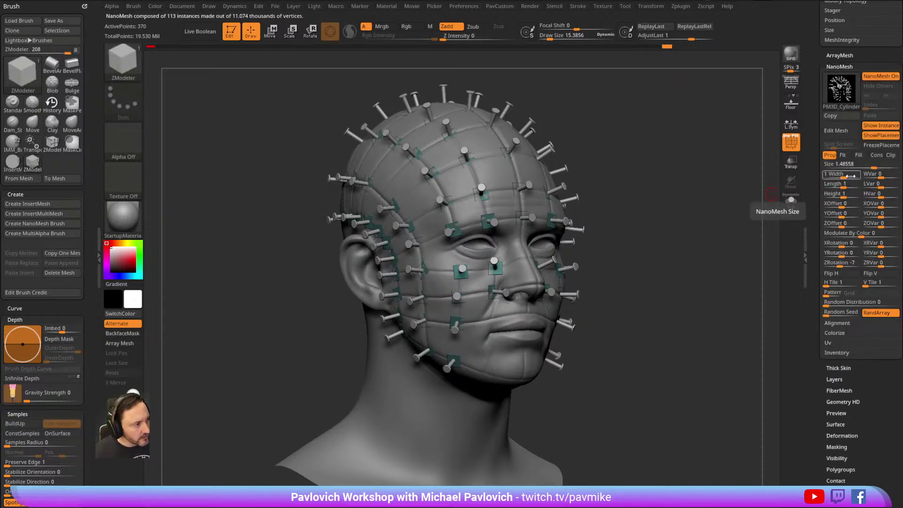
{"action": "left_click_drag", "start_coordinate": [870, 167], "coordinate": [874, 168]}
{"action": "left_click_drag", "start_coordinate": [677, 214], "coordinate": [615, 259]}
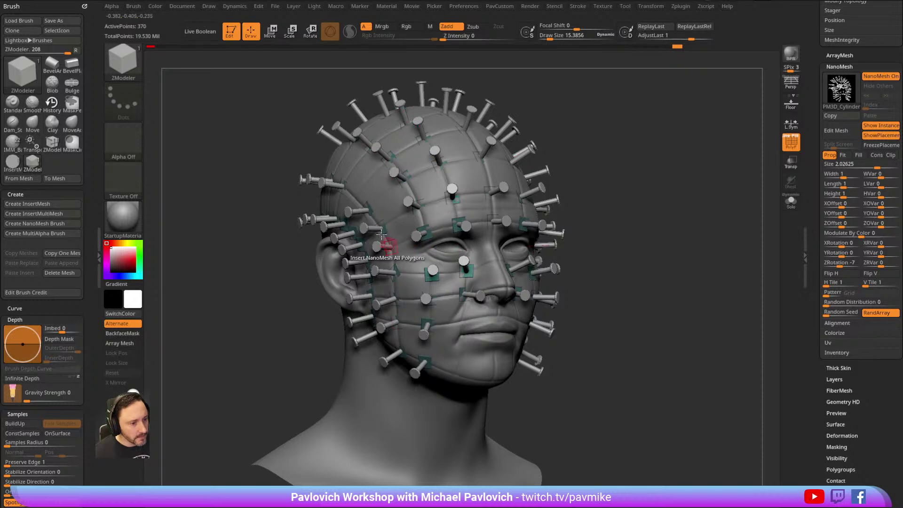
{"action": "left_click_drag", "start_coordinate": [549, 249], "coordinate": [611, 225]}
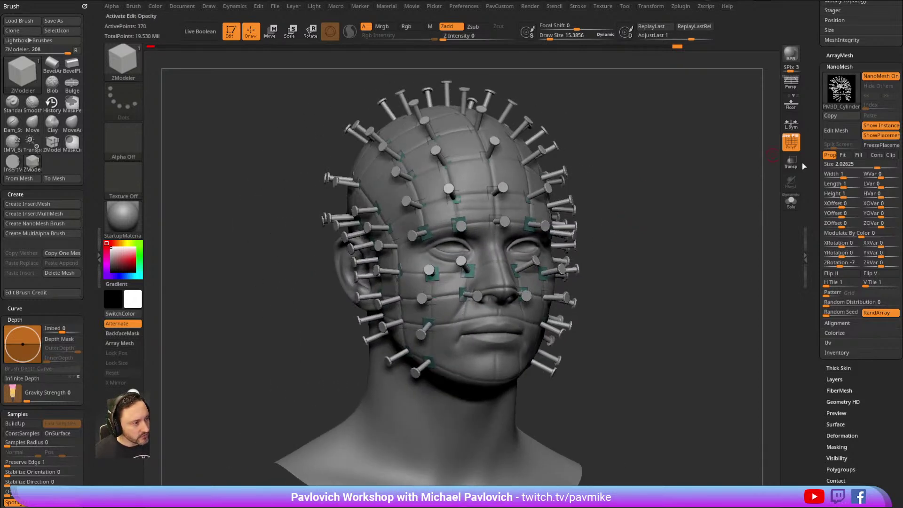
Turn off the NanoMesh pins and activate the IMM_Base_Primitives brush with the Plane insert.
{"action": "left_click", "coordinate": [872, 80]}
{"action": "mouse_move", "coordinate": [677, 204]}
{"action": "left_mouse_down"}
{"action": "mouse_move", "coordinate": [682, 226]}
{"action": "mouse_move", "coordinate": [677, 204]}
{"action": "left_mouse_up"}
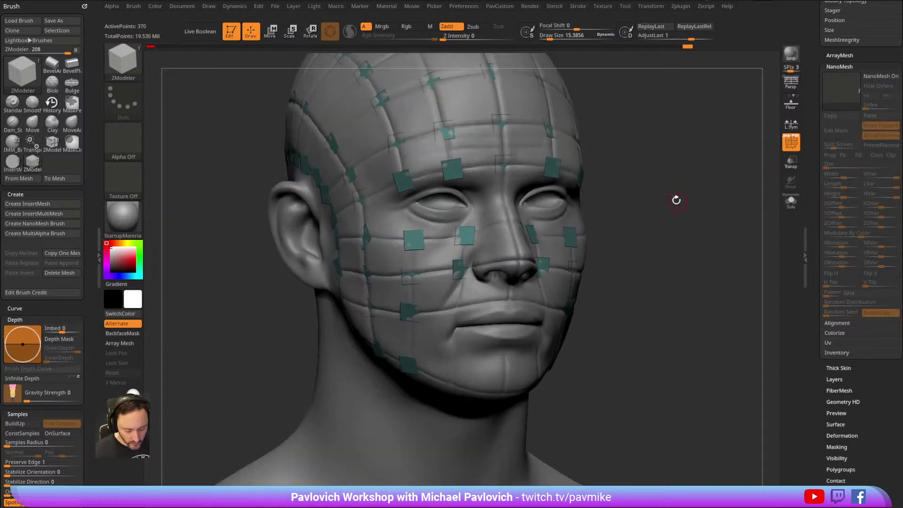
{"action": "key", "text": "1"}
{"action": "key", "text": "m"}
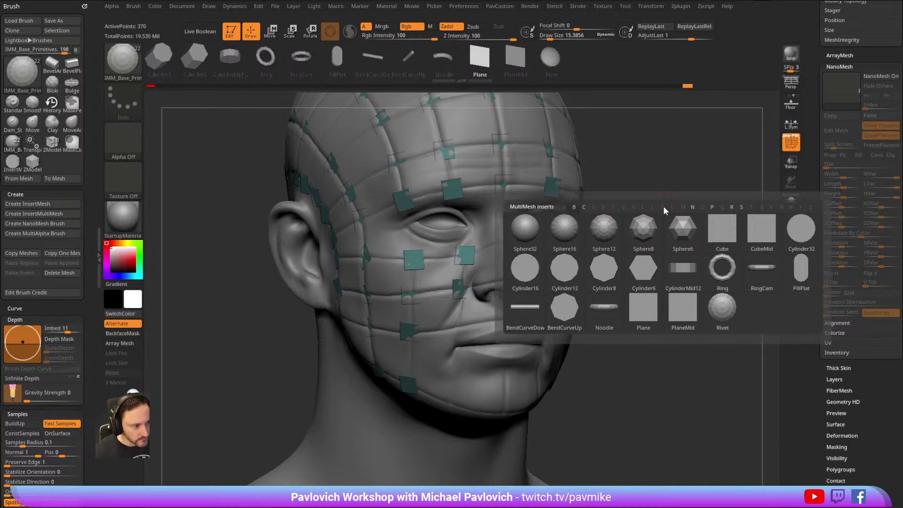
{"action": "left_click", "coordinate": [723, 241]}
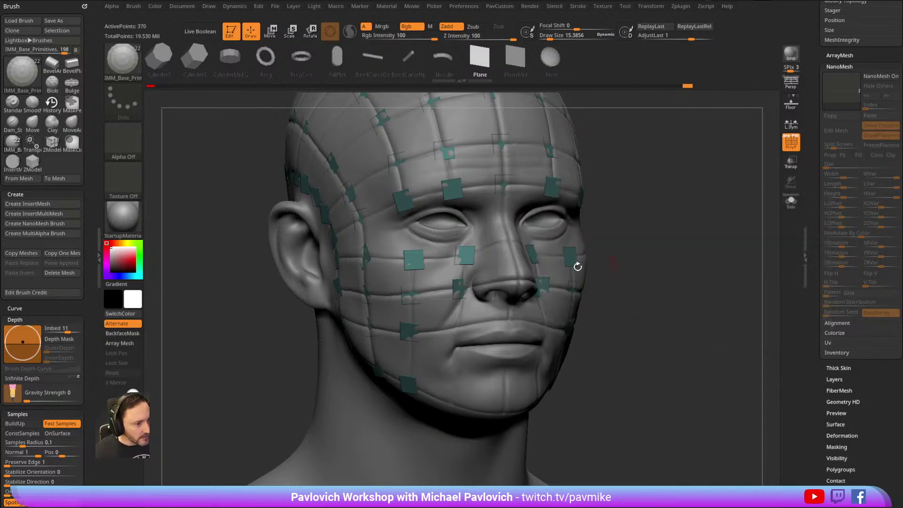
Try inserting a plane on a cheek groove intersection at a draw size of about 17 and undo it.
{"action": "key", "text": "s"}
{"action": "left_click_drag", "start_coordinate": [464, 317], "coordinate": [419, 331]}
{"action": "key", "text": "ctrl+z"}
{"action": "key", "text": "s"}
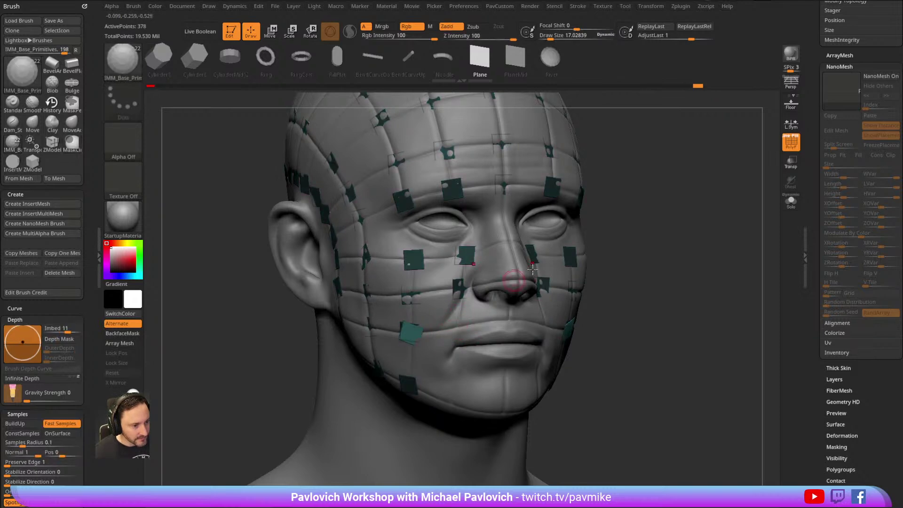
{"action": "left_click_drag", "start_coordinate": [625, 246], "coordinate": [633, 230]}
{"action": "left_click_drag", "start_coordinate": [590, 97], "coordinate": [578, 60], "text": "ctrl"}
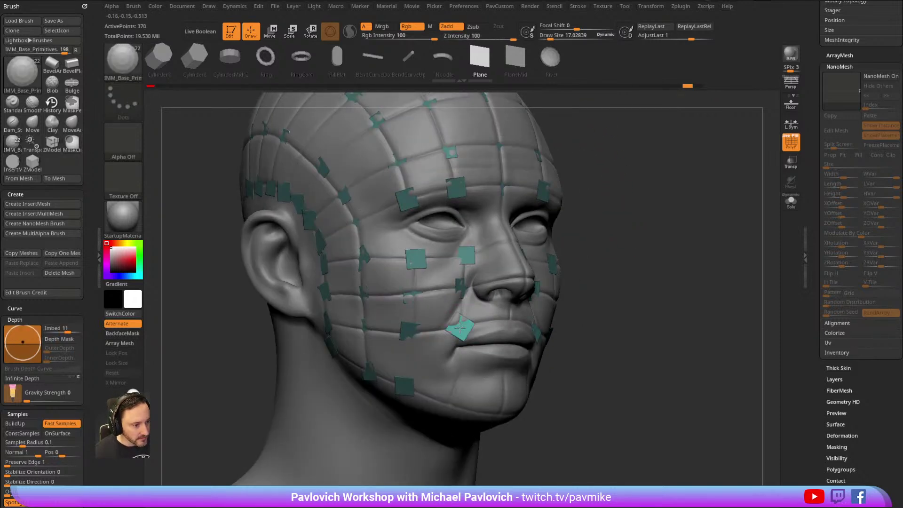
Try inserting a plane beside the mouth corner, undo it and retry at a draw size of about 14.
{"action": "left_click_drag", "start_coordinate": [460, 328], "coordinate": [467, 321]}
{"action": "left_click_drag", "start_coordinate": [632, 258], "coordinate": [599, 263]}
{"action": "key", "text": "ctrl+z"}
{"action": "key", "text": "s"}
{"action": "left_click_drag", "start_coordinate": [475, 316], "coordinate": [473, 316]}
{"action": "mouse_move", "coordinate": [651, 230]}
{"action": "left_mouse_down", "text": "alt"}
{"action": "mouse_move", "coordinate": [667, 213]}
{"action": "mouse_move", "coordinate": [663, 223]}
{"action": "left_mouse_up", "text": "alt"}
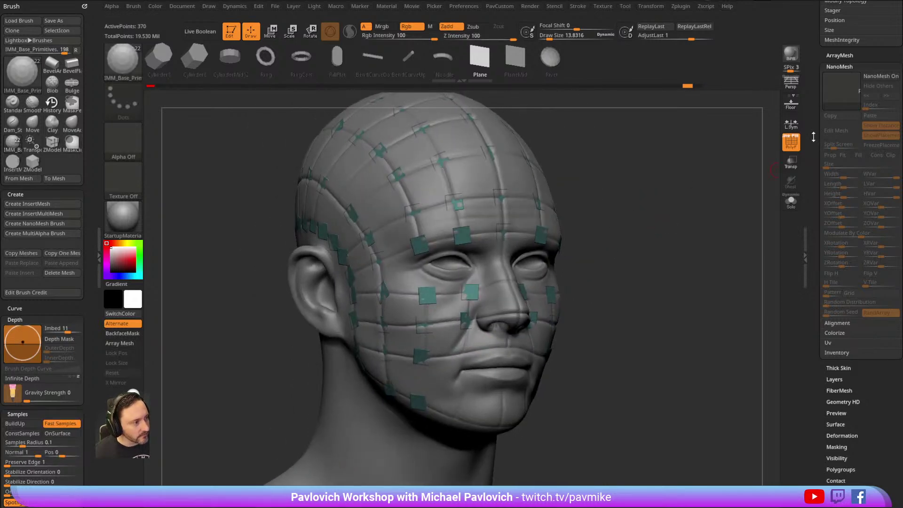
Solo the Hellraiser001 subtool, isolate its star mesh and delete the hidden planes.
{"action": "left_click_drag", "start_coordinate": [814, 134], "coordinate": [814, 410]}
{"action": "left_click", "coordinate": [791, 202]}
{"action": "mouse_move", "coordinate": [575, 153]}
{"action": "left_mouse_down"}
{"action": "mouse_move", "coordinate": [585, 136]}
{"action": "mouse_move", "coordinate": [413, 212]}
{"action": "left_mouse_up"}
{"action": "key", "text": "ctrl+shift"}
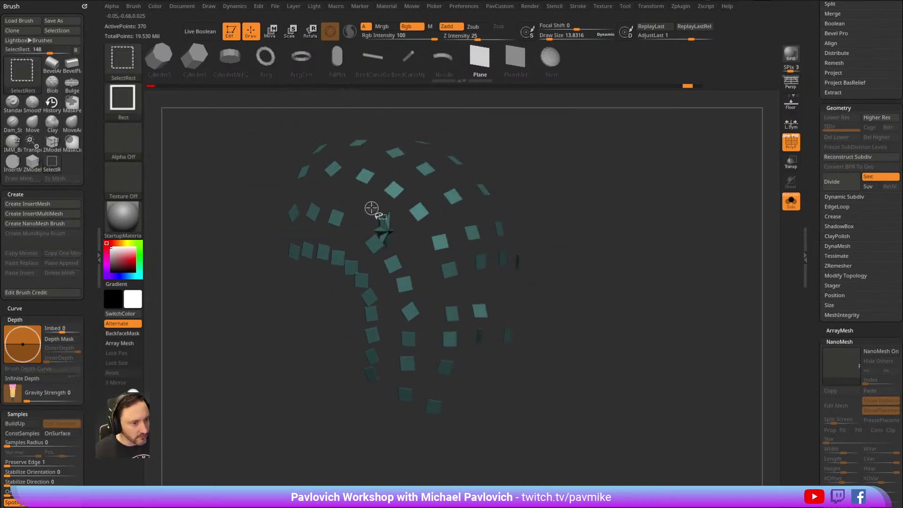
{"action": "left_click", "coordinate": [385, 219], "text": "ctrl+shift"}
{"action": "key", "text": "2"}
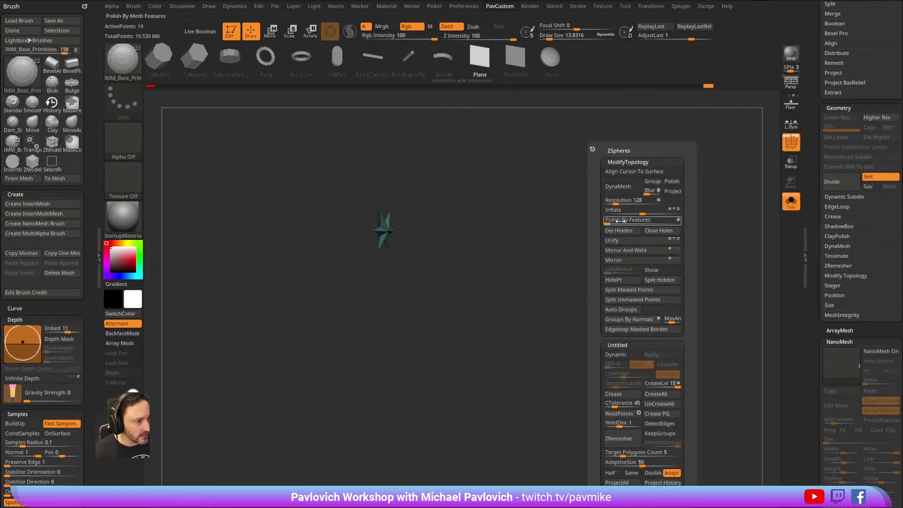
Leave solo mode, select the Expressions_Centimeter_Scale1 head subtool and duplicate it.
{"action": "left_click", "coordinate": [790, 201]}
{"action": "left_click_drag", "start_coordinate": [733, 193], "coordinate": [733, 169]}
{"action": "left_click_drag", "start_coordinate": [821, 155], "coordinate": [821, 246]}
{"action": "left_click", "coordinate": [856, 182]}
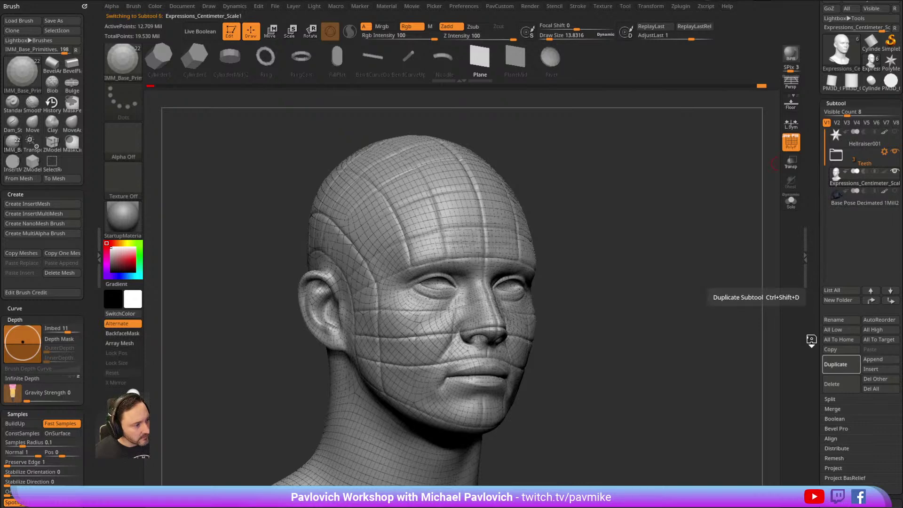
{"action": "left_click", "coordinate": [840, 365]}
Lower the head to subdivision level 5 and delete its higher subdivision levels.
{"action": "scroll", "coordinate": [845, 246], "scroll_direction": "down", "scroll_amount": 10}
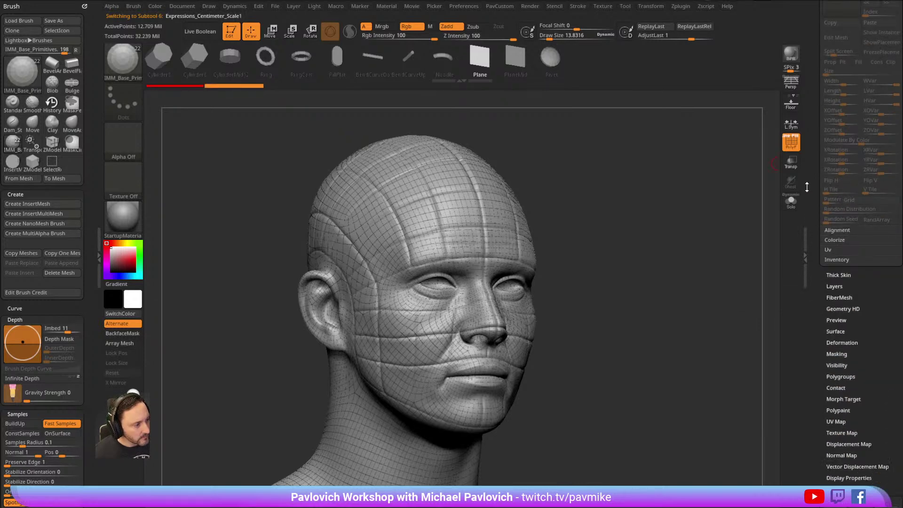
{"action": "key", "text": "shift"}
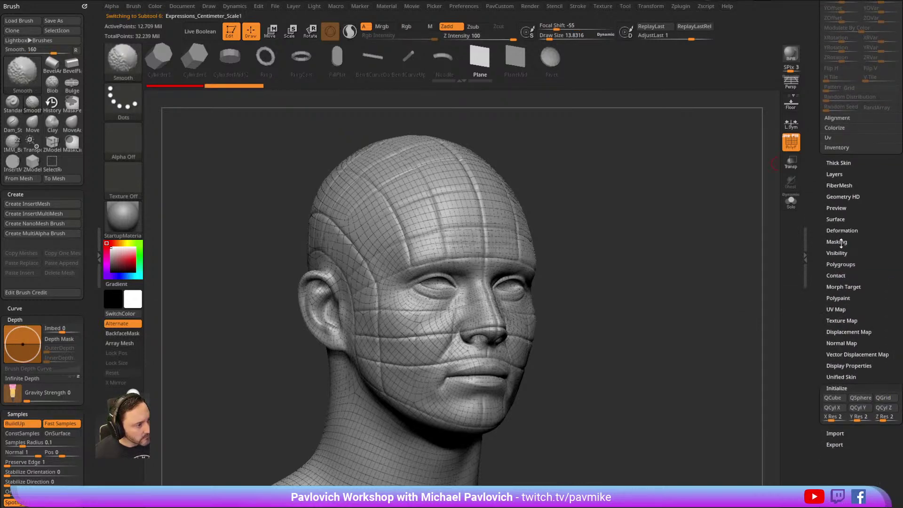
{"action": "left_click", "coordinate": [838, 287]}
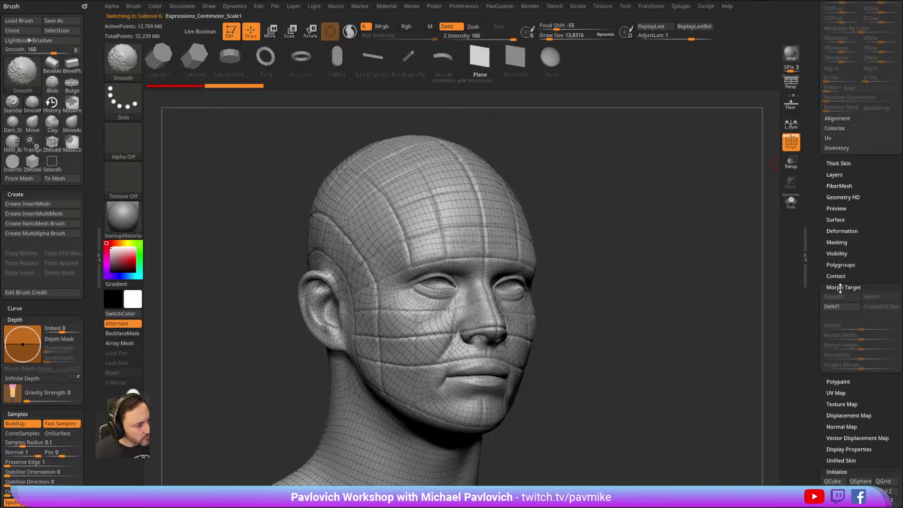
{"action": "left_click", "coordinate": [841, 287]}
{"action": "mouse_move", "coordinate": [826, 258]}
{"action": "left_mouse_down"}
{"action": "mouse_move", "coordinate": [812, 370]}
{"action": "mouse_move", "coordinate": [853, 301]}
{"action": "left_mouse_up"}
{"action": "left_click", "coordinate": [847, 308]}
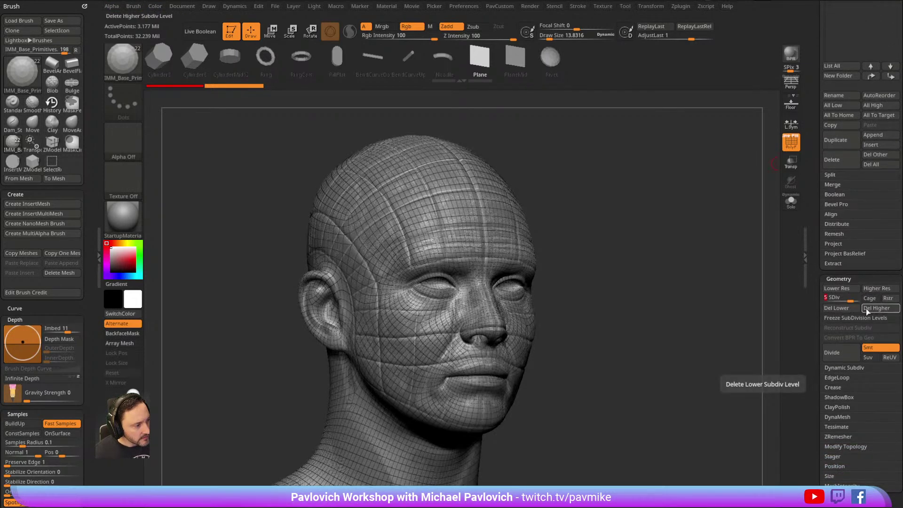
Bake all of the head's expression layers into the mesh.
{"action": "mouse_move", "coordinate": [842, 404]}
{"action": "left_mouse_down"}
{"action": "mouse_move", "coordinate": [835, 265]}
{"action": "mouse_move", "coordinate": [831, 300]}
{"action": "left_mouse_up"}
{"action": "mouse_move", "coordinate": [814, 191]}
{"action": "left_mouse_down"}
{"action": "mouse_move", "coordinate": [814, 259]}
{"action": "mouse_move", "coordinate": [812, 72]}
{"action": "left_mouse_up"}
{"action": "left_click", "coordinate": [845, 126], "text": "shift"}
{"action": "left_click", "coordinate": [838, 147], "text": "shift"}
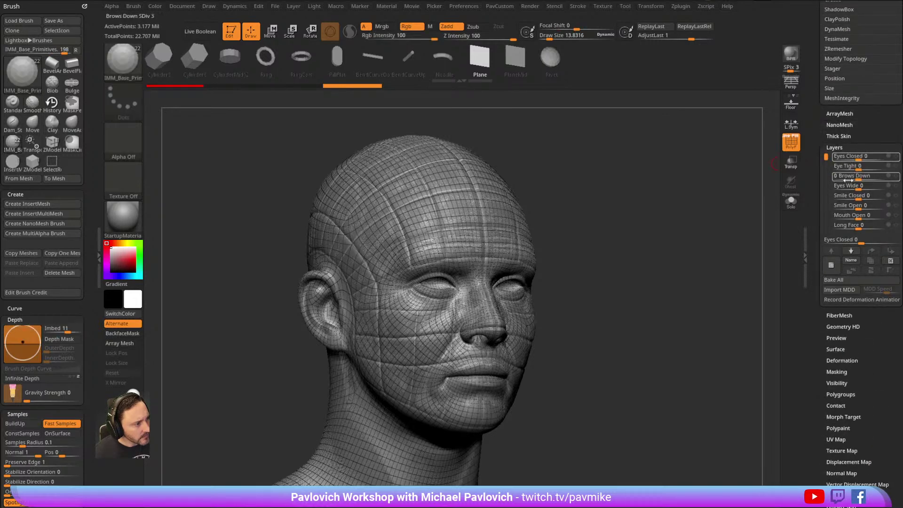
{"action": "left_click", "coordinate": [837, 280]}
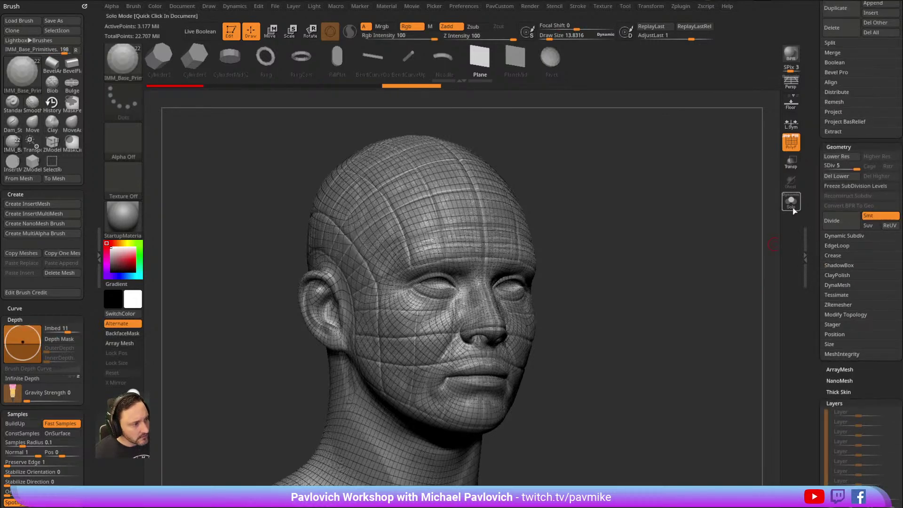
Solo the head, hide its wireframe and activate the Standard brush at a draw size of about 69.
{"action": "left_click_drag", "start_coordinate": [699, 222], "coordinate": [678, 197], "text": "shift"}
{"action": "key", "text": "shift+f"}
{"action": "key", "text": "s"}
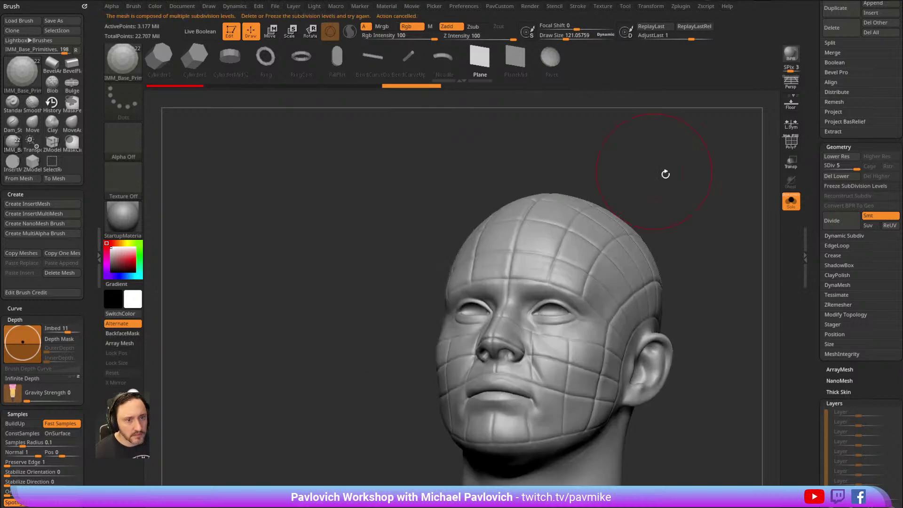
{"action": "mouse_move", "coordinate": [665, 174]}
{"action": "left_mouse_down"}
{"action": "mouse_move", "coordinate": [684, 184]}
{"action": "mouse_move", "coordinate": [645, 176]}
{"action": "left_mouse_up"}
Soften the grooves on the forehead and the side of the skull with the Smooth brush.
{"action": "left_click_drag", "start_coordinate": [446, 255], "coordinate": [448, 273], "text": "shift"}
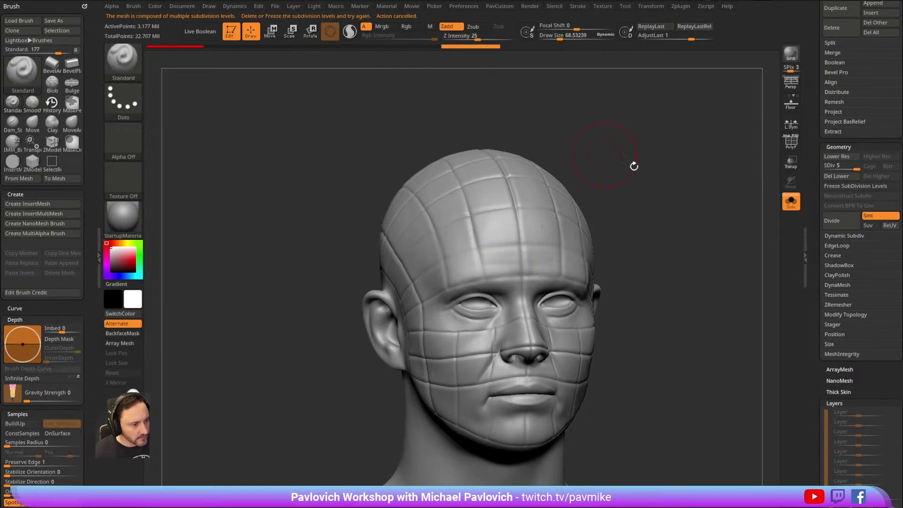
{"action": "left_click_drag", "start_coordinate": [603, 153], "coordinate": [536, 257]}
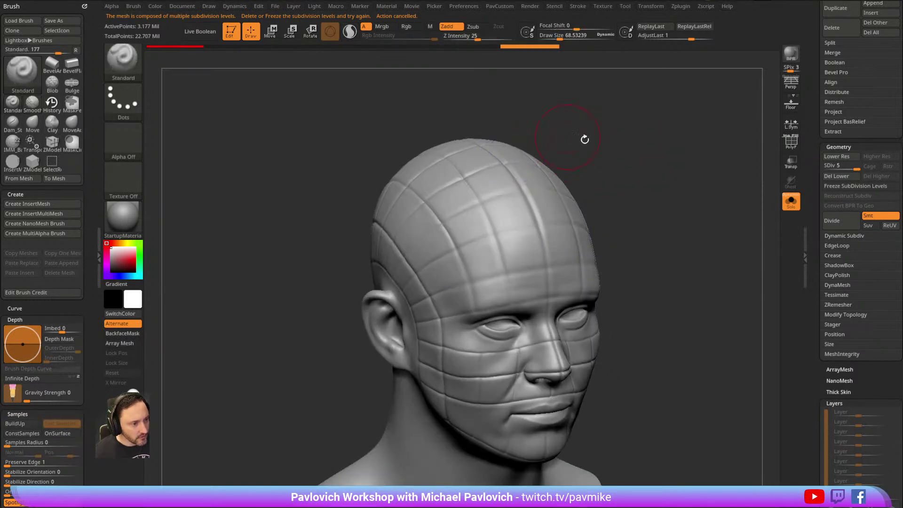
{"action": "left_click_drag", "start_coordinate": [567, 137], "coordinate": [543, 215]}
{"action": "left_click_drag", "start_coordinate": [589, 135], "coordinate": [463, 249]}
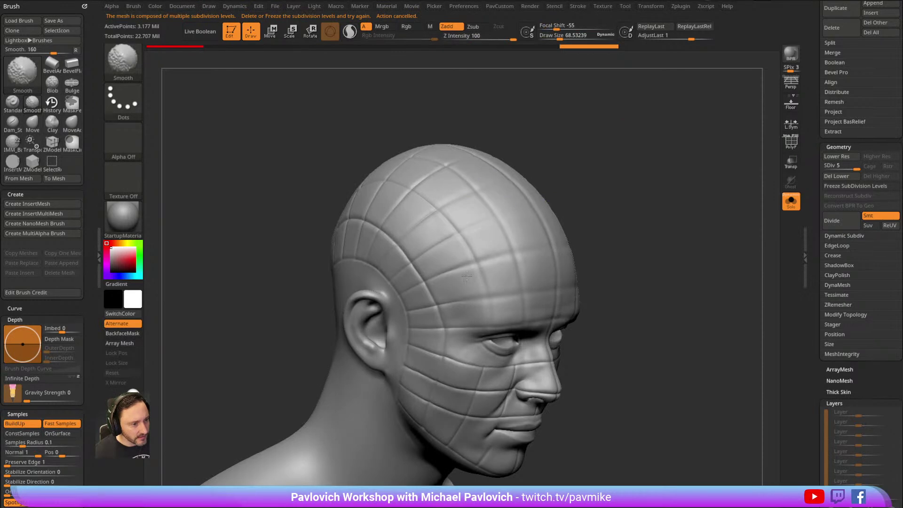
{"action": "left_click_drag", "start_coordinate": [583, 207], "coordinate": [615, 150]}
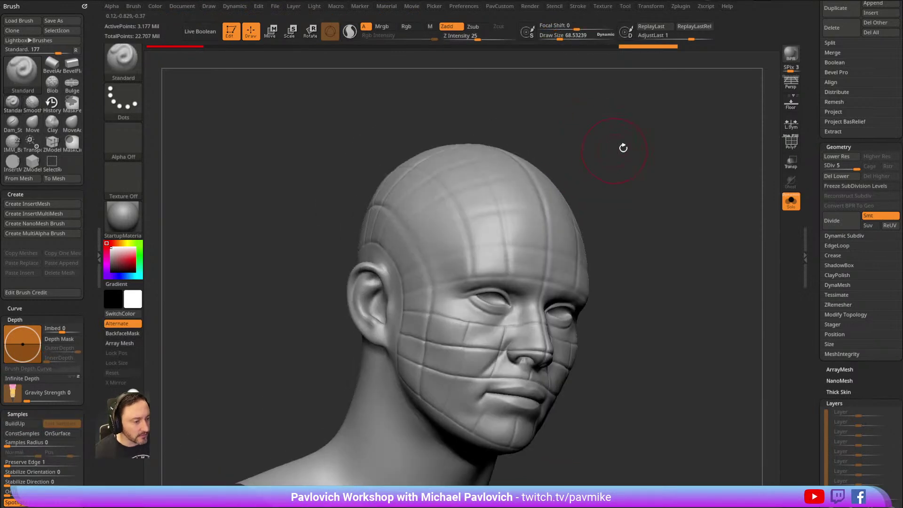
Activate the ContrastTarget brush and stroke over the grooves on the cheek and brow.
{"action": "key", "text": "b"}
{"action": "key", "text": "c"}
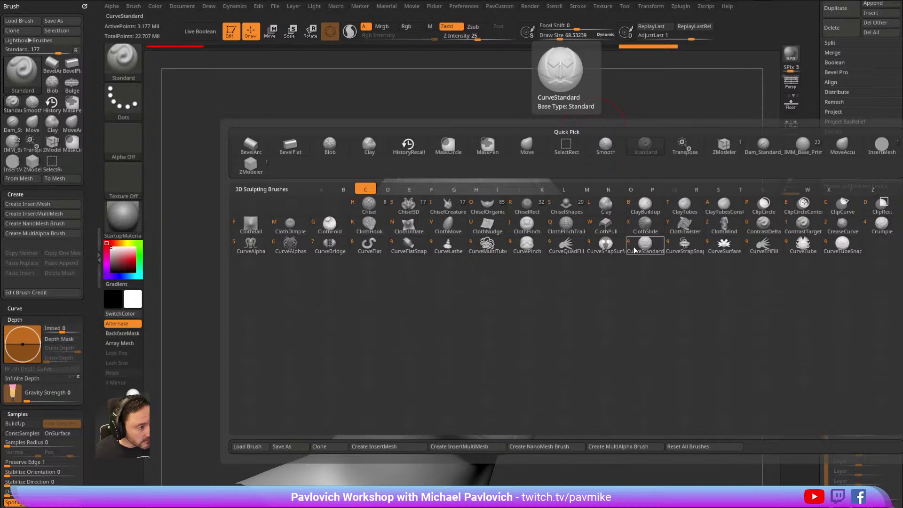
{"action": "left_click", "coordinate": [799, 224]}
{"action": "left_click_drag", "start_coordinate": [638, 207], "coordinate": [466, 312]}
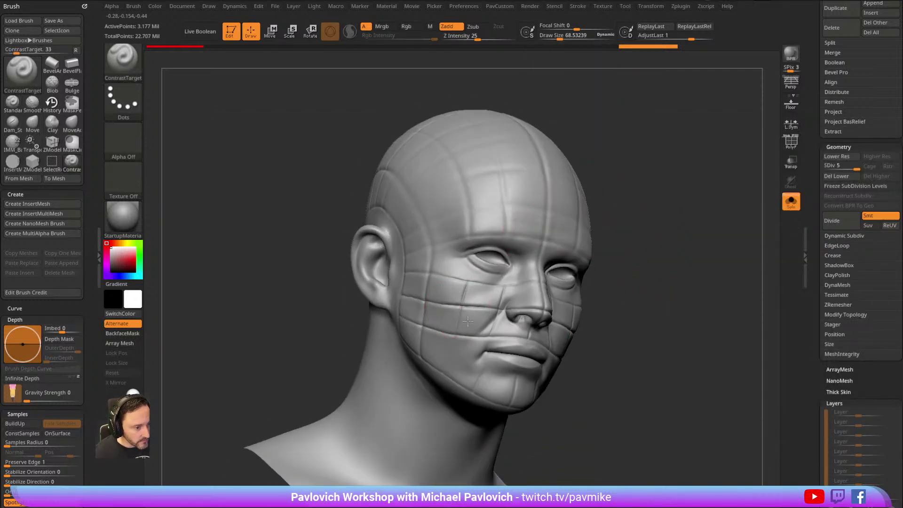
{"action": "left_click_drag", "start_coordinate": [600, 192], "coordinate": [594, 240], "text": "alt"}
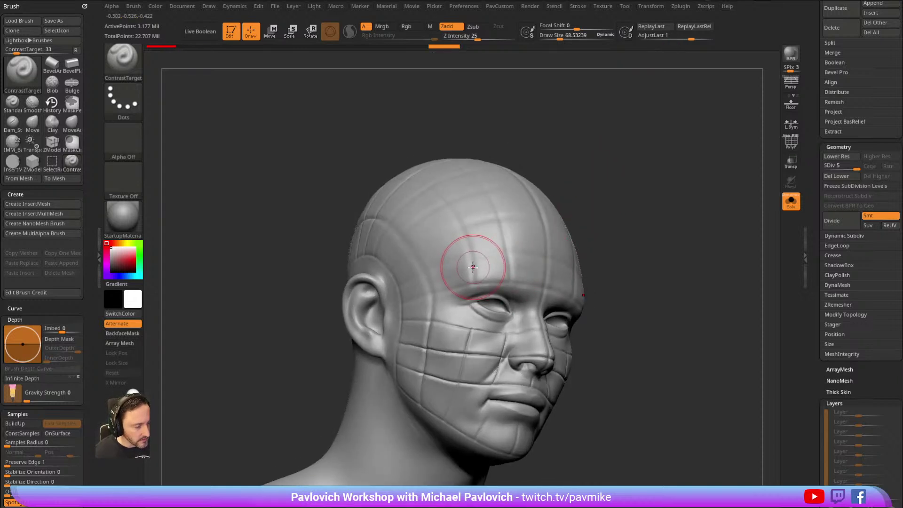
{"action": "mouse_move", "coordinate": [472, 263]}
{"action": "left_mouse_down"}
{"action": "mouse_move", "coordinate": [485, 253]}
{"action": "mouse_move", "coordinate": [470, 265]}
{"action": "mouse_move", "coordinate": [475, 279]}
{"action": "left_mouse_up"}
{"action": "left_click_drag", "start_coordinate": [597, 232], "coordinate": [593, 193], "text": "alt"}
{"action": "left_click_drag", "start_coordinate": [468, 308], "coordinate": [460, 322]}
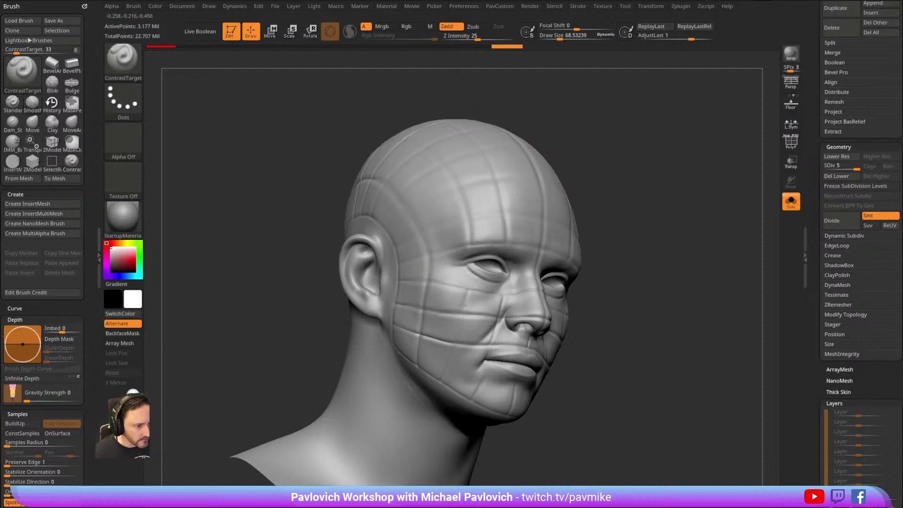
Soften the grooves on the cheek, jaw and forehead with the Smooth brush.
{"action": "key", "text": "shift"}
{"action": "left_click_drag", "start_coordinate": [433, 365], "coordinate": [452, 336], "text": "shift"}
{"action": "left_click_drag", "start_coordinate": [618, 234], "coordinate": [560, 242]}
{"action": "key", "text": "shift"}
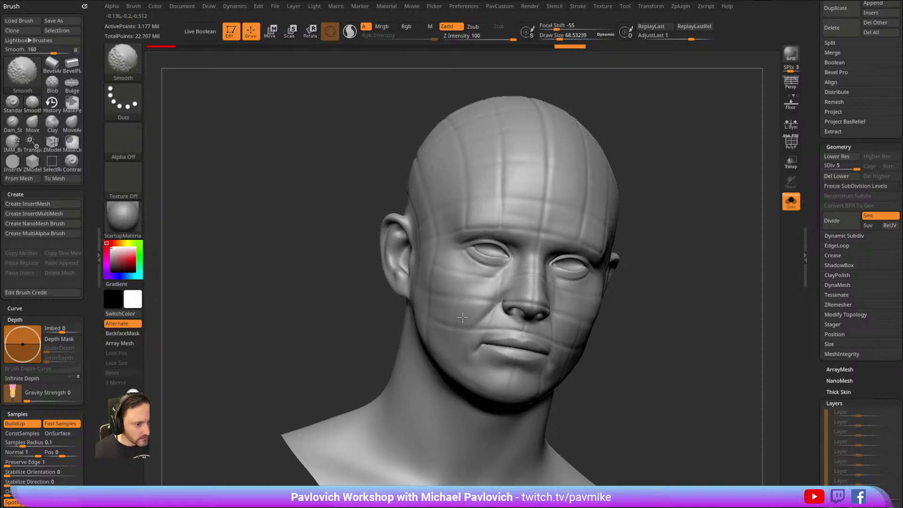
{"action": "mouse_move", "coordinate": [642, 178]}
{"action": "left_mouse_down", "text": "alt"}
{"action": "mouse_move", "coordinate": [653, 147]}
{"action": "mouse_move", "coordinate": [625, 140]}
{"action": "left_mouse_up", "text": "alt"}
{"action": "key", "text": "shift"}
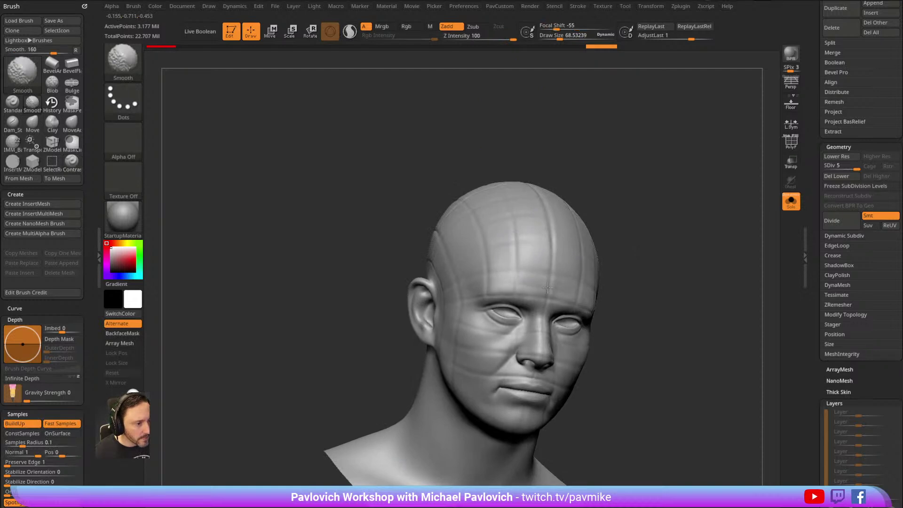
{"action": "left_click_drag", "start_coordinate": [564, 151], "coordinate": [544, 187]}
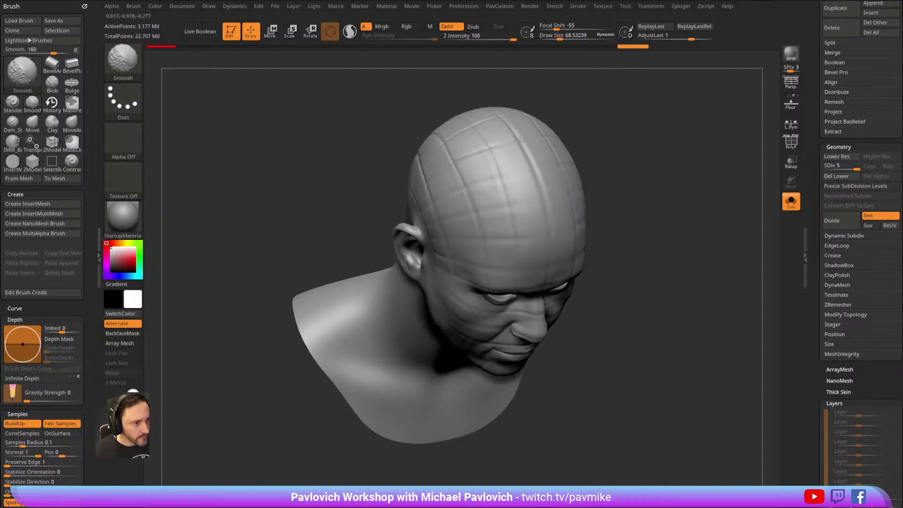
Smooth the grooves across the crown, the back and the side of the skull.
{"action": "mouse_move", "coordinate": [498, 116]}
{"action": "left_mouse_down"}
{"action": "mouse_move", "coordinate": [615, 145]}
{"action": "mouse_move", "coordinate": [469, 195]}
{"action": "left_mouse_up"}
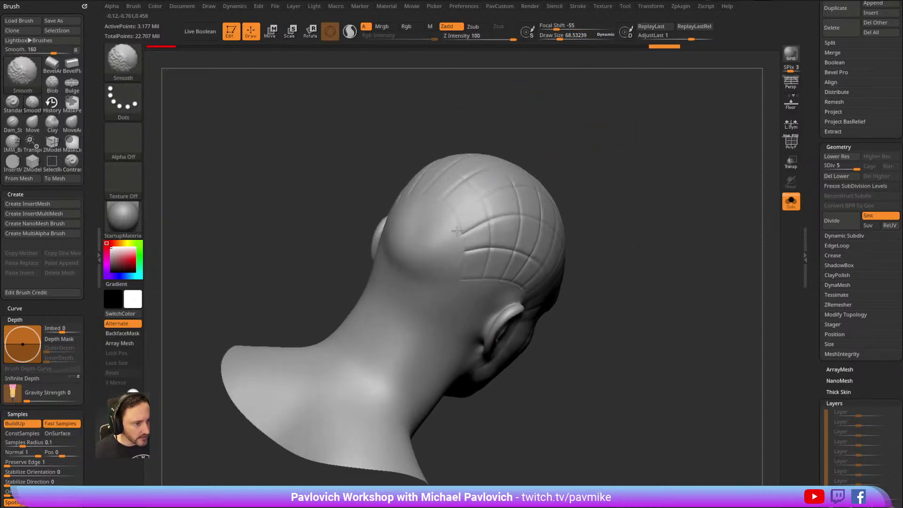
{"action": "right_click_drag", "start_coordinate": [526, 252], "coordinate": [506, 246]}
{"action": "left_click_drag", "start_coordinate": [505, 246], "coordinate": [484, 280], "text": "shift"}
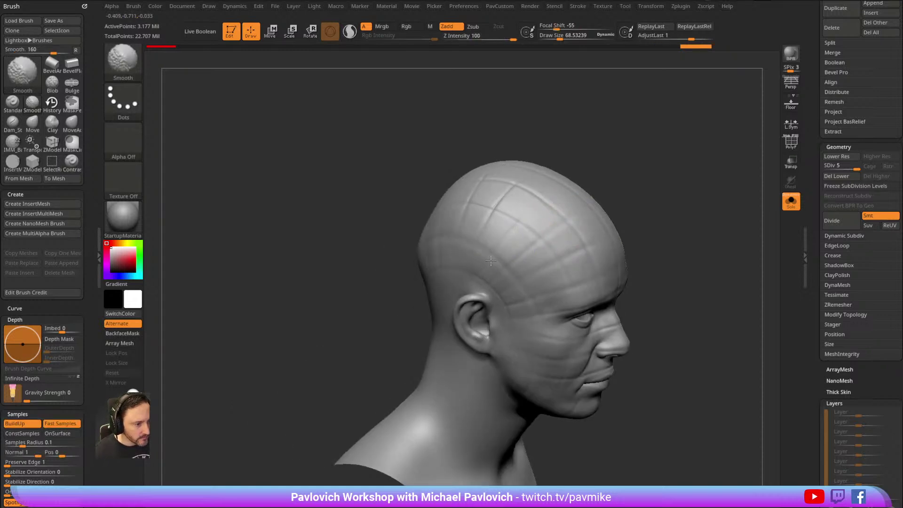
{"action": "left_click_drag", "start_coordinate": [613, 218], "coordinate": [557, 223]}
{"action": "key", "text": "shift"}
{"action": "right_click_drag", "start_coordinate": [541, 198], "coordinate": [544, 165]}
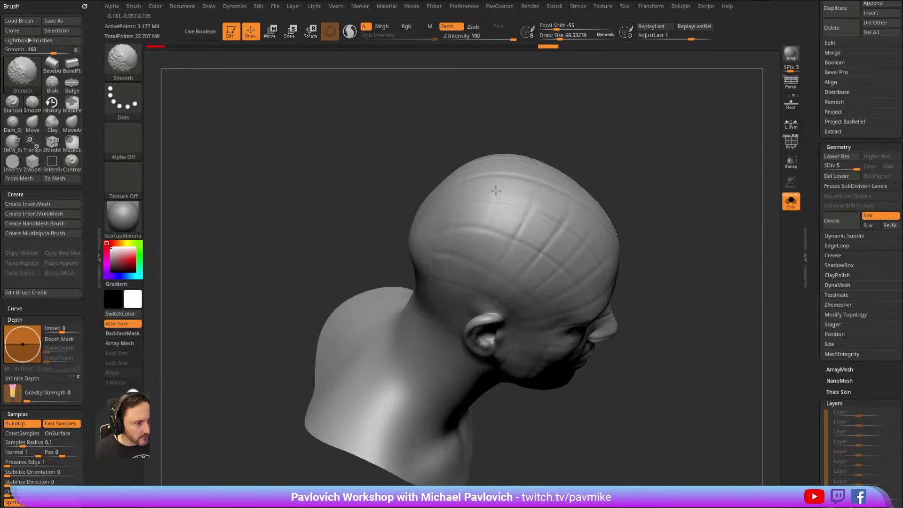
{"action": "left_click_drag", "start_coordinate": [447, 251], "coordinate": [435, 292], "text": "shift"}
{"action": "mouse_move", "coordinate": [599, 181]}
{"action": "left_mouse_down"}
{"action": "mouse_move", "coordinate": [691, 196]}
{"action": "mouse_move", "coordinate": [602, 134]}
{"action": "left_mouse_up"}
{"action": "left_click_drag", "start_coordinate": [493, 181], "coordinate": [468, 219], "text": "shift"}
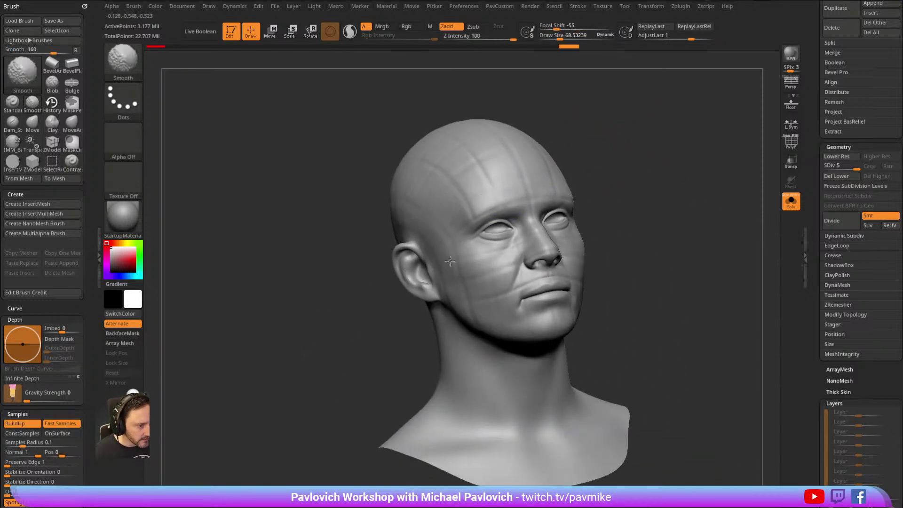
Smooth the remaining groove traces around the mouth, on the opposite cheek and on the upper forehead.
{"action": "right_click_drag", "start_coordinate": [478, 337], "coordinate": [558, 208]}
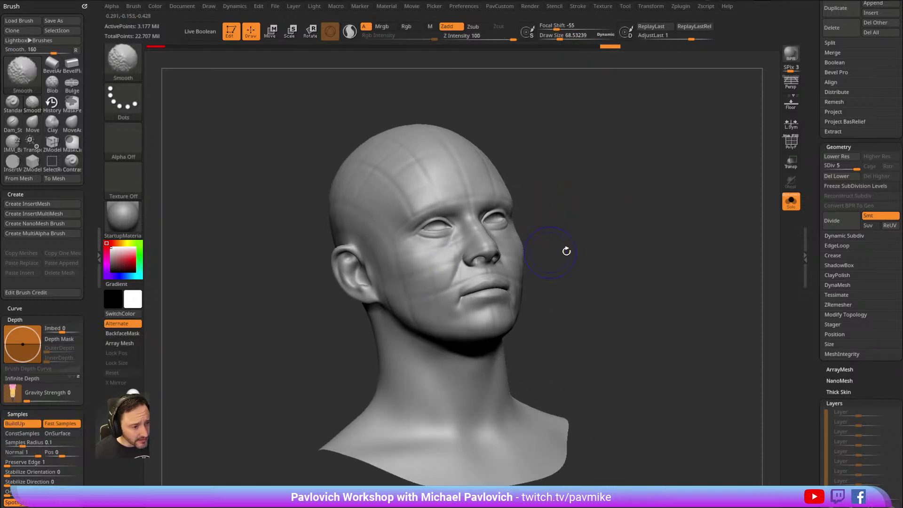
{"action": "right_click_drag", "start_coordinate": [558, 250], "coordinate": [471, 277]}
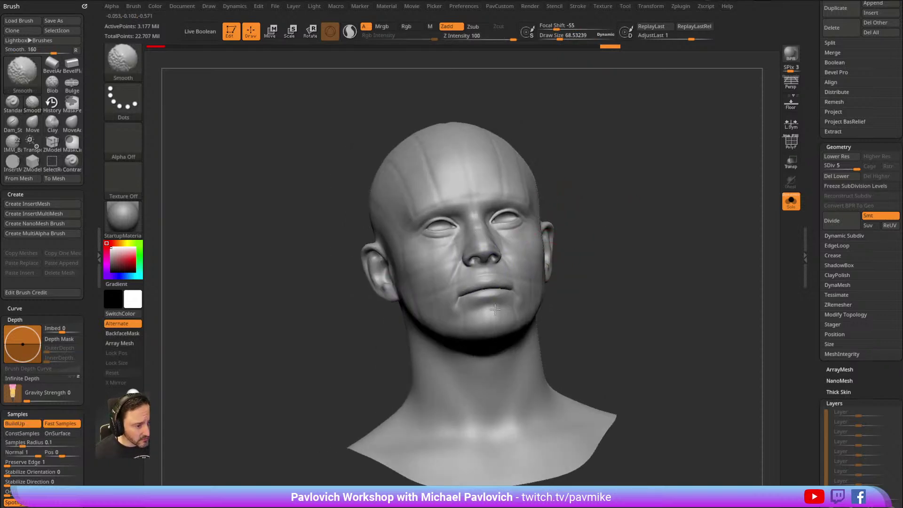
{"action": "right_click_drag", "start_coordinate": [479, 320], "coordinate": [596, 242]}
{"action": "right_click_drag", "start_coordinate": [590, 170], "coordinate": [480, 172]}
{"action": "left_click_drag", "start_coordinate": [532, 287], "coordinate": [543, 268], "text": "shift"}
{"action": "mouse_move", "coordinate": [541, 272]}
{"action": "right_mouse_down"}
{"action": "mouse_move", "coordinate": [628, 110]}
{"action": "mouse_move", "coordinate": [611, 142]}
{"action": "right_mouse_up"}
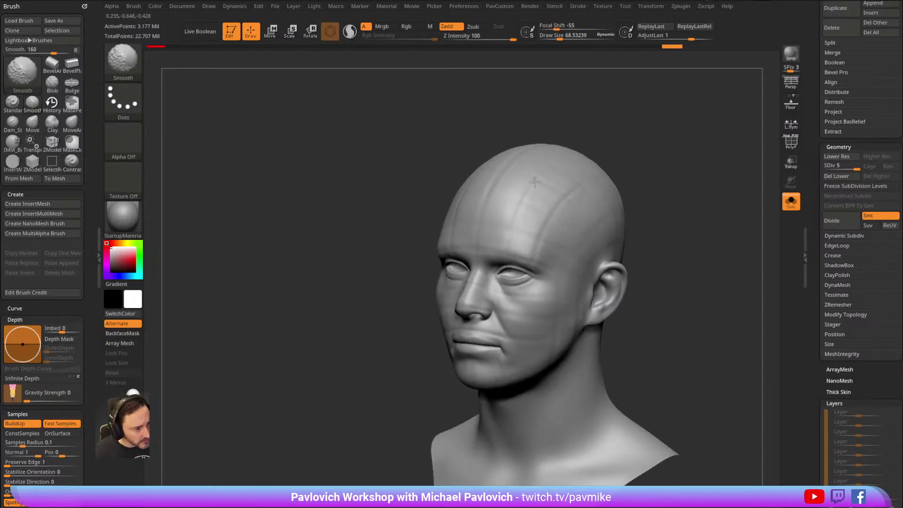
{"action": "mouse_move", "coordinate": [585, 214]}
{"action": "right_mouse_down"}
{"action": "mouse_move", "coordinate": [637, 149]}
{"action": "mouse_move", "coordinate": [628, 99]}
{"action": "mouse_move", "coordinate": [505, 234]}
{"action": "mouse_move", "coordinate": [522, 355]}
{"action": "mouse_move", "coordinate": [675, 135]}
{"action": "right_mouse_up"}
{"action": "mouse_move", "coordinate": [540, 192]}
{"action": "right_mouse_down", "text": "shift"}
{"action": "mouse_move", "coordinate": [661, 165]}
{"action": "mouse_move", "coordinate": [653, 188]}
{"action": "mouse_move", "coordinate": [669, 137]}
{"action": "right_mouse_up", "text": "shift"}
Activate the IMM_Base_Primitives brush and choose its Plane insert.
{"action": "key", "text": "b"}
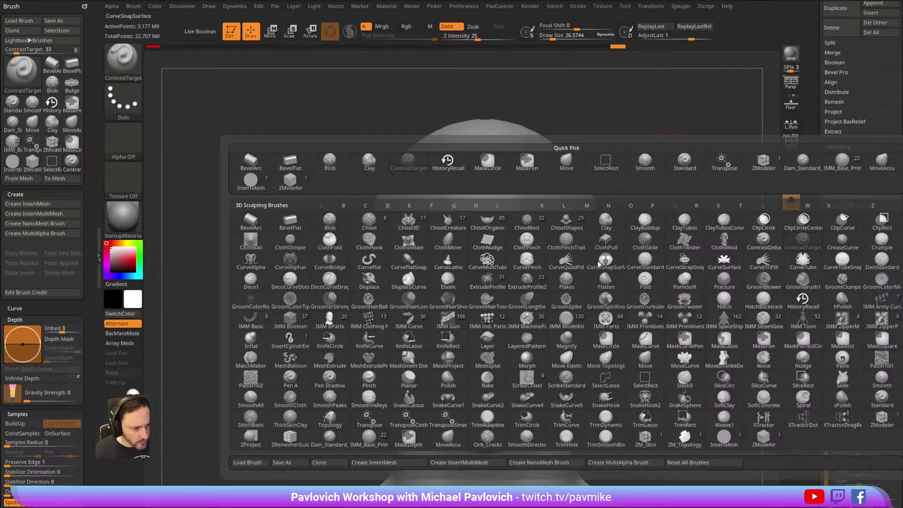
{"action": "key", "text": "i"}
{"action": "key", "text": "b"}
{"action": "key", "text": "m"}
{"action": "left_click", "coordinate": [621, 205]}
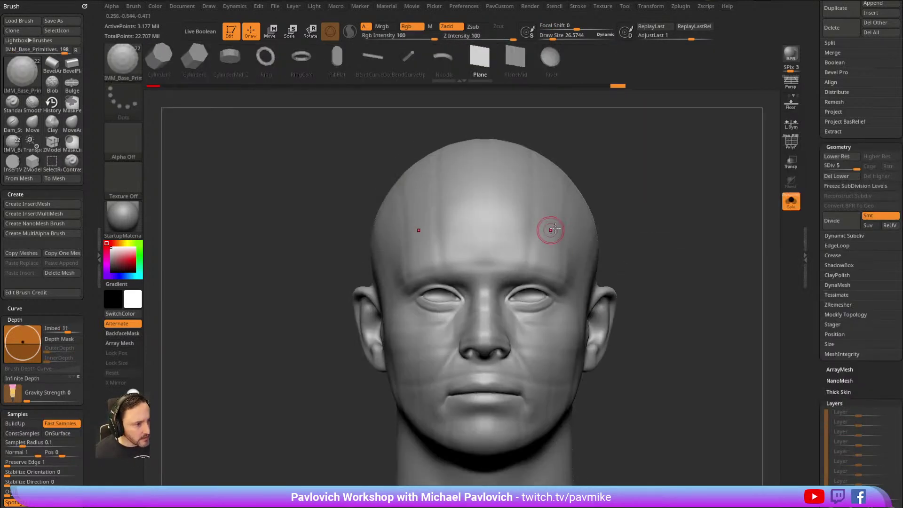
{"action": "key", "text": "m"}
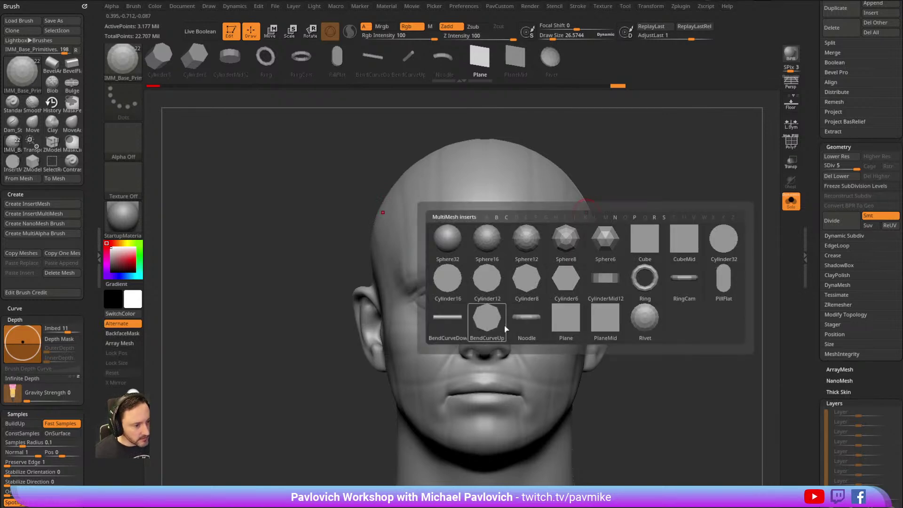
{"action": "left_click", "coordinate": [565, 321]}
Reduce the draw size to about 15 and try to insert a plane on the head's lower forehead.
{"action": "mouse_move", "coordinate": [675, 188]}
{"action": "right_mouse_down", "text": "ctrl"}
{"action": "mouse_move", "coordinate": [678, 154]}
{"action": "mouse_move", "coordinate": [704, 147]}
{"action": "right_mouse_up", "text": "ctrl"}
{"action": "key", "text": "s"}
{"action": "left_click_drag", "start_coordinate": [496, 274], "coordinate": [491, 275]}
{"action": "right_click_drag", "start_coordinate": [679, 170], "coordinate": [656, 176]}
{"action": "left_click", "coordinate": [508, 269]}
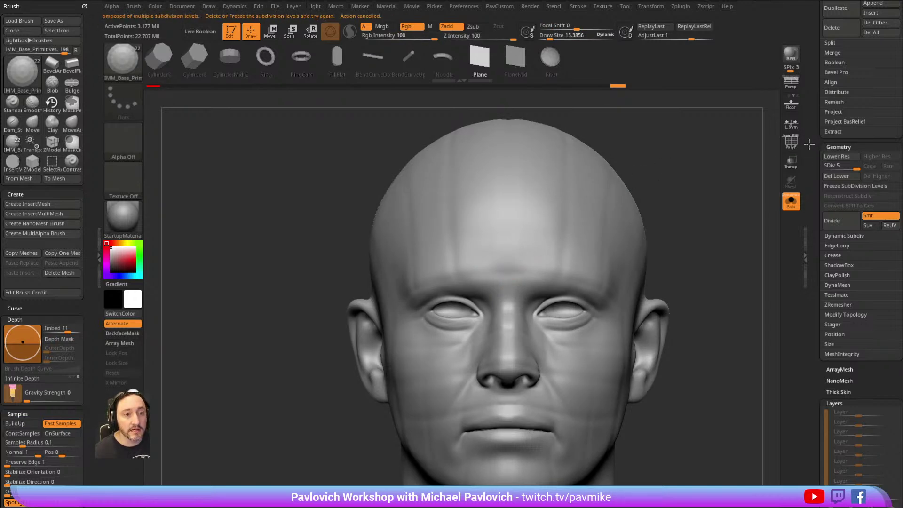
Select the Hellraiser001 star subtool, turn off Solo and frame the model from the front.
{"action": "scroll", "coordinate": [808, 144], "scroll_direction": "up", "scroll_amount": 5}
{"action": "scroll", "coordinate": [808, 144], "scroll_direction": "up", "scroll_amount": 5}
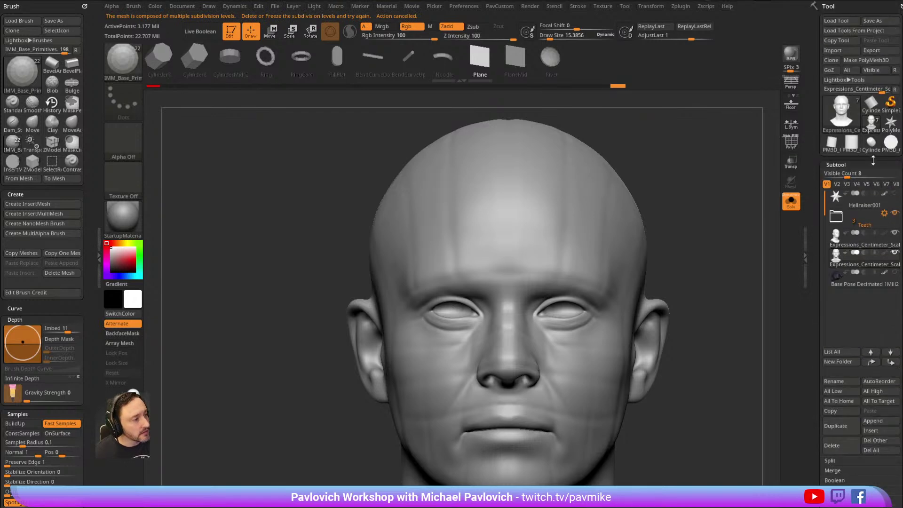
{"action": "left_click", "coordinate": [858, 204]}
{"action": "left_click", "coordinate": [789, 208]}
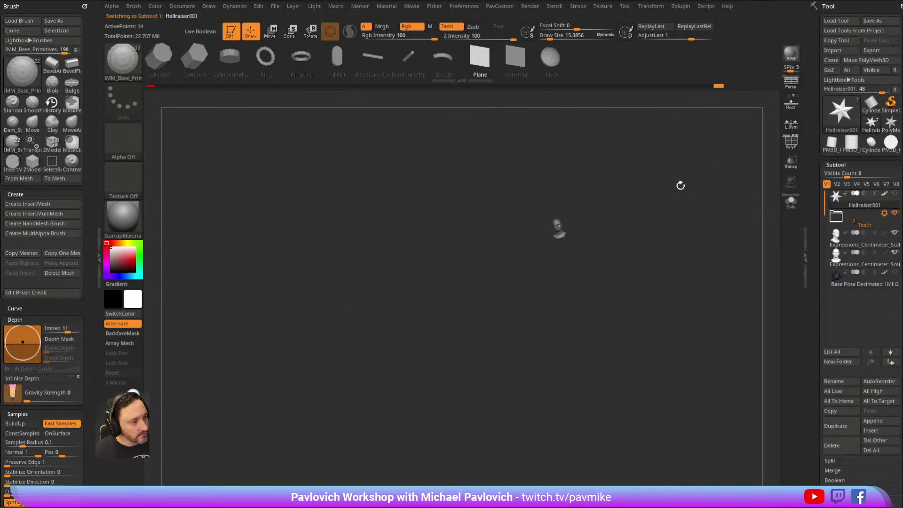
{"action": "key", "text": "f"}
{"action": "left_click_drag", "start_coordinate": [676, 193], "coordinate": [681, 199], "text": "shift"}
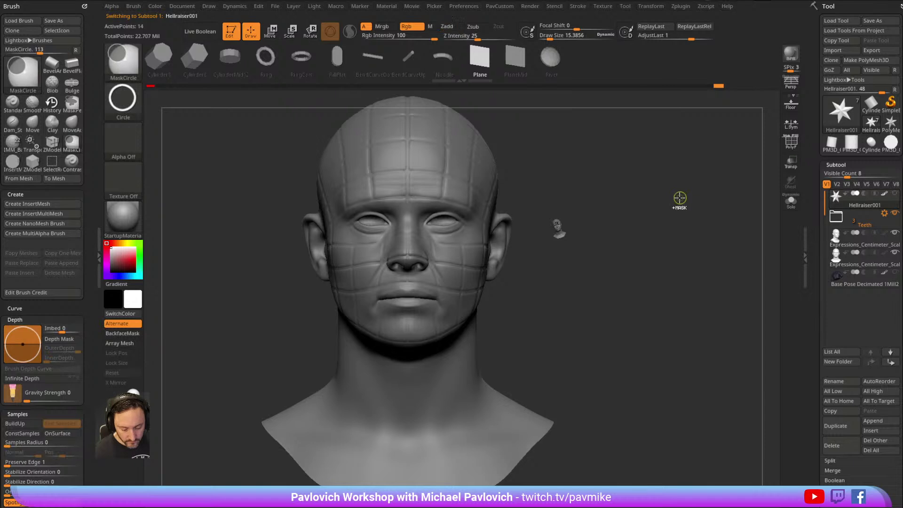
Hide all other subtools and show only the smoothed head alongside the Hellraiser001 star.
{"action": "left_click_drag", "start_coordinate": [575, 204], "coordinate": [677, 203], "text": "alt"}
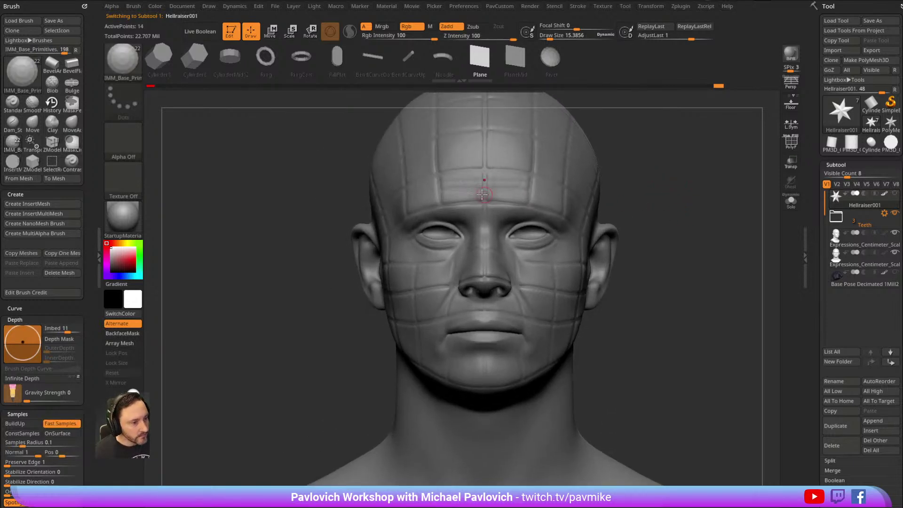
{"action": "left_click_drag", "start_coordinate": [624, 156], "coordinate": [620, 188], "text": "alt"}
{"action": "left_click", "coordinate": [895, 194], "text": "shift"}
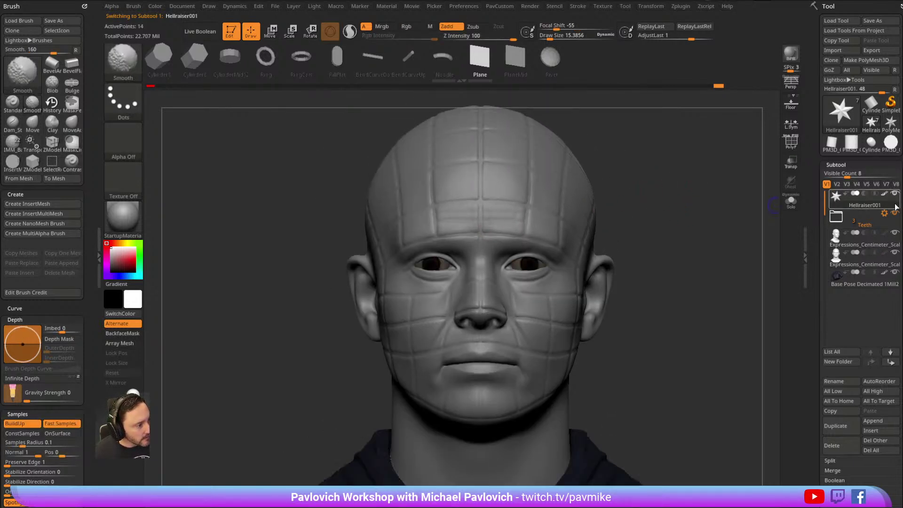
{"action": "left_click", "coordinate": [895, 194], "text": "shift"}
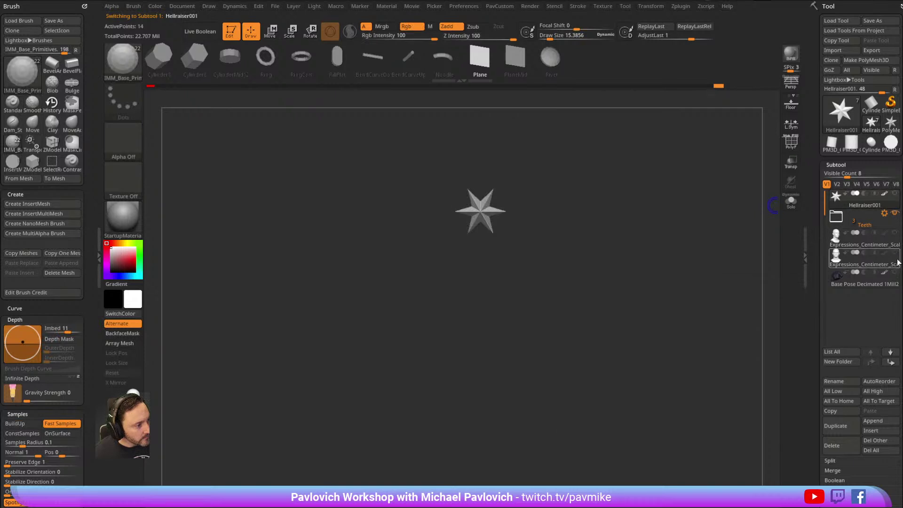
{"action": "left_click", "coordinate": [894, 253]}
Insert small planes along the brow line, one at the centre and two mirrored on each side.
{"action": "left_click_drag", "start_coordinate": [667, 234], "coordinate": [701, 255], "text": "alt"}
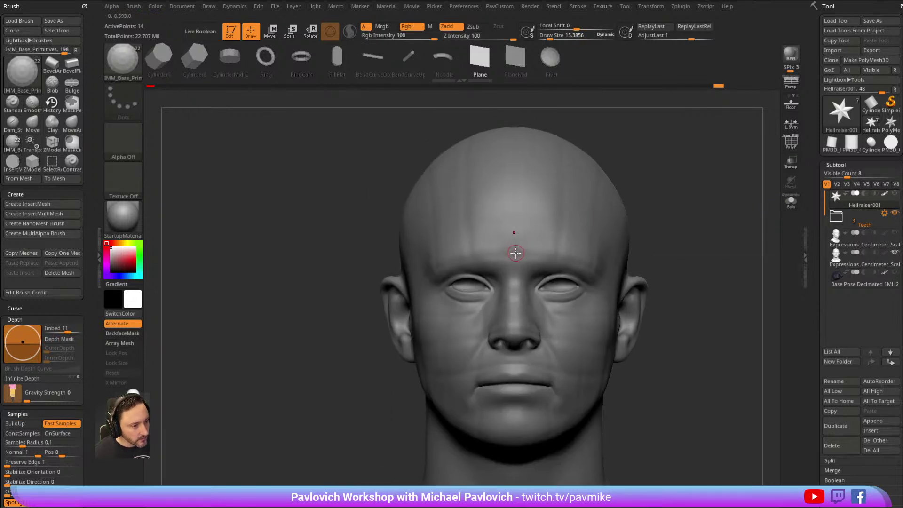
{"action": "left_click_drag", "start_coordinate": [652, 174], "coordinate": [556, 253]}
{"action": "left_click", "coordinate": [542, 249]}
{"action": "left_click", "coordinate": [505, 259]}
{"action": "left_click_drag", "start_coordinate": [672, 155], "coordinate": [578, 252]}
{"action": "left_click", "coordinate": [570, 245]}
Insert a row of planes up the centre of the forehead and onto the crown.
{"action": "mouse_move", "coordinate": [677, 202]}
{"action": "left_mouse_down"}
{"action": "mouse_move", "coordinate": [668, 221]}
{"action": "mouse_move", "coordinate": [675, 226]}
{"action": "mouse_move", "coordinate": [665, 224]}
{"action": "mouse_move", "coordinate": [705, 201]}
{"action": "mouse_move", "coordinate": [689, 181]}
{"action": "left_mouse_up"}
{"action": "left_click", "coordinate": [565, 201]}
{"action": "left_click", "coordinate": [562, 228]}
{"action": "left_click_drag", "start_coordinate": [682, 145], "coordinate": [680, 207]}
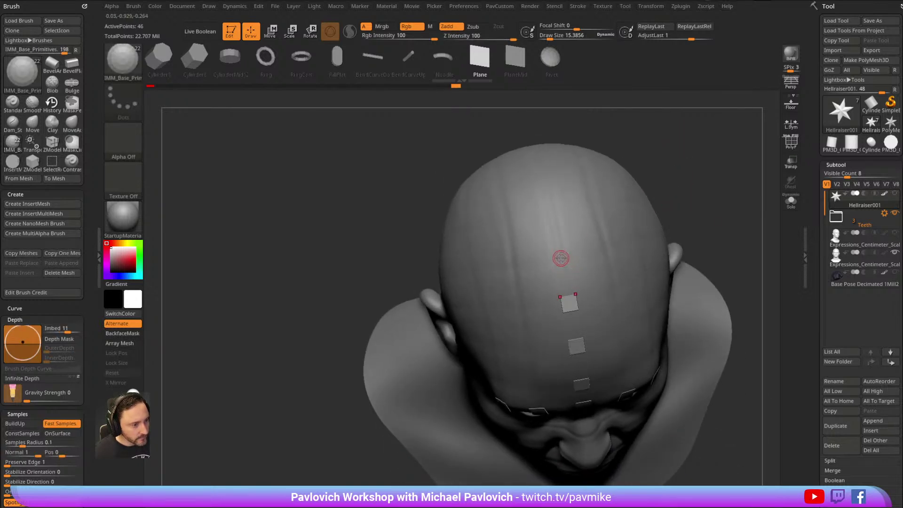
{"action": "left_click", "coordinate": [561, 260]}
{"action": "left_click_drag", "start_coordinate": [679, 209], "coordinate": [660, 213]}
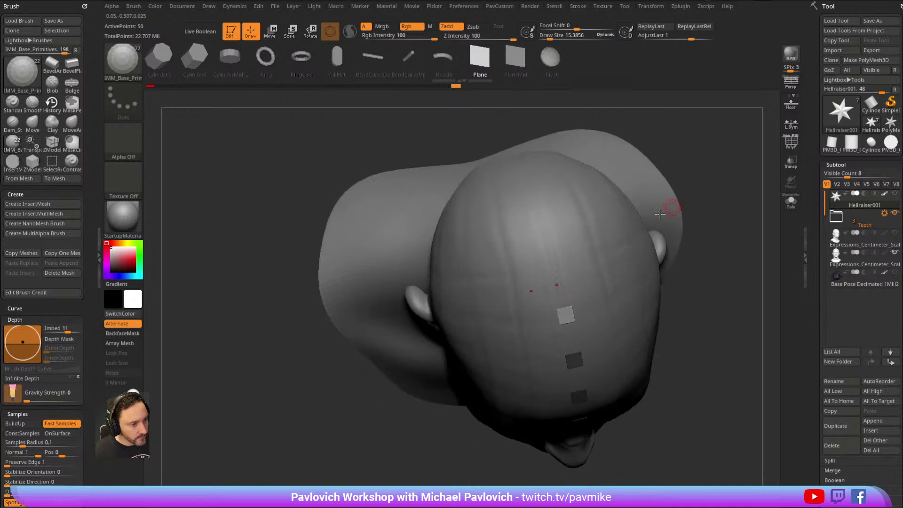
{"action": "left_click", "coordinate": [555, 270]}
Continue the centre row of planes from the crown down the back of the skull.
{"action": "left_click_drag", "start_coordinate": [699, 145], "coordinate": [646, 199]}
{"action": "left_click", "coordinate": [538, 268]}
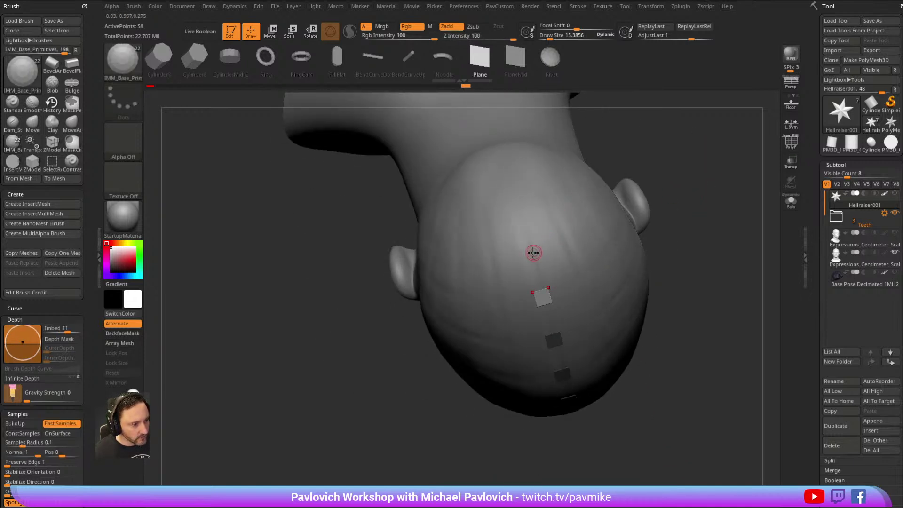
{"action": "left_click_drag", "start_coordinate": [695, 165], "coordinate": [651, 203]}
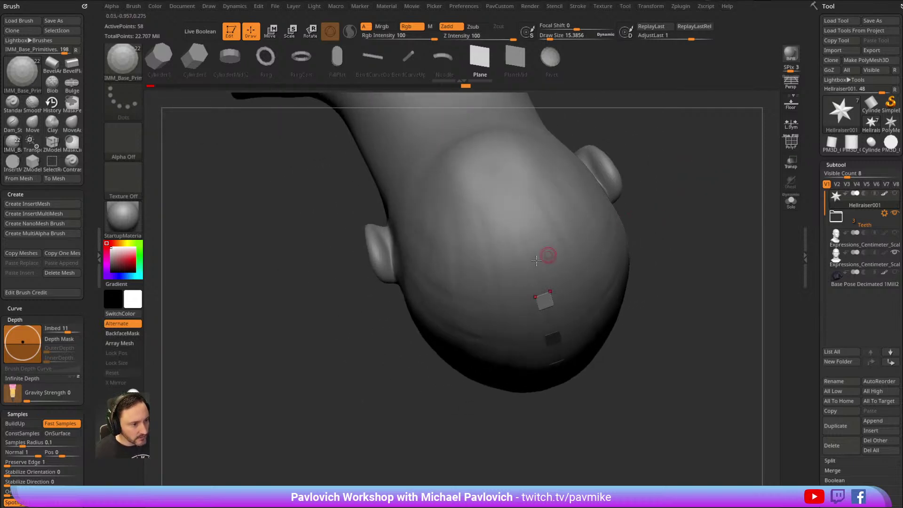
{"action": "left_click", "coordinate": [527, 254]}
{"action": "left_click_drag", "start_coordinate": [665, 159], "coordinate": [665, 133]}
{"action": "left_click", "coordinate": [517, 243]}
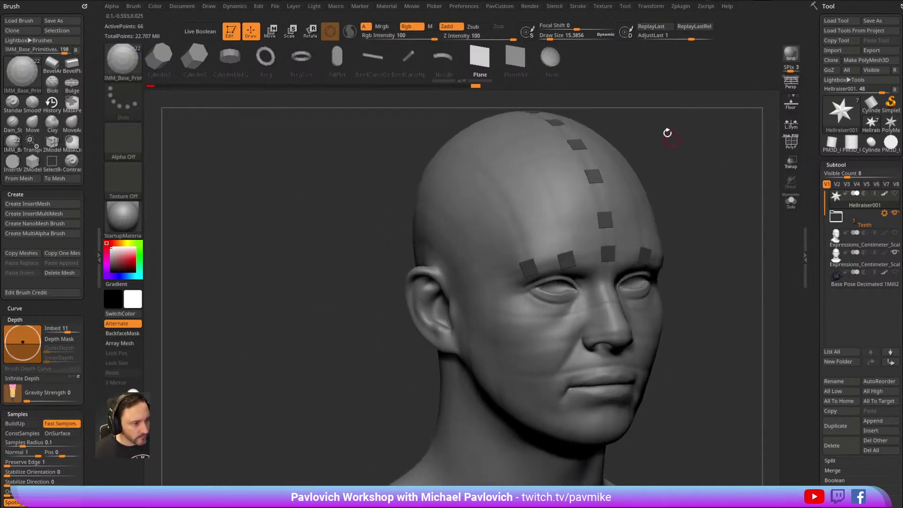
Insert a mirrored row of planes beside the centre line, from the forehead up to the crown.
{"action": "left_click", "coordinate": [559, 228]}
{"action": "left_click_drag", "start_coordinate": [677, 207], "coordinate": [554, 241]}
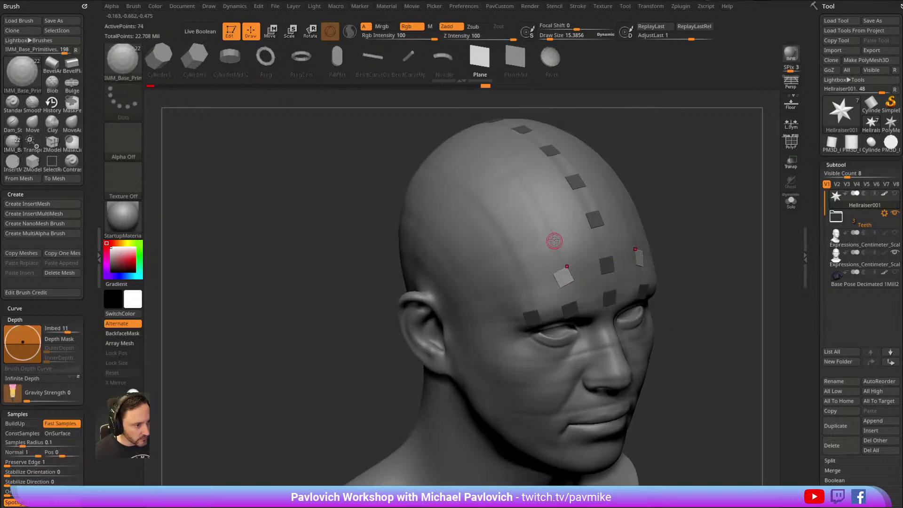
{"action": "left_click_drag", "start_coordinate": [673, 182], "coordinate": [554, 262]}
{"action": "left_click", "coordinate": [539, 268]}
{"action": "left_click_drag", "start_coordinate": [634, 154], "coordinate": [539, 278]}
{"action": "left_click", "coordinate": [539, 271]}
{"action": "left_click", "coordinate": [535, 274]}
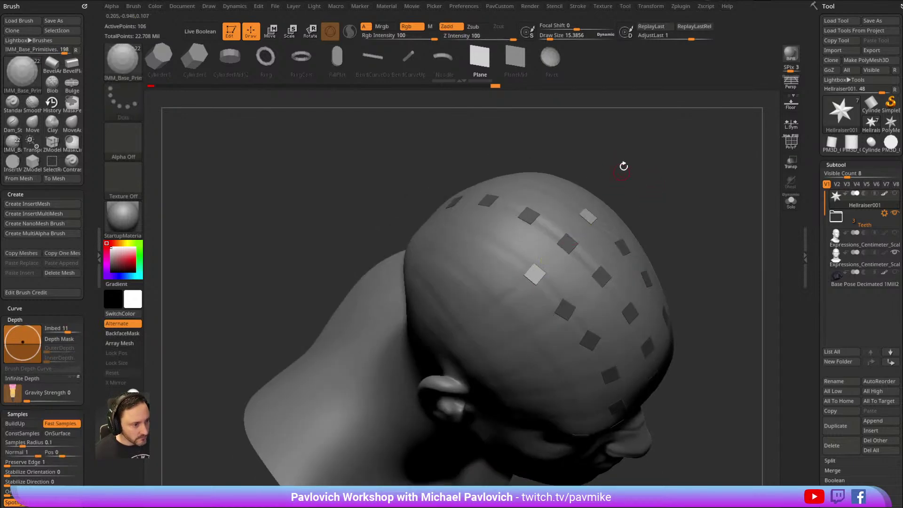
Extend the mirrored row beside the centre line over the back of the skull.
{"action": "left_click_drag", "start_coordinate": [621, 172], "coordinate": [607, 209]}
{"action": "left_click", "coordinate": [504, 252]}
{"action": "left_click_drag", "start_coordinate": [629, 146], "coordinate": [574, 234], "text": "alt"}
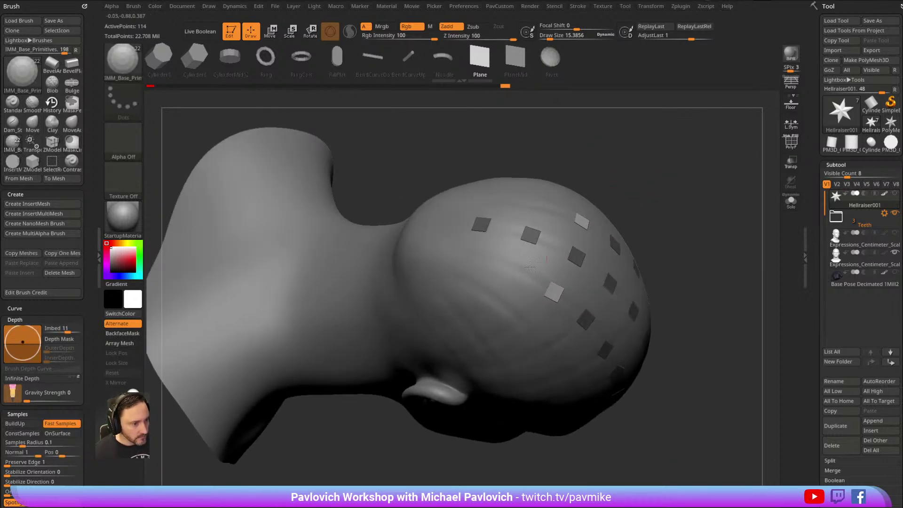
{"action": "left_click", "coordinate": [514, 269]}
{"action": "left_click_drag", "start_coordinate": [618, 169], "coordinate": [492, 260]}
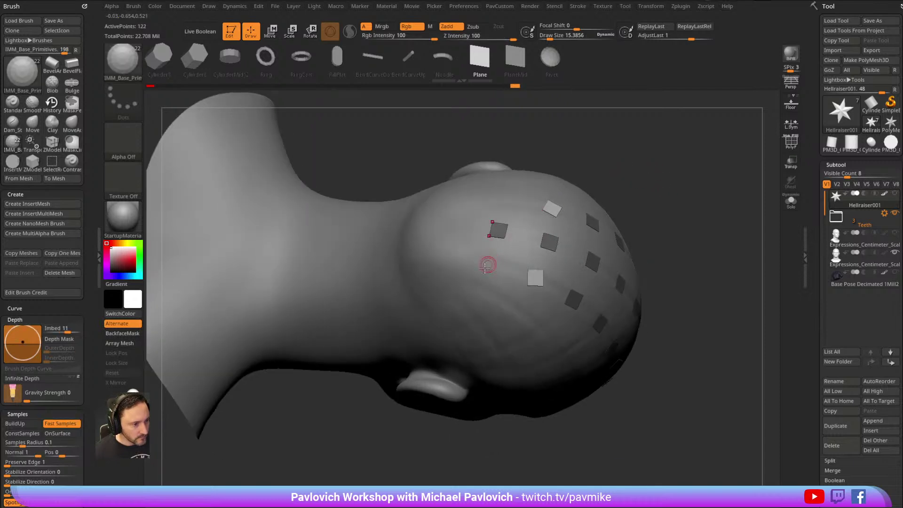
{"action": "left_click", "coordinate": [489, 259]}
Start the next mirrored row outward at the back of the skull and continue it toward the crown.
{"action": "left_click_drag", "start_coordinate": [668, 181], "coordinate": [620, 217]}
{"action": "left_click", "coordinate": [469, 245]}
{"action": "left_click", "coordinate": [493, 245]}
{"action": "left_click", "coordinate": [523, 264]}
{"action": "left_click_drag", "start_coordinate": [689, 176], "coordinate": [684, 204]}
{"action": "left_click", "coordinate": [521, 251]}
{"action": "left_click", "coordinate": [518, 240]}
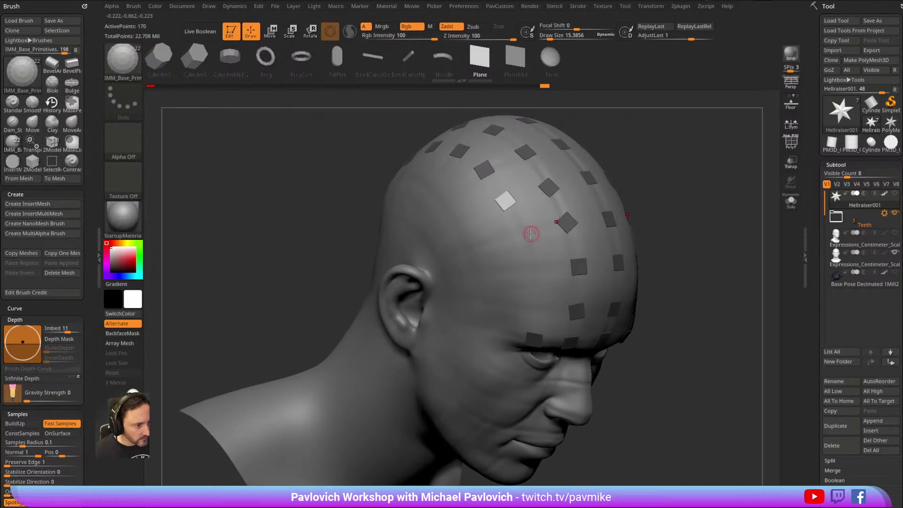
Complete this outer mirrored row of planes down the front of the skull to above the outer brow.
{"action": "left_click_drag", "start_coordinate": [523, 232], "coordinate": [548, 221], "text": "ctrl"}
{"action": "left_click", "coordinate": [522, 233]}
{"action": "left_click_drag", "start_coordinate": [649, 210], "coordinate": [537, 244]}
{"action": "left_click", "coordinate": [527, 239]}
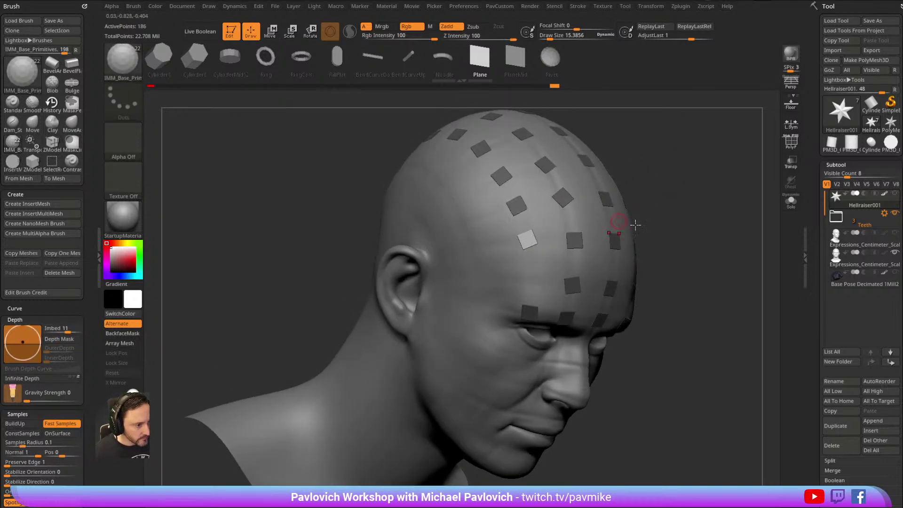
{"action": "left_click_drag", "start_coordinate": [644, 209], "coordinate": [643, 187]}
{"action": "mouse_move", "coordinate": [538, 248]}
{"action": "right_mouse_down"}
{"action": "mouse_move", "coordinate": [627, 192]}
{"action": "mouse_move", "coordinate": [550, 235]}
{"action": "right_mouse_up"}
Start the next outer mirrored row of planes at the temple and continue it up the side of the head.
{"action": "right_click_drag", "start_coordinate": [619, 227], "coordinate": [489, 304]}
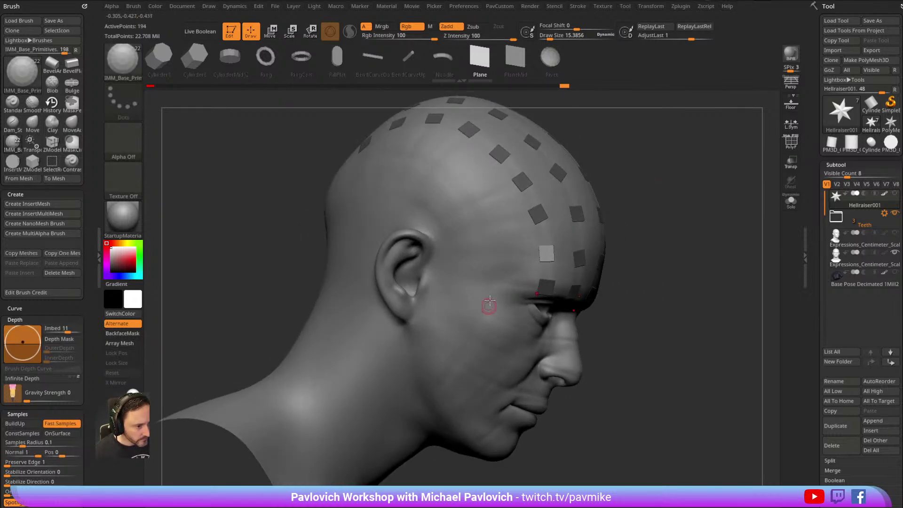
{"action": "left_click", "coordinate": [496, 283]}
{"action": "left_click", "coordinate": [495, 253]}
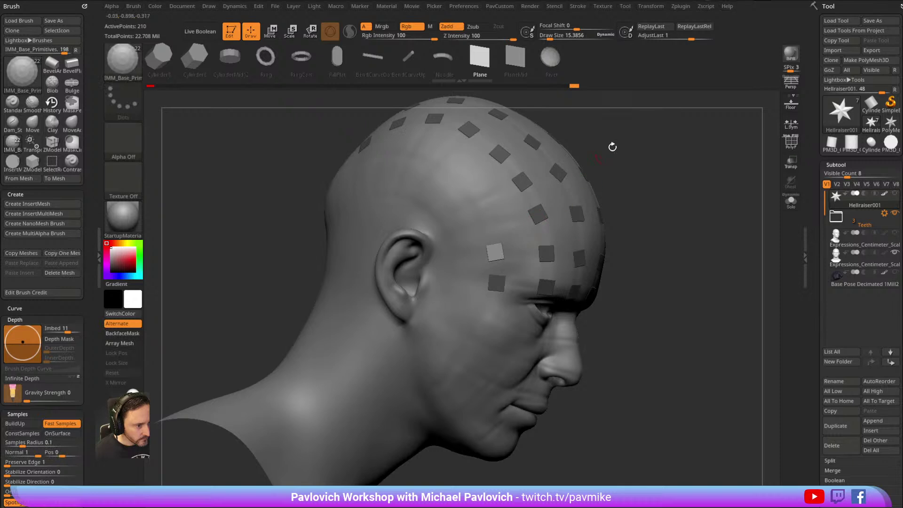
{"action": "right_click_drag", "start_coordinate": [601, 157], "coordinate": [617, 206], "text": "alt"}
{"action": "left_click", "coordinate": [502, 271]}
{"action": "left_click", "coordinate": [489, 248]}
Extend the outer mirrored row of planes along the upper side of the skull toward the back.
{"action": "right_click_drag", "start_coordinate": [575, 149], "coordinate": [591, 192]}
{"action": "left_click", "coordinate": [490, 265]}
{"action": "right_click_drag", "start_coordinate": [537, 168], "coordinate": [532, 215]}
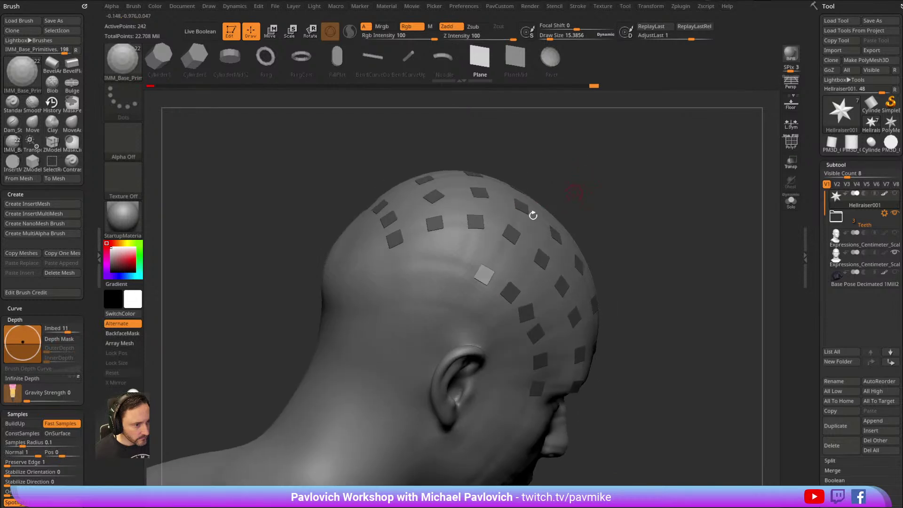
{"action": "right_click_drag", "start_coordinate": [517, 181], "coordinate": [532, 215]}
{"action": "left_click", "coordinate": [464, 270]}
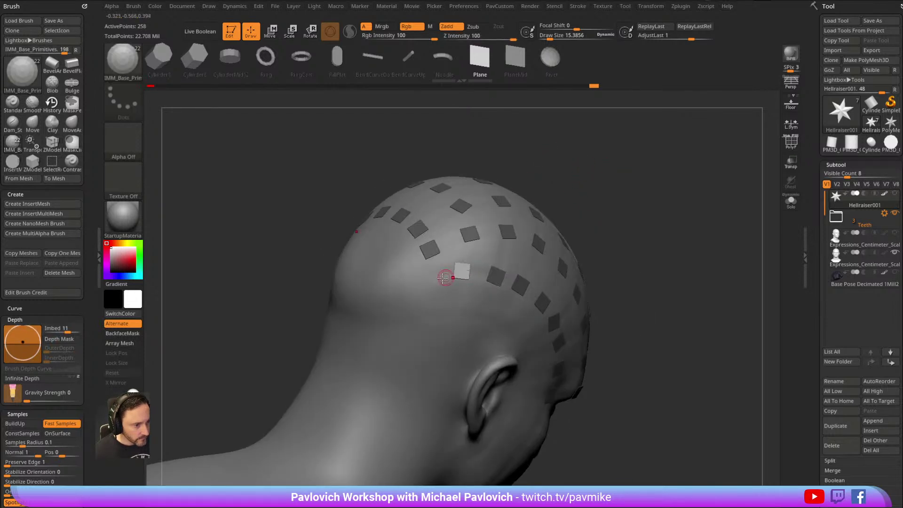
{"action": "left_click", "coordinate": [430, 278]}
Start a lower mirrored row of planes behind the ear and bring it forward toward the ear's top.
{"action": "right_click_drag", "start_coordinate": [430, 277], "coordinate": [492, 306]}
{"action": "left_click", "coordinate": [479, 298]}
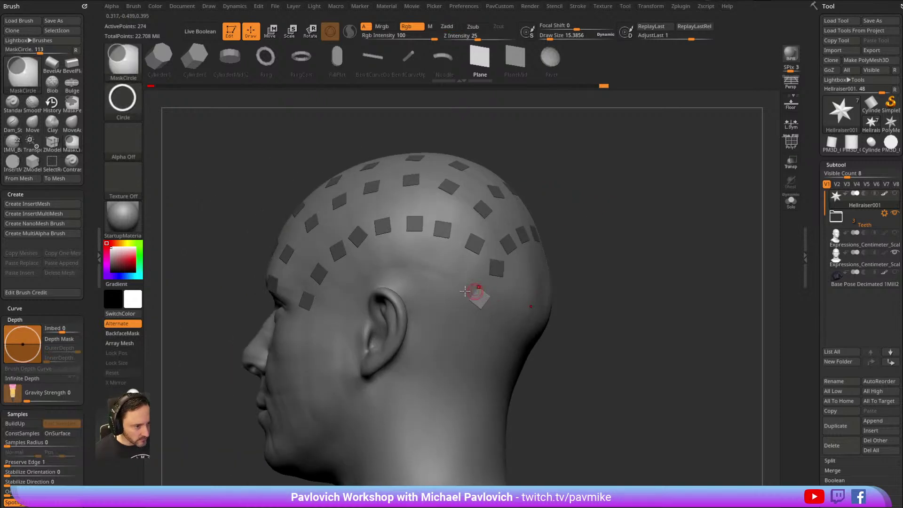
{"action": "left_click", "coordinate": [457, 281]}
{"action": "right_click_drag", "start_coordinate": [520, 201], "coordinate": [617, 187]}
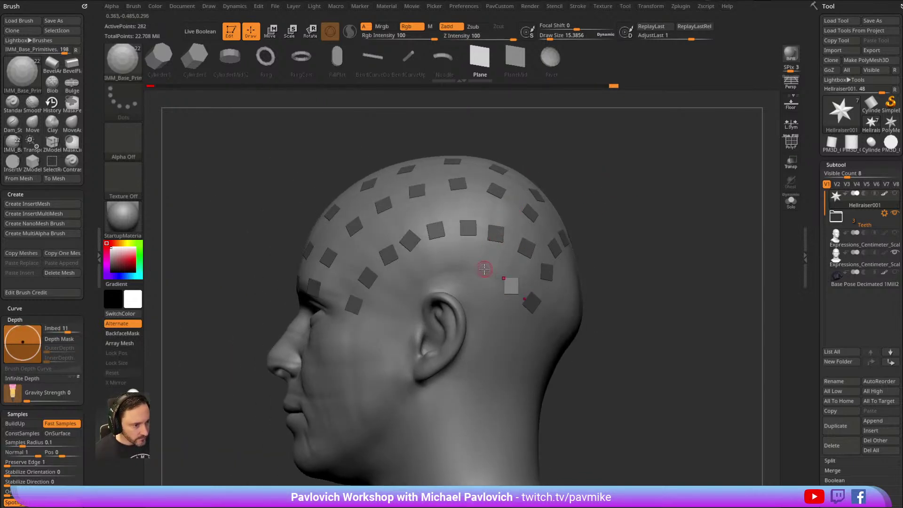
{"action": "key", "text": "ctrl"}
{"action": "left_click_drag", "start_coordinate": [486, 273], "coordinate": [488, 273], "text": "ctrl"}
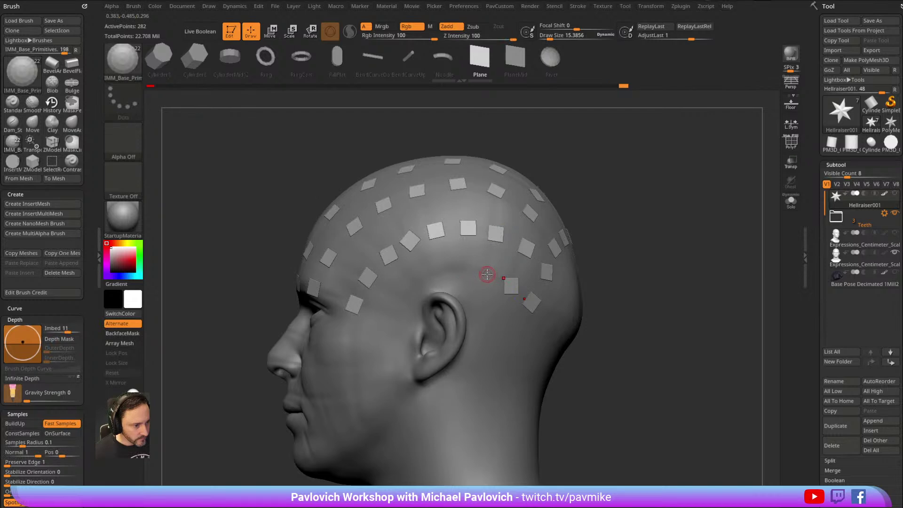
{"action": "left_click", "coordinate": [488, 273]}
Continue the lower mirrored row of planes forward over the top of the ear.
{"action": "right_click_drag", "start_coordinate": [487, 274], "coordinate": [570, 187]}
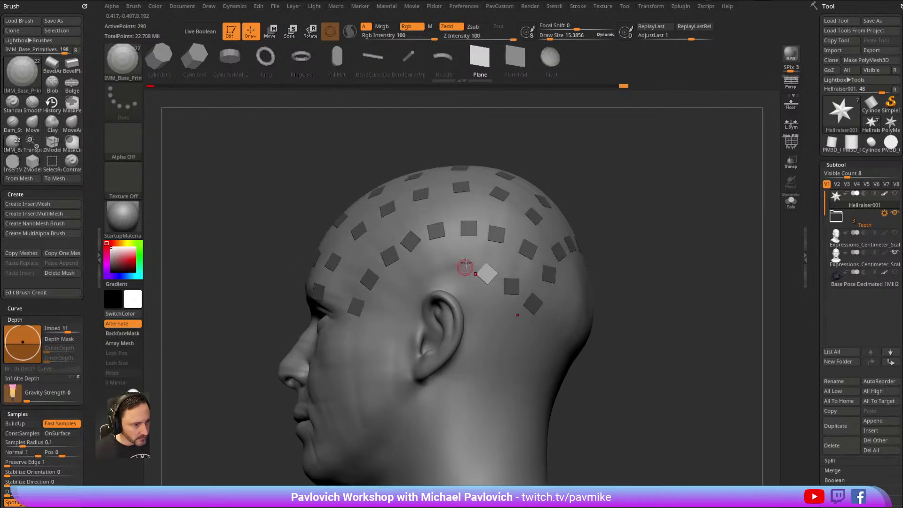
{"action": "right_click_drag", "start_coordinate": [465, 268], "coordinate": [560, 174]}
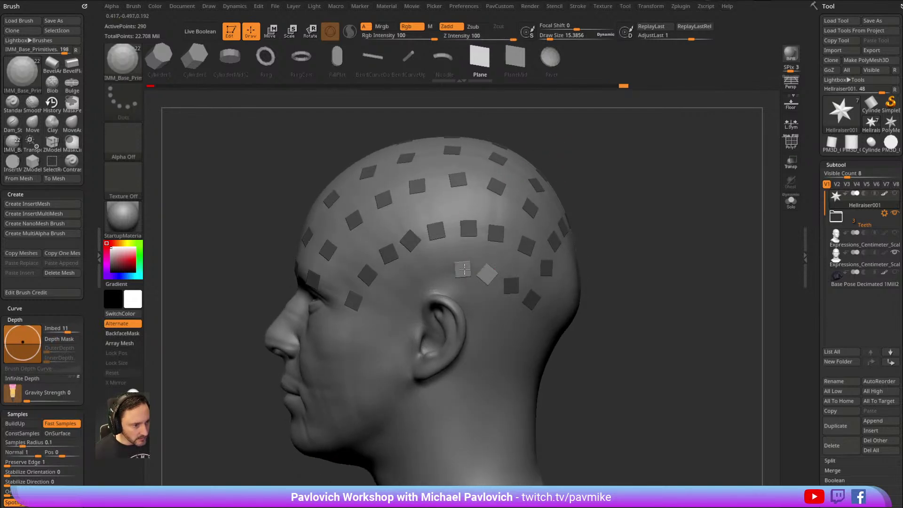
{"action": "left_click", "coordinate": [465, 268]}
{"action": "key", "text": "ctrl+i"}
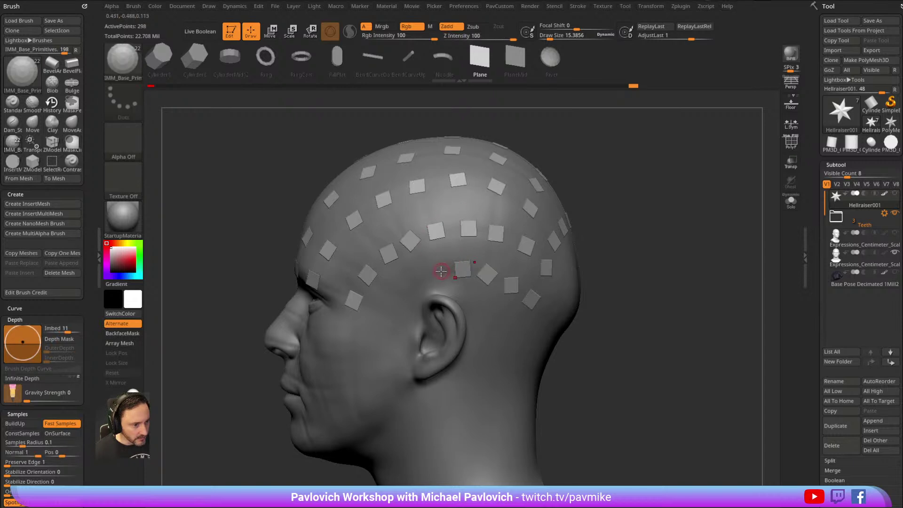
{"action": "left_click", "coordinate": [442, 272]}
{"action": "mouse_move", "coordinate": [564, 192]}
{"action": "right_mouse_down"}
{"action": "mouse_move", "coordinate": [628, 153]}
{"action": "mouse_move", "coordinate": [597, 200]}
{"action": "mouse_move", "coordinate": [564, 207]}
{"action": "right_mouse_up"}
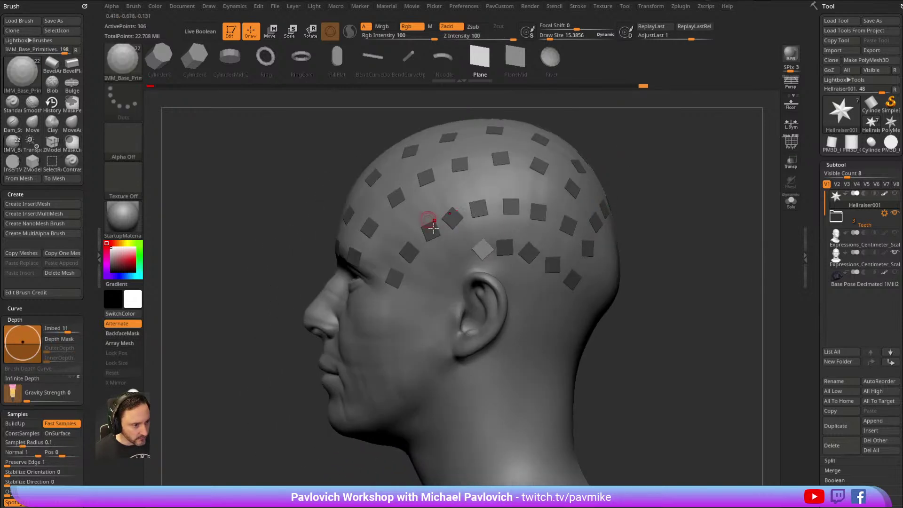
{"action": "left_click", "coordinate": [455, 263]}
{"action": "right_click_drag", "start_coordinate": [454, 263], "coordinate": [430, 265]}
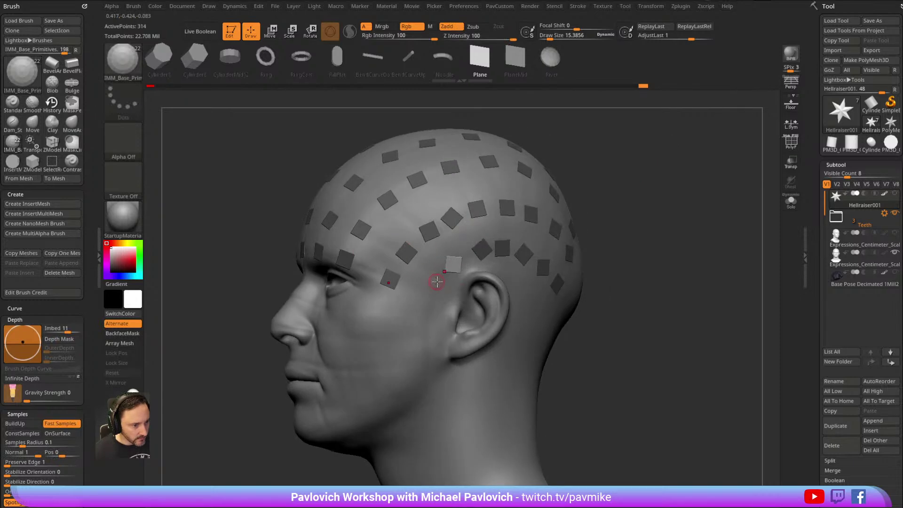
Run the lower mirrored row of planes down in front of the ear to the jaw corner.
{"action": "left_click", "coordinate": [441, 279]}
{"action": "left_click", "coordinate": [431, 295]}
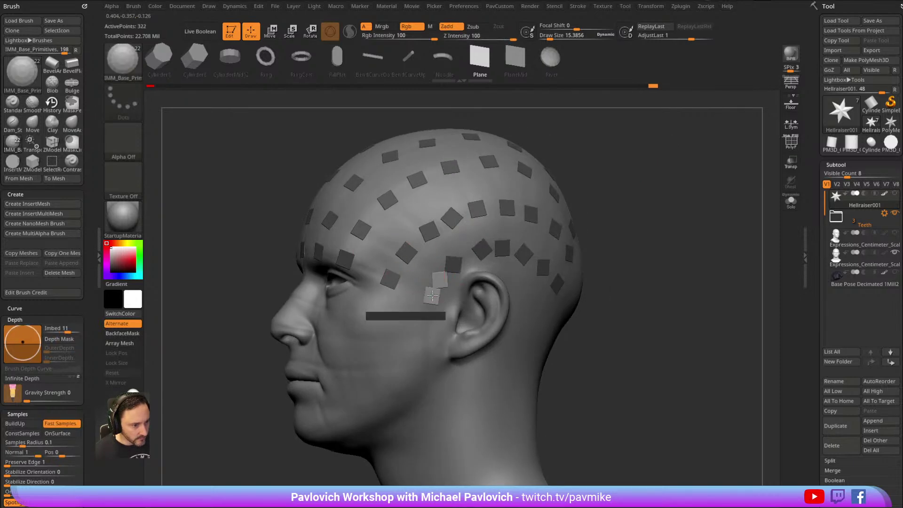
{"action": "right_click_drag", "start_coordinate": [625, 198], "coordinate": [486, 275]}
{"action": "left_click", "coordinate": [465, 285]}
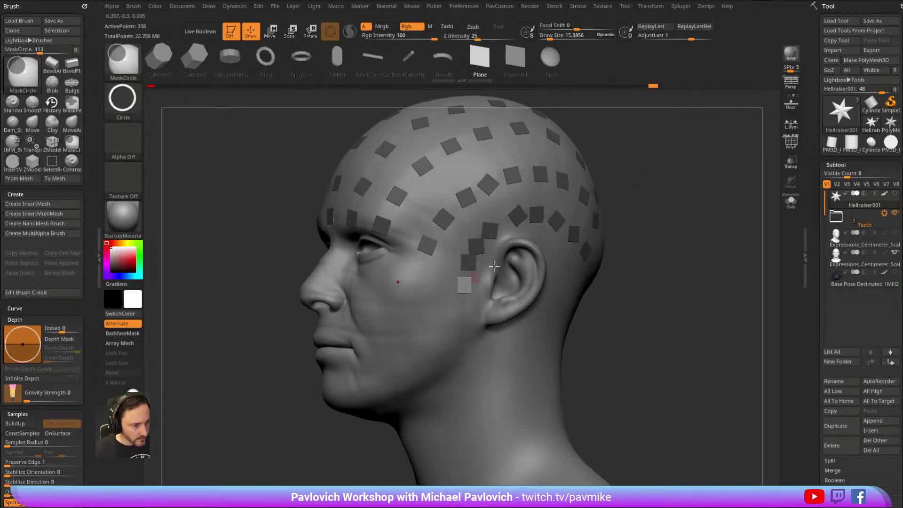
{"action": "left_click", "coordinate": [464, 307]}
{"action": "right_click_drag", "start_coordinate": [583, 252], "coordinate": [646, 210]}
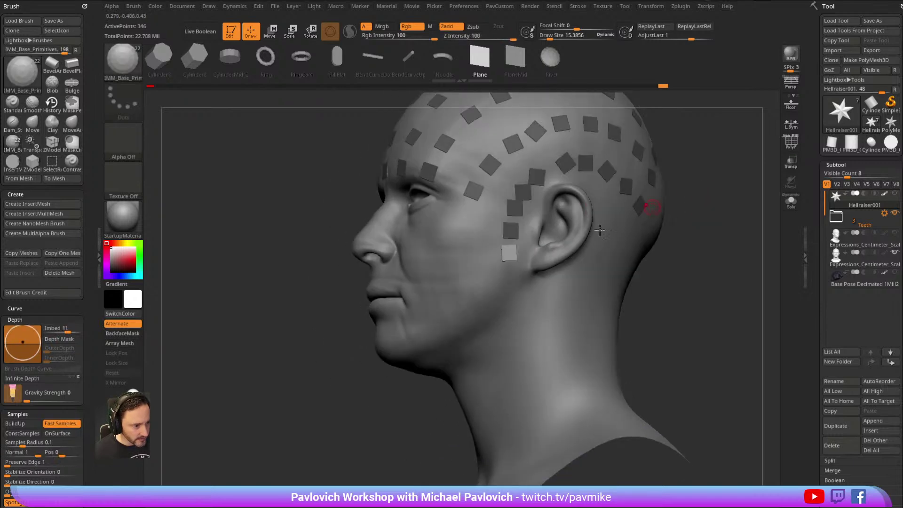
{"action": "left_click", "coordinate": [511, 275]}
{"action": "right_click_drag", "start_coordinate": [425, 385], "coordinate": [511, 302]}
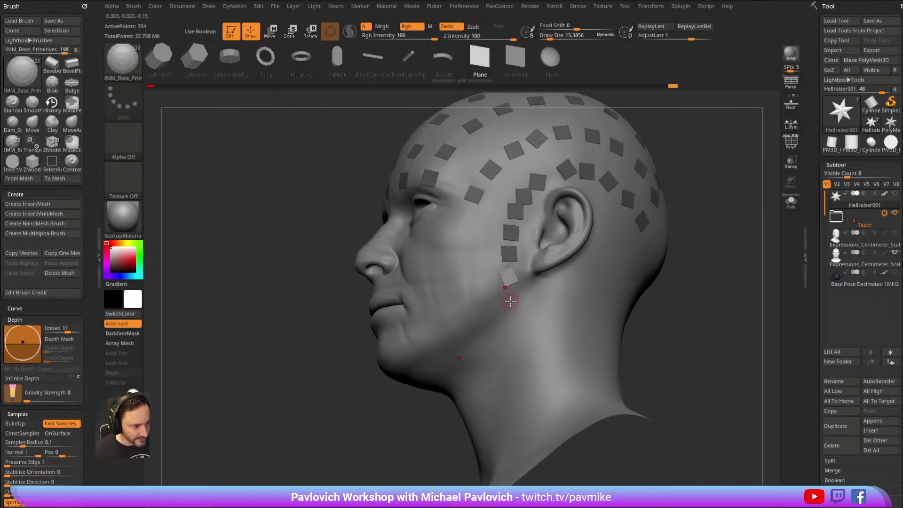
{"action": "left_click", "coordinate": [507, 297]}
Insert a mirrored column of planes from the temple down the outer cheek to the jawline.
{"action": "right_click_drag", "start_coordinate": [661, 177], "coordinate": [501, 259]}
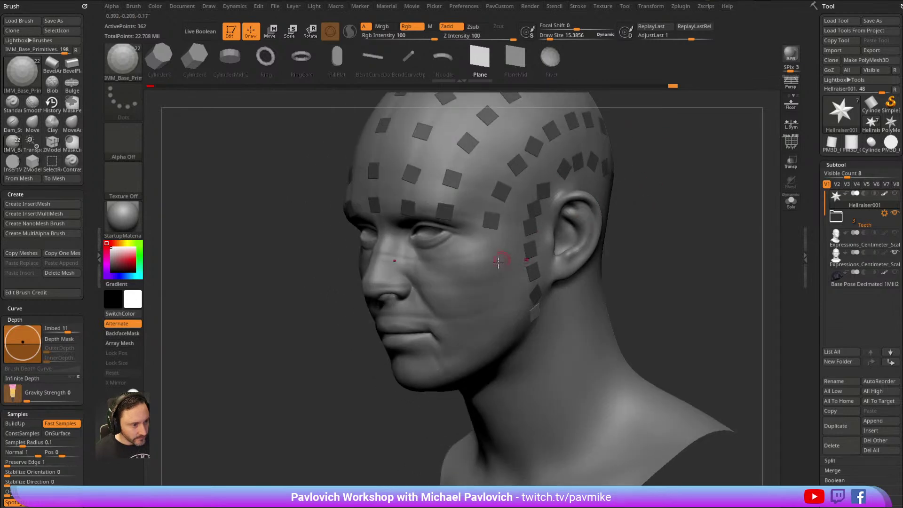
{"action": "left_click", "coordinate": [493, 252]}
{"action": "key", "text": "ctrl"}
{"action": "left_click_drag", "start_coordinate": [497, 282], "coordinate": [516, 264]}
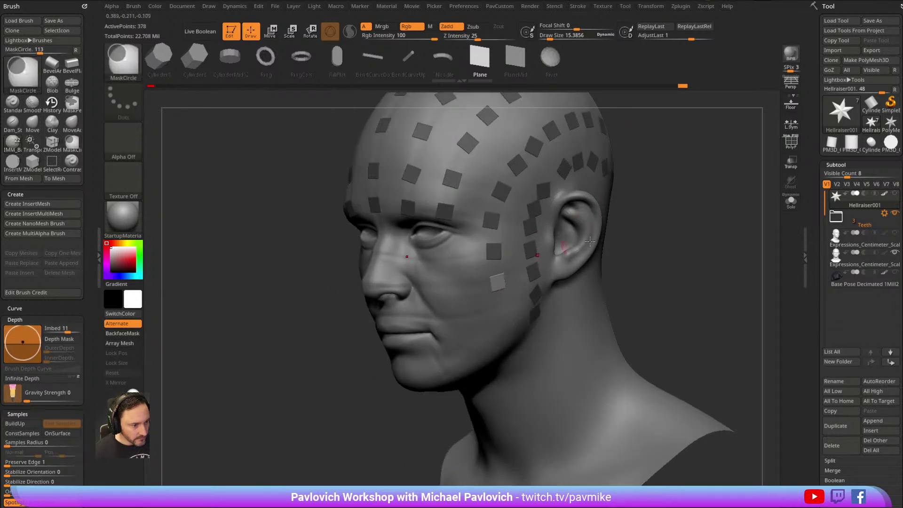
{"action": "right_click_drag", "start_coordinate": [515, 264], "coordinate": [569, 234]}
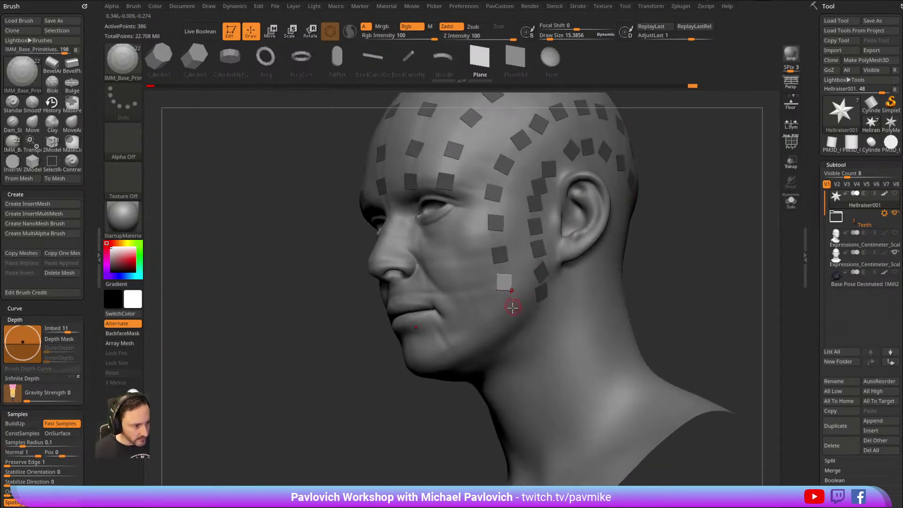
{"action": "left_click_drag", "start_coordinate": [659, 232], "coordinate": [632, 228]}
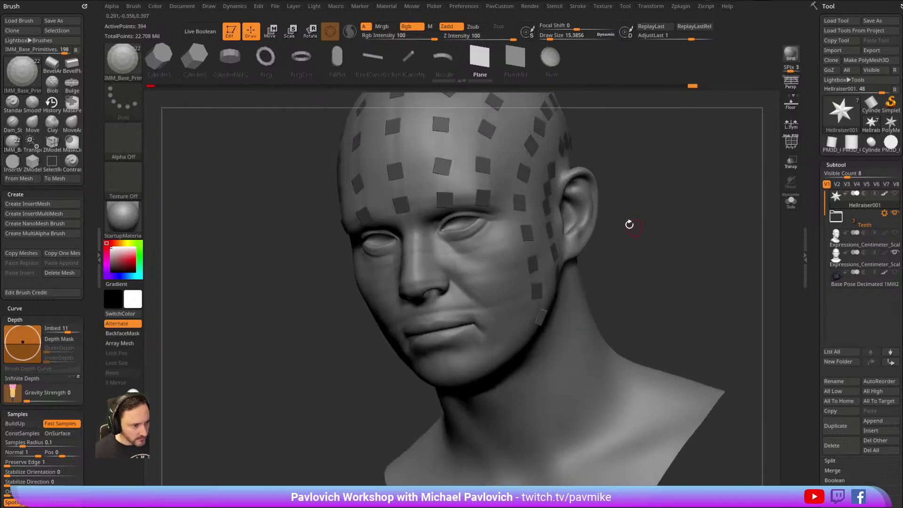
Insert a mirrored column of planes from below the eye down the cheek to the jaw beside the chin.
{"action": "left_click", "coordinate": [490, 246]}
{"action": "right_click_drag", "start_coordinate": [489, 246], "coordinate": [483, 275]}
{"action": "left_click", "coordinate": [496, 269]}
{"action": "left_click", "coordinate": [501, 302]}
{"action": "left_click", "coordinate": [513, 311]}
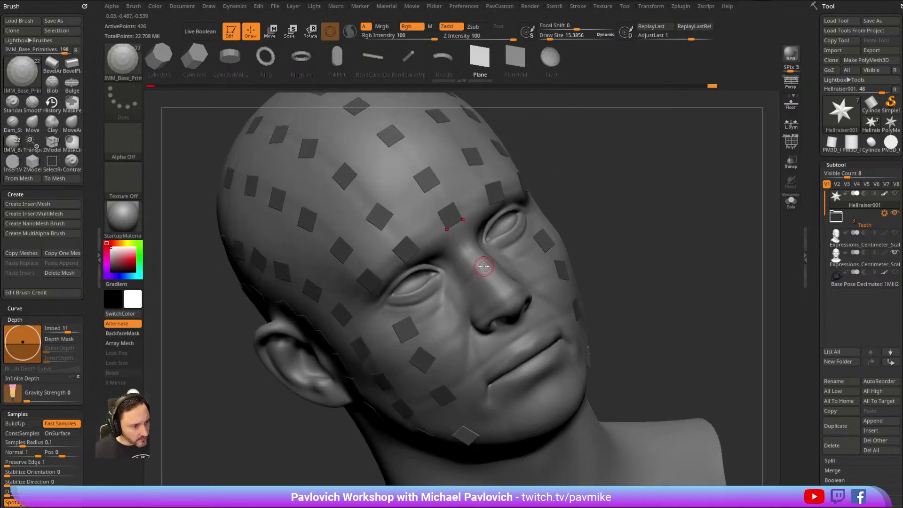
Place planes down the face's centre line on the nose bridge, nose tip, upper lip and chin.
{"action": "left_click", "coordinate": [484, 266]}
{"action": "left_click", "coordinate": [511, 297]}
{"action": "right_click_drag", "start_coordinate": [511, 296], "coordinate": [576, 204]}
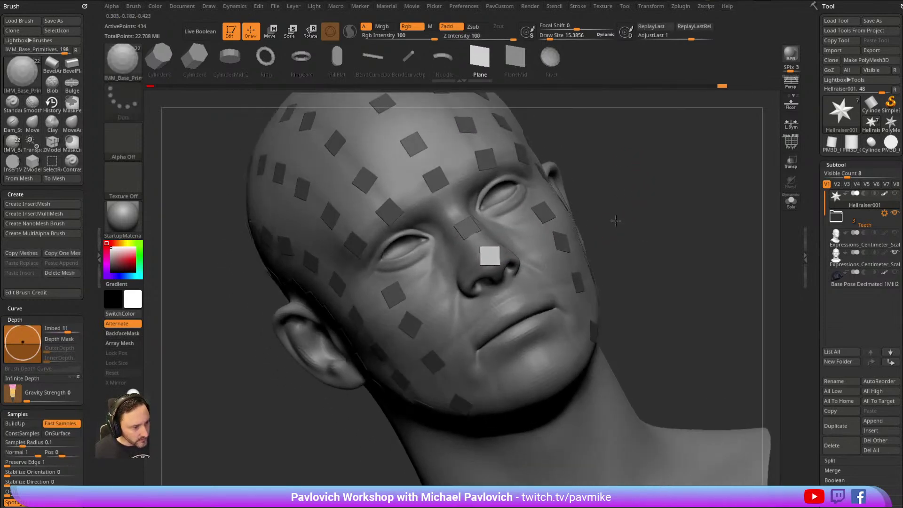
{"action": "left_click", "coordinate": [507, 299]}
{"action": "right_click_drag", "start_coordinate": [508, 299], "coordinate": [530, 306]}
{"action": "left_click", "coordinate": [474, 329]}
{"action": "left_click", "coordinate": [507, 313]}
Add mirrored planes beside the mouth and along the sides of the nose to complete the face grid.
{"action": "right_click_drag", "start_coordinate": [544, 262], "coordinate": [586, 232]}
{"action": "left_click", "coordinate": [467, 282]}
{"action": "right_click_drag", "start_coordinate": [467, 282], "coordinate": [600, 134]}
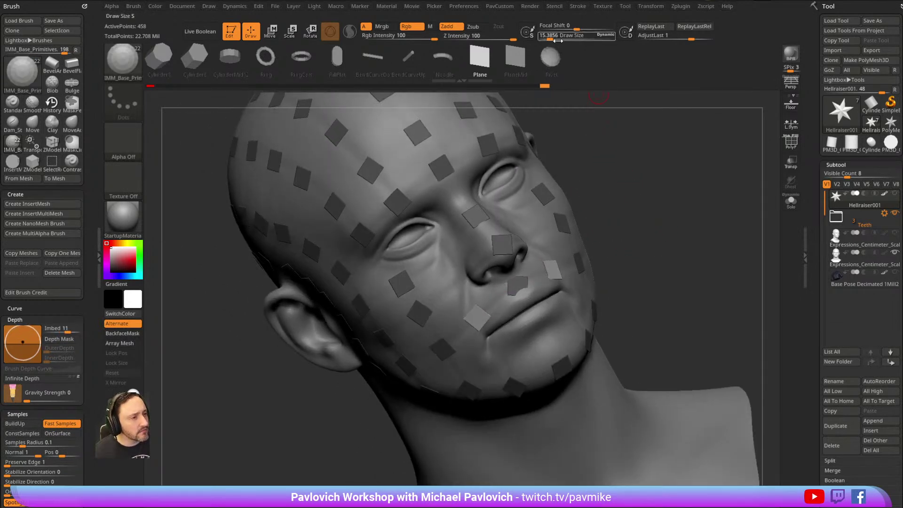
{"action": "right_click_drag", "start_coordinate": [622, 181], "coordinate": [608, 158]}
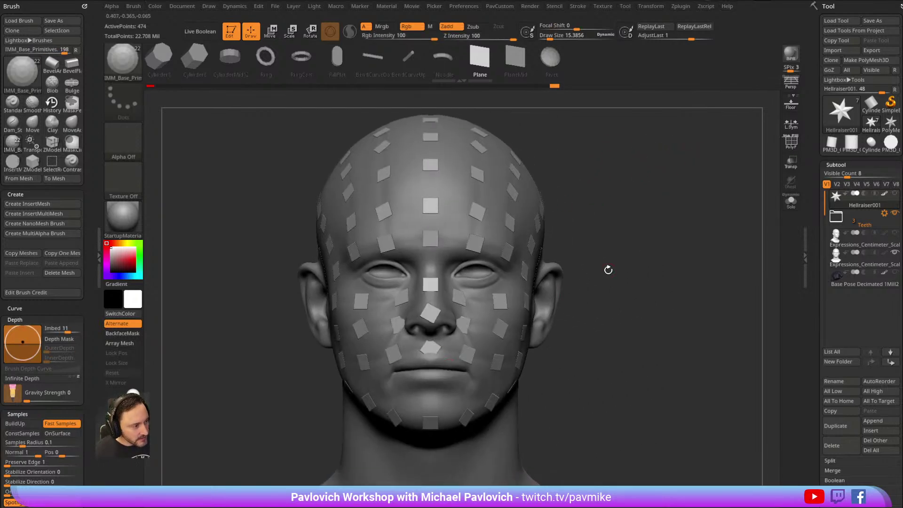
{"action": "right_click_drag", "start_coordinate": [600, 268], "coordinate": [635, 253]}
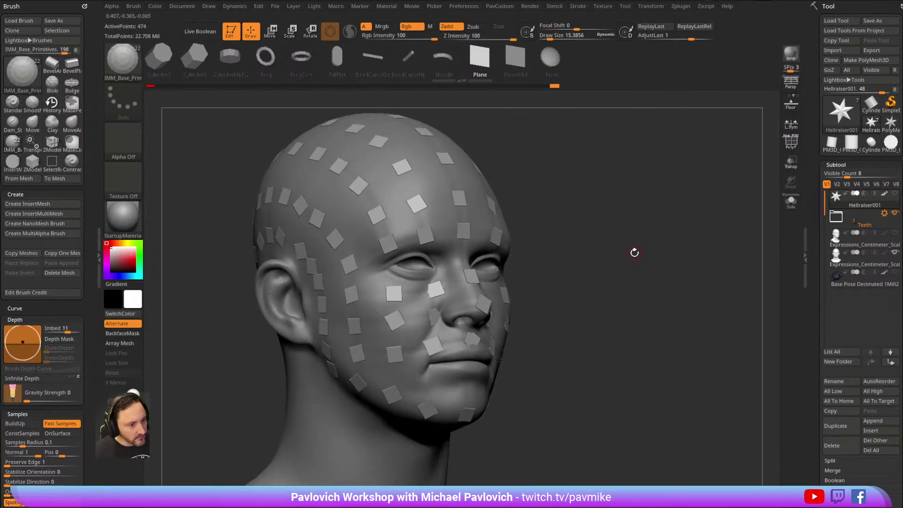
Isolate the star mesh from the planes and split the planes off into a separate subtool.
{"action": "left_click", "coordinate": [791, 202]}
{"action": "right_click_drag", "start_coordinate": [642, 218], "coordinate": [654, 225]}
{"action": "left_click", "coordinate": [335, 203], "text": "ctrl+shift"}
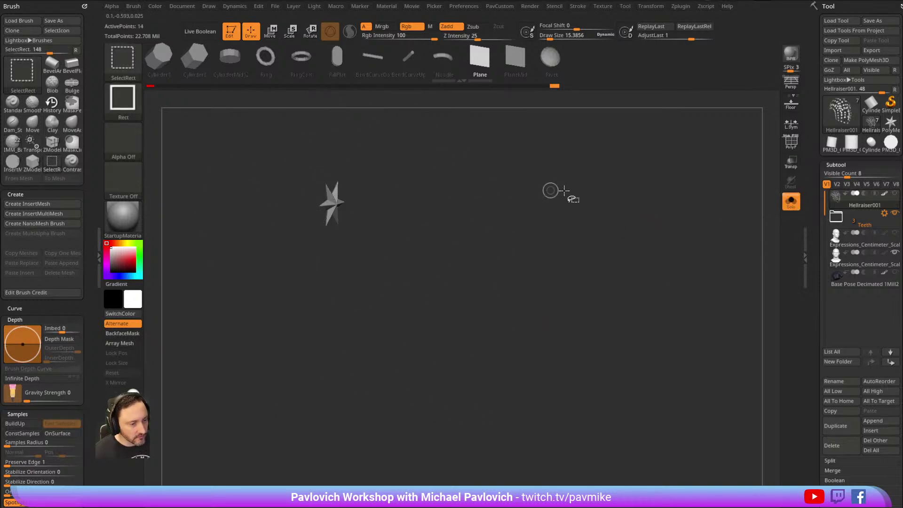
{"action": "key", "text": "5"}
{"action": "left_click", "coordinate": [634, 281]}
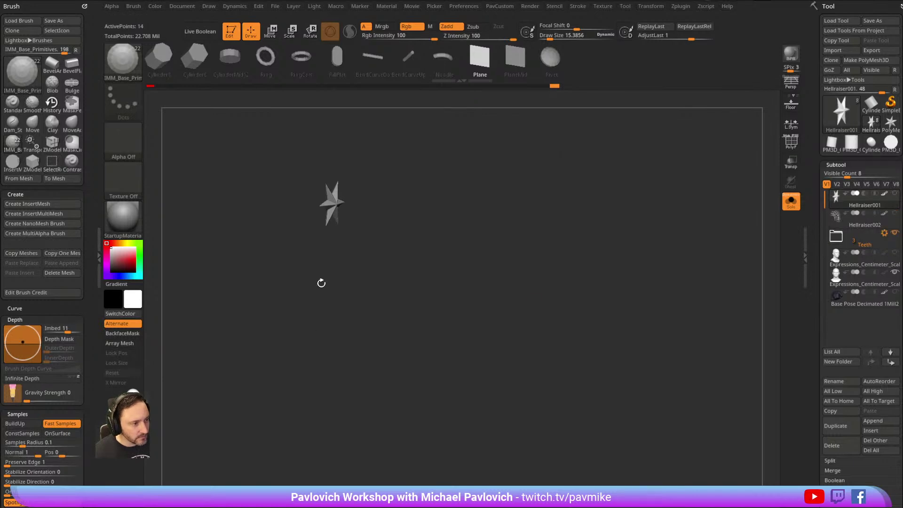
Select the planes subtool and choose the ZModeler brush with Insert NanoMesh as its polygon action.
{"action": "left_click", "coordinate": [871, 225]}
{"action": "mouse_move", "coordinate": [765, 296]}
{"action": "left_mouse_down"}
{"action": "mouse_move", "coordinate": [655, 246]}
{"action": "mouse_move", "coordinate": [611, 238]}
{"action": "left_mouse_up"}
{"action": "key", "text": "b"}
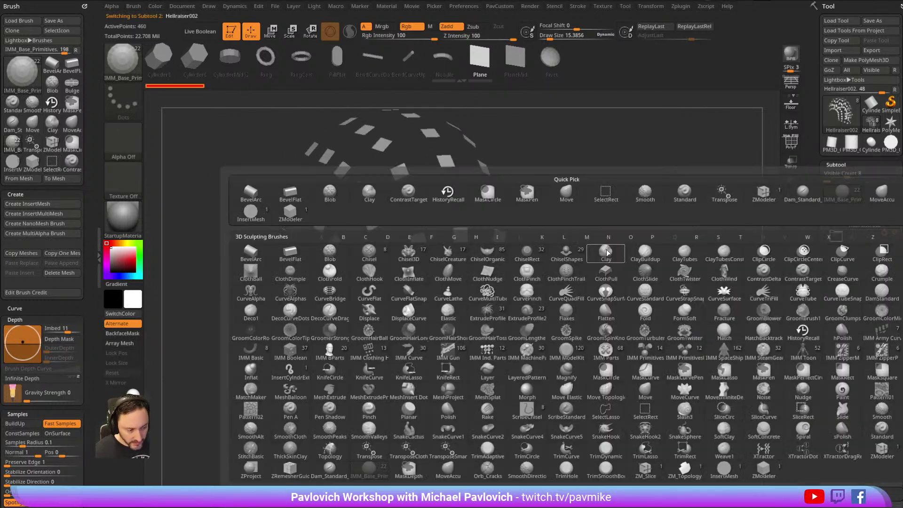
{"action": "left_click", "coordinate": [763, 470]}
{"action": "left_click_drag", "start_coordinate": [737, 416], "coordinate": [623, 196]}
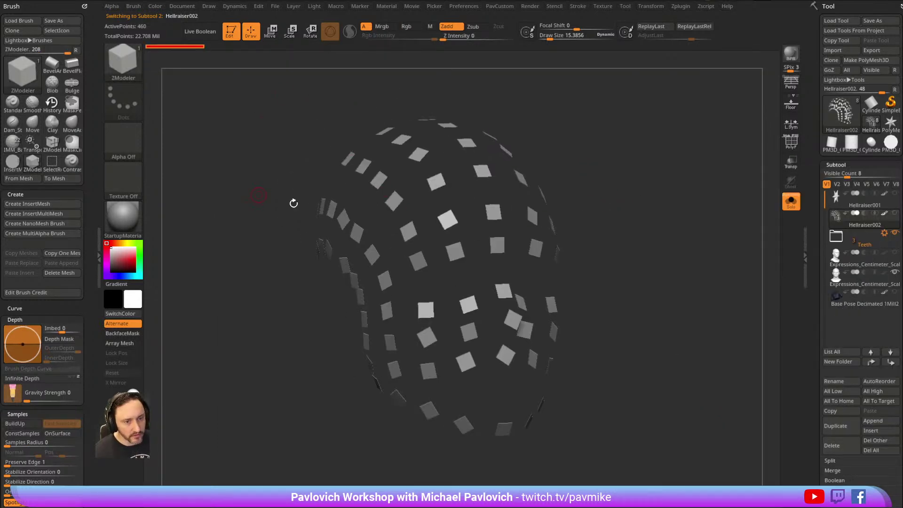
{"action": "key", "text": "space"}
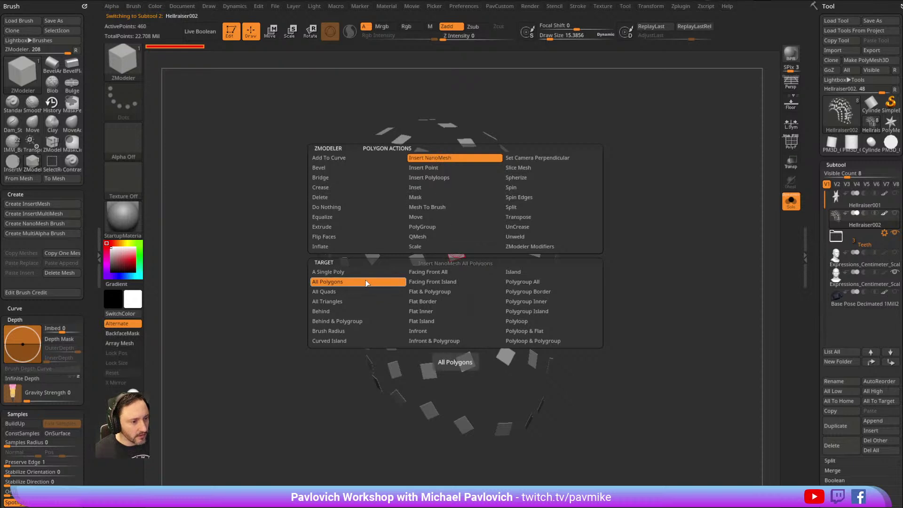
Set the Insert NanoMesh target to Polygroup All, show the polygroups and the head, and insert the pin NanoMesh on every plane.
{"action": "left_click_drag", "start_coordinate": [588, 200], "coordinate": [579, 207], "text": "ctrl"}
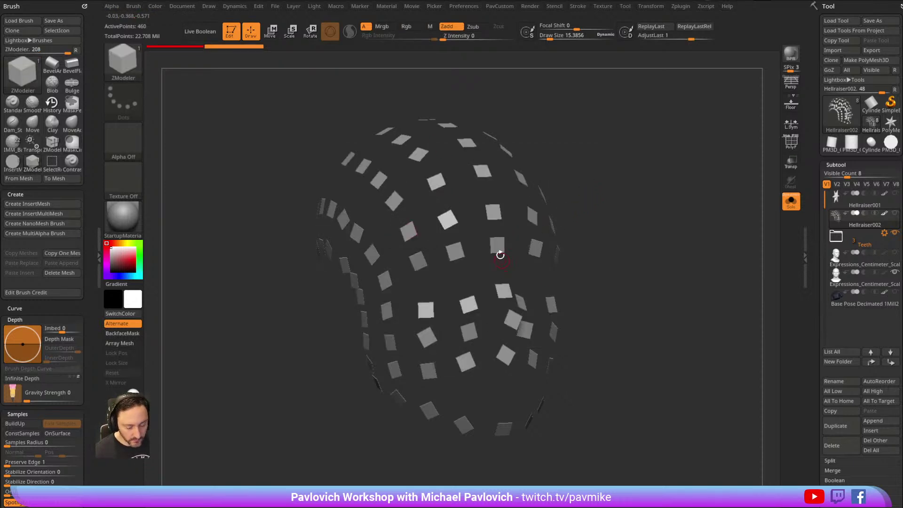
{"action": "key", "text": "space"}
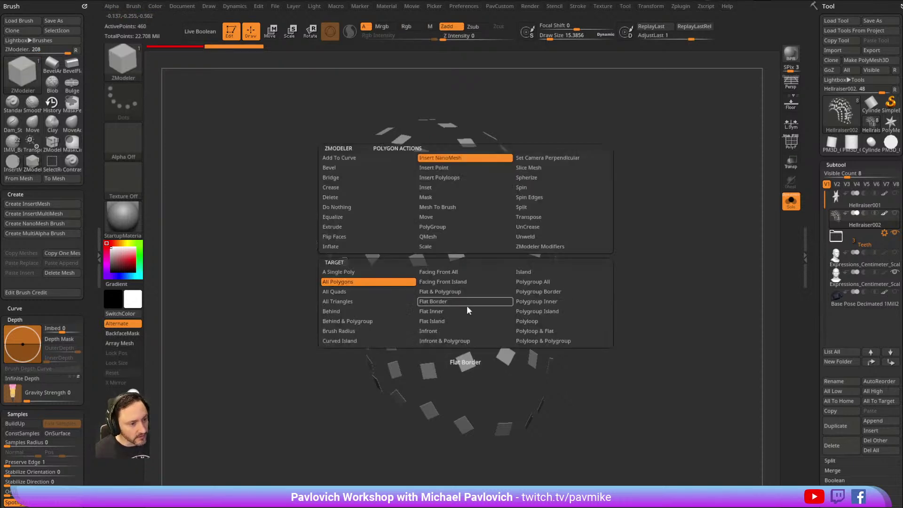
{"action": "left_click", "coordinate": [540, 283]}
{"action": "left_click", "coordinate": [790, 141]}
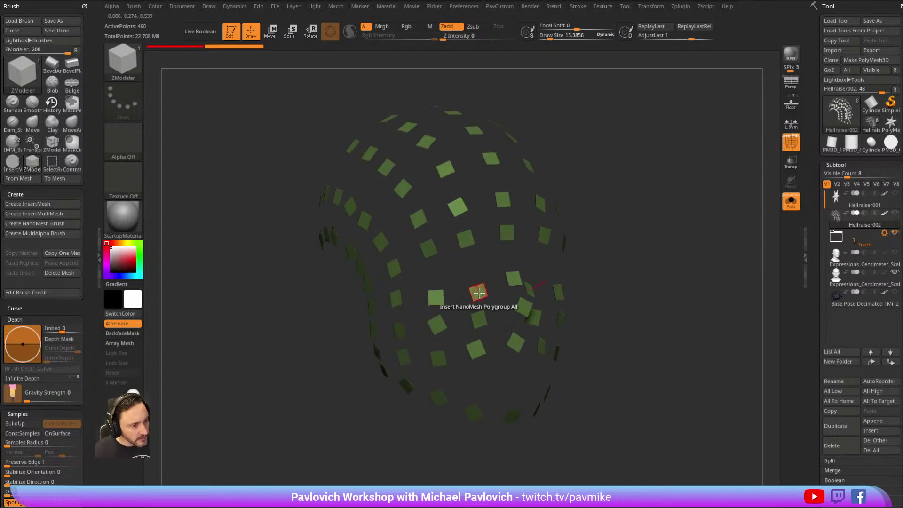
{"action": "left_click", "coordinate": [512, 275]}
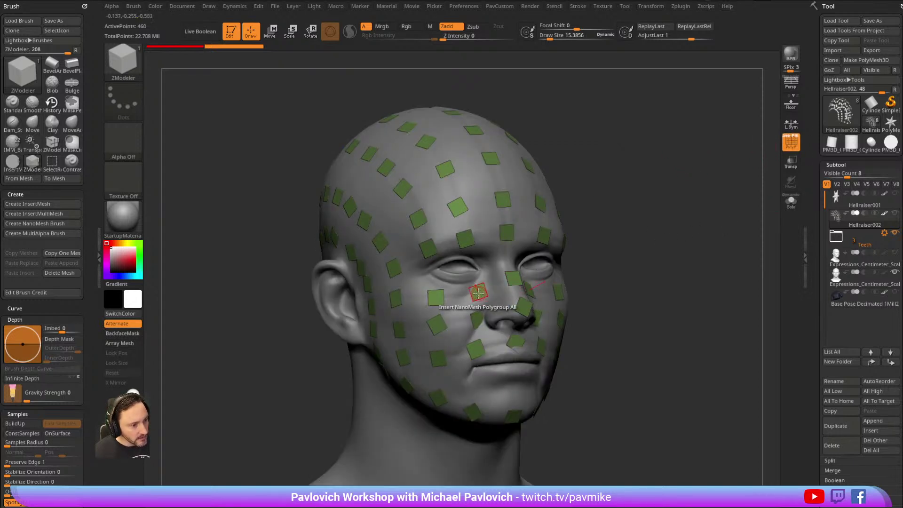
{"action": "mouse_move", "coordinate": [807, 252]}
{"action": "left_mouse_down"}
{"action": "mouse_move", "coordinate": [814, 240]}
{"action": "mouse_move", "coordinate": [801, 117]}
{"action": "mouse_move", "coordinate": [819, 157]}
{"action": "left_mouse_up"}
{"action": "left_click", "coordinate": [845, 107], "text": "shift"}
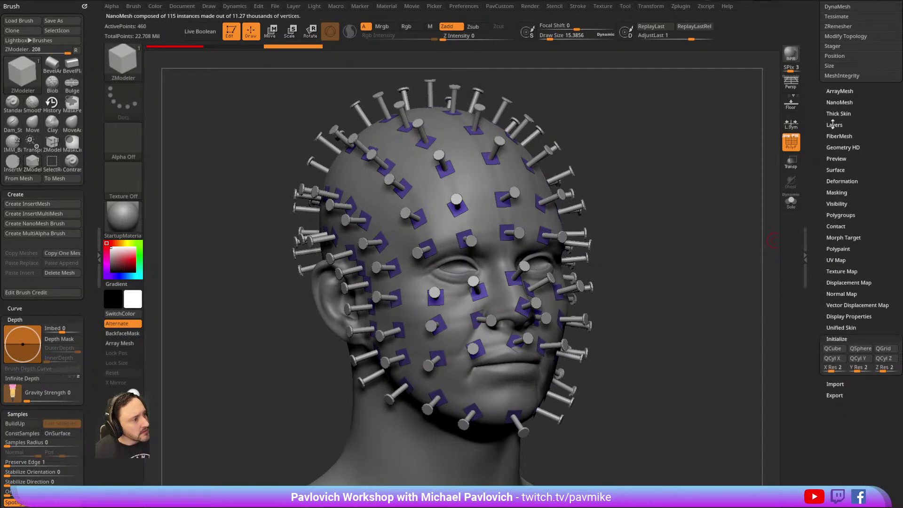
Open the NanoMesh settings of the planes subtool and turn off the display of the placement planes.
{"action": "left_click", "coordinate": [839, 103]}
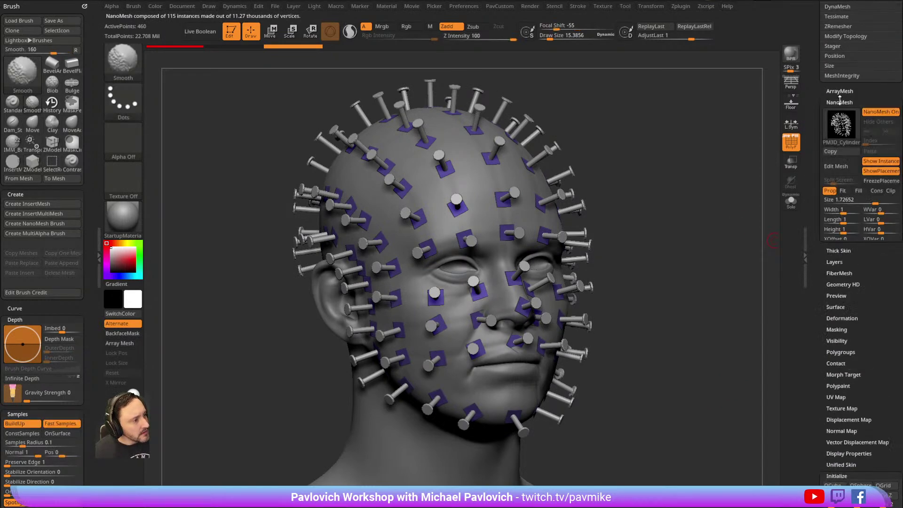
{"action": "left_click", "coordinate": [875, 172]}
{"action": "left_click_drag", "start_coordinate": [676, 191], "coordinate": [749, 227]}
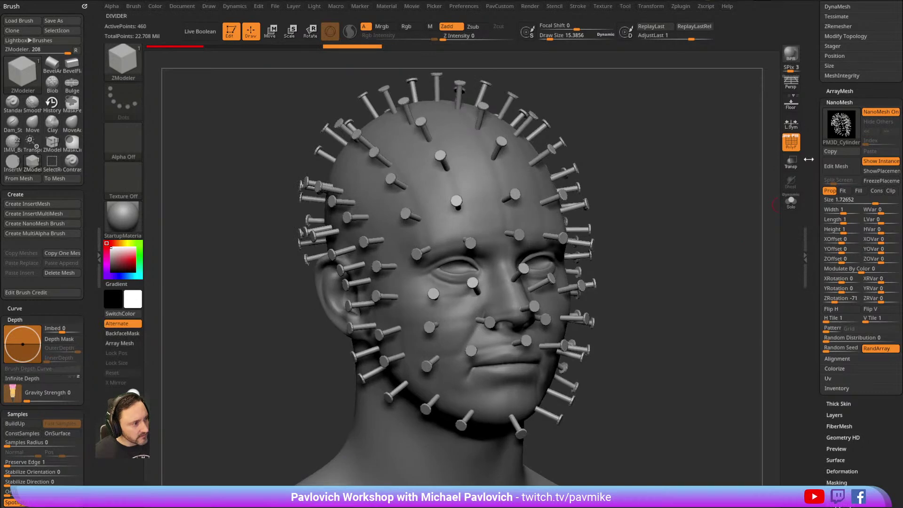
Switch subtool visibility so the head with the carved grid lines shows instead of the smooth one.
{"action": "scroll", "coordinate": [861, 212], "scroll_direction": "up", "scroll_amount": 10}
{"action": "left_click", "coordinate": [895, 234]}
{"action": "left_click", "coordinate": [887, 225]}
{"action": "left_click_drag", "start_coordinate": [658, 127], "coordinate": [706, 150]}
{"action": "scroll", "coordinate": [811, 113], "scroll_direction": "down", "scroll_amount": 10}
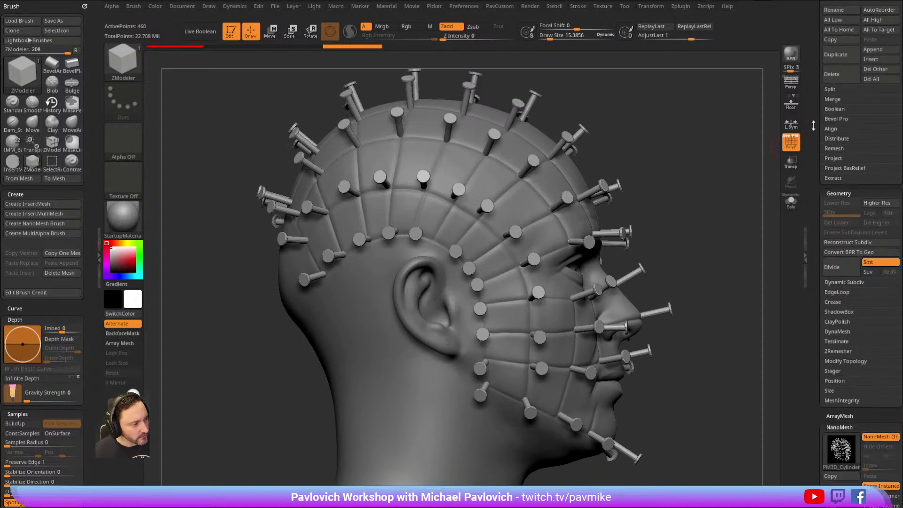
Show the placement planes, isolate their subtool, and duplicate the plane above the ear into the neighbouring gap so it carries its own pin.
{"action": "scroll", "coordinate": [820, 282], "scroll_direction": "down", "scroll_amount": 2}
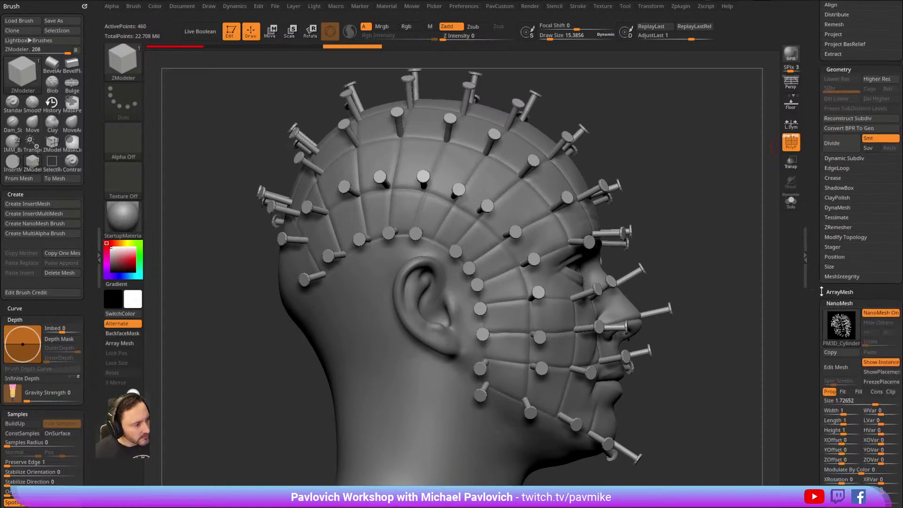
{"action": "left_click", "coordinate": [881, 373]}
{"action": "left_click", "coordinate": [791, 201]}
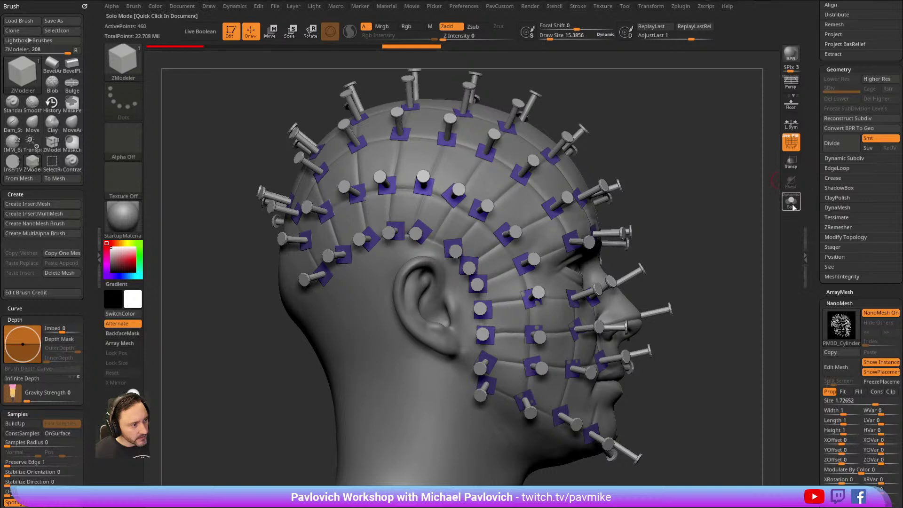
{"action": "key", "text": "ctrl"}
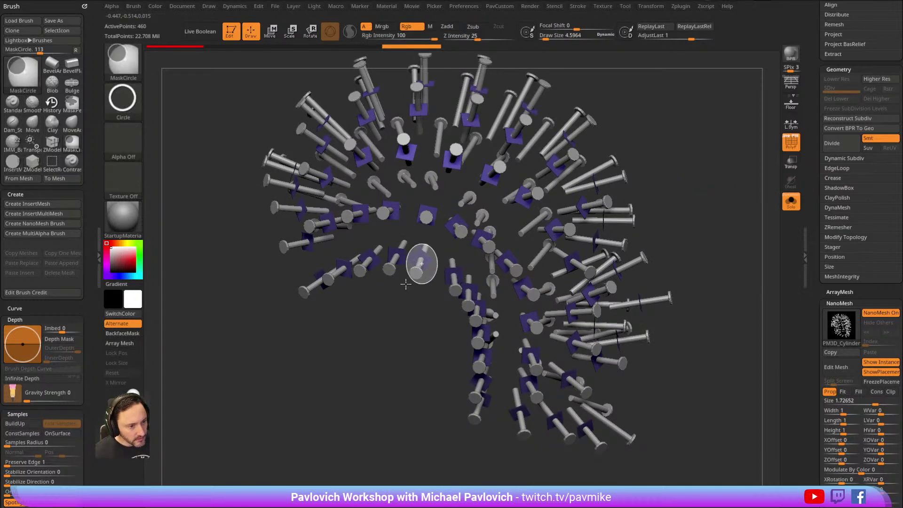
{"action": "left_click_drag", "start_coordinate": [406, 284], "coordinate": [405, 286], "text": "ctrl+alt"}
{"action": "key", "text": "w"}
{"action": "left_click_drag", "start_coordinate": [390, 345], "coordinate": [432, 291], "text": "shift"}
{"action": "left_click", "coordinate": [435, 232], "text": "alt"}
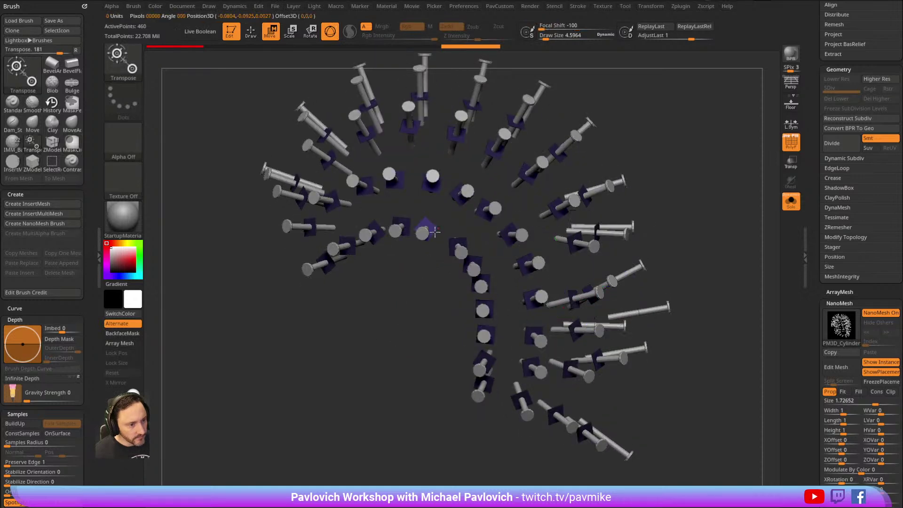
{"action": "left_click_drag", "start_coordinate": [653, 125], "coordinate": [652, 138], "text": "alt"}
{"action": "left_click_drag", "start_coordinate": [476, 203], "coordinate": [487, 205], "text": "ctrl"}
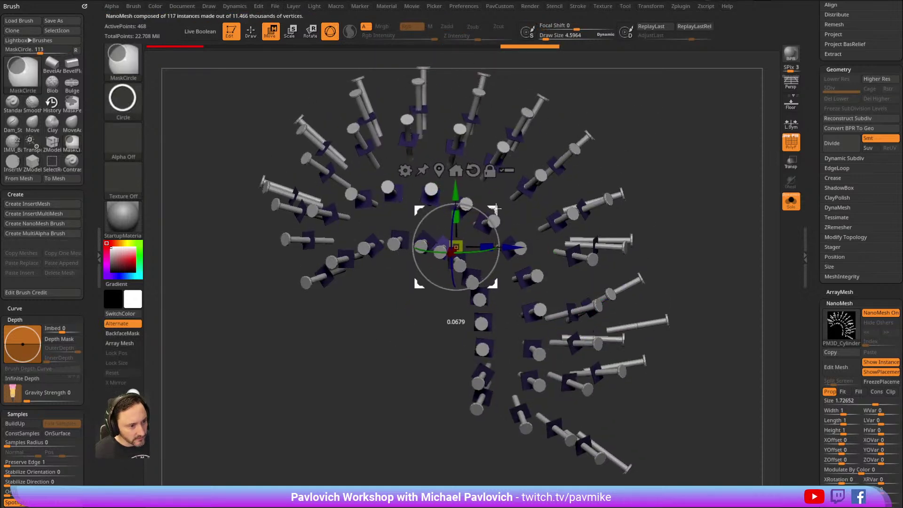
Bring the head back into view, turn off the NanoMesh placement planes, and return to Draw mode.
{"action": "left_click", "coordinate": [791, 201]}
{"action": "mouse_move", "coordinate": [706, 180]}
{"action": "left_mouse_down"}
{"action": "mouse_move", "coordinate": [709, 193]}
{"action": "mouse_move", "coordinate": [685, 198]}
{"action": "mouse_move", "coordinate": [665, 167]}
{"action": "mouse_move", "coordinate": [655, 170]}
{"action": "mouse_move", "coordinate": [689, 152]}
{"action": "mouse_move", "coordinate": [672, 147]}
{"action": "mouse_move", "coordinate": [687, 139]}
{"action": "mouse_move", "coordinate": [670, 164]}
{"action": "mouse_move", "coordinate": [679, 161]}
{"action": "mouse_move", "coordinate": [677, 185]}
{"action": "mouse_move", "coordinate": [734, 224]}
{"action": "mouse_move", "coordinate": [713, 177]}
{"action": "mouse_move", "coordinate": [695, 167]}
{"action": "mouse_move", "coordinate": [700, 203]}
{"action": "mouse_move", "coordinate": [718, 167]}
{"action": "left_mouse_up"}
{"action": "left_click", "coordinate": [875, 372]}
{"action": "key", "text": "q"}
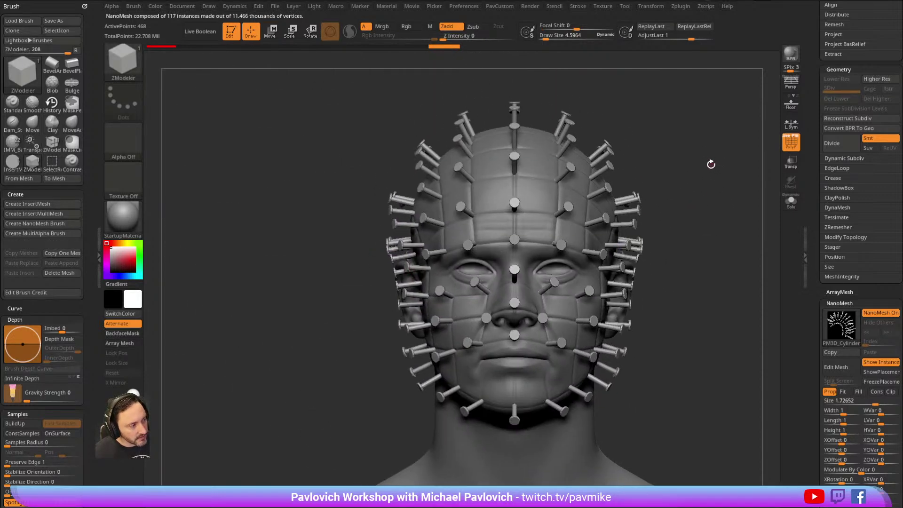
Increase the NanoMesh Z Offset to about 0.51 to push the pins outward from the head.
{"action": "left_click_drag", "start_coordinate": [604, 124], "coordinate": [696, 153]}
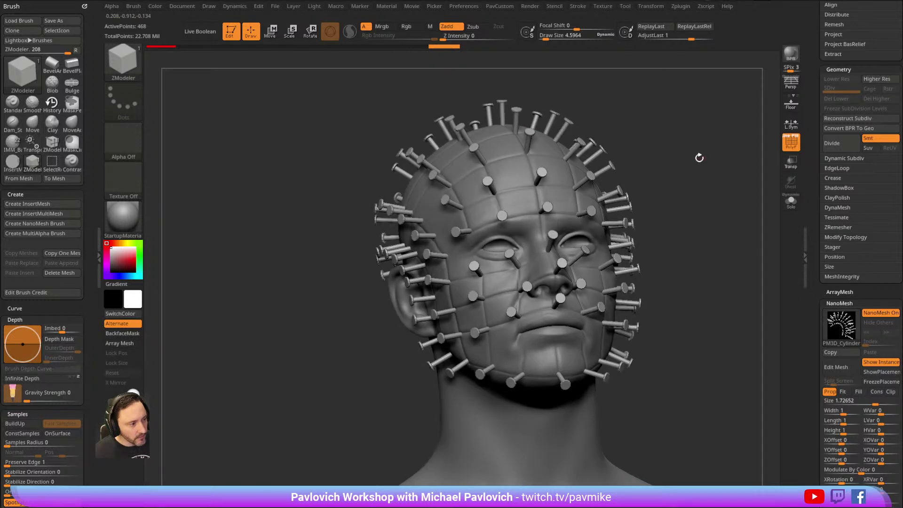
{"action": "scroll", "coordinate": [810, 218], "scroll_direction": "down", "scroll_amount": 5}
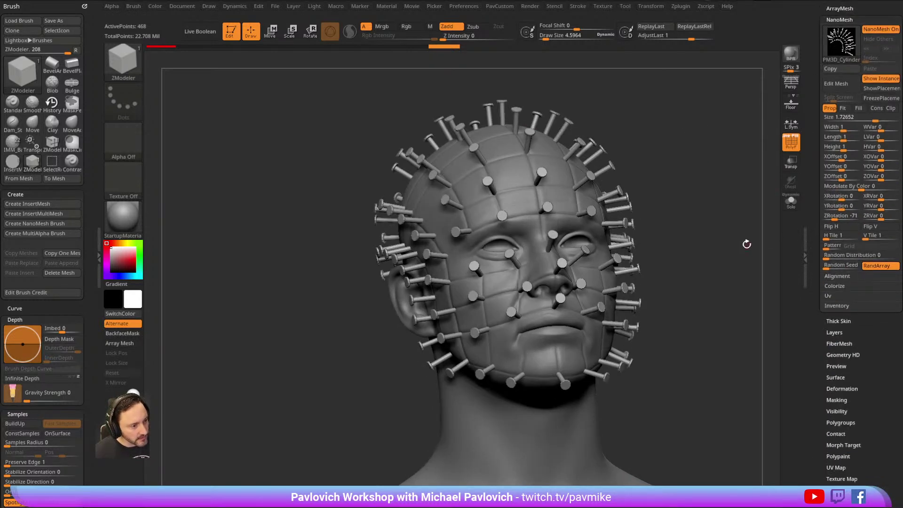
{"action": "left_click_drag", "start_coordinate": [746, 245], "coordinate": [516, 265]}
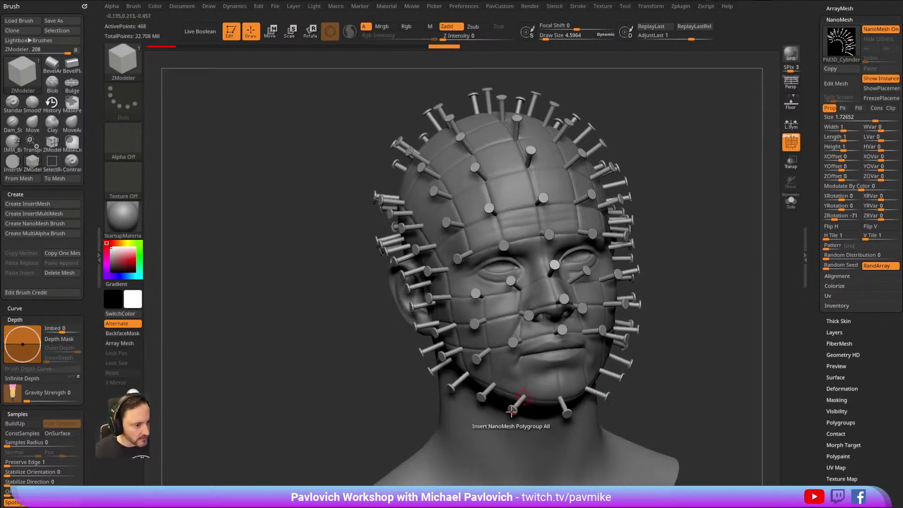
{"action": "left_click_drag", "start_coordinate": [642, 224], "coordinate": [719, 173]}
{"action": "left_click_drag", "start_coordinate": [573, 136], "coordinate": [666, 149]}
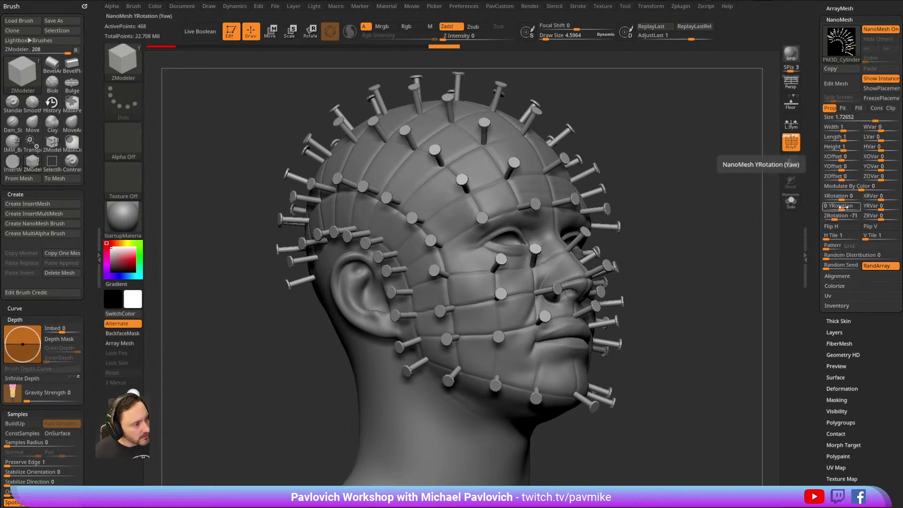
{"action": "left_click_drag", "start_coordinate": [841, 177], "coordinate": [849, 180]}
{"action": "left_click_drag", "start_coordinate": [748, 198], "coordinate": [713, 214], "text": "shift"}
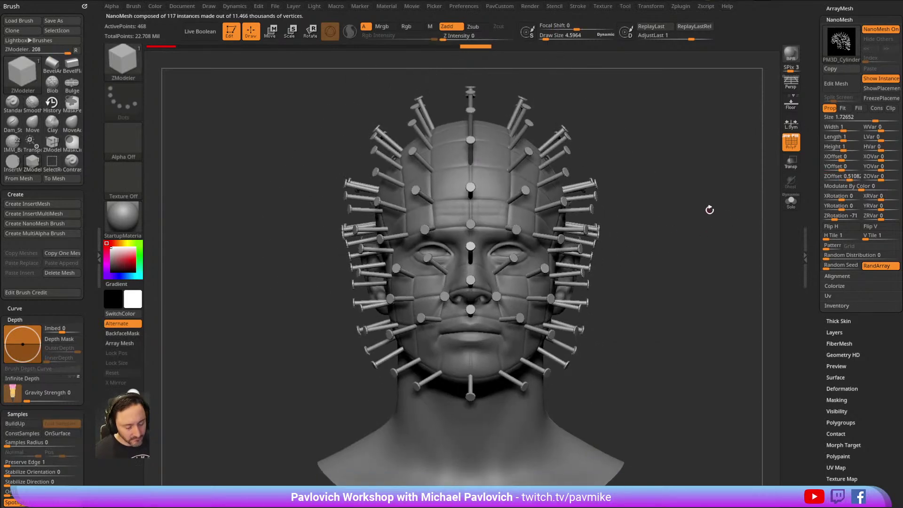
Overlay the reference photo with perspective on, set the NanoMesh Z Offset to about 0.2 to match it, and hide the overlay.
{"action": "key", "text": "9"}
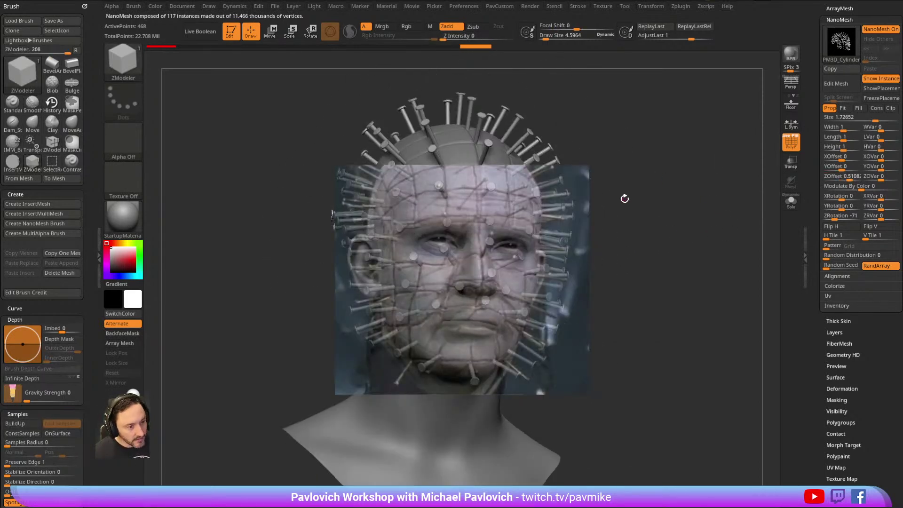
{"action": "key", "text": "p"}
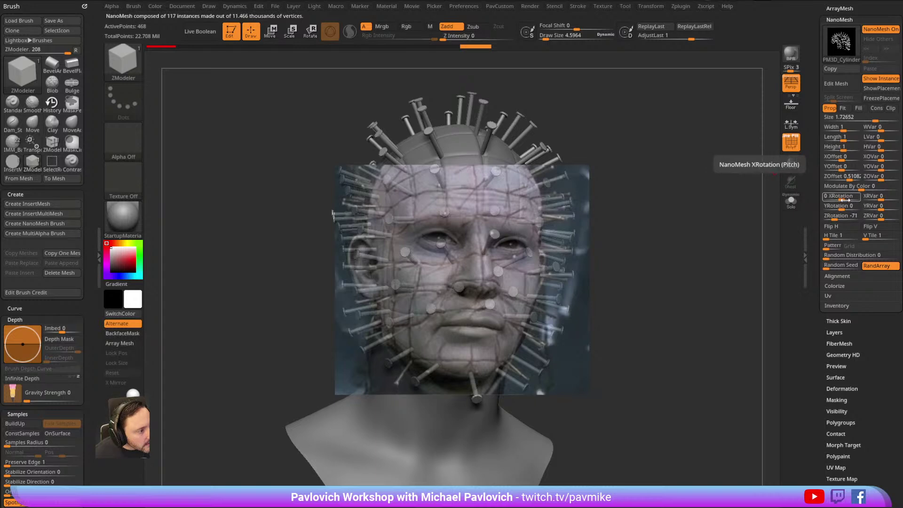
{"action": "left_click_drag", "start_coordinate": [850, 179], "coordinate": [847, 179]}
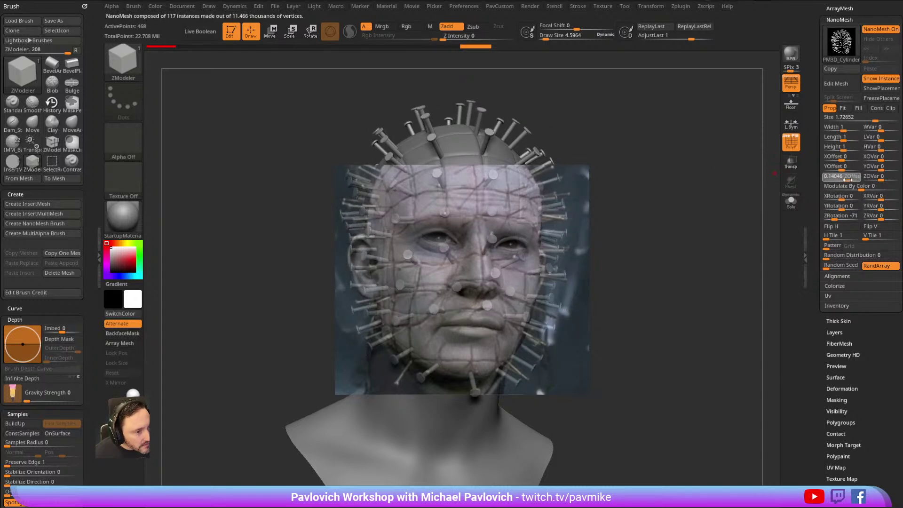
{"action": "key", "text": "shift+z"}
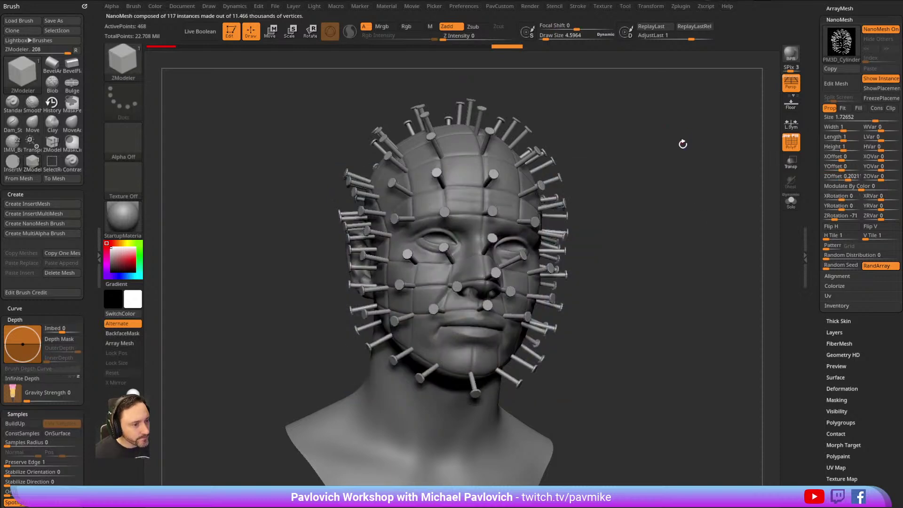
Set the draw size to about 20.6 and choose the Standard brush.
{"action": "mouse_move", "coordinate": [667, 145]}
{"action": "left_mouse_down"}
{"action": "mouse_move", "coordinate": [695, 168]}
{"action": "mouse_move", "coordinate": [648, 127]}
{"action": "mouse_move", "coordinate": [664, 153]}
{"action": "mouse_move", "coordinate": [661, 169]}
{"action": "mouse_move", "coordinate": [676, 166]}
{"action": "left_mouse_up"}
{"action": "key", "text": "s"}
{"action": "key", "text": "b"}
{"action": "key", "text": "s"}
{"action": "key", "text": "t"}
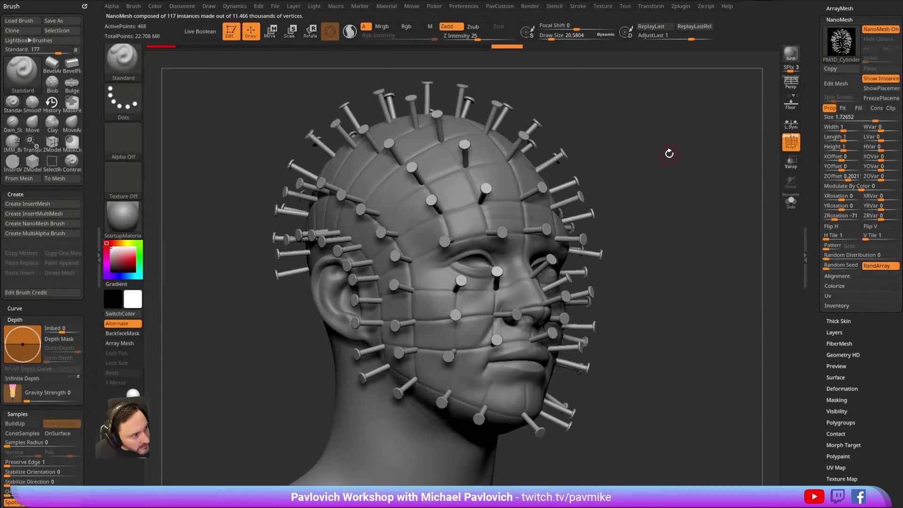
Bring up the browser's Hellraiser image results, examine the pins in the photo, and move the browser away again.
{"action": "left_click_drag", "start_coordinate": [0, 263], "coordinate": [242, 105]}
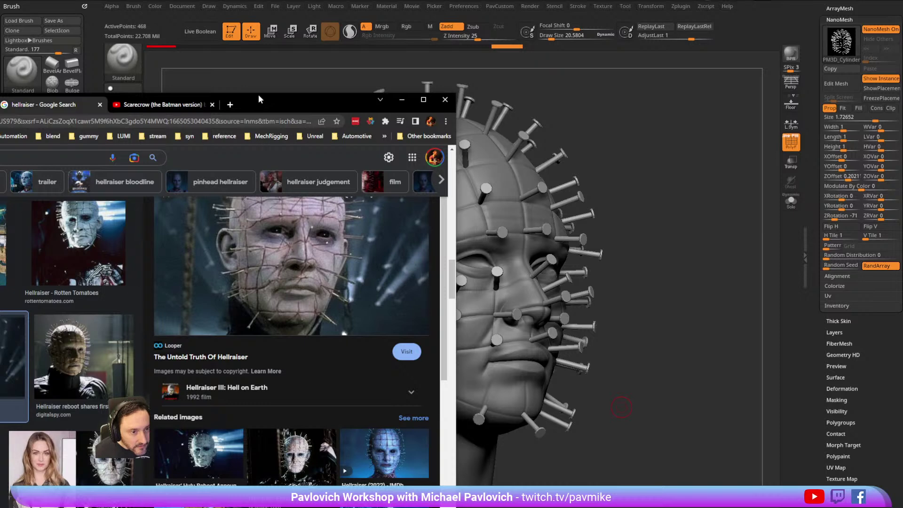
{"action": "left_click_drag", "start_coordinate": [259, 98], "coordinate": [0, 104]}
{"action": "left_click_drag", "start_coordinate": [696, 117], "coordinate": [773, 200]}
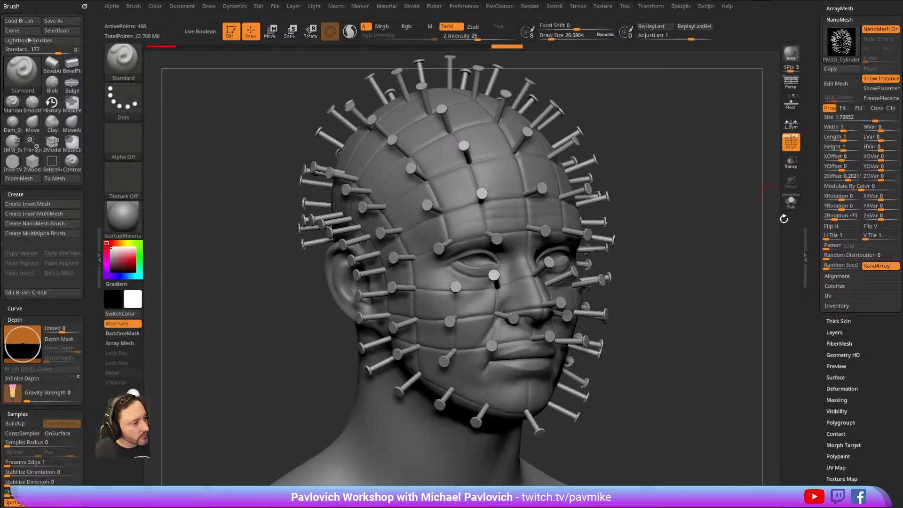
Open the pin mesh for NanoMesh editing in split view and frame it in a straight side view.
{"action": "scroll", "coordinate": [815, 246], "scroll_direction": "up", "scroll_amount": 3}
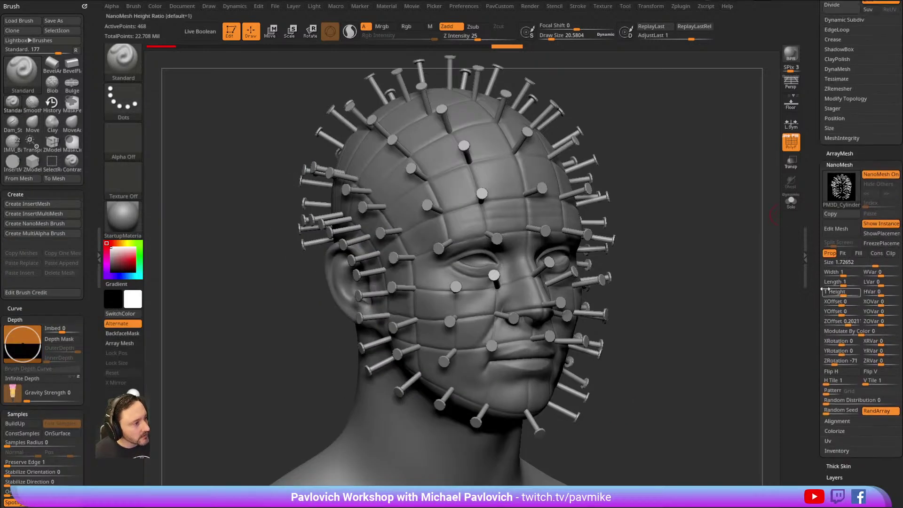
{"action": "left_click", "coordinate": [836, 233]}
{"action": "left_click_drag", "start_coordinate": [692, 233], "coordinate": [394, 162], "text": "shift"}
{"action": "left_click_drag", "start_coordinate": [316, 227], "coordinate": [590, 163]}
{"action": "mouse_move", "coordinate": [561, 174]}
{"action": "left_mouse_down", "text": "shift"}
{"action": "mouse_move", "coordinate": [647, 177]}
{"action": "mouse_move", "coordinate": [636, 170]}
{"action": "left_mouse_up", "text": "shift"}
{"action": "left_click_drag", "start_coordinate": [636, 265], "coordinate": [603, 334], "text": "ctrl"}
{"action": "left_click_drag", "start_coordinate": [704, 199], "coordinate": [655, 208], "text": "shift"}
Centre the transform gizmo on the pin's round head and return to Draw mode.
{"action": "key", "text": "w"}
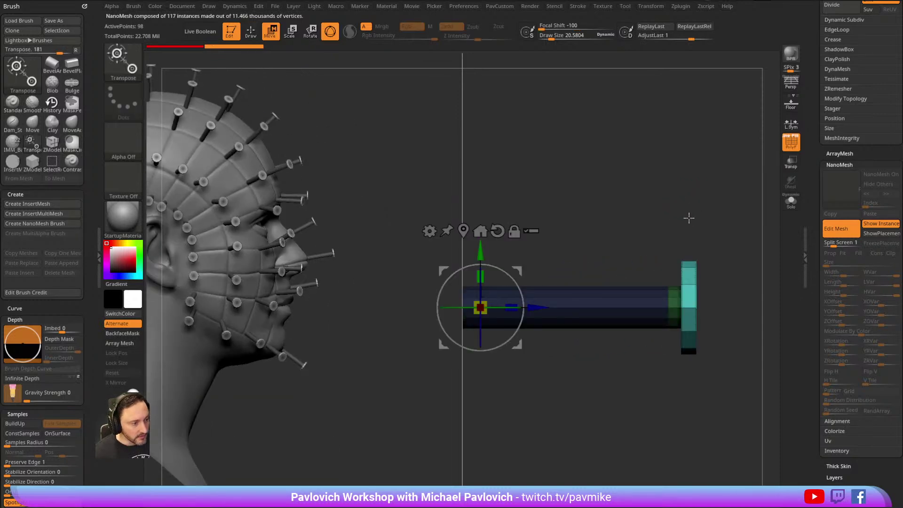
{"action": "left_click", "coordinate": [463, 230]}
{"action": "left_click_drag", "start_coordinate": [740, 187], "coordinate": [672, 172], "text": "shift"}
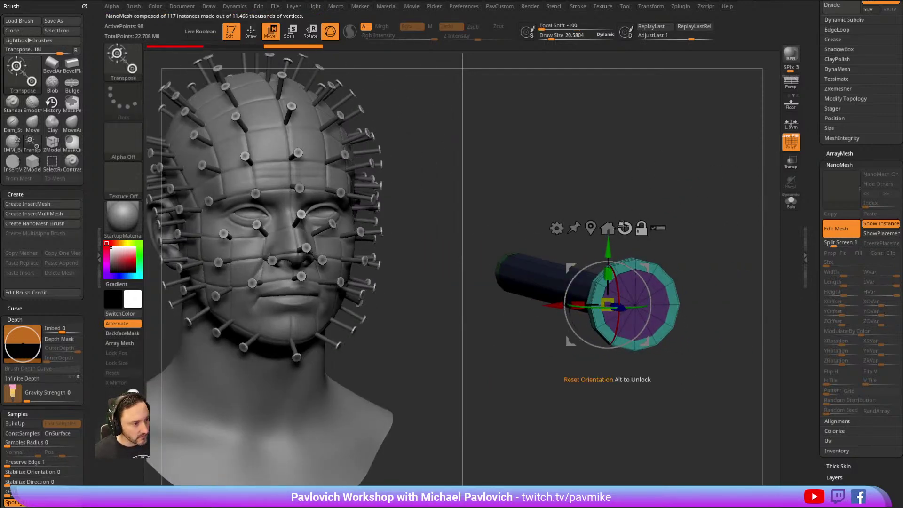
{"action": "left_click", "coordinate": [590, 228]}
{"action": "left_click_drag", "start_coordinate": [650, 186], "coordinate": [685, 218]}
{"action": "mouse_move", "coordinate": [652, 290]}
{"action": "left_mouse_down", "text": "alt"}
{"action": "mouse_move", "coordinate": [641, 282]}
{"action": "mouse_move", "coordinate": [648, 286]}
{"action": "left_mouse_up", "text": "alt"}
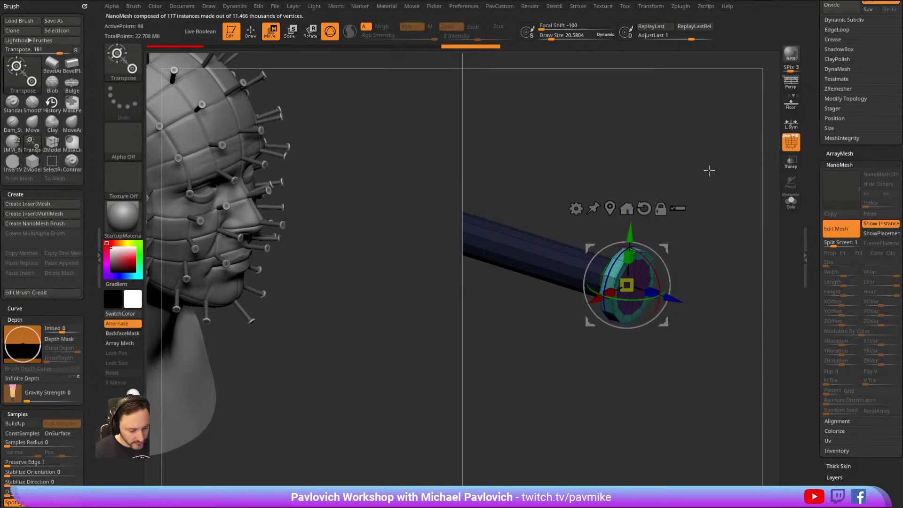
{"action": "key", "text": "q"}
{"action": "mouse_move", "coordinate": [722, 194]}
{"action": "left_mouse_down"}
{"action": "mouse_move", "coordinate": [693, 200]}
{"action": "mouse_move", "coordinate": [715, 188]}
{"action": "mouse_move", "coordinate": [716, 213]}
{"action": "mouse_move", "coordinate": [650, 215]}
{"action": "left_mouse_up"}
{"action": "key", "text": "w"}
{"action": "key", "text": "q"}
Choose the ZModeler brush, simplify the pin's end face, and remove it with the Delete polygon action targeting Flat Island.
{"action": "left_click_drag", "start_coordinate": [651, 182], "coordinate": [675, 205]}
{"action": "key", "text": "b"}
{"action": "key", "text": "z"}
{"action": "key", "text": "m"}
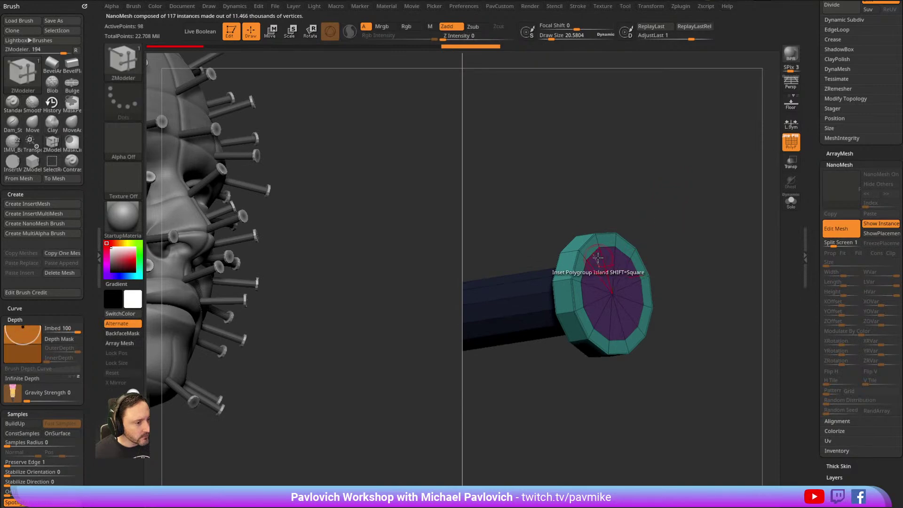
{"action": "key", "text": "space"}
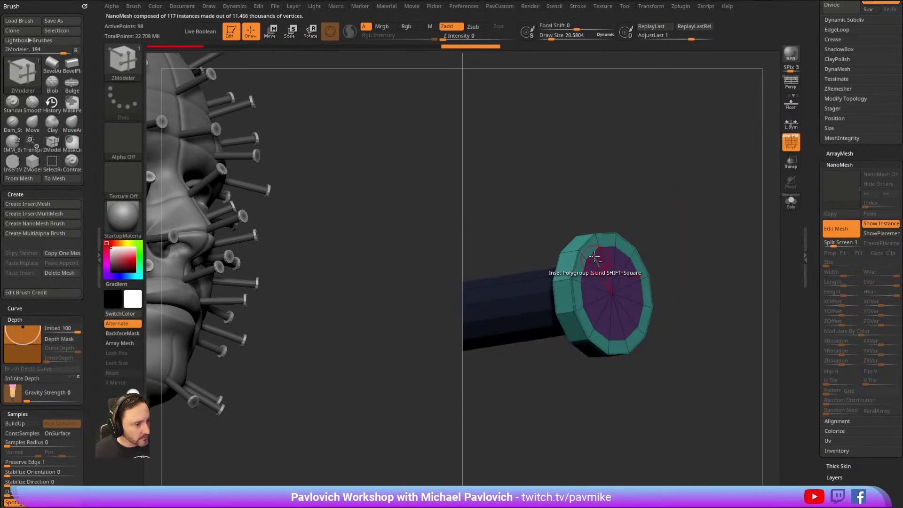
{"action": "key", "text": "space"}
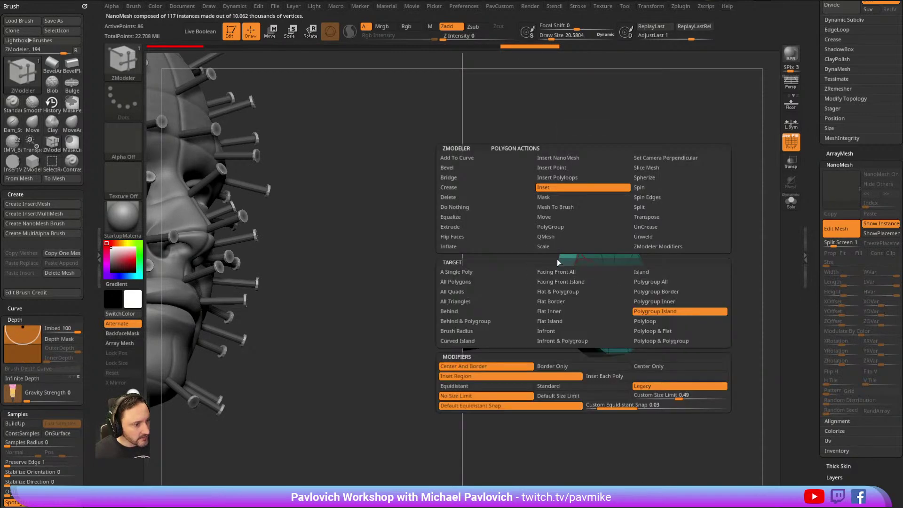
{"action": "left_click", "coordinate": [470, 197]}
{"action": "left_click", "coordinate": [587, 311]}
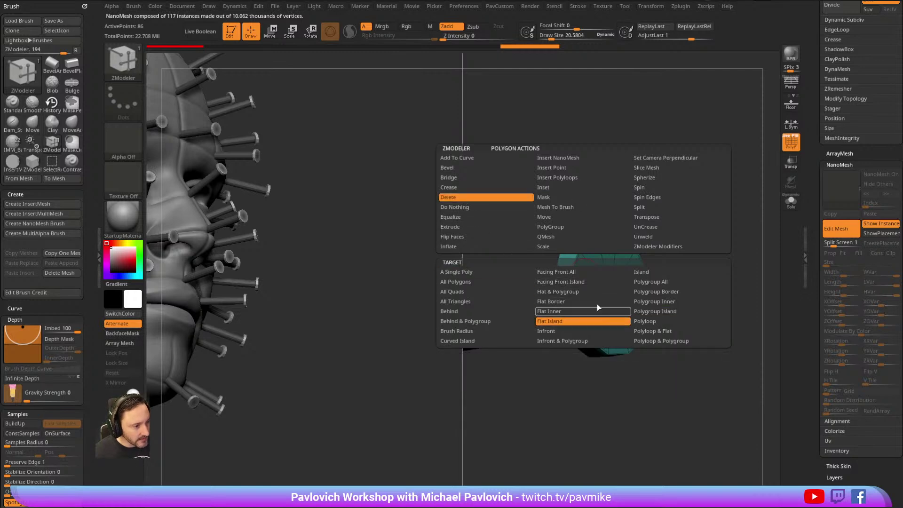
Set the ZModeler edge action to Close and fill the pin head's open end with a rounded, domed cap.
{"action": "key", "text": "space"}
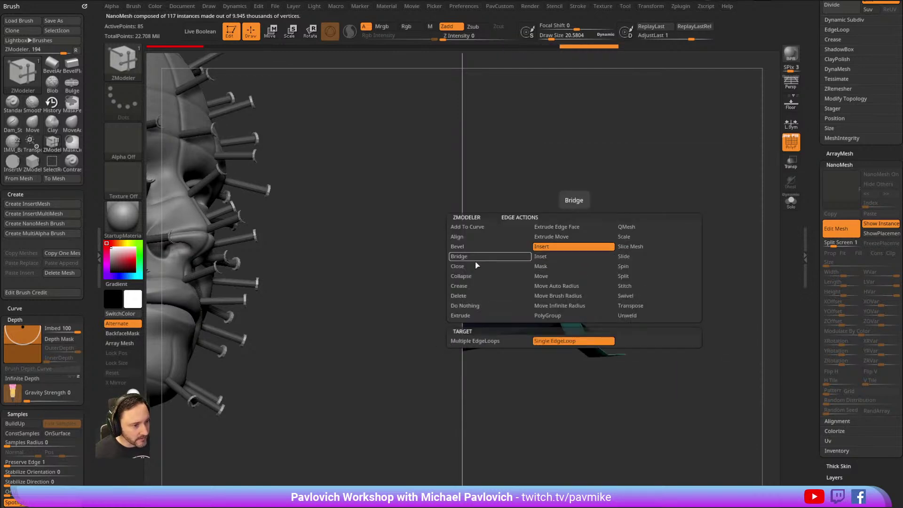
{"action": "left_click", "coordinate": [473, 266]}
{"action": "left_click", "coordinate": [546, 340]}
{"action": "left_click", "coordinate": [575, 260]}
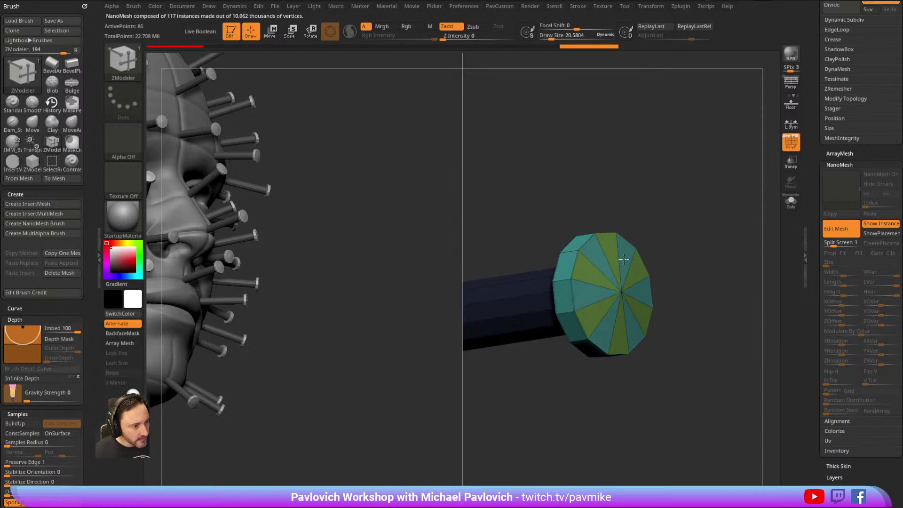
{"action": "left_click", "coordinate": [634, 245]}
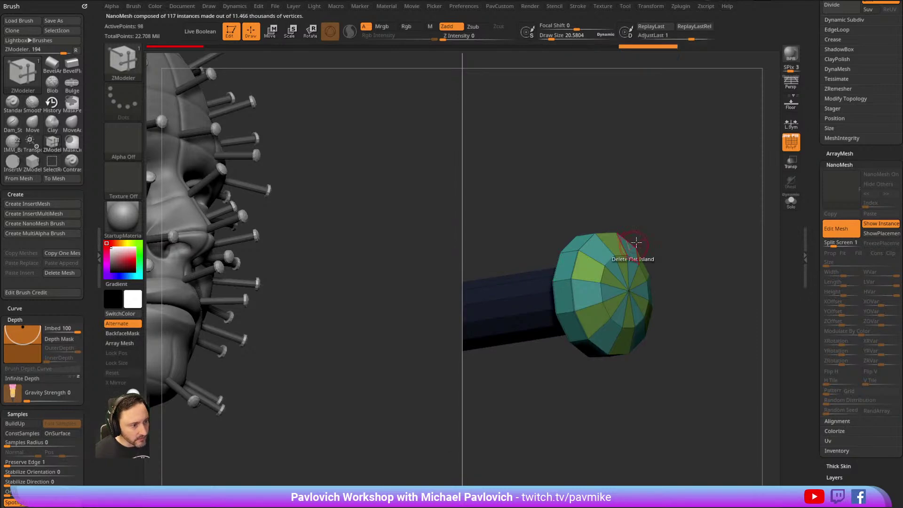
Isolate the domed cap's polygons, assign them a single polygroup, and show the whole pin again.
{"action": "left_click", "coordinate": [604, 267], "text": "ctrl+shift"}
{"action": "key", "text": "ctrl+w"}
{"action": "left_click", "coordinate": [673, 206], "text": "ctrl+shift"}
Leave NanoMesh mesh editing so the reshaped pin is applied to all instances on the head.
{"action": "right_click_drag", "start_coordinate": [673, 206], "coordinate": [654, 151], "text": "ctrl"}
{"action": "left_click_drag", "start_coordinate": [654, 151], "coordinate": [699, 156]}
{"action": "left_click_drag", "start_coordinate": [812, 211], "coordinate": [813, 182]}
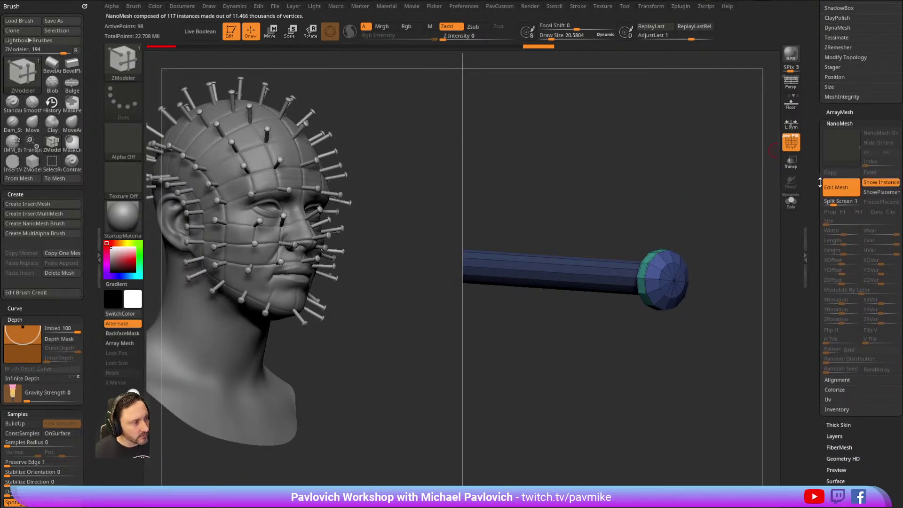
{"action": "left_click", "coordinate": [829, 202]}
{"action": "left_click_drag", "start_coordinate": [813, 226], "coordinate": [812, 208]}
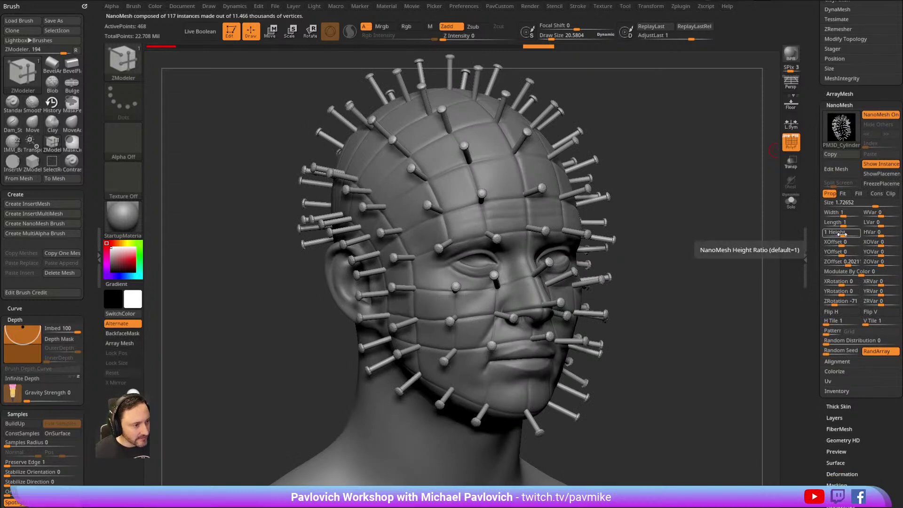
{"action": "left_click_drag", "start_coordinate": [669, 205], "coordinate": [686, 210]}
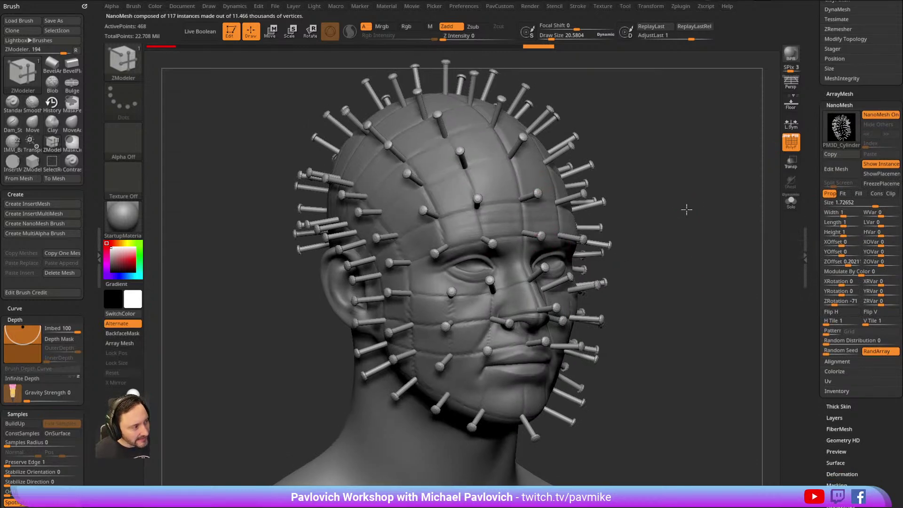
Open the NanoMesh pin for mesh editing, mask its shaft from the end view, and switch to the Move gizmo.
{"action": "left_click", "coordinate": [840, 176]}
{"action": "mouse_move", "coordinate": [681, 193]}
{"action": "right_mouse_down"}
{"action": "mouse_move", "coordinate": [761, 195]}
{"action": "mouse_move", "coordinate": [668, 194]}
{"action": "right_mouse_up"}
{"action": "key", "text": "ctrl"}
{"action": "mouse_move", "coordinate": [586, 277]}
{"action": "left_mouse_down", "text": "ctrl"}
{"action": "mouse_move", "coordinate": [611, 306]}
{"action": "mouse_move", "coordinate": [607, 297]}
{"action": "left_mouse_up", "text": "ctrl"}
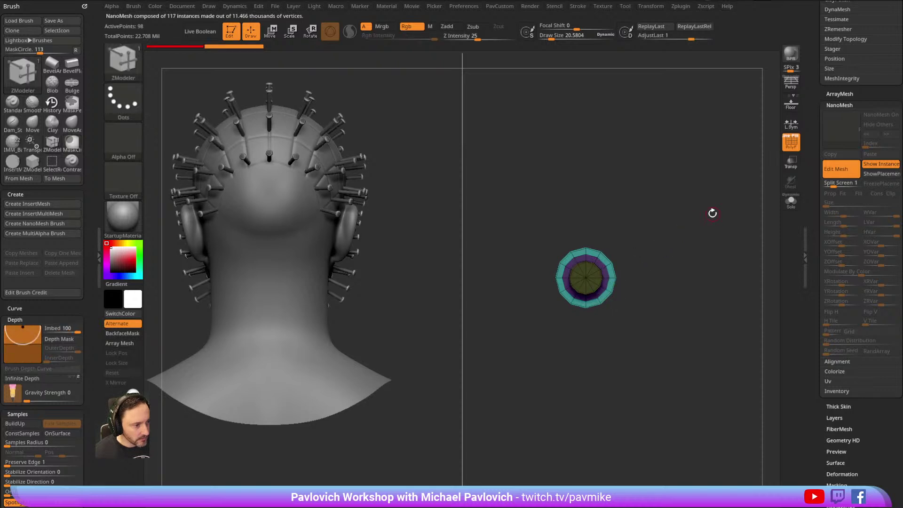
{"action": "right_click_drag", "start_coordinate": [712, 212], "coordinate": [671, 216]}
{"action": "key", "text": "w"}
{"action": "left_click", "coordinate": [701, 200]}
{"action": "right_click_drag", "start_coordinate": [685, 100], "coordinate": [637, 119], "text": "ctrl"}
{"action": "mouse_move", "coordinate": [685, 314]}
{"action": "right_mouse_down", "text": "alt"}
{"action": "mouse_move", "coordinate": [681, 306]}
{"action": "mouse_move", "coordinate": [690, 308]}
{"action": "right_mouse_up", "text": "alt"}
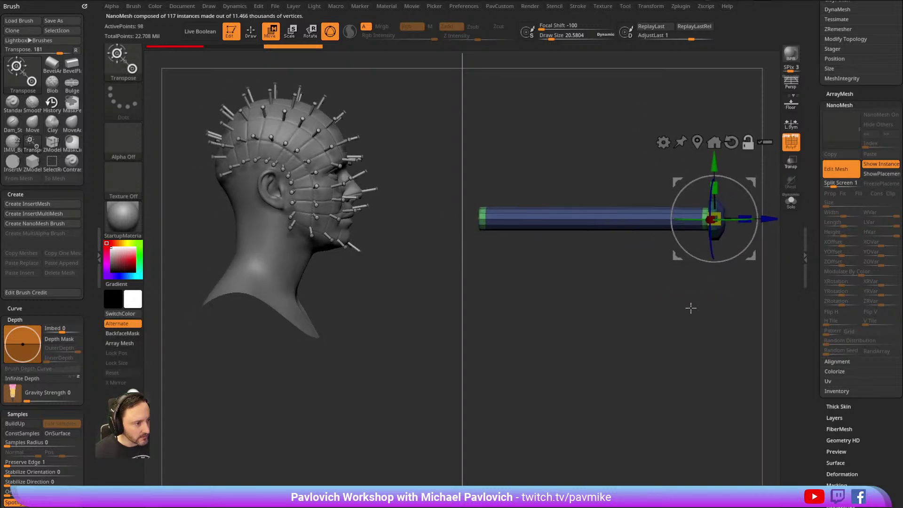
Move the unmasked pin head slightly back toward the shaft along the pin's axis.
{"action": "right_click_drag", "start_coordinate": [763, 245], "coordinate": [754, 266]}
{"action": "left_click_drag", "start_coordinate": [744, 219], "coordinate": [745, 220]}
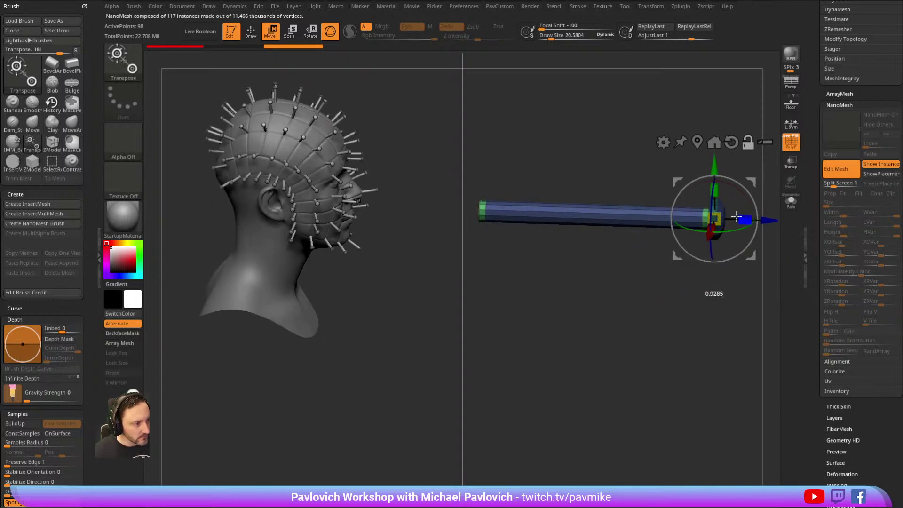
{"action": "mouse_move", "coordinate": [675, 312]}
{"action": "right_mouse_down"}
{"action": "mouse_move", "coordinate": [701, 285]}
{"action": "mouse_move", "coordinate": [665, 334]}
{"action": "mouse_move", "coordinate": [693, 303]}
{"action": "right_mouse_up"}
{"action": "key", "text": "ctrl+z"}
{"action": "left_click_drag", "start_coordinate": [699, 243], "coordinate": [691, 243]}
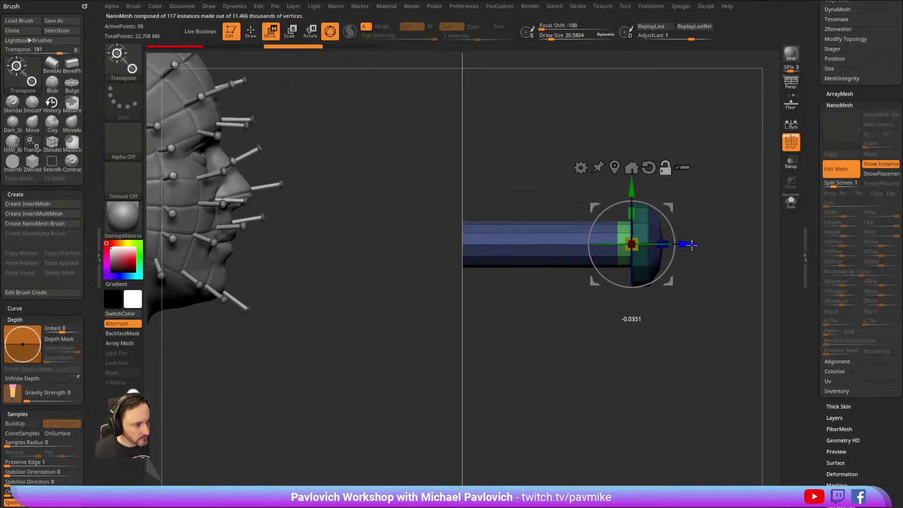
{"action": "right_click_drag", "start_coordinate": [699, 273], "coordinate": [726, 236]}
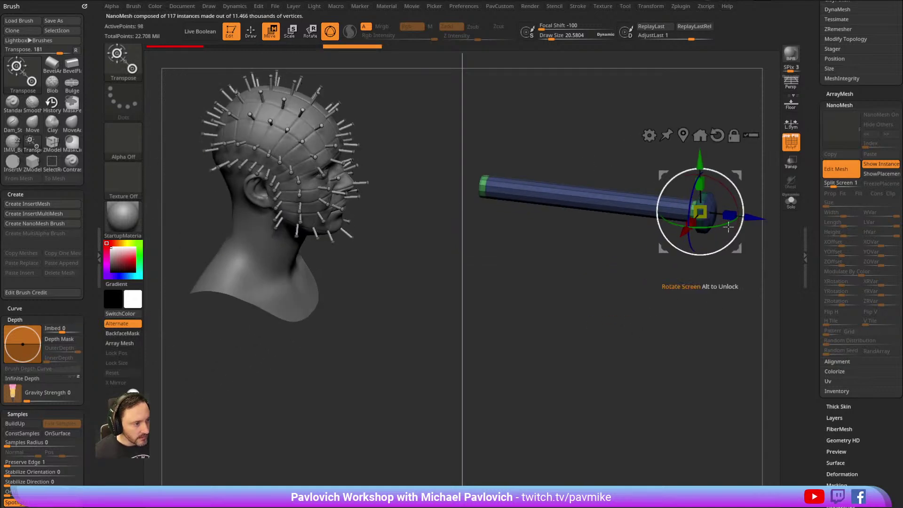
Flatten the pin head slightly along the pin's axis and leave NanoMesh mesh editing to update all instances.
{"action": "left_click_drag", "start_coordinate": [722, 213], "coordinate": [690, 194]}
{"action": "right_click_drag", "start_coordinate": [689, 284], "coordinate": [690, 305]}
{"action": "left_click_drag", "start_coordinate": [746, 177], "coordinate": [686, 288], "text": "ctrl"}
{"action": "mouse_move", "coordinate": [699, 295]}
{"action": "right_mouse_down"}
{"action": "mouse_move", "coordinate": [682, 317]}
{"action": "mouse_move", "coordinate": [697, 302]}
{"action": "right_mouse_up"}
{"action": "left_click_drag", "start_coordinate": [719, 230], "coordinate": [680, 216]}
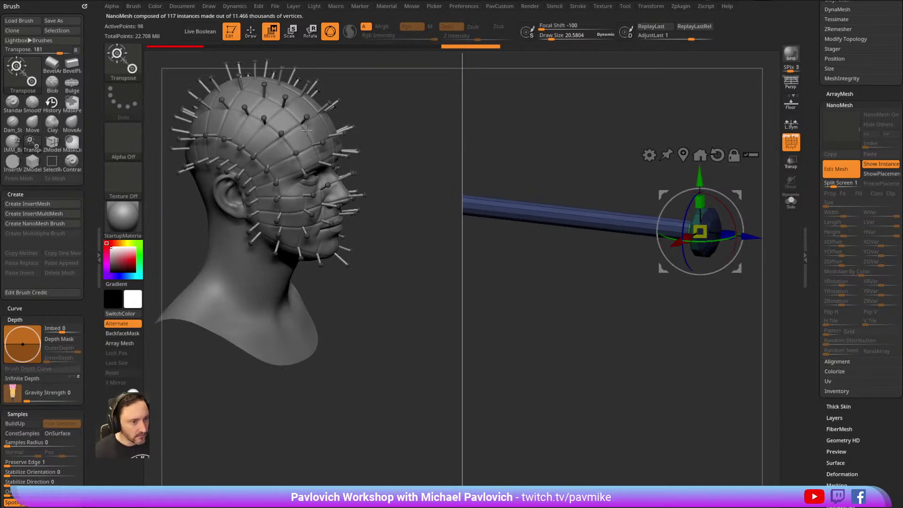
{"action": "right_click_drag", "start_coordinate": [554, 283], "coordinate": [583, 339]}
{"action": "left_click_drag", "start_coordinate": [673, 258], "coordinate": [667, 255]}
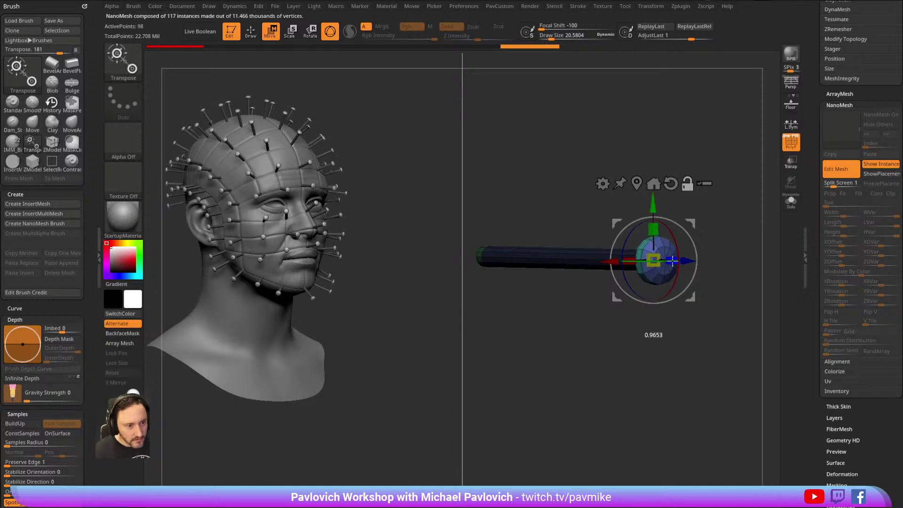
{"action": "key", "text": "q"}
{"action": "right_click_drag", "start_coordinate": [590, 343], "coordinate": [574, 344]}
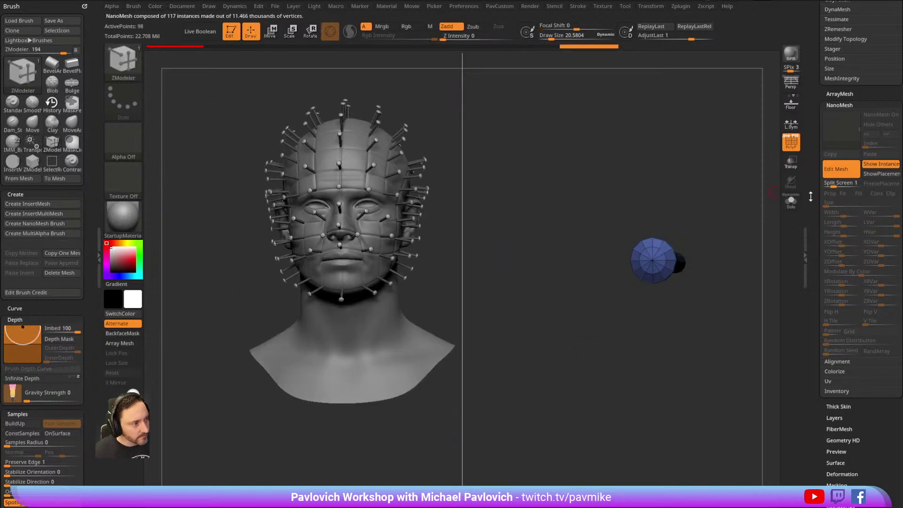
{"action": "left_click", "coordinate": [839, 169]}
Choose the Standard brush, switch to the head subtool, and turn off the polyframe display.
{"action": "mouse_move", "coordinate": [719, 166]}
{"action": "right_mouse_down", "text": "shift"}
{"action": "mouse_move", "coordinate": [683, 163]}
{"action": "mouse_move", "coordinate": [669, 135]}
{"action": "mouse_move", "coordinate": [691, 145]}
{"action": "mouse_move", "coordinate": [670, 147]}
{"action": "mouse_move", "coordinate": [691, 161]}
{"action": "mouse_move", "coordinate": [658, 153]}
{"action": "mouse_move", "coordinate": [677, 169]}
{"action": "mouse_move", "coordinate": [663, 170]}
{"action": "mouse_move", "coordinate": [691, 207]}
{"action": "right_mouse_up", "text": "shift"}
{"action": "key", "text": "b"}
{"action": "key", "text": "s"}
{"action": "key", "text": "t"}
{"action": "key", "text": "s"}
{"action": "left_click_drag", "start_coordinate": [813, 112], "coordinate": [806, 273]}
{"action": "left_click", "coordinate": [868, 211]}
{"action": "right_click_drag", "start_coordinate": [677, 198], "coordinate": [711, 199]}
{"action": "left_click", "coordinate": [798, 146]}
Isolate the ungridded head subtool Expressions_Centimeter_Scale1 in Solo view and delete it.
{"action": "left_click", "coordinate": [859, 227]}
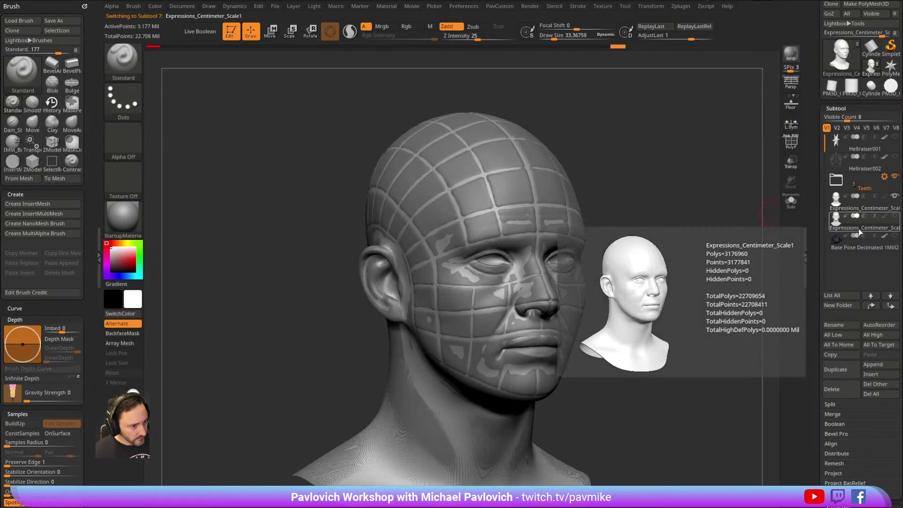
{"action": "left_click", "coordinate": [790, 201]}
{"action": "scroll", "coordinate": [829, 385], "scroll_direction": "down", "scroll_amount": 1}
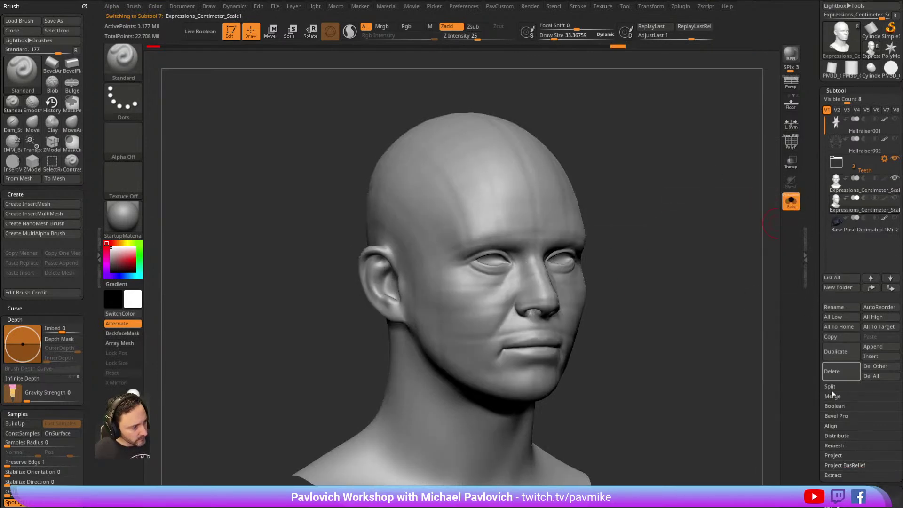
{"action": "left_click", "coordinate": [835, 370]}
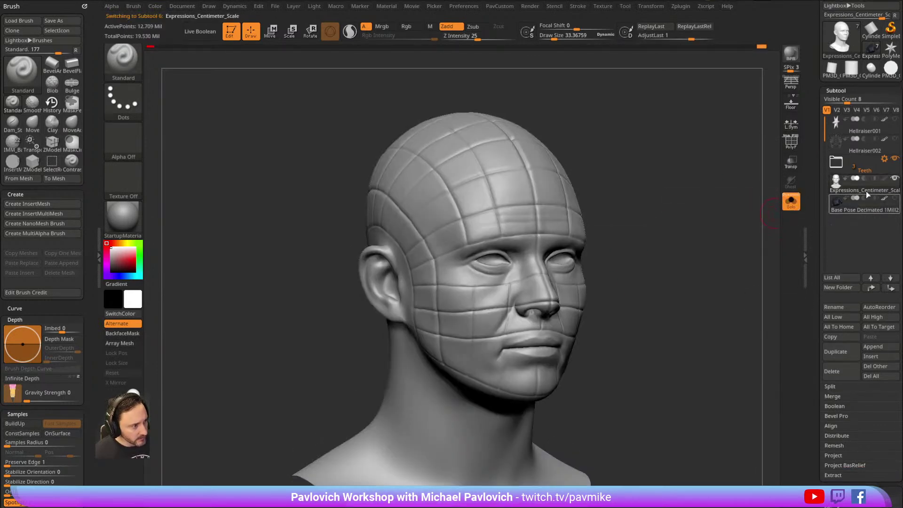
Change the carved head's material to SkinShade4.
{"action": "left_click", "coordinate": [123, 217]}
{"action": "left_click", "coordinate": [123, 217]}
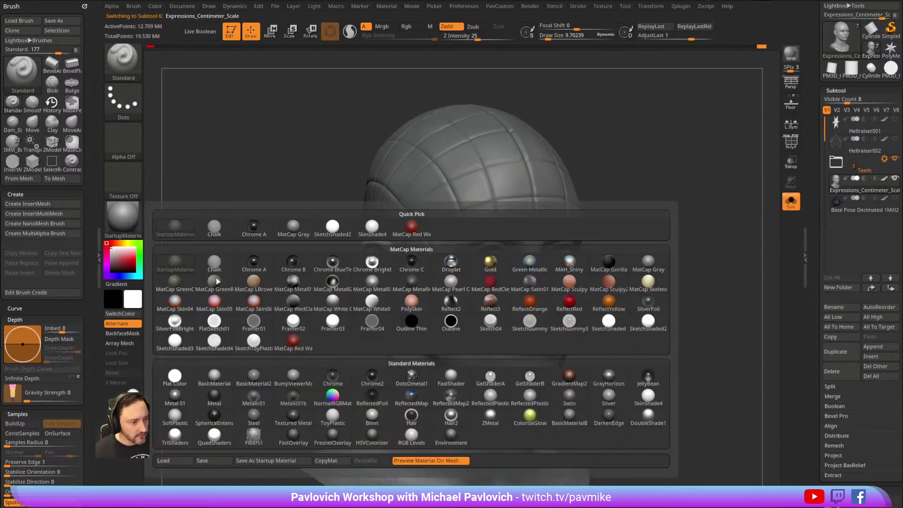
{"action": "left_click", "coordinate": [638, 394]}
{"action": "mouse_move", "coordinate": [670, 170]}
{"action": "left_mouse_down"}
{"action": "mouse_move", "coordinate": [648, 178]}
{"action": "mouse_move", "coordinate": [661, 157]}
{"action": "mouse_move", "coordinate": [677, 183]}
{"action": "mouse_move", "coordinate": [644, 181]}
{"action": "mouse_move", "coordinate": [643, 163]}
{"action": "mouse_move", "coordinate": [667, 164]}
{"action": "left_mouse_up"}
Set DamStandard to paint dark red without sculpting at Rgb Intensity 67 and stroke along a scalp groove.
{"action": "key", "text": "3"}
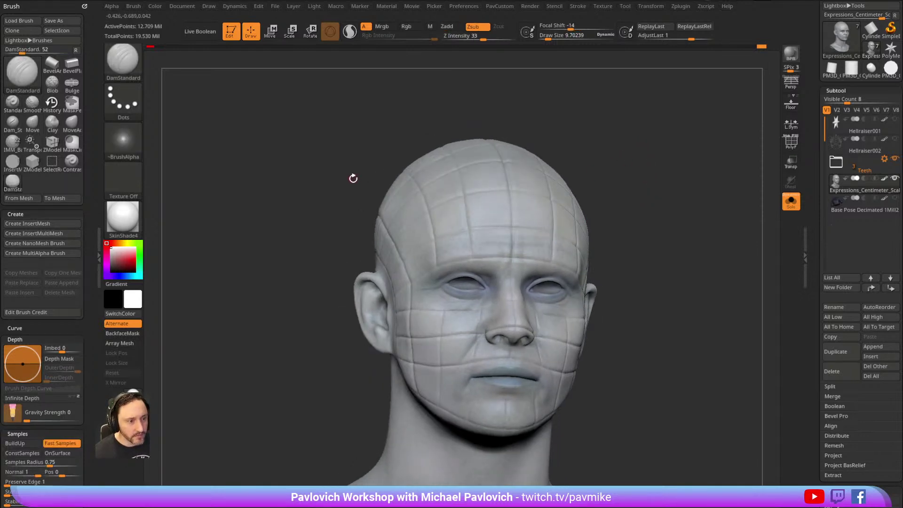
{"action": "left_click", "coordinate": [118, 267]}
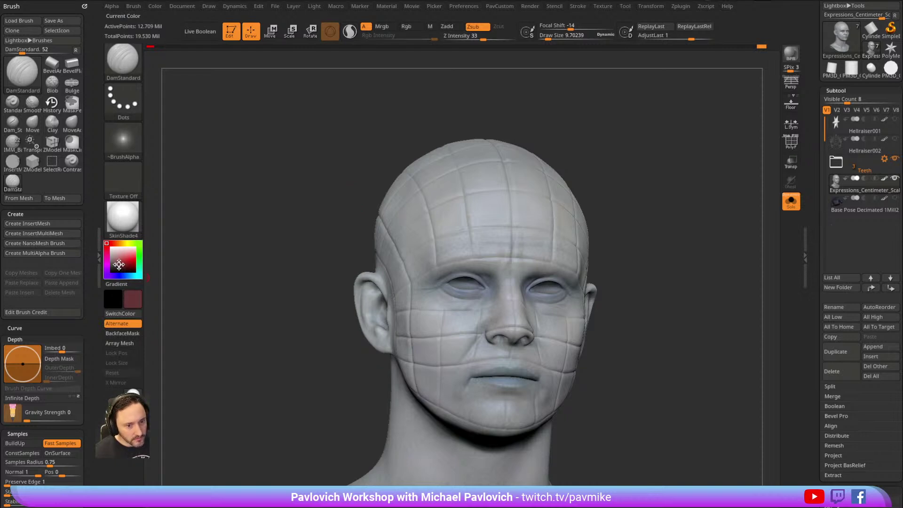
{"action": "mouse_move", "coordinate": [565, 106]}
{"action": "left_mouse_down"}
{"action": "mouse_move", "coordinate": [601, 117]}
{"action": "mouse_move", "coordinate": [619, 106]}
{"action": "left_mouse_up"}
{"action": "key", "text": "s"}
{"action": "key", "text": "bracketright"}
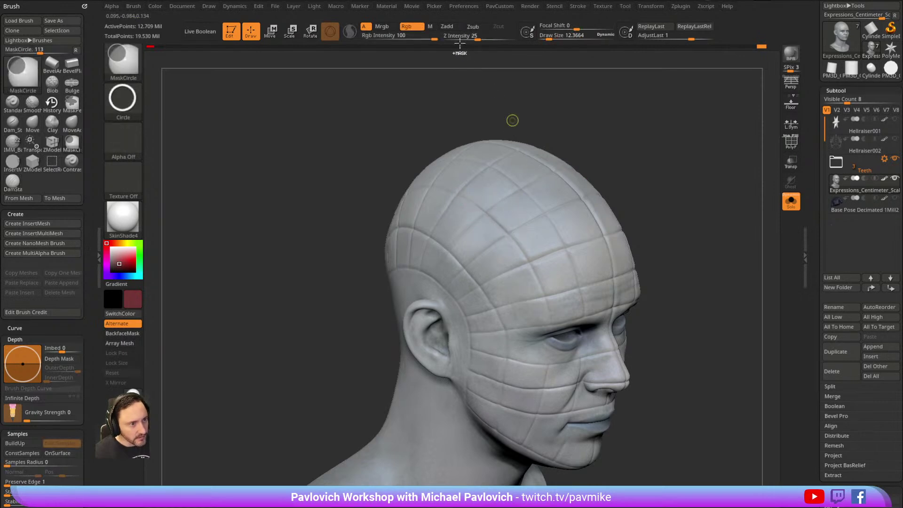
{"action": "left_click", "coordinate": [416, 27]}
{"action": "left_click", "coordinate": [478, 26]}
{"action": "left_click_drag", "start_coordinate": [658, 155], "coordinate": [607, 113]}
{"action": "left_click", "coordinate": [422, 37]}
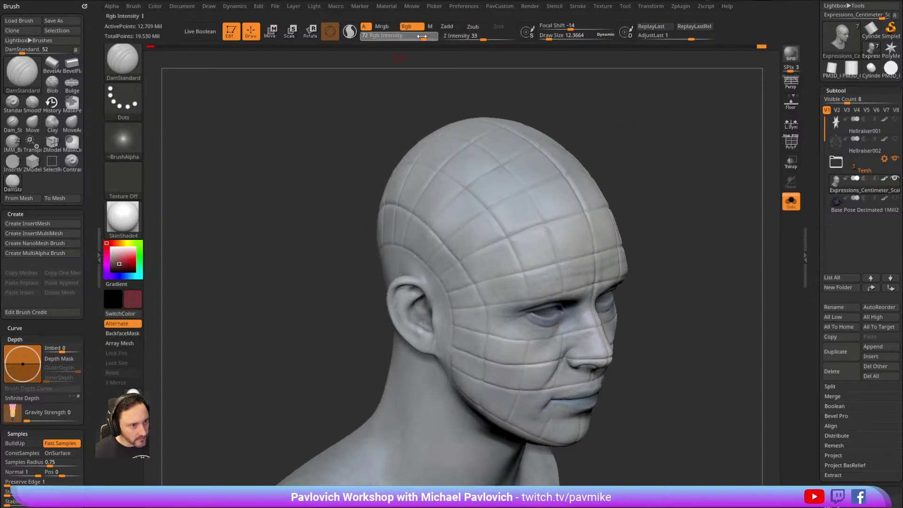
{"action": "left_click_drag", "start_coordinate": [554, 124], "coordinate": [531, 150]}
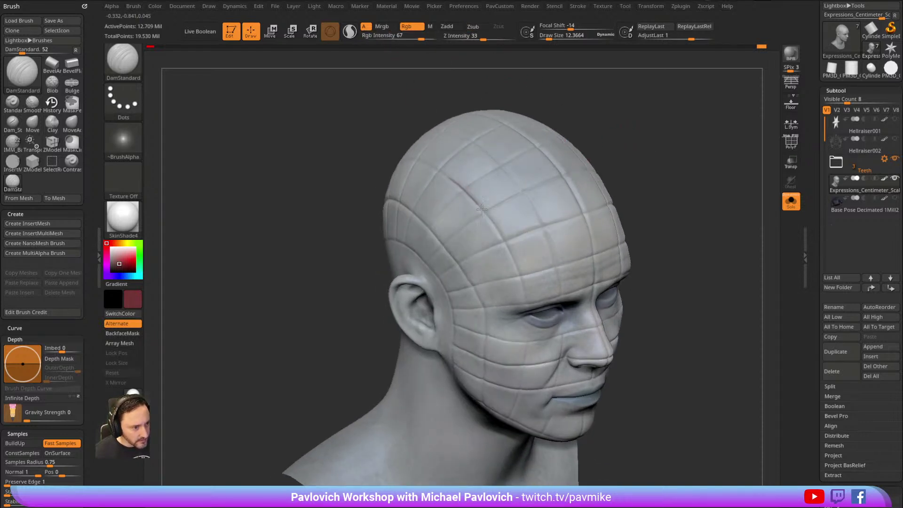
{"action": "mouse_move", "coordinate": [643, 191]}
{"action": "left_mouse_down"}
{"action": "mouse_move", "coordinate": [696, 120]}
{"action": "mouse_move", "coordinate": [697, 135]}
{"action": "left_mouse_up"}
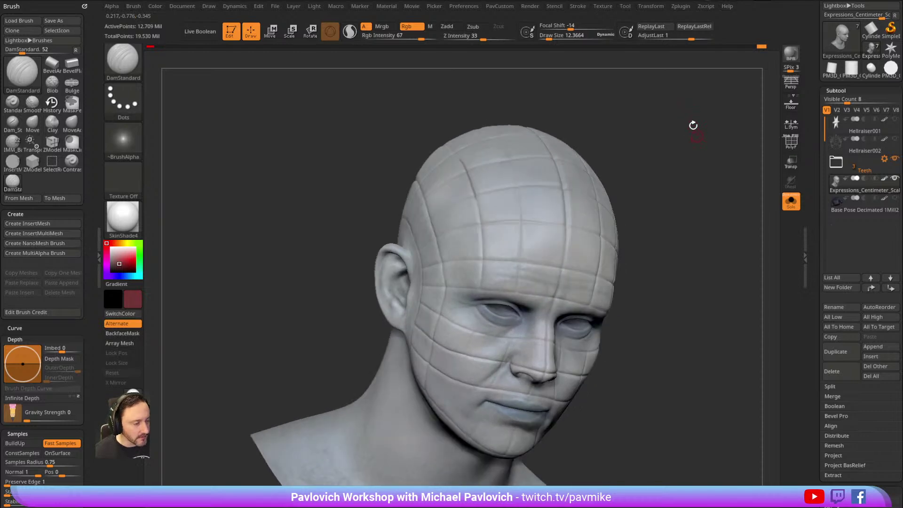
Mask the head with Mask By Cavity so its grooves can be painted, and hide the mask display.
{"action": "scroll", "coordinate": [829, 208], "scroll_direction": "down", "scroll_amount": 10}
{"action": "key", "text": "shift"}
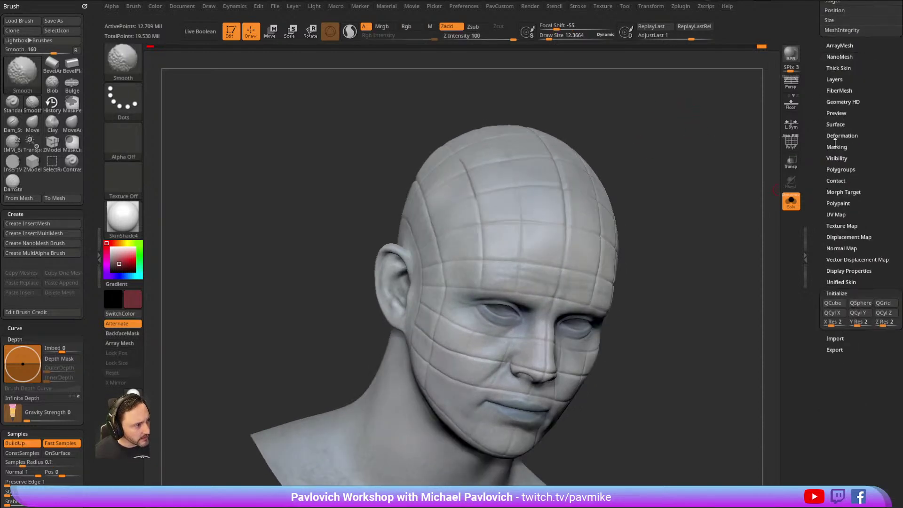
{"action": "left_click", "coordinate": [835, 147]}
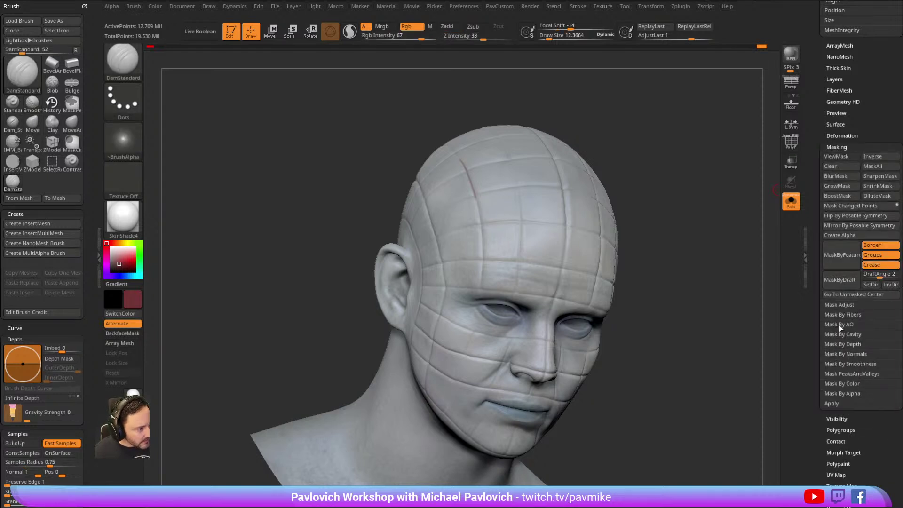
{"action": "left_click", "coordinate": [844, 375], "text": "shift"}
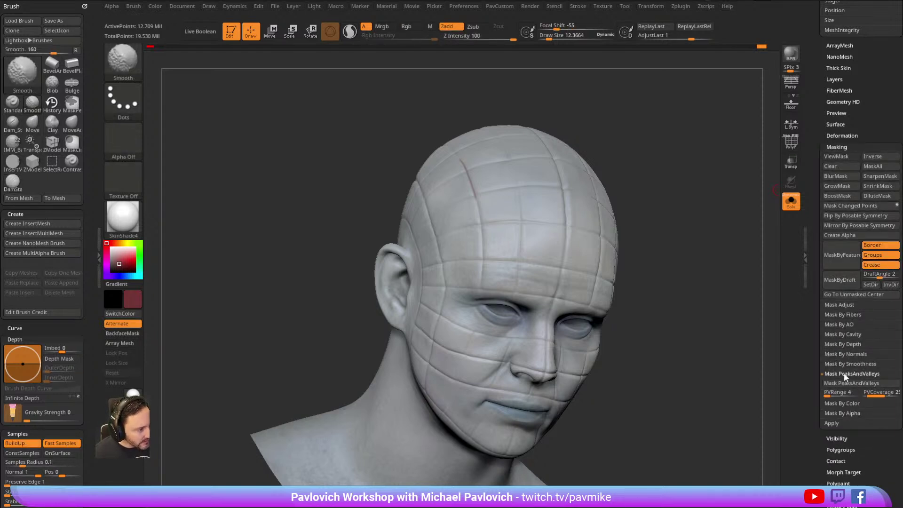
{"action": "left_click", "coordinate": [847, 334]}
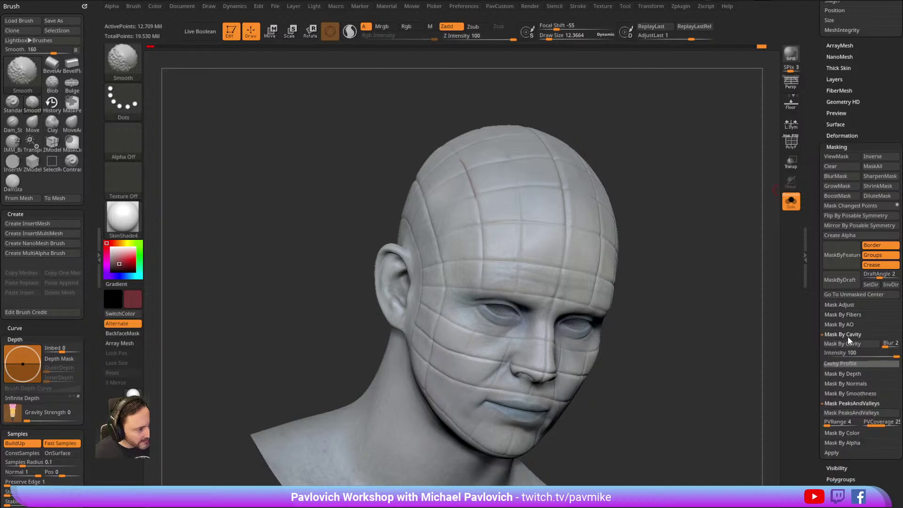
{"action": "left_click", "coordinate": [849, 346]}
{"action": "left_click_drag", "start_coordinate": [709, 370], "coordinate": [699, 213]}
{"action": "left_click_drag", "start_coordinate": [687, 133], "coordinate": [692, 144]}
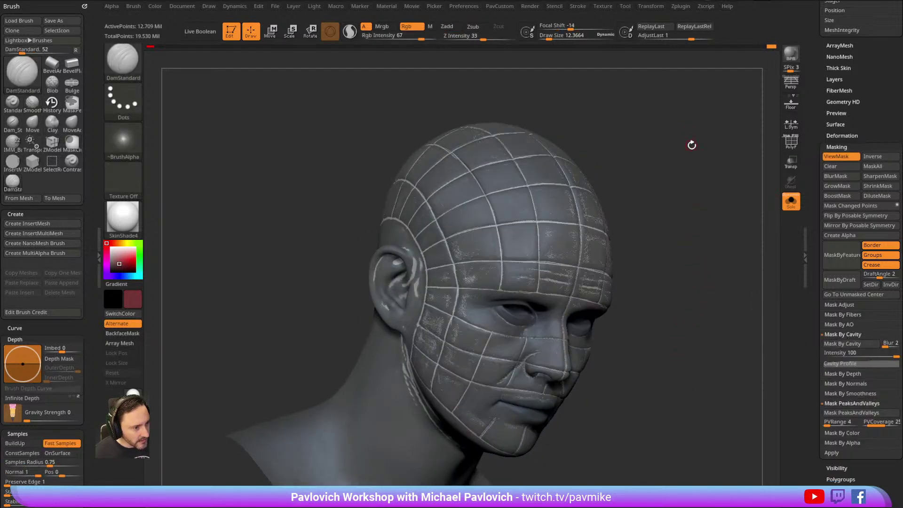
{"action": "left_click", "coordinate": [831, 167]}
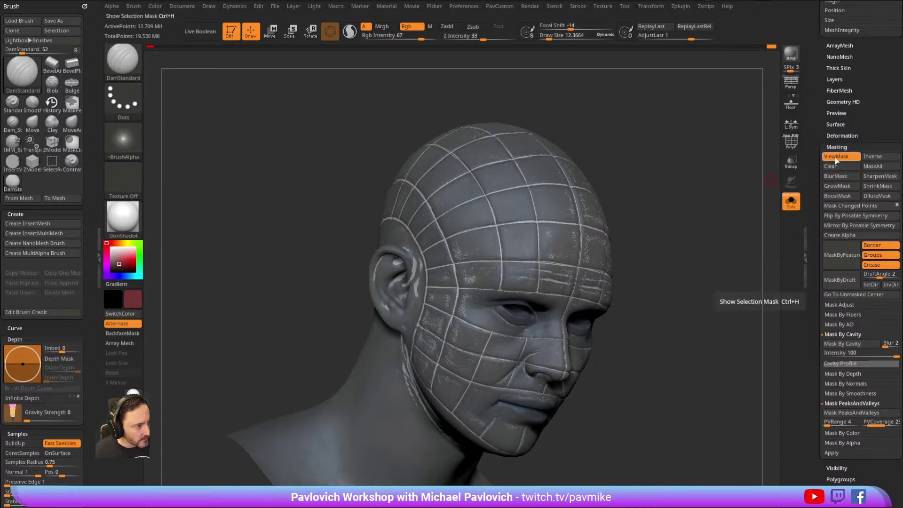
Set the Standard brush to Rgb only at intensity 71 and paint dark red along the scalp groove.
{"action": "key", "text": "1"}
{"action": "left_click_drag", "start_coordinate": [636, 101], "coordinate": [639, 125], "text": "alt"}
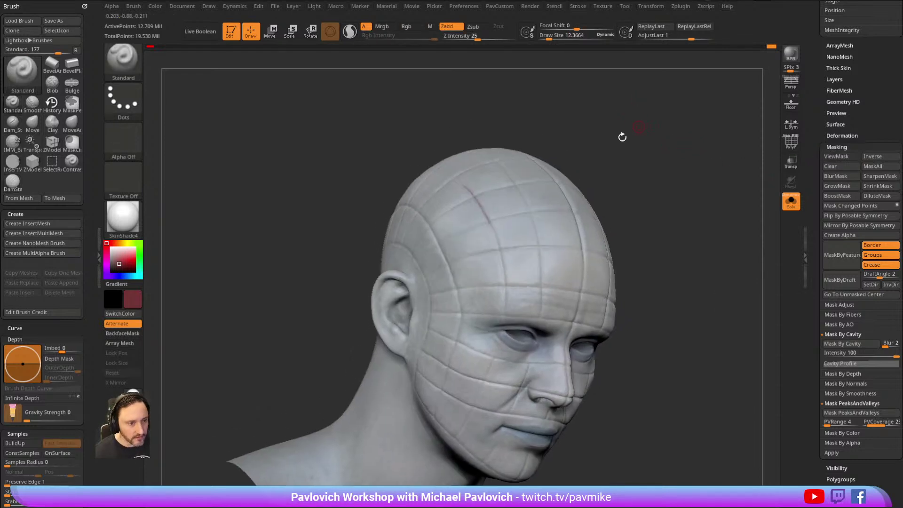
{"action": "left_click_drag", "start_coordinate": [510, 226], "coordinate": [475, 201]}
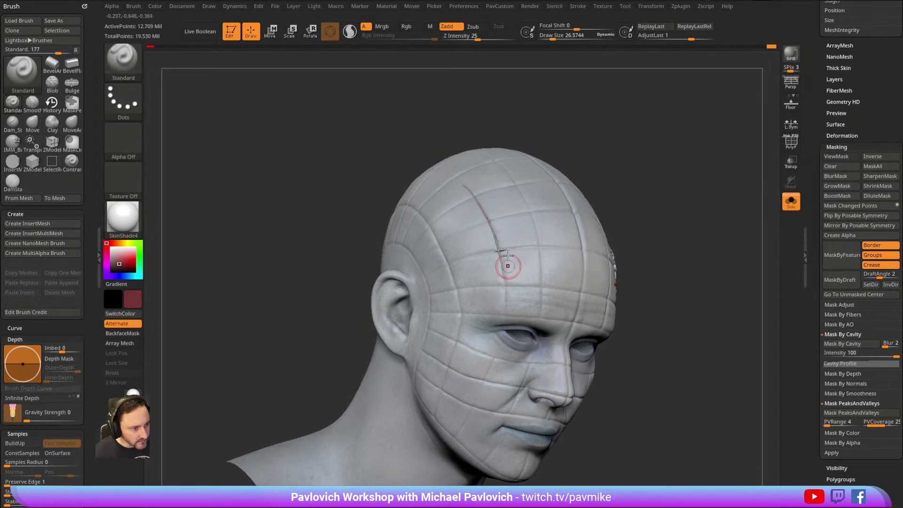
{"action": "key", "text": "ctrl"}
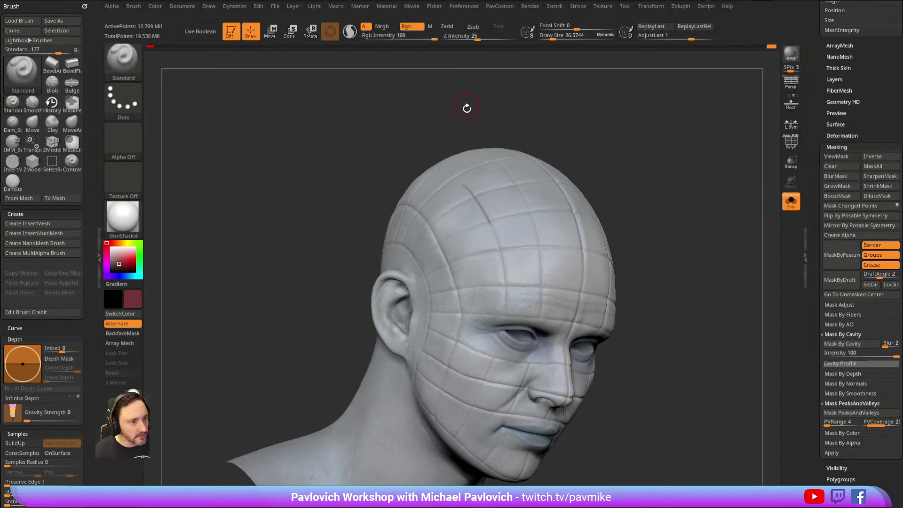
{"action": "left_click_drag", "start_coordinate": [431, 40], "coordinate": [422, 40]}
{"action": "left_click_drag", "start_coordinate": [540, 115], "coordinate": [494, 246]}
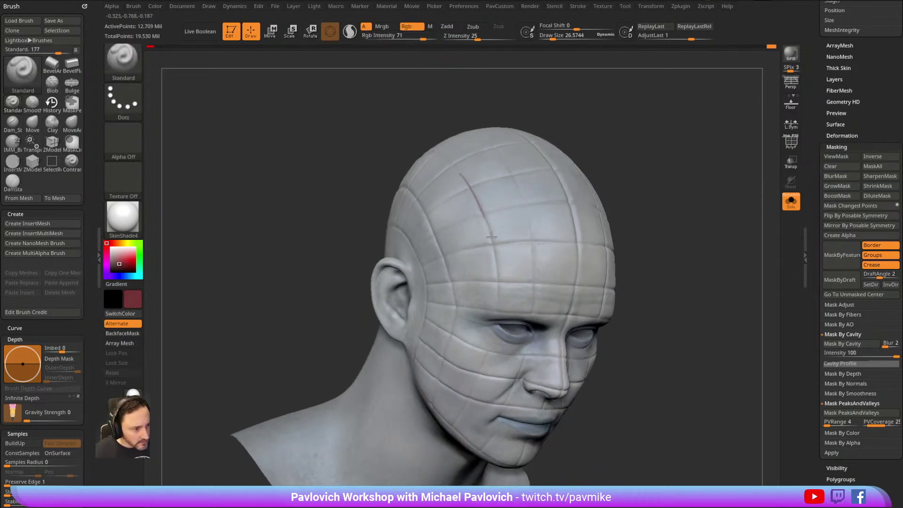
{"action": "left_click_drag", "start_coordinate": [635, 216], "coordinate": [701, 175]}
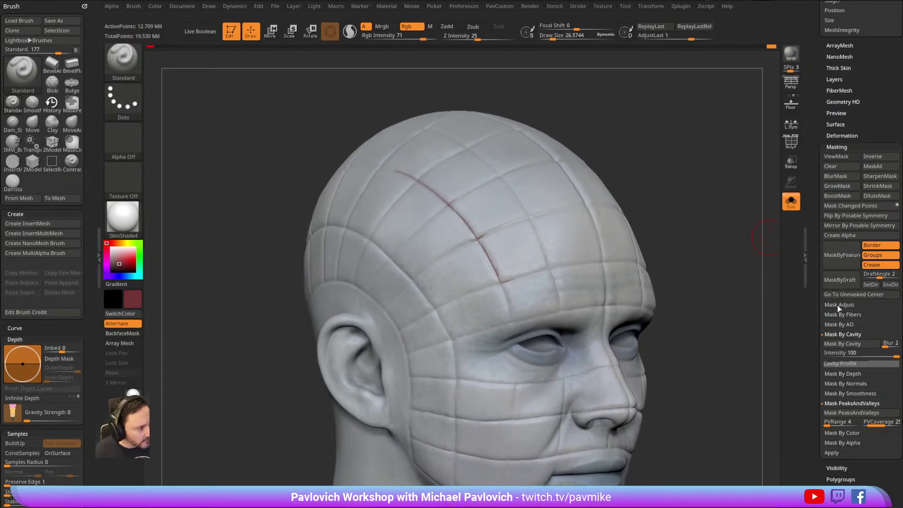
Show the cavity mask again and tighten it by applying Mask Adjust.
{"action": "left_click", "coordinate": [836, 156]}
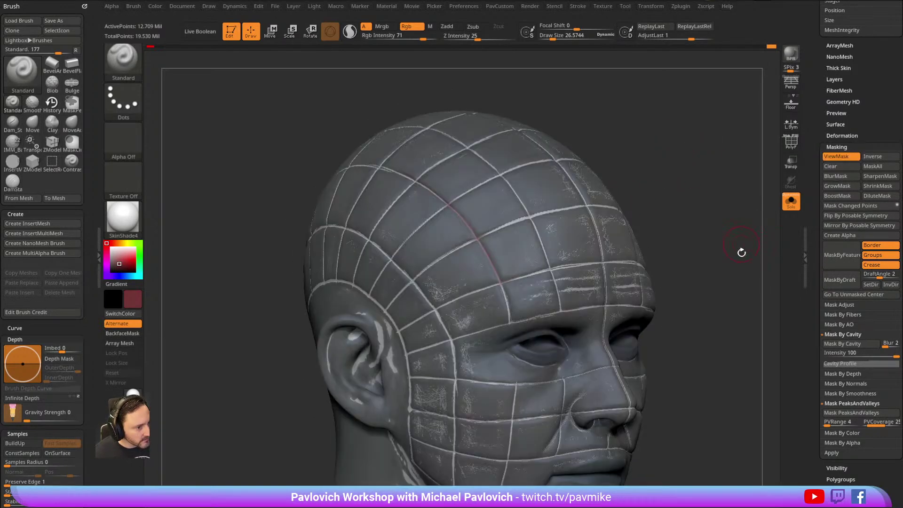
{"action": "left_click_drag", "start_coordinate": [683, 242], "coordinate": [734, 240]}
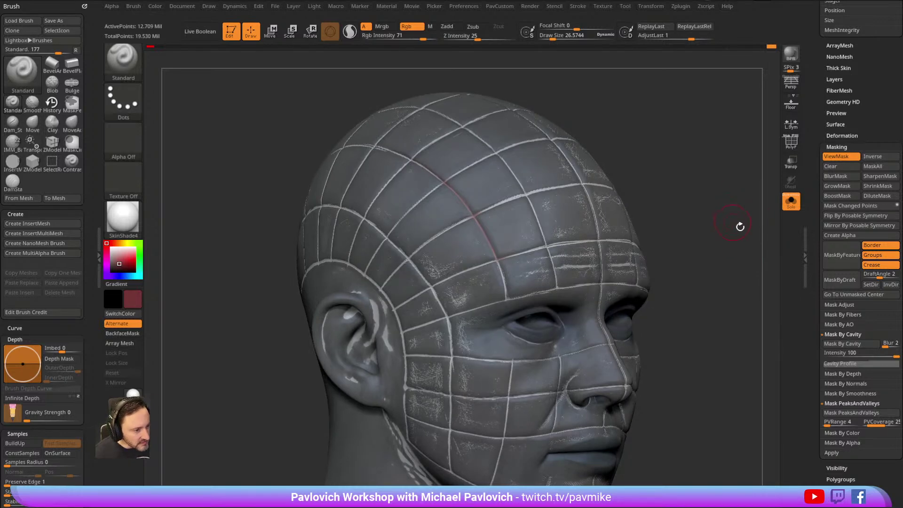
{"action": "left_click_drag", "start_coordinate": [821, 281], "coordinate": [817, 262]}
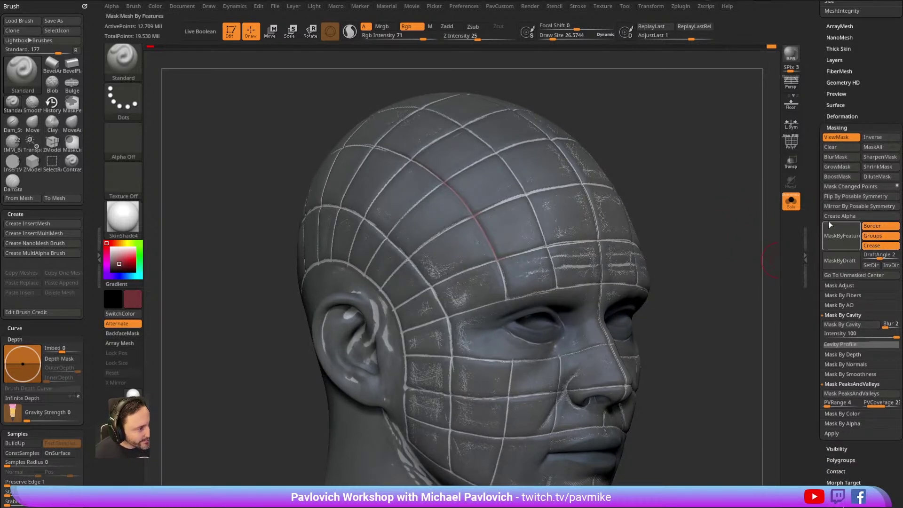
{"action": "left_click", "coordinate": [828, 285]}
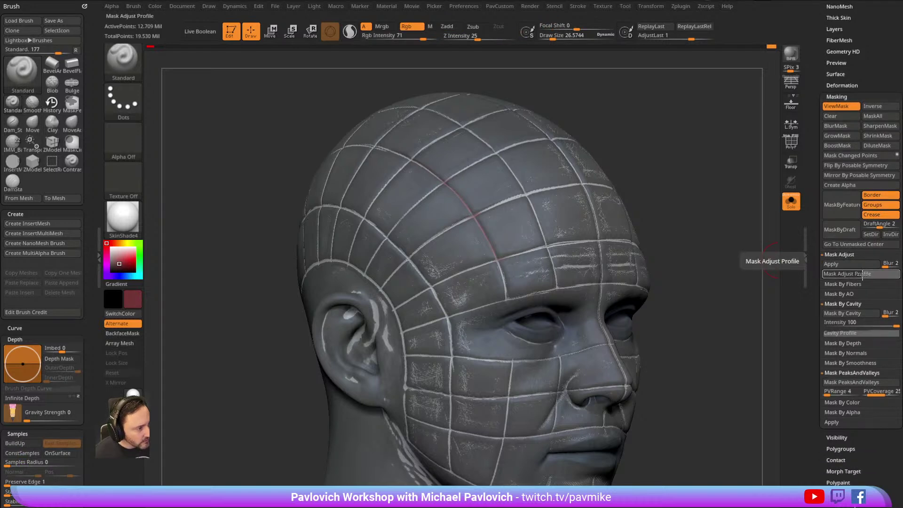
{"action": "left_click", "coordinate": [866, 263]}
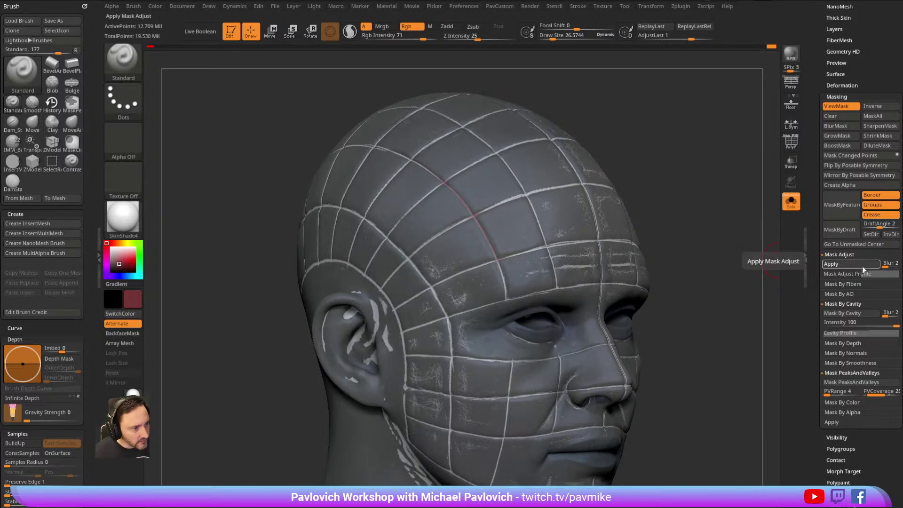
{"action": "left_click_drag", "start_coordinate": [710, 244], "coordinate": [790, 239]}
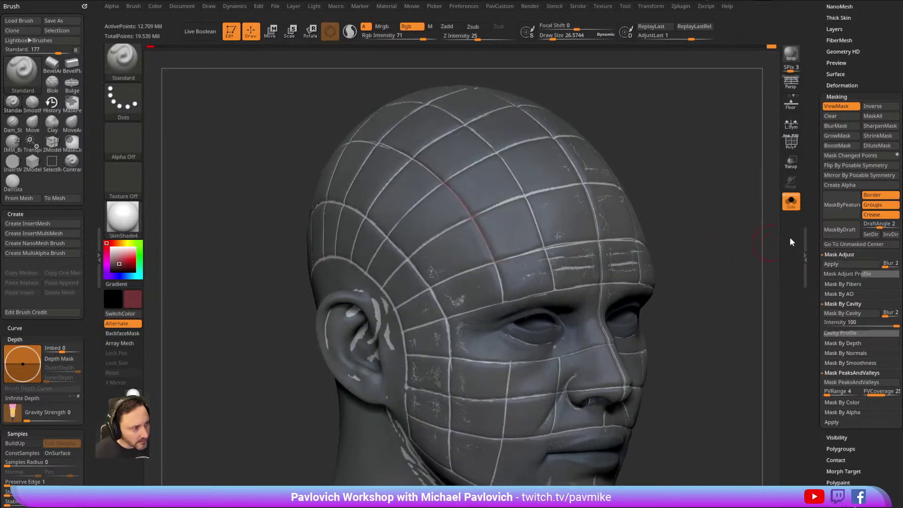
Hide the mask display and paint dark red into the grooves on the side of the forehead and upper scalp.
{"action": "left_click", "coordinate": [836, 107]}
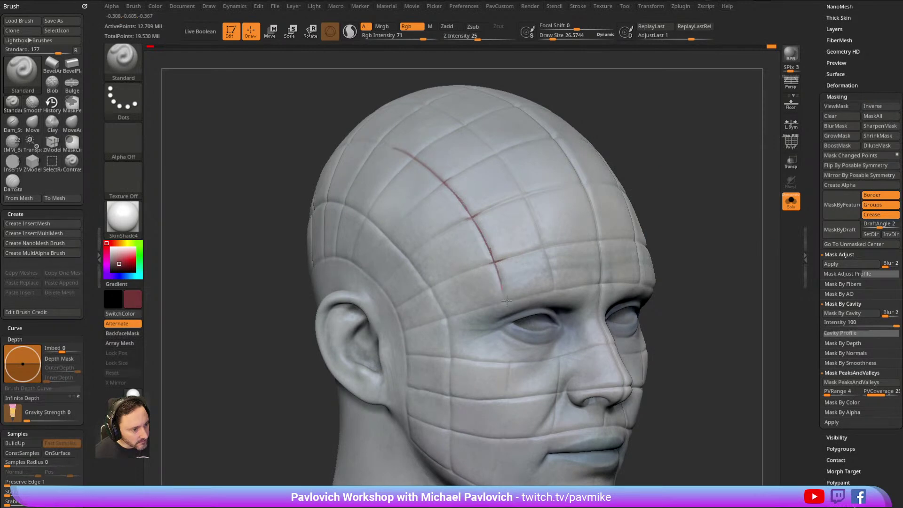
{"action": "mouse_move", "coordinate": [533, 249]}
{"action": "left_mouse_down"}
{"action": "mouse_move", "coordinate": [545, 243]}
{"action": "mouse_move", "coordinate": [527, 199]}
{"action": "left_mouse_up"}
{"action": "left_click_drag", "start_coordinate": [642, 104], "coordinate": [651, 133]}
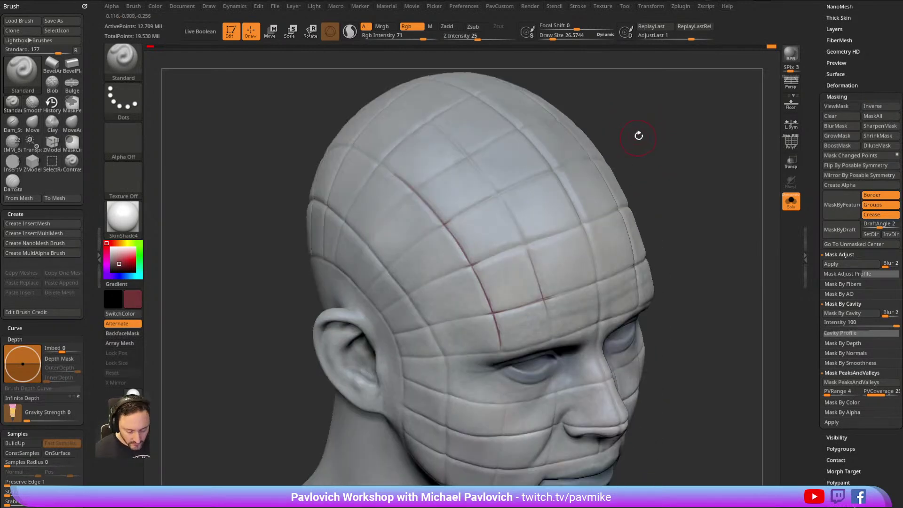
{"action": "right_click_drag", "start_coordinate": [660, 151], "coordinate": [423, 165]}
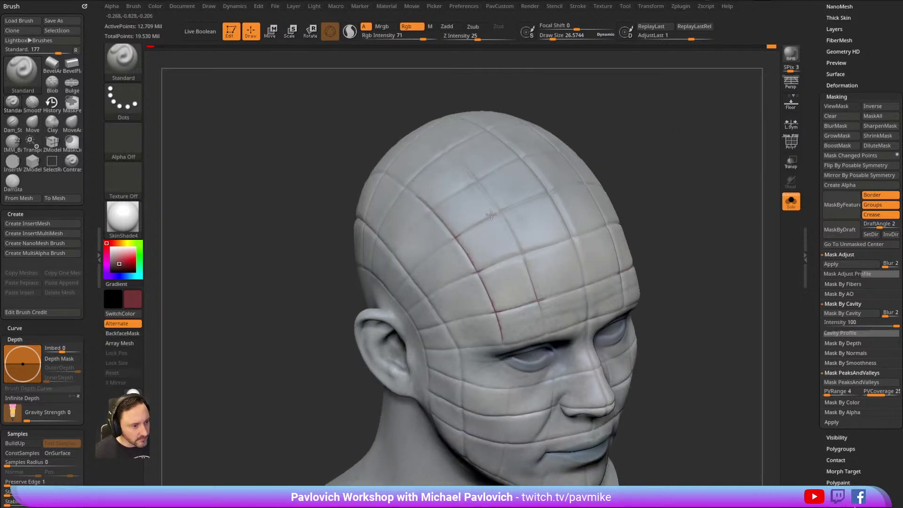
{"action": "mouse_move", "coordinate": [521, 253]}
{"action": "right_mouse_down"}
{"action": "mouse_move", "coordinate": [618, 165]}
{"action": "mouse_move", "coordinate": [517, 252]}
{"action": "right_mouse_up"}
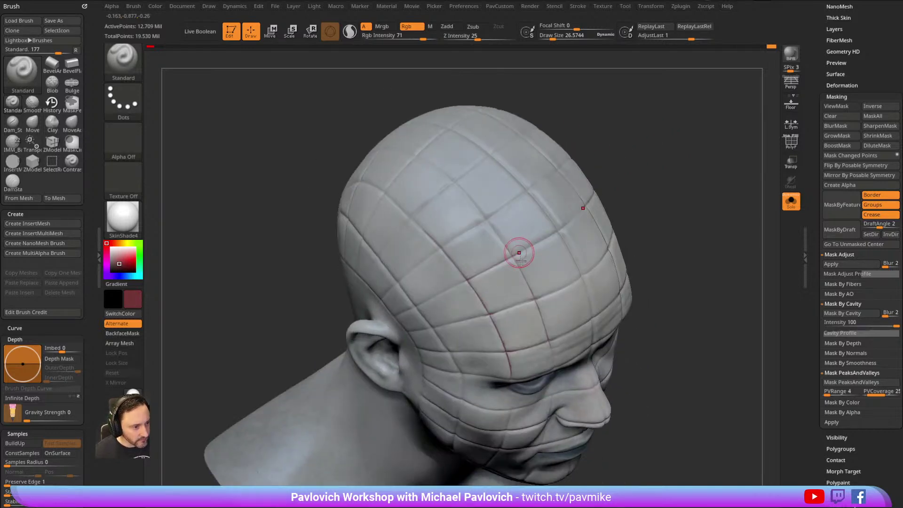
Paint dark red along the crossing grooves over the crown and down the centre line toward the forehead.
{"action": "right_click_drag", "start_coordinate": [598, 115], "coordinate": [508, 173]}
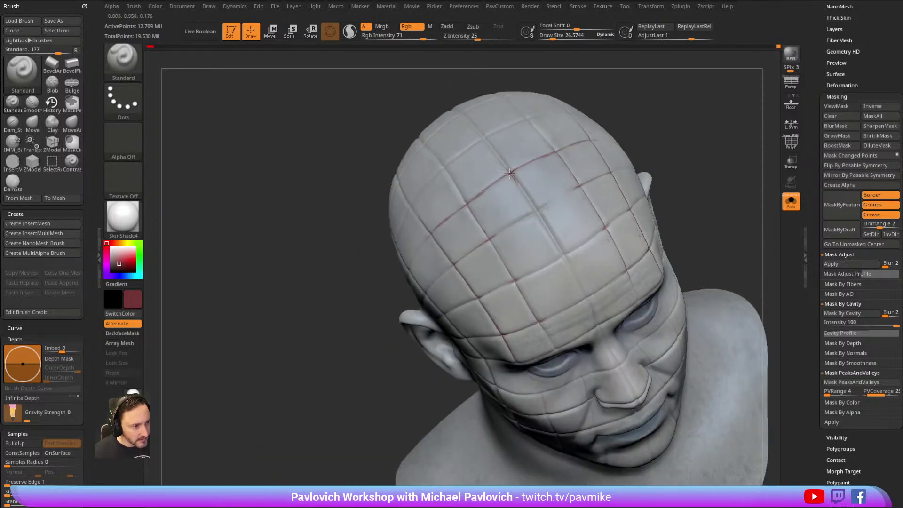
{"action": "right_click_drag", "start_coordinate": [687, 157], "coordinate": [525, 219]}
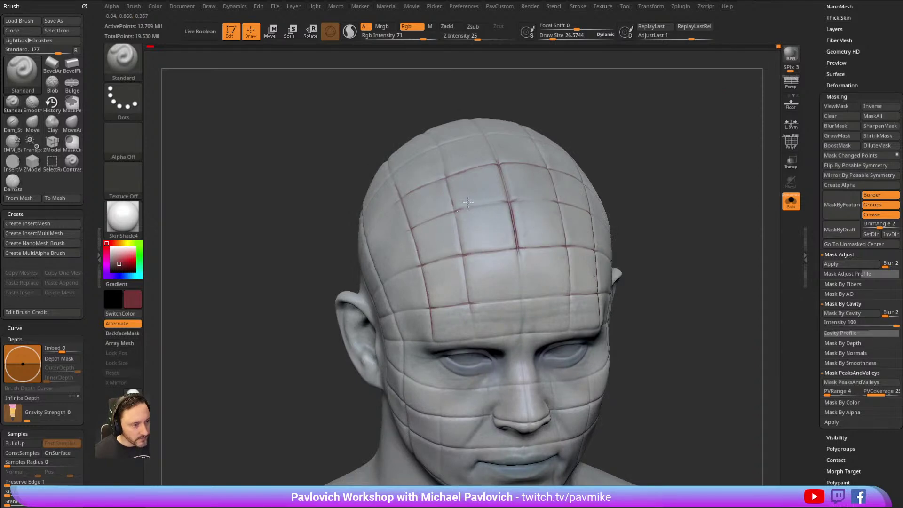
{"action": "right_click_drag", "start_coordinate": [516, 191], "coordinate": [486, 214]}
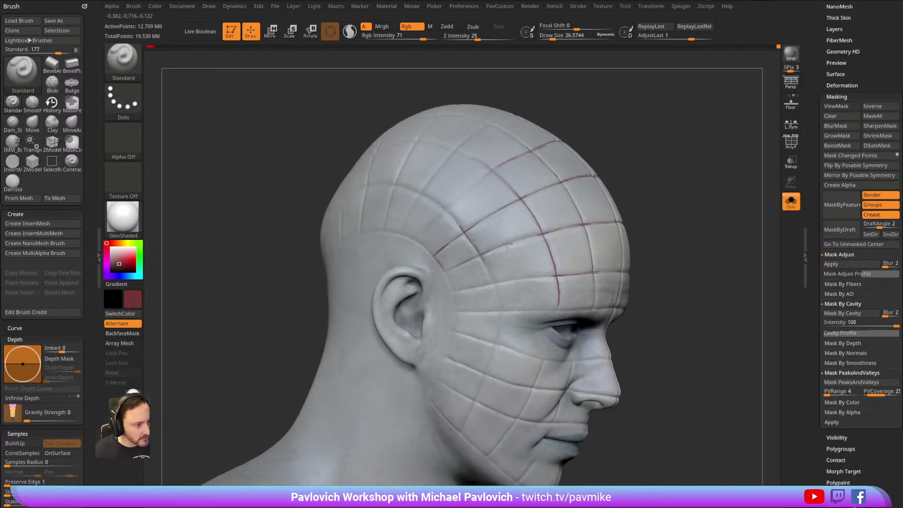
Paint dark red into the grooves at the temple and above the ear, and along the brow line.
{"action": "right_click_drag", "start_coordinate": [551, 228], "coordinate": [449, 224]}
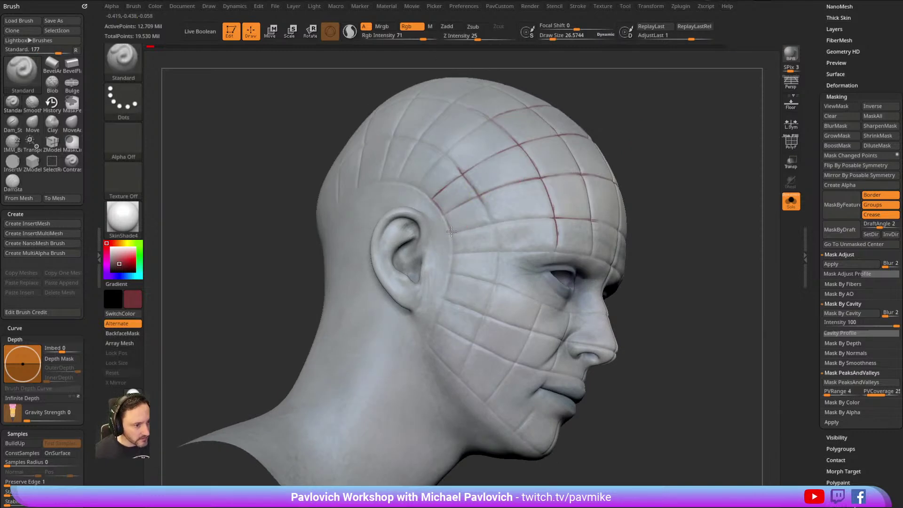
{"action": "right_click_drag", "start_coordinate": [554, 219], "coordinate": [508, 145]}
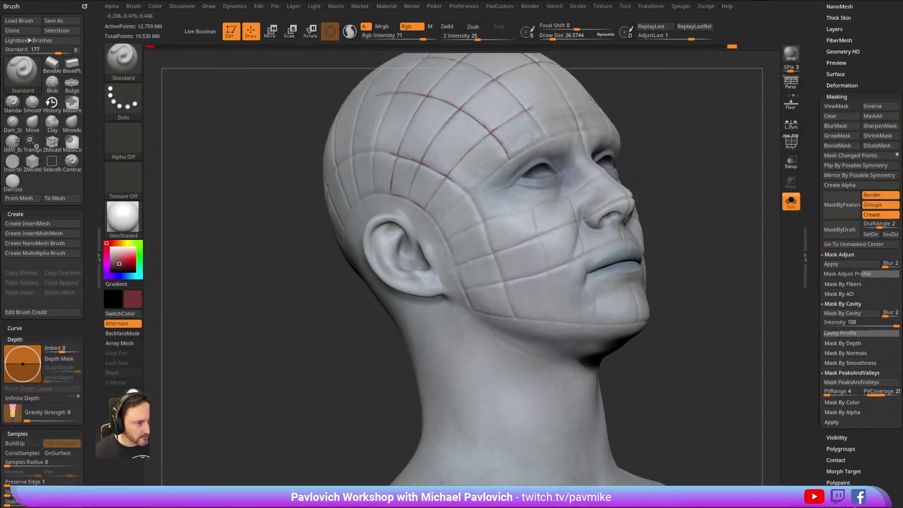
{"action": "right_click_drag", "start_coordinate": [637, 88], "coordinate": [528, 184]}
{"action": "right_click_drag", "start_coordinate": [575, 167], "coordinate": [501, 197]}
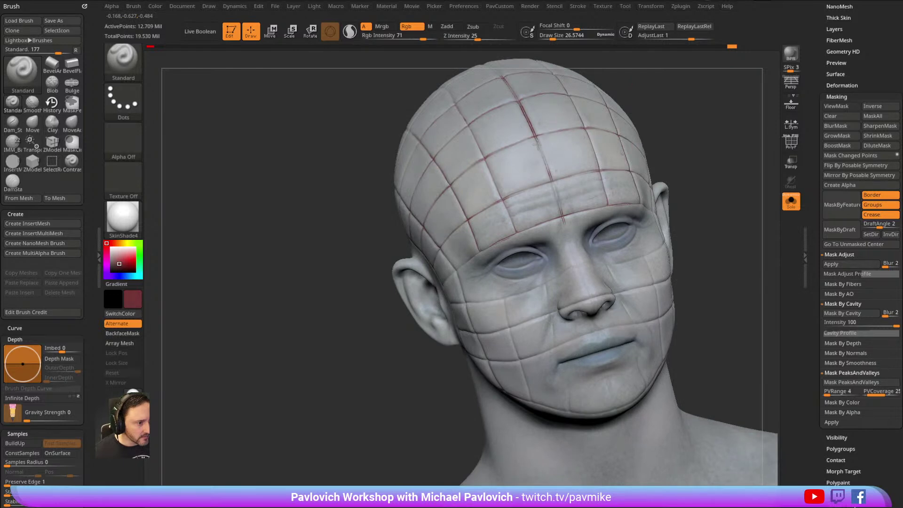
Paint dark red along the curved groove around the ear, its cross grooves, and the border down to the jaw corner.
{"action": "right_click_drag", "start_coordinate": [560, 203], "coordinate": [637, 103]}
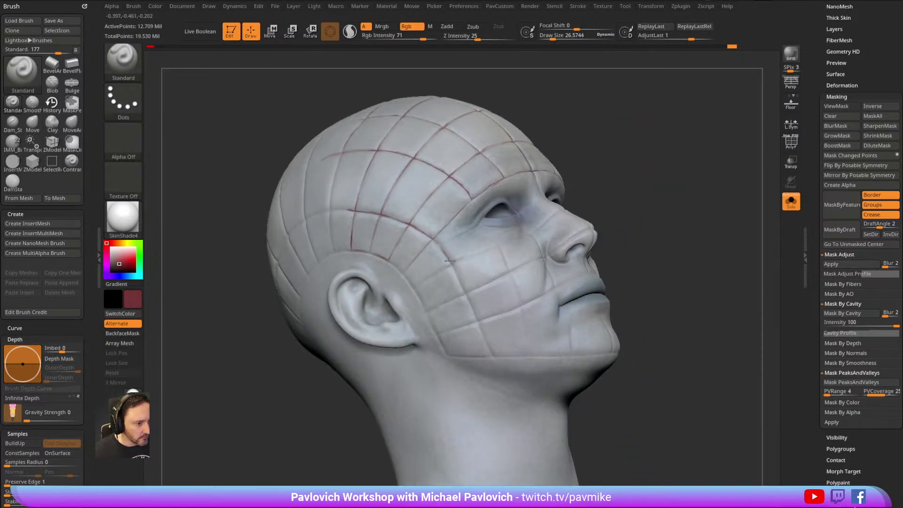
{"action": "right_click_drag", "start_coordinate": [448, 256], "coordinate": [402, 266]}
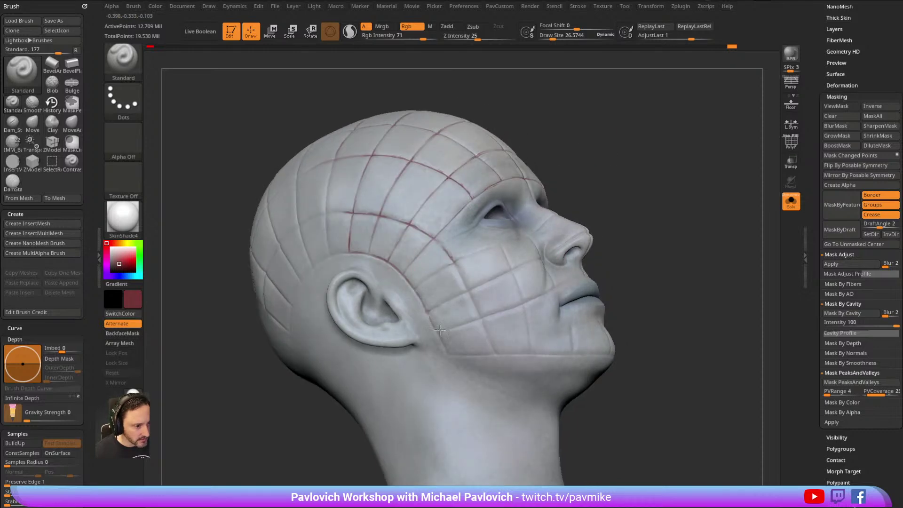
{"action": "right_click_drag", "start_coordinate": [594, 143], "coordinate": [635, 181]}
{"action": "right_click_drag", "start_coordinate": [442, 240], "coordinate": [467, 276]}
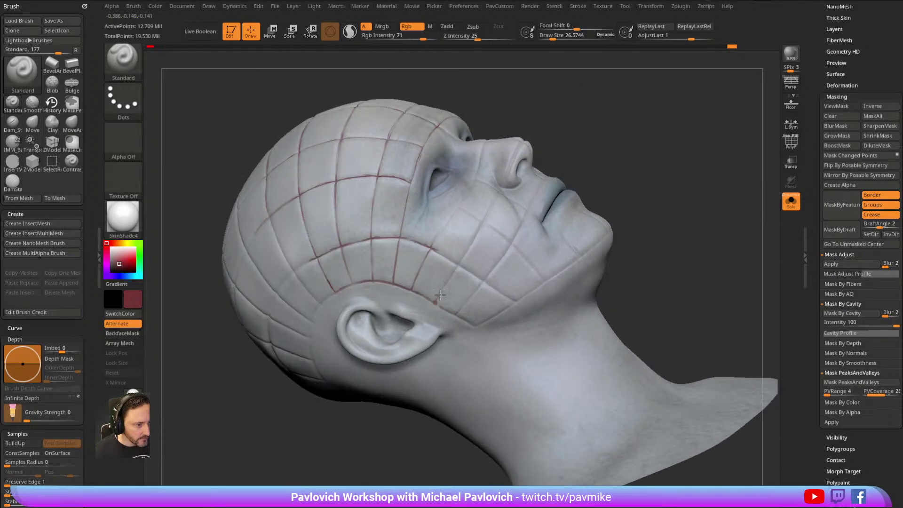
{"action": "right_click_drag", "start_coordinate": [588, 161], "coordinate": [429, 298]}
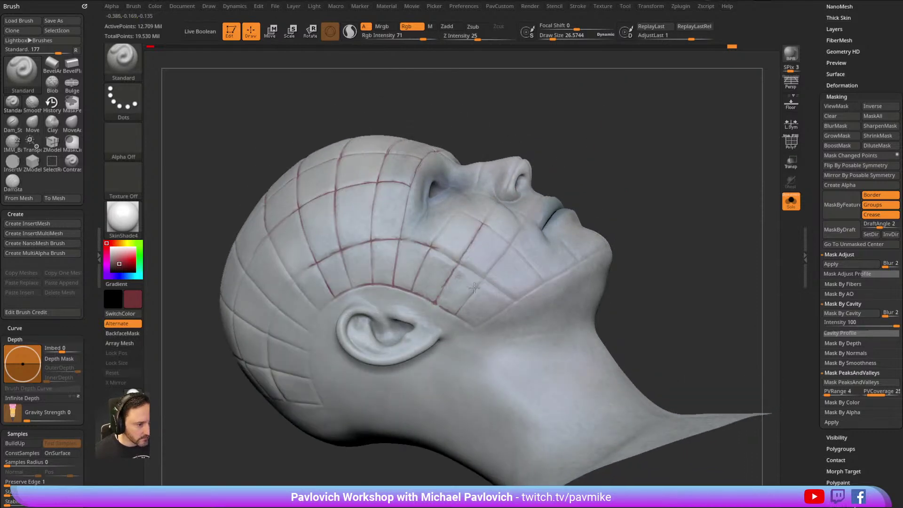
{"action": "right_click_drag", "start_coordinate": [497, 265], "coordinate": [447, 323]}
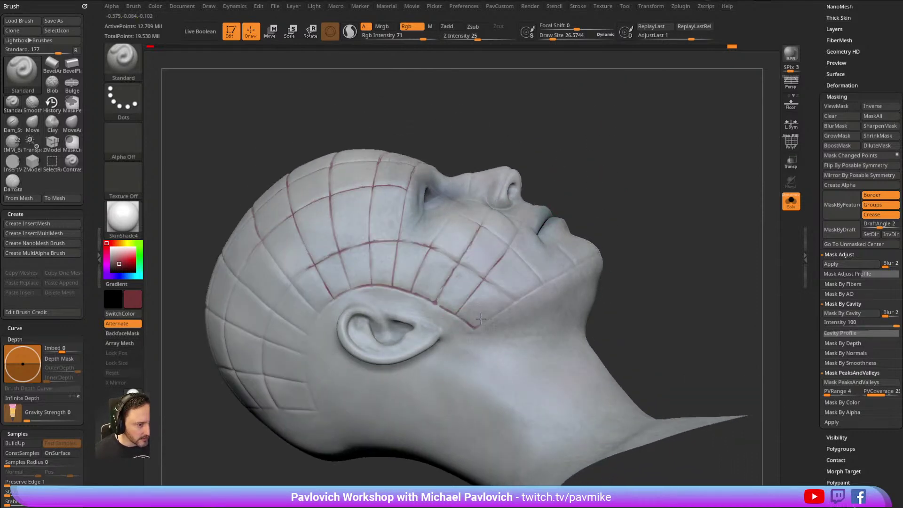
{"action": "right_click_drag", "start_coordinate": [545, 285], "coordinate": [697, 187]}
Briefly show the cavity mask to check it, hide it again, and paint the chin and jawline grooves dark red.
{"action": "left_click", "coordinate": [838, 108]}
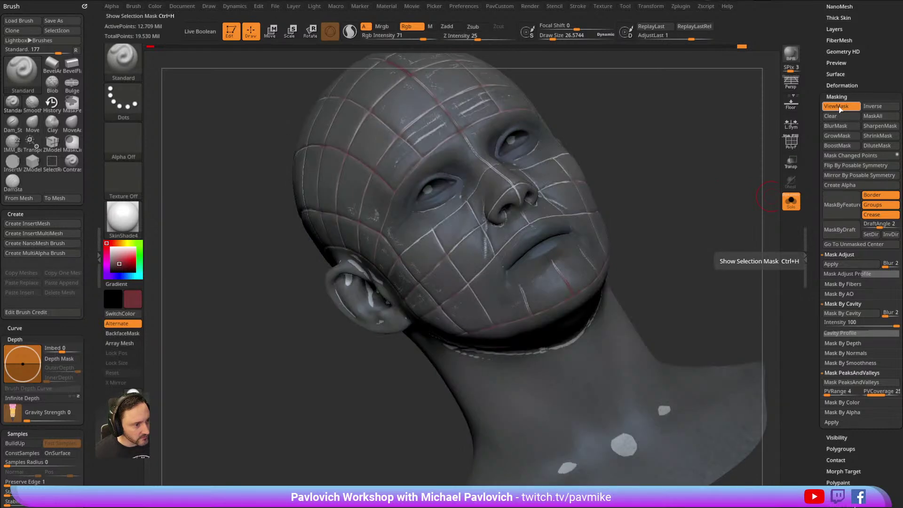
{"action": "left_click", "coordinate": [838, 108]}
{"action": "right_click_drag", "start_coordinate": [677, 121], "coordinate": [599, 268]}
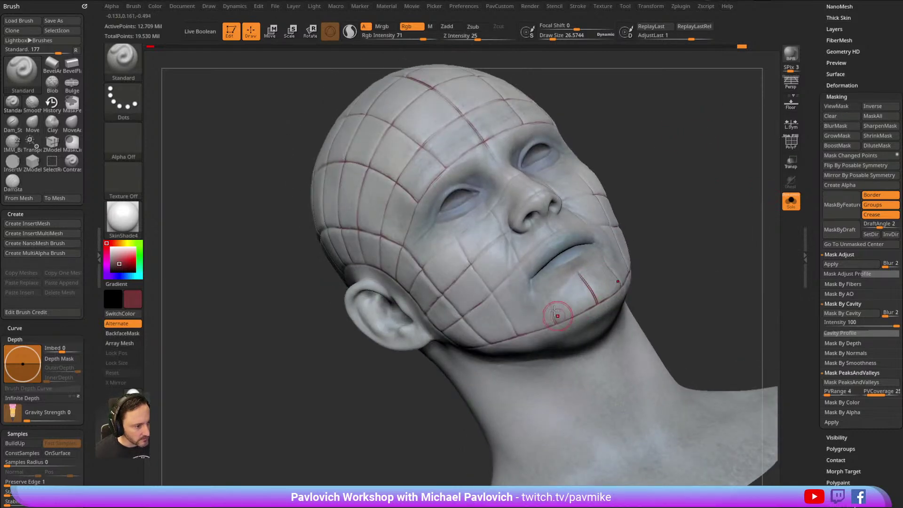
{"action": "right_click_drag", "start_coordinate": [549, 307], "coordinate": [498, 277]}
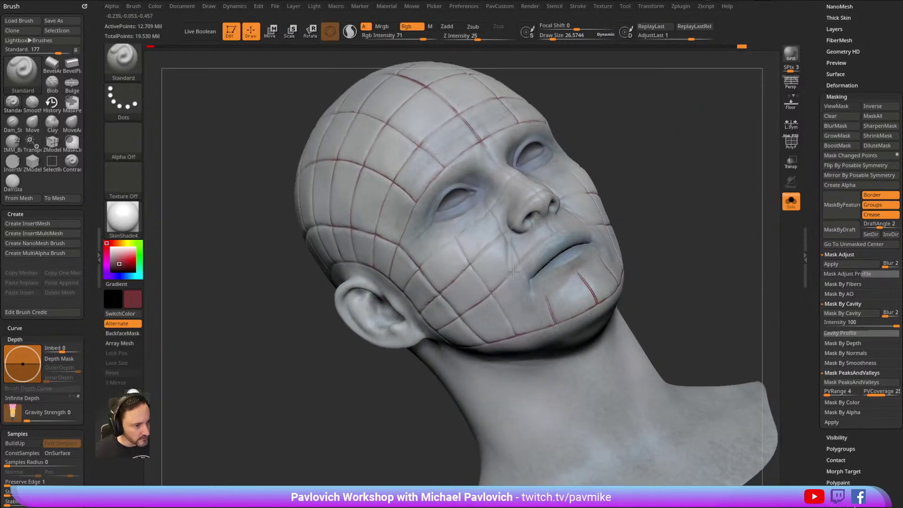
Paint dark red into the grid grooves across the cheek, from beside the nose and mouth to the jaw.
{"action": "right_click_drag", "start_coordinate": [555, 228], "coordinate": [460, 319]}
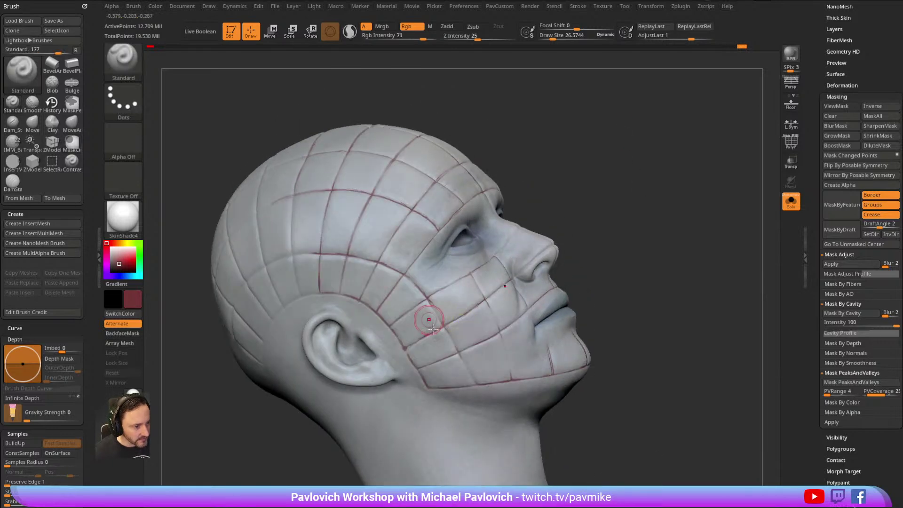
{"action": "mouse_move", "coordinate": [441, 272]}
{"action": "right_mouse_down"}
{"action": "mouse_move", "coordinate": [483, 282]}
{"action": "mouse_move", "coordinate": [631, 169]}
{"action": "mouse_move", "coordinate": [470, 254]}
{"action": "right_mouse_up"}
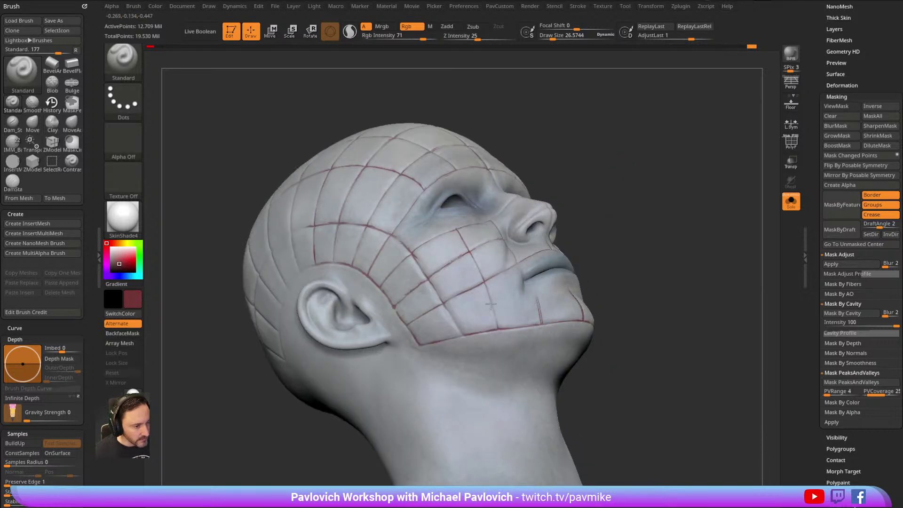
{"action": "right_click_drag", "start_coordinate": [596, 219], "coordinate": [452, 312]}
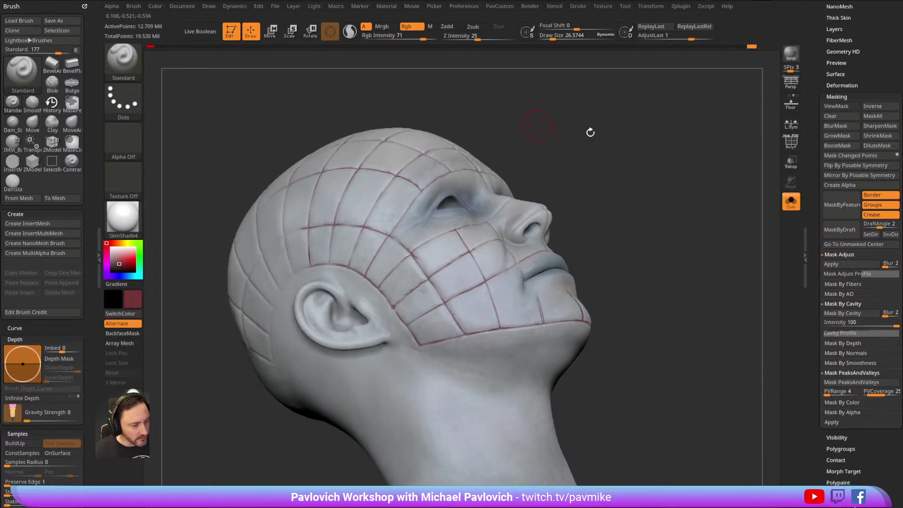
Paint dark red along the grooves behind the ear and across the side and back of the skull.
{"action": "right_click_drag", "start_coordinate": [537, 126], "coordinate": [470, 240]}
{"action": "mouse_move", "coordinate": [576, 101]}
{"action": "right_mouse_down"}
{"action": "mouse_move", "coordinate": [685, 122]}
{"action": "mouse_move", "coordinate": [433, 231]}
{"action": "right_mouse_up"}
{"action": "right_click_drag", "start_coordinate": [437, 277], "coordinate": [509, 285]}
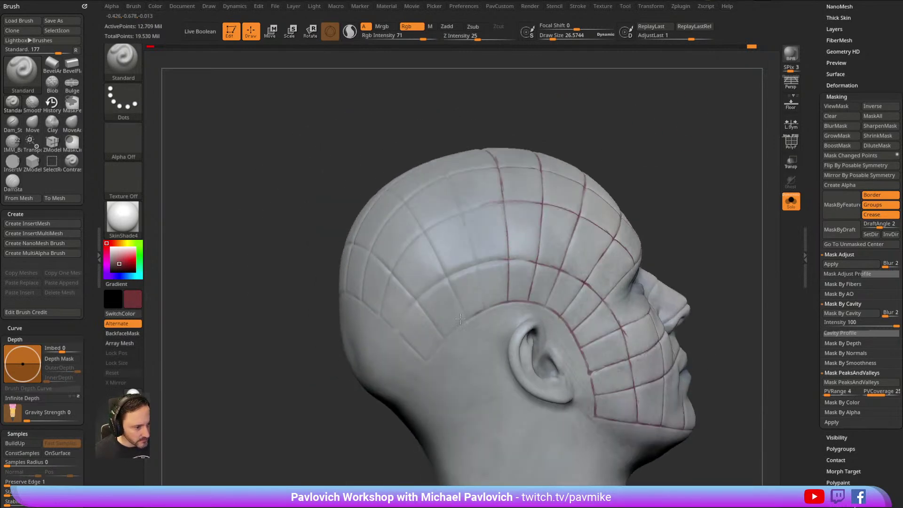
{"action": "left_click_drag", "start_coordinate": [396, 329], "coordinate": [410, 306]}
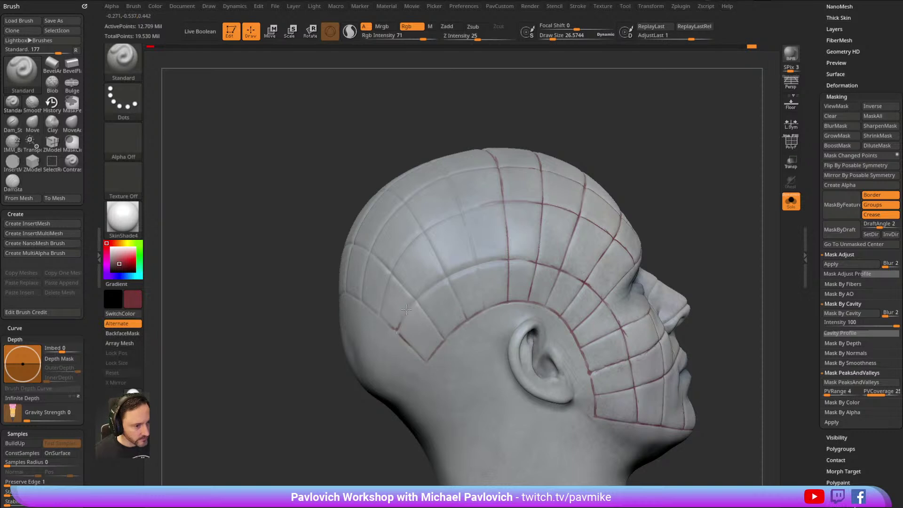
{"action": "mouse_move", "coordinate": [620, 128]}
{"action": "right_mouse_down"}
{"action": "mouse_move", "coordinate": [667, 141]}
{"action": "mouse_move", "coordinate": [481, 208]}
{"action": "right_mouse_up"}
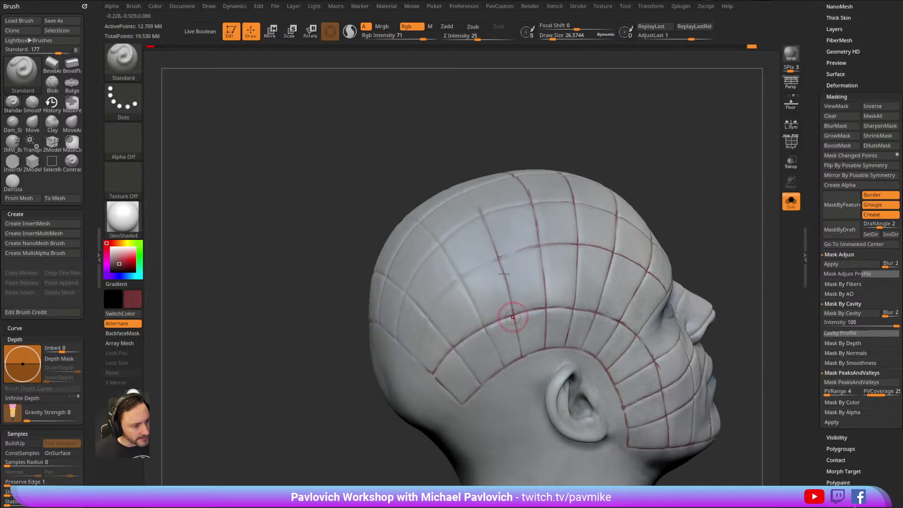
{"action": "mouse_move", "coordinate": [512, 249]}
{"action": "right_mouse_down"}
{"action": "mouse_move", "coordinate": [659, 149]}
{"action": "mouse_move", "coordinate": [479, 265]}
{"action": "right_mouse_up"}
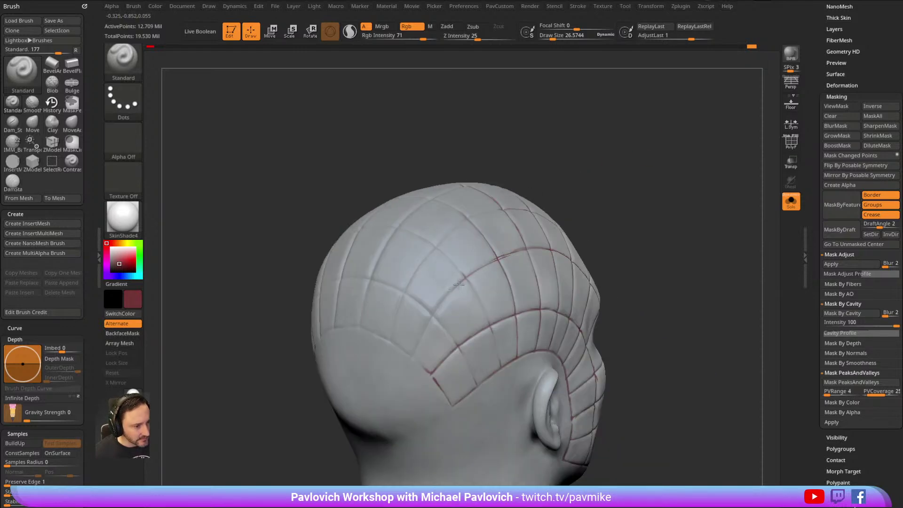
Paint the grid grooves across the back and side of the head dark red with the Standard brush.
{"action": "right_click_drag", "start_coordinate": [427, 312], "coordinate": [611, 147]}
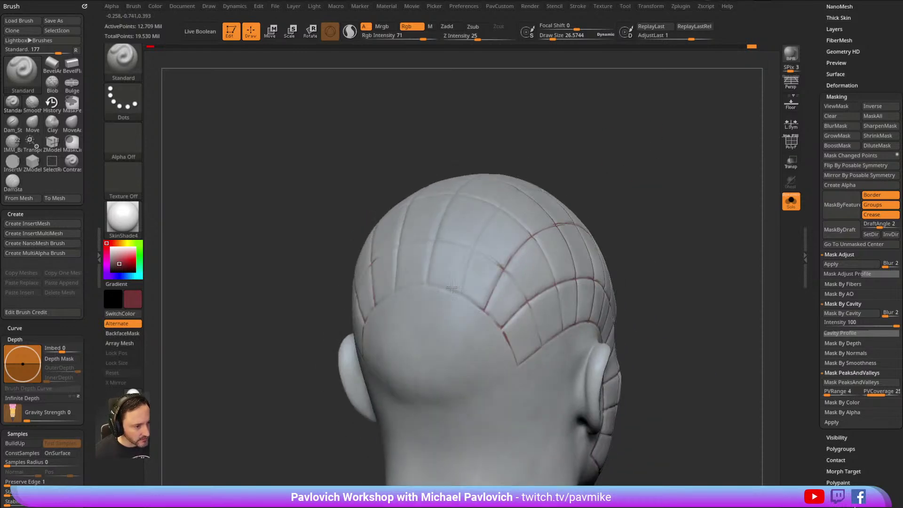
{"action": "right_click_drag", "start_coordinate": [609, 201], "coordinate": [462, 268]}
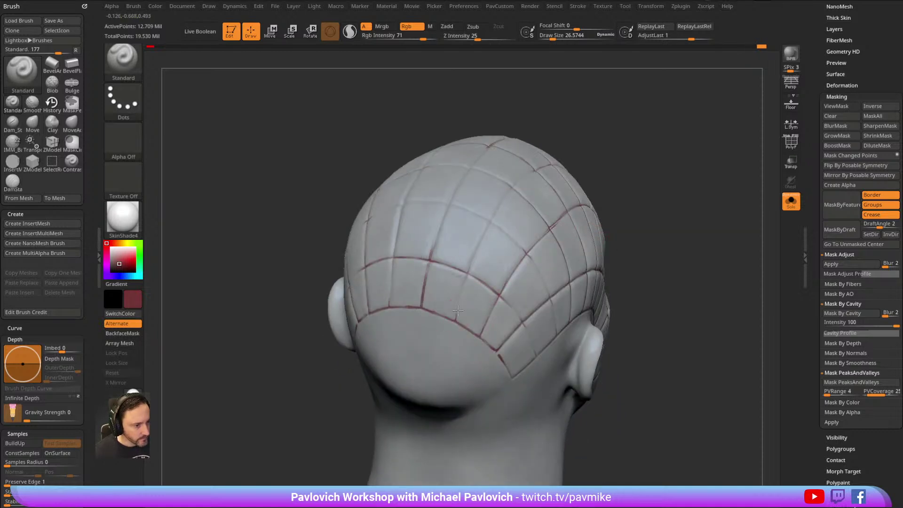
{"action": "mouse_move", "coordinate": [492, 230]}
{"action": "right_mouse_down"}
{"action": "mouse_move", "coordinate": [624, 177]}
{"action": "mouse_move", "coordinate": [451, 332]}
{"action": "right_mouse_up"}
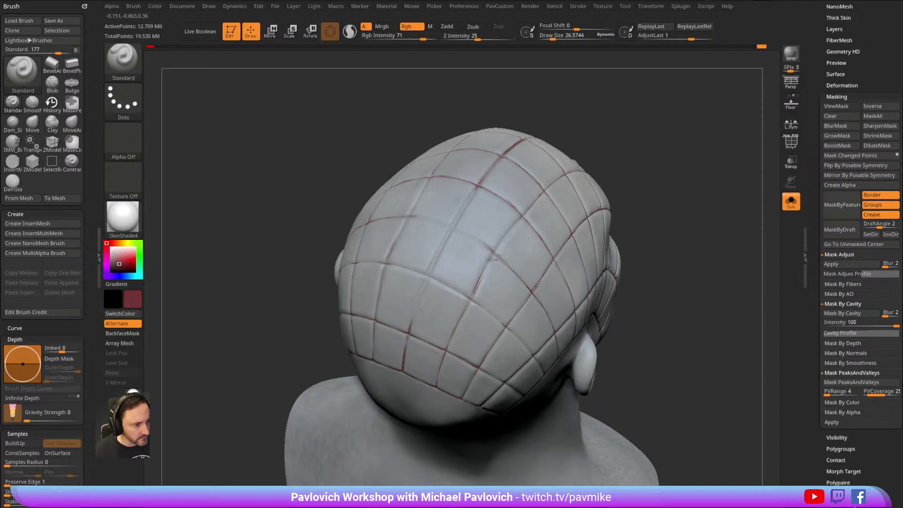
{"action": "right_click_drag", "start_coordinate": [536, 191], "coordinate": [422, 296]}
{"action": "mouse_move", "coordinate": [471, 188]}
{"action": "right_mouse_down"}
{"action": "mouse_move", "coordinate": [655, 125]}
{"action": "mouse_move", "coordinate": [647, 121]}
{"action": "mouse_move", "coordinate": [500, 283]}
{"action": "right_mouse_up"}
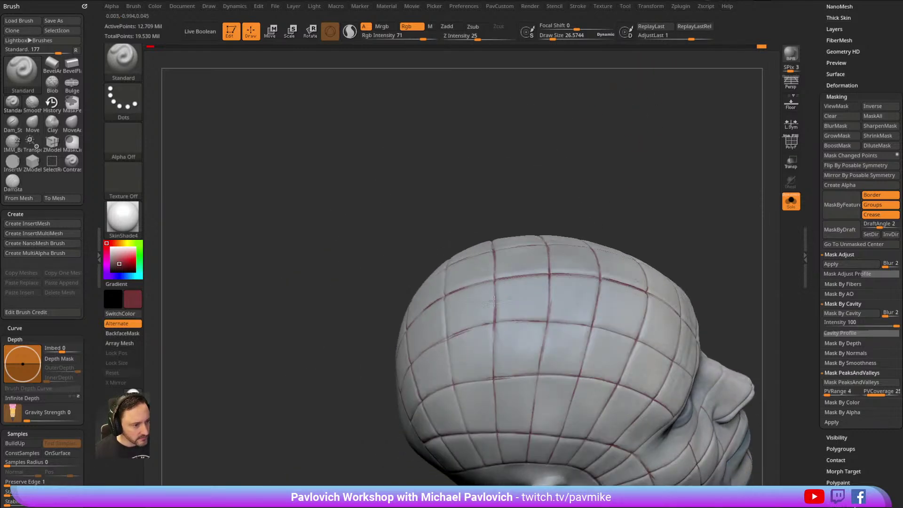
{"action": "mouse_move", "coordinate": [653, 199]}
{"action": "right_mouse_down"}
{"action": "mouse_move", "coordinate": [563, 103]}
{"action": "mouse_move", "coordinate": [442, 252]}
{"action": "right_mouse_up"}
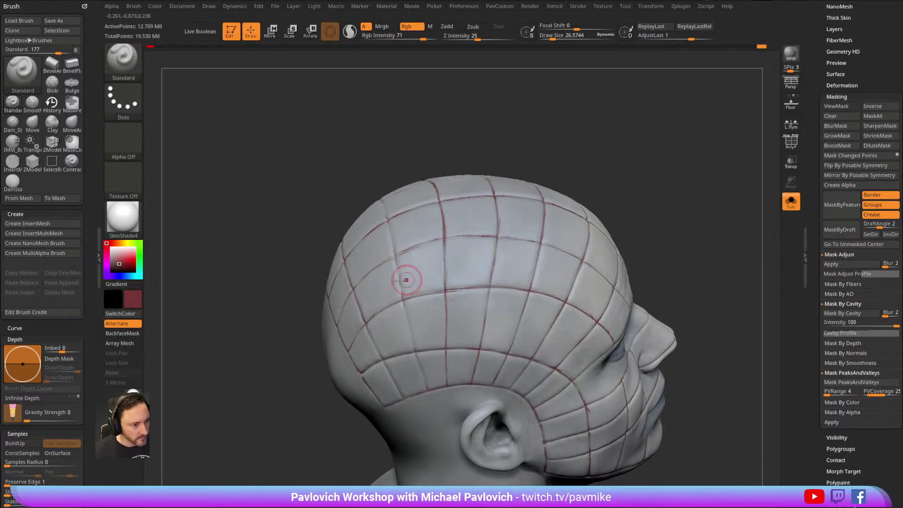
{"action": "mouse_move", "coordinate": [427, 373]}
{"action": "right_mouse_down"}
{"action": "mouse_move", "coordinate": [649, 114]}
{"action": "mouse_move", "coordinate": [375, 264]}
{"action": "right_mouse_up"}
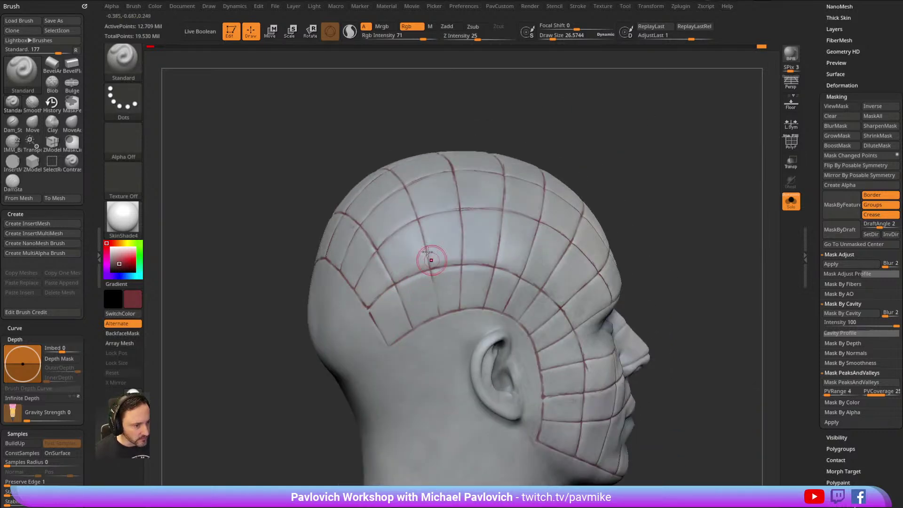
{"action": "mouse_move", "coordinate": [676, 169]}
{"action": "right_mouse_down"}
{"action": "mouse_move", "coordinate": [665, 111]}
{"action": "mouse_move", "coordinate": [498, 221]}
{"action": "mouse_move", "coordinate": [630, 135]}
{"action": "mouse_move", "coordinate": [468, 206]}
{"action": "right_mouse_up"}
{"action": "key", "text": "ctrl"}
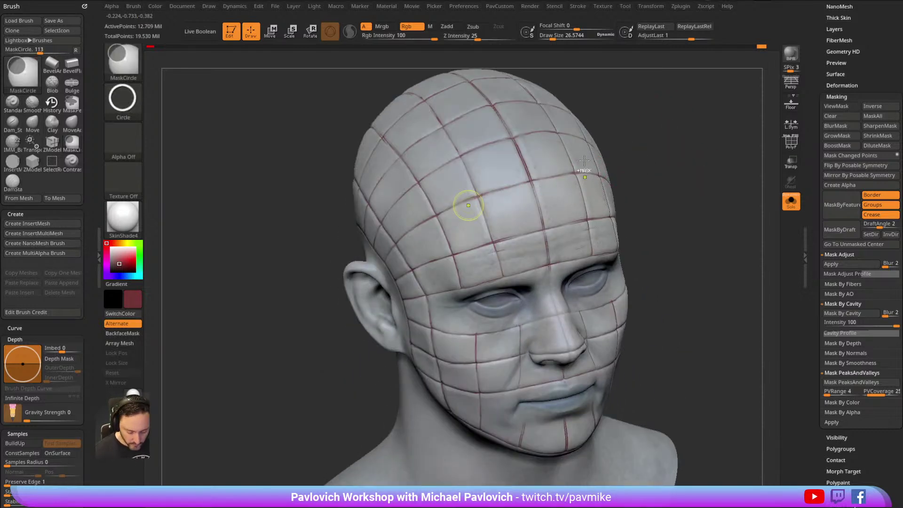
{"action": "key", "text": "b"}
{"action": "key", "text": "Escape"}
{"action": "key", "text": "b"}
{"action": "key", "text": "s"}
{"action": "key", "text": "Escape"}
{"action": "key", "text": "b"}
{"action": "key", "text": "d"}
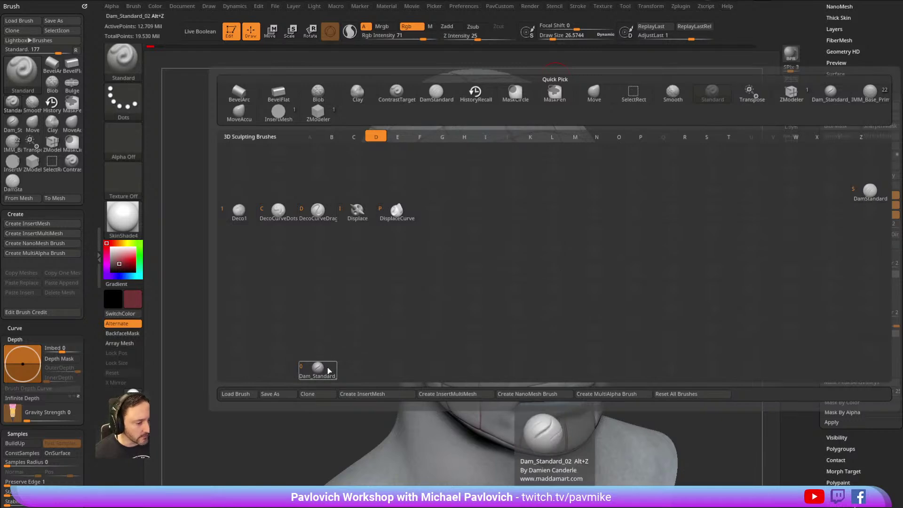
Paint the grid grooves over the top of the head and the forehead dark red with the Standard brush.
{"action": "right_click_drag", "start_coordinate": [645, 131], "coordinate": [550, 197]}
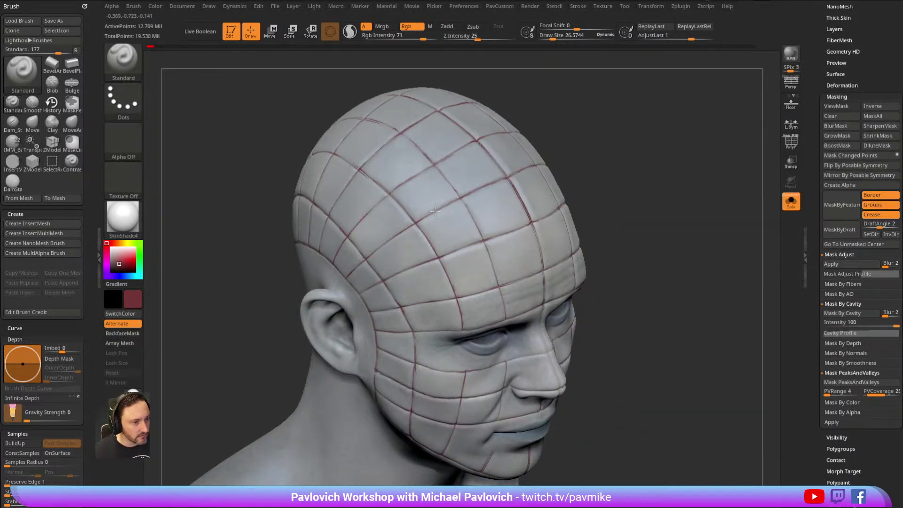
{"action": "right_click_drag", "start_coordinate": [549, 130], "coordinate": [642, 177], "text": "ctrl"}
{"action": "left_click_drag", "start_coordinate": [642, 177], "coordinate": [403, 262]}
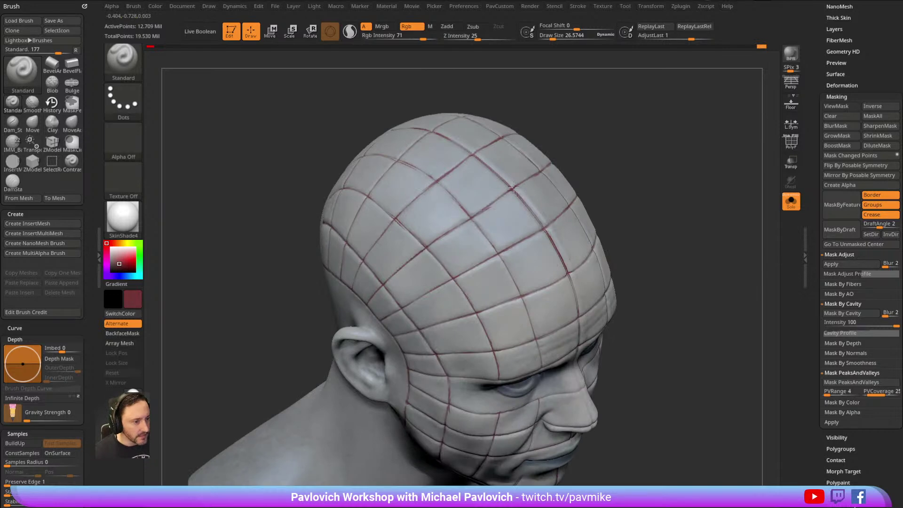
{"action": "left_click_drag", "start_coordinate": [622, 142], "coordinate": [413, 205]}
{"action": "left_click_drag", "start_coordinate": [629, 149], "coordinate": [577, 170]}
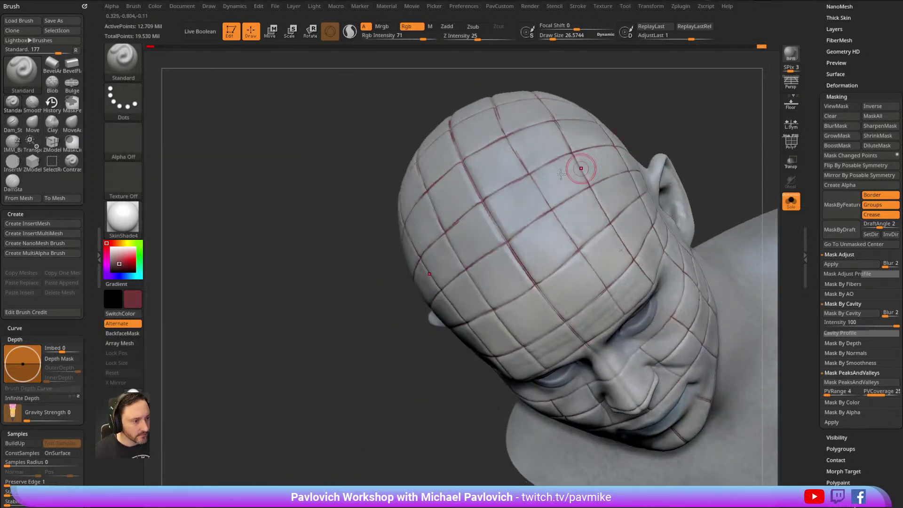
{"action": "left_click_drag", "start_coordinate": [728, 102], "coordinate": [447, 201]}
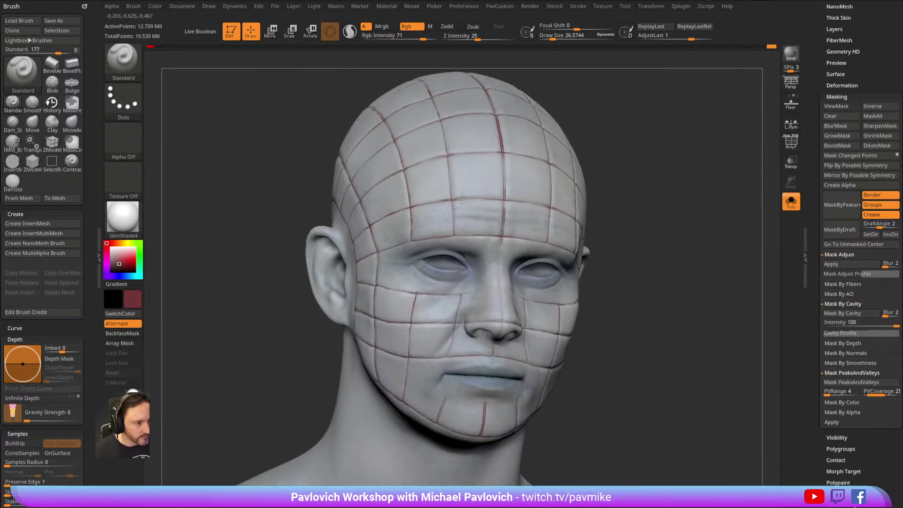
{"action": "left_click_drag", "start_coordinate": [588, 178], "coordinate": [496, 172]}
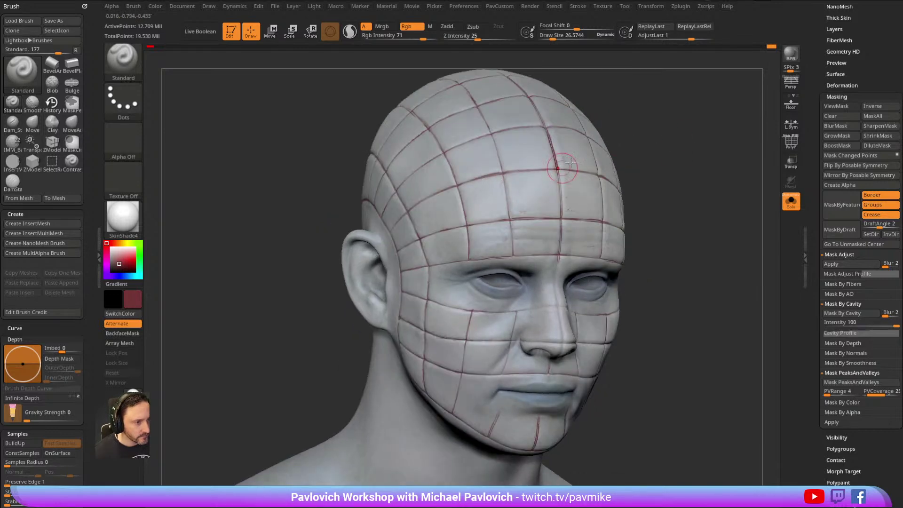
Paint the grid grooves on the cheeks and jaw dark red with the Standard brush.
{"action": "left_click_drag", "start_coordinate": [628, 141], "coordinate": [694, 111]}
{"action": "left_click_drag", "start_coordinate": [642, 149], "coordinate": [692, 120]}
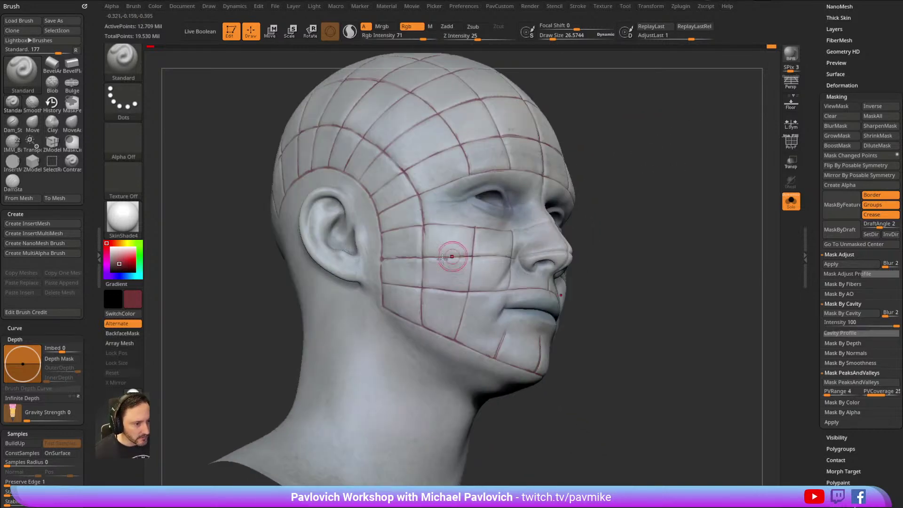
{"action": "left_click_drag", "start_coordinate": [654, 162], "coordinate": [442, 267]}
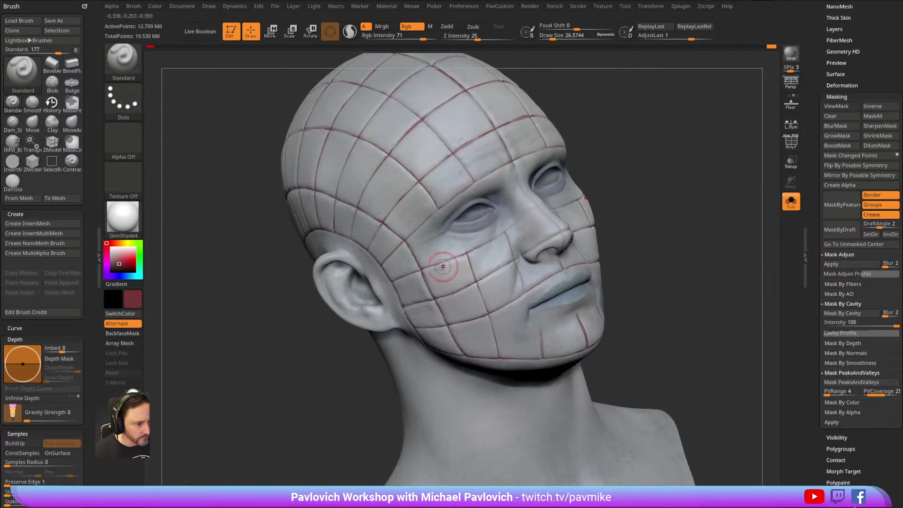
{"action": "left_click_drag", "start_coordinate": [608, 179], "coordinate": [490, 231]}
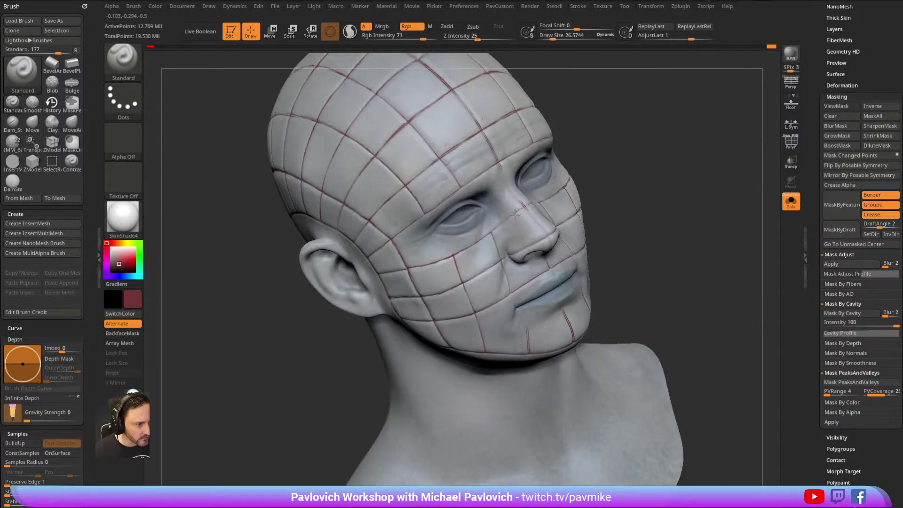
{"action": "mouse_move", "coordinate": [602, 189]}
{"action": "left_mouse_down"}
{"action": "mouse_move", "coordinate": [619, 127]}
{"action": "mouse_move", "coordinate": [571, 157]}
{"action": "left_mouse_up"}
Try to insert a Plane primitive on the forehead with the IMM_Base_Primitives brush, then return to the Standard brush.
{"action": "key", "text": "b"}
{"action": "key", "text": "i"}
{"action": "key", "text": "p"}
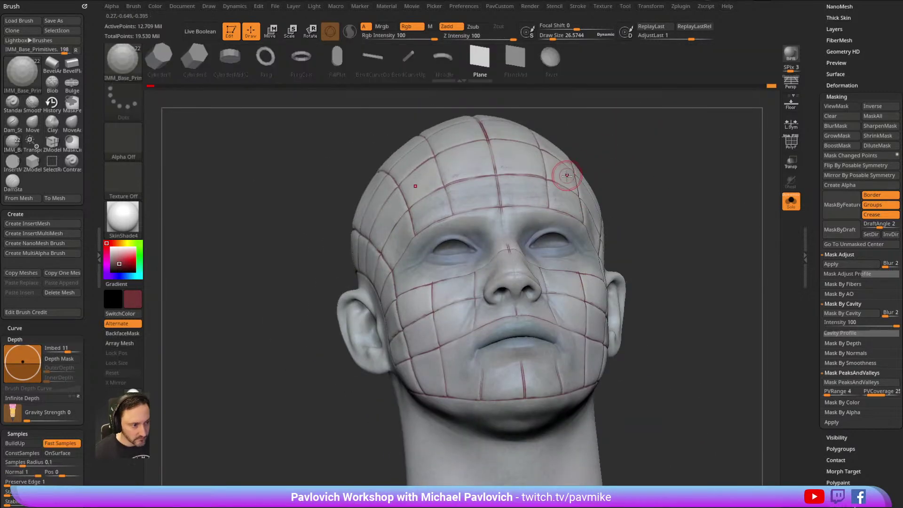
{"action": "key", "text": "m"}
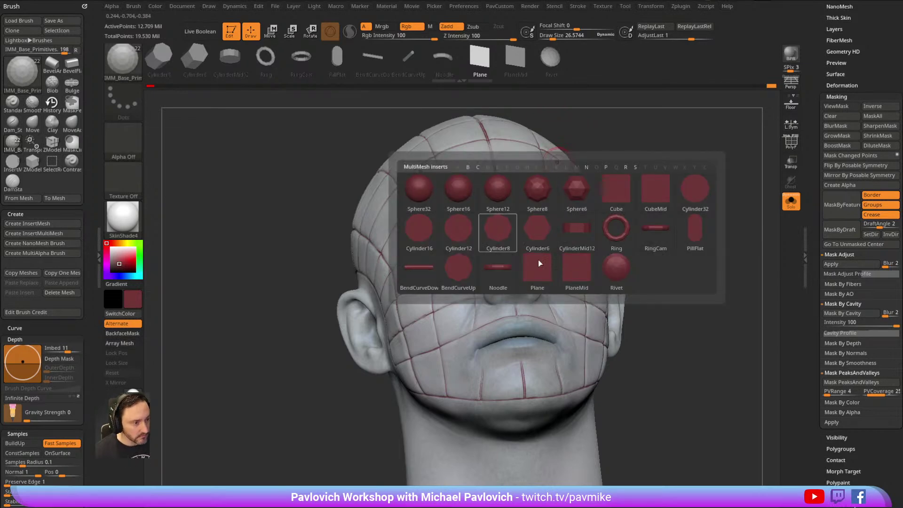
{"action": "left_click_drag", "start_coordinate": [681, 124], "coordinate": [591, 185]}
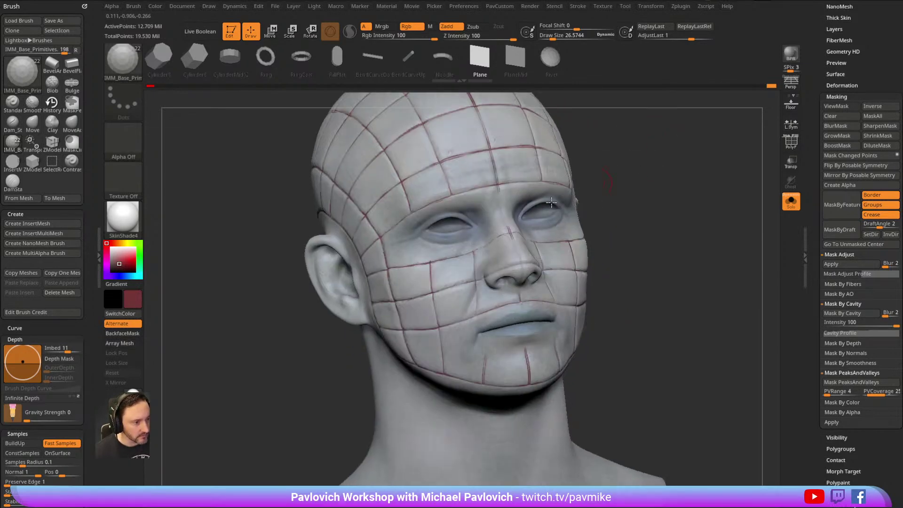
{"action": "left_click", "coordinate": [493, 188]}
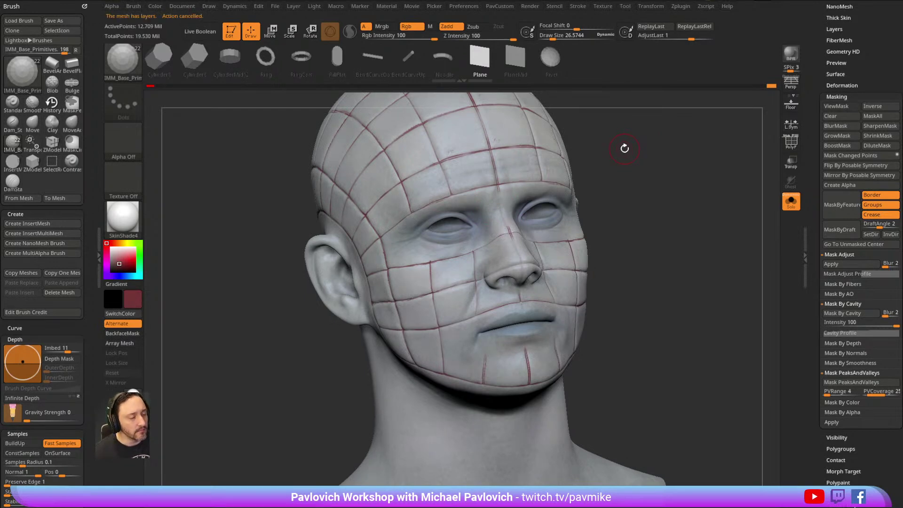
{"action": "key", "text": "b"}
{"action": "key", "text": "s"}
{"action": "key", "text": "t"}
Paint the centre groove down the nose and the grooves around its tip dark red, reducing the draw size to about 20.6.
{"action": "left_click_drag", "start_coordinate": [623, 149], "coordinate": [583, 160]}
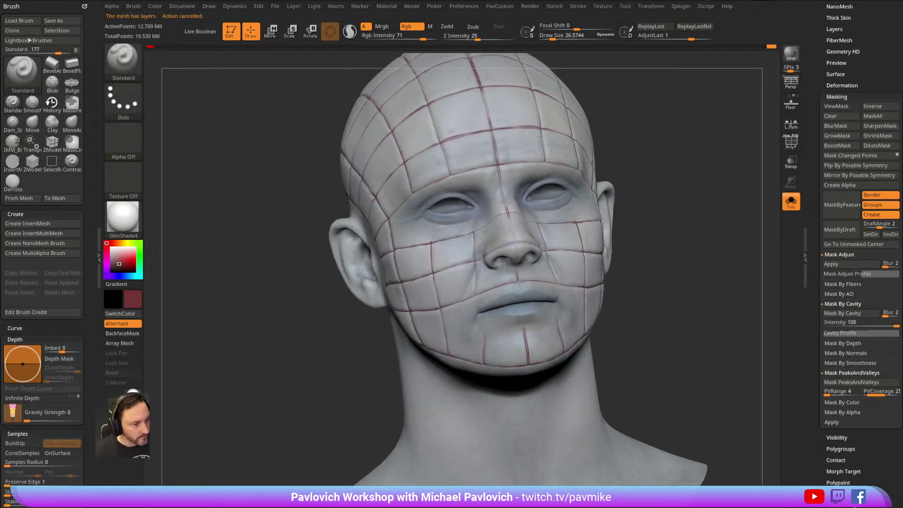
{"action": "mouse_move", "coordinate": [518, 240]}
{"action": "right_mouse_down"}
{"action": "mouse_move", "coordinate": [503, 251]}
{"action": "mouse_move", "coordinate": [661, 214]}
{"action": "mouse_move", "coordinate": [629, 202]}
{"action": "right_mouse_up"}
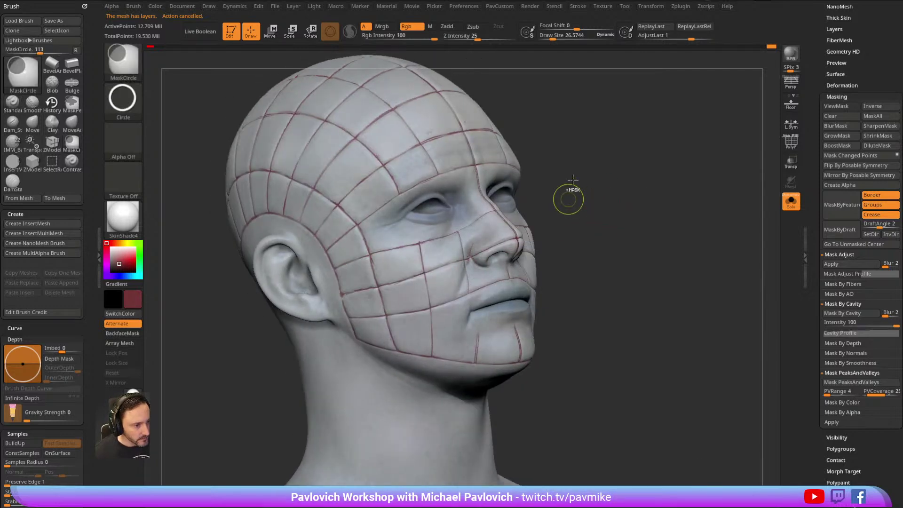
{"action": "key", "text": "s"}
{"action": "left_click_drag", "start_coordinate": [485, 259], "coordinate": [481, 258]}
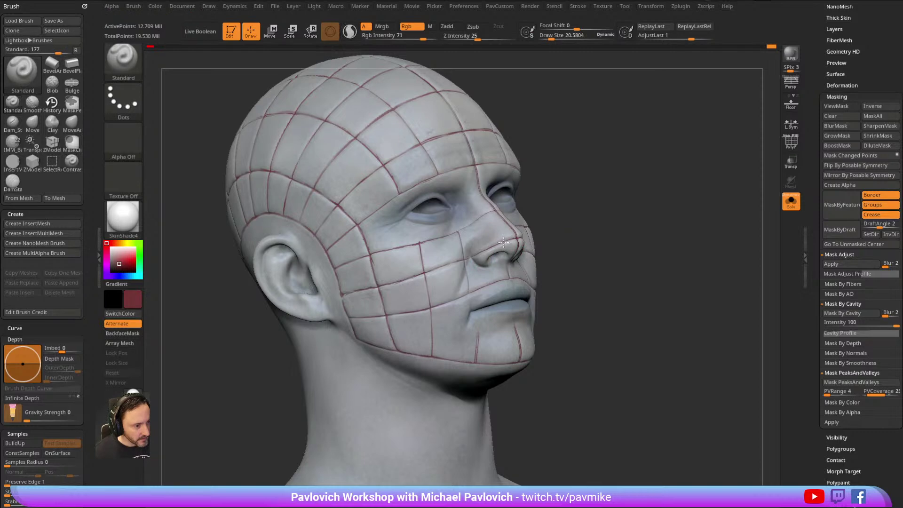
{"action": "right_click_drag", "start_coordinate": [551, 228], "coordinate": [532, 250]}
{"action": "right_click_drag", "start_coordinate": [605, 197], "coordinate": [462, 263]}
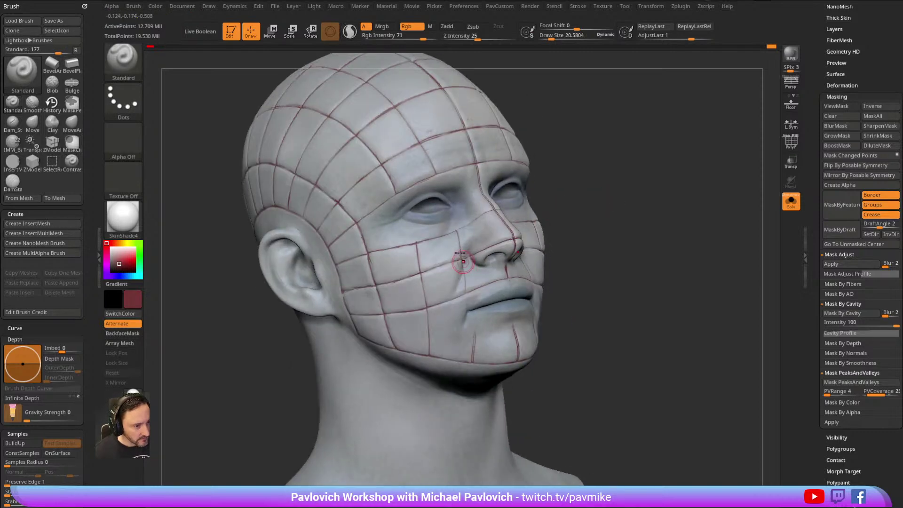
{"action": "left_click", "coordinate": [465, 289], "text": "ctrl"}
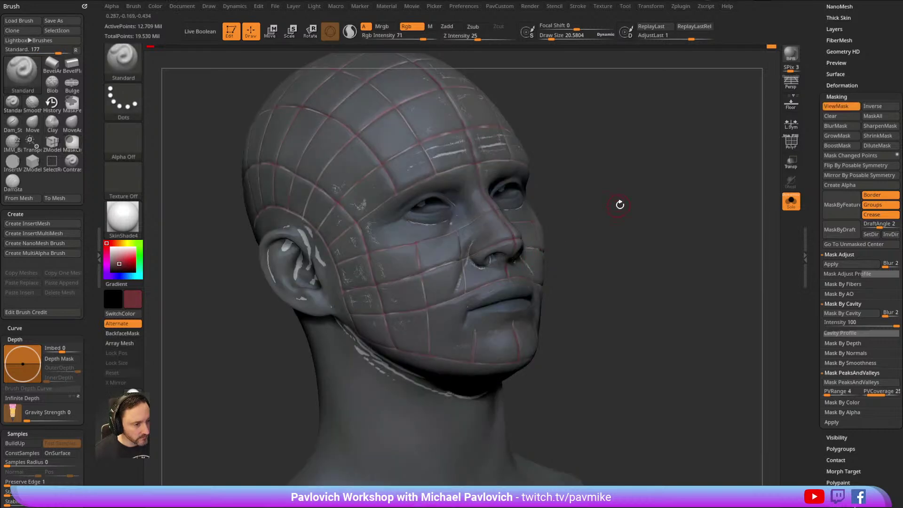
{"action": "key", "text": "ctrl+z"}
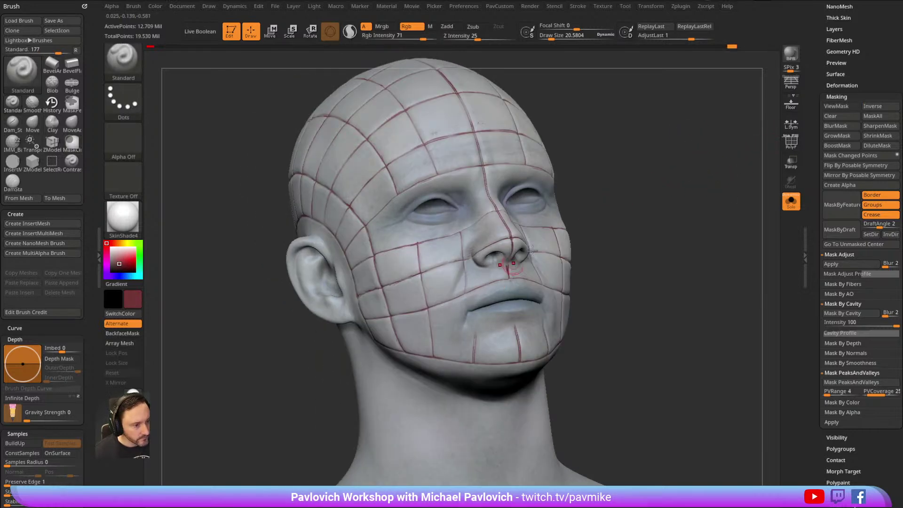
Carve the centre groove along the nose and below it with the DamStandard brush at a draw size of about 11.
{"action": "left_click_drag", "start_coordinate": [710, 188], "coordinate": [646, 183]}
{"action": "mouse_move", "coordinate": [703, 136]}
{"action": "left_mouse_down"}
{"action": "mouse_move", "coordinate": [644, 159]}
{"action": "mouse_move", "coordinate": [619, 140]}
{"action": "left_mouse_up"}
{"action": "key", "text": "b"}
{"action": "key", "text": "d"}
{"action": "key", "text": "s"}
{"action": "key", "text": "s"}
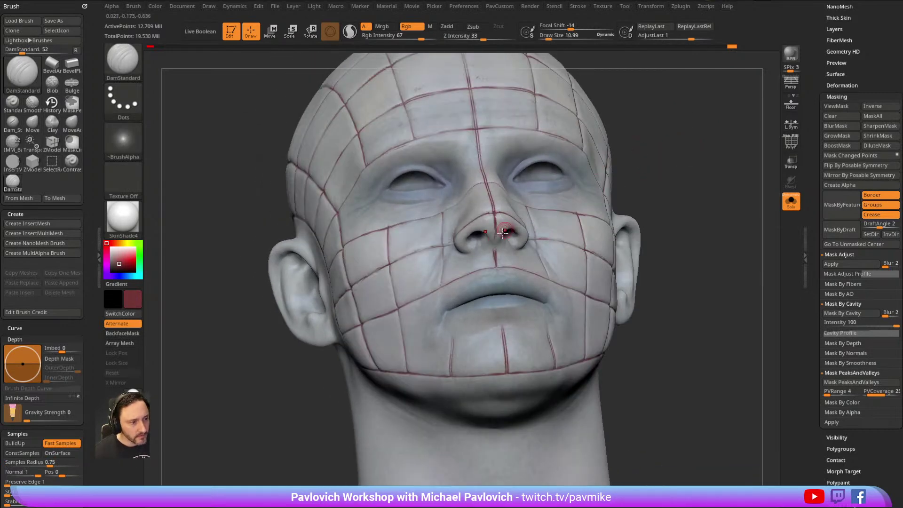
{"action": "left_click_drag", "start_coordinate": [603, 171], "coordinate": [541, 211]}
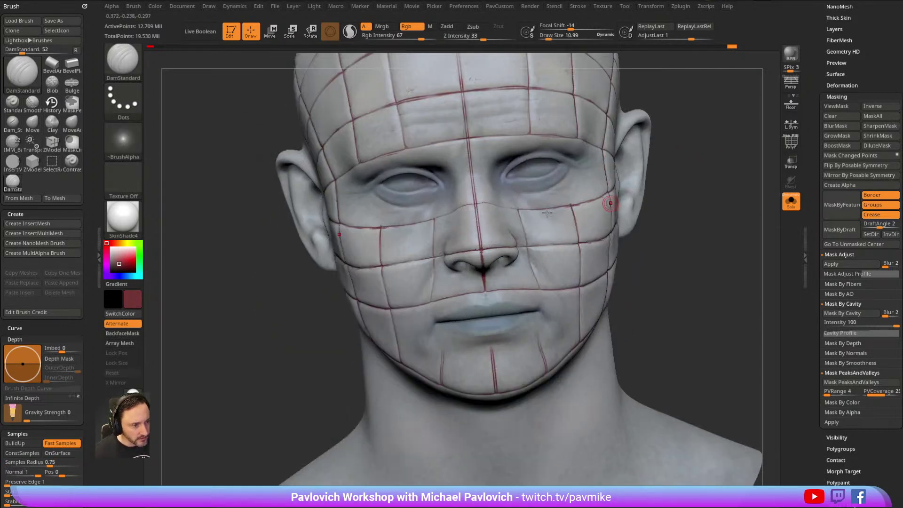
{"action": "mouse_move", "coordinate": [479, 229]}
{"action": "left_mouse_down"}
{"action": "mouse_move", "coordinate": [480, 247]}
{"action": "mouse_move", "coordinate": [477, 211]}
{"action": "left_mouse_up"}
Carve the centre groove from the crown down the forehead and nose to the chin with DamStandard at a draw size of about 8.5.
{"action": "left_click_drag", "start_coordinate": [678, 82], "coordinate": [688, 126], "text": "alt"}
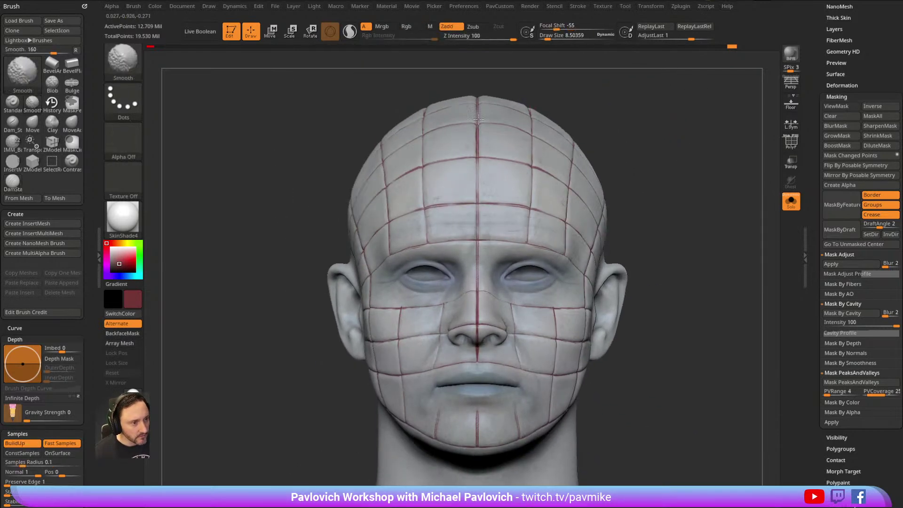
{"action": "key", "text": "shift"}
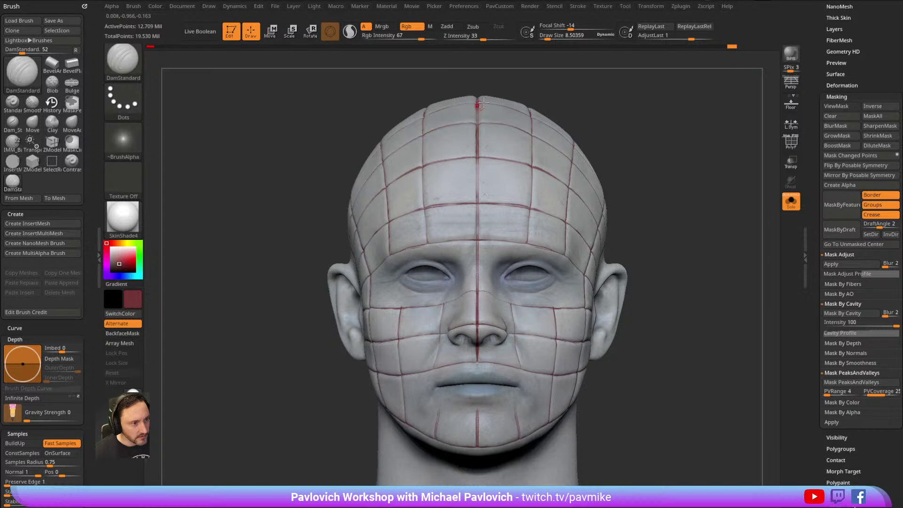
{"action": "key", "text": "ctrl+z"}
{"action": "left_click_drag", "start_coordinate": [478, 107], "coordinate": [477, 152]}
{"action": "left_click_drag", "start_coordinate": [480, 304], "coordinate": [477, 309]}
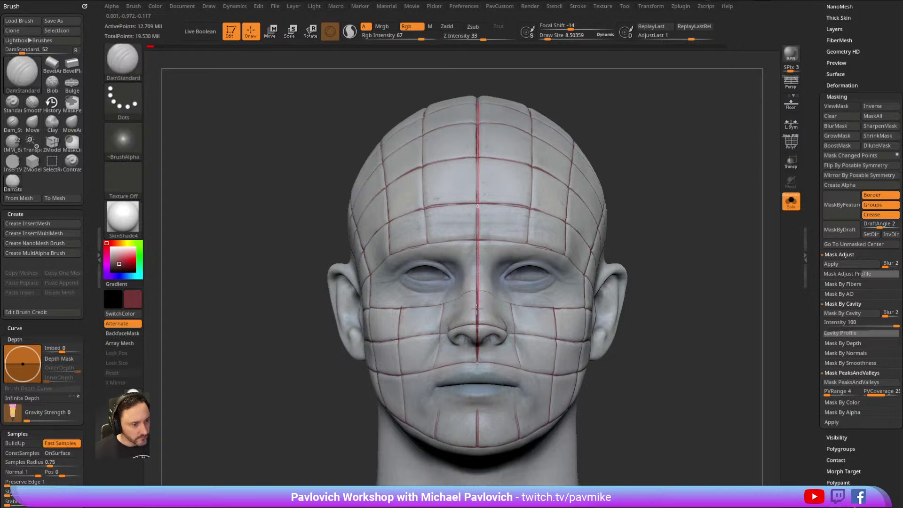
{"action": "left_click_drag", "start_coordinate": [655, 214], "coordinate": [641, 110], "text": "alt"}
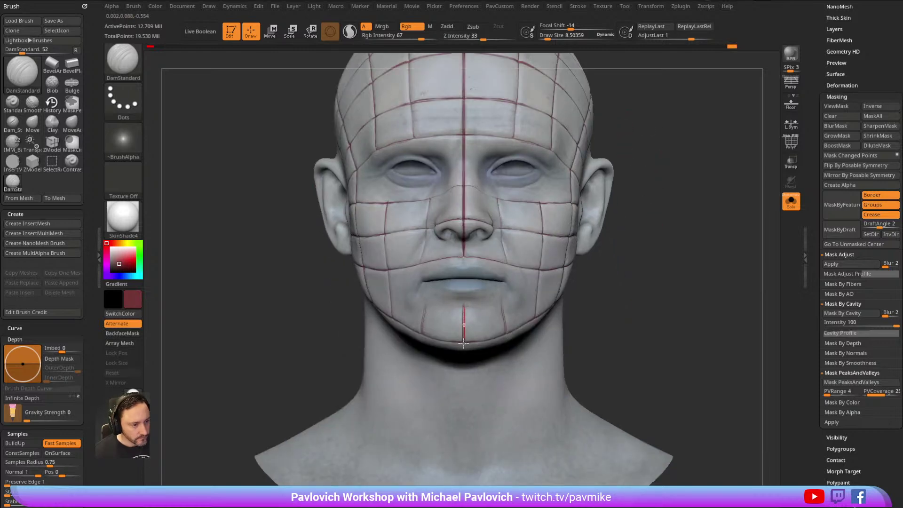
Carve the vertical groove beside the nose from the inner cheek down to the upper lip with DamStandard.
{"action": "left_click_drag", "start_coordinate": [679, 121], "coordinate": [671, 170]}
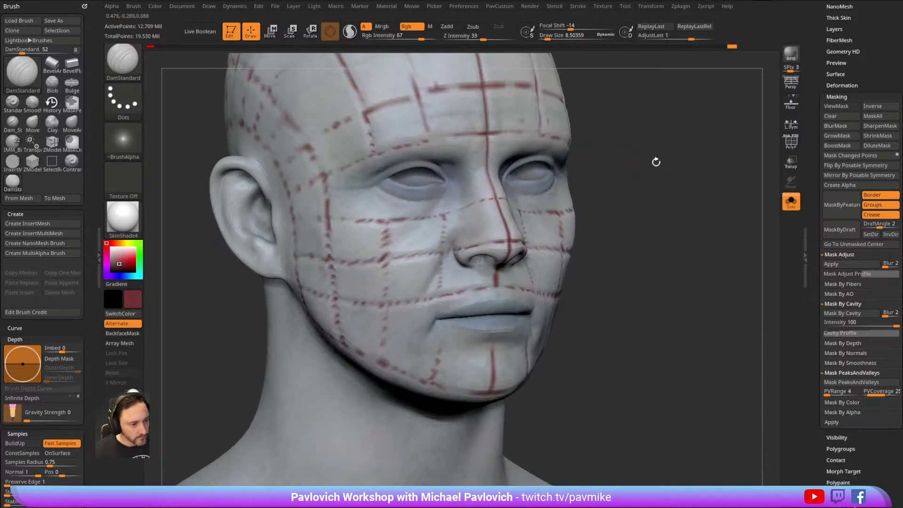
{"action": "left_click_drag", "start_coordinate": [447, 217], "coordinate": [443, 216]}
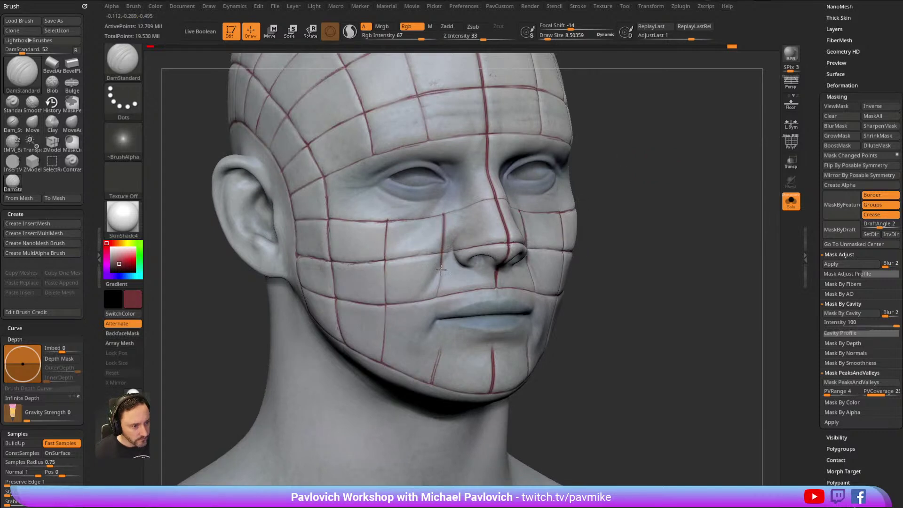
{"action": "mouse_move", "coordinate": [655, 156]}
{"action": "left_mouse_down"}
{"action": "mouse_move", "coordinate": [677, 185]}
{"action": "mouse_move", "coordinate": [699, 175]}
{"action": "mouse_move", "coordinate": [686, 181]}
{"action": "left_mouse_up"}
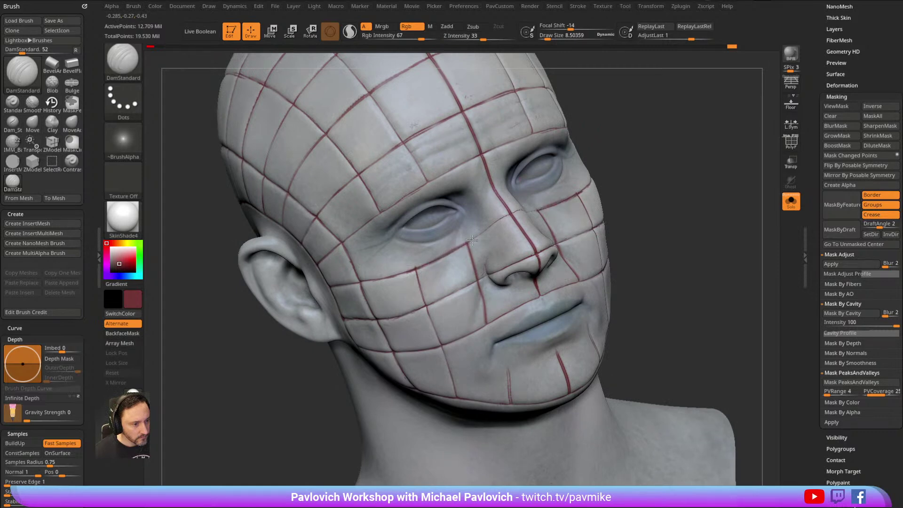
Carve the horizontal grooves across the forehead and along the brow with DamStandard at a draw size of about 8.5.
{"action": "left_click_drag", "start_coordinate": [653, 167], "coordinate": [588, 177]}
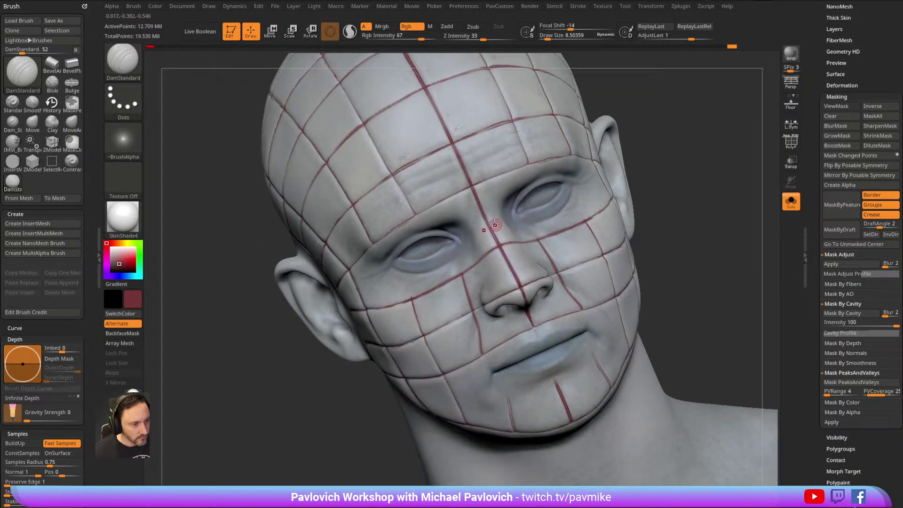
{"action": "mouse_move", "coordinate": [672, 166]}
{"action": "left_mouse_down"}
{"action": "mouse_move", "coordinate": [677, 113]}
{"action": "mouse_move", "coordinate": [649, 127]}
{"action": "left_mouse_up"}
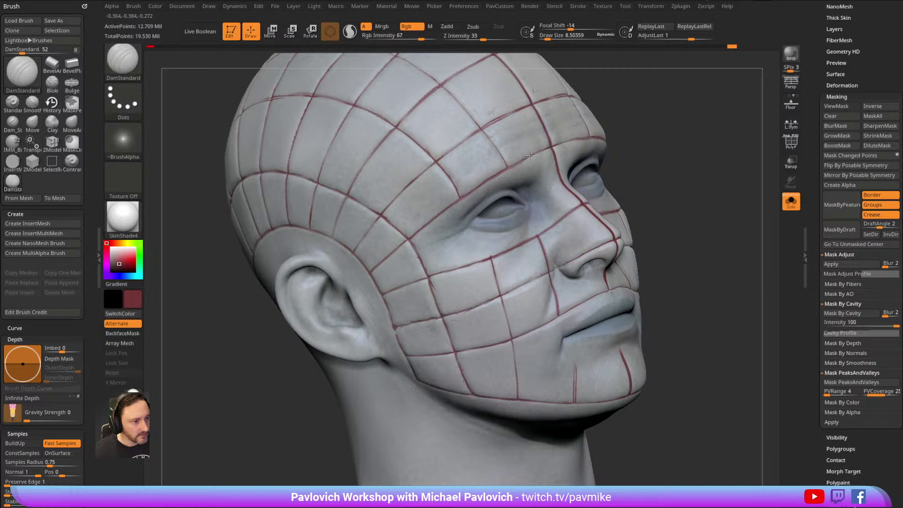
{"action": "mouse_move", "coordinate": [655, 100]}
{"action": "left_mouse_down"}
{"action": "mouse_move", "coordinate": [687, 120]}
{"action": "mouse_move", "coordinate": [658, 141]}
{"action": "left_mouse_up"}
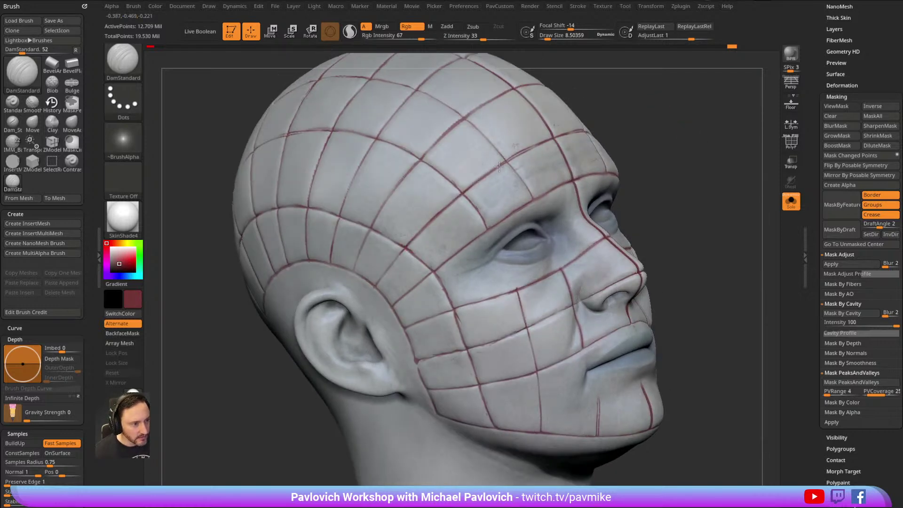
{"action": "right_click_drag", "start_coordinate": [587, 127], "coordinate": [403, 267]}
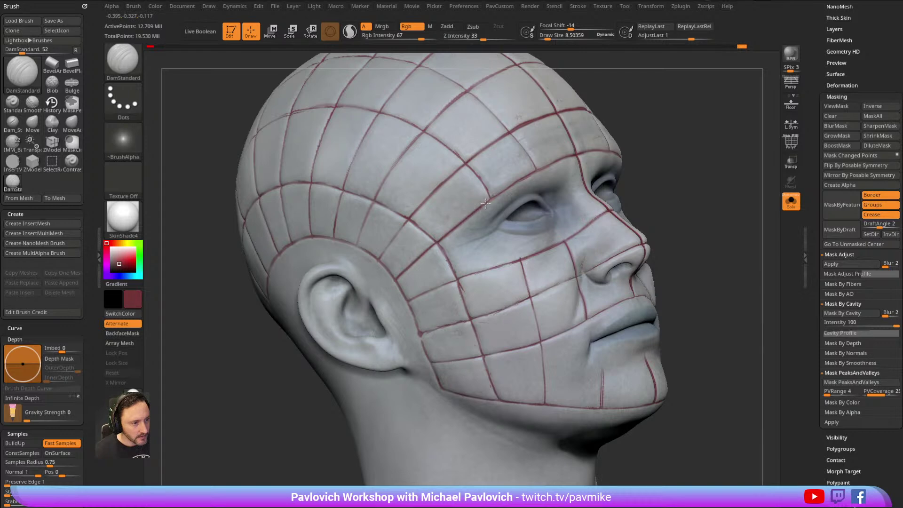
Carve the short vertical forehead grooves above the brow and the grooves running from the temple over the side of the scalp.
{"action": "right_click_drag", "start_coordinate": [520, 180], "coordinate": [513, 177]}
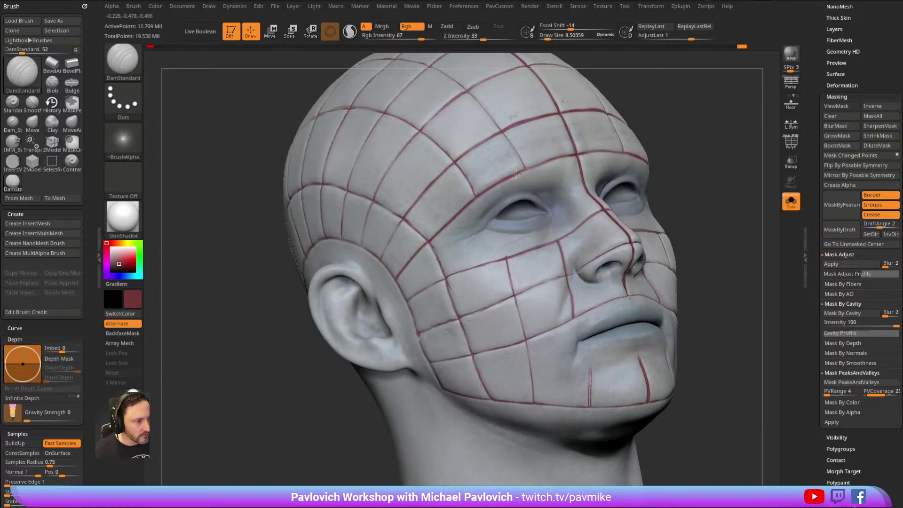
{"action": "right_click_drag", "start_coordinate": [676, 127], "coordinate": [491, 169]}
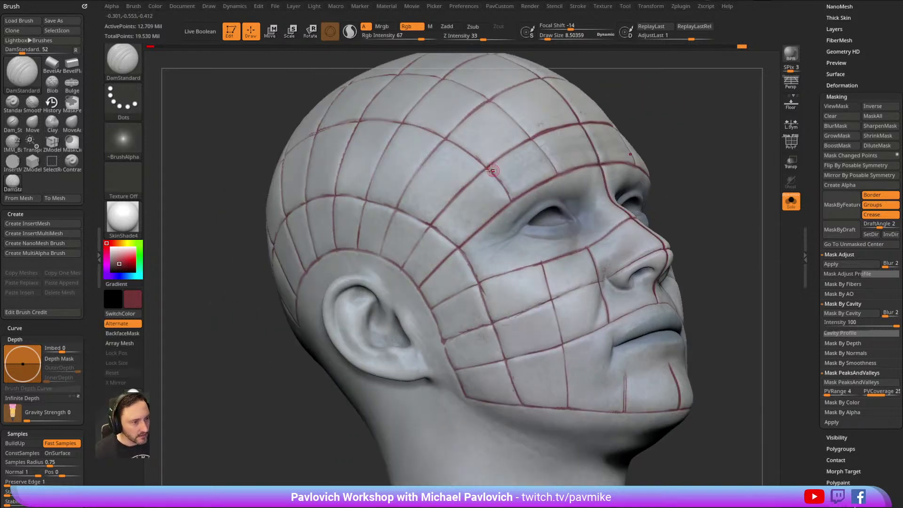
{"action": "right_click_drag", "start_coordinate": [661, 93], "coordinate": [541, 141]}
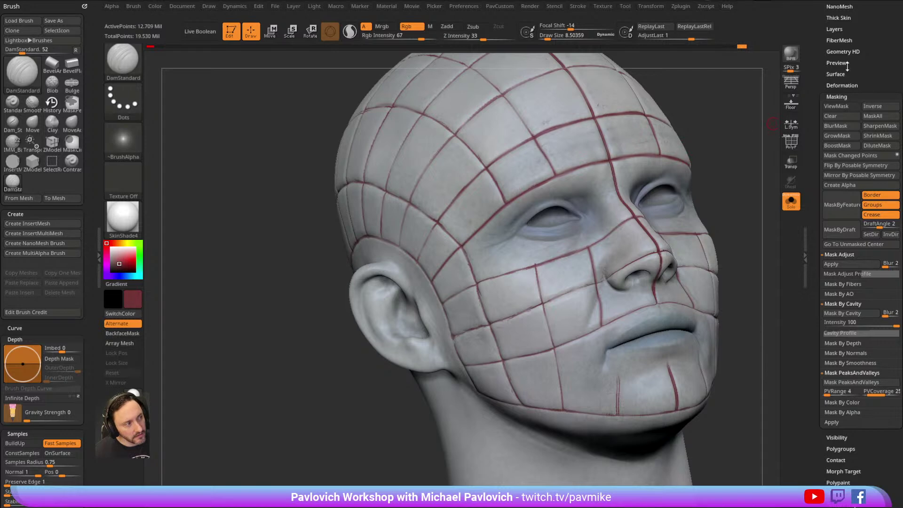
{"action": "right_click_drag", "start_coordinate": [570, 116], "coordinate": [587, 155]}
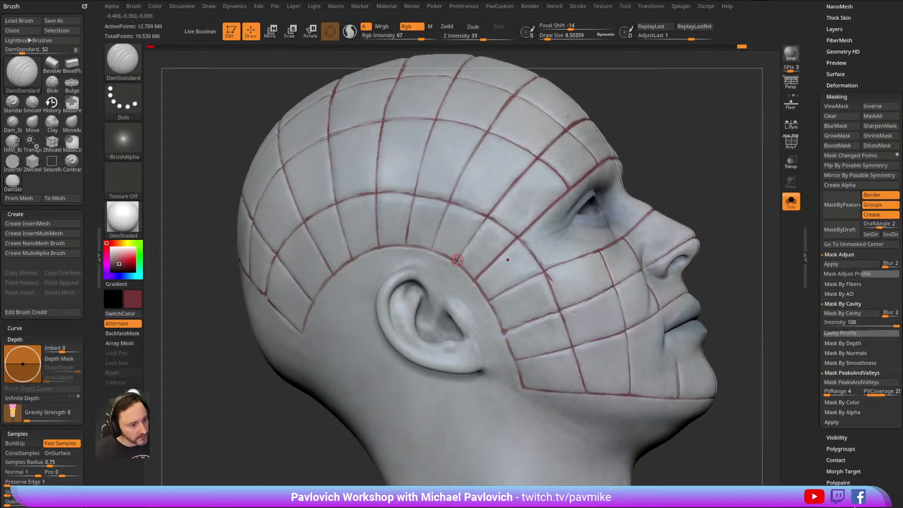
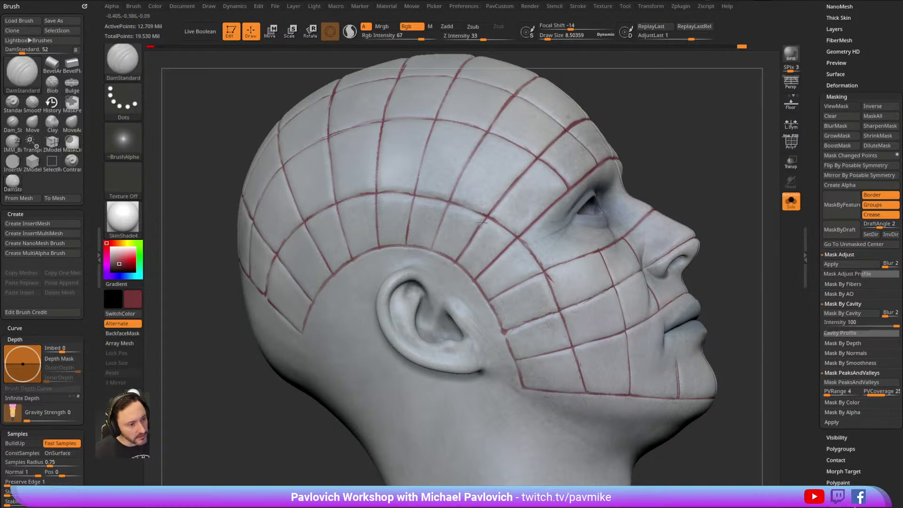
Carve the grooves between the temple and the front of the ear with DamStandard, including the short horizontal cuts beside the ear.
{"action": "right_click_drag", "start_coordinate": [667, 139], "coordinate": [583, 249]}
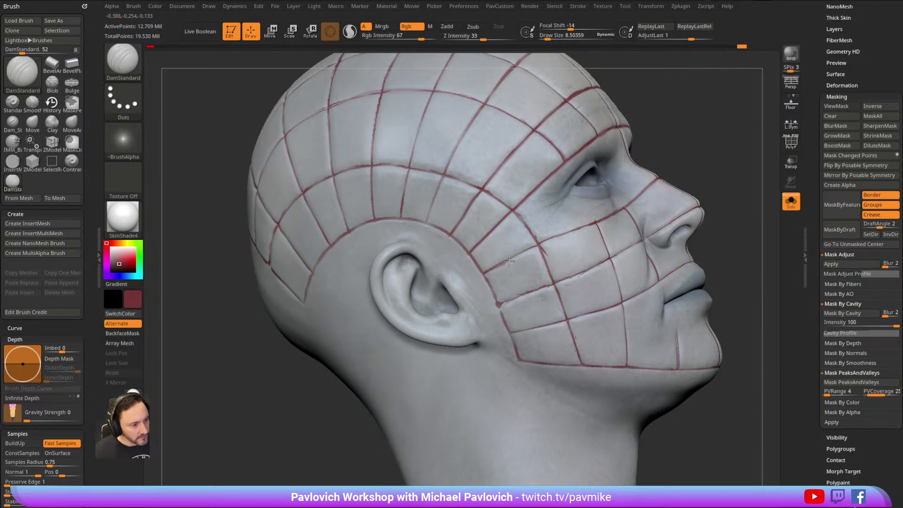
{"action": "left_click_drag", "start_coordinate": [703, 158], "coordinate": [701, 151]}
{"action": "left_click_drag", "start_coordinate": [484, 272], "coordinate": [527, 251]}
{"action": "right_click_drag", "start_coordinate": [545, 241], "coordinate": [509, 261]}
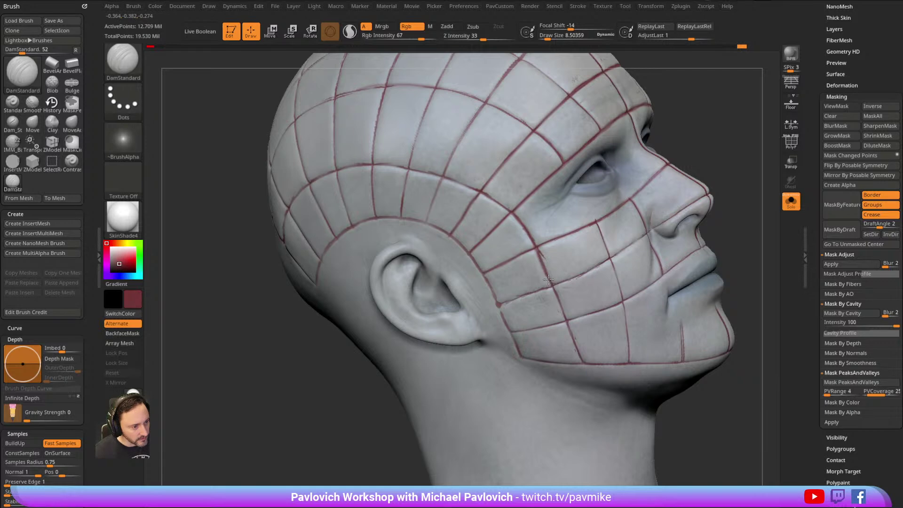
{"action": "right_click_drag", "start_coordinate": [564, 324], "coordinate": [489, 264]}
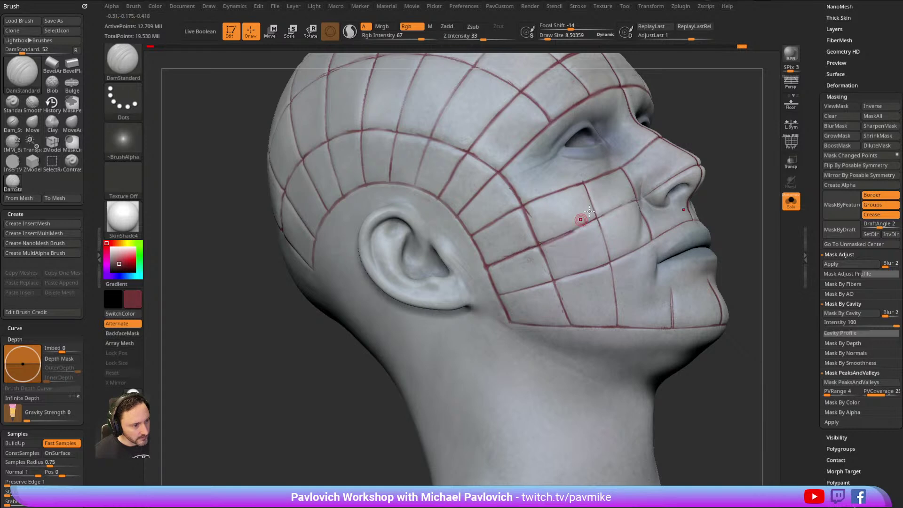
Carve the horizontal groove across the middle of the cheek from the ear side towards the nostril.
{"action": "right_click_drag", "start_coordinate": [579, 222], "coordinate": [501, 259]}
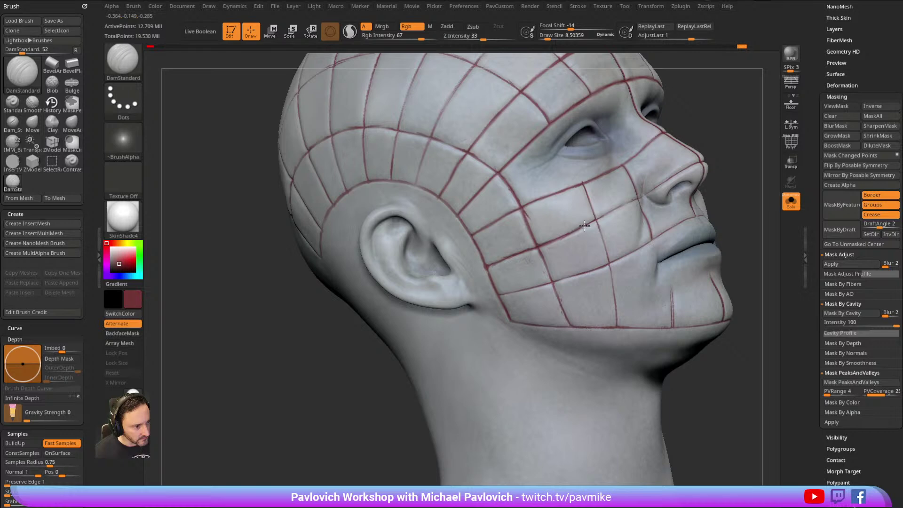
{"action": "left_click_drag", "start_coordinate": [718, 136], "coordinate": [590, 223]}
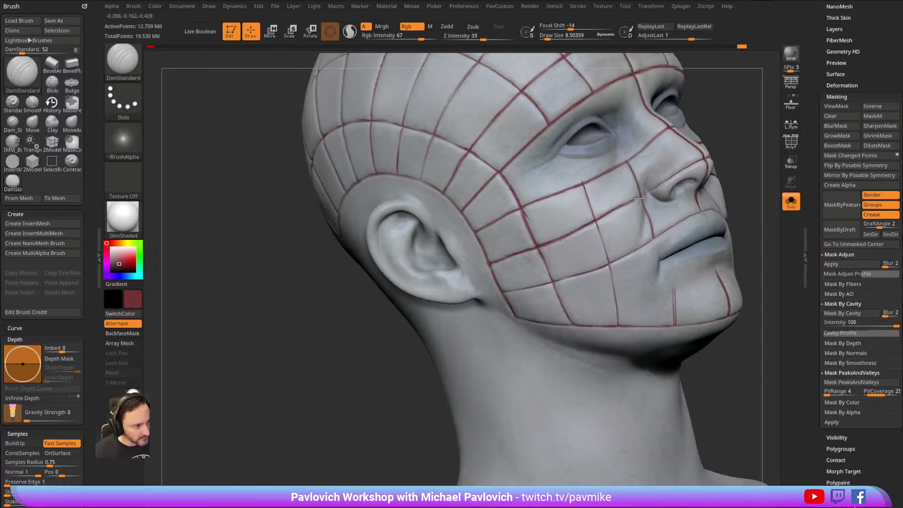
{"action": "mouse_move", "coordinate": [680, 164]}
{"action": "right_mouse_down"}
{"action": "mouse_move", "coordinate": [631, 151]}
{"action": "mouse_move", "coordinate": [557, 235]}
{"action": "right_mouse_up"}
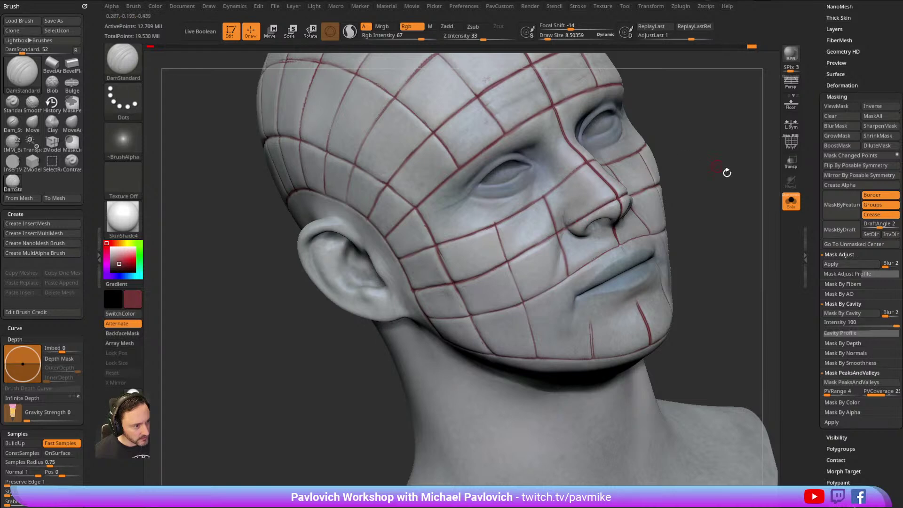
Carve the lower cheek groove forward along the upper lip to the centre groove beneath the nose.
{"action": "left_click_drag", "start_coordinate": [715, 166], "coordinate": [668, 139]}
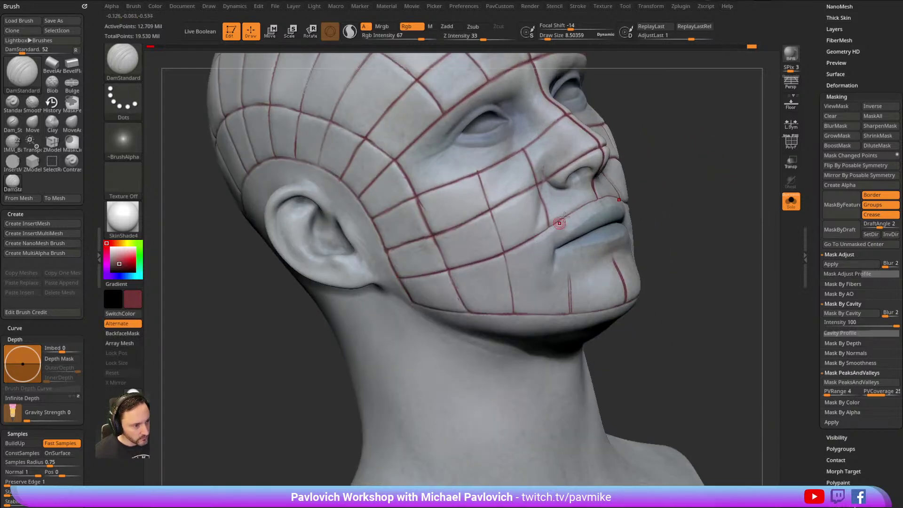
{"action": "right_click_drag", "start_coordinate": [567, 218], "coordinate": [648, 163]}
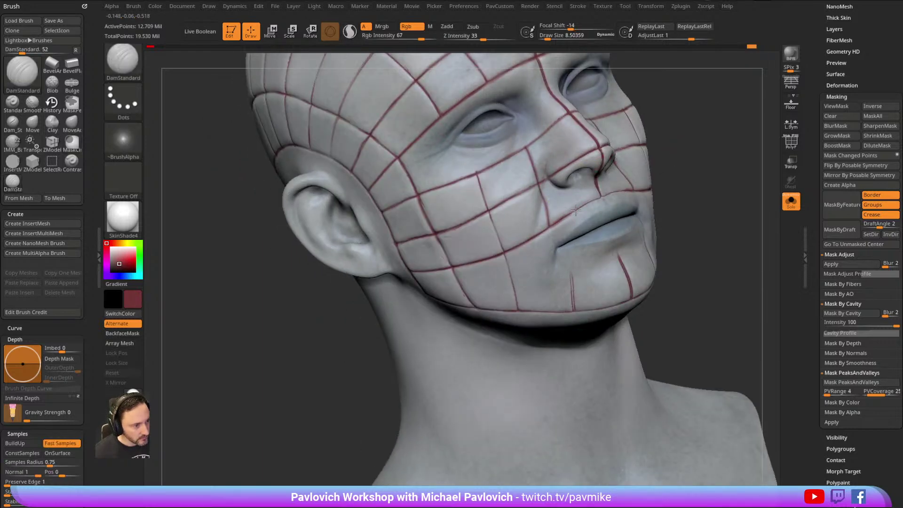
{"action": "right_click_drag", "start_coordinate": [689, 158], "coordinate": [647, 140]}
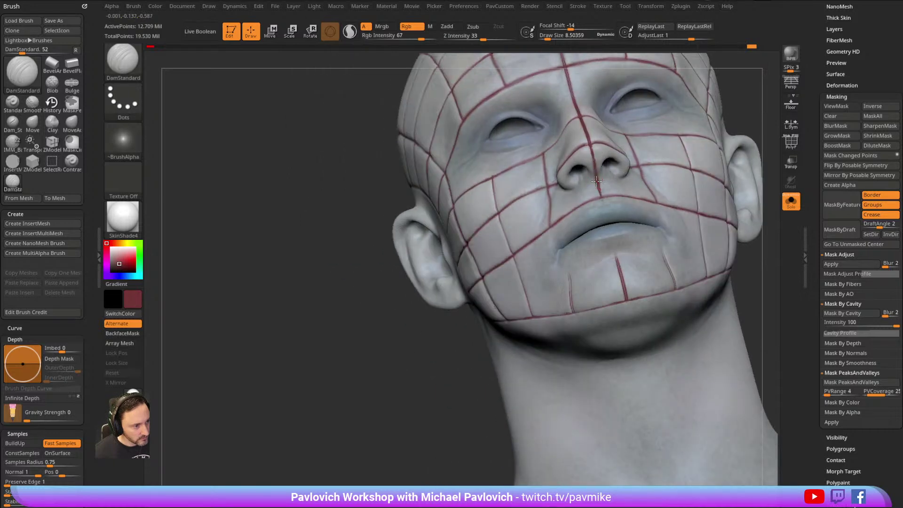
{"action": "right_click_drag", "start_coordinate": [600, 195], "coordinate": [492, 195]}
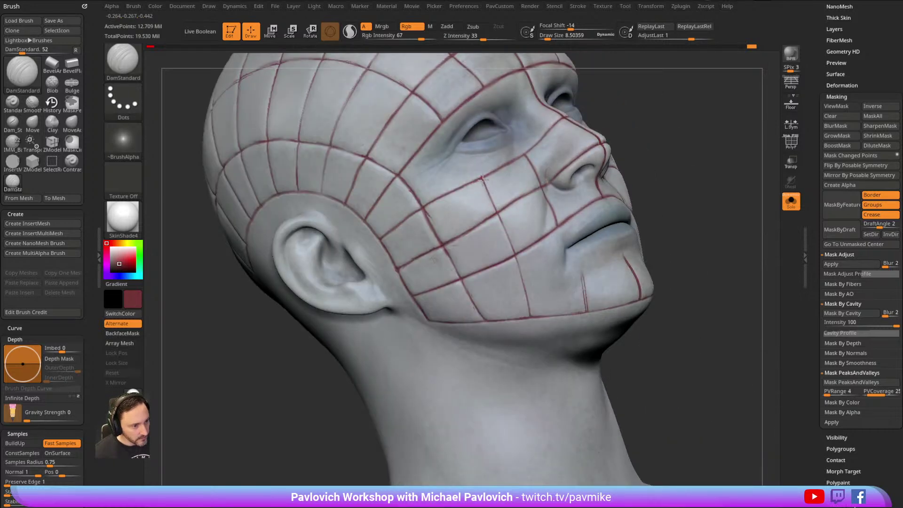
Carve the vertical groove from below the eye down the cheek to the jaw and the short vertical groove beside the chin centre.
{"action": "key", "text": "ctrl"}
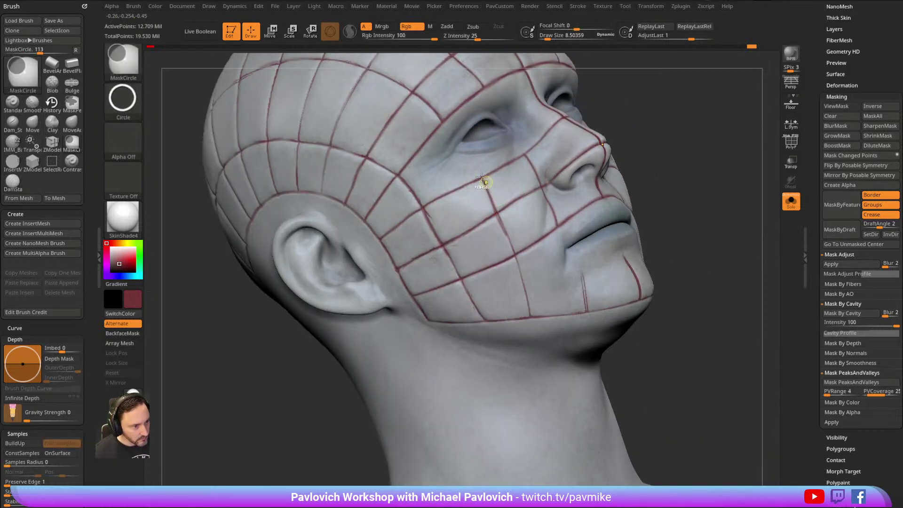
{"action": "left_click_drag", "start_coordinate": [499, 221], "coordinate": [482, 178], "text": "ctrl"}
{"action": "left_click_drag", "start_coordinate": [625, 104], "coordinate": [612, 107]}
{"action": "key", "text": "ctrl+h"}
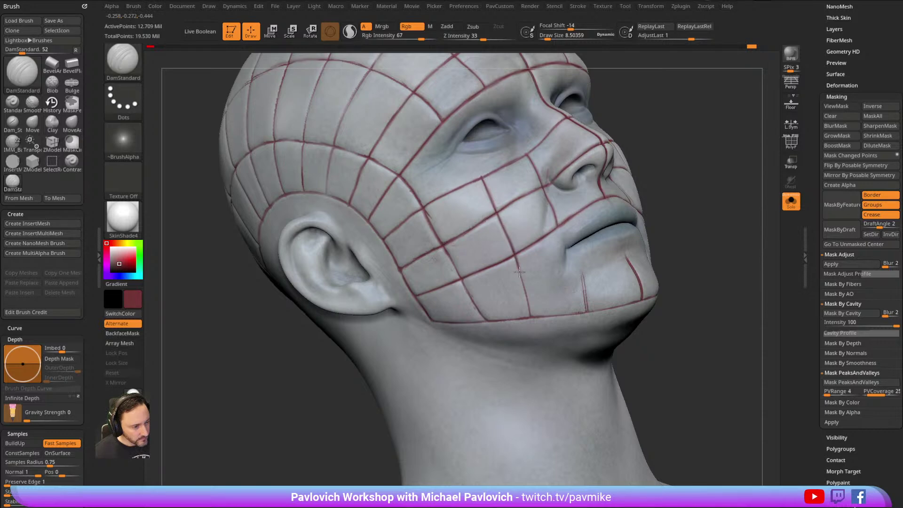
{"action": "mouse_move", "coordinate": [530, 318]}
{"action": "right_mouse_down"}
{"action": "mouse_move", "coordinate": [550, 271]}
{"action": "mouse_move", "coordinate": [705, 161]}
{"action": "mouse_move", "coordinate": [525, 290]}
{"action": "right_mouse_up"}
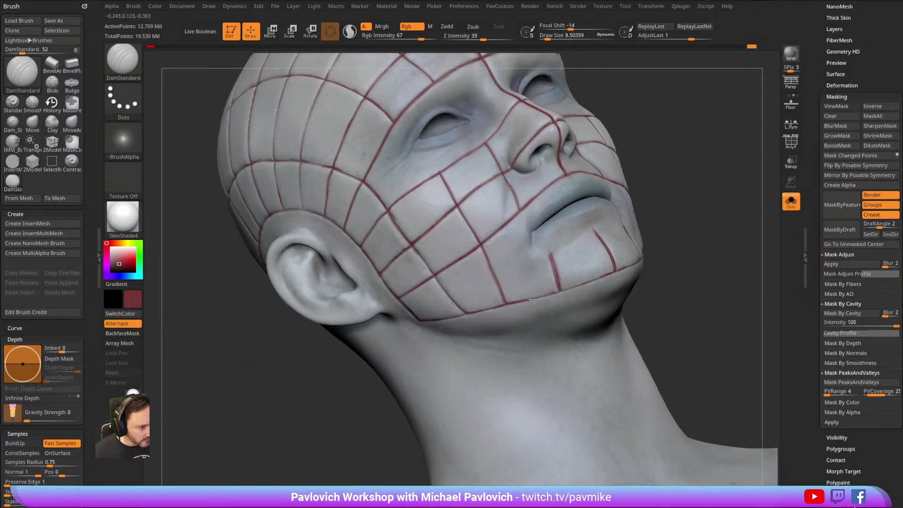
Carve the jawline groove from the chin to below the ear and deepen the adjoining grooves on the rear cheek.
{"action": "mouse_move", "coordinate": [609, 274]}
{"action": "right_mouse_down"}
{"action": "mouse_move", "coordinate": [694, 187]}
{"action": "mouse_move", "coordinate": [433, 292]}
{"action": "right_mouse_up"}
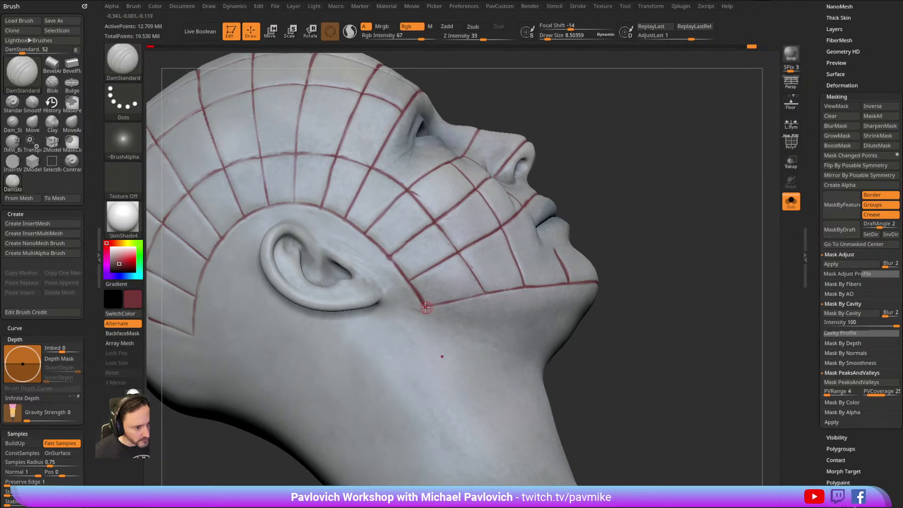
{"action": "right_click_drag", "start_coordinate": [526, 287], "coordinate": [449, 229]}
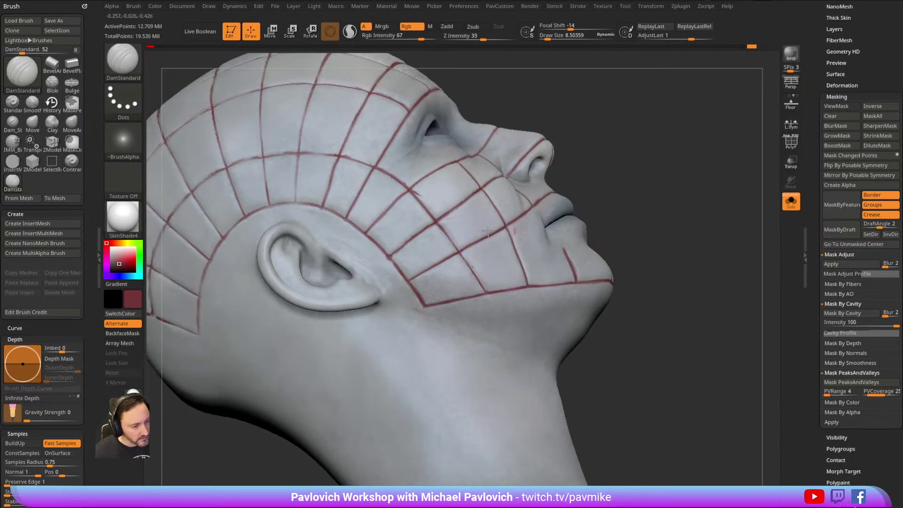
{"action": "mouse_move", "coordinate": [565, 116]}
{"action": "right_mouse_down"}
{"action": "mouse_move", "coordinate": [406, 188]}
{"action": "mouse_move", "coordinate": [675, 94]}
{"action": "mouse_move", "coordinate": [657, 83]}
{"action": "mouse_move", "coordinate": [256, 377]}
{"action": "mouse_move", "coordinate": [319, 309]}
{"action": "right_mouse_up"}
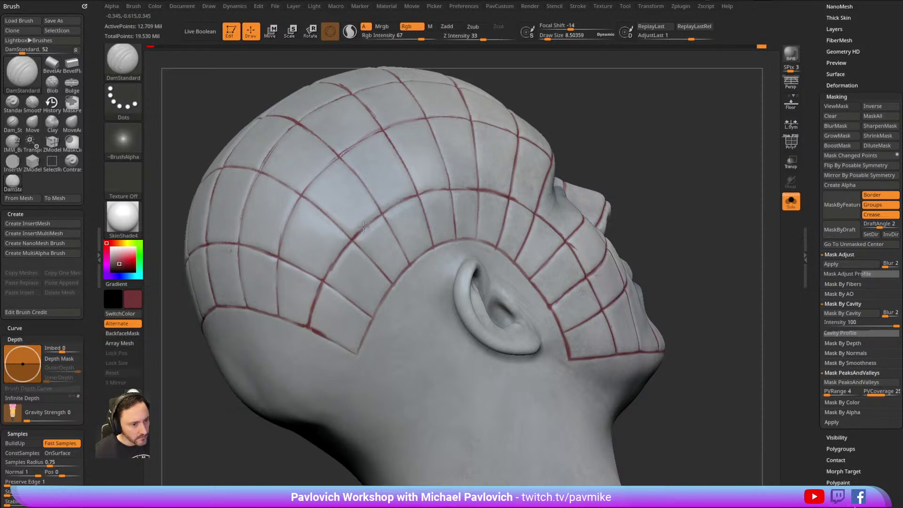
Carve the long arched groove above the ear and the grid grooves over the side and back of the scalp.
{"action": "left_click_drag", "start_coordinate": [538, 133], "coordinate": [427, 189]}
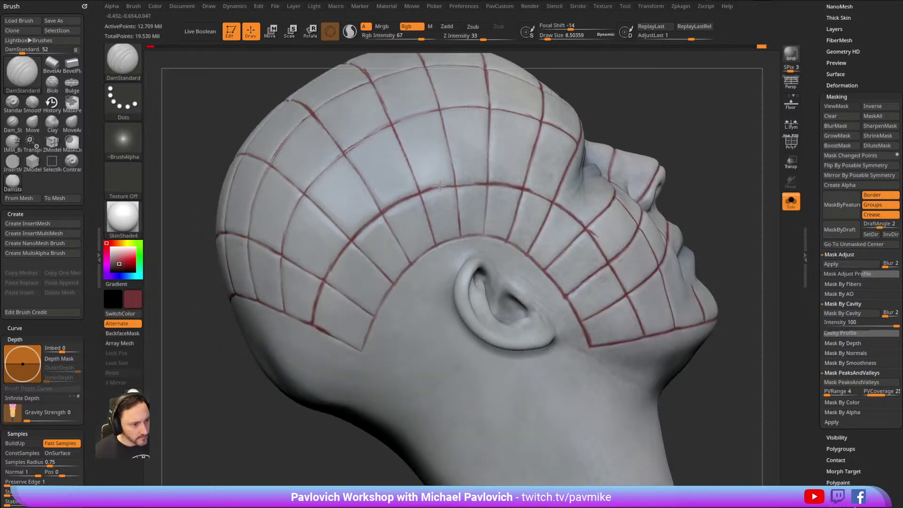
{"action": "left_click_drag", "start_coordinate": [505, 177], "coordinate": [429, 182]}
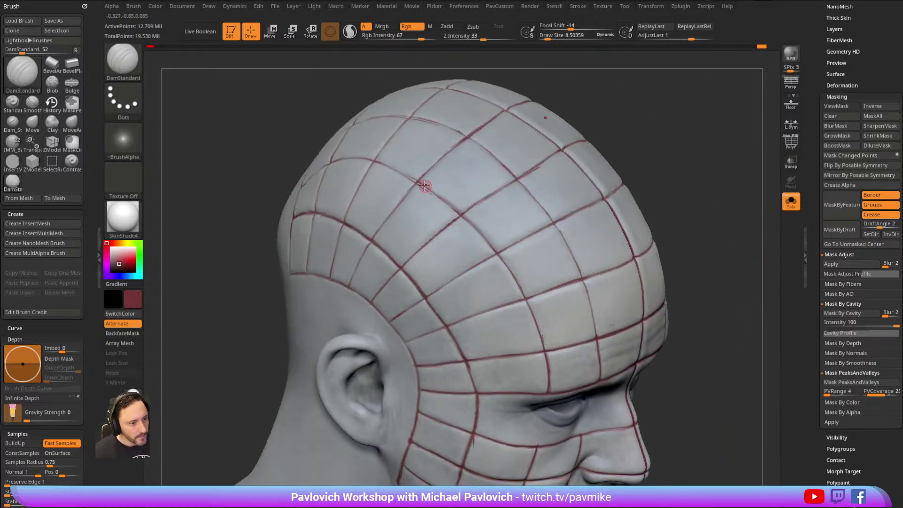
{"action": "left_click_drag", "start_coordinate": [669, 151], "coordinate": [584, 113]}
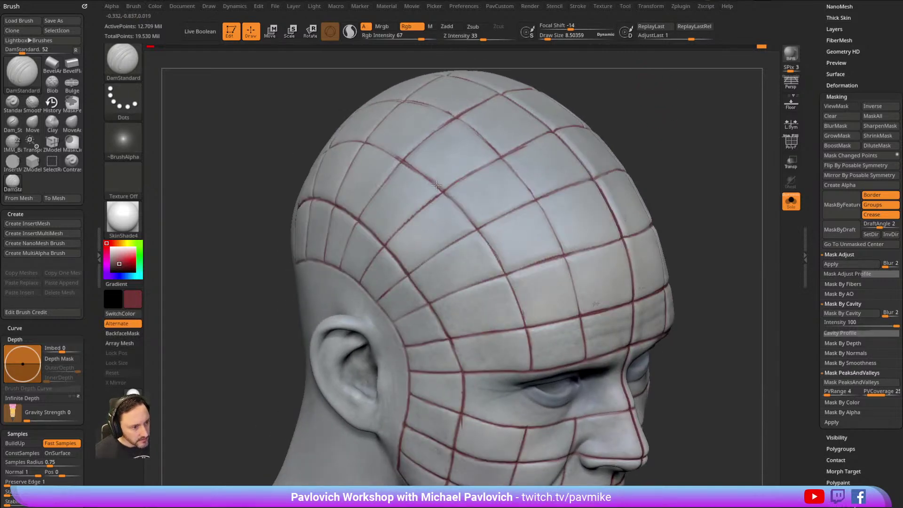
Carve the lengthwise groove from the side of the scalp down the outer forehead to the brow.
{"action": "left_click_drag", "start_coordinate": [477, 230], "coordinate": [507, 269]}
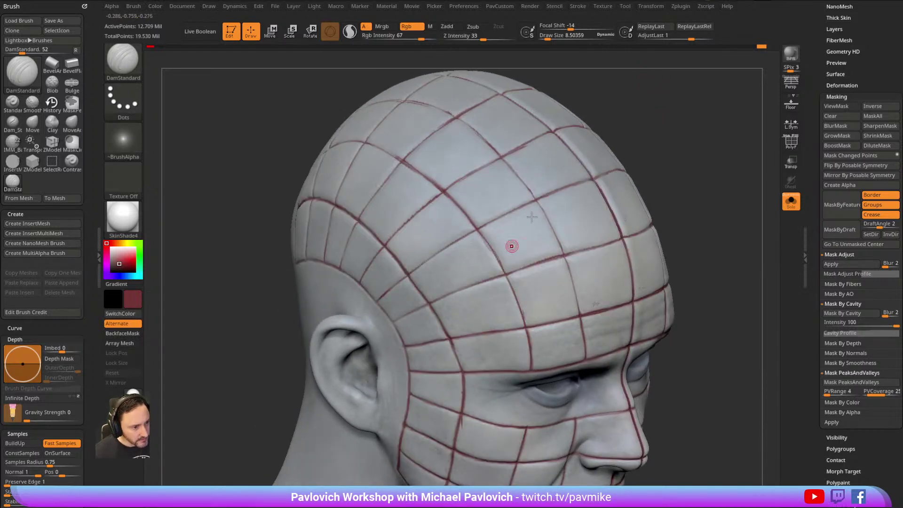
{"action": "left_click_drag", "start_coordinate": [628, 106], "coordinate": [614, 81]}
{"action": "left_click_drag", "start_coordinate": [465, 192], "coordinate": [489, 232]}
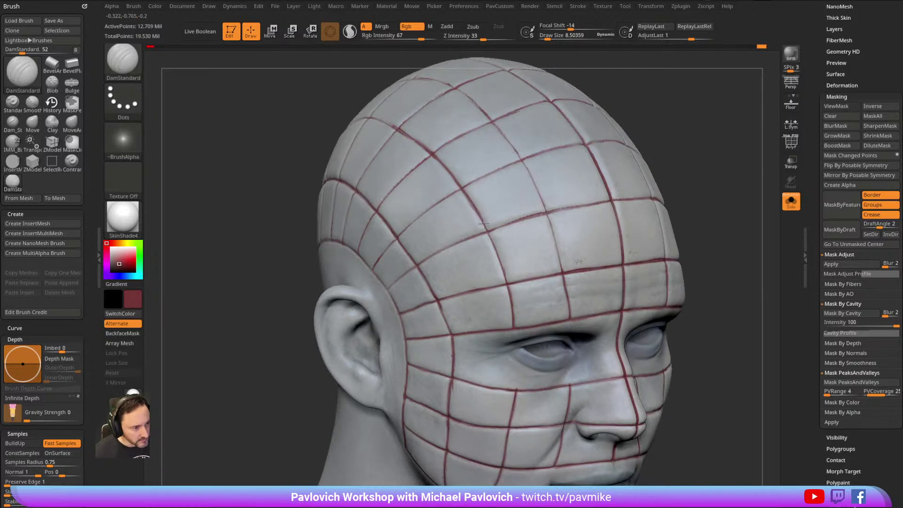
{"action": "right_click_drag", "start_coordinate": [500, 262], "coordinate": [392, 261]}
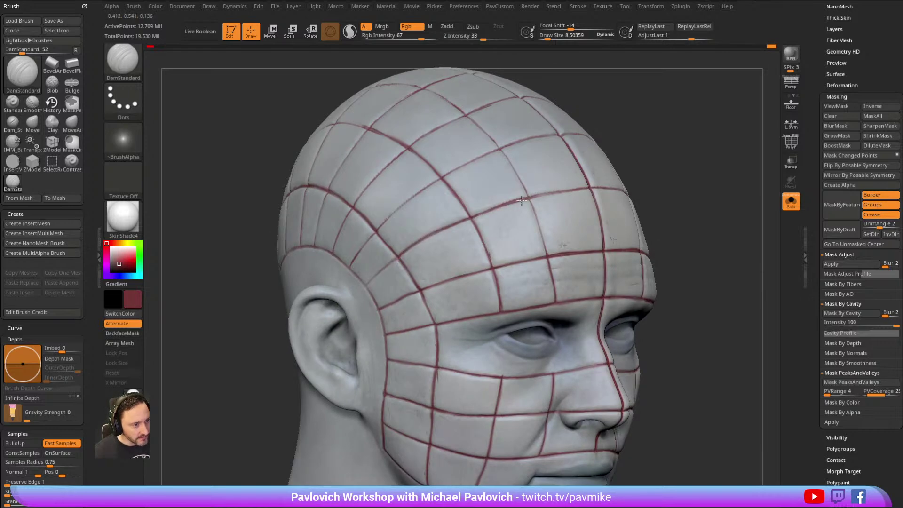
Carve the crosswise grooves over the upper forehead and crown and deepen the centre groove along the top of the head.
{"action": "right_click_drag", "start_coordinate": [649, 147], "coordinate": [498, 222]}
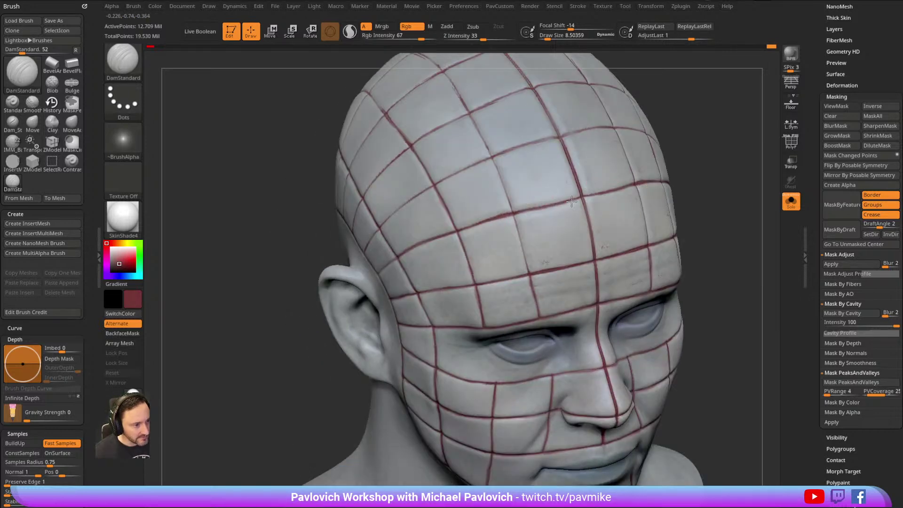
{"action": "right_click_drag", "start_coordinate": [690, 111], "coordinate": [608, 165]}
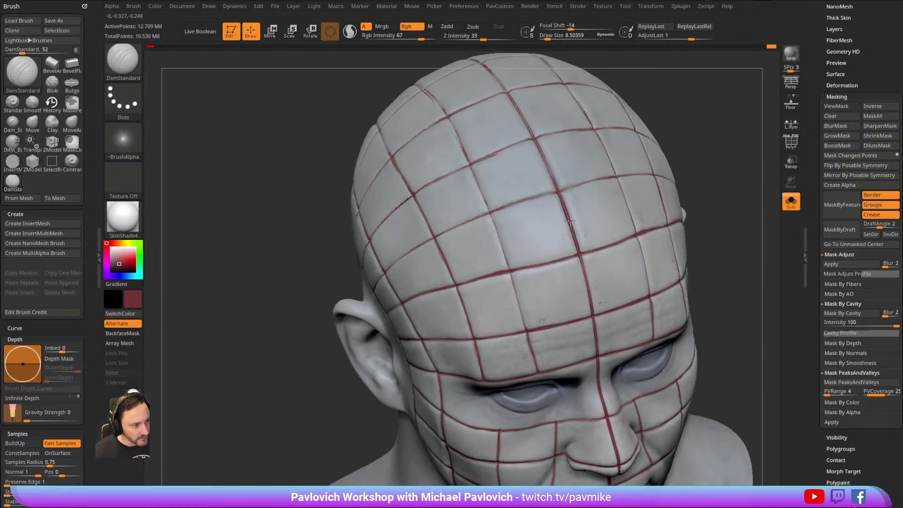
{"action": "mouse_move", "coordinate": [719, 134]}
{"action": "right_mouse_down", "text": "shift"}
{"action": "mouse_move", "coordinate": [706, 101]}
{"action": "mouse_move", "coordinate": [629, 103]}
{"action": "mouse_move", "coordinate": [681, 56]}
{"action": "right_mouse_up", "text": "shift"}
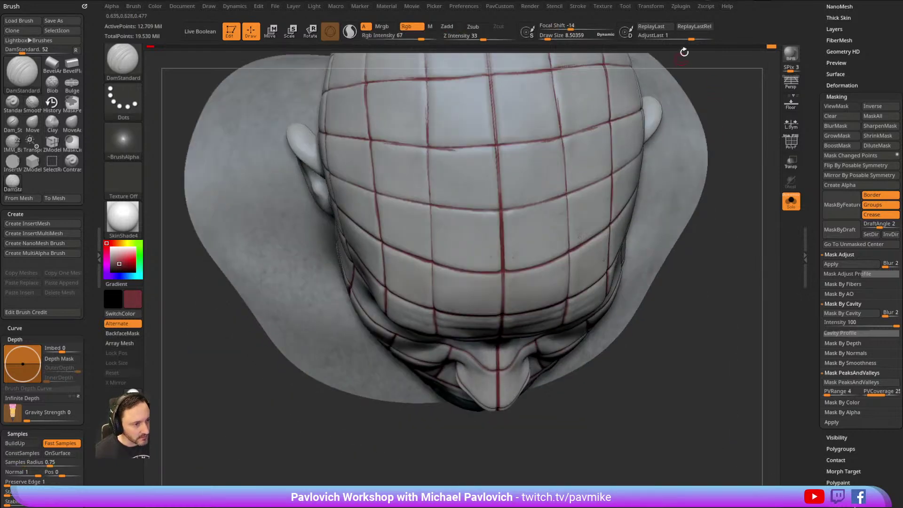
{"action": "mouse_move", "coordinate": [686, 138]}
{"action": "right_mouse_down"}
{"action": "mouse_move", "coordinate": [712, 132]}
{"action": "mouse_move", "coordinate": [707, 78]}
{"action": "mouse_move", "coordinate": [693, 75]}
{"action": "mouse_move", "coordinate": [682, 108]}
{"action": "right_mouse_up"}
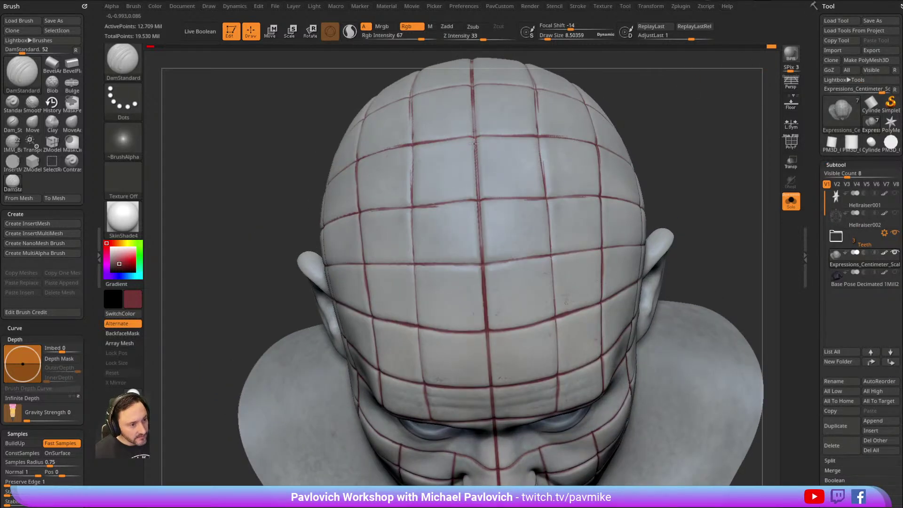
Deepen the lengthwise groove beside the centre groove with DamStandard, from the back of the crown to the forehead.
{"action": "right_click_drag", "start_coordinate": [618, 90], "coordinate": [613, 140]}
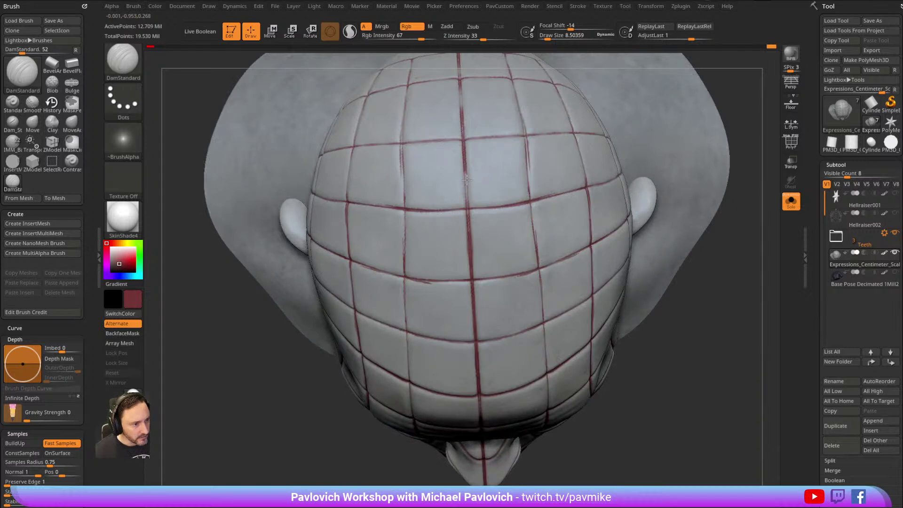
{"action": "right_click_drag", "start_coordinate": [730, 104], "coordinate": [734, 155]}
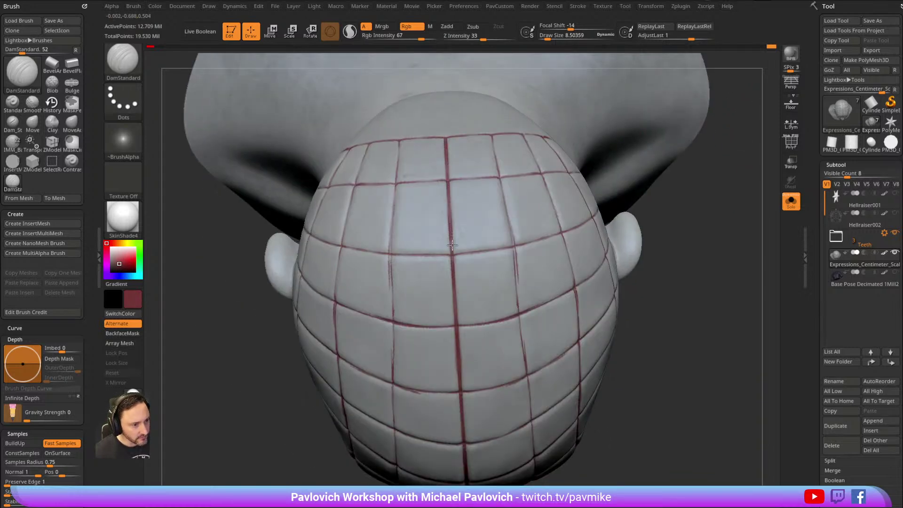
{"action": "right_click_drag", "start_coordinate": [715, 169], "coordinate": [431, 141]}
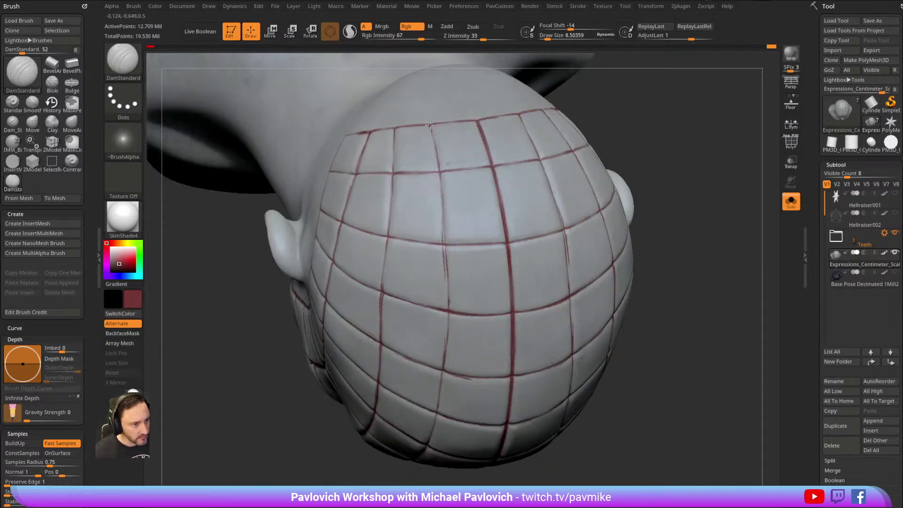
{"action": "right_click_drag", "start_coordinate": [689, 149], "coordinate": [433, 178]}
{"action": "left_click_drag", "start_coordinate": [443, 178], "coordinate": [450, 235]}
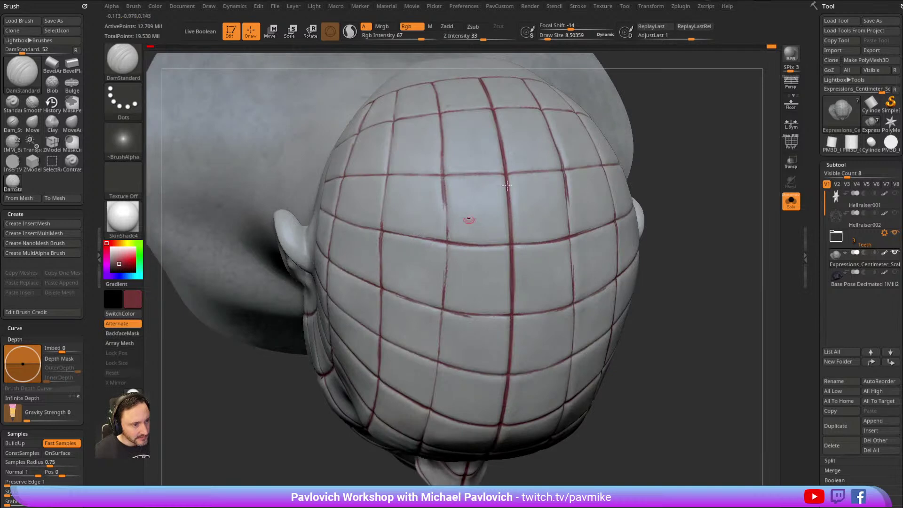
{"action": "right_click_drag", "start_coordinate": [450, 235], "coordinate": [446, 185]}
{"action": "left_click_drag", "start_coordinate": [443, 167], "coordinate": [447, 208]}
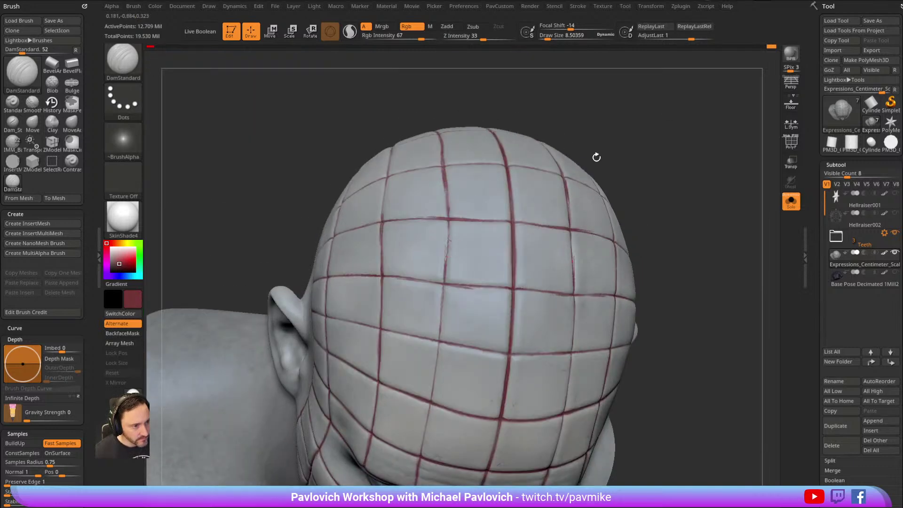
{"action": "right_click_drag", "start_coordinate": [449, 226], "coordinate": [445, 169]}
{"action": "left_click_drag", "start_coordinate": [452, 165], "coordinate": [452, 203]}
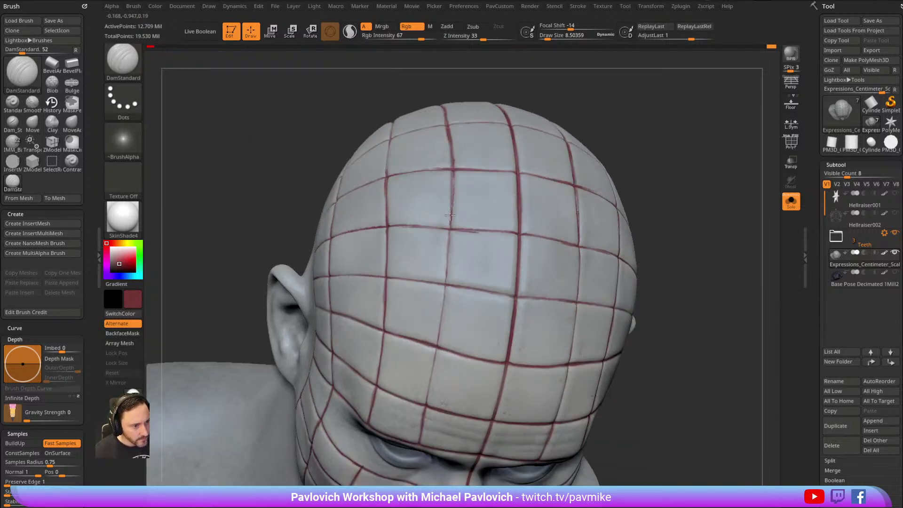
{"action": "mouse_move", "coordinate": [667, 141]}
{"action": "right_mouse_down"}
{"action": "mouse_move", "coordinate": [667, 127]}
{"action": "mouse_move", "coordinate": [440, 200]}
{"action": "right_mouse_up"}
{"action": "left_click_drag", "start_coordinate": [453, 172], "coordinate": [434, 342]}
{"action": "mouse_move", "coordinate": [434, 343]}
{"action": "right_mouse_down"}
{"action": "mouse_move", "coordinate": [657, 157]}
{"action": "mouse_move", "coordinate": [680, 164]}
{"action": "mouse_move", "coordinate": [659, 173]}
{"action": "mouse_move", "coordinate": [657, 164]}
{"action": "right_mouse_up"}
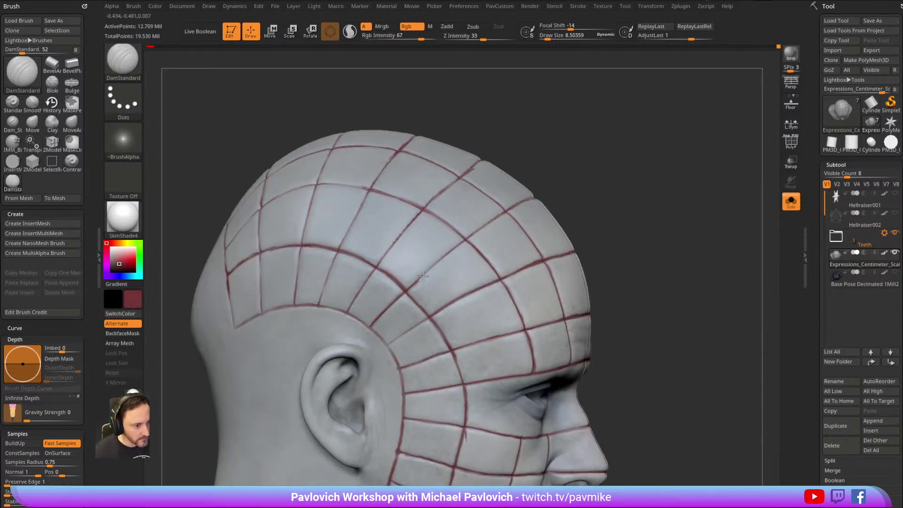
{"action": "right_click_drag", "start_coordinate": [582, 157], "coordinate": [580, 196]}
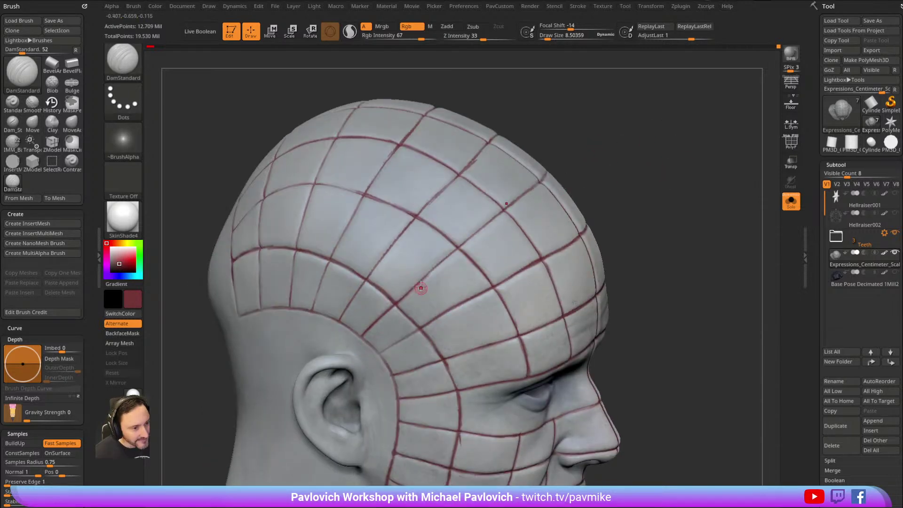
{"action": "key", "text": "ctrl"}
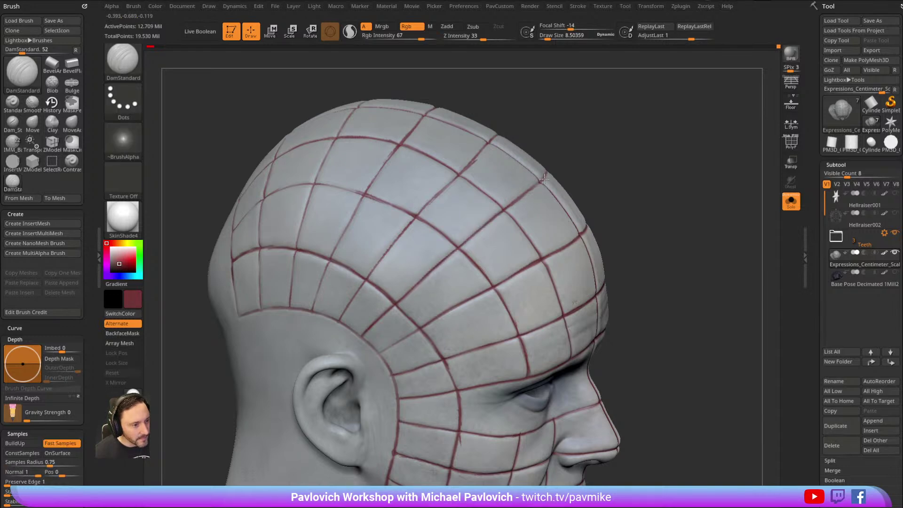
{"action": "left_click_drag", "start_coordinate": [600, 147], "coordinate": [632, 137], "text": "alt"}
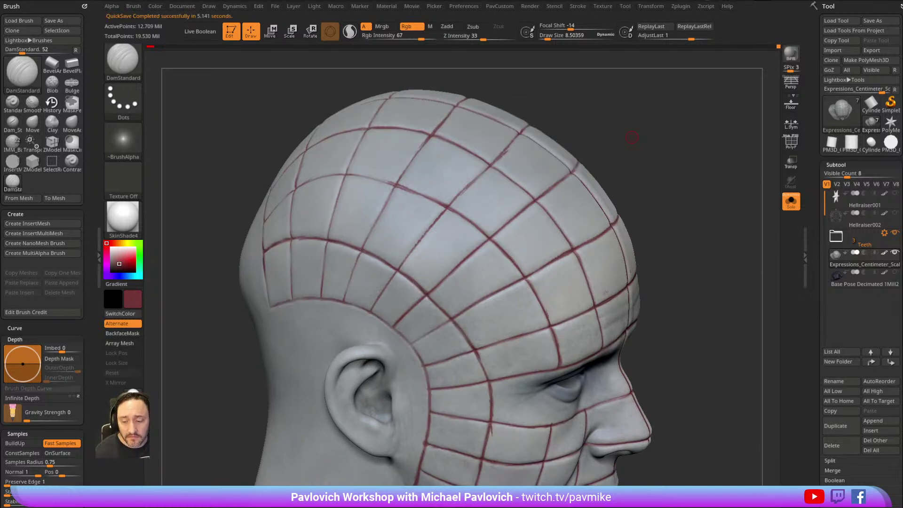
{"action": "left_click_drag", "start_coordinate": [631, 137], "coordinate": [633, 159]}
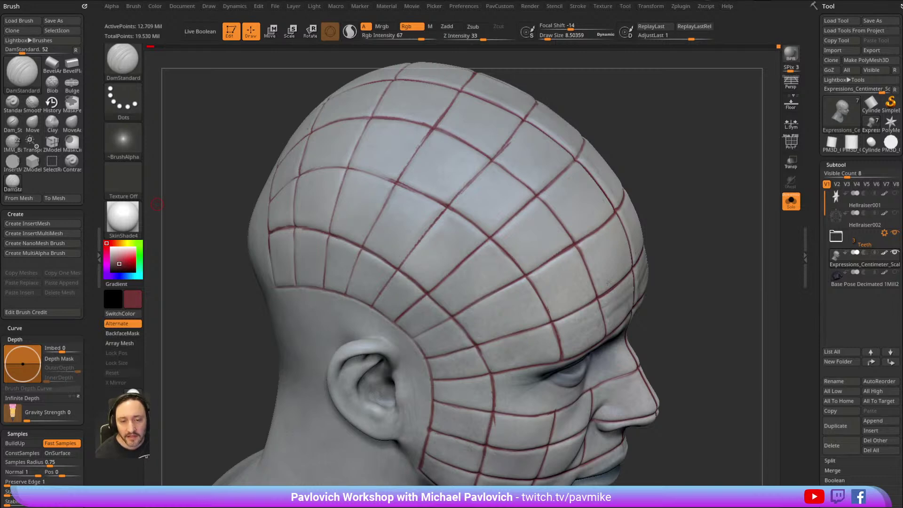
{"action": "left_click_drag", "start_coordinate": [701, 136], "coordinate": [684, 115]}
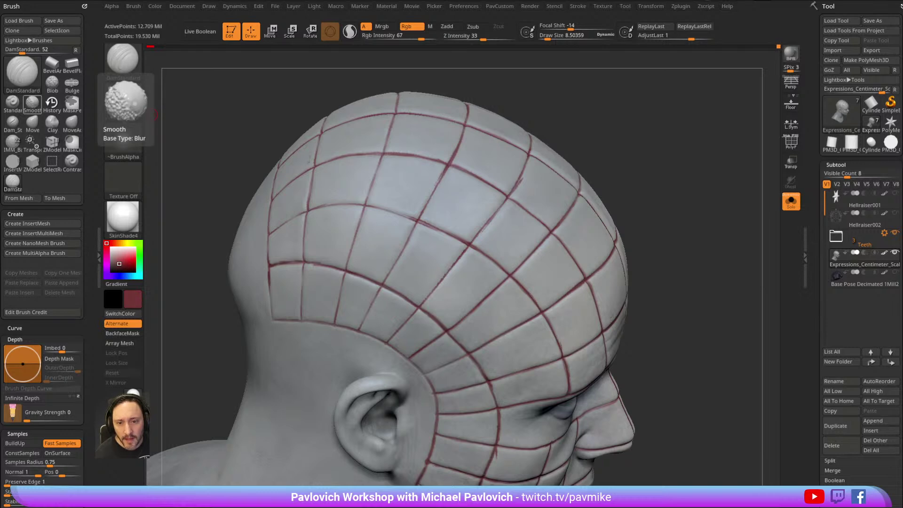
{"action": "mouse_move", "coordinate": [689, 173]}
{"action": "left_mouse_down"}
{"action": "mouse_move", "coordinate": [677, 151]}
{"action": "mouse_move", "coordinate": [667, 160]}
{"action": "left_mouse_up"}
{"action": "key", "text": "space"}
{"action": "type", "text": "33"}
{"action": "key", "text": "Return"}
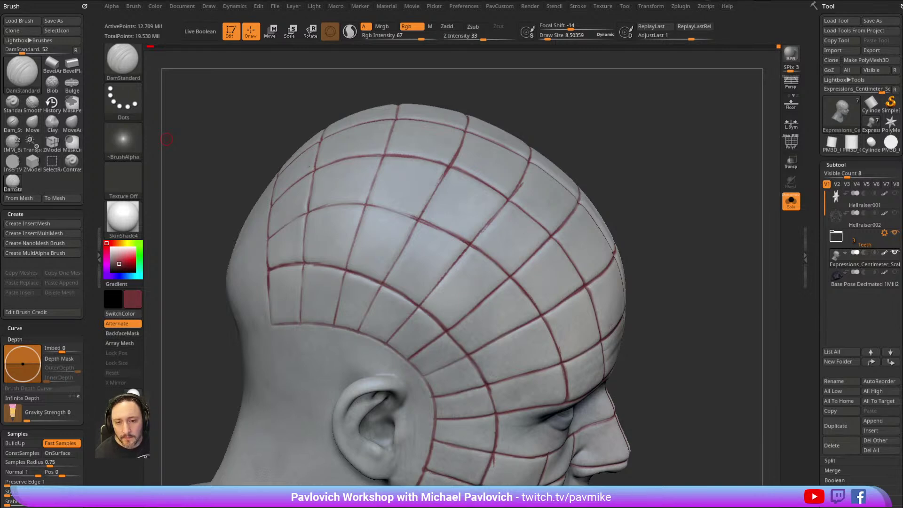
{"action": "mouse_move", "coordinate": [682, 166]}
{"action": "left_mouse_down"}
{"action": "mouse_move", "coordinate": [636, 155]}
{"action": "mouse_move", "coordinate": [633, 123]}
{"action": "left_mouse_up"}
Switch the masking brush to MaskPen and try it with a test squiggle on the side of the scalp, clearing the mask.
{"action": "left_click", "coordinate": [138, 71], "text": "ctrl"}
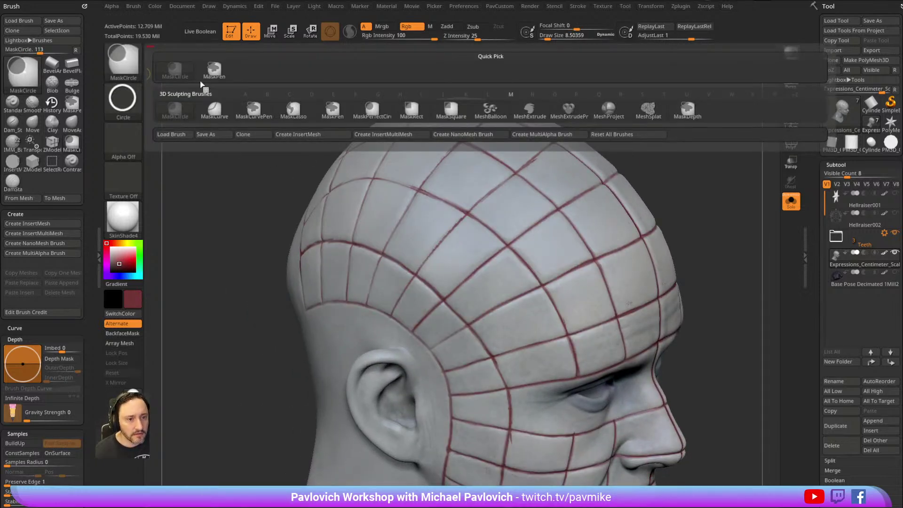
{"action": "left_click", "coordinate": [214, 70]}
{"action": "mouse_move", "coordinate": [436, 226]}
{"action": "left_mouse_down", "text": "ctrl"}
{"action": "mouse_move", "coordinate": [449, 252]}
{"action": "mouse_move", "coordinate": [501, 278]}
{"action": "left_mouse_up", "text": "ctrl"}
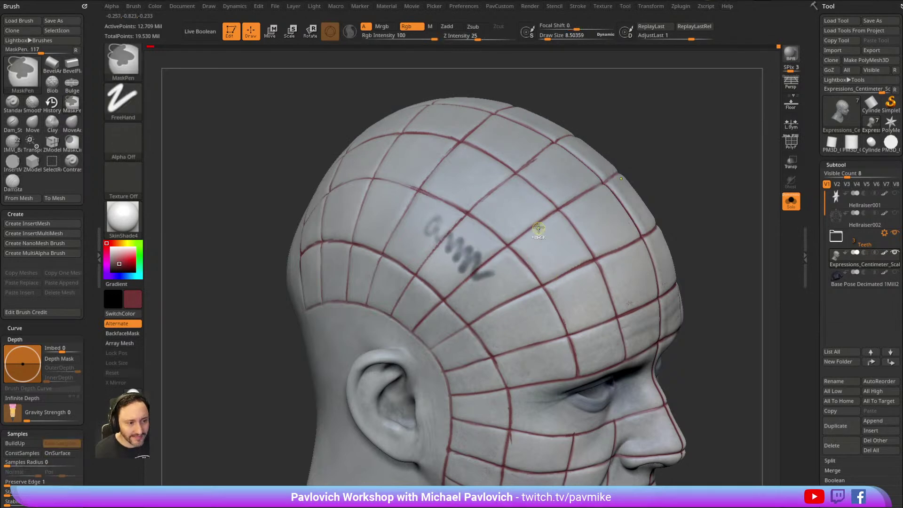
{"action": "mouse_move", "coordinate": [254, 298]}
{"action": "left_mouse_down", "text": "ctrl"}
{"action": "mouse_move", "coordinate": [234, 369]}
{"action": "mouse_move", "coordinate": [206, 171]}
{"action": "left_mouse_up", "text": "ctrl"}
Open the MaskPen brush's tablet-pressure Z Intensity curve and test it with a mask scribble above the ear, undoing the scribble.
{"action": "left_click_drag", "start_coordinate": [89, 219], "coordinate": [89, 160]}
{"action": "left_click_drag", "start_coordinate": [90, 251], "coordinate": [92, 137]}
{"action": "mouse_move", "coordinate": [73, 326]}
{"action": "left_mouse_down"}
{"action": "mouse_move", "coordinate": [92, 269]}
{"action": "mouse_move", "coordinate": [66, 372]}
{"action": "left_mouse_up"}
{"action": "key", "text": "ctrl"}
{"action": "key", "text": "ctrl"}
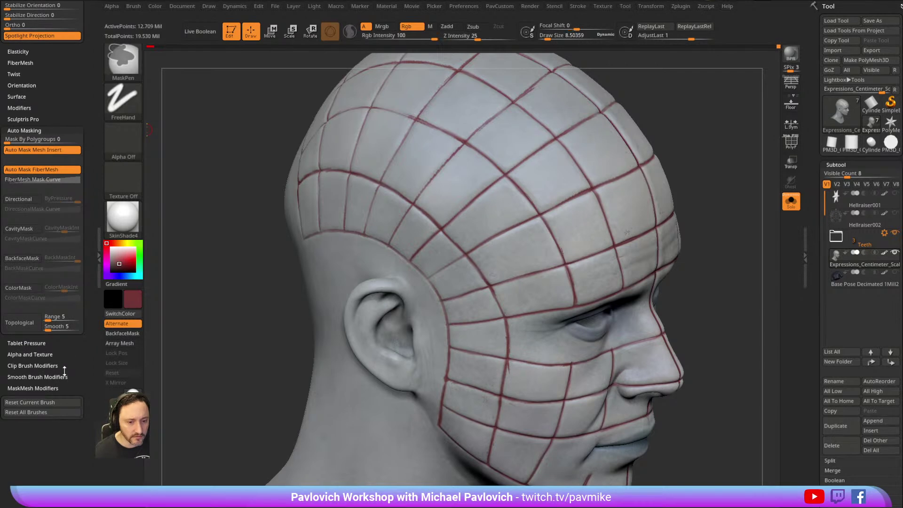
{"action": "left_click", "coordinate": [32, 343]}
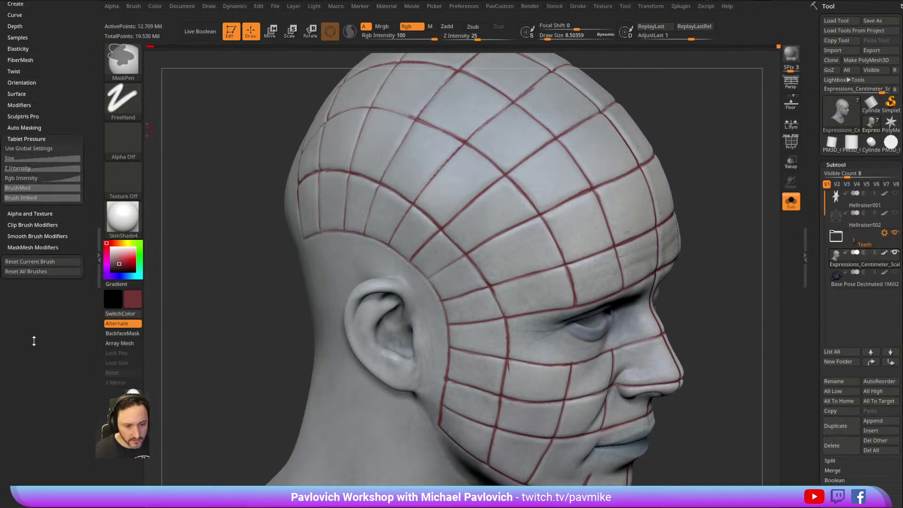
{"action": "left_click", "coordinate": [14, 158]}
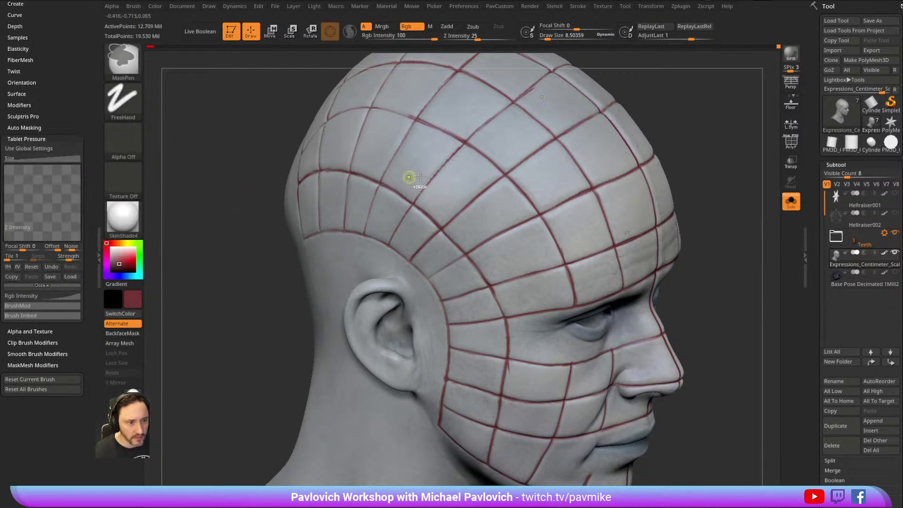
{"action": "mouse_move", "coordinate": [413, 146]}
{"action": "left_mouse_down", "text": "ctrl"}
{"action": "mouse_move", "coordinate": [459, 183]}
{"action": "mouse_move", "coordinate": [447, 183]}
{"action": "left_mouse_up", "text": "ctrl"}
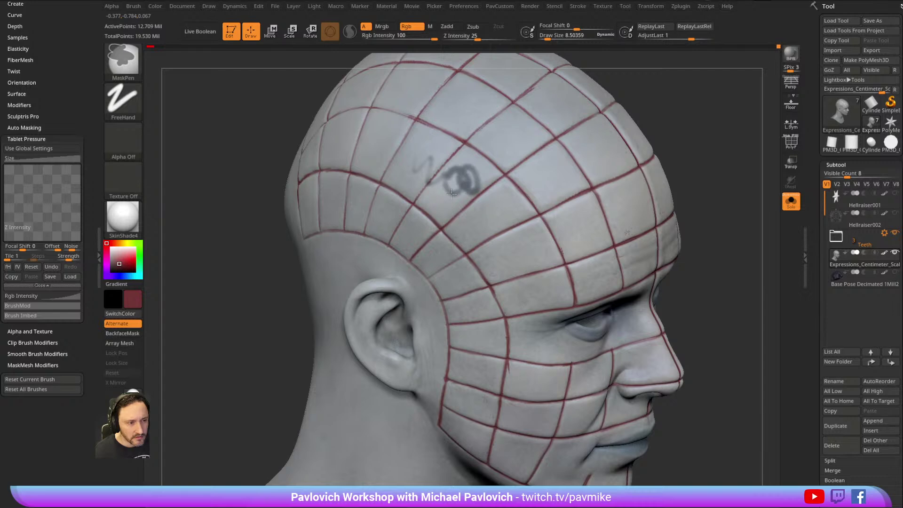
{"action": "key", "text": "ctrl+z"}
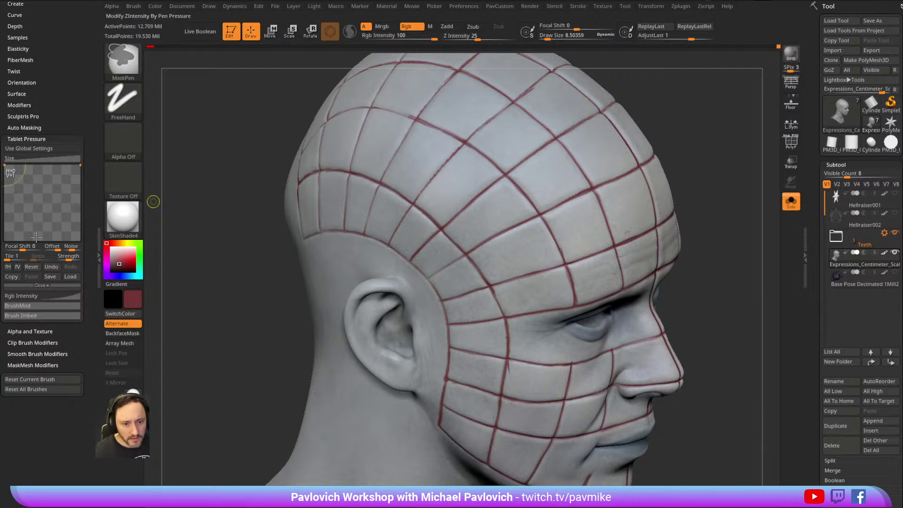
Paint and clear a test mask stroke down to the temple and set the Z Intensity pressure curve's light-pressure end to about 0.36.
{"action": "mouse_move", "coordinate": [416, 146]}
{"action": "left_mouse_down", "text": "ctrl"}
{"action": "mouse_move", "coordinate": [470, 217]}
{"action": "mouse_move", "coordinate": [506, 308]}
{"action": "left_mouse_up", "text": "ctrl"}
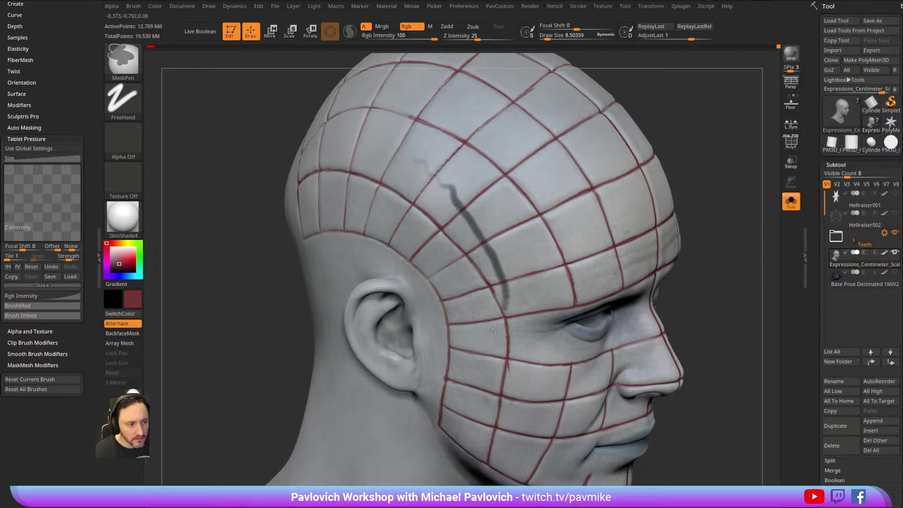
{"action": "left_click_drag", "start_coordinate": [273, 330], "coordinate": [232, 335], "text": "ctrl"}
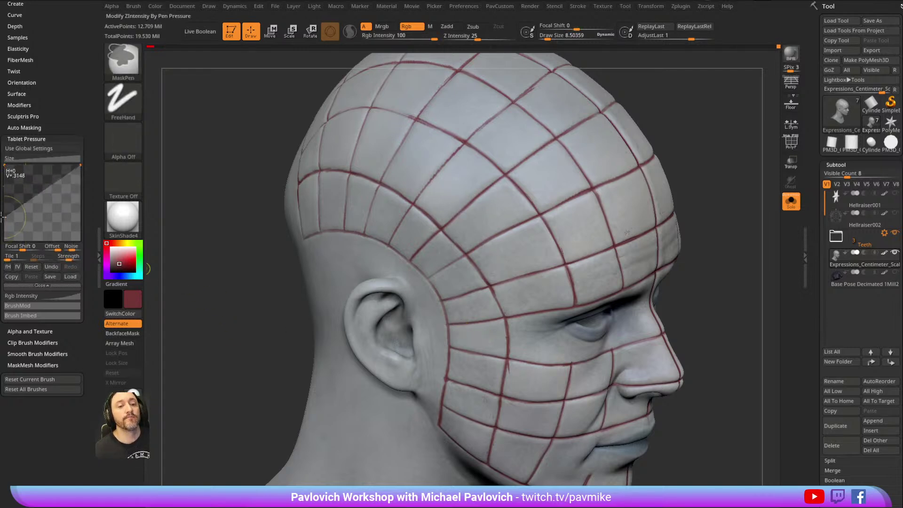
{"action": "mouse_move", "coordinate": [188, 254]}
{"action": "left_mouse_down"}
{"action": "mouse_move", "coordinate": [218, 288]}
{"action": "mouse_move", "coordinate": [171, 338]}
{"action": "left_mouse_up"}
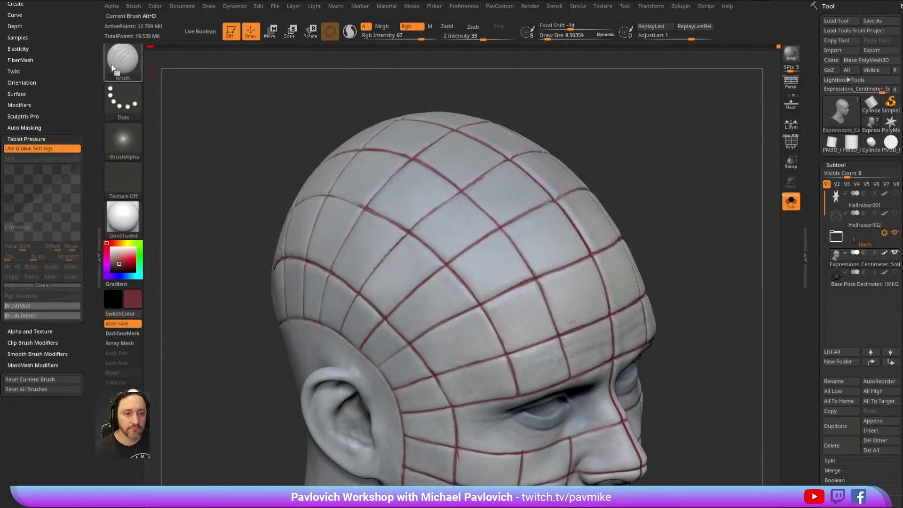
{"action": "key", "text": "ctrl"}
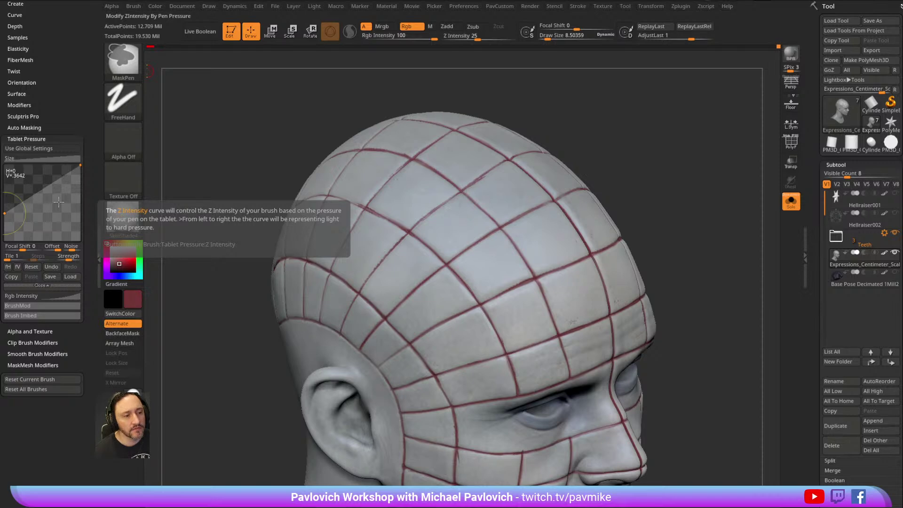
{"action": "left_click_drag", "start_coordinate": [593, 106], "coordinate": [629, 115]}
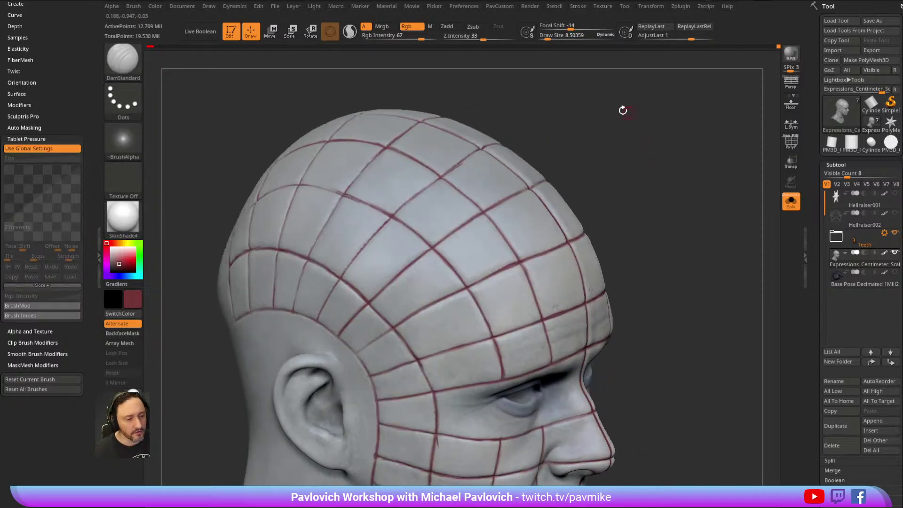
Paint a test mask on the side of the scalp, strengthen it with repeated BoostMask passes, and hide the mask.
{"action": "mouse_move", "coordinate": [392, 239]}
{"action": "left_mouse_down", "text": "ctrl"}
{"action": "mouse_move", "coordinate": [372, 260]}
{"action": "mouse_move", "coordinate": [374, 288]}
{"action": "mouse_move", "coordinate": [426, 298]}
{"action": "left_mouse_up", "text": "ctrl"}
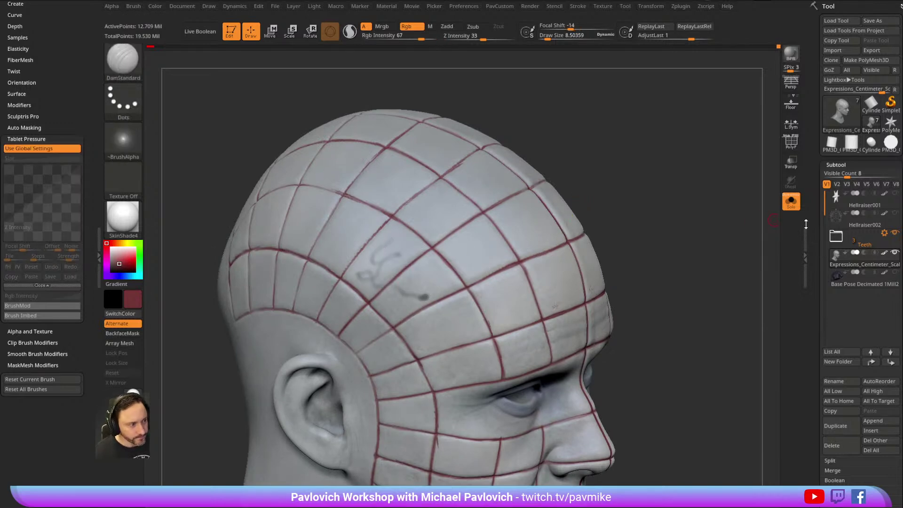
{"action": "scroll", "coordinate": [816, 94], "scroll_direction": "down", "scroll_amount": 10}
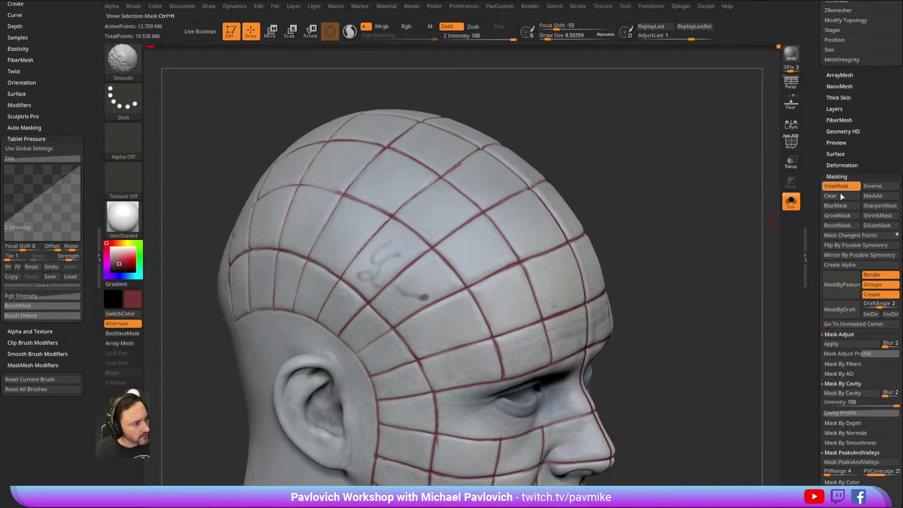
{"action": "left_click", "coordinate": [842, 225]}
{"action": "left_click", "coordinate": [844, 225]}
{"action": "left_click", "coordinate": [844, 225]}
{"action": "left_click", "coordinate": [846, 226]}
{"action": "left_click", "coordinate": [849, 226]}
{"action": "mouse_move", "coordinate": [691, 185]}
{"action": "left_mouse_down"}
{"action": "mouse_move", "coordinate": [692, 151]}
{"action": "mouse_move", "coordinate": [304, 209]}
{"action": "left_mouse_up"}
{"action": "key", "text": "ctrl+h"}
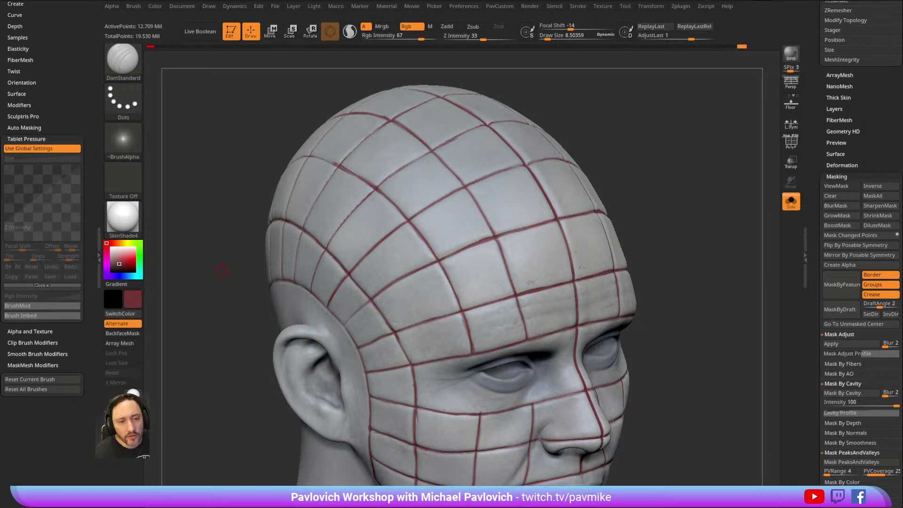
Raise the MaskPen RGB Intensity pressure curve to a flat full value and test it with mask squiggles on the side of the scalp.
{"action": "left_click_drag", "start_coordinate": [222, 271], "coordinate": [658, 99]}
{"action": "key", "text": "ctrl"}
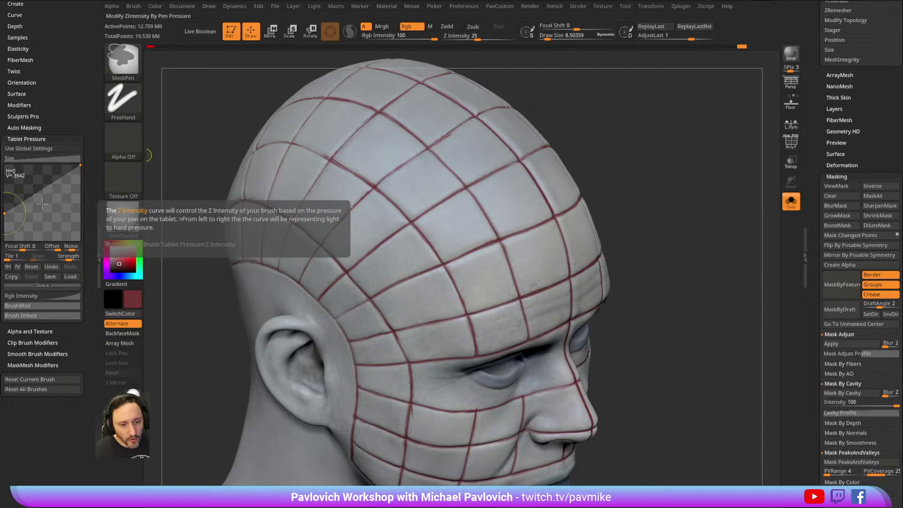
{"action": "left_click", "coordinate": [28, 295]}
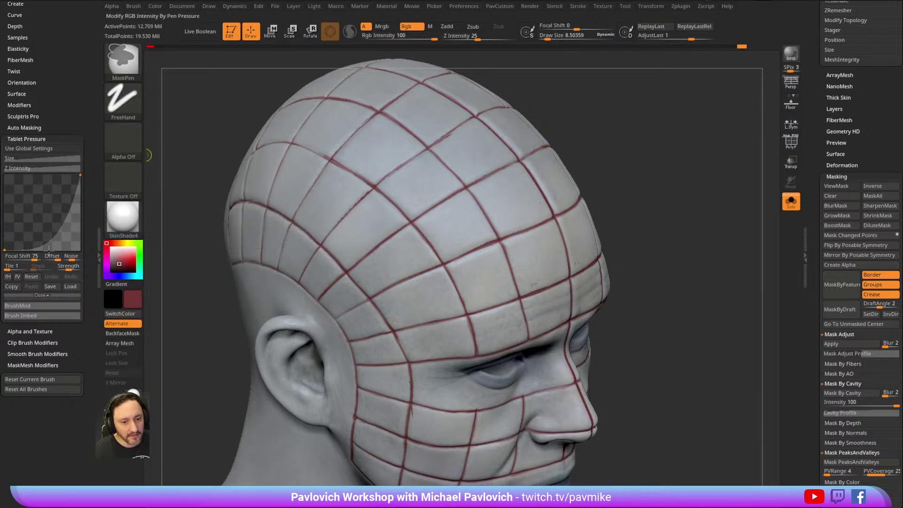
{"action": "mouse_move", "coordinate": [55, 231]}
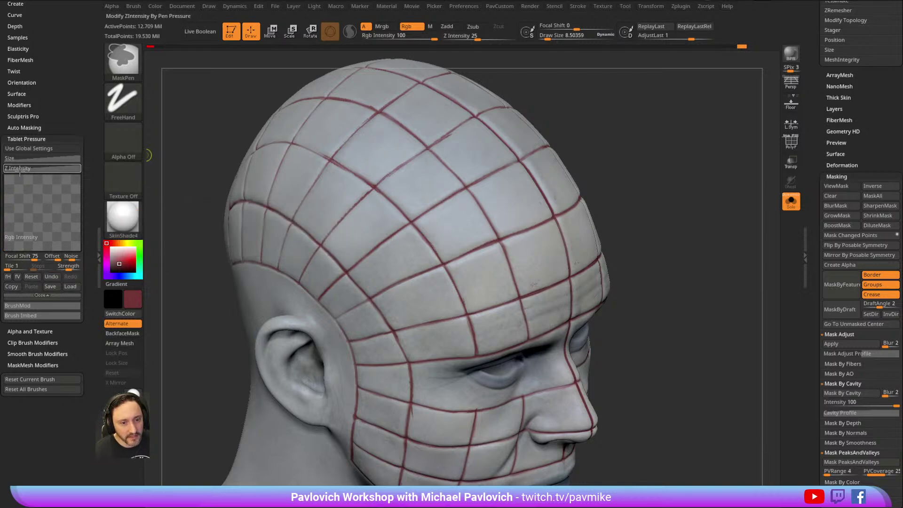
{"action": "mouse_move", "coordinate": [371, 144]}
{"action": "left_mouse_down", "text": "ctrl"}
{"action": "mouse_move", "coordinate": [389, 149]}
{"action": "mouse_move", "coordinate": [440, 214]}
{"action": "mouse_move", "coordinate": [371, 209]}
{"action": "mouse_move", "coordinate": [386, 254]}
{"action": "mouse_move", "coordinate": [423, 263]}
{"action": "mouse_move", "coordinate": [470, 221]}
{"action": "mouse_move", "coordinate": [443, 166]}
{"action": "left_mouse_up", "text": "ctrl"}
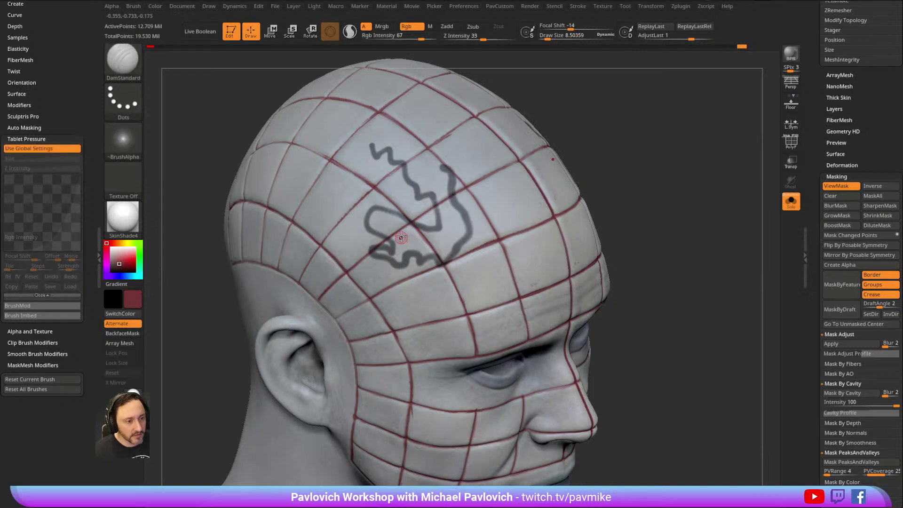
{"action": "key", "text": "ctrl+z"}
{"action": "mouse_move", "coordinate": [413, 173]}
{"action": "left_mouse_down", "text": "ctrl"}
{"action": "mouse_move", "coordinate": [393, 206]}
{"action": "mouse_move", "coordinate": [396, 256]}
{"action": "mouse_move", "coordinate": [439, 298]}
{"action": "left_mouse_up", "text": "ctrl"}
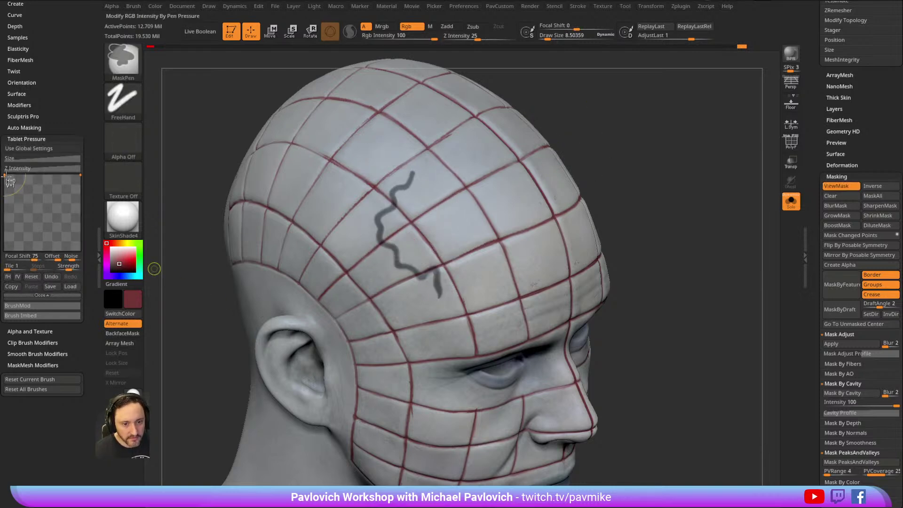
Lower the light-pressure end of the RGB Intensity curve, test it with another mask stroke, and clear the mask.
{"action": "left_click_drag", "start_coordinate": [5, 176], "coordinate": [53, 242]}
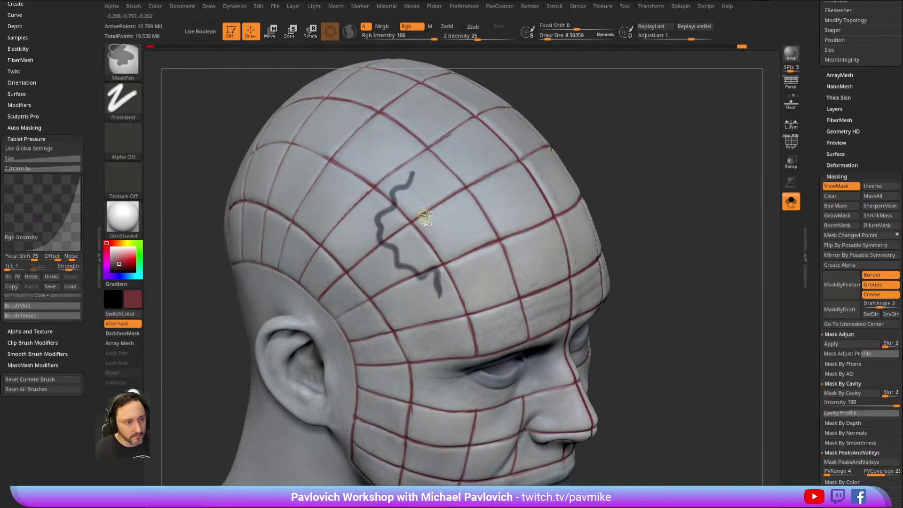
{"action": "mouse_move", "coordinate": [448, 232]}
{"action": "left_mouse_down", "text": "ctrl"}
{"action": "mouse_move", "coordinate": [391, 229]}
{"action": "mouse_move", "coordinate": [387, 238]}
{"action": "left_mouse_up", "text": "ctrl"}
{"action": "left_click_drag", "start_coordinate": [692, 139], "coordinate": [712, 213], "text": "ctrl"}
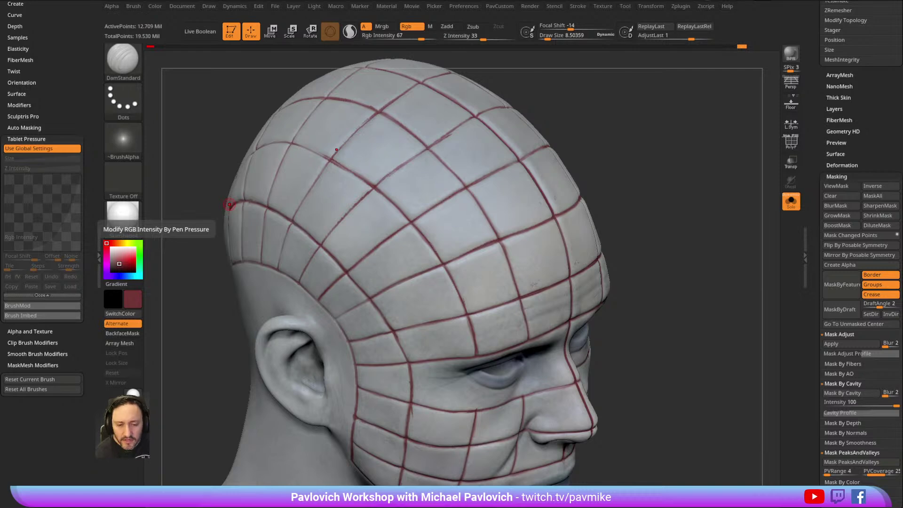
Set the Standard brush's Focal Shift to -100 and switch to the Clay brush.
{"action": "left_click_drag", "start_coordinate": [654, 120], "coordinate": [637, 113]}
{"action": "key", "text": "1"}
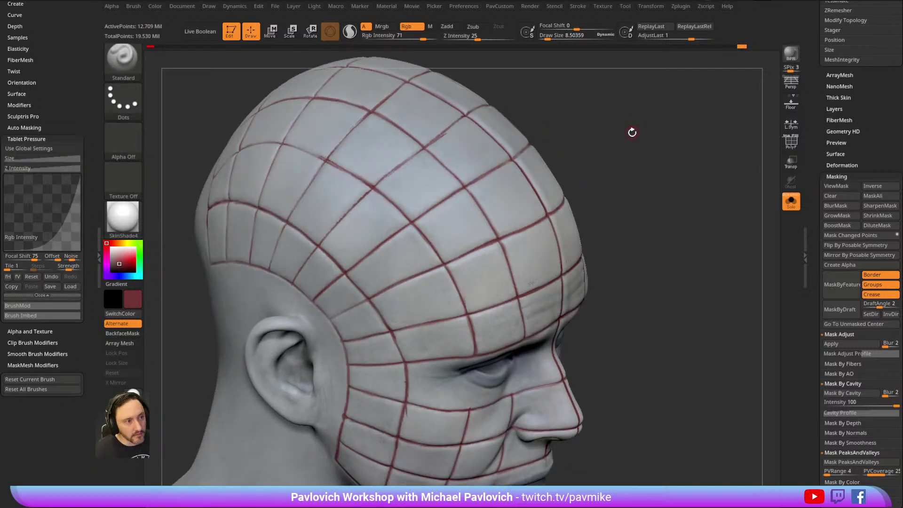
{"action": "left_click_drag", "start_coordinate": [569, 29], "coordinate": [540, 30]}
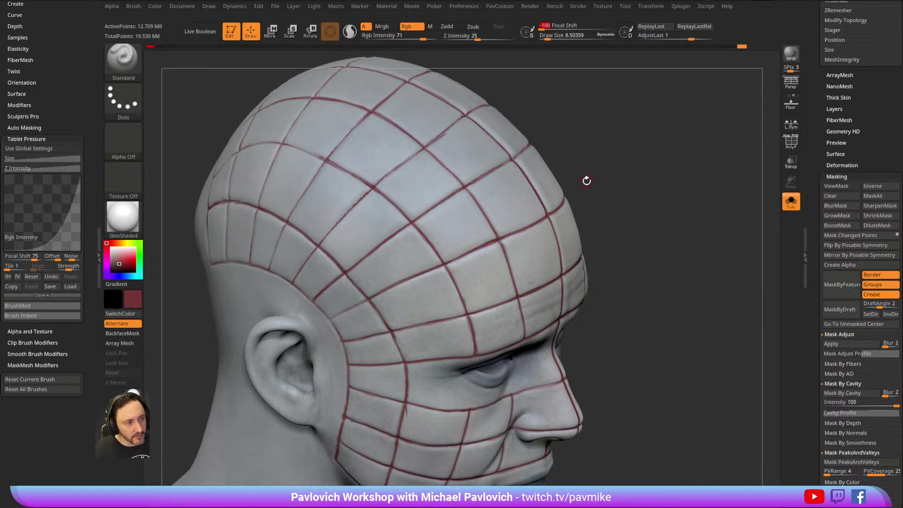
{"action": "key", "text": "b"}
{"action": "key", "text": "c"}
{"action": "key", "text": "l"}
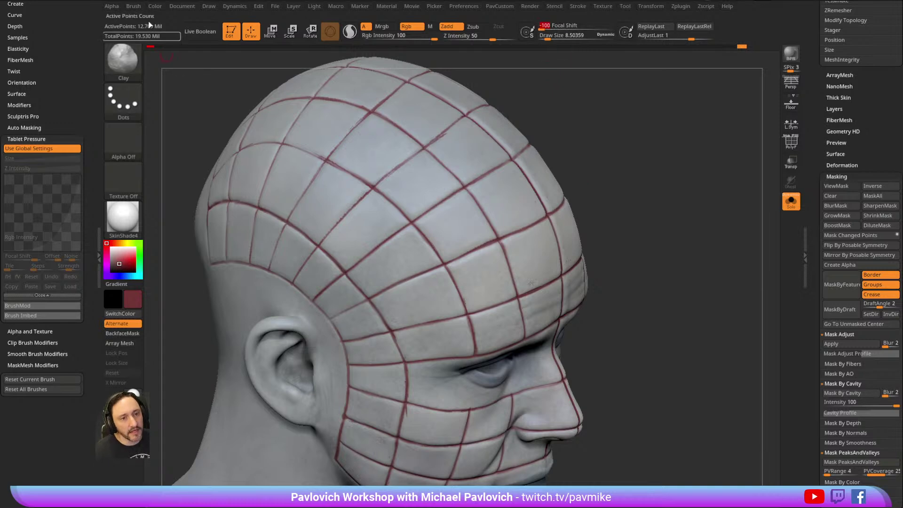
Look through the preset files in the ZBrush 2022 ZData BrushPresets folder without saving the Clay brush.
{"action": "left_click", "coordinate": [135, 7]}
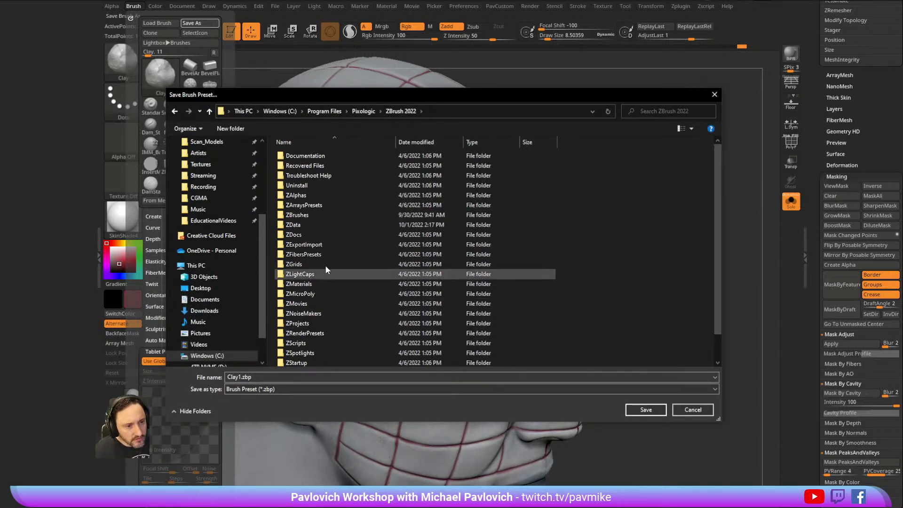
{"action": "double_click", "coordinate": [310, 194]}
{"action": "left_click", "coordinate": [311, 177]}
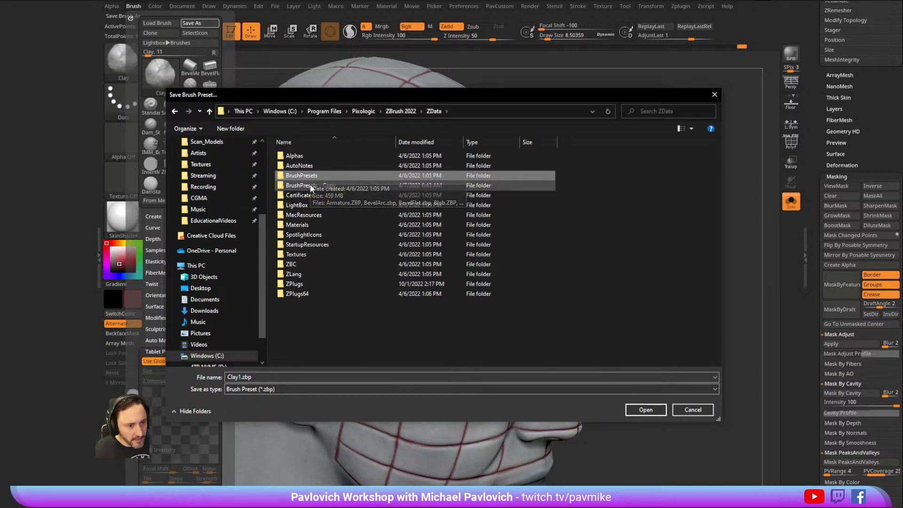
{"action": "left_click", "coordinate": [326, 188]}
{"action": "double_click", "coordinate": [312, 177]}
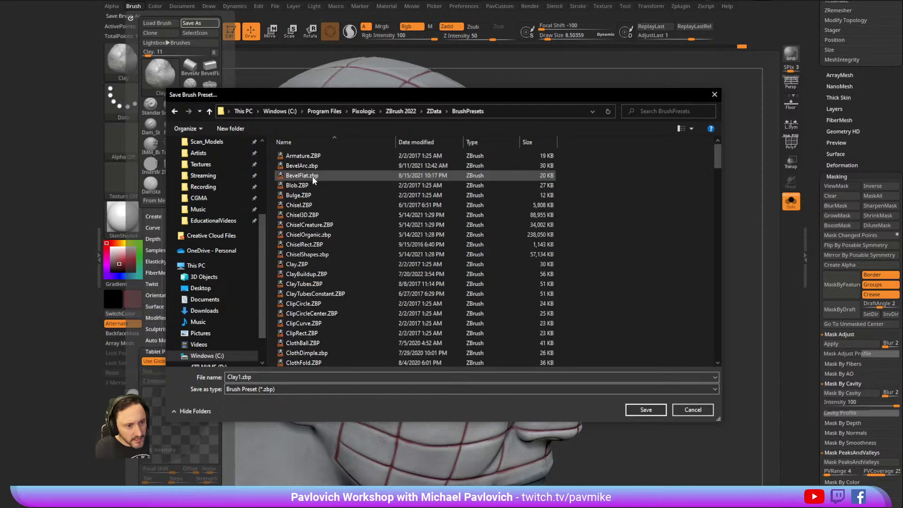
{"action": "scroll", "coordinate": [323, 228], "scroll_direction": "down", "scroll_amount": 6}
{"action": "scroll", "coordinate": [323, 228], "scroll_direction": "down", "scroll_amount": 20}
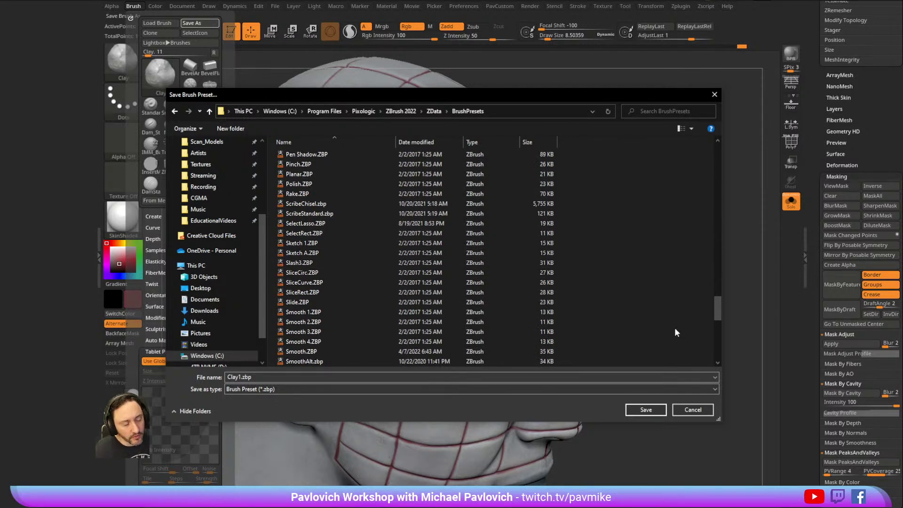
{"action": "left_click", "coordinate": [693, 410]}
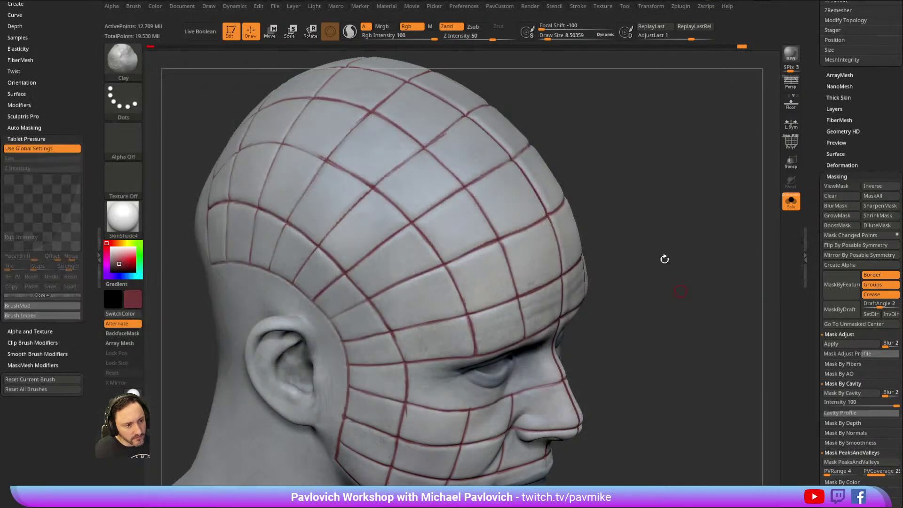
Reset the Focal Shift to 0 and return to the DamStandard brush.
{"action": "right_click_drag", "start_coordinate": [456, 213], "coordinate": [441, 199]}
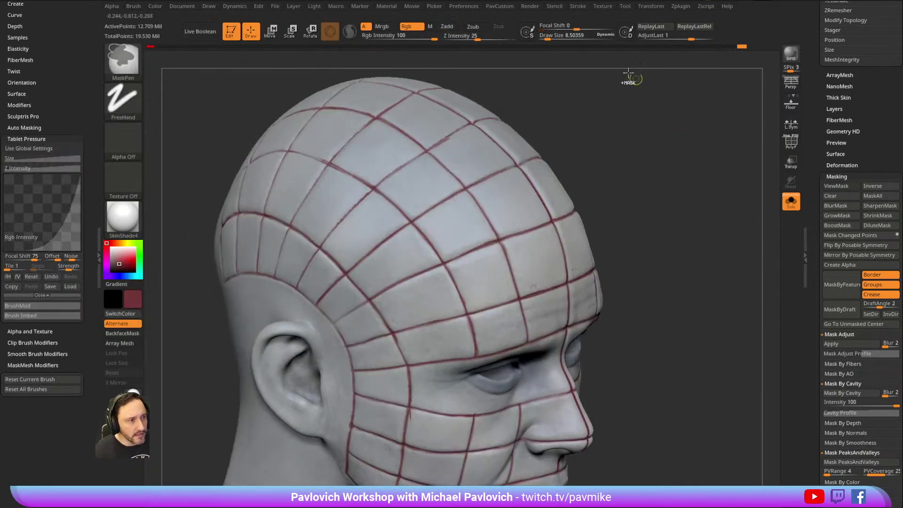
{"action": "left_click", "coordinate": [577, 26]}
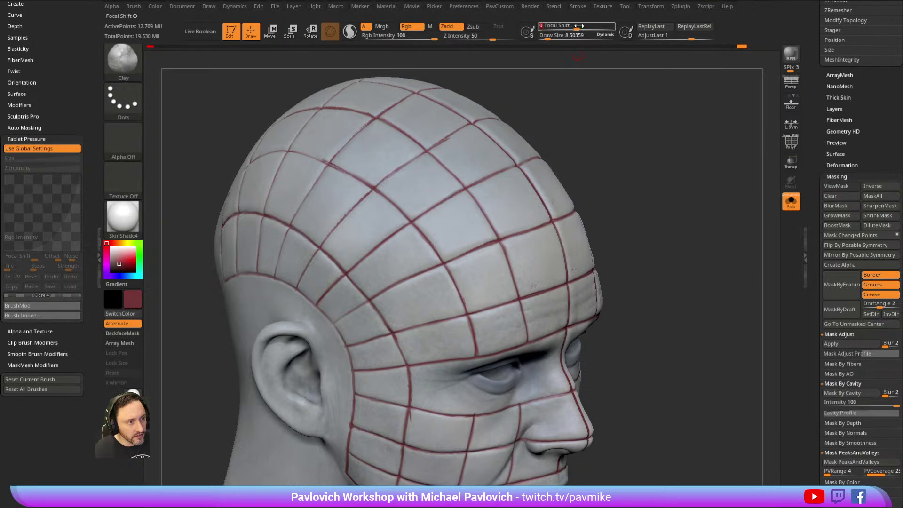
{"action": "key", "text": "1"}
{"action": "key", "text": "2"}
{"action": "key", "text": "1"}
{"action": "left_click", "coordinate": [582, 26]}
{"action": "mouse_move", "coordinate": [607, 113]}
{"action": "left_mouse_down"}
{"action": "mouse_move", "coordinate": [615, 141]}
{"action": "mouse_move", "coordinate": [653, 147]}
{"action": "mouse_move", "coordinate": [622, 102]}
{"action": "mouse_move", "coordinate": [583, 162]}
{"action": "left_mouse_up"}
{"action": "key", "text": "3"}
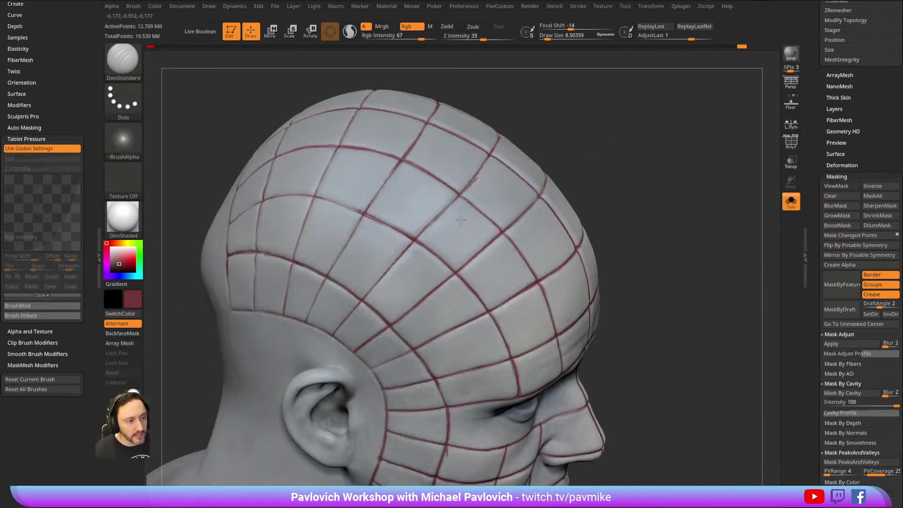
Deepen the grid grooves with DamStandard across the side of the scalp down to the border line above the ear.
{"action": "left_click_drag", "start_coordinate": [438, 215], "coordinate": [472, 177]}
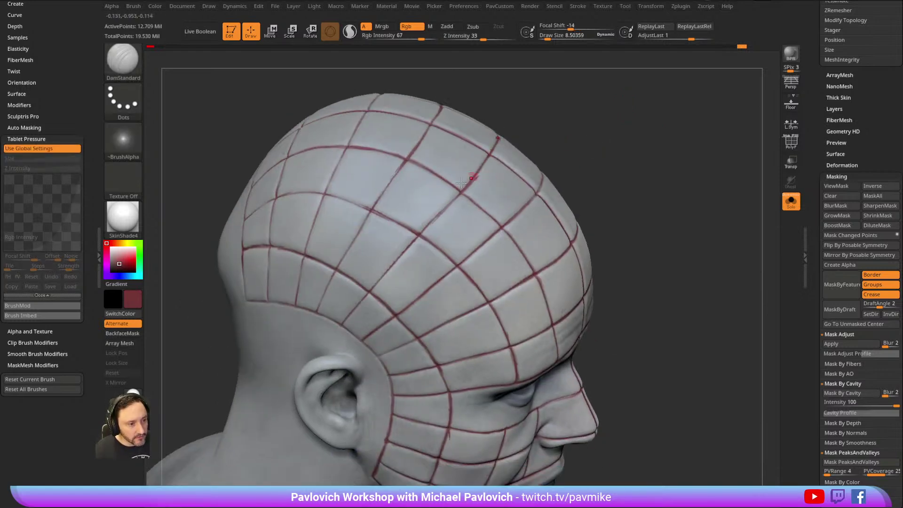
{"action": "left_click_drag", "start_coordinate": [535, 148], "coordinate": [475, 185]}
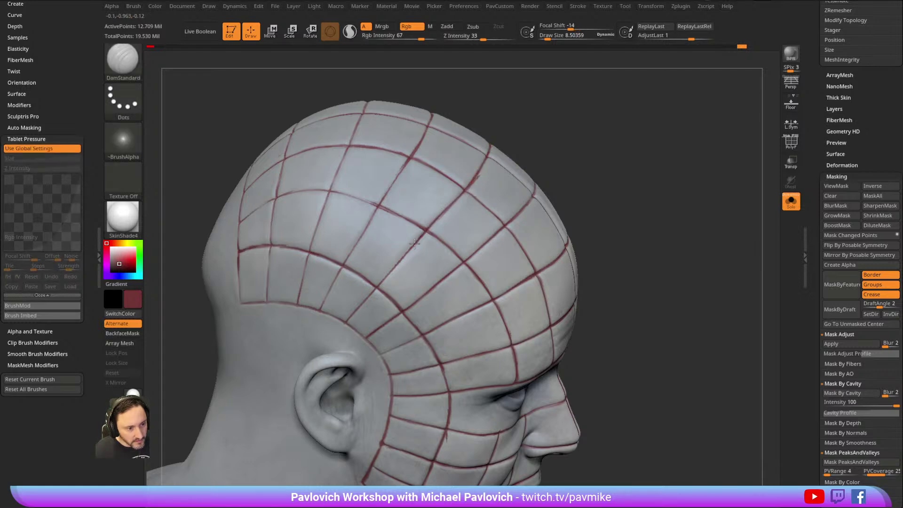
{"action": "left_click_drag", "start_coordinate": [362, 295], "coordinate": [407, 187]}
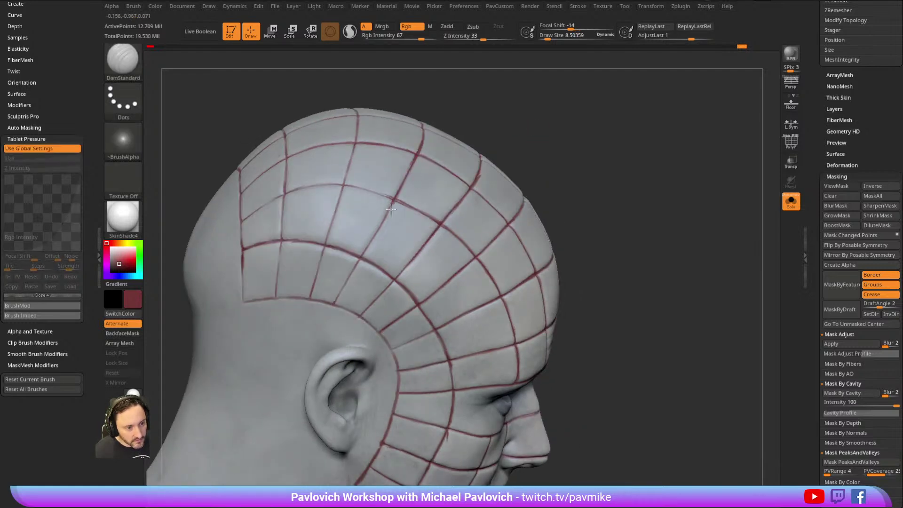
{"action": "right_click_drag", "start_coordinate": [331, 296], "coordinate": [548, 107]}
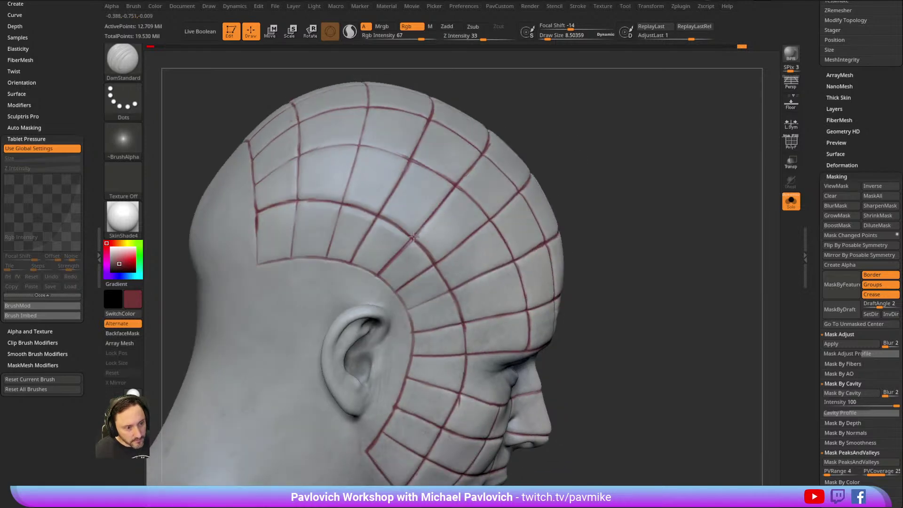
{"action": "right_click_drag", "start_coordinate": [501, 157], "coordinate": [570, 143]}
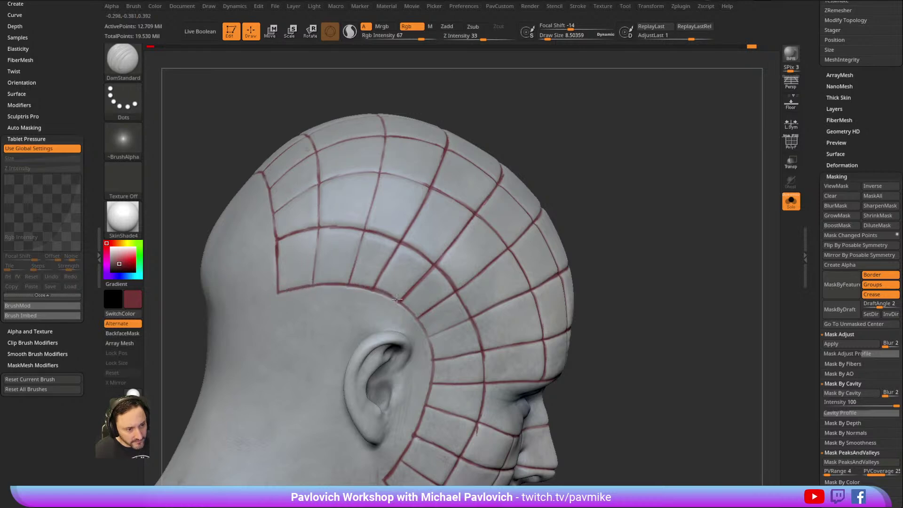
{"action": "right_click_drag", "start_coordinate": [432, 360], "coordinate": [322, 141]}
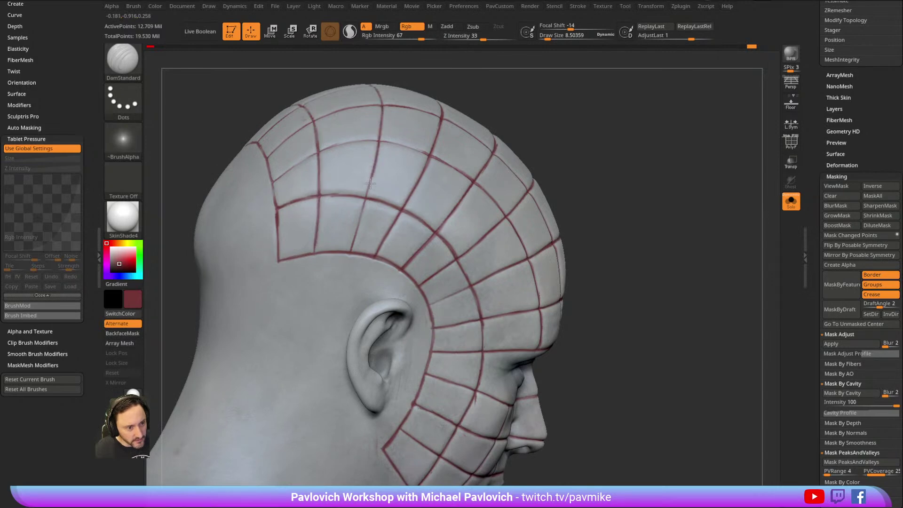
{"action": "right_click_drag", "start_coordinate": [357, 231], "coordinate": [344, 192]}
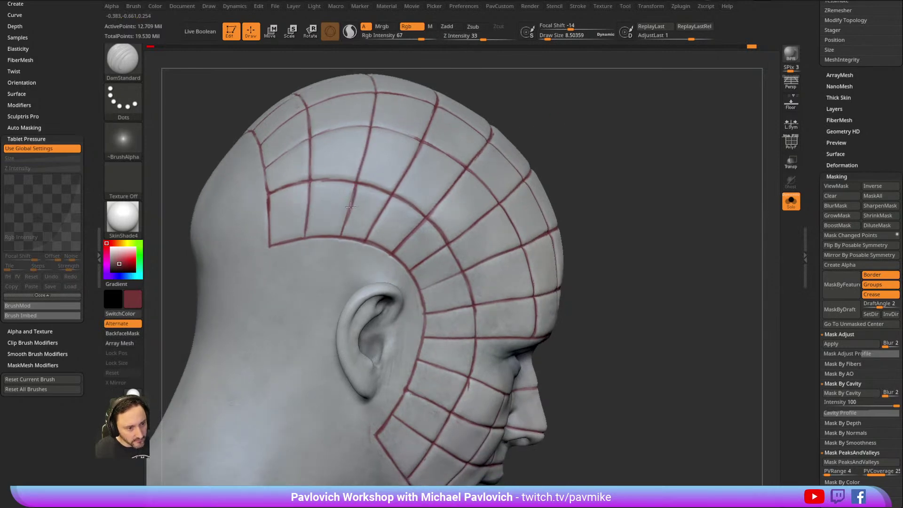
{"action": "mouse_move", "coordinate": [500, 106]}
{"action": "right_mouse_down"}
{"action": "mouse_move", "coordinate": [548, 135]}
{"action": "mouse_move", "coordinate": [486, 109]}
{"action": "right_mouse_up"}
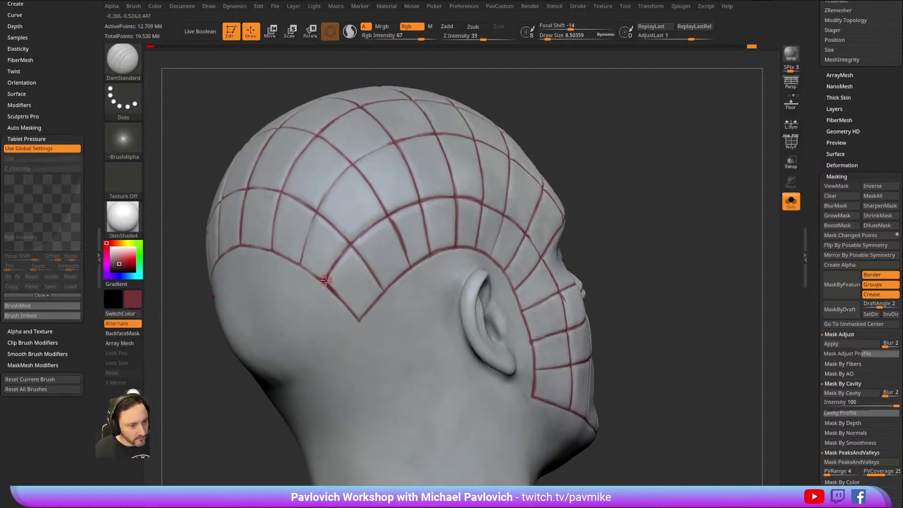
Retrace the grid grooves around the back of the scalp and on the cheek beside the nose.
{"action": "right_click_drag", "start_coordinate": [396, 209], "coordinate": [324, 287]}
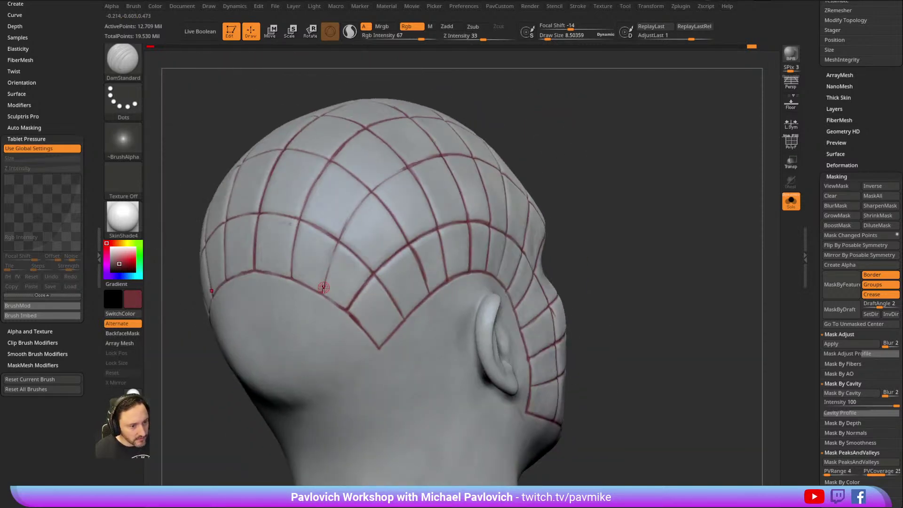
{"action": "right_click_drag", "start_coordinate": [518, 125], "coordinate": [332, 294]}
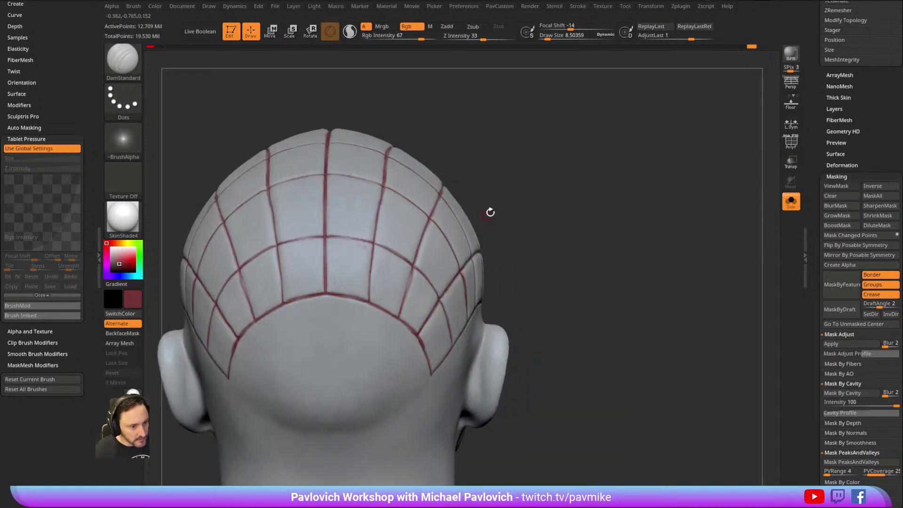
{"action": "right_click_drag", "start_coordinate": [486, 214], "coordinate": [340, 239]}
{"action": "right_click_drag", "start_coordinate": [324, 281], "coordinate": [362, 211]}
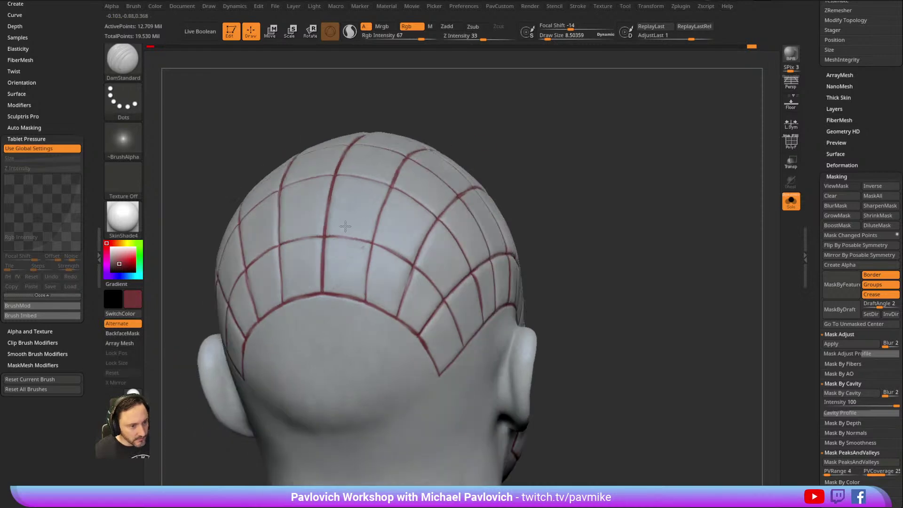
{"action": "right_click_drag", "start_coordinate": [461, 226], "coordinate": [395, 190]}
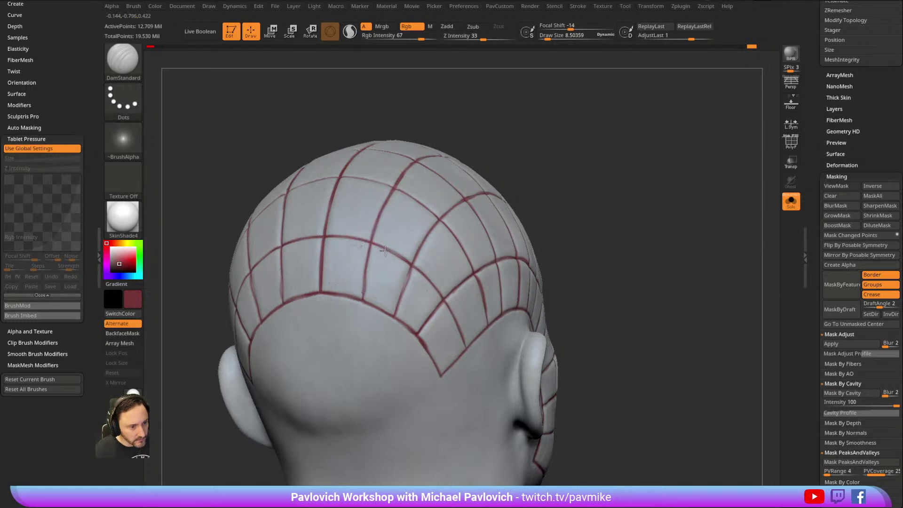
{"action": "right_click_drag", "start_coordinate": [466, 195], "coordinate": [631, 88]}
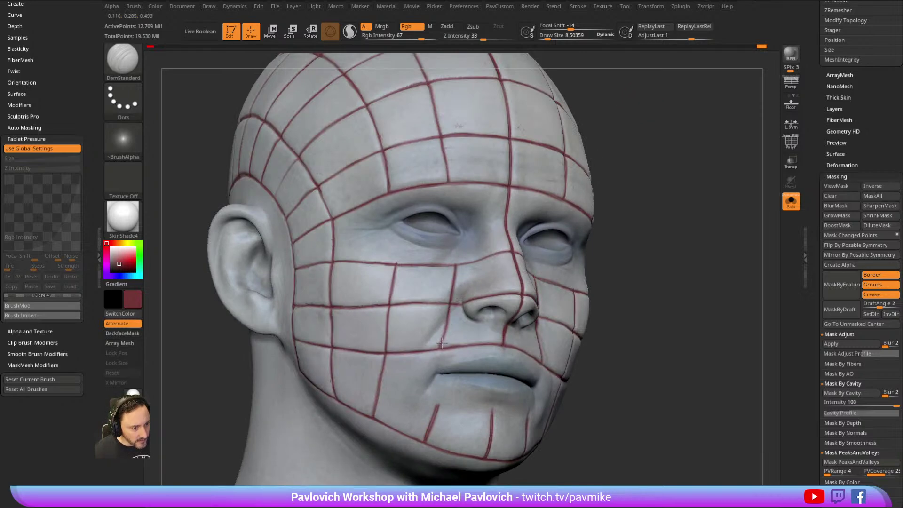
{"action": "right_click_drag", "start_coordinate": [417, 304], "coordinate": [347, 306]}
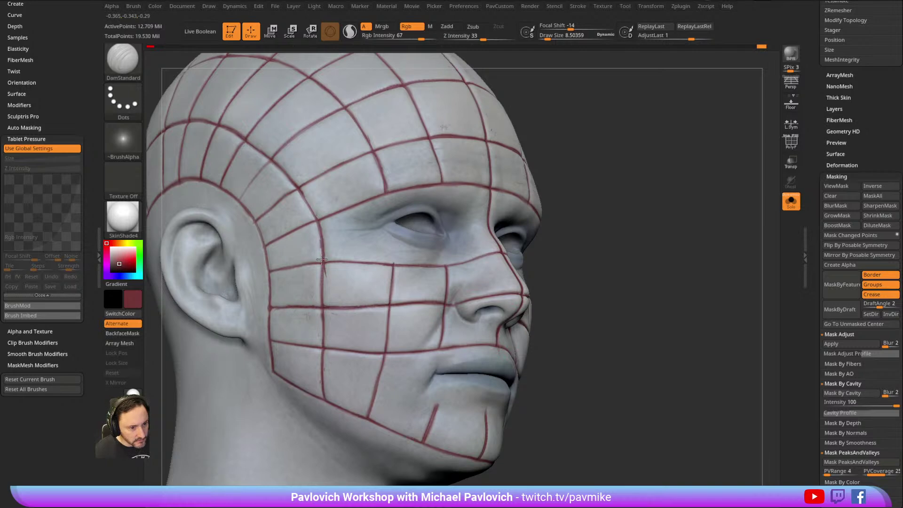
Turn Solo off, show the Hellraiser002 pins subtool, and inspect the pins against the grooves on the face.
{"action": "left_click", "coordinate": [791, 201]}
{"action": "right_click_drag", "start_coordinate": [667, 169], "coordinate": [746, 166], "text": "ctrl"}
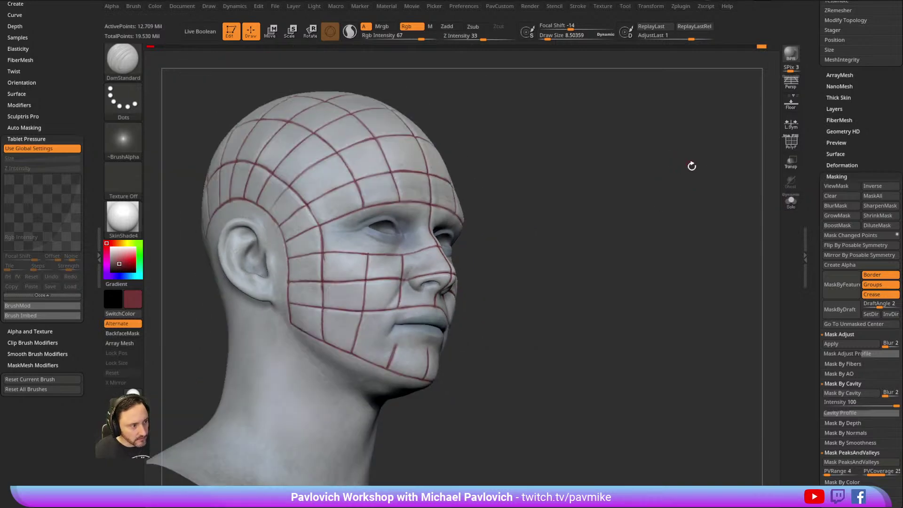
{"action": "left_click_drag", "start_coordinate": [813, 113], "coordinate": [821, 240]}
{"action": "left_click", "coordinate": [894, 214]}
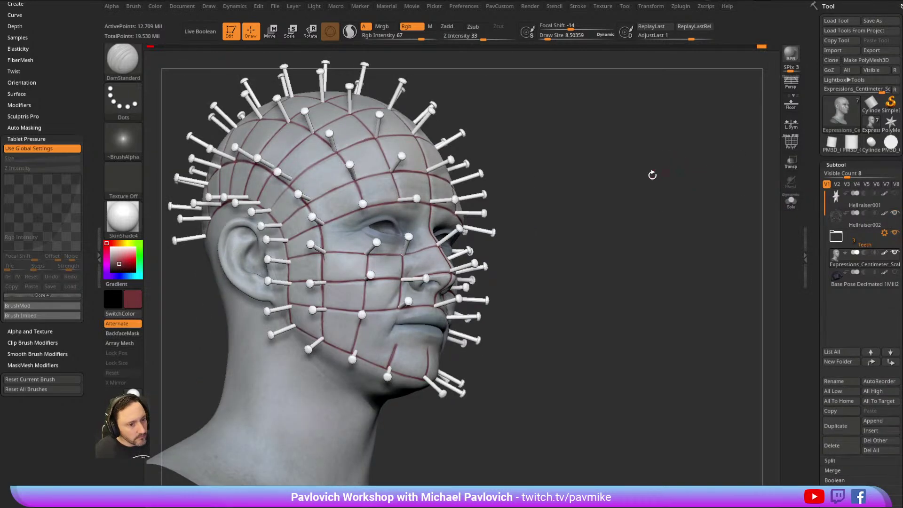
{"action": "right_click_drag", "start_coordinate": [661, 174], "coordinate": [635, 146], "text": "shift"}
{"action": "left_click_drag", "start_coordinate": [635, 146], "coordinate": [697, 149]}
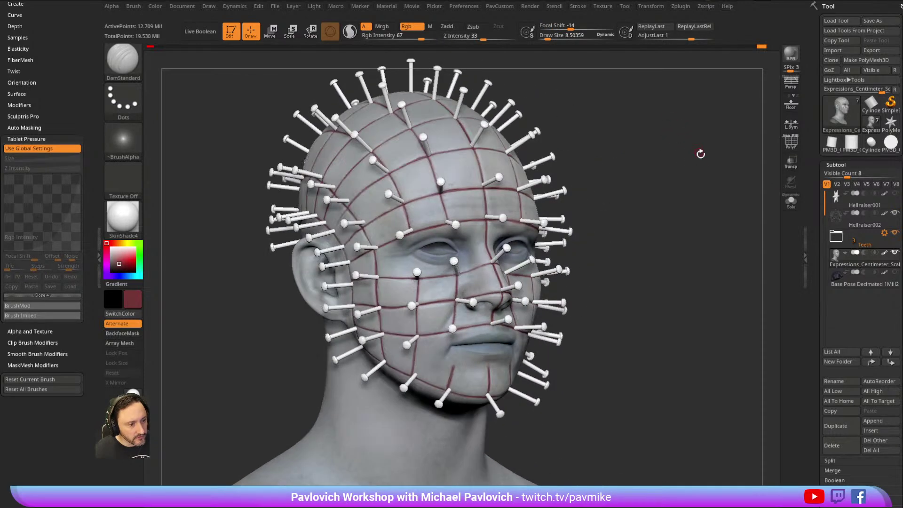
{"action": "right_click_drag", "start_coordinate": [697, 150], "coordinate": [684, 161], "text": "ctrl"}
{"action": "left_click_drag", "start_coordinate": [682, 161], "coordinate": [733, 188]}
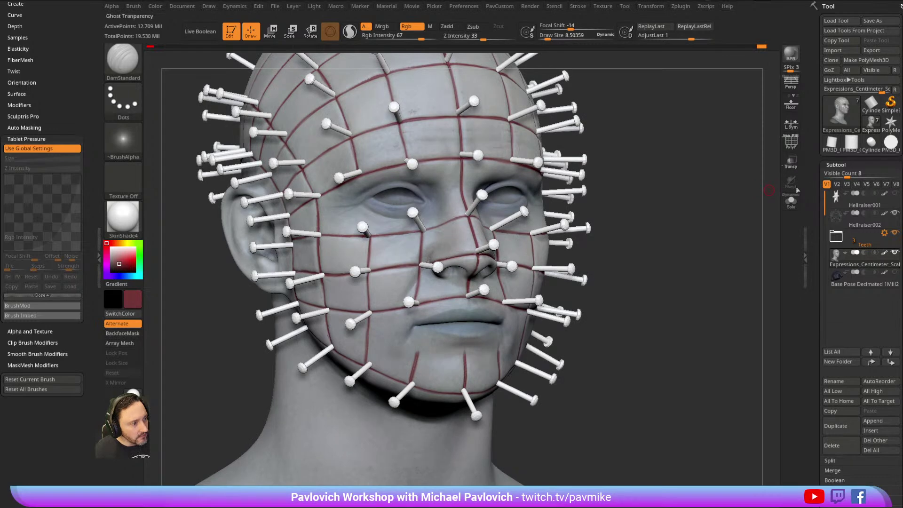
Select the pins subtool, open its NanoMesh settings, and show the placement polygons.
{"action": "left_click_drag", "start_coordinate": [812, 231], "coordinate": [813, 51]}
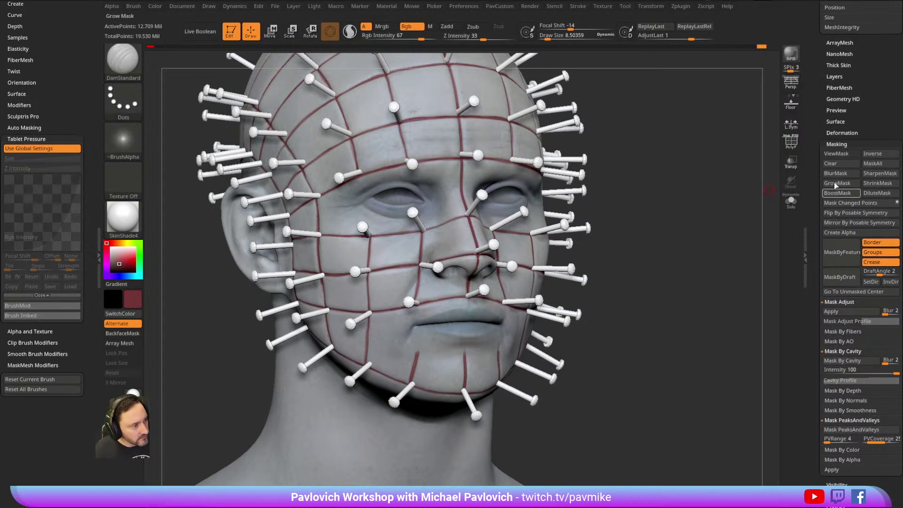
{"action": "left_click", "coordinate": [840, 143], "text": "shift"}
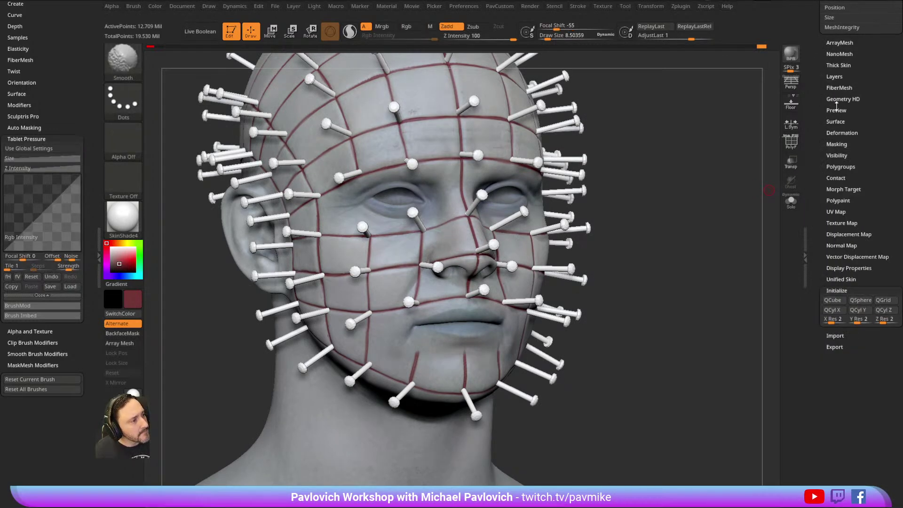
{"action": "left_click", "coordinate": [839, 54]}
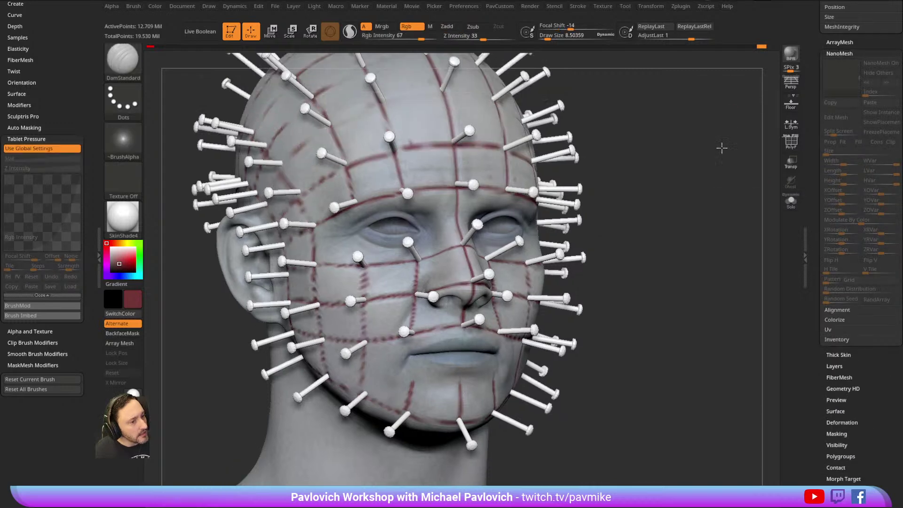
{"action": "mouse_move", "coordinate": [816, 75]}
{"action": "left_mouse_down"}
{"action": "mouse_move", "coordinate": [813, 227]}
{"action": "mouse_move", "coordinate": [804, 87]}
{"action": "left_mouse_up"}
{"action": "left_click", "coordinate": [840, 222]}
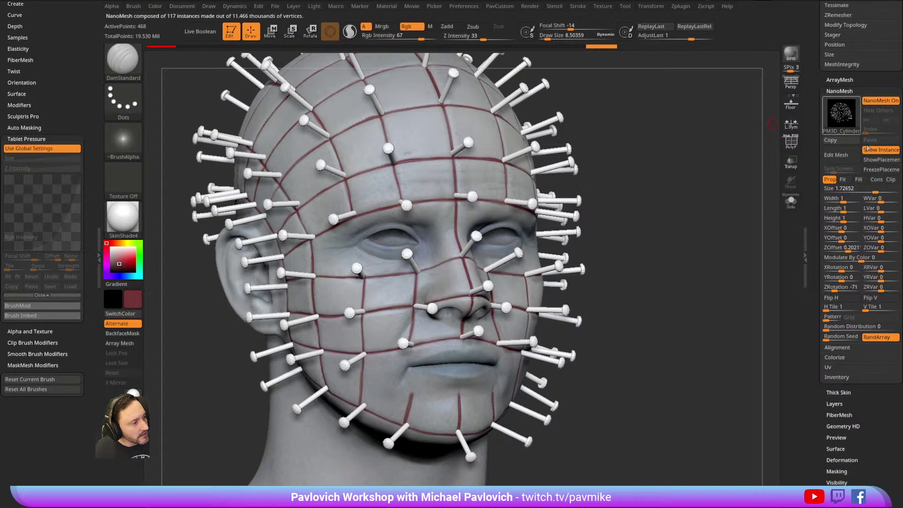
{"action": "left_click", "coordinate": [877, 160]}
Solo the pins subtool and mask everything except the placement polygons on either side of the nose.
{"action": "left_click_drag", "start_coordinate": [645, 187], "coordinate": [523, 277]}
{"action": "left_click", "coordinate": [791, 203]}
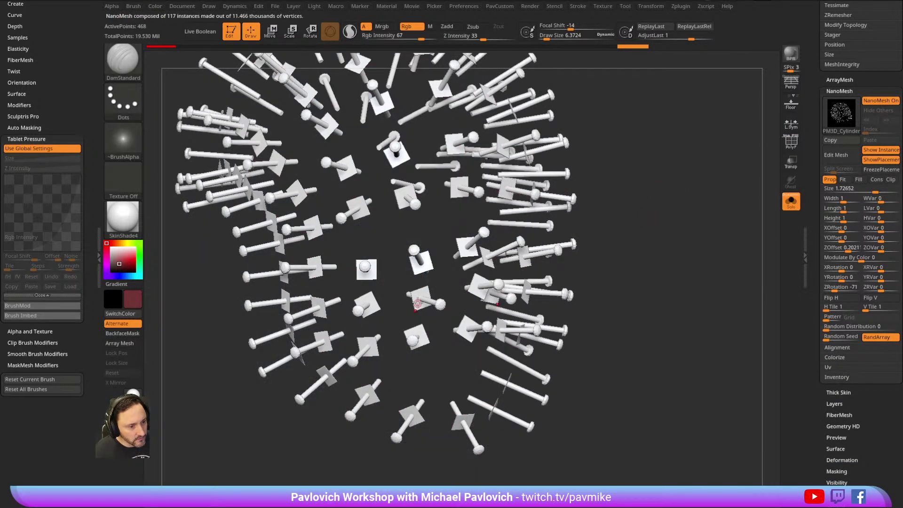
{"action": "left_click_drag", "start_coordinate": [402, 293], "coordinate": [437, 308], "text": "ctrl+alt"}
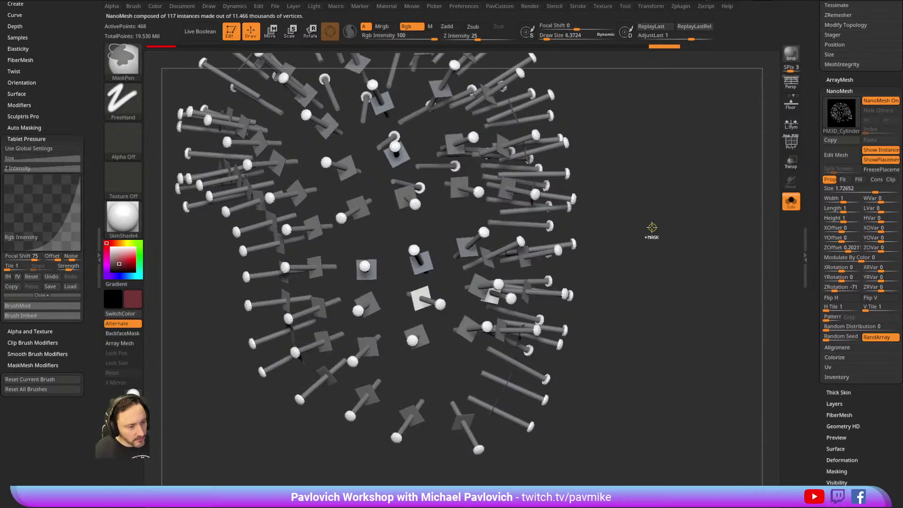
Turn Solo off and move the unmasked placement polygons beside the nose onto the groove intersections.
{"action": "key", "text": "w"}
{"action": "left_click", "coordinate": [421, 297]}
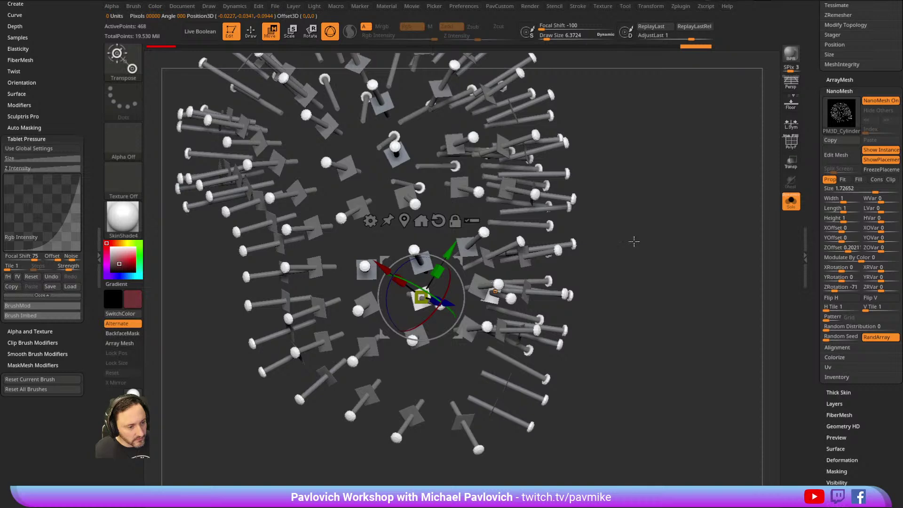
{"action": "left_click", "coordinate": [785, 205]}
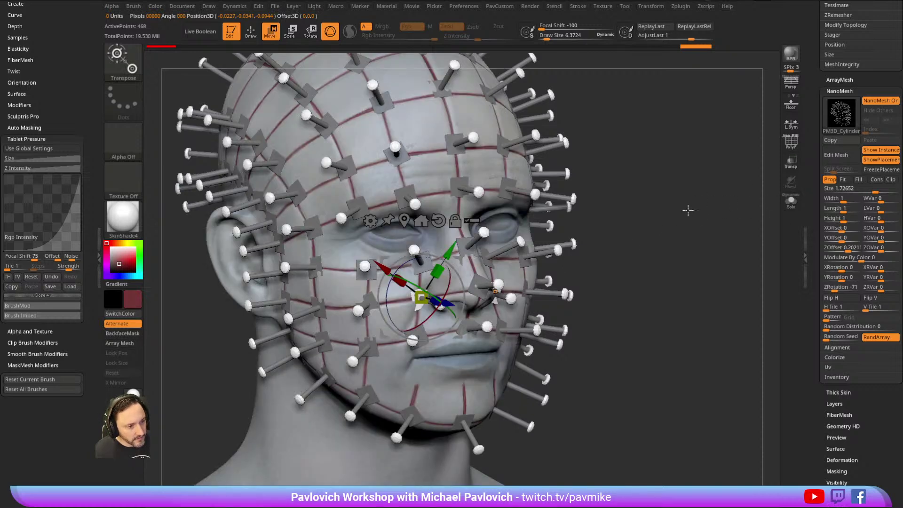
{"action": "left_click_drag", "start_coordinate": [418, 281], "coordinate": [406, 273]}
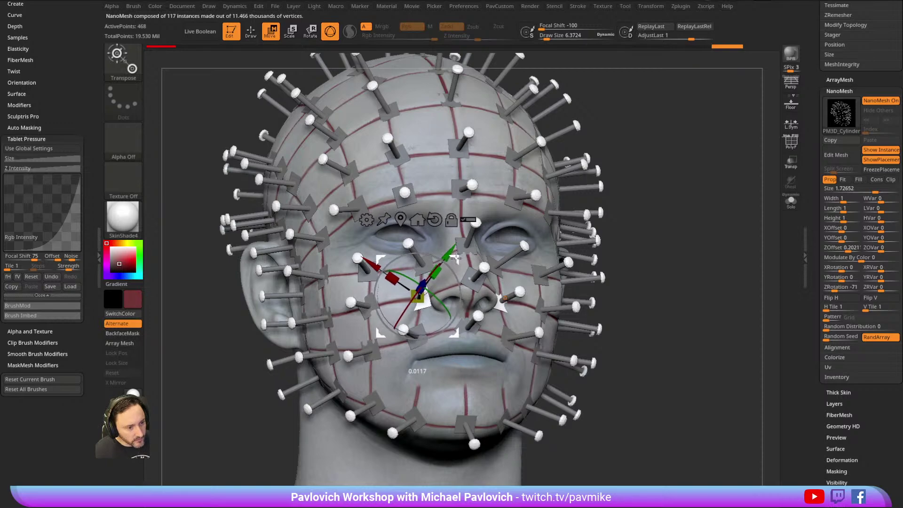
{"action": "key", "text": "q"}
{"action": "mouse_move", "coordinate": [651, 192]}
{"action": "left_mouse_down"}
{"action": "mouse_move", "coordinate": [667, 162]}
{"action": "mouse_move", "coordinate": [763, 177]}
{"action": "left_mouse_up"}
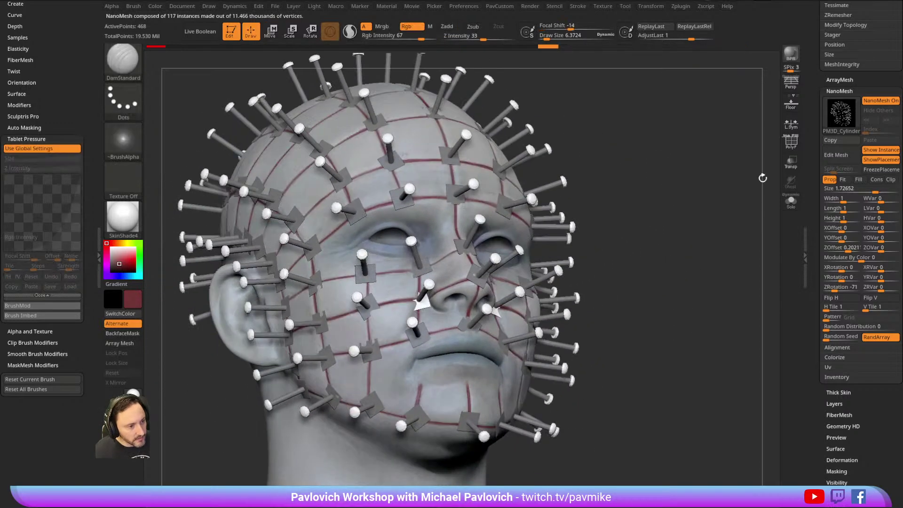
Hide the placement polygons and check how the pins beside the nose sit on the grooves.
{"action": "left_click", "coordinate": [873, 163]}
{"action": "left_click_drag", "start_coordinate": [677, 182], "coordinate": [556, 201]}
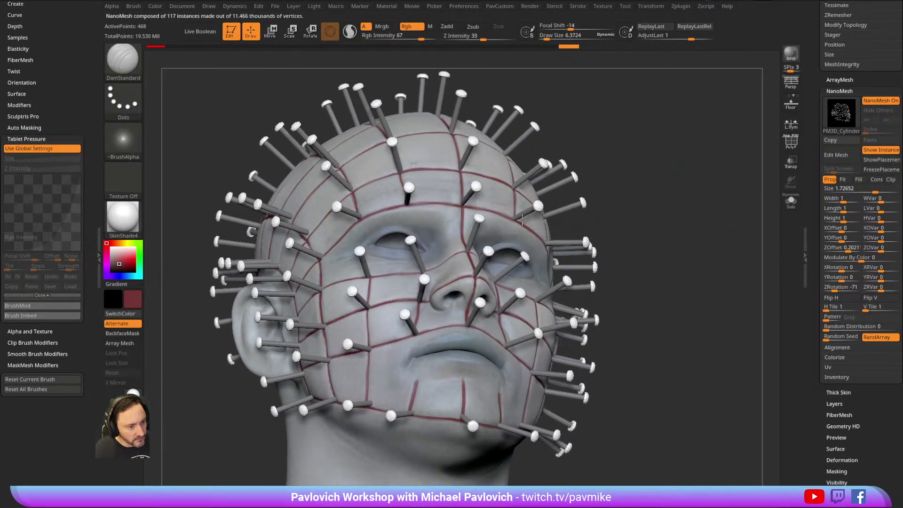
{"action": "key", "text": "w"}
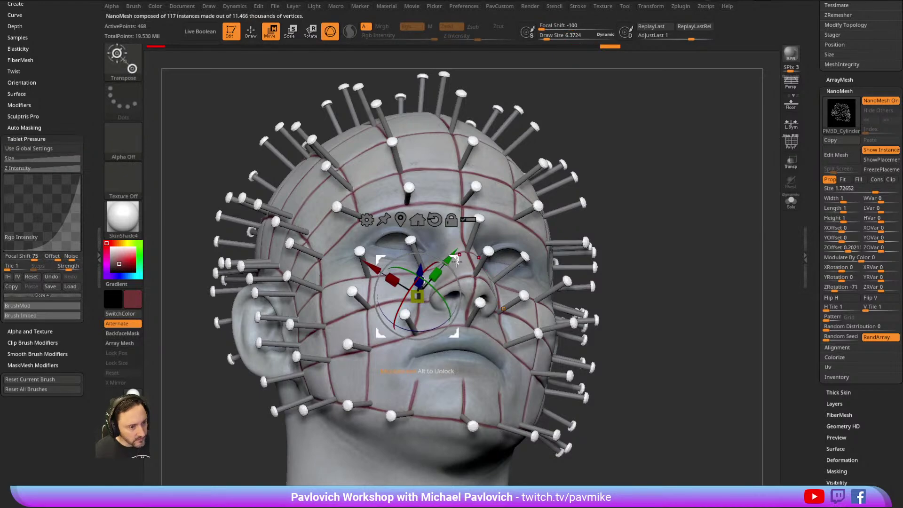
{"action": "key", "text": "q"}
{"action": "mouse_move", "coordinate": [608, 180]}
{"action": "left_mouse_down"}
{"action": "mouse_move", "coordinate": [666, 163]}
{"action": "mouse_move", "coordinate": [684, 177]}
{"action": "mouse_move", "coordinate": [655, 189]}
{"action": "mouse_move", "coordinate": [683, 163]}
{"action": "mouse_move", "coordinate": [647, 139]}
{"action": "mouse_move", "coordinate": [663, 159]}
{"action": "mouse_move", "coordinate": [646, 148]}
{"action": "mouse_move", "coordinate": [651, 133]}
{"action": "mouse_move", "coordinate": [653, 149]}
{"action": "mouse_move", "coordinate": [649, 141]}
{"action": "mouse_move", "coordinate": [640, 162]}
{"action": "mouse_move", "coordinate": [671, 205]}
{"action": "left_mouse_up"}
{"action": "key", "text": "ctrl+shift+z"}
{"action": "mouse_move", "coordinate": [683, 165]}
{"action": "left_mouse_down"}
{"action": "mouse_move", "coordinate": [693, 168]}
{"action": "mouse_move", "coordinate": [664, 172]}
{"action": "mouse_move", "coordinate": [653, 163]}
{"action": "mouse_move", "coordinate": [672, 175]}
{"action": "mouse_move", "coordinate": [677, 145]}
{"action": "left_mouse_up"}
Switch to the Move brush with a draw size of 1 and show the placement polygons on the side of the head.
{"action": "key", "text": "s"}
{"action": "key", "text": "b"}
{"action": "key", "text": "m"}
{"action": "key", "text": "v"}
{"action": "key", "text": "s"}
{"action": "key", "text": "ctrl+z"}
{"action": "left_click", "coordinate": [875, 160]}
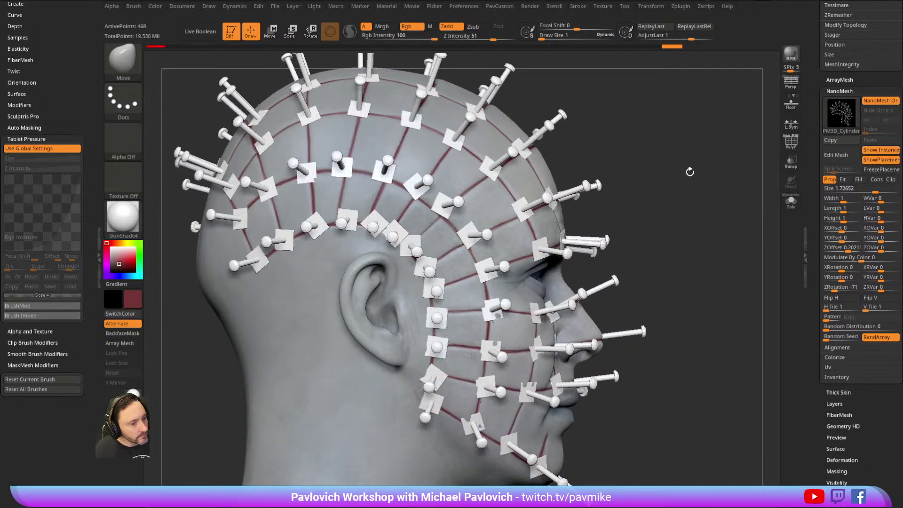
{"action": "left_click", "coordinate": [879, 161]}
{"action": "left_click", "coordinate": [879, 163]}
Try the Standard brush with Topological auto masking on a pin polygon in front of the ear.
{"action": "key", "text": "s"}
{"action": "left_click_drag", "start_coordinate": [440, 255], "coordinate": [451, 255]}
{"action": "type", "text": "bst1"}
{"action": "key", "text": "Return"}
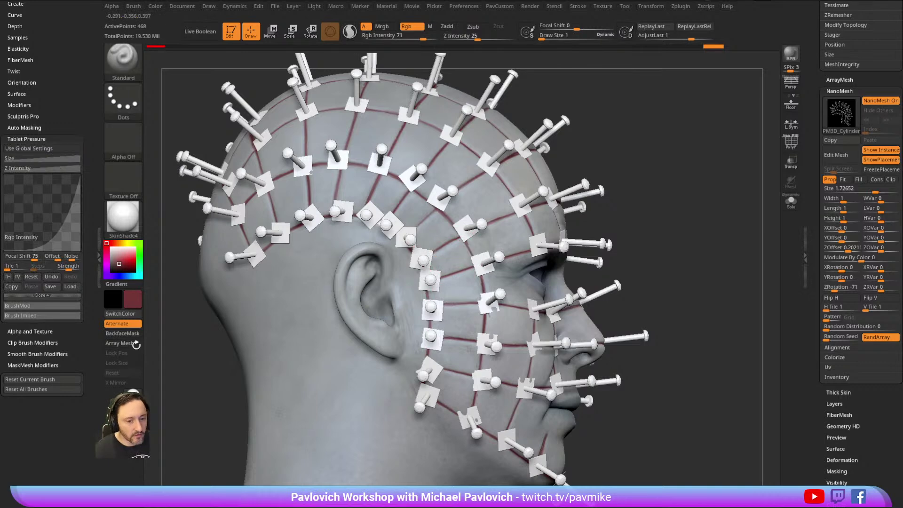
{"action": "left_click_drag", "start_coordinate": [61, 331], "coordinate": [69, 422]}
{"action": "key", "text": "shift"}
{"action": "left_click", "coordinate": [28, 349]}
{"action": "left_click", "coordinate": [29, 338]}
{"action": "left_click", "coordinate": [39, 389]}
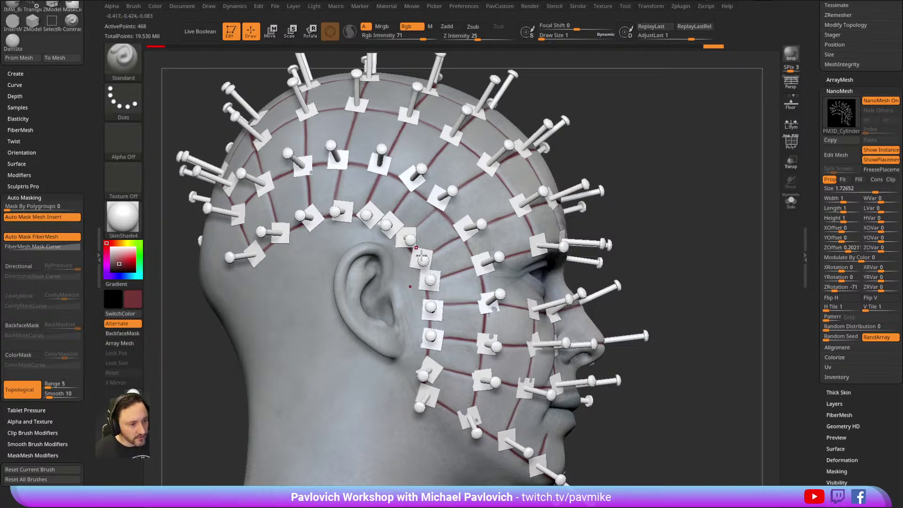
{"action": "left_click", "coordinate": [411, 242]}
{"action": "key", "text": "ctrl+z"}
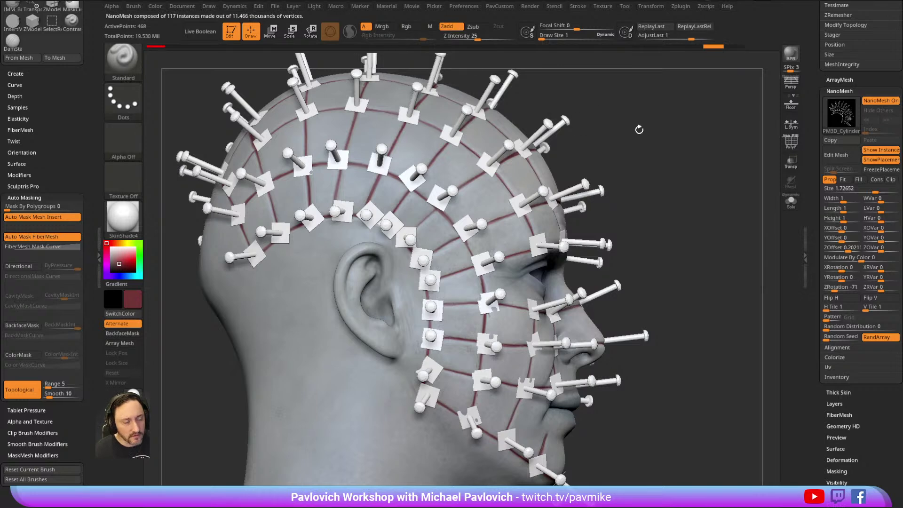
Return to the Move brush and turn on Topological auto masking for it with a range of 5.
{"action": "key", "text": "b"}
{"action": "key", "text": "m"}
{"action": "key", "text": "v"}
{"action": "left_click_drag", "start_coordinate": [618, 142], "coordinate": [622, 130], "text": "alt"}
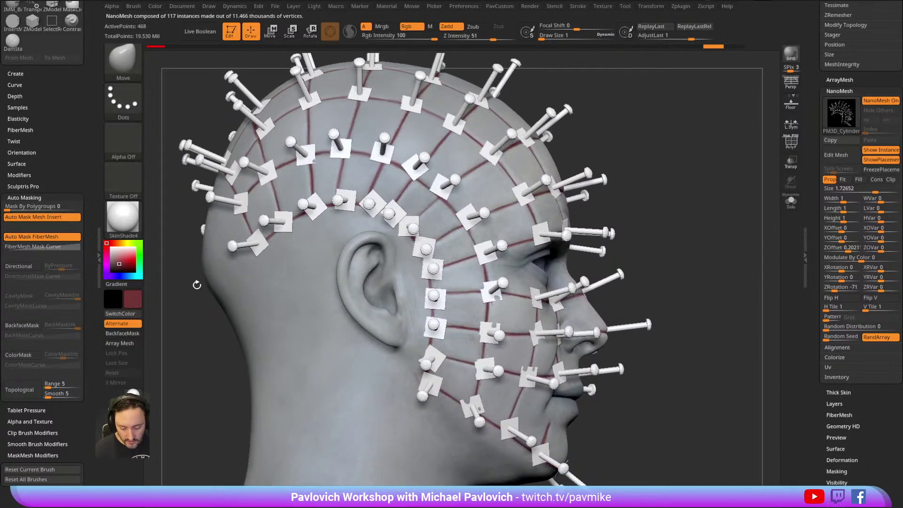
{"action": "left_click", "coordinate": [20, 389]}
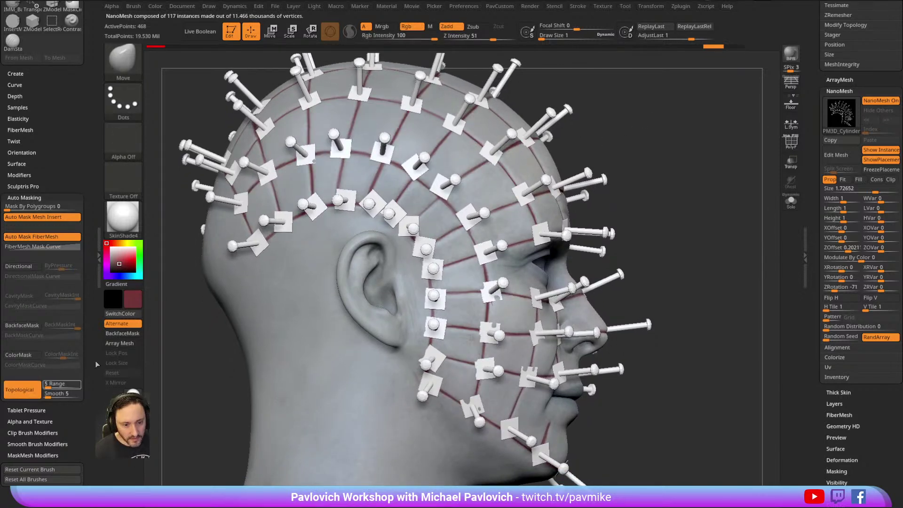
{"action": "key", "text": "s"}
Hide the placement polygons and nudge the pins around and above the ear onto the groove intersections.
{"action": "left_click_drag", "start_coordinate": [631, 149], "coordinate": [628, 136], "text": "alt"}
{"action": "mouse_move", "coordinate": [425, 264]}
{"action": "left_mouse_down"}
{"action": "mouse_move", "coordinate": [447, 270]}
{"action": "mouse_move", "coordinate": [424, 267]}
{"action": "mouse_move", "coordinate": [409, 245]}
{"action": "left_mouse_up"}
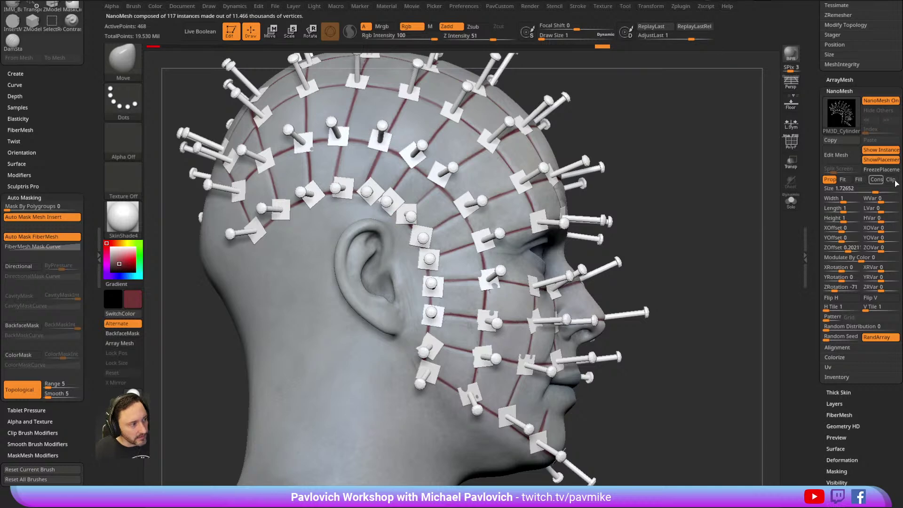
{"action": "left_click", "coordinate": [881, 159]}
{"action": "mouse_move", "coordinate": [403, 218]}
{"action": "left_mouse_down"}
{"action": "mouse_move", "coordinate": [410, 224]}
{"action": "mouse_move", "coordinate": [327, 193]}
{"action": "mouse_move", "coordinate": [346, 188]}
{"action": "left_mouse_up"}
{"action": "mouse_move", "coordinate": [559, 122]}
{"action": "left_mouse_down"}
{"action": "mouse_move", "coordinate": [692, 140]}
{"action": "mouse_move", "coordinate": [408, 218]}
{"action": "mouse_move", "coordinate": [392, 231]}
{"action": "left_mouse_up"}
{"action": "left_click_drag", "start_coordinate": [644, 111], "coordinate": [682, 123]}
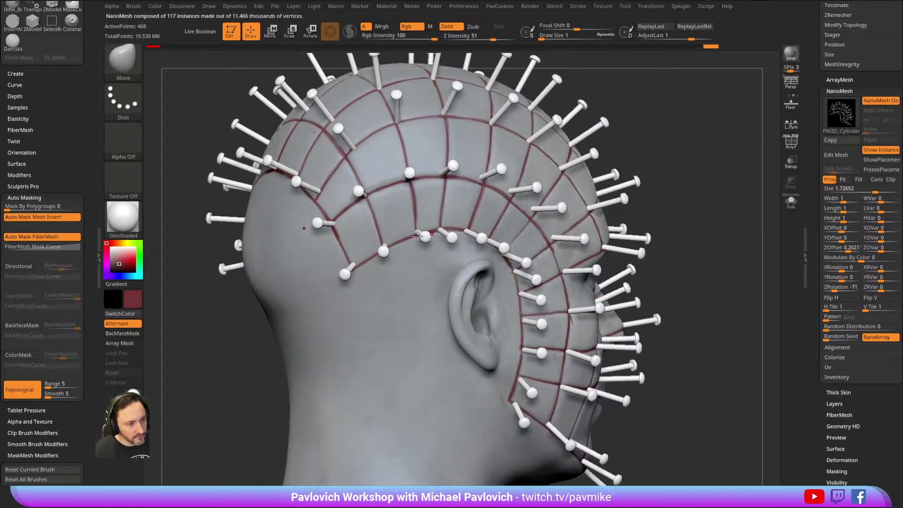
{"action": "left_click_drag", "start_coordinate": [417, 238], "coordinate": [414, 251]}
{"action": "left_click_drag", "start_coordinate": [632, 106], "coordinate": [452, 217]}
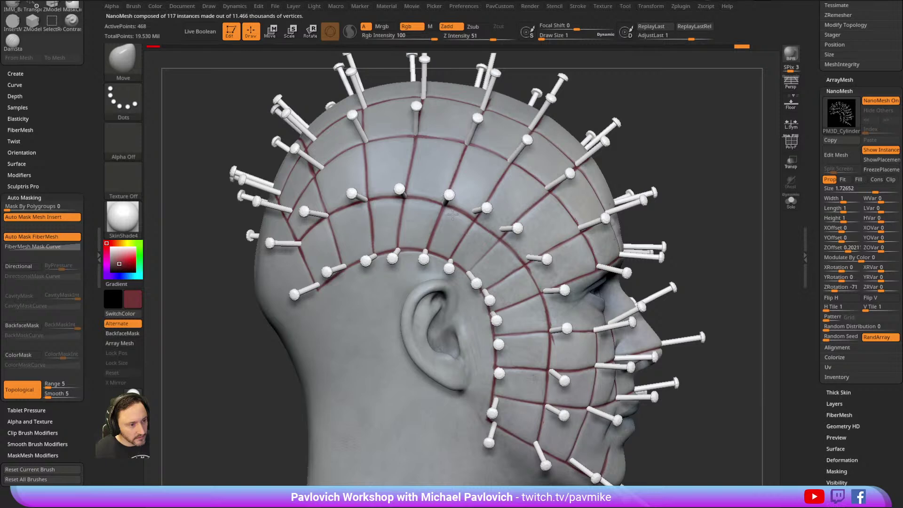
Nudge the pins above the temple and along the side of the scalp onto their groove intersections.
{"action": "left_click_drag", "start_coordinate": [625, 113], "coordinate": [638, 122]}
{"action": "left_click_drag", "start_coordinate": [472, 213], "coordinate": [492, 254]}
{"action": "left_click_drag", "start_coordinate": [675, 197], "coordinate": [483, 226]}
{"action": "left_click_drag", "start_coordinate": [664, 151], "coordinate": [644, 168]}
{"action": "left_click_drag", "start_coordinate": [516, 229], "coordinate": [511, 238]}
{"action": "left_click_drag", "start_coordinate": [617, 122], "coordinate": [610, 167]}
{"action": "left_click_drag", "start_coordinate": [519, 235], "coordinate": [524, 243]}
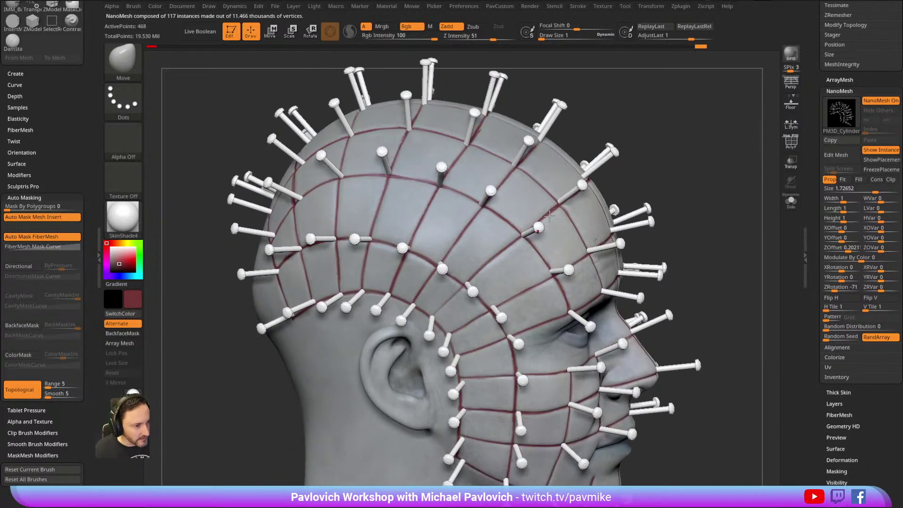
Align the pins on the upper side of the scalp with the crossings of the grid grooves.
{"action": "left_click_drag", "start_coordinate": [644, 101], "coordinate": [671, 146], "text": "alt"}
{"action": "left_click_drag", "start_coordinate": [611, 113], "coordinate": [449, 237]}
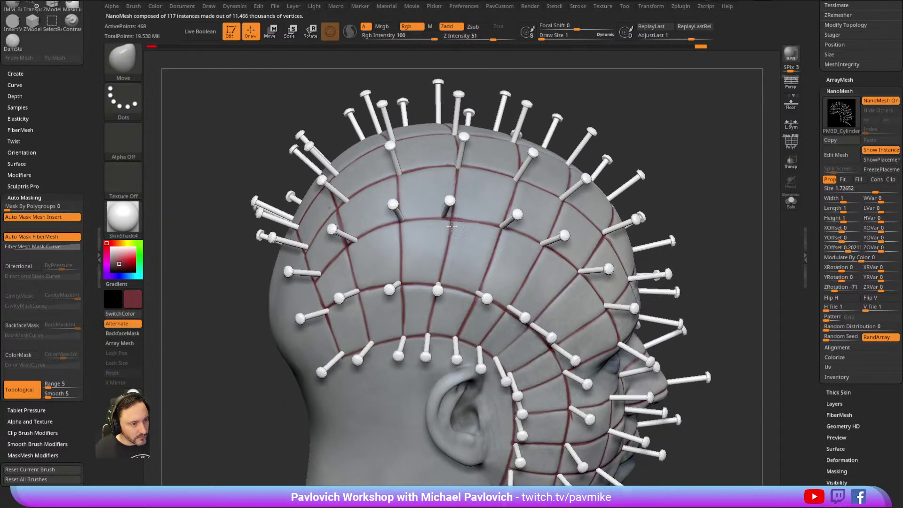
{"action": "left_click_drag", "start_coordinate": [562, 145], "coordinate": [621, 134]}
{"action": "left_click_drag", "start_coordinate": [437, 226], "coordinate": [387, 247]}
{"action": "left_click_drag", "start_coordinate": [652, 123], "coordinate": [673, 150]}
{"action": "left_click_drag", "start_coordinate": [411, 243], "coordinate": [398, 249]}
{"action": "left_click_drag", "start_coordinate": [407, 241], "coordinate": [397, 250]}
{"action": "left_click_drag", "start_coordinate": [670, 112], "coordinate": [628, 115]}
{"action": "mouse_move", "coordinate": [467, 198]}
{"action": "left_mouse_down"}
{"action": "mouse_move", "coordinate": [450, 203]}
{"action": "mouse_move", "coordinate": [473, 195]}
{"action": "left_mouse_up"}
Adjust the remaining pins near the crown so they sit on the groove intersections.
{"action": "left_click_drag", "start_coordinate": [653, 146], "coordinate": [679, 113]}
{"action": "mouse_move", "coordinate": [393, 272]}
{"action": "left_mouse_down"}
{"action": "mouse_move", "coordinate": [435, 320]}
{"action": "mouse_move", "coordinate": [446, 316]}
{"action": "left_mouse_up"}
{"action": "mouse_move", "coordinate": [655, 203]}
{"action": "left_mouse_down"}
{"action": "mouse_move", "coordinate": [673, 193]}
{"action": "mouse_move", "coordinate": [709, 122]}
{"action": "left_mouse_up"}
{"action": "mouse_move", "coordinate": [709, 122]}
{"action": "right_mouse_down"}
{"action": "mouse_move", "coordinate": [659, 96]}
{"action": "mouse_move", "coordinate": [618, 147]}
{"action": "right_mouse_up"}
{"action": "left_click_drag", "start_coordinate": [495, 216], "coordinate": [493, 211]}
{"action": "mouse_move", "coordinate": [644, 147]}
{"action": "right_mouse_down"}
{"action": "mouse_move", "coordinate": [659, 151]}
{"action": "mouse_move", "coordinate": [659, 165]}
{"action": "mouse_move", "coordinate": [523, 210]}
{"action": "right_mouse_up"}
{"action": "right_click_drag", "start_coordinate": [641, 97], "coordinate": [633, 146]}
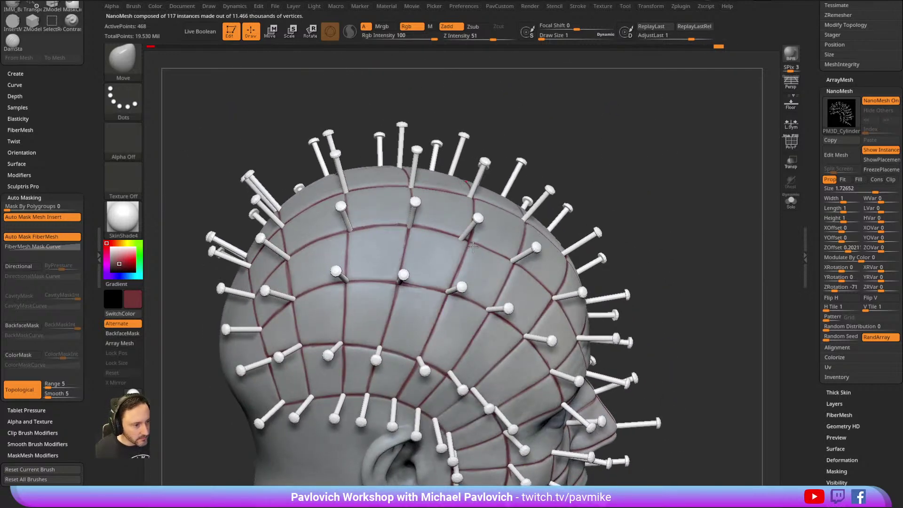
{"action": "mouse_move", "coordinate": [600, 178]}
{"action": "right_mouse_down"}
{"action": "mouse_move", "coordinate": [617, 120]}
{"action": "mouse_move", "coordinate": [704, 187]}
{"action": "mouse_move", "coordinate": [634, 119]}
{"action": "mouse_move", "coordinate": [673, 205]}
{"action": "mouse_move", "coordinate": [663, 182]}
{"action": "right_mouse_up"}
Expand the Teeth folder and make its teeth, eyeball and tongue subtools visible, viewing the head from the front.
{"action": "key", "text": "s"}
{"action": "left_click_drag", "start_coordinate": [663, 182], "coordinate": [667, 182]}
{"action": "left_click_drag", "start_coordinate": [805, 127], "coordinate": [805, 277]}
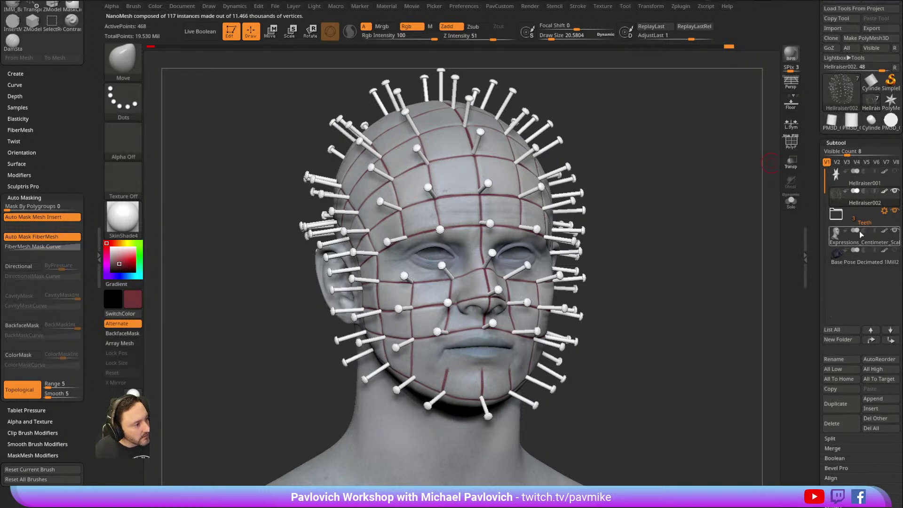
{"action": "left_click", "coordinate": [836, 215]}
{"action": "left_click_drag", "start_coordinate": [824, 180], "coordinate": [824, 208]}
{"action": "left_click", "coordinate": [895, 230]}
{"action": "left_click", "coordinate": [894, 211]}
{"action": "left_click", "coordinate": [894, 191]}
{"action": "left_click_drag", "start_coordinate": [710, 210], "coordinate": [657, 214], "text": "shift"}
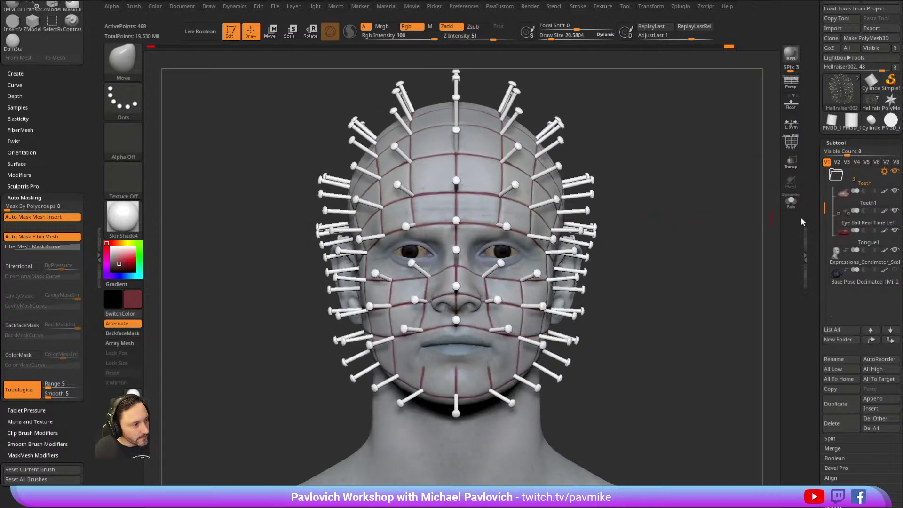
Select the Eye Ball Real Time Left subtool and fine-tune the position of the eyes in their sockets with the Move gizmo.
{"action": "left_click", "coordinate": [868, 222]}
{"action": "mouse_move", "coordinate": [644, 183]}
{"action": "left_mouse_down", "text": "alt"}
{"action": "mouse_move", "coordinate": [685, 181]}
{"action": "mouse_move", "coordinate": [663, 222]}
{"action": "left_mouse_up", "text": "alt"}
{"action": "key", "text": "s"}
{"action": "left_click_drag", "start_coordinate": [570, 276], "coordinate": [568, 276]}
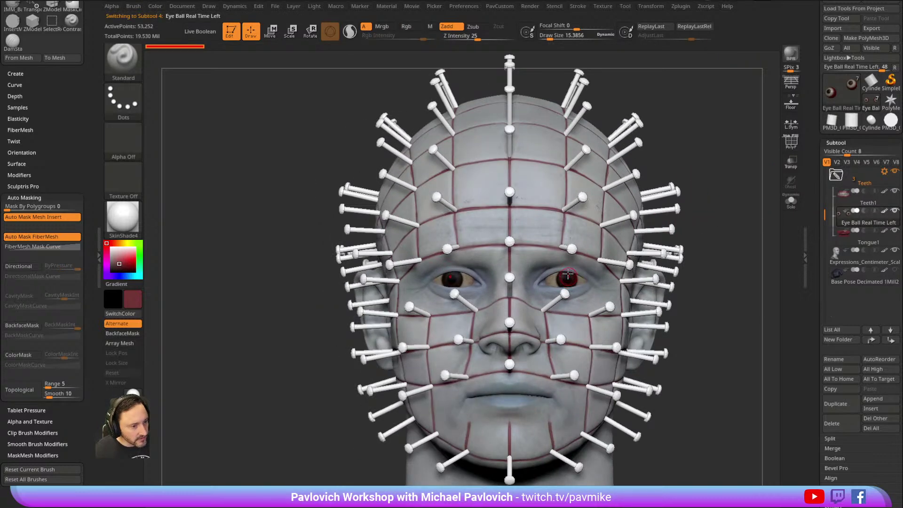
{"action": "left_click_drag", "start_coordinate": [699, 222], "coordinate": [674, 205], "text": "alt"}
{"action": "key", "text": "w"}
{"action": "left_click_drag", "start_coordinate": [557, 261], "coordinate": [546, 261]}
{"action": "left_click_drag", "start_coordinate": [539, 210], "coordinate": [540, 208]}
{"action": "key", "text": "q"}
{"action": "mouse_move", "coordinate": [700, 162]}
{"action": "left_mouse_down"}
{"action": "mouse_move", "coordinate": [691, 173]}
{"action": "mouse_move", "coordinate": [701, 149]}
{"action": "mouse_move", "coordinate": [677, 160]}
{"action": "mouse_move", "coordinate": [670, 141]}
{"action": "mouse_move", "coordinate": [655, 171]}
{"action": "mouse_move", "coordinate": [651, 193]}
{"action": "mouse_move", "coordinate": [718, 165]}
{"action": "mouse_move", "coordinate": [692, 192]}
{"action": "left_mouse_up"}
{"action": "key", "text": "w"}
{"action": "key", "text": "q"}
{"action": "key", "text": "s"}
Select the Expressions_Centimeter_Scale head subtool and set the Standard brush to paint color only, with Rgb Intensity 55 and draw size 6.3724.
{"action": "left_click", "coordinate": [846, 257]}
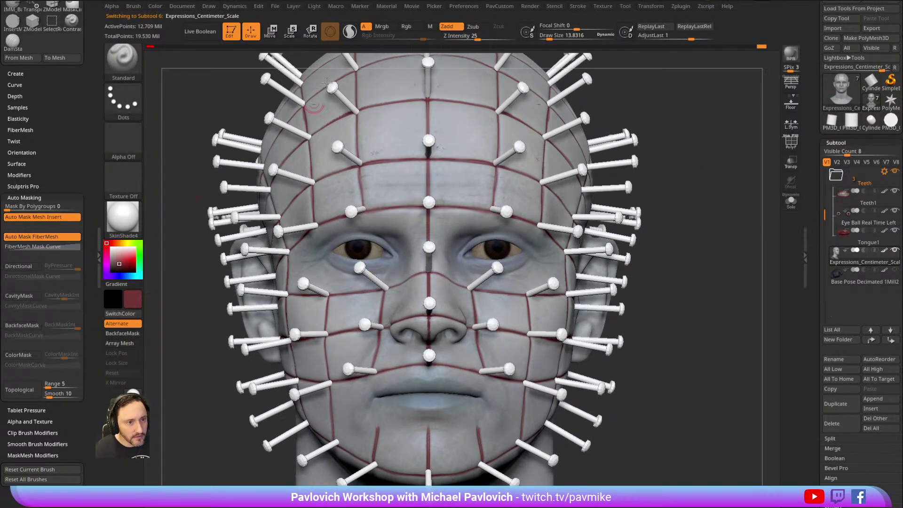
{"action": "left_click", "coordinate": [412, 26]}
{"action": "left_click", "coordinate": [447, 26]}
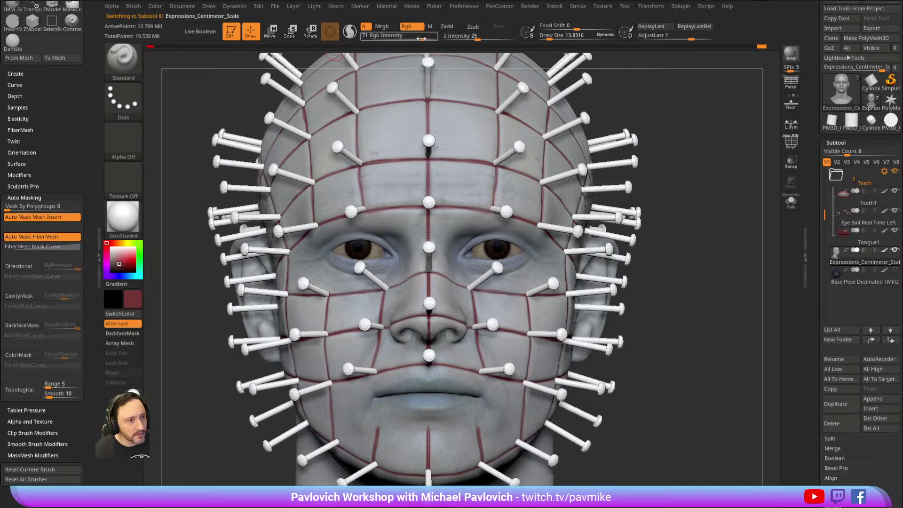
{"action": "left_click_drag", "start_coordinate": [707, 167], "coordinate": [701, 162], "text": "alt"}
{"action": "key", "text": "ctrl"}
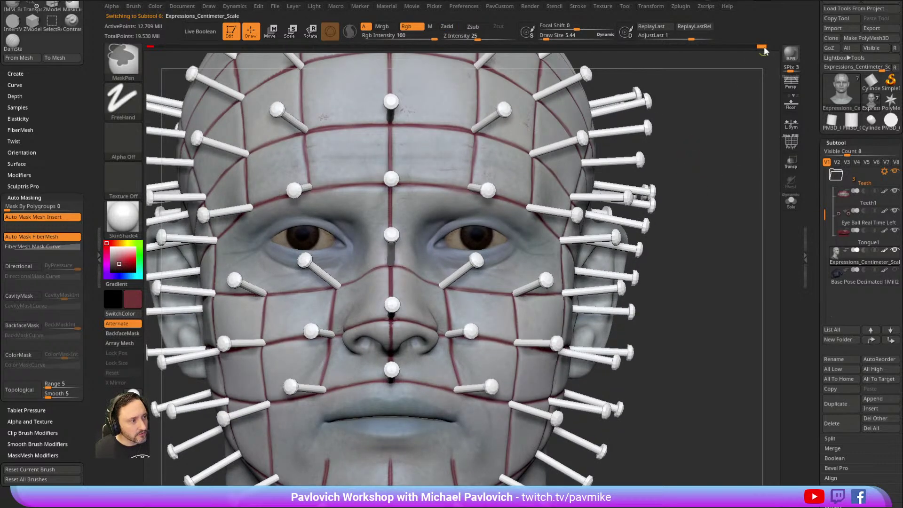
{"action": "mouse_move", "coordinate": [701, 186]}
{"action": "left_mouse_down", "text": "alt"}
{"action": "mouse_move", "coordinate": [701, 176]}
{"action": "mouse_move", "coordinate": [701, 188]}
{"action": "left_mouse_up", "text": "alt"}
{"action": "left_click_drag", "start_coordinate": [703, 144], "coordinate": [695, 160], "text": "alt"}
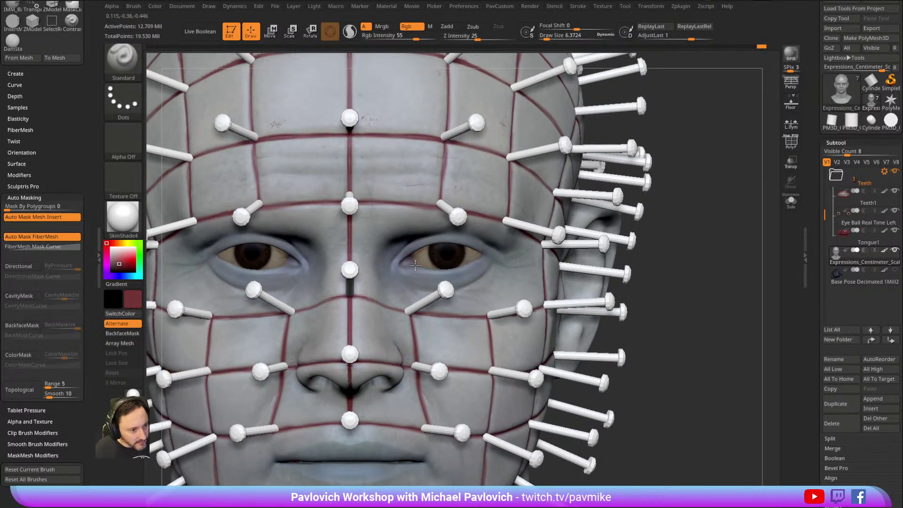
Paint dark red into the inner eye corners and along the eyelid edges of the head.
{"action": "left_click_drag", "start_coordinate": [708, 138], "coordinate": [705, 163], "text": "alt"}
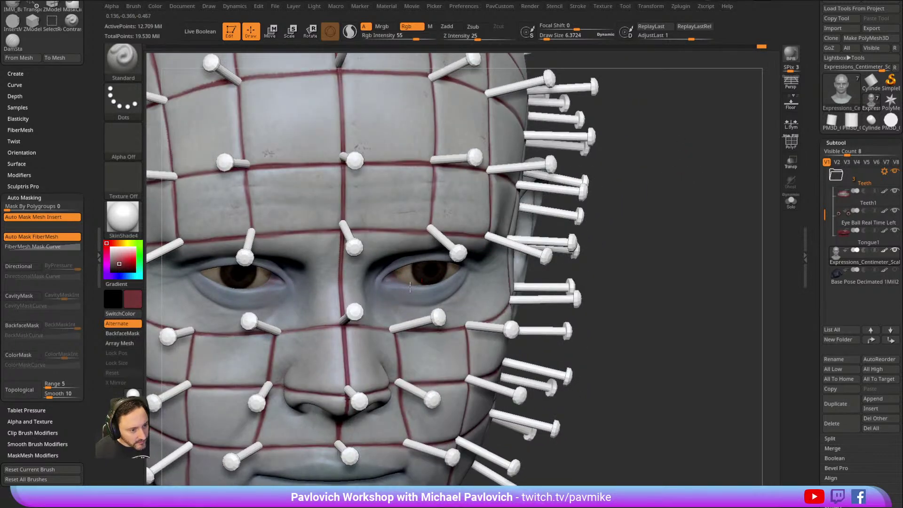
{"action": "left_click_drag", "start_coordinate": [586, 211], "coordinate": [404, 269]}
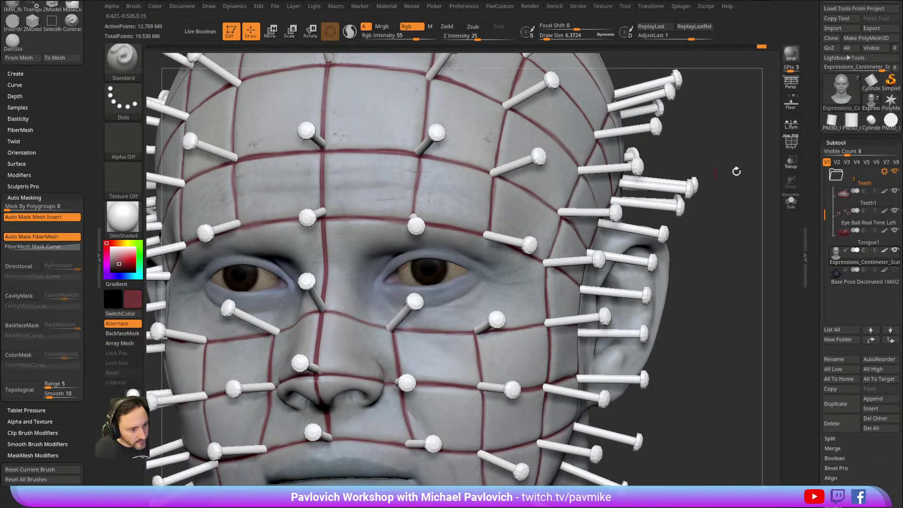
{"action": "left_click_drag", "start_coordinate": [721, 174], "coordinate": [424, 253]}
{"action": "left_click_drag", "start_coordinate": [648, 157], "coordinate": [541, 159]}
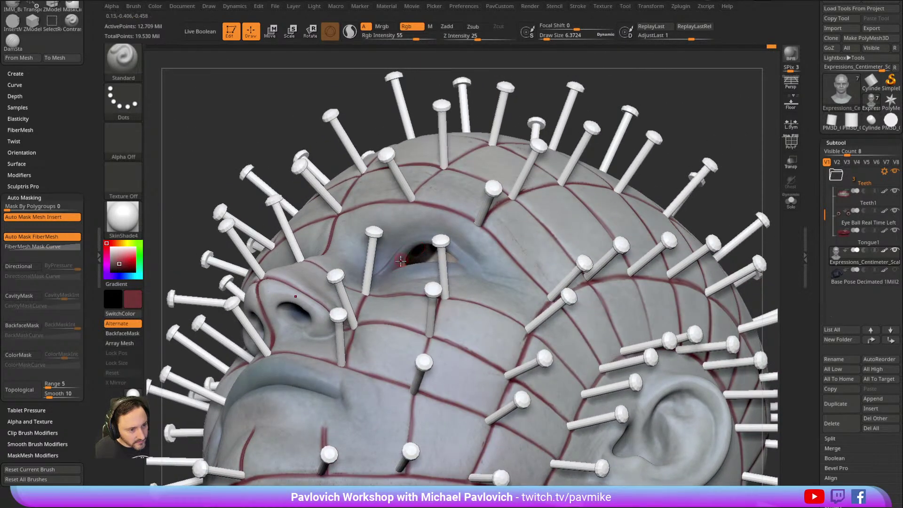
{"action": "left_click_drag", "start_coordinate": [532, 91], "coordinate": [412, 248]}
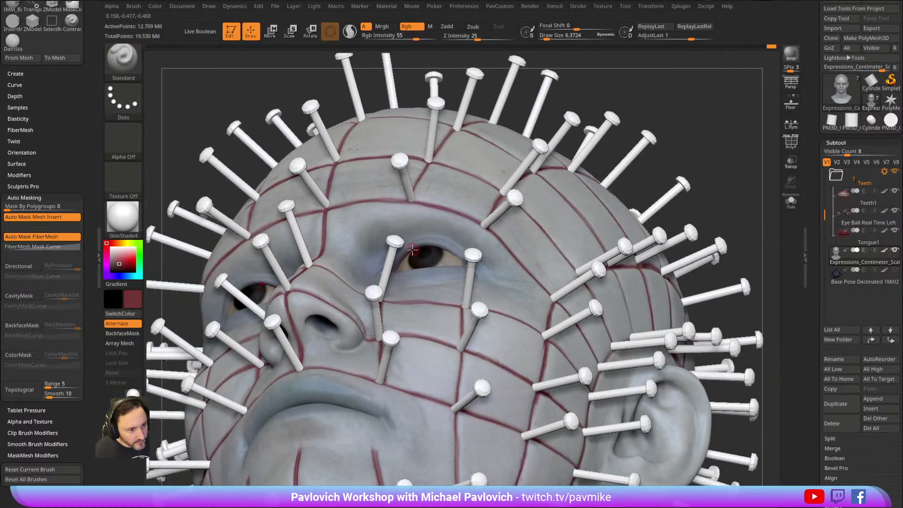
{"action": "left_click_drag", "start_coordinate": [630, 90], "coordinate": [394, 277]}
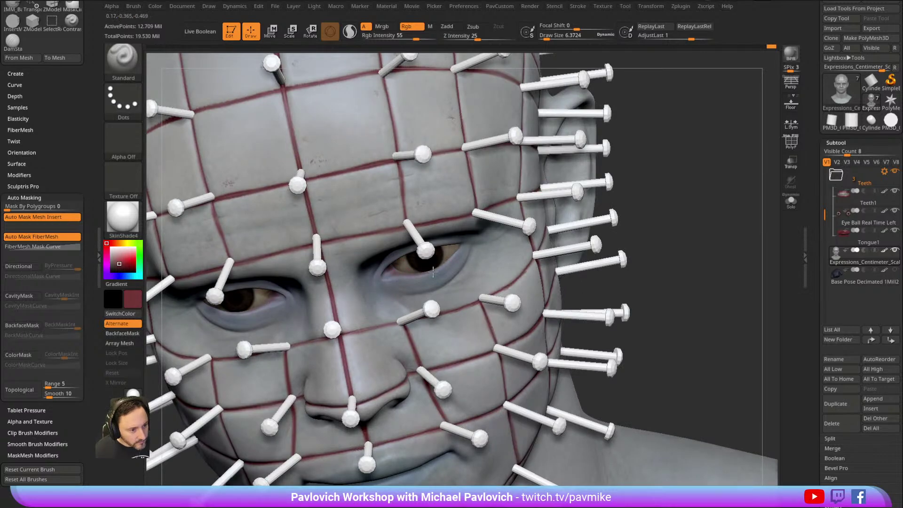
{"action": "left_click_drag", "start_coordinate": [455, 253], "coordinate": [395, 279]}
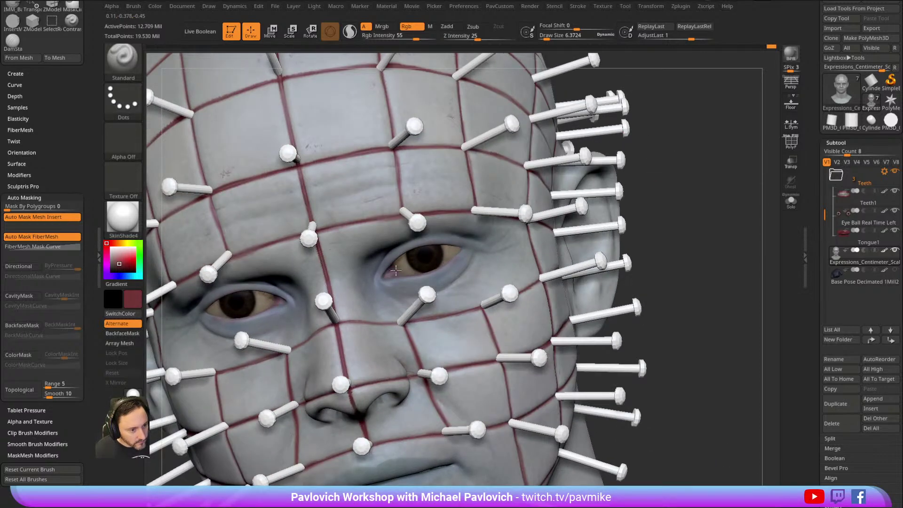
Turn on the displacement map for the head subtool.
{"action": "right_click_drag", "start_coordinate": [636, 159], "coordinate": [639, 84], "text": "shift"}
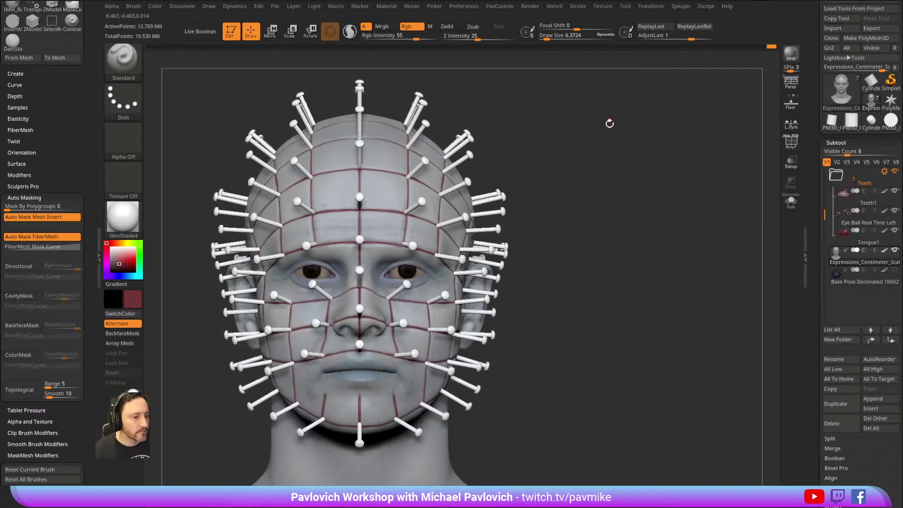
{"action": "mouse_move", "coordinate": [622, 137]}
{"action": "left_mouse_down"}
{"action": "mouse_move", "coordinate": [654, 149]}
{"action": "mouse_move", "coordinate": [647, 135]}
{"action": "mouse_move", "coordinate": [629, 137]}
{"action": "left_mouse_up"}
{"action": "scroll", "coordinate": [818, 208], "scroll_direction": "down", "scroll_amount": 10}
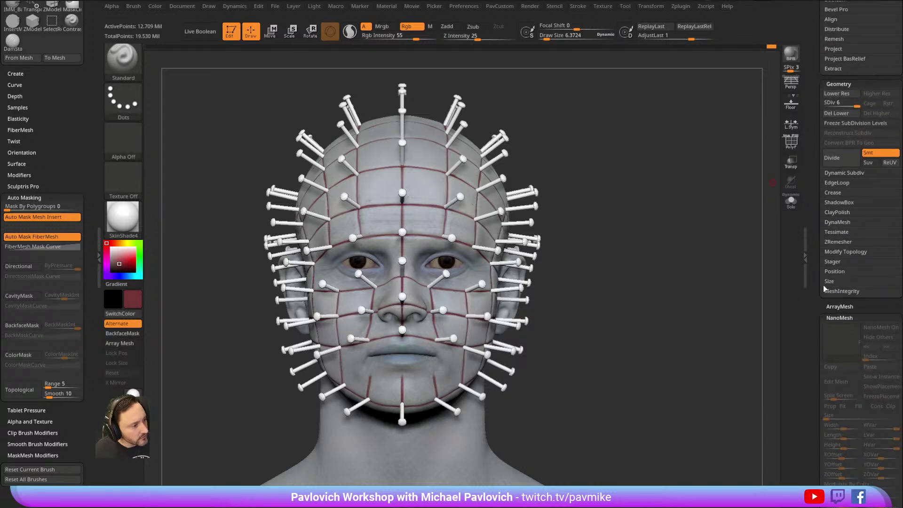
{"action": "key", "text": "shift"}
{"action": "scroll", "coordinate": [829, 261], "scroll_direction": "down", "scroll_amount": 15}
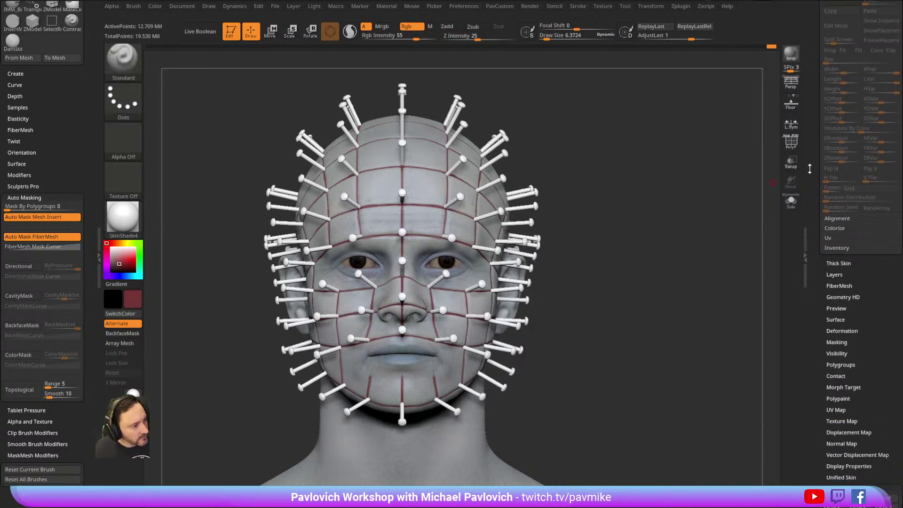
{"action": "key", "text": "shift"}
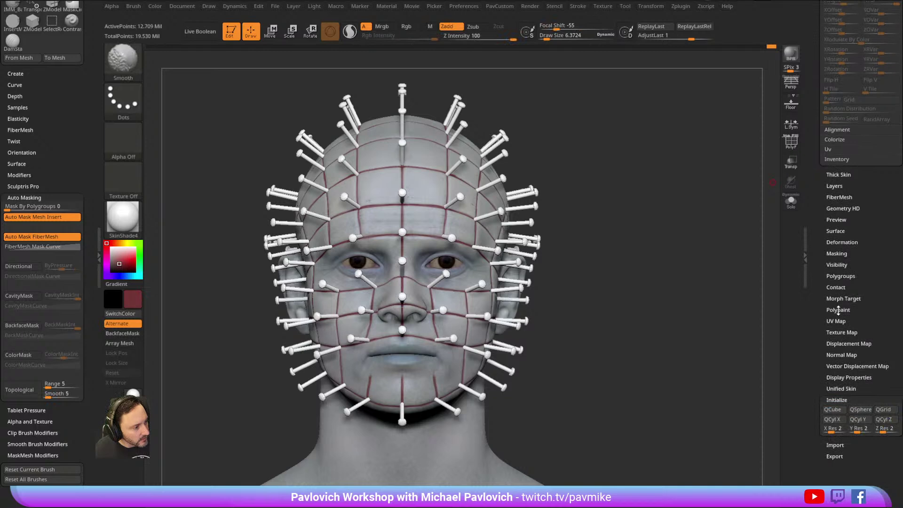
{"action": "left_click", "coordinate": [841, 344]}
{"action": "left_click", "coordinate": [880, 353]}
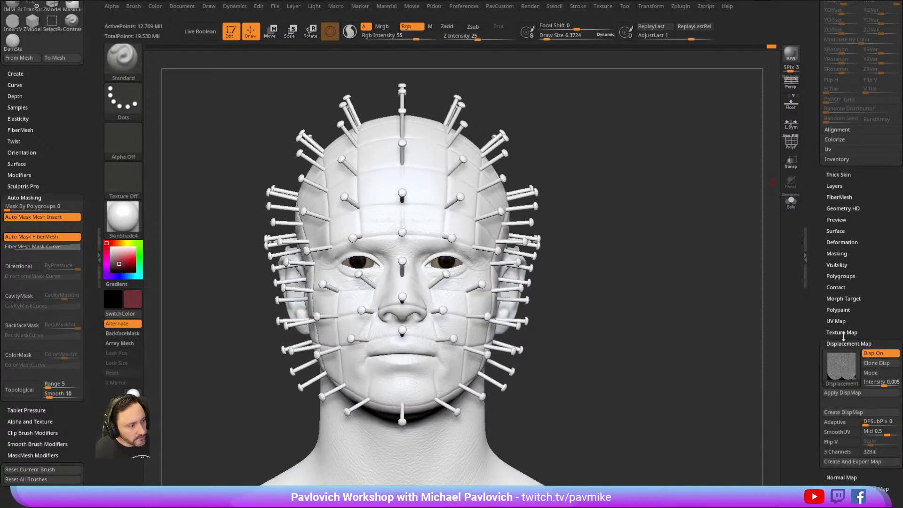
Create a texture map for the head from its polypaint colors at the 2048 UV map size.
{"action": "left_click", "coordinate": [839, 333]}
{"action": "mouse_move", "coordinate": [852, 354]}
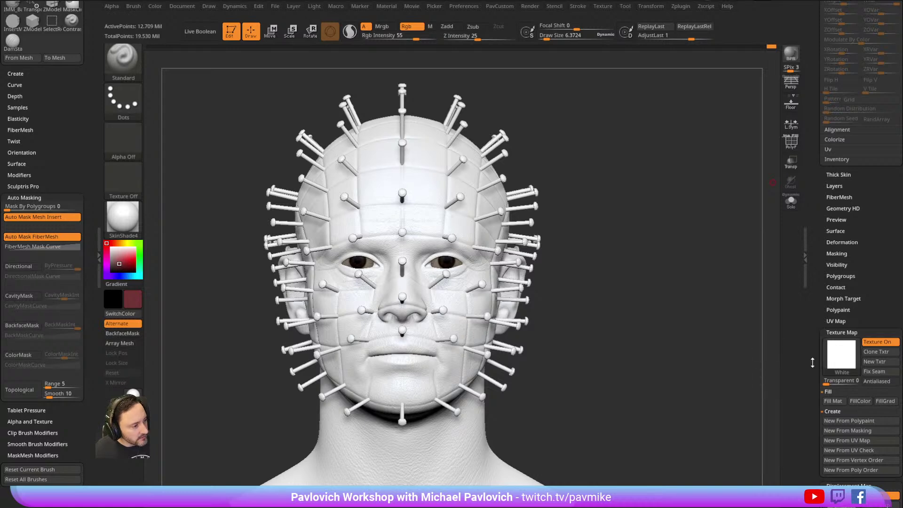
{"action": "left_click_drag", "start_coordinate": [812, 362], "coordinate": [812, 332]}
{"action": "left_click", "coordinate": [839, 395]}
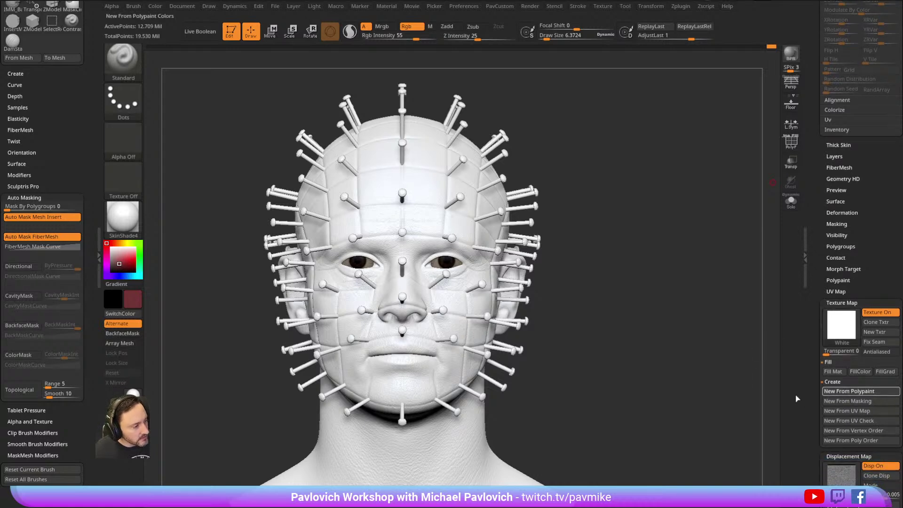
Set the head's UV map size to 4096 and create a new texture map from its polypaint.
{"action": "left_click", "coordinate": [835, 292]}
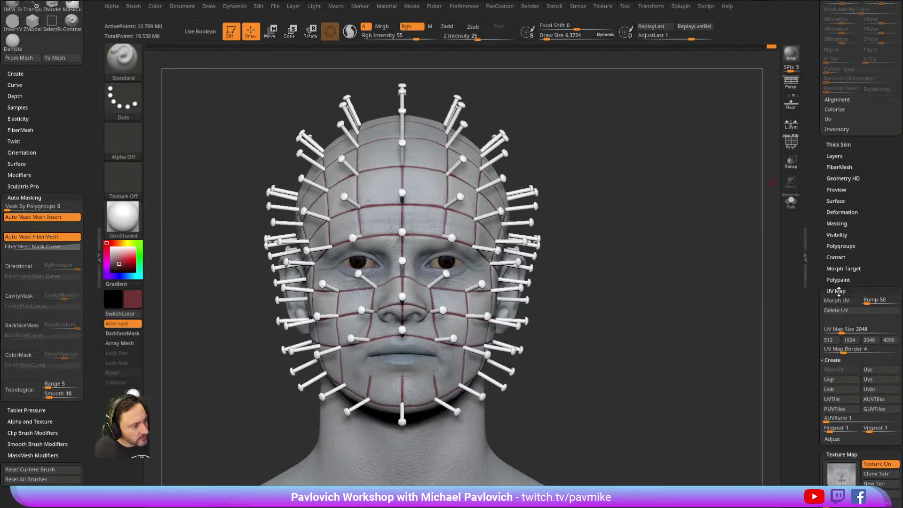
{"action": "left_click_drag", "start_coordinate": [860, 330], "coordinate": [863, 329]}
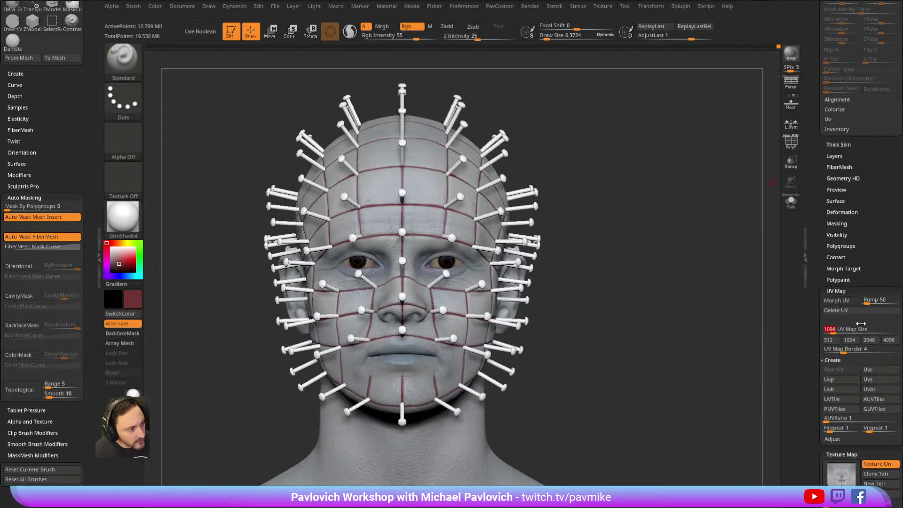
{"action": "left_click_drag", "start_coordinate": [828, 330], "coordinate": [841, 320]}
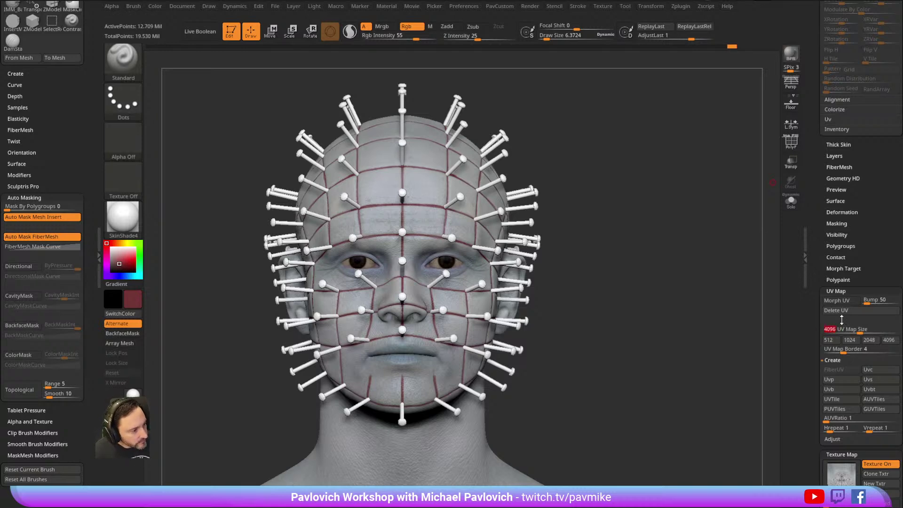
{"action": "scroll", "coordinate": [815, 312], "scroll_direction": "down", "scroll_amount": 5}
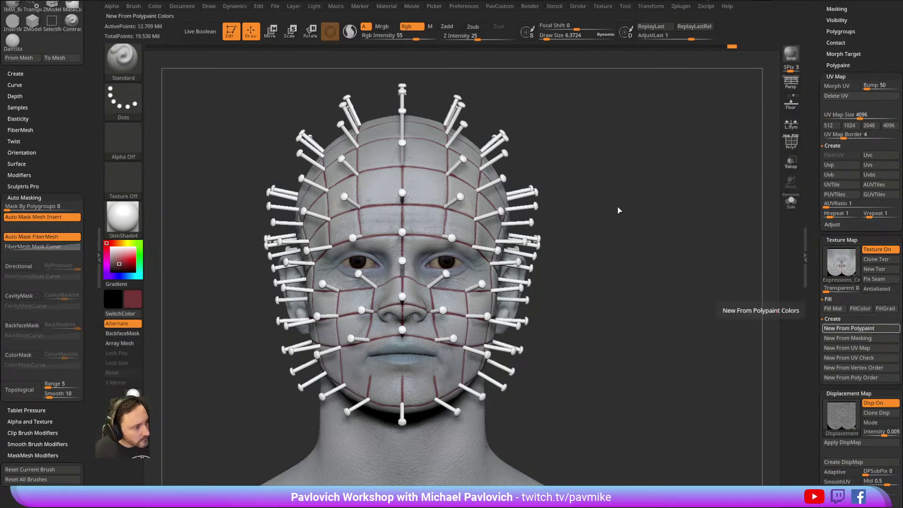
Set the head's displacement map intensity to 0.004.
{"action": "left_click_drag", "start_coordinate": [617, 159], "coordinate": [687, 128]}
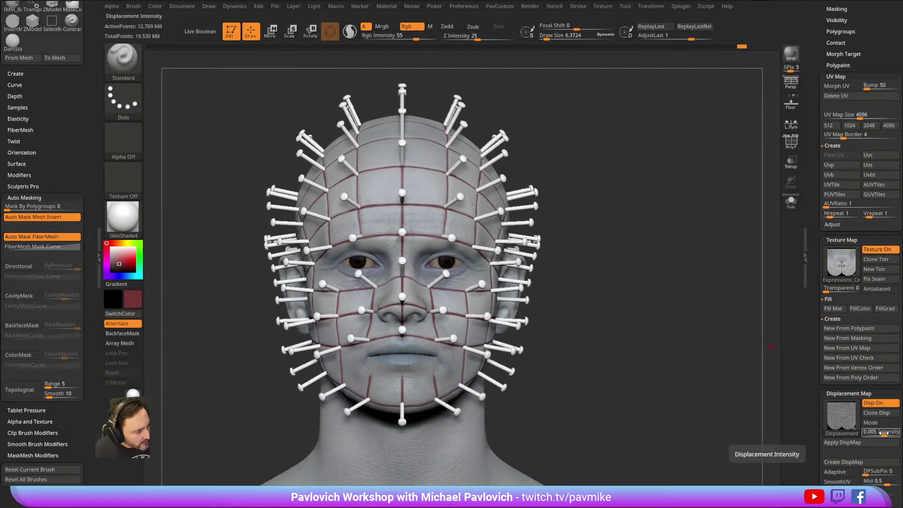
{"action": "left_click", "coordinate": [881, 432]}
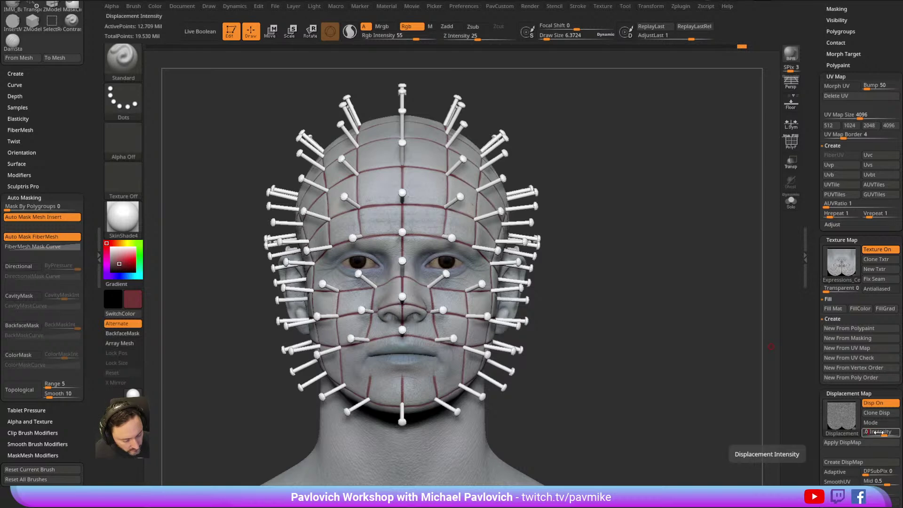
{"action": "key", "text": "Return"}
{"action": "left_click_drag", "start_coordinate": [679, 227], "coordinate": [665, 121]}
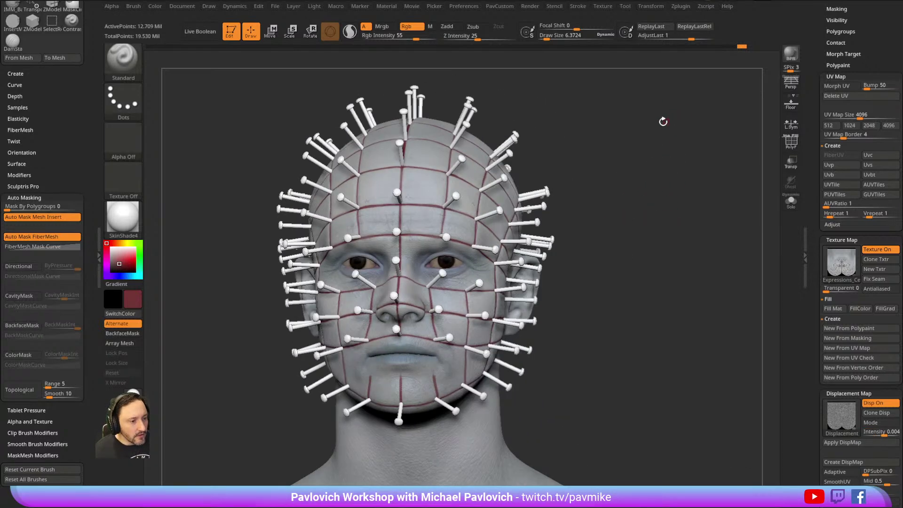
Collapse the UV Map and Displacement Map settings and show the head's expression layers.
{"action": "left_click", "coordinate": [811, 190]}
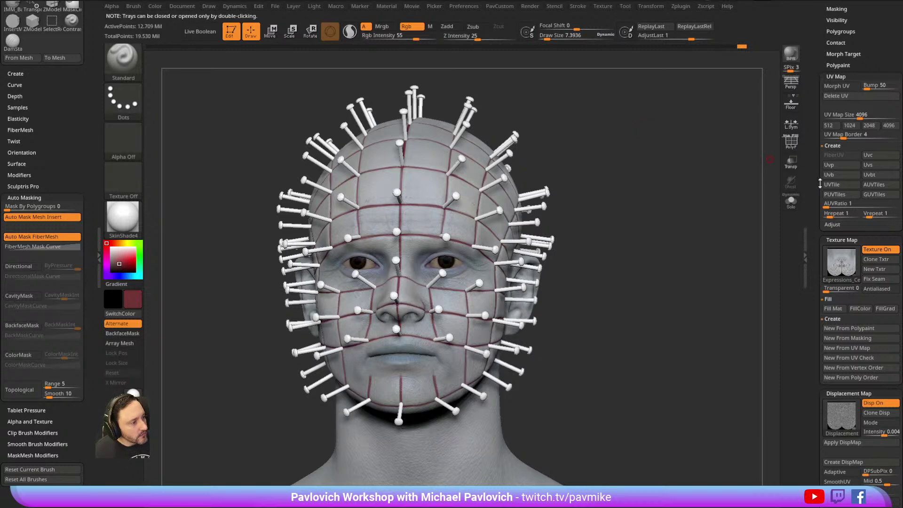
{"action": "left_click", "coordinate": [829, 77], "text": "shift"}
{"action": "mouse_move", "coordinate": [831, 80]}
{"action": "left_mouse_down"}
{"action": "mouse_move", "coordinate": [834, 265]}
{"action": "mouse_move", "coordinate": [817, 289]}
{"action": "mouse_move", "coordinate": [818, 347]}
{"action": "left_mouse_up"}
{"action": "left_click", "coordinate": [834, 271], "text": "shift"}
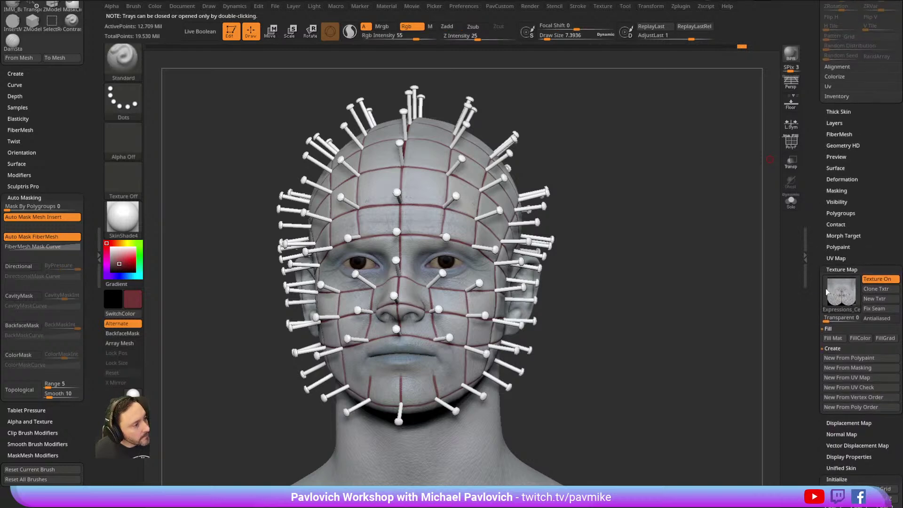
{"action": "left_click_drag", "start_coordinate": [817, 186], "coordinate": [815, 264]}
{"action": "left_click", "coordinate": [830, 203]}
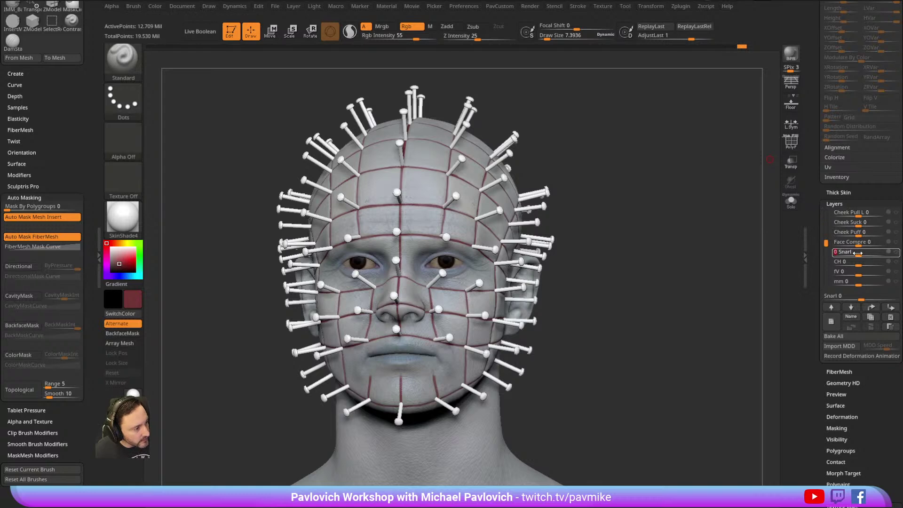
Browse the expression layers to the emotions and set the Fear layer's intensity to 0.60869.
{"action": "mouse_move", "coordinate": [858, 253]}
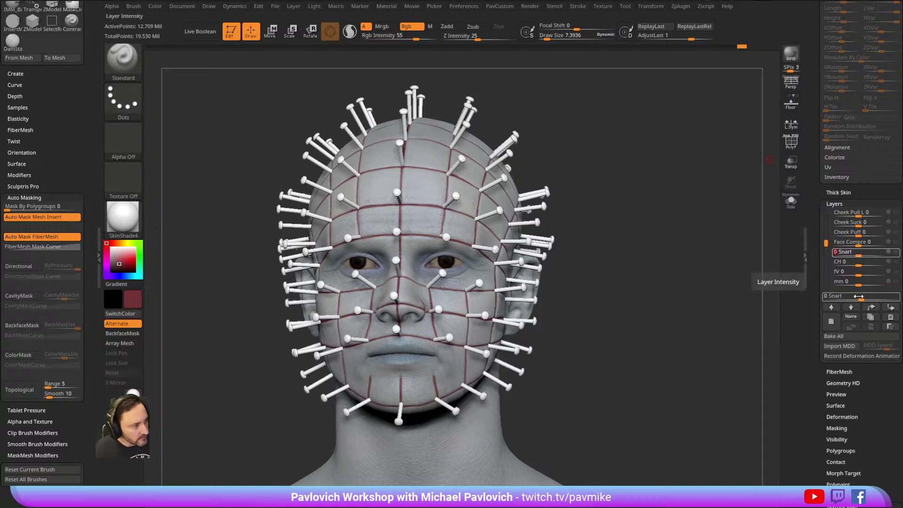
{"action": "left_click_drag", "start_coordinate": [864, 257], "coordinate": [824, 275]}
{"action": "left_click", "coordinate": [867, 252]}
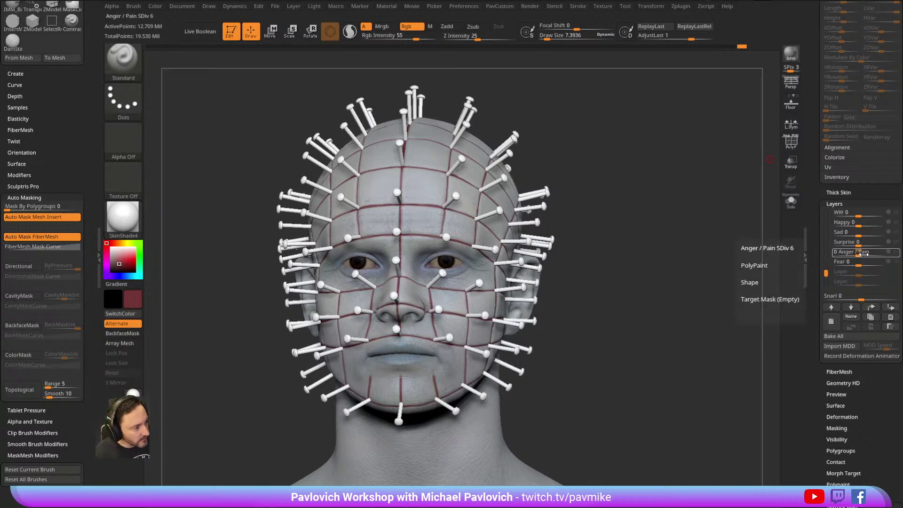
{"action": "left_click_drag", "start_coordinate": [868, 254], "coordinate": [872, 276]}
Select the Tongue1 subtool and move it back inside the mouth with the Move gizmo.
{"action": "left_click_drag", "start_coordinate": [809, 89], "coordinate": [809, 246]}
{"action": "left_click", "coordinate": [863, 260]}
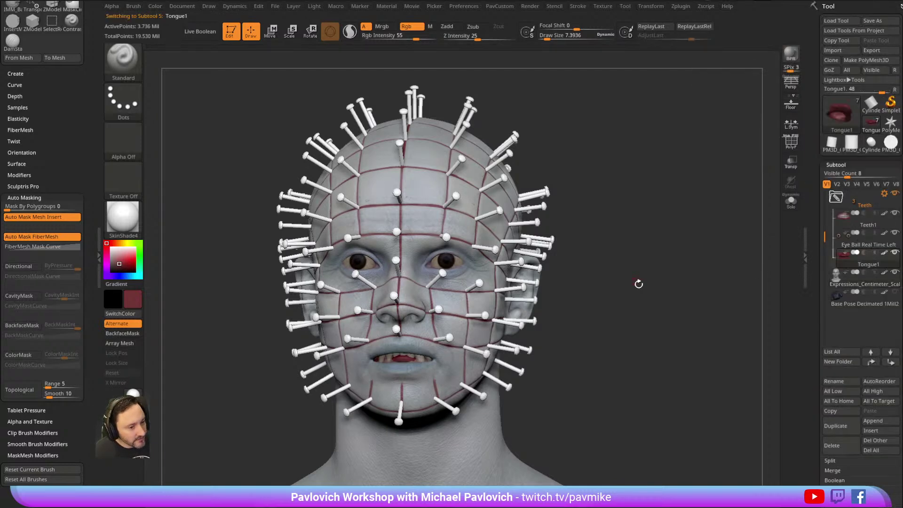
{"action": "left_click_drag", "start_coordinate": [635, 284], "coordinate": [379, 371]}
{"action": "key", "text": "w"}
{"action": "left_click_drag", "start_coordinate": [351, 387], "coordinate": [657, 223]}
{"action": "key", "text": "q"}
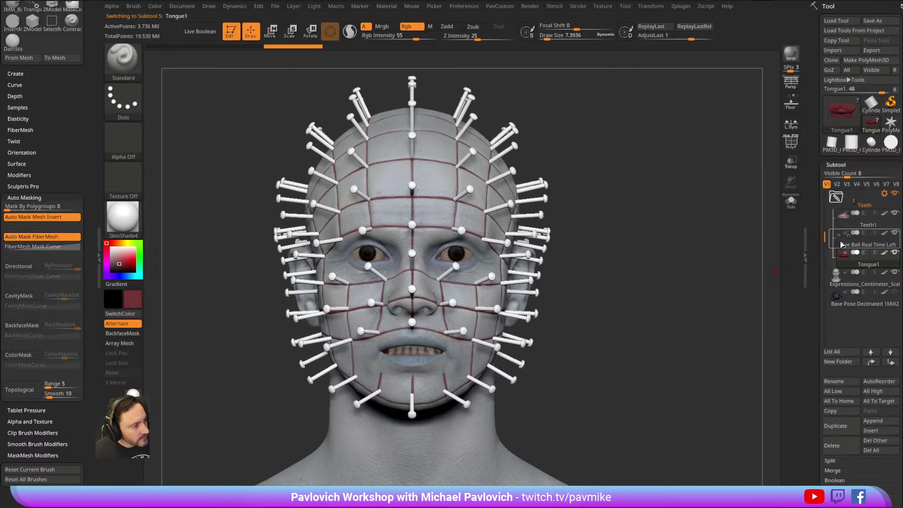
Select the Expressions_Centimeter_Scale head subtool and reset its Fear layer to 0.
{"action": "left_click_drag", "start_coordinate": [815, 257], "coordinate": [784, 88]}
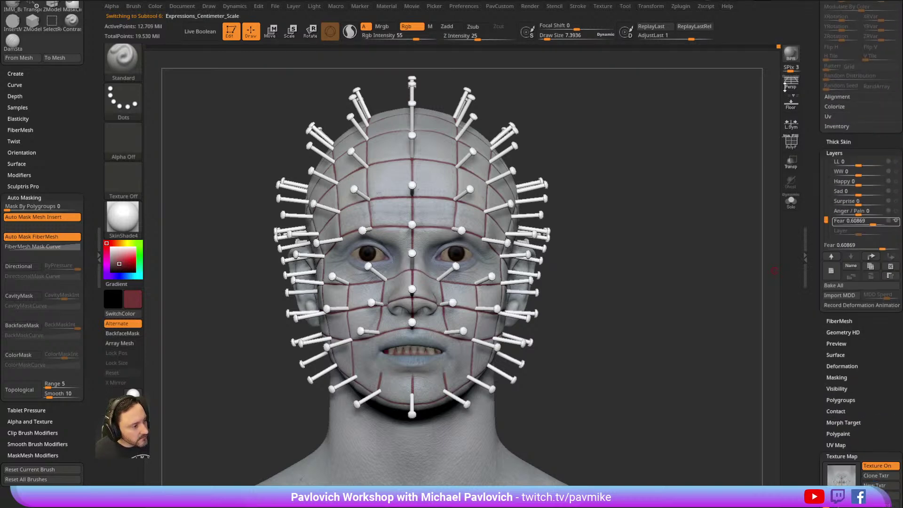
{"action": "mouse_move", "coordinate": [864, 221]}
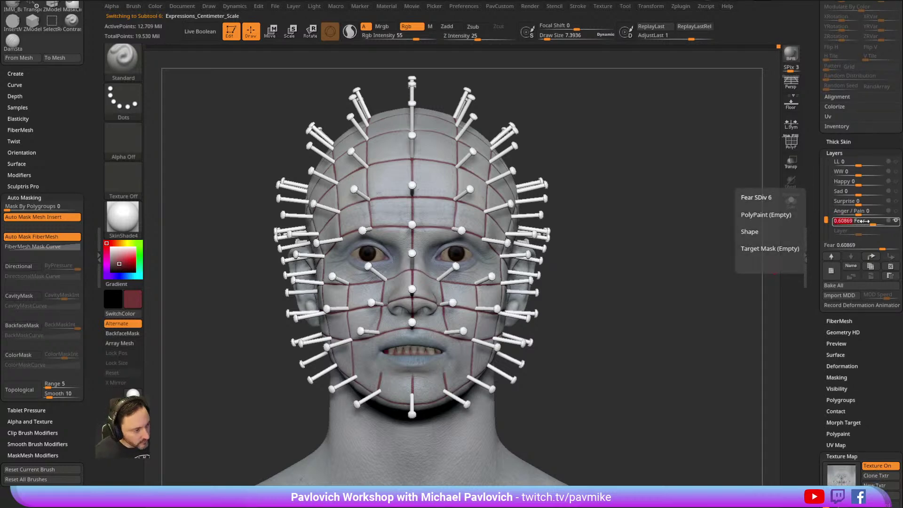
{"action": "key", "text": "Return"}
Set the Anger / Pain layer's intensity to 1 and inspect the expression from the front.
{"action": "left_click", "coordinate": [860, 212]}
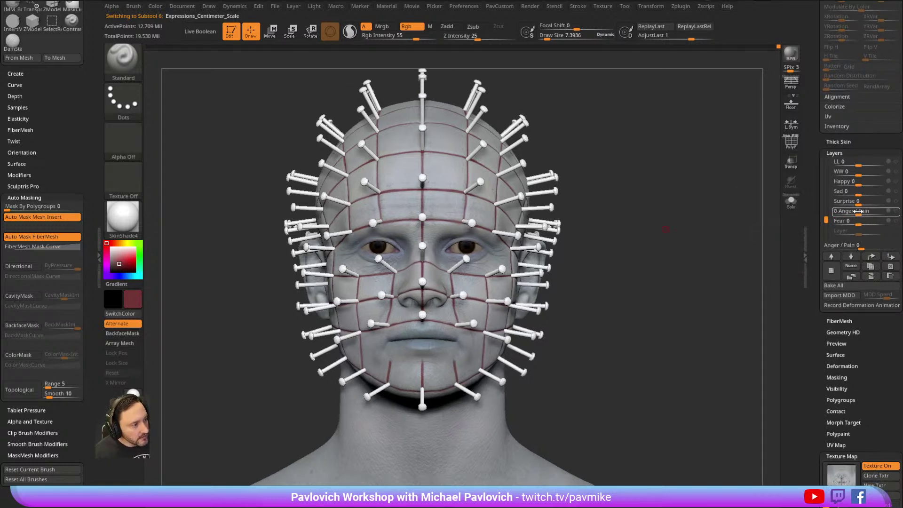
{"action": "left_click", "coordinate": [859, 211]}
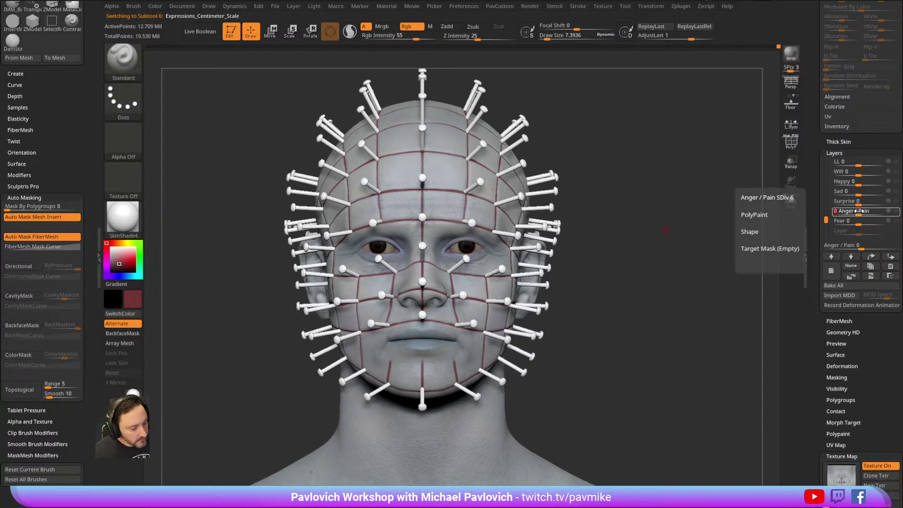
{"action": "key", "text": "Return"}
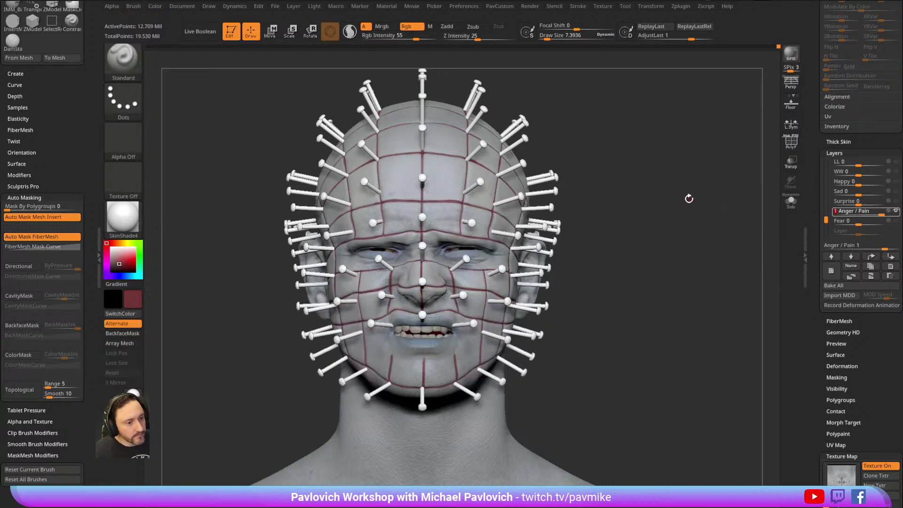
{"action": "mouse_move", "coordinate": [651, 139]}
{"action": "left_mouse_down"}
{"action": "mouse_move", "coordinate": [685, 141]}
{"action": "mouse_move", "coordinate": [636, 142]}
{"action": "left_mouse_up"}
{"action": "key", "text": "s"}
{"action": "left_click", "coordinate": [628, 146]}
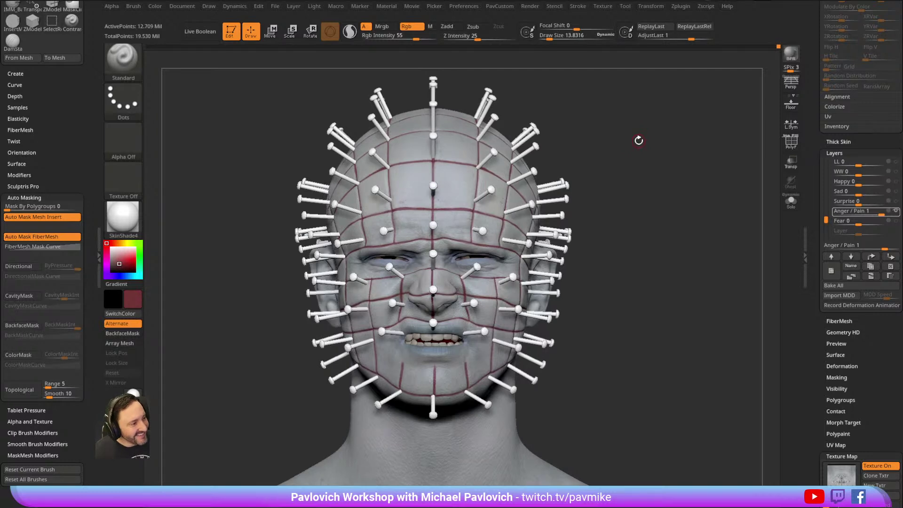
Reset the Anger / Pain layer to 0 and set the Happy layer's intensity to 1.
{"action": "left_click", "coordinate": [868, 214]}
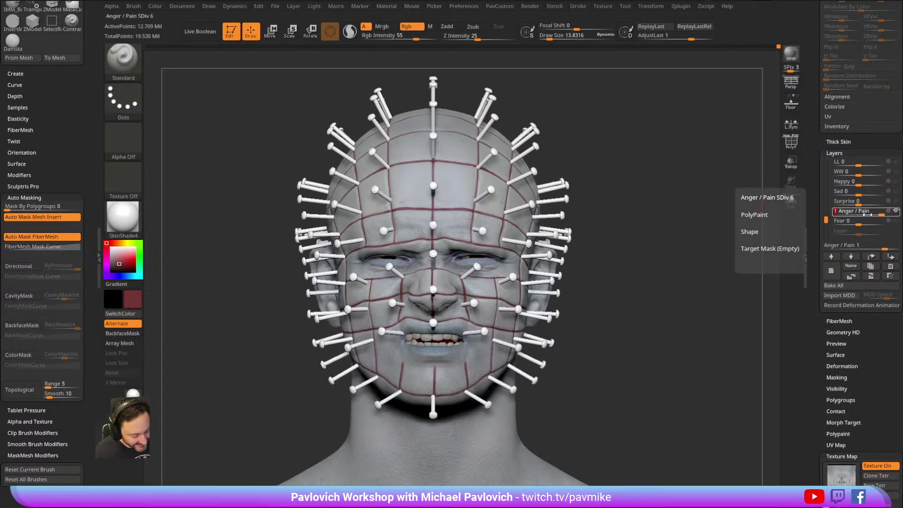
{"action": "left_click_drag", "start_coordinate": [868, 214], "coordinate": [821, 210]}
{"action": "left_click", "coordinate": [842, 190]}
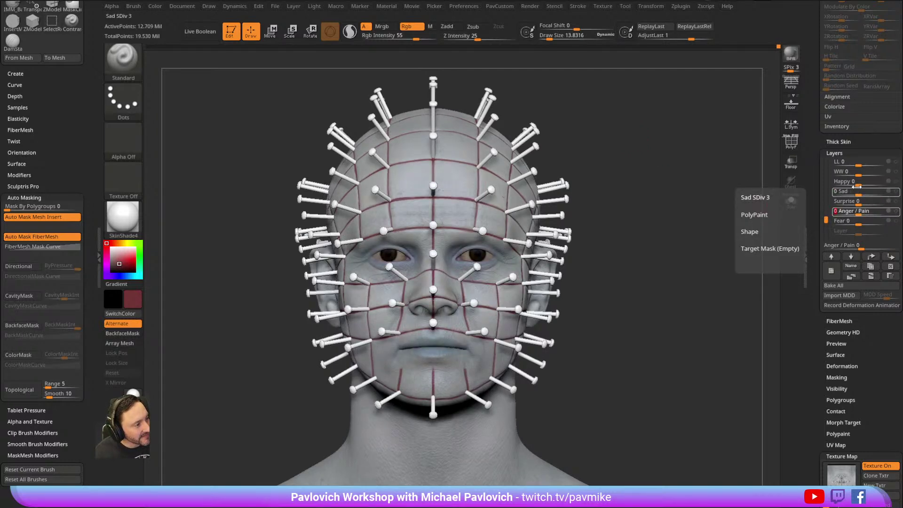
{"action": "left_click", "coordinate": [848, 182]}
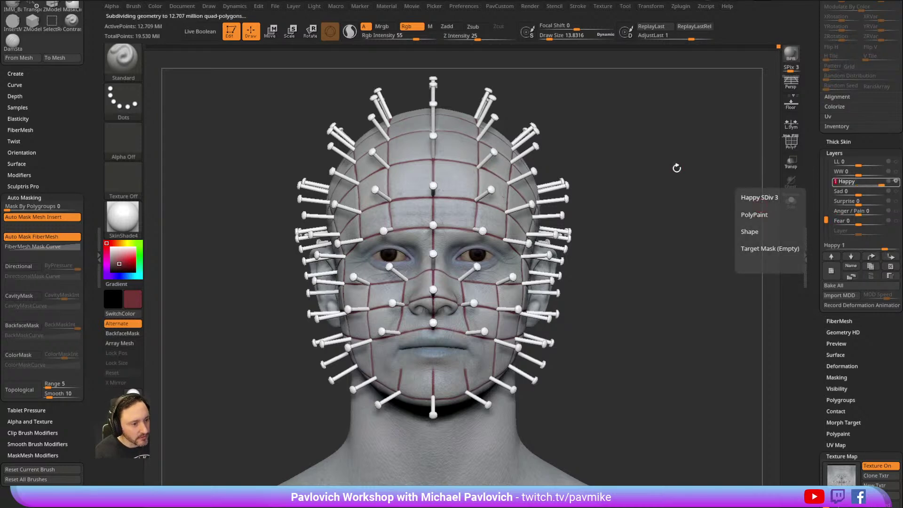
{"action": "mouse_move", "coordinate": [675, 168]}
{"action": "left_mouse_down"}
{"action": "mouse_move", "coordinate": [659, 181]}
{"action": "mouse_move", "coordinate": [687, 181]}
{"action": "mouse_move", "coordinate": [657, 190]}
{"action": "mouse_move", "coordinate": [703, 187]}
{"action": "mouse_move", "coordinate": [676, 185]}
{"action": "left_mouse_up"}
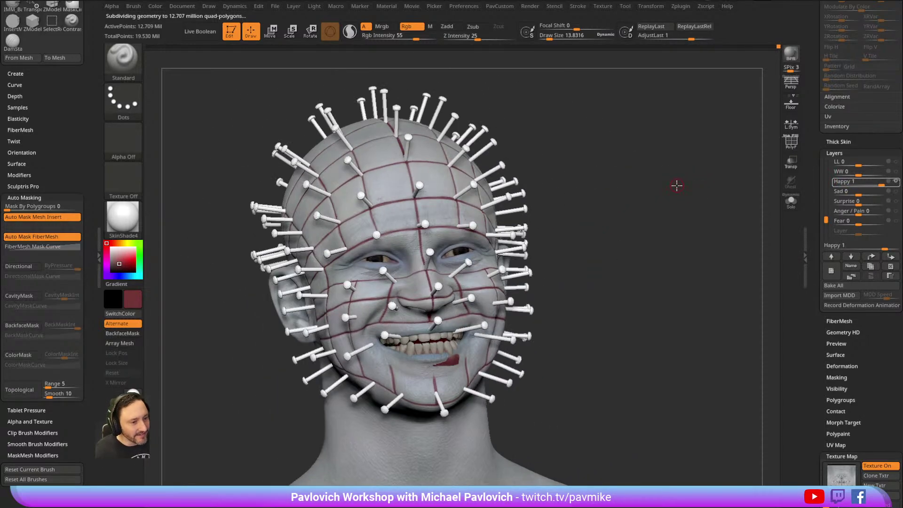
Select the Teeth1 subtool and adjust its position inside the smiling mouth with the Move gizmo.
{"action": "left_click_drag", "start_coordinate": [811, 166], "coordinate": [799, 252]}
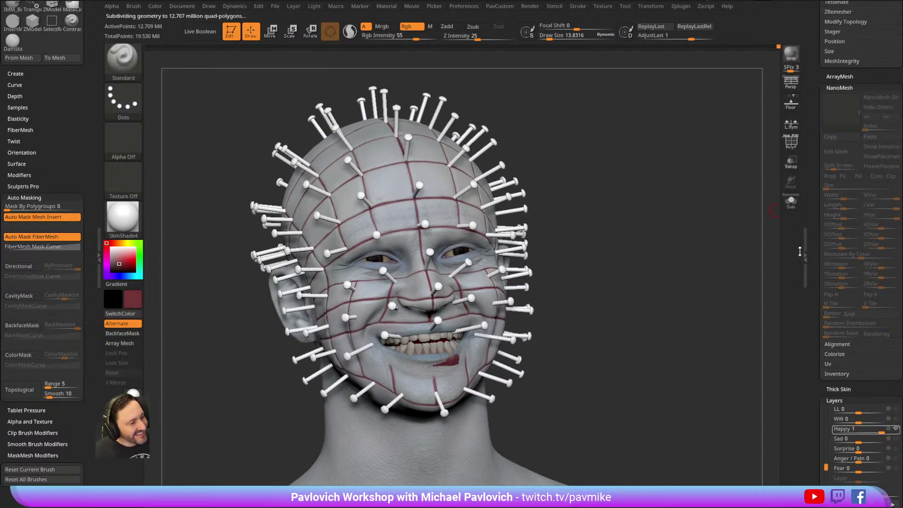
{"action": "left_click_drag", "start_coordinate": [814, 209], "coordinate": [816, 364]}
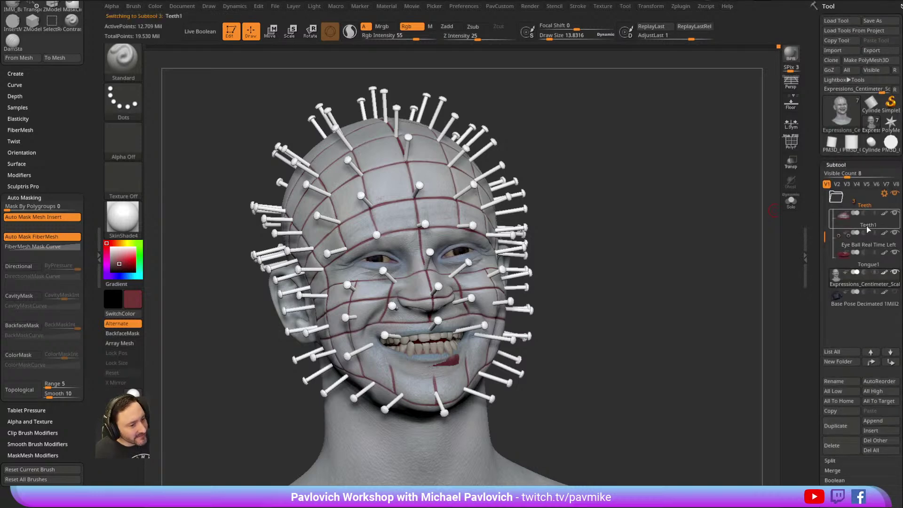
{"action": "mouse_move", "coordinate": [670, 193]}
{"action": "left_mouse_down"}
{"action": "mouse_move", "coordinate": [716, 206]}
{"action": "mouse_move", "coordinate": [506, 200]}
{"action": "left_mouse_up"}
{"action": "key", "text": "w"}
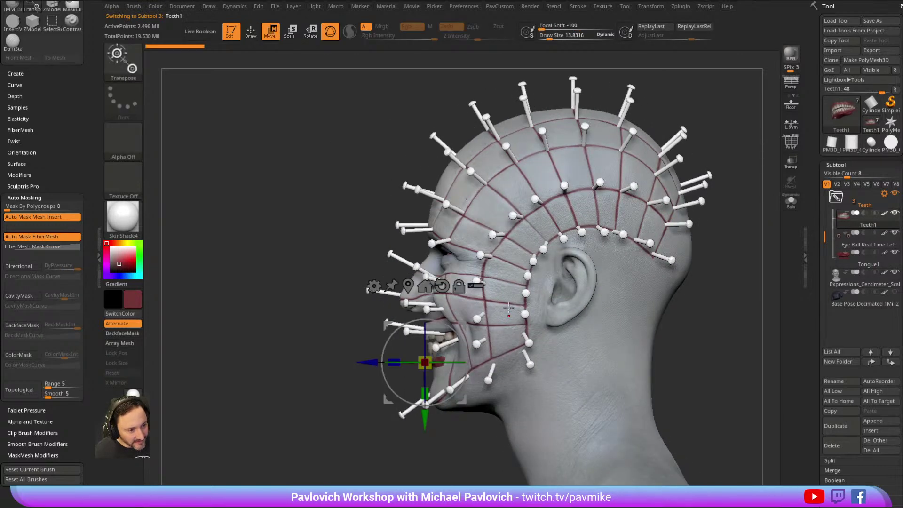
{"action": "left_click_drag", "start_coordinate": [463, 326], "coordinate": [466, 324]}
{"action": "key", "text": "q"}
{"action": "right_click_drag", "start_coordinate": [444, 340], "coordinate": [555, 264]}
{"action": "left_click_drag", "start_coordinate": [626, 200], "coordinate": [604, 212]}
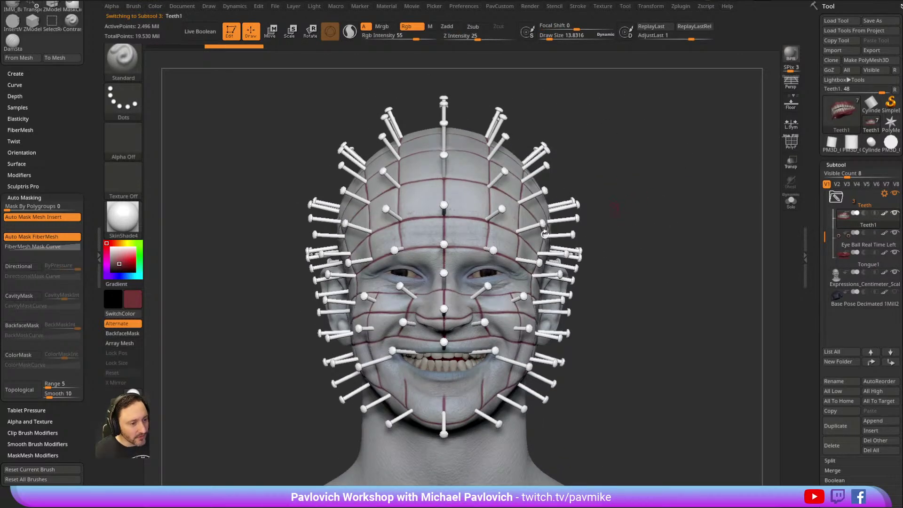
Select the Hellraiser002 pin subtool and add a new layer to it.
{"action": "left_click_drag", "start_coordinate": [818, 235], "coordinate": [823, 138]}
{"action": "key", "text": "s"}
{"action": "left_click", "coordinate": [847, 161]}
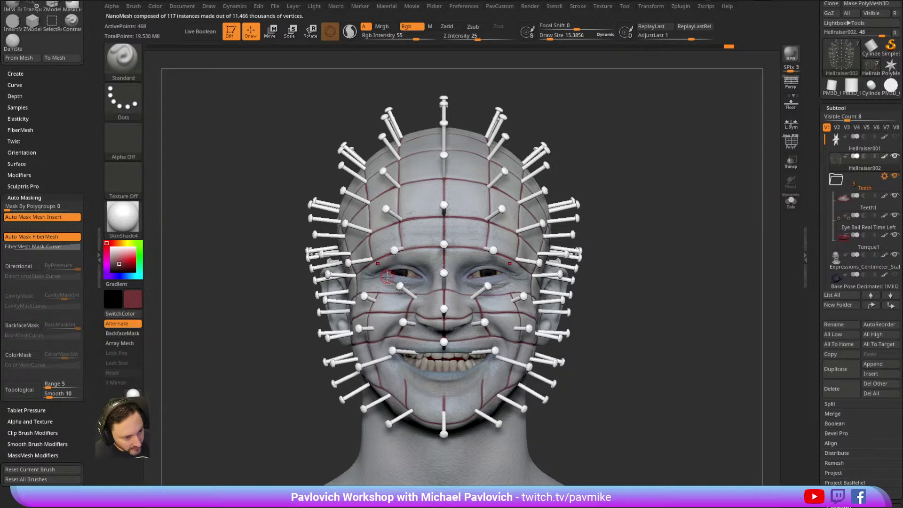
{"action": "left_click_drag", "start_coordinate": [647, 229], "coordinate": [766, 204]}
{"action": "left_click_drag", "start_coordinate": [816, 222], "coordinate": [834, 125]}
{"action": "left_click", "coordinate": [829, 138]}
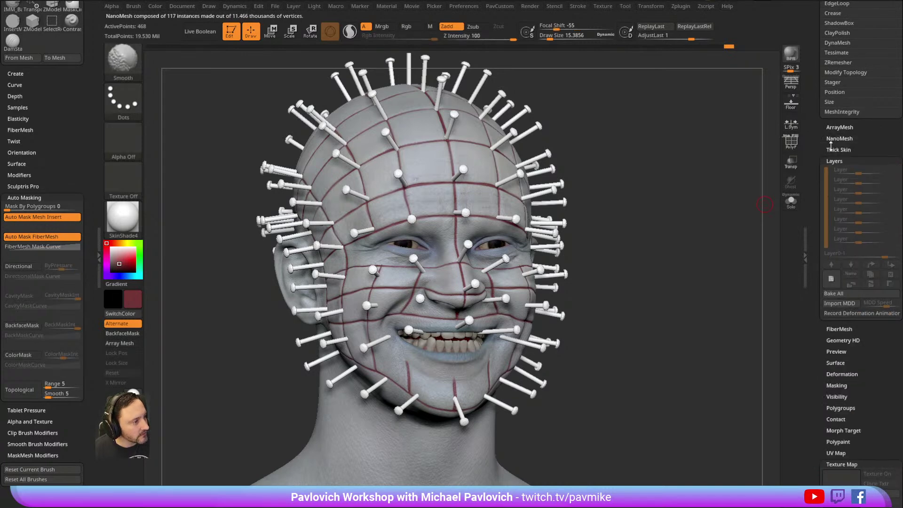
{"action": "left_click", "coordinate": [830, 280]}
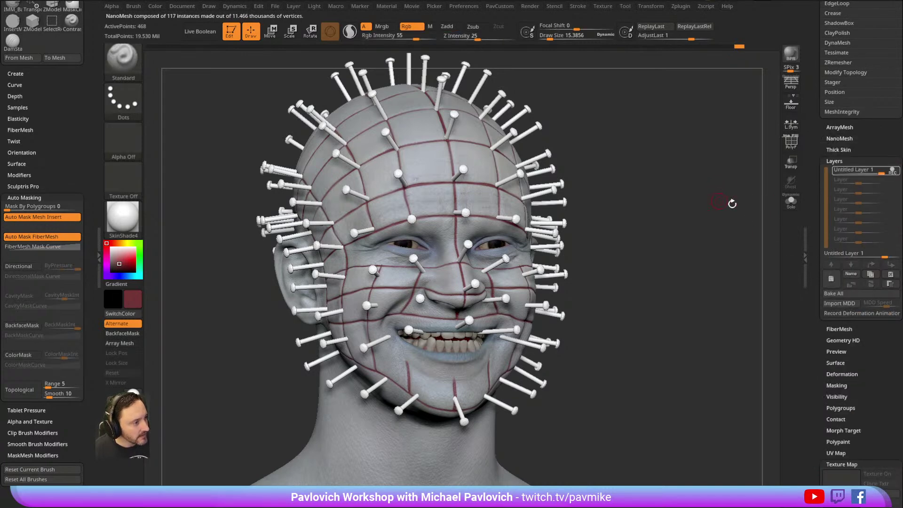
Use the Move brush at draw size 1 to shift the pin on the cheek beside the nose onto the smiling face.
{"action": "left_click_drag", "start_coordinate": [624, 141], "coordinate": [658, 174]}
{"action": "mouse_move", "coordinate": [597, 190]}
{"action": "left_mouse_down"}
{"action": "mouse_move", "coordinate": [629, 210]}
{"action": "mouse_move", "coordinate": [631, 200]}
{"action": "mouse_move", "coordinate": [608, 203]}
{"action": "left_mouse_up"}
{"action": "key", "text": "1"}
{"action": "key", "text": "s"}
{"action": "left_click_drag", "start_coordinate": [410, 285], "coordinate": [412, 284]}
{"action": "left_click_drag", "start_coordinate": [616, 229], "coordinate": [619, 209]}
{"action": "mouse_move", "coordinate": [405, 292]}
{"action": "left_mouse_down"}
{"action": "mouse_move", "coordinate": [429, 284]}
{"action": "mouse_move", "coordinate": [378, 286]}
{"action": "left_mouse_up"}
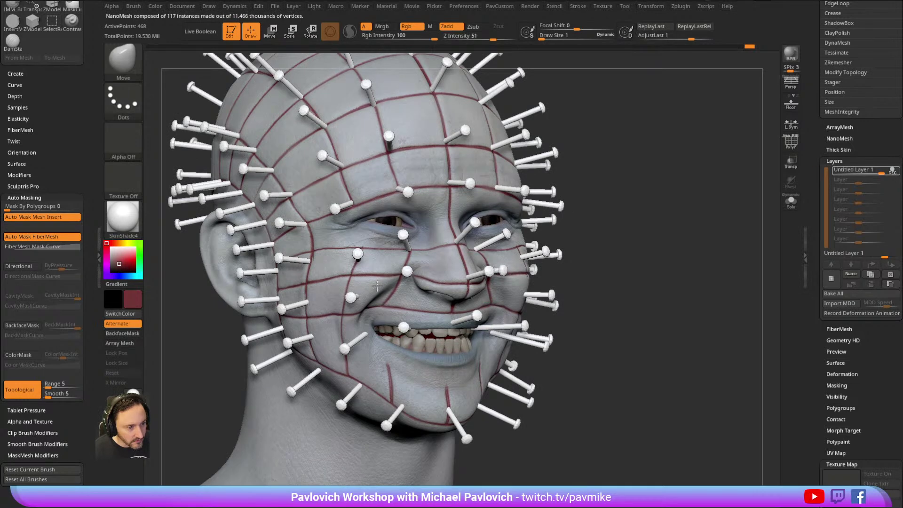
Nudge the pins on the nose and forehead onto the grid line crossings with the Move brush.
{"action": "left_click_drag", "start_coordinate": [648, 214], "coordinate": [646, 182], "text": "alt"}
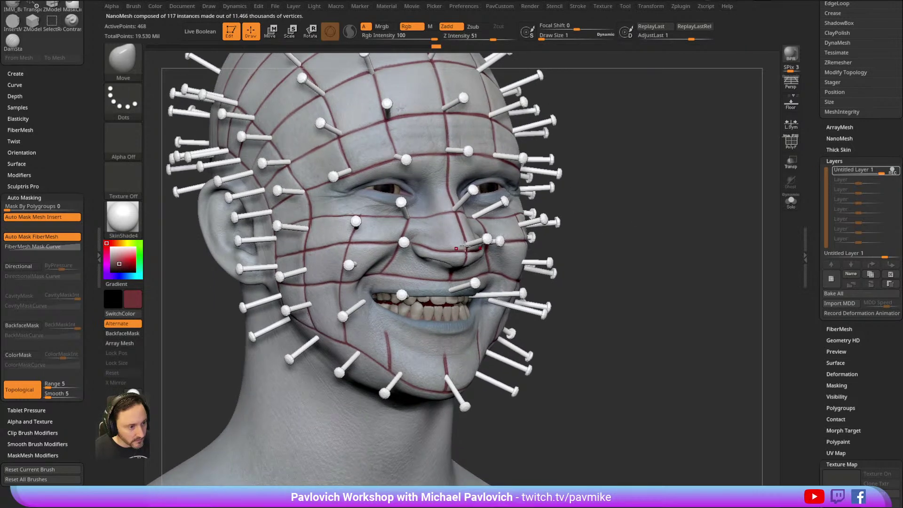
{"action": "left_click_drag", "start_coordinate": [458, 246], "coordinate": [460, 255]}
{"action": "left_click_drag", "start_coordinate": [455, 211], "coordinate": [455, 219]}
{"action": "left_click_drag", "start_coordinate": [613, 135], "coordinate": [454, 190]}
{"action": "left_click_drag", "start_coordinate": [448, 154], "coordinate": [450, 159]}
{"action": "left_click_drag", "start_coordinate": [531, 132], "coordinate": [455, 161]}
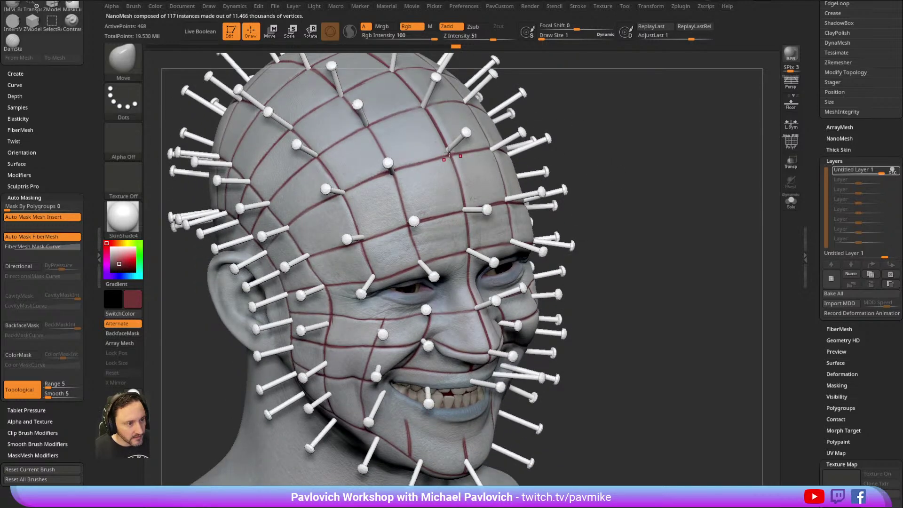
Nudge the pins on the temple, cheek and side of the nose toward the grid line crossings with the Move brush.
{"action": "mouse_move", "coordinate": [594, 160]}
{"action": "left_mouse_down"}
{"action": "mouse_move", "coordinate": [639, 129]}
{"action": "mouse_move", "coordinate": [630, 141]}
{"action": "mouse_move", "coordinate": [379, 163]}
{"action": "left_mouse_up"}
{"action": "left_click_drag", "start_coordinate": [319, 183], "coordinate": [335, 212]}
{"action": "left_click_drag", "start_coordinate": [338, 252], "coordinate": [342, 242]}
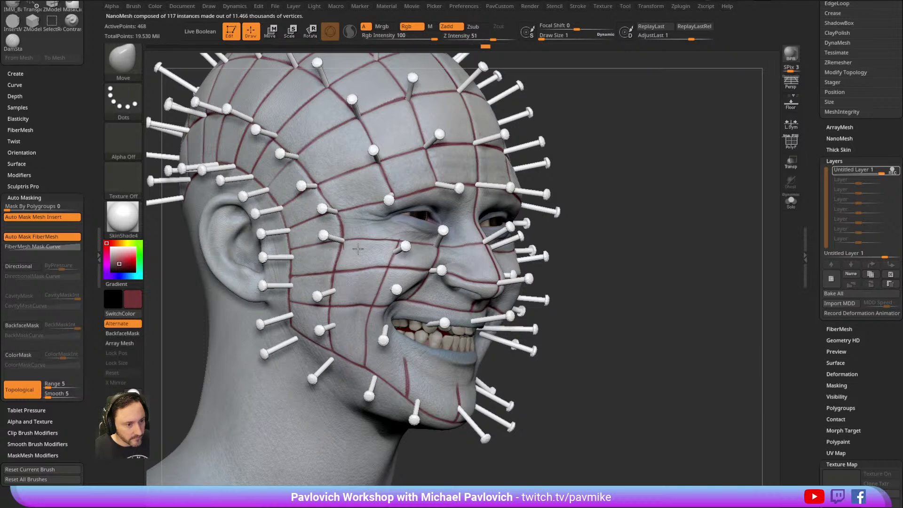
{"action": "left_click_drag", "start_coordinate": [394, 253], "coordinate": [400, 240]}
{"action": "mouse_move", "coordinate": [632, 186]}
{"action": "left_mouse_down"}
{"action": "mouse_move", "coordinate": [622, 157]}
{"action": "mouse_move", "coordinate": [602, 156]}
{"action": "mouse_move", "coordinate": [620, 195]}
{"action": "mouse_move", "coordinate": [625, 175]}
{"action": "mouse_move", "coordinate": [621, 207]}
{"action": "mouse_move", "coordinate": [624, 183]}
{"action": "mouse_move", "coordinate": [604, 169]}
{"action": "left_mouse_up"}
{"action": "left_click_drag", "start_coordinate": [475, 266], "coordinate": [474, 253]}
{"action": "left_click_drag", "start_coordinate": [428, 272], "coordinate": [447, 260]}
{"action": "left_click_drag", "start_coordinate": [366, 262], "coordinate": [405, 264]}
Turn on PolyFrame and the NanoMesh placement display for the pins, and check the placement planes with and without the head visible.
{"action": "left_click_drag", "start_coordinate": [708, 194], "coordinate": [788, 148]}
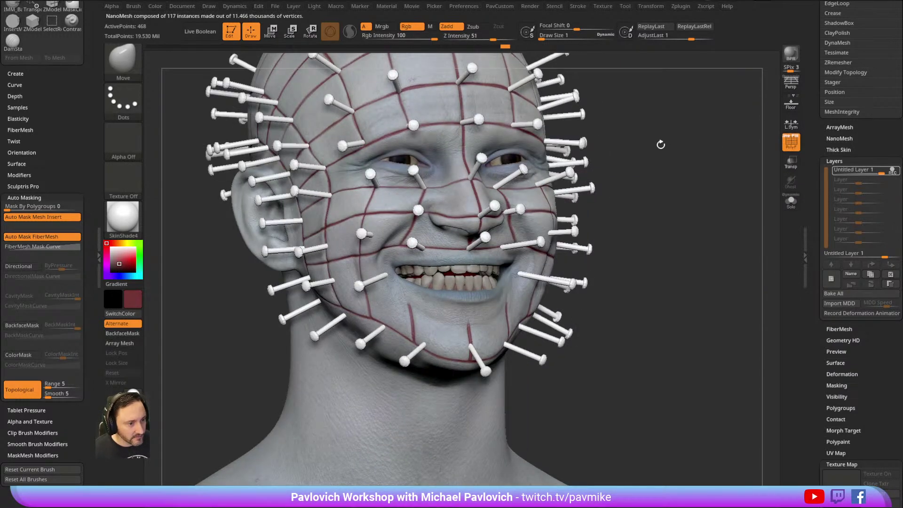
{"action": "left_click", "coordinate": [791, 201]}
{"action": "left_click_drag", "start_coordinate": [702, 147], "coordinate": [711, 166], "text": "alt"}
{"action": "left_click_drag", "start_coordinate": [814, 171], "coordinate": [810, 74]}
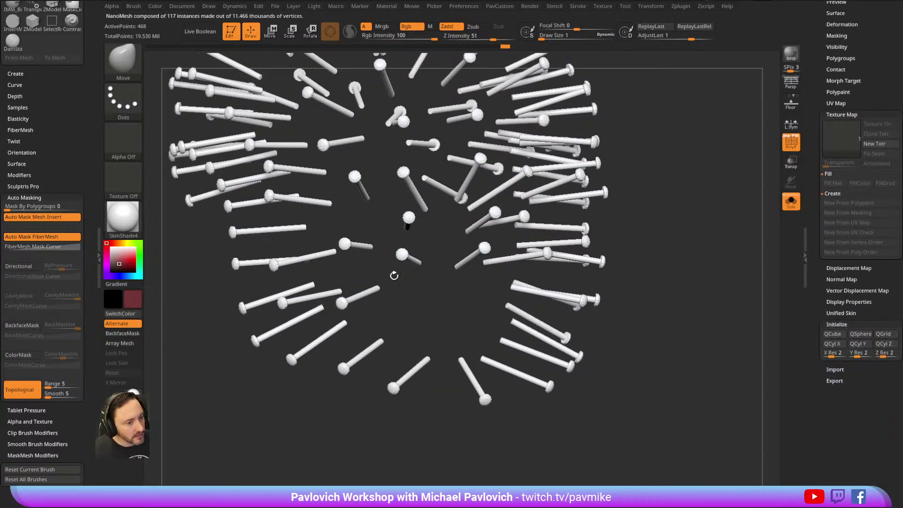
{"action": "left_click_drag", "start_coordinate": [815, 179], "coordinate": [737, 263]}
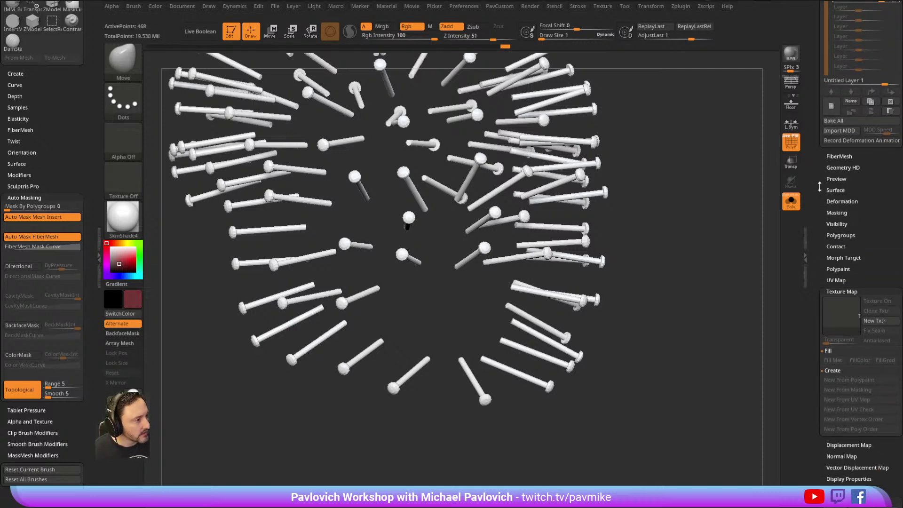
{"action": "left_click_drag", "start_coordinate": [821, 186], "coordinate": [840, 240]}
{"action": "scroll", "coordinate": [820, 204], "scroll_direction": "down", "scroll_amount": 6}
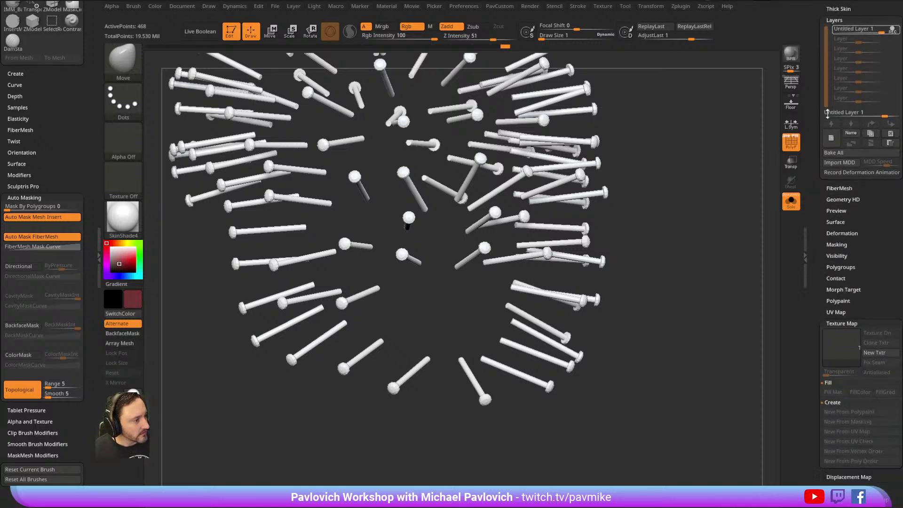
{"action": "key", "text": "shift"}
{"action": "left_click", "coordinate": [831, 260]}
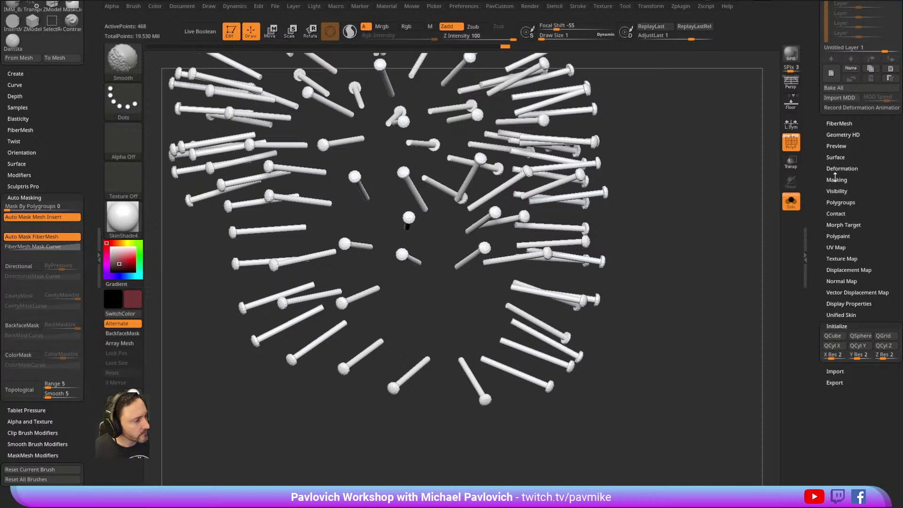
{"action": "scroll", "coordinate": [823, 178], "scroll_direction": "up", "scroll_amount": 6}
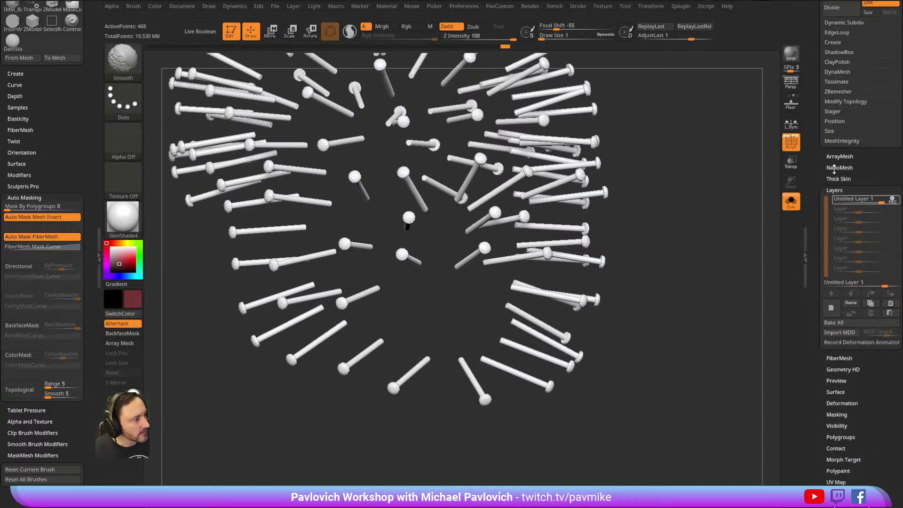
{"action": "left_click", "coordinate": [875, 235]}
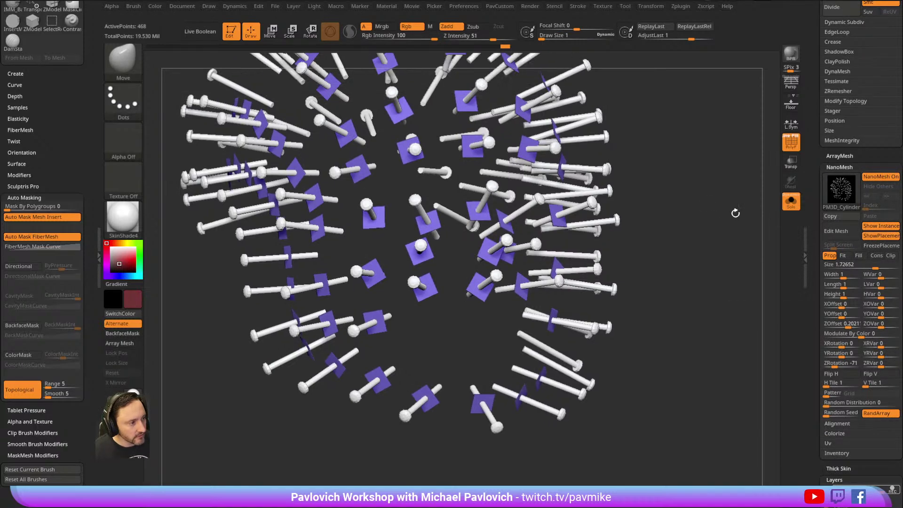
{"action": "left_click", "coordinate": [791, 201]}
{"action": "left_click_drag", "start_coordinate": [730, 222], "coordinate": [735, 216]}
{"action": "left_click", "coordinate": [791, 202]}
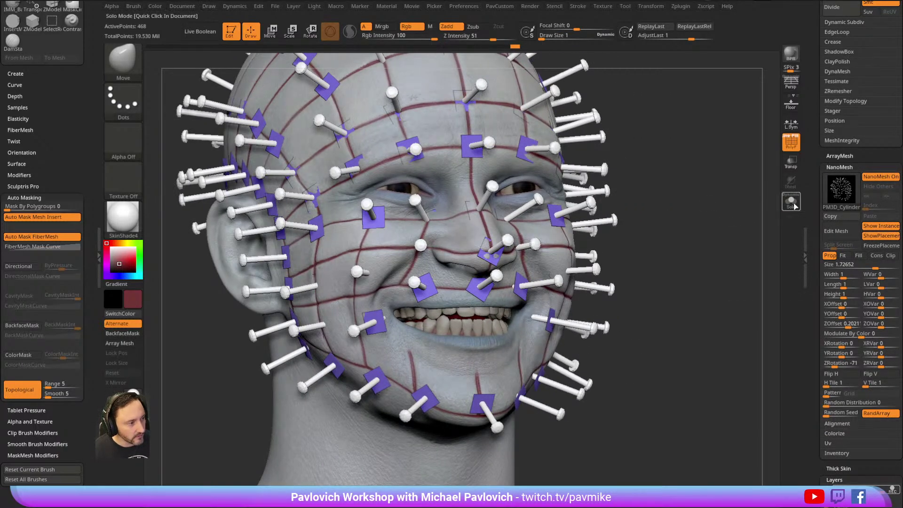
Mask all pins except the one on the cheek beside the nose and adjust its position with the gizmo.
{"action": "key", "text": "ctrl"}
{"action": "mouse_move", "coordinate": [449, 312]}
{"action": "left_mouse_down", "text": "ctrl"}
{"action": "mouse_move", "coordinate": [434, 263]}
{"action": "mouse_move", "coordinate": [402, 265]}
{"action": "left_mouse_up", "text": "ctrl"}
{"action": "left_click_drag", "start_coordinate": [687, 165], "coordinate": [594, 191]}
{"action": "key", "text": "w"}
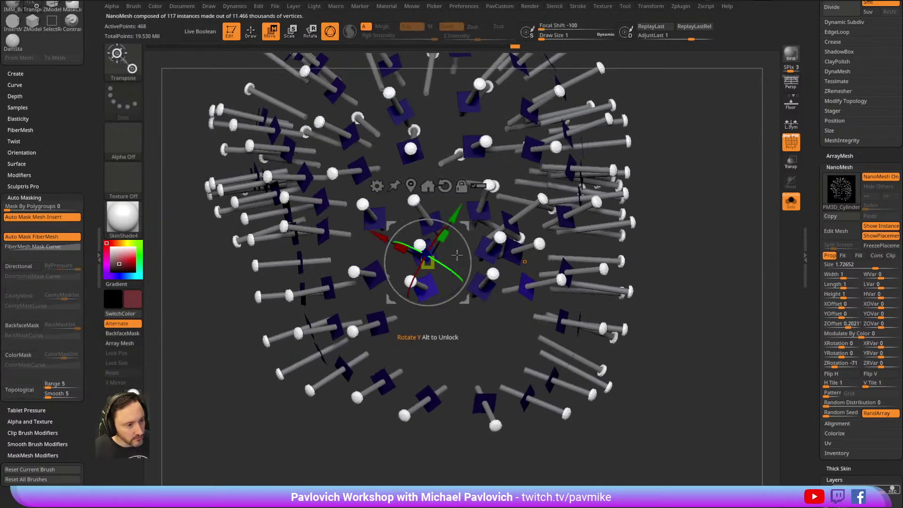
{"action": "left_click", "coordinate": [790, 202]}
{"action": "left_click_drag", "start_coordinate": [461, 227], "coordinate": [438, 223]}
{"action": "left_click_drag", "start_coordinate": [625, 216], "coordinate": [673, 137]}
{"action": "left_click_drag", "start_coordinate": [442, 223], "coordinate": [439, 233]}
{"action": "left_click_drag", "start_coordinate": [651, 198], "coordinate": [484, 247]}
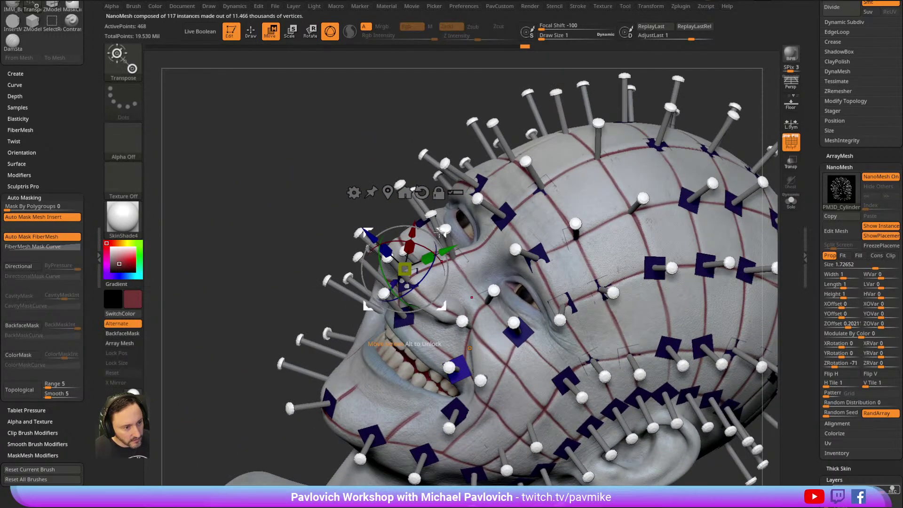
Refine the unmasked cheek pin's position and angle with the gizmo so it seats on the skin.
{"action": "key", "text": "q"}
{"action": "mouse_move", "coordinate": [296, 332]}
{"action": "left_mouse_down"}
{"action": "mouse_move", "coordinate": [283, 291]}
{"action": "mouse_move", "coordinate": [386, 236]}
{"action": "left_mouse_up"}
{"action": "key", "text": "w"}
{"action": "left_click_drag", "start_coordinate": [655, 143], "coordinate": [658, 123]}
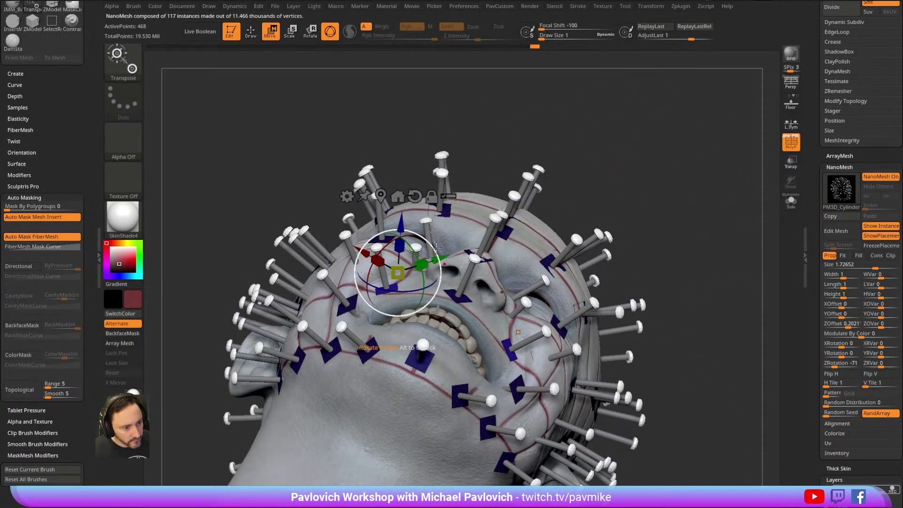
{"action": "left_click_drag", "start_coordinate": [436, 235], "coordinate": [407, 262]}
{"action": "left_click_drag", "start_coordinate": [415, 297], "coordinate": [412, 290]}
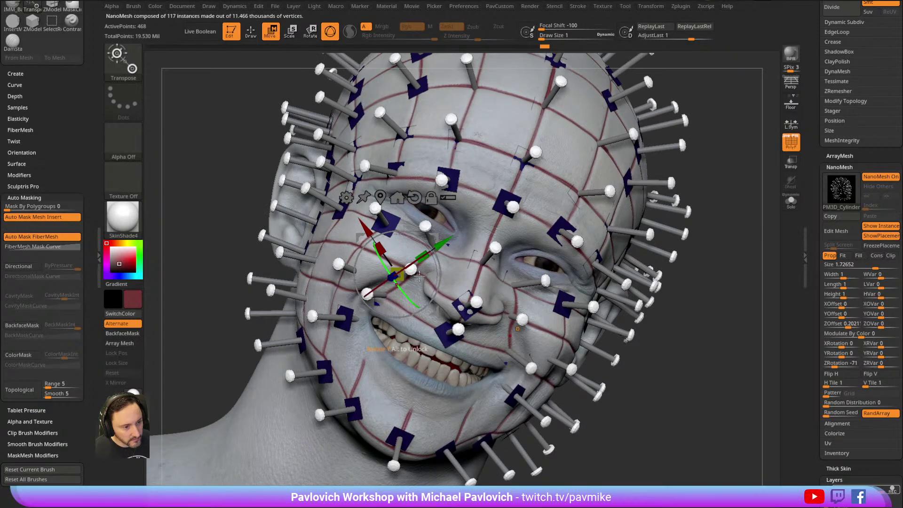
{"action": "left_click_drag", "start_coordinate": [437, 237], "coordinate": [433, 239]}
{"action": "left_click_drag", "start_coordinate": [642, 141], "coordinate": [658, 173]}
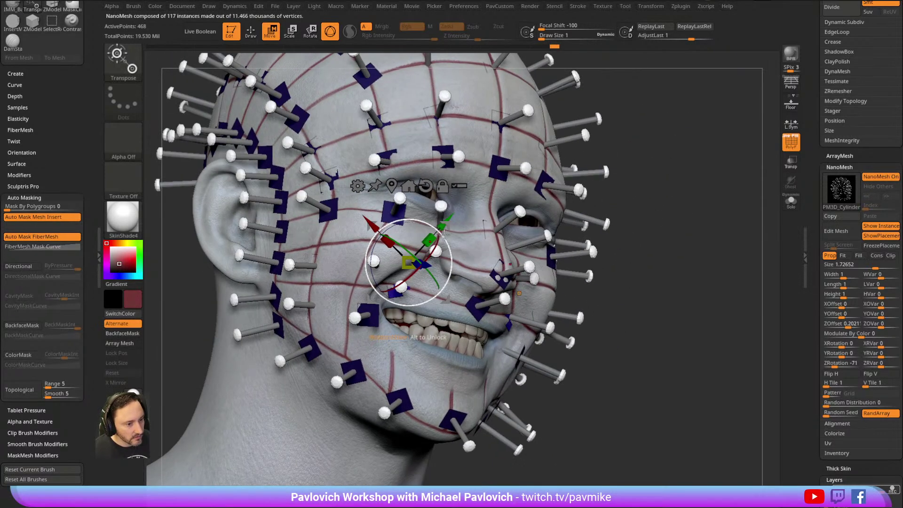
Clear the mask, isolate the mid-cheek pin and its mirrored copy, and move them against the head with the gizmo.
{"action": "left_click", "coordinate": [790, 201]}
{"action": "left_click_drag", "start_coordinate": [428, 324], "coordinate": [438, 341]}
{"action": "key", "text": "ctrl+shift"}
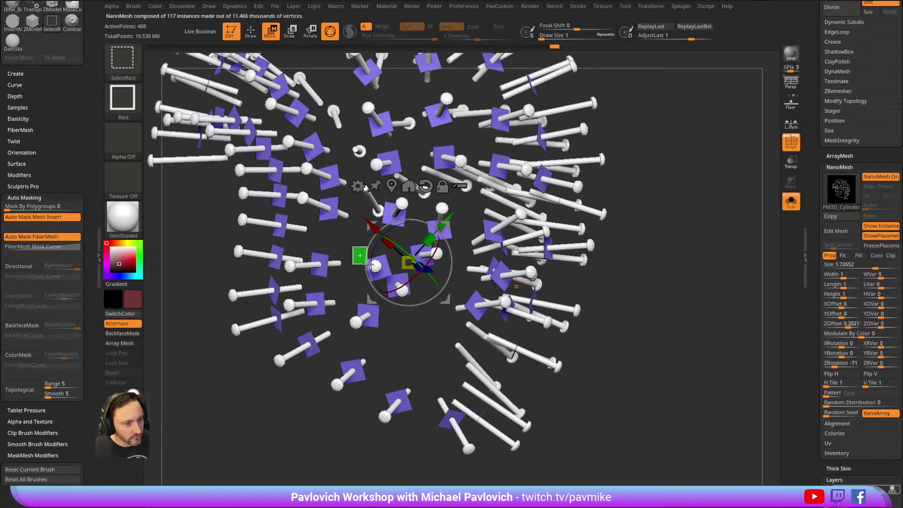
{"action": "left_click_drag", "start_coordinate": [375, 282], "coordinate": [376, 283], "text": "ctrl+shift"}
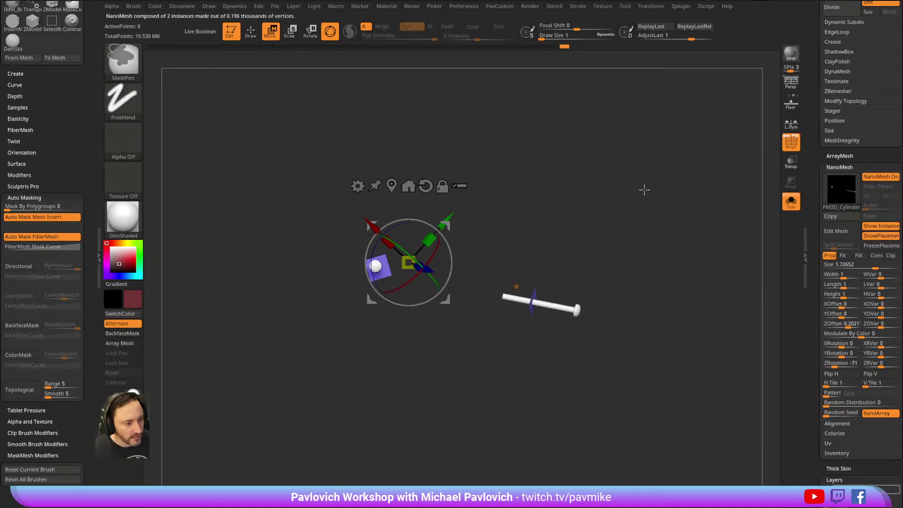
{"action": "left_click", "coordinate": [790, 201]}
{"action": "left_click_drag", "start_coordinate": [685, 163], "coordinate": [690, 165]}
{"action": "left_click_drag", "start_coordinate": [469, 223], "coordinate": [450, 238]}
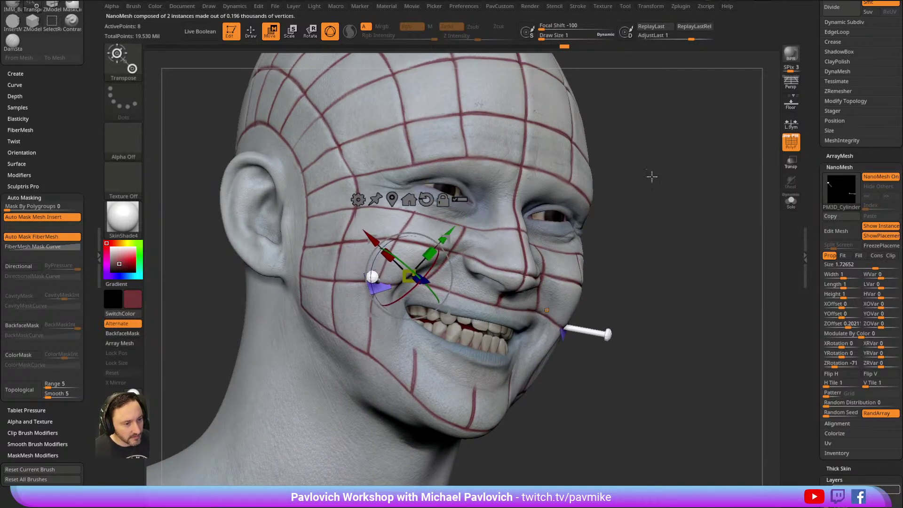
Readjust the mid-cheek pin pair with the gizmo and show all pins again.
{"action": "left_click", "coordinate": [661, 165], "text": "ctrl+shift"}
{"action": "left_click_drag", "start_coordinate": [666, 146], "coordinate": [659, 183]}
{"action": "key", "text": "ctrl+z"}
{"action": "left_click_drag", "start_coordinate": [449, 245], "coordinate": [467, 207]}
{"action": "left_click_drag", "start_coordinate": [654, 211], "coordinate": [450, 208]}
{"action": "left_click_drag", "start_coordinate": [296, 342], "coordinate": [638, 159]}
{"action": "left_click", "coordinate": [631, 184], "text": "ctrl+shift"}
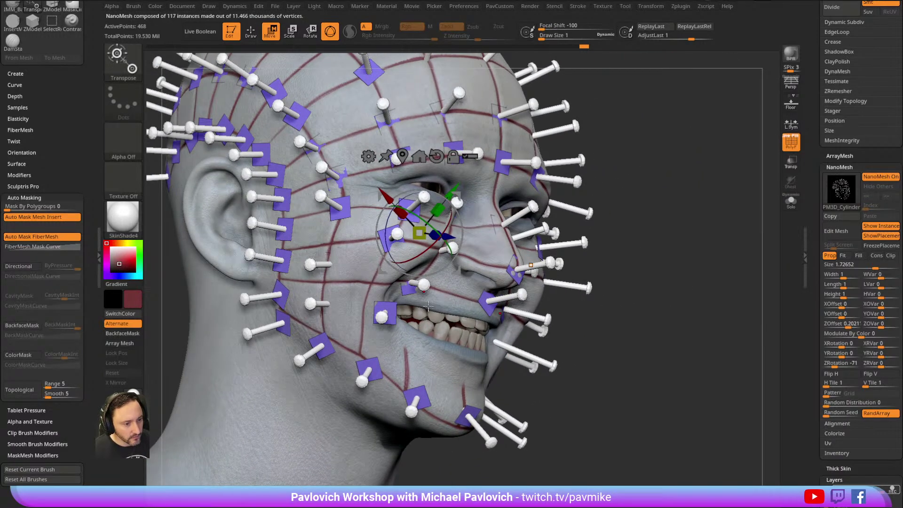
Switch back to the Move brush and shift the pin beside the corner of the mouth toward its cheek grid line.
{"action": "key", "text": "q"}
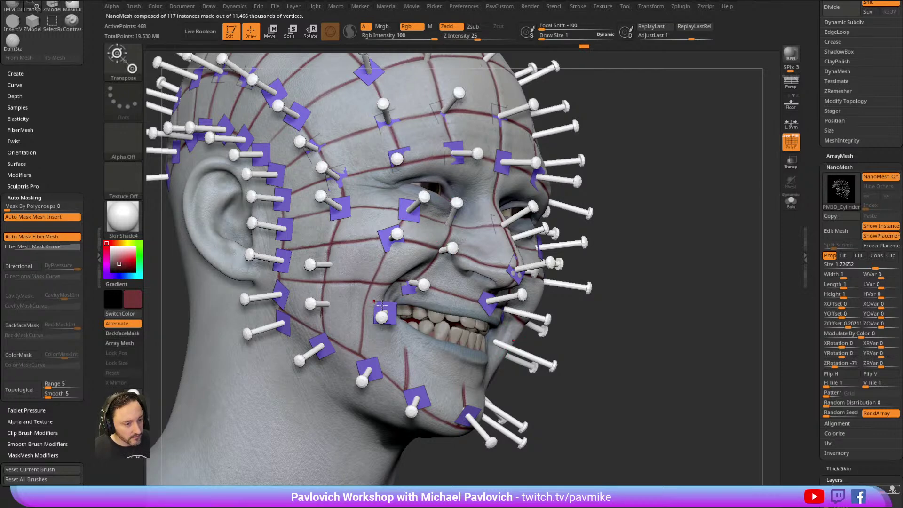
{"action": "key", "text": "w"}
{"action": "key", "text": "q"}
{"action": "key", "text": "b"}
{"action": "key", "text": "m"}
{"action": "key", "text": "v"}
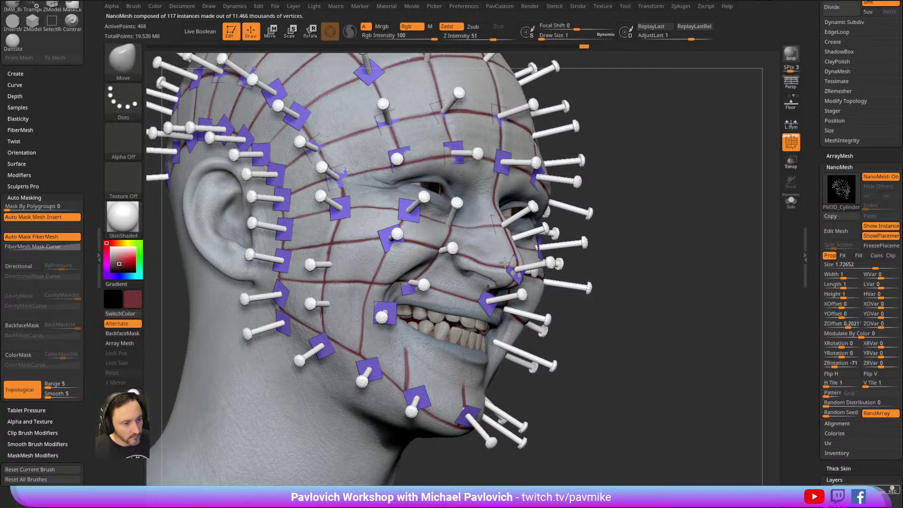
{"action": "right_click_drag", "start_coordinate": [391, 326], "coordinate": [392, 309], "text": "alt"}
{"action": "left_click_drag", "start_coordinate": [394, 306], "coordinate": [373, 270]}
{"action": "left_click_drag", "start_coordinate": [574, 210], "coordinate": [659, 192]}
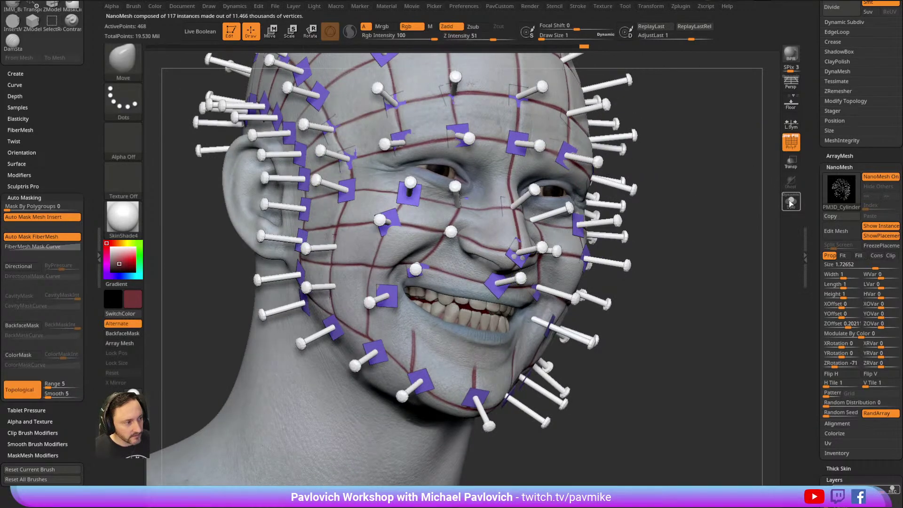
Mask all pins except the one beside the mouth corner, refine its placement with the gizmo, and clear the mask.
{"action": "left_click", "coordinate": [790, 202]}
{"action": "key", "text": "ctrl"}
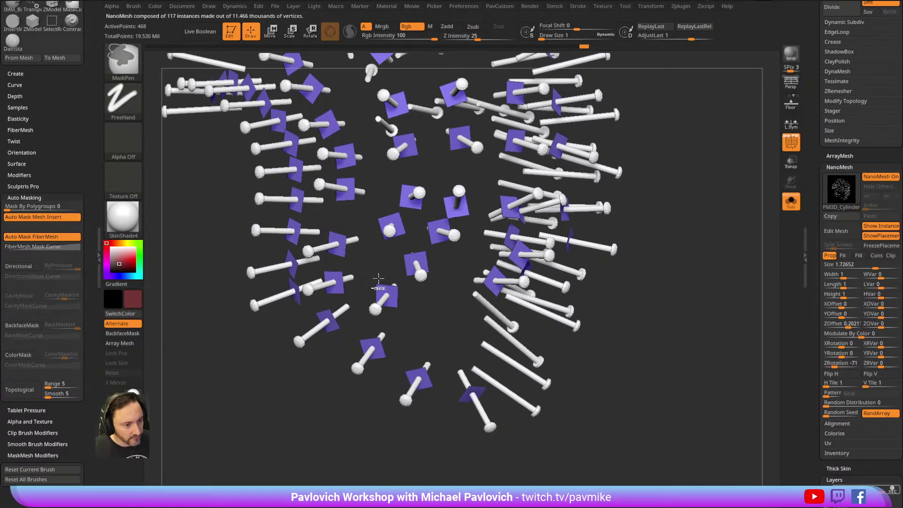
{"action": "left_click_drag", "start_coordinate": [363, 301], "coordinate": [402, 324], "text": "ctrl"}
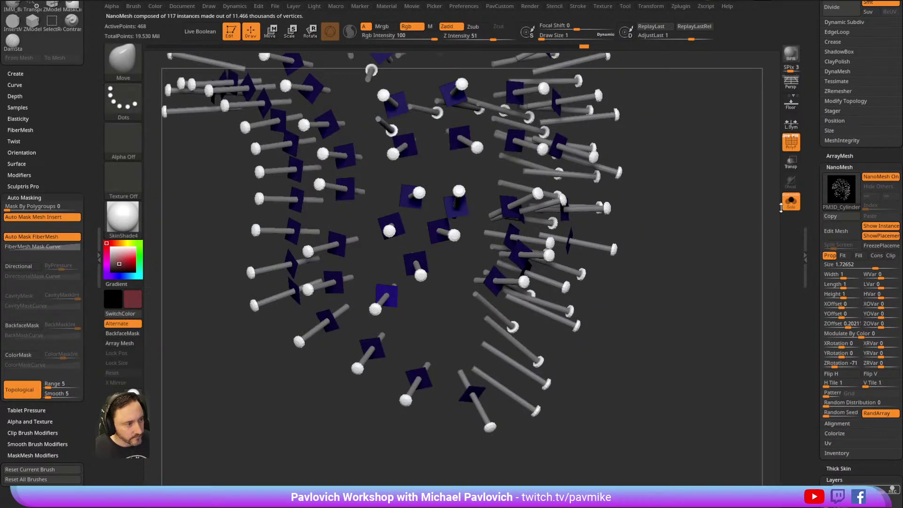
{"action": "left_click", "coordinate": [787, 203]}
{"action": "left_click_drag", "start_coordinate": [706, 204], "coordinate": [489, 228]}
{"action": "key", "text": "w"}
{"action": "left_click", "coordinate": [412, 188], "text": "ctrl"}
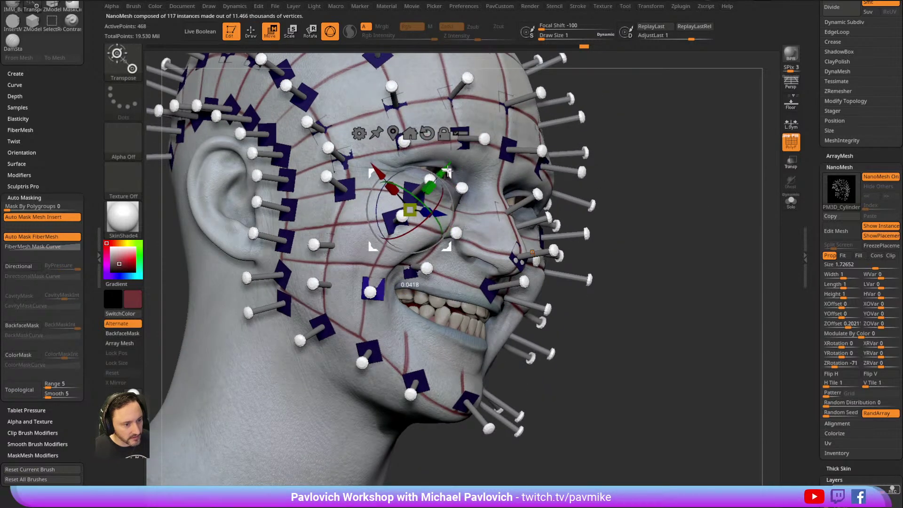
{"action": "left_click_drag", "start_coordinate": [598, 142], "coordinate": [520, 154]}
{"action": "left_click_drag", "start_coordinate": [451, 149], "coordinate": [443, 150]}
{"action": "left_click_drag", "start_coordinate": [189, 376], "coordinate": [664, 185]}
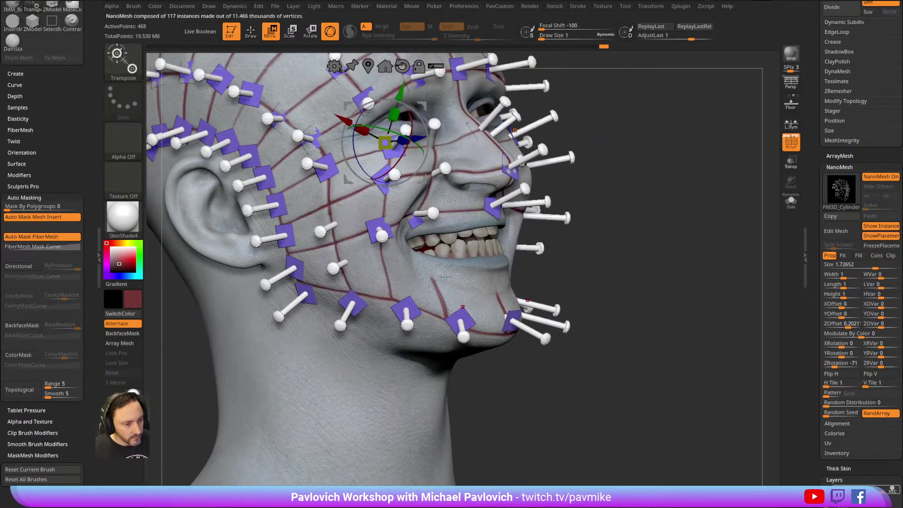
Reselect the Move brush and shift the jawline pin below the mouth corner toward the grid line crossing.
{"action": "key", "text": "q"}
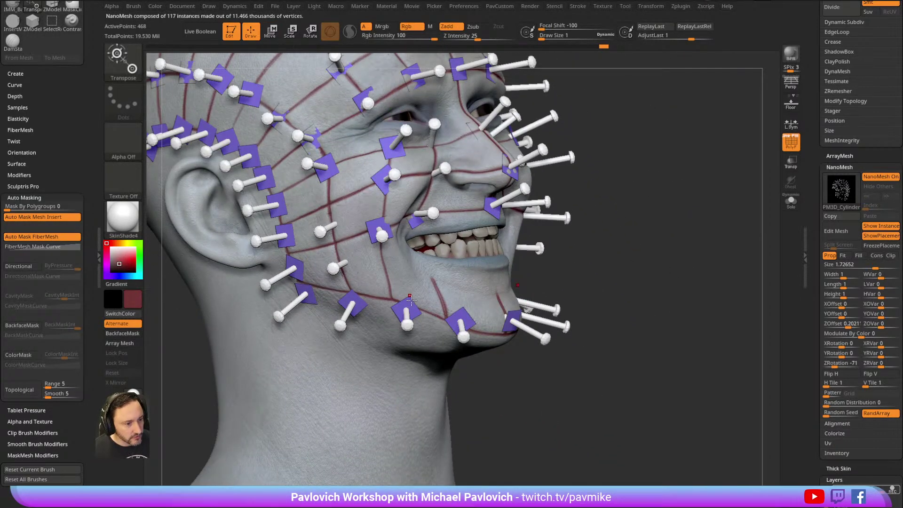
{"action": "key", "text": "s"}
{"action": "left_click_drag", "start_coordinate": [414, 303], "coordinate": [408, 302]}
{"action": "key", "text": "b"}
{"action": "key", "text": "m"}
{"action": "key", "text": "v"}
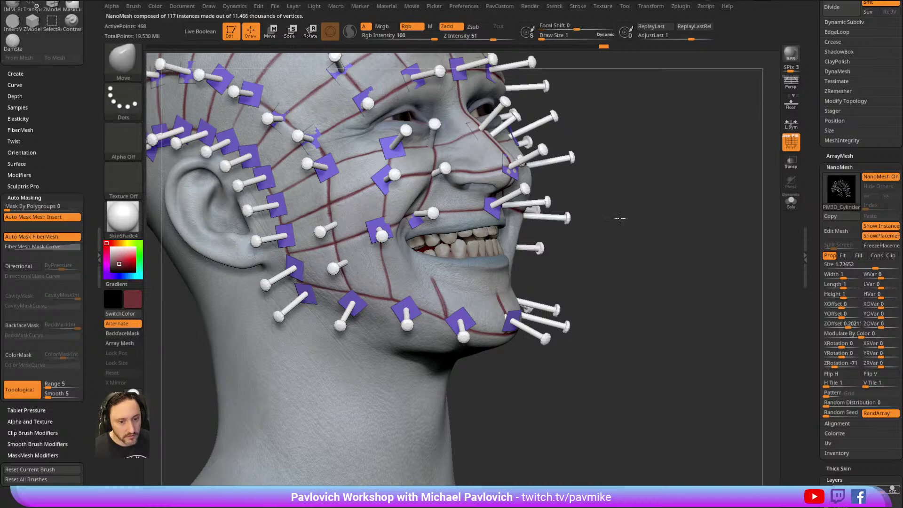
{"action": "left_click_drag", "start_coordinate": [590, 232], "coordinate": [590, 214], "text": "alt"}
{"action": "left_click_drag", "start_coordinate": [407, 283], "coordinate": [388, 268]}
{"action": "left_click_drag", "start_coordinate": [568, 229], "coordinate": [463, 258]}
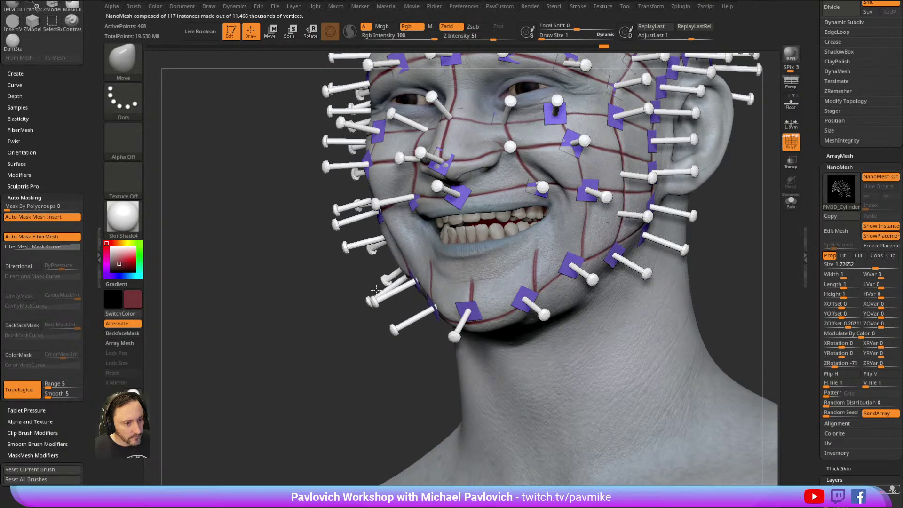
Shift the pins along the chin and lower jawline with the Move brush toward their grid line crossings.
{"action": "left_click_drag", "start_coordinate": [346, 351], "coordinate": [368, 346]}
{"action": "left_click_drag", "start_coordinate": [428, 272], "coordinate": [401, 267]}
{"action": "left_click_drag", "start_coordinate": [657, 216], "coordinate": [628, 178], "text": "alt"}
{"action": "left_click_drag", "start_coordinate": [458, 257], "coordinate": [433, 256]}
{"action": "key", "text": "ctrl+z"}
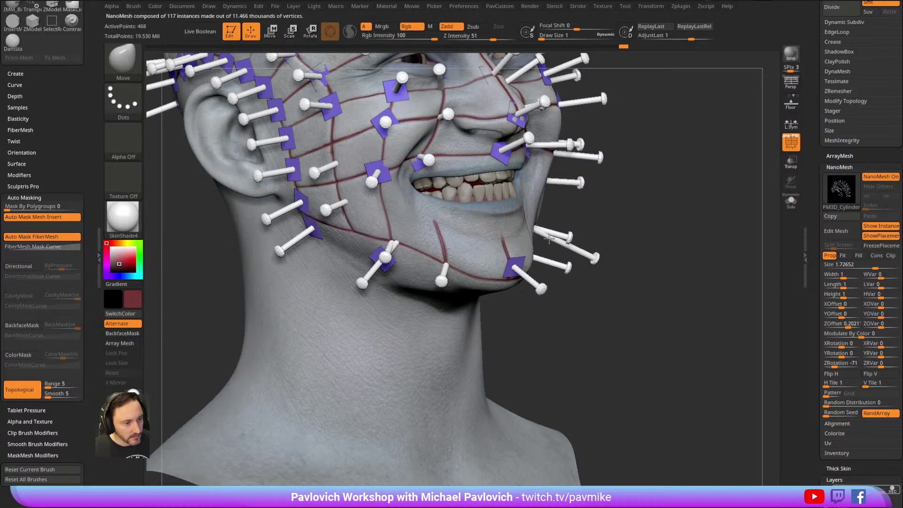
{"action": "left_click_drag", "start_coordinate": [528, 246], "coordinate": [528, 272]}
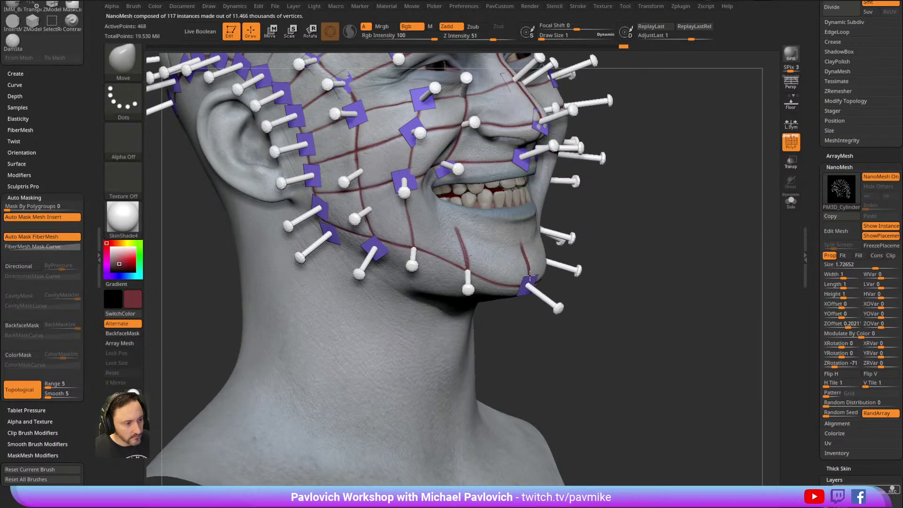
{"action": "left_click_drag", "start_coordinate": [642, 184], "coordinate": [647, 205]}
Turn off the NanoMesh placement display and move the jaw-corner and rear jawline pins onto their grid line crossings.
{"action": "left_click", "coordinate": [881, 236]}
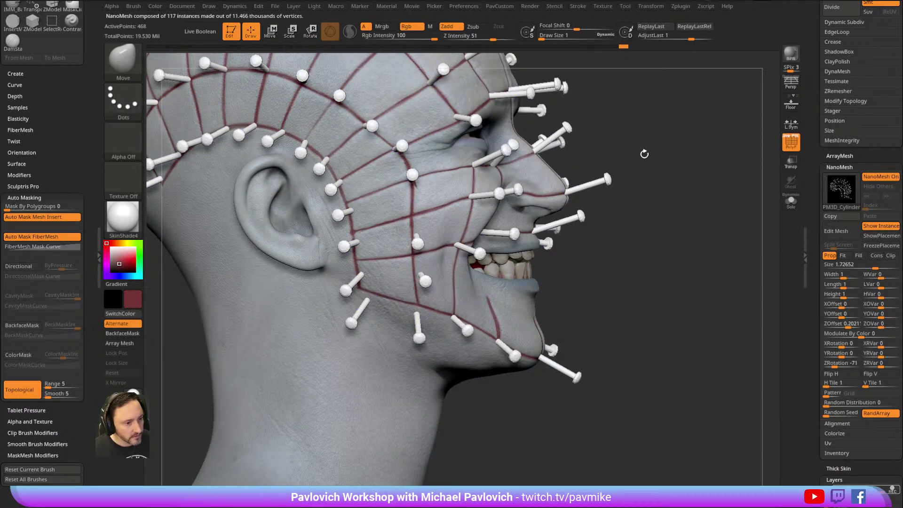
{"action": "left_click_drag", "start_coordinate": [641, 151], "coordinate": [522, 227]}
{"action": "left_click_drag", "start_coordinate": [399, 278], "coordinate": [390, 248]}
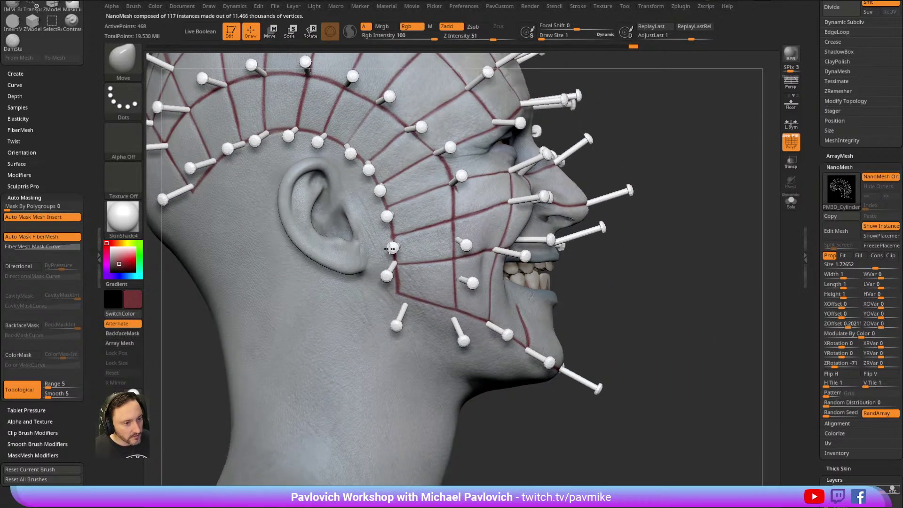
{"action": "left_click_drag", "start_coordinate": [396, 290], "coordinate": [385, 283]}
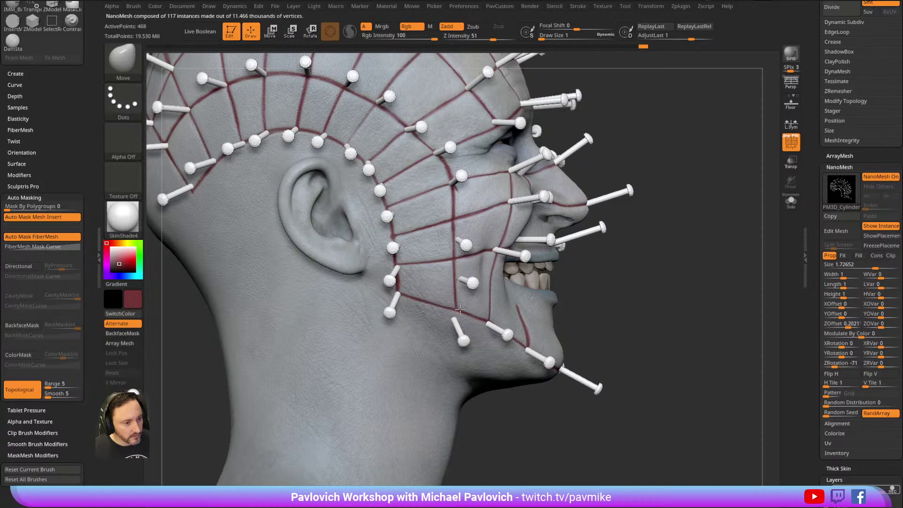
{"action": "left_click_drag", "start_coordinate": [452, 320], "coordinate": [445, 311]}
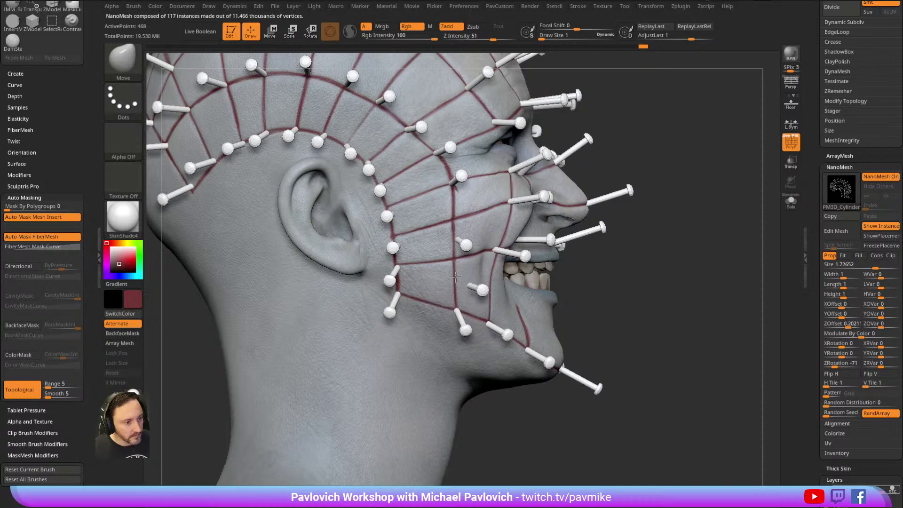
Nudge the lower-cheek pin and the pin in front of the ear onto their grid line crossings.
{"action": "left_click_drag", "start_coordinate": [619, 179], "coordinate": [445, 227]}
{"action": "left_click_drag", "start_coordinate": [311, 295], "coordinate": [387, 288]}
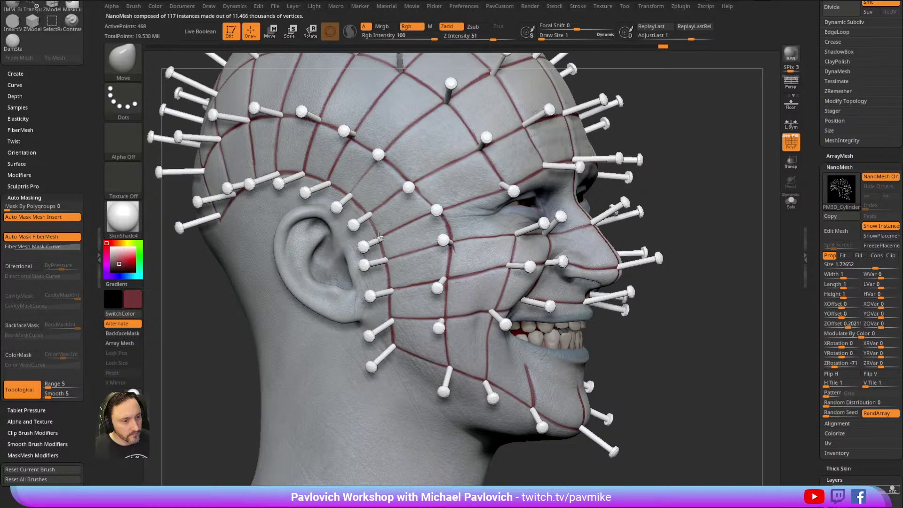
{"action": "mouse_move", "coordinate": [382, 238]}
{"action": "left_mouse_down"}
{"action": "mouse_move", "coordinate": [375, 228]}
{"action": "mouse_move", "coordinate": [388, 249]}
{"action": "left_mouse_up"}
{"action": "left_click_drag", "start_coordinate": [509, 179], "coordinate": [747, 202]}
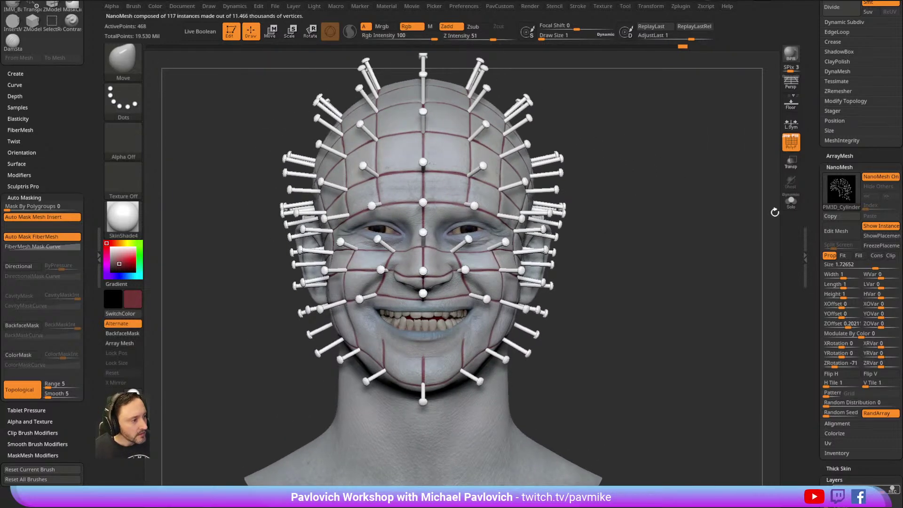
Set the intensity of the pins' untitled layer to 0.
{"action": "left_click_drag", "start_coordinate": [840, 475], "coordinate": [840, 183]}
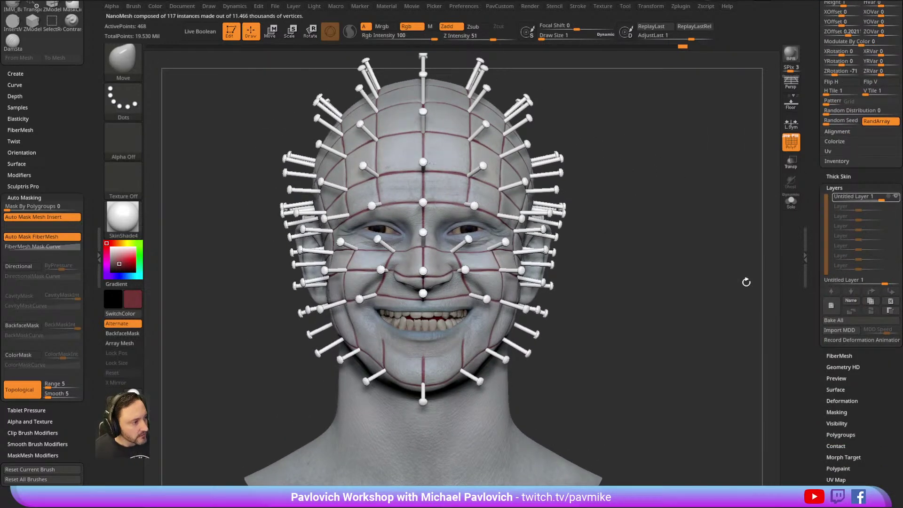
{"action": "left_click_drag", "start_coordinate": [690, 214], "coordinate": [712, 183]}
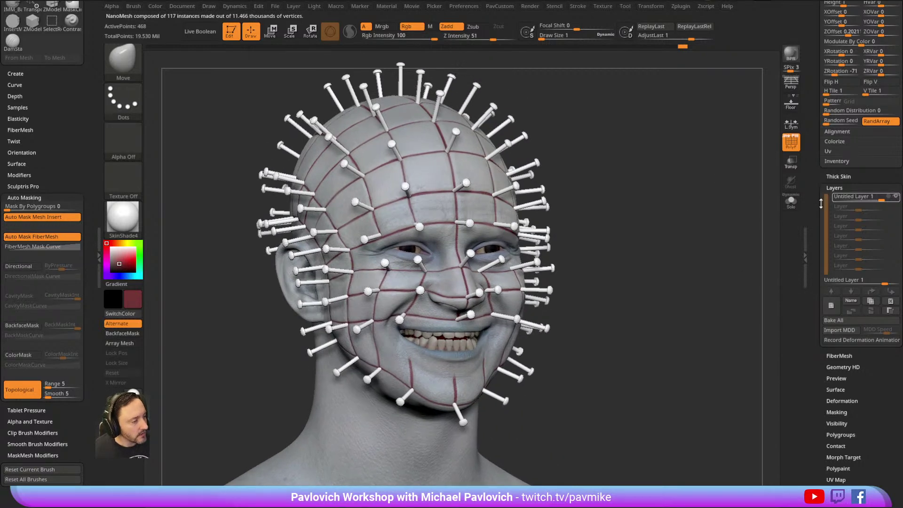
{"action": "mouse_move", "coordinate": [672, 214]}
{"action": "left_mouse_down"}
{"action": "mouse_move", "coordinate": [661, 210]}
{"action": "mouse_move", "coordinate": [679, 217]}
{"action": "left_mouse_up"}
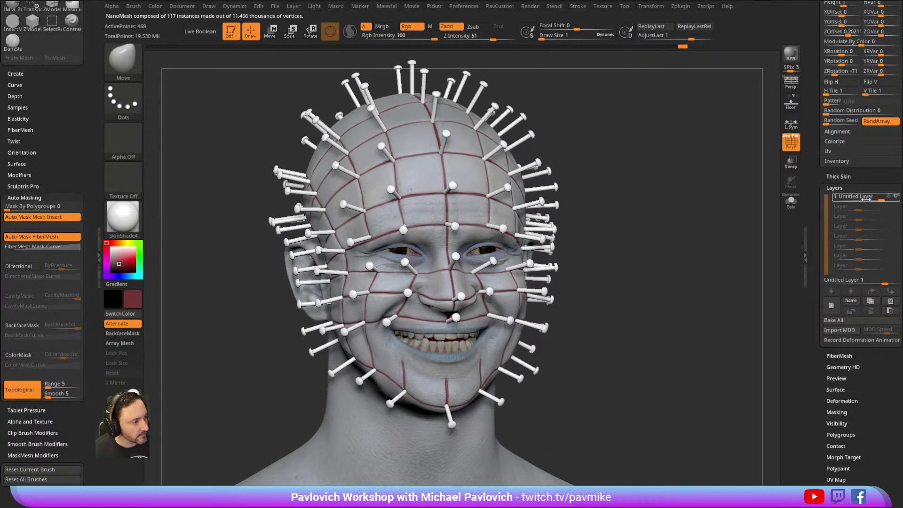
{"action": "mouse_move", "coordinate": [868, 196]}
{"action": "type", "text": "0"}
{"action": "key", "text": "Return"}
Rename the pins' layer as Happy.
{"action": "left_click_drag", "start_coordinate": [813, 171], "coordinate": [817, 251]}
{"action": "scroll", "coordinate": [817, 251], "scroll_direction": "down", "scroll_amount": 4}
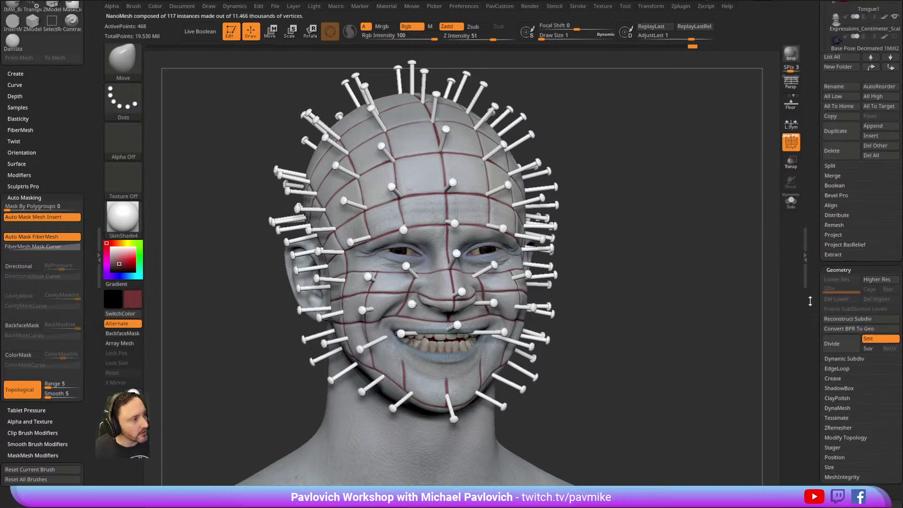
{"action": "scroll", "coordinate": [813, 198], "scroll_direction": "down", "scroll_amount": 1}
{"action": "scroll", "coordinate": [833, 350], "scroll_direction": "down", "scroll_amount": 2}
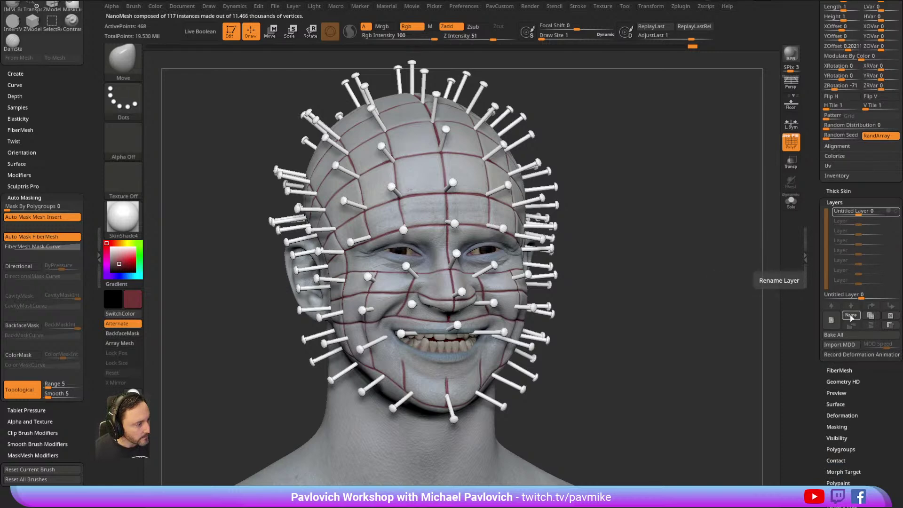
{"action": "left_click", "coordinate": [851, 318]}
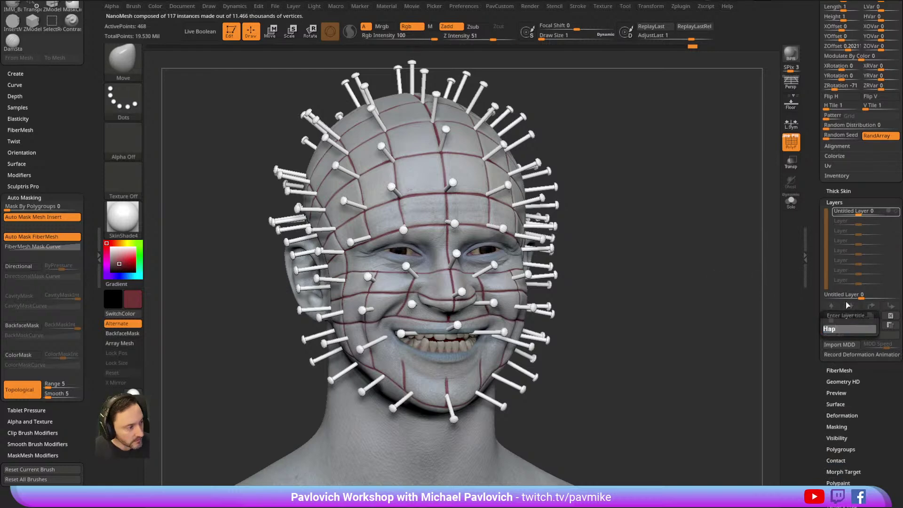
{"action": "type", "text": "Happy"}
{"action": "key", "text": "Return"}
Select the Expressions_Centimeter_Scale head, set its Happy layer to 0, and turn off the polyframe display.
{"action": "scroll", "coordinate": [811, 230], "scroll_direction": "up", "scroll_amount": 10}
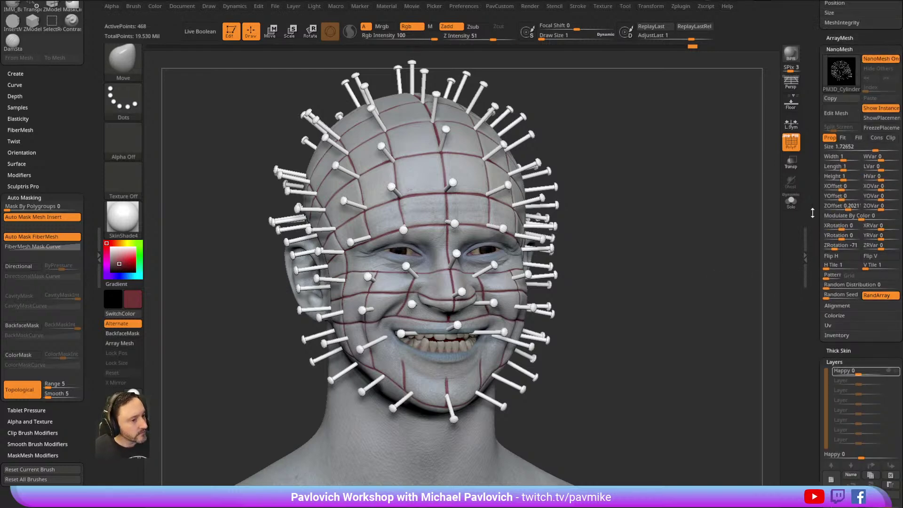
{"action": "scroll", "coordinate": [811, 230], "scroll_direction": "up", "scroll_amount": 10}
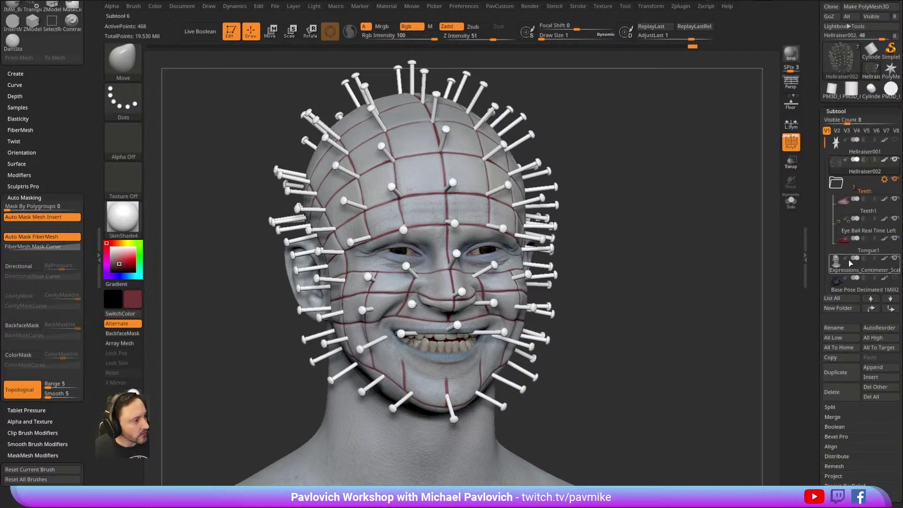
{"action": "scroll", "coordinate": [807, 111], "scroll_direction": "down", "scroll_amount": 20}
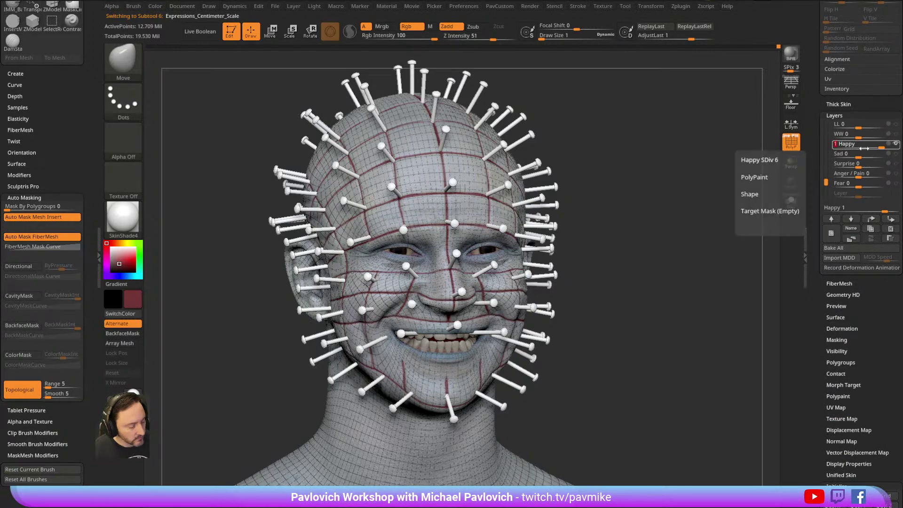
{"action": "key", "text": "Return"}
{"action": "left_click_drag", "start_coordinate": [659, 191], "coordinate": [656, 152], "text": "shift"}
{"action": "right_click_drag", "start_coordinate": [683, 183], "coordinate": [726, 164], "text": "ctrl"}
{"action": "left_click", "coordinate": [790, 146]}
{"action": "mouse_move", "coordinate": [700, 170]}
{"action": "left_mouse_down"}
{"action": "mouse_move", "coordinate": [653, 169]}
{"action": "mouse_move", "coordinate": [694, 167]}
{"action": "left_mouse_up"}
{"action": "right_click_drag", "start_coordinate": [659, 181], "coordinate": [696, 189], "text": "ctrl"}
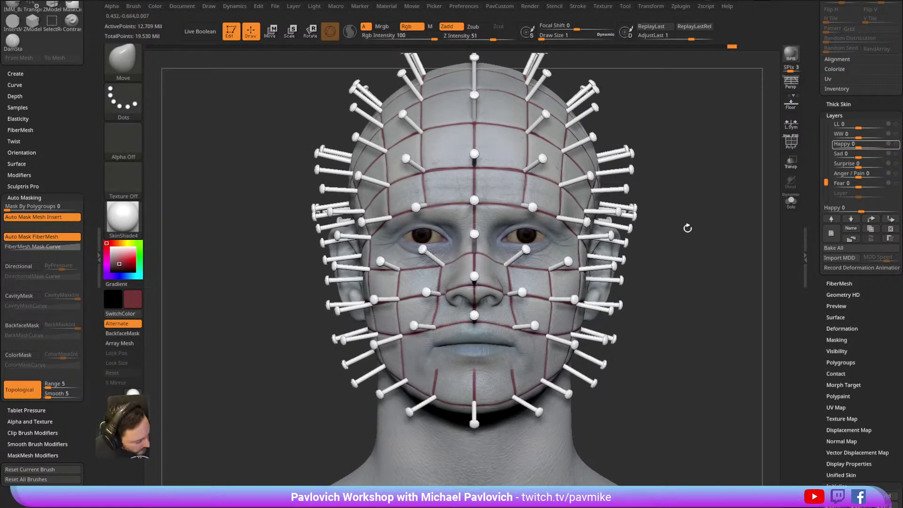
{"action": "mouse_move", "coordinate": [687, 231]}
{"action": "right_mouse_down", "text": "ctrl"}
{"action": "mouse_move", "coordinate": [683, 217]}
{"action": "mouse_move", "coordinate": [631, 198]}
{"action": "right_mouse_up", "text": "ctrl"}
Choose the Standard brush and make the Base Pose Decimated shirt subtool visible.
{"action": "key", "text": "s"}
{"action": "key", "text": "b"}
{"action": "key", "text": "s"}
{"action": "key", "text": "t"}
{"action": "left_click_drag", "start_coordinate": [630, 198], "coordinate": [641, 196]}
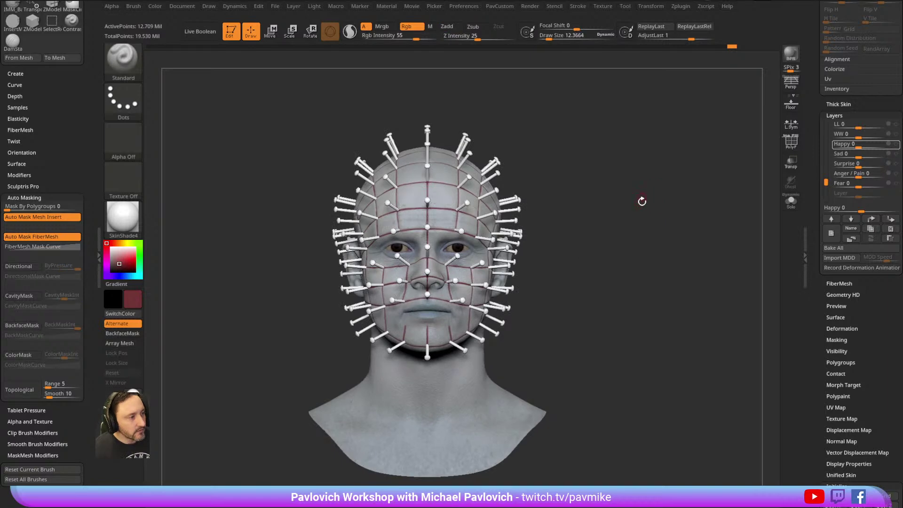
{"action": "right_click_drag", "start_coordinate": [641, 193], "coordinate": [644, 172], "text": "alt"}
{"action": "left_click_drag", "start_coordinate": [808, 144], "coordinate": [805, 309]}
{"action": "left_click", "coordinate": [894, 309]}
{"action": "right_click_drag", "start_coordinate": [679, 265], "coordinate": [656, 237], "text": "alt"}
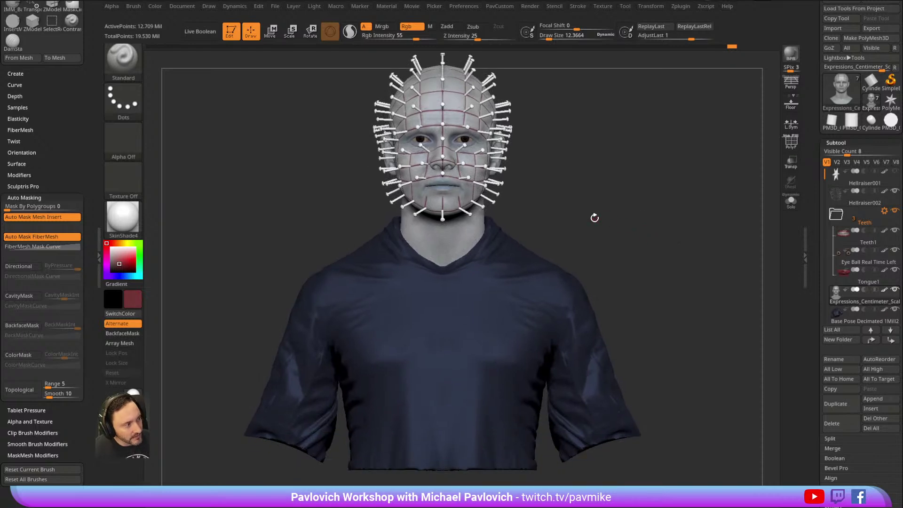
Turn off polypaint display on the shirt and pins, and set the color to white and the material to StartupMaterial.
{"action": "left_click_drag", "start_coordinate": [621, 210], "coordinate": [612, 235]}
{"action": "left_click", "coordinate": [884, 310], "text": "shift"}
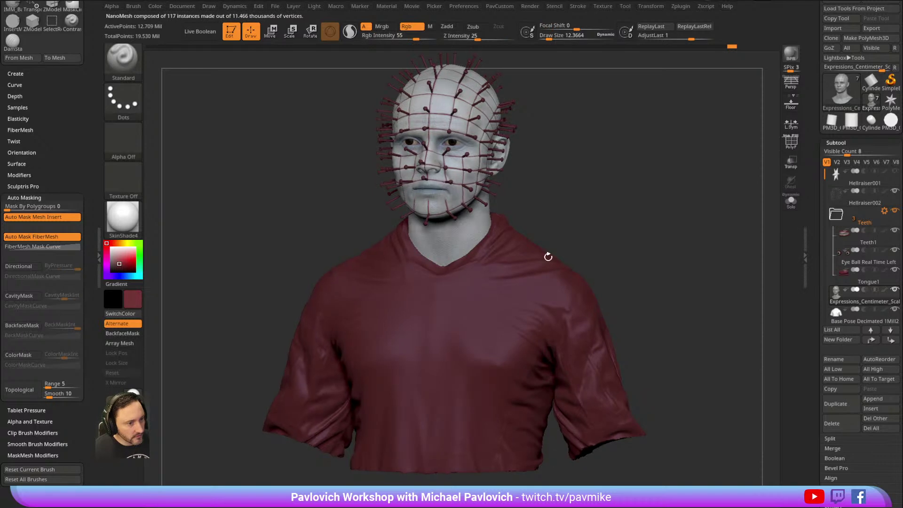
{"action": "left_click_drag", "start_coordinate": [125, 263], "coordinate": [110, 247]}
{"action": "left_click", "coordinate": [117, 221]}
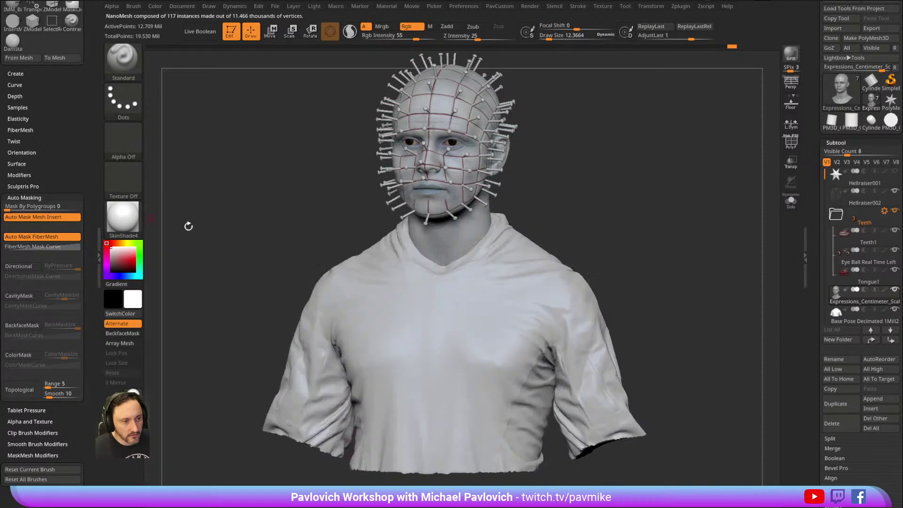
{"action": "left_click", "coordinate": [182, 226]}
{"action": "right_click_drag", "start_coordinate": [609, 233], "coordinate": [601, 218], "text": "alt"}
{"action": "mouse_move", "coordinate": [602, 218]}
{"action": "left_mouse_down"}
{"action": "mouse_move", "coordinate": [562, 228]}
{"action": "mouse_move", "coordinate": [567, 221]}
{"action": "left_mouse_up"}
{"action": "right_click_drag", "start_coordinate": [567, 221], "coordinate": [570, 237], "text": "alt"}
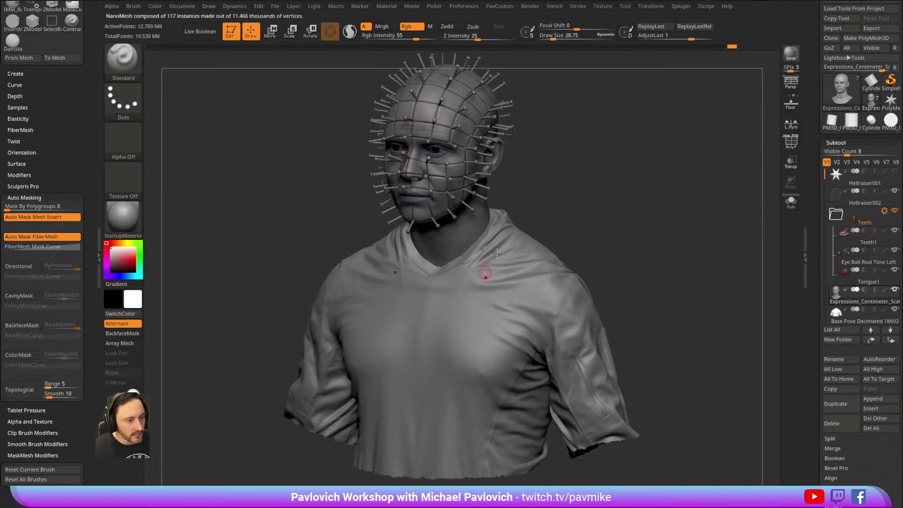
Choose the TrimDynamic brush and make the Base Pose Decimated 1Mill2 shirt the active subtool.
{"action": "key", "text": "b"}
{"action": "key", "text": "t"}
{"action": "key", "text": "d"}
{"action": "left_click_drag", "start_coordinate": [557, 186], "coordinate": [558, 219]}
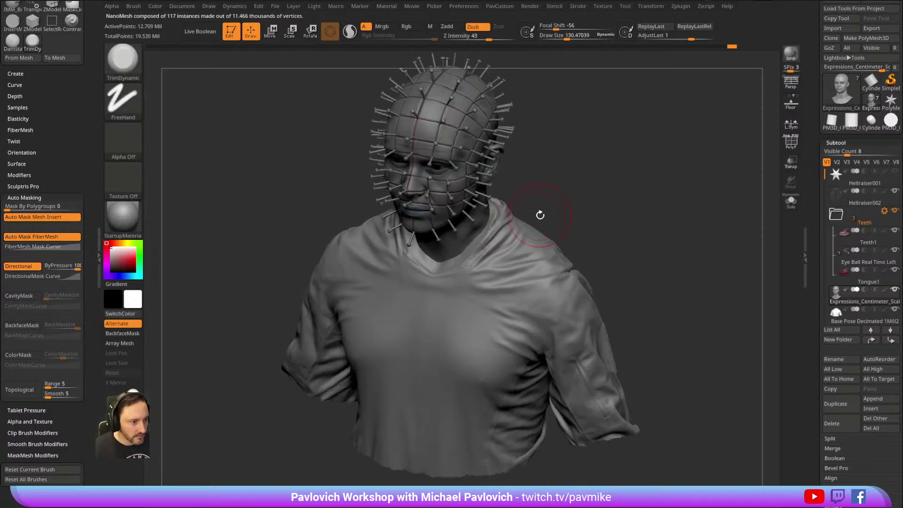
{"action": "left_click", "coordinate": [836, 320]}
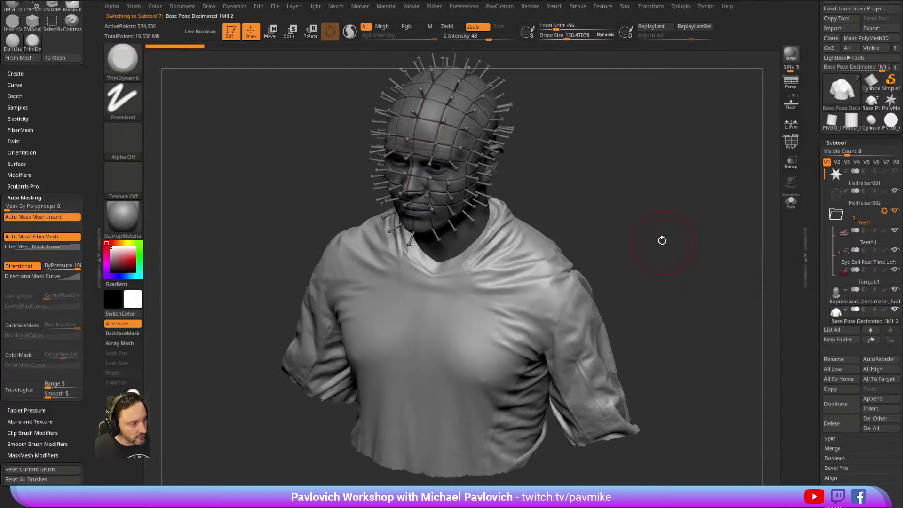
Flatten the shirt's collar, upper chest and shoulder seams with TrimDynamic strokes.
{"action": "left_click_drag", "start_coordinate": [663, 242], "coordinate": [606, 263]}
{"action": "left_click_drag", "start_coordinate": [493, 237], "coordinate": [485, 248]}
{"action": "mouse_move", "coordinate": [649, 160]}
{"action": "left_mouse_down"}
{"action": "mouse_move", "coordinate": [564, 197]}
{"action": "mouse_move", "coordinate": [521, 165]}
{"action": "left_mouse_up"}
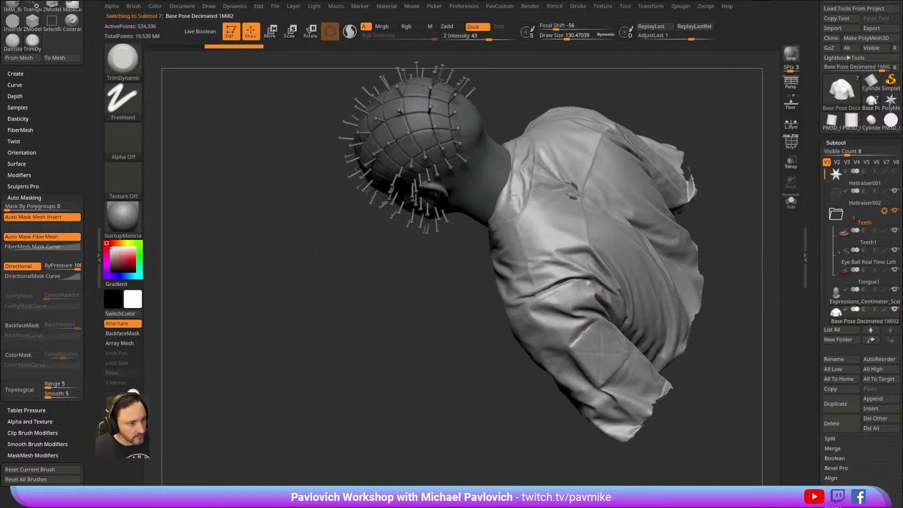
{"action": "left_click_drag", "start_coordinate": [705, 143], "coordinate": [568, 177]}
{"action": "left_click_drag", "start_coordinate": [627, 182], "coordinate": [462, 235]}
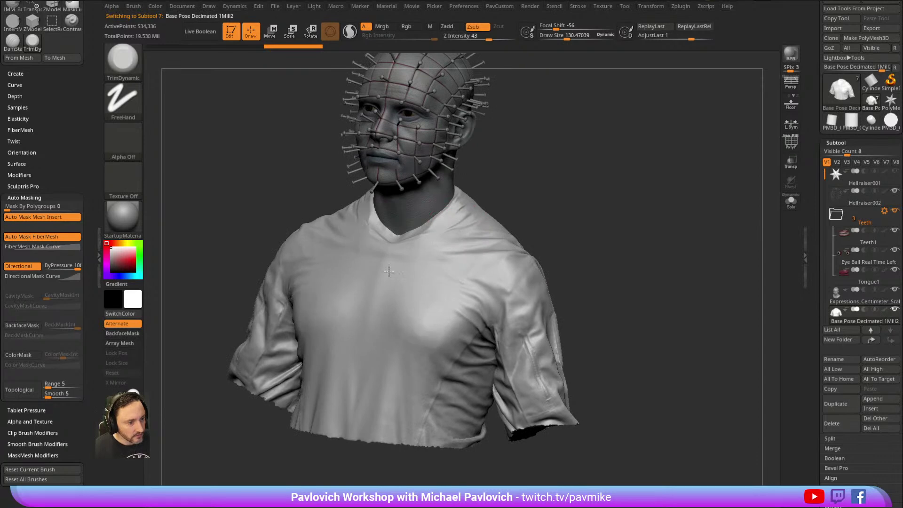
{"action": "left_click_drag", "start_coordinate": [547, 193], "coordinate": [545, 176], "text": "alt"}
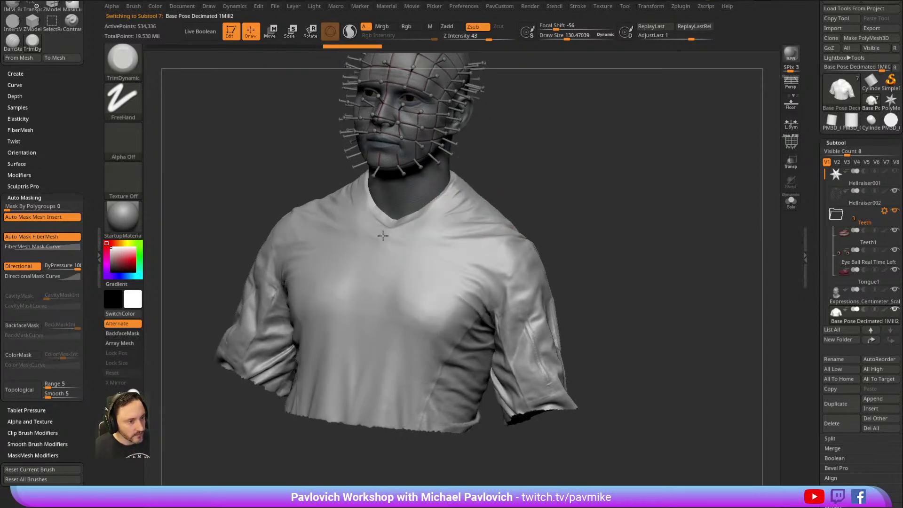
{"action": "left_click_drag", "start_coordinate": [405, 229], "coordinate": [486, 277]}
{"action": "mouse_move", "coordinate": [474, 239]}
{"action": "left_mouse_down"}
{"action": "mouse_move", "coordinate": [629, 165]}
{"action": "mouse_move", "coordinate": [618, 181]}
{"action": "mouse_move", "coordinate": [605, 174]}
{"action": "mouse_move", "coordinate": [526, 226]}
{"action": "mouse_move", "coordinate": [534, 200]}
{"action": "left_mouse_up"}
{"action": "left_click_drag", "start_coordinate": [621, 197], "coordinate": [513, 216]}
{"action": "mouse_move", "coordinate": [514, 201]}
{"action": "left_mouse_down"}
{"action": "mouse_move", "coordinate": [494, 227]}
{"action": "mouse_move", "coordinate": [512, 240]}
{"action": "left_mouse_up"}
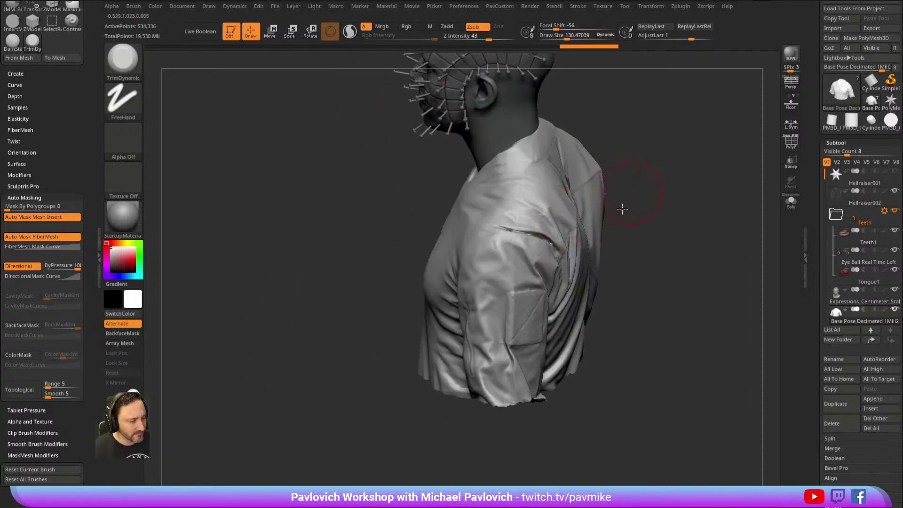
Smooth away the seams and folds on the shirt's shoulders, upper back, chest and sleeve patch.
{"action": "left_click_drag", "start_coordinate": [638, 205], "coordinate": [611, 218]}
{"action": "left_click_drag", "start_coordinate": [527, 221], "coordinate": [504, 232], "text": "shift"}
{"action": "left_click_drag", "start_coordinate": [649, 205], "coordinate": [533, 196]}
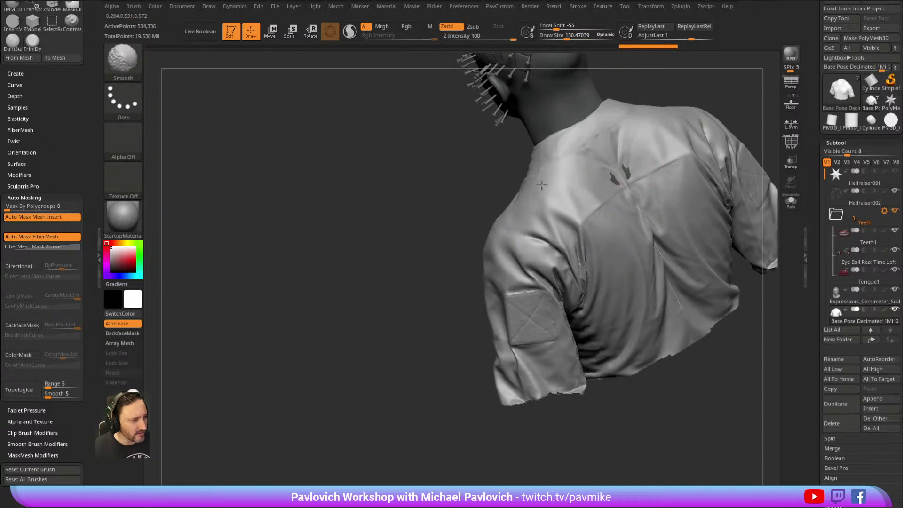
{"action": "mouse_move", "coordinate": [405, 288]}
{"action": "left_mouse_down"}
{"action": "mouse_move", "coordinate": [534, 196]}
{"action": "mouse_move", "coordinate": [614, 171]}
{"action": "left_mouse_up"}
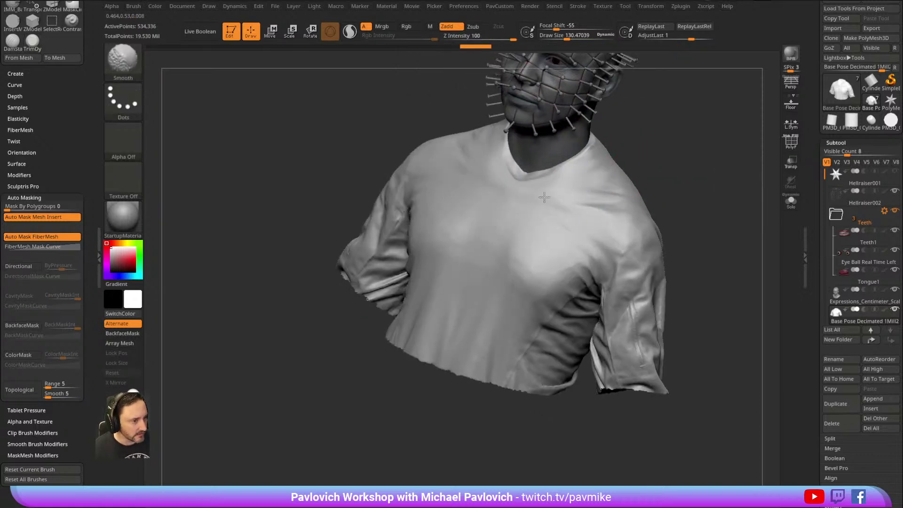
{"action": "left_click_drag", "start_coordinate": [525, 198], "coordinate": [574, 212]}
{"action": "mouse_move", "coordinate": [464, 353]}
{"action": "left_mouse_down"}
{"action": "mouse_move", "coordinate": [520, 409]}
{"action": "mouse_move", "coordinate": [526, 287]}
{"action": "left_mouse_up"}
{"action": "left_click_drag", "start_coordinate": [583, 245], "coordinate": [610, 241], "text": "shift"}
{"action": "left_click_drag", "start_coordinate": [645, 204], "coordinate": [696, 228]}
{"action": "mouse_move", "coordinate": [520, 299]}
{"action": "left_mouse_down", "text": "shift"}
{"action": "mouse_move", "coordinate": [550, 301]}
{"action": "mouse_move", "coordinate": [565, 319]}
{"action": "left_mouse_up", "text": "shift"}
{"action": "left_click_drag", "start_coordinate": [611, 299], "coordinate": [606, 313]}
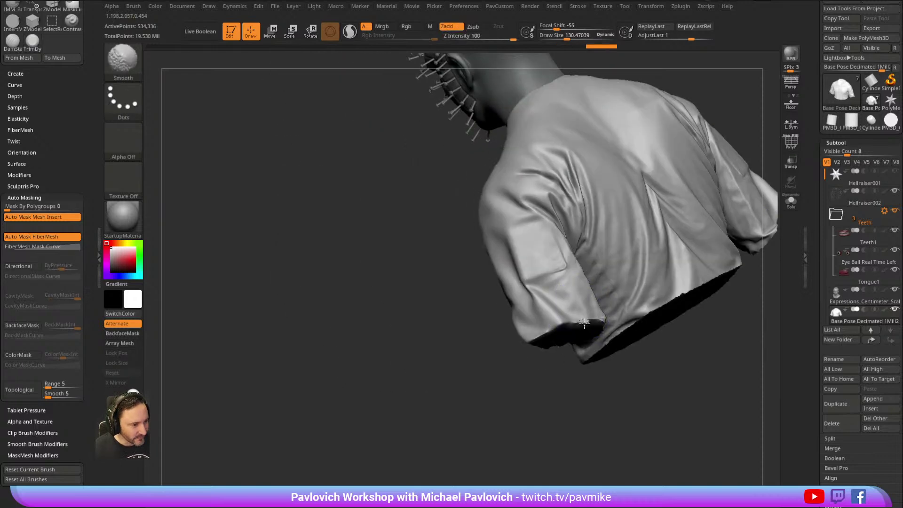
Enable Sculptris Pro and smooth the ragged edge around the shirt's open sleeve end.
{"action": "mouse_move", "coordinate": [575, 359]}
{"action": "left_mouse_down"}
{"action": "mouse_move", "coordinate": [587, 380]}
{"action": "mouse_move", "coordinate": [605, 332]}
{"action": "left_mouse_up"}
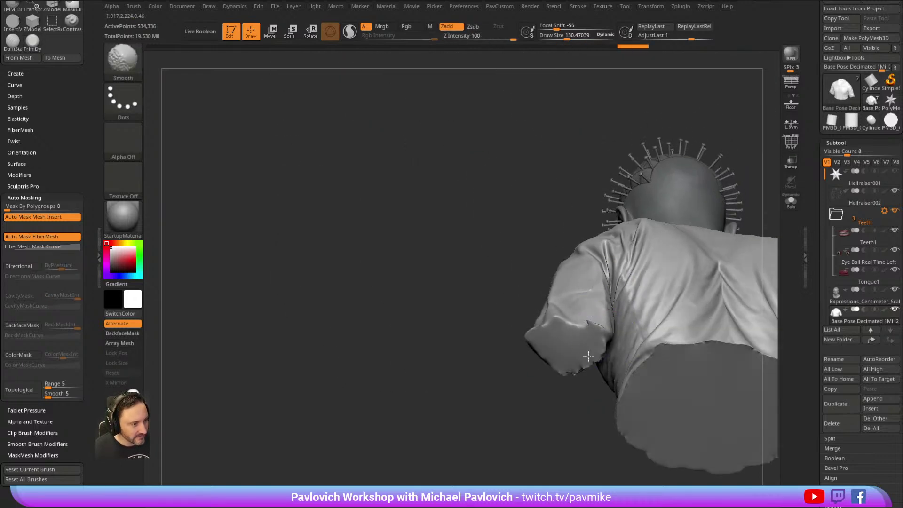
{"action": "key", "text": "shift"}
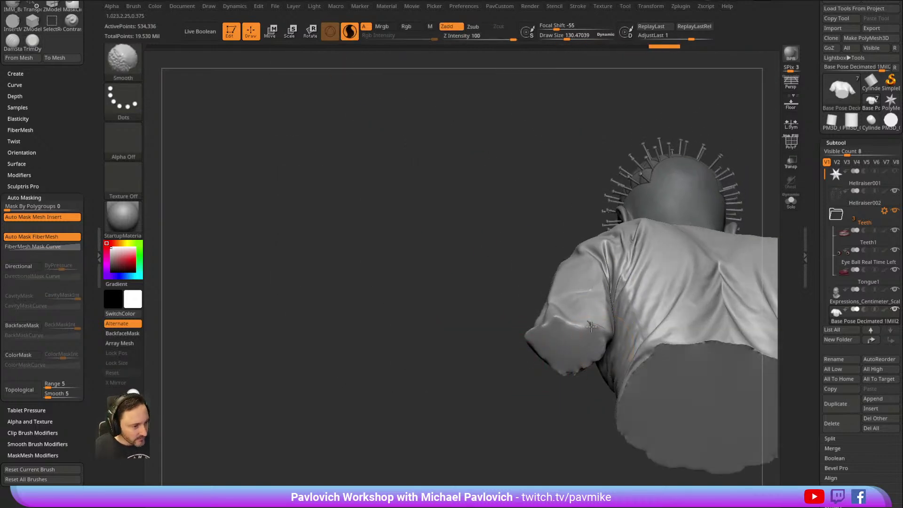
{"action": "left_click_drag", "start_coordinate": [545, 354], "coordinate": [470, 137]}
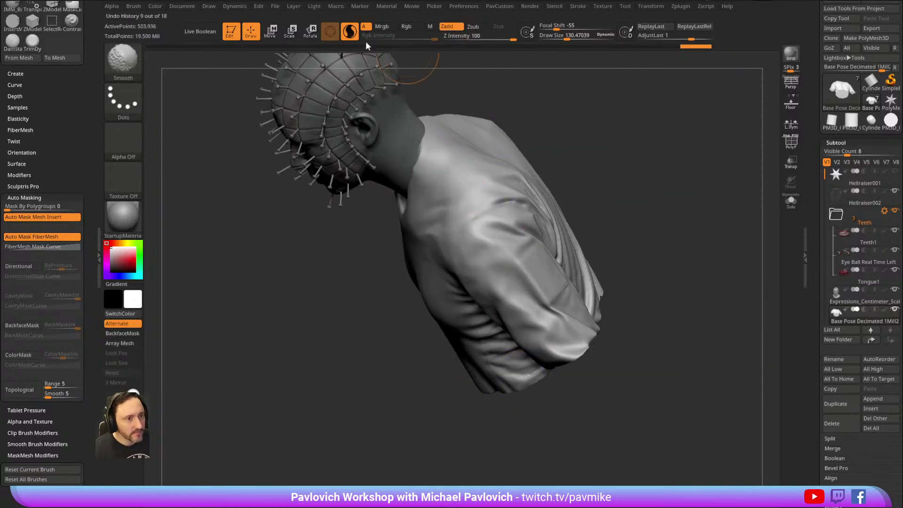
Remesh the shirt with DynaMesh and smooth its side folds, hem, armpits and sleeve openings.
{"action": "mouse_move", "coordinate": [479, 101]}
{"action": "left_mouse_down"}
{"action": "mouse_move", "coordinate": [582, 326]}
{"action": "mouse_move", "coordinate": [594, 308]}
{"action": "left_mouse_up"}
{"action": "left_click_drag", "start_coordinate": [660, 192], "coordinate": [683, 239], "text": "ctrl"}
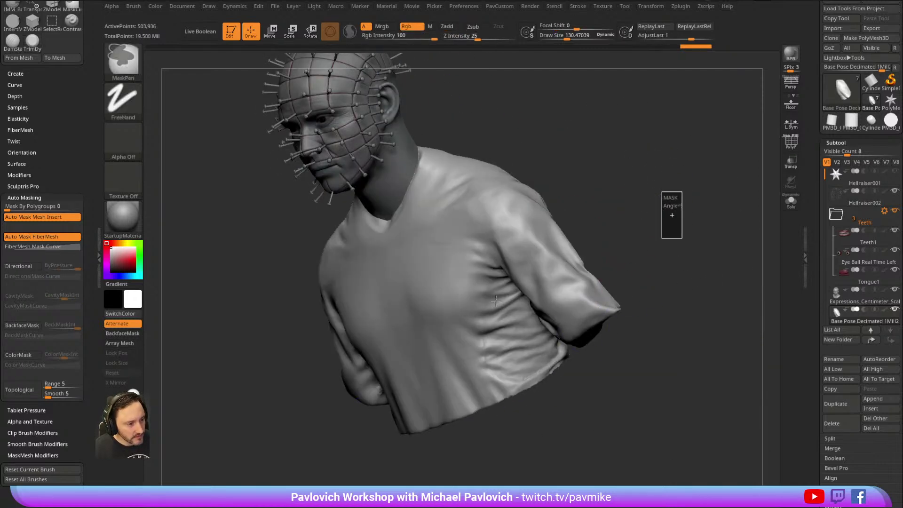
{"action": "mouse_move", "coordinate": [485, 269]}
{"action": "left_mouse_down", "text": "shift"}
{"action": "mouse_move", "coordinate": [501, 336]}
{"action": "mouse_move", "coordinate": [539, 374]}
{"action": "left_mouse_up", "text": "shift"}
{"action": "left_click_drag", "start_coordinate": [551, 414], "coordinate": [533, 377]}
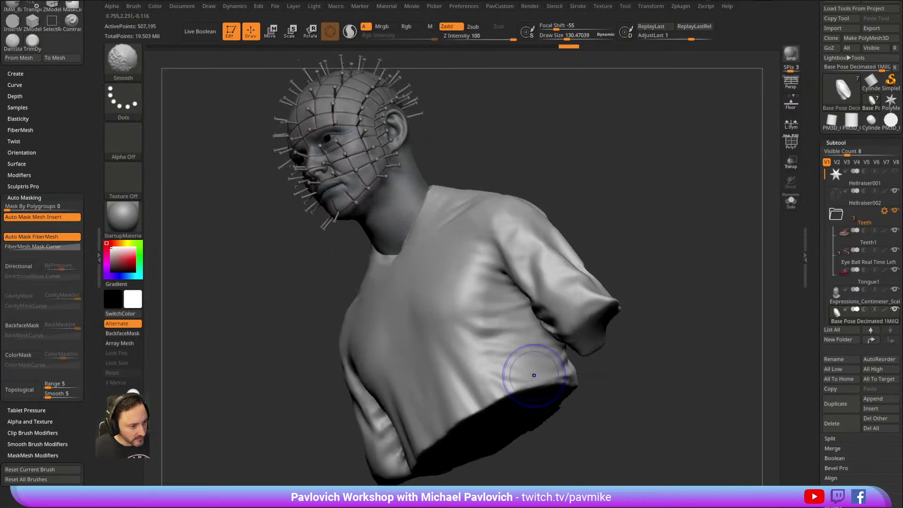
{"action": "left_click_drag", "start_coordinate": [592, 385], "coordinate": [594, 344]}
{"action": "mouse_move", "coordinate": [614, 306]}
{"action": "left_mouse_down", "text": "shift"}
{"action": "mouse_move", "coordinate": [599, 282]}
{"action": "mouse_move", "coordinate": [576, 286]}
{"action": "left_mouse_up", "text": "shift"}
{"action": "left_click_drag", "start_coordinate": [663, 331], "coordinate": [678, 310], "text": "shift"}
{"action": "mouse_move", "coordinate": [611, 141]}
{"action": "left_mouse_down"}
{"action": "mouse_move", "coordinate": [599, 224]}
{"action": "mouse_move", "coordinate": [630, 203]}
{"action": "mouse_move", "coordinate": [623, 198]}
{"action": "left_mouse_up"}
{"action": "mouse_move", "coordinate": [503, 174]}
{"action": "left_mouse_down"}
{"action": "mouse_move", "coordinate": [550, 236]}
{"action": "mouse_move", "coordinate": [555, 274]}
{"action": "mouse_move", "coordinate": [704, 242]}
{"action": "left_mouse_up"}
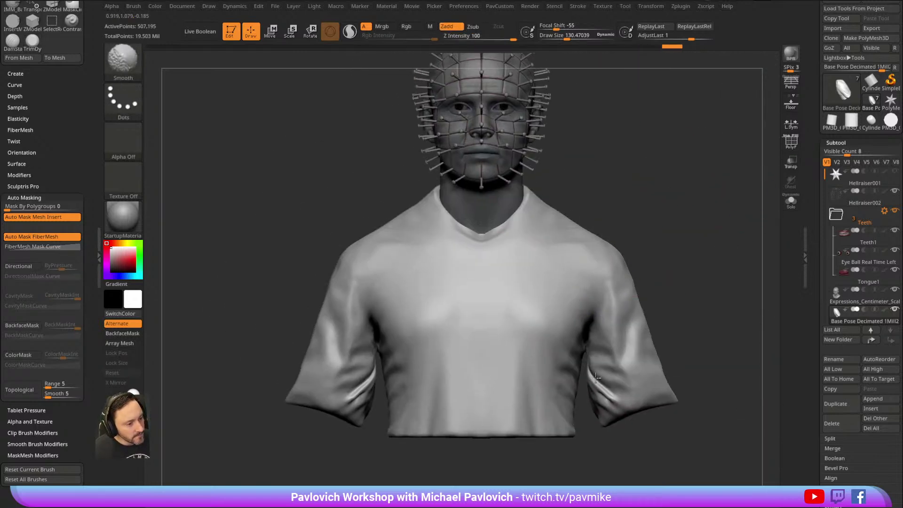
{"action": "left_click_drag", "start_coordinate": [593, 379], "coordinate": [579, 351], "text": "shift"}
Choose the Move Topological brush and adjust its size for reshaping the shirt's neckline.
{"action": "mouse_move", "coordinate": [659, 249]}
{"action": "left_mouse_down"}
{"action": "mouse_move", "coordinate": [655, 171]}
{"action": "mouse_move", "coordinate": [545, 243]}
{"action": "mouse_move", "coordinate": [637, 167]}
{"action": "mouse_move", "coordinate": [669, 177]}
{"action": "mouse_move", "coordinate": [656, 197]}
{"action": "left_mouse_up"}
{"action": "key", "text": "s"}
{"action": "left_click_drag", "start_coordinate": [551, 264], "coordinate": [538, 264]}
{"action": "key", "text": "b"}
{"action": "key", "text": "m"}
{"action": "key", "text": "t"}
{"action": "mouse_move", "coordinate": [584, 223]}
{"action": "left_mouse_down"}
{"action": "mouse_move", "coordinate": [667, 202]}
{"action": "mouse_move", "coordinate": [628, 180]}
{"action": "left_mouse_up"}
{"action": "mouse_move", "coordinate": [616, 214]}
{"action": "left_mouse_down", "text": "alt"}
{"action": "mouse_move", "coordinate": [637, 237]}
{"action": "mouse_move", "coordinate": [492, 272]}
{"action": "mouse_move", "coordinate": [529, 250]}
{"action": "mouse_move", "coordinate": [504, 261]}
{"action": "left_mouse_up", "text": "alt"}
Mask the shirt's body topologically so only a band around the neckline stays unmasked.
{"action": "key", "text": "ctrl"}
{"action": "key", "text": "w"}
{"action": "mouse_move", "coordinate": [528, 177]}
{"action": "left_mouse_down"}
{"action": "mouse_move", "coordinate": [683, 111]}
{"action": "mouse_move", "coordinate": [667, 177]}
{"action": "mouse_move", "coordinate": [517, 303]}
{"action": "left_mouse_up"}
{"action": "left_click", "coordinate": [518, 302], "text": "alt"}
{"action": "left_click_drag", "start_coordinate": [553, 263], "coordinate": [542, 216]}
{"action": "key", "text": "q"}
Pull the unmasked neckline up around the neck to form a tall standing collar with the Move Topological brush.
{"action": "right_click_drag", "start_coordinate": [560, 234], "coordinate": [554, 250]}
{"action": "key", "text": "s"}
{"action": "left_click_drag", "start_coordinate": [554, 250], "coordinate": [567, 249]}
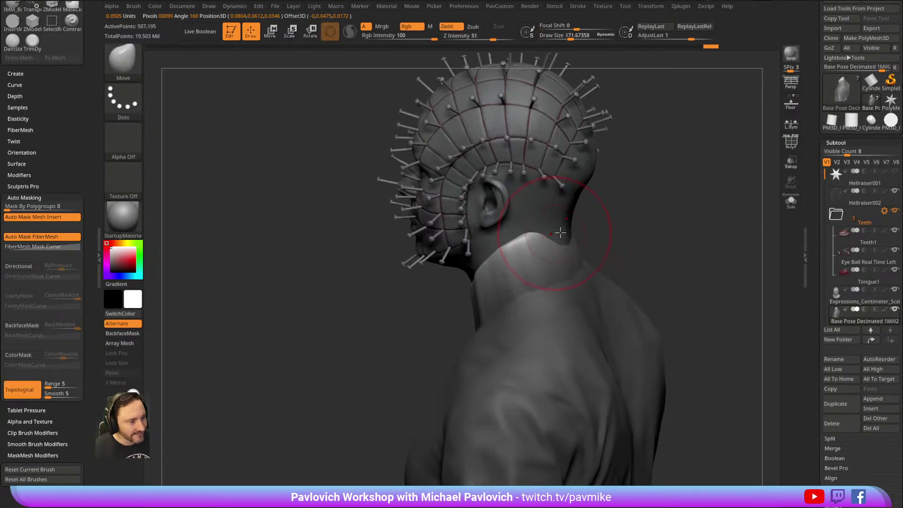
{"action": "mouse_move", "coordinate": [608, 218]}
{"action": "right_mouse_down"}
{"action": "mouse_move", "coordinate": [459, 264]}
{"action": "mouse_move", "coordinate": [555, 245]}
{"action": "mouse_move", "coordinate": [613, 207]}
{"action": "mouse_move", "coordinate": [596, 214]}
{"action": "mouse_move", "coordinate": [639, 222]}
{"action": "mouse_move", "coordinate": [687, 216]}
{"action": "mouse_move", "coordinate": [616, 205]}
{"action": "mouse_move", "coordinate": [486, 276]}
{"action": "right_mouse_up"}
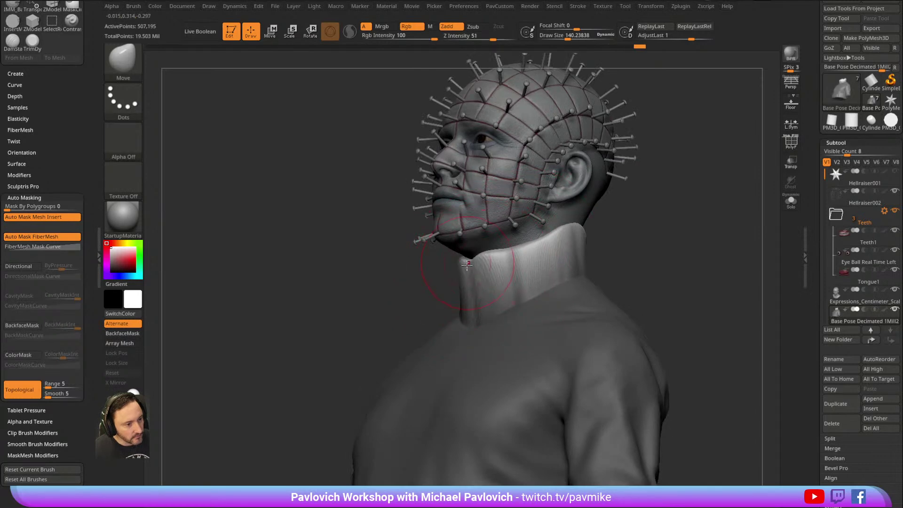
{"action": "mouse_move", "coordinate": [564, 235]}
{"action": "right_mouse_down"}
{"action": "mouse_move", "coordinate": [613, 226]}
{"action": "mouse_move", "coordinate": [603, 239]}
{"action": "right_mouse_up"}
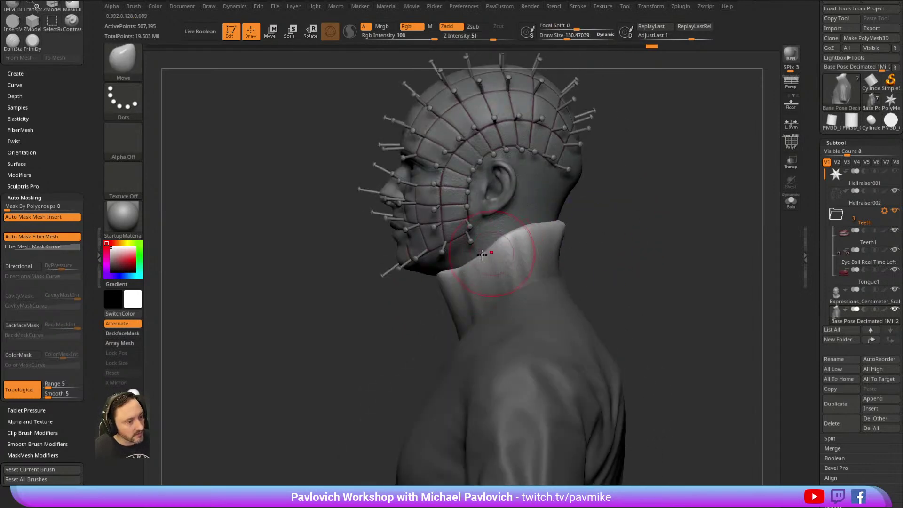
{"action": "mouse_move", "coordinate": [623, 219]}
{"action": "right_mouse_down"}
{"action": "mouse_move", "coordinate": [576, 226]}
{"action": "mouse_move", "coordinate": [691, 197]}
{"action": "mouse_move", "coordinate": [630, 207]}
{"action": "mouse_move", "coordinate": [571, 234]}
{"action": "right_mouse_up"}
Smooth the raised collar, clear the mask and remesh the shirt with DynaMesh at resolution 248.
{"action": "key", "text": "space"}
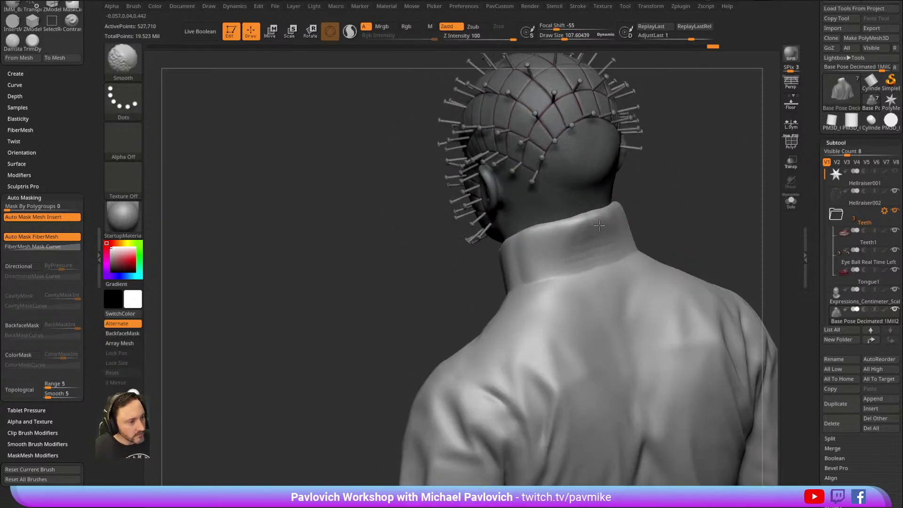
{"action": "left_click_drag", "start_coordinate": [687, 165], "coordinate": [722, 236], "text": "ctrl"}
{"action": "right_click_drag", "start_coordinate": [641, 209], "coordinate": [659, 192]}
{"action": "key", "text": "space"}
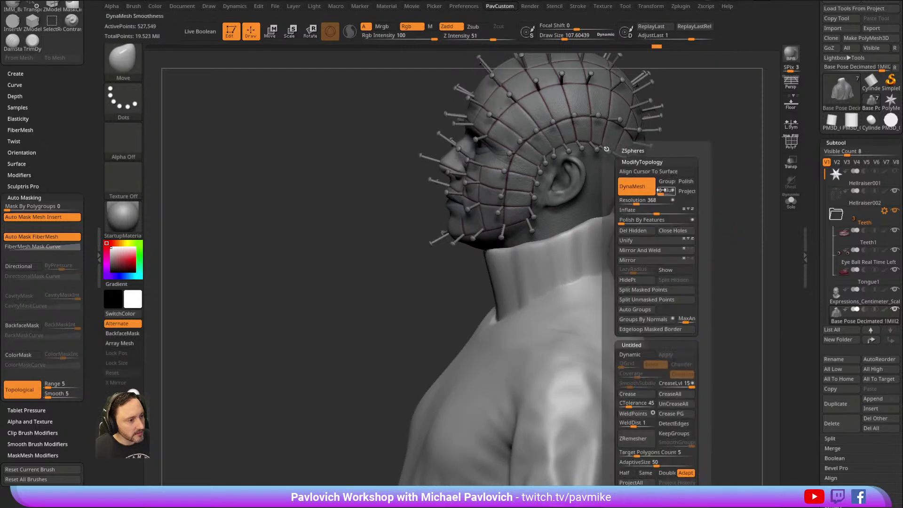
{"action": "left_click_drag", "start_coordinate": [672, 211], "coordinate": [681, 252], "text": "ctrl"}
Reshape the collar's upper edge under the jaw and along the sides of the neck with a smaller Move Topological brush.
{"action": "mouse_move", "coordinate": [513, 266]}
{"action": "right_mouse_down", "text": "shift"}
{"action": "mouse_move", "coordinate": [705, 216]}
{"action": "mouse_move", "coordinate": [633, 196]}
{"action": "right_mouse_up", "text": "shift"}
{"action": "mouse_move", "coordinate": [453, 262]}
{"action": "left_mouse_down"}
{"action": "mouse_move", "coordinate": [463, 272]}
{"action": "mouse_move", "coordinate": [447, 258]}
{"action": "left_mouse_up"}
{"action": "mouse_move", "coordinate": [451, 256]}
{"action": "right_mouse_down"}
{"action": "mouse_move", "coordinate": [446, 224]}
{"action": "mouse_move", "coordinate": [431, 216]}
{"action": "right_mouse_up"}
{"action": "key", "text": "s"}
{"action": "mouse_move", "coordinate": [441, 215]}
{"action": "left_mouse_down"}
{"action": "mouse_move", "coordinate": [470, 245]}
{"action": "mouse_move", "coordinate": [507, 252]}
{"action": "left_mouse_up"}
{"action": "right_click_drag", "start_coordinate": [613, 268], "coordinate": [495, 244]}
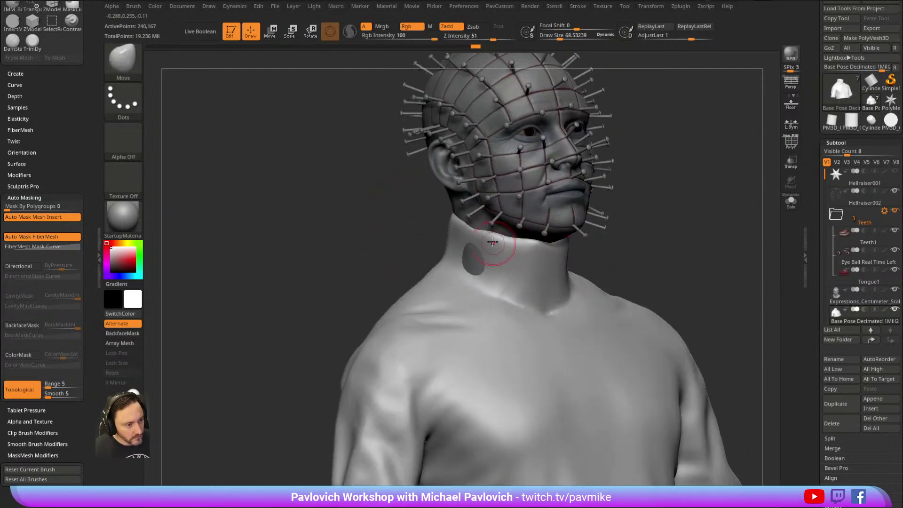
{"action": "left_click_drag", "start_coordinate": [475, 233], "coordinate": [478, 230]}
Choose the Clay brush and build up the collar's side where the neck pokes through.
{"action": "mouse_move", "coordinate": [597, 249]}
{"action": "right_mouse_down"}
{"action": "mouse_move", "coordinate": [625, 247]}
{"action": "mouse_move", "coordinate": [617, 198]}
{"action": "mouse_move", "coordinate": [543, 234]}
{"action": "right_mouse_up"}
{"action": "key", "text": "b"}
{"action": "key", "text": "m"}
{"action": "key", "text": "a"}
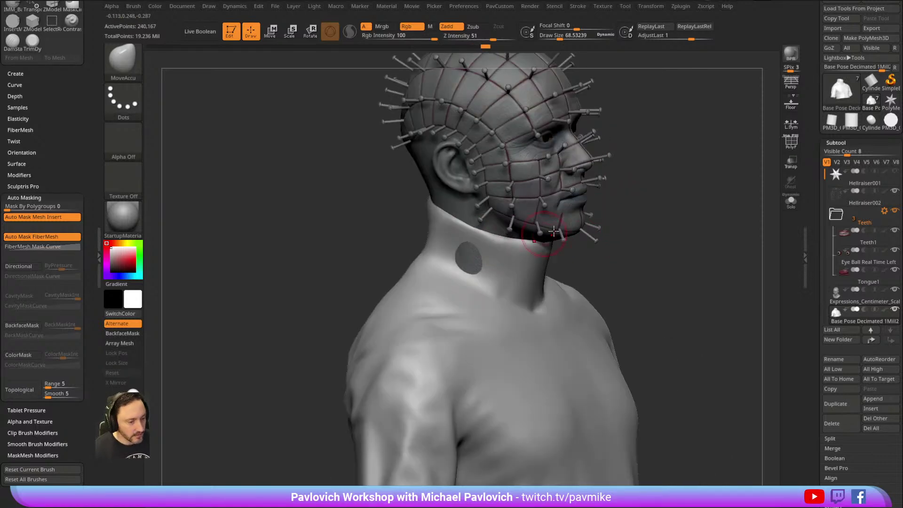
{"action": "key", "text": "b"}
{"action": "key", "text": "c"}
{"action": "key", "text": "l"}
{"action": "right_click_drag", "start_coordinate": [627, 231], "coordinate": [622, 234]}
{"action": "mouse_move", "coordinate": [458, 256]}
{"action": "left_mouse_down"}
{"action": "mouse_move", "coordinate": [482, 272]}
{"action": "mouse_move", "coordinate": [480, 265]}
{"action": "left_mouse_up"}
Smooth the collar's front and the crease where it meets the chest.
{"action": "key", "text": "shift"}
{"action": "right_click_drag", "start_coordinate": [504, 260], "coordinate": [532, 263], "text": "shift"}
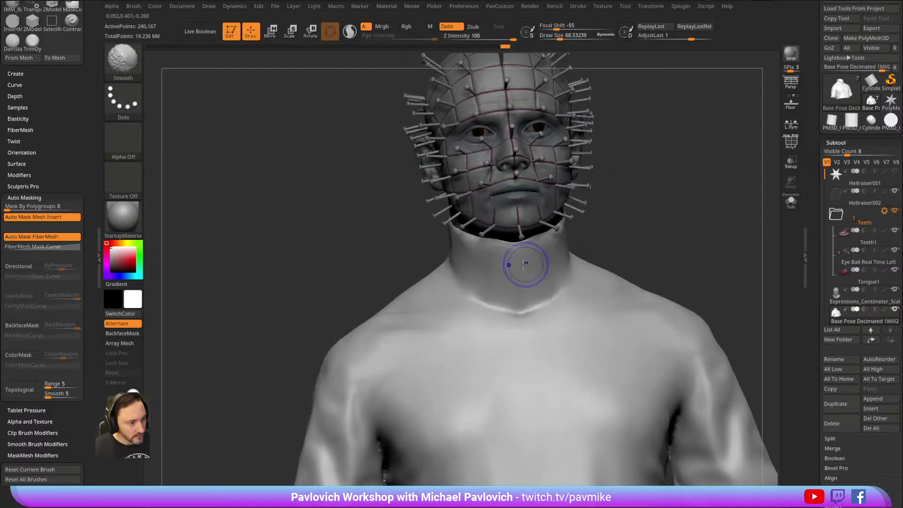
{"action": "left_click_drag", "start_coordinate": [528, 301], "coordinate": [498, 306], "text": "shift"}
{"action": "right_click_drag", "start_coordinate": [668, 246], "coordinate": [674, 246], "text": "shift"}
{"action": "right_click_drag", "start_coordinate": [674, 246], "coordinate": [646, 224], "text": "ctrl"}
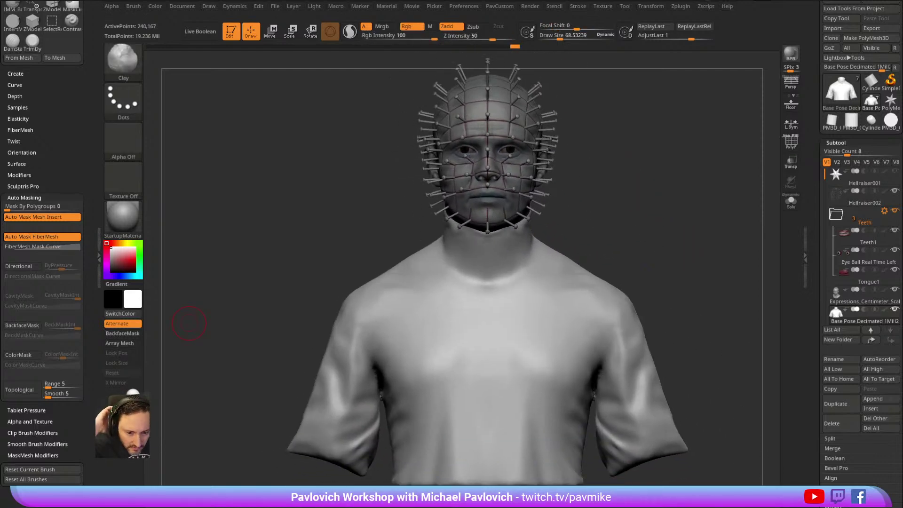
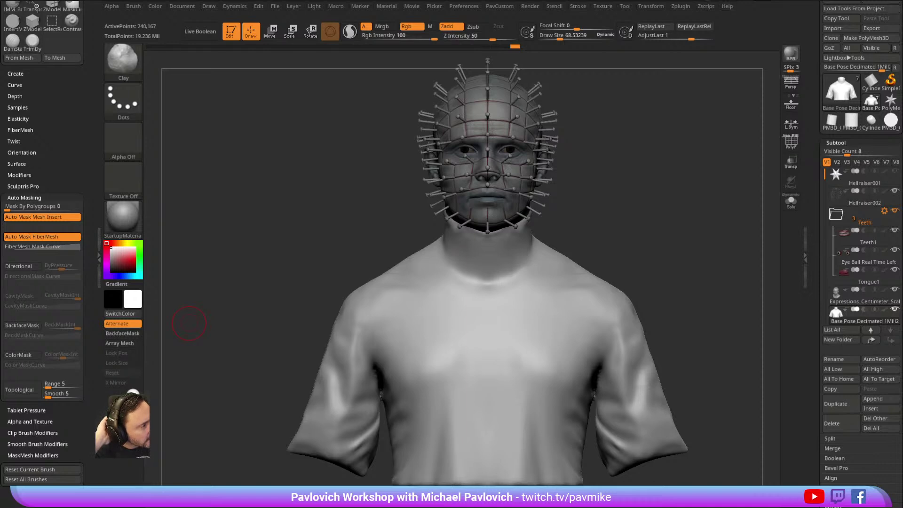
Isolate the shirt with its polyframe shown and turn on BackfaceMask for the masking brush.
{"action": "mouse_move", "coordinate": [189, 323]}
{"action": "left_mouse_down"}
{"action": "mouse_move", "coordinate": [633, 188]}
{"action": "mouse_move", "coordinate": [658, 207]}
{"action": "mouse_move", "coordinate": [596, 196]}
{"action": "mouse_move", "coordinate": [532, 223]}
{"action": "mouse_move", "coordinate": [588, 192]}
{"action": "mouse_move", "coordinate": [591, 179]}
{"action": "left_mouse_up"}
{"action": "mouse_move", "coordinate": [649, 167]}
{"action": "left_mouse_down"}
{"action": "mouse_move", "coordinate": [734, 145]}
{"action": "mouse_move", "coordinate": [672, 187]}
{"action": "mouse_move", "coordinate": [448, 231]}
{"action": "left_mouse_up"}
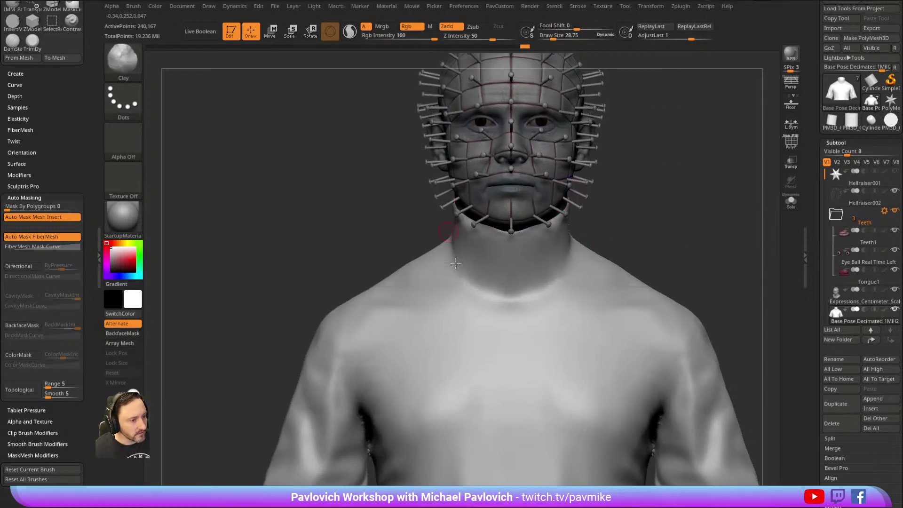
{"action": "left_click_drag", "start_coordinate": [717, 228], "coordinate": [658, 187], "text": "alt"}
{"action": "left_click", "coordinate": [791, 202]}
{"action": "left_click", "coordinate": [794, 148]}
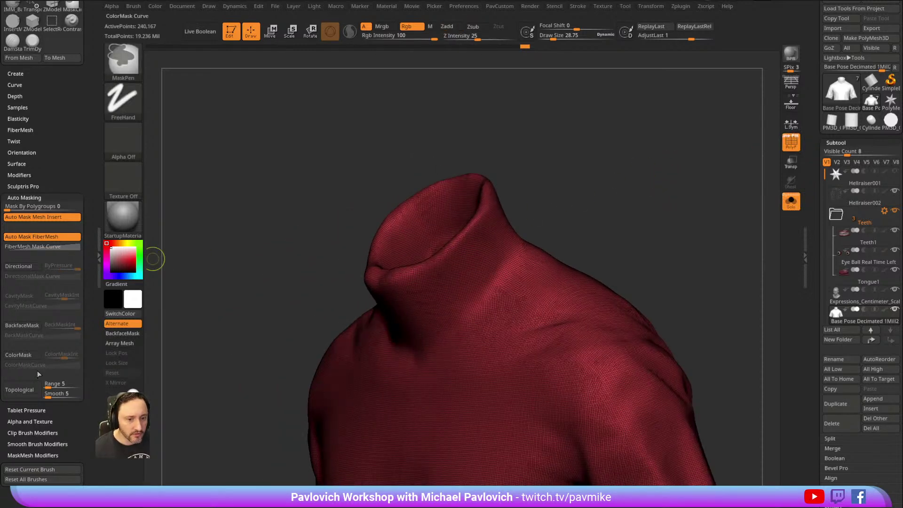
{"action": "left_click", "coordinate": [30, 326], "text": "ctrl"}
Paint a mask band all the way around the outside of the collar using a mask brush size of about 44.
{"action": "key", "text": "s"}
{"action": "mouse_move", "coordinate": [429, 184]}
{"action": "left_mouse_down"}
{"action": "mouse_move", "coordinate": [440, 252]}
{"action": "mouse_move", "coordinate": [392, 259]}
{"action": "mouse_move", "coordinate": [460, 220]}
{"action": "mouse_move", "coordinate": [506, 174]}
{"action": "left_mouse_up"}
{"action": "left_click_drag", "start_coordinate": [541, 177], "coordinate": [515, 185]}
{"action": "mouse_move", "coordinate": [455, 214]}
{"action": "left_mouse_down", "text": "ctrl"}
{"action": "mouse_move", "coordinate": [430, 232]}
{"action": "mouse_move", "coordinate": [484, 189]}
{"action": "left_mouse_up", "text": "ctrl"}
{"action": "right_click_drag", "start_coordinate": [485, 189], "coordinate": [514, 179]}
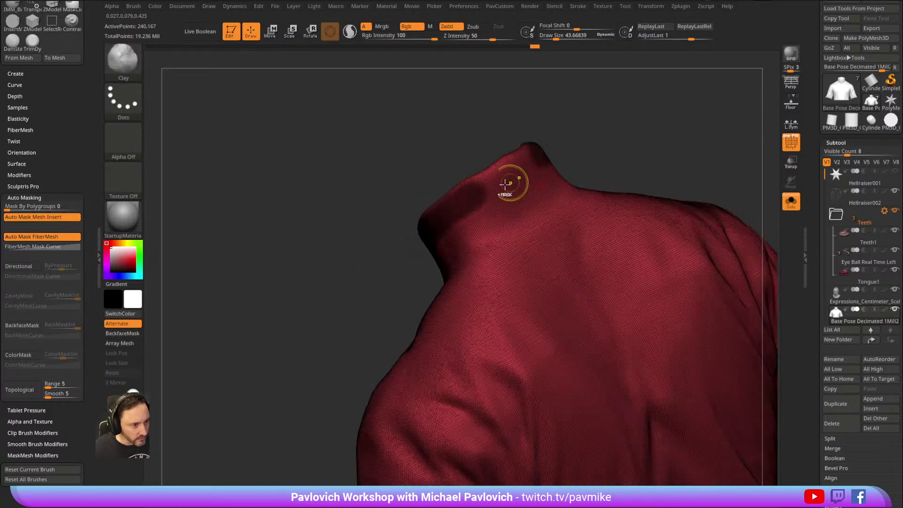
{"action": "right_click_drag", "start_coordinate": [608, 123], "coordinate": [670, 139]}
{"action": "mouse_move", "coordinate": [371, 284]}
{"action": "left_mouse_down", "text": "ctrl"}
{"action": "mouse_move", "coordinate": [400, 268]}
{"action": "mouse_move", "coordinate": [369, 308]}
{"action": "mouse_move", "coordinate": [406, 308]}
{"action": "left_mouse_up", "text": "ctrl"}
{"action": "right_click_drag", "start_coordinate": [406, 308], "coordinate": [402, 270]}
{"action": "left_click_drag", "start_coordinate": [421, 276], "coordinate": [480, 243], "text": "ctrl"}
{"action": "right_click_drag", "start_coordinate": [536, 193], "coordinate": [470, 238]}
{"action": "mouse_move", "coordinate": [451, 243]}
{"action": "left_mouse_down", "text": "ctrl"}
{"action": "mouse_move", "coordinate": [439, 254]}
{"action": "mouse_move", "coordinate": [480, 229]}
{"action": "left_mouse_up", "text": "ctrl"}
{"action": "right_click_drag", "start_coordinate": [485, 228], "coordinate": [531, 212]}
{"action": "mouse_move", "coordinate": [530, 211]}
{"action": "left_mouse_down", "text": "ctrl"}
{"action": "mouse_move", "coordinate": [458, 249]}
{"action": "mouse_move", "coordinate": [533, 192]}
{"action": "left_mouse_up", "text": "ctrl"}
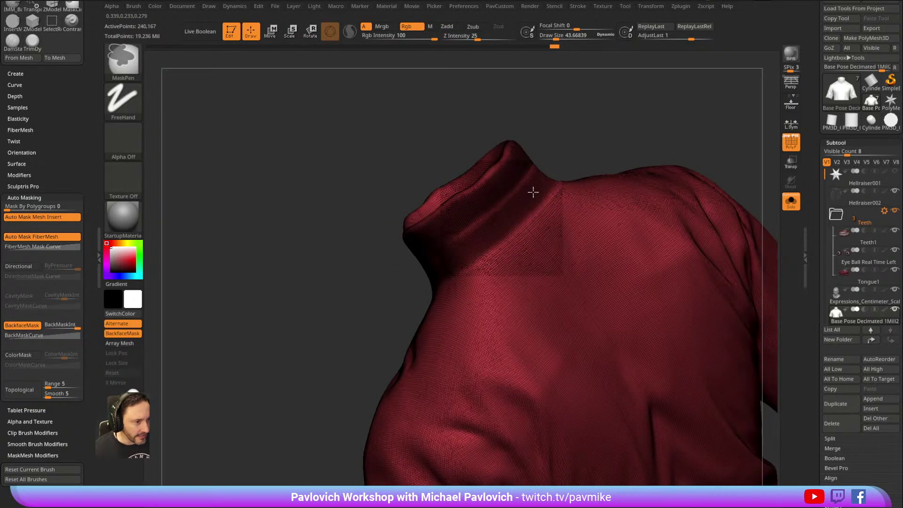
Apply Edgeloop Masked Border to the collar band and clear the mask.
{"action": "mouse_move", "coordinate": [635, 141]}
{"action": "right_mouse_down", "text": "shift"}
{"action": "mouse_move", "coordinate": [554, 216]}
{"action": "mouse_move", "coordinate": [595, 185]}
{"action": "right_mouse_up", "text": "shift"}
{"action": "key", "text": "2"}
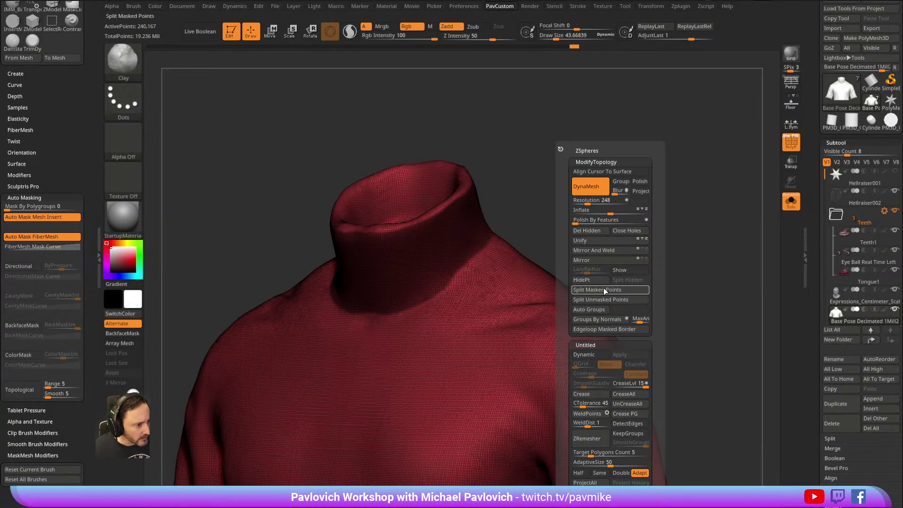
{"action": "left_click", "coordinate": [610, 329]}
{"action": "left_click_drag", "start_coordinate": [582, 179], "coordinate": [596, 181], "text": "ctrl"}
Isolate the collar band's polygroup and split it from the hidden shirt into its own subtool.
{"action": "mouse_move", "coordinate": [598, 181]}
{"action": "right_mouse_down", "text": "alt"}
{"action": "mouse_move", "coordinate": [611, 216]}
{"action": "mouse_move", "coordinate": [649, 201]}
{"action": "mouse_move", "coordinate": [663, 206]}
{"action": "right_mouse_up", "text": "alt"}
{"action": "left_click", "coordinate": [488, 267], "text": "ctrl+shift"}
{"action": "key", "text": "2"}
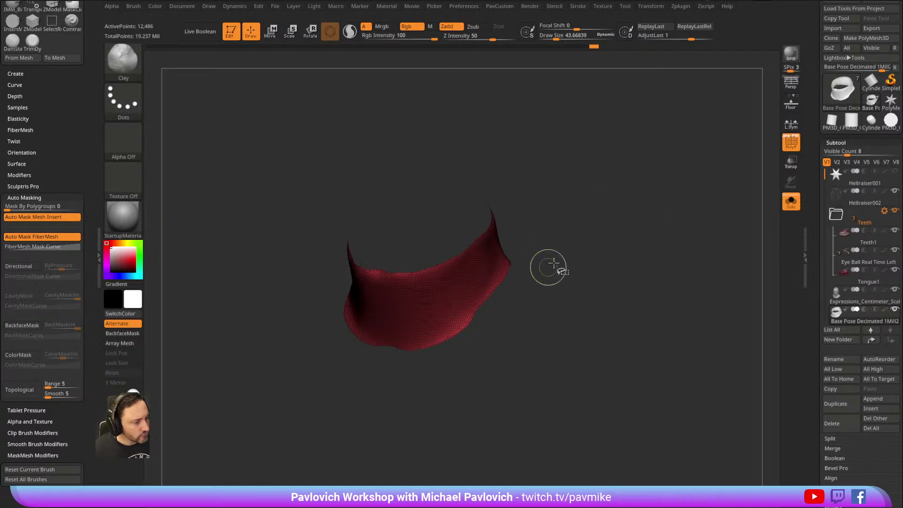
{"action": "left_click", "coordinate": [621, 248], "text": "ctrl+shift"}
{"action": "left_click", "coordinate": [504, 256], "text": "ctrl+shift"}
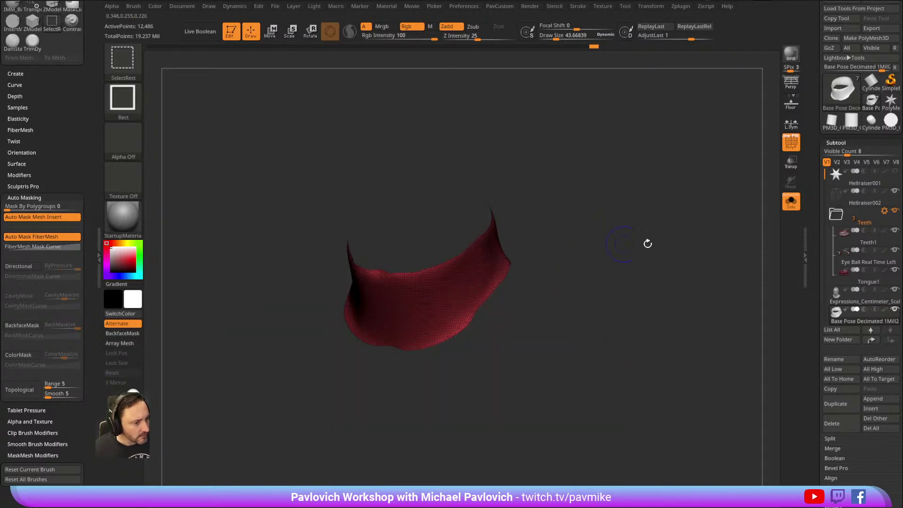
{"action": "key", "text": "space"}
{"action": "left_click", "coordinate": [684, 279]}
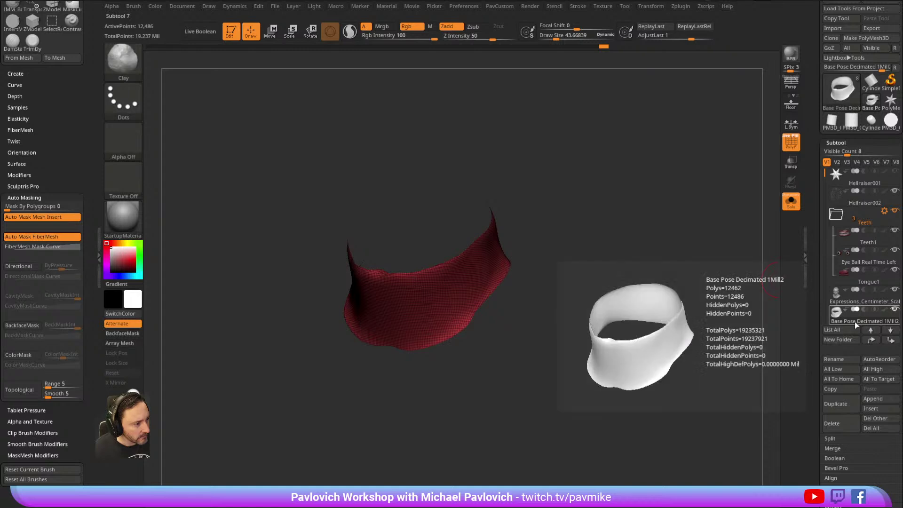
Make the Base Pose Decimated 1Mill3 shirt the active subtool and assign polygroups to its separate pieces with Auto Groups.
{"action": "scroll", "coordinate": [814, 160], "scroll_direction": "down", "scroll_amount": 10}
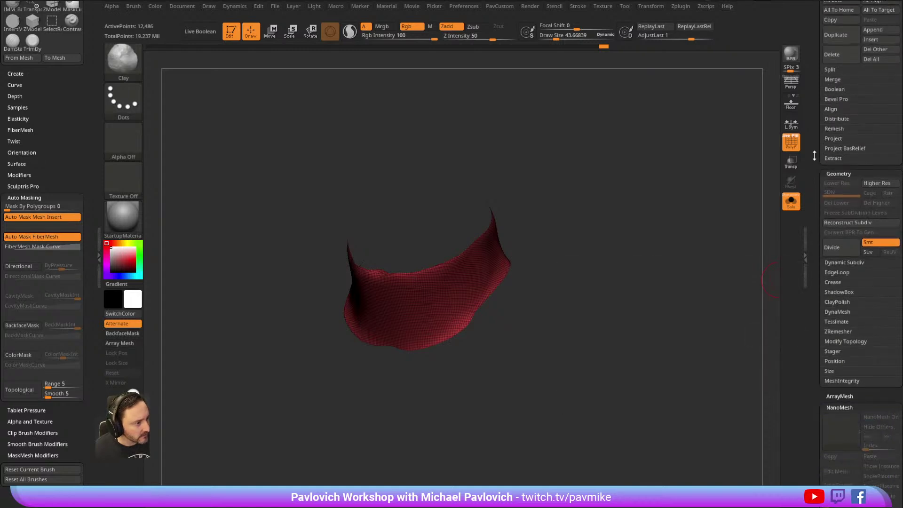
{"action": "scroll", "coordinate": [815, 160], "scroll_direction": "down", "scroll_amount": 4}
{"action": "key", "text": "shift"}
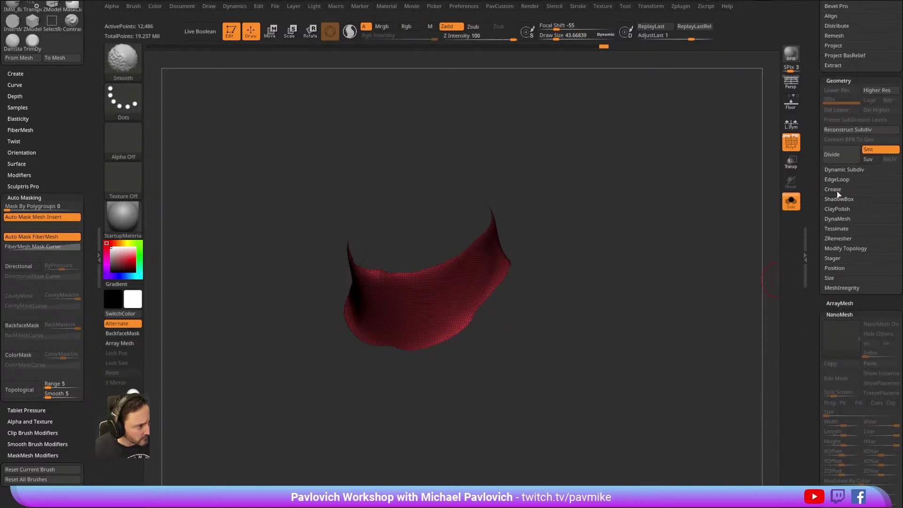
{"action": "scroll", "coordinate": [835, 181], "scroll_direction": "up", "scroll_amount": 14}
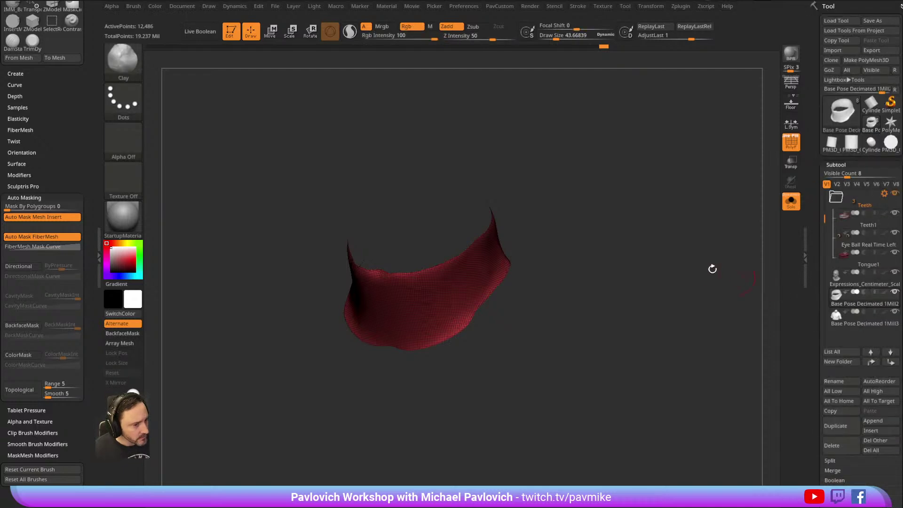
{"action": "left_click_drag", "start_coordinate": [736, 277], "coordinate": [764, 216]}
{"action": "left_click", "coordinate": [854, 322]}
{"action": "mouse_move", "coordinate": [657, 230]}
{"action": "left_mouse_down"}
{"action": "mouse_move", "coordinate": [685, 210]}
{"action": "mouse_move", "coordinate": [655, 235]}
{"action": "left_mouse_up"}
{"action": "key", "text": "2"}
{"action": "left_click", "coordinate": [635, 309]}
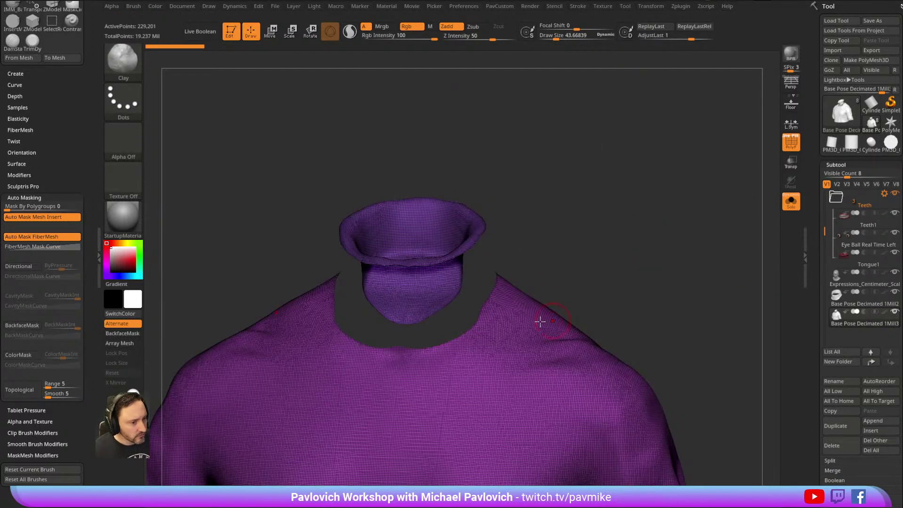
Isolate the shirt's outer body and delete the hidden inner neck piece.
{"action": "right_click_drag", "start_coordinate": [552, 320], "coordinate": [558, 324]}
{"action": "left_click", "coordinate": [559, 322], "text": "ctrl+shift"}
{"action": "key", "text": "2"}
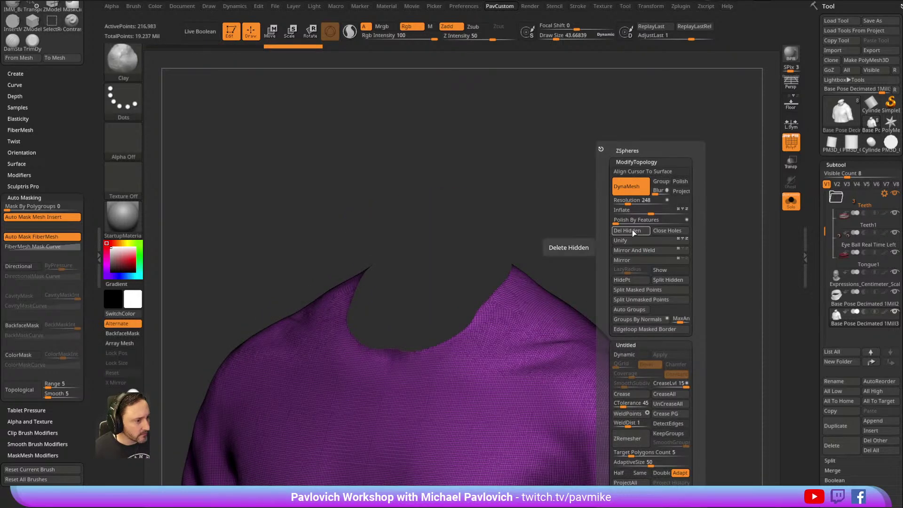
{"action": "left_click", "coordinate": [619, 234]}
Close the shirt's open neck hole and smooth the new cap surface.
{"action": "left_click_drag", "start_coordinate": [619, 235], "coordinate": [659, 263], "text": "alt"}
{"action": "key", "text": "space"}
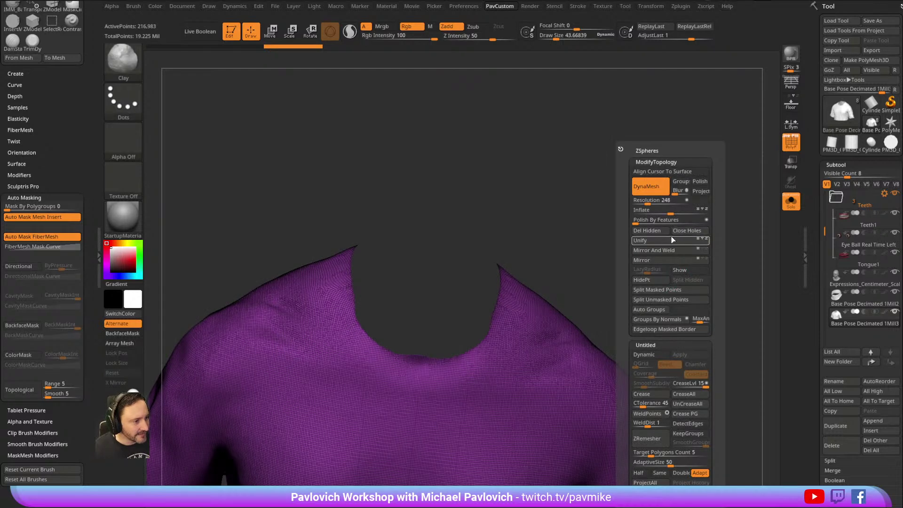
{"action": "left_click", "coordinate": [686, 231]}
{"action": "key", "text": "ctrl"}
{"action": "mouse_move", "coordinate": [685, 268]}
{"action": "left_mouse_down"}
{"action": "mouse_move", "coordinate": [621, 224]}
{"action": "mouse_move", "coordinate": [476, 329]}
{"action": "left_mouse_up"}
{"action": "key", "text": "shift"}
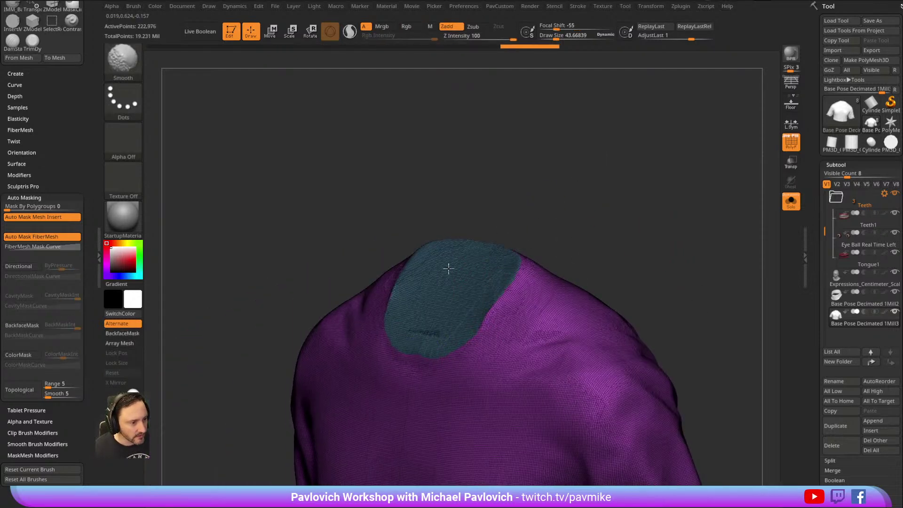
Turn off Solo to show the whole figure and make the collar band the active subtool.
{"action": "left_click", "coordinate": [791, 201]}
{"action": "left_click", "coordinate": [499, 253], "text": "alt"}
{"action": "left_click_drag", "start_coordinate": [564, 225], "coordinate": [563, 244], "text": "shift"}
{"action": "left_click_drag", "start_coordinate": [619, 207], "coordinate": [596, 245], "text": "alt"}
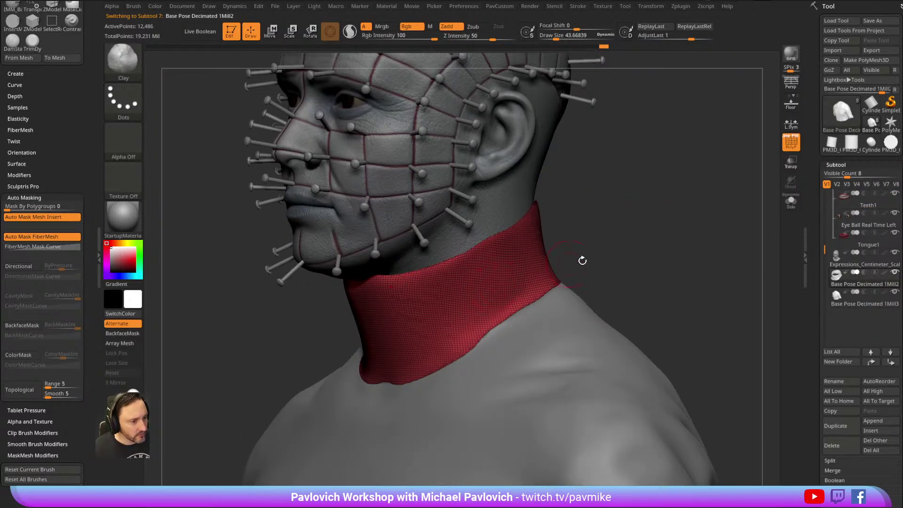
Reduce the collar band with repeated ZRemesher passes using Half and an AdaptiveSize of 0.
{"action": "key", "text": "5"}
{"action": "left_click", "coordinate": [576, 438]}
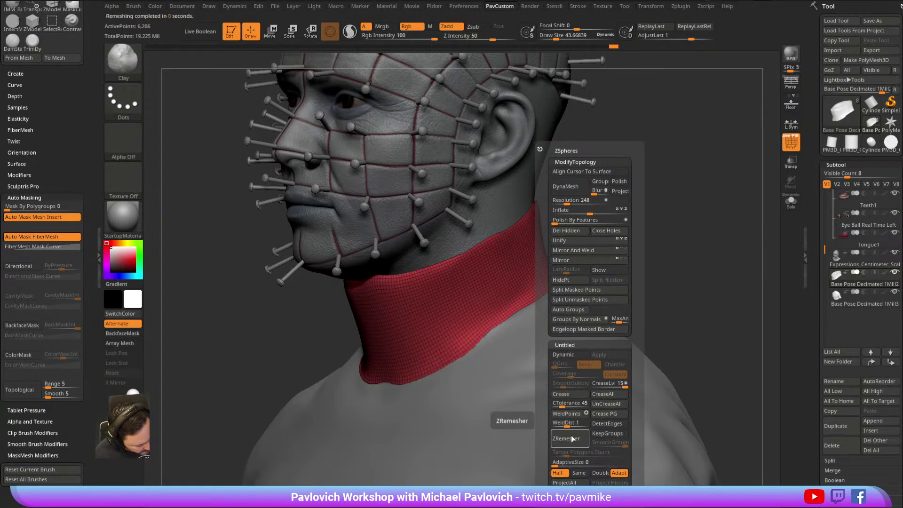
{"action": "left_click", "coordinate": [562, 440]}
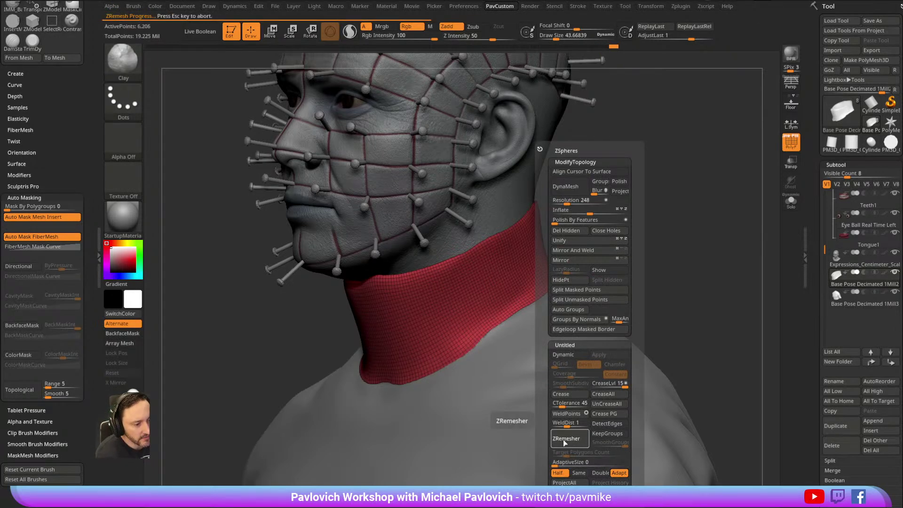
{"action": "left_click", "coordinate": [563, 441]}
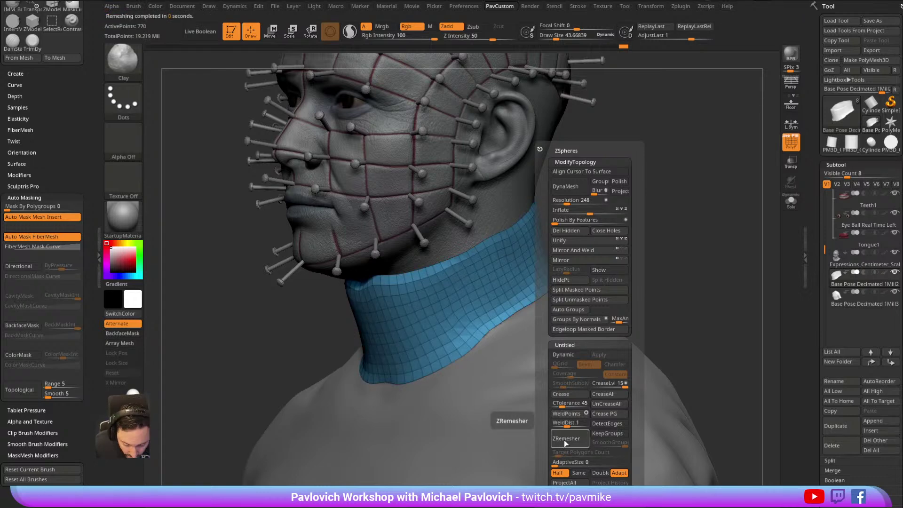
Try one more Half ZRemesher pass on the collar band and undo it.
{"action": "left_click", "coordinate": [563, 441]}
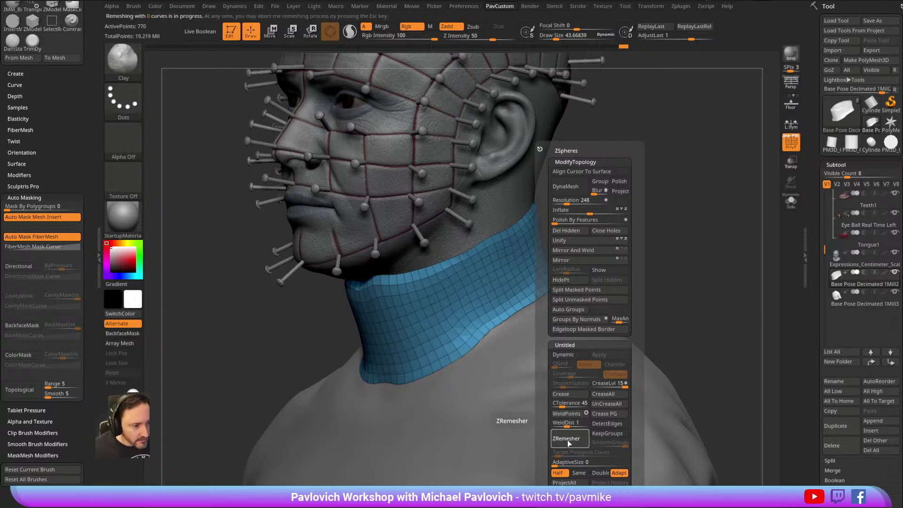
{"action": "key", "text": "2"}
{"action": "key", "text": "2"}
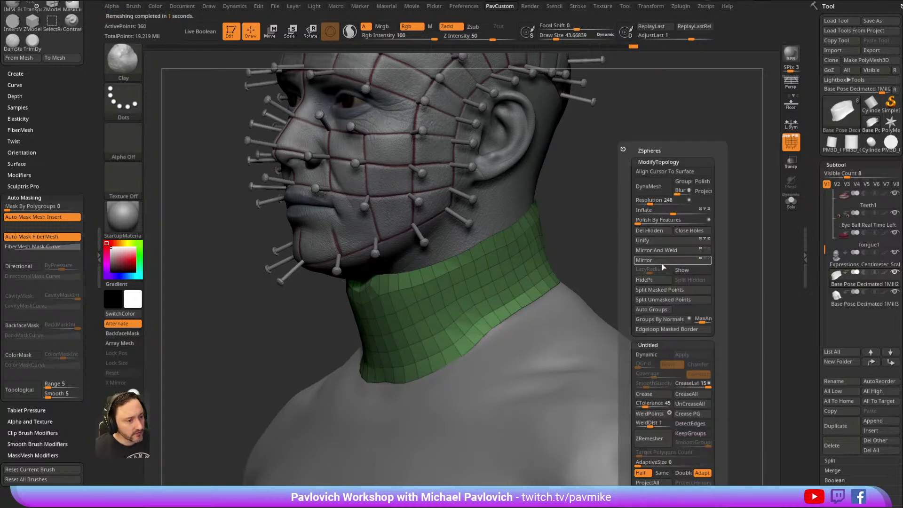
{"action": "key", "text": "ctrl+w"}
{"action": "key", "text": "2"}
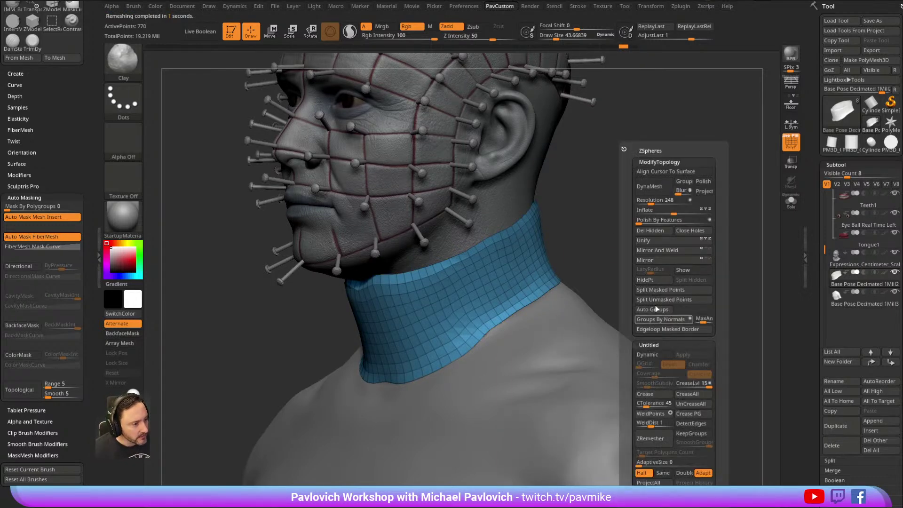
Polish the collar band by features and reduce it with another Half ZRemesher pass.
{"action": "left_click_drag", "start_coordinate": [641, 220], "coordinate": [657, 220]}
{"action": "key", "text": "2"}
{"action": "left_click", "coordinate": [603, 439]}
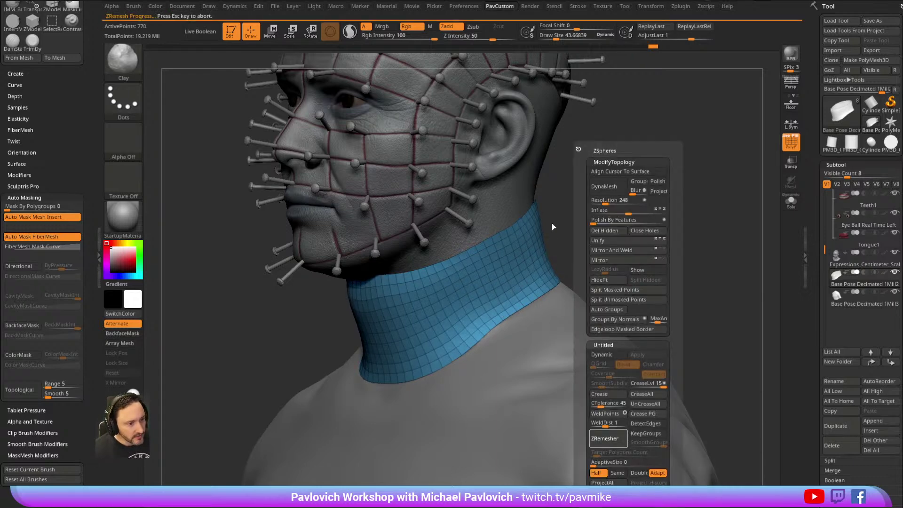
Reshape the collar band to follow the neck and shoulder line with the Move Topological brush.
{"action": "left_click_drag", "start_coordinate": [576, 176], "coordinate": [522, 181], "text": "shift"}
{"action": "key", "text": "s"}
{"action": "mouse_move", "coordinate": [469, 301]}
{"action": "left_mouse_down"}
{"action": "mouse_move", "coordinate": [430, 329]}
{"action": "mouse_move", "coordinate": [415, 320]}
{"action": "left_mouse_up"}
{"action": "key", "text": "b"}
{"action": "key", "text": "m"}
{"action": "key", "text": "t"}
{"action": "key", "text": "s"}
{"action": "mouse_move", "coordinate": [658, 247]}
{"action": "left_mouse_down"}
{"action": "mouse_move", "coordinate": [602, 250]}
{"action": "mouse_move", "coordinate": [494, 280]}
{"action": "left_mouse_up"}
{"action": "left_click_drag", "start_coordinate": [695, 250], "coordinate": [575, 241]}
{"action": "key", "text": "s"}
Isolate the collar band and run Mirror And Weld to make its topology symmetrical.
{"action": "mouse_move", "coordinate": [445, 303]}
{"action": "right_mouse_down"}
{"action": "mouse_move", "coordinate": [578, 246]}
{"action": "mouse_move", "coordinate": [585, 232]}
{"action": "right_mouse_up"}
{"action": "mouse_move", "coordinate": [636, 265]}
{"action": "right_mouse_down"}
{"action": "mouse_move", "coordinate": [664, 244]}
{"action": "mouse_move", "coordinate": [683, 166]}
{"action": "mouse_move", "coordinate": [683, 225]}
{"action": "mouse_move", "coordinate": [668, 282]}
{"action": "right_mouse_up"}
{"action": "left_click", "coordinate": [790, 202]}
{"action": "key", "text": "b"}
{"action": "key", "text": "z"}
{"action": "key", "text": "m"}
{"action": "key", "text": "2"}
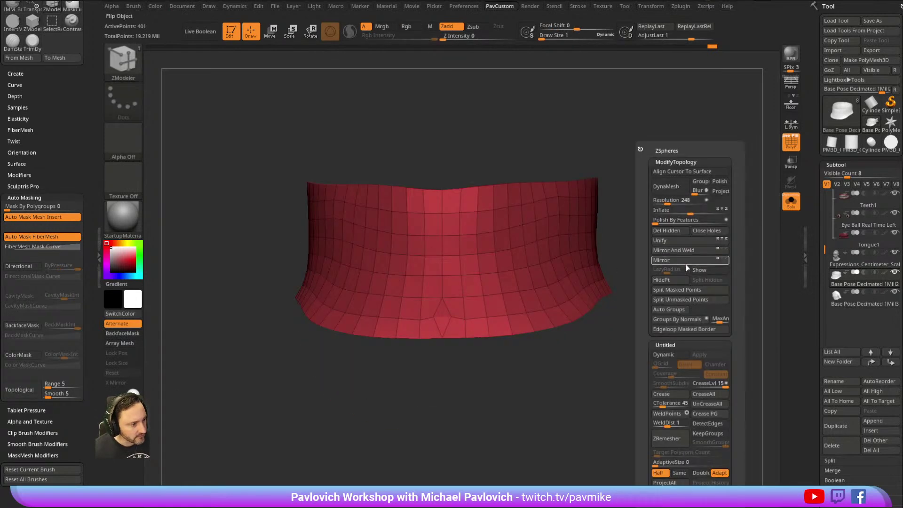
{"action": "left_click", "coordinate": [678, 285]}
{"action": "key", "text": "space"}
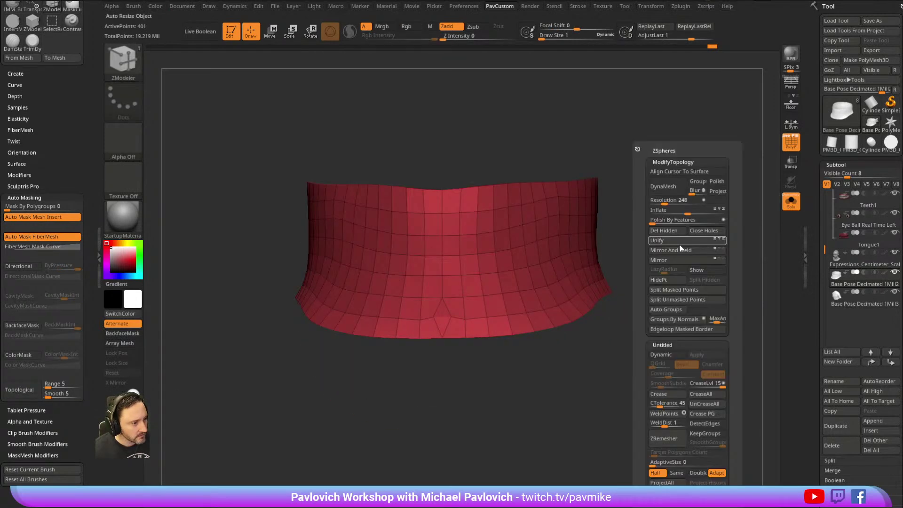
{"action": "left_click", "coordinate": [676, 251]}
Split the short vertical edge inside the diamond at the collar's lower front centre with ZModeler.
{"action": "right_click_drag", "start_coordinate": [633, 272], "coordinate": [708, 223], "text": "alt"}
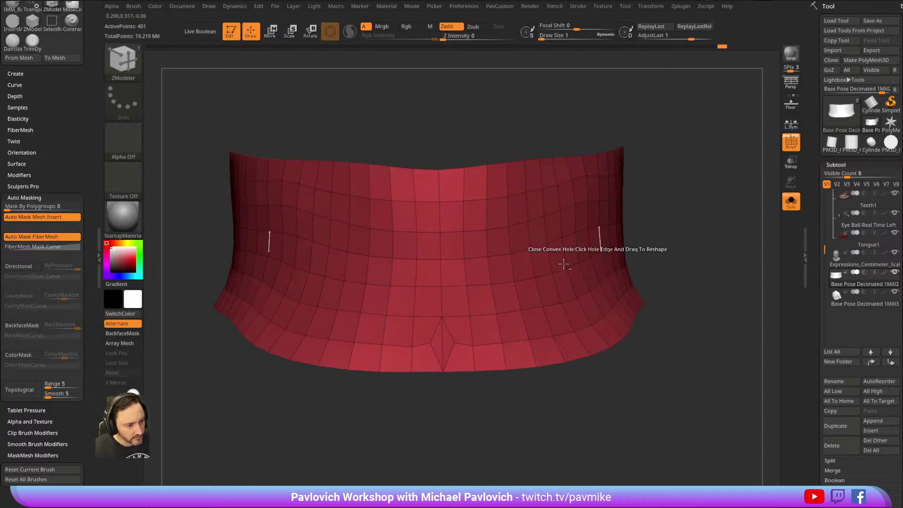
{"action": "key", "text": "space"}
{"action": "key", "text": "space"}
{"action": "key", "text": "space"}
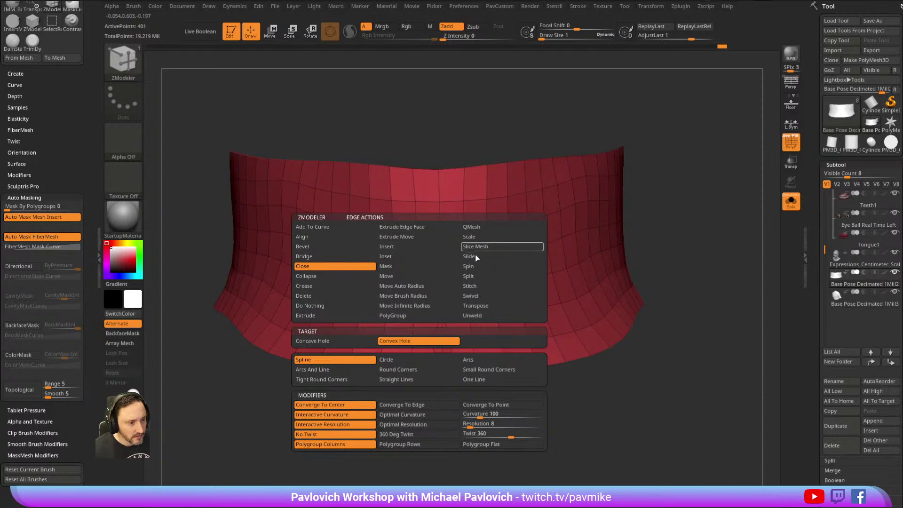
{"action": "left_click", "coordinate": [479, 275]}
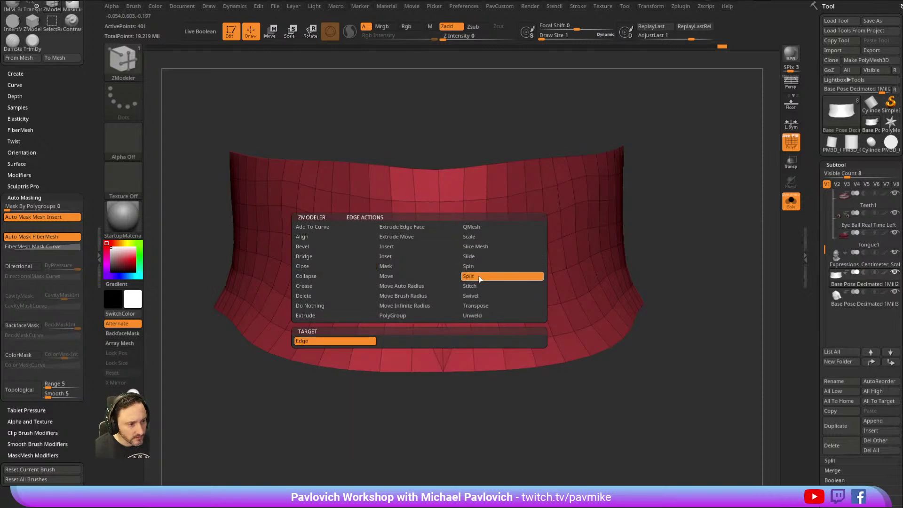
{"action": "left_click", "coordinate": [443, 342]}
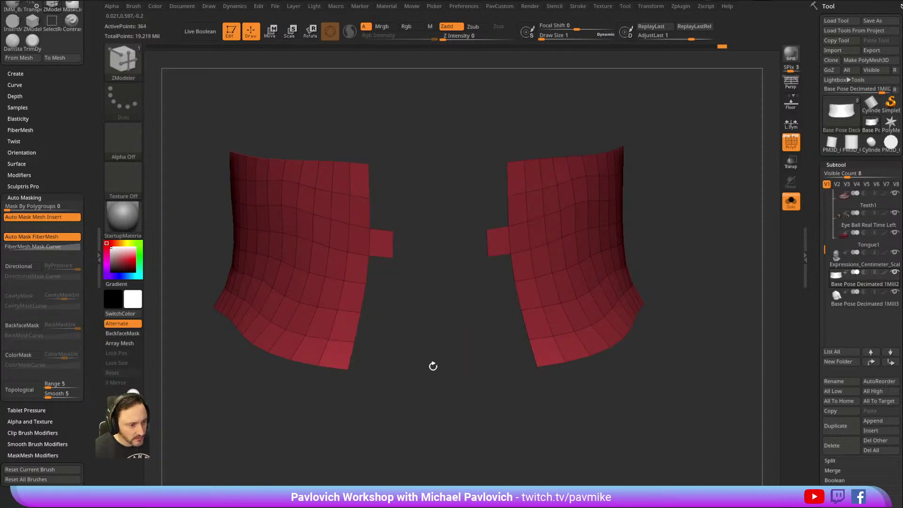
{"action": "right_click_drag", "start_coordinate": [439, 353], "coordinate": [447, 383], "text": "ctrl"}
{"action": "key", "text": "ctrl+z"}
{"action": "left_click", "coordinate": [445, 318]}
{"action": "left_click_drag", "start_coordinate": [390, 405], "coordinate": [413, 405]}
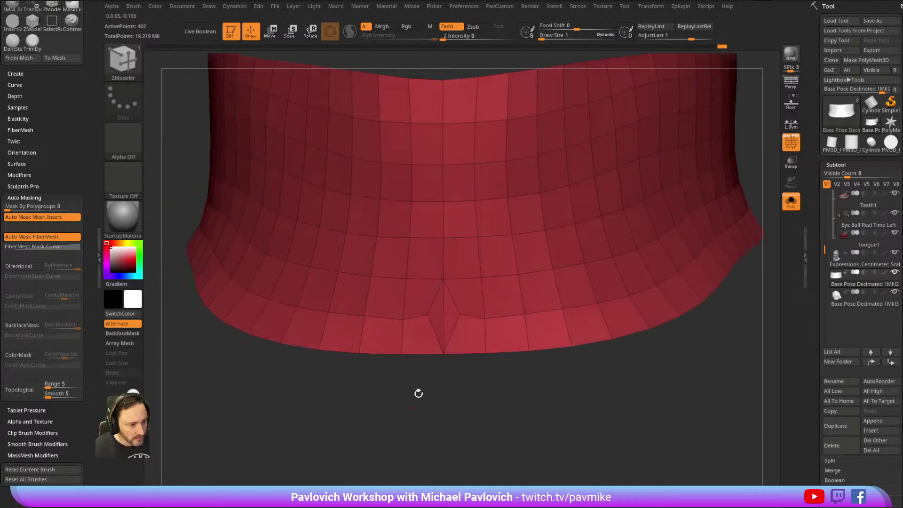
Bridge the two side points of the diamond at the collar's lower front centre.
{"action": "key", "text": "space"}
{"action": "left_click", "coordinate": [384, 313]}
{"action": "left_click", "coordinate": [440, 376]}
{"action": "left_click", "coordinate": [460, 377]}
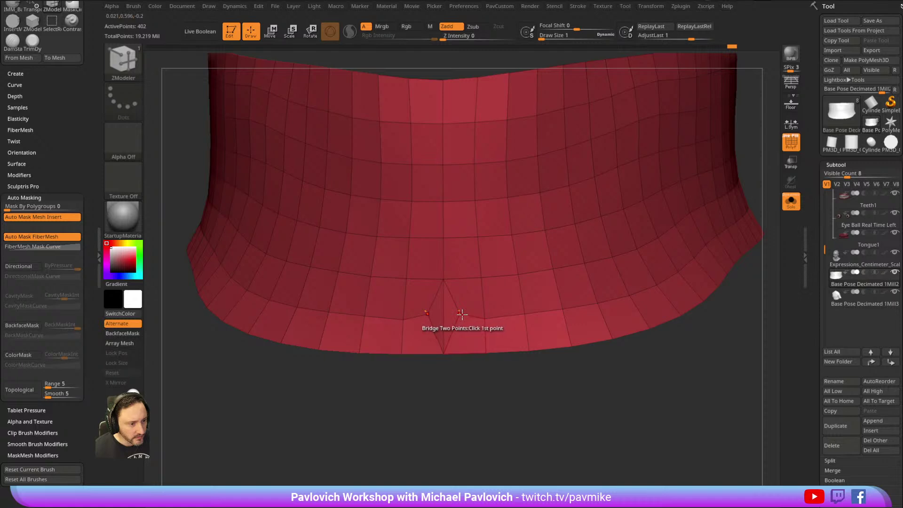
{"action": "left_click_drag", "start_coordinate": [414, 376], "coordinate": [417, 383]}
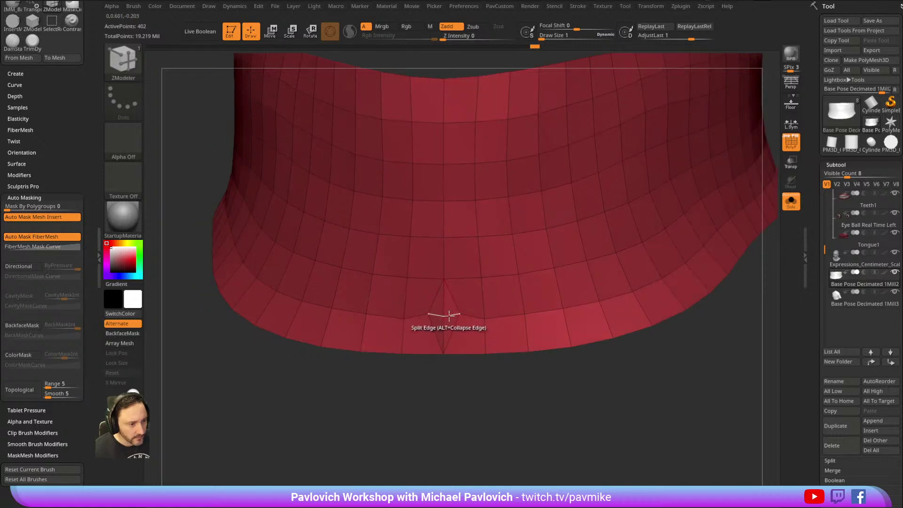
Collapse the leftover edges at the collar's lower front centre, and show the whole figure again.
{"action": "key", "text": "space"}
{"action": "left_click", "coordinate": [366, 276]}
{"action": "left_click", "coordinate": [372, 341]}
{"action": "left_click", "coordinate": [454, 325]}
{"action": "left_click_drag", "start_coordinate": [408, 390], "coordinate": [774, 198], "text": "alt"}
{"action": "left_click", "coordinate": [790, 201]}
{"action": "left_click_drag", "start_coordinate": [691, 186], "coordinate": [718, 208]}
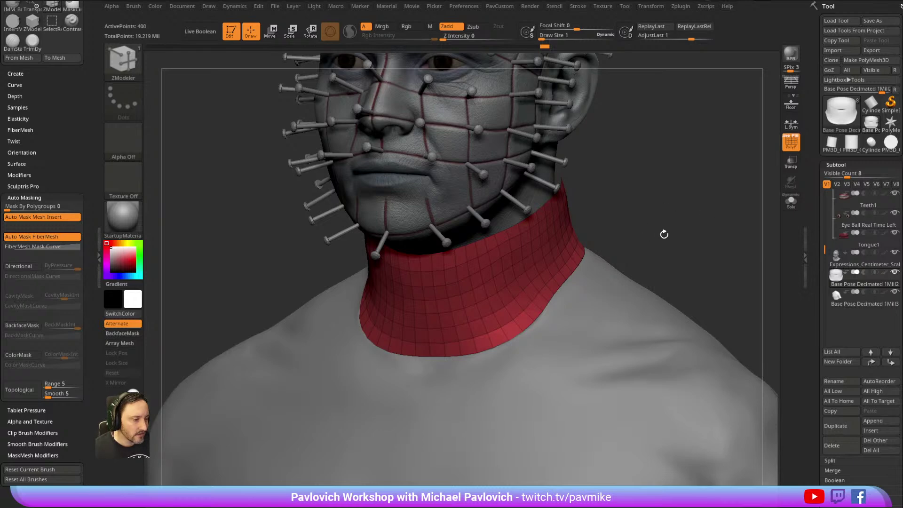
Isolate the collar, cap its open ends with Close Convex Hole, and give the caps their own polygroup.
{"action": "left_click", "coordinate": [791, 206]}
{"action": "key", "text": "space"}
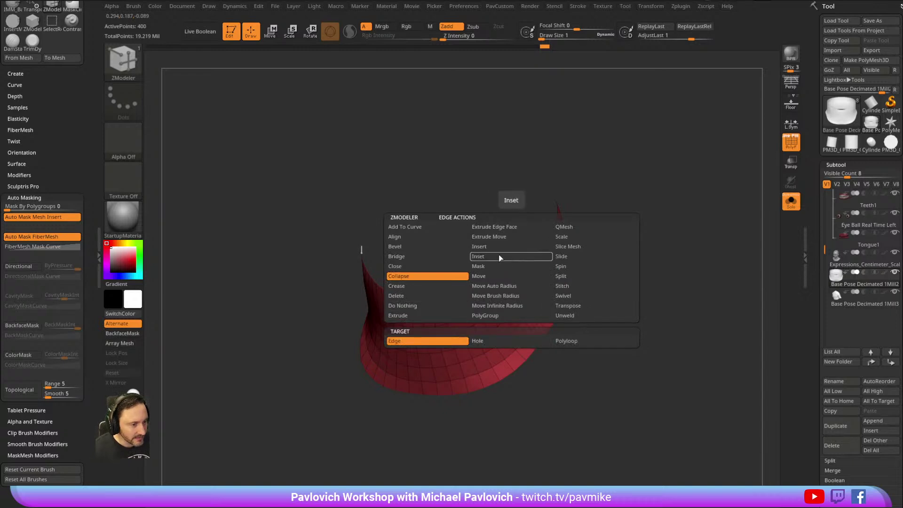
{"action": "left_click", "coordinate": [434, 267]}
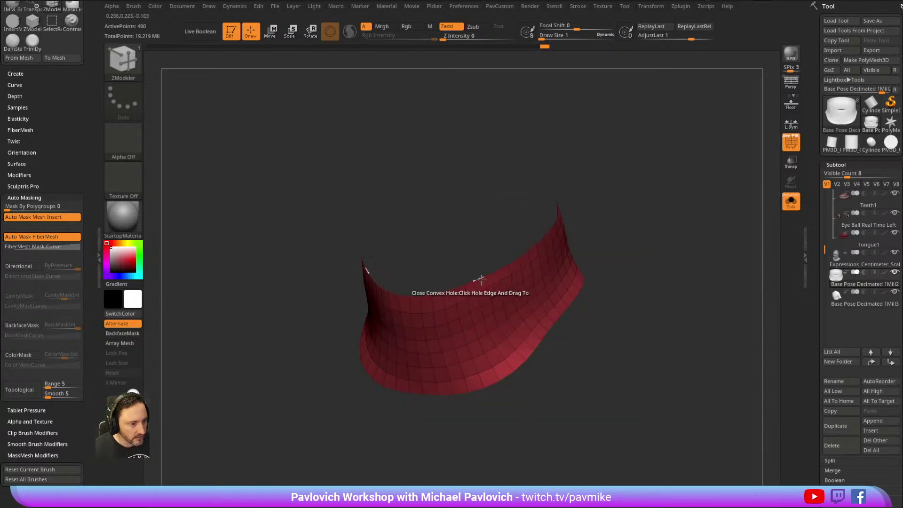
{"action": "left_click", "coordinate": [482, 278]}
{"action": "left_click_drag", "start_coordinate": [563, 265], "coordinate": [623, 250]}
{"action": "left_click", "coordinate": [444, 180], "text": "ctrl+shift"}
{"action": "key", "text": "ctrl+w"}
{"action": "left_click", "coordinate": [646, 160], "text": "ctrl+shift"}
{"action": "left_click_drag", "start_coordinate": [691, 225], "coordinate": [636, 160]}
Insert multiple edge loops across both end caps with ZModeler, keeping the caps' polygroup.
{"action": "key", "text": "space"}
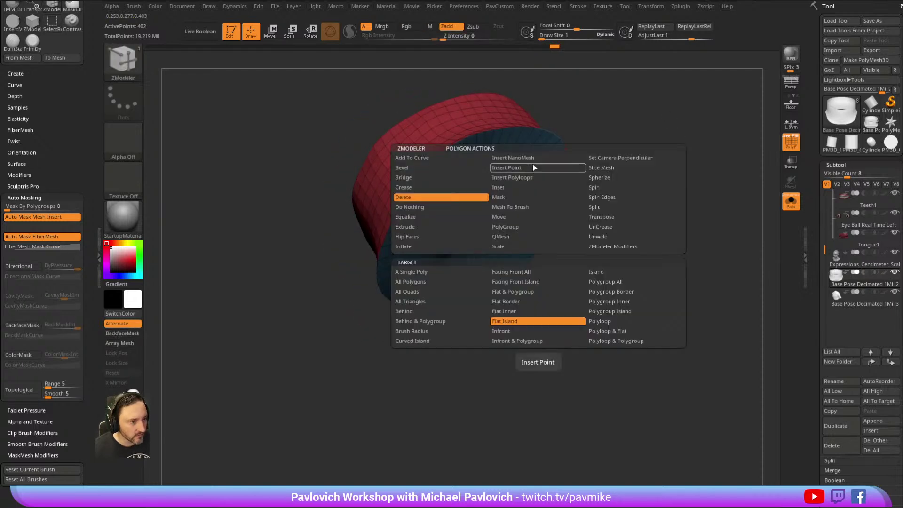
{"action": "left_click", "coordinate": [510, 189]}
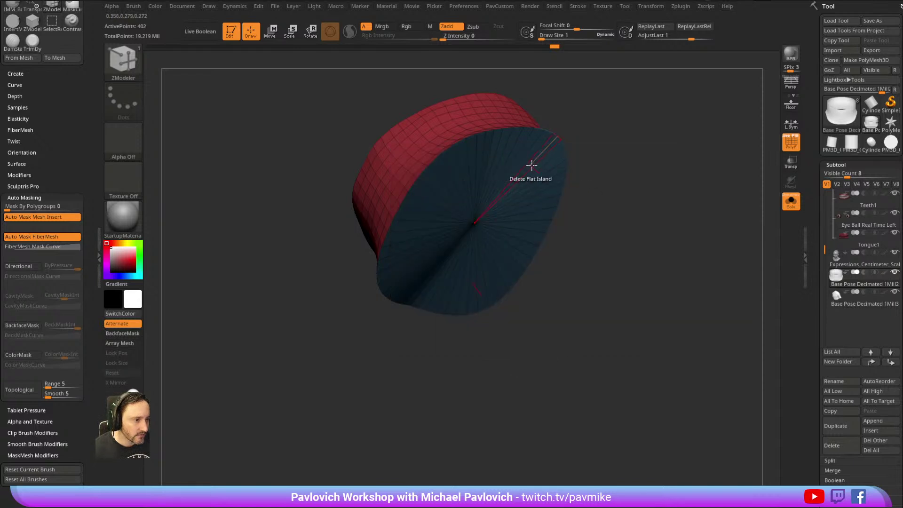
{"action": "key", "text": "space"}
{"action": "left_click", "coordinate": [459, 280]}
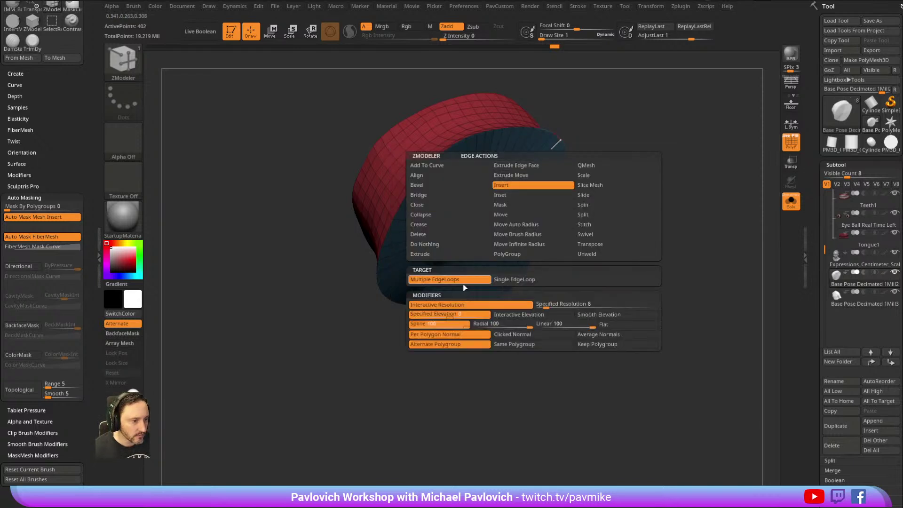
{"action": "left_click", "coordinate": [566, 346]}
{"action": "left_click", "coordinate": [581, 346]}
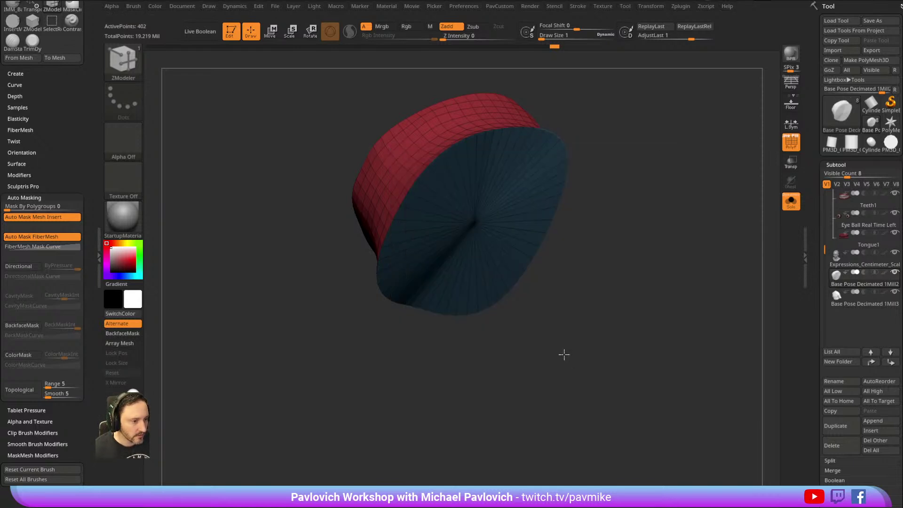
{"action": "left_click_drag", "start_coordinate": [567, 366], "coordinate": [550, 330]}
{"action": "left_click_drag", "start_coordinate": [544, 136], "coordinate": [656, 303]}
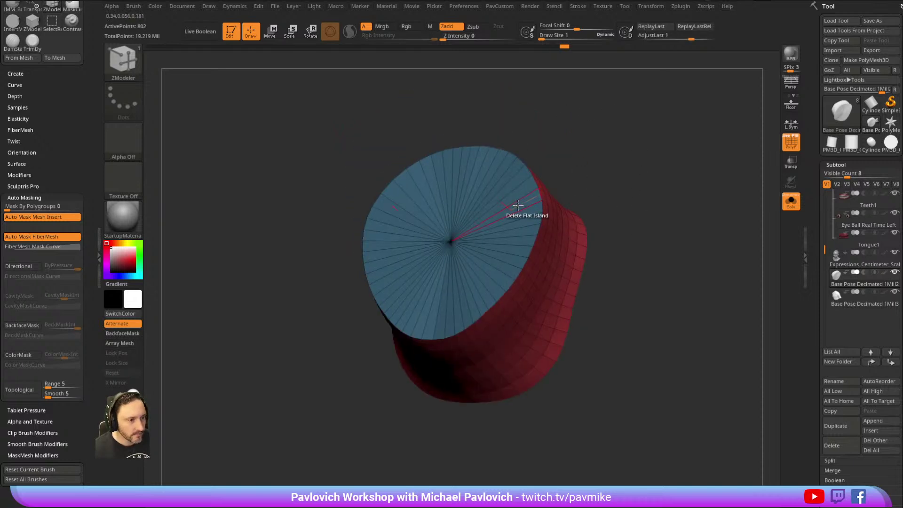
{"action": "left_click", "coordinate": [523, 198]}
Show the full figure and enable Dynamic Subdivision on the collar with SmoothSubdiv 3 and CreaseLvl 2.
{"action": "left_click_drag", "start_coordinate": [665, 205], "coordinate": [630, 165]}
{"action": "key", "text": "s"}
{"action": "left_click", "coordinate": [790, 200]}
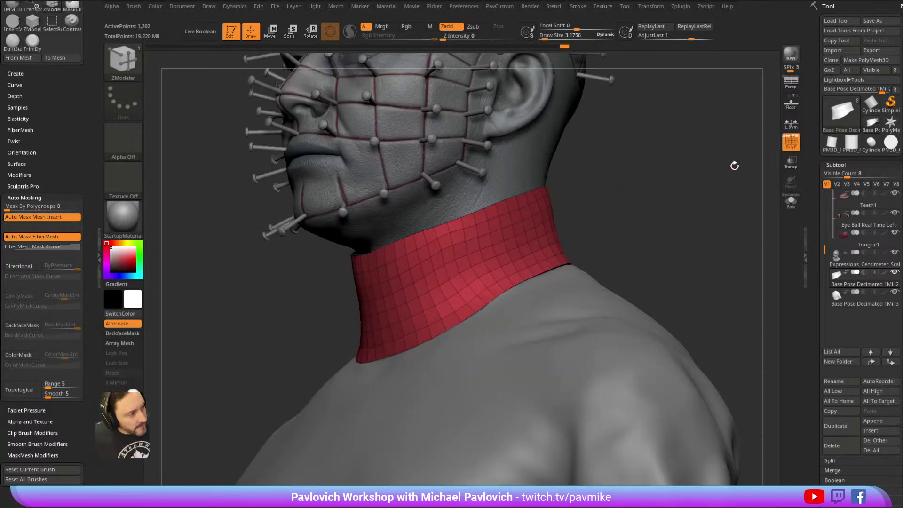
{"action": "left_click_drag", "start_coordinate": [616, 231], "coordinate": [628, 188]}
{"action": "key", "text": "z"}
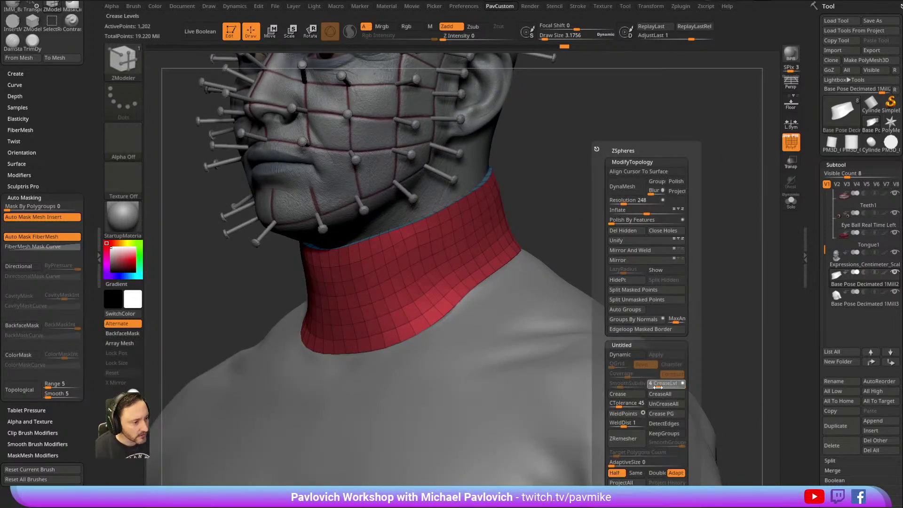
{"action": "left_click", "coordinate": [625, 356]}
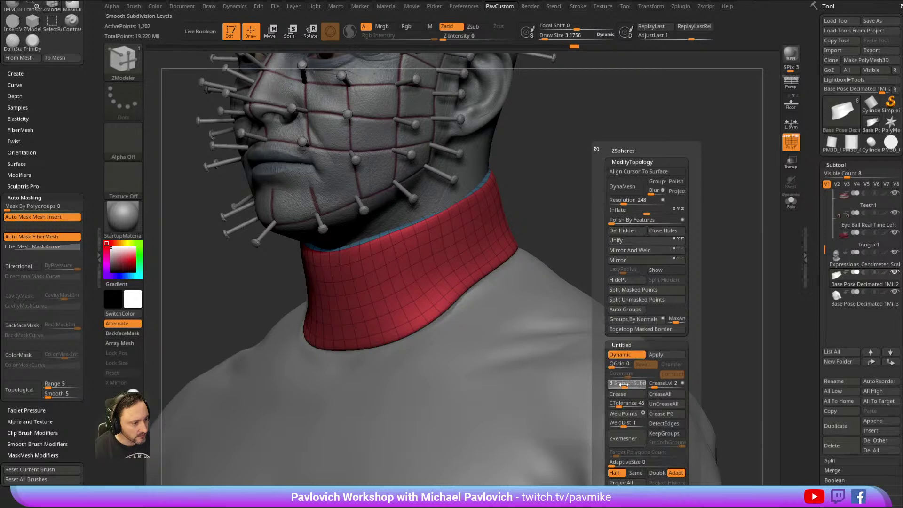
{"action": "mouse_move", "coordinate": [564, 211]}
{"action": "left_mouse_down"}
{"action": "mouse_move", "coordinate": [656, 221]}
{"action": "mouse_move", "coordinate": [671, 194]}
{"action": "mouse_move", "coordinate": [644, 190]}
{"action": "mouse_move", "coordinate": [688, 192]}
{"action": "mouse_move", "coordinate": [653, 186]}
{"action": "mouse_move", "coordinate": [652, 200]}
{"action": "mouse_move", "coordinate": [642, 195]}
{"action": "mouse_move", "coordinate": [672, 202]}
{"action": "left_mouse_up"}
Hide the polyframe and set up the Standard brush with Zadd on, Rgb off and a Draw Size of about 44.
{"action": "key", "text": "shift+f"}
{"action": "key", "text": "s"}
{"action": "key", "text": "b"}
{"action": "key", "text": "s"}
{"action": "key", "text": "t"}
{"action": "key", "text": "s"}
{"action": "mouse_move", "coordinate": [611, 216]}
{"action": "left_mouse_down"}
{"action": "mouse_move", "coordinate": [605, 205]}
{"action": "mouse_move", "coordinate": [644, 208]}
{"action": "left_mouse_up"}
{"action": "key", "text": "s"}
{"action": "left_click_drag", "start_coordinate": [468, 281], "coordinate": [475, 280]}
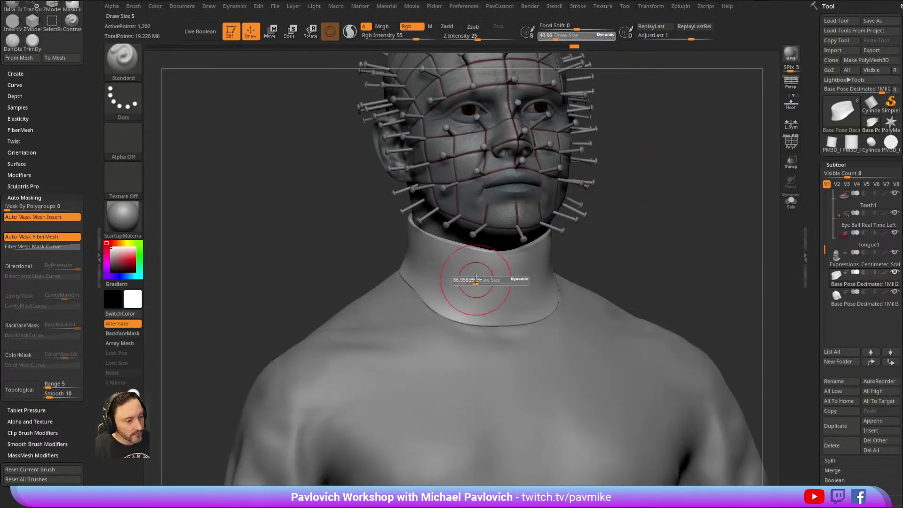
{"action": "right_click_drag", "start_coordinate": [463, 276], "coordinate": [436, 275]}
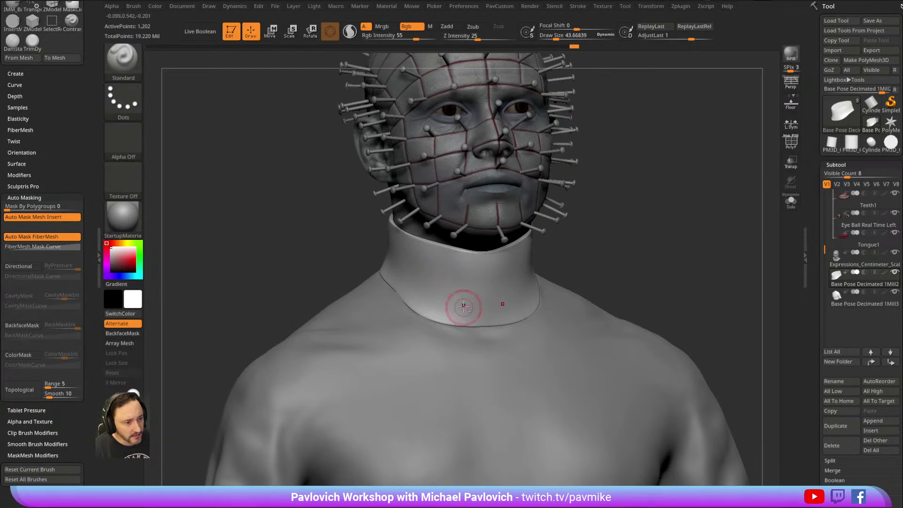
{"action": "left_click", "coordinate": [446, 26]}
{"action": "left_click", "coordinate": [410, 26]}
Sculpt soft folds along the side and back of the collar with the Standard brush.
{"action": "right_click_drag", "start_coordinate": [625, 150], "coordinate": [628, 183], "text": "ctrl"}
{"action": "right_click_drag", "start_coordinate": [499, 289], "coordinate": [457, 284]}
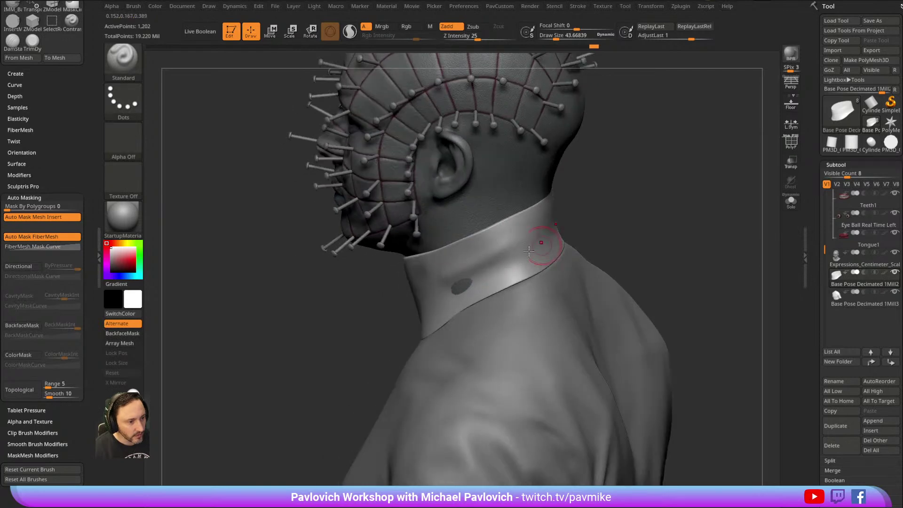
{"action": "right_click_drag", "start_coordinate": [498, 272], "coordinate": [517, 250]}
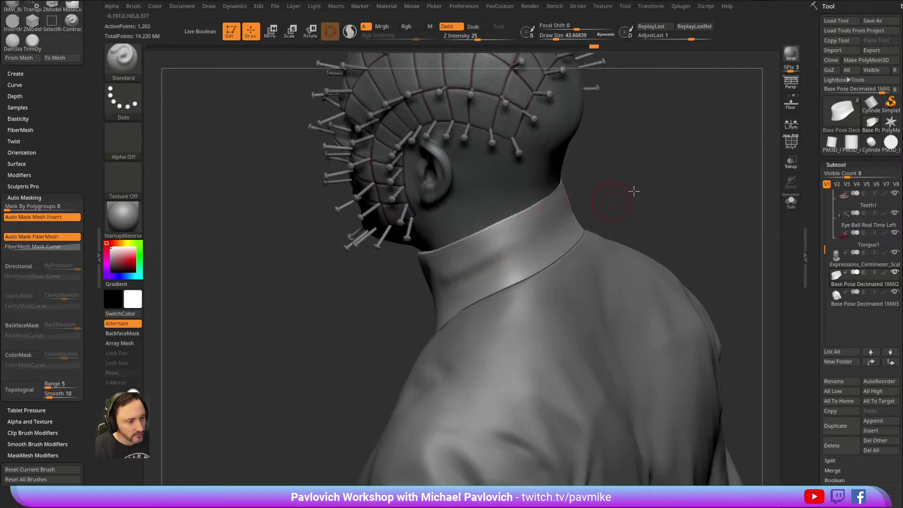
{"action": "right_click_drag", "start_coordinate": [626, 197], "coordinate": [668, 200]}
{"action": "mouse_move", "coordinate": [472, 268]}
{"action": "left_mouse_down"}
{"action": "mouse_move", "coordinate": [420, 303]}
{"action": "mouse_move", "coordinate": [454, 272]}
{"action": "left_mouse_up"}
{"action": "mouse_move", "coordinate": [517, 244]}
{"action": "right_mouse_down"}
{"action": "mouse_move", "coordinate": [580, 238]}
{"action": "mouse_move", "coordinate": [574, 242]}
{"action": "right_mouse_up"}
Set LazyRadius to 6 and carve finer creases into the collar's side at a Draw Size of about 33.
{"action": "key", "text": "2"}
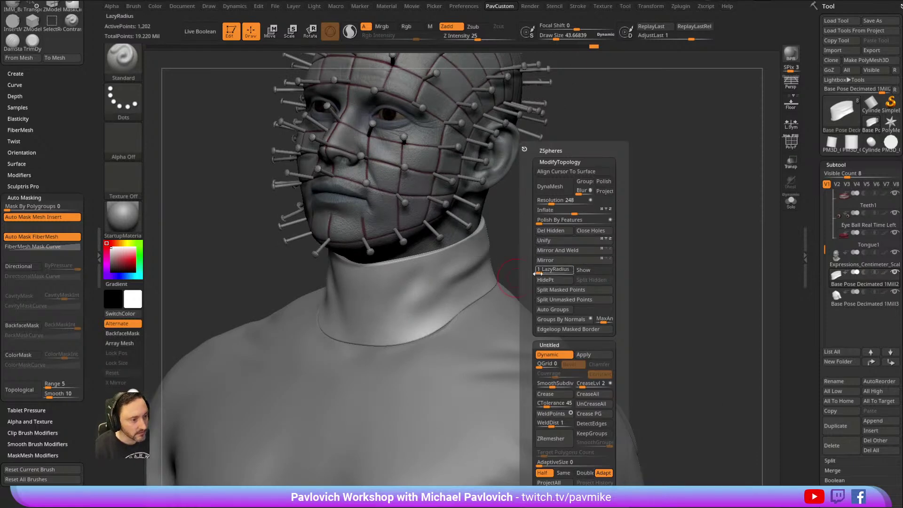
{"action": "right_click_drag", "start_coordinate": [568, 238], "coordinate": [626, 217], "text": "alt"}
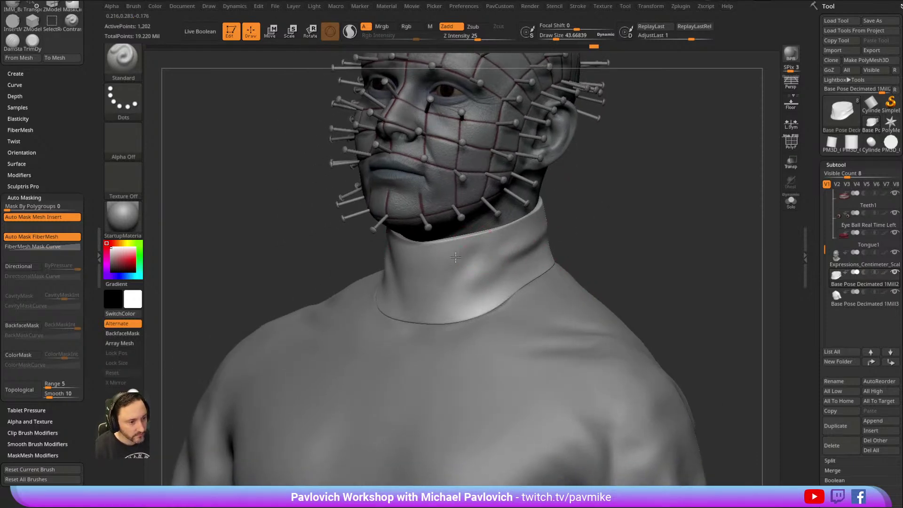
{"action": "right_click_drag", "start_coordinate": [571, 227], "coordinate": [545, 228]}
{"action": "key", "text": "bracketleft"}
{"action": "left_click_drag", "start_coordinate": [500, 276], "coordinate": [507, 265], "text": "alt"}
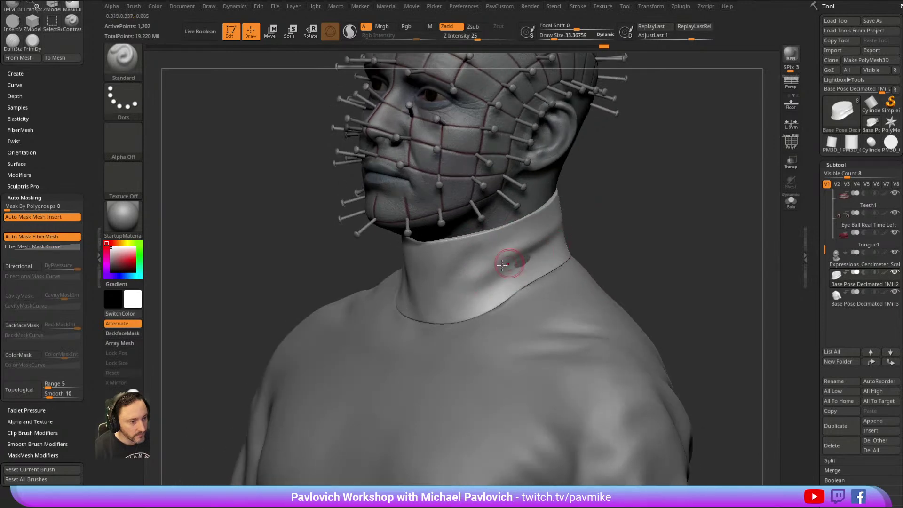
Apply the collar's Dynamic Subdivision as real subdivision levels and stay at SDiv 4.
{"action": "key", "text": "1"}
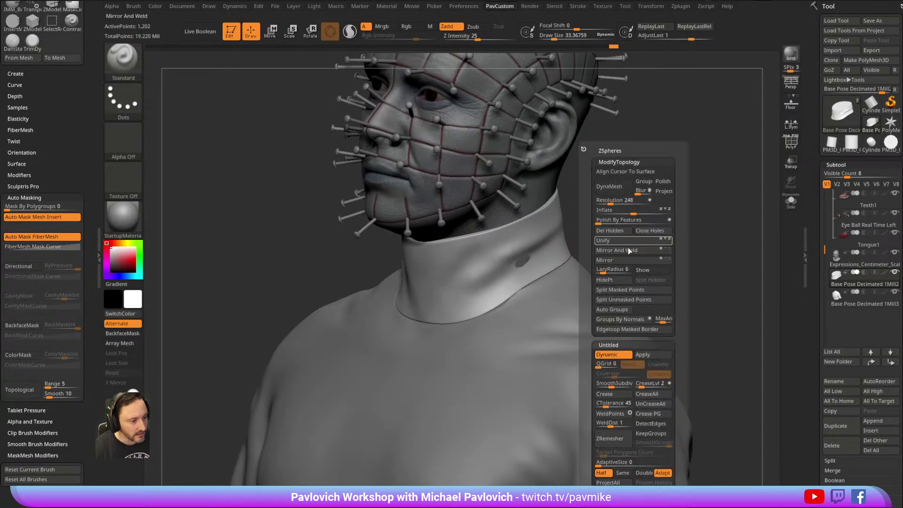
{"action": "left_click", "coordinate": [616, 357]}
{"action": "mouse_move", "coordinate": [614, 238]}
{"action": "right_mouse_down"}
{"action": "mouse_move", "coordinate": [536, 237]}
{"action": "mouse_move", "coordinate": [603, 240]}
{"action": "right_mouse_up"}
{"action": "key", "text": "space"}
{"action": "left_click", "coordinate": [529, 354]}
{"action": "left_click_drag", "start_coordinate": [812, 249], "coordinate": [818, 155]}
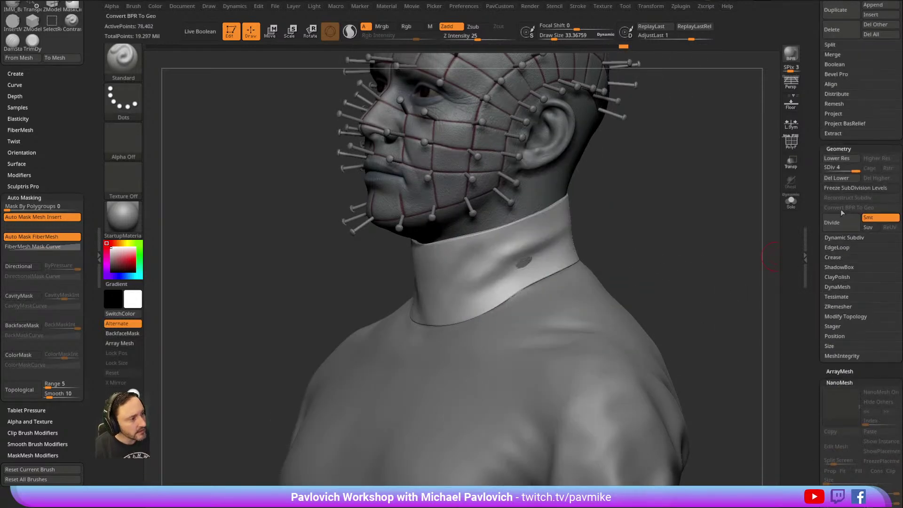
{"action": "left_click", "coordinate": [833, 169]}
{"action": "left_click", "coordinate": [859, 168]}
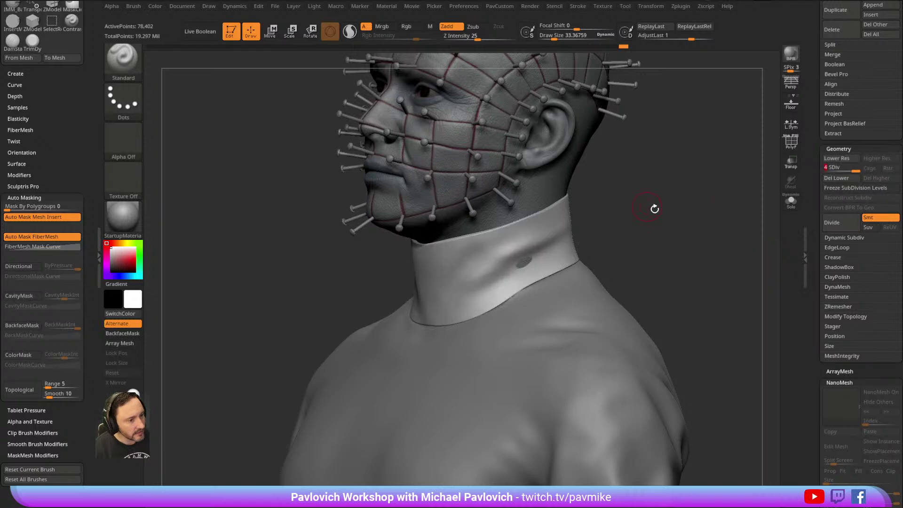
Sculpt deeper diagonal folds into the front and sides of the collar, smoothing them where needed.
{"action": "left_click_drag", "start_coordinate": [647, 205], "coordinate": [520, 277]}
{"action": "mouse_move", "coordinate": [594, 239]}
{"action": "left_mouse_down"}
{"action": "mouse_move", "coordinate": [512, 276]}
{"action": "mouse_move", "coordinate": [589, 251]}
{"action": "left_mouse_up"}
{"action": "mouse_move", "coordinate": [511, 282]}
{"action": "left_mouse_down"}
{"action": "mouse_move", "coordinate": [583, 249]}
{"action": "mouse_move", "coordinate": [574, 245]}
{"action": "left_mouse_up"}
{"action": "left_click_drag", "start_coordinate": [611, 235], "coordinate": [555, 243]}
{"action": "left_click_drag", "start_coordinate": [555, 244], "coordinate": [576, 253], "text": "shift"}
{"action": "mouse_move", "coordinate": [668, 216]}
{"action": "left_mouse_down"}
{"action": "mouse_move", "coordinate": [709, 199]}
{"action": "mouse_move", "coordinate": [527, 266]}
{"action": "mouse_move", "coordinate": [653, 211]}
{"action": "left_mouse_up"}
{"action": "left_click_drag", "start_coordinate": [446, 281], "coordinate": [493, 335]}
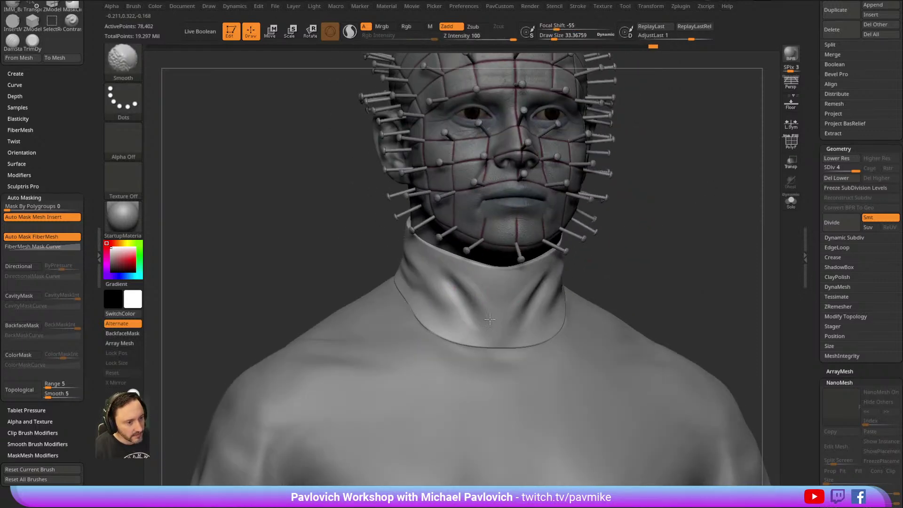
{"action": "left_click_drag", "start_coordinate": [655, 210], "coordinate": [662, 186]}
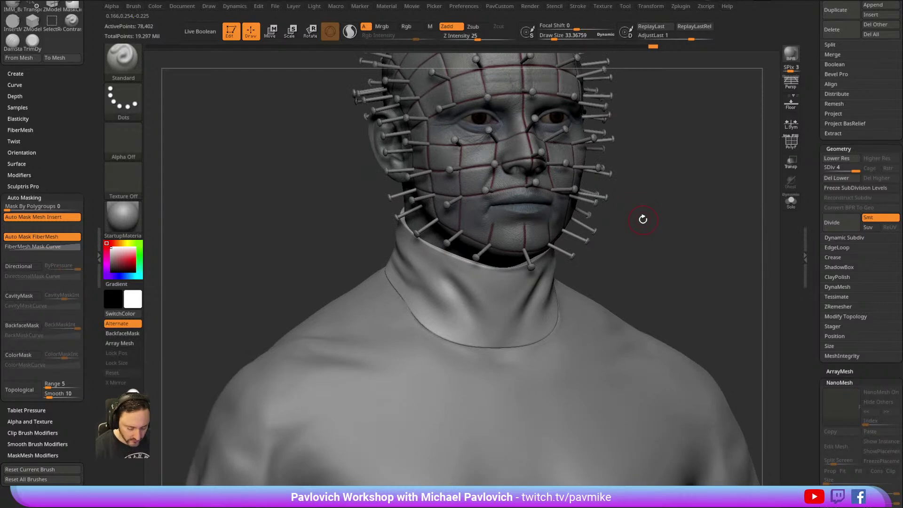
Try to pull cloth folds into the front of the collar with the ClothHook brush and undo the strokes.
{"action": "key", "text": "b"}
{"action": "key", "text": "c"}
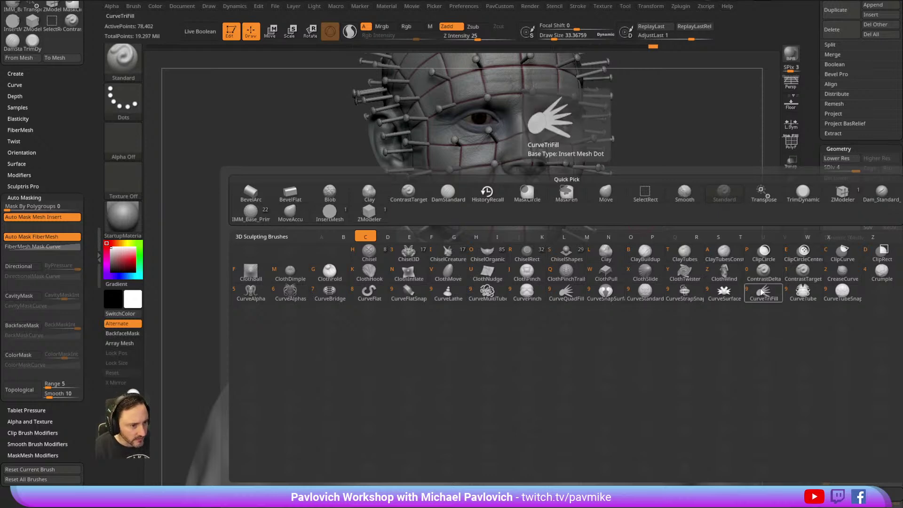
{"action": "key", "text": "k"}
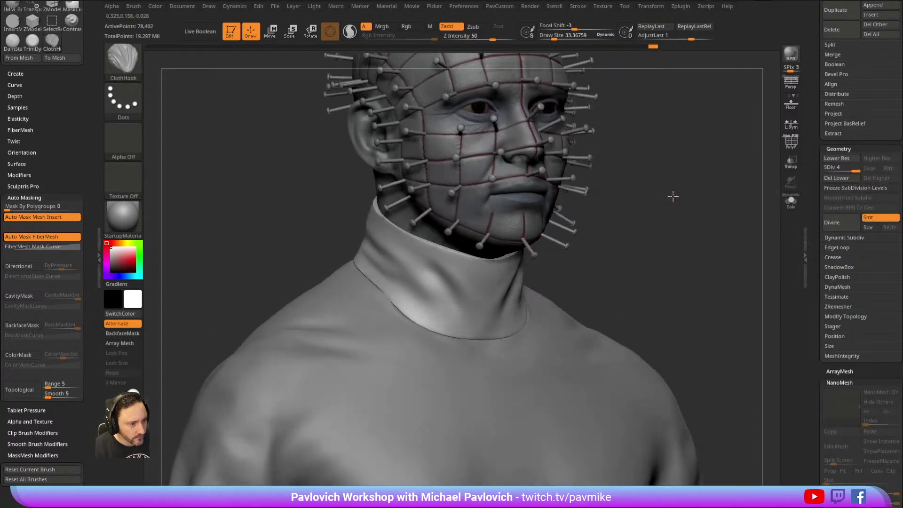
{"action": "mouse_move", "coordinate": [460, 284]}
{"action": "left_mouse_down"}
{"action": "mouse_move", "coordinate": [435, 291]}
{"action": "mouse_move", "coordinate": [438, 283]}
{"action": "mouse_move", "coordinate": [475, 293]}
{"action": "left_mouse_up"}
{"action": "key", "text": "ctrl+z"}
{"action": "key", "text": "ctrl+z"}
{"action": "key", "text": "ctrl+z"}
{"action": "key", "text": "ctrl+z"}
{"action": "key", "text": "ctrl+z"}
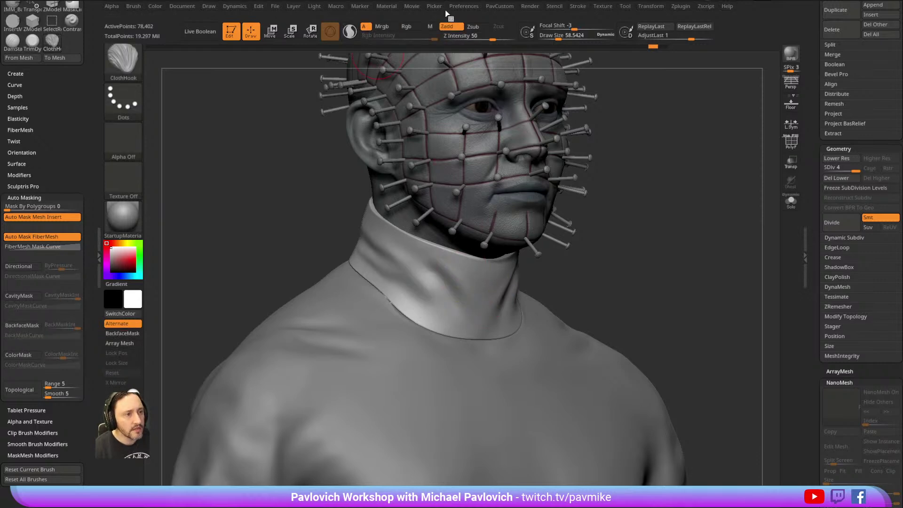
Dock the Dynamics palette beside the Brush palette and lower the collar to SDiv 2.
{"action": "left_click", "coordinate": [236, 7]}
{"action": "left_click_drag", "start_coordinate": [227, 15], "coordinate": [32, 49]}
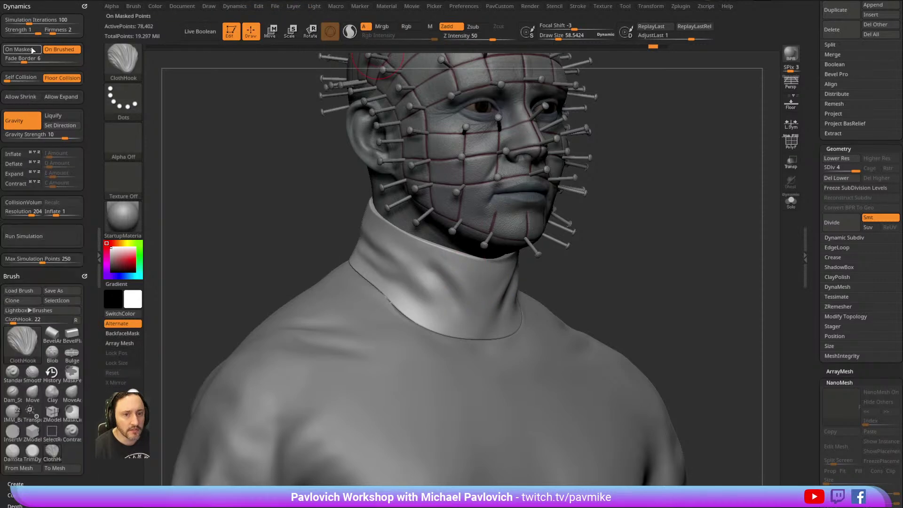
{"action": "key", "text": "shift+d"}
{"action": "key", "text": "shift+d"}
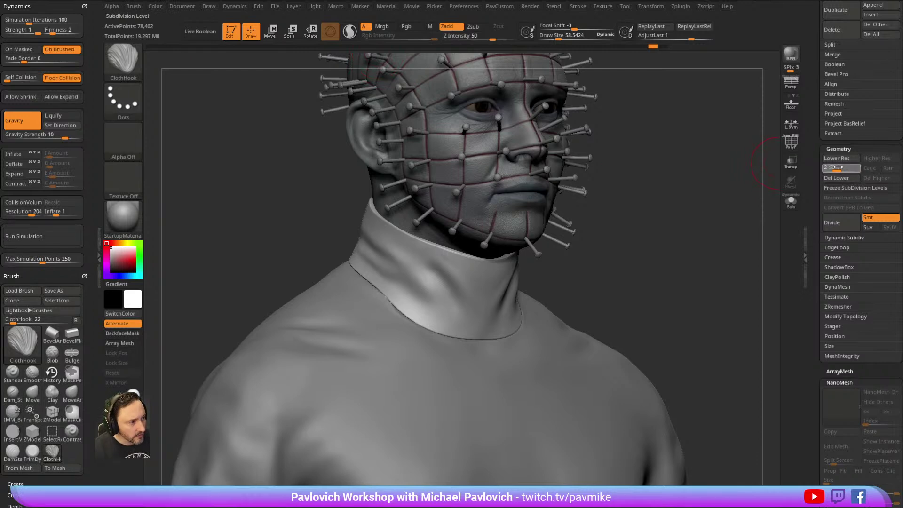
Try to bunch up the collar with ClothHook at SDiv 2 and undo the deformation.
{"action": "mouse_move", "coordinate": [429, 270]}
{"action": "left_mouse_down"}
{"action": "mouse_move", "coordinate": [444, 296]}
{"action": "mouse_move", "coordinate": [393, 274]}
{"action": "mouse_move", "coordinate": [483, 303]}
{"action": "left_mouse_up"}
{"action": "key", "text": "ctrl+z"}
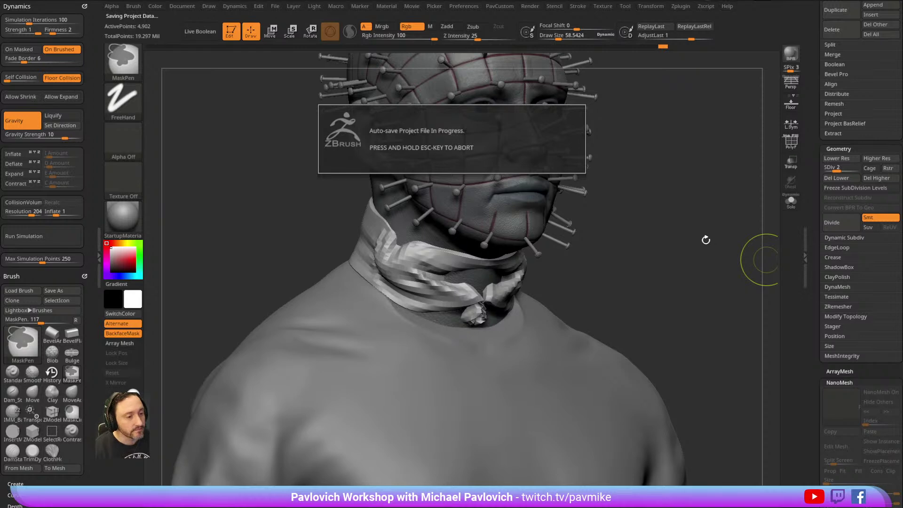
{"action": "key", "text": "ctrl+z"}
{"action": "left_click_drag", "start_coordinate": [699, 234], "coordinate": [783, 229]}
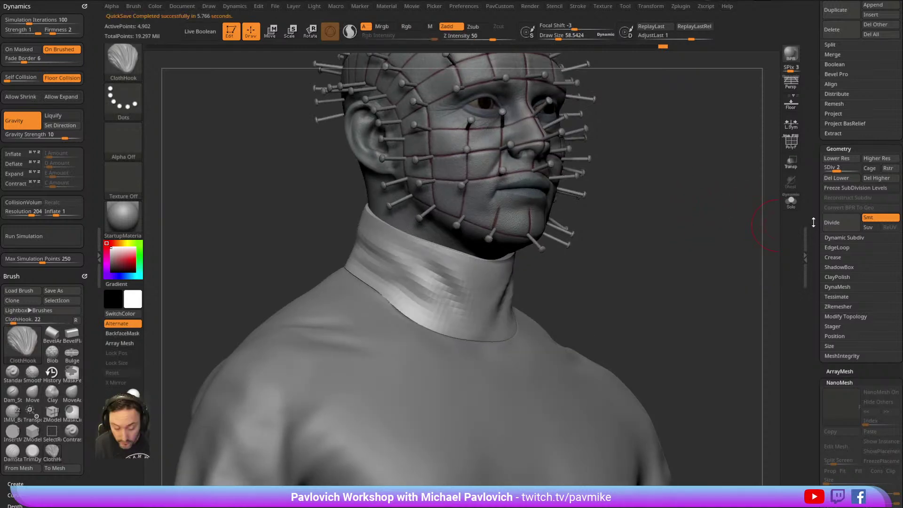
Enable Thick Skin on the collar with a Thickness of about 13.7.
{"action": "left_click_drag", "start_coordinate": [813, 222], "coordinate": [814, 149]}
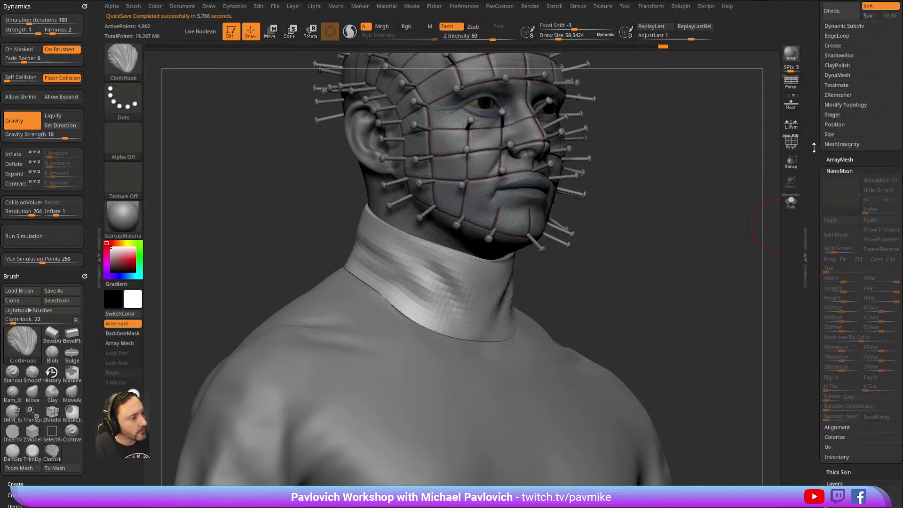
{"action": "left_click", "coordinate": [839, 170]}
{"action": "left_click", "coordinate": [838, 182]}
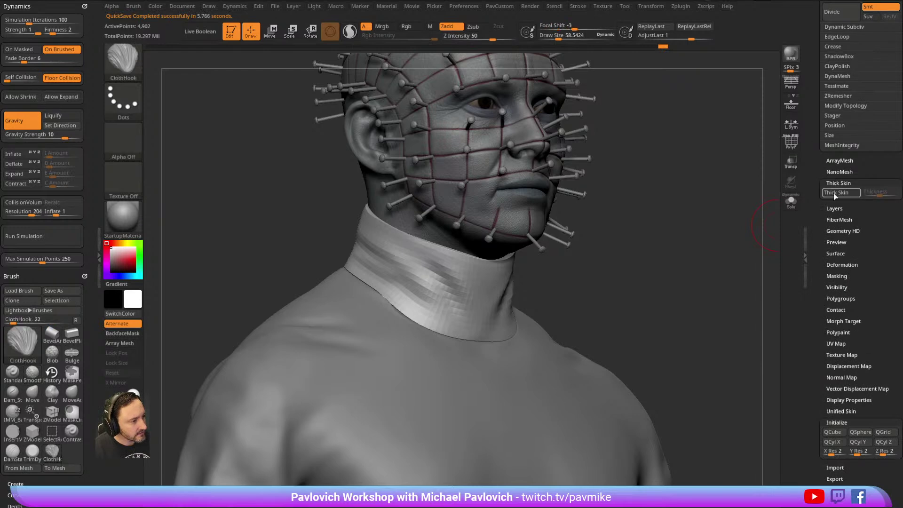
{"action": "left_click_drag", "start_coordinate": [866, 193], "coordinate": [878, 192]}
Try ClothHook strokes on both sides of the collar with Thick Skin limiting them, and turn Thick Skin off.
{"action": "right_click_drag", "start_coordinate": [464, 270], "coordinate": [456, 278]}
{"action": "mouse_move", "coordinate": [456, 277]}
{"action": "left_mouse_down"}
{"action": "mouse_move", "coordinate": [404, 265]}
{"action": "mouse_move", "coordinate": [425, 277]}
{"action": "mouse_move", "coordinate": [390, 275]}
{"action": "left_mouse_up"}
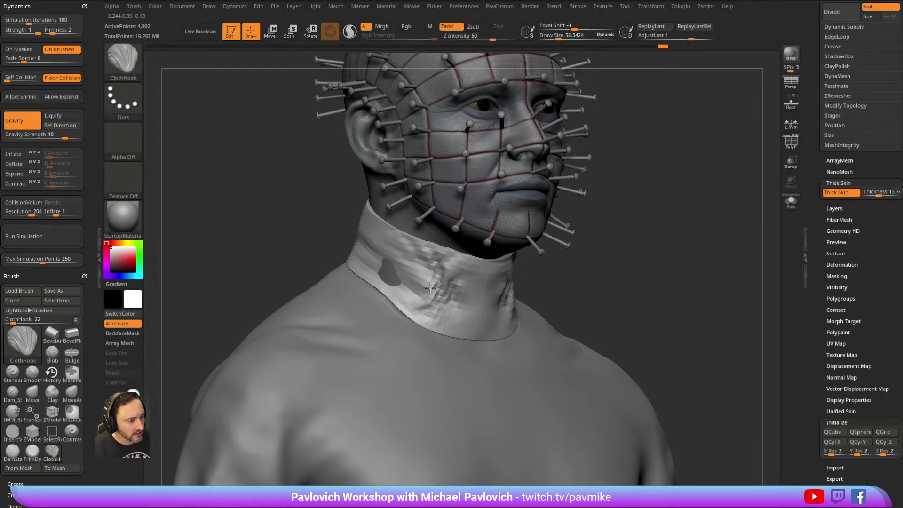
{"action": "mouse_move", "coordinate": [594, 276]}
{"action": "left_mouse_down"}
{"action": "mouse_move", "coordinate": [470, 275]}
{"action": "mouse_move", "coordinate": [541, 261]}
{"action": "left_mouse_up"}
{"action": "left_click_drag", "start_coordinate": [635, 222], "coordinate": [614, 228]}
{"action": "left_click_drag", "start_coordinate": [463, 268], "coordinate": [474, 290]}
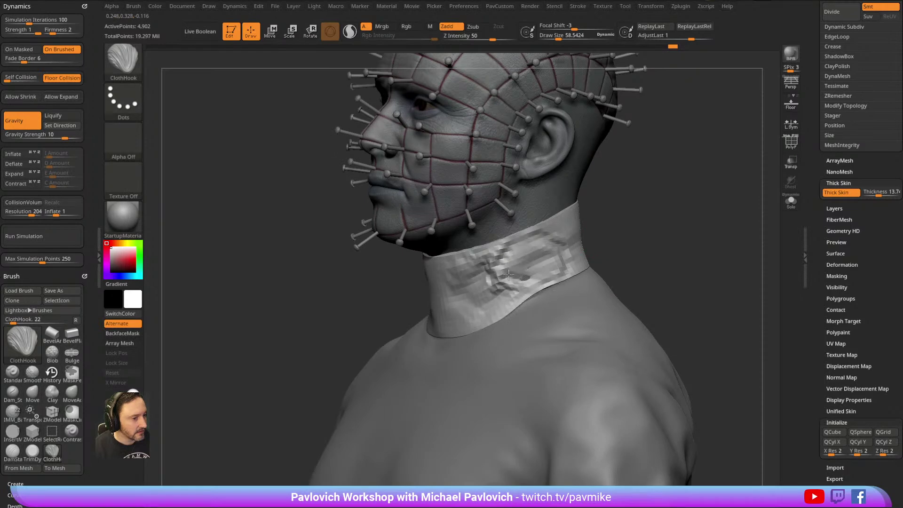
{"action": "key", "text": "ctrl"}
{"action": "mouse_move", "coordinate": [637, 224]}
{"action": "left_mouse_down"}
{"action": "mouse_move", "coordinate": [661, 221]}
{"action": "mouse_move", "coordinate": [640, 222]}
{"action": "mouse_move", "coordinate": [629, 238]}
{"action": "left_mouse_up"}
{"action": "left_click", "coordinate": [830, 196]}
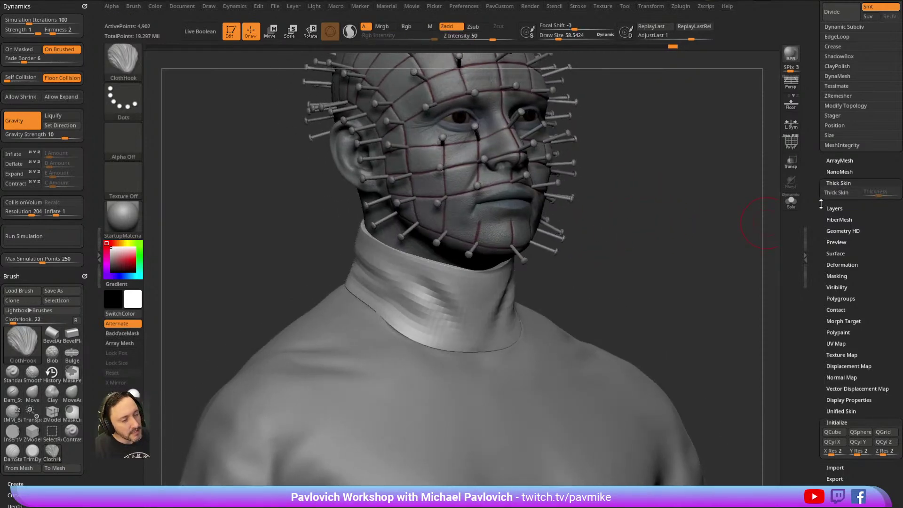
Collapse Auto Masking and expand the ClothHook brush's FiberMesh and Elasticity settings.
{"action": "left_click_drag", "start_coordinate": [813, 190], "coordinate": [813, 268]}
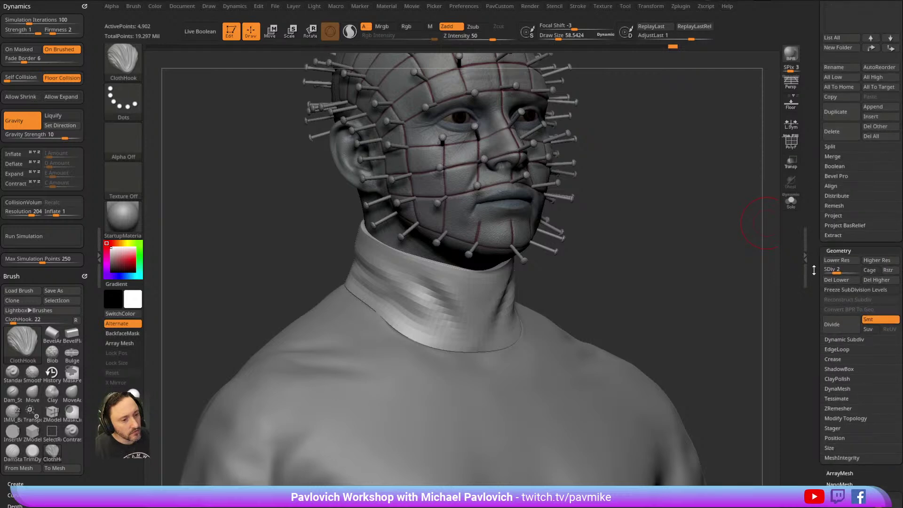
{"action": "left_click_drag", "start_coordinate": [591, 268], "coordinate": [607, 270], "text": "alt"}
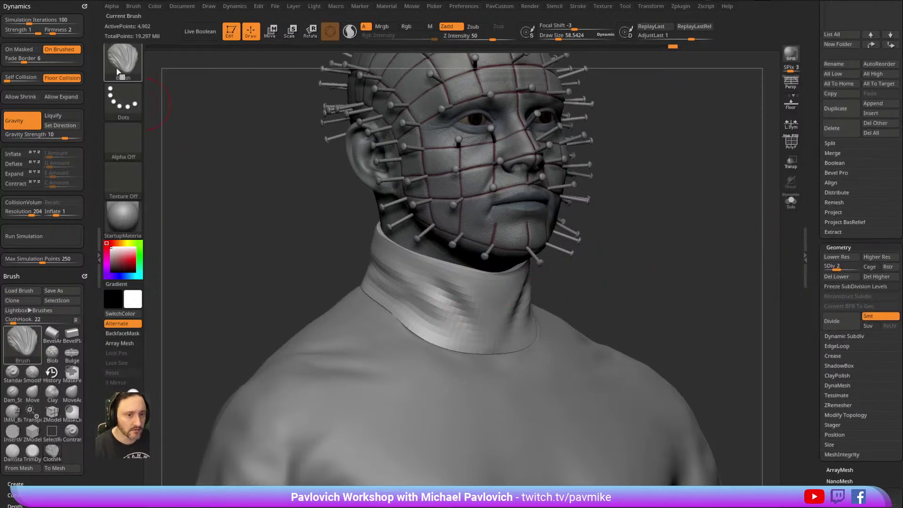
{"action": "left_click_drag", "start_coordinate": [90, 218], "coordinate": [89, 97]}
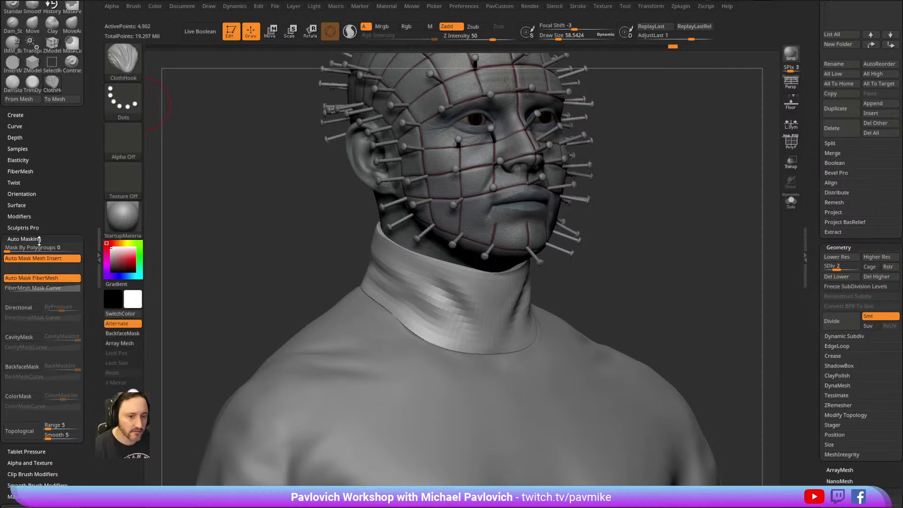
{"action": "left_click", "coordinate": [29, 239], "text": "shift"}
{"action": "left_click", "coordinate": [23, 171]}
{"action": "left_click", "coordinate": [19, 159]}
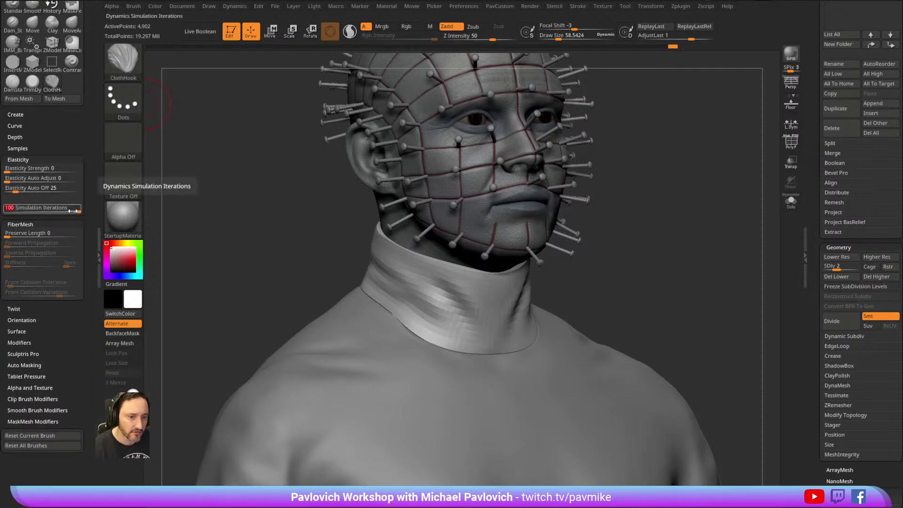
Switch to the Pinch brush and set its Simulation Iterations to 100.
{"action": "key", "text": "b"}
{"action": "key", "text": "p"}
{"action": "key", "text": "i"}
{"action": "left_click_drag", "start_coordinate": [22, 207], "coordinate": [83, 203]}
Pinch the folds along both sides of the collar into tighter cloth creases at a Draw Size of about 59.
{"action": "left_click_drag", "start_coordinate": [261, 179], "coordinate": [230, 196], "text": "alt"}
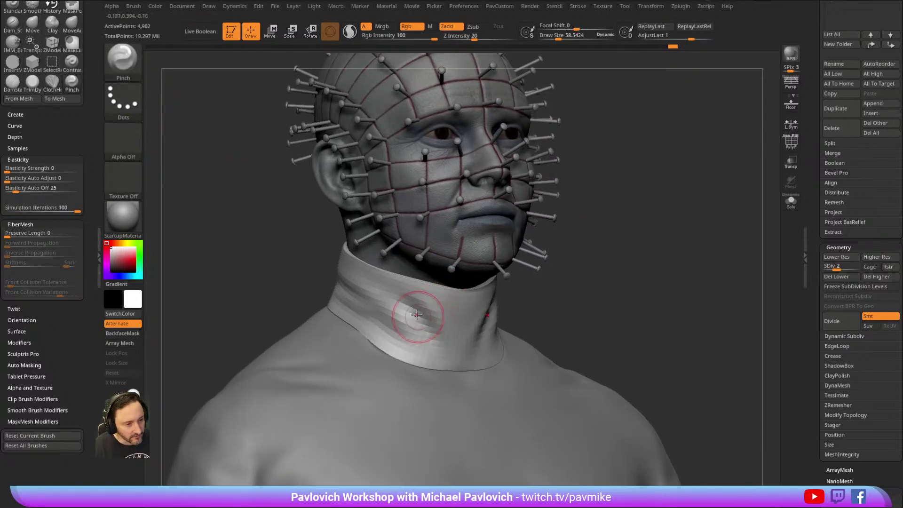
{"action": "mouse_move", "coordinate": [577, 291]}
{"action": "left_mouse_down"}
{"action": "mouse_move", "coordinate": [518, 296]}
{"action": "mouse_move", "coordinate": [540, 280]}
{"action": "left_mouse_up"}
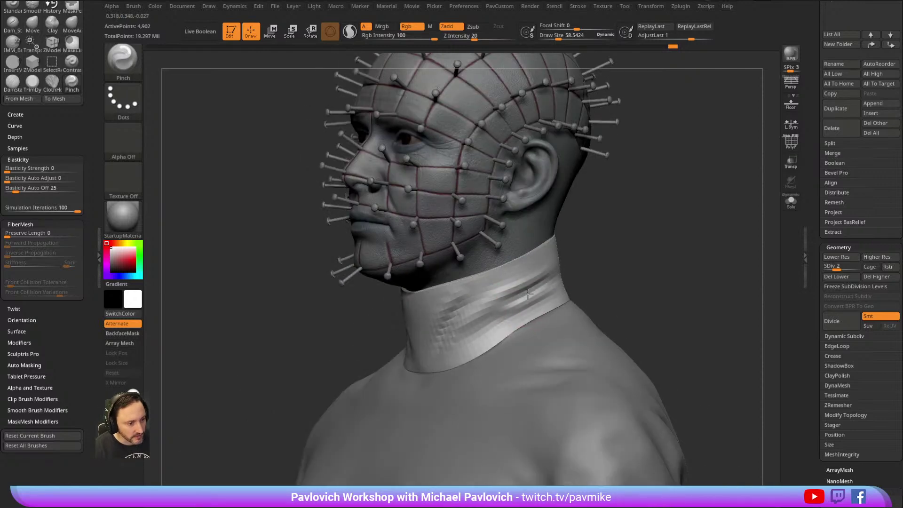
{"action": "left_click_drag", "start_coordinate": [611, 266], "coordinate": [571, 269]}
{"action": "left_click_drag", "start_coordinate": [608, 244], "coordinate": [699, 218]}
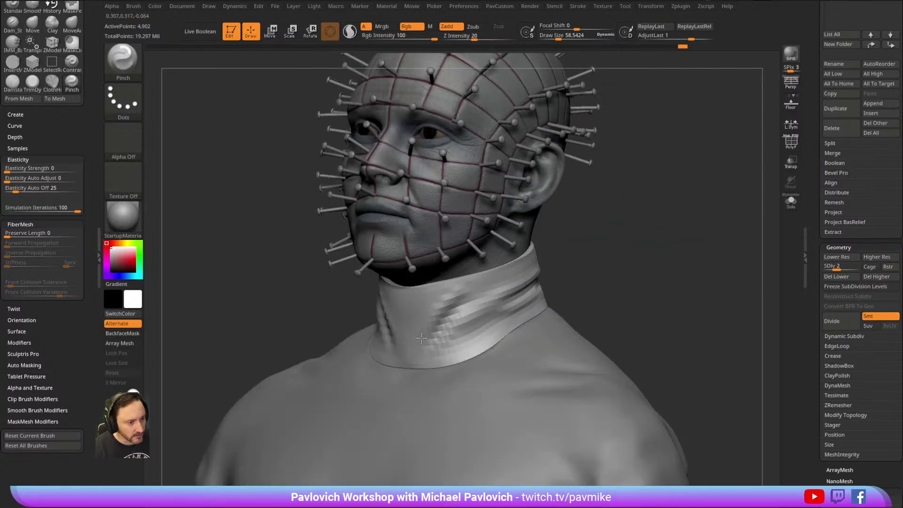
Sculpt diagonal folds across the side of the neck collar with the Standard brush and smooth its lower front.
{"action": "mouse_move", "coordinate": [584, 263]}
{"action": "left_mouse_down"}
{"action": "mouse_move", "coordinate": [574, 253]}
{"action": "mouse_move", "coordinate": [494, 294]}
{"action": "mouse_move", "coordinate": [442, 288]}
{"action": "left_mouse_up"}
{"action": "key", "text": "b"}
{"action": "key", "text": "s"}
{"action": "key", "text": "t"}
{"action": "key", "text": "s"}
{"action": "left_click", "coordinate": [459, 288]}
{"action": "left_click_drag", "start_coordinate": [421, 326], "coordinate": [475, 281]}
{"action": "left_click_drag", "start_coordinate": [570, 252], "coordinate": [546, 258]}
{"action": "left_click_drag", "start_coordinate": [416, 333], "coordinate": [475, 282]}
{"action": "left_click_drag", "start_coordinate": [613, 254], "coordinate": [576, 263]}
{"action": "left_click_drag", "start_coordinate": [391, 352], "coordinate": [438, 342], "text": "shift"}
Raise the collar to subdivision level 4 and refine its lower front edge with smoothing and Standard brush strokes.
{"action": "left_click_drag", "start_coordinate": [839, 266], "coordinate": [855, 266]}
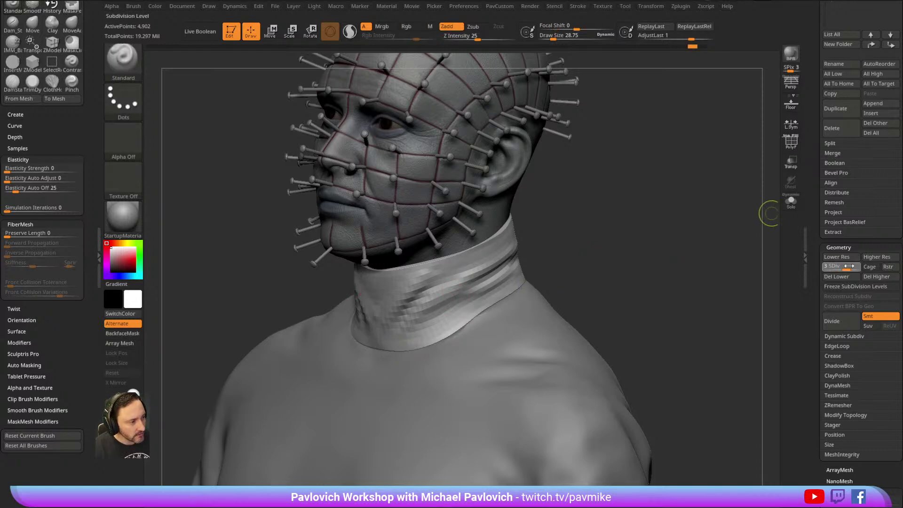
{"action": "left_click_drag", "start_coordinate": [377, 347], "coordinate": [402, 355], "text": "shift"}
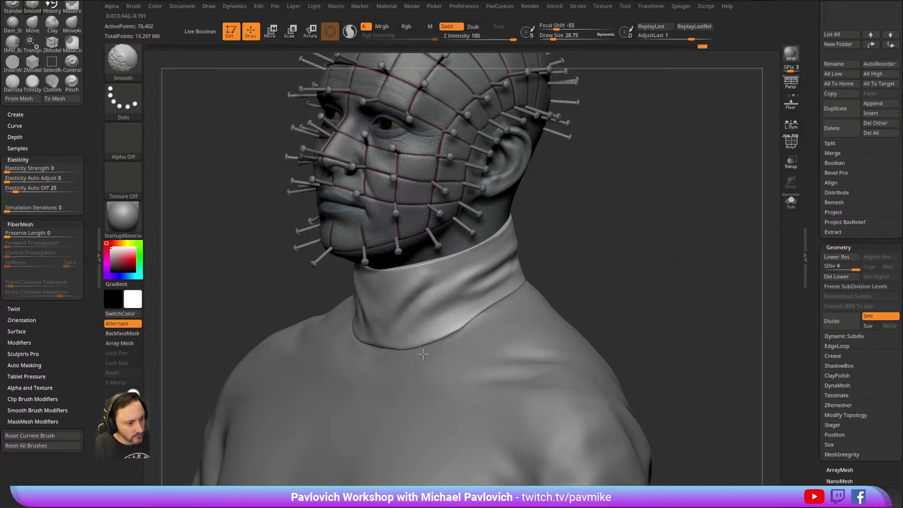
{"action": "left_click_drag", "start_coordinate": [599, 242], "coordinate": [439, 306]}
{"action": "mouse_move", "coordinate": [555, 263]}
{"action": "left_mouse_down"}
{"action": "mouse_move", "coordinate": [582, 249]}
{"action": "mouse_move", "coordinate": [353, 336]}
{"action": "left_mouse_up"}
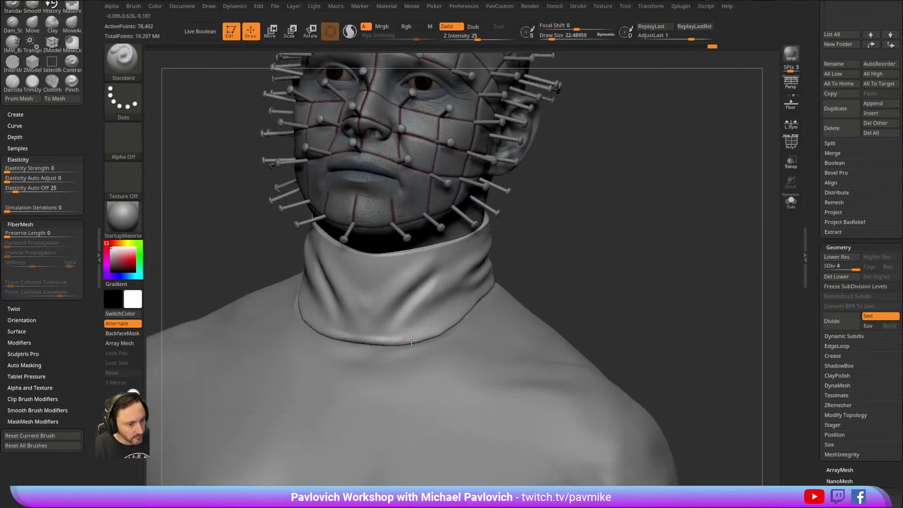
{"action": "left_click_drag", "start_coordinate": [482, 301], "coordinate": [437, 320]}
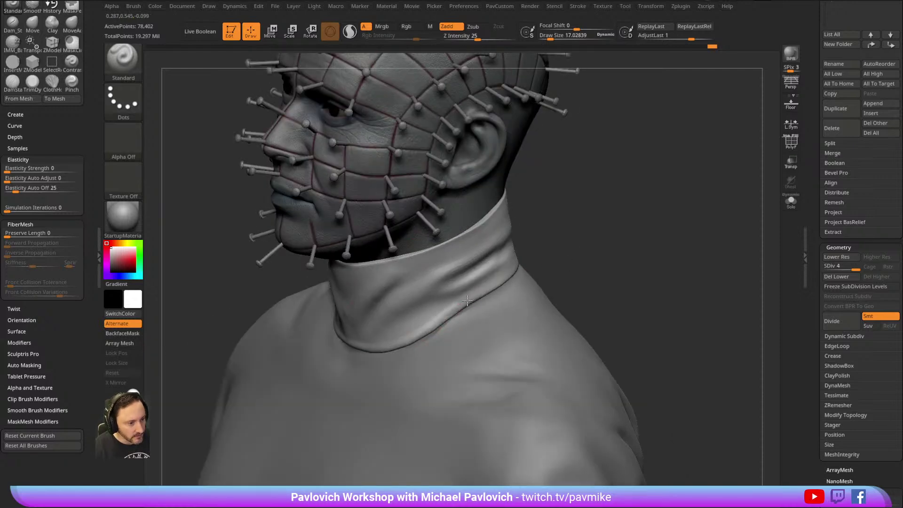
Build up the collar's bottom rim from the front around to the side with the Standard brush.
{"action": "left_click_drag", "start_coordinate": [566, 243], "coordinate": [439, 319]}
{"action": "left_click_drag", "start_coordinate": [561, 190], "coordinate": [611, 228]}
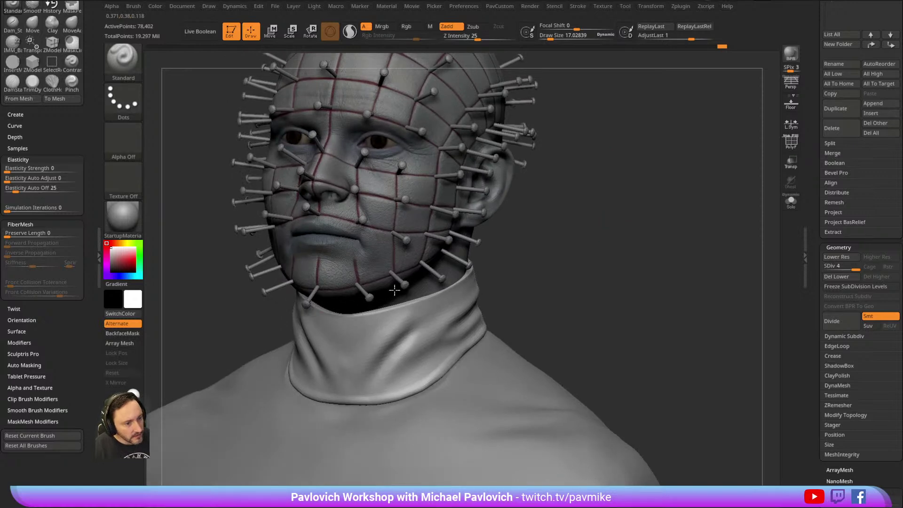
{"action": "left_click_drag", "start_coordinate": [498, 258], "coordinate": [527, 261]}
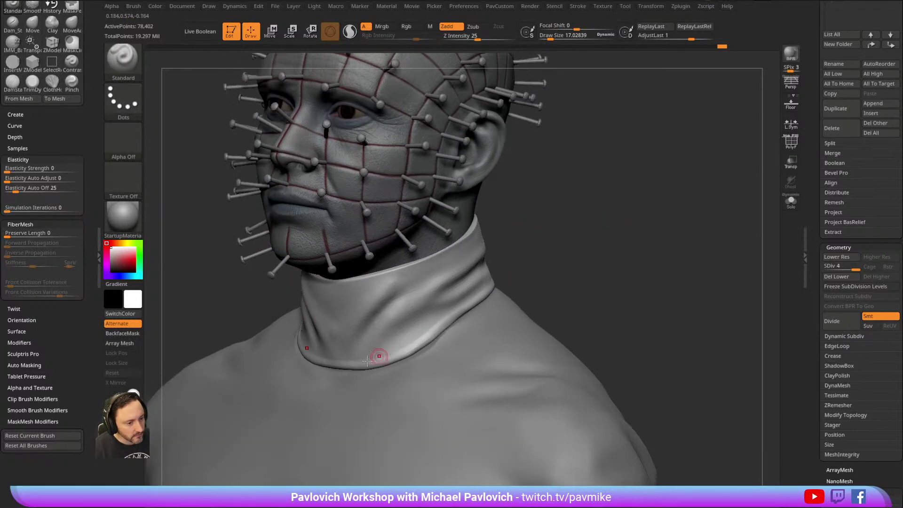
{"action": "left_click_drag", "start_coordinate": [490, 292], "coordinate": [471, 308]}
{"action": "key", "text": "shift"}
{"action": "key", "text": "ctrl+shift+z"}
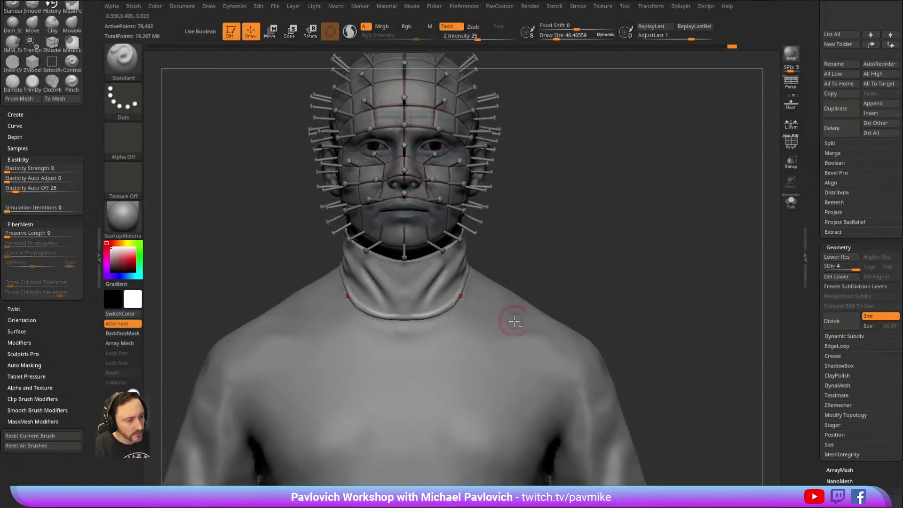
Select the torso subtool and fit its neckline against the base of the collar with the Move brush.
{"action": "left_click", "coordinate": [514, 321], "text": "alt"}
{"action": "key", "text": "shift"}
{"action": "mouse_move", "coordinate": [518, 322]}
{"action": "right_mouse_down"}
{"action": "mouse_move", "coordinate": [477, 290]}
{"action": "mouse_move", "coordinate": [546, 256]}
{"action": "mouse_move", "coordinate": [560, 222]}
{"action": "mouse_move", "coordinate": [631, 207]}
{"action": "mouse_move", "coordinate": [375, 322]}
{"action": "right_mouse_up"}
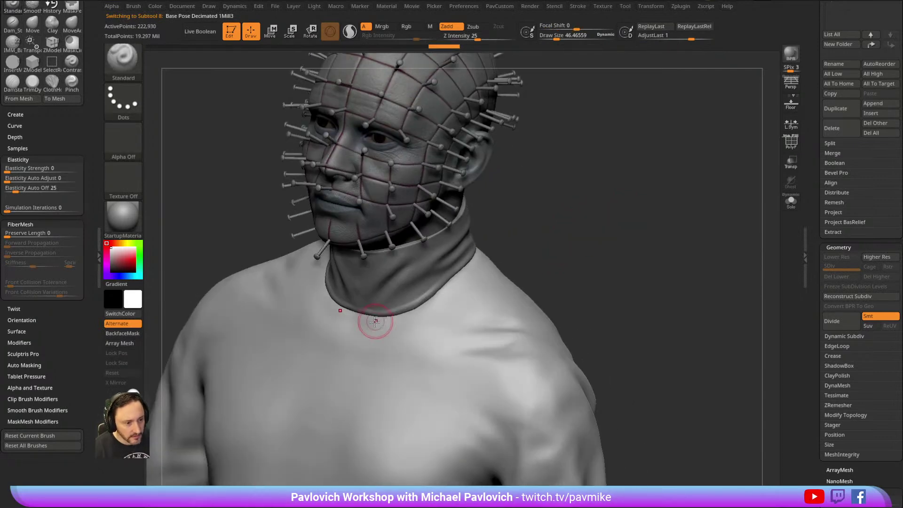
{"action": "right_click_drag", "start_coordinate": [464, 270], "coordinate": [501, 236]}
{"action": "key", "text": "b"}
{"action": "key", "text": "m"}
{"action": "key", "text": "v"}
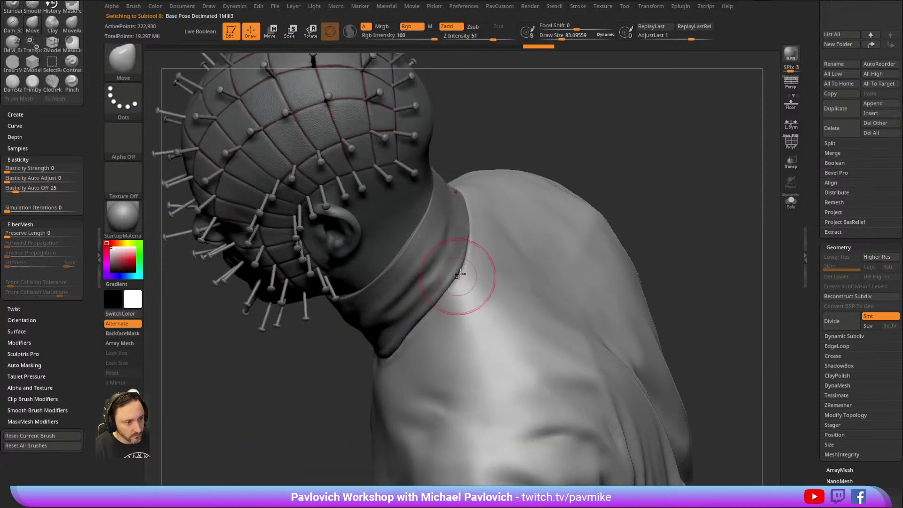
Sculpt a thin raised seam on the torso along the collar's base with a small Standard brush.
{"action": "right_click_drag", "start_coordinate": [544, 192], "coordinate": [403, 350]}
{"action": "key", "text": "b"}
{"action": "key", "text": "s"}
{"action": "key", "text": "t"}
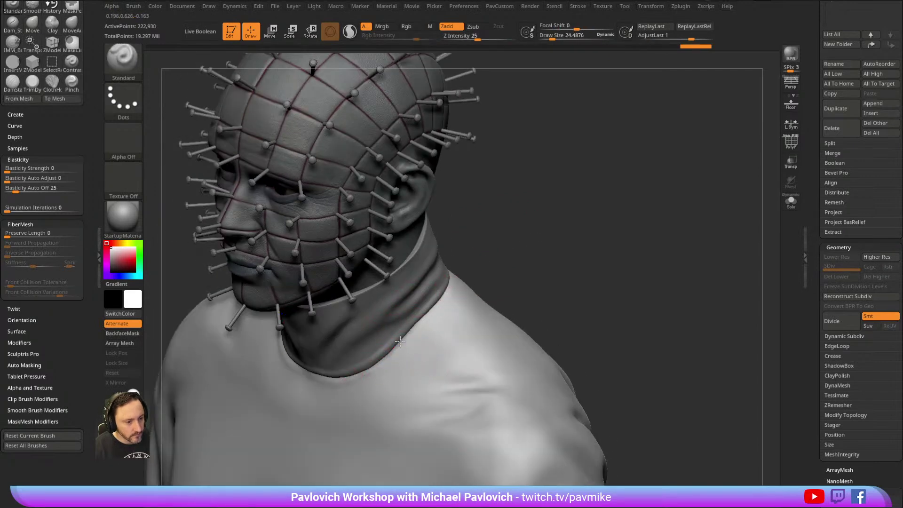
{"action": "right_click_drag", "start_coordinate": [489, 262], "coordinate": [371, 369]}
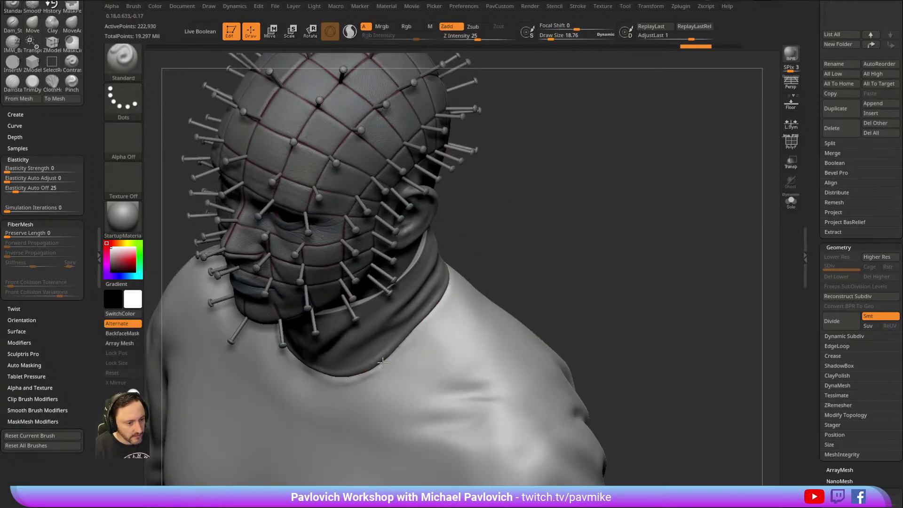
{"action": "right_click_drag", "start_coordinate": [422, 320], "coordinate": [400, 327]}
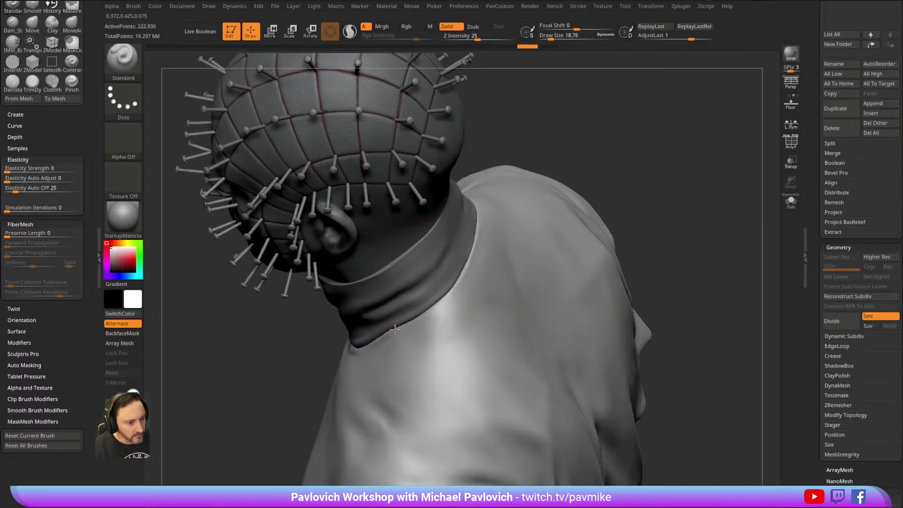
{"action": "right_click_drag", "start_coordinate": [613, 165], "coordinate": [516, 266]}
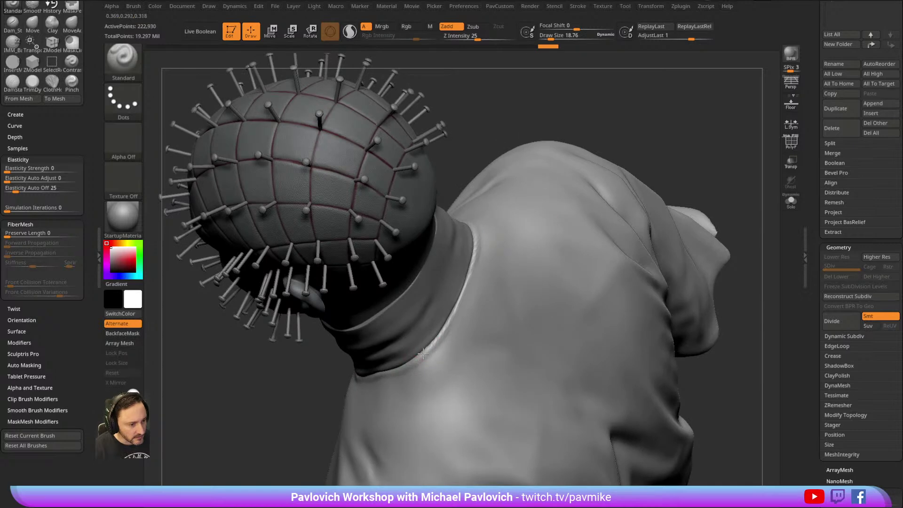
Select the collar subtool, refine its folds around the side and back with the Standard brush, and smooth the back.
{"action": "left_click", "coordinate": [530, 207], "text": "alt"}
{"action": "right_click_drag", "start_coordinate": [637, 134], "coordinate": [470, 266]}
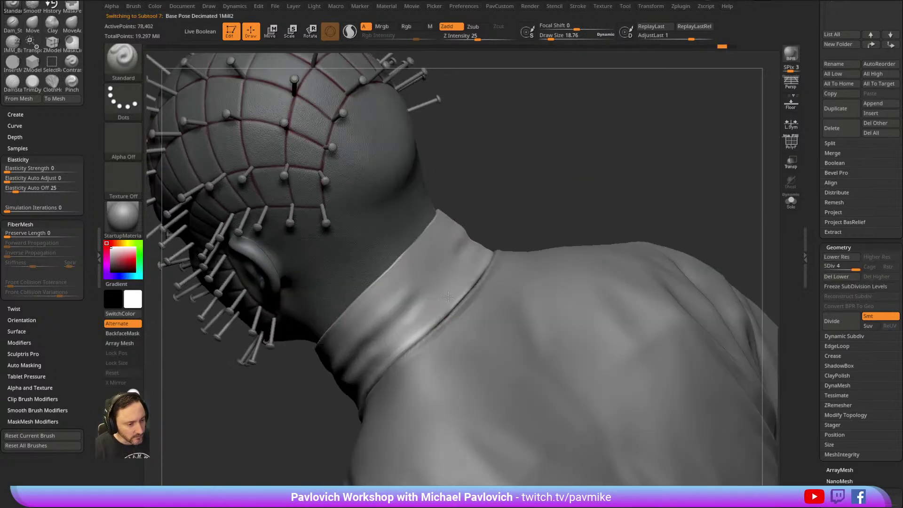
{"action": "right_click_drag", "start_coordinate": [569, 195], "coordinate": [364, 355]}
{"action": "mouse_move", "coordinate": [620, 242]}
{"action": "right_mouse_down"}
{"action": "mouse_move", "coordinate": [564, 236]}
{"action": "mouse_move", "coordinate": [471, 273]}
{"action": "right_mouse_up"}
{"action": "key", "text": "shift"}
{"action": "right_click_drag", "start_coordinate": [558, 256], "coordinate": [523, 262]}
{"action": "key", "text": "shift"}
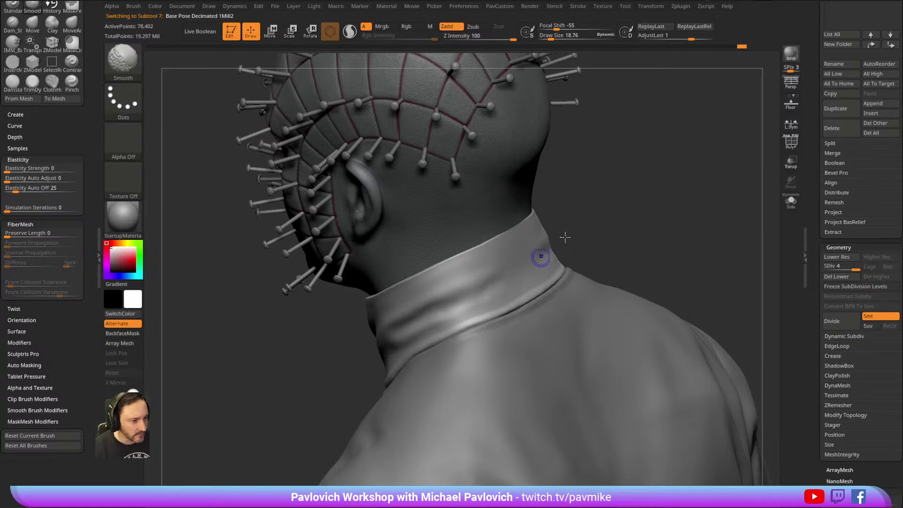
Adjust the collar's shape with the Move brush, resizing the brush between strokes.
{"action": "mouse_move", "coordinate": [486, 284]}
{"action": "right_mouse_down"}
{"action": "mouse_move", "coordinate": [635, 188]}
{"action": "mouse_move", "coordinate": [557, 234]}
{"action": "mouse_move", "coordinate": [607, 190]}
{"action": "mouse_move", "coordinate": [520, 238]}
{"action": "mouse_move", "coordinate": [581, 226]}
{"action": "mouse_move", "coordinate": [554, 245]}
{"action": "mouse_move", "coordinate": [447, 281]}
{"action": "right_mouse_up"}
{"action": "key", "text": "b"}
{"action": "key", "text": "m"}
{"action": "key", "text": "v"}
{"action": "key", "text": "s"}
{"action": "left_click_drag", "start_coordinate": [444, 273], "coordinate": [448, 273]}
{"action": "right_click_drag", "start_coordinate": [384, 281], "coordinate": [443, 292]}
{"action": "key", "text": "s"}
{"action": "left_click_drag", "start_coordinate": [443, 292], "coordinate": [446, 292]}
{"action": "mouse_move", "coordinate": [446, 292]}
{"action": "right_mouse_down"}
{"action": "mouse_move", "coordinate": [572, 323]}
{"action": "mouse_move", "coordinate": [414, 298]}
{"action": "mouse_move", "coordinate": [554, 313]}
{"action": "mouse_move", "coordinate": [477, 311]}
{"action": "right_mouse_up"}
Add further folds to the collar's side with the Standard brush and smooth them.
{"action": "key", "text": "b"}
{"action": "key", "text": "s"}
{"action": "key", "text": "t"}
{"action": "key", "text": "shift"}
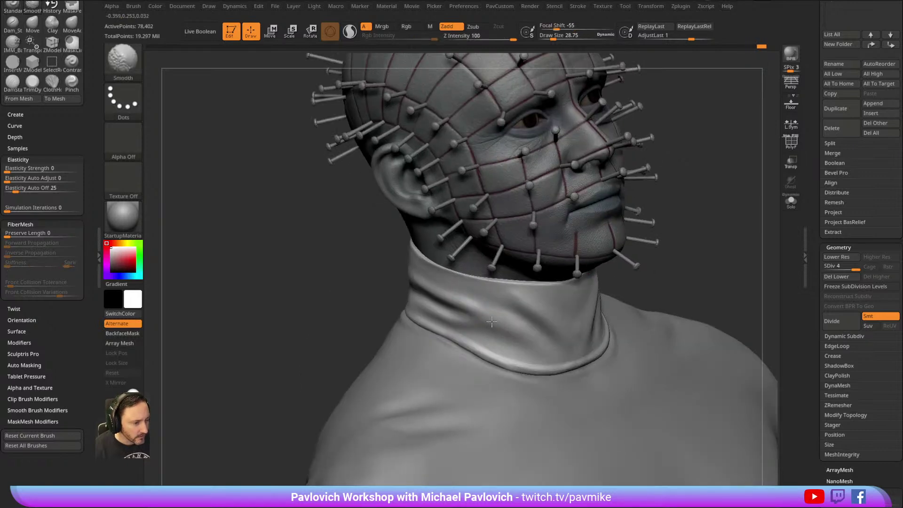
{"action": "right_click_drag", "start_coordinate": [548, 310], "coordinate": [412, 320]}
{"action": "mouse_move", "coordinate": [525, 259]}
{"action": "left_mouse_down"}
{"action": "mouse_move", "coordinate": [588, 233]}
{"action": "mouse_move", "coordinate": [667, 221]}
{"action": "left_mouse_up"}
{"action": "mouse_move", "coordinate": [555, 291]}
{"action": "left_mouse_down", "text": "shift"}
{"action": "mouse_move", "coordinate": [605, 272]}
{"action": "mouse_move", "coordinate": [649, 214]}
{"action": "left_mouse_up", "text": "shift"}
{"action": "right_click_drag", "start_coordinate": [649, 215], "coordinate": [506, 271]}
Try to insert a Cylinder12 primitive at the back of the collar subtool.
{"action": "left_click", "coordinate": [461, 268], "text": "alt"}
{"action": "mouse_move", "coordinate": [630, 195]}
{"action": "right_mouse_down"}
{"action": "mouse_move", "coordinate": [610, 182]}
{"action": "mouse_move", "coordinate": [602, 216]}
{"action": "mouse_move", "coordinate": [606, 183]}
{"action": "mouse_move", "coordinate": [604, 211]}
{"action": "mouse_move", "coordinate": [597, 196]}
{"action": "right_mouse_up"}
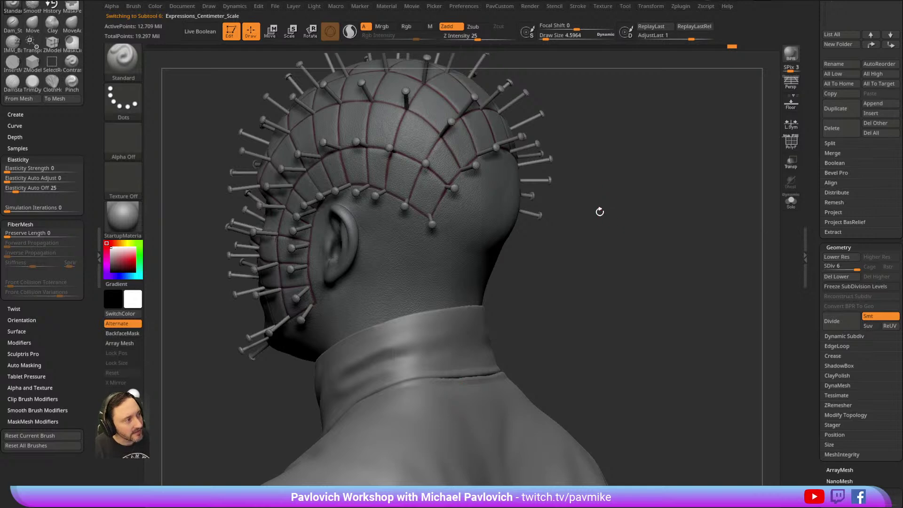
{"action": "left_click", "coordinate": [470, 337], "text": "alt"}
{"action": "mouse_move", "coordinate": [623, 232]}
{"action": "left_mouse_down"}
{"action": "mouse_move", "coordinate": [669, 227]}
{"action": "mouse_move", "coordinate": [588, 236]}
{"action": "mouse_move", "coordinate": [591, 228]}
{"action": "left_mouse_up"}
{"action": "key", "text": "6"}
{"action": "key", "text": "m"}
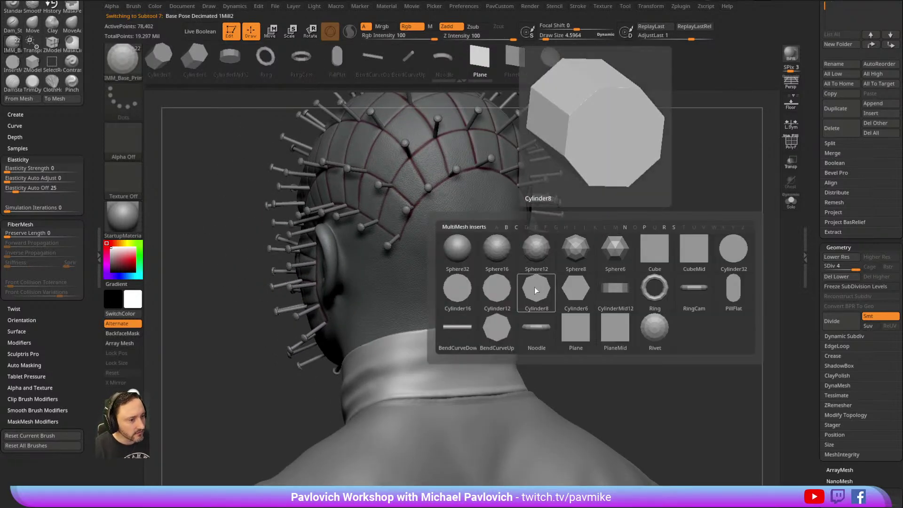
{"action": "left_click", "coordinate": [502, 294]}
{"action": "left_click_drag", "start_coordinate": [620, 232], "coordinate": [446, 335]}
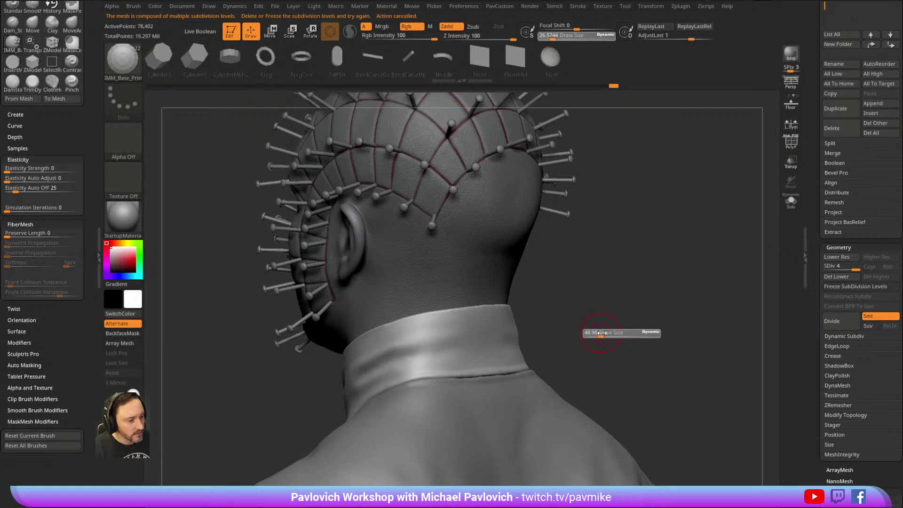
Select the torso subtool and insert a thin Cylinder12 primitive at the side of the collar with the primitives insert brush.
{"action": "key", "text": "b"}
{"action": "key", "text": "s"}
{"action": "key", "text": "t"}
{"action": "left_click", "coordinate": [547, 396], "text": "alt"}
{"action": "left_click_drag", "start_coordinate": [624, 276], "coordinate": [625, 274]}
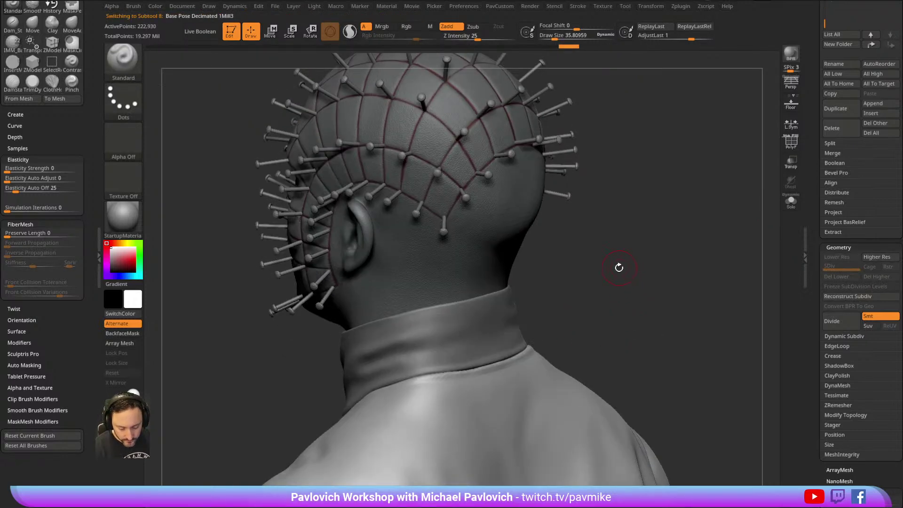
{"action": "key", "text": "b"}
{"action": "key", "text": "i"}
{"action": "key", "text": "m"}
{"action": "key", "text": "m"}
{"action": "left_click", "coordinate": [518, 343]}
{"action": "mouse_move", "coordinate": [430, 356]}
{"action": "left_mouse_down"}
{"action": "mouse_move", "coordinate": [463, 342]}
{"action": "mouse_move", "coordinate": [444, 350]}
{"action": "left_mouse_up"}
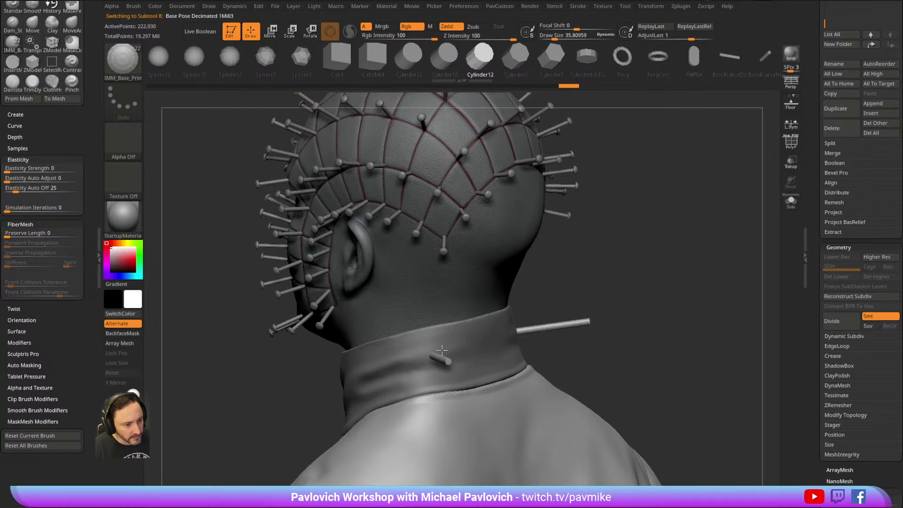
Move the inserted cylinder with the gizmo and split it off into its own subtool.
{"action": "left_click_drag", "start_coordinate": [579, 268], "coordinate": [491, 327]}
{"action": "key", "text": "w"}
{"action": "left_click_drag", "start_coordinate": [464, 358], "coordinate": [426, 301]}
{"action": "key", "text": "2"}
{"action": "left_click", "coordinate": [510, 294]}
Rotate and position the cylinder beside the collar with the gizmo.
{"action": "left_click_drag", "start_coordinate": [457, 329], "coordinate": [448, 322]}
{"action": "left_click_drag", "start_coordinate": [405, 350], "coordinate": [412, 331]}
{"action": "mouse_move", "coordinate": [472, 318]}
{"action": "left_mouse_down"}
{"action": "mouse_move", "coordinate": [472, 304]}
{"action": "mouse_move", "coordinate": [464, 325]}
{"action": "left_mouse_up"}
{"action": "left_click_drag", "start_coordinate": [506, 289], "coordinate": [471, 301], "text": "alt"}
{"action": "mouse_move", "coordinate": [530, 301]}
{"action": "left_mouse_down"}
{"action": "mouse_move", "coordinate": [442, 301]}
{"action": "mouse_move", "coordinate": [527, 300]}
{"action": "left_mouse_up"}
{"action": "left_click_drag", "start_coordinate": [459, 314], "coordinate": [454, 309]}
{"action": "key", "text": "q"}
Isolate the cylinder subtool, turn on the polyframe display, and assign separate polygroups to its caps and sides by normals.
{"action": "left_click_drag", "start_coordinate": [587, 231], "coordinate": [701, 258]}
{"action": "left_click", "coordinate": [793, 202]}
{"action": "left_click", "coordinate": [793, 146]}
{"action": "left_click_drag", "start_coordinate": [590, 191], "coordinate": [605, 249], "text": "alt"}
{"action": "key", "text": "2"}
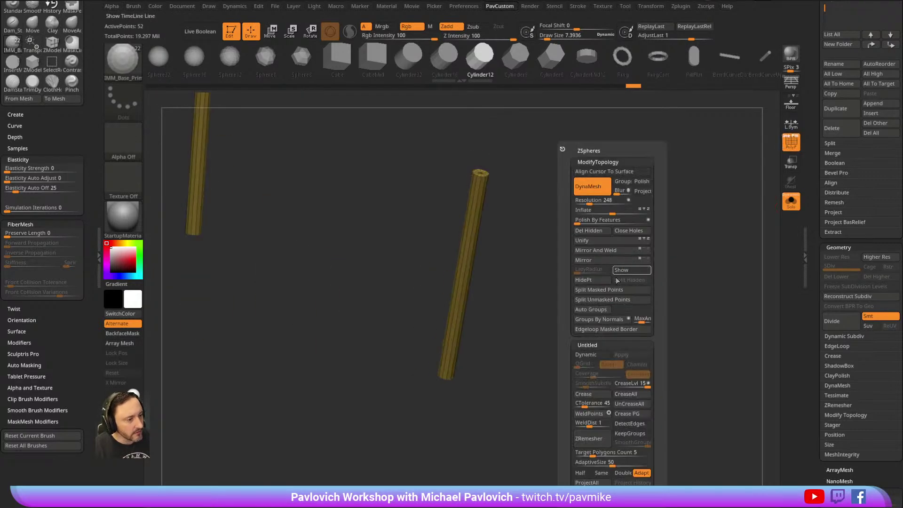
{"action": "left_click", "coordinate": [598, 310]}
{"action": "left_click_drag", "start_coordinate": [518, 300], "coordinate": [578, 222]}
Duplicate the cylinder with the gizmo so two parallel rods stand side by side.
{"action": "key", "text": "m"}
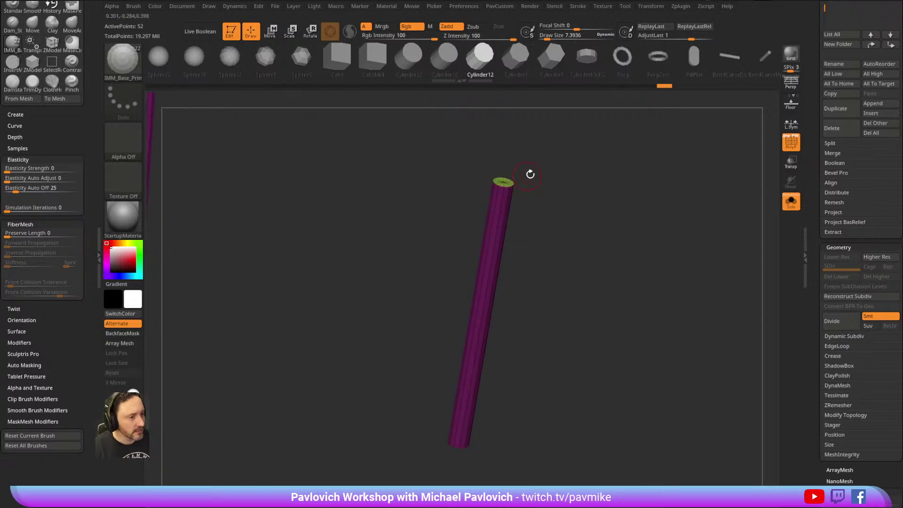
{"action": "left_click_drag", "start_coordinate": [528, 175], "coordinate": [515, 204]}
{"action": "key", "text": "w"}
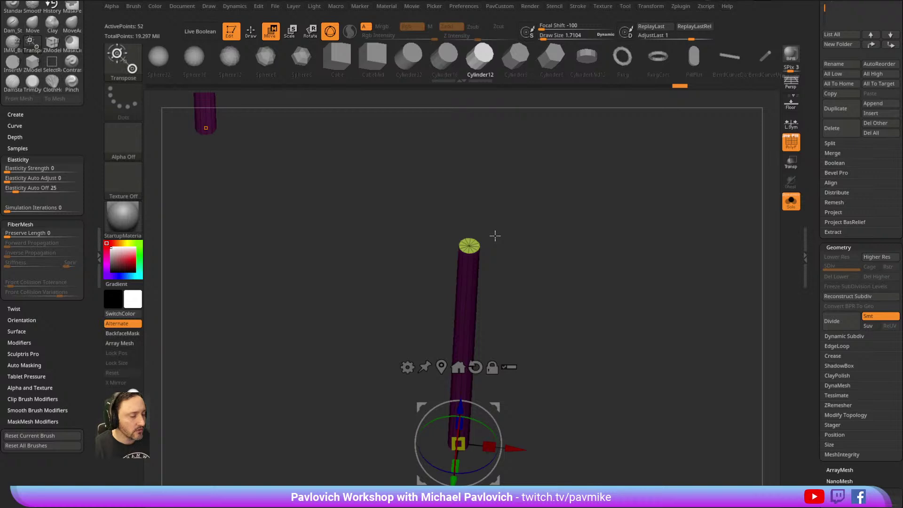
{"action": "key", "text": "q"}
{"action": "mouse_move", "coordinate": [498, 234]}
{"action": "left_mouse_down"}
{"action": "mouse_move", "coordinate": [534, 206]}
{"action": "mouse_move", "coordinate": [550, 264]}
{"action": "mouse_move", "coordinate": [548, 241]}
{"action": "mouse_move", "coordinate": [534, 304]}
{"action": "mouse_move", "coordinate": [592, 183]}
{"action": "mouse_move", "coordinate": [588, 226]}
{"action": "mouse_move", "coordinate": [600, 213]}
{"action": "left_mouse_up"}
{"action": "key", "text": "w"}
{"action": "left_click_drag", "start_coordinate": [500, 246], "coordinate": [460, 234], "text": "ctrl"}
{"action": "mouse_move", "coordinate": [646, 173]}
{"action": "left_mouse_down", "text": "alt"}
{"action": "mouse_move", "coordinate": [615, 216]}
{"action": "mouse_move", "coordinate": [625, 185]}
{"action": "mouse_move", "coordinate": [590, 239]}
{"action": "mouse_move", "coordinate": [501, 240]}
{"action": "mouse_move", "coordinate": [510, 222]}
{"action": "left_mouse_up", "text": "alt"}
{"action": "key", "text": "q"}
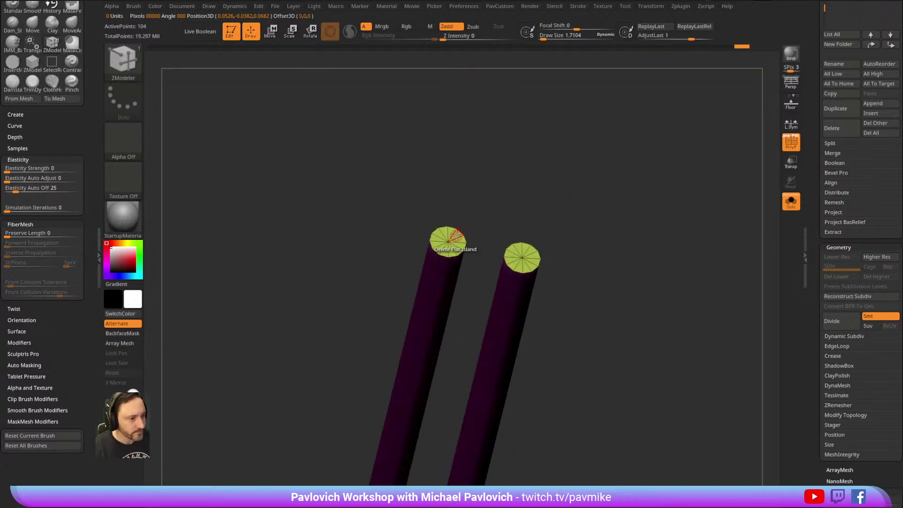
Delete the caps at the upper ends of both rods with the ZModeler Delete action targeting Polygroup All.
{"action": "key", "text": "space"}
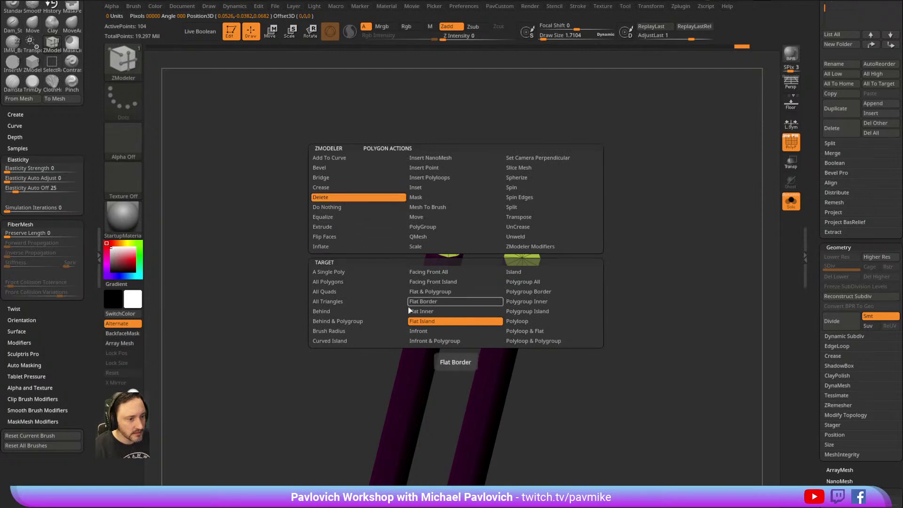
{"action": "left_click", "coordinate": [533, 280]}
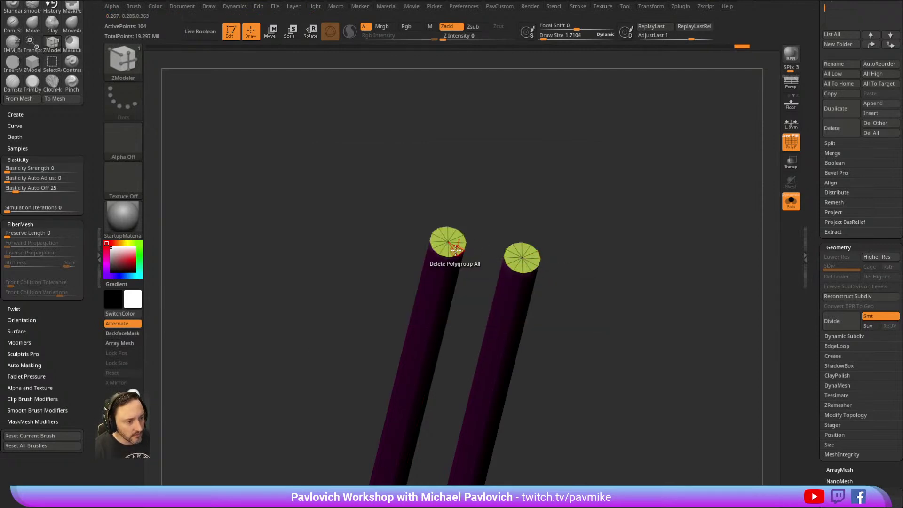
{"action": "left_click", "coordinate": [450, 251]}
{"action": "left_click_drag", "start_coordinate": [510, 201], "coordinate": [459, 266]}
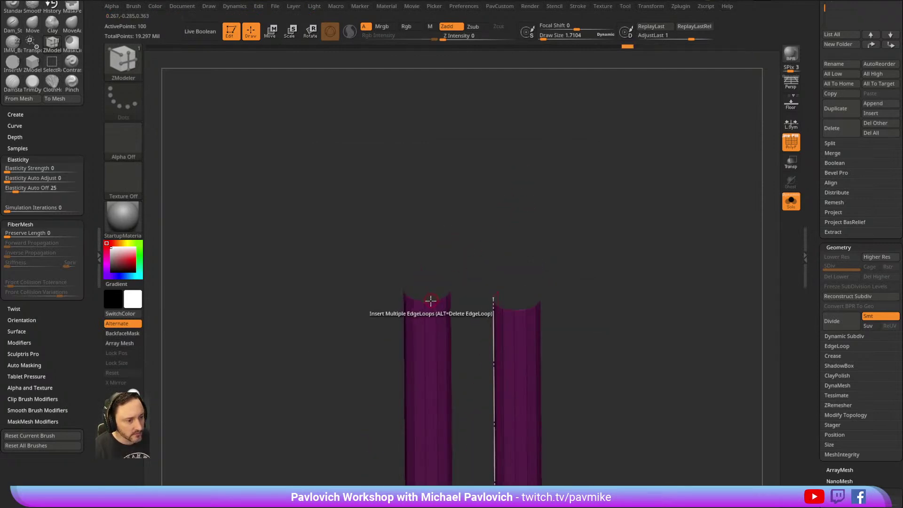
Bridge the two open rod ends with ZModeler using Two Holes, Circle, Optimal Curvature and Optimal Resolution.
{"action": "key", "text": "space"}
{"action": "left_click", "coordinate": [325, 257]}
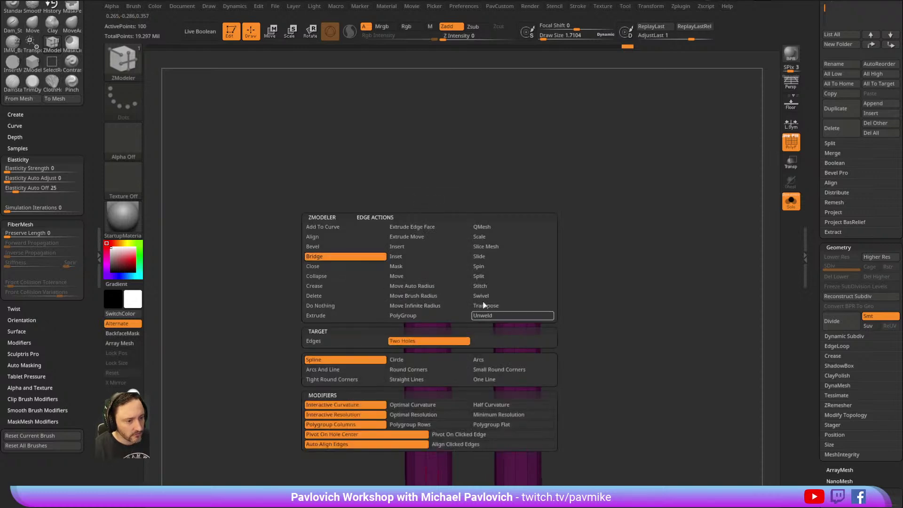
{"action": "left_click", "coordinate": [425, 361]}
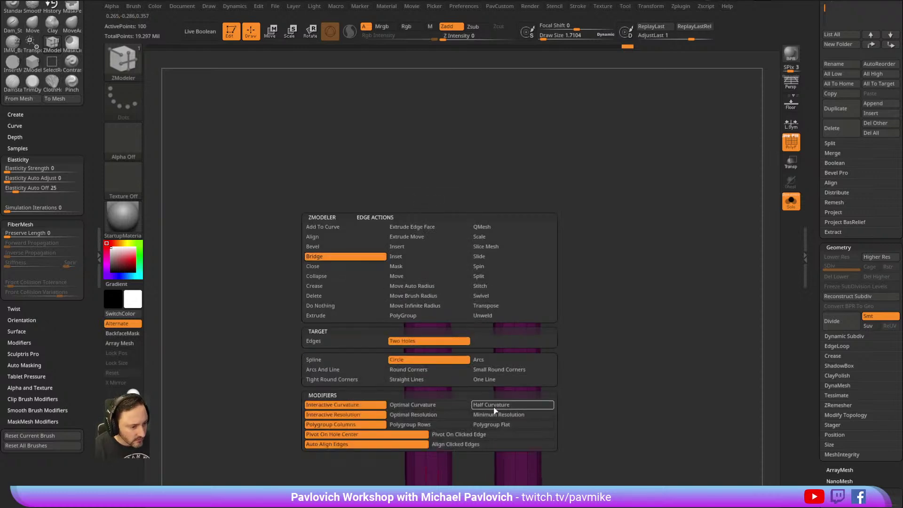
{"action": "left_click", "coordinate": [457, 406]}
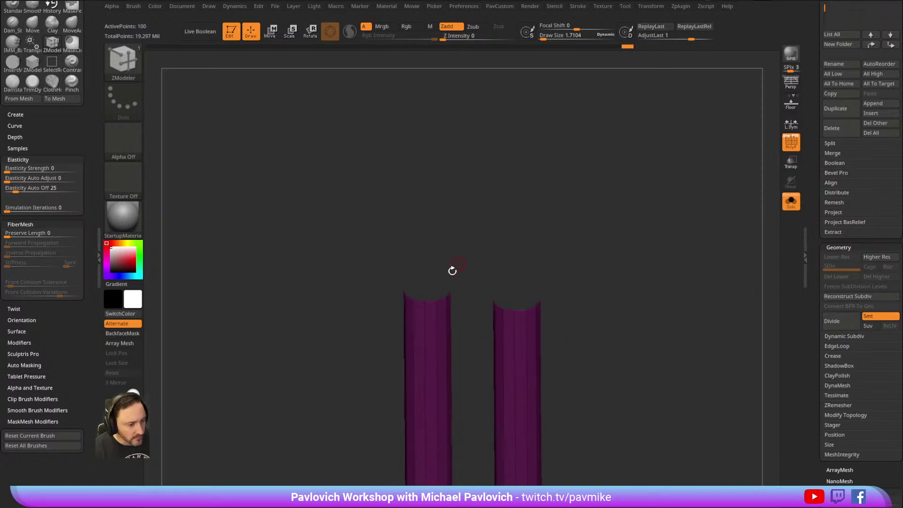
{"action": "left_click", "coordinate": [441, 299]}
{"action": "left_click", "coordinate": [517, 306]}
{"action": "mouse_move", "coordinate": [601, 252]}
{"action": "left_mouse_down"}
{"action": "mouse_move", "coordinate": [651, 226]}
{"action": "mouse_move", "coordinate": [589, 251]}
{"action": "left_mouse_up"}
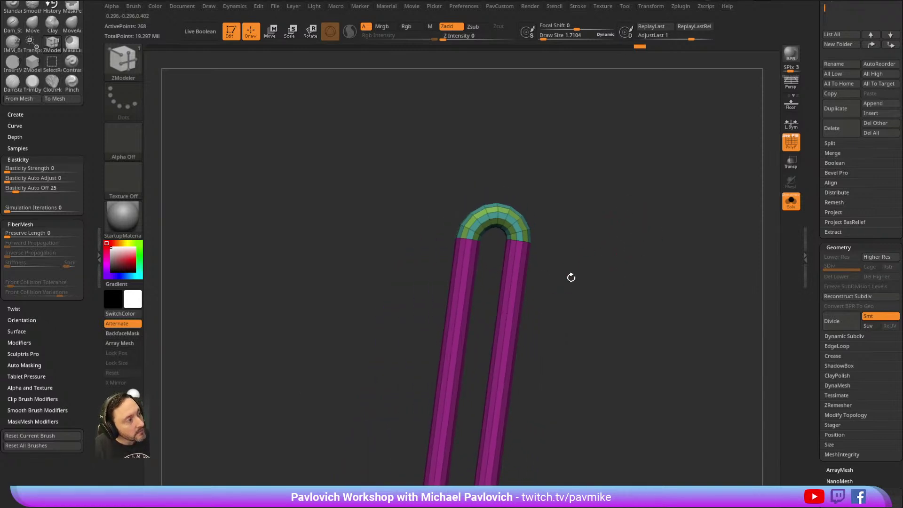
Set the ZModeler edge action to Insert Single EdgeLoop and add a loop around one rod just below the bend.
{"action": "left_click_drag", "start_coordinate": [601, 282], "coordinate": [606, 219]}
{"action": "key", "text": "space"}
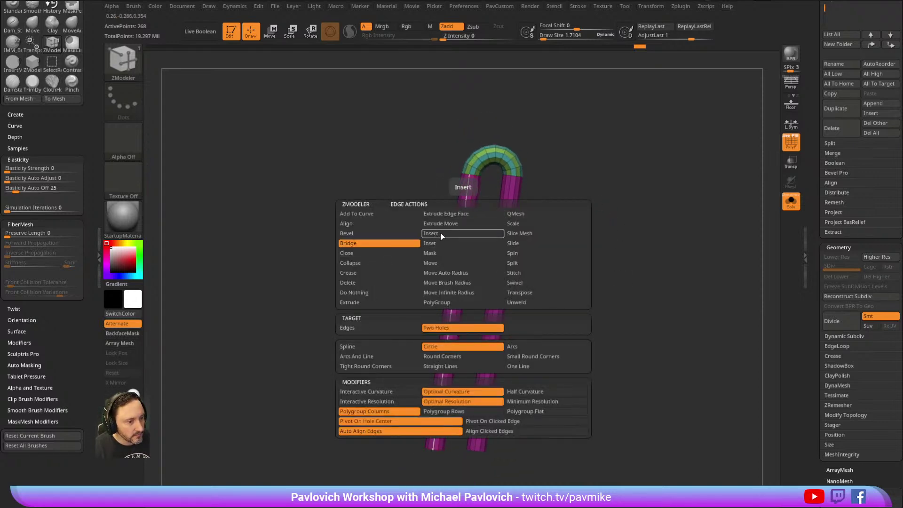
{"action": "left_click", "coordinate": [441, 234]}
{"action": "left_click", "coordinate": [441, 327]}
{"action": "left_click_drag", "start_coordinate": [463, 219], "coordinate": [466, 199]}
{"action": "left_click", "coordinate": [465, 199], "text": "ctrl+shift"}
{"action": "left_click", "coordinate": [463, 216]}
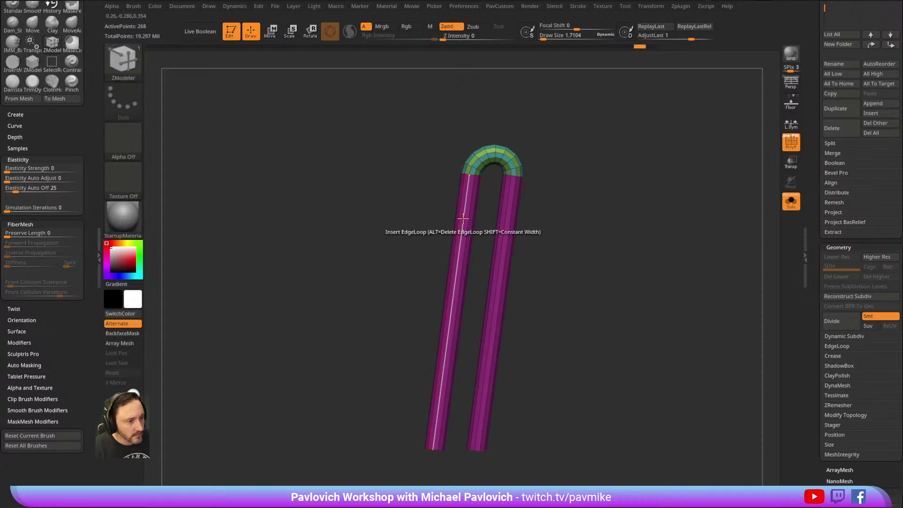
Hide the part of that rod below the new edge loop and delete it.
{"action": "left_click_drag", "start_coordinate": [375, 326], "coordinate": [444, 460], "text": "ctrl+shift"}
{"action": "key", "text": "2"}
{"action": "left_click", "coordinate": [627, 234]}
Close the open end of the shortened rod with the ZModeler Close edge action targeting Convex Hole.
{"action": "right_click_drag", "start_coordinate": [590, 170], "coordinate": [658, 198], "text": "alt"}
{"action": "key", "text": "space"}
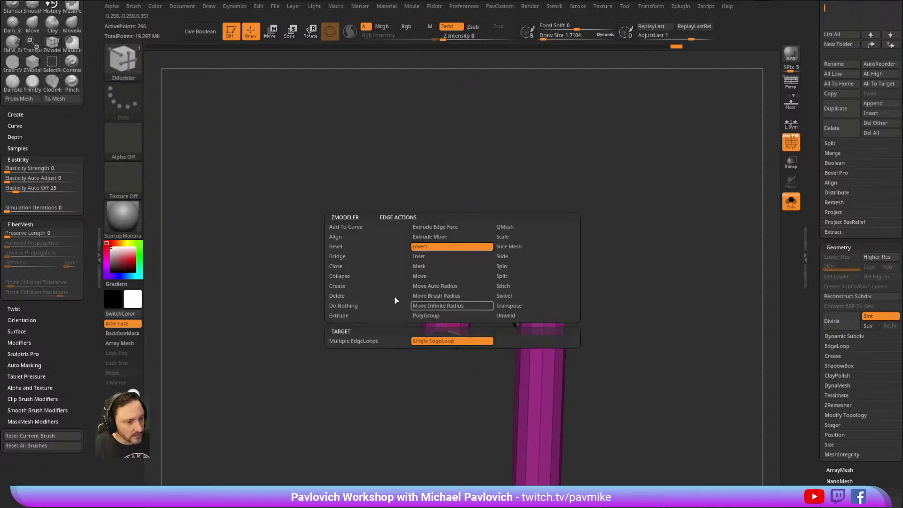
{"action": "left_click", "coordinate": [337, 256]}
{"action": "left_click", "coordinate": [450, 333]}
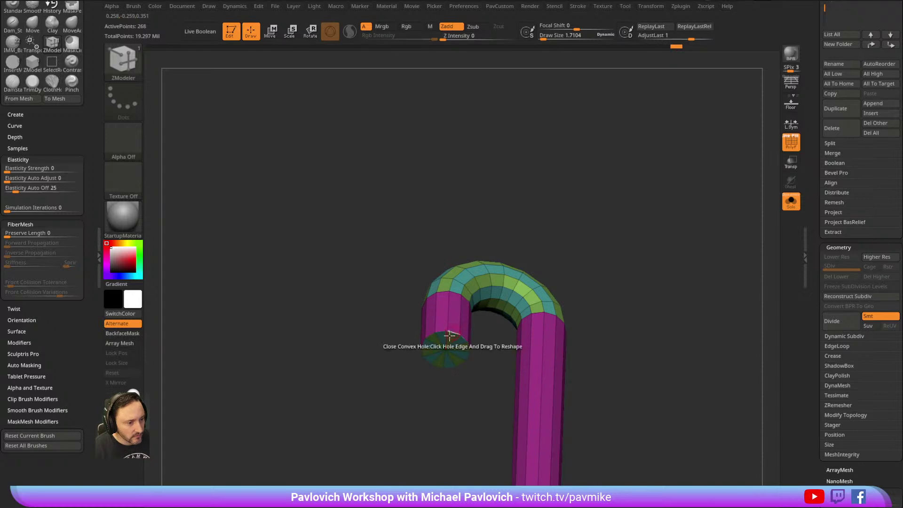
Taper the short end of the hook to a point with the ZModeler Collapse edge action targeting Polyloop.
{"action": "key", "text": "space"}
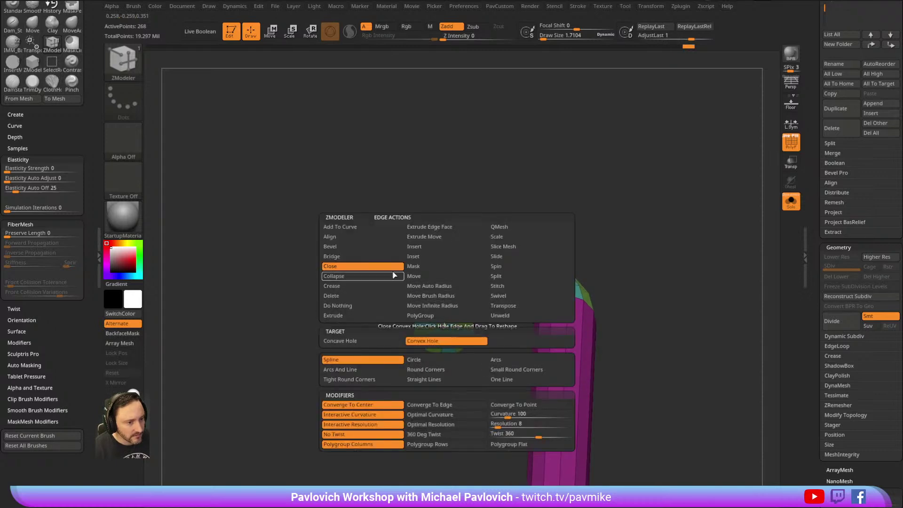
{"action": "left_click", "coordinate": [394, 276]}
{"action": "left_click", "coordinate": [501, 341]}
{"action": "left_click", "coordinate": [444, 320]}
{"action": "left_click_drag", "start_coordinate": [545, 213], "coordinate": [540, 239]}
{"action": "mouse_move", "coordinate": [494, 315]}
{"action": "left_mouse_down", "text": "alt"}
{"action": "mouse_move", "coordinate": [636, 171]}
{"action": "mouse_move", "coordinate": [591, 211]}
{"action": "mouse_move", "coordinate": [628, 191]}
{"action": "mouse_move", "coordinate": [623, 198]}
{"action": "left_mouse_up", "text": "alt"}
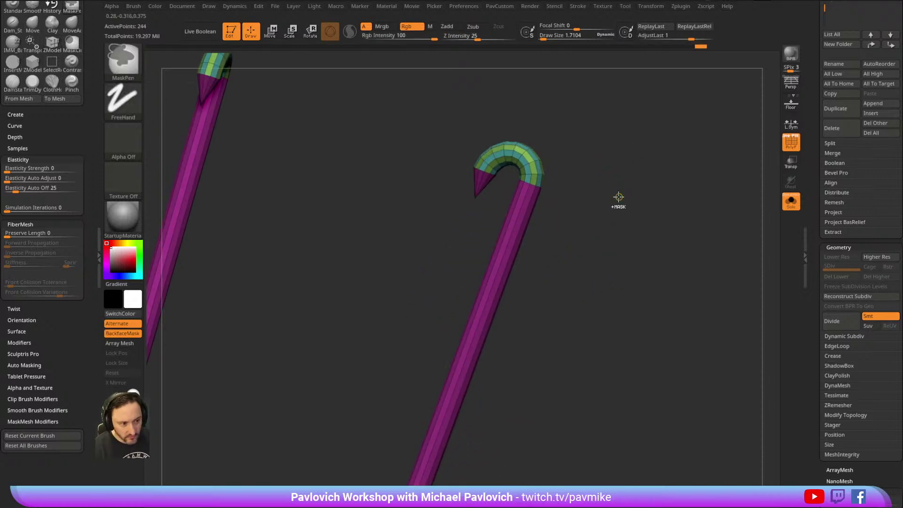
Assign polygroups to the two mirrored hooks with Auto Groups and apply Mirror And Weld.
{"action": "key", "text": "2"}
{"action": "left_click", "coordinate": [626, 309]}
{"action": "left_click_drag", "start_coordinate": [588, 273], "coordinate": [584, 210]}
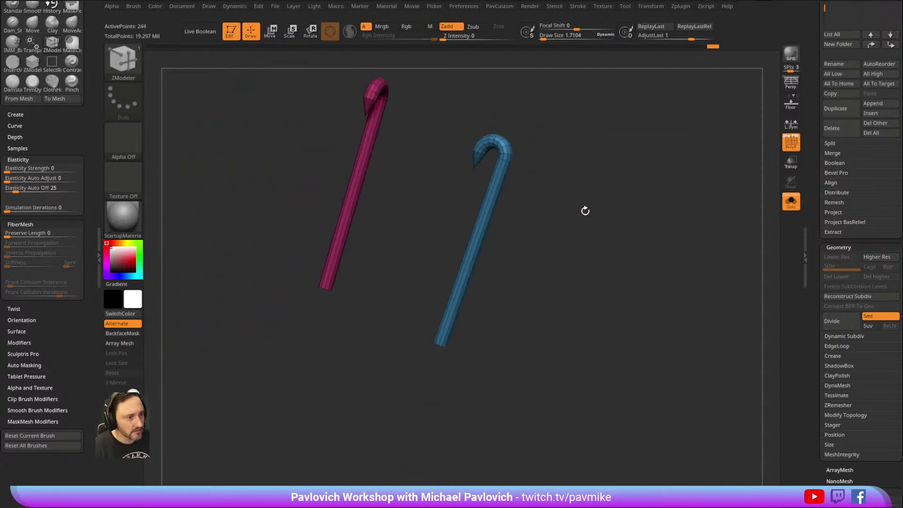
{"action": "key", "text": "2"}
{"action": "left_click", "coordinate": [570, 251]}
{"action": "left_click_drag", "start_coordinate": [557, 264], "coordinate": [543, 302], "text": "alt"}
{"action": "left_click", "coordinate": [522, 235]}
{"action": "mouse_move", "coordinate": [576, 246]}
{"action": "left_mouse_down"}
{"action": "mouse_move", "coordinate": [591, 246]}
{"action": "mouse_move", "coordinate": [608, 151]}
{"action": "mouse_move", "coordinate": [565, 221]}
{"action": "left_mouse_up"}
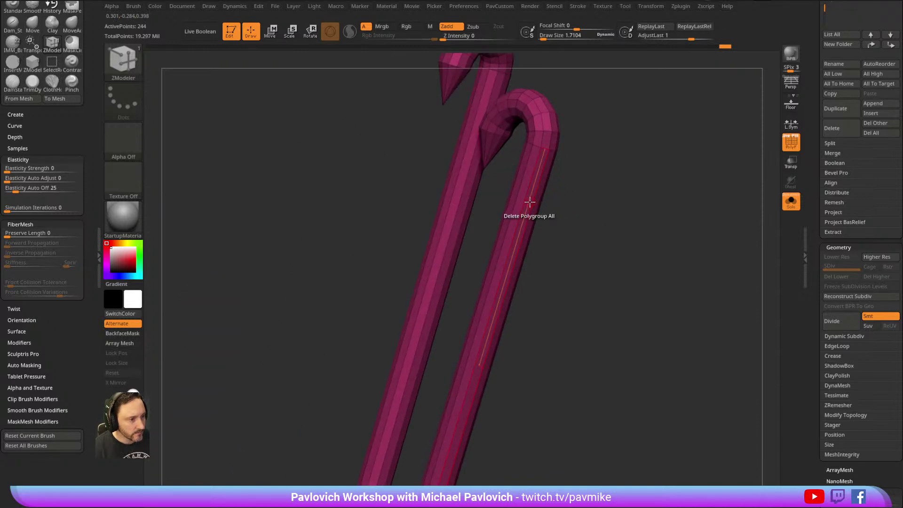
Set the ZModeler polygon action to QMesh with Polygroup All and show the whole bust without polyframe.
{"action": "key", "text": "space"}
{"action": "left_click", "coordinate": [500, 235]}
{"action": "left_click", "coordinate": [594, 281]}
{"action": "mouse_move", "coordinate": [639, 226]}
{"action": "left_mouse_down"}
{"action": "mouse_move", "coordinate": [514, 238]}
{"action": "mouse_move", "coordinate": [526, 209]}
{"action": "left_mouse_up"}
{"action": "mouse_move", "coordinate": [628, 220]}
{"action": "left_mouse_down"}
{"action": "mouse_move", "coordinate": [671, 186]}
{"action": "mouse_move", "coordinate": [651, 179]}
{"action": "mouse_move", "coordinate": [649, 190]}
{"action": "mouse_move", "coordinate": [680, 210]}
{"action": "mouse_move", "coordinate": [655, 177]}
{"action": "mouse_move", "coordinate": [588, 177]}
{"action": "mouse_move", "coordinate": [545, 165]}
{"action": "mouse_move", "coordinate": [565, 167]}
{"action": "left_mouse_up"}
{"action": "left_click", "coordinate": [791, 201]}
{"action": "key", "text": "shift+f"}
{"action": "key", "text": "w"}
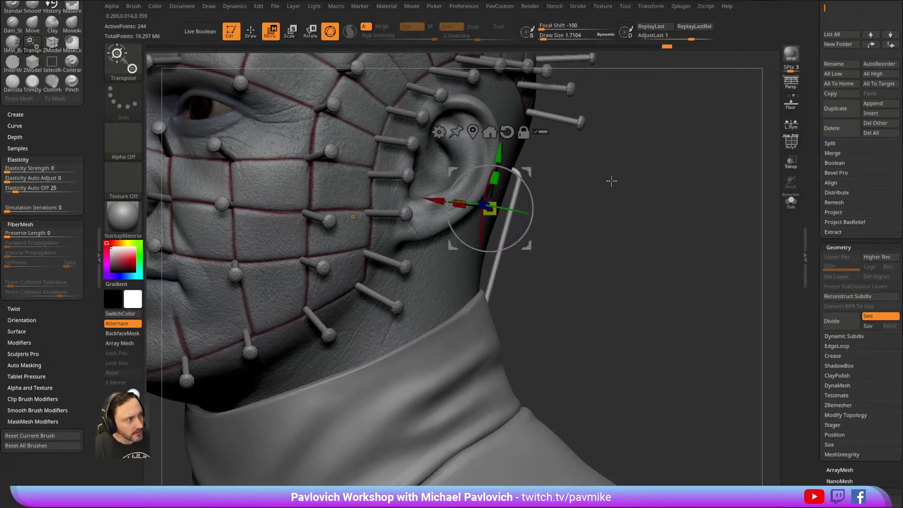
Make the collar the active subtool near the hook's lower end and choose the Move brush.
{"action": "key", "text": "q"}
{"action": "left_click_drag", "start_coordinate": [618, 209], "coordinate": [534, 253]}
{"action": "left_click", "coordinate": [488, 316], "text": "alt"}
{"action": "mouse_move", "coordinate": [625, 249]}
{"action": "left_mouse_down"}
{"action": "mouse_move", "coordinate": [614, 228]}
{"action": "mouse_move", "coordinate": [686, 235]}
{"action": "left_mouse_up"}
{"action": "key", "text": "s"}
{"action": "left_click", "coordinate": [515, 280]}
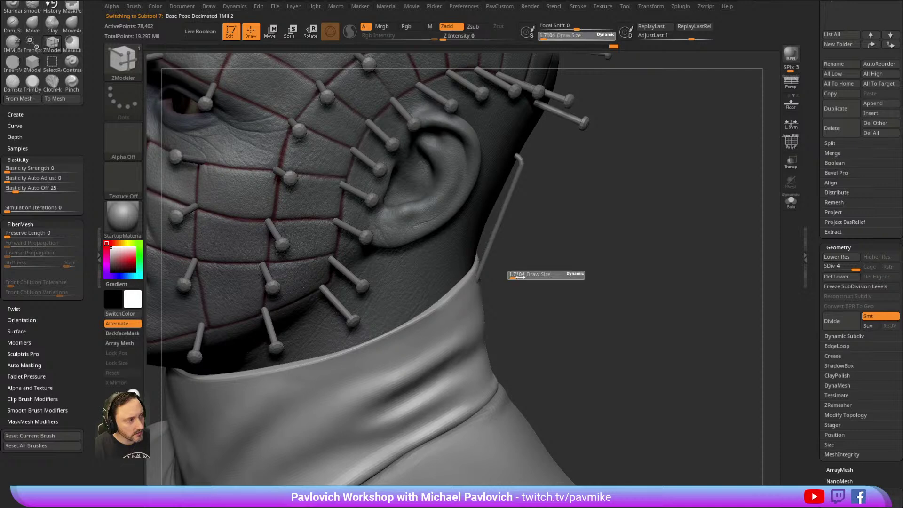
{"action": "key", "text": "b"}
{"action": "key", "text": "m"}
{"action": "key", "text": "v"}
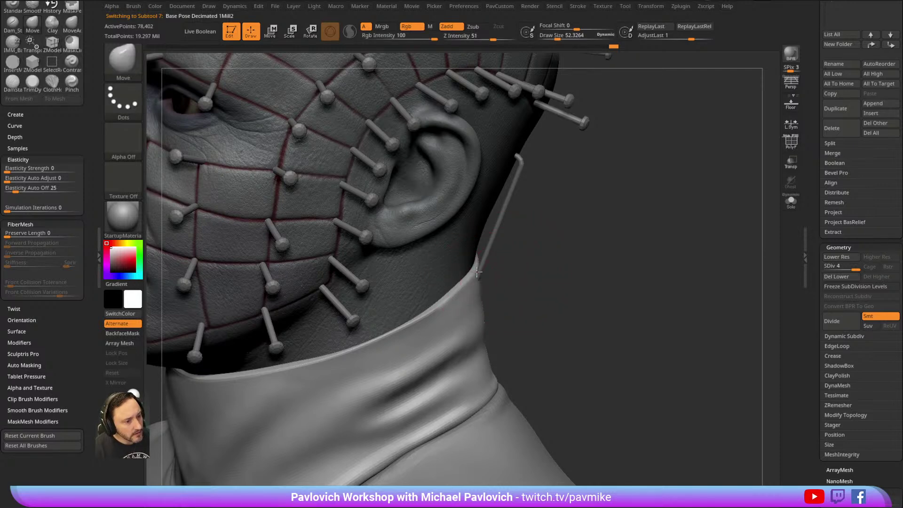
Sculpt a small bump with the Standard brush where the rod's lower end meets the collar, and check the collar in isolation.
{"action": "key", "text": "b"}
{"action": "key", "text": "s"}
{"action": "key", "text": "t"}
{"action": "left_click_drag", "start_coordinate": [534, 262], "coordinate": [461, 282]}
{"action": "key", "text": "s"}
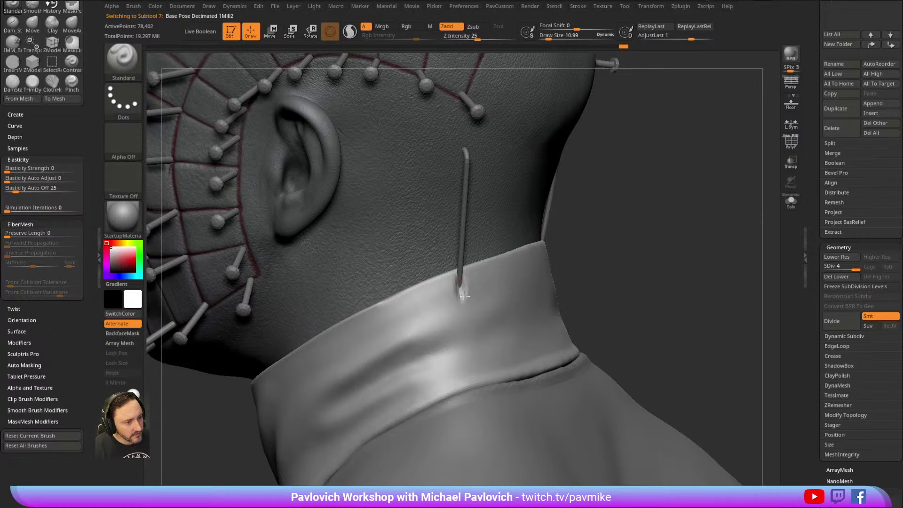
{"action": "left_click_drag", "start_coordinate": [600, 236], "coordinate": [428, 356]}
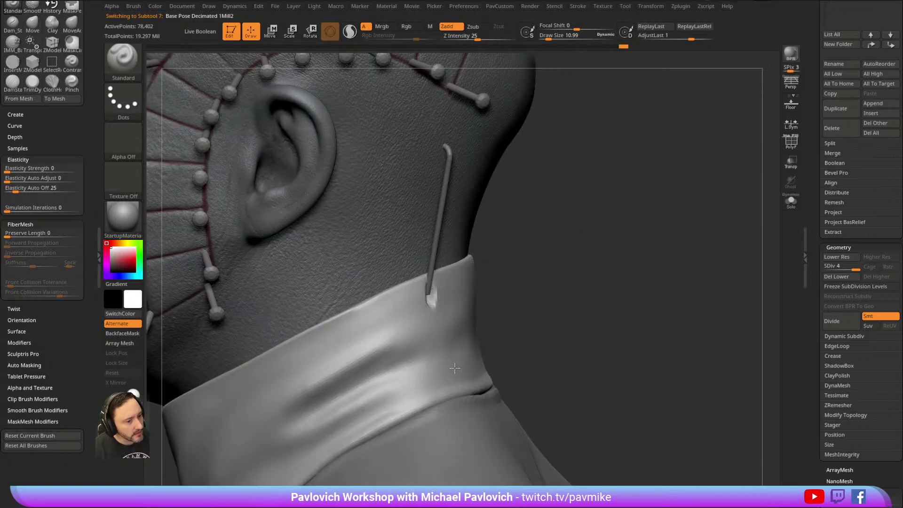
{"action": "left_click", "coordinate": [790, 203]}
{"action": "left_click_drag", "start_coordinate": [588, 240], "coordinate": [625, 235]}
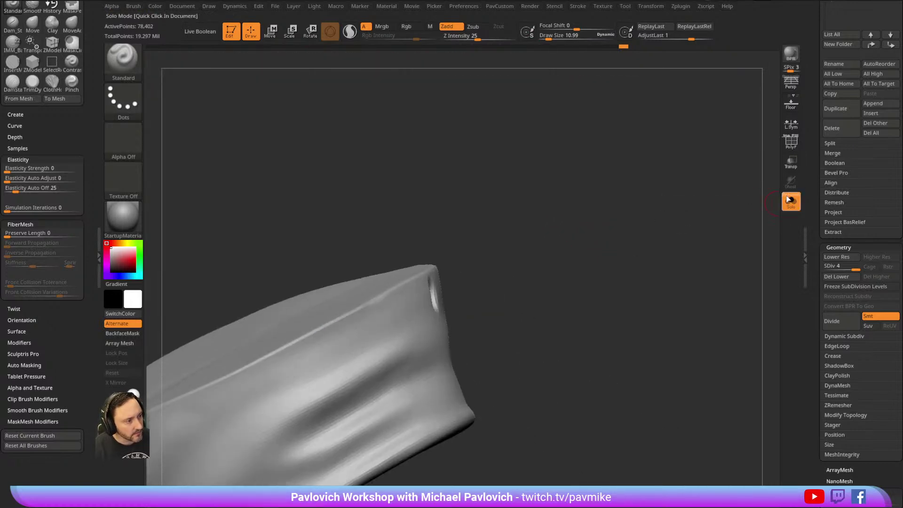
Make the hooks the active subtool and isolate them with polyframe shown.
{"action": "left_click", "coordinate": [790, 200]}
{"action": "left_click", "coordinate": [437, 247], "text": "alt"}
{"action": "left_click", "coordinate": [791, 202]}
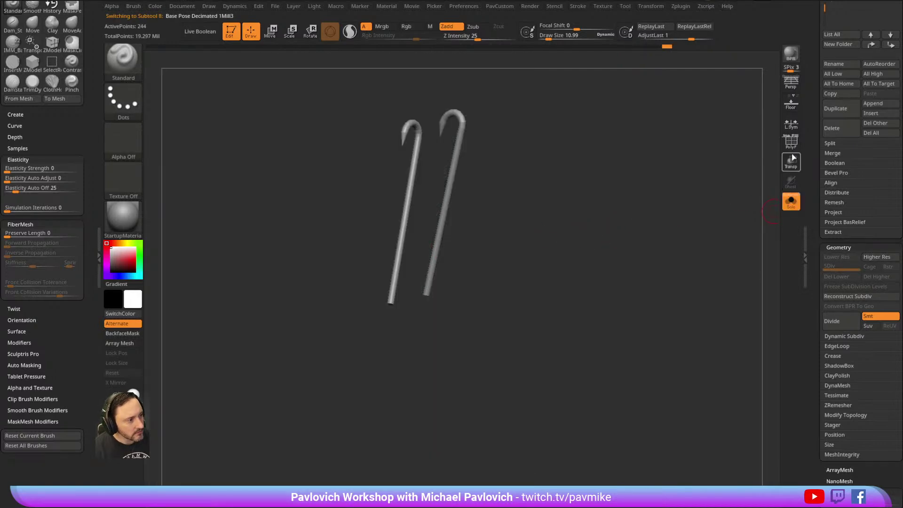
{"action": "left_click_drag", "start_coordinate": [606, 230], "coordinate": [625, 226]}
{"action": "left_click", "coordinate": [785, 147]}
{"action": "left_click_drag", "start_coordinate": [715, 185], "coordinate": [683, 212], "text": "alt"}
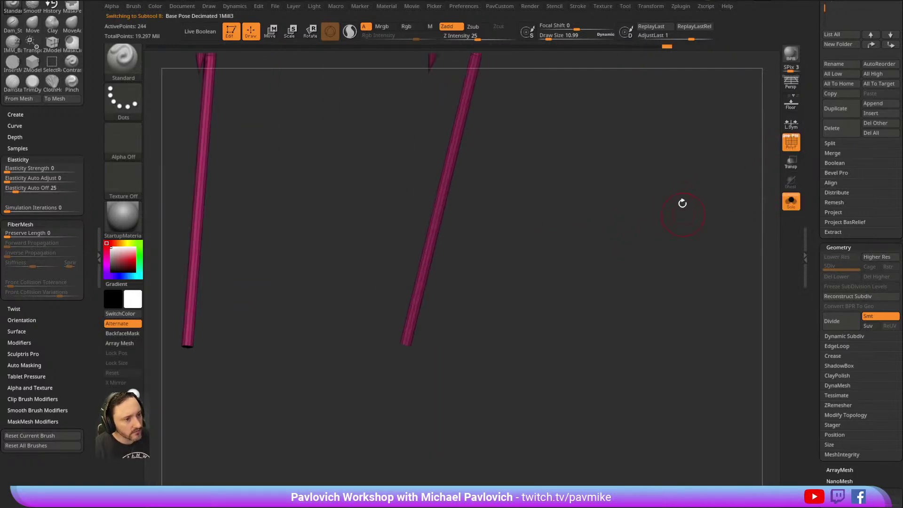
Duplicate the hooks beside the originals within the same subtool and clear the mask.
{"action": "key", "text": "w"}
{"action": "left_click_drag", "start_coordinate": [451, 82], "coordinate": [486, 92], "text": "ctrl"}
{"action": "key", "text": "q"}
{"action": "right_click_drag", "start_coordinate": [600, 130], "coordinate": [644, 173], "text": "ctrl"}
{"action": "right_click_drag", "start_coordinate": [660, 239], "coordinate": [665, 195]}
{"action": "left_click_drag", "start_coordinate": [664, 195], "coordinate": [677, 209], "text": "ctrl"}
{"action": "right_click_drag", "start_coordinate": [665, 198], "coordinate": [653, 263], "text": "ctrl"}
Delete the caps at the hooks' lower ends with the ZModeler Delete action targeting Polygroup All.
{"action": "key", "text": "space"}
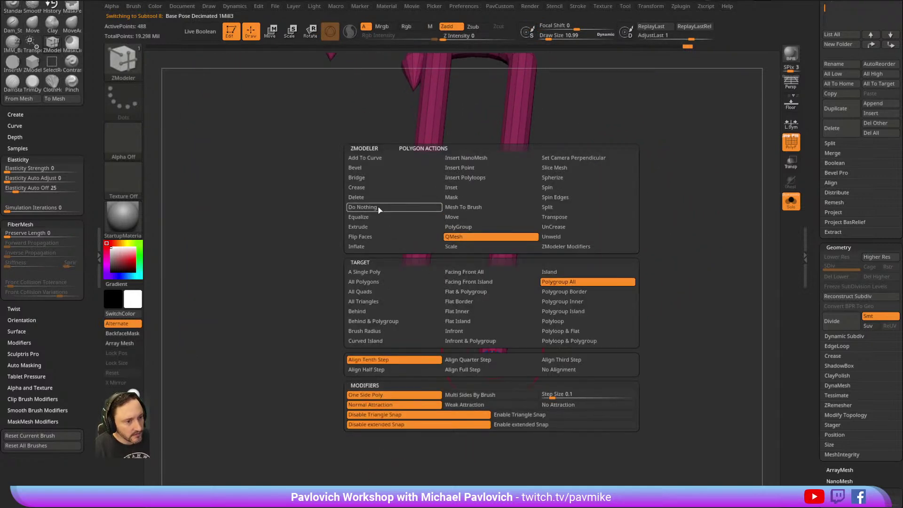
{"action": "left_click", "coordinate": [362, 197]}
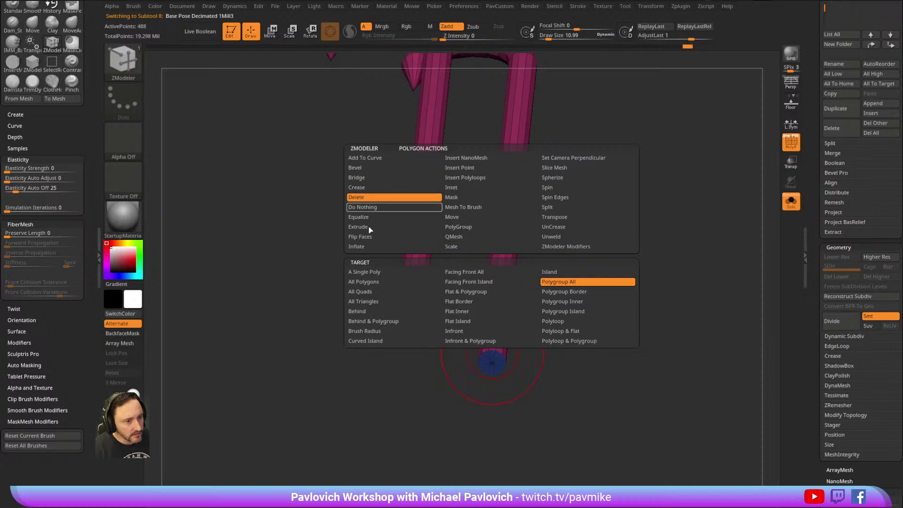
{"action": "left_click", "coordinate": [381, 285]}
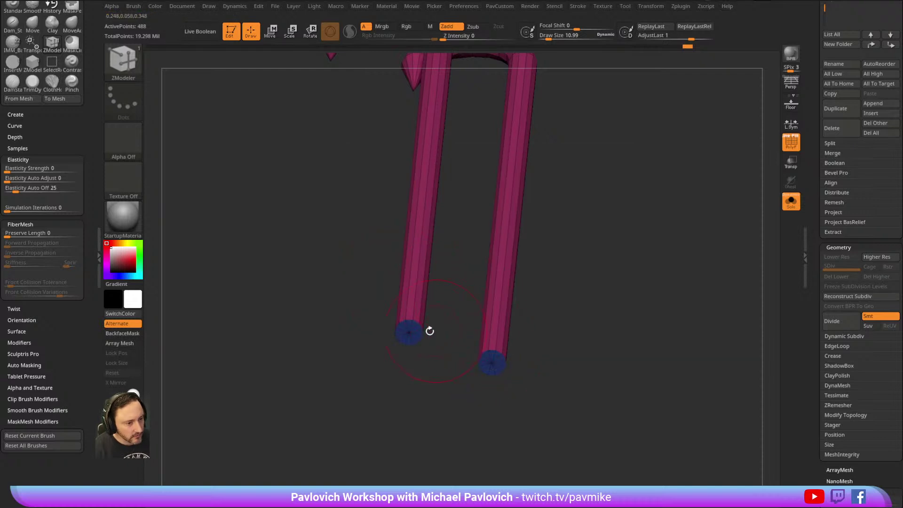
{"action": "left_click", "coordinate": [408, 320]}
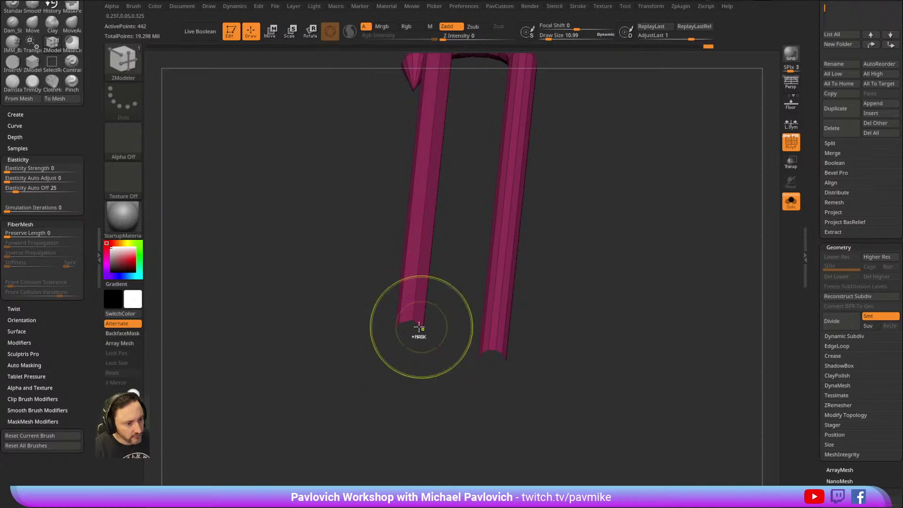
{"action": "key", "text": "ctrl+z"}
Bridge the open lower ends of the original and duplicated hooks with the ZModeler Bridge edge action using Two Holes.
{"action": "key", "text": "space"}
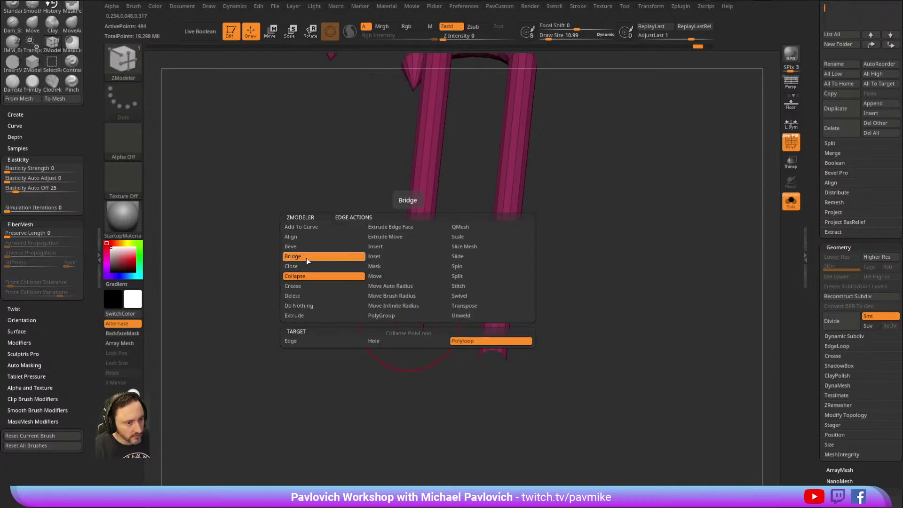
{"action": "left_click", "coordinate": [306, 257]}
{"action": "mouse_move", "coordinate": [492, 350]}
{"action": "left_mouse_down"}
{"action": "mouse_move", "coordinate": [562, 304]}
{"action": "mouse_move", "coordinate": [584, 334]}
{"action": "mouse_move", "coordinate": [607, 274]}
{"action": "mouse_move", "coordinate": [556, 276]}
{"action": "mouse_move", "coordinate": [606, 268]}
{"action": "mouse_move", "coordinate": [609, 316]}
{"action": "mouse_move", "coordinate": [617, 280]}
{"action": "mouse_move", "coordinate": [575, 274]}
{"action": "mouse_move", "coordinate": [580, 242]}
{"action": "left_mouse_up"}
Isolate the rods without their bridged bends, apply Auto Groups, reveal everything and apply Mirror And Weld.
{"action": "left_click", "coordinate": [132, 62], "text": "ctrl+shift"}
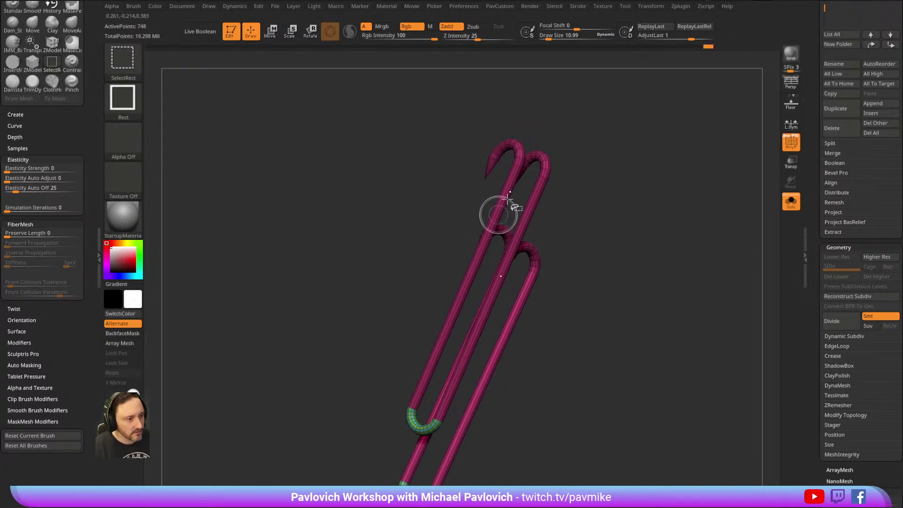
{"action": "left_click", "coordinate": [515, 165], "text": "ctrl+shift"}
{"action": "key", "text": "2"}
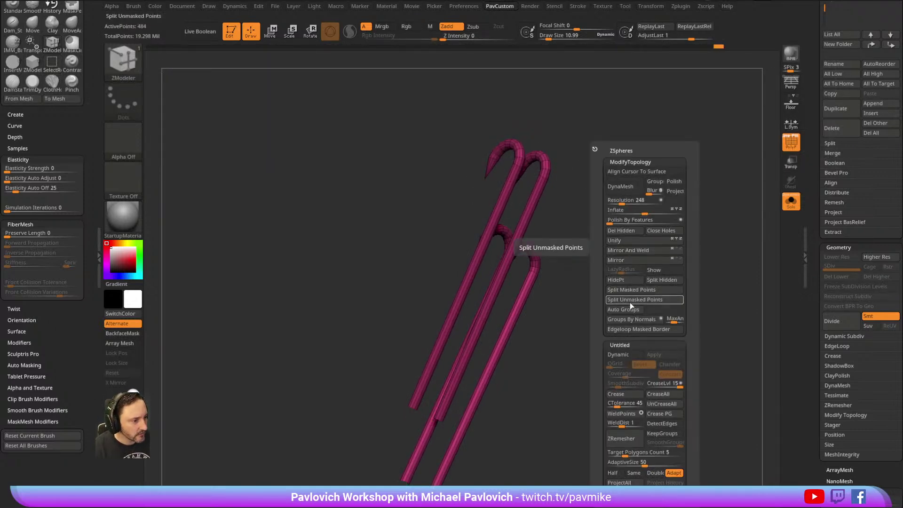
{"action": "left_click", "coordinate": [624, 308]}
{"action": "left_click", "coordinate": [542, 299], "text": "ctrl+shift"}
{"action": "key", "text": "2"}
{"action": "left_click", "coordinate": [647, 249]}
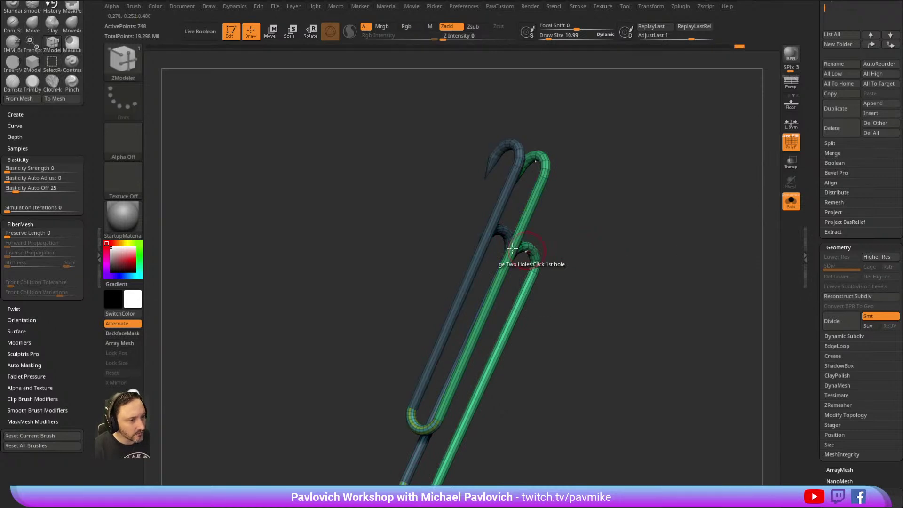
Hide the duplicated hooks and delete them, keeping the original hooks with their lower bends.
{"action": "key", "text": "space"}
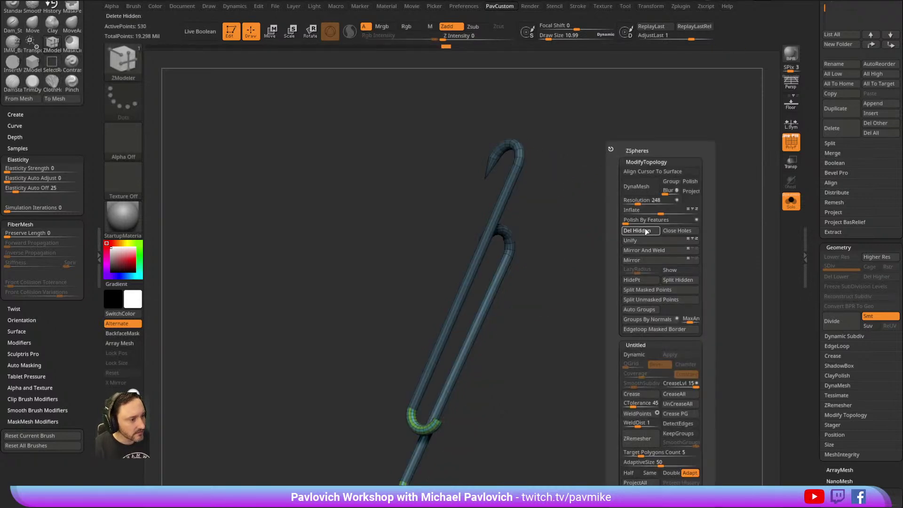
{"action": "left_click", "coordinate": [645, 231]}
{"action": "right_click_drag", "start_coordinate": [588, 260], "coordinate": [630, 374], "text": "ctrl"}
Set the ZModeler edge action to Close with Convex Hole for the open end of the lower bend.
{"action": "right_click_drag", "start_coordinate": [540, 379], "coordinate": [598, 197], "text": "alt"}
{"action": "scroll", "coordinate": [598, 197], "scroll_direction": "down", "scroll_amount": 5}
{"action": "left_click_drag", "start_coordinate": [609, 183], "coordinate": [505, 289]}
{"action": "key", "text": "space"}
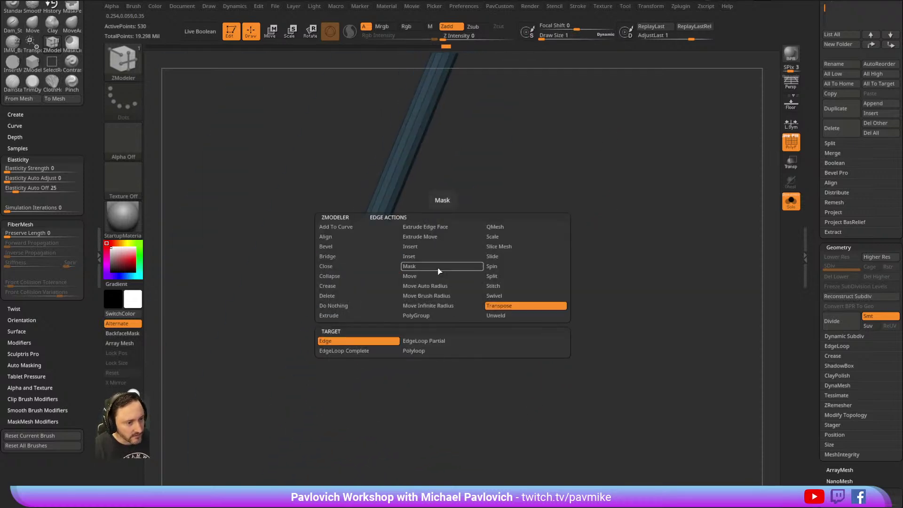
{"action": "left_click", "coordinate": [349, 266]}
{"action": "left_click", "coordinate": [432, 342]}
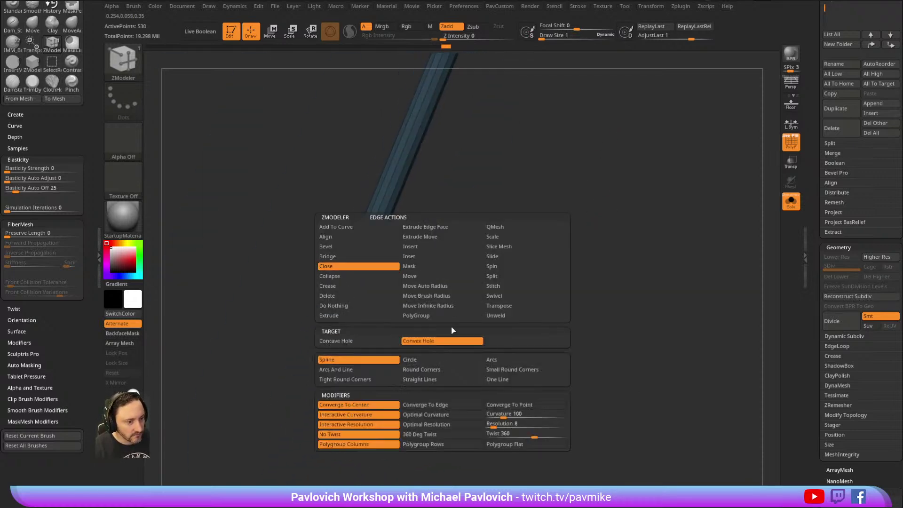
{"action": "left_click_drag", "start_coordinate": [485, 253], "coordinate": [408, 313]}
Try to close the lower bend's open end with the Convex Hole action.
{"action": "key", "text": "space"}
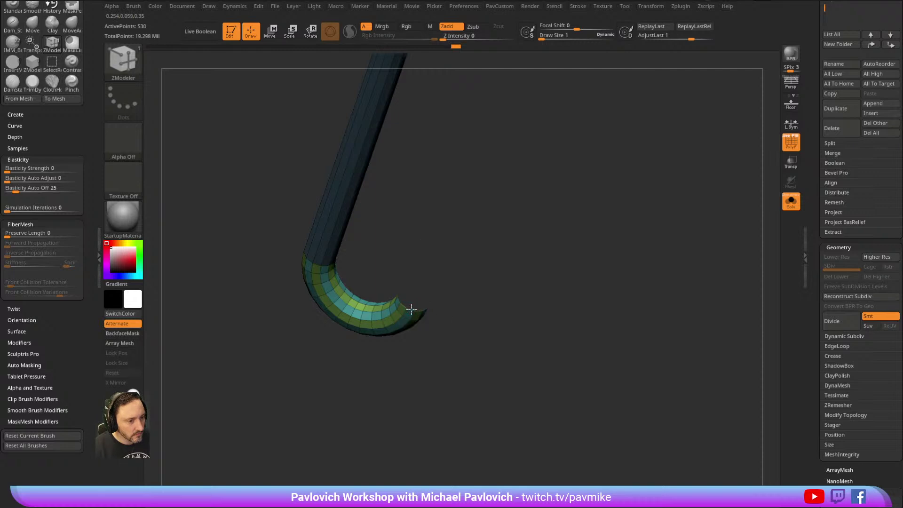
{"action": "key", "text": "space"}
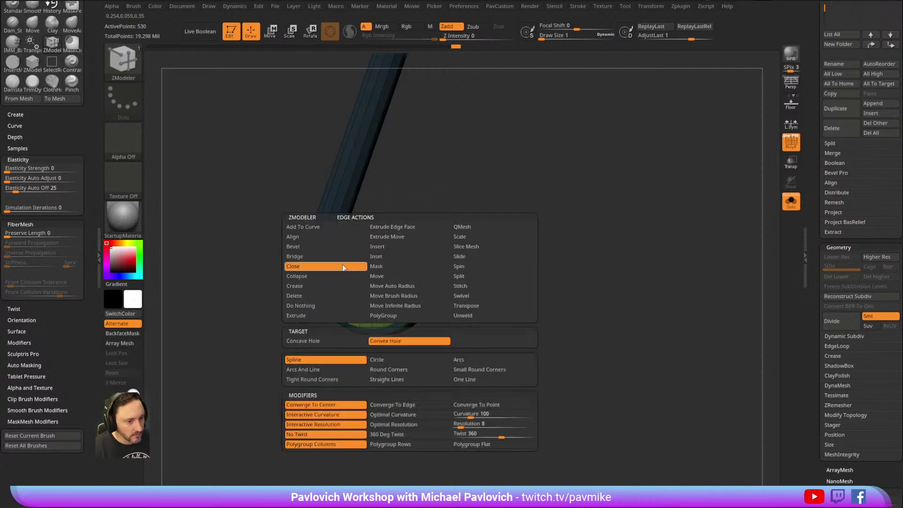
{"action": "left_click", "coordinate": [411, 308]}
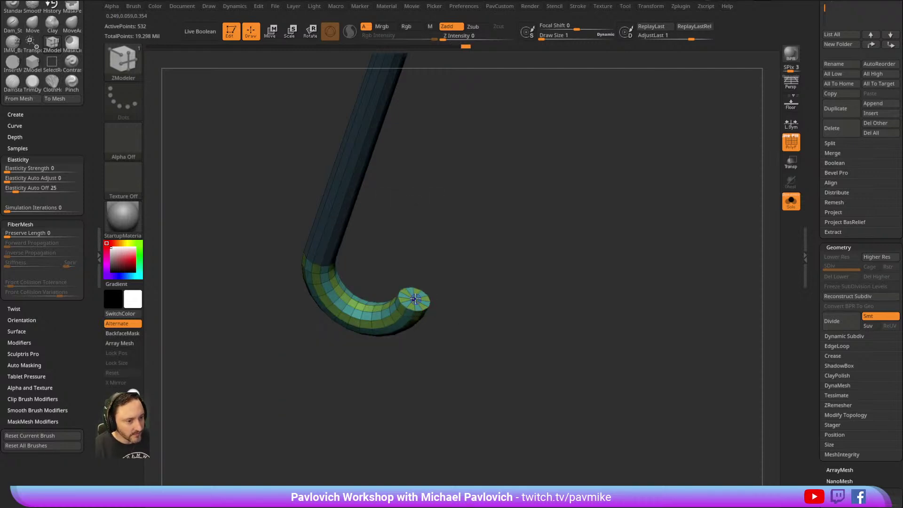
{"action": "key", "text": "ctrl+z"}
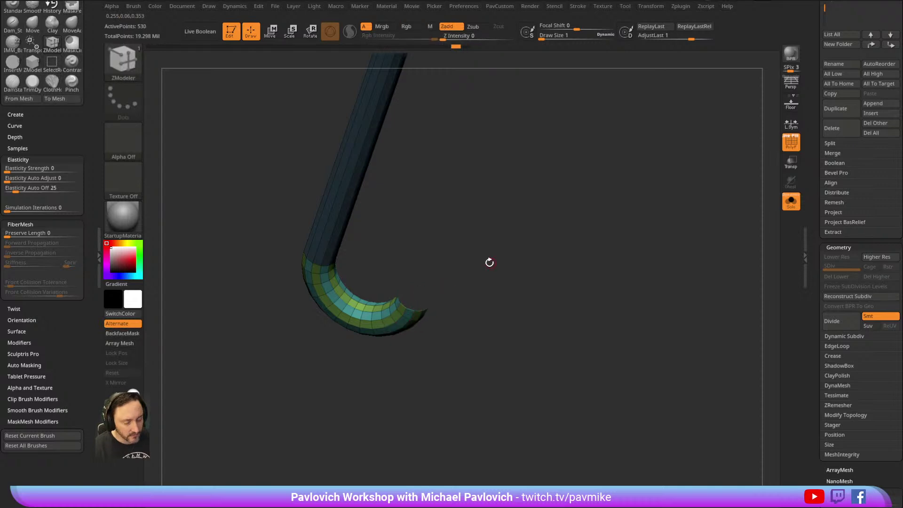
Assign the whole hook to one polygroup, close the lower bend's open end and give the cap its own polygroup.
{"action": "key", "text": "ctrl+w"}
{"action": "left_click", "coordinate": [411, 309], "text": "ctrl+shift"}
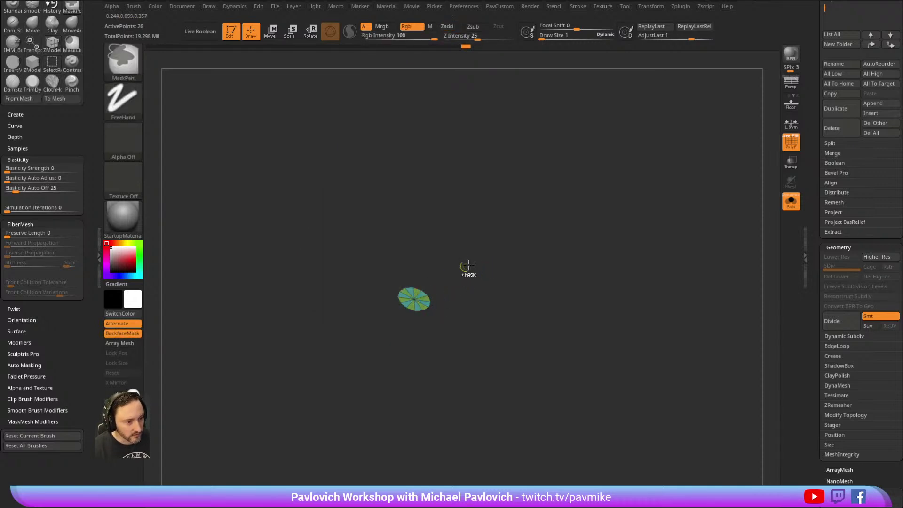
{"action": "key", "text": "ctrl+w"}
{"action": "left_click", "coordinate": [472, 263], "text": "ctrl+shift"}
Extrude the capped end of the lower bend into a short straight segment with a ZModeler polygon action.
{"action": "key", "text": "space"}
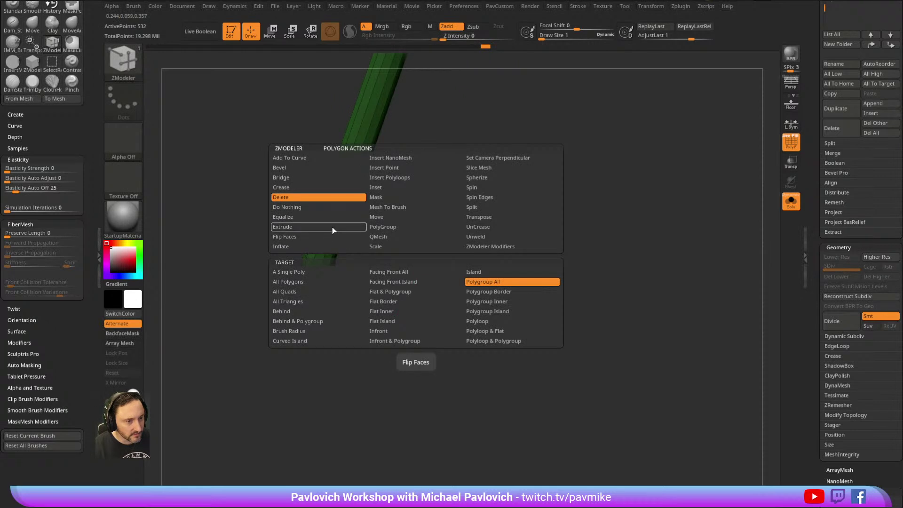
{"action": "left_click", "coordinate": [378, 236]}
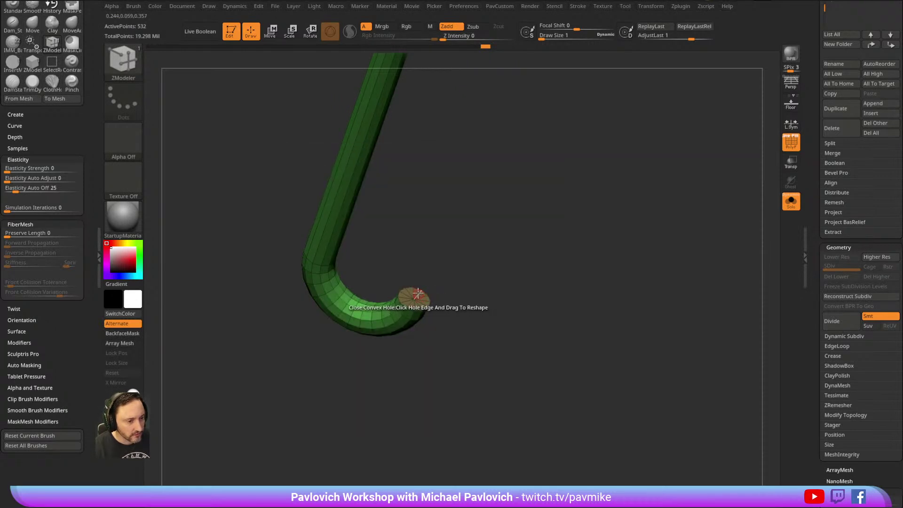
{"action": "left_click", "coordinate": [419, 292], "text": "ctrl+shift"}
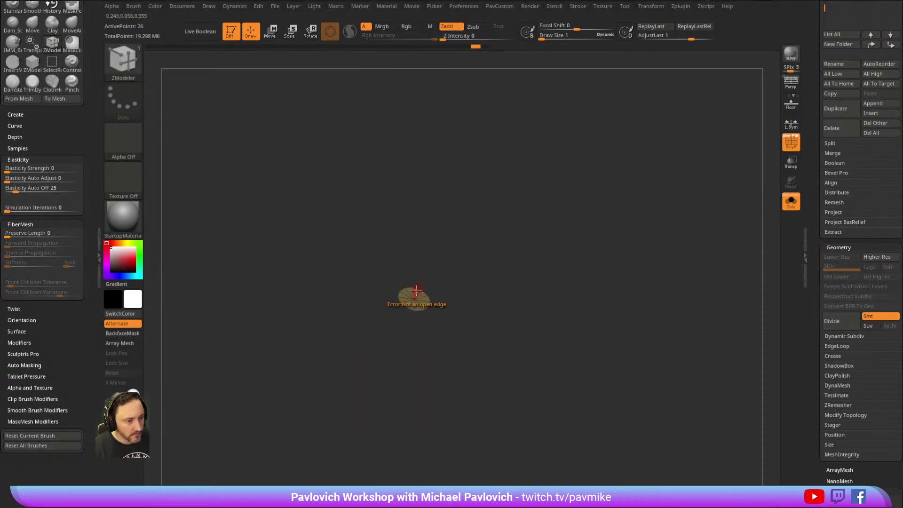
{"action": "left_click", "coordinate": [428, 289], "text": "ctrl+shift"}
{"action": "key", "text": "space"}
{"action": "left_click", "coordinate": [301, 184]}
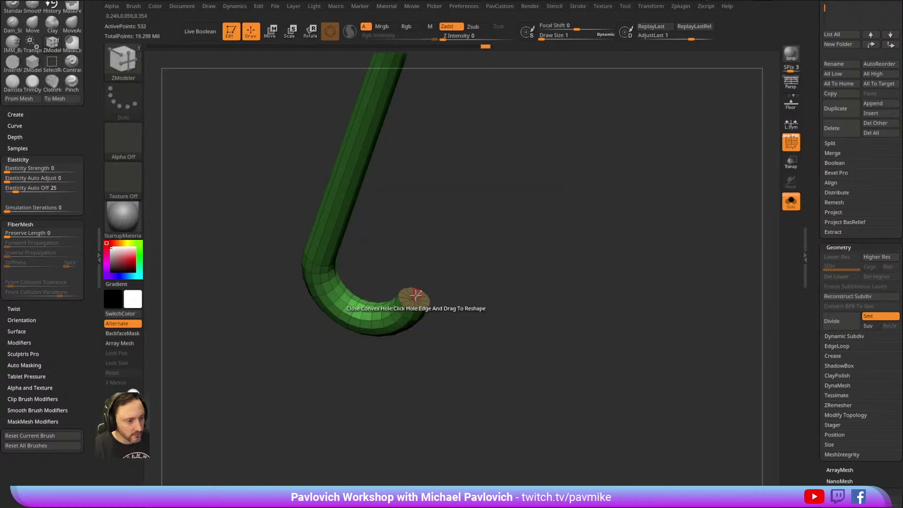
{"action": "left_click_drag", "start_coordinate": [416, 292], "coordinate": [473, 167]}
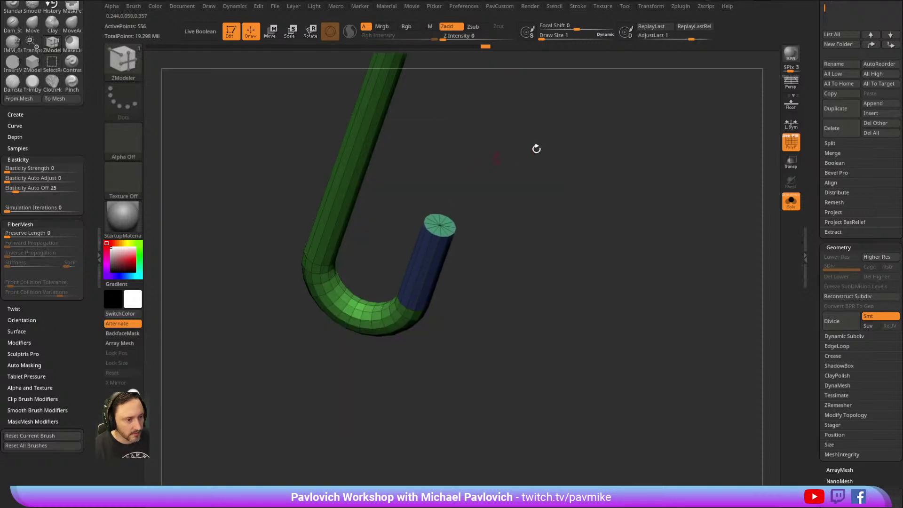
Collapse the capped end of the hook's lower bend into a sharp point with the ZModeler Collapse action.
{"action": "right_click_drag", "start_coordinate": [507, 155], "coordinate": [524, 250], "text": "ctrl"}
{"action": "left_click_drag", "start_coordinate": [524, 250], "coordinate": [516, 256]}
{"action": "key", "text": "space"}
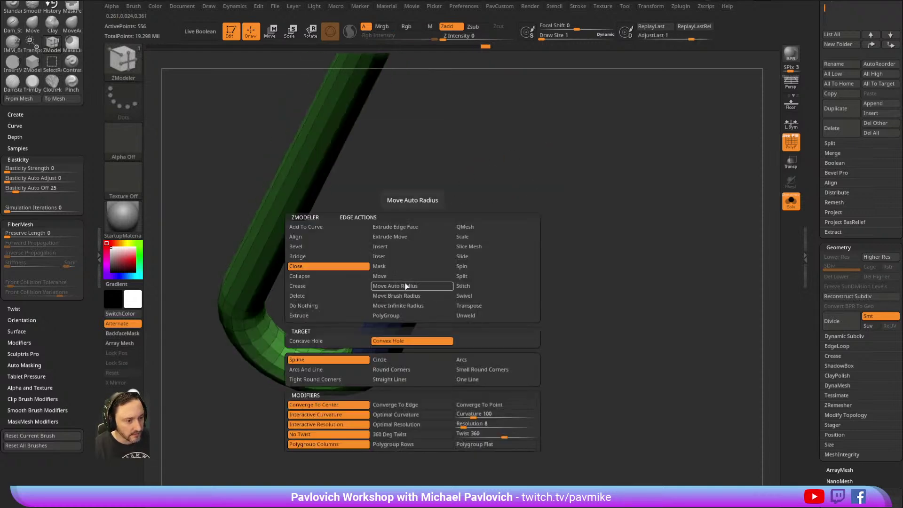
{"action": "left_click", "coordinate": [318, 276]}
{"action": "left_click", "coordinate": [409, 337]}
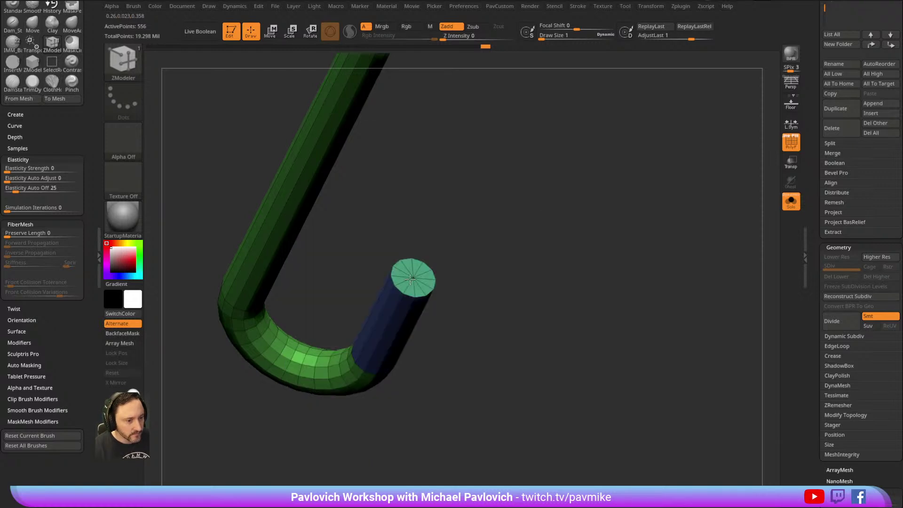
{"action": "left_click", "coordinate": [410, 279]}
{"action": "left_click_drag", "start_coordinate": [405, 289], "coordinate": [545, 176]}
{"action": "key", "text": "ctrl"}
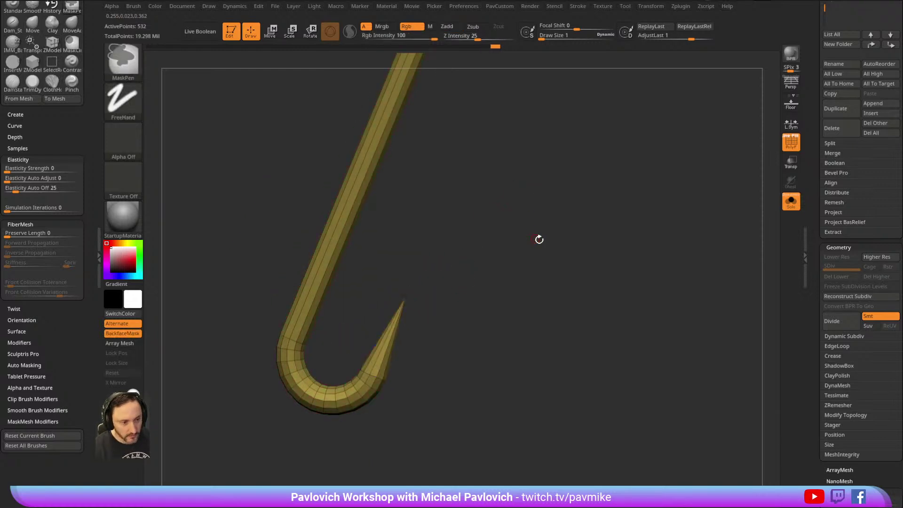
Exit Solo mode and make the head the active subtool with the Standard brush selected.
{"action": "right_click_drag", "start_coordinate": [533, 237], "coordinate": [637, 214], "text": "ctrl"}
{"action": "left_click_drag", "start_coordinate": [623, 169], "coordinate": [639, 185], "text": "shift"}
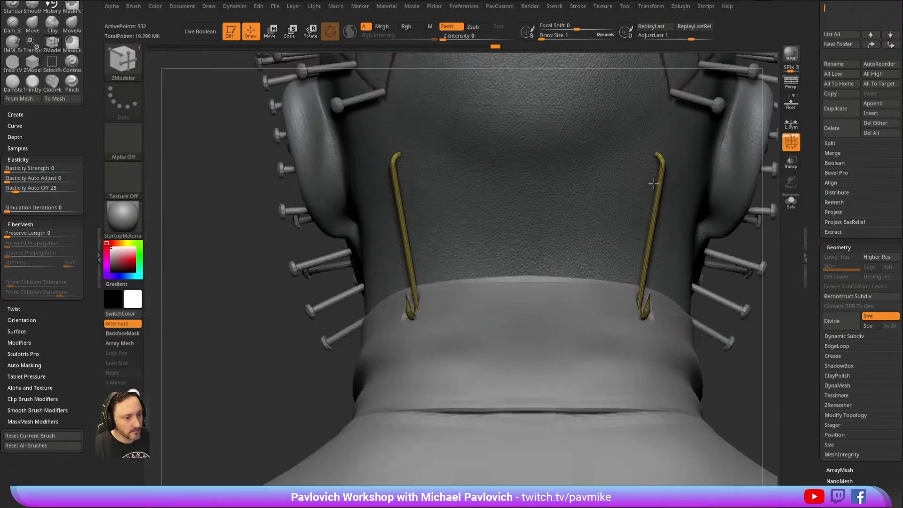
{"action": "mouse_move", "coordinate": [212, 390]}
{"action": "left_mouse_down"}
{"action": "mouse_move", "coordinate": [247, 387]}
{"action": "mouse_move", "coordinate": [557, 254]}
{"action": "mouse_move", "coordinate": [540, 218]}
{"action": "left_mouse_up"}
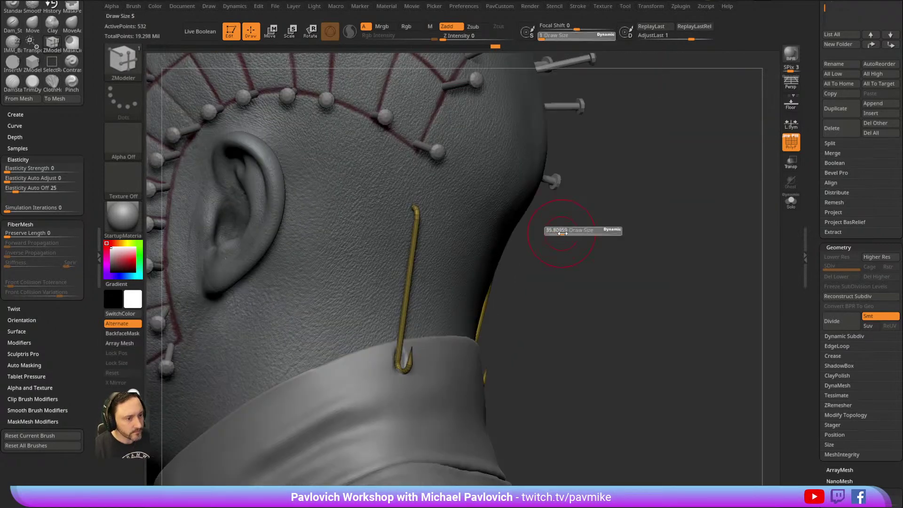
{"action": "key", "text": "b"}
{"action": "key", "text": "s"}
{"action": "key", "text": "t"}
{"action": "left_click", "coordinate": [528, 214], "text": "alt"}
{"action": "left_click_drag", "start_coordinate": [630, 202], "coordinate": [758, 200]}
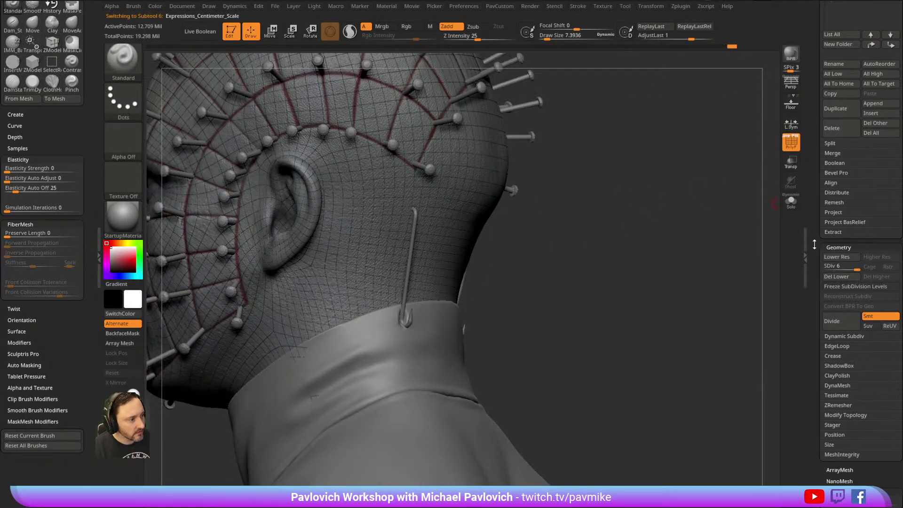
Turn off the head's texture and displacement map display and hide its polyframe.
{"action": "scroll", "coordinate": [811, 240], "scroll_direction": "down", "scroll_amount": 10}
{"action": "left_click", "coordinate": [842, 231], "text": "shift"}
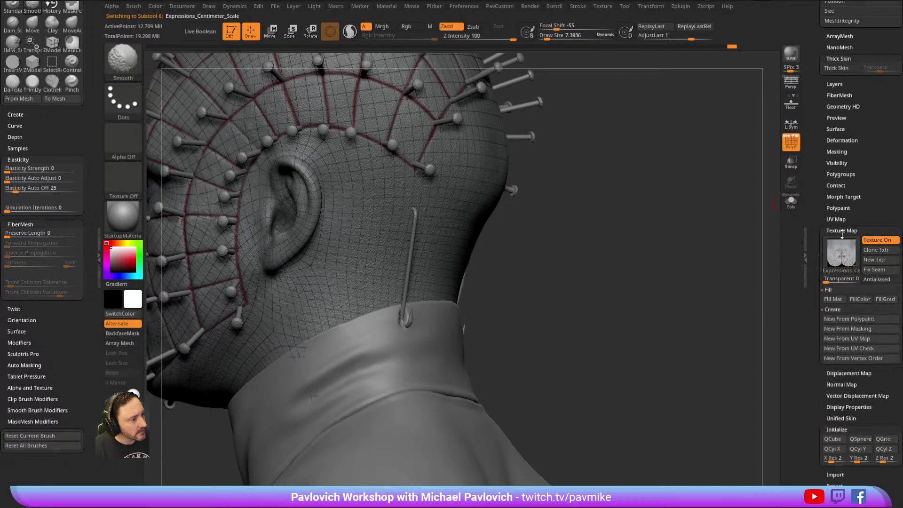
{"action": "left_click", "coordinate": [841, 383], "text": "shift"}
{"action": "left_click", "coordinate": [870, 394]}
{"action": "left_click", "coordinate": [877, 241]}
{"action": "mouse_move", "coordinate": [582, 194]}
{"action": "left_mouse_down"}
{"action": "mouse_move", "coordinate": [690, 192]}
{"action": "mouse_move", "coordinate": [675, 184]}
{"action": "mouse_move", "coordinate": [546, 228]}
{"action": "left_mouse_up"}
{"action": "key", "text": "shift+f"}
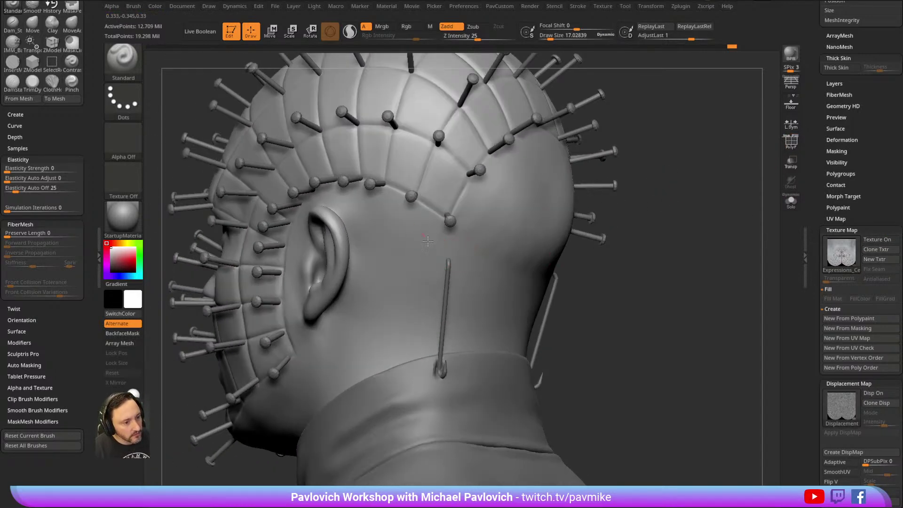
Lower the head to subdivision level 4 and sculpt a shallow V-shaped skin fold around the hook's upper end.
{"action": "scroll", "coordinate": [845, 188], "scroll_direction": "up", "scroll_amount": 10}
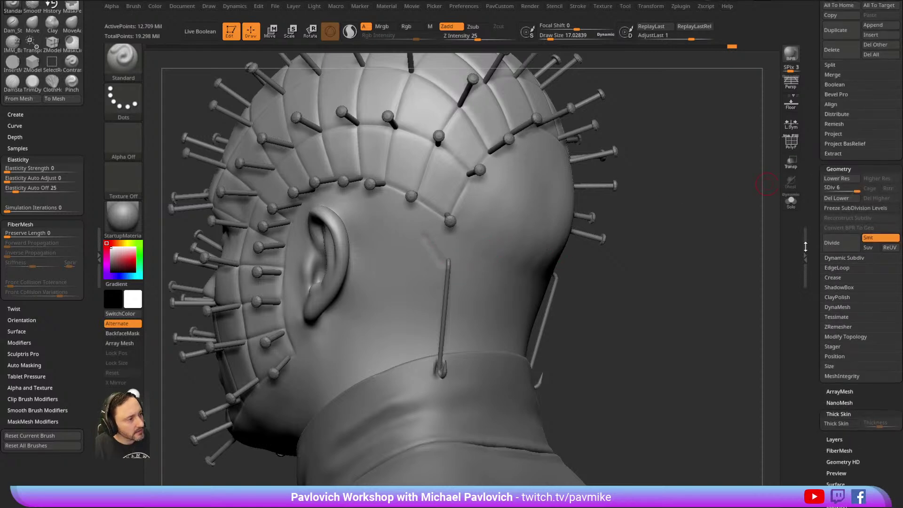
{"action": "left_click", "coordinate": [845, 188]}
{"action": "left_click_drag", "start_coordinate": [625, 212], "coordinate": [645, 211]}
{"action": "left_click_drag", "start_coordinate": [447, 252], "coordinate": [426, 234], "text": "shift"}
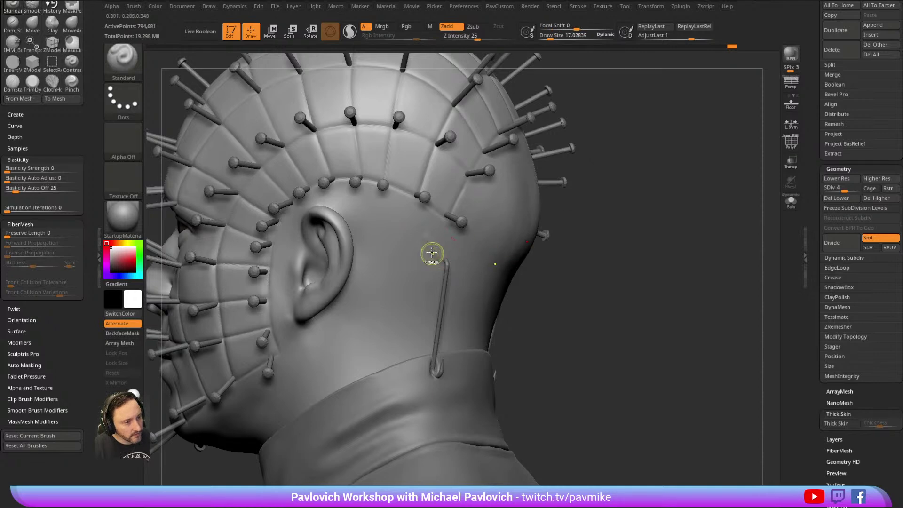
{"action": "left_click_drag", "start_coordinate": [604, 202], "coordinate": [468, 241]}
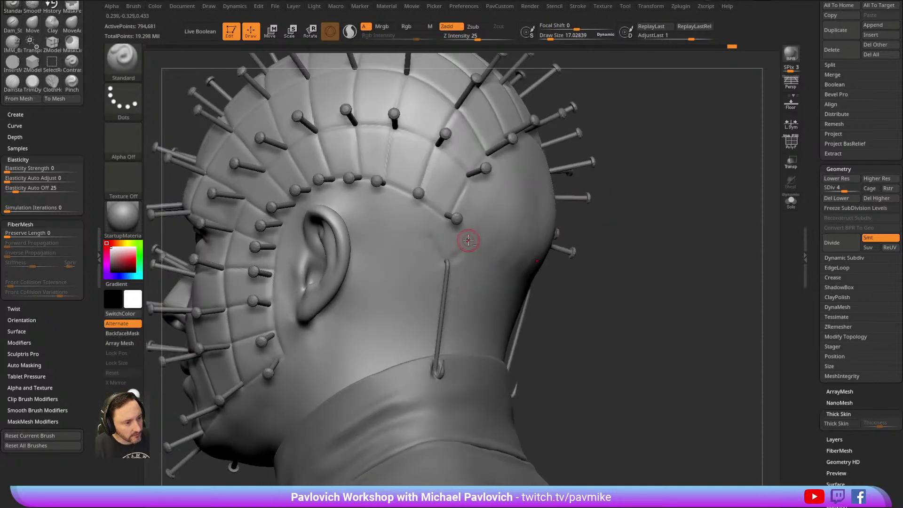
{"action": "key", "text": "shift"}
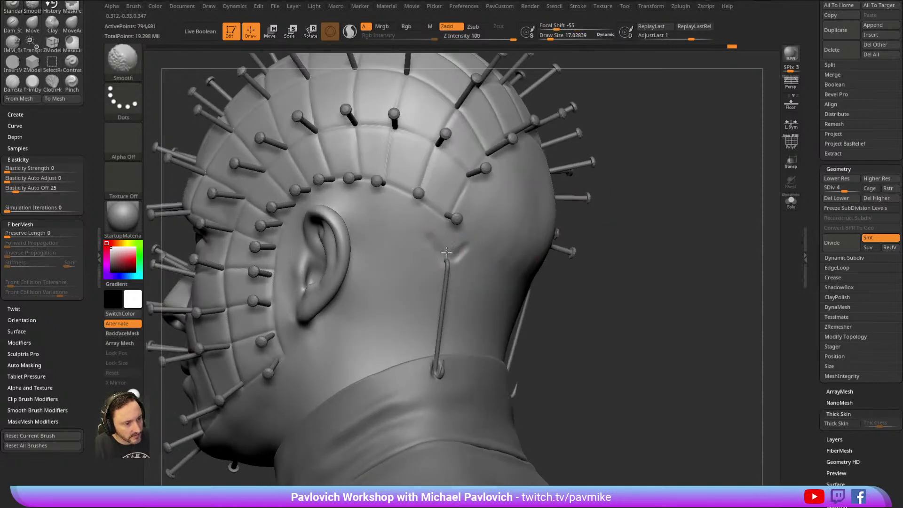
{"action": "mouse_move", "coordinate": [630, 185]}
{"action": "left_mouse_down"}
{"action": "mouse_move", "coordinate": [673, 171]}
{"action": "mouse_move", "coordinate": [472, 230]}
{"action": "left_mouse_up"}
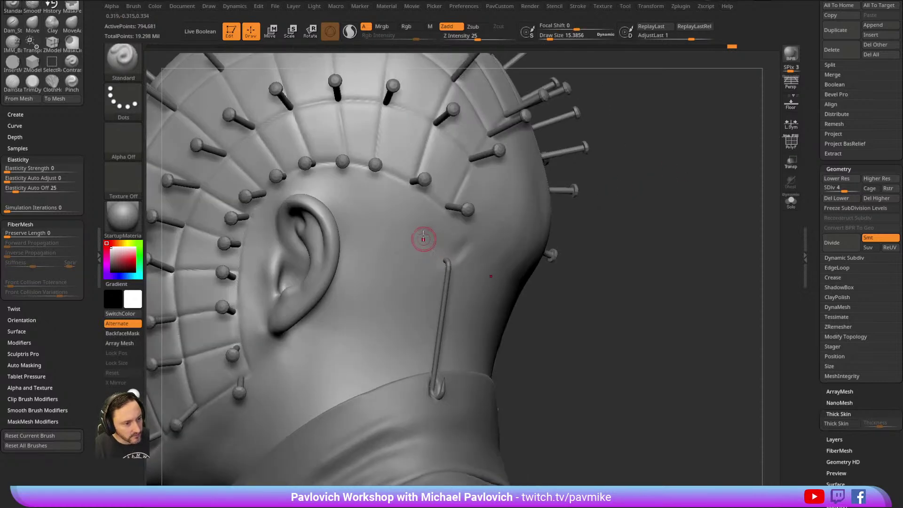
Turn on ghost transparency and build up the V-shaped fold under the hook's upper end with extra Standard brush ridges.
{"action": "left_click", "coordinate": [791, 163]}
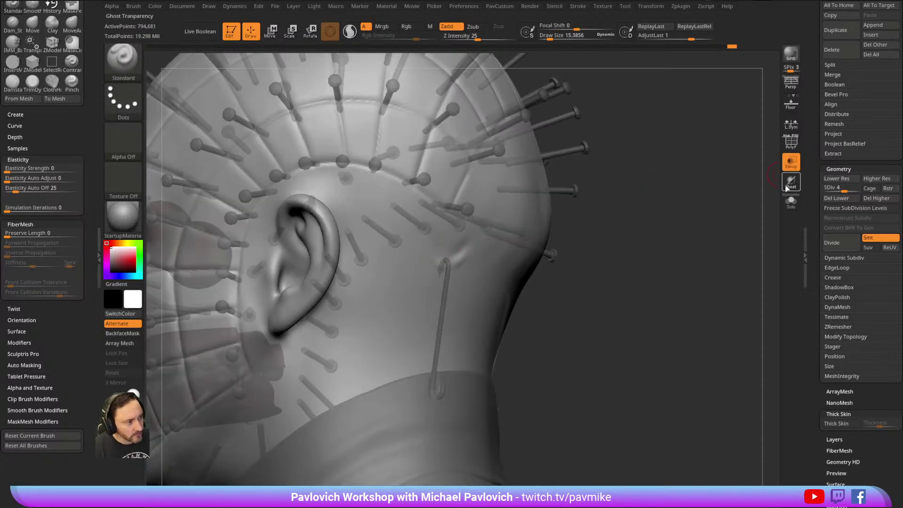
{"action": "left_click", "coordinate": [790, 181]}
{"action": "left_click_drag", "start_coordinate": [689, 195], "coordinate": [413, 243]}
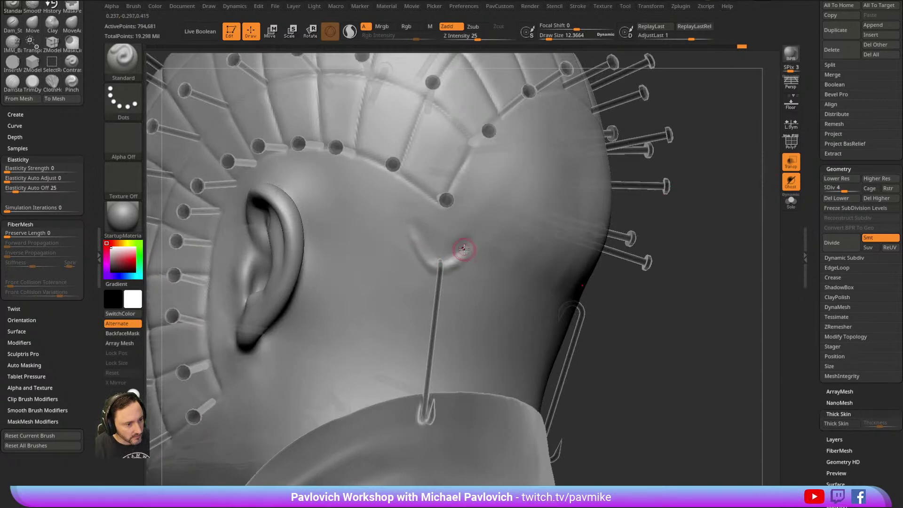
{"action": "left_click_drag", "start_coordinate": [690, 202], "coordinate": [639, 161]}
{"action": "key", "text": "s"}
{"action": "mouse_move", "coordinate": [404, 230]}
{"action": "left_mouse_down"}
{"action": "mouse_move", "coordinate": [411, 233]}
{"action": "mouse_move", "coordinate": [400, 230]}
{"action": "left_mouse_up"}
{"action": "left_click_drag", "start_coordinate": [648, 151], "coordinate": [668, 173]}
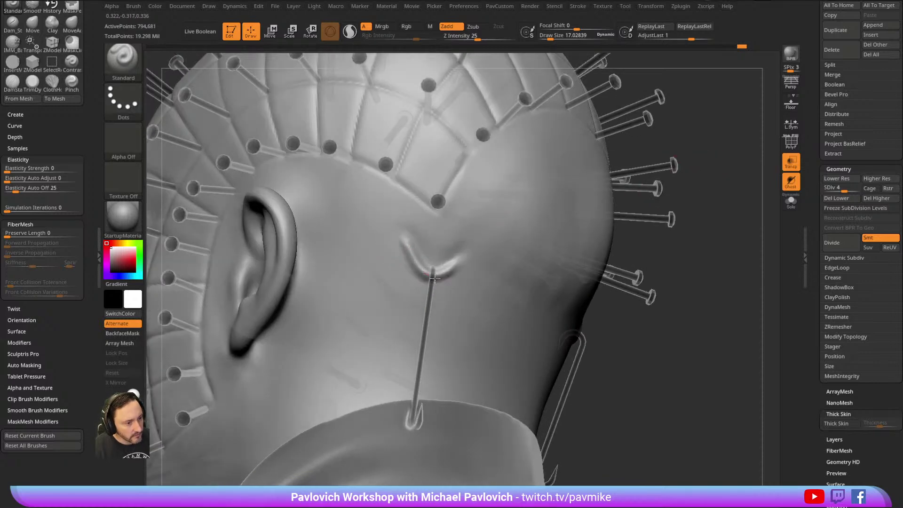
{"action": "mouse_move", "coordinate": [411, 254]}
{"action": "left_mouse_down"}
{"action": "mouse_move", "coordinate": [457, 275]}
{"action": "mouse_move", "coordinate": [400, 257]}
{"action": "mouse_move", "coordinate": [458, 278]}
{"action": "left_mouse_up"}
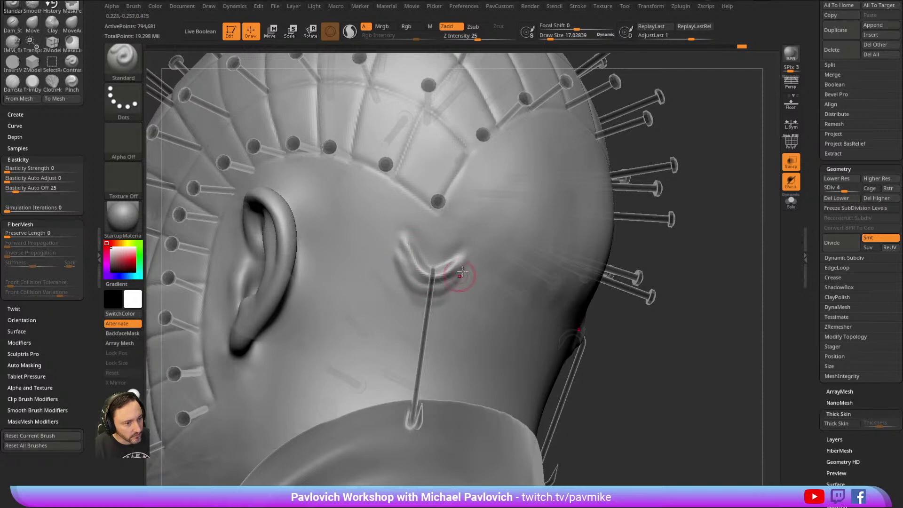
Lower the head to subdivision level 3 and switch to the ClothHook brush.
{"action": "mouse_move", "coordinate": [726, 152]}
{"action": "left_mouse_down"}
{"action": "mouse_move", "coordinate": [643, 175]}
{"action": "mouse_move", "coordinate": [755, 169]}
{"action": "left_mouse_up"}
{"action": "key", "text": "b"}
{"action": "key", "text": "p"}
{"action": "key", "text": "i"}
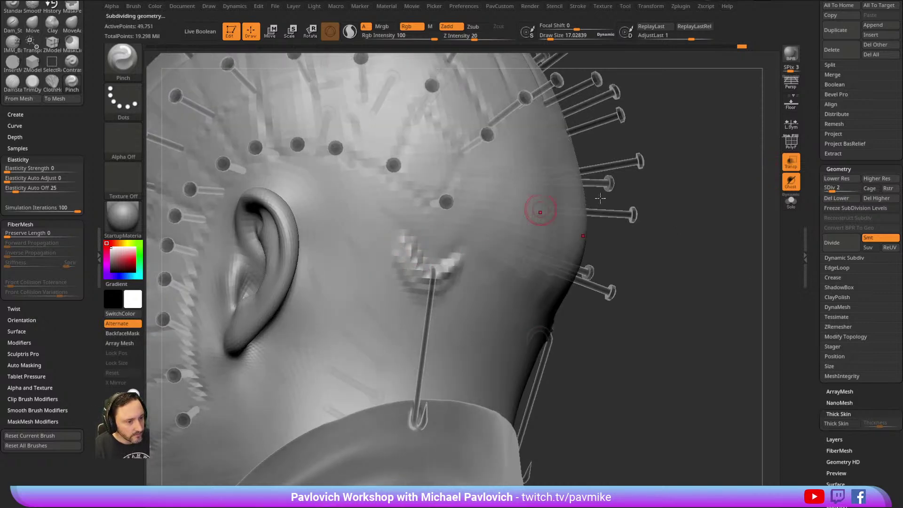
{"action": "left_click_drag", "start_coordinate": [684, 222], "coordinate": [695, 216]}
{"action": "key", "text": "b"}
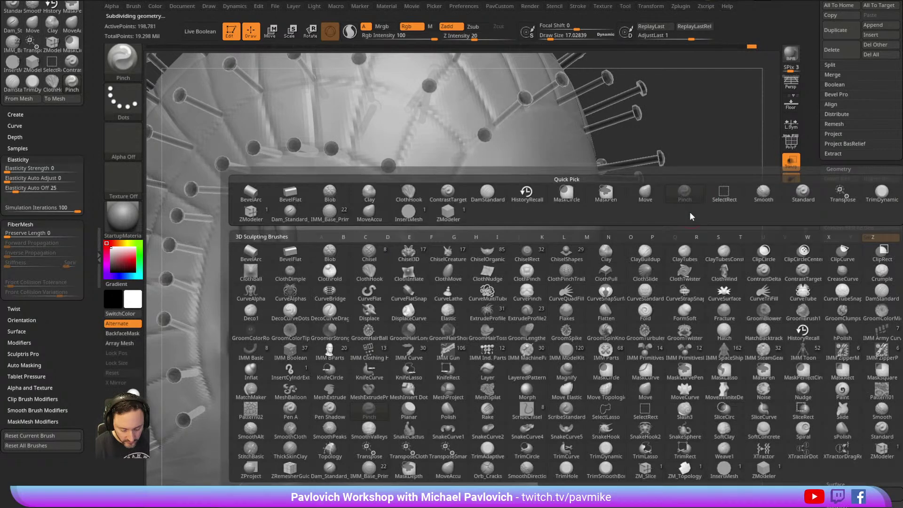
{"action": "key", "text": "c"}
{"action": "key", "text": "k"}
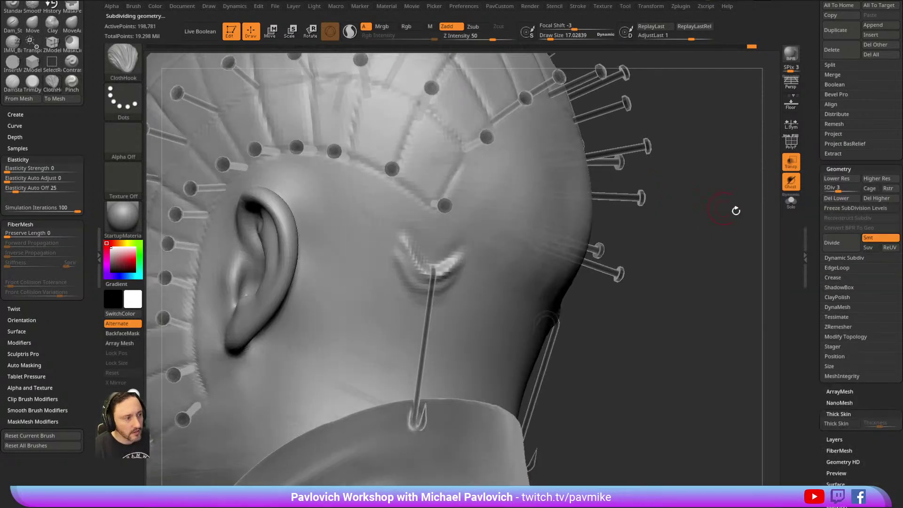
Turn on Thick Skin for the head at a thickness of about 1.97 and set the draw size to about 31.
{"action": "left_click_drag", "start_coordinate": [817, 211], "coordinate": [817, 144]}
{"action": "left_click", "coordinate": [837, 111]}
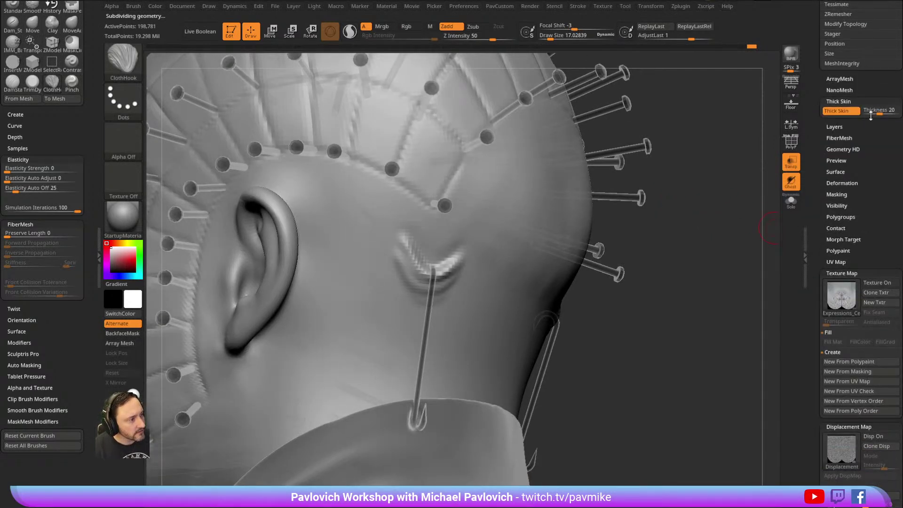
{"action": "left_click_drag", "start_coordinate": [872, 112], "coordinate": [877, 112]}
{"action": "key", "text": "s"}
Try to pull the skin around the hook's upper end into wrinkles with the ClothHook brush.
{"action": "mouse_move", "coordinate": [410, 267]}
{"action": "left_mouse_down"}
{"action": "mouse_move", "coordinate": [446, 267]}
{"action": "mouse_move", "coordinate": [446, 230]}
{"action": "left_mouse_up"}
{"action": "key", "text": "ctrl+z"}
{"action": "mouse_move", "coordinate": [405, 282]}
{"action": "left_mouse_down"}
{"action": "mouse_move", "coordinate": [398, 279]}
{"action": "mouse_move", "coordinate": [412, 303]}
{"action": "mouse_move", "coordinate": [439, 288]}
{"action": "mouse_move", "coordinate": [393, 307]}
{"action": "mouse_move", "coordinate": [415, 283]}
{"action": "left_mouse_up"}
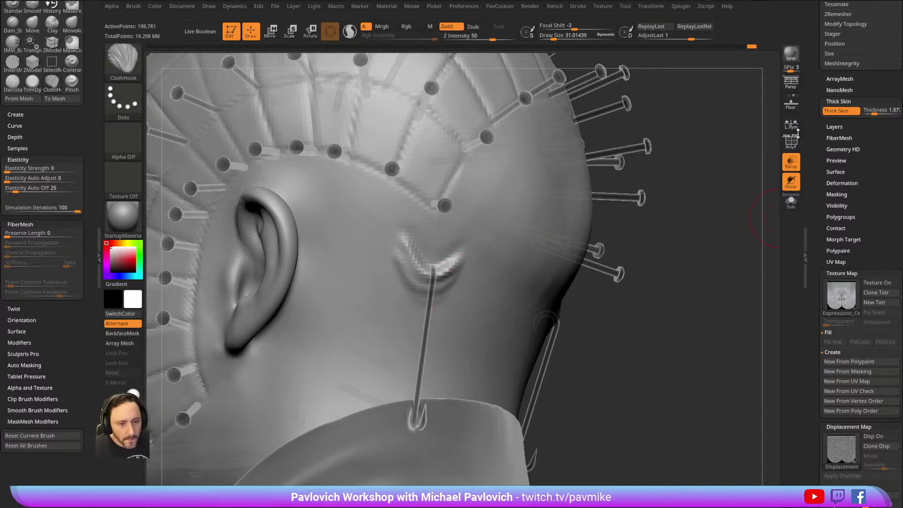
Set the head's Thick Skin thickness to about 1.5 and turn transparency off.
{"action": "left_click", "coordinate": [235, 6]}
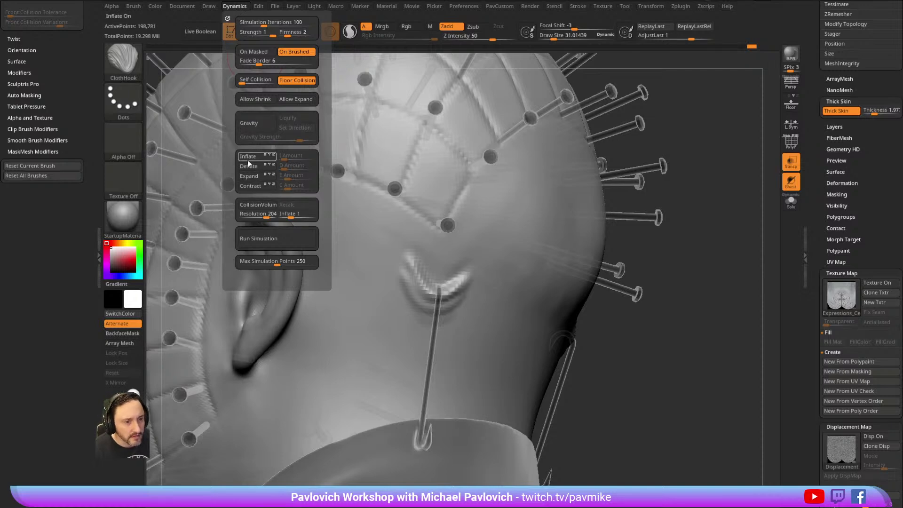
{"action": "left_click", "coordinate": [874, 112]}
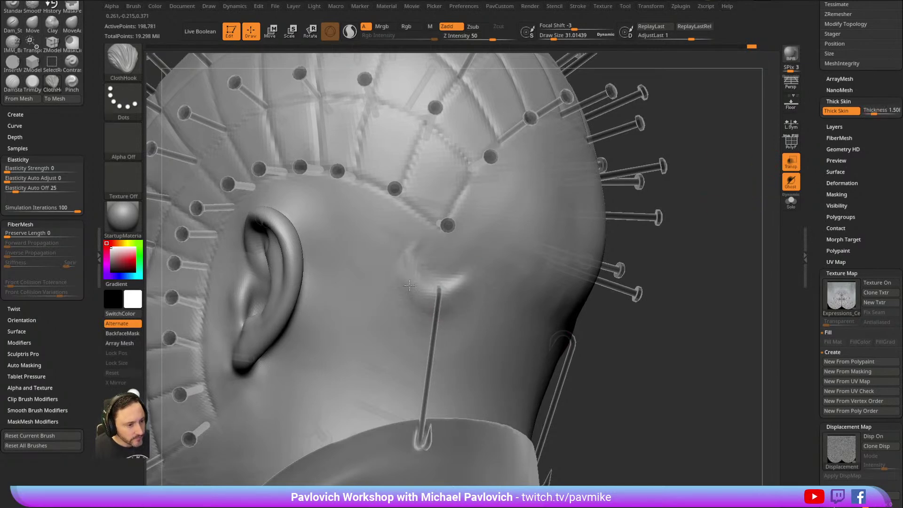
{"action": "left_click", "coordinate": [791, 161]}
{"action": "mouse_move", "coordinate": [729, 191]}
{"action": "left_mouse_down"}
{"action": "mouse_move", "coordinate": [735, 196]}
{"action": "mouse_move", "coordinate": [724, 202]}
{"action": "left_mouse_up"}
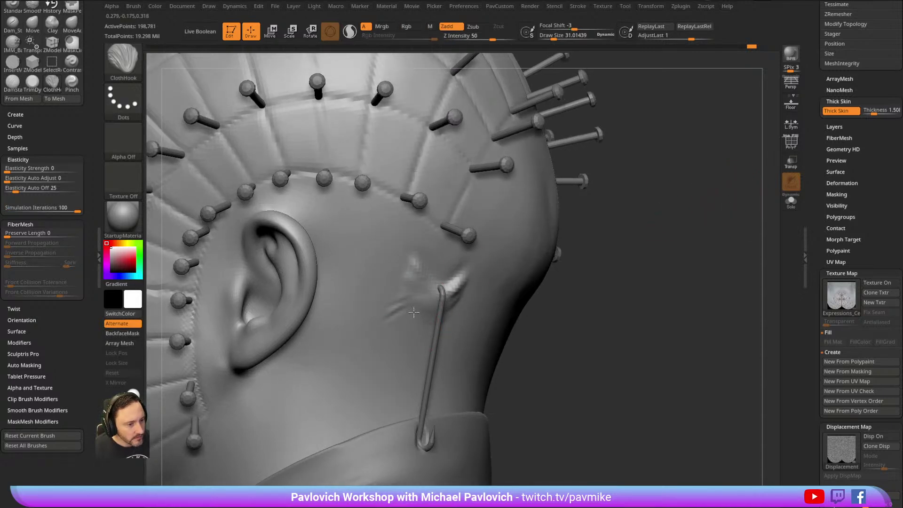
Raise the head to subdivision level 4 and try a ClothHook pull beside the fold.
{"action": "scroll", "coordinate": [827, 104], "scroll_direction": "up", "scroll_amount": 5}
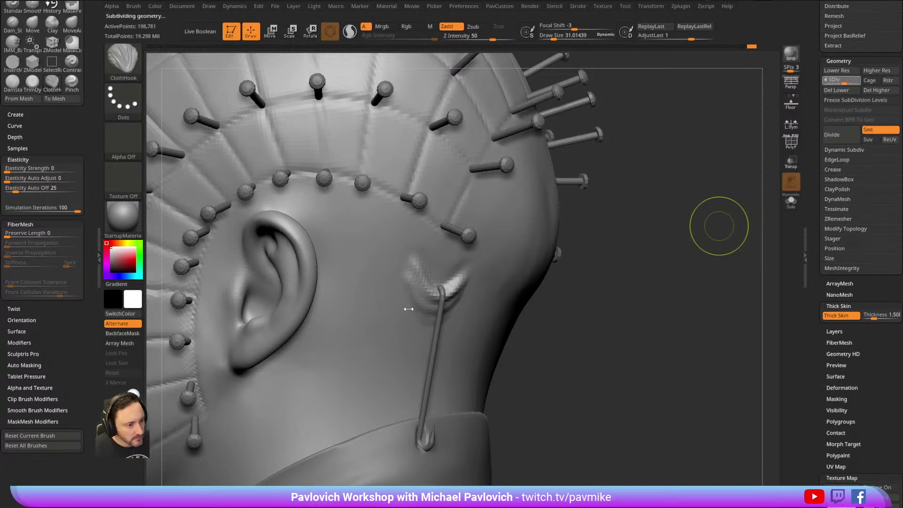
{"action": "mouse_move", "coordinate": [407, 301]}
{"action": "left_mouse_down"}
{"action": "mouse_move", "coordinate": [396, 303]}
{"action": "mouse_move", "coordinate": [403, 306]}
{"action": "left_mouse_up"}
{"action": "key", "text": "ctrl+z"}
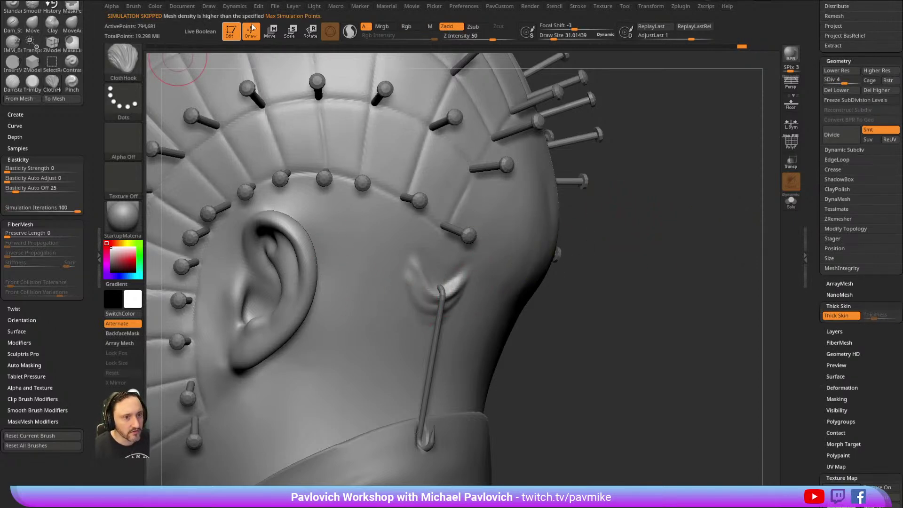
{"action": "scroll", "coordinate": [75, 119], "scroll_direction": "up", "scroll_amount": 8}
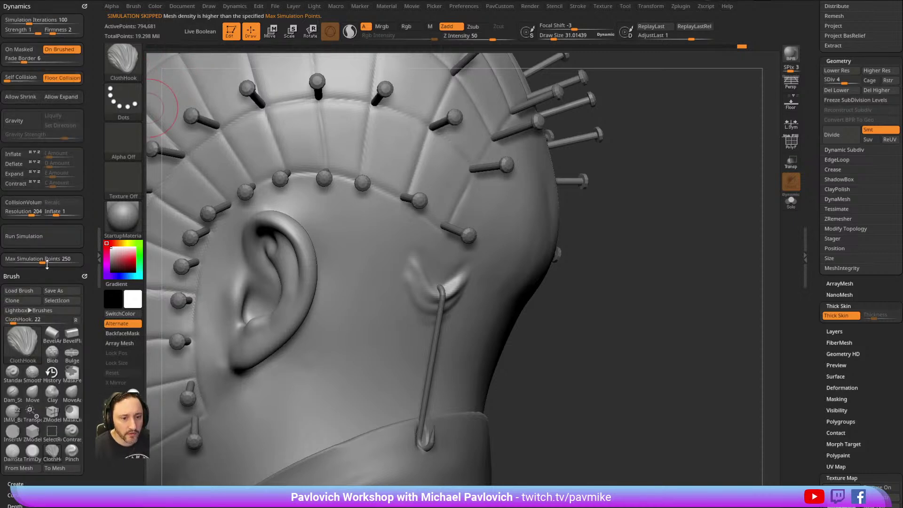
Solo the head and isolate only the patch of skin around the hook folds.
{"action": "left_click_drag", "start_coordinate": [641, 236], "coordinate": [689, 219]}
{"action": "left_click", "coordinate": [793, 202]}
{"action": "left_click_drag", "start_coordinate": [482, 223], "coordinate": [400, 332], "text": "ctrl+shift"}
{"action": "left_click_drag", "start_coordinate": [683, 213], "coordinate": [467, 268]}
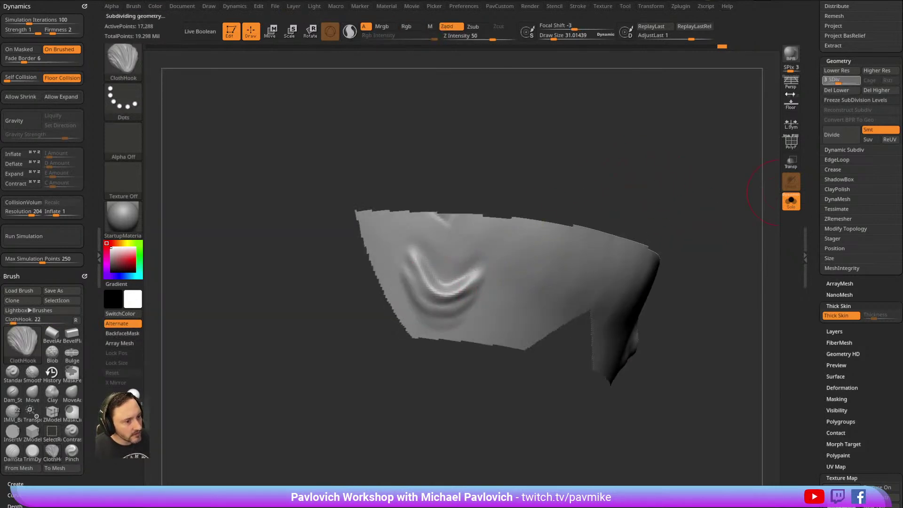
Pull the skin folds into tighter wrinkles with ClothHook at subdivision level 3, and unhide the rest of the head.
{"action": "key", "text": "shift+d"}
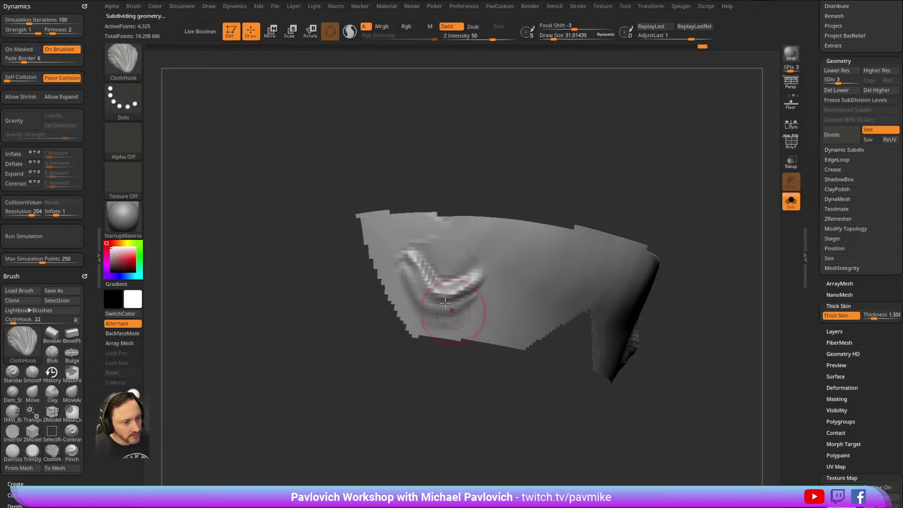
{"action": "left_click_drag", "start_coordinate": [426, 307], "coordinate": [435, 270]}
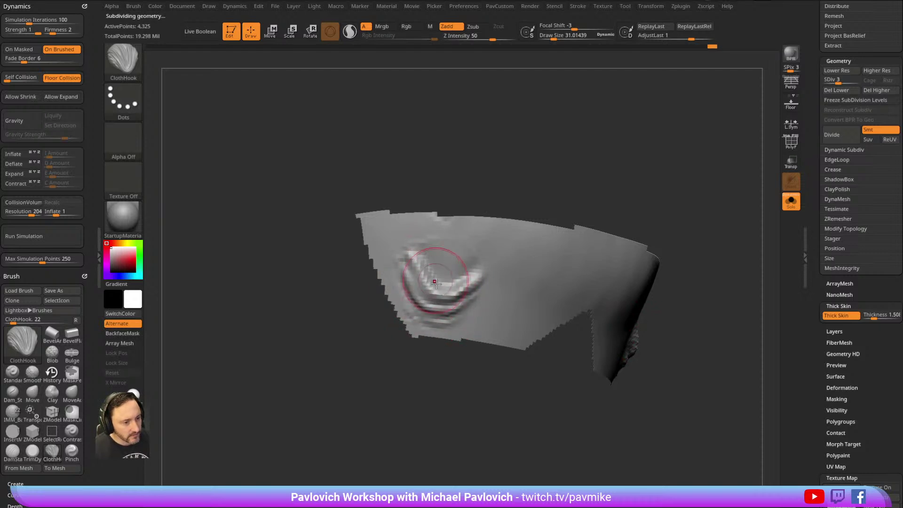
{"action": "left_click_drag", "start_coordinate": [564, 184], "coordinate": [609, 179]}
{"action": "left_click", "coordinate": [708, 194], "text": "ctrl+shift"}
{"action": "left_click_drag", "start_coordinate": [708, 194], "coordinate": [664, 181]}
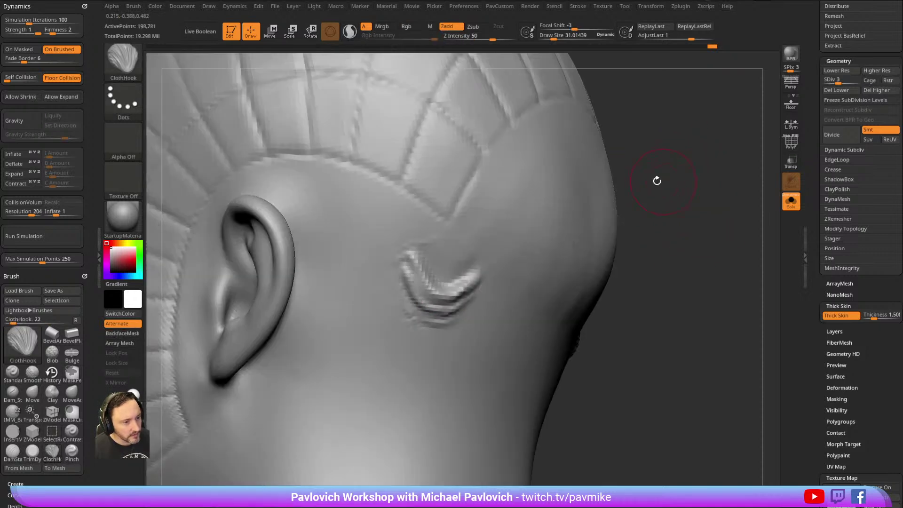
Try to sharpen the wrinkles of the skin fold with the Pinch brush.
{"action": "key", "text": "b"}
{"action": "key", "text": "p"}
{"action": "key", "text": "i"}
{"action": "mouse_move", "coordinate": [417, 292]}
{"action": "left_mouse_down"}
{"action": "mouse_move", "coordinate": [456, 284]}
{"action": "mouse_move", "coordinate": [449, 289]}
{"action": "left_mouse_up"}
{"action": "key", "text": "ctrl+z"}
{"action": "key", "text": "["}
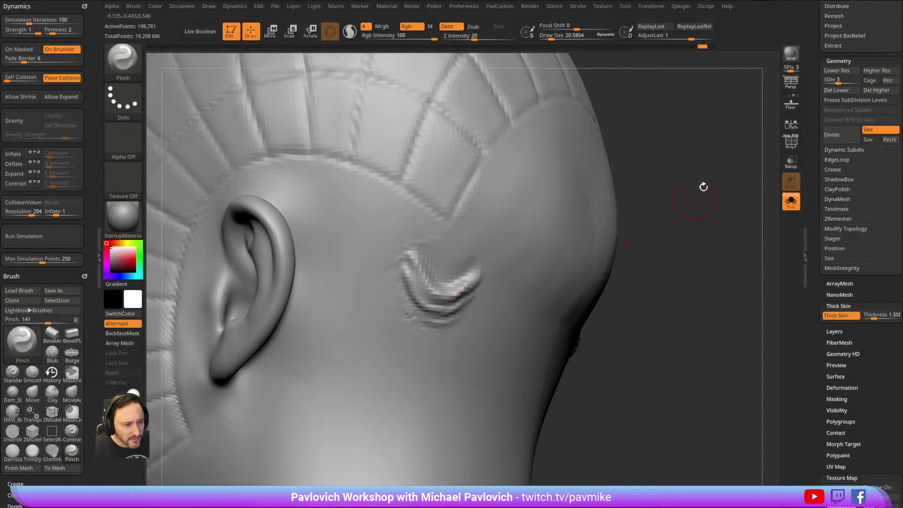
Open the head's layer list and look through its expression layers.
{"action": "left_click_drag", "start_coordinate": [699, 207], "coordinate": [696, 170]}
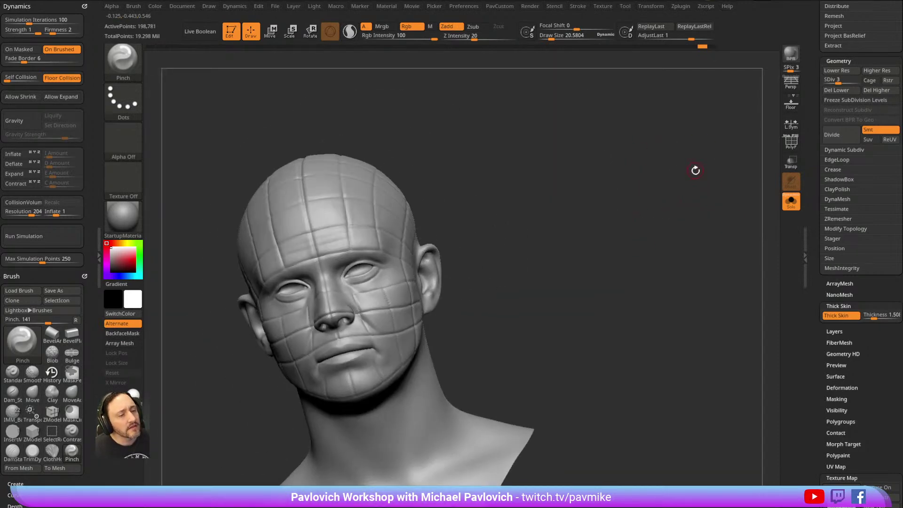
{"action": "left_click_drag", "start_coordinate": [817, 189], "coordinate": [816, 101]}
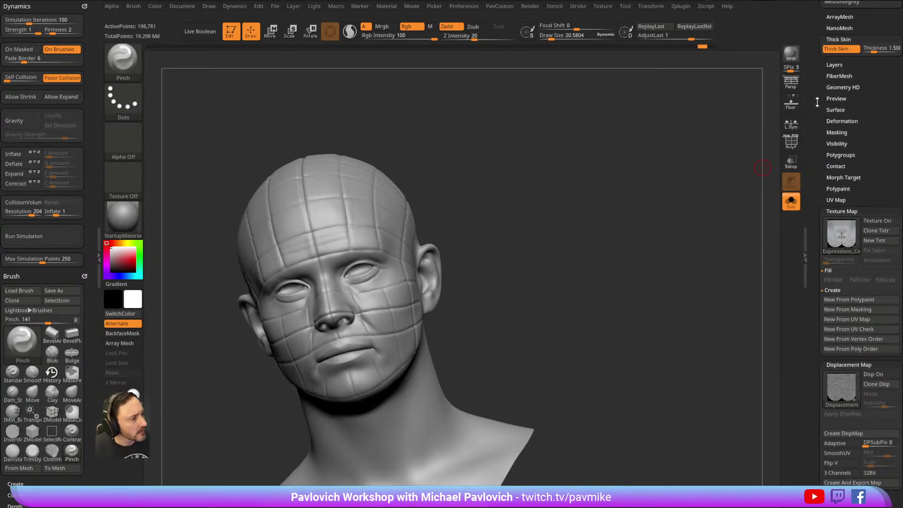
{"action": "left_click_drag", "start_coordinate": [815, 151], "coordinate": [811, 131]}
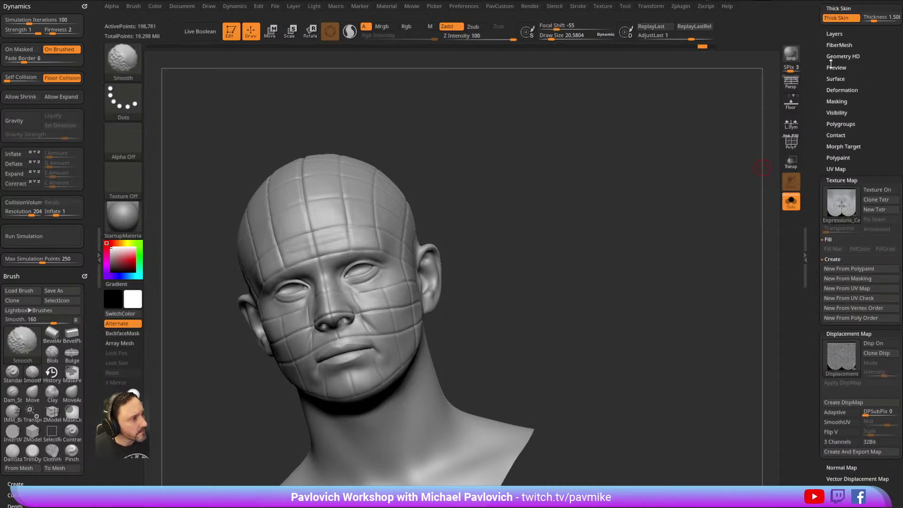
{"action": "left_click", "coordinate": [837, 34]}
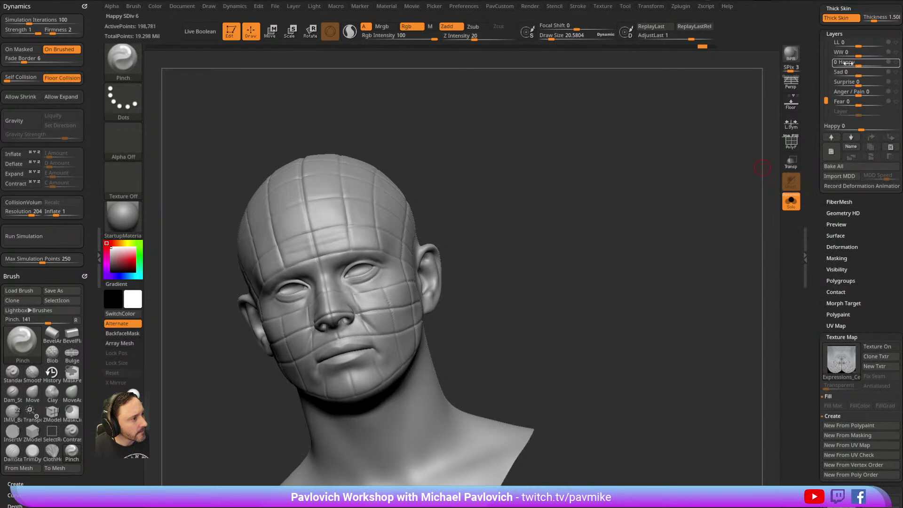
{"action": "left_click_drag", "start_coordinate": [826, 103], "coordinate": [801, 70]}
Try to soften the wrinkles of the skin fold behind the ear with the Smooth brush.
{"action": "mouse_move", "coordinate": [734, 113]}
{"action": "left_mouse_down"}
{"action": "mouse_move", "coordinate": [669, 143]}
{"action": "mouse_move", "coordinate": [703, 155]}
{"action": "mouse_move", "coordinate": [635, 179]}
{"action": "mouse_move", "coordinate": [647, 175]}
{"action": "left_mouse_up"}
{"action": "mouse_move", "coordinate": [429, 262]}
{"action": "left_mouse_down", "text": "shift"}
{"action": "mouse_move", "coordinate": [418, 273]}
{"action": "mouse_move", "coordinate": [421, 298]}
{"action": "mouse_move", "coordinate": [436, 296]}
{"action": "left_mouse_up", "text": "shift"}
{"action": "key", "text": "ctrl+z"}
{"action": "key", "text": "s"}
{"action": "mouse_move", "coordinate": [435, 225]}
{"action": "left_mouse_down", "text": "shift"}
{"action": "mouse_move", "coordinate": [447, 207]}
{"action": "mouse_move", "coordinate": [419, 211]}
{"action": "left_mouse_up", "text": "shift"}
{"action": "key", "text": "ctrl+z"}
{"action": "key", "text": "s"}
{"action": "mouse_move", "coordinate": [442, 261]}
{"action": "left_mouse_down"}
{"action": "mouse_move", "coordinate": [431, 261]}
{"action": "mouse_move", "coordinate": [428, 283]}
{"action": "left_mouse_up"}
{"action": "left_click_drag", "start_coordinate": [400, 183], "coordinate": [365, 197]}
{"action": "key", "text": "ctrl+z"}
{"action": "left_click_drag", "start_coordinate": [642, 172], "coordinate": [588, 115], "text": "alt"}
{"action": "key", "text": "ctrl+z"}
{"action": "key", "text": "b"}
{"action": "key", "text": "s"}
{"action": "key", "text": "t"}
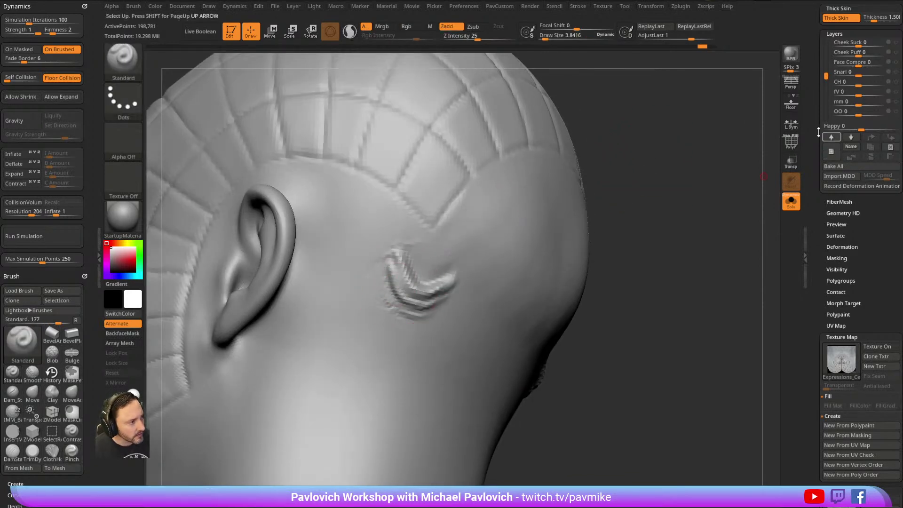
Raise the head to subdivision level 5 and set up DamStandard to sculpt without applying colour.
{"action": "left_click_drag", "start_coordinate": [820, 137], "coordinate": [814, 221]}
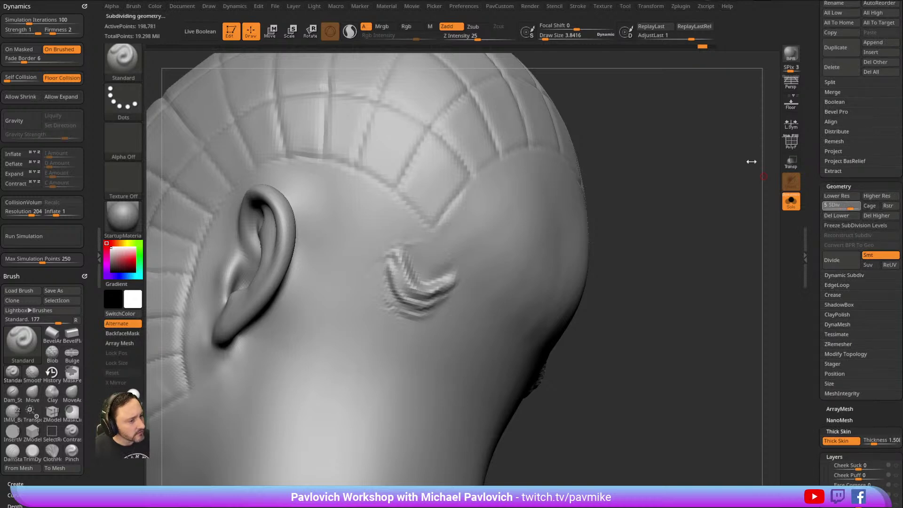
{"action": "key", "text": "b"}
{"action": "key", "text": "d"}
{"action": "key", "text": "s"}
{"action": "key", "text": "s"}
{"action": "mouse_move", "coordinate": [398, 278]}
{"action": "left_mouse_down"}
{"action": "mouse_move", "coordinate": [408, 278]}
{"action": "mouse_move", "coordinate": [406, 291]}
{"action": "left_mouse_up"}
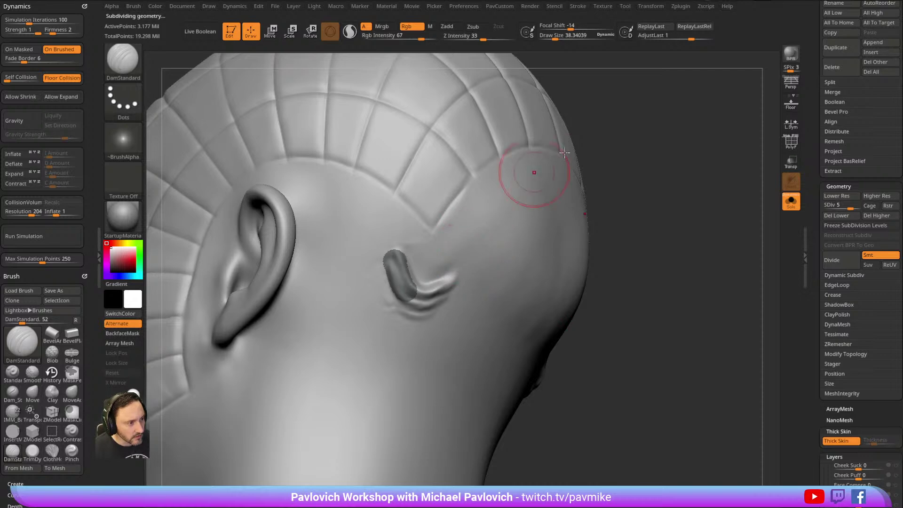
{"action": "key", "text": "ctrl+z"}
{"action": "left_click", "coordinate": [411, 27]}
{"action": "left_click", "coordinate": [450, 27]}
Sharpen the skin fold's creases with DamStandard in Zsub mode at draw size about 17, and smooth the fold's edge nearest the ear.
{"action": "key", "text": "s"}
{"action": "mouse_move", "coordinate": [399, 278]}
{"action": "left_mouse_down"}
{"action": "mouse_move", "coordinate": [414, 293]}
{"action": "mouse_move", "coordinate": [447, 274]}
{"action": "mouse_move", "coordinate": [451, 282]}
{"action": "left_mouse_up"}
{"action": "key", "text": "ctrl+z"}
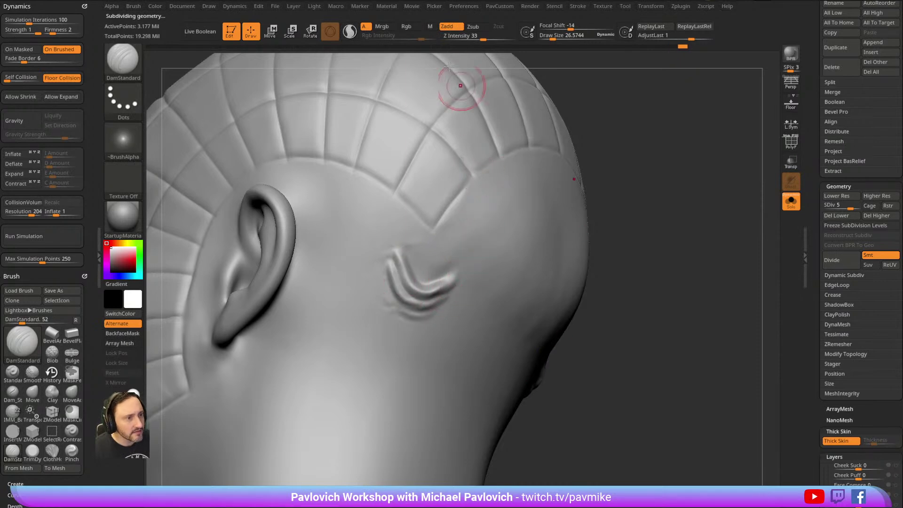
{"action": "left_click", "coordinate": [471, 26]}
{"action": "key", "text": "bracketleft"}
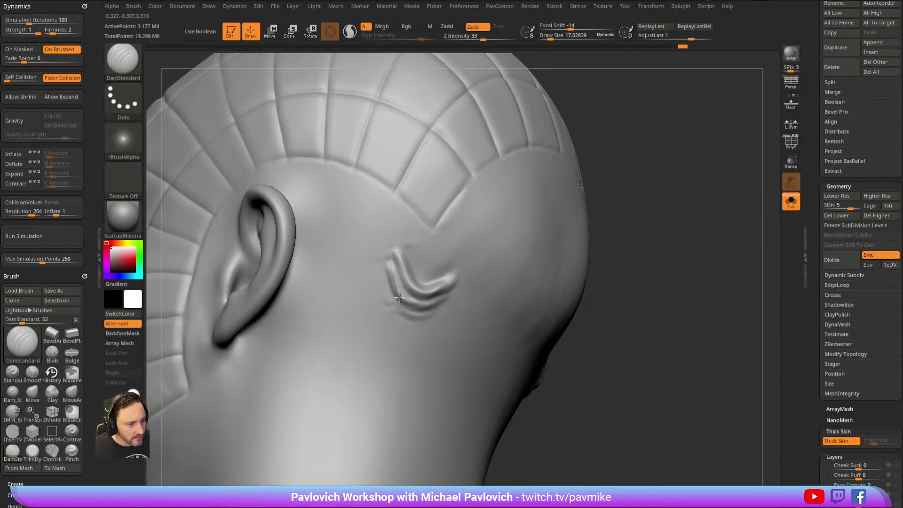
{"action": "left_click_drag", "start_coordinate": [424, 279], "coordinate": [396, 269], "text": "alt"}
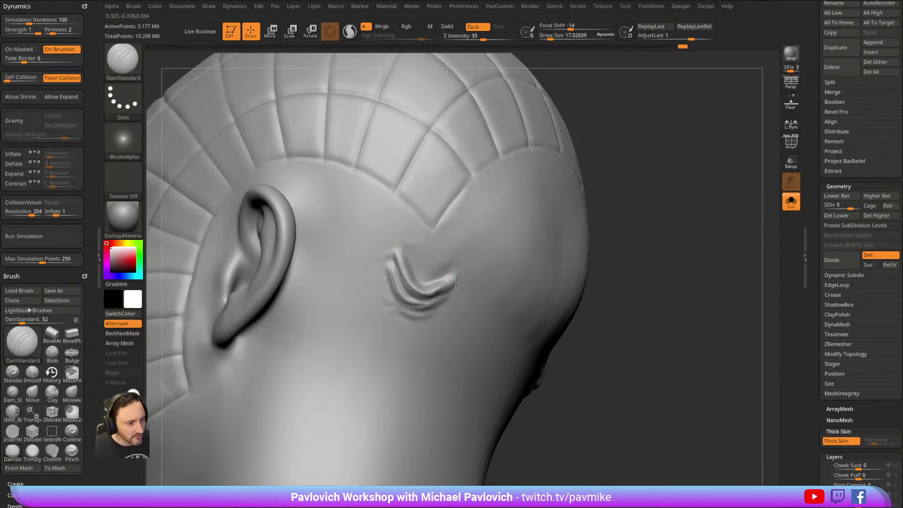
{"action": "mouse_move", "coordinate": [448, 292]}
{"action": "left_mouse_down", "text": "alt"}
{"action": "mouse_move", "coordinate": [404, 278]}
{"action": "mouse_move", "coordinate": [426, 297]}
{"action": "mouse_move", "coordinate": [447, 288]}
{"action": "left_mouse_up", "text": "alt"}
{"action": "left_click_drag", "start_coordinate": [596, 211], "coordinate": [614, 207]}
{"action": "left_click_drag", "start_coordinate": [391, 266], "coordinate": [397, 300], "text": "shift"}
Turn off Solo to show the whole bust and raise the head to subdivision level 6.
{"action": "left_click", "coordinate": [790, 202]}
{"action": "mouse_move", "coordinate": [713, 206]}
{"action": "left_mouse_down"}
{"action": "mouse_move", "coordinate": [675, 181]}
{"action": "mouse_move", "coordinate": [675, 207]}
{"action": "mouse_move", "coordinate": [647, 198]}
{"action": "mouse_move", "coordinate": [661, 200]}
{"action": "mouse_move", "coordinate": [590, 233]}
{"action": "left_mouse_up"}
{"action": "left_click_drag", "start_coordinate": [807, 170], "coordinate": [808, 218]}
{"action": "left_click_drag", "start_coordinate": [847, 256], "coordinate": [861, 256]}
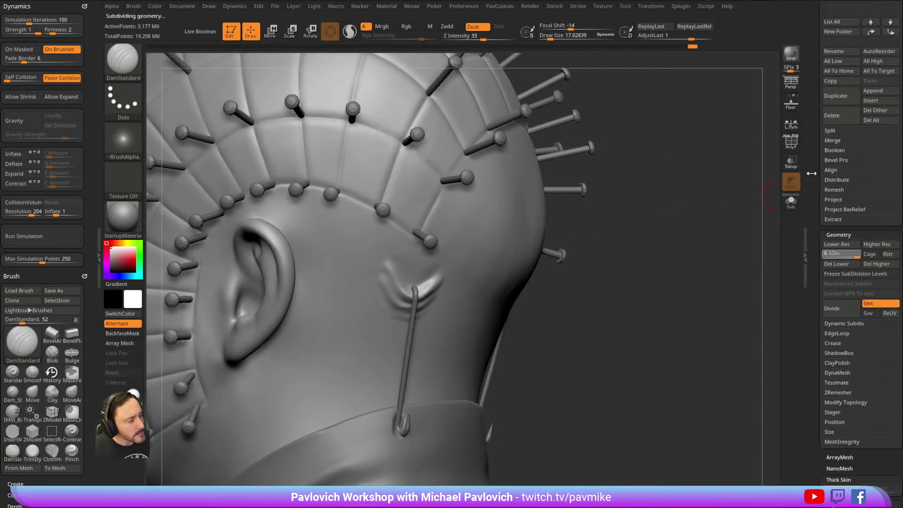
{"action": "left_click_drag", "start_coordinate": [811, 166], "coordinate": [805, 188]}
Select the hook and place the transform gizmo's pivot on its upper end at the skin fold.
{"action": "left_click_drag", "start_coordinate": [555, 292], "coordinate": [630, 275]}
{"action": "left_click", "coordinate": [424, 317], "text": "alt"}
{"action": "key", "text": "w"}
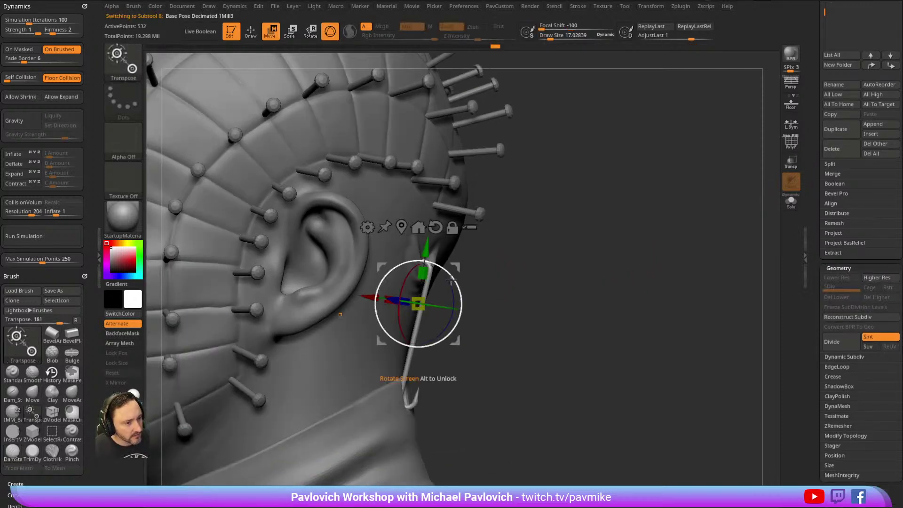
{"action": "left_click", "coordinate": [427, 262], "text": "alt"}
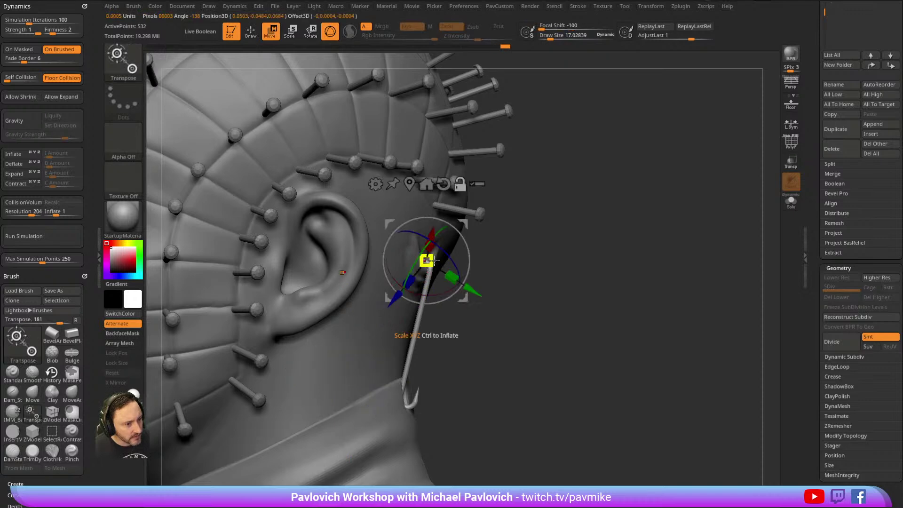
{"action": "left_click_drag", "start_coordinate": [500, 255], "coordinate": [467, 250]}
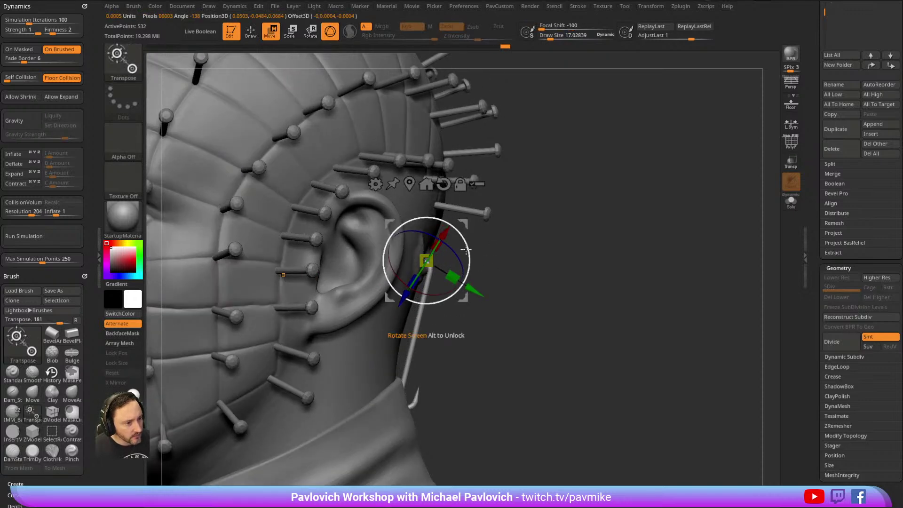
{"action": "key", "text": "q"}
{"action": "mouse_move", "coordinate": [562, 252]}
{"action": "left_mouse_down"}
{"action": "mouse_move", "coordinate": [510, 260]}
{"action": "mouse_move", "coordinate": [530, 264]}
{"action": "left_mouse_up"}
Adjust the hook with the transform gizmo so its upper end fits against the skin fold.
{"action": "left_click", "coordinate": [476, 379], "text": "alt"}
{"action": "left_click_drag", "start_coordinate": [654, 353], "coordinate": [644, 310], "text": "alt"}
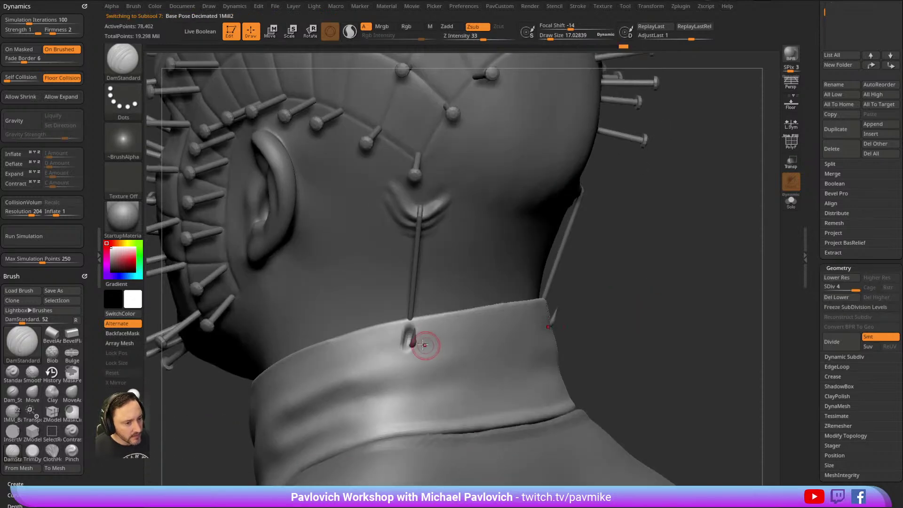
{"action": "left_click", "coordinate": [413, 344], "text": "alt"}
{"action": "left_click_drag", "start_coordinate": [596, 284], "coordinate": [593, 261]}
{"action": "key", "text": "w"}
{"action": "left_click_drag", "start_coordinate": [434, 221], "coordinate": [427, 207]}
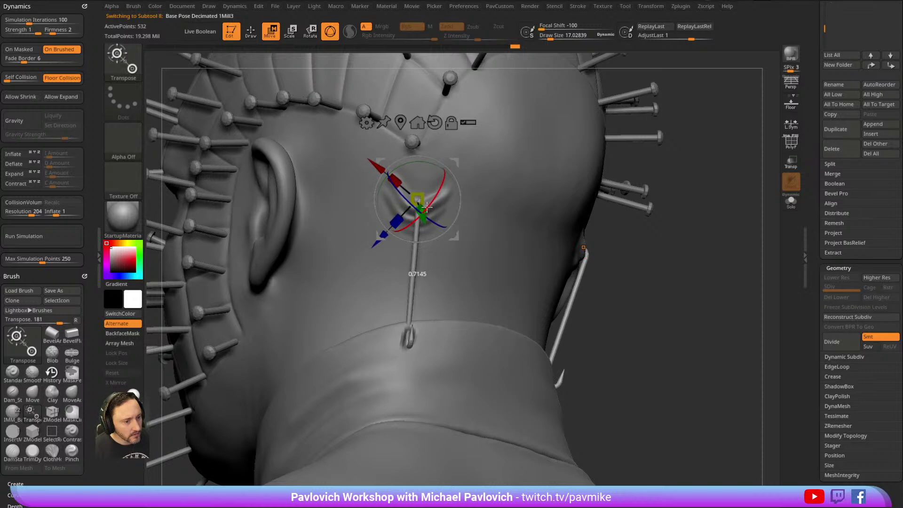
{"action": "key", "text": "q"}
{"action": "mouse_move", "coordinate": [611, 226]}
{"action": "left_mouse_down"}
{"action": "mouse_move", "coordinate": [679, 234]}
{"action": "mouse_move", "coordinate": [450, 343]}
{"action": "left_mouse_up"}
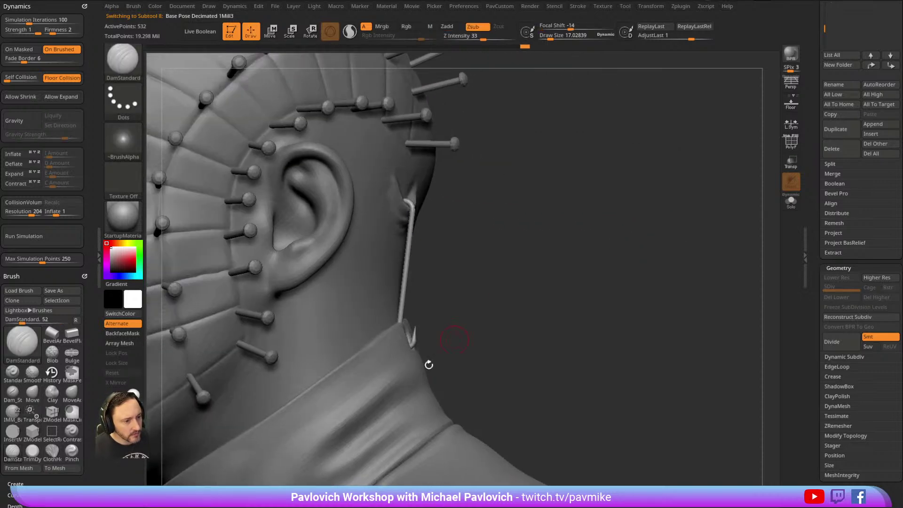
Select the collar and shape its cloth around the lower hook with the Standard brush at draw size about 11, smoothing the edge.
{"action": "left_click_drag", "start_coordinate": [491, 305], "coordinate": [456, 312]}
{"action": "left_click", "coordinate": [437, 345], "text": "alt"}
{"action": "mouse_move", "coordinate": [541, 301]}
{"action": "left_mouse_down"}
{"action": "mouse_move", "coordinate": [518, 284]}
{"action": "mouse_move", "coordinate": [541, 277]}
{"action": "left_mouse_up"}
{"action": "key", "text": "1"}
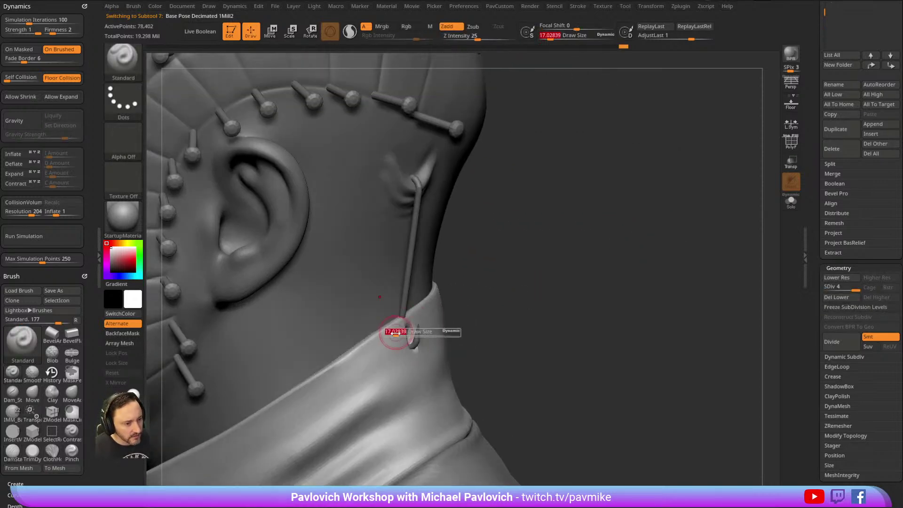
{"action": "mouse_move", "coordinate": [507, 211]}
{"action": "left_mouse_down"}
{"action": "mouse_move", "coordinate": [466, 228]}
{"action": "mouse_move", "coordinate": [509, 258]}
{"action": "mouse_move", "coordinate": [517, 278]}
{"action": "mouse_move", "coordinate": [494, 263]}
{"action": "left_mouse_up"}
{"action": "key", "text": "ctrl+z"}
{"action": "key", "text": "2"}
{"action": "key", "text": "1"}
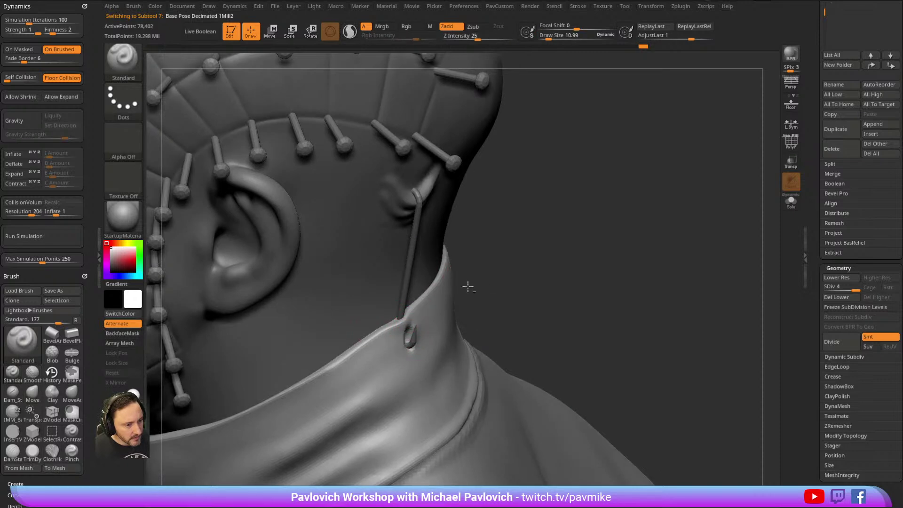
{"action": "right_click_drag", "start_coordinate": [389, 323], "coordinate": [412, 299]}
{"action": "mouse_move", "coordinate": [400, 314]}
{"action": "left_mouse_down", "text": "shift"}
{"action": "mouse_move", "coordinate": [420, 339]}
{"action": "mouse_move", "coordinate": [411, 305]}
{"action": "left_mouse_up", "text": "shift"}
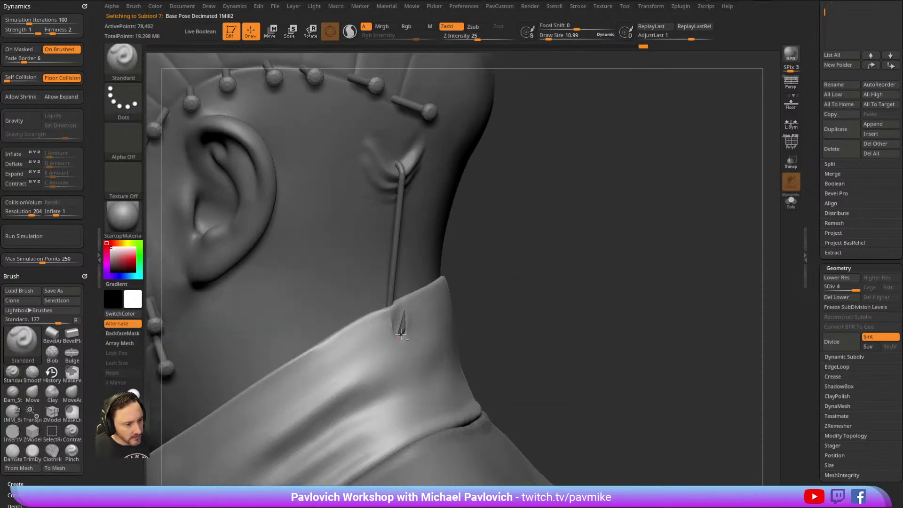
Make the other parts see-through temporarily and carve the collar inward around the pointed tip of the hook.
{"action": "left_click", "coordinate": [791, 161]}
{"action": "left_click_drag", "start_coordinate": [689, 209], "coordinate": [490, 118]}
{"action": "left_click_drag", "start_coordinate": [397, 321], "coordinate": [396, 335], "text": "alt"}
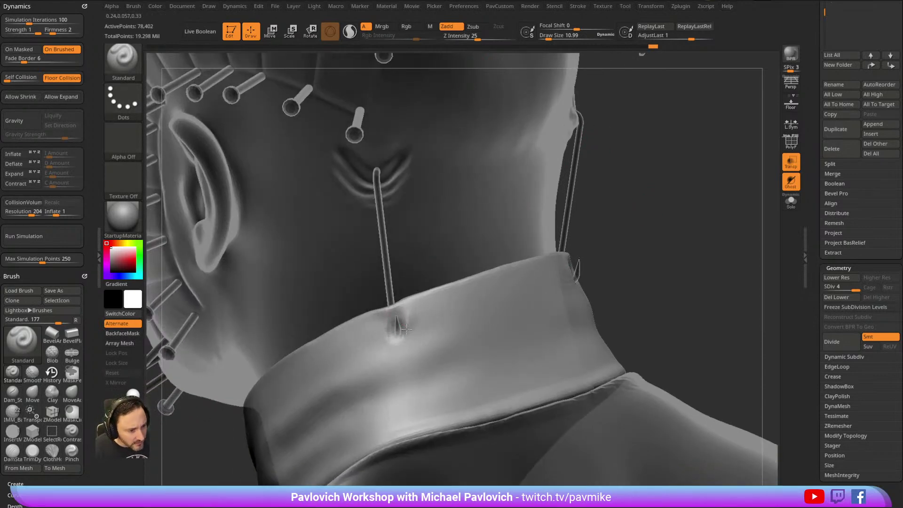
{"action": "left_click_drag", "start_coordinate": [614, 213], "coordinate": [642, 213]}
{"action": "left_click_drag", "start_coordinate": [397, 322], "coordinate": [396, 336], "text": "alt"}
{"action": "left_click_drag", "start_coordinate": [633, 220], "coordinate": [665, 212]}
{"action": "left_click", "coordinate": [791, 182]}
{"action": "left_click", "coordinate": [791, 162]}
{"action": "left_click_drag", "start_coordinate": [527, 261], "coordinate": [498, 228]}
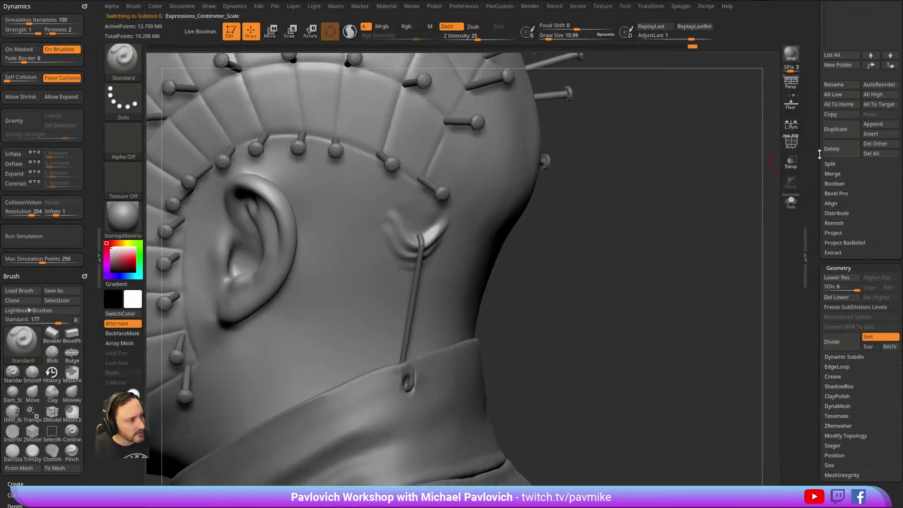
Show the head's polypaint, switch the material to SkinShade4 and sample the dark red of the cut lines.
{"action": "left_click_drag", "start_coordinate": [819, 153], "coordinate": [810, 275]}
{"action": "left_click", "coordinate": [886, 147]}
{"action": "left_click_drag", "start_coordinate": [629, 216], "coordinate": [615, 195]}
{"action": "left_click", "coordinate": [140, 222]}
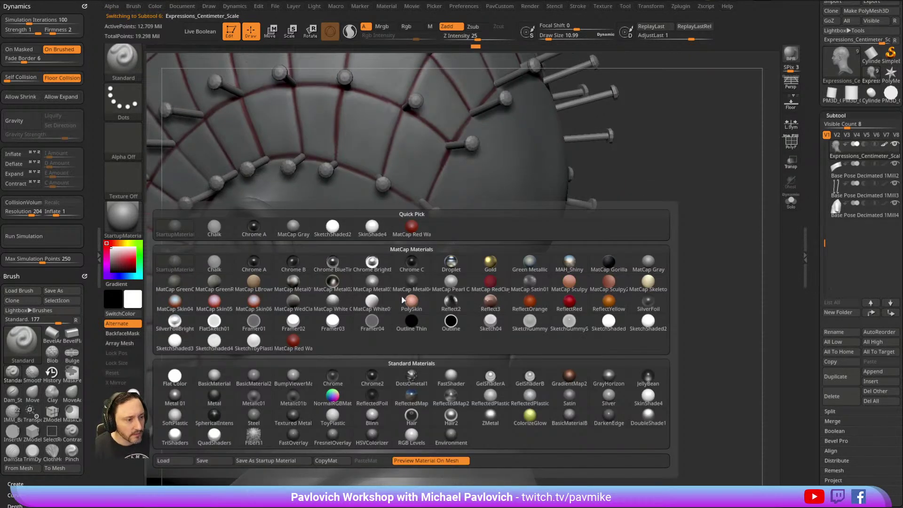
{"action": "left_click", "coordinate": [647, 399]}
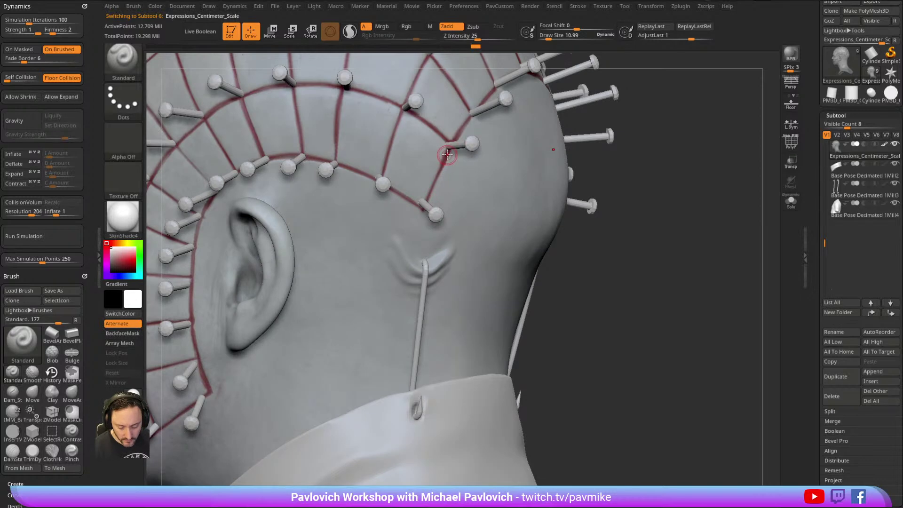
{"action": "key", "text": "c"}
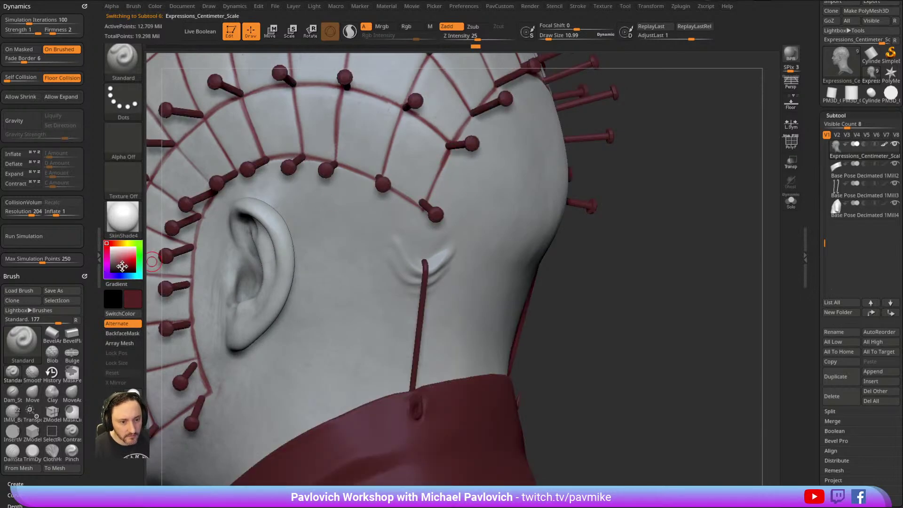
Paint dark red onto the skin fold around the hook's entry point with the Standard brush, using Rgb only at intensity 55.
{"action": "left_click_drag", "start_coordinate": [689, 179], "coordinate": [639, 131], "text": "alt"}
{"action": "left_click", "coordinate": [410, 27]}
{"action": "left_click", "coordinate": [449, 27]}
{"action": "left_click", "coordinate": [426, 276]}
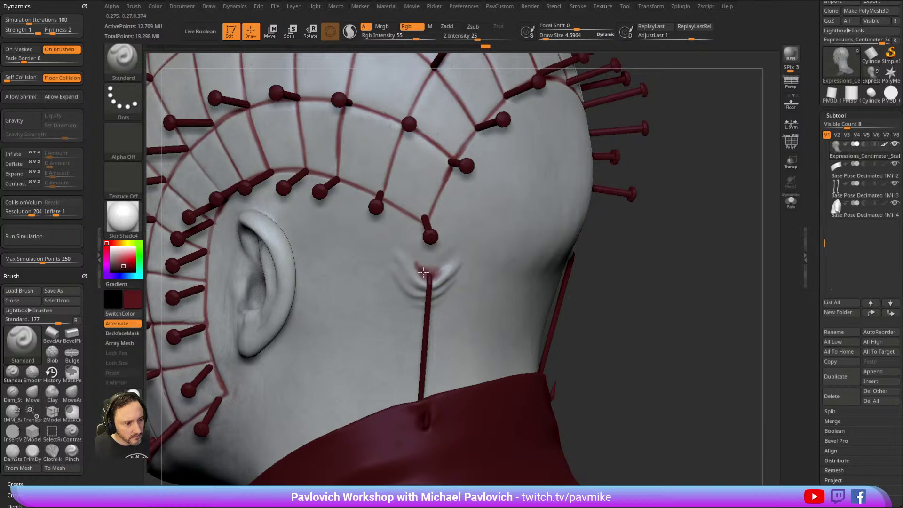
{"action": "left_click", "coordinate": [423, 269]}
Solo the head and set DamStandard to paint Rgb only at intensity 67, without sculpting depth.
{"action": "mouse_move", "coordinate": [649, 200]}
{"action": "left_mouse_down"}
{"action": "mouse_move", "coordinate": [655, 195]}
{"action": "mouse_move", "coordinate": [631, 191]}
{"action": "mouse_move", "coordinate": [652, 198]}
{"action": "mouse_move", "coordinate": [641, 161]}
{"action": "mouse_move", "coordinate": [677, 165]}
{"action": "mouse_move", "coordinate": [702, 185]}
{"action": "mouse_move", "coordinate": [385, 225]}
{"action": "left_mouse_up"}
{"action": "key", "text": "b"}
{"action": "key", "text": "d"}
{"action": "key", "text": "s"}
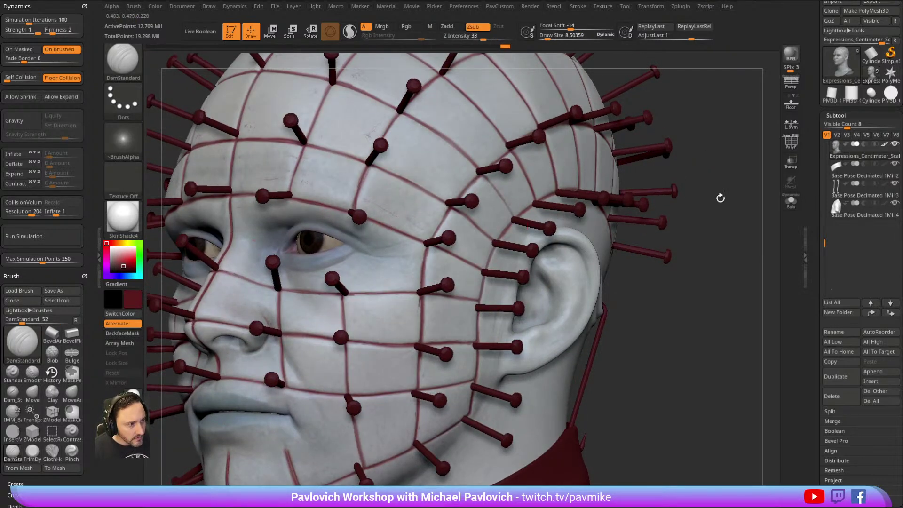
{"action": "left_click", "coordinate": [791, 202]}
{"action": "left_click_drag", "start_coordinate": [717, 175], "coordinate": [397, 199]}
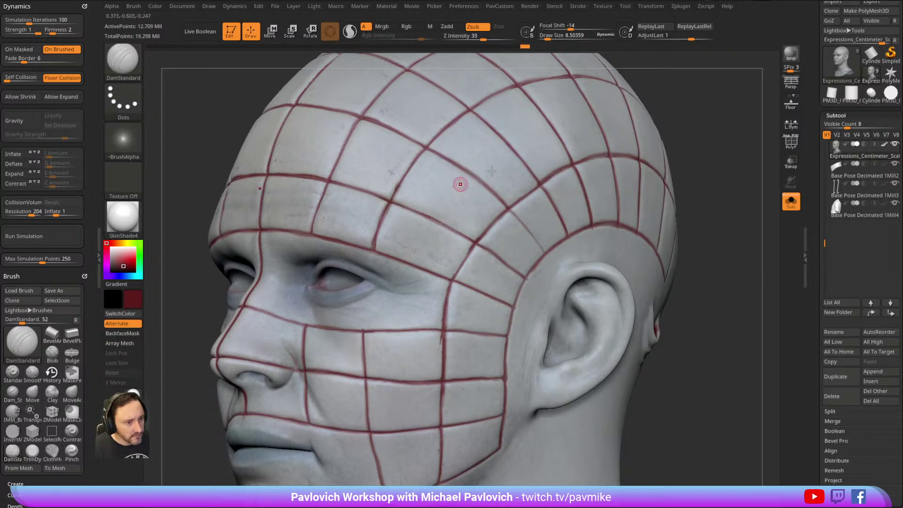
{"action": "key", "text": "ctrl"}
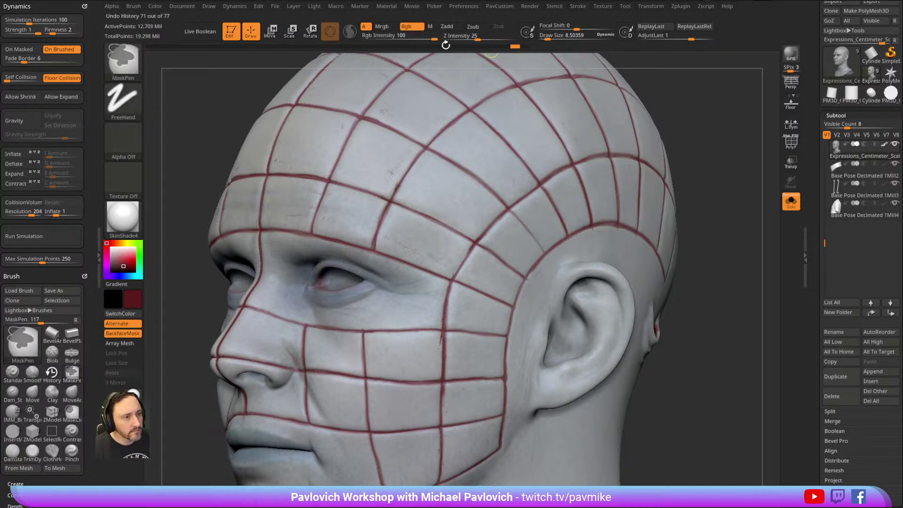
{"action": "mouse_move", "coordinate": [704, 107]}
{"action": "left_mouse_down"}
{"action": "mouse_move", "coordinate": [555, 95]}
{"action": "mouse_move", "coordinate": [621, 144]}
{"action": "left_mouse_up"}
{"action": "left_click", "coordinate": [408, 28]}
{"action": "left_click", "coordinate": [476, 27]}
{"action": "left_click_drag", "start_coordinate": [662, 251], "coordinate": [630, 206], "text": "alt"}
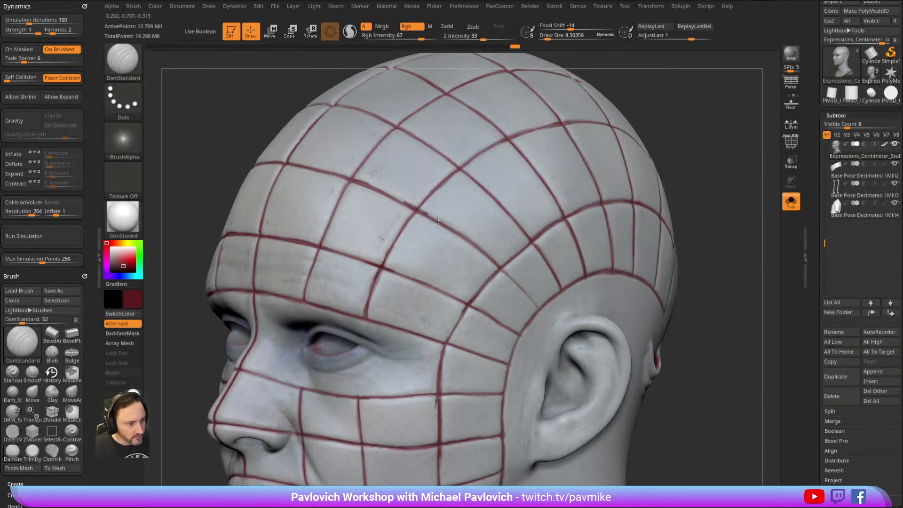
Paint dark red along the cut lines across the scalp and temple with the DamStandard brush.
{"action": "key", "text": "ctrl"}
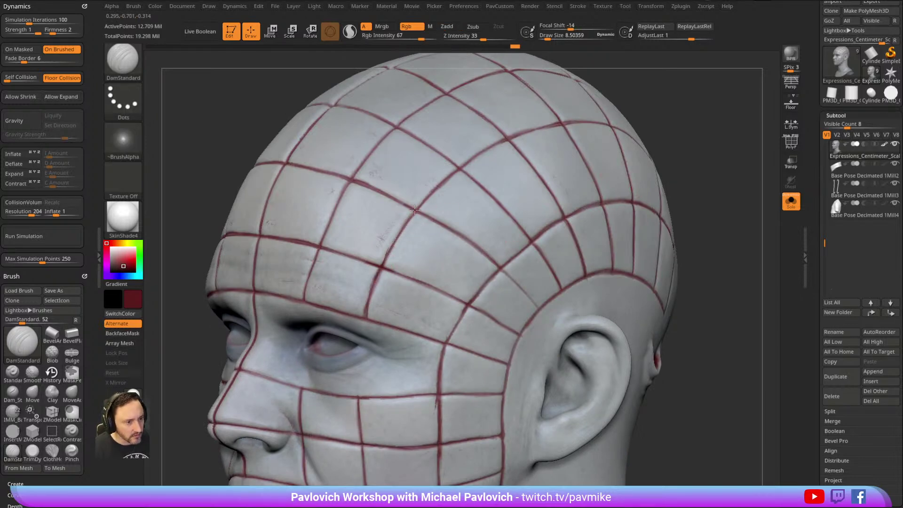
{"action": "right_click_drag", "start_coordinate": [558, 122], "coordinate": [421, 210]}
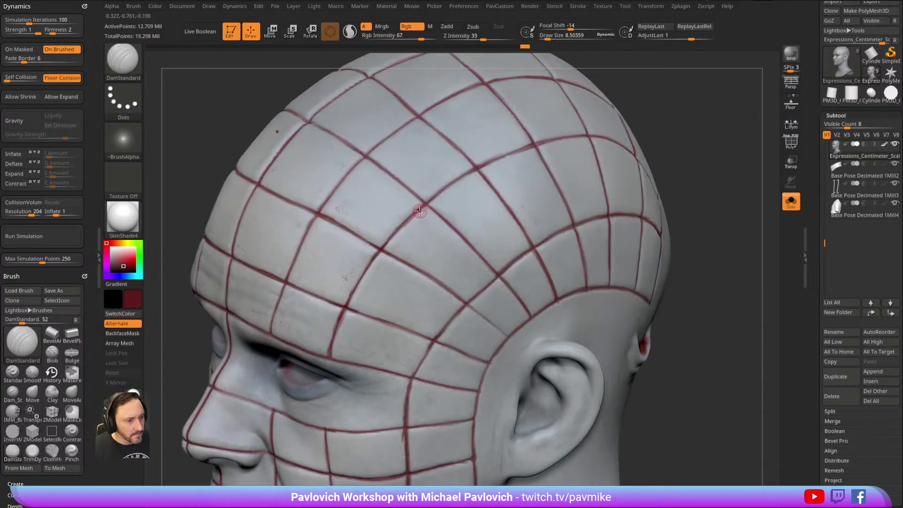
{"action": "right_click_drag", "start_coordinate": [519, 196], "coordinate": [403, 215]}
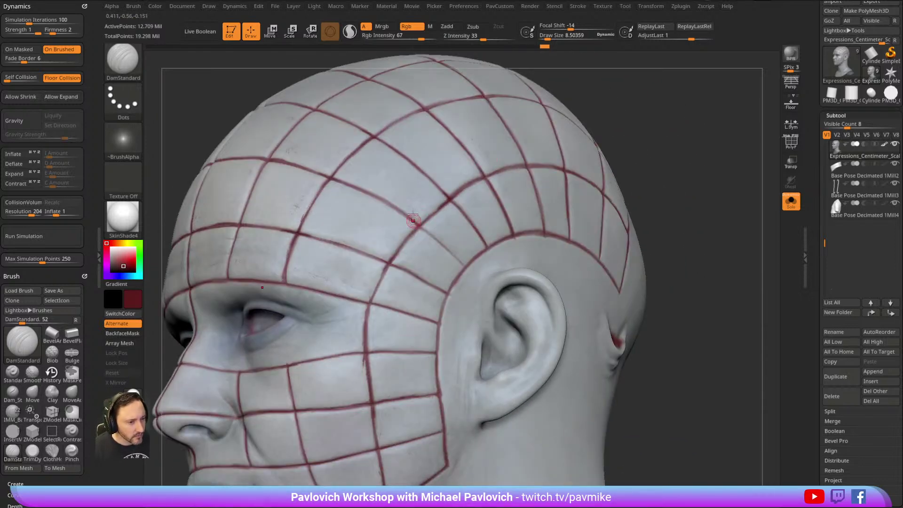
{"action": "right_click_drag", "start_coordinate": [682, 139], "coordinate": [413, 260]}
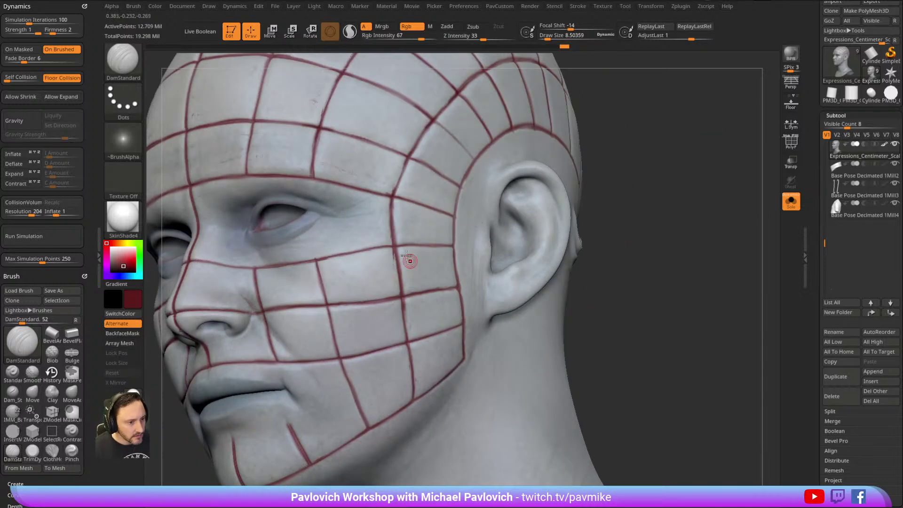
Darken the red cut lines across the cheeks, nose and upper lip on both sides of the face.
{"action": "mouse_move", "coordinate": [450, 229]}
{"action": "right_mouse_down"}
{"action": "mouse_move", "coordinate": [683, 153]}
{"action": "mouse_move", "coordinate": [337, 245]}
{"action": "mouse_move", "coordinate": [466, 187]}
{"action": "right_mouse_up"}
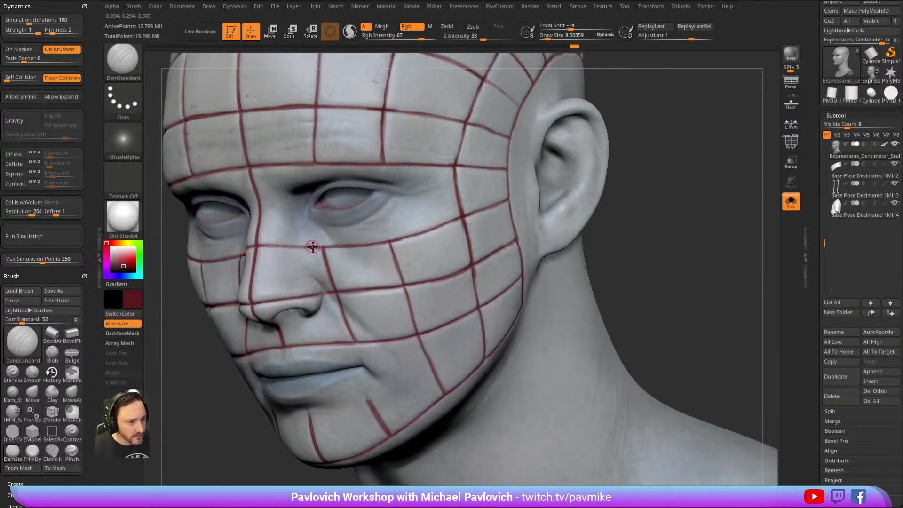
{"action": "right_click_drag", "start_coordinate": [405, 240], "coordinate": [544, 213]}
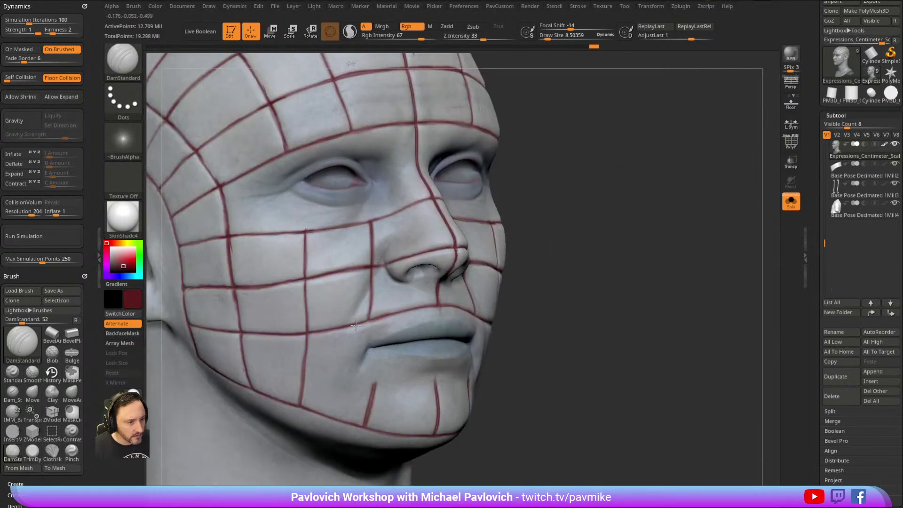
{"action": "right_click_drag", "start_coordinate": [391, 262], "coordinate": [444, 275]}
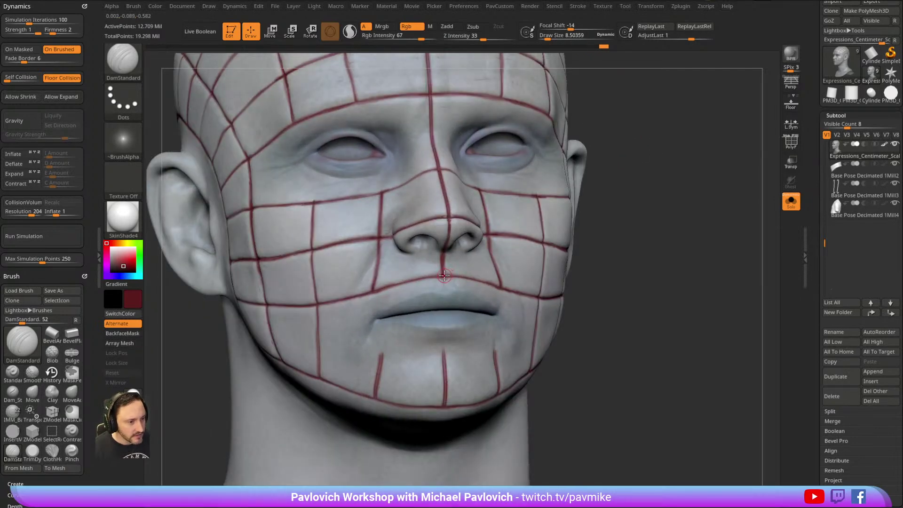
{"action": "mouse_move", "coordinate": [640, 222]}
{"action": "right_mouse_down"}
{"action": "mouse_move", "coordinate": [630, 198]}
{"action": "mouse_move", "coordinate": [607, 204]}
{"action": "right_mouse_up"}
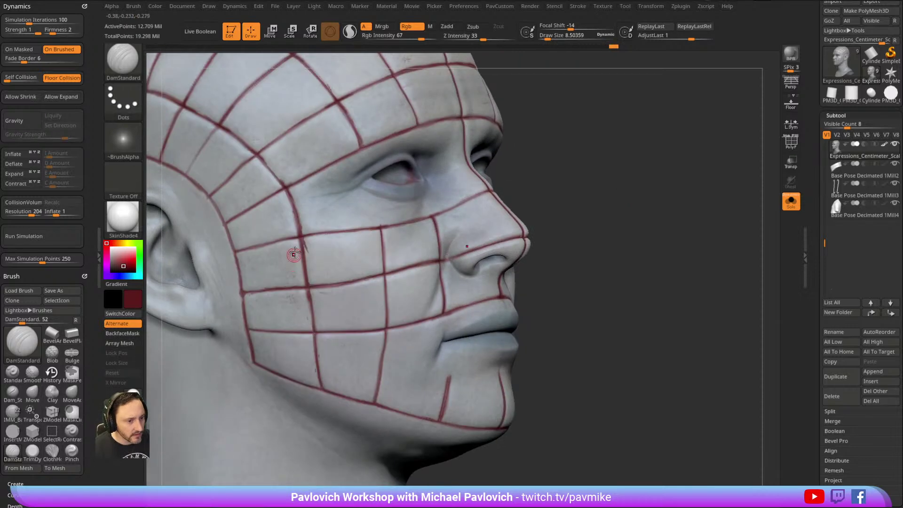
Paint dark red along the cut lines on the chin and the underside of the jaw.
{"action": "mouse_move", "coordinate": [534, 152]}
{"action": "right_mouse_down"}
{"action": "mouse_move", "coordinate": [363, 231]}
{"action": "mouse_move", "coordinate": [621, 151]}
{"action": "mouse_move", "coordinate": [410, 264]}
{"action": "right_mouse_up"}
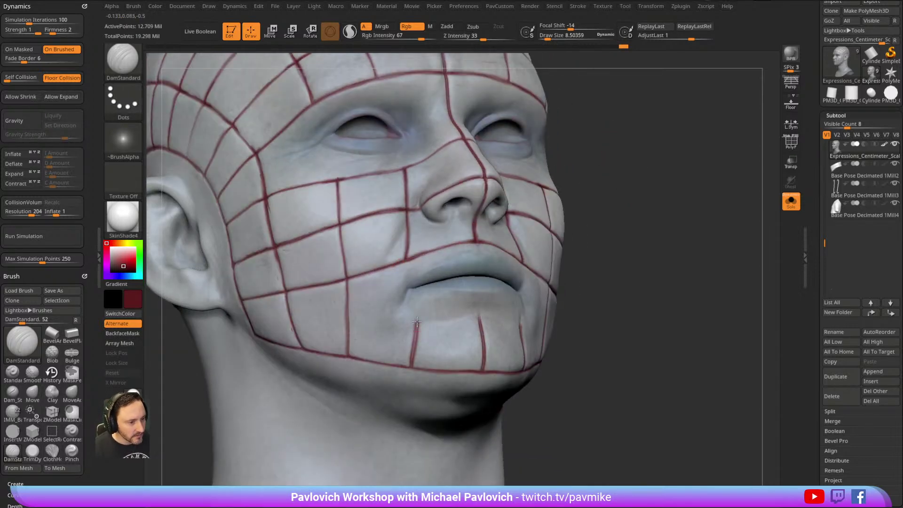
{"action": "key", "text": "ctrl"}
{"action": "mouse_move", "coordinate": [615, 264]}
{"action": "right_mouse_down"}
{"action": "mouse_move", "coordinate": [630, 242]}
{"action": "mouse_move", "coordinate": [456, 257]}
{"action": "right_mouse_up"}
{"action": "key", "text": "ctrl"}
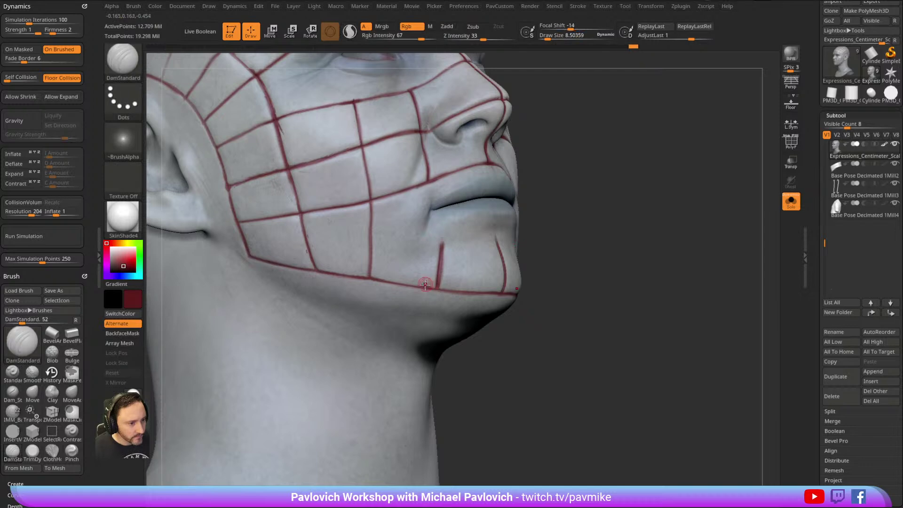
{"action": "right_click_drag", "start_coordinate": [466, 295], "coordinate": [616, 240], "text": "ctrl"}
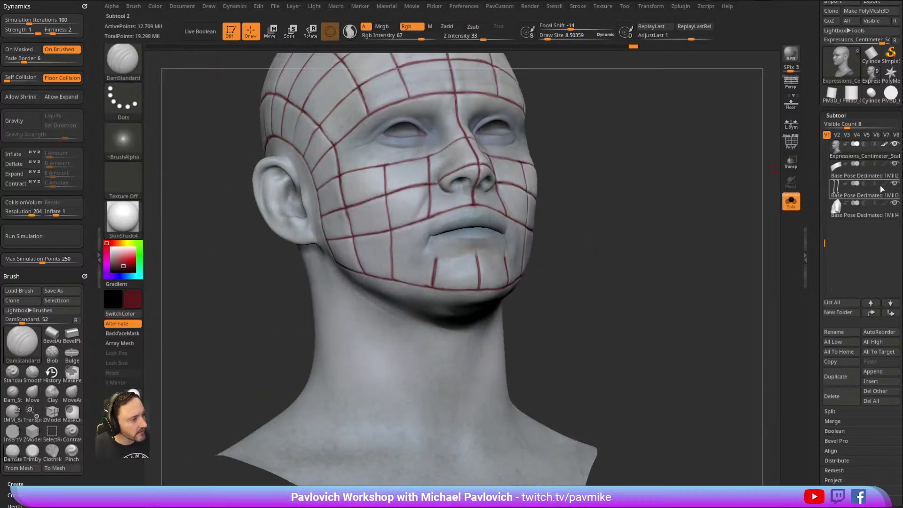
Show the whole clothed bust again and switch to the Standard brush with a draw size of about 36.
{"action": "left_click", "coordinate": [791, 201]}
{"action": "mouse_move", "coordinate": [671, 226]}
{"action": "right_mouse_down", "text": "ctrl"}
{"action": "mouse_move", "coordinate": [644, 218]}
{"action": "mouse_move", "coordinate": [614, 243]}
{"action": "right_mouse_up", "text": "ctrl"}
{"action": "key", "text": "1"}
{"action": "key", "text": "s"}
{"action": "key", "text": "s"}
{"action": "left_click_drag", "start_coordinate": [609, 246], "coordinate": [606, 246]}
{"action": "mouse_move", "coordinate": [626, 243]}
{"action": "right_mouse_down"}
{"action": "mouse_move", "coordinate": [599, 203]}
{"action": "mouse_move", "coordinate": [566, 213]}
{"action": "mouse_move", "coordinate": [591, 207]}
{"action": "mouse_move", "coordinate": [605, 226]}
{"action": "right_mouse_up"}
{"action": "key", "text": "s"}
{"action": "left_click_drag", "start_coordinate": [603, 225], "coordinate": [597, 226]}
{"action": "mouse_move", "coordinate": [597, 226]}
{"action": "right_mouse_down"}
{"action": "mouse_move", "coordinate": [558, 214]}
{"action": "mouse_move", "coordinate": [616, 230]}
{"action": "mouse_move", "coordinate": [593, 237]}
{"action": "mouse_move", "coordinate": [616, 213]}
{"action": "mouse_move", "coordinate": [635, 218]}
{"action": "right_mouse_up"}
{"action": "right_click_drag", "start_coordinate": [335, 272], "coordinate": [468, 386]}
{"action": "right_click_drag", "start_coordinate": [437, 421], "coordinate": [614, 208]}
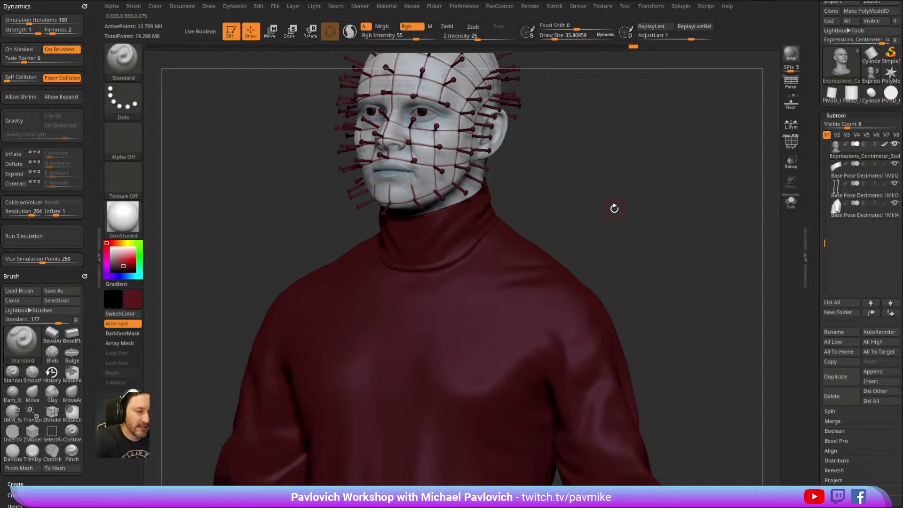
{"action": "mouse_move", "coordinate": [572, 144]}
{"action": "right_mouse_down"}
{"action": "mouse_move", "coordinate": [597, 195]}
{"action": "mouse_move", "coordinate": [617, 199]}
{"action": "mouse_move", "coordinate": [600, 168]}
{"action": "mouse_move", "coordinate": [598, 183]}
{"action": "mouse_move", "coordinate": [630, 189]}
{"action": "mouse_move", "coordinate": [552, 317]}
{"action": "right_mouse_up"}
Choose a near-black color and fill the turtleneck garment pieces with it.
{"action": "left_click_drag", "start_coordinate": [117, 268], "coordinate": [110, 270]}
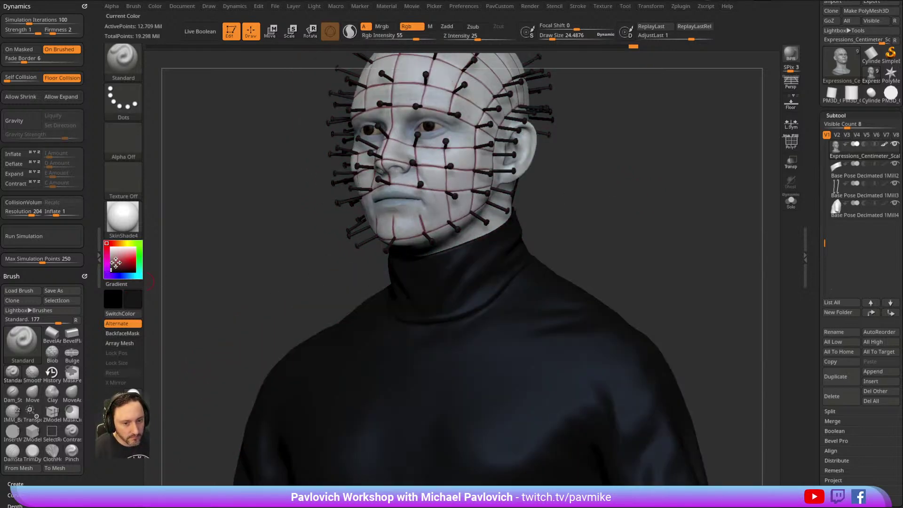
{"action": "key", "text": "ctrl"}
{"action": "left_click", "coordinate": [160, 239], "text": "ctrl"}
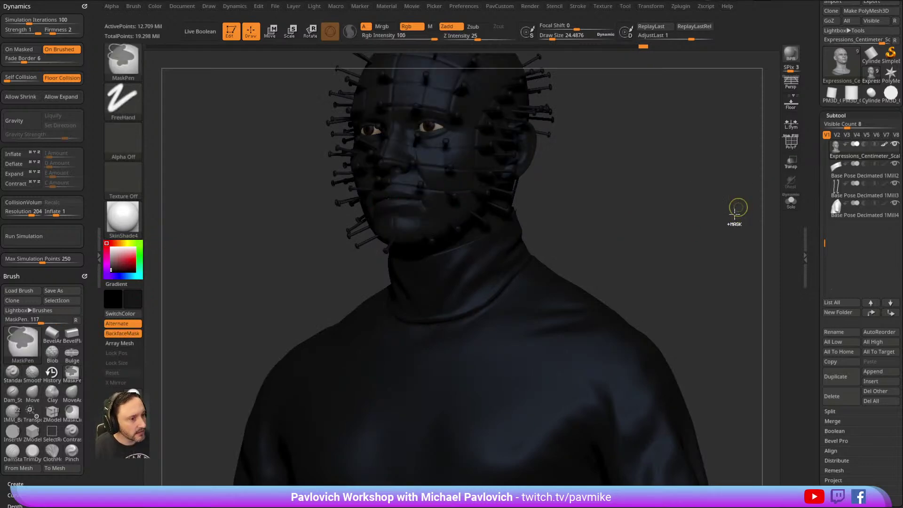
{"action": "left_click", "coordinate": [837, 213]}
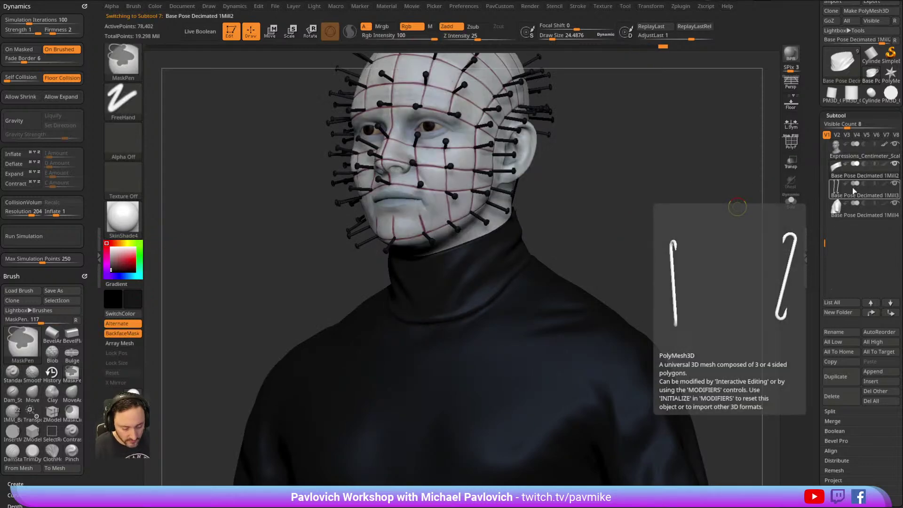
{"action": "left_click", "coordinate": [856, 212]}
Reselect the head subtool and open Adjust Colors for its polypaint.
{"action": "mouse_move", "coordinate": [644, 176]}
{"action": "left_mouse_down"}
{"action": "mouse_move", "coordinate": [690, 205]}
{"action": "mouse_move", "coordinate": [605, 199]}
{"action": "mouse_move", "coordinate": [628, 182]}
{"action": "mouse_move", "coordinate": [661, 213]}
{"action": "mouse_move", "coordinate": [658, 201]}
{"action": "mouse_move", "coordinate": [650, 206]}
{"action": "left_mouse_up"}
{"action": "key", "text": "s"}
{"action": "left_click_drag", "start_coordinate": [816, 208], "coordinate": [804, 58]}
{"action": "left_click", "coordinate": [839, 141], "text": "shift"}
{"action": "left_click", "coordinate": [836, 151]}
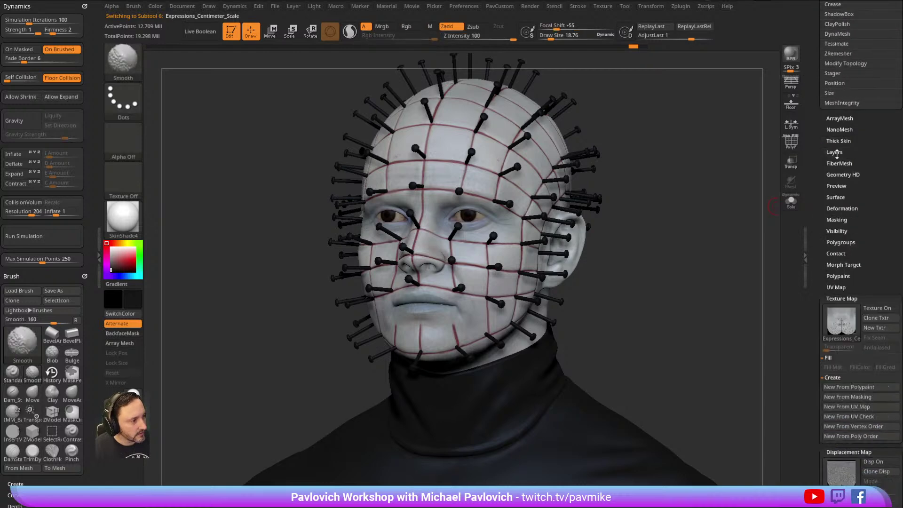
{"action": "left_click", "coordinate": [839, 298]}
{"action": "left_click", "coordinate": [838, 277]}
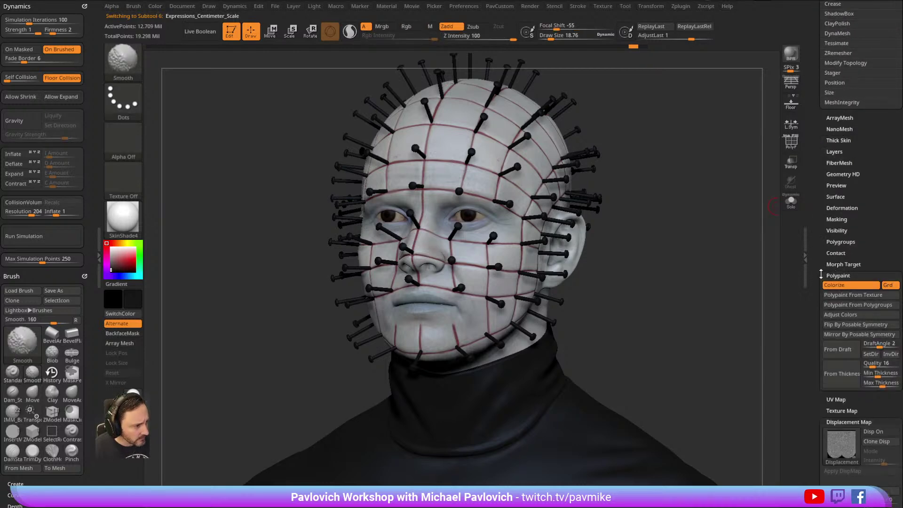
{"action": "scroll", "coordinate": [842, 285], "scroll_direction": "down", "scroll_amount": 2}
{"action": "left_click", "coordinate": [841, 282]}
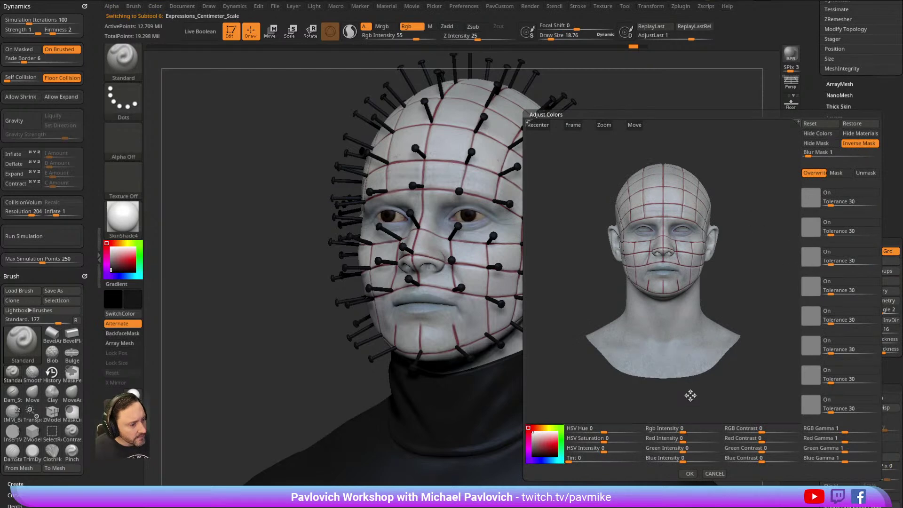
Raise the head's RGB Contrast to about 0.088, keep RGB Intensity at about 0, and accept the color adjustment.
{"action": "left_click_drag", "start_coordinate": [704, 357], "coordinate": [764, 329]}
{"action": "left_click_drag", "start_coordinate": [686, 429], "coordinate": [684, 429]}
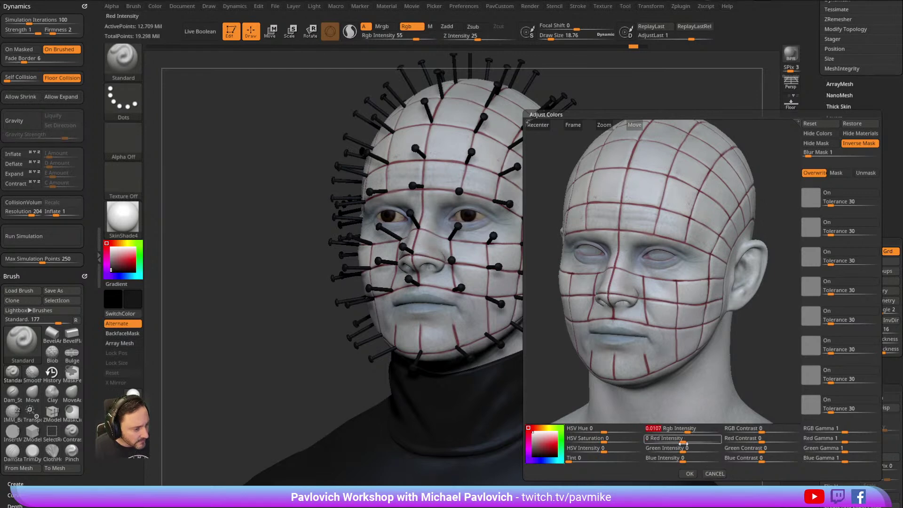
{"action": "left_click_drag", "start_coordinate": [684, 443], "coordinate": [684, 440]}
{"action": "left_click_drag", "start_coordinate": [764, 430], "coordinate": [764, 432]}
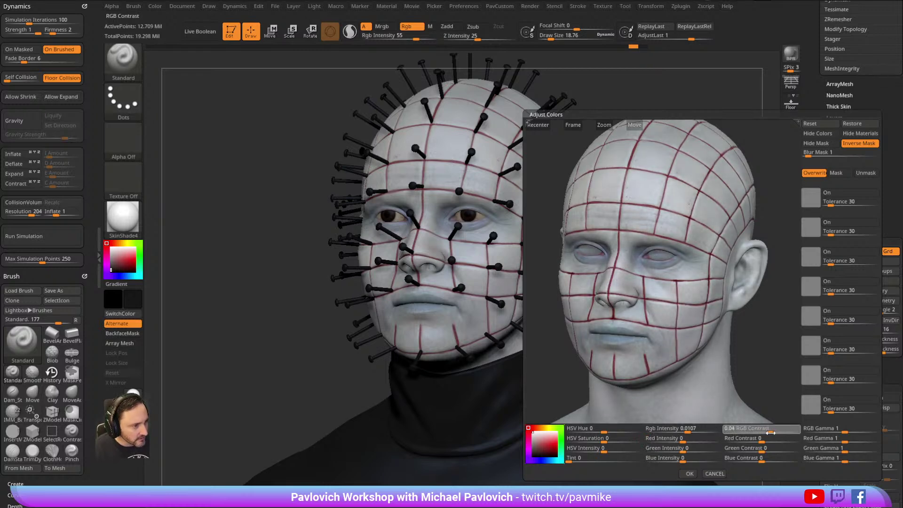
{"action": "left_click_drag", "start_coordinate": [686, 430], "coordinate": [682, 431]}
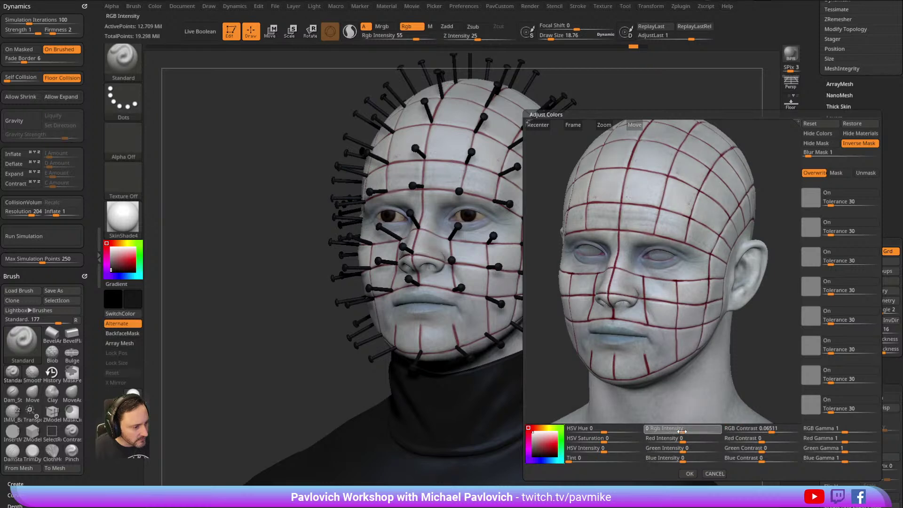
{"action": "left_click_drag", "start_coordinate": [765, 430], "coordinate": [775, 431]}
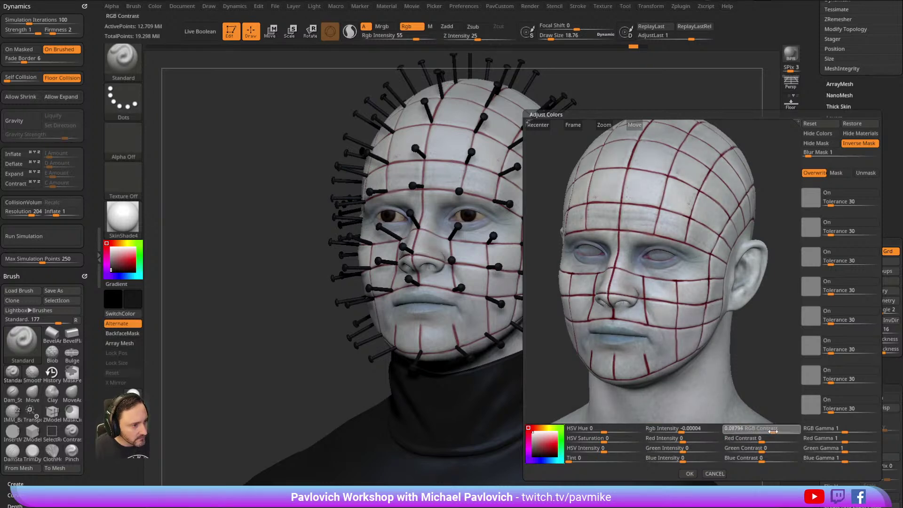
{"action": "left_click", "coordinate": [692, 472]}
Choose a neutral grey color and switch the material to MAH_Shiny.
{"action": "mouse_move", "coordinate": [672, 191]}
{"action": "left_mouse_down"}
{"action": "mouse_move", "coordinate": [696, 196]}
{"action": "mouse_move", "coordinate": [687, 157]}
{"action": "mouse_move", "coordinate": [704, 161]}
{"action": "mouse_move", "coordinate": [616, 159]}
{"action": "mouse_move", "coordinate": [651, 182]}
{"action": "mouse_move", "coordinate": [643, 183]}
{"action": "mouse_move", "coordinate": [647, 237]}
{"action": "mouse_move", "coordinate": [656, 228]}
{"action": "mouse_move", "coordinate": [665, 241]}
{"action": "mouse_move", "coordinate": [611, 214]}
{"action": "mouse_move", "coordinate": [647, 195]}
{"action": "mouse_move", "coordinate": [443, 218]}
{"action": "left_mouse_up"}
{"action": "left_click_drag", "start_coordinate": [114, 263], "coordinate": [109, 256]}
{"action": "key", "text": "m"}
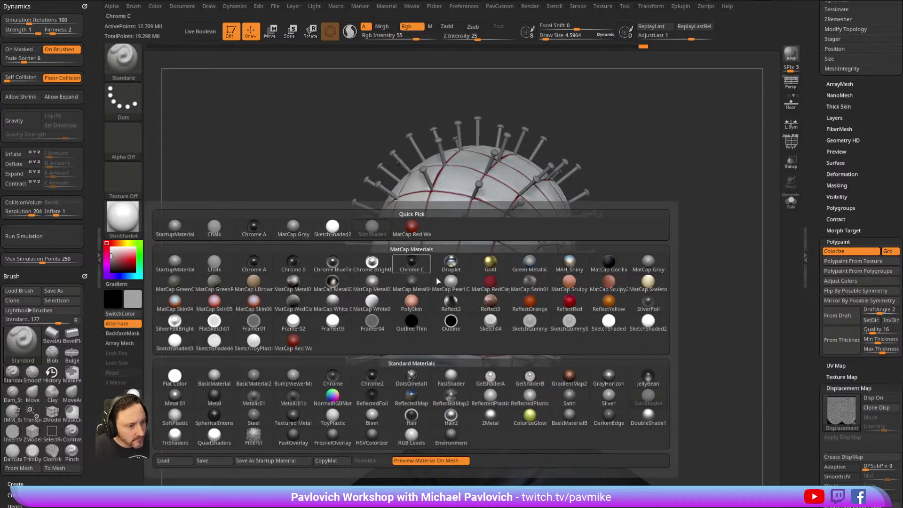
{"action": "left_click", "coordinate": [563, 269]}
Isolate the nails subtool Hellraiser002 and show the placement polygons of its NanoMesh.
{"action": "left_click_drag", "start_coordinate": [807, 198], "coordinate": [811, 269]}
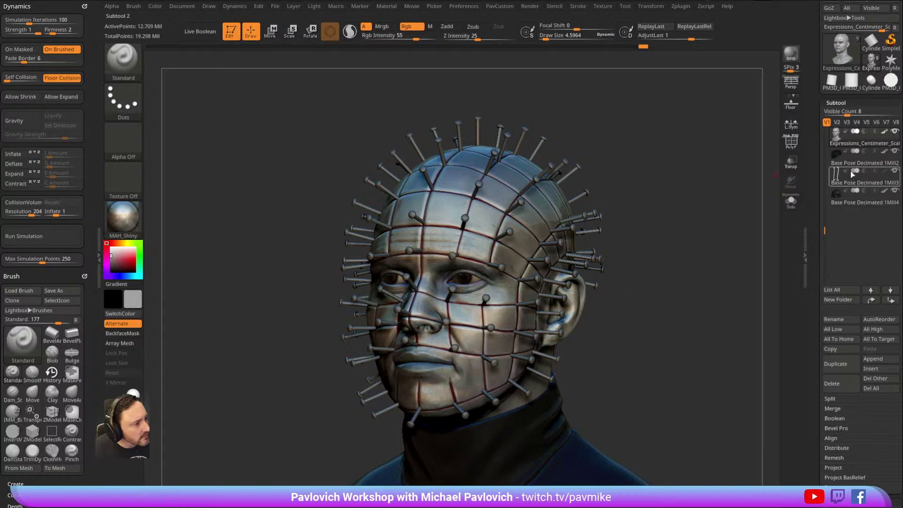
{"action": "left_click_drag", "start_coordinate": [823, 231], "coordinate": [824, 130]}
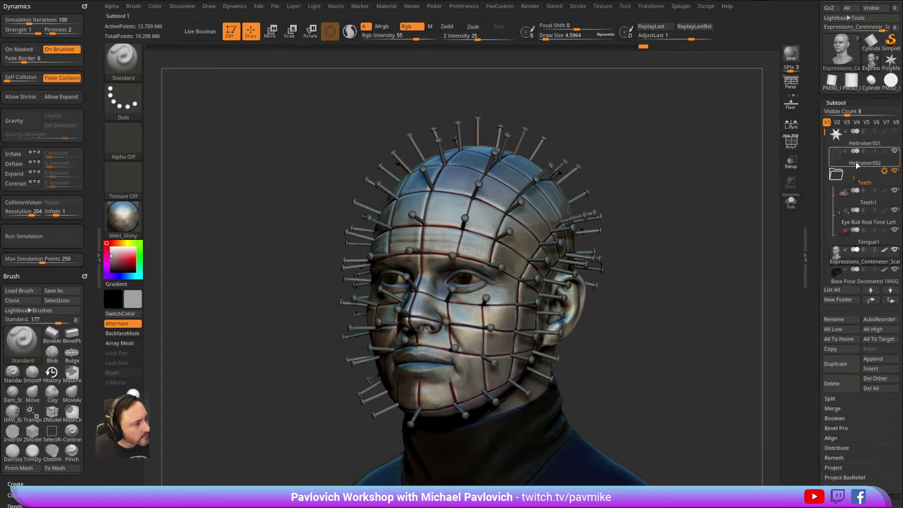
{"action": "left_click", "coordinate": [859, 164]}
{"action": "mouse_move", "coordinate": [654, 183]}
{"action": "left_mouse_down"}
{"action": "mouse_move", "coordinate": [675, 179]}
{"action": "mouse_move", "coordinate": [690, 205]}
{"action": "left_mouse_up"}
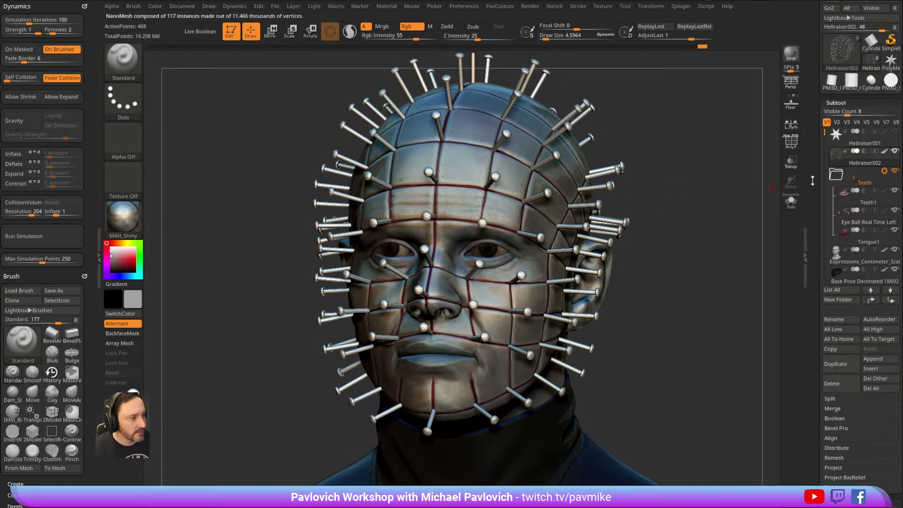
{"action": "left_click", "coordinate": [791, 202]}
{"action": "scroll", "coordinate": [838, 253], "scroll_direction": "down", "scroll_amount": 10}
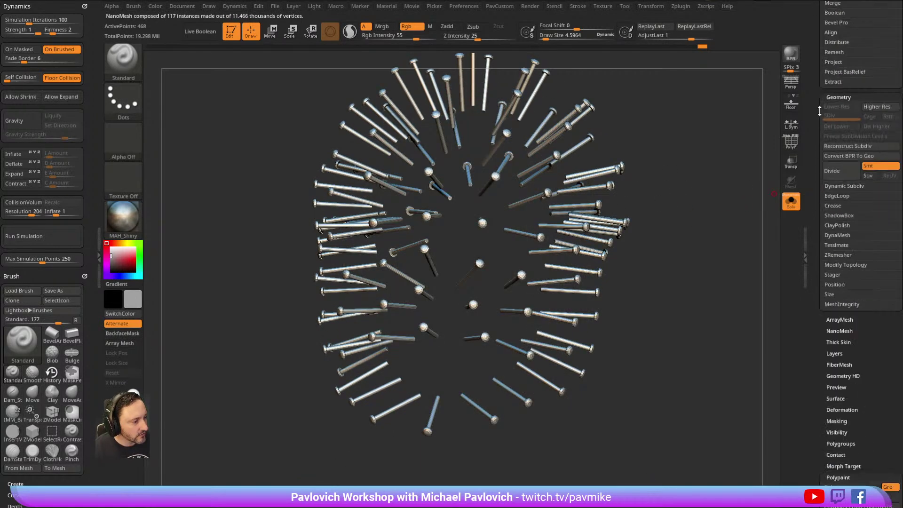
{"action": "key", "text": "shift"}
{"action": "left_click", "coordinate": [838, 226]}
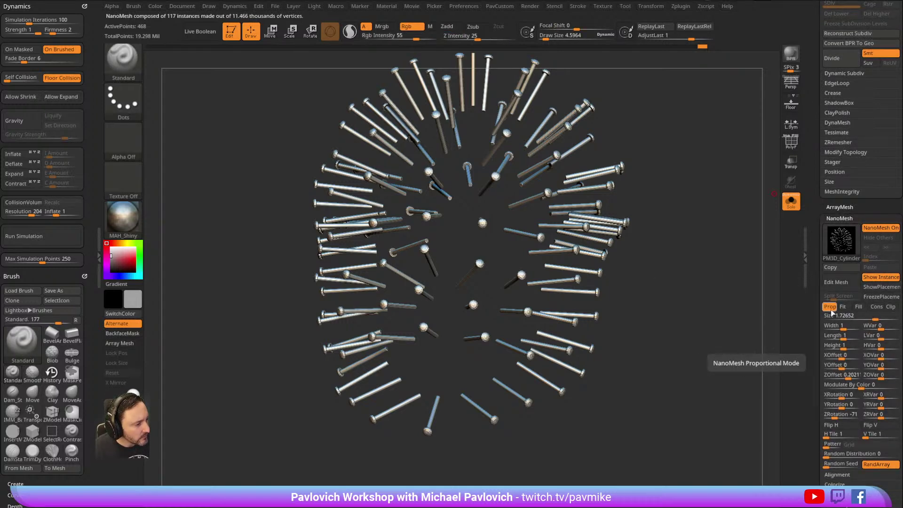
{"action": "left_click", "coordinate": [872, 287]}
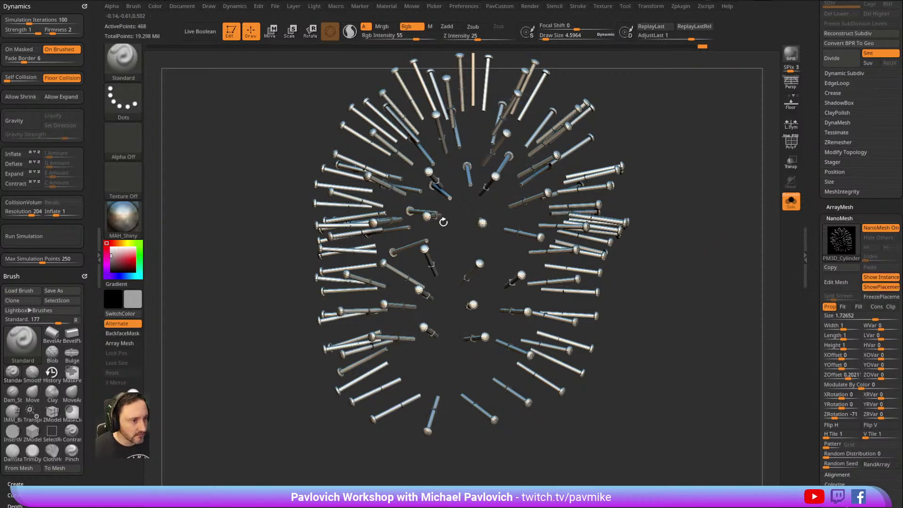
Turn off dynamic subdivision on the nails and open the NanoMesh's source nail for editing.
{"action": "key", "text": "shift+d"}
{"action": "mouse_move", "coordinate": [680, 178]}
{"action": "left_mouse_down"}
{"action": "mouse_move", "coordinate": [701, 177]}
{"action": "mouse_move", "coordinate": [686, 184]}
{"action": "left_mouse_up"}
{"action": "left_click", "coordinate": [836, 282]}
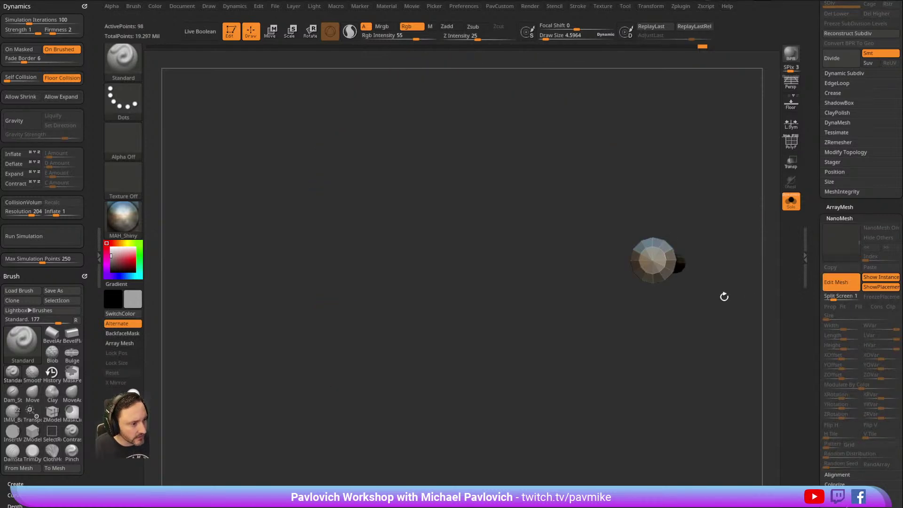
{"action": "left_click_drag", "start_coordinate": [651, 322], "coordinate": [711, 266]}
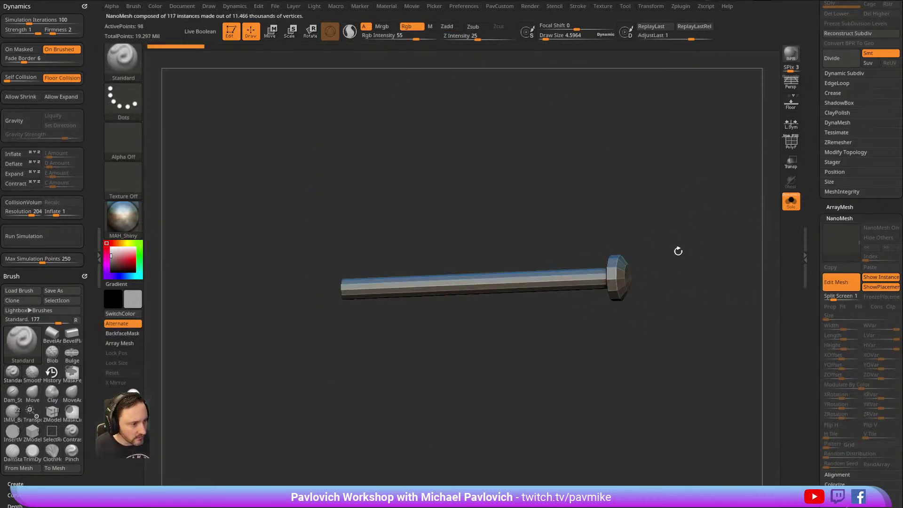
Turn on dynamic subdivision for the source nail and set SmoothSubdiv to 2.
{"action": "key", "text": "ctrl"}
{"action": "key", "text": "ctrl+z"}
{"action": "key", "text": "space"}
{"action": "left_click", "coordinate": [704, 356]}
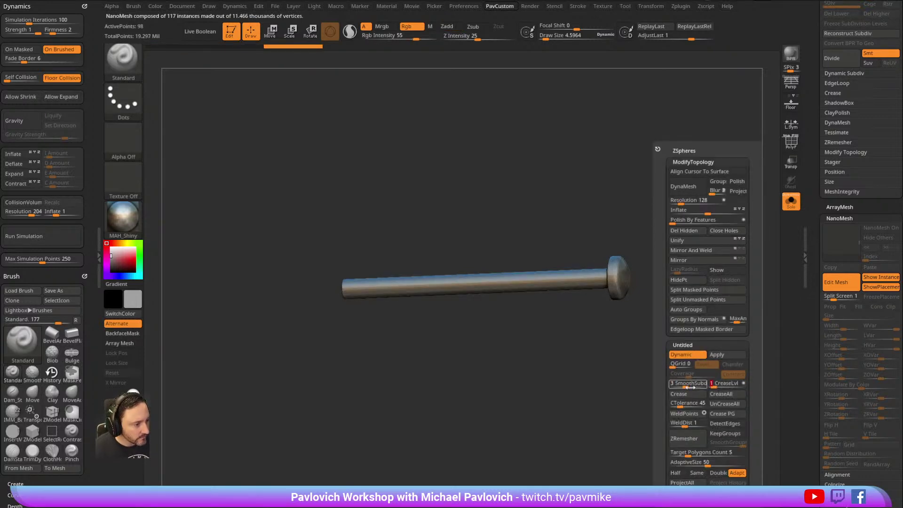
{"action": "left_click_drag", "start_coordinate": [687, 387], "coordinate": [682, 387]}
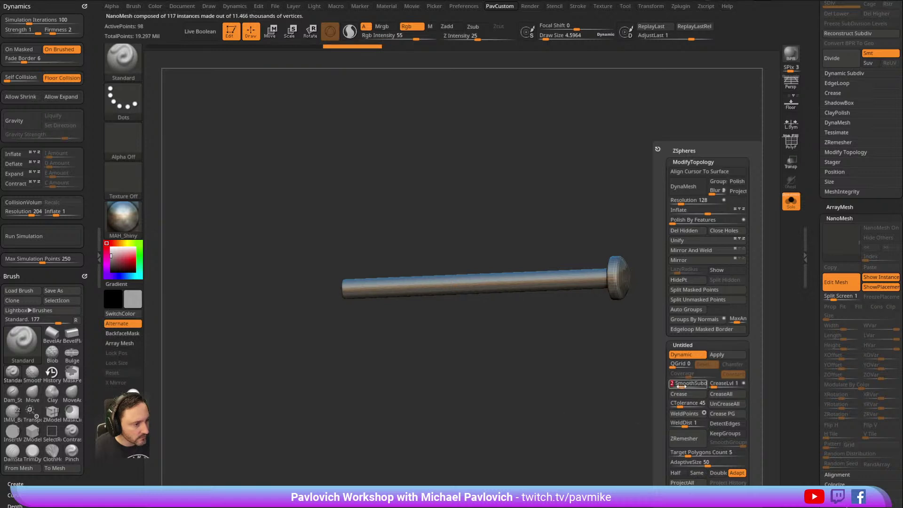
Insert an extra edge loop on the nail's head with ZModeler, using the unsmoothed wireframe, and preview the nail smoothed.
{"action": "mouse_move", "coordinate": [651, 351]}
{"action": "left_mouse_down"}
{"action": "mouse_move", "coordinate": [642, 365]}
{"action": "mouse_move", "coordinate": [681, 290]}
{"action": "mouse_move", "coordinate": [653, 308]}
{"action": "mouse_move", "coordinate": [692, 277]}
{"action": "left_mouse_up"}
{"action": "left_click", "coordinate": [789, 143]}
{"action": "key", "text": "shift"}
{"action": "key", "text": "shift+d"}
{"action": "mouse_move", "coordinate": [685, 224]}
{"action": "left_mouse_down", "text": "alt"}
{"action": "mouse_move", "coordinate": [645, 252]}
{"action": "mouse_move", "coordinate": [707, 280]}
{"action": "mouse_move", "coordinate": [685, 226]}
{"action": "mouse_move", "coordinate": [677, 234]}
{"action": "mouse_move", "coordinate": [689, 242]}
{"action": "left_mouse_up", "text": "alt"}
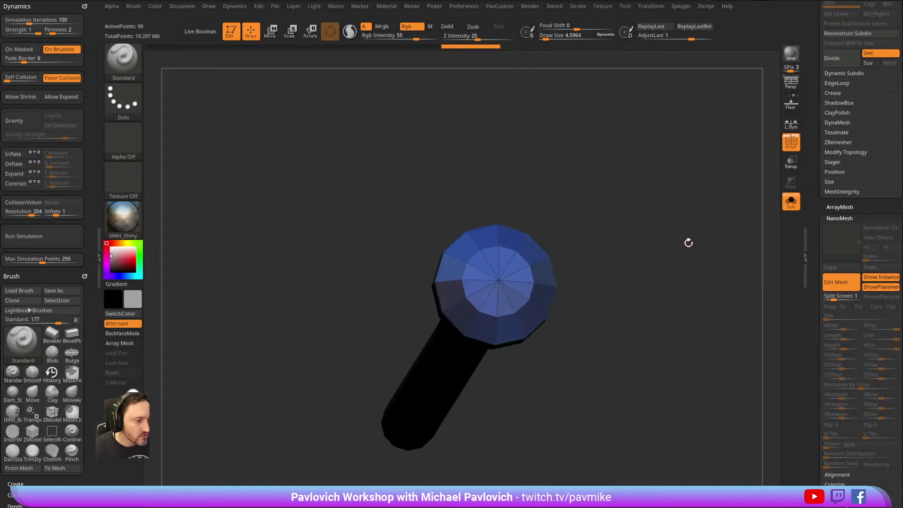
{"action": "key", "text": "b"}
{"action": "key", "text": "z"}
{"action": "key", "text": "m"}
{"action": "key", "text": "space"}
{"action": "left_click", "coordinate": [480, 247]}
{"action": "left_click", "coordinate": [489, 343]}
{"action": "left_click", "coordinate": [498, 294]}
{"action": "left_click_drag", "start_coordinate": [630, 218], "coordinate": [470, 261]}
{"action": "key", "text": "d"}
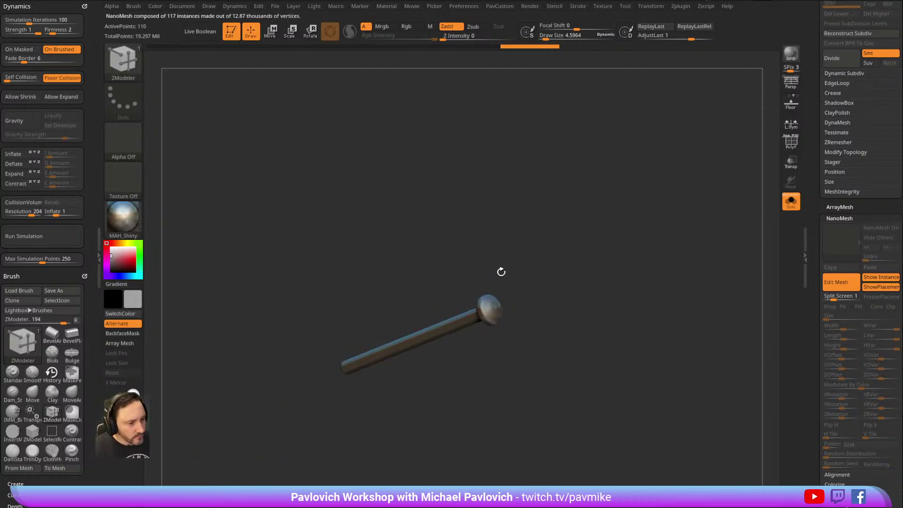
Reopen the NanoMesh's source nail, apply its dynamic subdivision as real subdivision levels, and finish editing the mesh.
{"action": "left_click", "coordinate": [832, 284]}
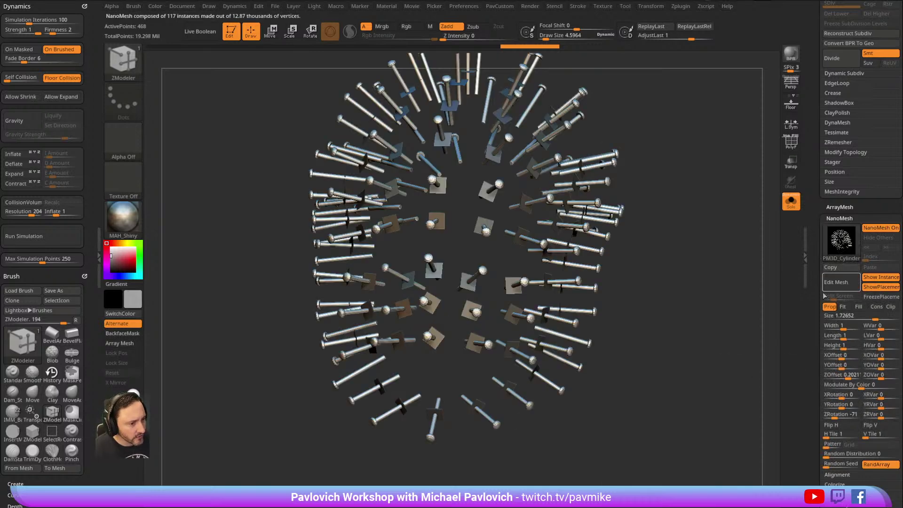
{"action": "right_click_drag", "start_coordinate": [727, 292], "coordinate": [566, 342], "text": "ctrl"}
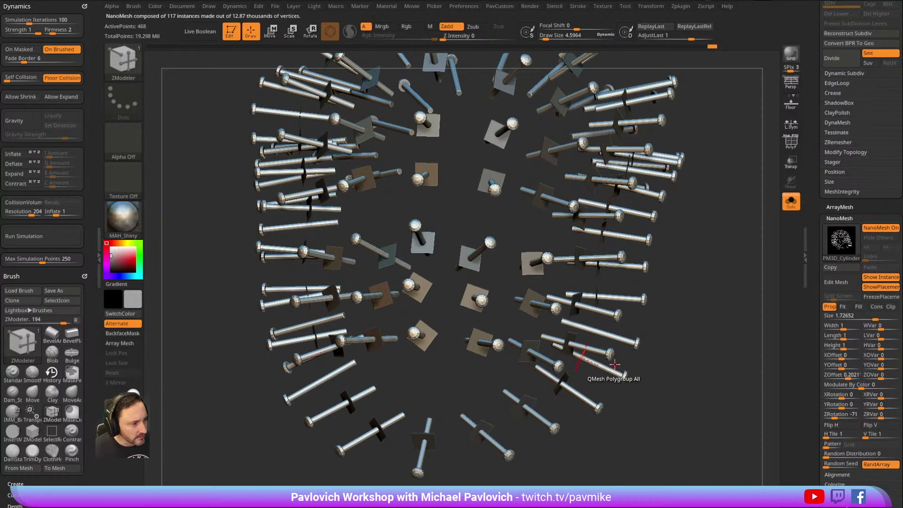
{"action": "left_click", "coordinate": [826, 290]}
{"action": "key", "text": "2"}
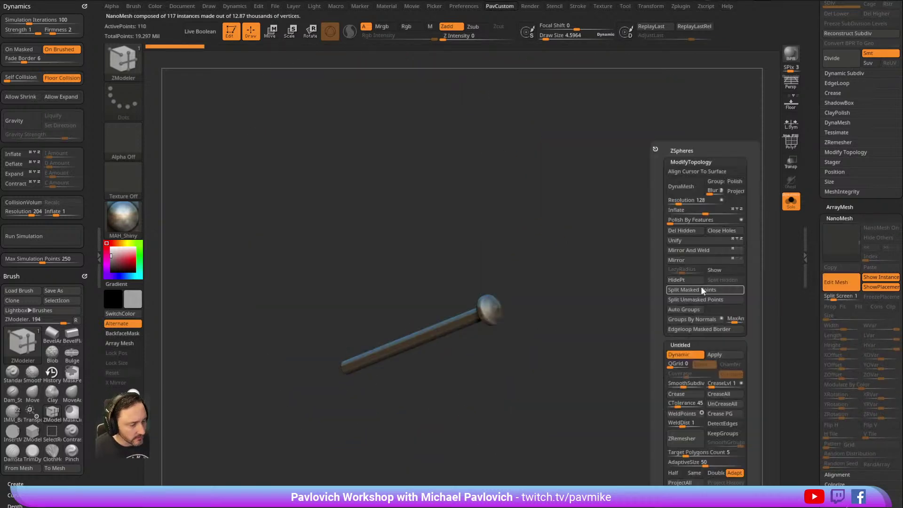
{"action": "left_click", "coordinate": [715, 354]}
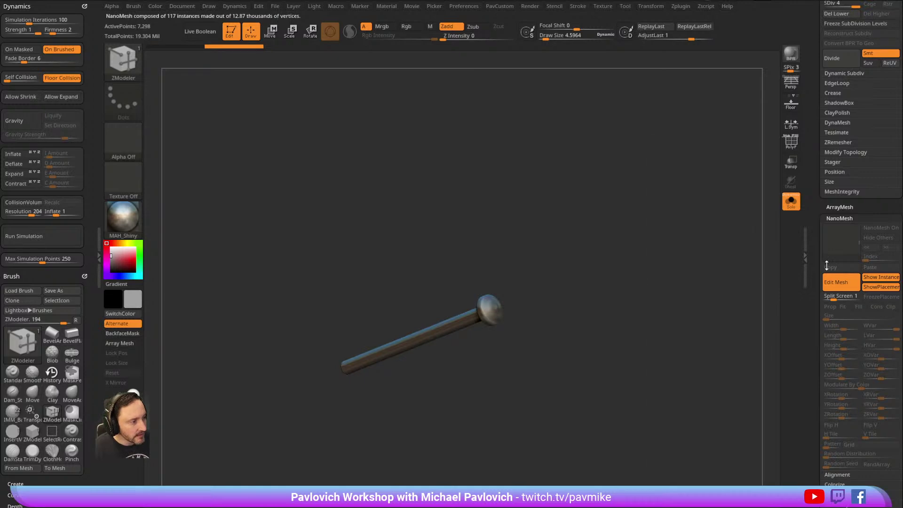
{"action": "left_click", "coordinate": [836, 283]}
Hide the nails' placement polygons and show the whole bust with all subtools.
{"action": "left_click", "coordinate": [873, 285]}
{"action": "left_click", "coordinate": [791, 201]}
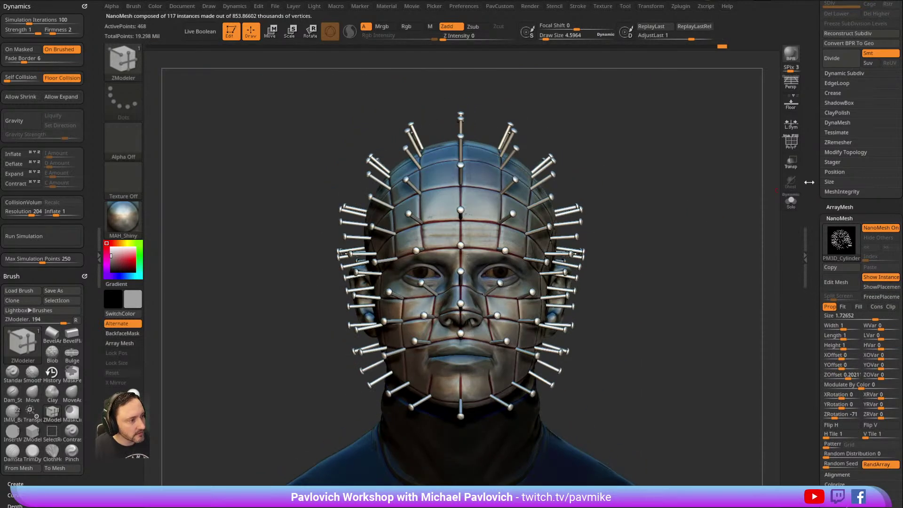
{"action": "left_click_drag", "start_coordinate": [814, 166], "coordinate": [787, 285]}
Preview the bust with the SkinShade4 material and switch back to MAH_Shiny.
{"action": "left_click", "coordinate": [115, 235]}
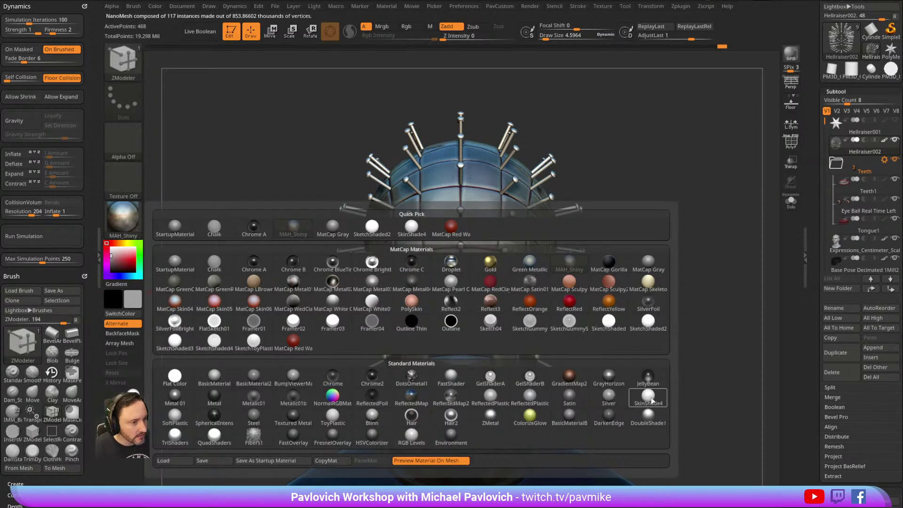
{"action": "left_click", "coordinate": [654, 418]}
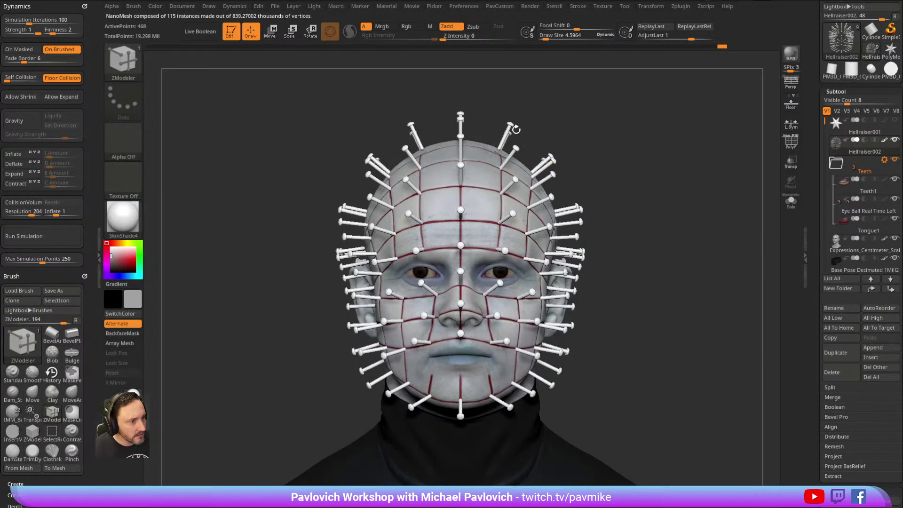
{"action": "mouse_move", "coordinate": [645, 126]}
{"action": "left_mouse_down"}
{"action": "mouse_move", "coordinate": [655, 137]}
{"action": "mouse_move", "coordinate": [647, 121]}
{"action": "left_mouse_up"}
{"action": "left_click", "coordinate": [136, 221]}
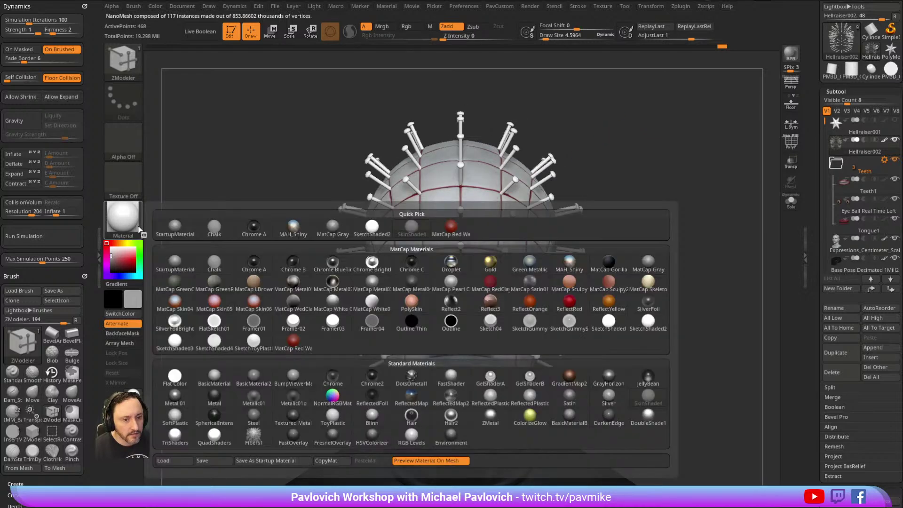
{"action": "left_click", "coordinate": [557, 267]}
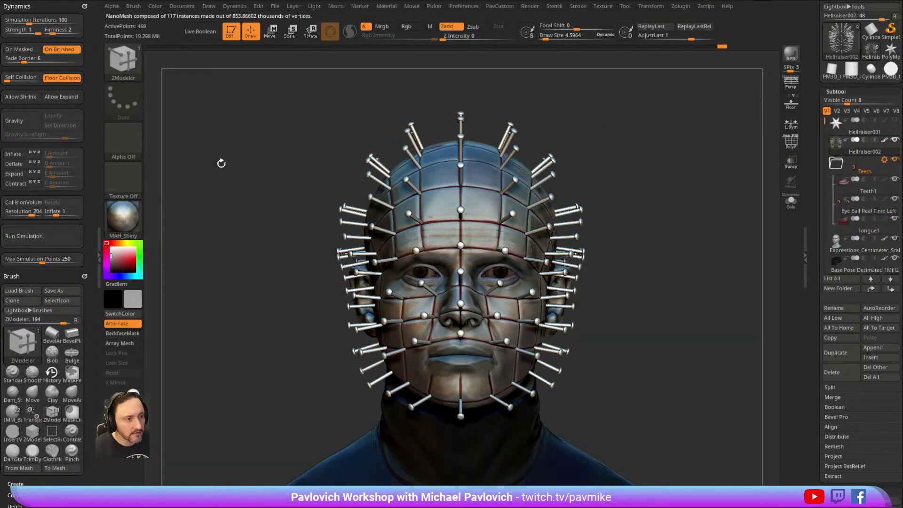
Fill the nails subtool with grey and the MAH_Shiny material using Mrgb, and make SkinShade4 the active material.
{"action": "left_click", "coordinate": [159, 7]}
{"action": "left_click", "coordinate": [382, 26]}
{"action": "left_click", "coordinate": [155, 6]}
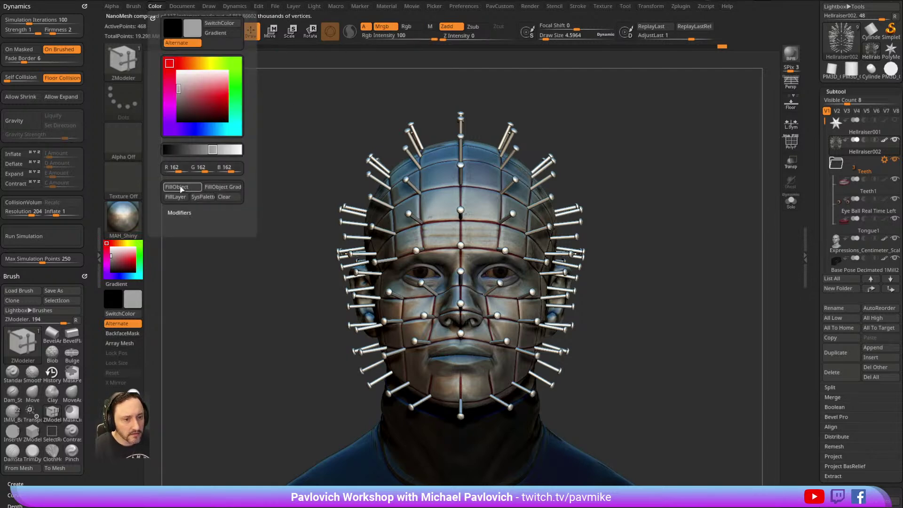
{"action": "left_click", "coordinate": [381, 26]}
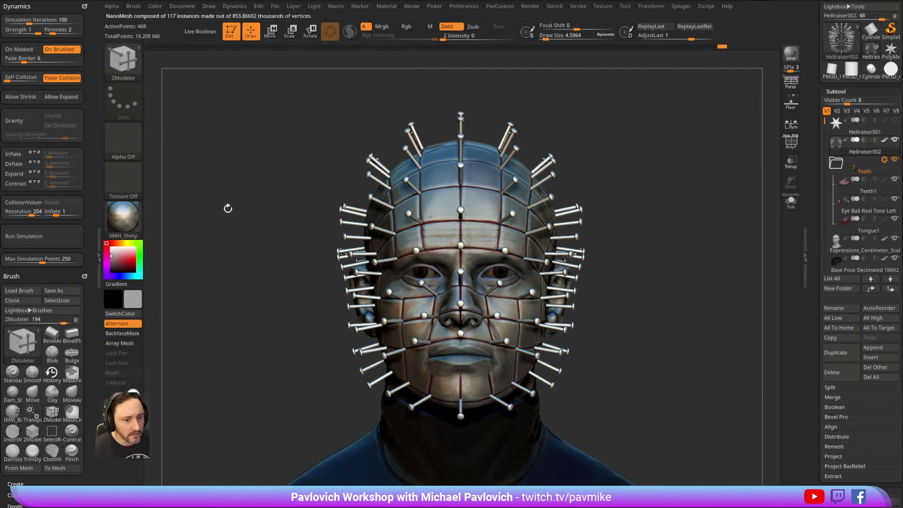
{"action": "left_click", "coordinate": [127, 228]}
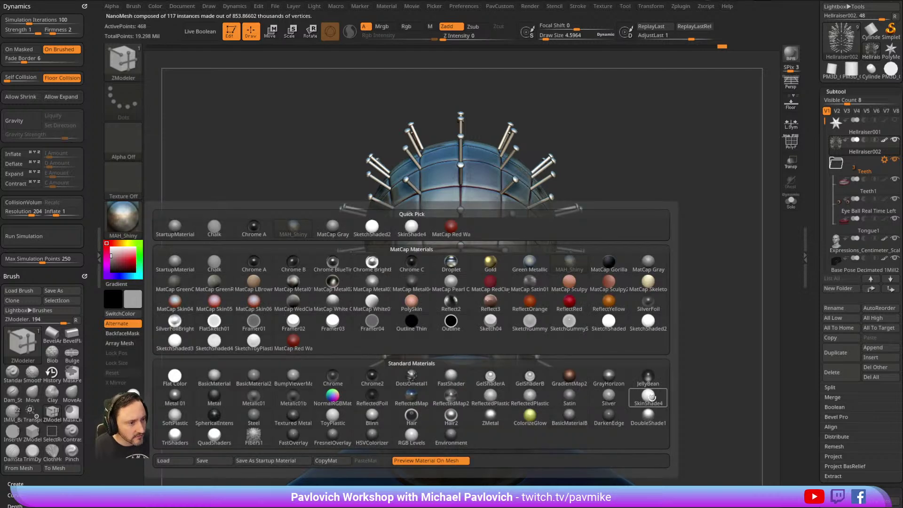
{"action": "left_click", "coordinate": [649, 400]}
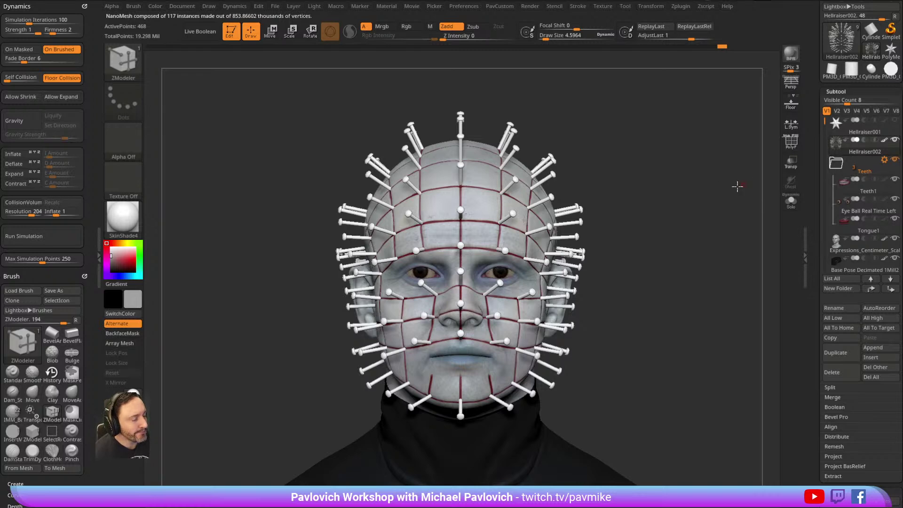
Isolate the nails, show their placement polygons and open the NanoMesh's source nail for editing.
{"action": "left_click_drag", "start_coordinate": [742, 185], "coordinate": [798, 220]}
{"action": "left_click", "coordinate": [791, 201]}
{"action": "scroll", "coordinate": [865, 383], "scroll_direction": "down", "scroll_amount": 10}
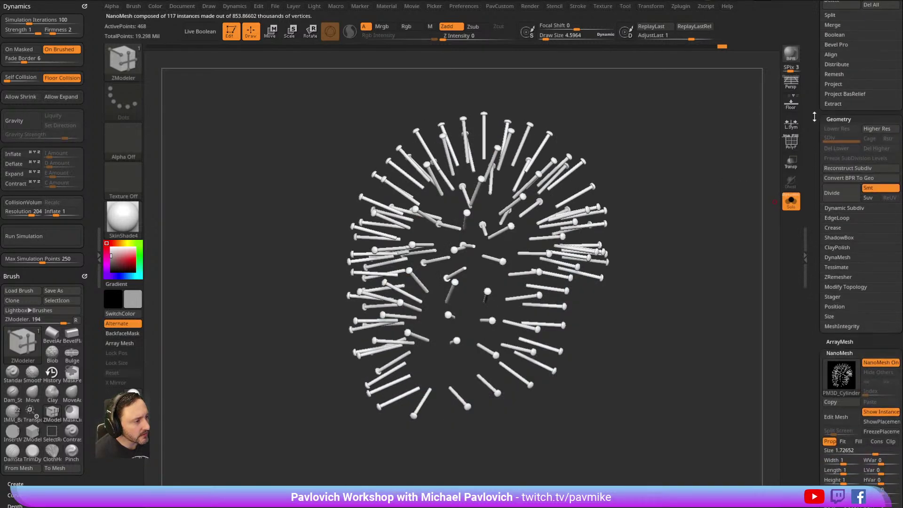
{"action": "left_click", "coordinate": [881, 421]}
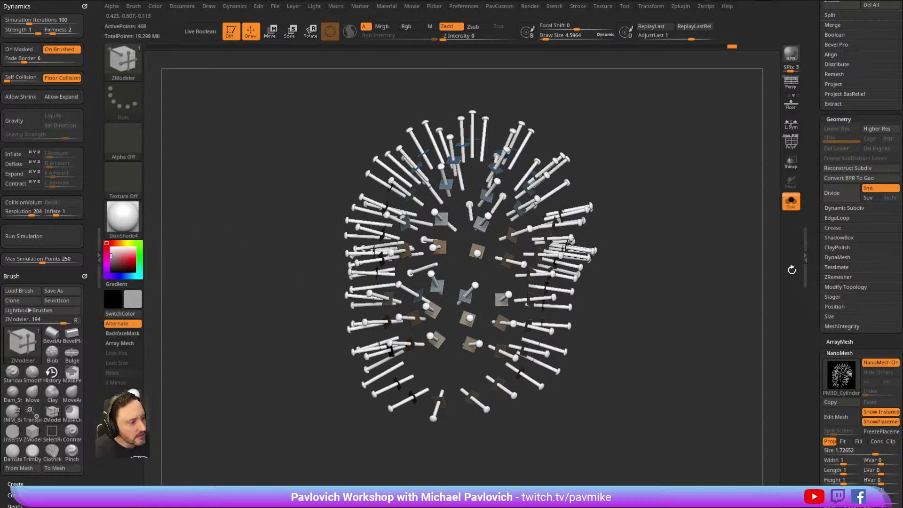
{"action": "left_click", "coordinate": [830, 415]}
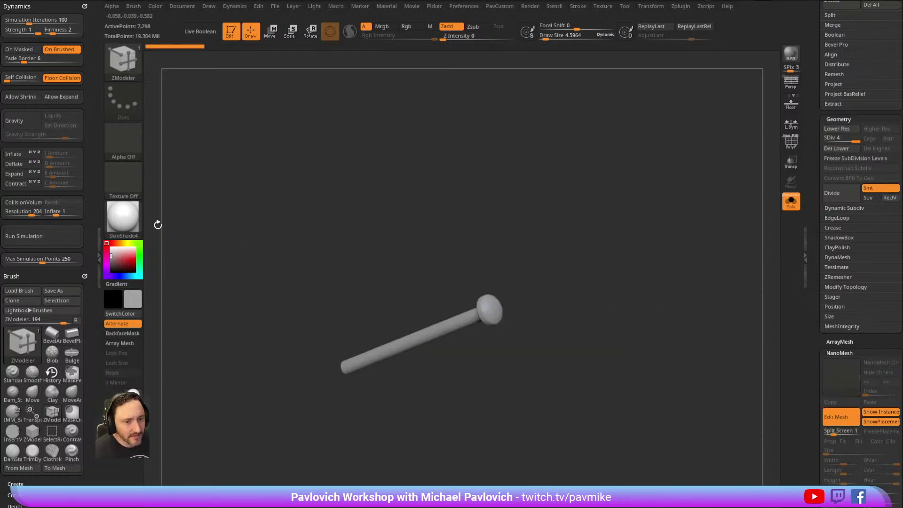
Fill the source nail with grey and the MAH_Shiny material using Mrgb, and finish editing the mesh.
{"action": "left_click", "coordinate": [141, 225]}
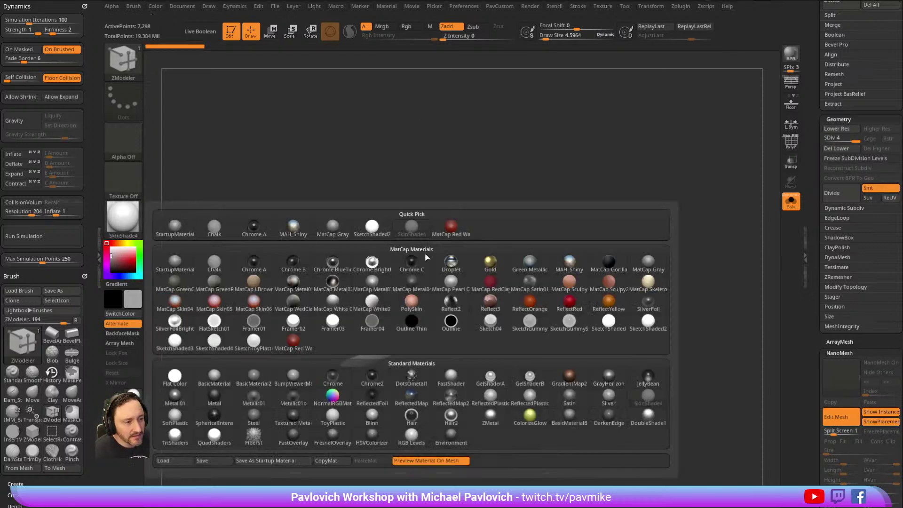
{"action": "left_click", "coordinate": [569, 264]}
{"action": "left_click", "coordinate": [382, 26]}
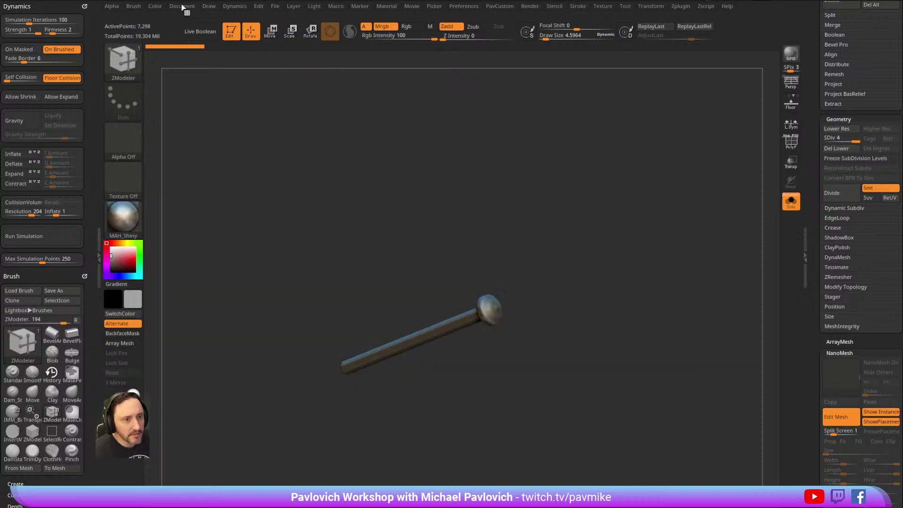
{"action": "left_click", "coordinate": [155, 6]}
{"action": "left_click", "coordinate": [176, 187]}
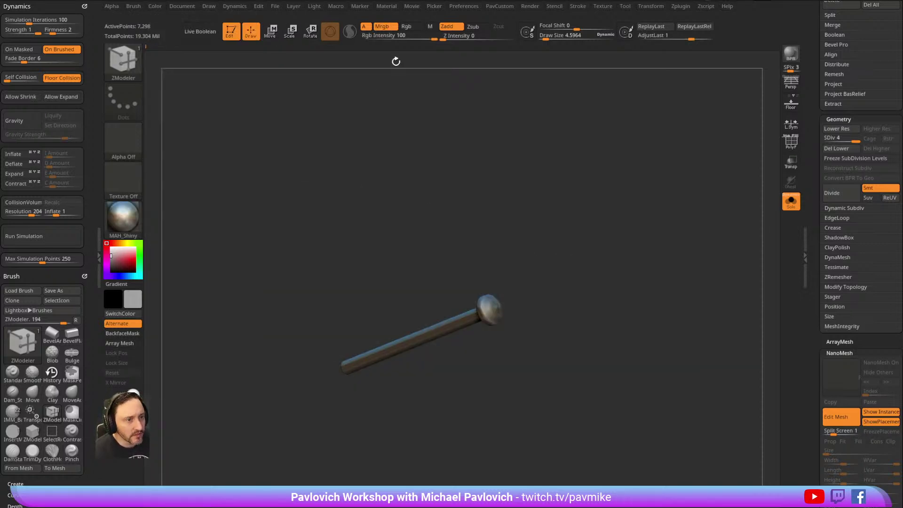
{"action": "left_click", "coordinate": [384, 29]}
{"action": "left_click", "coordinate": [831, 419]}
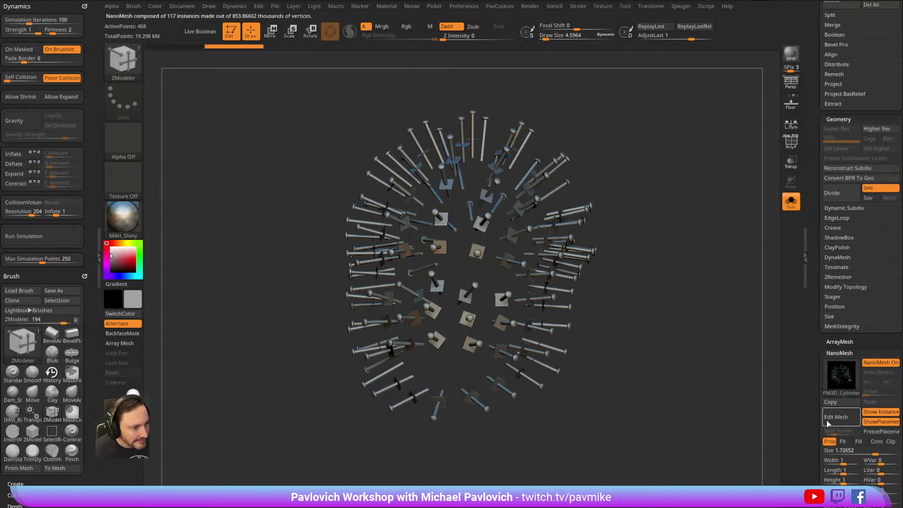
Show the whole bust again with SkinShade4 as the active material and hide the nails' placement polygons.
{"action": "left_click", "coordinate": [791, 203]}
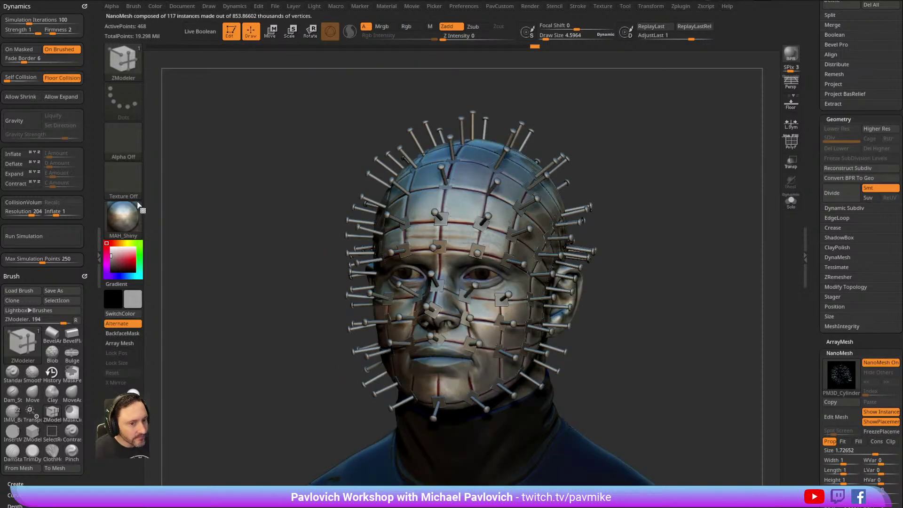
{"action": "left_click", "coordinate": [127, 216]}
{"action": "left_click", "coordinate": [657, 389]}
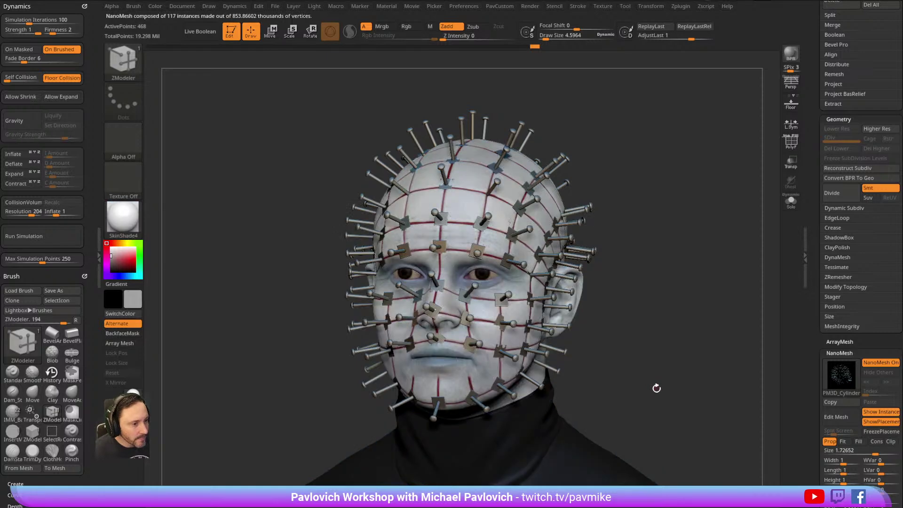
{"action": "scroll", "coordinate": [873, 404], "scroll_direction": "down", "scroll_amount": 1}
{"action": "left_click", "coordinate": [874, 403]}
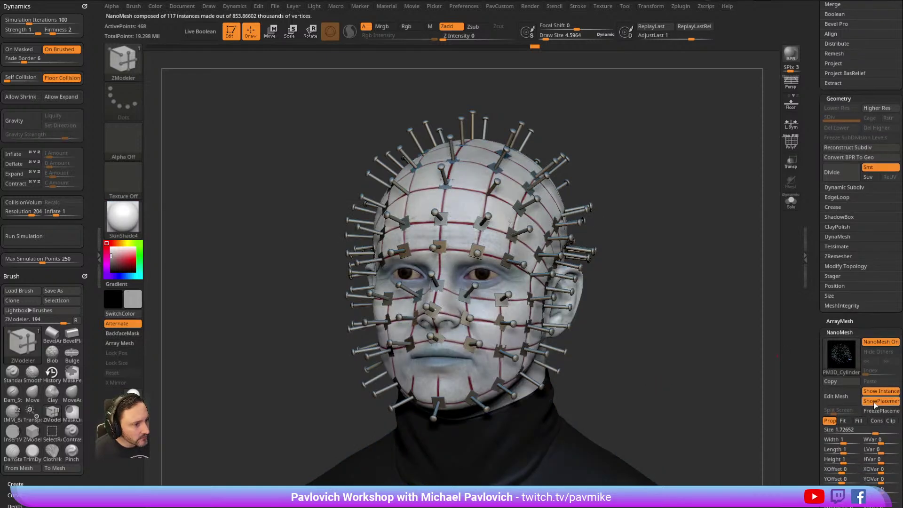
{"action": "left_click_drag", "start_coordinate": [657, 167], "coordinate": [653, 282]}
Choose the Standard brush, select the neck wire subtool Base Pose Decimated 1Mill3, and fill it with grey and the MAH_Shiny material using Mrgb.
{"action": "left_click", "coordinate": [122, 217]}
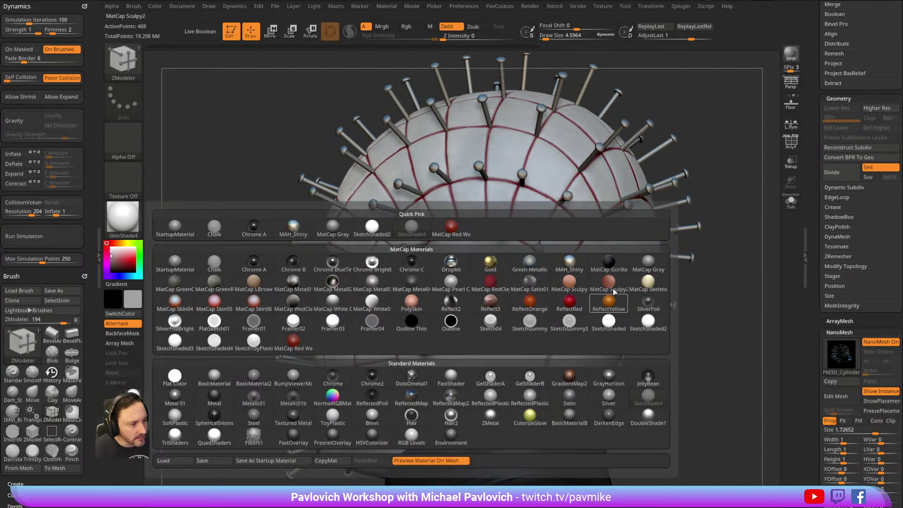
{"action": "left_click", "coordinate": [572, 272]}
{"action": "key", "text": "b"}
{"action": "key", "text": "s"}
{"action": "key", "text": "t"}
{"action": "key", "text": "s"}
{"action": "left_click", "coordinate": [553, 343], "text": "alt"}
{"action": "left_click_drag", "start_coordinate": [723, 301], "coordinate": [711, 281]}
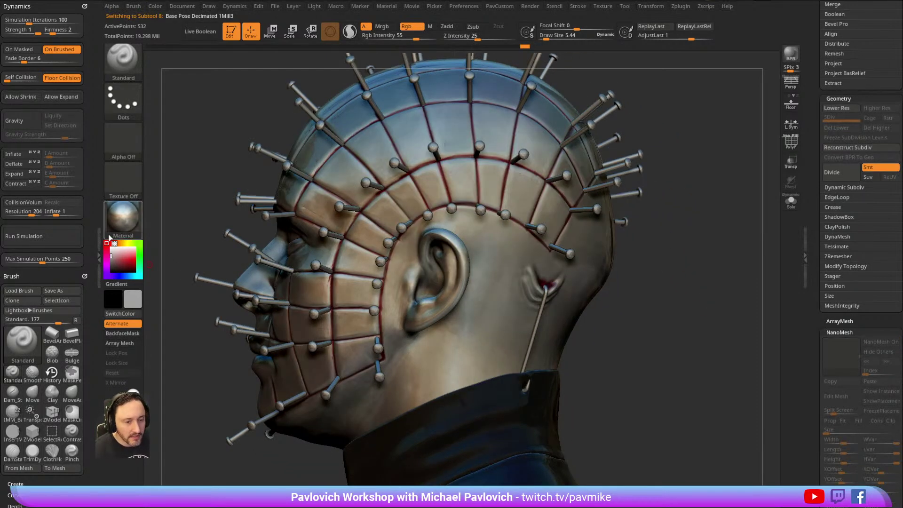
{"action": "left_click", "coordinate": [382, 27]}
{"action": "left_click", "coordinate": [154, 6]}
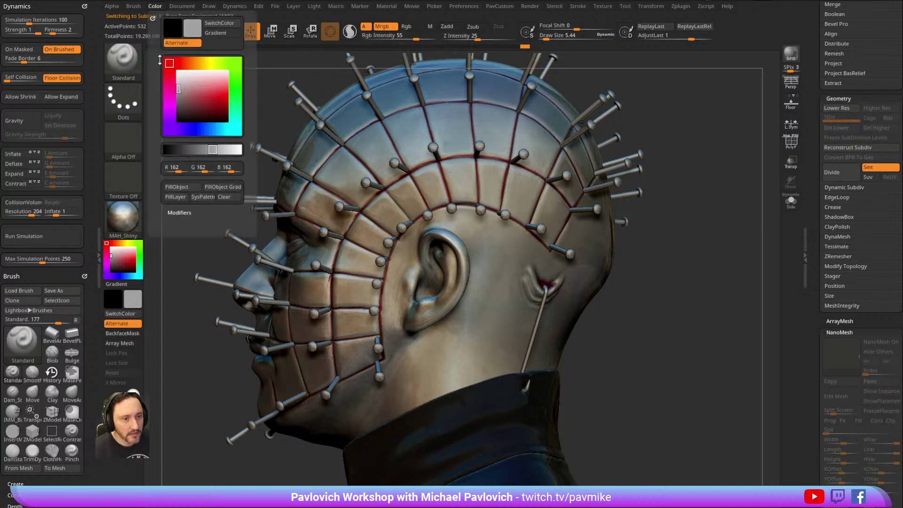
{"action": "left_click", "coordinate": [176, 186]}
{"action": "left_click_drag", "start_coordinate": [686, 201], "coordinate": [689, 205]}
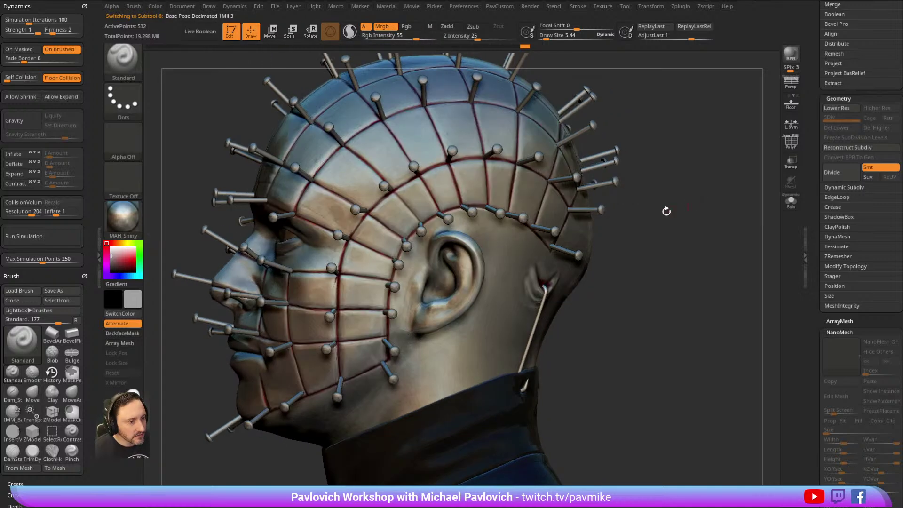
Set the active material back to SkinShade4 and view the bust from the front.
{"action": "left_click", "coordinate": [122, 217]}
{"action": "left_click", "coordinate": [648, 399]}
{"action": "left_click_drag", "start_coordinate": [659, 404], "coordinate": [770, 185]}
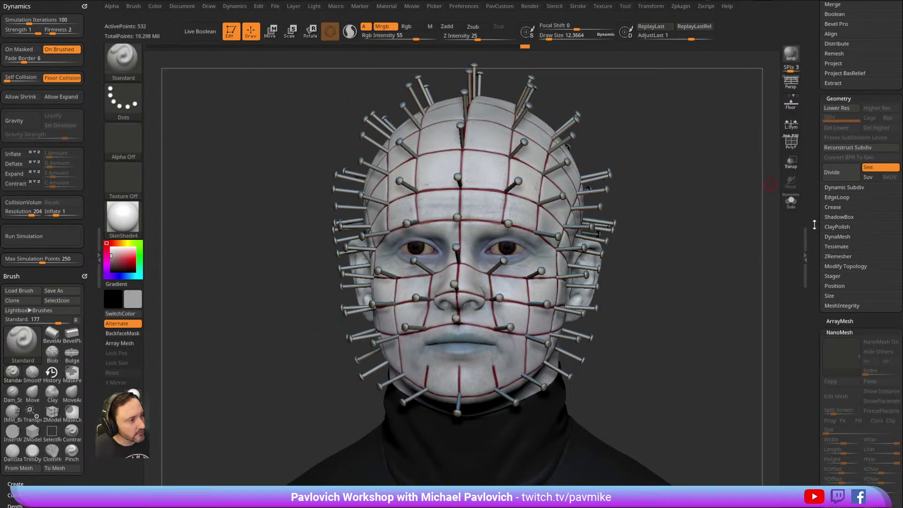
Select the head subtool Expressions_Centimeter_Scale and open its list of expression layers.
{"action": "left_click_drag", "start_coordinate": [818, 220], "coordinate": [814, 336]}
{"action": "left_click", "coordinate": [855, 171]}
{"action": "scroll", "coordinate": [815, 244], "scroll_direction": "down", "scroll_amount": 10}
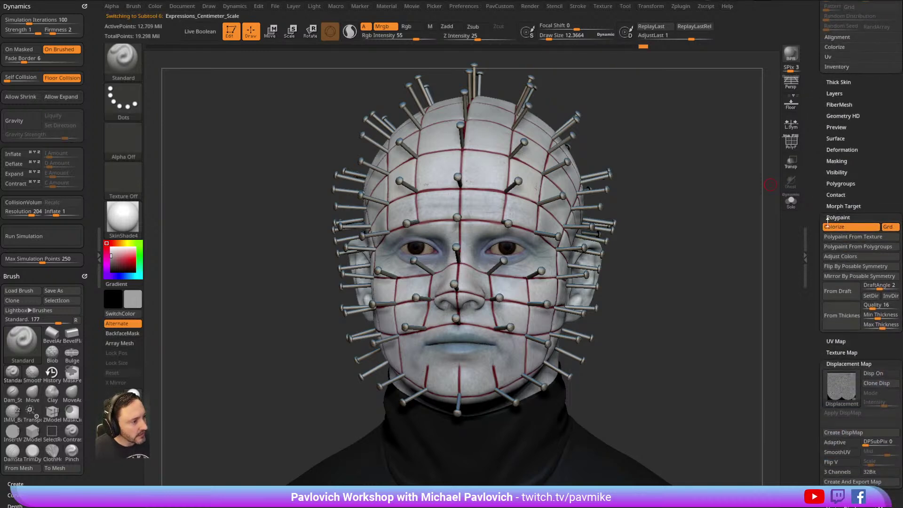
{"action": "left_click", "coordinate": [833, 279], "text": "shift"}
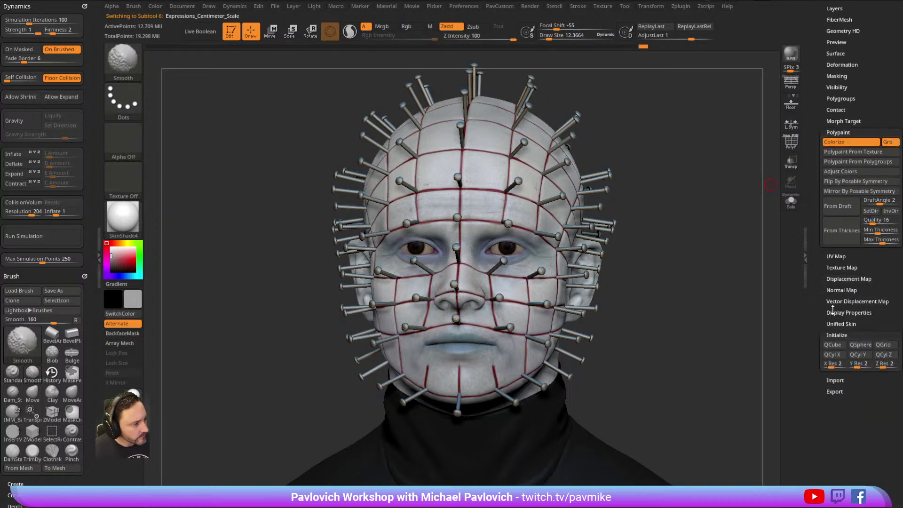
{"action": "left_click", "coordinate": [836, 335]}
{"action": "left_click", "coordinate": [838, 132]}
{"action": "scroll", "coordinate": [836, 94], "scroll_direction": "up", "scroll_amount": 3}
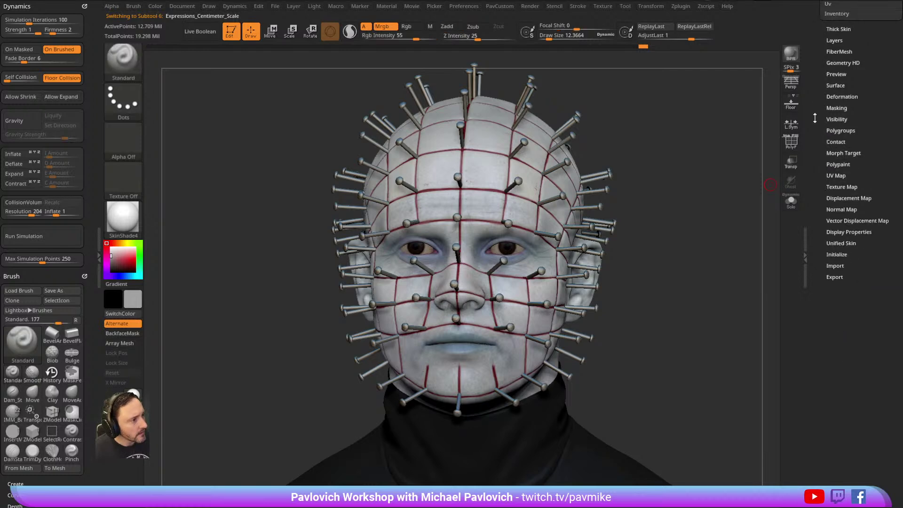
{"action": "left_click", "coordinate": [834, 55], "text": "shift"}
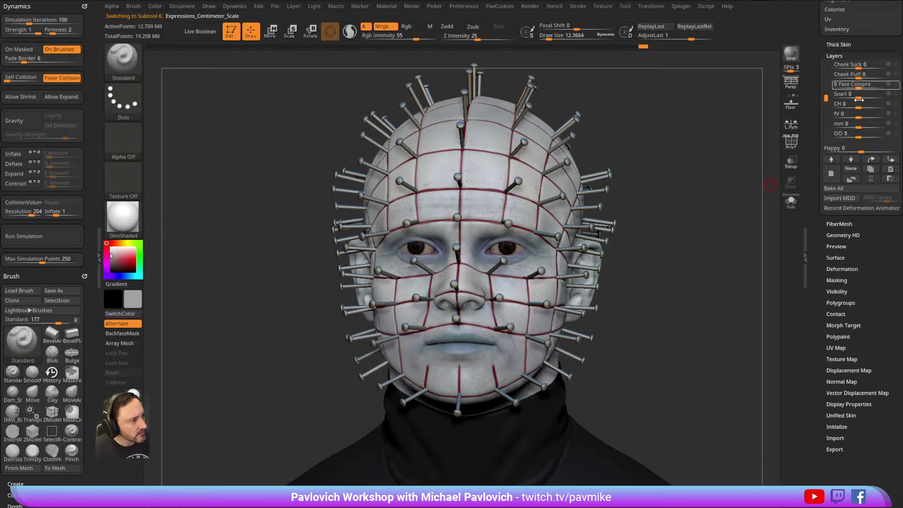
Set the head's Happy expression layer to an intensity of 1.
{"action": "scroll", "coordinate": [825, 113], "scroll_direction": "up", "scroll_amount": 2}
{"action": "scroll", "coordinate": [851, 127], "scroll_direction": "up", "scroll_amount": 3}
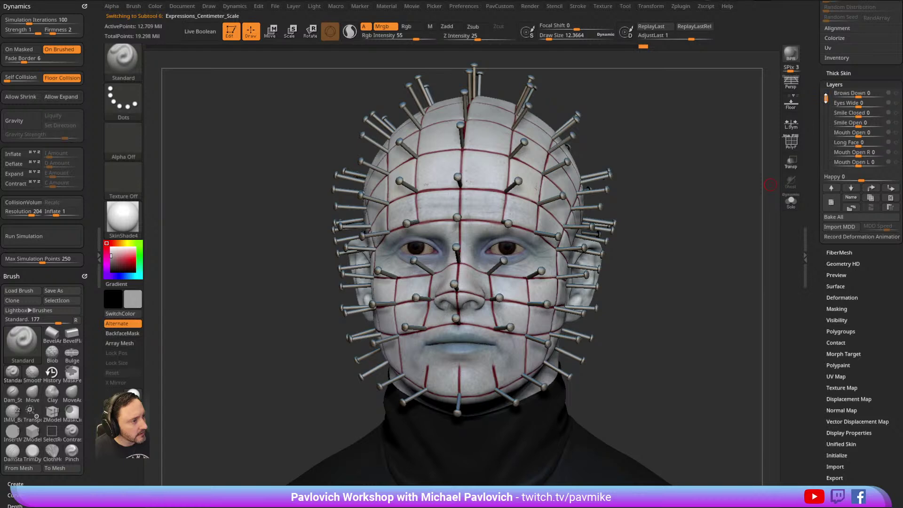
{"action": "left_click_drag", "start_coordinate": [826, 93], "coordinate": [825, 145]}
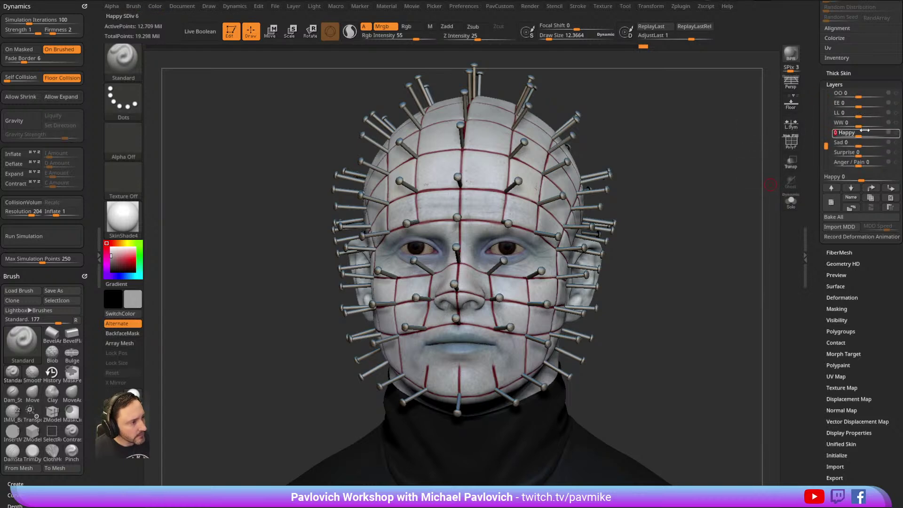
{"action": "left_click", "coordinate": [860, 134]}
{"action": "left_click_drag", "start_coordinate": [861, 138], "coordinate": [898, 136]}
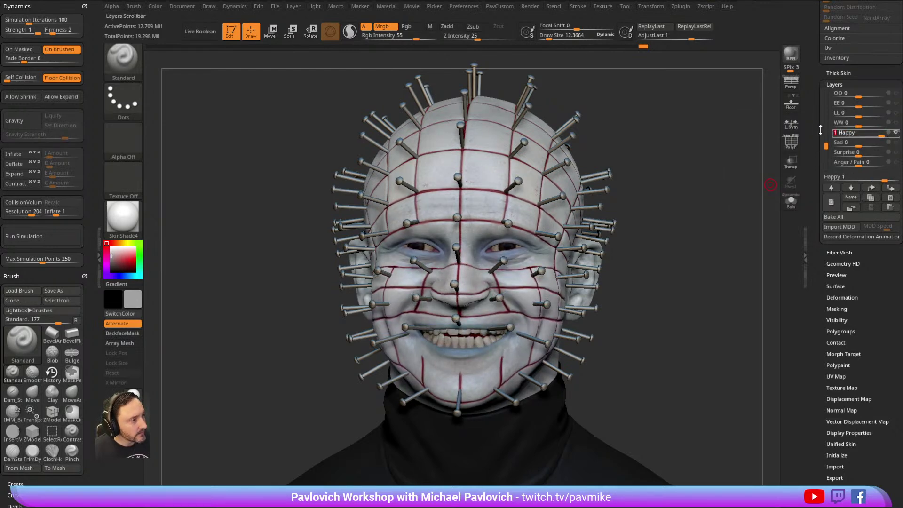
Select the NanoMesh pin subtool on the head.
{"action": "left_click_drag", "start_coordinate": [814, 127], "coordinate": [816, 134]}
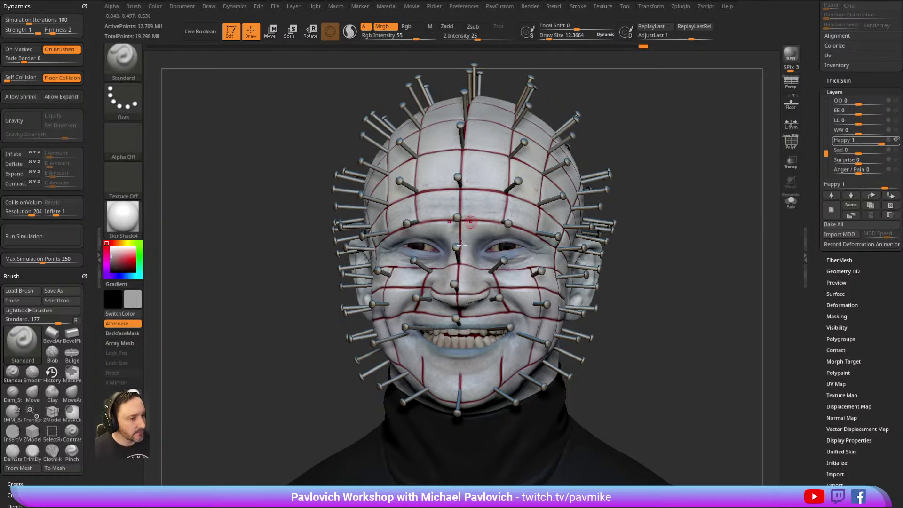
{"action": "scroll", "coordinate": [804, 245], "scroll_direction": "up", "scroll_amount": 10}
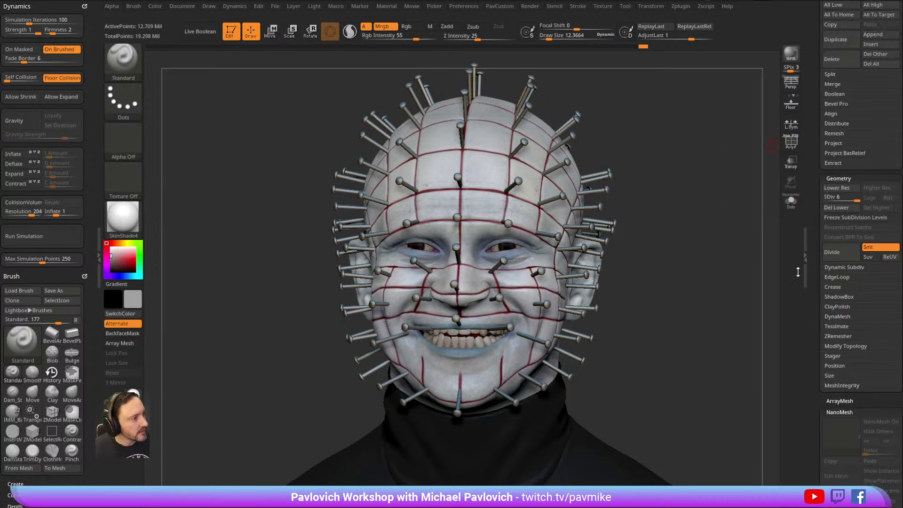
{"action": "left_click_drag", "start_coordinate": [804, 245], "coordinate": [804, 149]}
{"action": "key", "text": "s"}
{"action": "left_click", "coordinate": [627, 132]}
{"action": "right_click_drag", "start_coordinate": [579, 106], "coordinate": [572, 135], "text": "alt"}
{"action": "left_click", "coordinate": [569, 146], "text": "alt"}
{"action": "left_click", "coordinate": [569, 147]}
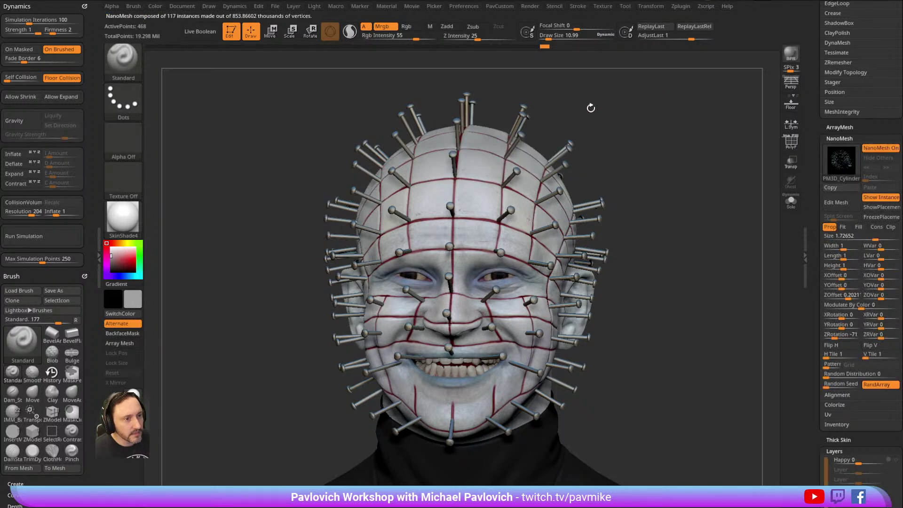
Turn on Zadd and set the pin subtool's Happy layer to an intensity of 1.
{"action": "left_click", "coordinate": [444, 28]}
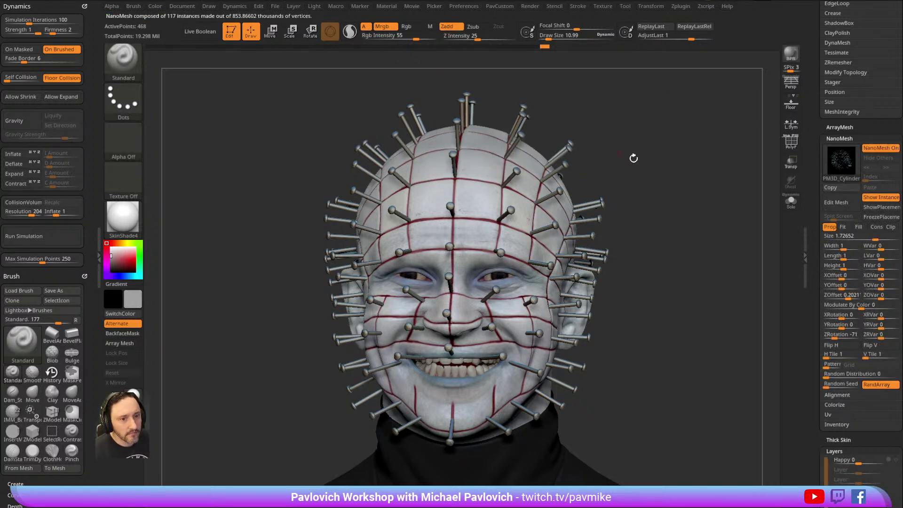
{"action": "left_click_drag", "start_coordinate": [620, 151], "coordinate": [562, 138]}
{"action": "left_click_drag", "start_coordinate": [814, 207], "coordinate": [894, 115]}
{"action": "mouse_move", "coordinate": [708, 135]}
{"action": "left_mouse_down"}
{"action": "mouse_move", "coordinate": [748, 156]}
{"action": "mouse_move", "coordinate": [708, 156]}
{"action": "mouse_move", "coordinate": [725, 175]}
{"action": "mouse_move", "coordinate": [735, 168]}
{"action": "mouse_move", "coordinate": [739, 178]}
{"action": "mouse_move", "coordinate": [738, 162]}
{"action": "left_mouse_up"}
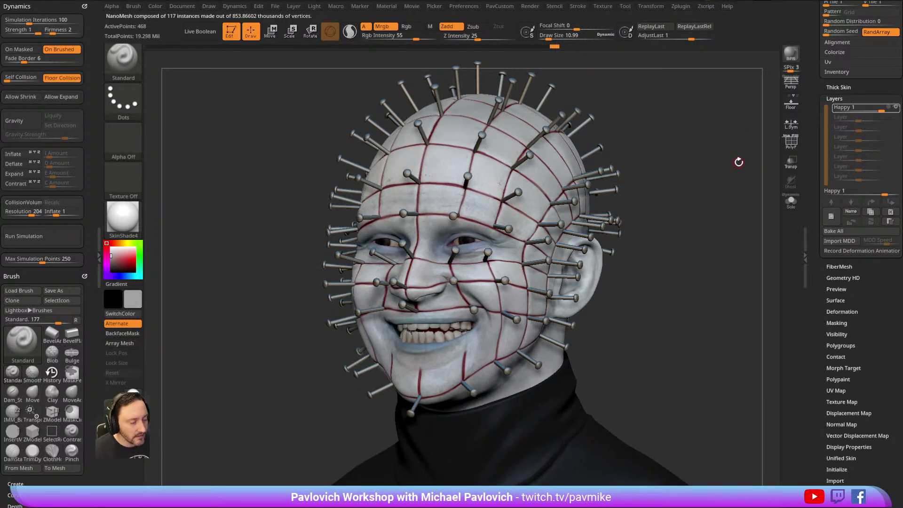
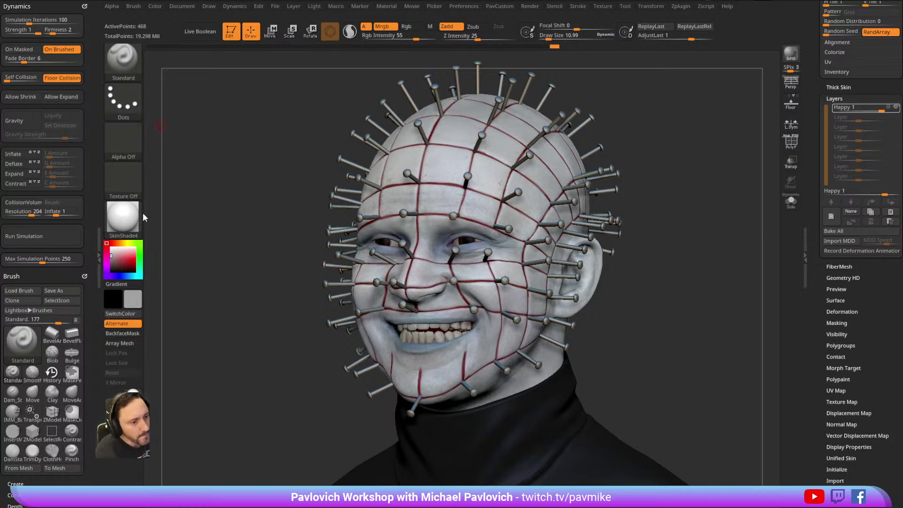
Switch to the Cylinder3D tool, convert it to a PolyMesh3D and show its polyframe.
{"action": "left_click_drag", "start_coordinate": [816, 80], "coordinate": [816, 423]}
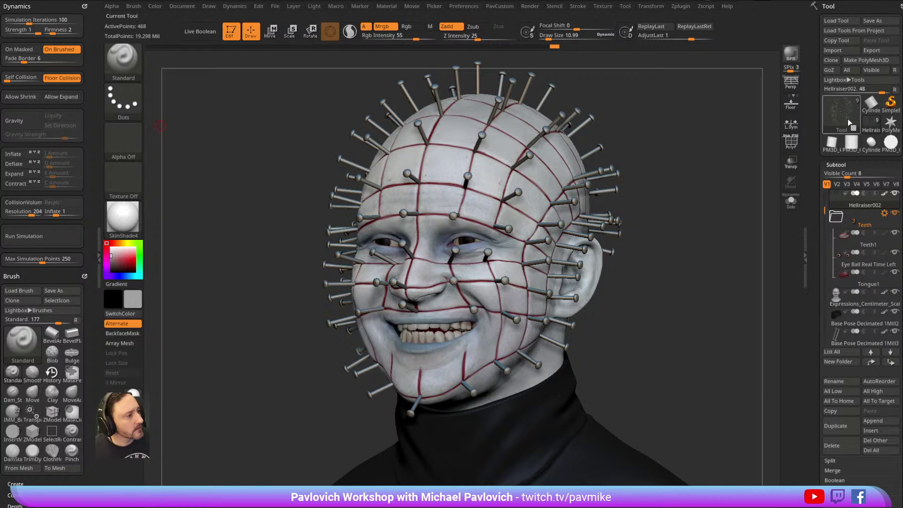
{"action": "left_click", "coordinate": [850, 144]}
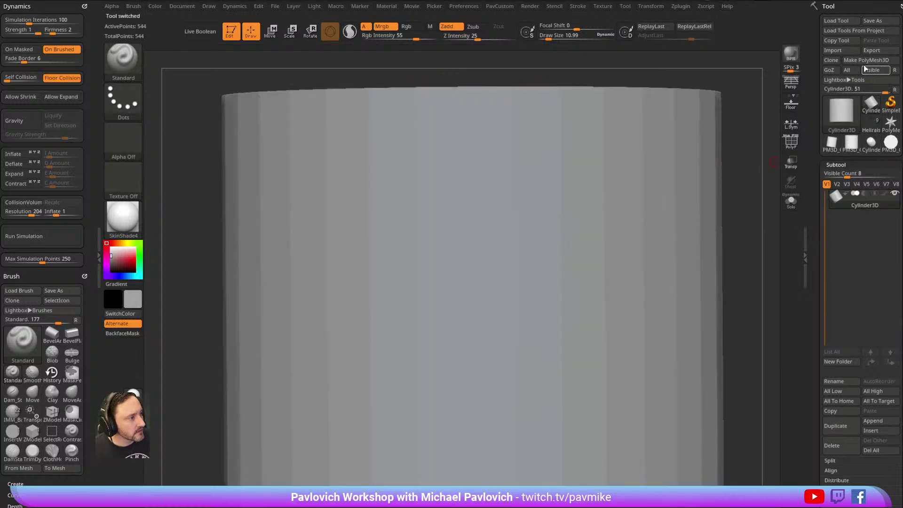
{"action": "key", "text": "shift+f"}
{"action": "key", "text": "f"}
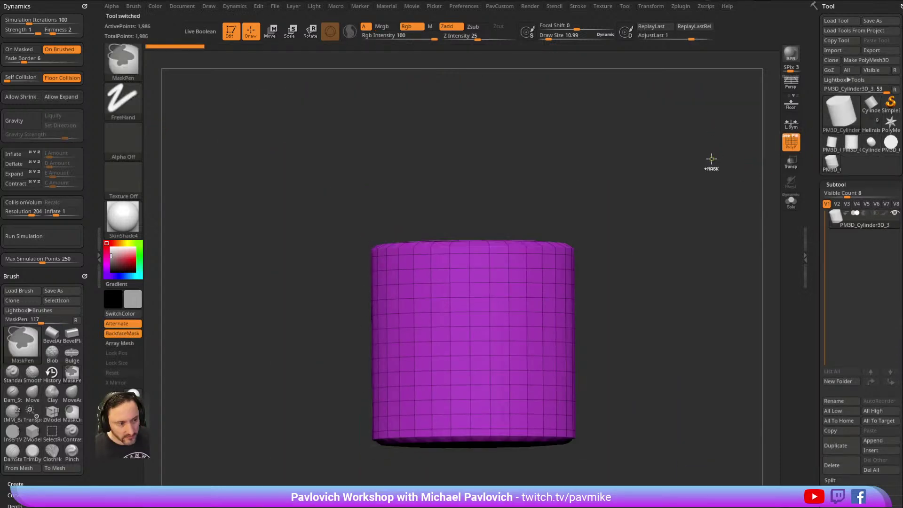
Subdivide the cylinder to level 3 and delete its lower subdivision levels.
{"action": "left_click_drag", "start_coordinate": [811, 205], "coordinate": [809, 76]}
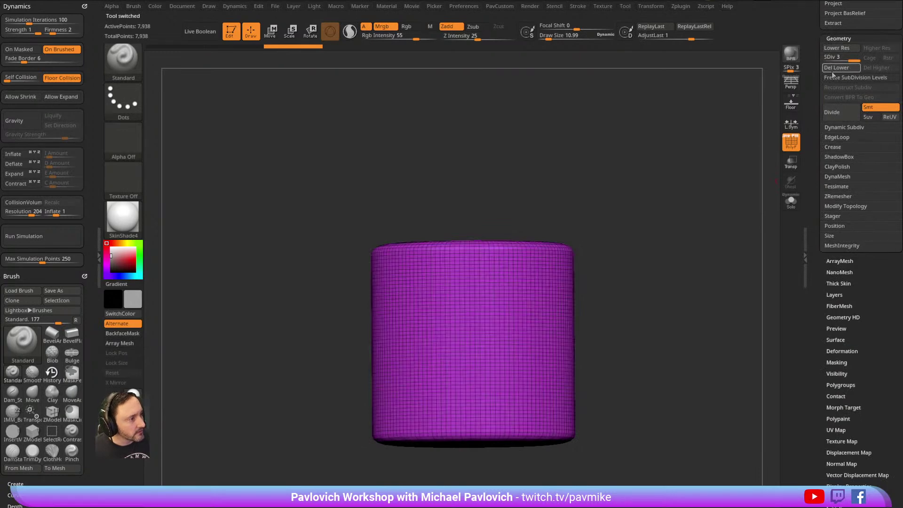
{"action": "left_click", "coordinate": [839, 69]}
{"action": "right_click_drag", "start_coordinate": [717, 179], "coordinate": [712, 221], "text": "ctrl"}
{"action": "key", "text": "f"}
Paint a large oval mask patch on the side of the cylinder.
{"action": "mouse_move", "coordinate": [564, 232]}
{"action": "left_mouse_down", "text": "ctrl"}
{"action": "mouse_move", "coordinate": [464, 282]}
{"action": "mouse_move", "coordinate": [543, 294]}
{"action": "mouse_move", "coordinate": [530, 288]}
{"action": "mouse_move", "coordinate": [530, 256]}
{"action": "left_mouse_up", "text": "ctrl"}
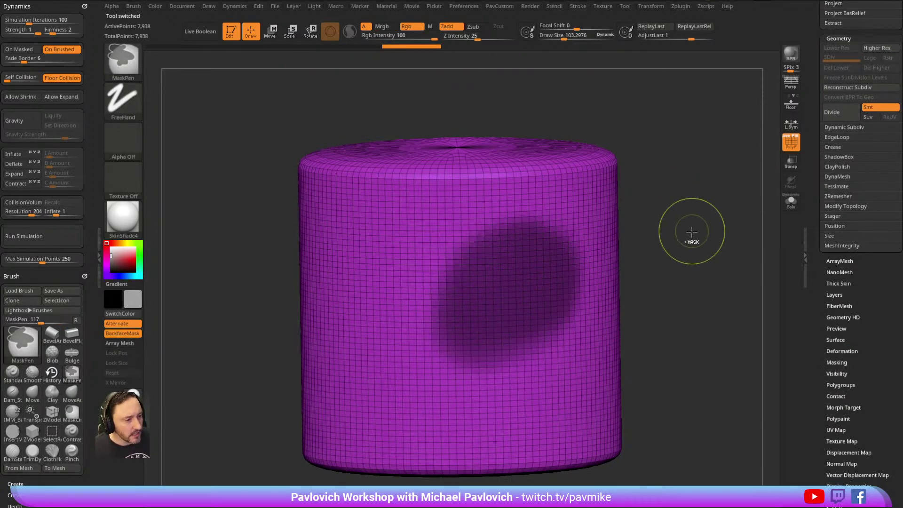
{"action": "left_click_drag", "start_coordinate": [705, 242], "coordinate": [697, 236]}
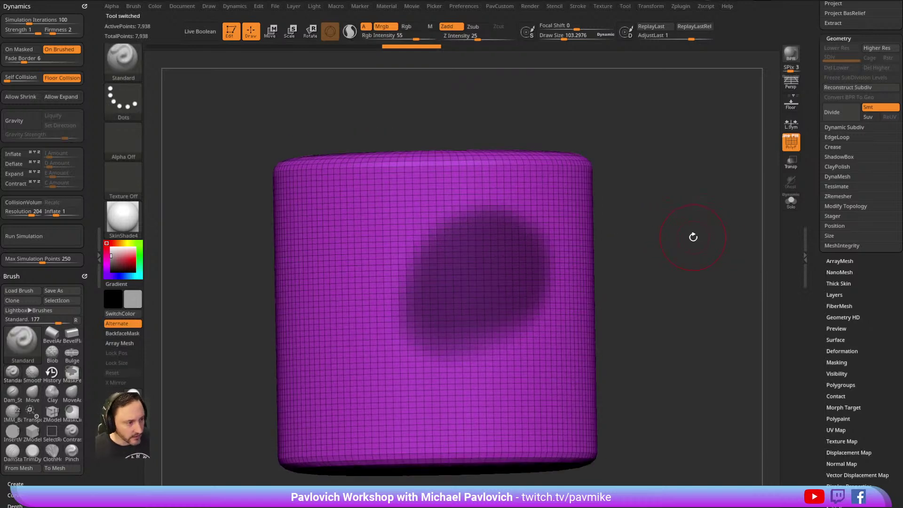
Try Edgeloop Masked Border on the masked patch and undo it.
{"action": "key", "text": "2"}
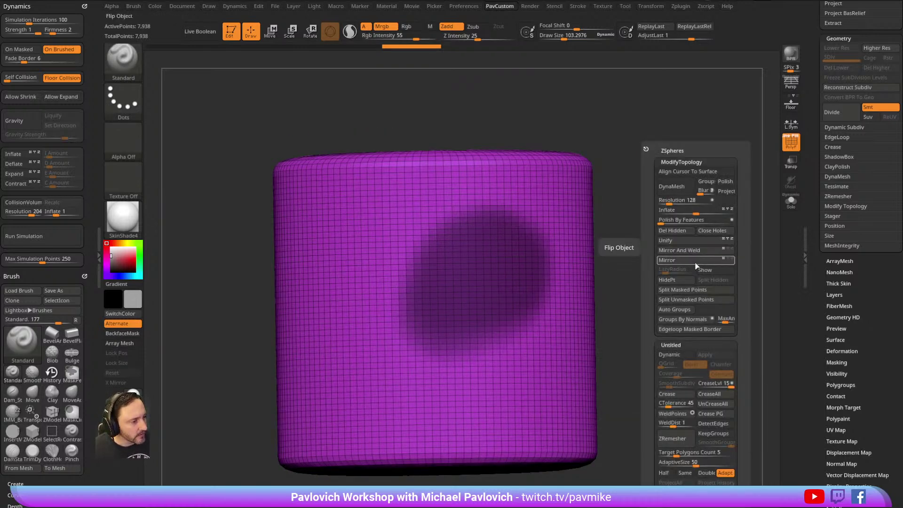
{"action": "left_click", "coordinate": [690, 329]}
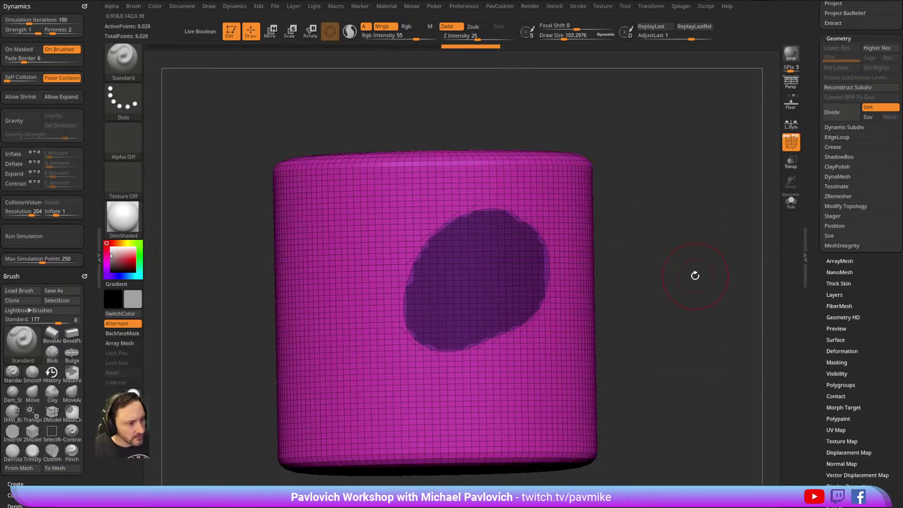
{"action": "key", "text": "ctrl+z"}
Turn the masked patch on the cylinder into its own polygroup.
{"action": "key", "text": "ctrl+w"}
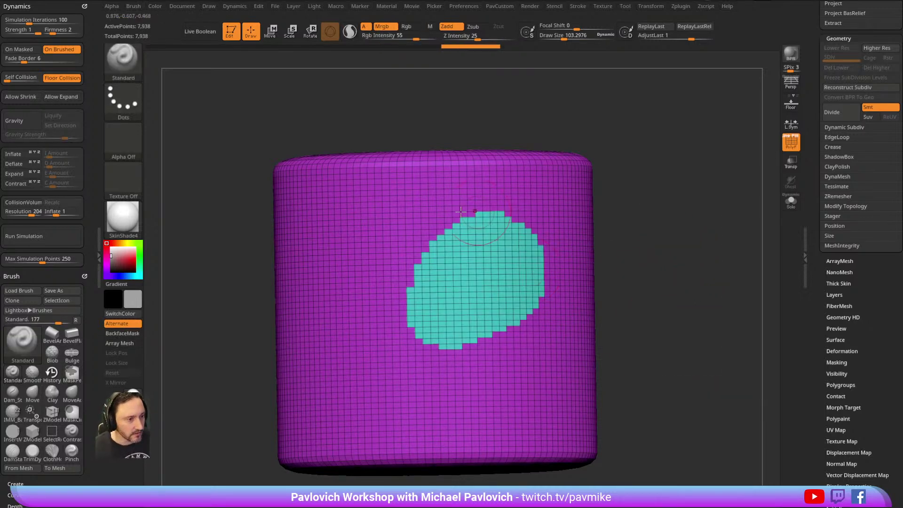
{"action": "right_click_drag", "start_coordinate": [686, 257], "coordinate": [691, 236], "text": "ctrl"}
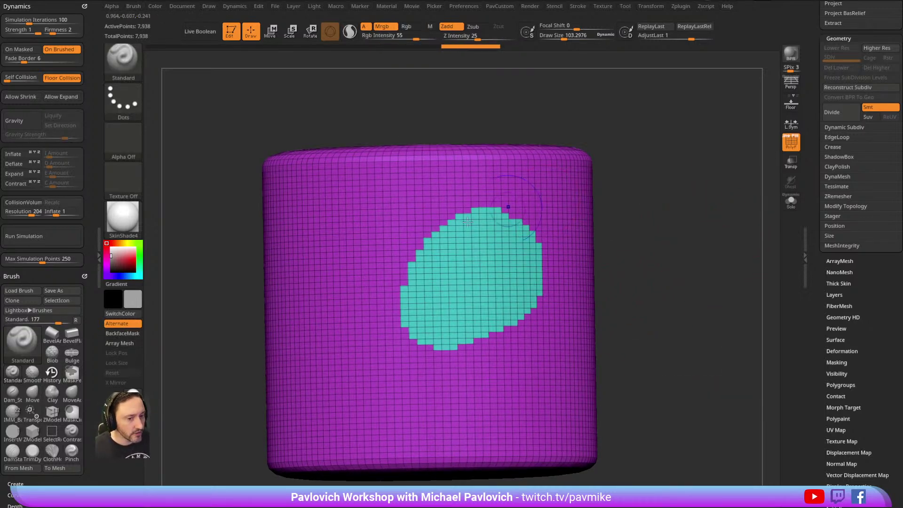
Set the Smooth brush's Weighted Smooth Mode to 6, Groups Border.
{"action": "key", "text": "shift"}
{"action": "scroll", "coordinate": [29, 309], "scroll_direction": "down", "scroll_amount": 10}
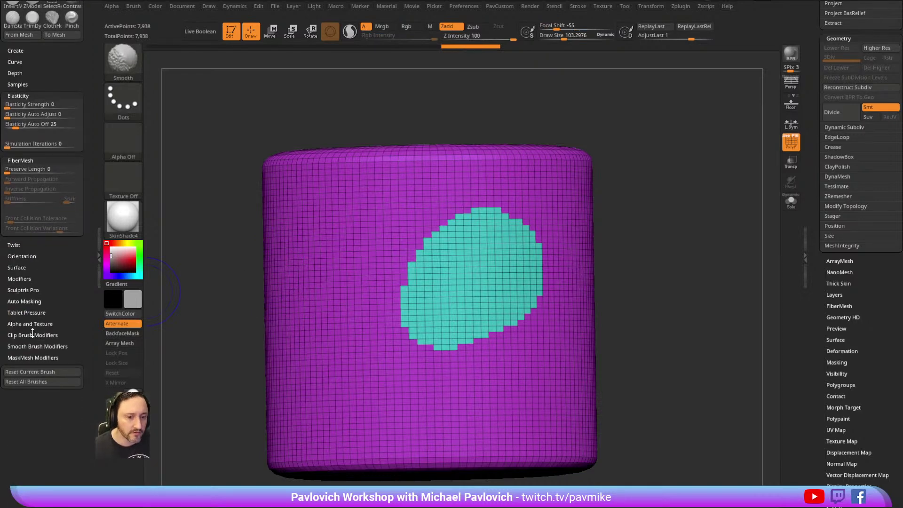
{"action": "left_click", "coordinate": [30, 346]}
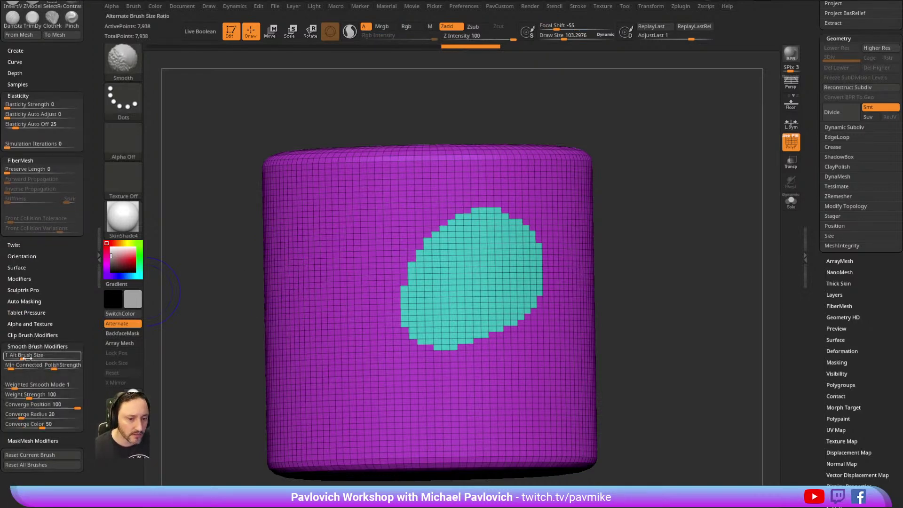
{"action": "left_click_drag", "start_coordinate": [28, 385], "coordinate": [55, 386]}
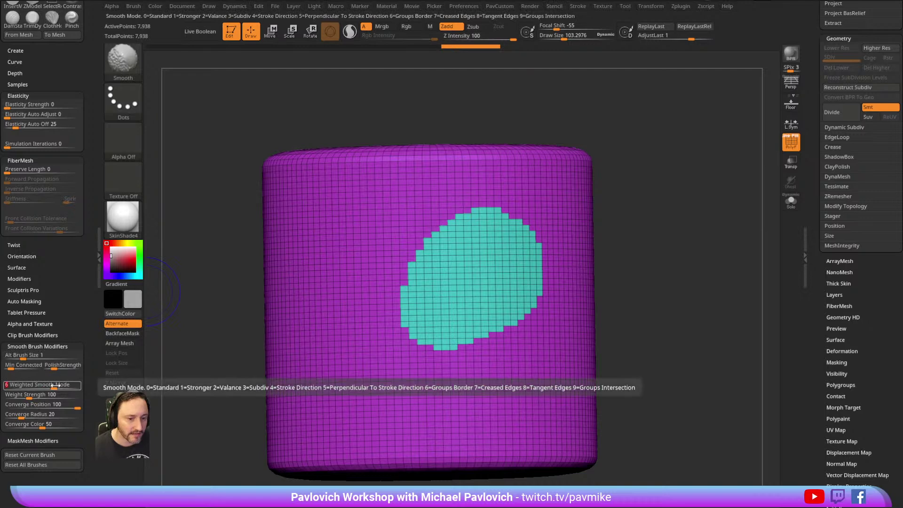
Try smoothing the jagged outline of the oval polygroup with the Smooth brush, and undo the strokes.
{"action": "mouse_move", "coordinate": [489, 211]}
{"action": "left_mouse_down", "text": "shift"}
{"action": "mouse_move", "coordinate": [413, 259]}
{"action": "mouse_move", "coordinate": [494, 336]}
{"action": "mouse_move", "coordinate": [527, 221]}
{"action": "mouse_move", "coordinate": [442, 229]}
{"action": "left_mouse_up", "text": "shift"}
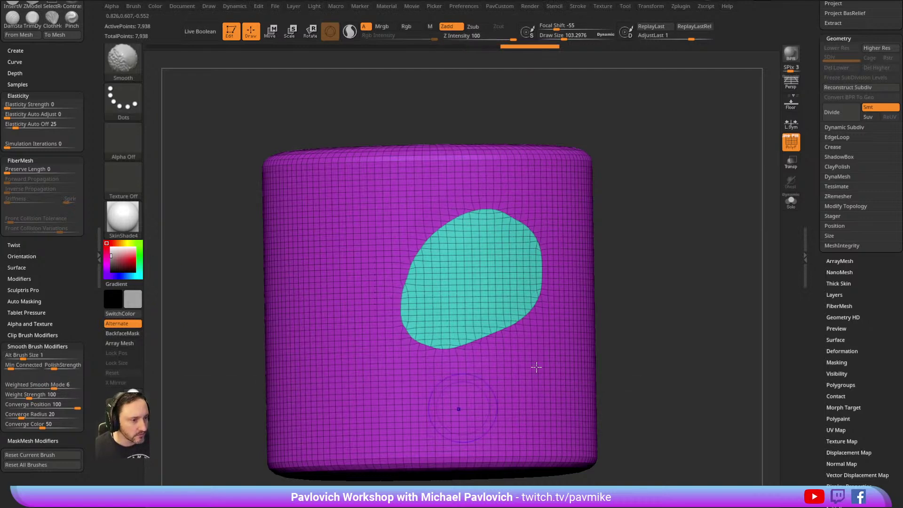
{"action": "key", "text": "ctrl+z"}
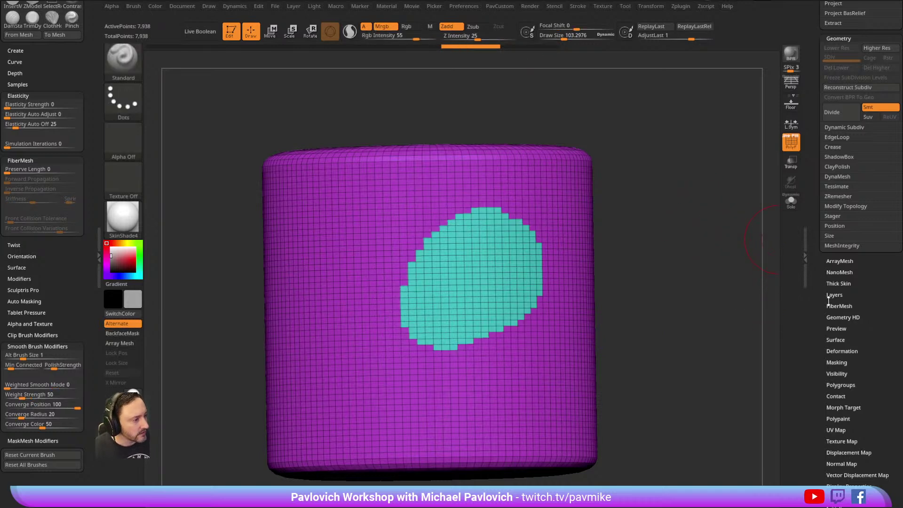
{"action": "key", "text": "shift"}
Mask the oval polygroup's outline using Mask By Features with only Groups enabled, and invert the mask.
{"action": "left_click_drag", "start_coordinate": [821, 250], "coordinate": [821, 158]}
{"action": "left_click", "coordinate": [837, 269]}
{"action": "left_click", "coordinate": [870, 277]}
{"action": "left_click", "coordinate": [873, 296]}
{"action": "left_click", "coordinate": [841, 299]}
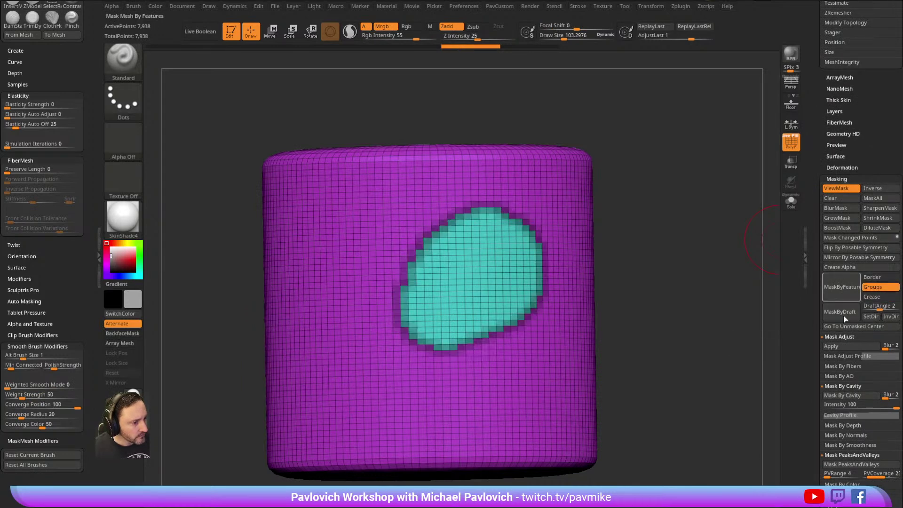
{"action": "left_click", "coordinate": [673, 244], "text": "ctrl"}
Apply Polish By Features to the unmasked polygroup outline and hide the mask shading.
{"action": "key", "text": "2"}
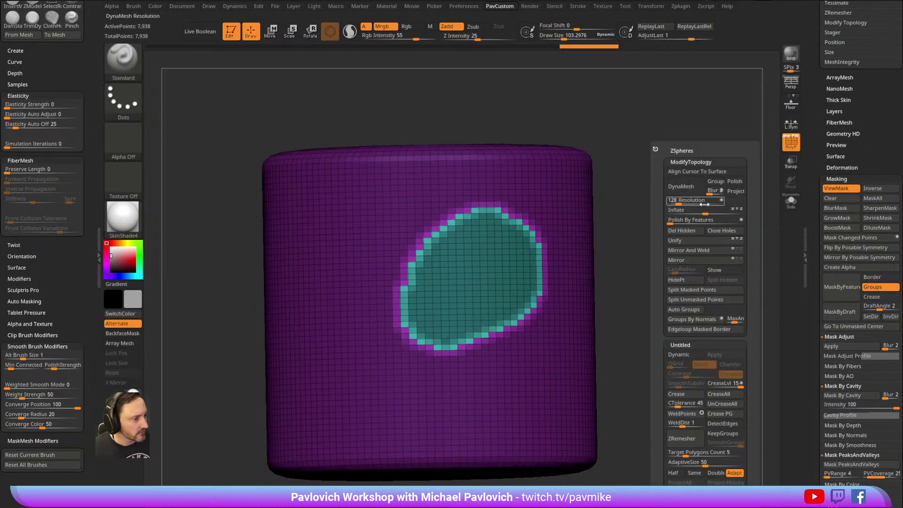
{"action": "left_click", "coordinate": [690, 219]}
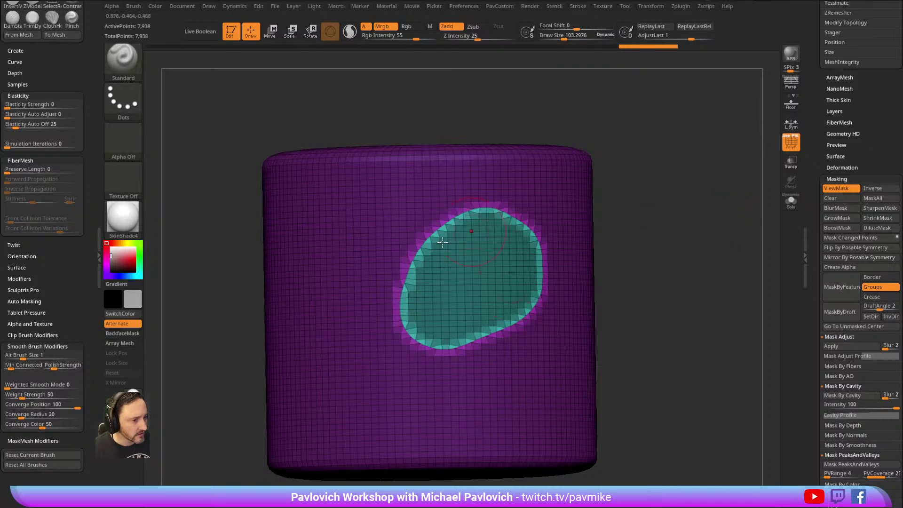
{"action": "key", "text": "ctrl+h"}
{"action": "left_click_drag", "start_coordinate": [697, 252], "coordinate": [689, 240]}
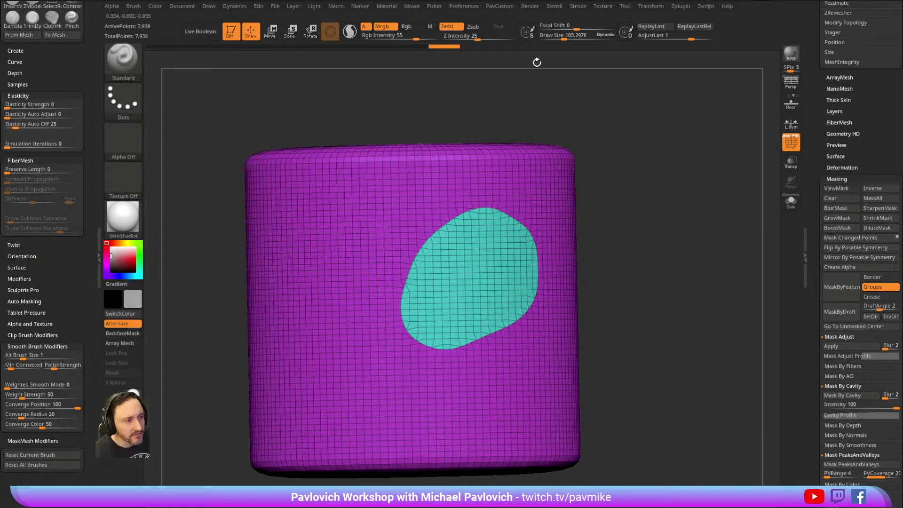
Activate symmetry across the X axis for the cylinder.
{"action": "left_click", "coordinate": [652, 6]}
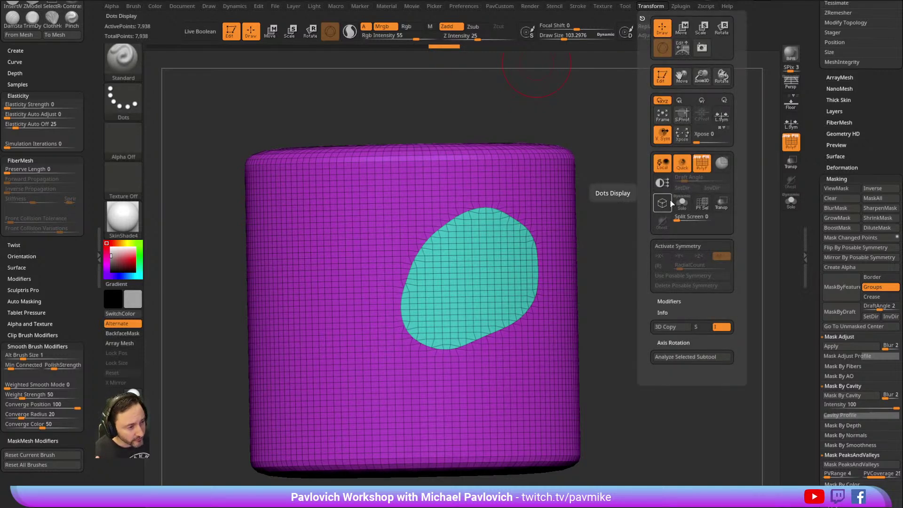
{"action": "left_click", "coordinate": [673, 247]}
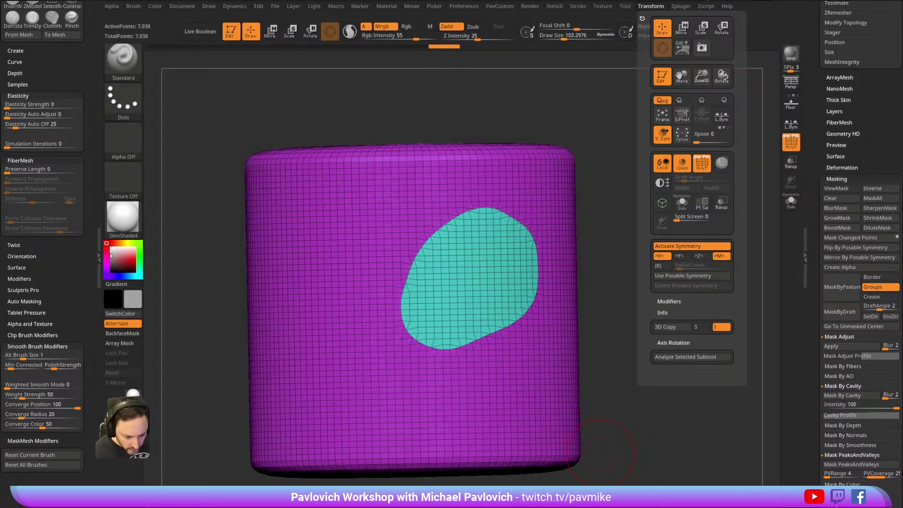
Switch to the ArtStation portfolio in the browser, open the ZBrush 2022 What's New artwork and look through its video playlist.
{"action": "left_click_drag", "start_coordinate": [601, 452], "coordinate": [657, 41]}
{"action": "scroll", "coordinate": [574, 281], "scroll_direction": "down", "scroll_amount": 3}
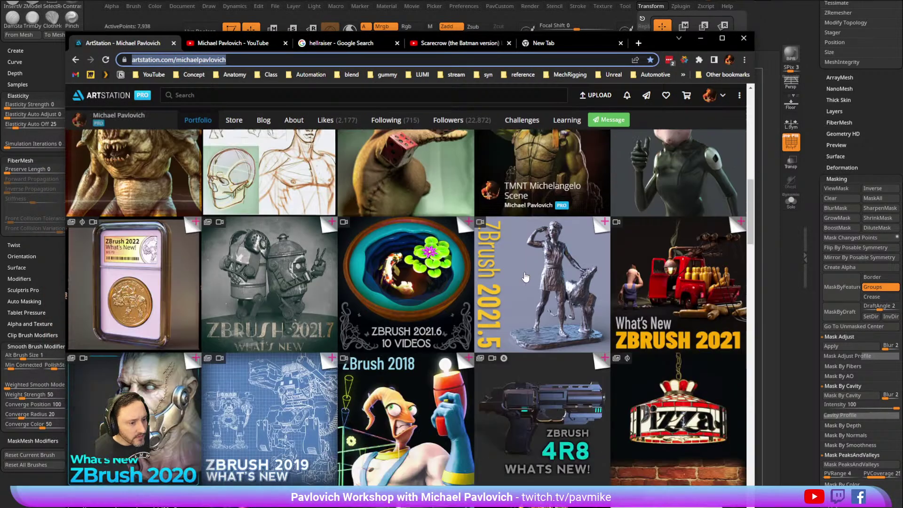
{"action": "left_click", "coordinate": [157, 262]}
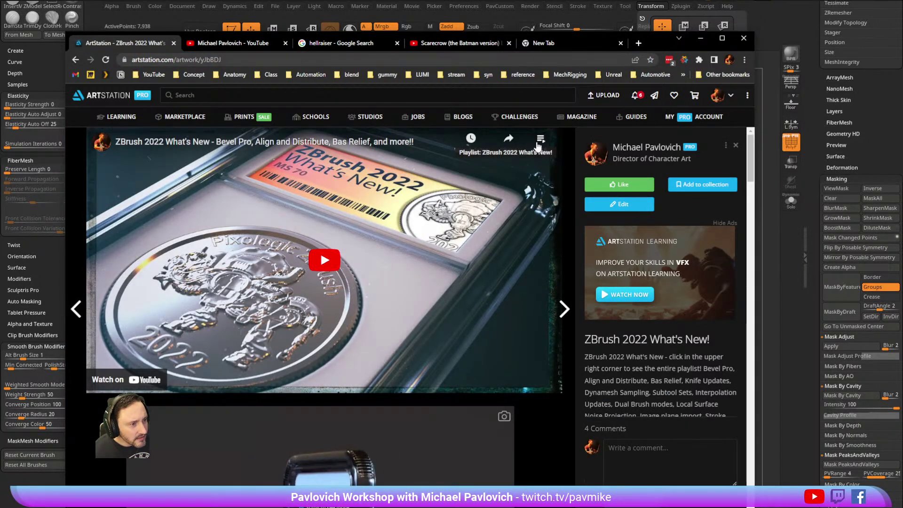
{"action": "left_click", "coordinate": [540, 142]}
{"action": "scroll", "coordinate": [508, 224], "scroll_direction": "down", "scroll_amount": 3}
{"action": "scroll", "coordinate": [508, 224], "scroll_direction": "down", "scroll_amount": 3}
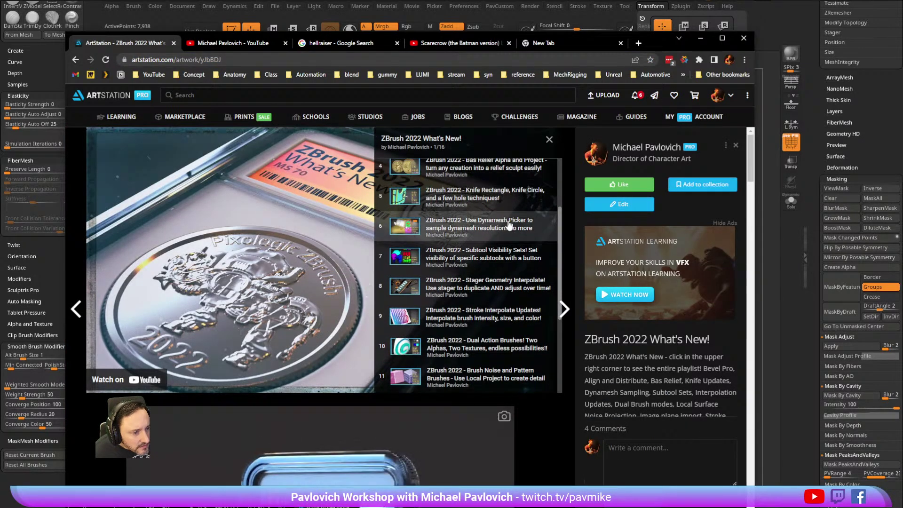
{"action": "scroll", "coordinate": [508, 225], "scroll_direction": "up", "scroll_amount": 3}
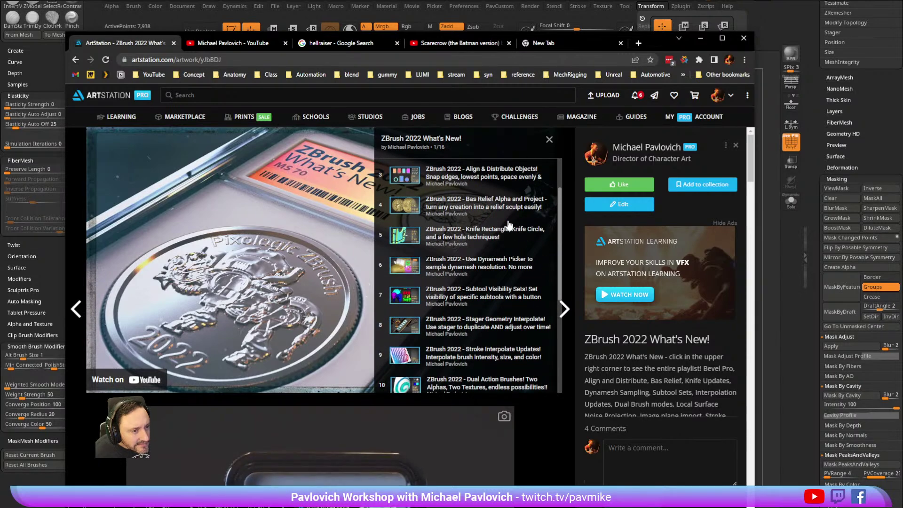
{"action": "scroll", "coordinate": [509, 225], "scroll_direction": "up", "scroll_amount": 2}
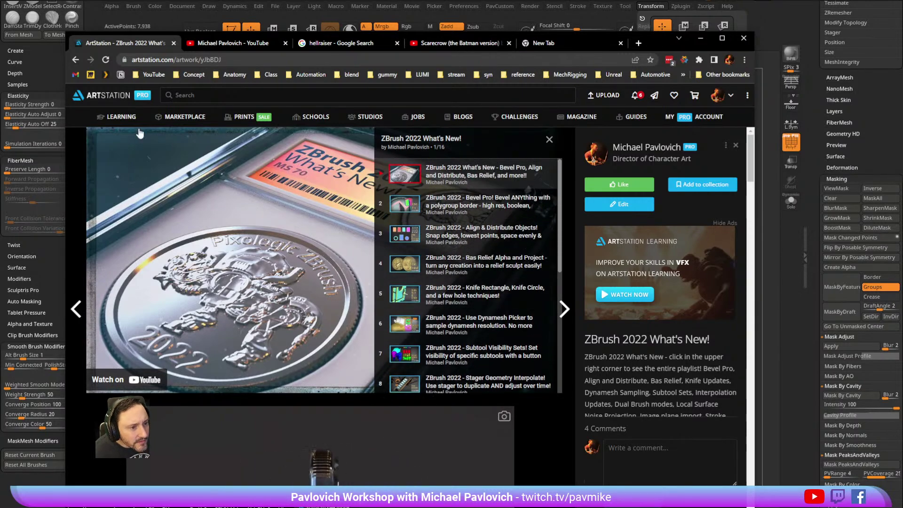
Return to the portfolio, open Zbrush 2021.7 - What's New! and look through its video playlist for mirror and flip masking.
{"action": "left_click", "coordinate": [75, 60]}
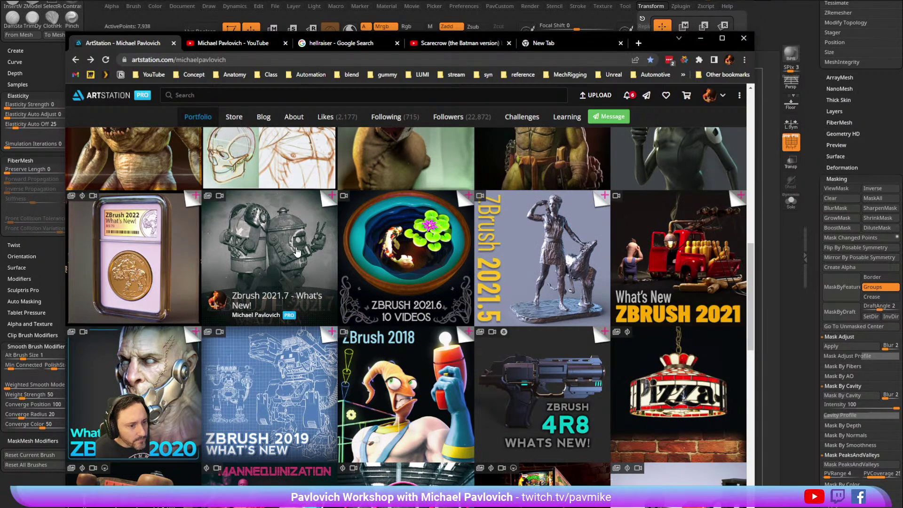
{"action": "left_click", "coordinate": [295, 251]}
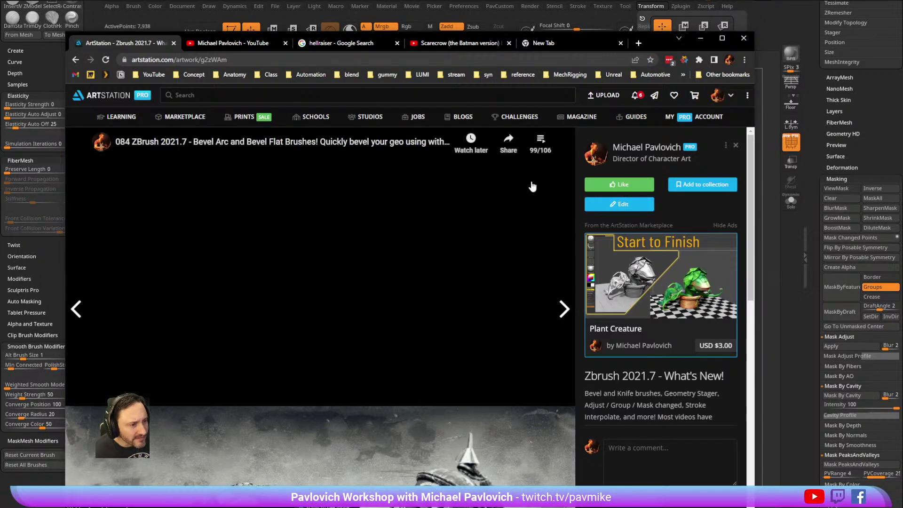
{"action": "left_click", "coordinate": [541, 140]}
{"action": "scroll", "coordinate": [526, 236], "scroll_direction": "down", "scroll_amount": 3}
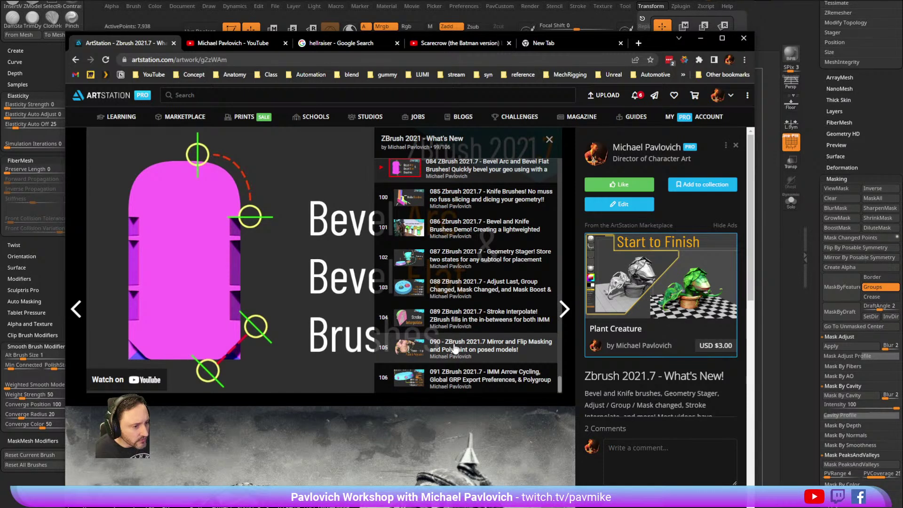
Open the "ZBrush 2021.7 Mirror and Flip Masking and Polypaint on posed models" video, then return to the portfolio page and select its web address.
{"action": "left_click", "coordinate": [479, 348]}
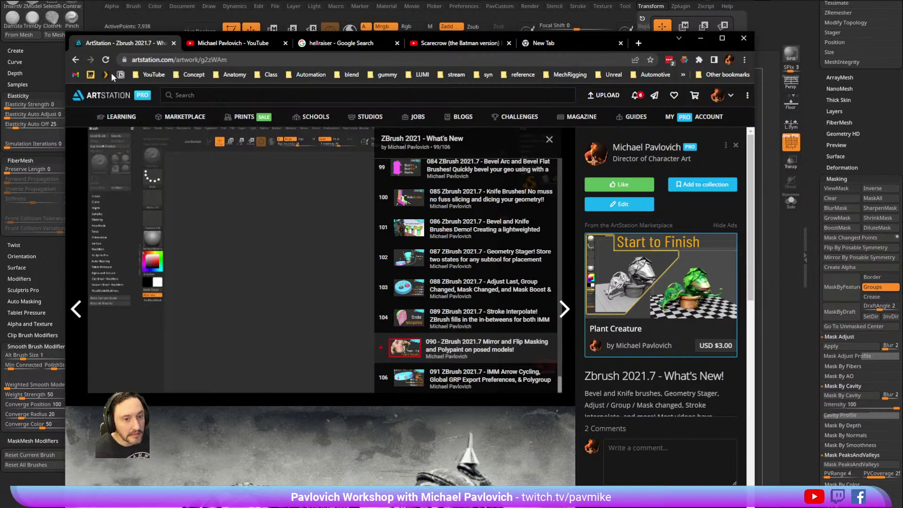
{"action": "left_click", "coordinate": [76, 60]}
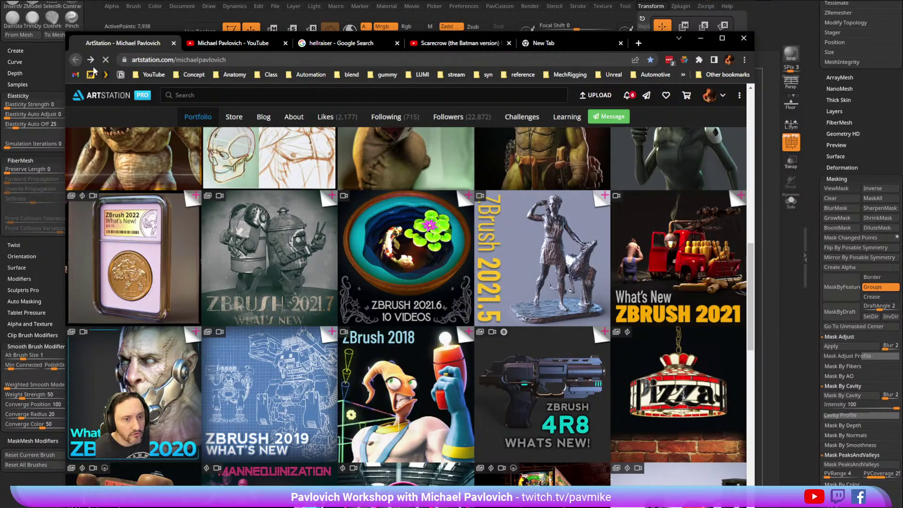
{"action": "left_click", "coordinate": [75, 60]}
{"action": "left_click", "coordinate": [90, 60]}
{"action": "left_click", "coordinate": [226, 60]}
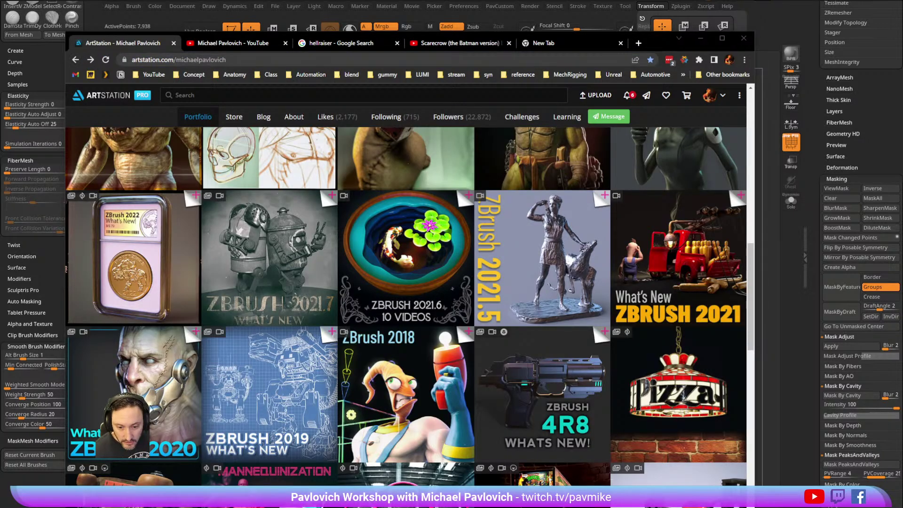
Switch to the YouTube channel, go back to its playlists page, select the web address and move the browser off the ZBrush view.
{"action": "left_click", "coordinate": [212, 42]}
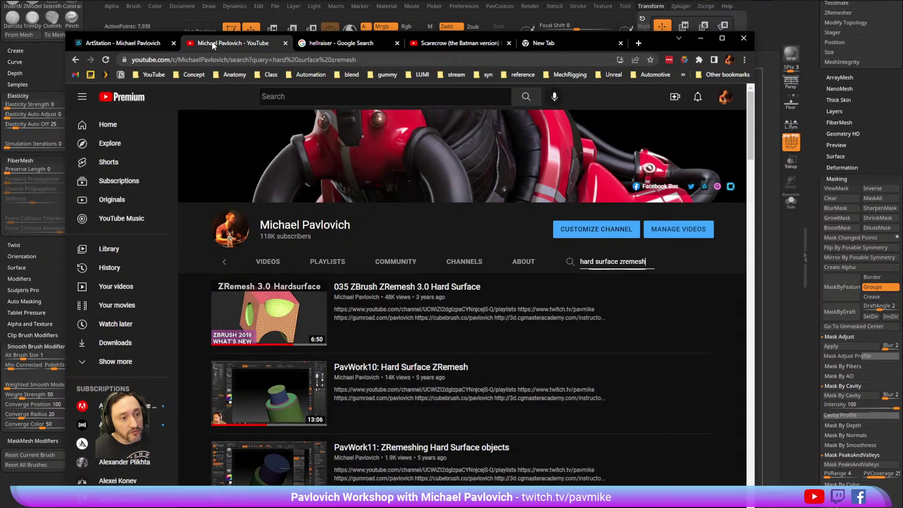
{"action": "left_click", "coordinate": [219, 60]}
{"action": "left_click", "coordinate": [75, 59]}
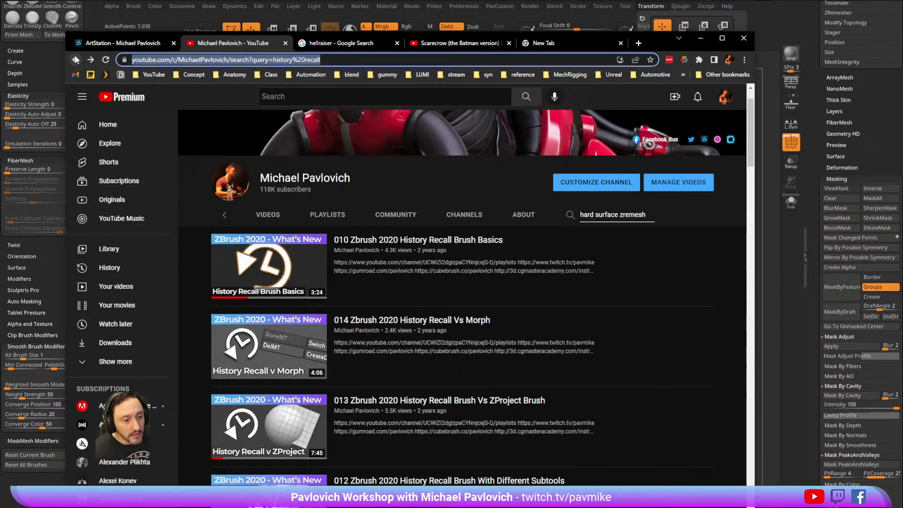
{"action": "left_click", "coordinate": [75, 60]}
{"action": "left_click", "coordinate": [209, 60]}
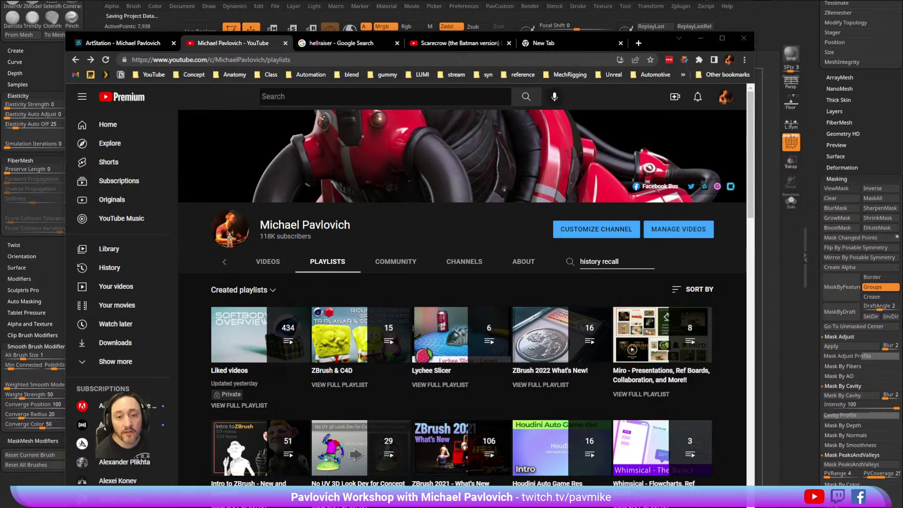
{"action": "left_click_drag", "start_coordinate": [649, 43], "coordinate": [606, 507]}
Set the brush draw size to 18.76 and open the cylinder's texture map settings.
{"action": "mouse_move", "coordinate": [662, 167]}
{"action": "left_mouse_down"}
{"action": "mouse_move", "coordinate": [649, 165]}
{"action": "mouse_move", "coordinate": [652, 179]}
{"action": "mouse_move", "coordinate": [645, 169]}
{"action": "left_mouse_up"}
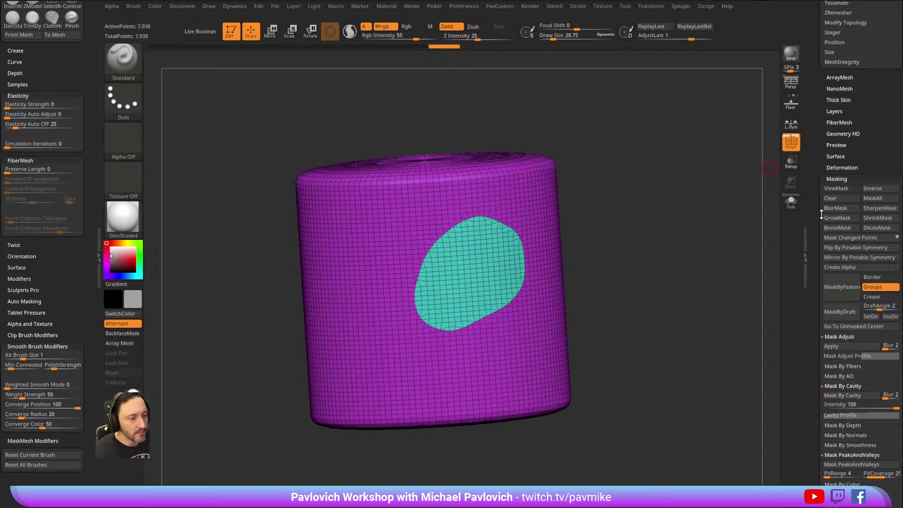
{"action": "right_click_drag", "start_coordinate": [642, 203], "coordinate": [655, 197]}
{"action": "right_click_drag", "start_coordinate": [521, 233], "coordinate": [617, 193], "text": "alt"}
{"action": "key", "text": "s"}
{"action": "left_click_drag", "start_coordinate": [613, 204], "coordinate": [610, 205]}
{"action": "left_click_drag", "start_coordinate": [610, 207], "coordinate": [598, 237]}
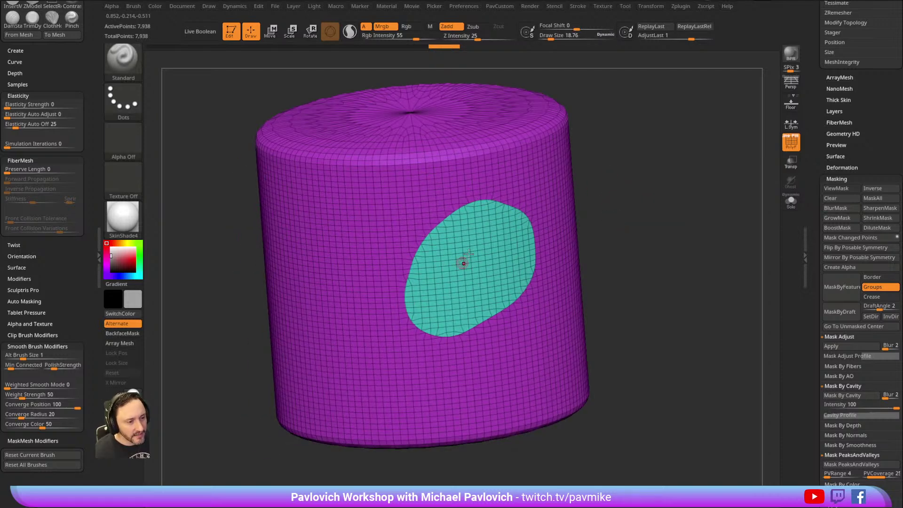
{"action": "scroll", "coordinate": [834, 155], "scroll_direction": "down", "scroll_amount": 10}
{"action": "key", "text": "shift"}
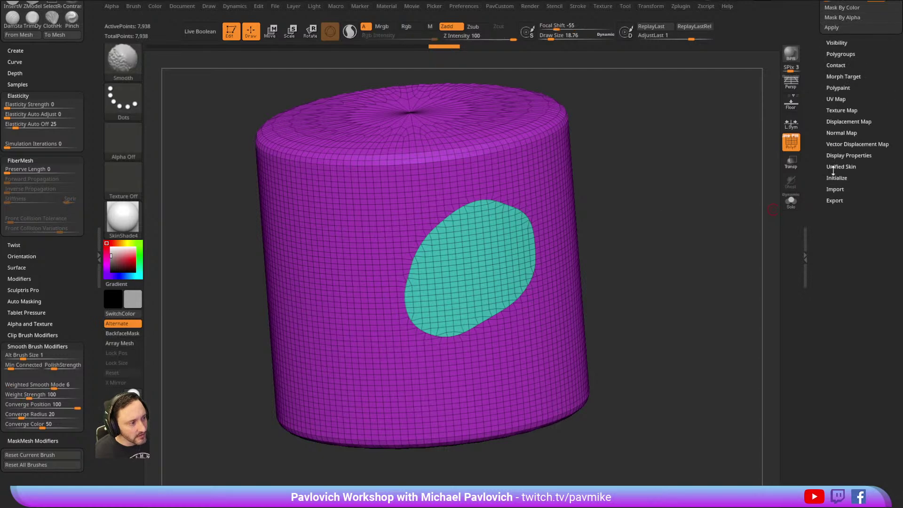
{"action": "left_click", "coordinate": [841, 110]}
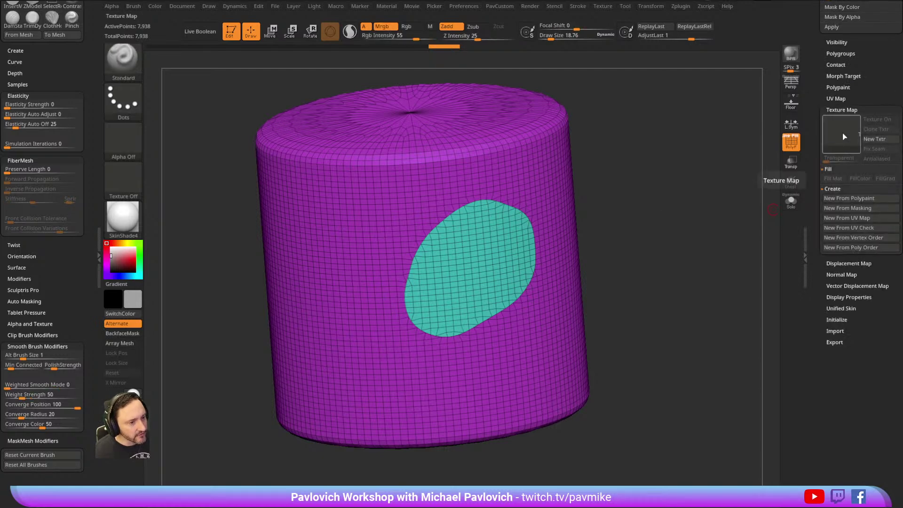
Undo the cylinder's smoothing, masking and polygroup edits.
{"action": "key", "text": "ctrl+z"}
{"action": "key", "text": "ctrl+z"}
{"action": "key", "text": "ctrl+z"}
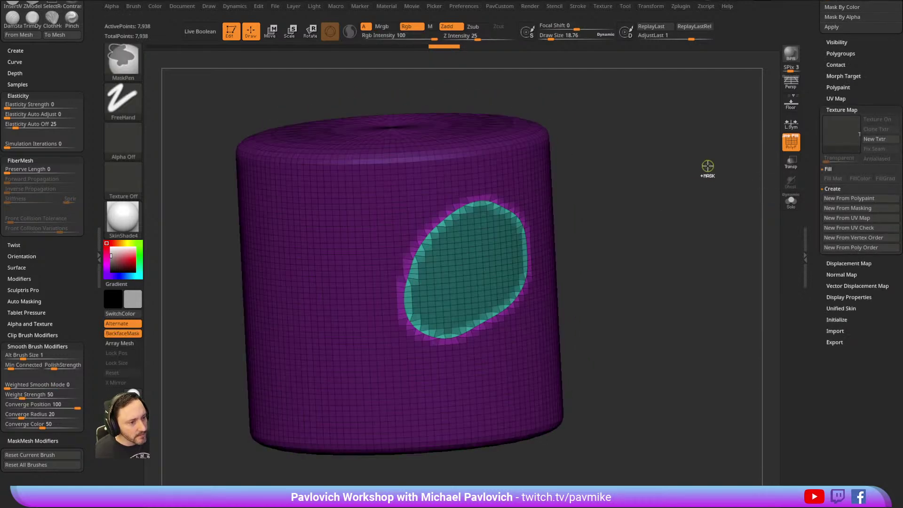
{"action": "key", "text": "ctrl+z"}
{"action": "key", "text": "ctrl+z"}
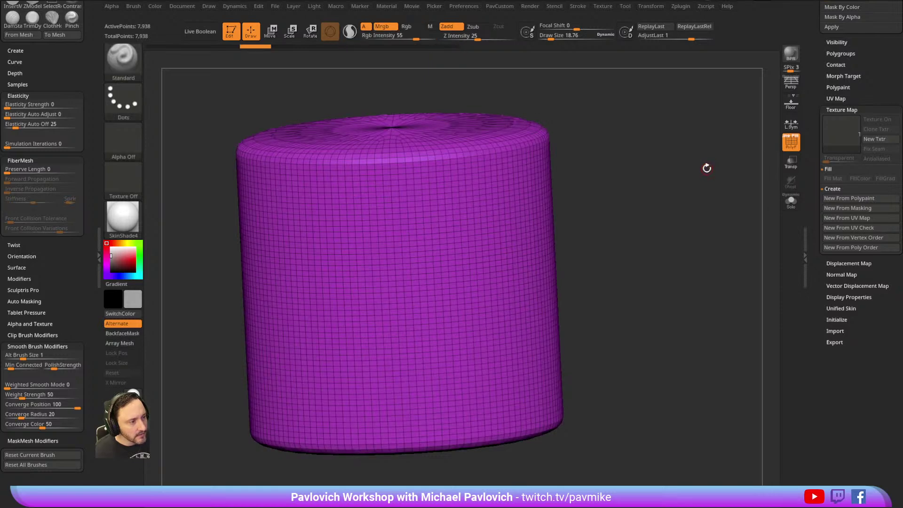
Create a UV check texture for the cylinder, then replace it with the spiral Texture 15.
{"action": "left_click", "coordinate": [845, 238]}
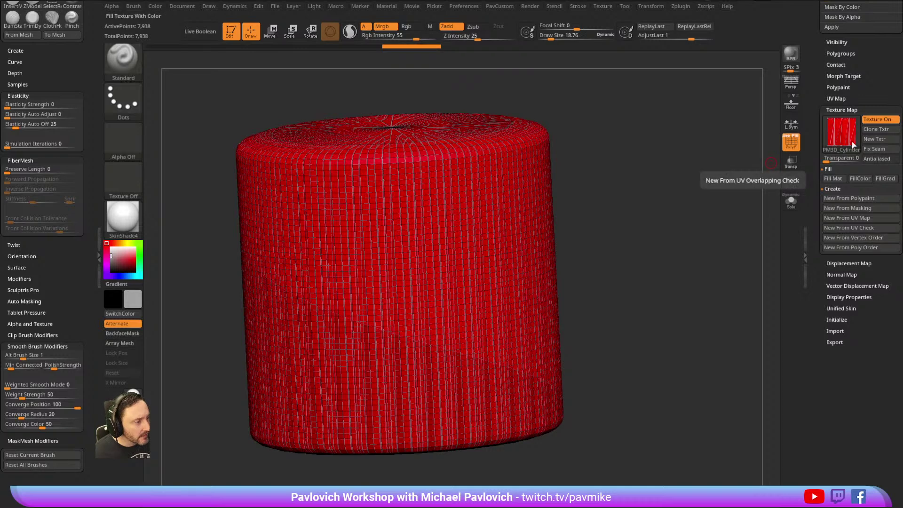
{"action": "left_click", "coordinate": [838, 128]}
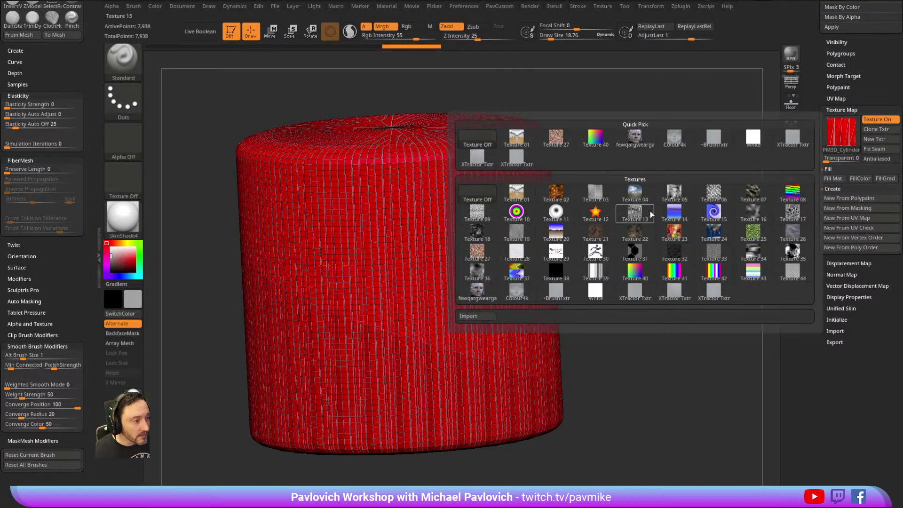
{"action": "left_click", "coordinate": [676, 233]}
{"action": "left_click_drag", "start_coordinate": [676, 233], "coordinate": [675, 234]}
{"action": "key", "text": "bracketright"}
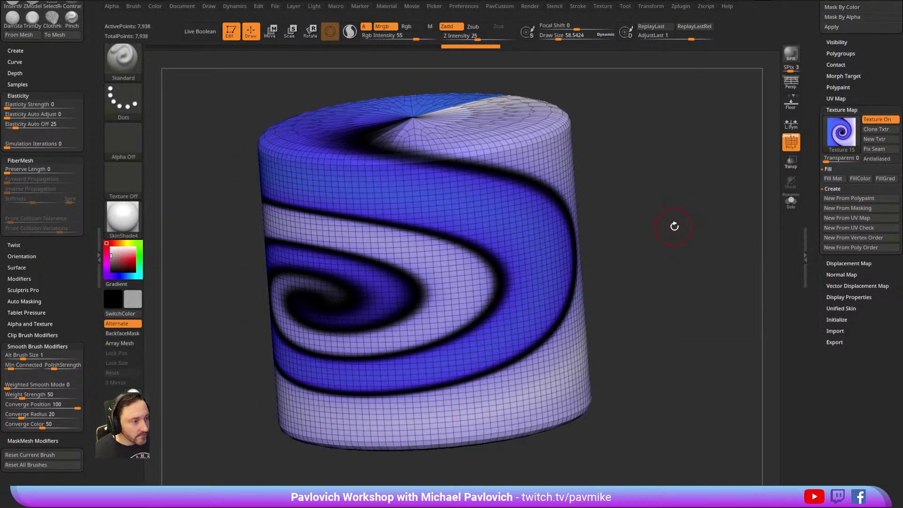
Choose Sphere12 from the IMM primitives brush and insert a symmetrical pair of spheres on the sides of the cylinder.
{"action": "key", "text": "b"}
{"action": "key", "text": "i"}
{"action": "key", "text": "p"}
{"action": "key", "text": "m"}
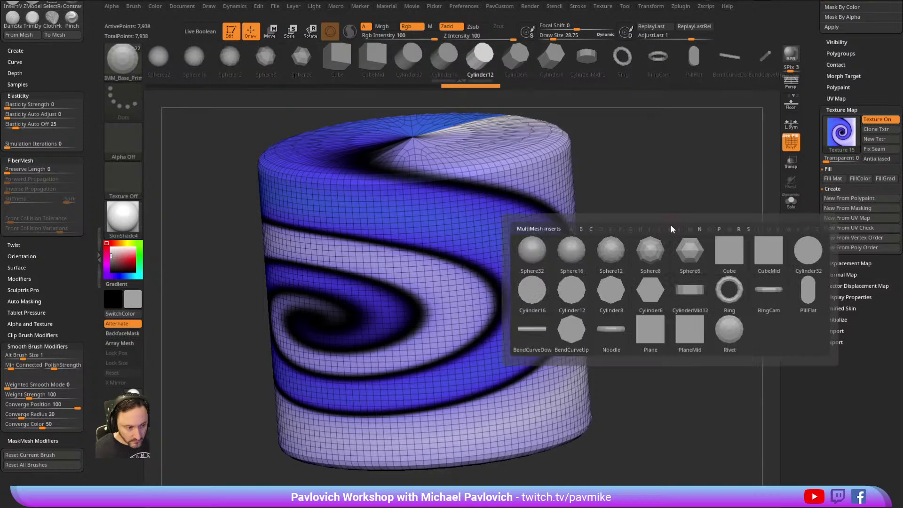
{"action": "left_click", "coordinate": [613, 267]}
{"action": "left_click_drag", "start_coordinate": [536, 267], "coordinate": [571, 264]}
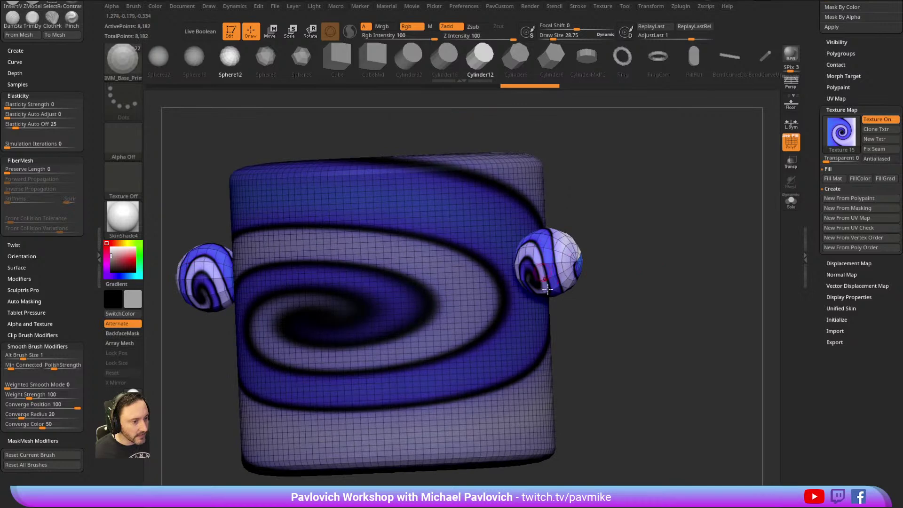
Insert seven more symmetrical pairs of Sphere12 meshes in varied sizes across the cylinder's wall.
{"action": "left_click_drag", "start_coordinate": [461, 290], "coordinate": [482, 301]}
{"action": "left_click_drag", "start_coordinate": [477, 342], "coordinate": [501, 357]}
{"action": "left_click_drag", "start_coordinate": [422, 324], "coordinate": [445, 335]}
{"action": "left_click_drag", "start_coordinate": [531, 335], "coordinate": [552, 343]}
{"action": "left_click_drag", "start_coordinate": [627, 304], "coordinate": [578, 325]}
{"action": "left_click_drag", "start_coordinate": [545, 230], "coordinate": [564, 242]}
{"action": "left_click_drag", "start_coordinate": [602, 266], "coordinate": [634, 285]}
{"action": "left_click_drag", "start_coordinate": [470, 237], "coordinate": [489, 247]}
{"action": "left_click_drag", "start_coordinate": [698, 207], "coordinate": [576, 211]}
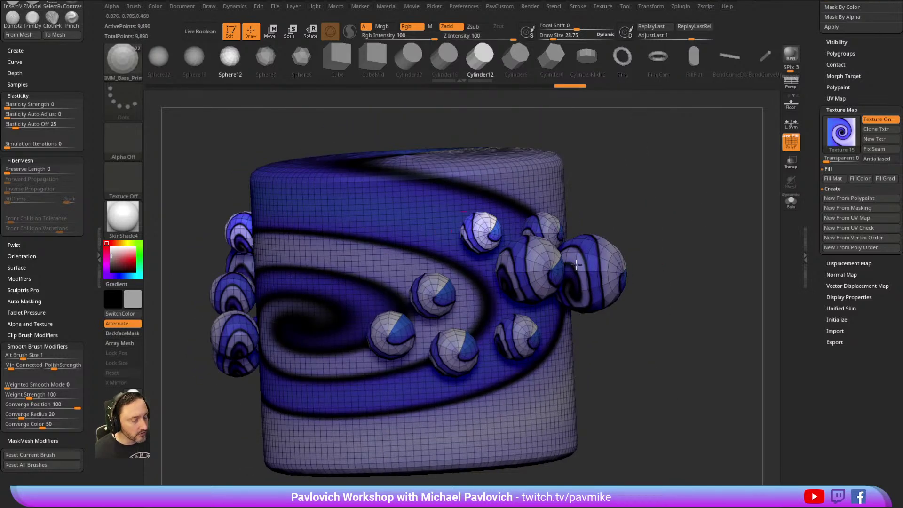
{"action": "left_click_drag", "start_coordinate": [600, 255], "coordinate": [676, 241]}
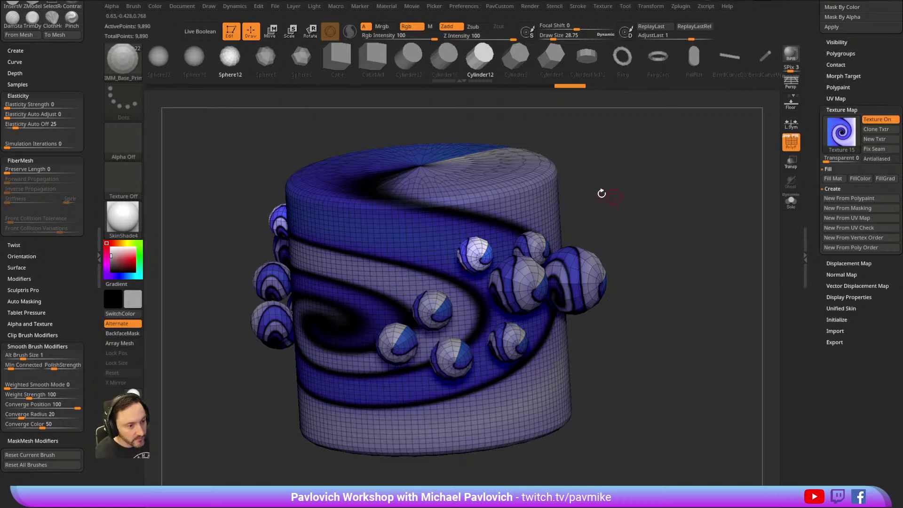
{"action": "left_click_drag", "start_coordinate": [636, 169], "coordinate": [646, 167]}
Switch to the Xencelabs tablet settings, review the 3-Button Pen, Preferences and Pen Tablet pages, and close the window.
{"action": "key", "text": "alt+Tab"}
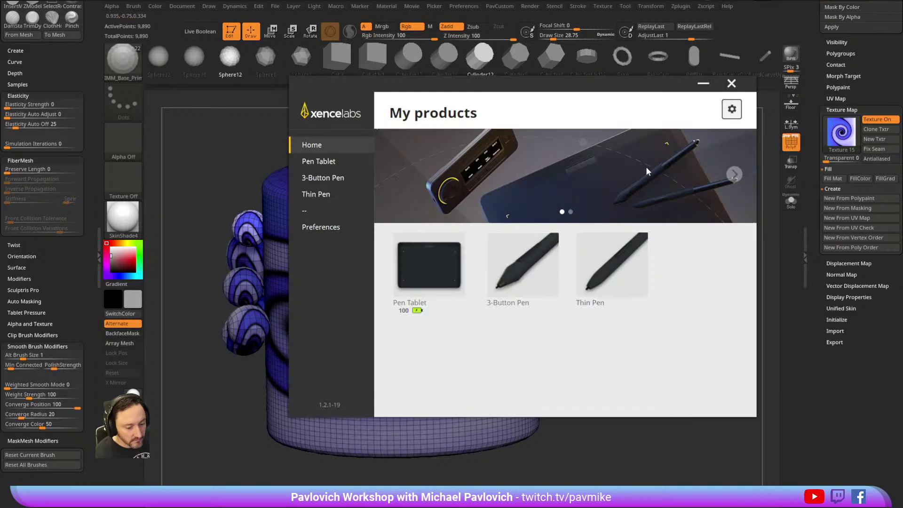
{"action": "left_click", "coordinate": [342, 177]}
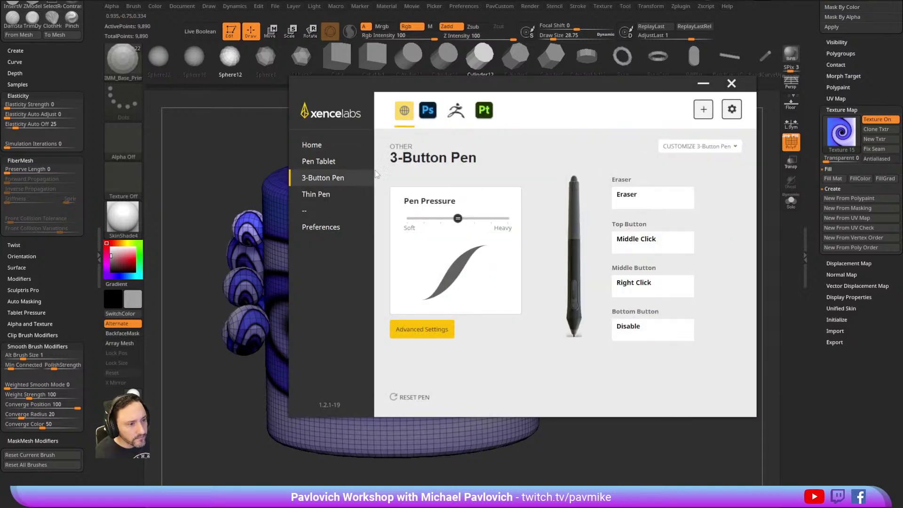
{"action": "left_click", "coordinate": [334, 230]}
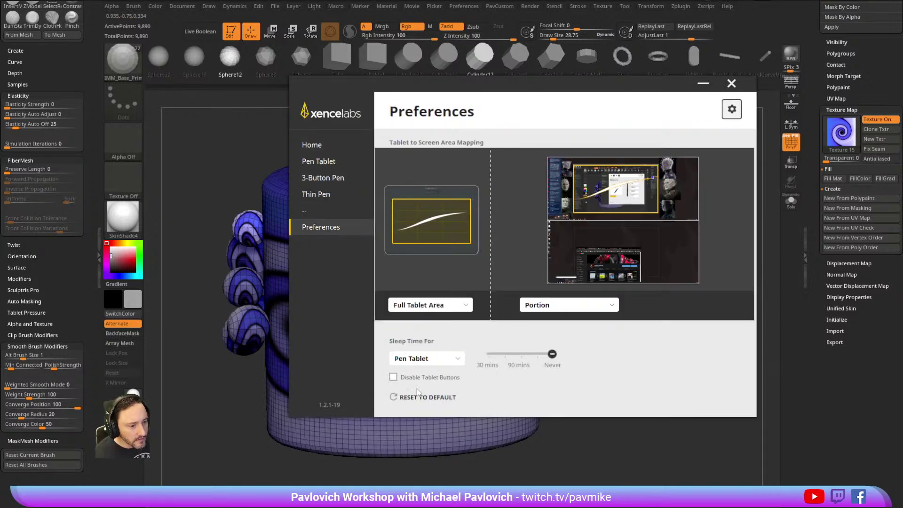
{"action": "left_click", "coordinate": [322, 178]}
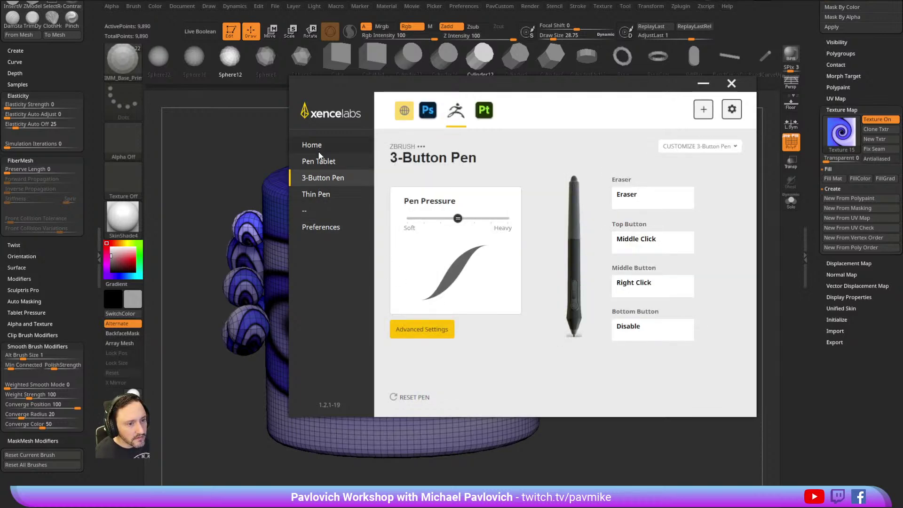
{"action": "left_click", "coordinate": [319, 162]}
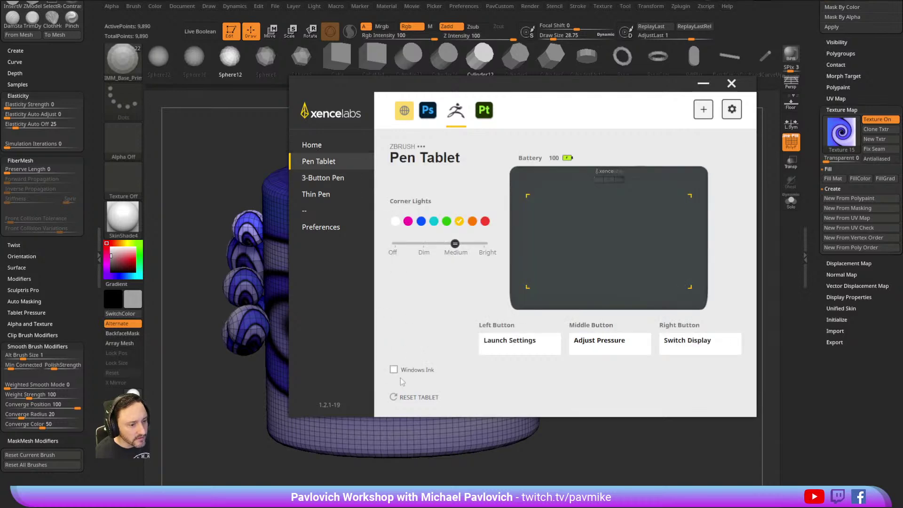
{"action": "left_click", "coordinate": [731, 83]}
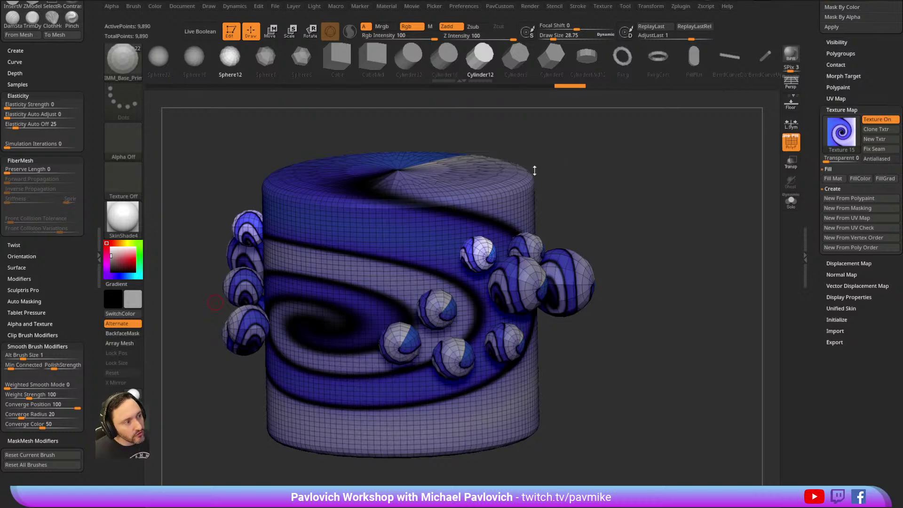
Switch the active tool to the Hellraiser002 bust, view it from the front and set the draw size to 18.76.
{"action": "left_click_drag", "start_coordinate": [821, 63], "coordinate": [796, 270]}
{"action": "left_click", "coordinate": [873, 127]}
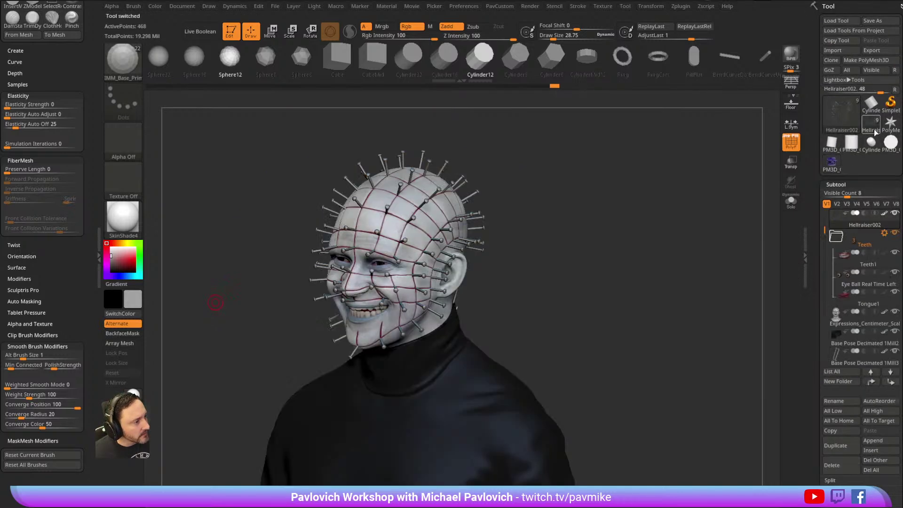
{"action": "left_click_drag", "start_coordinate": [685, 245], "coordinate": [737, 280]}
{"action": "left_click_drag", "start_coordinate": [737, 280], "coordinate": [711, 280]}
{"action": "key", "text": "s"}
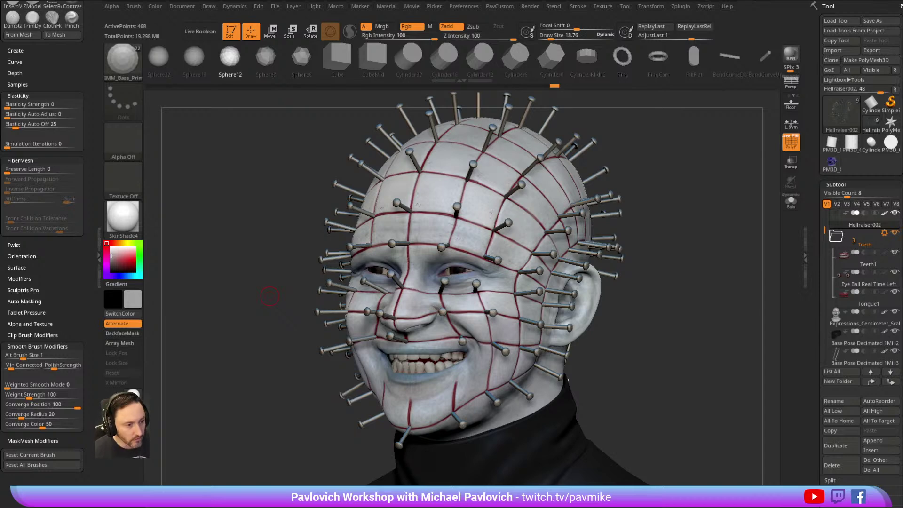
{"action": "left_click_drag", "start_coordinate": [312, 160], "coordinate": [223, 118]}
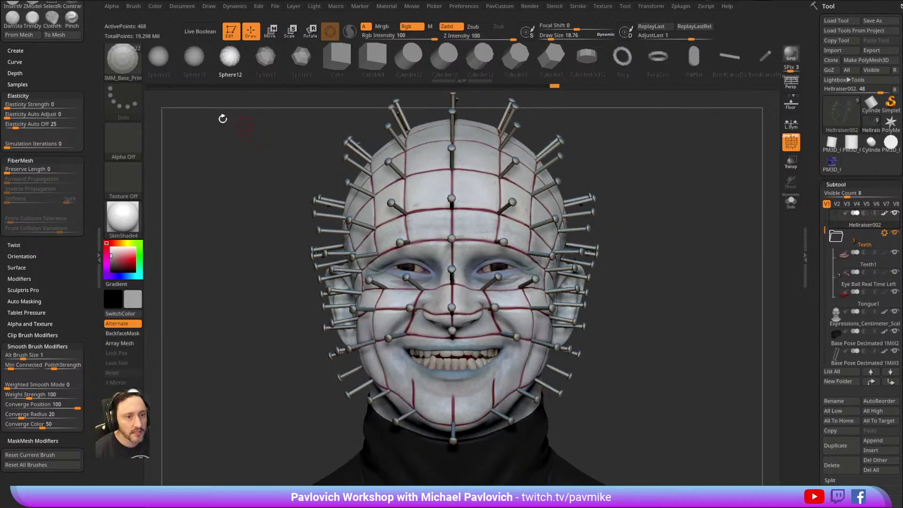
Assign the arrow-shaped Alpha 33 to the IMM primitives brush.
{"action": "left_click", "coordinate": [113, 7]}
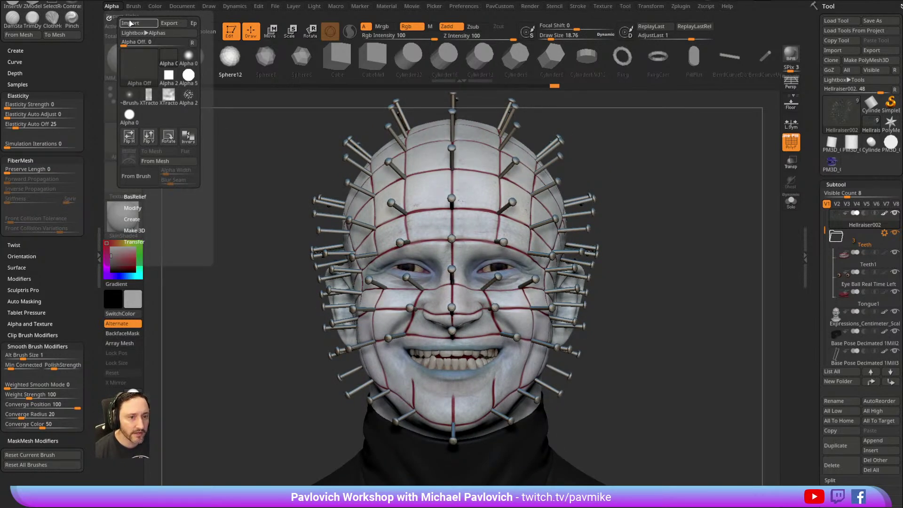
{"action": "mouse_move", "coordinate": [151, 80]}
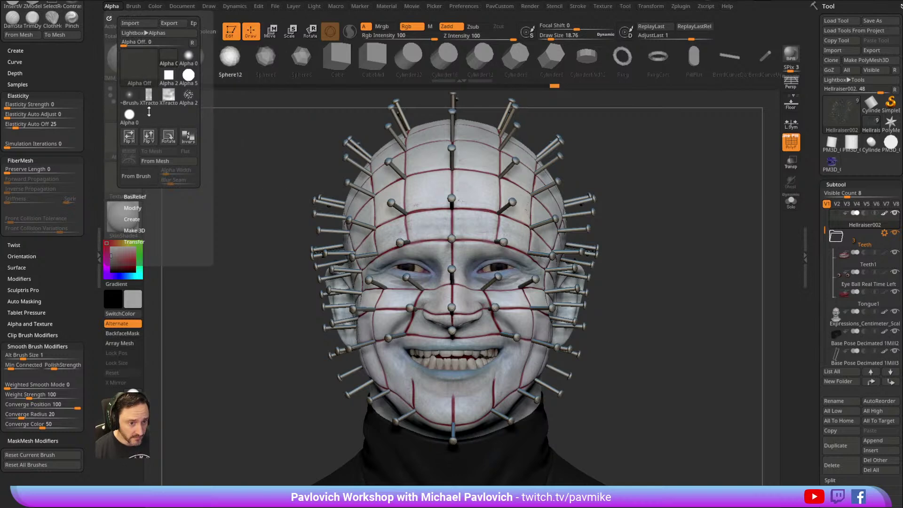
{"action": "left_click", "coordinate": [141, 74]}
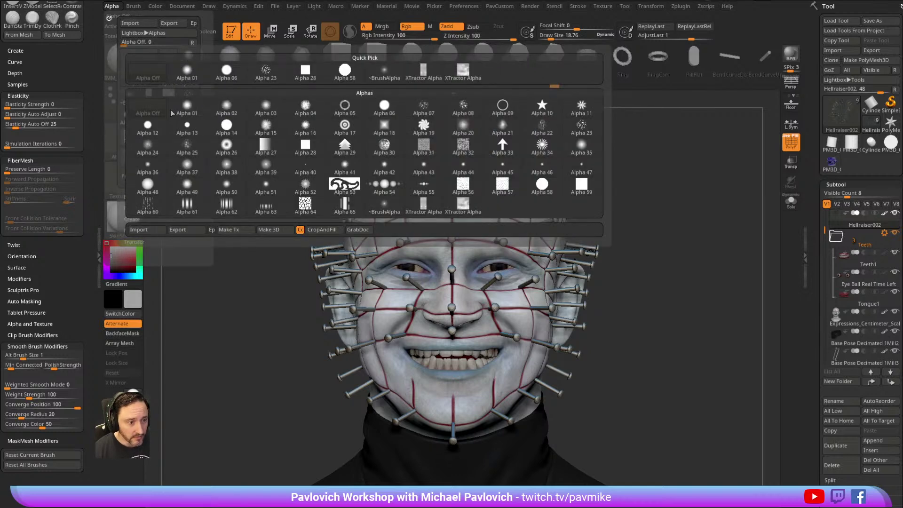
{"action": "left_click", "coordinate": [504, 164]}
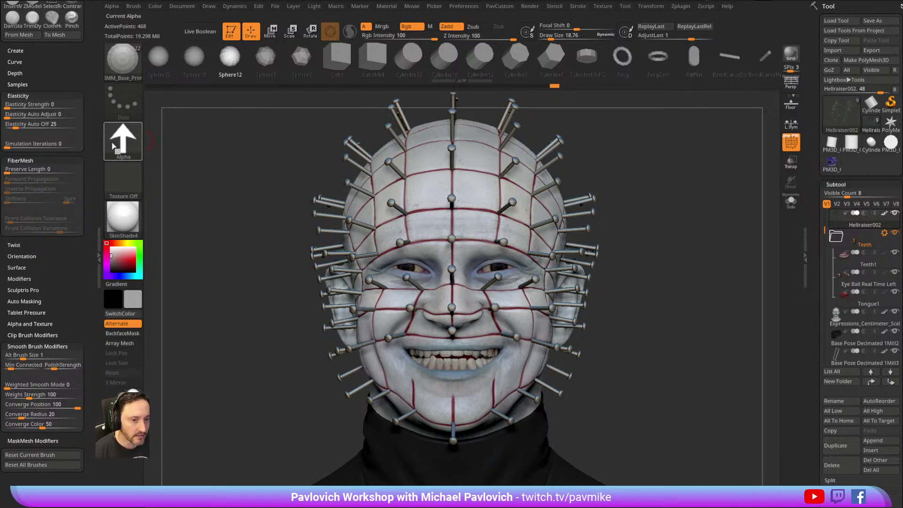
Set the MaskPen brush to the arrow-shaped Alpha 33 with the DragRect stroke.
{"action": "mouse_move", "coordinate": [616, 202]}
{"action": "left_mouse_down"}
{"action": "mouse_move", "coordinate": [651, 210]}
{"action": "mouse_move", "coordinate": [659, 202]}
{"action": "mouse_move", "coordinate": [667, 231]}
{"action": "left_mouse_up"}
{"action": "left_click", "coordinate": [139, 146], "text": "ctrl"}
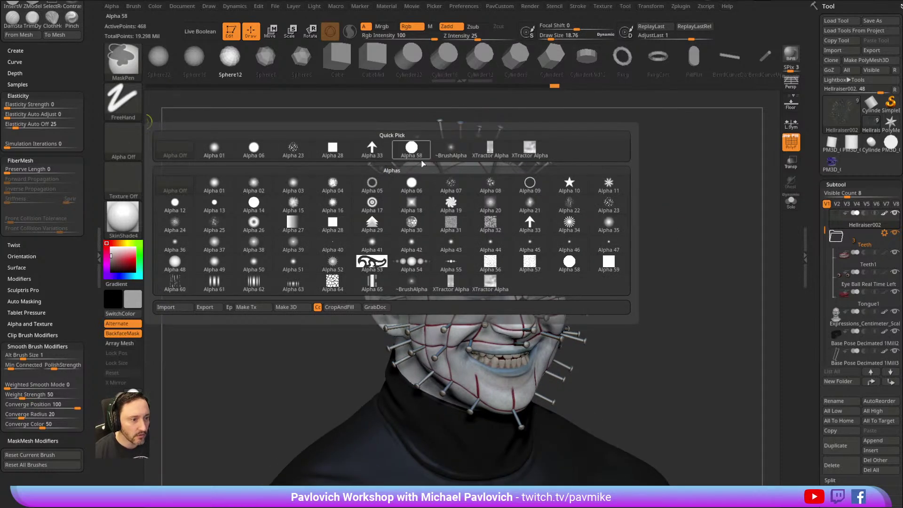
{"action": "left_click", "coordinate": [372, 148]}
{"action": "left_click", "coordinate": [123, 101]}
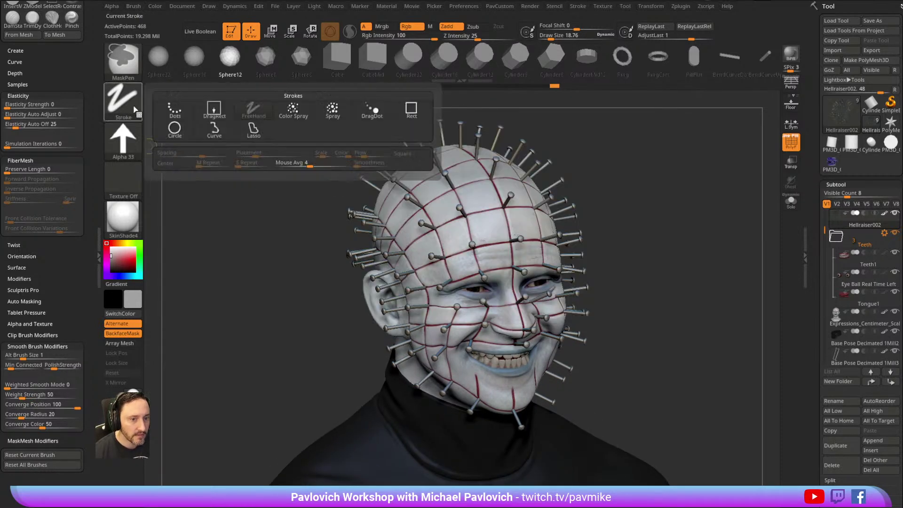
{"action": "left_click", "coordinate": [213, 110]}
Turn off the alpha on the IMM primitives brush and set its draw size to 15.3856.
{"action": "mouse_move", "coordinate": [297, 169]}
{"action": "left_mouse_down"}
{"action": "mouse_move", "coordinate": [371, 256]}
{"action": "mouse_move", "coordinate": [488, 273]}
{"action": "left_mouse_up"}
{"action": "mouse_move", "coordinate": [704, 275]}
{"action": "left_mouse_down"}
{"action": "mouse_move", "coordinate": [693, 268]}
{"action": "mouse_move", "coordinate": [734, 245]}
{"action": "mouse_move", "coordinate": [665, 236]}
{"action": "mouse_move", "coordinate": [682, 205]}
{"action": "mouse_move", "coordinate": [650, 204]}
{"action": "mouse_move", "coordinate": [630, 216]}
{"action": "mouse_move", "coordinate": [679, 205]}
{"action": "mouse_move", "coordinate": [675, 230]}
{"action": "mouse_move", "coordinate": [662, 219]}
{"action": "mouse_move", "coordinate": [640, 220]}
{"action": "left_mouse_up"}
{"action": "left_click", "coordinate": [123, 139]}
{"action": "left_click", "coordinate": [172, 154]}
{"action": "key", "text": "s"}
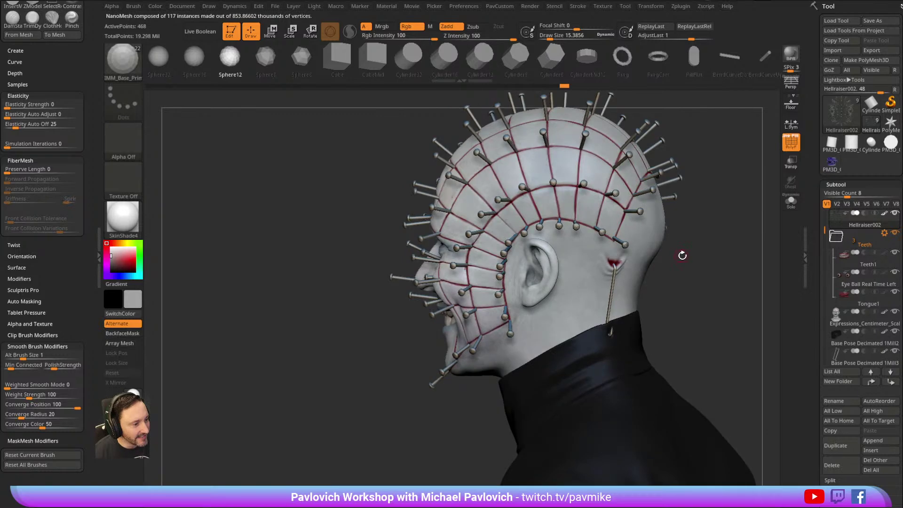
Save the pin-studded bust as a ZTool file in the Halloween reference's Pinhead folder.
{"action": "left_click_drag", "start_coordinate": [679, 254], "coordinate": [771, 211]}
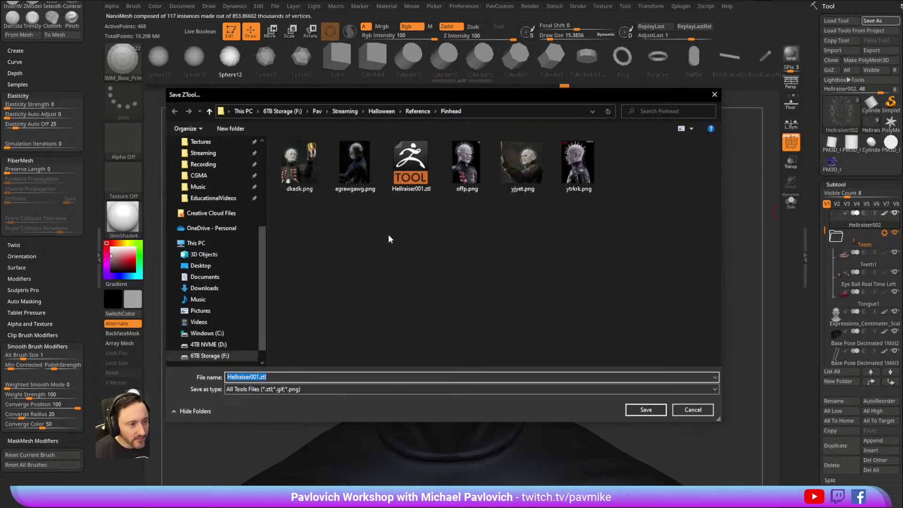
{"action": "left_click_drag", "start_coordinate": [426, 96], "coordinate": [425, 507]}
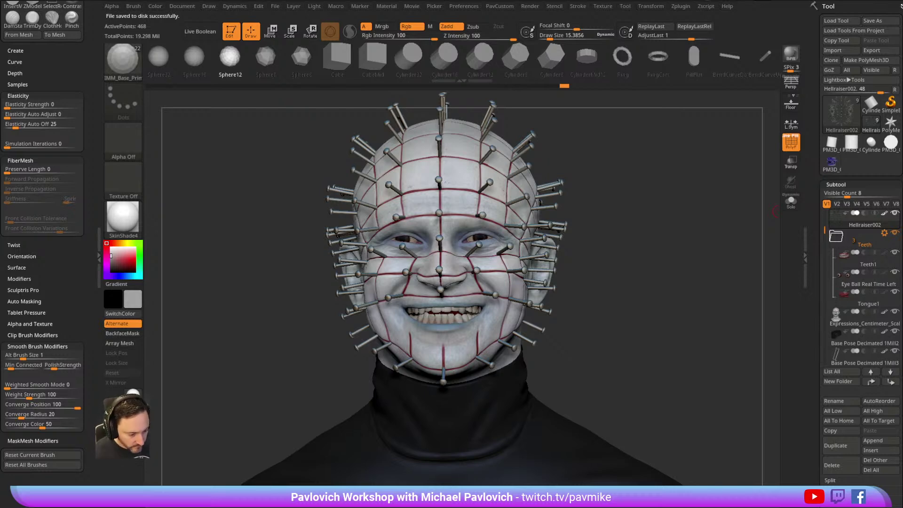
Switch to the browser and examine the Leatherface image results, enlarging the Butcher statue and the Texas Chainsaw Massacre Wiki portrait.
{"action": "key", "text": "alt+Tab"}
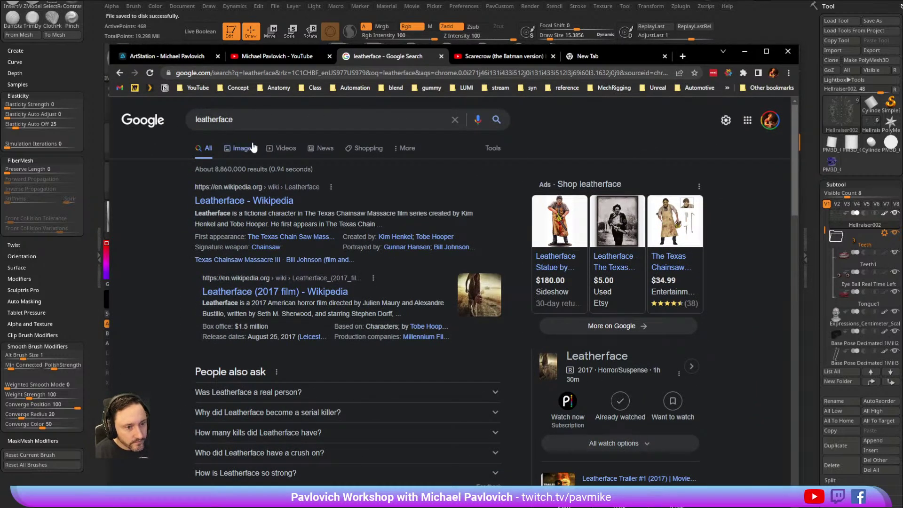
{"action": "left_click", "coordinate": [253, 147]}
{"action": "scroll", "coordinate": [316, 268], "scroll_direction": "down", "scroll_amount": 5}
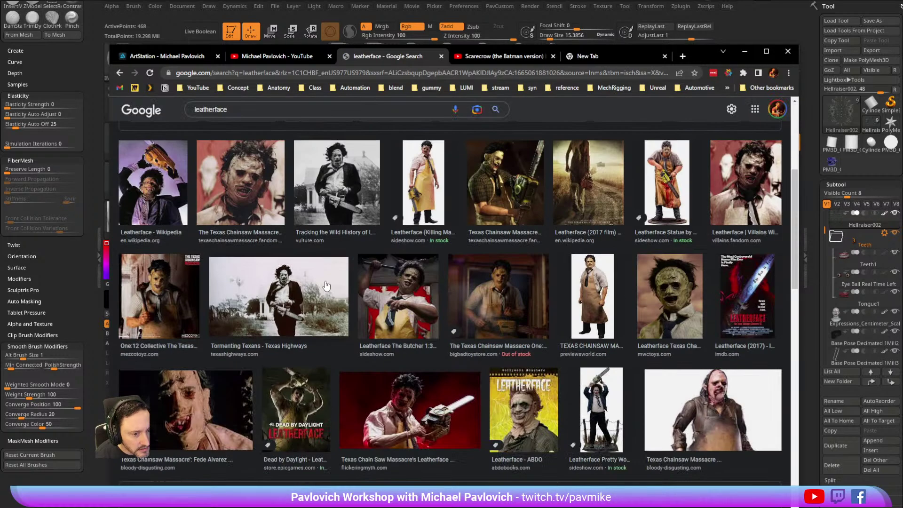
{"action": "left_click", "coordinate": [411, 288]}
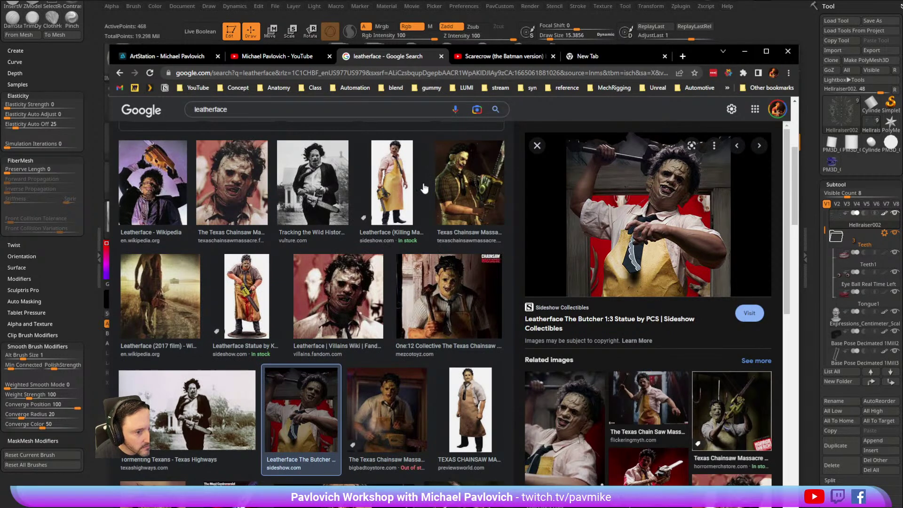
{"action": "left_click", "coordinate": [250, 175]}
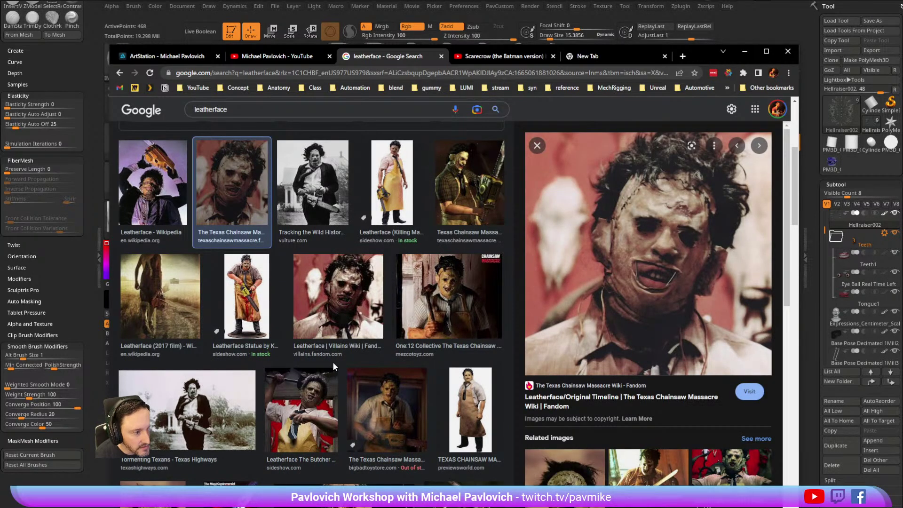
{"action": "left_click", "coordinate": [745, 51]}
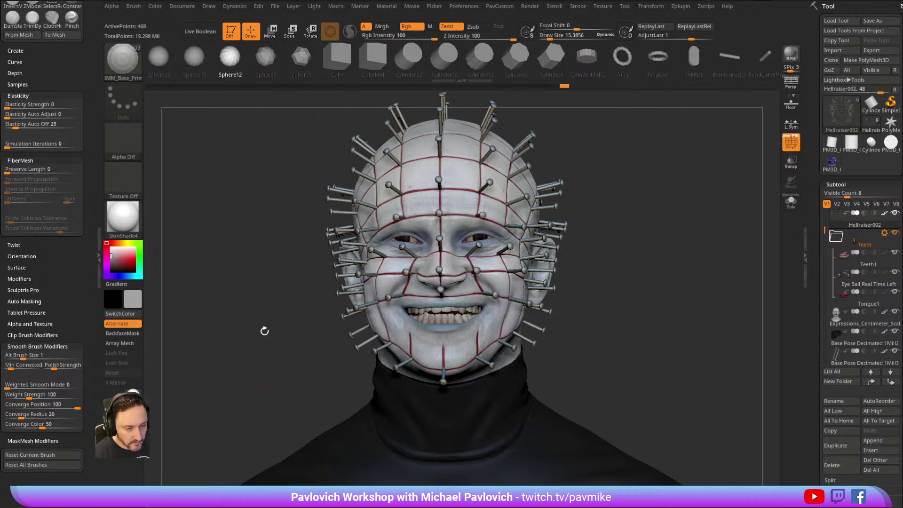
Close ZBrush with the Hellraiser bust without saving the changes to the project.
{"action": "left_click_drag", "start_coordinate": [261, 375], "coordinate": [258, 252]}
{"action": "left_click", "coordinate": [899, 2]}
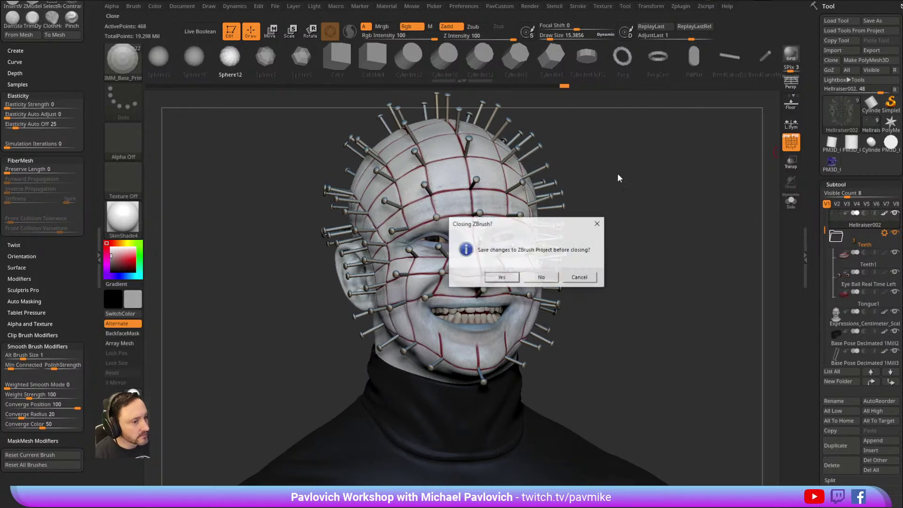
{"action": "left_click", "coordinate": [541, 277]}
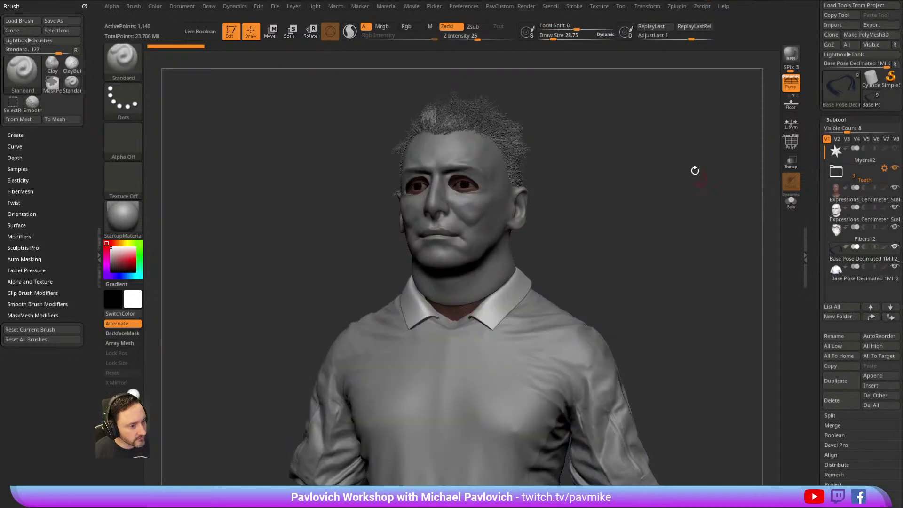
Delete the Fibers12 hair subtool from the Myers bust.
{"action": "left_click", "coordinate": [470, 178], "text": "alt"}
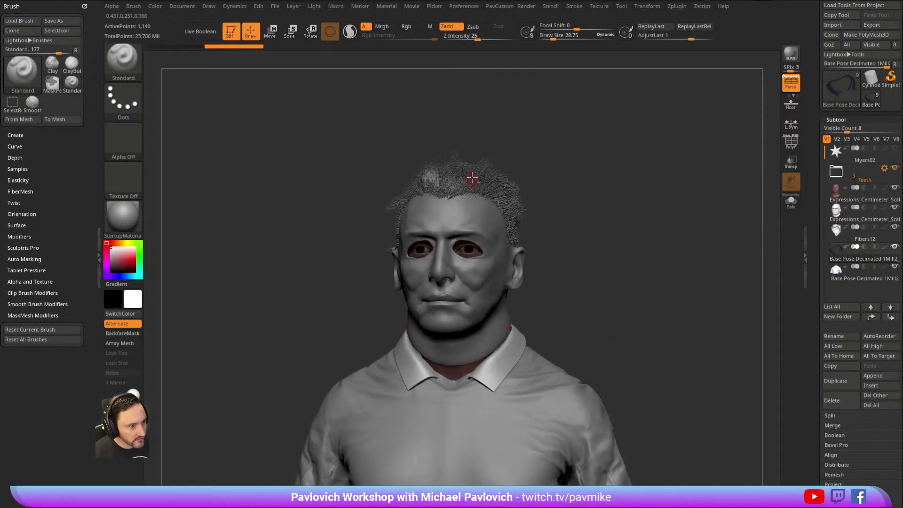
{"action": "left_click", "coordinate": [835, 403]}
{"action": "left_click", "coordinate": [750, 423]}
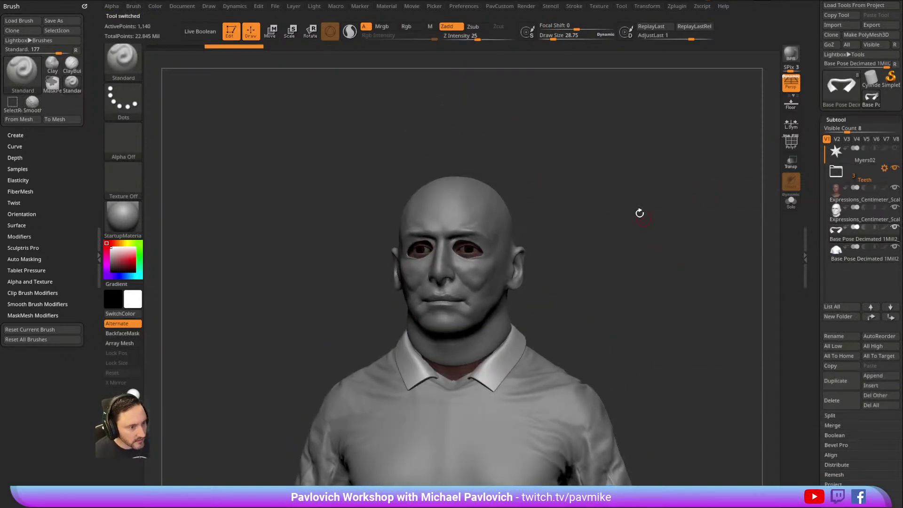
Make the Myers head mask the active subtool, display its polyframe and drop it to subdivision level 1.
{"action": "left_click", "coordinate": [440, 210], "text": "alt"}
{"action": "left_click_drag", "start_coordinate": [630, 209], "coordinate": [663, 154]}
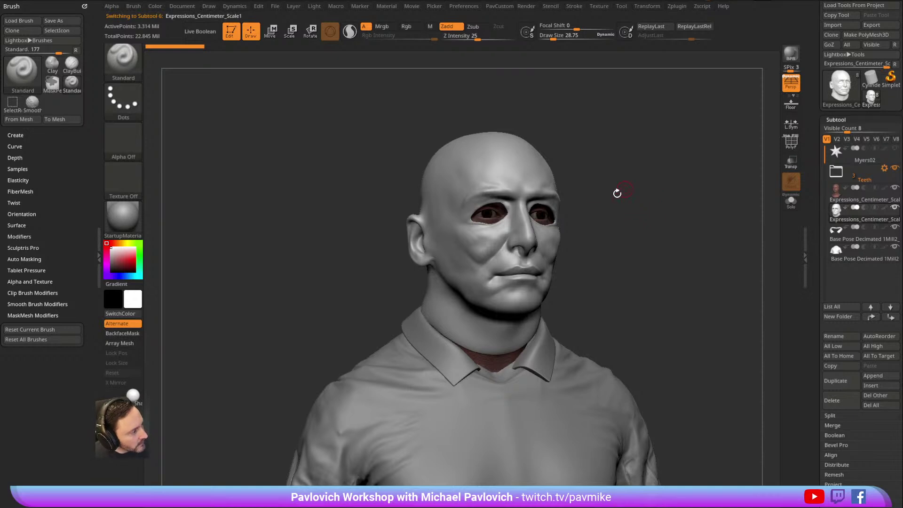
{"action": "left_click_drag", "start_coordinate": [611, 246], "coordinate": [628, 238]}
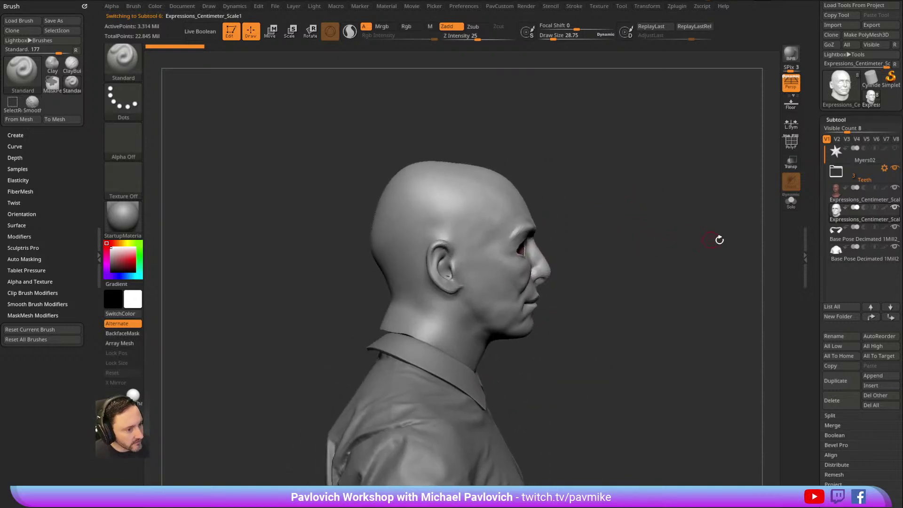
{"action": "left_click", "coordinate": [795, 148]}
{"action": "left_click_drag", "start_coordinate": [743, 183], "coordinate": [724, 211]}
{"action": "left_click_drag", "start_coordinate": [811, 220], "coordinate": [818, 121]}
{"action": "left_click", "coordinate": [835, 186]}
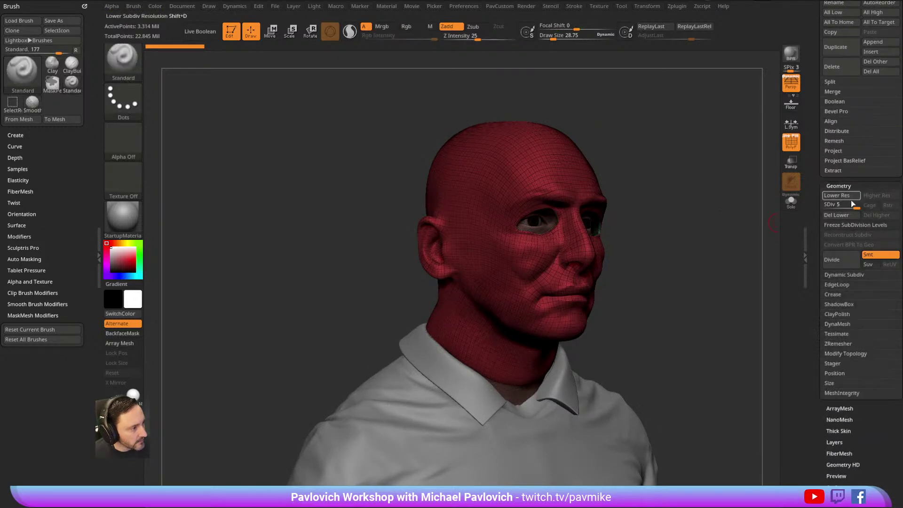
{"action": "left_click_drag", "start_coordinate": [831, 206], "coordinate": [812, 206]}
{"action": "left_click_drag", "start_coordinate": [628, 186], "coordinate": [640, 202]}
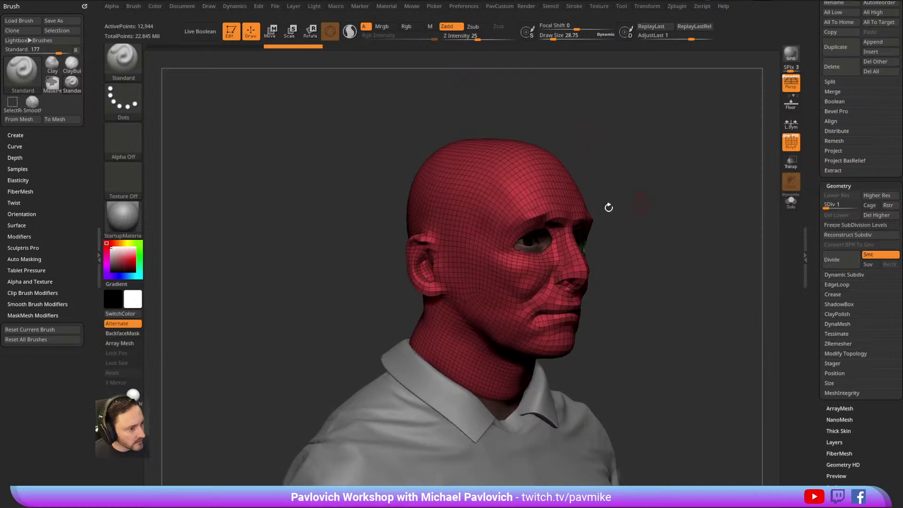
Delete the hidden half of the head mask's geometry and its higher subdivision levels.
{"action": "key", "text": "2"}
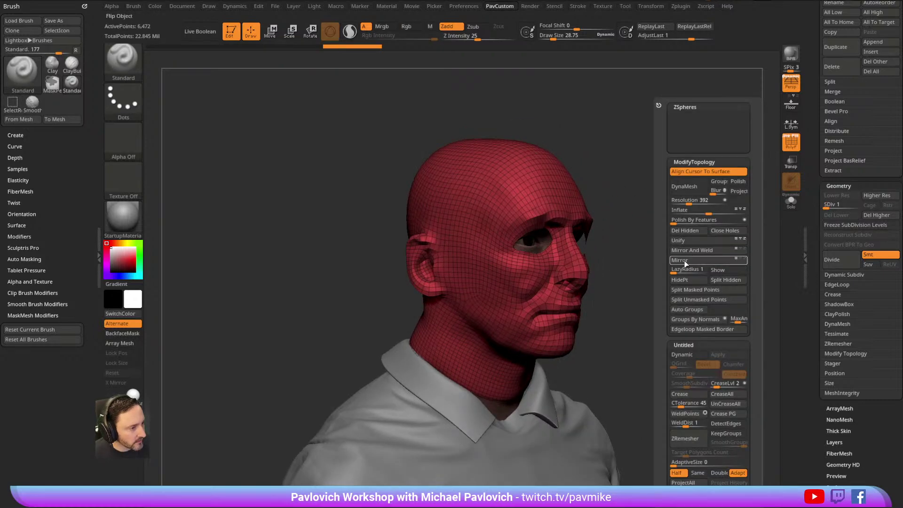
{"action": "left_click", "coordinate": [685, 231]}
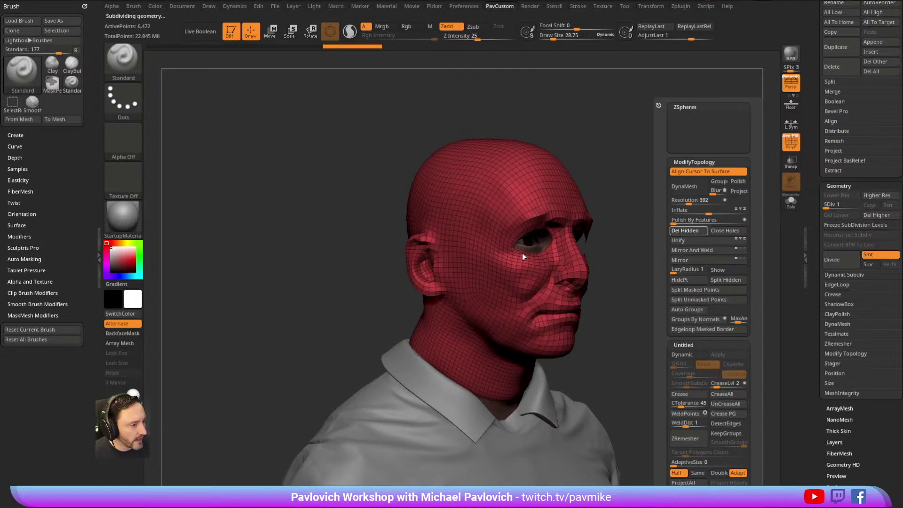
{"action": "left_click_drag", "start_coordinate": [640, 198], "coordinate": [641, 195]}
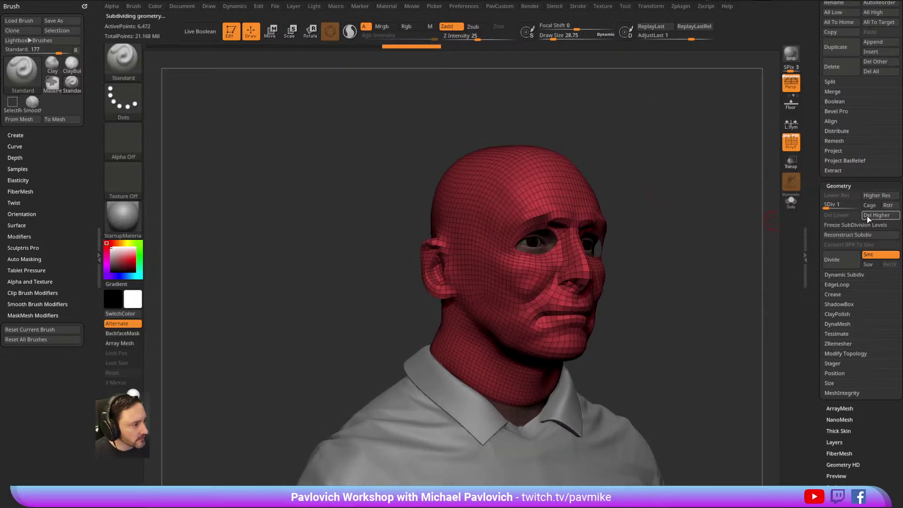
Smooth away the inner detail of the mask's ear with the draw size set to about 31.
{"action": "mouse_move", "coordinate": [699, 210]}
{"action": "left_mouse_down"}
{"action": "mouse_move", "coordinate": [655, 195]}
{"action": "mouse_move", "coordinate": [675, 196]}
{"action": "mouse_move", "coordinate": [649, 203]}
{"action": "mouse_move", "coordinate": [671, 207]}
{"action": "mouse_move", "coordinate": [659, 161]}
{"action": "mouse_move", "coordinate": [667, 161]}
{"action": "left_mouse_up"}
{"action": "key", "text": "space"}
{"action": "key", "text": "s"}
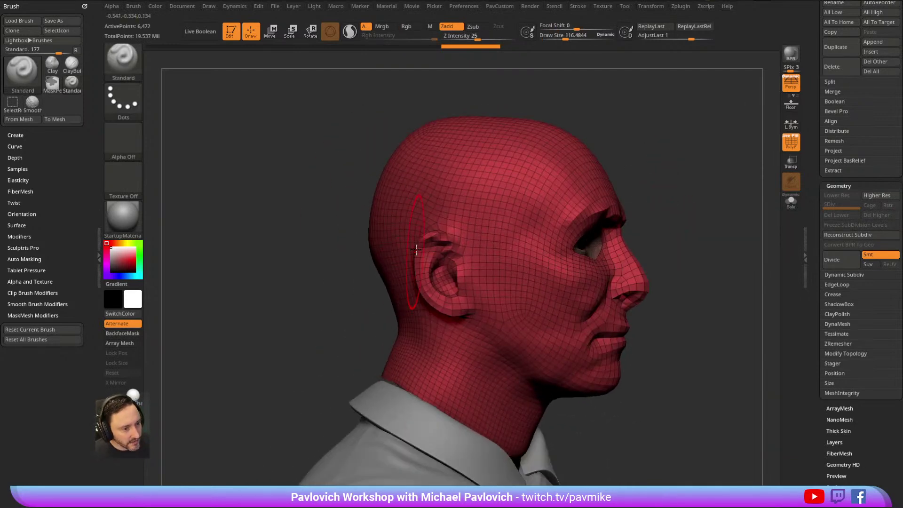
{"action": "key", "text": "s"}
{"action": "key", "text": "space"}
{"action": "left_click_drag", "start_coordinate": [449, 258], "coordinate": [457, 286]}
{"action": "mouse_move", "coordinate": [651, 208]}
{"action": "left_mouse_down"}
{"action": "mouse_move", "coordinate": [681, 203]}
{"action": "mouse_move", "coordinate": [671, 189]}
{"action": "mouse_move", "coordinate": [681, 211]}
{"action": "mouse_move", "coordinate": [687, 191]}
{"action": "left_mouse_up"}
Isolate the head with Solo and outline an area behind the ear with the MaskPen, running down towards the neck.
{"action": "key", "text": "b"}
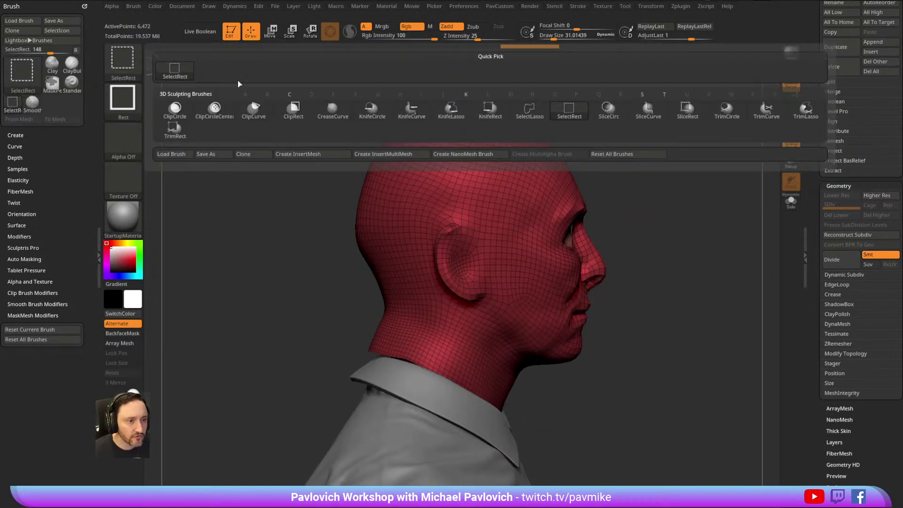
{"action": "left_click", "coordinate": [786, 206]}
{"action": "mouse_move", "coordinate": [460, 331]}
{"action": "left_mouse_down", "text": "ctrl"}
{"action": "mouse_move", "coordinate": [455, 359]}
{"action": "mouse_move", "coordinate": [470, 303]}
{"action": "left_mouse_up", "text": "ctrl"}
{"action": "mouse_move", "coordinate": [619, 208]}
{"action": "left_mouse_down"}
{"action": "mouse_move", "coordinate": [461, 292]}
{"action": "mouse_move", "coordinate": [439, 229]}
{"action": "mouse_move", "coordinate": [447, 198]}
{"action": "left_mouse_up"}
{"action": "mouse_move", "coordinate": [574, 99]}
{"action": "left_mouse_down", "text": "alt"}
{"action": "mouse_move", "coordinate": [565, 155]}
{"action": "mouse_move", "coordinate": [390, 270]}
{"action": "left_mouse_up", "text": "alt"}
{"action": "mouse_move", "coordinate": [555, 197]}
{"action": "left_mouse_down"}
{"action": "mouse_move", "coordinate": [603, 184]}
{"action": "mouse_move", "coordinate": [584, 192]}
{"action": "left_mouse_up"}
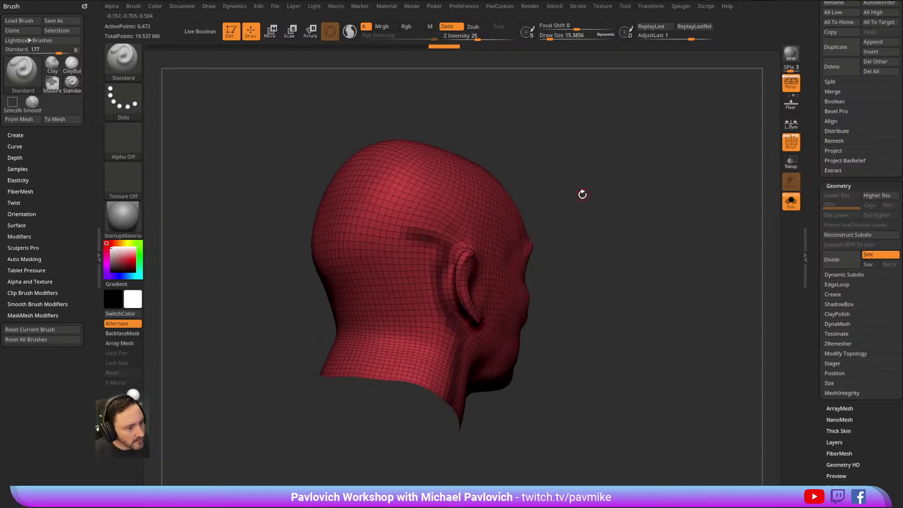
{"action": "mouse_move", "coordinate": [440, 260]}
{"action": "left_mouse_down", "text": "ctrl"}
{"action": "mouse_move", "coordinate": [429, 244]}
{"action": "mouse_move", "coordinate": [422, 294]}
{"action": "left_mouse_up", "text": "ctrl"}
{"action": "key", "text": "ctrl"}
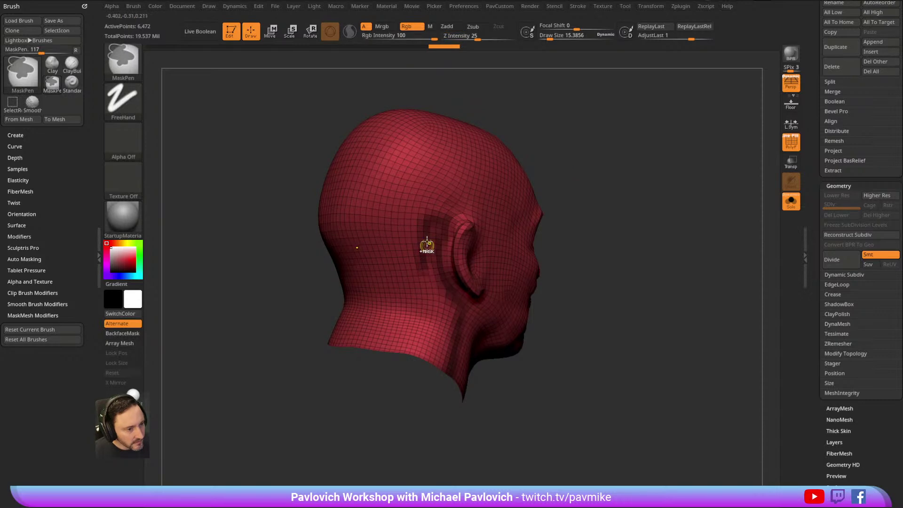
{"action": "left_click_drag", "start_coordinate": [424, 279], "coordinate": [424, 354], "text": "ctrl"}
Extend the mask outline to the neck's lower edge and fill the area behind the ear at draw size 20.5804.
{"action": "left_click_drag", "start_coordinate": [593, 256], "coordinate": [429, 305]}
{"action": "key", "text": "bracketright"}
{"action": "left_click_drag", "start_coordinate": [369, 364], "coordinate": [397, 334]}
{"action": "key", "text": "ctrl"}
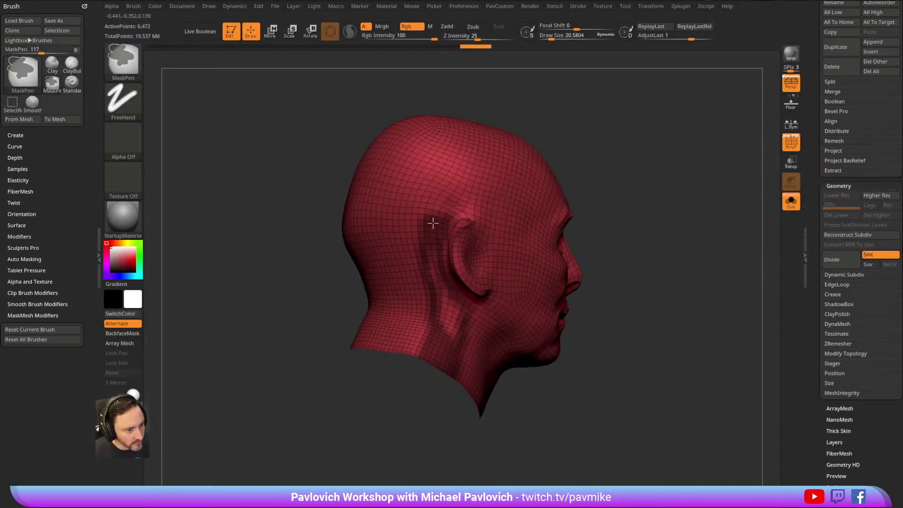
{"action": "left_click_drag", "start_coordinate": [450, 326], "coordinate": [453, 304], "text": "ctrl"}
{"action": "key", "text": "ctrl"}
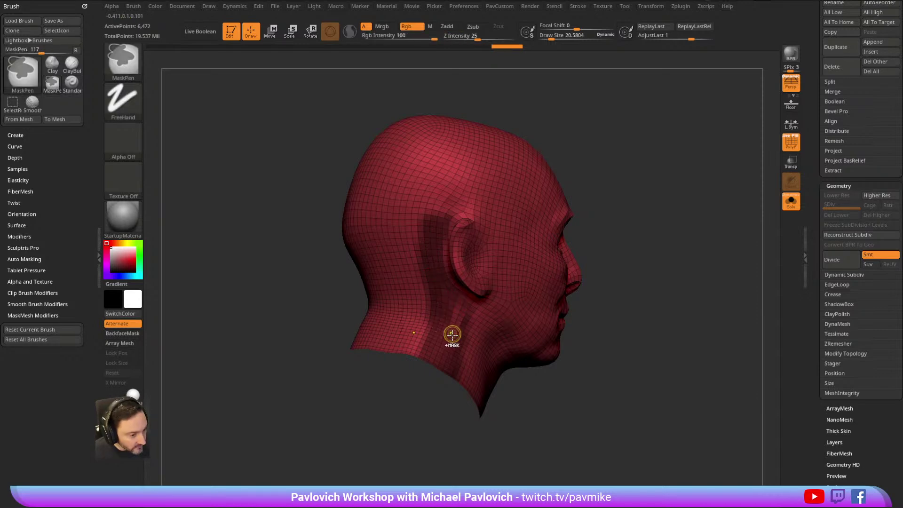
Clean up the upper edge of the mask above and behind the ear.
{"action": "mouse_move", "coordinate": [630, 176]}
{"action": "left_mouse_down", "text": "alt"}
{"action": "mouse_move", "coordinate": [655, 193]}
{"action": "mouse_move", "coordinate": [639, 180]}
{"action": "mouse_move", "coordinate": [617, 186]}
{"action": "left_mouse_up", "text": "alt"}
{"action": "key", "text": "ctrl+alt"}
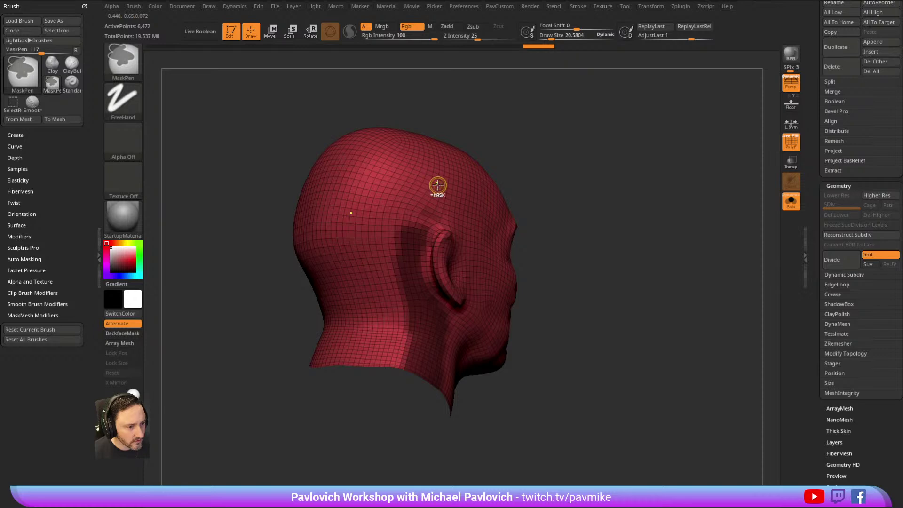
{"action": "right_click_drag", "start_coordinate": [544, 193], "coordinate": [419, 203]}
{"action": "left_click", "coordinate": [428, 191], "text": "ctrl+alt"}
Add an edge loop along the masked border to make the strip behind the ear its own polygroup, and clear the mask.
{"action": "mouse_move", "coordinate": [593, 174]}
{"action": "left_mouse_down"}
{"action": "mouse_move", "coordinate": [614, 174]}
{"action": "mouse_move", "coordinate": [614, 182]}
{"action": "left_mouse_up"}
{"action": "key", "text": "2"}
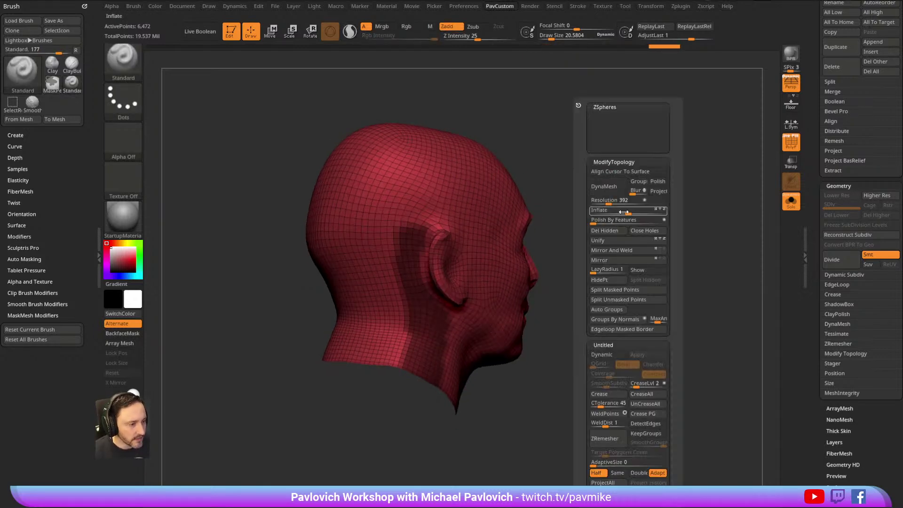
{"action": "left_click", "coordinate": [609, 330]}
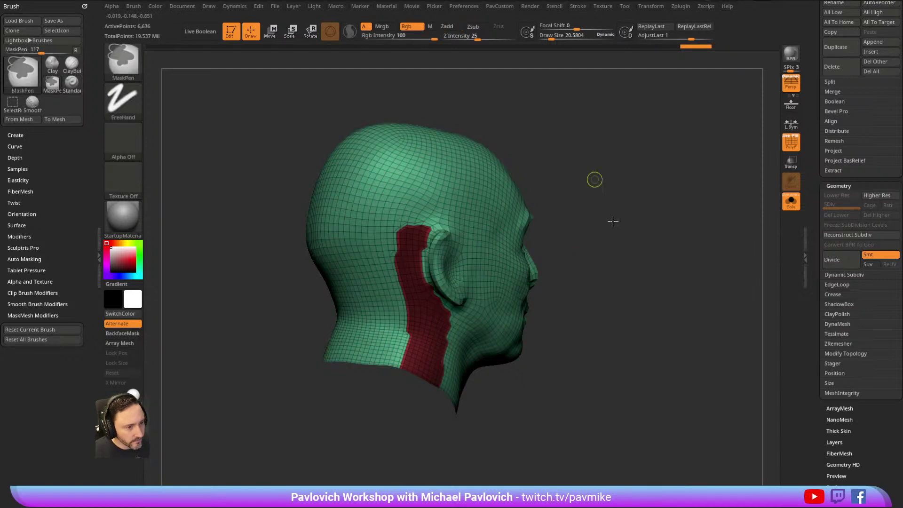
{"action": "left_click_drag", "start_coordinate": [594, 181], "coordinate": [606, 193], "text": "ctrl"}
Hide and delete the strip behind the ear, and turn off Solo and the polyframe display.
{"action": "right_click_drag", "start_coordinate": [594, 188], "coordinate": [518, 226]}
{"action": "left_click", "coordinate": [510, 234], "text": "ctrl+shift"}
{"action": "right_click_drag", "start_coordinate": [696, 193], "coordinate": [660, 197]}
{"action": "key", "text": "2"}
{"action": "left_click", "coordinate": [656, 230]}
{"action": "left_click", "coordinate": [791, 202]}
{"action": "left_click", "coordinate": [791, 142]}
Smooth the lips flat across the mouth from the front with a draw size of about 46.
{"action": "right_click_drag", "start_coordinate": [729, 151], "coordinate": [677, 194], "text": "alt"}
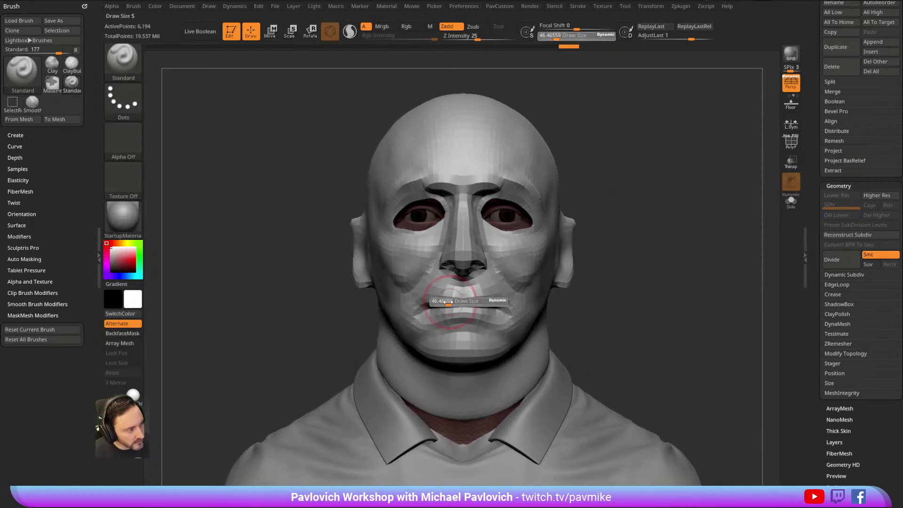
{"action": "mouse_move", "coordinate": [423, 292]}
{"action": "left_mouse_down", "text": "shift"}
{"action": "mouse_move", "coordinate": [477, 323]}
{"action": "mouse_move", "coordinate": [463, 297]}
{"action": "left_mouse_up", "text": "shift"}
{"action": "mouse_move", "coordinate": [606, 253]}
{"action": "right_mouse_down"}
{"action": "mouse_move", "coordinate": [639, 235]}
{"action": "mouse_move", "coordinate": [607, 252]}
{"action": "right_mouse_up"}
{"action": "right_click_drag", "start_coordinate": [476, 293], "coordinate": [638, 241]}
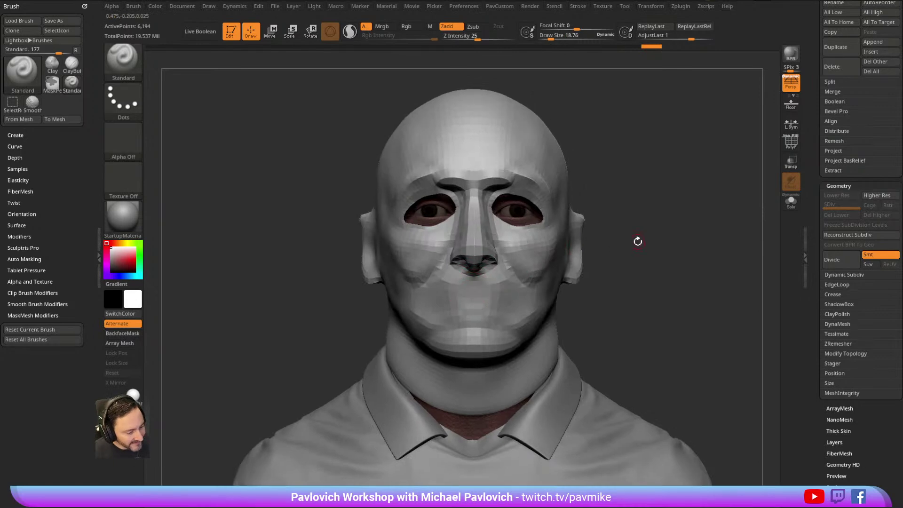
Examine the mouth opening on the Leatherface portrait in the browser and return to the sculpt.
{"action": "left_click_drag", "start_coordinate": [655, 482], "coordinate": [609, 136]}
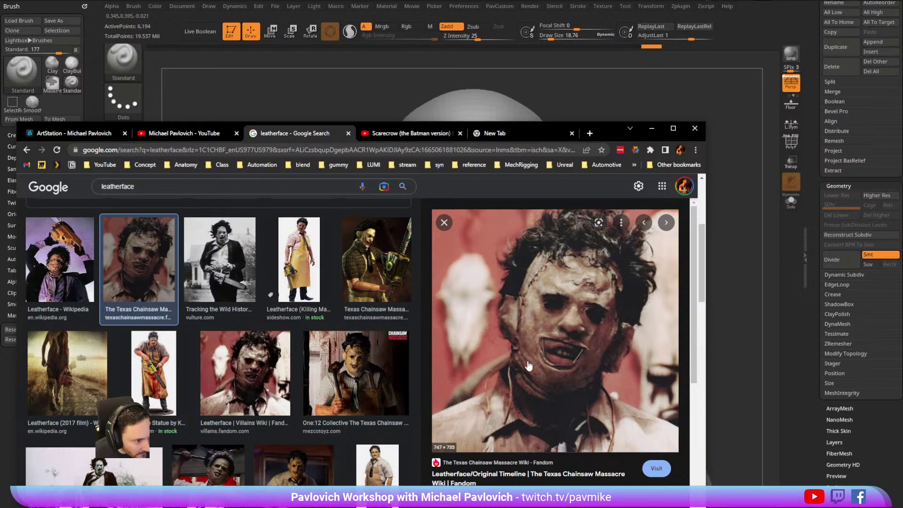
{"action": "left_click_drag", "start_coordinate": [602, 131], "coordinate": [626, 506]}
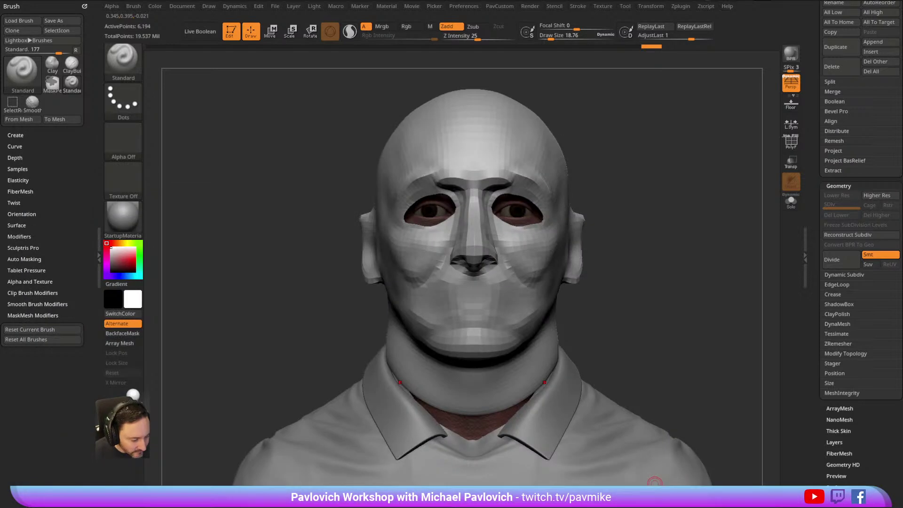
Mask a wide mouth opening between the nose and the chin.
{"action": "key", "text": "shift"}
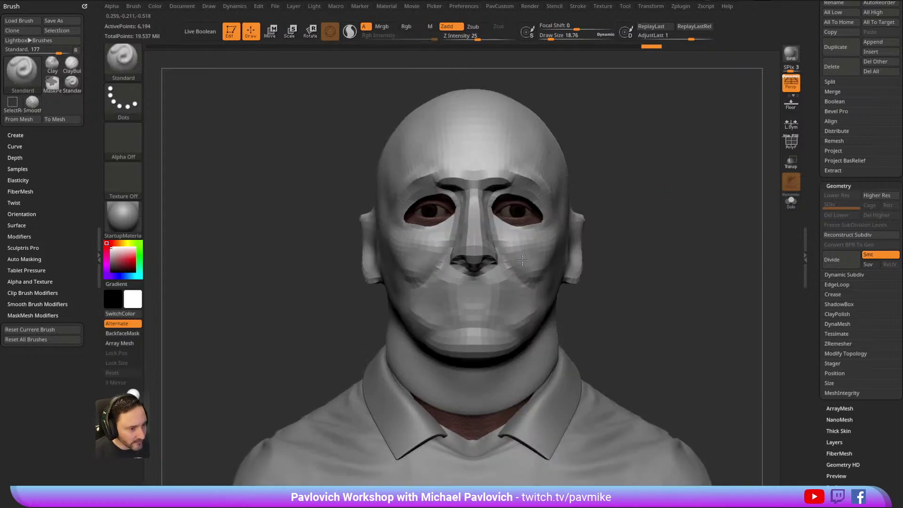
{"action": "right_click_drag", "start_coordinate": [524, 298], "coordinate": [522, 291], "text": "alt"}
{"action": "mouse_move", "coordinate": [452, 277]}
{"action": "left_mouse_down", "text": "ctrl"}
{"action": "mouse_move", "coordinate": [438, 282]}
{"action": "mouse_move", "coordinate": [458, 308]}
{"action": "mouse_move", "coordinate": [486, 284]}
{"action": "mouse_move", "coordinate": [442, 284]}
{"action": "mouse_move", "coordinate": [517, 285]}
{"action": "mouse_move", "coordinate": [442, 292]}
{"action": "mouse_move", "coordinate": [465, 301]}
{"action": "left_mouse_up", "text": "ctrl"}
Turn the masked mouth area into its own polygroup, then hide and delete it to open the mouth.
{"action": "key", "text": "2"}
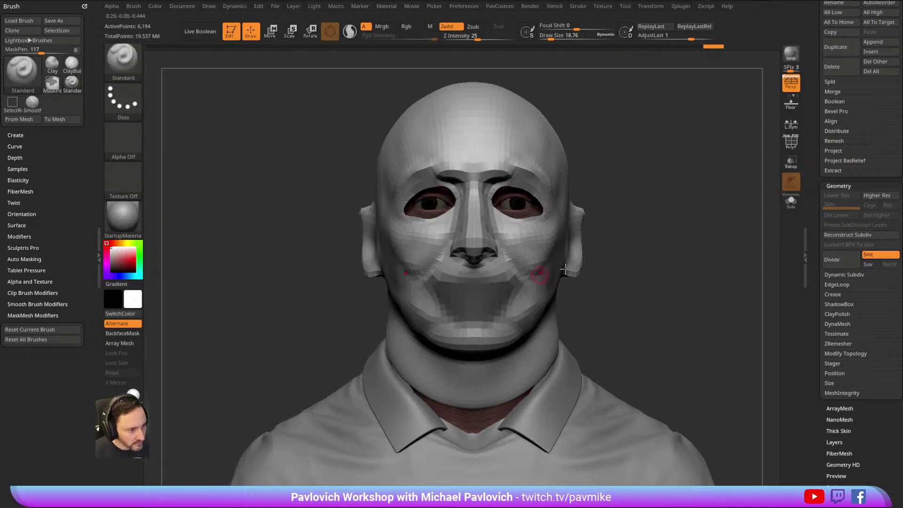
{"action": "left_click", "coordinate": [641, 308]}
{"action": "key", "text": "shift+f"}
{"action": "left_click", "coordinate": [561, 237], "text": "ctrl+shift"}
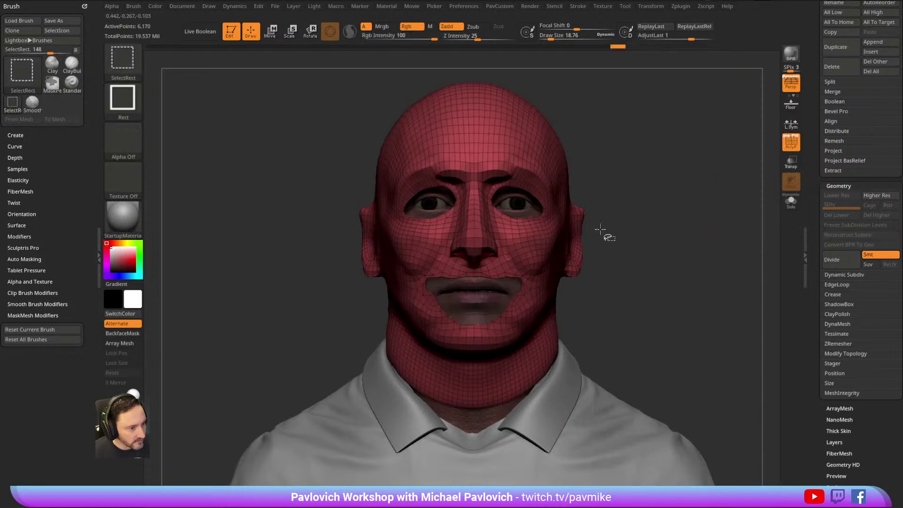
{"action": "key", "text": "space"}
Examine the mask's mouth and eye openings from the front, three-quarter and side views with the Move brush active.
{"action": "left_click_drag", "start_coordinate": [645, 205], "coordinate": [653, 186]}
{"action": "key", "text": "ctrl+z"}
{"action": "key", "text": "ctrl+shift+z"}
{"action": "mouse_move", "coordinate": [620, 217]}
{"action": "left_mouse_down"}
{"action": "mouse_move", "coordinate": [610, 210]}
{"action": "mouse_move", "coordinate": [492, 234]}
{"action": "left_mouse_up"}
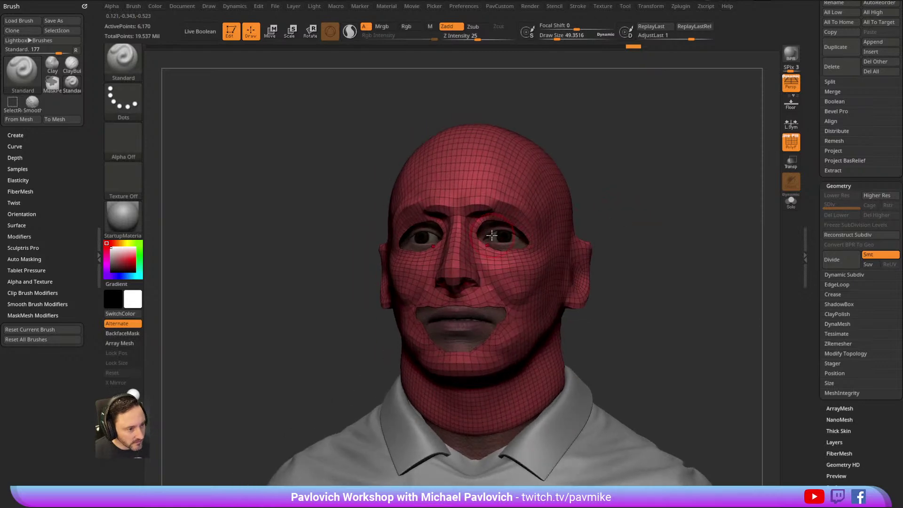
{"action": "key", "text": "b"}
{"action": "key", "text": "m"}
{"action": "key", "text": "v"}
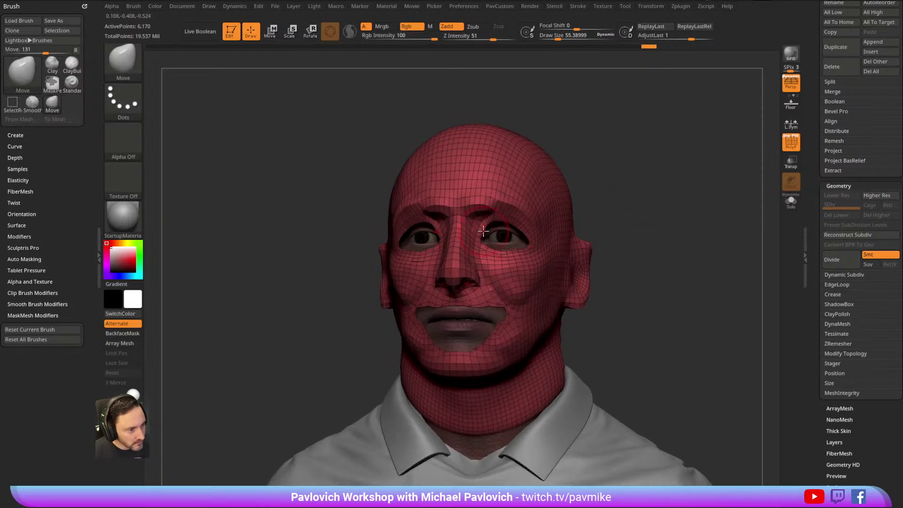
{"action": "left_click_drag", "start_coordinate": [611, 206], "coordinate": [523, 245]}
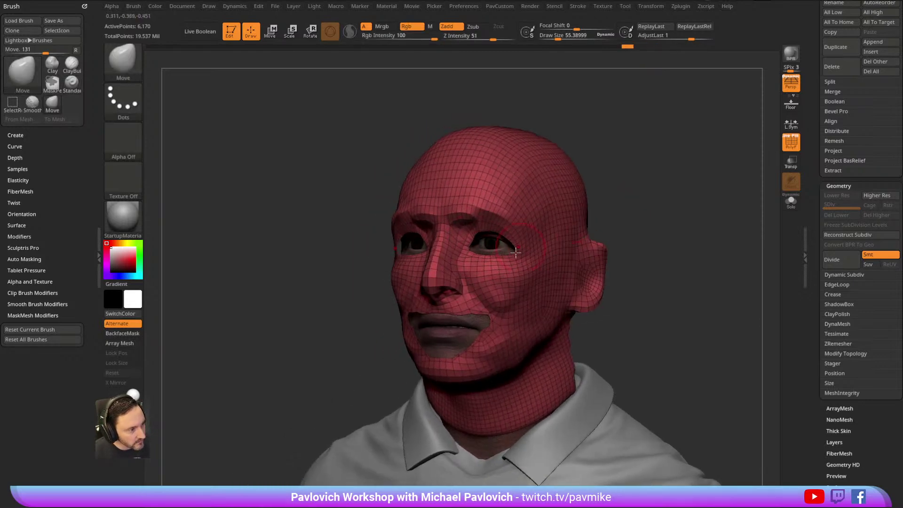
{"action": "left_click_drag", "start_coordinate": [597, 194], "coordinate": [492, 251]}
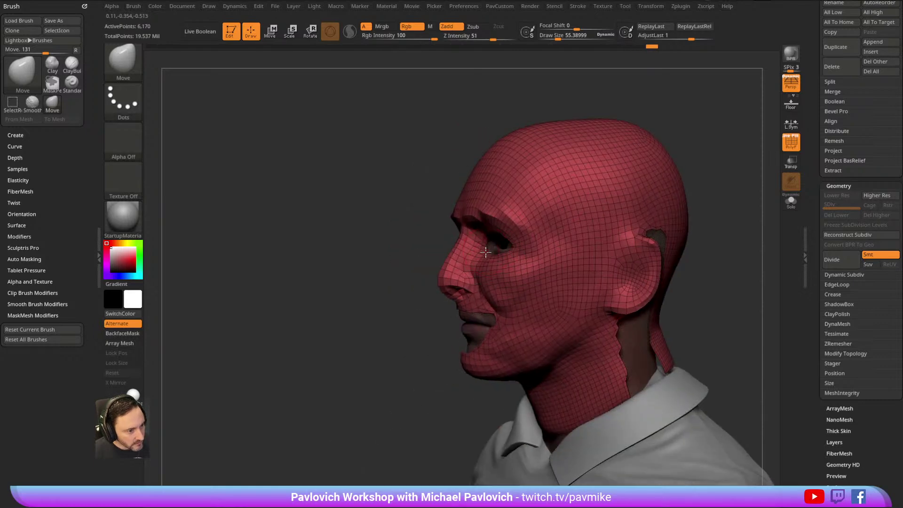
{"action": "left_click_drag", "start_coordinate": [301, 278], "coordinate": [439, 319]}
{"action": "left_click_drag", "start_coordinate": [611, 251], "coordinate": [587, 240], "text": "shift"}
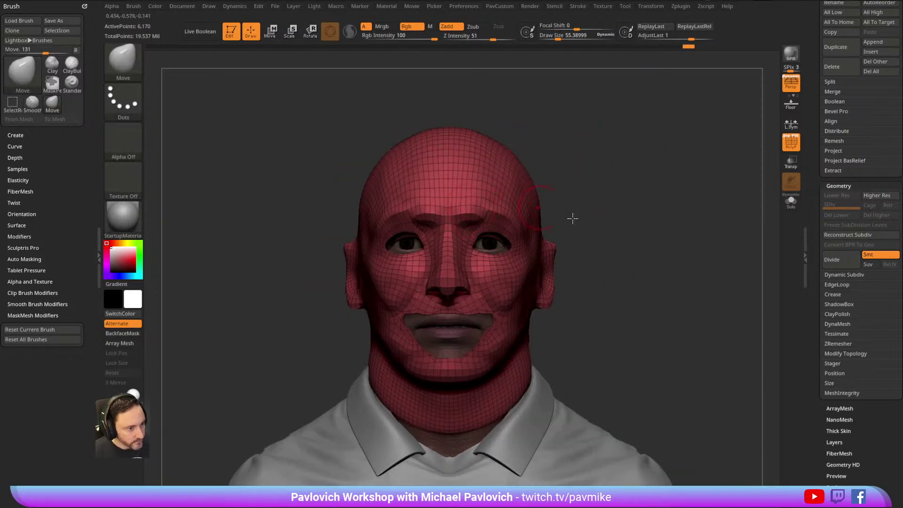
Try remeshing the mask with ZRemesher, inspect the back of the head and undo the remesh.
{"action": "key", "text": "3"}
{"action": "left_click", "coordinate": [633, 438]}
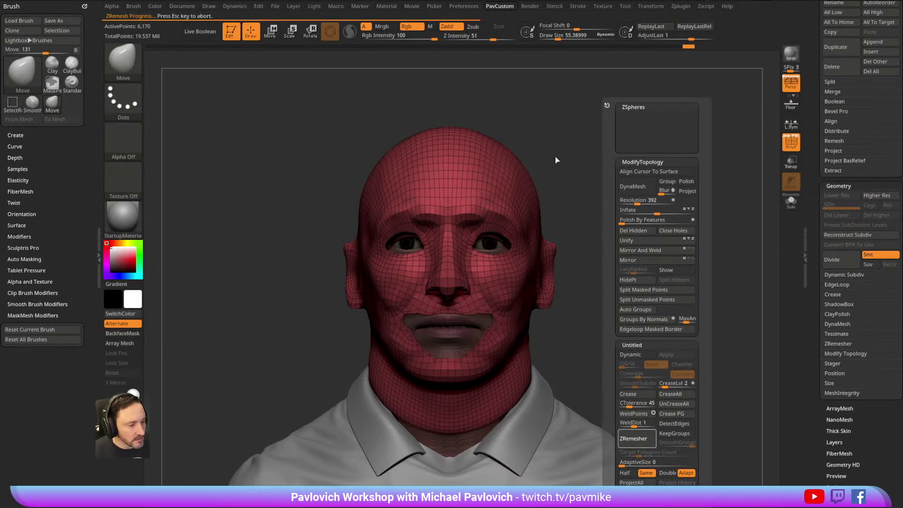
{"action": "left_click_drag", "start_coordinate": [553, 161], "coordinate": [679, 172]}
{"action": "left_click_drag", "start_coordinate": [614, 293], "coordinate": [486, 214]}
{"action": "key", "text": "ctrl+z"}
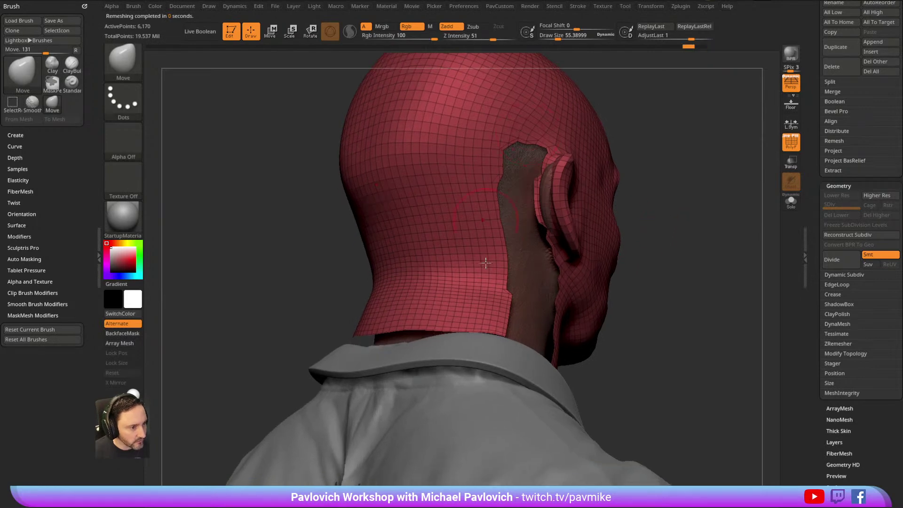
Mask the mask's open edges by features, using only Border with Groups and Crease turned off.
{"action": "left_click_drag", "start_coordinate": [676, 282], "coordinate": [683, 269]}
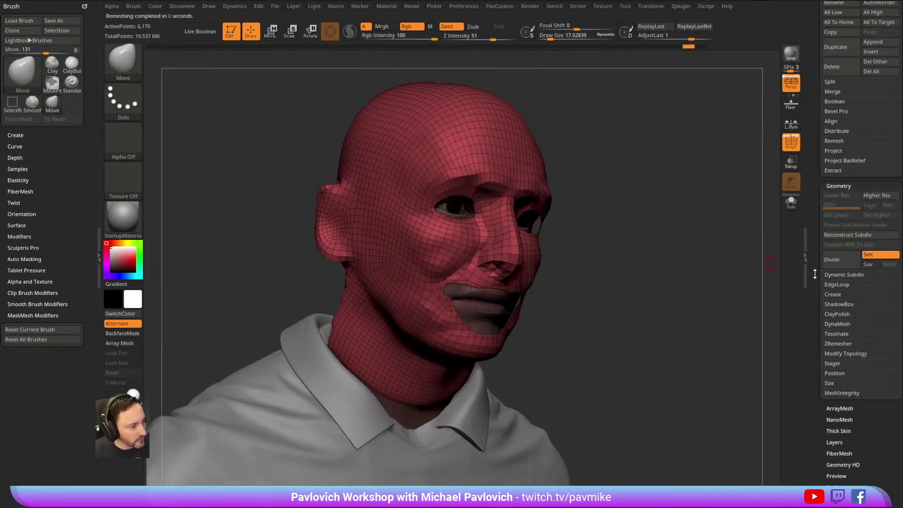
{"action": "scroll", "coordinate": [816, 268], "scroll_direction": "down", "scroll_amount": 8}
{"action": "key", "text": "shift"}
{"action": "left_click", "coordinate": [839, 147]}
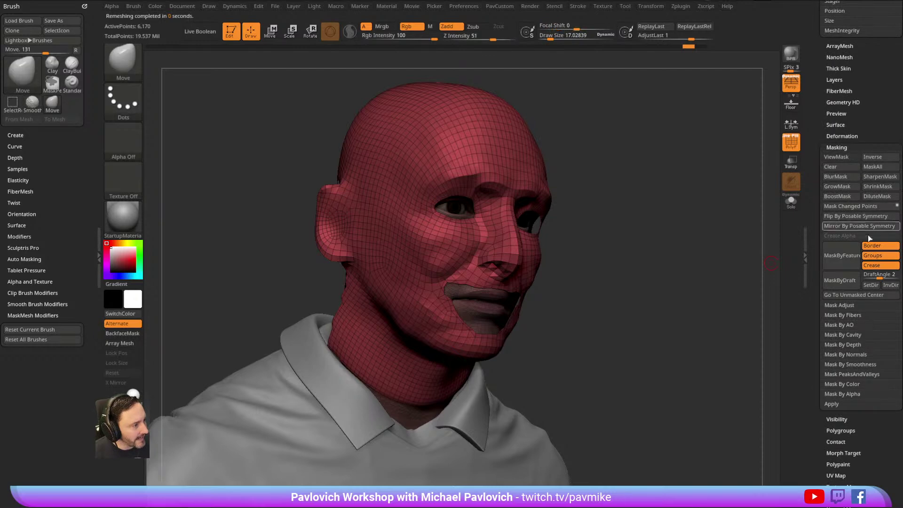
{"action": "left_click", "coordinate": [874, 255]}
{"action": "left_click", "coordinate": [841, 255]}
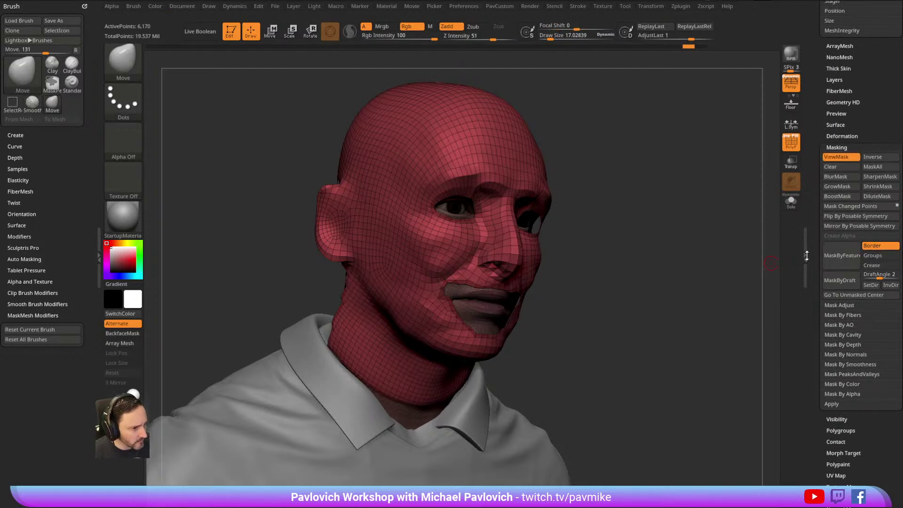
Invert the mask so only the open borders are editable, polish them by features and clear the mask.
{"action": "left_click", "coordinate": [649, 208], "text": "ctrl"}
{"action": "key", "text": "grave"}
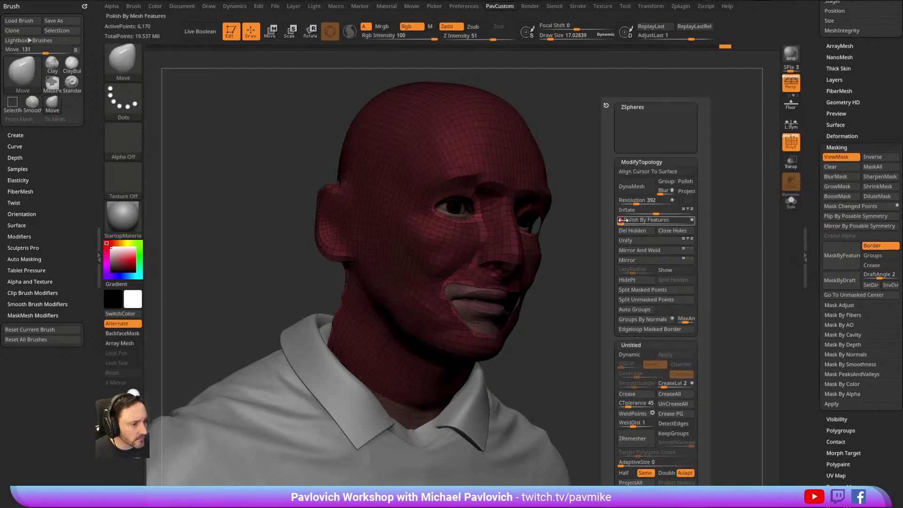
{"action": "key", "text": "ctrl+h"}
{"action": "left_click_drag", "start_coordinate": [649, 236], "coordinate": [645, 228], "text": "shift"}
Turn off perspective and remesh the Leatherface mask with ZRemesher at the Same density.
{"action": "key", "text": "grave"}
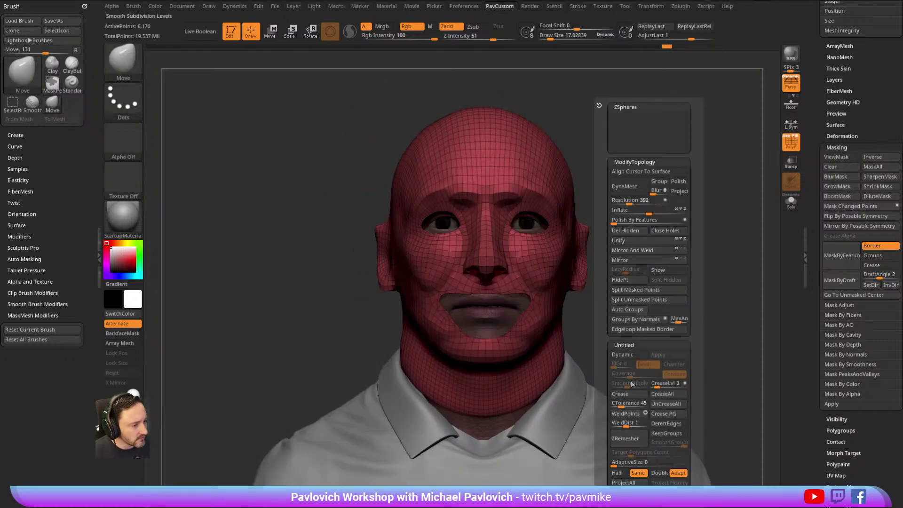
{"action": "left_click", "coordinate": [791, 84]}
{"action": "key", "text": "grave"}
{"action": "left_click", "coordinate": [639, 440]}
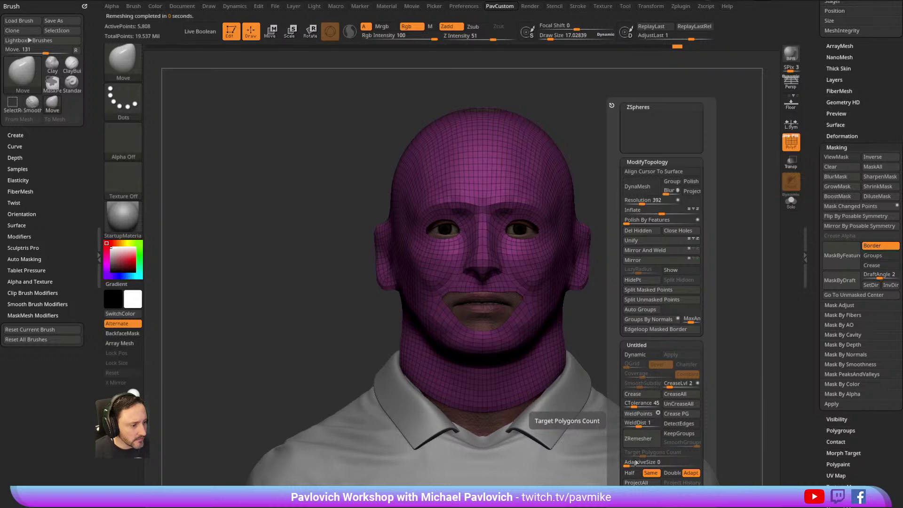
Try remeshing the mask with ZRemesher set to Half and undo that remesh.
{"action": "left_click", "coordinate": [630, 473]}
{"action": "left_click", "coordinate": [645, 442]}
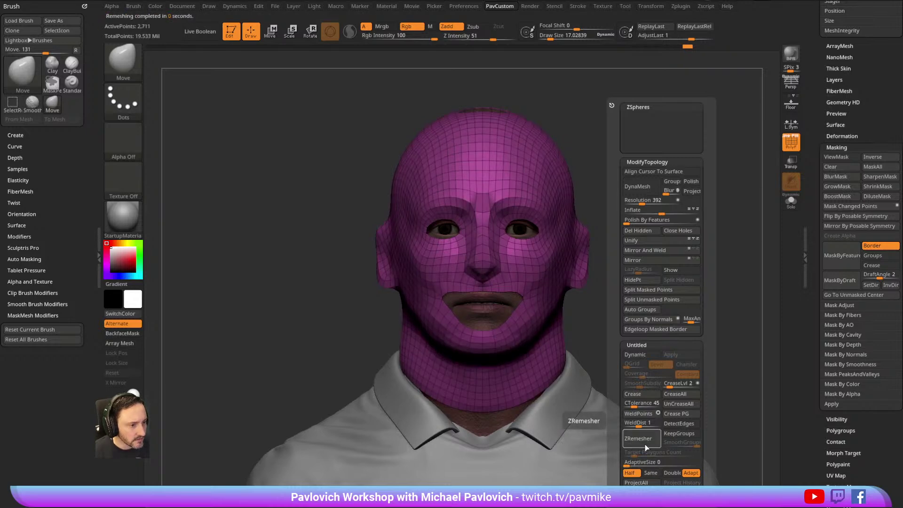
{"action": "left_click_drag", "start_coordinate": [653, 181], "coordinate": [748, 207]}
{"action": "left_click_drag", "start_coordinate": [820, 122], "coordinate": [820, 435]}
{"action": "left_click_drag", "start_coordinate": [726, 234], "coordinate": [707, 219], "text": "shift"}
{"action": "key", "text": "ctrl+z"}
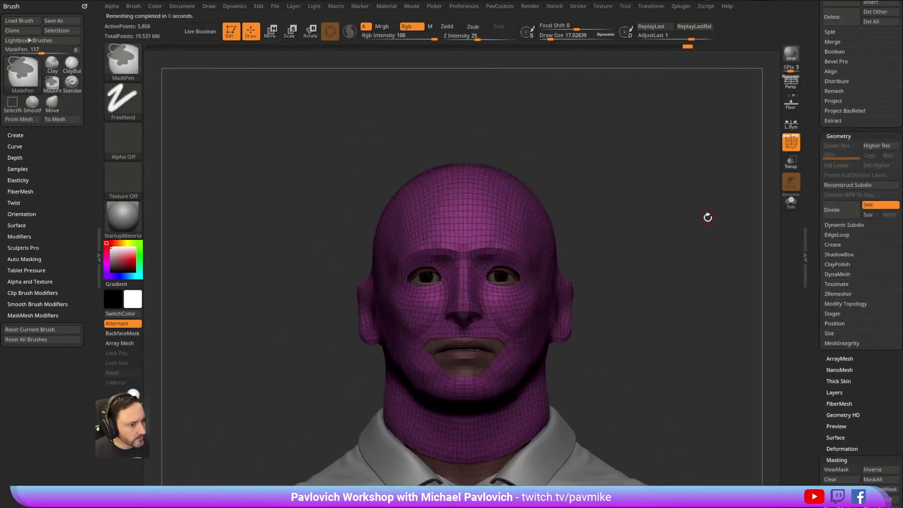
Remesh the mask with ZRemesher at Half density from the geometry settings.
{"action": "left_click", "coordinate": [827, 296]}
{"action": "left_click_drag", "start_coordinate": [816, 329], "coordinate": [818, 255]}
{"action": "left_click", "coordinate": [839, 237]}
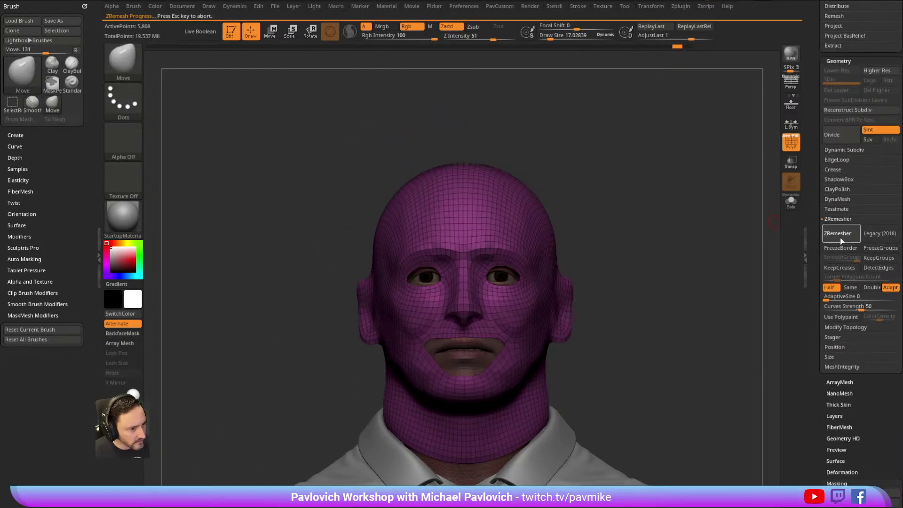
{"action": "mouse_move", "coordinate": [583, 202]}
{"action": "left_mouse_down"}
{"action": "mouse_move", "coordinate": [619, 177]}
{"action": "mouse_move", "coordinate": [474, 304]}
{"action": "mouse_move", "coordinate": [615, 256]}
{"action": "mouse_move", "coordinate": [671, 224]}
{"action": "mouse_move", "coordinate": [673, 236]}
{"action": "mouse_move", "coordinate": [651, 256]}
{"action": "mouse_move", "coordinate": [724, 145]}
{"action": "mouse_move", "coordinate": [626, 161]}
{"action": "mouse_move", "coordinate": [613, 176]}
{"action": "mouse_move", "coordinate": [679, 161]}
{"action": "mouse_move", "coordinate": [690, 170]}
{"action": "mouse_move", "coordinate": [671, 177]}
{"action": "mouse_move", "coordinate": [701, 198]}
{"action": "mouse_move", "coordinate": [669, 228]}
{"action": "mouse_move", "coordinate": [706, 226]}
{"action": "left_mouse_up"}
{"action": "left_click_drag", "start_coordinate": [661, 259], "coordinate": [715, 197]}
Set the draw size to about 24 and isolate the mask from the other subtools.
{"action": "key", "text": "s"}
{"action": "left_click_drag", "start_coordinate": [427, 278], "coordinate": [419, 280]}
{"action": "left_click_drag", "start_coordinate": [661, 186], "coordinate": [774, 202]}
{"action": "left_click", "coordinate": [791, 201]}
{"action": "mouse_move", "coordinate": [710, 202]}
{"action": "left_mouse_down"}
{"action": "mouse_move", "coordinate": [744, 204]}
{"action": "mouse_move", "coordinate": [733, 207]}
{"action": "left_mouse_up"}
Extrude the whole mask slightly with ZModeler, using the polygon Extrude action with the Polygroup All target, to give it thickness.
{"action": "key", "text": "b"}
{"action": "key", "text": "z"}
{"action": "key", "text": "m"}
{"action": "key", "text": "space"}
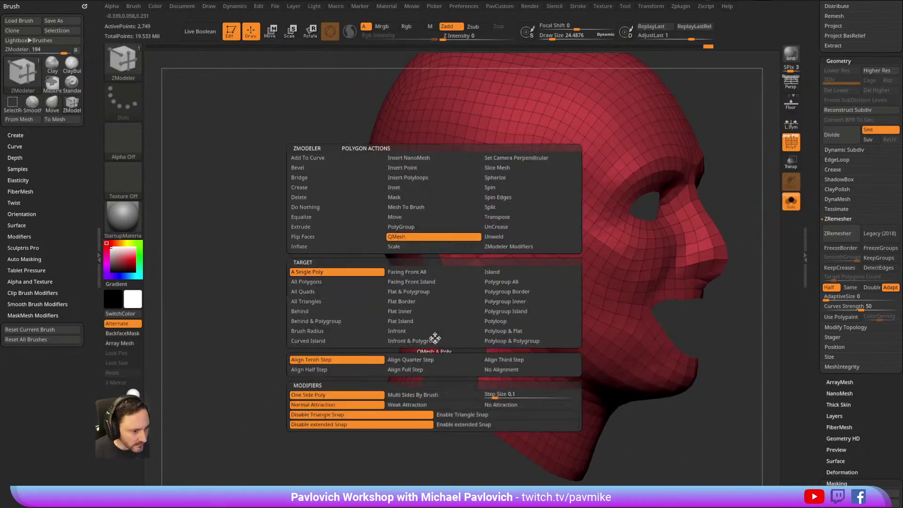
{"action": "left_click", "coordinate": [336, 227]}
{"action": "left_click", "coordinate": [502, 282]}
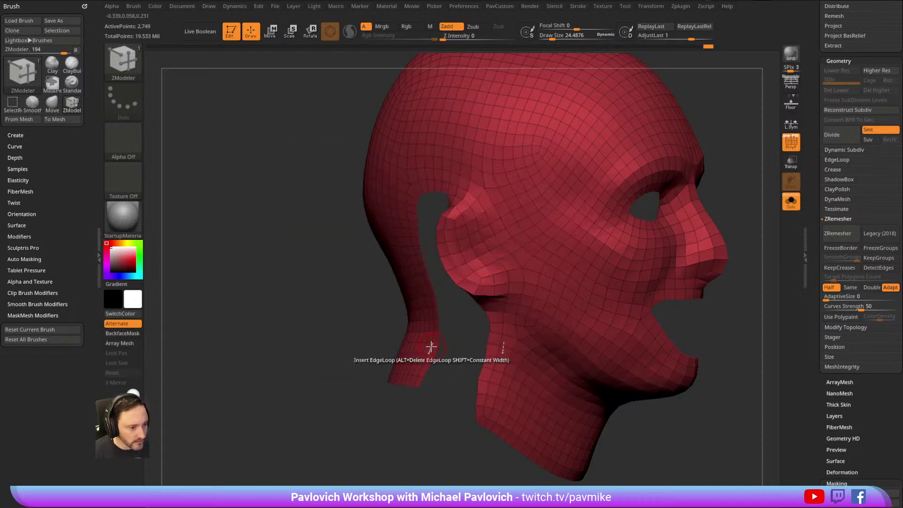
{"action": "left_click_drag", "start_coordinate": [433, 338], "coordinate": [440, 338]}
{"action": "left_click_drag", "start_coordinate": [745, 148], "coordinate": [695, 152], "text": "alt"}
Flip the surface normals of the thickened mask and check its edges around the ear and face.
{"action": "key", "text": "3"}
{"action": "left_click_drag", "start_coordinate": [816, 283], "coordinate": [827, 52]}
{"action": "left_click", "coordinate": [840, 223]}
{"action": "left_click", "coordinate": [867, 251]}
{"action": "left_click_drag", "start_coordinate": [635, 202], "coordinate": [691, 230]}
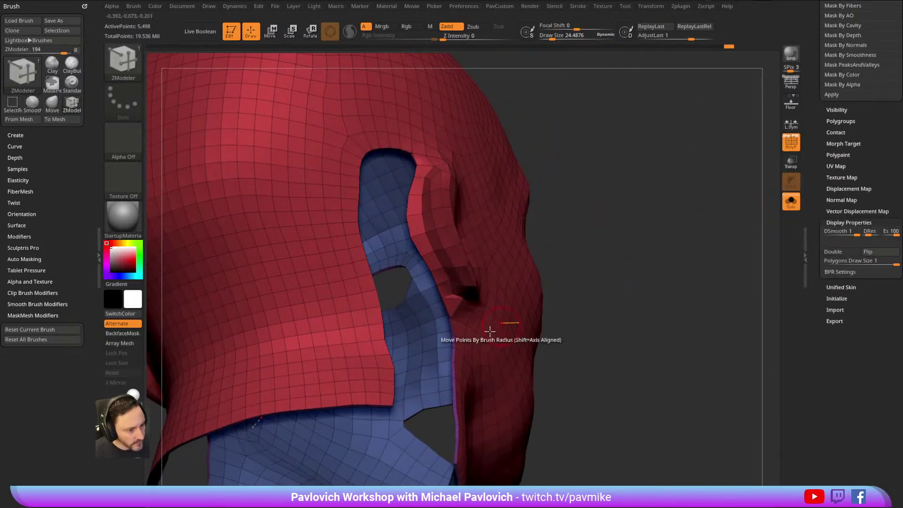
{"action": "left_click_drag", "start_coordinate": [583, 263], "coordinate": [687, 238], "text": "alt"}
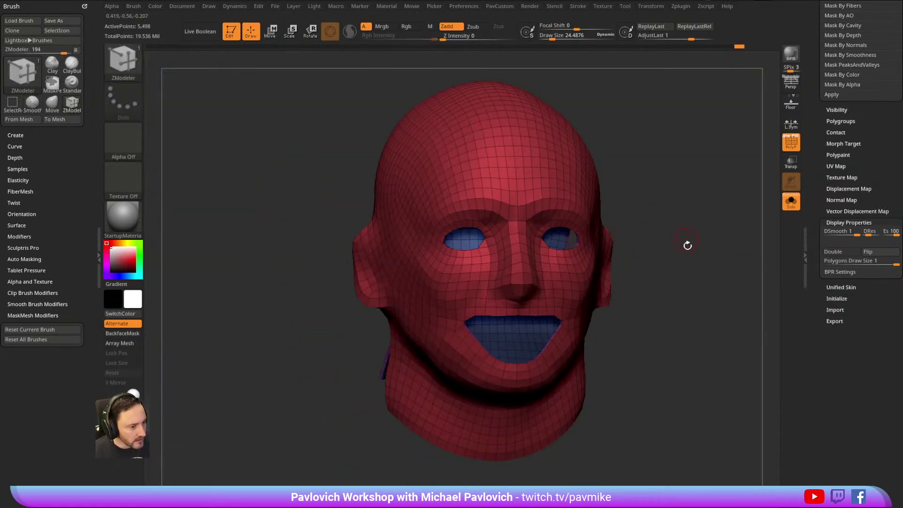
Set the mask's crease level to 1 and enable dynamic subdivision with SmoothSubdiv at 1.
{"action": "key", "text": "2"}
{"action": "left_click", "coordinate": [704, 395]}
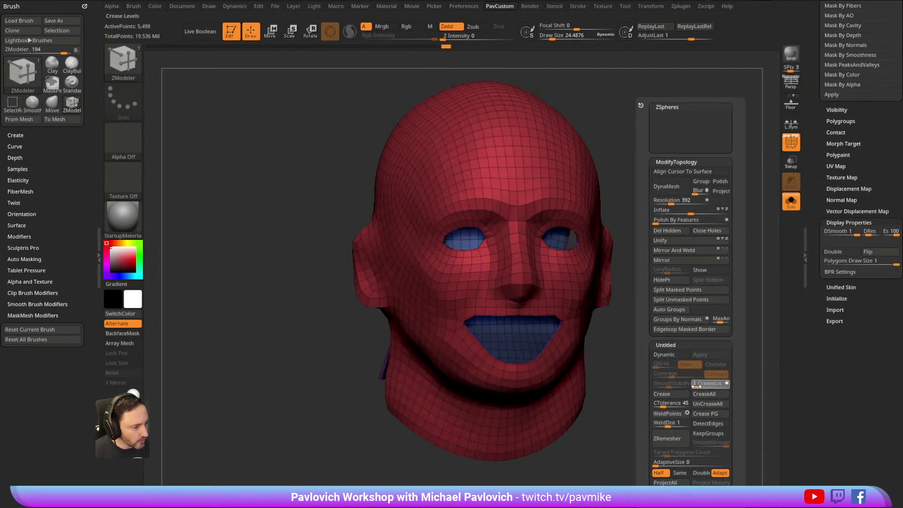
{"action": "left_click", "coordinate": [669, 356]}
{"action": "left_click", "coordinate": [660, 385]}
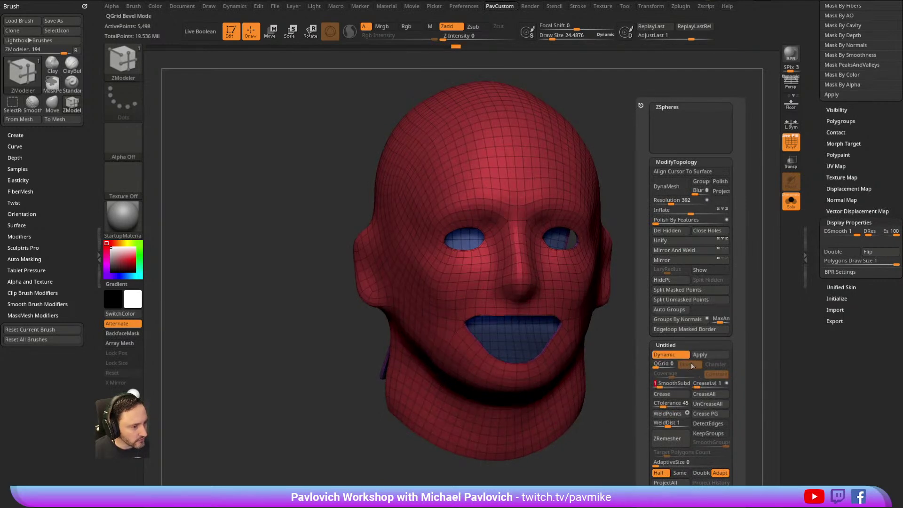
Show the other subtools again and turn off the polyframe to view the mask on the bust.
{"action": "left_click", "coordinate": [790, 200]}
{"action": "key", "text": "shift+f"}
{"action": "left_click_drag", "start_coordinate": [703, 208], "coordinate": [498, 206], "text": "shift"}
{"action": "left_click_drag", "start_coordinate": [693, 207], "coordinate": [686, 127]}
Switch to the Standard brush and adjust its draw size.
{"action": "key", "text": "b"}
{"action": "key", "text": "s"}
{"action": "key", "text": "t"}
{"action": "key", "text": "s"}
{"action": "left_click_drag", "start_coordinate": [544, 262], "coordinate": [523, 262]}
{"action": "left_click_drag", "start_coordinate": [667, 165], "coordinate": [672, 188], "text": "alt"}
{"action": "left_click_drag", "start_coordinate": [645, 154], "coordinate": [650, 162], "text": "alt"}
{"action": "key", "text": "s"}
{"action": "left_click_drag", "start_coordinate": [512, 239], "coordinate": [520, 239]}
{"action": "mouse_move", "coordinate": [655, 153]}
{"action": "left_mouse_down", "text": "alt"}
{"action": "mouse_move", "coordinate": [683, 169]}
{"action": "mouse_move", "coordinate": [660, 177]}
{"action": "mouse_move", "coordinate": [685, 176]}
{"action": "mouse_move", "coordinate": [671, 176]}
{"action": "left_mouse_up", "text": "alt"}
Select the head beneath the mask and turn off its texture.
{"action": "left_click", "coordinate": [538, 331], "text": "alt"}
{"action": "left_click", "coordinate": [842, 178], "text": "shift"}
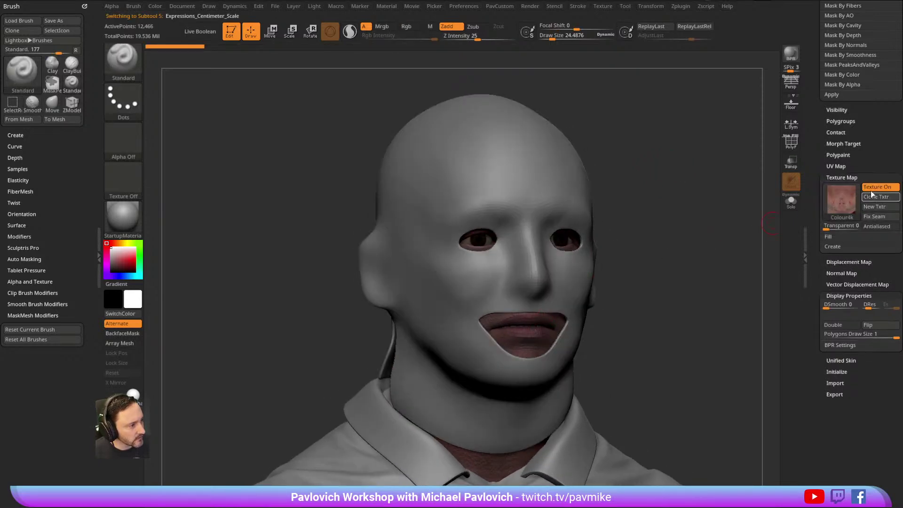
{"action": "left_click", "coordinate": [871, 188]}
{"action": "left_click", "coordinate": [842, 178]}
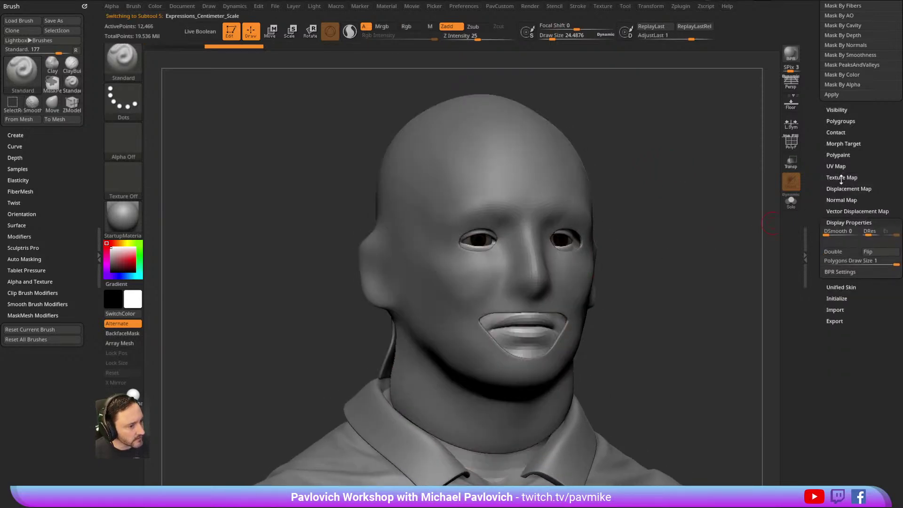
{"action": "left_click", "coordinate": [837, 224]}
{"action": "mouse_move", "coordinate": [726, 235]}
{"action": "left_mouse_down", "text": "shift"}
{"action": "mouse_move", "coordinate": [705, 234]}
{"action": "mouse_move", "coordinate": [723, 221]}
{"action": "mouse_move", "coordinate": [711, 199]}
{"action": "mouse_move", "coordinate": [722, 201]}
{"action": "left_mouse_up", "text": "shift"}
Find the head's expression layers and set the Snarl layer's intensity to 0.43478.
{"action": "left_click_drag", "start_coordinate": [818, 178], "coordinate": [810, 286]}
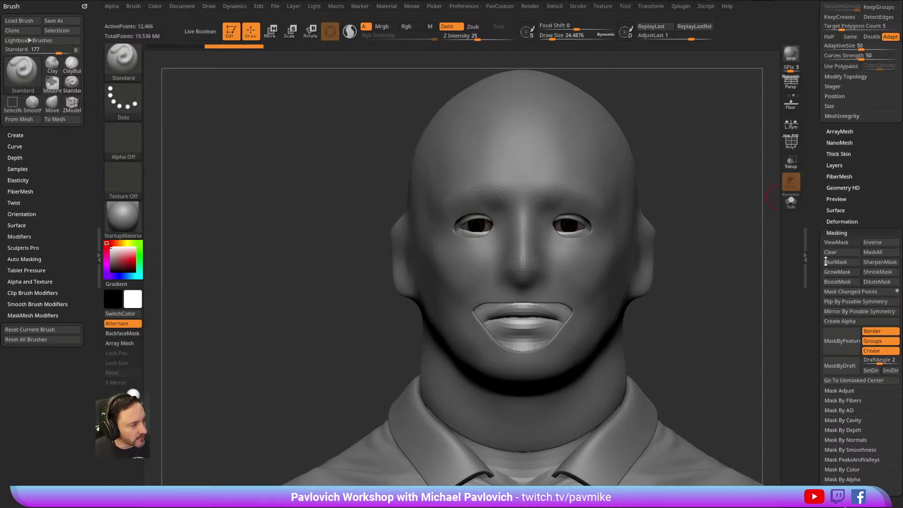
{"action": "left_click", "coordinate": [835, 233]}
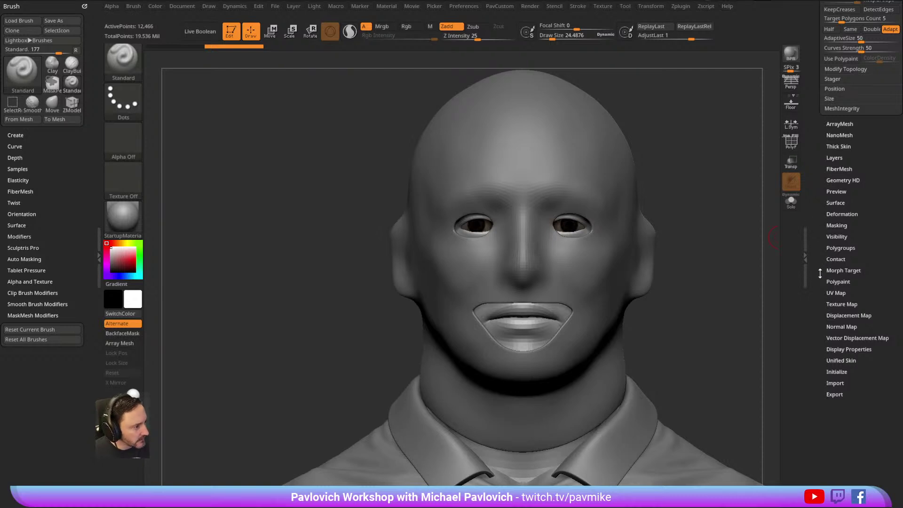
{"action": "left_click_drag", "start_coordinate": [820, 274], "coordinate": [832, 286]}
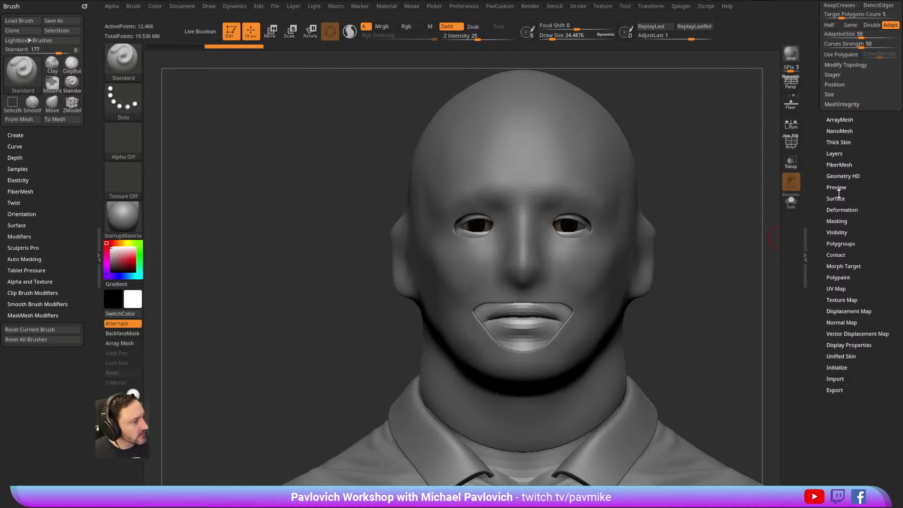
{"action": "key", "text": "shift"}
{"action": "left_click", "coordinate": [836, 153]}
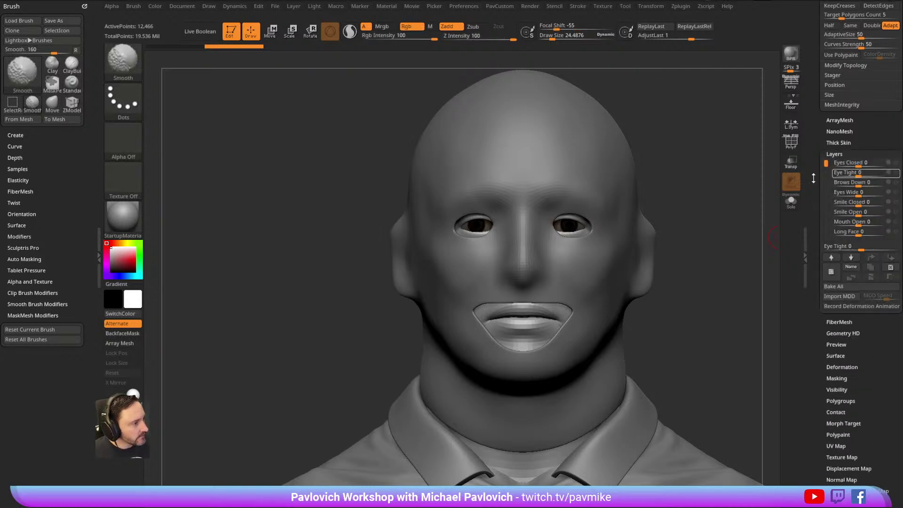
{"action": "left_click_drag", "start_coordinate": [826, 164], "coordinate": [826, 195]}
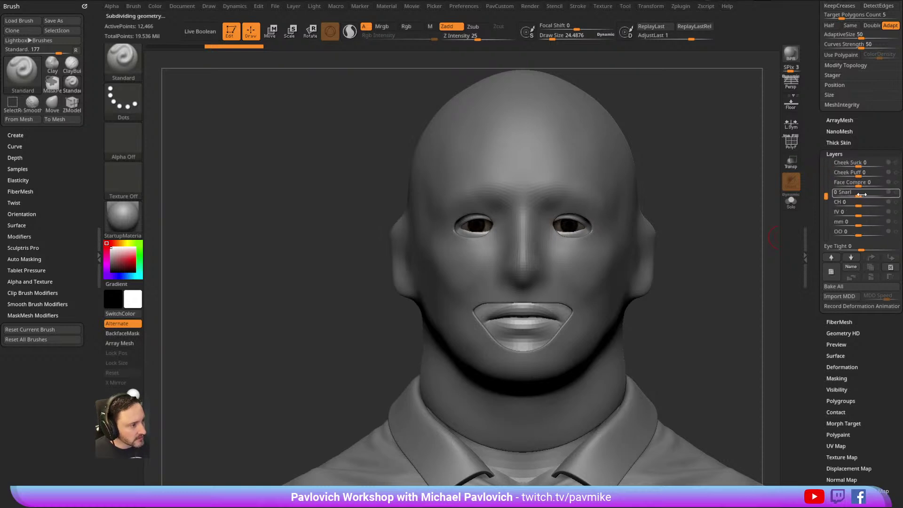
{"action": "left_click_drag", "start_coordinate": [865, 196], "coordinate": [870, 194]}
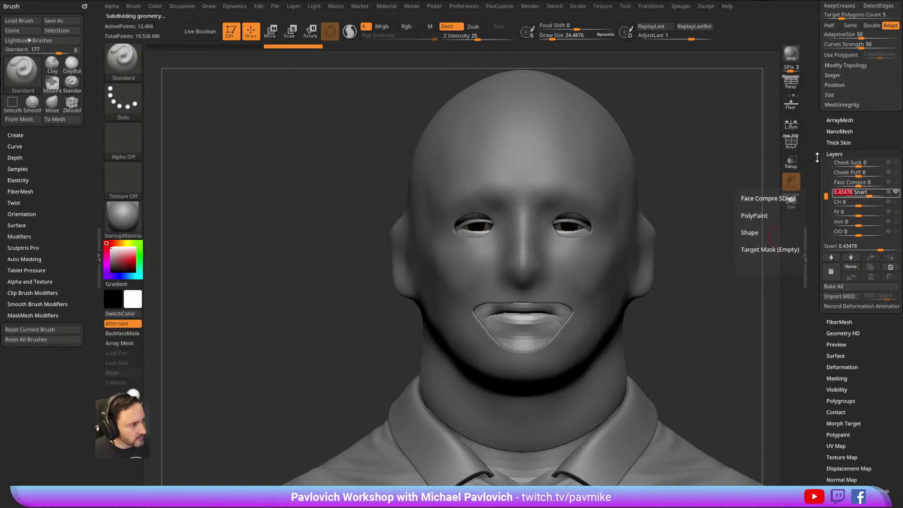
Raise the head to subdivision level 6 and isolate it from the other subtools.
{"action": "scroll", "coordinate": [852, 146], "scroll_direction": "up", "scroll_amount": 6}
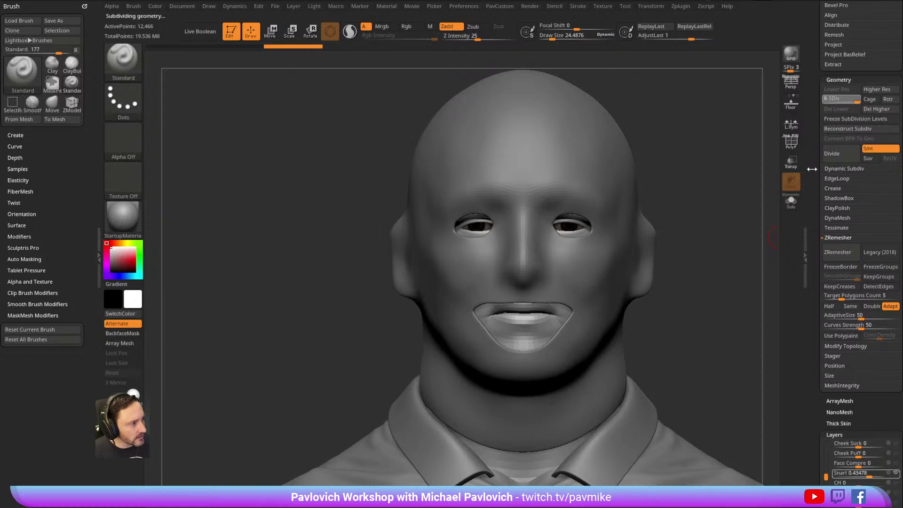
{"action": "scroll", "coordinate": [828, 207], "scroll_direction": "down", "scroll_amount": 5}
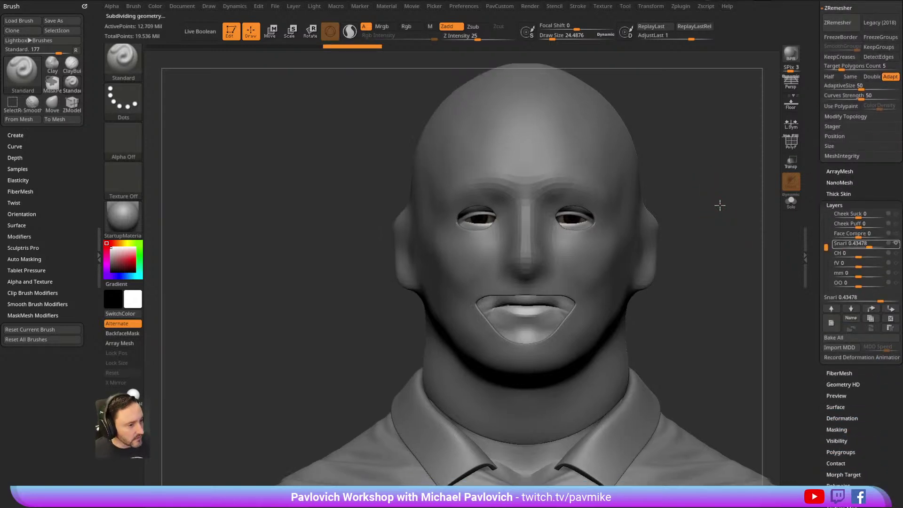
{"action": "left_click", "coordinate": [792, 202]}
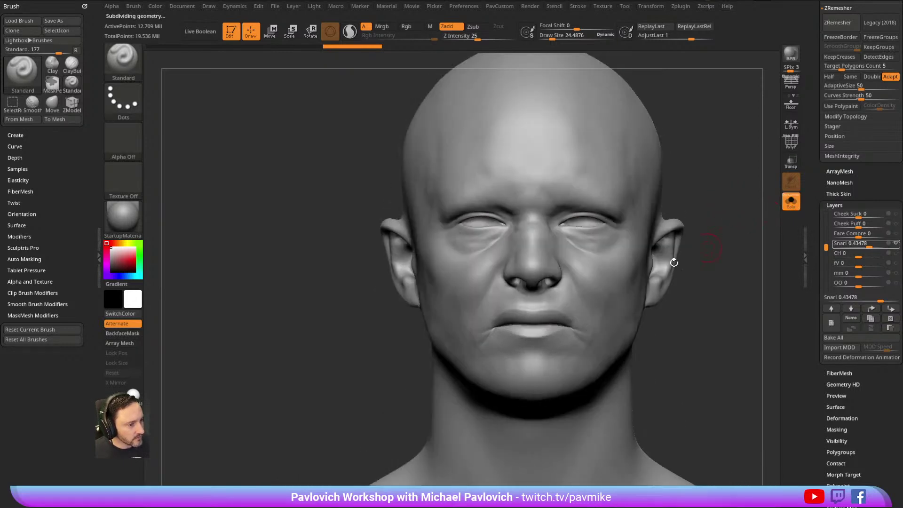
Switch to the Move brush and enable Topological auto masking with a range of 1.5.
{"action": "key", "text": "b"}
{"action": "key", "text": "m"}
{"action": "key", "text": "v"}
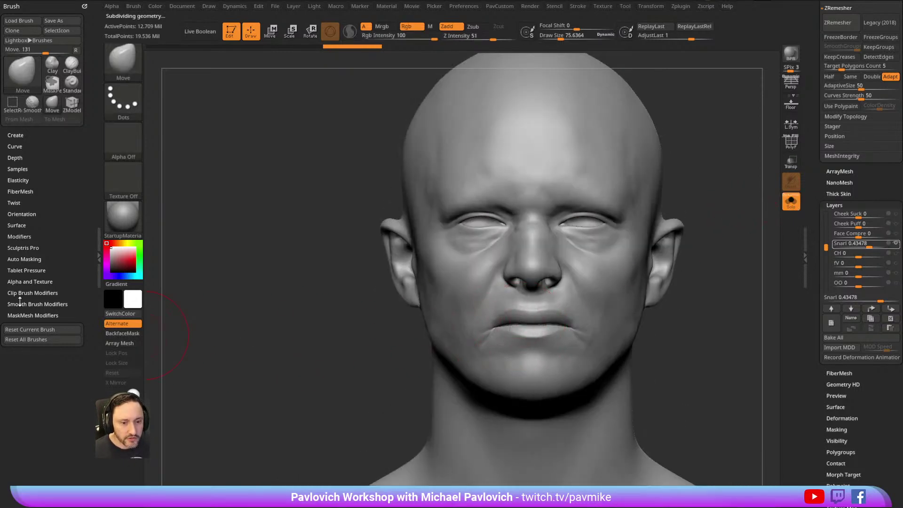
{"action": "key", "text": "shift"}
{"action": "left_click", "coordinate": [21, 259]}
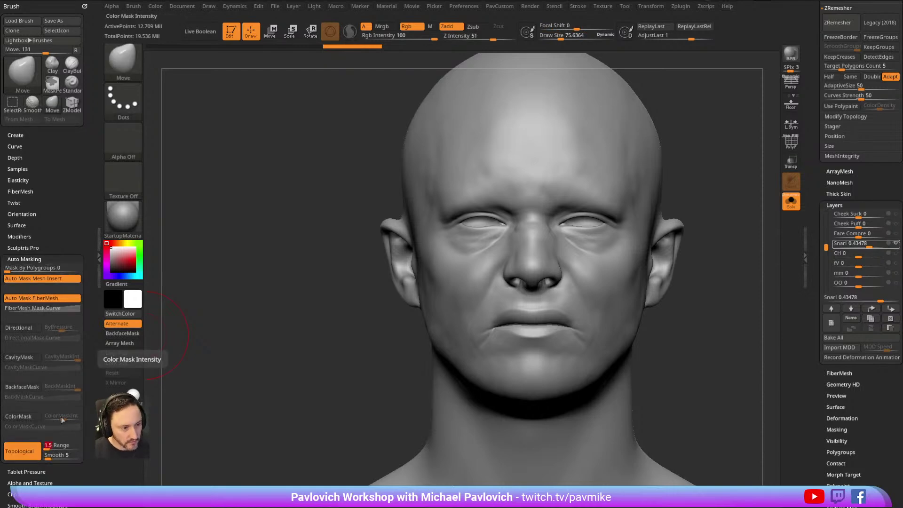
Preview the Snarl layer in recording mode and at intensities 1 and 0.5, and finish with its intensity set to 0.
{"action": "left_click_drag", "start_coordinate": [721, 266], "coordinate": [722, 246]}
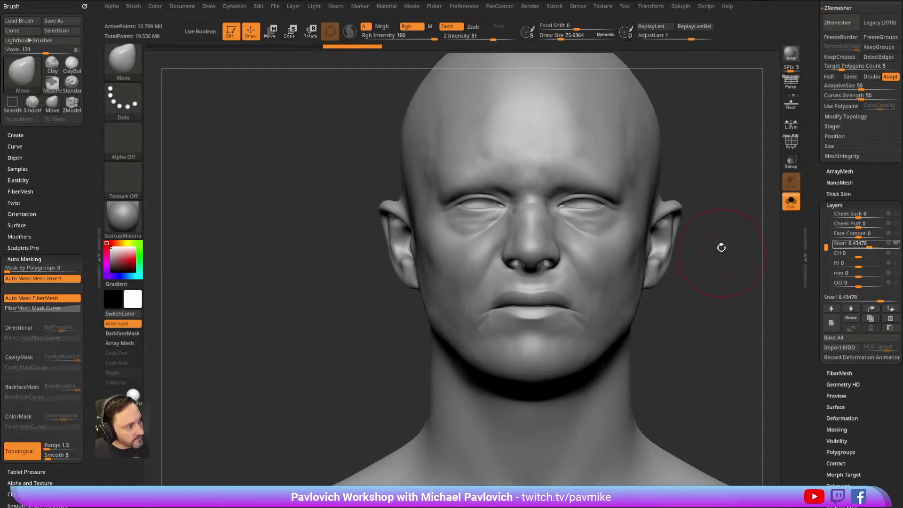
{"action": "left_click", "coordinate": [517, 294]}
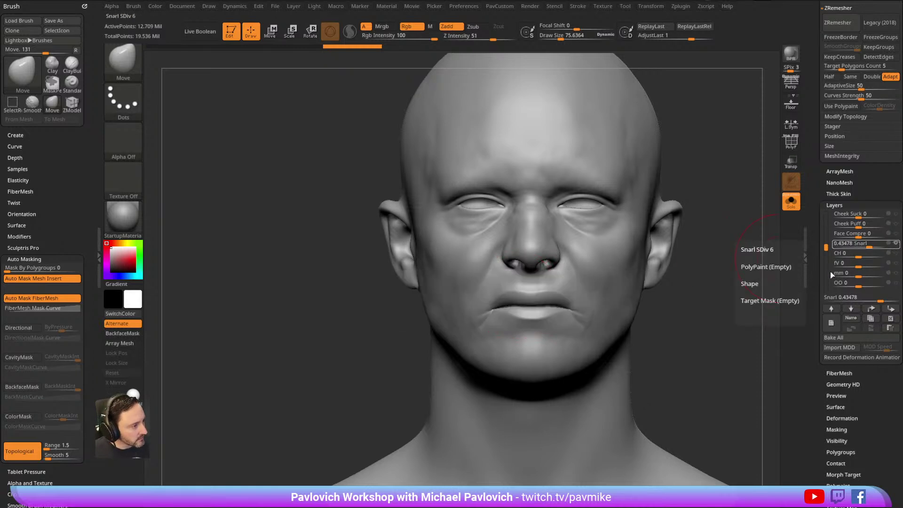
{"action": "left_click_drag", "start_coordinate": [726, 257], "coordinate": [725, 273]}
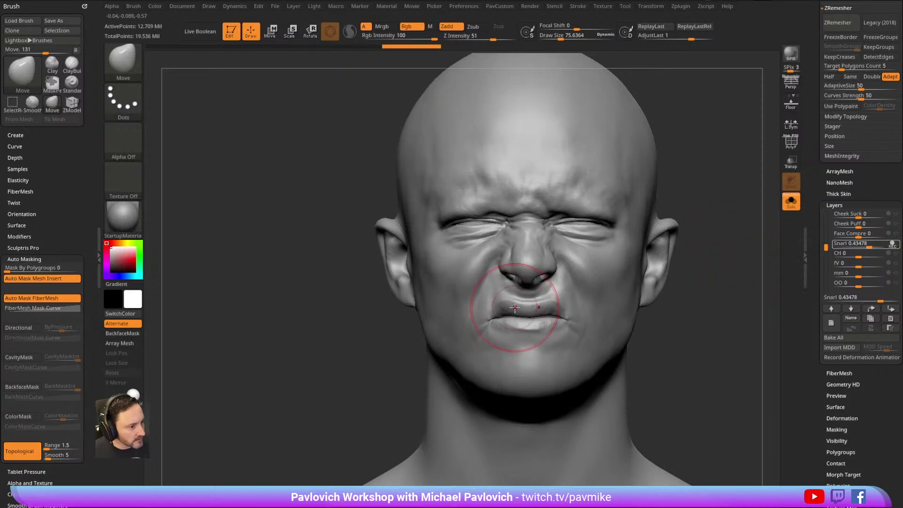
{"action": "left_click", "coordinate": [867, 245]}
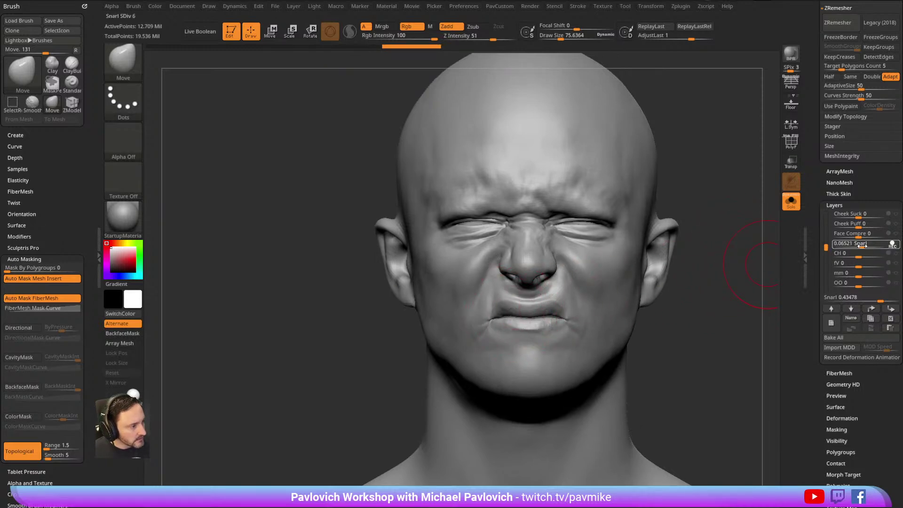
{"action": "left_click", "coordinate": [886, 247]}
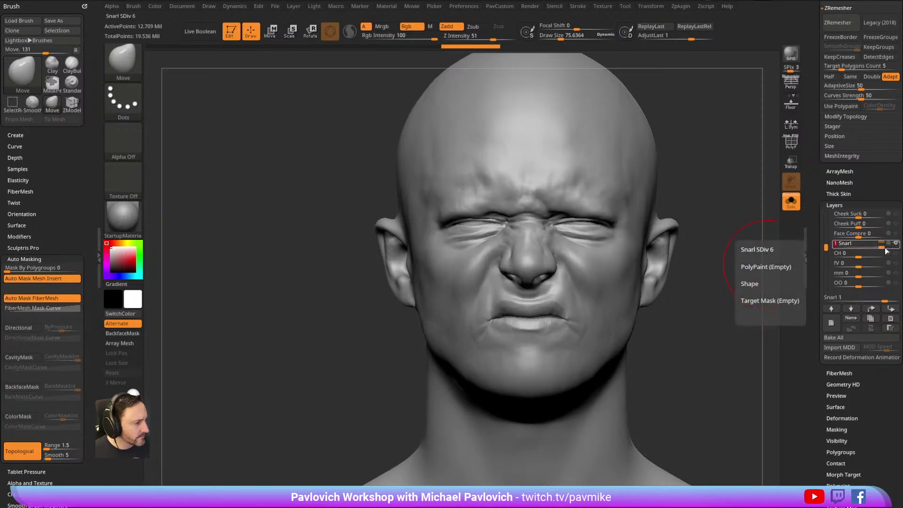
{"action": "left_click_drag", "start_coordinate": [875, 247], "coordinate": [873, 246]}
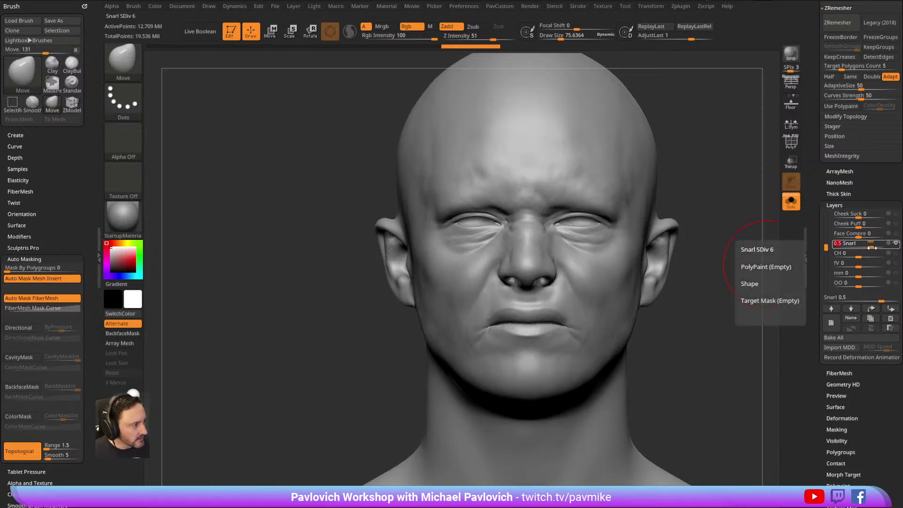
{"action": "left_click_drag", "start_coordinate": [860, 246], "coordinate": [793, 253]}
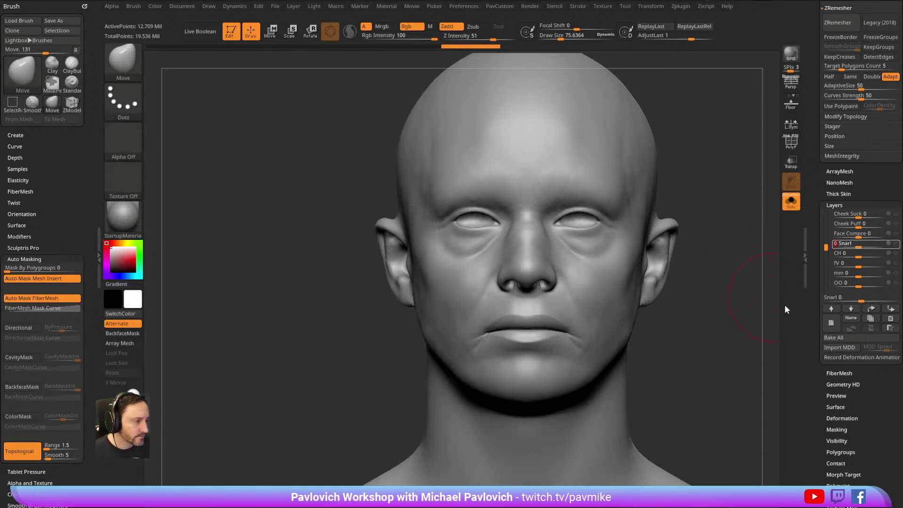
Add a new layer below the expression layers and start parting the lips on it with the Move brush.
{"action": "left_click", "coordinate": [831, 328]}
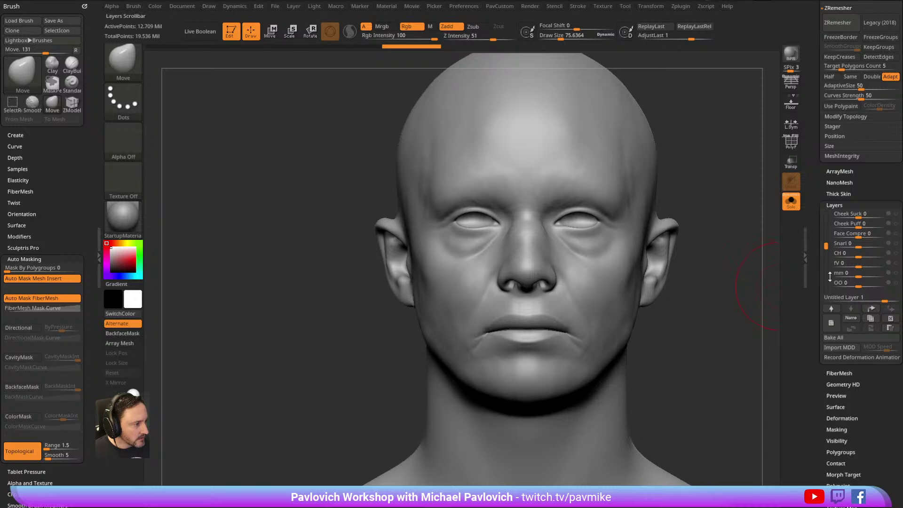
{"action": "left_click_drag", "start_coordinate": [826, 253], "coordinate": [826, 281]}
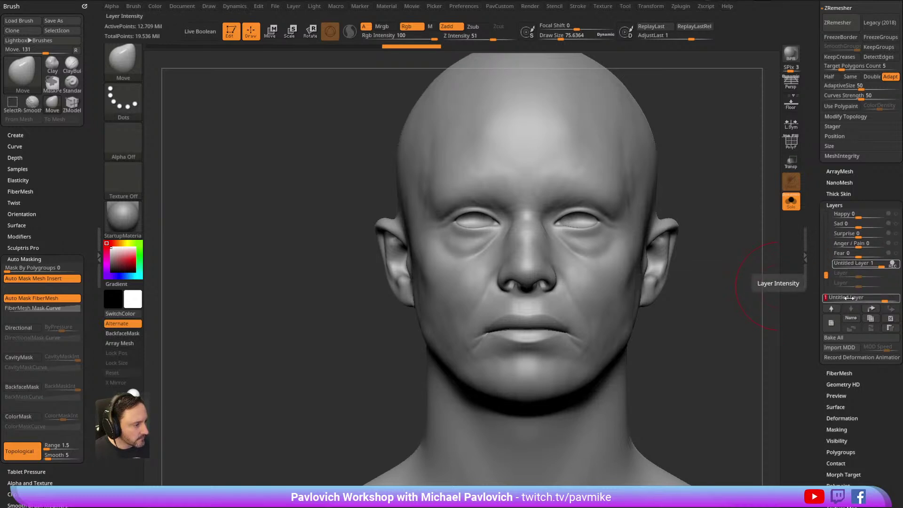
{"action": "left_click_drag", "start_coordinate": [710, 282], "coordinate": [720, 272]}
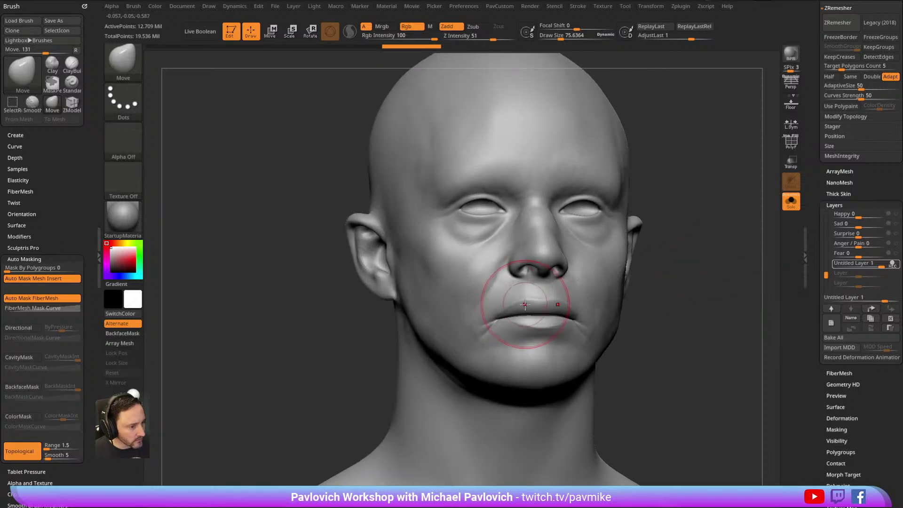
{"action": "left_click_drag", "start_coordinate": [527, 297], "coordinate": [529, 298]}
{"action": "left_click_drag", "start_coordinate": [673, 251], "coordinate": [658, 258]}
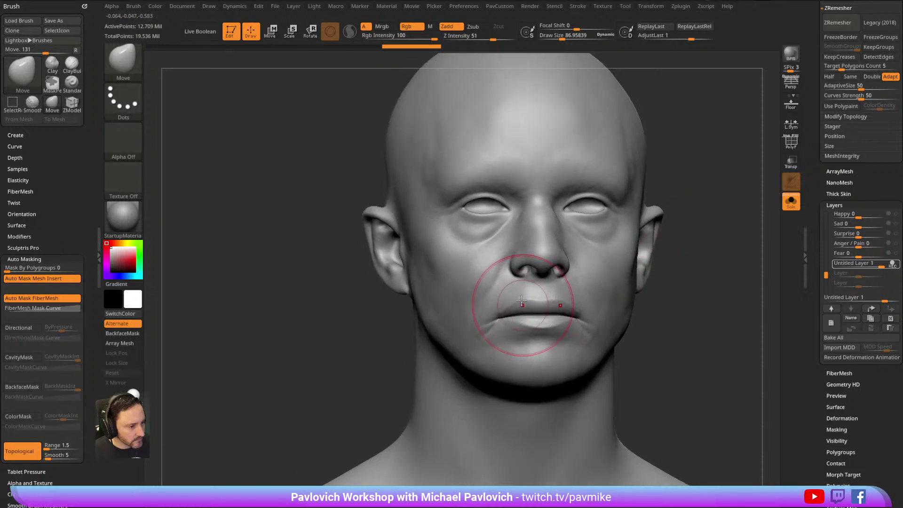
{"action": "left_click_drag", "start_coordinate": [521, 299], "coordinate": [522, 291]}
{"action": "left_click_drag", "start_coordinate": [721, 245], "coordinate": [711, 259]}
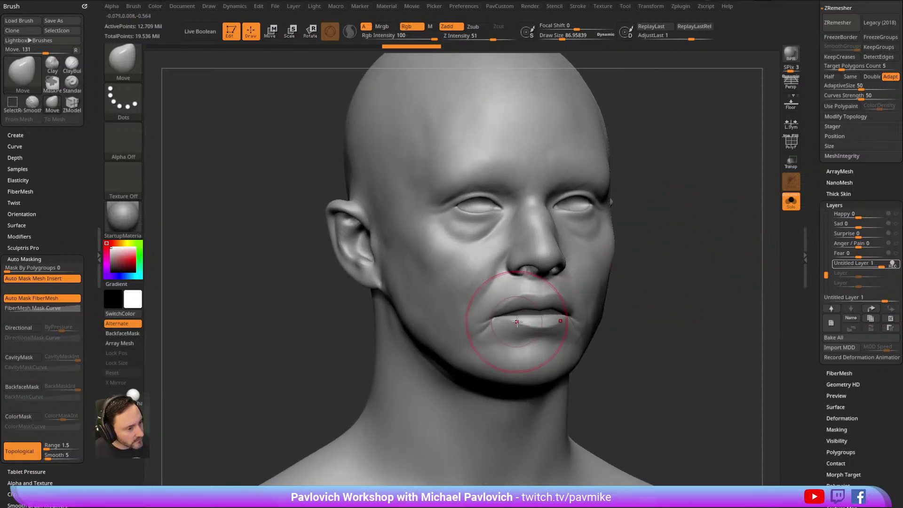
{"action": "left_click_drag", "start_coordinate": [515, 325], "coordinate": [581, 307]}
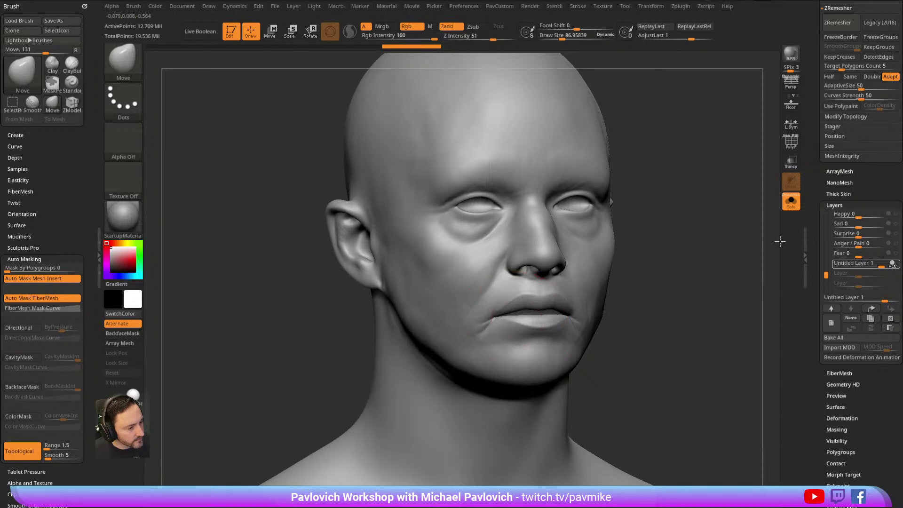
Show all subtools again and raise the upper lip and lower the bottom lip to expose the teeth through the mask's mouth opening.
{"action": "left_click", "coordinate": [791, 203]}
{"action": "left_click_drag", "start_coordinate": [724, 247], "coordinate": [721, 249]}
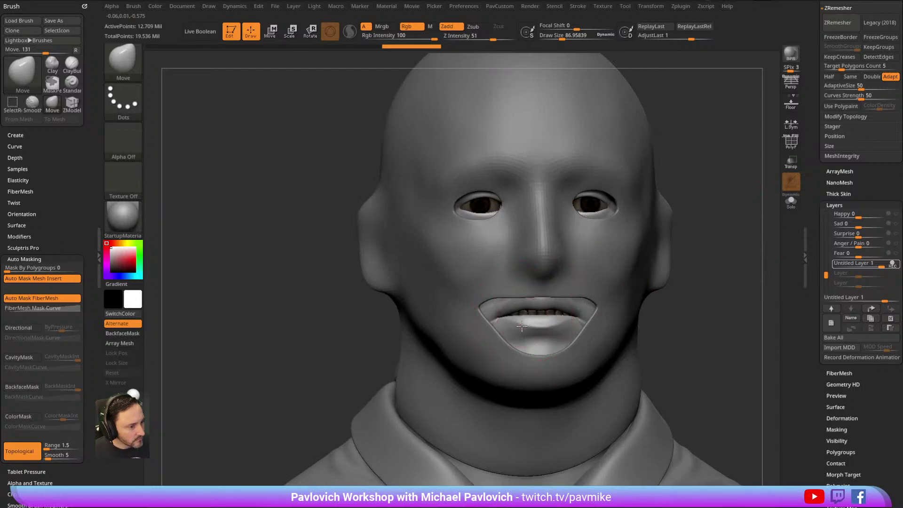
{"action": "left_click_drag", "start_coordinate": [521, 326], "coordinate": [522, 328]}
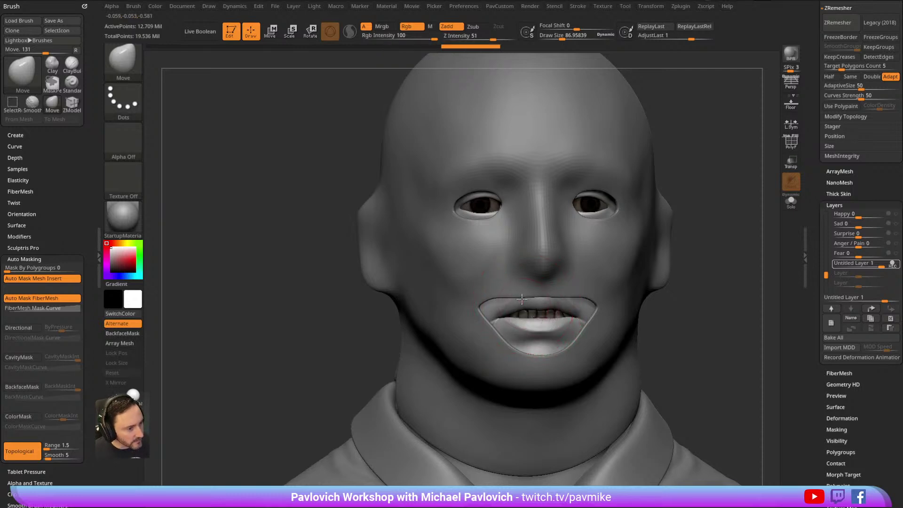
{"action": "left_click_drag", "start_coordinate": [521, 299], "coordinate": [521, 299]}
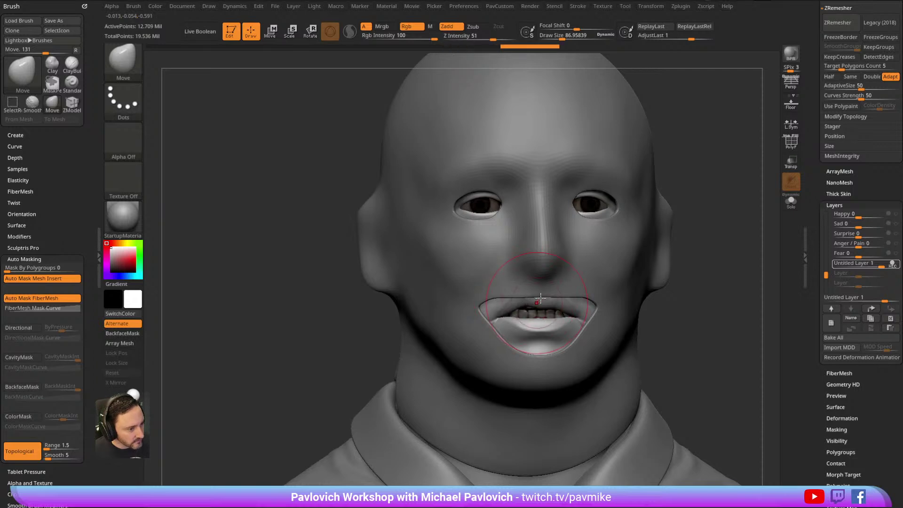
{"action": "left_click_drag", "start_coordinate": [541, 296], "coordinate": [542, 295]}
{"action": "left_click_drag", "start_coordinate": [643, 299], "coordinate": [666, 280]}
{"action": "mouse_move", "coordinate": [706, 218]}
{"action": "left_mouse_down"}
{"action": "mouse_move", "coordinate": [704, 248]}
{"action": "mouse_move", "coordinate": [706, 217]}
{"action": "left_mouse_up"}
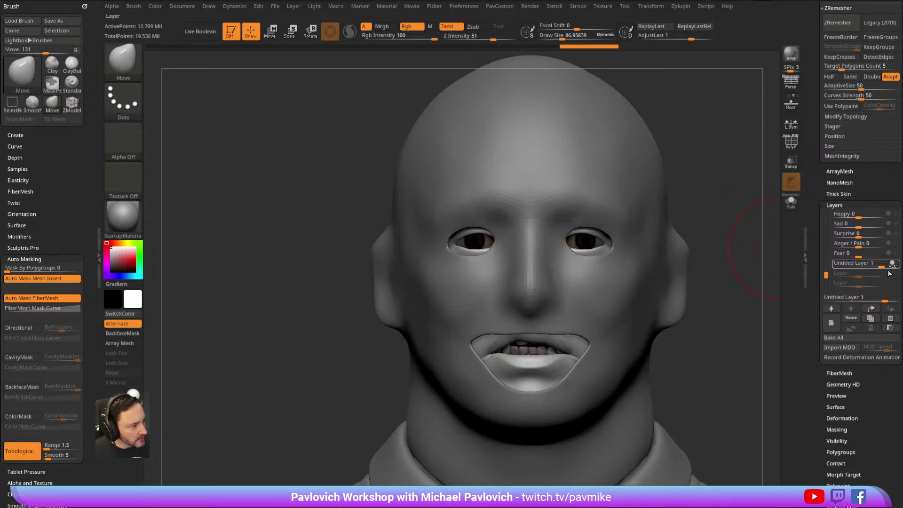
Stop recording on the new layer, isolate the head and try to smooth the parted lips.
{"action": "mouse_move", "coordinate": [892, 272]}
{"action": "left_click_drag", "start_coordinate": [723, 266], "coordinate": [734, 237]}
{"action": "left_click", "coordinate": [791, 201]}
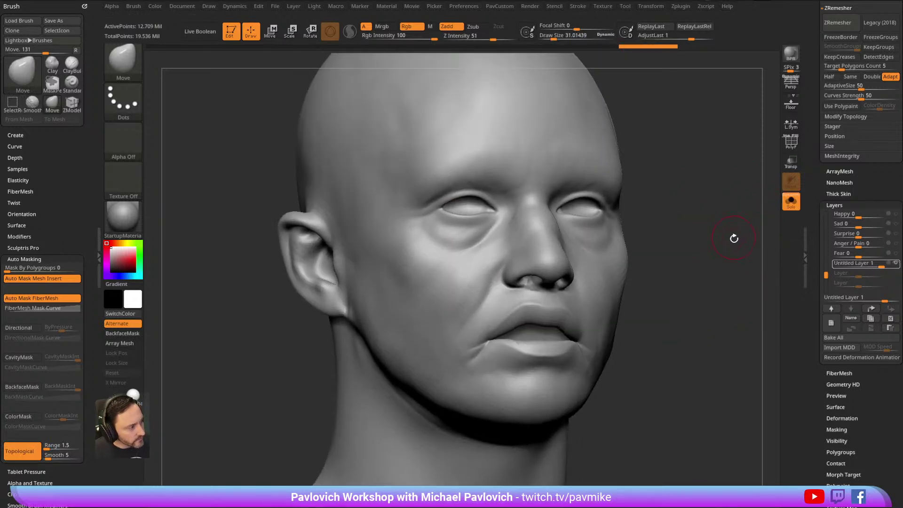
{"action": "left_click", "coordinate": [516, 324], "text": "shift"}
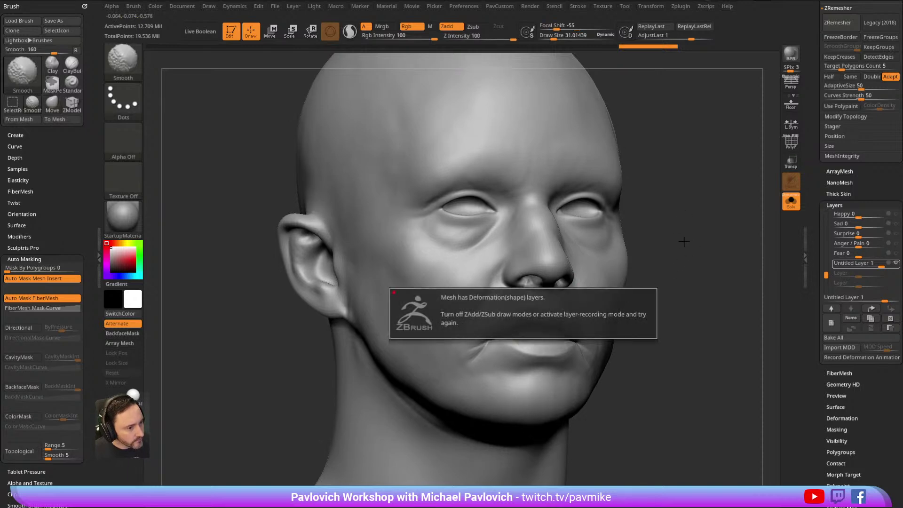
Vary the new layer's intensity to compare the mouth shapes, ending at 1, and examine the parted lips.
{"action": "left_click_drag", "start_coordinate": [689, 257], "coordinate": [695, 258]}
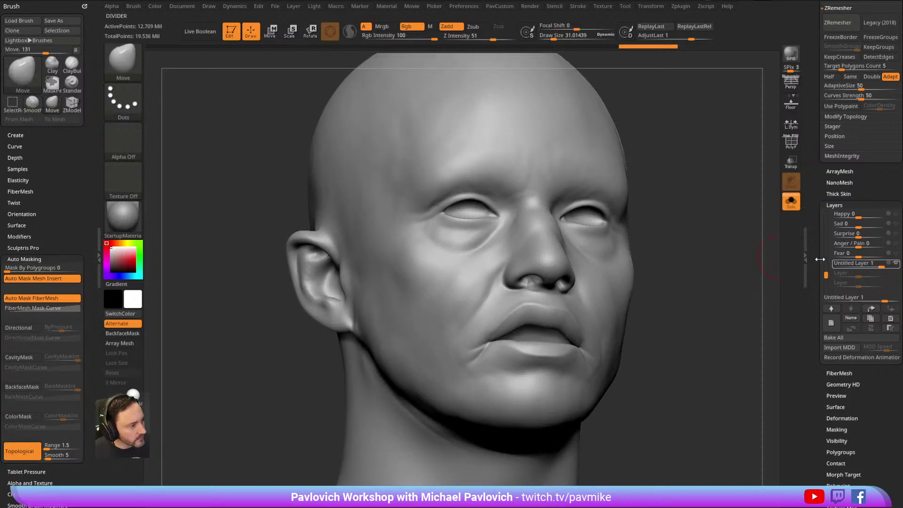
{"action": "mouse_move", "coordinate": [879, 266]}
{"action": "left_click_drag", "start_coordinate": [867, 266], "coordinate": [890, 267]}
{"action": "left_click_drag", "start_coordinate": [728, 194], "coordinate": [719, 170]}
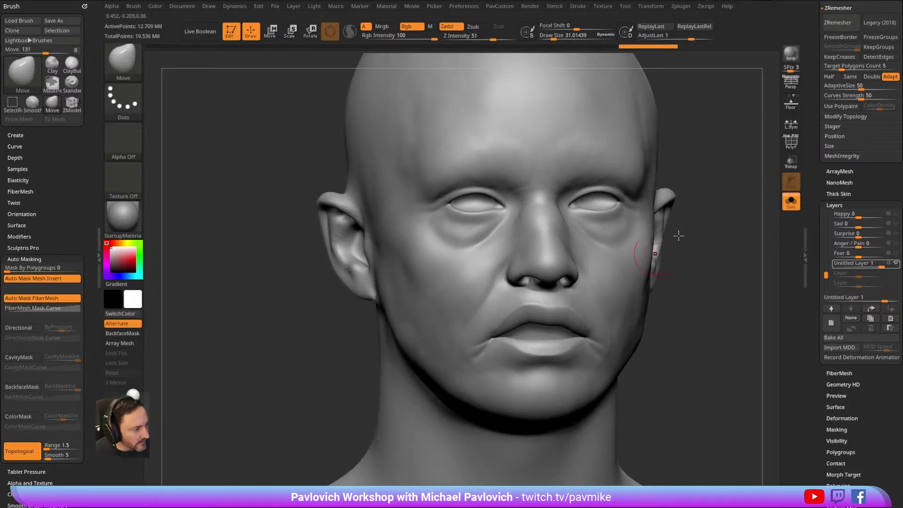
Bake all of the head's sculpting layers into the mesh.
{"action": "left_click", "coordinate": [837, 343]}
{"action": "left_click_drag", "start_coordinate": [742, 282], "coordinate": [723, 301]}
{"action": "left_click_drag", "start_coordinate": [522, 320], "coordinate": [507, 352], "text": "shift"}
{"action": "mouse_move", "coordinate": [710, 245]}
{"action": "left_mouse_down", "text": "shift"}
{"action": "mouse_move", "coordinate": [723, 216]}
{"action": "mouse_move", "coordinate": [705, 262]}
{"action": "left_mouse_up", "text": "shift"}
Turn off topological auto masking and reshape the upper and lower eyelids with the Move brush at a draw size of about 46.
{"action": "key", "text": "s"}
{"action": "left_click_drag", "start_coordinate": [588, 250], "coordinate": [577, 241]}
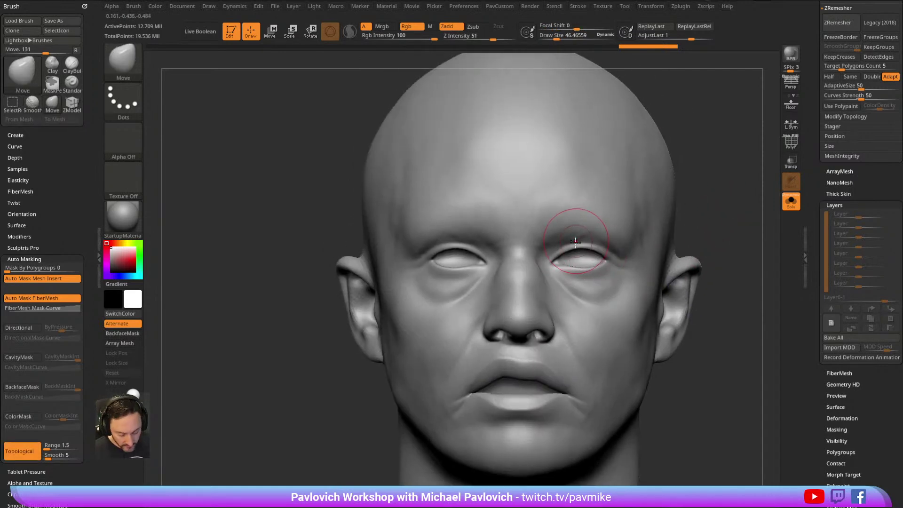
{"action": "key", "text": "bracketright"}
{"action": "key", "text": "bracketleft"}
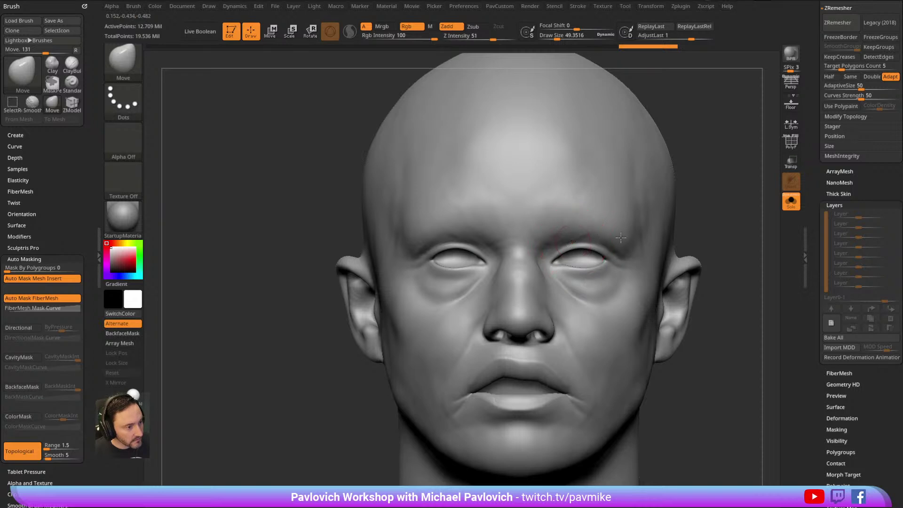
{"action": "left_click", "coordinate": [20, 450]}
{"action": "key", "text": "bracketleft"}
{"action": "left_click_drag", "start_coordinate": [567, 245], "coordinate": [585, 244]}
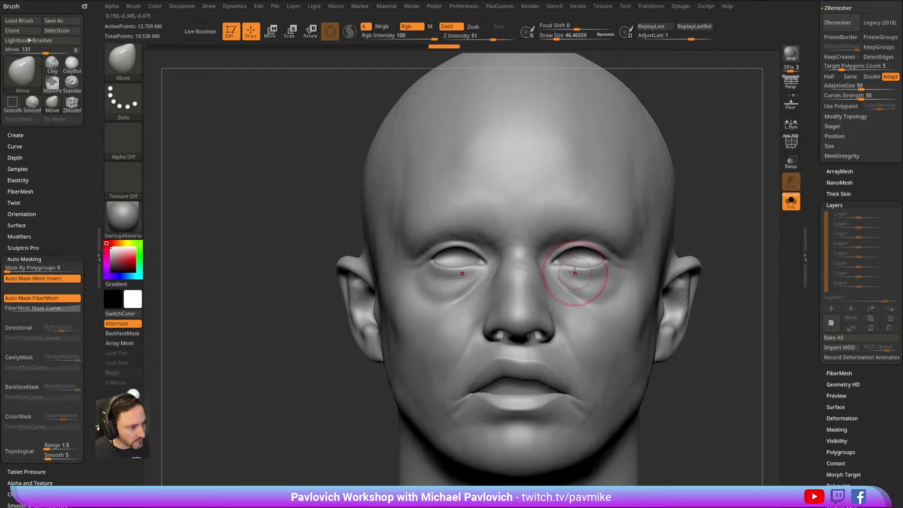
{"action": "left_click_drag", "start_coordinate": [577, 280], "coordinate": [575, 273]}
Show all subtools and nudge the Eye Ball Real Time Left subtool vertically with the Move gizmo.
{"action": "left_click", "coordinate": [790, 201]}
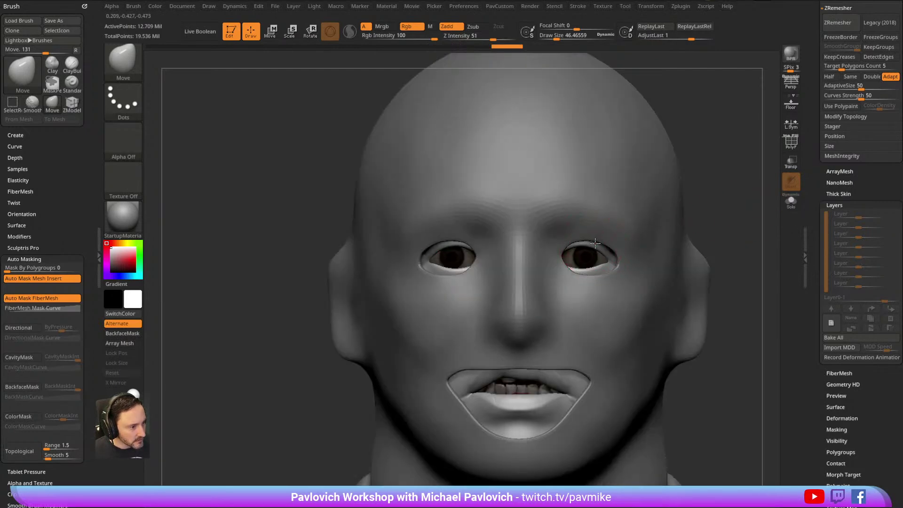
{"action": "key", "text": "b"}
{"action": "key", "text": "s"}
{"action": "key", "text": "t"}
{"action": "left_click", "coordinate": [584, 256], "text": "alt"}
{"action": "key", "text": "w"}
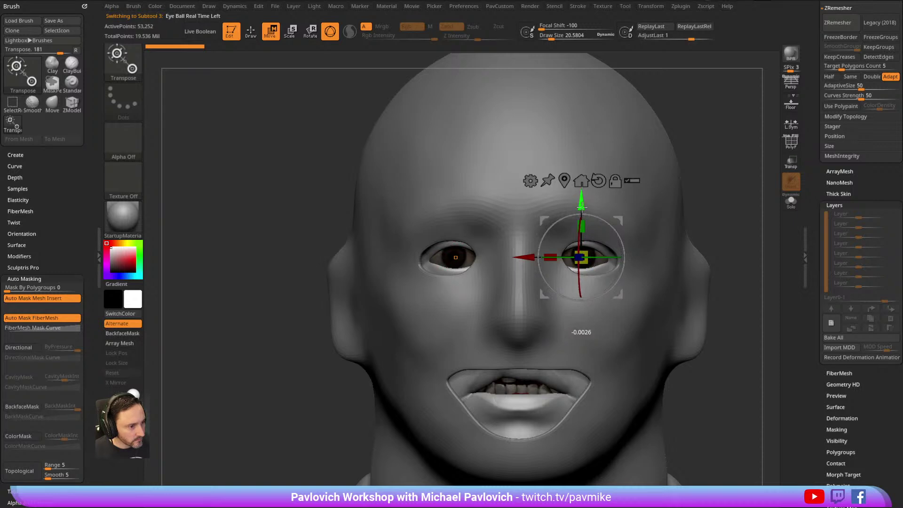
{"action": "key", "text": "q"}
Reselect the Expressions_Centimeter_Scale head and refine the eyelids around the eyeballs with the Move brush at a draw size of about 24.
{"action": "key", "text": "b"}
{"action": "key", "text": "m"}
{"action": "key", "text": "v"}
{"action": "left_click", "coordinate": [590, 243], "text": "alt"}
{"action": "key", "text": "]"}
{"action": "key", "text": "["}
{"action": "left_click_drag", "start_coordinate": [813, 130], "coordinate": [808, 250]}
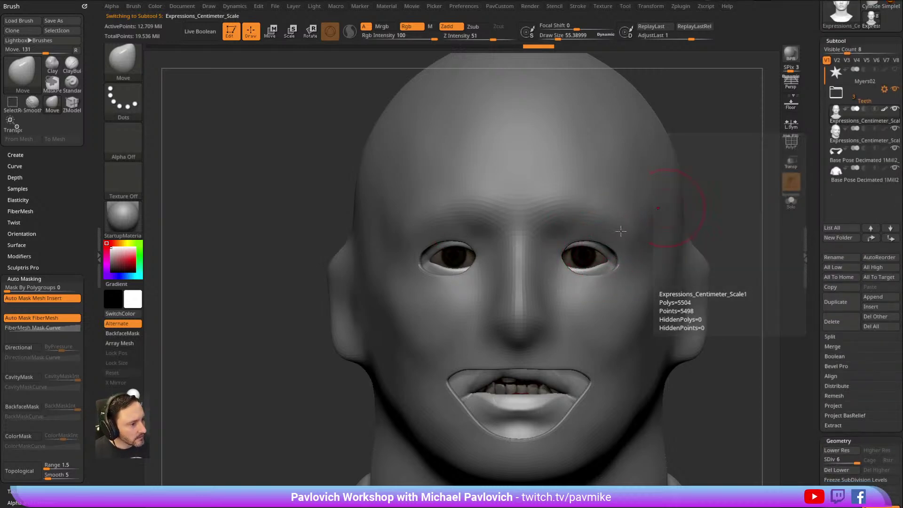
{"action": "key", "text": "s"}
{"action": "left_click_drag", "start_coordinate": [588, 249], "coordinate": [573, 241]}
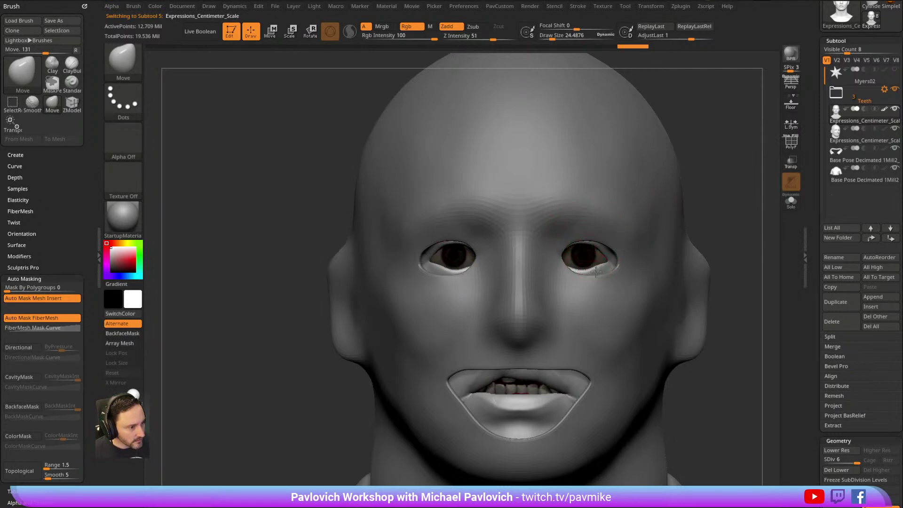
Isolate the head and carve a crease in the upper lip with the Dam_Standard_02 brush at a draw size of about 41.
{"action": "mouse_move", "coordinate": [776, 239]}
{"action": "left_mouse_down", "text": "alt"}
{"action": "mouse_move", "coordinate": [742, 207]}
{"action": "mouse_move", "coordinate": [707, 221]}
{"action": "mouse_move", "coordinate": [726, 203]}
{"action": "mouse_move", "coordinate": [729, 178]}
{"action": "mouse_move", "coordinate": [715, 187]}
{"action": "mouse_move", "coordinate": [712, 167]}
{"action": "left_mouse_up", "text": "alt"}
{"action": "left_click", "coordinate": [790, 202]}
{"action": "key", "text": "3"}
{"action": "key", "text": "bracketright"}
{"action": "key", "text": "s"}
{"action": "left_click_drag", "start_coordinate": [517, 314], "coordinate": [503, 316]}
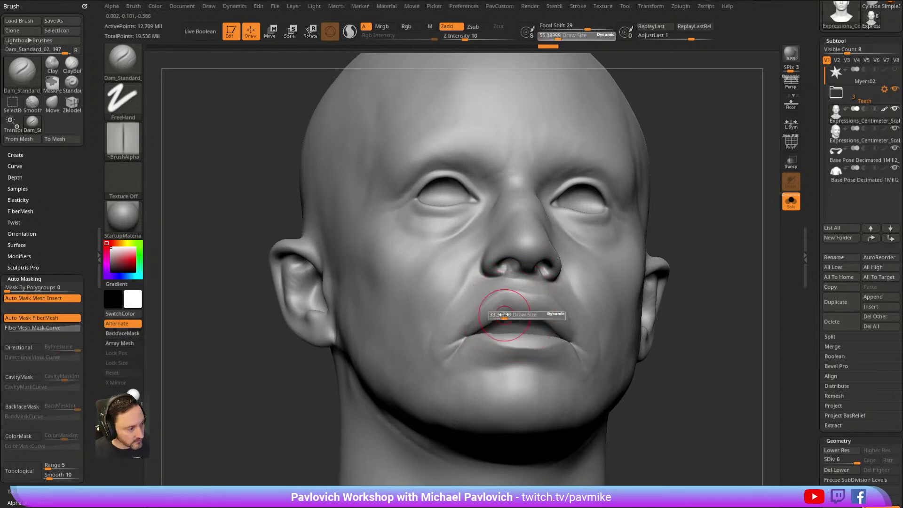
{"action": "mouse_move", "coordinate": [701, 244]}
{"action": "left_mouse_down", "text": "alt"}
{"action": "mouse_move", "coordinate": [689, 221]}
{"action": "mouse_move", "coordinate": [687, 249]}
{"action": "mouse_move", "coordinate": [660, 231]}
{"action": "left_mouse_up", "text": "alt"}
{"action": "key", "text": "s"}
{"action": "mouse_move", "coordinate": [472, 307]}
{"action": "left_mouse_down"}
{"action": "mouse_move", "coordinate": [489, 307]}
{"action": "mouse_move", "coordinate": [476, 308]}
{"action": "left_mouse_up"}
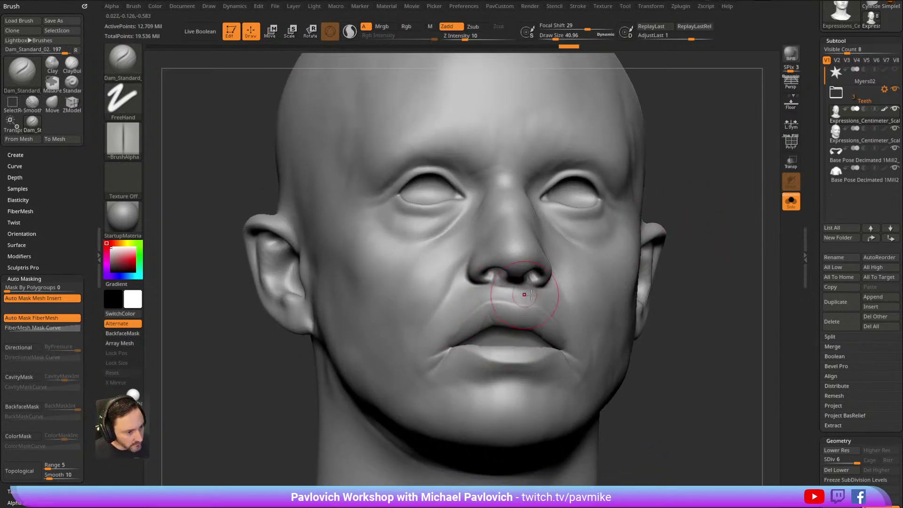
{"action": "left_click_drag", "start_coordinate": [704, 239], "coordinate": [703, 219]}
{"action": "left_click_drag", "start_coordinate": [492, 307], "coordinate": [493, 324]}
Enlarge the brush to about 72, then carve and soften vertical creases in the upper and lower lips.
{"action": "key", "text": "s"}
{"action": "mouse_move", "coordinate": [472, 329]}
{"action": "left_mouse_down"}
{"action": "mouse_move", "coordinate": [511, 325]}
{"action": "mouse_move", "coordinate": [495, 314]}
{"action": "left_mouse_up"}
{"action": "left_click_drag", "start_coordinate": [700, 231], "coordinate": [730, 217]}
{"action": "left_click", "coordinate": [407, 26]}
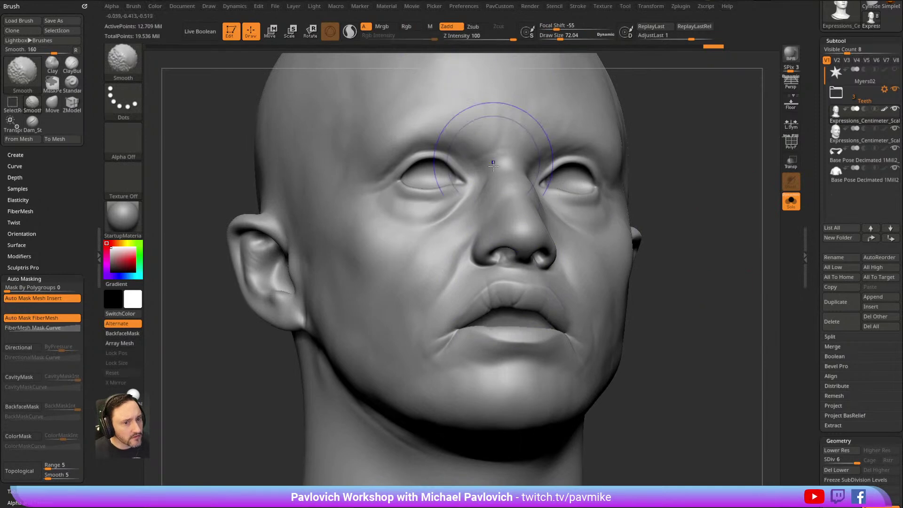
{"action": "left_click_drag", "start_coordinate": [500, 312], "coordinate": [492, 295]}
{"action": "key", "text": "shift"}
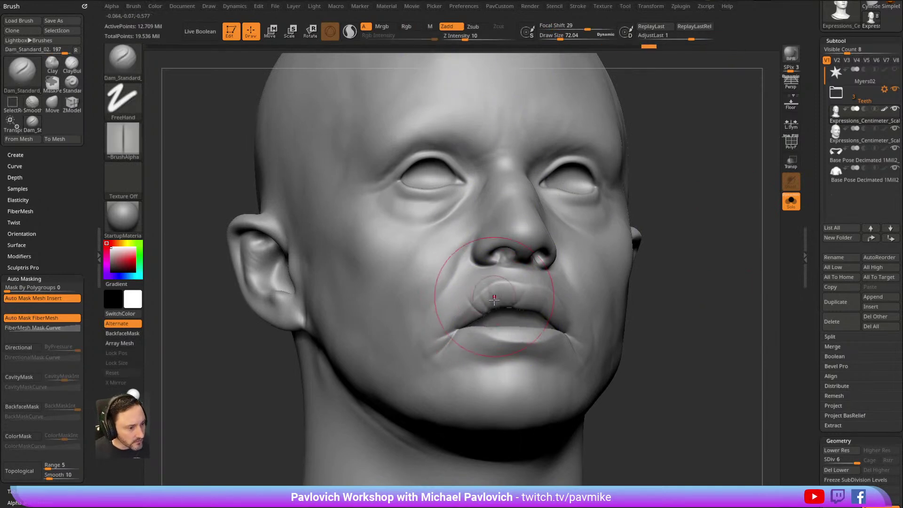
{"action": "left_click_drag", "start_coordinate": [655, 251], "coordinate": [653, 283]}
{"action": "left_click_drag", "start_coordinate": [505, 356], "coordinate": [511, 356]}
{"action": "mouse_move", "coordinate": [672, 233]}
{"action": "left_mouse_down"}
{"action": "mouse_move", "coordinate": [677, 252]}
{"action": "mouse_move", "coordinate": [657, 241]}
{"action": "left_mouse_up"}
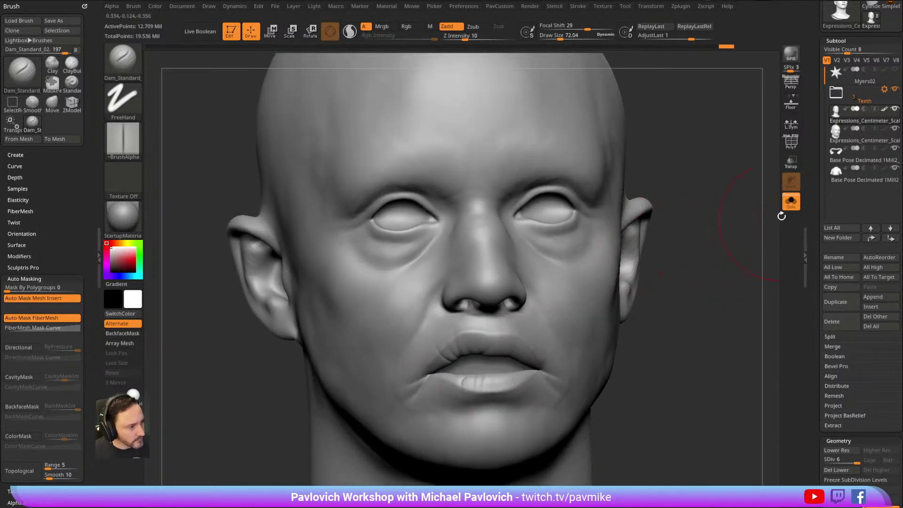
Check the head against the other subtools, then carve creases under the lower eyelids with DamStandard at a draw size of about 12.
{"action": "left_click", "coordinate": [791, 202]}
{"action": "left_click_drag", "start_coordinate": [728, 213], "coordinate": [654, 249], "text": "shift"}
{"action": "left_click", "coordinate": [791, 201]}
{"action": "left_click_drag", "start_coordinate": [657, 242], "coordinate": [641, 219]}
{"action": "key", "text": "b"}
{"action": "key", "text": "d"}
{"action": "key", "text": "s"}
{"action": "left_click_drag", "start_coordinate": [704, 183], "coordinate": [706, 202]}
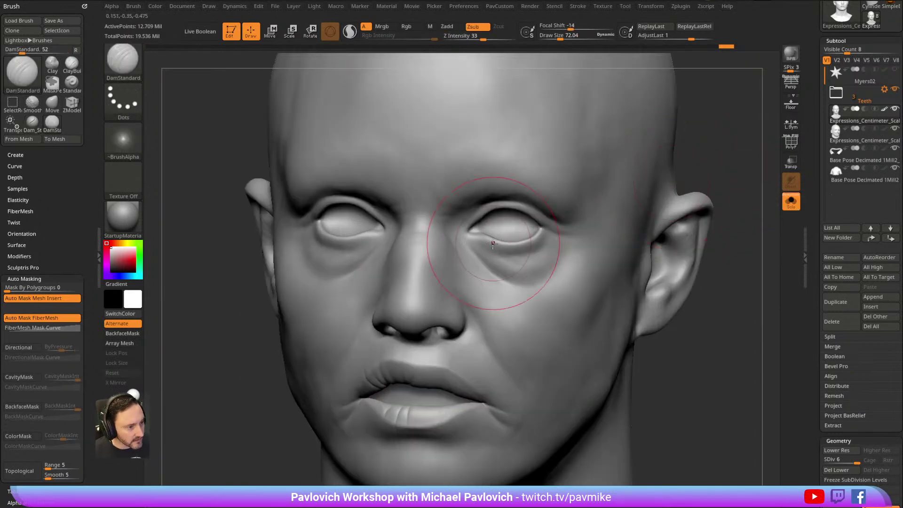
{"action": "left_click_drag", "start_coordinate": [492, 234], "coordinate": [484, 237]}
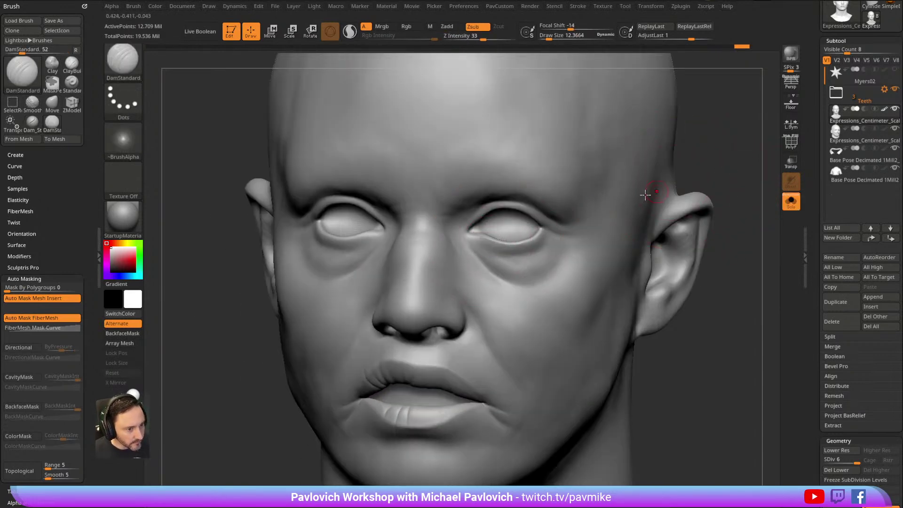
{"action": "left_click_drag", "start_coordinate": [711, 147], "coordinate": [715, 176]}
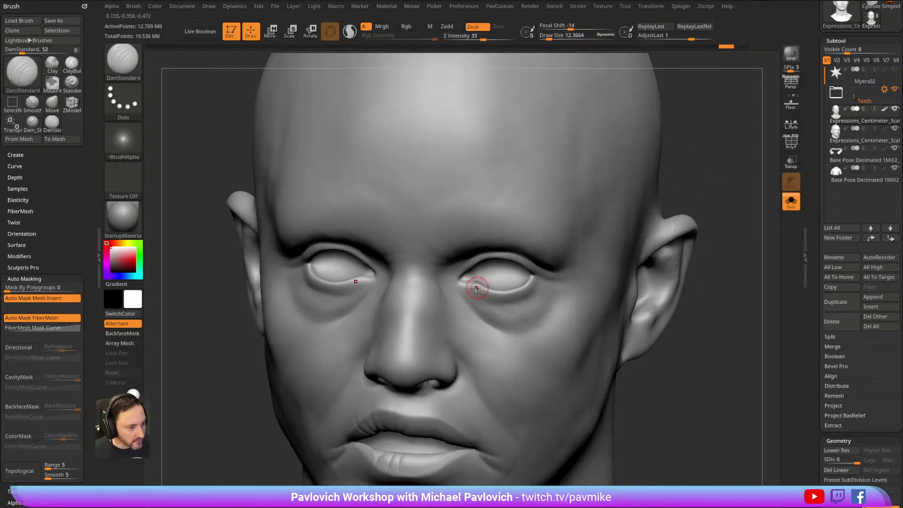
{"action": "left_click_drag", "start_coordinate": [510, 293], "coordinate": [532, 281]}
Undo the last eyelid stroke and rework the creases beneath the lower eyelids, enlarging the brush to about 22.
{"action": "left_click_drag", "start_coordinate": [719, 183], "coordinate": [719, 155]}
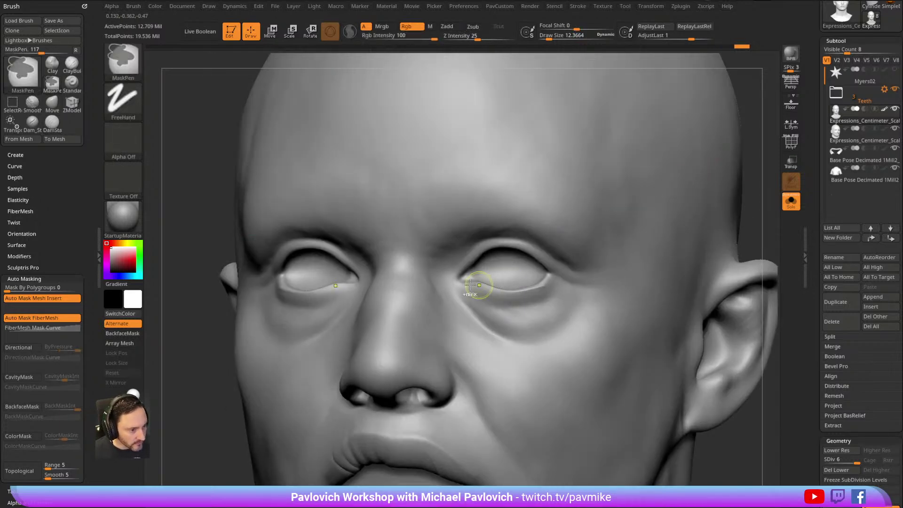
{"action": "key", "text": "ctrl+z"}
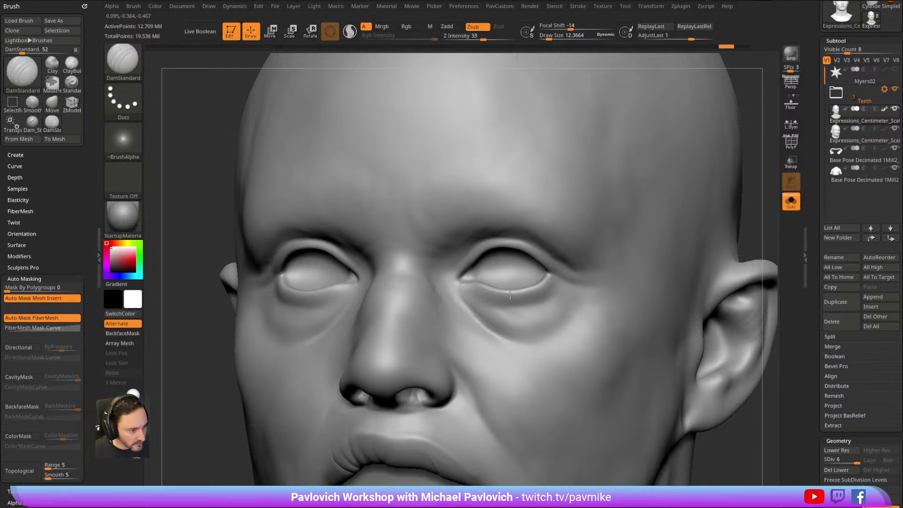
{"action": "left_click_drag", "start_coordinate": [559, 272], "coordinate": [564, 274]}
{"action": "key", "text": "bracketright"}
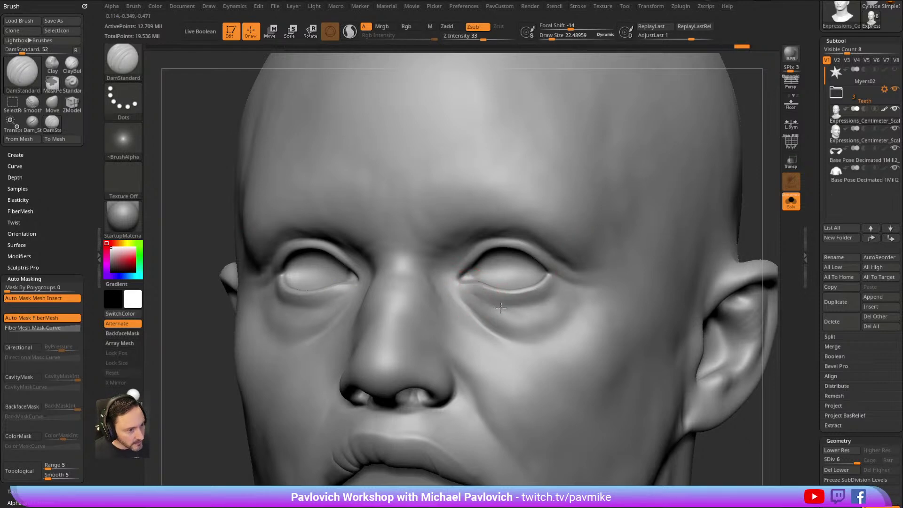
{"action": "mouse_move", "coordinate": [488, 301]}
{"action": "left_mouse_down"}
{"action": "mouse_move", "coordinate": [527, 306]}
{"action": "mouse_move", "coordinate": [503, 311]}
{"action": "left_mouse_up"}
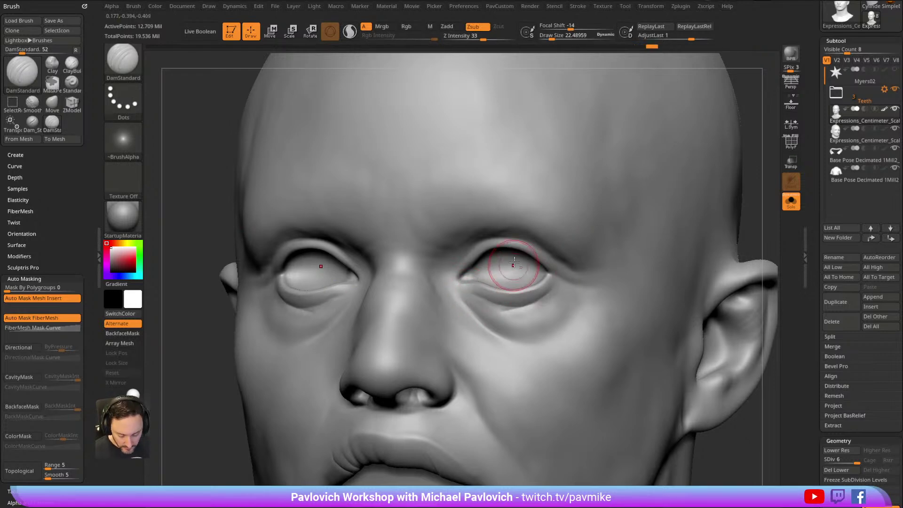
{"action": "key", "text": "2"}
{"action": "left_click_drag", "start_coordinate": [510, 297], "coordinate": [529, 297]}
{"action": "key", "text": "s"}
{"action": "mouse_move", "coordinate": [473, 292]}
{"action": "left_mouse_down"}
{"action": "mouse_move", "coordinate": [541, 298]}
{"action": "mouse_move", "coordinate": [553, 289]}
{"action": "left_mouse_up"}
Show all subtools, select the Expressions_Centimeter_Scale1 mask mesh and inspect its wireframe from the side.
{"action": "mouse_move", "coordinate": [748, 212]}
{"action": "left_mouse_down"}
{"action": "mouse_move", "coordinate": [762, 206]}
{"action": "mouse_move", "coordinate": [700, 193]}
{"action": "mouse_move", "coordinate": [672, 202]}
{"action": "left_mouse_up"}
{"action": "key", "text": "f"}
{"action": "left_click", "coordinate": [790, 202]}
{"action": "key", "text": "1"}
{"action": "key", "text": "s"}
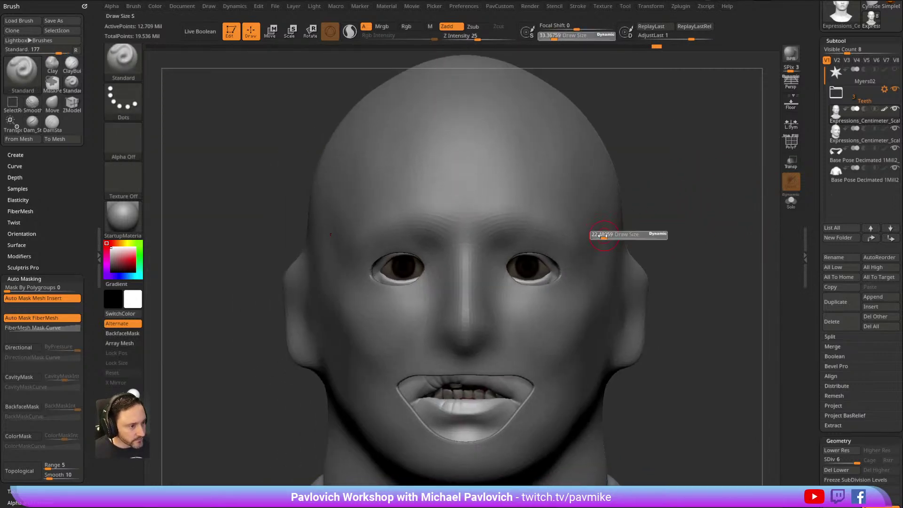
{"action": "left_click_drag", "start_coordinate": [605, 238], "coordinate": [600, 239]}
{"action": "left_click", "coordinate": [605, 239], "text": "alt"}
{"action": "mouse_move", "coordinate": [695, 211]}
{"action": "left_mouse_down", "text": "alt"}
{"action": "mouse_move", "coordinate": [673, 182]}
{"action": "mouse_move", "coordinate": [703, 181]}
{"action": "mouse_move", "coordinate": [710, 162]}
{"action": "mouse_move", "coordinate": [713, 185]}
{"action": "mouse_move", "coordinate": [649, 171]}
{"action": "mouse_move", "coordinate": [655, 182]}
{"action": "mouse_move", "coordinate": [634, 202]}
{"action": "left_mouse_up", "text": "alt"}
{"action": "key", "text": "shift+f"}
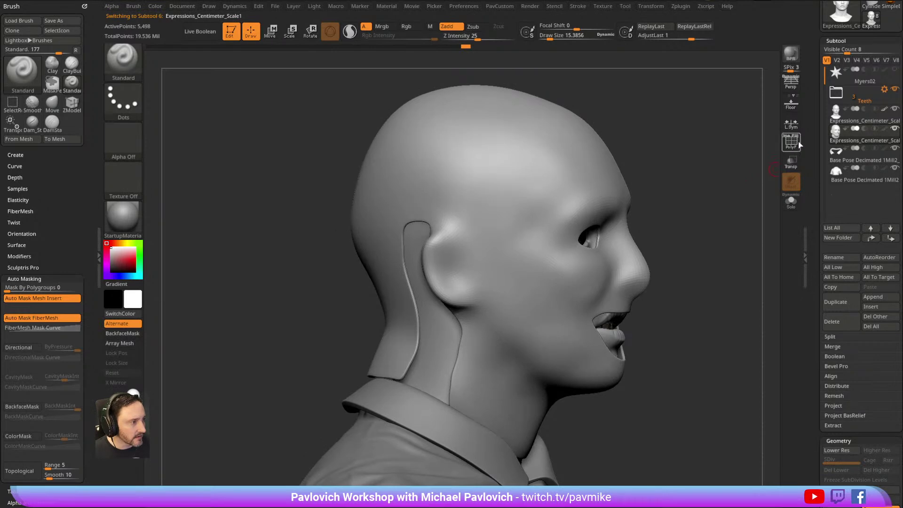
{"action": "left_click_drag", "start_coordinate": [726, 182], "coordinate": [710, 180]}
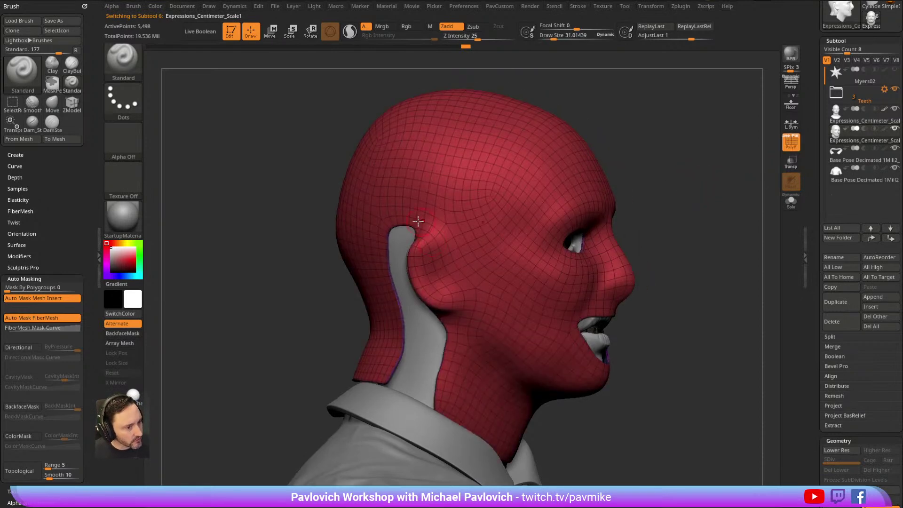
{"action": "left_click_drag", "start_coordinate": [691, 170], "coordinate": [705, 162]}
{"action": "key", "text": "shift+f"}
Adjust the mask around the ear and rear slot with the Move brush at a draw size of about 24.
{"action": "mouse_move", "coordinate": [665, 195]}
{"action": "left_mouse_down"}
{"action": "mouse_move", "coordinate": [661, 155]}
{"action": "mouse_move", "coordinate": [655, 167]}
{"action": "mouse_move", "coordinate": [706, 160]}
{"action": "mouse_move", "coordinate": [555, 225]}
{"action": "left_mouse_up"}
{"action": "key", "text": "s"}
{"action": "mouse_move", "coordinate": [480, 270]}
{"action": "left_mouse_down"}
{"action": "mouse_move", "coordinate": [492, 270]}
{"action": "mouse_move", "coordinate": [480, 268]}
{"action": "left_mouse_up"}
{"action": "key", "text": "b"}
{"action": "key", "text": "m"}
{"action": "key", "text": "v"}
{"action": "right_click_drag", "start_coordinate": [554, 229], "coordinate": [517, 242]}
{"action": "key", "text": "s"}
{"action": "left_click_drag", "start_coordinate": [500, 278], "coordinate": [492, 278]}
{"action": "right_click_drag", "start_coordinate": [668, 165], "coordinate": [569, 203]}
{"action": "key", "text": "s"}
{"action": "left_click_drag", "start_coordinate": [568, 203], "coordinate": [556, 203]}
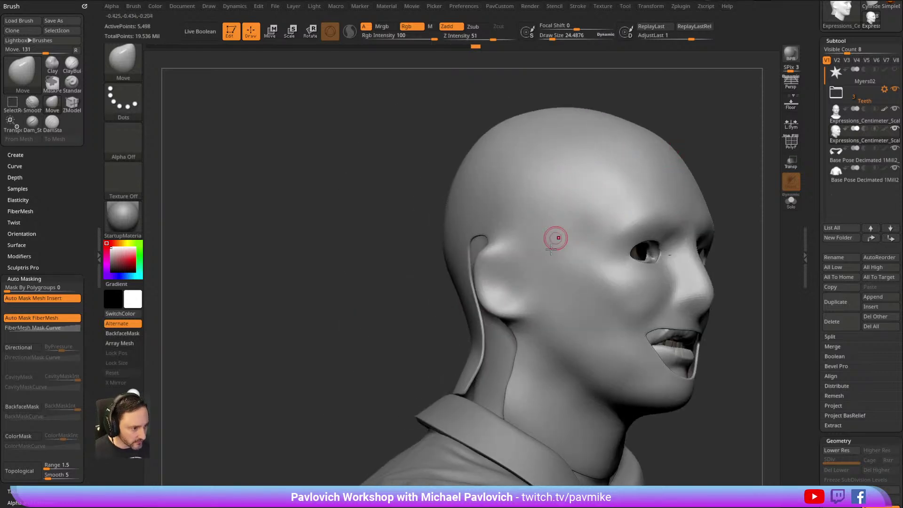
{"action": "left_click_drag", "start_coordinate": [750, 212], "coordinate": [724, 167]}
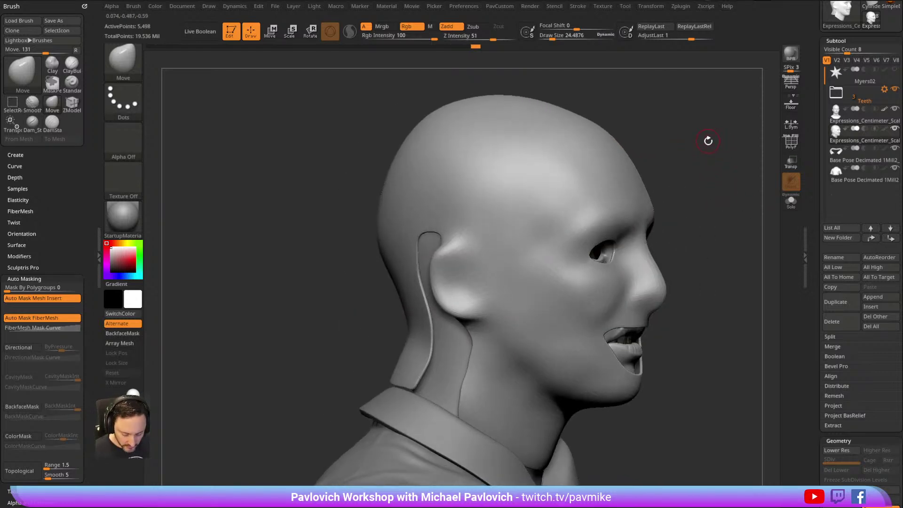
Try to carve creases across the mask's forehead with Dam_Standard_02 at a draw size of about 156.
{"action": "key", "text": "b"}
{"action": "key", "text": "d"}
{"action": "key", "text": "s"}
{"action": "mouse_move", "coordinate": [702, 143]}
{"action": "left_mouse_down"}
{"action": "mouse_move", "coordinate": [713, 179]}
{"action": "mouse_move", "coordinate": [702, 162]}
{"action": "mouse_move", "coordinate": [726, 188]}
{"action": "left_mouse_up"}
{"action": "key", "text": "s"}
{"action": "left_click_drag", "start_coordinate": [548, 221], "coordinate": [564, 222]}
{"action": "left_click_drag", "start_coordinate": [696, 164], "coordinate": [691, 184]}
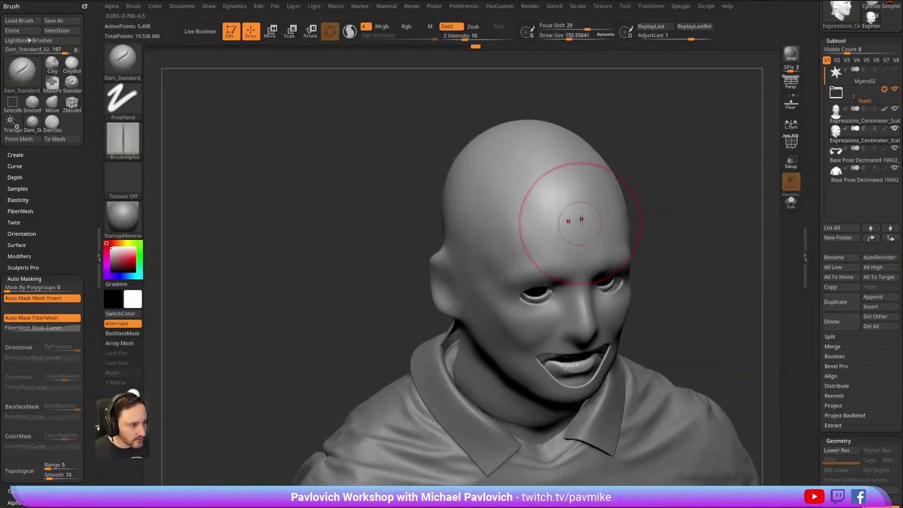
{"action": "mouse_move", "coordinate": [706, 193]}
{"action": "left_mouse_down", "text": "shift"}
{"action": "mouse_move", "coordinate": [685, 167]}
{"action": "mouse_move", "coordinate": [562, 179]}
{"action": "left_mouse_up", "text": "shift"}
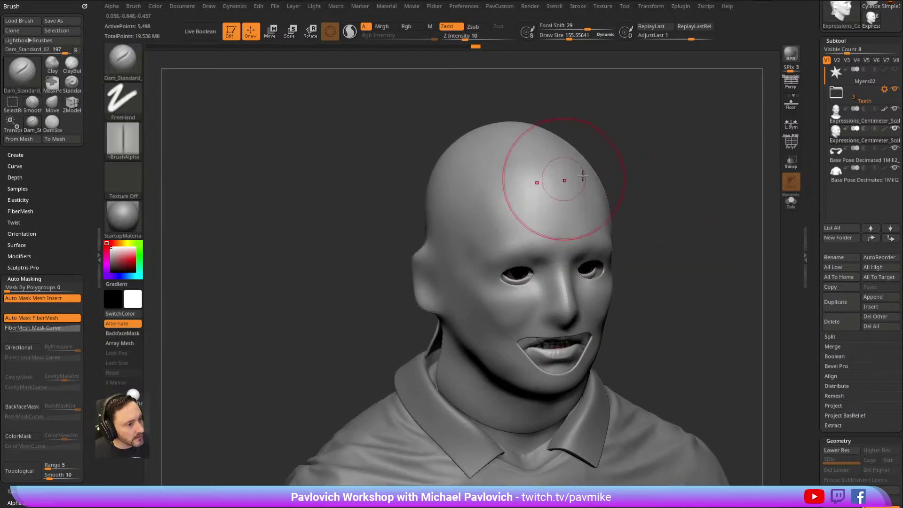
{"action": "left_click_drag", "start_coordinate": [696, 155], "coordinate": [544, 161]}
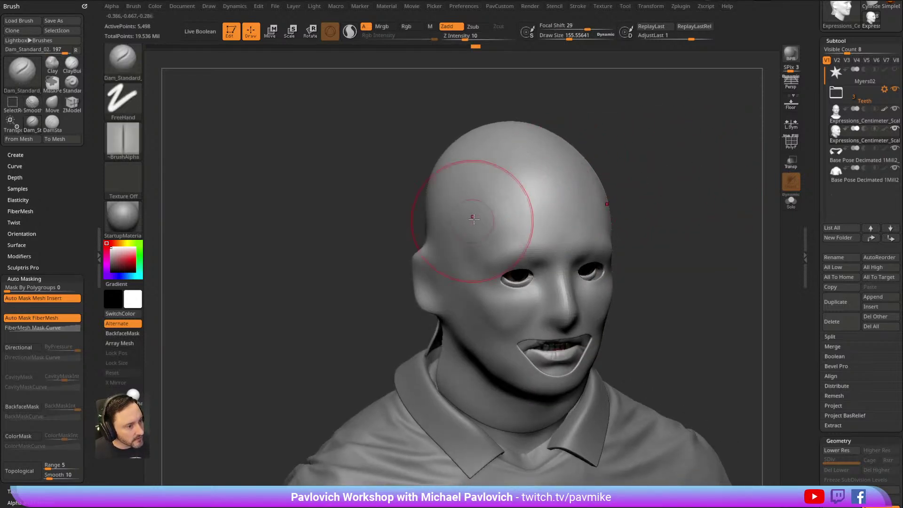
{"action": "left_click_drag", "start_coordinate": [630, 170], "coordinate": [667, 198]}
{"action": "left_click_drag", "start_coordinate": [543, 187], "coordinate": [471, 217]}
{"action": "mouse_move", "coordinate": [623, 172]}
{"action": "left_mouse_down"}
{"action": "mouse_move", "coordinate": [656, 162]}
{"action": "mouse_move", "coordinate": [626, 175]}
{"action": "left_mouse_up"}
Try another forehead stroke with a larger brush, undo it and reduce the draw size to about 59.
{"action": "key", "text": "bracketright"}
{"action": "mouse_move", "coordinate": [575, 197]}
{"action": "left_mouse_down"}
{"action": "mouse_move", "coordinate": [500, 226]}
{"action": "mouse_move", "coordinate": [554, 203]}
{"action": "left_mouse_up"}
{"action": "key", "text": "ctrl+z"}
{"action": "key", "text": "bracketleft"}
{"action": "key", "text": "bracketleft"}
{"action": "key", "text": "bracketleft"}
{"action": "key", "text": "bracketleft"}
{"action": "key", "text": "bracketleft"}
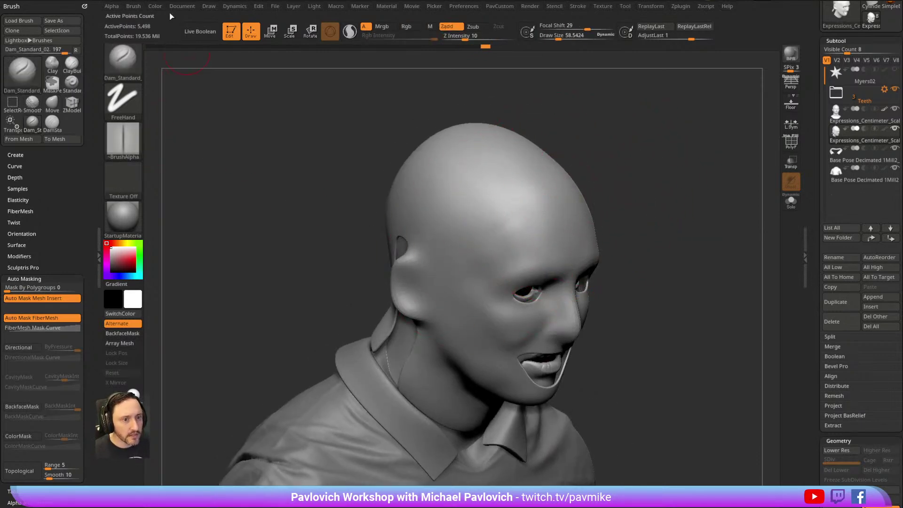
Reset all brushes to their defaults, choose Dam_Standard_02 and set its draw size to about 140.
{"action": "left_click", "coordinate": [133, 6]}
{"action": "scroll", "coordinate": [174, 188], "scroll_direction": "down", "scroll_amount": 10}
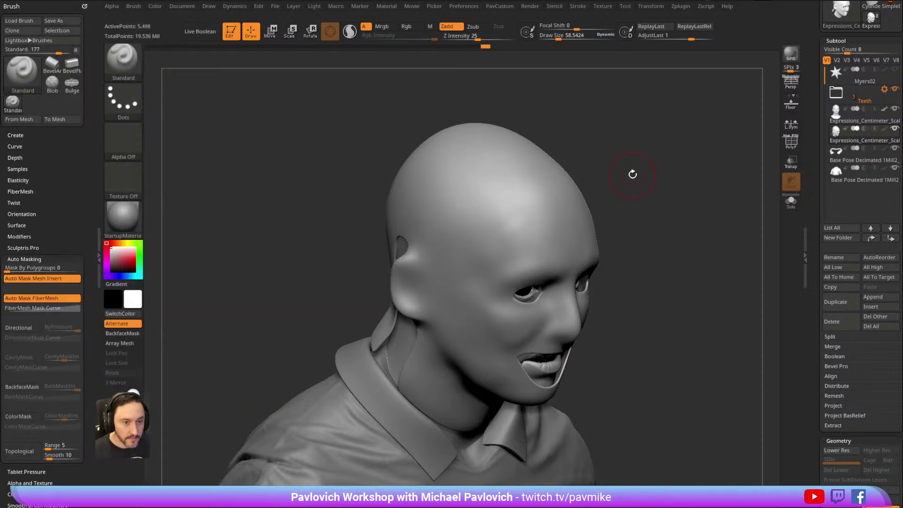
{"action": "left_click_drag", "start_coordinate": [630, 189], "coordinate": [642, 167], "text": "alt"}
{"action": "key", "text": "bracketright"}
{"action": "key", "text": "bracketright"}
{"action": "key", "text": "bracketright"}
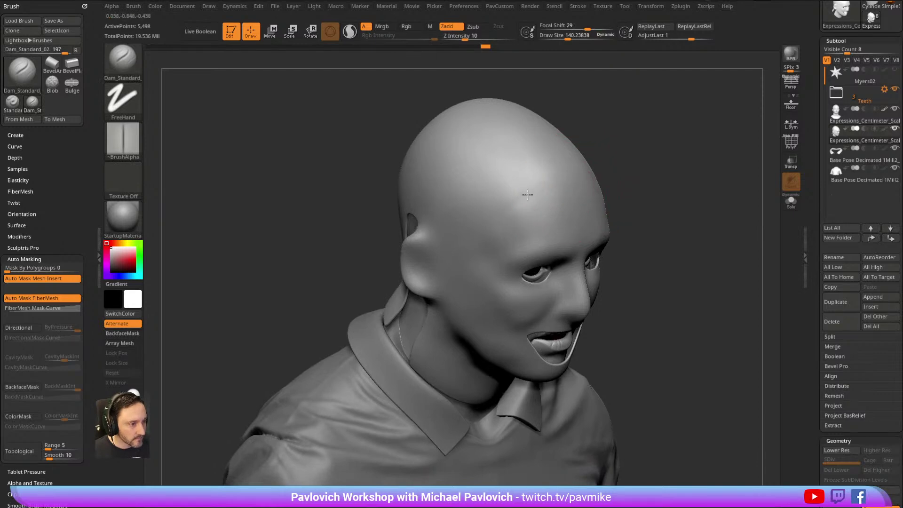
Try a test stroke on the mask's forehead, undo it and check the mesh without its dynamic subdivision.
{"action": "left_click_drag", "start_coordinate": [671, 157], "coordinate": [520, 175]}
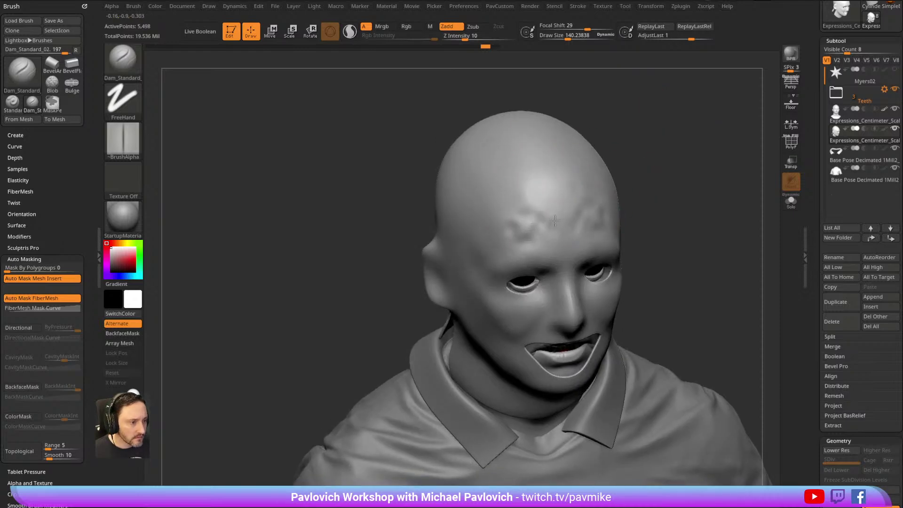
{"action": "key", "text": "ctrl+z"}
{"action": "mouse_move", "coordinate": [804, 231]}
{"action": "left_mouse_down"}
{"action": "mouse_move", "coordinate": [798, 264]}
{"action": "mouse_move", "coordinate": [813, 233]}
{"action": "mouse_move", "coordinate": [810, 148]}
{"action": "left_mouse_up"}
{"action": "key", "text": "shift+d"}
{"action": "left_click_drag", "start_coordinate": [666, 279], "coordinate": [718, 238]}
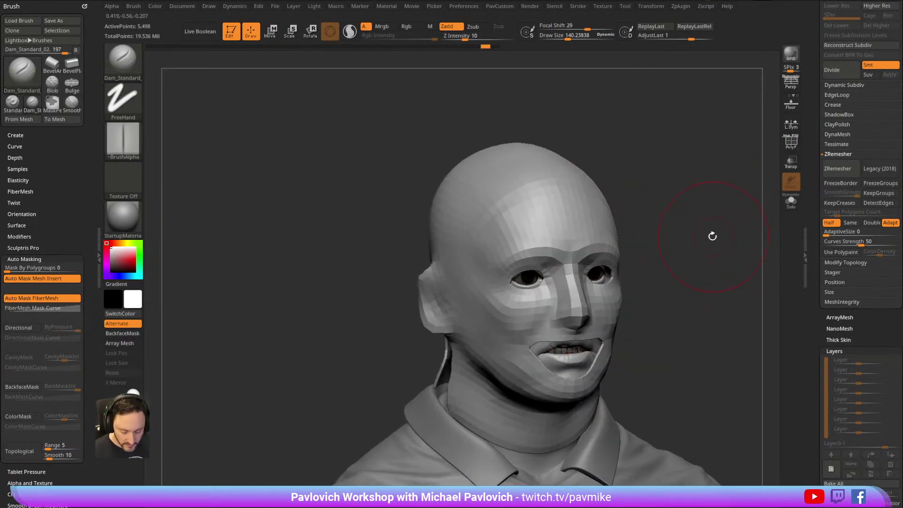
{"action": "key", "text": "shift+d"}
Apply the mask's dynamic subdivision to convert it into real subdivision levels.
{"action": "left_click", "coordinate": [528, 164]}
{"action": "key", "text": "2"}
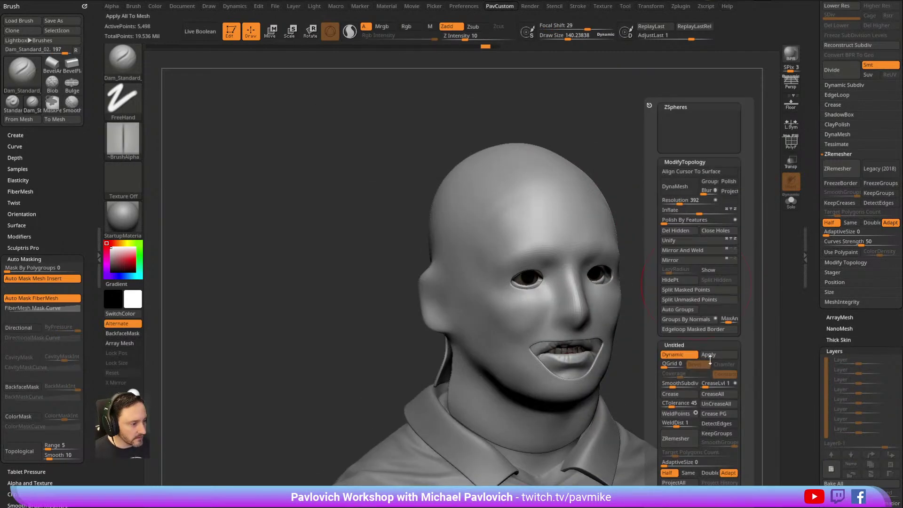
{"action": "left_click", "coordinate": [719, 356]}
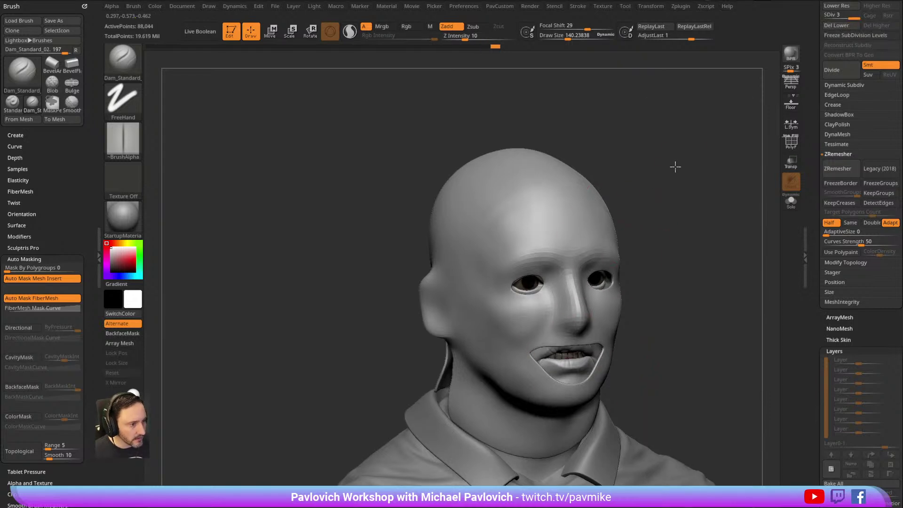
Divide the mask once more to level 4 and carve a crease across its forehead at a draw size of about 156.
{"action": "left_click_drag", "start_coordinate": [675, 170], "coordinate": [528, 201]}
{"action": "mouse_move", "coordinate": [456, 278]}
{"action": "left_mouse_down"}
{"action": "mouse_move", "coordinate": [631, 175]}
{"action": "mouse_move", "coordinate": [494, 225]}
{"action": "left_mouse_up"}
{"action": "key", "text": "ctrl+d"}
{"action": "key", "text": "bracketright"}
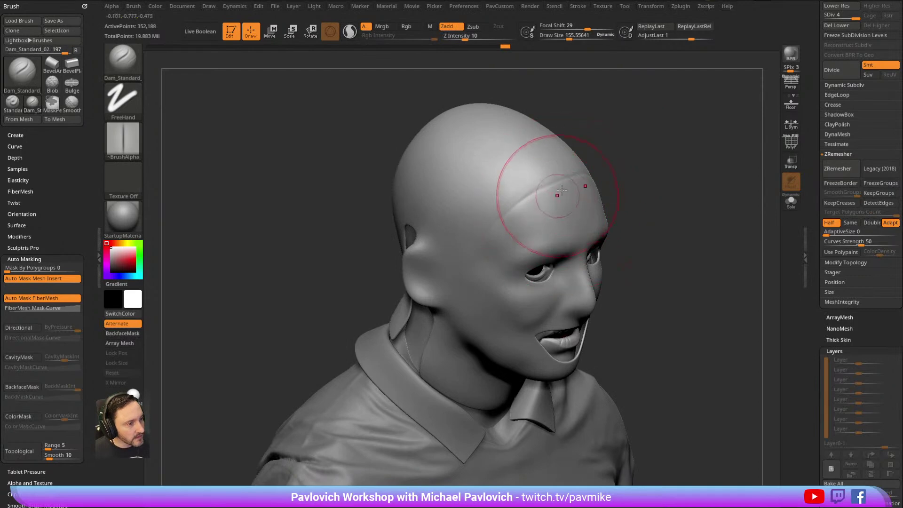
Drop the mask to subdivision level 3 and smooth away the first crease across its forehead.
{"action": "mouse_move", "coordinate": [635, 181]}
{"action": "left_mouse_down"}
{"action": "mouse_move", "coordinate": [638, 163]}
{"action": "mouse_move", "coordinate": [614, 189]}
{"action": "mouse_move", "coordinate": [574, 198]}
{"action": "left_mouse_up"}
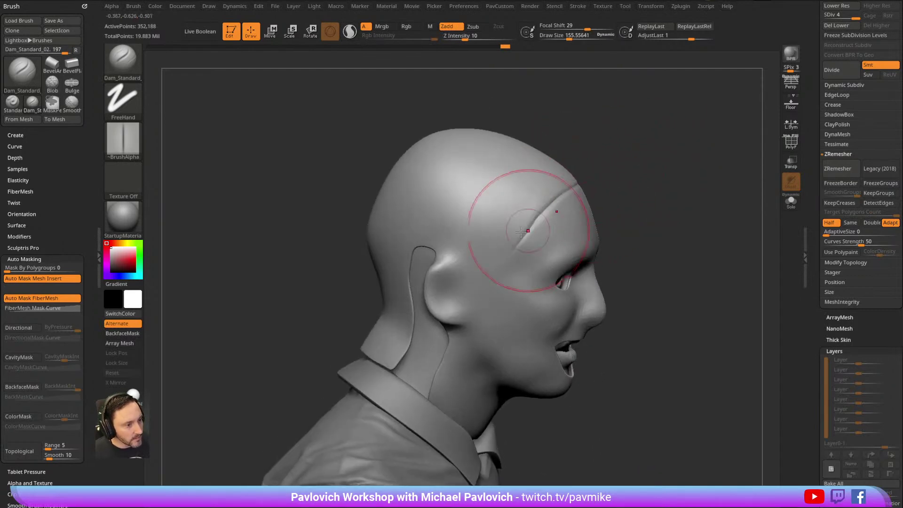
{"action": "key", "text": "shift+d"}
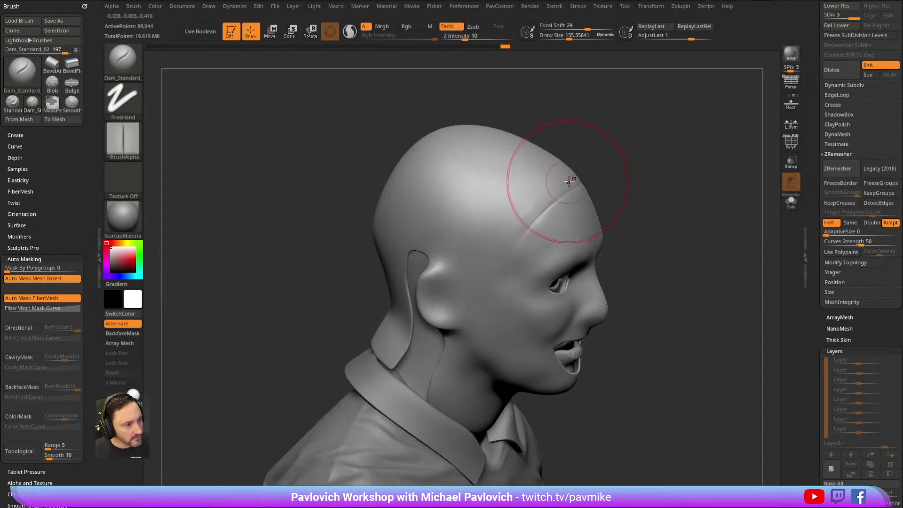
{"action": "left_click_drag", "start_coordinate": [602, 157], "coordinate": [562, 175]}
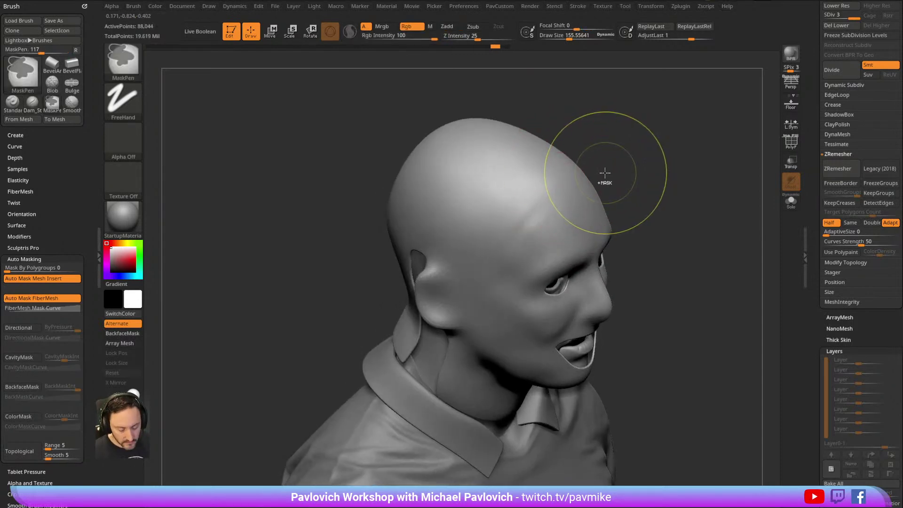
Return the mask to subdivision level 4 and carve a seam from the forehead down the temple to the top of the ear.
{"action": "key", "text": "d"}
{"action": "left_click_drag", "start_coordinate": [647, 171], "coordinate": [598, 184]}
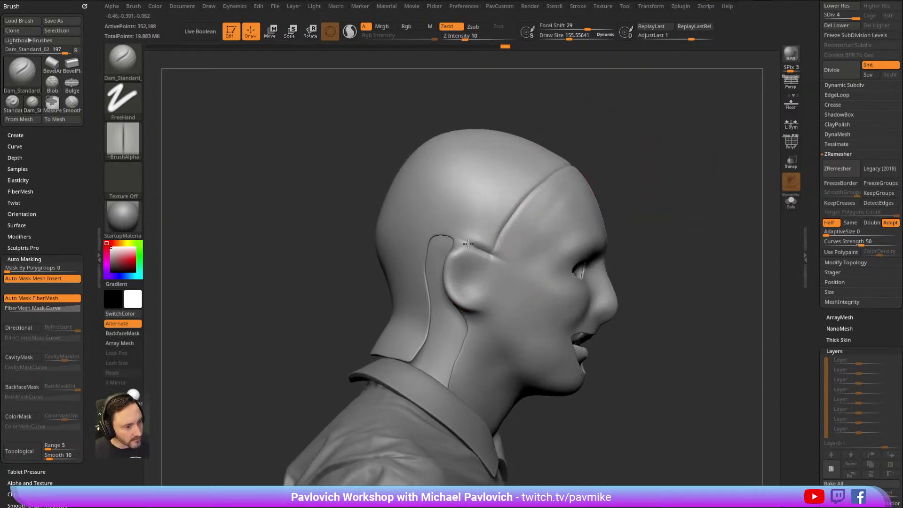
{"action": "mouse_move", "coordinate": [642, 206]}
{"action": "left_mouse_down"}
{"action": "mouse_move", "coordinate": [480, 238]}
{"action": "mouse_move", "coordinate": [481, 229]}
{"action": "left_mouse_up"}
{"action": "left_click_drag", "start_coordinate": [700, 202], "coordinate": [608, 197]}
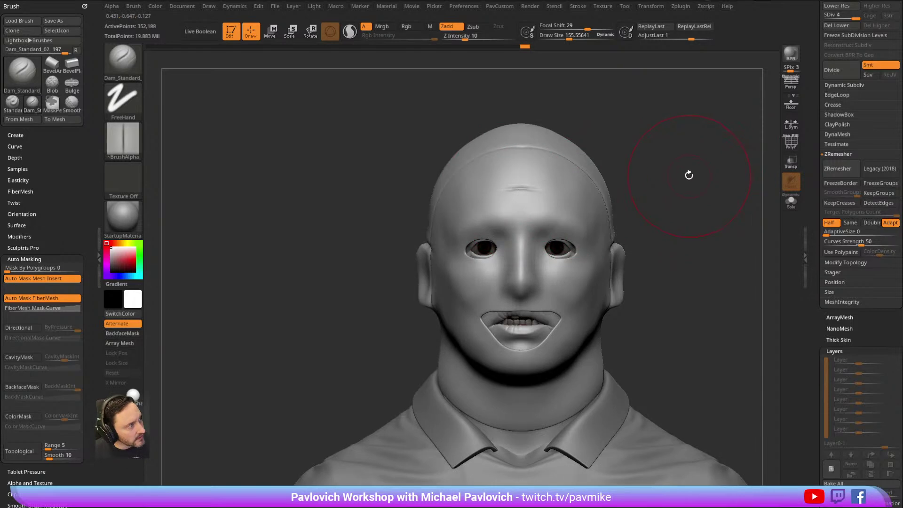
Deepen the temple seam and continue it down in front of the ear, reducing the draw size to about 108.
{"action": "mouse_move", "coordinate": [664, 156]}
{"action": "left_mouse_down"}
{"action": "mouse_move", "coordinate": [663, 202]}
{"action": "mouse_move", "coordinate": [681, 157]}
{"action": "mouse_move", "coordinate": [693, 182]}
{"action": "mouse_move", "coordinate": [661, 196]}
{"action": "mouse_move", "coordinate": [689, 200]}
{"action": "mouse_move", "coordinate": [671, 172]}
{"action": "mouse_move", "coordinate": [659, 179]}
{"action": "left_mouse_up"}
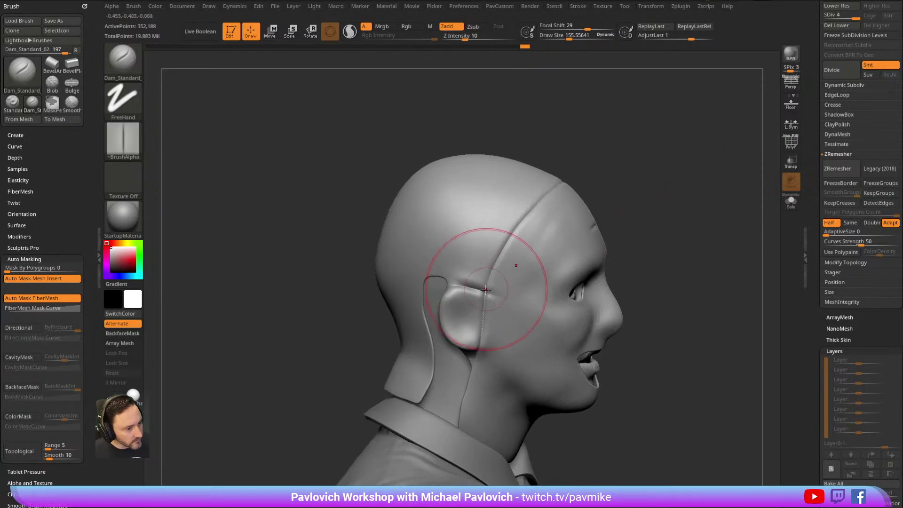
{"action": "left_click_drag", "start_coordinate": [525, 220], "coordinate": [503, 252]}
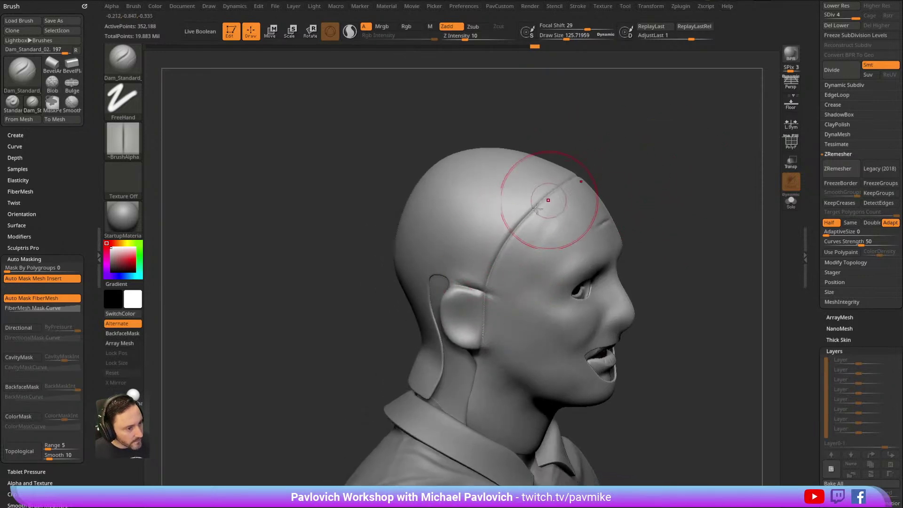
{"action": "left_click_drag", "start_coordinate": [626, 165], "coordinate": [525, 218]}
{"action": "mouse_move", "coordinate": [619, 149]}
{"action": "left_mouse_down"}
{"action": "mouse_move", "coordinate": [665, 197]}
{"action": "mouse_move", "coordinate": [452, 293]}
{"action": "left_mouse_up"}
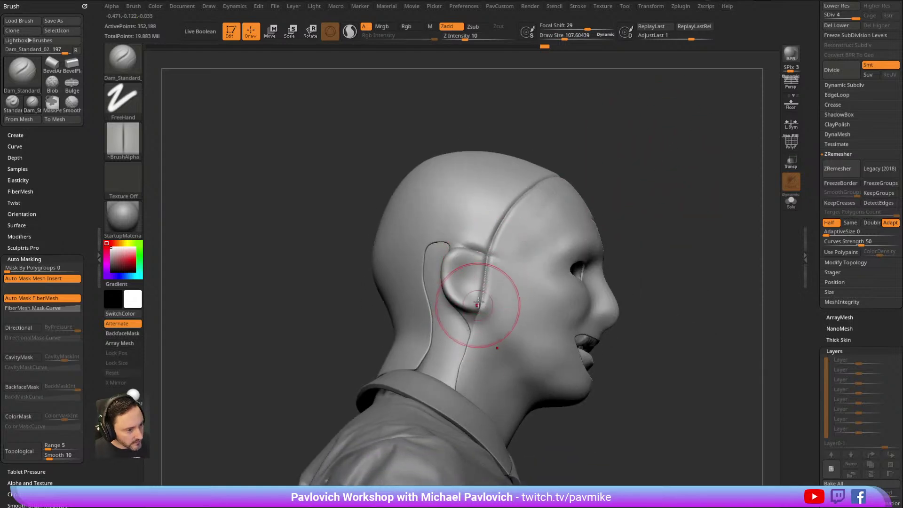
{"action": "mouse_move", "coordinate": [454, 373]}
{"action": "left_mouse_down"}
{"action": "mouse_move", "coordinate": [514, 258]}
{"action": "mouse_move", "coordinate": [690, 192]}
{"action": "mouse_move", "coordinate": [454, 243]}
{"action": "left_mouse_up"}
Sharpen the seam above the ear with Dam_Standard at a draw size of about 87.
{"action": "left_click_drag", "start_coordinate": [809, 150], "coordinate": [807, 268]}
{"action": "left_click_drag", "start_coordinate": [691, 251], "coordinate": [718, 250]}
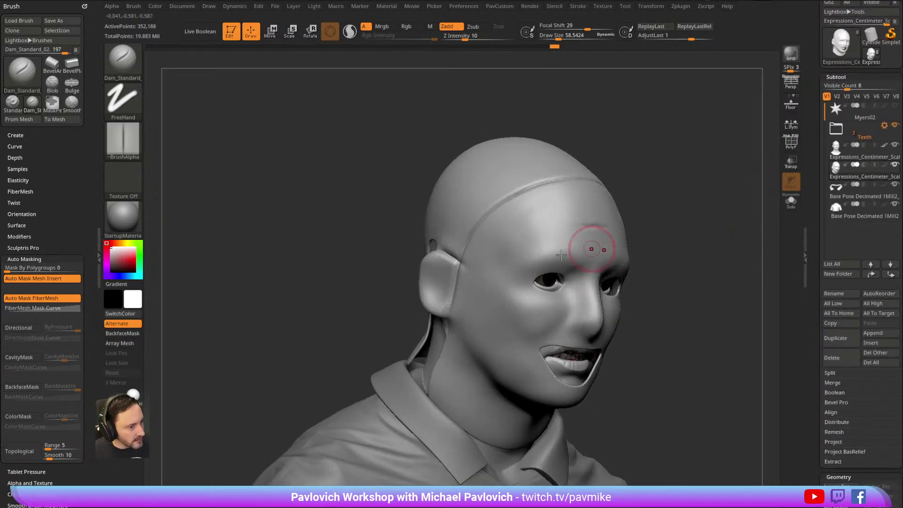
{"action": "mouse_move", "coordinate": [647, 176]}
{"action": "left_mouse_down"}
{"action": "mouse_move", "coordinate": [530, 178]}
{"action": "mouse_move", "coordinate": [431, 247]}
{"action": "left_mouse_up"}
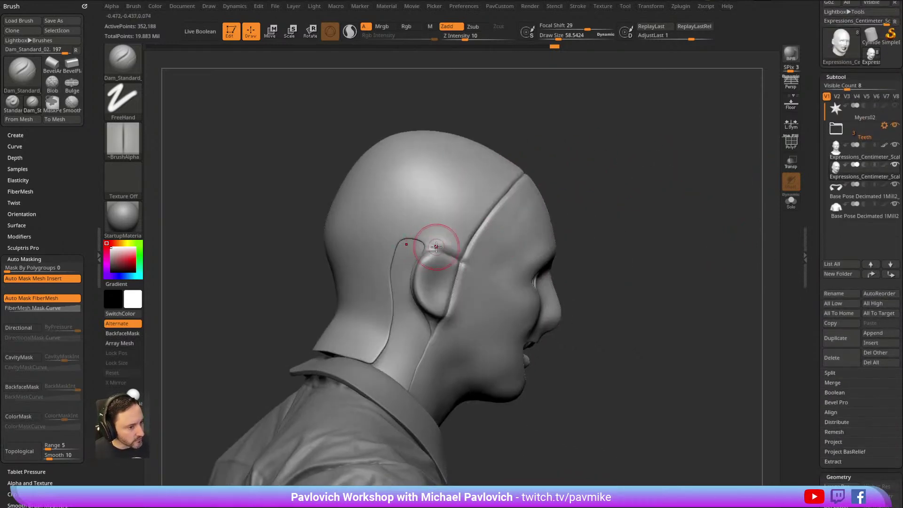
{"action": "left_click_drag", "start_coordinate": [569, 167], "coordinate": [568, 199]}
{"action": "key", "text": "s"}
{"action": "left_click_drag", "start_coordinate": [431, 257], "coordinate": [437, 255]}
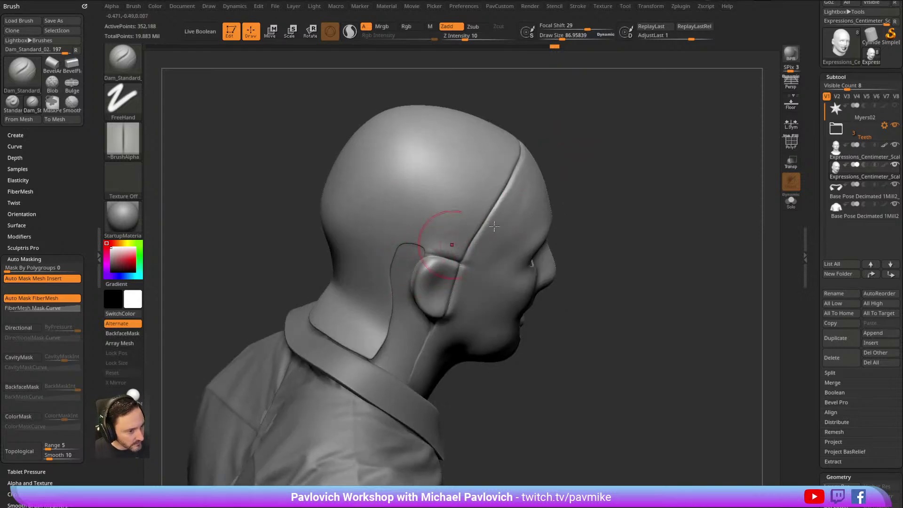
{"action": "left_click_drag", "start_coordinate": [645, 198], "coordinate": [534, 161]}
{"action": "left_click_drag", "start_coordinate": [696, 202], "coordinate": [653, 199]}
Duplicate the mask subtool and delete the copy's lower subdivision levels.
{"action": "left_click", "coordinate": [840, 358]}
{"action": "scroll", "coordinate": [838, 282], "scroll_direction": "down", "scroll_amount": 5}
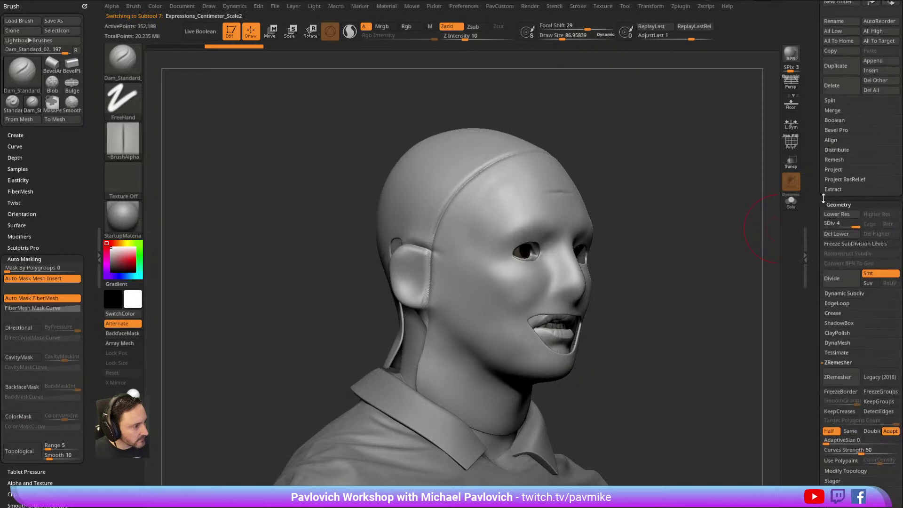
{"action": "left_click", "coordinate": [839, 236]}
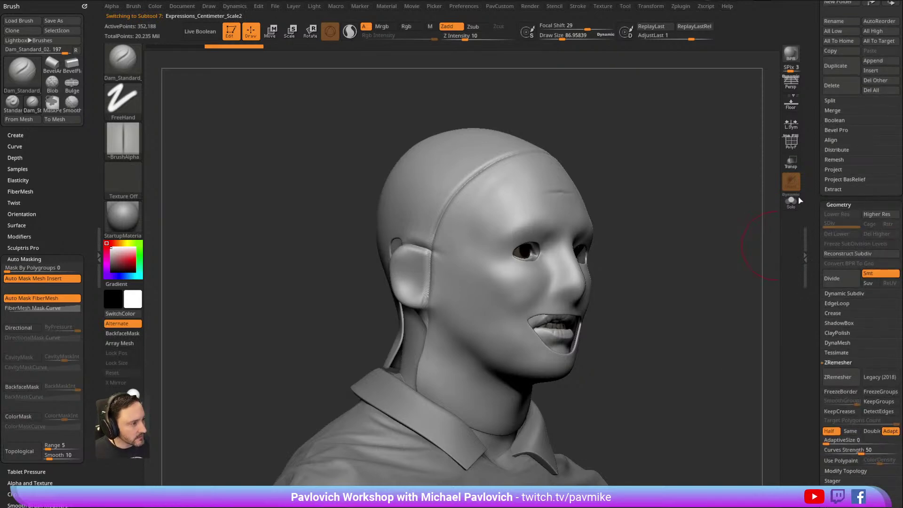
Solo the duplicate with its polyframe shown, isolate the outer shell's polygroup and delete the hidden geometry.
{"action": "key", "text": "shift+f"}
{"action": "left_click_drag", "start_coordinate": [715, 165], "coordinate": [698, 177], "text": "shift"}
{"action": "left_click", "coordinate": [790, 202]}
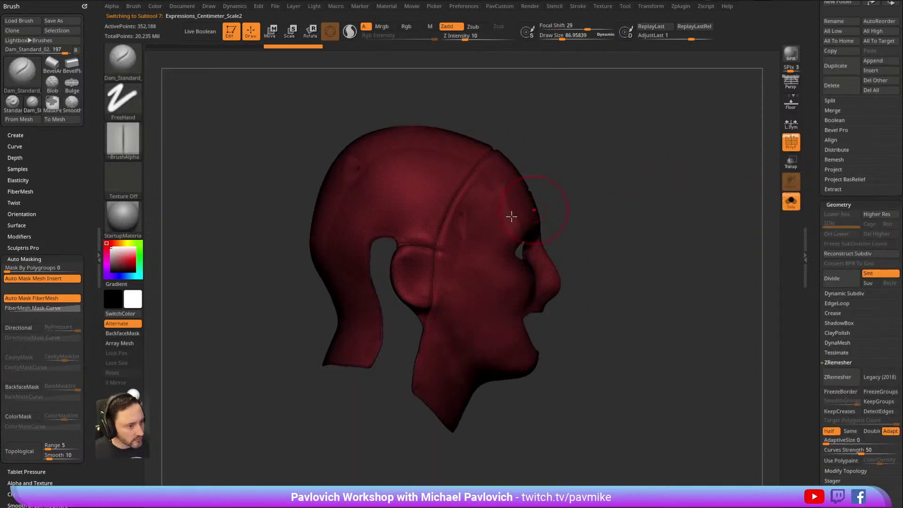
{"action": "key", "text": "ctrl+shift"}
{"action": "key", "text": "2"}
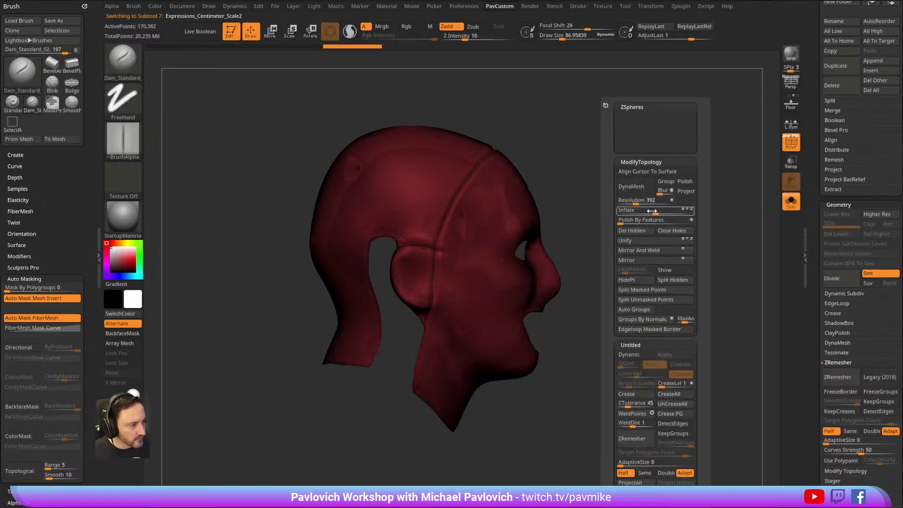
{"action": "left_click", "coordinate": [636, 230]}
Slice the shell with SliceCurve along the carved seam, from above the forehead down in front of the ear.
{"action": "left_click", "coordinate": [123, 62], "text": "ctrl+shift"}
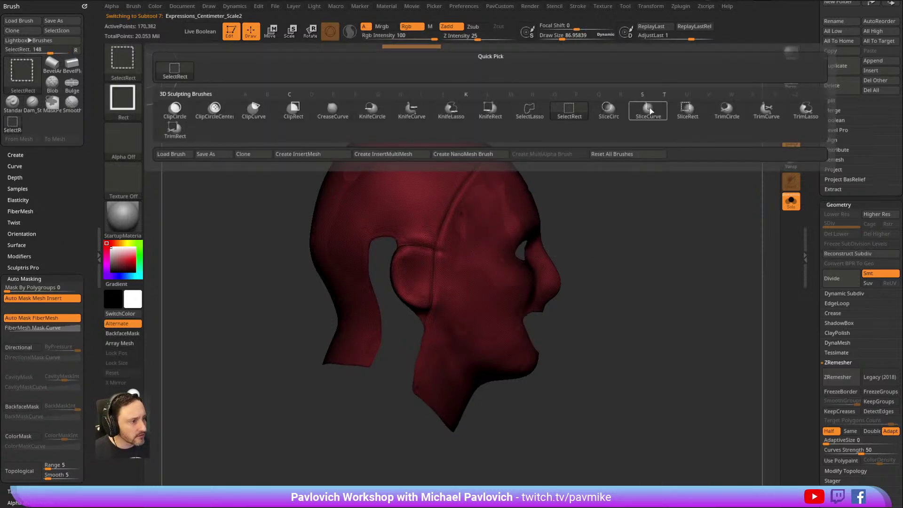
{"action": "left_click", "coordinate": [649, 112]}
{"action": "mouse_move", "coordinate": [574, 77]}
{"action": "left_mouse_down", "text": "ctrl+shift"}
{"action": "mouse_move", "coordinate": [447, 202]}
{"action": "mouse_move", "coordinate": [477, 163]}
{"action": "left_mouse_up", "text": "ctrl+shift"}
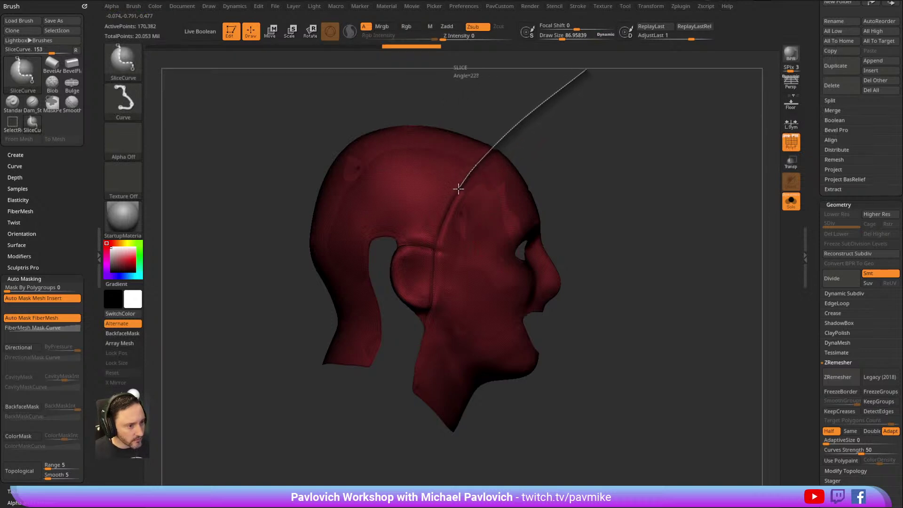
{"action": "left_click_drag", "start_coordinate": [437, 237], "coordinate": [435, 257], "text": "ctrl+shift"}
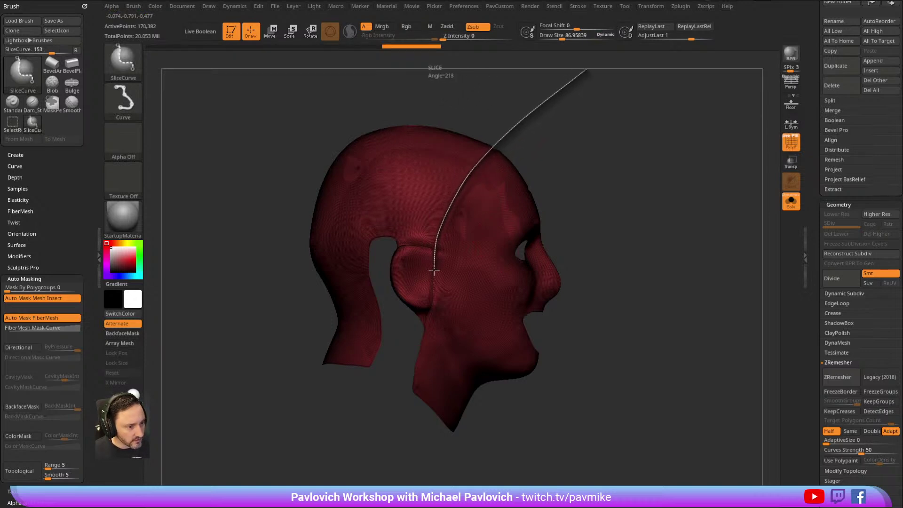
{"action": "left_click_drag", "start_coordinate": [403, 370], "coordinate": [380, 456], "text": "ctrl+shift"}
Isolate the front face polygroup and delete the hidden back portion of the shell.
{"action": "left_click_drag", "start_coordinate": [675, 188], "coordinate": [556, 202]}
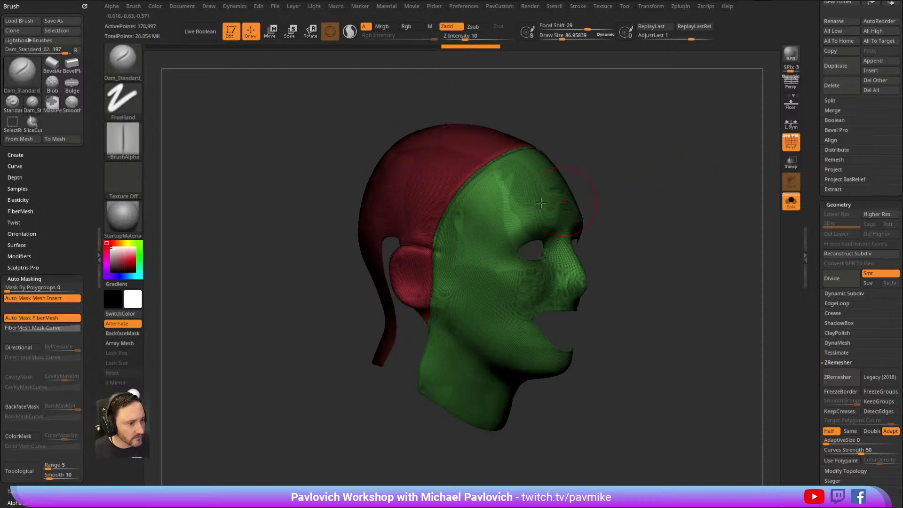
{"action": "left_click", "coordinate": [556, 201], "text": "ctrl+shift"}
{"action": "key", "text": "2"}
{"action": "left_click", "coordinate": [666, 230]}
Shrink the visible area of the face piece to drop its ragged border polygons and delete the hidden ones.
{"action": "mouse_move", "coordinate": [653, 174]}
{"action": "right_mouse_down", "text": "ctrl"}
{"action": "mouse_move", "coordinate": [647, 193]}
{"action": "mouse_move", "coordinate": [680, 206]}
{"action": "mouse_move", "coordinate": [669, 190]}
{"action": "right_mouse_up", "text": "ctrl"}
{"action": "key", "text": "ctrl+shift"}
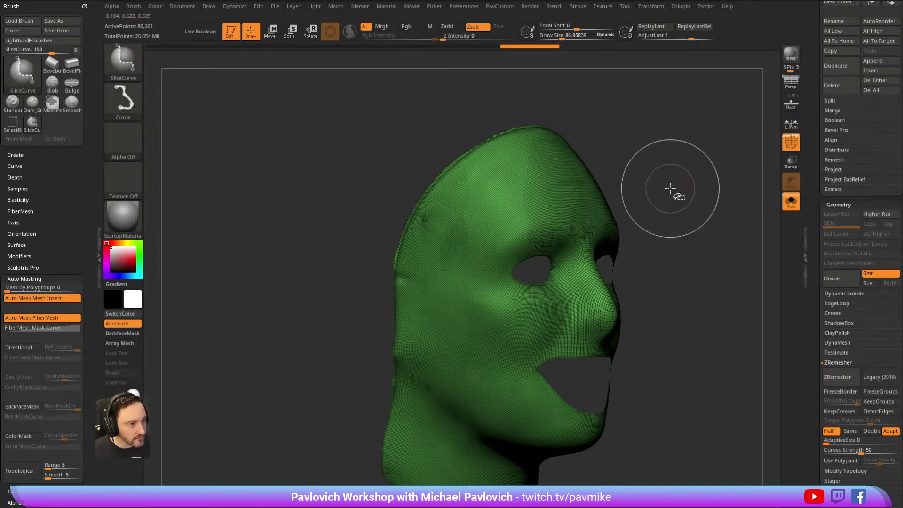
{"action": "key", "text": "ctrl+shift+s"}
{"action": "key", "text": "ctrl+shift+s"}
{"action": "key", "text": "2"}
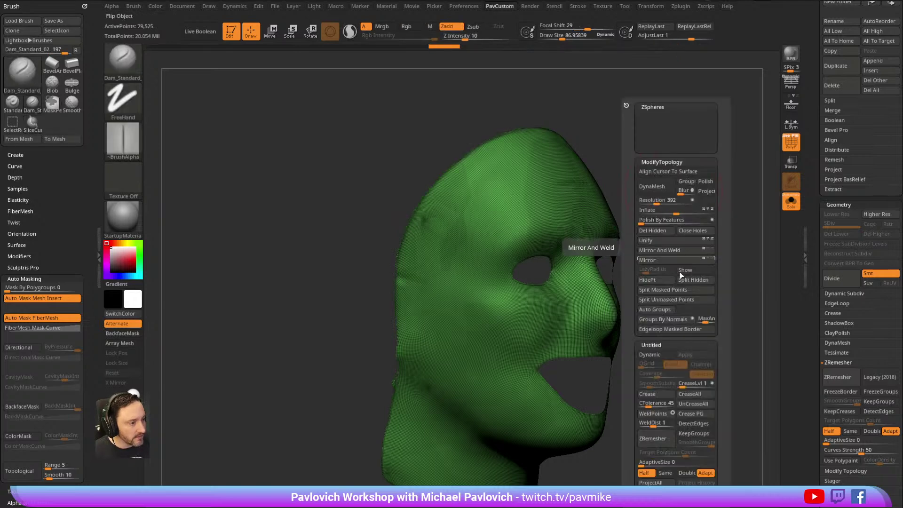
{"action": "left_click", "coordinate": [659, 231]}
Mask the face piece's open borders by feature, invert the mask and smooth the edges with Polish By Features.
{"action": "left_click_drag", "start_coordinate": [818, 242], "coordinate": [817, 136]}
{"action": "left_click", "coordinate": [839, 148], "text": "shift"}
{"action": "left_click", "coordinate": [830, 215], "text": "shift"}
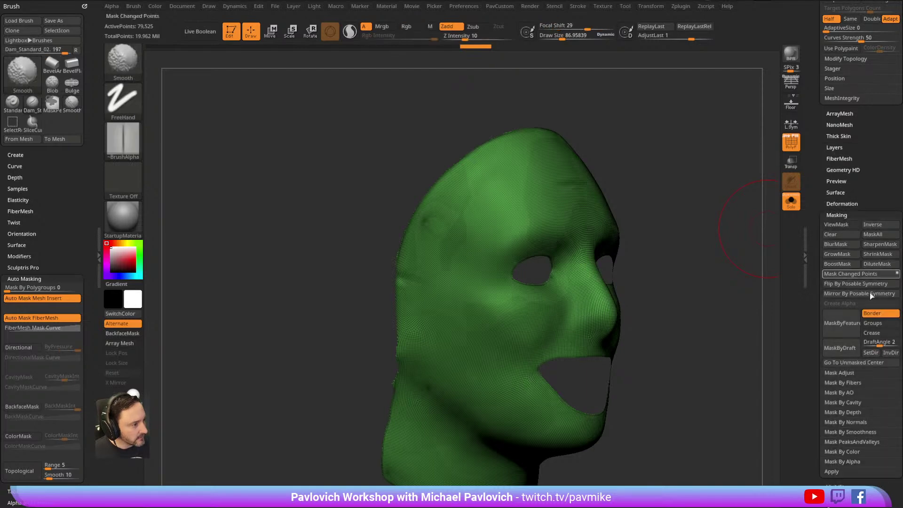
{"action": "left_click", "coordinate": [736, 238], "text": "ctrl"}
{"action": "key", "text": "space"}
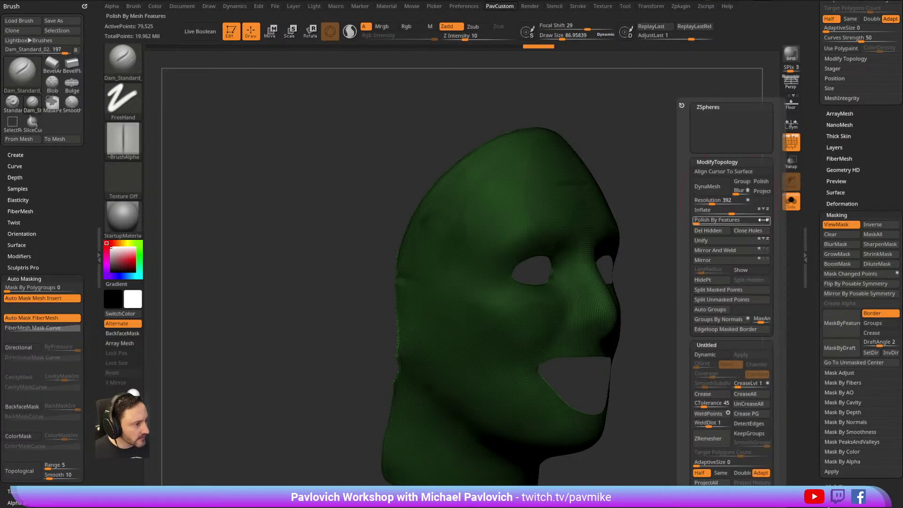
{"action": "key", "text": "ctrl+h"}
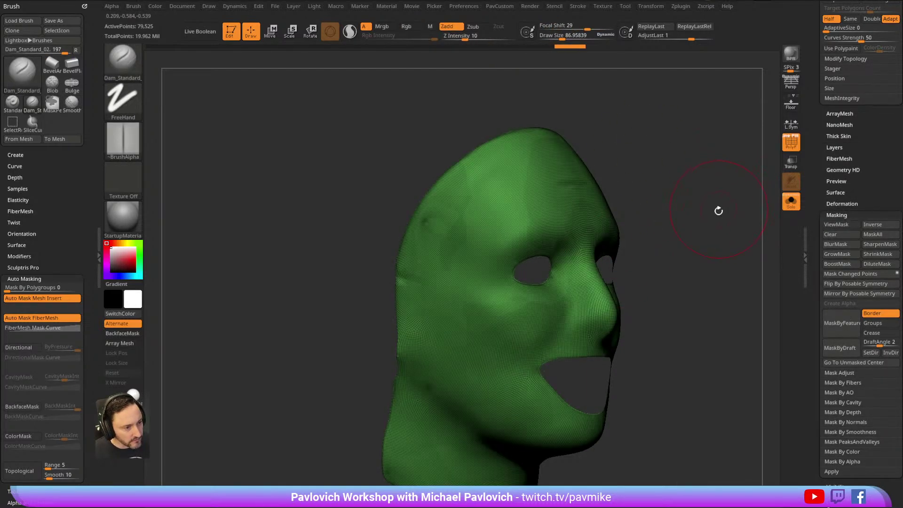
{"action": "key", "text": "space"}
{"action": "key", "text": "space"}
Run ZRemesher twice on the face piece with the Half option to get a clean, lighter mesh.
{"action": "left_click", "coordinate": [649, 438]}
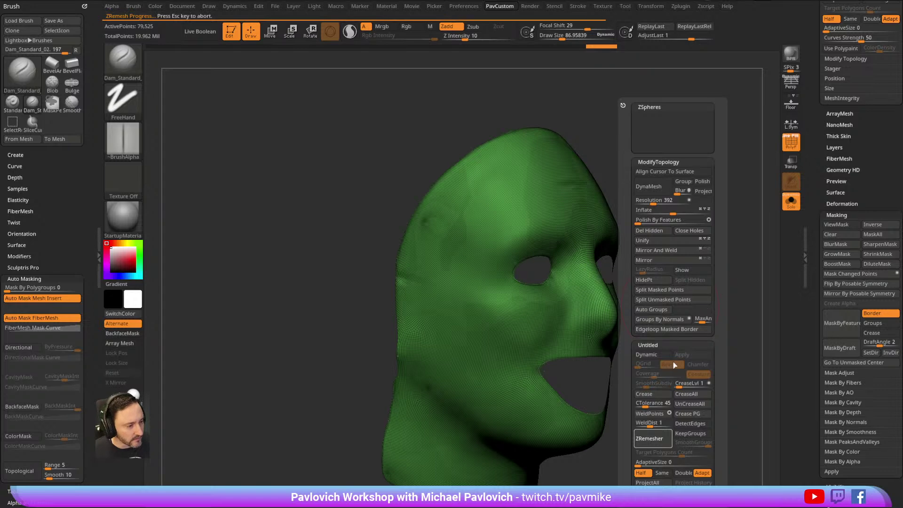
{"action": "key", "text": "space"}
{"action": "left_click", "coordinate": [662, 443]}
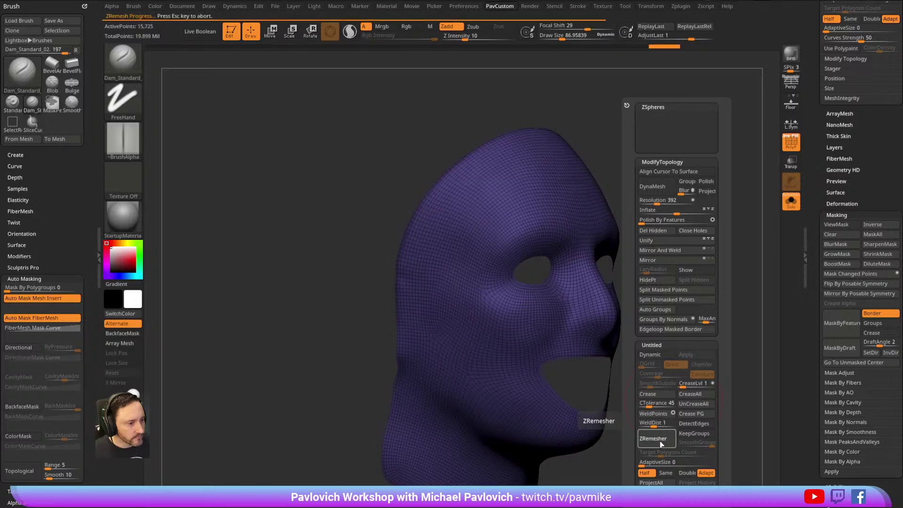
Switch to the Standard brush, reduce the draw size to about 27 and check the remeshed face piece from several sides.
{"action": "key", "text": "b"}
{"action": "key", "text": "s"}
{"action": "key", "text": "t"}
{"action": "right_click_drag", "start_coordinate": [675, 193], "coordinate": [673, 189], "text": "ctrl"}
{"action": "key", "text": "s"}
{"action": "left_click_drag", "start_coordinate": [673, 194], "coordinate": [677, 195]}
{"action": "right_click_drag", "start_coordinate": [670, 190], "coordinate": [671, 199]}
{"action": "key", "text": "s"}
{"action": "left_click_drag", "start_coordinate": [671, 200], "coordinate": [668, 198]}
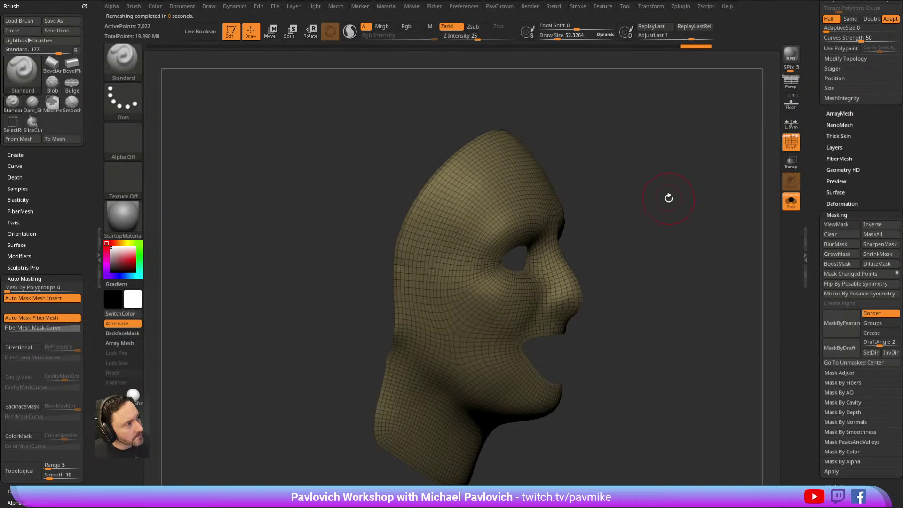
{"action": "right_click_drag", "start_coordinate": [669, 198], "coordinate": [666, 195]}
{"action": "left_click_drag", "start_coordinate": [667, 195], "coordinate": [693, 167]}
Browse the _IMM folder of the brush library and load the Stitches.zbp insert-mesh brush.
{"action": "key", "text": "comma"}
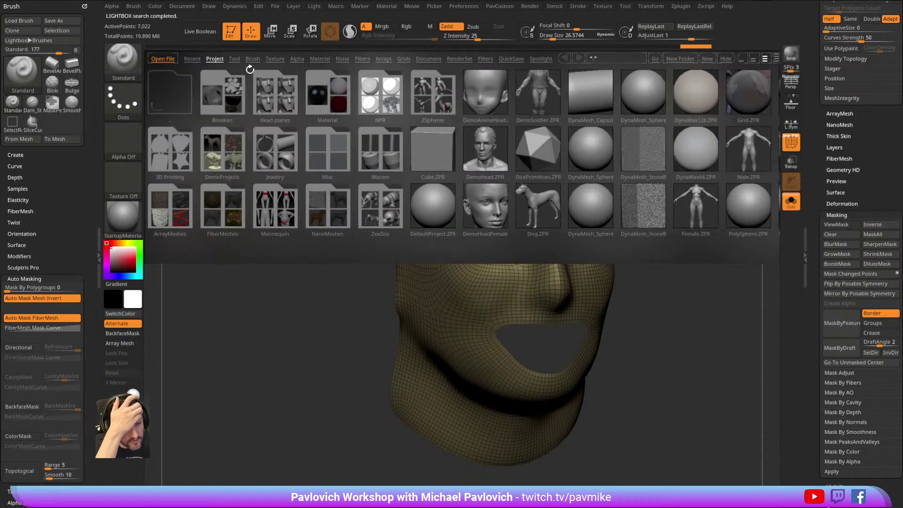
{"action": "left_click", "coordinate": [251, 60]}
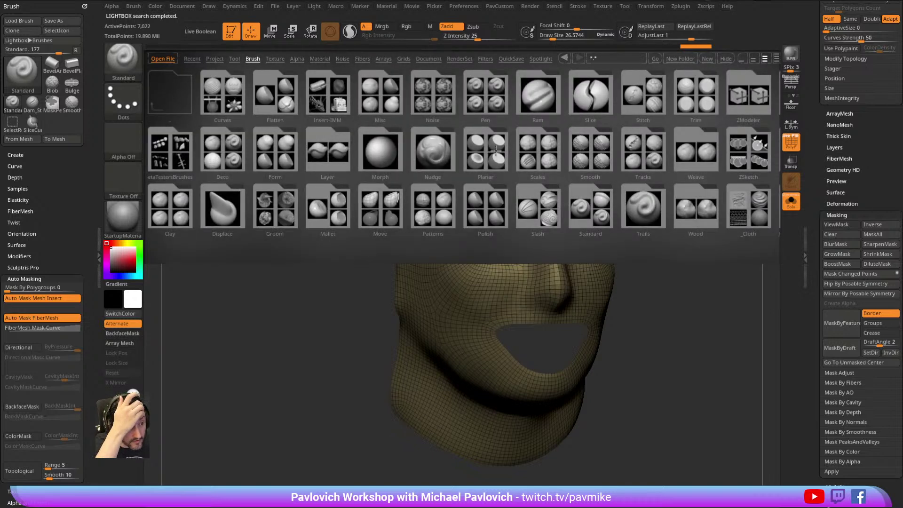
{"action": "left_click_drag", "start_coordinate": [625, 158], "coordinate": [586, 155]}
{"action": "scroll", "coordinate": [620, 161], "scroll_direction": "down", "scroll_amount": 3}
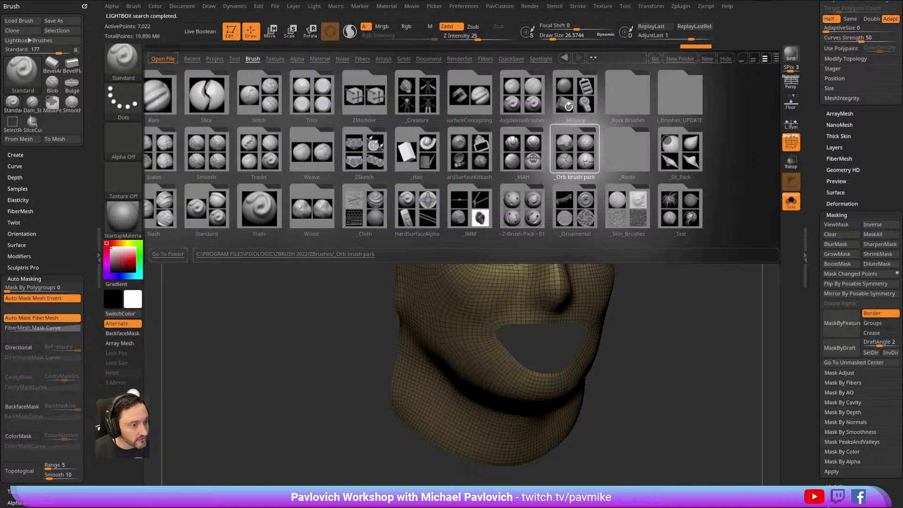
{"action": "double_click", "coordinate": [472, 211]}
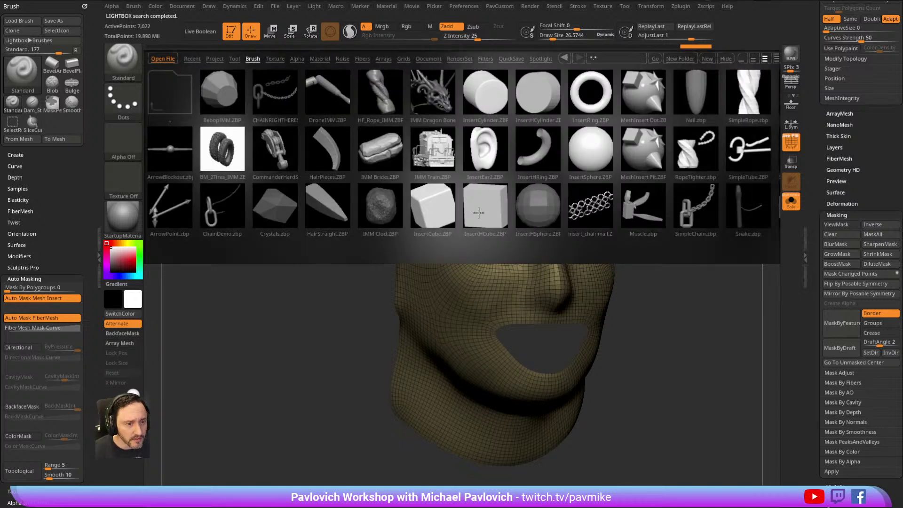
{"action": "scroll", "coordinate": [433, 202], "scroll_direction": "down", "scroll_amount": 4}
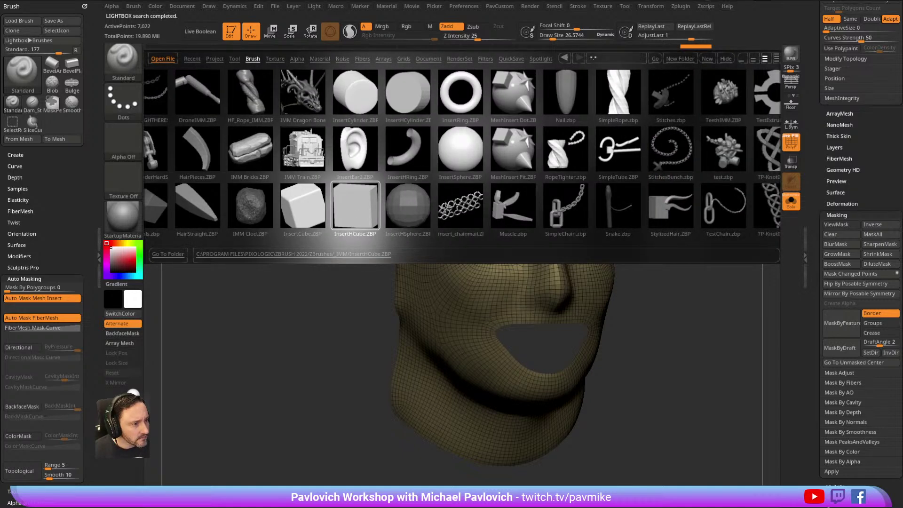
{"action": "scroll", "coordinate": [430, 199], "scroll_direction": "up", "scroll_amount": 2}
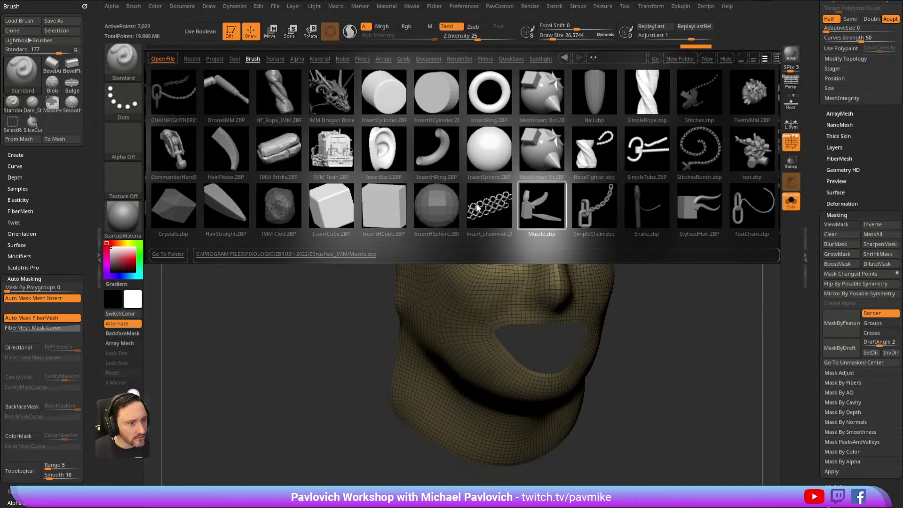
{"action": "scroll", "coordinate": [515, 204], "scroll_direction": "up", "scroll_amount": 2}
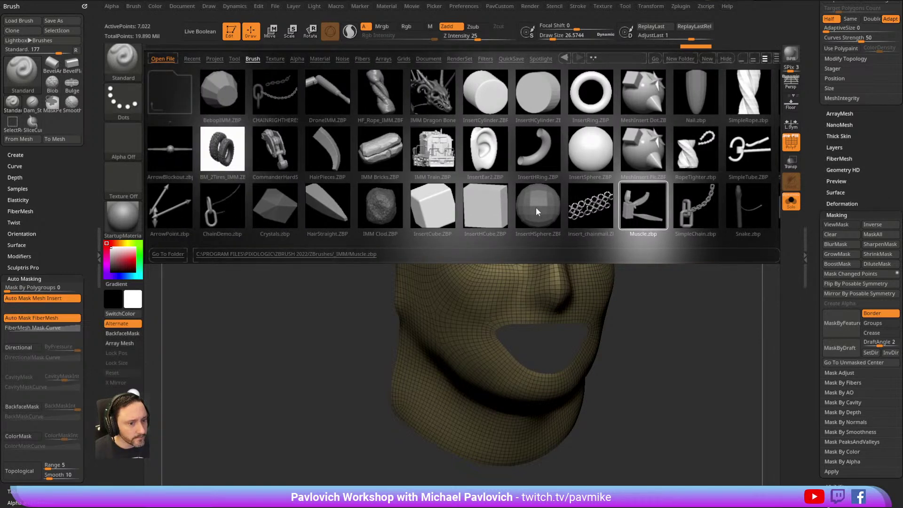
{"action": "left_click", "coordinate": [555, 209]}
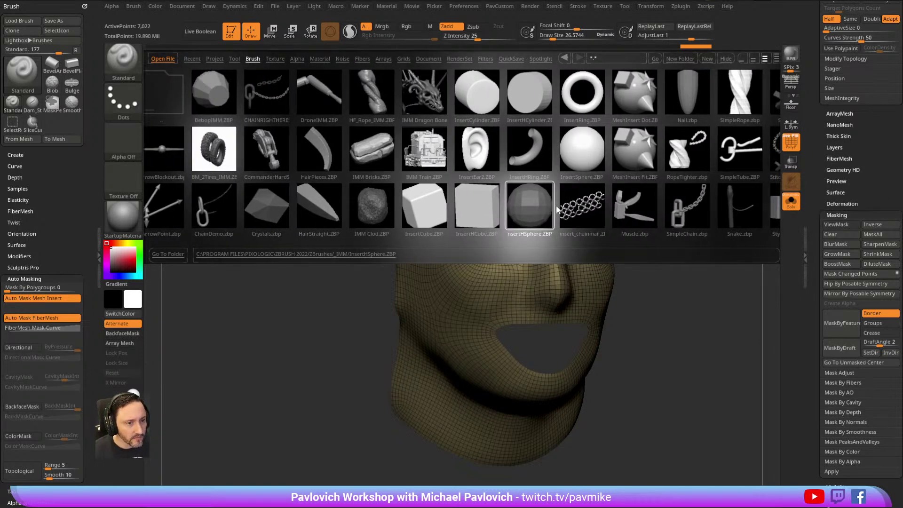
{"action": "scroll", "coordinate": [509, 204], "scroll_direction": "down", "scroll_amount": 4}
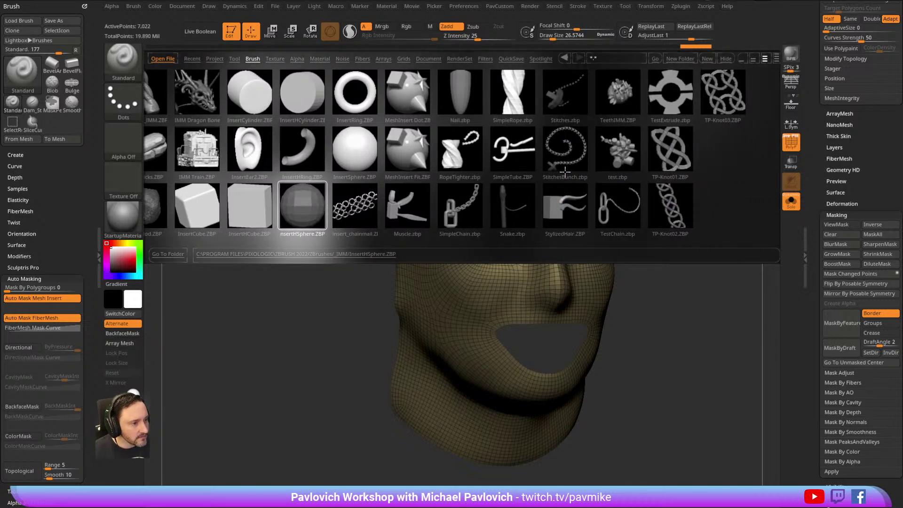
{"action": "double_click", "coordinate": [566, 100]}
Load the StitchesBunch.zbp brush from the _IMM folder and choose its third mesh, the single diagonal stitch.
{"action": "key", "text": "F1"}
{"action": "key", "text": "comma"}
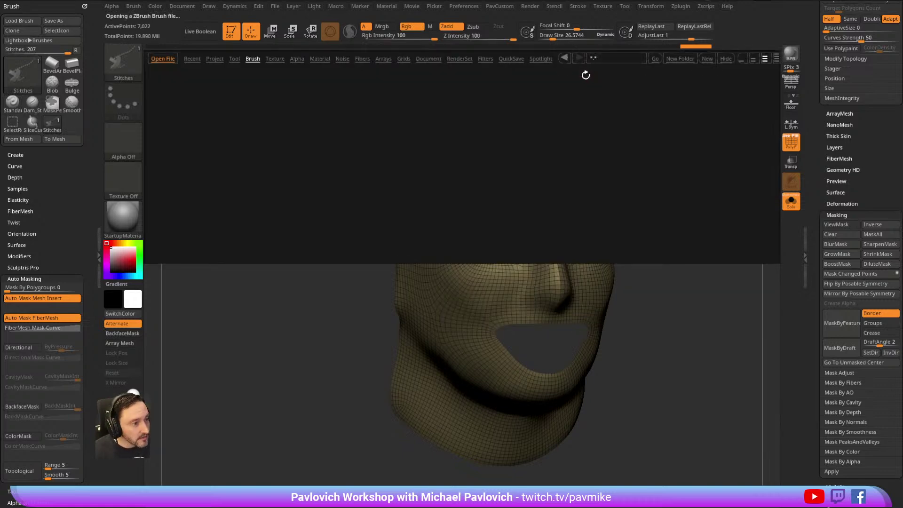
{"action": "left_click", "coordinate": [643, 164]}
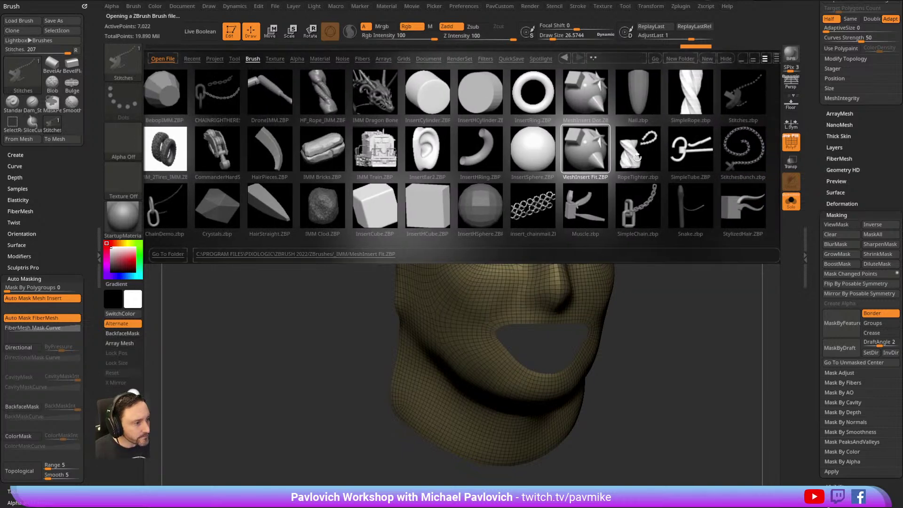
{"action": "left_click_drag", "start_coordinate": [739, 136], "coordinate": [503, 141]}
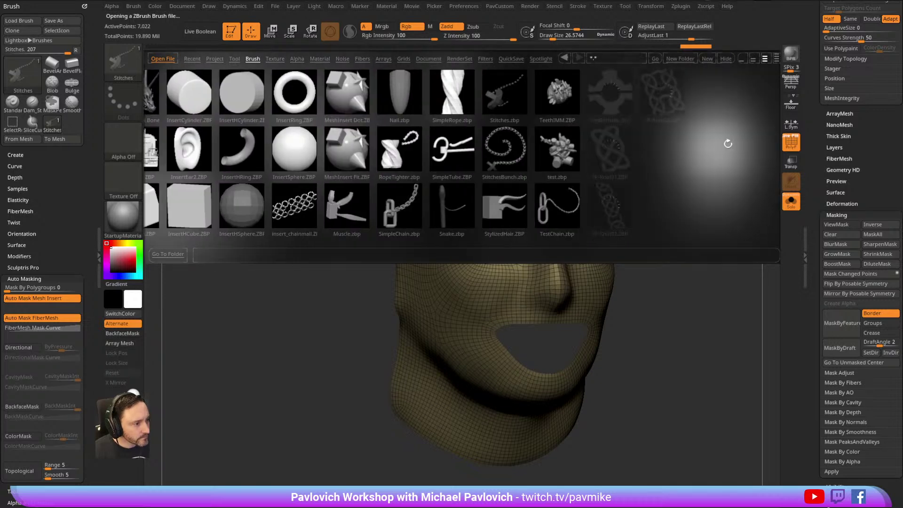
{"action": "double_click", "coordinate": [512, 151]}
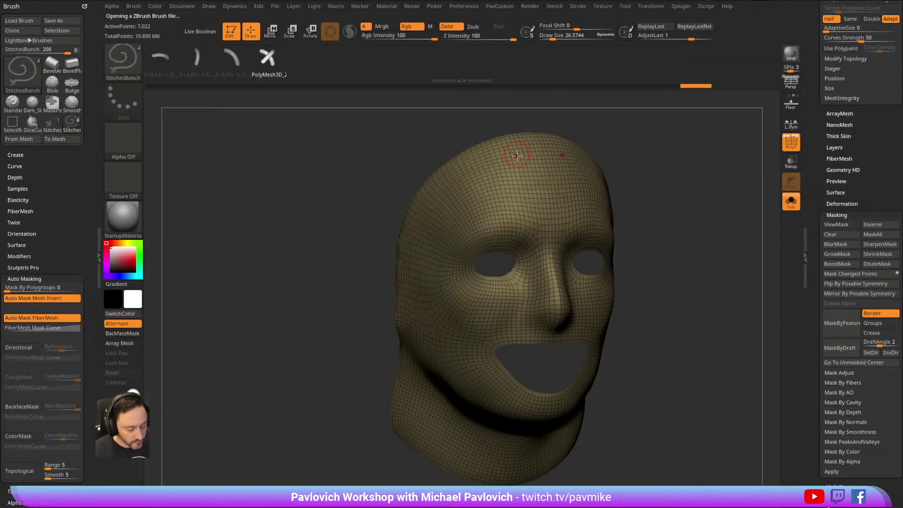
{"action": "key", "text": "comma"}
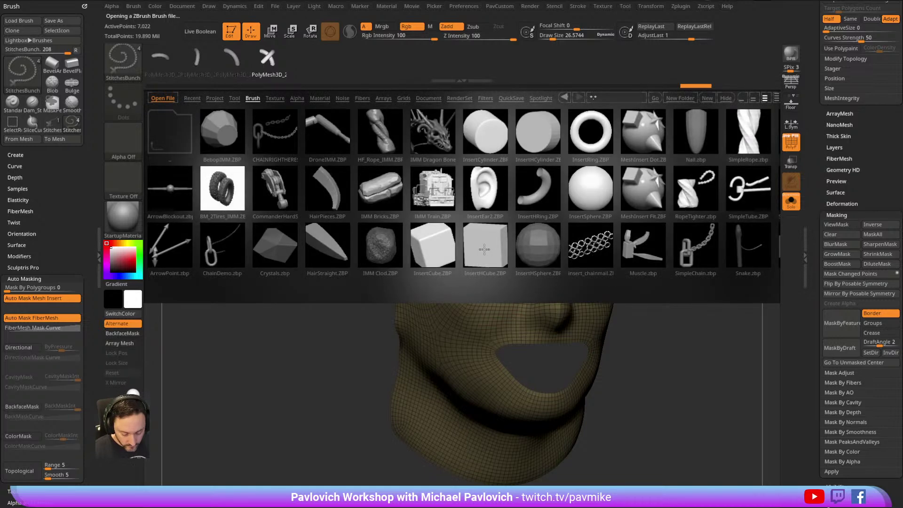
{"action": "key", "text": "comma"}
{"action": "key", "text": "m"}
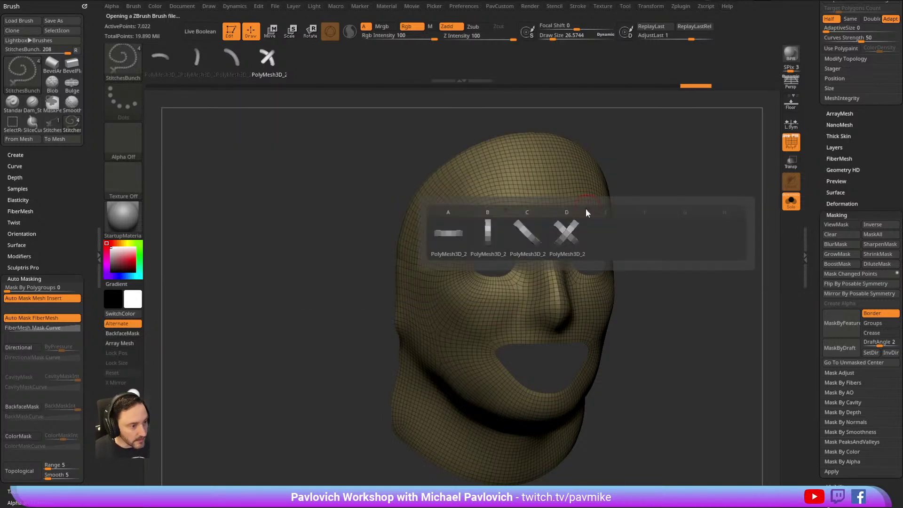
{"action": "left_click", "coordinate": [524, 236]}
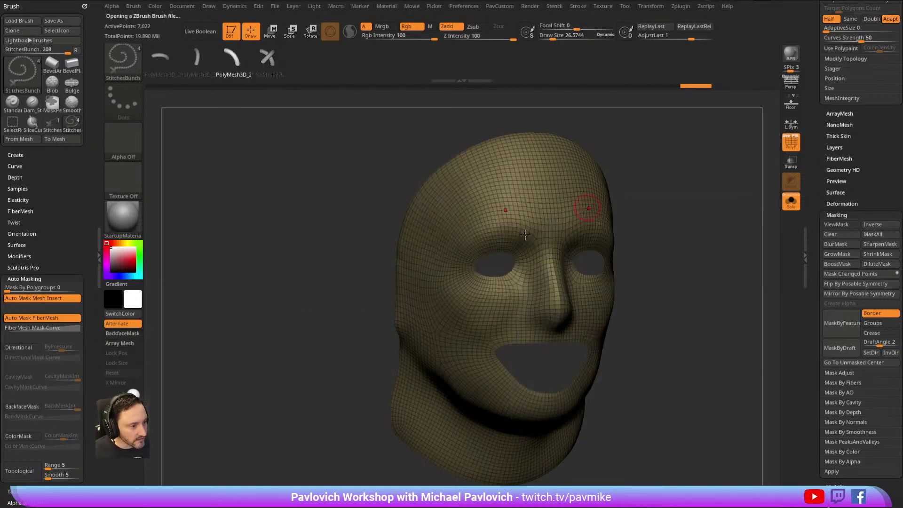
Dock the Stroke palette in the left tray and switch the material to SkinShade4.
{"action": "mouse_move", "coordinate": [629, 183]}
{"action": "left_mouse_down"}
{"action": "mouse_move", "coordinate": [687, 157]}
{"action": "mouse_move", "coordinate": [763, 190]}
{"action": "left_mouse_up"}
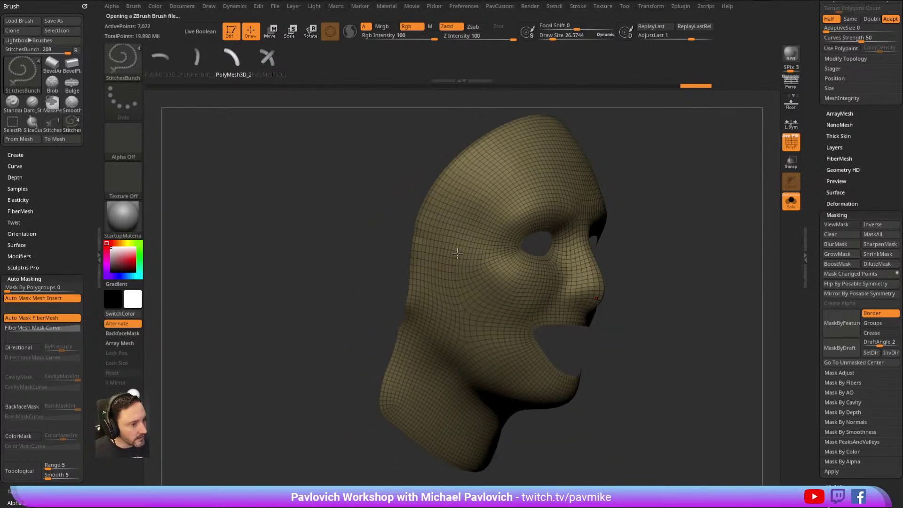
{"action": "left_click_drag", "start_coordinate": [815, 138], "coordinate": [813, 205]}
{"action": "left_click", "coordinate": [586, 6]}
{"action": "left_click_drag", "start_coordinate": [574, 18], "coordinate": [71, 127]}
{"action": "key", "text": "m"}
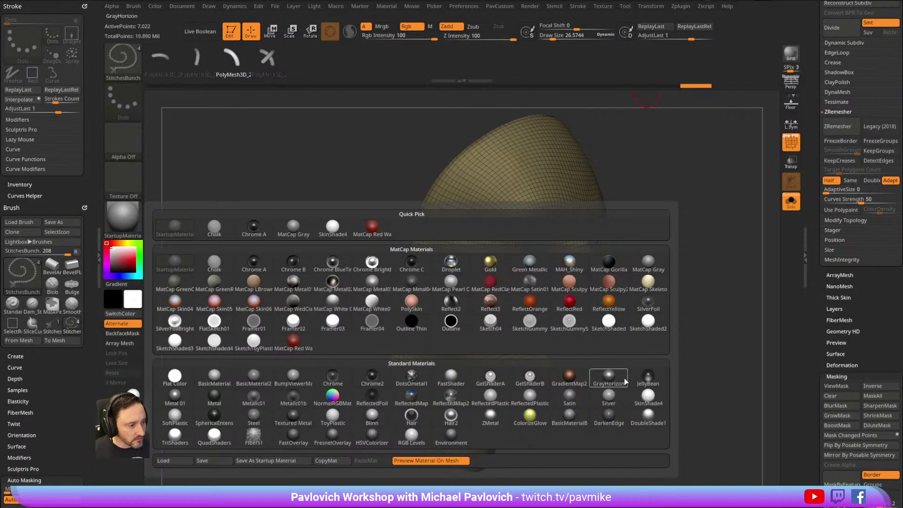
{"action": "left_click", "coordinate": [510, 323]}
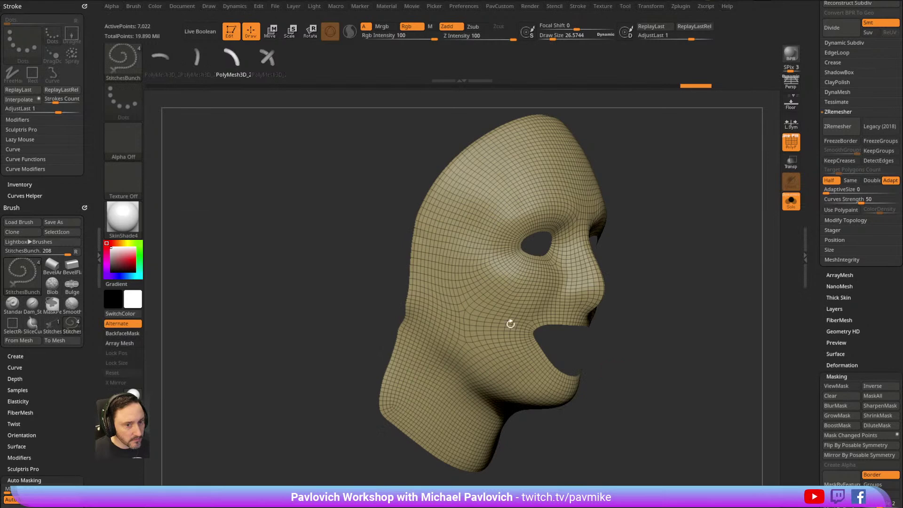
Expand the stroke's curve settings and frame the face piece with curves on Border only, with Polygroups and Creased edges off.
{"action": "left_click", "coordinate": [22, 159], "text": "shift"}
{"action": "left_click", "coordinate": [20, 229], "text": "shift"}
{"action": "left_click", "coordinate": [24, 159], "text": "shift"}
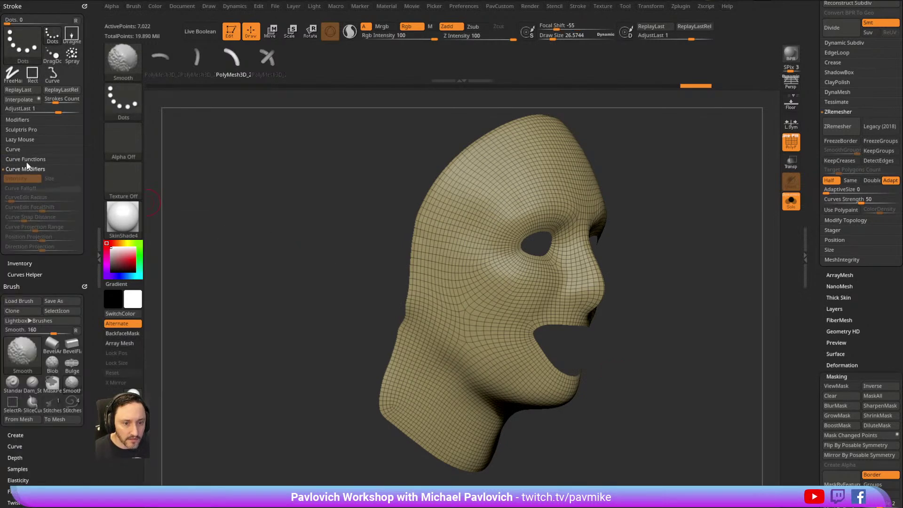
{"action": "left_click", "coordinate": [25, 160]}
{"action": "left_click", "coordinate": [16, 148]}
{"action": "left_click", "coordinate": [69, 275]}
{"action": "left_click", "coordinate": [63, 284]}
{"action": "left_click", "coordinate": [21, 267]}
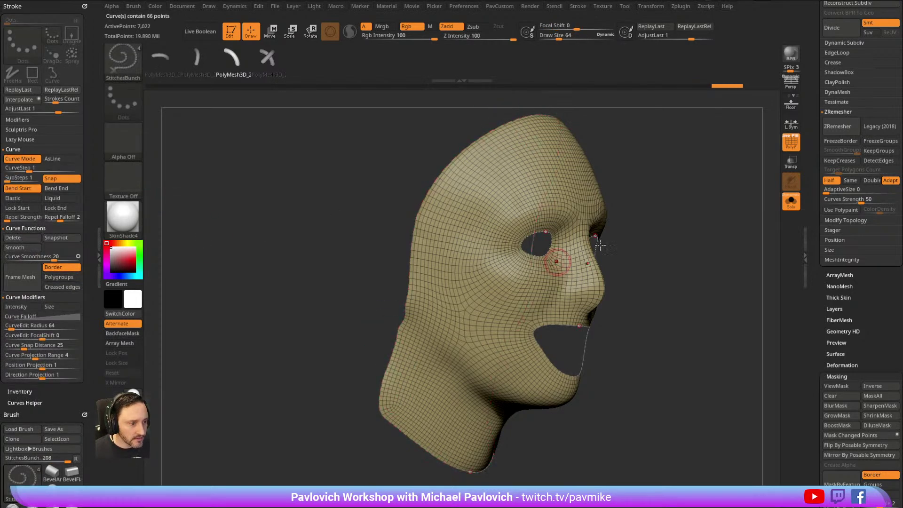
Apply the diagonal stitches along the framed border curves at a draw size of about 27 and inspect their spacing.
{"action": "left_click_drag", "start_coordinate": [621, 240], "coordinate": [662, 235]}
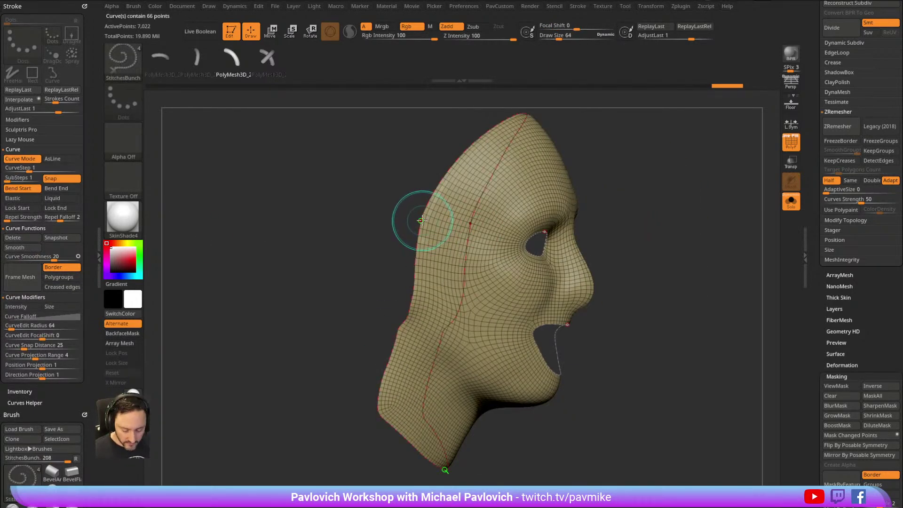
{"action": "left_click", "coordinate": [294, 290]}
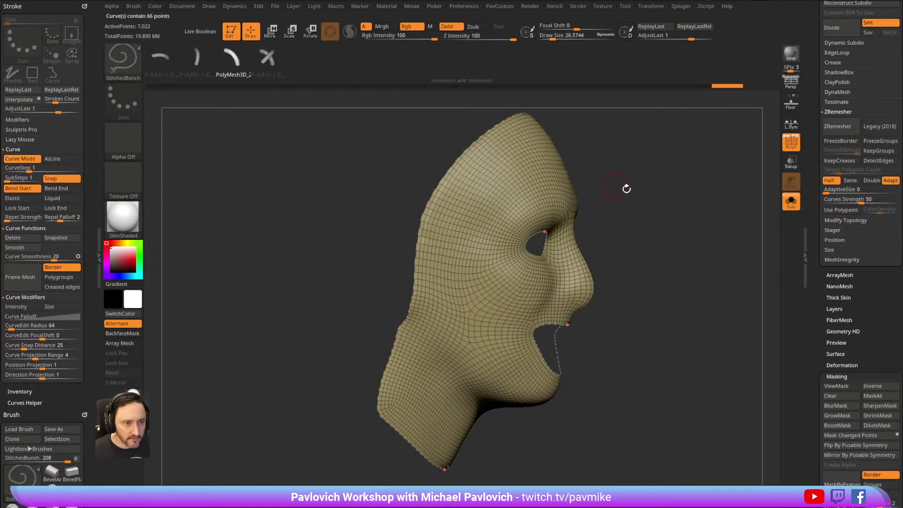
{"action": "left_click", "coordinate": [413, 181]}
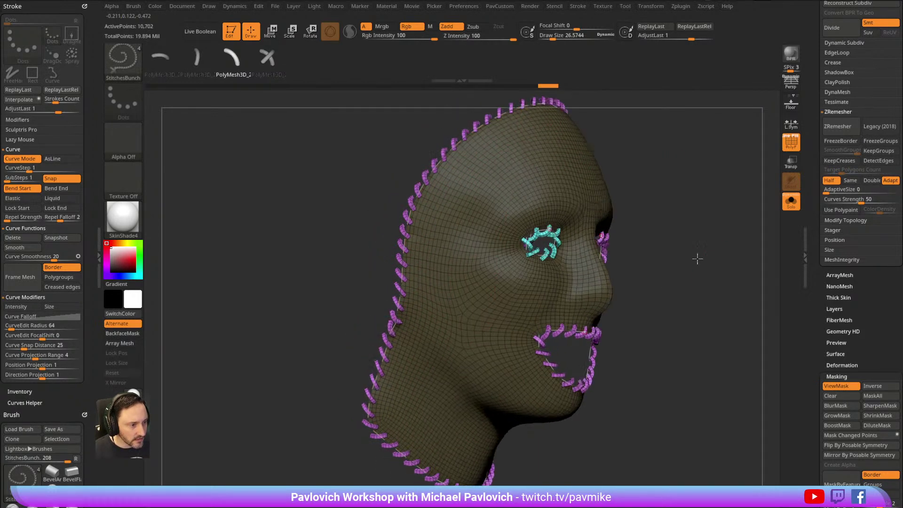
{"action": "left_click_drag", "start_coordinate": [703, 258], "coordinate": [675, 247], "text": "shift"}
{"action": "left_click_drag", "start_coordinate": [717, 182], "coordinate": [694, 168]}
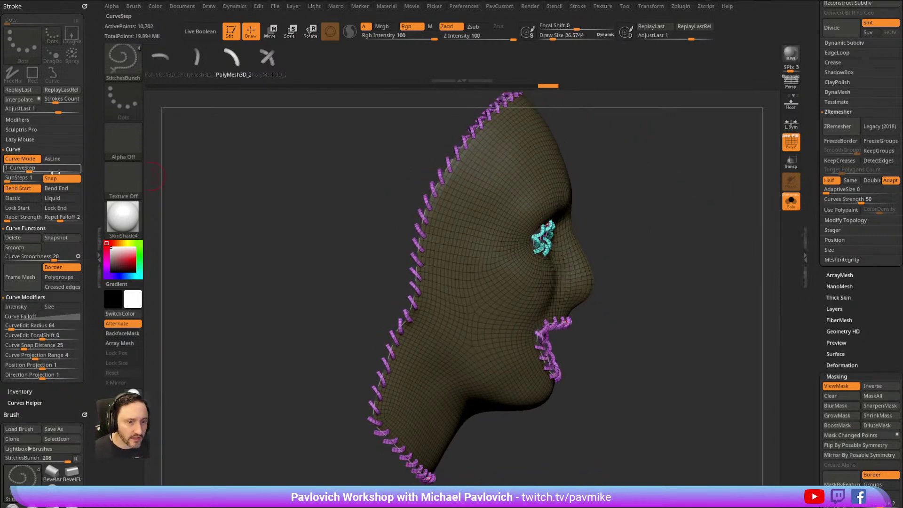
Undo the stitches, set CurveStep to 1.25 and apply them along the border curves again.
{"action": "key", "text": "ctrl+z"}
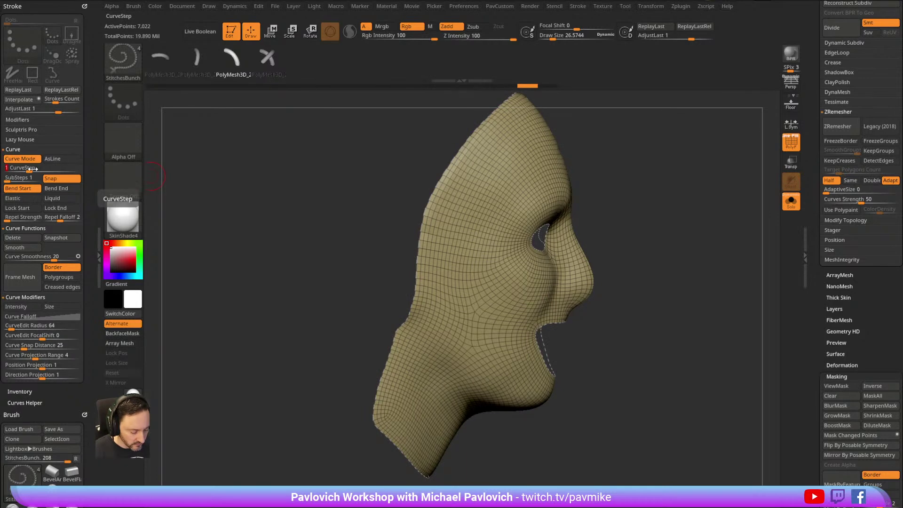
{"action": "left_click", "coordinate": [454, 151]}
{"action": "left_click_drag", "start_coordinate": [713, 187], "coordinate": [692, 183]}
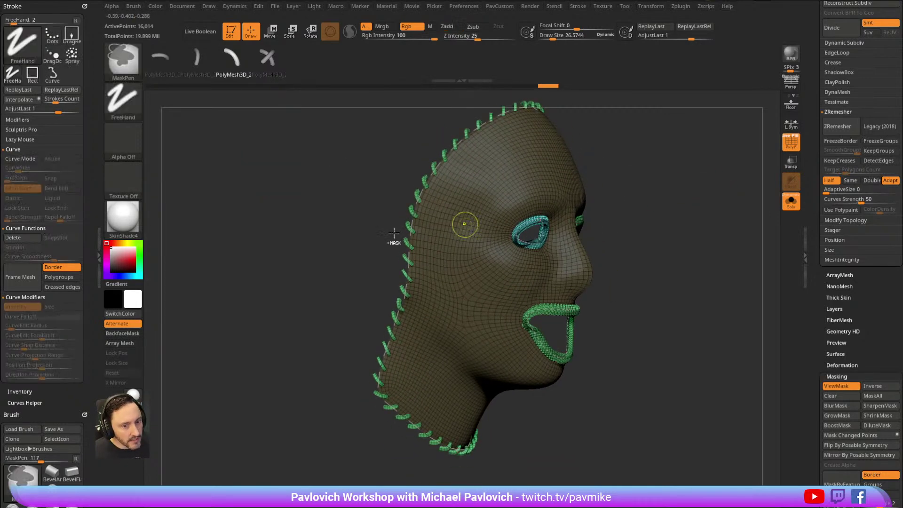
Undo the tighter stitches, set CurveStep to 3 and reapply the stitches to the border curves.
{"action": "key", "text": "ctrl+z"}
{"action": "left_click", "coordinate": [31, 169]}
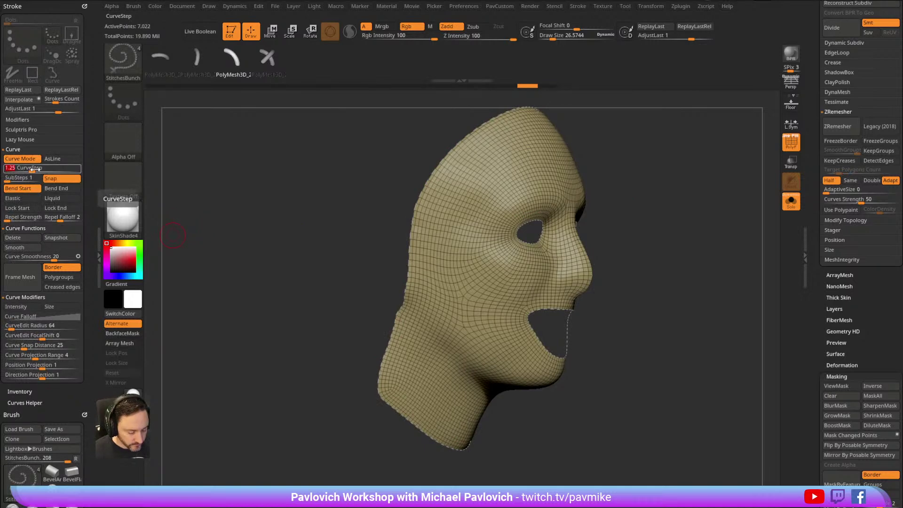
{"action": "type", "text": "3"}
{"action": "key", "text": "Return"}
{"action": "left_click", "coordinate": [429, 151]}
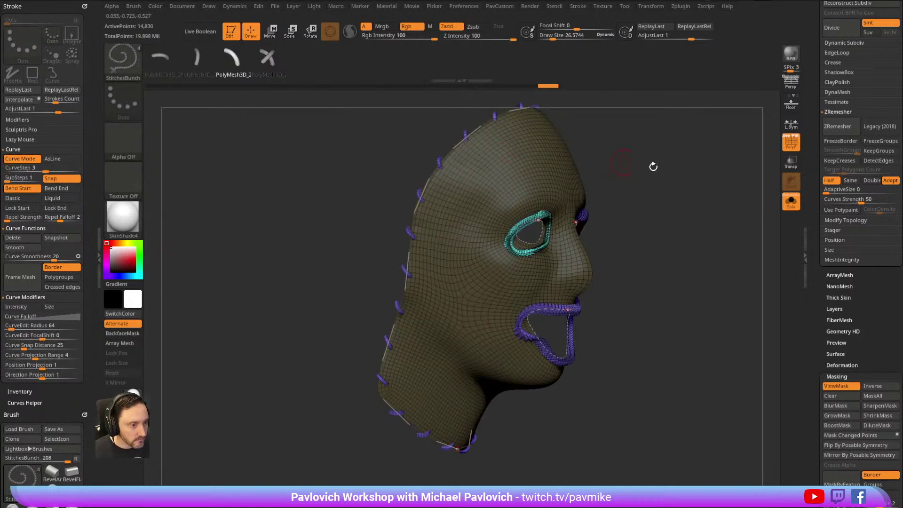
Undo the last stitches, raise the draw size to about 38 and insert larger stitches along the borders.
{"action": "key", "text": "ctrl+z"}
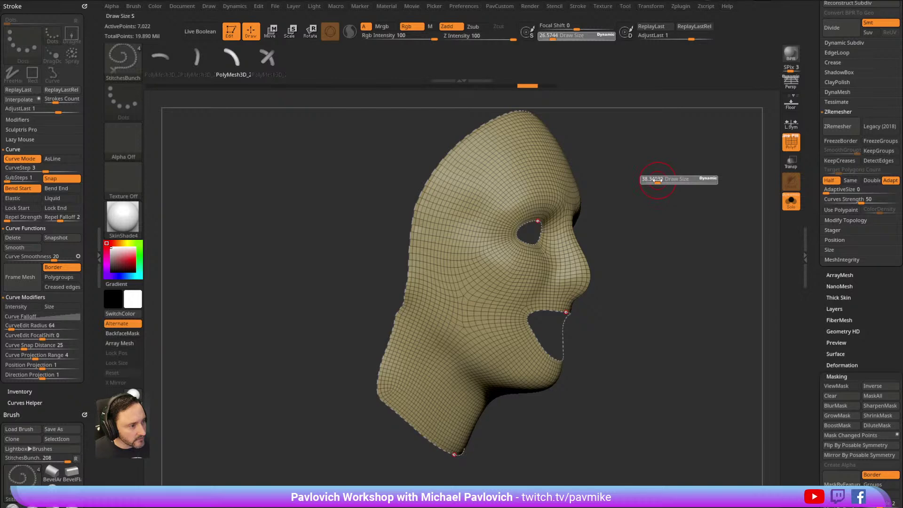
{"action": "left_click", "coordinate": [428, 174]}
{"action": "left_click_drag", "start_coordinate": [738, 172], "coordinate": [708, 166]}
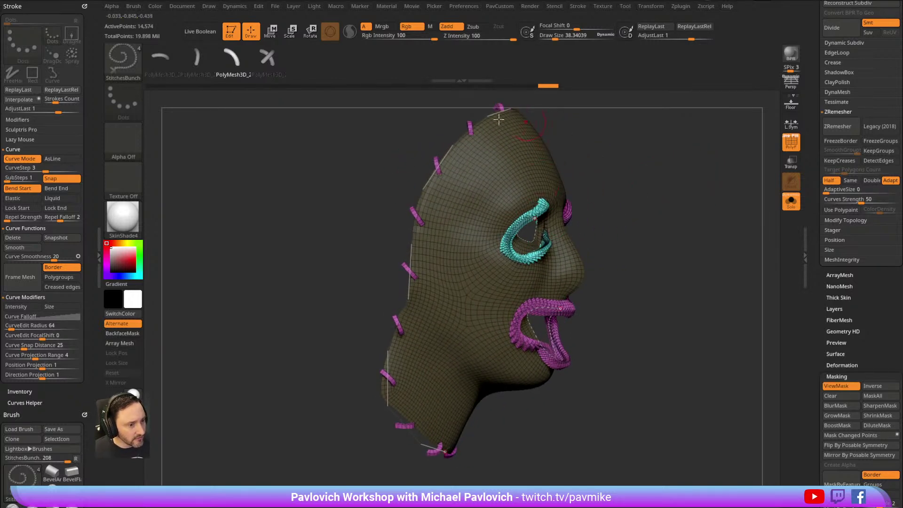
Separate the inserted stitches from the masked face piece with Split Masked Points.
{"action": "left_click_drag", "start_coordinate": [707, 225], "coordinate": [521, 187]}
{"action": "key", "text": "2"}
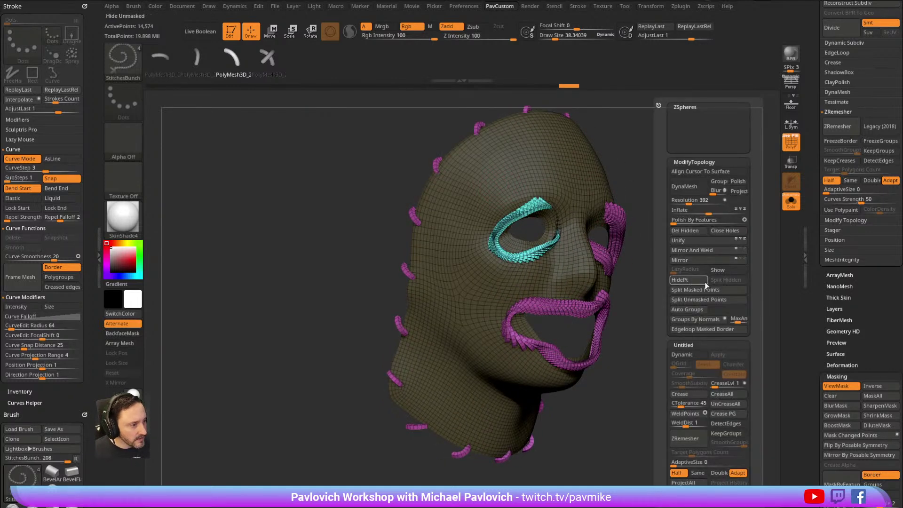
{"action": "left_click", "coordinate": [711, 293]}
{"action": "left_click_drag", "start_coordinate": [691, 242], "coordinate": [701, 236]}
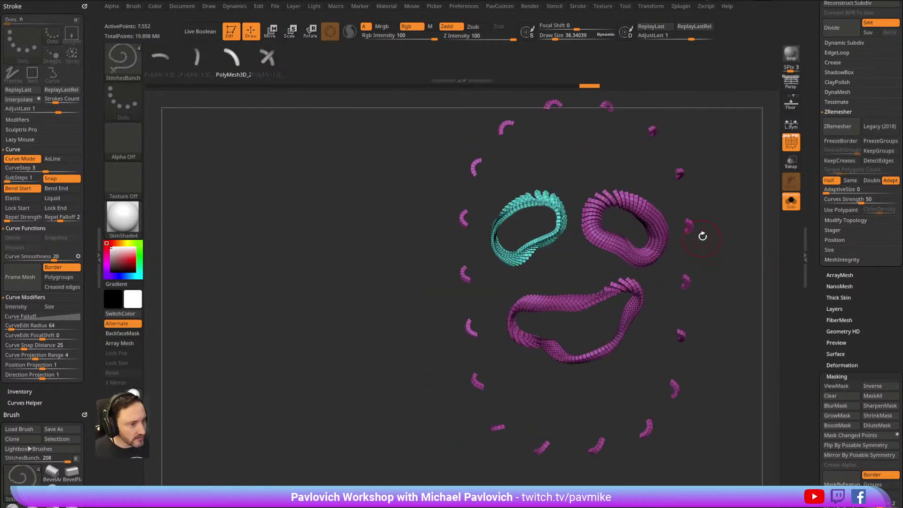
Use SelectLasso to hide the eye and mouth stitches, leaving only the outer border stitches visible.
{"action": "key", "text": "ctrl+shift"}
{"action": "key", "text": "b"}
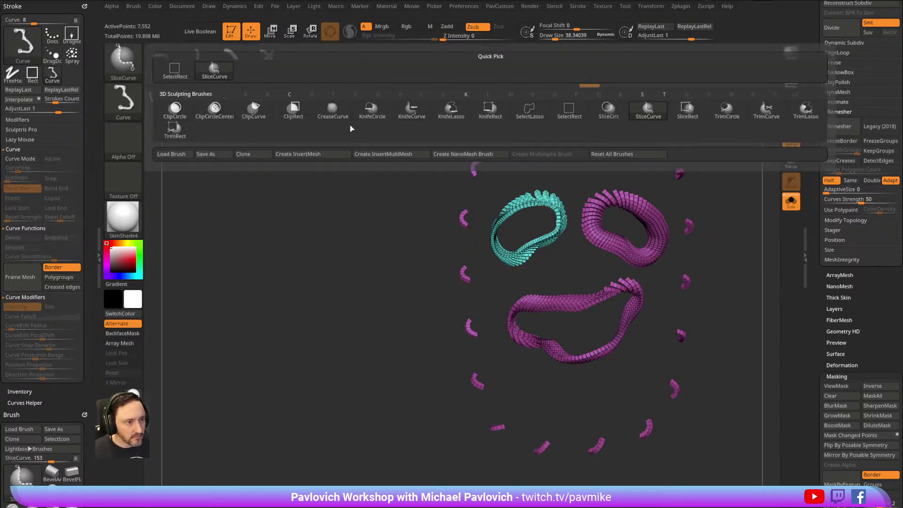
{"action": "left_click", "coordinate": [529, 111]}
{"action": "mouse_move", "coordinate": [632, 366]}
{"action": "left_mouse_down", "text": "ctrl+shift"}
{"action": "mouse_move", "coordinate": [637, 185]}
{"action": "mouse_move", "coordinate": [495, 207]}
{"action": "mouse_move", "coordinate": [538, 369]}
{"action": "left_mouse_up", "text": "ctrl+shift"}
{"action": "left_click_drag", "start_coordinate": [741, 185], "coordinate": [745, 221], "text": "ctrl+shift"}
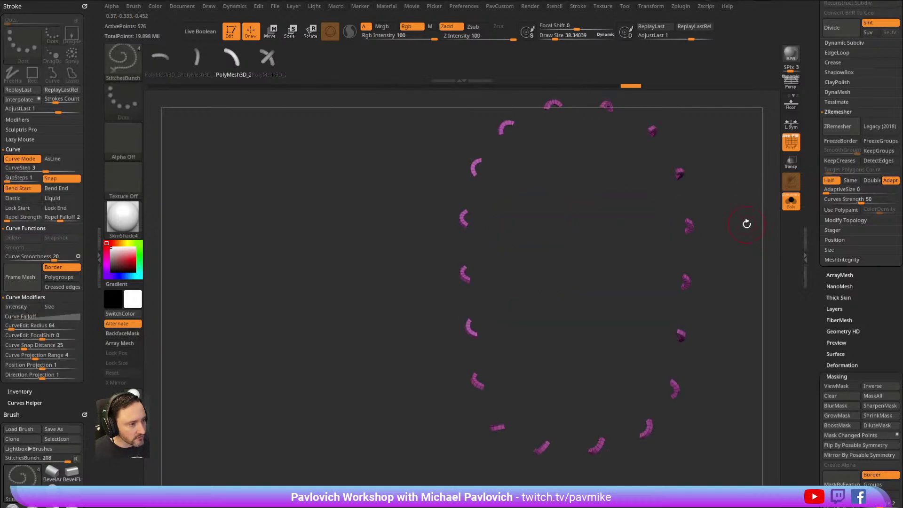
Delete the hidden eye and mouth stitches and bring the rest of the head back into view.
{"action": "key", "text": "2"}
{"action": "left_click", "coordinate": [736, 230]}
{"action": "left_click", "coordinate": [791, 202]}
{"action": "mouse_move", "coordinate": [724, 187]}
{"action": "left_mouse_down"}
{"action": "mouse_move", "coordinate": [780, 210]}
{"action": "mouse_move", "coordinate": [719, 183]}
{"action": "left_mouse_up"}
{"action": "left_click_drag", "start_coordinate": [816, 151], "coordinate": [809, 294]}
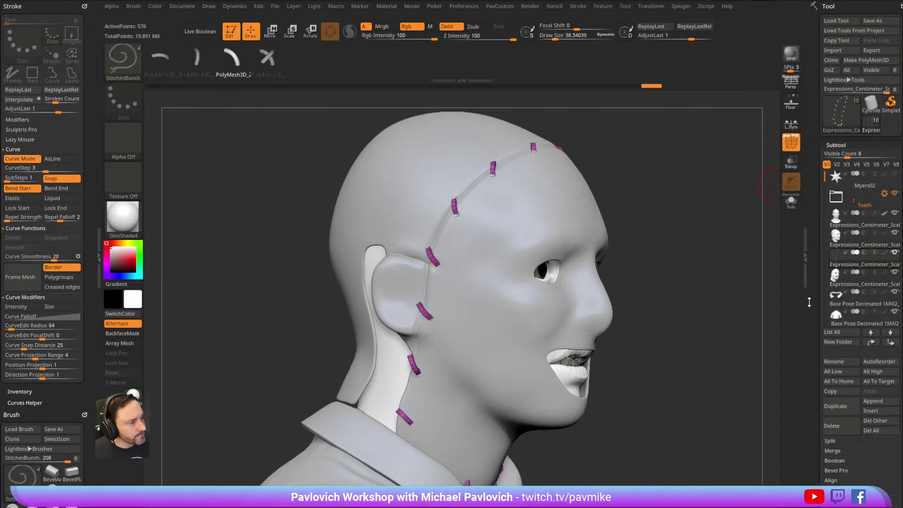
Isolate the front face piece and choose the cross-shaped stitch mesh for the StitchesBunch brush.
{"action": "left_click", "coordinate": [849, 284]}
{"action": "left_click", "coordinate": [793, 208]}
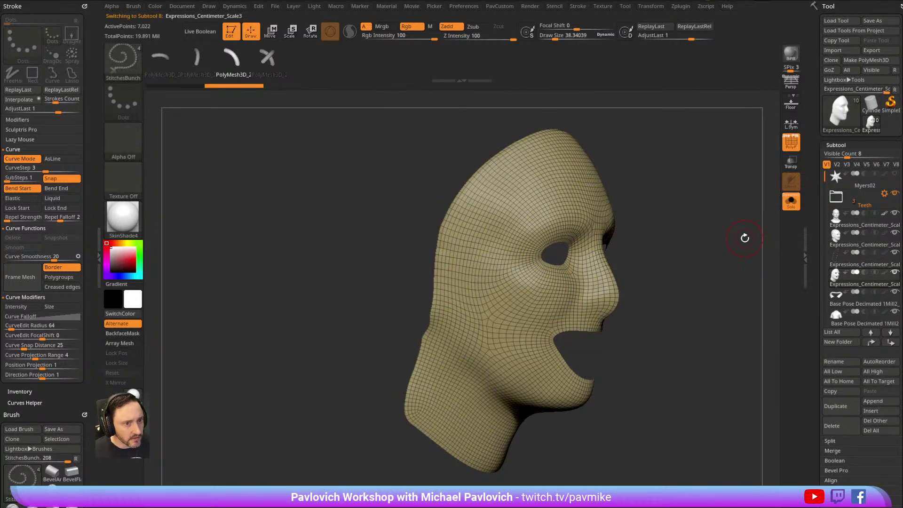
{"action": "left_click_drag", "start_coordinate": [741, 240], "coordinate": [700, 230], "text": "shift"}
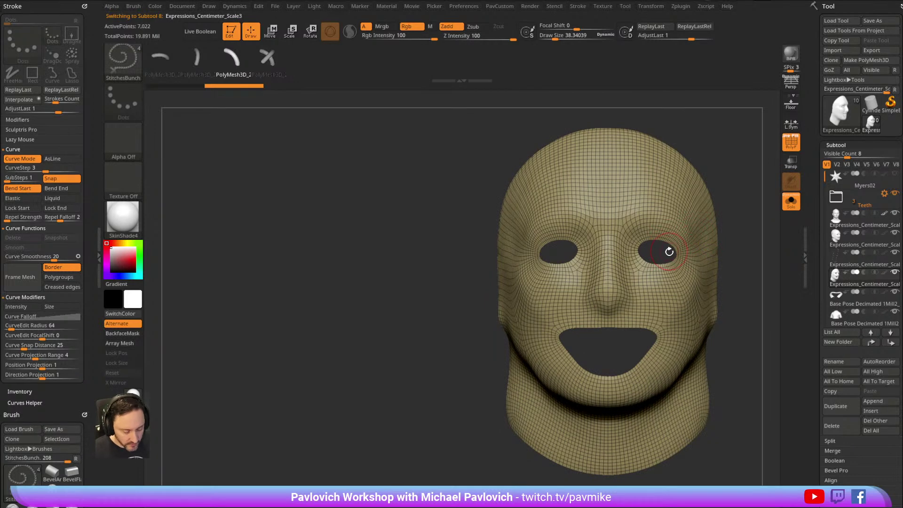
{"action": "key", "text": "m"}
{"action": "mouse_move", "coordinate": [606, 288]}
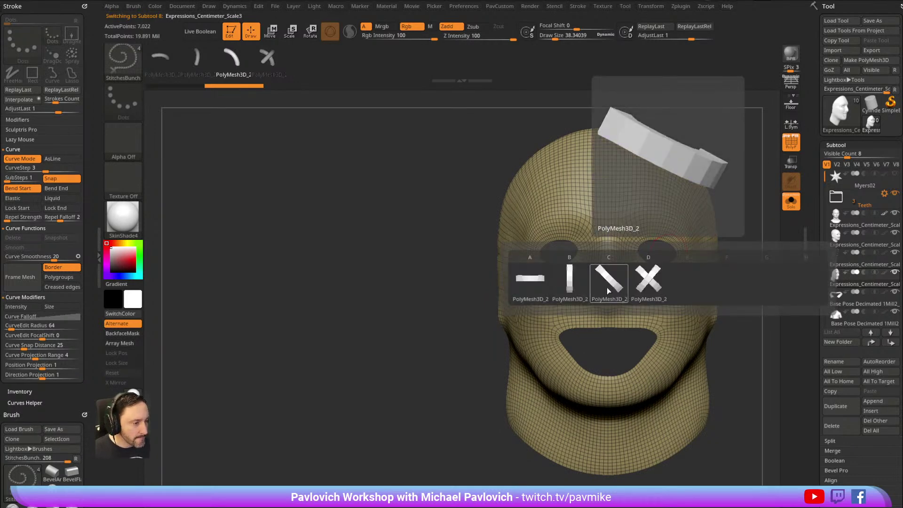
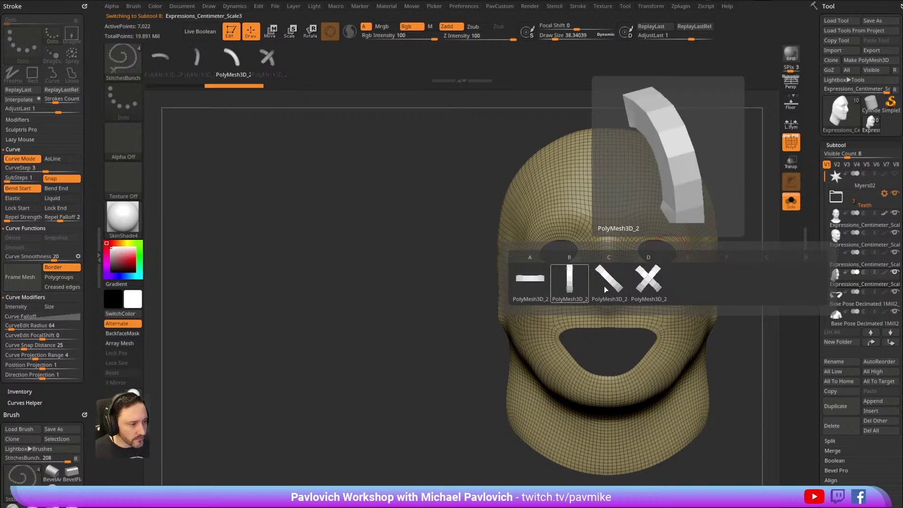
{"action": "left_click", "coordinate": [648, 281]}
Frame the face piece's borders with curves, set CurveStep to 3 and insert cross-shaped stitches along them.
{"action": "left_click_drag", "start_coordinate": [747, 186], "coordinate": [536, 204]}
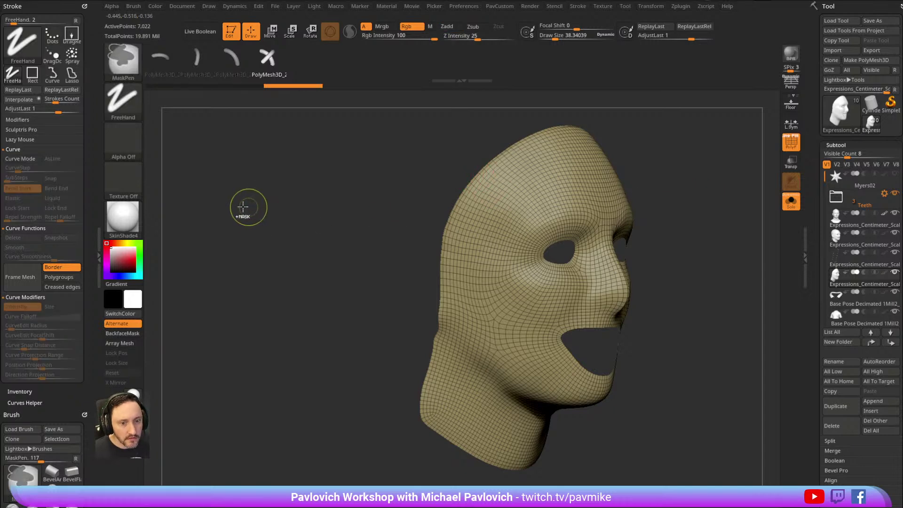
{"action": "left_click", "coordinate": [32, 277]}
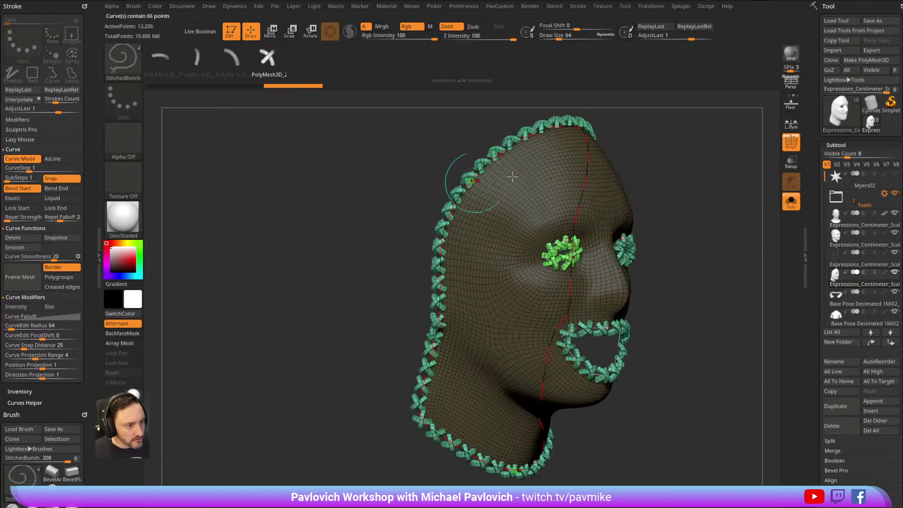
{"action": "mouse_move", "coordinate": [715, 207]}
{"action": "left_mouse_down"}
{"action": "mouse_move", "coordinate": [724, 206]}
{"action": "mouse_move", "coordinate": [713, 204]}
{"action": "left_mouse_up"}
{"action": "key", "text": "ctrl+z"}
{"action": "left_click", "coordinate": [28, 168]}
{"action": "type", "text": "3"}
{"action": "key", "text": "Return"}
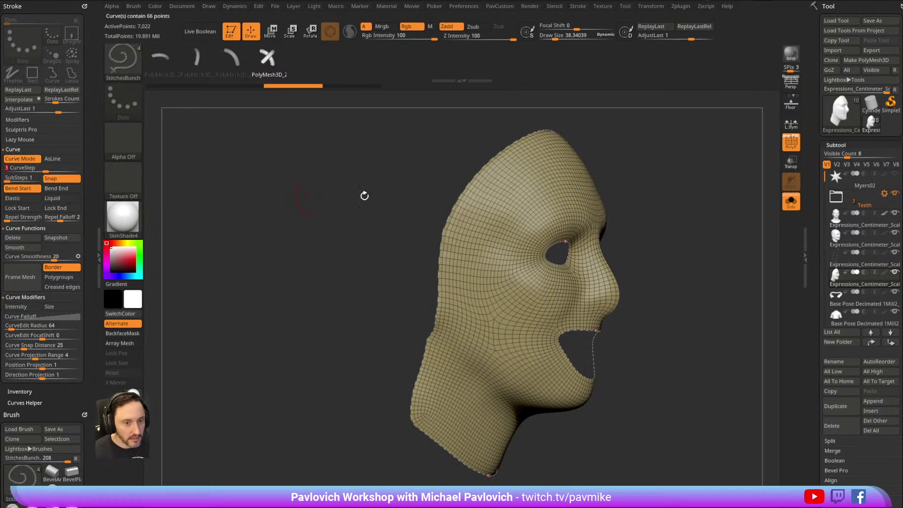
{"action": "left_click", "coordinate": [488, 174]}
{"action": "left_click_drag", "start_coordinate": [702, 225], "coordinate": [704, 231]}
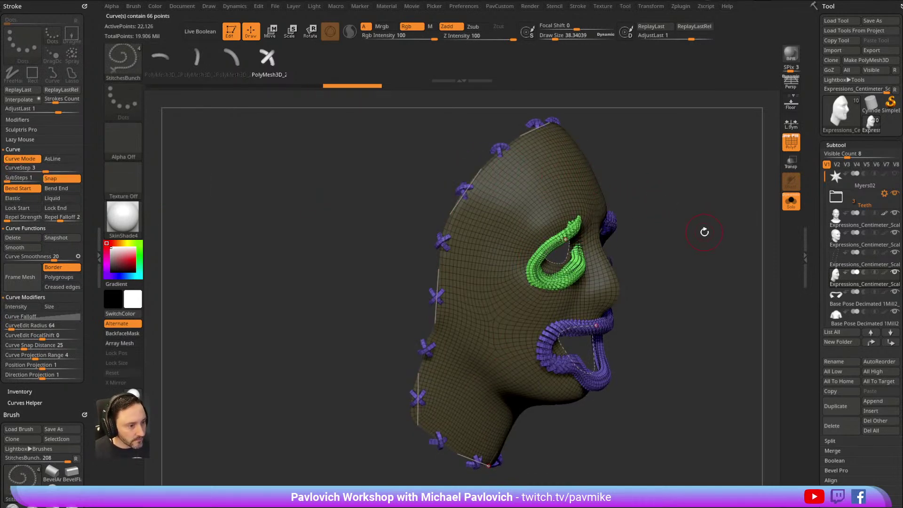
Delete the border curves and separate the cross stitches from the face piece with Split Unmasked Points.
{"action": "key", "text": "4"}
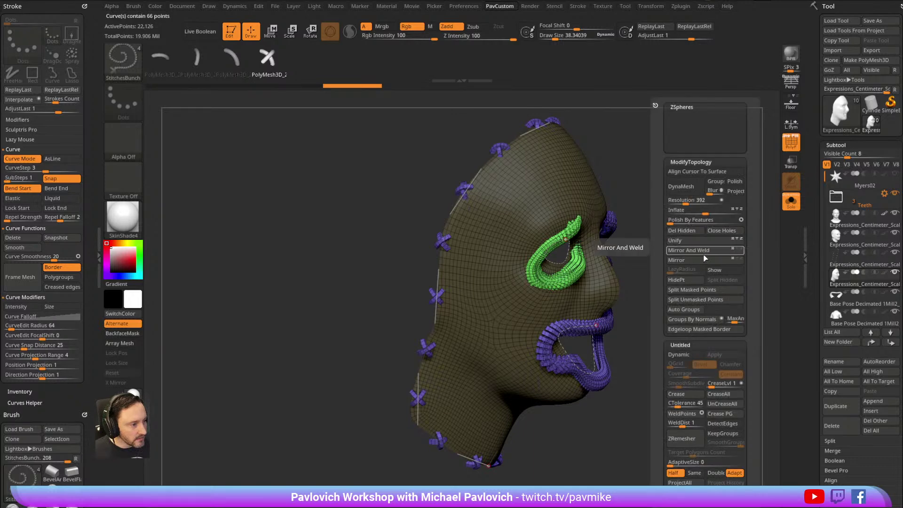
{"action": "left_click", "coordinate": [526, 210]}
{"action": "left_click_drag", "start_coordinate": [681, 186], "coordinate": [610, 196]}
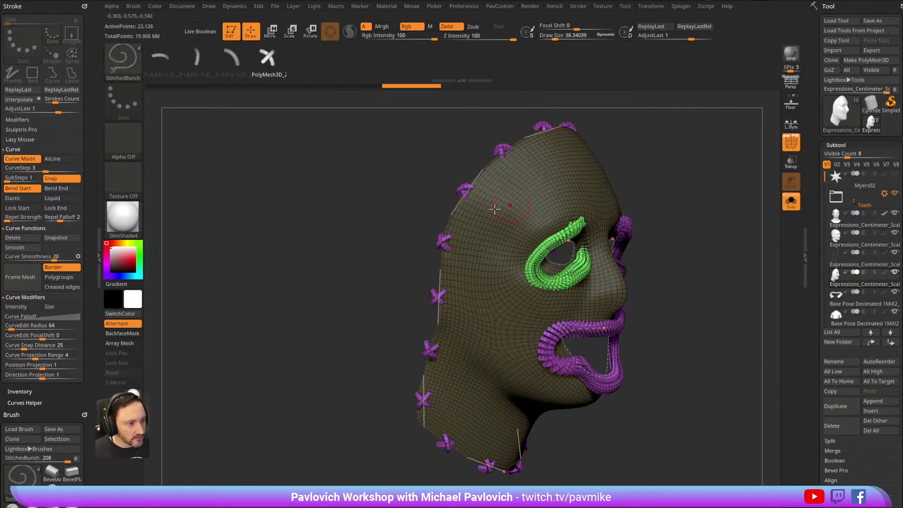
{"action": "left_click", "coordinate": [19, 177]}
{"action": "left_click", "coordinate": [22, 248]}
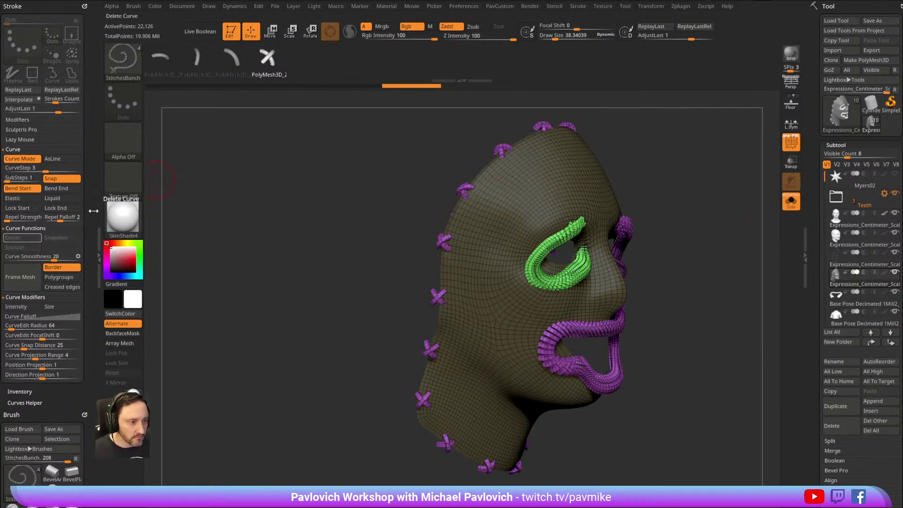
{"action": "left_click_drag", "start_coordinate": [647, 170], "coordinate": [786, 192]}
{"action": "key", "text": "4"}
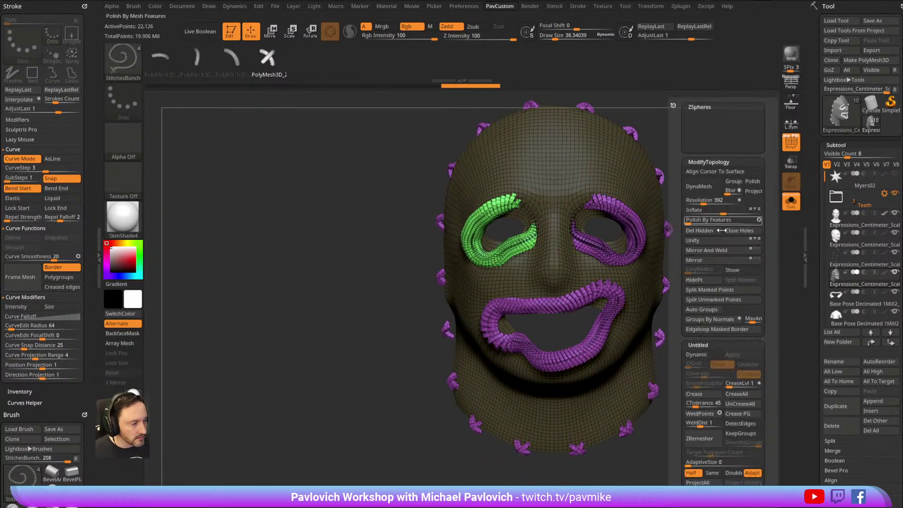
{"action": "left_click", "coordinate": [718, 299]}
{"action": "left_click", "coordinate": [792, 203]}
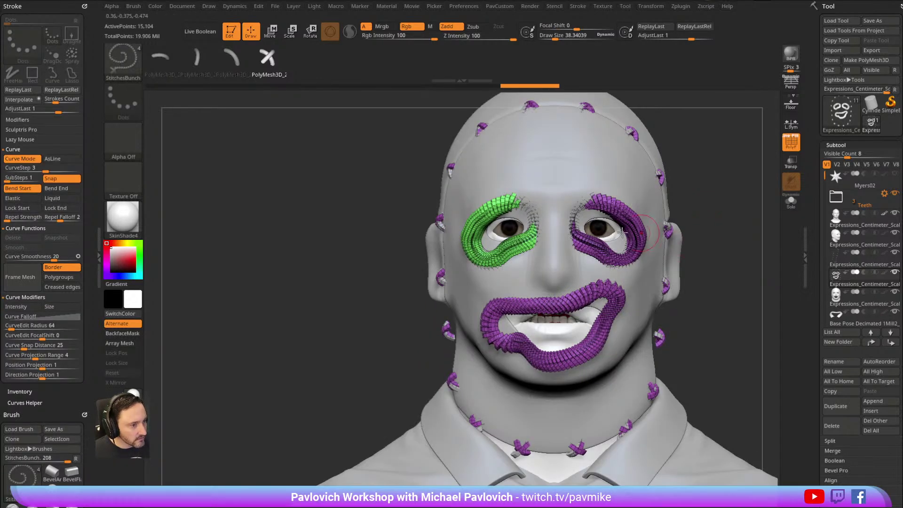
Isolate the cross stitches, hide those around the eyes and mouth with SelectLasso and delete the hidden geometry.
{"action": "left_click", "coordinate": [791, 201]}
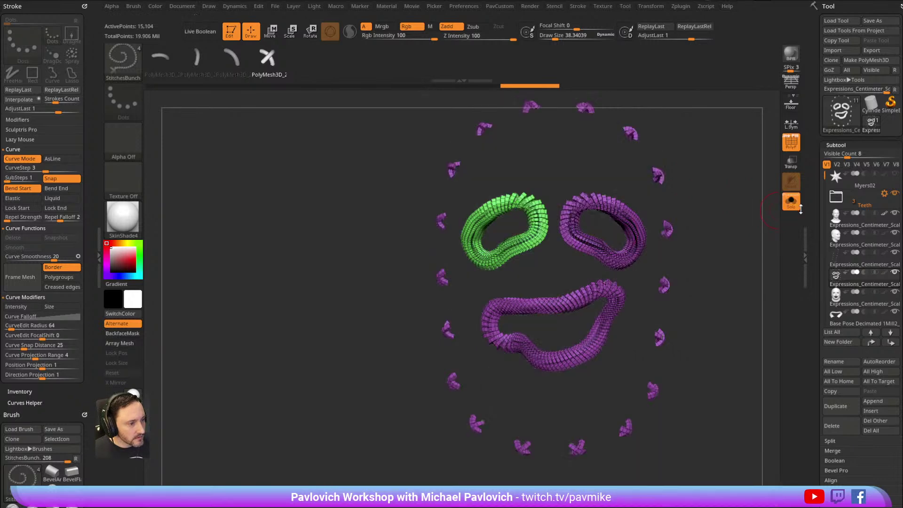
{"action": "mouse_move", "coordinate": [611, 184]}
{"action": "left_mouse_down", "text": "ctrl+shift"}
{"action": "mouse_move", "coordinate": [602, 176]}
{"action": "mouse_move", "coordinate": [476, 305]}
{"action": "mouse_move", "coordinate": [646, 246]}
{"action": "mouse_move", "coordinate": [646, 238]}
{"action": "left_mouse_up", "text": "ctrl+shift"}
{"action": "left_click_drag", "start_coordinate": [723, 183], "coordinate": [739, 216], "text": "ctrl+shift"}
{"action": "key", "text": "4"}
{"action": "left_click", "coordinate": [731, 230]}
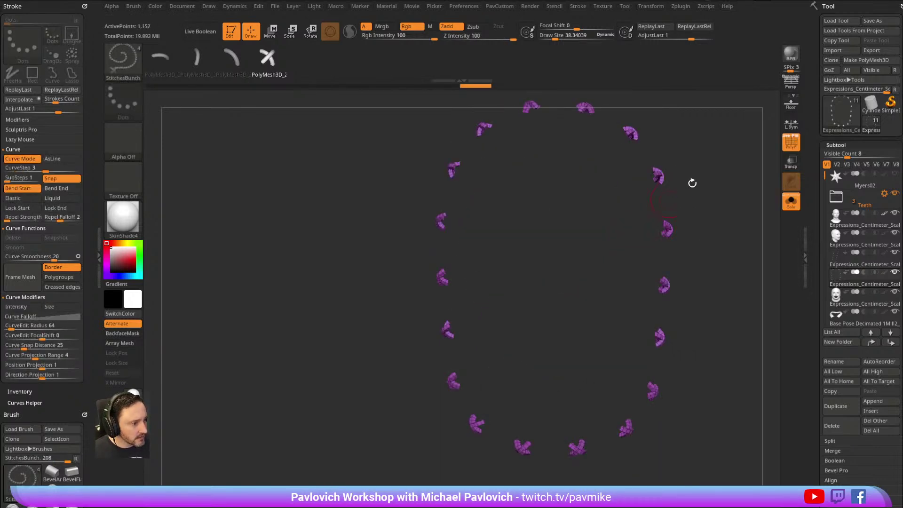
Assign separate polygroups to the bars of the border stitches with Auto Groups and check them against the full head.
{"action": "left_click", "coordinate": [717, 290]}
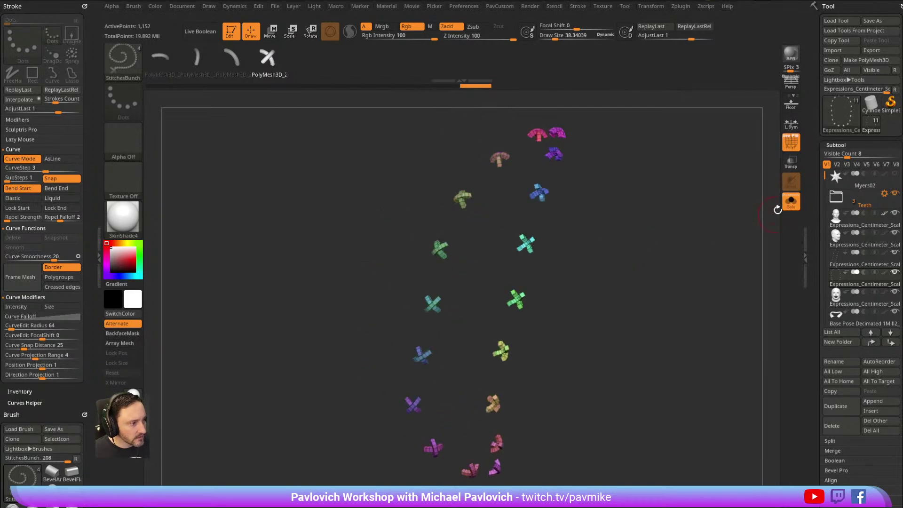
{"action": "left_click", "coordinate": [791, 201]}
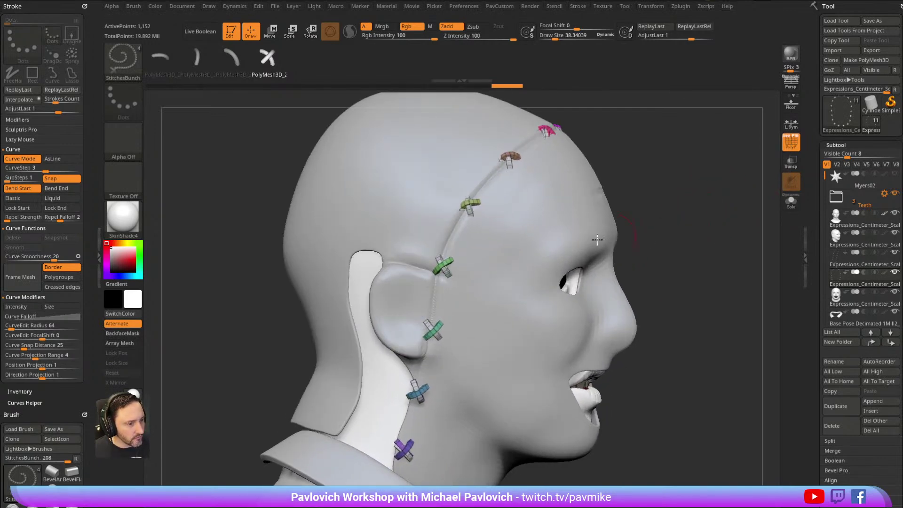
{"action": "left_click", "coordinate": [791, 202]}
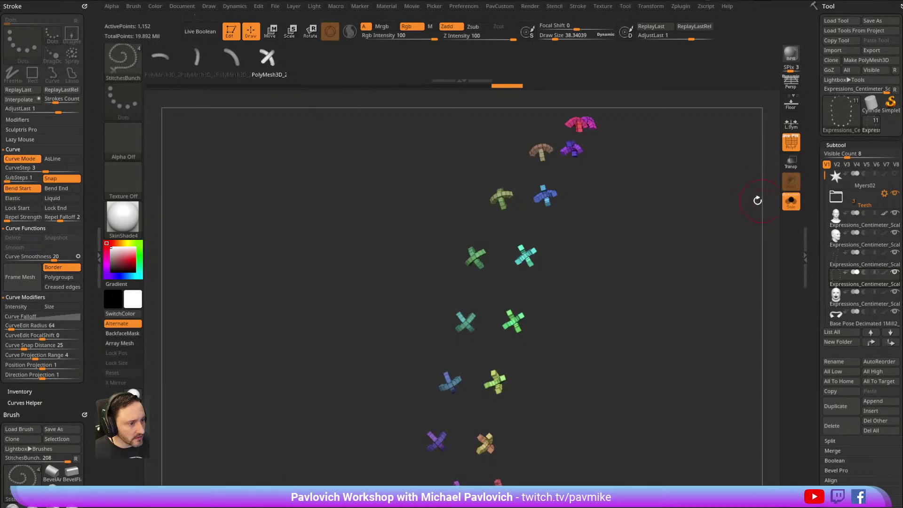
Hide one bar of a cross stitch beside the forehead and switch the selection brush to SelectRect.
{"action": "left_click", "coordinate": [511, 194], "text": "ctrl+shift"}
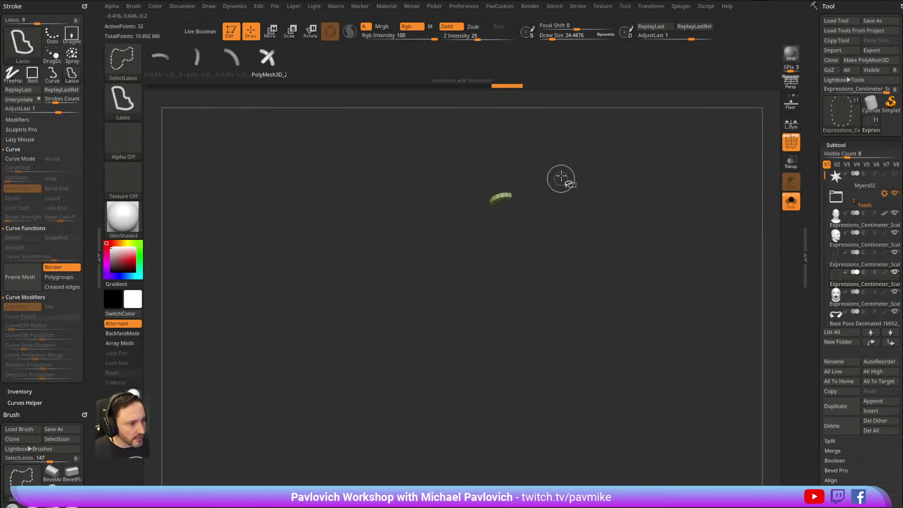
{"action": "left_click_drag", "start_coordinate": [560, 181], "coordinate": [594, 179], "text": "ctrl+shift"}
{"action": "left_click_drag", "start_coordinate": [685, 125], "coordinate": [639, 197], "text": "alt"}
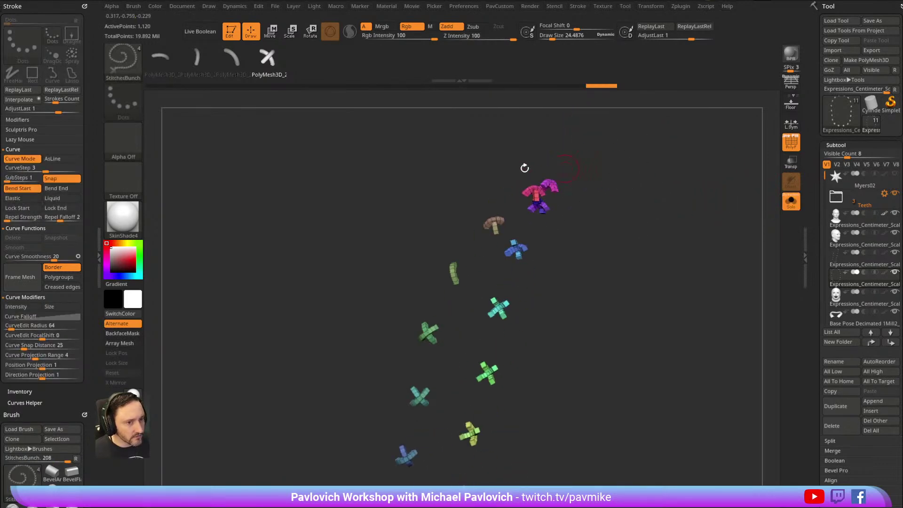
{"action": "left_click", "coordinate": [124, 61], "text": "ctrl+shift"}
{"action": "left_click", "coordinate": [211, 74], "text": "ctrl+shift"}
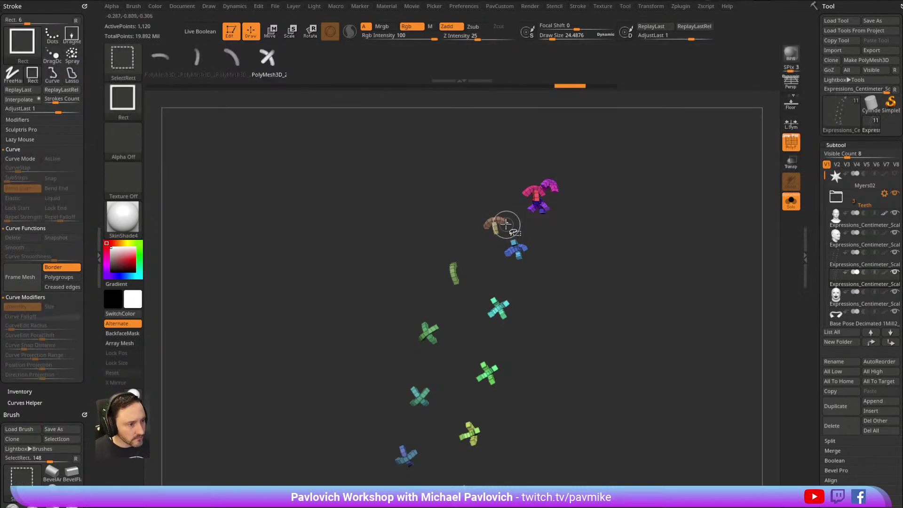
Hide one bar of each remaining cross stitch around the border, keeping only a single bar per stitch.
{"action": "left_click", "coordinate": [505, 223], "text": "ctrl+shift"}
{"action": "left_click", "coordinate": [528, 194], "text": "ctrl+shift"}
{"action": "mouse_move", "coordinate": [598, 185]}
{"action": "left_mouse_down"}
{"action": "mouse_move", "coordinate": [635, 184]}
{"action": "mouse_move", "coordinate": [580, 176]}
{"action": "mouse_move", "coordinate": [639, 155]}
{"action": "mouse_move", "coordinate": [605, 180]}
{"action": "mouse_move", "coordinate": [660, 195]}
{"action": "left_mouse_up"}
{"action": "left_click", "coordinate": [661, 194], "text": "ctrl+shift"}
{"action": "left_click_drag", "start_coordinate": [726, 180], "coordinate": [583, 165]}
{"action": "left_click", "coordinate": [575, 187], "text": "ctrl+shift"}
{"action": "left_click", "coordinate": [610, 237], "text": "ctrl+shift"}
{"action": "left_click_drag", "start_coordinate": [694, 254], "coordinate": [632, 209], "text": "alt"}
{"action": "left_click", "coordinate": [589, 190], "text": "ctrl+shift"}
{"action": "left_click", "coordinate": [613, 242], "text": "ctrl+shift"}
{"action": "left_click", "coordinate": [615, 304], "text": "ctrl+shift"}
{"action": "left_click_drag", "start_coordinate": [645, 329], "coordinate": [682, 270]}
{"action": "left_click_drag", "start_coordinate": [635, 309], "coordinate": [621, 301]}
{"action": "left_click", "coordinate": [606, 280], "text": "ctrl+shift"}
{"action": "left_click", "coordinate": [560, 323], "text": "ctrl+shift"}
{"action": "left_click_drag", "start_coordinate": [561, 322], "coordinate": [589, 328]}
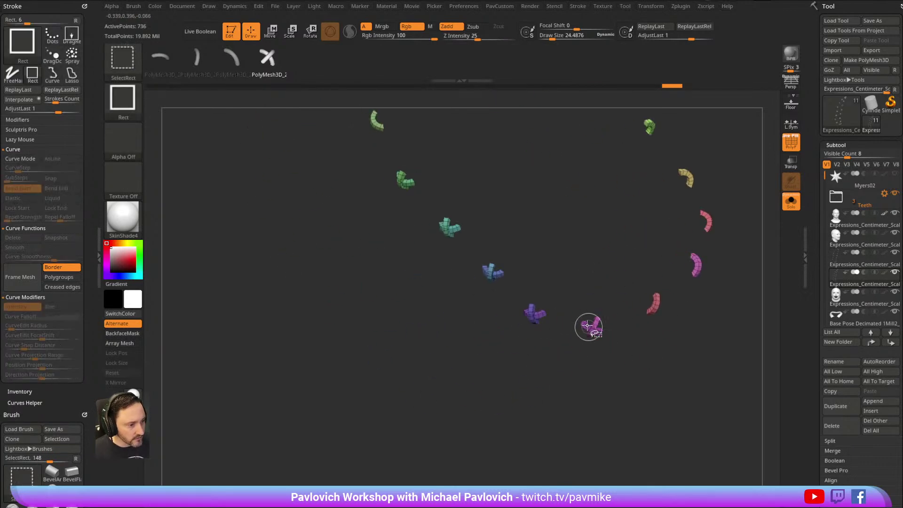
{"action": "left_click", "coordinate": [536, 307], "text": "ctrl+shift"}
{"action": "left_click_drag", "start_coordinate": [550, 214], "coordinate": [571, 323]}
{"action": "left_click", "coordinate": [546, 334], "text": "ctrl+shift"}
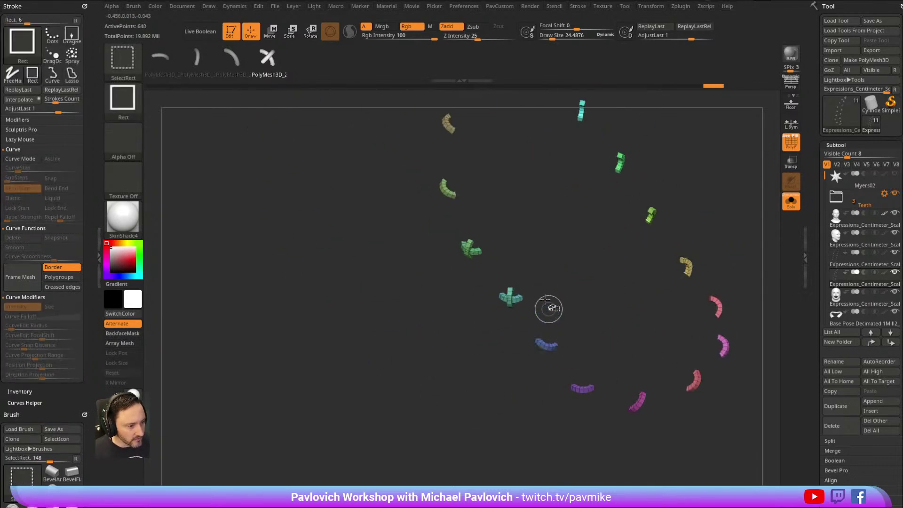
{"action": "left_click", "coordinate": [510, 286], "text": "ctrl+shift"}
{"action": "left_click", "coordinate": [470, 242], "text": "ctrl+shift"}
Delete the hidden stitch bars and show the stitches together with the whole head.
{"action": "left_click_drag", "start_coordinate": [499, 175], "coordinate": [476, 224], "text": "alt"}
{"action": "left_click_drag", "start_coordinate": [665, 184], "coordinate": [726, 258], "text": "shift"}
{"action": "left_click", "coordinate": [786, 203]}
{"action": "mouse_move", "coordinate": [713, 226]}
{"action": "left_mouse_down"}
{"action": "mouse_move", "coordinate": [713, 244]}
{"action": "mouse_move", "coordinate": [707, 209]}
{"action": "left_mouse_up"}
{"action": "key", "text": "space"}
{"action": "left_click", "coordinate": [693, 229]}
Select the Move brush and turn on Topological auto masking for it.
{"action": "mouse_move", "coordinate": [657, 174]}
{"action": "left_mouse_down"}
{"action": "mouse_move", "coordinate": [685, 210]}
{"action": "mouse_move", "coordinate": [667, 196]}
{"action": "left_mouse_up"}
{"action": "key", "text": "b"}
{"action": "key", "text": "m"}
{"action": "key", "text": "v"}
{"action": "key", "text": "s"}
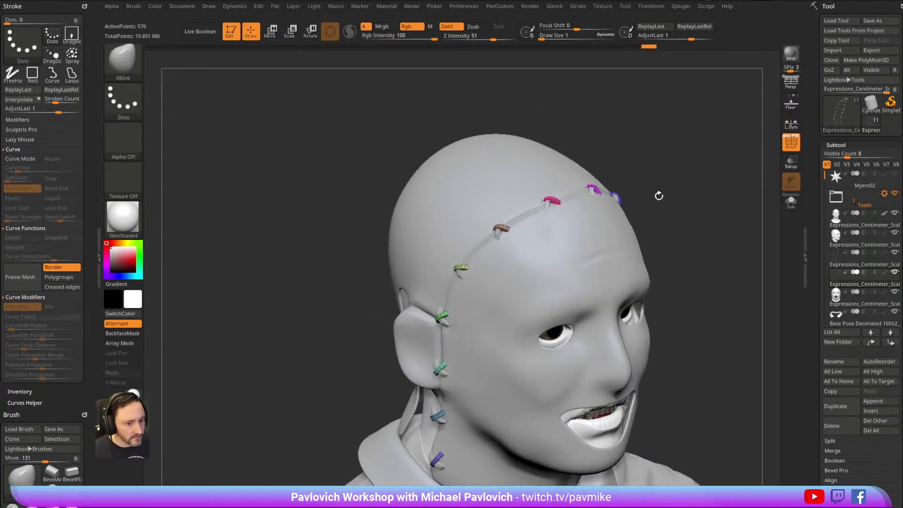
{"action": "left_click_drag", "start_coordinate": [36, 328], "coordinate": [38, 250]}
{"action": "left_click", "coordinate": [20, 353]}
Move the coloured stitches across the forehead and down the head's left side away from the grey ones they overlap.
{"action": "mouse_move", "coordinate": [662, 146]}
{"action": "left_mouse_down", "text": "alt"}
{"action": "mouse_move", "coordinate": [660, 171]}
{"action": "mouse_move", "coordinate": [596, 147]}
{"action": "mouse_move", "coordinate": [505, 284]}
{"action": "left_mouse_up", "text": "alt"}
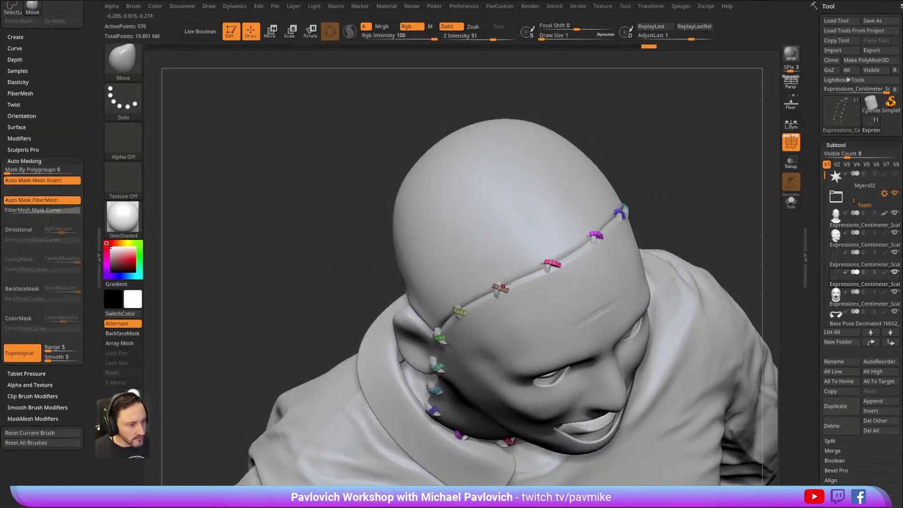
{"action": "right_click_drag", "start_coordinate": [530, 271], "coordinate": [535, 260]}
{"action": "left_click_drag", "start_coordinate": [611, 217], "coordinate": [600, 192]}
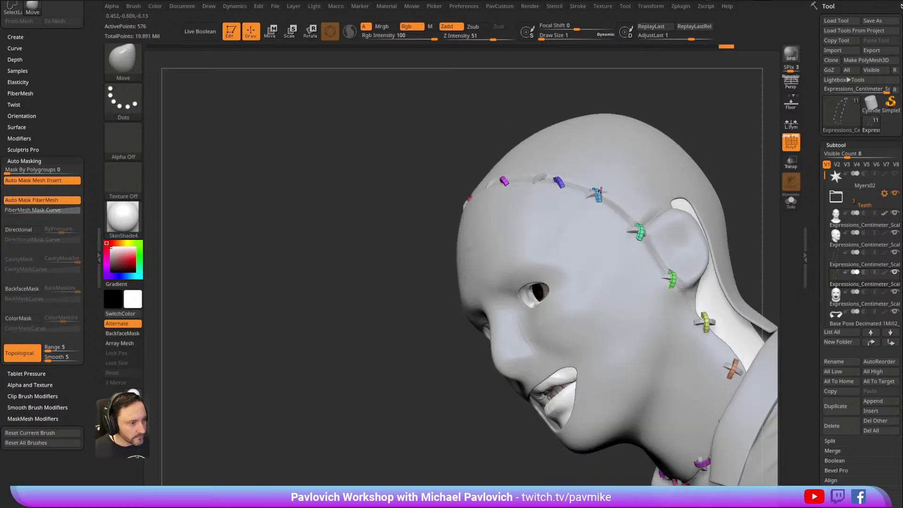
{"action": "left_click_drag", "start_coordinate": [733, 183], "coordinate": [629, 170]}
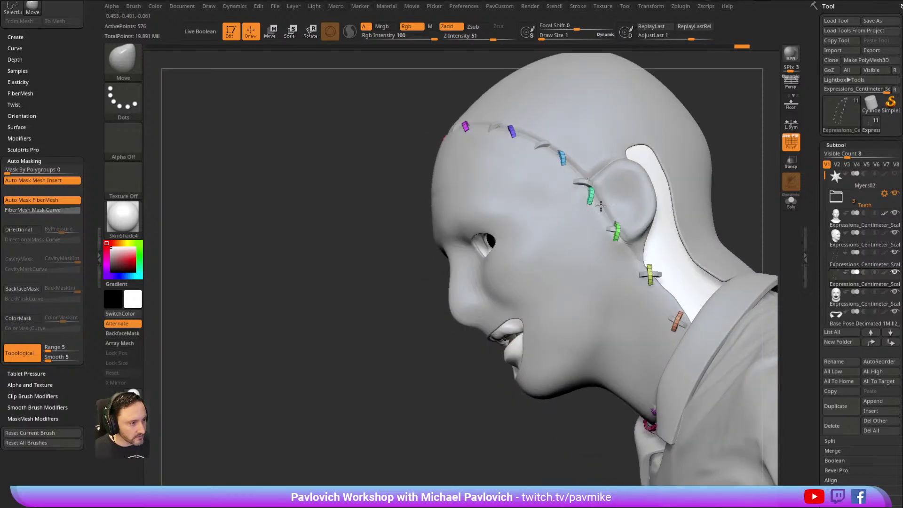
{"action": "left_click_drag", "start_coordinate": [621, 207], "coordinate": [596, 184]}
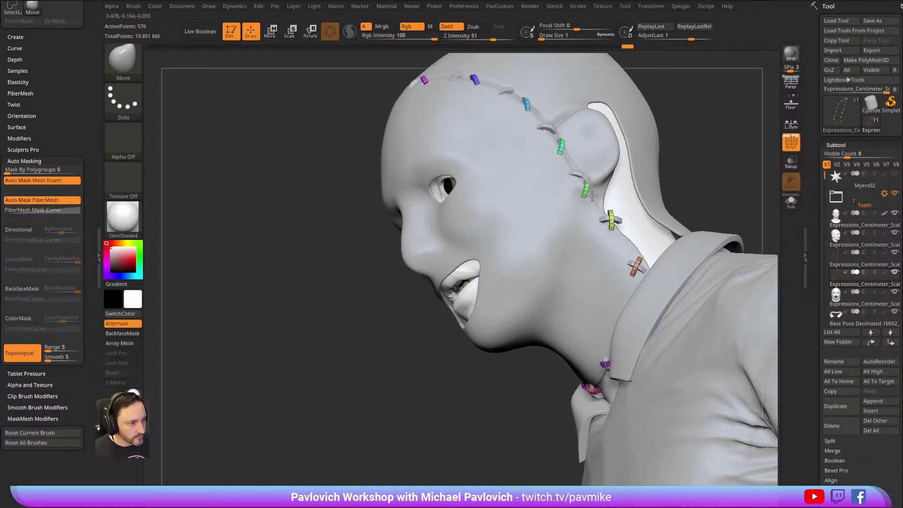
Move the coloured stitches along the head's right side, from the neck past the ear to the scalp, between the grey ones.
{"action": "left_click_drag", "start_coordinate": [672, 158], "coordinate": [535, 278]}
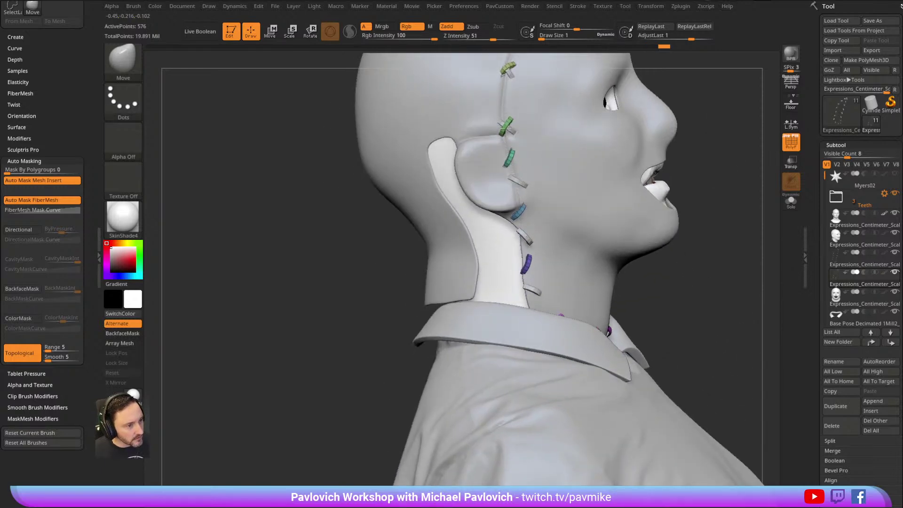
{"action": "left_click_drag", "start_coordinate": [673, 176], "coordinate": [460, 281]}
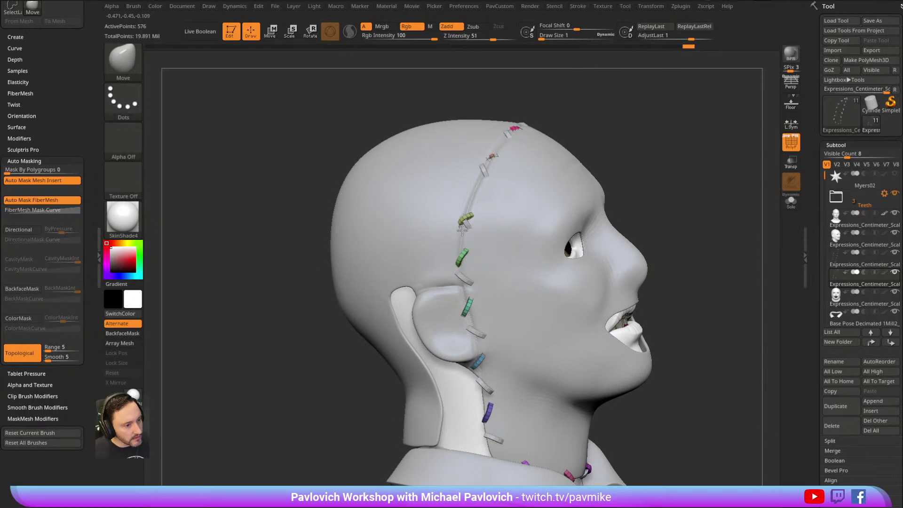
{"action": "left_click_drag", "start_coordinate": [471, 204], "coordinate": [478, 192]}
{"action": "left_click_drag", "start_coordinate": [677, 155], "coordinate": [581, 169]}
{"action": "left_click_drag", "start_coordinate": [463, 184], "coordinate": [579, 116]}
{"action": "left_click_drag", "start_coordinate": [658, 123], "coordinate": [752, 185]}
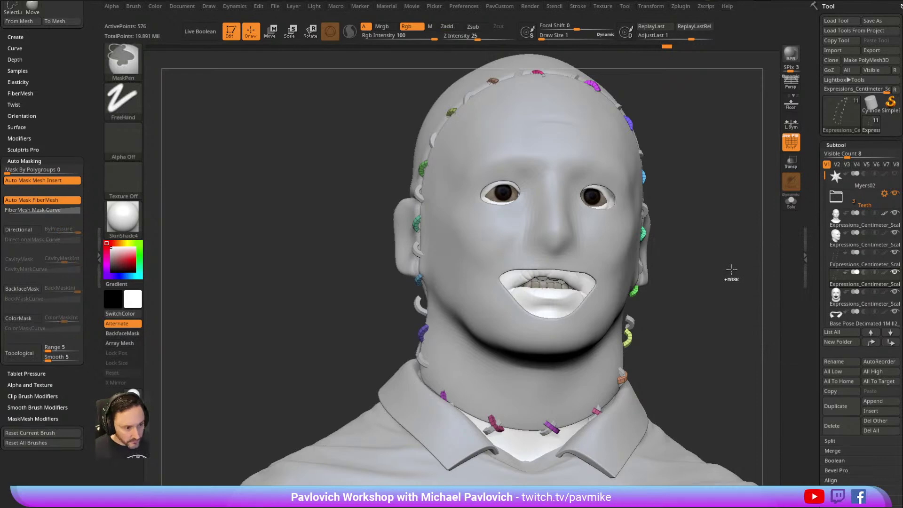
Merge the coloured stitches into the front face piece and isolate the merged subtool.
{"action": "key", "text": "ctrl+m"}
{"action": "left_click", "coordinate": [752, 291]}
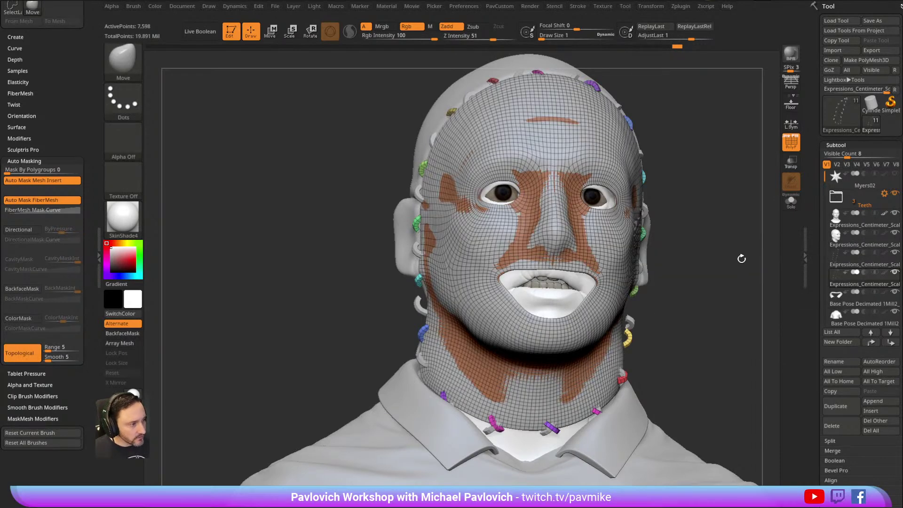
{"action": "left_click", "coordinate": [790, 201]}
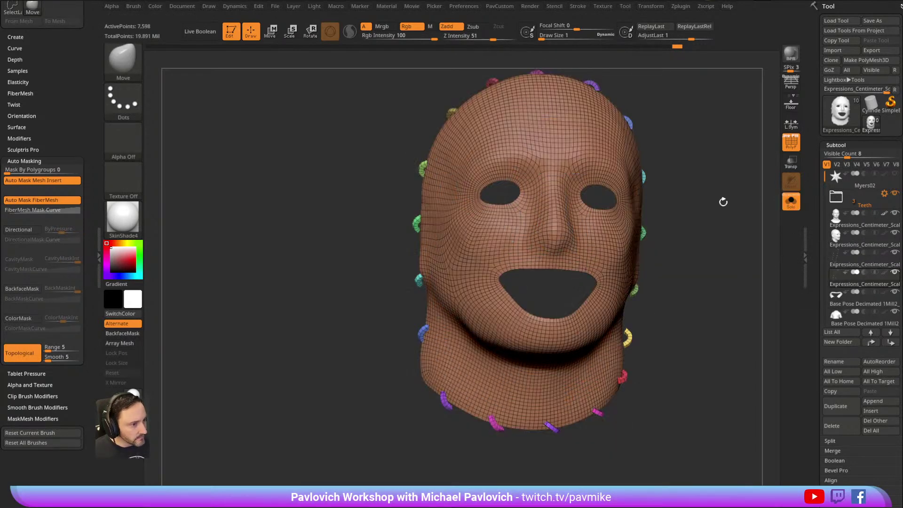
Isolate the front face piece and split the merged stitches off it into their own subtool.
{"action": "left_click_drag", "start_coordinate": [728, 202], "coordinate": [734, 223], "text": "alt"}
{"action": "left_click_drag", "start_coordinate": [514, 260], "coordinate": [558, 310], "text": "ctrl+shift"}
{"action": "key", "text": "ctrl+shift+a"}
{"action": "key", "text": "grave"}
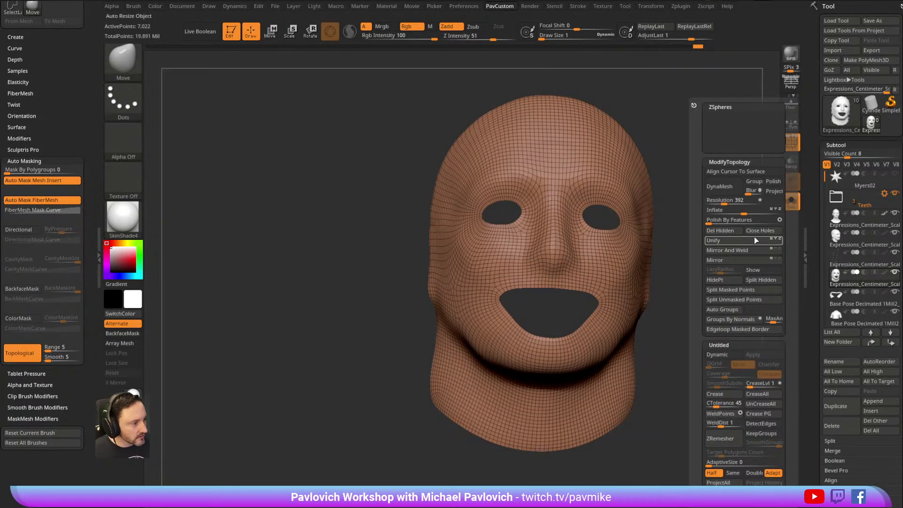
Merge the separated stitches with the other set of stitches into one subtool and show the whole head again.
{"action": "left_click", "coordinate": [851, 273]}
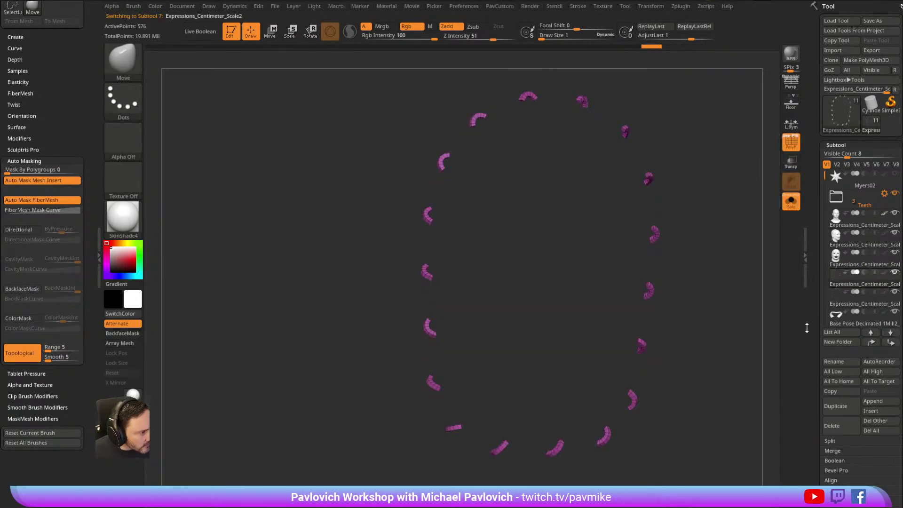
{"action": "key", "text": "ctrl+e"}
{"action": "left_click", "coordinate": [791, 202]}
{"action": "left_click_drag", "start_coordinate": [726, 224], "coordinate": [572, 195], "text": "shift"}
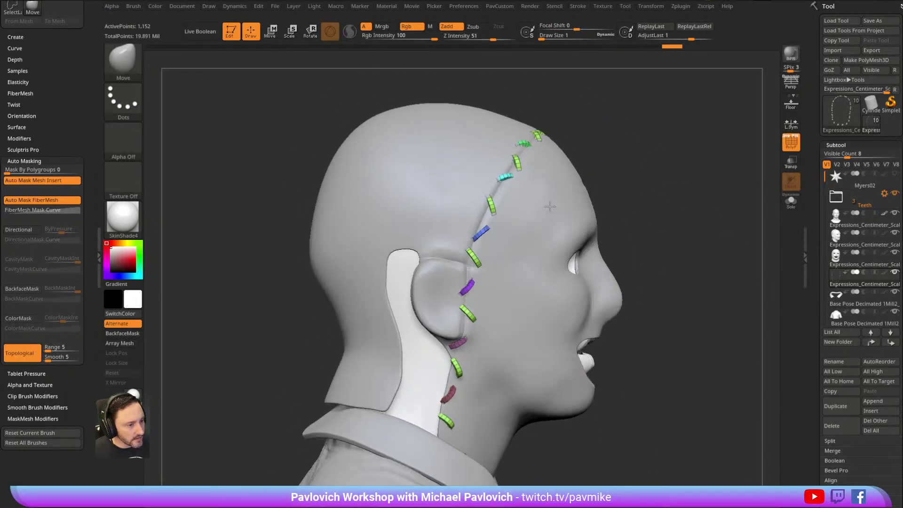
Smooth the stitches along the face seam with dynamic subdivision and adjust their thickness with Inflate.
{"action": "left_click_drag", "start_coordinate": [582, 148], "coordinate": [511, 175]}
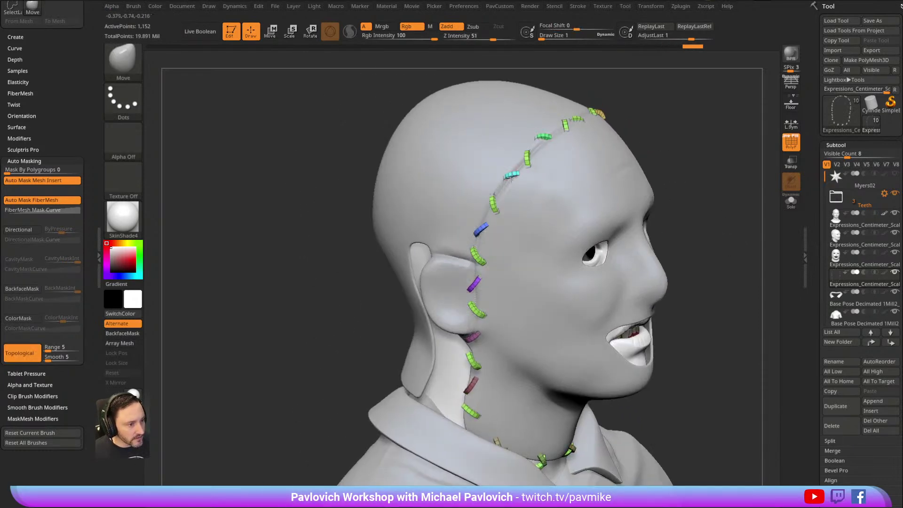
{"action": "left_click_drag", "start_coordinate": [687, 149], "coordinate": [692, 163]}
{"action": "key", "text": "s"}
{"action": "mouse_move", "coordinate": [682, 160]}
{"action": "left_mouse_down"}
{"action": "mouse_move", "coordinate": [690, 139]}
{"action": "mouse_move", "coordinate": [702, 157]}
{"action": "mouse_move", "coordinate": [690, 171]}
{"action": "left_mouse_up"}
{"action": "key", "text": "d"}
{"action": "key", "text": "space"}
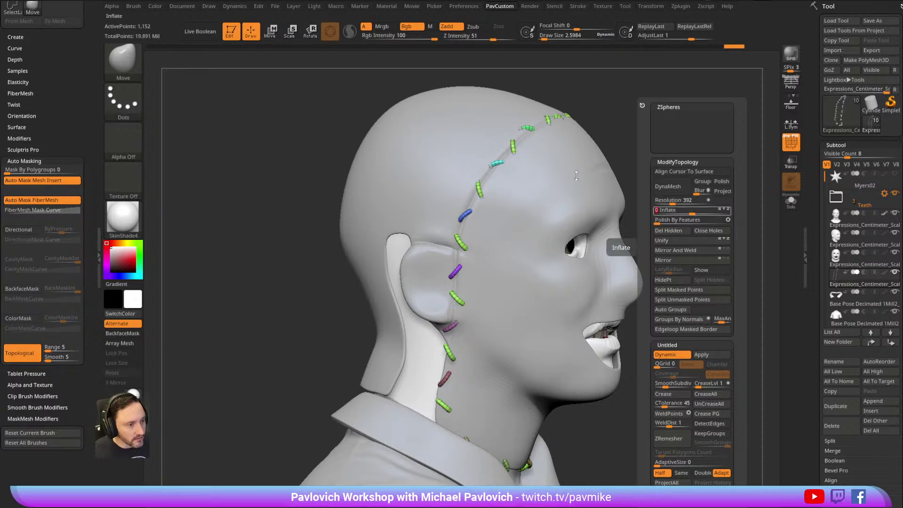
{"action": "left_click_drag", "start_coordinate": [647, 116], "coordinate": [652, 122]}
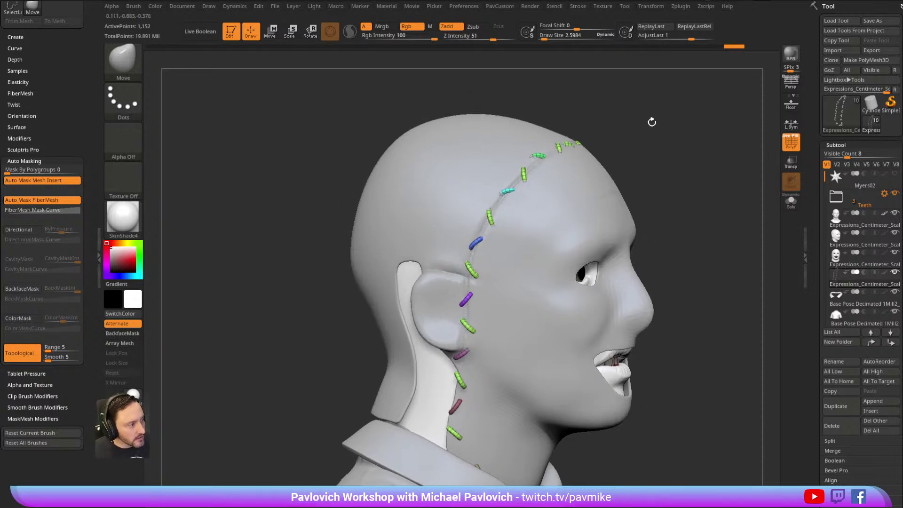
Delete the low-resolution front face subtool that overlaps the head.
{"action": "left_click", "coordinate": [552, 226], "text": "alt"}
{"action": "left_click_drag", "start_coordinate": [679, 170], "coordinate": [771, 179]}
{"action": "left_click", "coordinate": [856, 259]}
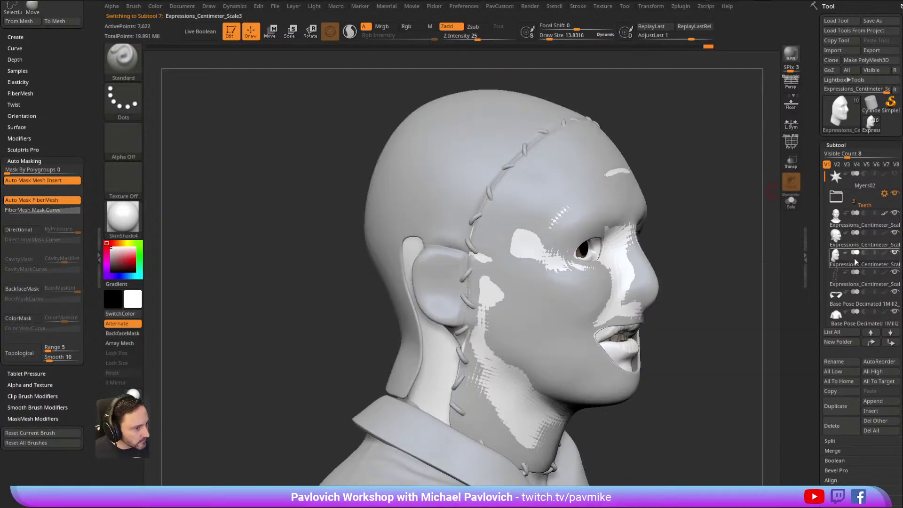
{"action": "scroll", "coordinate": [819, 267], "scroll_direction": "down", "scroll_amount": 2}
{"action": "left_click", "coordinate": [825, 399]}
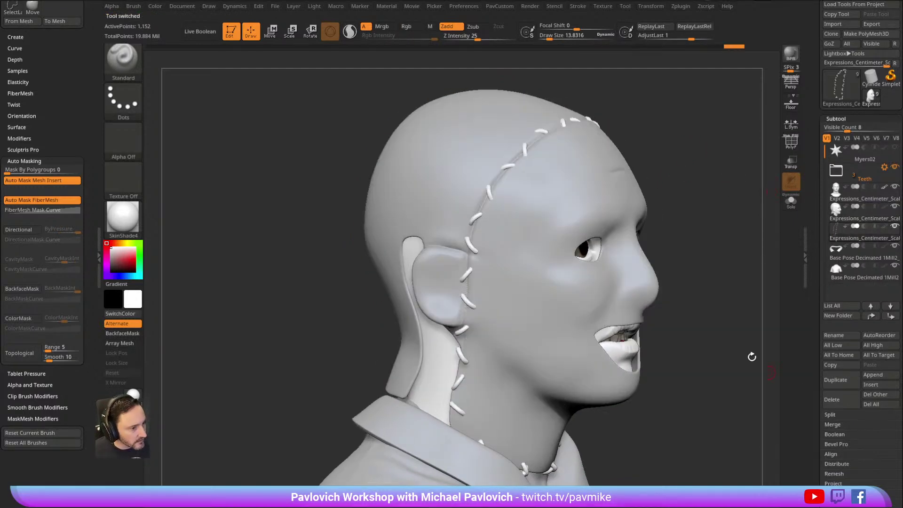
Make the sculpted head the active subtool, turn on ghosted transparency and switch to the StartupMaterial.
{"action": "left_click_drag", "start_coordinate": [711, 241], "coordinate": [723, 212], "text": "shift"}
{"action": "left_click", "coordinate": [594, 230], "text": "alt"}
{"action": "mouse_move", "coordinate": [661, 131]}
{"action": "left_mouse_down", "text": "alt"}
{"action": "mouse_move", "coordinate": [669, 158]}
{"action": "mouse_move", "coordinate": [658, 159]}
{"action": "left_mouse_up", "text": "alt"}
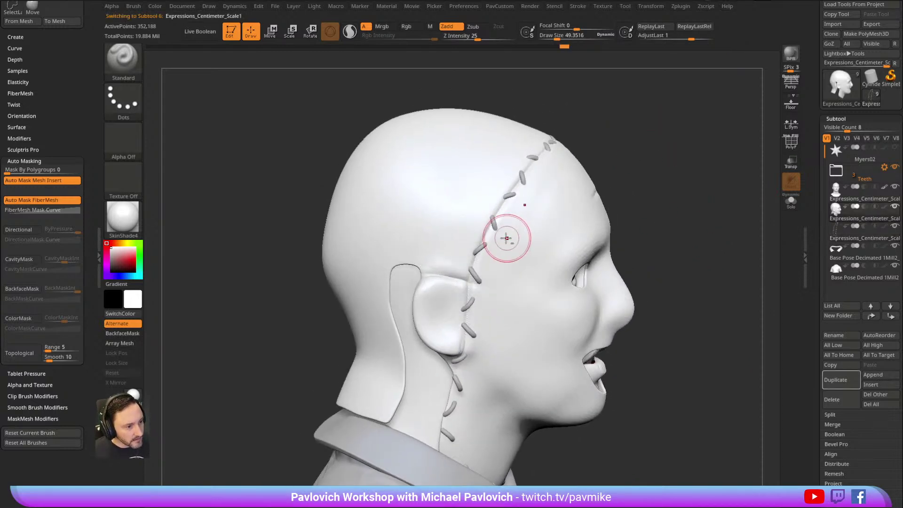
{"action": "left_click", "coordinate": [791, 162]}
{"action": "left_click_drag", "start_coordinate": [705, 184], "coordinate": [499, 240]}
{"action": "left_click", "coordinate": [127, 214]}
{"action": "left_click", "coordinate": [165, 221]}
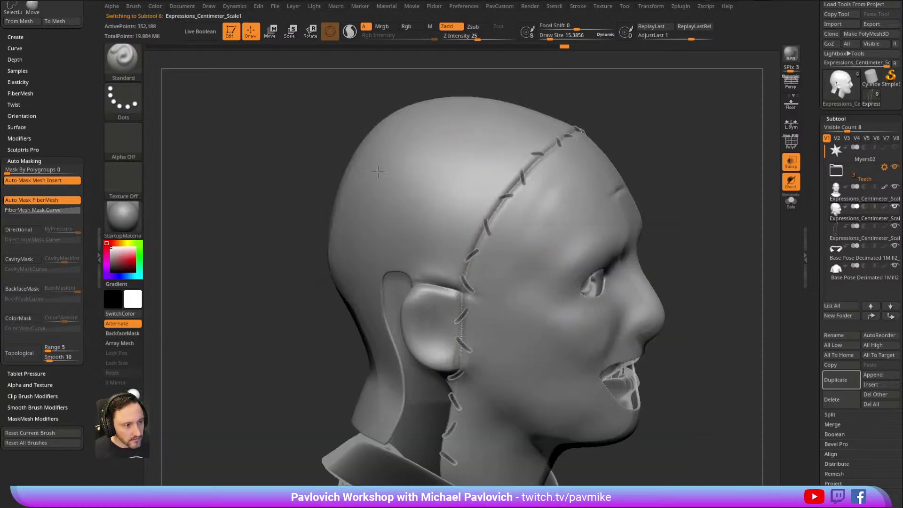
Sculpt the skin around the stitches above the right temple and set the Standard brush's Z Intensity to 29.
{"action": "left_click_drag", "start_coordinate": [637, 163], "coordinate": [627, 184]}
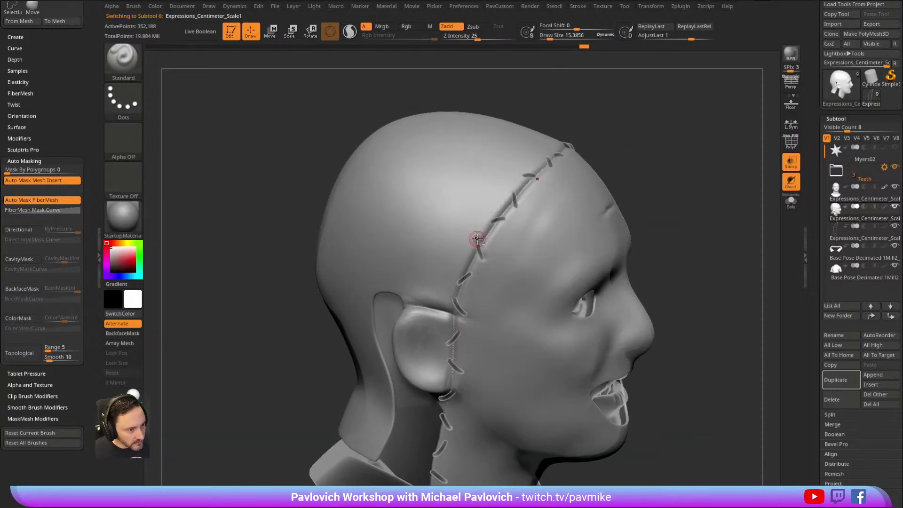
{"action": "right_click_drag", "start_coordinate": [477, 242], "coordinate": [489, 224]}
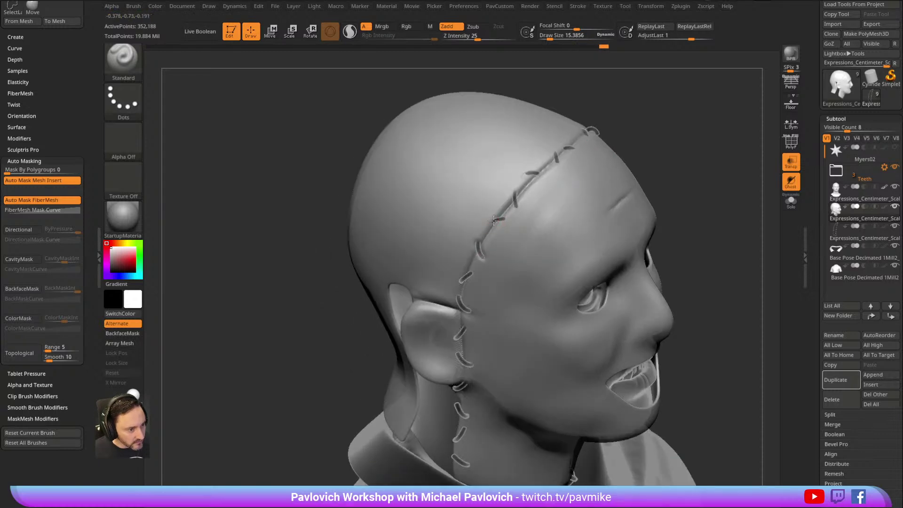
{"action": "right_click_drag", "start_coordinate": [592, 163], "coordinate": [560, 202], "text": "alt"}
{"action": "left_click", "coordinate": [479, 37]}
{"action": "key", "text": "5"}
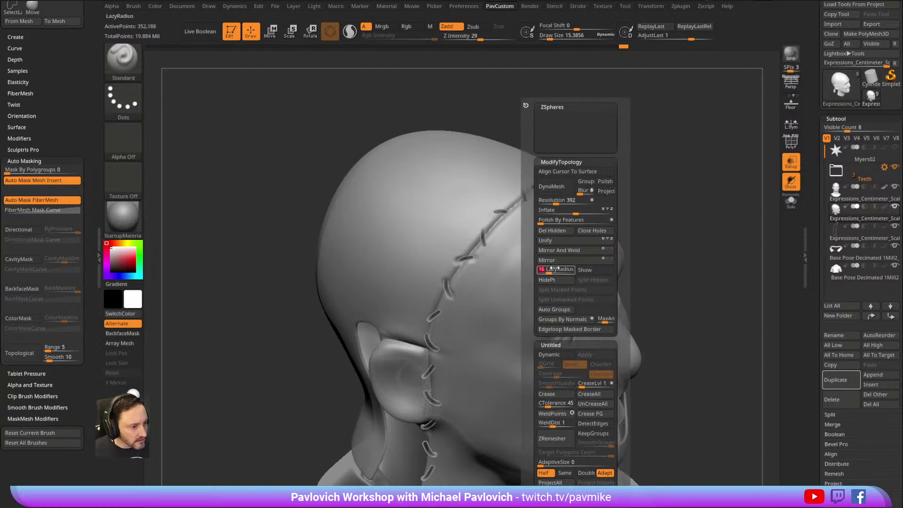
Try sculpting pulled skin at the ends of the stitches from the right temple towards the top of the forehead.
{"action": "left_click_drag", "start_coordinate": [649, 179], "coordinate": [465, 259]}
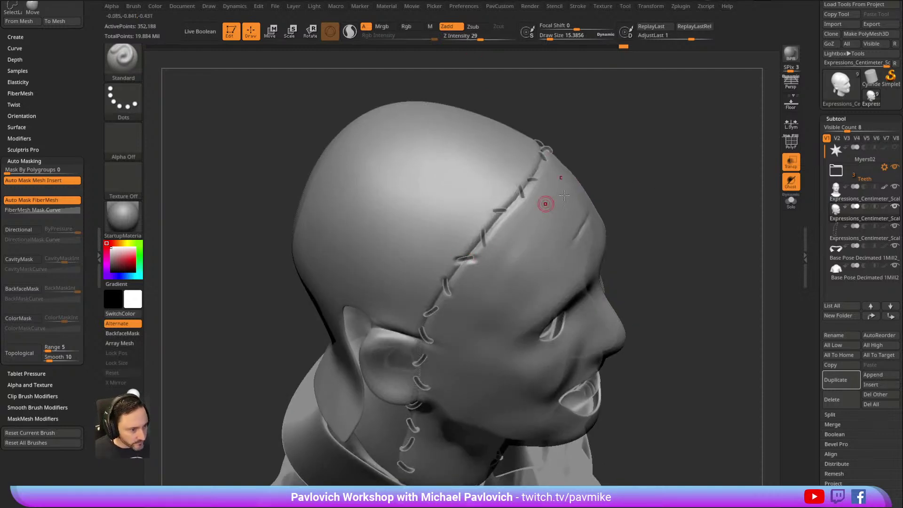
{"action": "left_click_drag", "start_coordinate": [606, 174], "coordinate": [573, 171]}
{"action": "left_click_drag", "start_coordinate": [484, 232], "coordinate": [483, 239]}
{"action": "left_click_drag", "start_coordinate": [602, 123], "coordinate": [593, 156]}
{"action": "left_click_drag", "start_coordinate": [483, 234], "coordinate": [813, 163]}
Turn off transparency and sculpt raised skin at the stitch ends across the top of the forehead.
{"action": "left_click", "coordinate": [797, 164]}
{"action": "mouse_move", "coordinate": [668, 98]}
{"action": "left_mouse_down"}
{"action": "mouse_move", "coordinate": [631, 70]}
{"action": "mouse_move", "coordinate": [643, 117]}
{"action": "mouse_move", "coordinate": [606, 155]}
{"action": "left_mouse_up"}
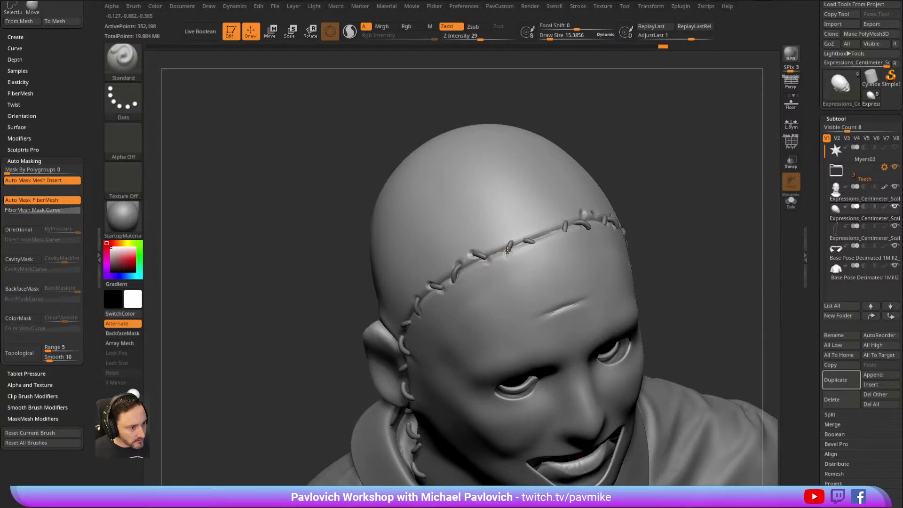
{"action": "right_click_drag", "start_coordinate": [530, 222], "coordinate": [516, 242]}
{"action": "left_click_drag", "start_coordinate": [516, 241], "coordinate": [516, 237]}
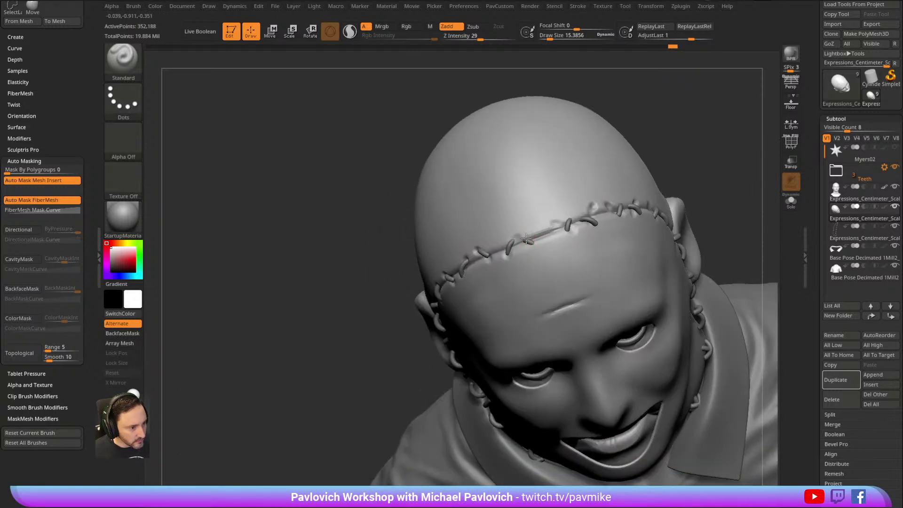
{"action": "right_click_drag", "start_coordinate": [528, 238], "coordinate": [541, 222]}
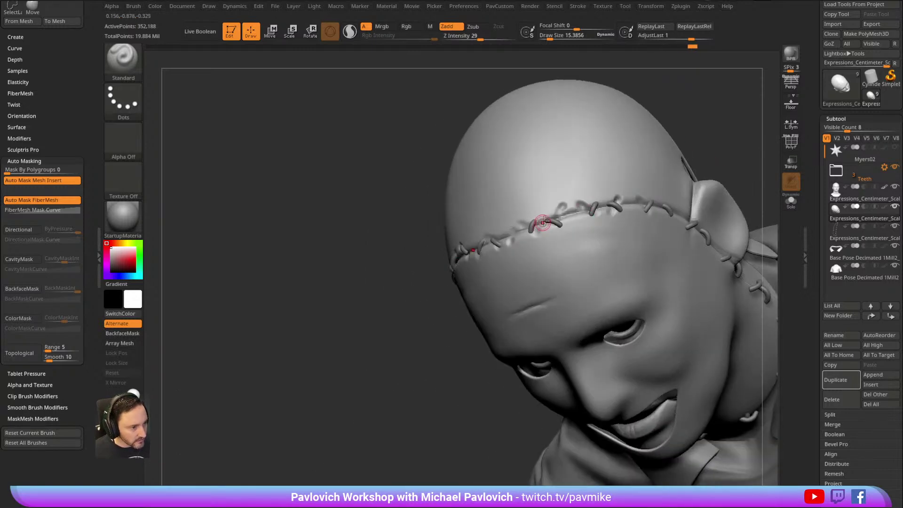
Step back through the undo history to before the sculpted skin marks, discard the newer entries and undo the extra stroke.
{"action": "right_click_drag", "start_coordinate": [732, 141], "coordinate": [689, 142], "text": "ctrl"}
{"action": "left_click_drag", "start_coordinate": [691, 47], "coordinate": [554, 50]}
{"action": "right_click_drag", "start_coordinate": [542, 109], "coordinate": [598, 80]}
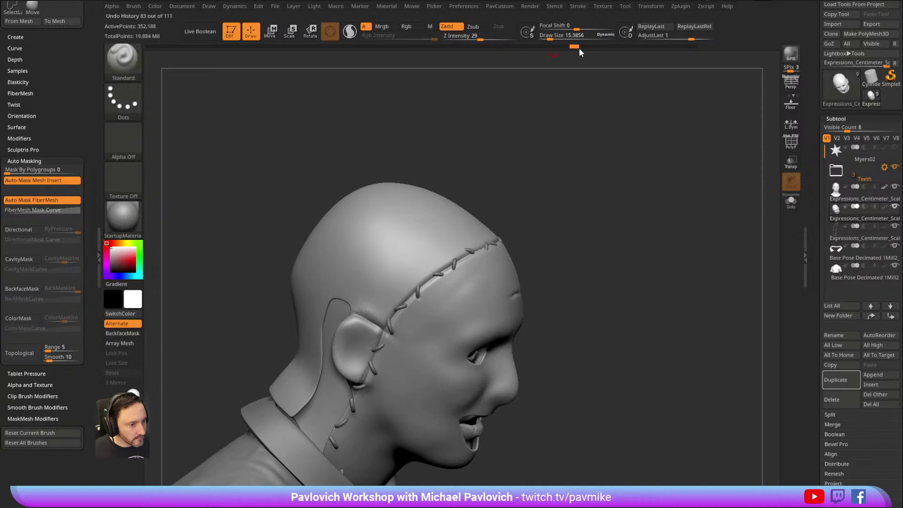
{"action": "left_click_drag", "start_coordinate": [571, 49], "coordinate": [566, 49]}
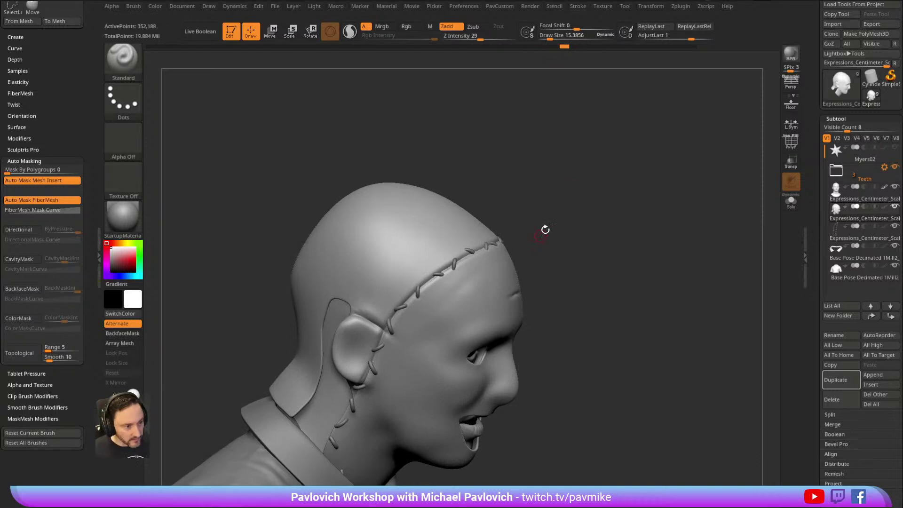
{"action": "right_click_drag", "start_coordinate": [540, 237], "coordinate": [604, 204], "text": "ctrl"}
{"action": "left_click", "coordinate": [348, 323]}
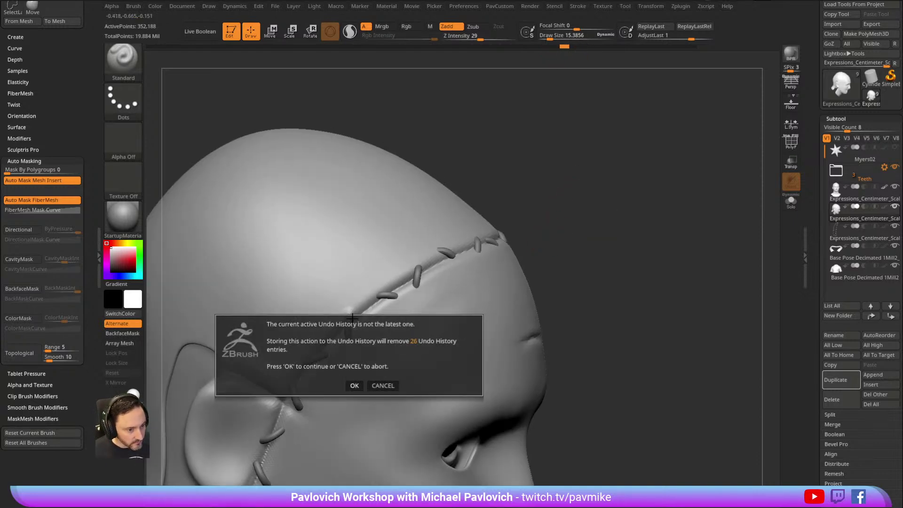
{"action": "left_click", "coordinate": [354, 381]}
{"action": "key", "text": "ctrl+z"}
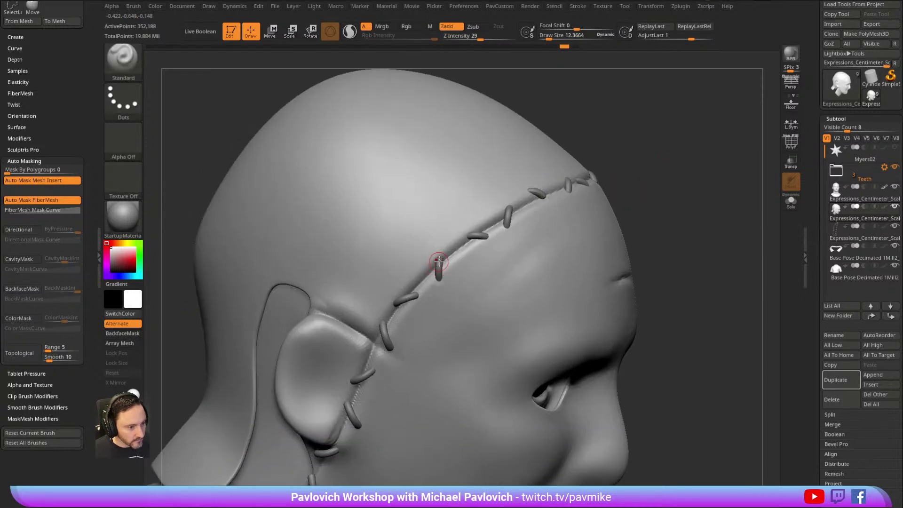
Sculpt small skin bumps at the stitch ends from the right temple down past the ear, using a draw size of about 12.4.
{"action": "left_click_drag", "start_coordinate": [438, 264], "coordinate": [441, 282], "text": "alt"}
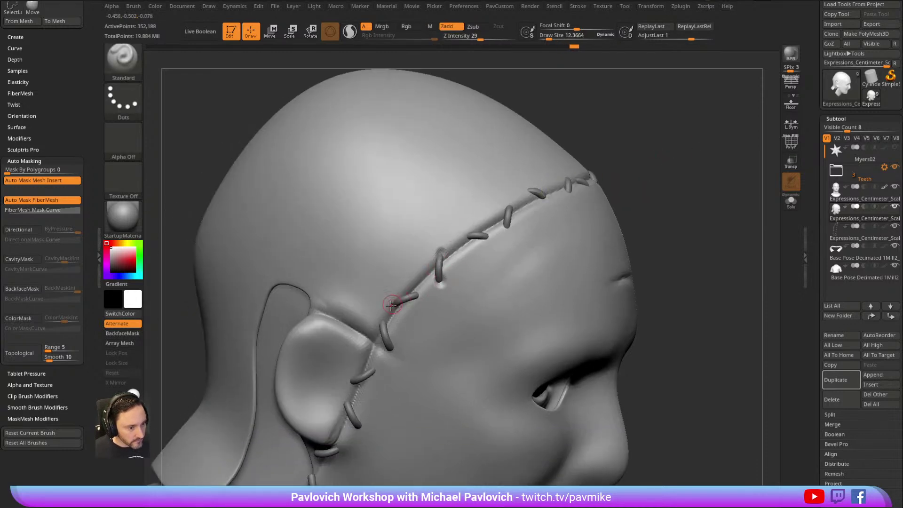
{"action": "left_click", "coordinate": [421, 296]}
{"action": "left_click_drag", "start_coordinate": [664, 212], "coordinate": [720, 127], "text": "alt"}
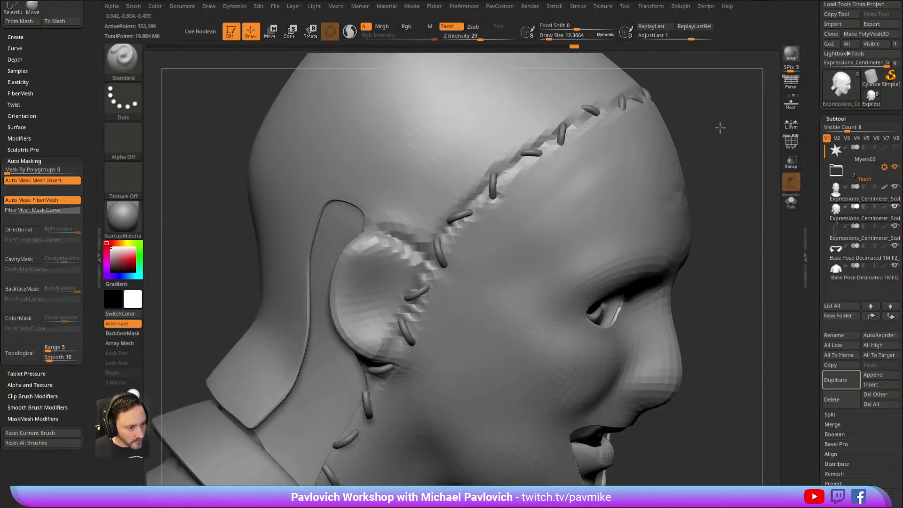
{"action": "left_click", "coordinate": [445, 269]}
{"action": "left_click_drag", "start_coordinate": [712, 226], "coordinate": [722, 155], "text": "alt"}
{"action": "left_click", "coordinate": [441, 267], "text": "alt"}
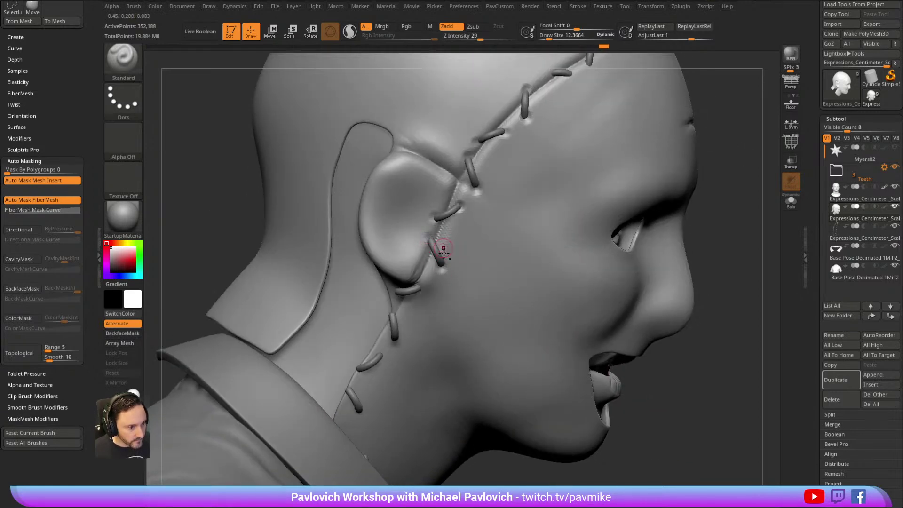
{"action": "left_click", "coordinate": [409, 292]}
{"action": "mouse_move", "coordinate": [724, 192]}
{"action": "left_mouse_down"}
{"action": "mouse_move", "coordinate": [734, 163]}
{"action": "mouse_move", "coordinate": [750, 204]}
{"action": "mouse_move", "coordinate": [726, 186]}
{"action": "left_mouse_up"}
Isolate the stitches subtool and choose SelectLasso as the selection brush.
{"action": "left_click", "coordinate": [790, 201]}
{"action": "left_click_drag", "start_coordinate": [734, 218], "coordinate": [725, 242]}
{"action": "left_click", "coordinate": [790, 202]}
{"action": "left_click", "coordinate": [855, 236]}
{"action": "left_click", "coordinate": [792, 205]}
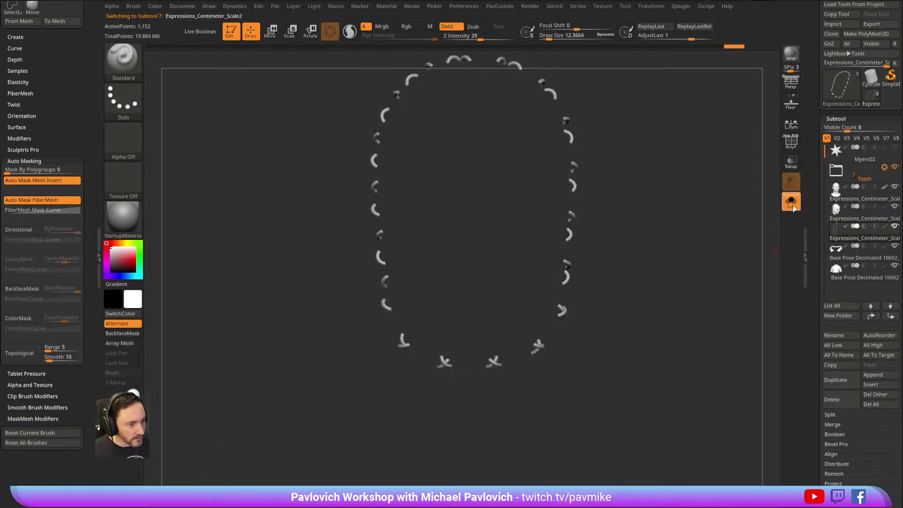
{"action": "key", "text": "ctrl+shift"}
{"action": "key", "text": "ctrl+shift+b"}
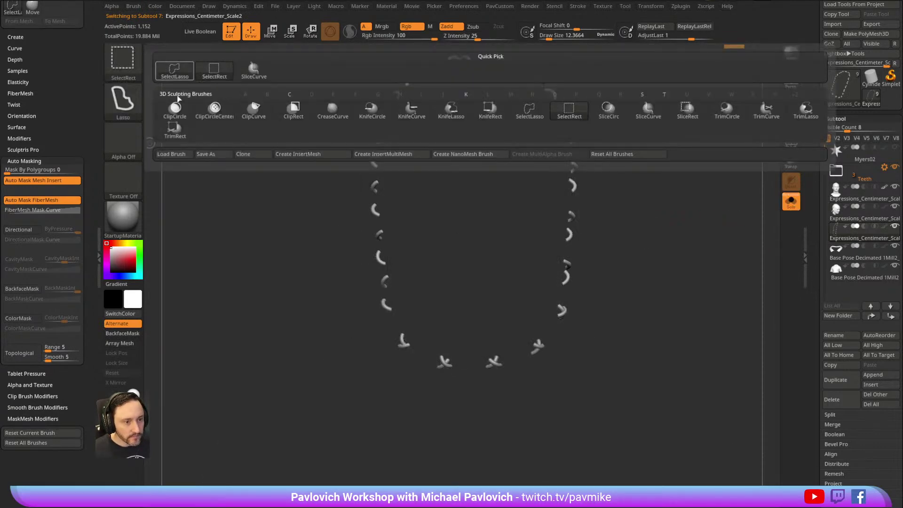
{"action": "left_click", "coordinate": [175, 75]}
Lasso the stitches running down the neck below the ears, delete them and show the whole head again.
{"action": "mouse_move", "coordinate": [622, 325]}
{"action": "left_mouse_down", "text": "ctrl+shift"}
{"action": "mouse_move", "coordinate": [468, 241]}
{"action": "mouse_move", "coordinate": [604, 427]}
{"action": "mouse_move", "coordinate": [724, 248]}
{"action": "left_mouse_up", "text": "ctrl+shift"}
{"action": "left_click_drag", "start_coordinate": [704, 177], "coordinate": [723, 241], "text": "ctrl+shift"}
{"action": "key", "text": "2"}
{"action": "left_click", "coordinate": [696, 229]}
{"action": "left_click", "coordinate": [789, 204]}
{"action": "left_click_drag", "start_coordinate": [672, 225], "coordinate": [633, 226]}
Lasso the single leftover stitch beneath the left ear lobe and remove it from the stitches.
{"action": "mouse_move", "coordinate": [570, 263]}
{"action": "left_mouse_down", "text": "ctrl+alt+shift"}
{"action": "mouse_move", "coordinate": [470, 234]}
{"action": "mouse_move", "coordinate": [477, 232]}
{"action": "left_mouse_up", "text": "ctrl+alt+shift"}
{"action": "left_click_drag", "start_coordinate": [684, 202], "coordinate": [707, 223], "text": "ctrl+shift"}
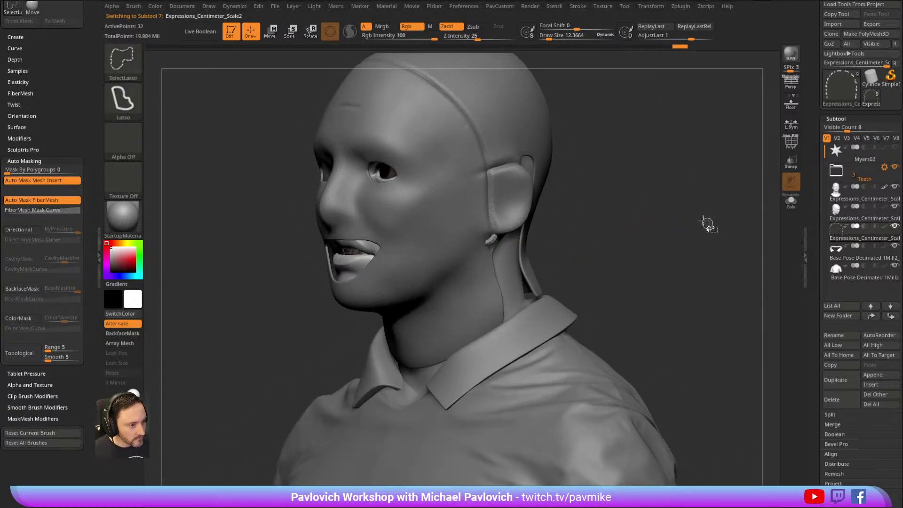
{"action": "left_click", "coordinate": [706, 261], "text": "ctrl+shift"}
{"action": "key", "text": "space"}
{"action": "mouse_move", "coordinate": [577, 247]}
{"action": "left_mouse_down"}
{"action": "mouse_move", "coordinate": [655, 213]}
{"action": "mouse_move", "coordinate": [663, 228]}
{"action": "mouse_move", "coordinate": [701, 227]}
{"action": "mouse_move", "coordinate": [683, 195]}
{"action": "mouse_move", "coordinate": [661, 282]}
{"action": "mouse_move", "coordinate": [696, 207]}
{"action": "mouse_move", "coordinate": [665, 252]}
{"action": "mouse_move", "coordinate": [698, 148]}
{"action": "mouse_move", "coordinate": [493, 254]}
{"action": "mouse_move", "coordinate": [625, 191]}
{"action": "mouse_move", "coordinate": [520, 216]}
{"action": "mouse_move", "coordinate": [667, 168]}
{"action": "mouse_move", "coordinate": [523, 218]}
{"action": "mouse_move", "coordinate": [655, 155]}
{"action": "mouse_move", "coordinate": [549, 222]}
{"action": "mouse_move", "coordinate": [651, 146]}
{"action": "mouse_move", "coordinate": [548, 234]}
{"action": "mouse_move", "coordinate": [422, 375]}
{"action": "mouse_move", "coordinate": [582, 240]}
{"action": "left_mouse_up"}
Choose the curved diagonal single-bar stitch of the StitchesBunch brush and set the draw size to 28.75.
{"action": "mouse_move", "coordinate": [421, 362]}
{"action": "left_mouse_down"}
{"action": "mouse_move", "coordinate": [547, 215]}
{"action": "mouse_move", "coordinate": [734, 108]}
{"action": "mouse_move", "coordinate": [685, 151]}
{"action": "left_mouse_up"}
{"action": "key", "text": "b"}
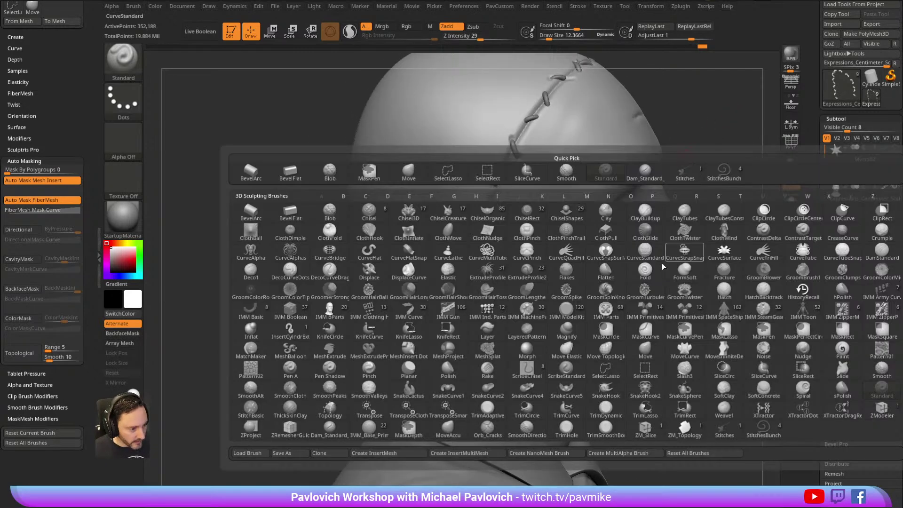
{"action": "left_click", "coordinate": [724, 429]}
{"action": "key", "text": "m"}
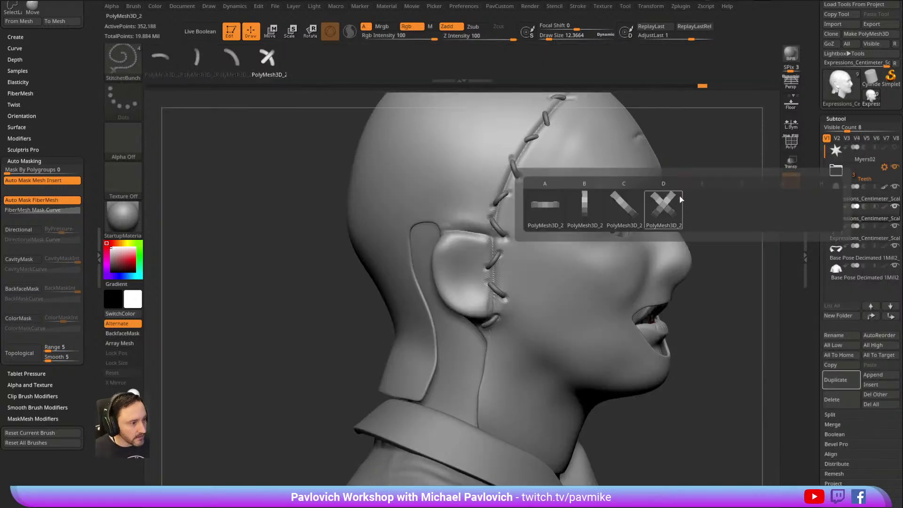
{"action": "left_click", "coordinate": [625, 206]}
{"action": "mouse_move", "coordinate": [700, 175]}
{"action": "left_mouse_down"}
{"action": "mouse_move", "coordinate": [667, 162]}
{"action": "mouse_move", "coordinate": [697, 147]}
{"action": "mouse_move", "coordinate": [649, 208]}
{"action": "left_mouse_up"}
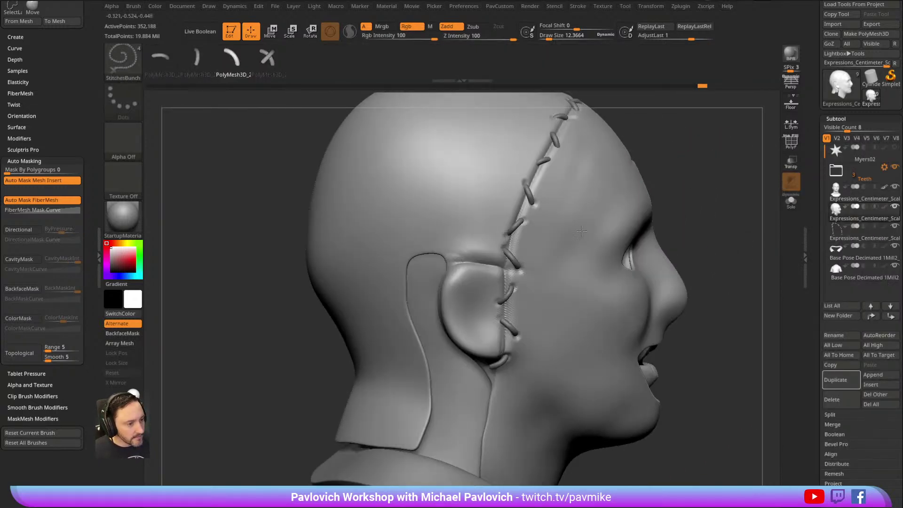
{"action": "key", "text": "s"}
{"action": "left_click_drag", "start_coordinate": [484, 254], "coordinate": [488, 255]}
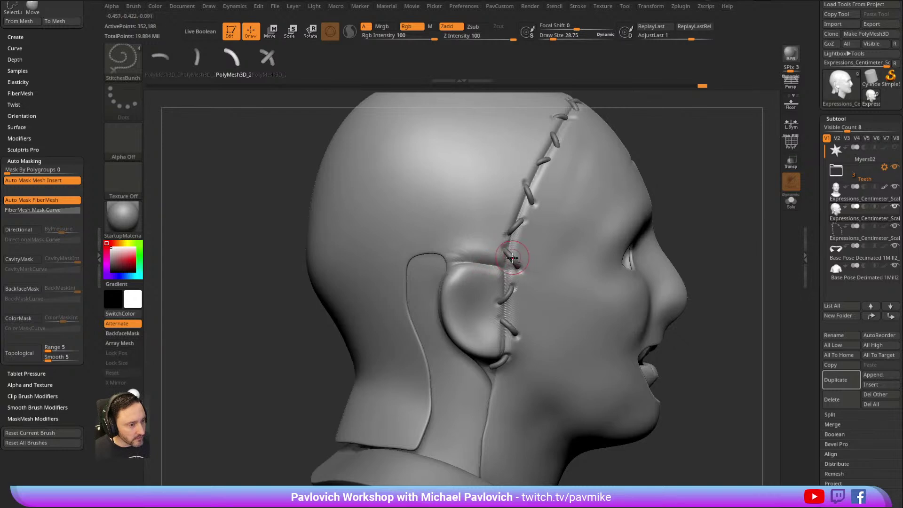
Make the seam stitches the active subtool and undo the test stroke at the back of the head.
{"action": "left_click", "coordinate": [513, 238], "text": "alt"}
{"action": "left_click_drag", "start_coordinate": [697, 171], "coordinate": [543, 239]}
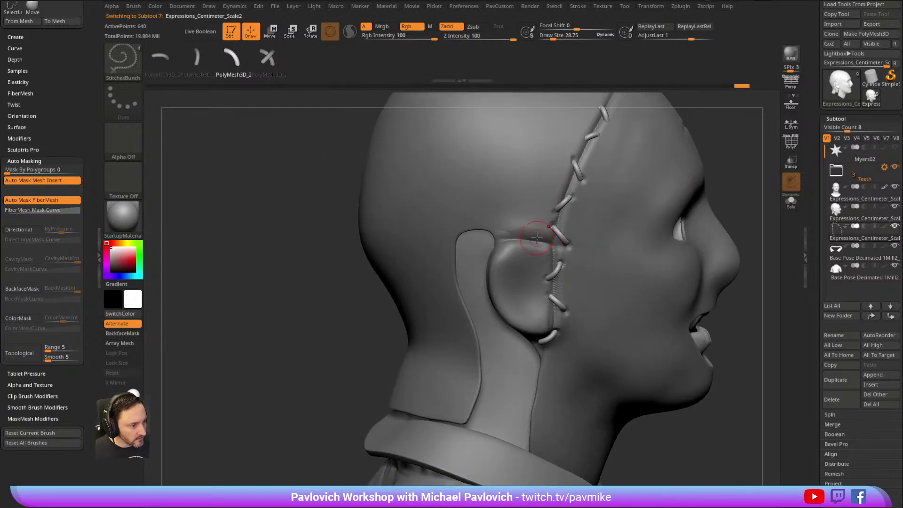
{"action": "left_click_drag", "start_coordinate": [735, 151], "coordinate": [687, 189]}
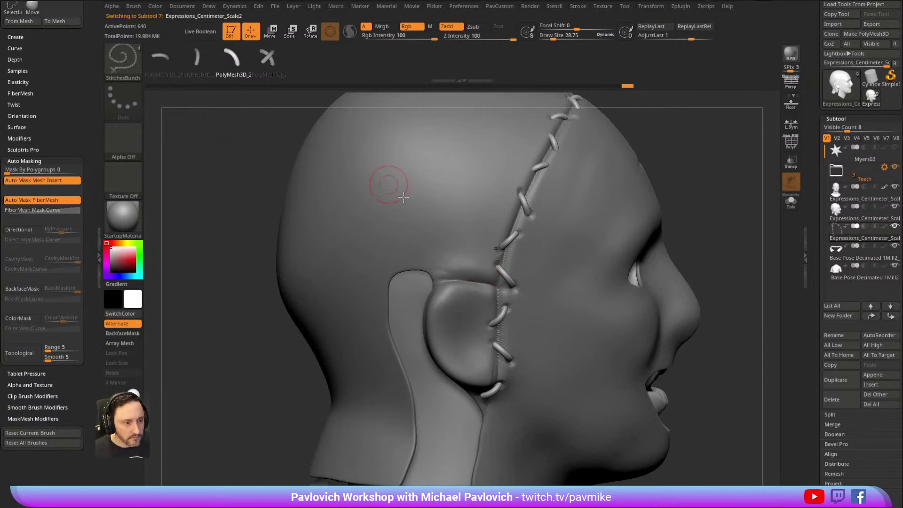
{"action": "left_click_drag", "start_coordinate": [363, 383], "coordinate": [364, 386]}
{"action": "key", "text": "ctrl+z"}
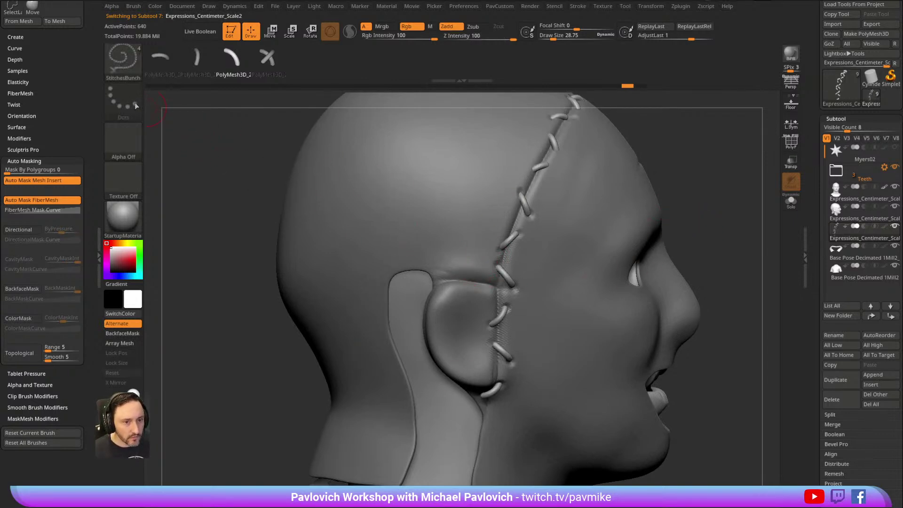
{"action": "left_click_drag", "start_coordinate": [214, 141], "coordinate": [214, 159]}
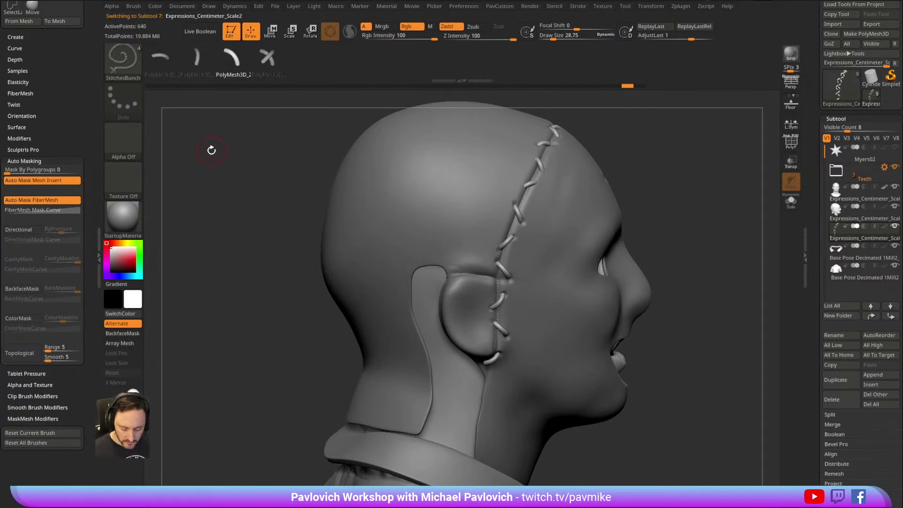
Return to the StitchesBunch brush, show the stroke curve settings and turn off Curve Mode.
{"action": "key", "text": "b"}
{"action": "key", "text": "s"}
{"action": "key", "text": "t"}
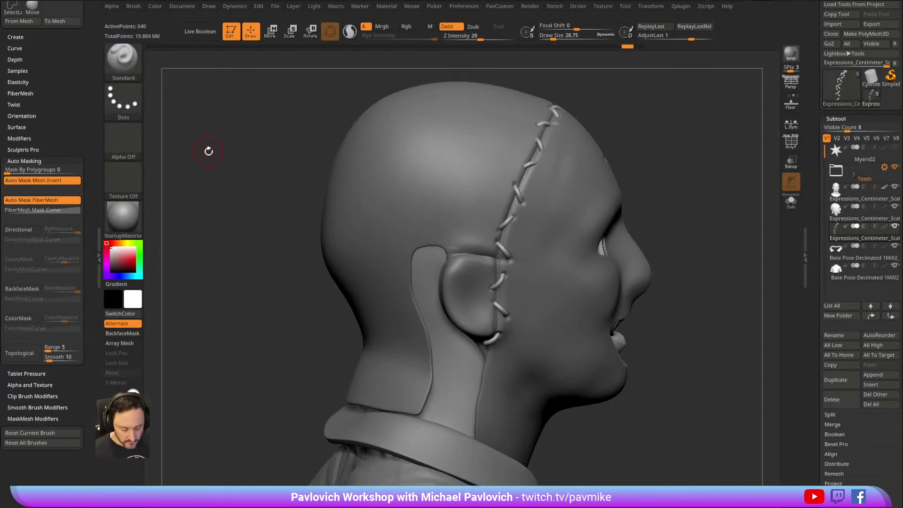
{"action": "key", "text": "b"}
{"action": "left_click", "coordinate": [547, 419]}
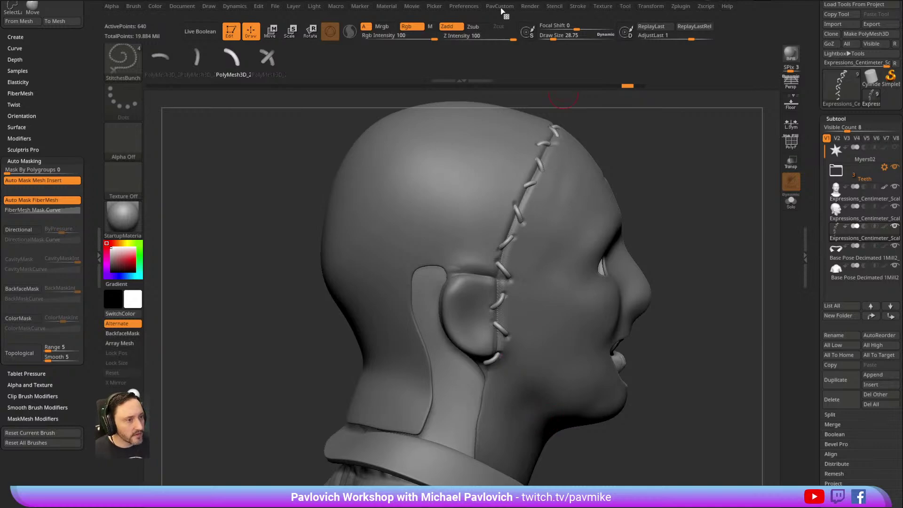
{"action": "left_click_drag", "start_coordinate": [86, 61], "coordinate": [78, 212]}
{"action": "left_click", "coordinate": [20, 159]}
{"action": "mouse_move", "coordinate": [655, 173]}
{"action": "left_mouse_down", "text": "alt"}
{"action": "mouse_move", "coordinate": [644, 157]}
{"action": "mouse_move", "coordinate": [643, 175]}
{"action": "left_mouse_up", "text": "alt"}
{"action": "left_click_drag", "start_coordinate": [477, 256], "coordinate": [520, 255]}
{"action": "key", "text": "ctrl+z"}
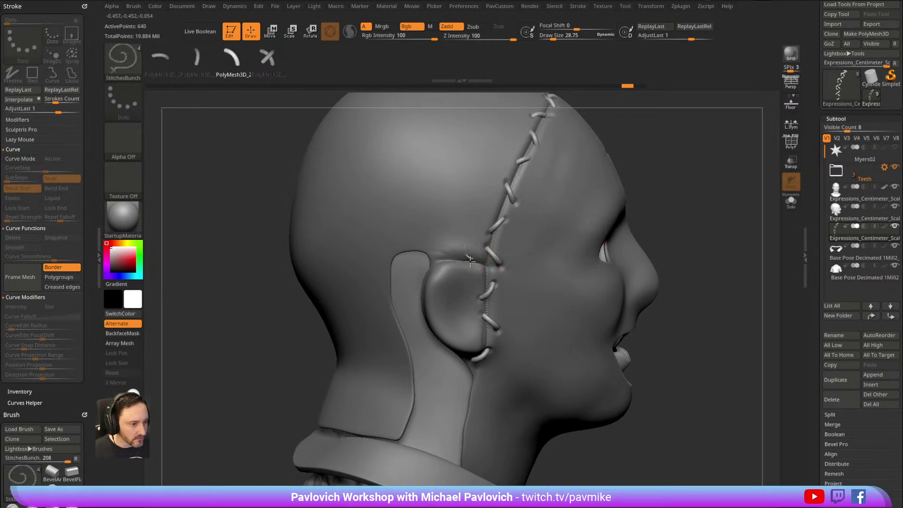
{"action": "key", "text": "ctrl+z"}
Adjust the draw size and place two single stitches above the right ear, bridging the ear edge and the scalp.
{"action": "key", "text": "s"}
{"action": "left_click", "coordinate": [468, 258]}
{"action": "left_click", "coordinate": [469, 262]}
{"action": "mouse_move", "coordinate": [462, 267]}
{"action": "left_mouse_down"}
{"action": "mouse_move", "coordinate": [449, 262]}
{"action": "mouse_move", "coordinate": [455, 254]}
{"action": "left_mouse_up"}
{"action": "left_click_drag", "start_coordinate": [675, 196], "coordinate": [673, 178]}
{"action": "left_click_drag", "start_coordinate": [681, 211], "coordinate": [667, 165], "text": "alt"}
Place a single stitch just below the right ear lobe, nudge it into position and clear the mask.
{"action": "left_click_drag", "start_coordinate": [469, 329], "coordinate": [479, 342]}
{"action": "left_click_drag", "start_coordinate": [715, 177], "coordinate": [642, 217]}
{"action": "key", "text": "w"}
{"action": "left_click_drag", "start_coordinate": [419, 331], "coordinate": [417, 328]}
{"action": "key", "text": "q"}
{"action": "left_click_drag", "start_coordinate": [358, 320], "coordinate": [396, 325]}
{"action": "mouse_move", "coordinate": [671, 160]}
{"action": "left_mouse_down", "text": "ctrl"}
{"action": "mouse_move", "coordinate": [696, 199]}
{"action": "mouse_move", "coordinate": [687, 182]}
{"action": "mouse_move", "coordinate": [548, 200]}
{"action": "left_mouse_up", "text": "ctrl"}
Choose the Move brush, turn on PolyFrame and give each stitch its own polygroup.
{"action": "key", "text": "b"}
{"action": "key", "text": "m"}
{"action": "key", "text": "v"}
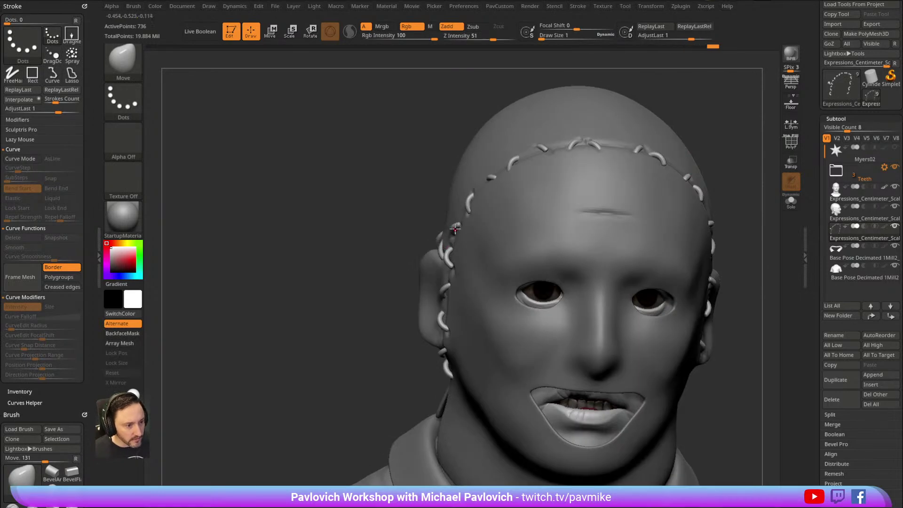
{"action": "left_click_drag", "start_coordinate": [720, 118], "coordinate": [502, 180]}
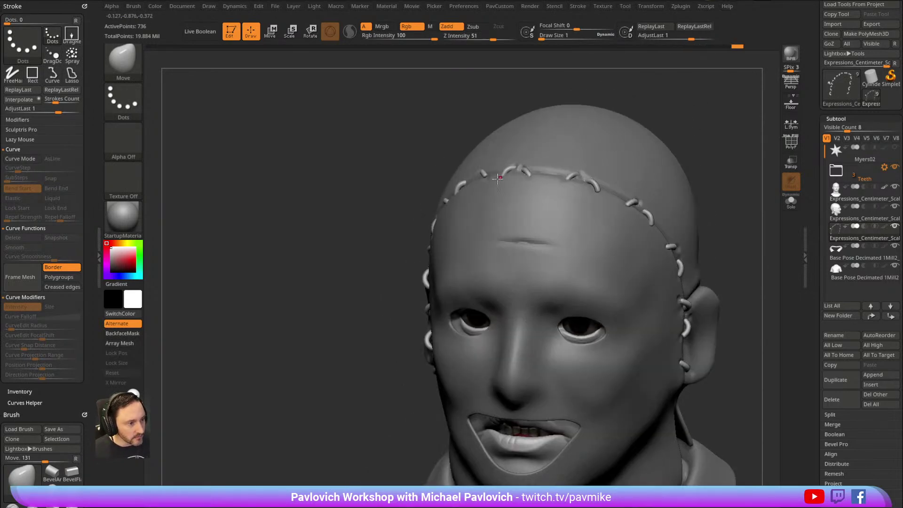
{"action": "left_click_drag", "start_coordinate": [482, 116], "coordinate": [713, 154]}
{"action": "left_click", "coordinate": [783, 145]}
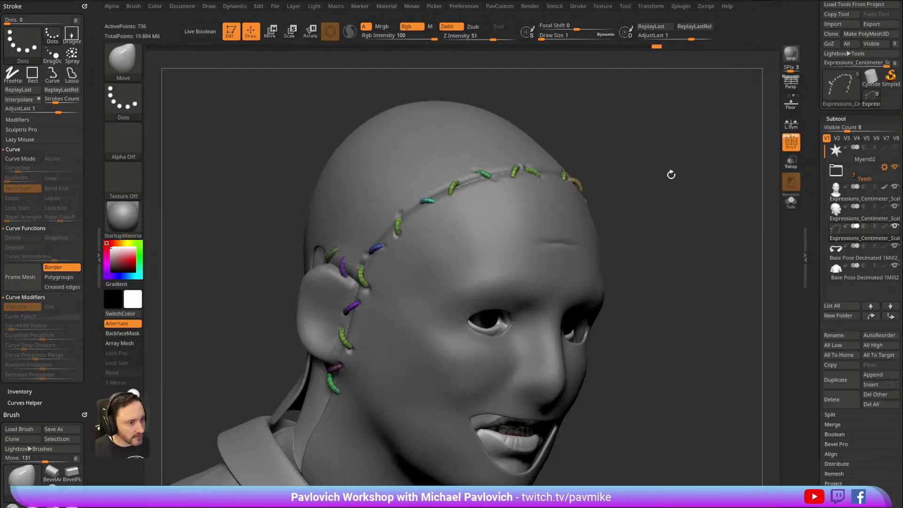
{"action": "key", "text": "2"}
{"action": "left_click", "coordinate": [644, 308]}
Mask everything except the red stitch above the right side of the forehead and reposition it on the seam.
{"action": "left_click_drag", "start_coordinate": [654, 226], "coordinate": [669, 162]}
{"action": "key", "text": "w"}
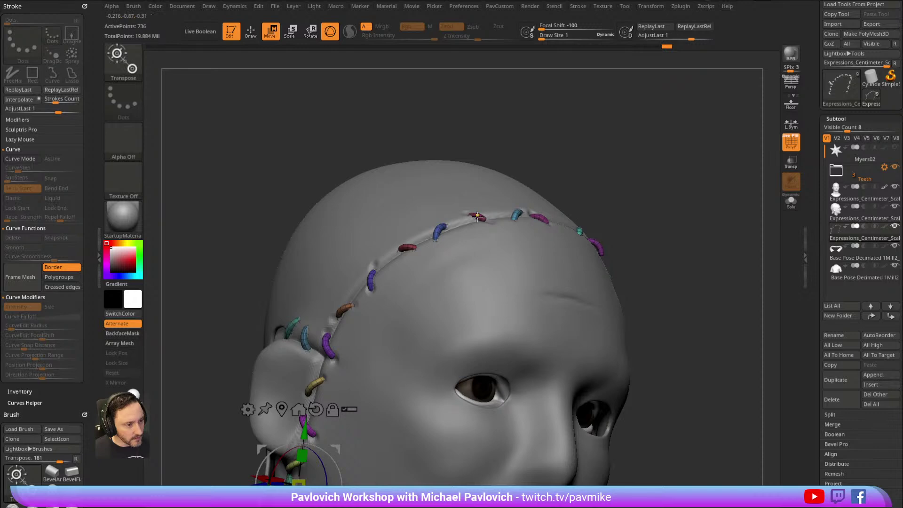
{"action": "left_click", "coordinate": [478, 218], "text": "ctrl"}
{"action": "right_click_drag", "start_coordinate": [615, 145], "coordinate": [518, 187], "text": "ctrl"}
{"action": "mouse_move", "coordinate": [513, 190]}
{"action": "left_mouse_down"}
{"action": "mouse_move", "coordinate": [517, 197]}
{"action": "mouse_move", "coordinate": [523, 181]}
{"action": "left_mouse_up"}
{"action": "key", "text": "q"}
Isolate the blue stitch above the right temple by masking the others and adjust it with the gizmo.
{"action": "right_click_drag", "start_coordinate": [564, 170], "coordinate": [656, 160]}
{"action": "key", "text": "w"}
{"action": "left_click_drag", "start_coordinate": [656, 160], "coordinate": [626, 150]}
{"action": "left_click", "coordinate": [467, 204], "text": "ctrl"}
{"action": "right_click_drag", "start_coordinate": [510, 171], "coordinate": [538, 155]}
{"action": "left_click", "coordinate": [485, 125]}
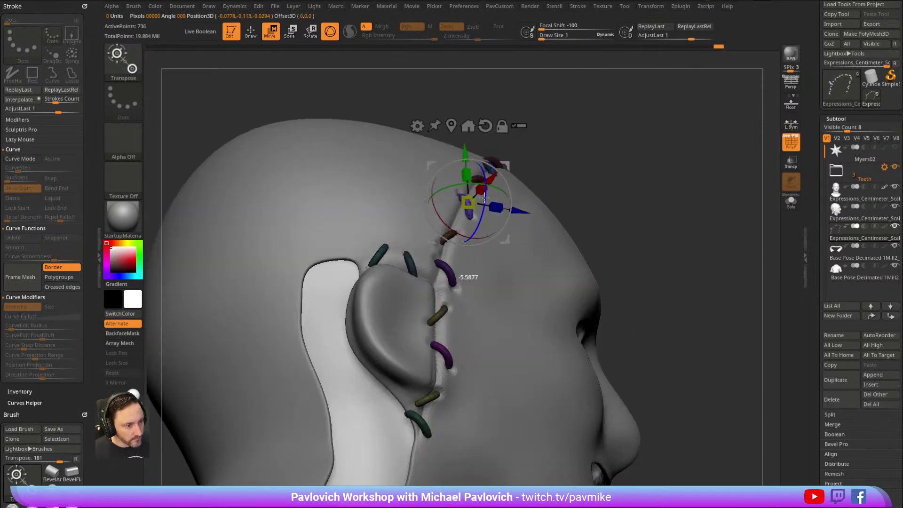
{"action": "key", "text": "q"}
{"action": "left_click_drag", "start_coordinate": [623, 176], "coordinate": [539, 224]}
Isolate the purple stitch beside the top of the right ear and move it to sit better on the seam.
{"action": "key", "text": "w"}
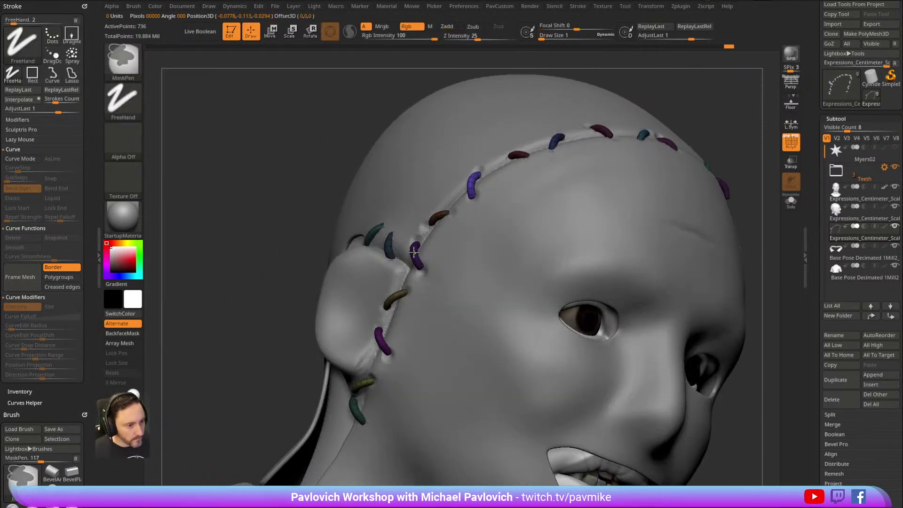
{"action": "left_click_drag", "start_coordinate": [262, 300], "coordinate": [419, 259]}
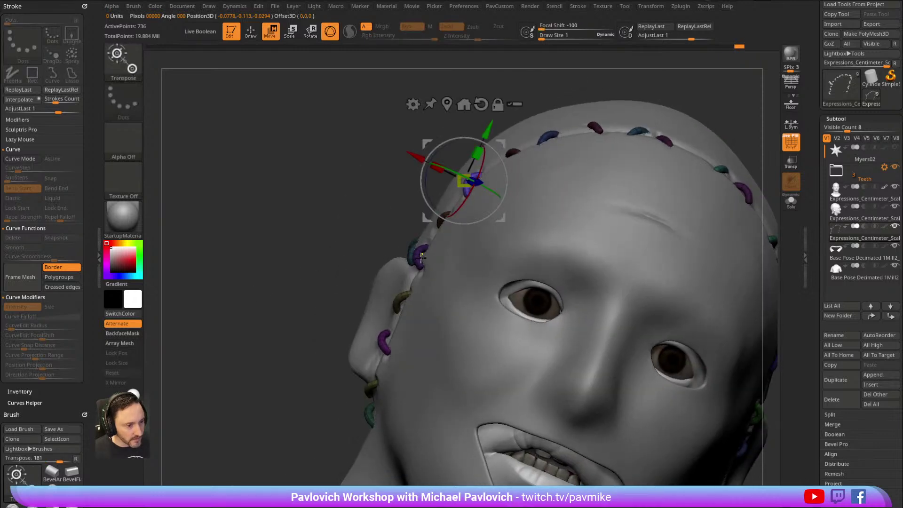
{"action": "left_click", "coordinate": [418, 258], "text": "ctrl"}
{"action": "left_click_drag", "start_coordinate": [328, 282], "coordinate": [398, 292]}
{"action": "left_click_drag", "start_coordinate": [363, 249], "coordinate": [367, 250]}
{"action": "left_click_drag", "start_coordinate": [294, 296], "coordinate": [321, 298]}
{"action": "key", "text": "q"}
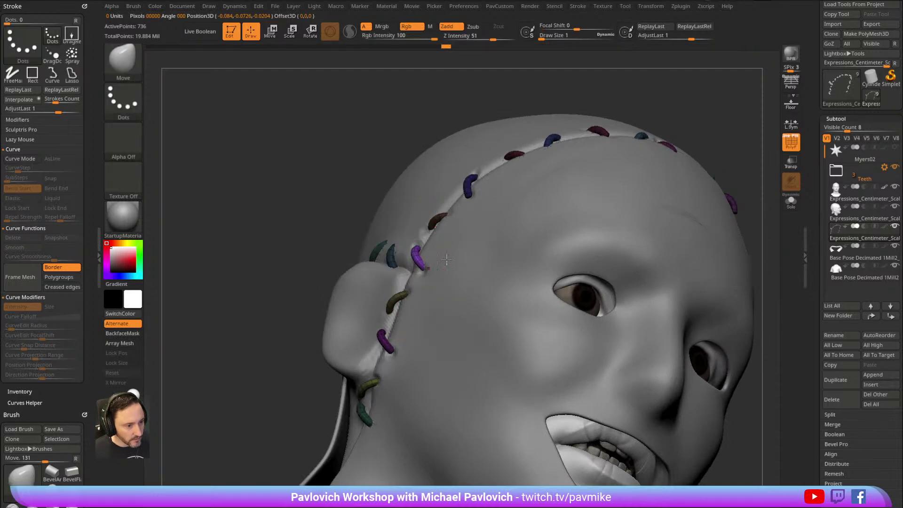
Adjust the yellow stitch in front of the right ear with the gizmo.
{"action": "key", "text": "w"}
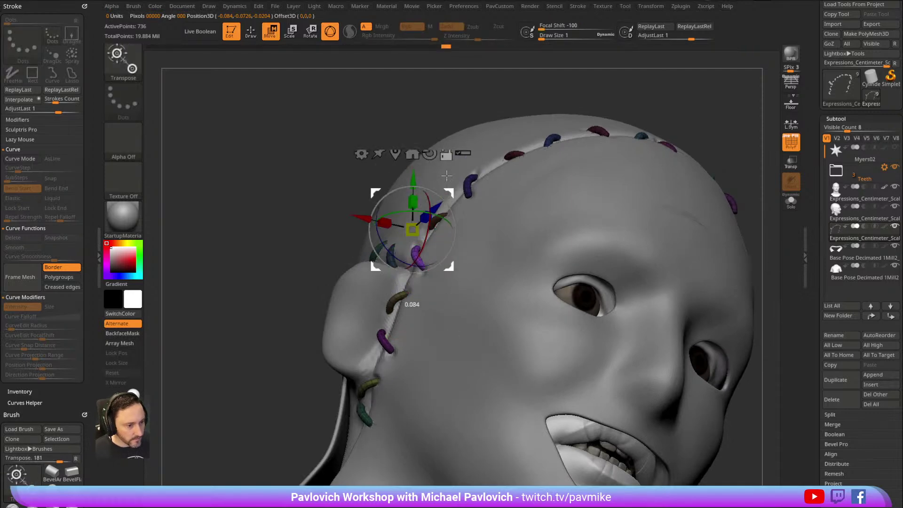
{"action": "left_click", "coordinate": [392, 297]}
{"action": "mouse_move", "coordinate": [311, 353]}
{"action": "left_mouse_down"}
{"action": "mouse_move", "coordinate": [274, 369]}
{"action": "mouse_move", "coordinate": [296, 364]}
{"action": "mouse_move", "coordinate": [359, 288]}
{"action": "left_mouse_up"}
{"action": "key", "text": "q"}
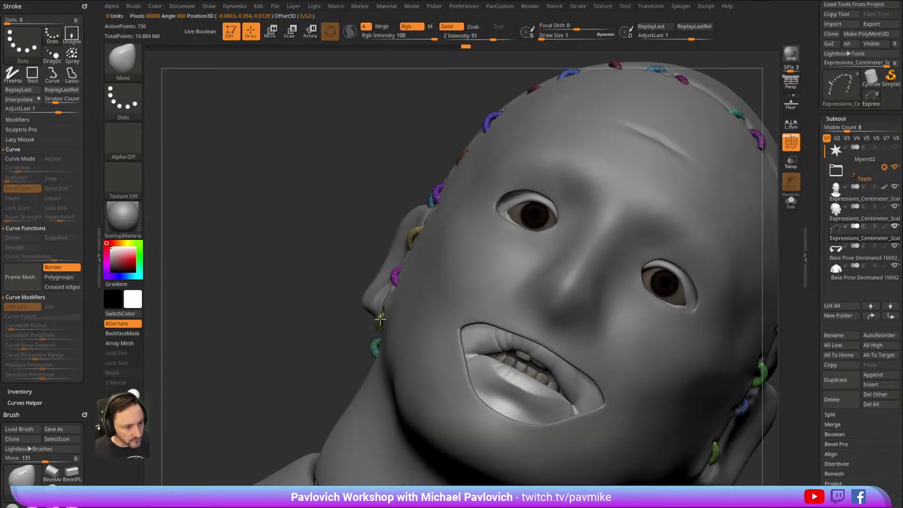
{"action": "left_click_drag", "start_coordinate": [369, 203], "coordinate": [347, 181], "text": "alt"}
{"action": "left_click_drag", "start_coordinate": [663, 248], "coordinate": [610, 286], "text": "alt"}
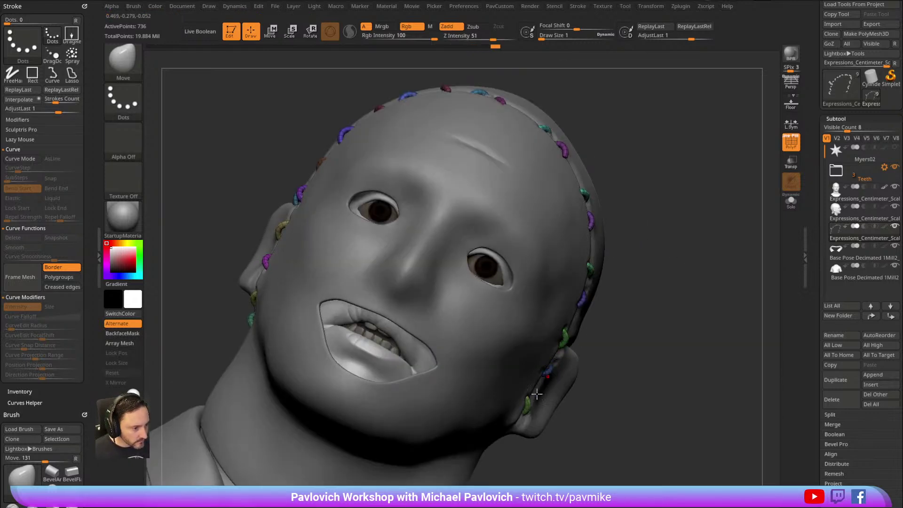
Turn on Topological auto masking for the Move brush with Range 5 and Smooth 5.
{"action": "mouse_move", "coordinate": [531, 390]}
{"action": "right_mouse_down"}
{"action": "mouse_move", "coordinate": [621, 326]}
{"action": "mouse_move", "coordinate": [709, 340]}
{"action": "mouse_move", "coordinate": [677, 276]}
{"action": "right_mouse_up"}
{"action": "left_click_drag", "start_coordinate": [47, 349], "coordinate": [40, 260]}
{"action": "left_click", "coordinate": [25, 350]}
{"action": "right_click_drag", "start_coordinate": [666, 296], "coordinate": [667, 289], "text": "alt"}
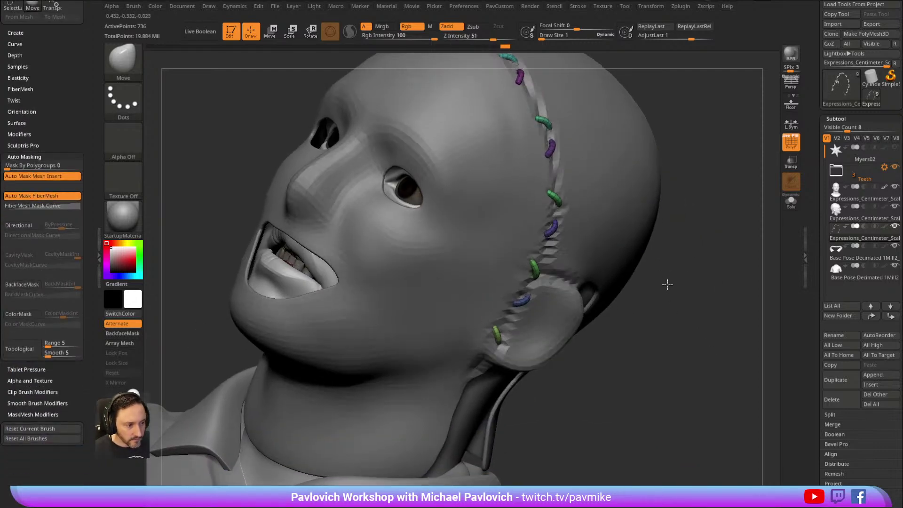
{"action": "left_click", "coordinate": [19, 348]}
{"action": "right_click_drag", "start_coordinate": [678, 247], "coordinate": [661, 280]}
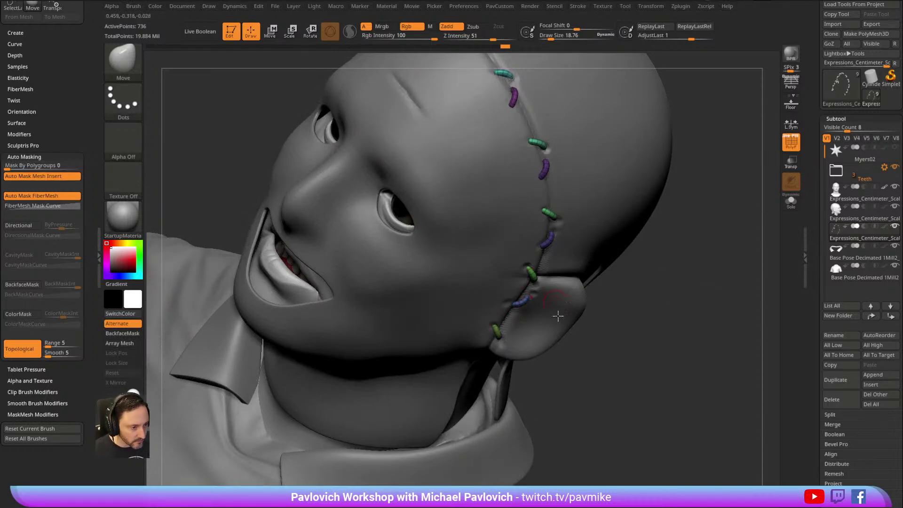
Enlarge the Move brush to a draw size of about 49.35 and shift the stitches along the left ear and temple.
{"action": "right_click_drag", "start_coordinate": [528, 297], "coordinate": [502, 303]}
{"action": "right_click_drag", "start_coordinate": [697, 195], "coordinate": [516, 293]}
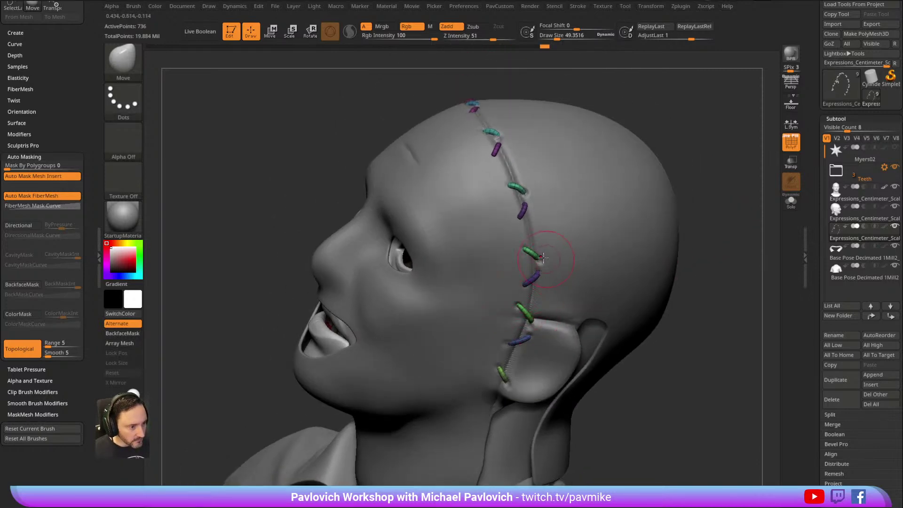
{"action": "right_click_drag", "start_coordinate": [673, 115], "coordinate": [525, 280]}
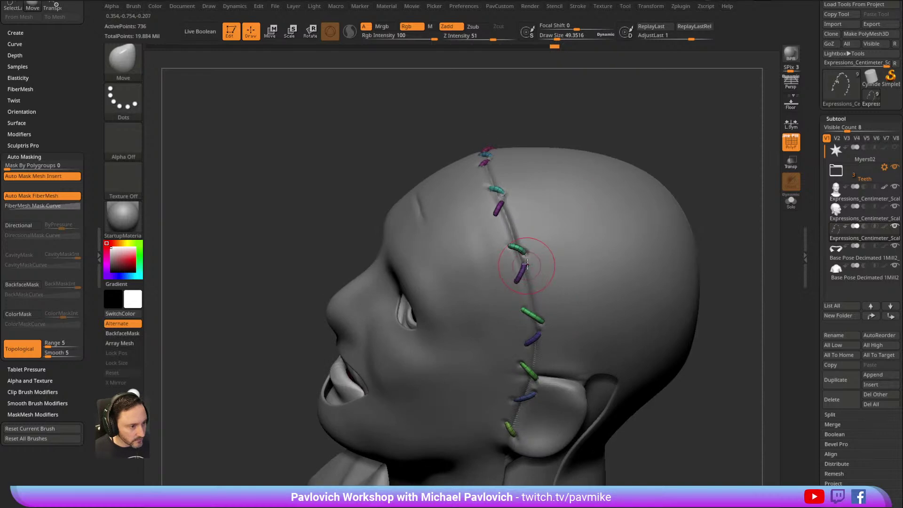
{"action": "right_click_drag", "start_coordinate": [641, 127], "coordinate": [502, 237]}
{"action": "left_click_drag", "start_coordinate": [504, 236], "coordinate": [501, 240]}
Move the stitches across the top of the forehead so they slant alternately over the seam.
{"action": "right_click_drag", "start_coordinate": [622, 130], "coordinate": [593, 121]}
{"action": "right_click_drag", "start_coordinate": [551, 174], "coordinate": [489, 256]}
{"action": "left_click_drag", "start_coordinate": [470, 263], "coordinate": [463, 272]}
{"action": "mouse_move", "coordinate": [551, 197]}
{"action": "right_mouse_down"}
{"action": "mouse_move", "coordinate": [447, 296]}
{"action": "mouse_move", "coordinate": [486, 241]}
{"action": "right_mouse_up"}
{"action": "right_click_drag", "start_coordinate": [569, 173], "coordinate": [468, 280]}
{"action": "mouse_move", "coordinate": [489, 248]}
{"action": "right_mouse_down"}
{"action": "mouse_move", "coordinate": [359, 312]}
{"action": "mouse_move", "coordinate": [478, 284]}
{"action": "right_mouse_up"}
{"action": "right_click_drag", "start_coordinate": [658, 181], "coordinate": [477, 296]}
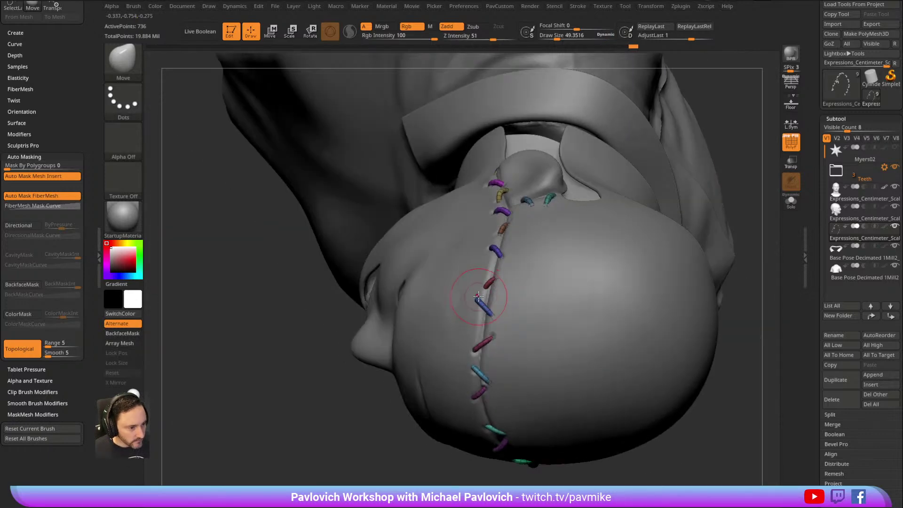
Pull the stitches along the right temple, ear and lobe into place over the seam.
{"action": "right_click_drag", "start_coordinate": [294, 355], "coordinate": [527, 244]}
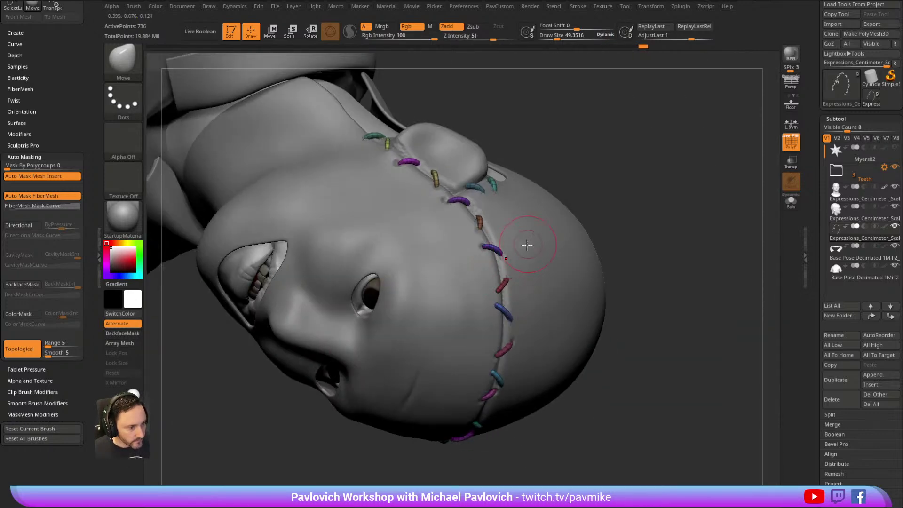
{"action": "mouse_move", "coordinate": [472, 246]}
{"action": "right_mouse_down"}
{"action": "mouse_move", "coordinate": [574, 192]}
{"action": "mouse_move", "coordinate": [481, 287]}
{"action": "mouse_move", "coordinate": [618, 159]}
{"action": "mouse_move", "coordinate": [484, 250]}
{"action": "right_mouse_up"}
{"action": "mouse_move", "coordinate": [574, 194]}
{"action": "right_mouse_down"}
{"action": "mouse_move", "coordinate": [607, 169]}
{"action": "mouse_move", "coordinate": [507, 241]}
{"action": "right_mouse_up"}
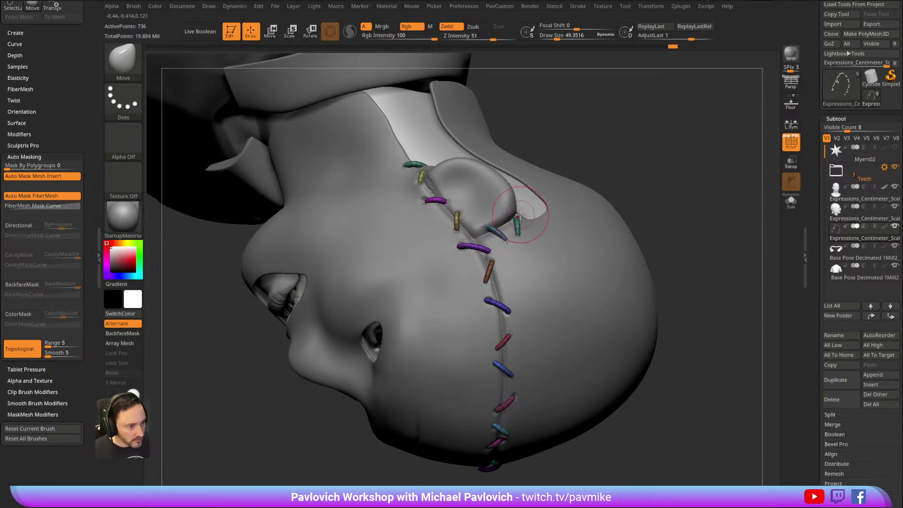
{"action": "right_click_drag", "start_coordinate": [602, 165], "coordinate": [470, 235]}
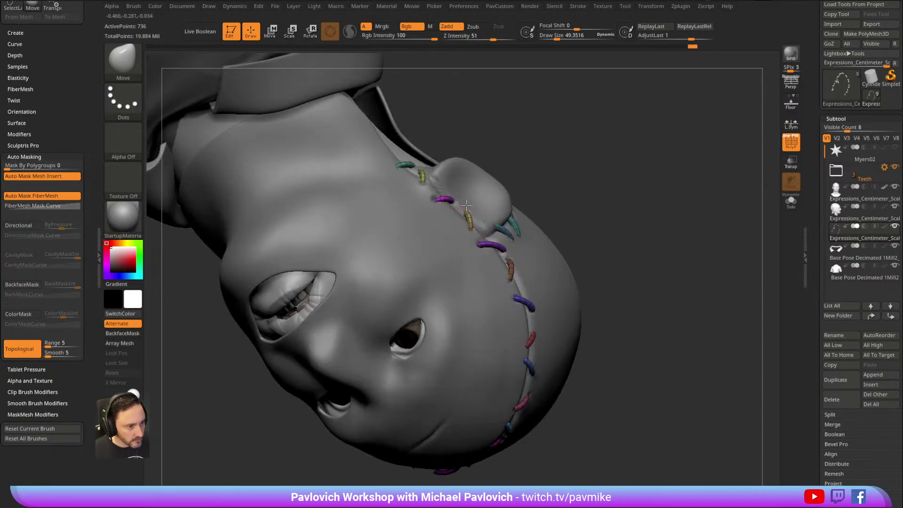
{"action": "mouse_move", "coordinate": [426, 197]}
{"action": "right_mouse_down"}
{"action": "mouse_move", "coordinate": [544, 183]}
{"action": "mouse_move", "coordinate": [429, 201]}
{"action": "right_mouse_up"}
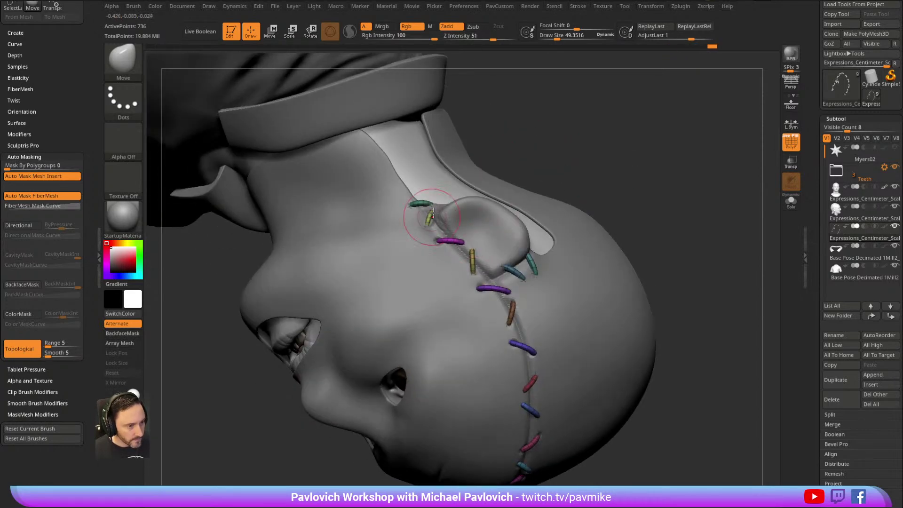
Make the stitched head mesh active with the Standard brush, turn off PolyFrame and set the draw size to about 15.39.
{"action": "mouse_move", "coordinate": [518, 145]}
{"action": "right_mouse_down"}
{"action": "mouse_move", "coordinate": [418, 203]}
{"action": "mouse_move", "coordinate": [642, 101]}
{"action": "mouse_move", "coordinate": [579, 201]}
{"action": "right_mouse_up"}
{"action": "key", "text": "b"}
{"action": "key", "text": "s"}
{"action": "key", "text": "t"}
{"action": "left_click", "coordinate": [594, 277], "text": "alt"}
{"action": "right_click_drag", "start_coordinate": [685, 208], "coordinate": [609, 182]}
{"action": "key", "text": "shift+f"}
{"action": "key", "text": "s"}
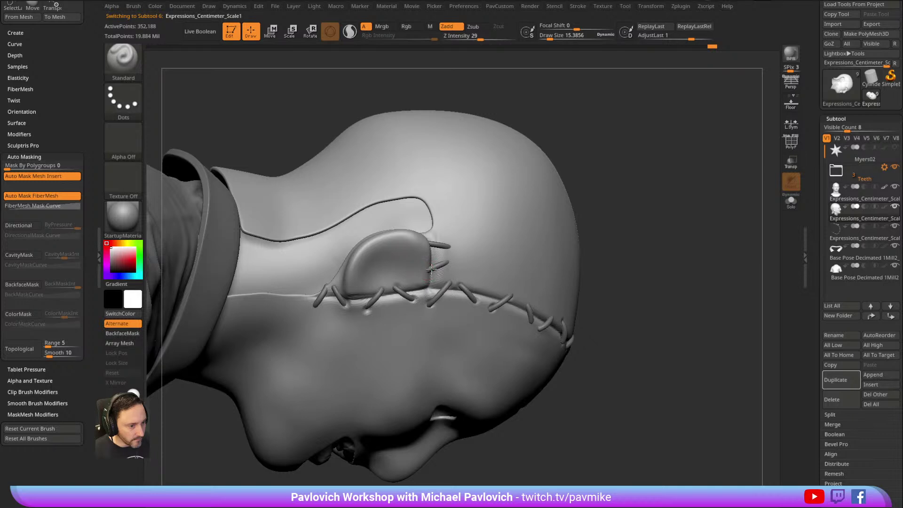
Sculpt pulled skin around the ends of the stitches above the right ear and along the right temple.
{"action": "right_click_drag", "start_coordinate": [429, 269], "coordinate": [561, 192]}
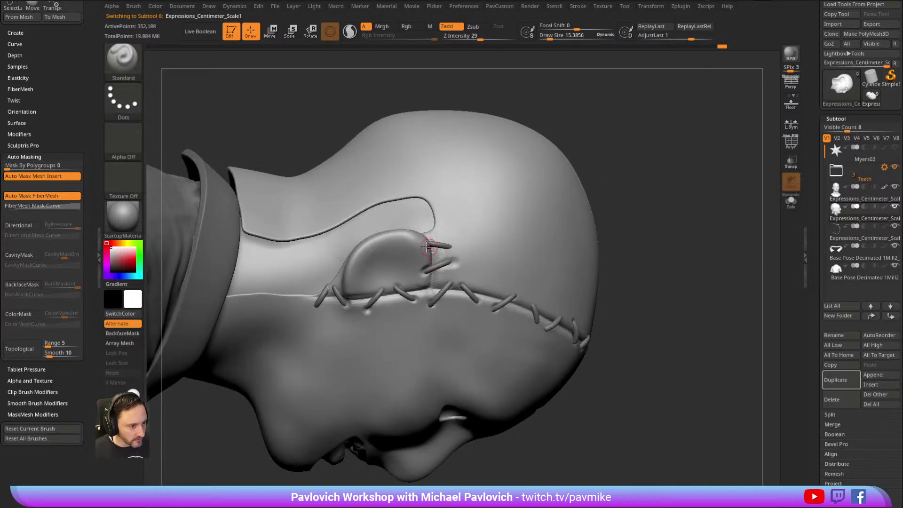
{"action": "left_click_drag", "start_coordinate": [596, 190], "coordinate": [559, 193]}
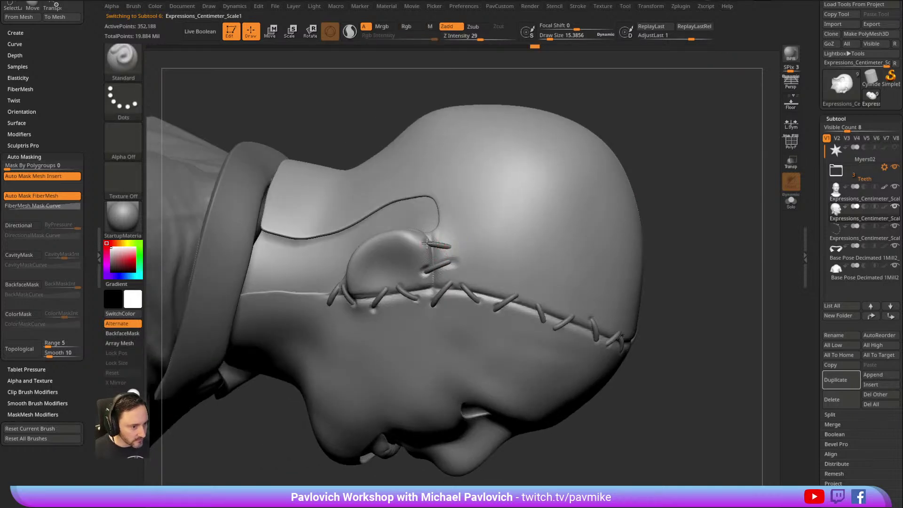
{"action": "left_click_drag", "start_coordinate": [666, 231], "coordinate": [656, 200]}
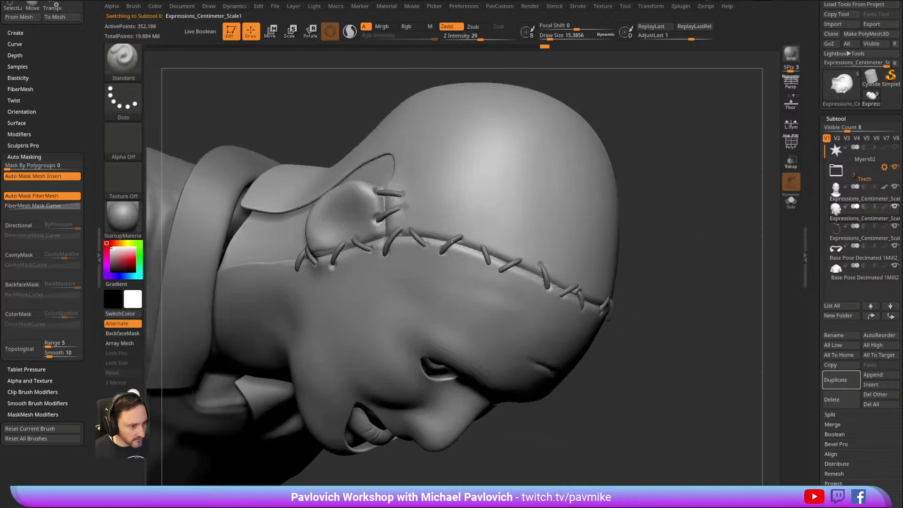
{"action": "left_click_drag", "start_coordinate": [625, 132], "coordinate": [398, 227]}
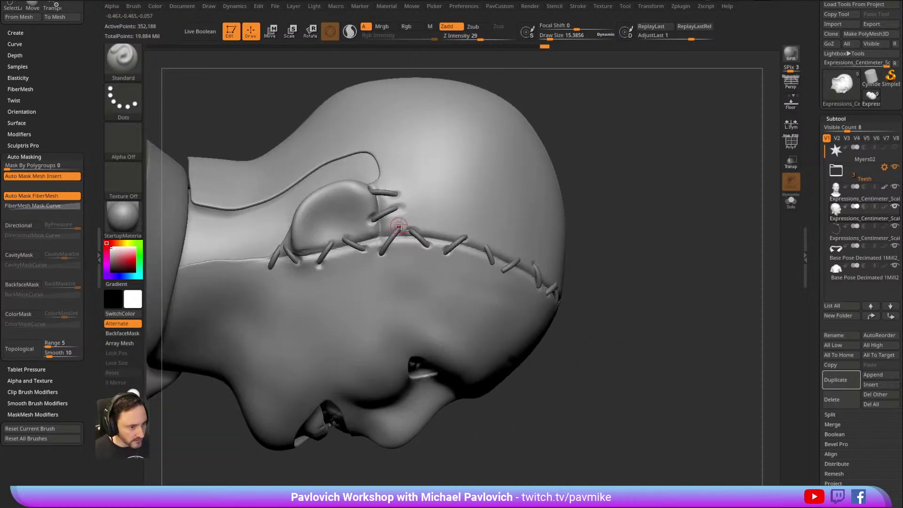
{"action": "left_click_drag", "start_coordinate": [573, 206], "coordinate": [611, 190]}
{"action": "mouse_move", "coordinate": [440, 241]}
{"action": "left_mouse_down"}
{"action": "mouse_move", "coordinate": [436, 227]}
{"action": "mouse_move", "coordinate": [610, 204]}
{"action": "mouse_move", "coordinate": [460, 239]}
{"action": "left_mouse_up"}
Sculpt raised, pulled skin around the stitch ends across the top of the forehead.
{"action": "left_click_drag", "start_coordinate": [627, 218], "coordinate": [433, 239]}
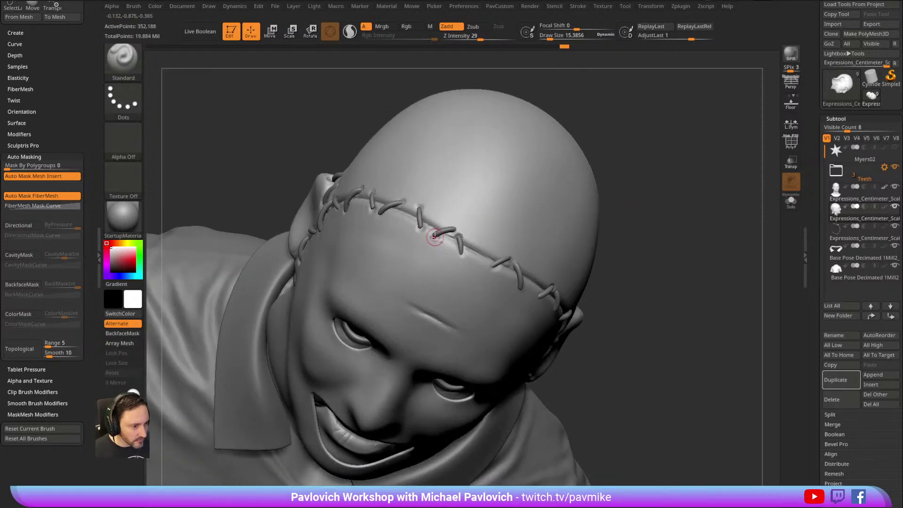
{"action": "left_click_drag", "start_coordinate": [630, 207], "coordinate": [431, 221]}
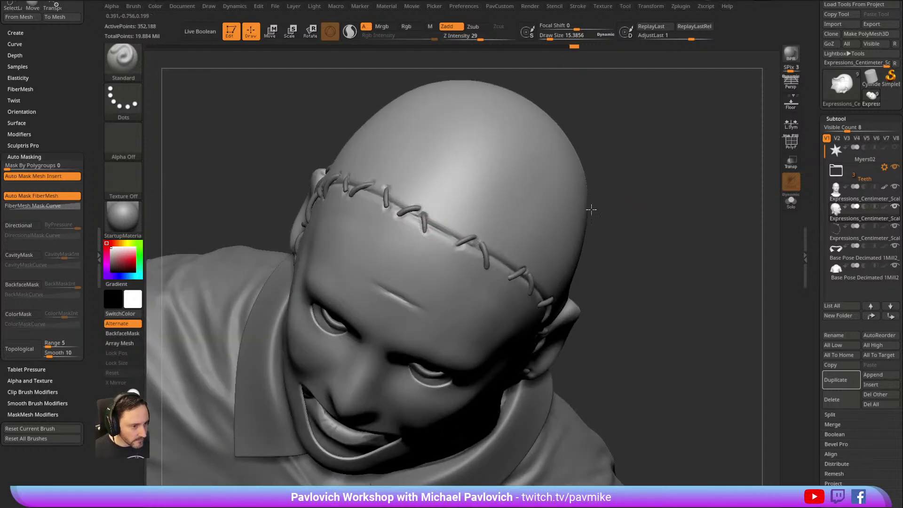
{"action": "left_click_drag", "start_coordinate": [572, 209], "coordinate": [455, 242]}
{"action": "left_click_drag", "start_coordinate": [642, 207], "coordinate": [430, 212]}
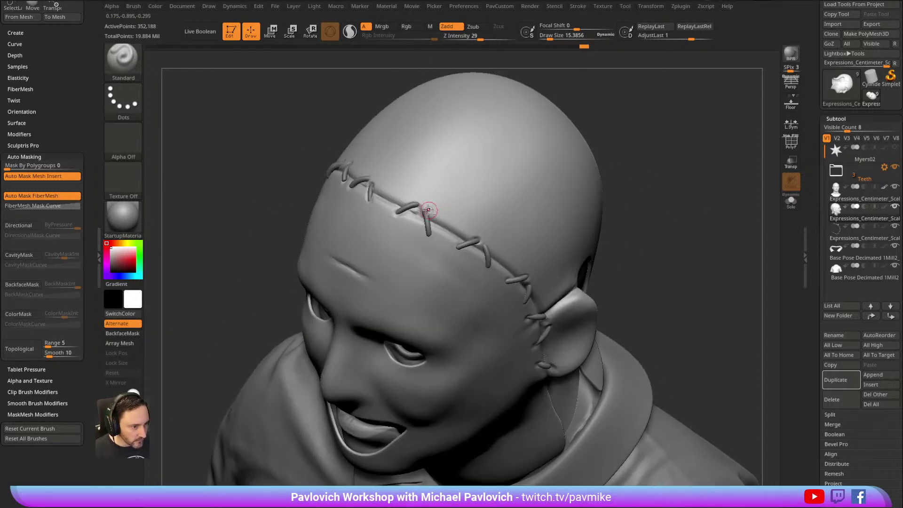
Sculpt raised, pulled skin around the stitch ends along the left temple and down the front of the left ear.
{"action": "left_click_drag", "start_coordinate": [628, 150], "coordinate": [607, 137]}
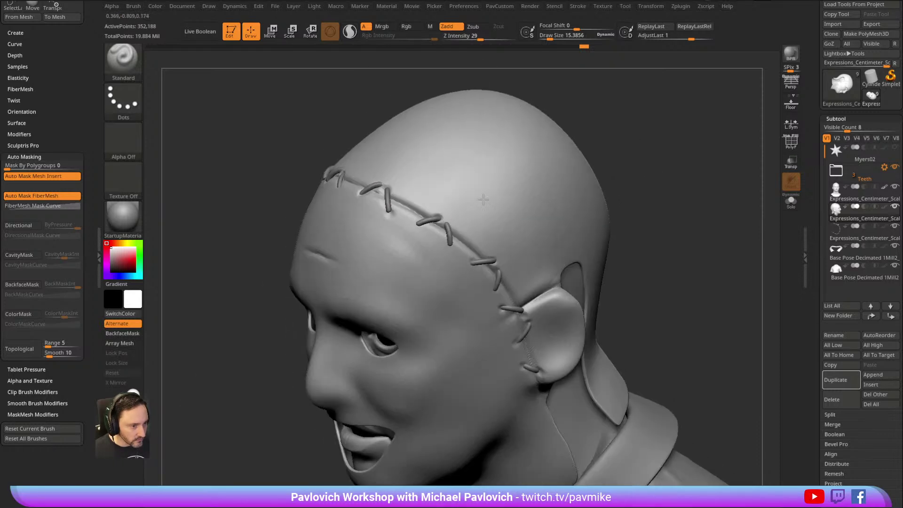
{"action": "left_click_drag", "start_coordinate": [618, 198], "coordinate": [609, 170]}
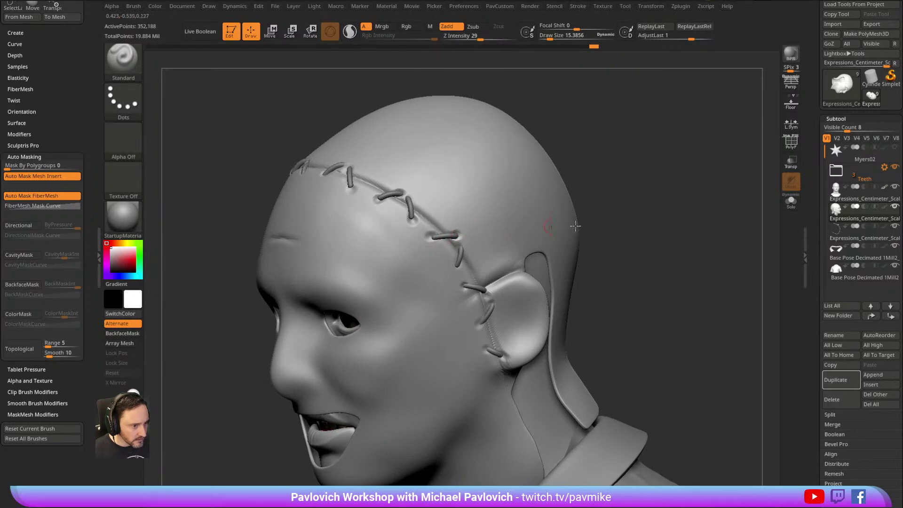
{"action": "left_click_drag", "start_coordinate": [536, 227], "coordinate": [453, 225]}
{"action": "left_click_drag", "start_coordinate": [571, 198], "coordinate": [516, 157]}
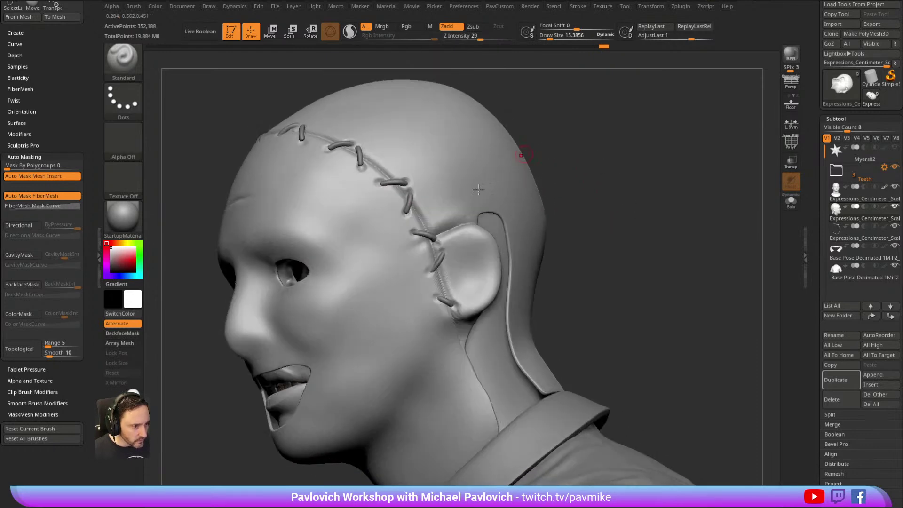
{"action": "left_click_drag", "start_coordinate": [521, 226], "coordinate": [436, 243]}
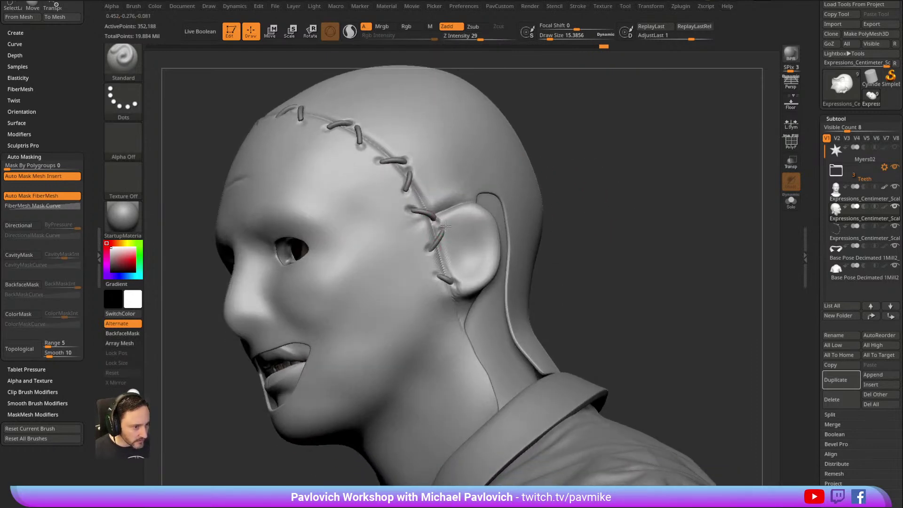
Carve fold lines beside the mouth opening with the DamStandard brush at a draw size of about 43.67.
{"action": "mouse_move", "coordinate": [615, 241]}
{"action": "left_mouse_down"}
{"action": "mouse_move", "coordinate": [594, 227]}
{"action": "mouse_move", "coordinate": [700, 171]}
{"action": "mouse_move", "coordinate": [718, 203]}
{"action": "mouse_move", "coordinate": [709, 230]}
{"action": "mouse_move", "coordinate": [699, 193]}
{"action": "mouse_move", "coordinate": [727, 186]}
{"action": "mouse_move", "coordinate": [669, 192]}
{"action": "left_mouse_up"}
{"action": "key", "text": "b"}
{"action": "key", "text": "d"}
{"action": "key", "text": "s"}
{"action": "mouse_move", "coordinate": [621, 211]}
{"action": "left_mouse_down"}
{"action": "mouse_move", "coordinate": [623, 192]}
{"action": "mouse_move", "coordinate": [614, 189]}
{"action": "mouse_move", "coordinate": [567, 196]}
{"action": "left_mouse_up"}
{"action": "key", "text": "bracketleft"}
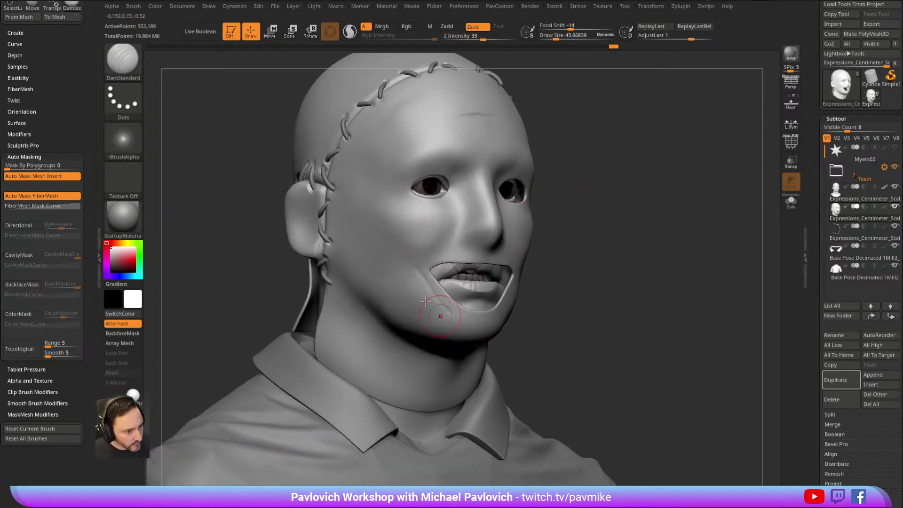
{"action": "mouse_move", "coordinate": [596, 264]}
{"action": "right_mouse_down"}
{"action": "mouse_move", "coordinate": [614, 232]}
{"action": "mouse_move", "coordinate": [516, 267]}
{"action": "right_mouse_up"}
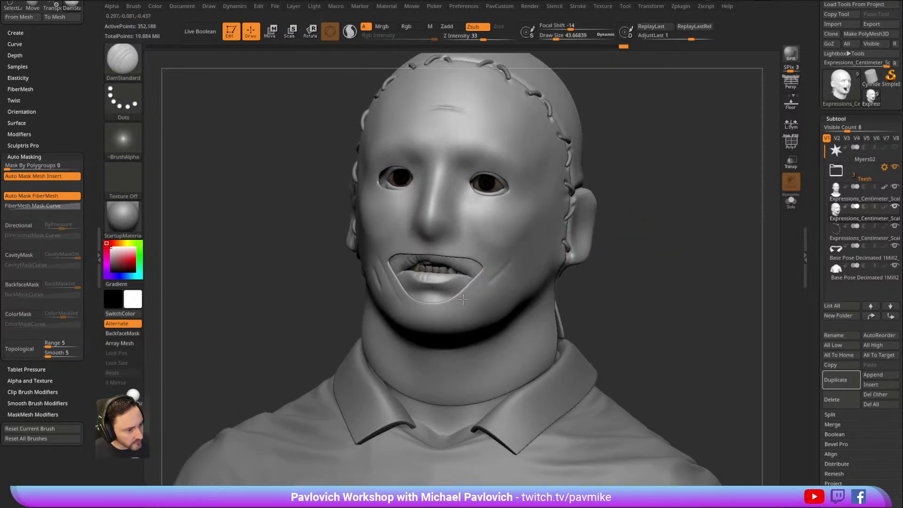
Pull the area around the nose into shape with the Move brush.
{"action": "mouse_move", "coordinate": [603, 232]}
{"action": "right_mouse_down"}
{"action": "mouse_move", "coordinate": [659, 213]}
{"action": "mouse_move", "coordinate": [615, 185]}
{"action": "mouse_move", "coordinate": [647, 187]}
{"action": "right_mouse_up"}
{"action": "key", "text": "b"}
{"action": "key", "text": "m"}
{"action": "key", "text": "v"}
{"action": "right_click_drag", "start_coordinate": [525, 260], "coordinate": [649, 202]}
{"action": "mouse_move", "coordinate": [527, 260]}
{"action": "right_mouse_down"}
{"action": "mouse_move", "coordinate": [697, 201]}
{"action": "mouse_move", "coordinate": [752, 197]}
{"action": "right_mouse_up"}
Deepen the nostrils and the creases around them with DamStandard at a draw size of about 24.49.
{"action": "key", "text": "b"}
{"action": "key", "text": "d"}
{"action": "key", "text": "s"}
{"action": "right_click_drag", "start_coordinate": [588, 202], "coordinate": [506, 264]}
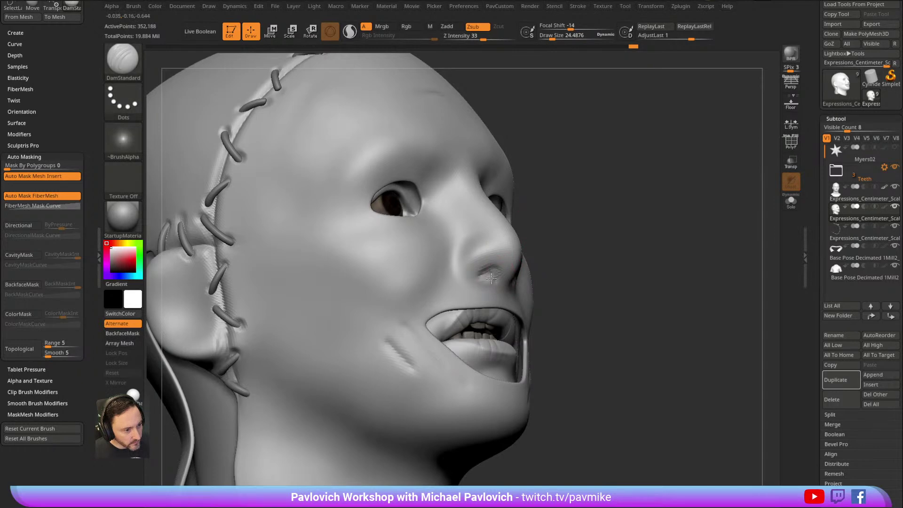
{"action": "left_click_drag", "start_coordinate": [473, 282], "coordinate": [459, 250]}
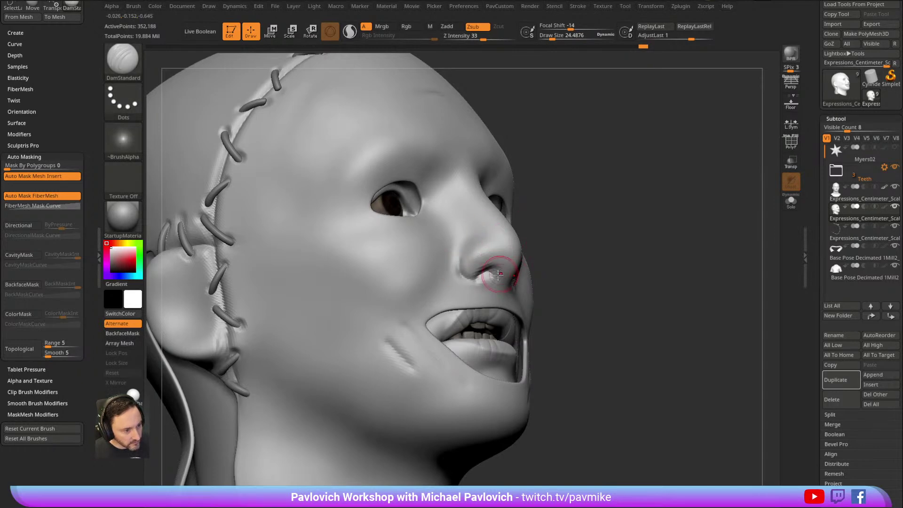
{"action": "mouse_move", "coordinate": [486, 283]}
{"action": "left_mouse_down"}
{"action": "mouse_move", "coordinate": [471, 268]}
{"action": "mouse_move", "coordinate": [486, 284]}
{"action": "left_mouse_up"}
{"action": "right_click_drag", "start_coordinate": [508, 260], "coordinate": [503, 270]}
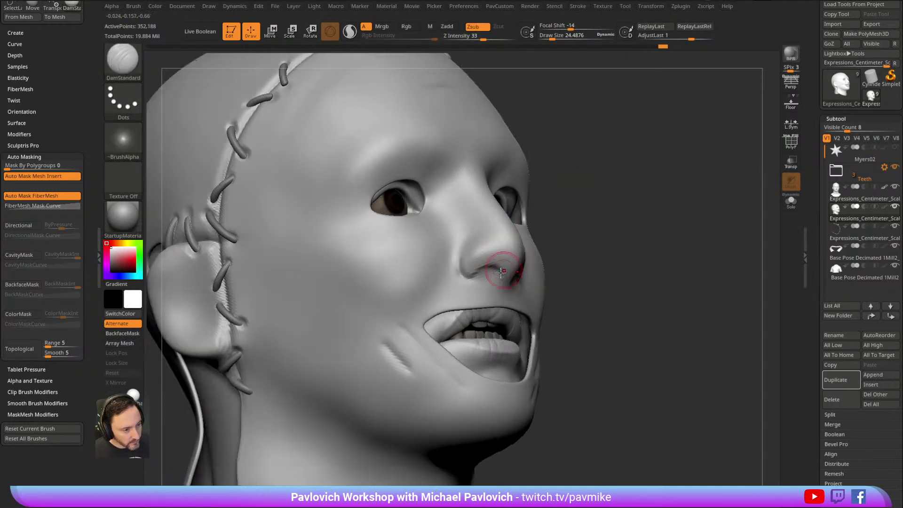
{"action": "right_click_drag", "start_coordinate": [452, 257], "coordinate": [549, 170]}
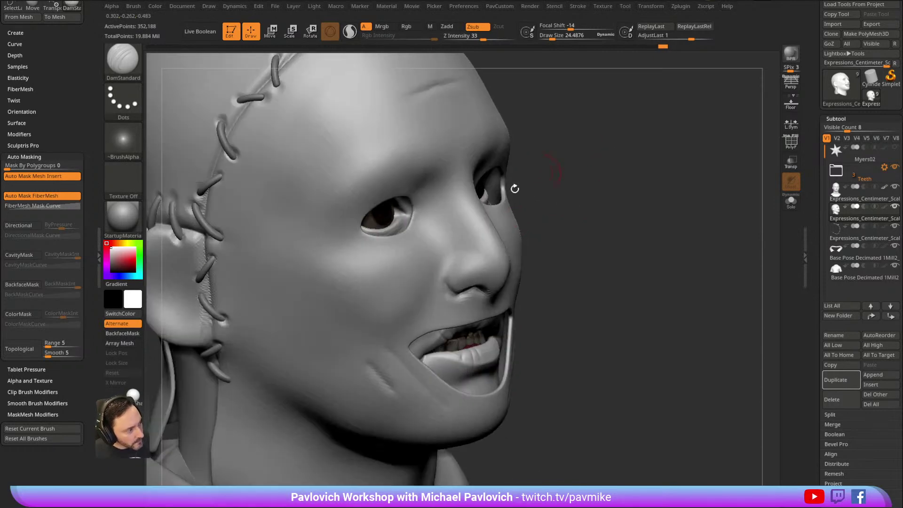
Carve frown lines between the brows and creases around the eyes, then soften them.
{"action": "right_click_drag", "start_coordinate": [480, 202], "coordinate": [472, 219]}
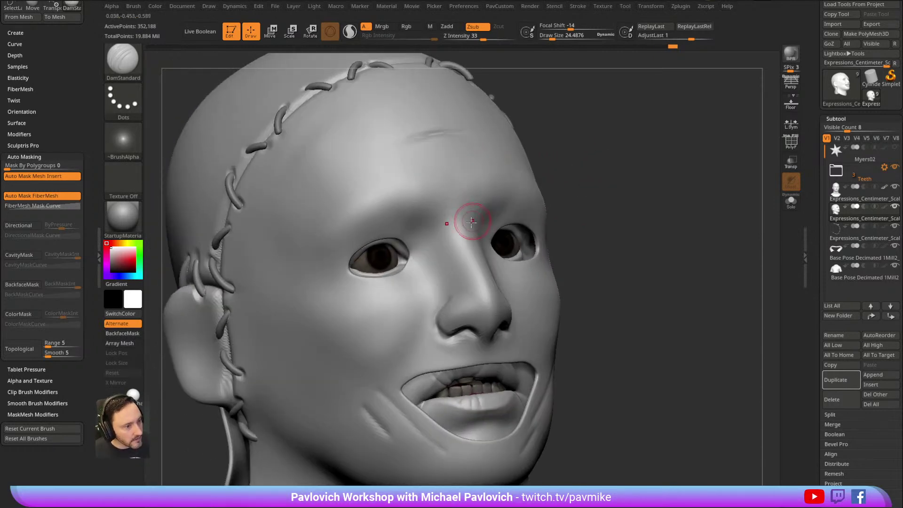
{"action": "right_click_drag", "start_coordinate": [593, 175], "coordinate": [502, 174]}
{"action": "left_click_drag", "start_coordinate": [442, 187], "coordinate": [451, 211]}
{"action": "left_click_drag", "start_coordinate": [463, 176], "coordinate": [454, 222]}
{"action": "right_click_drag", "start_coordinate": [454, 222], "coordinate": [430, 225]}
{"action": "mouse_move", "coordinate": [495, 217]}
{"action": "right_mouse_down"}
{"action": "mouse_move", "coordinate": [625, 188]}
{"action": "mouse_move", "coordinate": [685, 195]}
{"action": "mouse_move", "coordinate": [633, 169]}
{"action": "mouse_move", "coordinate": [472, 243]}
{"action": "mouse_move", "coordinate": [464, 218]}
{"action": "right_mouse_up"}
{"action": "key", "text": "shift"}
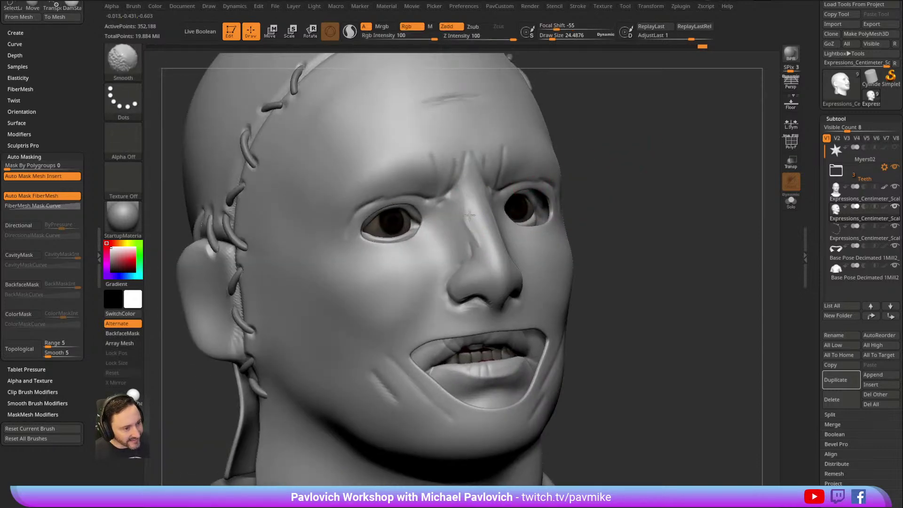
{"action": "mouse_move", "coordinate": [429, 281]}
{"action": "right_mouse_down"}
{"action": "mouse_move", "coordinate": [586, 185]}
{"action": "mouse_move", "coordinate": [555, 185]}
{"action": "mouse_move", "coordinate": [604, 167]}
{"action": "mouse_move", "coordinate": [441, 243]}
{"action": "right_mouse_up"}
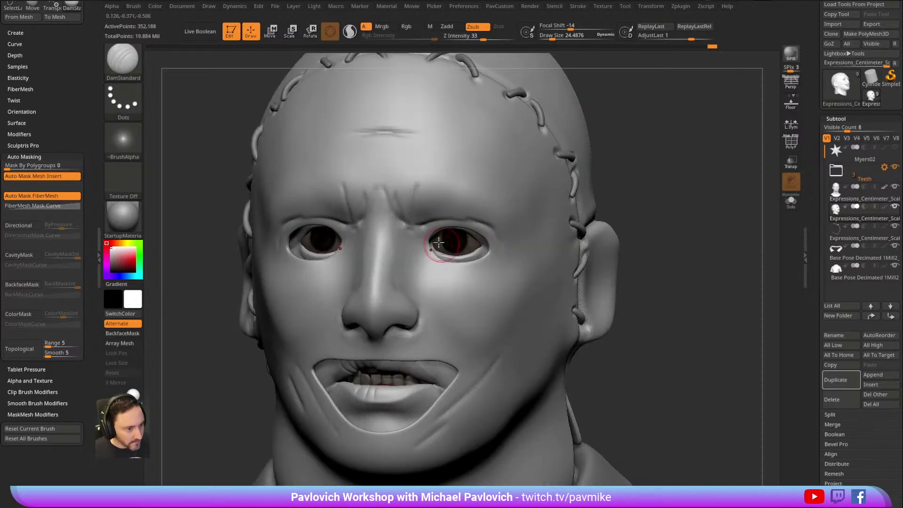
Try to carve folds from the stitches by the right ear into the cheek with a draw size of about 33.37.
{"action": "right_click_drag", "start_coordinate": [452, 273], "coordinate": [470, 202]}
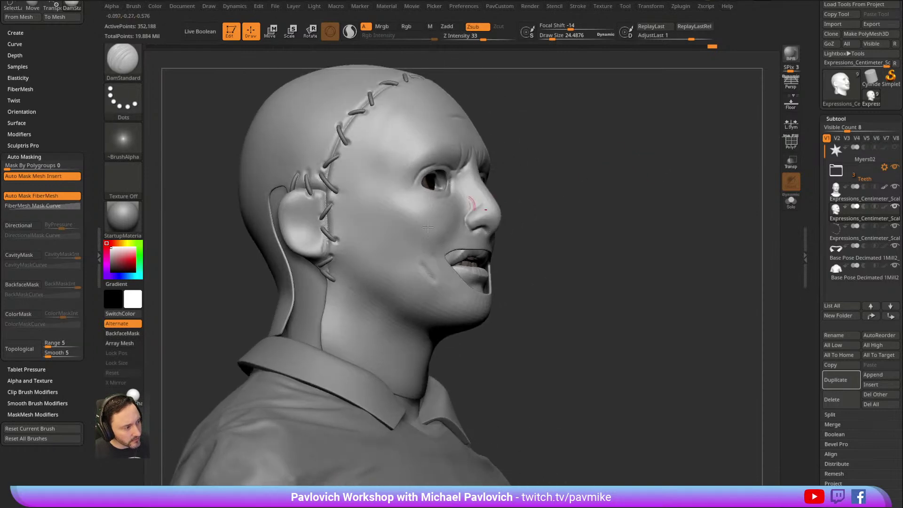
{"action": "left_click_drag", "start_coordinate": [327, 245], "coordinate": [365, 278]}
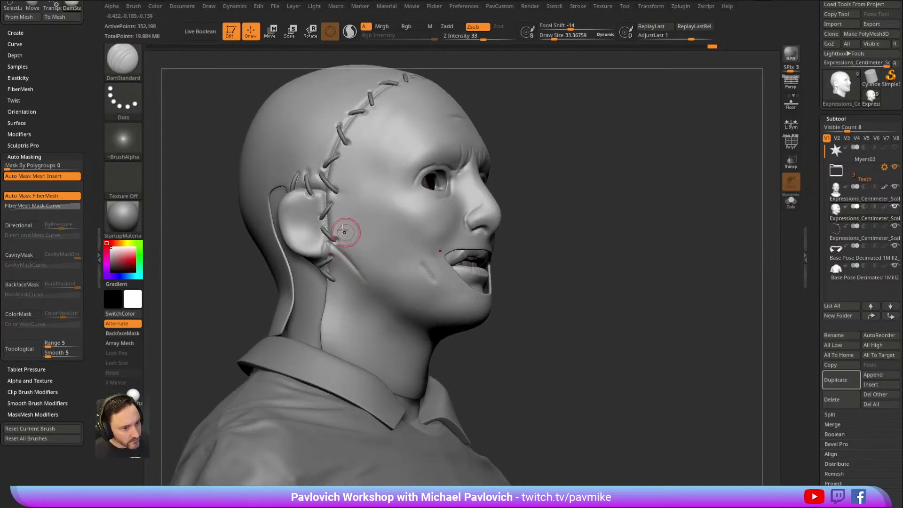
{"action": "right_click_drag", "start_coordinate": [364, 258], "coordinate": [530, 188]}
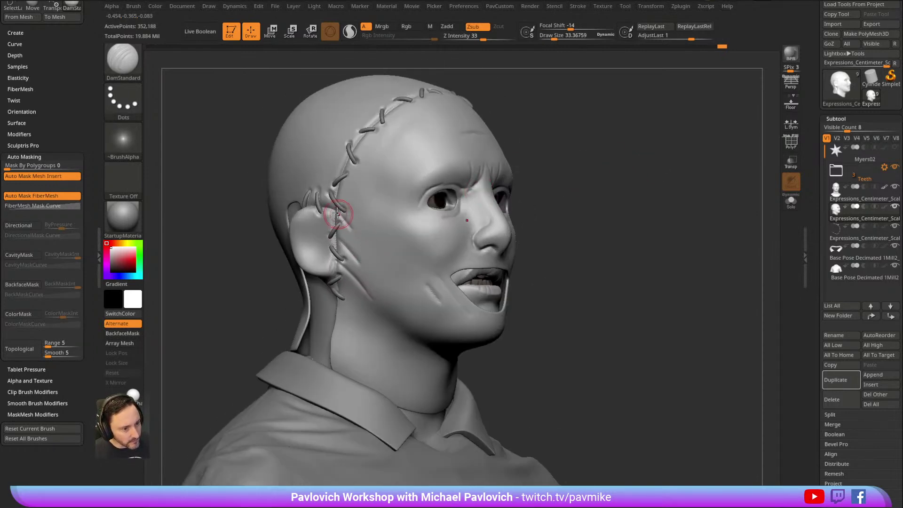
{"action": "right_click_drag", "start_coordinate": [343, 212], "coordinate": [413, 207]}
{"action": "key", "text": "ctrl"}
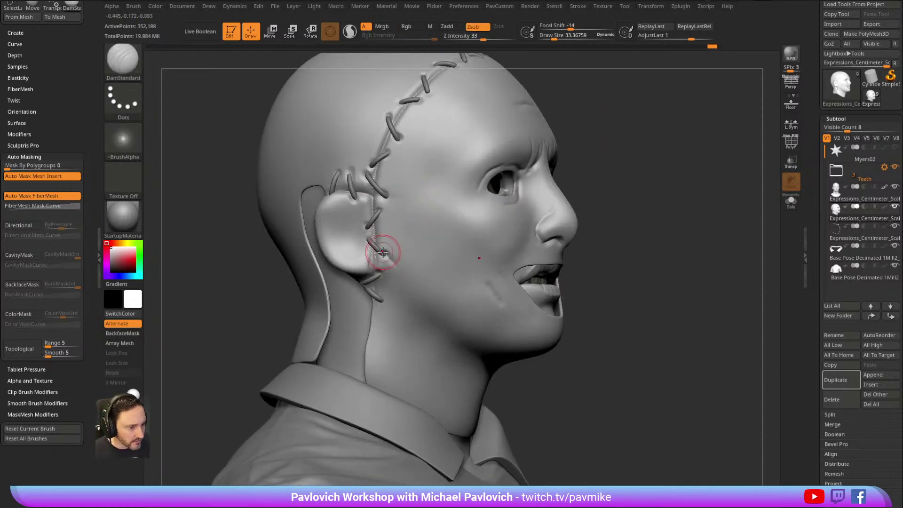
Carve diagonal folds from the right ear's stitches down into the cheek, undoing the last stroke.
{"action": "right_click_drag", "start_coordinate": [429, 268], "coordinate": [395, 201]}
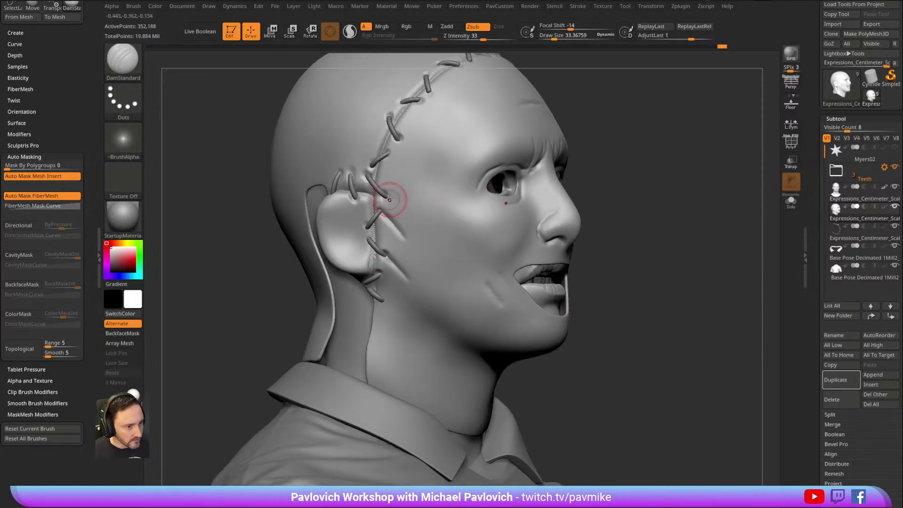
{"action": "left_click_drag", "start_coordinate": [379, 206], "coordinate": [406, 235]}
{"action": "left_click_drag", "start_coordinate": [385, 205], "coordinate": [410, 233]}
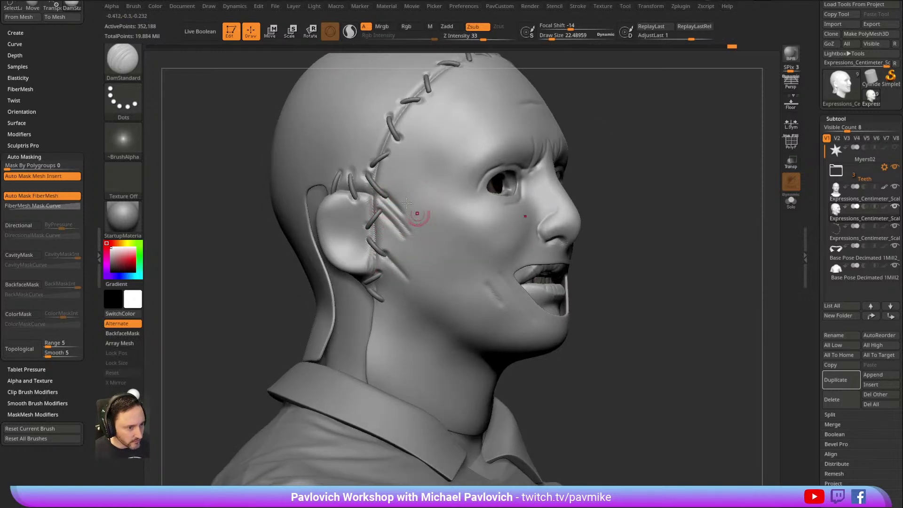
{"action": "key", "text": "ctrl"}
{"action": "key", "text": "ctrl+z"}
Raise diagonal skin ridges between the cheek folds beside the right ear with the Standard brush at a draw size of about 13.83.
{"action": "key", "text": "1"}
{"action": "left_click_drag", "start_coordinate": [384, 207], "coordinate": [437, 259]}
{"action": "key", "text": "s"}
{"action": "left_click", "coordinate": [389, 183]}
{"action": "left_click_drag", "start_coordinate": [383, 181], "coordinate": [428, 220]}
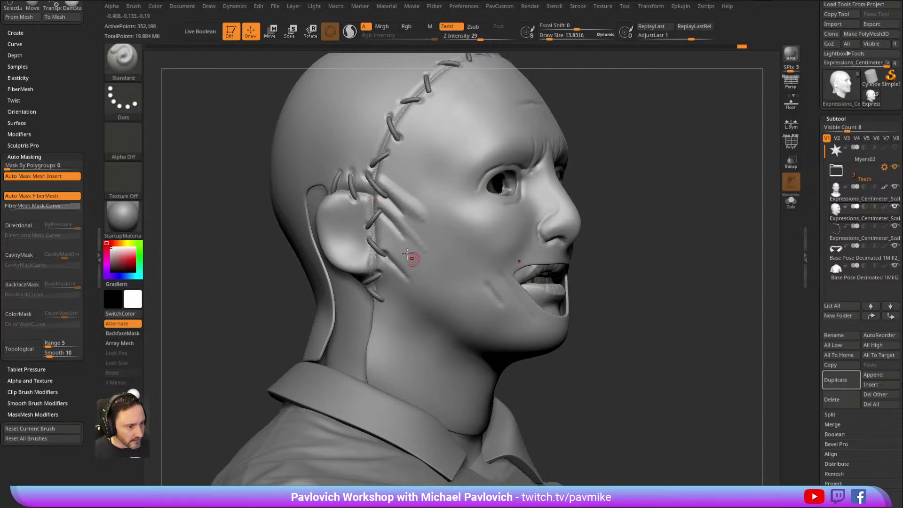
{"action": "left_click_drag", "start_coordinate": [408, 268], "coordinate": [417, 274]}
Carve folds from below the ears along the jaw and neck with DamStandard at a draw size of about 43.67.
{"action": "mouse_move", "coordinate": [574, 257]}
{"action": "left_mouse_down"}
{"action": "mouse_move", "coordinate": [600, 188]}
{"action": "mouse_move", "coordinate": [586, 156]}
{"action": "mouse_move", "coordinate": [576, 165]}
{"action": "left_mouse_up"}
{"action": "key", "text": "3"}
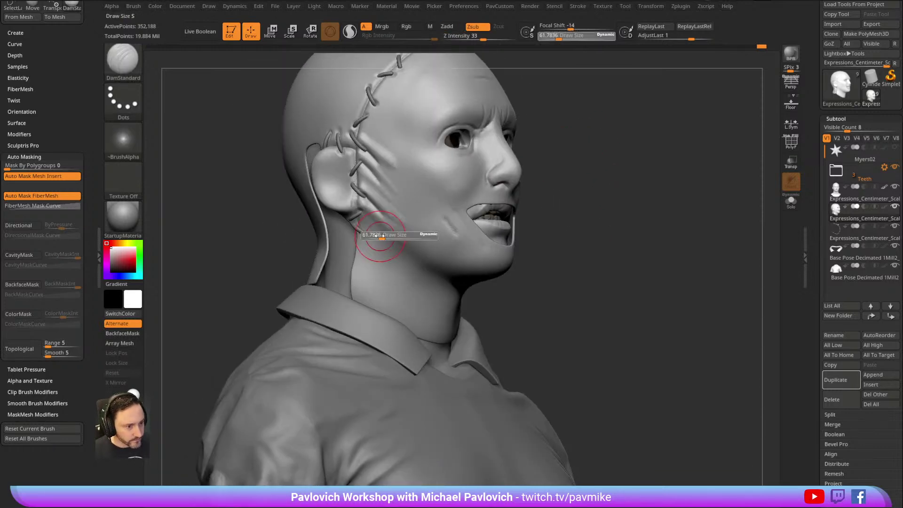
{"action": "left_click_drag", "start_coordinate": [363, 220], "coordinate": [413, 259]}
{"action": "left_click_drag", "start_coordinate": [551, 246], "coordinate": [380, 217]}
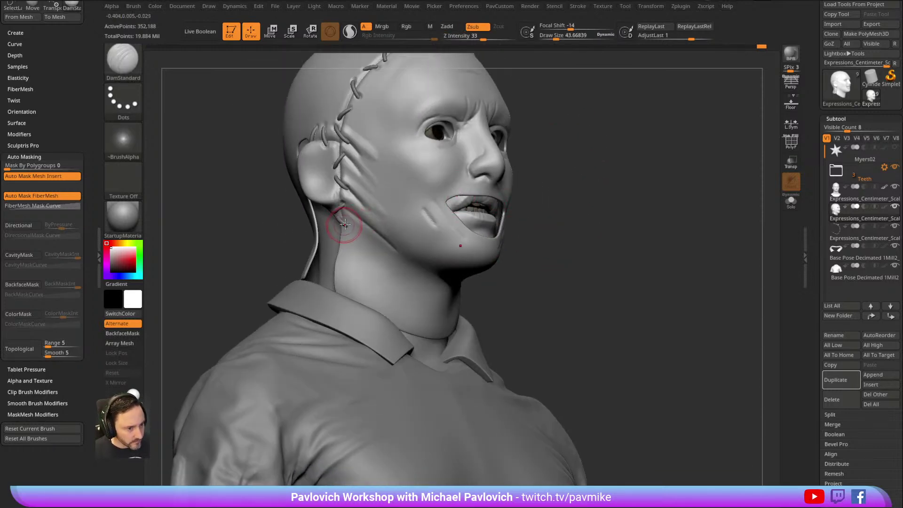
{"action": "mouse_move", "coordinate": [570, 227]}
{"action": "left_mouse_down"}
{"action": "mouse_move", "coordinate": [544, 216]}
{"action": "mouse_move", "coordinate": [522, 221]}
{"action": "left_mouse_up"}
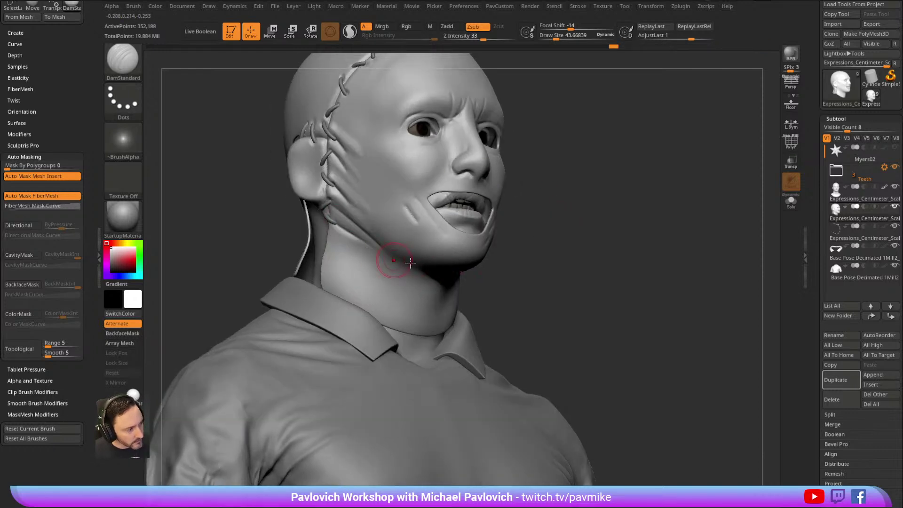
{"action": "mouse_move", "coordinate": [625, 214]}
{"action": "left_mouse_down"}
{"action": "mouse_move", "coordinate": [458, 241]}
{"action": "mouse_move", "coordinate": [485, 239]}
{"action": "left_mouse_up"}
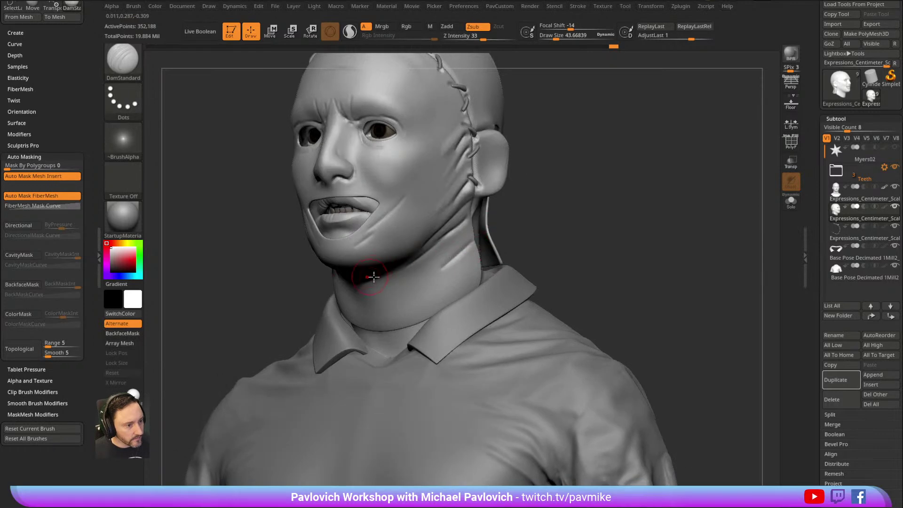
Carve more neck folds and long creases running from the temple stitches across the upper cheek and the side of the forehead.
{"action": "mouse_move", "coordinate": [546, 145]}
{"action": "left_mouse_down"}
{"action": "mouse_move", "coordinate": [612, 190]}
{"action": "mouse_move", "coordinate": [602, 155]}
{"action": "mouse_move", "coordinate": [578, 156]}
{"action": "mouse_move", "coordinate": [590, 149]}
{"action": "mouse_move", "coordinate": [577, 146]}
{"action": "left_mouse_up"}
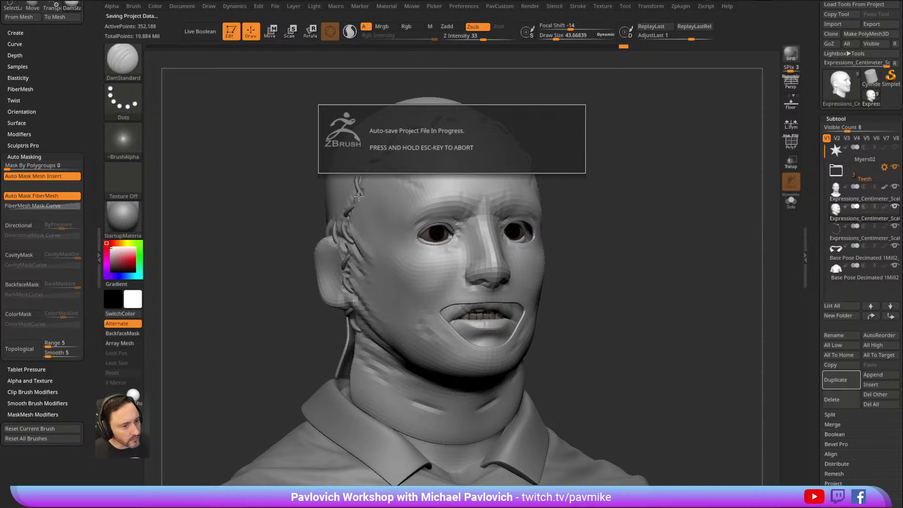
{"action": "mouse_move", "coordinate": [595, 125]}
{"action": "left_mouse_down"}
{"action": "mouse_move", "coordinate": [599, 157]}
{"action": "mouse_move", "coordinate": [423, 287]}
{"action": "mouse_move", "coordinate": [399, 290]}
{"action": "left_mouse_up"}
{"action": "left_click_drag", "start_coordinate": [581, 199], "coordinate": [584, 221]}
{"action": "key", "text": "space"}
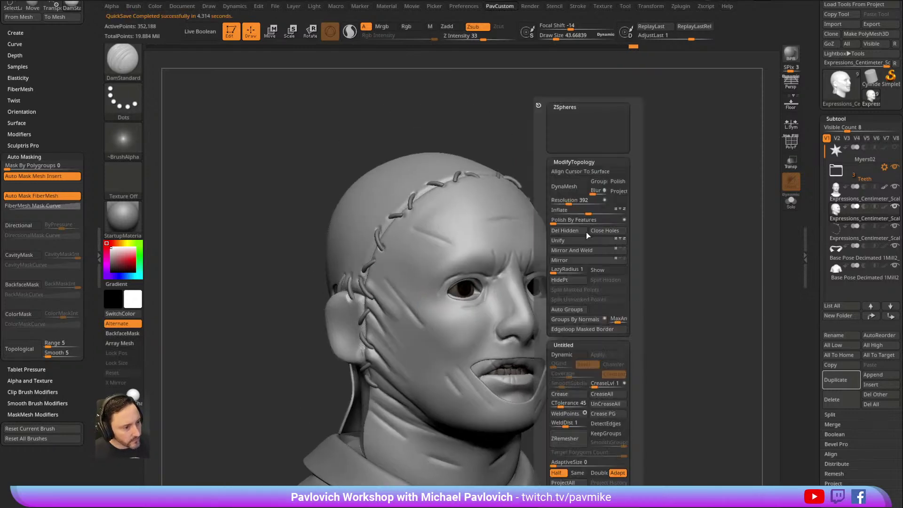
{"action": "left_click_drag", "start_coordinate": [519, 137], "coordinate": [517, 140]}
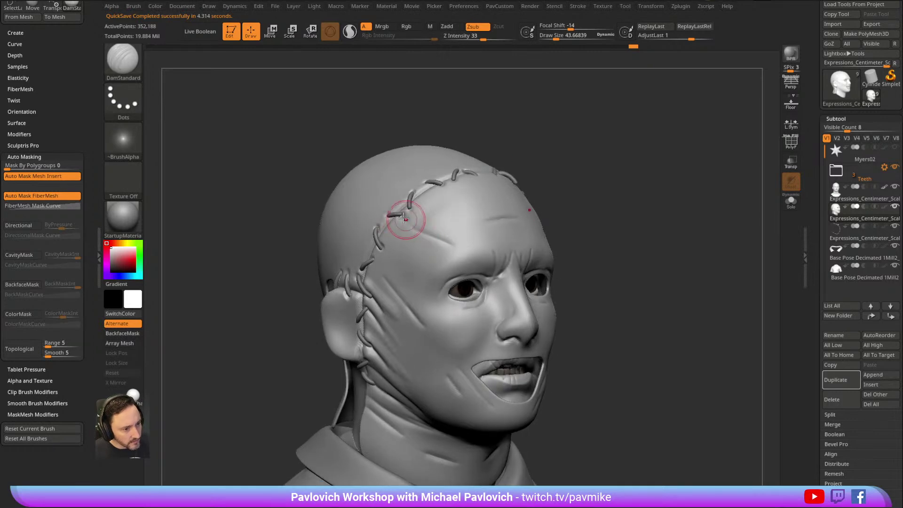
Carve short tension creases below the stitches across the top of the forehead, undoing a stray stroke.
{"action": "left_click_drag", "start_coordinate": [593, 155], "coordinate": [536, 191]}
{"action": "mouse_move", "coordinate": [435, 188]}
{"action": "left_mouse_down"}
{"action": "mouse_move", "coordinate": [452, 218]}
{"action": "mouse_move", "coordinate": [456, 197]}
{"action": "mouse_move", "coordinate": [461, 213]}
{"action": "left_mouse_up"}
{"action": "mouse_move", "coordinate": [564, 153]}
{"action": "left_mouse_down"}
{"action": "mouse_move", "coordinate": [561, 141]}
{"action": "mouse_move", "coordinate": [568, 145]}
{"action": "left_mouse_up"}
{"action": "key", "text": "ctrl+z"}
{"action": "mouse_move", "coordinate": [510, 188]}
{"action": "right_mouse_down"}
{"action": "mouse_move", "coordinate": [433, 192]}
{"action": "mouse_move", "coordinate": [508, 173]}
{"action": "mouse_move", "coordinate": [452, 188]}
{"action": "mouse_move", "coordinate": [529, 178]}
{"action": "right_mouse_up"}
{"action": "right_click_drag", "start_coordinate": [629, 152], "coordinate": [548, 198]}
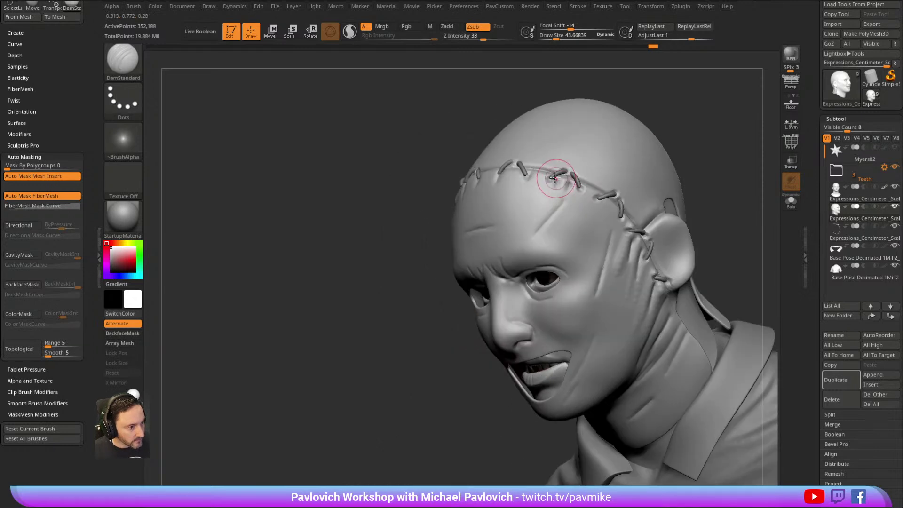
Carve tension creases from the stitches back into the scalp along the side and top of the head.
{"action": "mouse_move", "coordinate": [639, 164]}
{"action": "right_mouse_down"}
{"action": "mouse_move", "coordinate": [585, 204]}
{"action": "mouse_move", "coordinate": [709, 90]}
{"action": "mouse_move", "coordinate": [684, 135]}
{"action": "mouse_move", "coordinate": [529, 236]}
{"action": "right_mouse_up"}
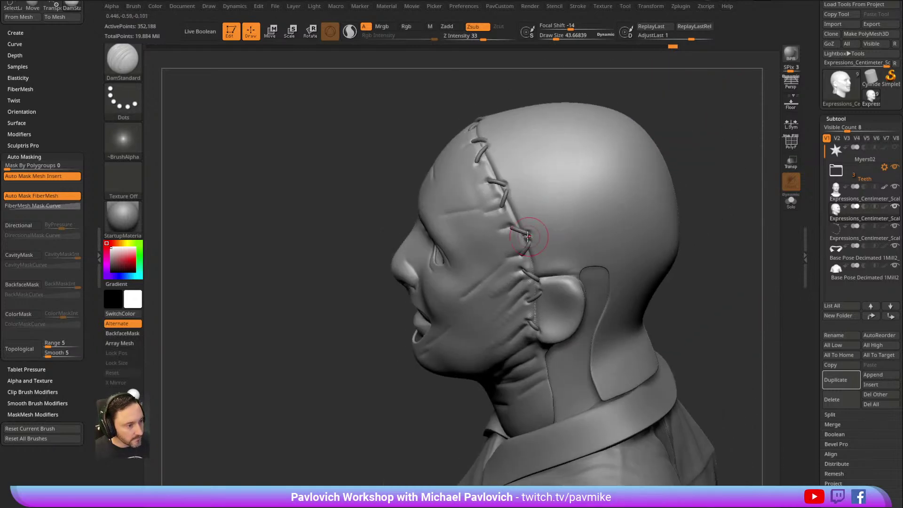
{"action": "right_click_drag", "start_coordinate": [593, 149], "coordinate": [535, 244]}
{"action": "mouse_move", "coordinate": [578, 213]}
{"action": "right_mouse_down"}
{"action": "mouse_move", "coordinate": [657, 183]}
{"action": "mouse_move", "coordinate": [501, 240]}
{"action": "mouse_move", "coordinate": [604, 145]}
{"action": "mouse_move", "coordinate": [503, 266]}
{"action": "mouse_move", "coordinate": [553, 207]}
{"action": "right_mouse_up"}
{"action": "mouse_move", "coordinate": [486, 188]}
{"action": "right_mouse_down"}
{"action": "mouse_move", "coordinate": [649, 160]}
{"action": "mouse_move", "coordinate": [472, 259]}
{"action": "right_mouse_up"}
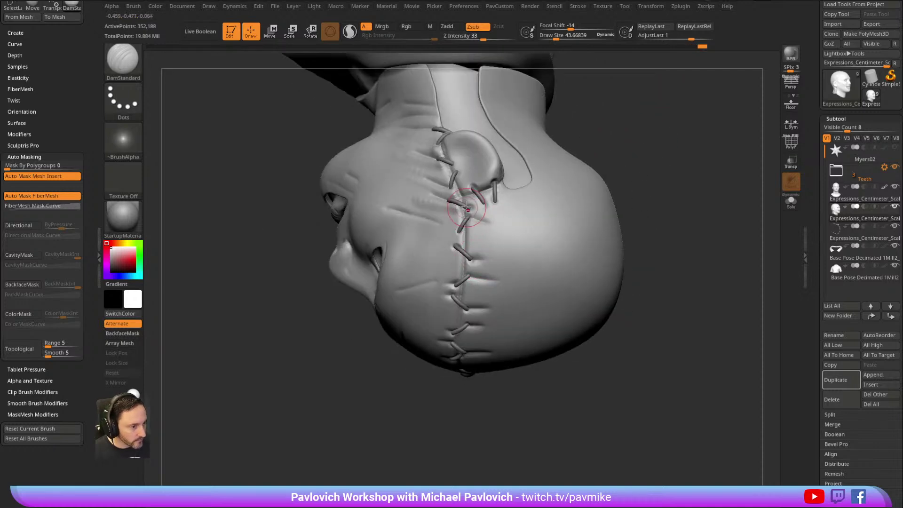
{"action": "mouse_move", "coordinate": [516, 228]}
{"action": "right_mouse_down"}
{"action": "mouse_move", "coordinate": [659, 165]}
{"action": "mouse_move", "coordinate": [667, 141]}
{"action": "mouse_move", "coordinate": [608, 138]}
{"action": "mouse_move", "coordinate": [514, 216]}
{"action": "mouse_move", "coordinate": [605, 171]}
{"action": "mouse_move", "coordinate": [490, 167]}
{"action": "right_mouse_up"}
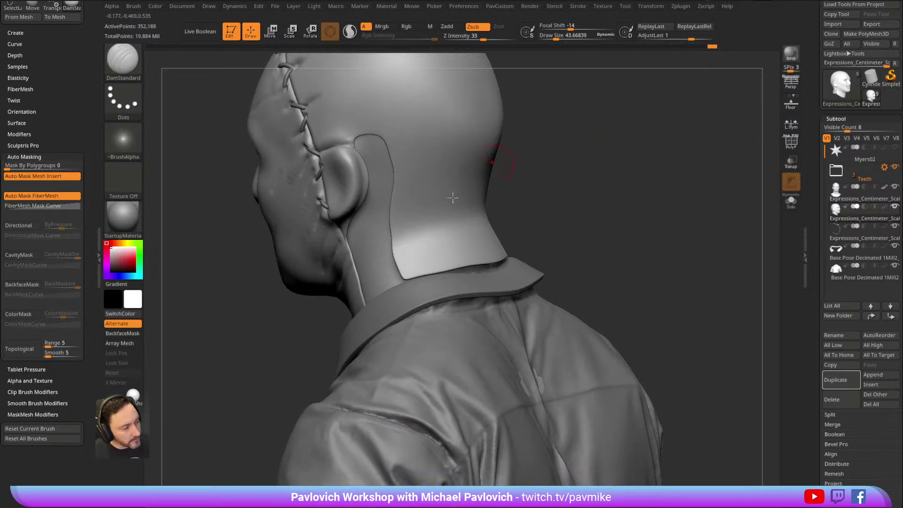
Carve horizontal folds across the nape above the collar, redoing the first stroke.
{"action": "left_click_drag", "start_coordinate": [405, 236], "coordinate": [439, 217]}
{"action": "right_click_drag", "start_coordinate": [544, 196], "coordinate": [506, 199]}
{"action": "key", "text": "ctrl+z"}
{"action": "left_click_drag", "start_coordinate": [400, 237], "coordinate": [461, 219]}
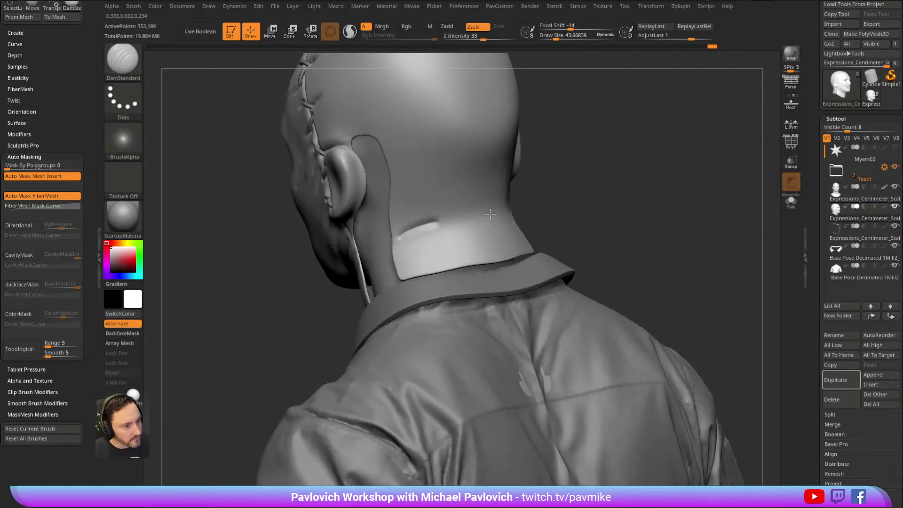
{"action": "right_click_drag", "start_coordinate": [527, 203], "coordinate": [517, 224]}
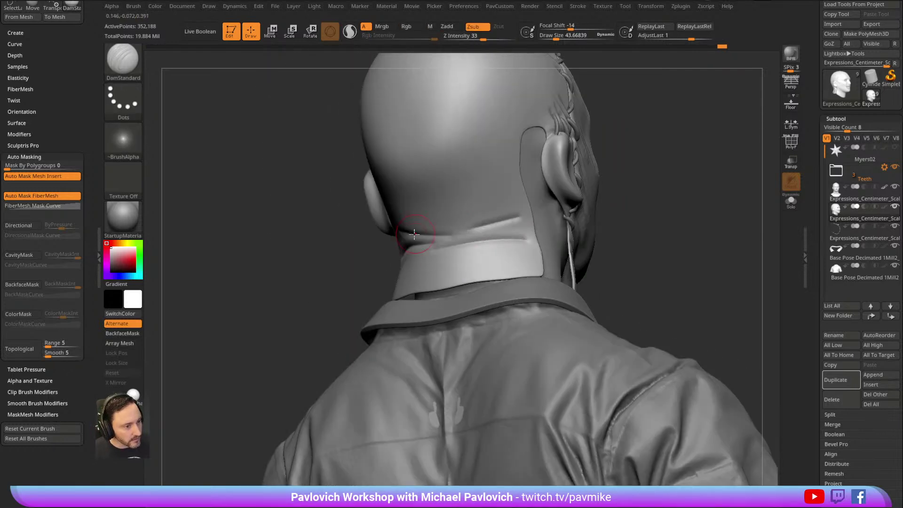
{"action": "right_click_drag", "start_coordinate": [653, 118], "coordinate": [589, 191]}
{"action": "mouse_move", "coordinate": [436, 295]}
{"action": "right_mouse_down"}
{"action": "mouse_move", "coordinate": [625, 133]}
{"action": "mouse_move", "coordinate": [472, 262]}
{"action": "right_mouse_up"}
Carve extra folds across the front of the neck and creases beneath the eyes and across the cheeks.
{"action": "mouse_move", "coordinate": [394, 216]}
{"action": "right_mouse_down"}
{"action": "mouse_move", "coordinate": [594, 202]}
{"action": "mouse_move", "coordinate": [468, 252]}
{"action": "right_mouse_up"}
{"action": "mouse_move", "coordinate": [554, 204]}
{"action": "right_mouse_down"}
{"action": "mouse_move", "coordinate": [649, 196]}
{"action": "mouse_move", "coordinate": [517, 244]}
{"action": "mouse_move", "coordinate": [682, 161]}
{"action": "mouse_move", "coordinate": [661, 154]}
{"action": "right_mouse_up"}
{"action": "mouse_move", "coordinate": [443, 263]}
{"action": "right_mouse_down"}
{"action": "mouse_move", "coordinate": [597, 185]}
{"action": "mouse_move", "coordinate": [685, 161]}
{"action": "mouse_move", "coordinate": [500, 193]}
{"action": "right_mouse_up"}
{"action": "mouse_move", "coordinate": [655, 187]}
{"action": "right_mouse_down"}
{"action": "mouse_move", "coordinate": [677, 145]}
{"action": "mouse_move", "coordinate": [645, 136]}
{"action": "right_mouse_up"}
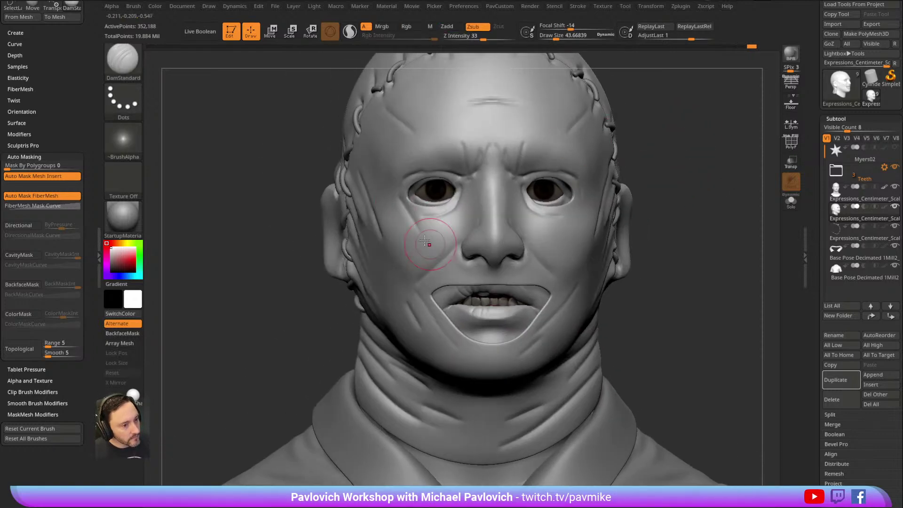
{"action": "mouse_move", "coordinate": [437, 225]}
{"action": "right_mouse_down"}
{"action": "mouse_move", "coordinate": [615, 151]}
{"action": "mouse_move", "coordinate": [502, 177]}
{"action": "right_mouse_up"}
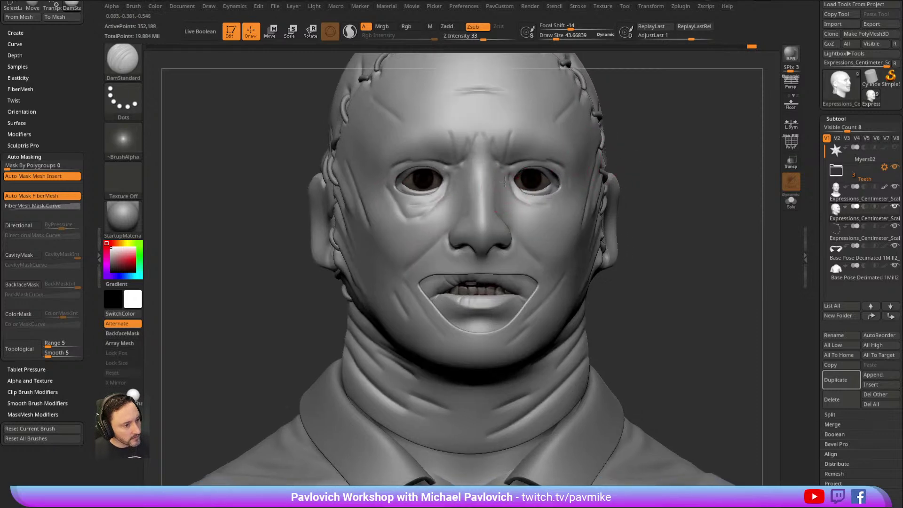
Carve fine creases beneath the eyes and beside the nose with the DamStandard brush at a draw size of about 15.
{"action": "mouse_move", "coordinate": [562, 239]}
{"action": "right_mouse_down"}
{"action": "mouse_move", "coordinate": [417, 242]}
{"action": "mouse_move", "coordinate": [618, 149]}
{"action": "mouse_move", "coordinate": [461, 206]}
{"action": "right_mouse_up"}
{"action": "key", "text": "bracketleft"}
{"action": "key", "text": "bracketleft"}
{"action": "key", "text": "bracketleft"}
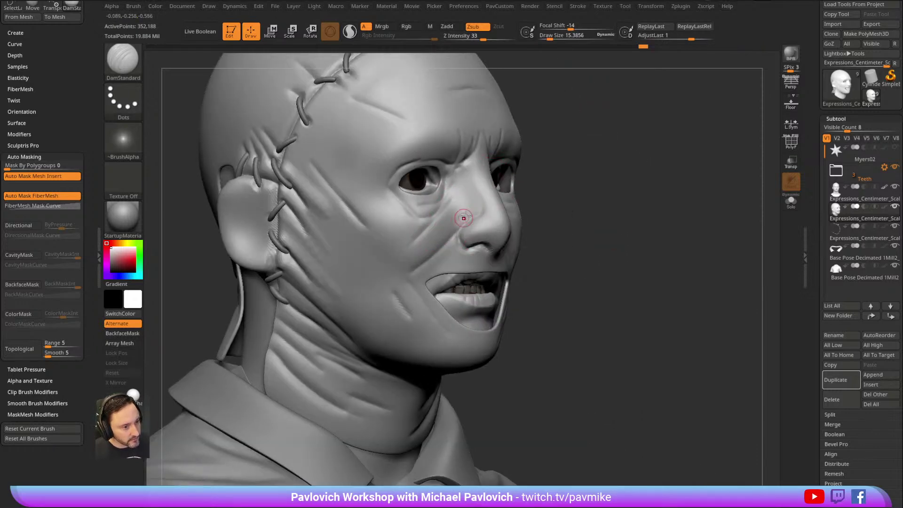
{"action": "right_click_drag", "start_coordinate": [584, 158], "coordinate": [634, 144], "text": "alt"}
{"action": "key", "text": "1"}
{"action": "right_click_drag", "start_coordinate": [606, 188], "coordinate": [663, 181]}
{"action": "key", "text": "ctrl+2"}
Raise frown ridges between the brows and up the centre of the forehead with the Standard brush at about 24 draw size.
{"action": "right_click_drag", "start_coordinate": [454, 190], "coordinate": [488, 164]}
{"action": "key", "text": "s"}
{"action": "left_click_drag", "start_coordinate": [480, 183], "coordinate": [480, 153]}
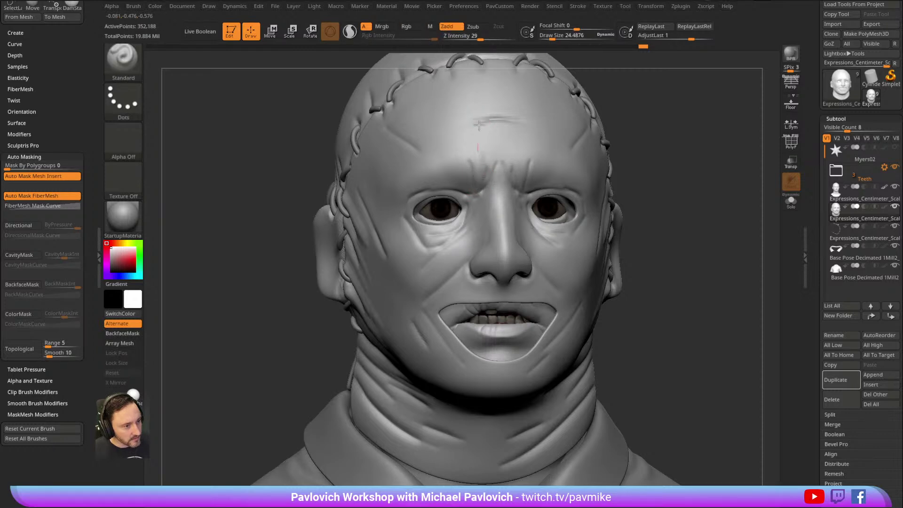
{"action": "right_click_drag", "start_coordinate": [488, 173], "coordinate": [507, 183]}
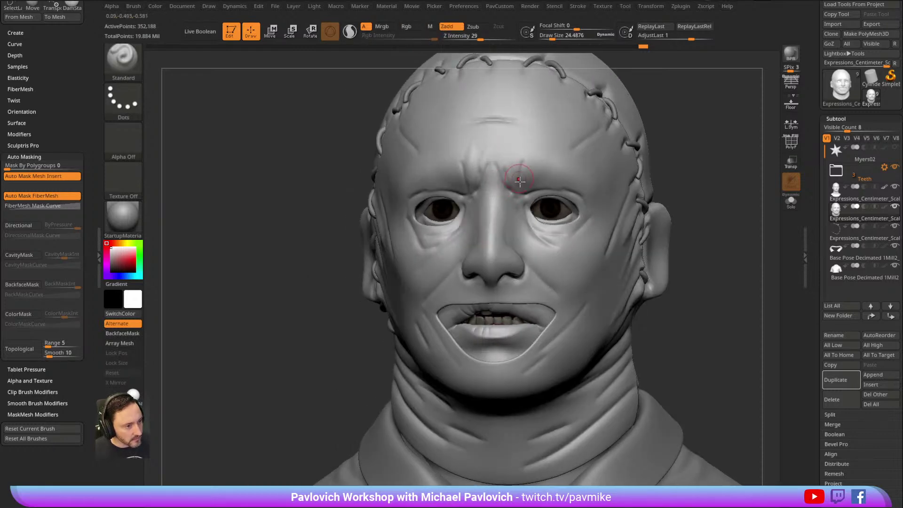
{"action": "right_click_drag", "start_coordinate": [681, 136], "coordinate": [672, 129], "text": "alt"}
{"action": "mouse_move", "coordinate": [524, 181]}
{"action": "left_mouse_down"}
{"action": "mouse_move", "coordinate": [522, 161]}
{"action": "mouse_move", "coordinate": [555, 160]}
{"action": "mouse_move", "coordinate": [595, 177]}
{"action": "left_mouse_up"}
{"action": "key", "text": "s"}
Sculpt raised tension folds radiating from the stitches down across the forehead and temples.
{"action": "right_click_drag", "start_coordinate": [566, 186], "coordinate": [460, 183]}
{"action": "mouse_move", "coordinate": [570, 122]}
{"action": "left_mouse_down"}
{"action": "mouse_move", "coordinate": [403, 186]}
{"action": "mouse_move", "coordinate": [435, 193]}
{"action": "left_mouse_up"}
{"action": "left_click_drag", "start_coordinate": [403, 153], "coordinate": [431, 197]}
{"action": "mouse_move", "coordinate": [585, 114]}
{"action": "left_mouse_down"}
{"action": "mouse_move", "coordinate": [475, 132]}
{"action": "mouse_move", "coordinate": [452, 171]}
{"action": "left_mouse_up"}
{"action": "mouse_move", "coordinate": [598, 109]}
{"action": "left_mouse_down"}
{"action": "mouse_move", "coordinate": [493, 141]}
{"action": "mouse_move", "coordinate": [499, 156]}
{"action": "mouse_move", "coordinate": [512, 143]}
{"action": "left_mouse_up"}
{"action": "left_click_drag", "start_coordinate": [516, 136], "coordinate": [489, 193]}
{"action": "left_click_drag", "start_coordinate": [627, 113], "coordinate": [598, 115]}
{"action": "left_click_drag", "start_coordinate": [529, 141], "coordinate": [526, 167]}
{"action": "left_click_drag", "start_coordinate": [557, 147], "coordinate": [556, 162]}
{"action": "mouse_move", "coordinate": [674, 124]}
{"action": "left_mouse_down", "text": "alt"}
{"action": "mouse_move", "coordinate": [659, 94]}
{"action": "mouse_move", "coordinate": [623, 98]}
{"action": "left_mouse_up", "text": "alt"}
{"action": "mouse_move", "coordinate": [572, 138]}
{"action": "left_mouse_down"}
{"action": "mouse_move", "coordinate": [559, 148]}
{"action": "mouse_move", "coordinate": [556, 136]}
{"action": "left_mouse_up"}
Select the stitches subtool and reseat the stitches along the seam from the forehead to the ear with the Move brush.
{"action": "left_click_drag", "start_coordinate": [705, 100], "coordinate": [651, 165], "text": "alt"}
{"action": "left_click", "coordinate": [509, 195], "text": "alt"}
{"action": "left_click_drag", "start_coordinate": [637, 94], "coordinate": [652, 160]}
{"action": "key", "text": "s"}
{"action": "key", "text": "1"}
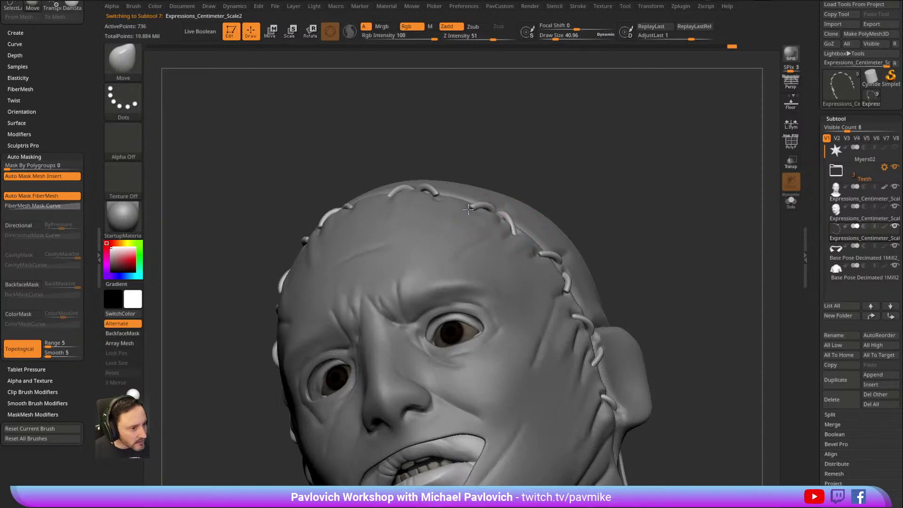
{"action": "left_click_drag", "start_coordinate": [482, 161], "coordinate": [457, 184]}
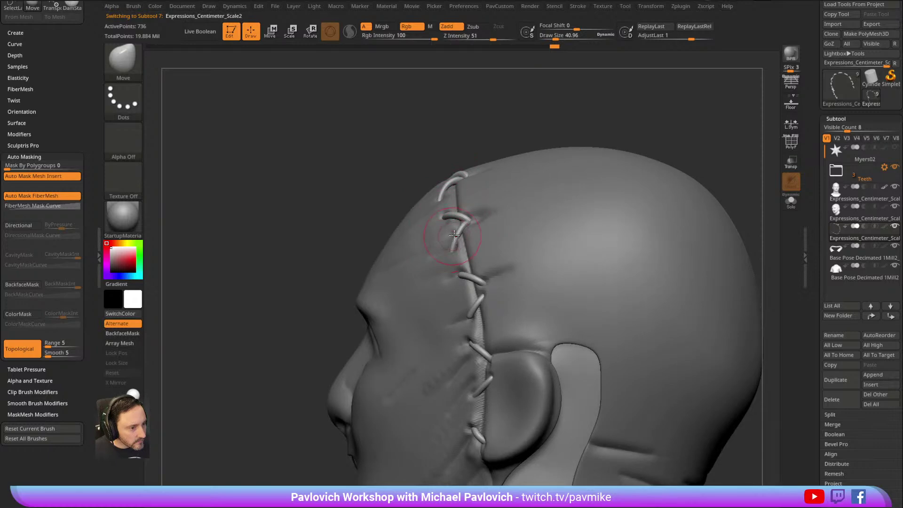
{"action": "left_click_drag", "start_coordinate": [330, 259], "coordinate": [474, 238]}
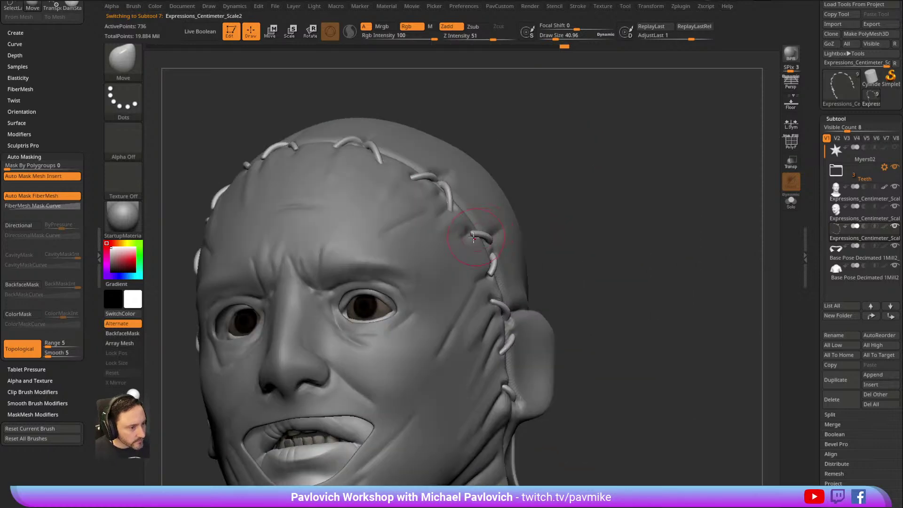
{"action": "mouse_move", "coordinate": [556, 228]}
{"action": "left_mouse_down"}
{"action": "mouse_move", "coordinate": [538, 214]}
{"action": "mouse_move", "coordinate": [479, 229]}
{"action": "left_mouse_up"}
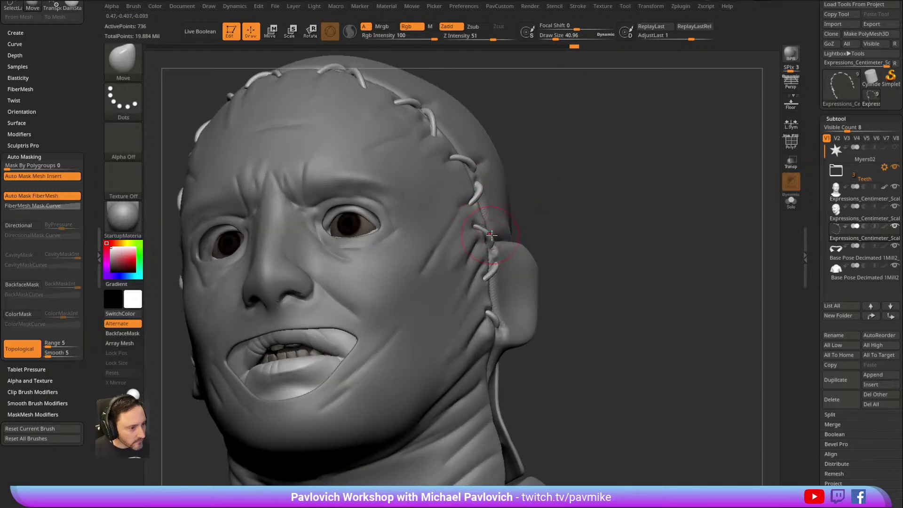
{"action": "left_click_drag", "start_coordinate": [542, 218], "coordinate": [484, 230]}
{"action": "left_click_drag", "start_coordinate": [256, 328], "coordinate": [314, 324]}
Return to the mask head and raise broad pulled-skin folds around the temple and upper cheek with the Standard brush.
{"action": "key", "text": "b"}
{"action": "key", "text": "s"}
{"action": "key", "text": "t"}
{"action": "left_click", "coordinate": [512, 153], "text": "alt"}
{"action": "mouse_move", "coordinate": [583, 107]}
{"action": "left_mouse_down", "text": "alt"}
{"action": "mouse_move", "coordinate": [604, 100]}
{"action": "mouse_move", "coordinate": [598, 116]}
{"action": "left_mouse_up", "text": "alt"}
{"action": "key", "text": "s"}
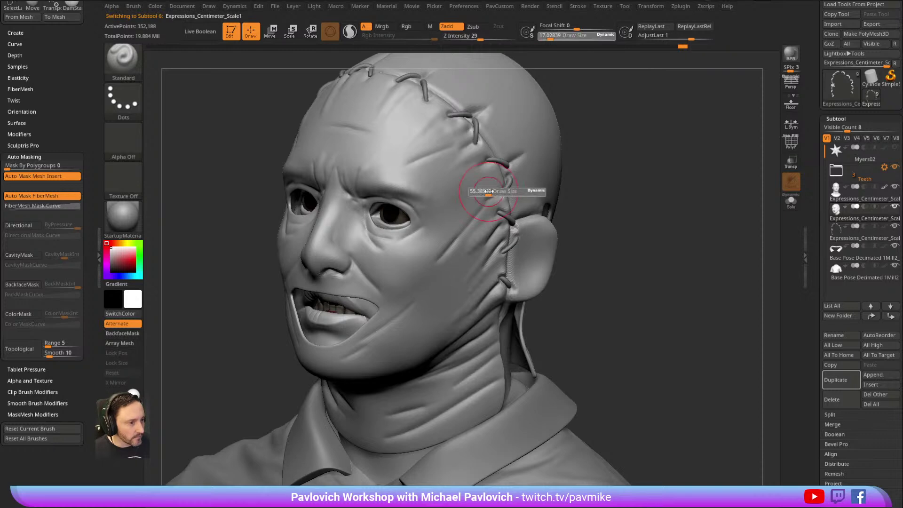
{"action": "left_click_drag", "start_coordinate": [484, 194], "coordinate": [488, 194]}
{"action": "left_click_drag", "start_coordinate": [599, 203], "coordinate": [597, 156], "text": "alt"}
{"action": "left_click_drag", "start_coordinate": [499, 203], "coordinate": [468, 219]}
{"action": "mouse_move", "coordinate": [572, 198]}
{"action": "left_mouse_down"}
{"action": "mouse_move", "coordinate": [668, 181]}
{"action": "mouse_move", "coordinate": [631, 165]}
{"action": "mouse_move", "coordinate": [435, 254]}
{"action": "left_mouse_up"}
{"action": "left_click_drag", "start_coordinate": [586, 130], "coordinate": [579, 186], "text": "alt"}
Extend the pulled-skin folds across the cheek and side of the face, smoothing the rough transitions.
{"action": "left_click_drag", "start_coordinate": [396, 238], "coordinate": [421, 266]}
{"action": "left_click_drag", "start_coordinate": [417, 207], "coordinate": [449, 264]}
{"action": "left_click_drag", "start_coordinate": [628, 188], "coordinate": [603, 103], "text": "alt"}
{"action": "left_click_drag", "start_coordinate": [379, 277], "coordinate": [411, 305]}
{"action": "left_click_drag", "start_coordinate": [586, 137], "coordinate": [503, 141]}
{"action": "left_click_drag", "start_coordinate": [650, 131], "coordinate": [588, 134]}
{"action": "mouse_move", "coordinate": [478, 137]}
{"action": "left_mouse_down"}
{"action": "mouse_move", "coordinate": [696, 145]}
{"action": "mouse_move", "coordinate": [563, 180]}
{"action": "left_mouse_up"}
{"action": "left_click_drag", "start_coordinate": [672, 197], "coordinate": [725, 171], "text": "shift"}
{"action": "left_click_drag", "start_coordinate": [546, 250], "coordinate": [577, 181], "text": "shift"}
{"action": "mouse_move", "coordinate": [647, 181]}
{"action": "left_mouse_down", "text": "alt"}
{"action": "mouse_move", "coordinate": [665, 153]}
{"action": "mouse_move", "coordinate": [720, 155]}
{"action": "left_mouse_up", "text": "alt"}
Sculpt small folds from the nostrils to the upper lip with a finer Standard brush, about 19 in size, and soften them.
{"action": "key", "text": "s"}
{"action": "left_click_drag", "start_coordinate": [447, 220], "coordinate": [442, 220]}
{"action": "mouse_move", "coordinate": [668, 188]}
{"action": "left_mouse_down"}
{"action": "mouse_move", "coordinate": [611, 171]}
{"action": "mouse_move", "coordinate": [625, 207]}
{"action": "left_mouse_up"}
{"action": "left_click_drag", "start_coordinate": [710, 160], "coordinate": [683, 149]}
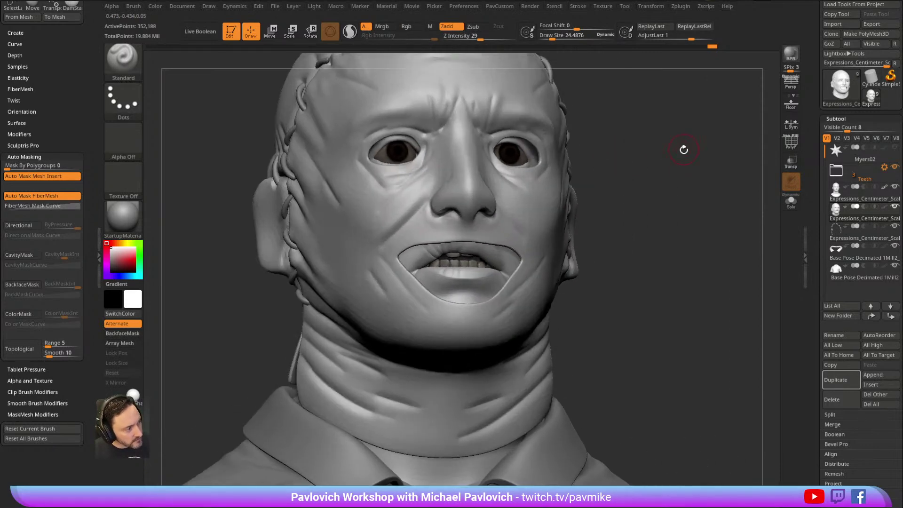
{"action": "left_click_drag", "start_coordinate": [577, 186], "coordinate": [560, 187]}
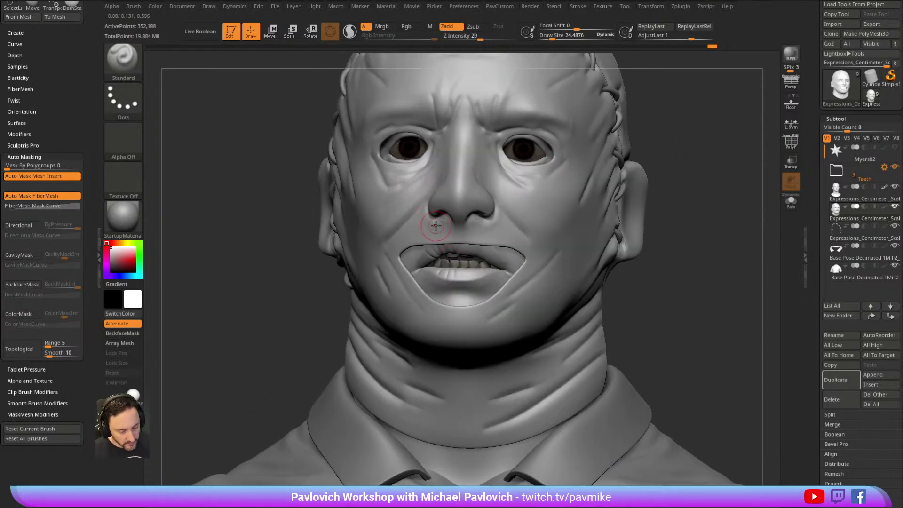
{"action": "key", "text": "bracketleft"}
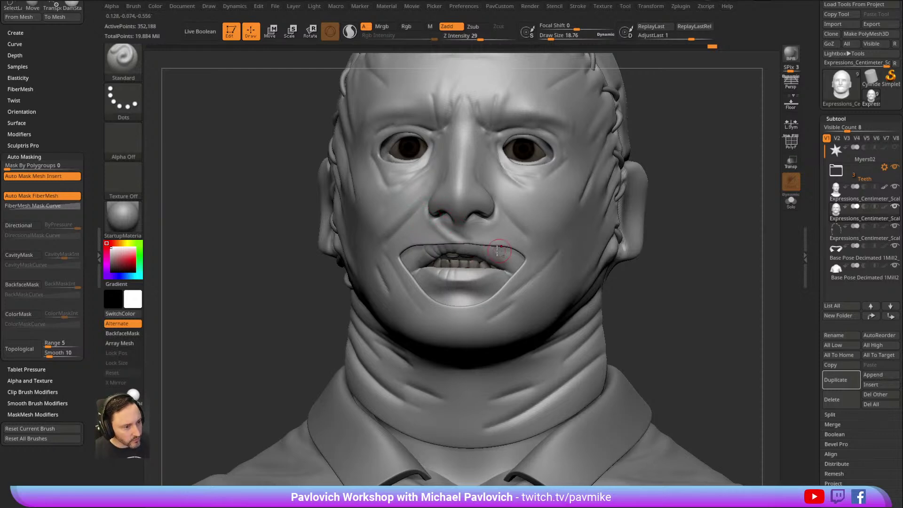
{"action": "right_click_drag", "start_coordinate": [576, 183], "coordinate": [647, 178]}
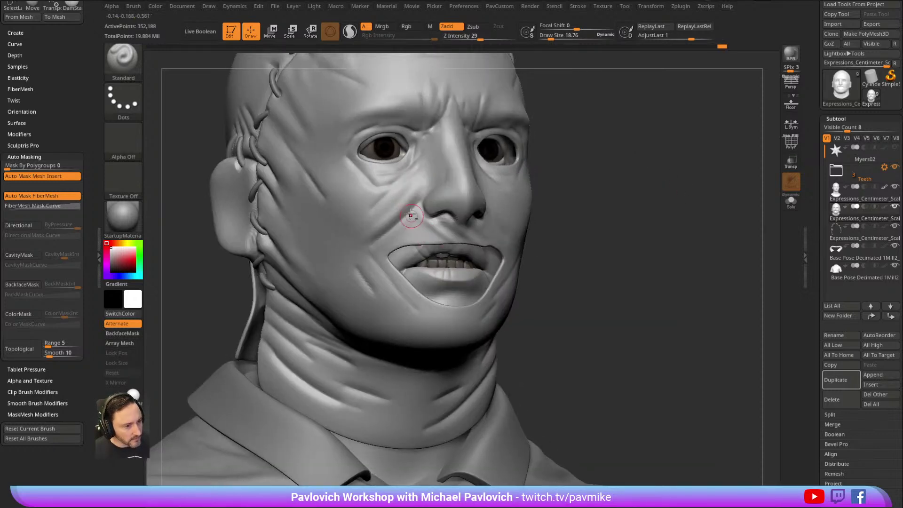
{"action": "mouse_move", "coordinate": [442, 235]}
{"action": "left_mouse_down", "text": "shift"}
{"action": "mouse_move", "coordinate": [478, 250]}
{"action": "mouse_move", "coordinate": [463, 228]}
{"action": "left_mouse_up", "text": "shift"}
{"action": "right_click_drag", "start_coordinate": [652, 207], "coordinate": [683, 168]}
{"action": "left_click_drag", "start_coordinate": [683, 168], "coordinate": [661, 148]}
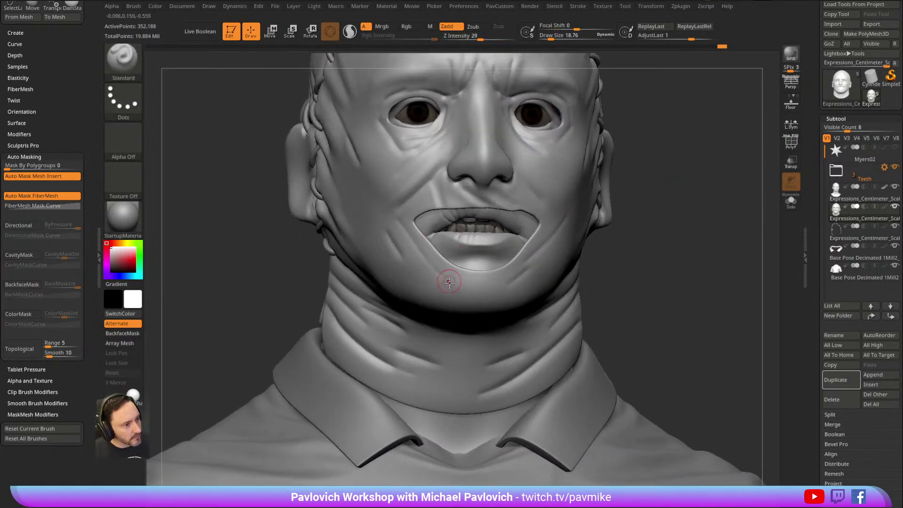
Sculpt creases around the mouth corners and below the mouth opening across the chin.
{"action": "left_click_drag", "start_coordinate": [660, 228], "coordinate": [515, 253]}
{"action": "left_click_drag", "start_coordinate": [542, 211], "coordinate": [508, 252]}
{"action": "right_click_drag", "start_coordinate": [464, 277], "coordinate": [493, 270]}
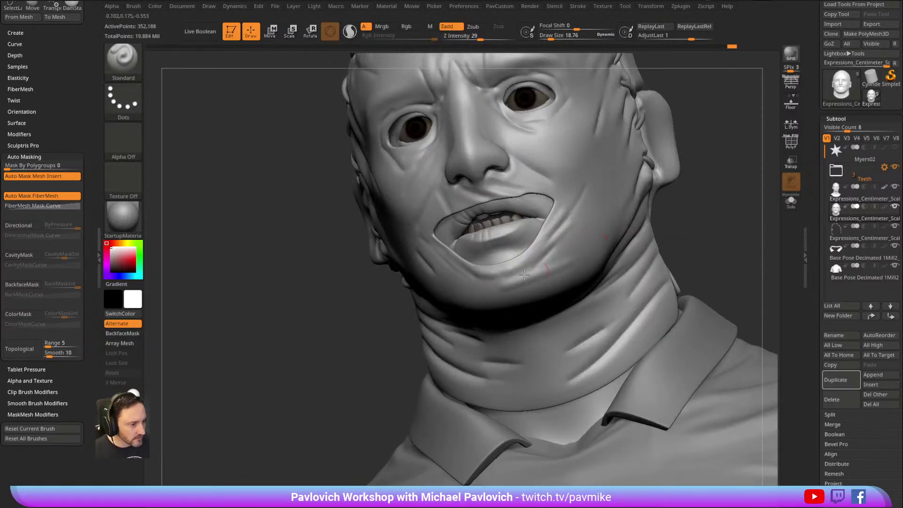
{"action": "key", "text": "shift"}
{"action": "left_click_drag", "start_coordinate": [591, 196], "coordinate": [552, 238]}
{"action": "mouse_move", "coordinate": [677, 202]}
{"action": "left_mouse_down"}
{"action": "mouse_move", "coordinate": [697, 193]}
{"action": "mouse_move", "coordinate": [721, 121]}
{"action": "mouse_move", "coordinate": [708, 173]}
{"action": "mouse_move", "coordinate": [668, 135]}
{"action": "left_mouse_up"}
{"action": "key", "text": "shift"}
Strengthen the wrinkles between and above the eyebrows.
{"action": "mouse_move", "coordinate": [635, 77]}
{"action": "left_mouse_down", "text": "alt"}
{"action": "mouse_move", "coordinate": [645, 158]}
{"action": "mouse_move", "coordinate": [526, 201]}
{"action": "left_mouse_up", "text": "alt"}
{"action": "key", "text": "shift"}
{"action": "left_click_drag", "start_coordinate": [682, 178], "coordinate": [545, 188]}
{"action": "mouse_move", "coordinate": [554, 189]}
{"action": "right_mouse_down"}
{"action": "mouse_move", "coordinate": [690, 91]}
{"action": "mouse_move", "coordinate": [526, 180]}
{"action": "right_mouse_up"}
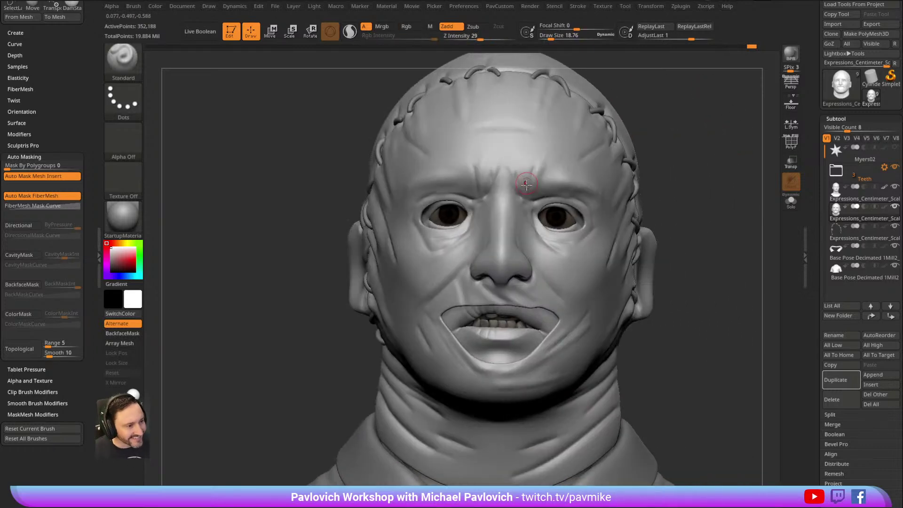
{"action": "mouse_move", "coordinate": [624, 121]}
{"action": "right_mouse_down"}
{"action": "mouse_move", "coordinate": [536, 186]}
{"action": "mouse_move", "coordinate": [676, 139]}
{"action": "mouse_move", "coordinate": [671, 131]}
{"action": "mouse_move", "coordinate": [627, 134]}
{"action": "mouse_move", "coordinate": [647, 135]}
{"action": "mouse_move", "coordinate": [559, 197]}
{"action": "right_mouse_up"}
Build up the frown bulges above the brows and the folds under the eyes with the Clay brush, smoothing the cheek.
{"action": "key", "text": "b"}
{"action": "key", "text": "c"}
{"action": "key", "text": "l"}
{"action": "right_click_drag", "start_coordinate": [641, 204], "coordinate": [543, 192]}
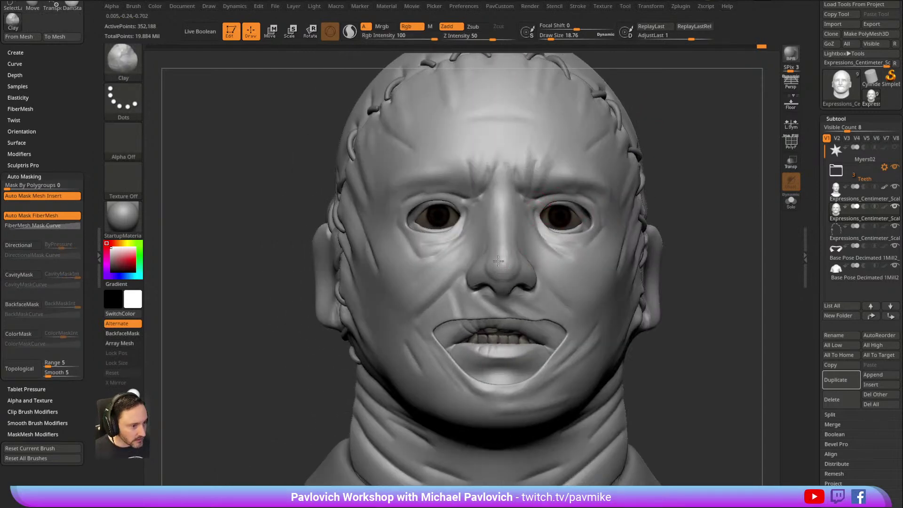
{"action": "mouse_move", "coordinate": [581, 201]}
{"action": "right_mouse_down"}
{"action": "mouse_move", "coordinate": [480, 225]}
{"action": "mouse_move", "coordinate": [500, 229]}
{"action": "mouse_move", "coordinate": [621, 157]}
{"action": "mouse_move", "coordinate": [497, 218]}
{"action": "right_mouse_up"}
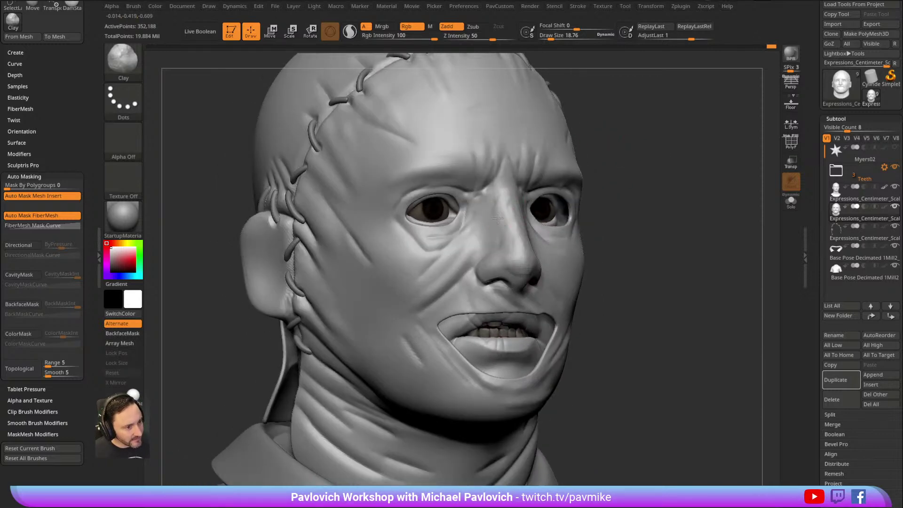
{"action": "mouse_move", "coordinate": [625, 203]}
{"action": "right_mouse_down"}
{"action": "mouse_move", "coordinate": [528, 255]}
{"action": "mouse_move", "coordinate": [503, 248]}
{"action": "mouse_move", "coordinate": [542, 211]}
{"action": "mouse_move", "coordinate": [477, 216]}
{"action": "right_mouse_up"}
{"action": "mouse_move", "coordinate": [486, 184]}
{"action": "right_mouse_down"}
{"action": "mouse_move", "coordinate": [513, 199]}
{"action": "mouse_move", "coordinate": [518, 182]}
{"action": "mouse_move", "coordinate": [637, 129]}
{"action": "mouse_move", "coordinate": [519, 180]}
{"action": "mouse_move", "coordinate": [596, 188]}
{"action": "right_mouse_up"}
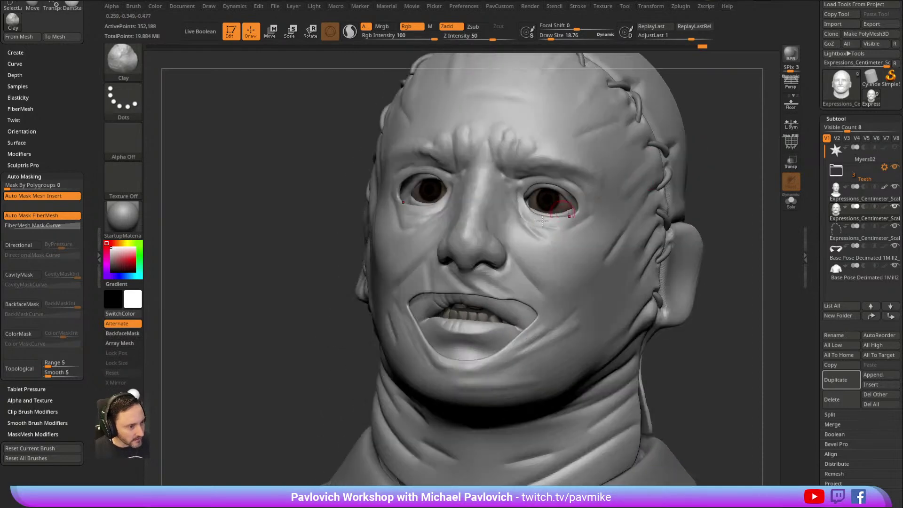
{"action": "right_click_drag", "start_coordinate": [578, 237], "coordinate": [415, 273]}
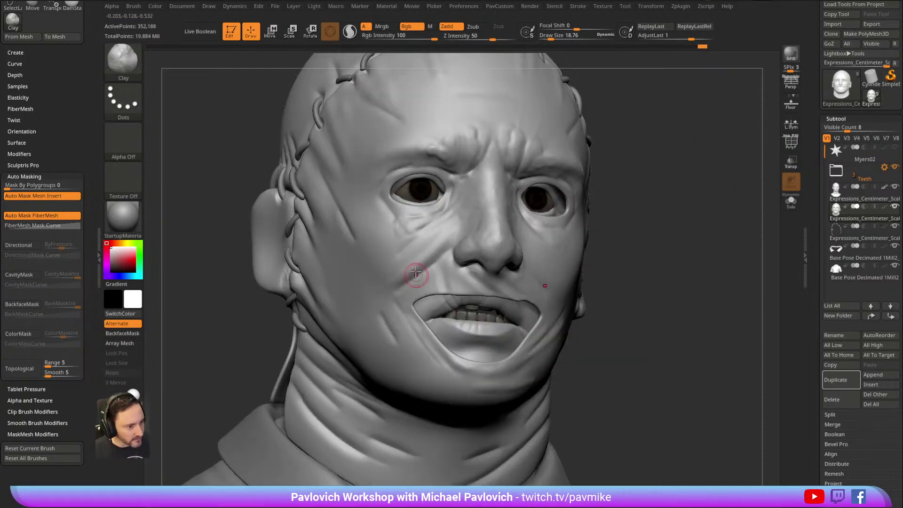
{"action": "right_click_drag", "start_coordinate": [519, 180], "coordinate": [564, 189]}
{"action": "left_click_drag", "start_coordinate": [459, 216], "coordinate": [434, 240], "text": "shift"}
Add volume to the brow wrinkles with the ClayBuildup brush at Z Intensity 6 and a draw size of about 22.
{"action": "mouse_move", "coordinate": [625, 155]}
{"action": "right_mouse_down"}
{"action": "mouse_move", "coordinate": [668, 186]}
{"action": "mouse_move", "coordinate": [475, 216]}
{"action": "right_mouse_up"}
{"action": "key", "text": "b"}
{"action": "key", "text": "c"}
{"action": "key", "text": "b"}
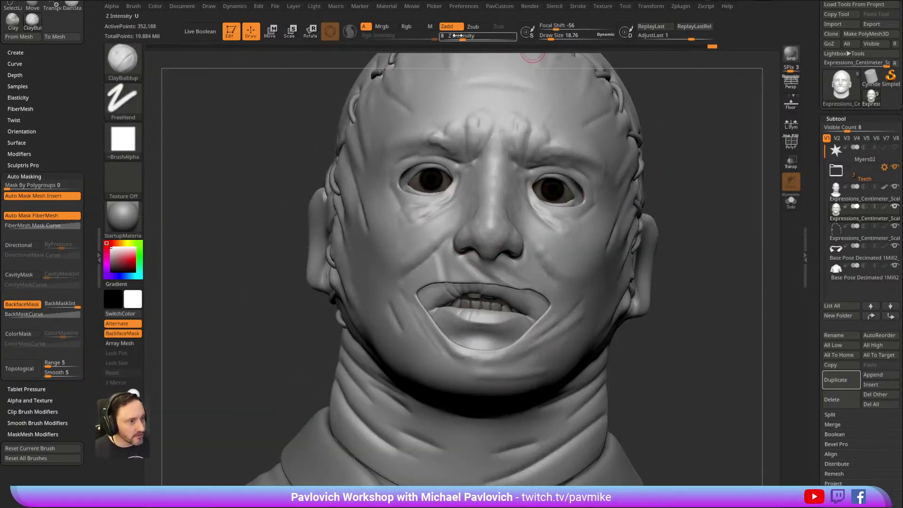
{"action": "mouse_move", "coordinate": [518, 68]}
{"action": "right_mouse_down"}
{"action": "mouse_move", "coordinate": [683, 129]}
{"action": "mouse_move", "coordinate": [459, 151]}
{"action": "mouse_move", "coordinate": [611, 125]}
{"action": "mouse_move", "coordinate": [489, 141]}
{"action": "right_mouse_up"}
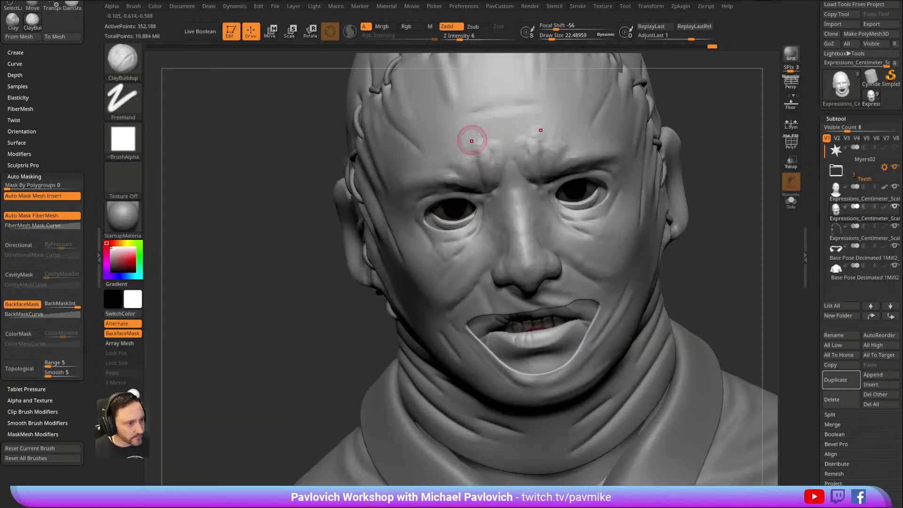
{"action": "mouse_move", "coordinate": [491, 125]}
{"action": "right_mouse_down"}
{"action": "mouse_move", "coordinate": [671, 120]}
{"action": "mouse_move", "coordinate": [497, 159]}
{"action": "right_mouse_up"}
{"action": "left_click_drag", "start_coordinate": [493, 173], "coordinate": [481, 184]}
{"action": "right_click_drag", "start_coordinate": [584, 152], "coordinate": [586, 111], "text": "alt"}
{"action": "left_click_drag", "start_coordinate": [493, 143], "coordinate": [498, 143]}
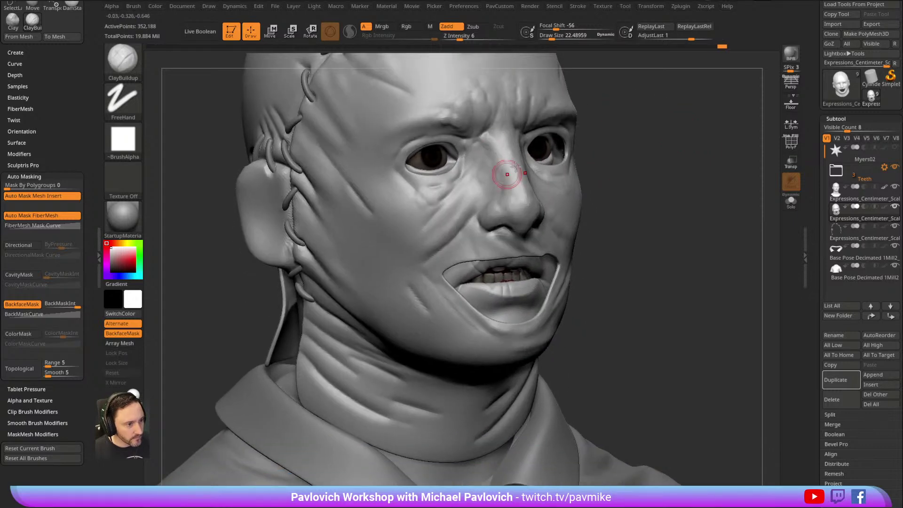
Build up the nose bridge and the folds running from the nose down the cheeks with ClayBuildup at about 21 draw size.
{"action": "right_click_drag", "start_coordinate": [504, 175], "coordinate": [546, 151]}
{"action": "mouse_move", "coordinate": [571, 194]}
{"action": "right_mouse_down"}
{"action": "mouse_move", "coordinate": [498, 185]}
{"action": "mouse_move", "coordinate": [539, 161]}
{"action": "right_mouse_up"}
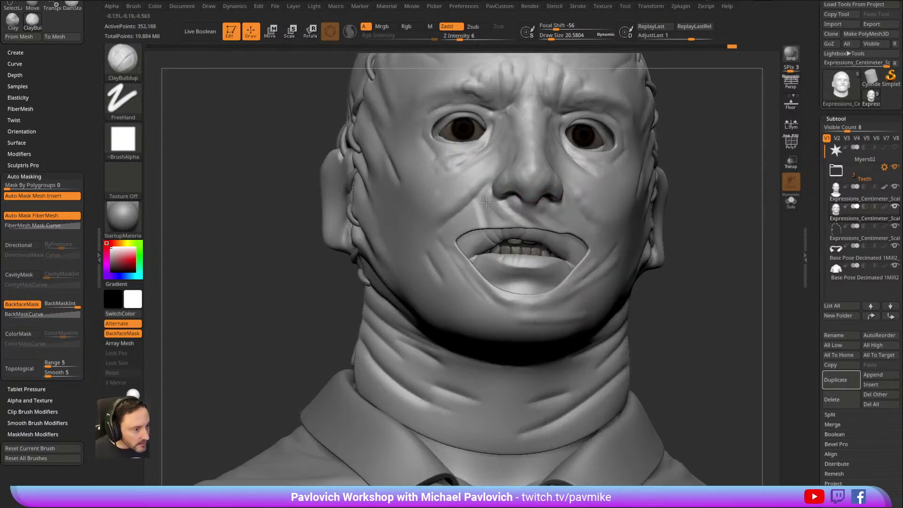
{"action": "right_click_drag", "start_coordinate": [494, 174], "coordinate": [601, 169]}
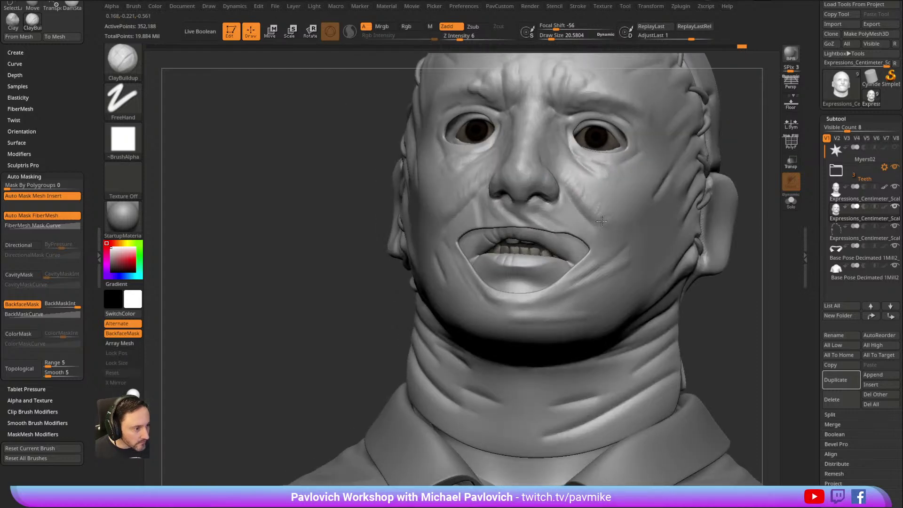
{"action": "right_click_drag", "start_coordinate": [715, 171], "coordinate": [459, 216]}
{"action": "mouse_move", "coordinate": [449, 248]}
{"action": "right_mouse_down"}
{"action": "mouse_move", "coordinate": [689, 183]}
{"action": "mouse_move", "coordinate": [521, 224]}
{"action": "right_mouse_up"}
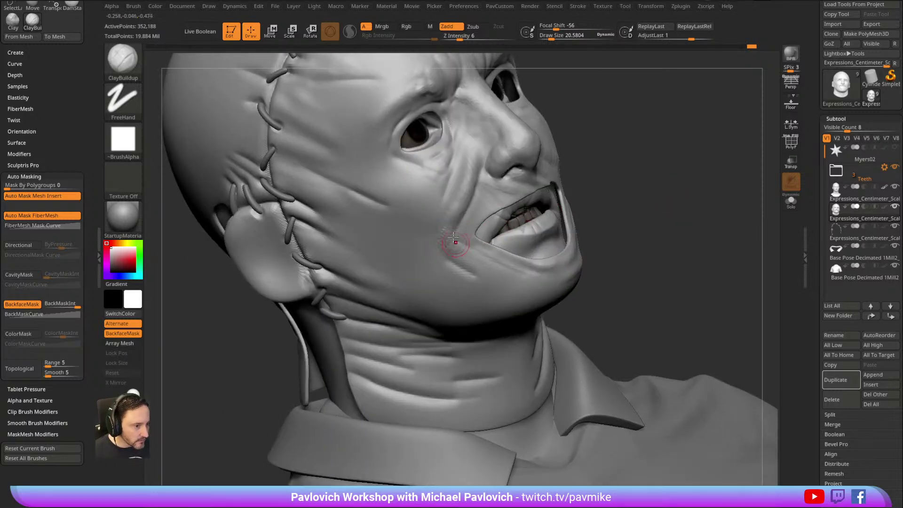
Build up skin folds around the mouth corner, below the lower lip and across the side of the cheek.
{"action": "mouse_move", "coordinate": [463, 238]}
{"action": "right_mouse_down"}
{"action": "mouse_move", "coordinate": [607, 183]}
{"action": "mouse_move", "coordinate": [655, 159]}
{"action": "mouse_move", "coordinate": [660, 146]}
{"action": "right_mouse_up"}
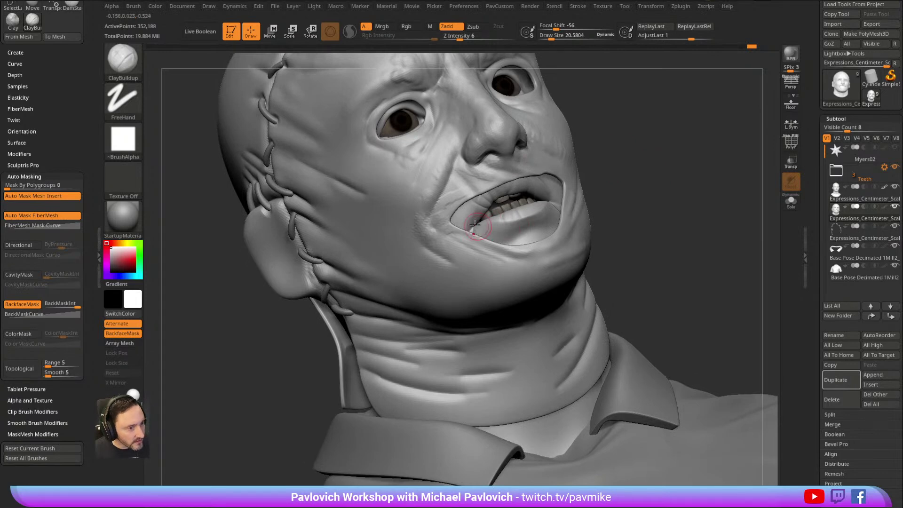
{"action": "mouse_move", "coordinate": [503, 248]}
{"action": "right_mouse_down"}
{"action": "mouse_move", "coordinate": [630, 184]}
{"action": "mouse_move", "coordinate": [520, 225]}
{"action": "right_mouse_up"}
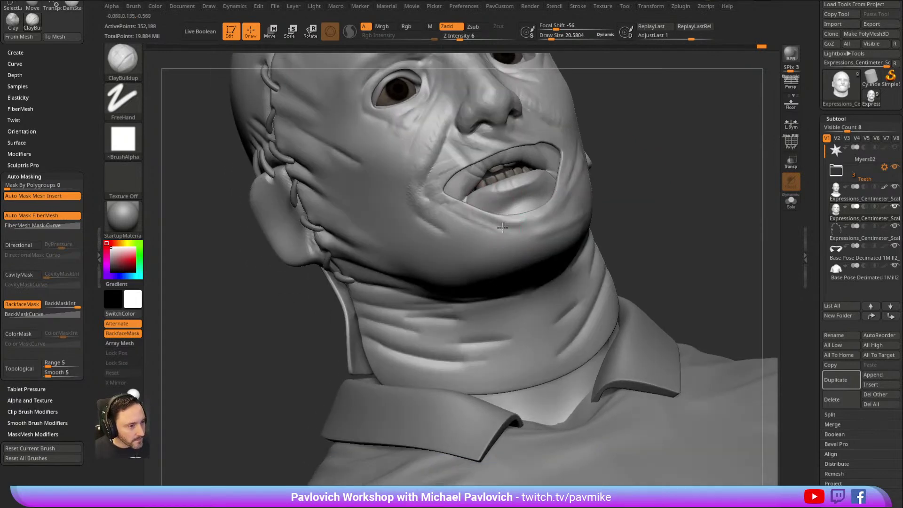
{"action": "mouse_move", "coordinate": [605, 183]}
{"action": "right_mouse_down"}
{"action": "mouse_move", "coordinate": [655, 181]}
{"action": "mouse_move", "coordinate": [480, 203]}
{"action": "right_mouse_up"}
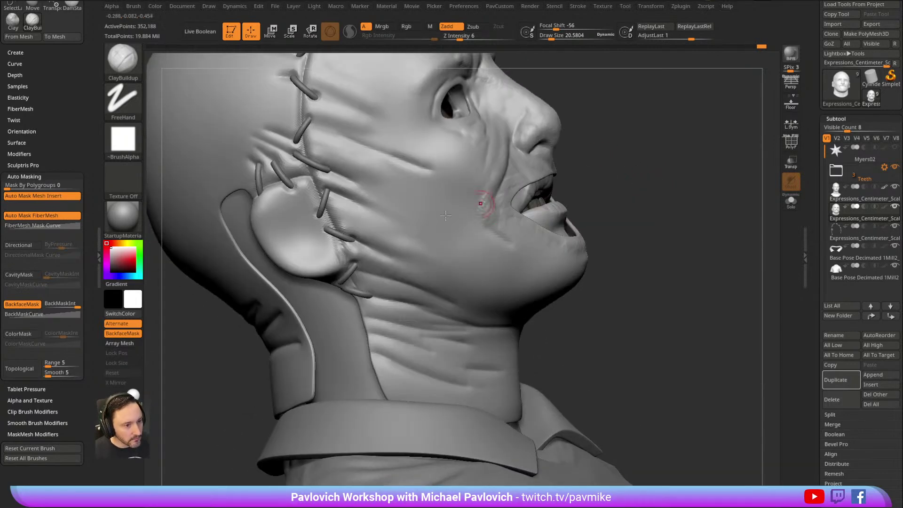
{"action": "mouse_move", "coordinate": [380, 207]}
{"action": "right_mouse_down"}
{"action": "mouse_move", "coordinate": [645, 149]}
{"action": "mouse_move", "coordinate": [685, 179]}
{"action": "mouse_move", "coordinate": [698, 147]}
{"action": "mouse_move", "coordinate": [457, 232]}
{"action": "right_mouse_up"}
{"action": "mouse_move", "coordinate": [548, 189]}
{"action": "right_mouse_down"}
{"action": "mouse_move", "coordinate": [661, 101]}
{"action": "mouse_move", "coordinate": [475, 188]}
{"action": "right_mouse_up"}
{"action": "left_click_drag", "start_coordinate": [427, 202], "coordinate": [447, 205]}
Smooth the clay build-up on the brow, cheeks and mouth area, then refine the folds around the nose and mouth.
{"action": "right_click_drag", "start_coordinate": [479, 183], "coordinate": [513, 180]}
{"action": "mouse_move", "coordinate": [572, 203]}
{"action": "right_mouse_down"}
{"action": "mouse_move", "coordinate": [587, 188]}
{"action": "mouse_move", "coordinate": [550, 164]}
{"action": "mouse_move", "coordinate": [715, 80]}
{"action": "mouse_move", "coordinate": [599, 176]}
{"action": "mouse_move", "coordinate": [710, 101]}
{"action": "mouse_move", "coordinate": [668, 143]}
{"action": "mouse_move", "coordinate": [554, 157]}
{"action": "right_mouse_up"}
{"action": "key", "text": "shift"}
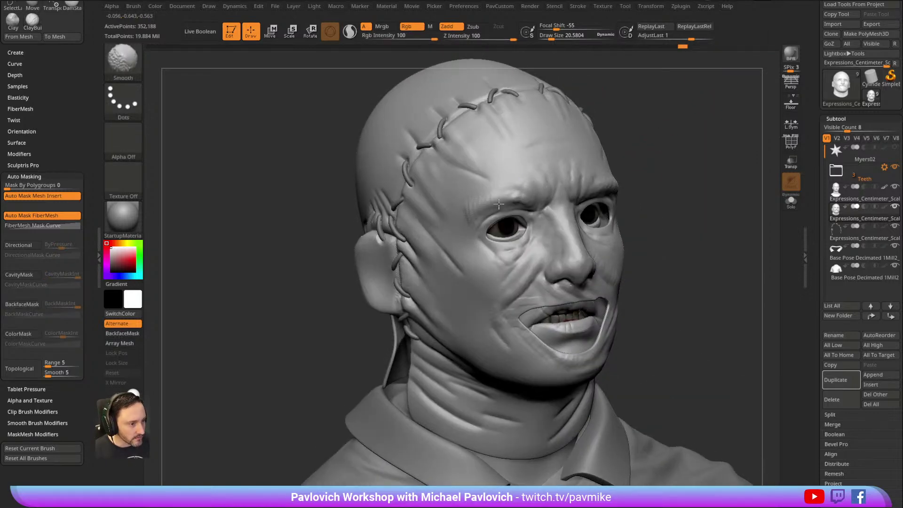
{"action": "mouse_move", "coordinate": [463, 205]}
{"action": "right_mouse_down"}
{"action": "mouse_move", "coordinate": [619, 135]}
{"action": "mouse_move", "coordinate": [468, 214]}
{"action": "right_mouse_up"}
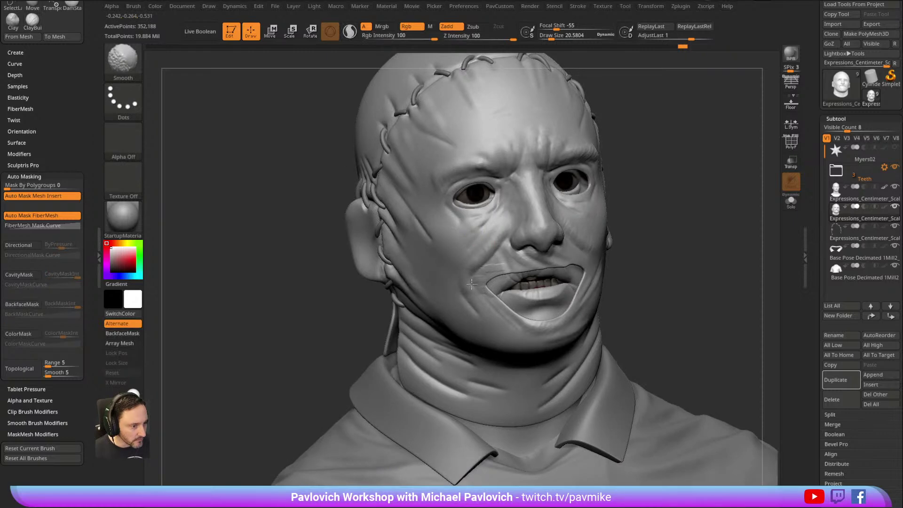
{"action": "right_click_drag", "start_coordinate": [467, 305], "coordinate": [474, 258]}
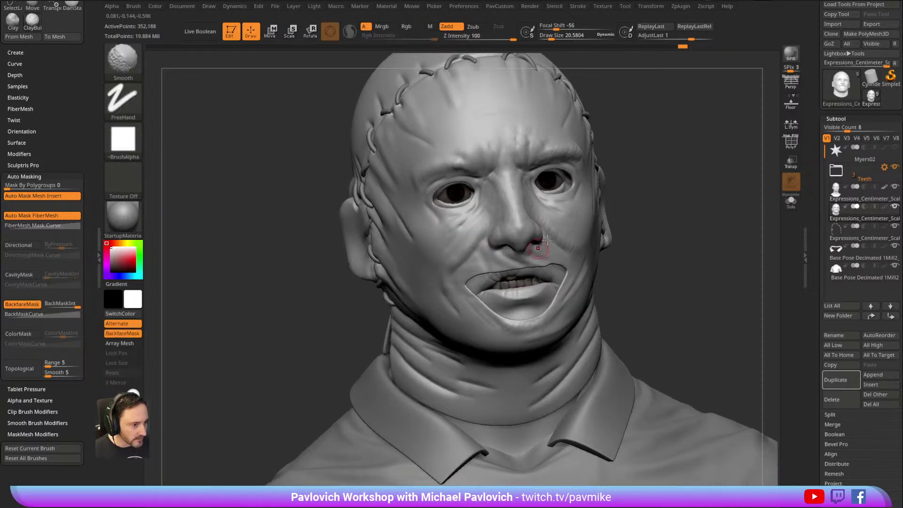
{"action": "right_click_drag", "start_coordinate": [534, 250], "coordinate": [500, 225]}
{"action": "right_click_drag", "start_coordinate": [583, 247], "coordinate": [504, 217]}
{"action": "mouse_move", "coordinate": [701, 169]}
{"action": "left_mouse_down"}
{"action": "mouse_move", "coordinate": [681, 161]}
{"action": "mouse_move", "coordinate": [692, 114]}
{"action": "mouse_move", "coordinate": [679, 166]}
{"action": "left_mouse_up"}
Choose the Pinch brush and lower the mask head to subdivision level 3.
{"action": "key", "text": "b"}
{"action": "key", "text": "p"}
{"action": "key", "text": "i"}
{"action": "left_click_drag", "start_coordinate": [810, 177], "coordinate": [812, 70]}
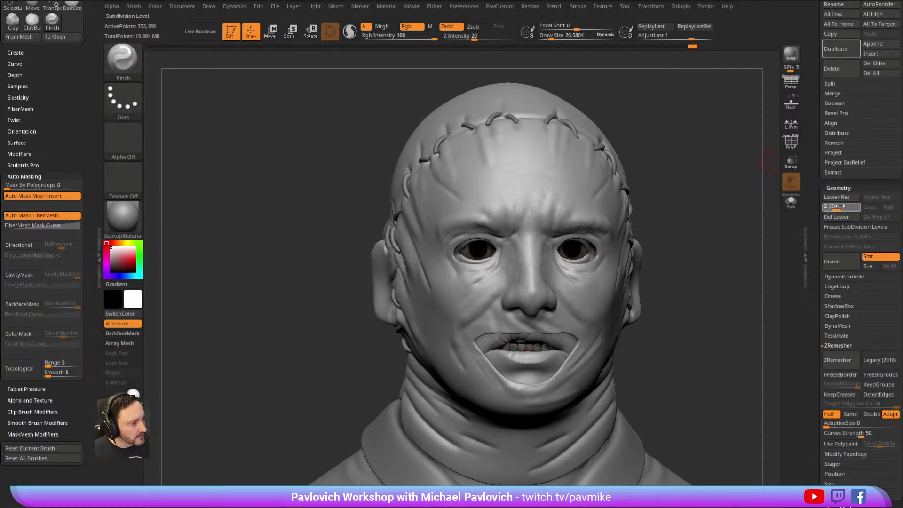
{"action": "left_click_drag", "start_coordinate": [843, 210], "coordinate": [836, 211]}
{"action": "mouse_move", "coordinate": [677, 168]}
{"action": "right_mouse_down"}
{"action": "mouse_move", "coordinate": [484, 198]}
{"action": "mouse_move", "coordinate": [503, 193]}
{"action": "right_mouse_up"}
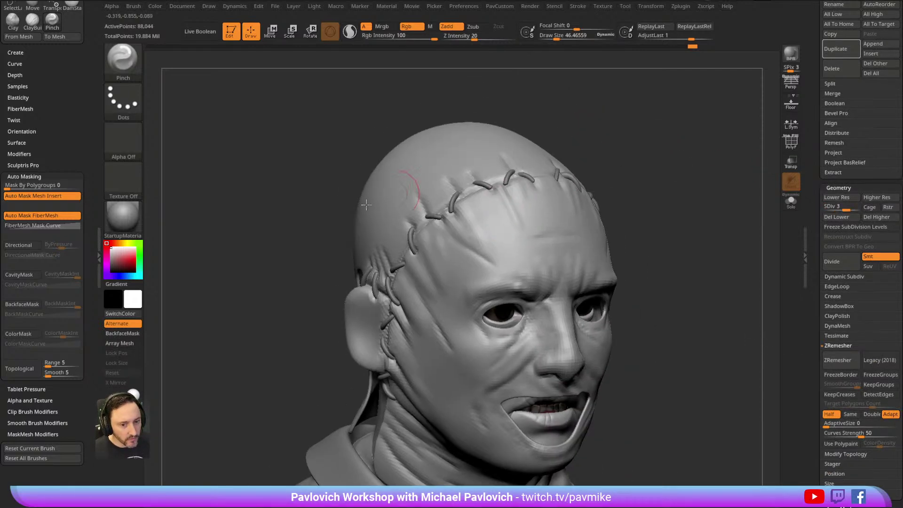
Examine the brush's FiberMesh and Elasticity settings and the stitched side of the head.
{"action": "left_click_drag", "start_coordinate": [51, 137], "coordinate": [51, 151]}
{"action": "key", "text": "shift"}
{"action": "left_click", "coordinate": [20, 123]}
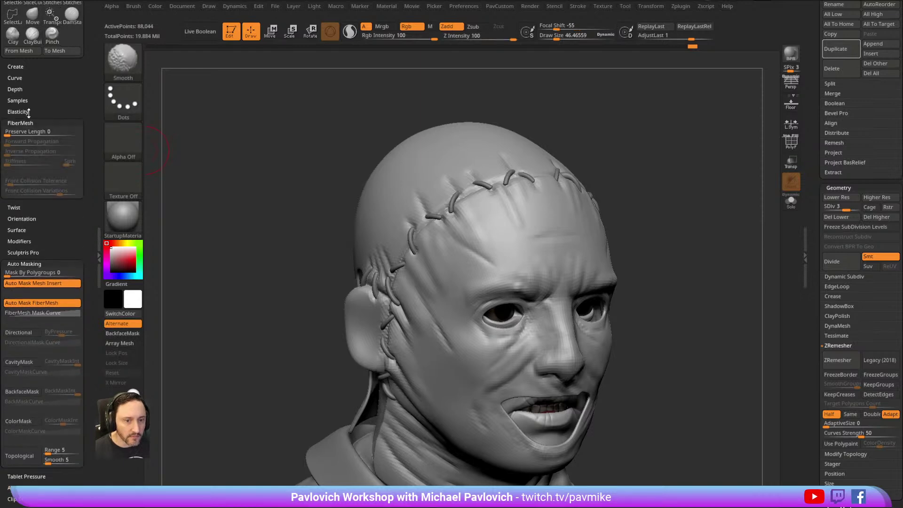
{"action": "left_click", "coordinate": [18, 111]}
{"action": "right_click_drag", "start_coordinate": [501, 115], "coordinate": [468, 213]}
{"action": "right_click_drag", "start_coordinate": [597, 163], "coordinate": [625, 59]}
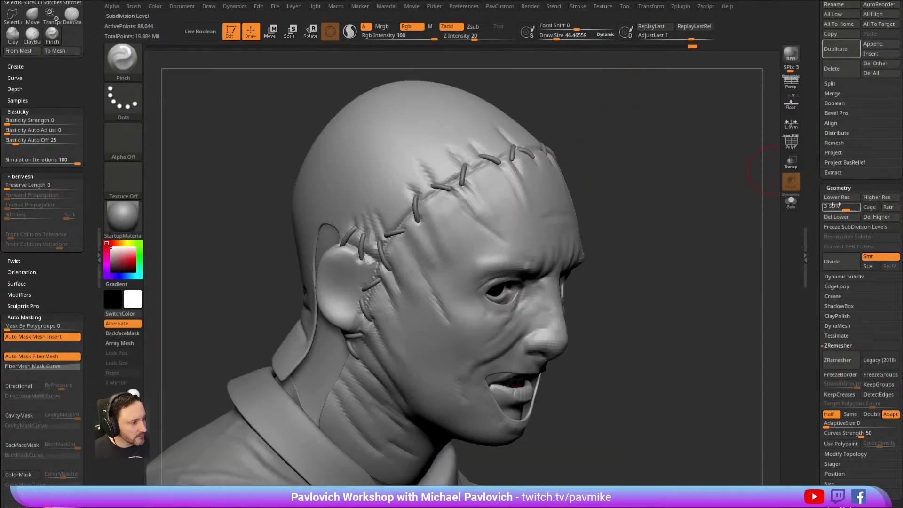
Raise the mask head to subdivision level 4 and isolate the stitched band across the forehead.
{"action": "left_click_drag", "start_coordinate": [852, 206], "coordinate": [855, 206]}
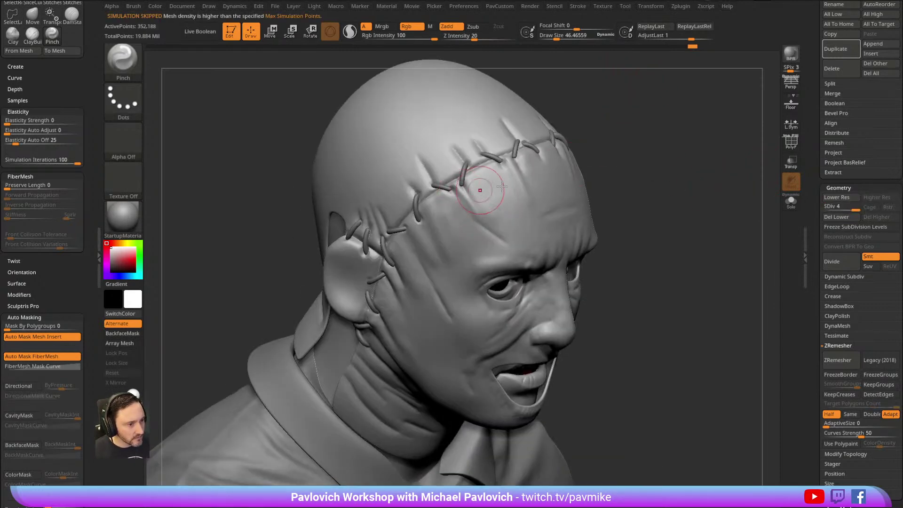
{"action": "mouse_move", "coordinate": [616, 149]}
{"action": "right_mouse_down"}
{"action": "mouse_move", "coordinate": [635, 131]}
{"action": "mouse_move", "coordinate": [510, 165]}
{"action": "right_mouse_up"}
{"action": "mouse_move", "coordinate": [453, 143]}
{"action": "left_mouse_down", "text": "ctrl+shift"}
{"action": "mouse_move", "coordinate": [533, 144]}
{"action": "mouse_move", "coordinate": [407, 303]}
{"action": "mouse_move", "coordinate": [413, 309]}
{"action": "left_mouse_up", "text": "ctrl+shift"}
Pinch the skin folds along the forehead and temple stitches, varying the brush draw size between about 46 and 72.
{"action": "right_click_drag", "start_coordinate": [592, 147], "coordinate": [656, 157]}
{"action": "mouse_move", "coordinate": [482, 203]}
{"action": "left_mouse_down"}
{"action": "mouse_move", "coordinate": [465, 191]}
{"action": "mouse_move", "coordinate": [479, 192]}
{"action": "left_mouse_up"}
{"action": "mouse_move", "coordinate": [549, 152]}
{"action": "right_mouse_down"}
{"action": "mouse_move", "coordinate": [627, 125]}
{"action": "mouse_move", "coordinate": [499, 182]}
{"action": "right_mouse_up"}
{"action": "mouse_move", "coordinate": [581, 139]}
{"action": "right_mouse_down"}
{"action": "mouse_move", "coordinate": [619, 116]}
{"action": "mouse_move", "coordinate": [574, 176]}
{"action": "right_mouse_up"}
{"action": "right_click_drag", "start_coordinate": [708, 81], "coordinate": [580, 193]}
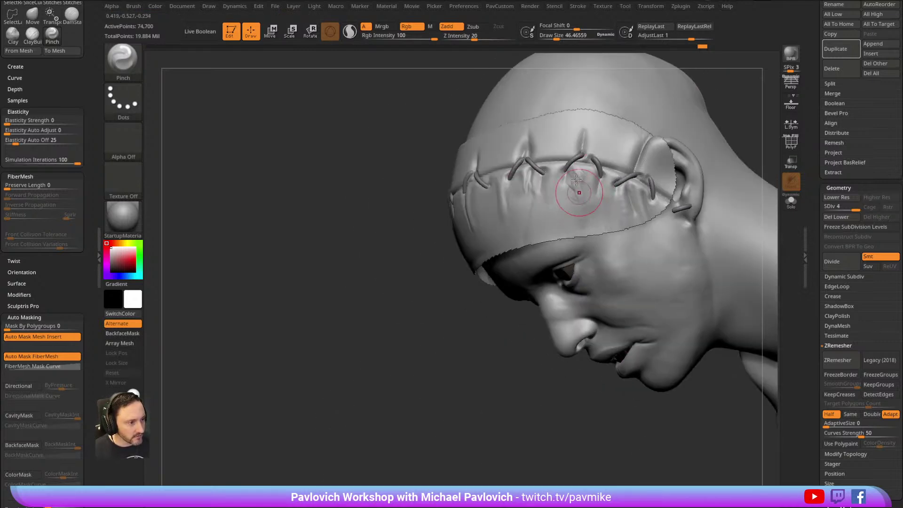
{"action": "key", "text": "s"}
{"action": "left_click_drag", "start_coordinate": [587, 194], "coordinate": [566, 179]}
{"action": "mouse_move", "coordinate": [742, 102]}
{"action": "right_mouse_down"}
{"action": "mouse_move", "coordinate": [748, 83]}
{"action": "mouse_move", "coordinate": [557, 198]}
{"action": "mouse_move", "coordinate": [637, 149]}
{"action": "mouse_move", "coordinate": [531, 204]}
{"action": "right_mouse_up"}
{"action": "mouse_move", "coordinate": [649, 138]}
{"action": "right_mouse_down"}
{"action": "mouse_move", "coordinate": [724, 109]}
{"action": "mouse_move", "coordinate": [610, 155]}
{"action": "right_mouse_up"}
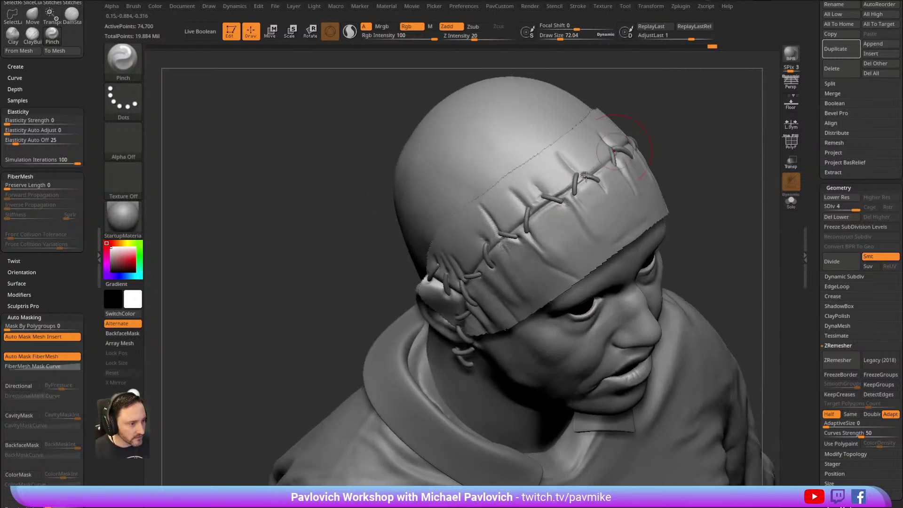
{"action": "mouse_move", "coordinate": [679, 138]}
{"action": "right_mouse_down"}
{"action": "mouse_move", "coordinate": [696, 142]}
{"action": "mouse_move", "coordinate": [497, 215]}
{"action": "right_mouse_up"}
{"action": "mouse_move", "coordinate": [495, 249]}
{"action": "right_mouse_down"}
{"action": "mouse_move", "coordinate": [653, 120]}
{"action": "mouse_move", "coordinate": [490, 216]}
{"action": "right_mouse_up"}
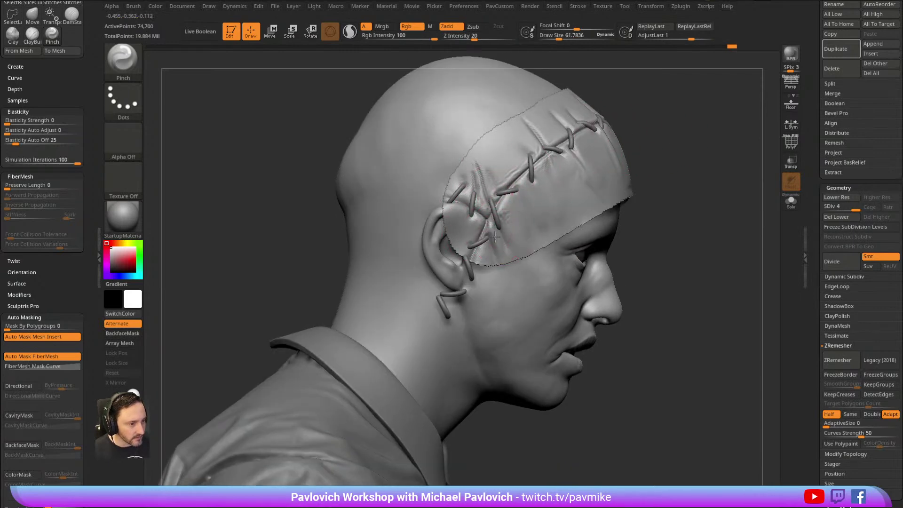
Isolate the mask's lower cheek and neck section and pinch the folds below the ear stitches on both sides.
{"action": "mouse_move", "coordinate": [698, 145]}
{"action": "right_mouse_down"}
{"action": "mouse_move", "coordinate": [707, 147]}
{"action": "mouse_move", "coordinate": [686, 149]}
{"action": "mouse_move", "coordinate": [698, 135]}
{"action": "mouse_move", "coordinate": [602, 268]}
{"action": "right_mouse_up"}
{"action": "left_click", "coordinate": [685, 149], "text": "ctrl+shift"}
{"action": "left_click_drag", "start_coordinate": [564, 352], "coordinate": [494, 191], "text": "ctrl+shift"}
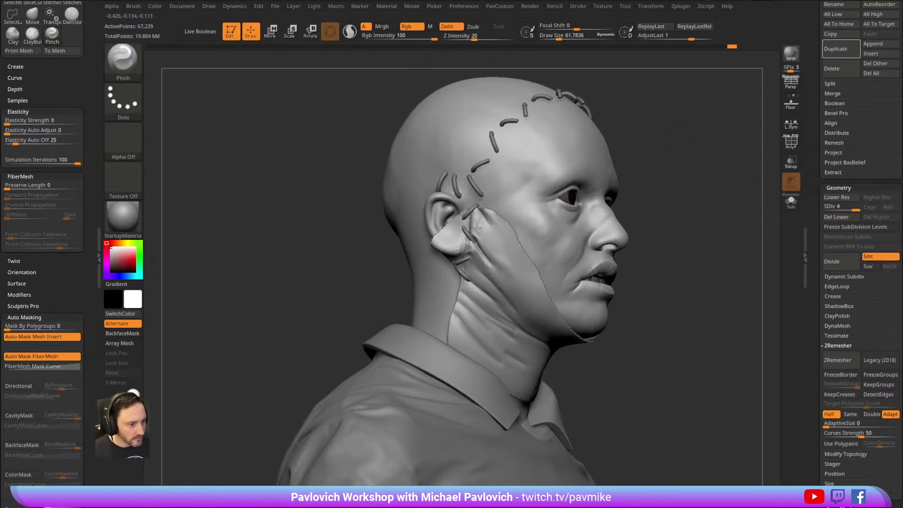
{"action": "left_click_drag", "start_coordinate": [690, 199], "coordinate": [671, 161], "text": "alt"}
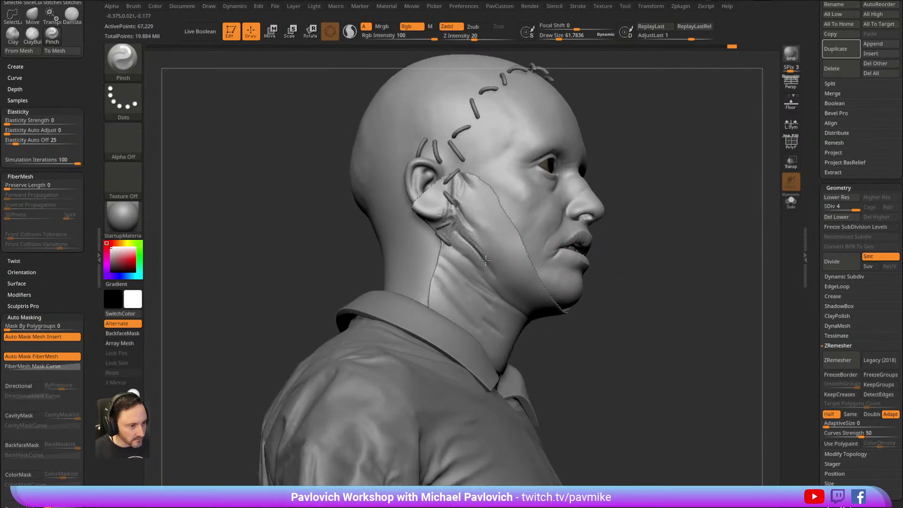
{"action": "left_click_drag", "start_coordinate": [604, 222], "coordinate": [477, 266]}
{"action": "mouse_move", "coordinate": [663, 229]}
{"action": "left_mouse_down"}
{"action": "mouse_move", "coordinate": [686, 238]}
{"action": "mouse_move", "coordinate": [685, 195]}
{"action": "mouse_move", "coordinate": [544, 226]}
{"action": "left_mouse_up"}
{"action": "mouse_move", "coordinate": [643, 218]}
{"action": "left_mouse_down"}
{"action": "mouse_move", "coordinate": [691, 226]}
{"action": "mouse_move", "coordinate": [679, 250]}
{"action": "mouse_move", "coordinate": [671, 216]}
{"action": "mouse_move", "coordinate": [602, 183]}
{"action": "mouse_move", "coordinate": [545, 231]}
{"action": "left_mouse_up"}
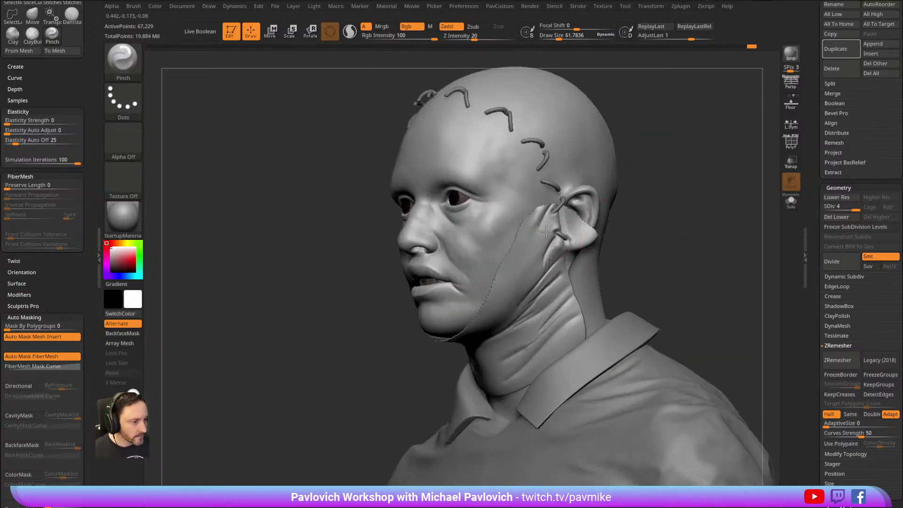
Isolate the front of the mask face and pinch the wrinkles under the eyes and across the brow.
{"action": "left_click", "coordinate": [685, 182], "text": "ctrl+shift"}
{"action": "mouse_move", "coordinate": [685, 181]}
{"action": "left_mouse_down"}
{"action": "mouse_move", "coordinate": [669, 175]}
{"action": "mouse_move", "coordinate": [631, 199]}
{"action": "mouse_move", "coordinate": [724, 179]}
{"action": "mouse_move", "coordinate": [665, 193]}
{"action": "mouse_move", "coordinate": [679, 129]}
{"action": "mouse_move", "coordinate": [560, 212]}
{"action": "mouse_move", "coordinate": [660, 369]}
{"action": "left_mouse_up"}
{"action": "mouse_move", "coordinate": [724, 210]}
{"action": "left_mouse_down"}
{"action": "mouse_move", "coordinate": [762, 211]}
{"action": "mouse_move", "coordinate": [724, 197]}
{"action": "left_mouse_up"}
{"action": "mouse_move", "coordinate": [545, 218]}
{"action": "left_mouse_down"}
{"action": "mouse_move", "coordinate": [643, 174]}
{"action": "mouse_move", "coordinate": [474, 245]}
{"action": "left_mouse_up"}
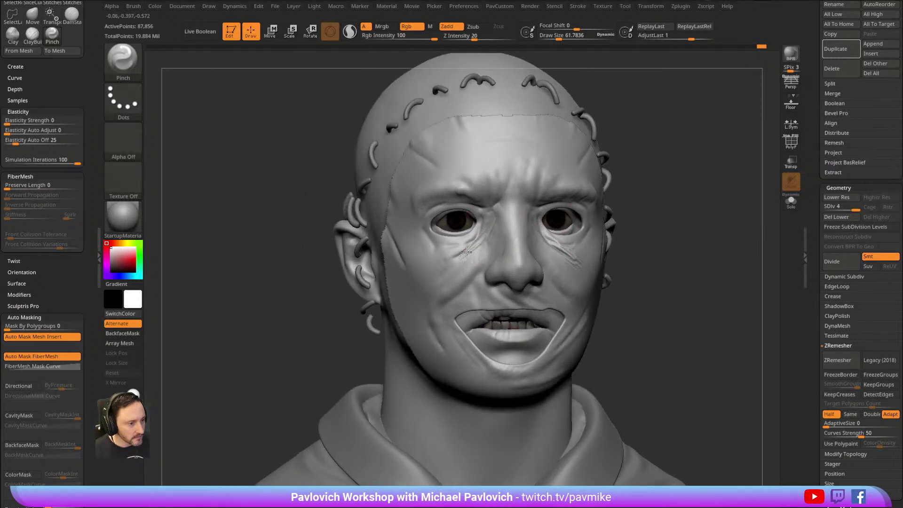
{"action": "left_click_drag", "start_coordinate": [643, 161], "coordinate": [536, 168]}
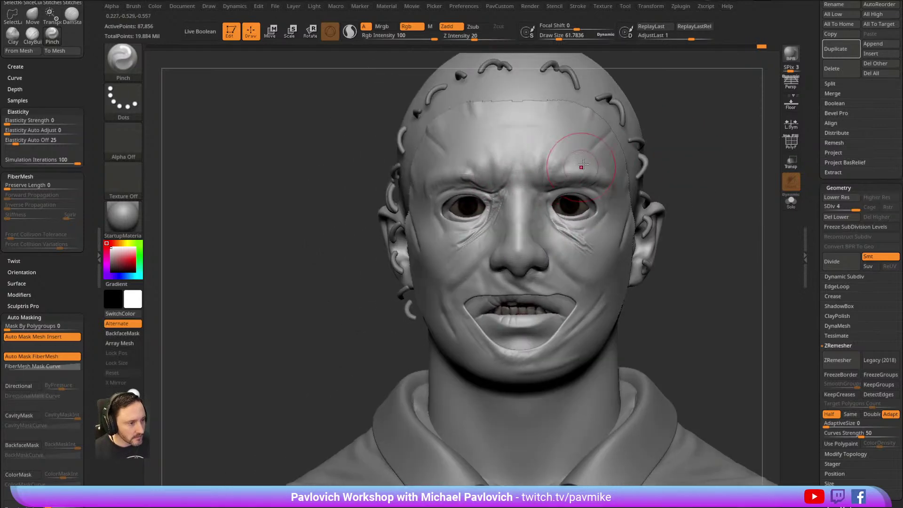
{"action": "left_click_drag", "start_coordinate": [642, 198], "coordinate": [636, 150], "text": "alt"}
Lower the face to subdivision level 3 and pinch the folds around the nose, cheeks and mouth.
{"action": "left_click", "coordinate": [831, 197]}
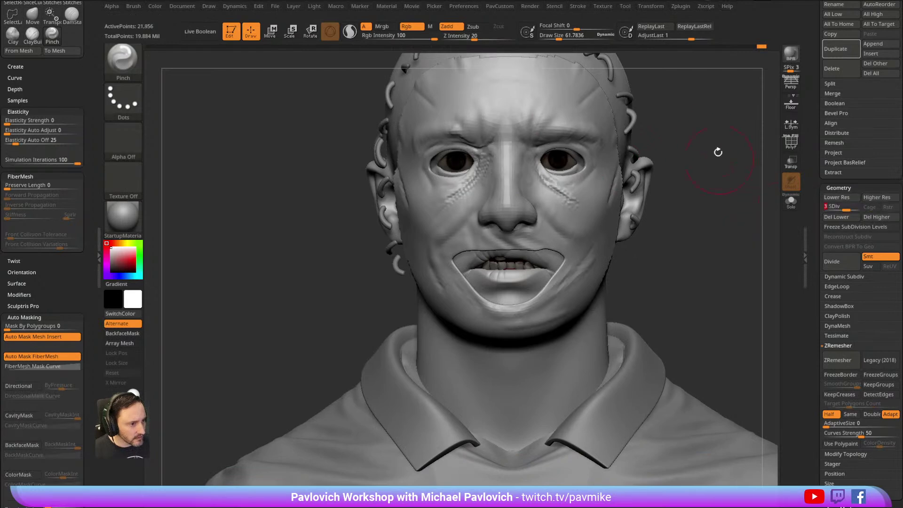
{"action": "left_click_drag", "start_coordinate": [718, 155], "coordinate": [668, 179]}
{"action": "left_click_drag", "start_coordinate": [540, 187], "coordinate": [549, 159]}
{"action": "left_click_drag", "start_coordinate": [671, 226], "coordinate": [664, 192], "text": "alt"}
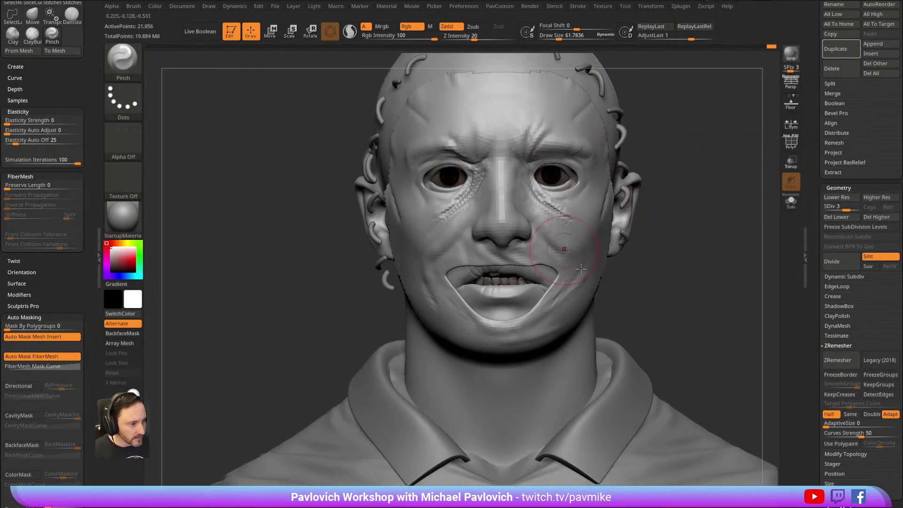
{"action": "left_click_drag", "start_coordinate": [485, 246], "coordinate": [509, 260]}
{"action": "left_click_drag", "start_coordinate": [619, 226], "coordinate": [668, 227]}
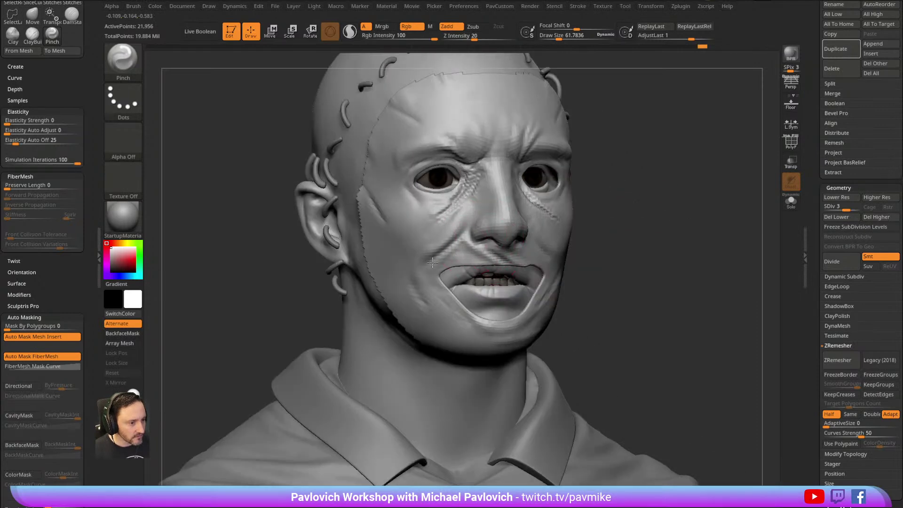
{"action": "right_click_drag", "start_coordinate": [456, 320], "coordinate": [540, 271]}
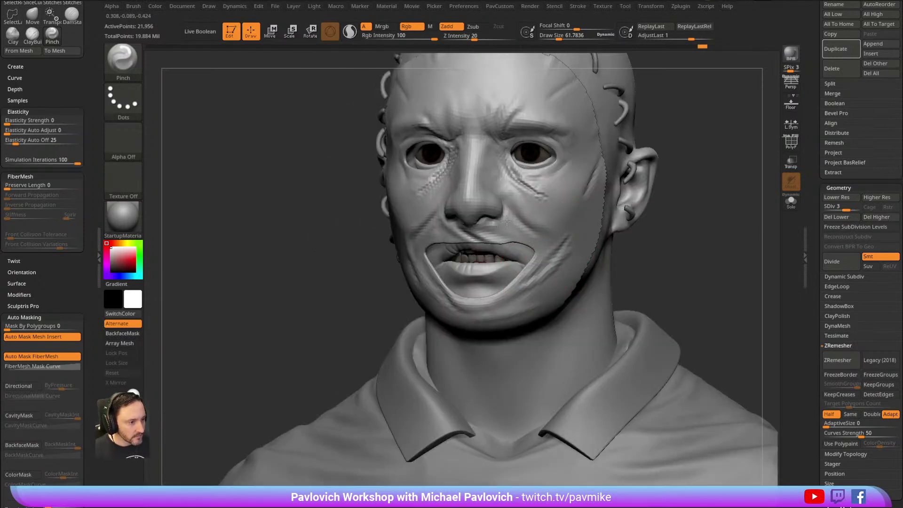
{"action": "mouse_move", "coordinate": [672, 116]}
{"action": "left_mouse_down", "text": "alt"}
{"action": "mouse_move", "coordinate": [690, 171]}
{"action": "mouse_move", "coordinate": [719, 173]}
{"action": "left_mouse_up", "text": "alt"}
{"action": "left_click_drag", "start_coordinate": [458, 227], "coordinate": [450, 203]}
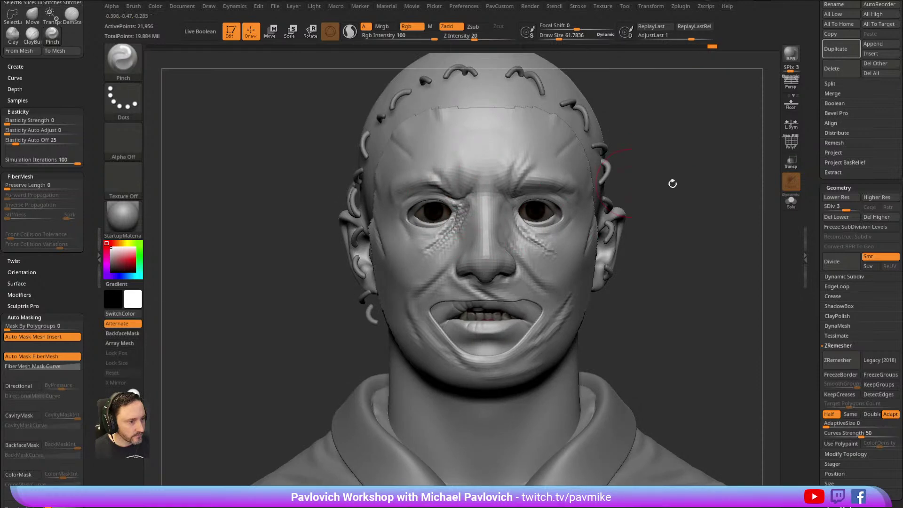
Return to subdivision level 4, work the eye wrinkles with the Standard brush at draw size about 22, and unhide the whole head.
{"action": "left_click_drag", "start_coordinate": [845, 209], "coordinate": [856, 210]}
{"action": "left_click_drag", "start_coordinate": [593, 207], "coordinate": [615, 204]}
{"action": "key", "text": "b"}
{"action": "key", "text": "s"}
{"action": "key", "text": "t"}
{"action": "key", "text": "s"}
{"action": "left_click_drag", "start_coordinate": [560, 226], "coordinate": [550, 226]}
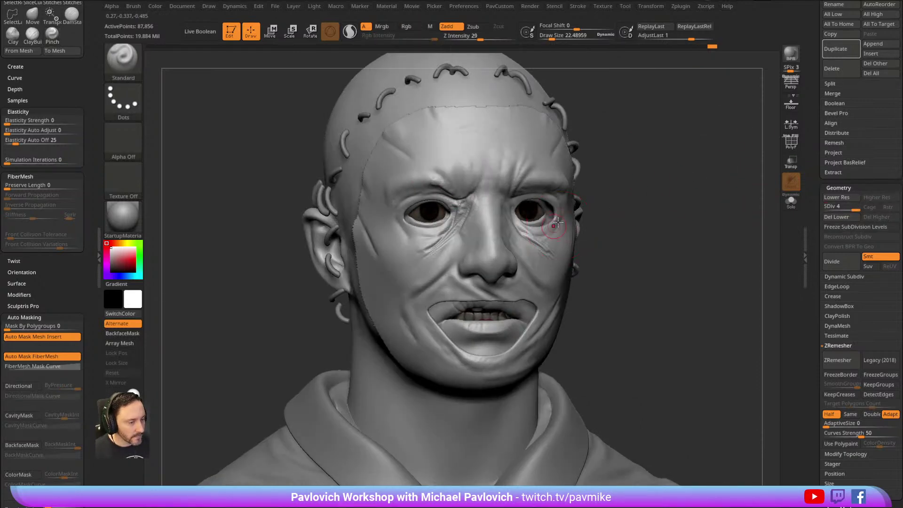
{"action": "left_click_drag", "start_coordinate": [607, 188], "coordinate": [681, 172]}
{"action": "key", "text": "d"}
{"action": "right_click_drag", "start_coordinate": [438, 273], "coordinate": [635, 158]}
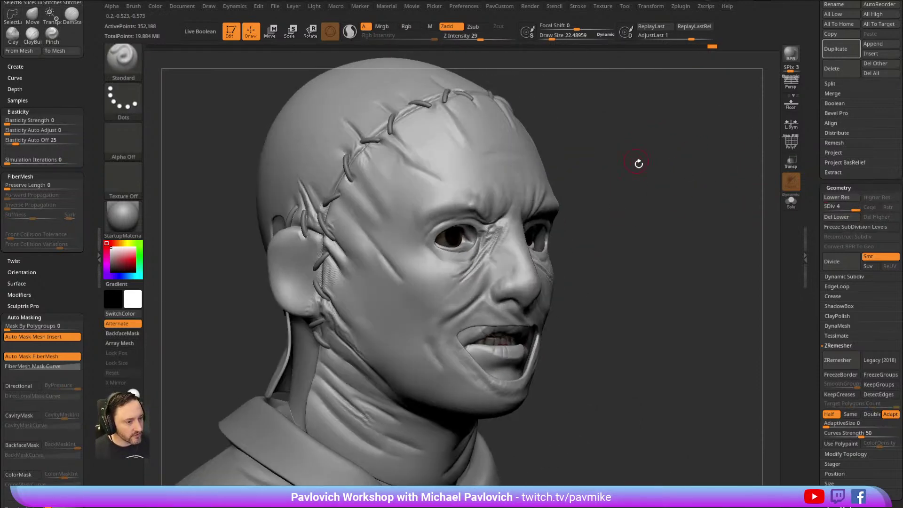
Choose the ClothHook brush and enable Thick Skin with a thickness of about 3.26.
{"action": "key", "text": "b"}
{"action": "key", "text": "c"}
{"action": "key", "text": "h"}
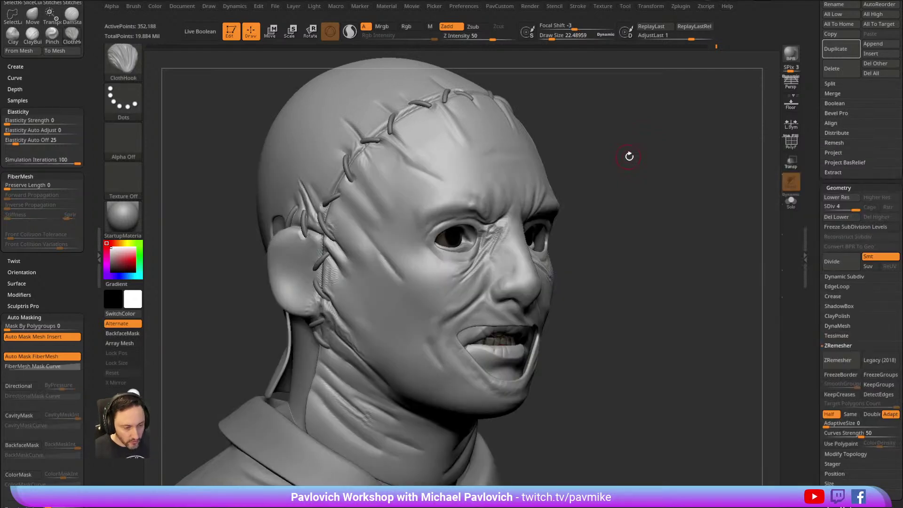
{"action": "right_click_drag", "start_coordinate": [634, 151], "coordinate": [649, 160], "text": "alt"}
{"action": "left_click_drag", "start_coordinate": [818, 246], "coordinate": [816, 127]}
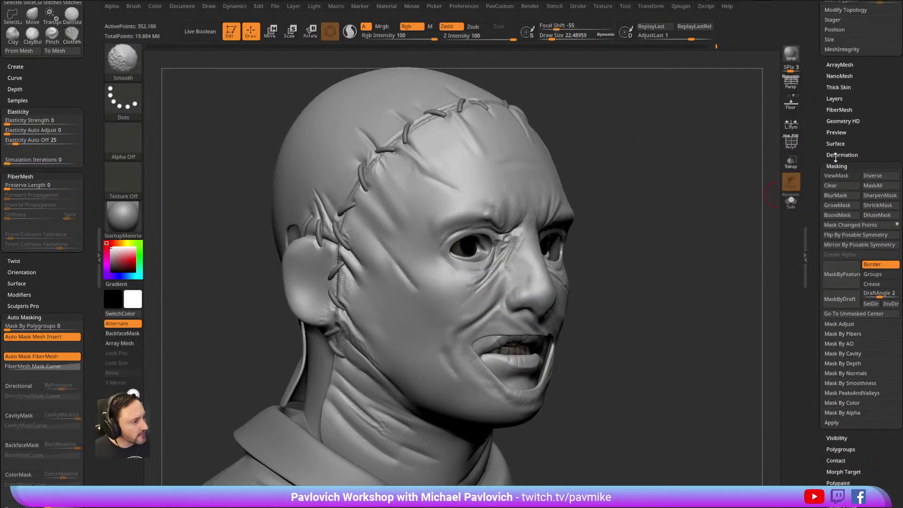
{"action": "left_click", "coordinate": [838, 165], "text": "shift"}
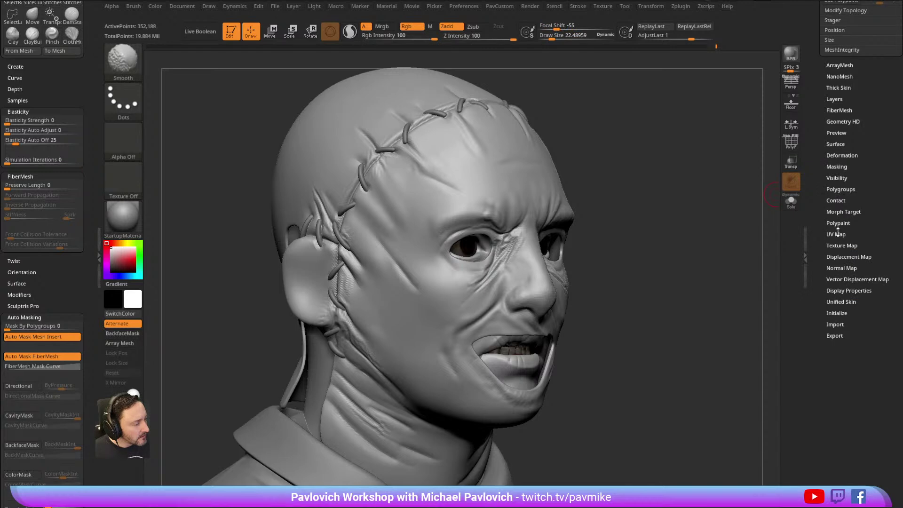
{"action": "left_click", "coordinate": [838, 87]}
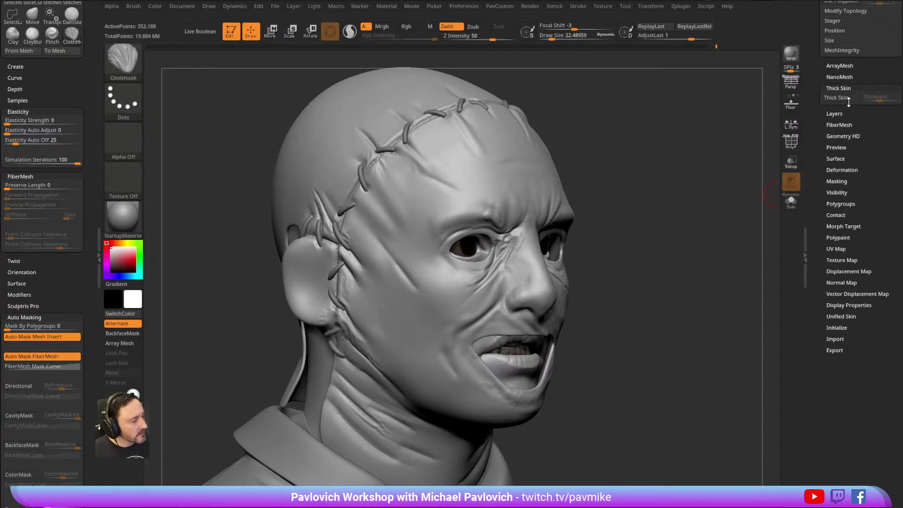
{"action": "left_click_drag", "start_coordinate": [878, 100], "coordinate": [875, 100]}
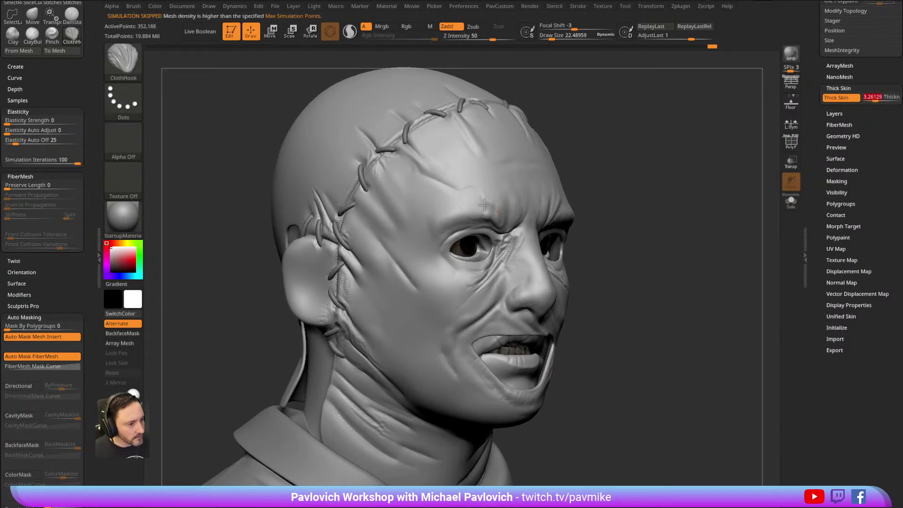
Try pulling the brow and cheek skin with ClothHook at draw size about 36, including on an isolated face area.
{"action": "key", "text": "s"}
{"action": "left_click_drag", "start_coordinate": [642, 171], "coordinate": [647, 171]}
{"action": "right_click_drag", "start_coordinate": [518, 175], "coordinate": [537, 209], "text": "alt"}
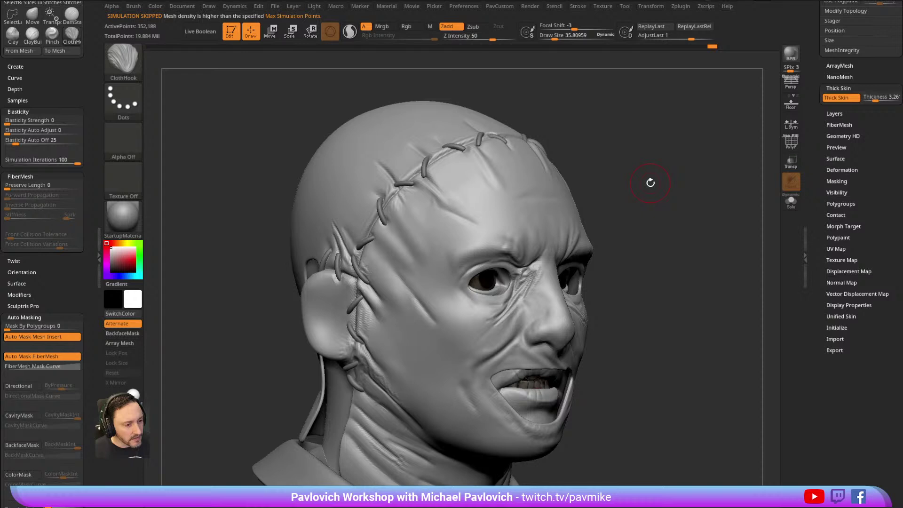
{"action": "left_click", "coordinate": [877, 98]}
{"action": "left_click_drag", "start_coordinate": [458, 234], "coordinate": [450, 201]}
{"action": "key", "text": "ctrl+z"}
{"action": "mouse_move", "coordinate": [608, 143]}
{"action": "left_mouse_down", "text": "shift"}
{"action": "mouse_move", "coordinate": [559, 257]}
{"action": "mouse_move", "coordinate": [483, 145]}
{"action": "mouse_move", "coordinate": [433, 363]}
{"action": "mouse_move", "coordinate": [444, 360]}
{"action": "left_mouse_up", "text": "shift"}
{"action": "left_click_drag", "start_coordinate": [653, 205], "coordinate": [465, 236]}
{"action": "left_click_drag", "start_coordinate": [436, 314], "coordinate": [426, 319]}
{"action": "key", "text": "ctrl+z"}
Unhide the whole mask head and lower it to subdivision level 3.
{"action": "left_click_drag", "start_coordinate": [812, 111], "coordinate": [817, 218]}
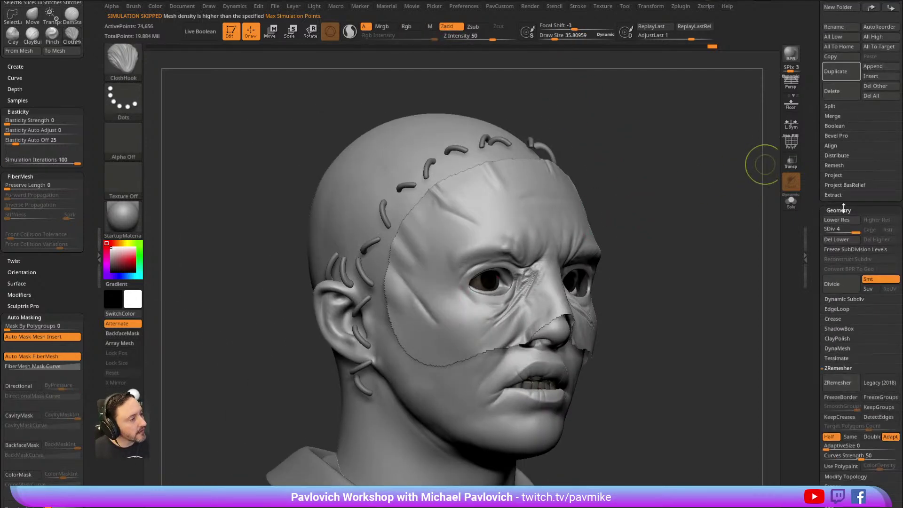
{"action": "left_click", "coordinate": [719, 220], "text": "ctrl+shift"}
{"action": "mouse_move", "coordinate": [708, 207]}
{"action": "left_mouse_down"}
{"action": "mouse_move", "coordinate": [673, 175]}
{"action": "mouse_move", "coordinate": [616, 183]}
{"action": "left_mouse_up"}
Try pulling the temple skin with ClothHook at draw sizes of about 112 and 79.
{"action": "mouse_move", "coordinate": [439, 277]}
{"action": "left_mouse_down"}
{"action": "mouse_move", "coordinate": [428, 267]}
{"action": "mouse_move", "coordinate": [446, 314]}
{"action": "mouse_move", "coordinate": [431, 294]}
{"action": "mouse_move", "coordinate": [439, 296]}
{"action": "left_mouse_up"}
{"action": "mouse_move", "coordinate": [668, 221]}
{"action": "left_mouse_down"}
{"action": "mouse_move", "coordinate": [619, 185]}
{"action": "mouse_move", "coordinate": [665, 151]}
{"action": "mouse_move", "coordinate": [693, 155]}
{"action": "left_mouse_up"}
{"action": "key", "text": "ctrl+z"}
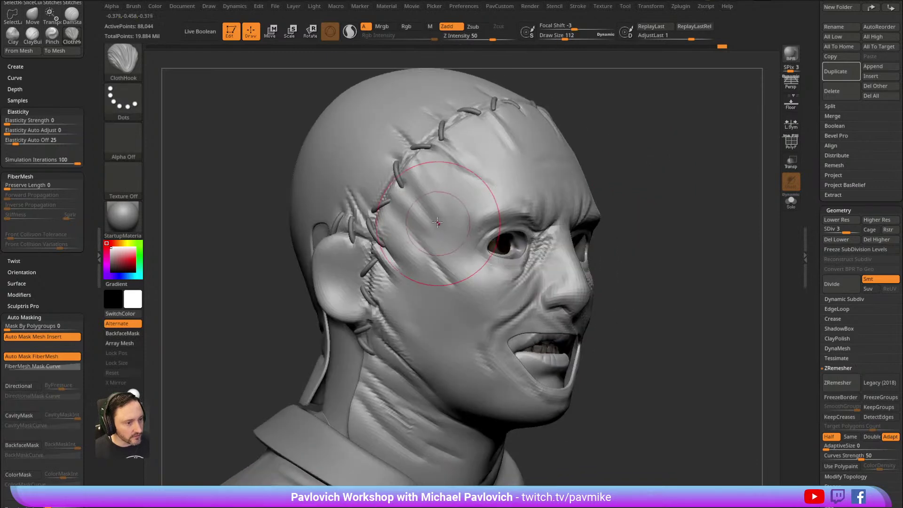
{"action": "mouse_move", "coordinate": [447, 174]}
{"action": "left_mouse_down"}
{"action": "mouse_move", "coordinate": [438, 181]}
{"action": "mouse_move", "coordinate": [446, 173]}
{"action": "left_mouse_up"}
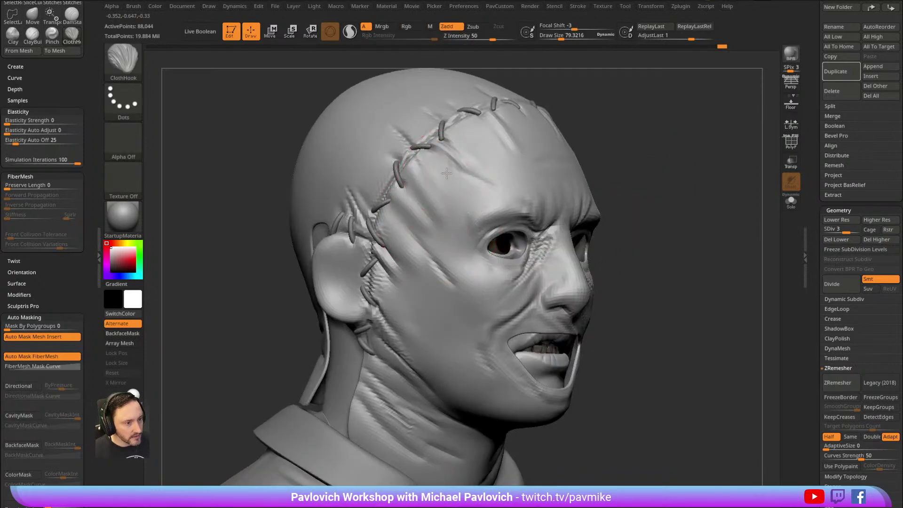
{"action": "mouse_move", "coordinate": [407, 222]}
{"action": "left_mouse_down"}
{"action": "mouse_move", "coordinate": [435, 207]}
{"action": "mouse_move", "coordinate": [409, 204]}
{"action": "mouse_move", "coordinate": [437, 173]}
{"action": "left_mouse_up"}
{"action": "key", "text": "ctrl+z"}
Set ClothHook to draw size about 59 and Z Intensity 26, and tug the skin around the temple stitches.
{"action": "key", "text": "bracketleft"}
{"action": "key", "text": "bracketleft"}
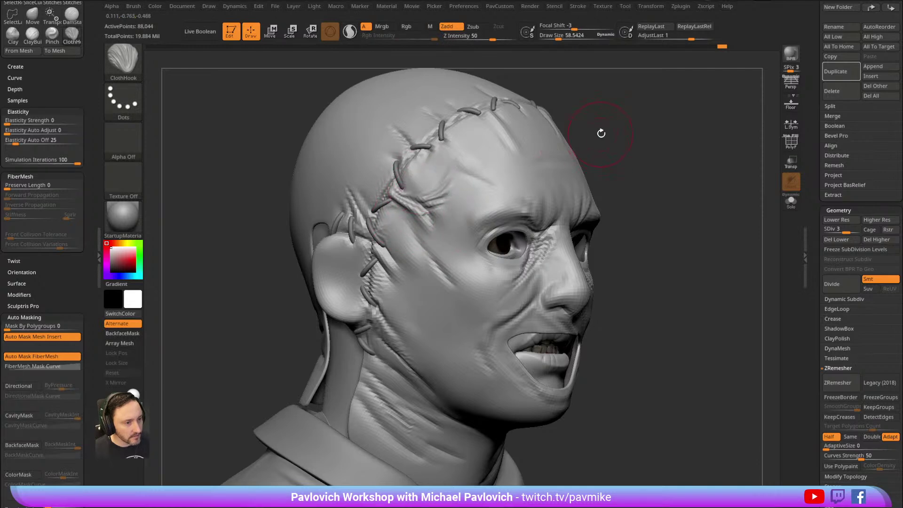
{"action": "left_click_drag", "start_coordinate": [601, 134], "coordinate": [623, 143]}
{"action": "key", "text": "ctrl+z"}
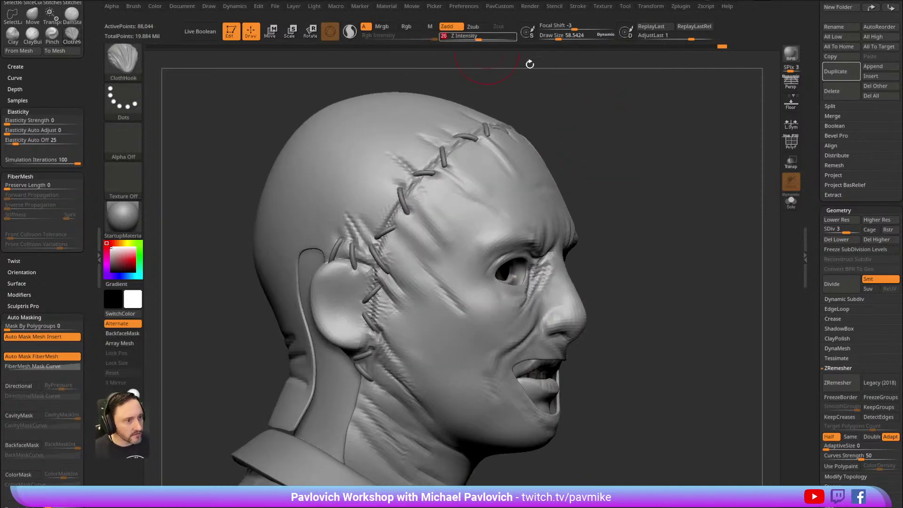
{"action": "left_click_drag", "start_coordinate": [555, 105], "coordinate": [576, 99]}
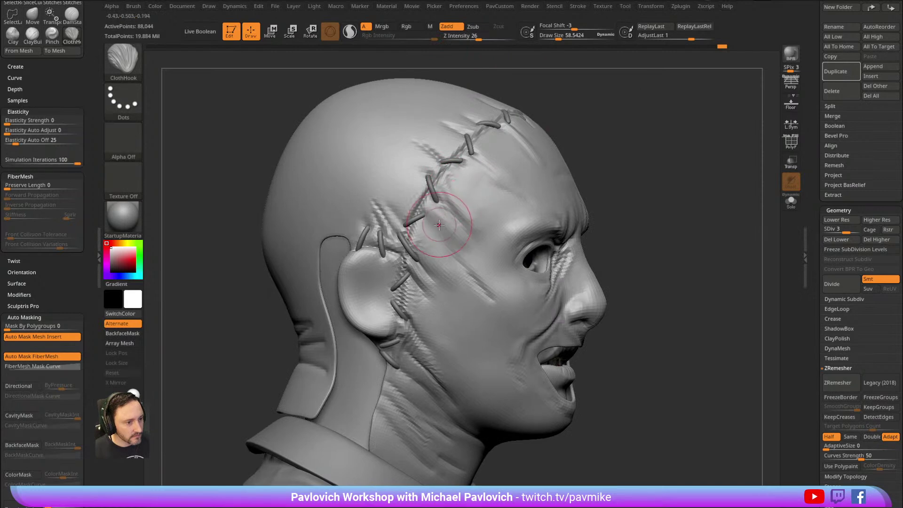
Pull tension folds into the forehead skin beneath the hairline stitches on both sides of the head.
{"action": "mouse_move", "coordinate": [623, 165]}
{"action": "left_mouse_down"}
{"action": "mouse_move", "coordinate": [511, 125]}
{"action": "mouse_move", "coordinate": [643, 160]}
{"action": "mouse_move", "coordinate": [488, 169]}
{"action": "left_mouse_up"}
{"action": "left_click_drag", "start_coordinate": [602, 105], "coordinate": [494, 182]}
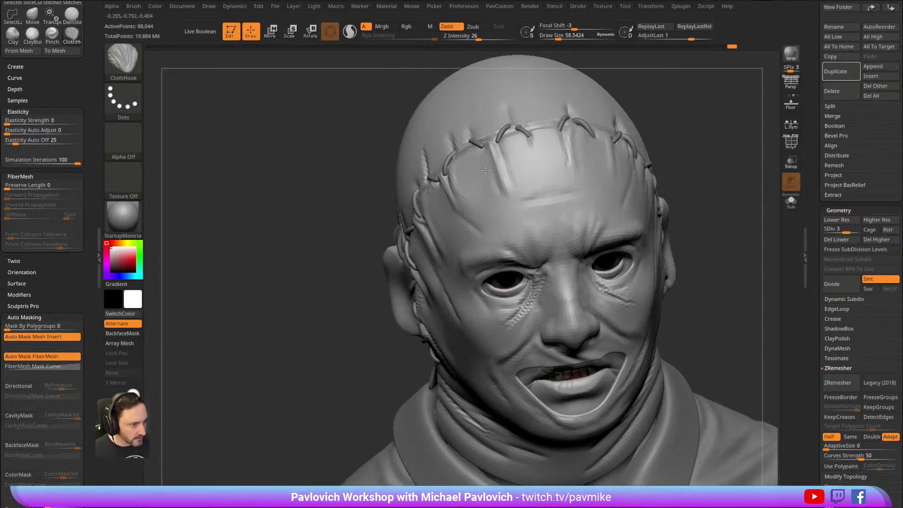
{"action": "left_click_drag", "start_coordinate": [547, 141], "coordinate": [463, 193]}
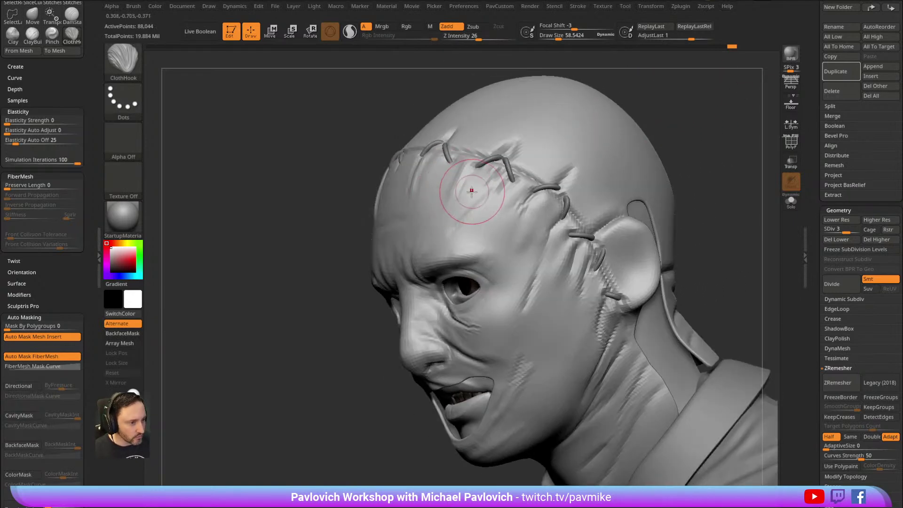
{"action": "left_click_drag", "start_coordinate": [692, 115], "coordinate": [662, 84]}
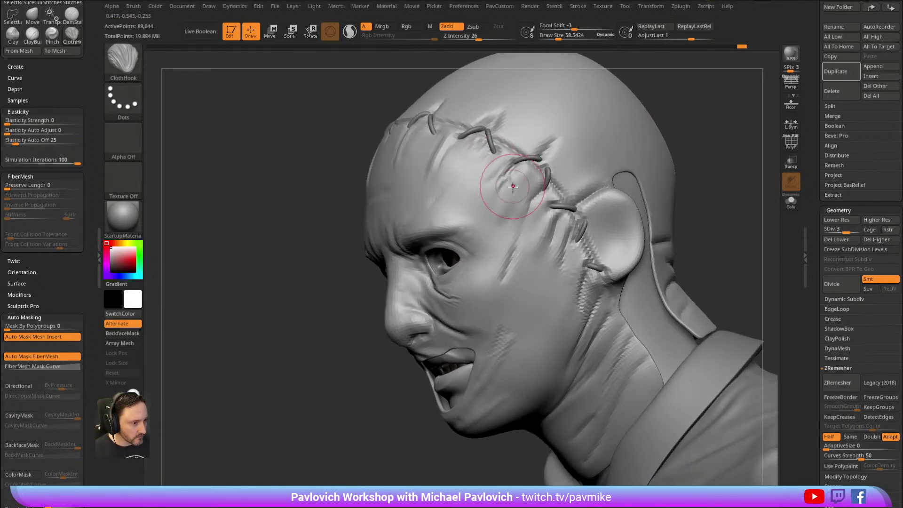
Tug the skin at the outer brows, temples and cheekbones into softer folds with ClothHook.
{"action": "left_click_drag", "start_coordinate": [709, 130], "coordinate": [693, 86], "text": "alt"}
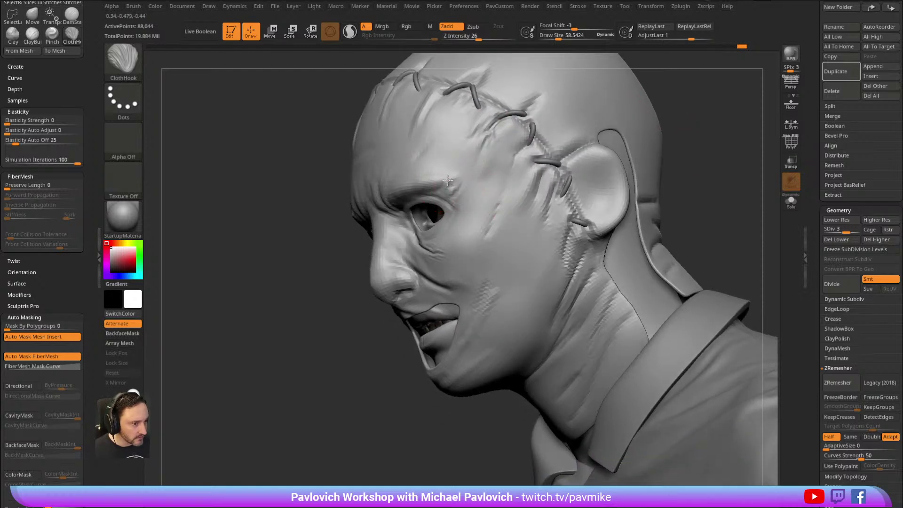
{"action": "right_click_drag", "start_coordinate": [550, 146], "coordinate": [560, 117]}
{"action": "mouse_move", "coordinate": [577, 150]}
{"action": "left_mouse_down"}
{"action": "mouse_move", "coordinate": [659, 117]}
{"action": "mouse_move", "coordinate": [530, 133]}
{"action": "left_mouse_up"}
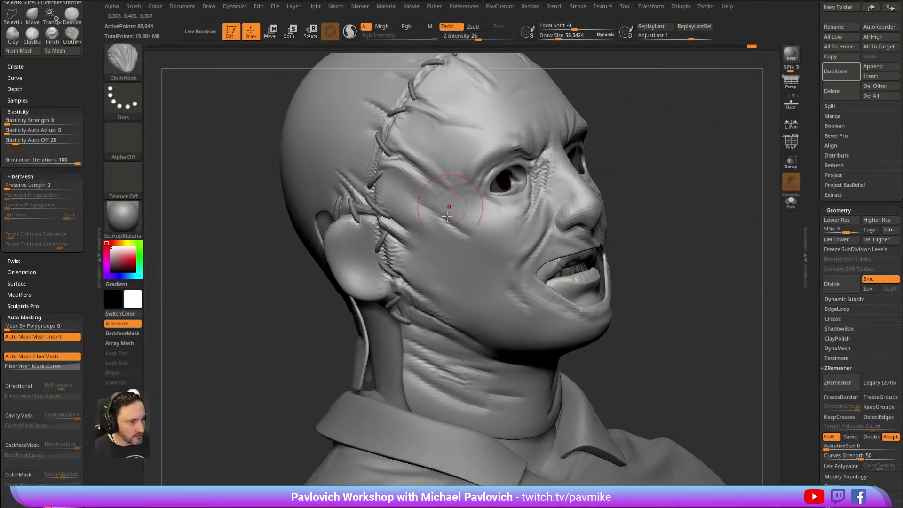
{"action": "left_click_drag", "start_coordinate": [627, 152], "coordinate": [518, 194]}
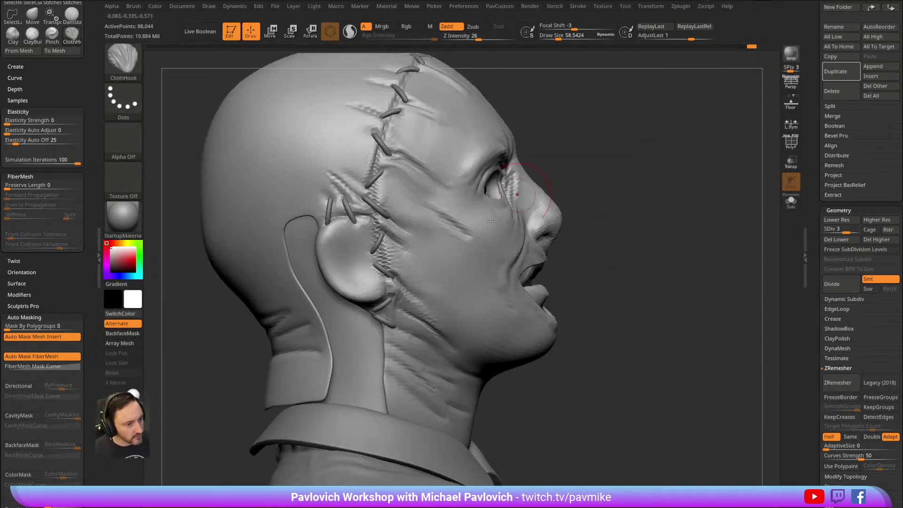
{"action": "right_click_drag", "start_coordinate": [478, 190], "coordinate": [518, 164], "text": "alt"}
Pull the jaw and neck skin into folds below the ears with ClothHook.
{"action": "left_click_drag", "start_coordinate": [607, 123], "coordinate": [435, 244]}
{"action": "left_click_drag", "start_coordinate": [450, 281], "coordinate": [455, 296]}
{"action": "mouse_move", "coordinate": [691, 221]}
{"action": "left_mouse_down", "text": "alt"}
{"action": "mouse_move", "coordinate": [629, 143]}
{"action": "mouse_move", "coordinate": [559, 118]}
{"action": "left_mouse_up", "text": "alt"}
{"action": "mouse_move", "coordinate": [418, 283]}
{"action": "left_mouse_down"}
{"action": "mouse_move", "coordinate": [623, 167]}
{"action": "mouse_move", "coordinate": [430, 224]}
{"action": "left_mouse_up"}
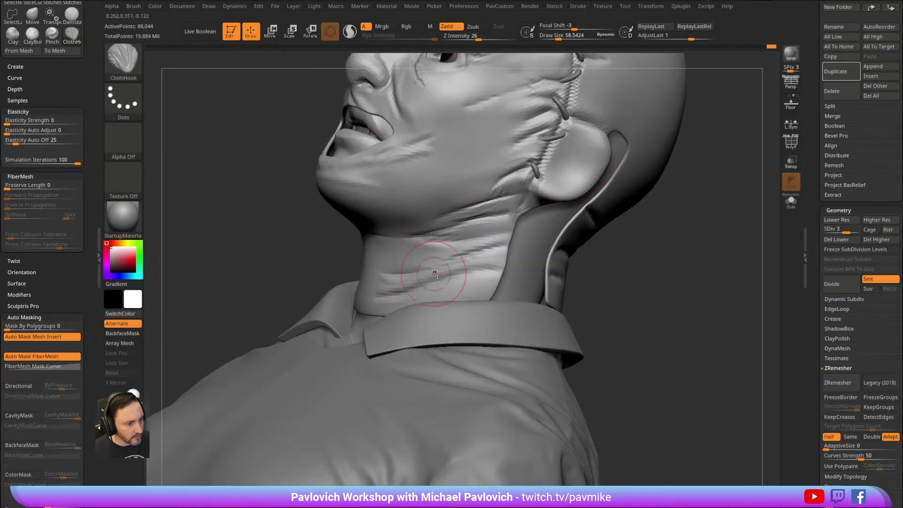
Review the mask's folds from several angles and compare the head with the mask subtool hidden and shown.
{"action": "left_click_drag", "start_coordinate": [557, 184], "coordinate": [515, 173]}
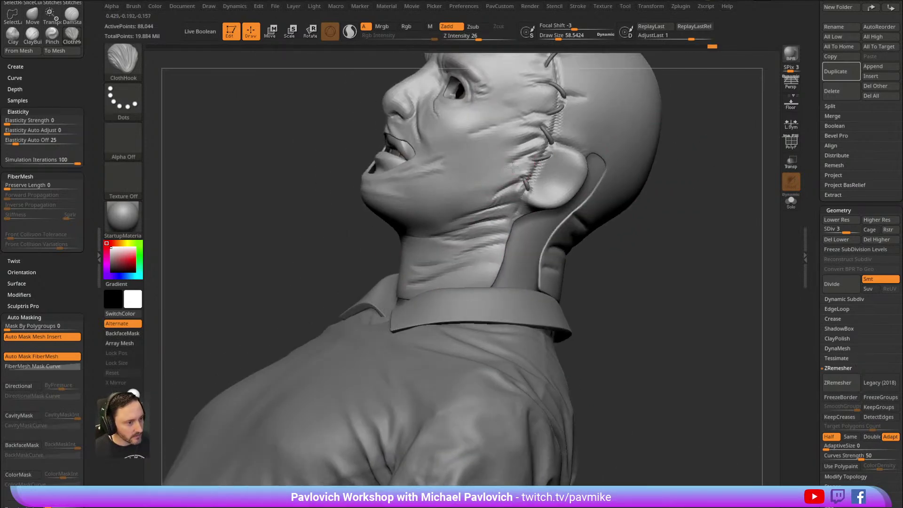
{"action": "mouse_move", "coordinate": [638, 109]}
{"action": "left_mouse_down"}
{"action": "mouse_move", "coordinate": [437, 200]}
{"action": "mouse_move", "coordinate": [453, 155]}
{"action": "left_mouse_up"}
{"action": "left_click_drag", "start_coordinate": [648, 89], "coordinate": [528, 185], "text": "alt"}
{"action": "left_click_drag", "start_coordinate": [718, 168], "coordinate": [732, 115]}
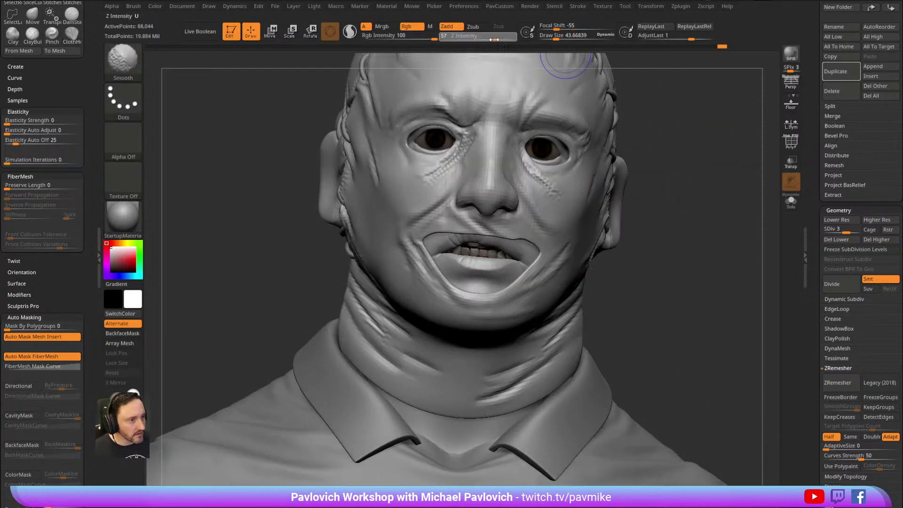
{"action": "left_click_drag", "start_coordinate": [677, 186], "coordinate": [416, 177]}
{"action": "mouse_move", "coordinate": [626, 102]}
{"action": "left_mouse_down", "text": "shift"}
{"action": "mouse_move", "coordinate": [679, 107]}
{"action": "mouse_move", "coordinate": [657, 119]}
{"action": "mouse_move", "coordinate": [663, 171]}
{"action": "mouse_move", "coordinate": [798, 193]}
{"action": "left_mouse_up", "text": "shift"}
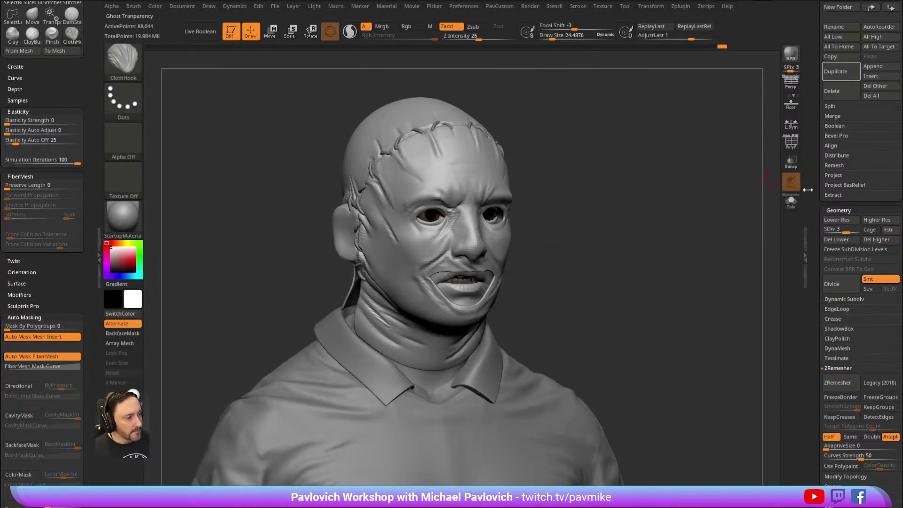
{"action": "left_click_drag", "start_coordinate": [816, 87], "coordinate": [822, 183]}
{"action": "left_click", "coordinate": [895, 234]}
{"action": "left_click", "coordinate": [894, 233]}
Sculpt extra surface detail around both ears with the Standard brush at draw size about 21 and Z Intensity 29.
{"action": "left_click_drag", "start_coordinate": [761, 181], "coordinate": [668, 175], "text": "shift"}
{"action": "key", "text": "b"}
{"action": "key", "text": "s"}
{"action": "key", "text": "t"}
{"action": "mouse_move", "coordinate": [621, 179]}
{"action": "right_mouse_down", "text": "ctrl"}
{"action": "mouse_move", "coordinate": [619, 163]}
{"action": "mouse_move", "coordinate": [629, 182]}
{"action": "mouse_move", "coordinate": [725, 199]}
{"action": "mouse_move", "coordinate": [629, 189]}
{"action": "right_mouse_up", "text": "ctrl"}
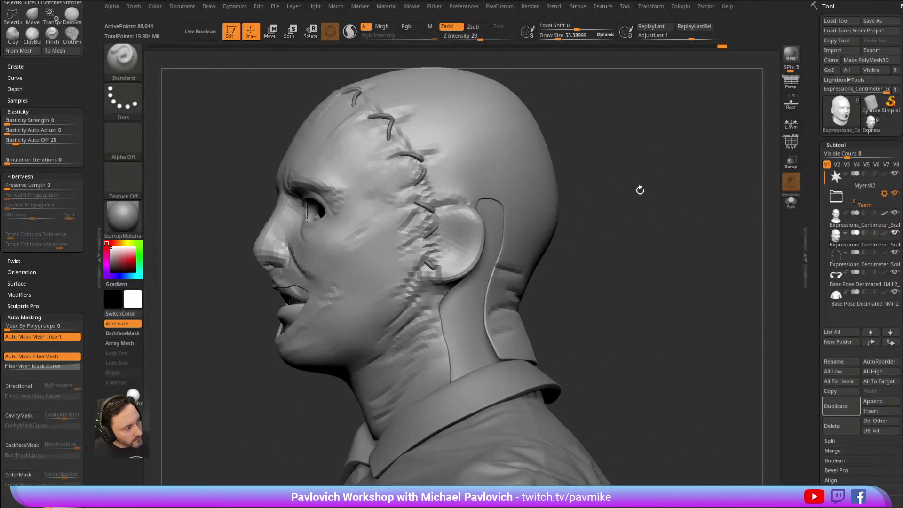
{"action": "key", "text": "s"}
{"action": "left_click_drag", "start_coordinate": [464, 228], "coordinate": [459, 229]}
{"action": "right_click_drag", "start_coordinate": [601, 185], "coordinate": [660, 160], "text": "ctrl"}
{"action": "key", "text": "s"}
{"action": "left_click_drag", "start_coordinate": [482, 231], "coordinate": [476, 231]}
{"action": "left_click_drag", "start_coordinate": [519, 198], "coordinate": [525, 224]}
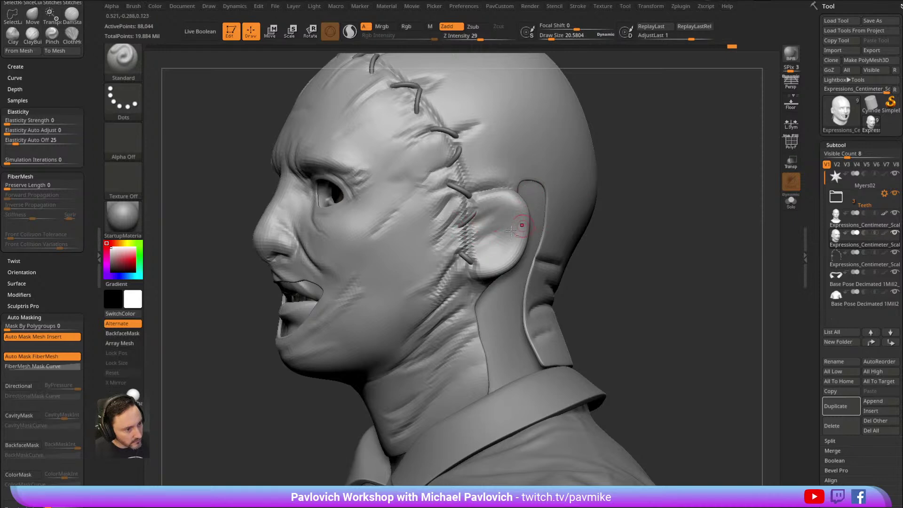
{"action": "right_click_drag", "start_coordinate": [568, 232], "coordinate": [752, 197]}
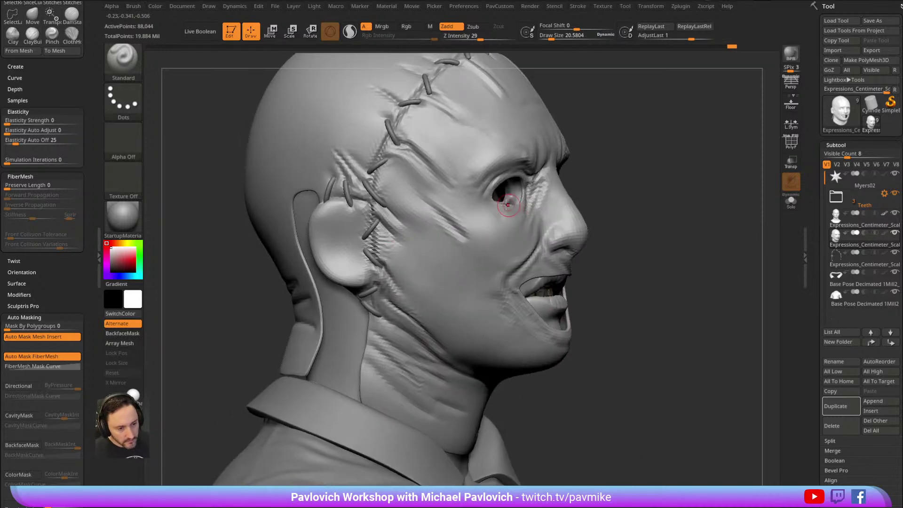
{"action": "mouse_move", "coordinate": [332, 211]}
{"action": "left_mouse_down"}
{"action": "mouse_move", "coordinate": [363, 221]}
{"action": "mouse_move", "coordinate": [376, 261]}
{"action": "mouse_move", "coordinate": [306, 263]}
{"action": "left_mouse_up"}
{"action": "mouse_move", "coordinate": [336, 234]}
{"action": "left_mouse_down"}
{"action": "mouse_move", "coordinate": [392, 245]}
{"action": "mouse_move", "coordinate": [343, 226]}
{"action": "mouse_move", "coordinate": [353, 224]}
{"action": "left_mouse_up"}
Sharpen the mask's creases around the ear and at the back of the neck with the Pinch brush at Z Intensity 20.
{"action": "key", "text": "b"}
{"action": "key", "text": "p"}
{"action": "key", "text": "i"}
{"action": "key", "text": "s"}
{"action": "mouse_move", "coordinate": [639, 160]}
{"action": "left_mouse_down"}
{"action": "mouse_move", "coordinate": [665, 161]}
{"action": "mouse_move", "coordinate": [528, 186]}
{"action": "left_mouse_up"}
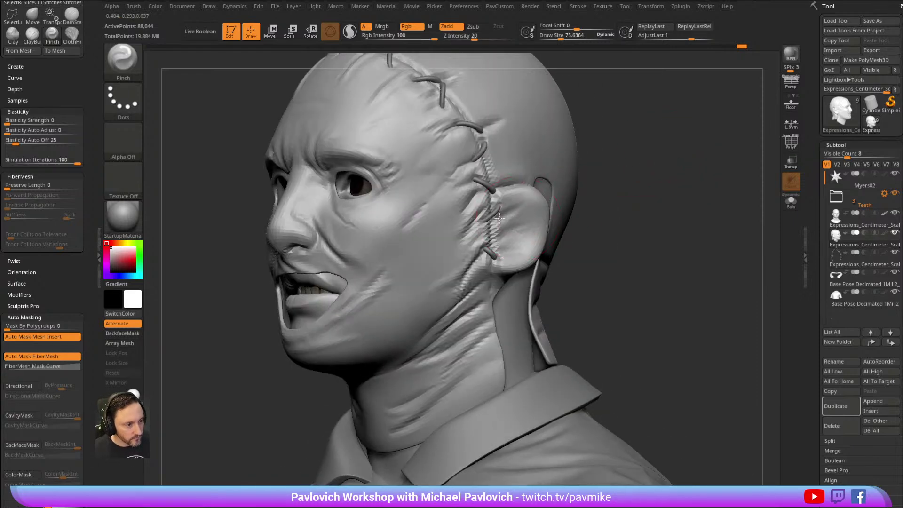
{"action": "mouse_move", "coordinate": [607, 188]}
{"action": "left_mouse_down", "text": "alt"}
{"action": "mouse_move", "coordinate": [627, 149]}
{"action": "mouse_move", "coordinate": [583, 158]}
{"action": "left_mouse_up", "text": "alt"}
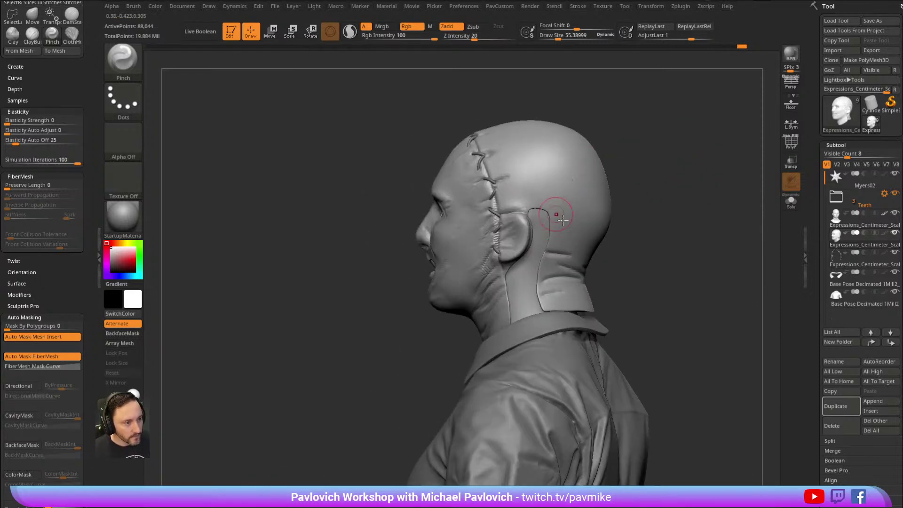
{"action": "mouse_move", "coordinate": [626, 202]}
{"action": "left_mouse_down", "text": "alt"}
{"action": "mouse_move", "coordinate": [629, 239]}
{"action": "mouse_move", "coordinate": [571, 240]}
{"action": "left_mouse_up", "text": "alt"}
{"action": "mouse_move", "coordinate": [479, 247]}
{"action": "left_mouse_down"}
{"action": "mouse_move", "coordinate": [477, 275]}
{"action": "mouse_move", "coordinate": [521, 267]}
{"action": "left_mouse_up"}
{"action": "left_click_drag", "start_coordinate": [635, 256], "coordinate": [578, 258]}
{"action": "mouse_move", "coordinate": [568, 273]}
{"action": "left_mouse_down"}
{"action": "mouse_move", "coordinate": [534, 278]}
{"action": "mouse_move", "coordinate": [594, 250]}
{"action": "left_mouse_up"}
{"action": "left_click_drag", "start_coordinate": [675, 252], "coordinate": [606, 250]}
{"action": "mouse_move", "coordinate": [583, 256]}
{"action": "left_mouse_down"}
{"action": "mouse_move", "coordinate": [555, 246]}
{"action": "mouse_move", "coordinate": [489, 270]}
{"action": "mouse_move", "coordinate": [579, 261]}
{"action": "left_mouse_up"}
{"action": "left_click_drag", "start_coordinate": [484, 258], "coordinate": [433, 237]}
{"action": "mouse_move", "coordinate": [611, 183]}
{"action": "left_mouse_down"}
{"action": "mouse_move", "coordinate": [667, 169]}
{"action": "mouse_move", "coordinate": [649, 194]}
{"action": "mouse_move", "coordinate": [634, 165]}
{"action": "left_mouse_up"}
{"action": "key", "text": "1"}
{"action": "mouse_move", "coordinate": [597, 188]}
{"action": "left_mouse_down", "text": "shift"}
{"action": "mouse_move", "coordinate": [629, 190]}
{"action": "mouse_move", "coordinate": [619, 186]}
{"action": "mouse_move", "coordinate": [661, 206]}
{"action": "left_mouse_up", "text": "shift"}
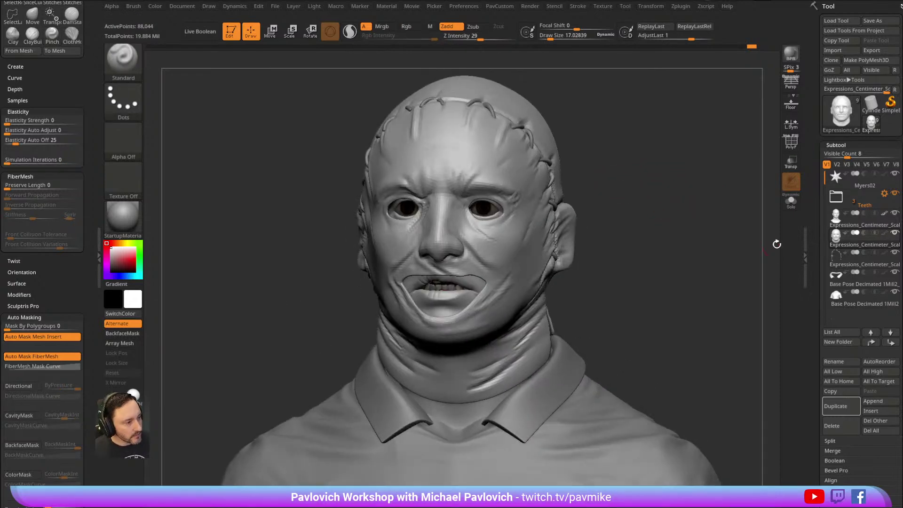
Turn on the texture map of the underlying head subtool and apply the SkinShade4 material.
{"action": "left_click", "coordinate": [854, 225]}
{"action": "mouse_move", "coordinate": [813, 228]}
{"action": "left_mouse_down"}
{"action": "mouse_move", "coordinate": [802, 113]}
{"action": "mouse_move", "coordinate": [810, 150]}
{"action": "mouse_move", "coordinate": [810, 132]}
{"action": "left_mouse_up"}
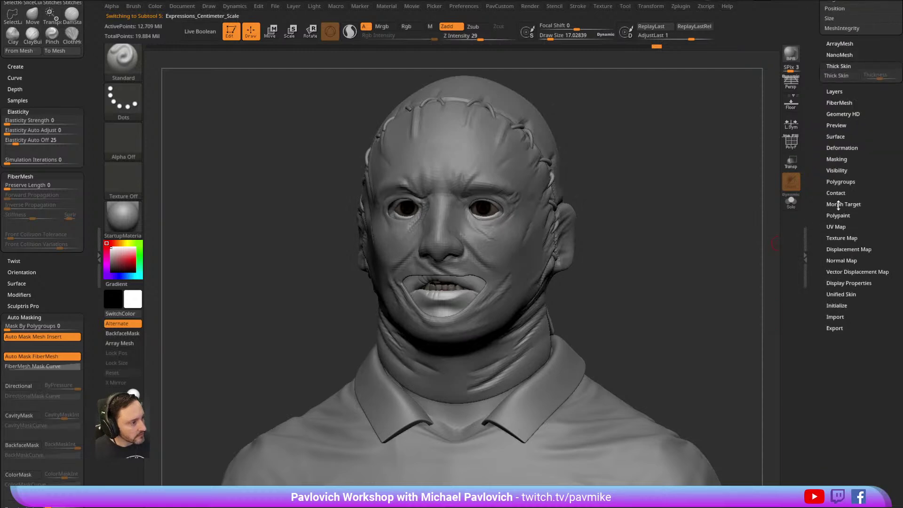
{"action": "key", "text": "shift"}
{"action": "left_click", "coordinate": [840, 238]}
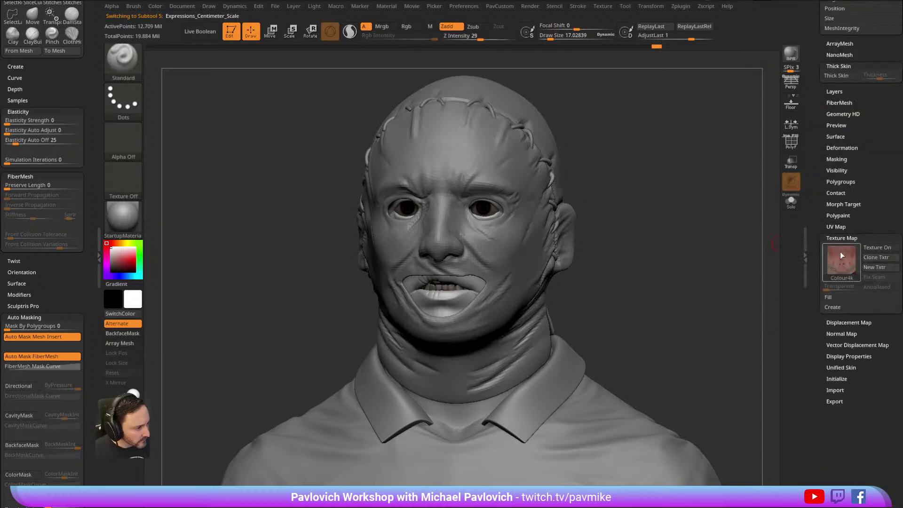
{"action": "left_click", "coordinate": [875, 247]}
{"action": "left_click", "coordinate": [123, 217]}
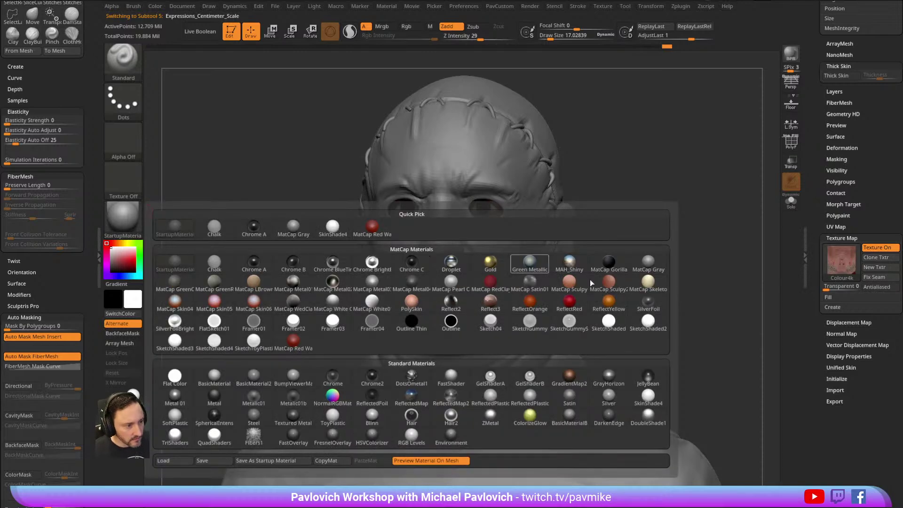
{"action": "left_click", "coordinate": [647, 400]}
{"action": "left_click_drag", "start_coordinate": [649, 182], "coordinate": [681, 189]}
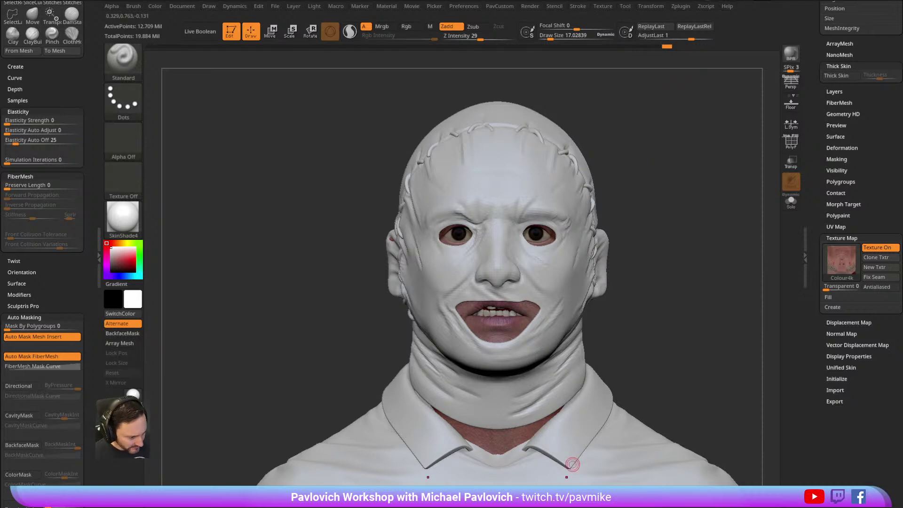
{"action": "key", "text": "alt+Tab"}
{"action": "key", "text": "alt+Tab"}
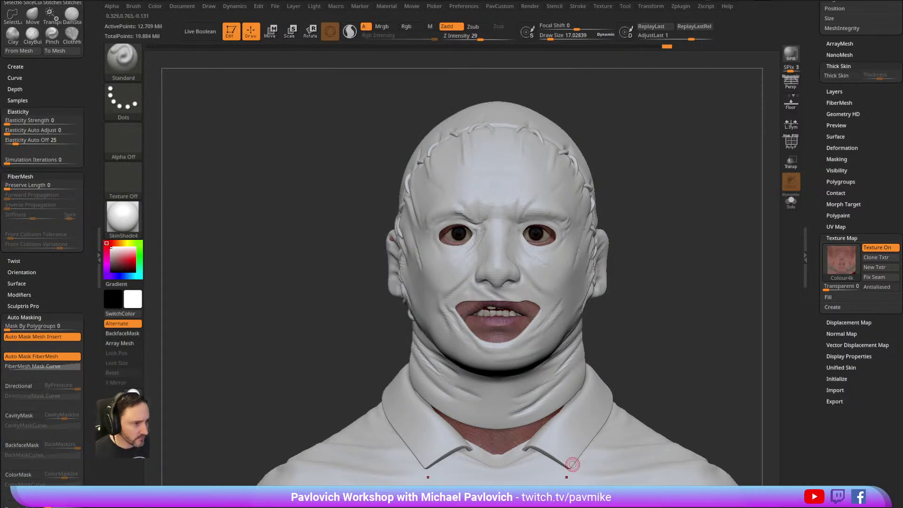
Duplicate the stitched mask subtool and delete the copy's higher and lower subdivision levels.
{"action": "mouse_move", "coordinate": [649, 121]}
{"action": "left_mouse_down"}
{"action": "mouse_move", "coordinate": [663, 133]}
{"action": "mouse_move", "coordinate": [631, 135]}
{"action": "mouse_move", "coordinate": [645, 137]}
{"action": "left_mouse_up"}
{"action": "key", "text": "s"}
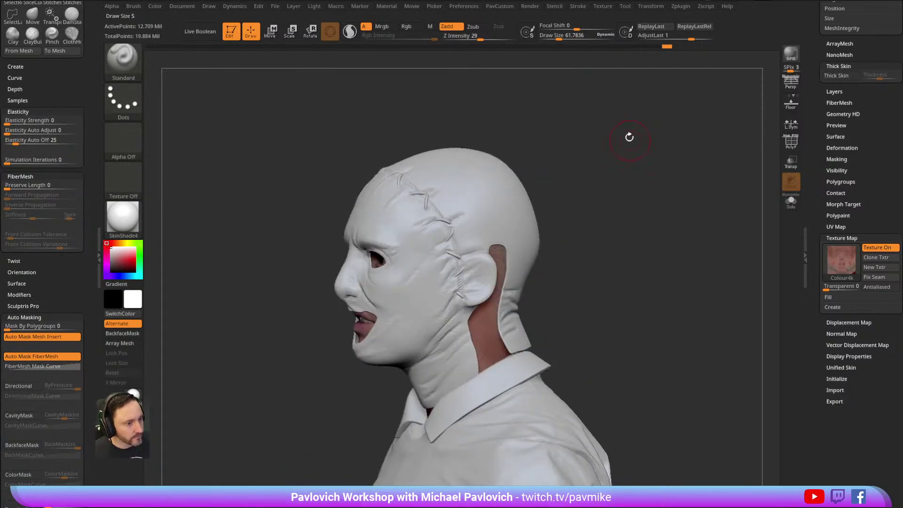
{"action": "left_click", "coordinate": [524, 201], "text": "alt"}
{"action": "left_click_drag", "start_coordinate": [819, 147], "coordinate": [816, 290]}
{"action": "key", "text": "shift"}
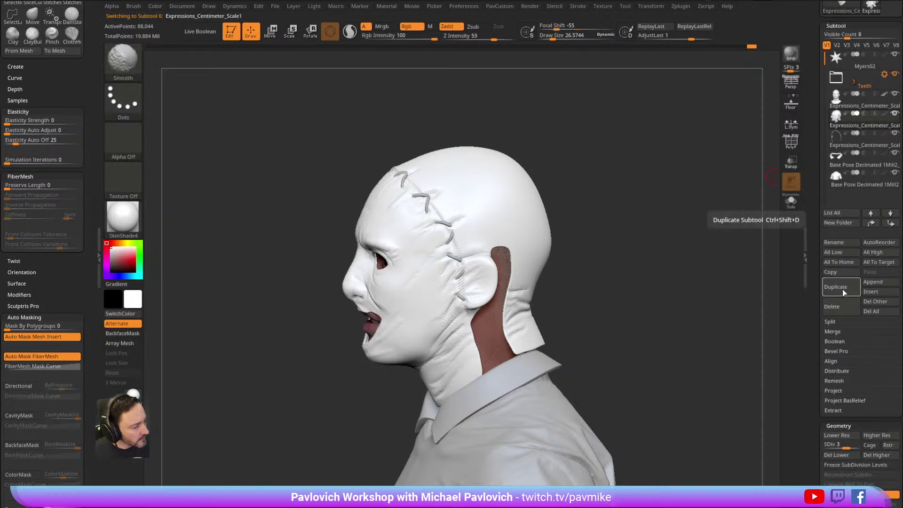
{"action": "left_click", "coordinate": [842, 290]}
{"action": "scroll", "coordinate": [849, 249], "scroll_direction": "down", "scroll_amount": 5}
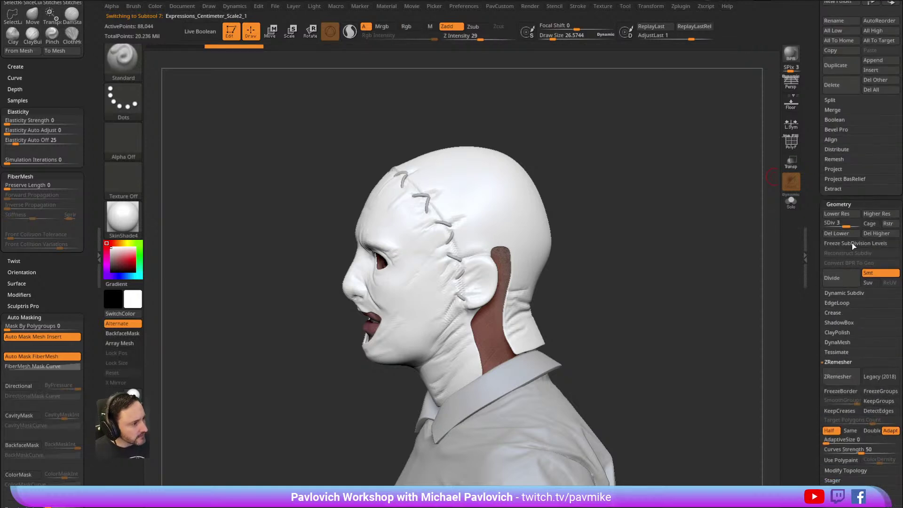
{"action": "left_click", "coordinate": [872, 232]}
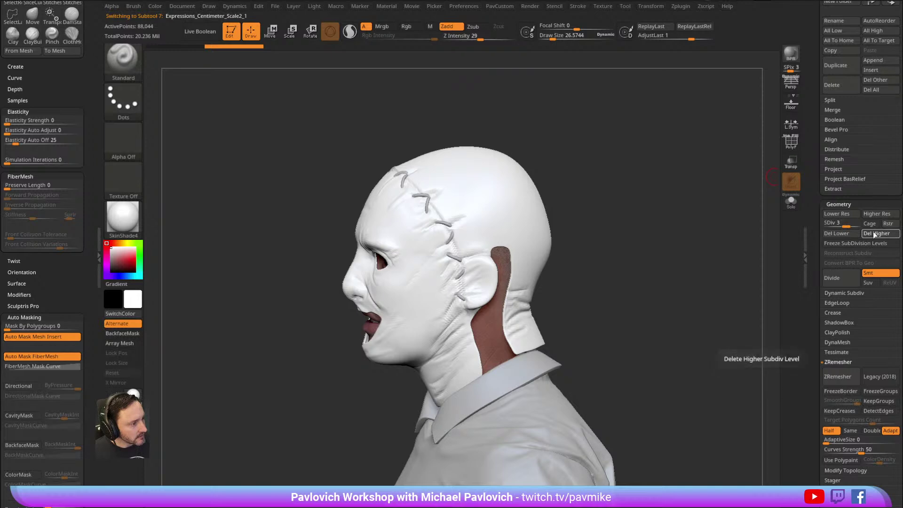
Isolate the duplicate's outer-surface polygroup, delete its hidden geometry and show the remaining shell solo.
{"action": "left_click", "coordinate": [791, 142]}
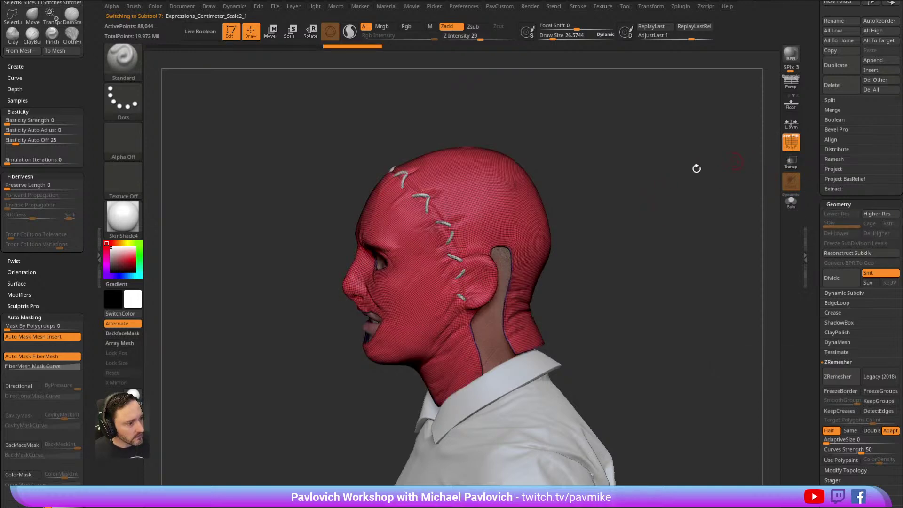
{"action": "left_click", "coordinate": [495, 211], "text": "ctrl+shift"}
{"action": "left_click", "coordinate": [660, 200], "text": "ctrl"}
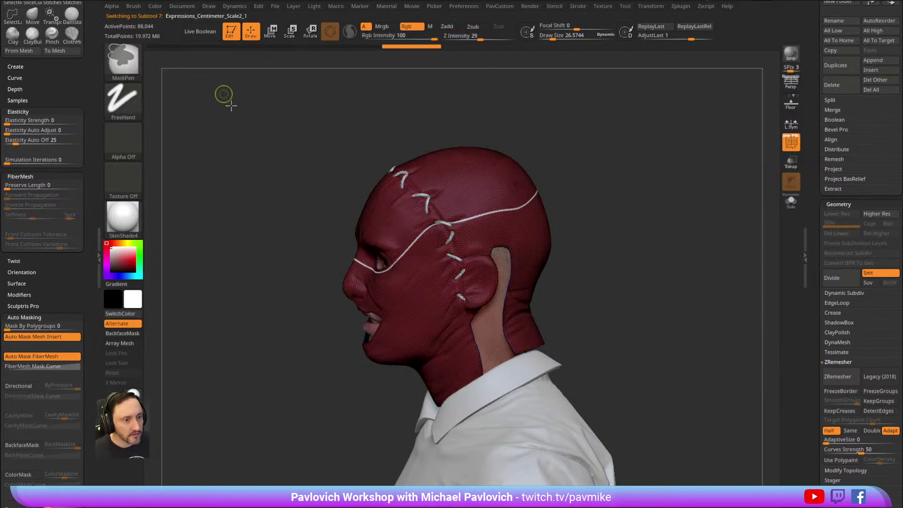
{"action": "left_click", "coordinate": [223, 94], "text": "ctrl"}
{"action": "left_click", "coordinate": [133, 64]}
{"action": "left_click", "coordinate": [217, 77]}
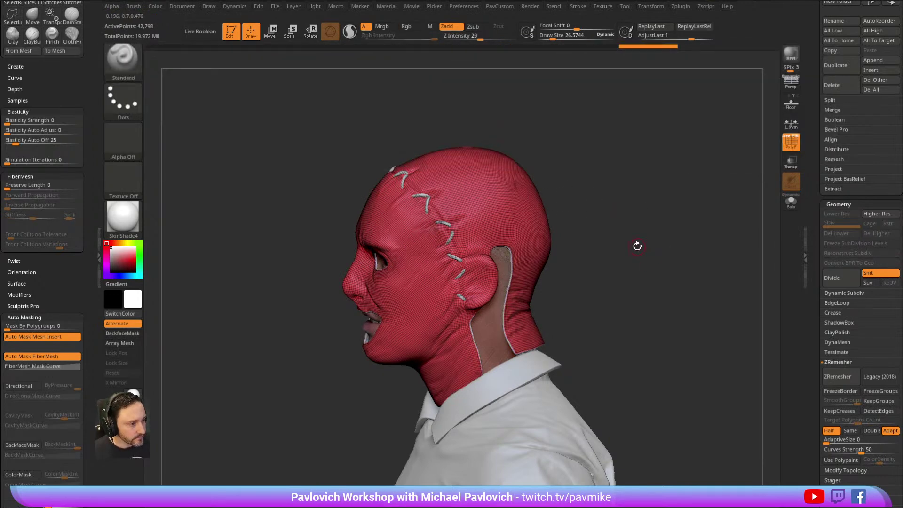
{"action": "key", "text": "2"}
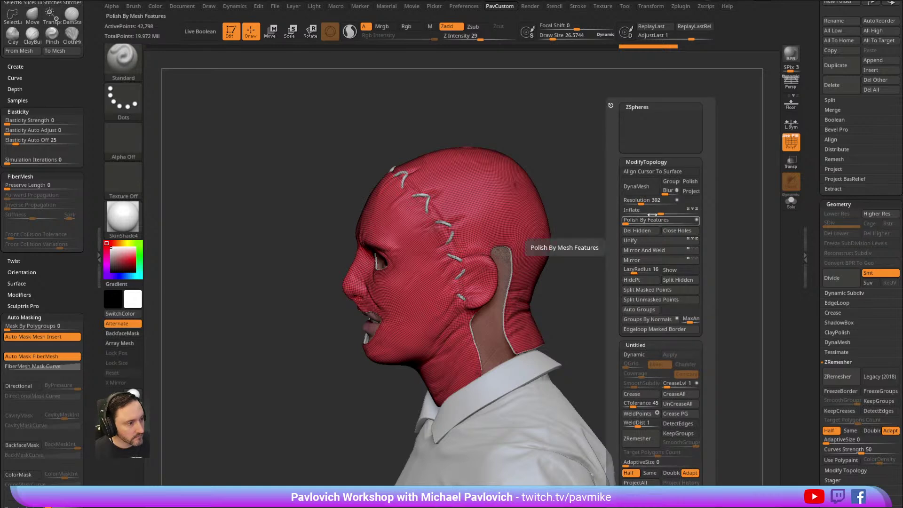
{"action": "left_click", "coordinate": [643, 236]}
{"action": "left_click", "coordinate": [792, 201]}
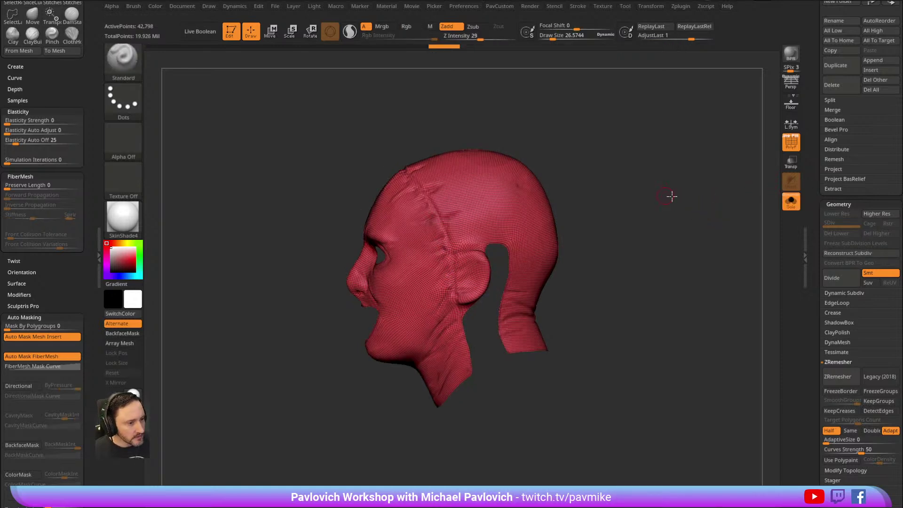
Assign the whole shell one new polygroup and turn off the polyframe's wire lines.
{"action": "mouse_move", "coordinate": [617, 188]}
{"action": "left_mouse_down"}
{"action": "mouse_move", "coordinate": [642, 187]}
{"action": "mouse_move", "coordinate": [597, 168]}
{"action": "left_mouse_up"}
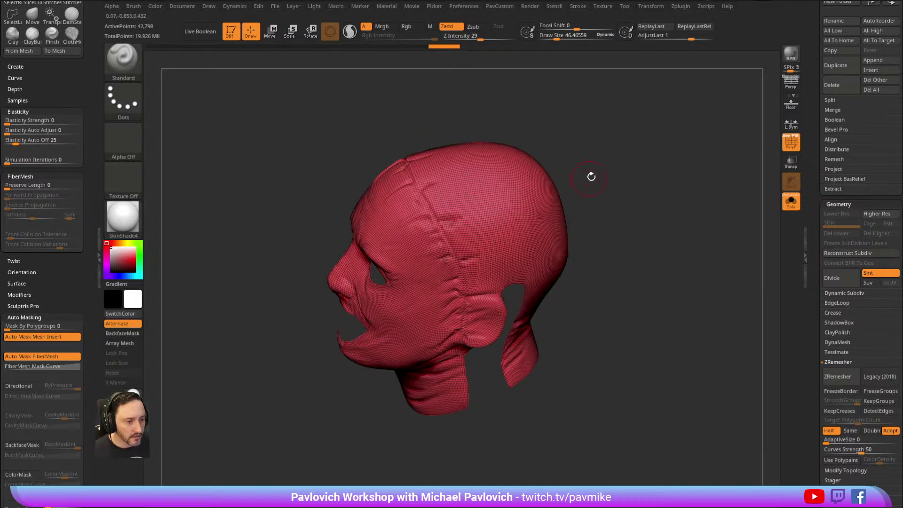
{"action": "key", "text": "ctrl+w"}
{"action": "left_click_drag", "start_coordinate": [631, 199], "coordinate": [748, 167]}
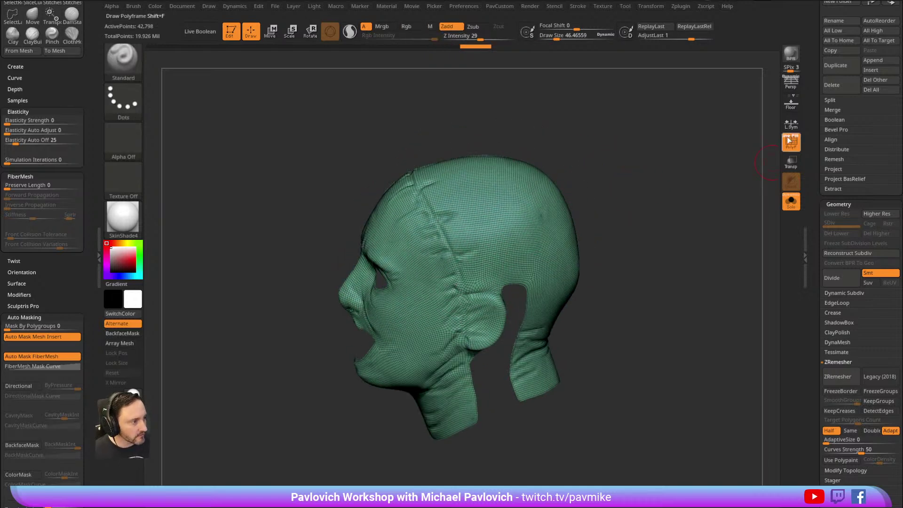
{"action": "left_click", "coordinate": [790, 141]}
{"action": "key", "text": "s"}
{"action": "right_click_drag", "start_coordinate": [447, 204], "coordinate": [466, 206]}
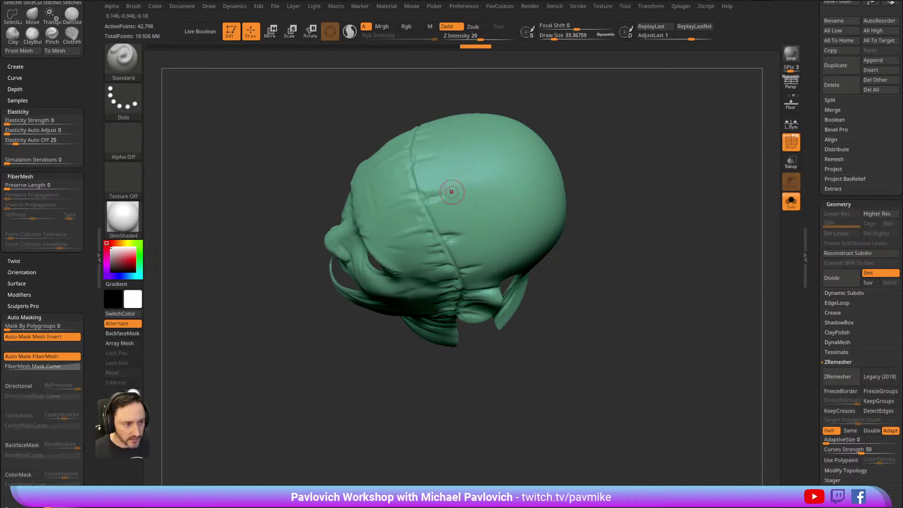
{"action": "key", "text": "ctrl"}
{"action": "left_click_drag", "start_coordinate": [418, 157], "coordinate": [428, 185], "text": "ctrl"}
{"action": "left_click_drag", "start_coordinate": [614, 145], "coordinate": [623, 137], "text": "shift"}
{"action": "left_click_drag", "start_coordinate": [623, 136], "coordinate": [631, 155], "text": "ctrl"}
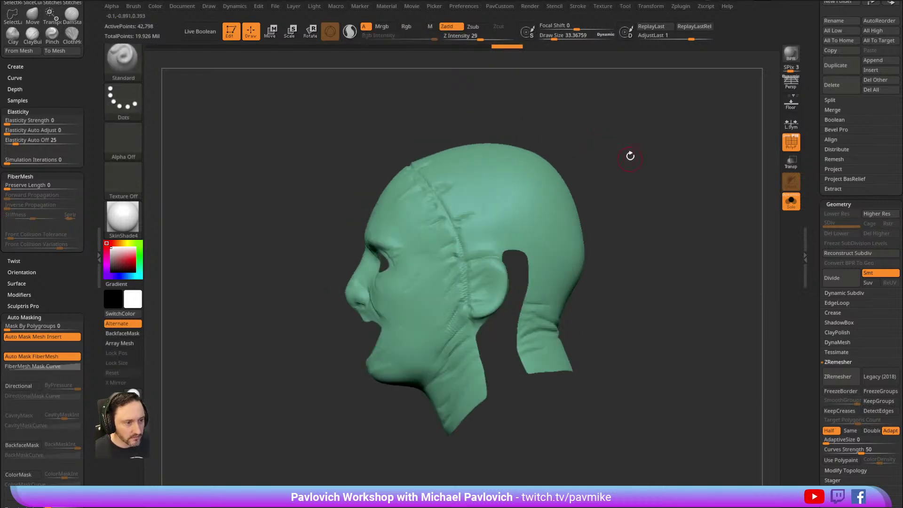
Mask the shell behind the stitched seam with MaskLasso and turn the masked back of the head into its own polygroup.
{"action": "left_click", "coordinate": [123, 63], "text": "ctrl"}
{"action": "left_click", "coordinate": [293, 111], "text": "ctrl"}
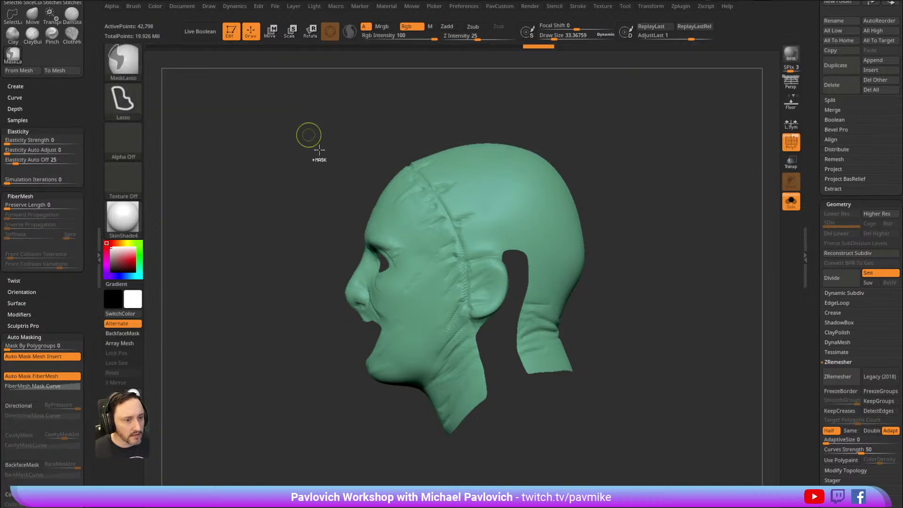
{"action": "right_click_drag", "start_coordinate": [557, 172], "coordinate": [546, 147], "text": "alt"}
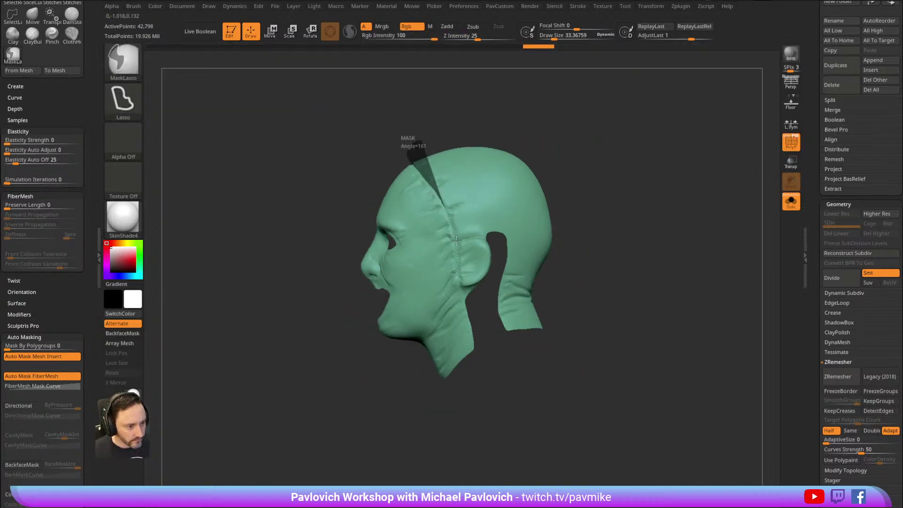
{"action": "mouse_move", "coordinate": [464, 292]}
{"action": "left_mouse_down", "text": "ctrl"}
{"action": "mouse_move", "coordinate": [484, 288]}
{"action": "mouse_move", "coordinate": [615, 185]}
{"action": "mouse_move", "coordinate": [622, 137]}
{"action": "left_mouse_up", "text": "ctrl"}
{"action": "mouse_move", "coordinate": [622, 137]}
{"action": "right_mouse_down"}
{"action": "mouse_move", "coordinate": [572, 169]}
{"action": "mouse_move", "coordinate": [637, 137]}
{"action": "mouse_move", "coordinate": [560, 132]}
{"action": "mouse_move", "coordinate": [669, 142]}
{"action": "mouse_move", "coordinate": [631, 133]}
{"action": "mouse_move", "coordinate": [632, 149]}
{"action": "right_mouse_up"}
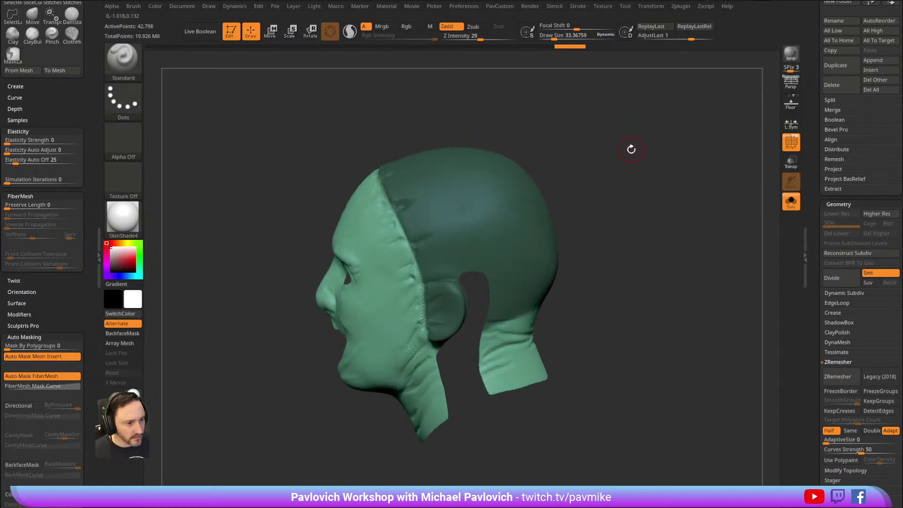
{"action": "key", "text": "ctrl+w"}
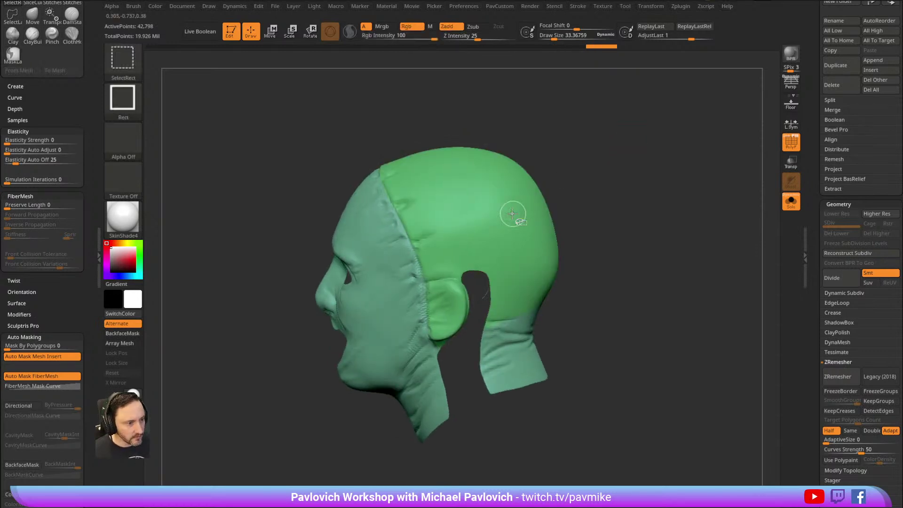
Isolate the back-of-head polygroup and try to lasso-mask its ear area.
{"action": "left_click", "coordinate": [515, 212], "text": "ctrl+shift"}
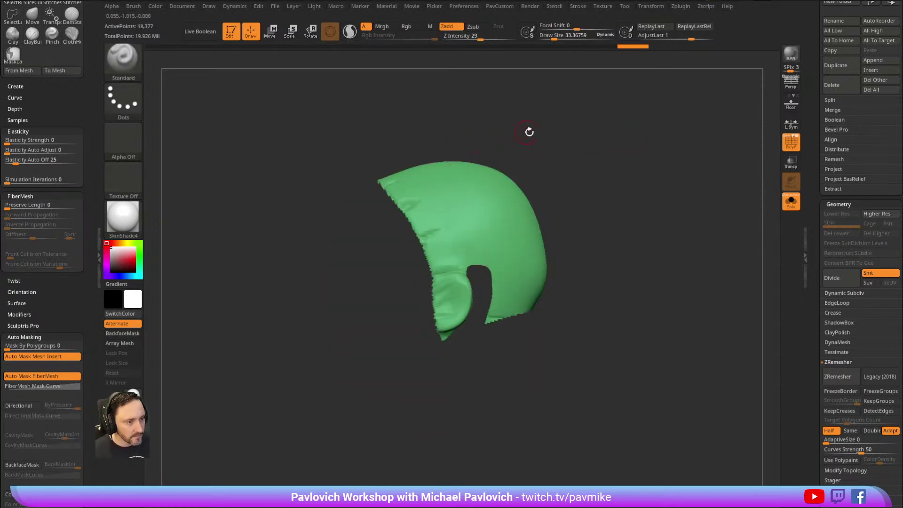
{"action": "right_click_drag", "start_coordinate": [525, 132], "coordinate": [574, 135]}
{"action": "mouse_move", "coordinate": [585, 187]}
{"action": "right_mouse_down"}
{"action": "mouse_move", "coordinate": [569, 235]}
{"action": "mouse_move", "coordinate": [518, 312]}
{"action": "mouse_move", "coordinate": [535, 274]}
{"action": "right_mouse_up"}
{"action": "key", "text": "shift"}
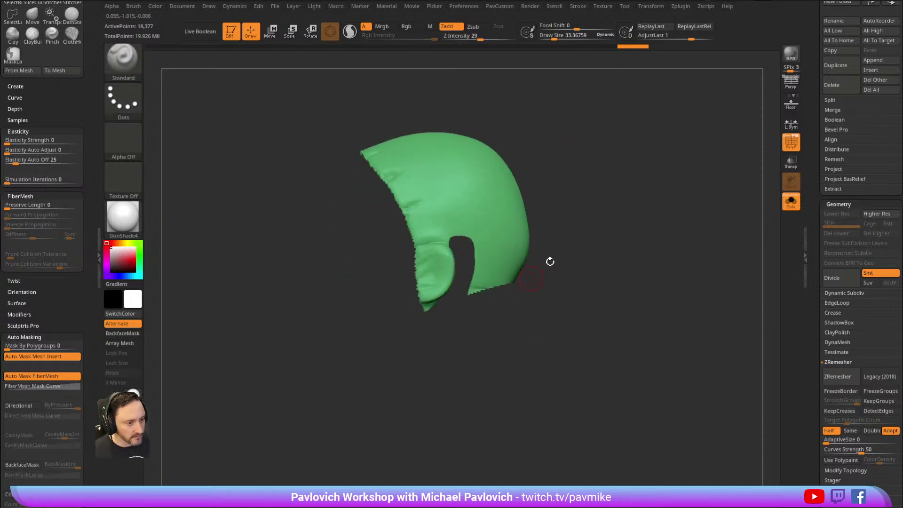
{"action": "key", "text": "ctrl"}
{"action": "mouse_move", "coordinate": [450, 240]}
{"action": "left_mouse_down", "text": "ctrl"}
{"action": "mouse_move", "coordinate": [377, 269]}
{"action": "mouse_move", "coordinate": [381, 277]}
{"action": "left_mouse_up", "text": "ctrl"}
{"action": "left_click_drag", "start_coordinate": [588, 167], "coordinate": [613, 207], "text": "ctrl"}
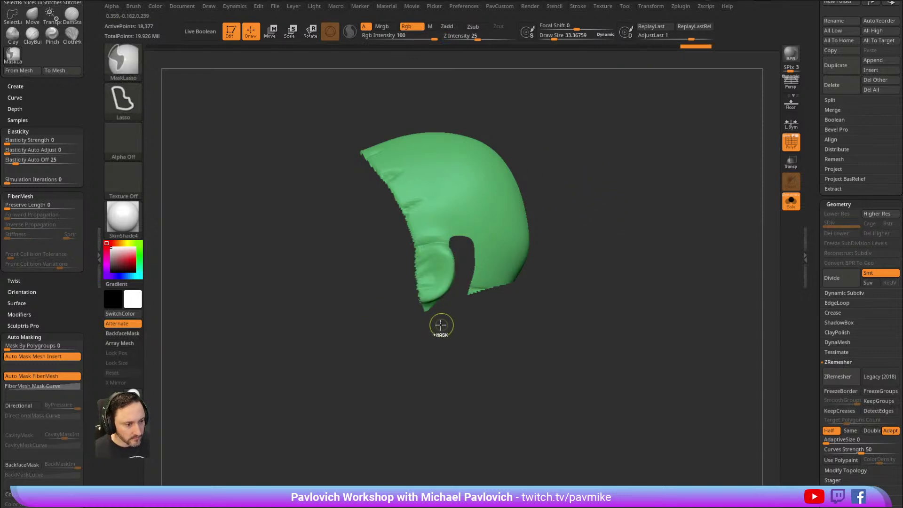
Switch the selection brush to SelectLasso and separate the scalp from the ear area as its own polygroup.
{"action": "key", "text": "shift"}
{"action": "left_click_drag", "start_coordinate": [428, 335], "coordinate": [459, 266], "text": "ctrl+shift"}
{"action": "left_click", "coordinate": [298, 120], "text": "ctrl+shift"}
{"action": "left_click", "coordinate": [140, 74]}
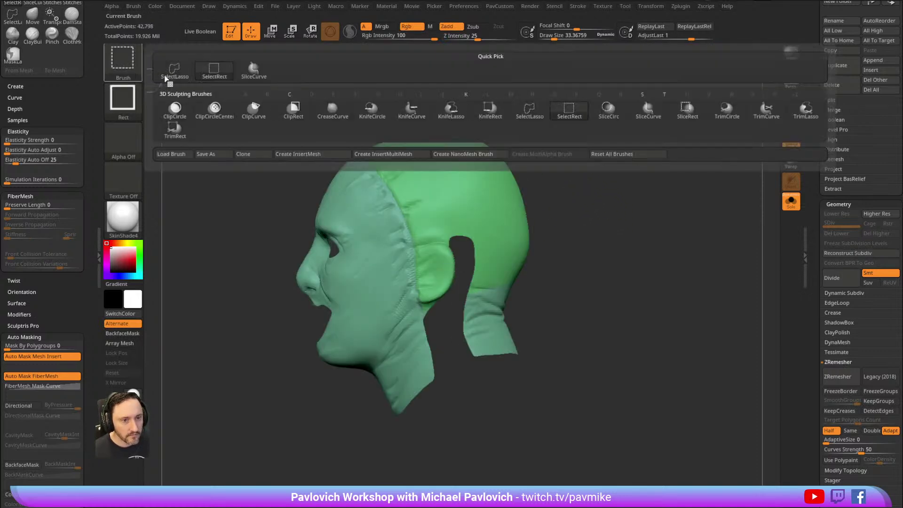
{"action": "left_click", "coordinate": [174, 73]}
{"action": "mouse_move", "coordinate": [361, 124]}
{"action": "left_mouse_down", "text": "ctrl+shift"}
{"action": "mouse_move", "coordinate": [446, 316]}
{"action": "mouse_move", "coordinate": [456, 300]}
{"action": "left_mouse_up", "text": "ctrl+shift"}
{"action": "left_click_drag", "start_coordinate": [452, 247], "coordinate": [407, 240], "text": "ctrl+shift"}
{"action": "left_click", "coordinate": [580, 195], "text": "ctrl"}
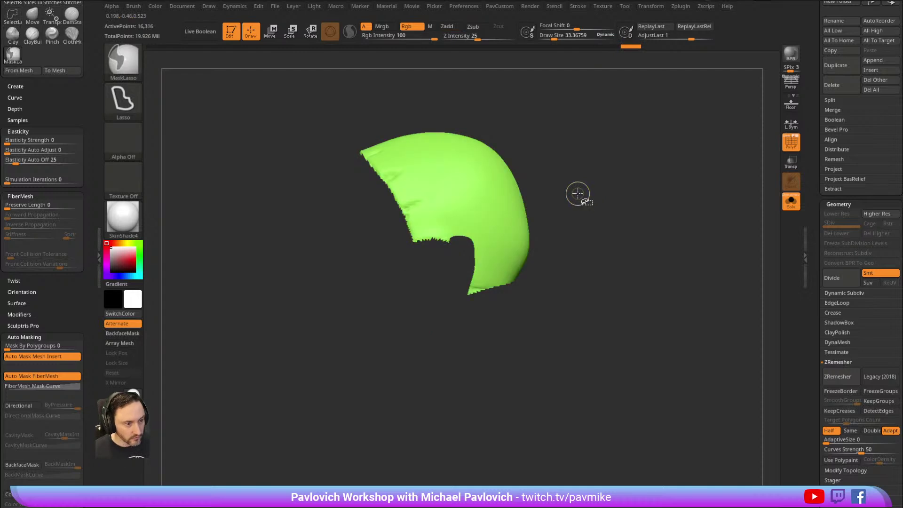
Isolate the scalp polygroup without the ear and delete all the hidden geometry around it.
{"action": "left_click", "coordinate": [577, 193], "text": "ctrl+shift"}
{"action": "left_click_drag", "start_coordinate": [552, 137], "coordinate": [522, 206], "text": "alt"}
{"action": "left_click", "coordinate": [504, 221], "text": "ctrl+shift"}
{"action": "key", "text": "2"}
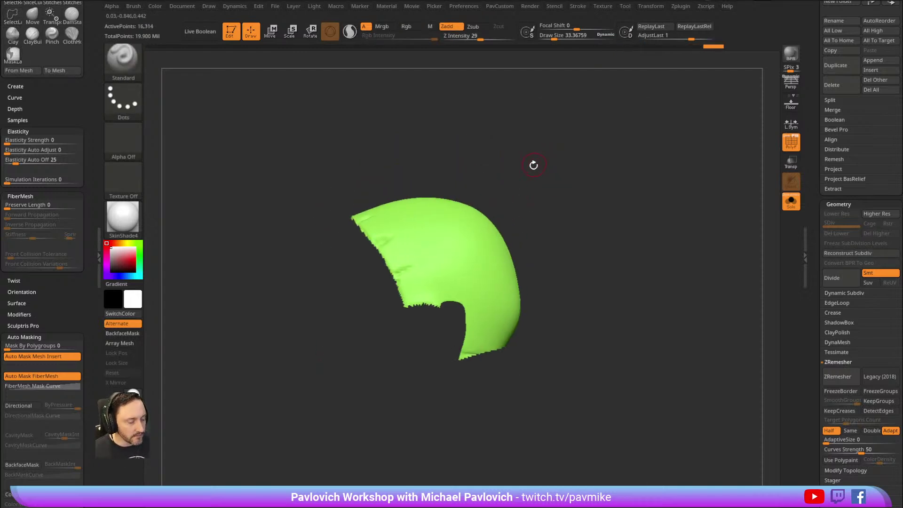
Switch the masking brush to MaskPen and split a rounded patch at the scalp's front edge from the rest as a separate polygroup.
{"action": "left_click", "coordinate": [128, 66], "text": "ctrl+shift"}
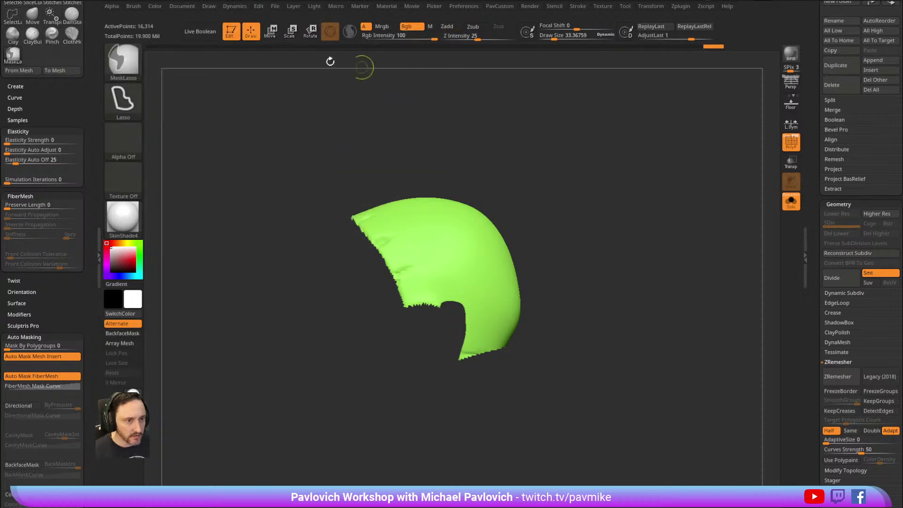
{"action": "left_click", "coordinate": [133, 66], "text": "ctrl"}
{"action": "left_click", "coordinate": [213, 72], "text": "ctrl"}
{"action": "mouse_move", "coordinate": [570, 197]}
{"action": "left_mouse_down"}
{"action": "mouse_move", "coordinate": [564, 182]}
{"action": "mouse_move", "coordinate": [590, 165]}
{"action": "left_mouse_up"}
{"action": "key", "text": "ctrl"}
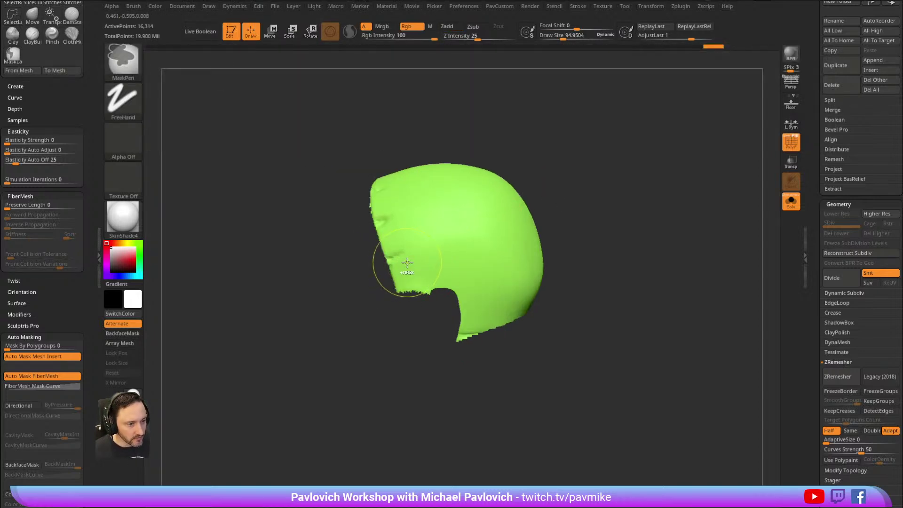
{"action": "left_click_drag", "start_coordinate": [584, 153], "coordinate": [519, 194]}
{"action": "left_click", "coordinate": [593, 178], "text": "ctrl"}
{"action": "left_click_drag", "start_coordinate": [393, 194], "coordinate": [423, 206], "text": "ctrl+alt"}
{"action": "mouse_move", "coordinate": [583, 172]}
{"action": "left_mouse_down"}
{"action": "mouse_move", "coordinate": [540, 175]}
{"action": "mouse_move", "coordinate": [566, 143]}
{"action": "left_mouse_up"}
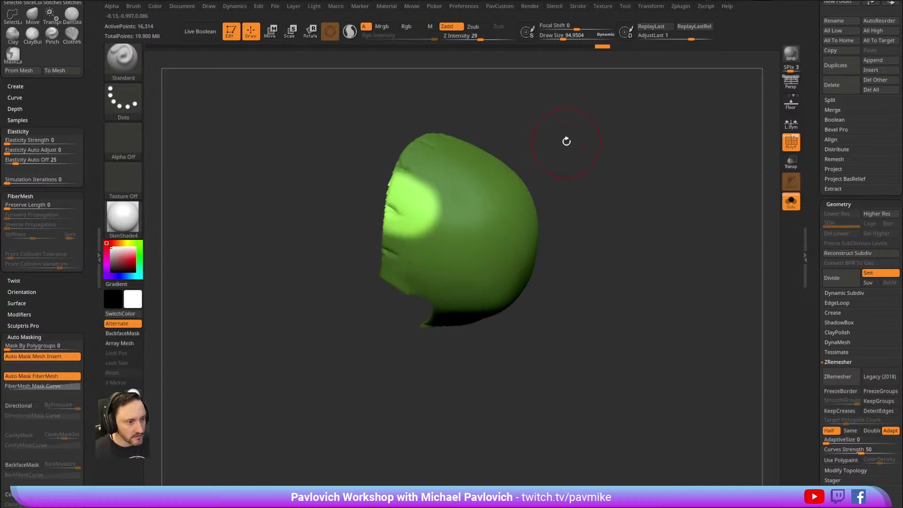
{"action": "key", "text": "ctrl+w"}
Switch the selection brush to SelectRect and isolate the scalp area surrounding the first patch.
{"action": "left_click", "coordinate": [495, 211], "text": "ctrl+shift"}
{"action": "left_click", "coordinate": [541, 151], "text": "ctrl+shift"}
{"action": "left_click", "coordinate": [139, 76]}
{"action": "left_click", "coordinate": [213, 75], "text": "ctrl+shift"}
{"action": "left_click", "coordinate": [499, 221], "text": "ctrl+shift"}
Paint a mask on the front edge beside the first patch and turn it into its own polygroup.
{"action": "left_click_drag", "start_coordinate": [570, 142], "coordinate": [522, 188]}
{"action": "mouse_move", "coordinate": [412, 182]}
{"action": "left_mouse_down", "text": "ctrl"}
{"action": "mouse_move", "coordinate": [403, 189]}
{"action": "mouse_move", "coordinate": [435, 190]}
{"action": "left_mouse_up", "text": "ctrl"}
{"action": "mouse_move", "coordinate": [586, 134]}
{"action": "left_mouse_down", "text": "ctrl"}
{"action": "mouse_move", "coordinate": [585, 177]}
{"action": "mouse_move", "coordinate": [564, 177]}
{"action": "left_mouse_up", "text": "ctrl"}
{"action": "key", "text": "ctrl+z"}
{"action": "key", "text": "ctrl+w"}
Isolate the ungrouped scalp area and turn a third masked patch along the forehead edge into a polygroup.
{"action": "left_click", "coordinate": [505, 208], "text": "ctrl+shift"}
{"action": "left_click", "coordinate": [562, 174], "text": "ctrl+shift"}
{"action": "left_click", "coordinate": [501, 224], "text": "ctrl+shift"}
{"action": "mouse_move", "coordinate": [463, 175]}
{"action": "left_mouse_down", "text": "ctrl"}
{"action": "mouse_move", "coordinate": [447, 216]}
{"action": "mouse_move", "coordinate": [488, 183]}
{"action": "left_mouse_up", "text": "ctrl"}
{"action": "key", "text": "ctrl+w"}
Mask the wrinkled front-edge area on the far side of the scalp and make it a separate polygroup.
{"action": "mouse_move", "coordinate": [588, 166]}
{"action": "left_mouse_down"}
{"action": "mouse_move", "coordinate": [568, 188]}
{"action": "mouse_move", "coordinate": [552, 168]}
{"action": "left_mouse_up"}
{"action": "left_click", "coordinate": [445, 209], "text": "ctrl+shift"}
{"action": "mouse_move", "coordinate": [487, 186]}
{"action": "left_mouse_down", "text": "ctrl"}
{"action": "mouse_move", "coordinate": [483, 206]}
{"action": "mouse_move", "coordinate": [526, 203]}
{"action": "left_mouse_up", "text": "ctrl"}
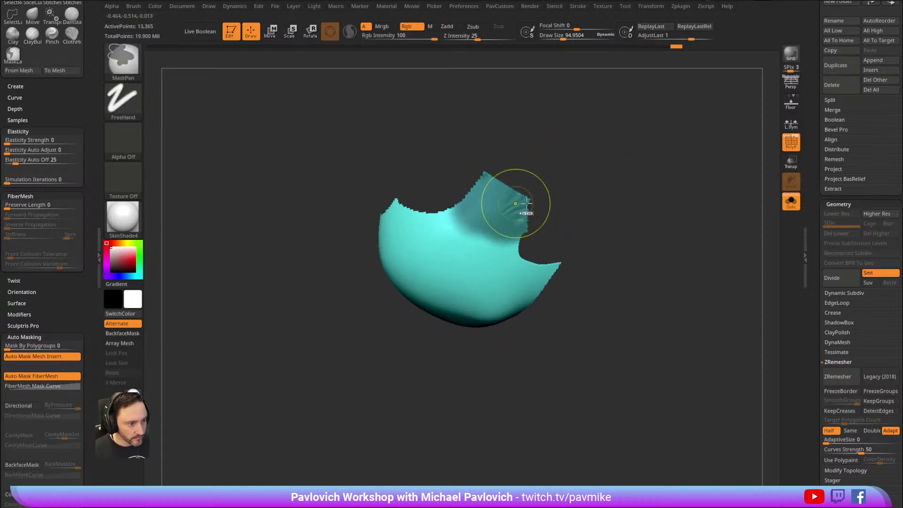
{"action": "key", "text": "ctrl+w"}
{"action": "left_click", "coordinate": [595, 164], "text": "ctrl+shift"}
Isolate the ungrouped scalp area and turn a patch on the crown behind the front-edge pieces into a polygroup.
{"action": "left_click_drag", "start_coordinate": [595, 167], "coordinate": [616, 186]}
{"action": "mouse_move", "coordinate": [554, 184]}
{"action": "left_mouse_down"}
{"action": "mouse_move", "coordinate": [589, 181]}
{"action": "mouse_move", "coordinate": [594, 158]}
{"action": "mouse_move", "coordinate": [556, 136]}
{"action": "left_mouse_up"}
{"action": "left_click", "coordinate": [471, 228], "text": "ctrl+shift"}
{"action": "left_click_drag", "start_coordinate": [435, 195], "coordinate": [438, 197], "text": "ctrl"}
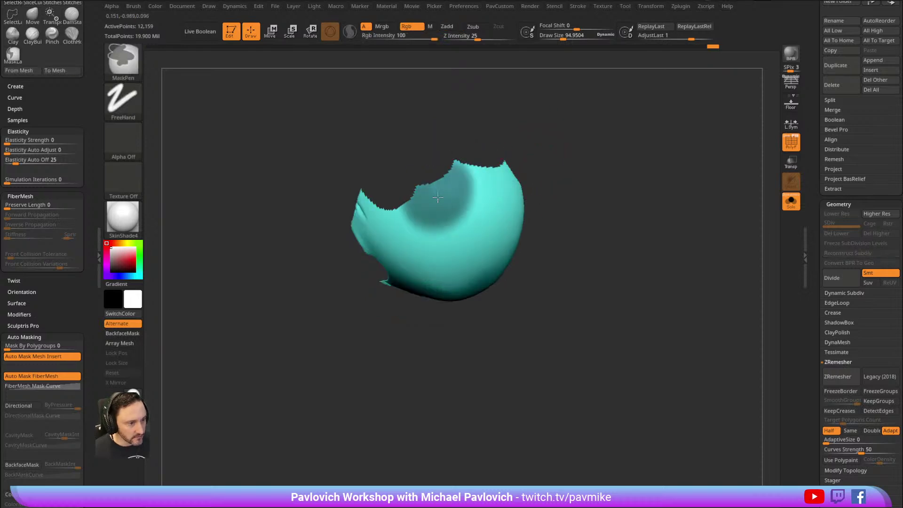
{"action": "key", "text": "ctrl+w"}
Group another crown patch, next to the previous one and behind the forehead pieces, as a polygroup.
{"action": "left_click", "coordinate": [587, 179], "text": "ctrl+shift"}
{"action": "left_click", "coordinate": [519, 202], "text": "ctrl+shift"}
{"action": "left_click_drag", "start_coordinate": [603, 185], "coordinate": [525, 176]}
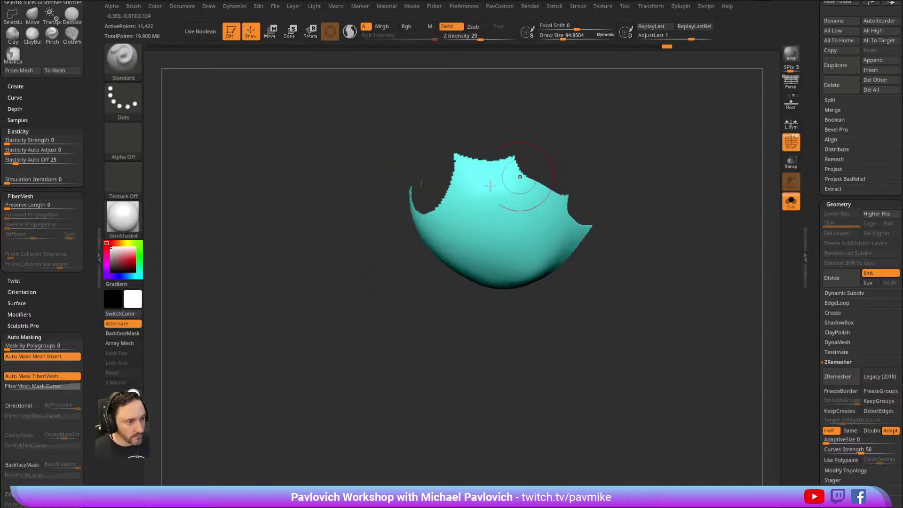
{"action": "left_click", "coordinate": [618, 156], "text": "ctrl+shift"}
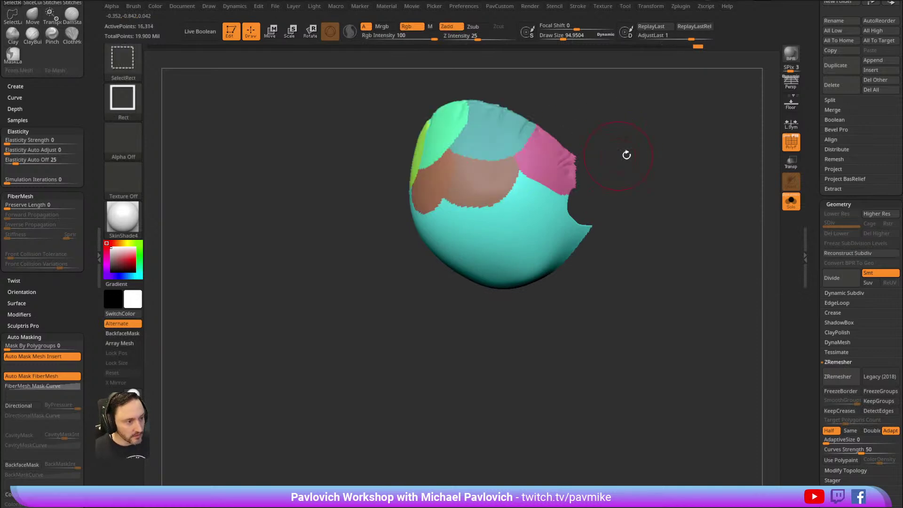
Mask a rounded patch behind the wrinkled far-side piece and turn it into its own polygroup.
{"action": "left_click_drag", "start_coordinate": [619, 155], "coordinate": [602, 151]}
{"action": "left_click", "coordinate": [522, 200], "text": "ctrl+shift"}
{"action": "left_click_drag", "start_coordinate": [506, 198], "coordinate": [520, 175], "text": "ctrl"}
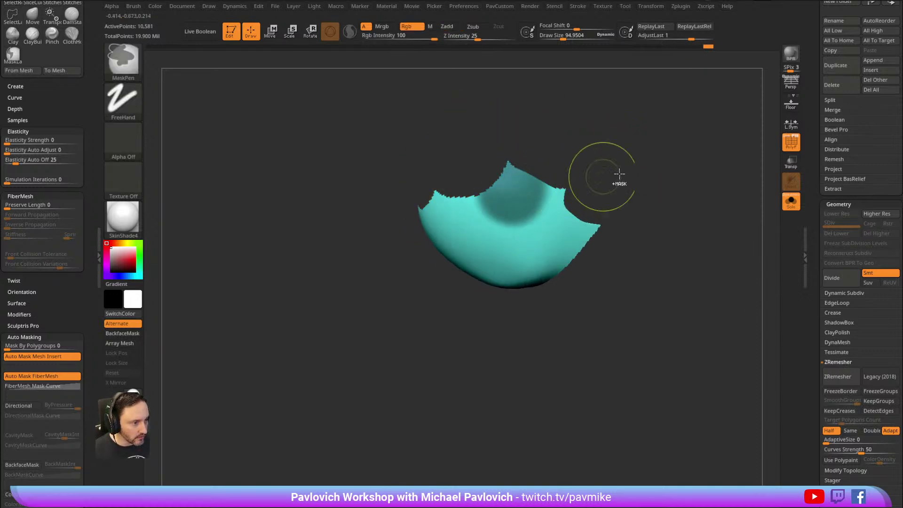
{"action": "left_click", "coordinate": [671, 188], "text": "ctrl+shift"}
{"action": "left_click", "coordinate": [592, 192], "text": "ctrl+shift"}
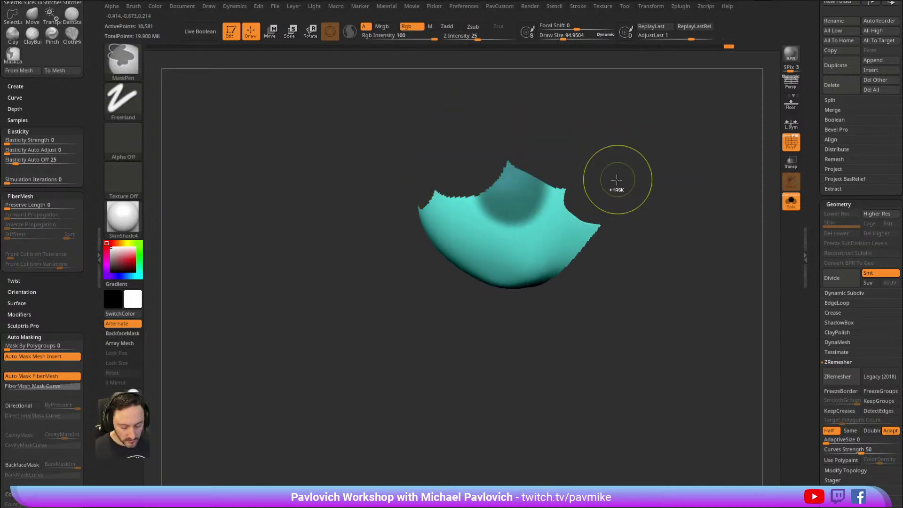
{"action": "key", "text": "ctrl+w"}
{"action": "left_click_drag", "start_coordinate": [621, 186], "coordinate": [622, 169]}
{"action": "left_click", "coordinate": [622, 169], "text": "ctrl+shift"}
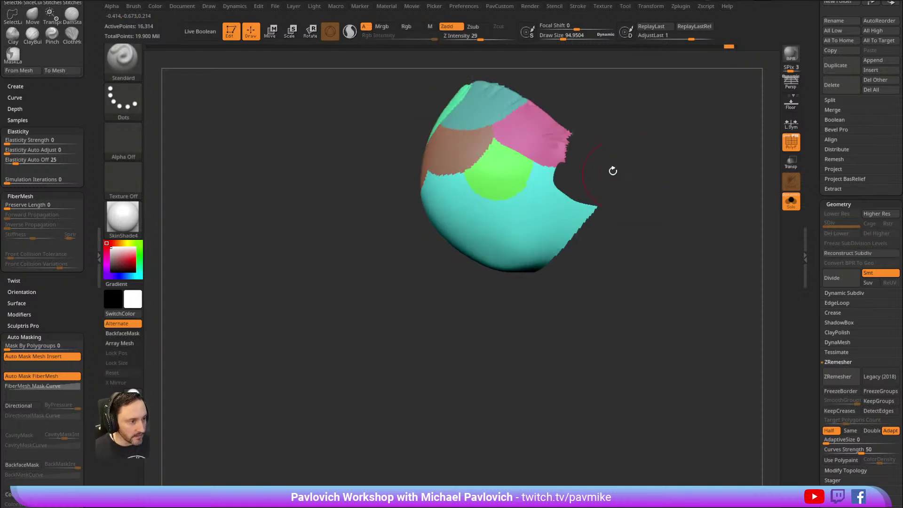
Turn two patches around the far-side ear cutout, one above it and one behind it, into separate polygroups.
{"action": "left_click", "coordinate": [541, 199], "text": "ctrl+shift"}
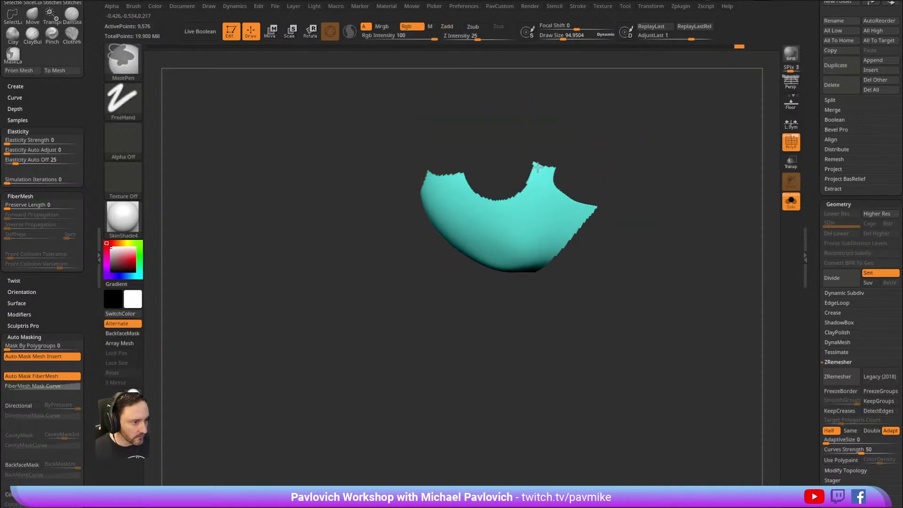
{"action": "left_click", "coordinate": [677, 174], "text": "ctrl+shift"}
{"action": "left_click", "coordinate": [579, 222], "text": "ctrl+shift"}
{"action": "left_click", "coordinate": [579, 221], "text": "ctrl"}
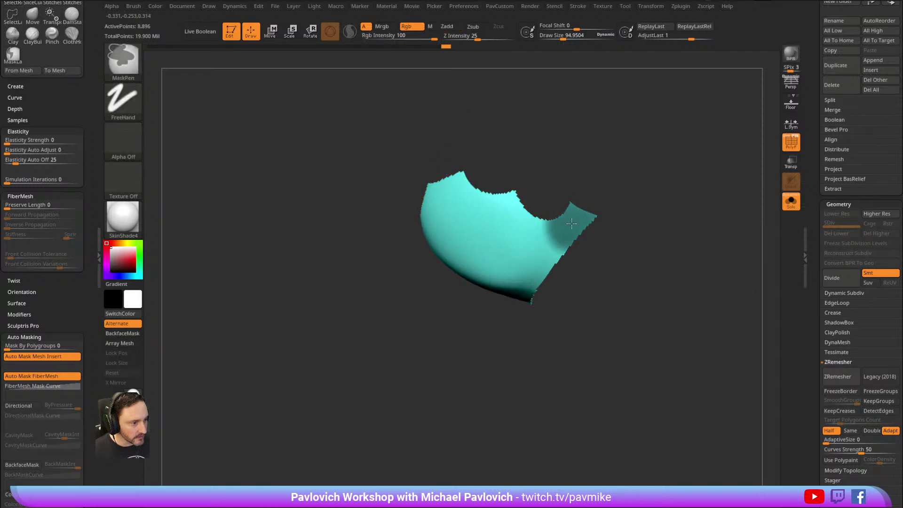
{"action": "key", "text": "ctrl+w"}
{"action": "left_click", "coordinate": [671, 178], "text": "ctrl+shift"}
Mask the wrinkled front-edge patch above the near ear cutout and the patch behind it as separate polygroups.
{"action": "left_click_drag", "start_coordinate": [671, 177], "coordinate": [670, 122]}
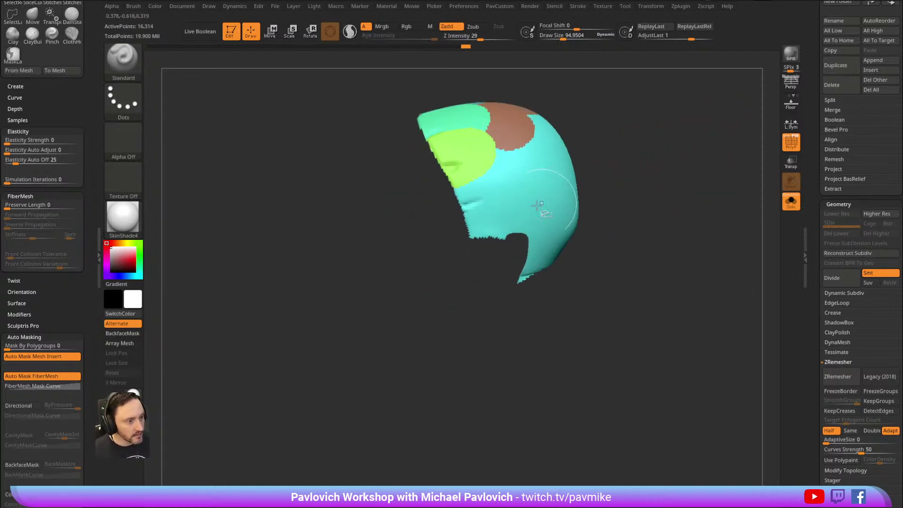
{"action": "left_click", "coordinate": [564, 198], "text": "ctrl+shift"}
{"action": "left_click_drag", "start_coordinate": [609, 169], "coordinate": [630, 159]}
{"action": "left_click_drag", "start_coordinate": [473, 211], "coordinate": [483, 197], "text": "ctrl"}
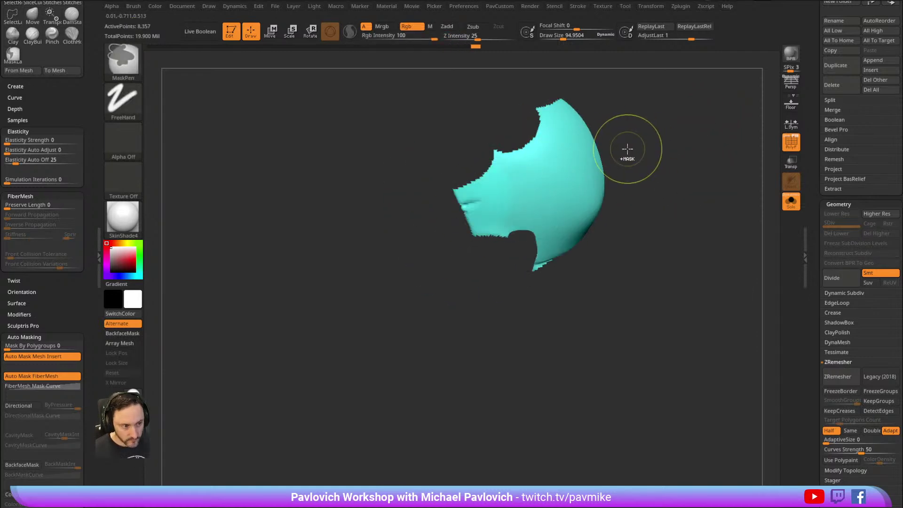
{"action": "left_click_drag", "start_coordinate": [637, 145], "coordinate": [495, 202]}
{"action": "left_click", "coordinate": [495, 201], "text": "ctrl"}
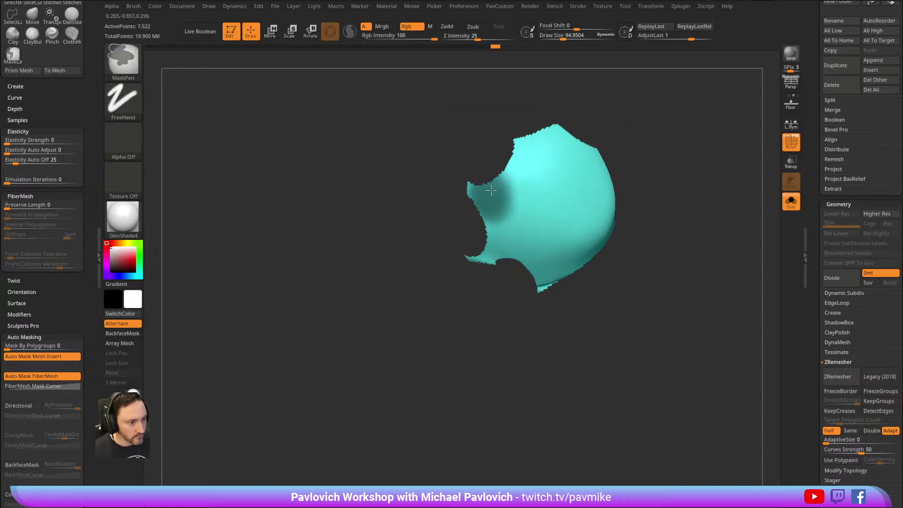
Turn a large masked patch on the upper back of the scalp, behind the crown pieces, into its own polygroup.
{"action": "mouse_move", "coordinate": [647, 125]}
{"action": "left_mouse_down"}
{"action": "mouse_move", "coordinate": [601, 167]}
{"action": "mouse_move", "coordinate": [489, 200]}
{"action": "left_mouse_up"}
{"action": "left_click", "coordinate": [479, 220], "text": "ctrl"}
{"action": "key", "text": "ctrl+w"}
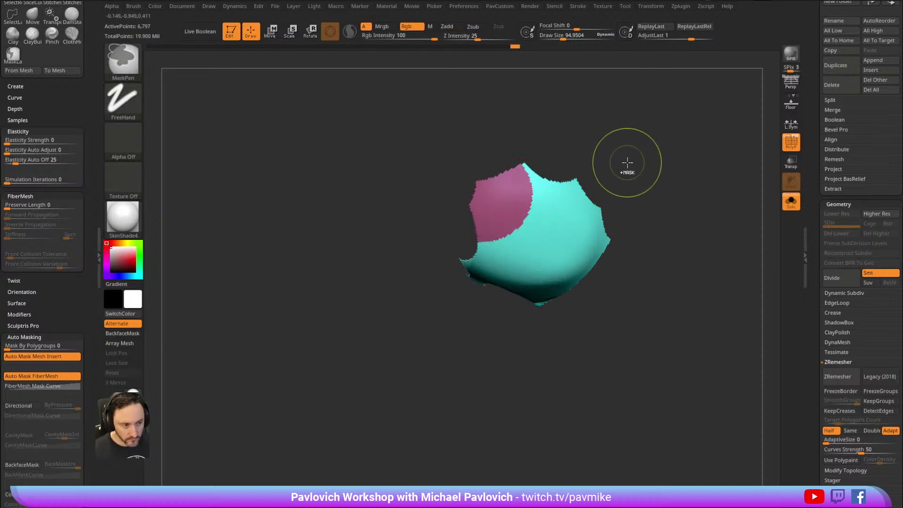
{"action": "left_click", "coordinate": [630, 164], "text": "ctrl+shift"}
Turn two neighbouring patches on the far side of the back of the head into separate polygroups.
{"action": "left_click_drag", "start_coordinate": [669, 192], "coordinate": [640, 162]}
{"action": "left_click", "coordinate": [522, 191], "text": "ctrl+shift"}
{"action": "left_click", "coordinate": [504, 151], "text": "ctrl"}
{"action": "left_click_drag", "start_coordinate": [503, 151], "coordinate": [509, 137], "text": "ctrl"}
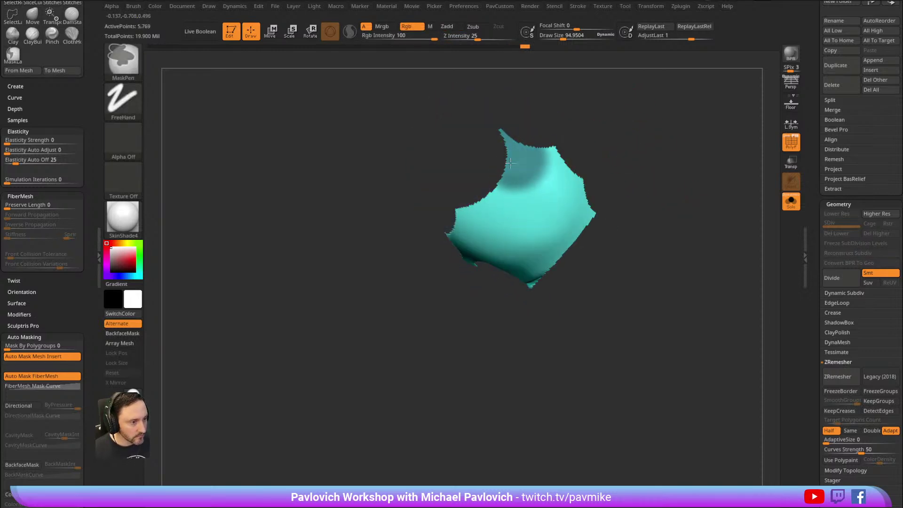
{"action": "key", "text": "ctrl+w"}
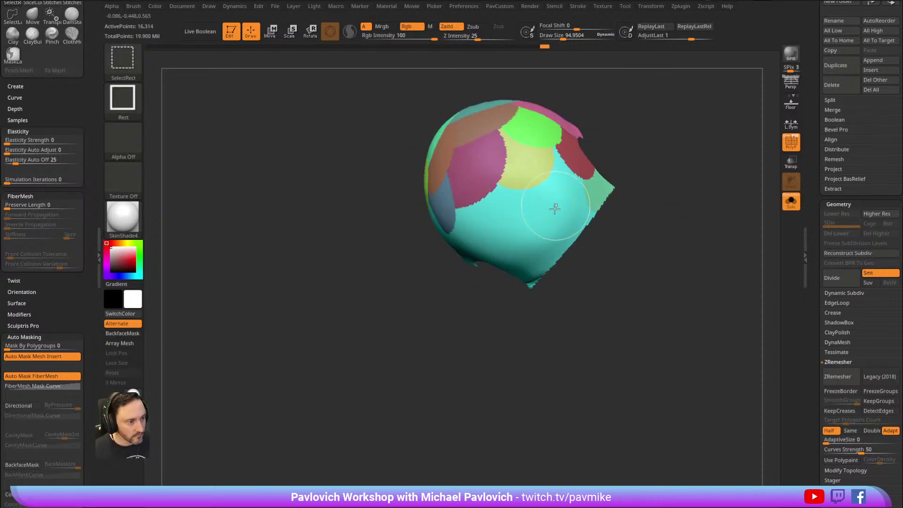
{"action": "left_click", "coordinate": [552, 197], "text": "ctrl+shift"}
{"action": "left_click_drag", "start_coordinate": [563, 189], "coordinate": [550, 188], "text": "ctrl"}
{"action": "key", "text": "ctrl+w"}
{"action": "left_click", "coordinate": [637, 155], "text": "ctrl+shift"}
Isolate the ungrouped scalp area and group a masked patch in the middle of the back as a polygroup.
{"action": "left_click_drag", "start_coordinate": [648, 161], "coordinate": [588, 146]}
{"action": "left_click", "coordinate": [508, 193], "text": "ctrl+shift"}
{"action": "left_click_drag", "start_coordinate": [514, 175], "coordinate": [508, 158], "text": "ctrl"}
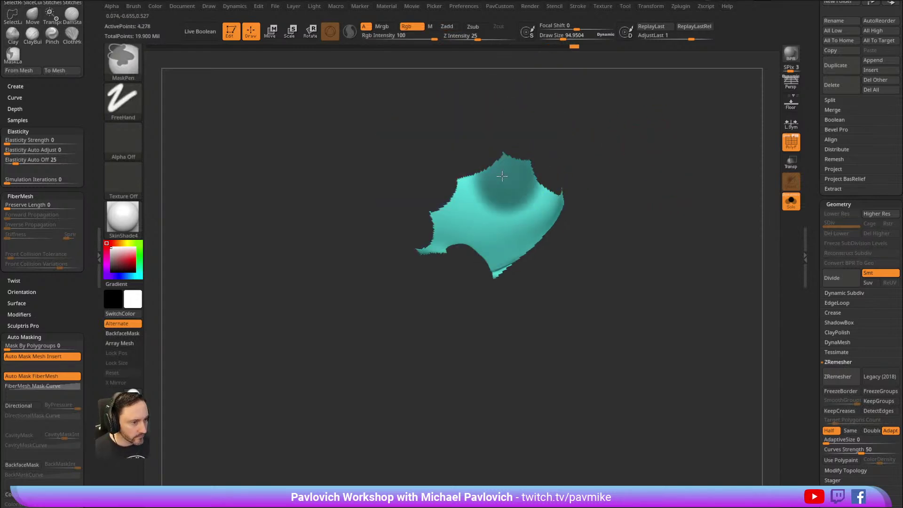
{"action": "key", "text": "ctrl+w"}
{"action": "left_click", "coordinate": [625, 155], "text": "ctrl+shift"}
Mask the patch between the middle-back piece and the near side of the scalp and make it a polygroup.
{"action": "left_click_drag", "start_coordinate": [625, 155], "coordinate": [593, 149]}
{"action": "left_click", "coordinate": [474, 211], "text": "ctrl+shift"}
{"action": "mouse_move", "coordinate": [469, 190]}
{"action": "left_mouse_down", "text": "ctrl"}
{"action": "mouse_move", "coordinate": [473, 172]}
{"action": "mouse_move", "coordinate": [481, 182]}
{"action": "left_mouse_up", "text": "ctrl"}
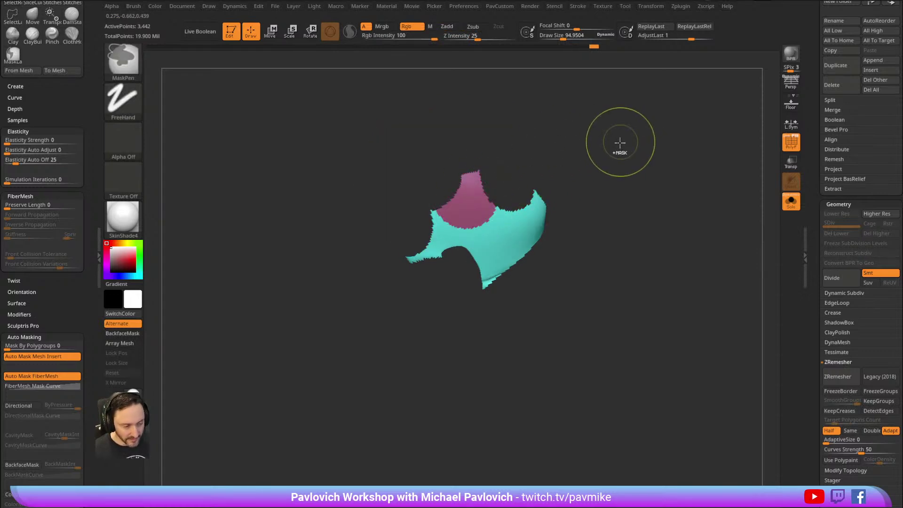
{"action": "key", "text": "ctrl+w"}
{"action": "left_click", "coordinate": [615, 140], "text": "ctrl+shift"}
Mask the narrow strip along the top of the near ear cutout and turn it into its own polygroup.
{"action": "left_click_drag", "start_coordinate": [611, 139], "coordinate": [581, 146]}
{"action": "left_click", "coordinate": [465, 229], "text": "ctrl+shift"}
{"action": "left_click_drag", "start_coordinate": [448, 235], "coordinate": [413, 262], "text": "ctrl"}
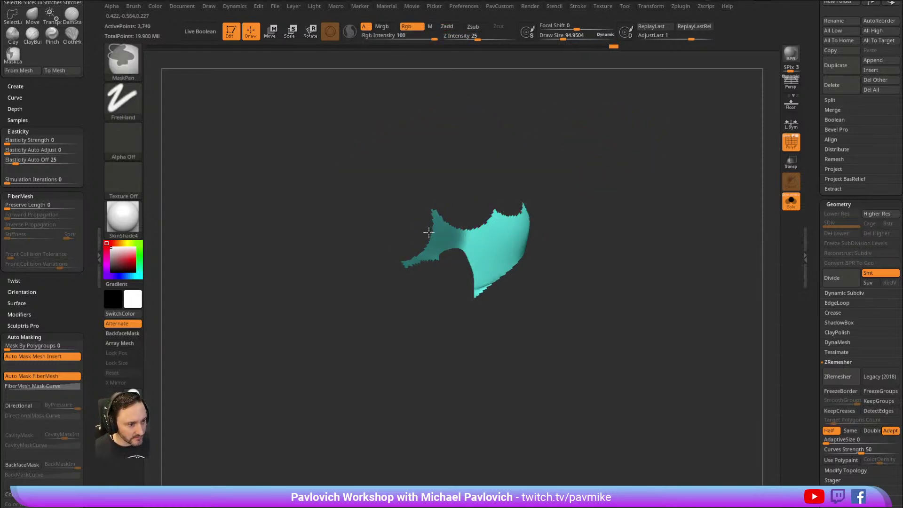
{"action": "key", "text": "ctrl+w"}
{"action": "left_click", "coordinate": [647, 174], "text": "ctrl+shift"}
Turn the masked area directly behind the near ear cutout, down towards the nape, into a separate polygroup.
{"action": "mouse_move", "coordinate": [647, 173]}
{"action": "left_mouse_down"}
{"action": "mouse_move", "coordinate": [483, 259]}
{"action": "mouse_move", "coordinate": [478, 247]}
{"action": "left_mouse_up"}
{"action": "left_click", "coordinate": [496, 230], "text": "ctrl+shift"}
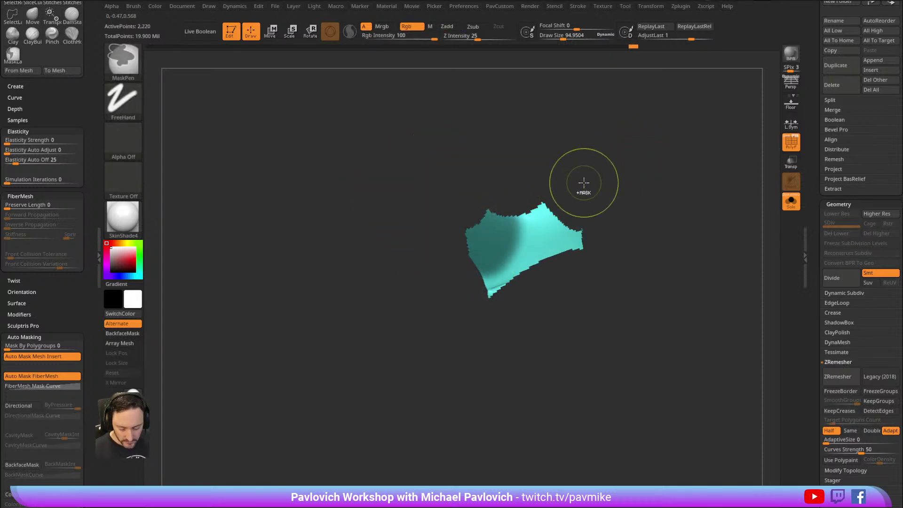
{"action": "key", "text": "ctrl+w"}
{"action": "left_click", "coordinate": [600, 188], "text": "ctrl+shift"}
Isolate the last ungrouped strip at the nape and mask its wide upper part.
{"action": "left_click_drag", "start_coordinate": [541, 232], "coordinate": [550, 234], "text": "ctrl"}
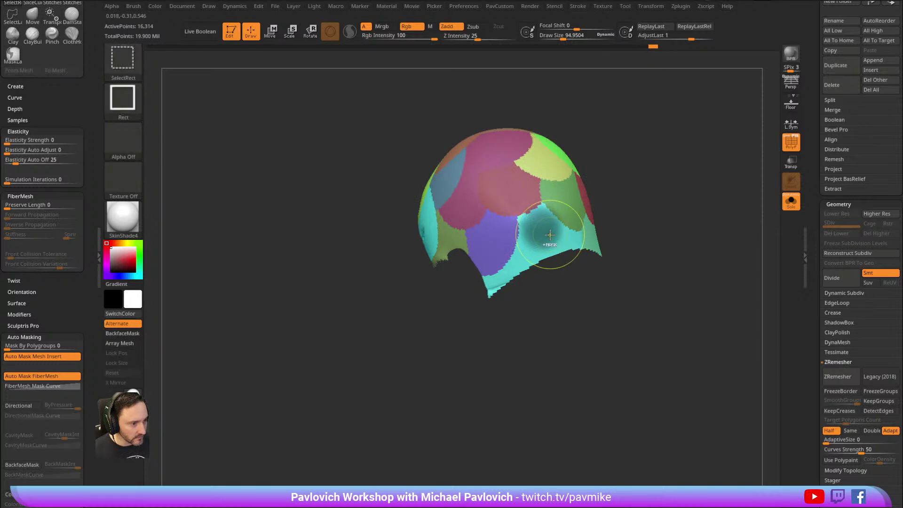
{"action": "left_click", "coordinate": [551, 236], "text": "ctrl+shift"}
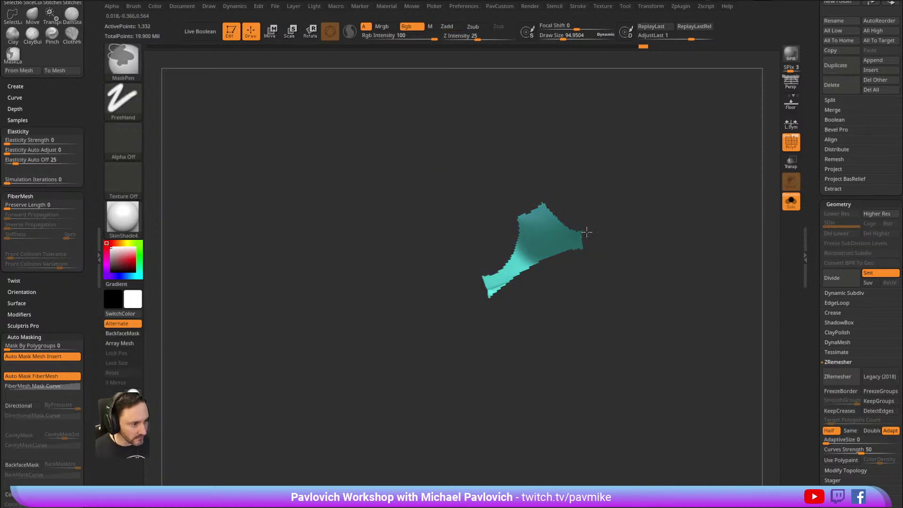
Unhide the rest of the scalp mesh so that all its polygroups are shown.
{"action": "left_click", "coordinate": [681, 136], "text": "ctrl+shift"}
{"action": "left_click_drag", "start_coordinate": [680, 137], "coordinate": [697, 218]}
{"action": "left_click_drag", "start_coordinate": [493, 209], "coordinate": [667, 135]}
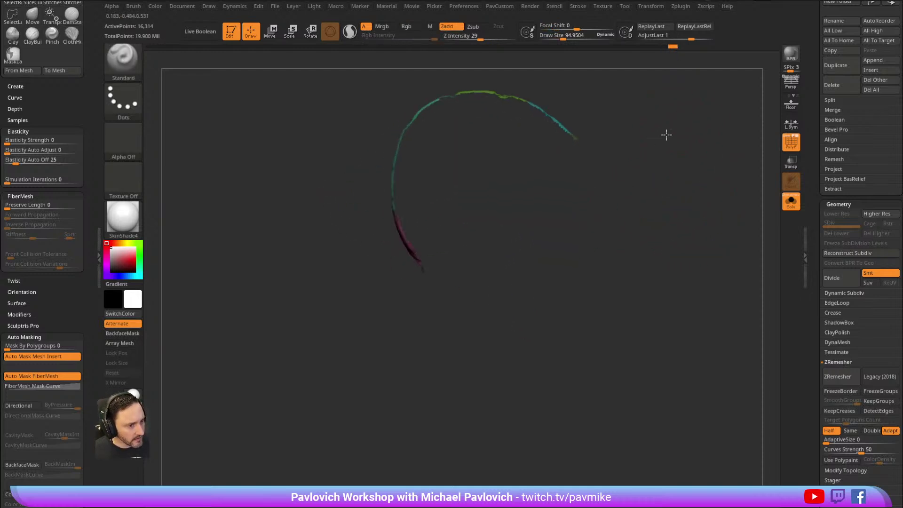
{"action": "left_click_drag", "start_coordinate": [498, 183], "coordinate": [778, 202]}
Collapse the Geometry, Thick Skin and Texture Map settings of the scalp subtool.
{"action": "scroll", "coordinate": [823, 235], "scroll_direction": "down", "scroll_amount": 5}
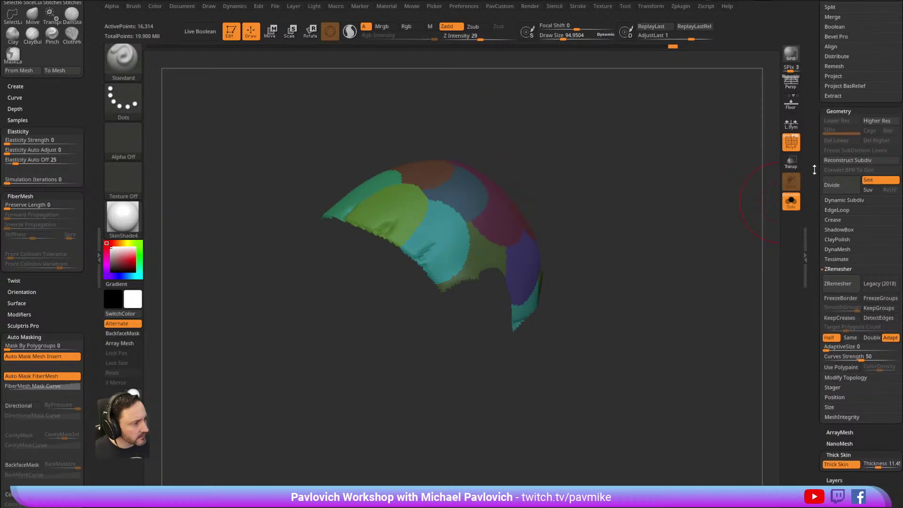
{"action": "left_click", "coordinate": [838, 84], "text": "shift"}
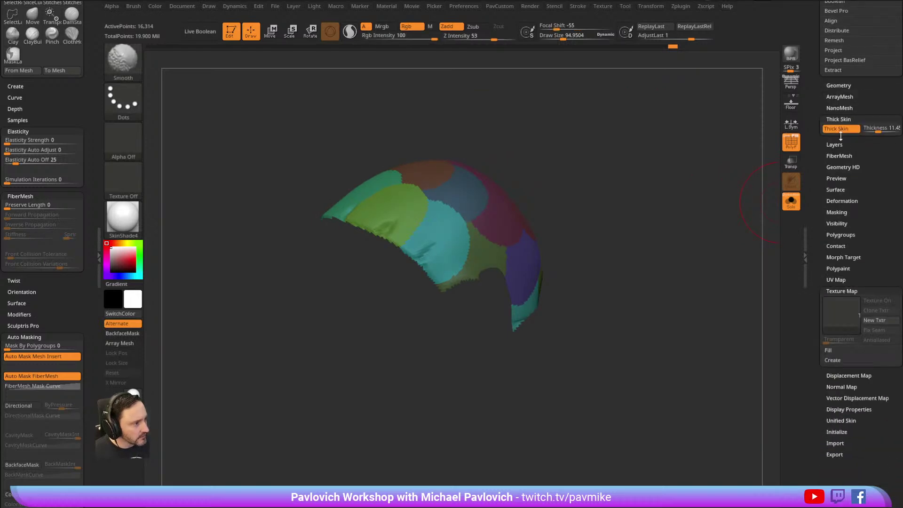
{"action": "left_click", "coordinate": [841, 120], "text": "shift"}
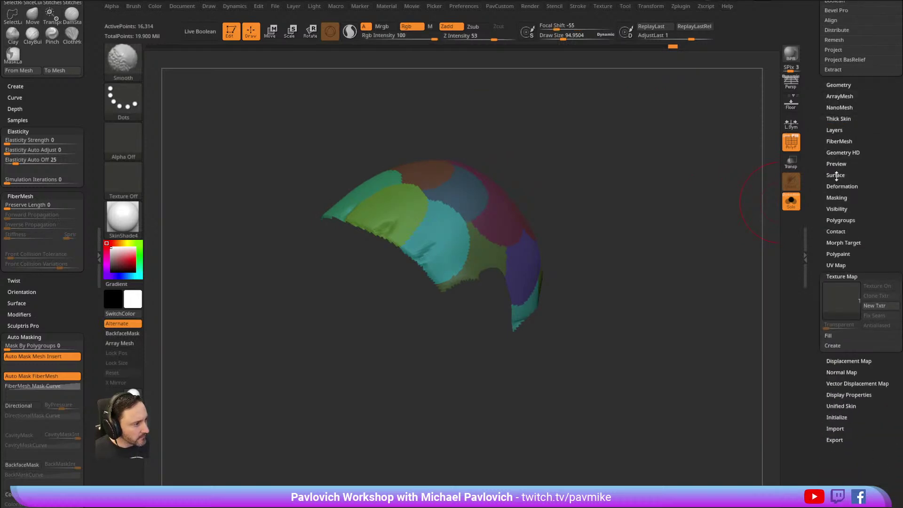
{"action": "left_click", "coordinate": [833, 275]}
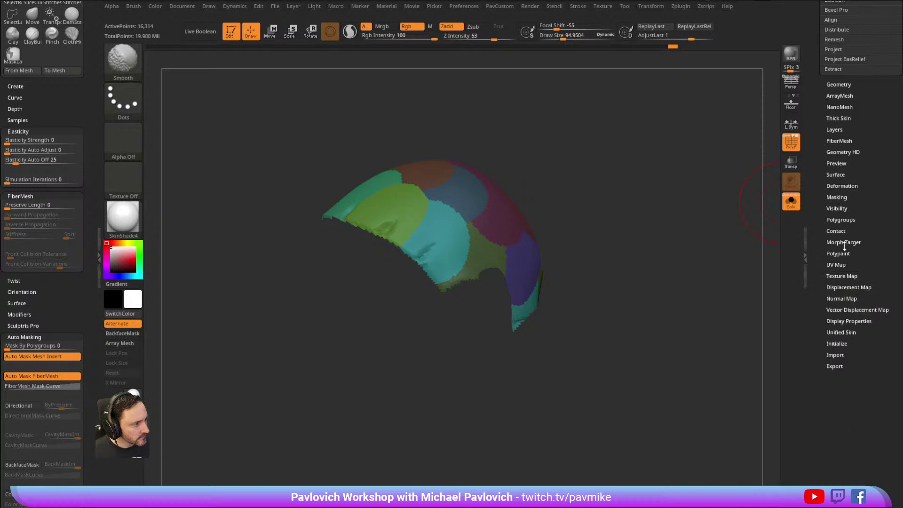
Turn on the FiberMesh preview for the scalp mesh and open the fiber modifiers.
{"action": "left_click", "coordinate": [839, 141]}
{"action": "left_click", "coordinate": [834, 171]}
{"action": "left_click_drag", "start_coordinate": [705, 206], "coordinate": [663, 185], "text": "alt"}
{"action": "left_click_drag", "start_coordinate": [688, 170], "coordinate": [635, 227], "text": "alt"}
{"action": "left_click", "coordinate": [833, 181]}
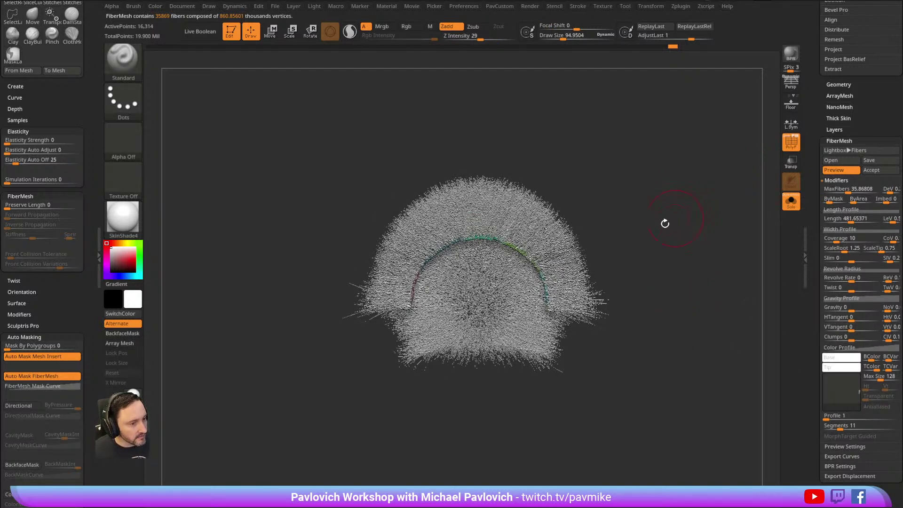
Set the fiber length to about 638 and the maximum fibers to about 11.03.
{"action": "mouse_move", "coordinate": [679, 264]}
{"action": "left_mouse_down"}
{"action": "mouse_move", "coordinate": [655, 264]}
{"action": "mouse_move", "coordinate": [695, 257]}
{"action": "mouse_move", "coordinate": [687, 260]}
{"action": "left_mouse_up"}
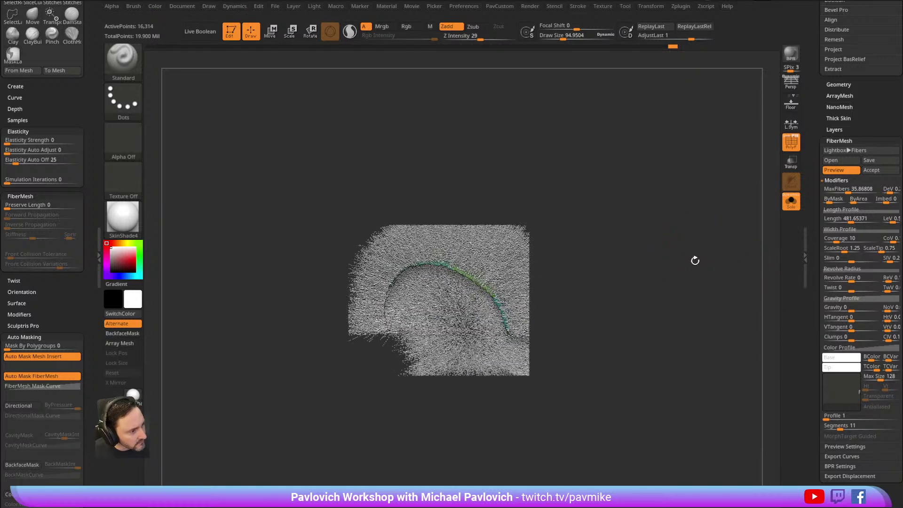
{"action": "left_click", "coordinate": [856, 220]}
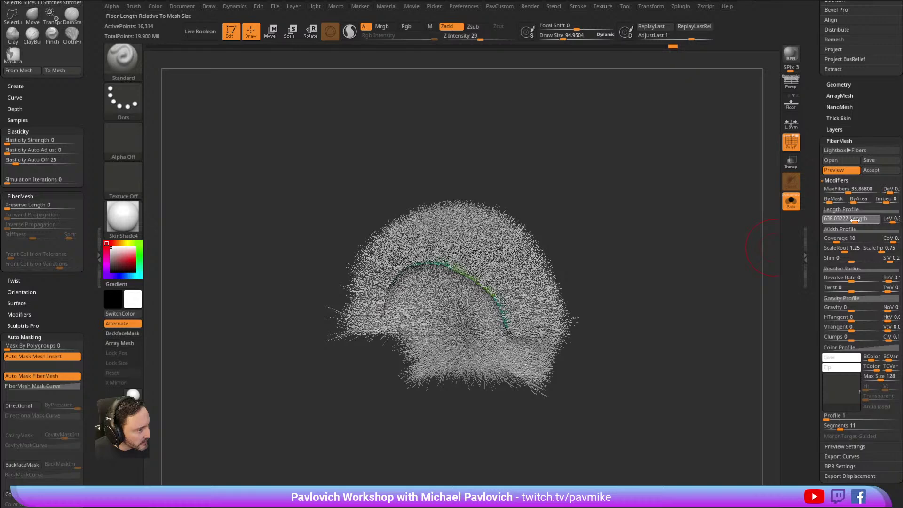
{"action": "left_click_drag", "start_coordinate": [659, 260], "coordinate": [684, 220]}
{"action": "left_click_drag", "start_coordinate": [847, 189], "coordinate": [836, 191]}
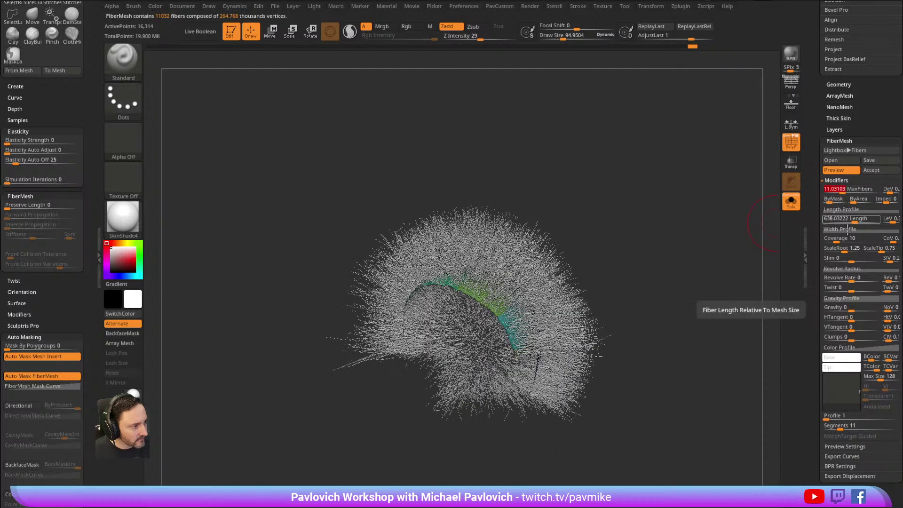
Set the fiber coverage to about 76.63 and render the hair preview with BPR.
{"action": "left_click_drag", "start_coordinate": [837, 238], "coordinate": [833, 239]}
{"action": "left_click_drag", "start_coordinate": [664, 246], "coordinate": [754, 117]}
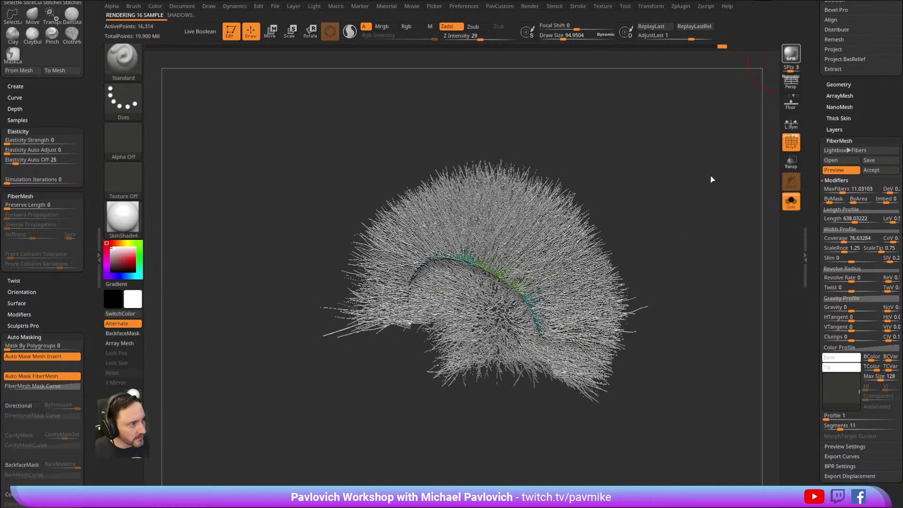
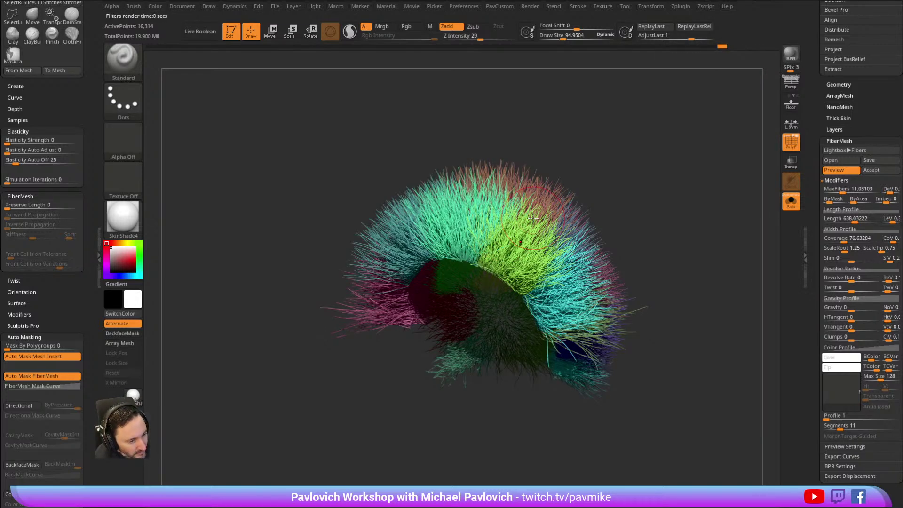
{"action": "left_click_drag", "start_coordinate": [672, 144], "coordinate": [687, 138]}
Accept the fibers as a new subtool with Fast Preview always activated, and set its preview visibility to 100.
{"action": "left_click", "coordinate": [867, 172]}
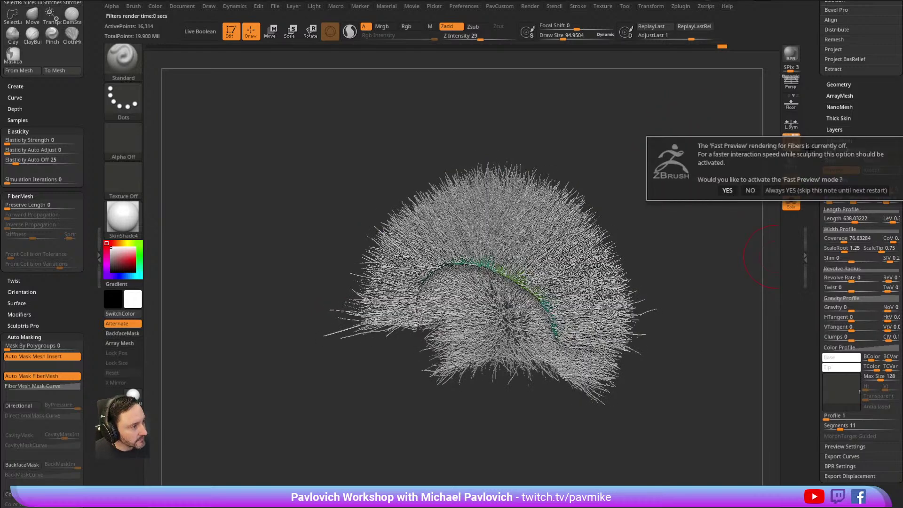
{"action": "left_click", "coordinate": [769, 193]}
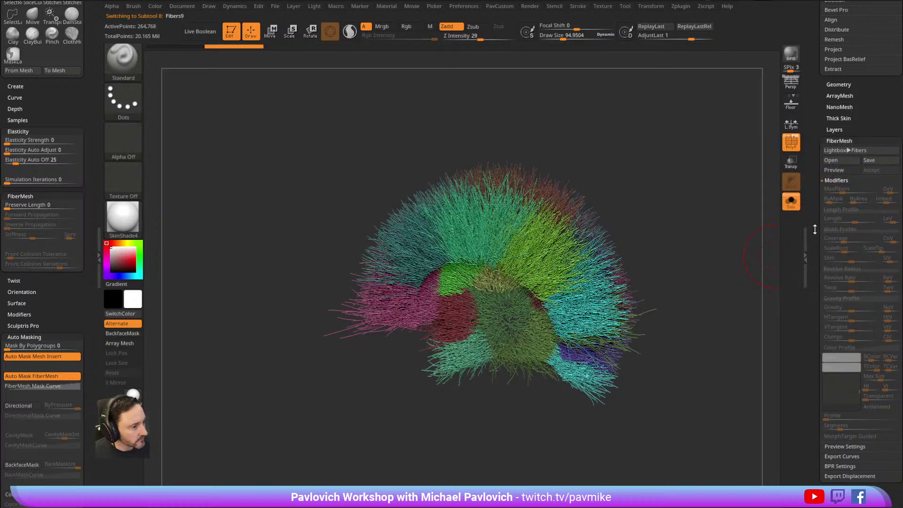
{"action": "scroll", "coordinate": [836, 229], "scroll_direction": "down", "scroll_amount": 5}
{"action": "left_click", "coordinate": [837, 222]}
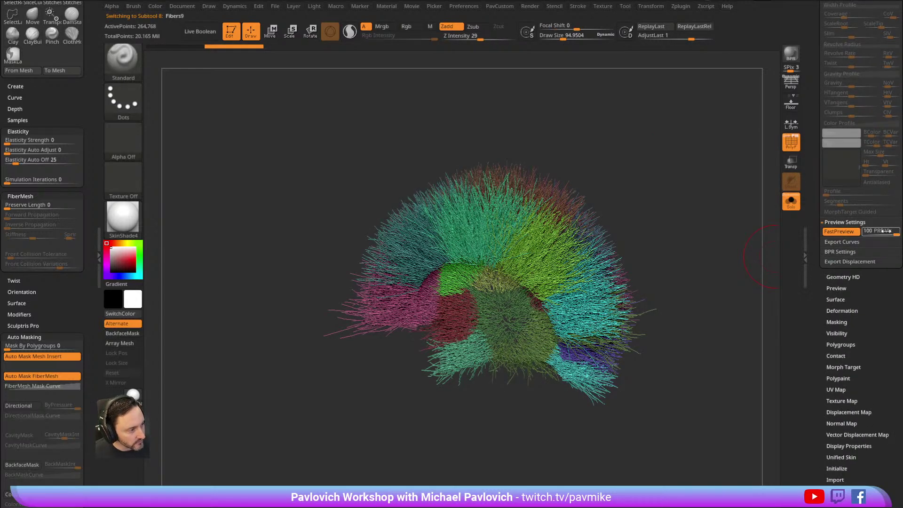
{"action": "left_click", "coordinate": [852, 232]}
{"action": "left_click_drag", "start_coordinate": [875, 231], "coordinate": [899, 227]}
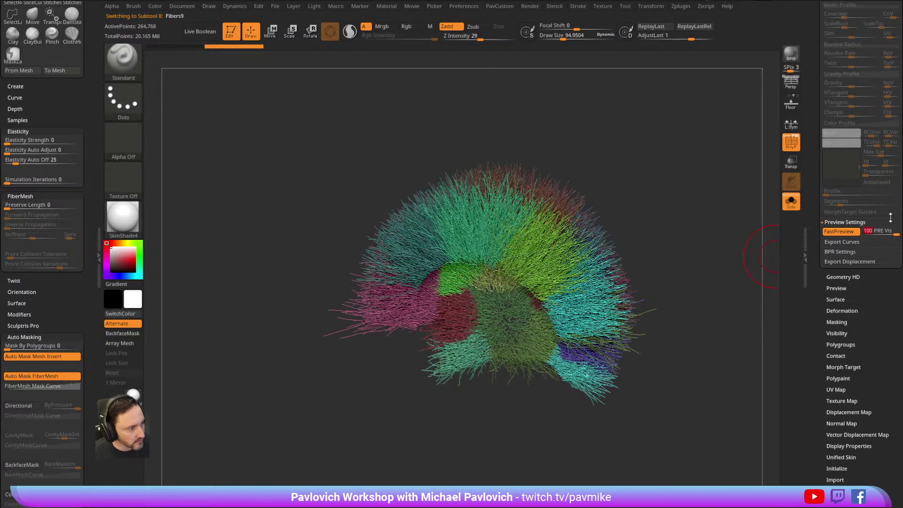
{"action": "left_click_drag", "start_coordinate": [813, 177], "coordinate": [819, 320]}
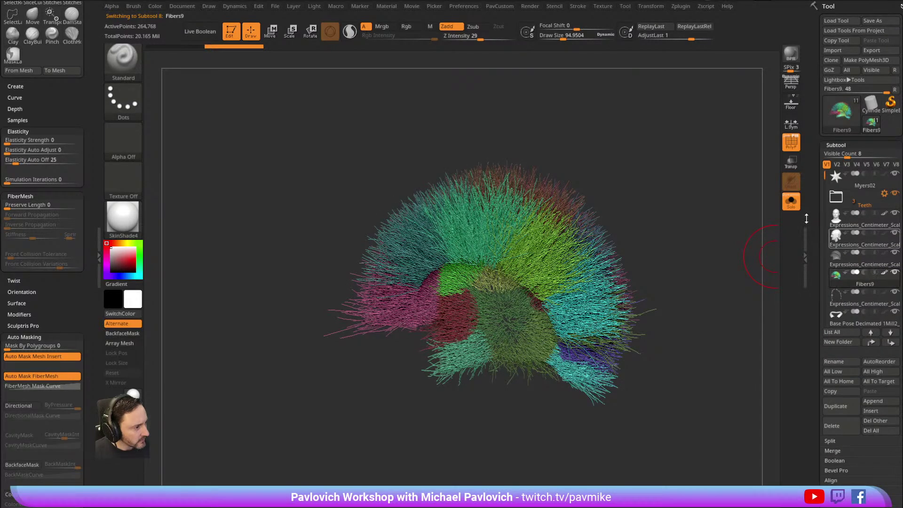
Turn off Solo mode to show the fibers together with the whole head.
{"action": "left_click", "coordinate": [791, 201]}
{"action": "left_click_drag", "start_coordinate": [699, 254], "coordinate": [623, 207]}
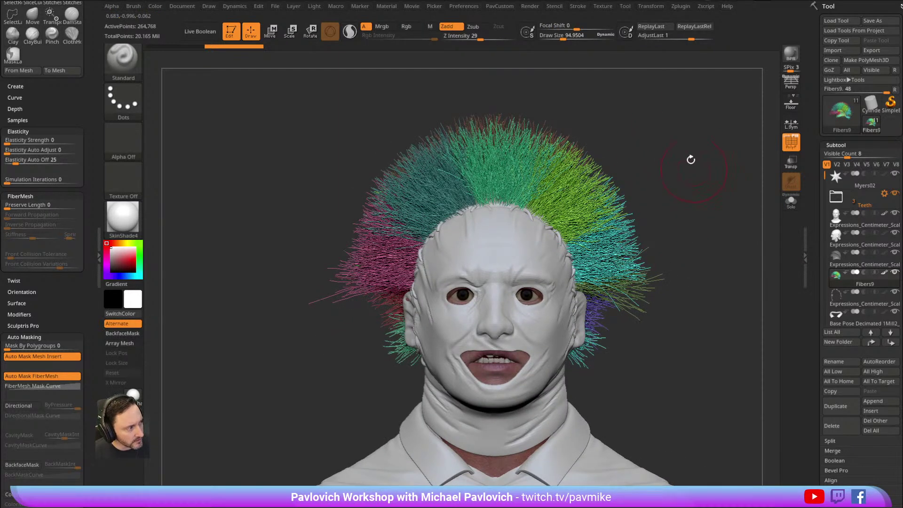
{"action": "left_click_drag", "start_coordinate": [695, 173], "coordinate": [694, 191], "text": "alt"}
Isolate the blue fiber polygroup on the upper left side of the character's head and clump it with the GroomClumps brush.
{"action": "left_click", "coordinate": [576, 227], "text": "ctrl+shift"}
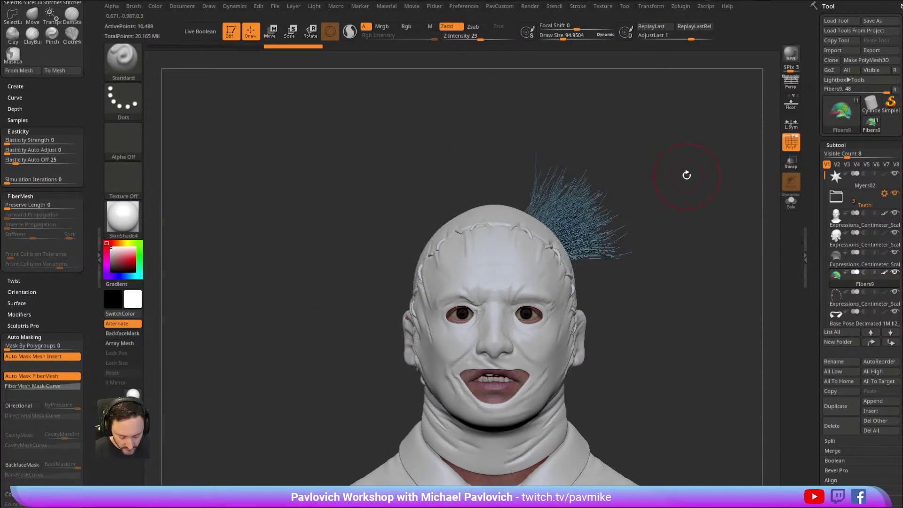
{"action": "key", "text": "b"}
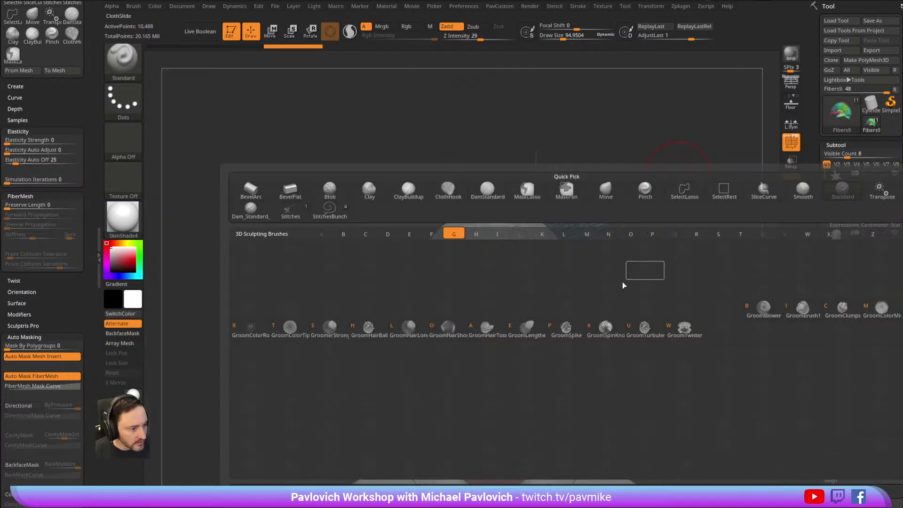
{"action": "left_click", "coordinate": [840, 305]}
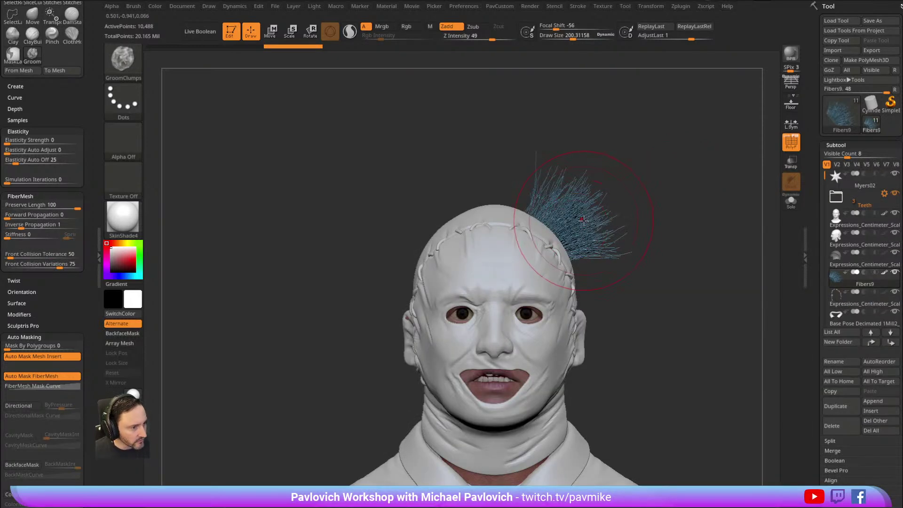
{"action": "left_click_drag", "start_coordinate": [572, 199], "coordinate": [606, 221]}
{"action": "right_click_drag", "start_coordinate": [631, 230], "coordinate": [584, 222]}
{"action": "right_click_drag", "start_coordinate": [645, 187], "coordinate": [599, 202]}
{"action": "left_click_drag", "start_coordinate": [598, 202], "coordinate": [559, 197]}
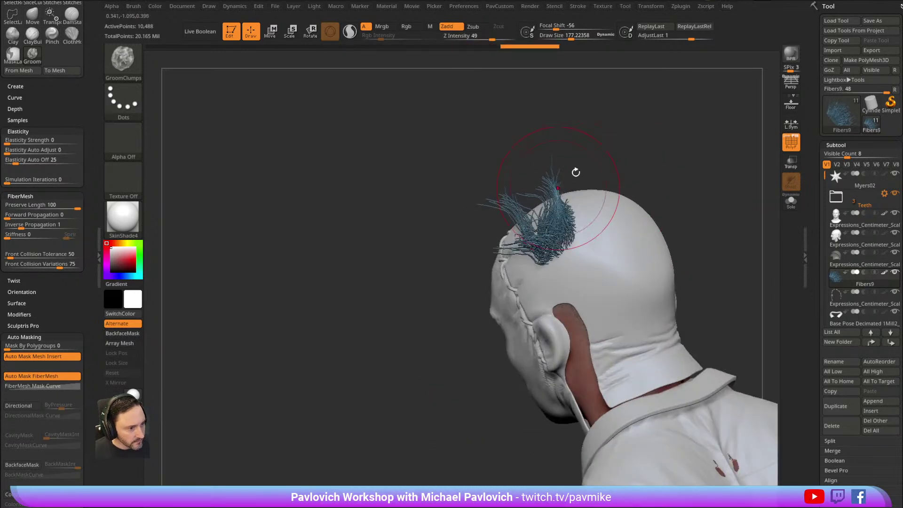
{"action": "right_click_drag", "start_coordinate": [517, 205], "coordinate": [548, 212]}
{"action": "left_click_drag", "start_coordinate": [549, 212], "coordinate": [581, 219]}
{"action": "mouse_move", "coordinate": [602, 212]}
{"action": "right_mouse_down"}
{"action": "mouse_move", "coordinate": [671, 191]}
{"action": "mouse_move", "coordinate": [656, 179]}
{"action": "mouse_move", "coordinate": [595, 209]}
{"action": "right_mouse_up"}
Show all fibers, isolate the yellow-green polygroup at the character's left front hairline, and brush it into clumps.
{"action": "left_click", "coordinate": [655, 178], "text": "ctrl+shift"}
{"action": "left_click", "coordinate": [631, 171], "text": "ctrl+shift"}
{"action": "mouse_move", "coordinate": [537, 175]}
{"action": "left_mouse_down"}
{"action": "mouse_move", "coordinate": [596, 207]}
{"action": "mouse_move", "coordinate": [605, 196]}
{"action": "mouse_move", "coordinate": [593, 219]}
{"action": "mouse_move", "coordinate": [567, 149]}
{"action": "left_mouse_up"}
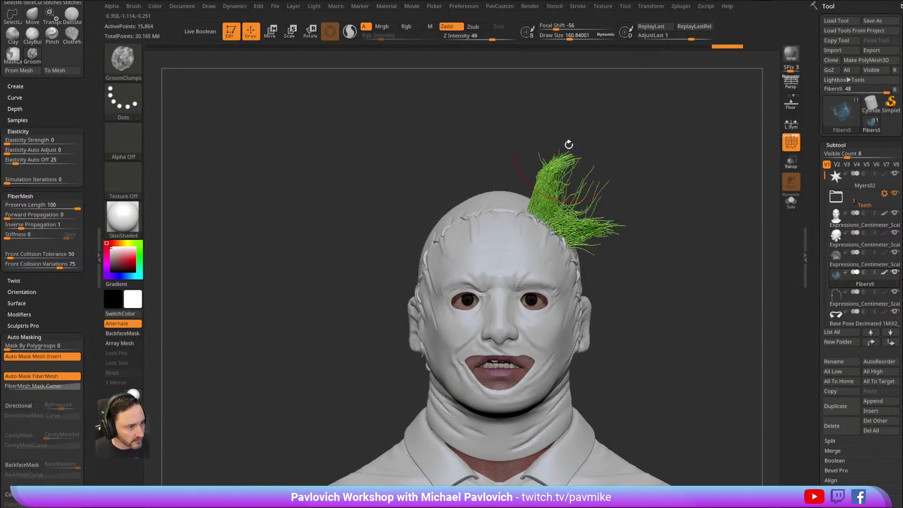
{"action": "right_click_drag", "start_coordinate": [636, 161], "coordinate": [588, 188]}
Isolate the green fiber polygroup above the middle of the forehead and groom it into clumps from several angles.
{"action": "left_click", "coordinate": [709, 161], "text": "ctrl+shift"}
{"action": "right_click_drag", "start_coordinate": [743, 113], "coordinate": [602, 169], "text": "alt"}
{"action": "left_click", "coordinate": [488, 206], "text": "ctrl+shift"}
{"action": "left_click_drag", "start_coordinate": [567, 124], "coordinate": [677, 120]}
{"action": "mouse_move", "coordinate": [470, 242]}
{"action": "left_mouse_down"}
{"action": "mouse_move", "coordinate": [506, 211]}
{"action": "mouse_move", "coordinate": [524, 249]}
{"action": "left_mouse_up"}
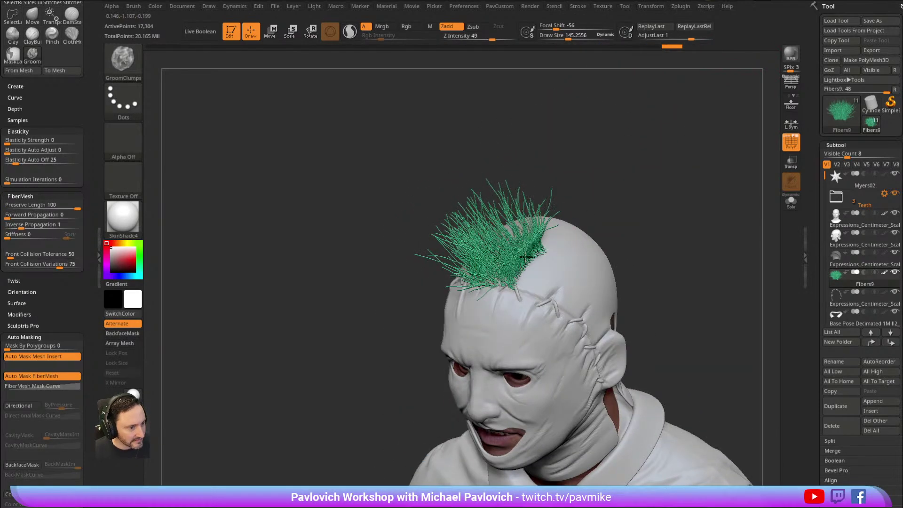
{"action": "left_click_drag", "start_coordinate": [599, 175], "coordinate": [667, 175]}
{"action": "left_click_drag", "start_coordinate": [519, 202], "coordinate": [495, 246]}
{"action": "left_click_drag", "start_coordinate": [563, 171], "coordinate": [494, 238]}
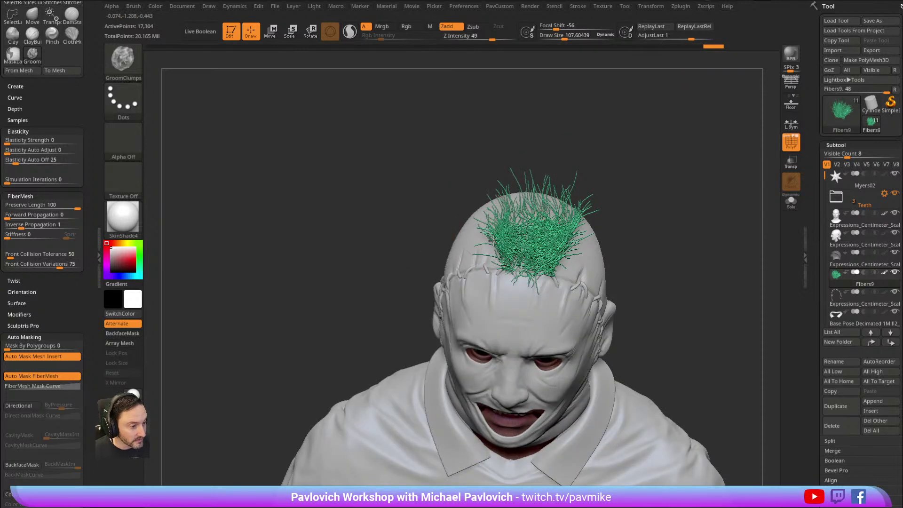
{"action": "mouse_move", "coordinate": [638, 194]}
{"action": "left_mouse_down"}
{"action": "mouse_move", "coordinate": [566, 210]}
{"action": "mouse_move", "coordinate": [571, 240]}
{"action": "left_mouse_up"}
{"action": "left_click_drag", "start_coordinate": [560, 198], "coordinate": [578, 167]}
{"action": "mouse_move", "coordinate": [672, 188]}
{"action": "left_mouse_down"}
{"action": "mouse_move", "coordinate": [633, 165]}
{"action": "mouse_move", "coordinate": [611, 174]}
{"action": "left_mouse_up"}
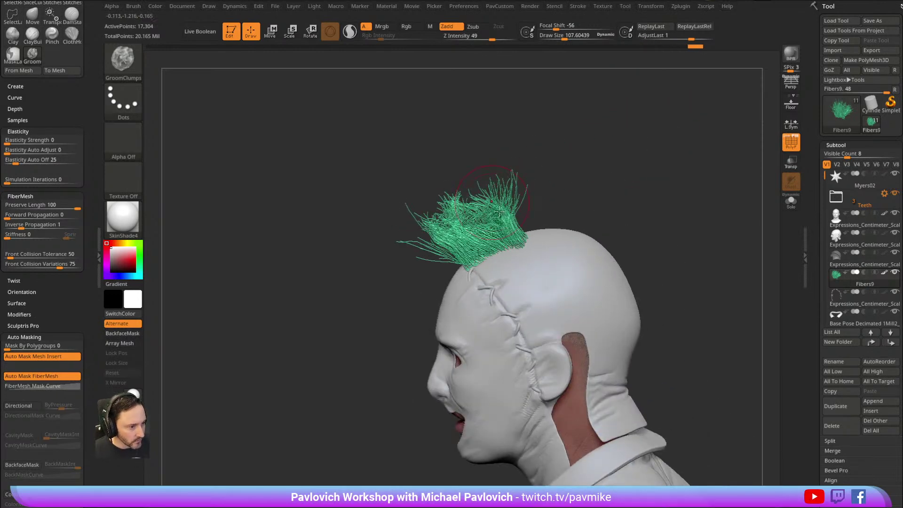
{"action": "left_click_drag", "start_coordinate": [528, 188], "coordinate": [515, 233]}
Isolate the teal fiber polygroup at the character's right front hairline and groom it into clumps.
{"action": "left_click", "coordinate": [627, 145], "text": "ctrl+shift"}
{"action": "left_click_drag", "start_coordinate": [639, 213], "coordinate": [651, 165]}
{"action": "left_click", "coordinate": [490, 244], "text": "ctrl+shift"}
{"action": "left_click_drag", "start_coordinate": [572, 181], "coordinate": [529, 238]}
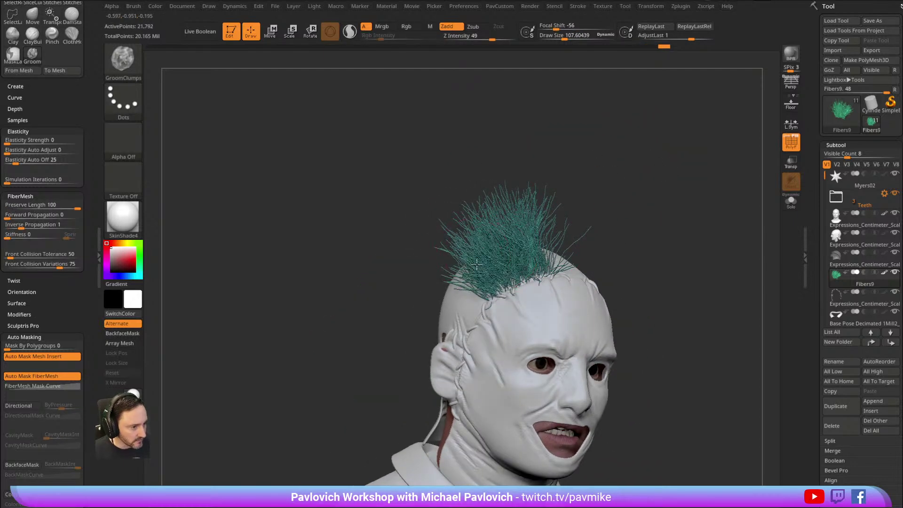
{"action": "left_click_drag", "start_coordinate": [497, 205], "coordinate": [484, 226]}
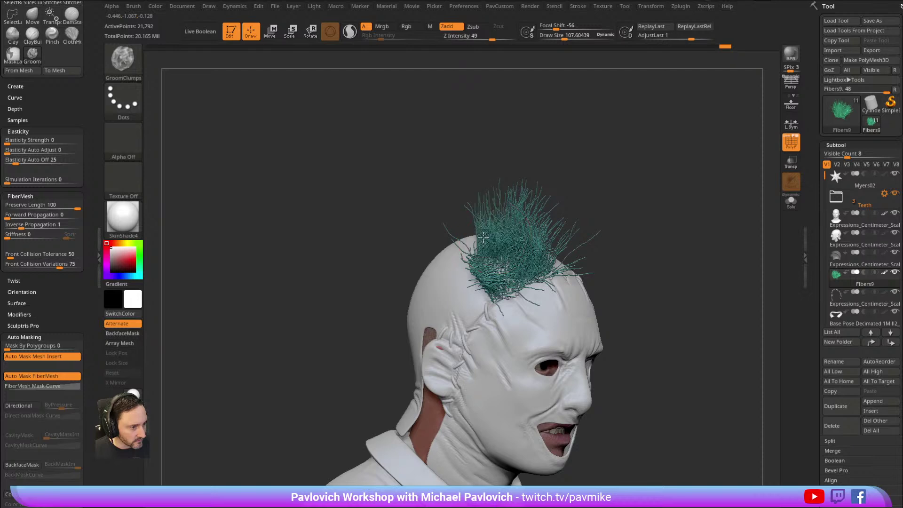
Isolate the magenta fiber polygroup above the character's right ear and clump its strands.
{"action": "left_click_drag", "start_coordinate": [649, 202], "coordinate": [672, 128]}
{"action": "left_click", "coordinate": [657, 135], "text": "ctrl+shift"}
{"action": "left_click", "coordinate": [508, 263], "text": "ctrl+shift"}
{"action": "left_click_drag", "start_coordinate": [548, 232], "coordinate": [631, 149]}
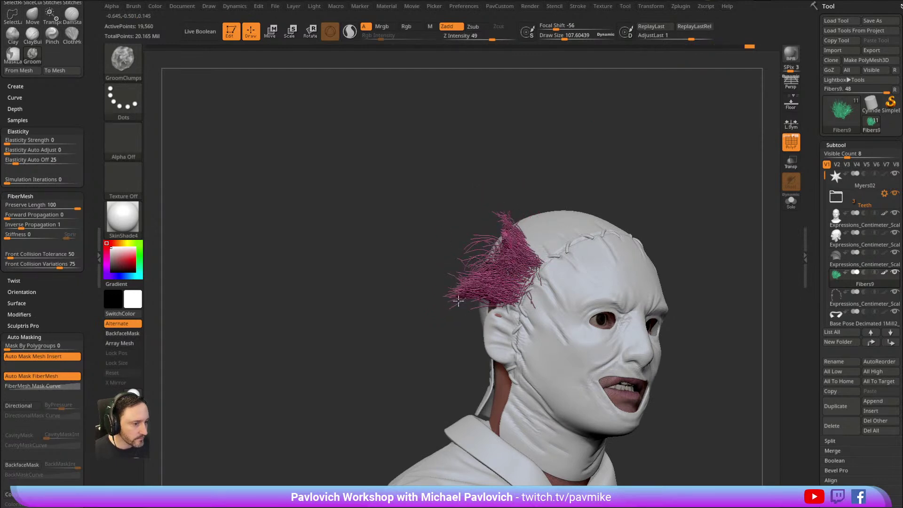
{"action": "left_click_drag", "start_coordinate": [458, 301], "coordinate": [478, 261]}
{"action": "left_click_drag", "start_coordinate": [574, 201], "coordinate": [624, 182]}
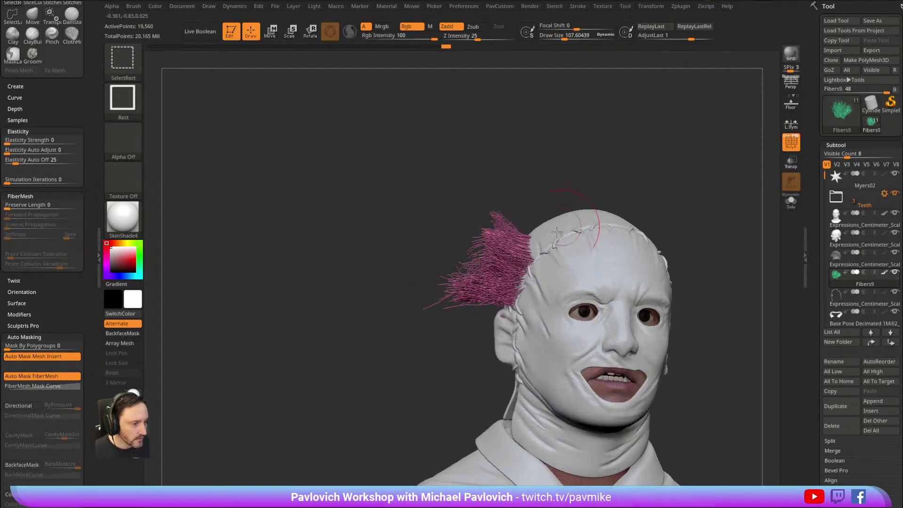
{"action": "left_click_drag", "start_coordinate": [524, 198], "coordinate": [549, 281]}
Isolate the brown fiber polygroup on the right side of the crown and clump its strands.
{"action": "left_click", "coordinate": [658, 189], "text": "ctrl+shift"}
{"action": "left_click_drag", "start_coordinate": [669, 136], "coordinate": [474, 246]}
{"action": "left_click", "coordinate": [557, 167], "text": "ctrl+shift"}
{"action": "left_click_drag", "start_coordinate": [570, 188], "coordinate": [507, 208]}
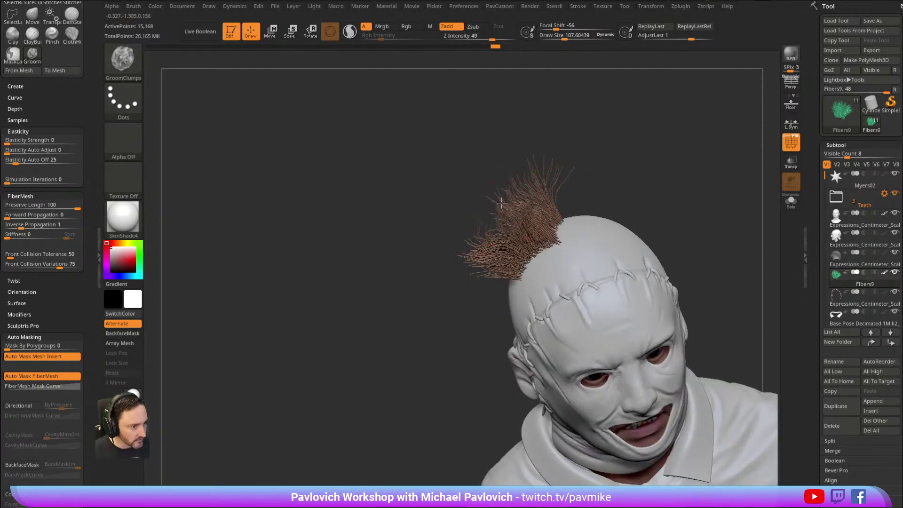
{"action": "left_click_drag", "start_coordinate": [529, 174], "coordinate": [530, 215]}
Isolate the neighbouring reddish-brown fiber polygroup on top of the head and groom it into clumps.
{"action": "left_click", "coordinate": [619, 156], "text": "ctrl+shift"}
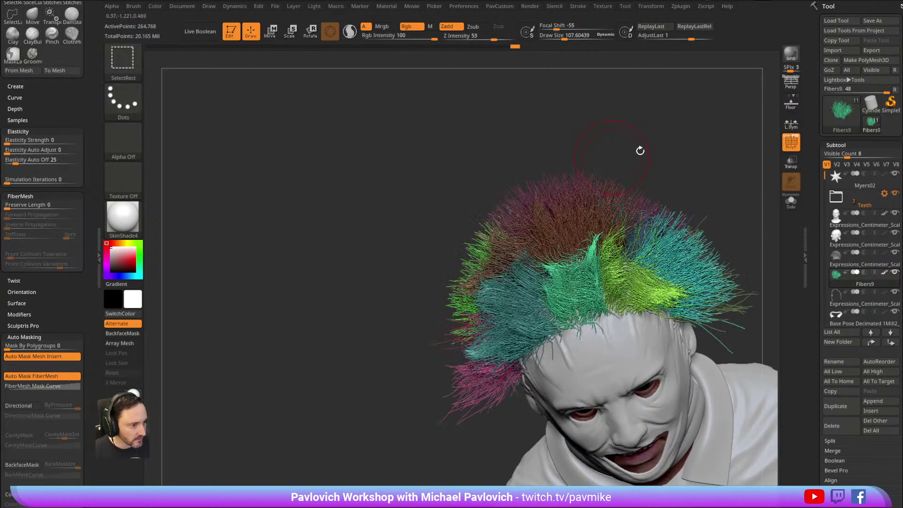
{"action": "left_click_drag", "start_coordinate": [619, 156], "coordinate": [620, 161]}
{"action": "left_click", "coordinate": [534, 212], "text": "ctrl+shift"}
{"action": "left_click_drag", "start_coordinate": [551, 143], "coordinate": [546, 179]}
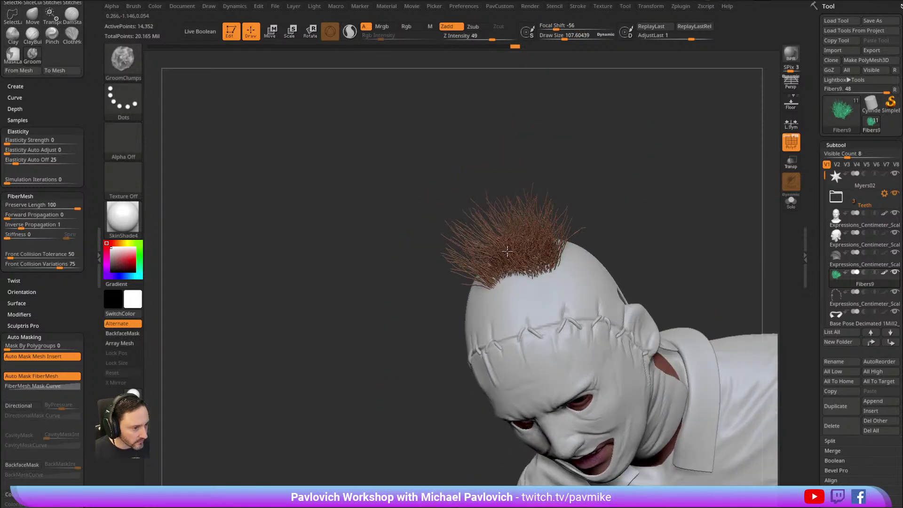
{"action": "left_click_drag", "start_coordinate": [512, 214], "coordinate": [519, 206]}
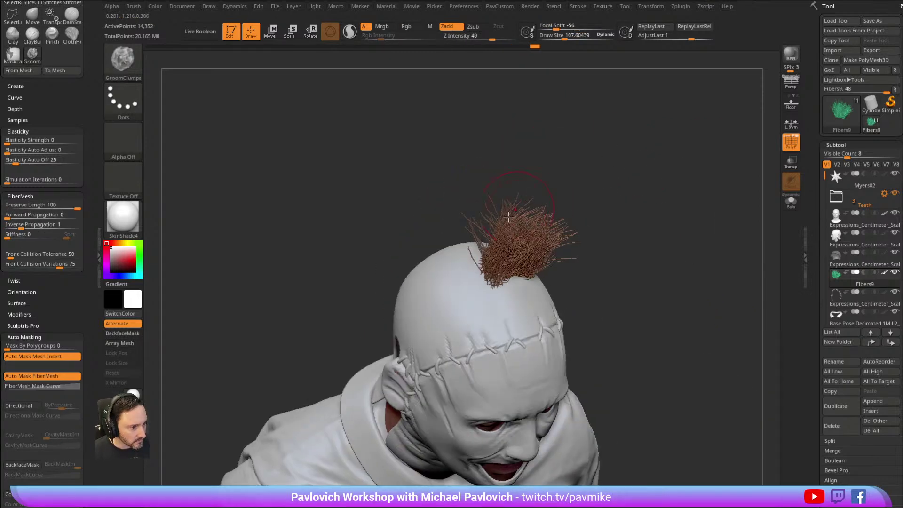
{"action": "left_click_drag", "start_coordinate": [521, 243], "coordinate": [548, 216]}
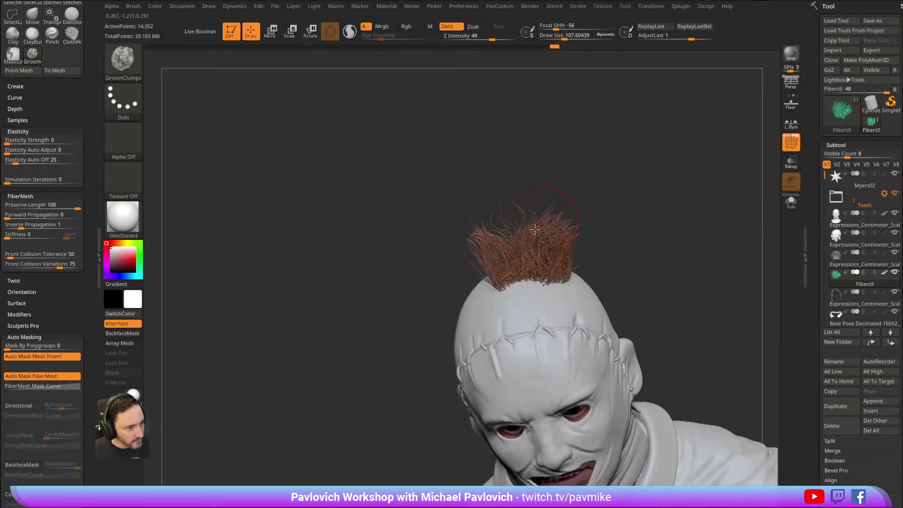
{"action": "mouse_move", "coordinate": [473, 230]}
{"action": "left_mouse_down"}
{"action": "mouse_move", "coordinate": [584, 177]}
{"action": "mouse_move", "coordinate": [629, 140]}
{"action": "mouse_move", "coordinate": [542, 245]}
{"action": "mouse_move", "coordinate": [669, 170]}
{"action": "mouse_move", "coordinate": [701, 174]}
{"action": "mouse_move", "coordinate": [574, 192]}
{"action": "mouse_move", "coordinate": [541, 246]}
{"action": "mouse_move", "coordinate": [548, 257]}
{"action": "mouse_move", "coordinate": [587, 238]}
{"action": "left_mouse_up"}
{"action": "left_click_drag", "start_coordinate": [677, 189], "coordinate": [609, 144]}
Isolate and clump the violet fiber polygroup behind the character's left ear and the small turquoise one below it at the nape.
{"action": "left_click", "coordinate": [651, 183], "text": "ctrl+shift"}
{"action": "left_click", "coordinate": [549, 241], "text": "ctrl+shift"}
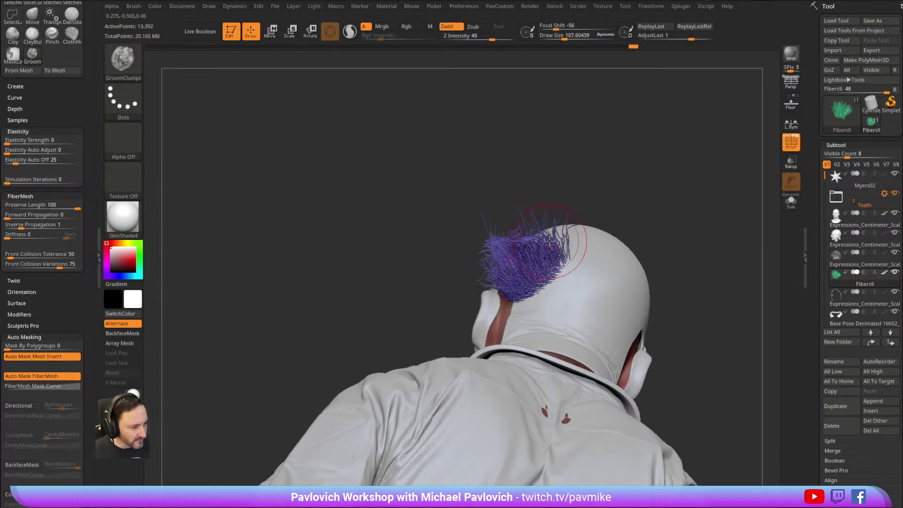
{"action": "left_click_drag", "start_coordinate": [552, 225], "coordinate": [472, 314]}
{"action": "mouse_move", "coordinate": [481, 198]}
{"action": "left_mouse_down"}
{"action": "mouse_move", "coordinate": [641, 161]}
{"action": "mouse_move", "coordinate": [637, 211]}
{"action": "left_mouse_up"}
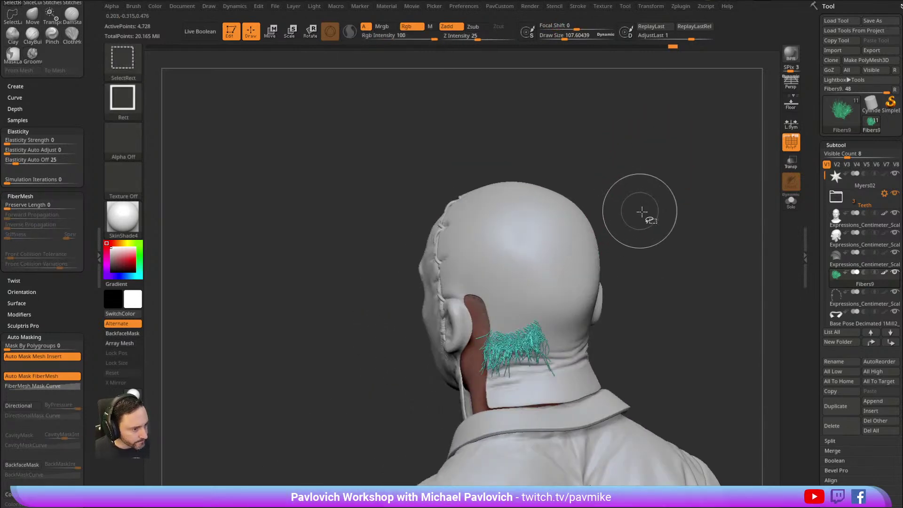
{"action": "left_click", "coordinate": [651, 209], "text": "ctrl+shift"}
Isolate the olive-green fiber polygroup low on the back of the head and groom its strands into clumps.
{"action": "left_click", "coordinate": [620, 287], "text": "ctrl+shift"}
{"action": "left_click_drag", "start_coordinate": [691, 244], "coordinate": [649, 249]}
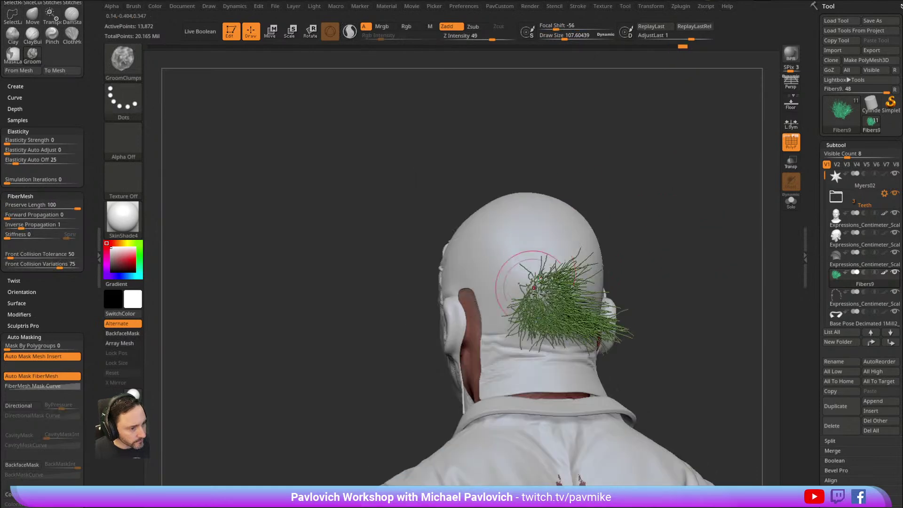
{"action": "left_click_drag", "start_coordinate": [545, 293], "coordinate": [510, 280]}
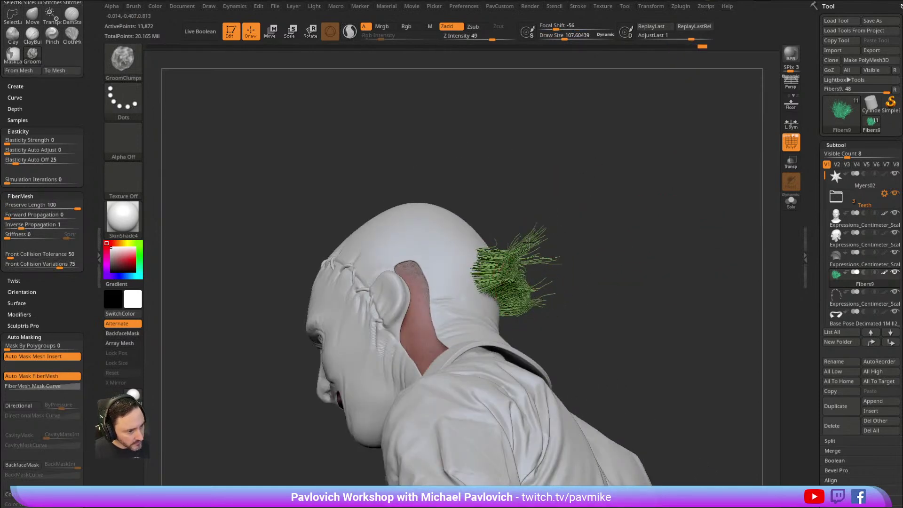
{"action": "left_click_drag", "start_coordinate": [616, 172], "coordinate": [625, 202]}
{"action": "left_click", "coordinate": [625, 202], "text": "ctrl+shift"}
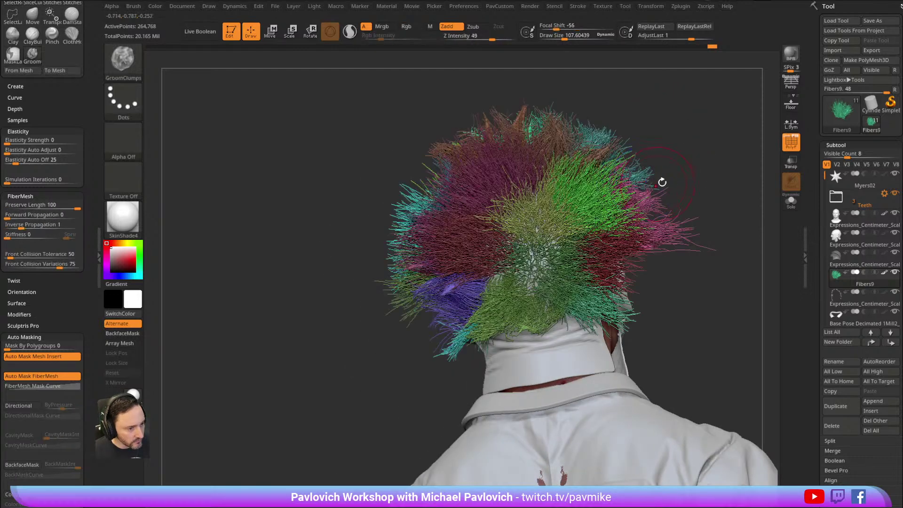
Isolate the dark green fiber polygroup in the middle of the back of the head and clump its strands.
{"action": "left_click", "coordinate": [550, 261], "text": "ctrl+shift"}
{"action": "left_click_drag", "start_coordinate": [695, 172], "coordinate": [514, 261]}
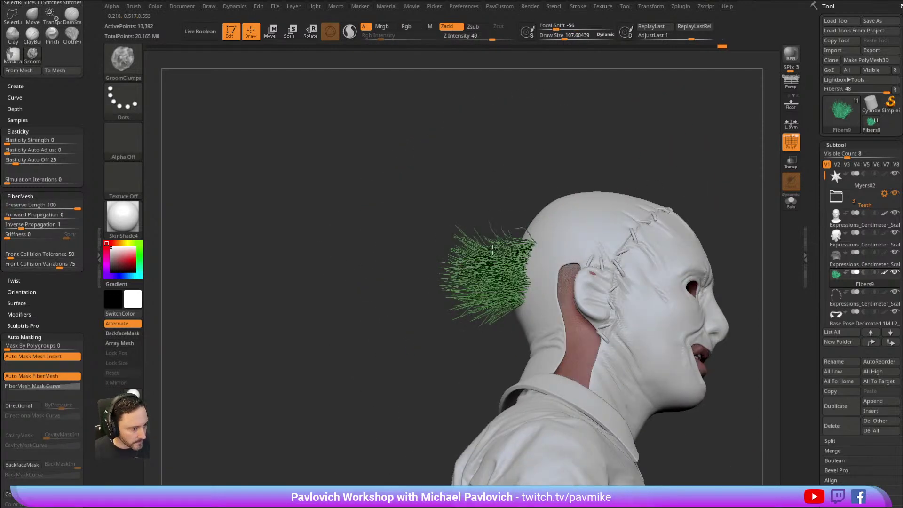
{"action": "left_click_drag", "start_coordinate": [484, 234], "coordinate": [478, 276]}
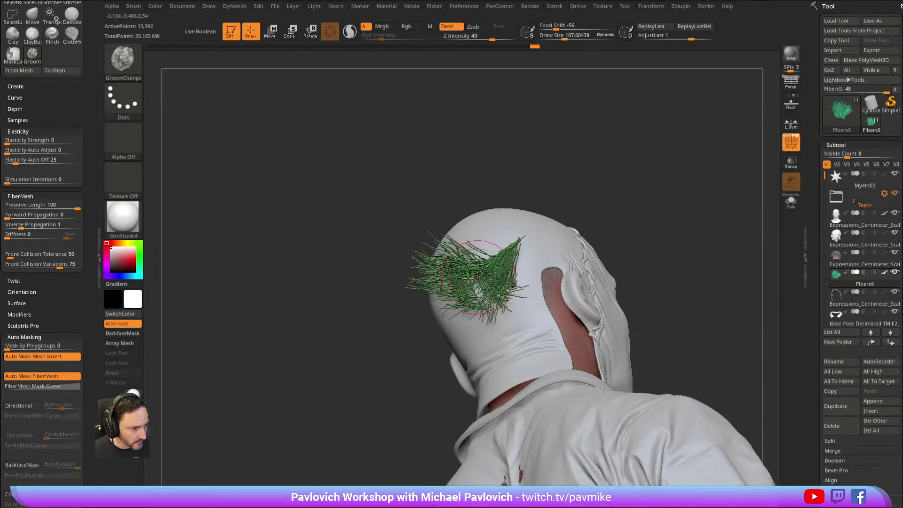
{"action": "left_click_drag", "start_coordinate": [423, 251], "coordinate": [506, 293]}
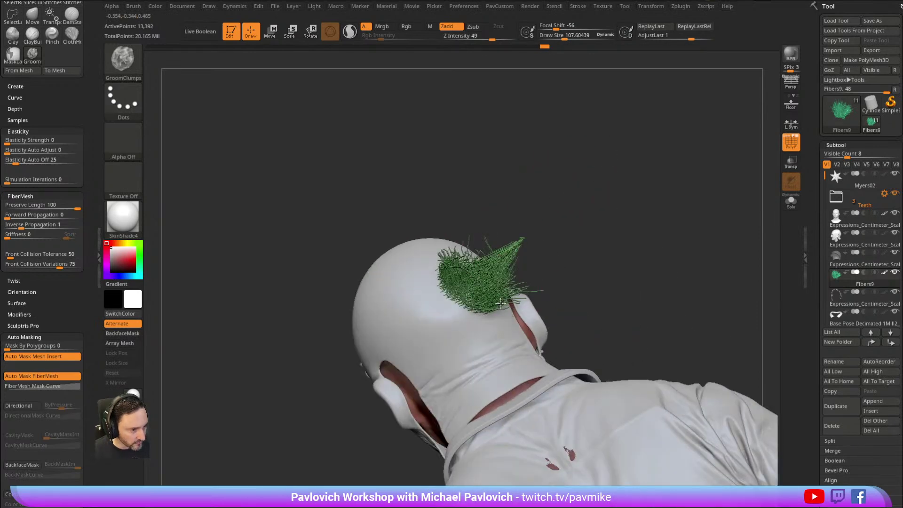
{"action": "left_click_drag", "start_coordinate": [564, 263], "coordinate": [659, 159]}
{"action": "left_click", "coordinate": [676, 141], "text": "ctrl+shift"}
Isolate the dark red fiber polygroup behind the character's right ear and groom it into clumps.
{"action": "left_click_drag", "start_coordinate": [682, 132], "coordinate": [578, 243]}
{"action": "left_click", "coordinate": [479, 327], "text": "ctrl+shift"}
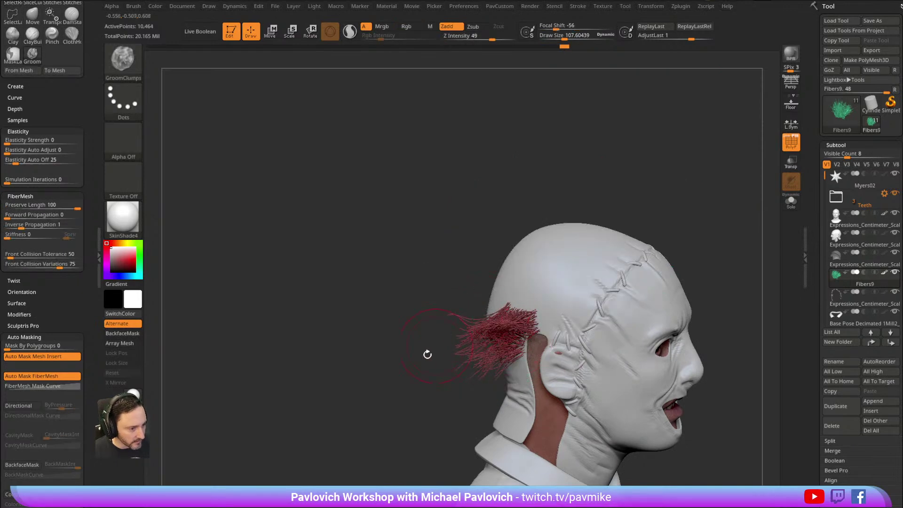
{"action": "left_click_drag", "start_coordinate": [436, 345], "coordinate": [462, 349]}
{"action": "left_click_drag", "start_coordinate": [526, 240], "coordinate": [494, 313]}
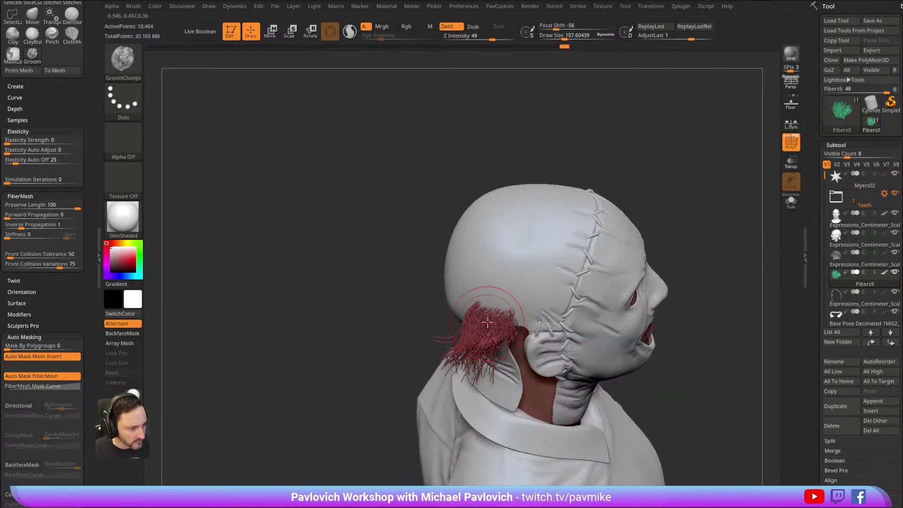
{"action": "left_click", "coordinate": [656, 188], "text": "ctrl+shift"}
Isolate the bright green fiber polygroup above and behind the character's right ear and clump its strands.
{"action": "left_click_drag", "start_coordinate": [657, 188], "coordinate": [635, 197]}
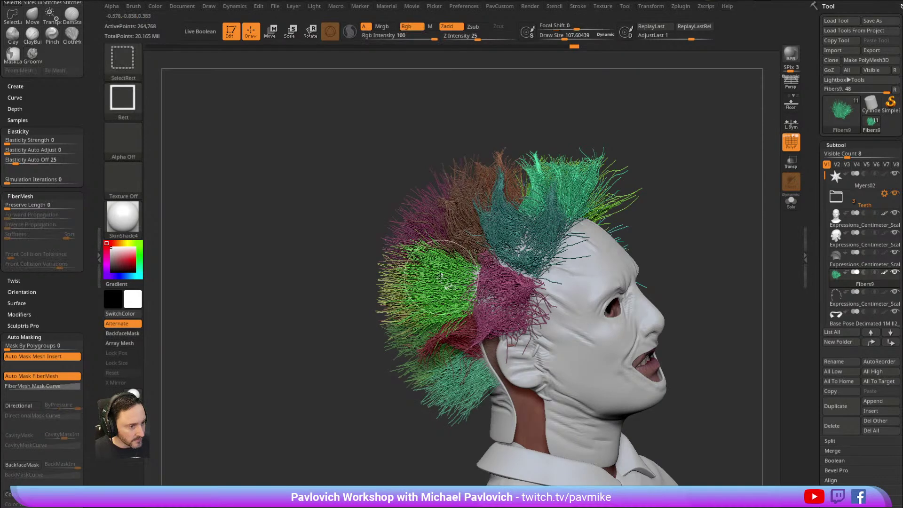
{"action": "left_click", "coordinate": [447, 273], "text": "ctrl+shift"}
{"action": "left_click_drag", "start_coordinate": [452, 276], "coordinate": [424, 270]}
{"action": "mouse_move", "coordinate": [459, 298]}
{"action": "left_mouse_down"}
{"action": "mouse_move", "coordinate": [438, 303]}
{"action": "mouse_move", "coordinate": [454, 232]}
{"action": "left_mouse_up"}
{"action": "left_click", "coordinate": [508, 153], "text": "ctrl+shift"}
Isolate the magenta fiber polygroup at the back of the crown and groom it into clumps.
{"action": "left_click_drag", "start_coordinate": [508, 154], "coordinate": [601, 161]}
{"action": "left_click", "coordinate": [532, 214], "text": "ctrl+shift"}
{"action": "left_click_drag", "start_coordinate": [532, 214], "coordinate": [555, 189]}
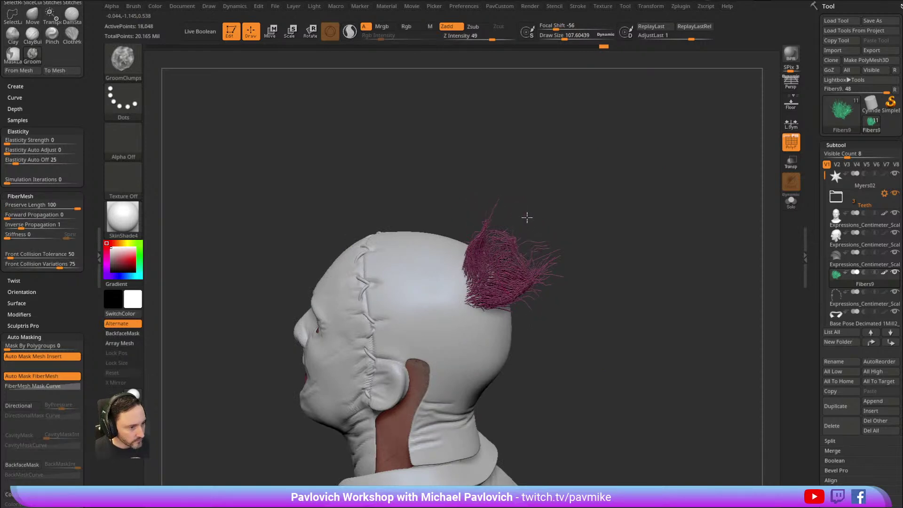
{"action": "left_click", "coordinate": [593, 195], "text": "ctrl+shift"}
Isolate the teal fiber polygroup at the character's right front hairline again and refine its clumps.
{"action": "left_click_drag", "start_coordinate": [611, 137], "coordinate": [522, 221], "text": "alt"}
{"action": "left_click", "coordinate": [509, 243], "text": "ctrl+shift"}
{"action": "left_click_drag", "start_coordinate": [595, 201], "coordinate": [485, 219]}
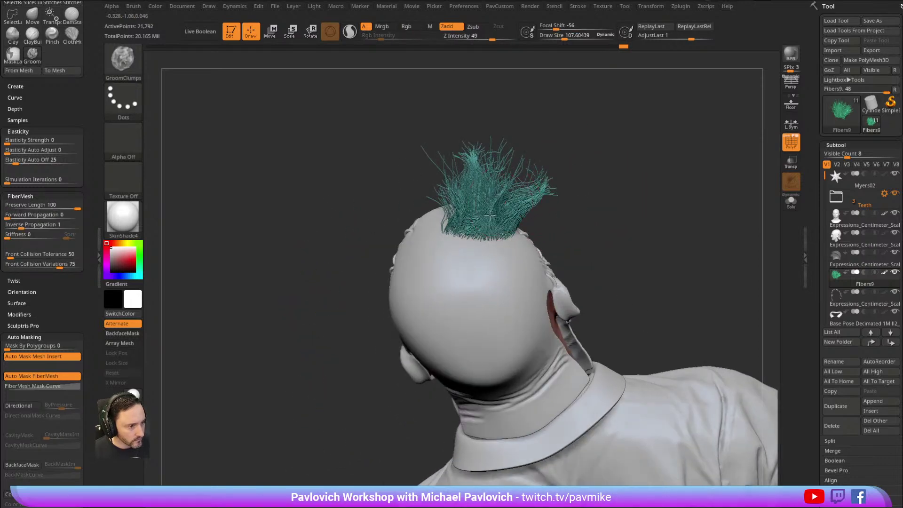
{"action": "left_click", "coordinate": [593, 183], "text": "ctrl+shift"}
Isolate the olive-yellow fiber polygroup on the upper back of the head and clump its strands.
{"action": "left_click_drag", "start_coordinate": [641, 193], "coordinate": [625, 143]}
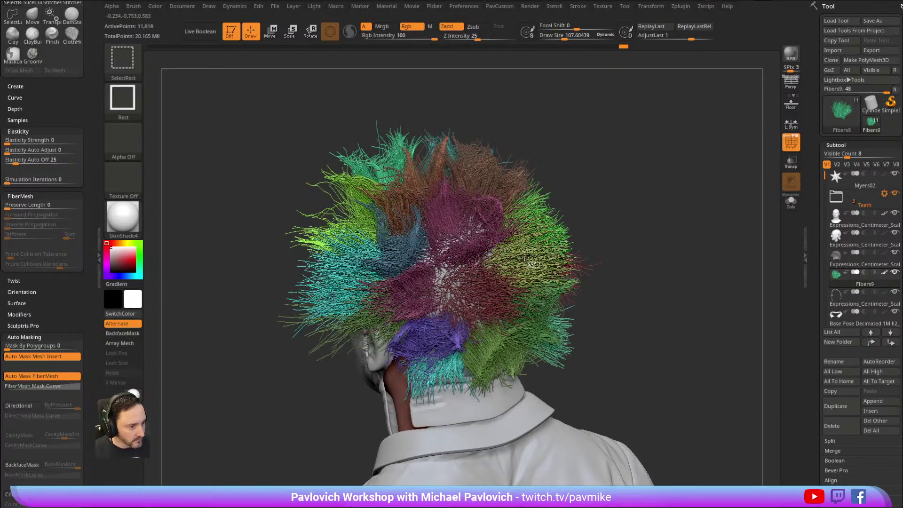
{"action": "left_click", "coordinate": [522, 255], "text": "ctrl+shift"}
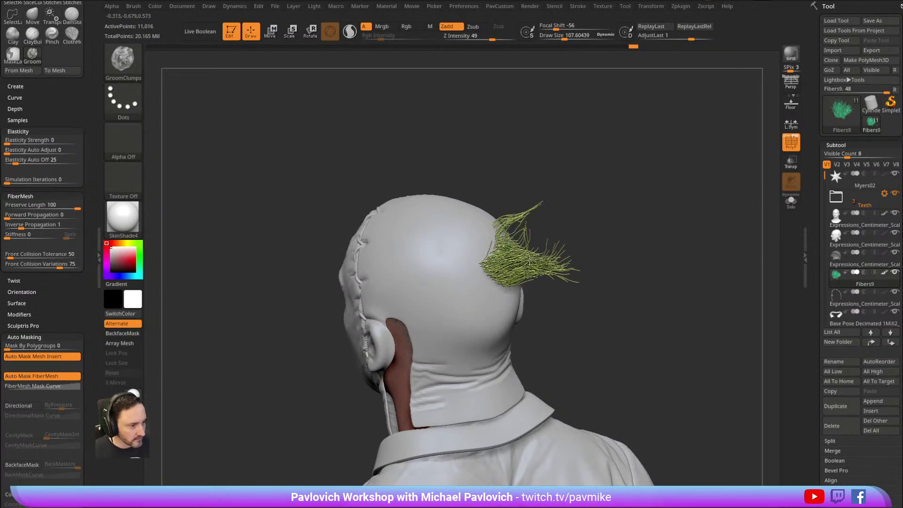
{"action": "left_click", "coordinate": [610, 223], "text": "ctrl+shift"}
Set Mask By Polygroups to 100 and clump the isolated dark red fiber polygroup at the back of the head.
{"action": "left_click", "coordinate": [76, 348]}
{"action": "left_click_drag", "start_coordinate": [656, 259], "coordinate": [461, 265]}
{"action": "left_click_drag", "start_coordinate": [549, 247], "coordinate": [457, 293]}
{"action": "left_click", "coordinate": [453, 262], "text": "ctrl+shift"}
{"action": "left_click_drag", "start_coordinate": [453, 262], "coordinate": [485, 284]}
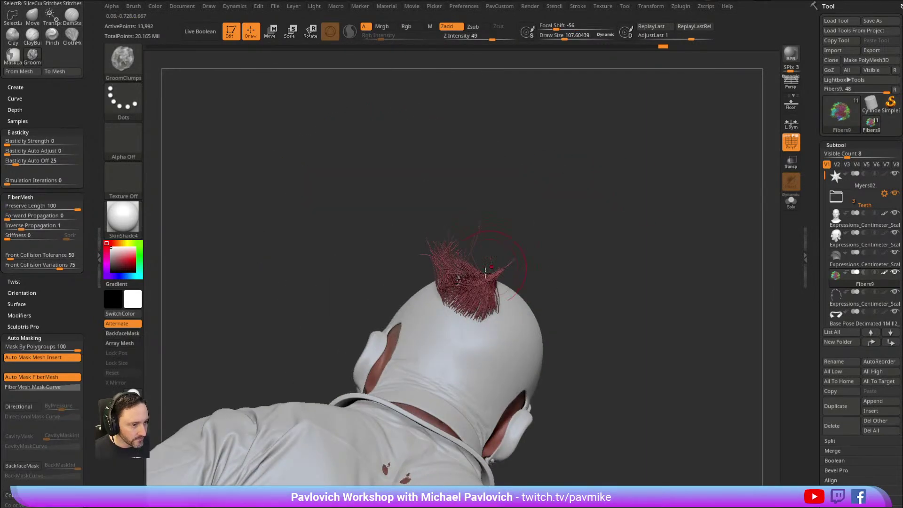
{"action": "left_click", "coordinate": [492, 240], "text": "ctrl+shift"}
Isolate the sea-green fiber polygroup on the right side of the nape and clump its strands.
{"action": "left_click_drag", "start_coordinate": [492, 241], "coordinate": [705, 168]}
{"action": "left_click", "coordinate": [442, 330], "text": "ctrl+shift"}
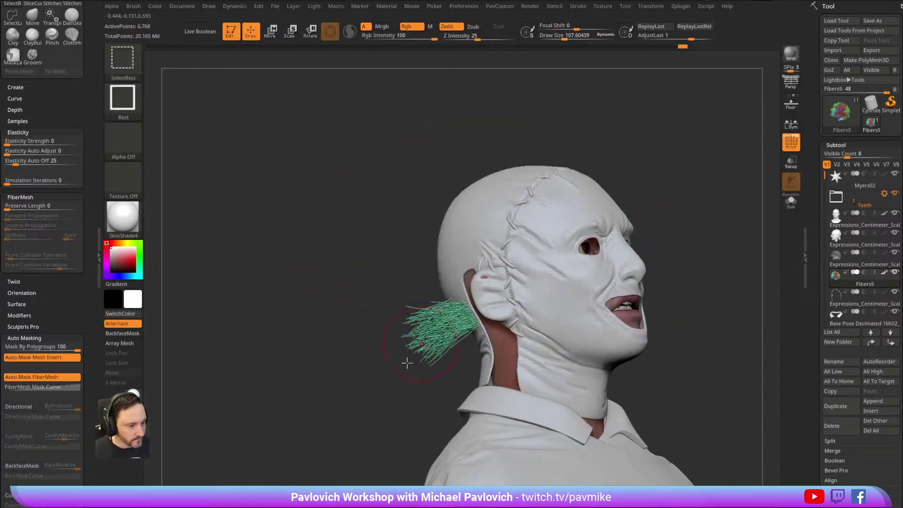
{"action": "left_click_drag", "start_coordinate": [394, 339], "coordinate": [414, 348]}
{"action": "left_click_drag", "start_coordinate": [439, 307], "coordinate": [426, 273]}
{"action": "left_click_drag", "start_coordinate": [682, 225], "coordinate": [643, 191]}
{"action": "left_click", "coordinate": [656, 183], "text": "ctrl+shift"}
Isolate the turquoise fiber polygroup above the character's left ear and groom it into clumps from several sides.
{"action": "left_click_drag", "start_coordinate": [691, 172], "coordinate": [583, 202]}
{"action": "left_click", "coordinate": [567, 224], "text": "ctrl+shift"}
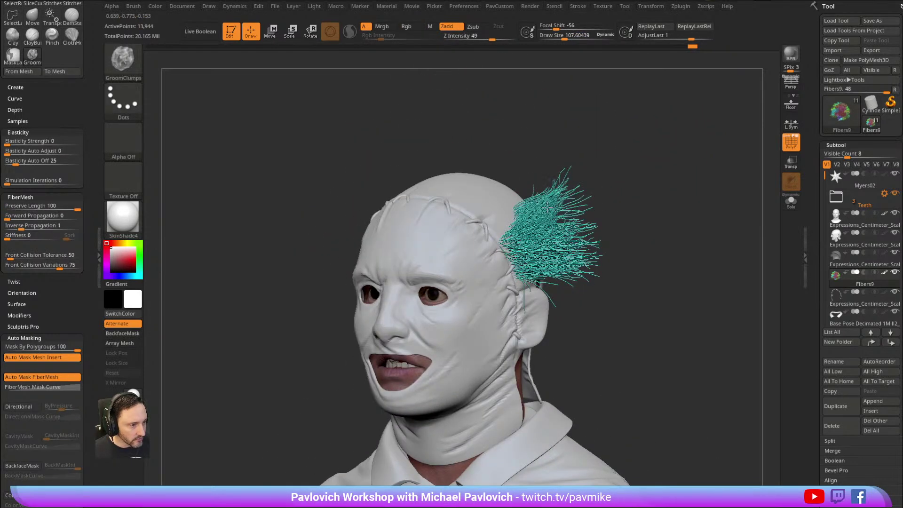
{"action": "left_click_drag", "start_coordinate": [670, 212], "coordinate": [607, 211]}
{"action": "left_click", "coordinate": [640, 188], "text": "ctrl+shift"}
{"action": "left_click_drag", "start_coordinate": [658, 165], "coordinate": [485, 254]}
{"action": "left_click", "coordinate": [527, 245], "text": "ctrl+shift"}
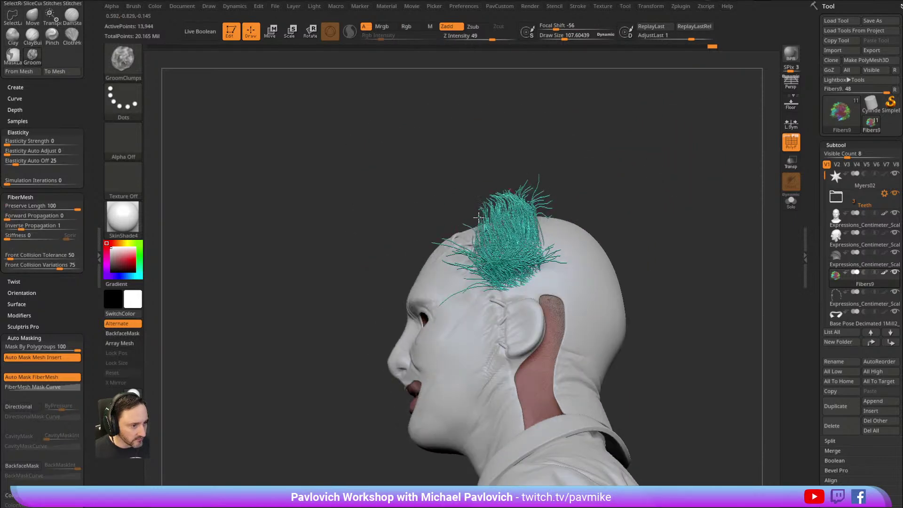
{"action": "mouse_move", "coordinate": [507, 210]}
{"action": "left_mouse_down"}
{"action": "mouse_move", "coordinate": [529, 230]}
{"action": "mouse_move", "coordinate": [536, 207]}
{"action": "left_mouse_up"}
{"action": "left_click_drag", "start_coordinate": [527, 200], "coordinate": [576, 208]}
{"action": "left_click_drag", "start_coordinate": [560, 252], "coordinate": [540, 263]}
{"action": "mouse_move", "coordinate": [572, 236]}
{"action": "left_mouse_down"}
{"action": "mouse_move", "coordinate": [555, 269]}
{"action": "mouse_move", "coordinate": [501, 276]}
{"action": "mouse_move", "coordinate": [539, 265]}
{"action": "left_mouse_up"}
{"action": "left_click_drag", "start_coordinate": [644, 227], "coordinate": [666, 176]}
{"action": "left_click", "coordinate": [694, 182], "text": "ctrl+shift"}
Isolate the yellow-green fiber polygroup at the left front hairline and sweep its strands with the GroomHairToss brush.
{"action": "mouse_move", "coordinate": [528, 198]}
{"action": "left_mouse_down"}
{"action": "mouse_move", "coordinate": [475, 187]}
{"action": "mouse_move", "coordinate": [571, 179]}
{"action": "mouse_move", "coordinate": [604, 165]}
{"action": "left_mouse_up"}
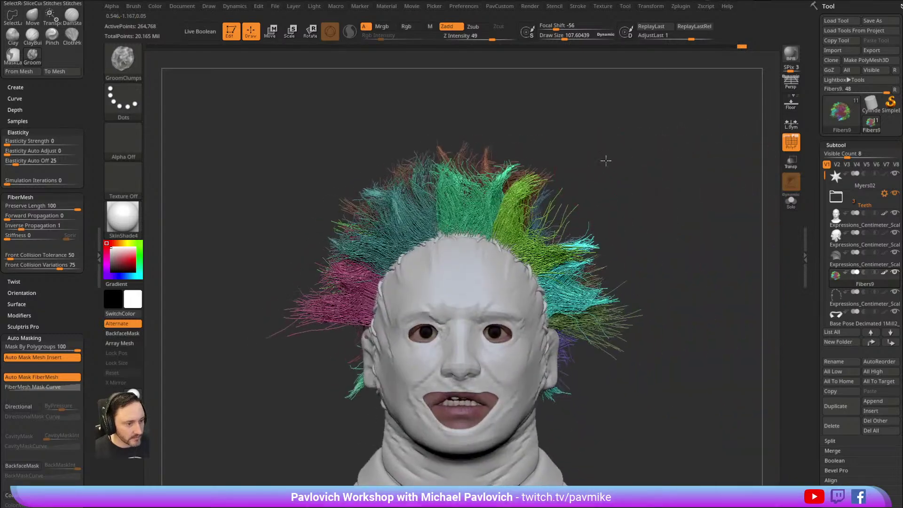
{"action": "key", "text": "b"}
{"action": "key", "text": "g"}
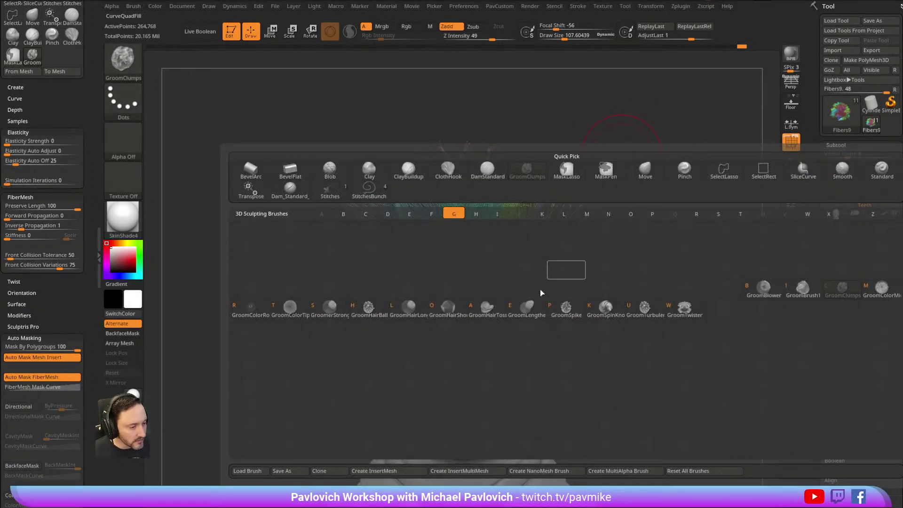
{"action": "left_click", "coordinate": [491, 304]}
{"action": "left_click_drag", "start_coordinate": [651, 195], "coordinate": [581, 188]}
{"action": "left_click", "coordinate": [515, 207], "text": "ctrl+shift"}
{"action": "left_click_drag", "start_coordinate": [607, 149], "coordinate": [592, 155]}
{"action": "mouse_move", "coordinate": [485, 209]}
{"action": "left_mouse_down"}
{"action": "mouse_move", "coordinate": [520, 184]}
{"action": "mouse_move", "coordinate": [545, 186]}
{"action": "mouse_move", "coordinate": [459, 186]}
{"action": "left_mouse_up"}
{"action": "left_click_drag", "start_coordinate": [493, 233], "coordinate": [512, 254]}
{"action": "left_click_drag", "start_coordinate": [496, 160], "coordinate": [507, 301]}
{"action": "left_click_drag", "start_coordinate": [655, 177], "coordinate": [676, 158]}
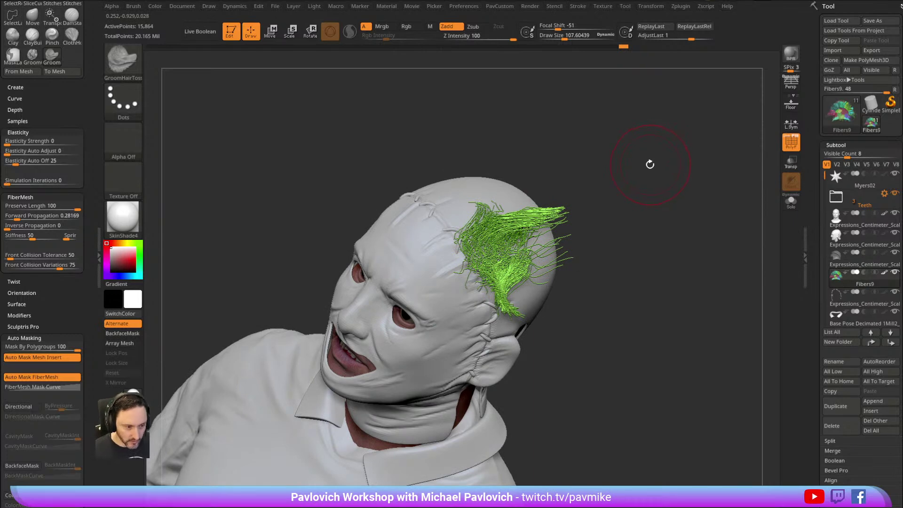
Switch to the Move brush and set its FiberMesh Preserve Length to 100.
{"action": "key", "text": "b"}
{"action": "key", "text": "m"}
{"action": "key", "text": "v"}
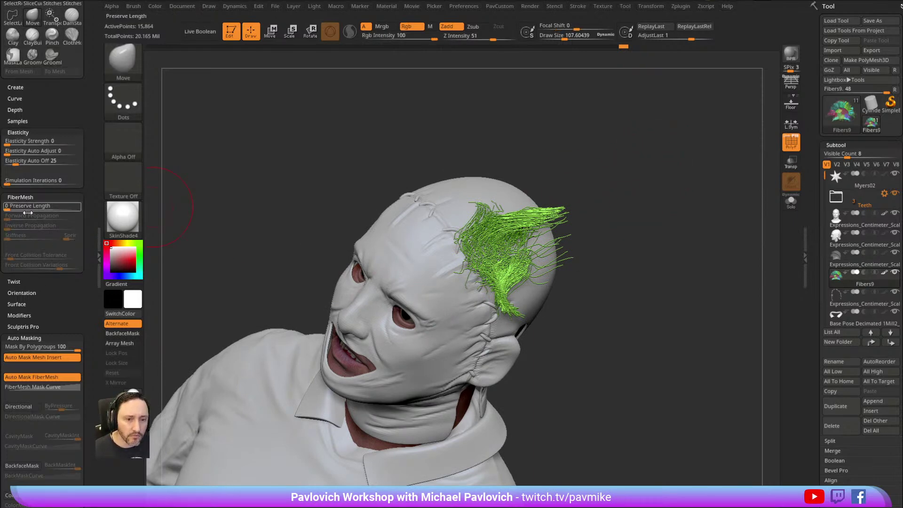
{"action": "left_click_drag", "start_coordinate": [50, 289], "coordinate": [46, 227]}
{"action": "key", "text": "shift"}
{"action": "left_click", "coordinate": [31, 257]}
{"action": "key", "text": "shift"}
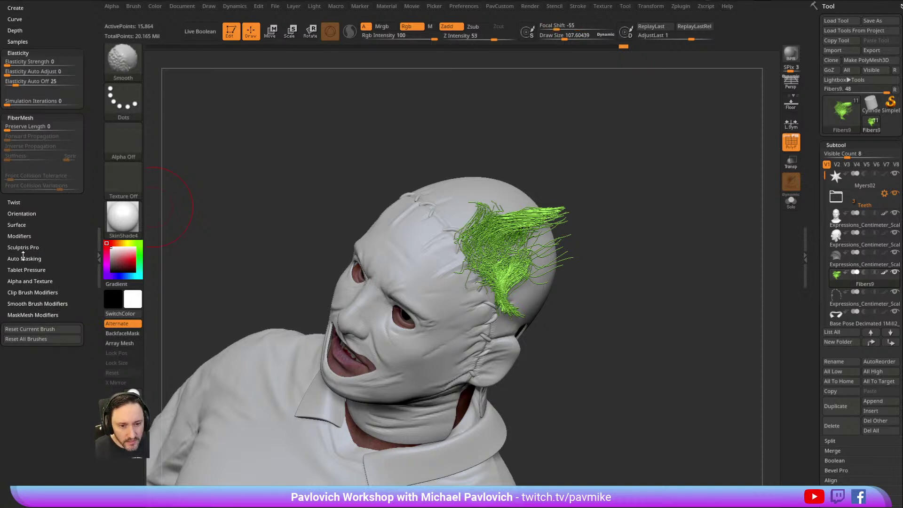
{"action": "left_click", "coordinate": [23, 259]}
{"action": "left_click", "coordinate": [30, 271]}
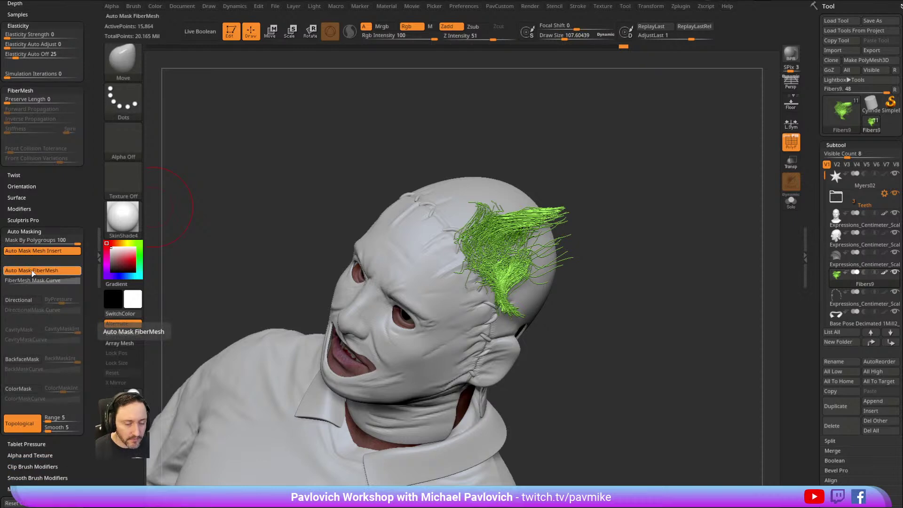
{"action": "key", "text": "shift"}
{"action": "left_click", "coordinate": [22, 231]}
{"action": "left_click_drag", "start_coordinate": [46, 146], "coordinate": [44, 218]}
{"action": "key", "text": "shift"}
{"action": "left_click_drag", "start_coordinate": [11, 174], "coordinate": [87, 172]}
Turn off topological auto masking and pull the yellow-green strands into shape with the Move brush, reducing the draw size to about 121.
{"action": "left_click_drag", "start_coordinate": [612, 173], "coordinate": [564, 179]}
{"action": "key", "text": "s"}
{"action": "left_click", "coordinate": [586, 232]}
{"action": "left_click", "coordinate": [28, 304]}
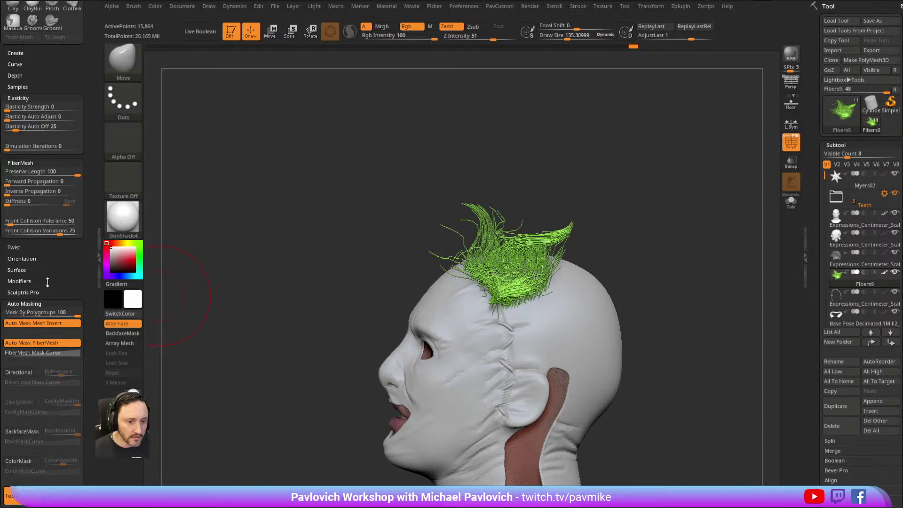
{"action": "left_click_drag", "start_coordinate": [559, 182], "coordinate": [545, 158], "text": "alt"}
{"action": "left_click_drag", "start_coordinate": [542, 210], "coordinate": [563, 204]}
{"action": "mouse_move", "coordinate": [480, 207]}
{"action": "left_mouse_down"}
{"action": "mouse_move", "coordinate": [470, 188]}
{"action": "mouse_move", "coordinate": [413, 174]}
{"action": "left_mouse_up"}
{"action": "mouse_move", "coordinate": [373, 149]}
{"action": "left_mouse_down"}
{"action": "mouse_move", "coordinate": [500, 159]}
{"action": "mouse_move", "coordinate": [463, 172]}
{"action": "left_mouse_up"}
{"action": "mouse_move", "coordinate": [458, 216]}
{"action": "left_mouse_down"}
{"action": "mouse_move", "coordinate": [484, 193]}
{"action": "mouse_move", "coordinate": [461, 237]}
{"action": "left_mouse_up"}
{"action": "key", "text": "s"}
{"action": "mouse_move", "coordinate": [461, 238]}
{"action": "left_mouse_down"}
{"action": "mouse_move", "coordinate": [440, 237]}
{"action": "mouse_move", "coordinate": [447, 242]}
{"action": "left_mouse_up"}
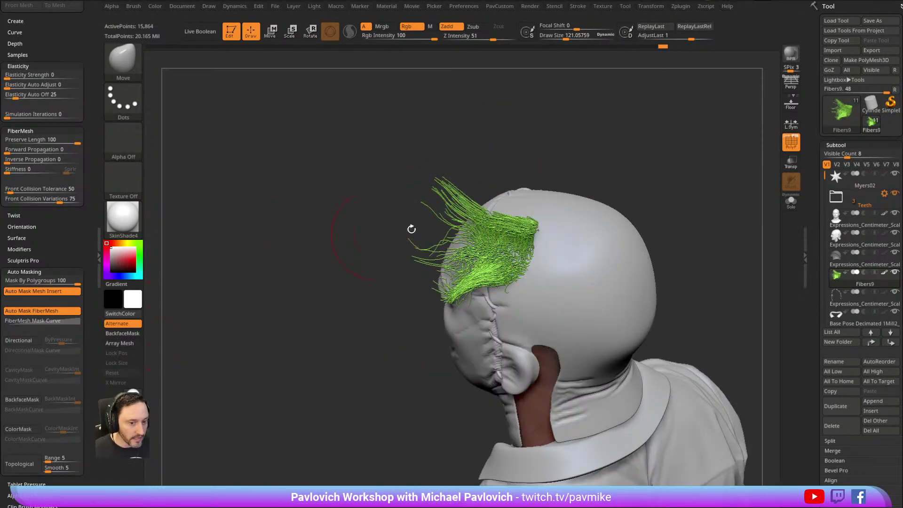
Set Mask By Polygroups to 0, then isolate the turquoise fiber polygroup above the left ear and reshape its tufts with the Move brush.
{"action": "left_click_drag", "start_coordinate": [57, 282], "coordinate": [5, 281]}
{"action": "left_click_drag", "start_coordinate": [540, 150], "coordinate": [682, 137]}
{"action": "left_click", "coordinate": [652, 137], "text": "ctrl+shift"}
{"action": "left_click_drag", "start_coordinate": [633, 164], "coordinate": [630, 133], "text": "alt"}
{"action": "left_click", "coordinate": [558, 246], "text": "ctrl+shift"}
{"action": "left_click_drag", "start_coordinate": [652, 197], "coordinate": [545, 207]}
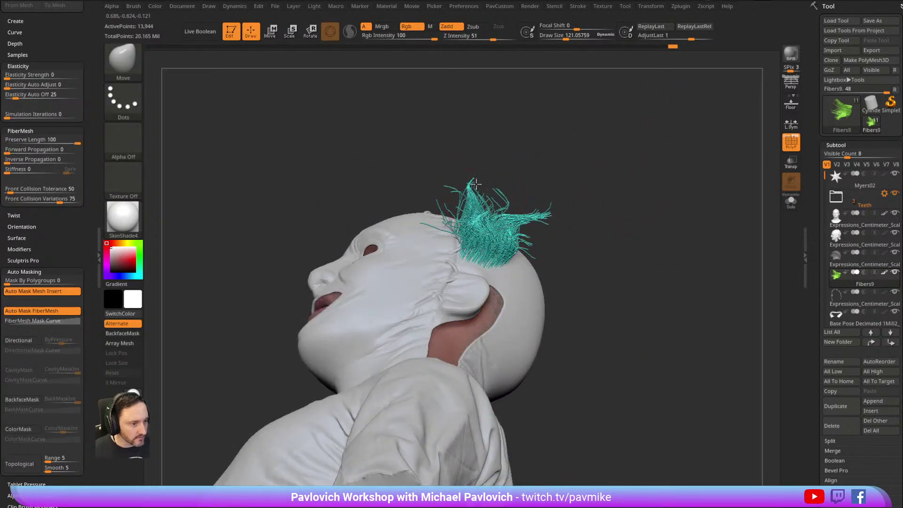
{"action": "left_click_drag", "start_coordinate": [480, 186], "coordinate": [459, 188]}
{"action": "left_click_drag", "start_coordinate": [514, 186], "coordinate": [478, 208]}
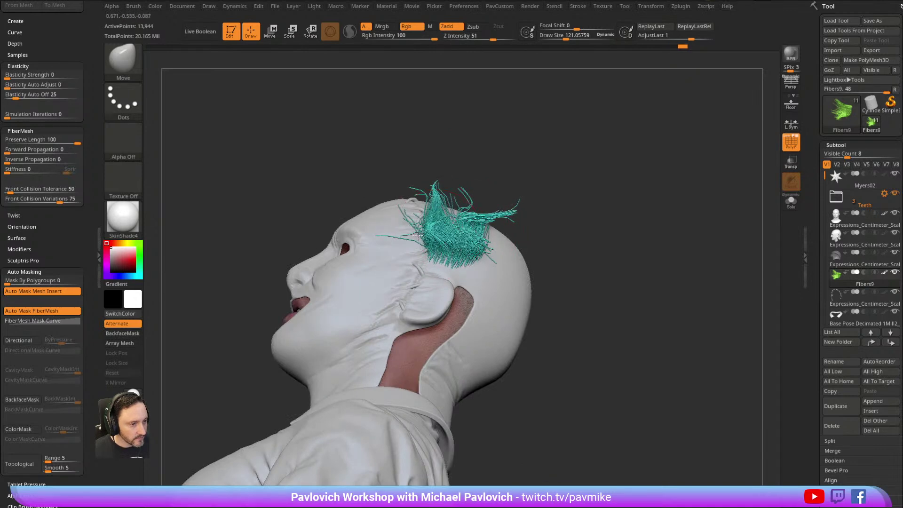
{"action": "left_click", "coordinate": [610, 204], "text": "ctrl+shift"}
Isolate the teal fiber polygroup at the right front hairline and pull its tufts into shape with the Move brush.
{"action": "right_click_drag", "start_coordinate": [610, 204], "coordinate": [476, 214]}
{"action": "left_click", "coordinate": [475, 214], "text": "ctrl+shift"}
{"action": "right_click_drag", "start_coordinate": [535, 139], "coordinate": [454, 186]}
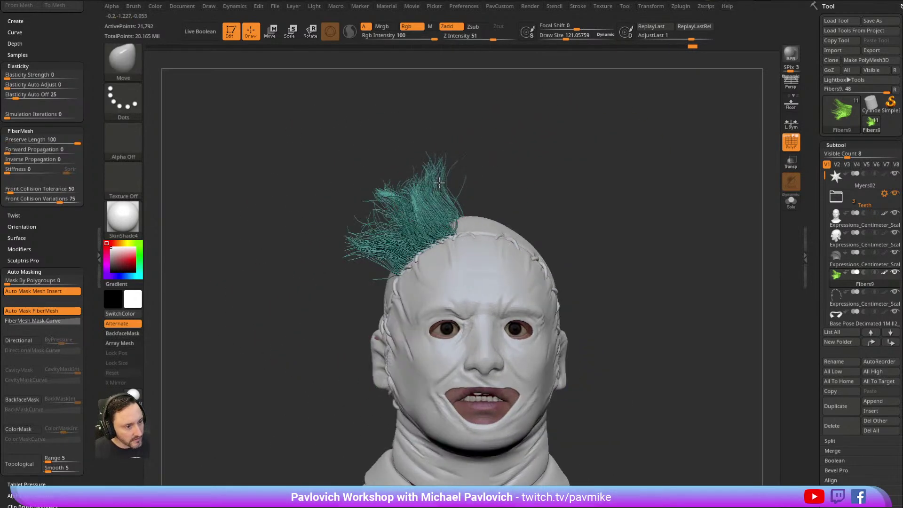
{"action": "left_click_drag", "start_coordinate": [454, 186], "coordinate": [466, 167]}
{"action": "mouse_move", "coordinate": [502, 141]}
{"action": "right_mouse_down"}
{"action": "mouse_move", "coordinate": [459, 188]}
{"action": "mouse_move", "coordinate": [494, 197]}
{"action": "right_mouse_up"}
{"action": "left_click_drag", "start_coordinate": [410, 181], "coordinate": [369, 200]}
{"action": "mouse_move", "coordinate": [482, 177]}
{"action": "right_mouse_down"}
{"action": "mouse_move", "coordinate": [476, 169]}
{"action": "mouse_move", "coordinate": [397, 244]}
{"action": "right_mouse_up"}
{"action": "mouse_move", "coordinate": [512, 203]}
{"action": "right_mouse_down"}
{"action": "mouse_move", "coordinate": [420, 245]}
{"action": "mouse_move", "coordinate": [479, 238]}
{"action": "mouse_move", "coordinate": [489, 216]}
{"action": "right_mouse_up"}
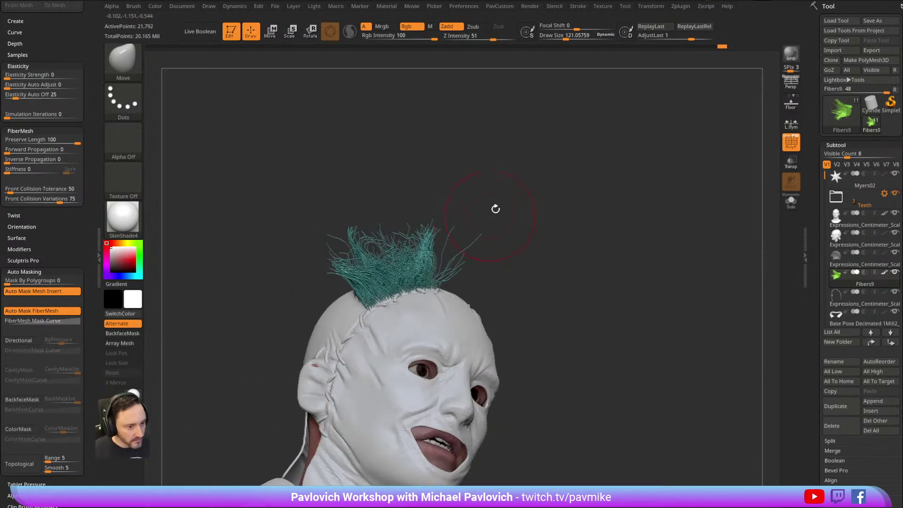
Switch to the Pinch brush and pinch the tufts of the teal fiber polygroup together.
{"action": "key", "text": "b"}
{"action": "key", "text": "p"}
{"action": "key", "text": "i"}
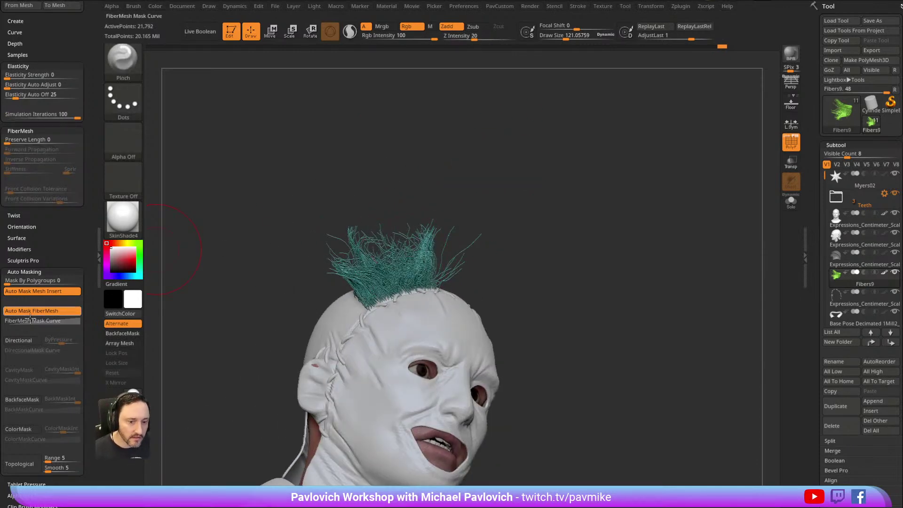
{"action": "right_click_drag", "start_coordinate": [449, 209], "coordinate": [430, 268]}
{"action": "right_click_drag", "start_coordinate": [506, 242], "coordinate": [494, 262]}
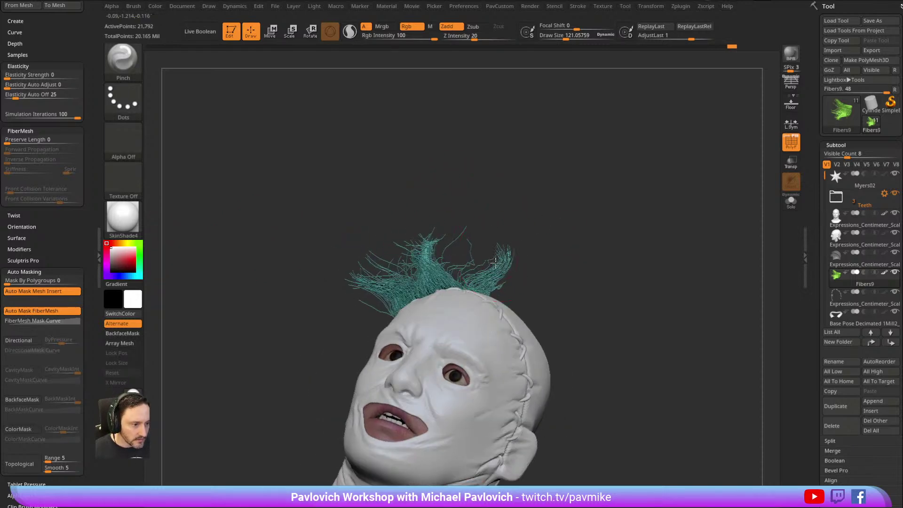
{"action": "right_click_drag", "start_coordinate": [513, 232], "coordinate": [520, 242]}
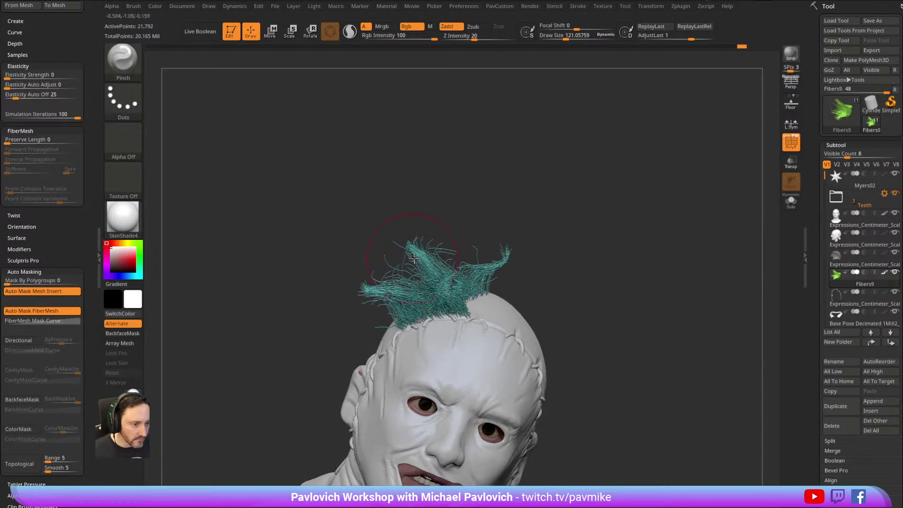
{"action": "right_click_drag", "start_coordinate": [608, 179], "coordinate": [686, 137]}
{"action": "left_click", "coordinate": [623, 184], "text": "ctrl+shift"}
Isolate the brown fiber polygroup on the crown and pinch its tufts together from several angles.
{"action": "left_click", "coordinate": [440, 220], "text": "ctrl+shift"}
{"action": "right_click_drag", "start_coordinate": [530, 133], "coordinate": [457, 236]}
{"action": "left_click_drag", "start_coordinate": [439, 244], "coordinate": [444, 239]}
{"action": "right_click_drag", "start_coordinate": [444, 239], "coordinate": [487, 238]}
{"action": "mouse_move", "coordinate": [487, 237]}
{"action": "left_mouse_down"}
{"action": "mouse_move", "coordinate": [489, 223]}
{"action": "mouse_move", "coordinate": [475, 226]}
{"action": "left_mouse_up"}
{"action": "right_click_drag", "start_coordinate": [475, 226], "coordinate": [449, 247]}
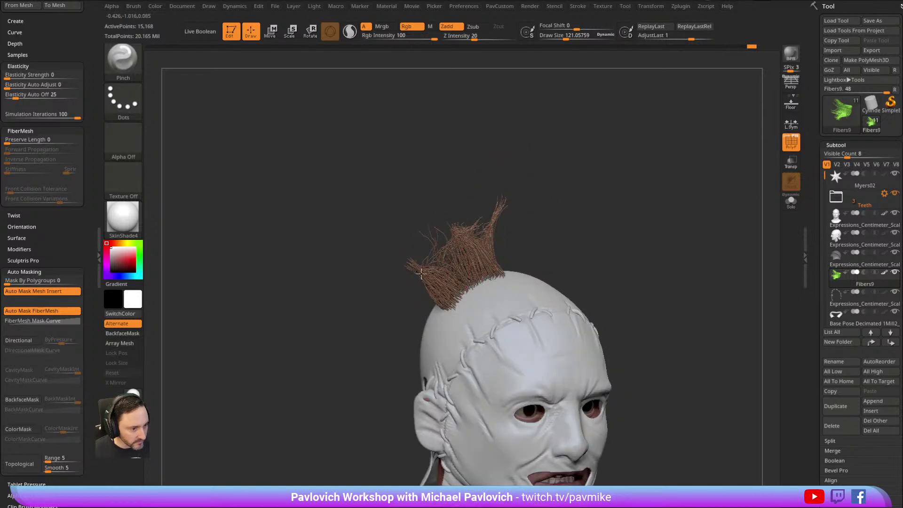
Bring back the other fibers and isolate the magenta polygroup above the character's right ear.
{"action": "left_click", "coordinate": [588, 185], "text": "ctrl+shift"}
{"action": "right_click_drag", "start_coordinate": [588, 185], "coordinate": [637, 141]}
{"action": "left_click", "coordinate": [410, 239], "text": "ctrl+shift"}
{"action": "right_click_drag", "start_coordinate": [489, 198], "coordinate": [468, 290]}
{"action": "right_click_drag", "start_coordinate": [503, 252], "coordinate": [680, 136]}
{"action": "left_click", "coordinate": [566, 176], "text": "ctrl+shift"}
{"action": "left_click", "coordinate": [446, 296], "text": "ctrl+shift"}
{"action": "mouse_move", "coordinate": [583, 212]}
{"action": "right_mouse_down"}
{"action": "mouse_move", "coordinate": [620, 191]}
{"action": "mouse_move", "coordinate": [565, 151]}
{"action": "right_mouse_up"}
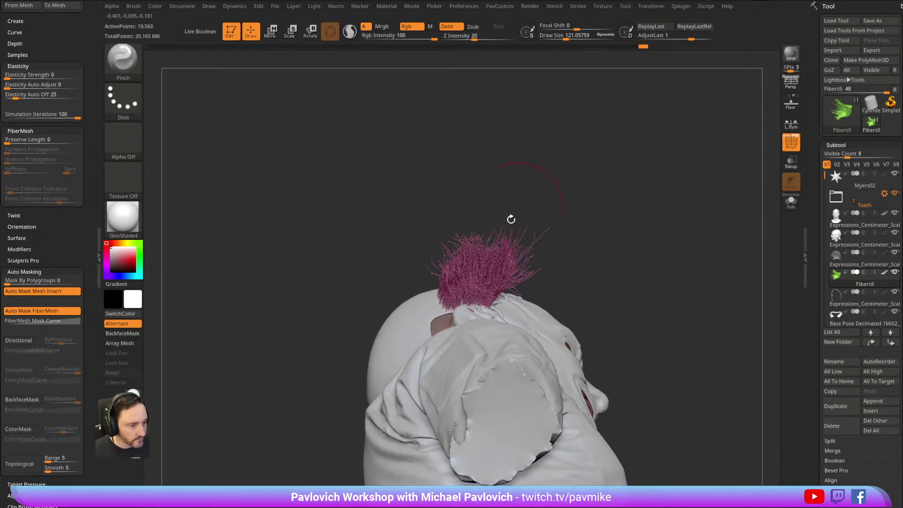
Try to pull the magenta tufts outward with the Move brush.
{"action": "key", "text": "b"}
{"action": "key", "text": "m"}
{"action": "key", "text": "v"}
{"action": "left_click_drag", "start_coordinate": [449, 258], "coordinate": [381, 274]}
{"action": "mouse_move", "coordinate": [520, 199]}
{"action": "right_mouse_down"}
{"action": "mouse_move", "coordinate": [493, 210]}
{"action": "mouse_move", "coordinate": [532, 205]}
{"action": "right_mouse_up"}
{"action": "key", "text": "ctrl+z"}
Switch to the GroomHairToss brush and toss the magenta polygroup's fibers into tufts.
{"action": "key", "text": "b"}
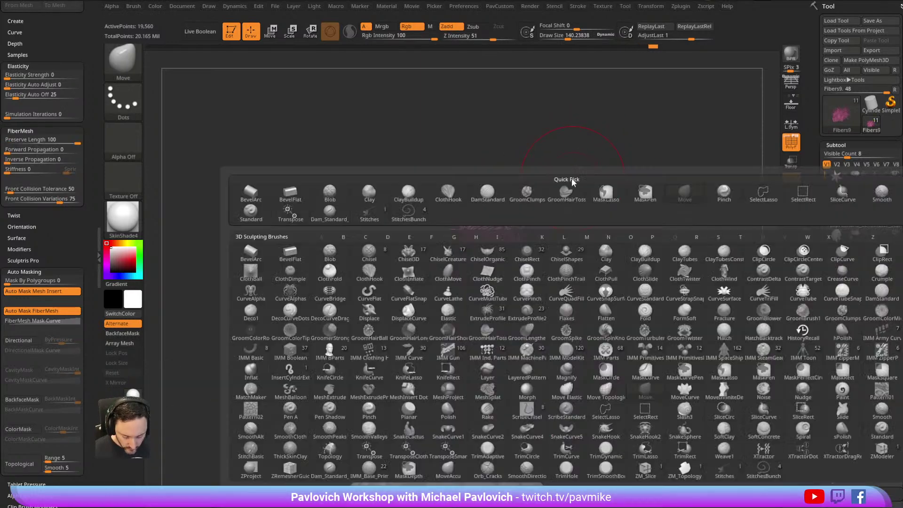
{"action": "key", "text": "g"}
{"action": "key", "text": "a"}
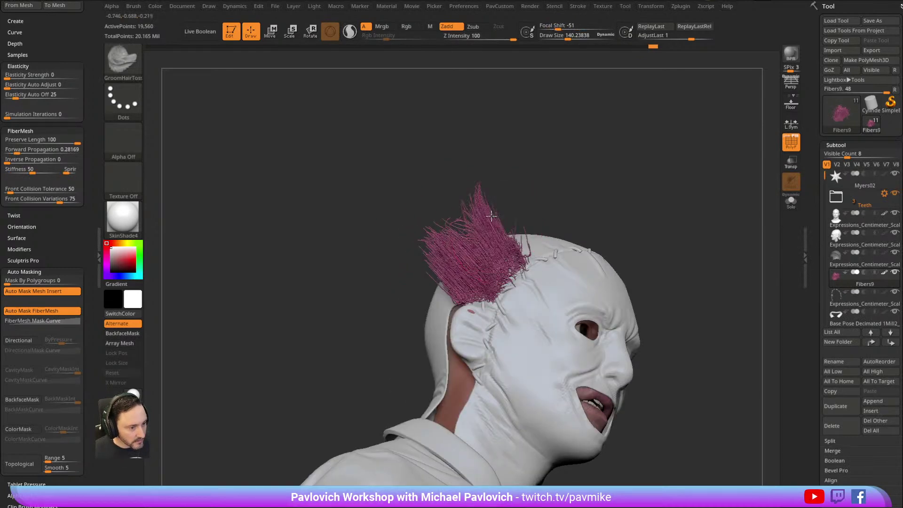
{"action": "right_click_drag", "start_coordinate": [526, 193], "coordinate": [576, 197]}
Toss the fibers of the yellow-green and turquoise polygroups on the head's left side, isolating each in turn.
{"action": "left_click", "coordinate": [511, 223], "text": "ctrl+shift"}
{"action": "mouse_move", "coordinate": [503, 211]}
{"action": "left_mouse_down"}
{"action": "mouse_move", "coordinate": [531, 207]}
{"action": "mouse_move", "coordinate": [523, 226]}
{"action": "left_mouse_up"}
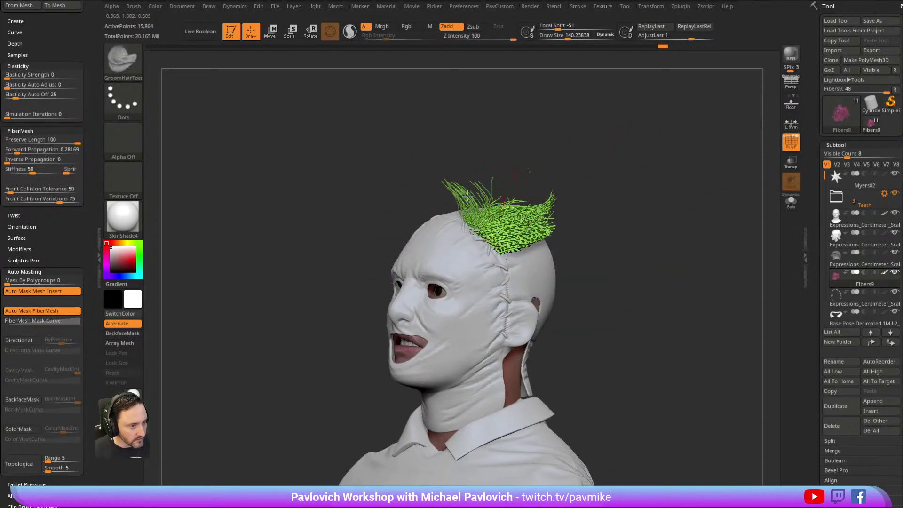
{"action": "right_click_drag", "start_coordinate": [644, 181], "coordinate": [567, 198]}
{"action": "left_click", "coordinate": [654, 202], "text": "ctrl+shift"}
{"action": "left_click", "coordinate": [541, 249], "text": "ctrl+shift"}
{"action": "mouse_move", "coordinate": [498, 254]}
{"action": "left_mouse_down"}
{"action": "mouse_move", "coordinate": [524, 246]}
{"action": "mouse_move", "coordinate": [524, 230]}
{"action": "left_mouse_up"}
Toss the isolated olive-green polygroup above the left ear and the magenta one above the right ear with GroomHairToss.
{"action": "mouse_move", "coordinate": [659, 206]}
{"action": "right_mouse_down"}
{"action": "mouse_move", "coordinate": [628, 184]}
{"action": "mouse_move", "coordinate": [594, 214]}
{"action": "right_mouse_up"}
{"action": "left_click", "coordinate": [576, 240], "text": "ctrl+shift"}
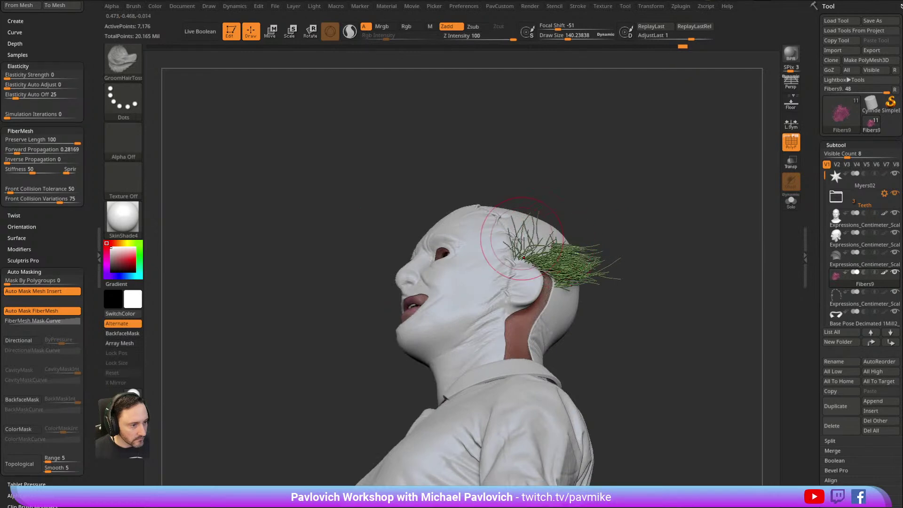
{"action": "mouse_move", "coordinate": [516, 233]}
{"action": "right_mouse_down"}
{"action": "mouse_move", "coordinate": [580, 197]}
{"action": "mouse_move", "coordinate": [517, 238]}
{"action": "mouse_move", "coordinate": [582, 177]}
{"action": "mouse_move", "coordinate": [538, 224]}
{"action": "right_mouse_up"}
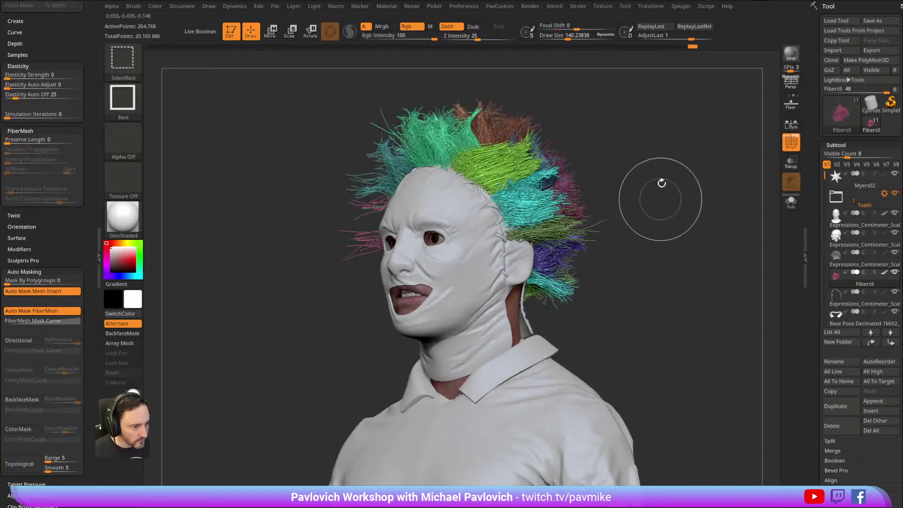
{"action": "mouse_move", "coordinate": [659, 191]}
{"action": "right_mouse_down"}
{"action": "mouse_move", "coordinate": [685, 173]}
{"action": "mouse_move", "coordinate": [641, 171]}
{"action": "mouse_move", "coordinate": [445, 254]}
{"action": "right_mouse_up"}
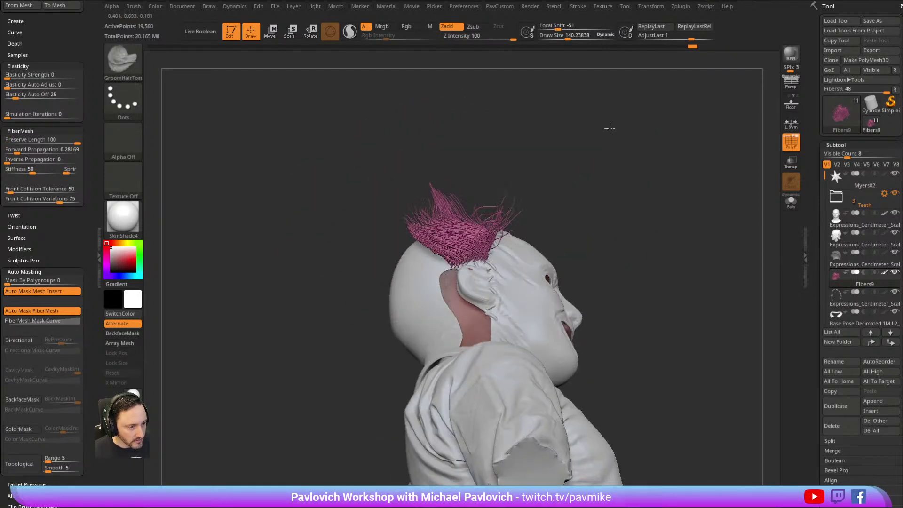
{"action": "right_click_drag", "start_coordinate": [475, 205], "coordinate": [565, 155]}
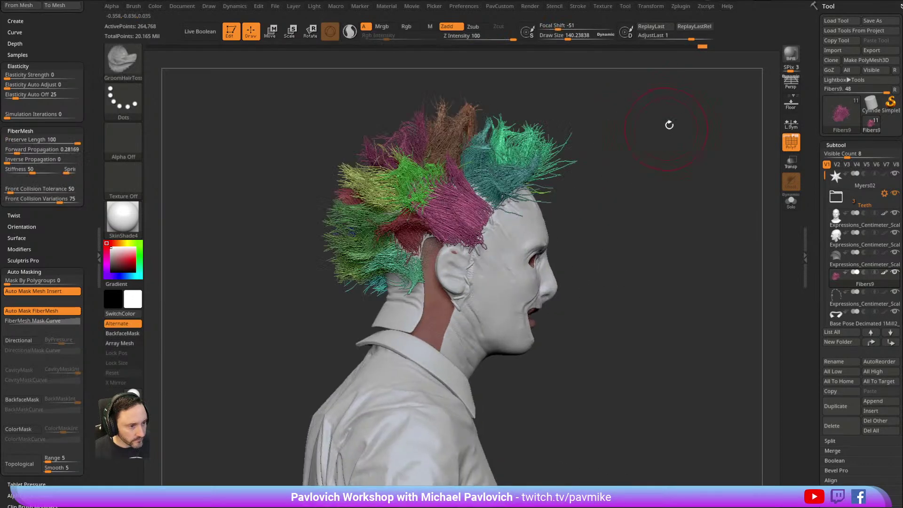
Isolate the green fiber polygroup at the front hairline, toss its tufts upward, and show all the hair again.
{"action": "right_click_drag", "start_coordinate": [669, 123], "coordinate": [608, 135]}
{"action": "left_click", "coordinate": [570, 182], "text": "ctrl+shift"}
{"action": "mouse_move", "coordinate": [564, 182]}
{"action": "left_mouse_down"}
{"action": "mouse_move", "coordinate": [522, 151]}
{"action": "mouse_move", "coordinate": [543, 139]}
{"action": "left_mouse_up"}
{"action": "right_click_drag", "start_coordinate": [610, 153], "coordinate": [692, 170]}
{"action": "left_click", "coordinate": [641, 163], "text": "ctrl+shift"}
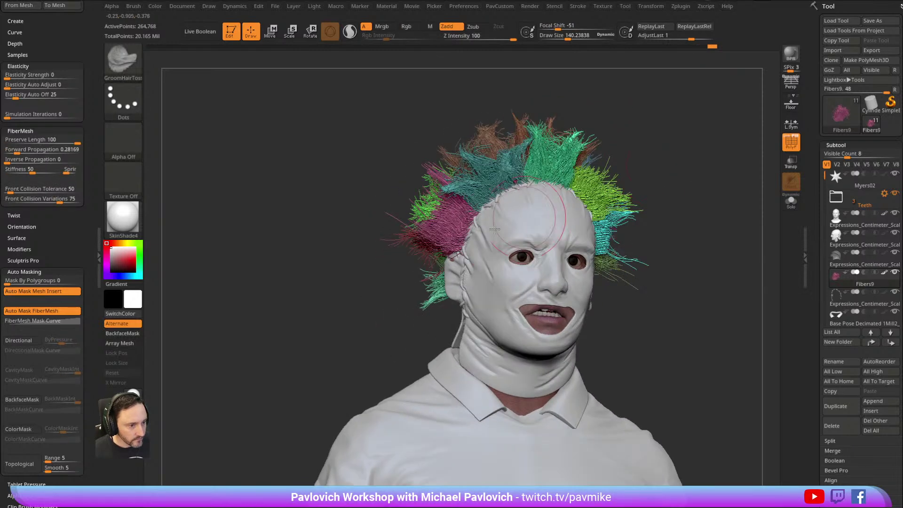
Isolate the magenta polygroup above the right ear and switch to the GroomClumps brush.
{"action": "left_click", "coordinate": [446, 207], "text": "ctrl+shift"}
{"action": "right_click_drag", "start_coordinate": [585, 157], "coordinate": [635, 165]}
{"action": "mouse_move", "coordinate": [323, 172]}
{"action": "right_mouse_down"}
{"action": "mouse_move", "coordinate": [548, 147]}
{"action": "mouse_move", "coordinate": [591, 129]}
{"action": "right_mouse_up"}
{"action": "key", "text": "b"}
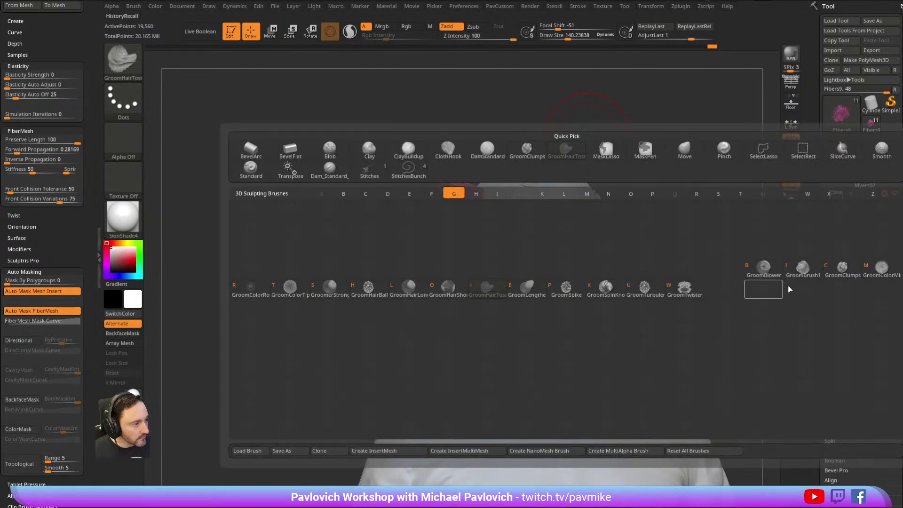
{"action": "left_click", "coordinate": [829, 273]}
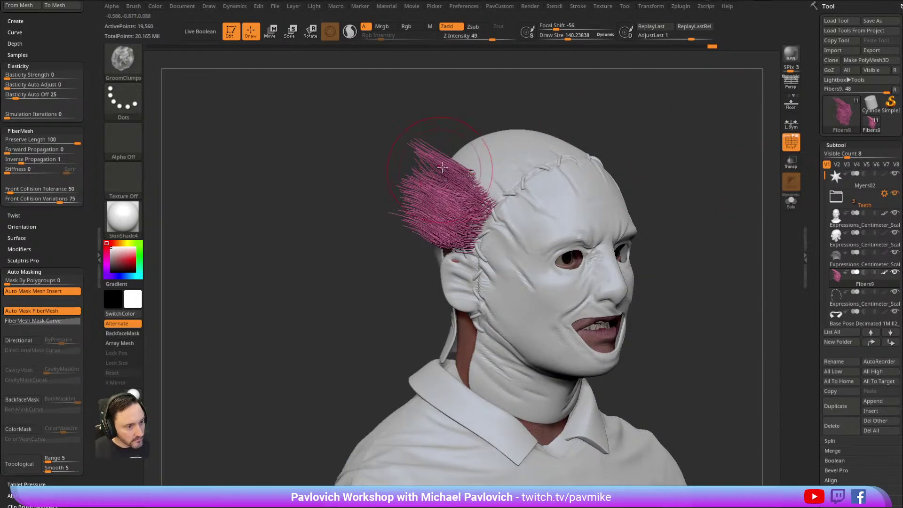
Undo the last clumping and clump the magenta tufts again with the draw size reduced to about 95.
{"action": "key", "text": "ctrl+z"}
{"action": "key", "text": "ctrl+z"}
{"action": "key", "text": "bracketleft"}
{"action": "key", "text": "bracketleft"}
{"action": "right_click_drag", "start_coordinate": [447, 132], "coordinate": [413, 134]}
{"action": "key", "text": "s"}
{"action": "left_click", "coordinate": [434, 212]}
{"action": "mouse_move", "coordinate": [442, 212]}
{"action": "left_mouse_down"}
{"action": "mouse_move", "coordinate": [452, 211]}
{"action": "mouse_move", "coordinate": [440, 221]}
{"action": "mouse_move", "coordinate": [411, 221]}
{"action": "left_mouse_up"}
{"action": "right_click_drag", "start_coordinate": [411, 220], "coordinate": [465, 214]}
{"action": "left_click_drag", "start_coordinate": [449, 188], "coordinate": [407, 163]}
{"action": "mouse_move", "coordinate": [494, 116]}
{"action": "right_mouse_down"}
{"action": "mouse_move", "coordinate": [546, 117]}
{"action": "mouse_move", "coordinate": [512, 200]}
{"action": "right_mouse_up"}
Isolate the crimson fiber polygroup directly above the right ear and clump its strands with GroomClumps.
{"action": "right_click_drag", "start_coordinate": [340, 103], "coordinate": [357, 141], "text": "ctrl"}
{"action": "mouse_move", "coordinate": [477, 319]}
{"action": "left_mouse_down", "text": "ctrl"}
{"action": "mouse_move", "coordinate": [489, 327]}
{"action": "mouse_move", "coordinate": [465, 315]}
{"action": "mouse_move", "coordinate": [500, 315]}
{"action": "left_mouse_up", "text": "ctrl"}
{"action": "right_click_drag", "start_coordinate": [401, 362], "coordinate": [397, 390]}
{"action": "left_click_drag", "start_coordinate": [395, 397], "coordinate": [353, 378], "text": "ctrl"}
{"action": "left_click", "coordinate": [384, 390], "text": "ctrl+shift"}
{"action": "left_click", "coordinate": [463, 312], "text": "ctrl+shift"}
{"action": "mouse_move", "coordinate": [493, 301]}
{"action": "left_mouse_down"}
{"action": "mouse_move", "coordinate": [460, 297]}
{"action": "mouse_move", "coordinate": [459, 311]}
{"action": "mouse_move", "coordinate": [487, 294]}
{"action": "mouse_move", "coordinate": [441, 304]}
{"action": "left_mouse_up"}
{"action": "mouse_move", "coordinate": [399, 331]}
{"action": "left_mouse_down"}
{"action": "mouse_move", "coordinate": [421, 329]}
{"action": "mouse_move", "coordinate": [417, 282]}
{"action": "mouse_move", "coordinate": [438, 330]}
{"action": "left_mouse_up"}
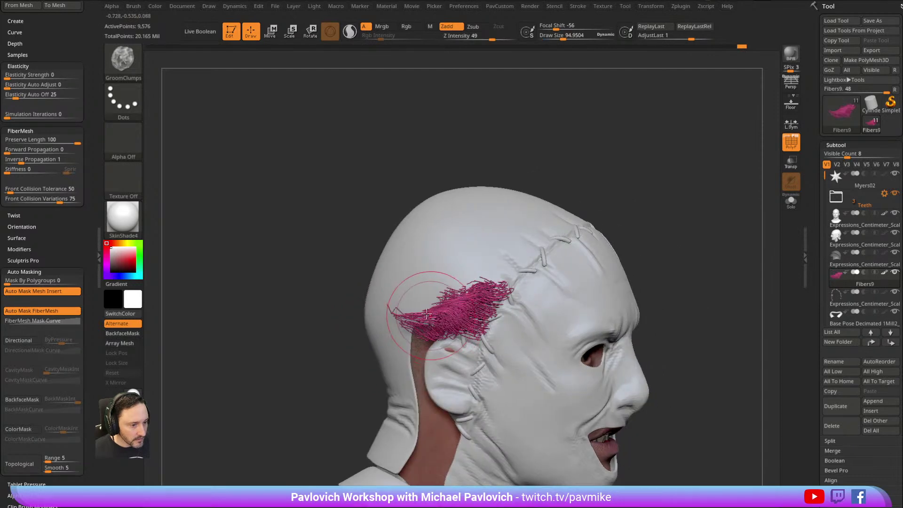
Switch to the Move brush and pull the crimson polygroup's strands into shape.
{"action": "key", "text": "b"}
{"action": "key", "text": "m"}
{"action": "key", "text": "v"}
{"action": "left_click_drag", "start_coordinate": [409, 287], "coordinate": [429, 290]}
Show all fiber polygroups and turn off the polyframe display.
{"action": "left_click", "coordinate": [661, 183], "text": "ctrl+shift"}
{"action": "left_click_drag", "start_coordinate": [661, 184], "coordinate": [616, 176]}
{"action": "left_click", "coordinate": [790, 144]}
{"action": "left_click_drag", "start_coordinate": [707, 160], "coordinate": [635, 186]}
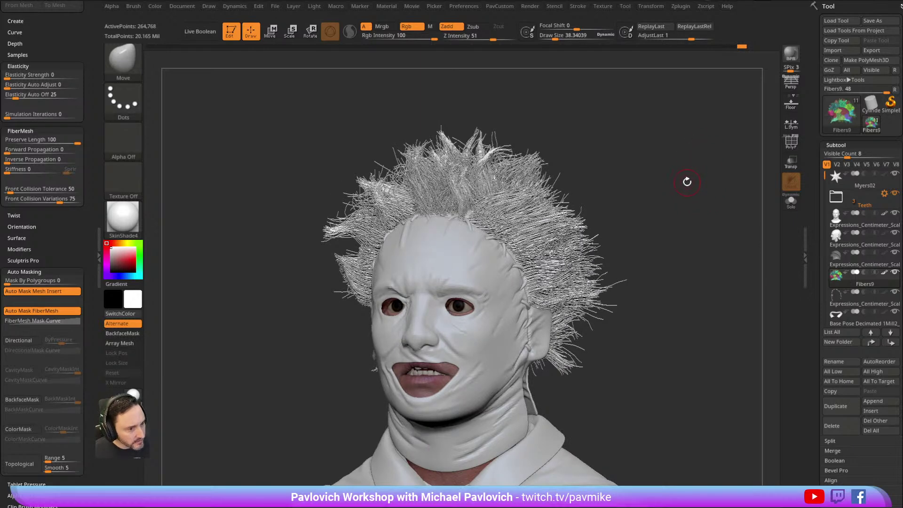
Pick a very dark grey and fill the whole fiber hair subtool with it.
{"action": "left_click", "coordinate": [111, 266]}
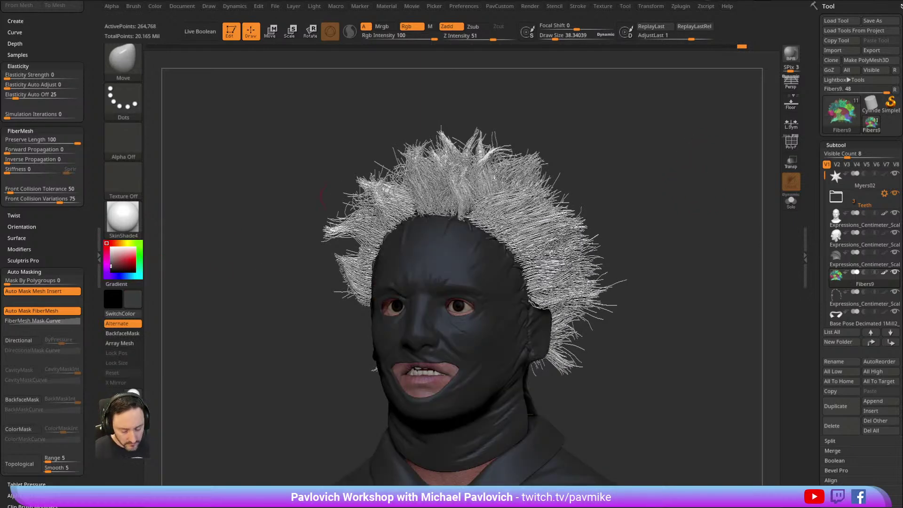
{"action": "key", "text": "ctrl+f"}
{"action": "key", "text": "s"}
{"action": "left_click", "coordinate": [296, 190]}
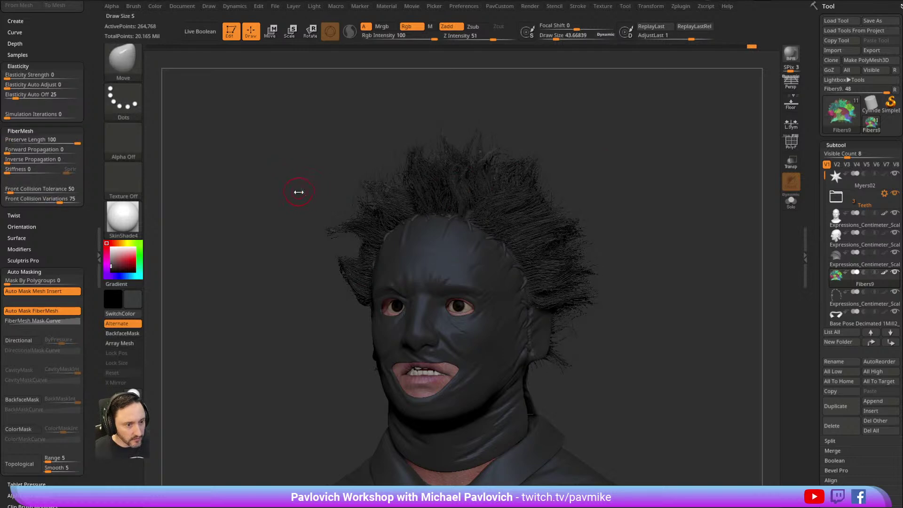
Pick a mid grey and set up the Standard brush to paint colour only with Rgb.
{"action": "left_click_drag", "start_coordinate": [257, 177], "coordinate": [268, 201], "text": "alt"}
{"action": "mouse_move", "coordinate": [112, 261]}
{"action": "left_mouse_down"}
{"action": "mouse_move", "coordinate": [117, 256]}
{"action": "mouse_move", "coordinate": [111, 260]}
{"action": "left_mouse_up"}
{"action": "left_click_drag", "start_coordinate": [550, 137], "coordinate": [497, 103], "text": "shift"}
{"action": "key", "text": "b"}
{"action": "key", "text": "s"}
{"action": "key", "text": "t"}
{"action": "left_click", "coordinate": [414, 27]}
Paint grey streaks into the dark hair around the hairline and both sides of the head.
{"action": "left_click_drag", "start_coordinate": [573, 171], "coordinate": [500, 188]}
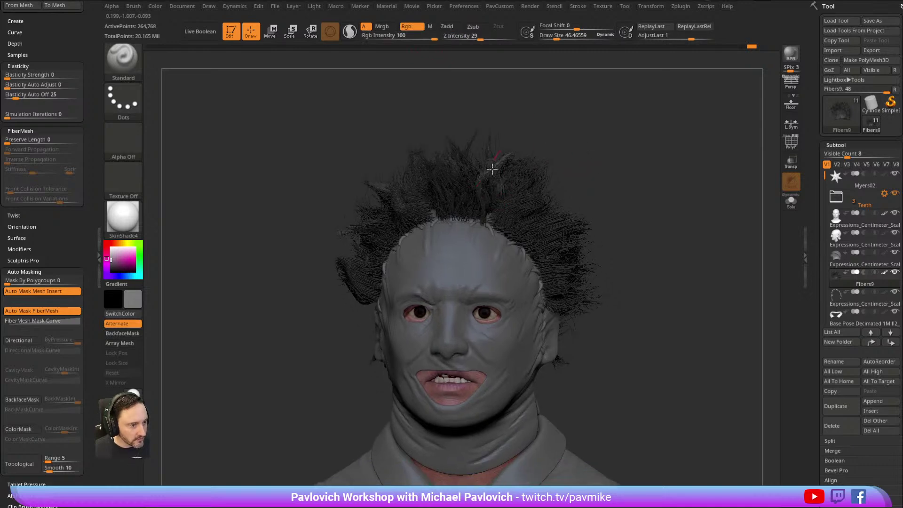
{"action": "left_click_drag", "start_coordinate": [579, 166], "coordinate": [500, 185]}
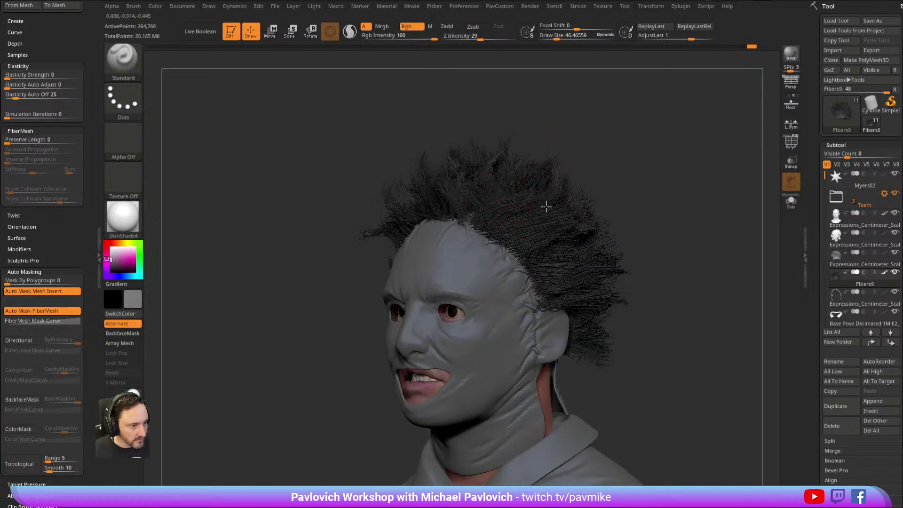
{"action": "left_click_drag", "start_coordinate": [605, 178], "coordinate": [374, 212]}
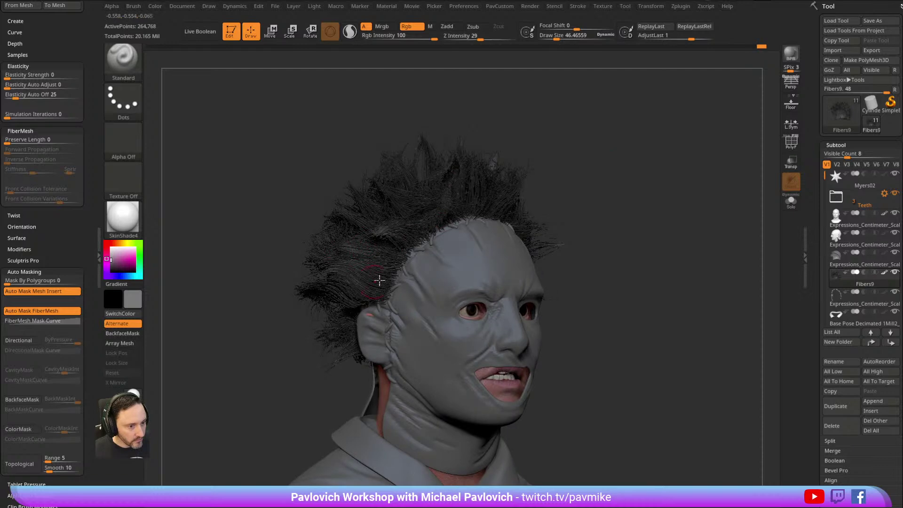
{"action": "left_click_drag", "start_coordinate": [536, 184], "coordinate": [594, 159]}
Mask a few strands above the right ear, isolate them by hiding the unmasked points, and show all the hair again.
{"action": "right_click_drag", "start_coordinate": [555, 137], "coordinate": [618, 153], "text": "ctrl"}
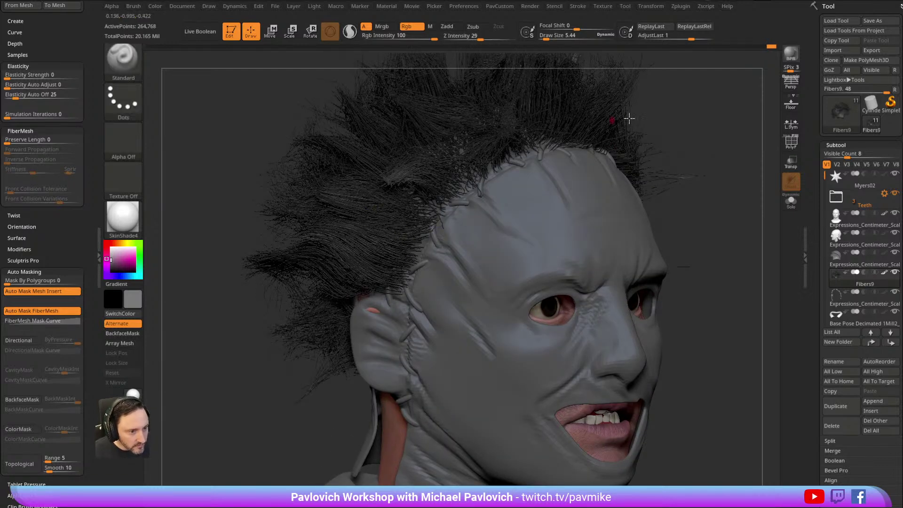
{"action": "right_click_drag", "start_coordinate": [631, 91], "coordinate": [639, 137], "text": "alt"}
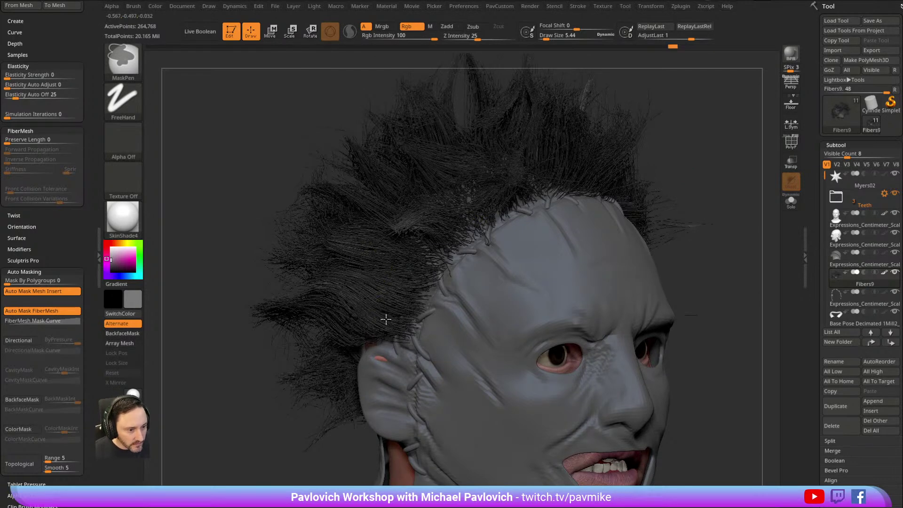
{"action": "key", "text": "2"}
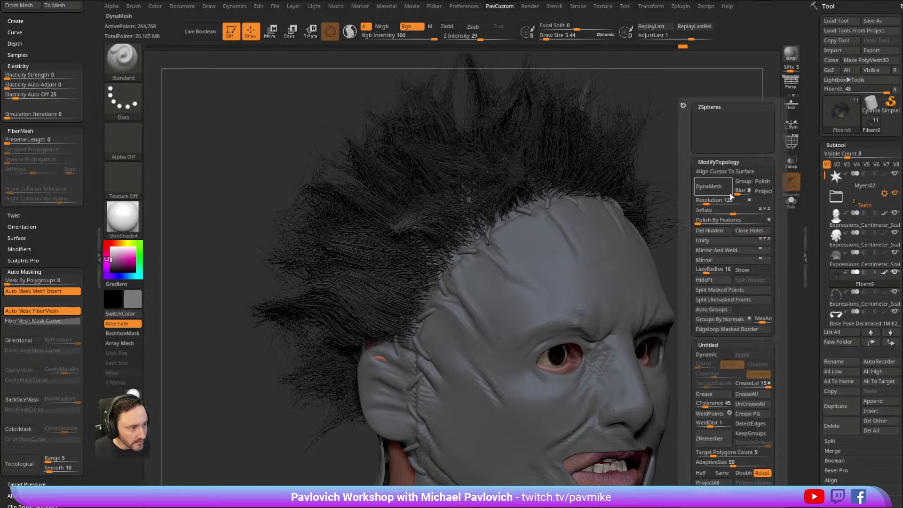
{"action": "left_click", "coordinate": [716, 284]}
{"action": "key", "text": "ctrl"}
{"action": "left_click", "coordinate": [655, 162], "text": "ctrl"}
{"action": "right_click_drag", "start_coordinate": [653, 157], "coordinate": [663, 163]}
{"action": "left_click", "coordinate": [663, 163], "text": "ctrl"}
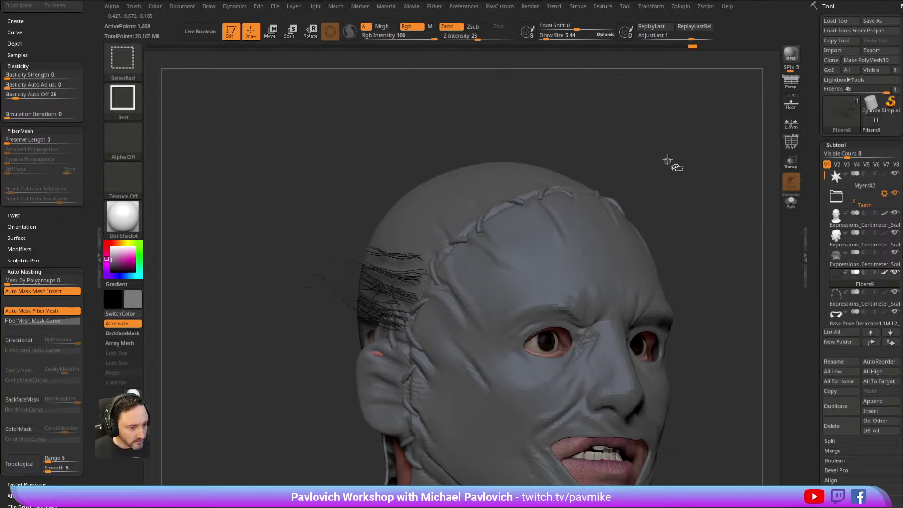
{"action": "left_click", "coordinate": [671, 153], "text": "ctrl+shift"}
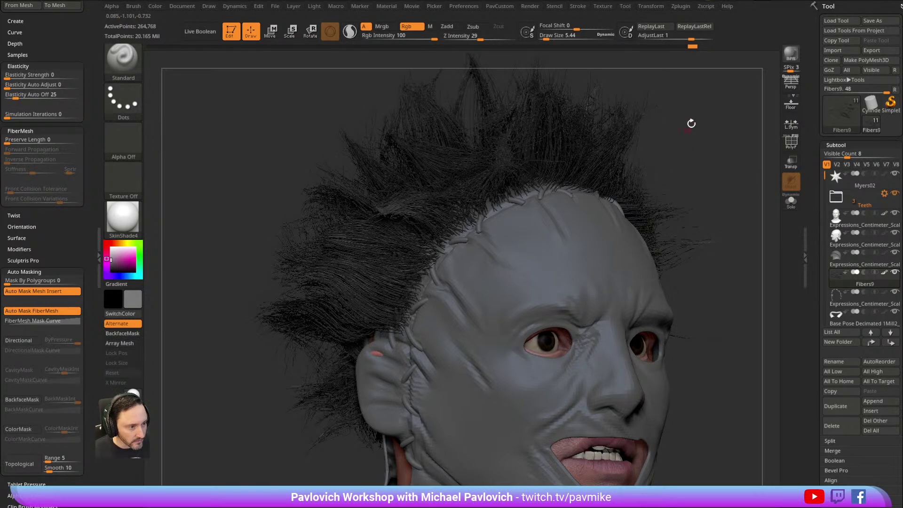
Paint grey over the strands above the right ear and set the draw size to about 44.
{"action": "left_click_drag", "start_coordinate": [688, 126], "coordinate": [693, 150]}
{"action": "left_click_drag", "start_coordinate": [369, 299], "coordinate": [306, 335]}
{"action": "mouse_move", "coordinate": [642, 164]}
{"action": "left_mouse_down", "text": "alt"}
{"action": "mouse_move", "coordinate": [580, 155]}
{"action": "mouse_move", "coordinate": [675, 157]}
{"action": "mouse_move", "coordinate": [669, 177]}
{"action": "left_mouse_up", "text": "alt"}
{"action": "key", "text": "s"}
{"action": "left_click", "coordinate": [657, 187]}
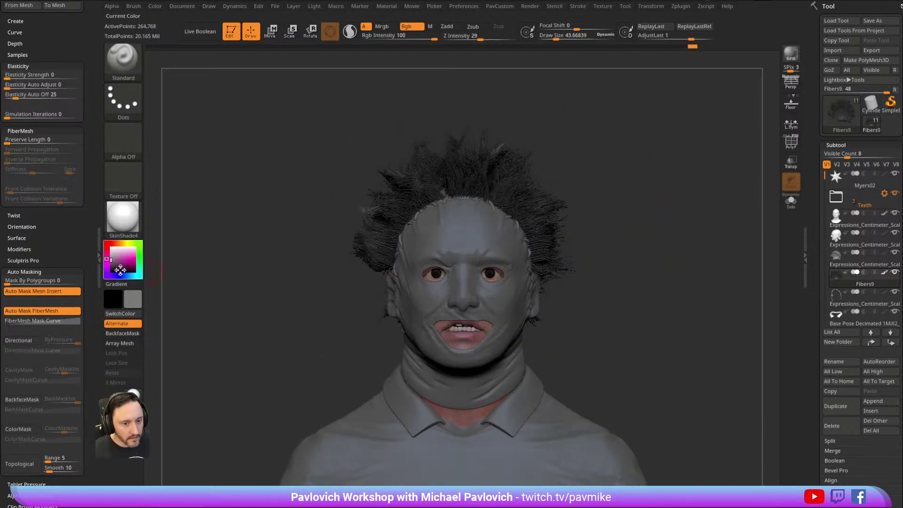
Set the main colour to white and reduce the draw size to about 22.
{"action": "left_click_drag", "start_coordinate": [120, 272], "coordinate": [108, 244]}
{"action": "mouse_move", "coordinate": [619, 203]}
{"action": "left_mouse_down", "text": "alt"}
{"action": "mouse_move", "coordinate": [652, 167]}
{"action": "mouse_move", "coordinate": [677, 166]}
{"action": "left_mouse_up", "text": "alt"}
{"action": "key", "text": "s"}
{"action": "left_click", "coordinate": [568, 221]}
{"action": "left_click_drag", "start_coordinate": [589, 215], "coordinate": [623, 160]}
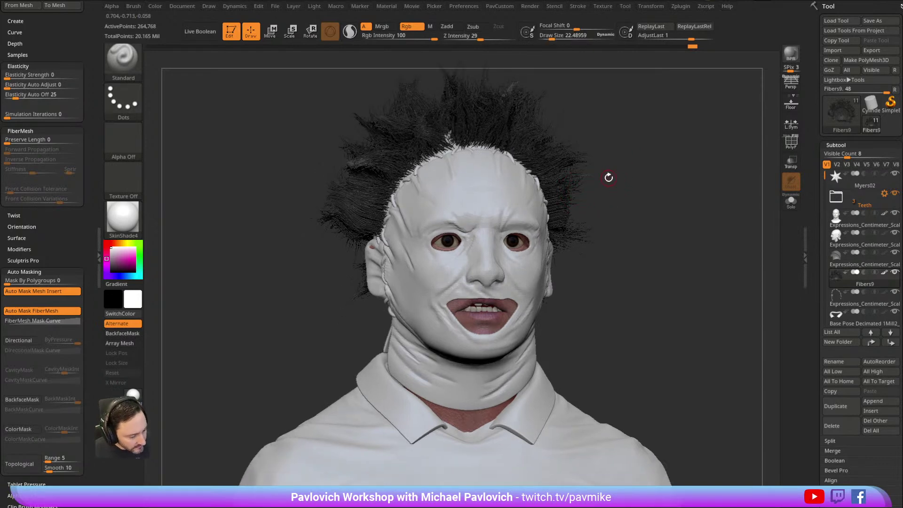
Select the mask head subtool and fill it with a brown of red 122, green 87, blue 73.
{"action": "left_click", "coordinate": [504, 200], "text": "alt"}
{"action": "left_click_drag", "start_coordinate": [667, 161], "coordinate": [648, 177], "text": "alt"}
{"action": "key", "text": "s"}
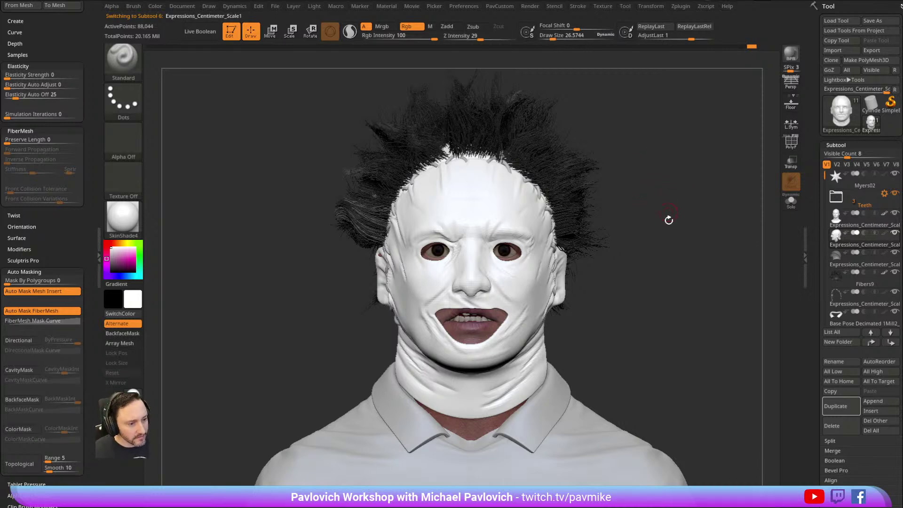
{"action": "left_click", "coordinate": [108, 244]}
{"action": "left_click", "coordinate": [115, 243]}
{"action": "left_click", "coordinate": [120, 261]}
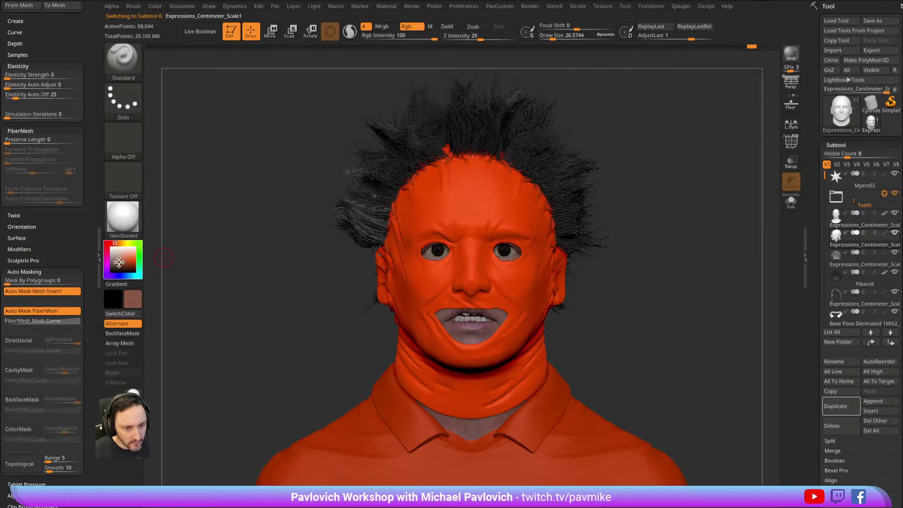
{"action": "left_click_drag", "start_coordinate": [120, 261], "coordinate": [117, 262]}
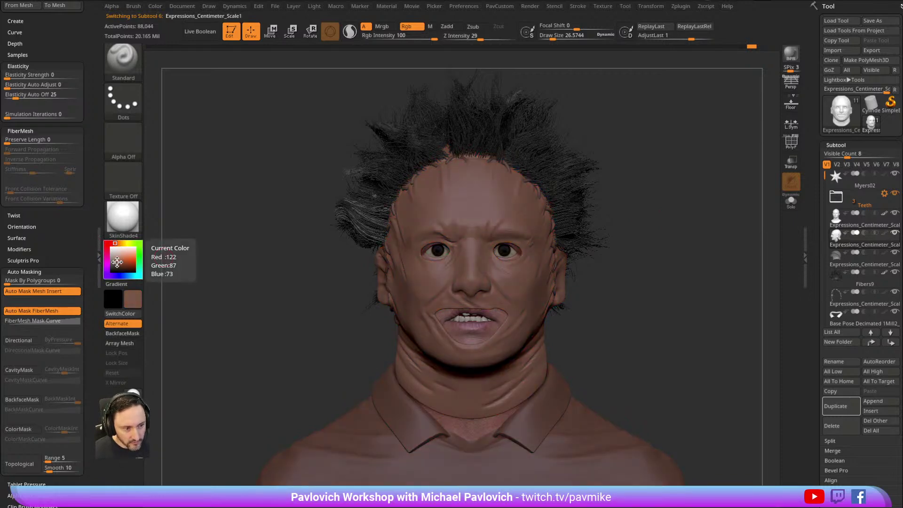
{"action": "key", "text": "ctrl"}
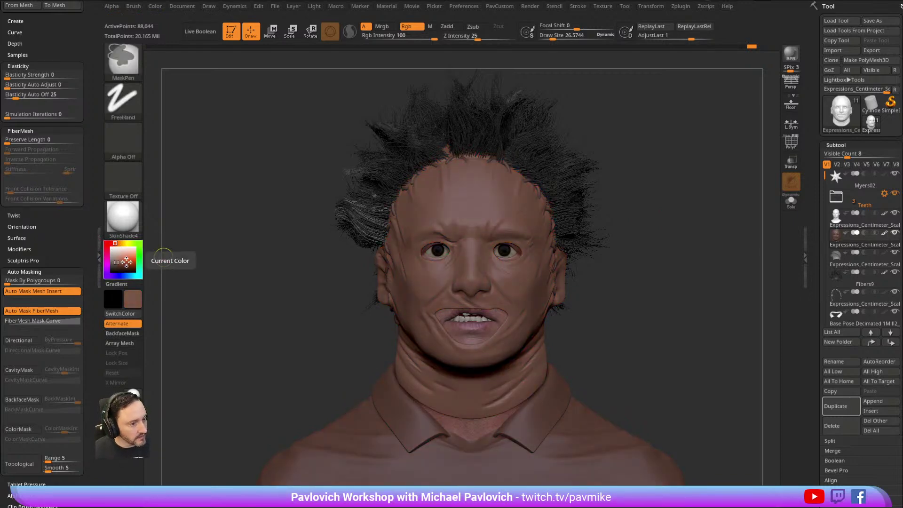
Fill the mask head with a darker brown and display it alone in Solo mode.
{"action": "left_click", "coordinate": [791, 203]}
{"action": "left_click", "coordinate": [791, 203]}
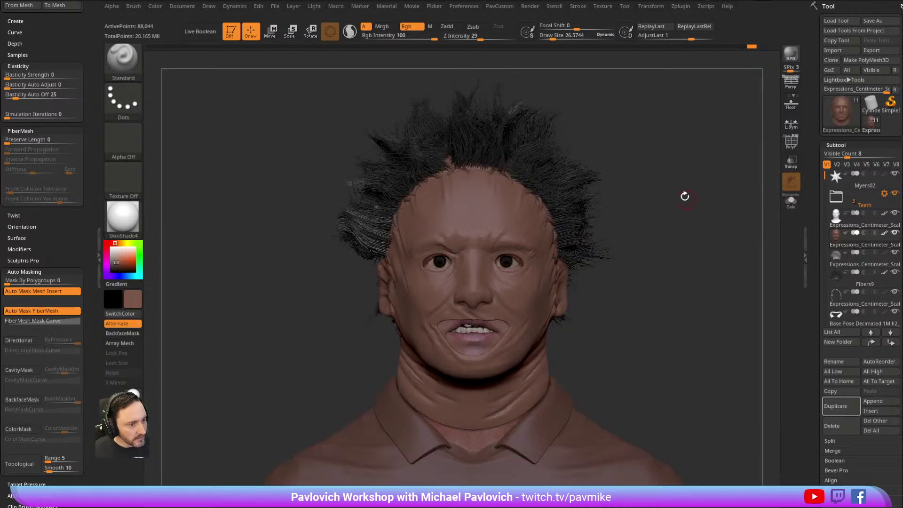
{"action": "left_click", "coordinate": [114, 266]}
{"action": "key", "text": "ctrl+f"}
{"action": "left_click", "coordinate": [791, 201]}
{"action": "left_click_drag", "start_coordinate": [734, 203], "coordinate": [702, 191]}
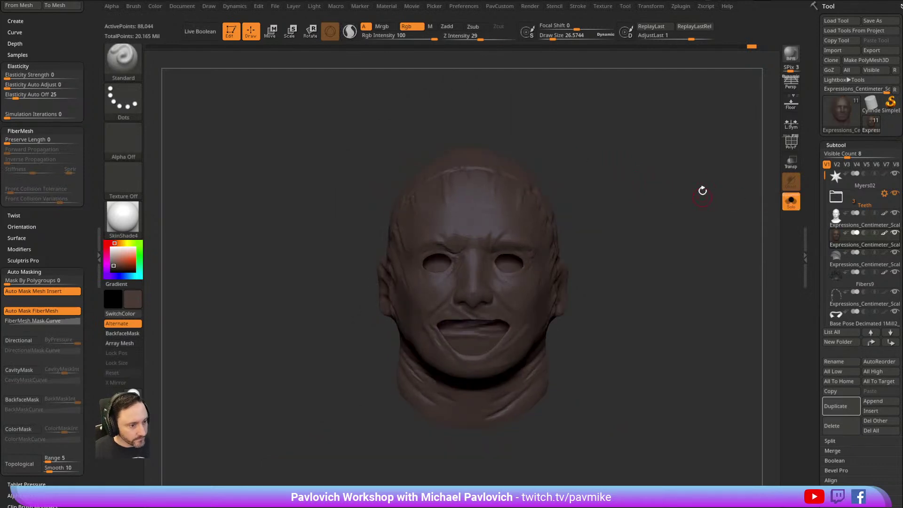
Import three male head photos as textures, select the first one, and load the photo reference into Spotlight.
{"action": "left_click", "coordinate": [611, 7]}
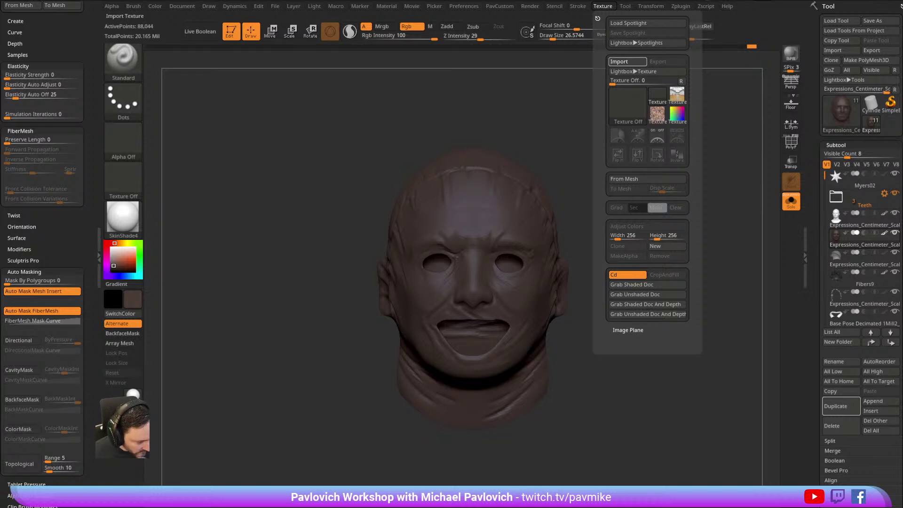
{"action": "left_click", "coordinate": [624, 134]}
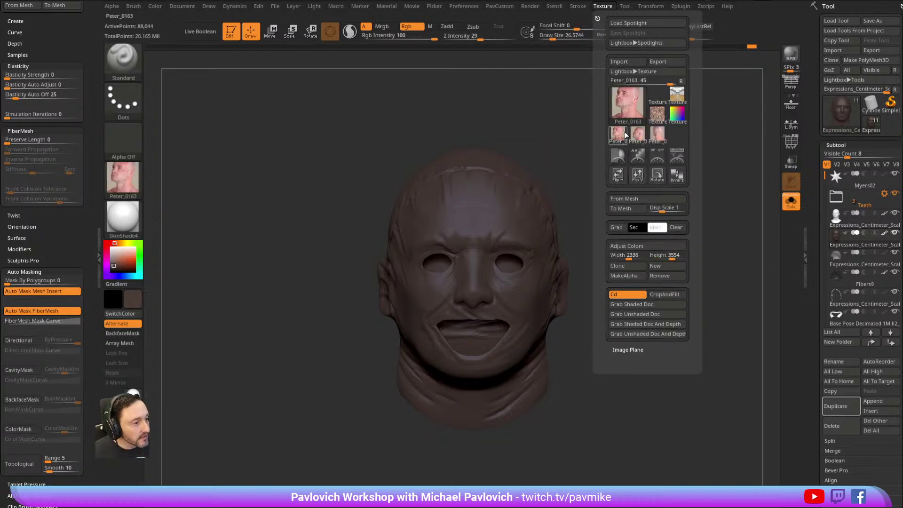
{"action": "left_click", "coordinate": [667, 157]}
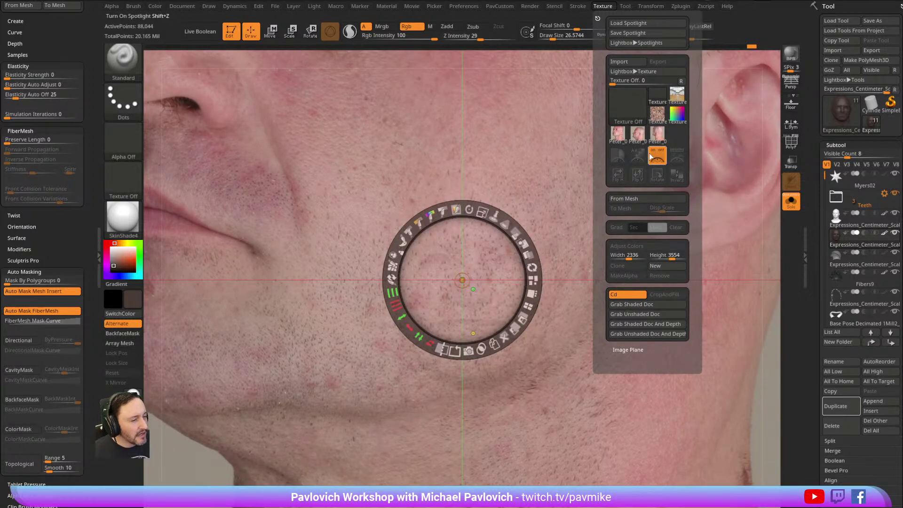
Scale the three-quarter front photo down in Spotlight to frame the whole head and turn the mask to match its pose.
{"action": "left_click_drag", "start_coordinate": [488, 211], "coordinate": [450, 208]}
{"action": "left_click_drag", "start_coordinate": [506, 224], "coordinate": [471, 209]}
{"action": "key", "text": "z"}
{"action": "mouse_move", "coordinate": [668, 192]}
{"action": "left_mouse_down"}
{"action": "mouse_move", "coordinate": [671, 171]}
{"action": "mouse_move", "coordinate": [674, 203]}
{"action": "left_mouse_up"}
{"action": "mouse_move", "coordinate": [677, 187]}
{"action": "left_mouse_down"}
{"action": "mouse_move", "coordinate": [663, 204]}
{"action": "mouse_move", "coordinate": [662, 178]}
{"action": "mouse_move", "coordinate": [649, 185]}
{"action": "left_mouse_up"}
{"action": "scroll", "coordinate": [649, 185], "scroll_direction": "up", "scroll_amount": 5}
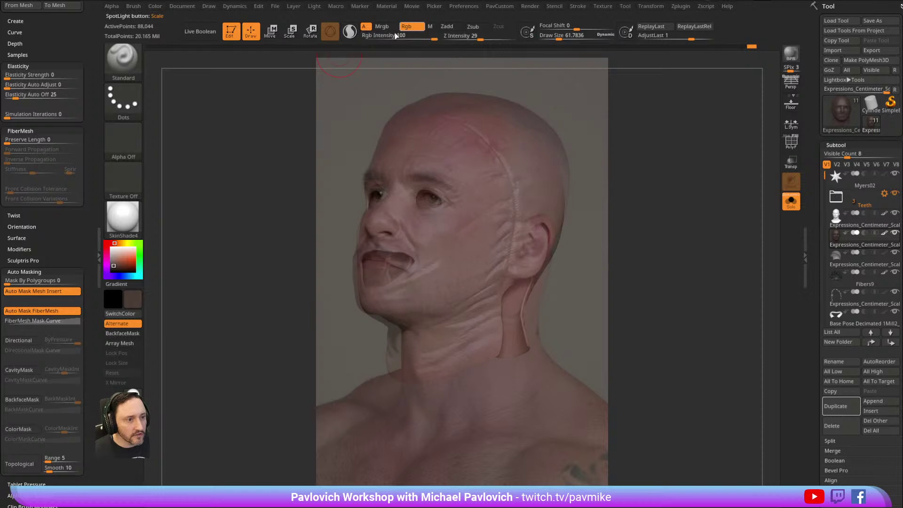
Collapse the brush's Elasticity and FiberMesh settings, expand Samples to show Spotlight Projection, and set the RGB intensity to 35.
{"action": "left_click_drag", "start_coordinate": [37, 38], "coordinate": [35, 177]}
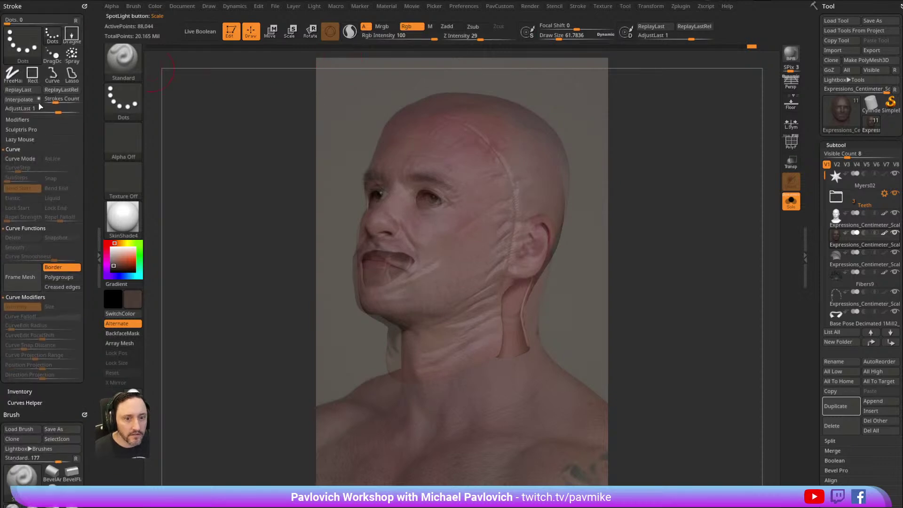
{"action": "left_click", "coordinate": [81, 5]}
{"action": "left_click_drag", "start_coordinate": [30, 235], "coordinate": [30, 217]}
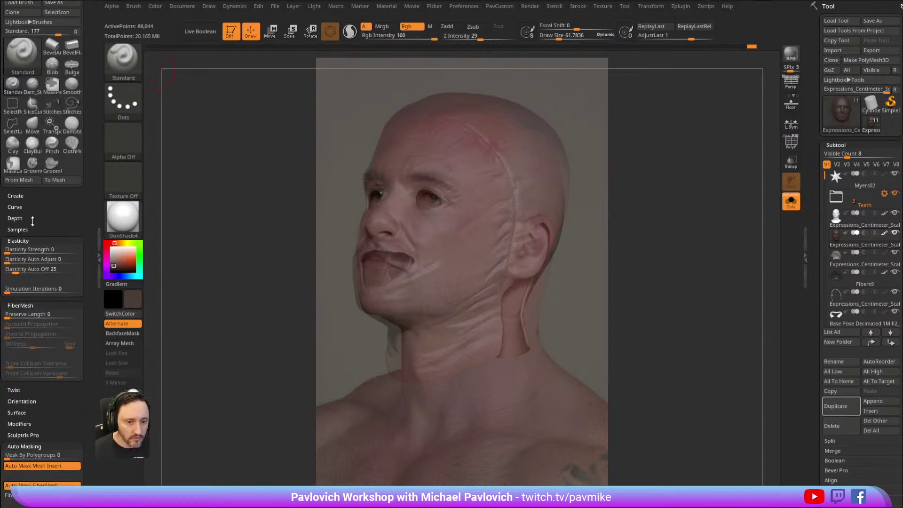
{"action": "left_click", "coordinate": [26, 240], "text": "shift"}
{"action": "left_click", "coordinate": [20, 252]}
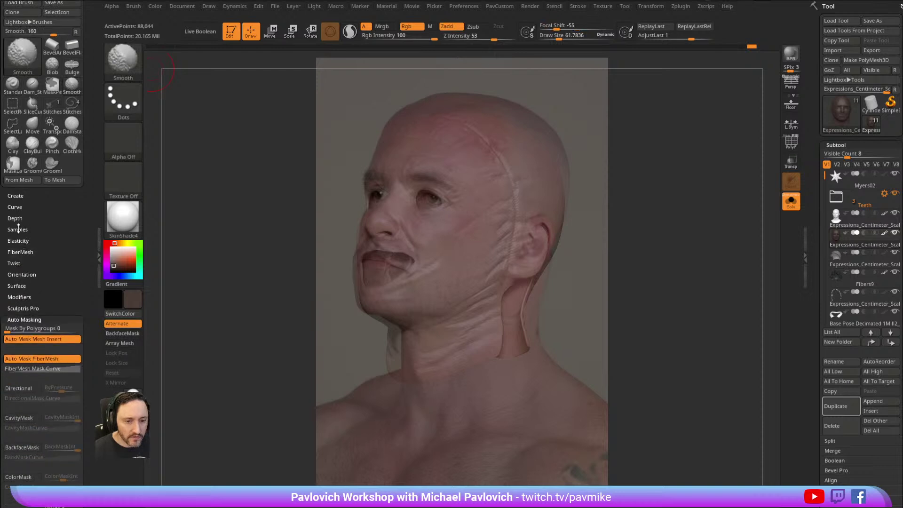
{"action": "left_click", "coordinate": [18, 230]}
{"action": "left_click_drag", "start_coordinate": [657, 148], "coordinate": [623, 146]}
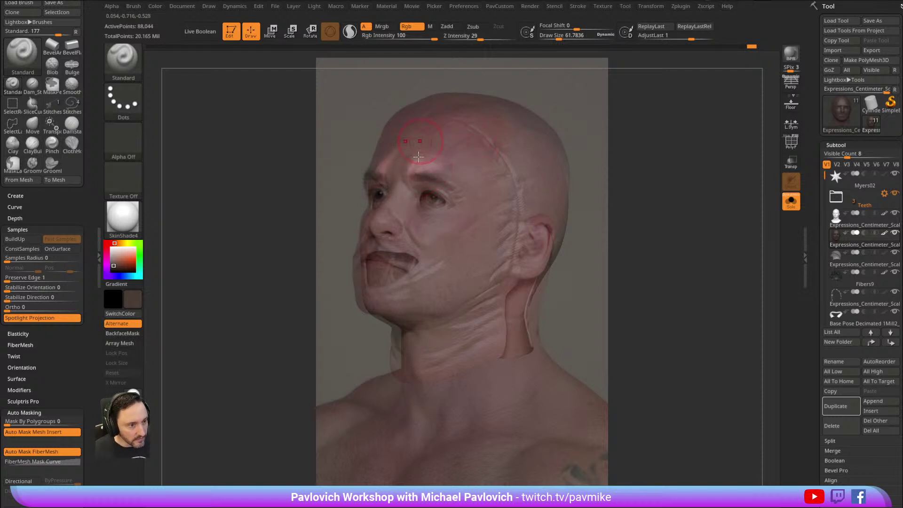
{"action": "left_click", "coordinate": [406, 36]}
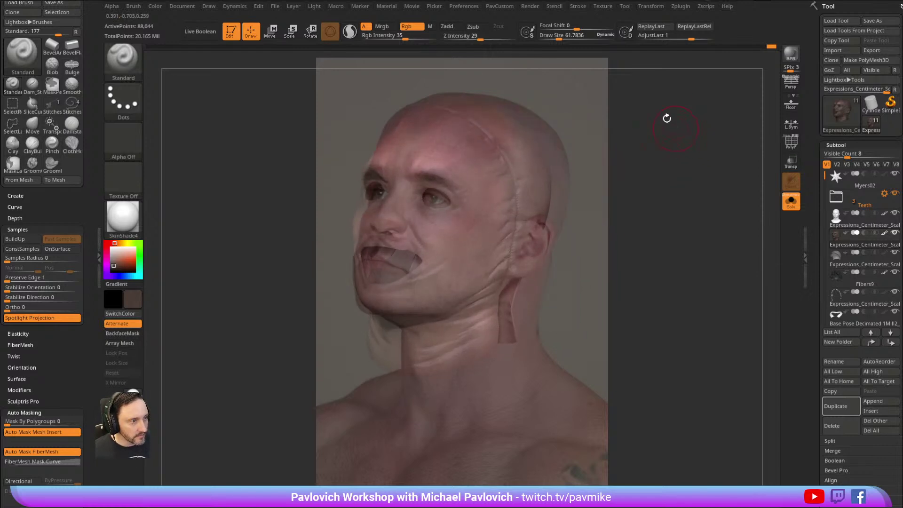
Add the third imported head photo, the rear view, to Spotlight and scale and position it over the mask head.
{"action": "left_click", "coordinate": [602, 6]}
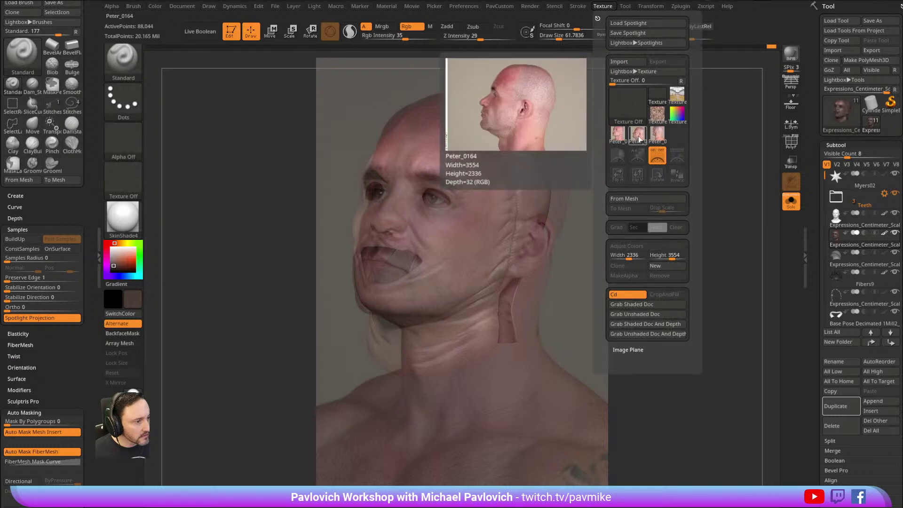
{"action": "left_click", "coordinate": [657, 134]}
{"action": "left_click", "coordinate": [658, 155]}
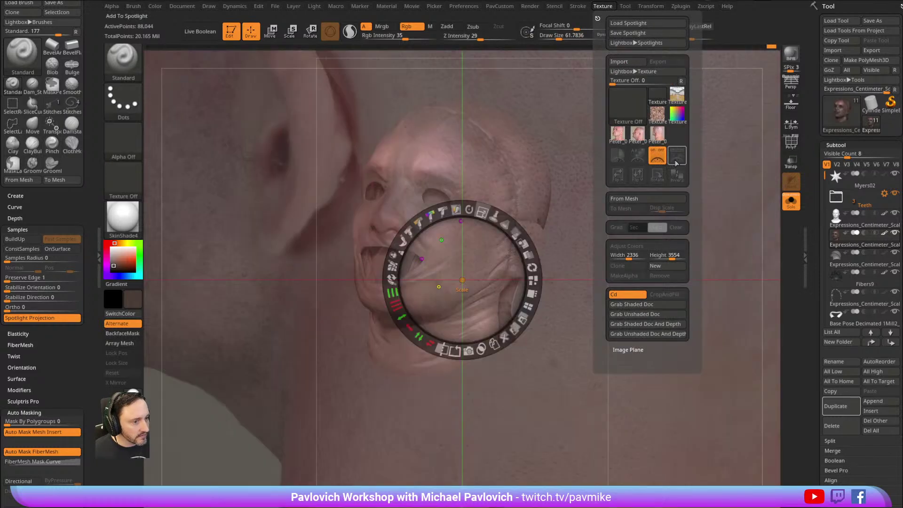
{"action": "left_click_drag", "start_coordinate": [482, 211], "coordinate": [407, 235]}
{"action": "left_click", "coordinate": [531, 126]}
{"action": "left_click_drag", "start_coordinate": [517, 139], "coordinate": [631, 162]}
{"action": "left_click", "coordinate": [371, 221]}
{"action": "left_click_drag", "start_coordinate": [344, 250], "coordinate": [201, 362]}
{"action": "left_click", "coordinate": [271, 391]}
{"action": "left_click_drag", "start_coordinate": [602, 241], "coordinate": [457, 233]}
{"action": "left_click_drag", "start_coordinate": [476, 165], "coordinate": [450, 162]}
Turn the mask to match the rear-view photo and project its skin onto the back of the head and neck.
{"action": "key", "text": "z"}
{"action": "mouse_move", "coordinate": [724, 182]}
{"action": "left_mouse_down"}
{"action": "mouse_move", "coordinate": [629, 183]}
{"action": "mouse_move", "coordinate": [752, 184]}
{"action": "mouse_move", "coordinate": [665, 182]}
{"action": "mouse_move", "coordinate": [689, 155]}
{"action": "mouse_move", "coordinate": [710, 163]}
{"action": "mouse_move", "coordinate": [696, 186]}
{"action": "mouse_move", "coordinate": [720, 171]}
{"action": "mouse_move", "coordinate": [725, 186]}
{"action": "mouse_move", "coordinate": [707, 183]}
{"action": "left_mouse_up"}
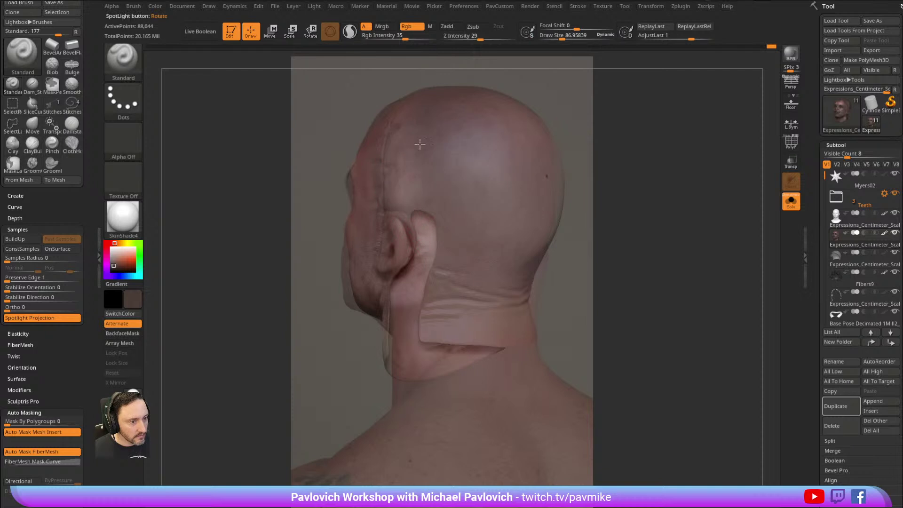
{"action": "mouse_move", "coordinate": [448, 246]}
{"action": "left_mouse_down"}
{"action": "mouse_move", "coordinate": [454, 282]}
{"action": "mouse_move", "coordinate": [503, 315]}
{"action": "mouse_move", "coordinate": [489, 245]}
{"action": "mouse_move", "coordinate": [494, 258]}
{"action": "mouse_move", "coordinate": [504, 230]}
{"action": "left_mouse_up"}
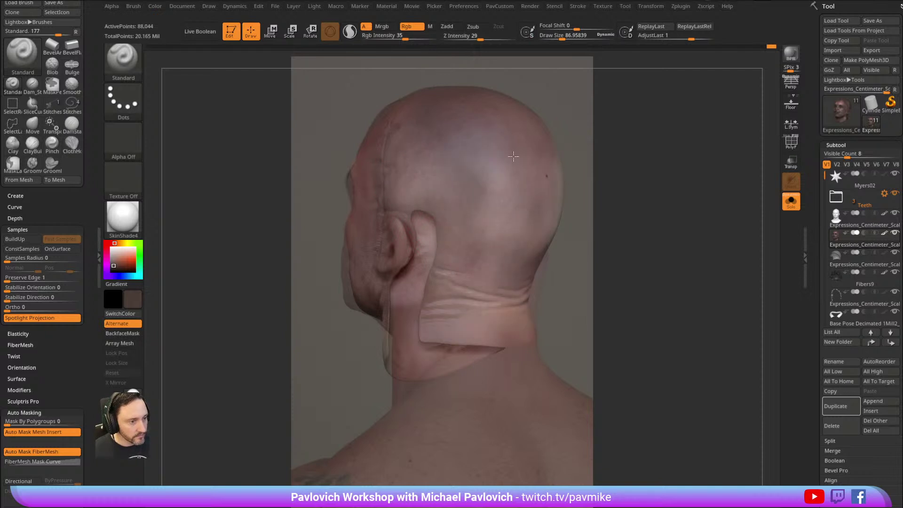
{"action": "left_click_drag", "start_coordinate": [515, 171], "coordinate": [492, 122]}
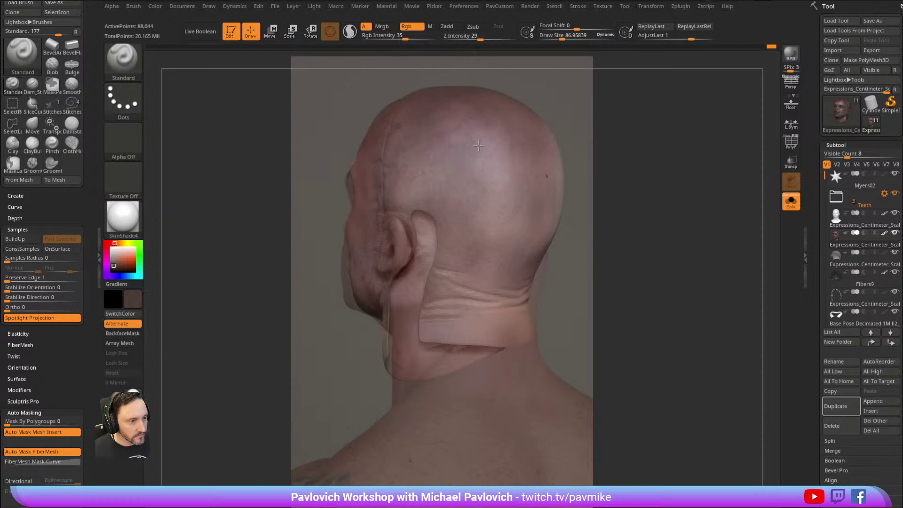
Raise the RGB intensity to 57 and project skin from the rear-view photo onto the mask's forehead and side of the face.
{"action": "key", "text": "shift+z"}
{"action": "mouse_move", "coordinate": [616, 141]}
{"action": "left_mouse_down"}
{"action": "mouse_move", "coordinate": [657, 135]}
{"action": "mouse_move", "coordinate": [541, 133]}
{"action": "mouse_move", "coordinate": [659, 139]}
{"action": "mouse_move", "coordinate": [635, 133]}
{"action": "mouse_move", "coordinate": [663, 156]}
{"action": "mouse_move", "coordinate": [655, 143]}
{"action": "mouse_move", "coordinate": [673, 135]}
{"action": "mouse_move", "coordinate": [643, 137]}
{"action": "left_mouse_up"}
{"action": "key", "text": "shift+z"}
{"action": "key", "text": "["}
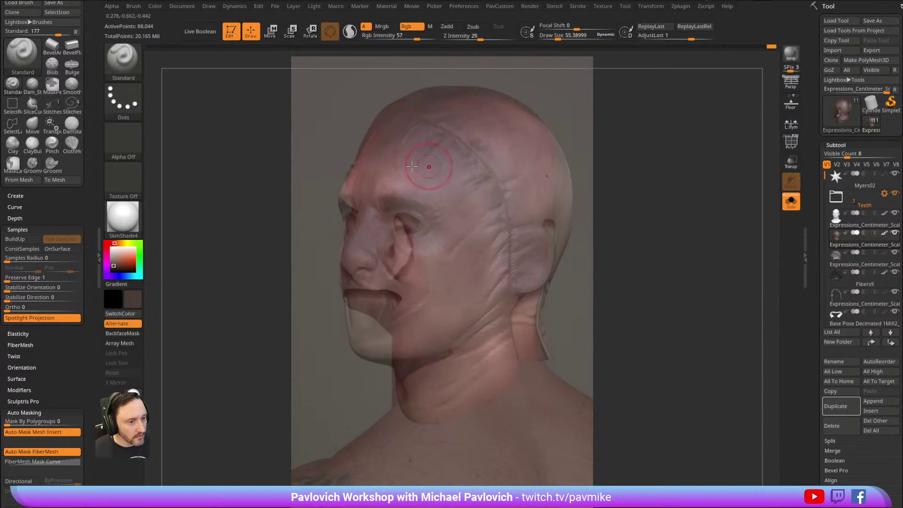
{"action": "mouse_move", "coordinate": [405, 151]}
{"action": "left_mouse_down"}
{"action": "mouse_move", "coordinate": [435, 193]}
{"action": "mouse_move", "coordinate": [440, 288]}
{"action": "left_mouse_up"}
{"action": "mouse_move", "coordinate": [645, 153]}
{"action": "left_mouse_down"}
{"action": "mouse_move", "coordinate": [655, 151]}
{"action": "mouse_move", "coordinate": [662, 125]}
{"action": "left_mouse_up"}
{"action": "key", "text": "shift+z"}
{"action": "key", "text": "shift+z"}
Add the three-quarter front photo to Spotlight again and arrange it side by side with the rear-view photo.
{"action": "left_click", "coordinate": [602, 6]}
{"action": "left_click", "coordinate": [617, 134]}
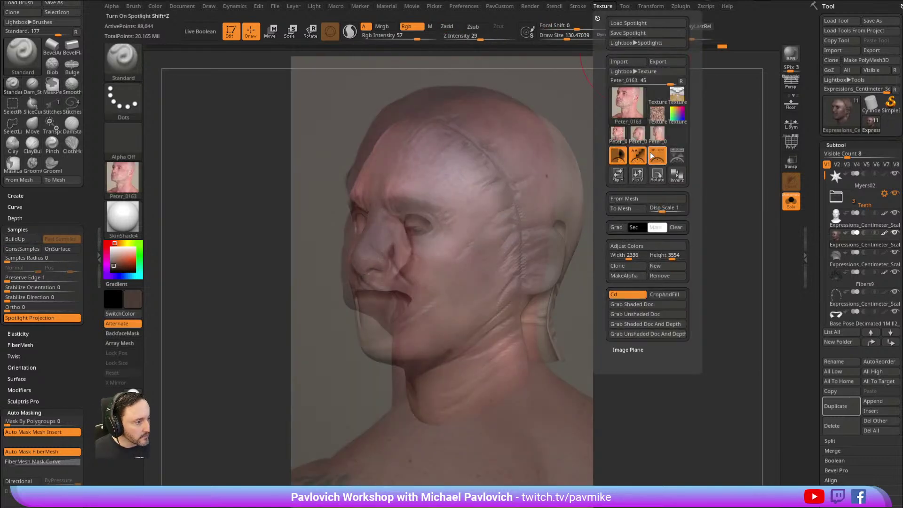
{"action": "left_click", "coordinate": [657, 154]}
{"action": "left_click_drag", "start_coordinate": [482, 212], "coordinate": [411, 228]}
{"action": "left_click_drag", "start_coordinate": [525, 173], "coordinate": [378, 184]}
{"action": "left_click_drag", "start_coordinate": [558, 103], "coordinate": [696, 77]}
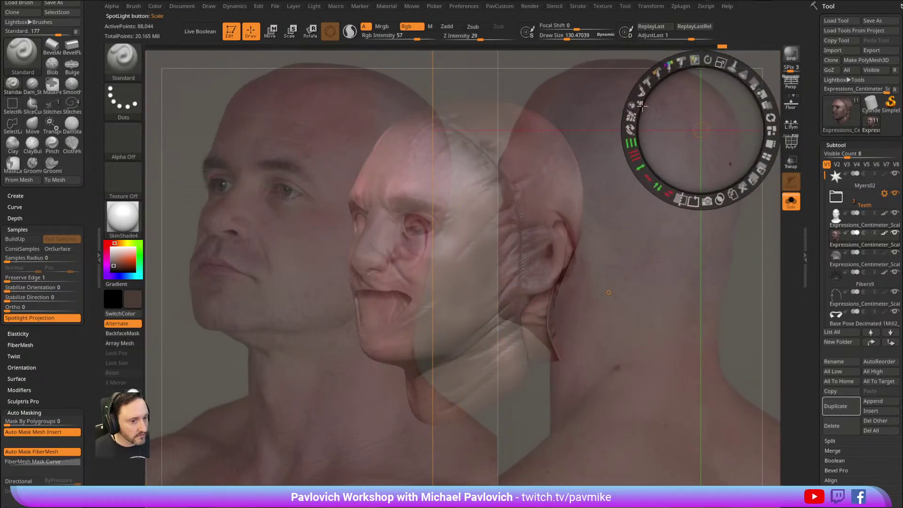
{"action": "mouse_move", "coordinate": [588, 187]}
{"action": "left_mouse_down"}
{"action": "mouse_move", "coordinate": [626, 182]}
{"action": "mouse_move", "coordinate": [587, 187]}
{"action": "left_mouse_up"}
{"action": "key", "text": "z"}
Align the mask with the front photo and project the photo's skin onto the forehead and brow.
{"action": "right_click_drag", "start_coordinate": [541, 172], "coordinate": [559, 155]}
{"action": "left_click_drag", "start_coordinate": [559, 156], "coordinate": [575, 175]}
{"action": "left_click_drag", "start_coordinate": [482, 174], "coordinate": [502, 171]}
{"action": "key", "text": "["}
{"action": "mouse_move", "coordinate": [231, 222]}
{"action": "left_mouse_down"}
{"action": "mouse_move", "coordinate": [227, 215]}
{"action": "mouse_move", "coordinate": [246, 212]}
{"action": "mouse_move", "coordinate": [280, 223]}
{"action": "mouse_move", "coordinate": [252, 184]}
{"action": "left_mouse_up"}
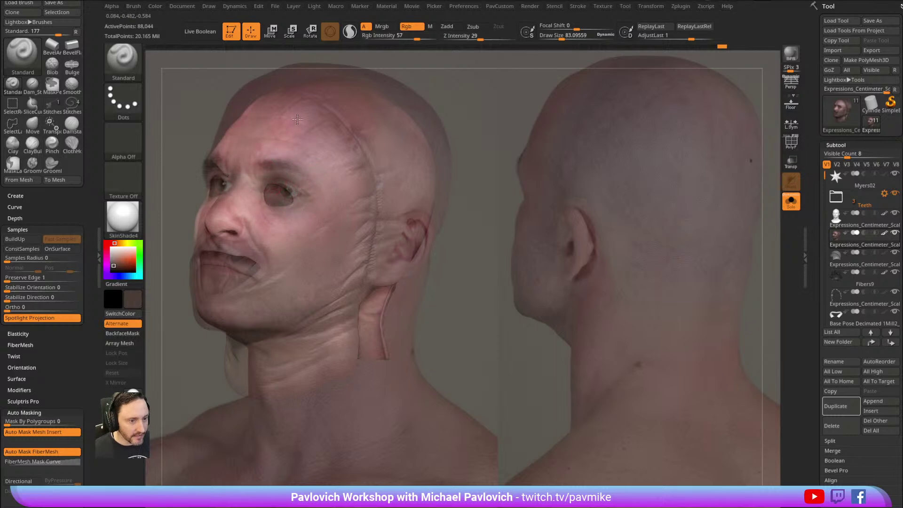
{"action": "mouse_move", "coordinate": [311, 148]}
{"action": "left_mouse_down"}
{"action": "mouse_move", "coordinate": [332, 185]}
{"action": "mouse_move", "coordinate": [296, 184]}
{"action": "left_mouse_up"}
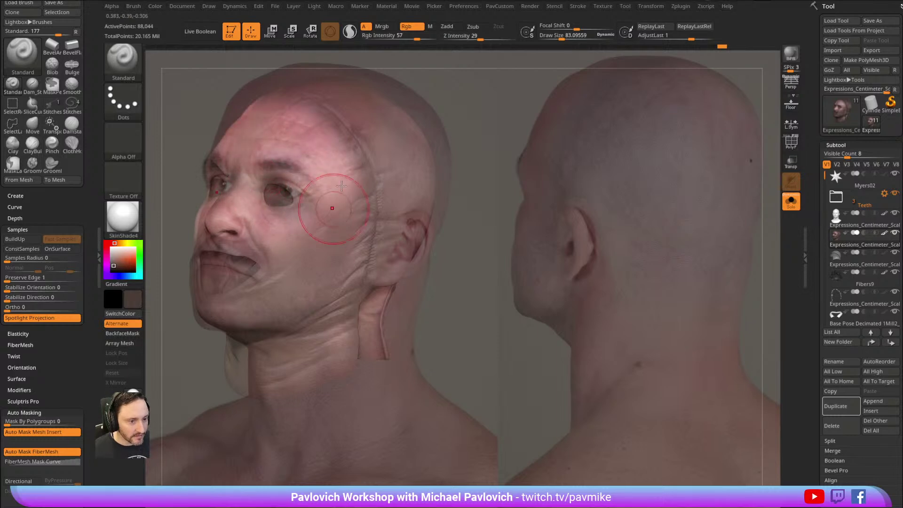
Realign the mask as needed and project the front photo onto the temple, cheek, jaw and neck.
{"action": "left_click_drag", "start_coordinate": [510, 141], "coordinate": [530, 135]}
{"action": "mouse_move", "coordinate": [317, 189]}
{"action": "left_mouse_down"}
{"action": "mouse_move", "coordinate": [360, 197]}
{"action": "mouse_move", "coordinate": [350, 126]}
{"action": "mouse_move", "coordinate": [377, 235]}
{"action": "mouse_move", "coordinate": [308, 200]}
{"action": "left_mouse_up"}
{"action": "left_click_drag", "start_coordinate": [523, 159], "coordinate": [512, 170], "text": "alt"}
{"action": "mouse_move", "coordinate": [254, 266]}
{"action": "left_mouse_down"}
{"action": "mouse_move", "coordinate": [318, 265]}
{"action": "mouse_move", "coordinate": [335, 252]}
{"action": "left_mouse_up"}
{"action": "left_click_drag", "start_coordinate": [562, 190], "coordinate": [553, 180], "text": "alt"}
{"action": "mouse_move", "coordinate": [249, 312]}
{"action": "left_mouse_down"}
{"action": "mouse_move", "coordinate": [209, 311]}
{"action": "mouse_move", "coordinate": [282, 296]}
{"action": "mouse_move", "coordinate": [342, 307]}
{"action": "left_mouse_up"}
{"action": "mouse_move", "coordinate": [528, 229]}
{"action": "left_mouse_down", "text": "alt"}
{"action": "mouse_move", "coordinate": [530, 214]}
{"action": "mouse_move", "coordinate": [536, 226]}
{"action": "left_mouse_up", "text": "alt"}
{"action": "mouse_move", "coordinate": [308, 337]}
{"action": "left_mouse_down"}
{"action": "mouse_move", "coordinate": [266, 342]}
{"action": "mouse_move", "coordinate": [350, 332]}
{"action": "left_mouse_up"}
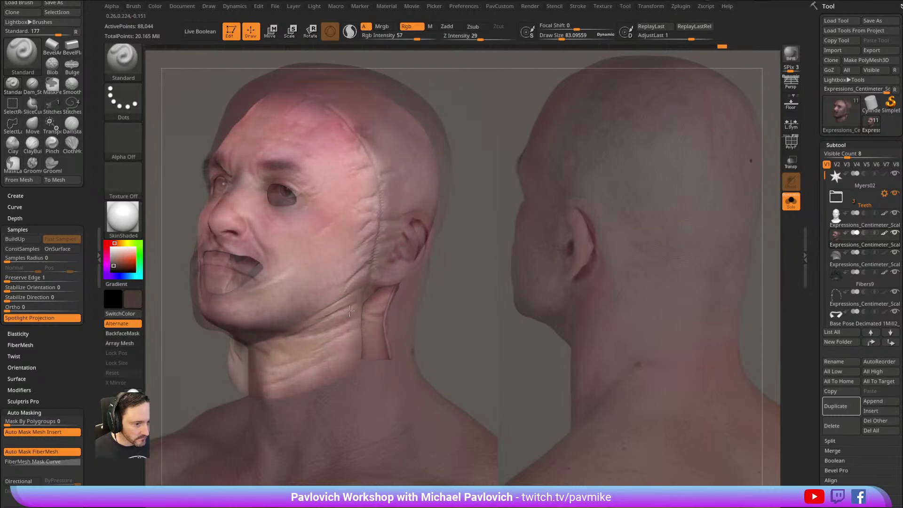
Align the back of the mask with the rear-view photo and project its skin onto the scalp and neck.
{"action": "mouse_move", "coordinate": [579, 183]}
{"action": "left_mouse_down"}
{"action": "mouse_move", "coordinate": [614, 162]}
{"action": "mouse_move", "coordinate": [703, 173]}
{"action": "mouse_move", "coordinate": [694, 174]}
{"action": "mouse_move", "coordinate": [768, 139]}
{"action": "mouse_move", "coordinate": [752, 145]}
{"action": "left_mouse_up"}
{"action": "left_click_drag", "start_coordinate": [475, 216], "coordinate": [467, 208]}
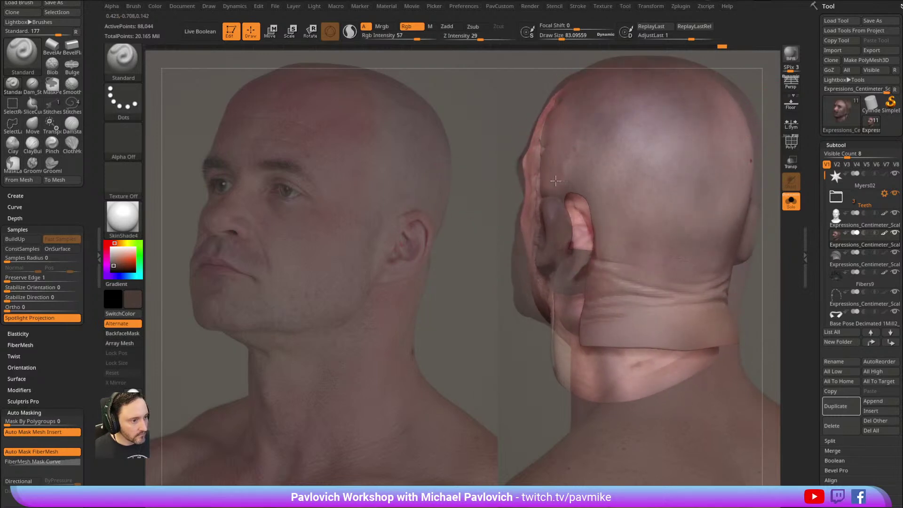
{"action": "mouse_move", "coordinate": [614, 151]}
{"action": "left_mouse_down"}
{"action": "mouse_move", "coordinate": [614, 235]}
{"action": "mouse_move", "coordinate": [651, 125]}
{"action": "mouse_move", "coordinate": [696, 143]}
{"action": "mouse_move", "coordinate": [670, 178]}
{"action": "mouse_move", "coordinate": [696, 249]}
{"action": "mouse_move", "coordinate": [668, 282]}
{"action": "mouse_move", "coordinate": [611, 301]}
{"action": "mouse_move", "coordinate": [682, 311]}
{"action": "left_mouse_up"}
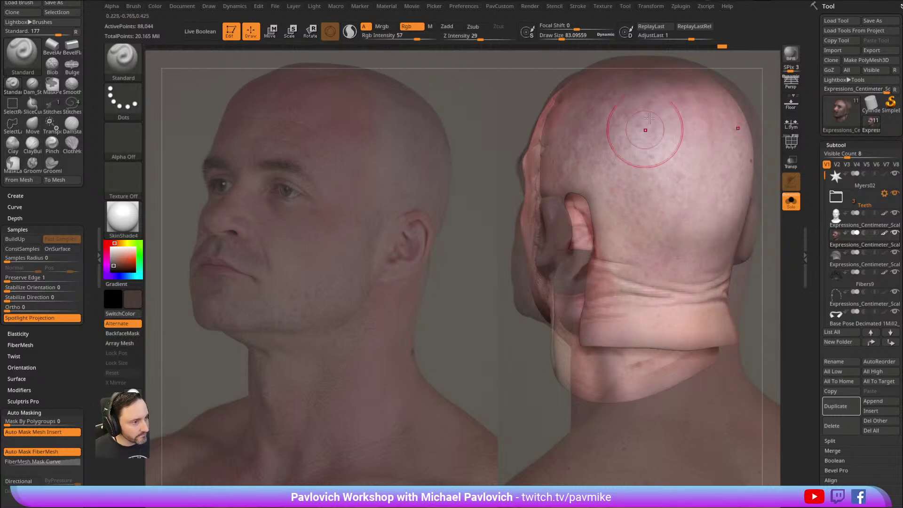
Hide the Spotlight photos and examine the projected skin on the front of the face.
{"action": "key", "text": "shift+z"}
{"action": "mouse_move", "coordinate": [647, 133]}
{"action": "right_mouse_down"}
{"action": "mouse_move", "coordinate": [673, 141]}
{"action": "mouse_move", "coordinate": [676, 163]}
{"action": "mouse_move", "coordinate": [664, 166]}
{"action": "right_mouse_up"}
{"action": "key", "text": "s"}
{"action": "key", "text": "s"}
{"action": "mouse_move", "coordinate": [640, 146]}
{"action": "left_mouse_down"}
{"action": "mouse_move", "coordinate": [624, 146]}
{"action": "mouse_move", "coordinate": [637, 147]}
{"action": "left_mouse_up"}
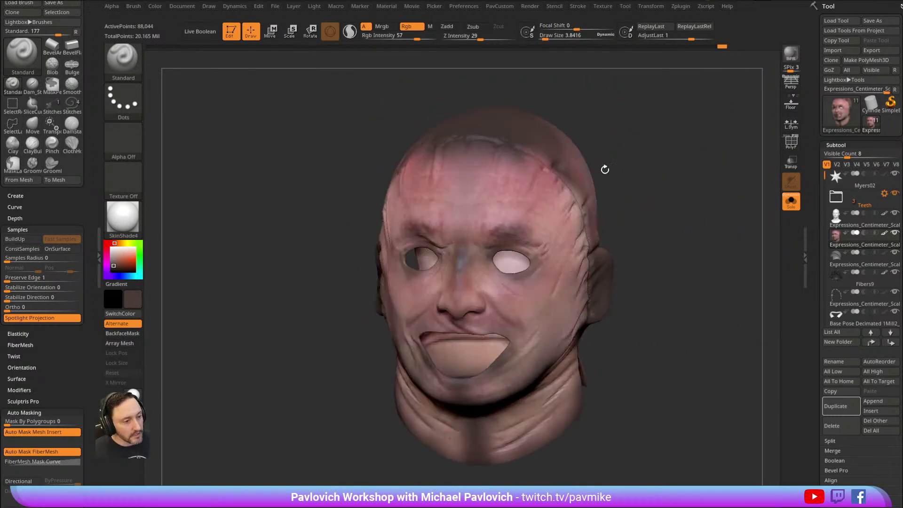
{"action": "key", "text": "s"}
{"action": "key", "text": "s"}
{"action": "left_click_drag", "start_coordinate": [519, 197], "coordinate": [526, 197]}
Subdivide the mask head to subdivision level 5.
{"action": "left_click_drag", "start_coordinate": [815, 265], "coordinate": [813, 108]}
{"action": "left_click_drag", "start_coordinate": [815, 165], "coordinate": [814, 247]}
{"action": "scroll", "coordinate": [814, 248], "scroll_direction": "up", "scroll_amount": 6}
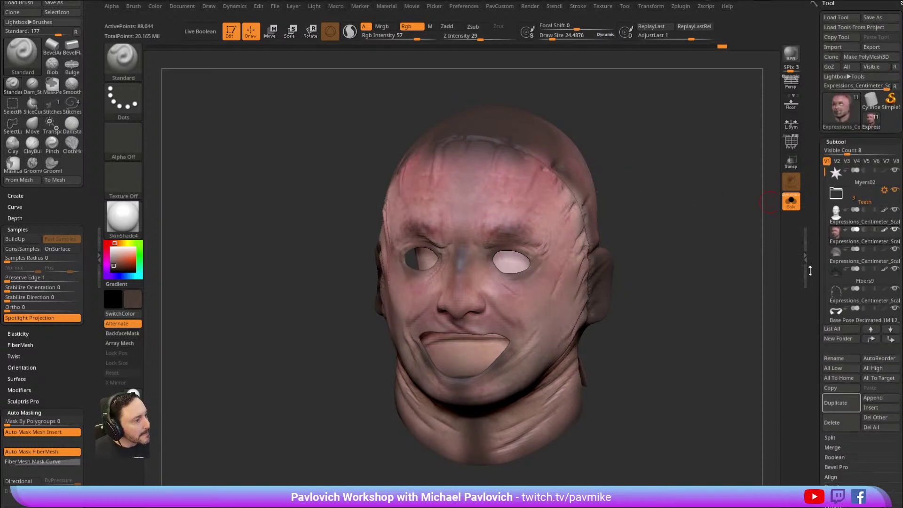
{"action": "scroll", "coordinate": [816, 142], "scroll_direction": "down", "scroll_amount": 13}
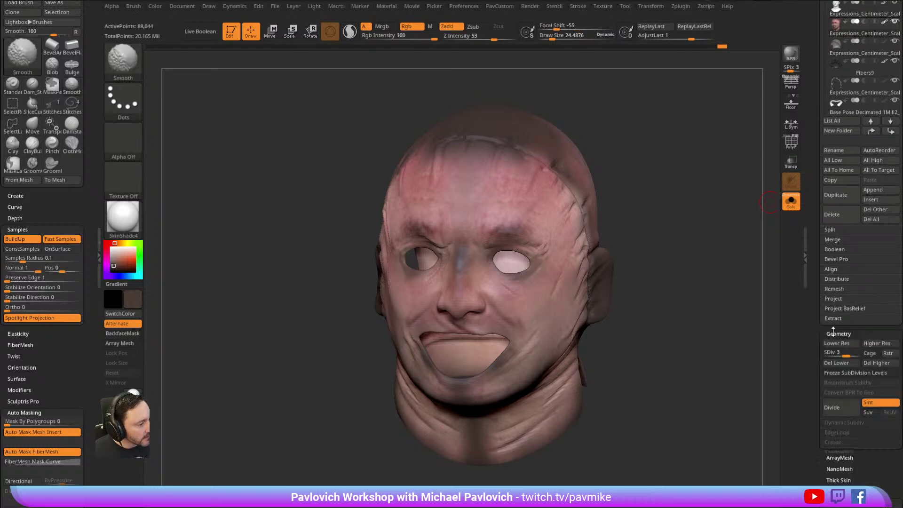
{"action": "left_click", "coordinate": [855, 204]}
{"action": "mouse_move", "coordinate": [719, 158]}
{"action": "left_mouse_down"}
{"action": "mouse_move", "coordinate": [659, 145]}
{"action": "mouse_move", "coordinate": [706, 155]}
{"action": "mouse_move", "coordinate": [600, 177]}
{"action": "mouse_move", "coordinate": [614, 176]}
{"action": "left_mouse_up"}
{"action": "key", "text": "ctrl+d"}
Show the photos again, raise the RGB intensity to 74, and reproject the front photo onto the forehead and eye area.
{"action": "key", "text": "shift+z"}
{"action": "key", "text": "s"}
{"action": "left_click_drag", "start_coordinate": [482, 114], "coordinate": [494, 110]}
{"action": "left_click_drag", "start_coordinate": [420, 41], "coordinate": [424, 40]}
{"action": "mouse_move", "coordinate": [498, 105]}
{"action": "left_mouse_down"}
{"action": "mouse_move", "coordinate": [515, 121]}
{"action": "mouse_move", "coordinate": [432, 136]}
{"action": "left_mouse_up"}
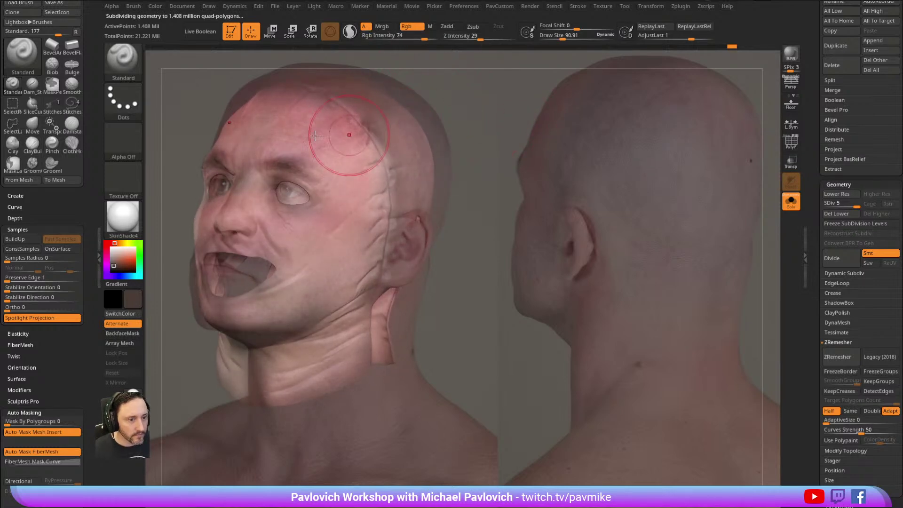
{"action": "left_click_drag", "start_coordinate": [362, 198], "coordinate": [344, 185]}
{"action": "left_click_drag", "start_coordinate": [265, 198], "coordinate": [246, 218]}
Project the front photo onto the nose, cheek, jaw and chin with a draw size of about 65, realigning the mask between strokes.
{"action": "mouse_move", "coordinate": [485, 140]}
{"action": "left_mouse_down"}
{"action": "mouse_move", "coordinate": [469, 135]}
{"action": "mouse_move", "coordinate": [478, 136]}
{"action": "left_mouse_up"}
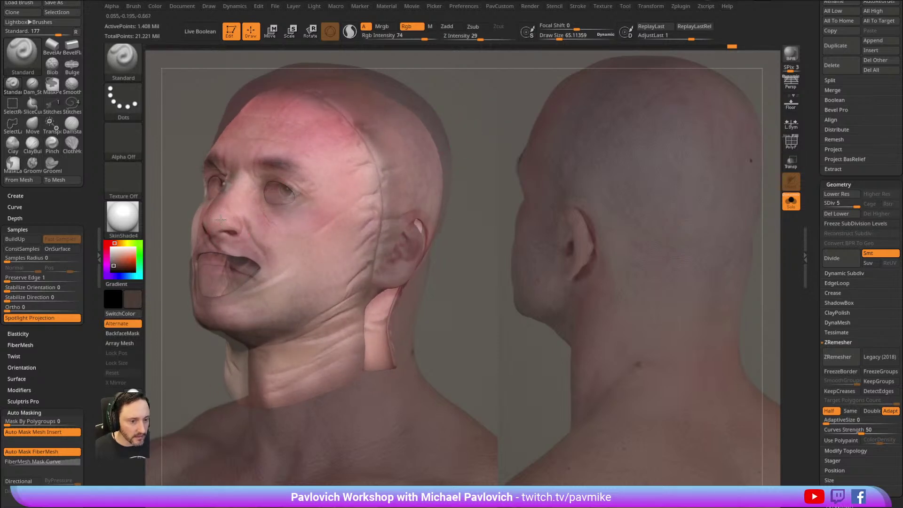
{"action": "mouse_move", "coordinate": [488, 141]}
{"action": "left_mouse_down"}
{"action": "mouse_move", "coordinate": [520, 137]}
{"action": "mouse_move", "coordinate": [512, 135]}
{"action": "left_mouse_up"}
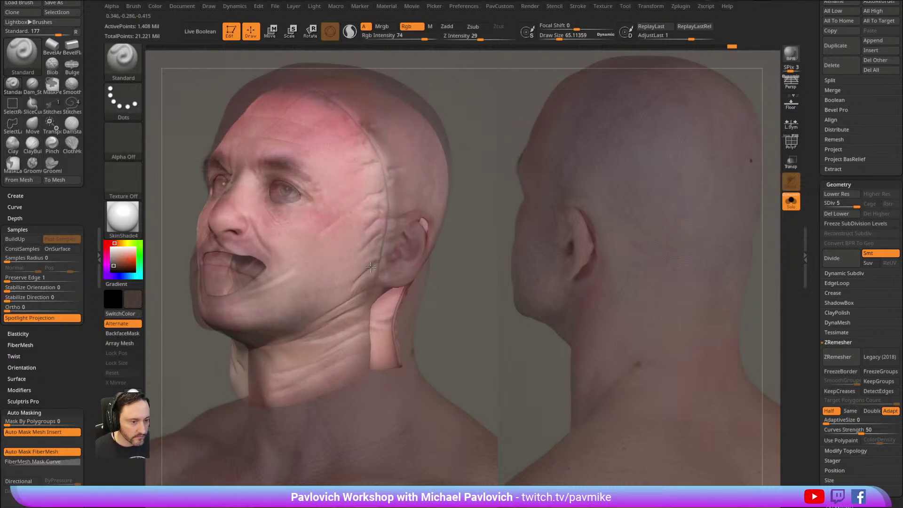
{"action": "mouse_move", "coordinate": [503, 171]}
{"action": "left_mouse_down"}
{"action": "mouse_move", "coordinate": [498, 188]}
{"action": "mouse_move", "coordinate": [530, 177]}
{"action": "mouse_move", "coordinate": [426, 222]}
{"action": "left_mouse_up"}
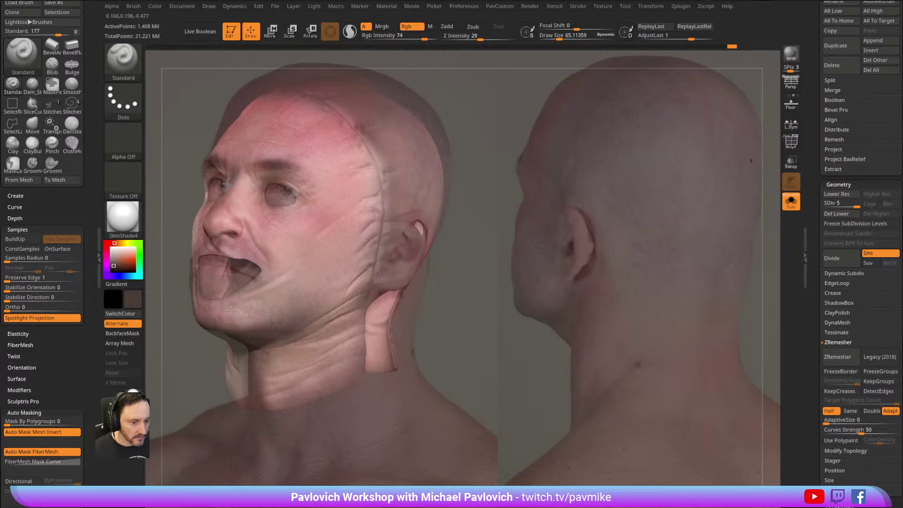
{"action": "left_click_drag", "start_coordinate": [500, 248], "coordinate": [513, 240]}
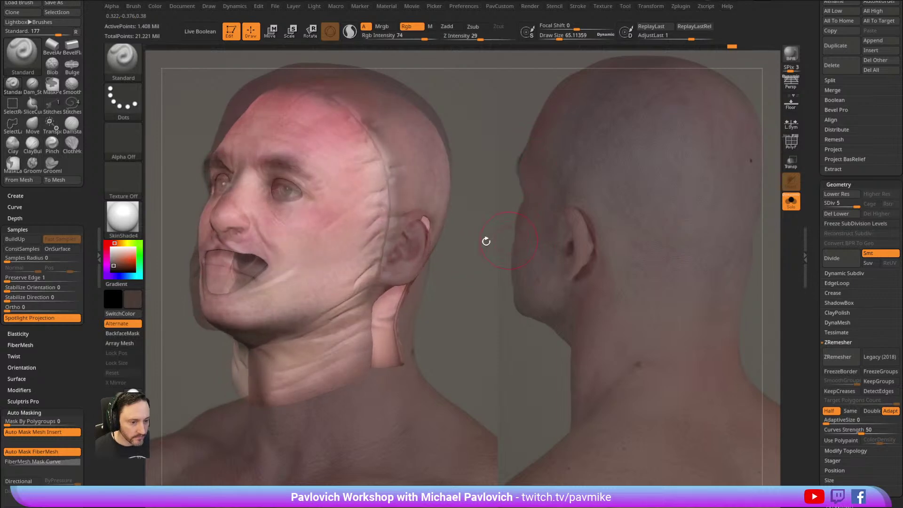
Align the mask with the rear-view photo and project it onto the scalp and neck with a draw size of about 161.
{"action": "mouse_move", "coordinate": [550, 175]}
{"action": "left_mouse_down"}
{"action": "mouse_move", "coordinate": [668, 211]}
{"action": "mouse_move", "coordinate": [780, 187]}
{"action": "mouse_move", "coordinate": [757, 188]}
{"action": "mouse_move", "coordinate": [772, 172]}
{"action": "mouse_move", "coordinate": [782, 182]}
{"action": "left_mouse_up"}
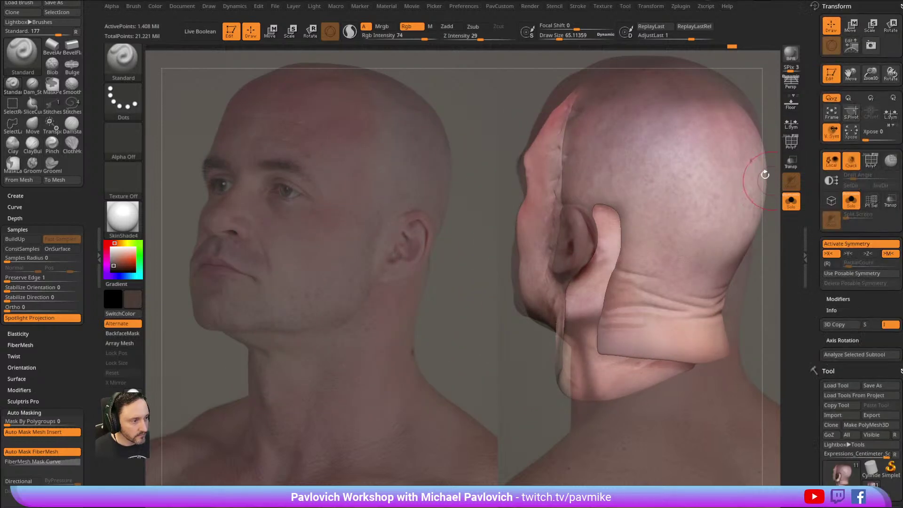
{"action": "key", "text": "s"}
{"action": "left_click_drag", "start_coordinate": [737, 132], "coordinate": [748, 133]}
{"action": "left_click", "coordinate": [896, 6]}
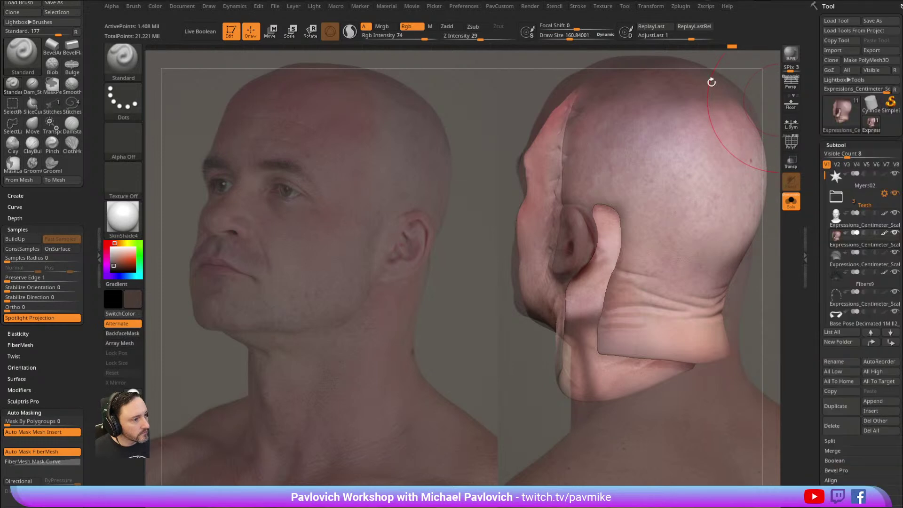
{"action": "mouse_move", "coordinate": [633, 175]}
{"action": "left_mouse_down"}
{"action": "mouse_move", "coordinate": [682, 122]}
{"action": "mouse_move", "coordinate": [691, 174]}
{"action": "mouse_move", "coordinate": [667, 91]}
{"action": "mouse_move", "coordinate": [609, 78]}
{"action": "left_mouse_up"}
{"action": "mouse_move", "coordinate": [646, 187]}
{"action": "left_mouse_down"}
{"action": "mouse_move", "coordinate": [626, 264]}
{"action": "mouse_move", "coordinate": [635, 329]}
{"action": "mouse_move", "coordinate": [668, 350]}
{"action": "mouse_move", "coordinate": [715, 355]}
{"action": "left_mouse_up"}
Frame the mask from the front without the photos and reduce the draw size to about 21.
{"action": "key", "text": "s"}
{"action": "left_click_drag", "start_coordinate": [635, 206], "coordinate": [617, 214]}
{"action": "mouse_move", "coordinate": [472, 283]}
{"action": "left_mouse_down"}
{"action": "mouse_move", "coordinate": [459, 282]}
{"action": "mouse_move", "coordinate": [588, 268]}
{"action": "mouse_move", "coordinate": [623, 237]}
{"action": "mouse_move", "coordinate": [647, 252]}
{"action": "mouse_move", "coordinate": [468, 279]}
{"action": "mouse_move", "coordinate": [540, 260]}
{"action": "left_mouse_up"}
{"action": "key", "text": "f"}
{"action": "key", "text": "s"}
{"action": "left_click_drag", "start_coordinate": [655, 199], "coordinate": [645, 199]}
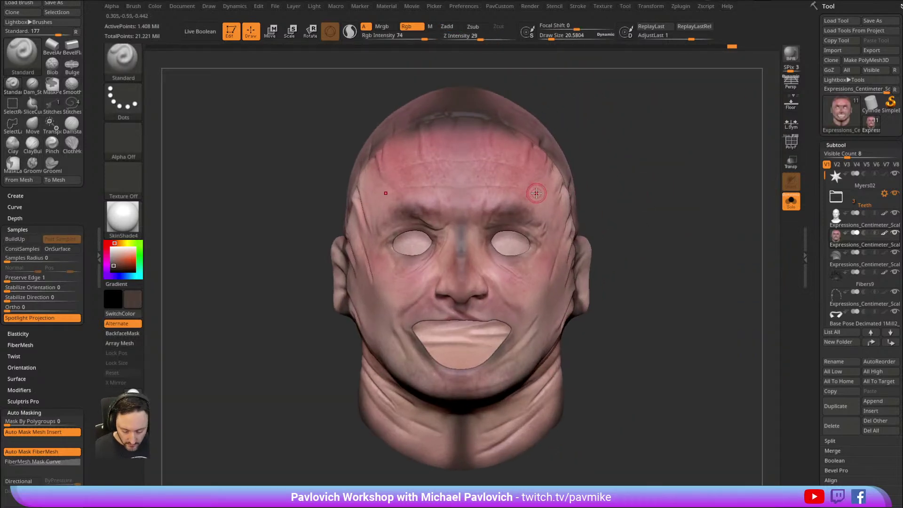
Sample a pink skin colour from the forehead and set the brush to the Spray stroke with Alpha 23.
{"action": "key", "text": "c"}
{"action": "left_click", "coordinate": [126, 110]}
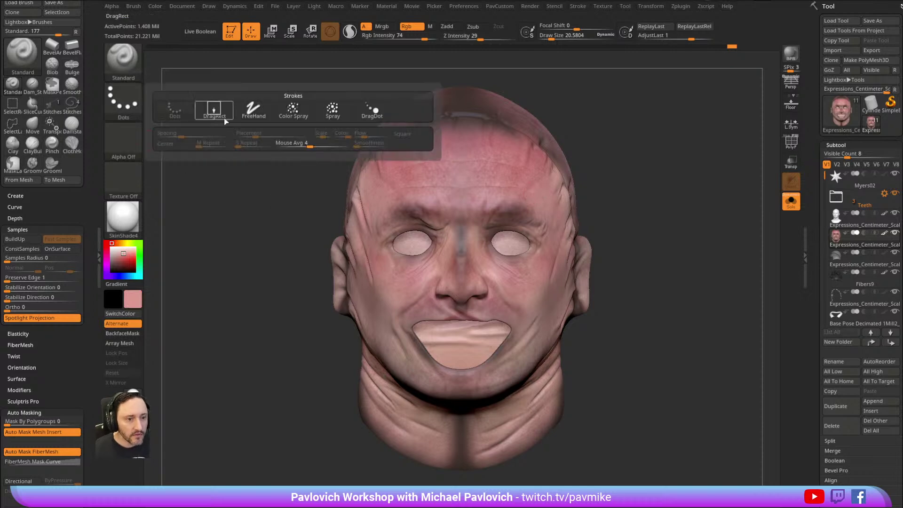
{"action": "left_click", "coordinate": [332, 112]}
{"action": "left_click", "coordinate": [129, 143]}
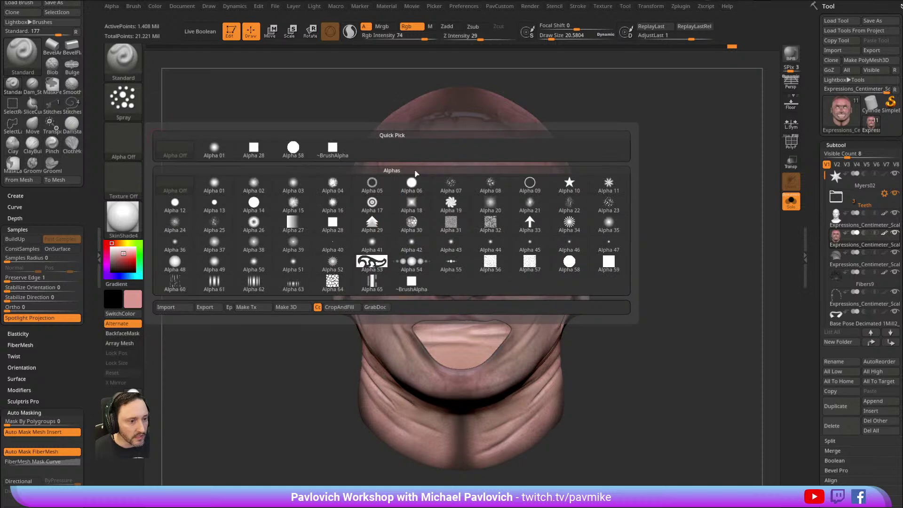
{"action": "left_click", "coordinate": [609, 206]}
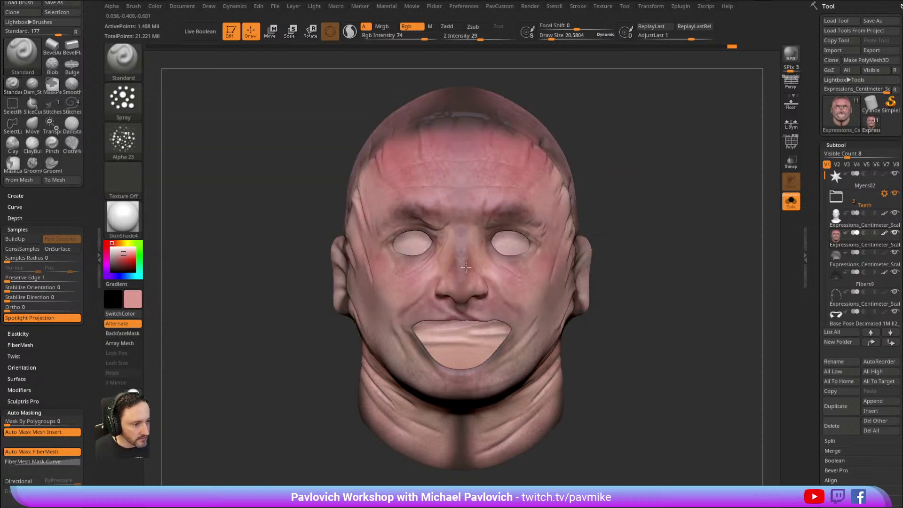
Spray sampled skin colours over the unprojected seam on the nose bridge and forehead, enlarging the draw size to about 29.
{"action": "left_click_drag", "start_coordinate": [631, 170], "coordinate": [498, 190]}
{"action": "mouse_move", "coordinate": [450, 221]}
{"action": "right_mouse_down"}
{"action": "mouse_move", "coordinate": [522, 192]}
{"action": "mouse_move", "coordinate": [565, 188]}
{"action": "right_mouse_up"}
{"action": "key", "text": "bracketright"}
{"action": "key", "text": "bracketright"}
{"action": "key", "text": "bracketright"}
{"action": "key", "text": "c"}
{"action": "left_click_drag", "start_coordinate": [465, 170], "coordinate": [422, 137]}
{"action": "mouse_move", "coordinate": [576, 110]}
{"action": "left_mouse_down", "text": "alt"}
{"action": "mouse_move", "coordinate": [557, 137]}
{"action": "mouse_move", "coordinate": [469, 191]}
{"action": "mouse_move", "coordinate": [438, 181]}
{"action": "left_mouse_up", "text": "alt"}
{"action": "key", "text": "s"}
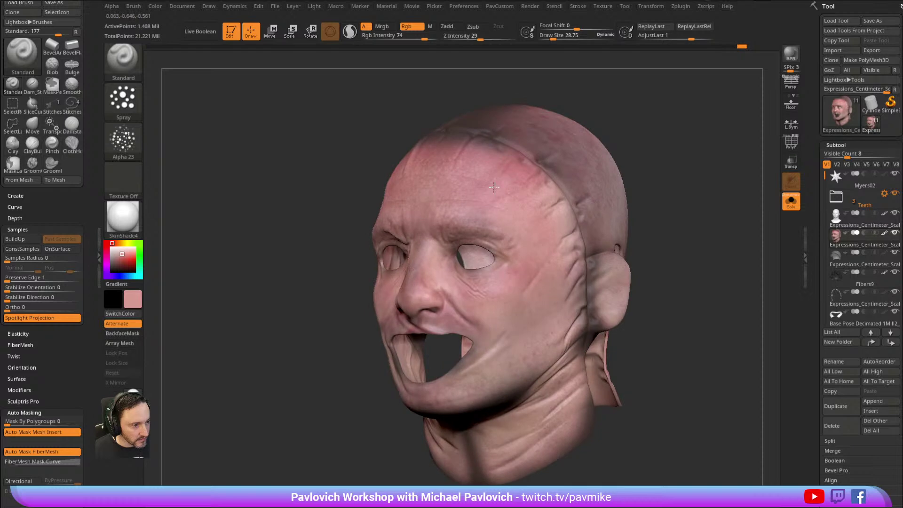
{"action": "right_click_drag", "start_coordinate": [542, 156], "coordinate": [471, 157]}
{"action": "left_click_drag", "start_coordinate": [457, 149], "coordinate": [472, 137]}
Spray a sampled scalp colour over the crown and side of the scalp with a draw size of about 76.
{"action": "mouse_move", "coordinate": [611, 59]}
{"action": "right_mouse_down", "text": "alt"}
{"action": "mouse_move", "coordinate": [619, 108]}
{"action": "mouse_move", "coordinate": [579, 155]}
{"action": "right_mouse_up", "text": "alt"}
{"action": "key", "text": "]"}
{"action": "key", "text": "]"}
{"action": "key", "text": "]"}
{"action": "mouse_move", "coordinate": [641, 120]}
{"action": "right_mouse_down"}
{"action": "mouse_move", "coordinate": [660, 123]}
{"action": "mouse_move", "coordinate": [682, 96]}
{"action": "right_mouse_up"}
{"action": "key", "text": "c"}
{"action": "right_click_drag", "start_coordinate": [551, 216], "coordinate": [480, 233]}
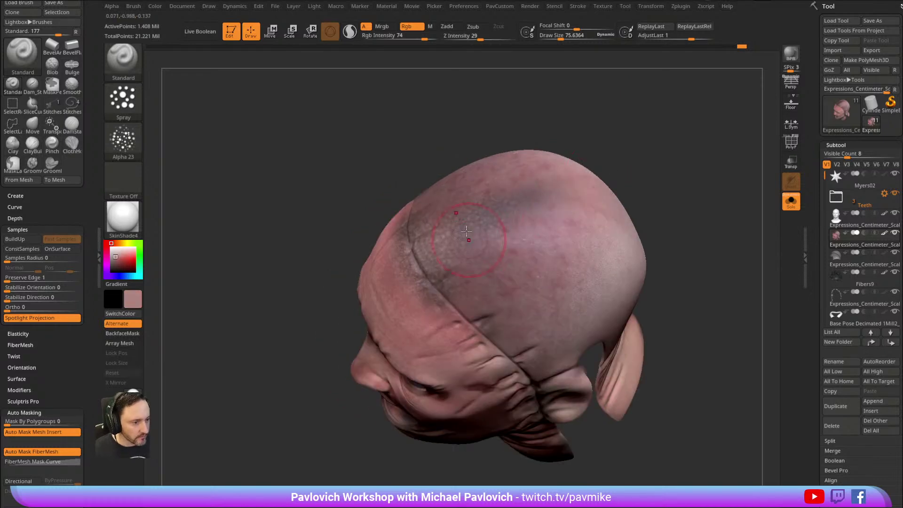
{"action": "right_click_drag", "start_coordinate": [607, 193], "coordinate": [469, 219]}
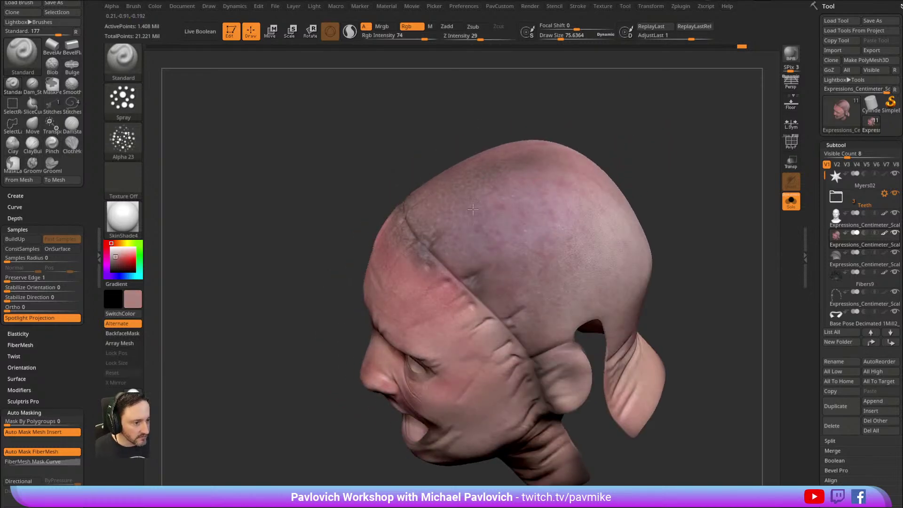
{"action": "right_click_drag", "start_coordinate": [584, 171], "coordinate": [450, 206]}
Sample a forehead tone, soften the hairline colours, and spray over the forehead and brow with a draw size of about 59.
{"action": "key", "text": "c"}
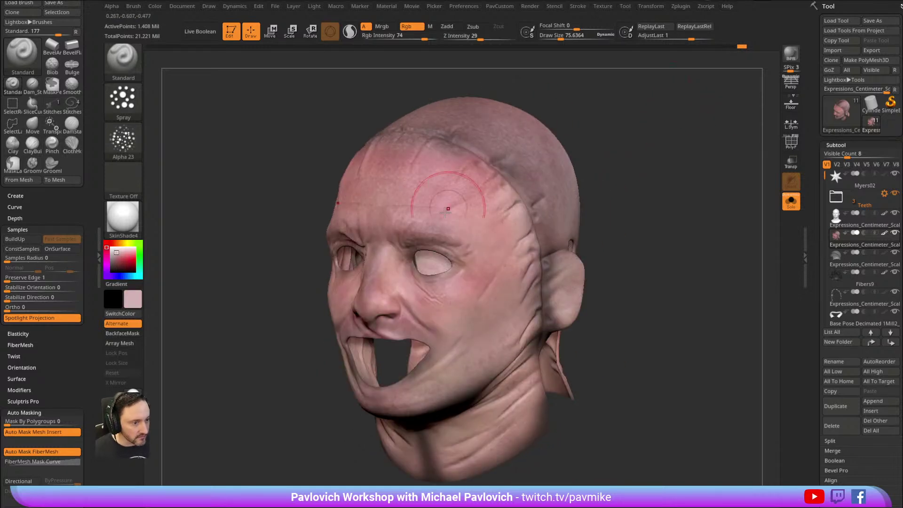
{"action": "right_click_drag", "start_coordinate": [628, 163], "coordinate": [644, 120], "text": "alt"}
{"action": "mouse_move", "coordinate": [450, 139]}
{"action": "left_mouse_down", "text": "shift"}
{"action": "mouse_move", "coordinate": [514, 173]}
{"action": "mouse_move", "coordinate": [514, 182]}
{"action": "left_mouse_up", "text": "shift"}
{"action": "key", "text": "s"}
{"action": "right_click_drag", "start_coordinate": [508, 204], "coordinate": [417, 145]}
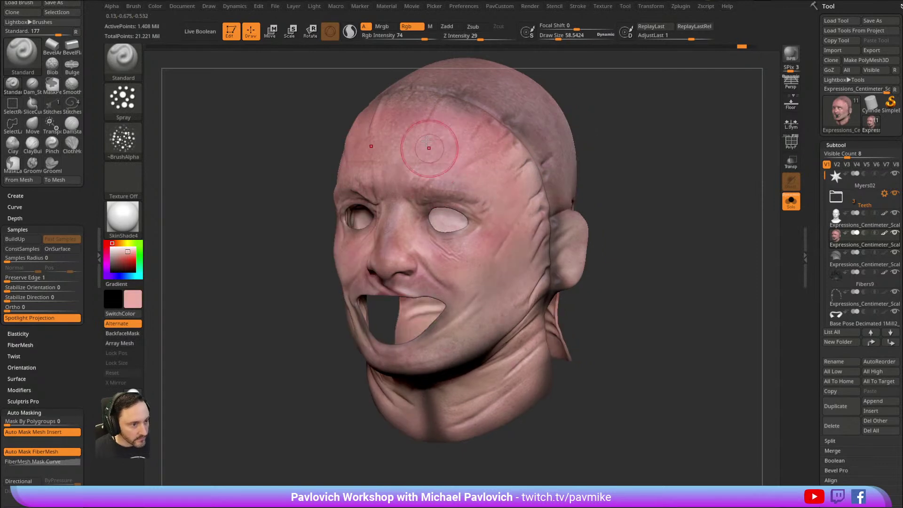
{"action": "right_click_drag", "start_coordinate": [553, 141], "coordinate": [438, 241]}
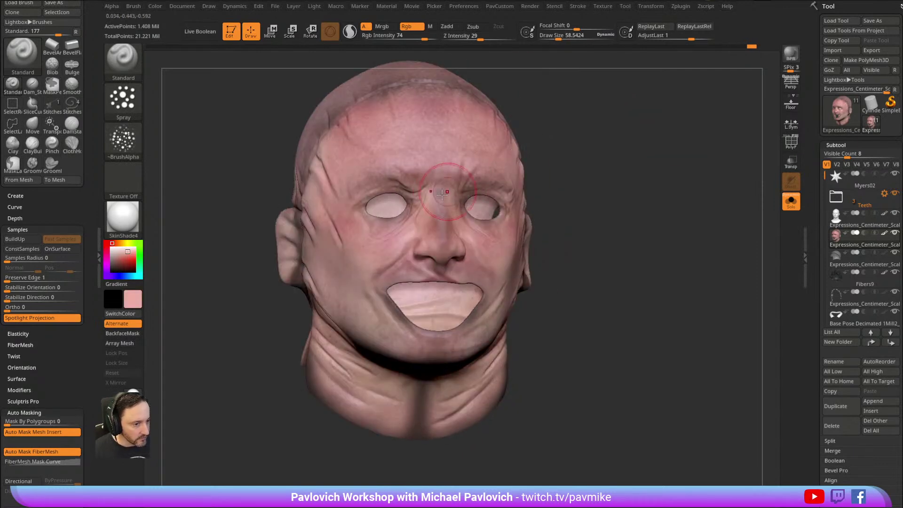
{"action": "right_click_drag", "start_coordinate": [533, 189], "coordinate": [442, 165]}
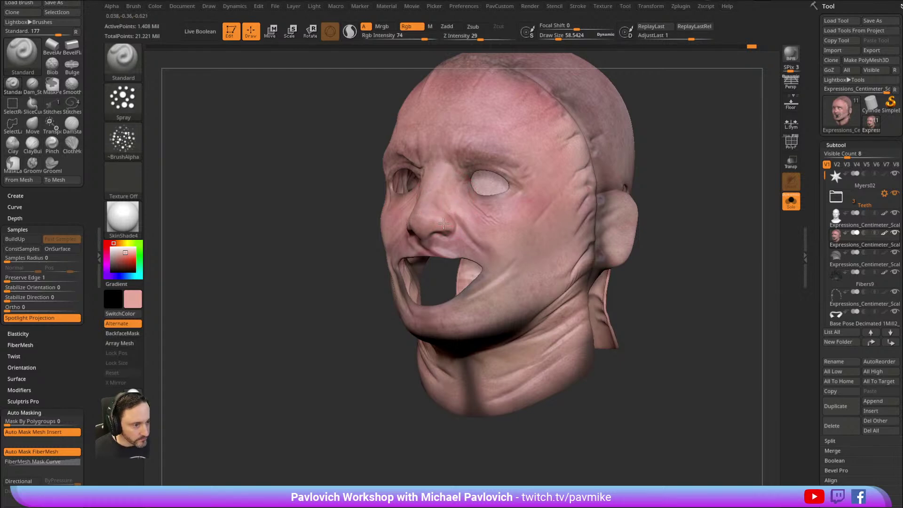
Sample skin tones near the mouth and jaw and spray them over the chin, jawline and side of the neck.
{"action": "key", "text": "c"}
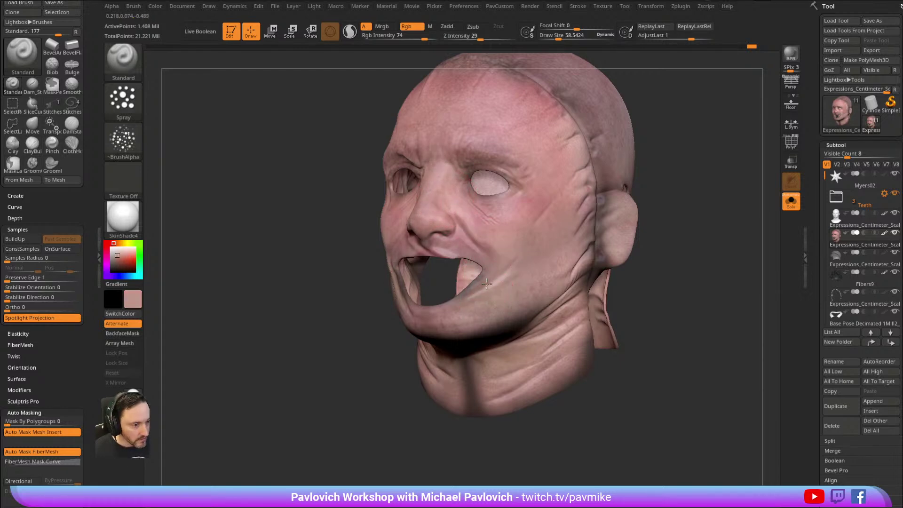
{"action": "mouse_move", "coordinate": [440, 319]}
{"action": "right_mouse_down"}
{"action": "mouse_move", "coordinate": [359, 316]}
{"action": "mouse_move", "coordinate": [376, 324]}
{"action": "right_mouse_up"}
{"action": "key", "text": "c"}
{"action": "mouse_move", "coordinate": [459, 328]}
{"action": "left_mouse_down"}
{"action": "mouse_move", "coordinate": [412, 364]}
{"action": "mouse_move", "coordinate": [440, 289]}
{"action": "mouse_move", "coordinate": [484, 255]}
{"action": "left_mouse_up"}
{"action": "right_click_drag", "start_coordinate": [483, 255], "coordinate": [564, 228]}
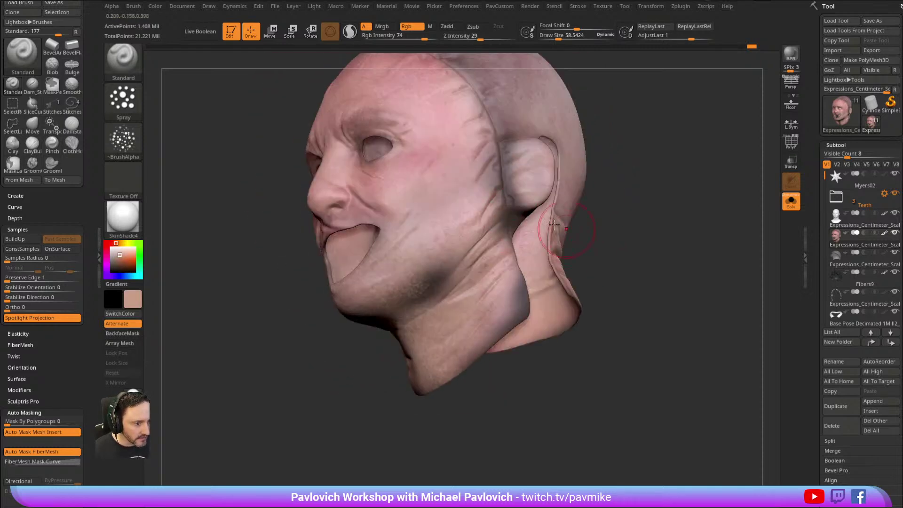
{"action": "left_click_drag", "start_coordinate": [517, 285], "coordinate": [506, 324]}
{"action": "right_click_drag", "start_coordinate": [514, 291], "coordinate": [454, 224]}
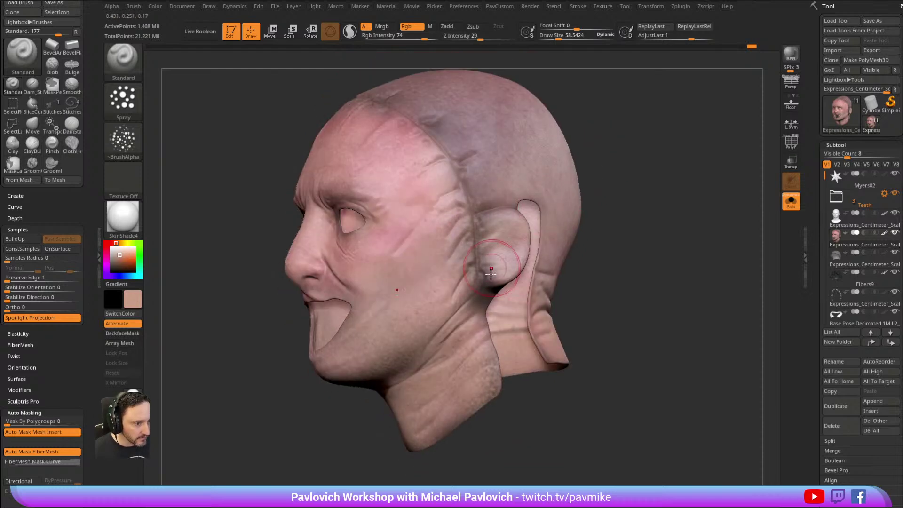
Spray sampled skin tones around the ears, temples and hairline on both sides of the mask.
{"action": "right_click_drag", "start_coordinate": [492, 253], "coordinate": [489, 282]}
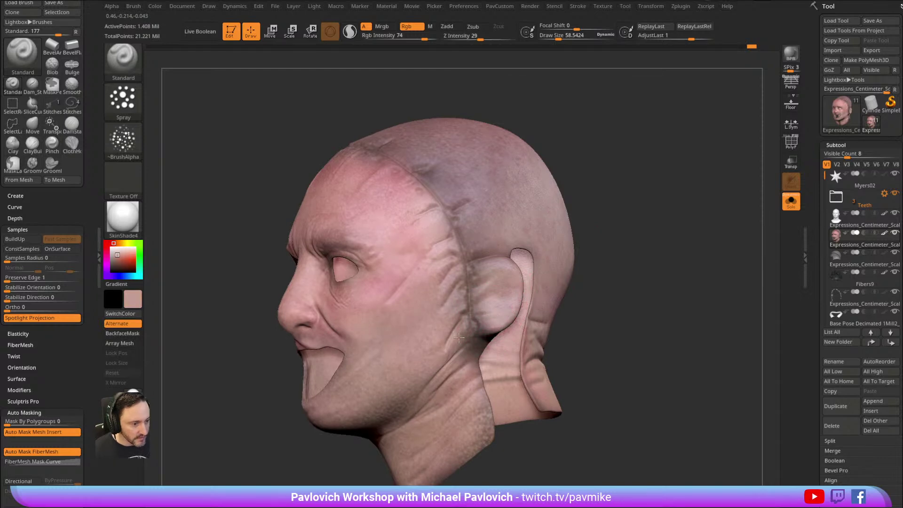
{"action": "right_click_drag", "start_coordinate": [483, 181], "coordinate": [410, 192]}
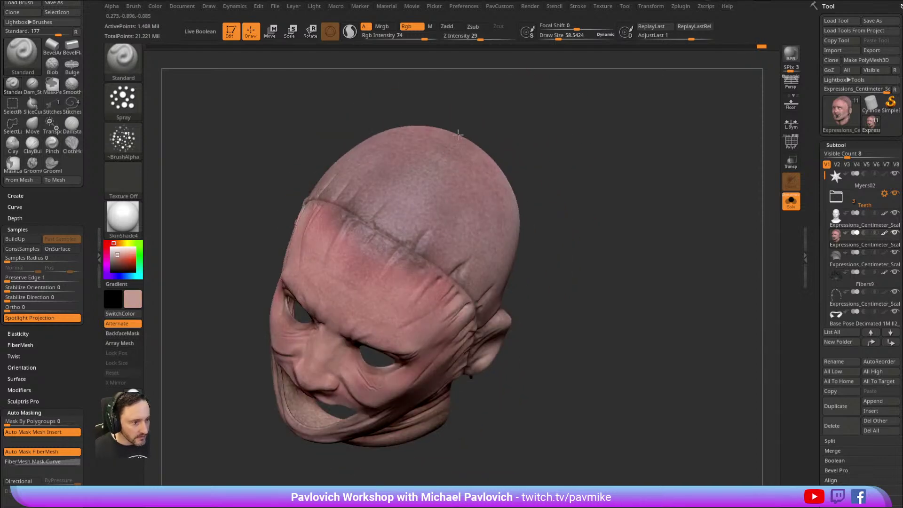
{"action": "right_click_drag", "start_coordinate": [438, 157], "coordinate": [403, 160]}
{"action": "right_click_drag", "start_coordinate": [348, 209], "coordinate": [397, 245]}
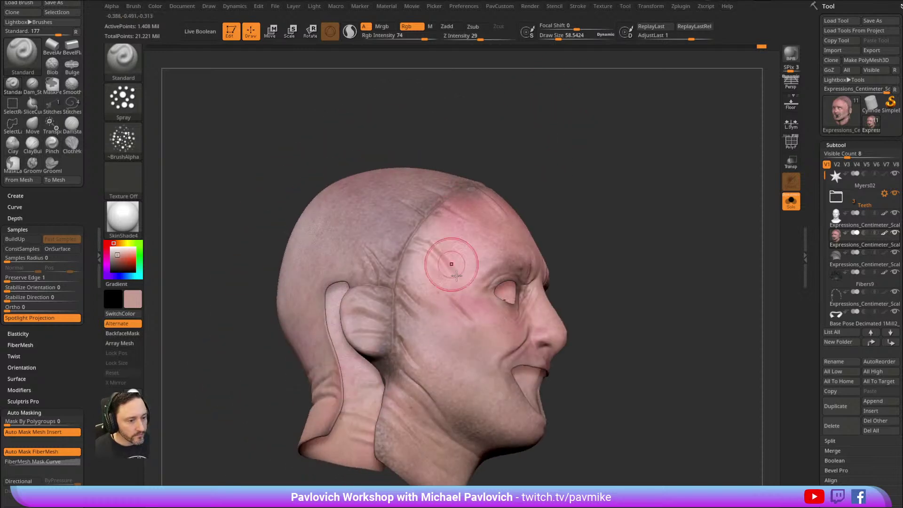
{"action": "right_click_drag", "start_coordinate": [449, 237], "coordinate": [474, 225]}
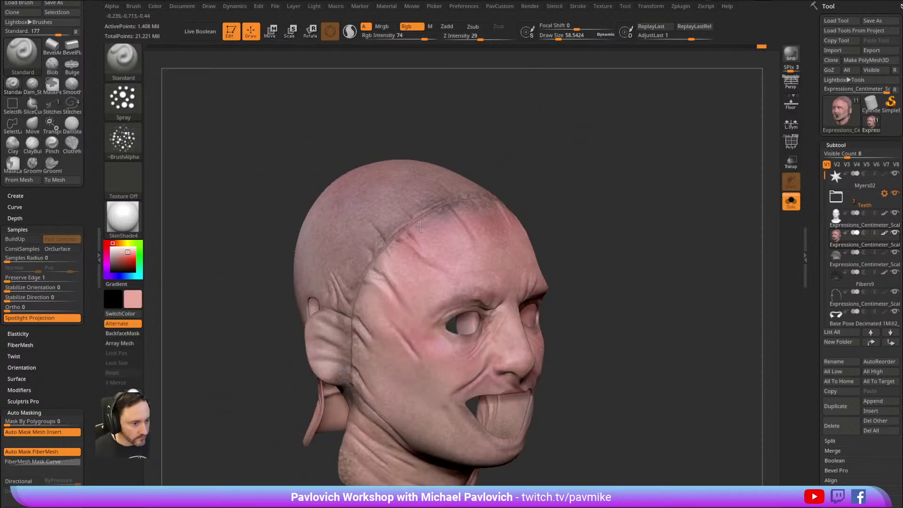
{"action": "right_click_drag", "start_coordinate": [562, 199], "coordinate": [381, 258]}
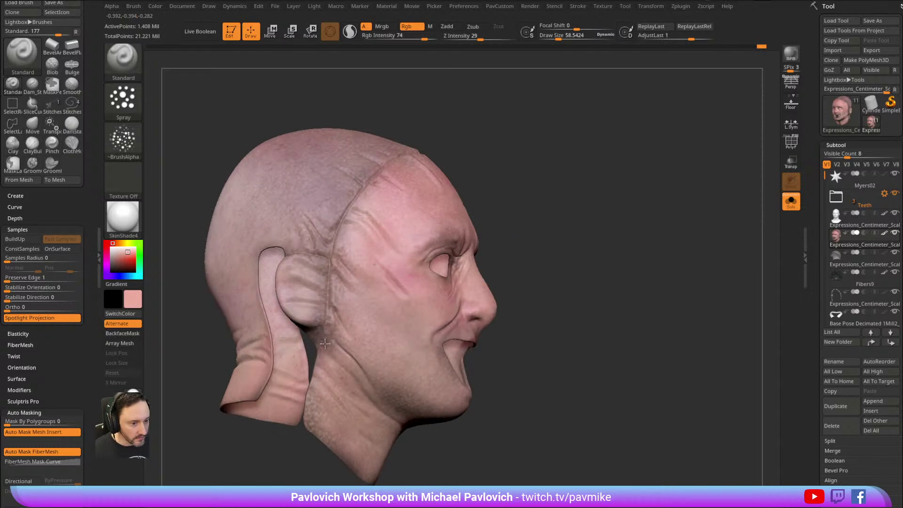
Switch the brush to the Dots stroke and blend colour along the hairline, enlarging the draw size to about 95.
{"action": "left_click", "coordinate": [123, 101]}
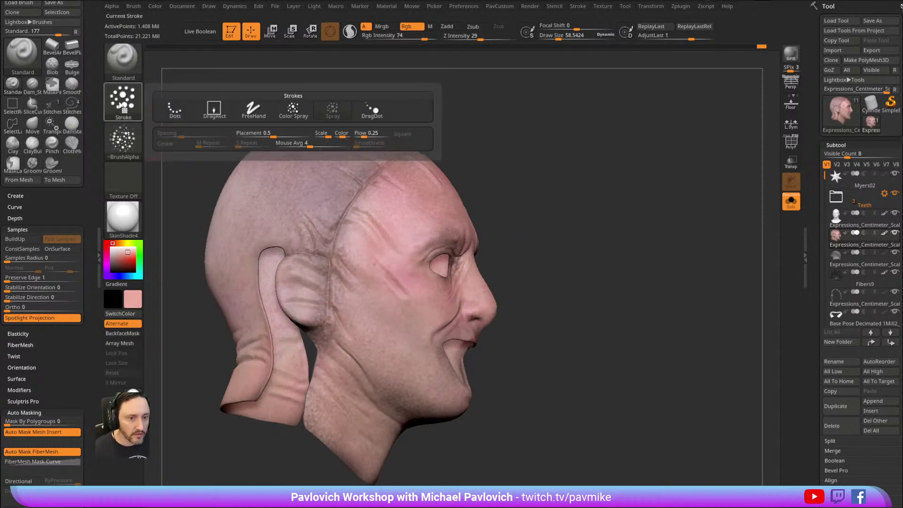
{"action": "left_click", "coordinate": [123, 102]}
{"action": "left_click", "coordinate": [174, 111]}
{"action": "mouse_move", "coordinate": [545, 150]}
{"action": "right_mouse_down", "text": "alt"}
{"action": "mouse_move", "coordinate": [562, 143]}
{"action": "mouse_move", "coordinate": [452, 216]}
{"action": "right_mouse_up", "text": "alt"}
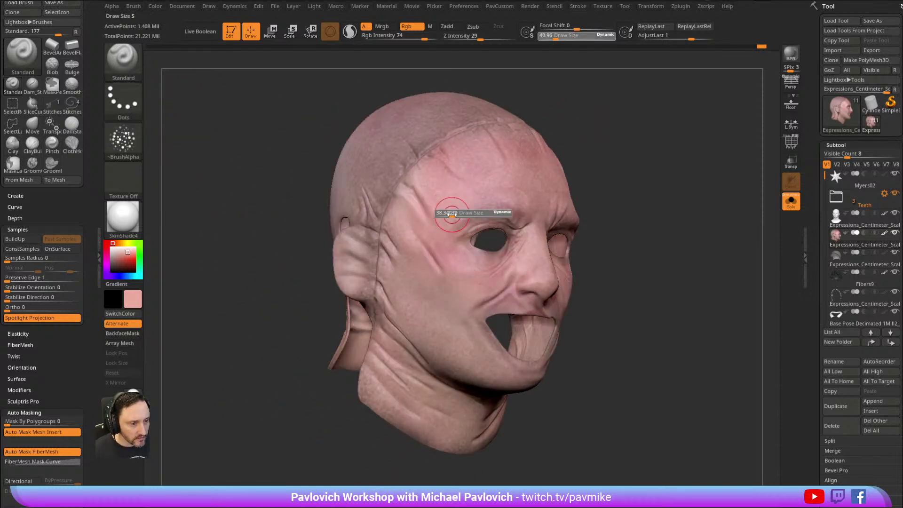
{"action": "right_click_drag", "start_coordinate": [522, 77], "coordinate": [387, 230]}
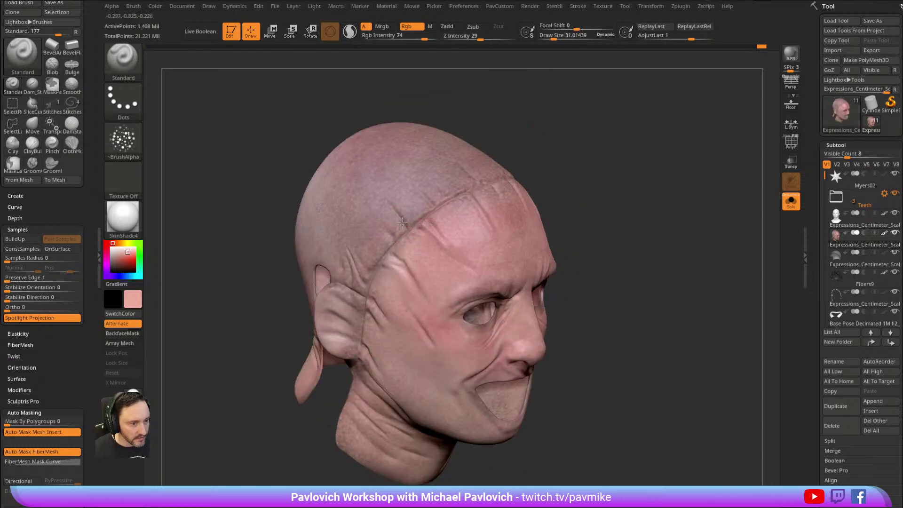
{"action": "key", "text": "s"}
{"action": "mouse_move", "coordinate": [392, 213]}
{"action": "left_mouse_down"}
{"action": "mouse_move", "coordinate": [402, 214]}
{"action": "mouse_move", "coordinate": [357, 199]}
{"action": "left_mouse_up"}
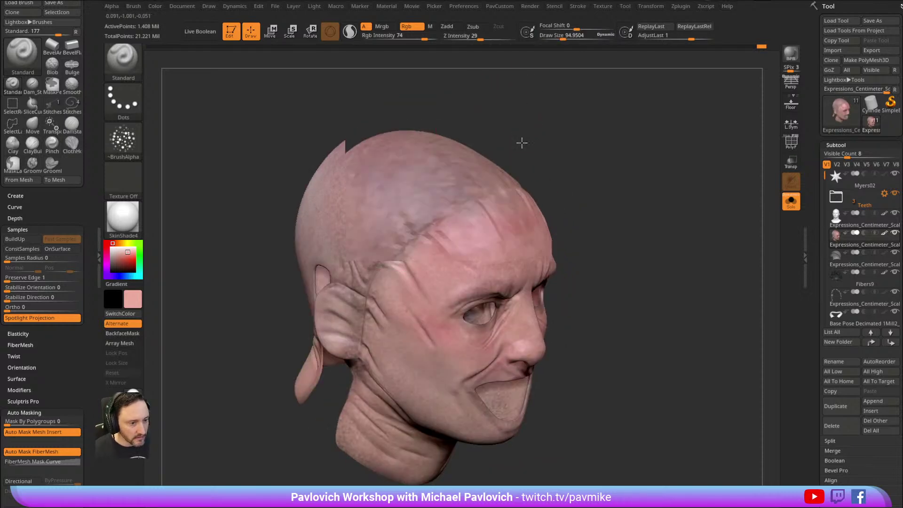
Sample a pale scalp colour and paint it over the side of the scalp, setting the draw size to about 62.
{"action": "right_click_drag", "start_coordinate": [499, 123], "coordinate": [411, 221]}
{"action": "key", "text": "c"}
{"action": "mouse_move", "coordinate": [377, 230]}
{"action": "left_mouse_down"}
{"action": "mouse_move", "coordinate": [348, 238]}
{"action": "mouse_move", "coordinate": [341, 227]}
{"action": "left_mouse_up"}
{"action": "right_click_drag", "start_coordinate": [342, 227], "coordinate": [419, 213]}
{"action": "key", "text": "s"}
{"action": "left_click_drag", "start_coordinate": [419, 213], "coordinate": [375, 213]}
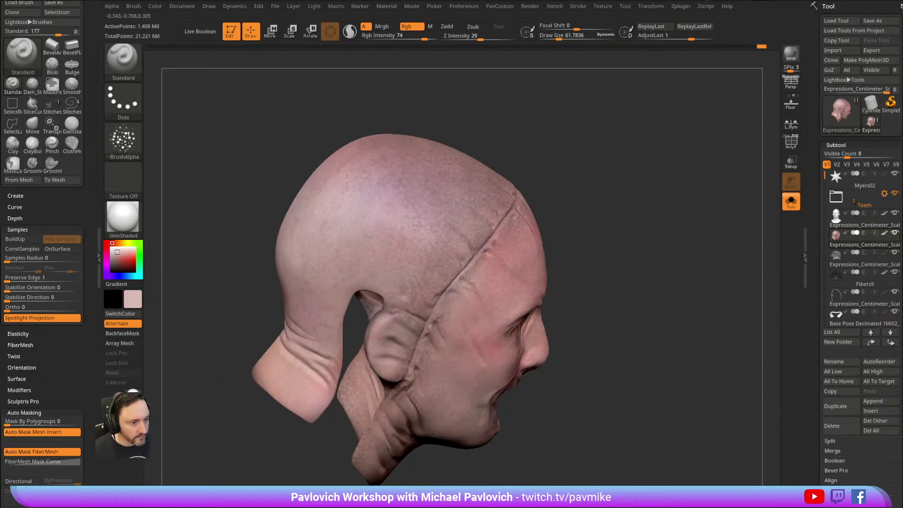
Touch up the colour over the back and crown of the scalp, reduce the draw size to about 2, and frame the mask from the front.
{"action": "right_click_drag", "start_coordinate": [497, 135], "coordinate": [434, 200]}
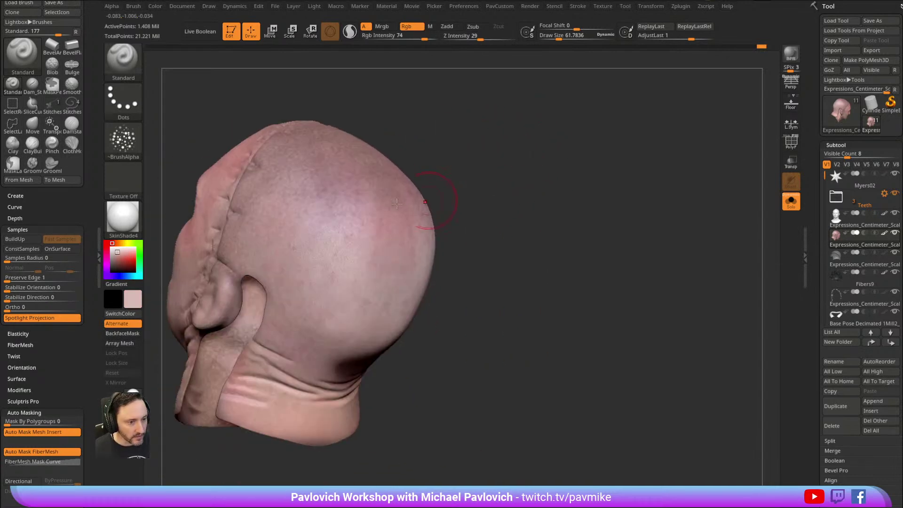
{"action": "right_click_drag", "start_coordinate": [341, 167], "coordinate": [383, 212]}
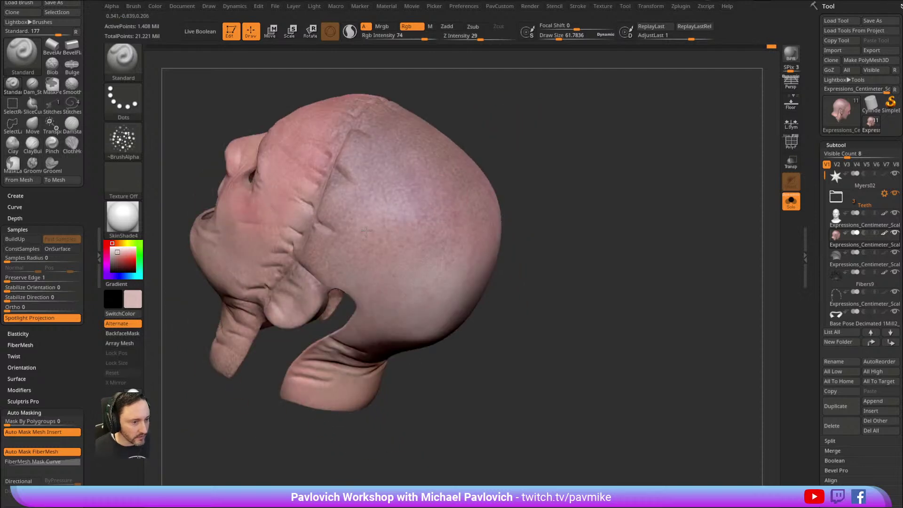
{"action": "mouse_move", "coordinate": [422, 155]}
{"action": "right_mouse_down"}
{"action": "mouse_move", "coordinate": [581, 141]}
{"action": "mouse_move", "coordinate": [559, 119]}
{"action": "mouse_move", "coordinate": [541, 190]}
{"action": "right_mouse_up"}
{"action": "key", "text": "s"}
{"action": "left_click_drag", "start_coordinate": [534, 189], "coordinate": [517, 189]}
{"action": "right_click_drag", "start_coordinate": [577, 145], "coordinate": [687, 96], "text": "alt"}
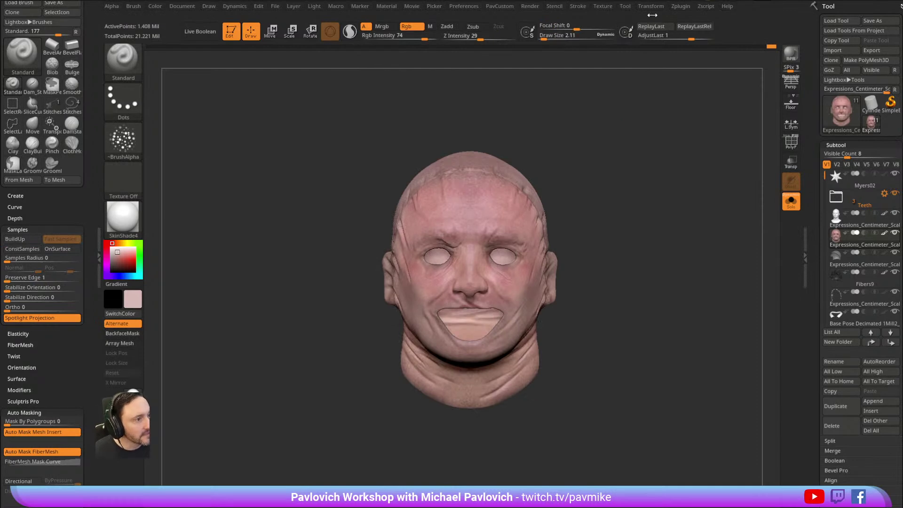
Dock the ZPlugin palette and use UV Master to unwrap a work clone of the mask with Symmetry and Polygroups enabled.
{"action": "left_click", "coordinate": [679, 7]}
{"action": "left_click_drag", "start_coordinate": [557, 36], "coordinate": [92, 158]}
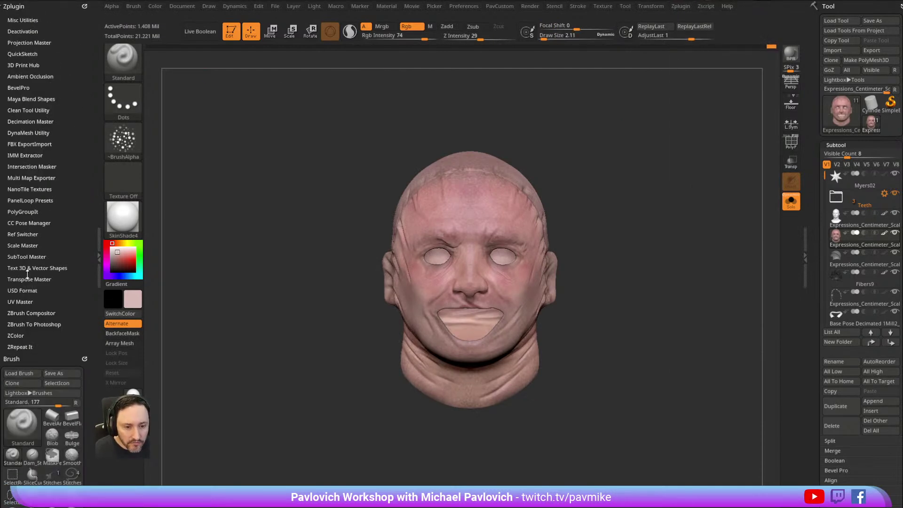
{"action": "left_click", "coordinate": [25, 302]}
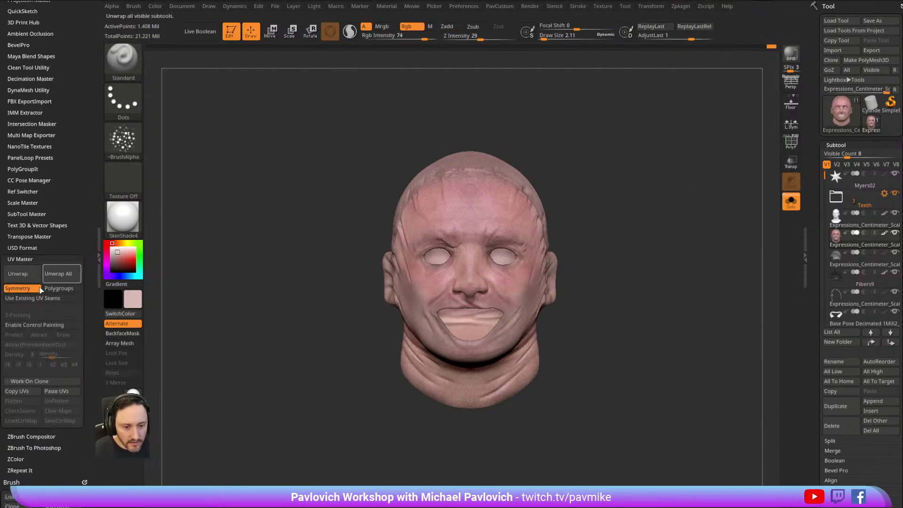
{"action": "left_click", "coordinate": [51, 288]}
{"action": "left_click", "coordinate": [33, 382]}
{"action": "left_click", "coordinate": [26, 276]}
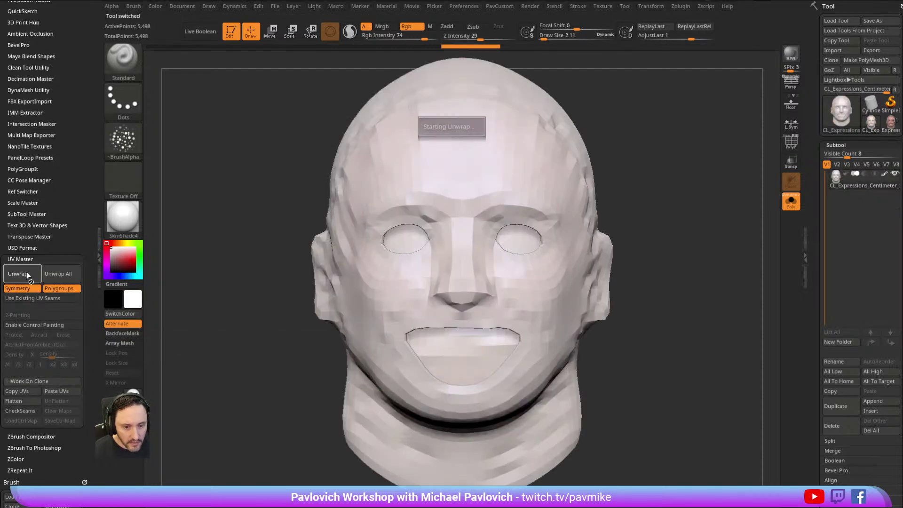
Copy the clone's UVs and paste them onto the original painted mask.
{"action": "left_click", "coordinate": [30, 390]}
{"action": "left_click", "coordinate": [884, 125]}
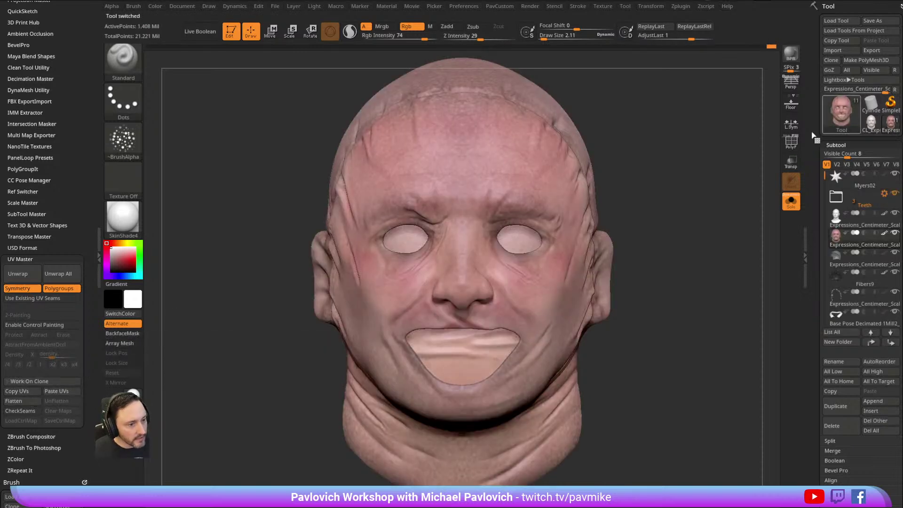
{"action": "left_click", "coordinate": [59, 394]}
Examine the mask's flattened UV layout with Morph UV and return it to its 3D shape.
{"action": "left_click_drag", "start_coordinate": [813, 200], "coordinate": [813, 1]}
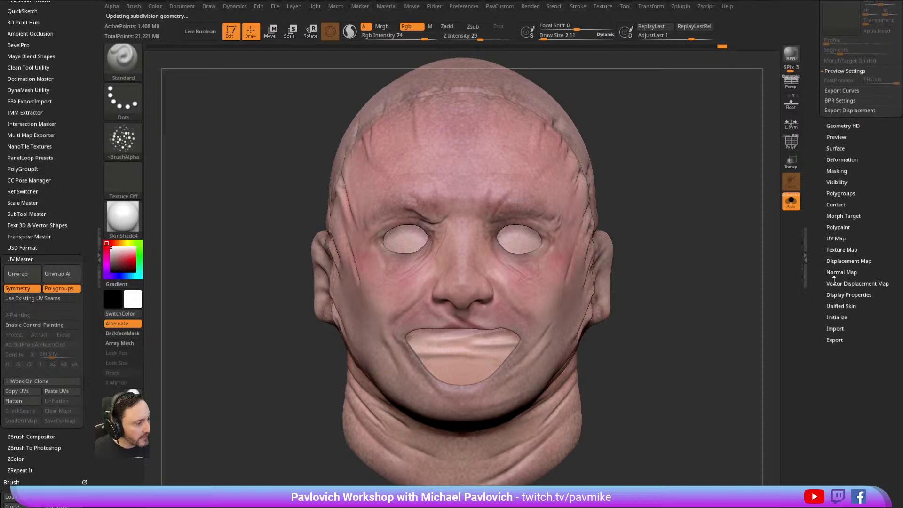
{"action": "left_click", "coordinate": [833, 251]}
{"action": "left_click", "coordinate": [836, 238]}
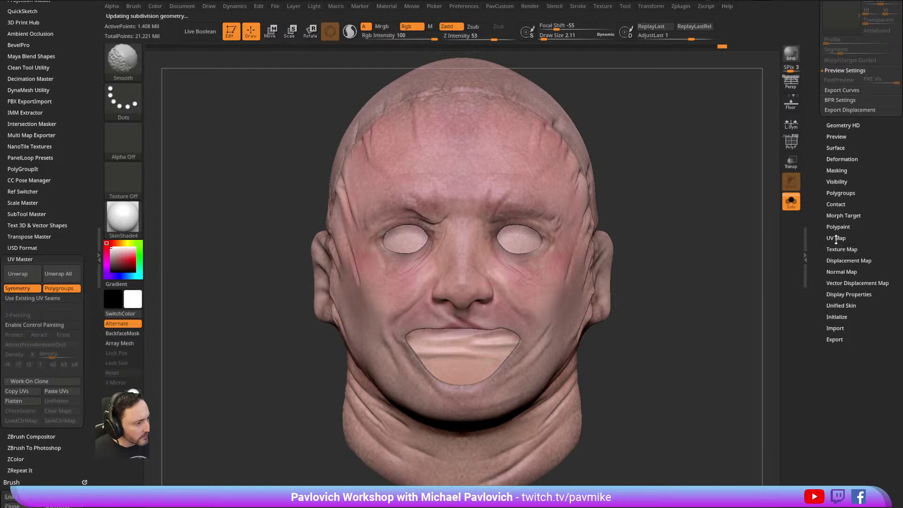
{"action": "left_click", "coordinate": [837, 248]}
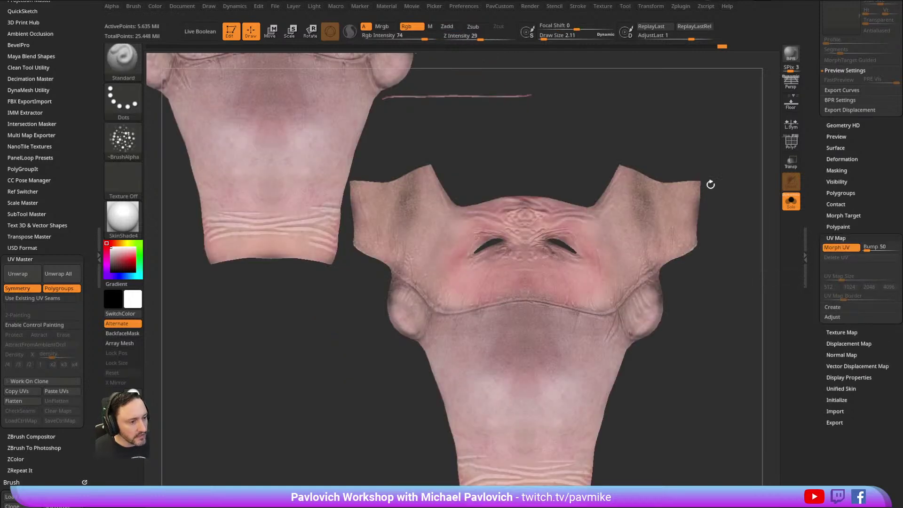
{"action": "left_click_drag", "start_coordinate": [686, 111], "coordinate": [487, 175]}
{"action": "left_click_drag", "start_coordinate": [620, 116], "coordinate": [666, 189], "text": "alt"}
{"action": "left_click_drag", "start_coordinate": [731, 187], "coordinate": [696, 163], "text": "alt"}
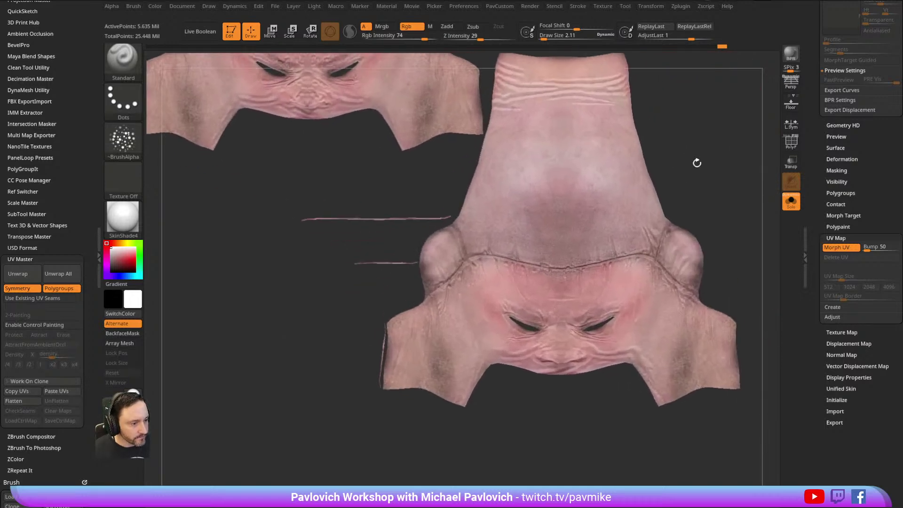
{"action": "left_click", "coordinate": [791, 199]}
{"action": "left_click", "coordinate": [791, 201]}
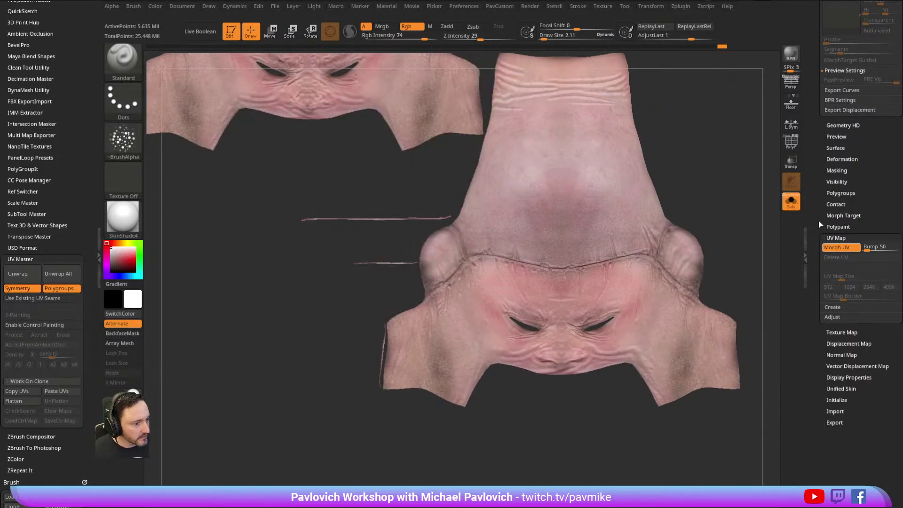
{"action": "left_click", "coordinate": [837, 246]}
Sample a pink skin colour from the mask and set the draw size to about 36 for touching up the face.
{"action": "mouse_move", "coordinate": [671, 178]}
{"action": "left_mouse_down"}
{"action": "mouse_move", "coordinate": [635, 169]}
{"action": "mouse_move", "coordinate": [522, 242]}
{"action": "mouse_move", "coordinate": [649, 162]}
{"action": "left_mouse_up"}
{"action": "key", "text": "s"}
{"action": "mouse_move", "coordinate": [483, 230]}
{"action": "left_mouse_down"}
{"action": "mouse_move", "coordinate": [495, 230]}
{"action": "mouse_move", "coordinate": [451, 238]}
{"action": "left_mouse_up"}
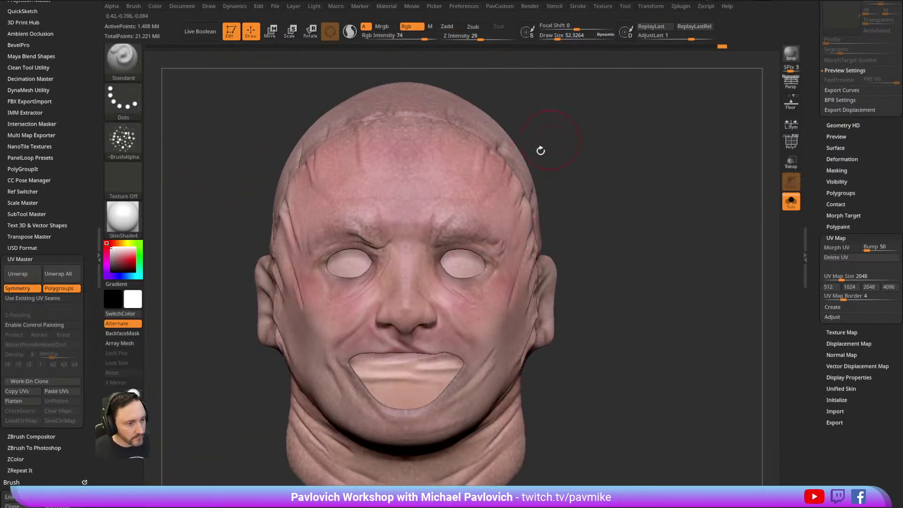
{"action": "key", "text": "c"}
{"action": "left_click_drag", "start_coordinate": [581, 162], "coordinate": [563, 140], "text": "alt"}
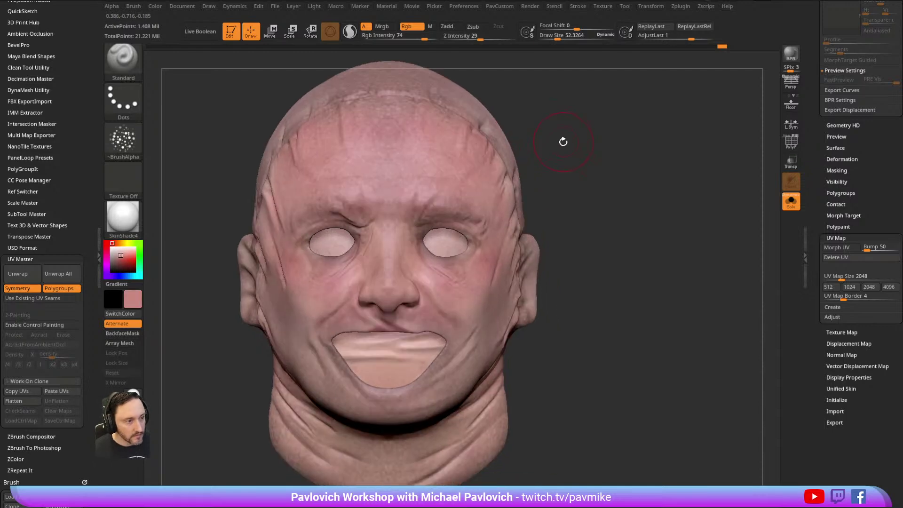
{"action": "right_click_drag", "start_coordinate": [517, 155], "coordinate": [488, 174]}
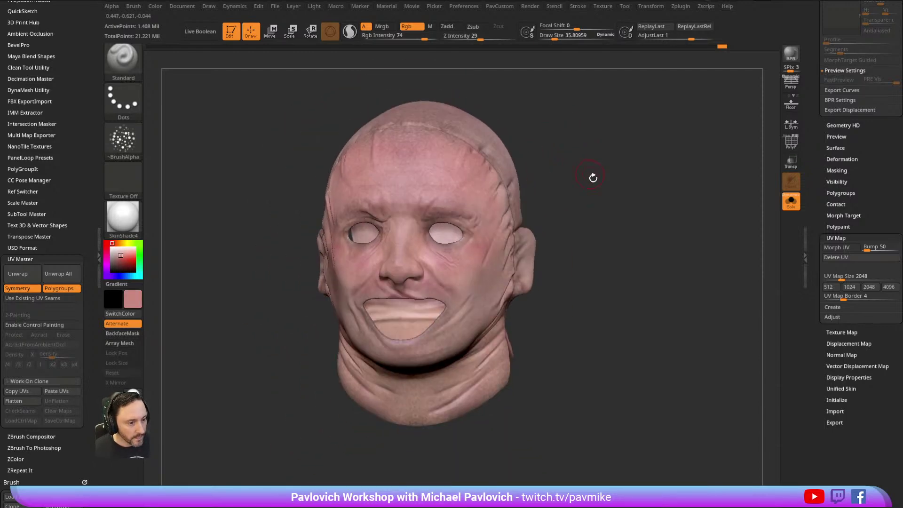
{"action": "left_click_drag", "start_coordinate": [591, 175], "coordinate": [443, 278]}
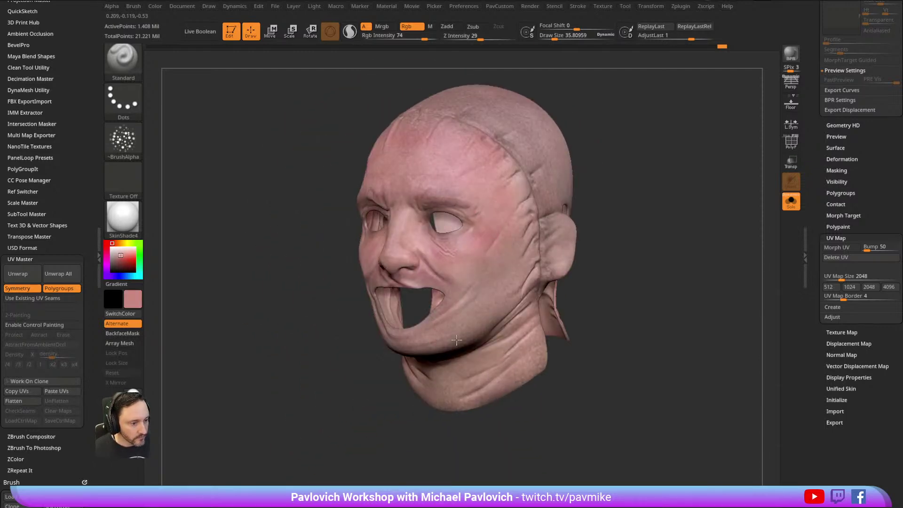
Touch up the scalp and sides of the face with sampled pink skin tones, and set the draw size to about 38.
{"action": "left_click_drag", "start_coordinate": [588, 199], "coordinate": [505, 222]}
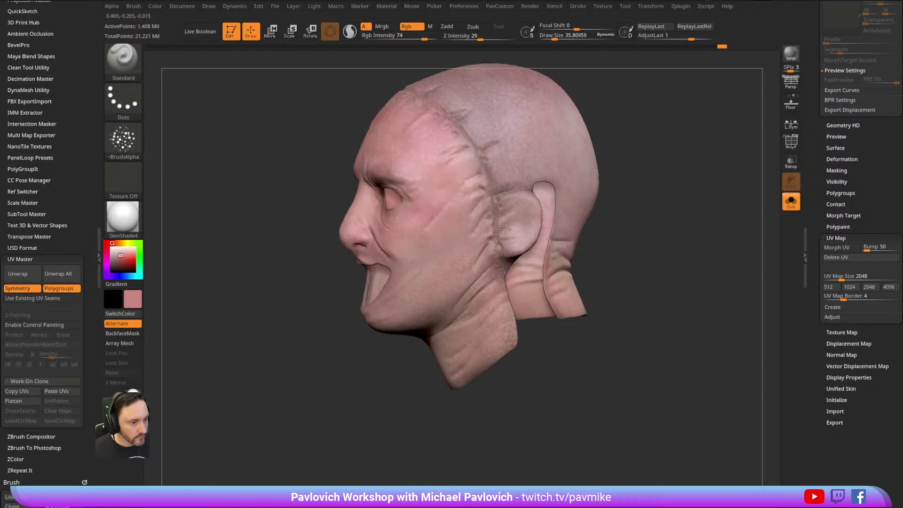
{"action": "left_click_drag", "start_coordinate": [455, 268], "coordinate": [405, 198]}
{"action": "left_click_drag", "start_coordinate": [494, 111], "coordinate": [456, 254]}
{"action": "left_click_drag", "start_coordinate": [528, 172], "coordinate": [570, 162]}
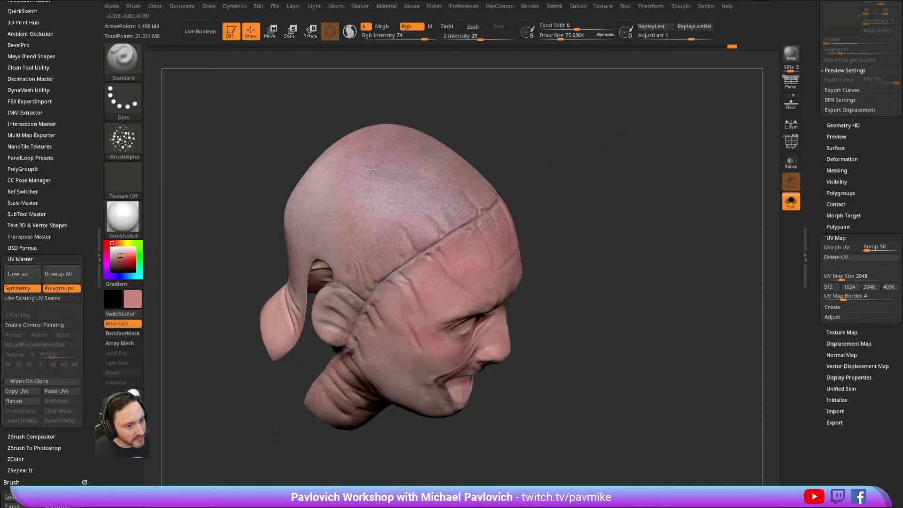
{"action": "left_click_drag", "start_coordinate": [299, 250], "coordinate": [356, 300]}
{"action": "left_click_drag", "start_coordinate": [378, 347], "coordinate": [336, 298]}
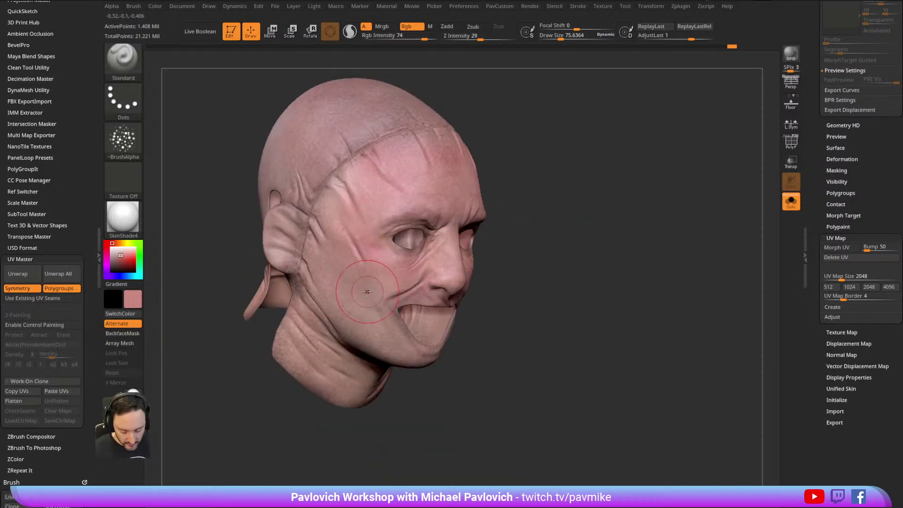
{"action": "left_click_drag", "start_coordinate": [485, 142], "coordinate": [478, 186]}
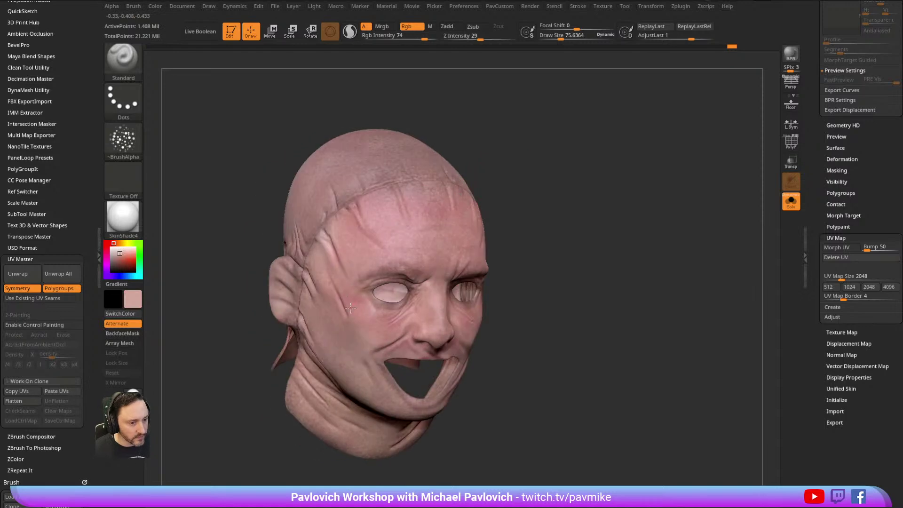
{"action": "mouse_move", "coordinate": [364, 260]}
{"action": "right_mouse_down", "text": "shift"}
{"action": "mouse_move", "coordinate": [498, 170]}
{"action": "mouse_move", "coordinate": [477, 139]}
{"action": "right_mouse_up", "text": "shift"}
{"action": "key", "text": "s"}
{"action": "left_click_drag", "start_coordinate": [546, 184], "coordinate": [541, 183]}
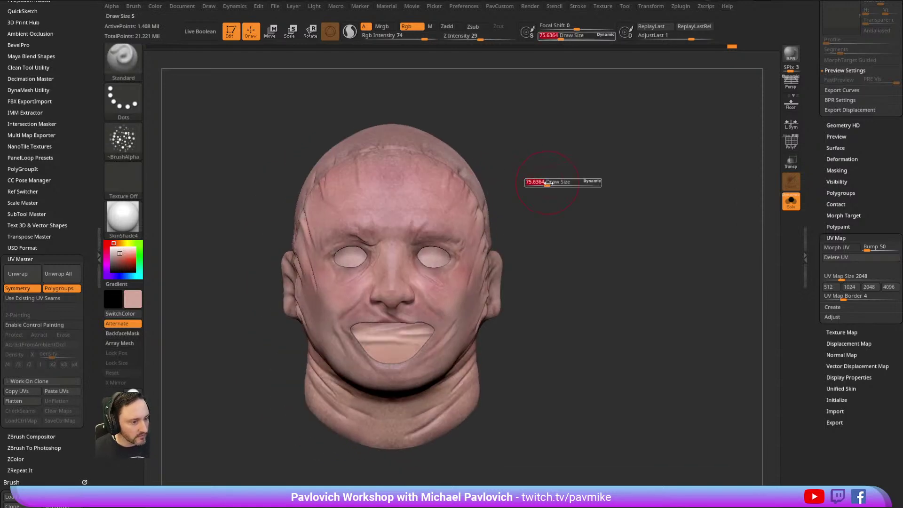
Open the mask's Polypaint settings and turn Solo off to show the whole character.
{"action": "left_click", "coordinate": [836, 237]}
{"action": "left_click", "coordinate": [838, 227]}
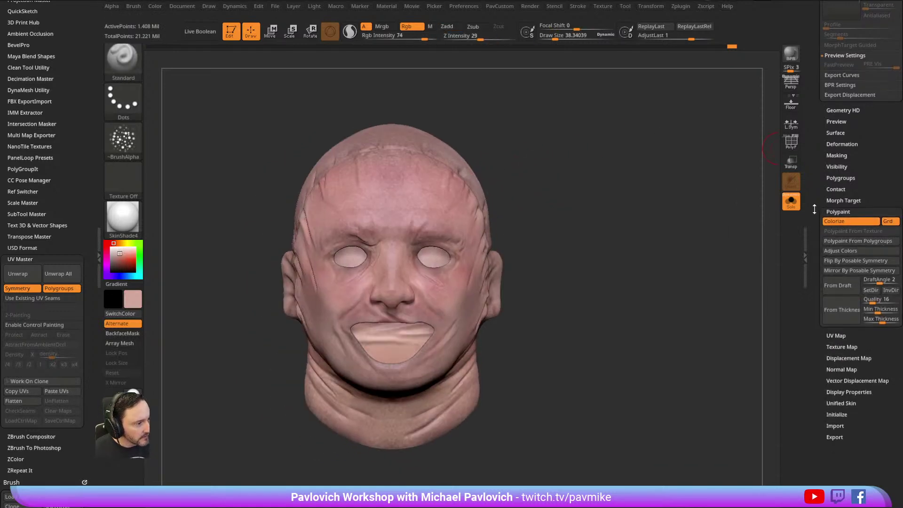
{"action": "left_click", "coordinate": [791, 201]}
{"action": "mouse_move", "coordinate": [709, 200]}
{"action": "left_mouse_down"}
{"action": "mouse_move", "coordinate": [746, 196]}
{"action": "mouse_move", "coordinate": [709, 199]}
{"action": "left_mouse_up"}
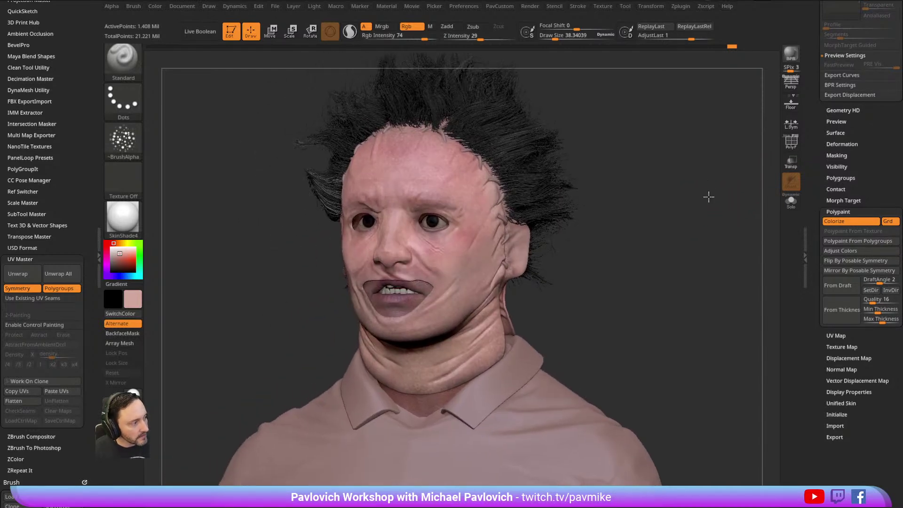
Adjust the mask's polypaint colours with HSV Hue at about 0.04, saturation near 0 and RGB Contrast at about 0.05.
{"action": "left_click", "coordinate": [843, 249]}
{"action": "mouse_move", "coordinate": [604, 440]}
{"action": "left_mouse_down"}
{"action": "mouse_move", "coordinate": [590, 440]}
{"action": "mouse_move", "coordinate": [615, 431]}
{"action": "left_mouse_up"}
{"action": "left_click", "coordinate": [613, 430]}
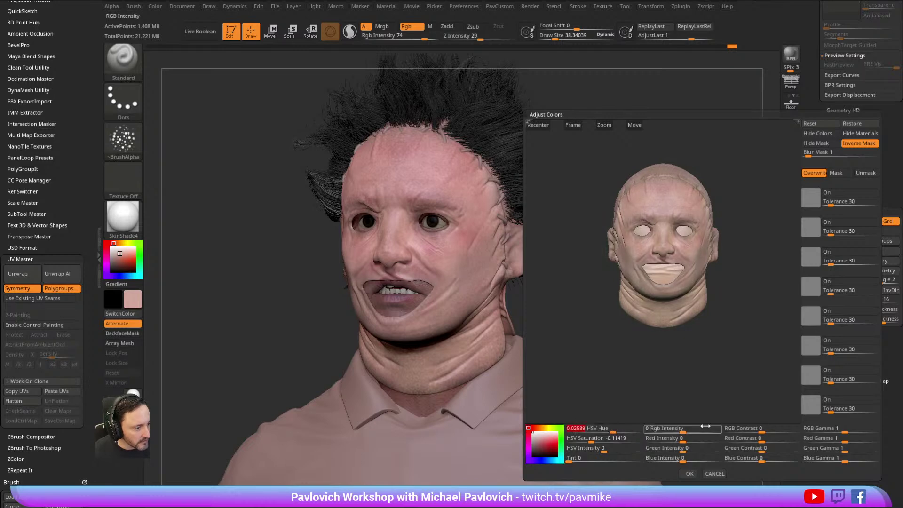
{"action": "left_click_drag", "start_coordinate": [687, 431], "coordinate": [688, 430]}
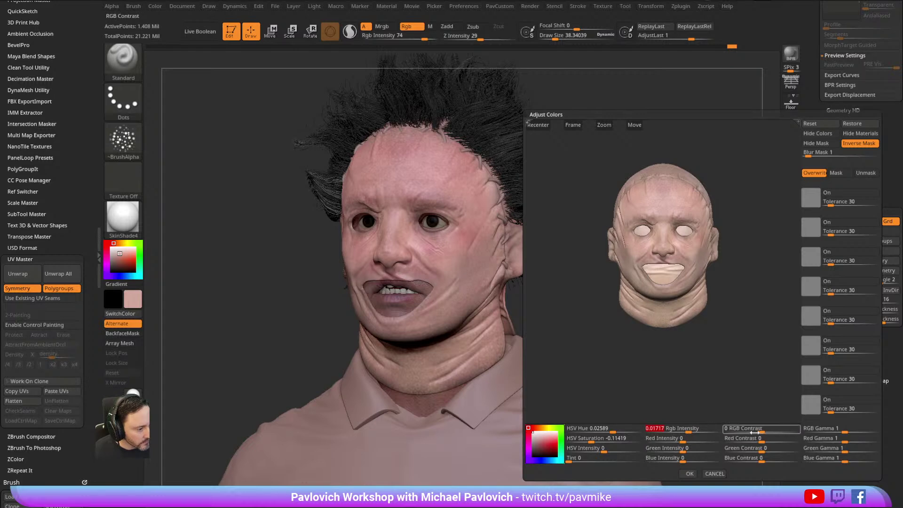
{"action": "left_click_drag", "start_coordinate": [688, 430], "coordinate": [685, 431]}
{"action": "left_click_drag", "start_coordinate": [762, 430], "coordinate": [764, 431]}
{"action": "left_click_drag", "start_coordinate": [616, 431], "coordinate": [600, 439]}
{"action": "left_click_drag", "start_coordinate": [612, 430], "coordinate": [616, 429]}
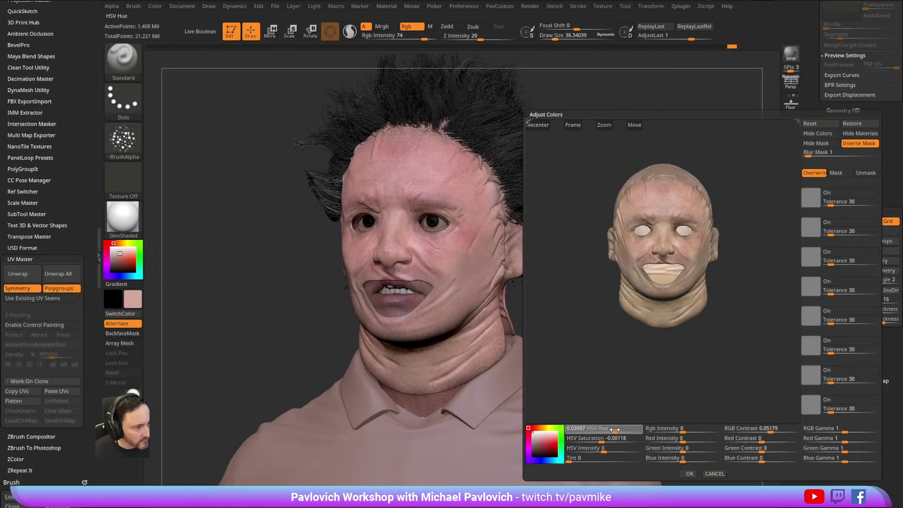
{"action": "left_click", "coordinate": [685, 474]}
{"action": "mouse_move", "coordinate": [649, 181]}
{"action": "left_mouse_down"}
{"action": "mouse_move", "coordinate": [655, 167]}
{"action": "mouse_move", "coordinate": [551, 157]}
{"action": "mouse_move", "coordinate": [642, 170]}
{"action": "left_mouse_up"}
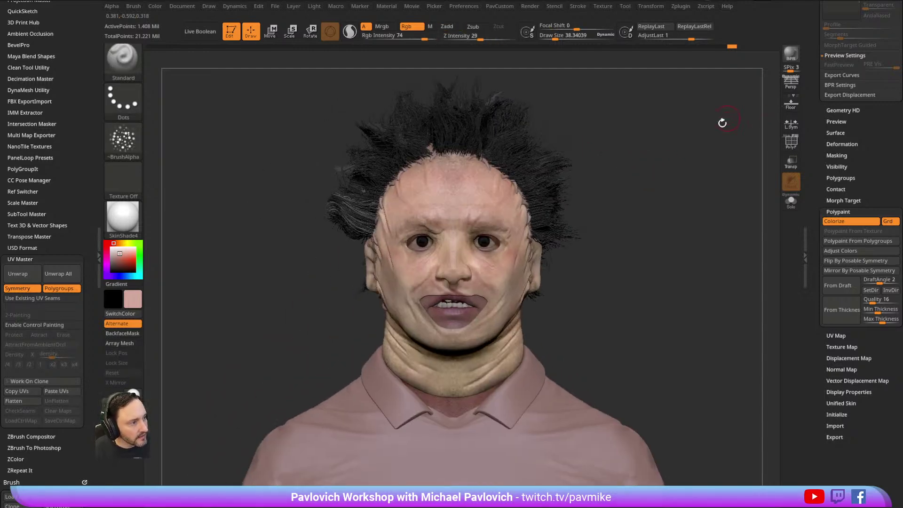
Select the hair fibers, thicken the strands with the Inflat brush and render a BPR preview.
{"action": "left_click_drag", "start_coordinate": [722, 123], "coordinate": [691, 131]}
{"action": "left_click", "coordinate": [570, 175], "text": "alt"}
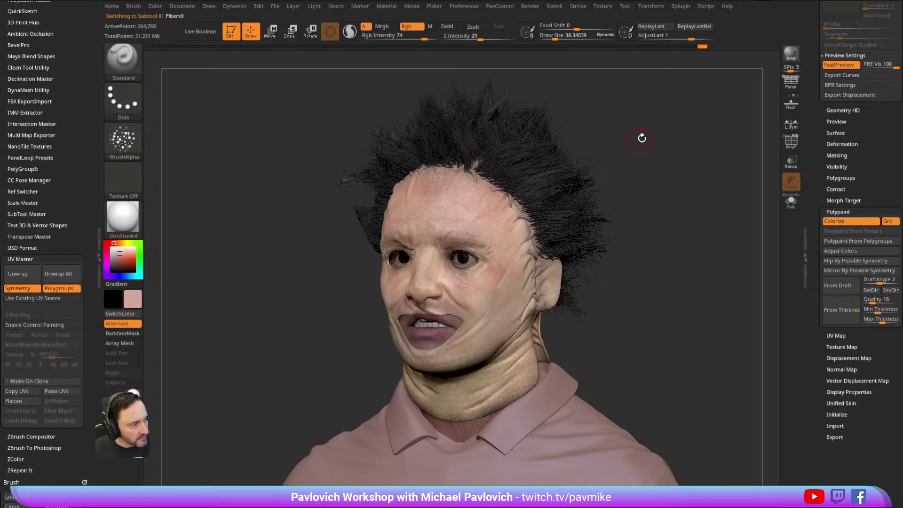
{"action": "left_click_drag", "start_coordinate": [639, 141], "coordinate": [642, 129]}
{"action": "key", "text": "b"}
{"action": "key", "text": "i"}
{"action": "key", "text": "n"}
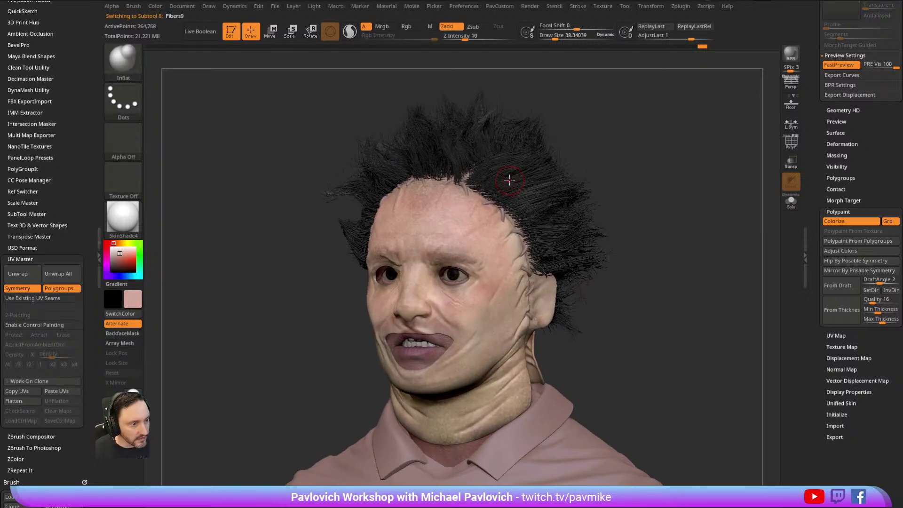
{"action": "left_click_drag", "start_coordinate": [585, 155], "coordinate": [527, 198]}
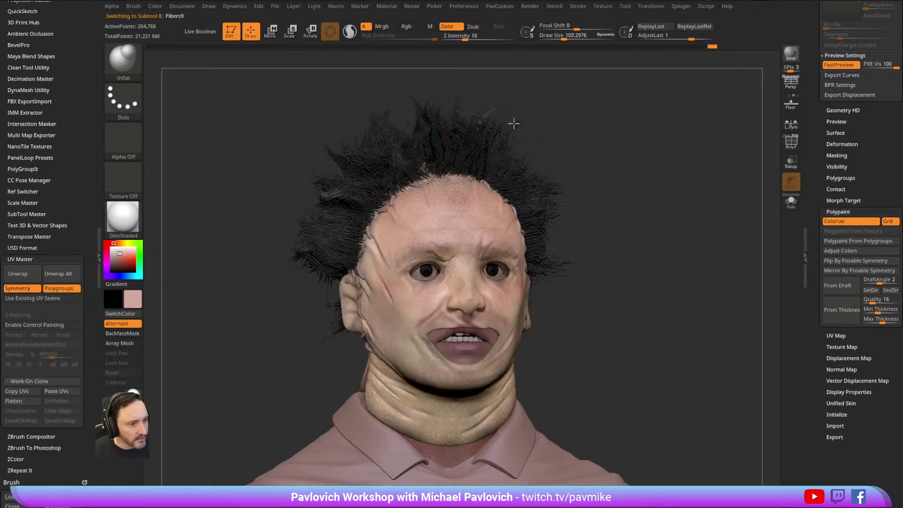
{"action": "mouse_move", "coordinate": [613, 204]}
{"action": "left_mouse_down"}
{"action": "mouse_move", "coordinate": [671, 208]}
{"action": "mouse_move", "coordinate": [764, 141]}
{"action": "left_mouse_up"}
{"action": "left_click", "coordinate": [790, 56]}
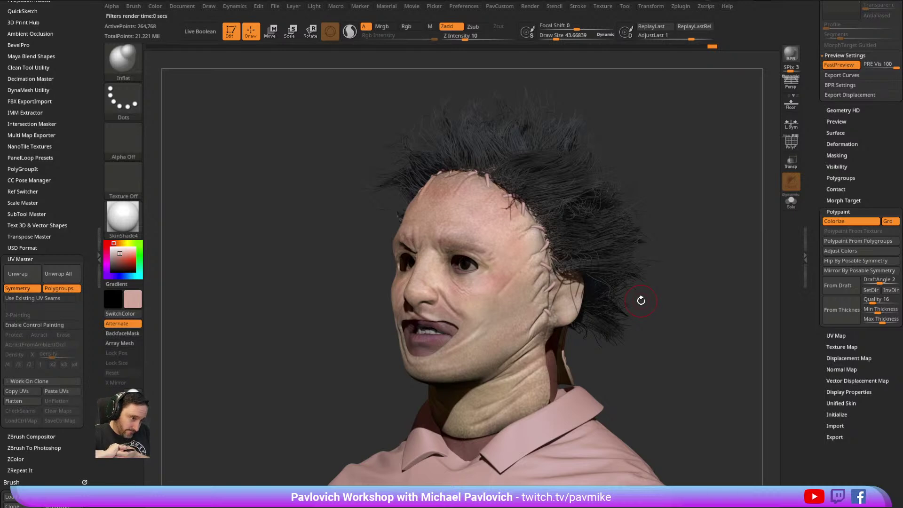
Select the stitches mesh along the mask seam and choose the Move brush with a draw size of about 38.
{"action": "mouse_move", "coordinate": [668, 131]}
{"action": "left_mouse_down"}
{"action": "mouse_move", "coordinate": [661, 137]}
{"action": "mouse_move", "coordinate": [675, 119]}
{"action": "mouse_move", "coordinate": [502, 184]}
{"action": "left_mouse_up"}
{"action": "key", "text": "b"}
{"action": "key", "text": "s"}
{"action": "key", "text": "t"}
{"action": "left_click", "coordinate": [455, 190], "text": "alt"}
{"action": "mouse_move", "coordinate": [656, 89]}
{"action": "left_mouse_down", "text": "alt"}
{"action": "mouse_move", "coordinate": [669, 171]}
{"action": "mouse_move", "coordinate": [489, 231]}
{"action": "left_mouse_up", "text": "alt"}
{"action": "key", "text": "s"}
{"action": "left_click_drag", "start_coordinate": [486, 263], "coordinate": [467, 261]}
{"action": "key", "text": "b"}
{"action": "key", "text": "m"}
{"action": "key", "text": "v"}
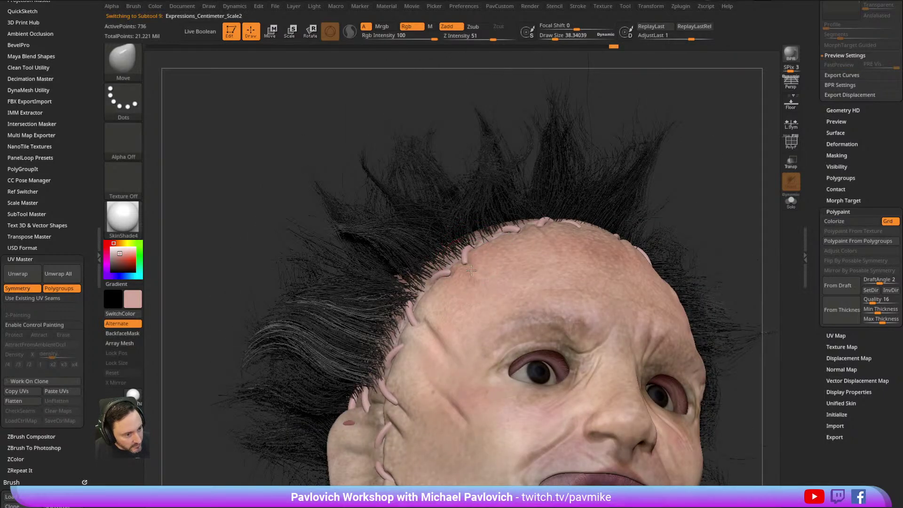
Turn on Topological auto masking for the Move brush.
{"action": "scroll", "coordinate": [69, 323], "scroll_direction": "down", "scroll_amount": 10}
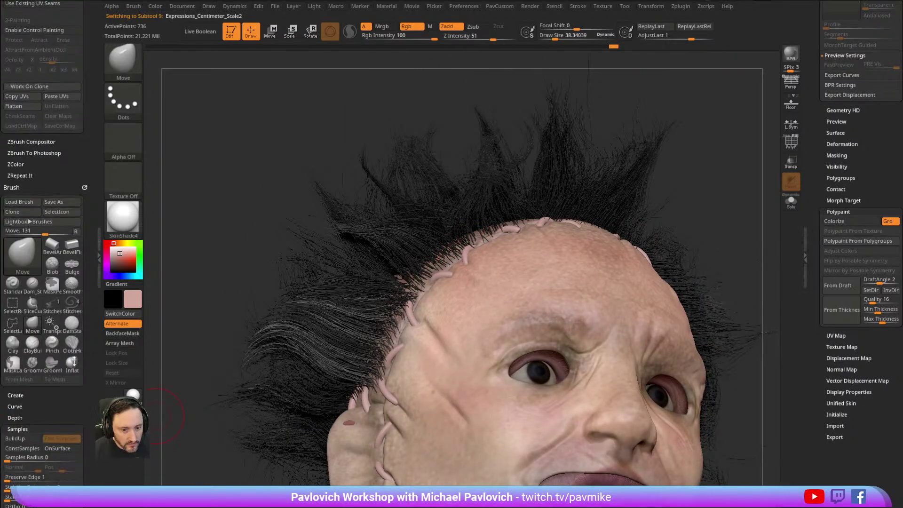
{"action": "left_click_drag", "start_coordinate": [89, 382], "coordinate": [89, 313]}
{"action": "left_click", "coordinate": [21, 450]}
Fill the stitches mesh with a dark grey colour.
{"action": "mouse_move", "coordinate": [688, 189]}
{"action": "left_mouse_down", "text": "alt"}
{"action": "mouse_move", "coordinate": [695, 151]}
{"action": "mouse_move", "coordinate": [687, 176]}
{"action": "left_mouse_up", "text": "alt"}
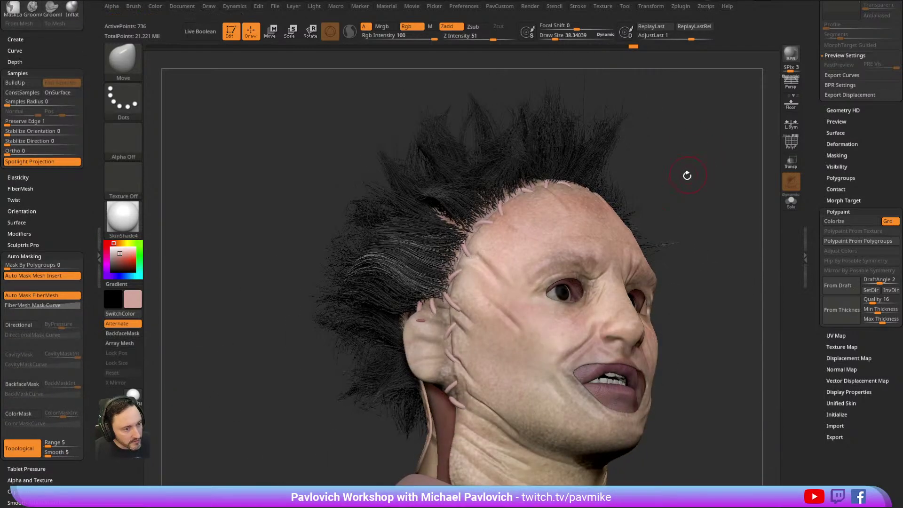
{"action": "left_click_drag", "start_coordinate": [121, 267], "coordinate": [111, 268]}
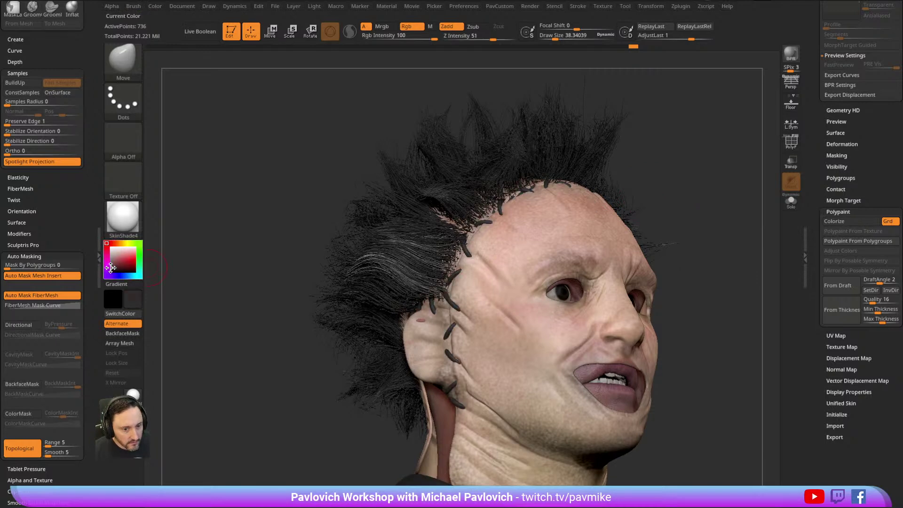
{"action": "key", "text": "ctrl+f"}
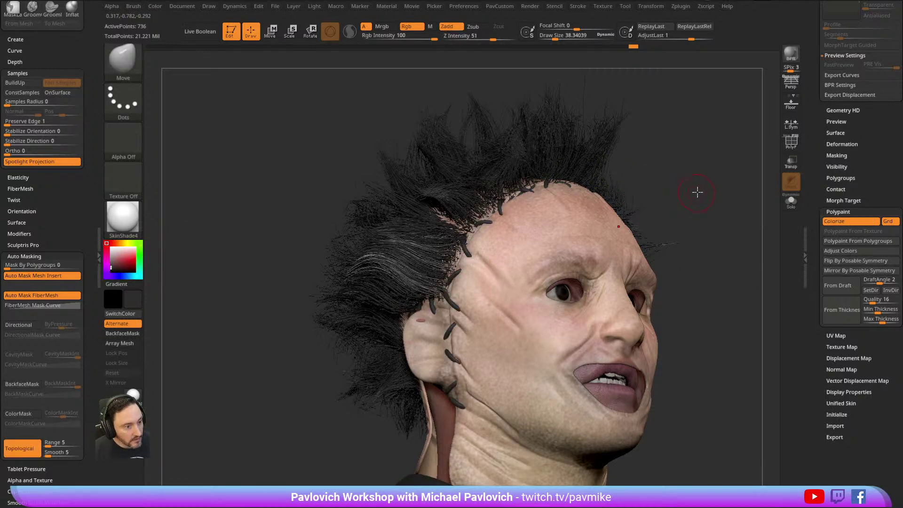
{"action": "mouse_move", "coordinate": [717, 194]}
{"action": "left_mouse_down"}
{"action": "mouse_move", "coordinate": [721, 157]}
{"action": "mouse_move", "coordinate": [741, 153]}
{"action": "mouse_move", "coordinate": [690, 173]}
{"action": "left_mouse_up"}
Switch to the Standard brush, select the mask head and bring up the Subtool list.
{"action": "key", "text": "b"}
{"action": "key", "text": "s"}
{"action": "key", "text": "t"}
{"action": "left_click", "coordinate": [570, 269], "text": "alt"}
{"action": "left_click", "coordinate": [791, 201]}
{"action": "left_click_drag", "start_coordinate": [820, 169], "coordinate": [809, 302]}
{"action": "scroll", "coordinate": [808, 302], "scroll_direction": "up", "scroll_amount": 6}
{"action": "left_click_drag", "start_coordinate": [725, 282], "coordinate": [748, 240]}
{"action": "left_click", "coordinate": [796, 206]}
{"action": "left_click_drag", "start_coordinate": [676, 197], "coordinate": [715, 183]}
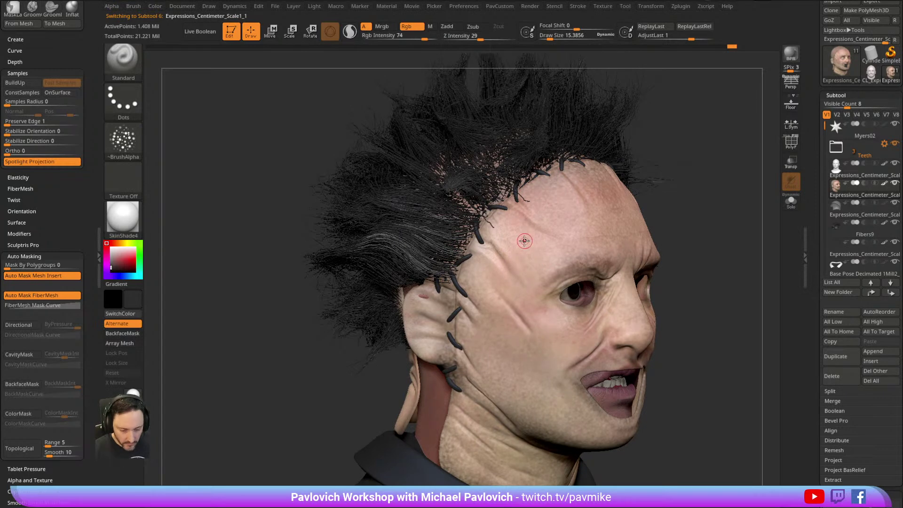
Set the paint colour to a dark, muted red.
{"action": "key", "text": "c"}
{"action": "left_click_drag", "start_coordinate": [124, 255], "coordinate": [124, 265]}
{"action": "left_click", "coordinate": [107, 243]}
{"action": "left_click_drag", "start_coordinate": [221, 251], "coordinate": [199, 241], "text": "alt"}
{"action": "left_click", "coordinate": [110, 243]}
{"action": "left_click", "coordinate": [123, 262]}
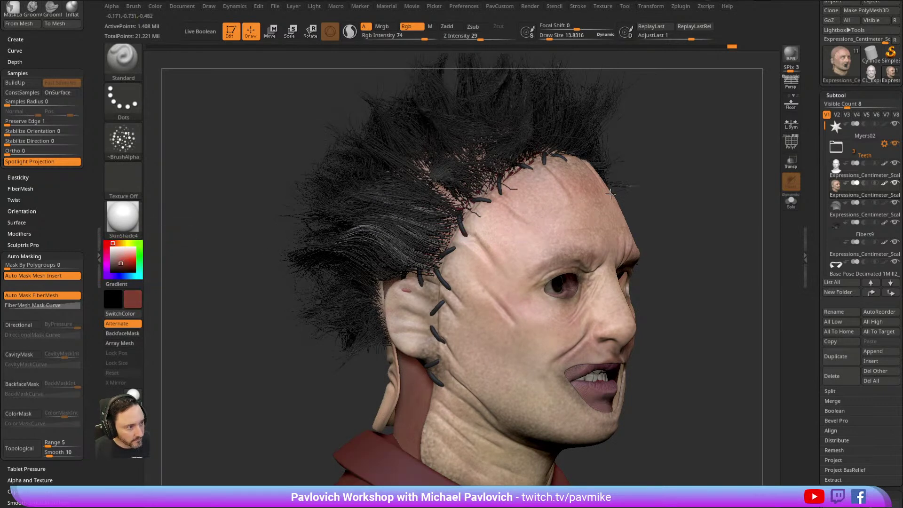
Hide the hair fibers and delete the leftover scalp cap subtool overlapping the mask head.
{"action": "left_click", "coordinate": [894, 225]}
{"action": "left_click_drag", "start_coordinate": [750, 185], "coordinate": [731, 161]}
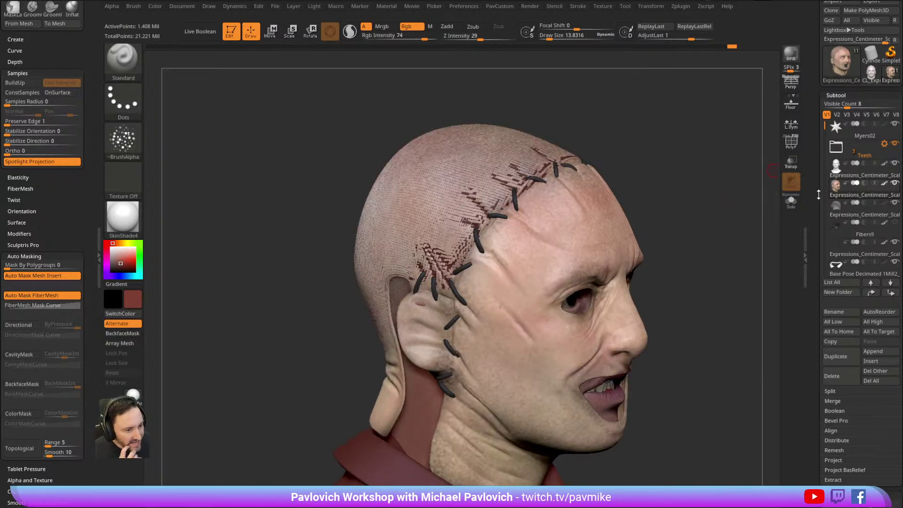
{"action": "left_click", "coordinate": [850, 214]}
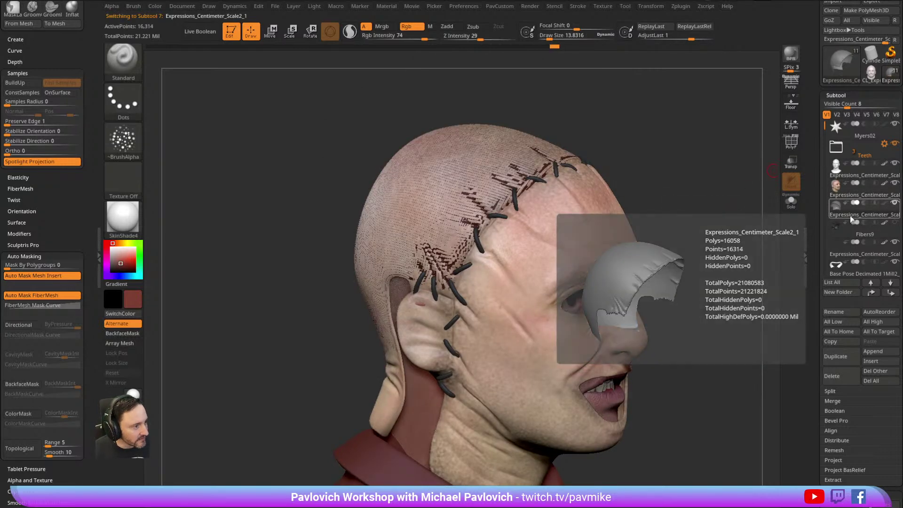
{"action": "left_click", "coordinate": [834, 346]}
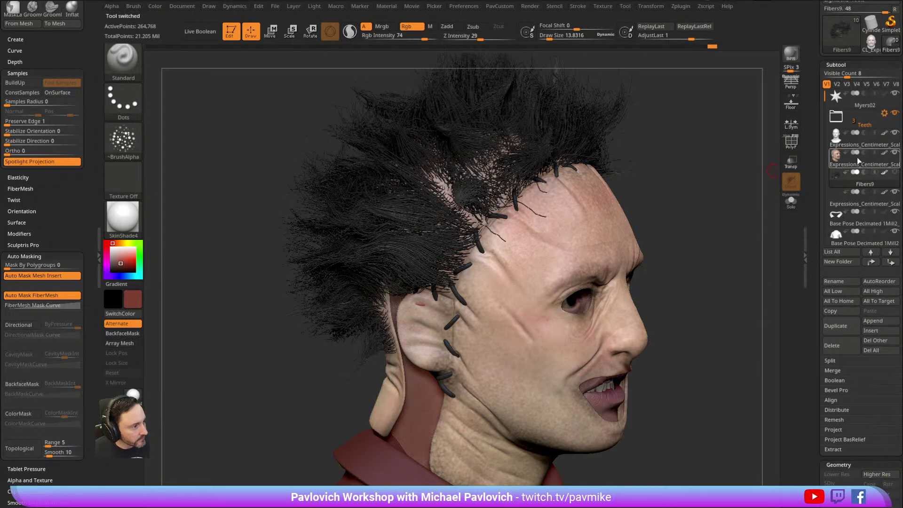
Select the mask head and mask its creases by cavity, raising the Cavity Profile curve to widen the coverage.
{"action": "left_click_drag", "start_coordinate": [715, 191], "coordinate": [489, 231]}
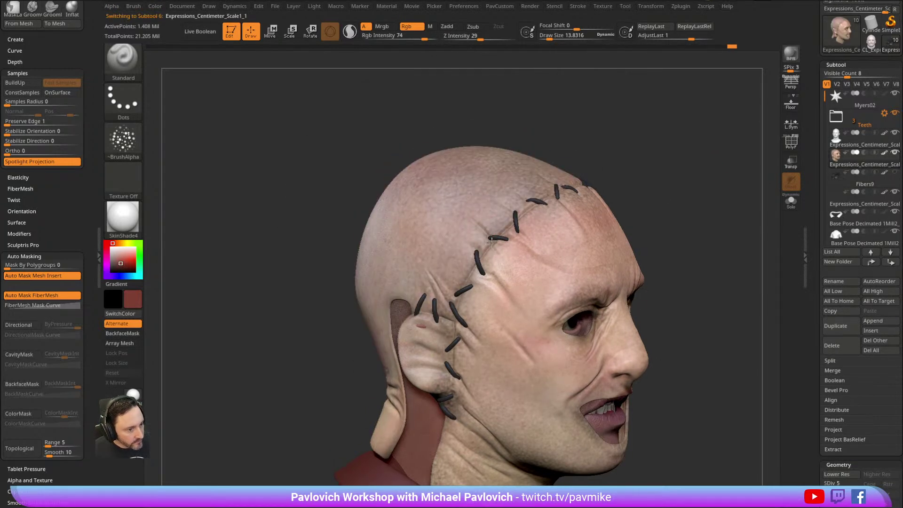
{"action": "left_click_drag", "start_coordinate": [817, 244], "coordinate": [816, 139]}
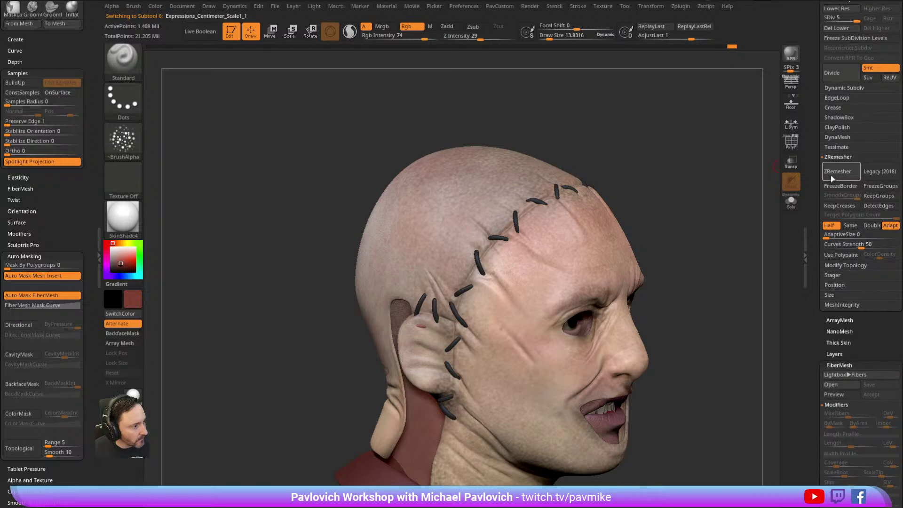
{"action": "mouse_move", "coordinate": [814, 203]}
{"action": "left_mouse_down"}
{"action": "mouse_move", "coordinate": [842, 162]}
{"action": "mouse_move", "coordinate": [839, 147]}
{"action": "left_mouse_up"}
{"action": "key", "text": "shift"}
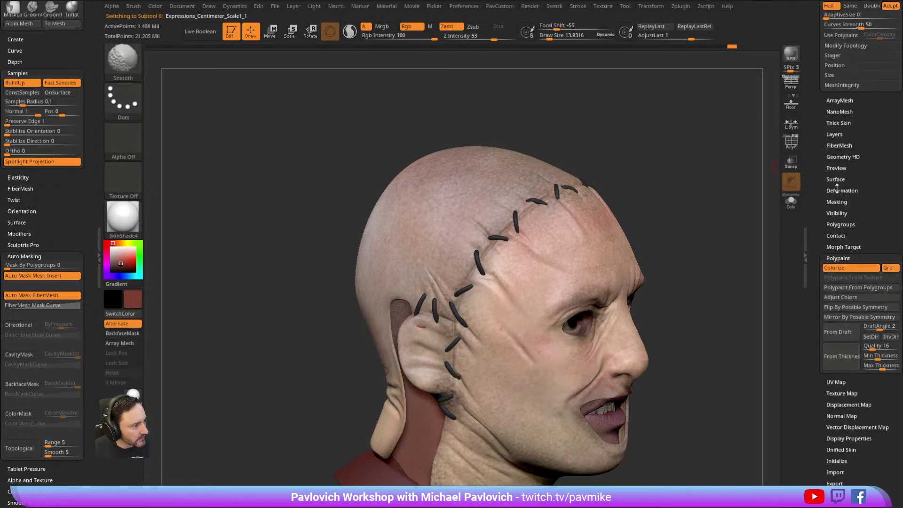
{"action": "left_click", "coordinate": [837, 203]}
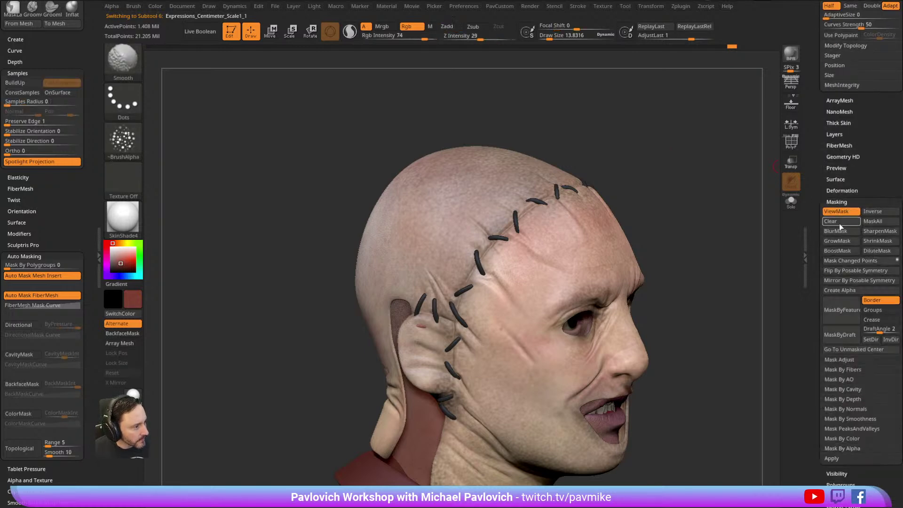
{"action": "left_click", "coordinate": [843, 390]}
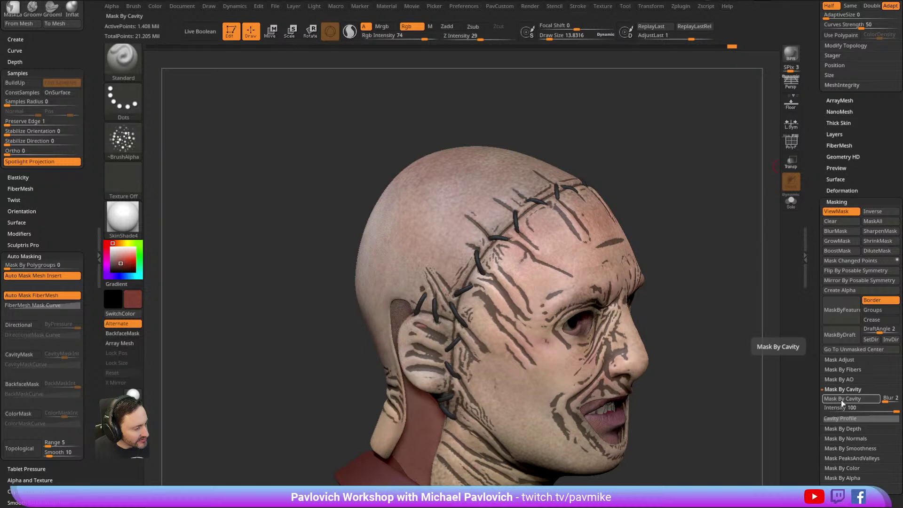
{"action": "left_click", "coordinate": [840, 418]}
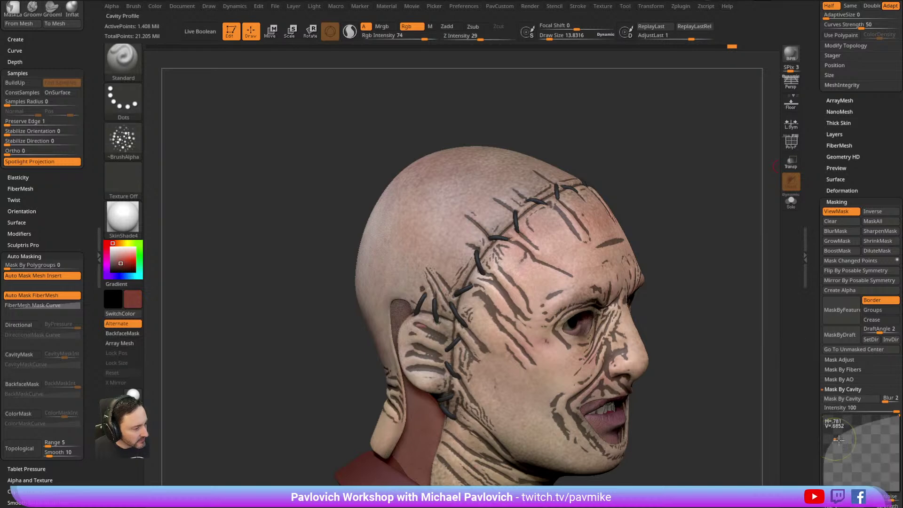
{"action": "left_click", "coordinate": [853, 400]}
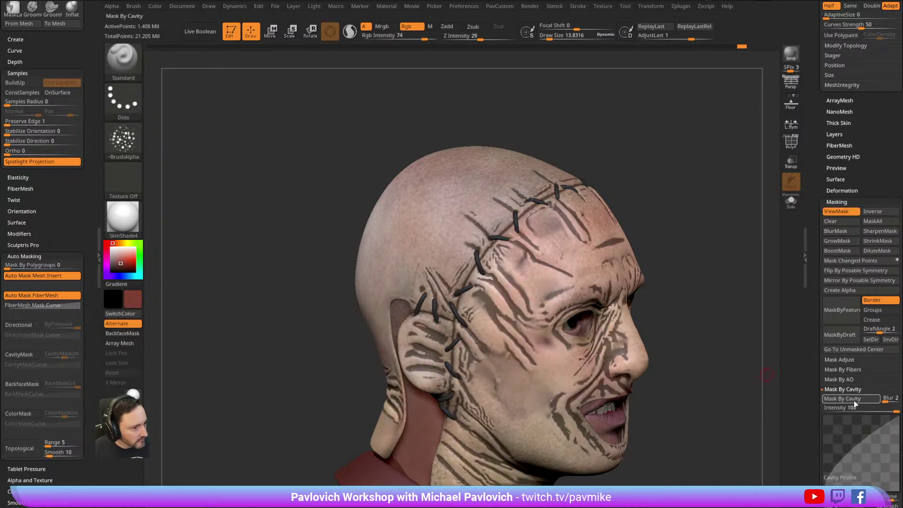
Try to strengthen the cavity mask by resetting the Mask Adjust profile, raising its curve and applying it, and undo the adjustment.
{"action": "left_click", "coordinate": [841, 360]}
{"action": "key", "text": "shift"}
{"action": "left_click", "coordinate": [867, 378]}
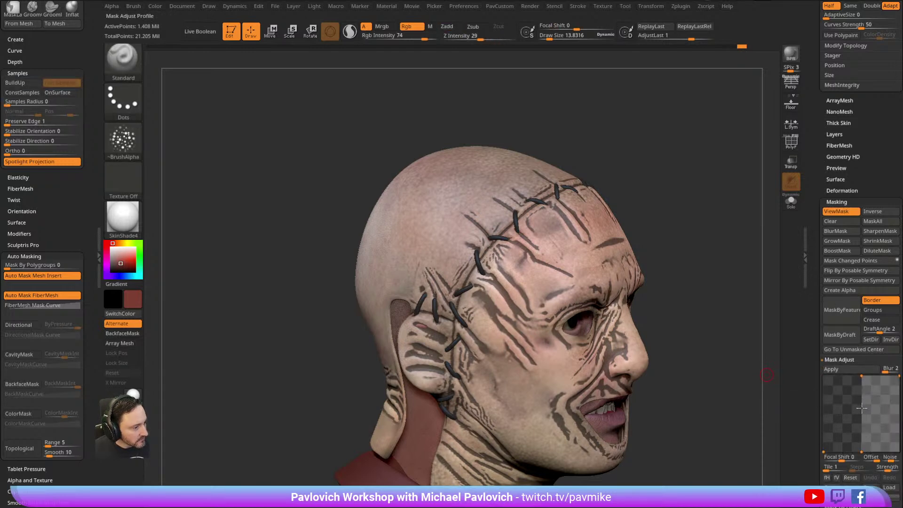
{"action": "left_click", "coordinate": [850, 478]}
{"action": "left_click_drag", "start_coordinate": [847, 425], "coordinate": [838, 390]}
{"action": "left_click", "coordinate": [840, 370]}
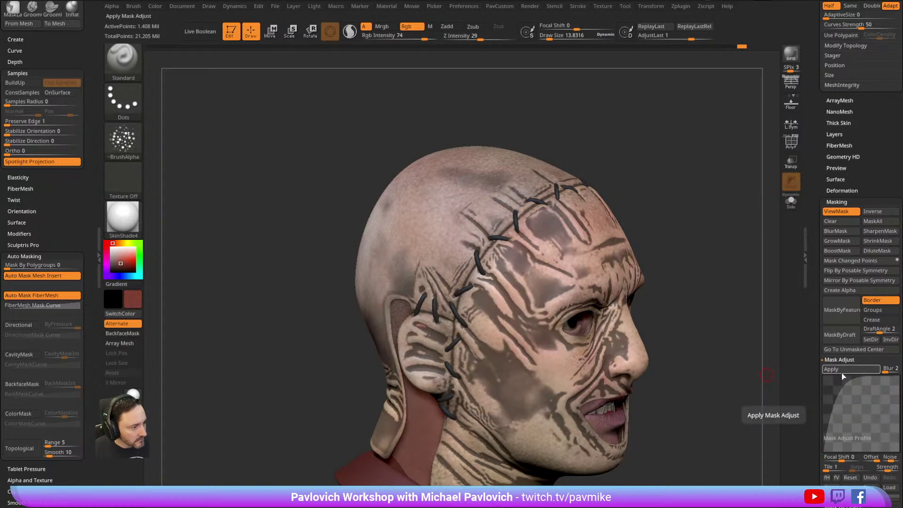
{"action": "key", "text": "ctrl+z"}
Tighten the cavity mask with a lowered Mask Adjust profile curve, invert it so only the creases are paintable, and turn off the mask display.
{"action": "left_click_drag", "start_coordinate": [839, 396], "coordinate": [874, 435]}
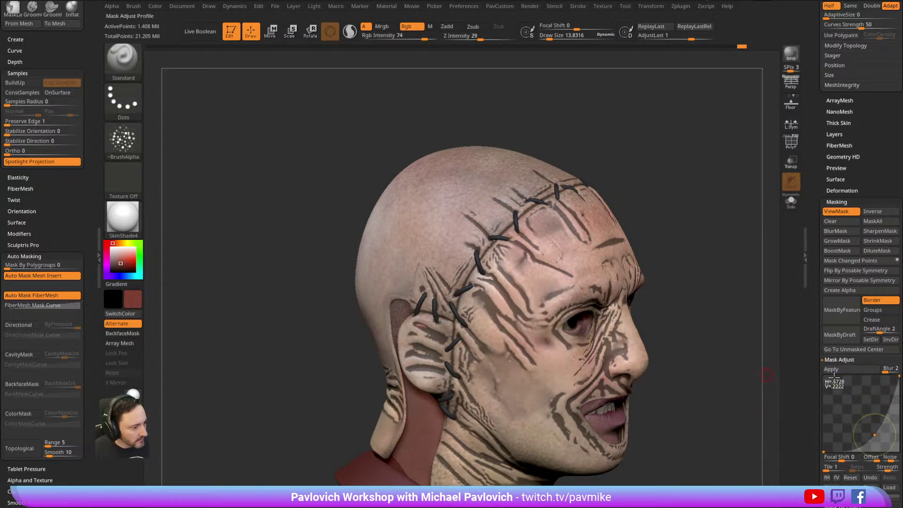
{"action": "left_click", "coordinate": [842, 372]}
{"action": "left_click_drag", "start_coordinate": [727, 205], "coordinate": [707, 169]}
{"action": "left_click", "coordinate": [707, 173], "text": "ctrl"}
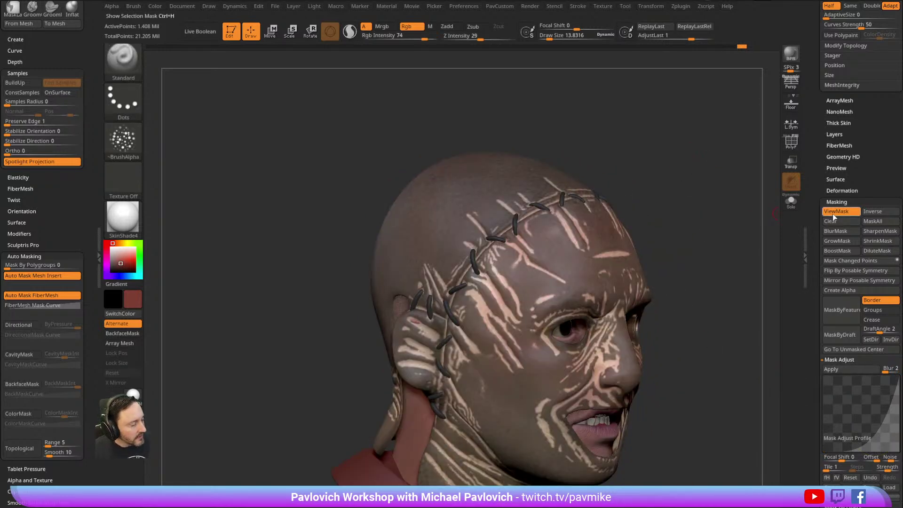
{"action": "left_click", "coordinate": [823, 212]}
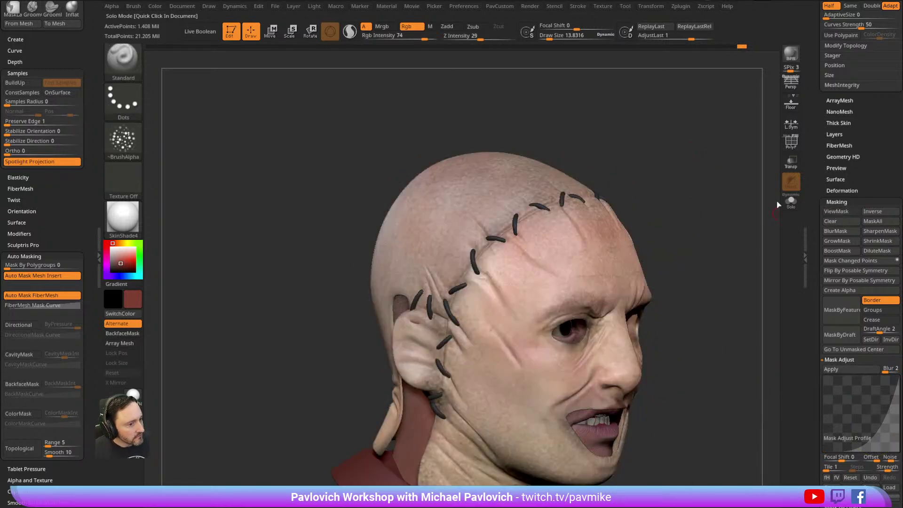
Spray muted red over the unmasked creases along the stitched seam, temples and ears on both sides of the mask head.
{"action": "left_click_drag", "start_coordinate": [709, 202], "coordinate": [665, 214]}
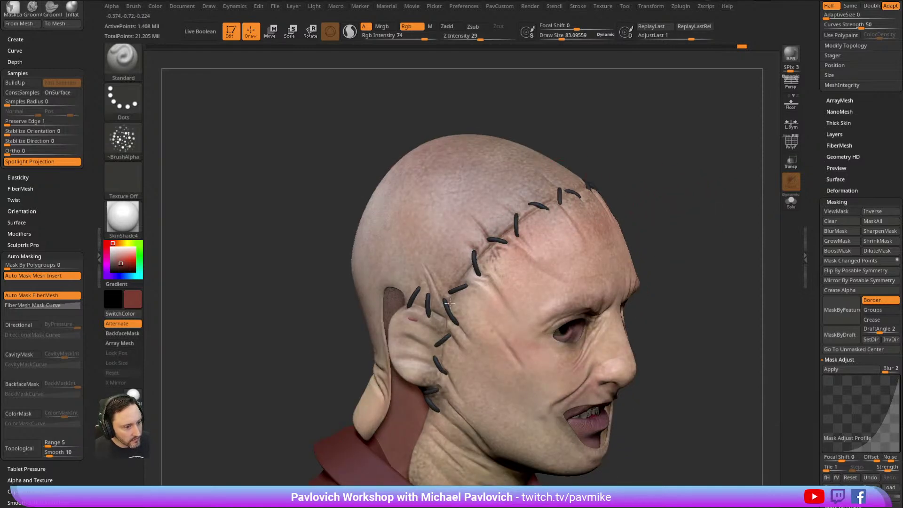
{"action": "left_click_drag", "start_coordinate": [647, 198], "coordinate": [461, 265]}
{"action": "left_click_drag", "start_coordinate": [606, 200], "coordinate": [493, 271]}
{"action": "left_click_drag", "start_coordinate": [602, 178], "coordinate": [539, 290]}
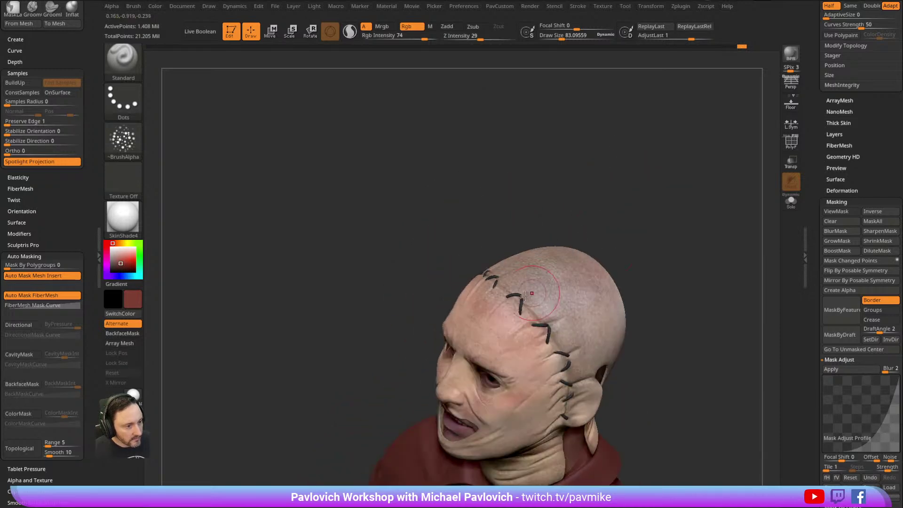
{"action": "left_click_drag", "start_coordinate": [630, 263], "coordinate": [515, 246]}
{"action": "left_click_drag", "start_coordinate": [531, 312], "coordinate": [542, 332]}
{"action": "left_click_drag", "start_coordinate": [635, 282], "coordinate": [668, 268]}
{"action": "mouse_move", "coordinate": [541, 349]}
{"action": "left_mouse_down"}
{"action": "mouse_move", "coordinate": [523, 373]}
{"action": "mouse_move", "coordinate": [535, 389]}
{"action": "left_mouse_up"}
{"action": "mouse_move", "coordinate": [621, 278]}
{"action": "left_mouse_down"}
{"action": "mouse_move", "coordinate": [676, 237]}
{"action": "mouse_move", "coordinate": [606, 179]}
{"action": "mouse_move", "coordinate": [692, 151]}
{"action": "mouse_move", "coordinate": [689, 177]}
{"action": "mouse_move", "coordinate": [644, 167]}
{"action": "left_mouse_up"}
Switch to the DamStandard brush with Rgb on and Zadd off, and set a deeper, more saturated red.
{"action": "key", "text": "b"}
{"action": "key", "text": "d"}
{"action": "key", "text": "s"}
{"action": "left_click", "coordinate": [407, 26]}
{"action": "left_click", "coordinate": [473, 26]}
{"action": "left_click_drag", "start_coordinate": [493, 84], "coordinate": [504, 131]}
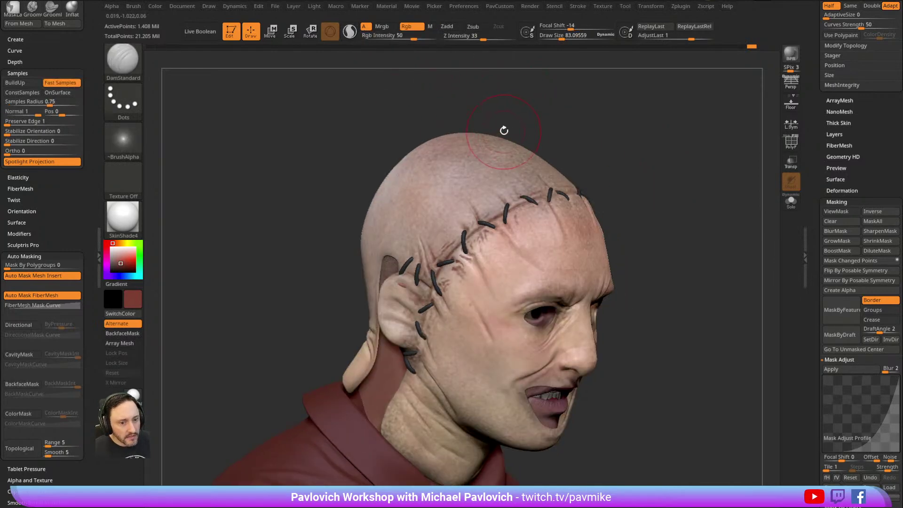
{"action": "left_click", "coordinate": [126, 265]}
Reduce the brush size to about 29 and paint deep red along the seam between the stitches at the temple.
{"action": "left_click_drag", "start_coordinate": [334, 187], "coordinate": [376, 187]}
{"action": "key", "text": "bracketleft"}
{"action": "key", "text": "bracketleft"}
{"action": "left_click_drag", "start_coordinate": [446, 258], "coordinate": [479, 236]}
{"action": "key", "text": "bracketleft"}
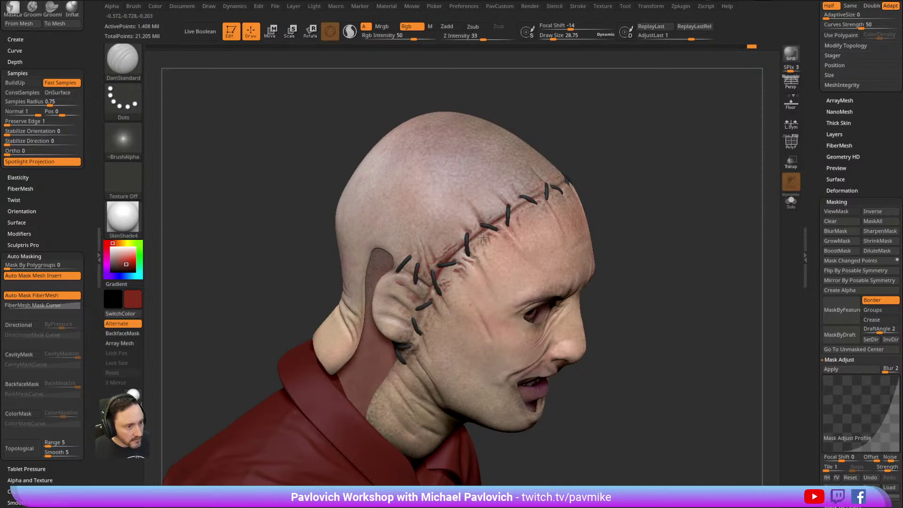
Continue the deep red line along the seam across the forehead and down the opposite side towards the ear.
{"action": "mouse_move", "coordinate": [508, 220]}
{"action": "right_mouse_down"}
{"action": "mouse_move", "coordinate": [630, 148]}
{"action": "mouse_move", "coordinate": [659, 145]}
{"action": "right_mouse_up"}
{"action": "left_click_drag", "start_coordinate": [589, 186], "coordinate": [544, 220]}
{"action": "mouse_move", "coordinate": [631, 167]}
{"action": "left_mouse_down"}
{"action": "mouse_move", "coordinate": [541, 214]}
{"action": "mouse_move", "coordinate": [623, 145]}
{"action": "mouse_move", "coordinate": [512, 207]}
{"action": "mouse_move", "coordinate": [577, 207]}
{"action": "mouse_move", "coordinate": [638, 146]}
{"action": "mouse_move", "coordinate": [534, 211]}
{"action": "left_mouse_up"}
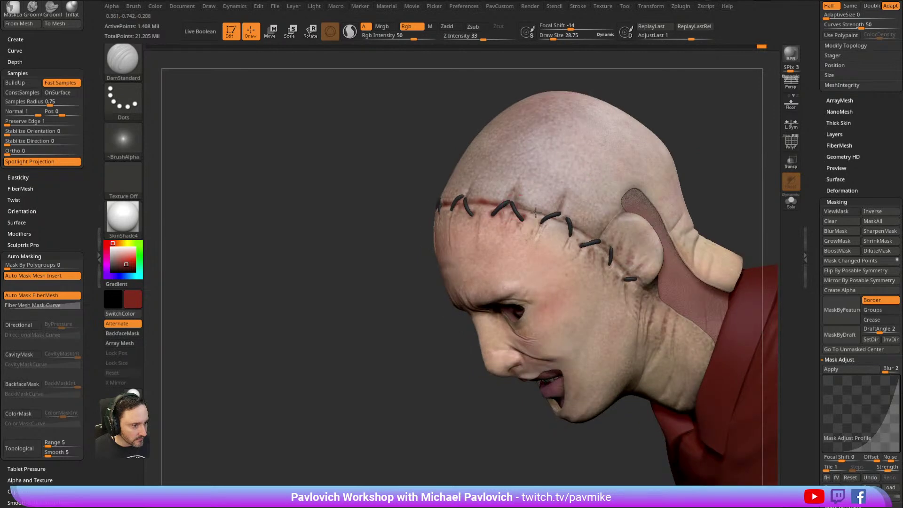
{"action": "right_click_drag", "start_coordinate": [654, 191], "coordinate": [569, 239]}
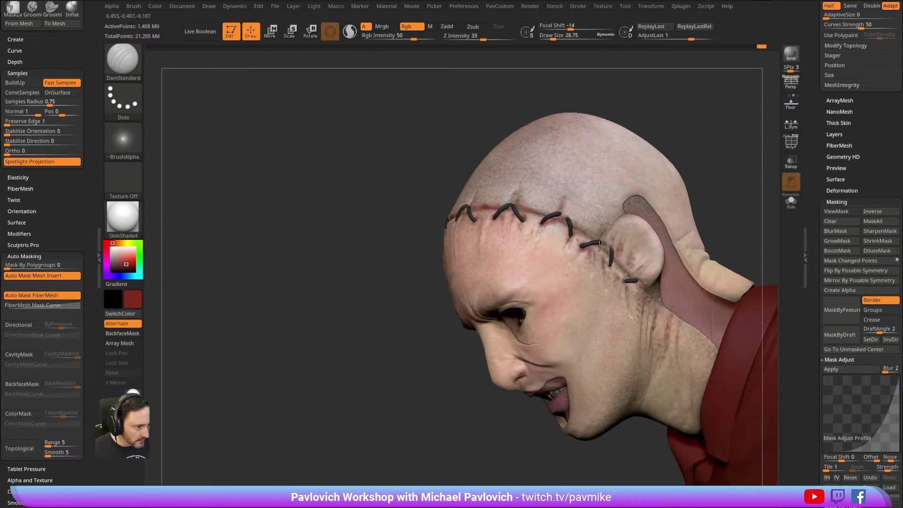
{"action": "left_click_drag", "start_coordinate": [732, 196], "coordinate": [533, 216]}
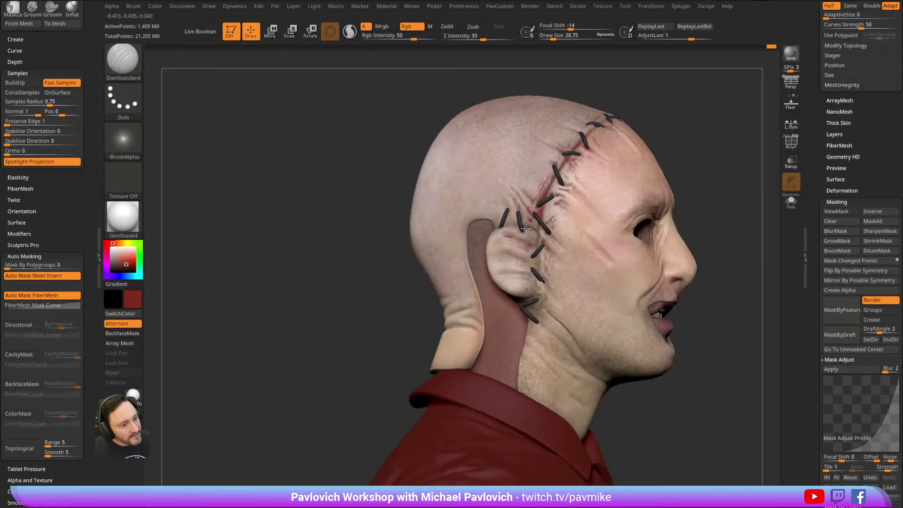
Paint deep red into the seam around the ear and under the remaining stitches up to the hairline.
{"action": "mouse_move", "coordinate": [534, 255]}
{"action": "left_mouse_down"}
{"action": "mouse_move", "coordinate": [664, 157]}
{"action": "mouse_move", "coordinate": [514, 220]}
{"action": "mouse_move", "coordinate": [511, 248]}
{"action": "left_mouse_up"}
{"action": "mouse_move", "coordinate": [530, 270]}
{"action": "right_mouse_down"}
{"action": "mouse_move", "coordinate": [513, 252]}
{"action": "mouse_move", "coordinate": [525, 262]}
{"action": "right_mouse_up"}
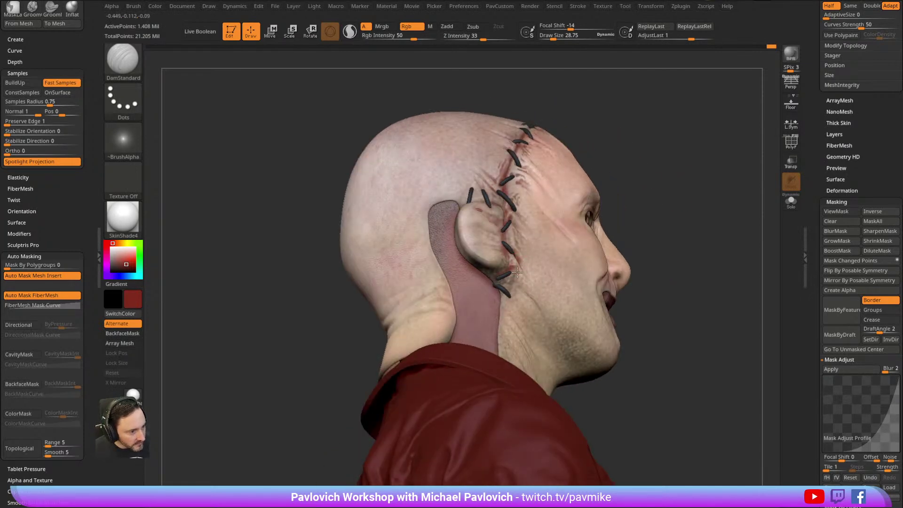
{"action": "right_click_drag", "start_coordinate": [510, 298], "coordinate": [671, 197]}
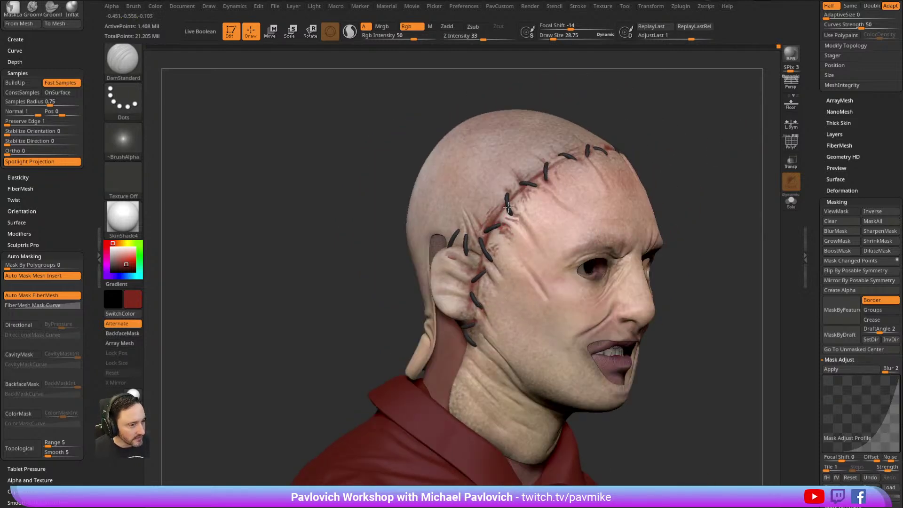
{"action": "right_click_drag", "start_coordinate": [514, 219], "coordinate": [594, 162]}
{"action": "mouse_move", "coordinate": [538, 199]}
{"action": "right_mouse_down"}
{"action": "mouse_move", "coordinate": [572, 167]}
{"action": "mouse_move", "coordinate": [663, 137]}
{"action": "mouse_move", "coordinate": [525, 204]}
{"action": "right_mouse_up"}
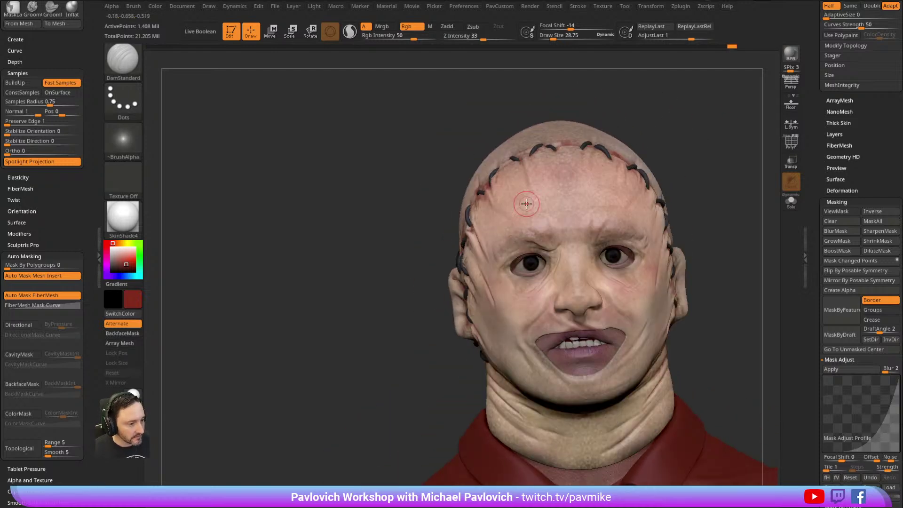
{"action": "right_click_drag", "start_coordinate": [706, 147], "coordinate": [526, 112]}
{"action": "right_click_drag", "start_coordinate": [679, 93], "coordinate": [544, 229]}
Switch to the Standard brush, sample the face's skin colour and shift it to a yellowish tan.
{"action": "key", "text": "b"}
{"action": "key", "text": "s"}
{"action": "key", "text": "t"}
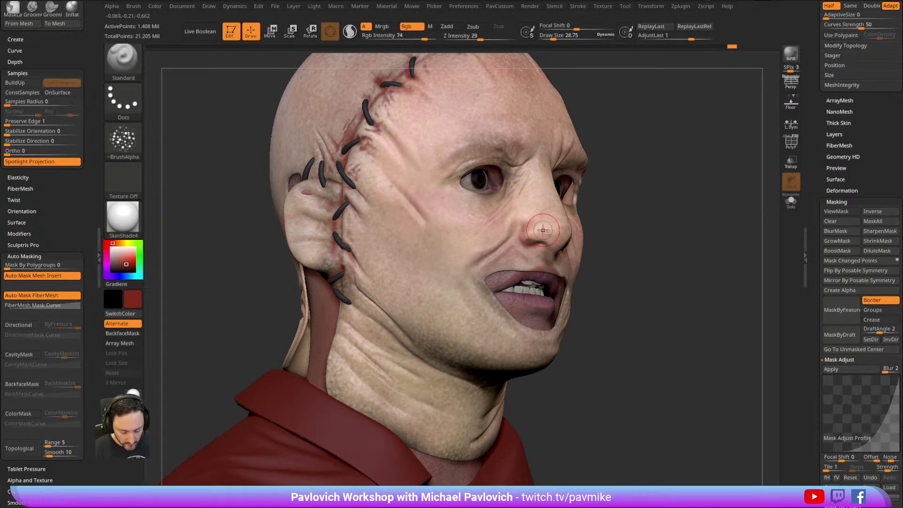
{"action": "key", "text": "c"}
{"action": "right_click_drag", "start_coordinate": [630, 201], "coordinate": [633, 178], "text": "alt"}
{"action": "key", "text": "s"}
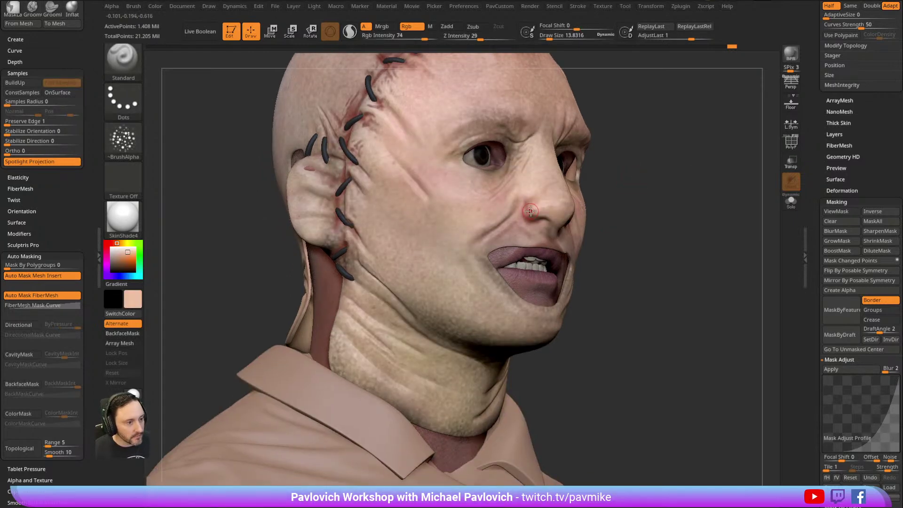
{"action": "mouse_move", "coordinate": [534, 217]}
{"action": "right_mouse_down"}
{"action": "mouse_move", "coordinate": [677, 148]}
{"action": "mouse_move", "coordinate": [626, 187]}
{"action": "mouse_move", "coordinate": [202, 208]}
{"action": "right_mouse_up"}
{"action": "left_click_drag", "start_coordinate": [128, 252], "coordinate": [121, 253]}
{"action": "left_click", "coordinate": [123, 253]}
{"action": "left_click_drag", "start_coordinate": [124, 255], "coordinate": [124, 255]}
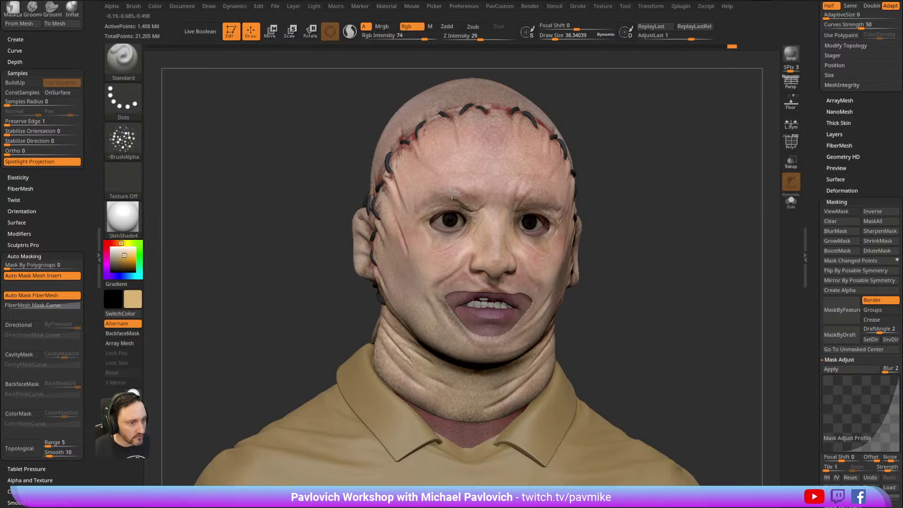
Tint the forehead above the brows with yellowish tan, undo the last stroke and reduce the brush size to about 72.
{"action": "left_click_drag", "start_coordinate": [604, 143], "coordinate": [521, 155]}
{"action": "key", "text": "s"}
{"action": "left_click_drag", "start_coordinate": [494, 172], "coordinate": [501, 172]}
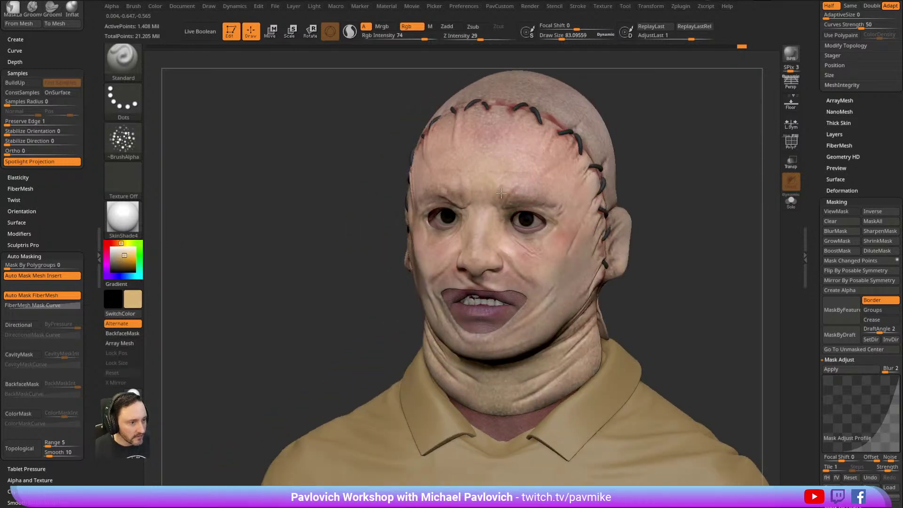
{"action": "key", "text": "ctrl+z"}
{"action": "key", "text": "bracketleft"}
{"action": "right_click_drag", "start_coordinate": [579, 187], "coordinate": [659, 184]}
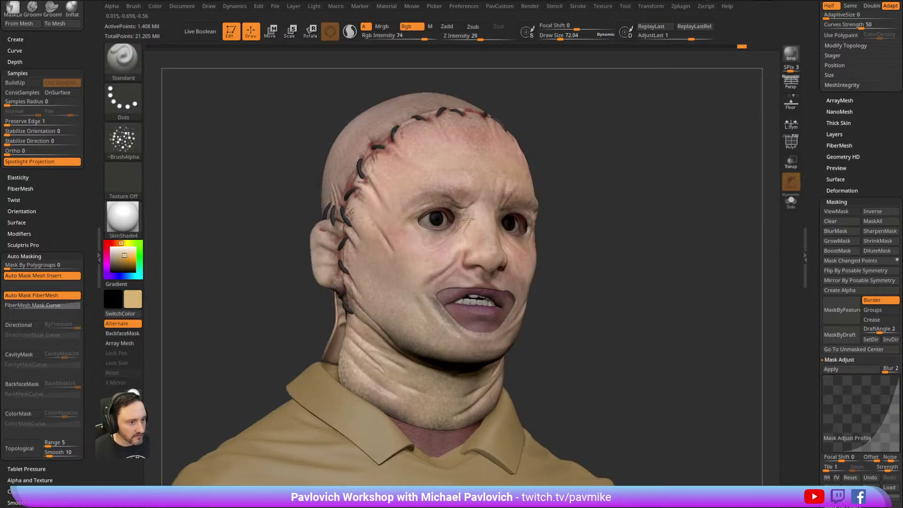
Set the paint colour to a muted rose red and spray it around the eyes, brows and nose.
{"action": "mouse_move", "coordinate": [121, 243]}
{"action": "left_mouse_down"}
{"action": "mouse_move", "coordinate": [107, 243]}
{"action": "mouse_move", "coordinate": [120, 259]}
{"action": "left_mouse_up"}
{"action": "left_click_drag", "start_coordinate": [558, 181], "coordinate": [451, 182]}
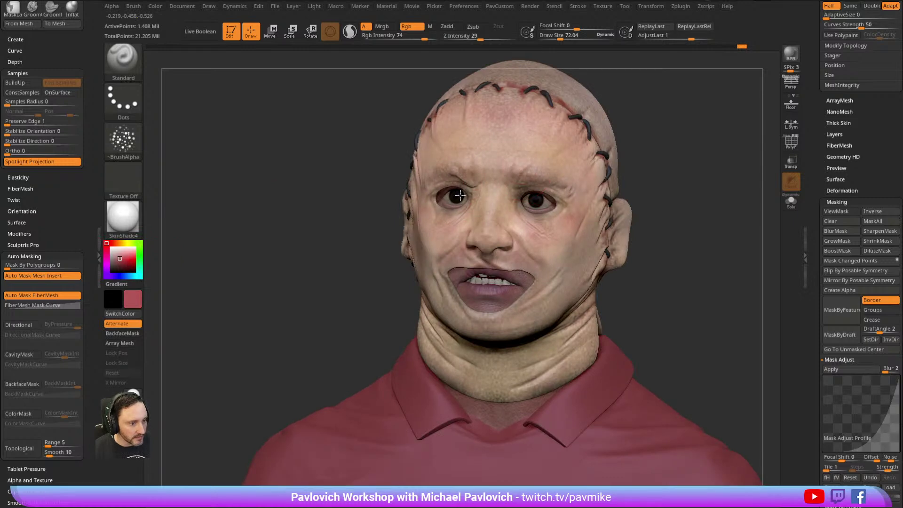
{"action": "left_click_drag", "start_coordinate": [635, 160], "coordinate": [682, 160]}
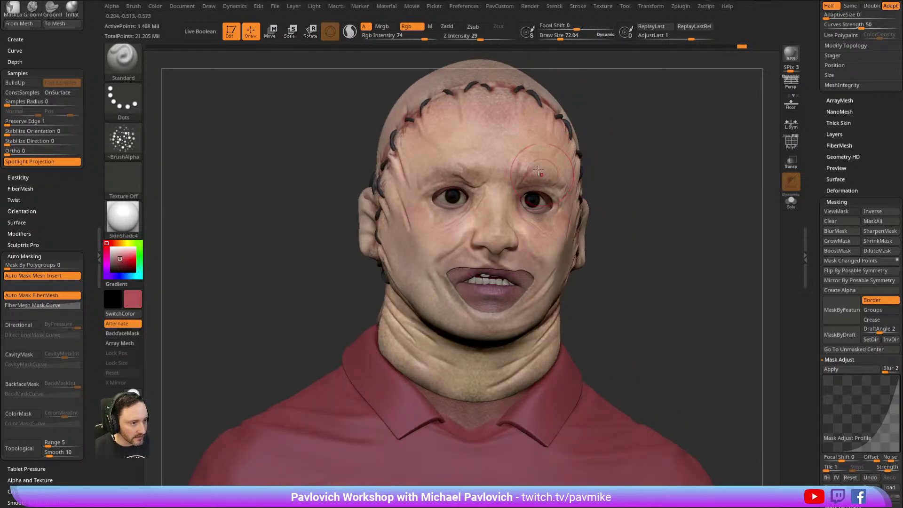
{"action": "left_click_drag", "start_coordinate": [498, 254], "coordinate": [562, 137]}
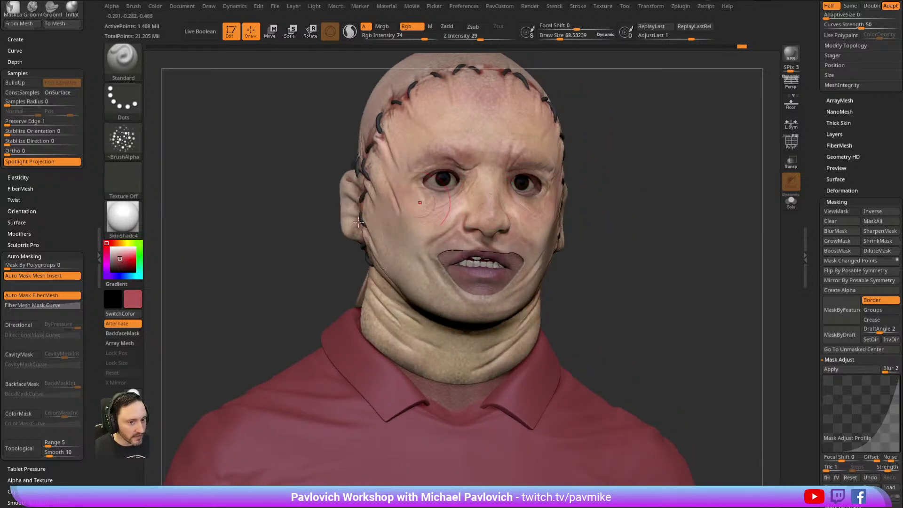
Turn the brush alpha off, choose a stronger red, lower Rgb Intensity to 23, and softly redden the nose, eye area and cheeks.
{"action": "left_click", "coordinate": [131, 144]}
{"action": "left_click", "coordinate": [158, 163]}
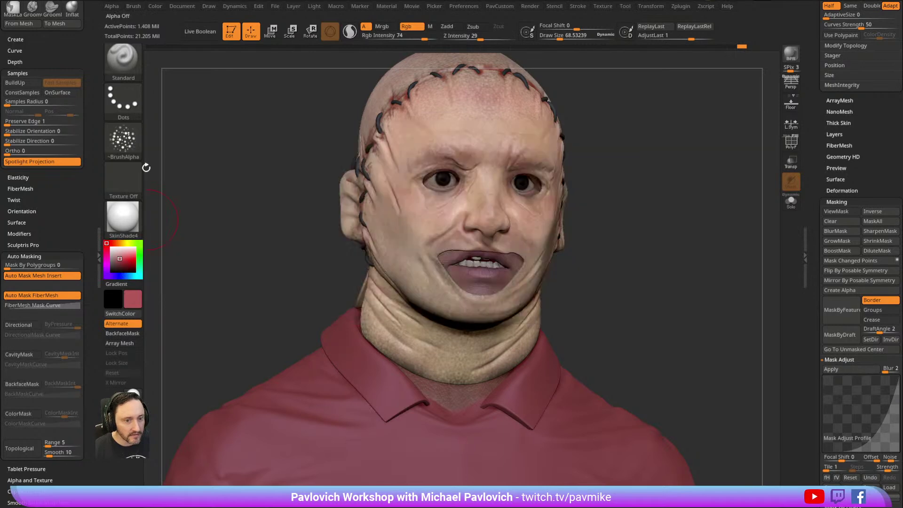
{"action": "left_click", "coordinate": [123, 258]}
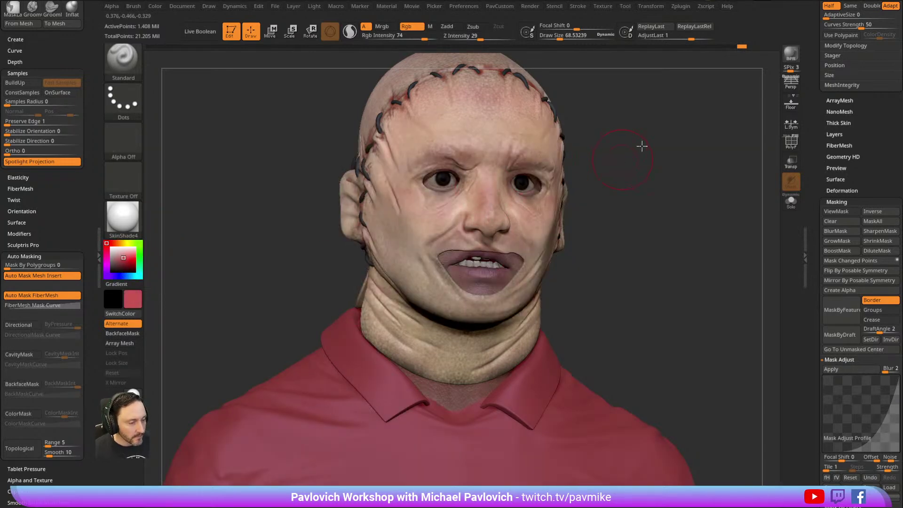
{"action": "left_click_drag", "start_coordinate": [647, 157], "coordinate": [669, 158]}
{"action": "left_click_drag", "start_coordinate": [425, 38], "coordinate": [397, 39]}
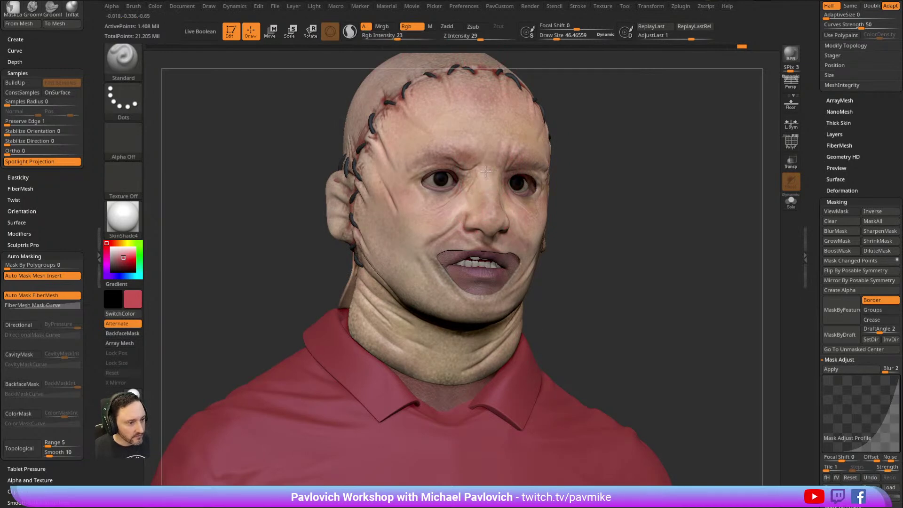
{"action": "left_click_drag", "start_coordinate": [587, 151], "coordinate": [606, 152]}
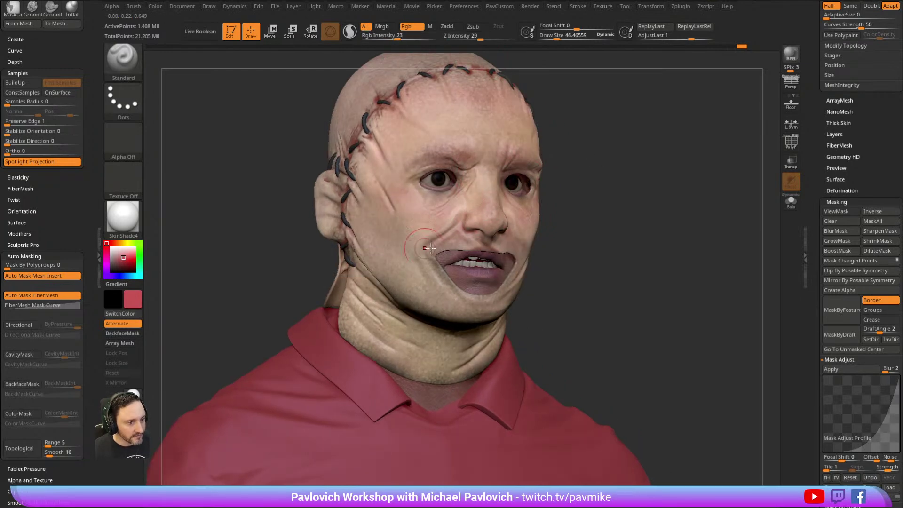
{"action": "right_click_drag", "start_coordinate": [425, 243], "coordinate": [495, 212]}
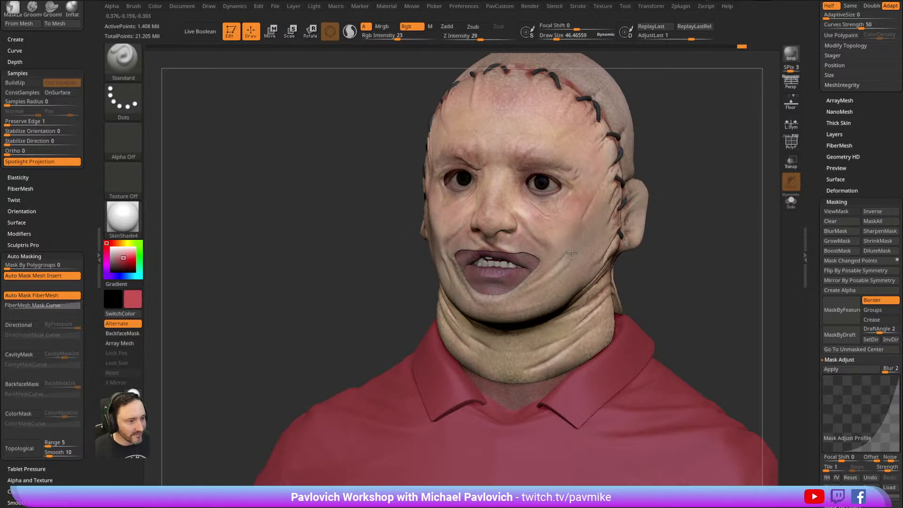
Set the paint colour to a muted purple and softly tint the jaw and neck on both sides, enlarging the brush to about 116.
{"action": "left_click_drag", "start_coordinate": [704, 179], "coordinate": [659, 142]}
{"action": "left_click_drag", "start_coordinate": [103, 245], "coordinate": [134, 254]}
{"action": "left_click", "coordinate": [117, 257]}
{"action": "left_click_drag", "start_coordinate": [216, 228], "coordinate": [334, 228]}
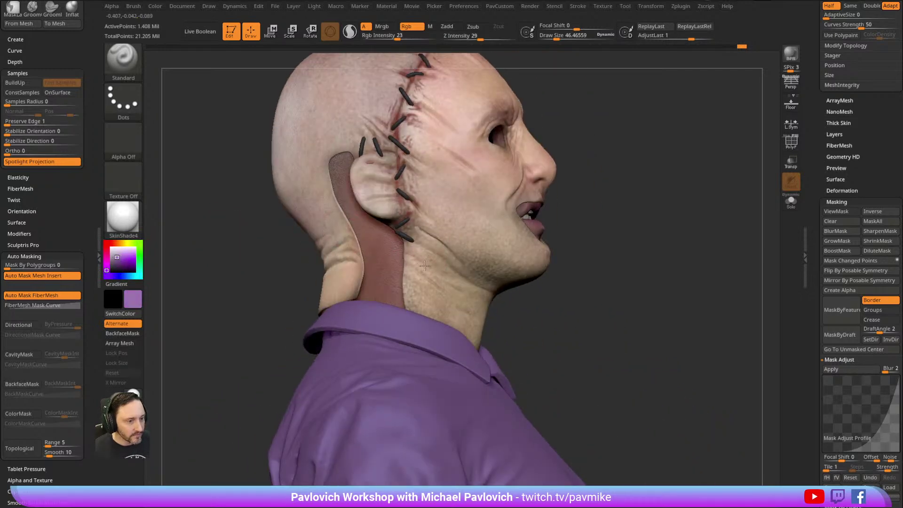
{"action": "mouse_move", "coordinate": [606, 256]}
{"action": "left_mouse_down", "text": "alt"}
{"action": "mouse_move", "coordinate": [606, 216]}
{"action": "mouse_move", "coordinate": [489, 221]}
{"action": "left_mouse_up", "text": "alt"}
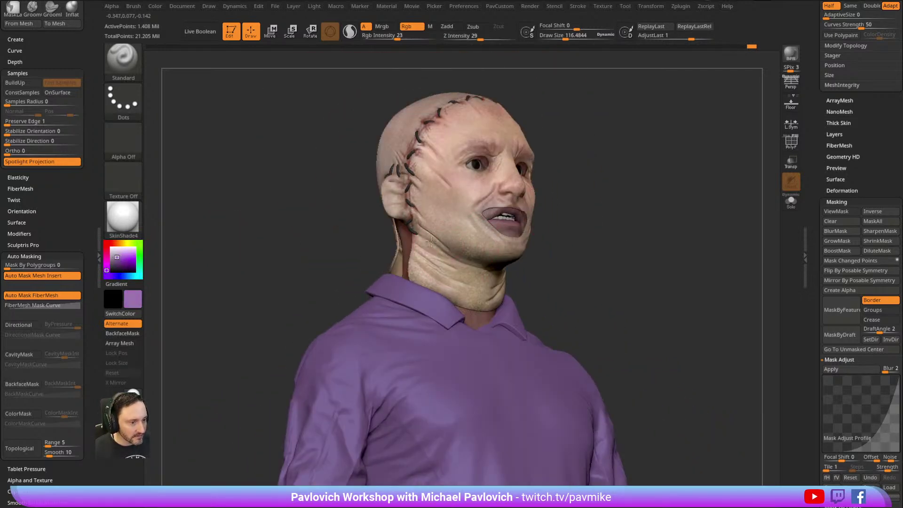
{"action": "right_click_drag", "start_coordinate": [585, 238], "coordinate": [479, 264]}
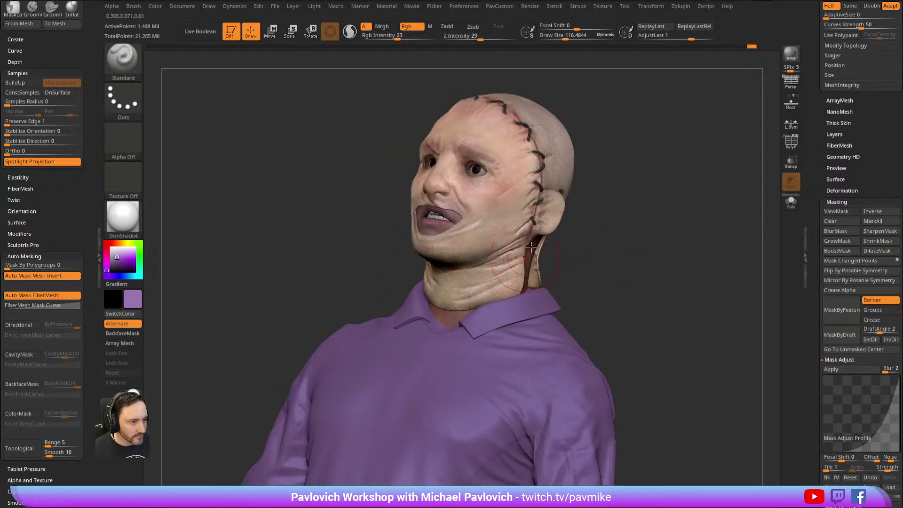
{"action": "right_click_drag", "start_coordinate": [513, 286], "coordinate": [391, 234]}
Select the shirt subtool and fill it with a dark, muted brown.
{"action": "right_click_drag", "start_coordinate": [537, 217], "coordinate": [530, 232], "text": "shift"}
{"action": "left_click", "coordinate": [489, 301], "text": "alt"}
{"action": "right_click_drag", "start_coordinate": [605, 223], "coordinate": [624, 210]}
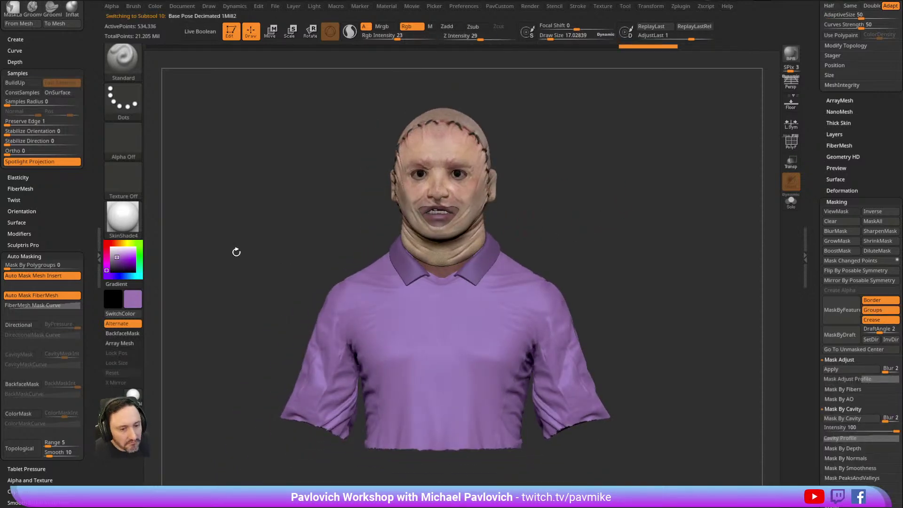
{"action": "left_click", "coordinate": [106, 261]}
{"action": "left_click", "coordinate": [105, 275]}
{"action": "left_click", "coordinate": [111, 243]}
{"action": "left_click_drag", "start_coordinate": [117, 258], "coordinate": [116, 267]}
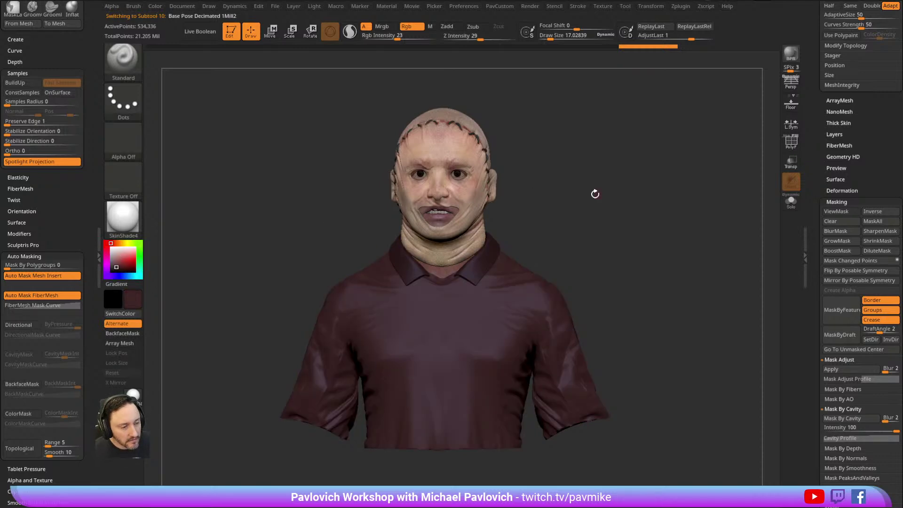
{"action": "right_click_drag", "start_coordinate": [597, 193], "coordinate": [599, 196]}
{"action": "left_click_drag", "start_coordinate": [815, 163], "coordinate": [799, 247]}
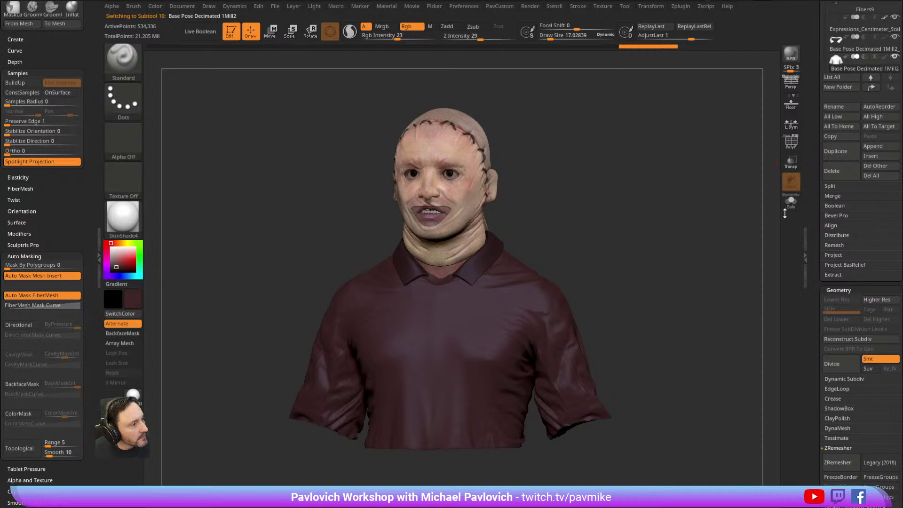
{"action": "mouse_move", "coordinate": [115, 267]}
{"action": "left_mouse_down"}
{"action": "mouse_move", "coordinate": [115, 244]}
{"action": "mouse_move", "coordinate": [116, 264]}
{"action": "left_mouse_up"}
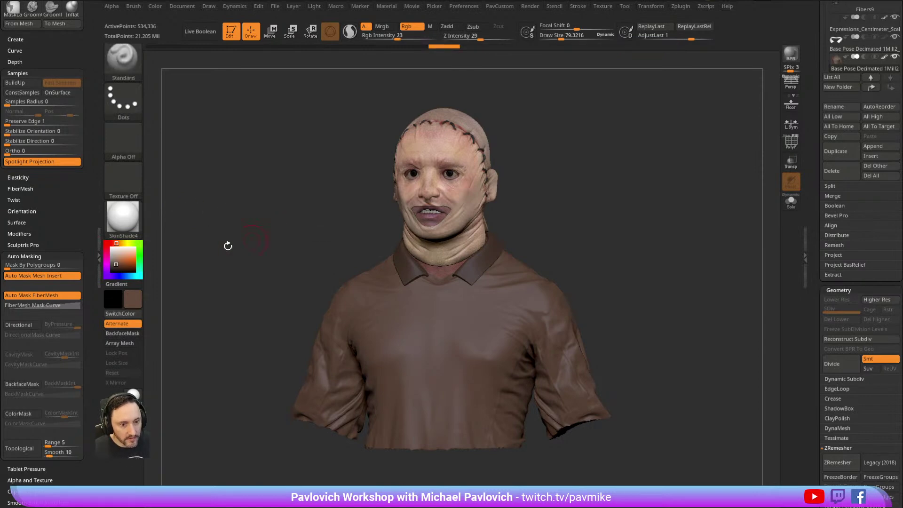
Set the paint colour to a lighter muted brown and softly spray the shirt's front, sleeves and back with a brush of about 161.
{"action": "left_click_drag", "start_coordinate": [116, 262], "coordinate": [114, 258]}
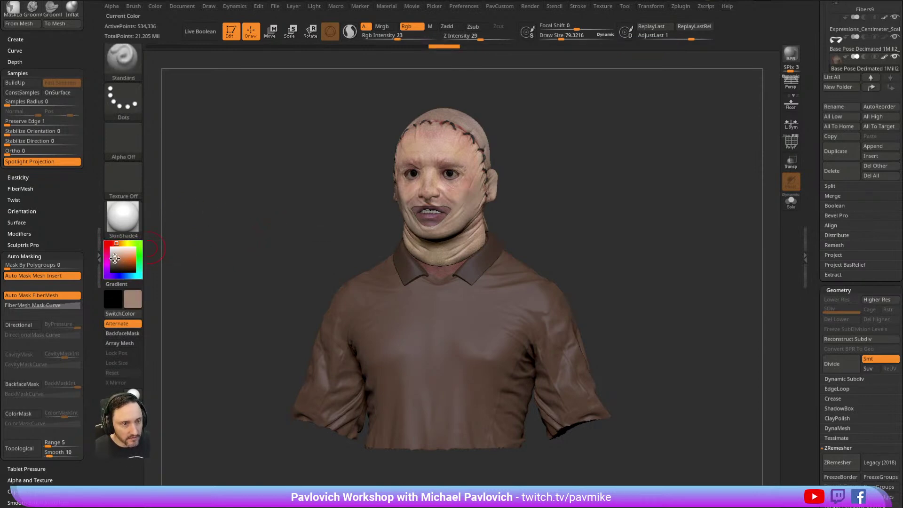
{"action": "mouse_move", "coordinate": [573, 122]}
{"action": "left_mouse_down"}
{"action": "mouse_move", "coordinate": [565, 110]}
{"action": "mouse_move", "coordinate": [411, 279]}
{"action": "left_mouse_up"}
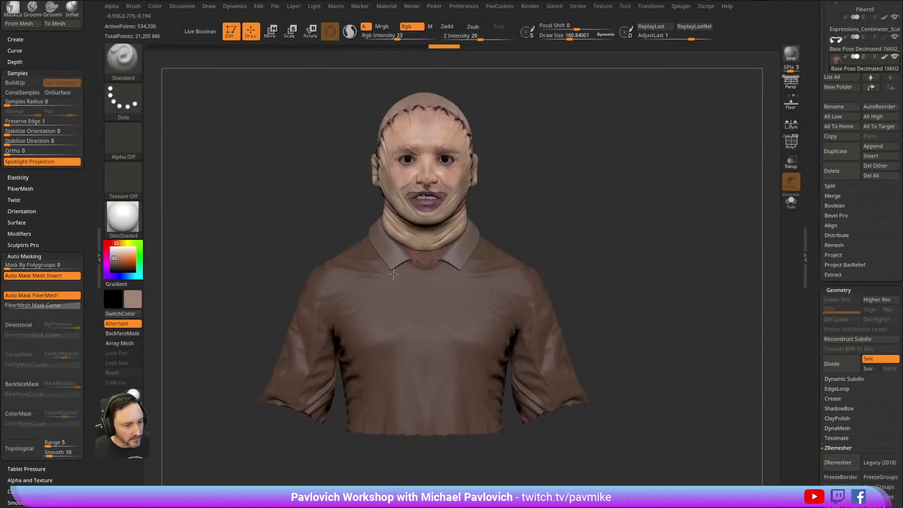
{"action": "mouse_move", "coordinate": [588, 282]}
{"action": "left_mouse_down"}
{"action": "mouse_move", "coordinate": [489, 268]}
{"action": "mouse_move", "coordinate": [433, 292]}
{"action": "mouse_move", "coordinate": [414, 312]}
{"action": "left_mouse_up"}
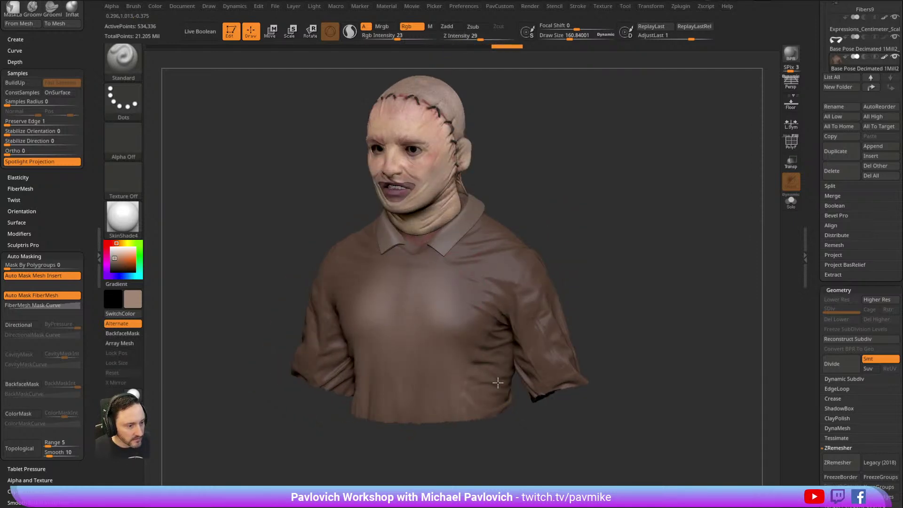
{"action": "right_click_drag", "start_coordinate": [504, 308], "coordinate": [463, 273]}
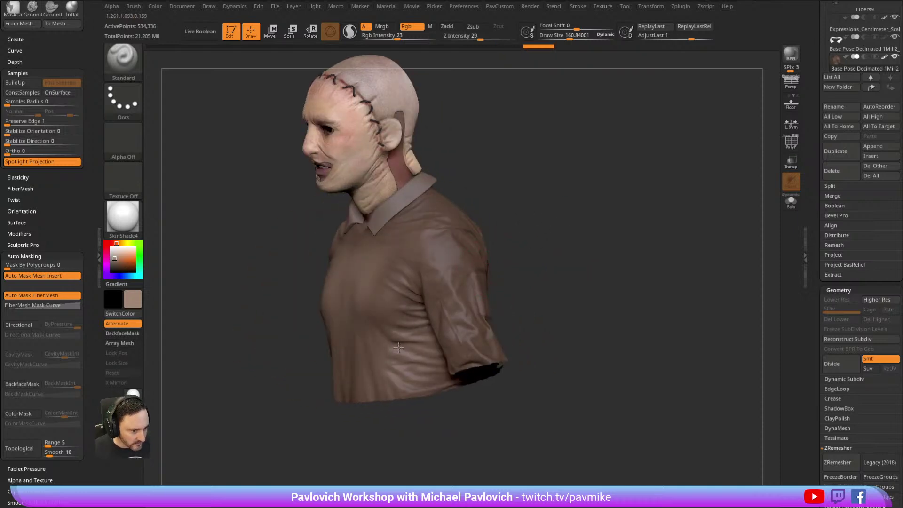
{"action": "mouse_move", "coordinate": [498, 179]}
{"action": "right_mouse_down"}
{"action": "mouse_move", "coordinate": [485, 174]}
{"action": "mouse_move", "coordinate": [520, 175]}
{"action": "mouse_move", "coordinate": [485, 170]}
{"action": "right_mouse_up"}
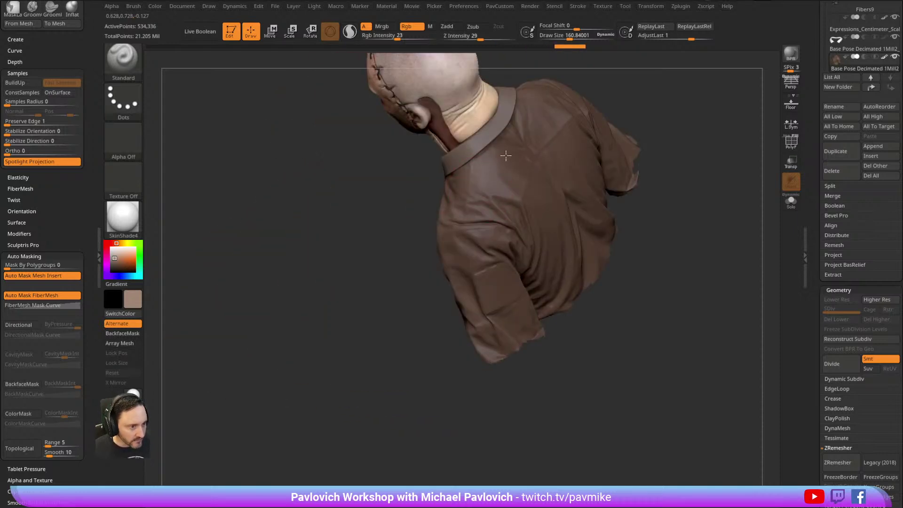
{"action": "right_click_drag", "start_coordinate": [536, 221], "coordinate": [443, 338]}
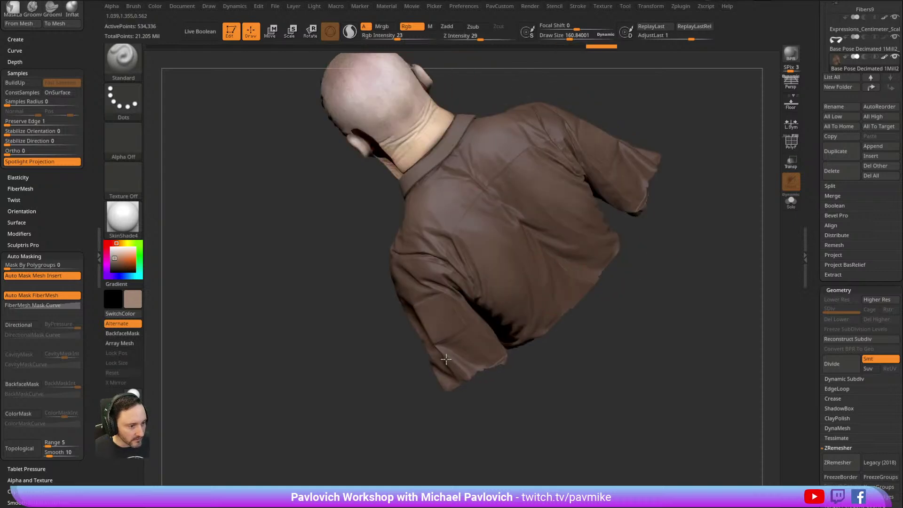
{"action": "right_click_drag", "start_coordinate": [477, 182], "coordinate": [677, 164]}
{"action": "left_click", "coordinate": [467, 193]}
{"action": "right_click_drag", "start_coordinate": [495, 151], "coordinate": [508, 211], "text": "alt"}
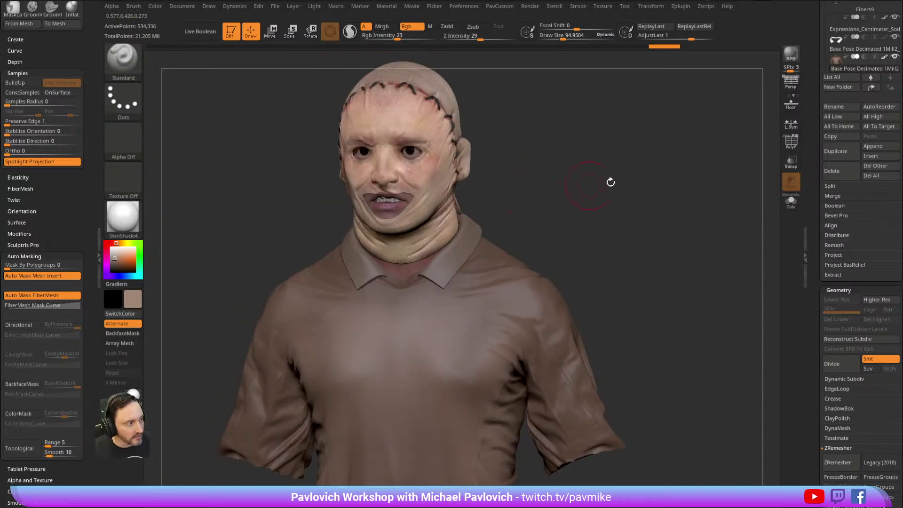
Select the collar subtool and paint it in muted brown tones with a lighter tint on its flaps, using a brush of about 87.
{"action": "left_click", "coordinate": [818, 136]}
{"action": "left_click", "coordinate": [859, 55]}
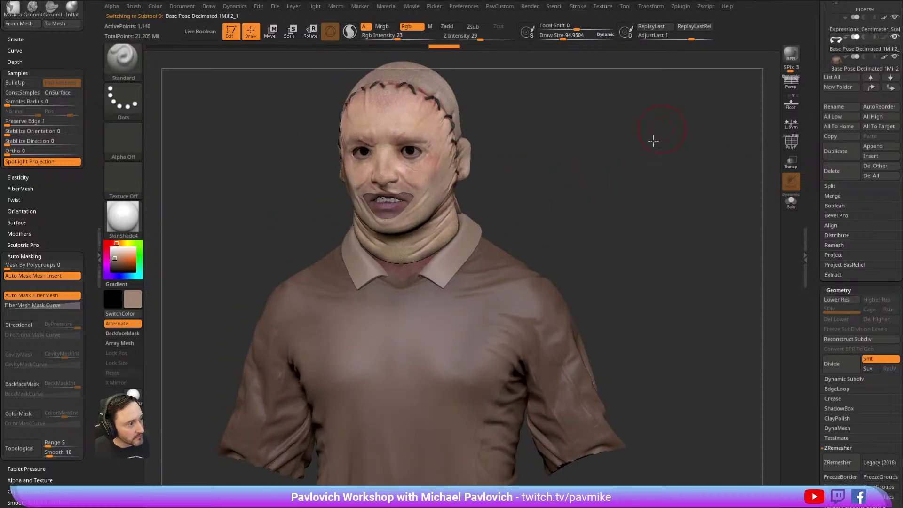
{"action": "right_click_drag", "start_coordinate": [655, 134], "coordinate": [470, 254]}
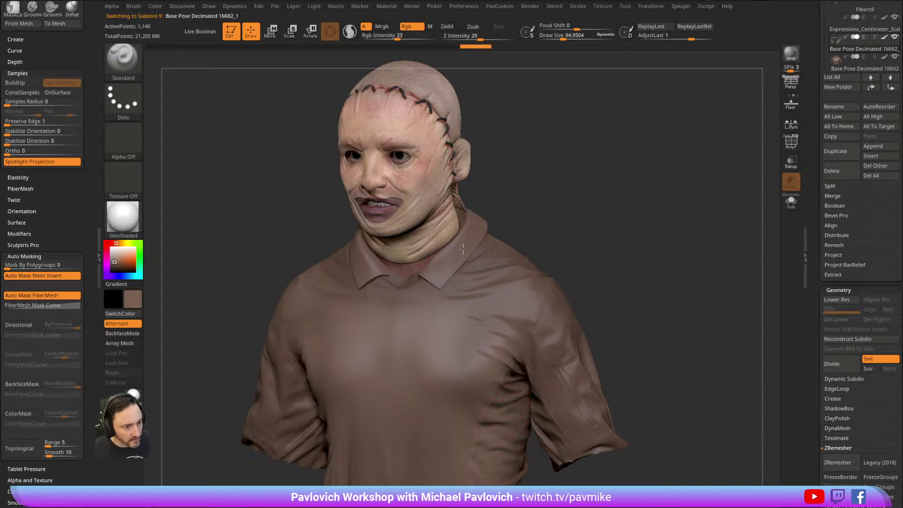
{"action": "mouse_move", "coordinate": [677, 127]}
{"action": "left_mouse_down"}
{"action": "mouse_move", "coordinate": [673, 167]}
{"action": "mouse_move", "coordinate": [629, 193]}
{"action": "left_mouse_up"}
{"action": "key", "text": "s"}
{"action": "left_click_drag", "start_coordinate": [626, 200], "coordinate": [607, 178]}
{"action": "right_click_drag", "start_coordinate": [316, 282], "coordinate": [469, 228]}
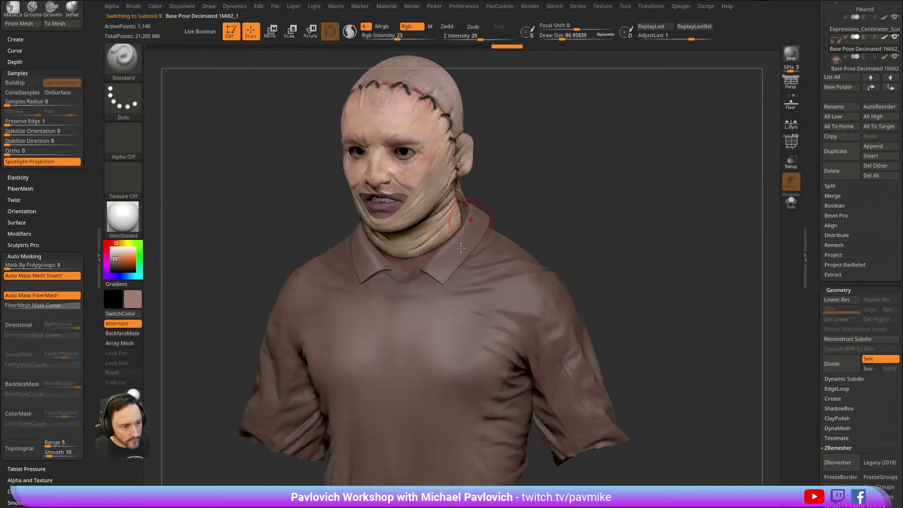
{"action": "mouse_move", "coordinate": [511, 170]}
{"action": "right_mouse_down"}
{"action": "mouse_move", "coordinate": [490, 201]}
{"action": "mouse_move", "coordinate": [596, 130]}
{"action": "mouse_move", "coordinate": [573, 148]}
{"action": "mouse_move", "coordinate": [581, 152]}
{"action": "right_mouse_up"}
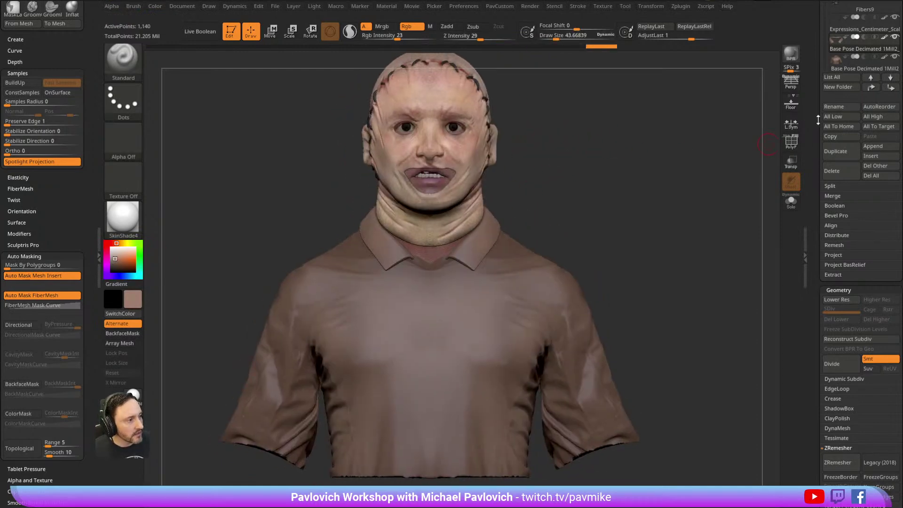
Turn on the visibility of the hidden subtools, including the black hair fibres.
{"action": "left_click_drag", "start_coordinate": [818, 125], "coordinate": [819, 249]}
{"action": "left_click", "coordinate": [895, 228], "text": "shift"}
{"action": "left_click", "coordinate": [895, 228], "text": "shift"}
{"action": "mouse_move", "coordinate": [705, 195]}
{"action": "right_mouse_down", "text": "ctrl"}
{"action": "mouse_move", "coordinate": [681, 210]}
{"action": "mouse_move", "coordinate": [658, 199]}
{"action": "right_mouse_up", "text": "ctrl"}
{"action": "key", "text": "s"}
{"action": "left_click_drag", "start_coordinate": [652, 203], "coordinate": [649, 202]}
{"action": "mouse_move", "coordinate": [649, 203]}
{"action": "right_mouse_down"}
{"action": "mouse_move", "coordinate": [663, 199]}
{"action": "mouse_move", "coordinate": [668, 214]}
{"action": "mouse_move", "coordinate": [588, 121]}
{"action": "right_mouse_up"}
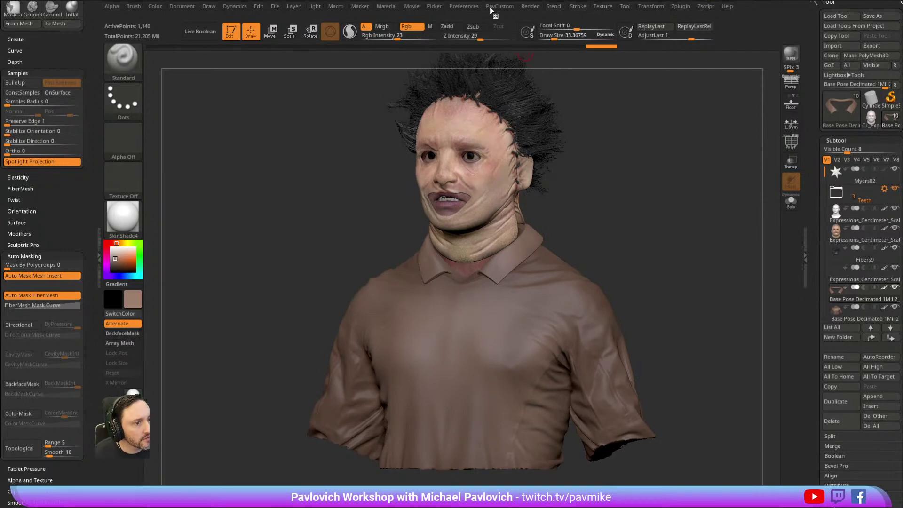
Enable WaxPreview in the render properties and set the SkinShade4 material's wax strength to 20.
{"action": "left_click", "coordinate": [388, 7]}
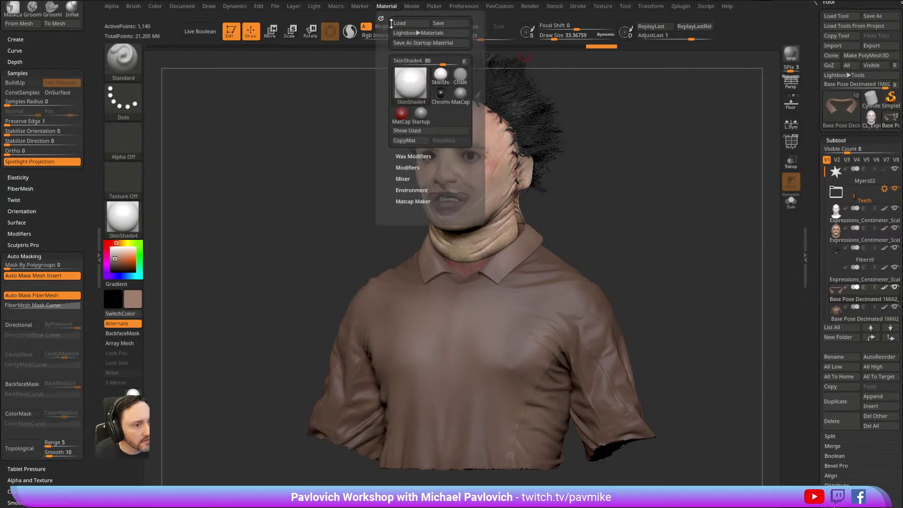
{"action": "left_click", "coordinate": [407, 166], "text": "shift"}
{"action": "left_click", "coordinate": [409, 155], "text": "shift"}
{"action": "left_click_drag", "start_coordinate": [410, 165], "coordinate": [447, 164]}
{"action": "left_click", "coordinate": [479, 187]}
{"action": "left_click", "coordinate": [529, 7]}
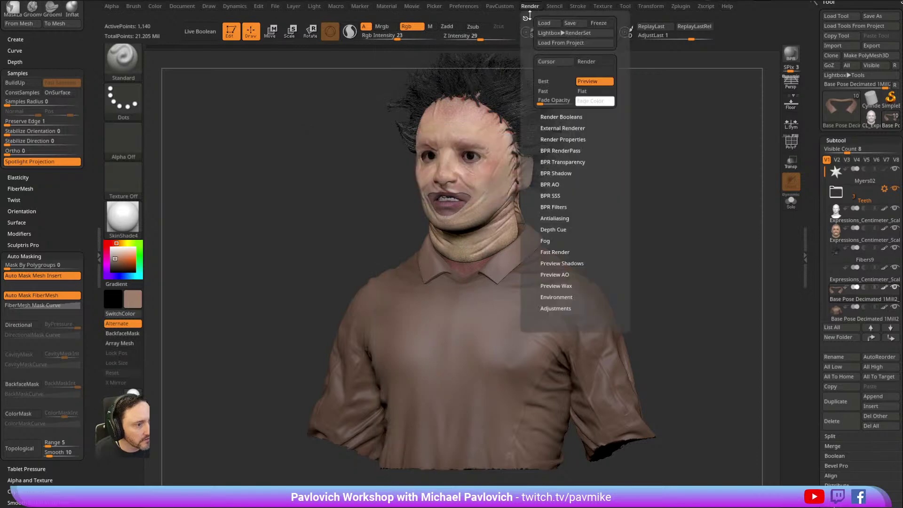
{"action": "left_click", "coordinate": [554, 139]}
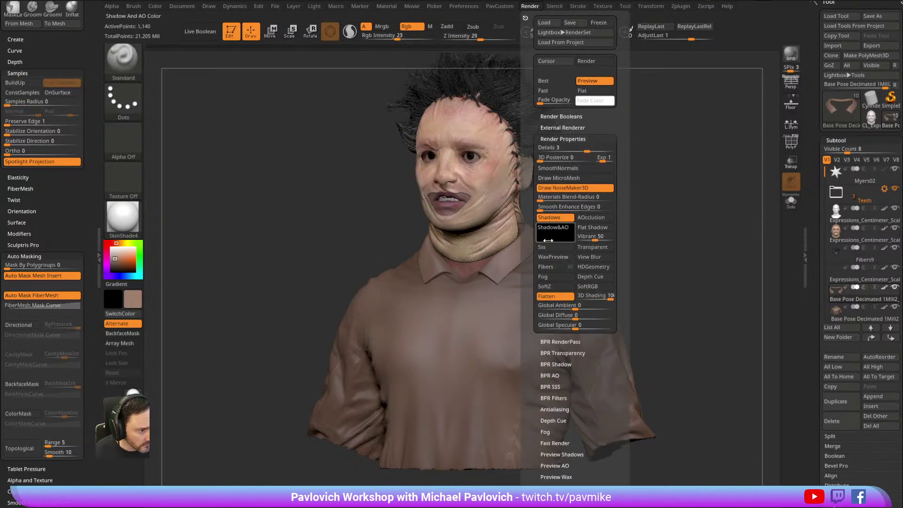
{"action": "left_click", "coordinate": [548, 257]}
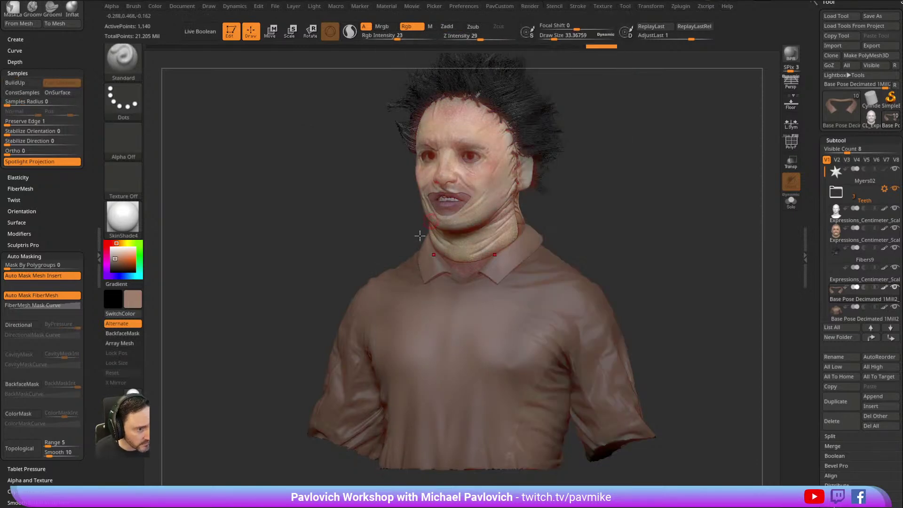
{"action": "left_click", "coordinate": [393, 9]}
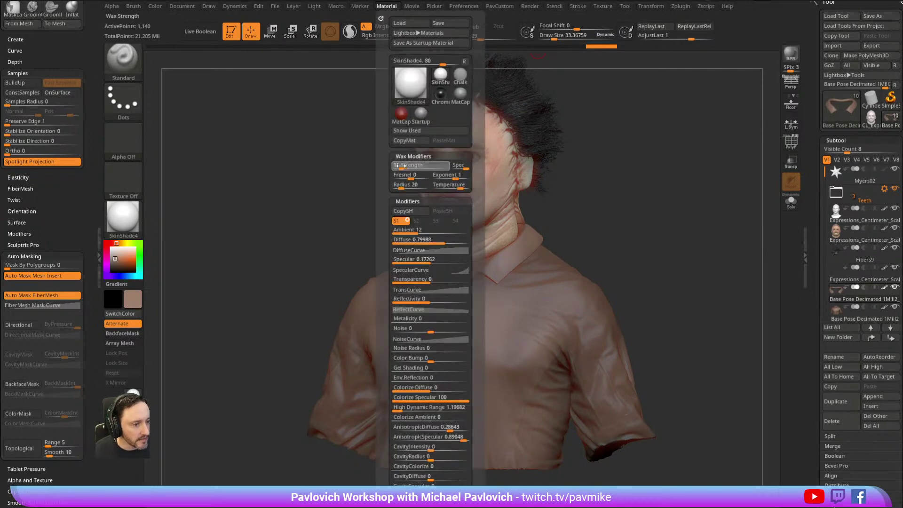
{"action": "left_click_drag", "start_coordinate": [400, 165], "coordinate": [408, 167]}
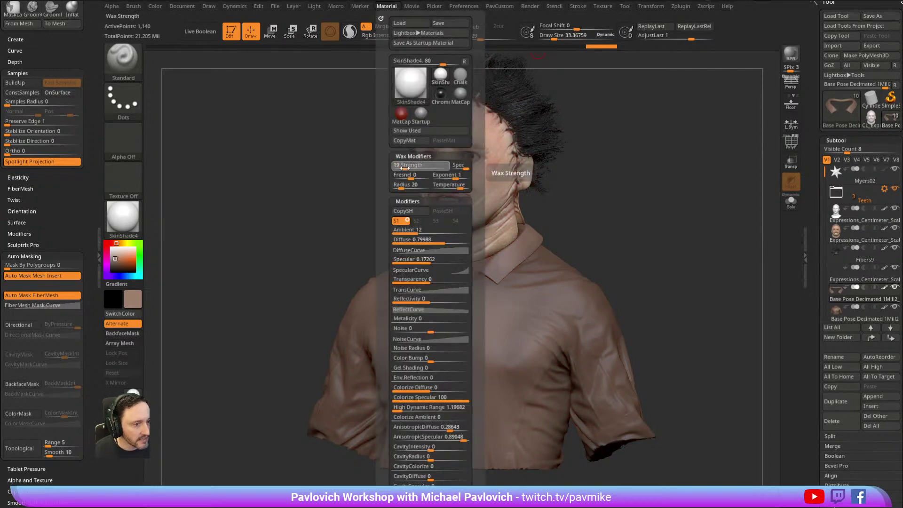
{"action": "mouse_move", "coordinate": [674, 169]}
{"action": "left_mouse_down"}
{"action": "mouse_move", "coordinate": [651, 163]}
{"action": "mouse_move", "coordinate": [659, 175]}
{"action": "mouse_move", "coordinate": [641, 172]}
{"action": "mouse_move", "coordinate": [649, 161]}
{"action": "mouse_move", "coordinate": [649, 177]}
{"action": "mouse_move", "coordinate": [641, 161]}
{"action": "mouse_move", "coordinate": [620, 185]}
{"action": "mouse_move", "coordinate": [651, 219]}
{"action": "left_mouse_up"}
Select the eyeballs, fill them with the ToyPlastic material only at Rgb Intensity 100, and switch the current material back to SkinShade4.
{"action": "left_click", "coordinate": [478, 183], "text": "alt"}
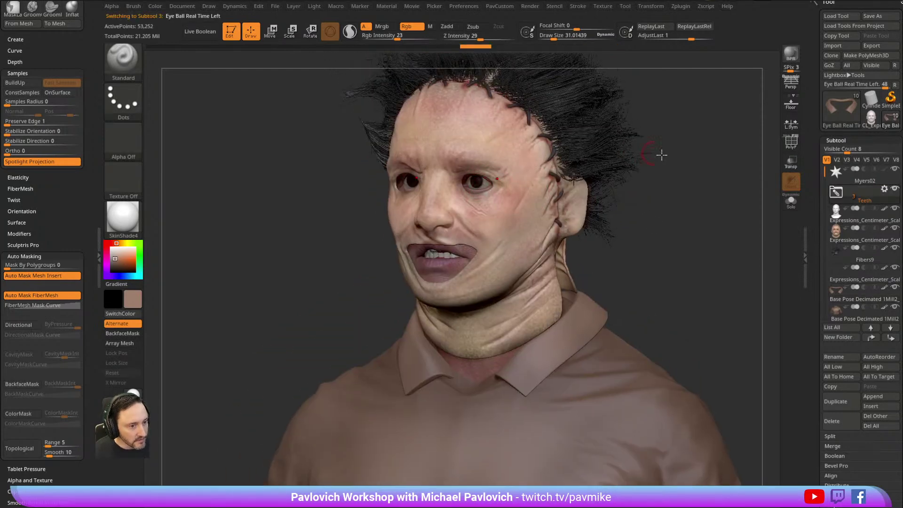
{"action": "left_click_drag", "start_coordinate": [651, 153], "coordinate": [678, 155]}
{"action": "left_click", "coordinate": [122, 217]}
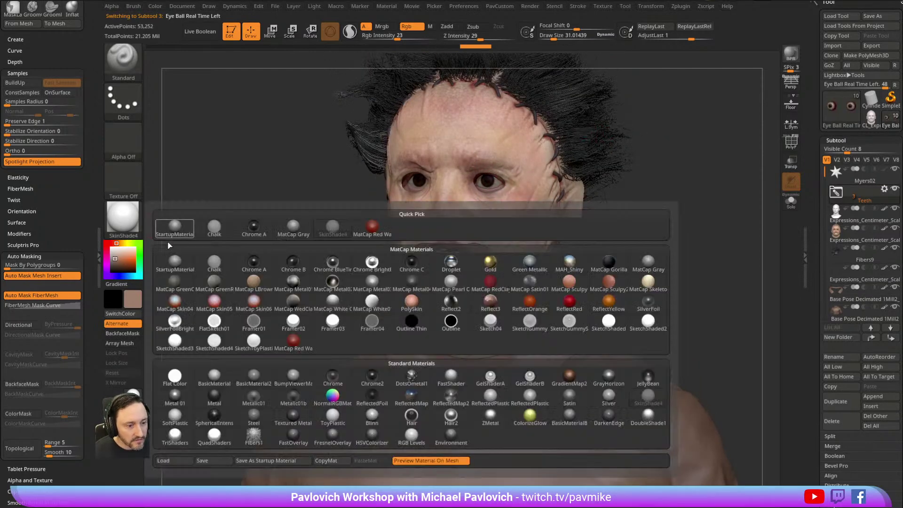
{"action": "left_click", "coordinate": [332, 416]}
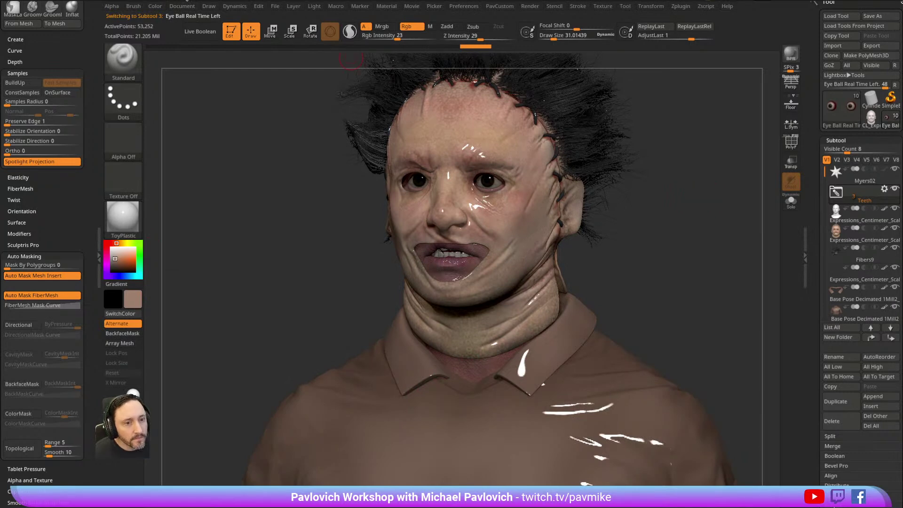
{"action": "left_click", "coordinate": [430, 26]}
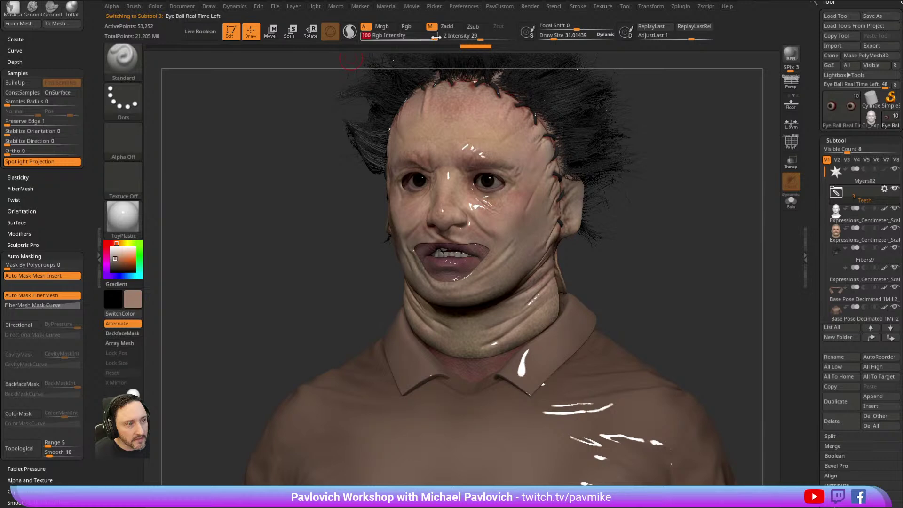
{"action": "left_click", "coordinate": [155, 6]}
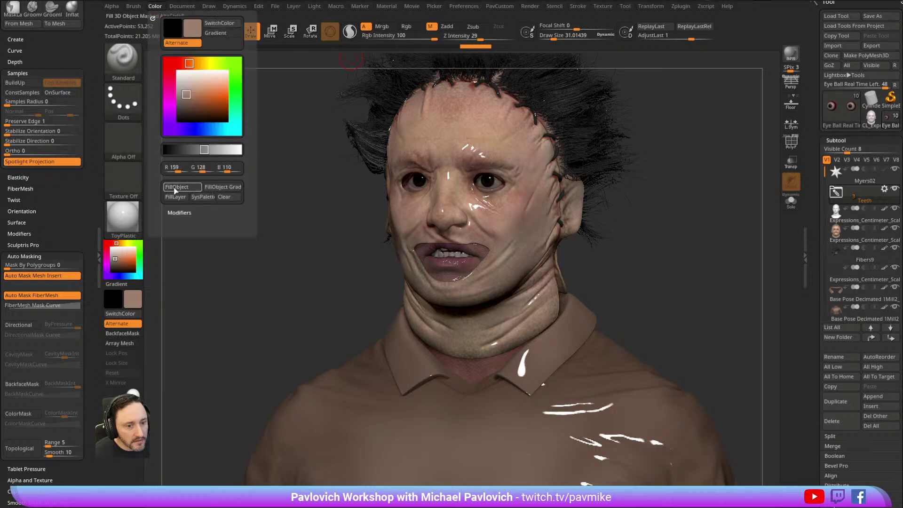
{"action": "left_click", "coordinate": [123, 217]}
{"action": "left_click", "coordinate": [648, 397]}
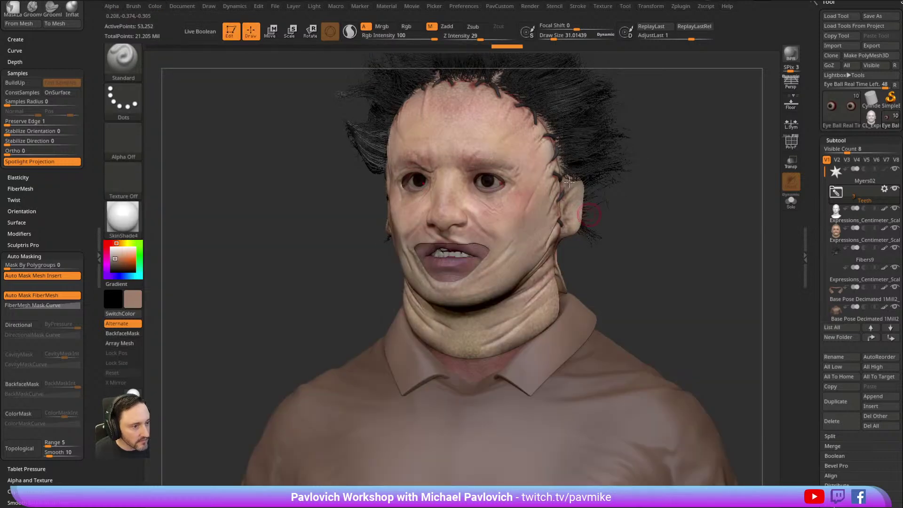
Open the Diffuse value of the SkinShade4 material for editing.
{"action": "left_click", "coordinate": [387, 7]}
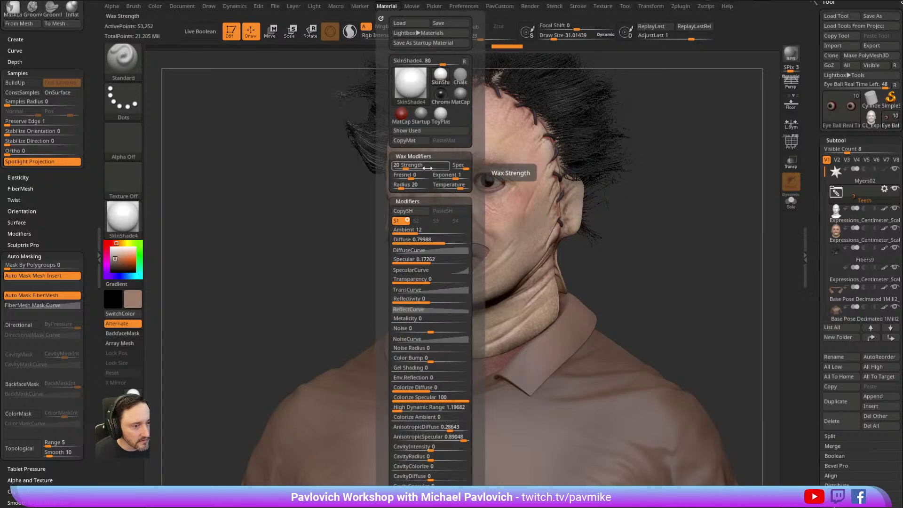
{"action": "left_click", "coordinate": [427, 230]}
{"action": "left_click", "coordinate": [432, 241]}
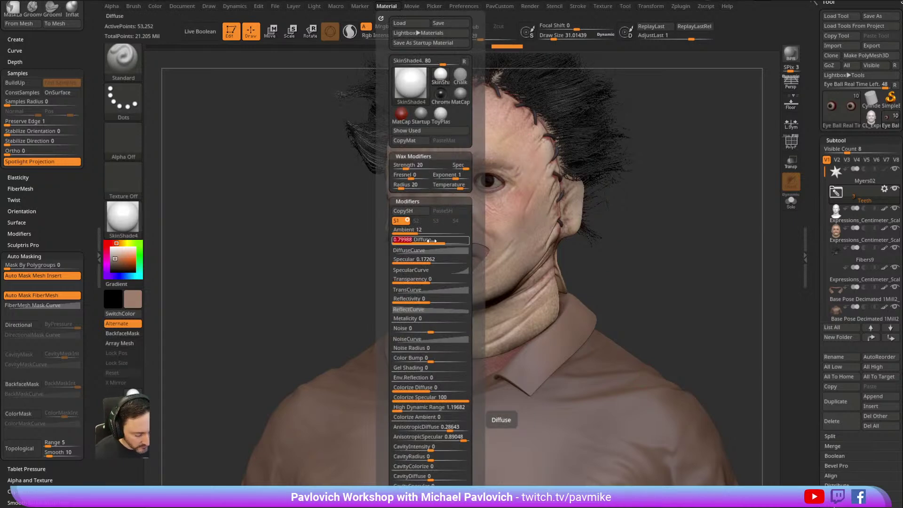
{"action": "mouse_move", "coordinate": [637, 236]}
{"action": "left_mouse_down"}
{"action": "mouse_move", "coordinate": [631, 196]}
{"action": "mouse_move", "coordinate": [631, 203]}
{"action": "left_mouse_up"}
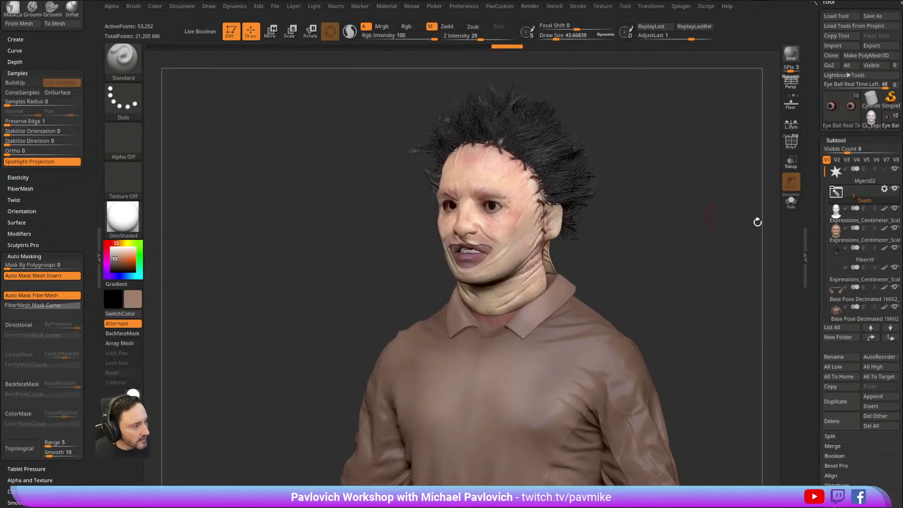
Select the masked head subtool and darken its polypaint with Adjust Colors, setting Rgb Intensity to about -0.24.
{"action": "left_click", "coordinate": [847, 241]}
{"action": "left_click_drag", "start_coordinate": [805, 261], "coordinate": [805, 107]}
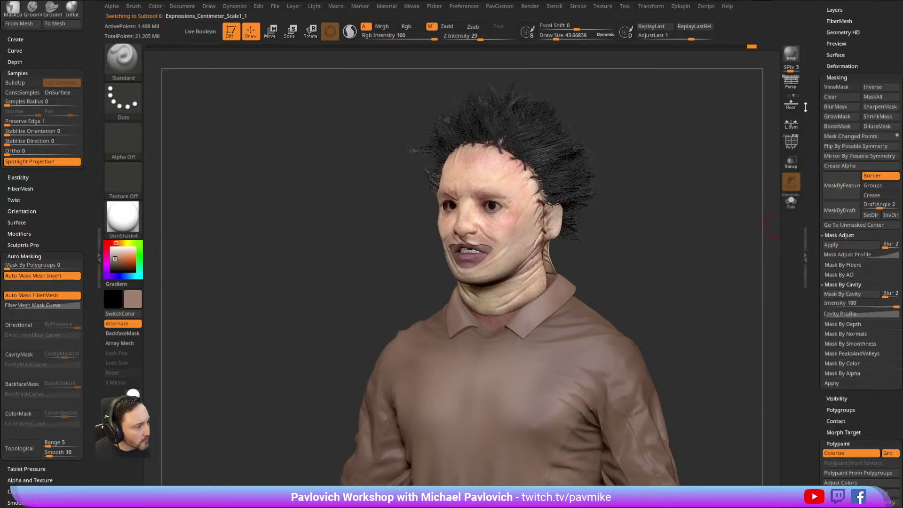
{"action": "left_click", "coordinate": [838, 79], "text": "shift"}
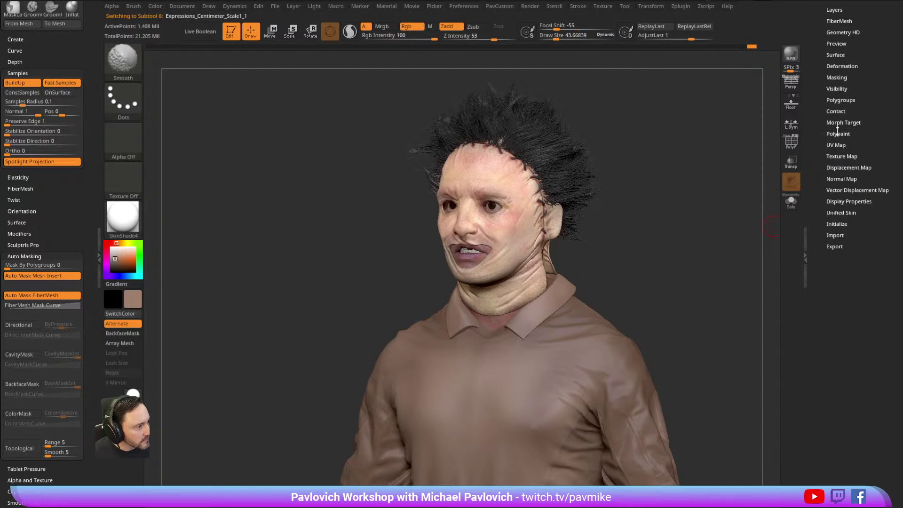
{"action": "left_click", "coordinate": [840, 173]}
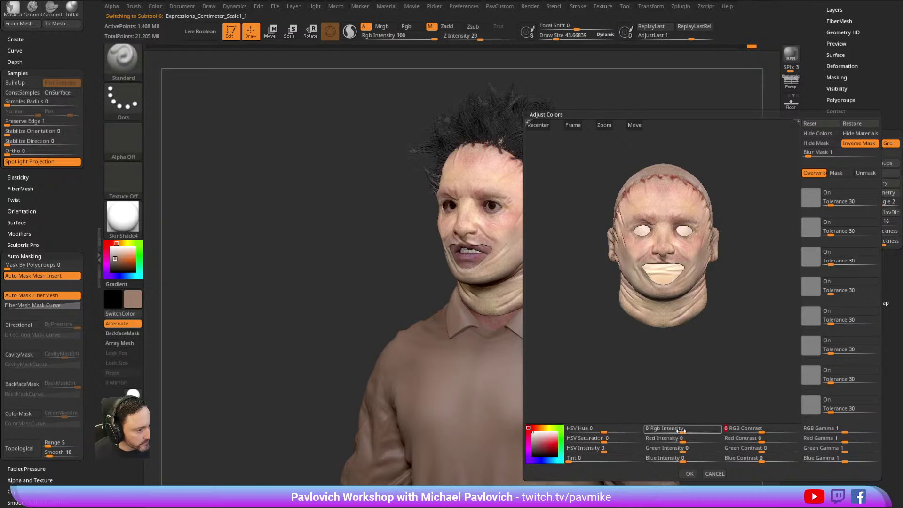
{"action": "left_click_drag", "start_coordinate": [682, 430], "coordinate": [663, 431]}
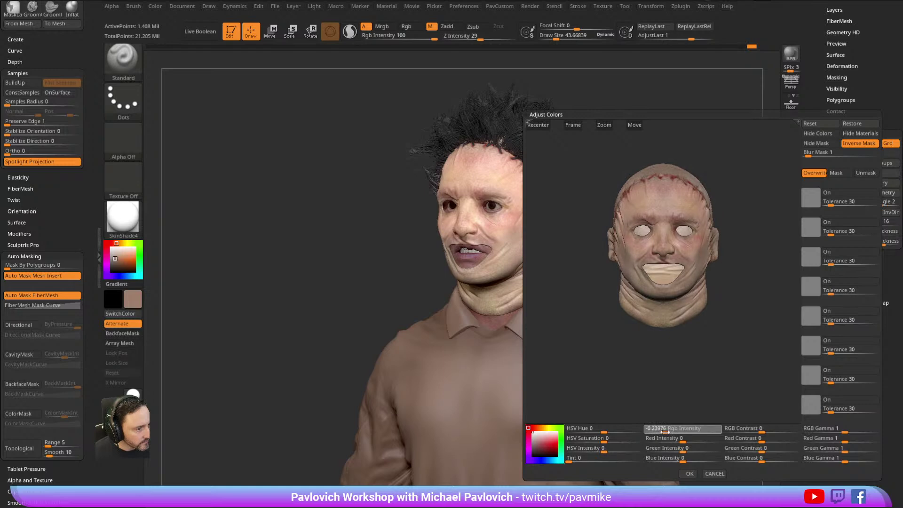
{"action": "left_click", "coordinate": [690, 473]}
Render the character with BPR from a three-quarter view and quick-save the project.
{"action": "left_click_drag", "start_coordinate": [653, 263], "coordinate": [671, 252]}
{"action": "left_click", "coordinate": [790, 55]}
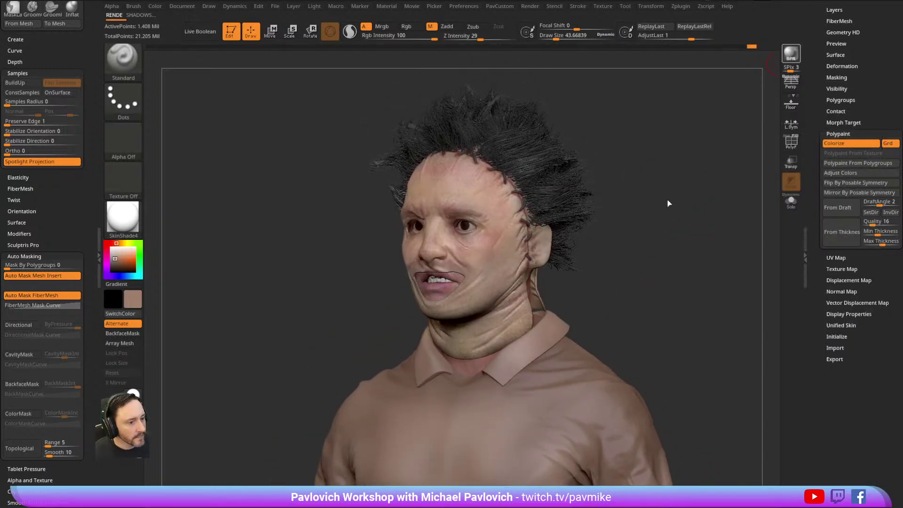
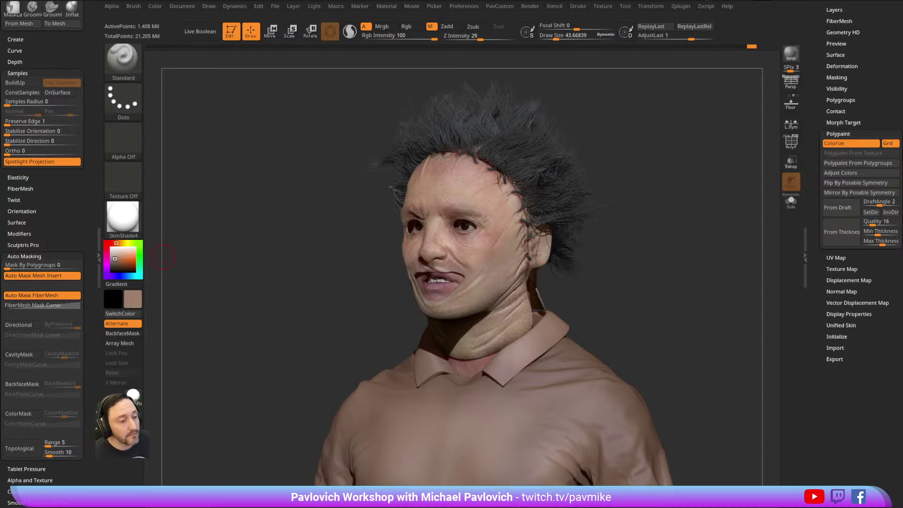
{"action": "left_click_drag", "start_coordinate": [724, 134], "coordinate": [744, 50]}
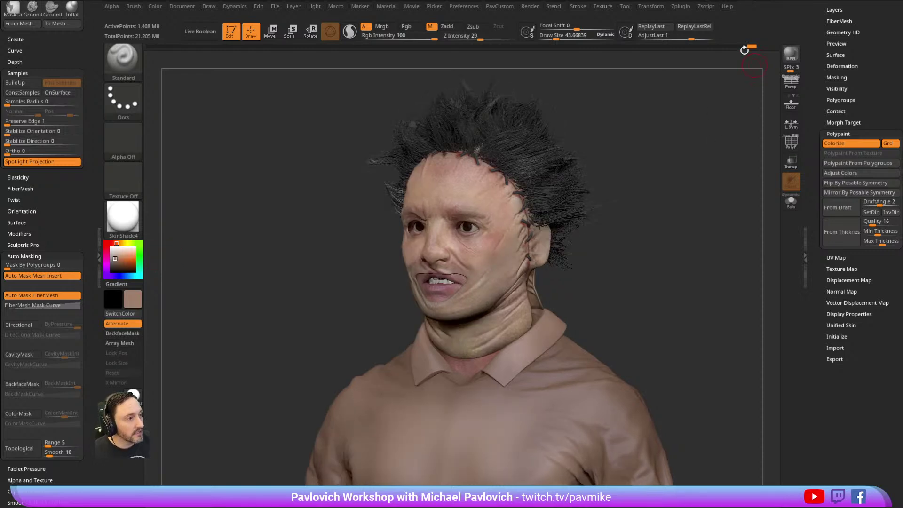
{"action": "left_click", "coordinate": [681, 1]}
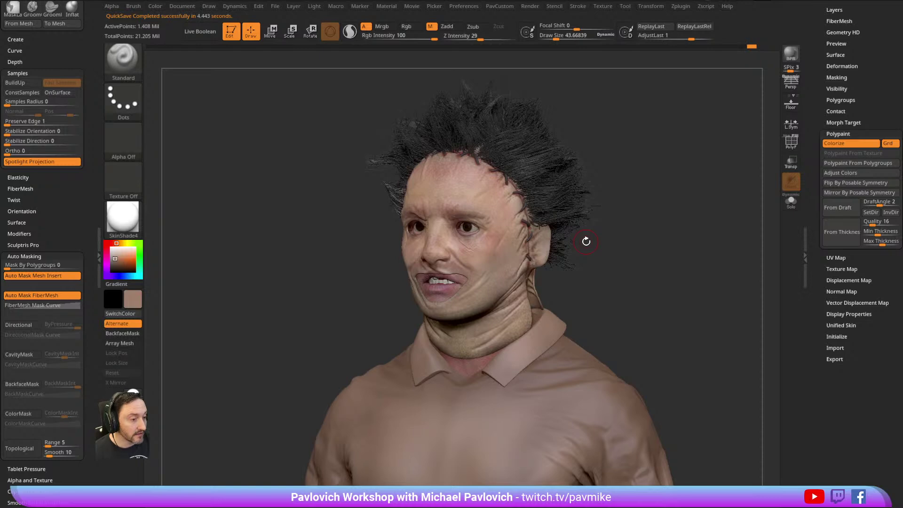
Switch to the Cylinder3D primitive with its wireframe shown, set the colour to white, and convert it to a PolyMesh3D.
{"action": "left_click_drag", "start_coordinate": [820, 76], "coordinate": [811, 234]}
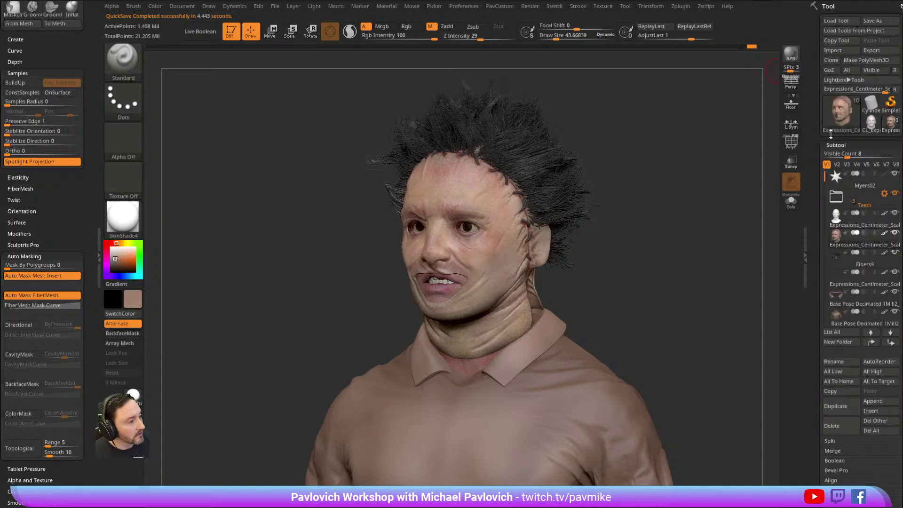
{"action": "left_click", "coordinate": [870, 105]}
{"action": "right_click_drag", "start_coordinate": [711, 190], "coordinate": [686, 143], "text": "ctrl"}
{"action": "left_click", "coordinate": [791, 144]}
{"action": "key", "text": "w"}
{"action": "left_click_drag", "start_coordinate": [686, 143], "coordinate": [689, 162]}
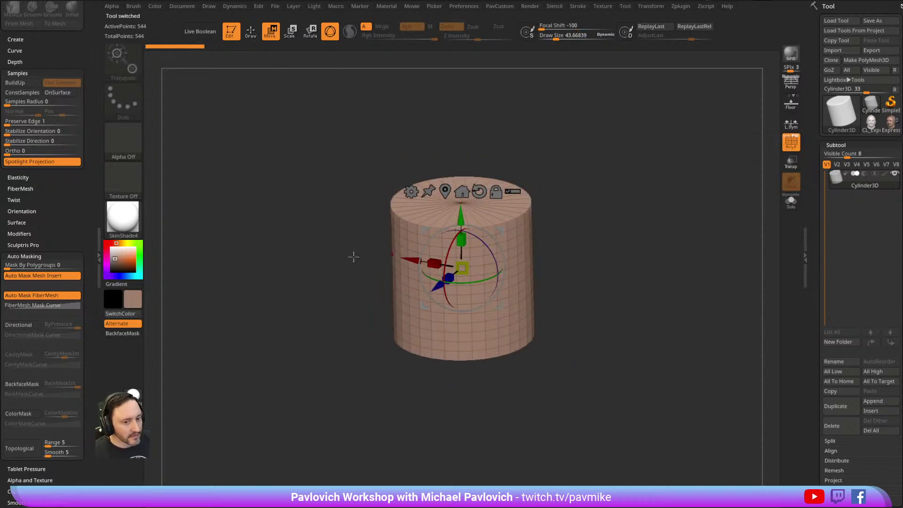
{"action": "left_click_drag", "start_coordinate": [119, 257], "coordinate": [106, 240]}
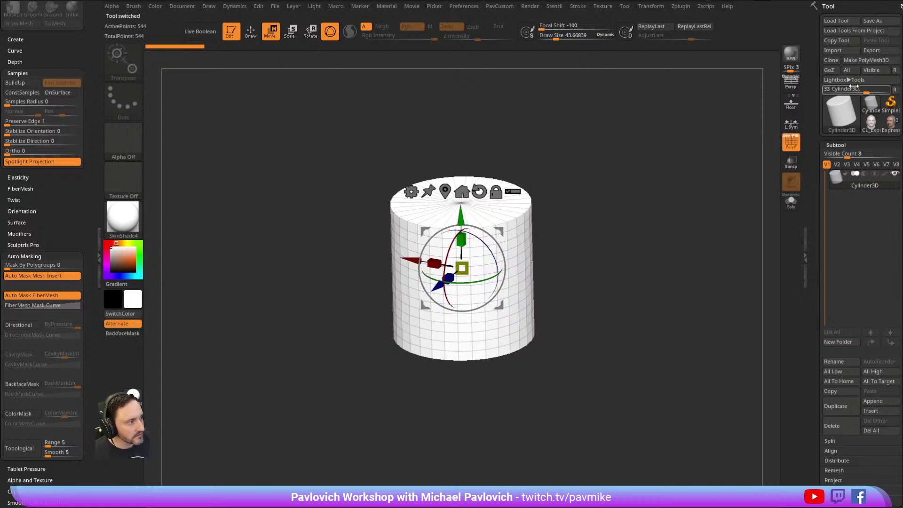
{"action": "left_click", "coordinate": [856, 61]}
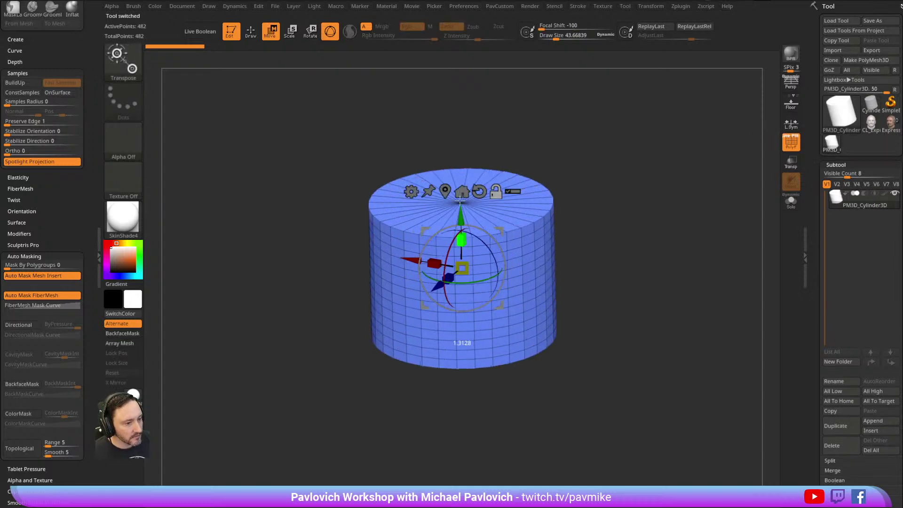
Scale the cylinder's diameter down with the gizmo to make a thin, tall rod.
{"action": "left_click_drag", "start_coordinate": [458, 265], "coordinate": [461, 268]}
{"action": "key", "text": "q"}
{"action": "right_click_drag", "start_coordinate": [570, 207], "coordinate": [576, 218], "text": "ctrl"}
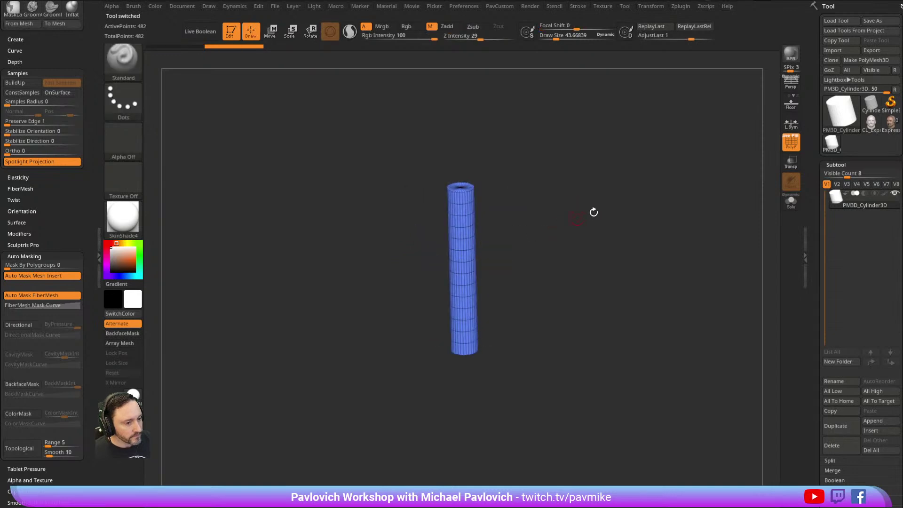
{"action": "scroll", "coordinate": [815, 223], "scroll_direction": "down", "scroll_amount": 3}
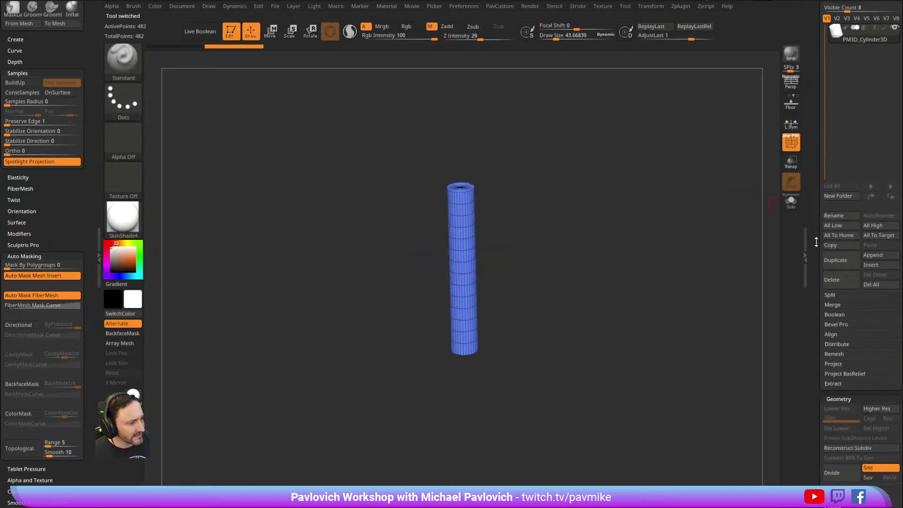
{"action": "left_click", "coordinate": [874, 255]}
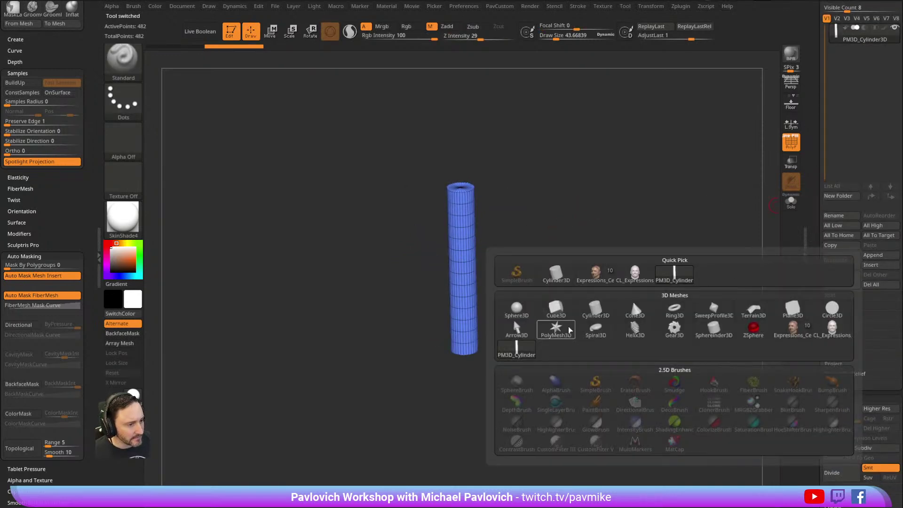
{"action": "scroll", "coordinate": [861, 235], "scroll_direction": "up", "scroll_amount": 3}
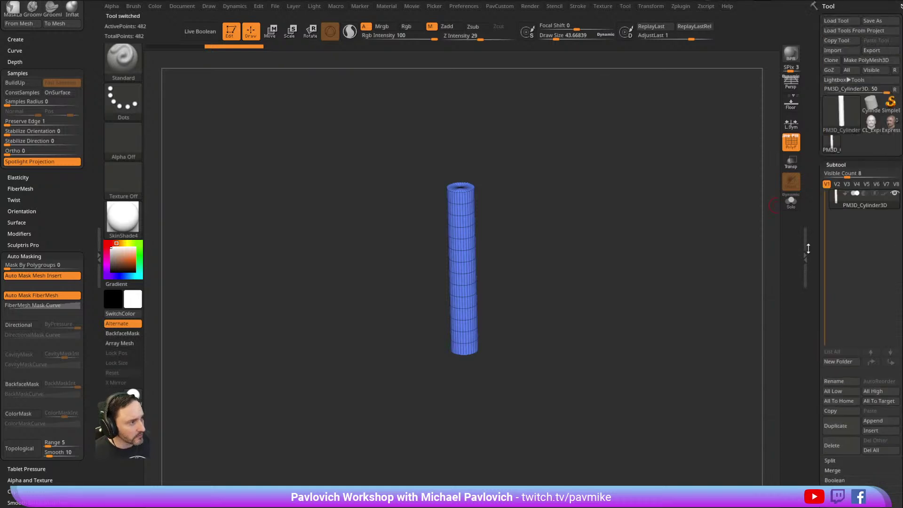
Load the Helix3D primitive and flatten its Radius curve so all coils share the same radius.
{"action": "left_click", "coordinate": [842, 113]}
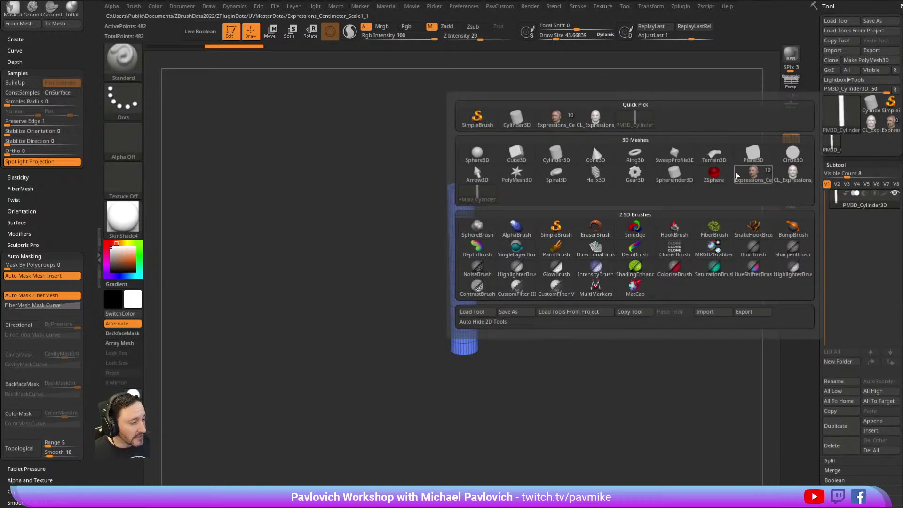
{"action": "left_click", "coordinate": [596, 175]}
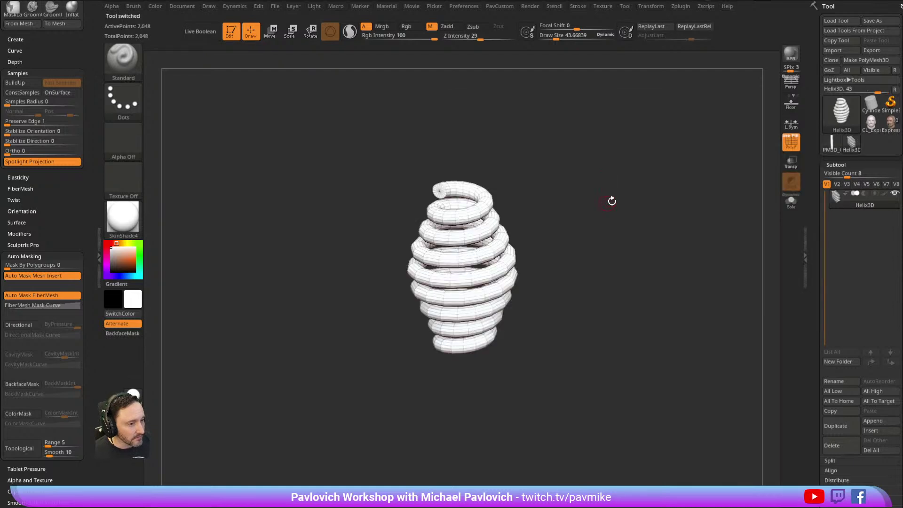
{"action": "left_click_drag", "start_coordinate": [607, 203], "coordinate": [706, 204], "text": "shift"}
{"action": "left_click_drag", "start_coordinate": [816, 221], "coordinate": [815, 102]}
{"action": "key", "text": "shift"}
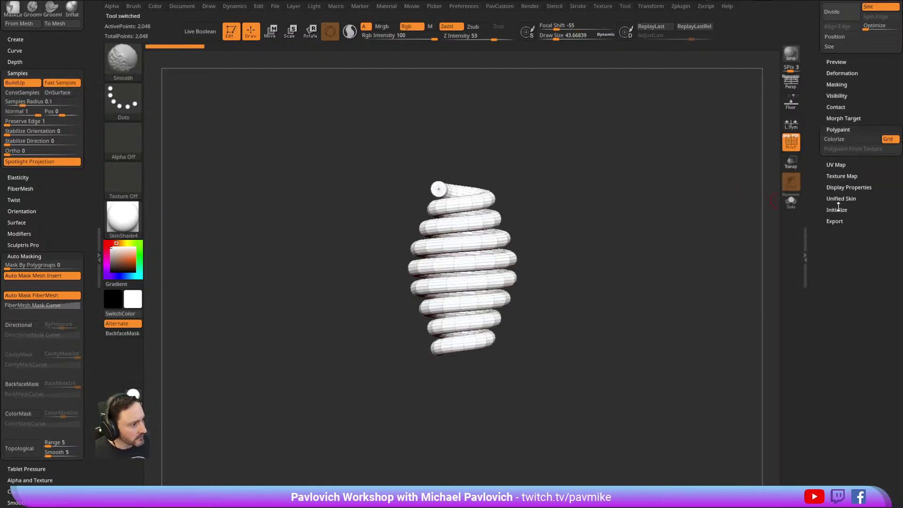
{"action": "left_click", "coordinate": [838, 129]}
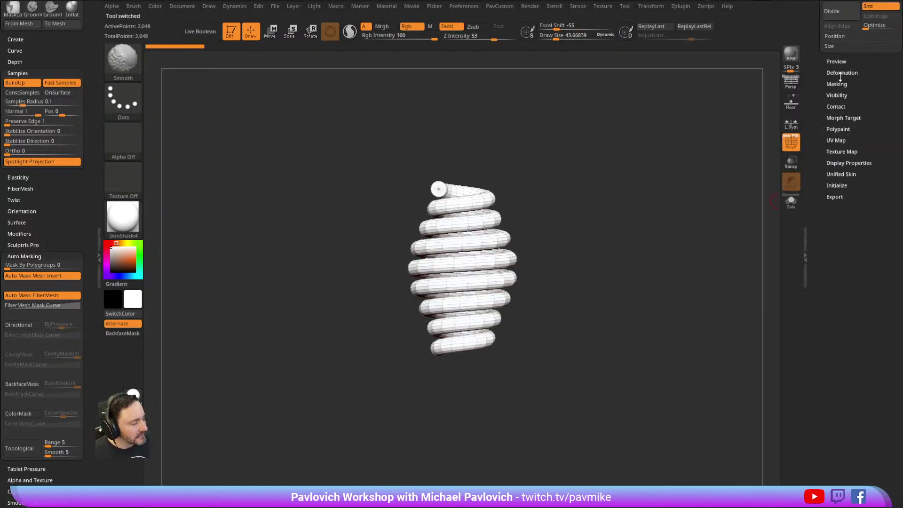
{"action": "left_click", "coordinate": [836, 186]}
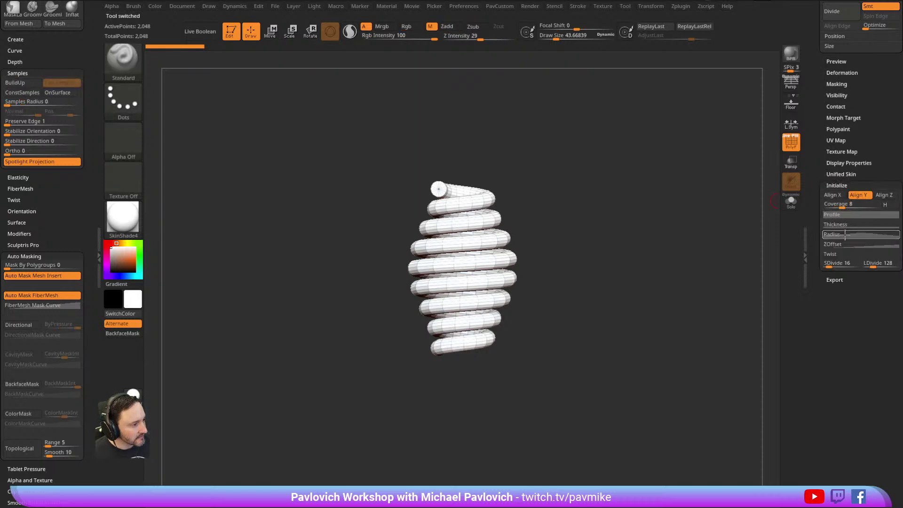
{"action": "left_click", "coordinate": [845, 235]}
{"action": "left_click_drag", "start_coordinate": [859, 244], "coordinate": [690, 187]}
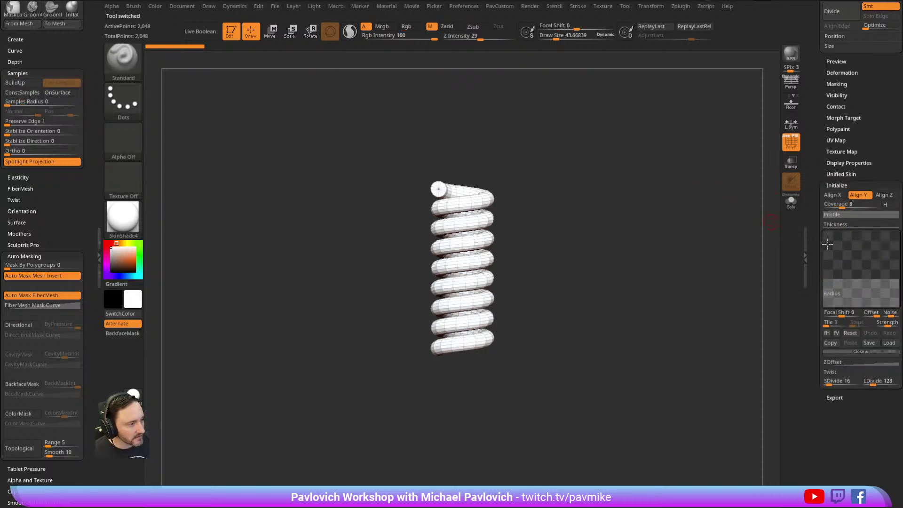
Set the helix's Coverage to about 9.72 and lower its SDivide to give the coil an angular cross-section.
{"action": "left_click_drag", "start_coordinate": [840, 205], "coordinate": [845, 208]}
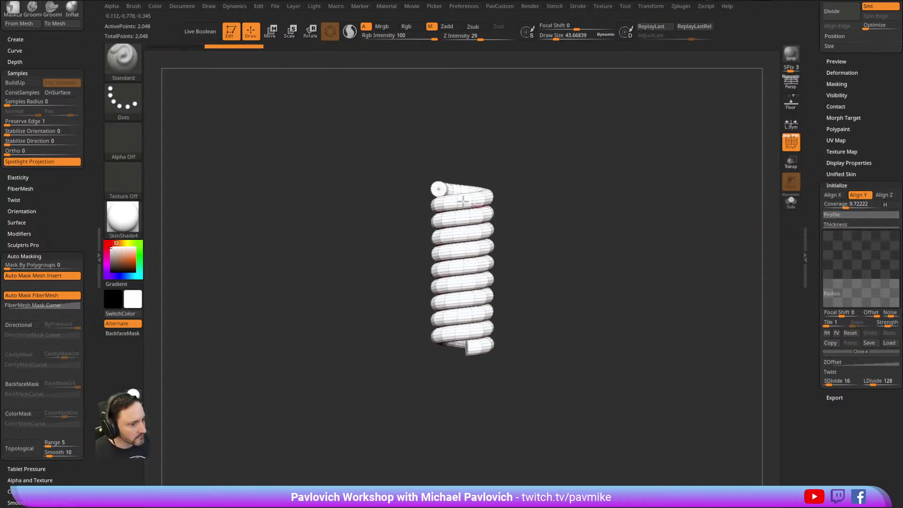
{"action": "left_click_drag", "start_coordinate": [819, 313], "coordinate": [818, 303]}
{"action": "left_click_drag", "start_coordinate": [835, 373], "coordinate": [823, 374]}
{"action": "key", "text": "f"}
{"action": "left_click_drag", "start_coordinate": [661, 249], "coordinate": [655, 309]}
{"action": "left_click_drag", "start_coordinate": [590, 229], "coordinate": [632, 198], "text": "shift"}
{"action": "left_click_drag", "start_coordinate": [818, 201], "coordinate": [801, 318]}
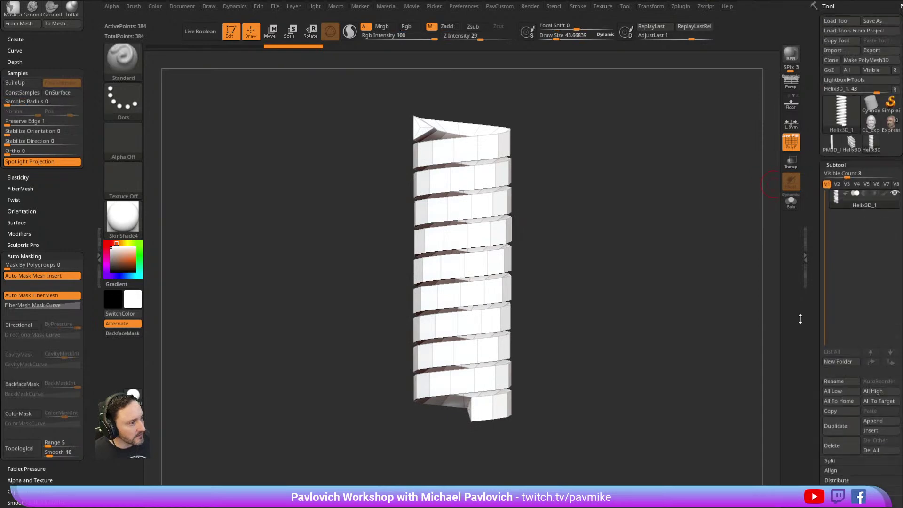
Append the straight angular helix to the cylinder polymesh and delete the bulging helix appended by mistake.
{"action": "left_click", "coordinate": [831, 142]}
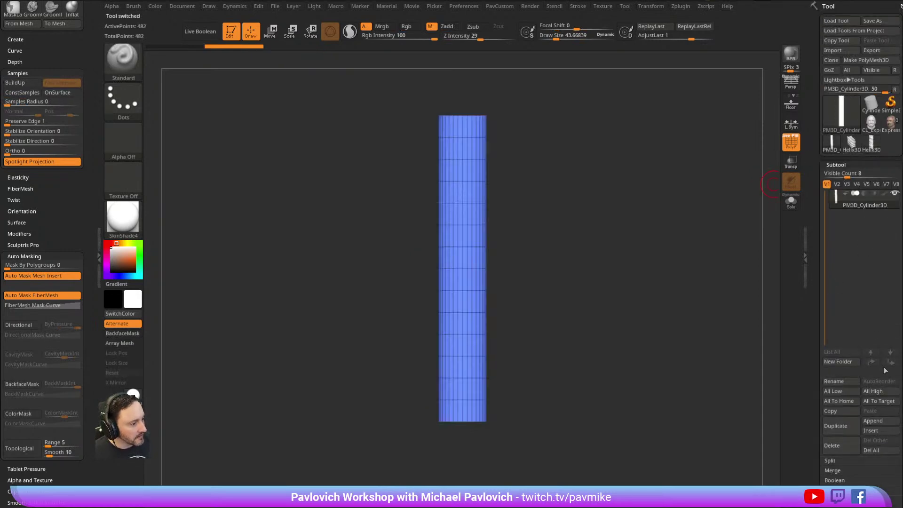
{"action": "left_click", "coordinate": [872, 421]}
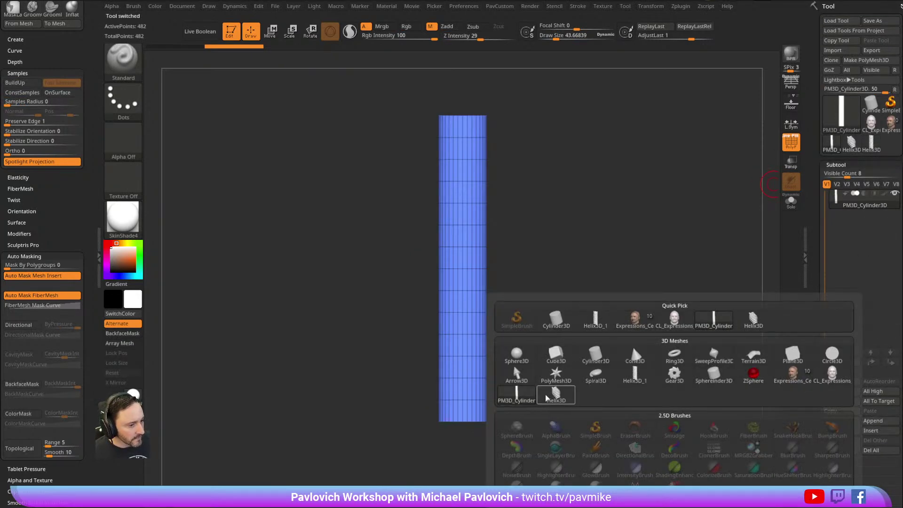
{"action": "left_click", "coordinate": [555, 393]}
{"action": "left_click", "coordinate": [874, 422]}
{"action": "left_click", "coordinate": [636, 355]}
{"action": "left_click", "coordinate": [858, 225]}
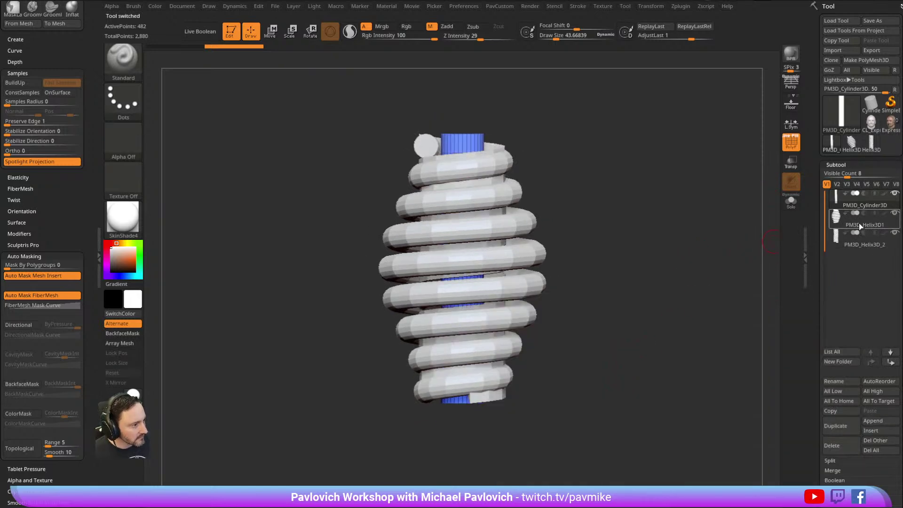
{"action": "left_click", "coordinate": [831, 445]}
Set the helix subtool to subtract from the rod and preview the cut with Live Boolean, wireframe off.
{"action": "left_click_drag", "start_coordinate": [634, 225], "coordinate": [671, 232]}
{"action": "left_click", "coordinate": [865, 213]}
{"action": "left_click", "coordinate": [207, 38]}
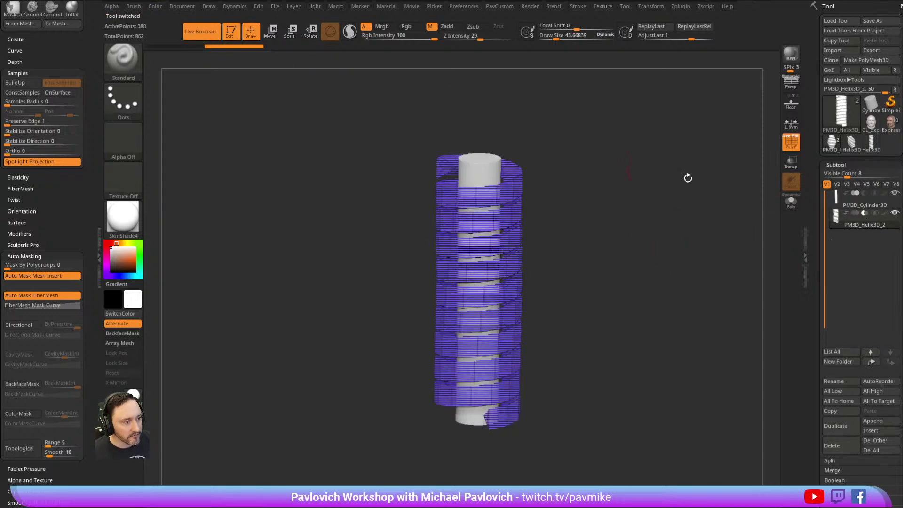
{"action": "left_click", "coordinate": [799, 145]}
{"action": "left_click_drag", "start_coordinate": [724, 180], "coordinate": [691, 207], "text": "shift"}
Adjust the subtractive helix with the gizmo so it carves a spiral groove around the rod.
{"action": "key", "text": "w"}
{"action": "left_click_drag", "start_coordinate": [477, 253], "coordinate": [477, 283], "text": "alt"}
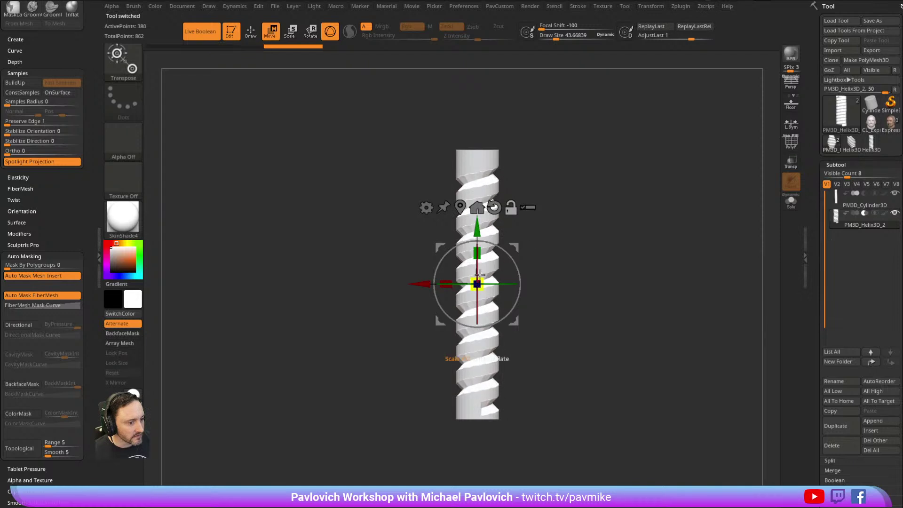
{"action": "key", "text": "q"}
{"action": "left_click_drag", "start_coordinate": [642, 236], "coordinate": [607, 235]}
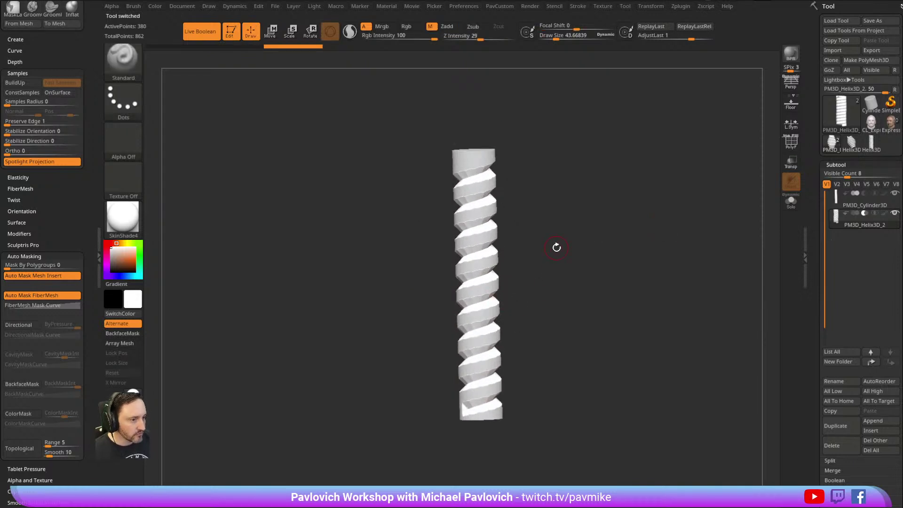
Turn on dynamic subdivision for the helix cutter and crease its edges to keep the groove sharp.
{"action": "key", "text": "d"}
{"action": "key", "text": "space"}
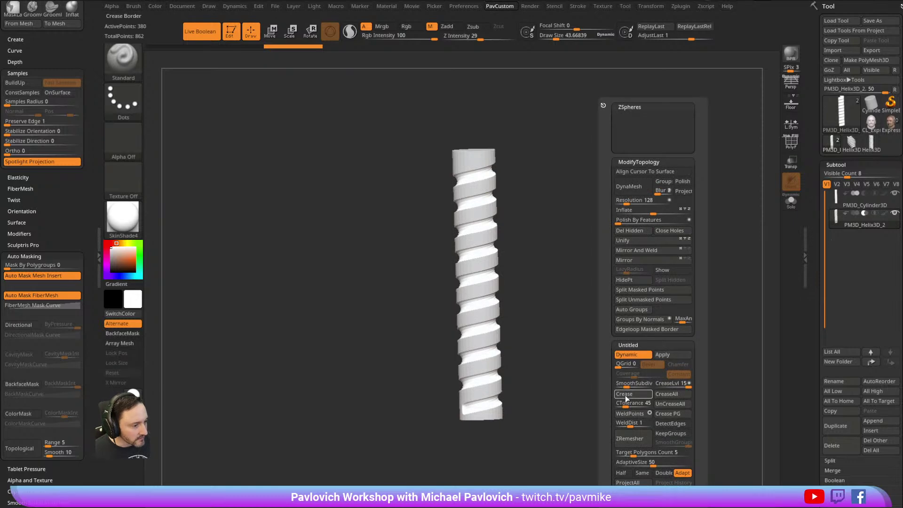
{"action": "left_click", "coordinate": [638, 330]}
{"action": "left_click_drag", "start_coordinate": [586, 327], "coordinate": [610, 302]}
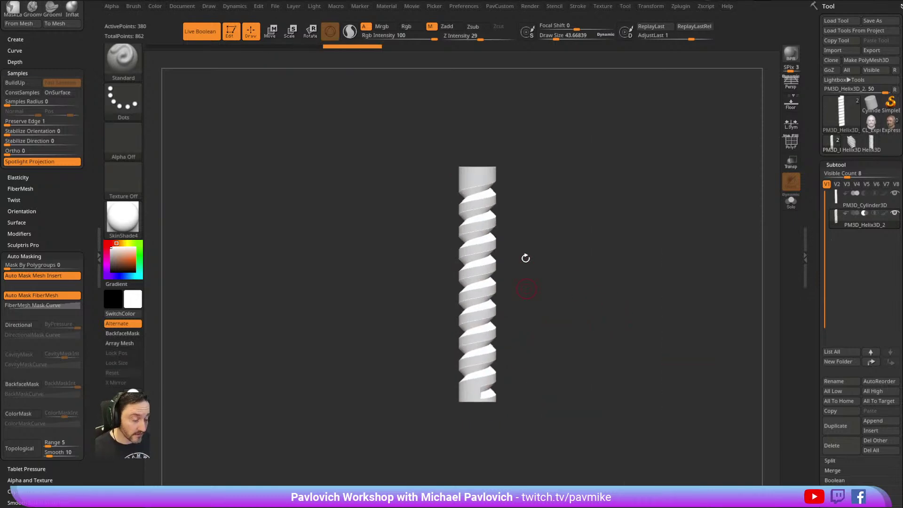
Move the helix cutter down along the rod so the upper end stays smooth and the groove runs through the lower end.
{"action": "left_click_drag", "start_coordinate": [621, 228], "coordinate": [616, 238], "text": "alt"}
{"action": "key", "text": "w"}
{"action": "left_click_drag", "start_coordinate": [474, 227], "coordinate": [474, 243]}
{"action": "key", "text": "q"}
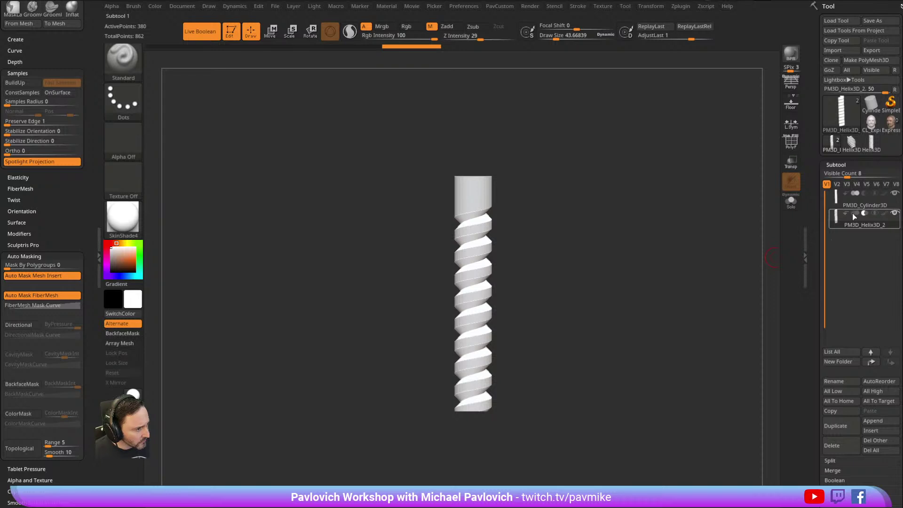
Make a Boolean mesh from the rod and helix with DSDiv on, and switch to the resulting threaded rod tool.
{"action": "scroll", "coordinate": [834, 421], "scroll_direction": "down", "scroll_amount": 3}
{"action": "key", "text": "shift"}
{"action": "left_click", "coordinate": [835, 396]}
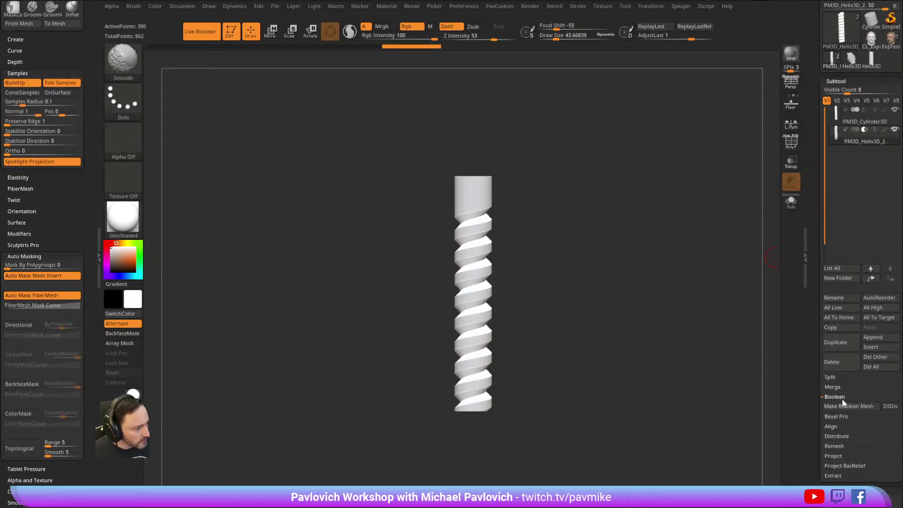
{"action": "left_click", "coordinate": [855, 405]}
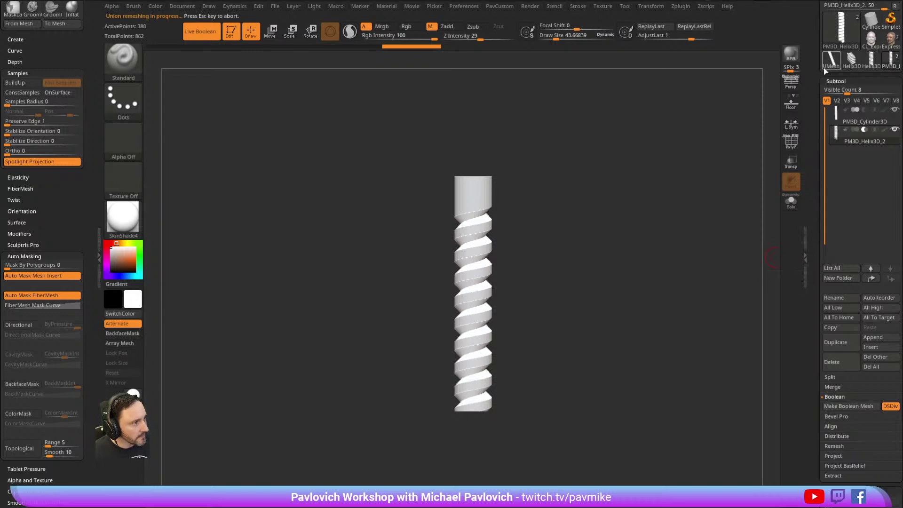
{"action": "left_click", "coordinate": [830, 62]}
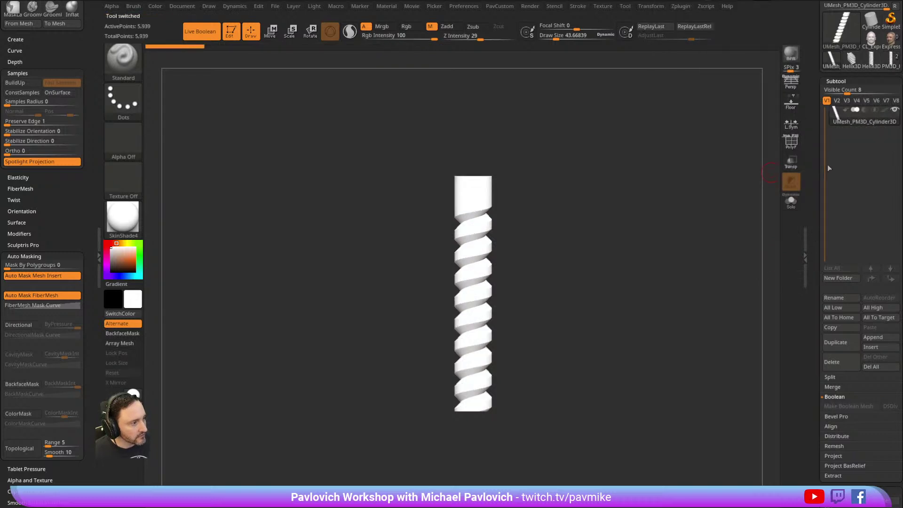
Append a Cylinder3D to the threaded rod and raise the rod so it protrudes from the large cylinder's top.
{"action": "left_click", "coordinate": [872, 337]}
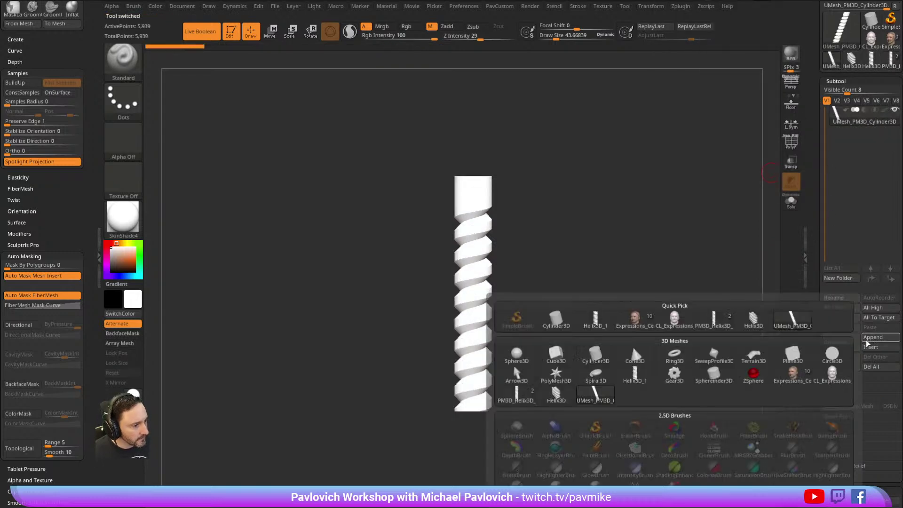
{"action": "left_click", "coordinate": [556, 324]}
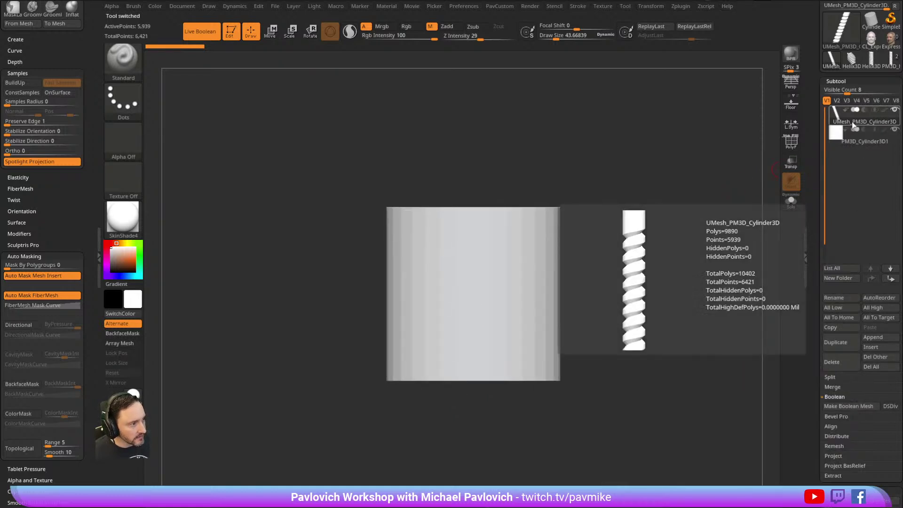
{"action": "left_click_drag", "start_coordinate": [634, 164], "coordinate": [644, 234], "text": "alt"}
{"action": "key", "text": "w"}
{"action": "mouse_move", "coordinate": [487, 297]}
{"action": "left_mouse_down"}
{"action": "mouse_move", "coordinate": [519, 112]}
{"action": "mouse_move", "coordinate": [519, 206]}
{"action": "left_mouse_up"}
{"action": "key", "text": "q"}
{"action": "mouse_move", "coordinate": [657, 217]}
{"action": "left_mouse_down"}
{"action": "mouse_move", "coordinate": [682, 262]}
{"action": "mouse_move", "coordinate": [792, 190]}
{"action": "left_mouse_up"}
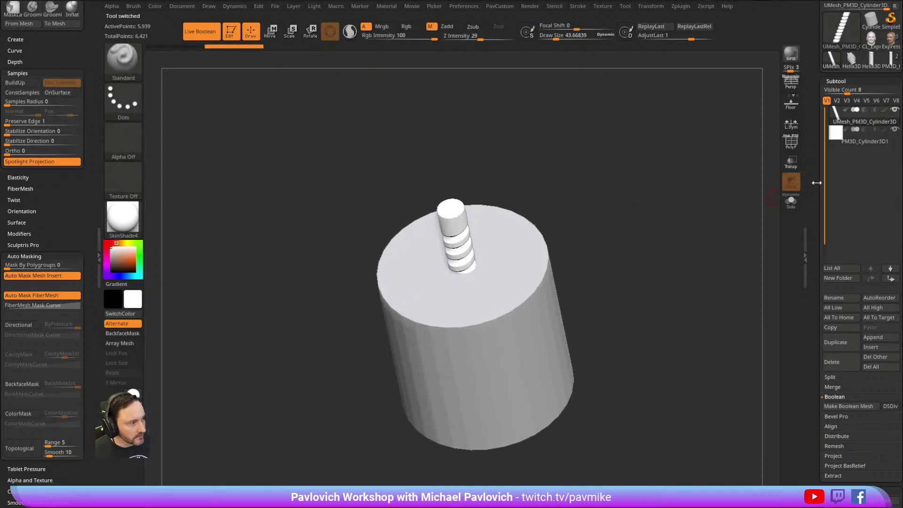
Duplicate the threaded rod, place the copy below the large cylinder as a subtractive subtool, and select the original rod.
{"action": "left_click", "coordinate": [836, 342]}
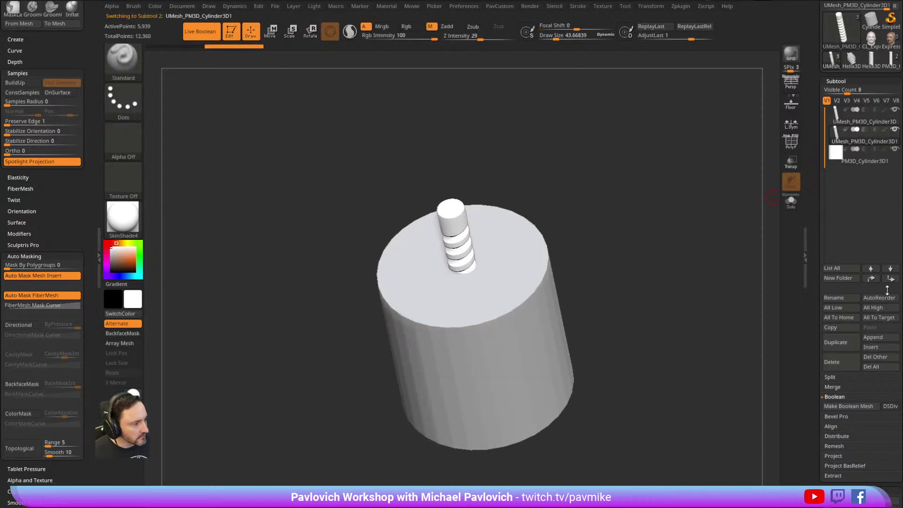
{"action": "left_click", "coordinate": [888, 297]}
{"action": "left_click", "coordinate": [864, 149]}
{"action": "left_click_drag", "start_coordinate": [745, 190], "coordinate": [671, 148]}
{"action": "left_click", "coordinate": [854, 122]}
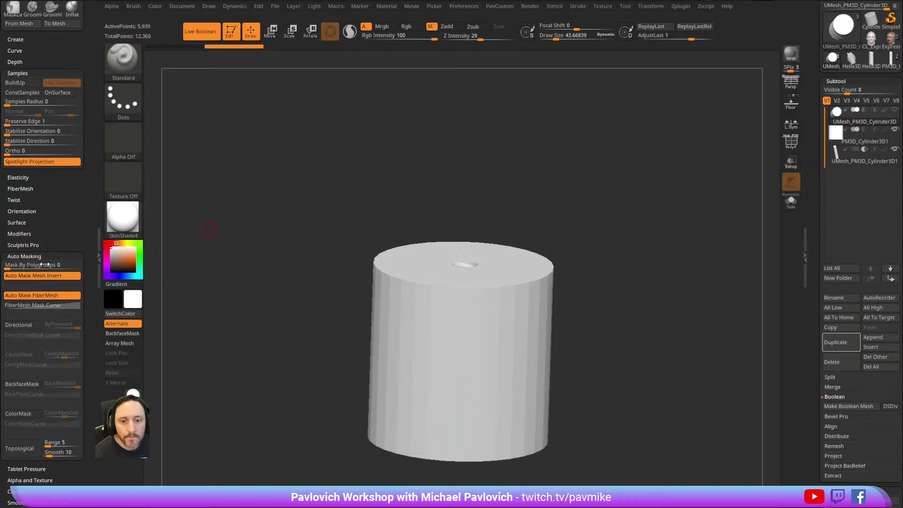
Select the DecoCurveDraw brush.
{"action": "left_click_drag", "start_coordinate": [549, 111], "coordinate": [568, 136]}
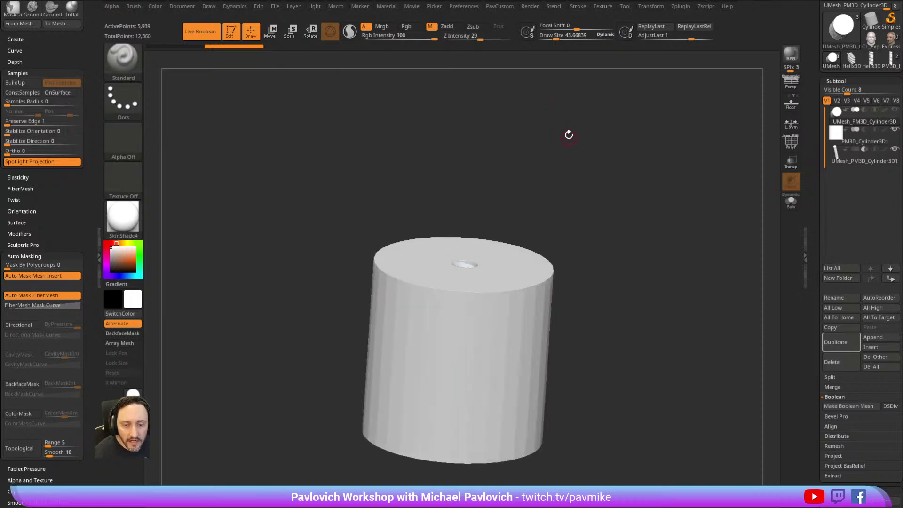
{"action": "key", "text": "b"}
{"action": "key", "text": "d"}
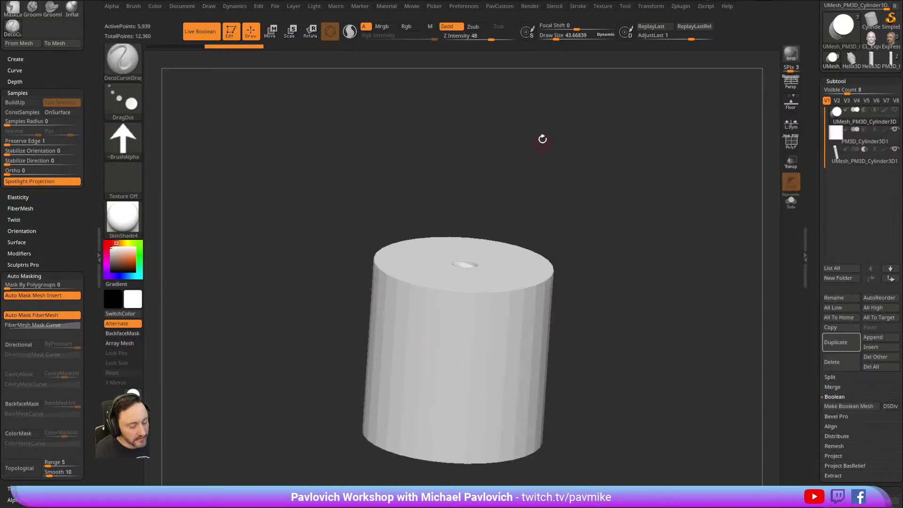
Select the DamStandard brush.
{"action": "key", "text": "b"}
{"action": "key", "text": "d"}
{"action": "key", "text": "s"}
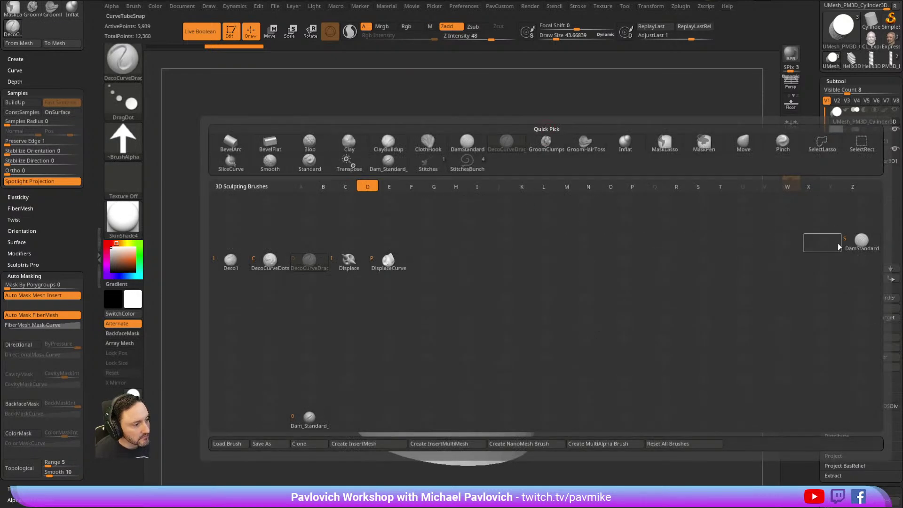
{"action": "mouse_move", "coordinate": [142, 143]}
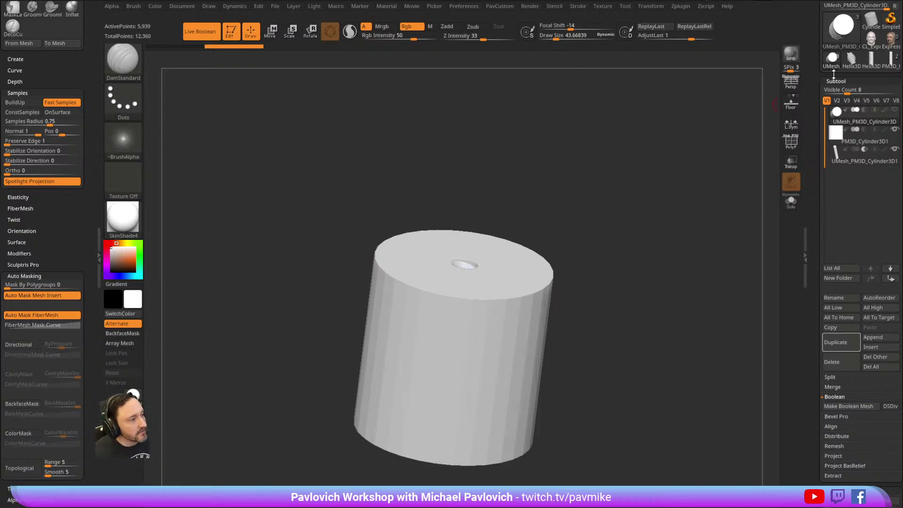
Switch to the painted character bust tool and turn on perspective.
{"action": "left_click", "coordinate": [890, 40]}
{"action": "left_click_drag", "start_coordinate": [665, 186], "coordinate": [691, 189], "text": "shift"}
{"action": "left_click_drag", "start_coordinate": [815, 82], "coordinate": [823, 225]}
{"action": "mouse_move", "coordinate": [706, 134]}
{"action": "left_mouse_down"}
{"action": "mouse_move", "coordinate": [665, 159]}
{"action": "mouse_move", "coordinate": [677, 189]}
{"action": "mouse_move", "coordinate": [580, 176]}
{"action": "mouse_move", "coordinate": [584, 165]}
{"action": "mouse_move", "coordinate": [588, 175]}
{"action": "mouse_move", "coordinate": [578, 169]}
{"action": "mouse_move", "coordinate": [582, 157]}
{"action": "left_mouse_up"}
{"action": "key", "text": "p"}
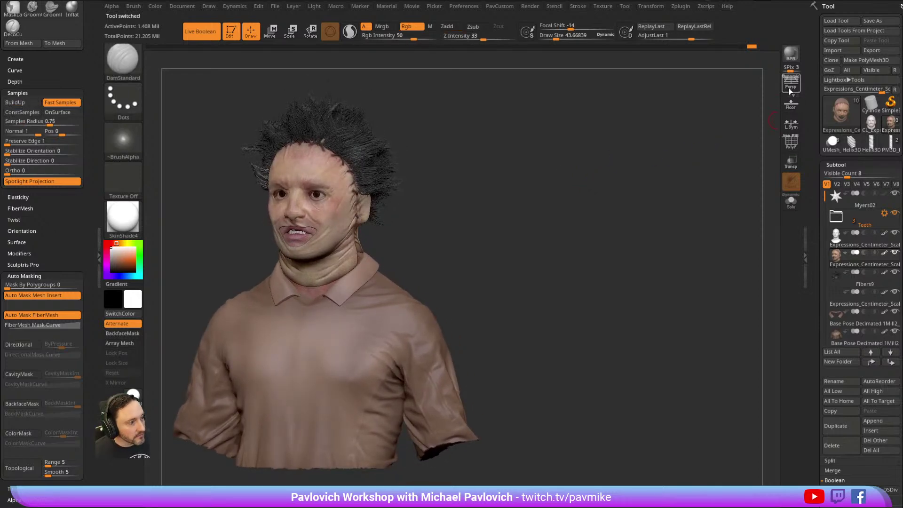
{"action": "left_click_drag", "start_coordinate": [665, 136], "coordinate": [655, 139]}
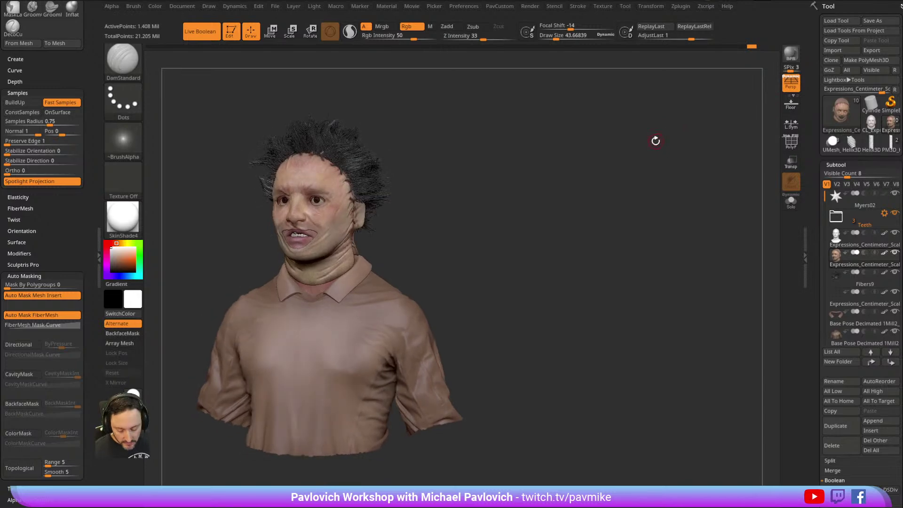
Load the Hellraiser tool, position the pin-covered bust beside the painted character, and snapshot it onto the canvas.
{"action": "left_click", "coordinate": [831, 23]}
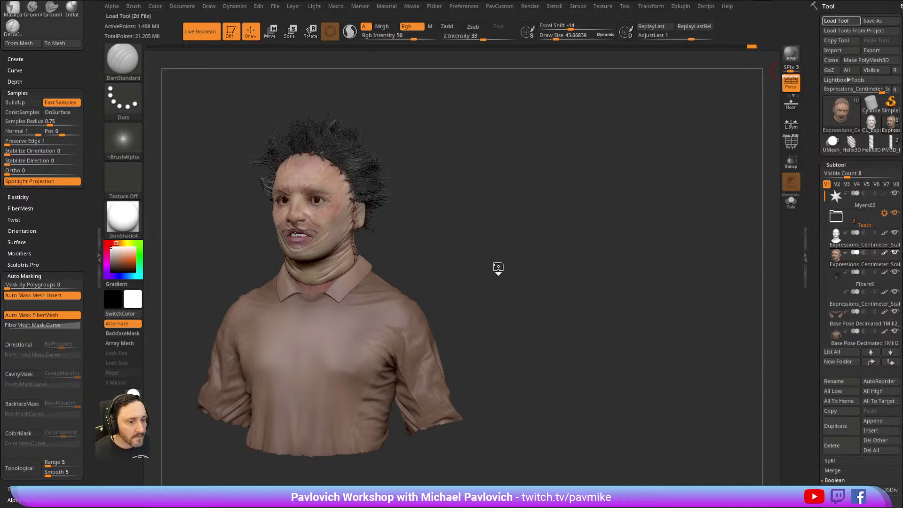
{"action": "left_click_drag", "start_coordinate": [560, 271], "coordinate": [689, 254]}
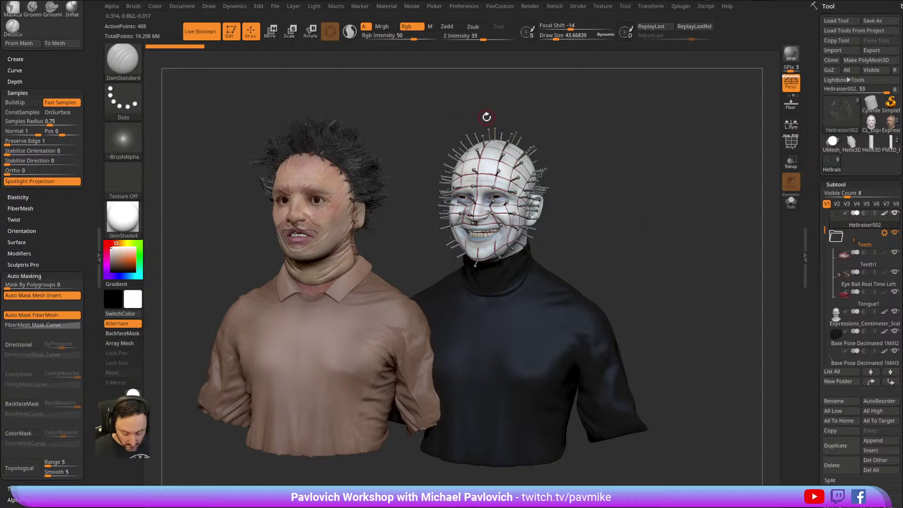
{"action": "key", "text": "shift"}
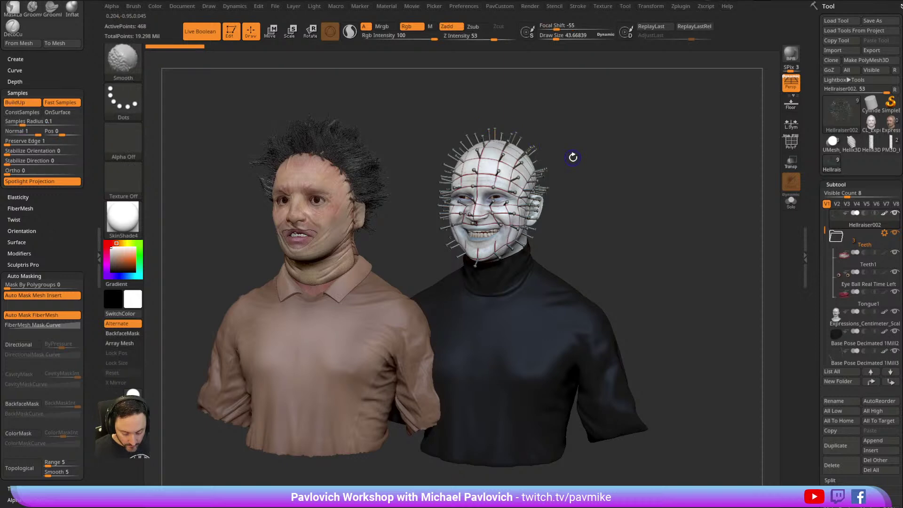
{"action": "key", "text": "shift+s"}
Move the live Hellraiser bust aside from its snapshot and load the Ghostface tool in its place.
{"action": "left_click_drag", "start_coordinate": [582, 161], "coordinate": [712, 176], "text": "alt"}
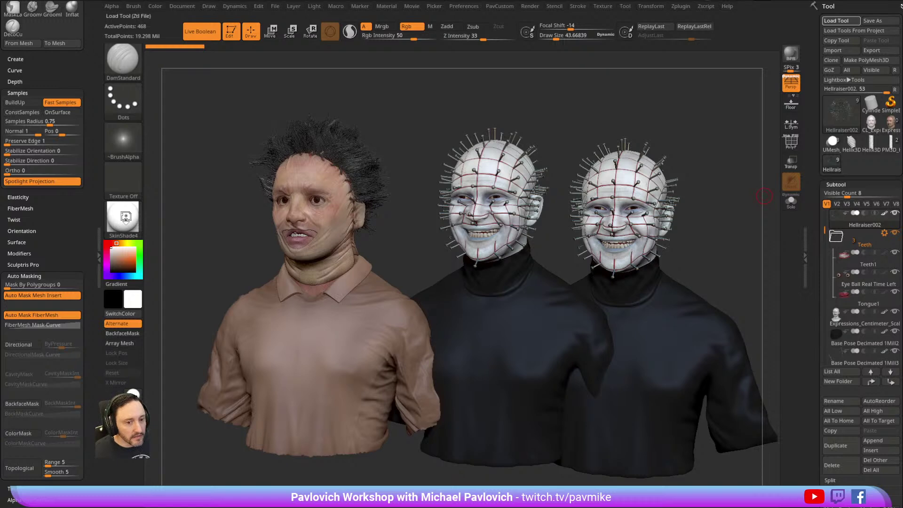
{"action": "left_click", "coordinate": [174, 225]}
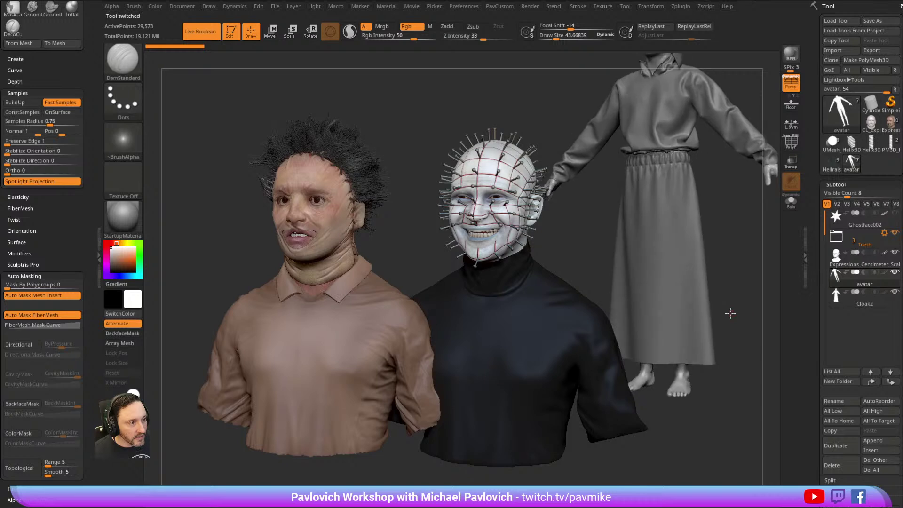
{"action": "key", "text": "2"}
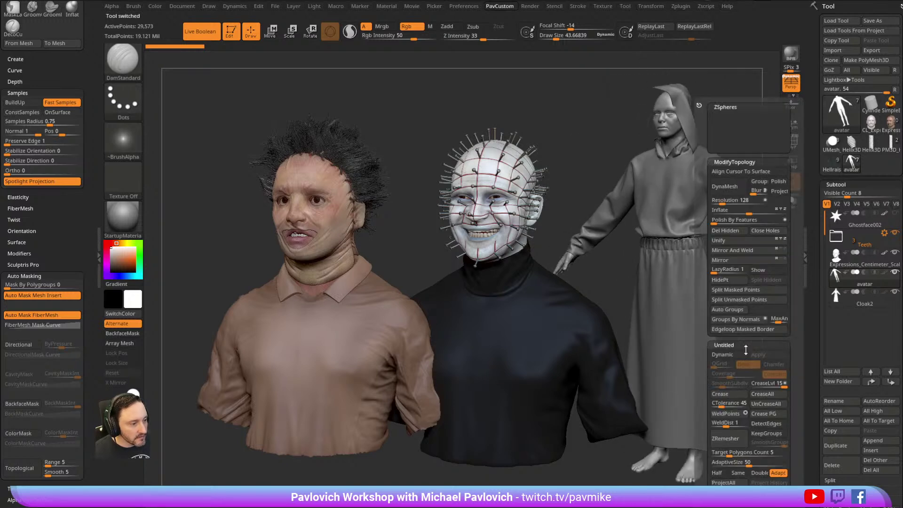
Select the Cloak2 subtool on the Ghostface figure and turn on Double in its display properties.
{"action": "mouse_move", "coordinate": [814, 427]}
{"action": "left_mouse_down"}
{"action": "mouse_move", "coordinate": [814, 253]}
{"action": "mouse_move", "coordinate": [814, 265]}
{"action": "left_mouse_up"}
{"action": "left_click", "coordinate": [832, 285], "text": "shift"}
{"action": "left_click", "coordinate": [831, 266]}
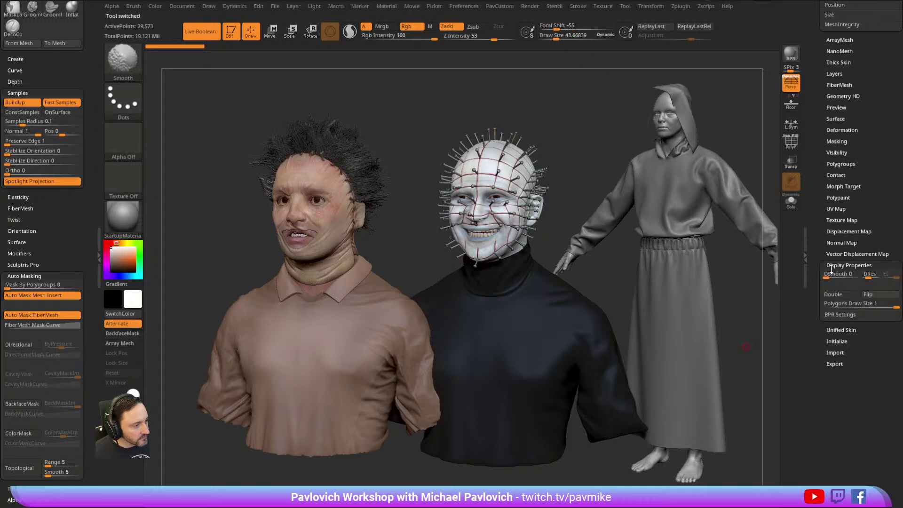
{"action": "mouse_move", "coordinate": [741, 282]}
{"action": "left_mouse_down", "text": "alt"}
{"action": "mouse_move", "coordinate": [743, 315]}
{"action": "mouse_move", "coordinate": [740, 303]}
{"action": "mouse_move", "coordinate": [764, 290]}
{"action": "mouse_move", "coordinate": [744, 284]}
{"action": "mouse_move", "coordinate": [766, 318]}
{"action": "mouse_move", "coordinate": [735, 306]}
{"action": "mouse_move", "coordinate": [742, 329]}
{"action": "mouse_move", "coordinate": [735, 321]}
{"action": "left_mouse_up", "text": "alt"}
{"action": "left_click", "coordinate": [832, 296]}
{"action": "left_click", "coordinate": [834, 297]}
{"action": "left_click", "coordinate": [721, 207], "text": "alt"}
{"action": "left_click", "coordinate": [838, 295]}
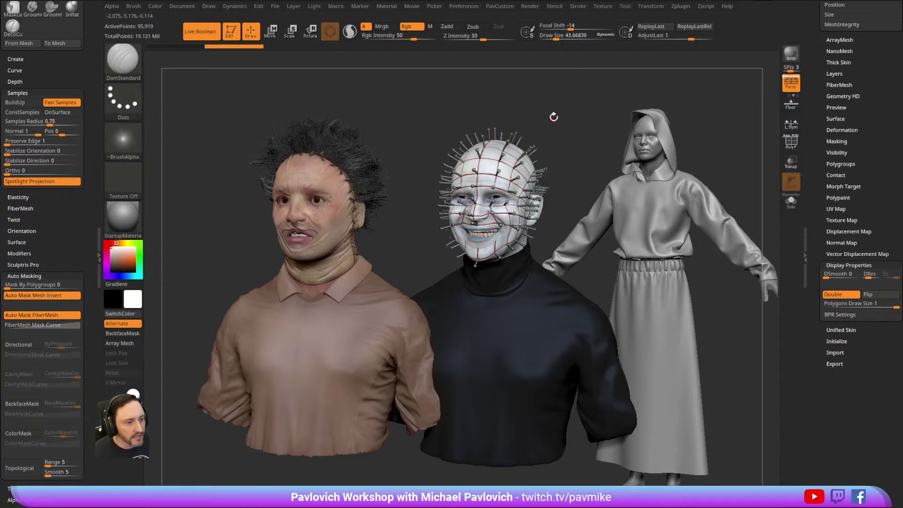
Switch from the cloaked figure back to the painted character tool and frame it beside the Hellraiser bust.
{"action": "left_click_drag", "start_coordinate": [814, 78], "coordinate": [815, 239]}
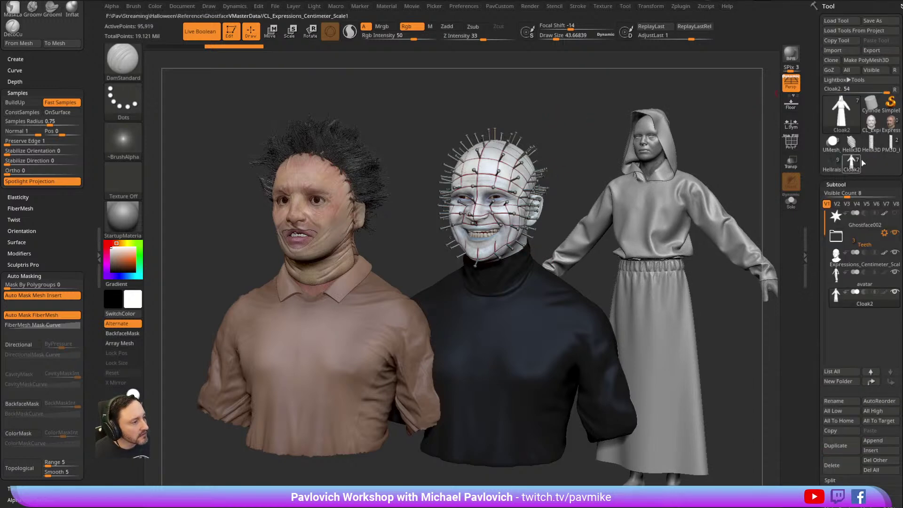
{"action": "left_click", "coordinate": [871, 123]}
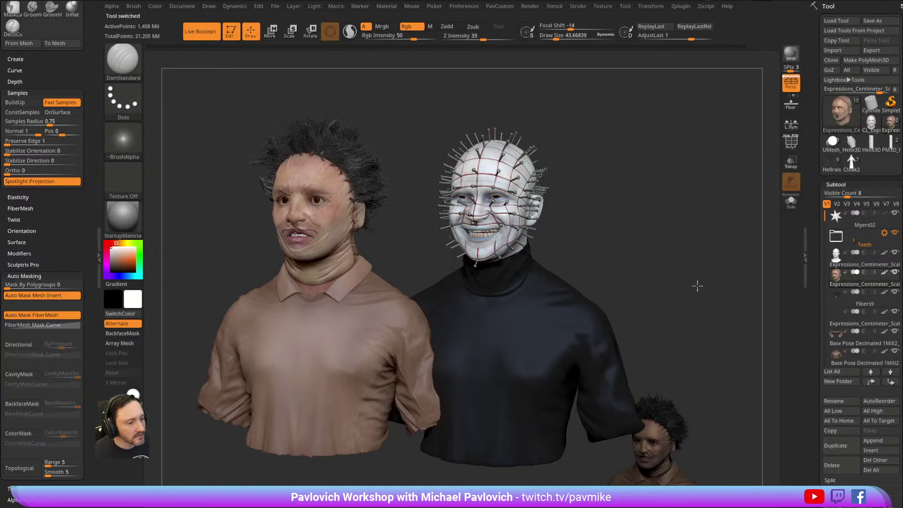
{"action": "left_click_drag", "start_coordinate": [670, 151], "coordinate": [629, 141]}
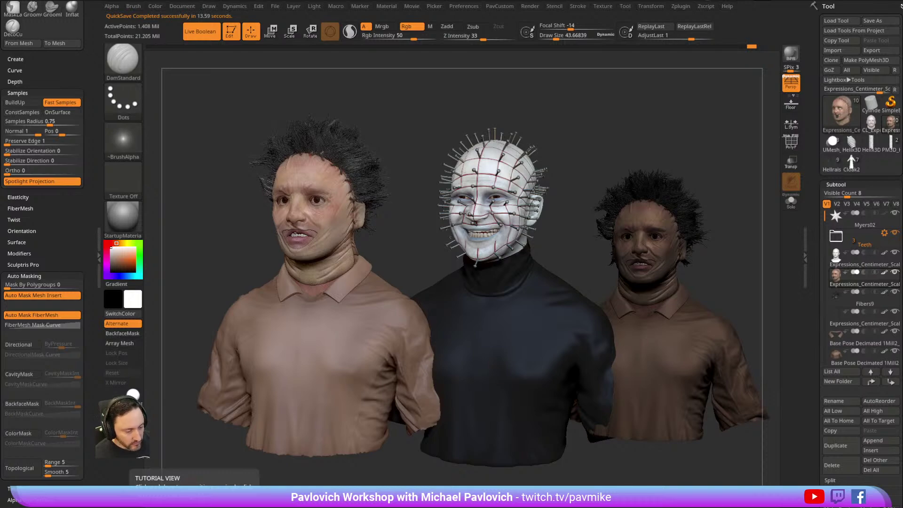
Switch to YouTube in the browser, look through the channel's playlists, and open ZBrush 2020 What's New.
{"action": "key", "text": "alt+Tab"}
{"action": "scroll", "coordinate": [578, 237], "scroll_direction": "down", "scroll_amount": 4}
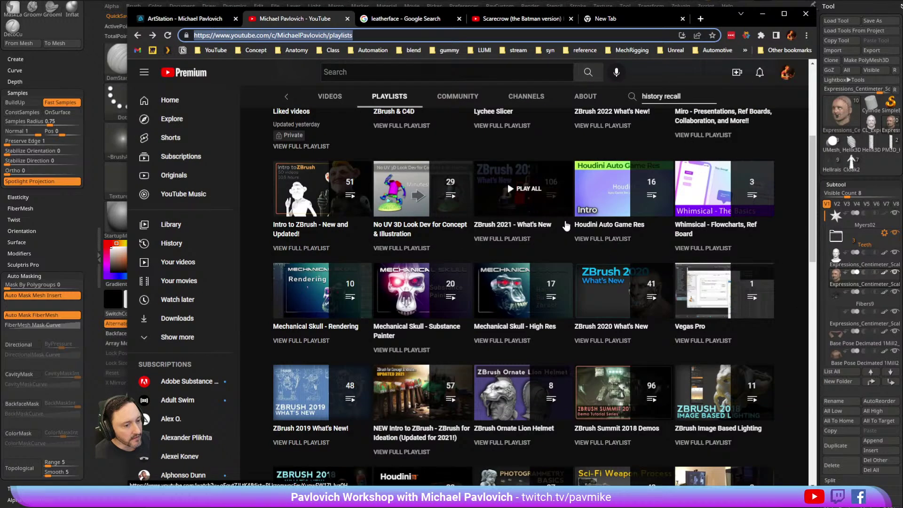
{"action": "scroll", "coordinate": [566, 235], "scroll_direction": "down", "scroll_amount": 4}
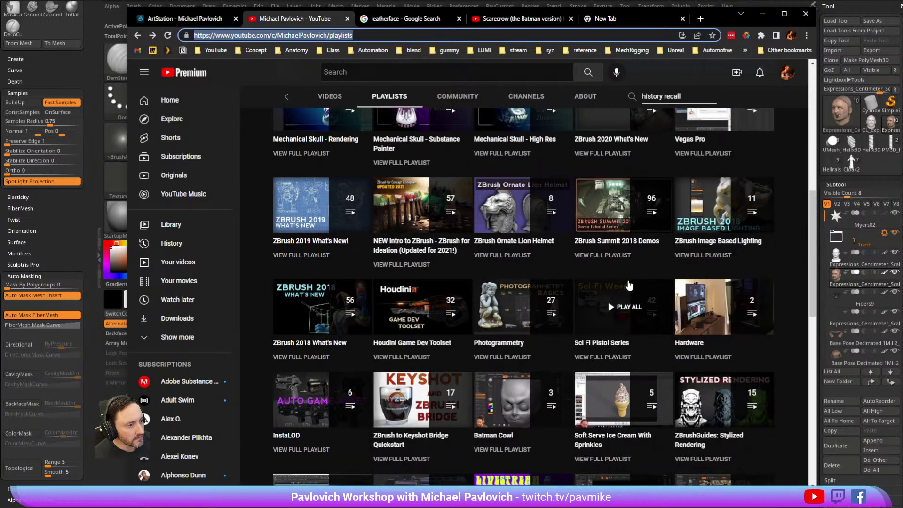
{"action": "scroll", "coordinate": [611, 287], "scroll_direction": "up", "scroll_amount": 3}
{"action": "scroll", "coordinate": [500, 324], "scroll_direction": "up", "scroll_amount": 1}
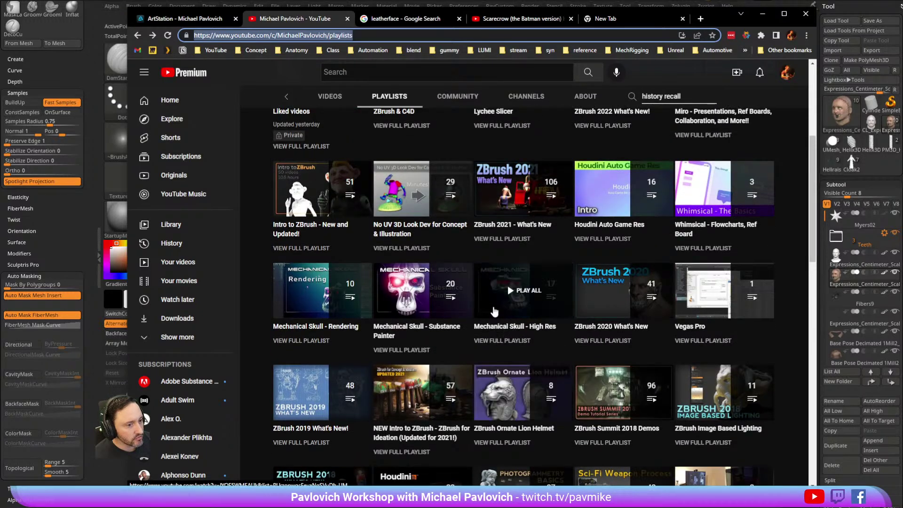
{"action": "scroll", "coordinate": [430, 256], "scroll_direction": "up", "scroll_amount": 1}
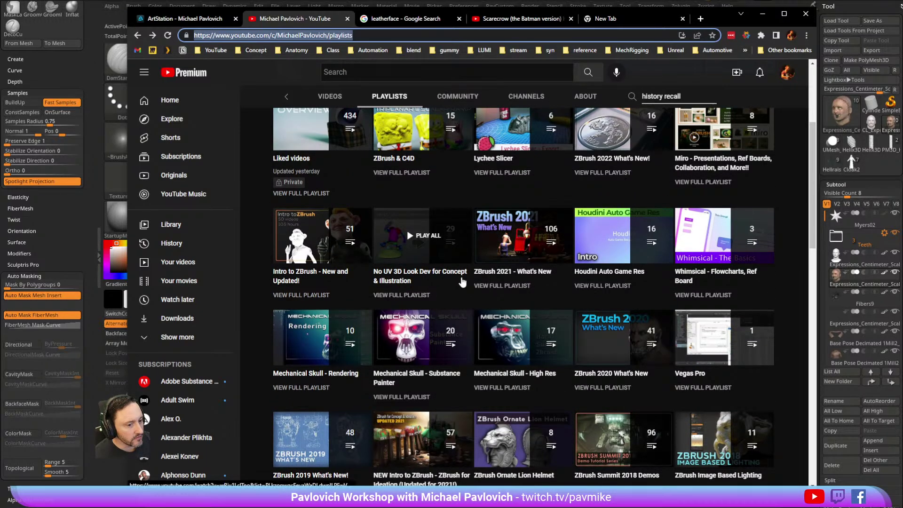
{"action": "left_click", "coordinate": [603, 387]}
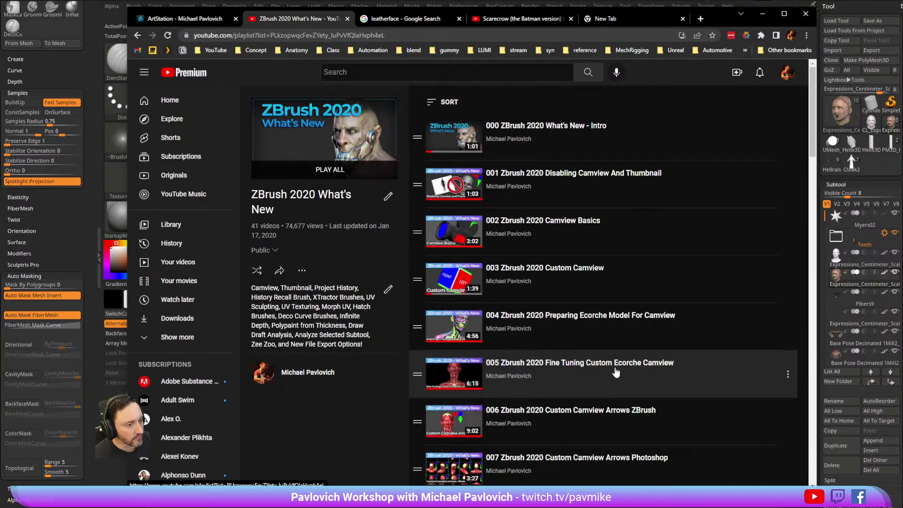
Find and open the video 026 Zbrush 2020 Morph UV Head Texturing in the playlist.
{"action": "scroll", "coordinate": [538, 204], "scroll_direction": "down", "scroll_amount": 12}
{"action": "scroll", "coordinate": [539, 207], "scroll_direction": "down", "scroll_amount": 10}
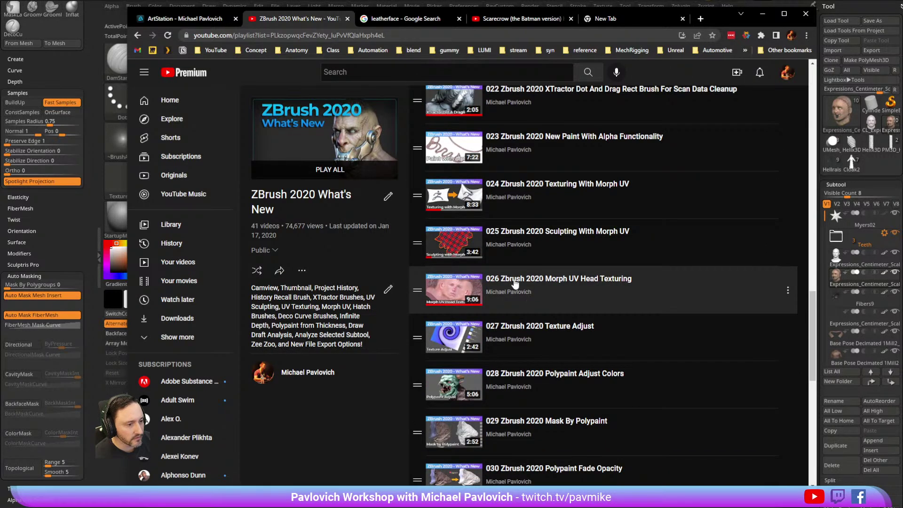
{"action": "left_click", "coordinate": [560, 281]}
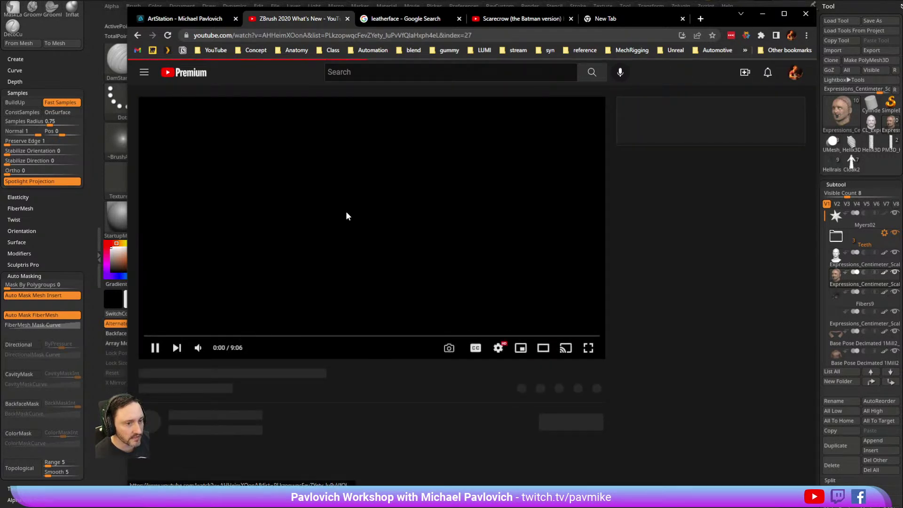
Skim through the Morph UV head texturing video, skipping ahead in stages until near its end.
{"action": "left_click", "coordinate": [246, 332]}
{"action": "left_click", "coordinate": [283, 332]}
{"action": "left_click", "coordinate": [333, 331]}
{"action": "left_click", "coordinate": [389, 332]}
{"action": "left_click", "coordinate": [423, 332]}
{"action": "left_click", "coordinate": [452, 332]}
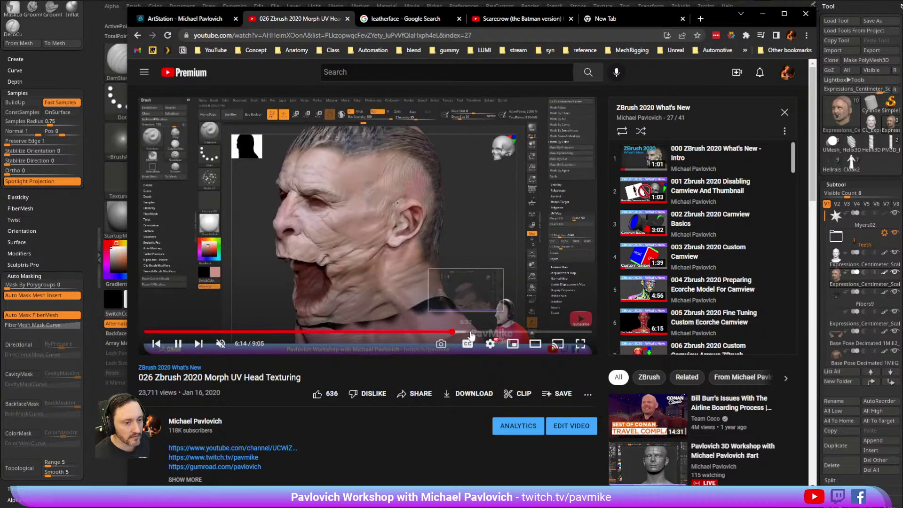
{"action": "left_click", "coordinate": [488, 332]}
{"action": "left_click", "coordinate": [534, 332]}
{"action": "left_click", "coordinate": [557, 332]}
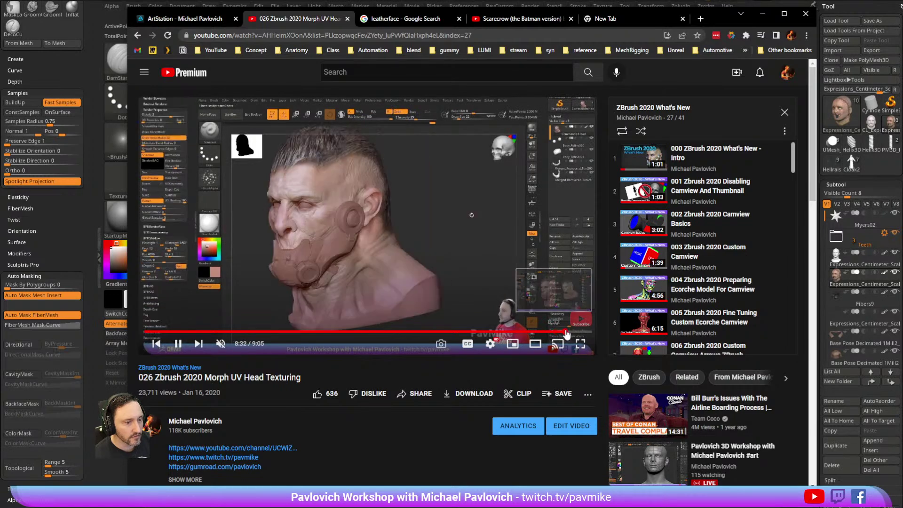
{"action": "left_click", "coordinate": [566, 332]}
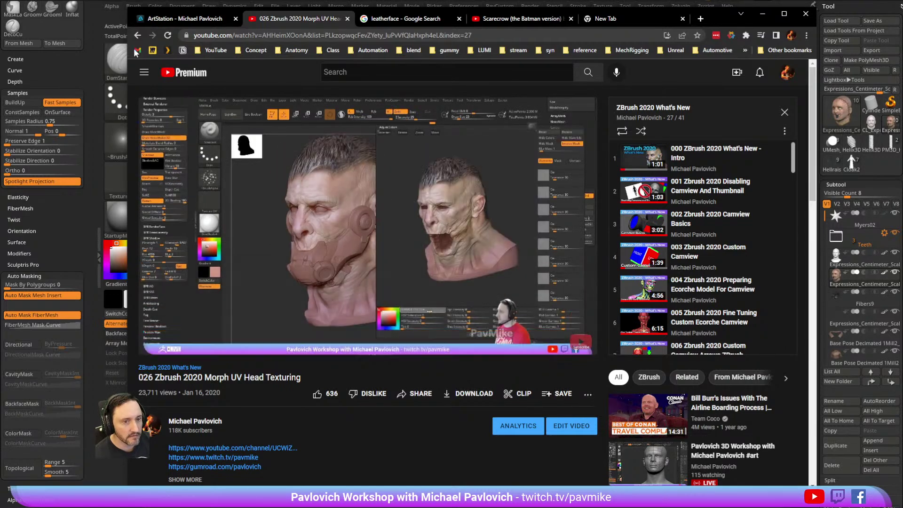
Return to the channel's playlists and search the channel for "fibermesh".
{"action": "left_click", "coordinate": [138, 35]}
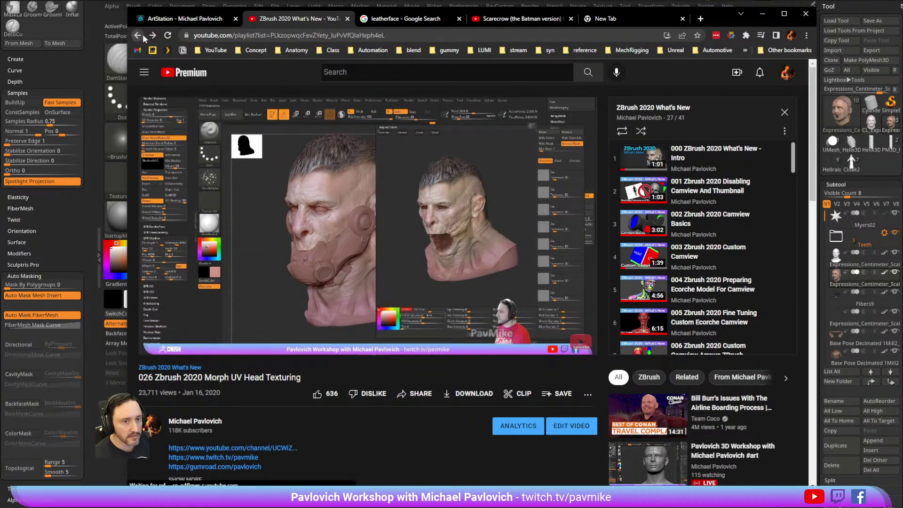
{"action": "left_click", "coordinate": [137, 36]}
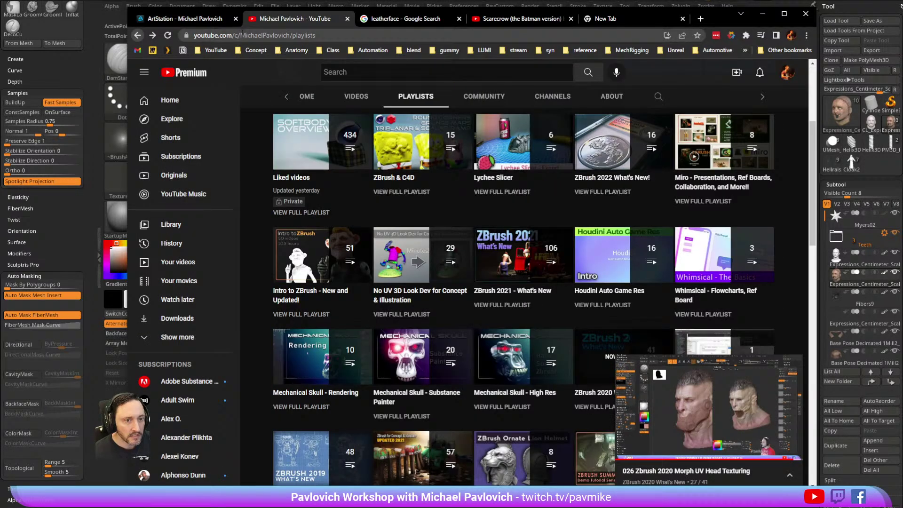
{"action": "left_click", "coordinate": [242, 33]}
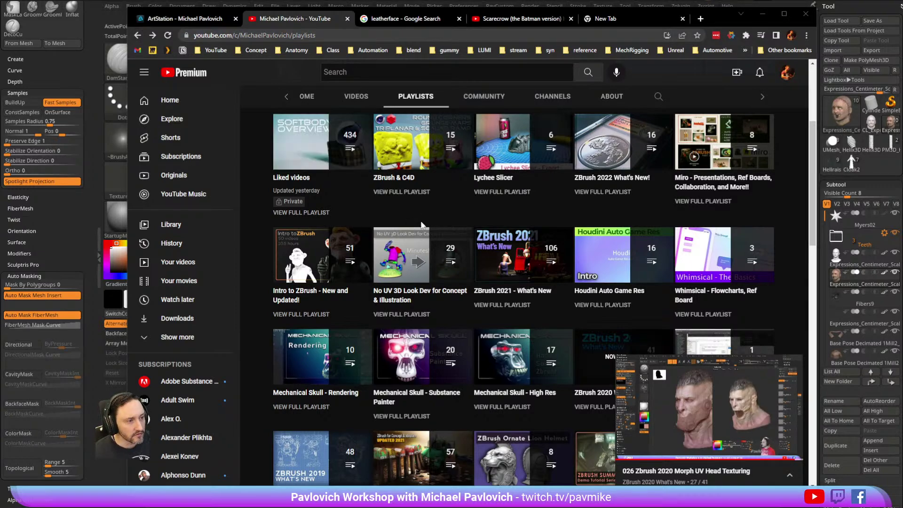
{"action": "scroll", "coordinate": [421, 224], "scroll_direction": "up", "scroll_amount": 4}
{"action": "left_click", "coordinate": [657, 237]}
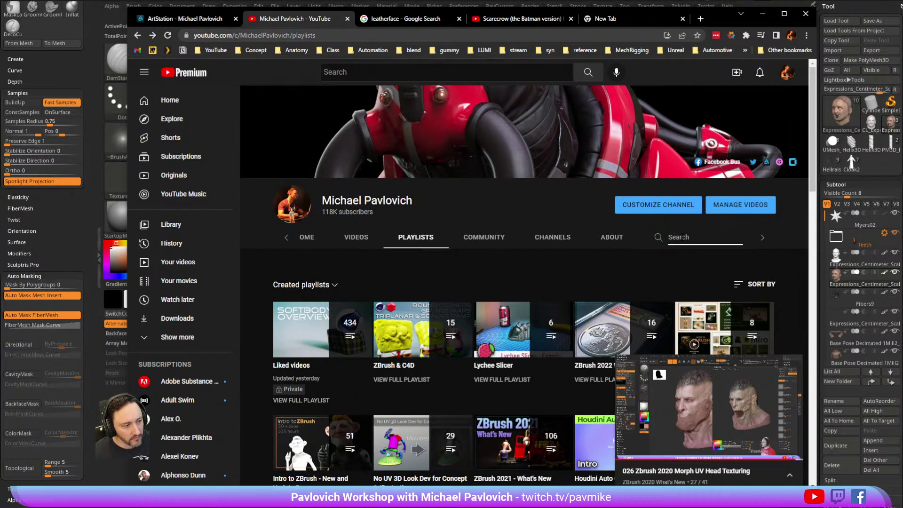
{"action": "type", "text": "fibermesh"}
{"action": "key", "text": "Return"}
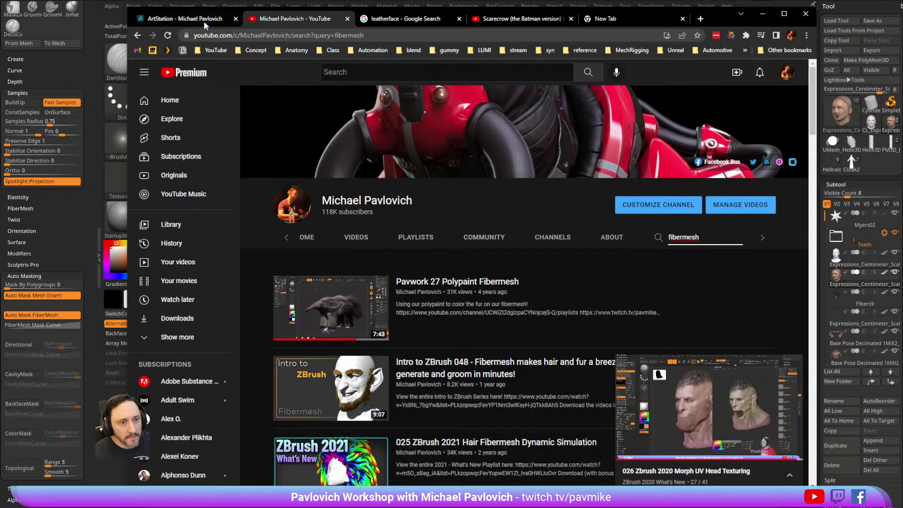
Look through the ArtStation portfolio and its address, and return to the YouTube fibermesh search.
{"action": "key", "text": "ctrl+1"}
{"action": "scroll", "coordinate": [364, 295], "scroll_direction": "up", "scroll_amount": 5}
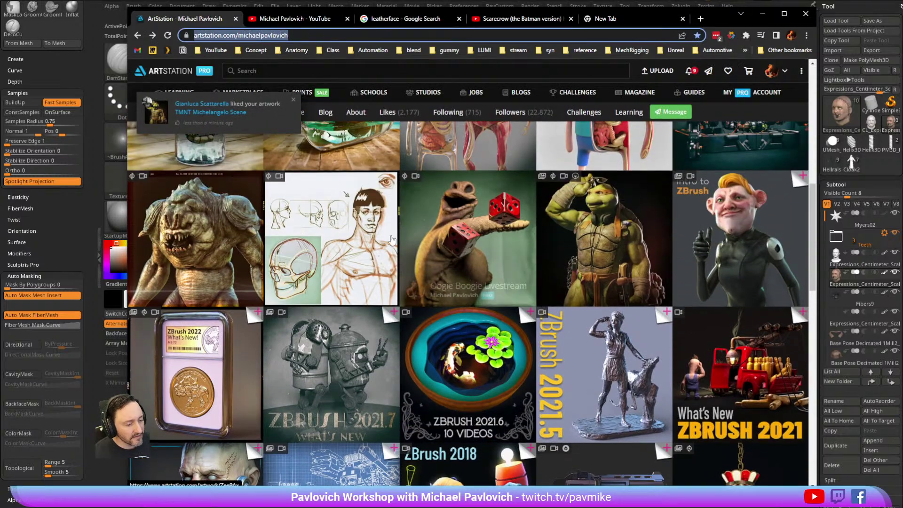
{"action": "scroll", "coordinate": [364, 296], "scroll_direction": "down", "scroll_amount": 3}
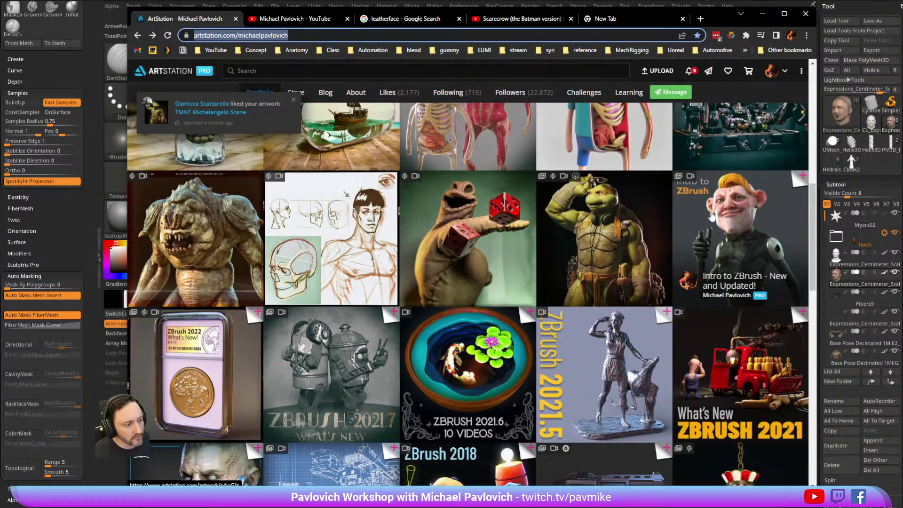
{"action": "scroll", "coordinate": [202, 288], "scroll_direction": "down", "scroll_amount": 2}
{"action": "scroll", "coordinate": [533, 319], "scroll_direction": "up", "scroll_amount": 1}
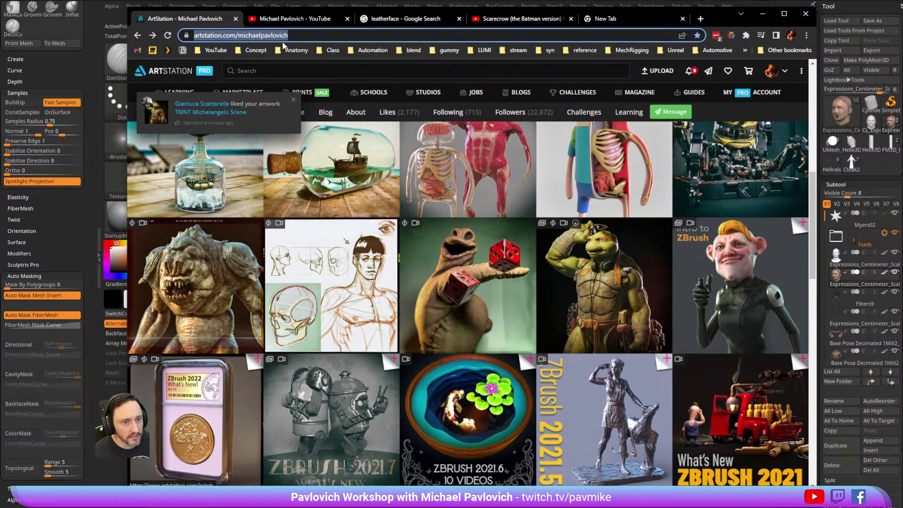
{"action": "left_click", "coordinate": [286, 36]}
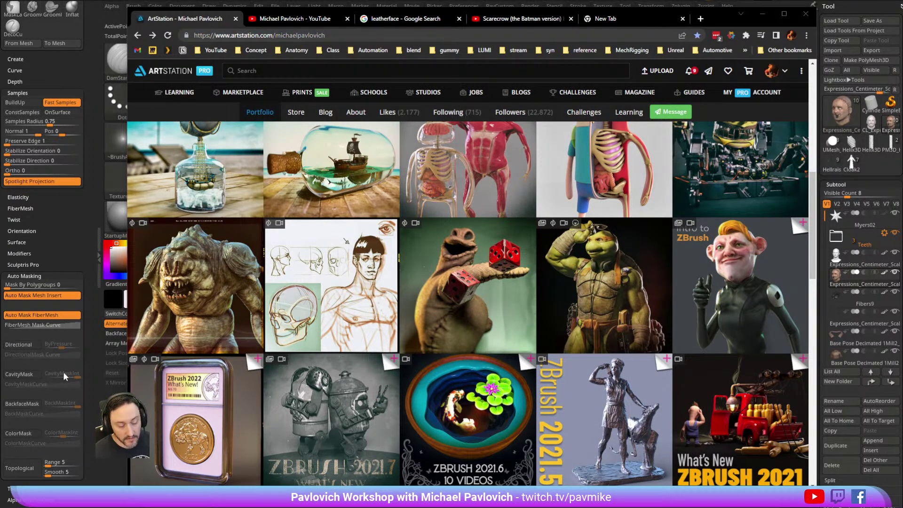
{"action": "left_click", "coordinate": [297, 18]}
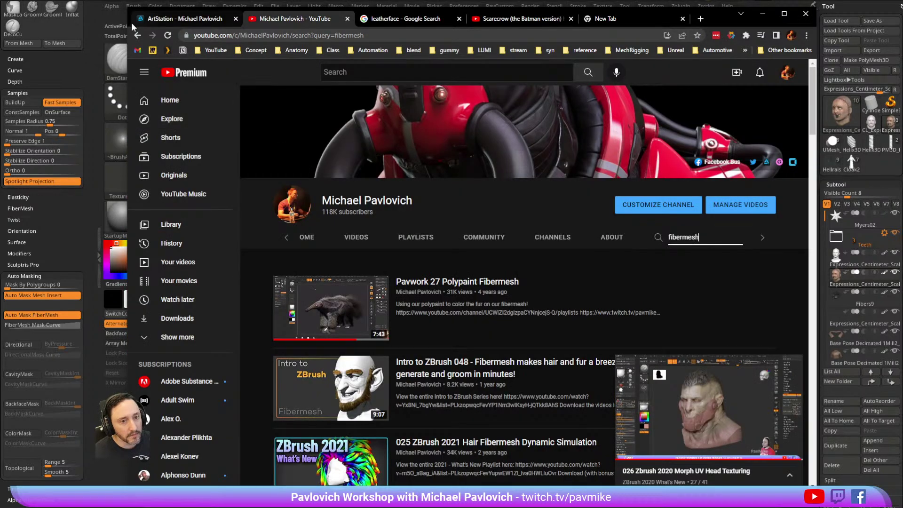
Browse the channel's playlists, dismiss the mini player, and open the full Livestream Full Episodes playlist and its address.
{"action": "left_click", "coordinate": [416, 237]}
{"action": "scroll", "coordinate": [366, 222], "scroll_direction": "down", "scroll_amount": 8}
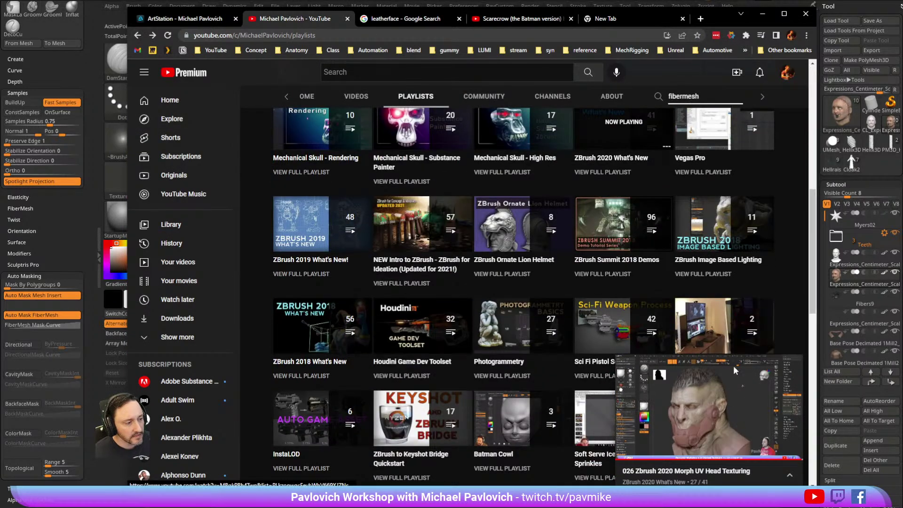
{"action": "left_click", "coordinate": [794, 366]}
{"action": "scroll", "coordinate": [523, 321], "scroll_direction": "down", "scroll_amount": 5}
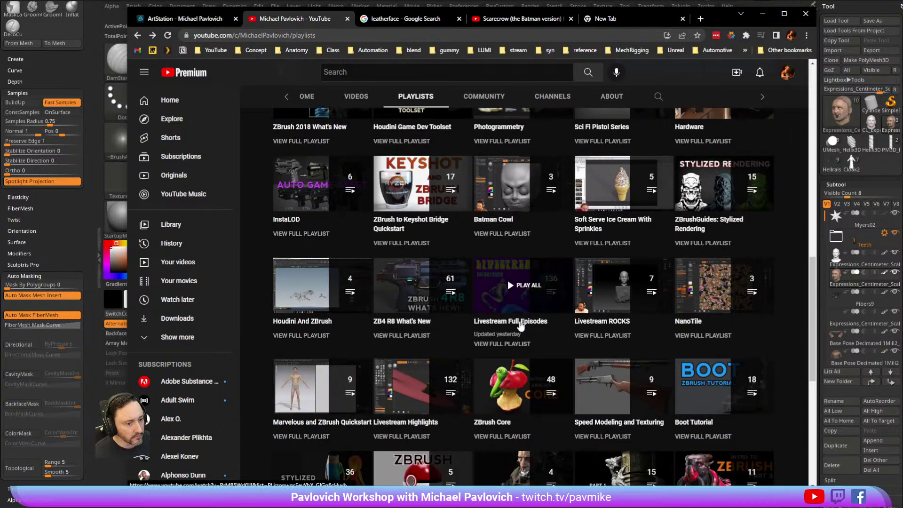
{"action": "left_click", "coordinate": [507, 344]}
{"action": "left_click", "coordinate": [404, 36]}
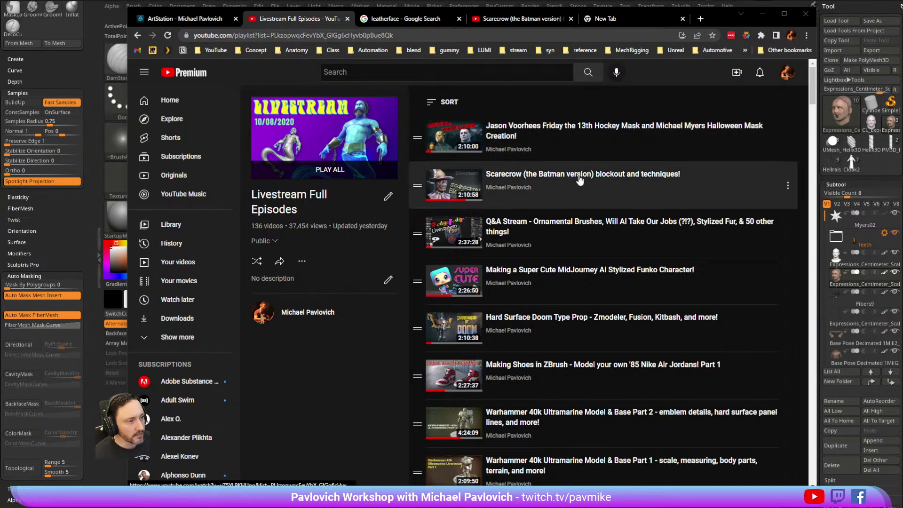
Open the Jason Voorhees hockey mask and Michael Myers livestream, pause it, and expand its description.
{"action": "left_click", "coordinate": [535, 131]}
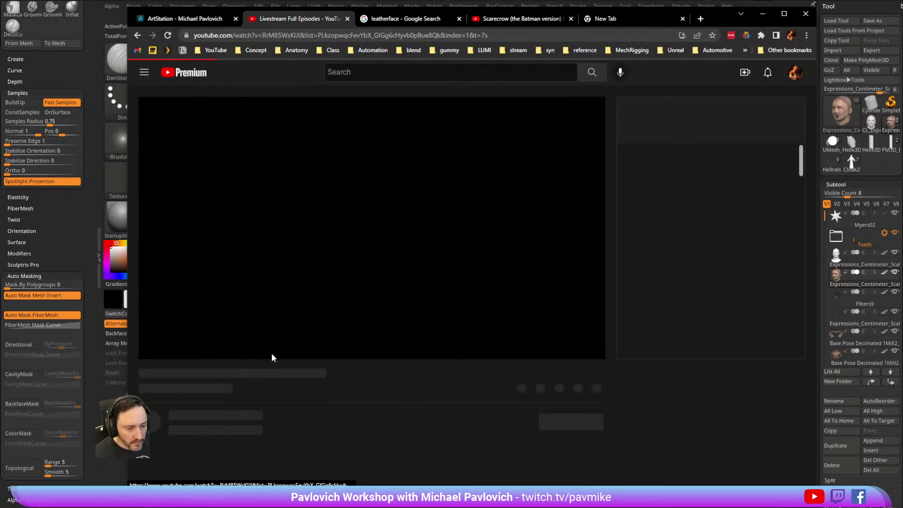
{"action": "left_click", "coordinate": [179, 344]}
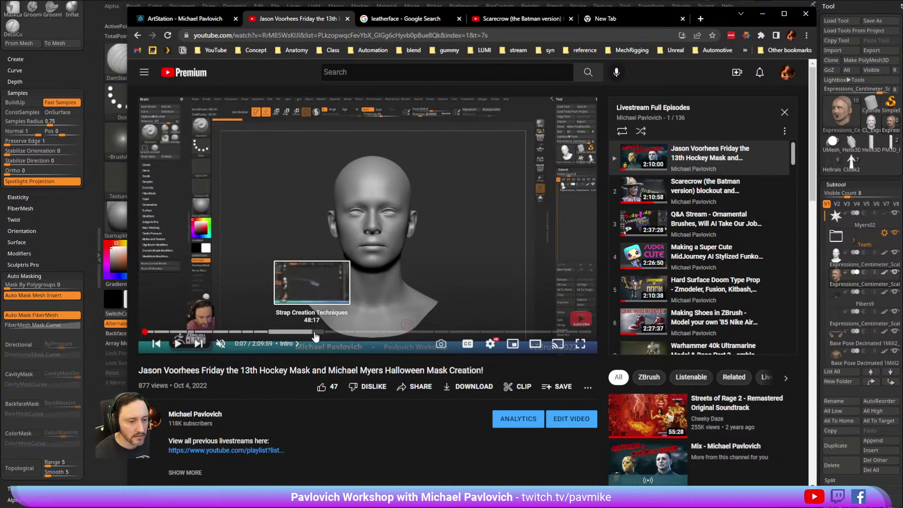
{"action": "scroll", "coordinate": [187, 423], "scroll_direction": "down", "scroll_amount": 1}
{"action": "scroll", "coordinate": [187, 423], "scroll_direction": "down", "scroll_amount": 2}
{"action": "left_click", "coordinate": [186, 285]}
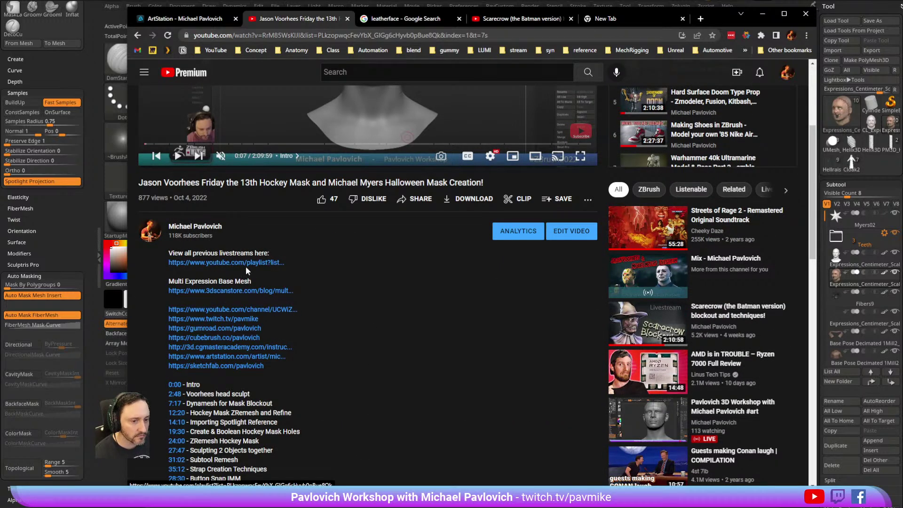
Look through the video's timestamps and chapter thumbnails to the last chapter, and return to ZBrush.
{"action": "scroll", "coordinate": [255, 270], "scroll_direction": "down", "scroll_amount": 7}
{"action": "scroll", "coordinate": [340, 302], "scroll_direction": "up", "scroll_amount": 2}
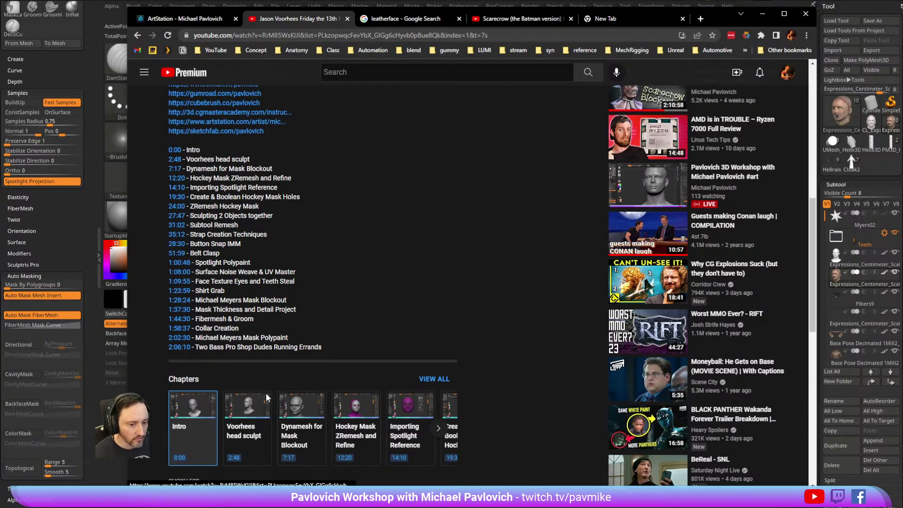
{"action": "scroll", "coordinate": [280, 402], "scroll_direction": "down", "scroll_amount": 1}
{"action": "left_click", "coordinate": [438, 382]}
{"action": "left_click", "coordinate": [437, 384]}
{"action": "left_click", "coordinate": [437, 383]}
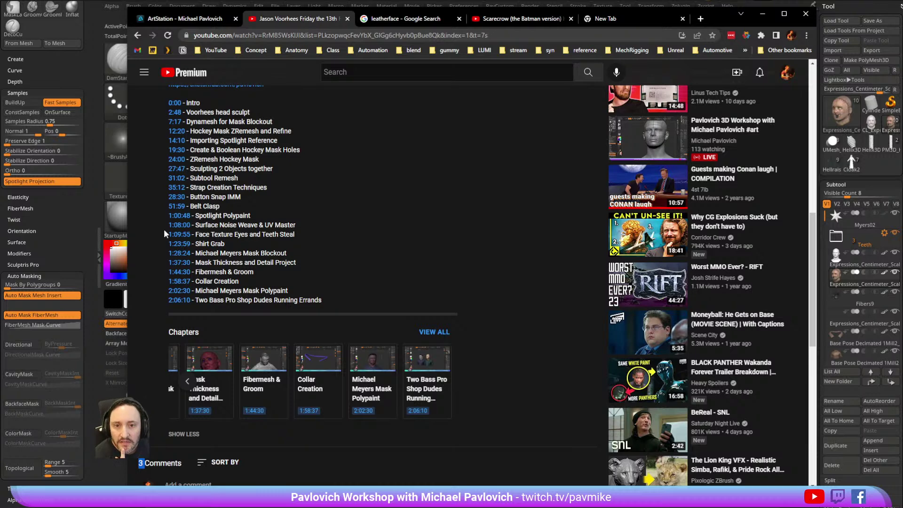
{"action": "left_click", "coordinate": [762, 13]}
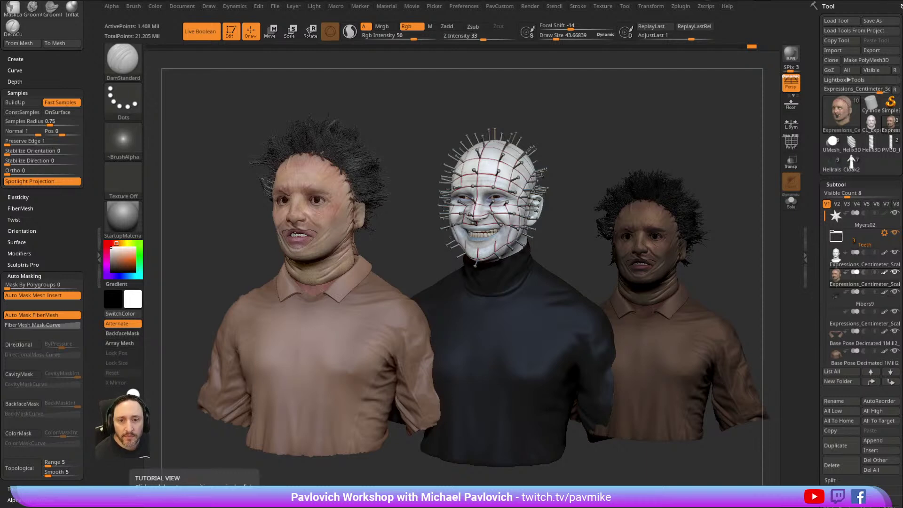
Switch back to the browser, return to the channel's playlists, and look through the remaining ones with the mini player closed.
{"action": "left_click_drag", "start_coordinate": [703, 1], "coordinate": [702, 26]}
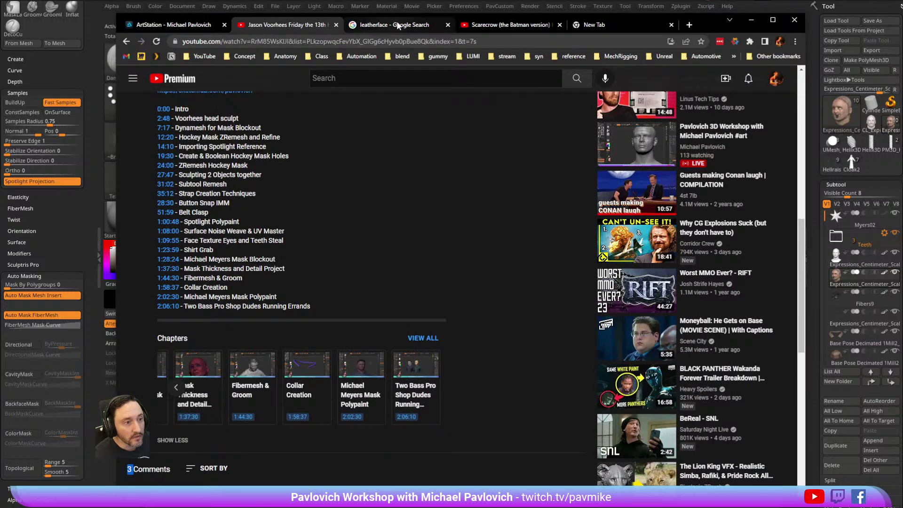
{"action": "left_click", "coordinate": [127, 41]}
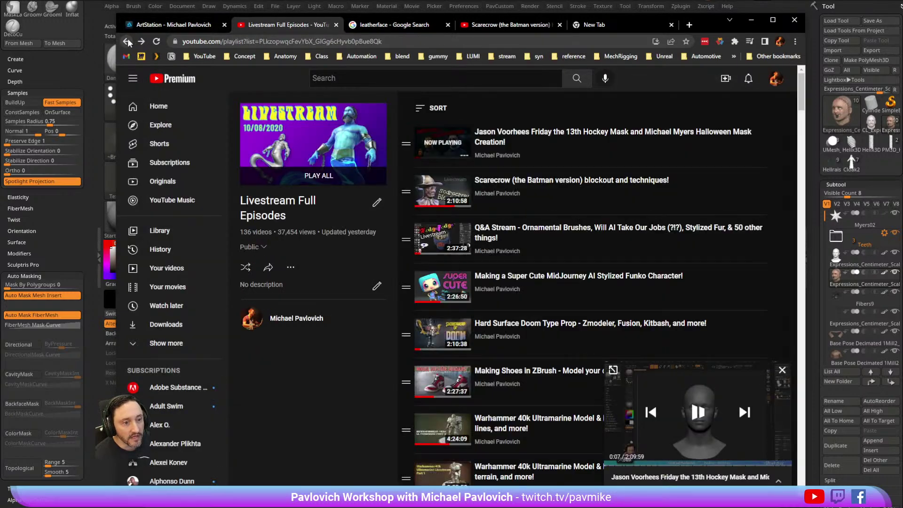
{"action": "left_click", "coordinate": [127, 42]}
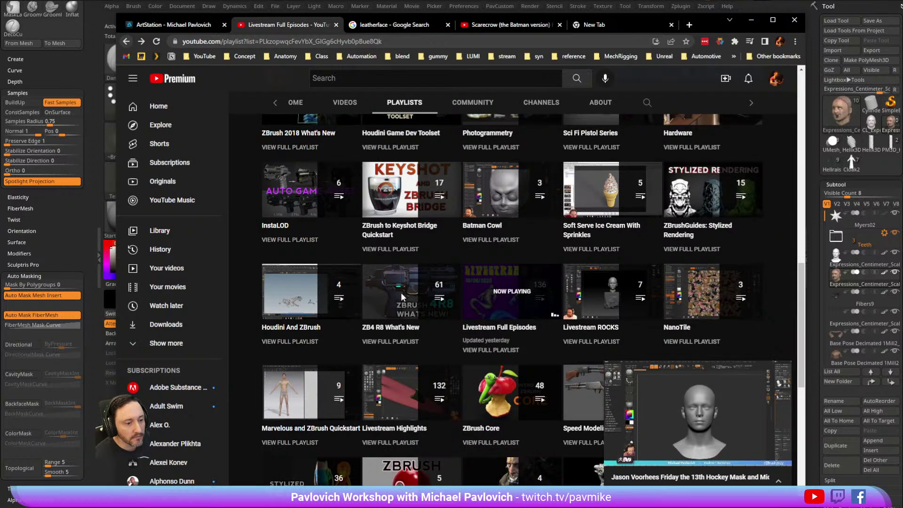
{"action": "scroll", "coordinate": [778, 373], "scroll_direction": "down", "scroll_amount": 7}
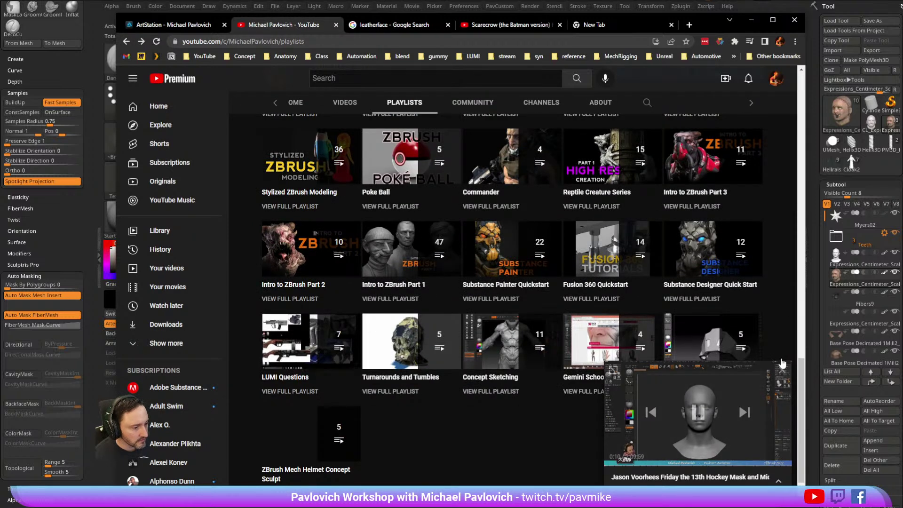
{"action": "left_click", "coordinate": [781, 369]}
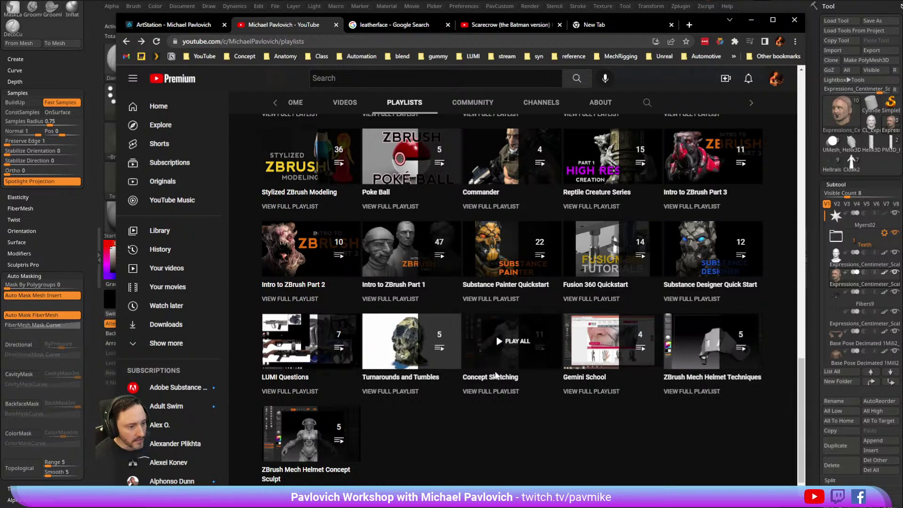
Open the Fusion 360 Quickstart playlist, look through its videos and address, and return to ZBrush.
{"action": "left_click", "coordinate": [609, 279]}
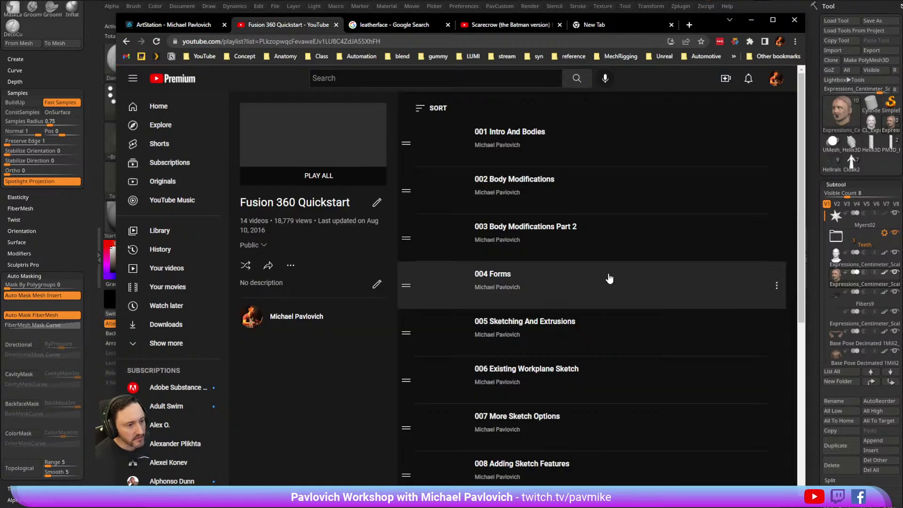
{"action": "scroll", "coordinate": [588, 214], "scroll_direction": "down", "scroll_amount": 3}
{"action": "scroll", "coordinate": [587, 214], "scroll_direction": "down", "scroll_amount": 3}
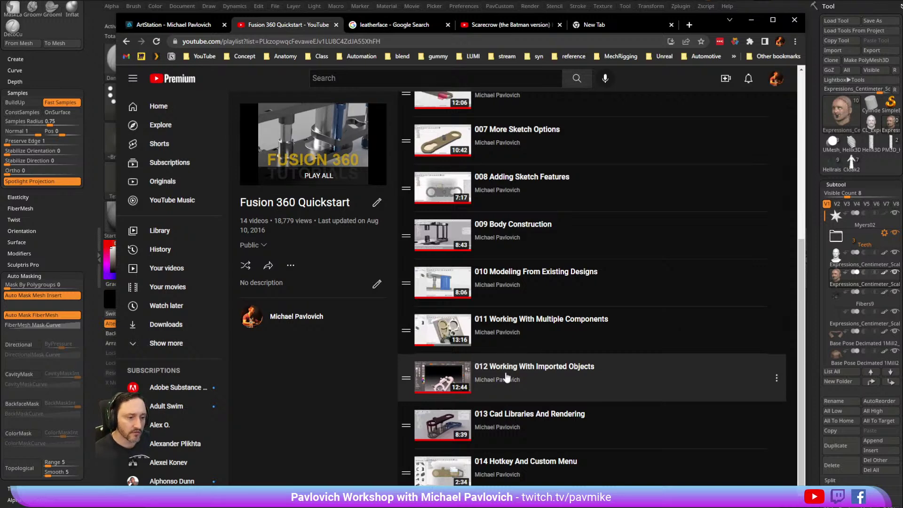
{"action": "left_click", "coordinate": [287, 43]}
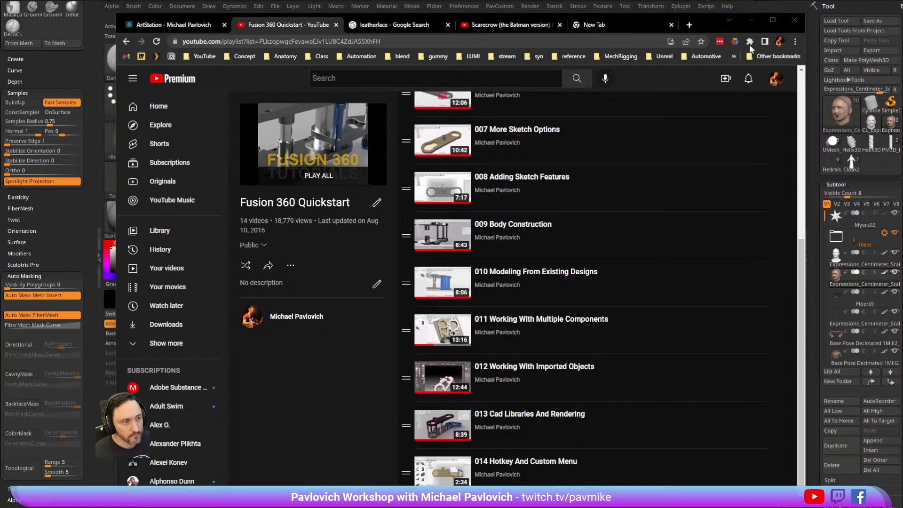
{"action": "left_click", "coordinate": [751, 19]}
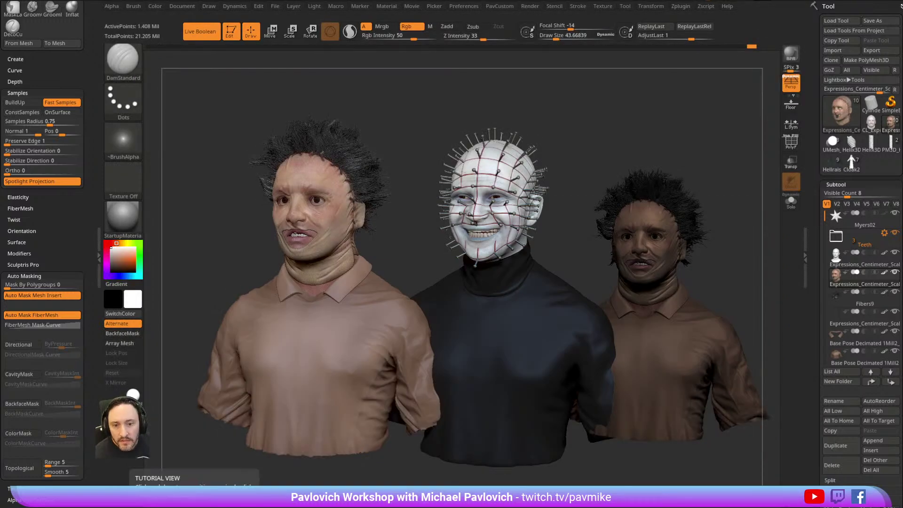